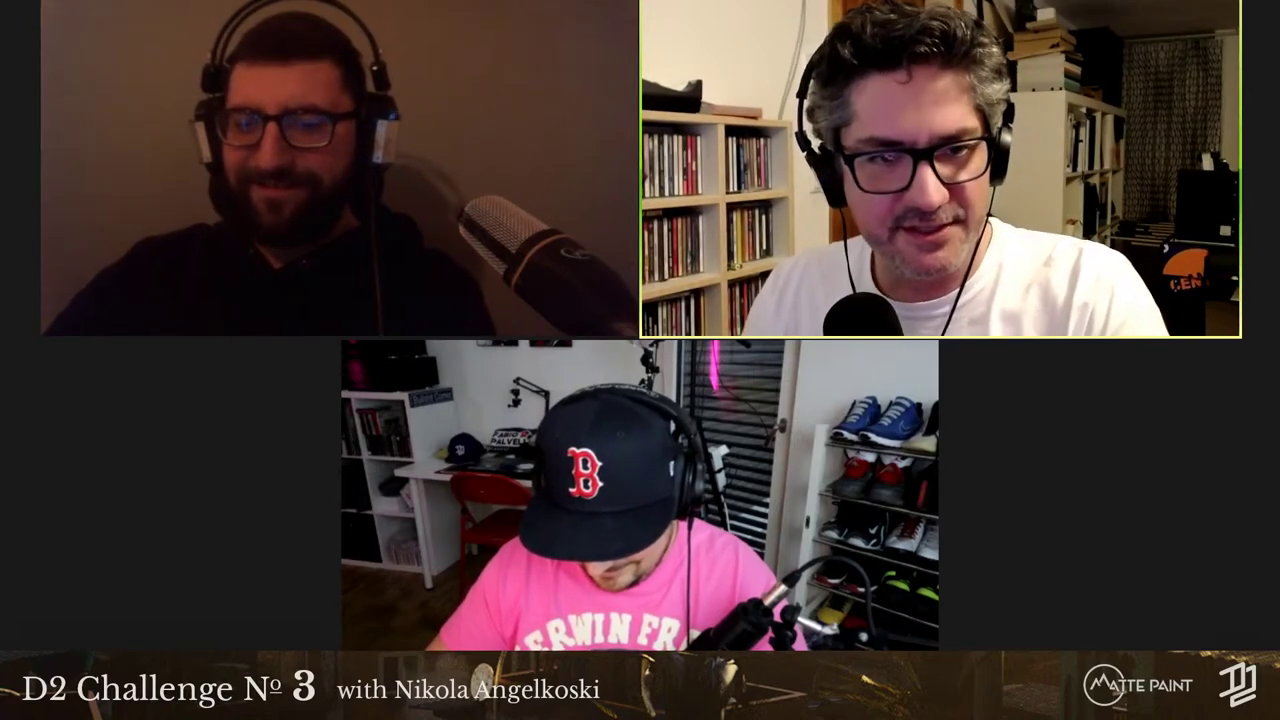
# Step: Compare the DIGITAL FAVELA.jpg render with the hillside favela reference photo, viewing the render in full screen
pyautogui.moveTo(998, 5)
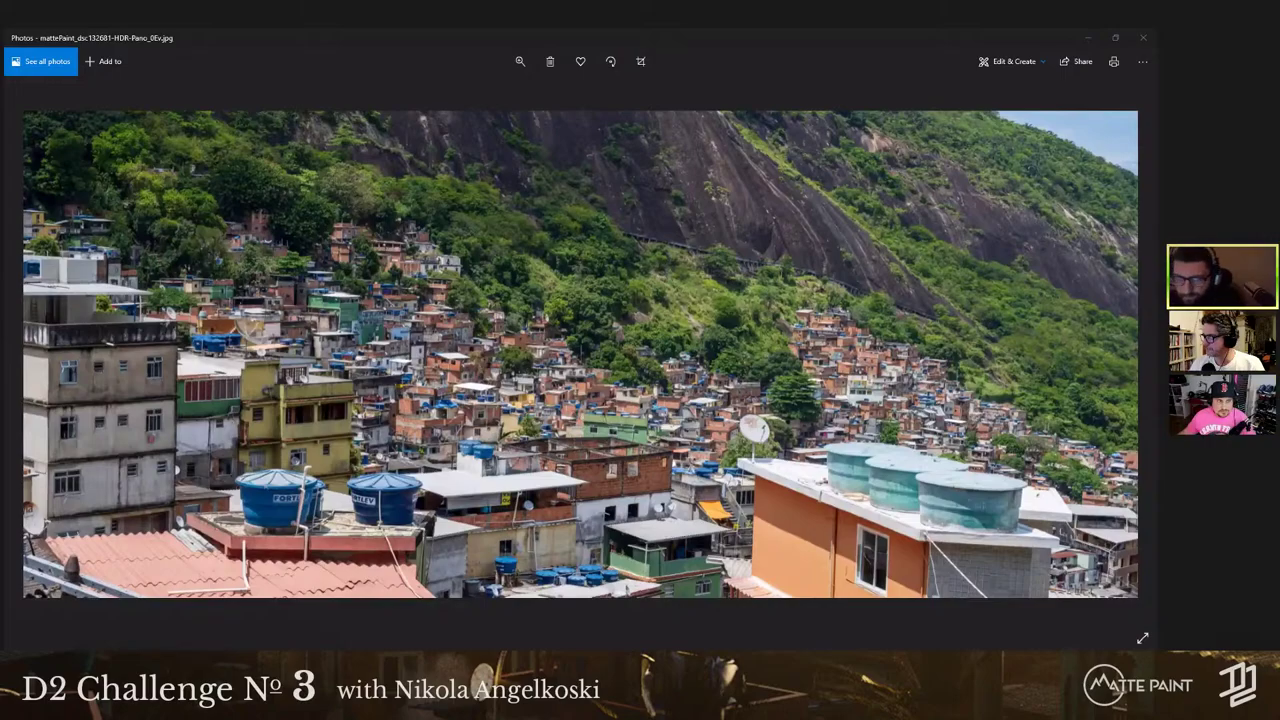
pyautogui.press('Right')
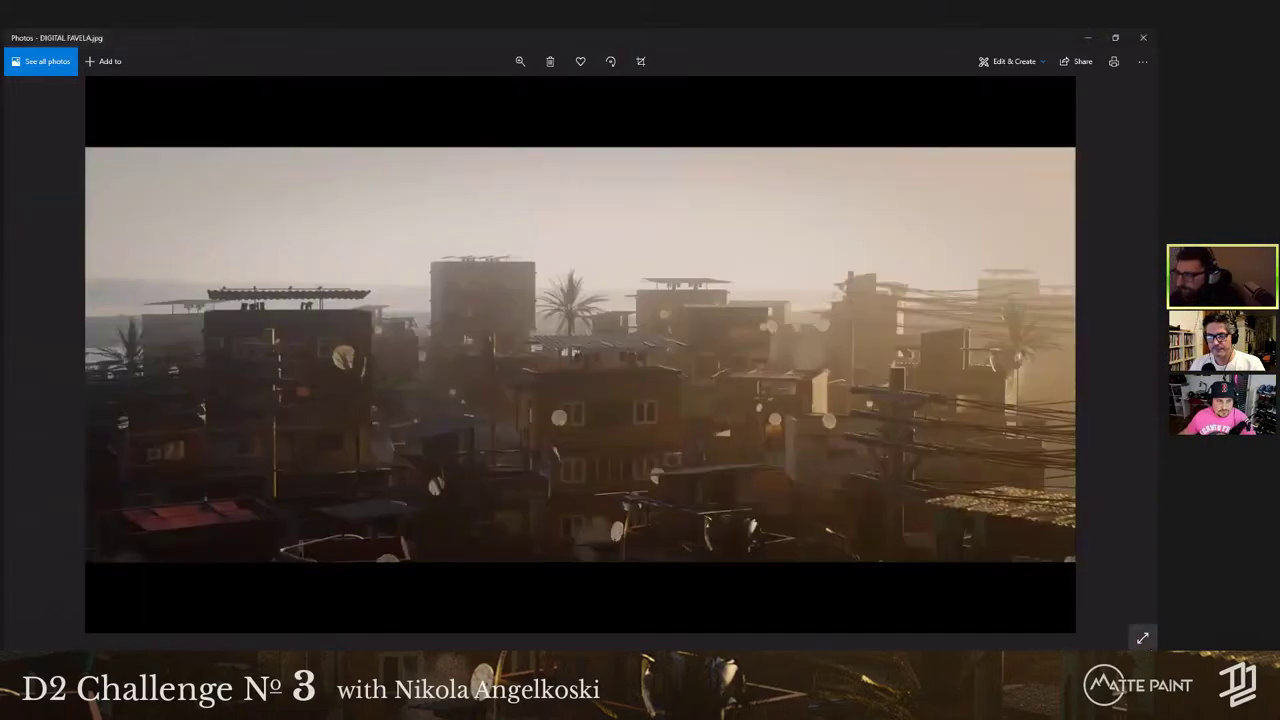
pyautogui.click(1143, 638)
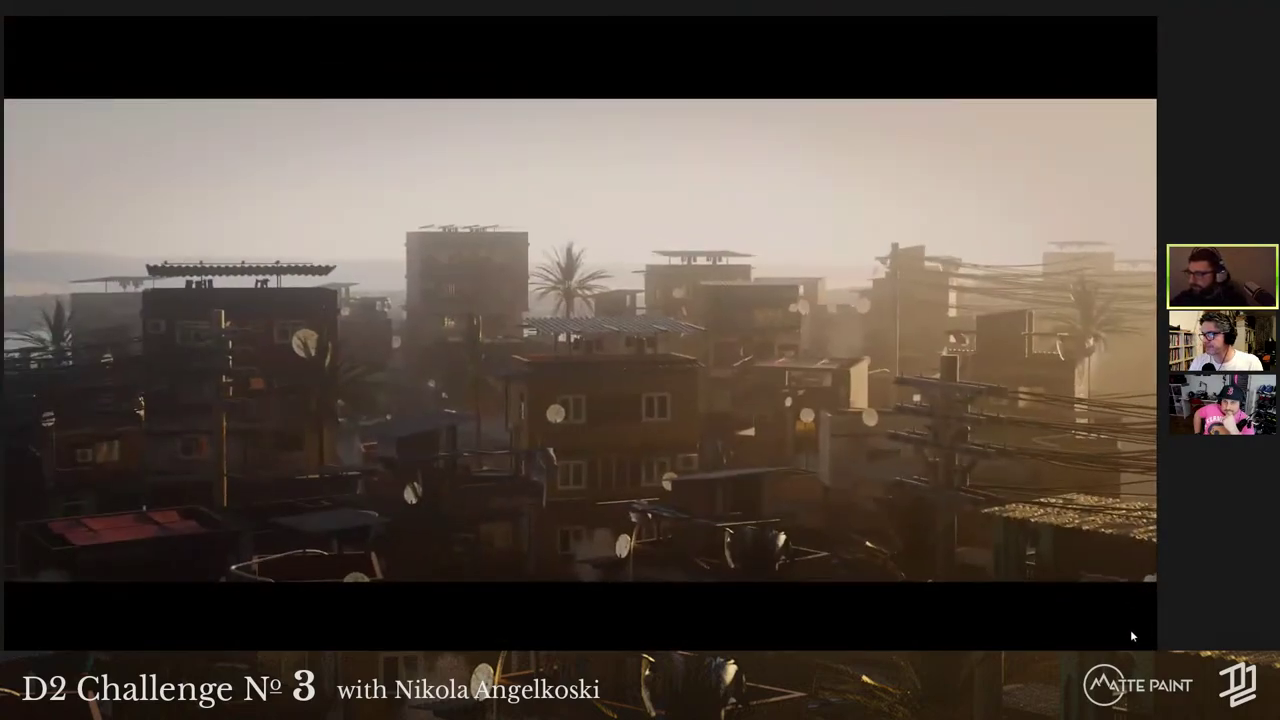
pyautogui.click(1134, 636)
pyautogui.click(1142, 640)
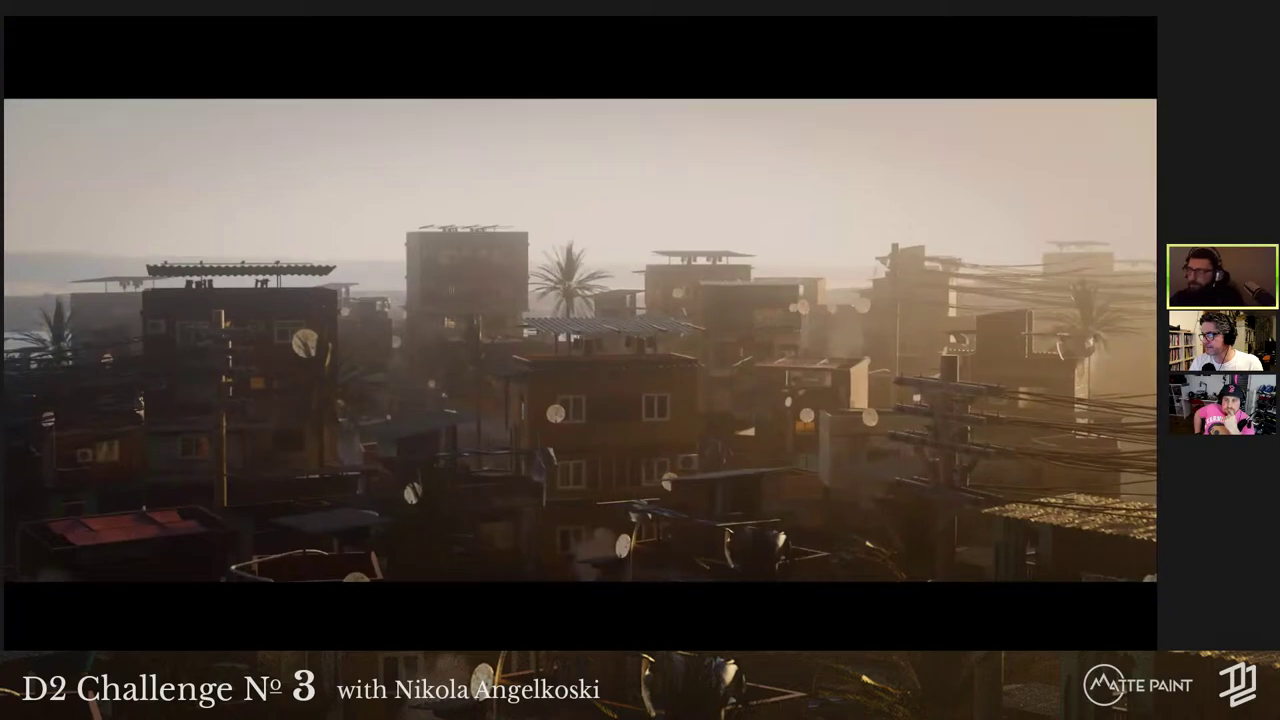
pyautogui.press('Escape')
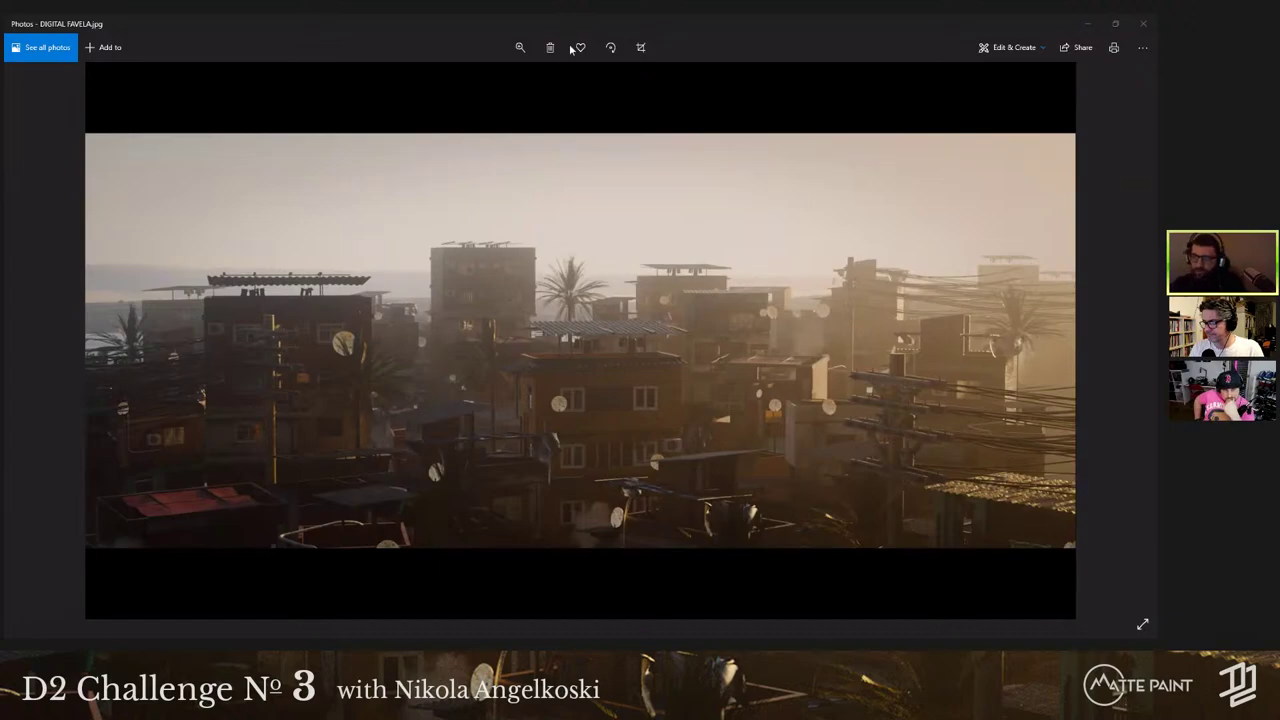
pyautogui.press('Right')
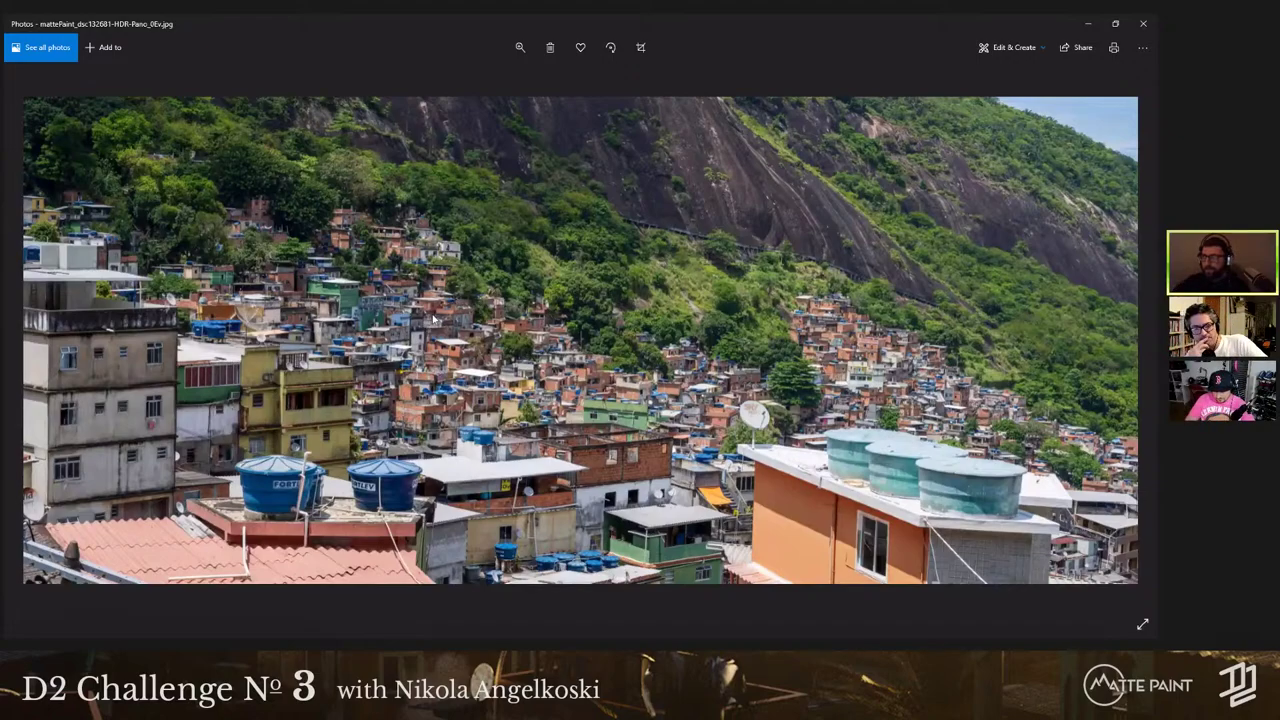
# Step: Switch to Blender and examine the row of four favela building models with the palm tree and wires
pyautogui.click(1089, 28)
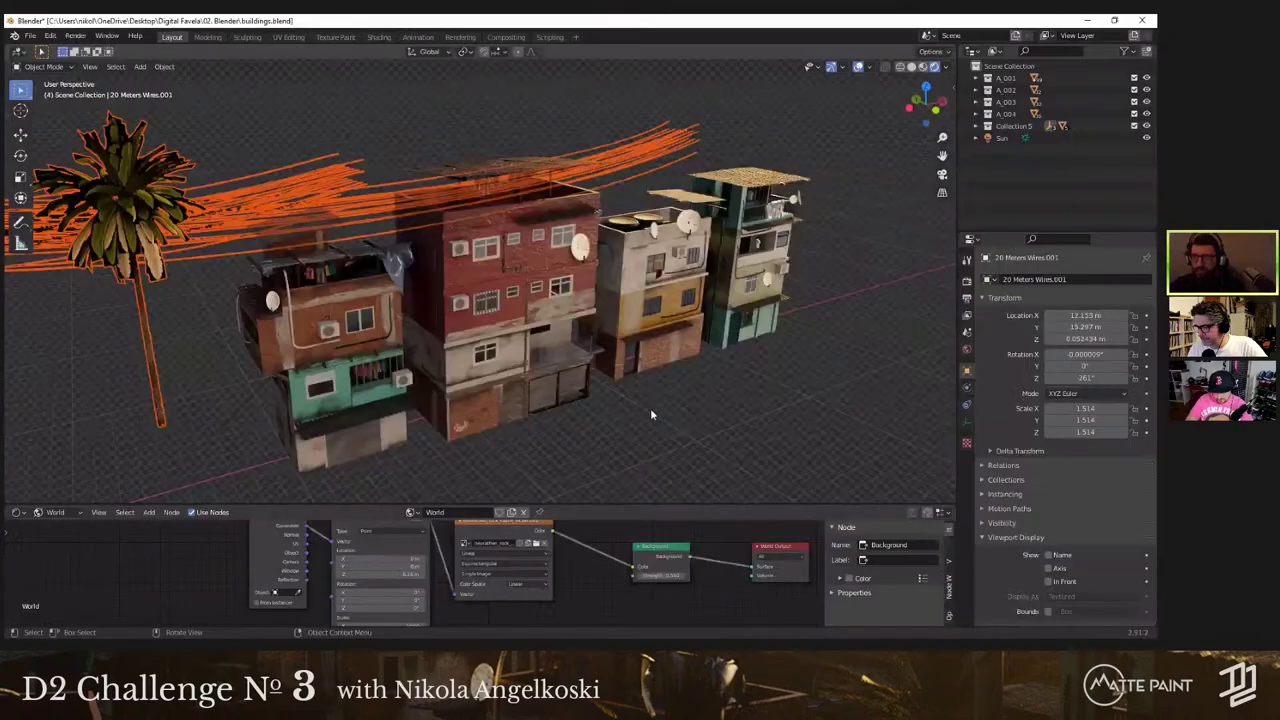
pyautogui.moveTo(652, 413); pyautogui.dragTo(507, 394, button='middle')
pyautogui.scroll(4, 507, 394)
pyautogui.scroll(-4, 583, 338)
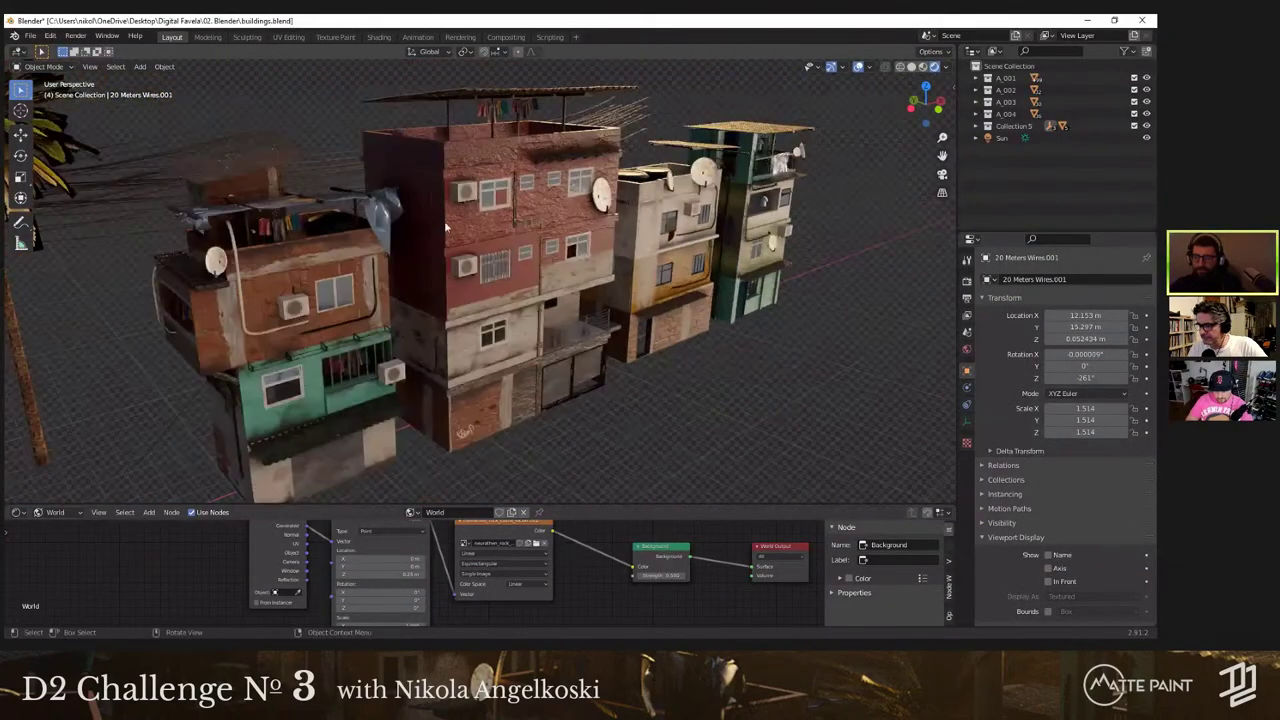
pyautogui.moveTo(583, 338)
pyautogui.mouseDown(button='middle')
pyautogui.moveTo(502, 300)
pyautogui.moveTo(567, 255)
pyautogui.moveTo(545, 284)
pyautogui.moveTo(563, 331)
pyautogui.mouseUp(button='middle')
pyautogui.scroll(2, 502, 300)
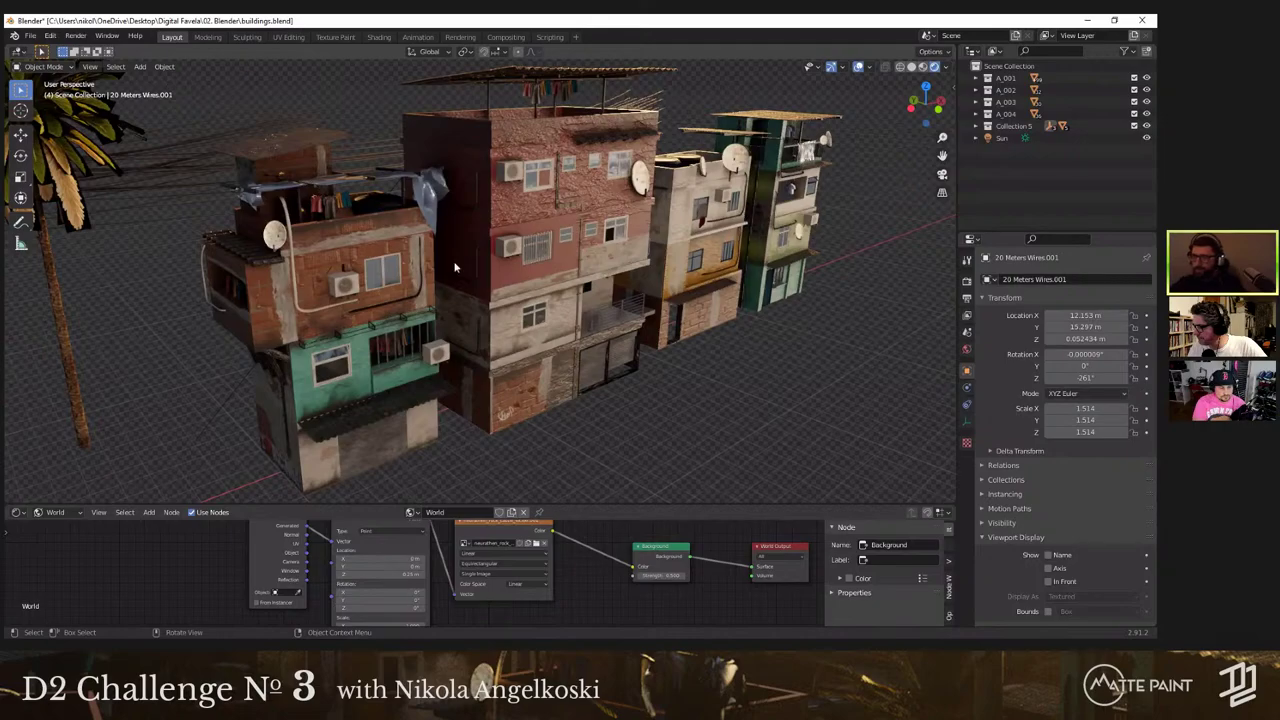
pyautogui.keyDown('shift'); pyautogui.moveTo(394, 283); pyautogui.dragTo(432, 344, button='middle'); pyautogui.keyUp('shift')
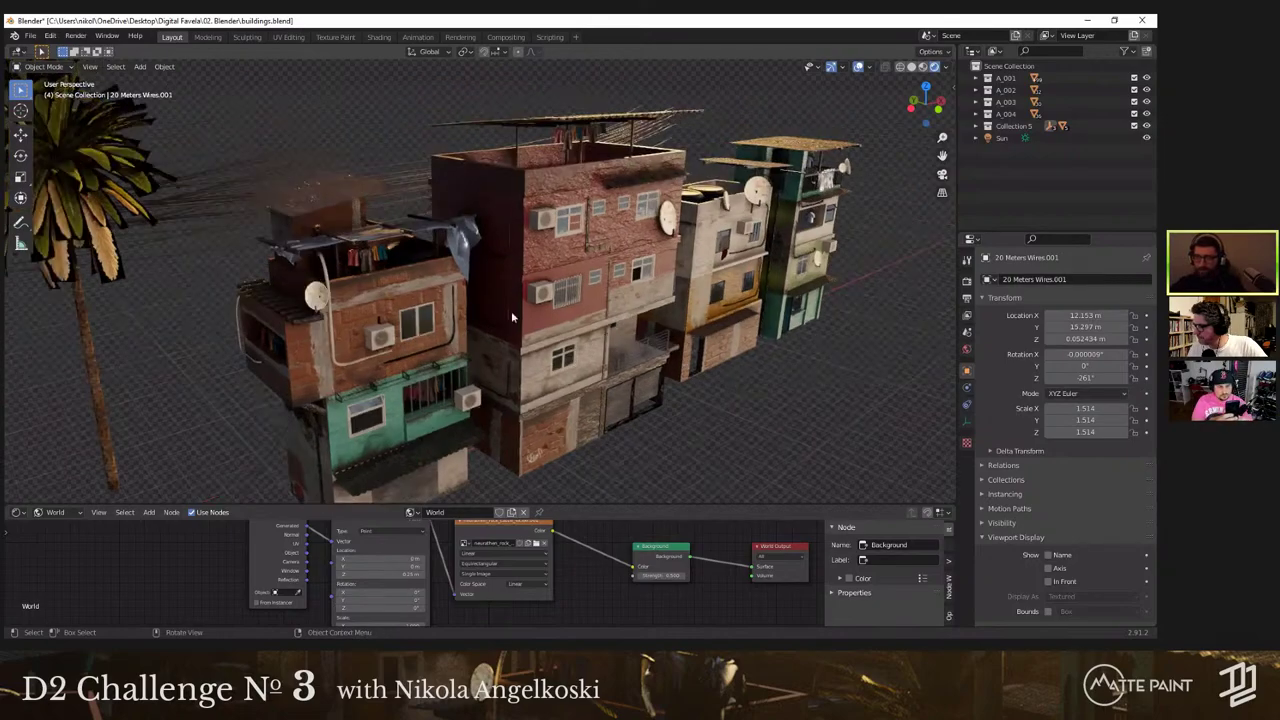
pyautogui.moveTo(511, 316); pyautogui.dragTo(370, 318, button='middle')
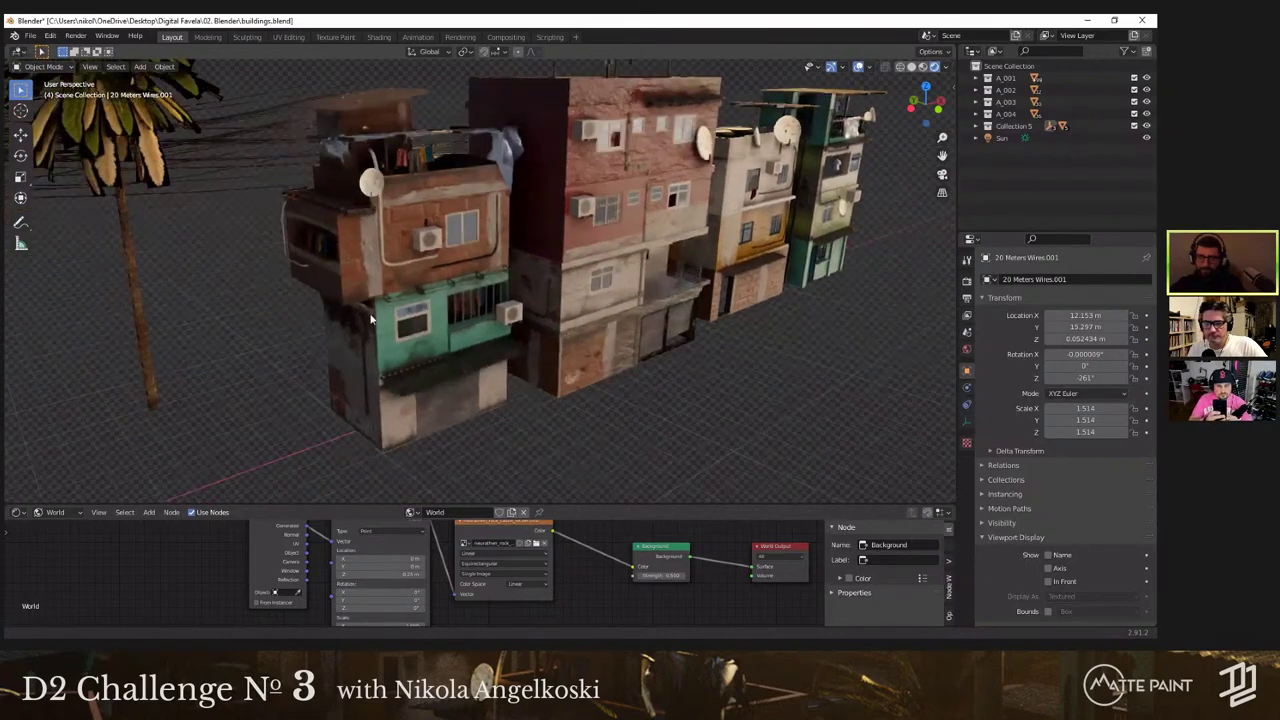
# Step: Examine the street-level facades up close and the whole row of buildings from above and the side
pyautogui.scroll(4, 370, 318)
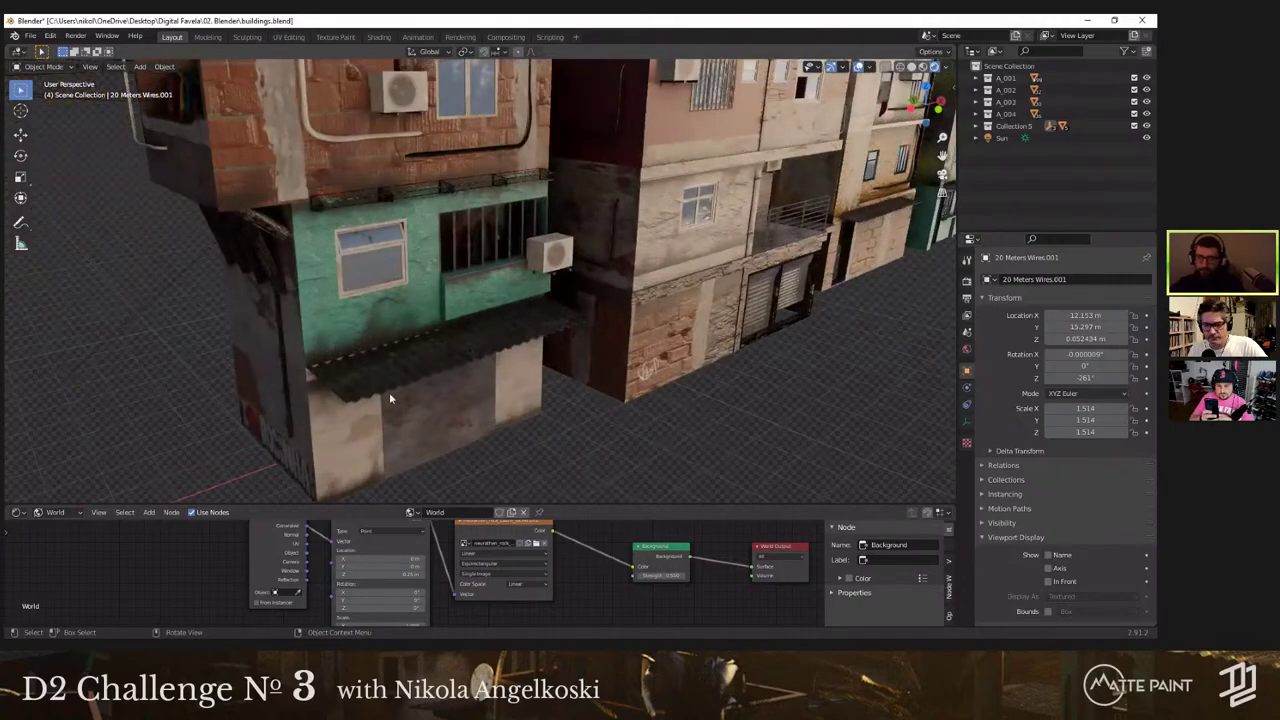
pyautogui.moveTo(406, 381); pyautogui.dragTo(378, 320, button='middle')
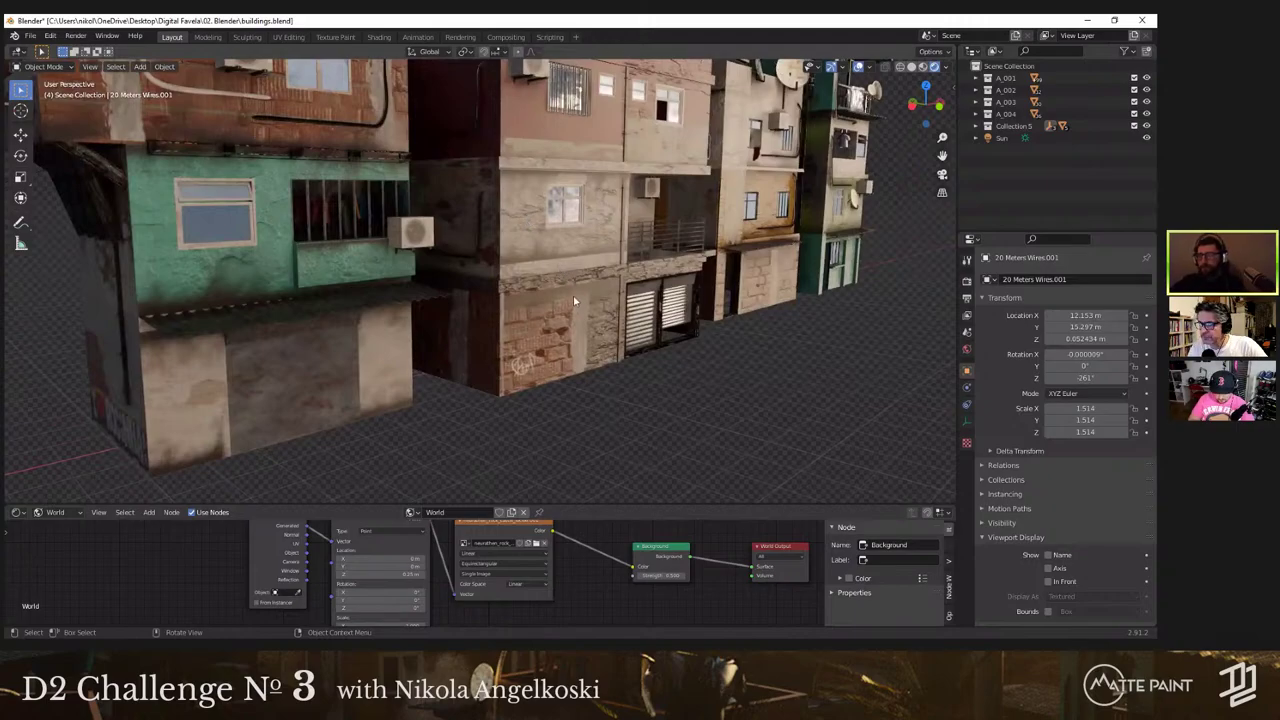
pyautogui.moveTo(596, 318); pyautogui.dragTo(471, 279, button='middle')
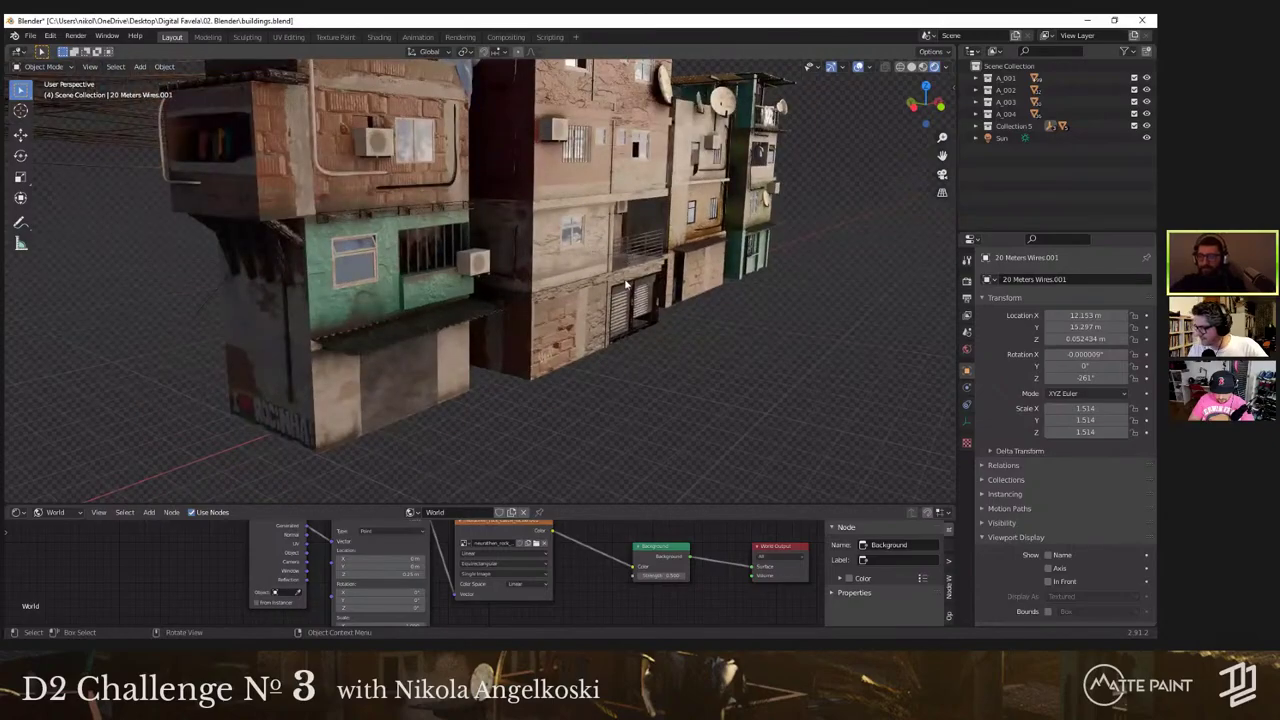
pyautogui.moveTo(628, 286); pyautogui.dragTo(607, 297, button='middle')
pyautogui.scroll(-4, 606, 297)
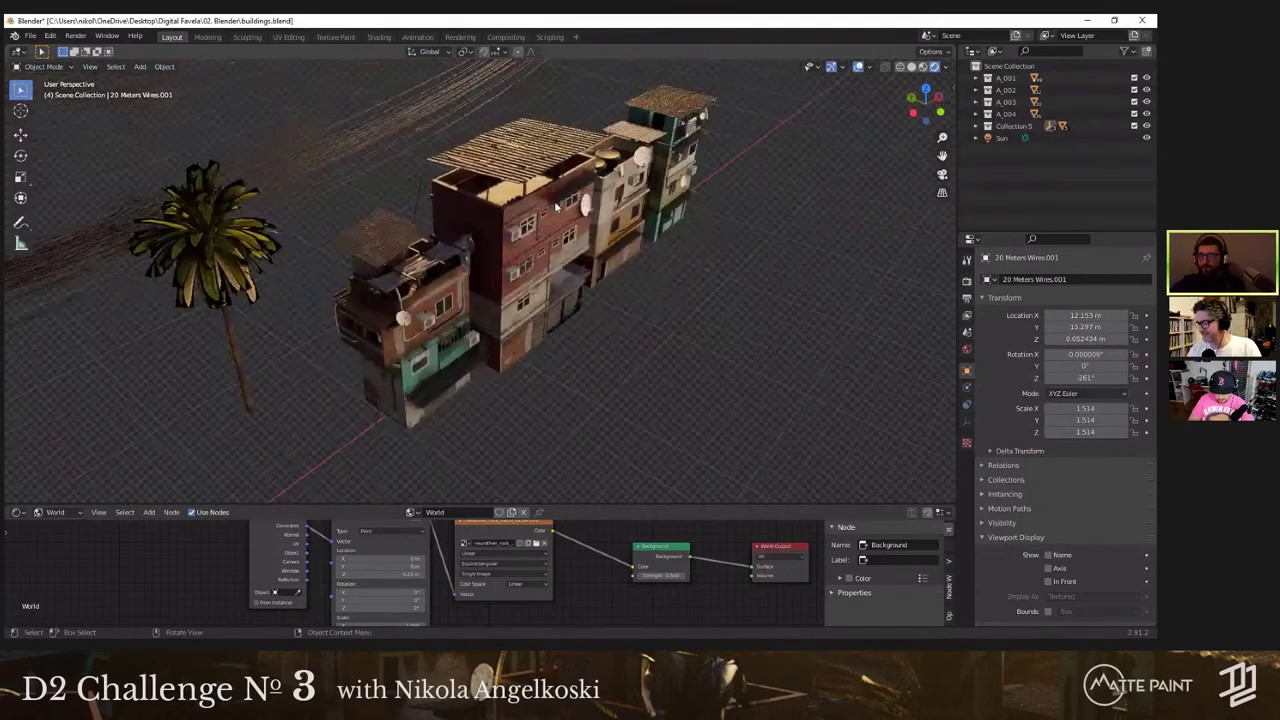
pyautogui.moveTo(580, 230); pyautogui.dragTo(618, 175, button='middle')
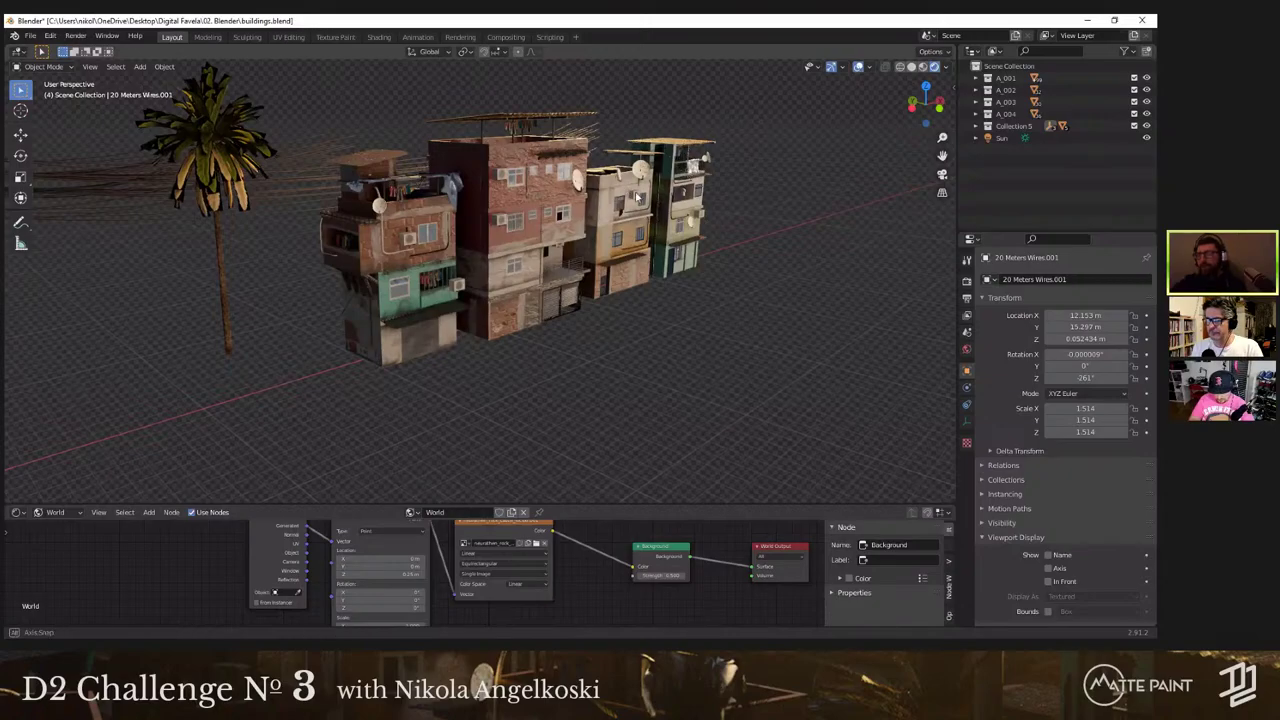
pyautogui.moveTo(636, 191); pyautogui.dragTo(636, 197, button='middle')
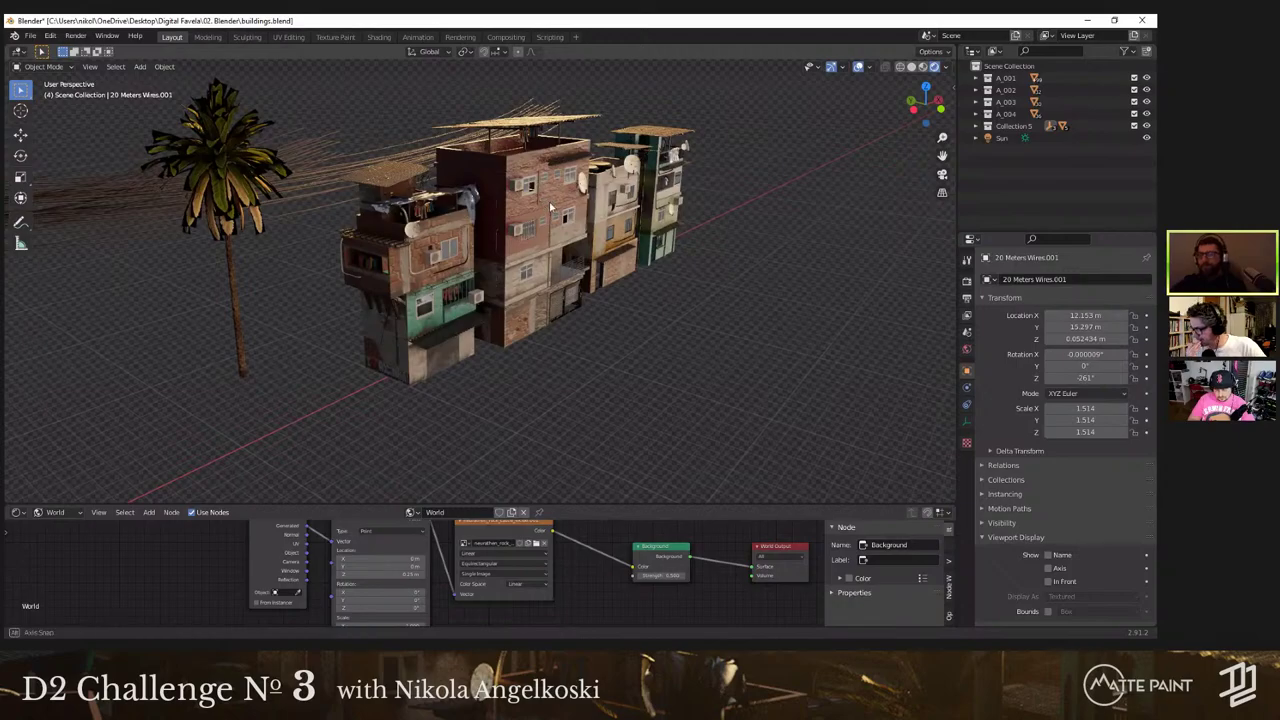
pyautogui.moveTo(545, 193); pyautogui.dragTo(548, 195, button='middle')
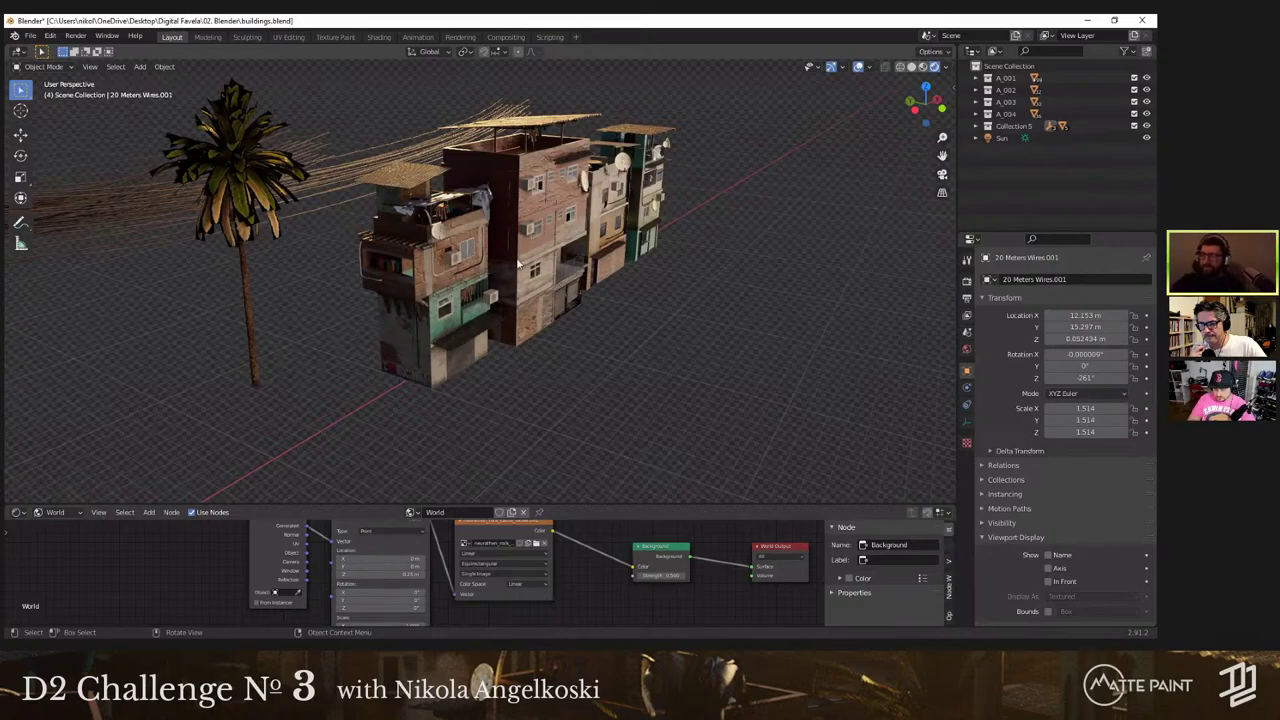
# Step: Move the dirt decal around the first-floor window of the red building's facade slightly along the Z axis
pyautogui.moveTo(586, 289); pyautogui.dragTo(570, 322, button='middle')
pyautogui.scroll(5, 589, 331)
pyautogui.scroll(2, 565, 303)
pyautogui.moveTo(565, 255)
pyautogui.keyDown('shift'); pyautogui.mouseDown(button='middle')
pyautogui.moveTo(564, 214)
pyautogui.moveTo(554, 270)
pyautogui.mouseUp(button='middle'); pyautogui.keyUp('shift')
pyautogui.click(556, 228)
pyautogui.scroll(5, 559, 243)
pyautogui.press('g')
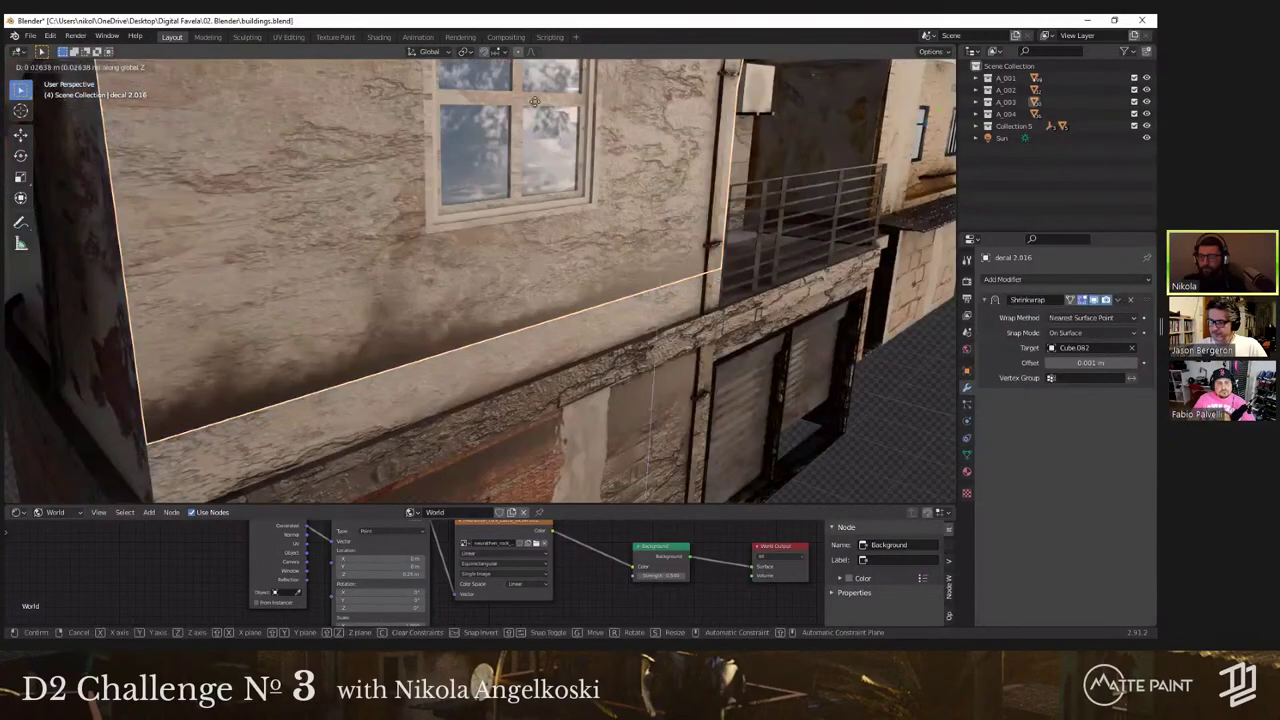
pyautogui.press('z')
pyautogui.click(504, 300)
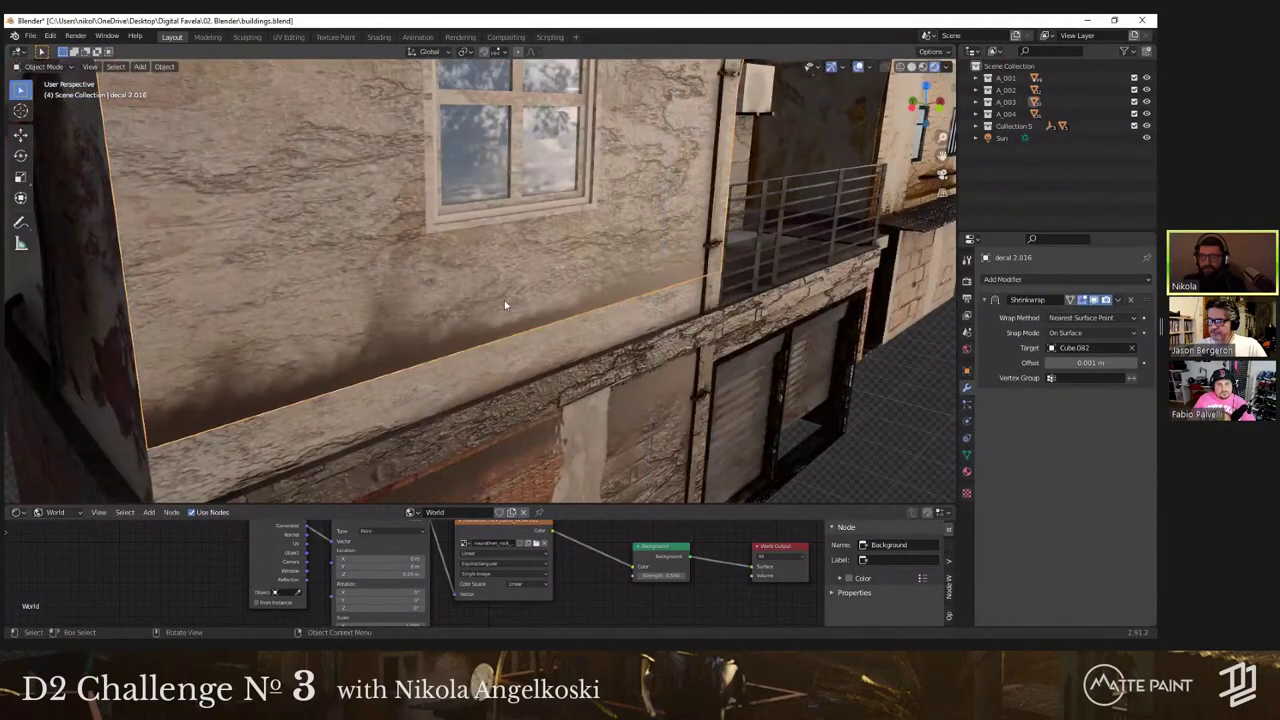
# Step: Try to move the plaster decal on the red building's ground-floor brick wall, also along the X axis
pyautogui.scroll(-8, 506, 320)
pyautogui.moveTo(510, 342); pyautogui.dragTo(514, 302, button='middle')
pyautogui.scroll(5, 514, 302)
pyautogui.click(543, 325)
pyautogui.click(517, 333)
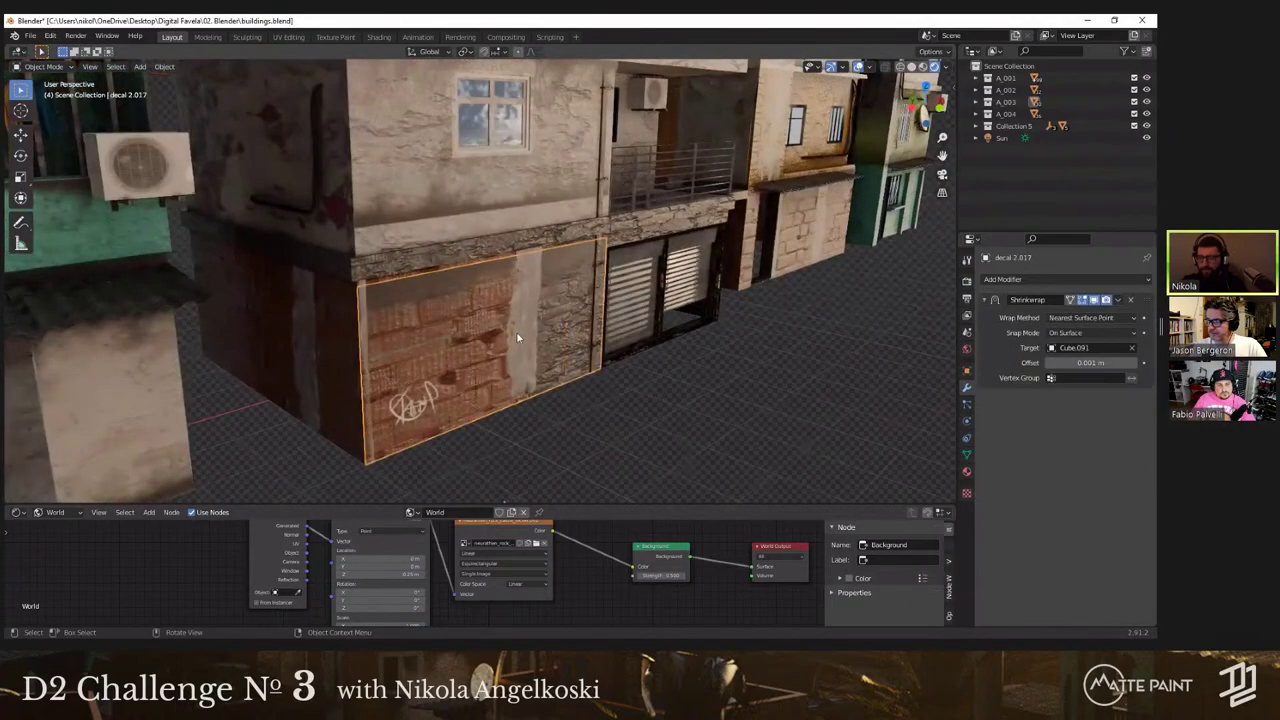
pyautogui.click(547, 318)
pyautogui.press('g')
pyautogui.rightClick(530, 333)
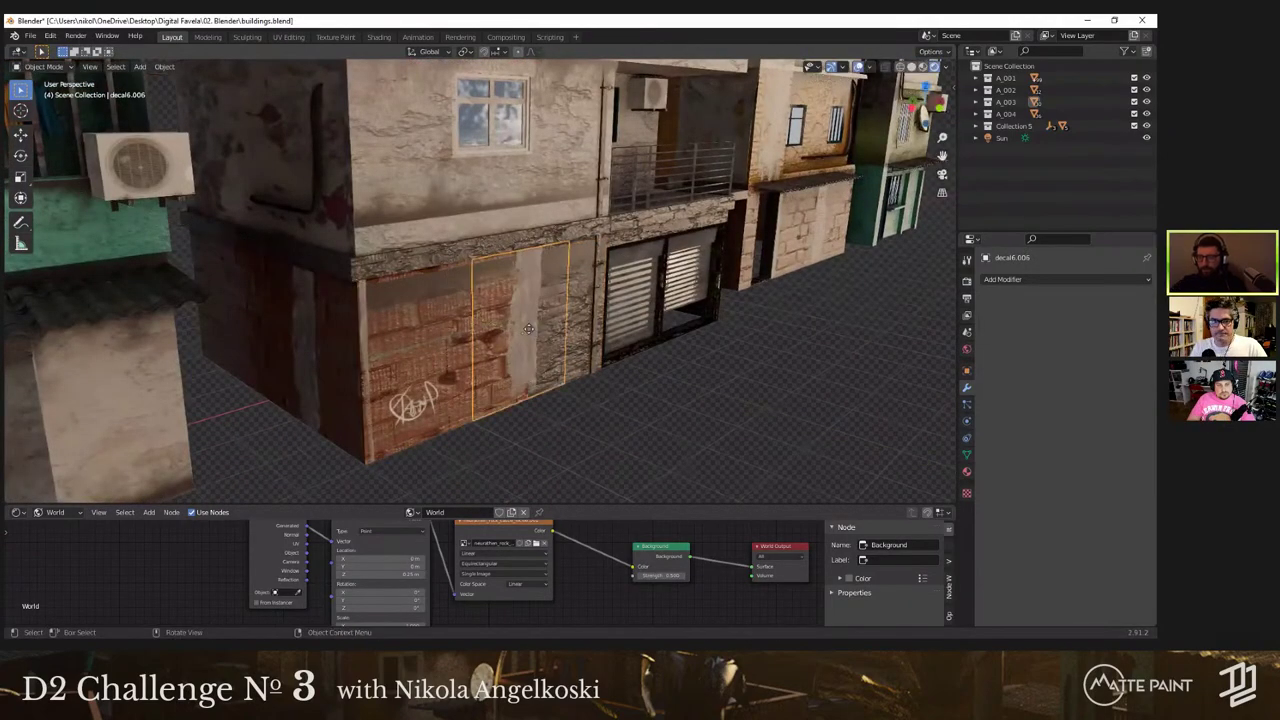
pyautogui.press('g')
pyautogui.press('x')
pyautogui.rightClick(492, 335)
# Step: Switch to the favela.blend scene and look over the full city layout in solid shading
pyautogui.scroll(-6, 585, 357)
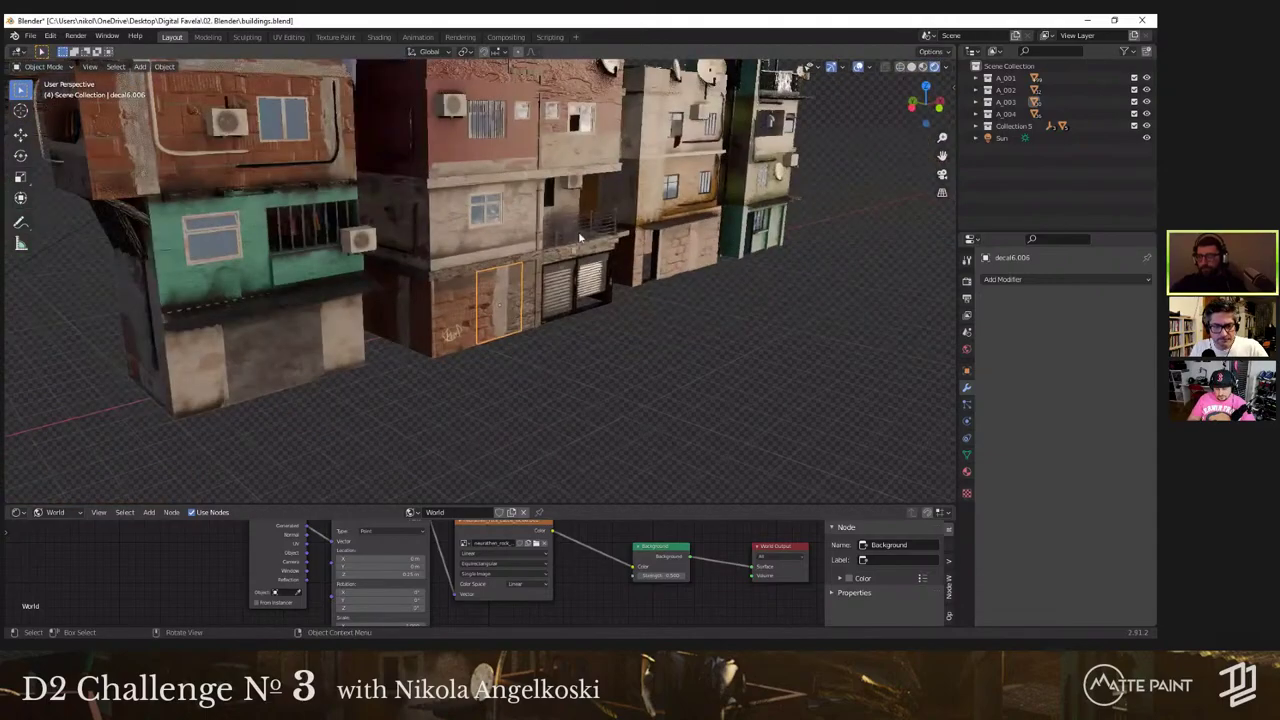
pyautogui.scroll(-3, 479, 288)
pyautogui.moveTo(479, 288); pyautogui.dragTo(502, 178, button='middle')
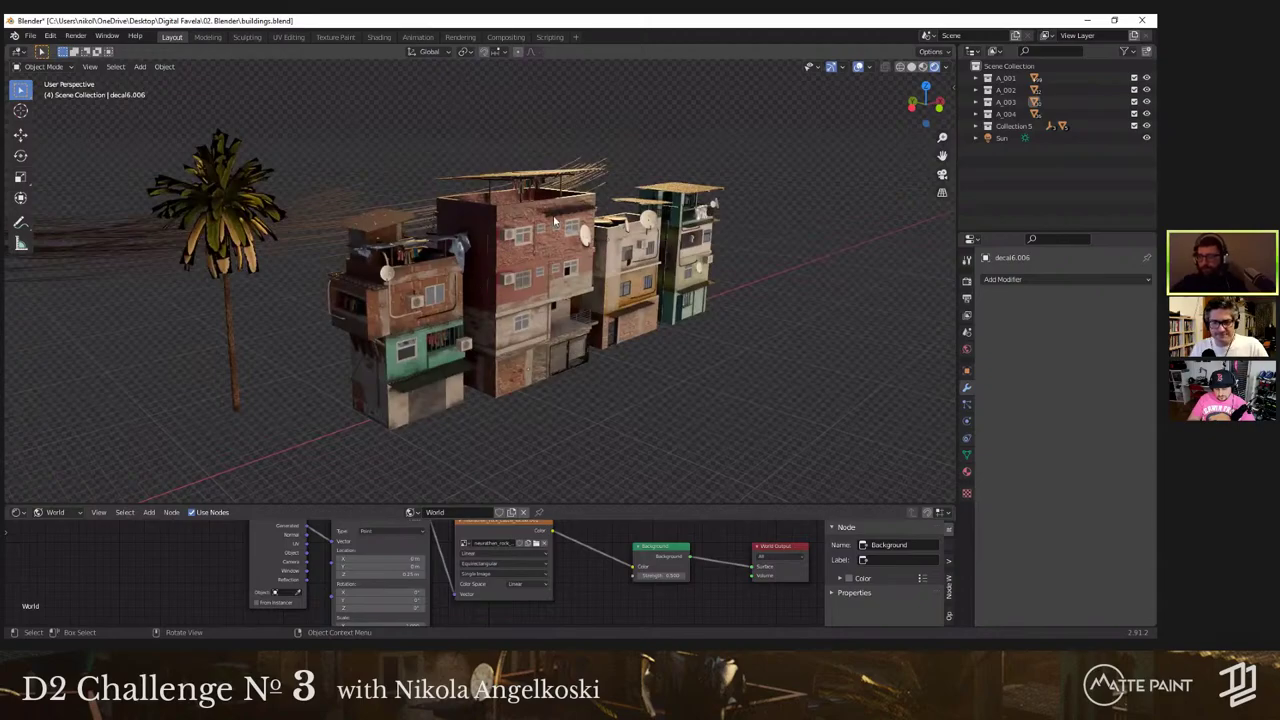
pyautogui.moveTo(552, 238); pyautogui.dragTo(551, 203, button='middle')
pyautogui.scroll(-2, 551, 203)
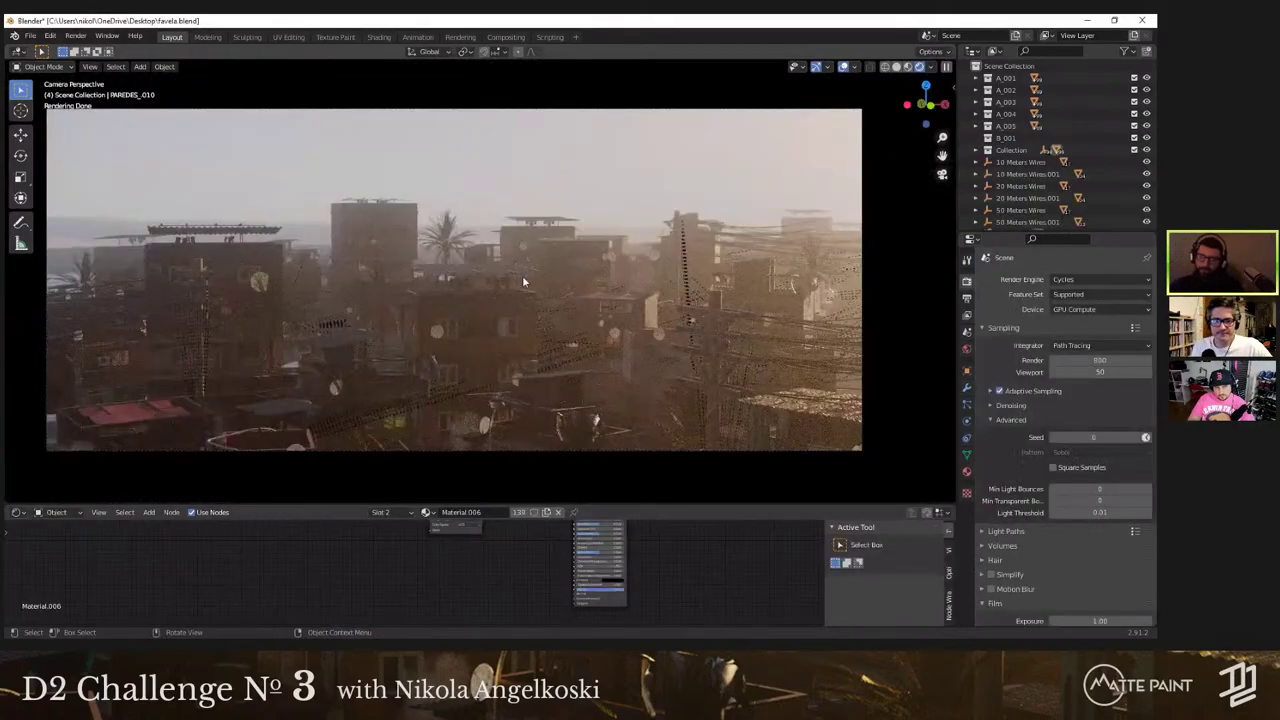
pyautogui.click(897, 68)
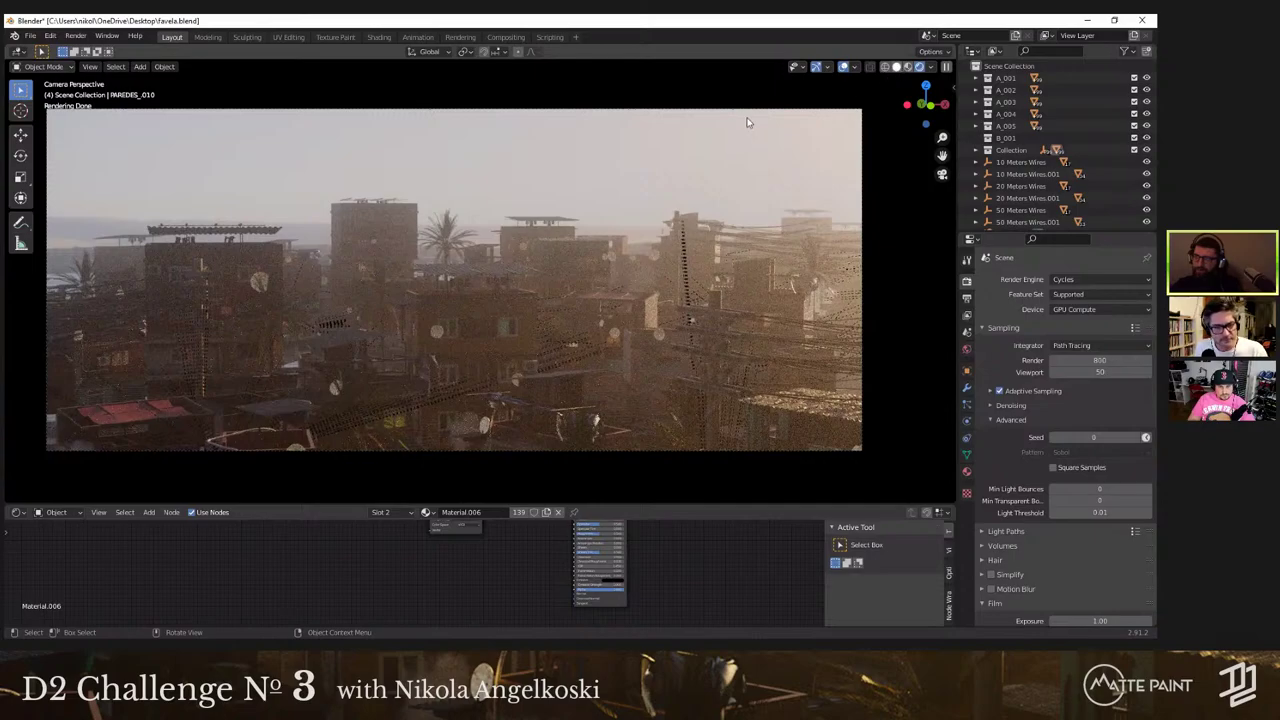
pyautogui.moveTo(677, 216); pyautogui.dragTo(467, 272, button='middle')
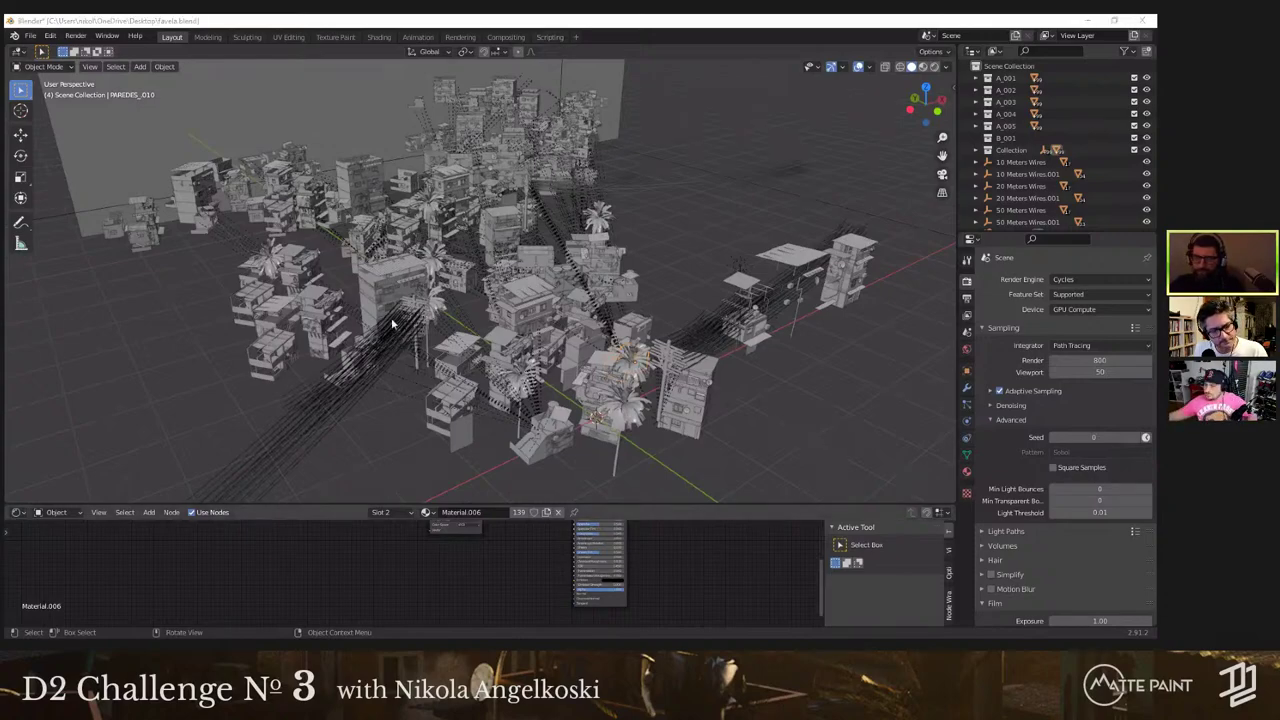
# Step: Return to buildings.blend and hide collections A_001 to A_004, Collection 5 and the Sun light
pyautogui.hotkey('alt', 'Tab')
pyautogui.moveTo(558, 235); pyautogui.dragTo(470, 262, button='middle')
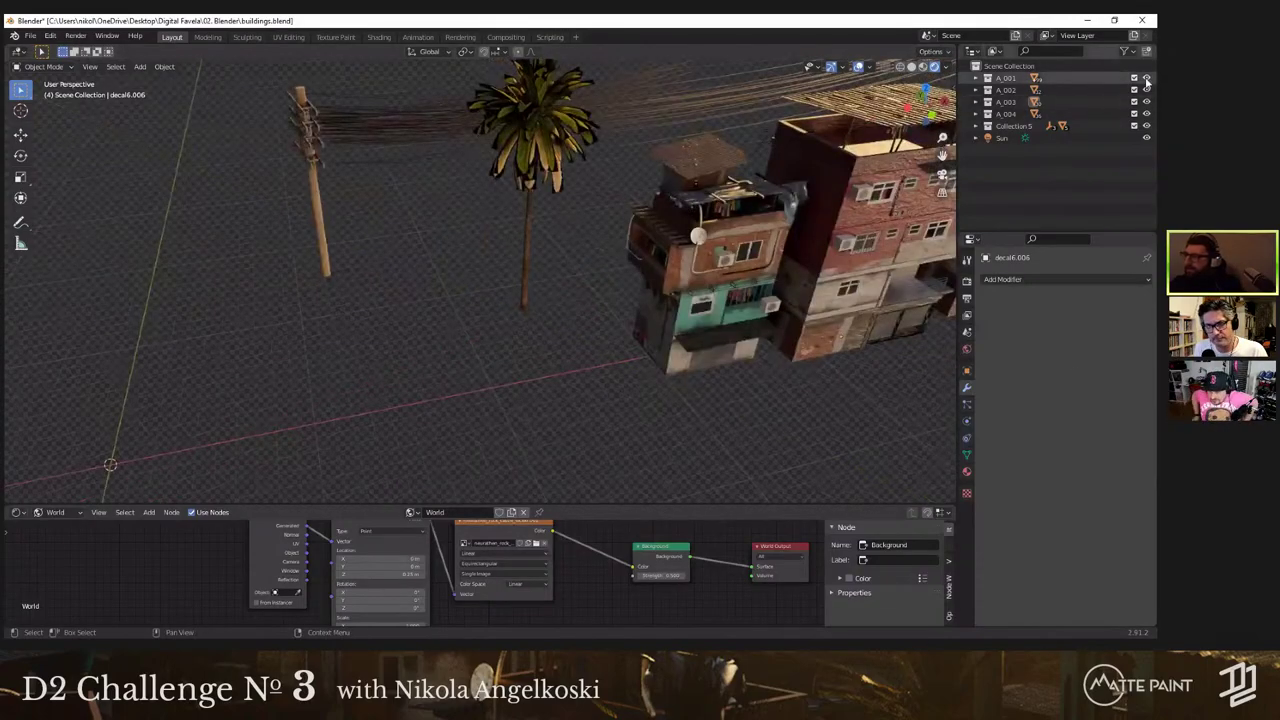
pyautogui.moveTo(1147, 80); pyautogui.dragTo(1147, 126)
pyautogui.click(1147, 80)
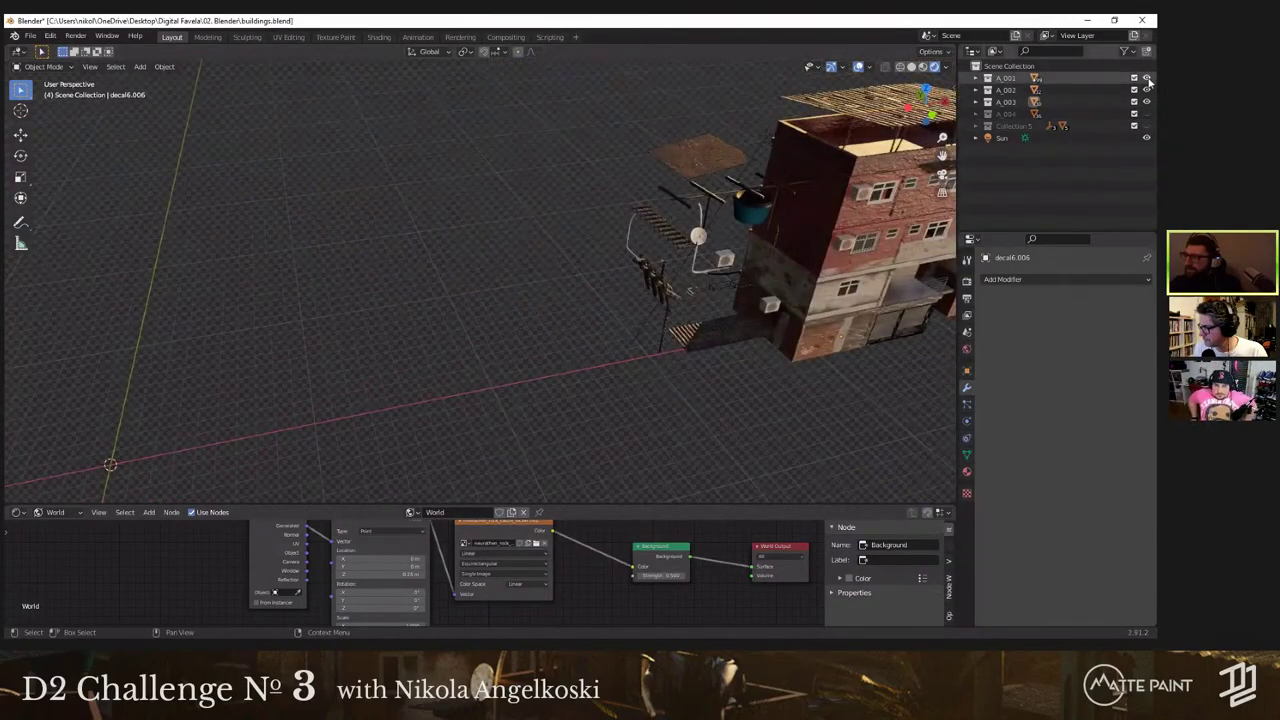
pyautogui.moveTo(1147, 79); pyautogui.dragTo(1147, 91)
pyautogui.click(1148, 102)
pyautogui.click(1147, 138)
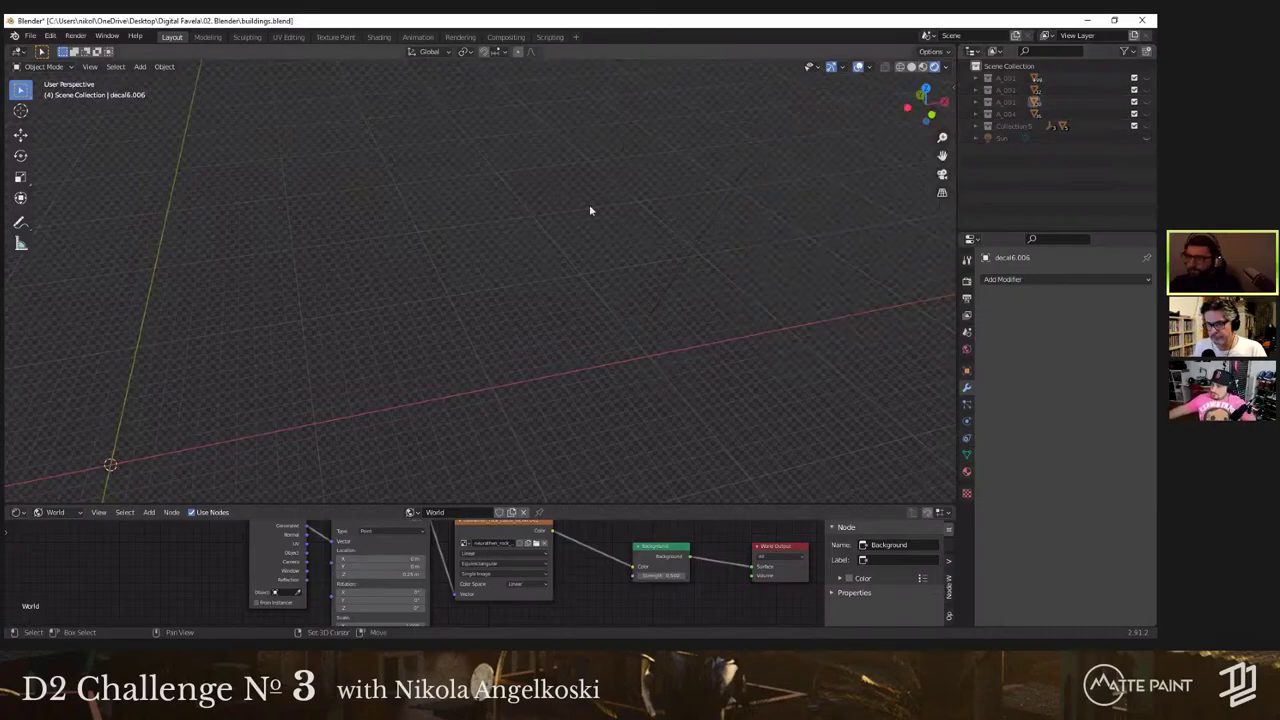
# Step: Create a new collection in the scene and name it A_005
pyautogui.scroll(-1, 590, 206)
pyautogui.rightClick(1002, 186)
pyautogui.click(1034, 166)
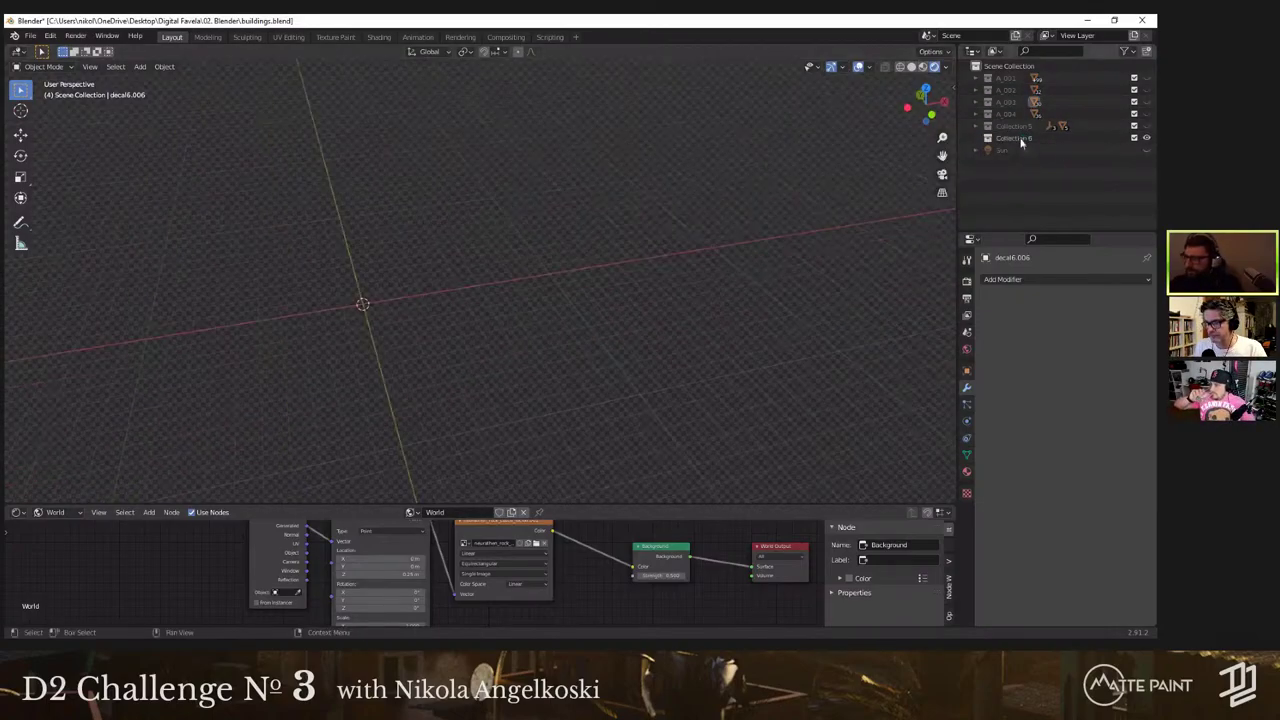
pyautogui.moveTo(1020, 140)
pyautogui.mouseDown()
pyautogui.moveTo(1018, 172)
pyautogui.moveTo(1010, 140)
pyautogui.mouseUp()
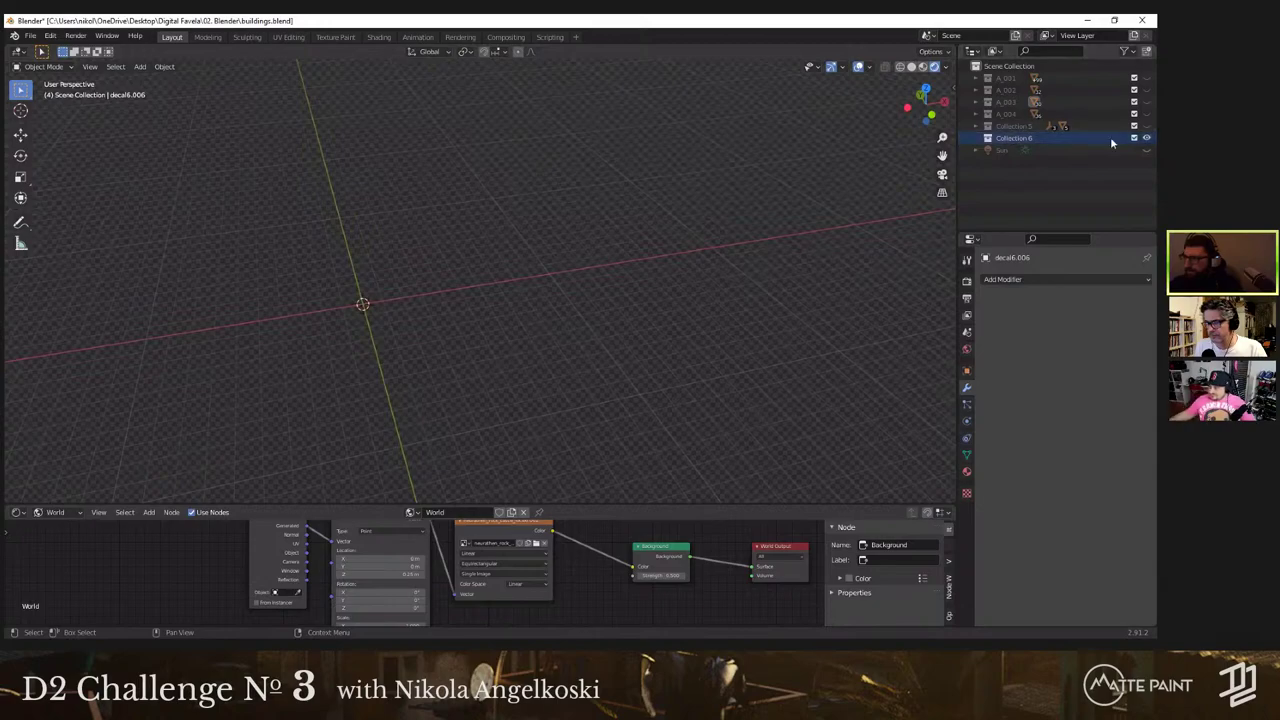
pyautogui.doubleClick(1010, 139)
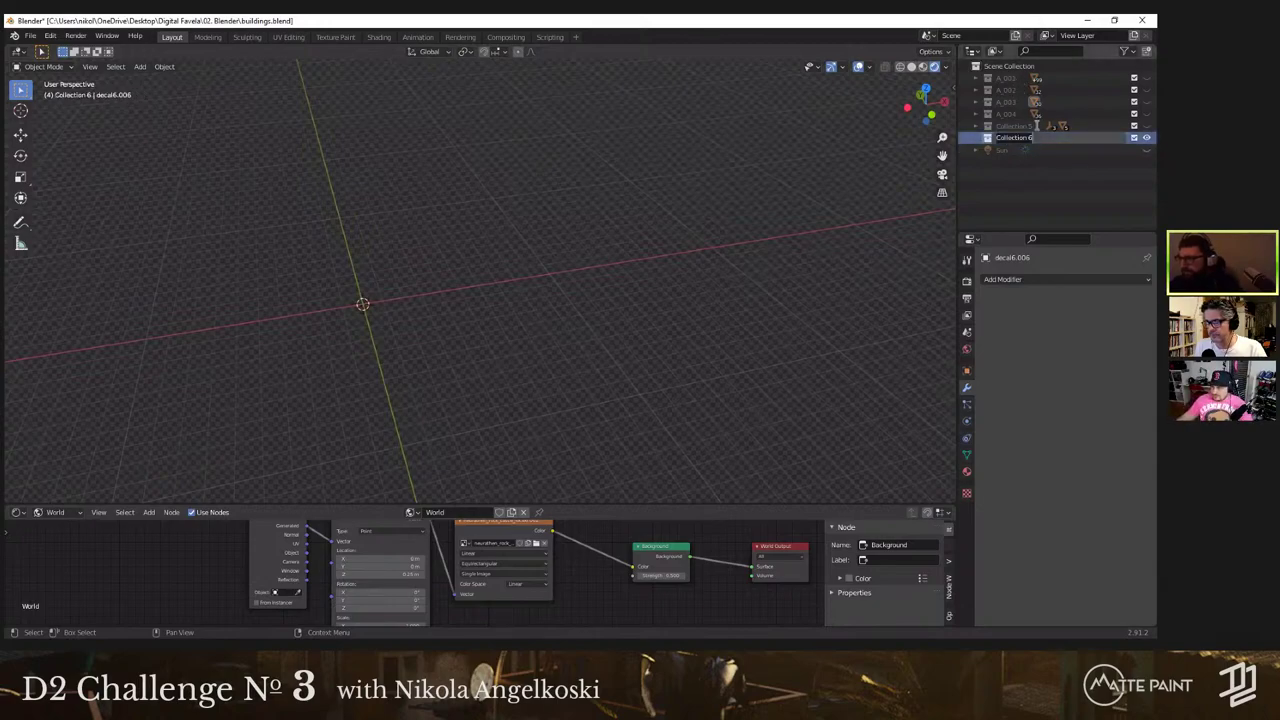
pyautogui.write('A_005')
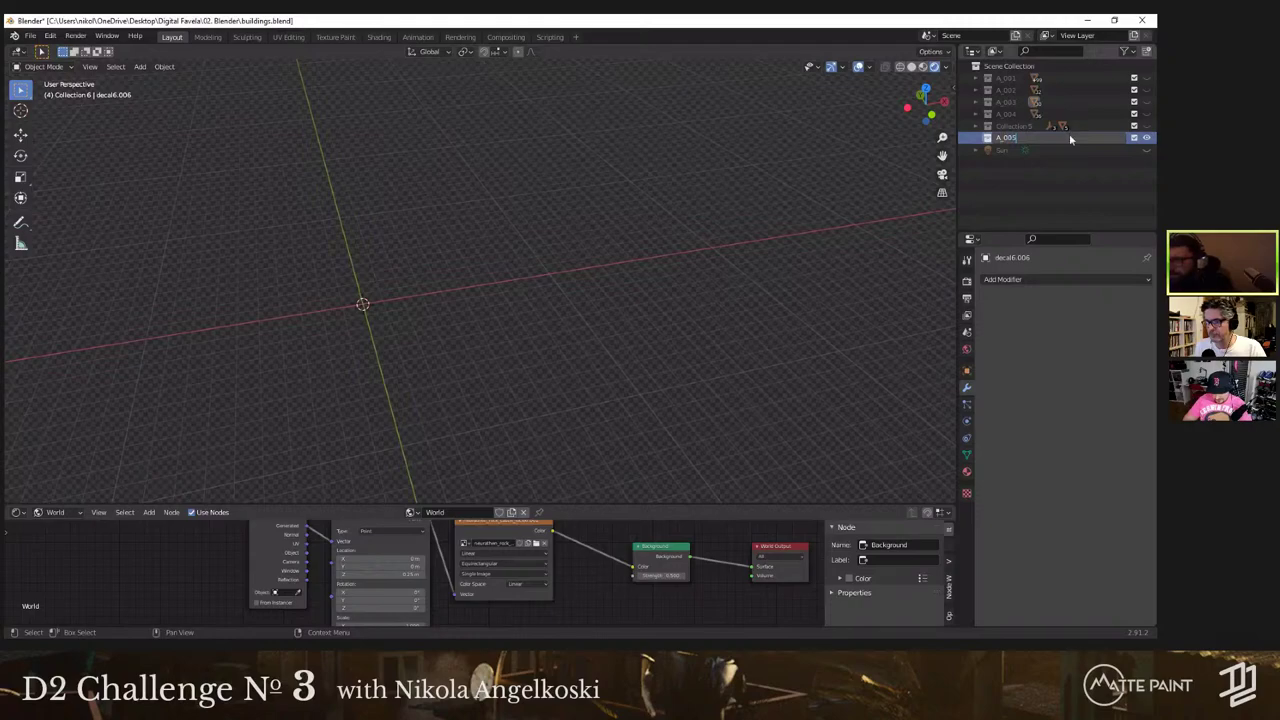
pyautogui.press('Return')
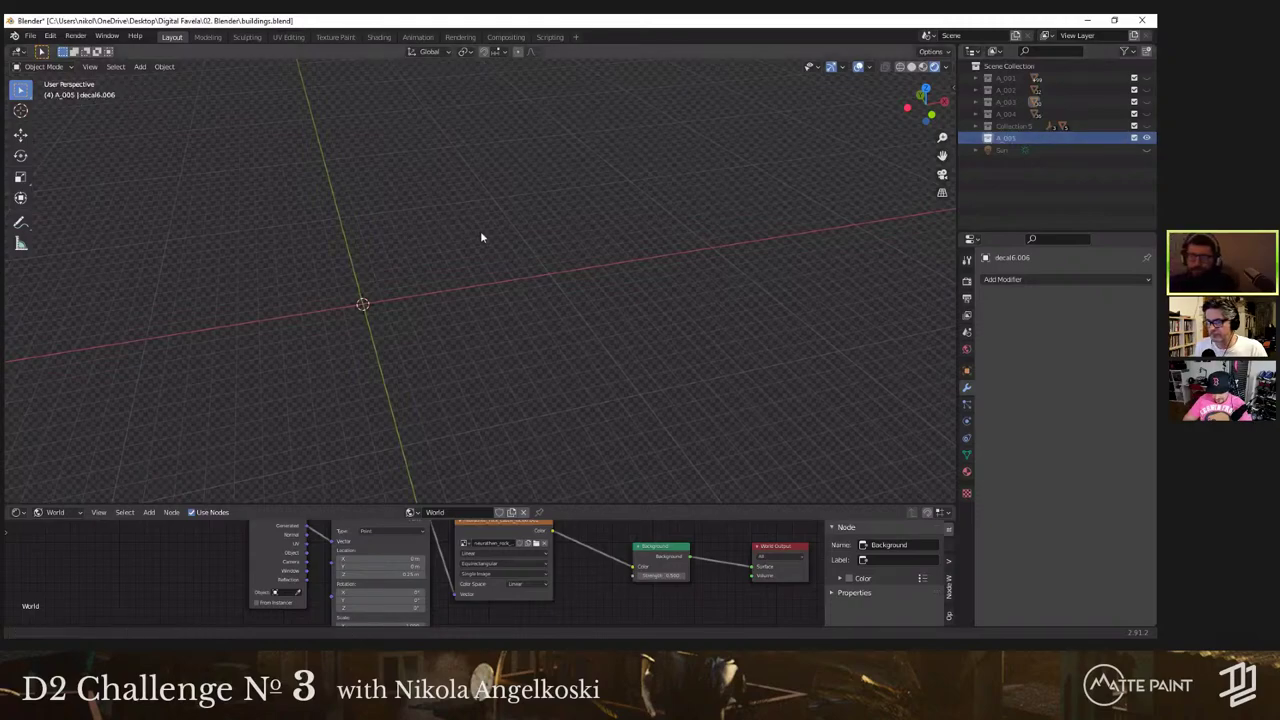
# Step: Add a 2 m cube at the world origin in the A_005 collection
pyautogui.moveTo(483, 249); pyautogui.dragTo(533, 253, button='middle')
pyautogui.scroll(-2, 533, 250)
pyautogui.hotkey('shift', 'a')
pyautogui.moveTo(532, 250)
pyautogui.click(618, 264)
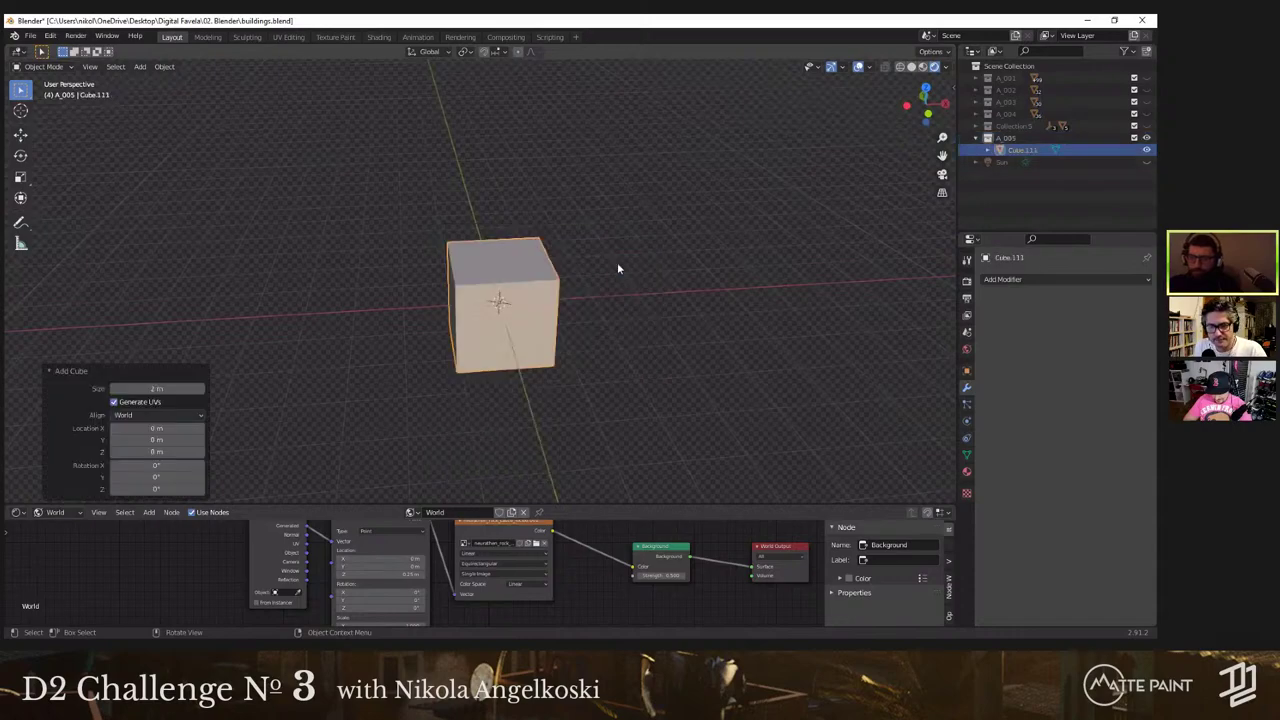
# Step: Show the cube in the front orthographic view with solid shading
pyautogui.press('KP_1')
pyautogui.press('KP_1')
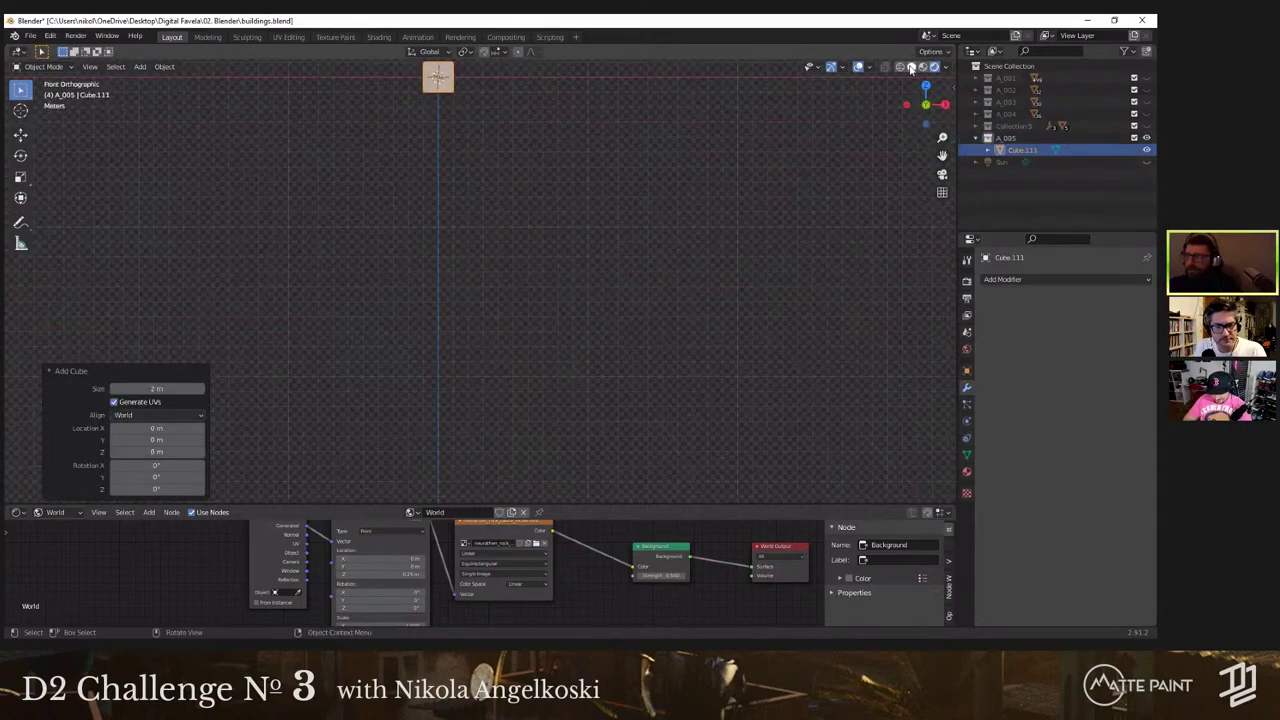
pyautogui.scroll(-1, 662, 177)
pyautogui.keyDown('shift'); pyautogui.moveTo(662, 177); pyautogui.dragTo(698, 292, button='middle'); pyautogui.keyUp('shift')
pyautogui.click(911, 67)
pyautogui.scroll(5, 479, 270)
pyautogui.moveTo(535, 164)
pyautogui.keyDown('shift'); pyautogui.mouseDown(button='middle')
pyautogui.moveTo(573, 252)
pyautogui.moveTo(600, 274)
pyautogui.moveTo(582, 313)
pyautogui.mouseUp(button='middle'); pyautogui.keyUp('shift')
pyautogui.scroll(1, 582, 240)
pyautogui.scroll(4, 570, 314)
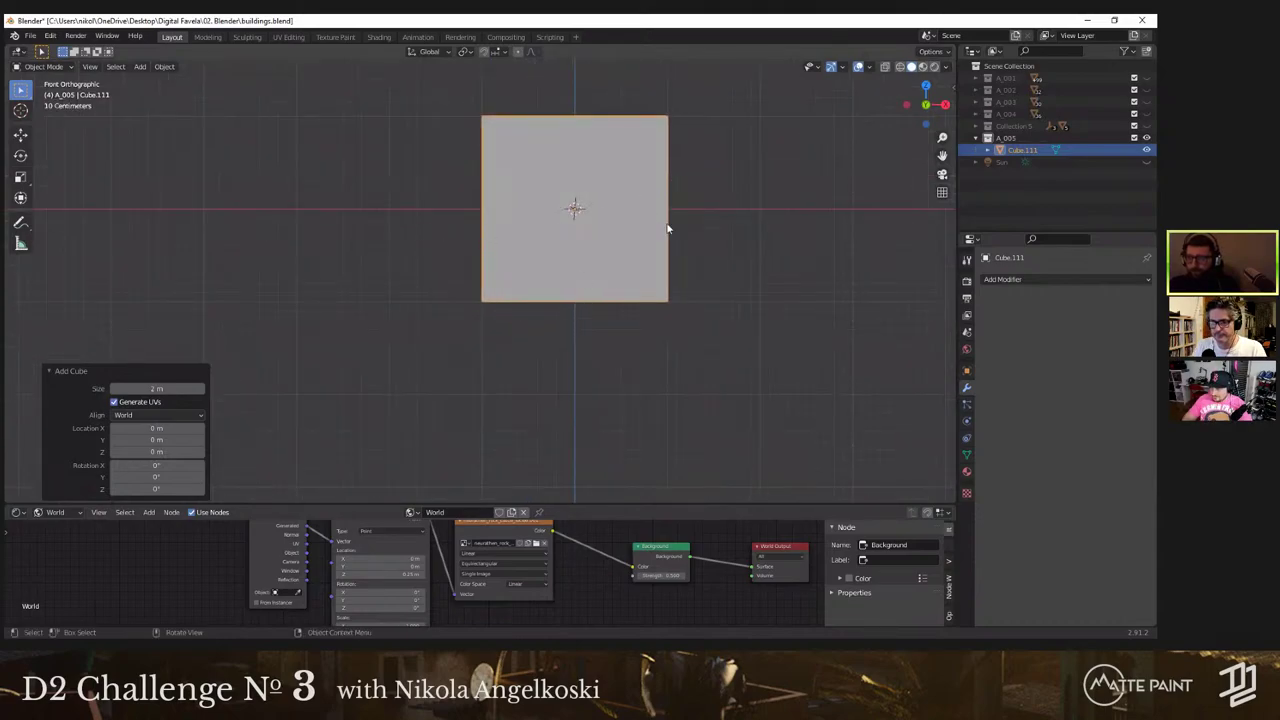
# Step: Raise the cube's mesh 1 m along Z in edit mode so its base sits on the origin
pyautogui.press('Tab')
pyautogui.press('g')
pyautogui.press('z')
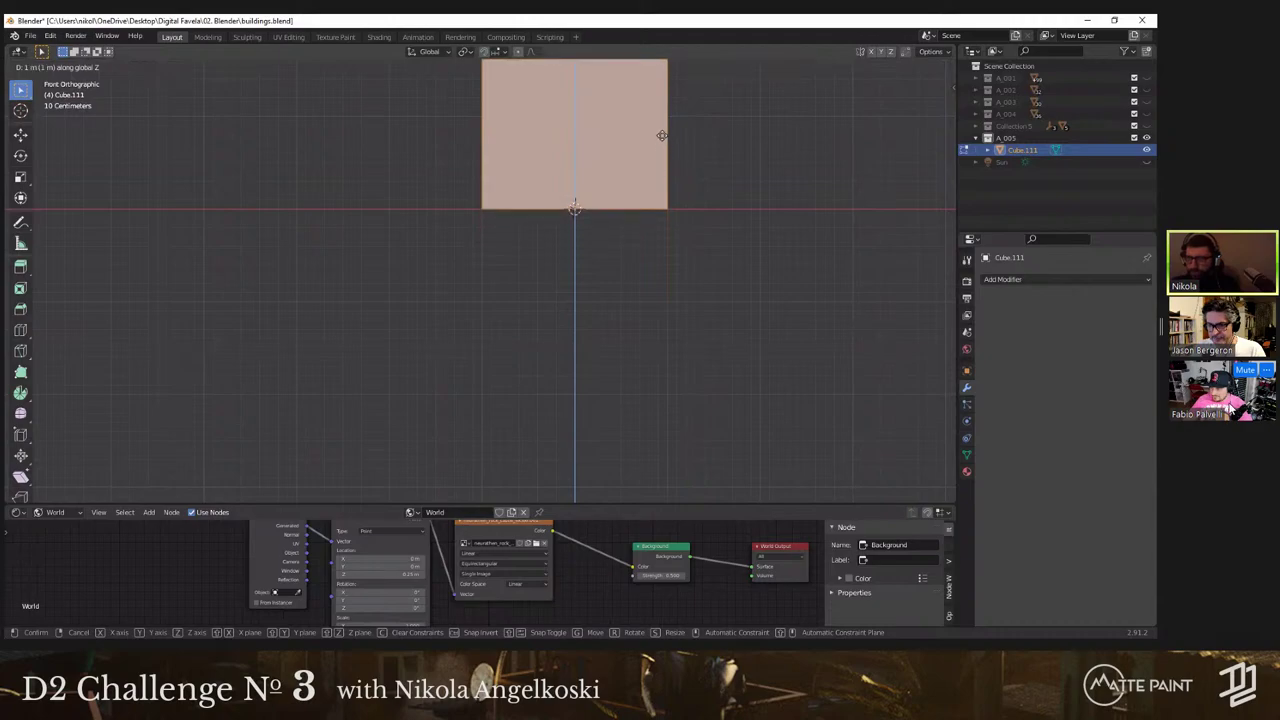
pyautogui.click(663, 132)
pyautogui.press('Tab')
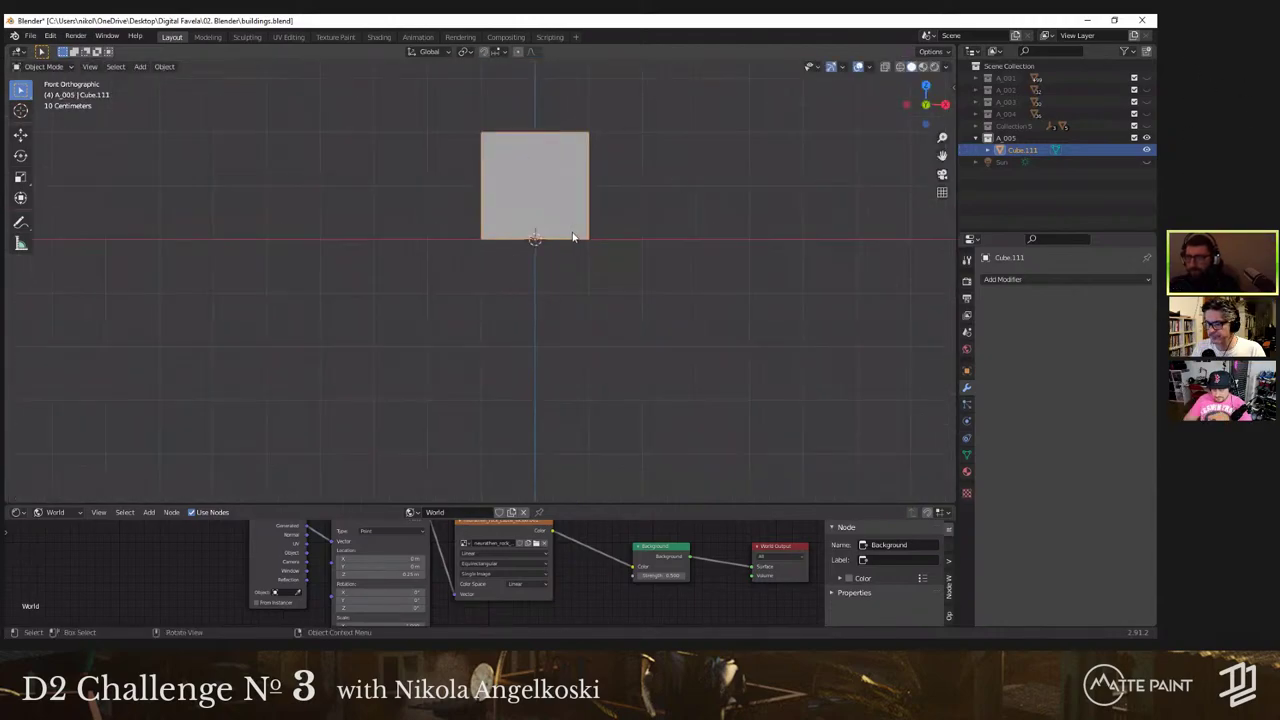
# Step: Set the cube's dimensions to 6 m in X, 4 m in Y and 3 m in Z
pyautogui.moveTo(575, 238); pyautogui.dragTo(504, 262, button='middle')
pyautogui.scroll(-7, 532, 297)
pyautogui.scroll(8, 504, 262)
pyautogui.keyDown('shift'); pyautogui.moveTo(680, 284); pyautogui.dragTo(609, 294, button='middle'); pyautogui.keyUp('shift')
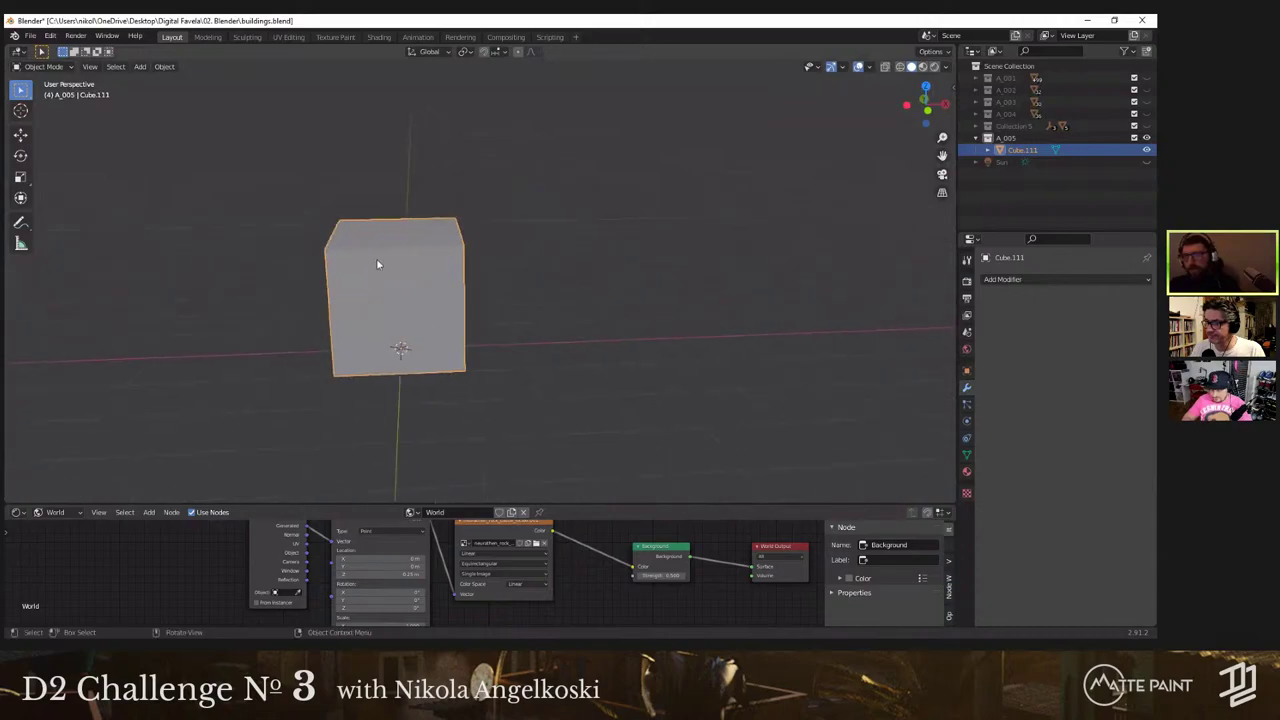
pyautogui.moveTo(380, 263); pyautogui.dragTo(646, 277, button='middle')
pyautogui.press('n')
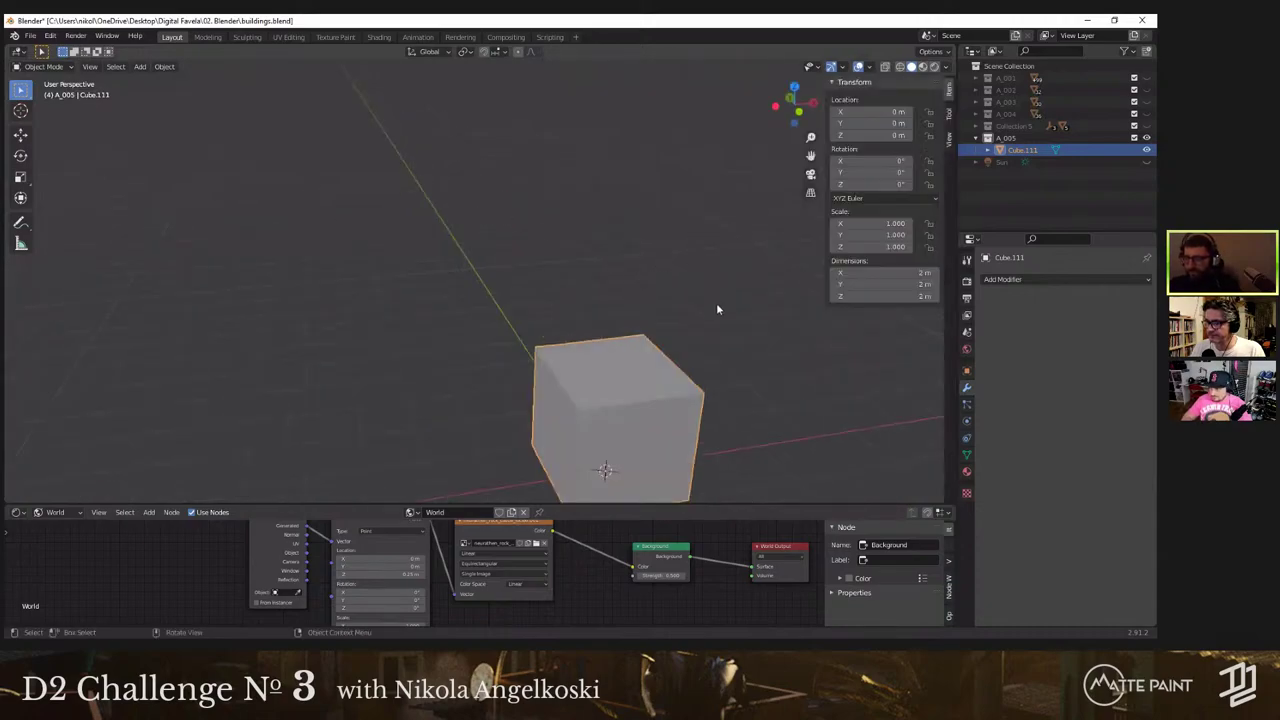
pyautogui.keyDown('shift'); pyautogui.moveTo(717, 304); pyautogui.dragTo(594, 186, button='middle'); pyautogui.keyUp('shift')
pyautogui.click(910, 296)
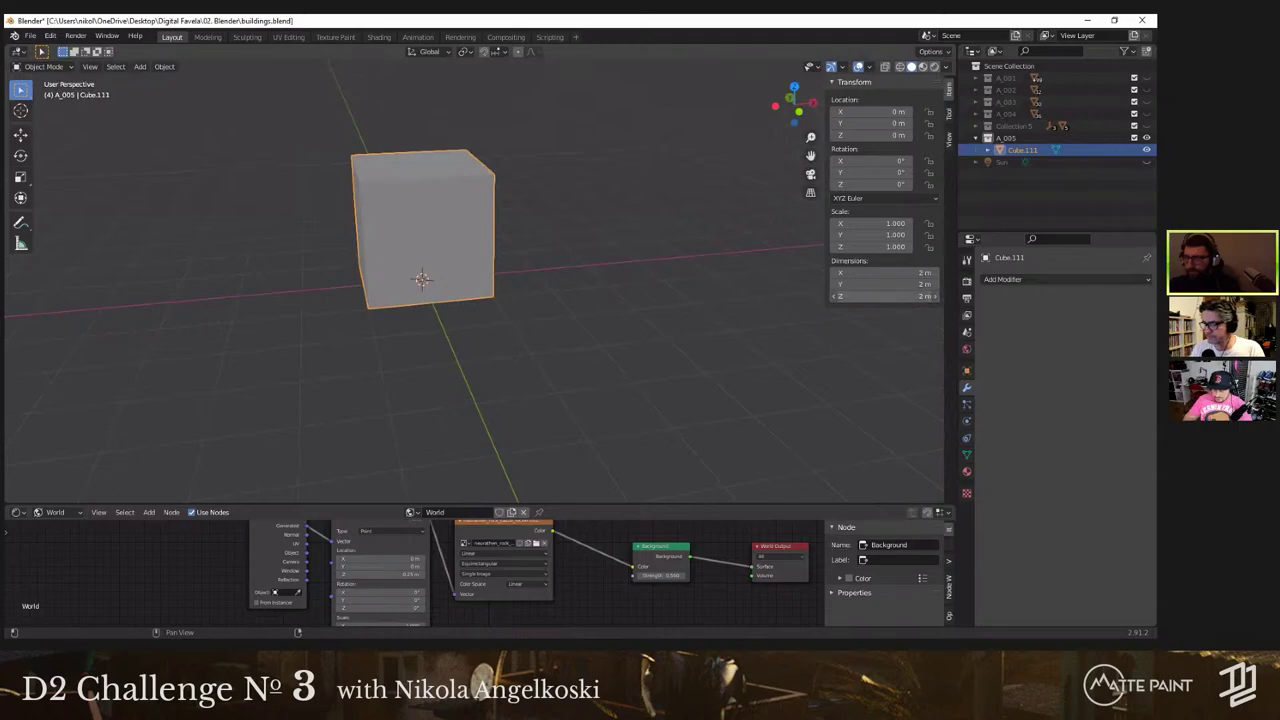
pyautogui.write('3')
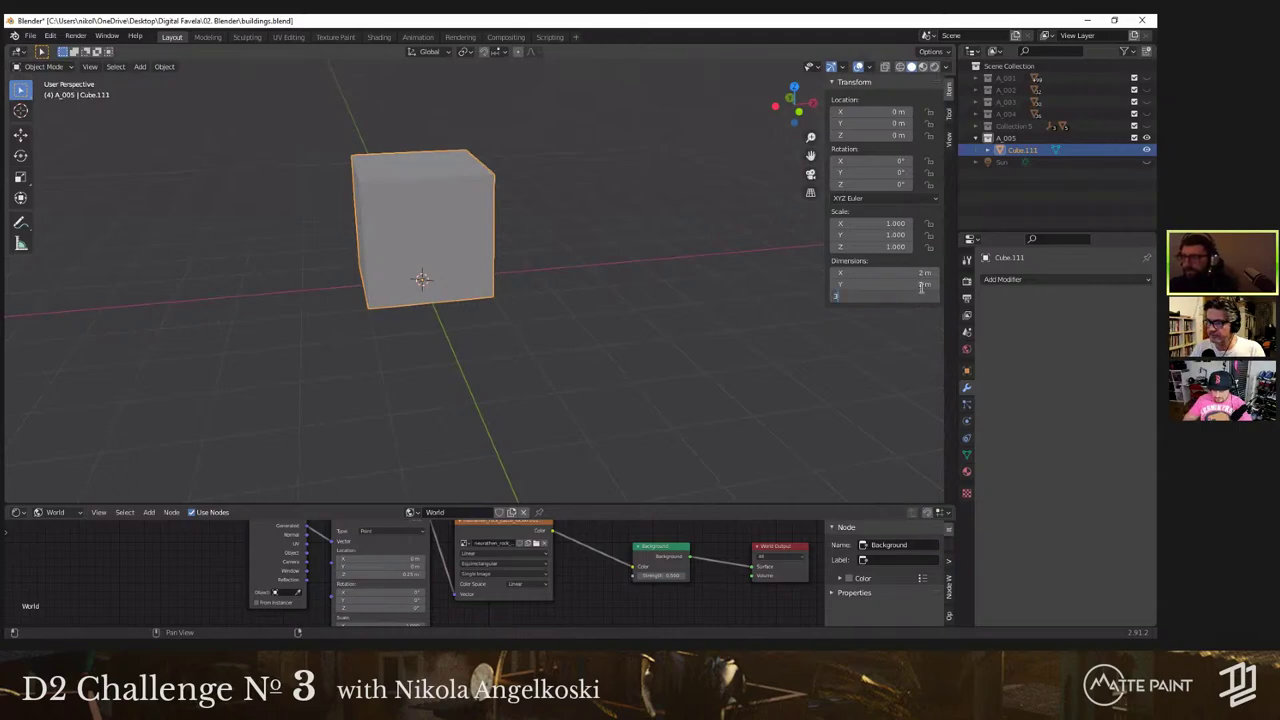
pyautogui.press('Return')
pyautogui.click(920, 285)
pyautogui.write('4')
pyautogui.press('Return')
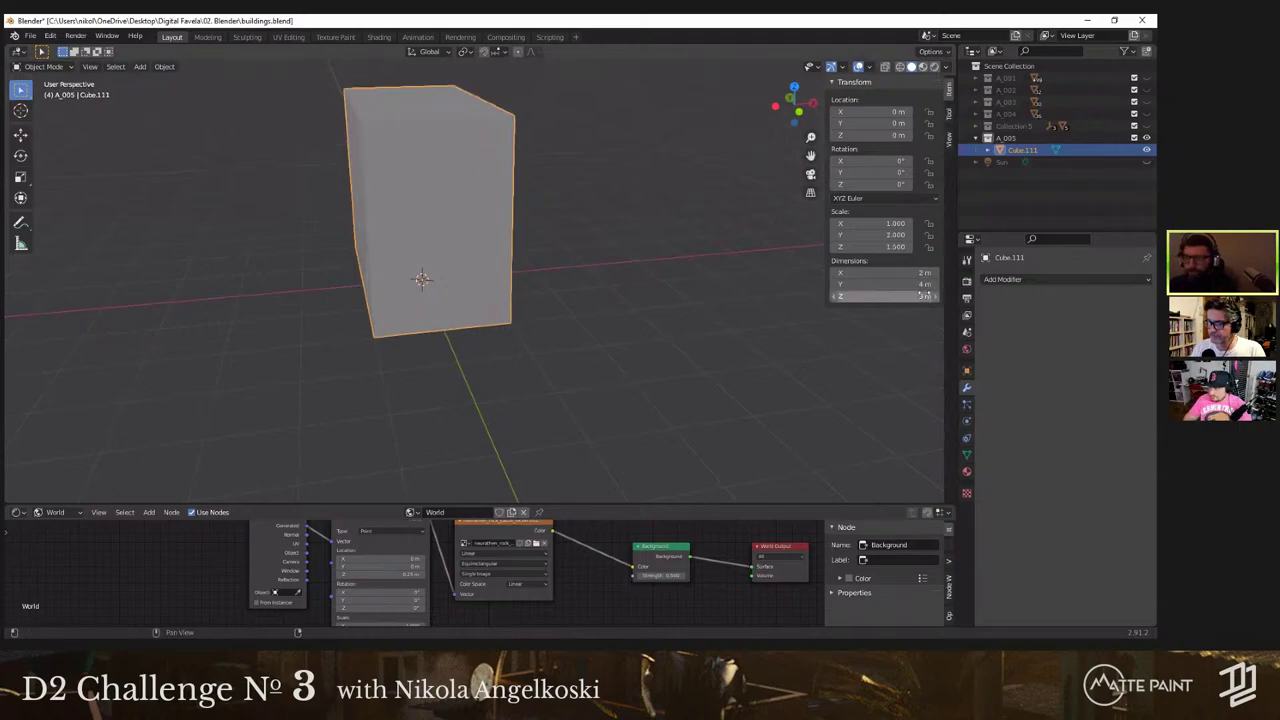
pyautogui.click(900, 273)
pyautogui.write('6')
pyautogui.press('Return')
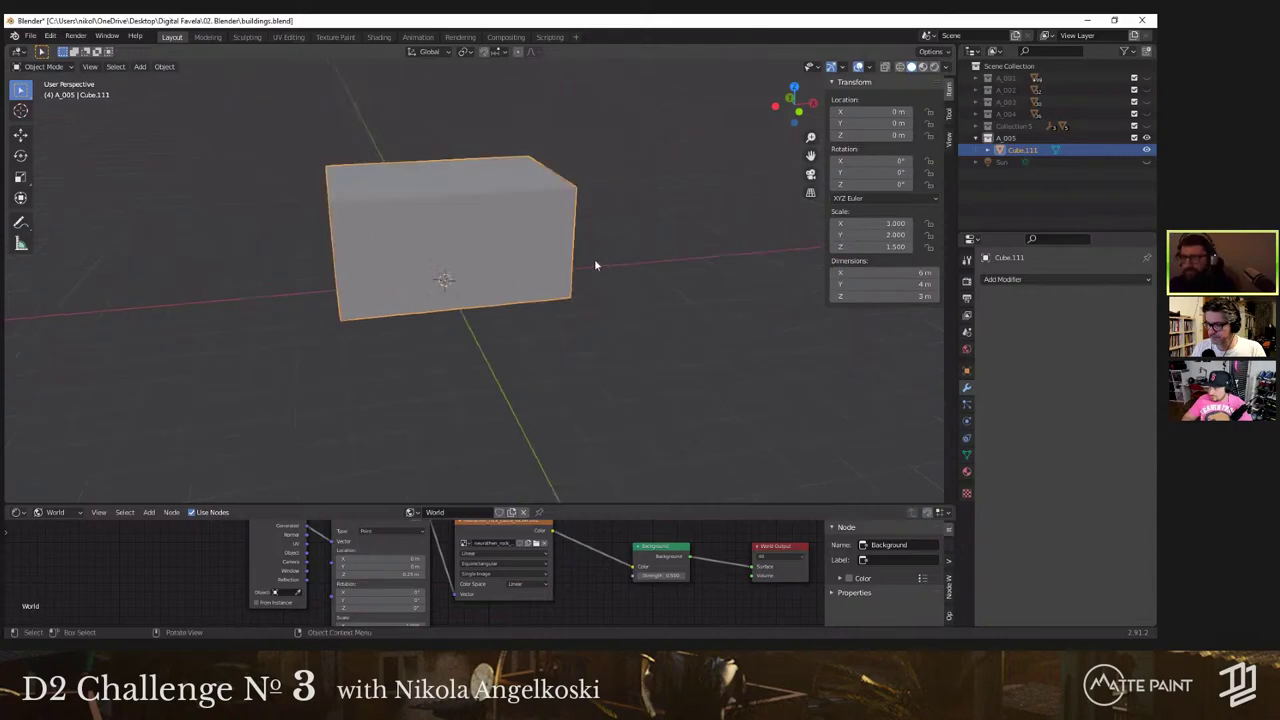
# Step: Cut the box through its middle with one centred loop cut across its length and one across its width
pyautogui.moveTo(594, 258); pyautogui.dragTo(545, 265, button='middle')
pyautogui.scroll(4, 545, 268)
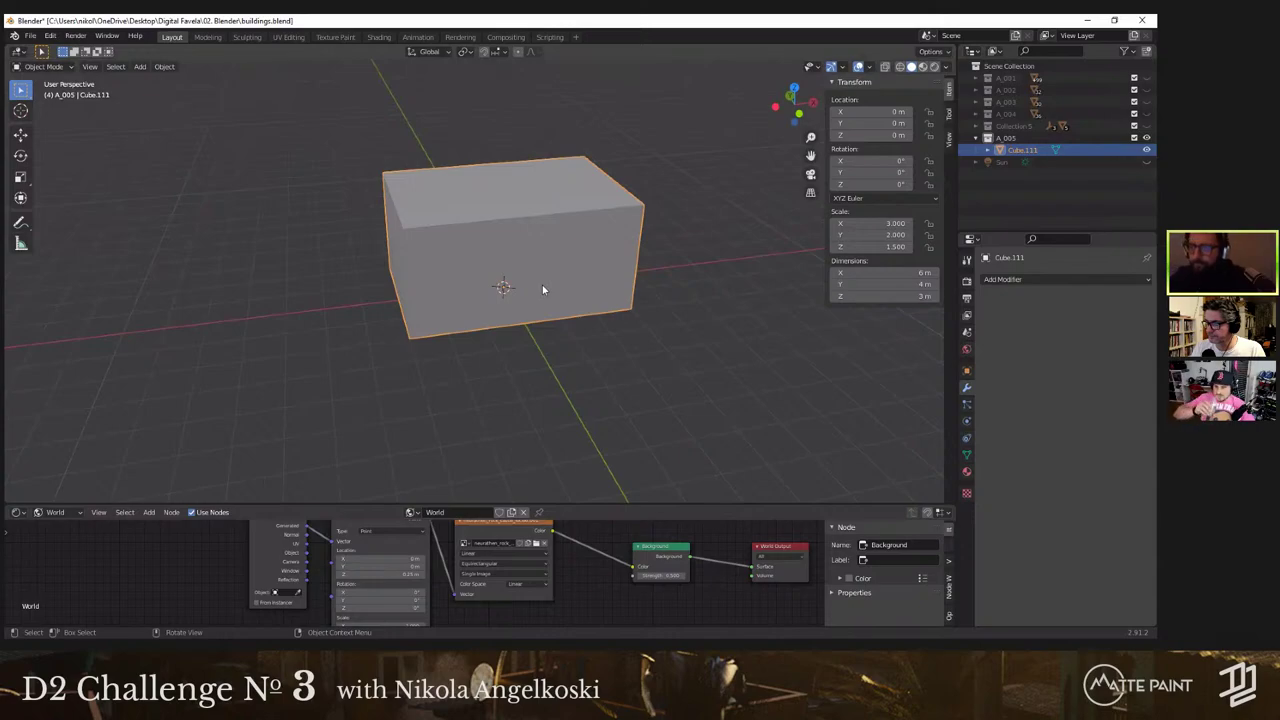
pyautogui.press('Tab')
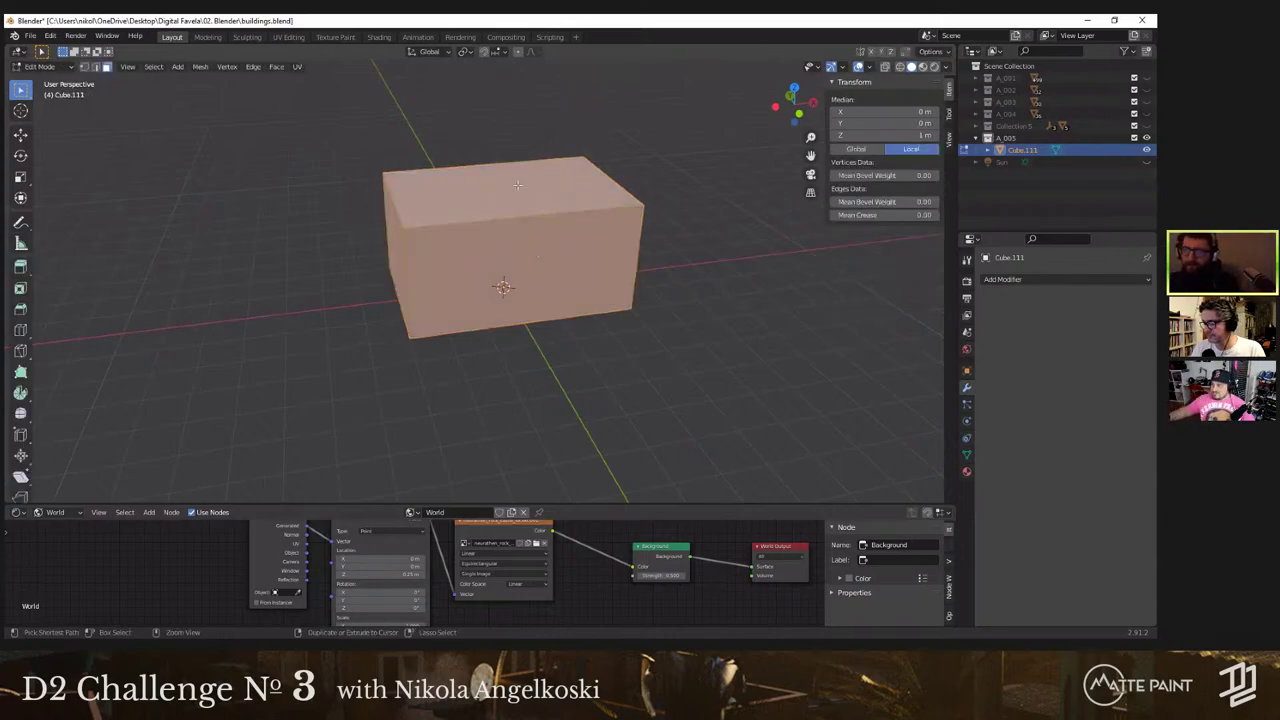
pyautogui.hotkey('ctrl', 'r')
pyautogui.click(516, 176)
pyautogui.rightClick(516, 176)
pyautogui.press('3')
pyautogui.click(581, 190)
pyautogui.hotkey('ctrl', 'r')
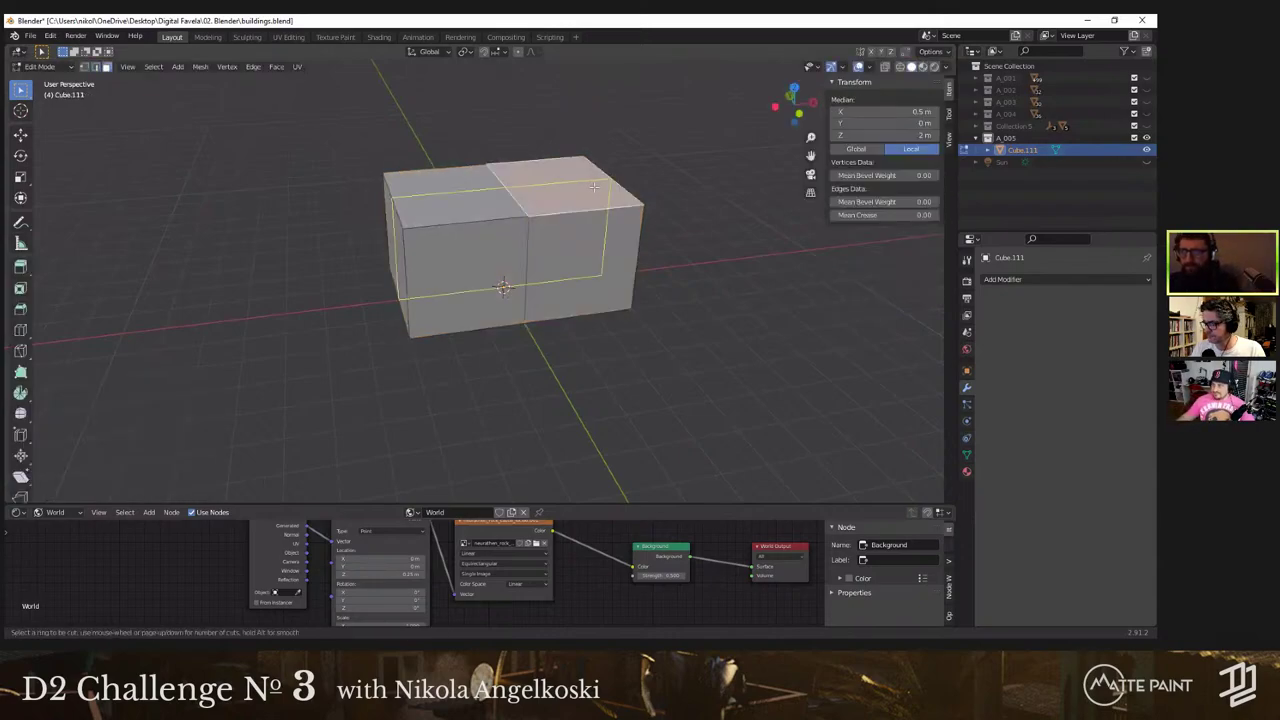
pyautogui.click(594, 187)
pyautogui.rightClick(594, 187)
# Step: Delete all faces except the two adjoining wall faces that form the box's front corner
pyautogui.press('3')
pyautogui.moveTo(588, 235); pyautogui.dragTo(591, 246, button='middle')
pyautogui.keyDown('shift'); pyautogui.moveTo(520, 303); pyautogui.dragTo(610, 388, button='middle'); pyautogui.keyUp('shift')
pyautogui.click(609, 388)
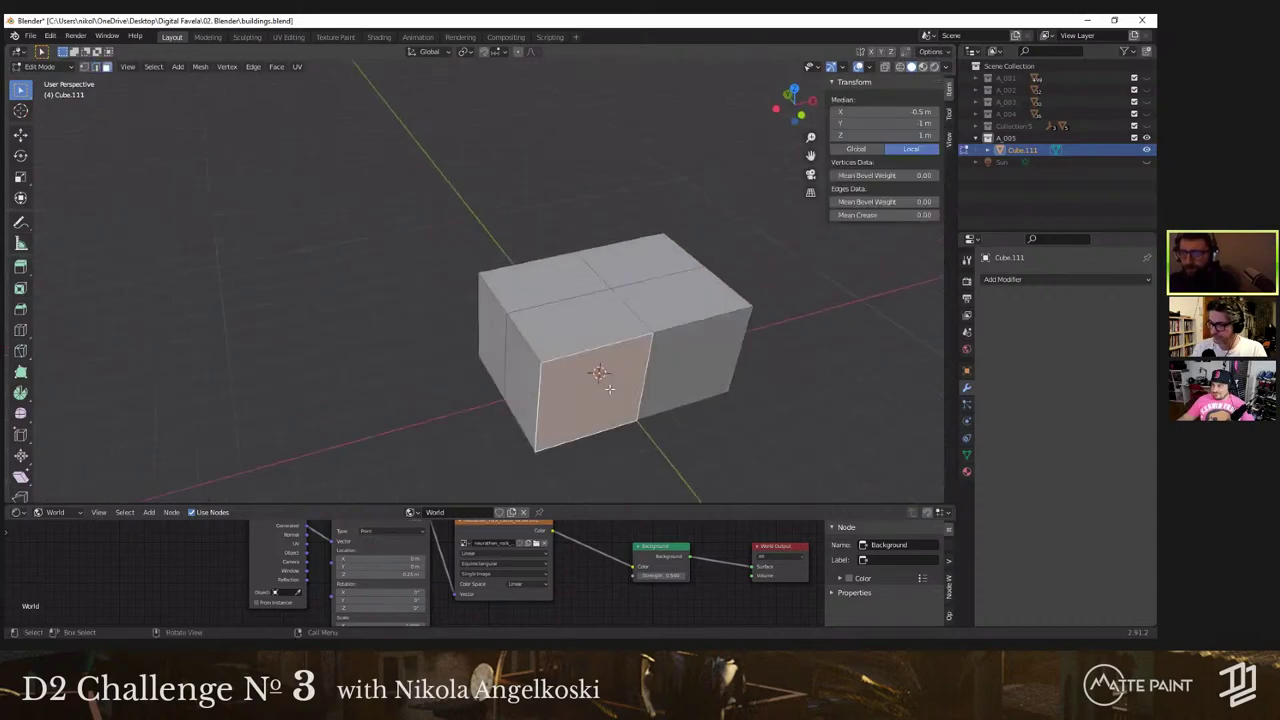
pyautogui.press('a')
pyautogui.keyDown('shift'); pyautogui.click(590, 369); pyautogui.keyUp('shift')
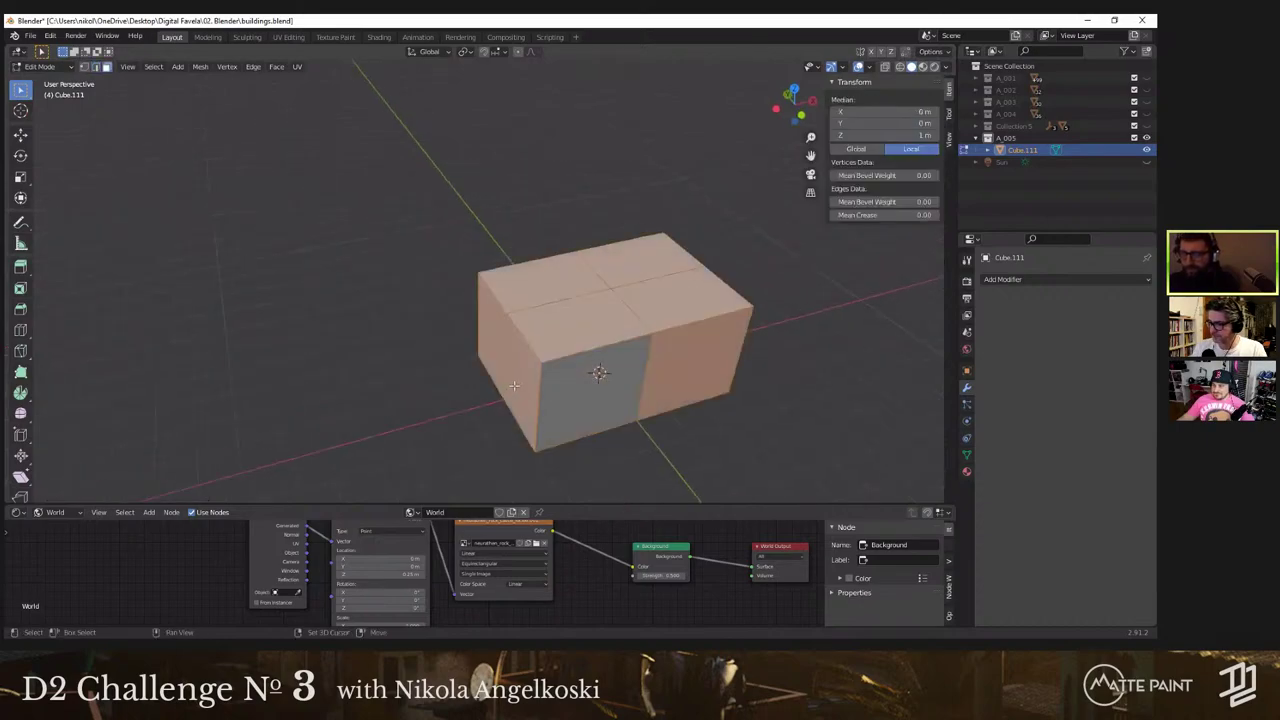
pyautogui.keyDown('shift'); pyautogui.click(513, 386); pyautogui.keyUp('shift')
pyautogui.keyDown('shift'); pyautogui.moveTo(548, 371); pyautogui.dragTo(575, 293, button='middle'); pyautogui.keyUp('shift')
pyautogui.press('x')
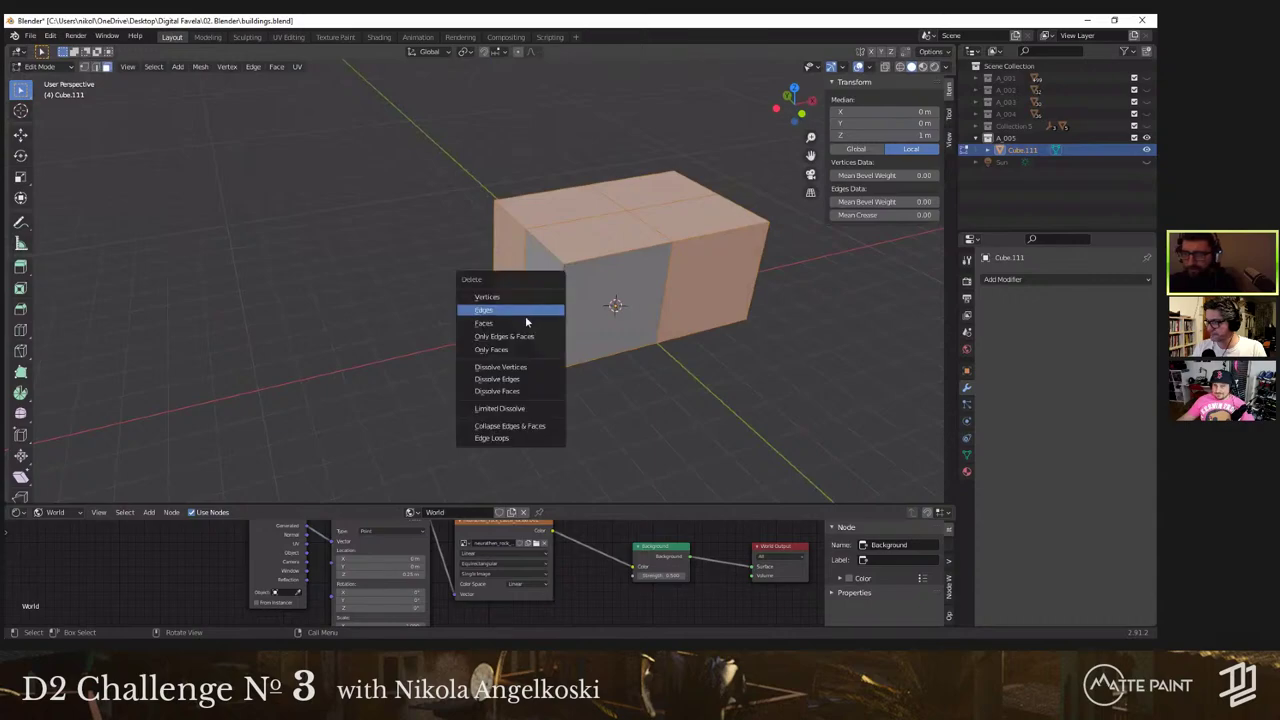
pyautogui.click(493, 324)
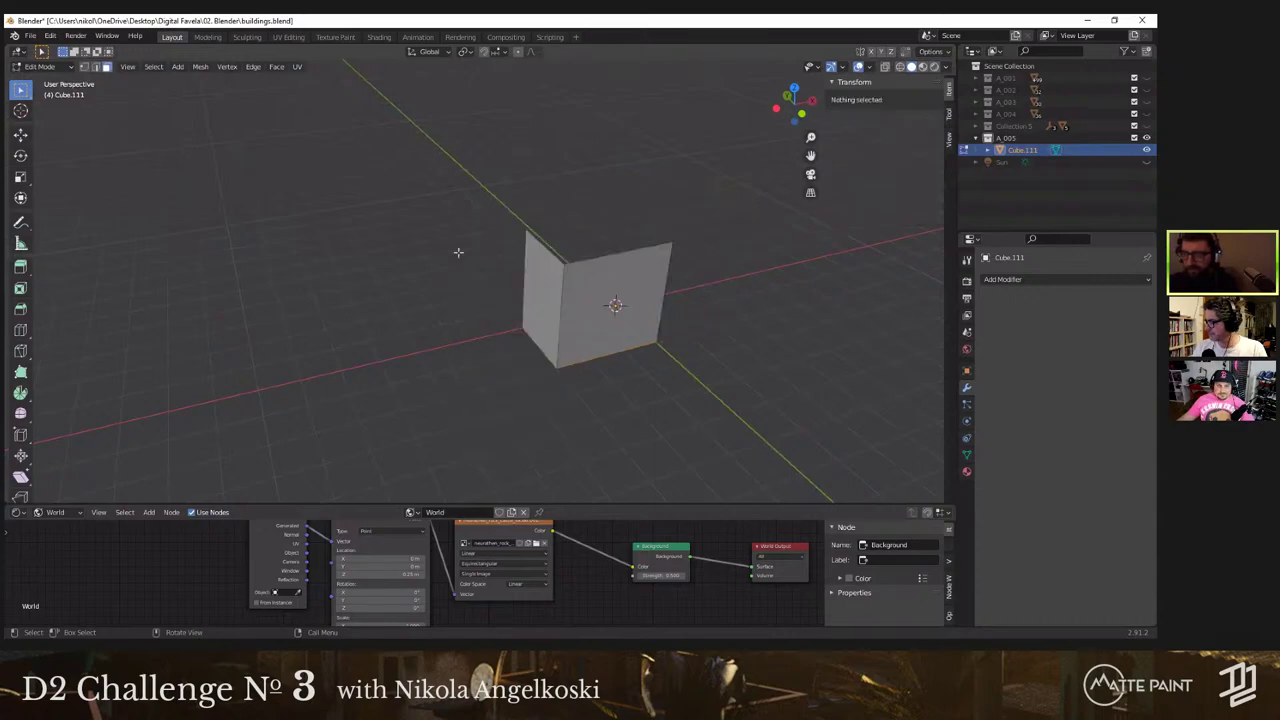
# Step: Add a Mirror modifier to the corner walls and mirror them on both the X and Y axes
pyautogui.click(995, 280)
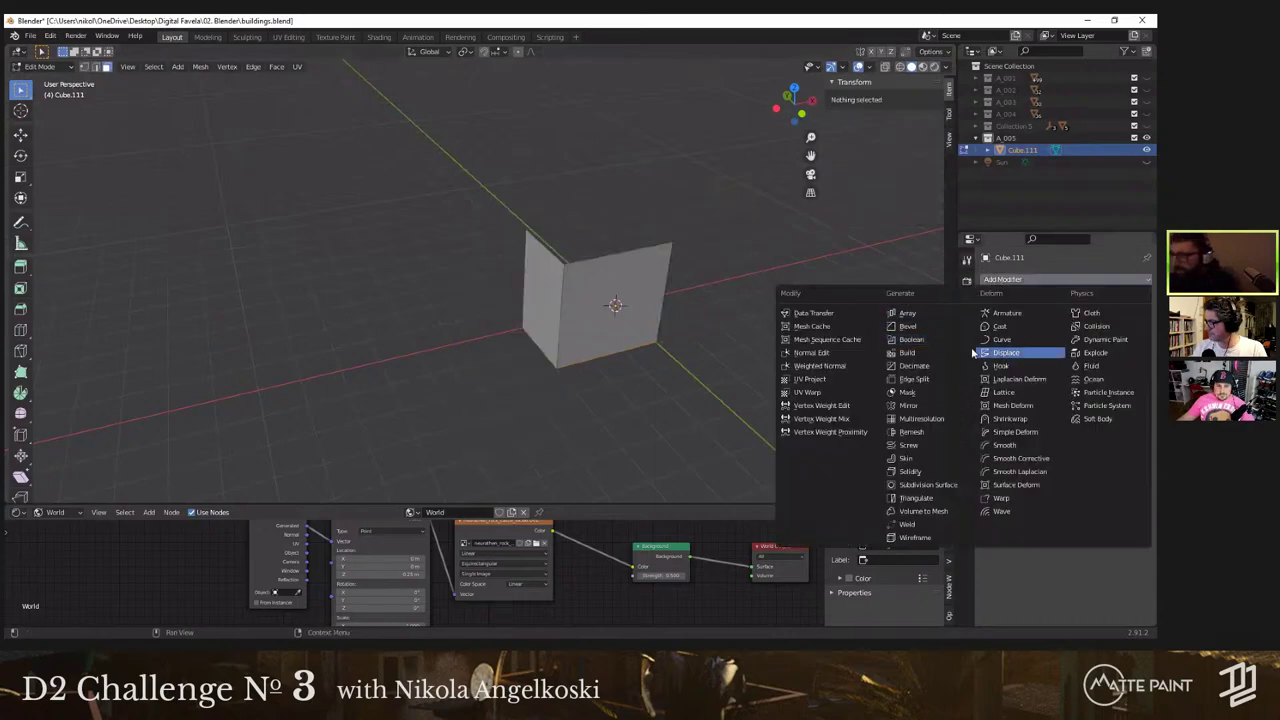
pyautogui.press('Escape')
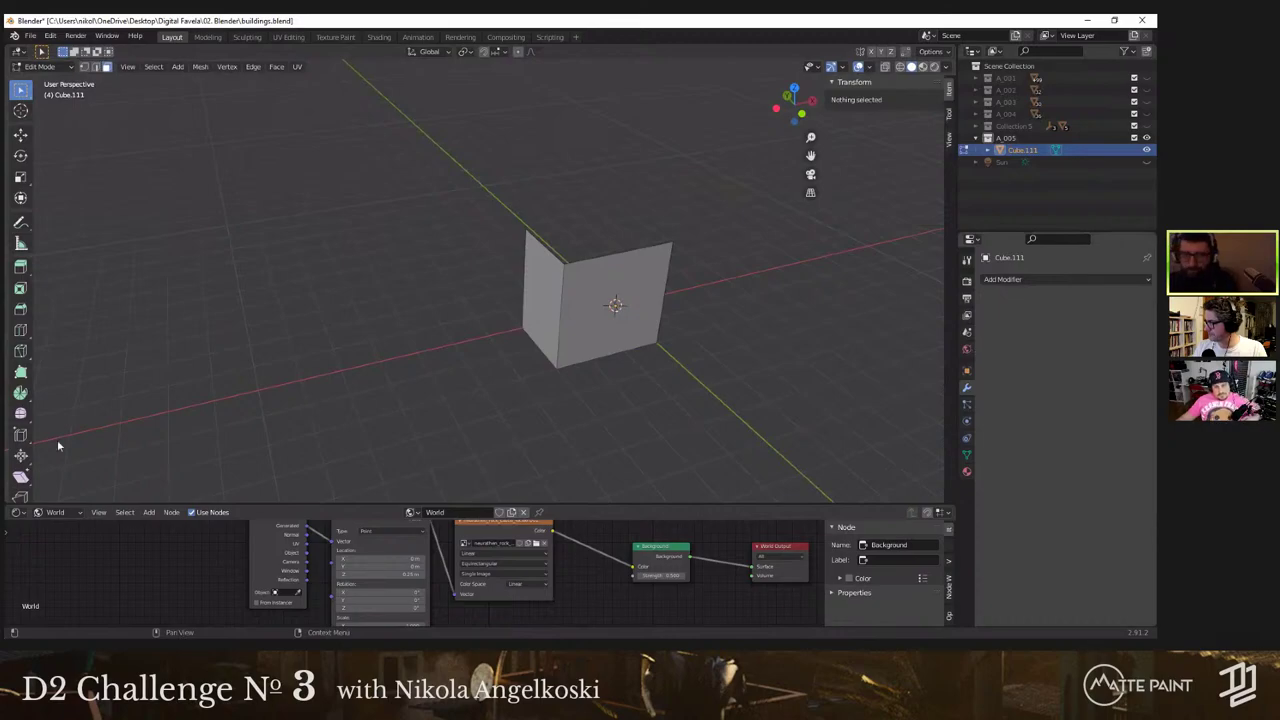
pyautogui.click(995, 280)
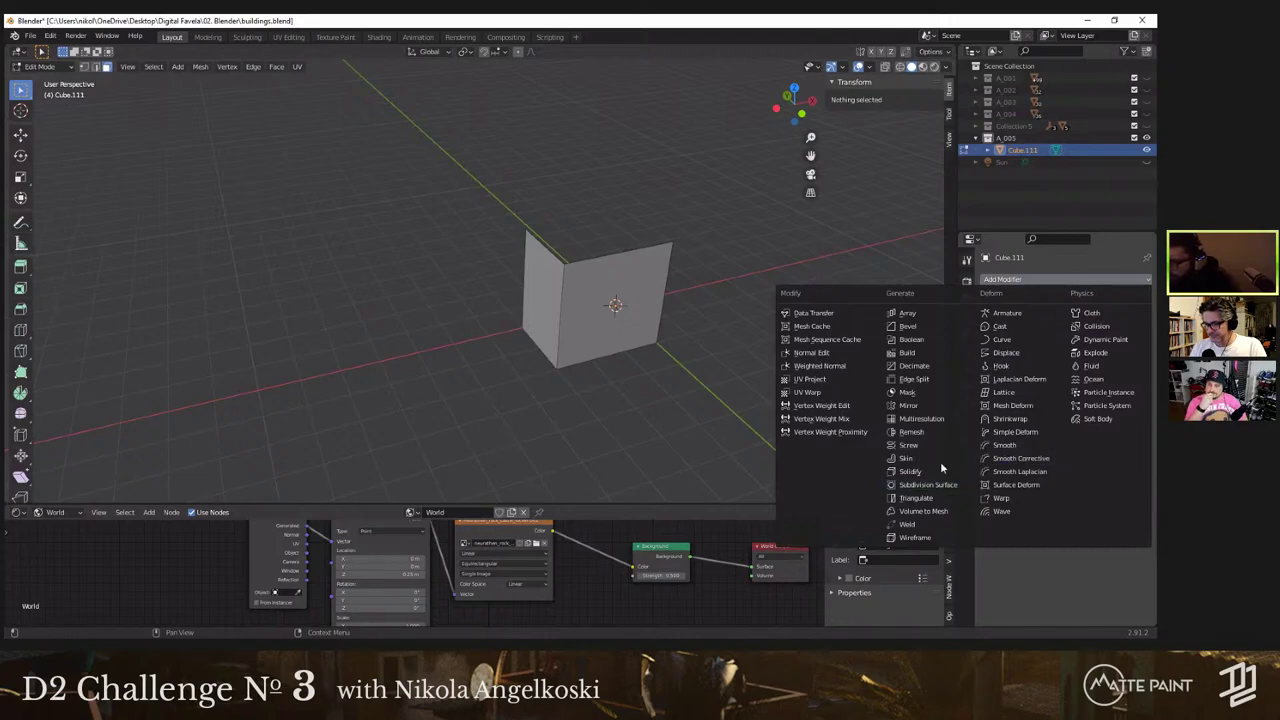
pyautogui.click(930, 405)
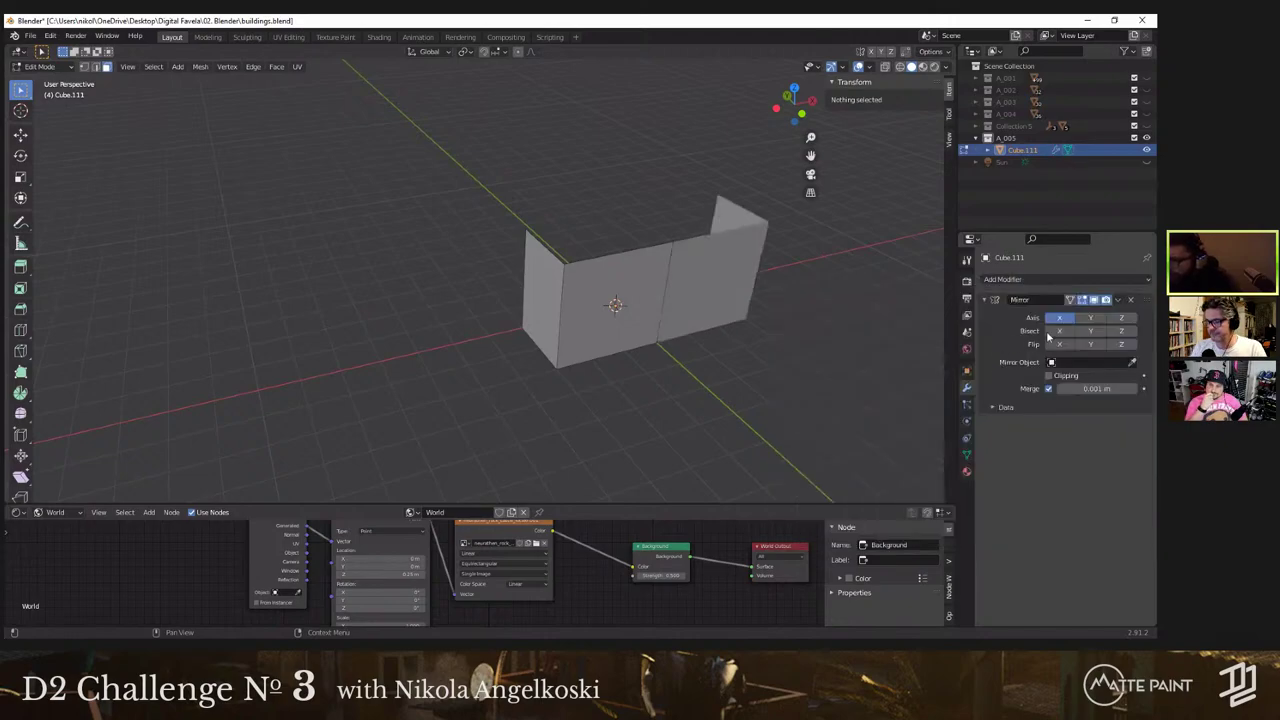
pyautogui.click(1090, 317)
pyautogui.keyDown('shift'); pyautogui.moveTo(555, 299); pyautogui.dragTo(466, 305, button='middle'); pyautogui.keyUp('shift')
pyautogui.scroll(8, 485, 305)
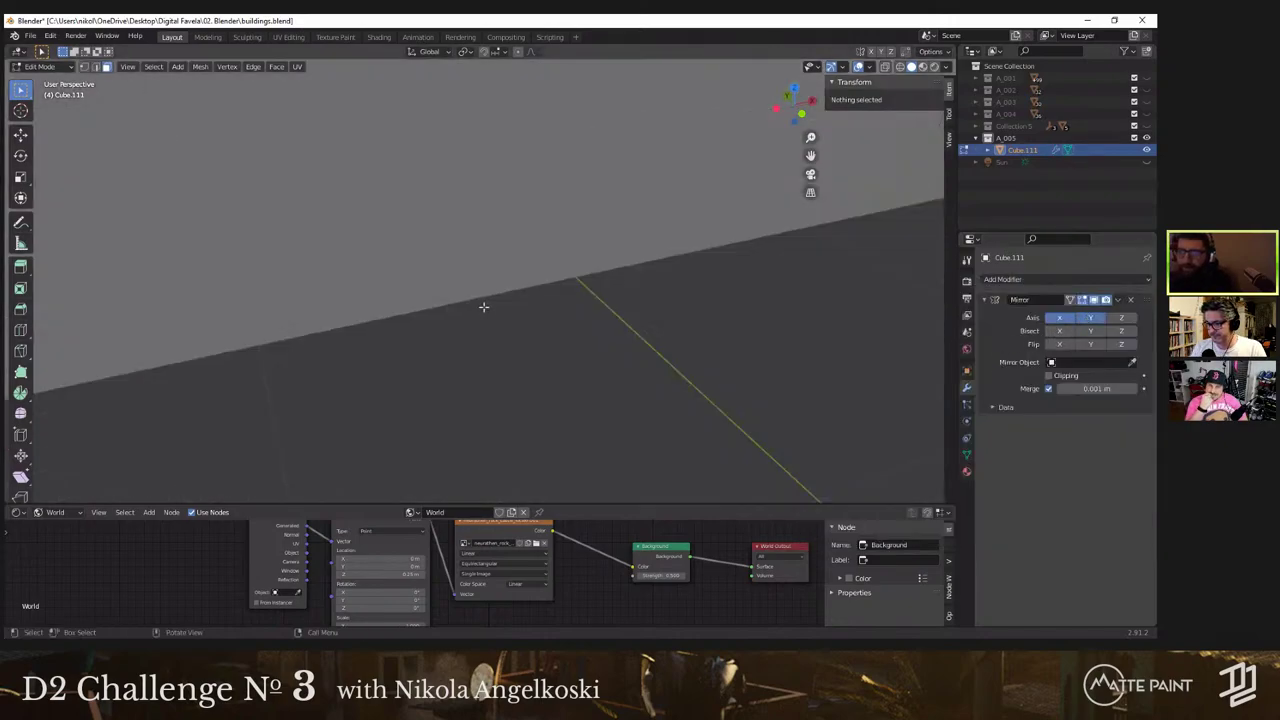
pyautogui.scroll(-8, 483, 306)
pyautogui.moveTo(546, 300); pyautogui.dragTo(600, 308, button='middle')
# Step: Split the front wall face with a centred vertical loop cut and try to move its outer half along the Y axis
pyautogui.click(595, 313)
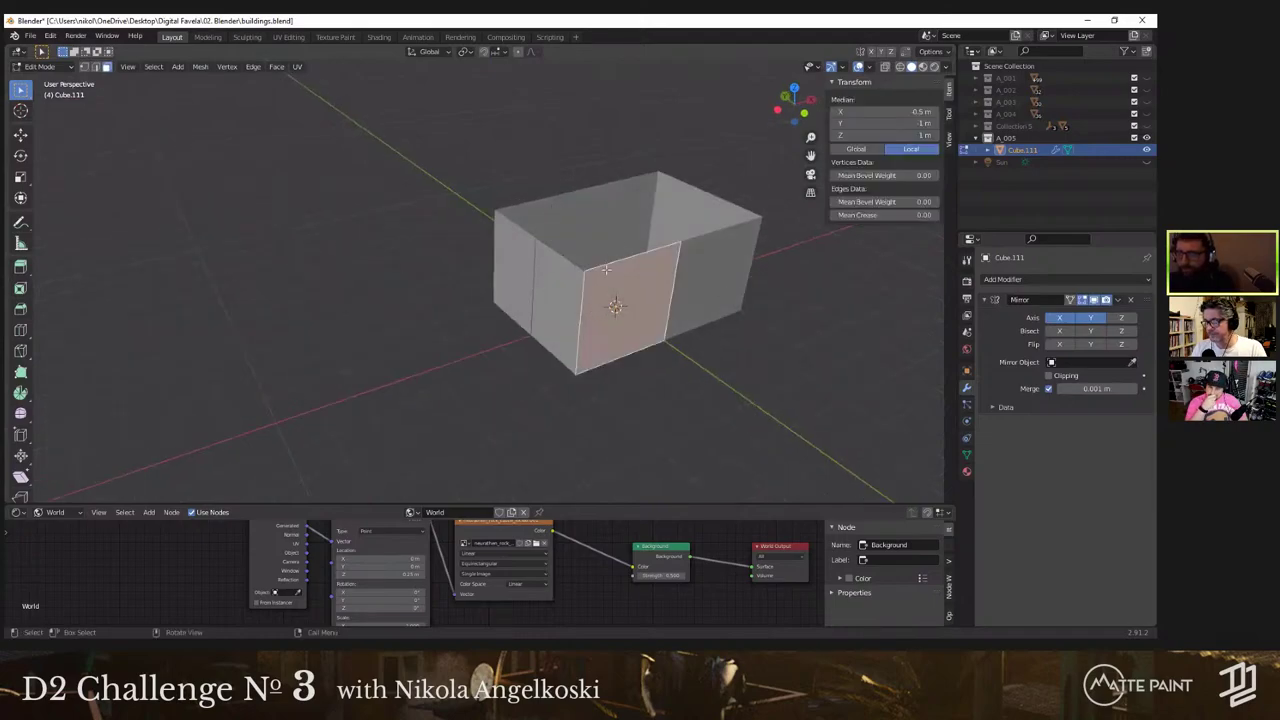
pyautogui.hotkey('ctrl', 'r')
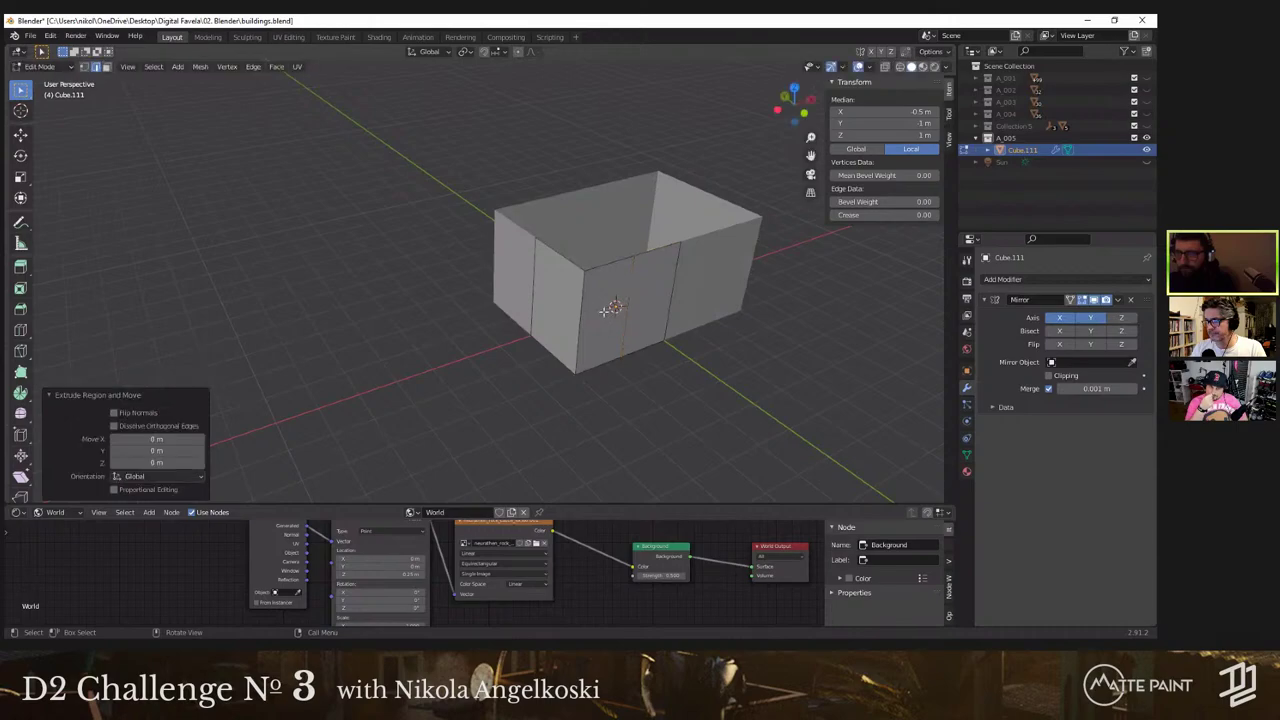
pyautogui.click(605, 311)
pyautogui.click(600, 293)
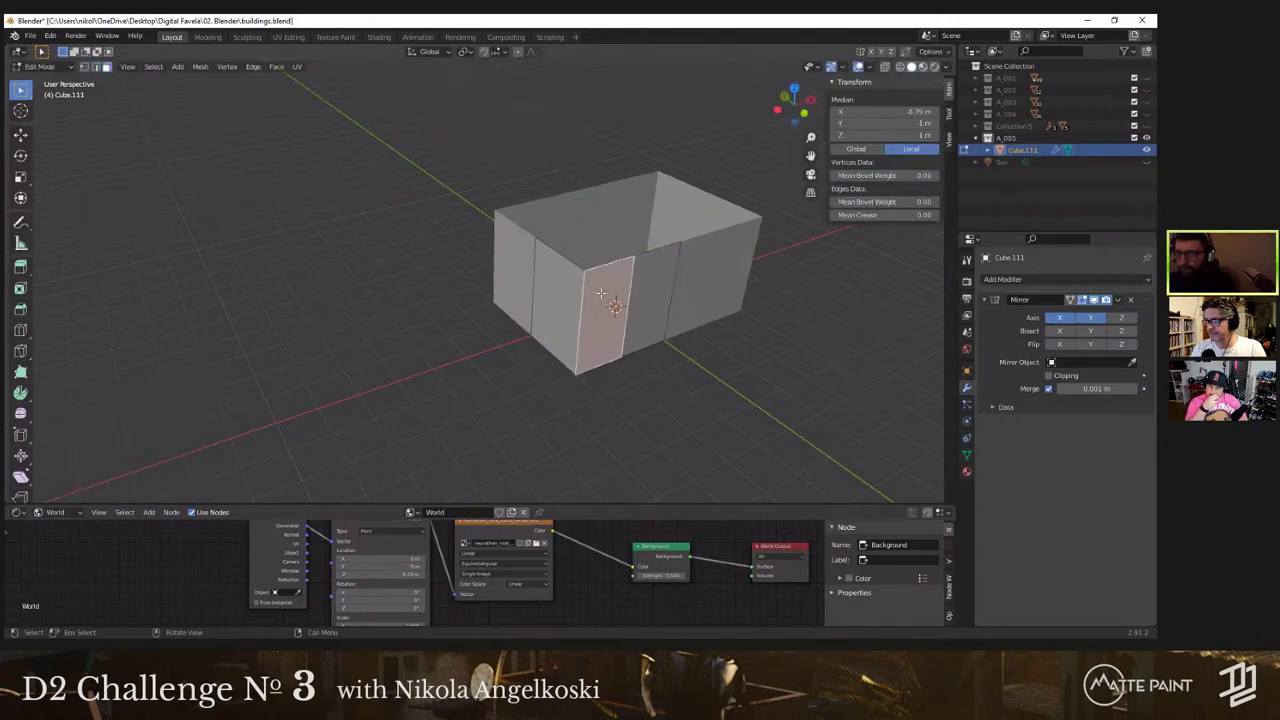
pyautogui.press('g')
pyautogui.press('y')
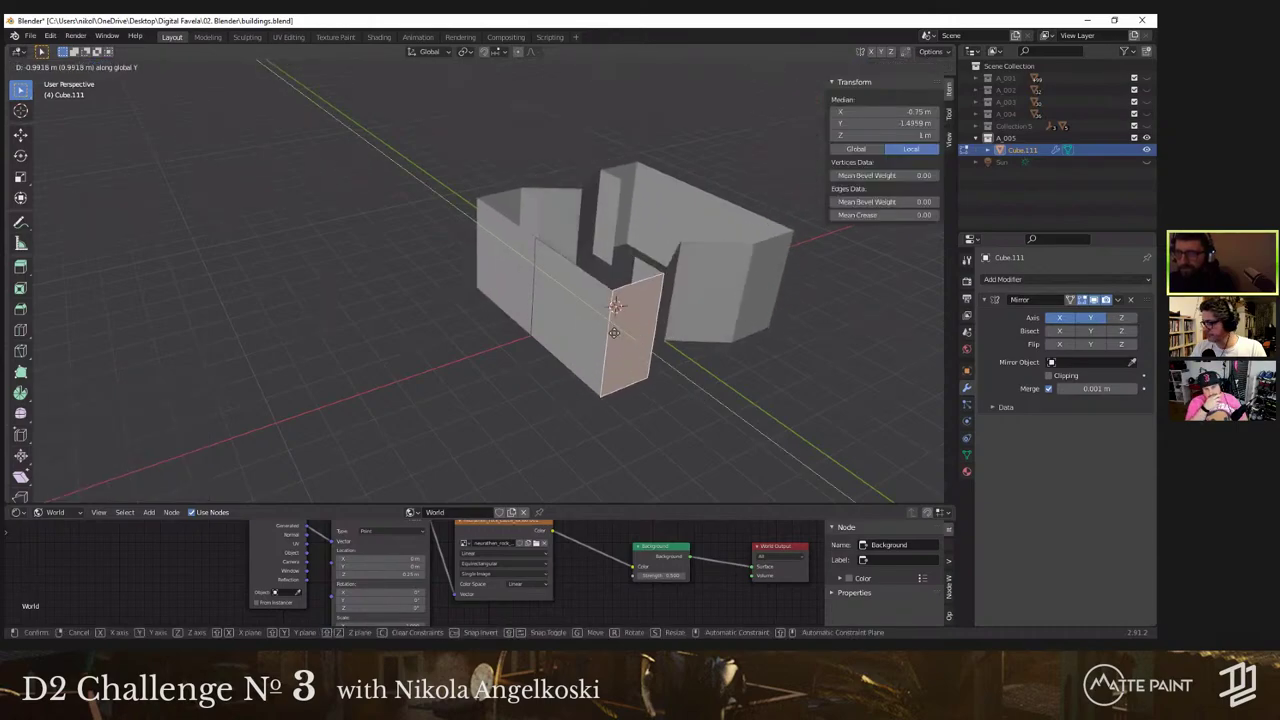
pyautogui.rightClick(608, 325)
# Step: Undo the face move and the vertical loop cut on the front wall
pyautogui.hotkey('ctrl', 'z')
pyautogui.moveTo(706, 340); pyautogui.dragTo(640, 340, button='middle')
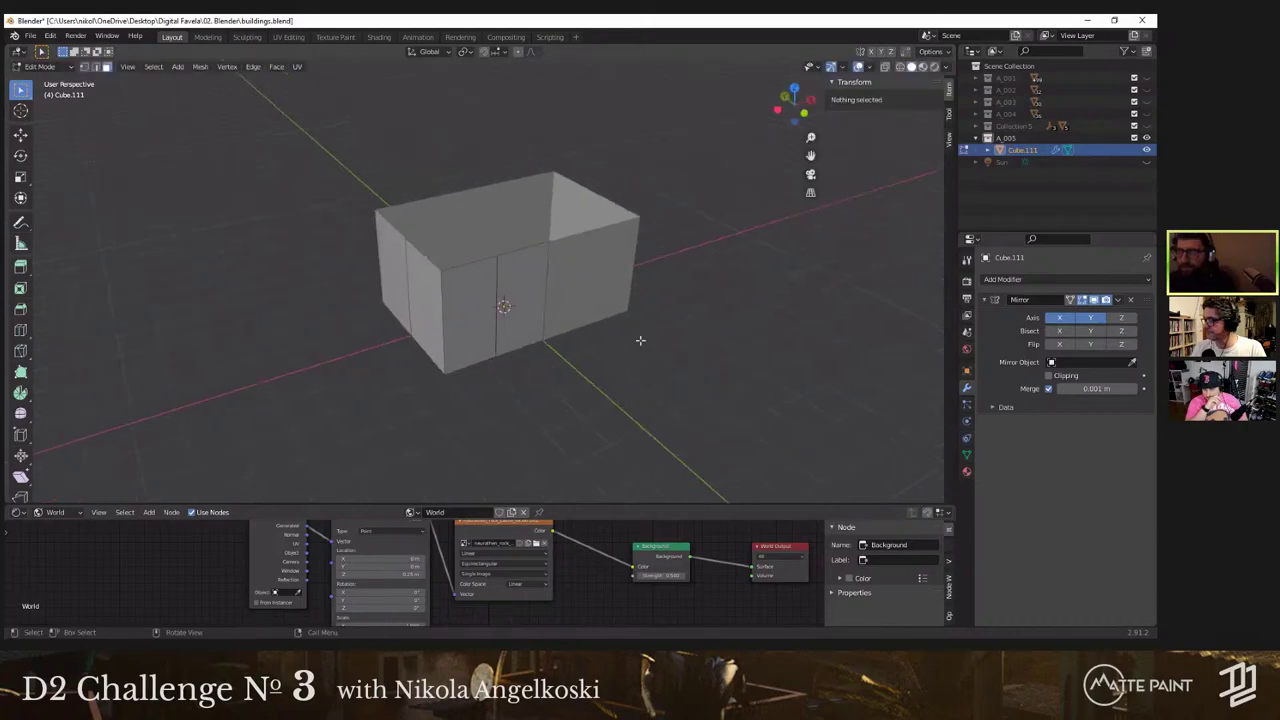
pyautogui.hotkey('ctrl', 'z')
pyautogui.hotkey('ctrl', 'z')
pyautogui.hotkey('ctrl', 'z')
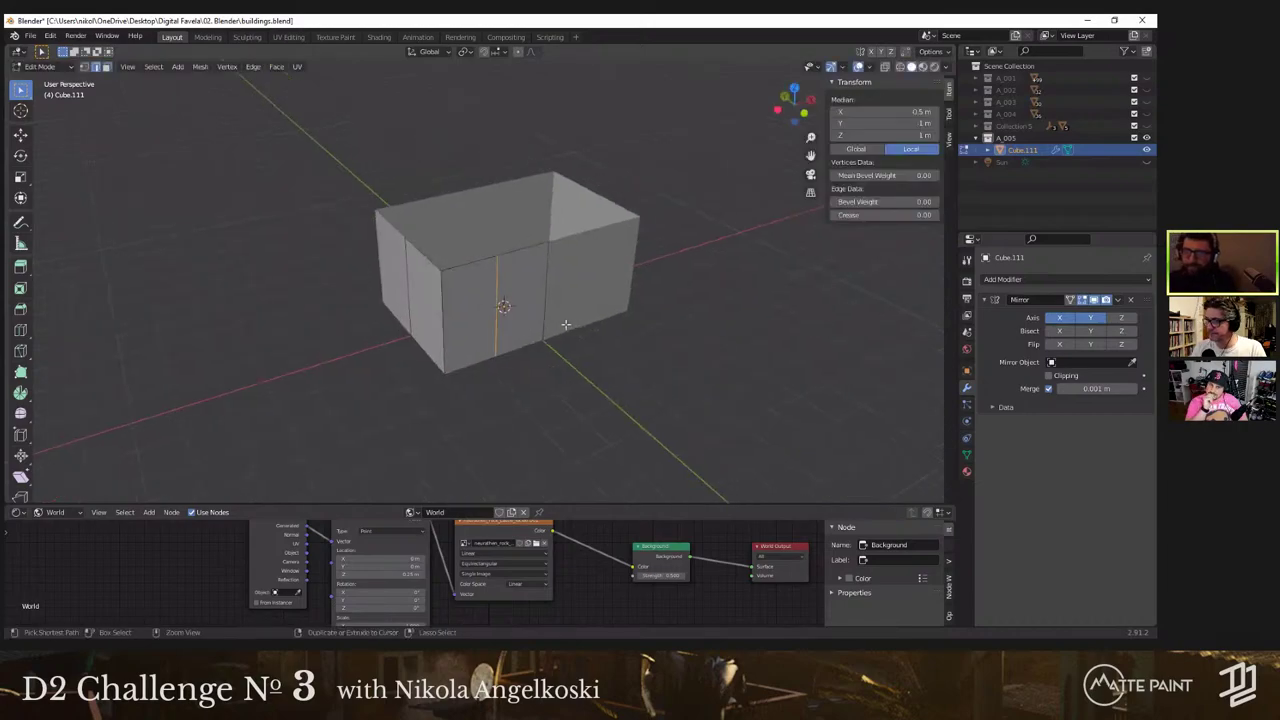
# Step: Add two evenly spaced horizontal loop cuts around the walls, working from the front view
pyautogui.press('KP_1')
pyautogui.keyDown('shift'); pyautogui.moveTo(340, 161); pyautogui.dragTo(442, 295, button='middle'); pyautogui.keyUp('shift')
pyautogui.scroll(6, 380, 240)
pyautogui.hotkey('ctrl', 'r')
pyautogui.scroll(1, 537, 246)
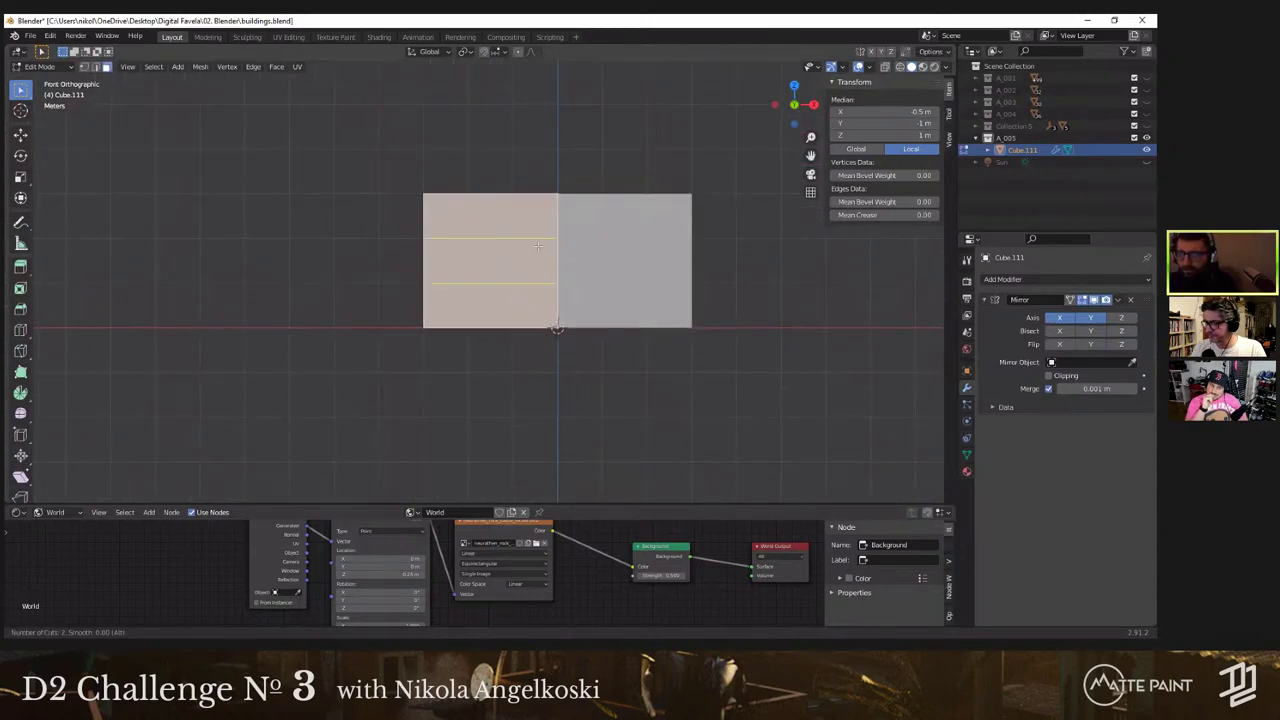
pyautogui.click(537, 246)
pyautogui.rightClick(537, 246)
# Step: Move both horizontal loop cuts up 0.5 m along the Z axis
pyautogui.scroll(3, 537, 246)
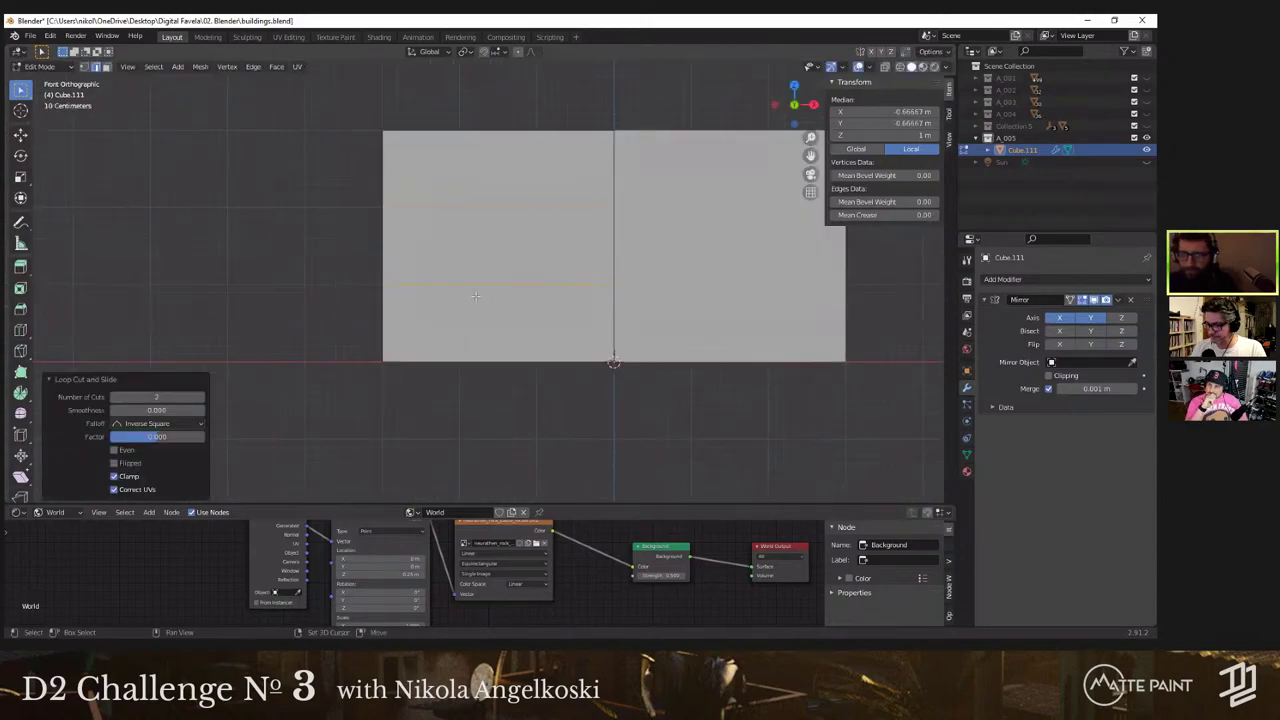
pyautogui.keyDown('shift'); pyautogui.moveTo(475, 295); pyautogui.dragTo(485, 330, button='middle'); pyautogui.keyUp('shift')
pyautogui.press('g')
pyautogui.press('z')
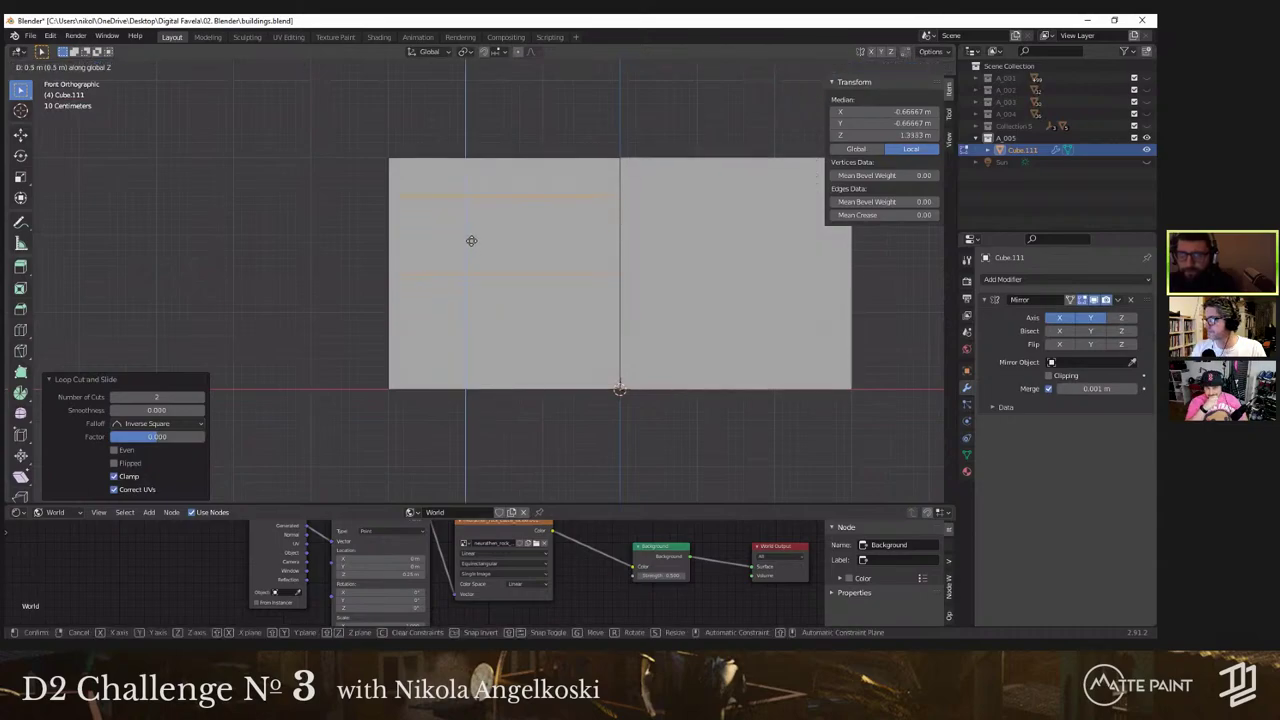
pyautogui.click(473, 238)
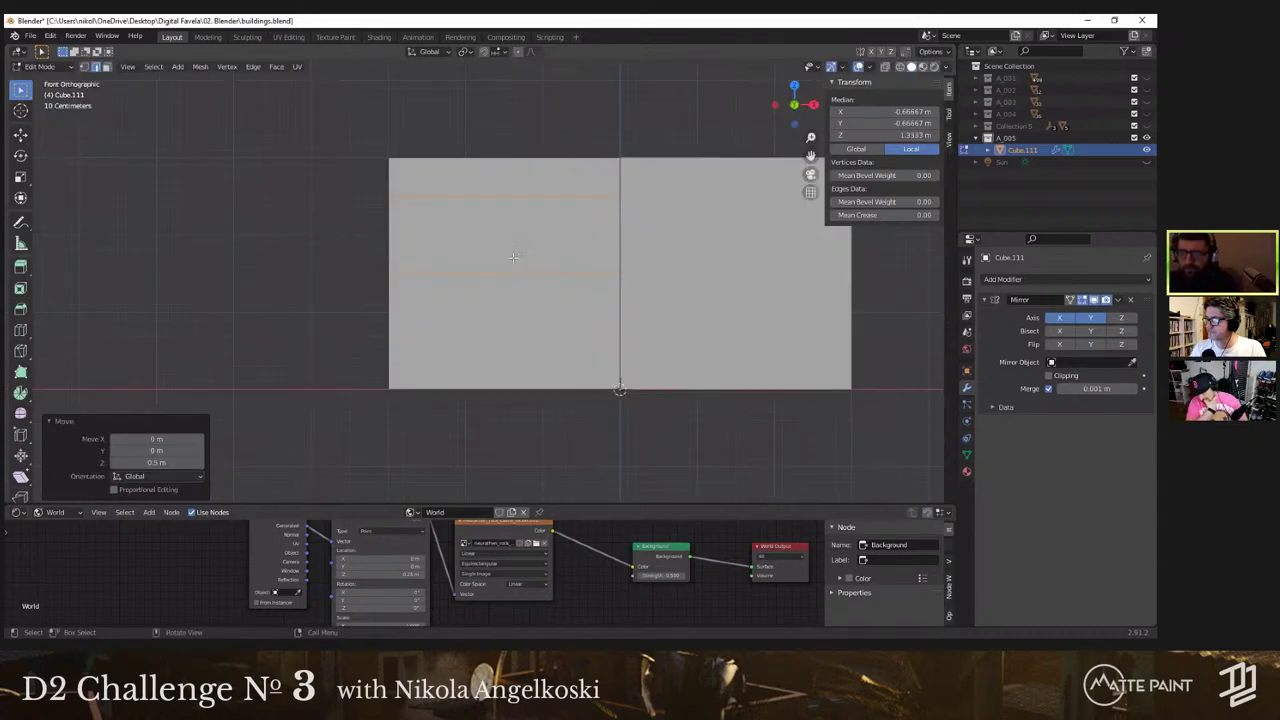
# Step: Move the lower horizontal loop cut down 0.2 m along the Z axis
pyautogui.click(511, 272)
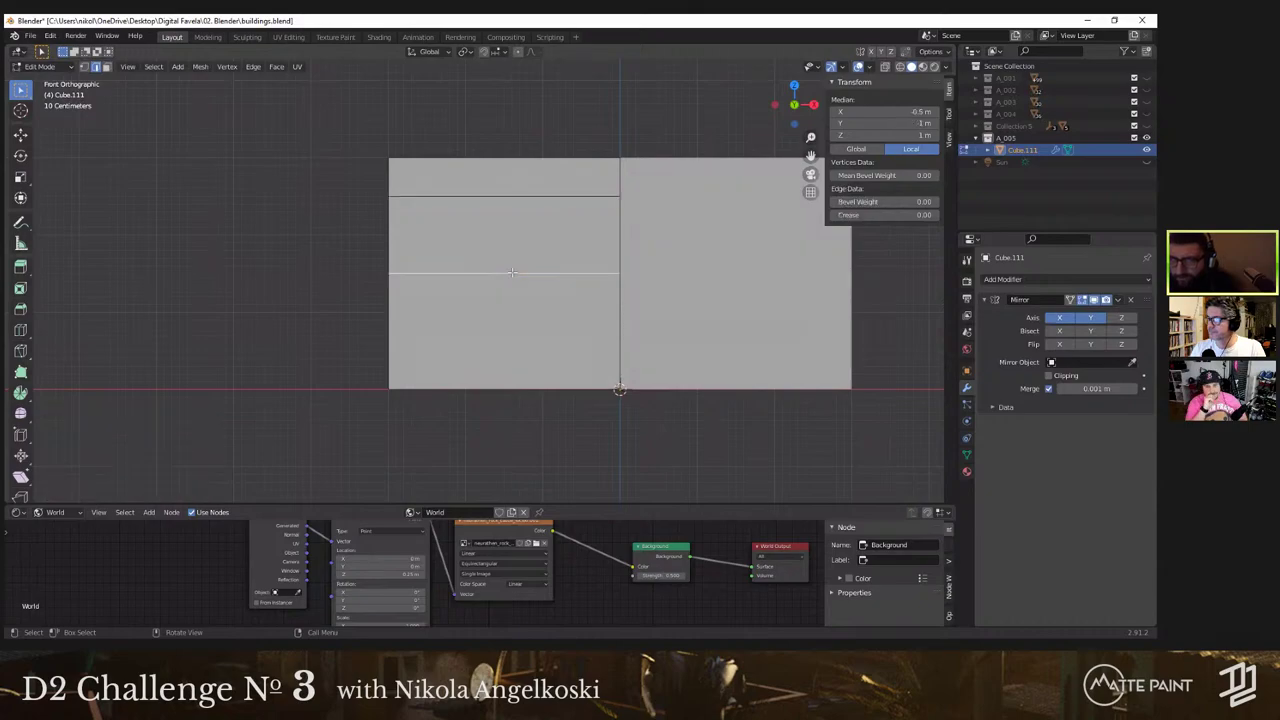
pyautogui.press('g')
pyautogui.press('y')
pyautogui.press('z')
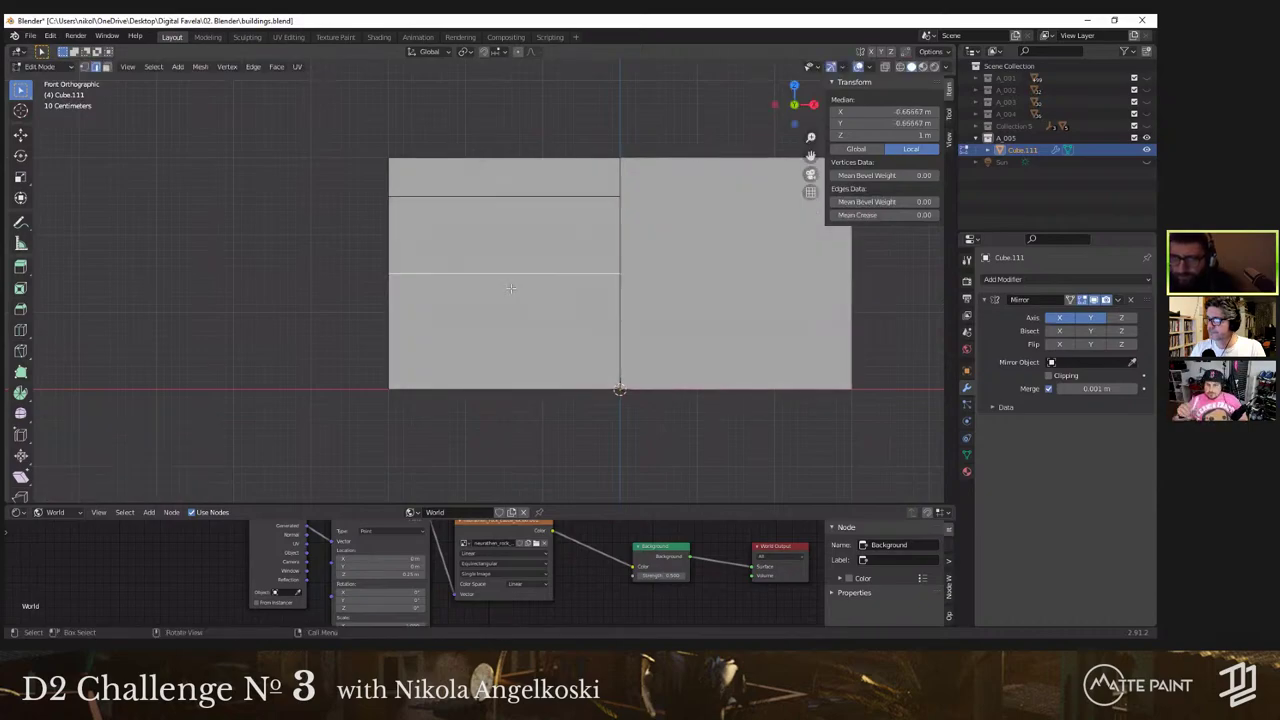
pyautogui.click(510, 305)
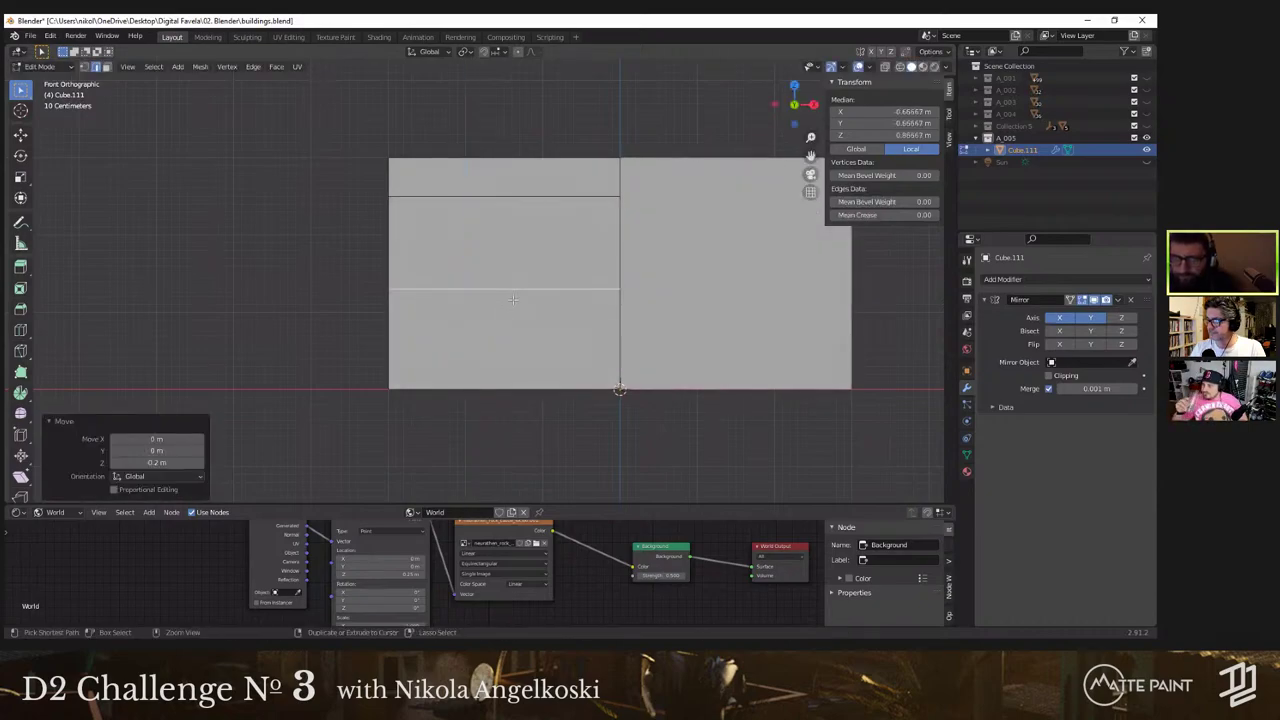
# Step: Add two evenly spaced vertical loop cuts across the front wall
pyautogui.press('3')
pyautogui.click(508, 240)
pyautogui.click(504, 177)
pyautogui.hotkey('ctrl', 'r')
pyautogui.scroll(1, 504, 157)
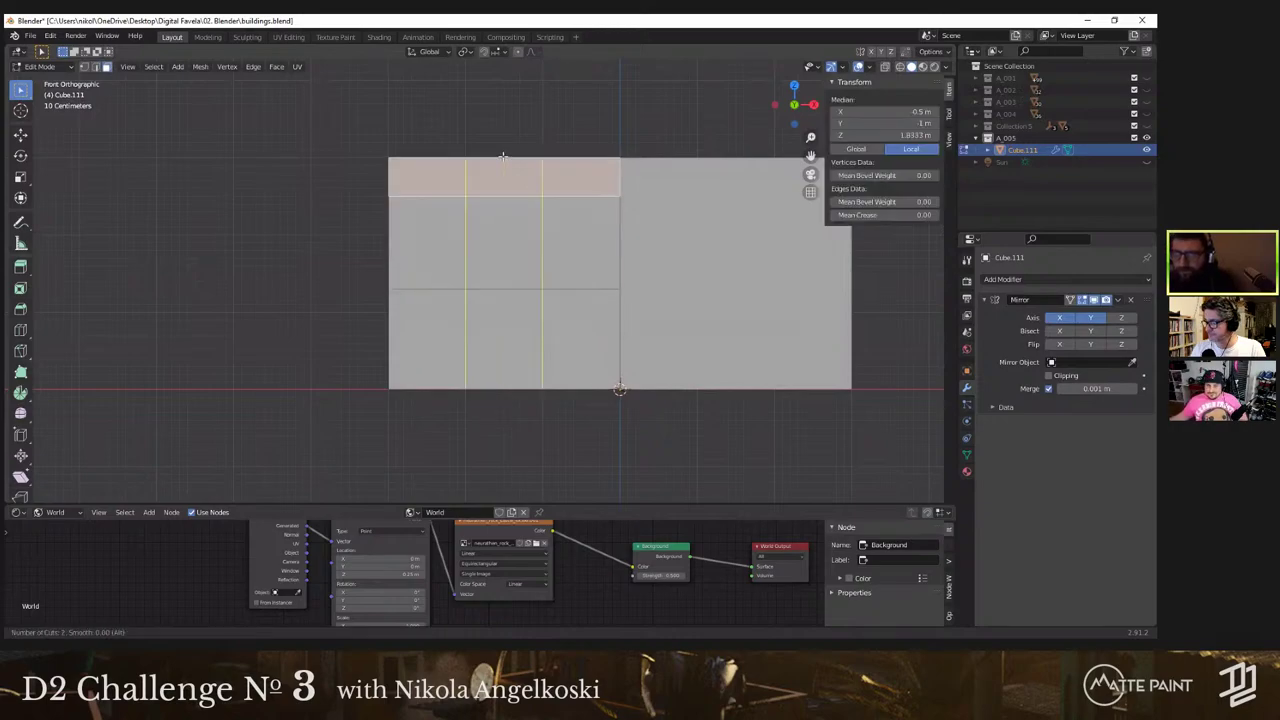
pyautogui.click(502, 157)
pyautogui.rightClick(500, 157)
# Step: Separate the centre face of the front wall's grid into its own object for the window
pyautogui.press('2')
pyautogui.click(521, 238)
pyautogui.press('3')
pyautogui.click(521, 238)
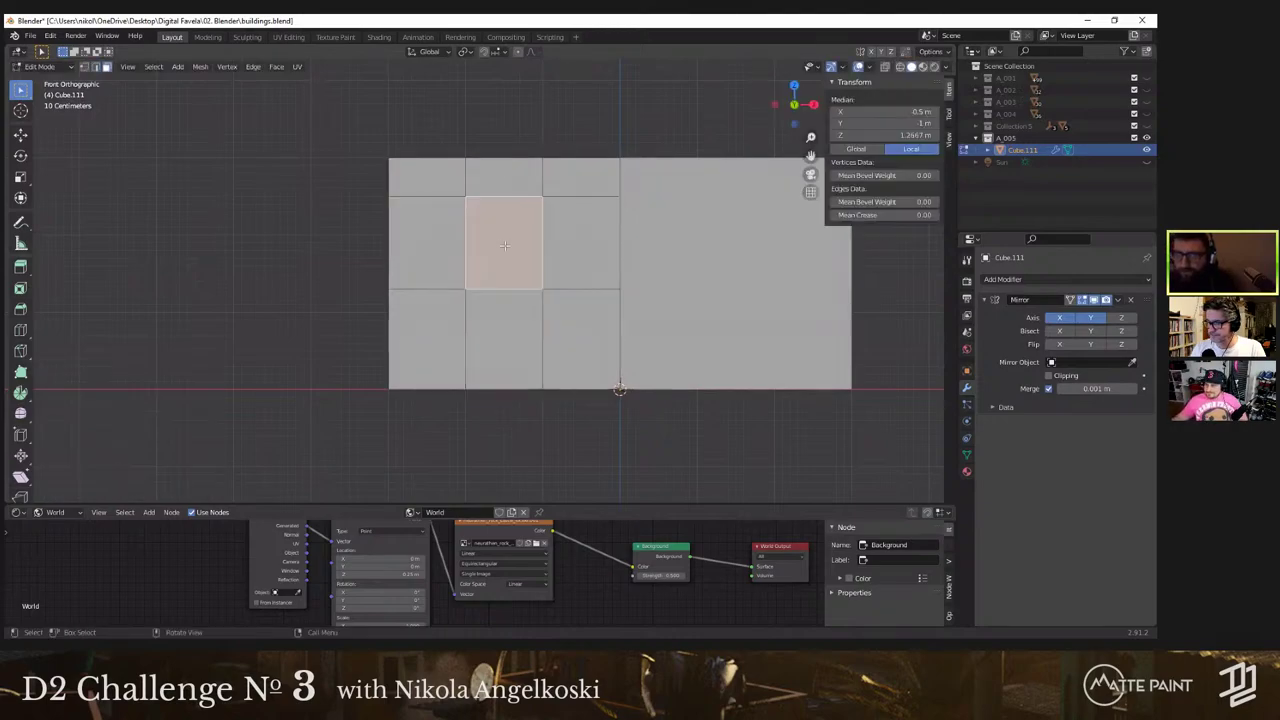
pyautogui.moveTo(521, 238)
pyautogui.mouseDown(button='middle')
pyautogui.moveTo(556, 260)
pyautogui.moveTo(511, 152)
pyautogui.moveTo(517, 248)
pyautogui.mouseUp(button='middle')
pyautogui.scroll(3, 511, 152)
pyautogui.rightClick(546, 252)
pyautogui.moveTo(547, 252)
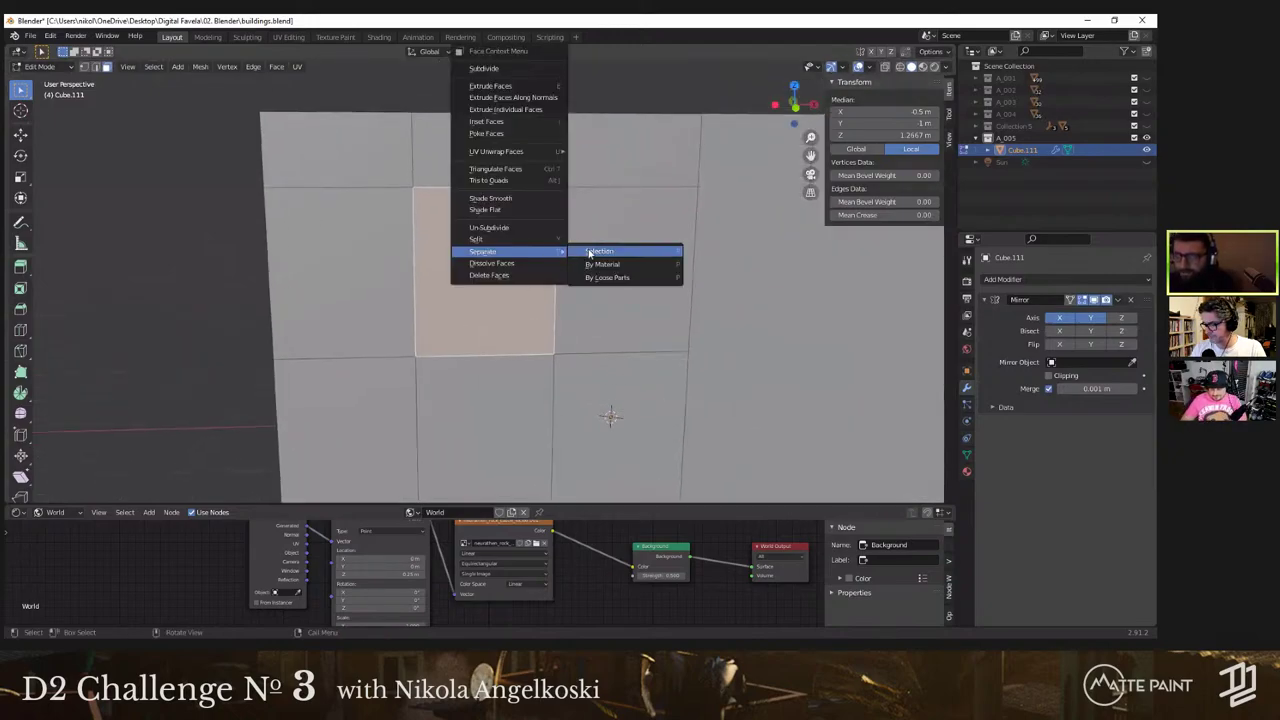
pyautogui.click(592, 251)
pyautogui.press('Tab')
pyautogui.scroll(-5, 531, 280)
pyautogui.press('Tab')
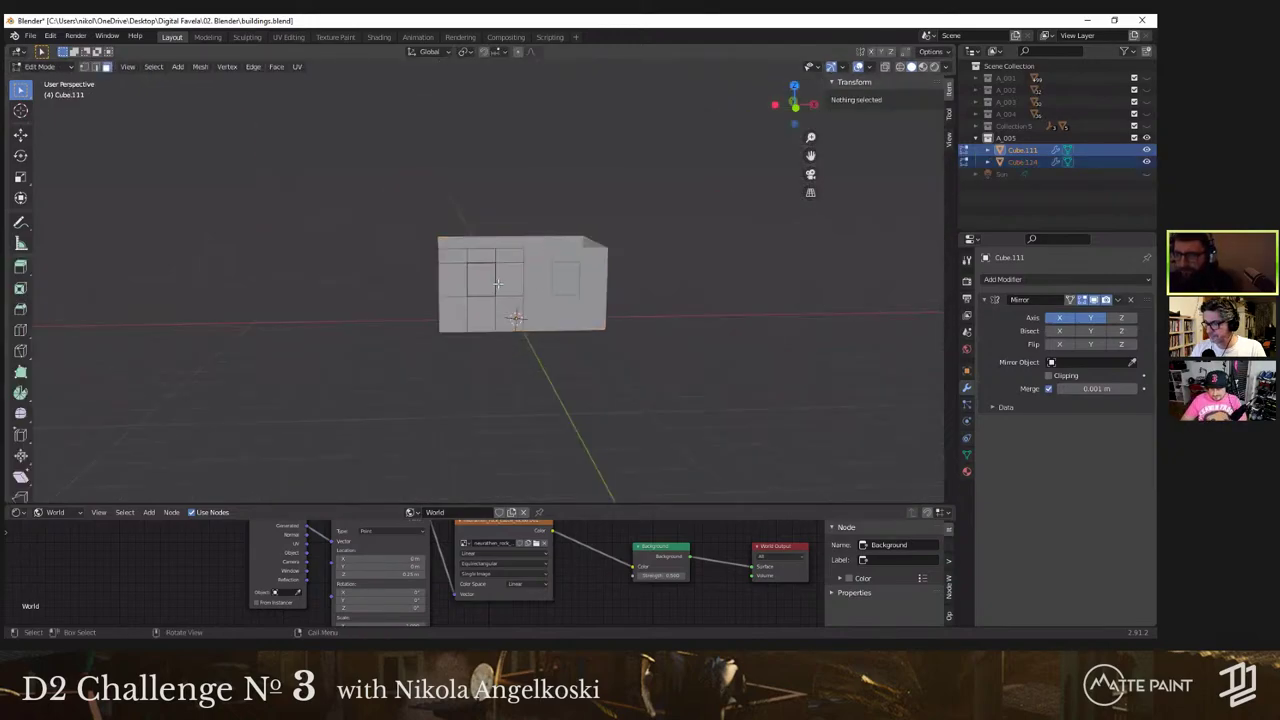
# Step: Leave mesh editing and select the separated window panel as an object
pyautogui.press('Tab')
pyautogui.click(481, 287)
pyautogui.moveTo(513, 271); pyautogui.dragTo(697, 312, button='middle')
pyautogui.press('g')
pyautogui.rightClick(630, 288)
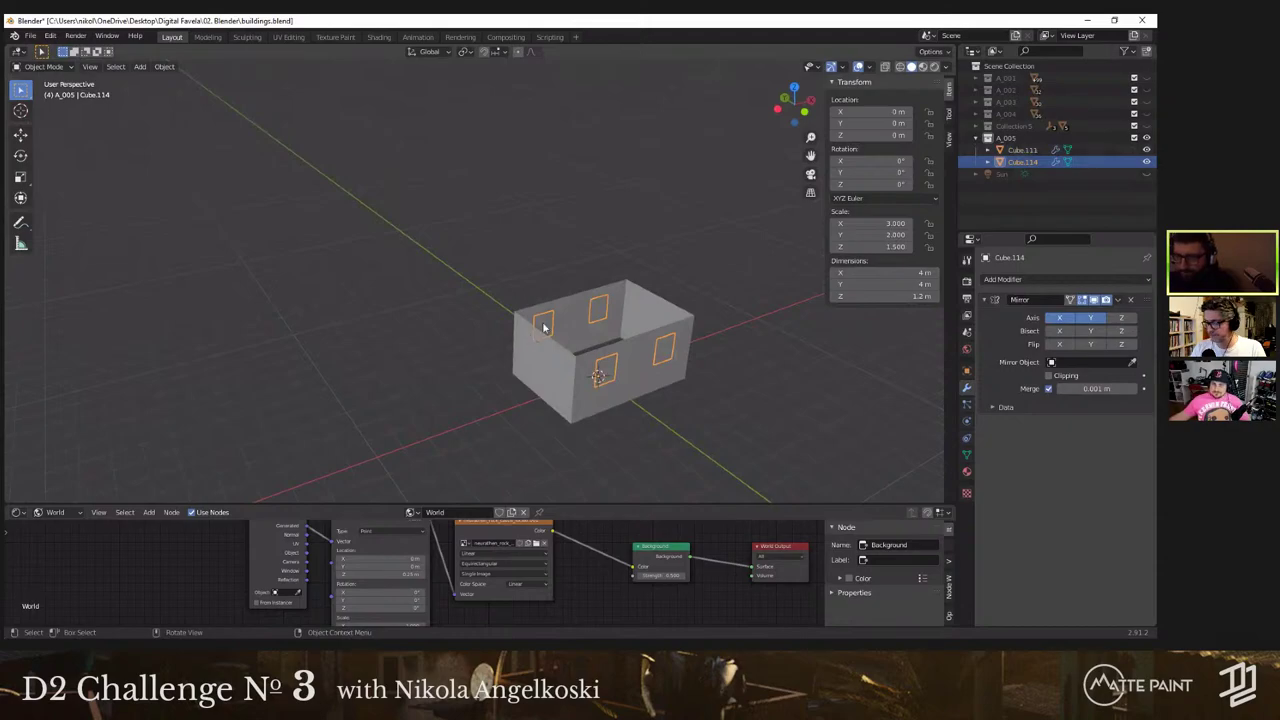
pyautogui.keyDown('shift'); pyautogui.moveTo(627, 349); pyautogui.dragTo(452, 294, button='middle'); pyautogui.keyUp('shift')
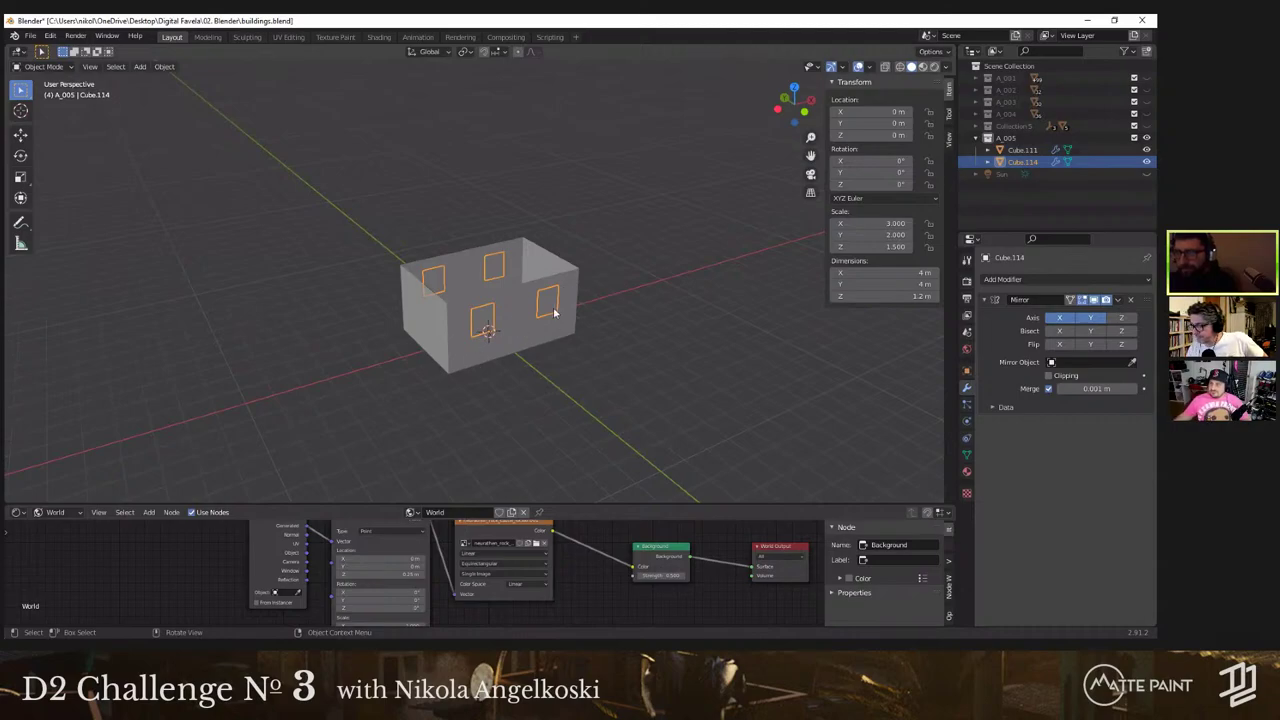
pyautogui.keyDown('shift'); pyautogui.moveTo(459, 273); pyautogui.dragTo(464, 240, button='middle'); pyautogui.keyUp('shift')
pyautogui.scroll(10, 466, 245)
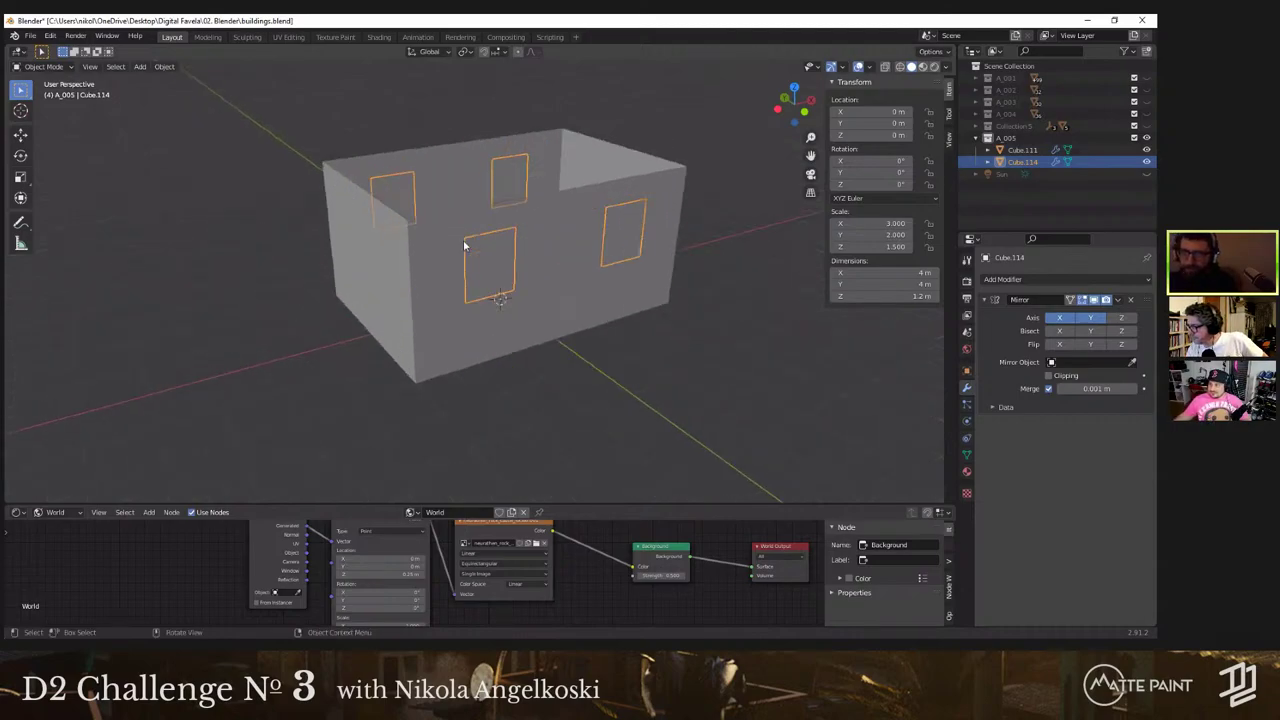
# Step: Inset the window panel's face by about 0.017 m and shrink the inner face slightly along the Z axis
pyautogui.scroll(-4, 490, 256)
pyautogui.press('Tab')
pyautogui.click(494, 259)
pyautogui.press('KP_1')
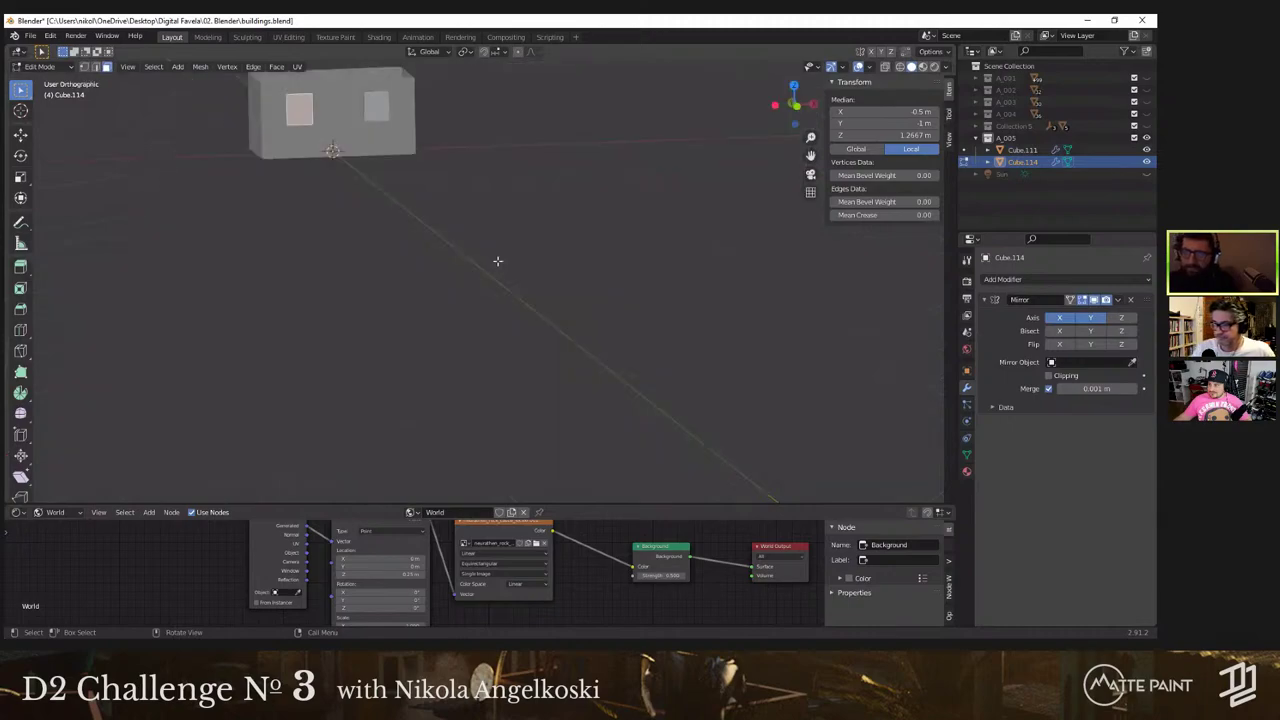
pyautogui.press('KP_Decimal')
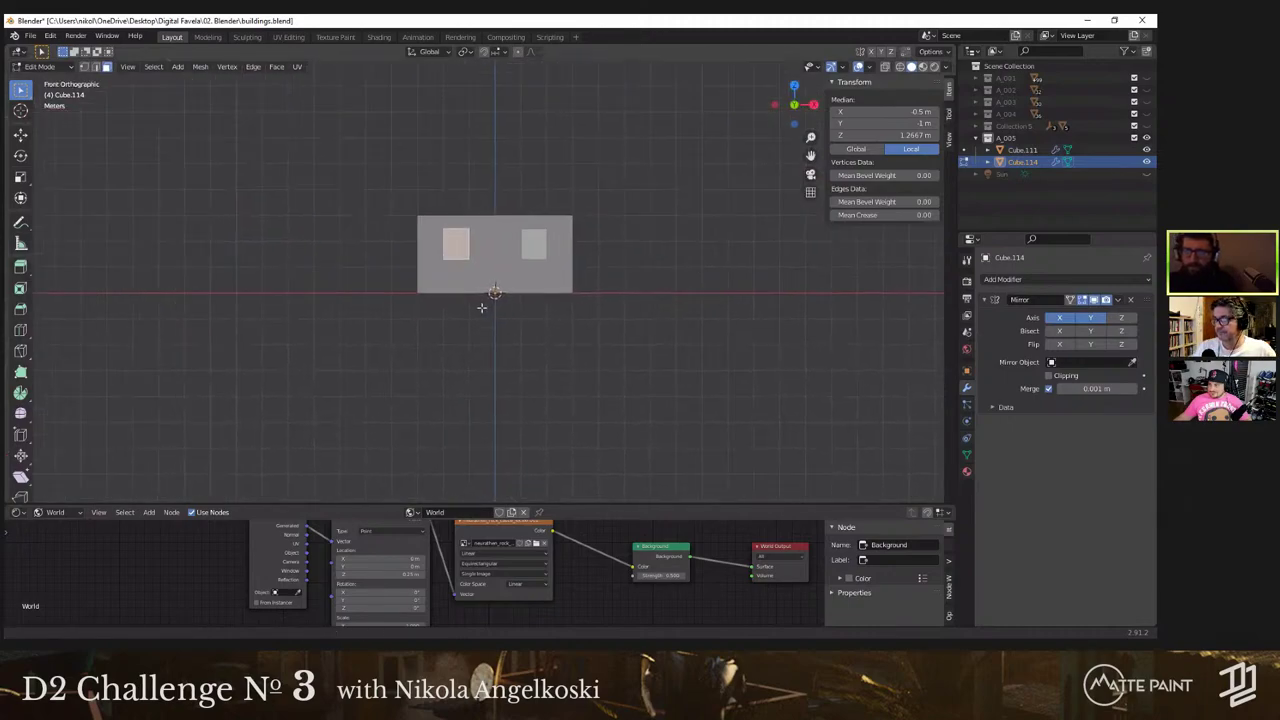
pyautogui.keyDown('shift'); pyautogui.moveTo(510, 272); pyautogui.dragTo(542, 322, button='middle'); pyautogui.keyUp('shift')
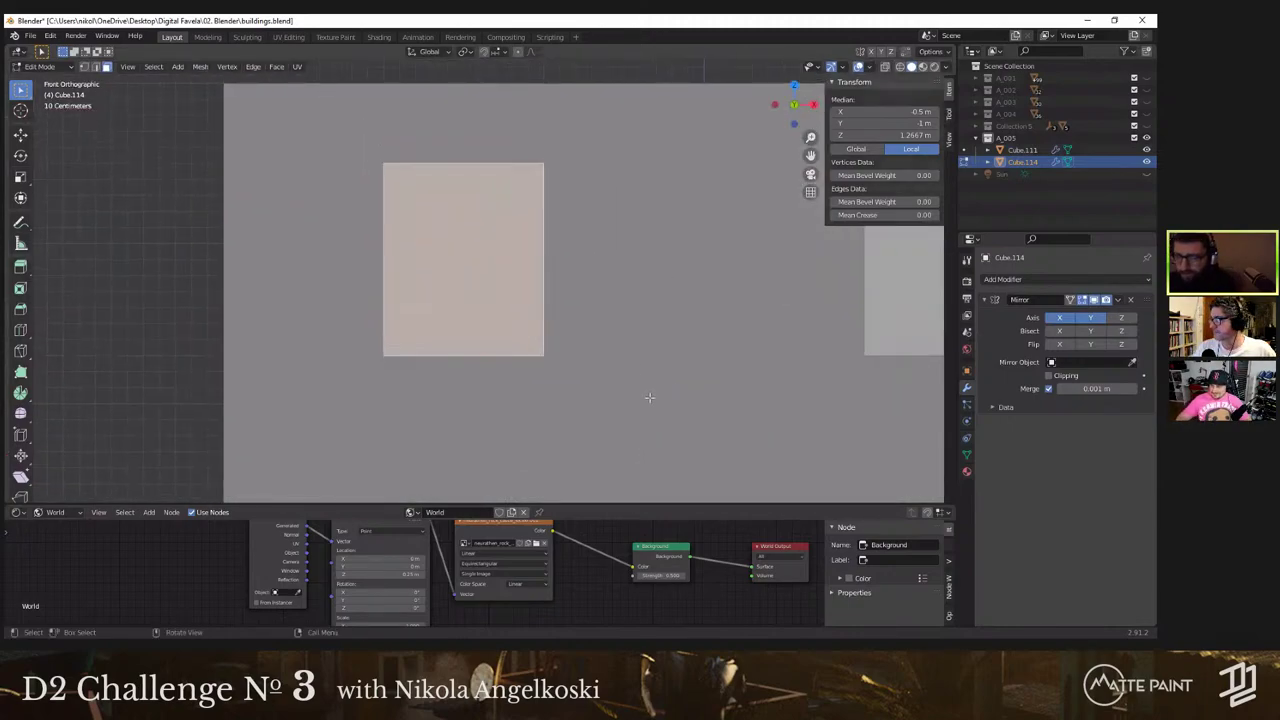
pyautogui.press('i')
pyautogui.click(497, 389)
pyautogui.press('s')
pyautogui.press('z')
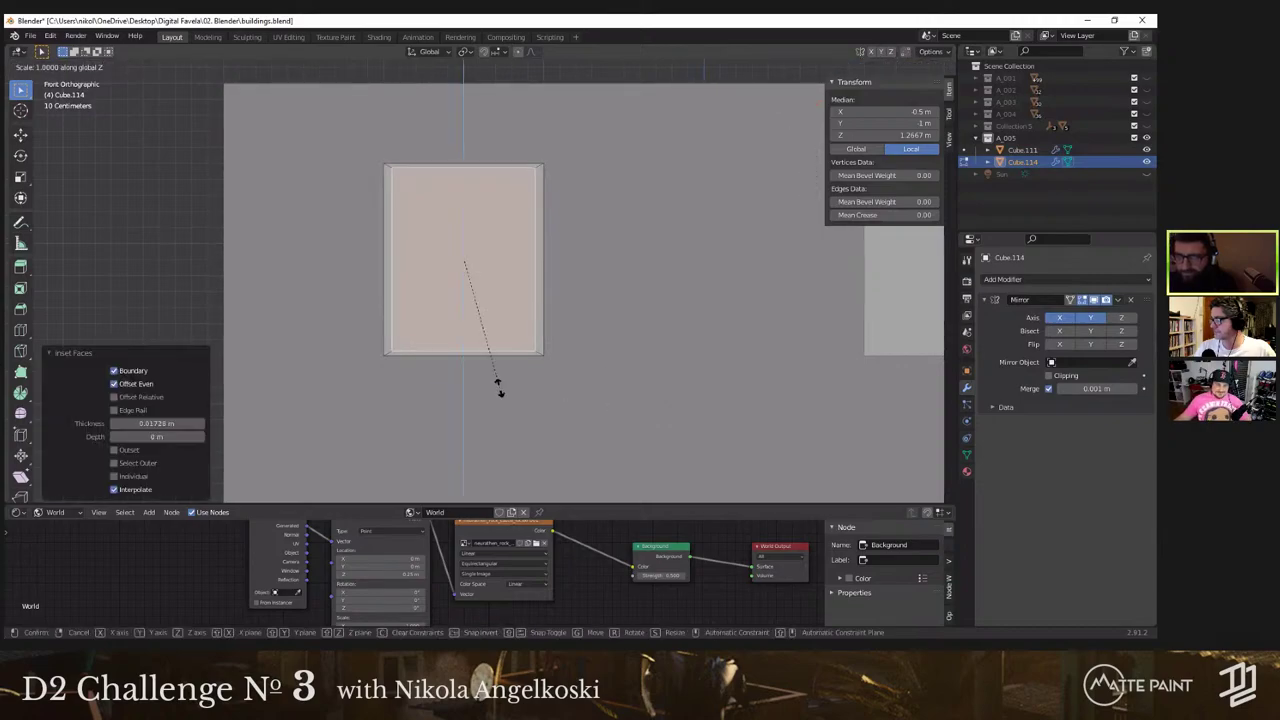
pyautogui.click(497, 378)
# Step: Try to extrude the window's inner face about 0.13 m inward along the Y axis
pyautogui.moveTo(497, 378); pyautogui.dragTo(597, 420, button='middle')
pyautogui.press('e')
pyautogui.click(751, 390)
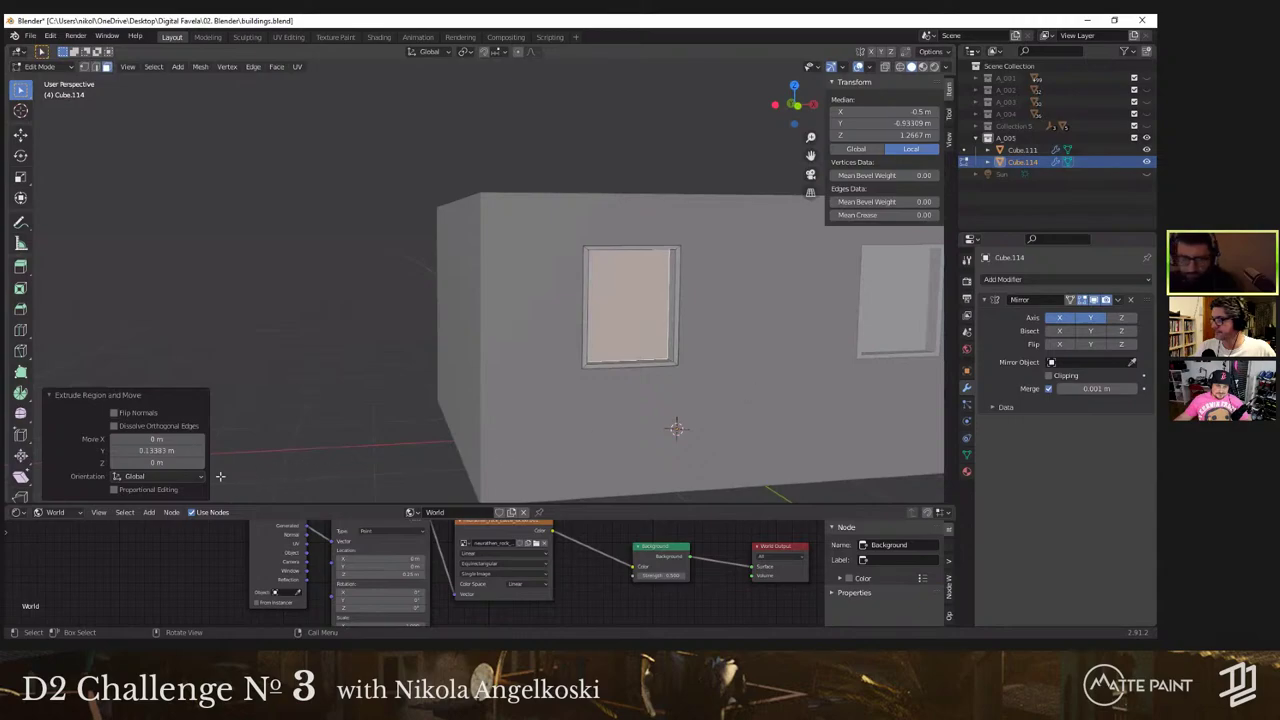
pyautogui.click(239, 394)
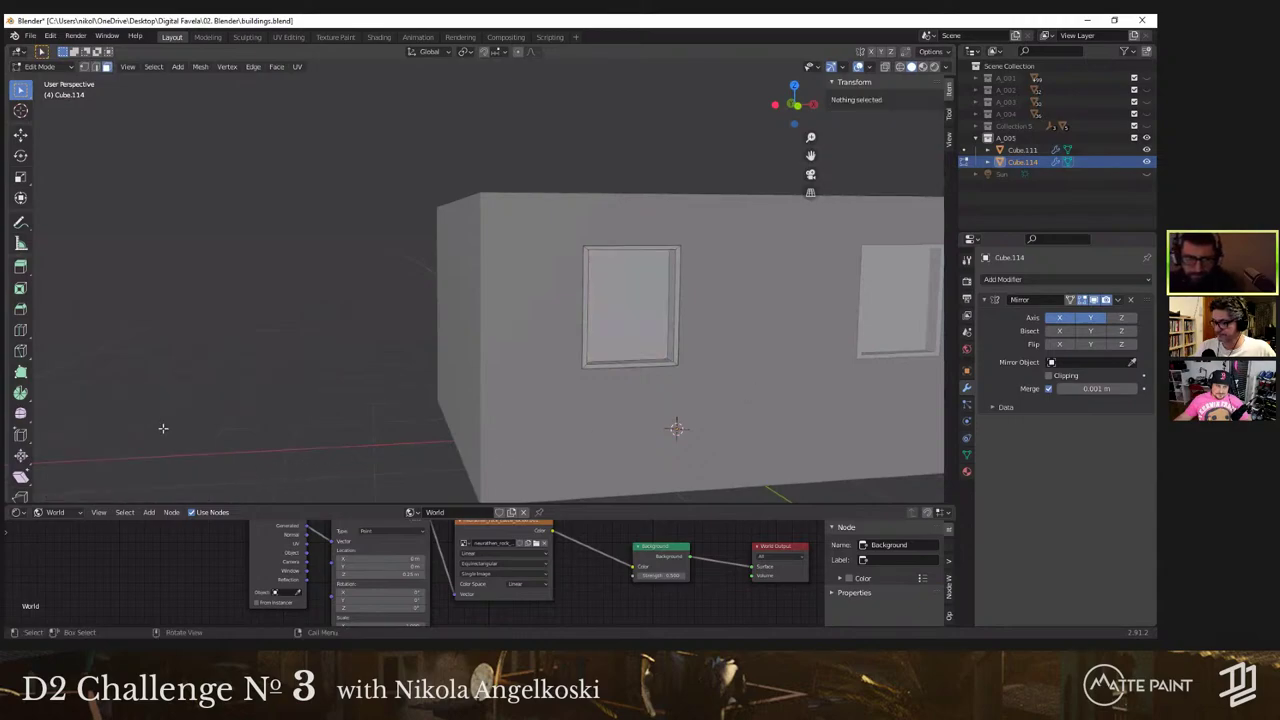
# Step: Extrude the window's inner face 0.03 m inward along the Y axis
pyautogui.click(650, 341)
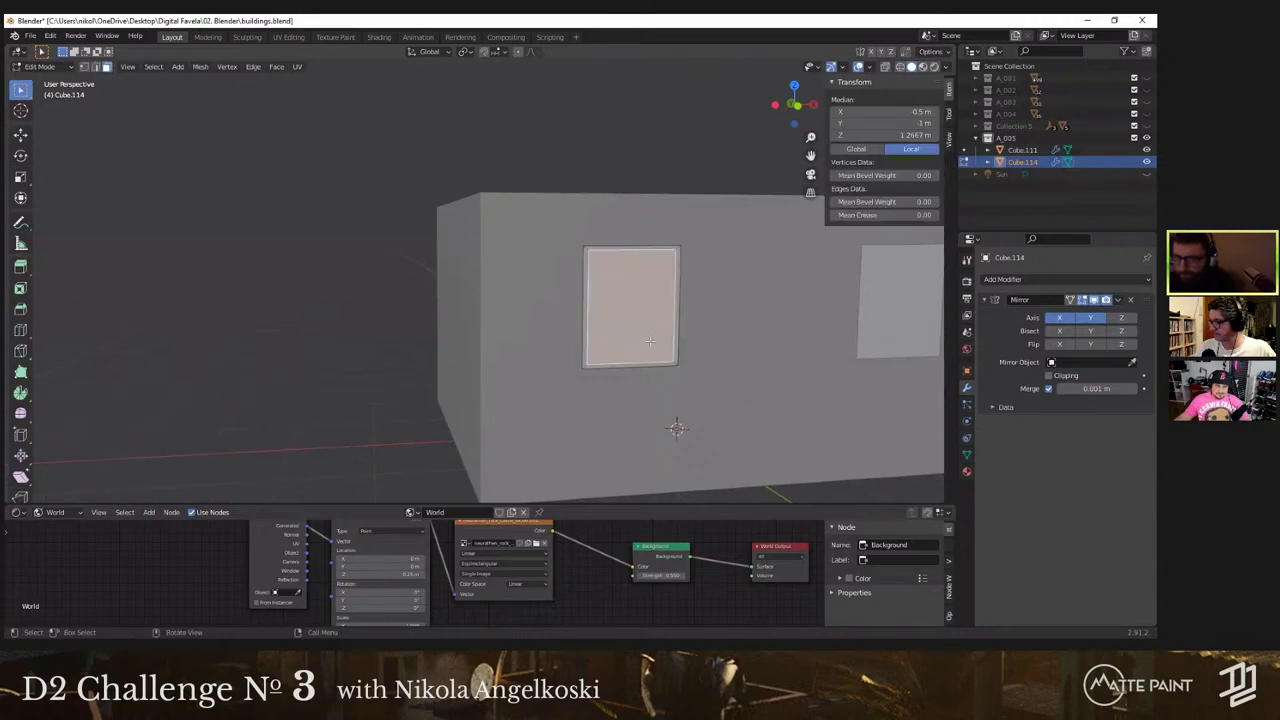
pyautogui.press('e')
pyautogui.click(680, 375)
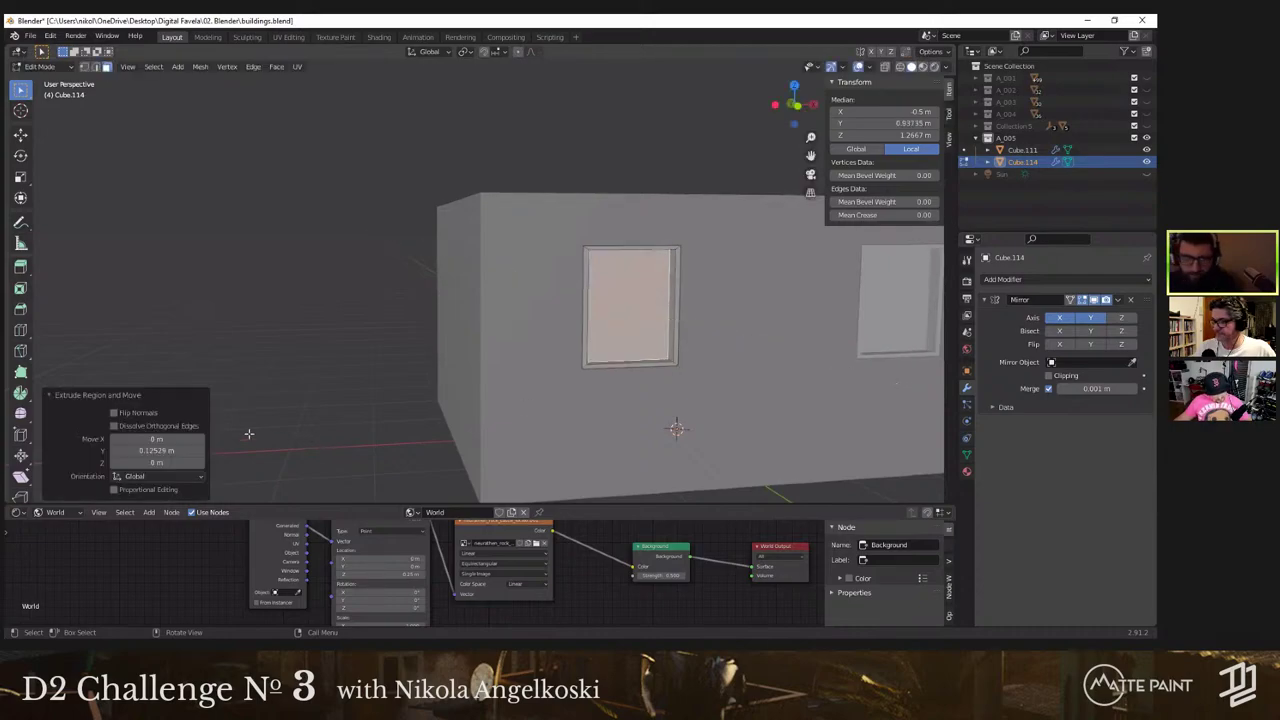
pyautogui.click(157, 450)
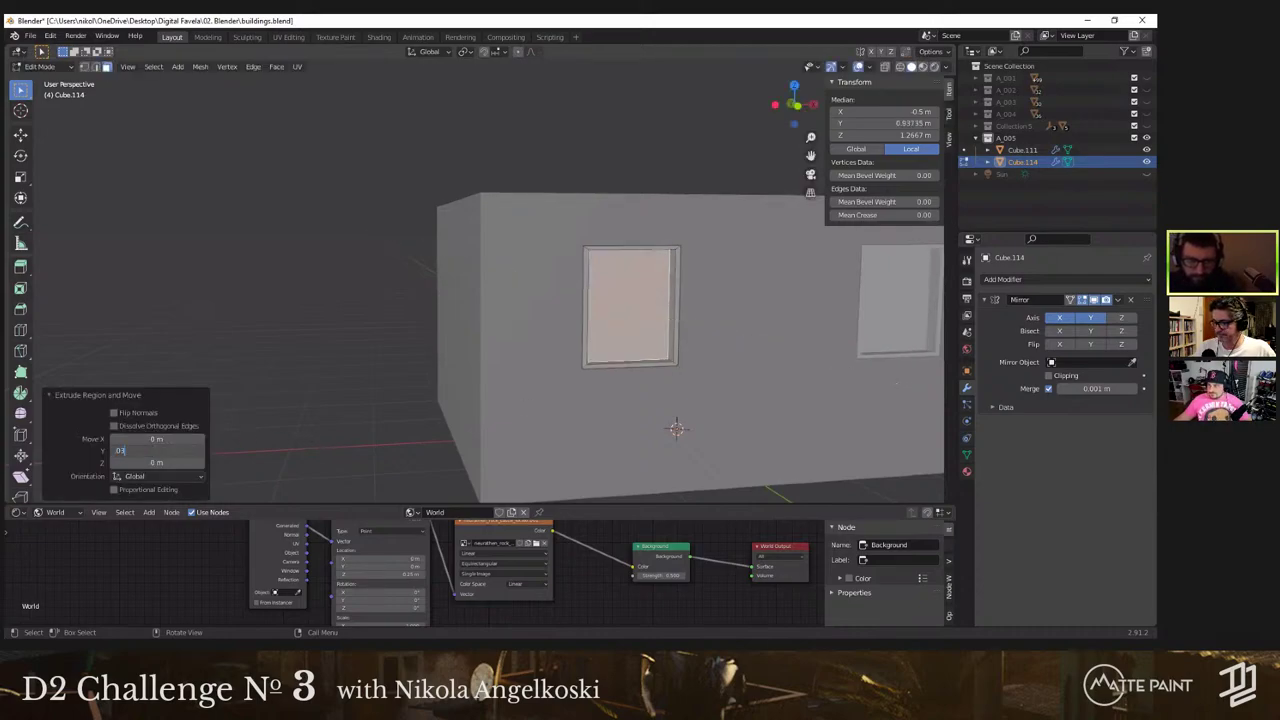
pyautogui.write('0.03')
pyautogui.press('Return')
# Step: Separate the recessed inner window face from its frame into a new object
pyautogui.moveTo(690, 360); pyautogui.dragTo(705, 392, button='middle')
pyautogui.rightClick(705, 392)
pyautogui.moveTo(705, 392)
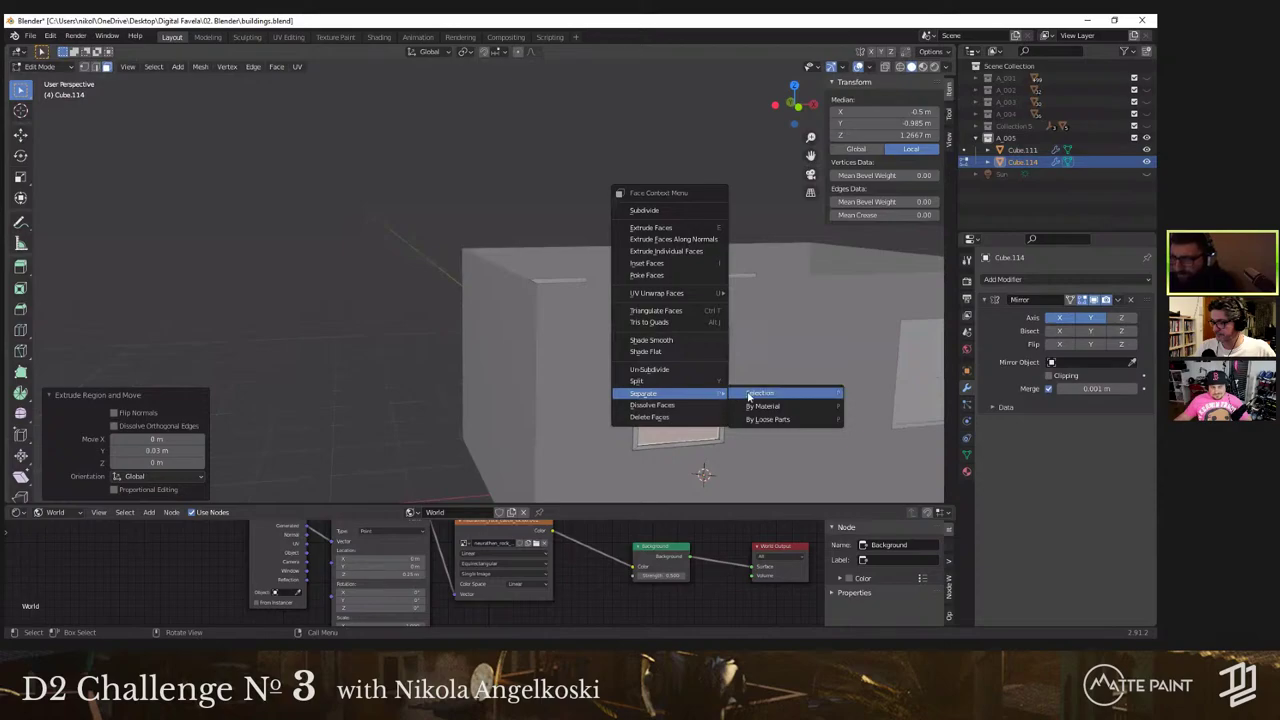
pyautogui.click(758, 393)
# Step: Inset the separated window pane from the front view and scale its inner face to about 0.956 along the Z axis
pyautogui.press('KP_1')
pyautogui.scroll(6, 470, 265)
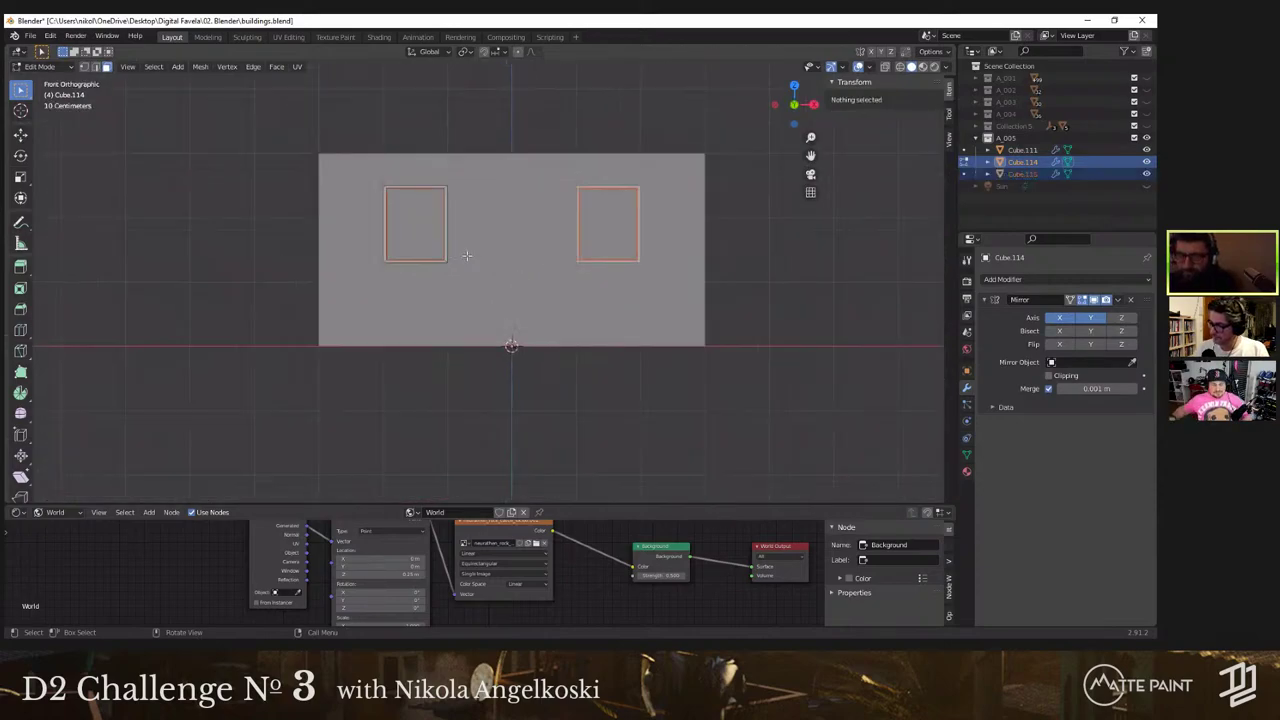
pyautogui.click(479, 291)
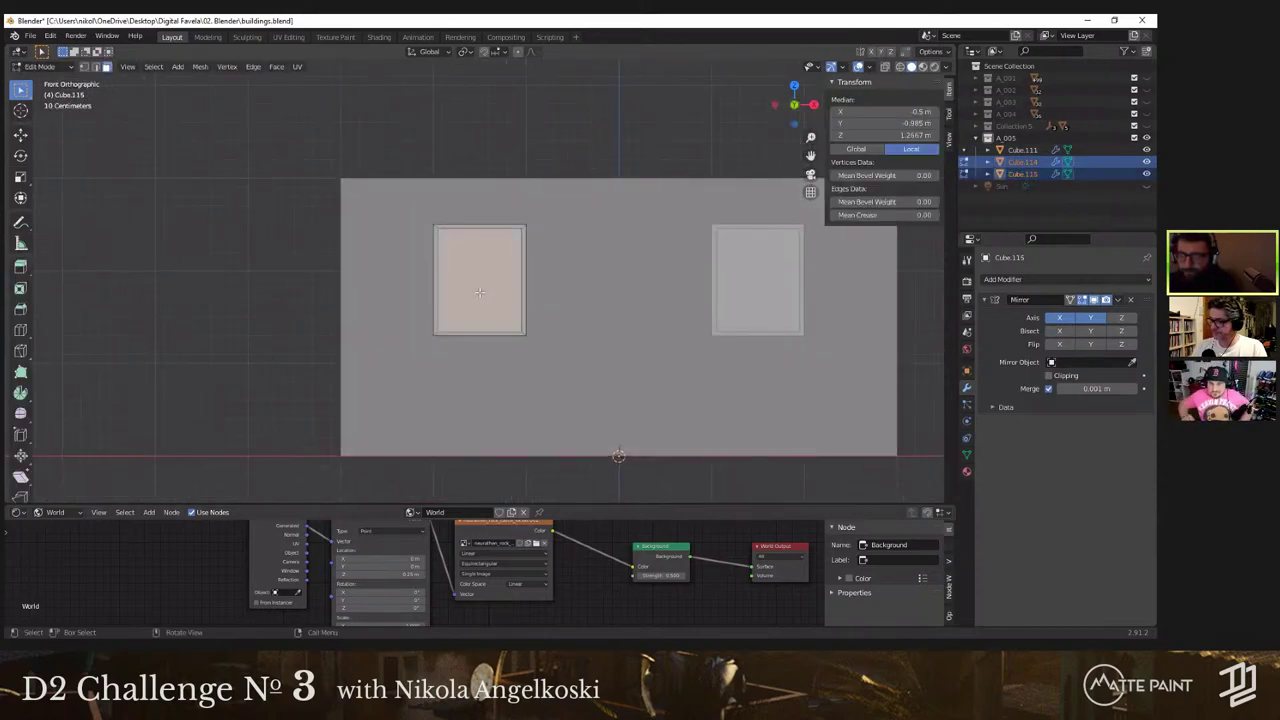
pyautogui.scroll(2, 601, 369)
pyautogui.press('i')
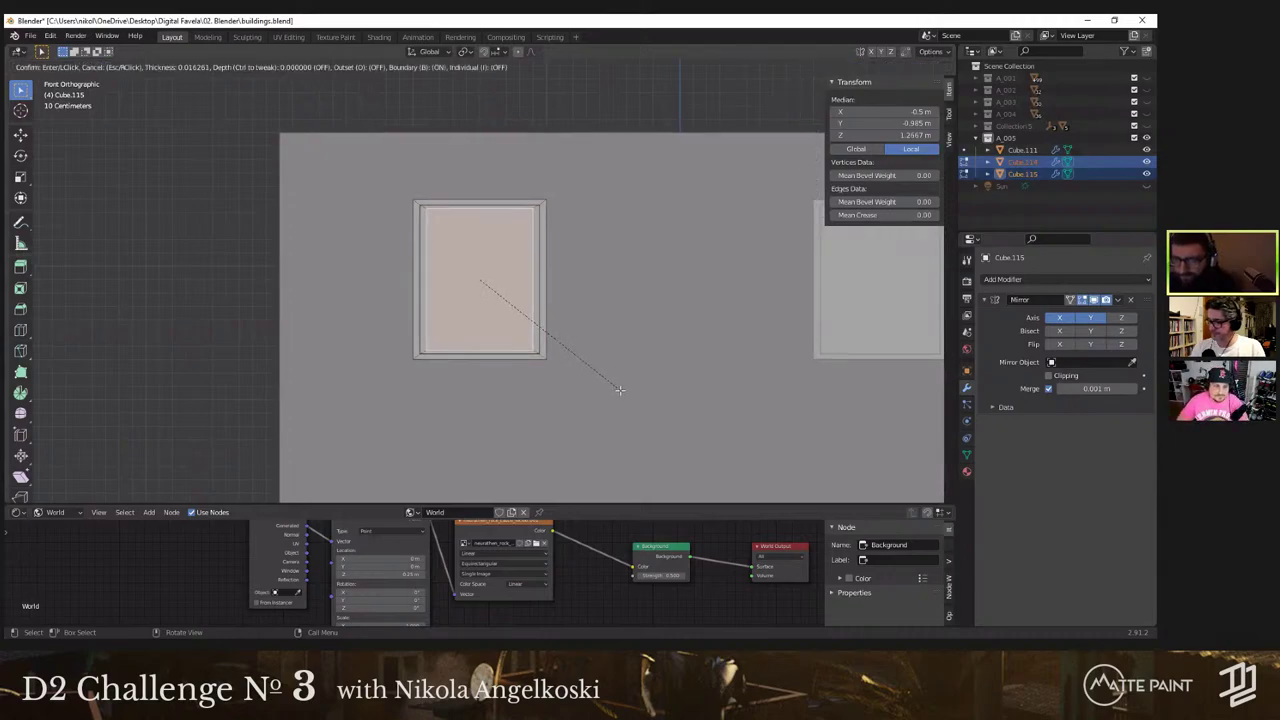
pyautogui.click(523, 400)
pyautogui.press('s')
pyautogui.press('z')
pyautogui.click(522, 395)
# Step: Extrude the pane's inset face inward along the Y axis with an exact depth and leave mesh editing
pyautogui.moveTo(506, 354); pyautogui.dragTo(512, 362, button='middle')
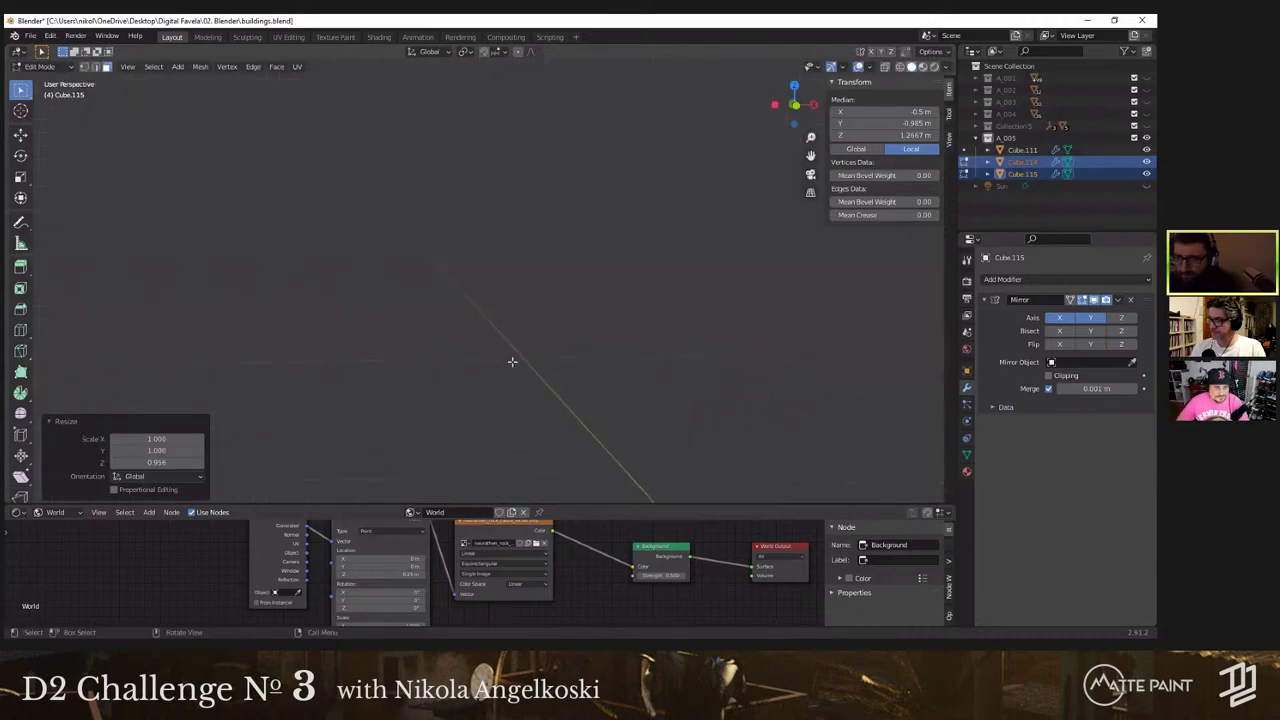
pyautogui.scroll(-3, 512, 361)
pyautogui.press('e')
pyautogui.click(598, 384)
pyautogui.scroll(-3, 600, 382)
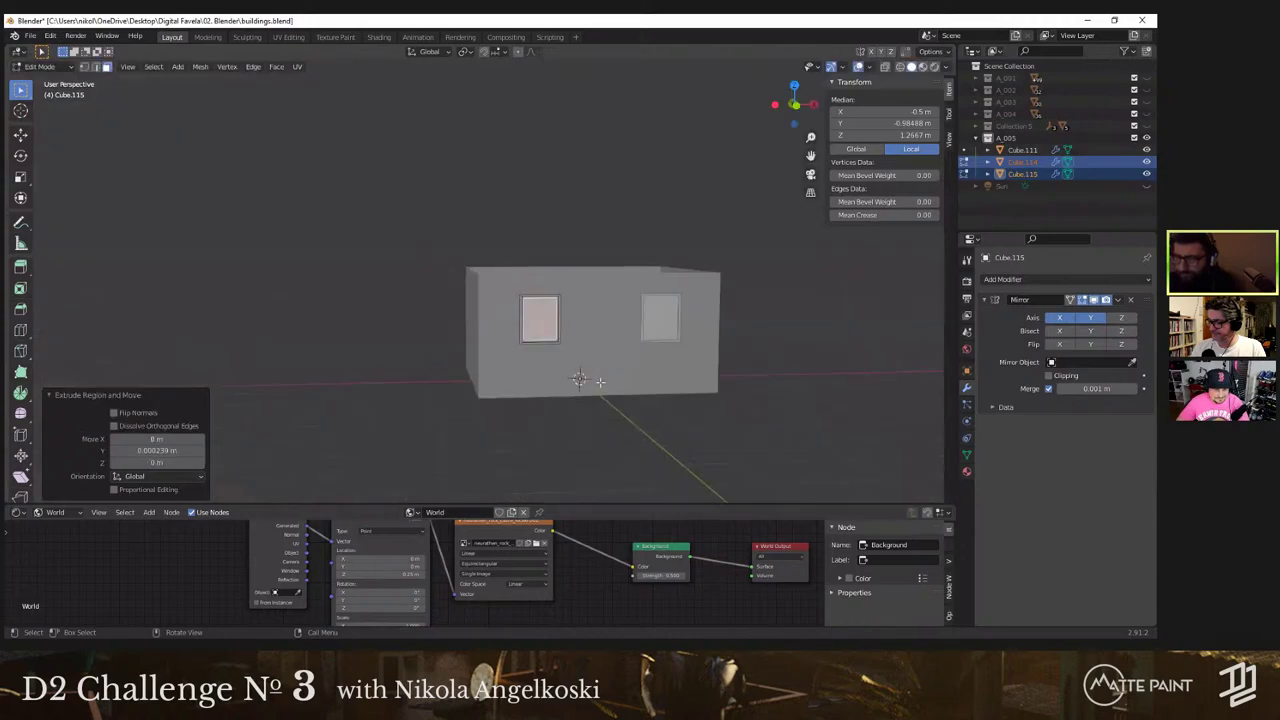
pyautogui.doubleClick(155, 450)
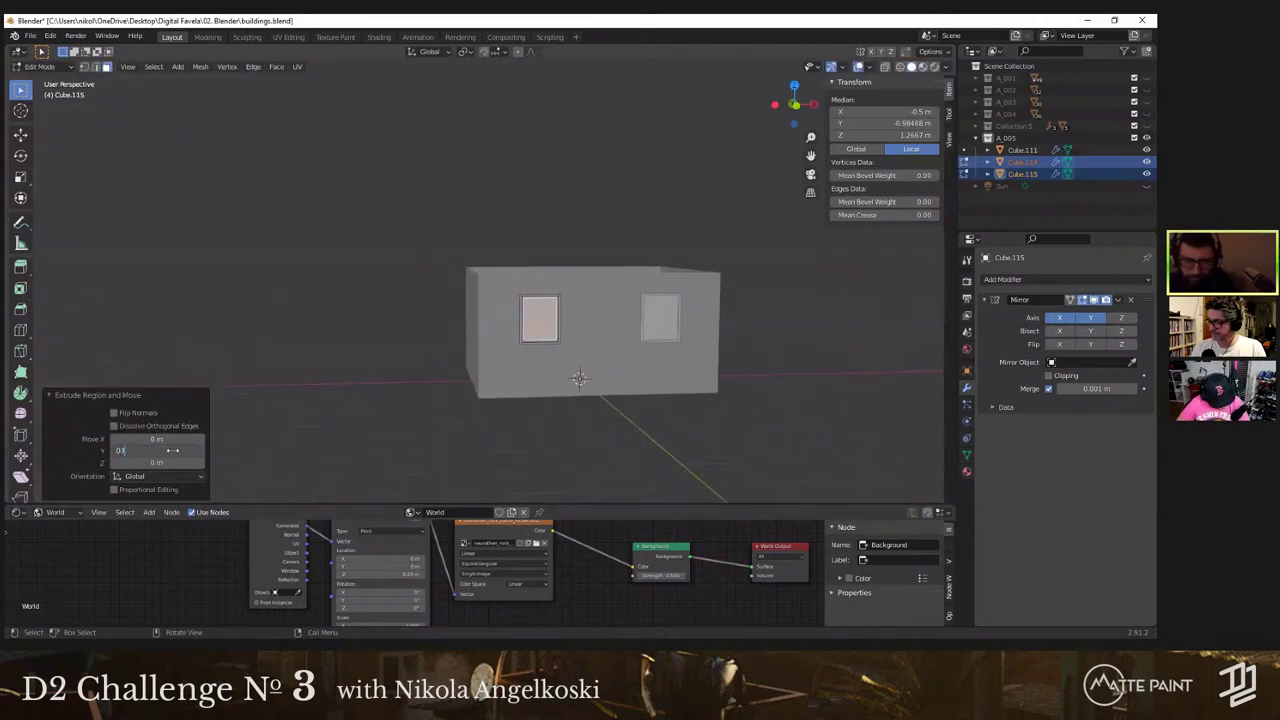
pyautogui.press('Return')
pyautogui.press('Tab')
pyautogui.scroll(4, 605, 372)
pyautogui.scroll(-3, 617, 362)
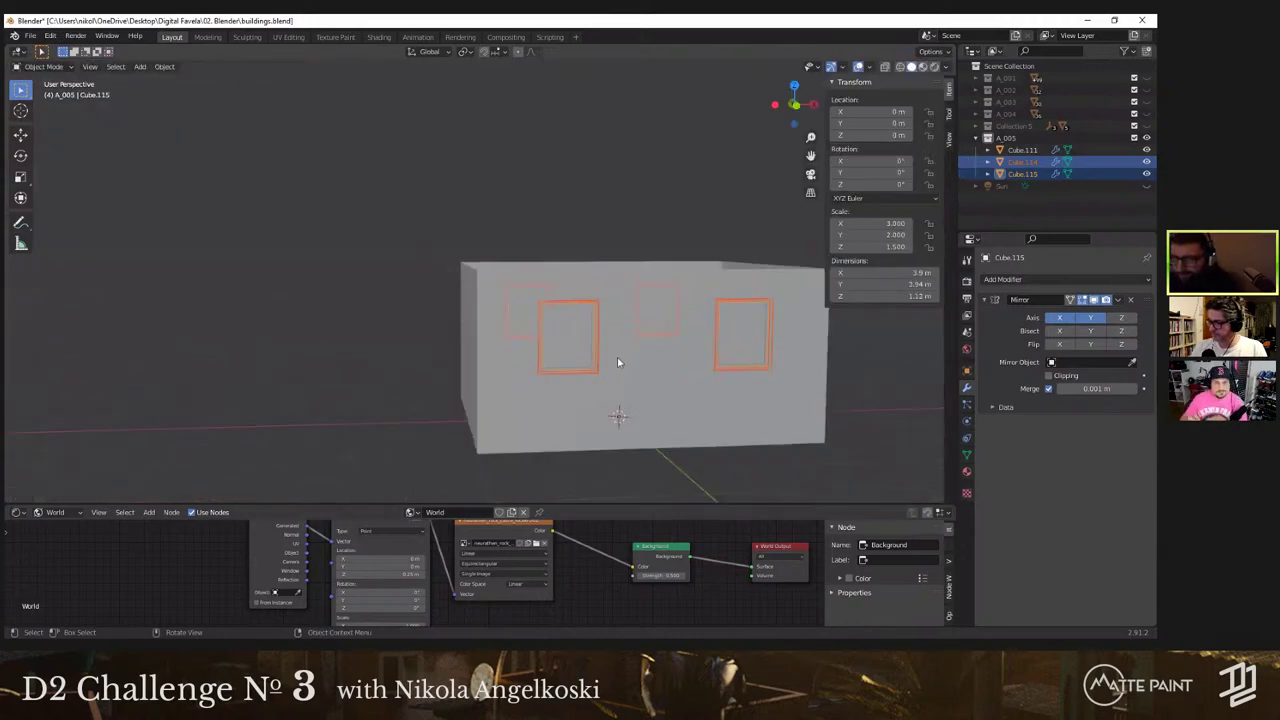
# Step: Add a centred vertical loop cut to the wall object's side wall and select the window-height face beside the mirror centre
pyautogui.moveTo(617, 357); pyautogui.dragTo(578, 360, button='middle')
pyautogui.click(569, 352)
pyautogui.press('Tab')
pyautogui.click(542, 370)
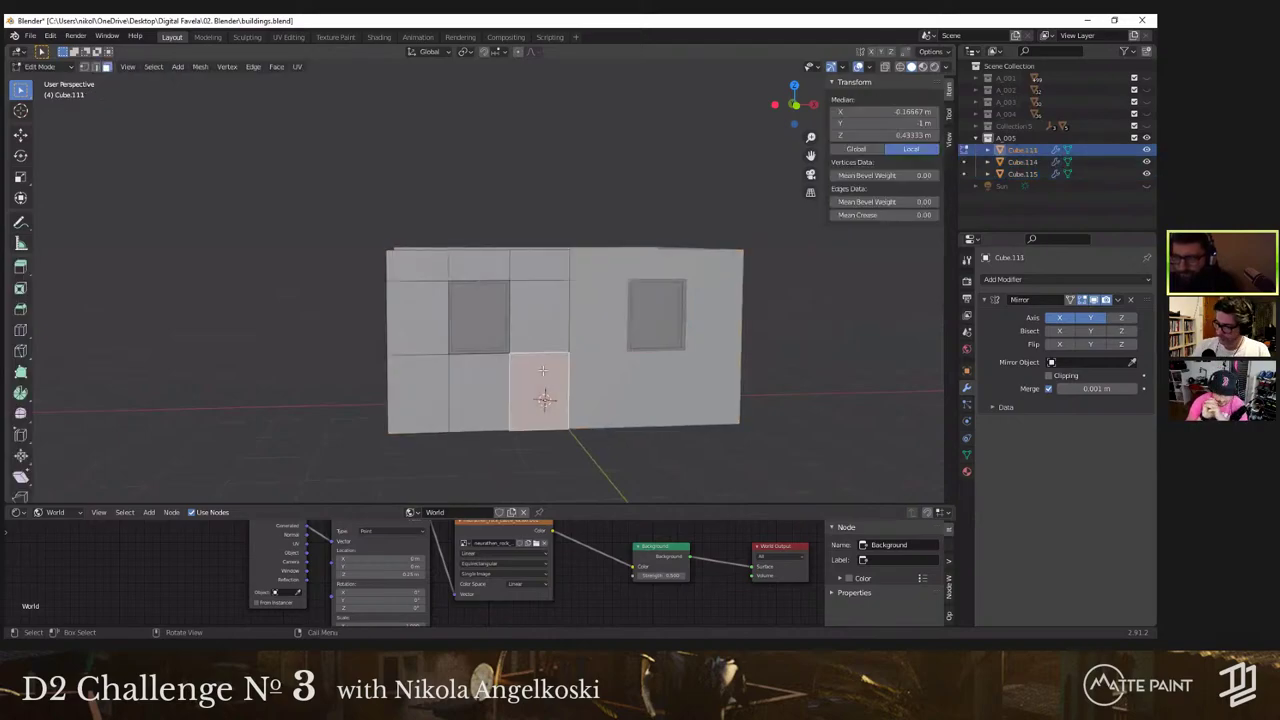
pyautogui.moveTo(485, 341); pyautogui.dragTo(535, 353, button='middle')
pyautogui.click(657, 384)
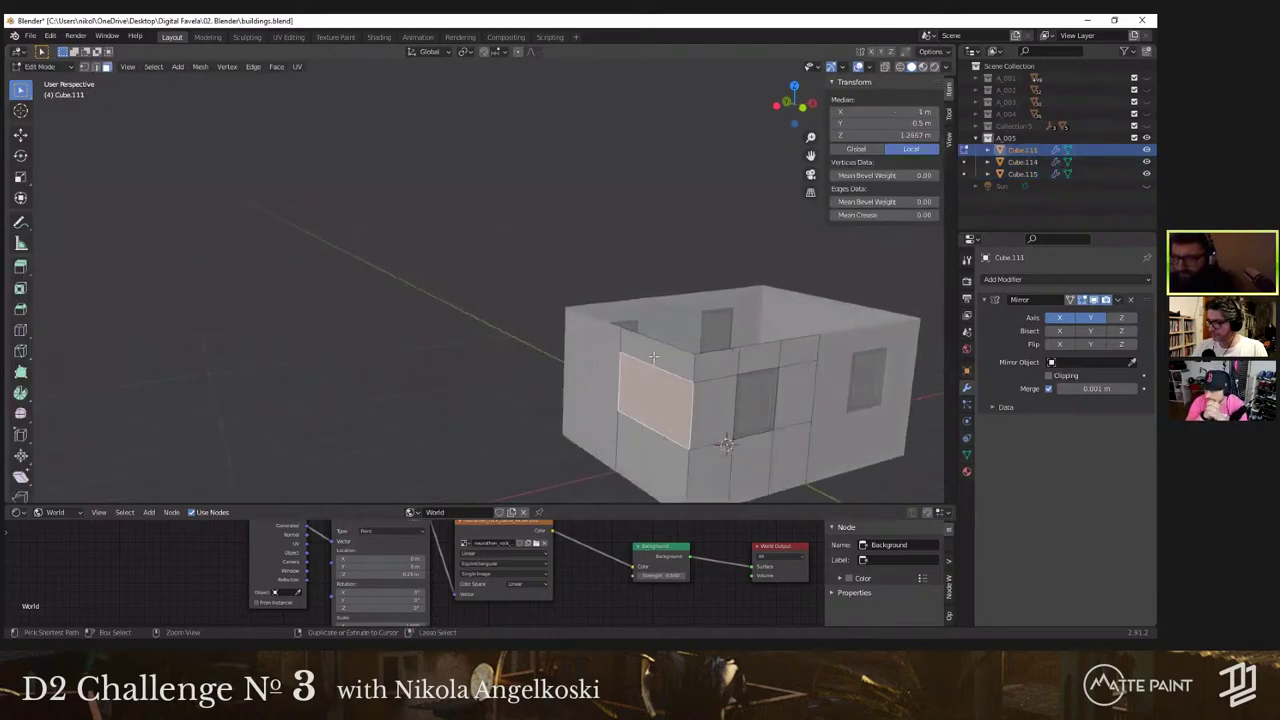
pyautogui.hotkey('ctrl', 'r')
pyautogui.click(653, 356)
pyautogui.rightClick(653, 356)
pyautogui.press('3')
pyautogui.click(637, 390)
pyautogui.keyDown('shift'); pyautogui.moveTo(637, 390); pyautogui.dragTo(616, 331, button='middle'); pyautogui.keyUp('shift')
# Step: Try to extrude the selected side-wall face about 1.1 m outward along the X axis
pyautogui.press('g')
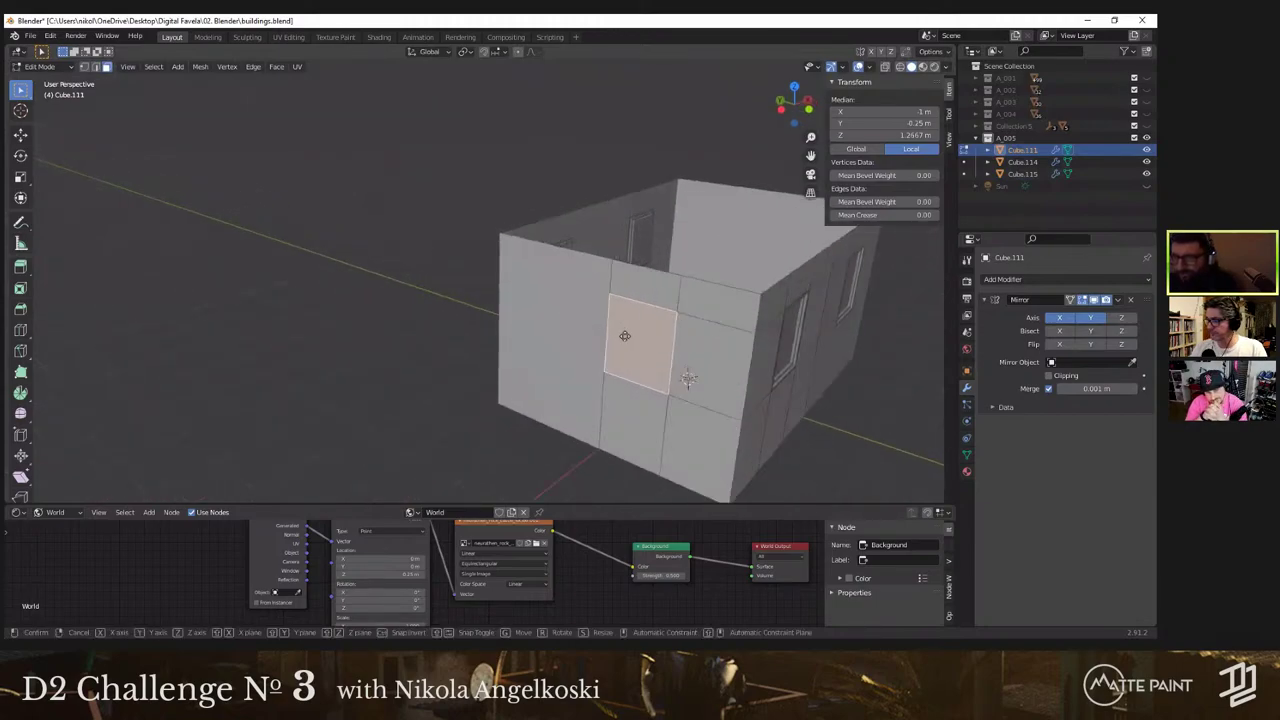
pyautogui.rightClick(603, 379)
pyautogui.press('e')
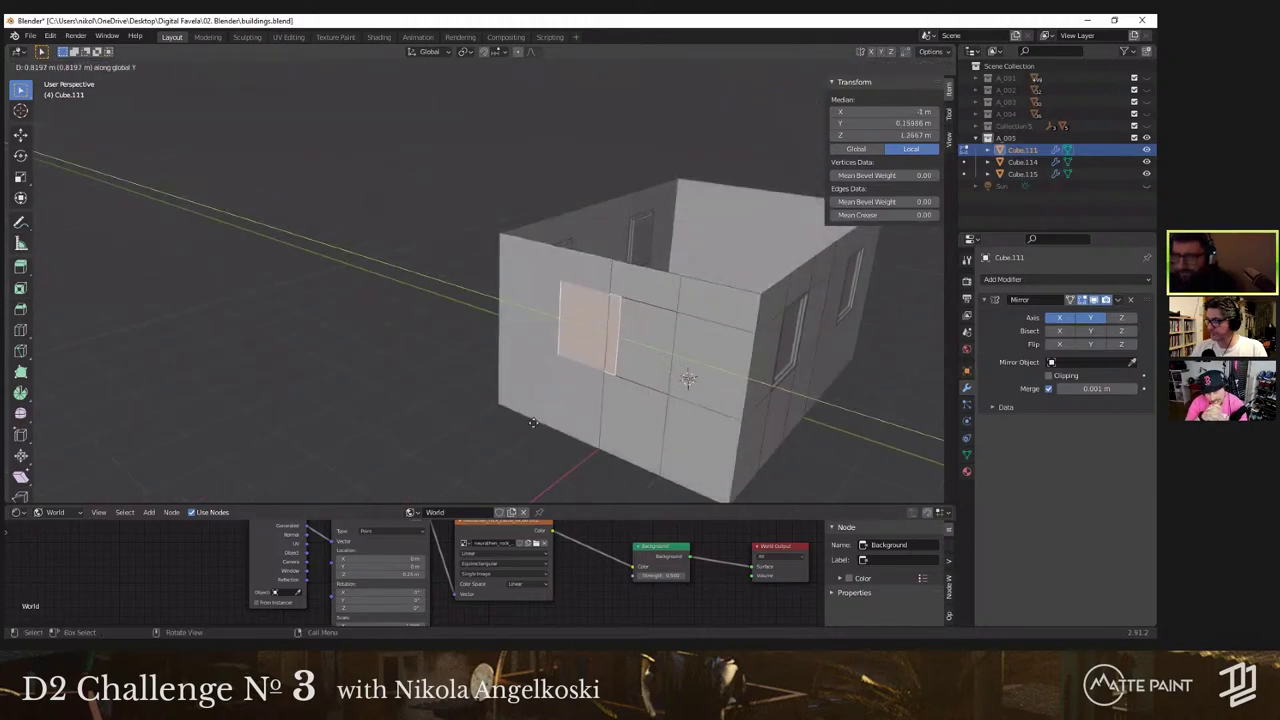
pyautogui.rightClick(590, 395)
pyautogui.press('g')
pyautogui.press('x')
pyautogui.click(541, 427)
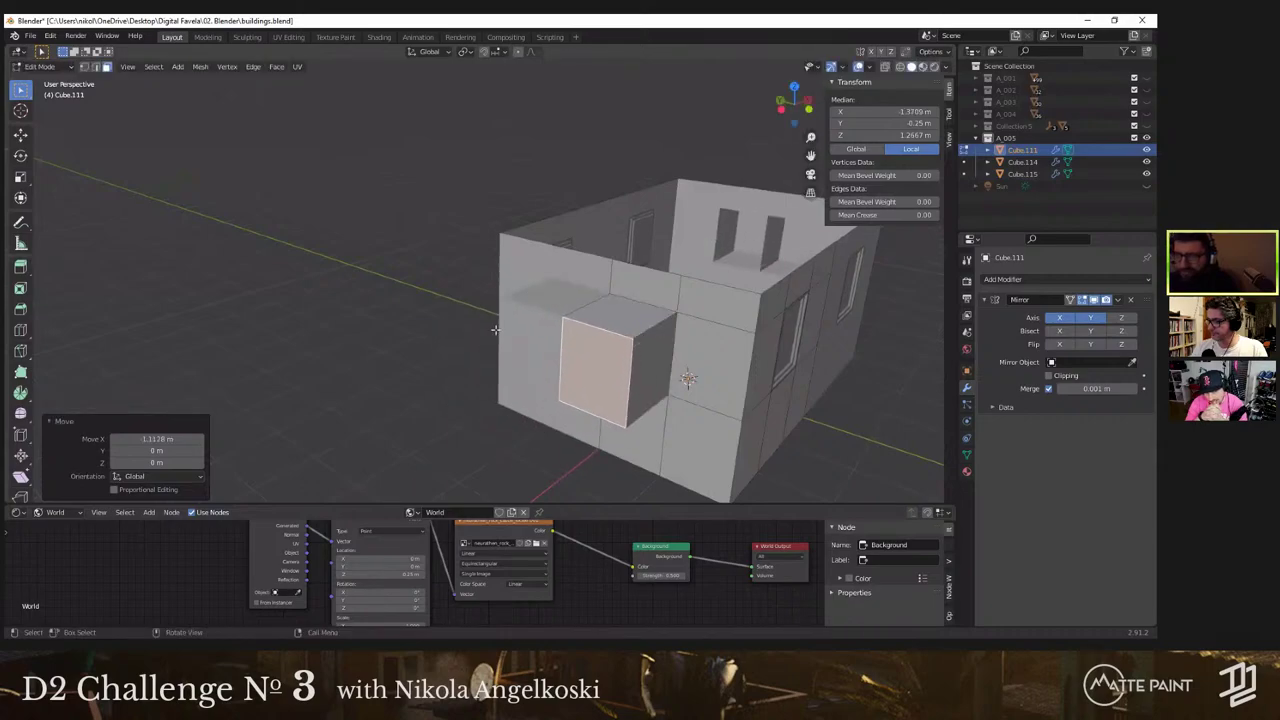
pyautogui.hotkey('ctrl', 'z')
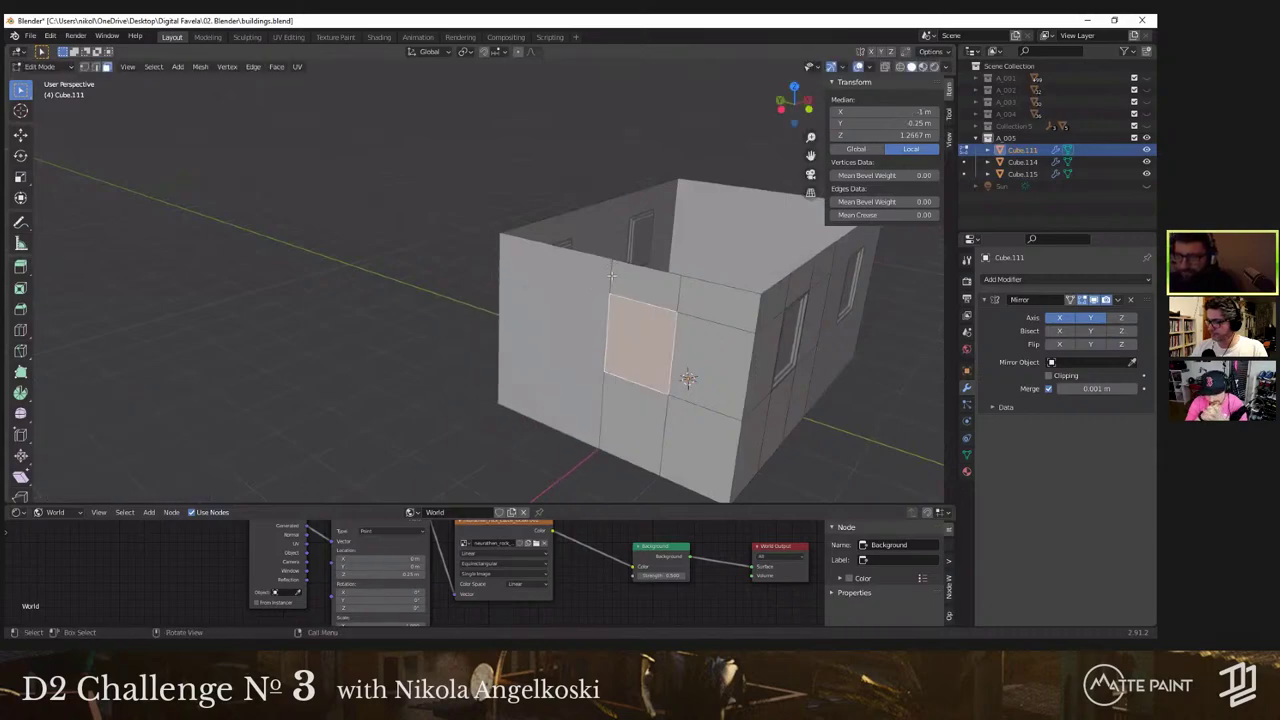
# Step: Inset the selected side-wall face about 0.166 m and scale the inner face to about 0.345 along the Z axis
pyautogui.keyDown('shift'); pyautogui.moveTo(588, 416); pyautogui.dragTo(550, 362, button='middle'); pyautogui.keyUp('shift')
pyautogui.scroll(5, 685, 420)
pyautogui.scroll(-3, 685, 420)
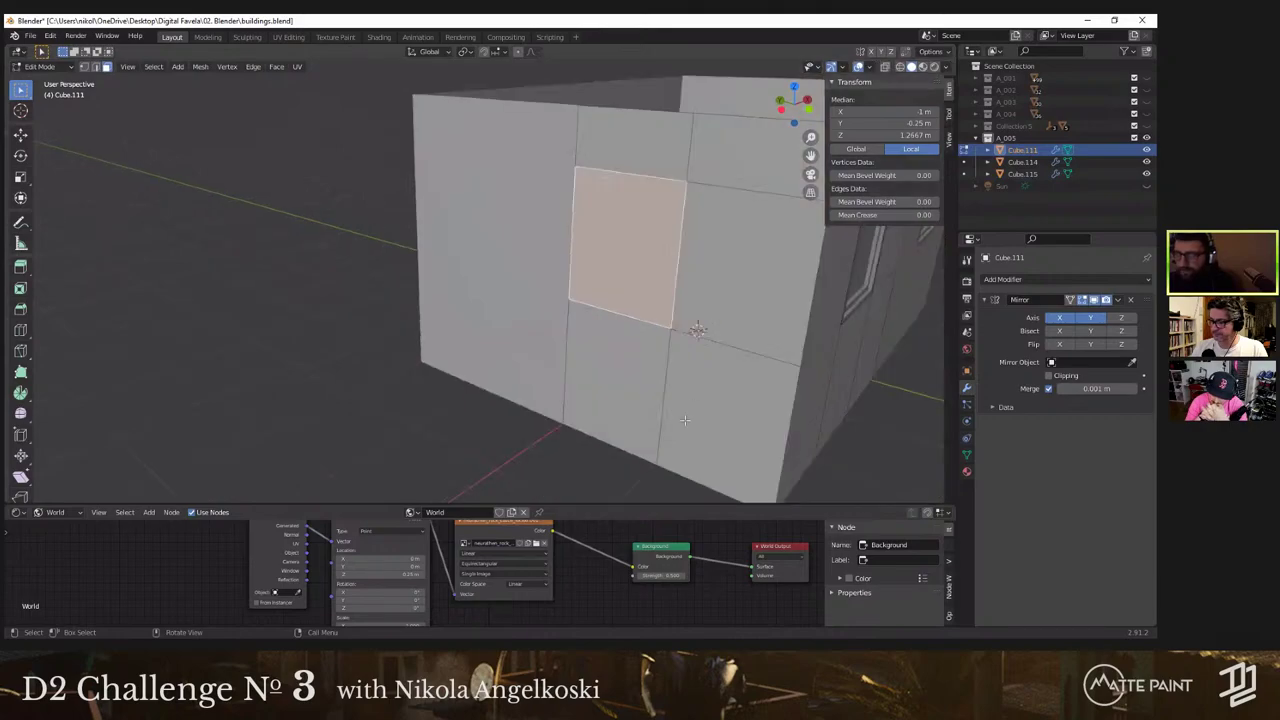
pyautogui.press('i')
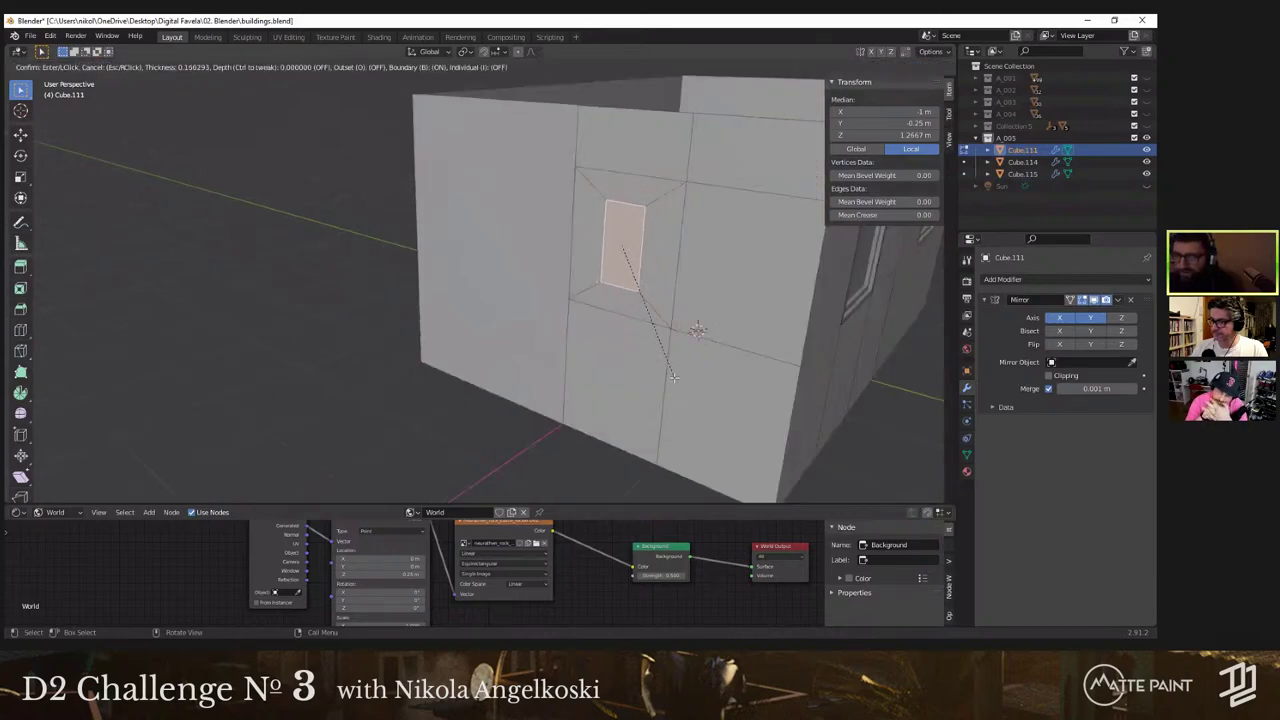
pyautogui.click(672, 378)
pyautogui.press('s')
pyautogui.press('z')
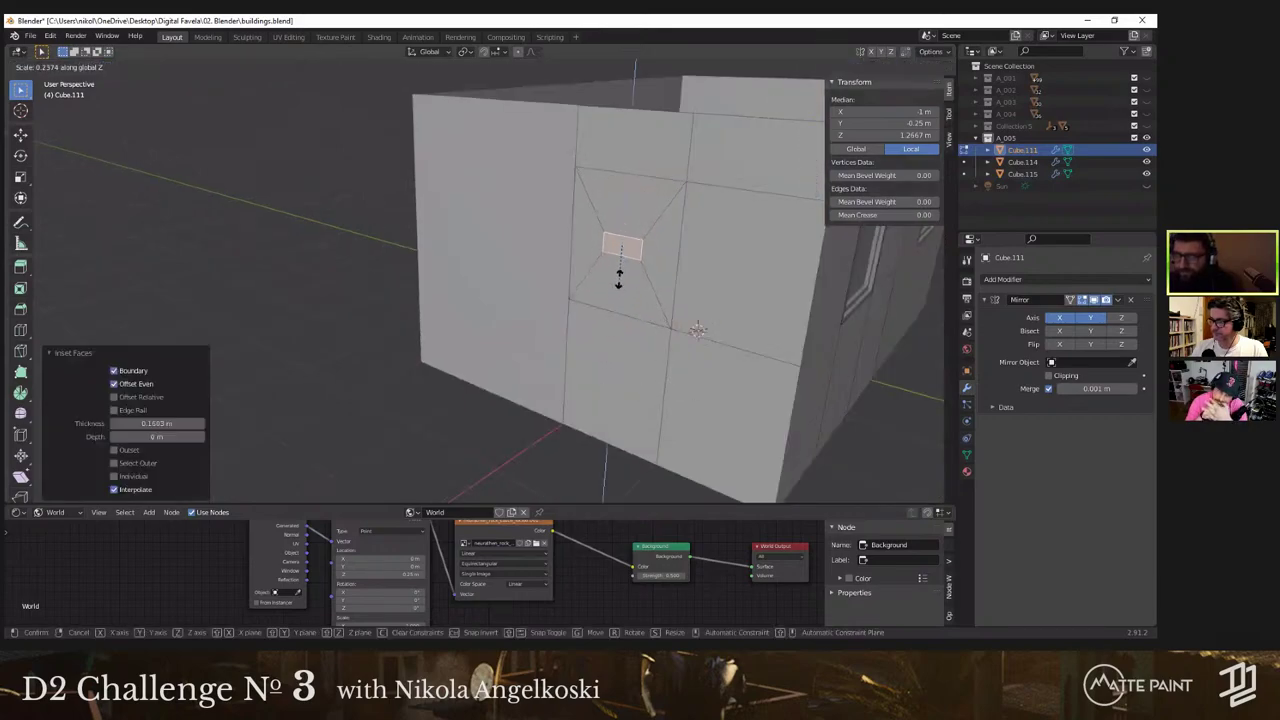
pyautogui.click(616, 291)
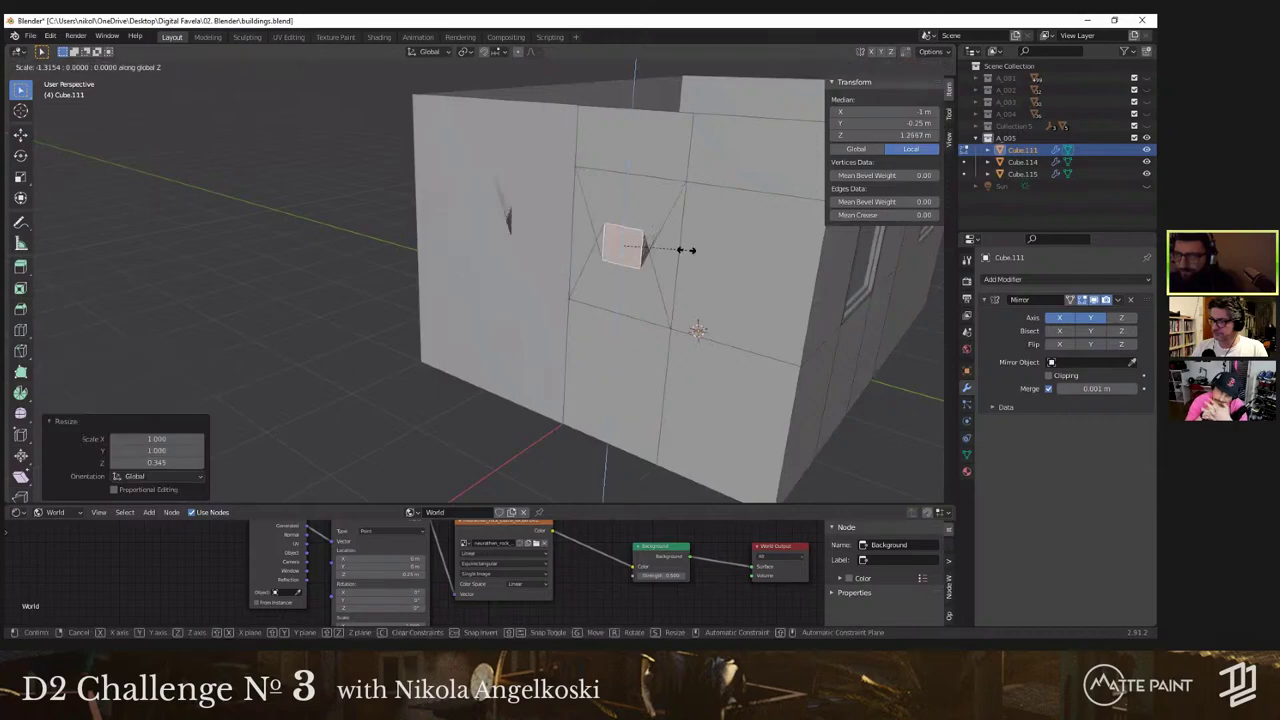
# Step: Raise the inset face about 0.29 m along Z and widen it by about 1.742 along the Y axis
pyautogui.press('g')
pyautogui.press('z')
pyautogui.click(661, 276)
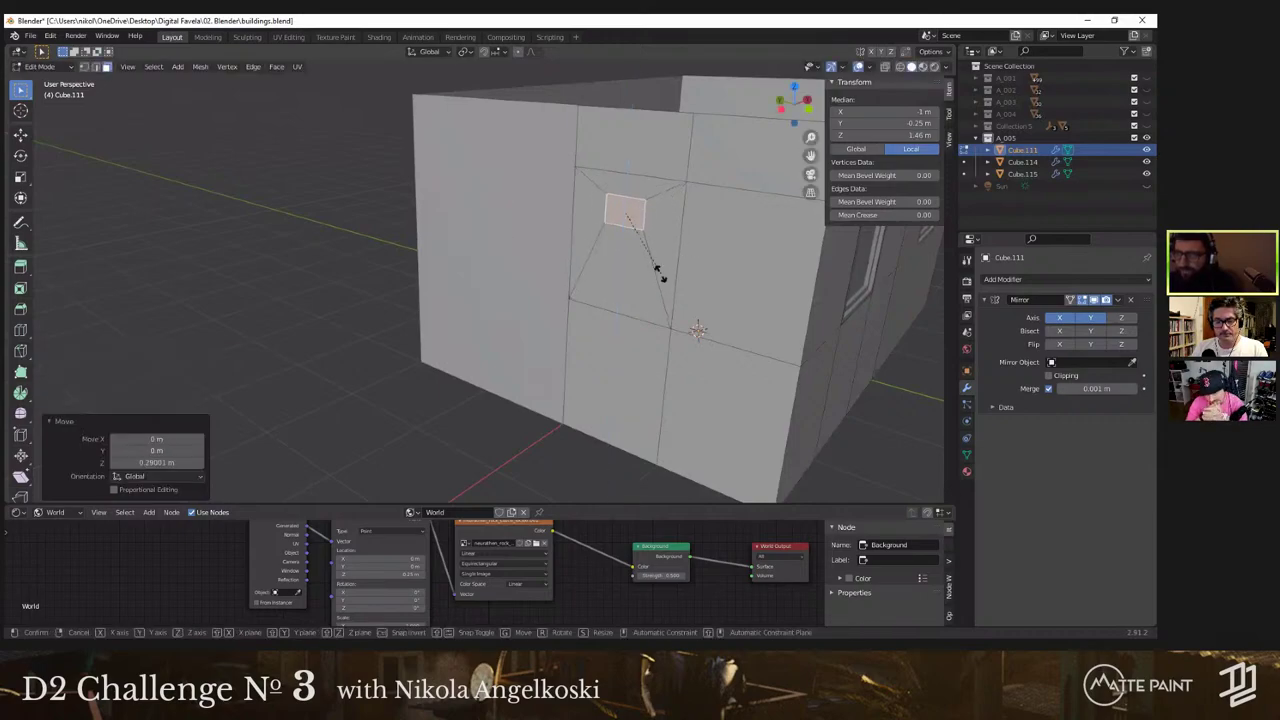
pyautogui.press('s')
pyautogui.press('y')
pyautogui.click(707, 276)
pyautogui.moveTo(707, 276); pyautogui.dragTo(519, 286, button='middle')
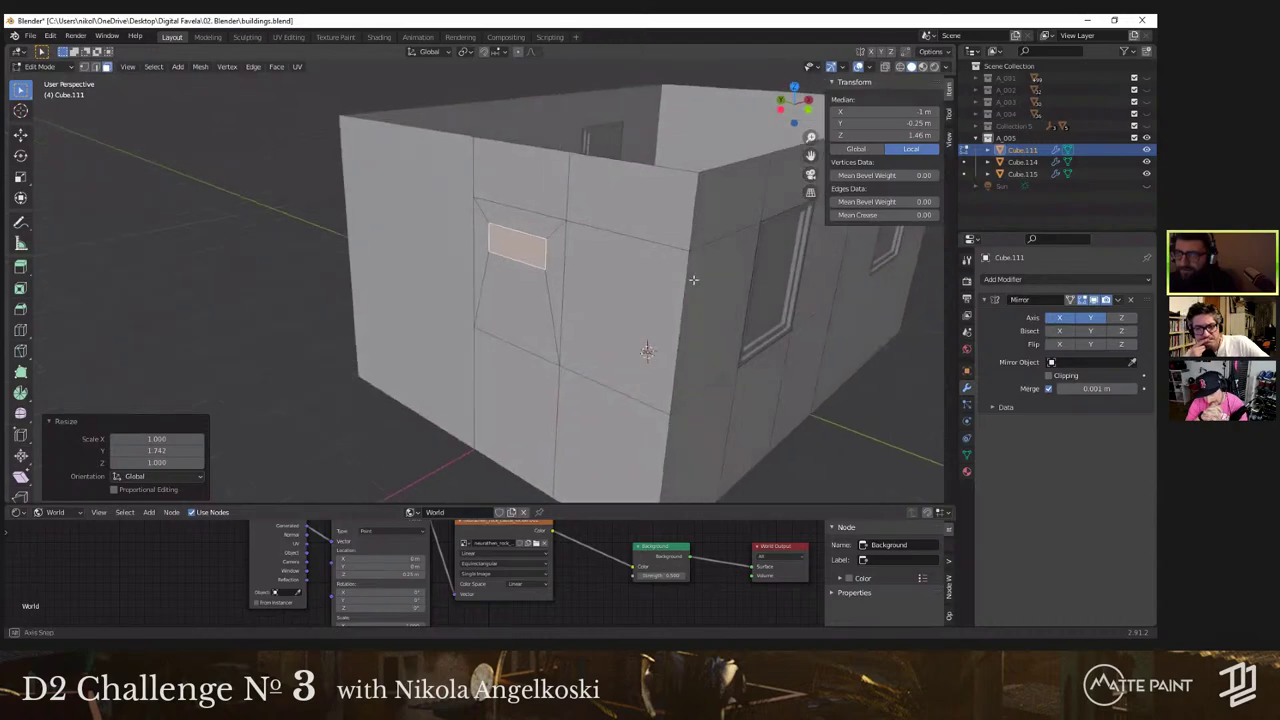
# Step: Separate the small side-wall window face into its own object and select its face for editing
pyautogui.rightClick(525, 259)
pyautogui.moveTo(530, 262)
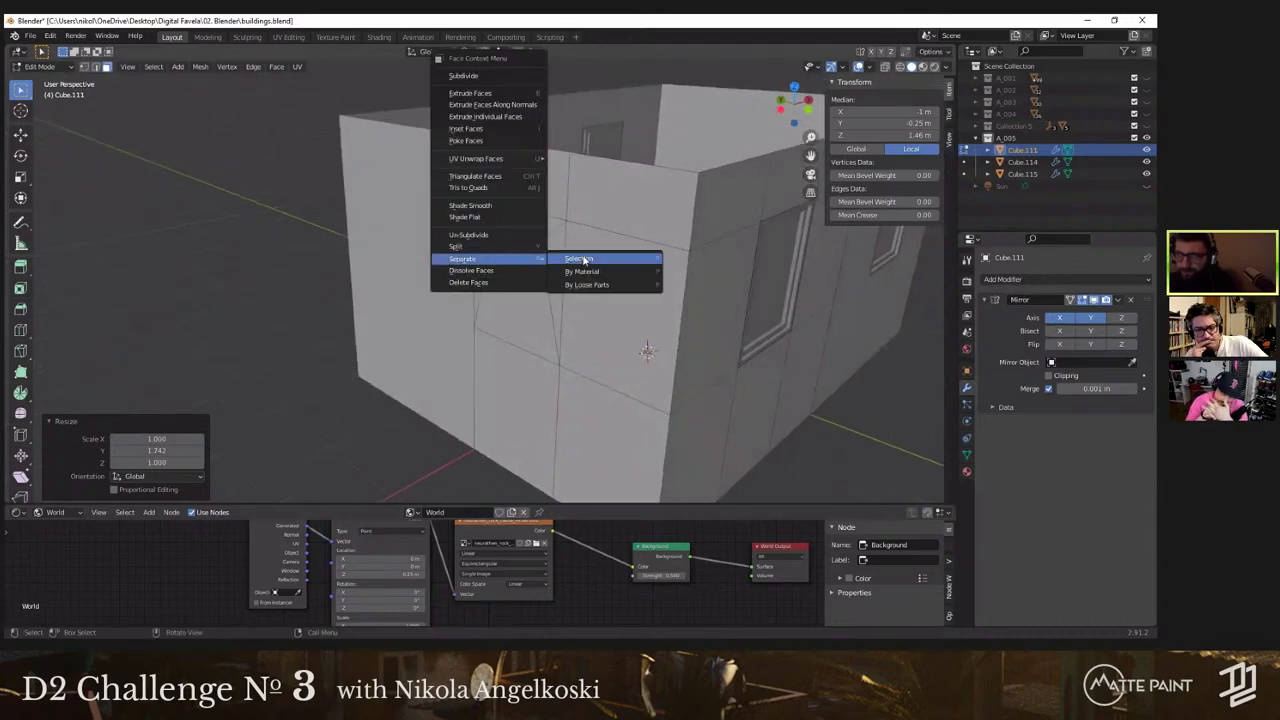
pyautogui.click(553, 260)
pyautogui.press('Tab')
pyautogui.press('Tab')
pyautogui.click(521, 254)
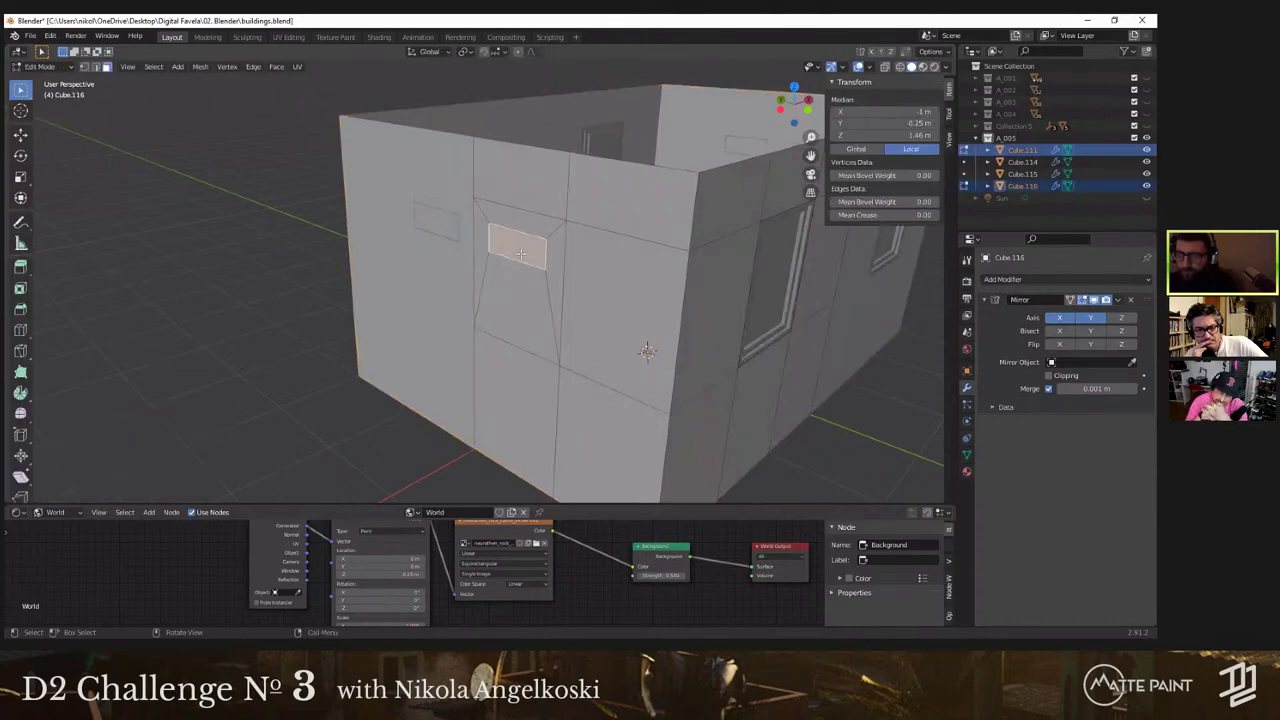
# Step: Inset the small window pane about 0.012 m from the left view to form its frame
pyautogui.scroll(2, 583, 328)
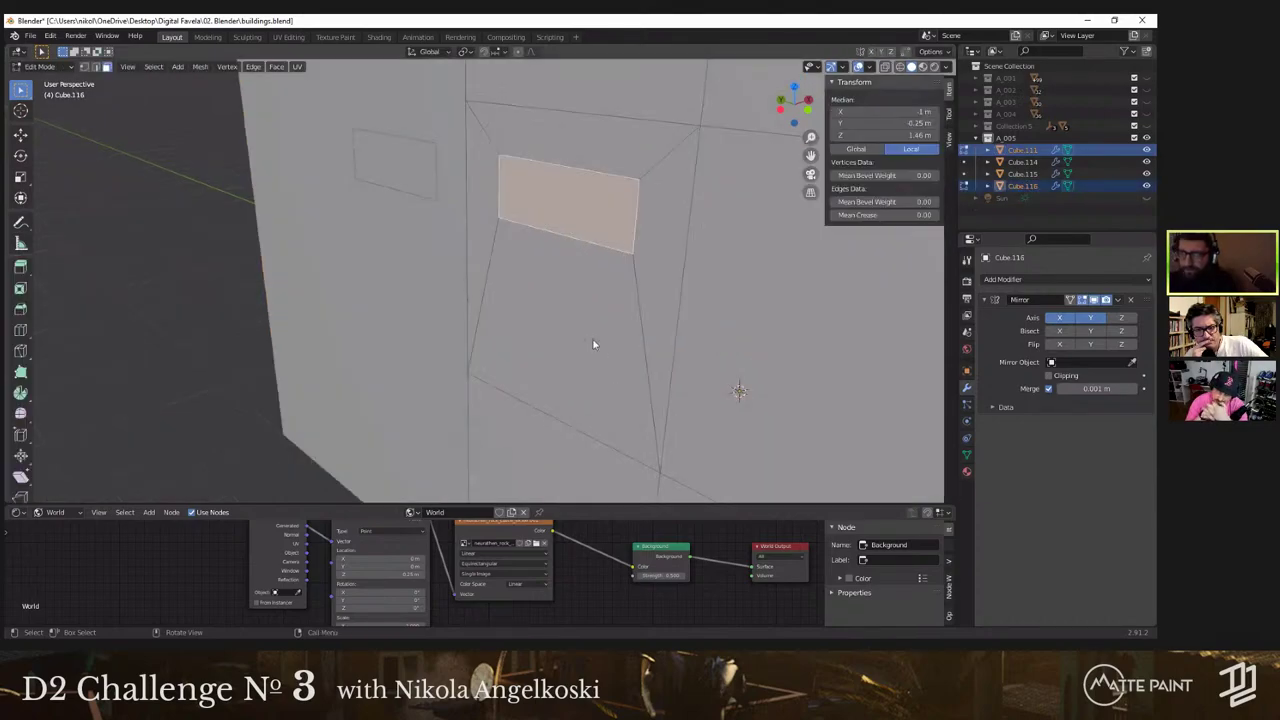
pyautogui.press('`')
pyautogui.click(507, 341)
pyautogui.keyDown('shift'); pyautogui.moveTo(746, 223); pyautogui.dragTo(431, 336, button='middle'); pyautogui.keyUp('shift')
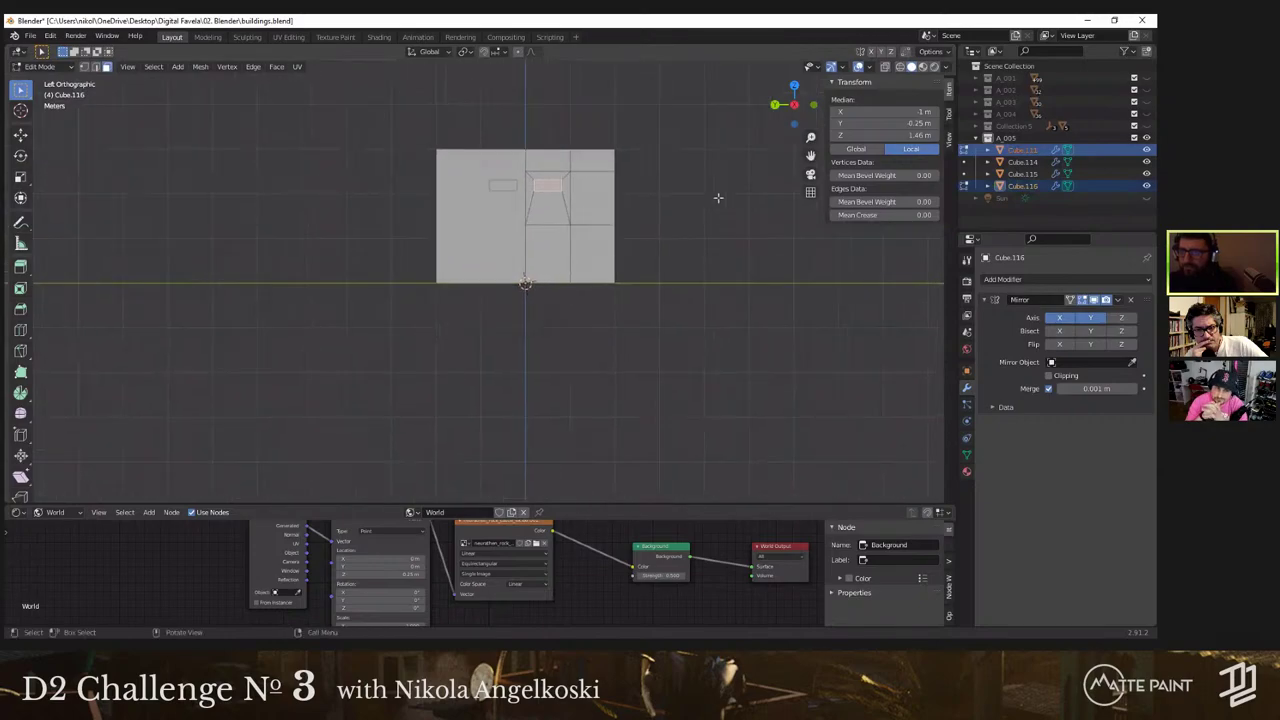
pyautogui.scroll(6, 623, 263)
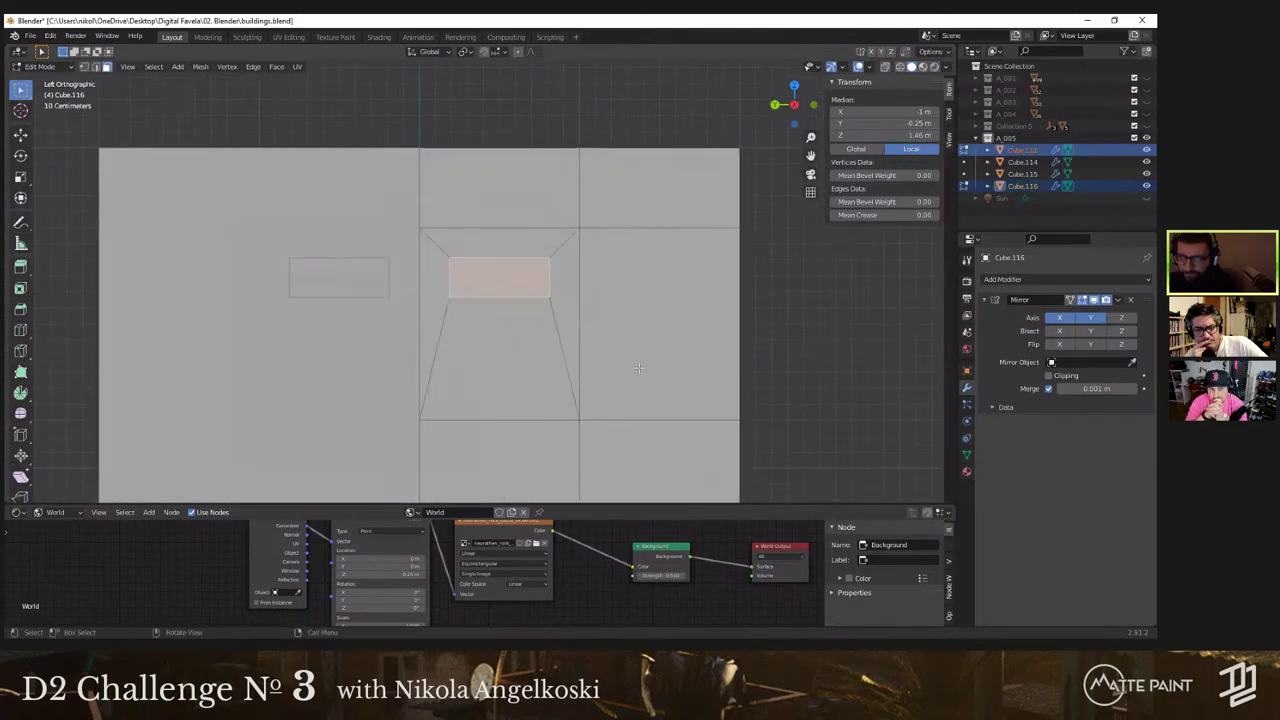
pyautogui.press('i')
pyautogui.click(631, 363)
# Step: Extrude the small pane's inner face inward along the X axis with an exact depth of 0.03 m
pyautogui.moveTo(616, 351); pyautogui.dragTo(588, 356, button='middle')
pyautogui.scroll(-3, 592, 334)
pyautogui.scroll(-3, 592, 334)
pyautogui.press('e')
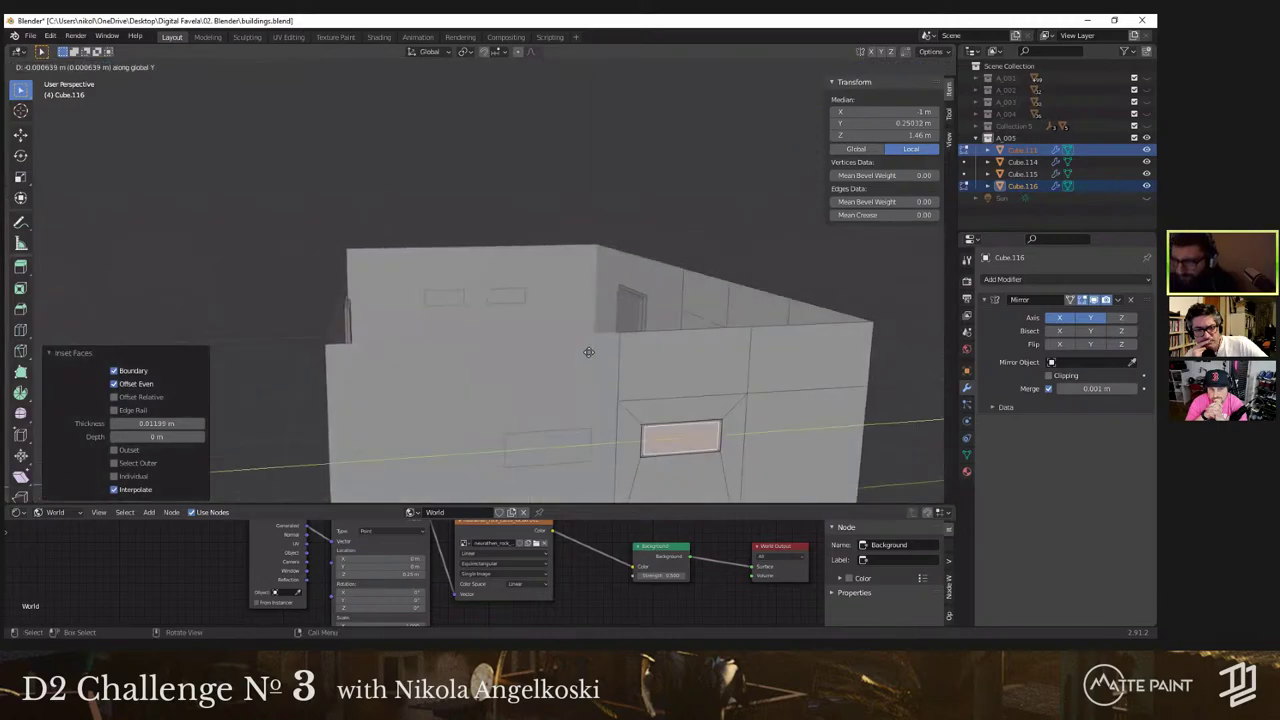
pyautogui.rightClick(588, 352)
pyautogui.press('g')
pyautogui.press('x')
pyautogui.click(589, 349)
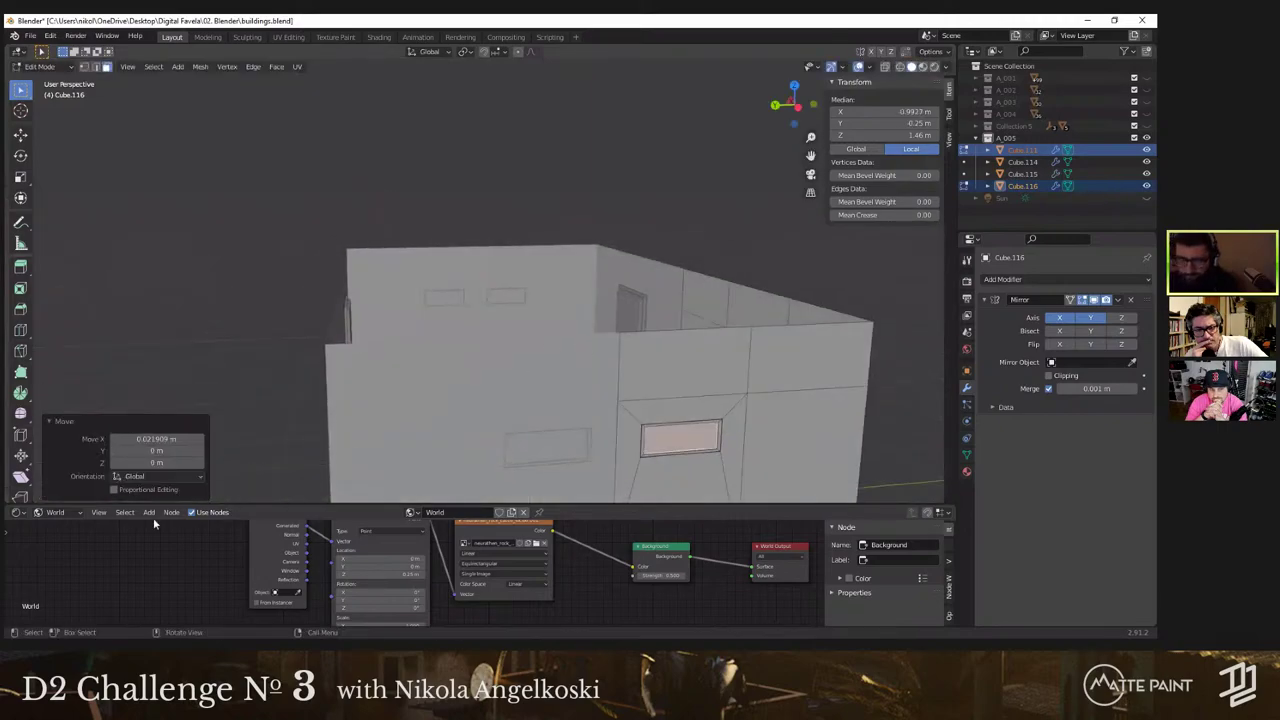
pyautogui.click(157, 438)
pyautogui.press('Return')
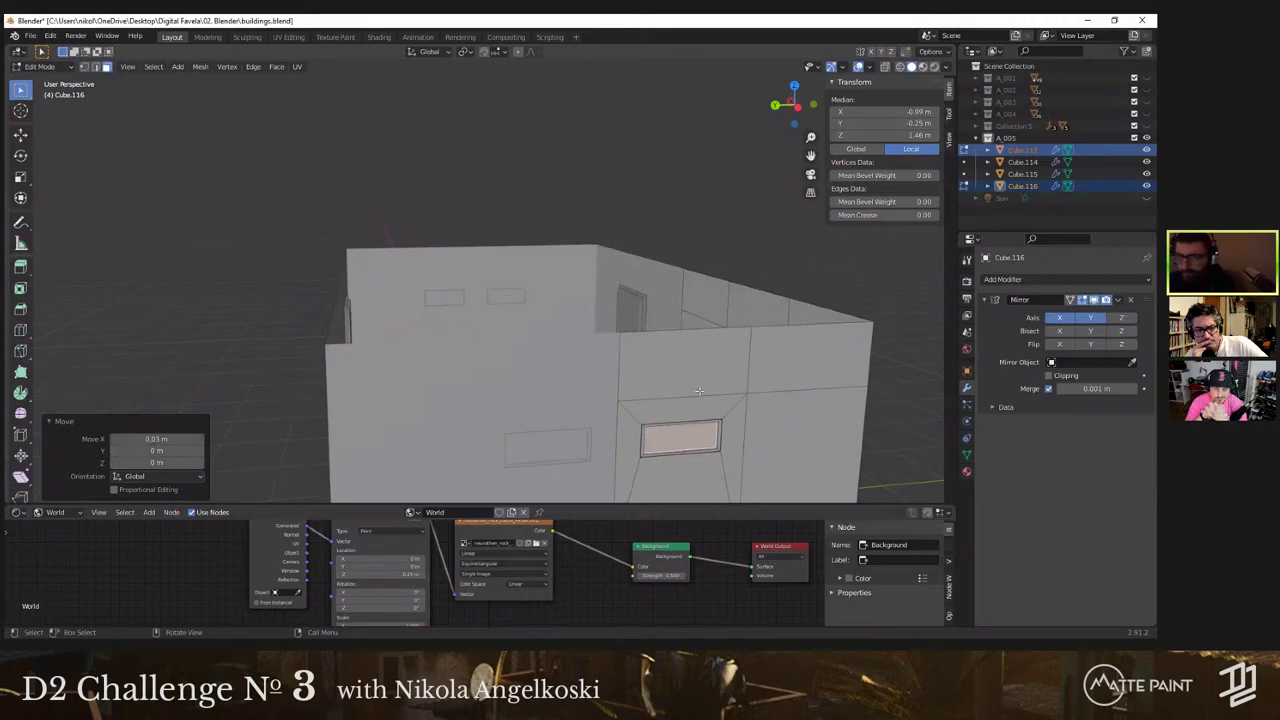
# Step: Leave editing of the small window pane and open the wall object's mesh for editing
pyautogui.scroll(-4, 590, 355)
pyautogui.press('Tab')
pyautogui.moveTo(592, 361); pyautogui.dragTo(505, 341, button='middle')
pyautogui.click(485, 335)
pyautogui.press('Tab')
# Step: Extrude the wall's top edge loop 2 m upward along Z, then raise it another 1 m
pyautogui.keyDown('alt'); pyautogui.click(485, 331); pyautogui.keyUp('alt')
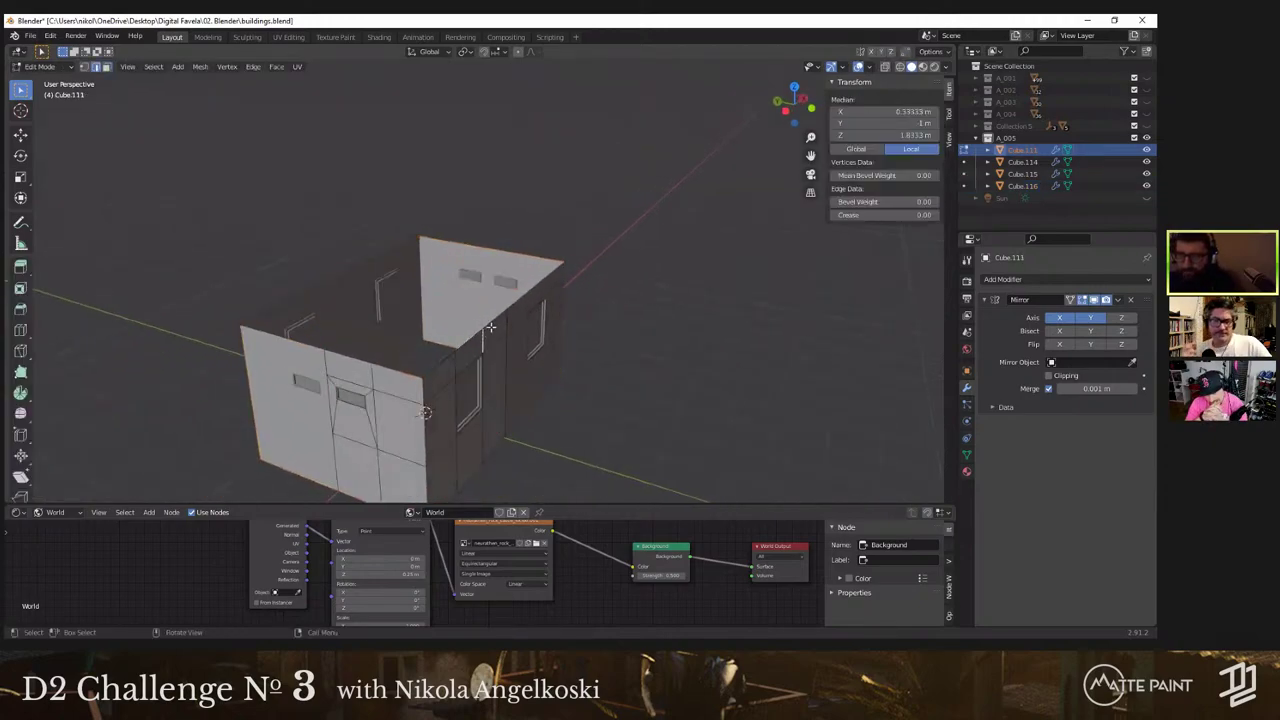
pyautogui.keyDown('alt'); pyautogui.click(488, 327); pyautogui.keyUp('alt')
pyautogui.press('KP_1')
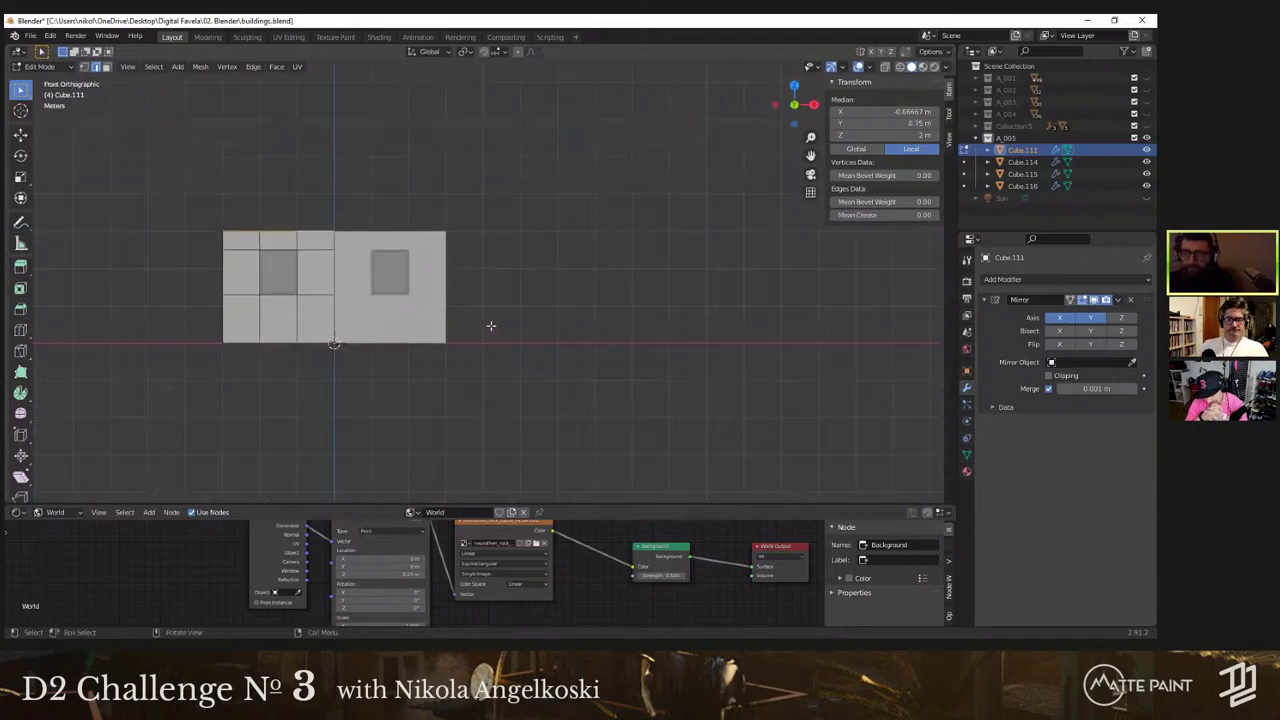
pyautogui.keyDown('shift'); pyautogui.moveTo(491, 326); pyautogui.dragTo(586, 362, button='middle'); pyautogui.keyUp('shift')
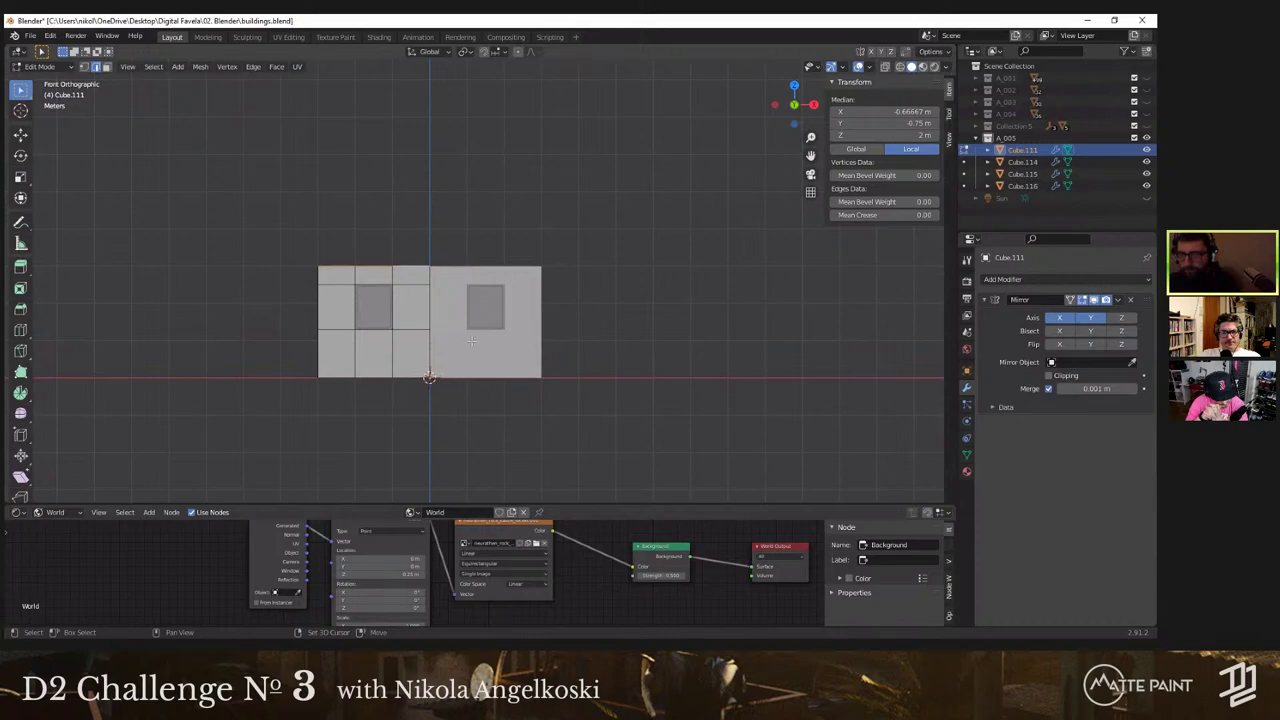
pyautogui.keyDown('shift'); pyautogui.moveTo(472, 341); pyautogui.dragTo(516, 371, button='middle'); pyautogui.keyUp('shift')
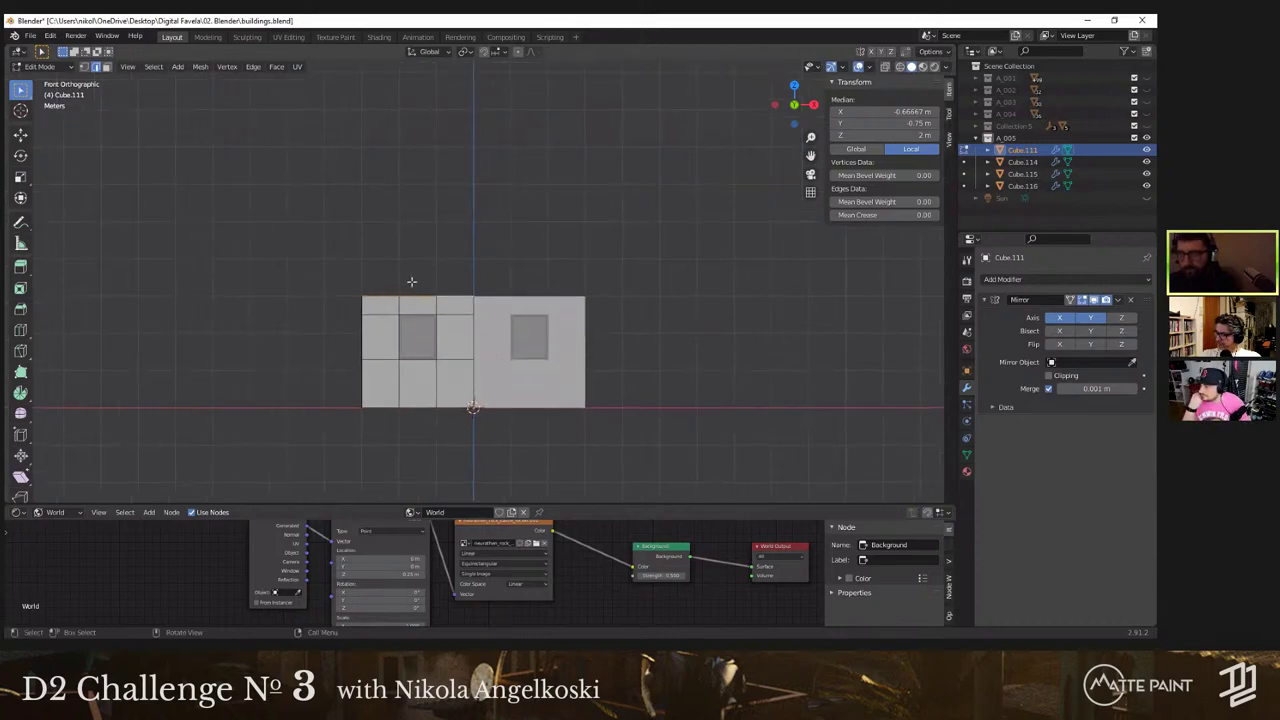
pyautogui.keyDown('shift'); pyautogui.moveTo(376, 216); pyautogui.dragTo(432, 246, button='middle'); pyautogui.keyUp('shift')
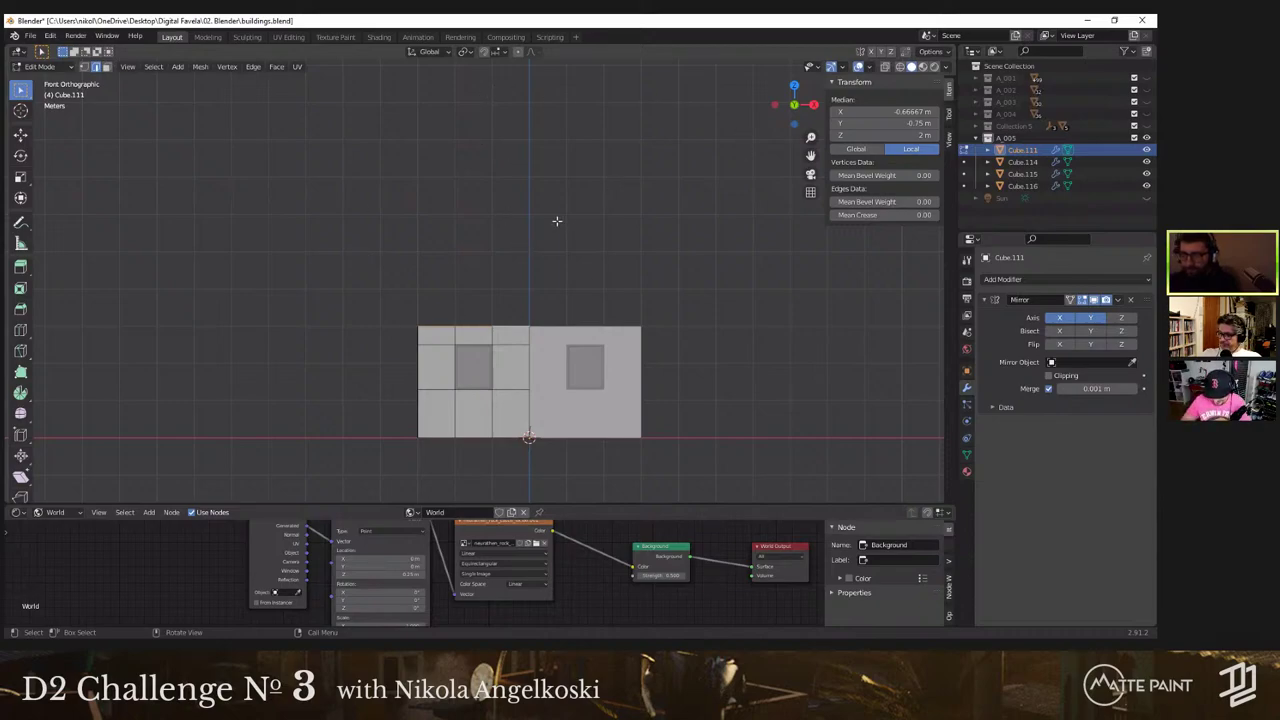
pyautogui.press('e')
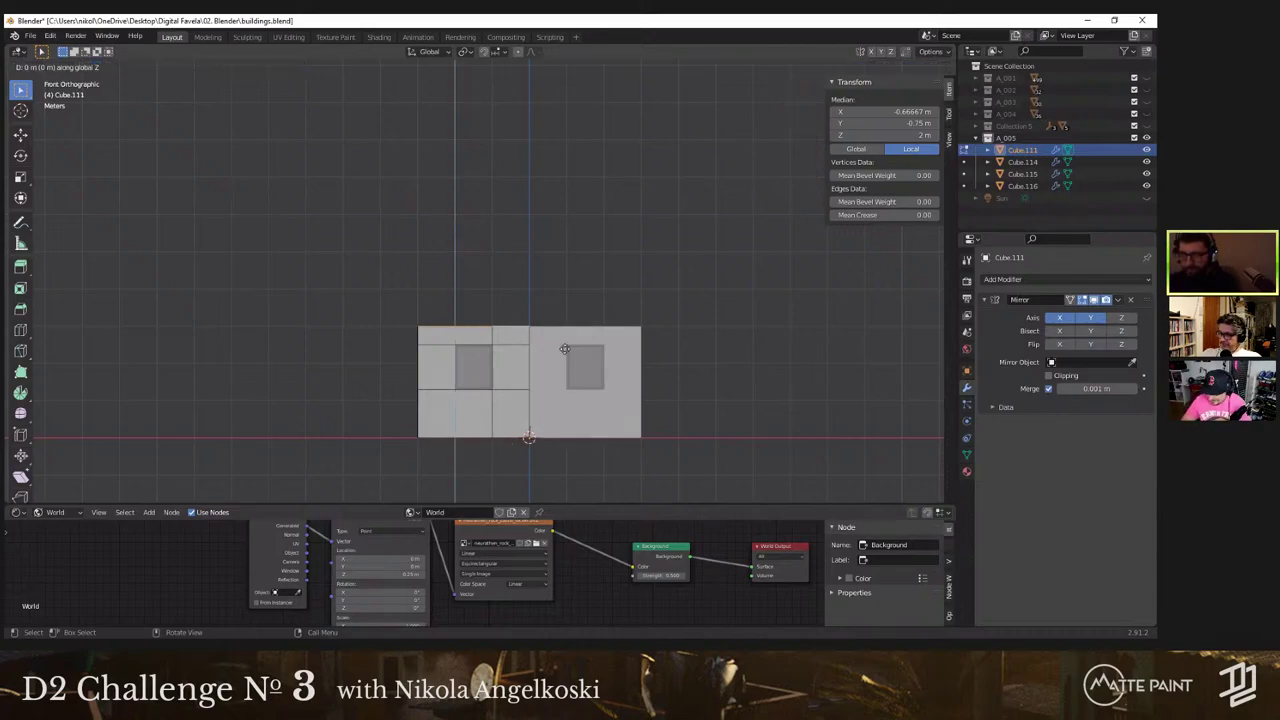
pyautogui.click(565, 280)
pyautogui.write('g')
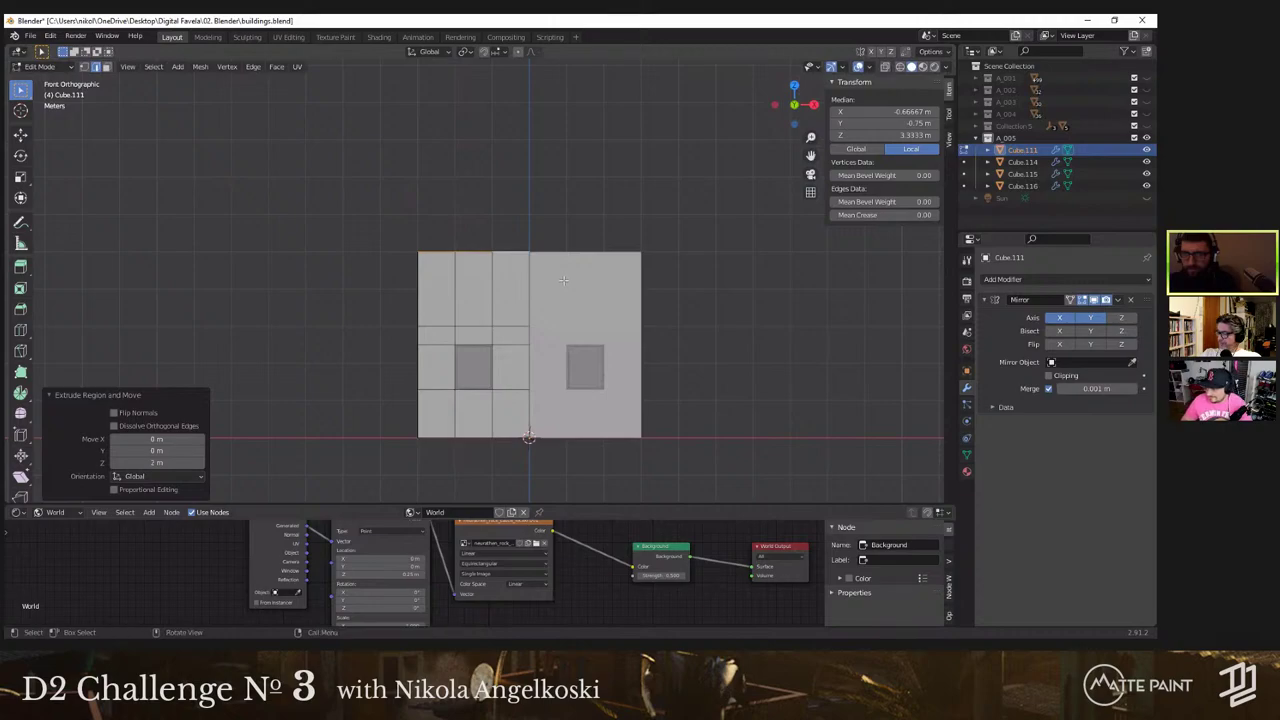
pyautogui.write('z2')
pyautogui.press('Return')
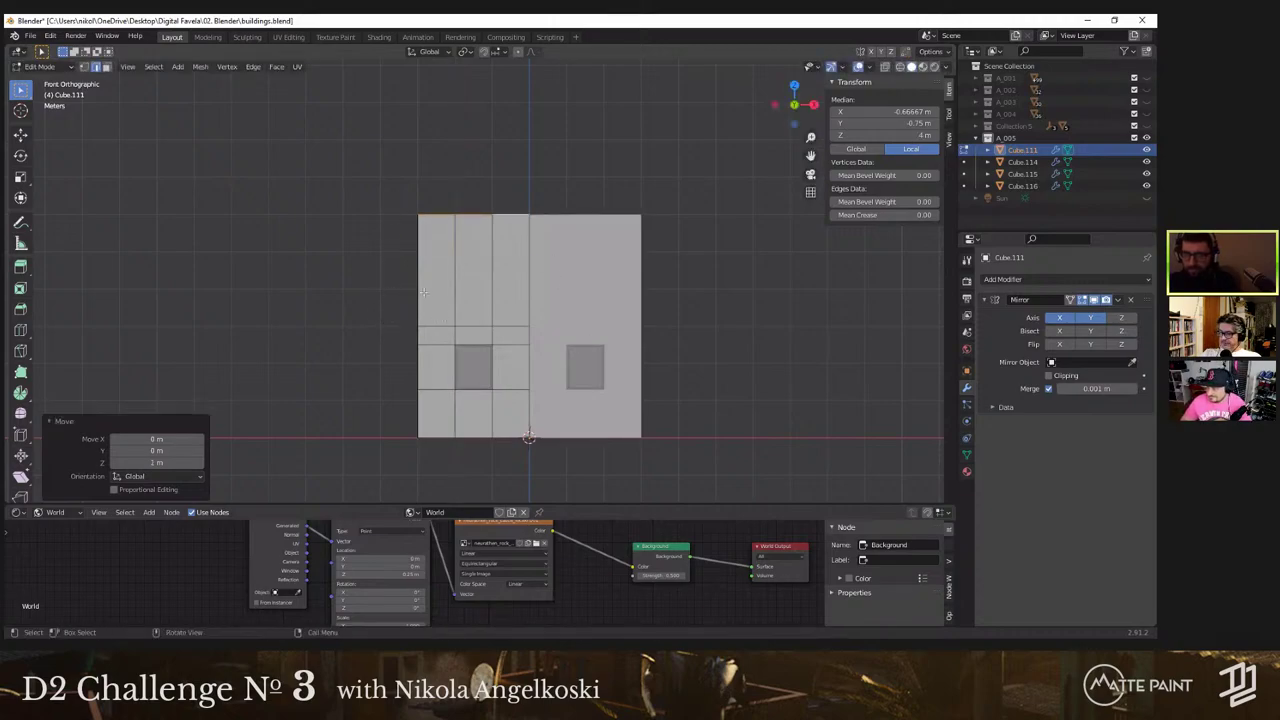
pyautogui.press('Tab')
pyautogui.press('z')
pyautogui.click(367, 299)
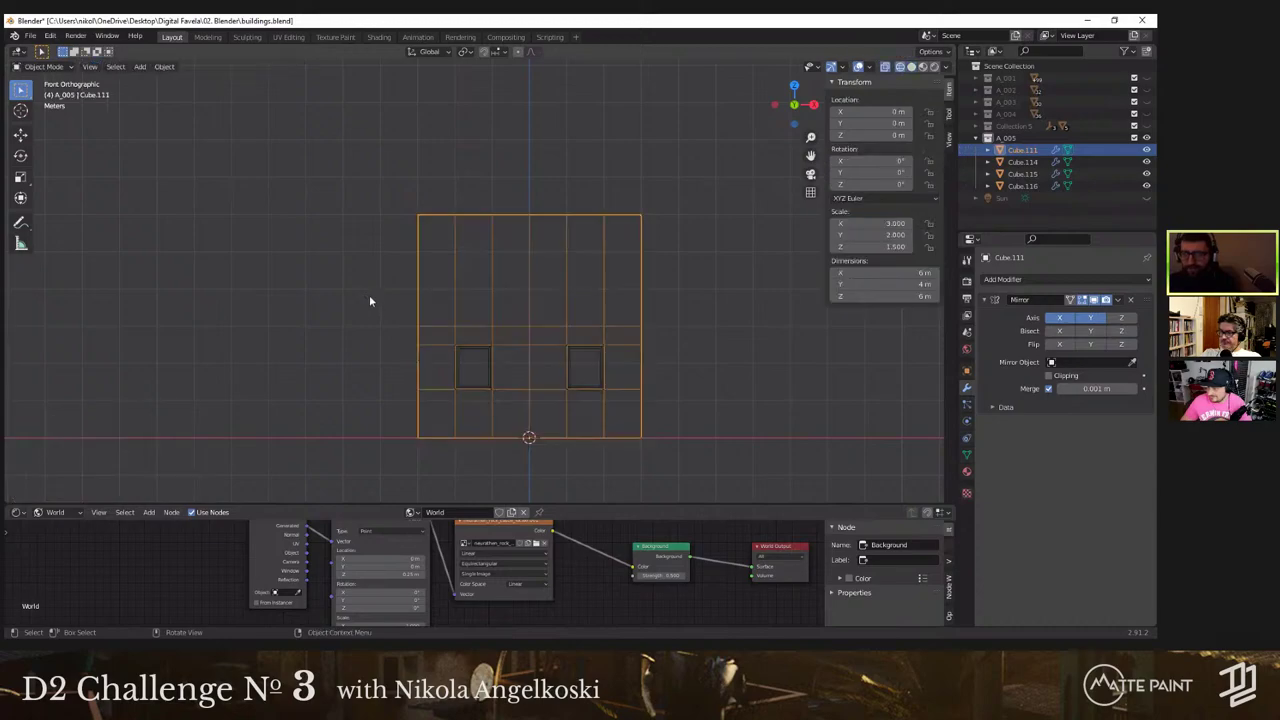
pyautogui.press('3')
pyautogui.press('Tab')
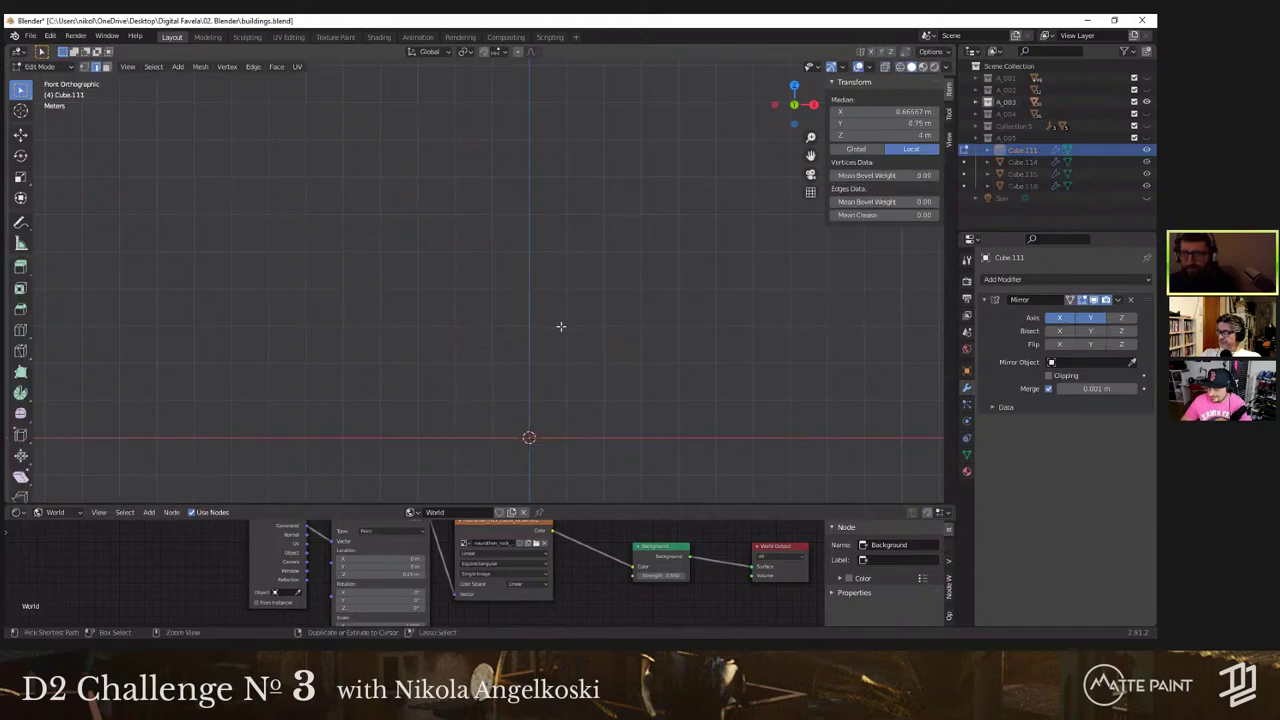
pyautogui.press('Tab')
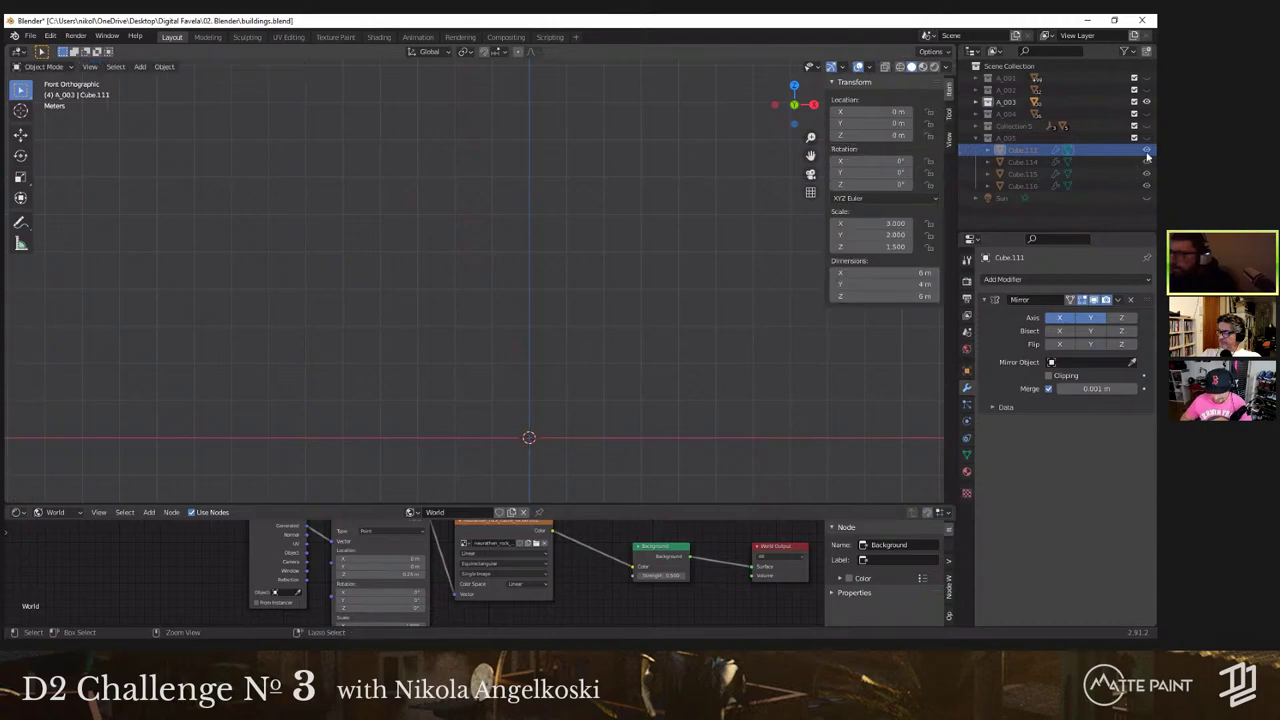
pyautogui.click(1147, 161)
pyautogui.press('Tab')
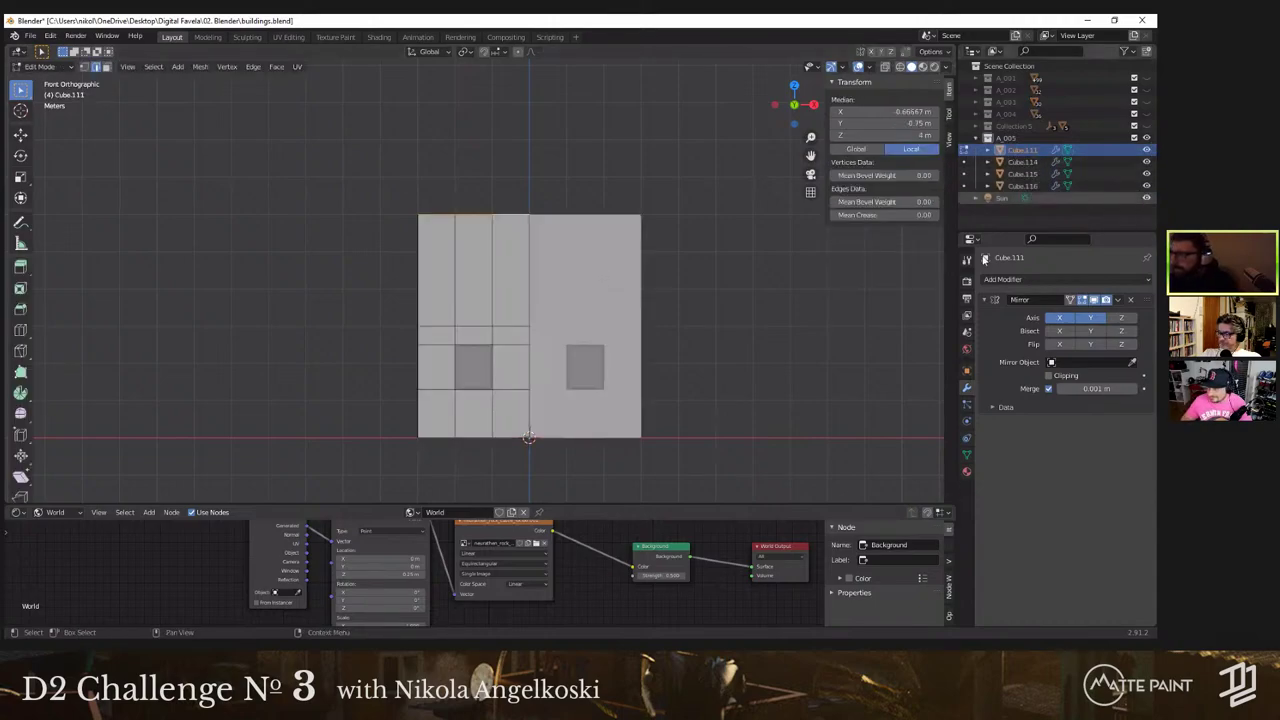
# Step: Select all upper-storey wall faces in wireframe shading and separate them into their own object
pyautogui.click(466, 302)
pyautogui.press('z')
pyautogui.click(428, 270)
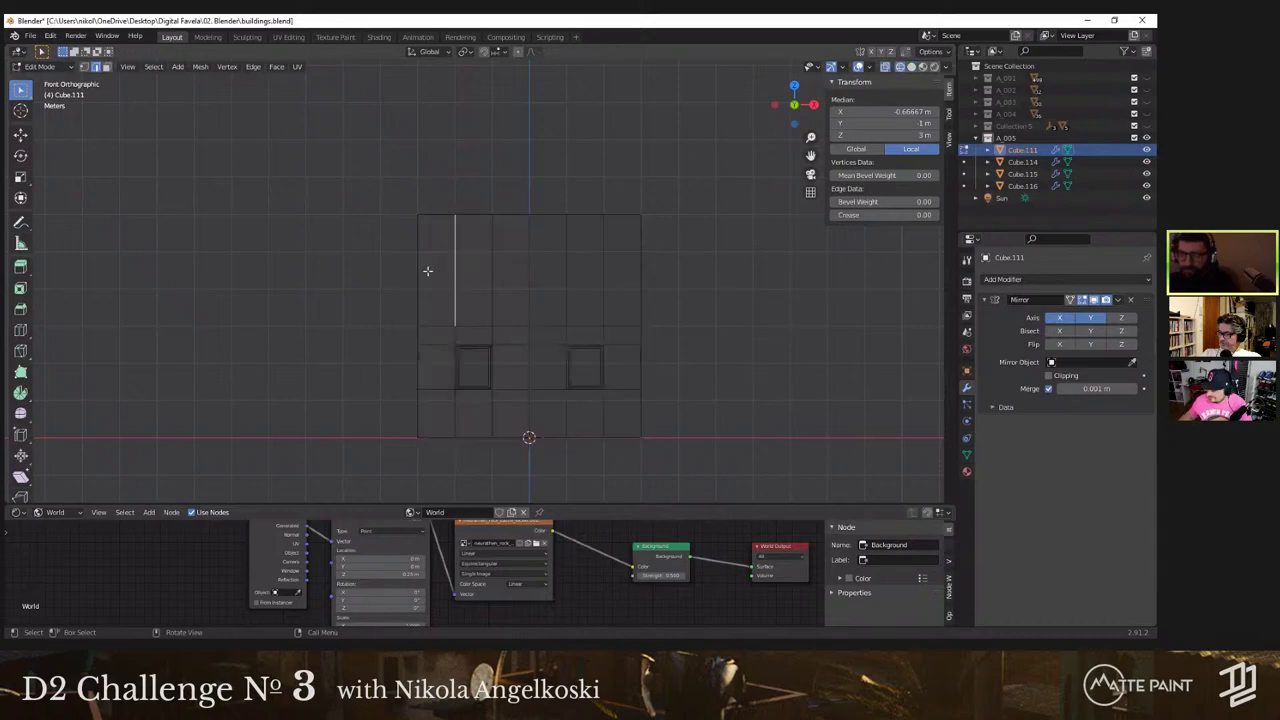
pyautogui.press('3')
pyautogui.moveTo(353, 178); pyautogui.dragTo(614, 273)
pyautogui.rightClick(514, 300)
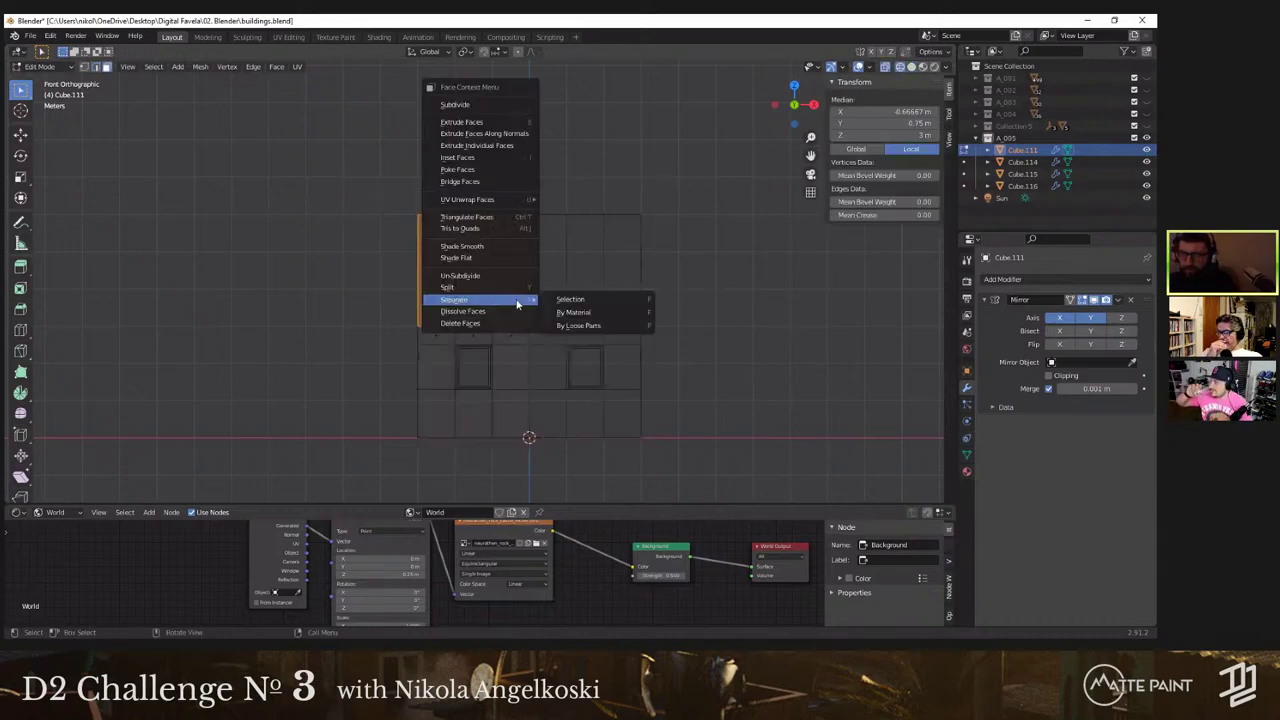
pyautogui.click(577, 303)
pyautogui.press('Tab')
# Step: Restore solid shading, select the separated upper-storey object and apply its Mirror modifier
pyautogui.moveTo(516, 286)
pyautogui.mouseDown(button='middle')
pyautogui.moveTo(532, 303)
pyautogui.moveTo(430, 400)
pyautogui.moveTo(569, 374)
pyautogui.moveTo(723, 394)
pyautogui.moveTo(580, 380)
pyautogui.moveTo(397, 228)
pyautogui.mouseUp(button='middle')
pyautogui.click(532, 303)
pyautogui.press('Tab')
pyautogui.press('z')
pyautogui.click(573, 305)
pyautogui.press('Tab')
pyautogui.click(537, 309)
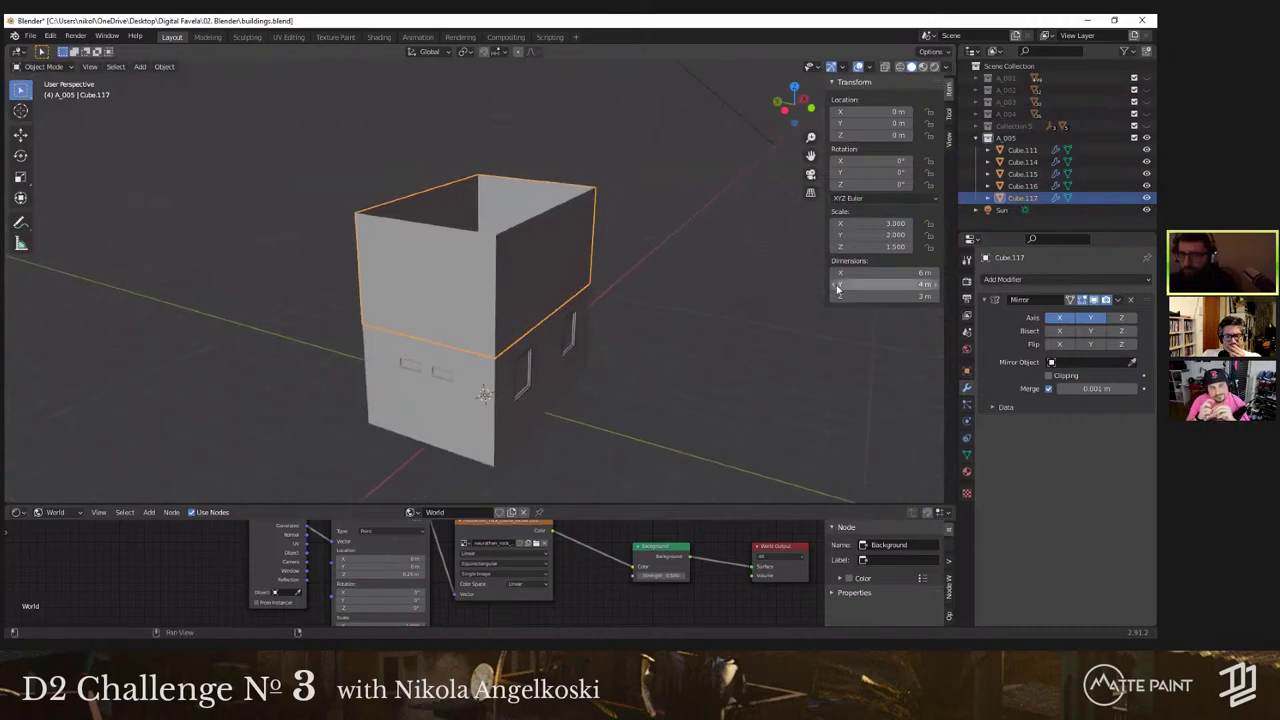
pyautogui.click(1117, 300)
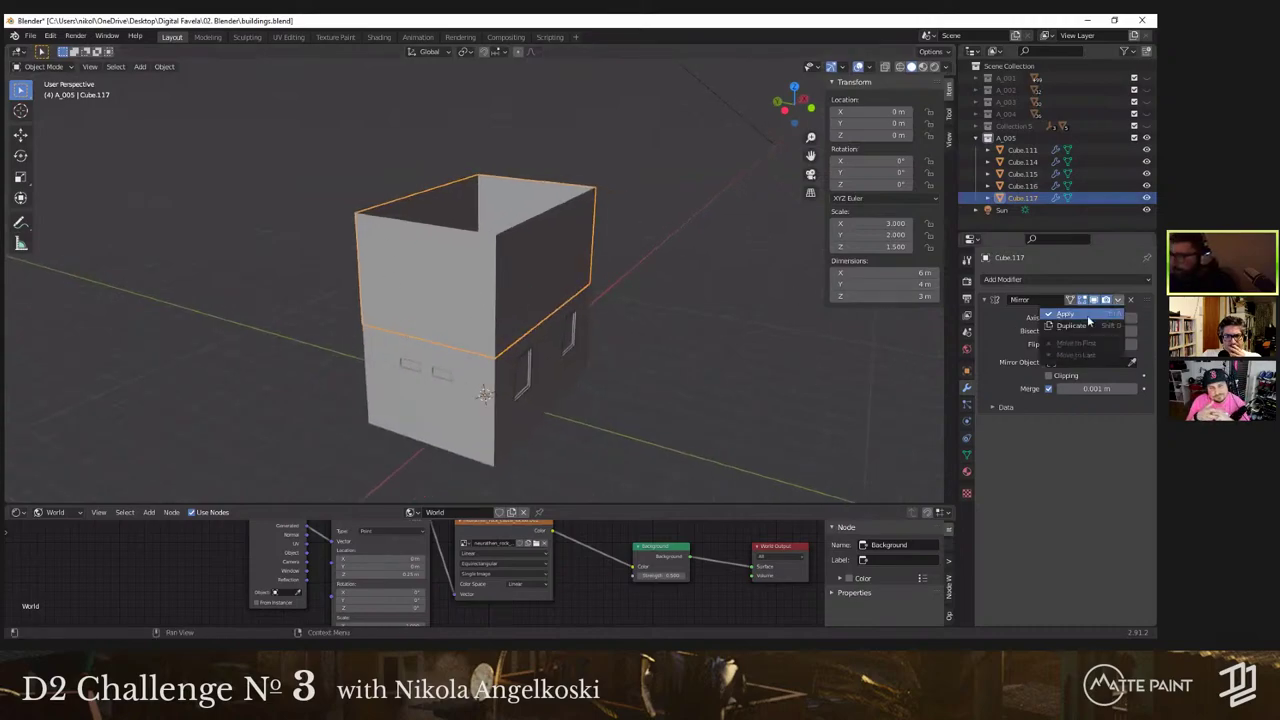
# Step: Add three evenly spaced horizontal loop cuts around the upper-storey walls
pyautogui.moveTo(714, 325); pyautogui.dragTo(462, 304, button='middle')
pyautogui.press('Tab')
pyautogui.click(566, 259)
pyautogui.moveTo(595, 264); pyautogui.dragTo(572, 263, button='middle')
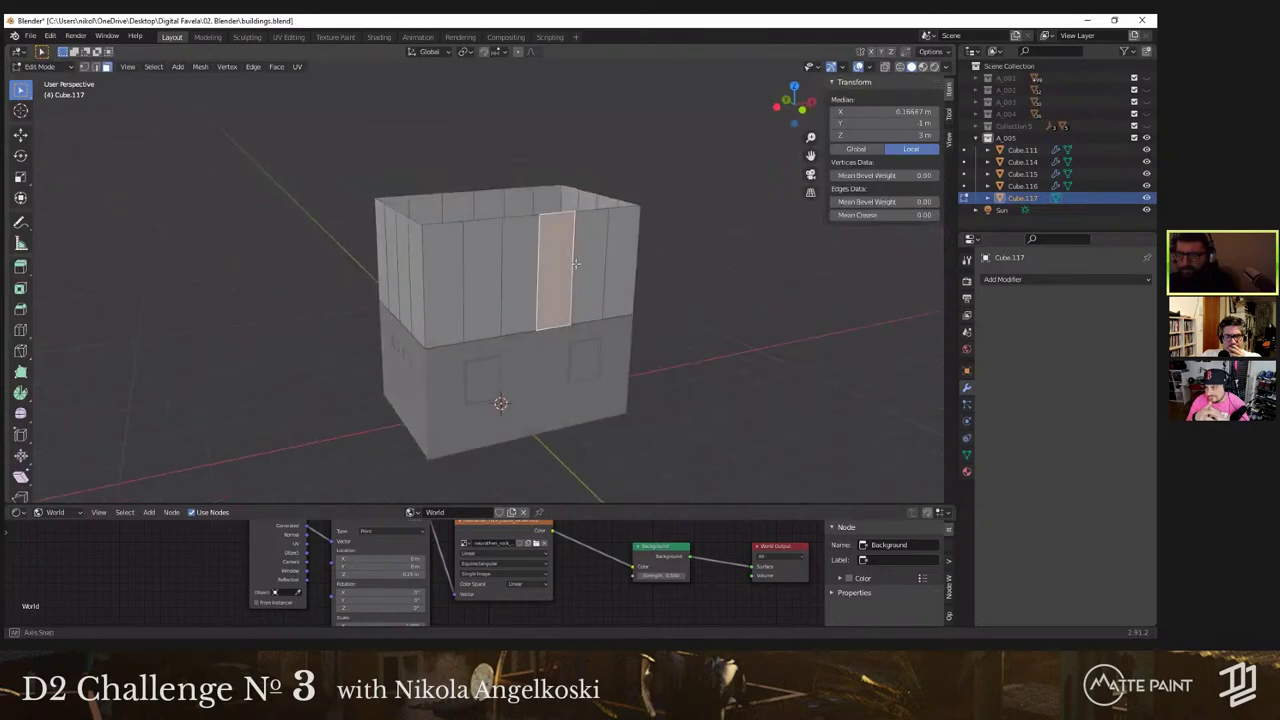
pyautogui.hotkey('ctrl', 'r')
pyautogui.scroll(2, 616, 251)
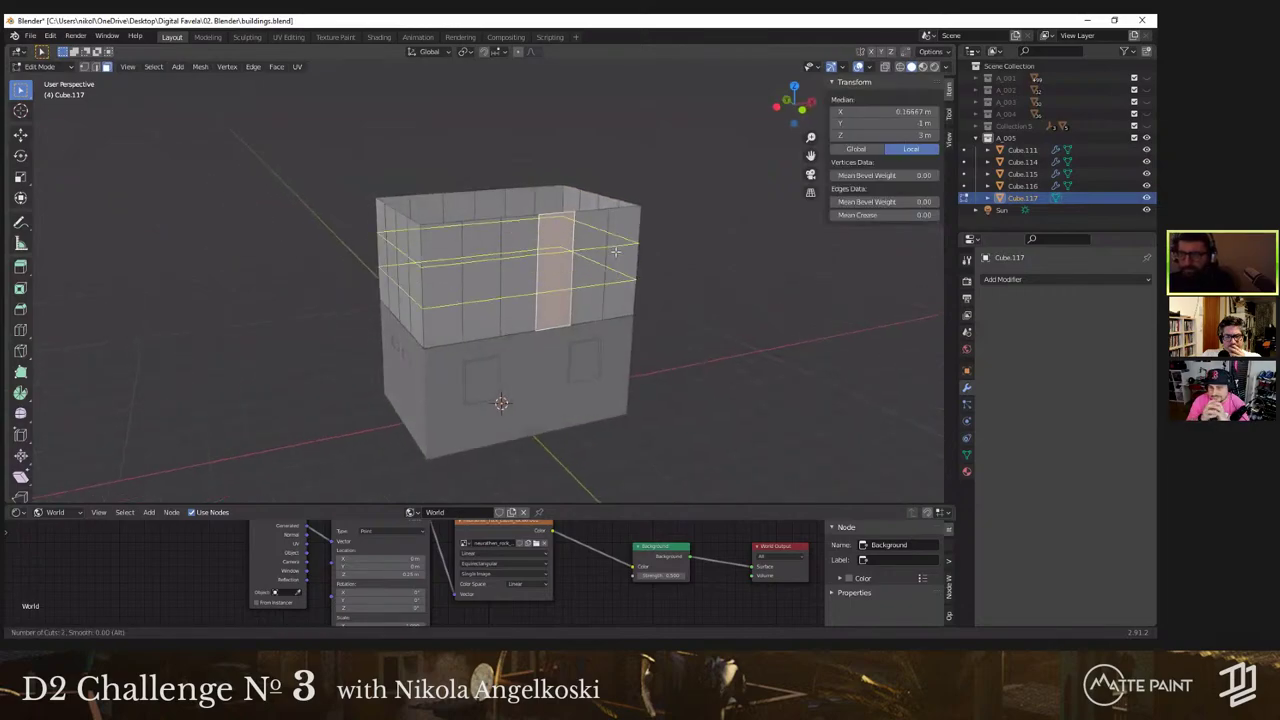
pyautogui.click(616, 251)
pyautogui.rightClick(616, 251)
# Step: Scale the three loop cuts to about 0.67 along Z in front view and raise them about 0.31 m
pyautogui.press('KP_1')
pyautogui.scroll(3, 486, 316)
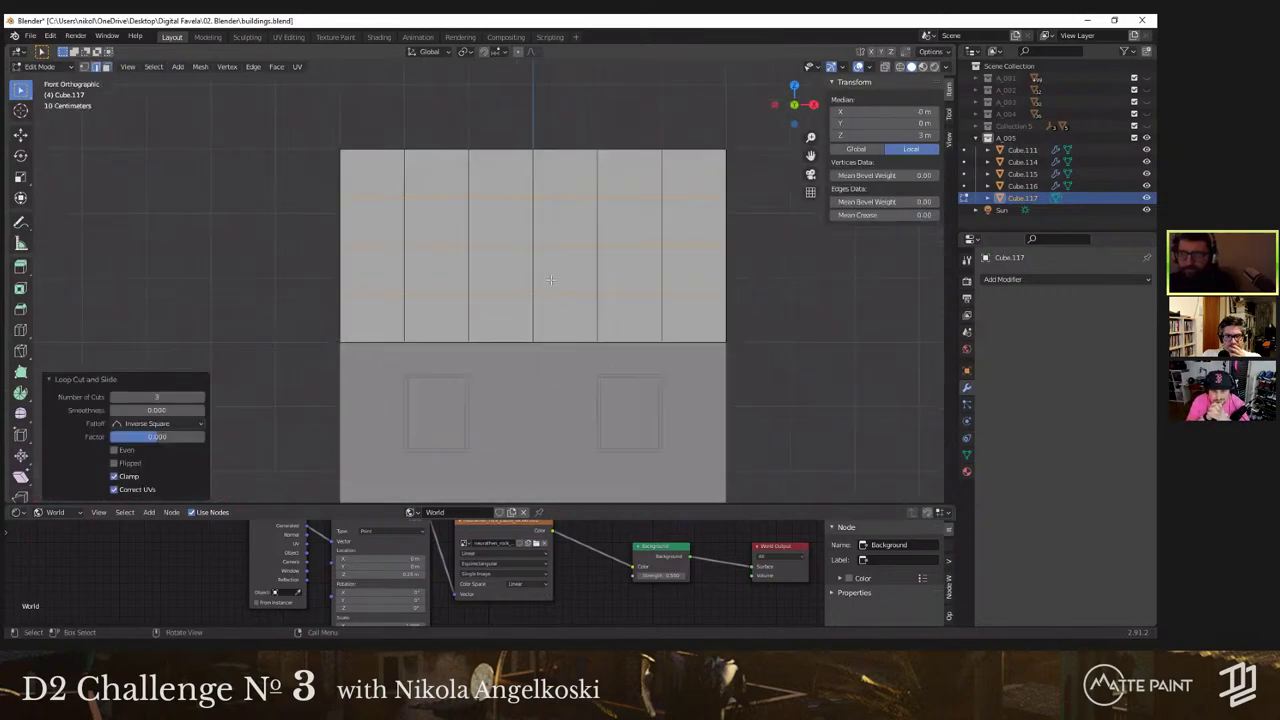
pyautogui.press('s')
pyautogui.click(487, 275)
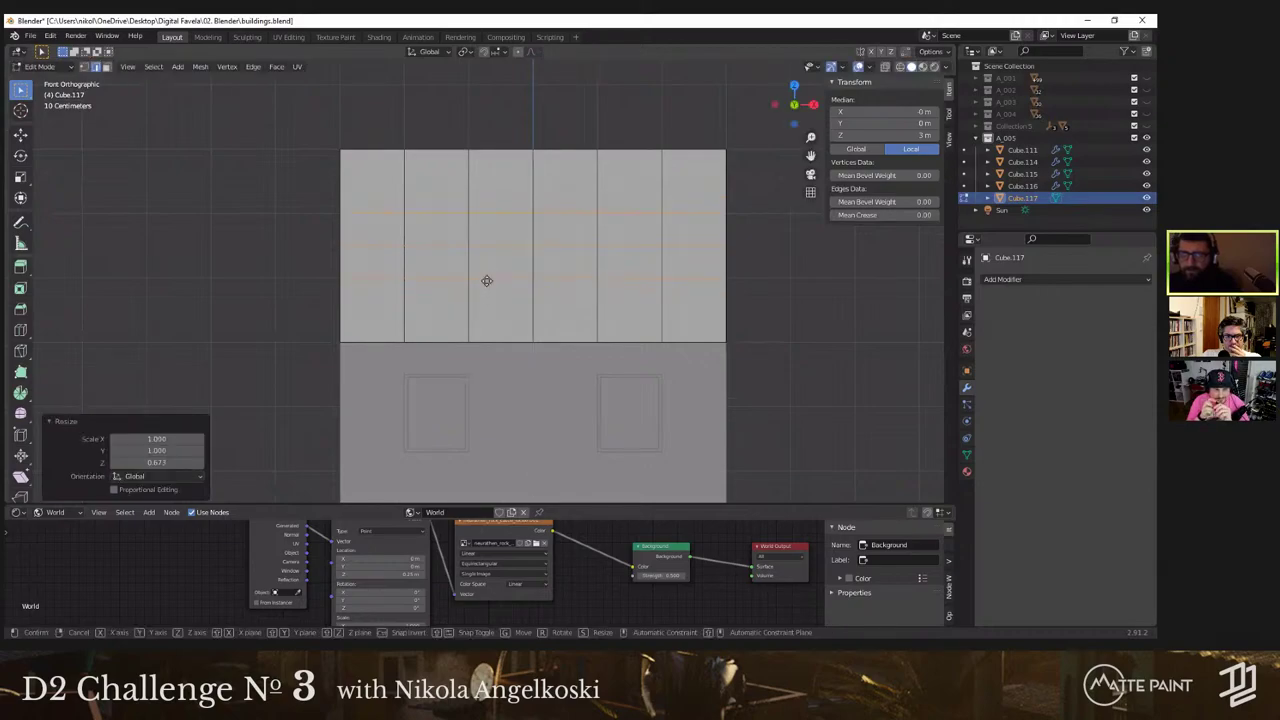
pyautogui.press('g')
pyautogui.press('z')
pyautogui.click(488, 268)
# Step: Spread the three upper-storey loop cuts farther apart along Z and lower them about 0.05 m
pyautogui.press('s')
pyautogui.press('z')
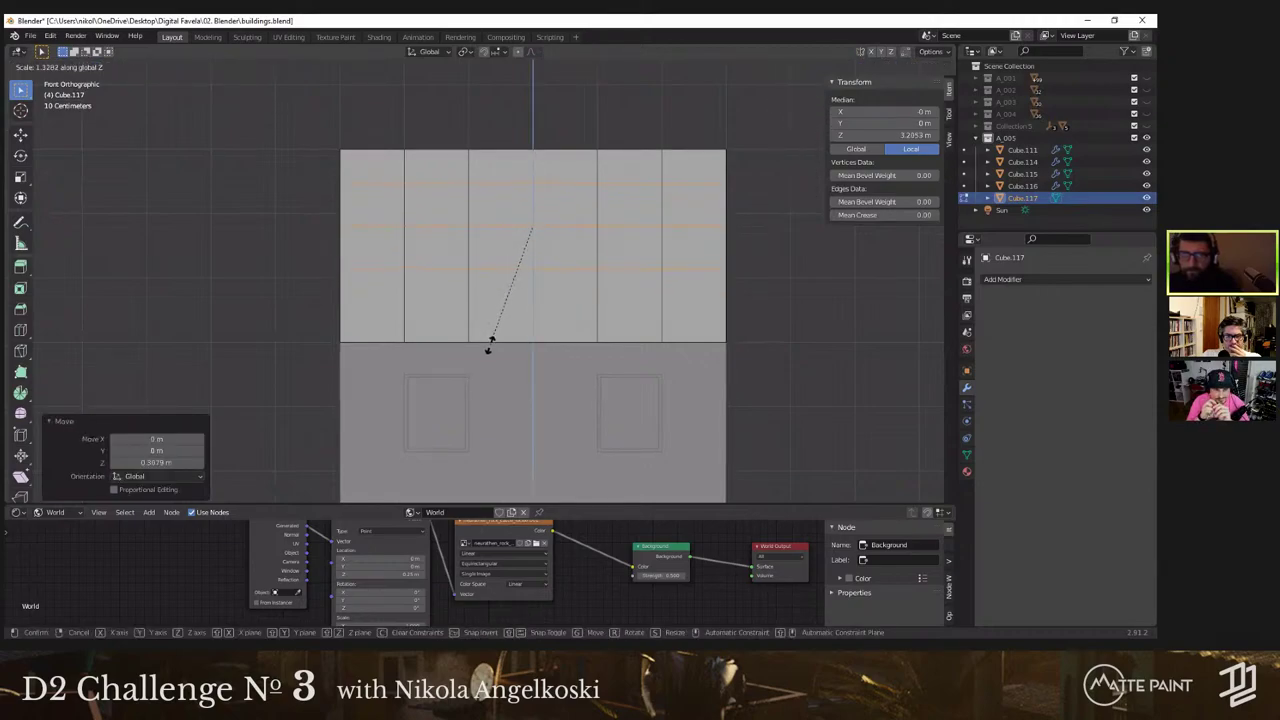
pyautogui.click(490, 354)
pyautogui.click(505, 278)
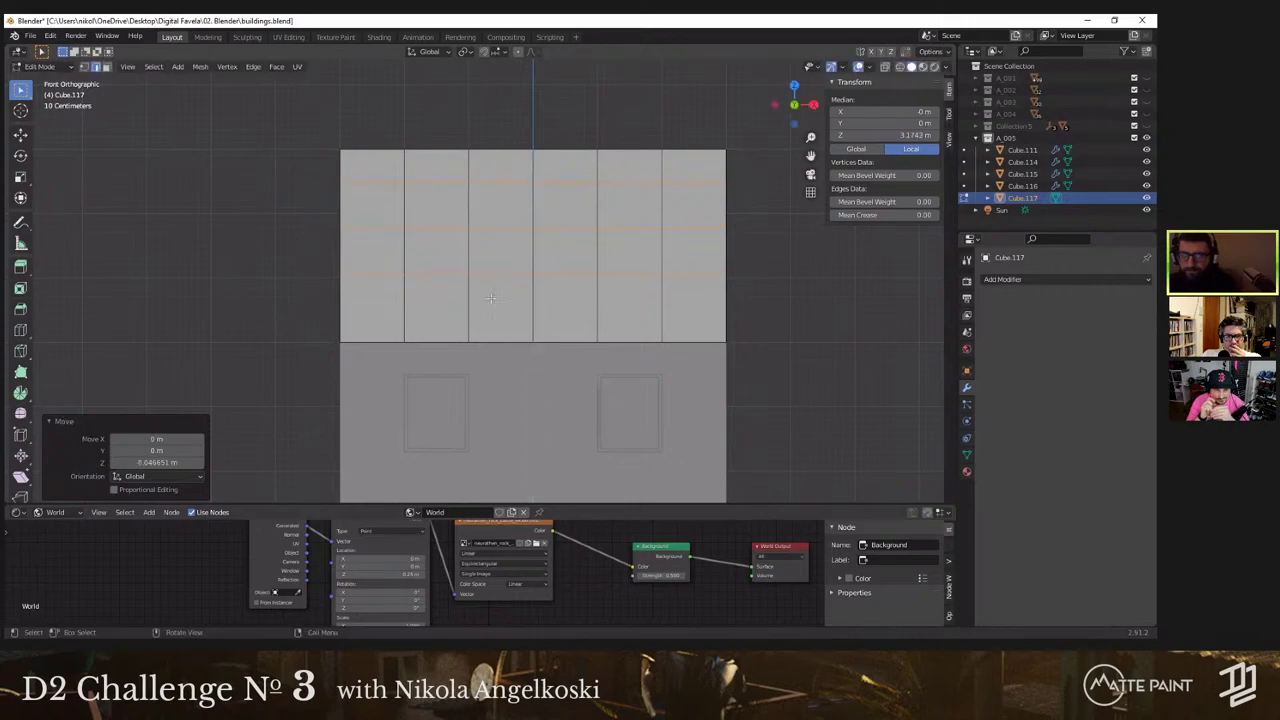
# Step: Select the 4 × 2 block of faces at the upper front wall's right end and extrude it about 0.29 m inward along Y
pyautogui.scroll(-2, 451, 349)
pyautogui.moveTo(480, 299); pyautogui.dragTo(560, 280, button='middle')
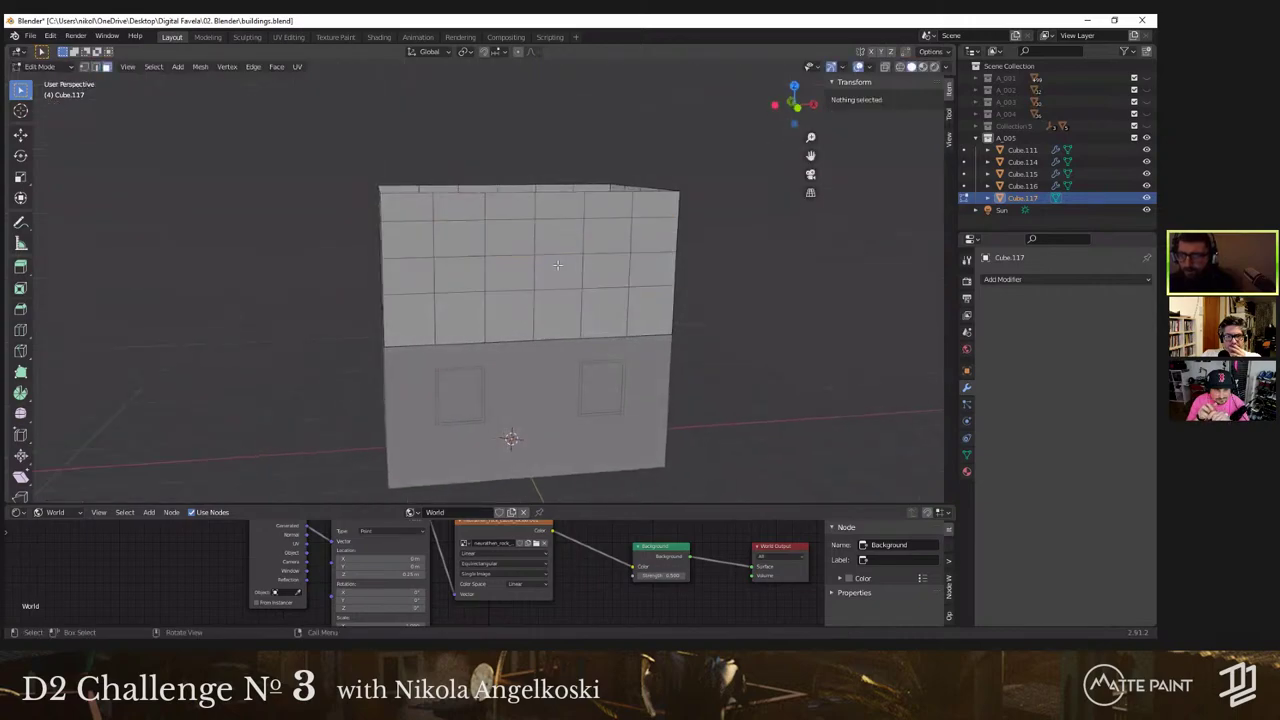
pyautogui.click(558, 281)
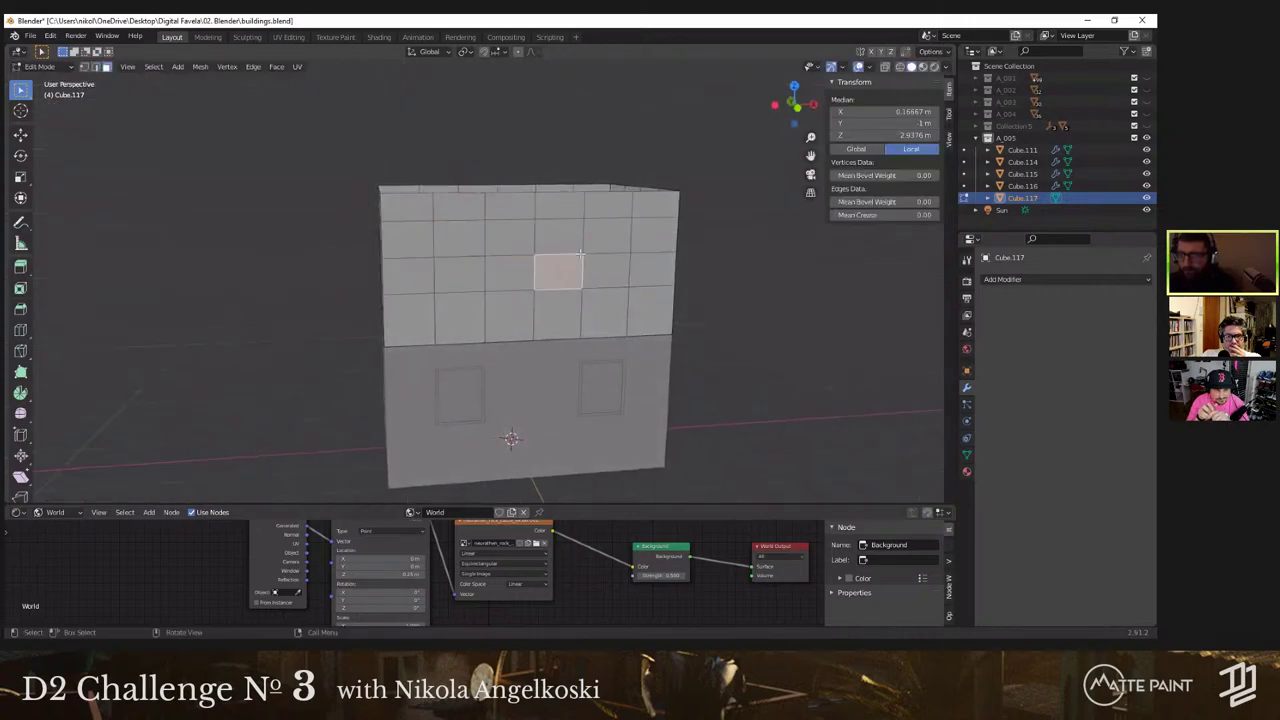
pyautogui.keyDown('ctrl'); pyautogui.keyDown('shift'); pyautogui.click(522, 291); pyautogui.keyUp('shift'); pyautogui.keyUp('ctrl')
pyautogui.moveTo(528, 288); pyautogui.dragTo(612, 313, button='middle')
pyautogui.click(664, 249)
pyautogui.keyDown('ctrl'); pyautogui.keyDown('shift'); pyautogui.click(515, 287); pyautogui.keyUp('shift'); pyautogui.keyUp('ctrl')
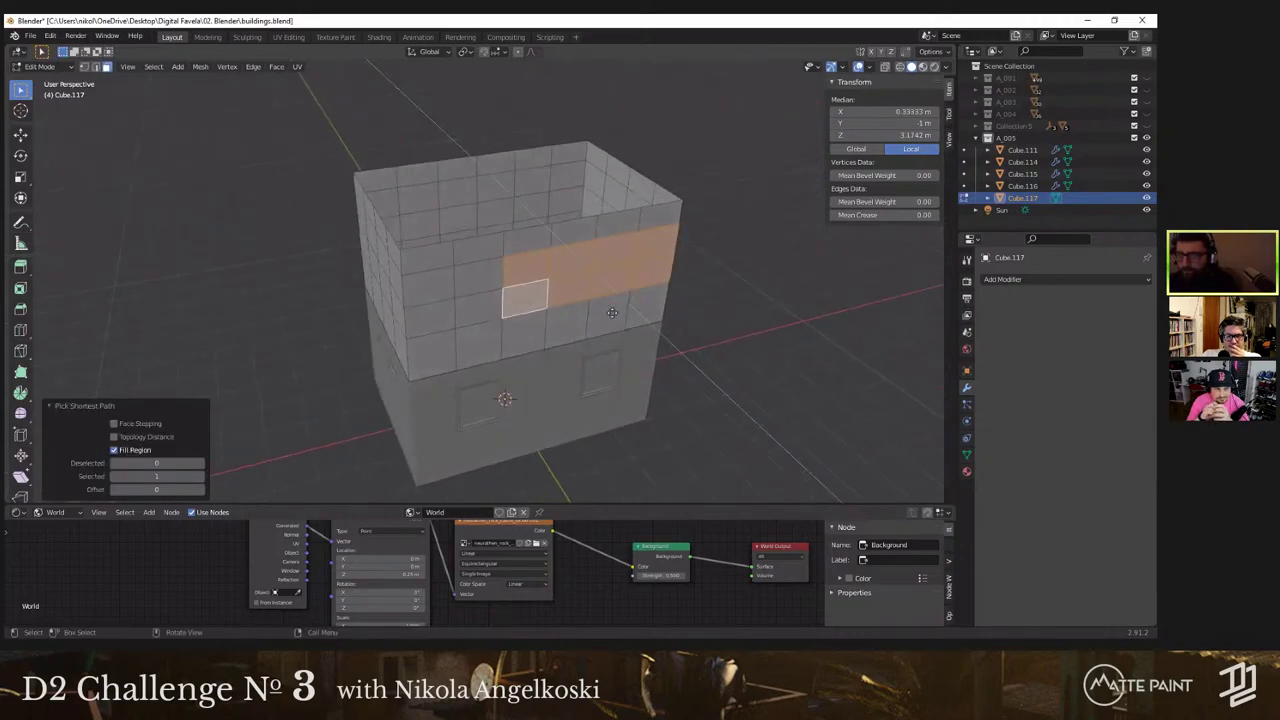
pyautogui.press('g')
pyautogui.press('y')
pyautogui.click(604, 307)
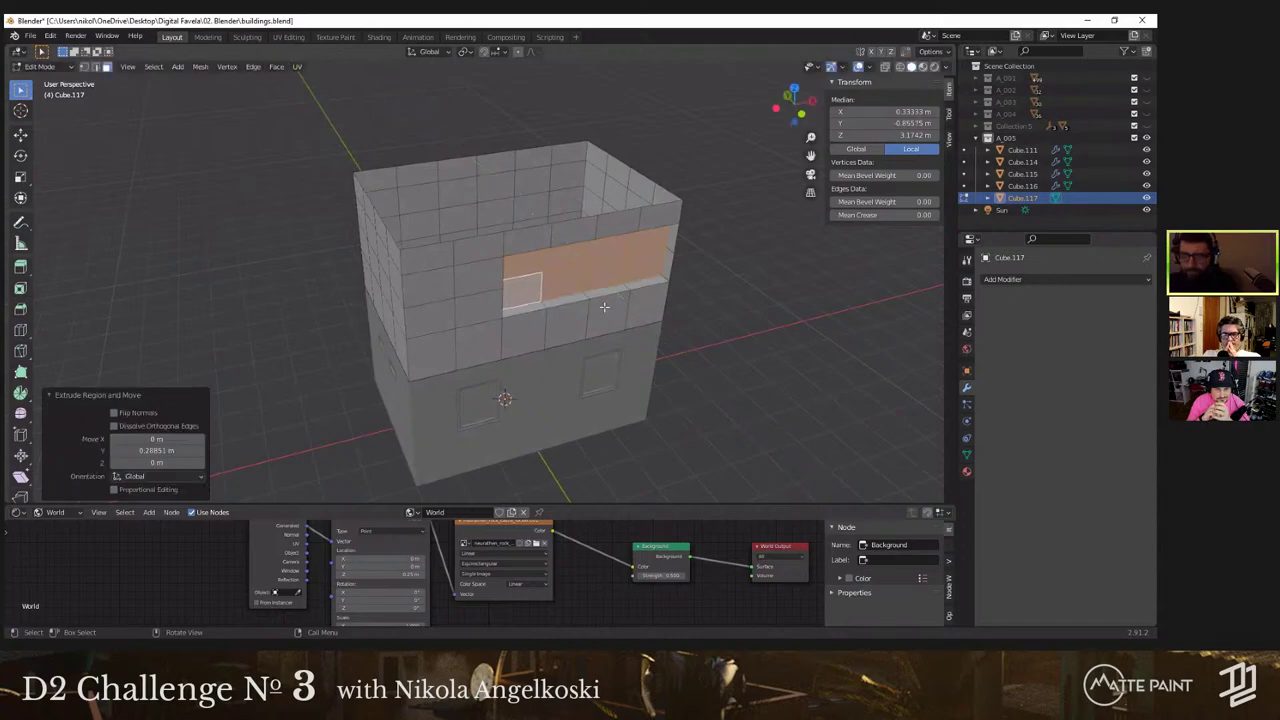
# Step: Extrude the recessed faces another 0.59 m or so along Y, then push them about 0.6 m deeper in top view
pyautogui.press('e')
pyautogui.press('y')
pyautogui.click(590, 296)
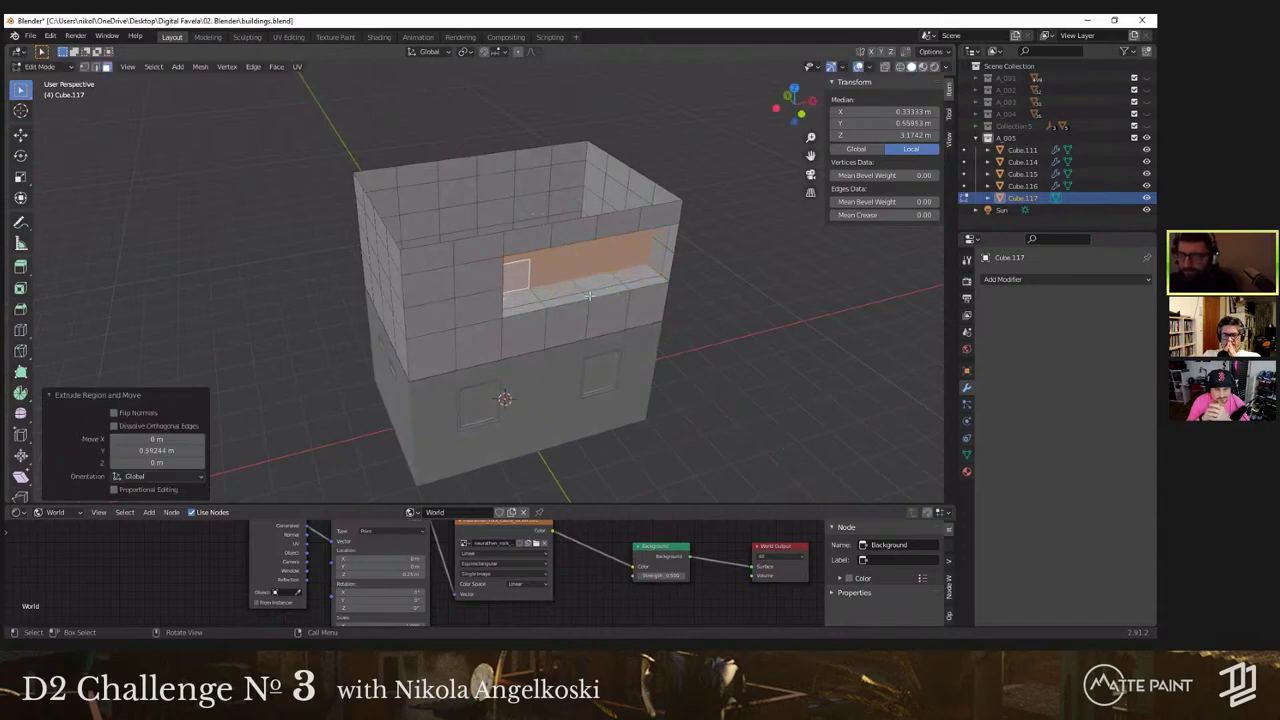
pyautogui.moveTo(590, 296); pyautogui.dragTo(614, 324, button='middle')
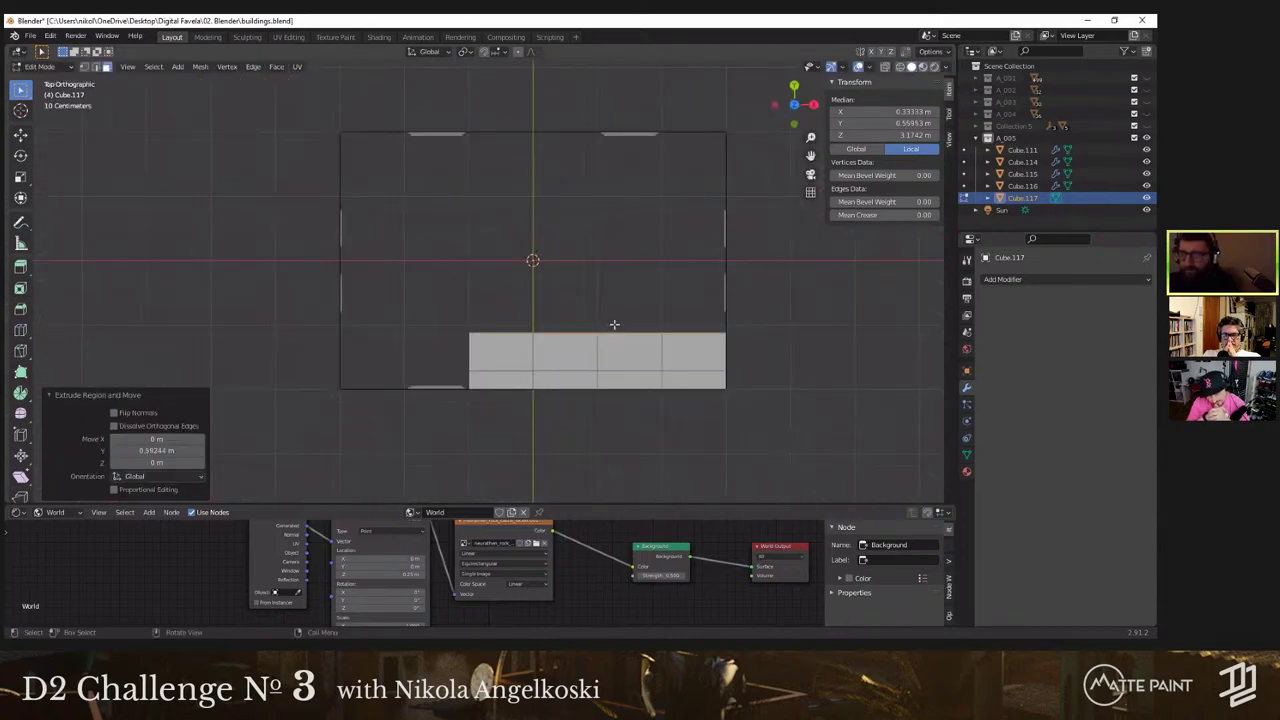
pyautogui.press('g')
pyautogui.press('y')
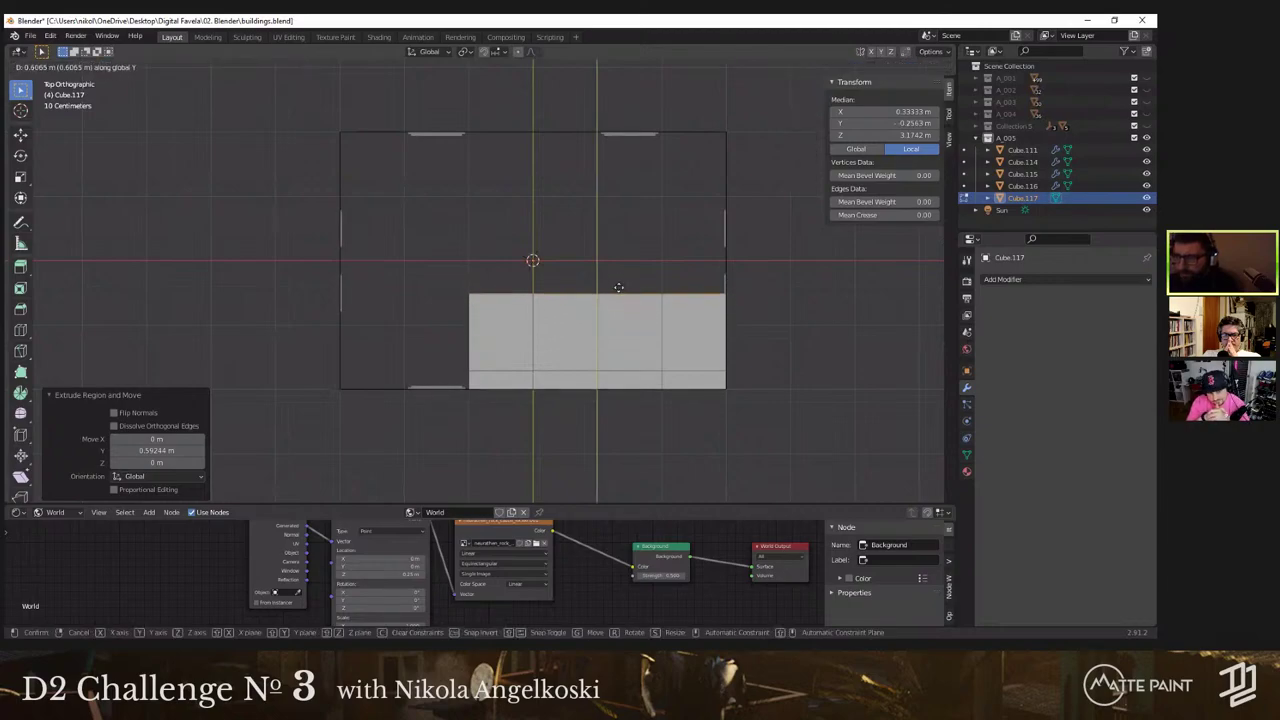
pyautogui.click(618, 287)
# Step: Select the four deeper floor faces of the recess behind the front parapet strip
pyautogui.moveTo(618, 287); pyautogui.dragTo(586, 283, button='middle')
pyautogui.click(686, 259)
pyautogui.keyDown('ctrl'); pyautogui.click(554, 298); pyautogui.keyUp('ctrl')
pyautogui.press('g')
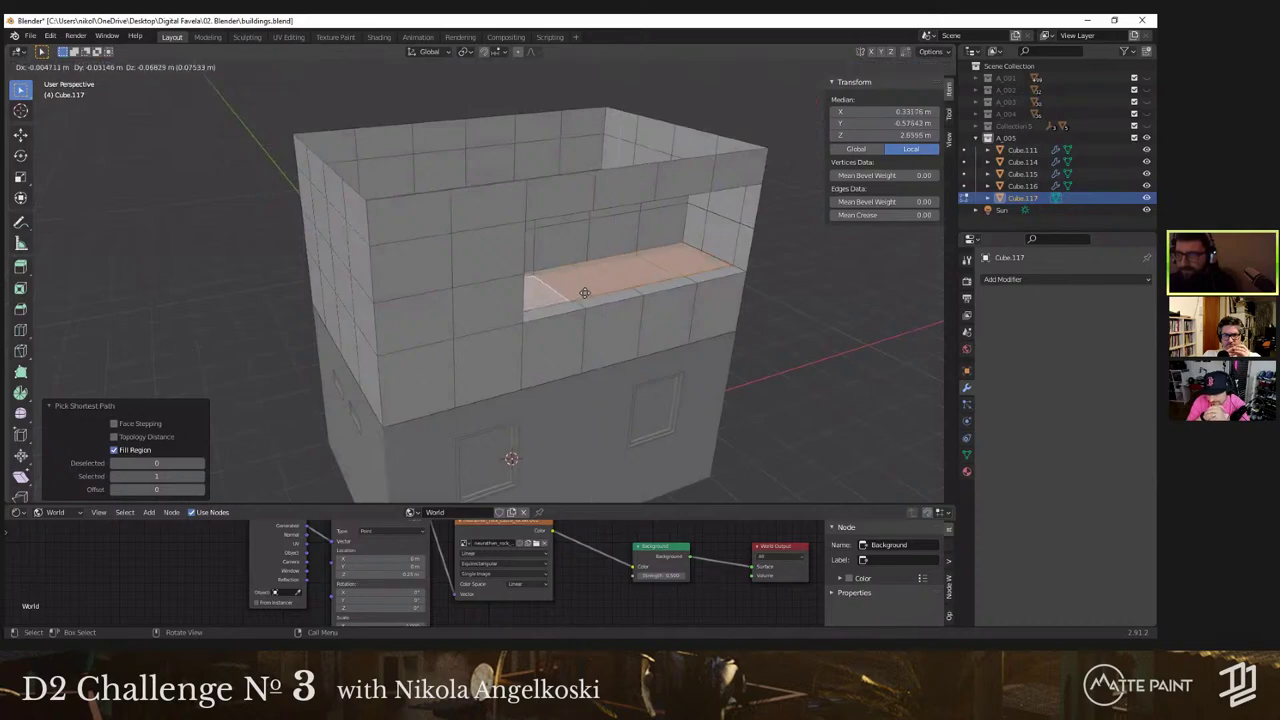
pyautogui.click(586, 305)
pyautogui.press('KP_1')
pyautogui.hotkey('ctrl', 'z')
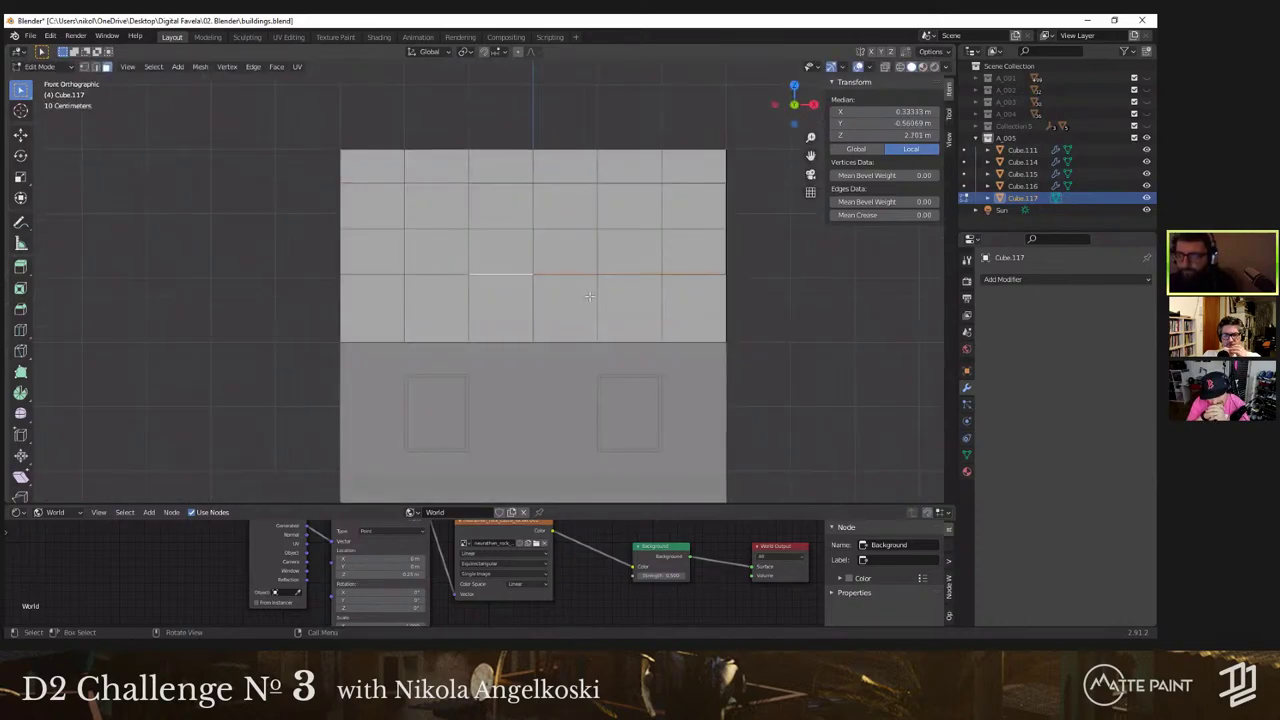
# Step: Extrude the selected recess floor faces and lower them about 1.02 m along Z in wireframe front view
pyautogui.moveTo(586, 305); pyautogui.dragTo(637, 324, button='middle')
pyautogui.press('g')
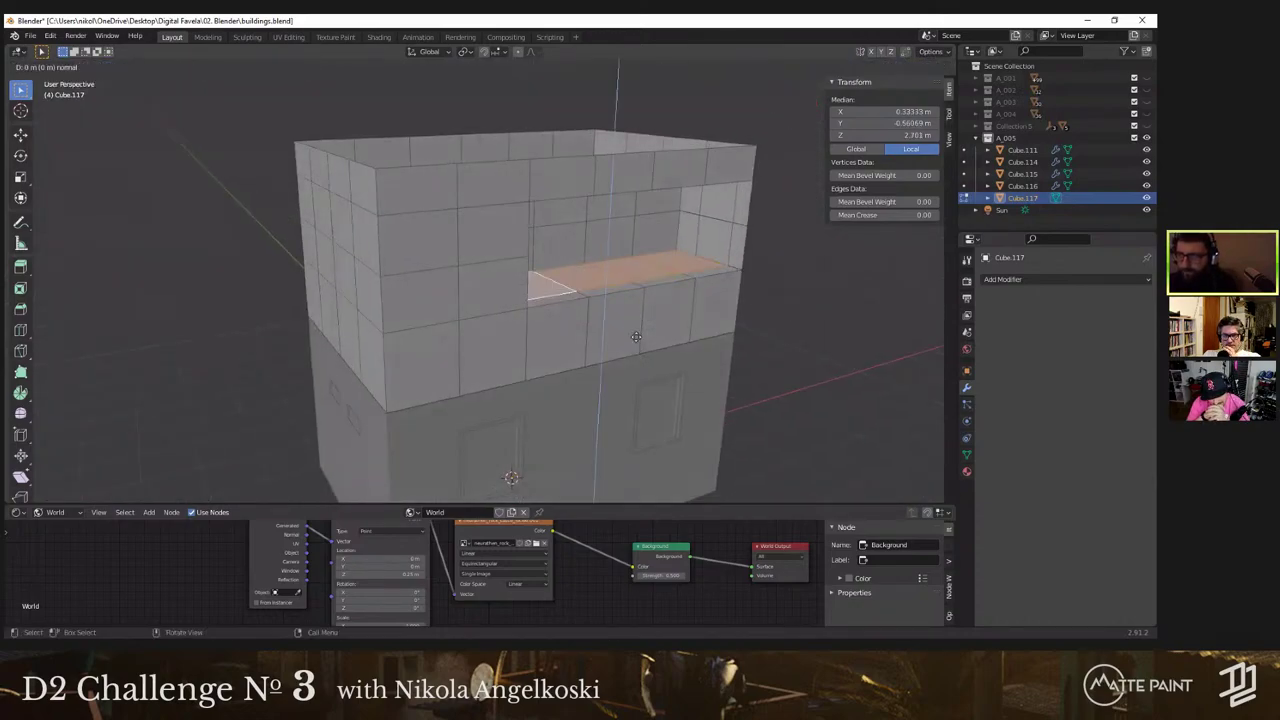
pyautogui.rightClick(635, 371)
pyautogui.press('KP_1')
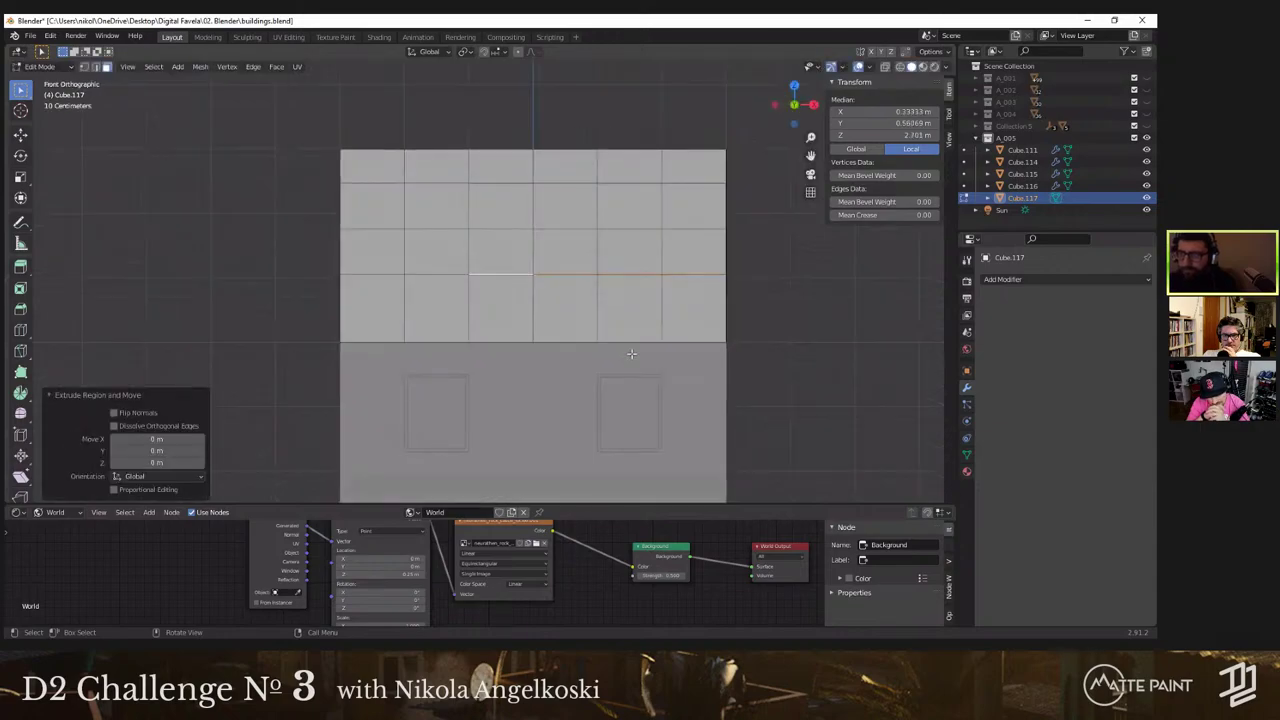
pyautogui.press('z')
pyautogui.press('g')
pyautogui.press('z')
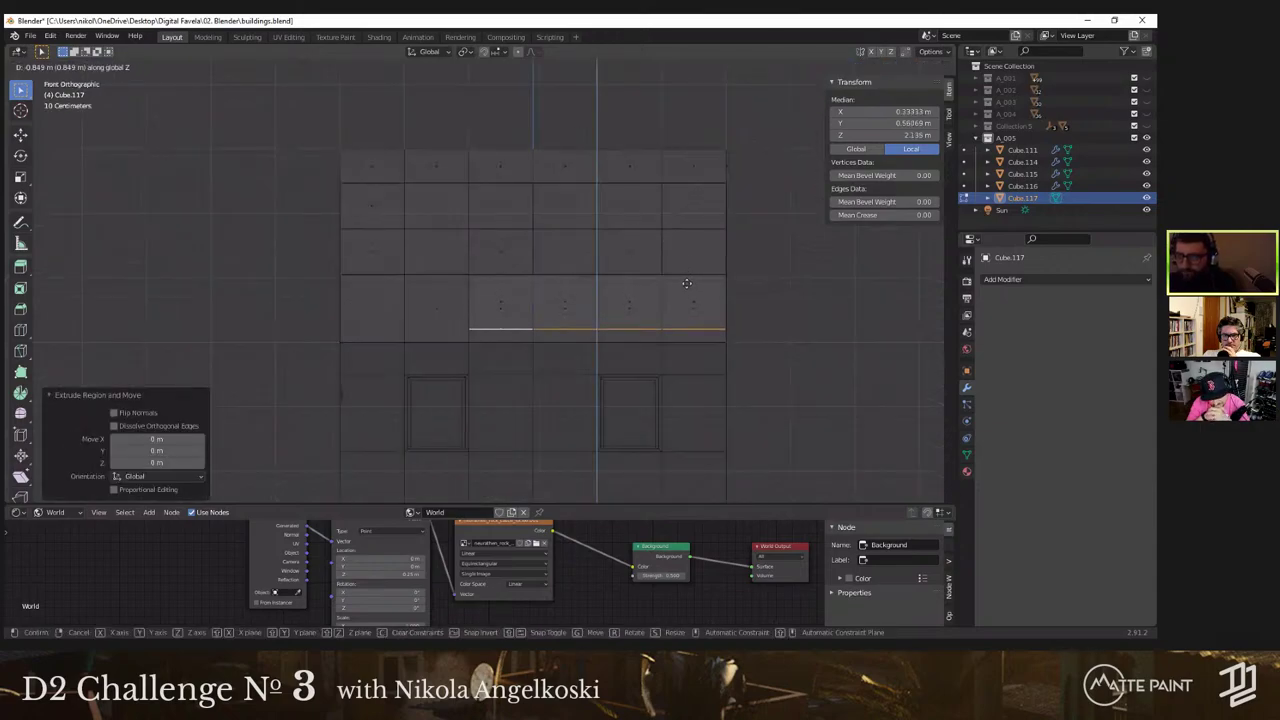
pyautogui.click(689, 293)
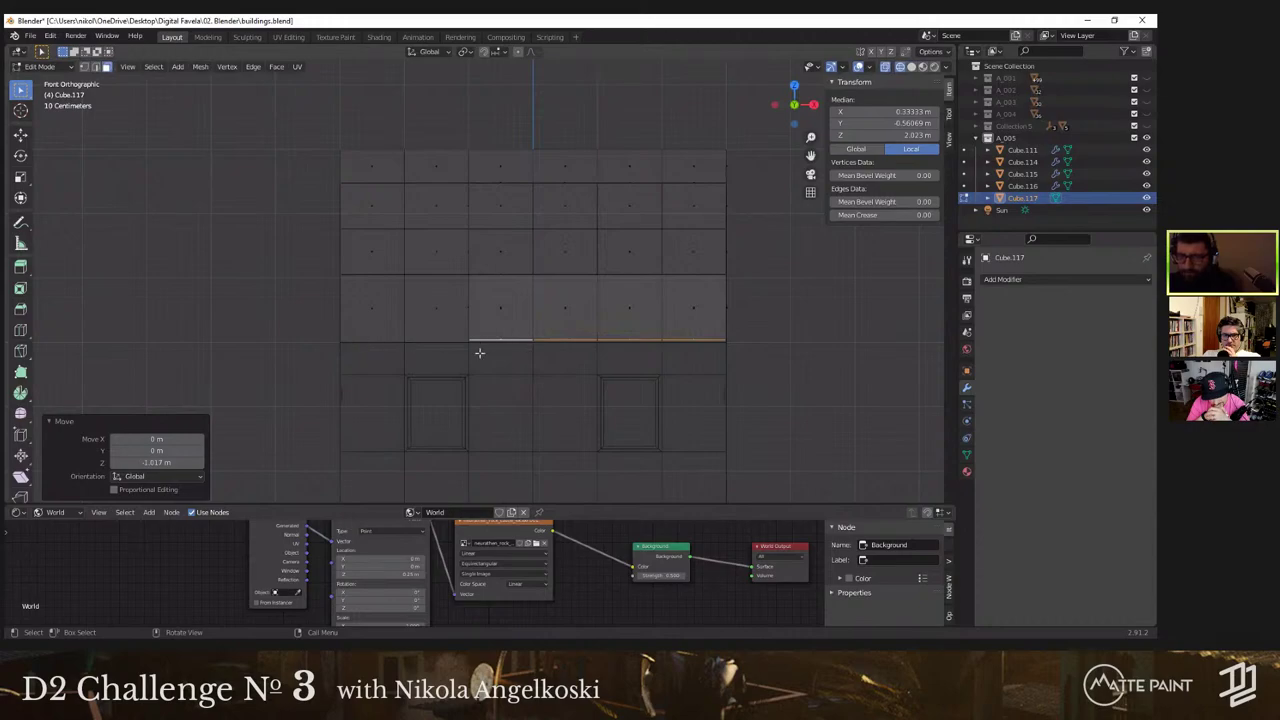
# Step: Lower the recess floor about 0.03 m more to the upper storey's base line and restore solid shading
pyautogui.scroll(2, 479, 352)
pyautogui.press('g')
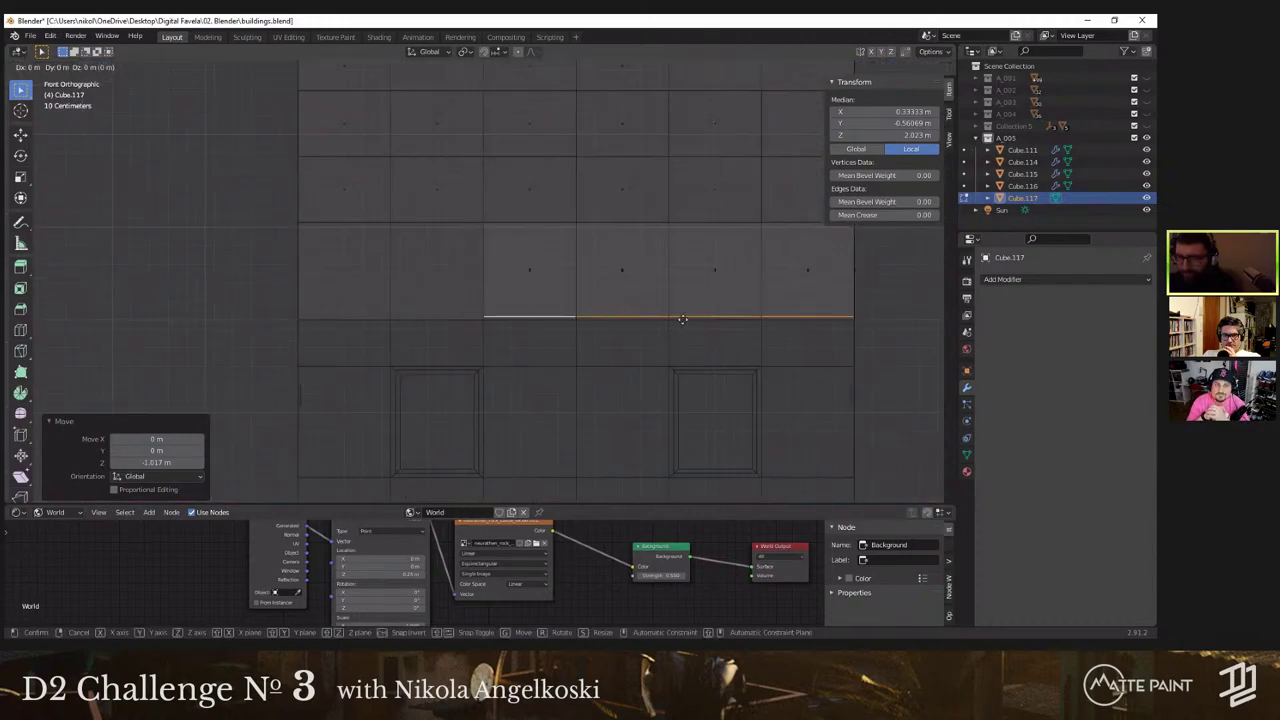
pyautogui.press('z')
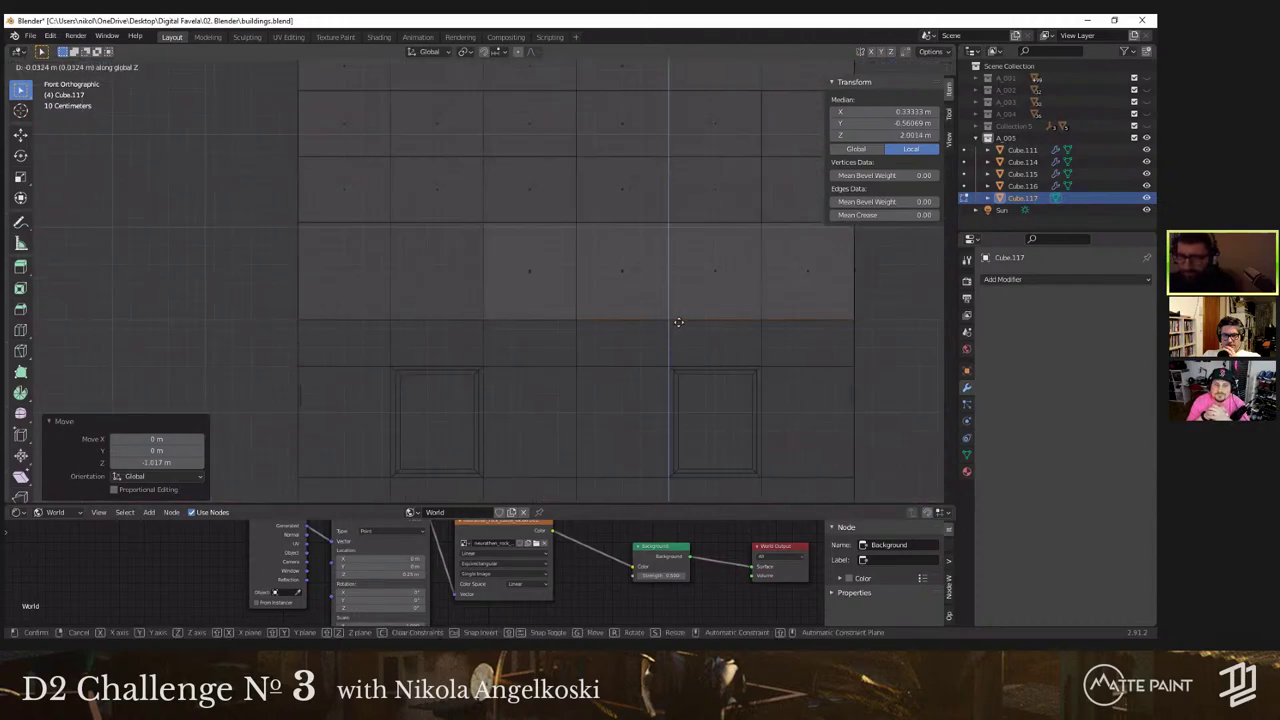
pyautogui.click(678, 322)
pyautogui.scroll(-4, 677, 321)
pyautogui.press('z')
pyautogui.click(622, 338)
pyautogui.moveTo(615, 342); pyautogui.dragTo(530, 362, button='middle')
pyautogui.press('Tab')
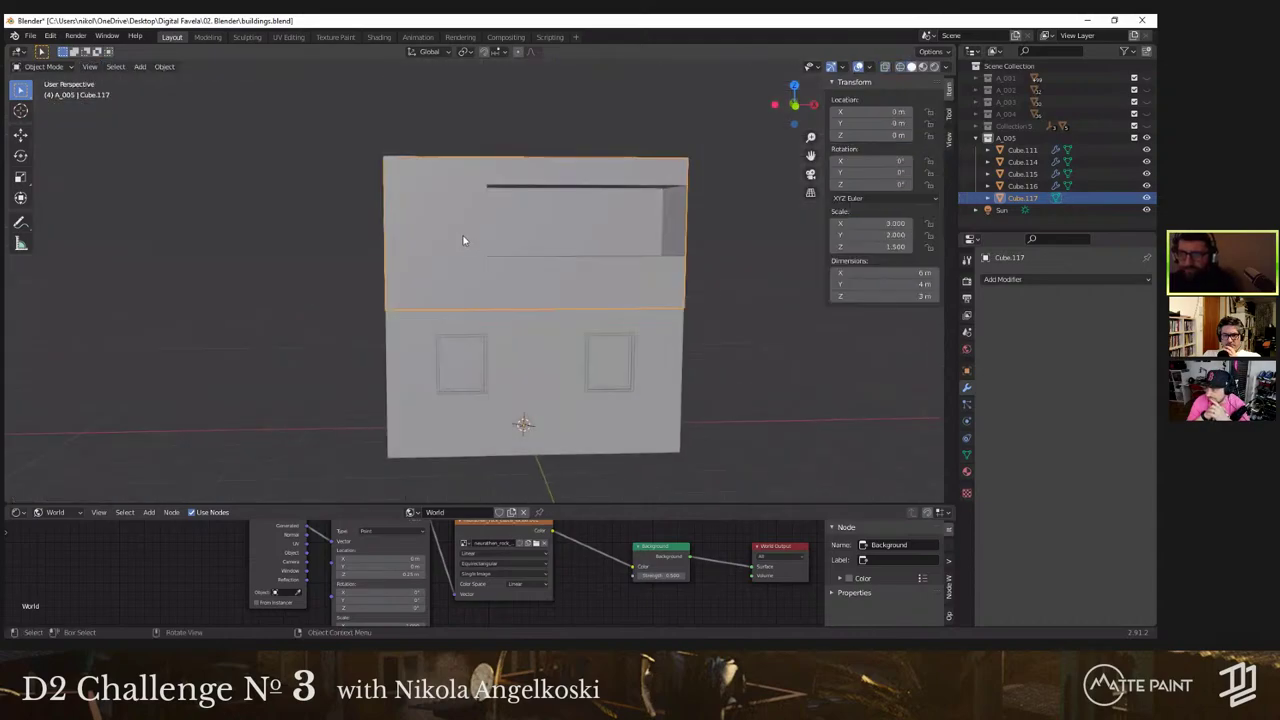
# Step: Select the 2 × 2 block of front wall faces beside the recess and separate it into its own object
pyautogui.press('Tab')
pyautogui.press('2')
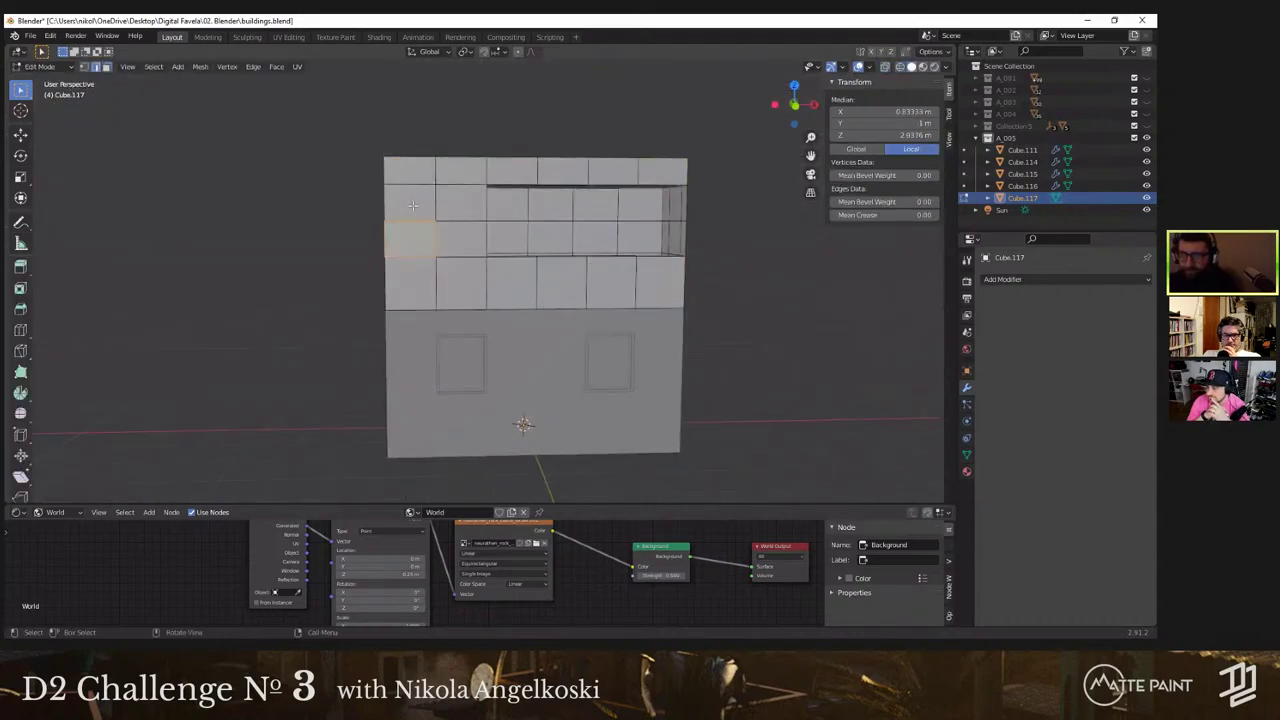
pyautogui.press('3')
pyautogui.click(412, 205)
pyautogui.keyDown('ctrl'); pyautogui.keyDown('shift'); pyautogui.click(466, 241); pyautogui.keyUp('shift'); pyautogui.keyUp('ctrl')
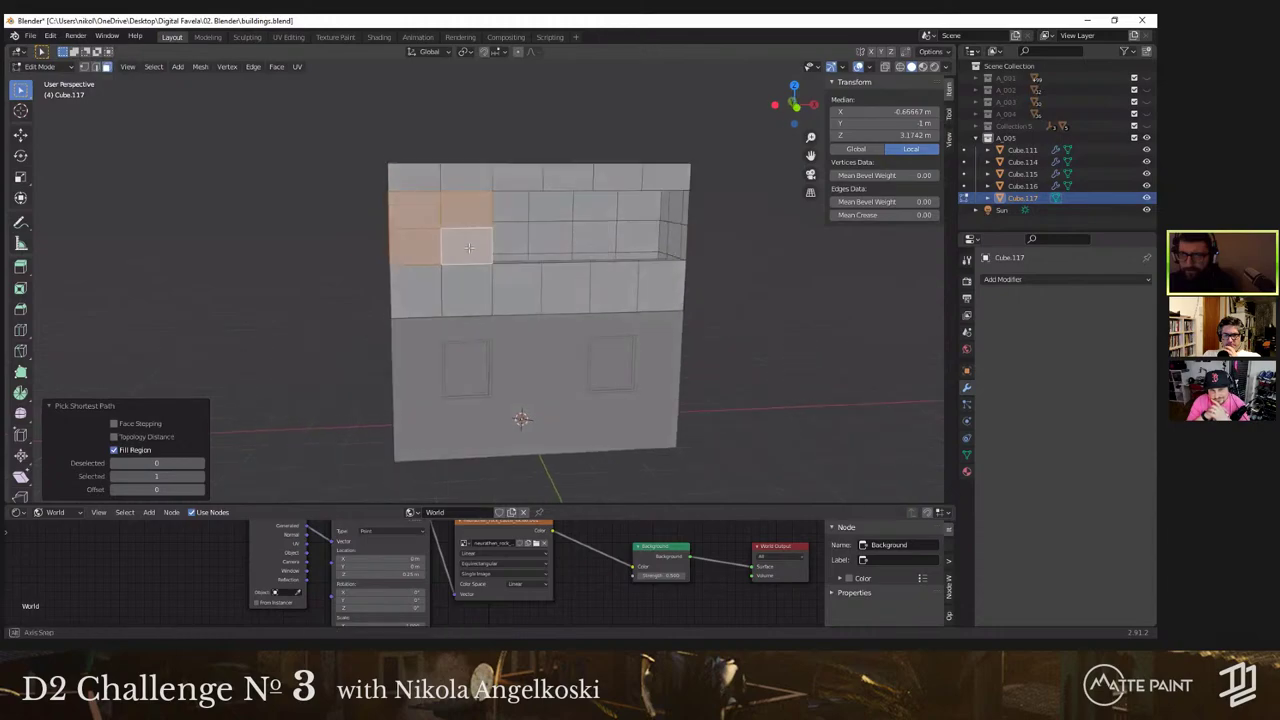
pyautogui.moveTo(469, 247); pyautogui.dragTo(480, 252, button='middle')
pyautogui.rightClick(480, 252)
pyautogui.moveTo(489, 258)
pyautogui.click(530, 254)
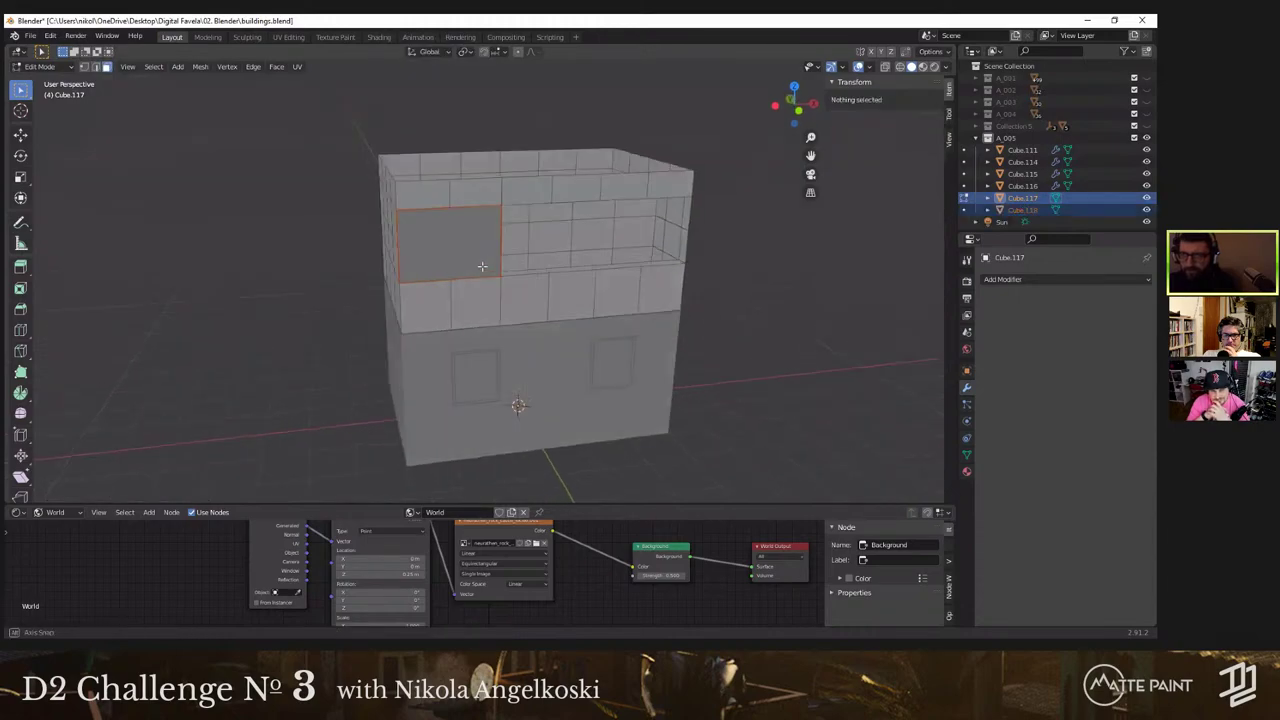
# Step: Edit the separated window panel and dissolve its inner cross edges into a single face
pyautogui.press('Tab')
pyautogui.click(470, 268)
pyautogui.press('Tab')
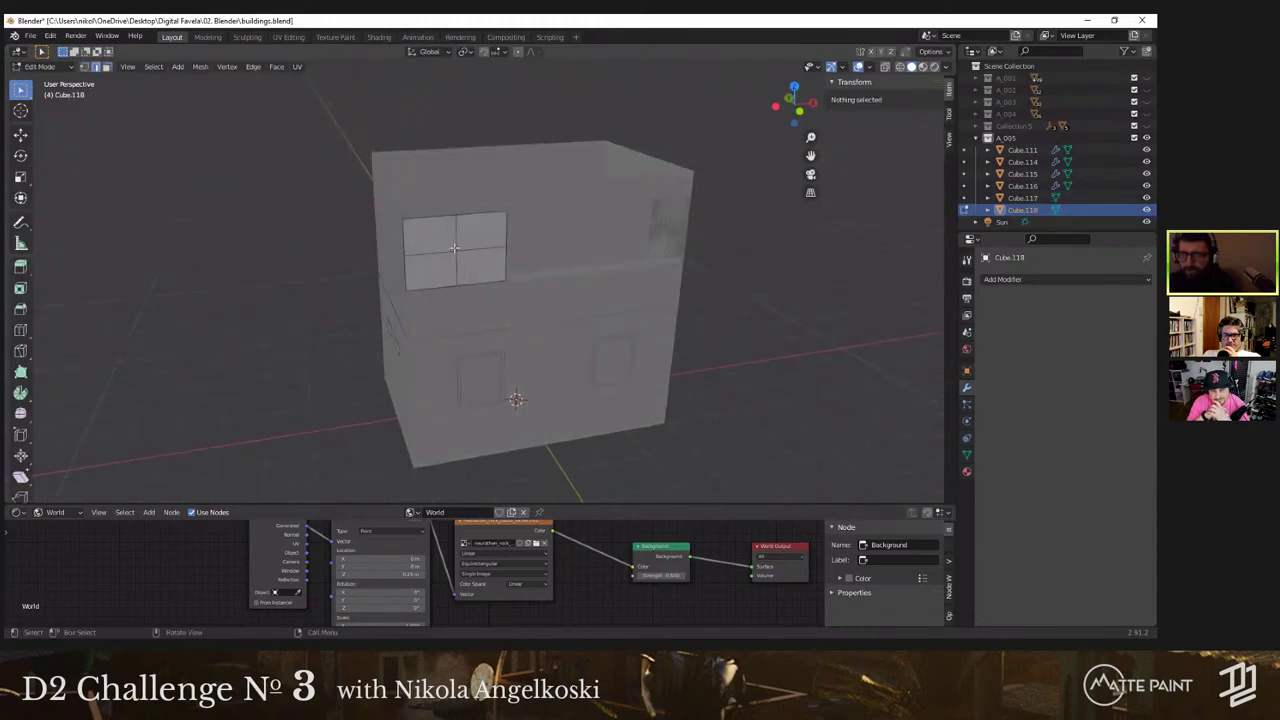
pyautogui.click(454, 247)
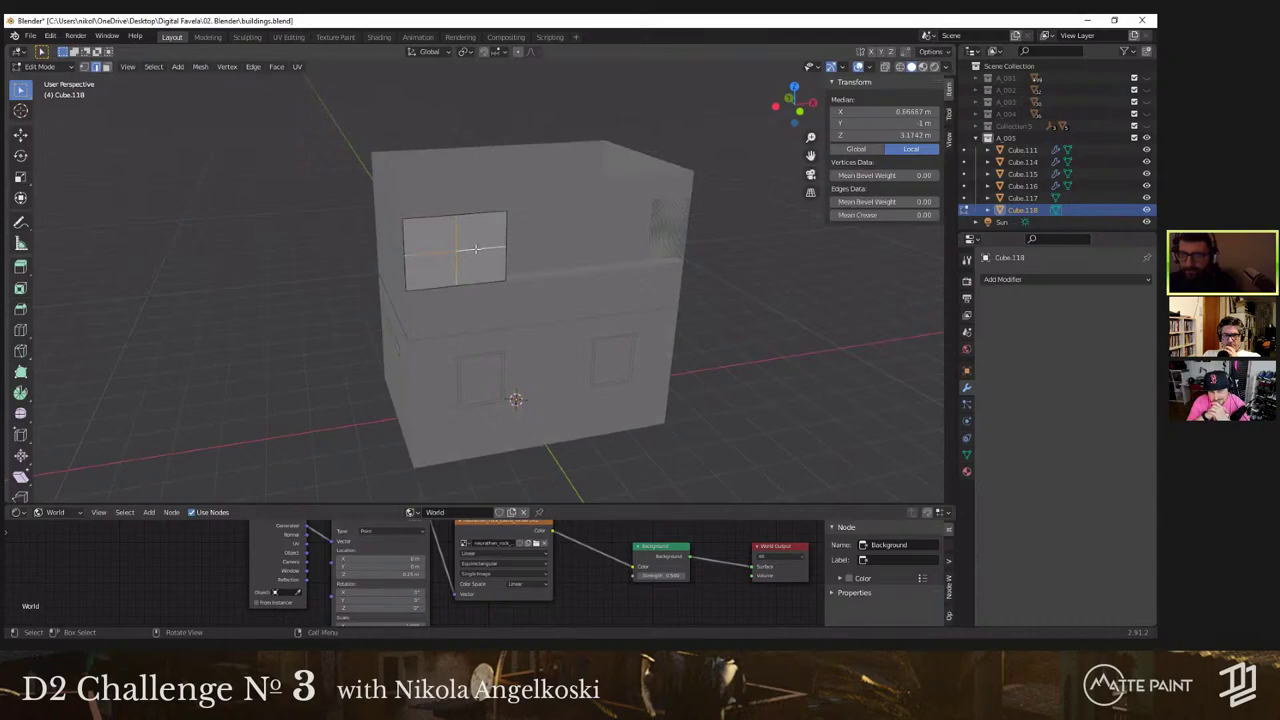
pyautogui.rightClick(475, 248)
pyautogui.click(472, 302)
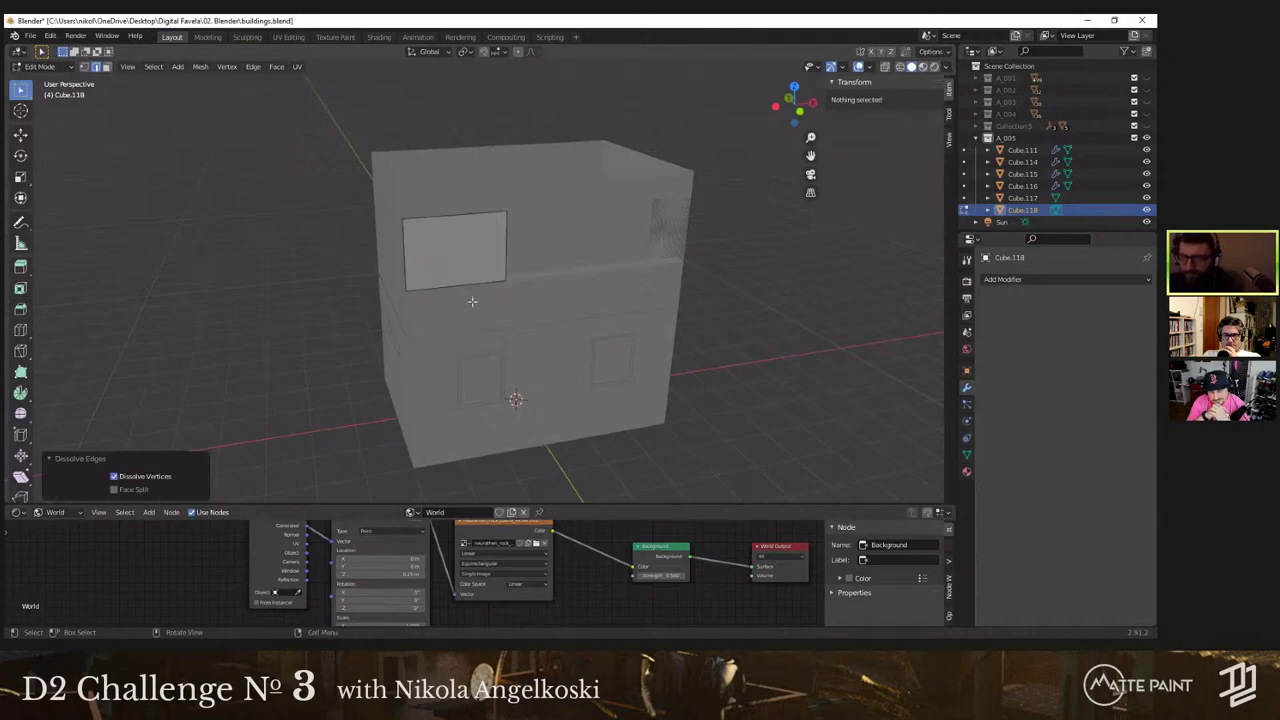
# Step: Reopen the separated window panel for editing and add one centred vertical loop cut in front view
pyautogui.press('Tab')
pyautogui.click(462, 265)
pyautogui.press('Tab')
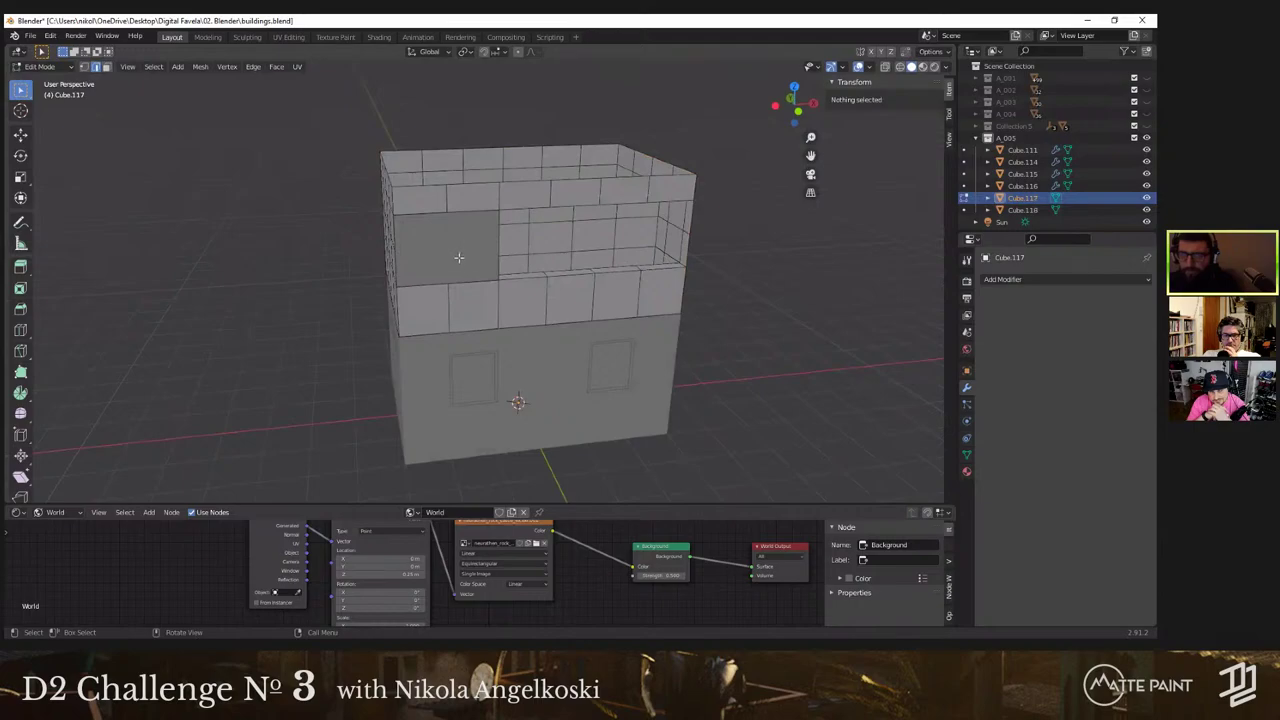
pyautogui.press('Tab')
pyautogui.click(458, 256)
pyautogui.press('Tab')
pyautogui.click(457, 252)
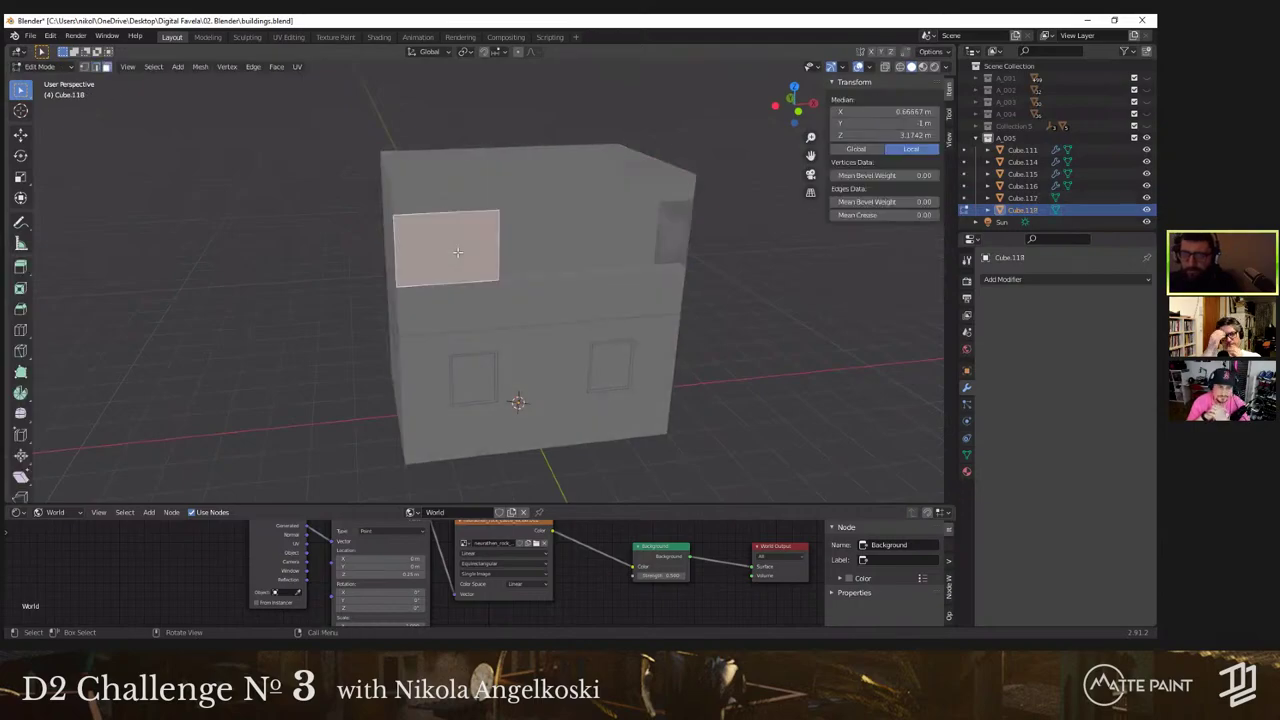
pyautogui.press('KP_1')
pyautogui.hotkey('ctrl', 'r')
pyautogui.click(457, 252)
pyautogui.rightClick(457, 252)
# Step: Inset both panel halves individually by about 0.028 m and scale the inset faces to about 0.94 along Z
pyautogui.click(446, 218)
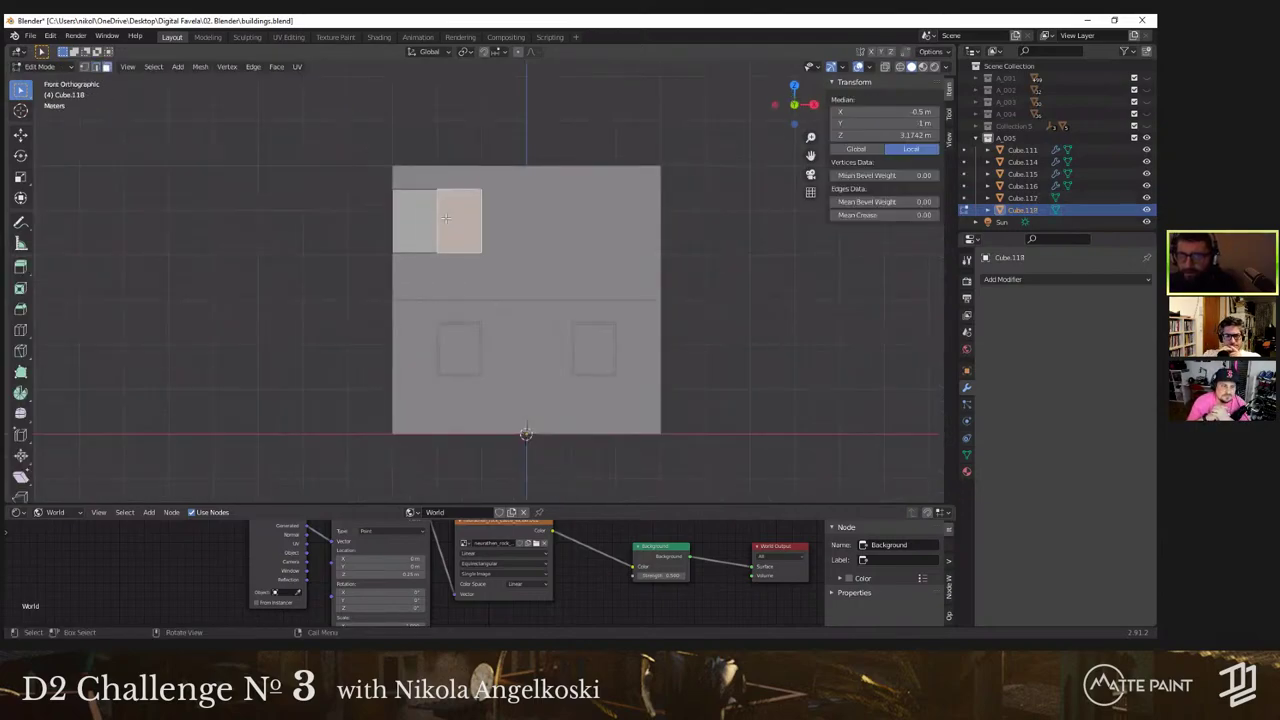
pyautogui.keyDown('shift'); pyautogui.click(414, 220); pyautogui.keyUp('shift')
pyautogui.scroll(4, 414, 220)
pyautogui.press('i')
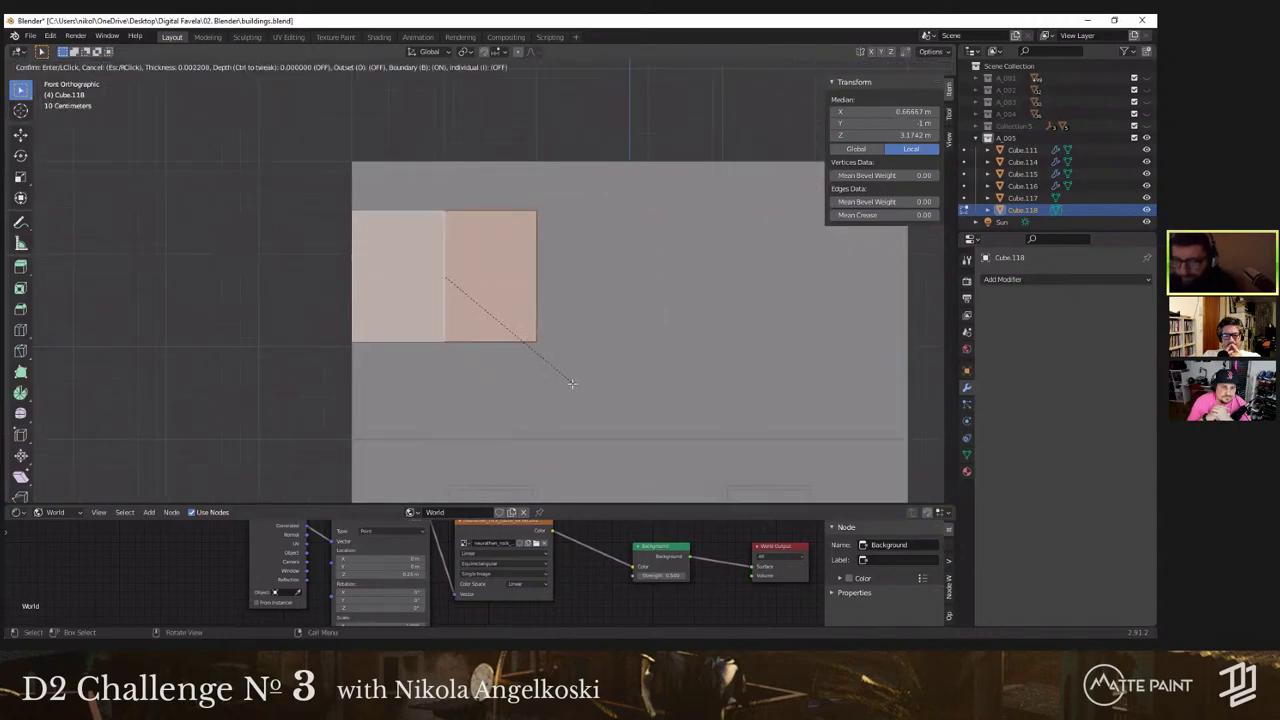
pyautogui.press('i')
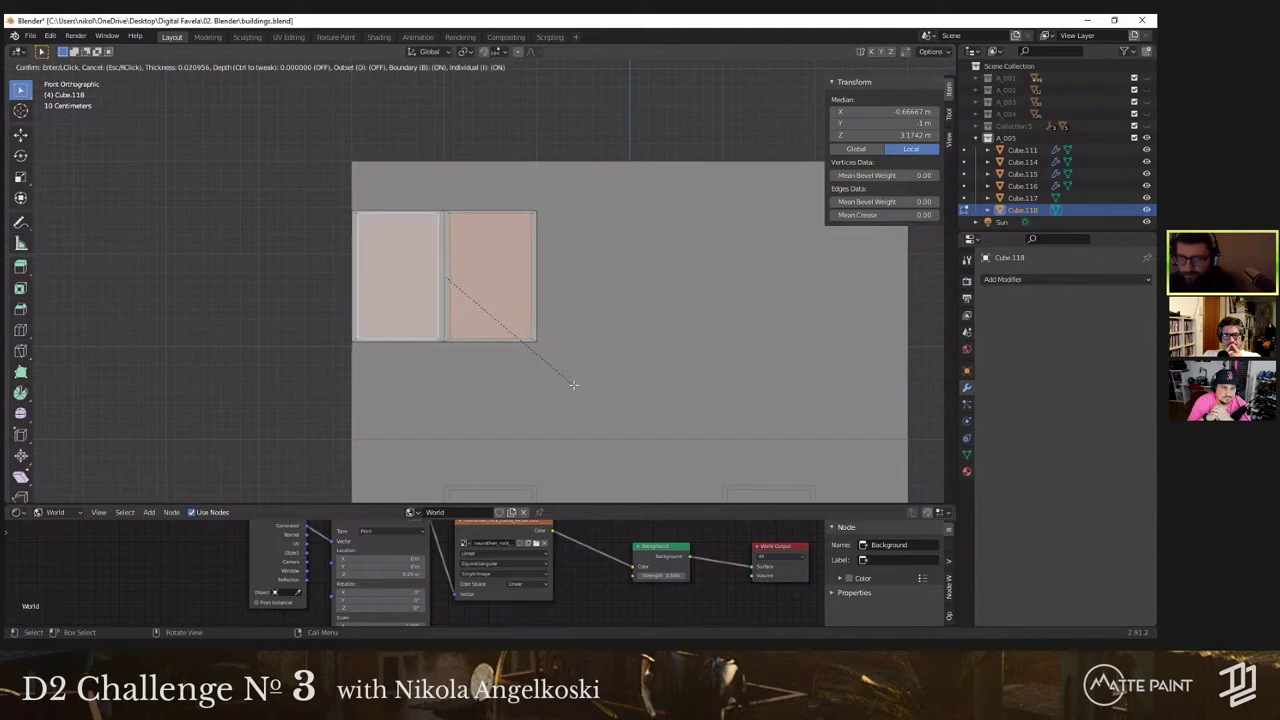
pyautogui.click(571, 384)
pyautogui.press('s')
pyautogui.press('z')
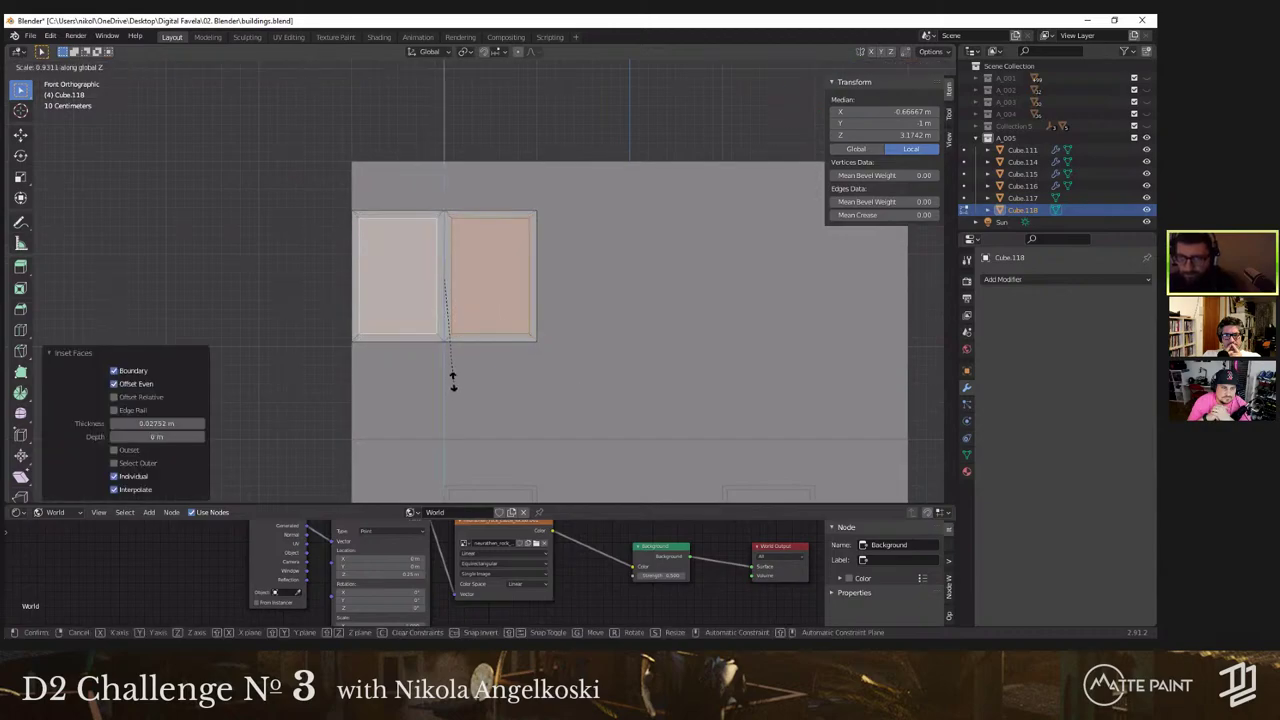
pyautogui.click(455, 366)
# Step: Extrude the two inset window faces slightly inward along Y
pyautogui.moveTo(455, 366); pyautogui.dragTo(609, 427, button='middle')
pyautogui.press('g')
pyautogui.press('y')
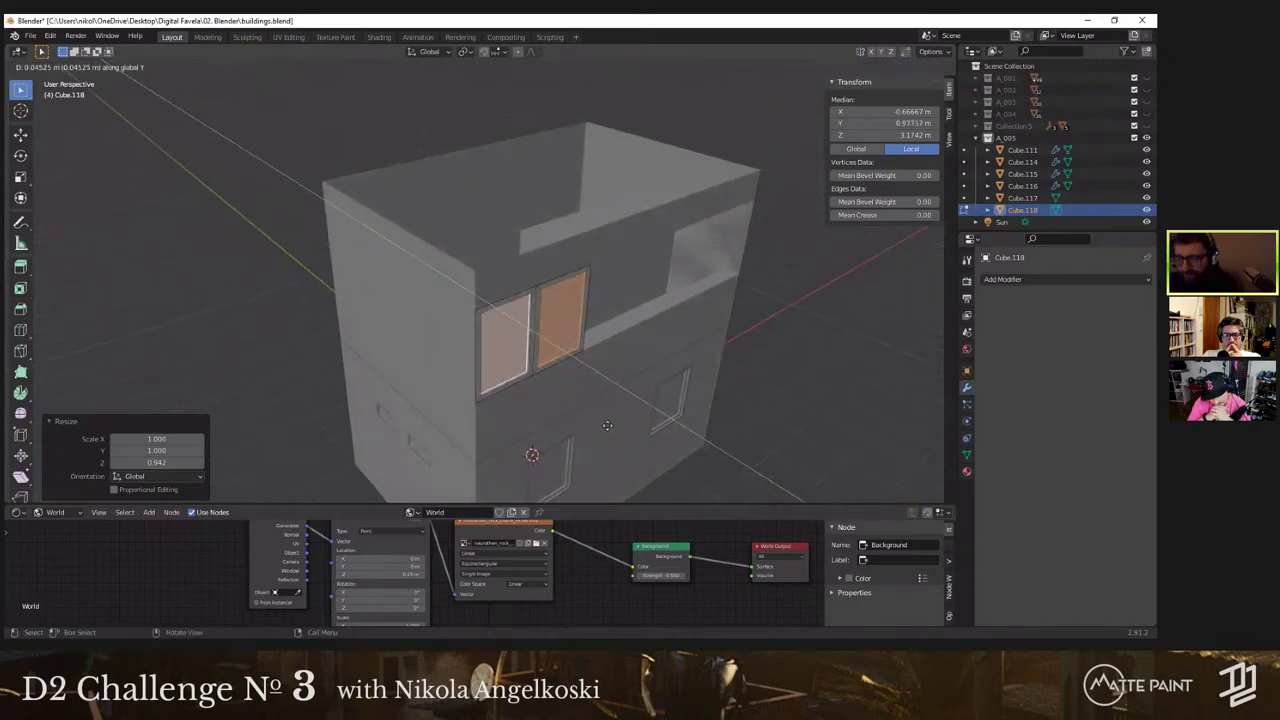
pyautogui.click(607, 425)
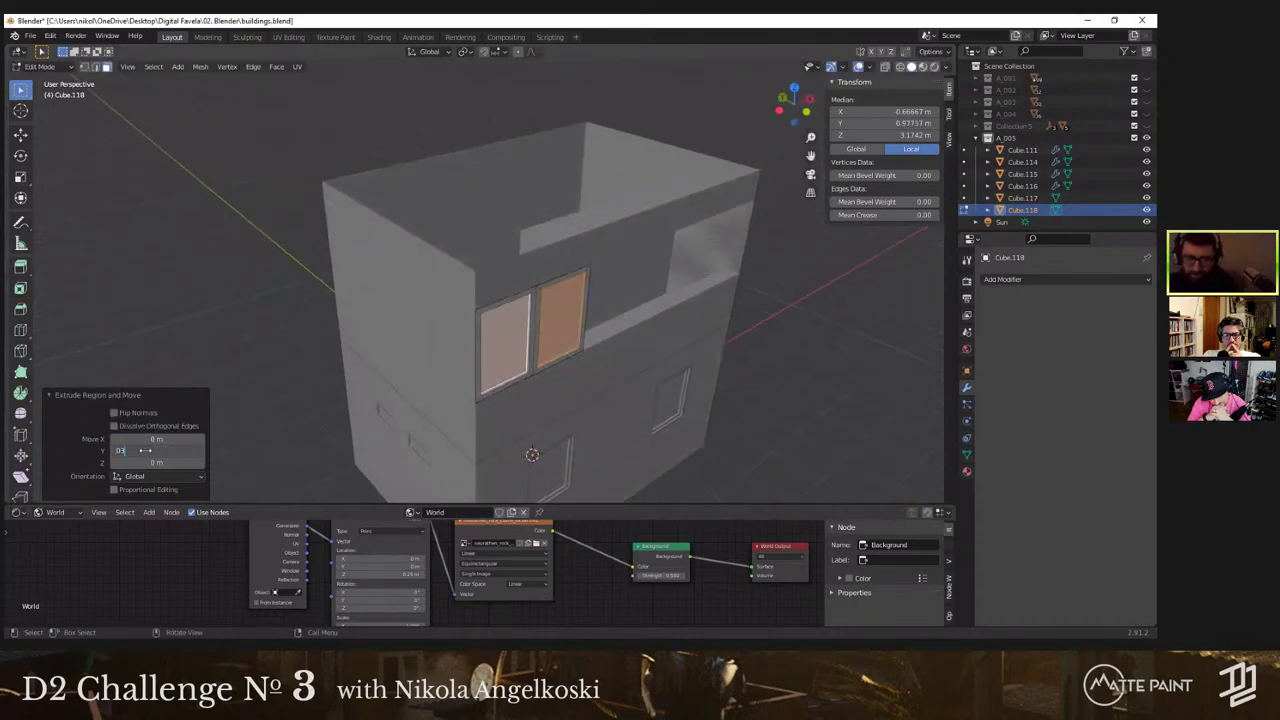
# Step: Separate the two recessed window faces into their own object
pyautogui.scroll(4, 560, 358)
pyautogui.keyDown('shift'); pyautogui.moveTo(591, 377); pyautogui.dragTo(617, 328, button='middle'); pyautogui.keyUp('shift')
pyautogui.rightClick(555, 275)
pyautogui.moveTo(572, 281)
pyautogui.click(614, 280)
# Step: Edit the separated window panes, inset both faces individually and scale the inset faces to about 0.965 along Z
pyautogui.press('Tab')
pyautogui.click(482, 313)
pyautogui.press('Tab')
pyautogui.press('a')
pyautogui.press('KP_1')
pyautogui.press('i')
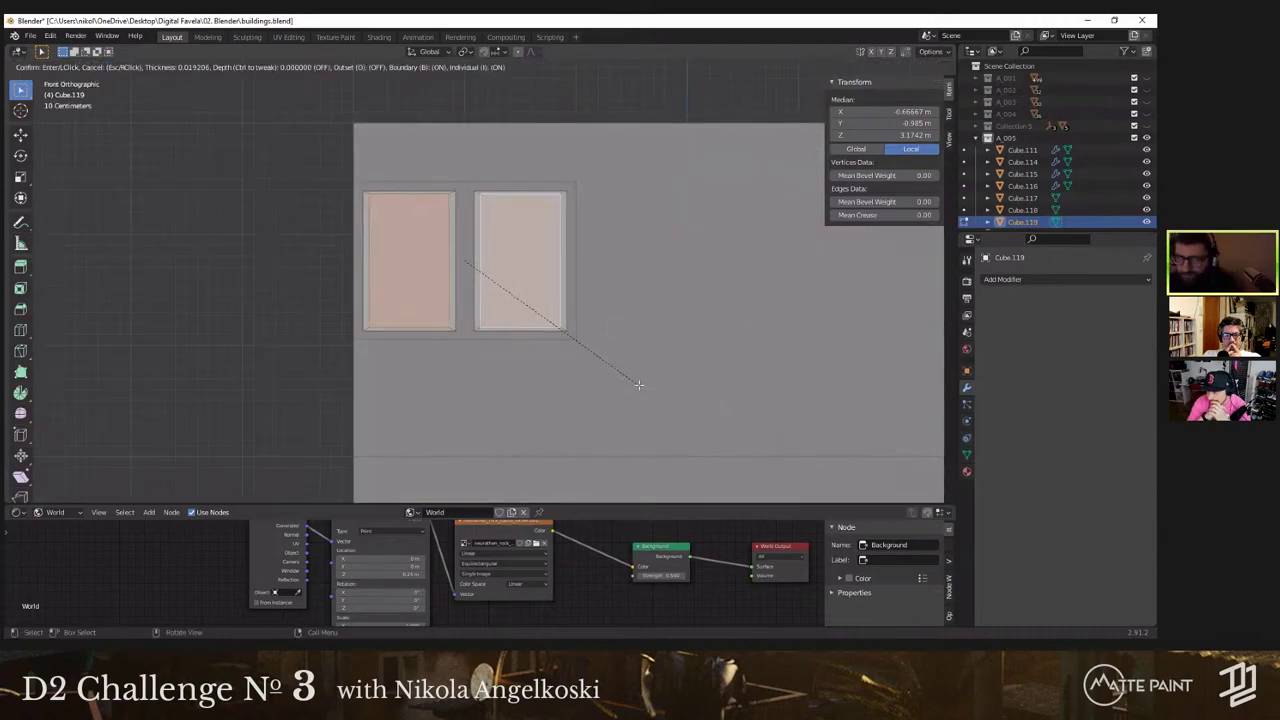
pyautogui.click(615, 388)
pyautogui.press('s')
pyautogui.press('z')
pyautogui.click(558, 392)
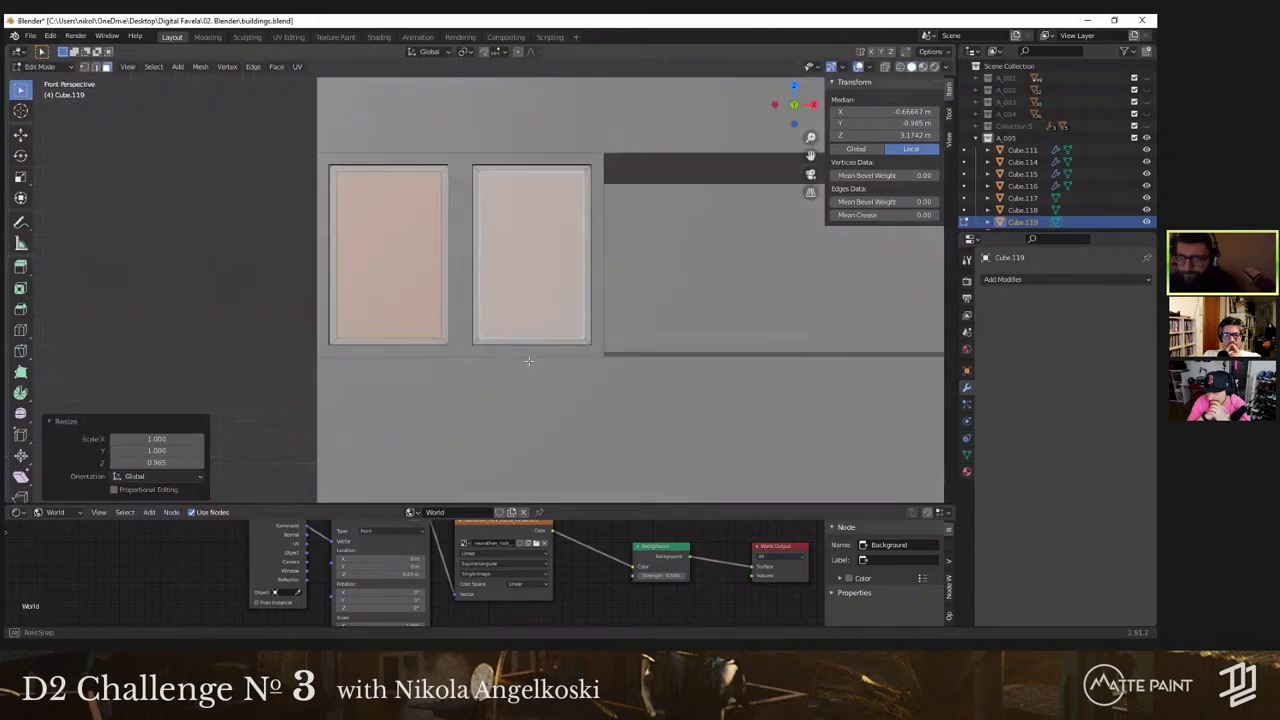
# Step: Try to extrude the two window pane faces along their normals
pyautogui.moveTo(558, 392); pyautogui.dragTo(607, 393, button='middle')
pyautogui.click(611, 392)
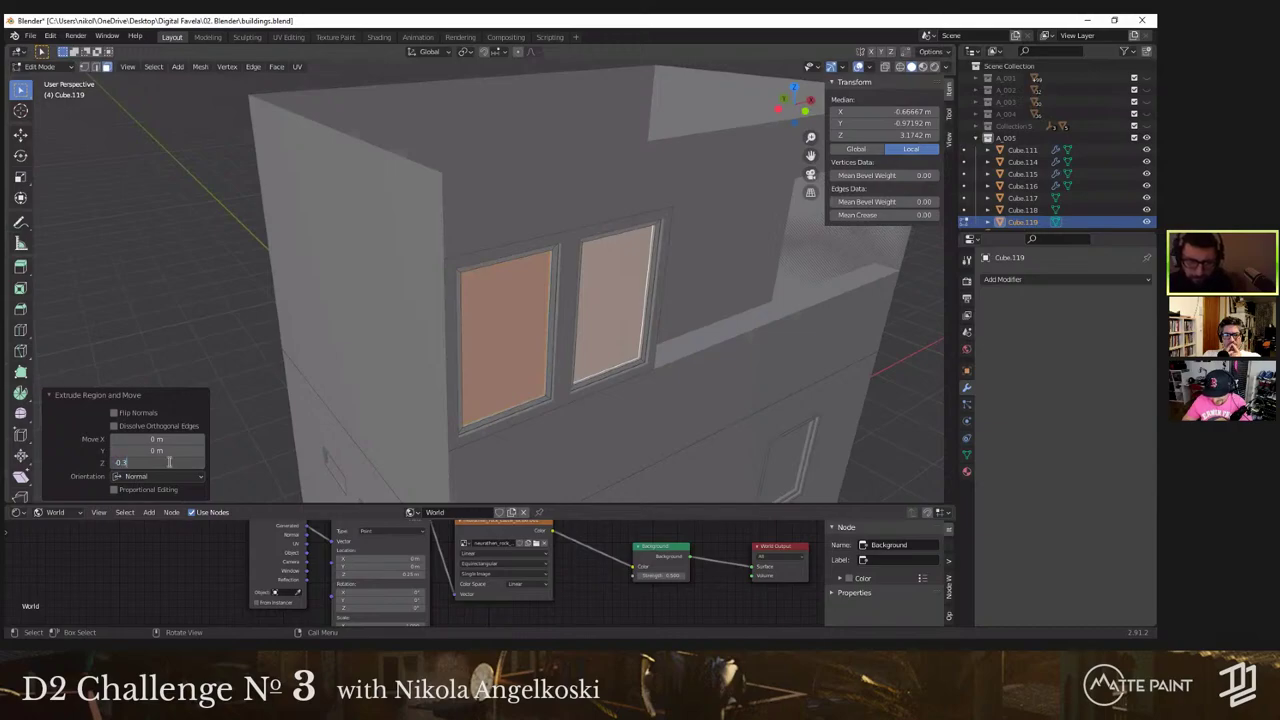
pyautogui.press('Return')
pyautogui.hotkey('ctrl', 'z')
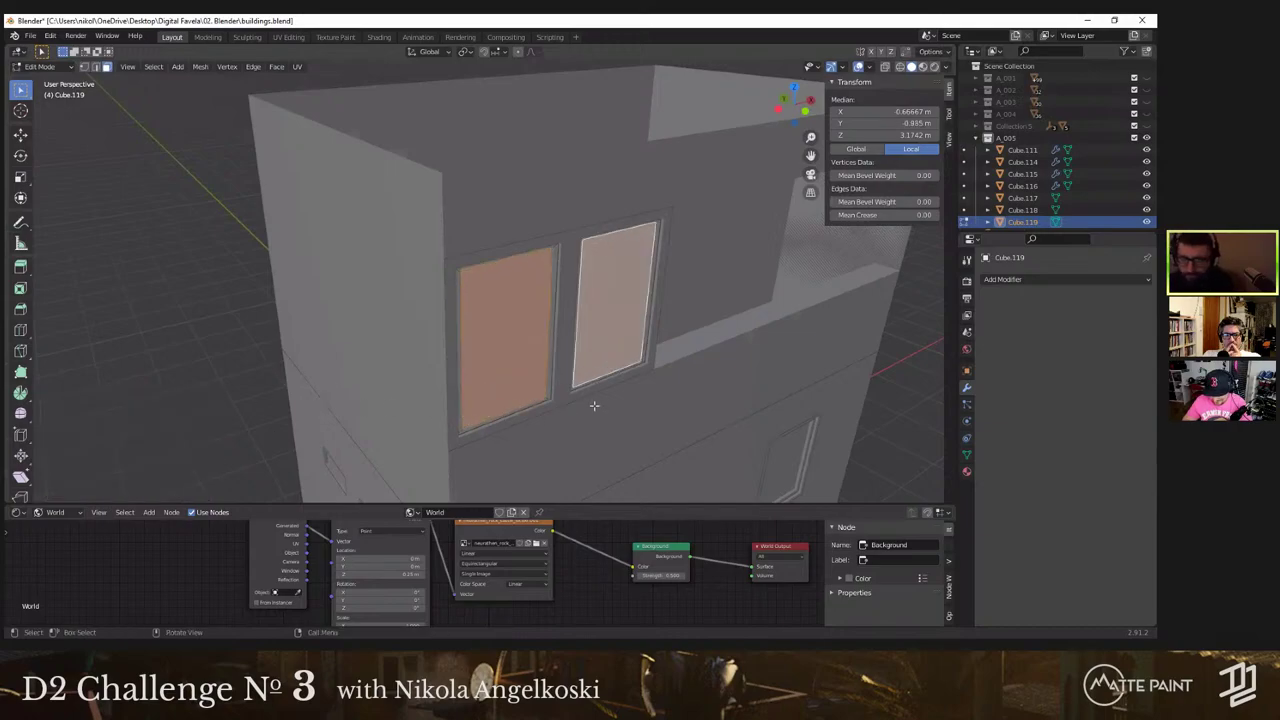
# Step: Extrude the two window pane faces inward by about 0.036 m along Y and finish editing the panes
pyautogui.press('g')
pyautogui.press('y')
pyautogui.click(607, 405)
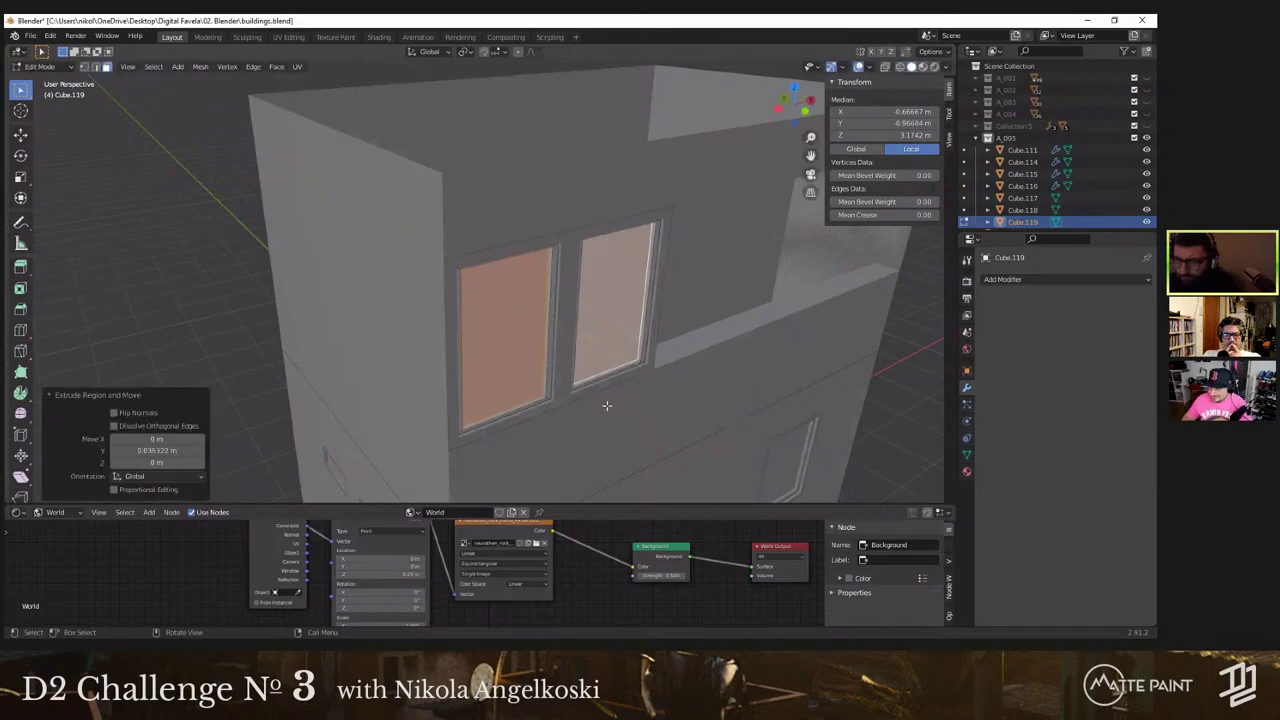
pyautogui.scroll(-4, 574, 392)
pyautogui.press('Tab')
pyautogui.moveTo(574, 392); pyautogui.dragTo(664, 284, button='middle')
pyautogui.press('Tab')
pyautogui.hotkey('alt', 'a')
pyautogui.press('Tab')
pyautogui.press('Tab')
pyautogui.scroll(5, 663, 284)
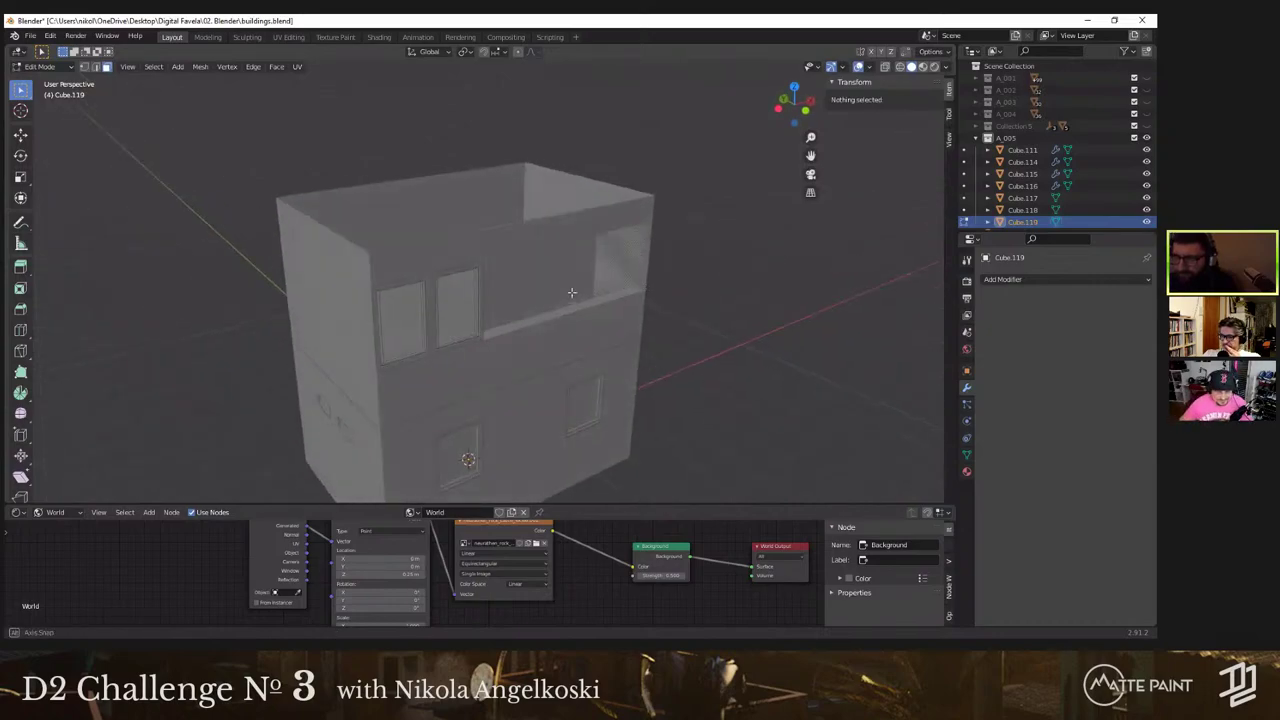
# Step: Edit the upper storey and delete the upper inner face of the balcony's side wall
pyautogui.press('Tab')
pyautogui.click(602, 274)
pyautogui.press('Tab')
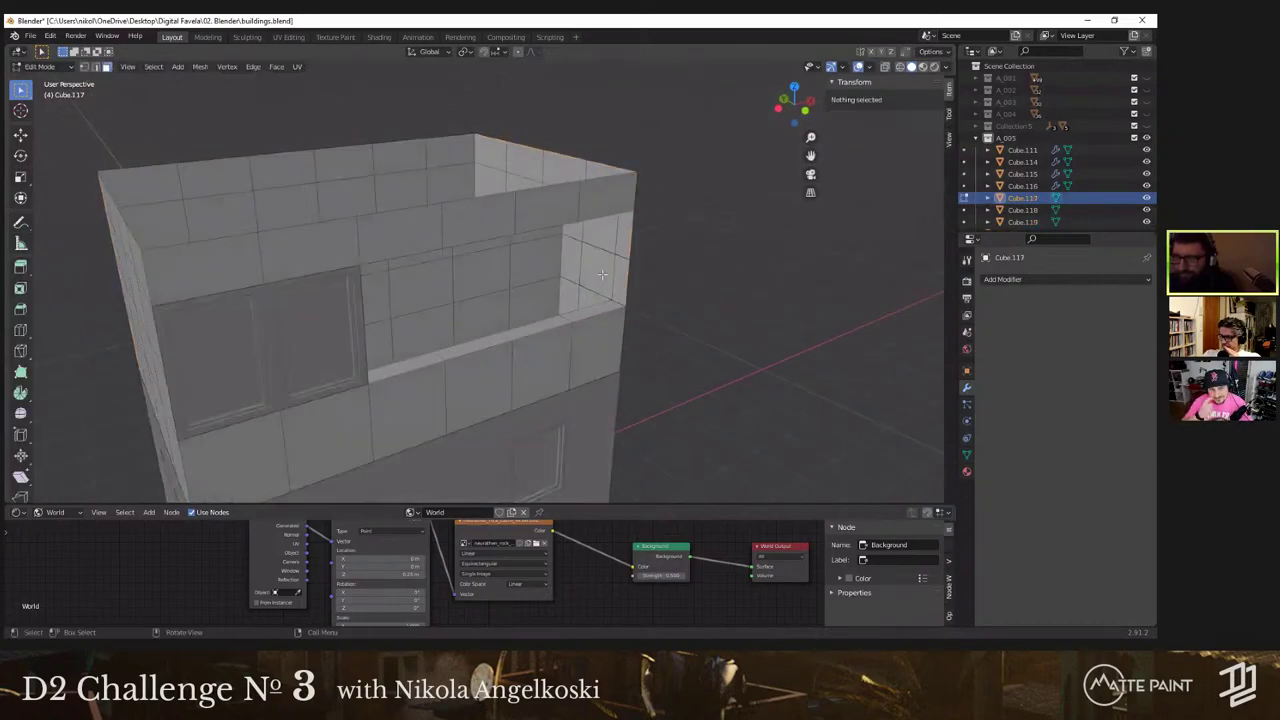
pyautogui.click(597, 265)
pyautogui.click(609, 240)
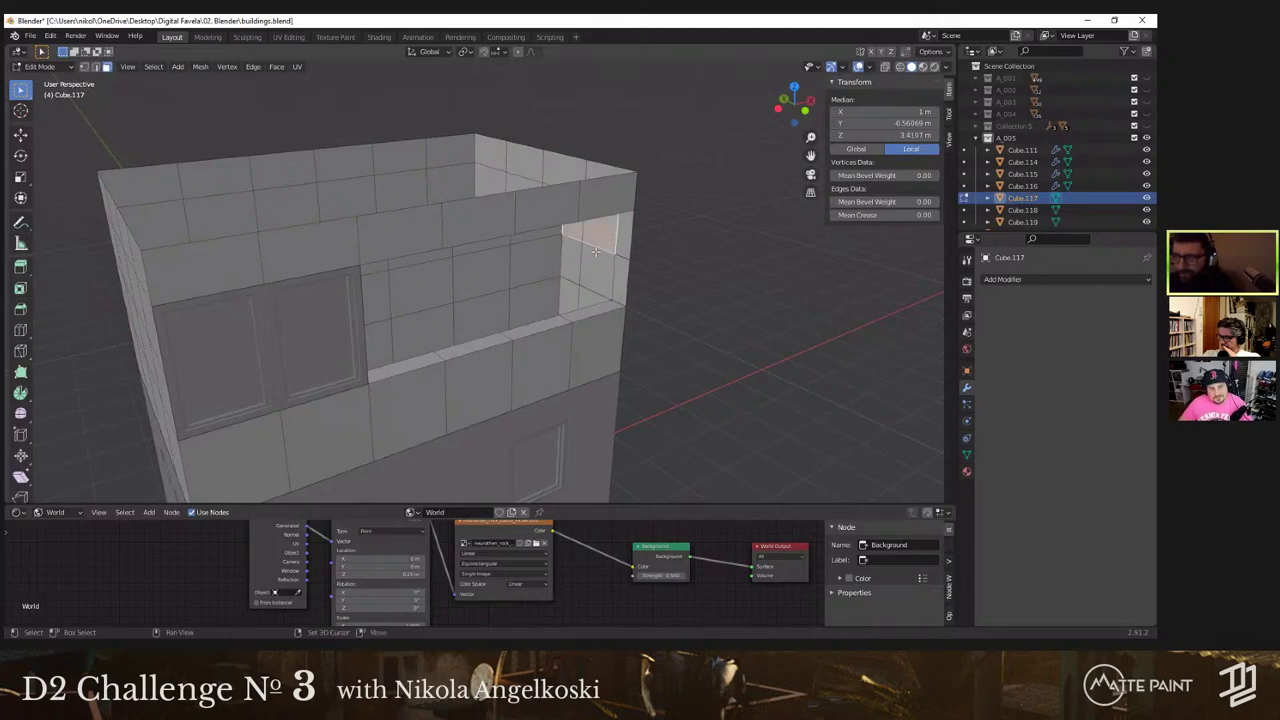
pyautogui.scroll(3, 546, 279)
pyautogui.press('x')
pyautogui.click(568, 284)
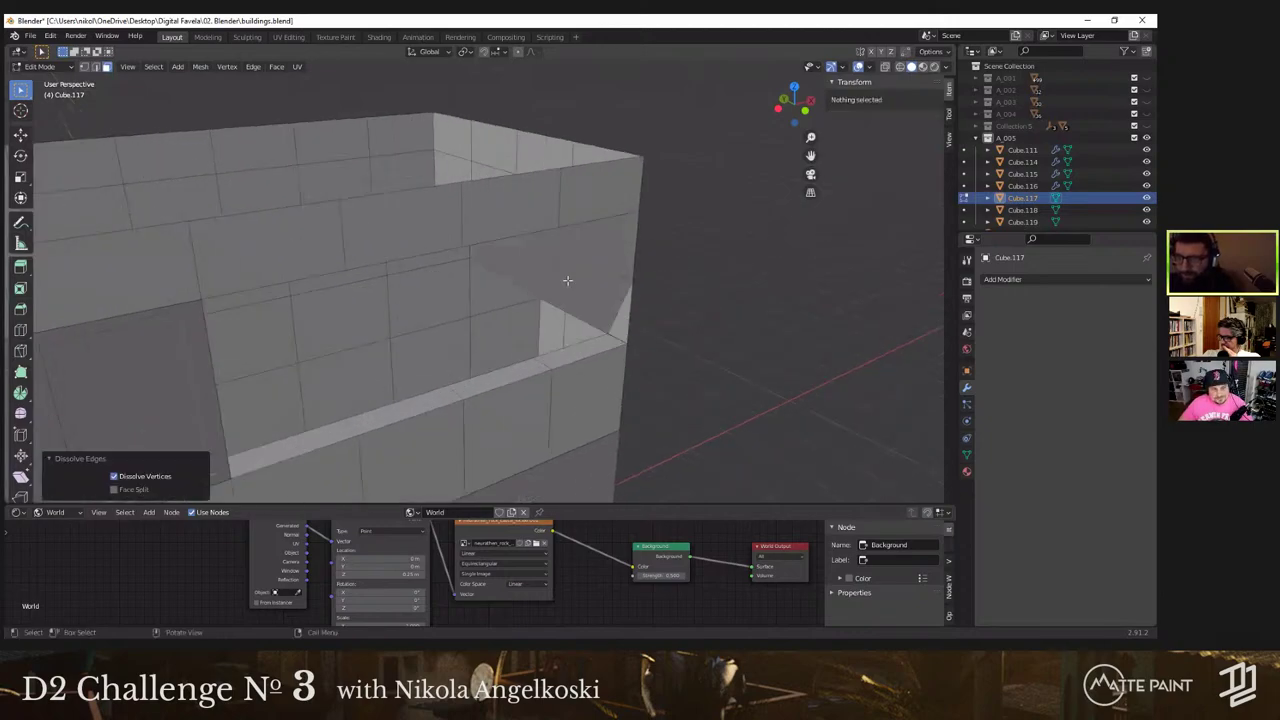
pyautogui.hotkey('ctrl', 'z')
pyautogui.press('x')
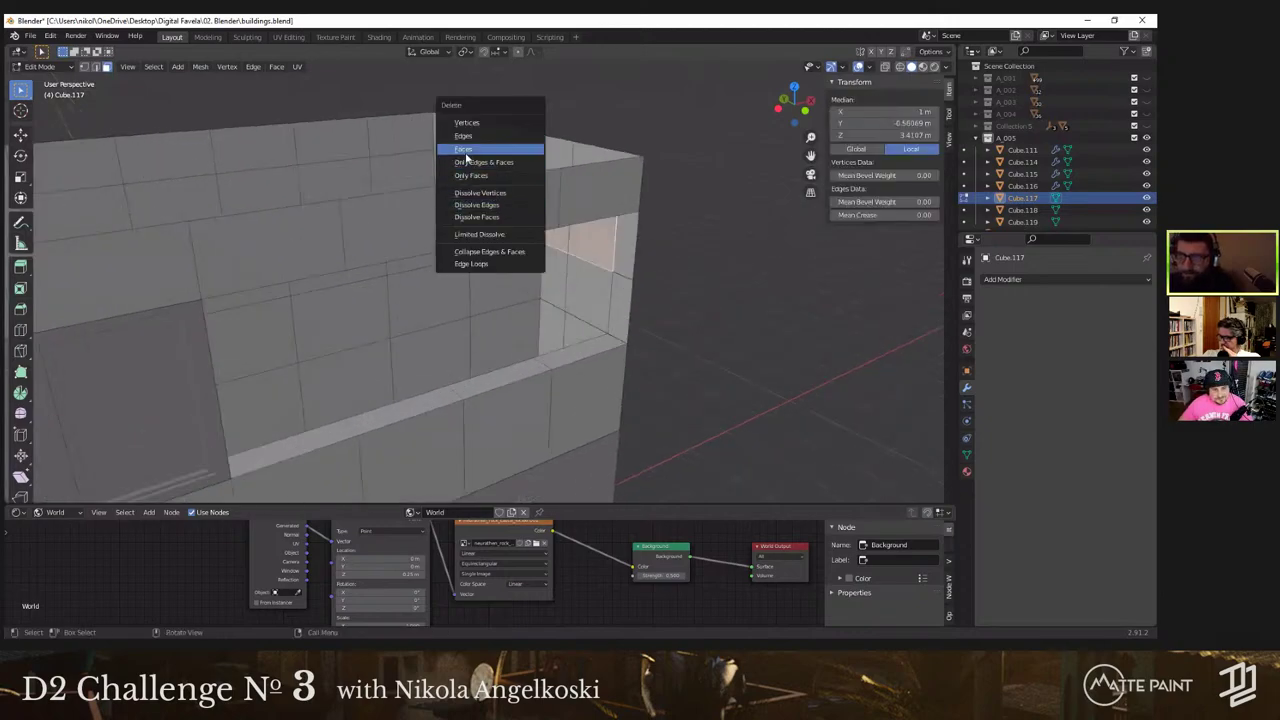
pyautogui.click(497, 148)
# Step: Delete the upper outer face of the balcony's side wall, leaving a narrow strip as a corner pillar
pyautogui.click(592, 292)
pyautogui.press('x')
pyautogui.click(597, 296)
pyautogui.click(602, 250)
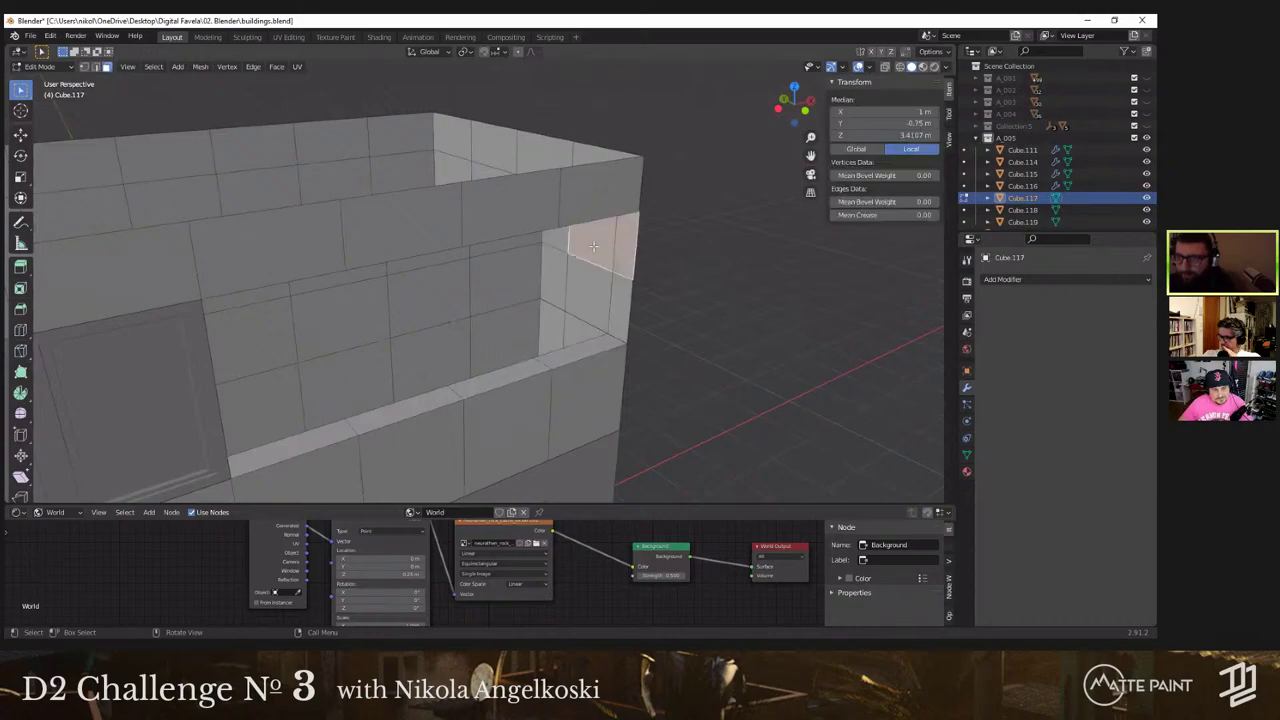
pyautogui.press('x')
pyautogui.click(601, 290)
pyautogui.hotkey('ctrl', 'z')
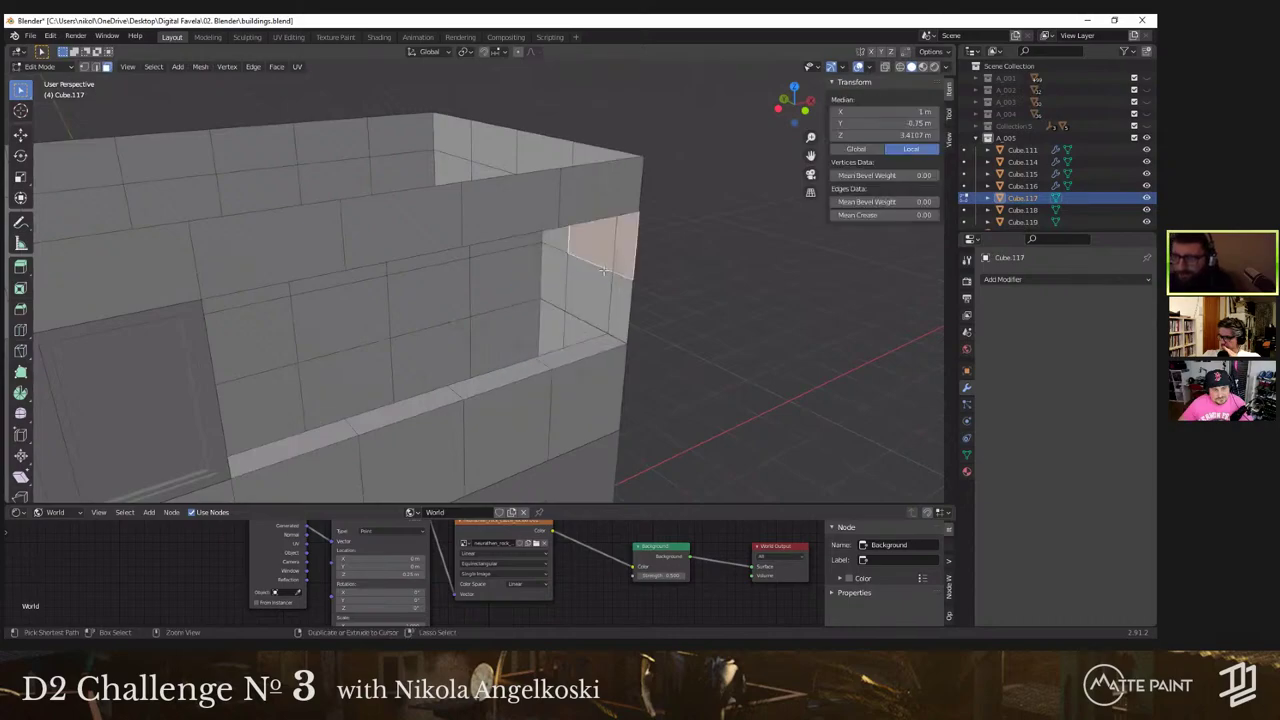
pyautogui.press('x')
pyautogui.click(572, 280)
pyautogui.hotkey('ctrl', 'z')
pyautogui.press('x')
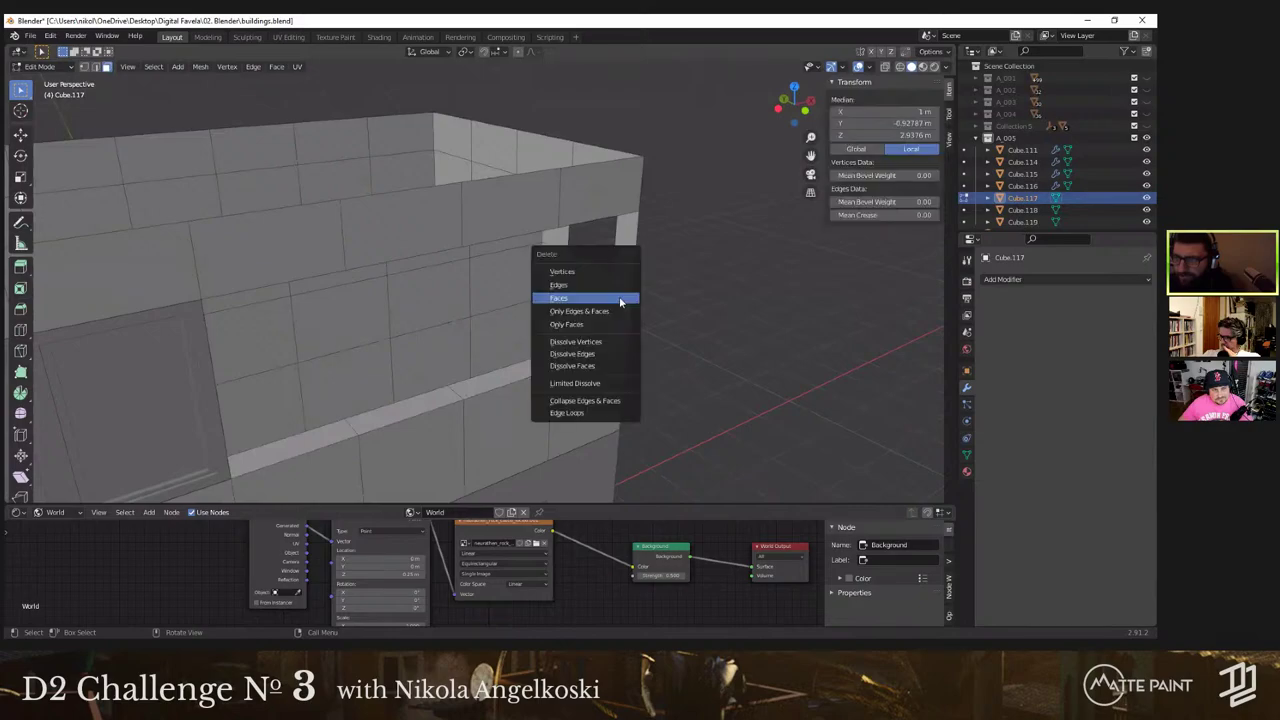
pyautogui.press('Escape')
# Step: Delete the lower faces of the balcony's side wall to extend the side opening down to the parapet
pyautogui.click(588, 306)
pyautogui.click(551, 296)
pyautogui.click(545, 337)
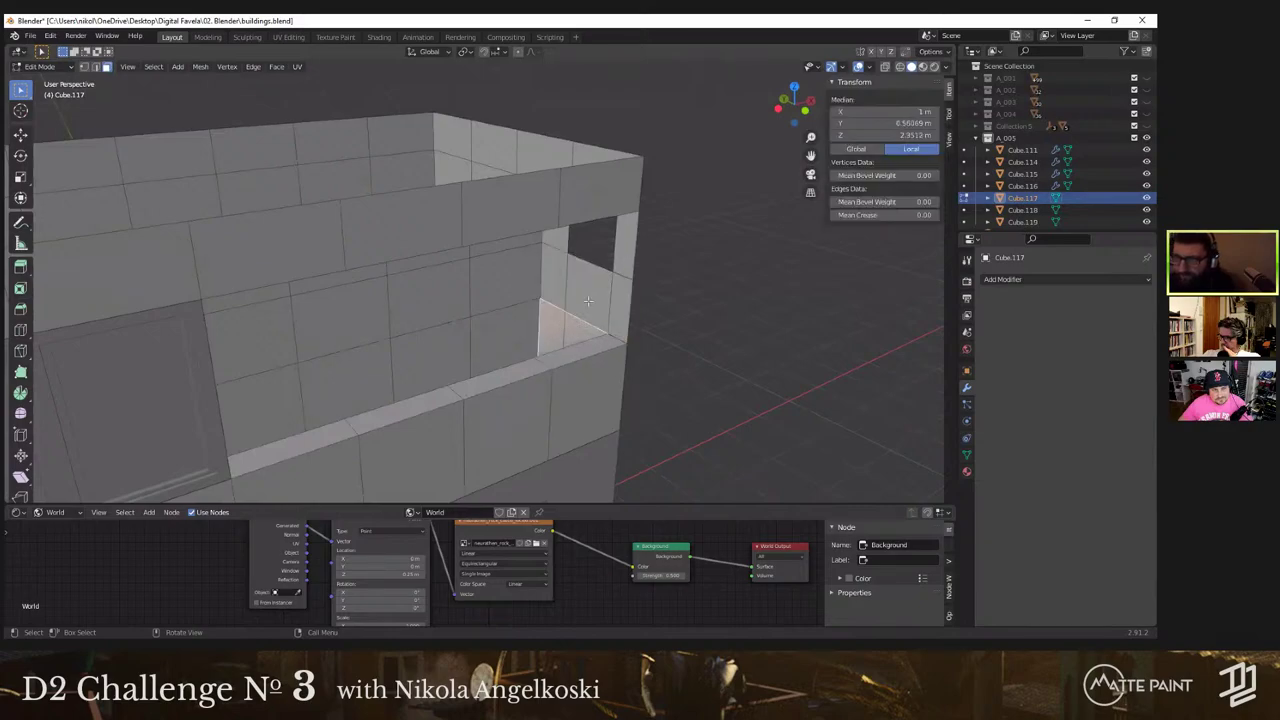
pyautogui.click(588, 301)
pyautogui.press('x')
pyautogui.click(588, 300)
# Step: Try filling the lower half of the balcony's side opening with a face, and delete that face again
pyautogui.moveTo(588, 300); pyautogui.dragTo(537, 341, button='middle')
pyautogui.press('2')
pyautogui.click(568, 384)
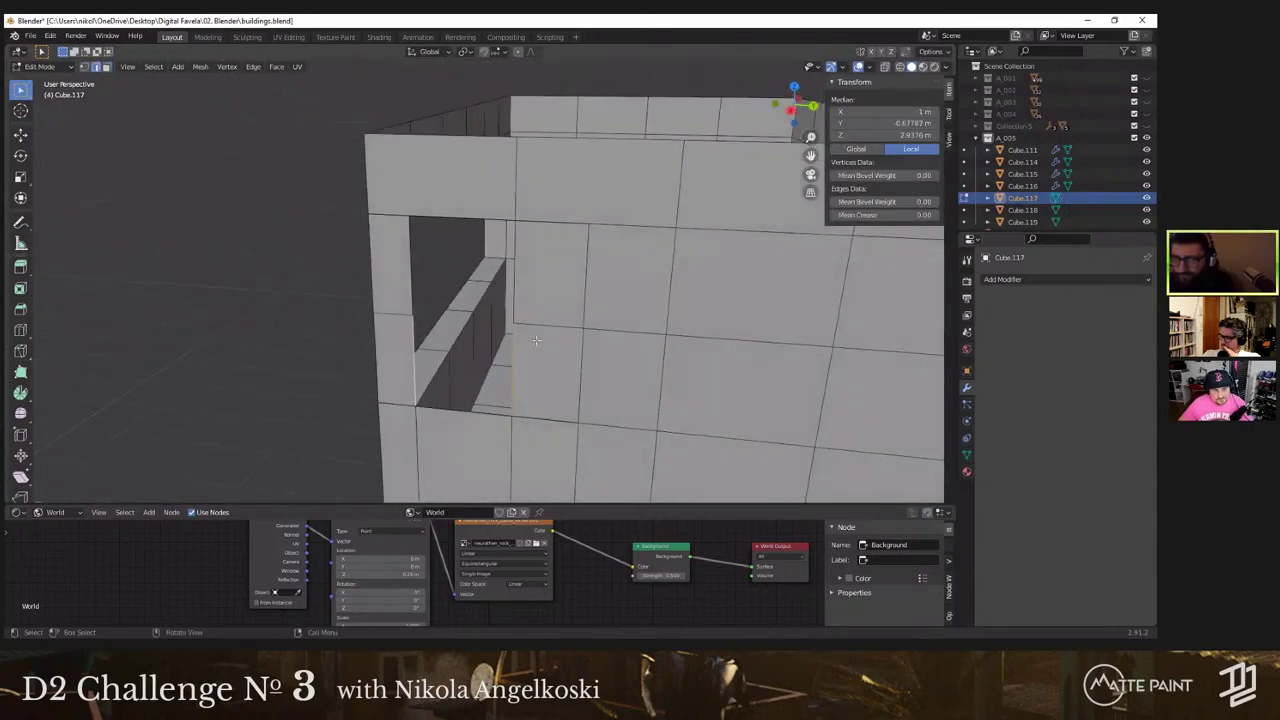
pyautogui.press('f')
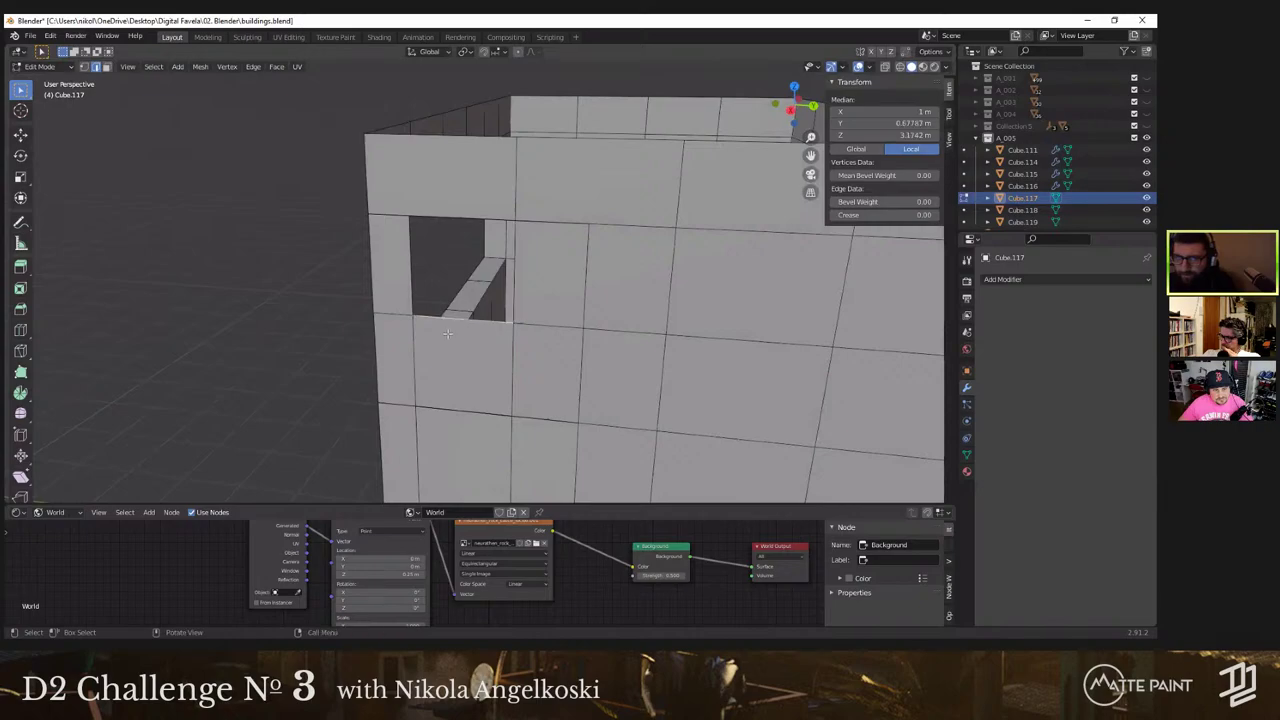
pyautogui.press('3')
pyautogui.moveTo(453, 349); pyautogui.dragTo(593, 296, button='middle')
pyautogui.click(540, 371)
pyautogui.press('x')
pyautogui.click(542, 376)
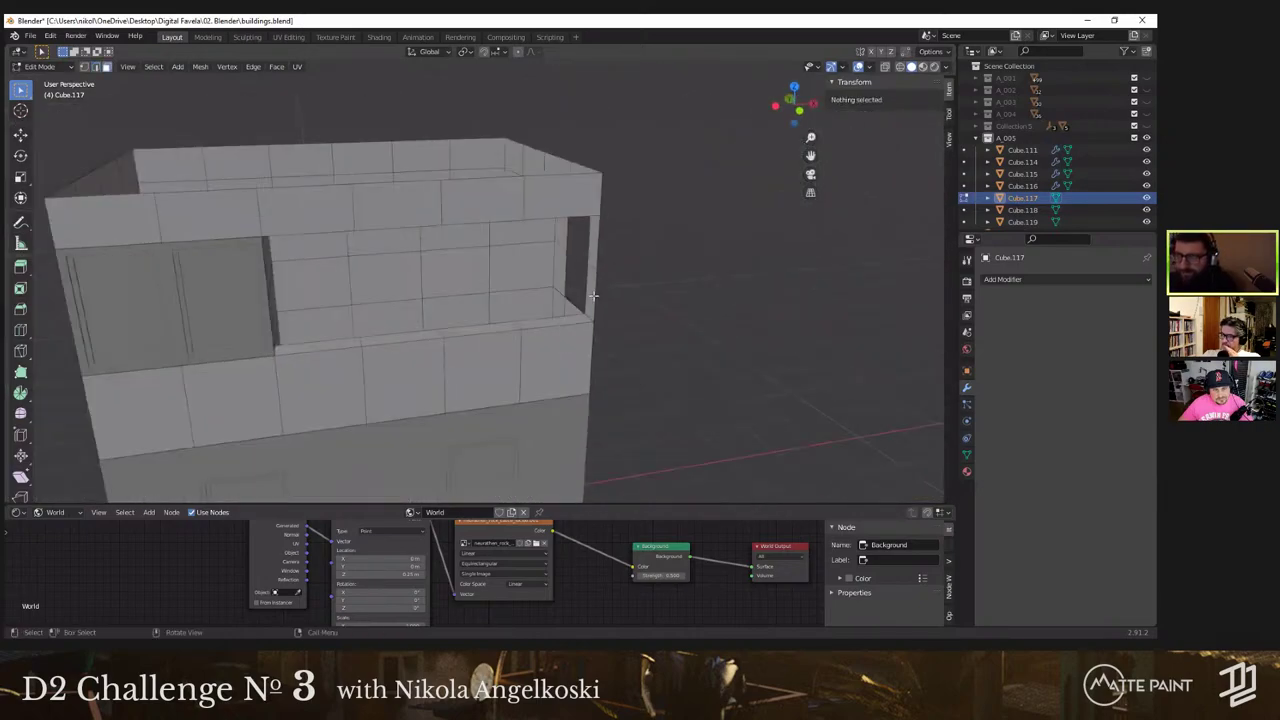
# Step: Separate the two stacked outer faces of the balcony's corner pillar into their own object
pyautogui.scroll(2, 593, 296)
pyautogui.click(645, 219)
pyautogui.keyDown('shift'); pyautogui.click(632, 288); pyautogui.keyUp('shift')
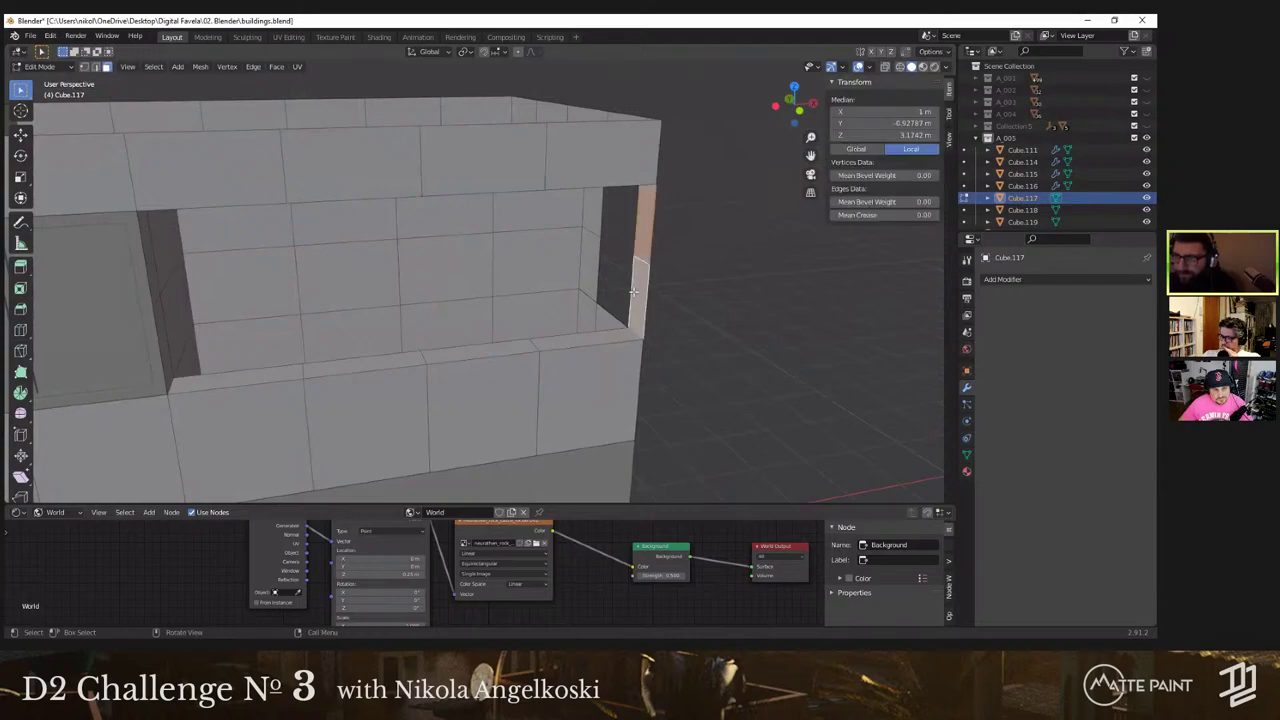
pyautogui.rightClick(634, 293)
pyautogui.click(676, 297)
pyautogui.moveTo(669, 299); pyautogui.dragTo(592, 301, button='middle')
# Step: Edit the separated pillar and extrude both of its faces inward by about 0.197 m along X
pyautogui.press('Tab')
pyautogui.click(637, 279)
pyautogui.press('Tab')
pyautogui.click(642, 252)
pyautogui.keyDown('shift'); pyautogui.click(635, 292); pyautogui.keyUp('shift')
pyautogui.press('g')
pyautogui.press('y')
pyautogui.rightClick(592, 301)
pyautogui.press('g')
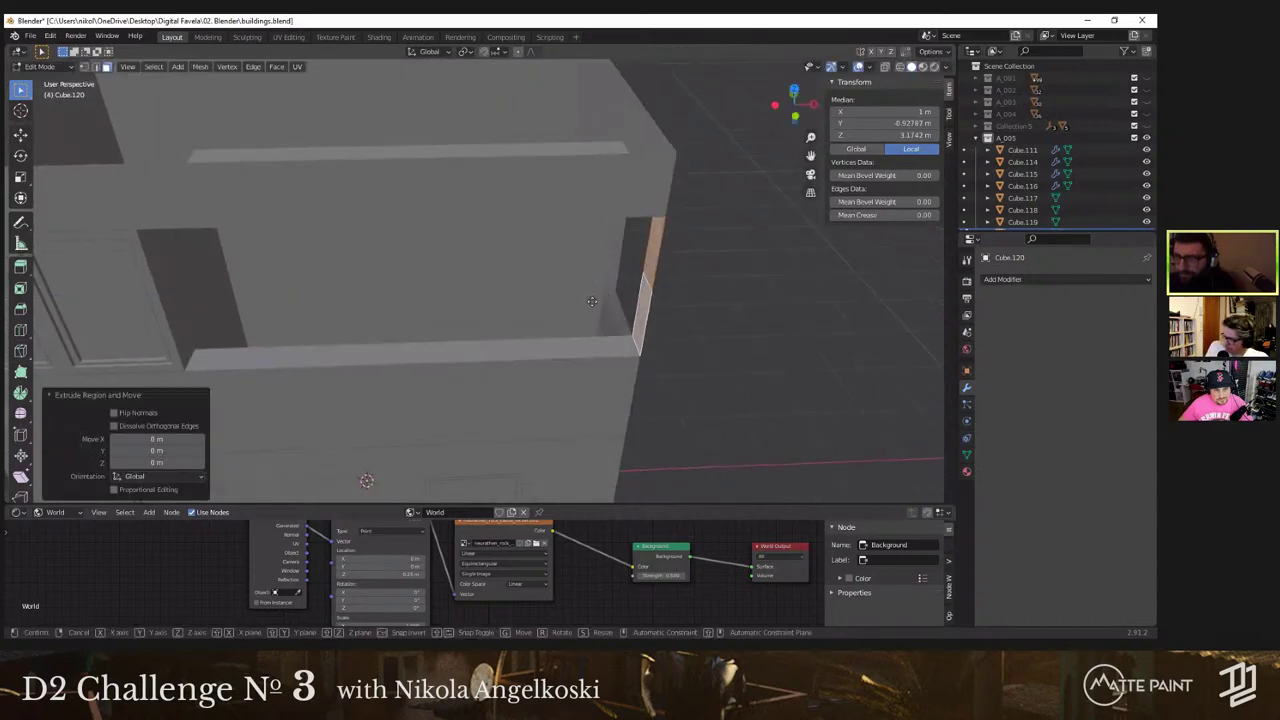
pyautogui.press('x')
pyautogui.click(569, 307)
pyautogui.scroll(-2, 569, 307)
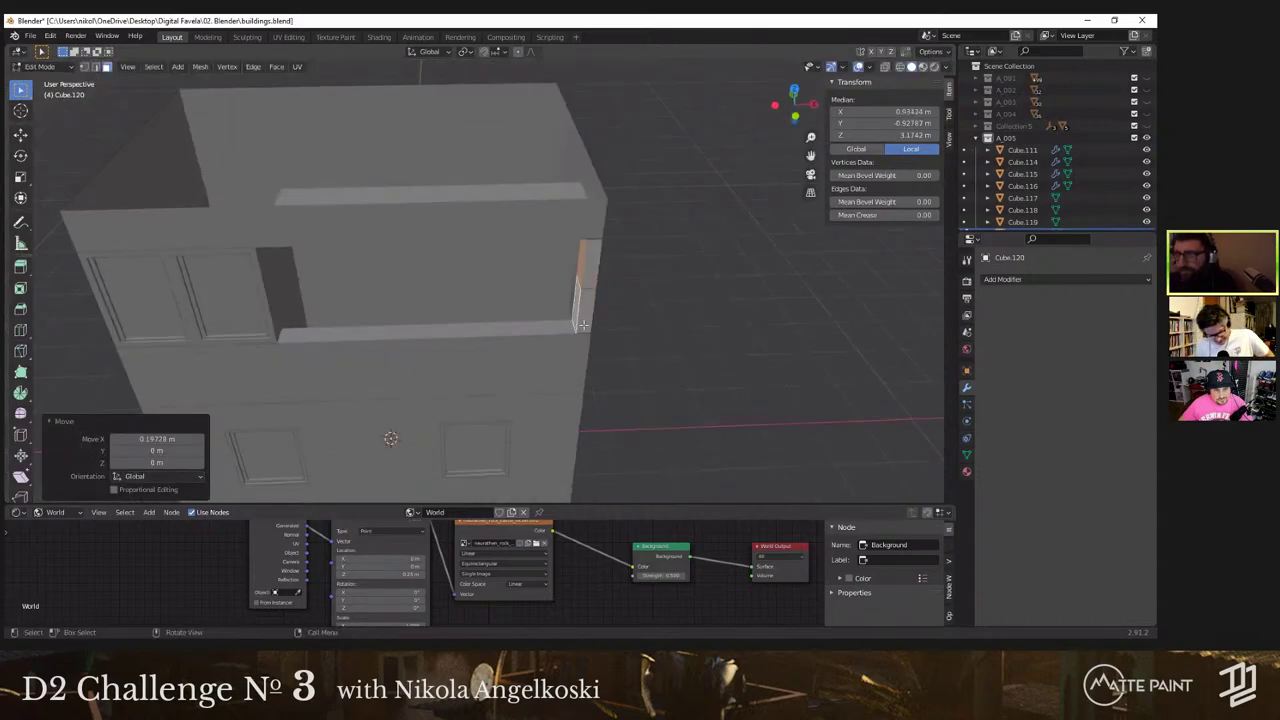
# Step: Move the extruded pillar faces about 0.031 m further inward along X and finish editing the pillar
pyautogui.moveTo(569, 306); pyautogui.dragTo(591, 238, button='middle')
pyautogui.scroll(-2, 591, 286)
pyautogui.press('KP_1')
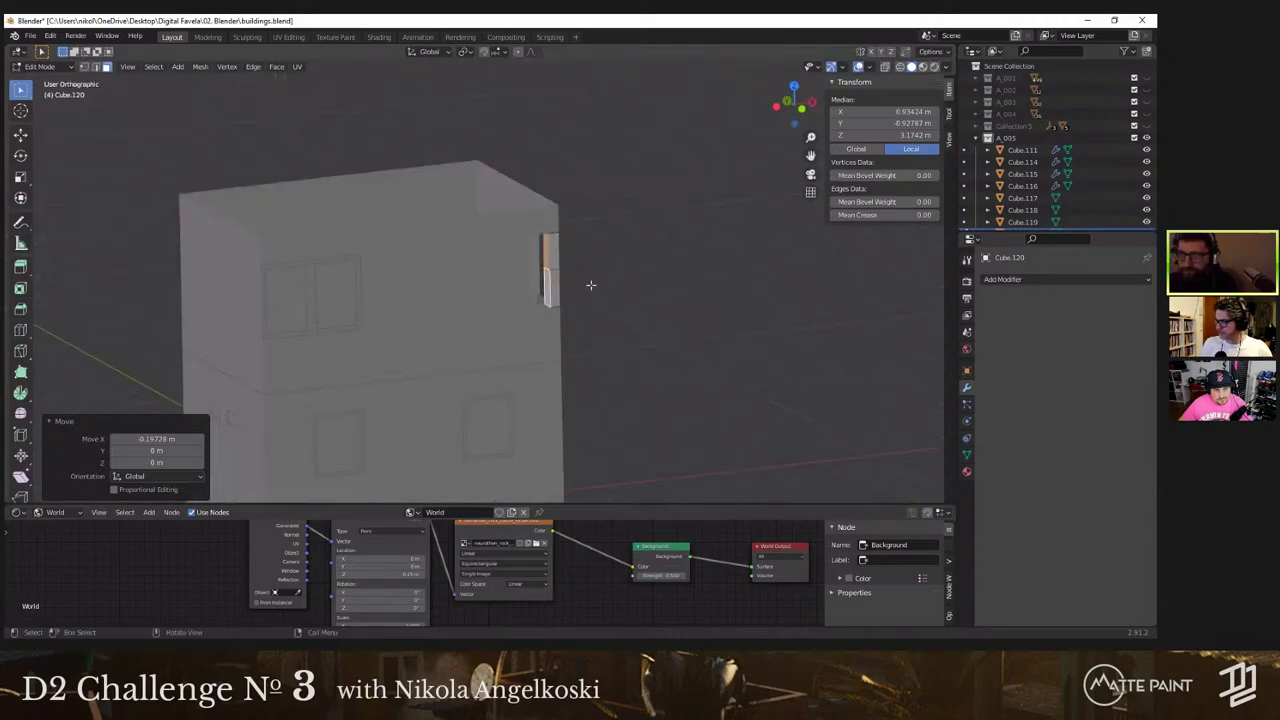
pyautogui.scroll(2, 591, 286)
pyautogui.press('g')
pyautogui.press('x')
pyautogui.click(609, 293)
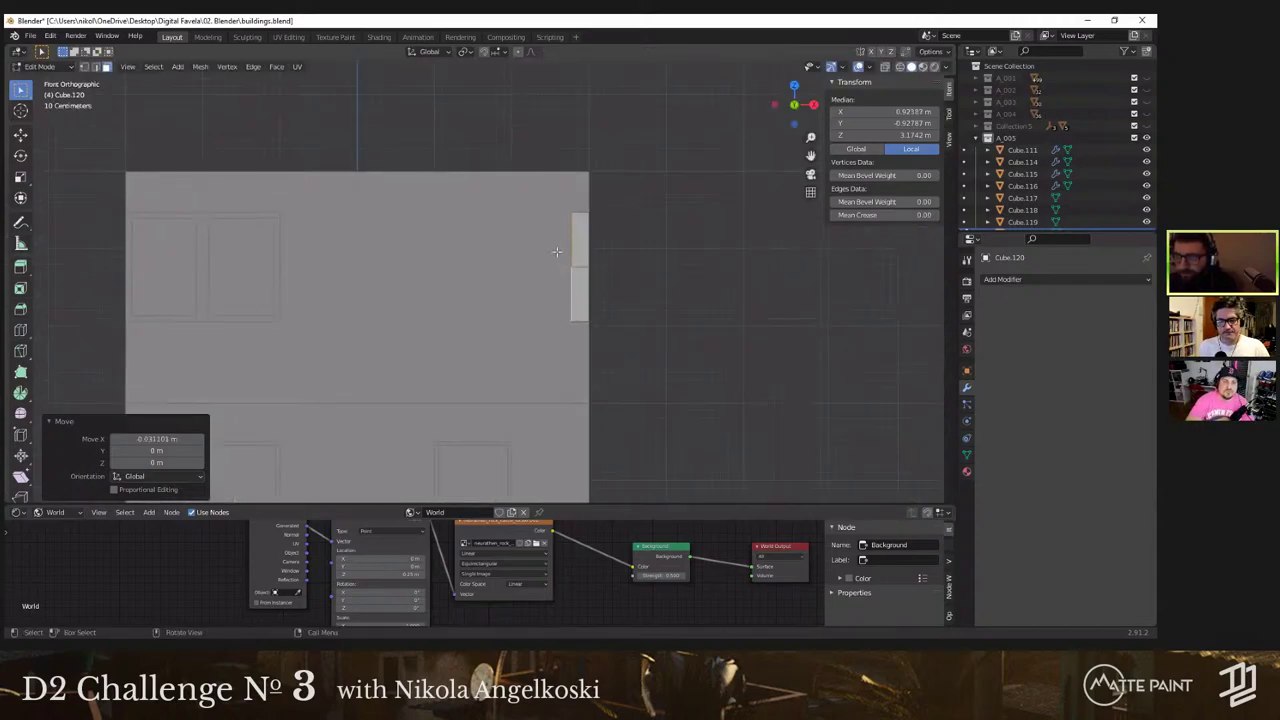
pyautogui.press('Tab')
# Step: Edit the upper storey and extrude its top edge loop upward by 1 m along Z
pyautogui.scroll(-4, 555, 248)
pyautogui.moveTo(555, 248); pyautogui.dragTo(661, 336, button='middle')
pyautogui.click(626, 376)
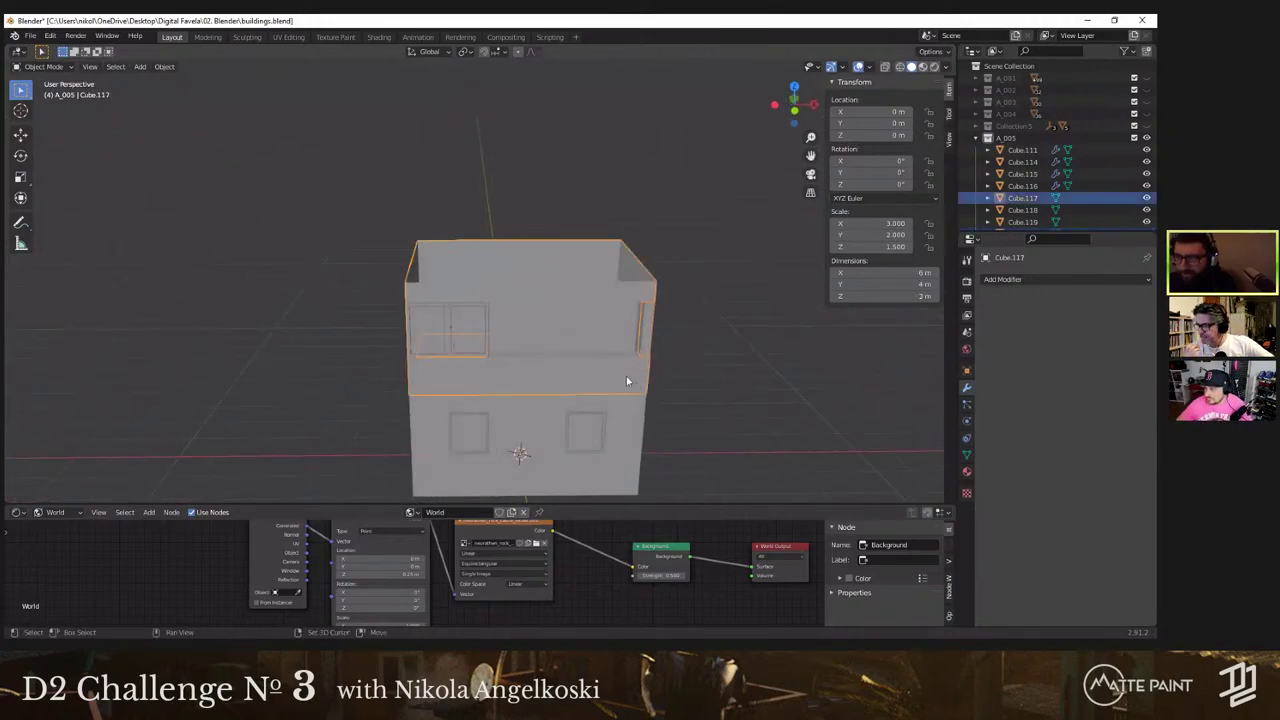
pyautogui.rightClick(626, 376)
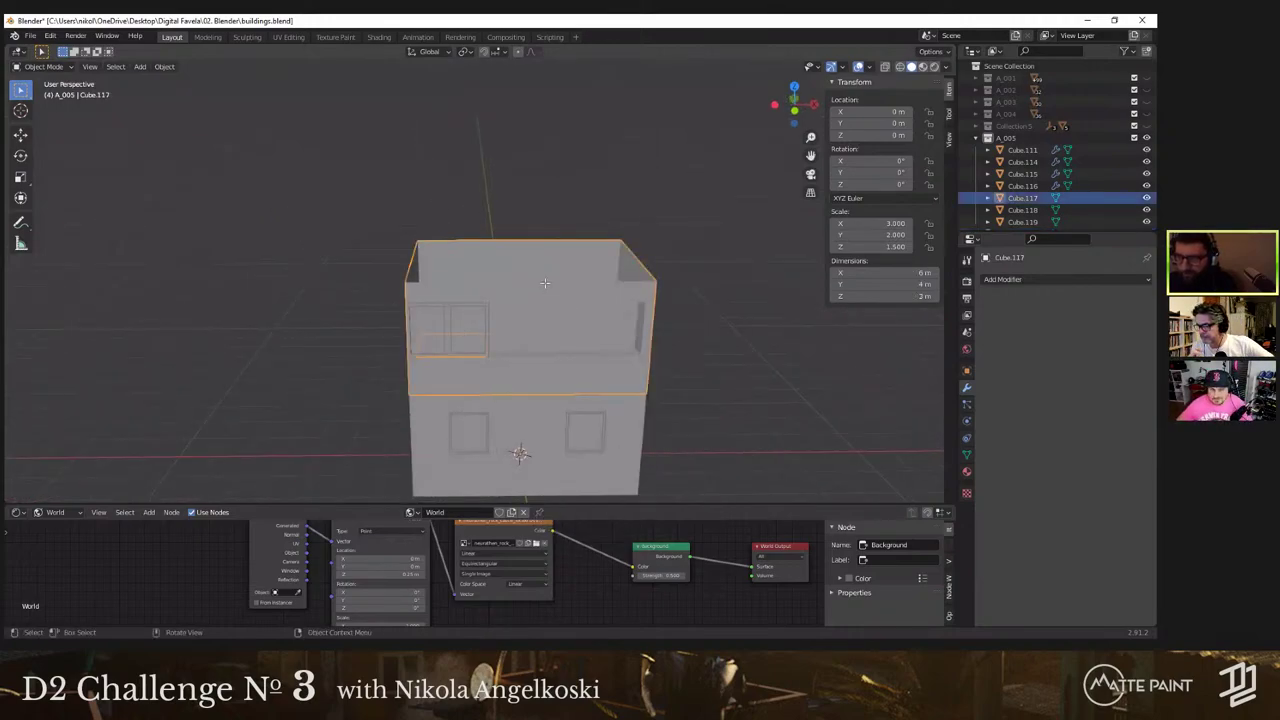
pyautogui.press('Tab')
pyautogui.press('KP_1')
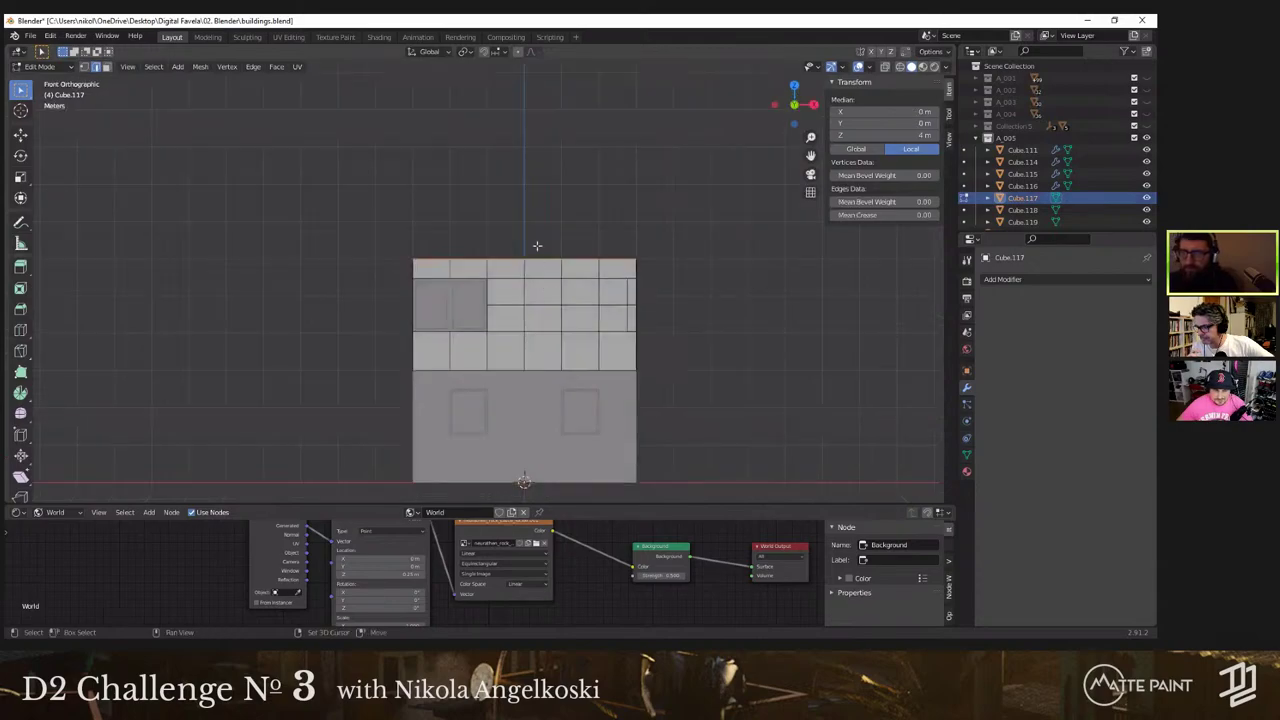
pyautogui.moveTo(537, 246)
pyautogui.keyDown('shift'); pyautogui.mouseDown(button='middle')
pyautogui.moveTo(532, 324)
pyautogui.moveTo(541, 244)
pyautogui.mouseUp(button='middle'); pyautogui.keyUp('shift')
pyautogui.moveTo(541, 300); pyautogui.dragTo(552, 325, button='middle')
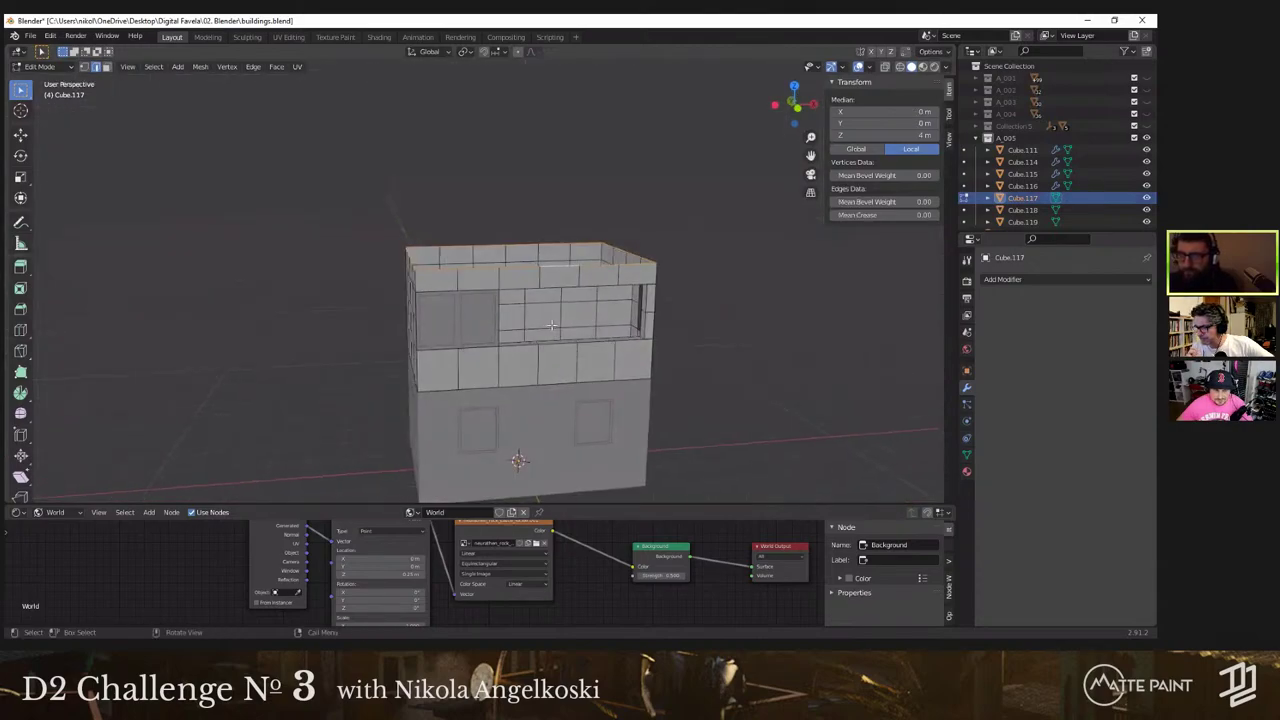
pyautogui.press('KP_1')
pyautogui.press('e')
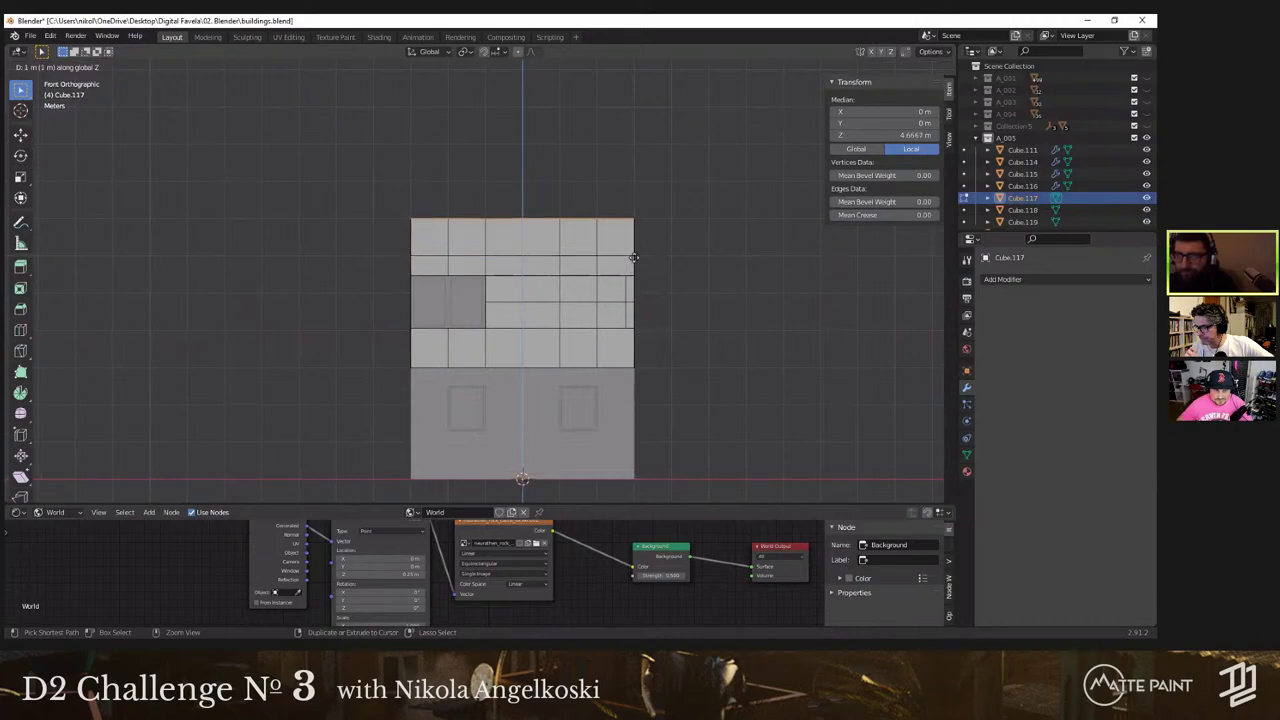
pyautogui.click(634, 264)
# Step: Close the open top of the building with a Grid Fill
pyautogui.moveTo(634, 264); pyautogui.dragTo(638, 307, button='middle')
pyautogui.press('F3')
pyautogui.write('grid')
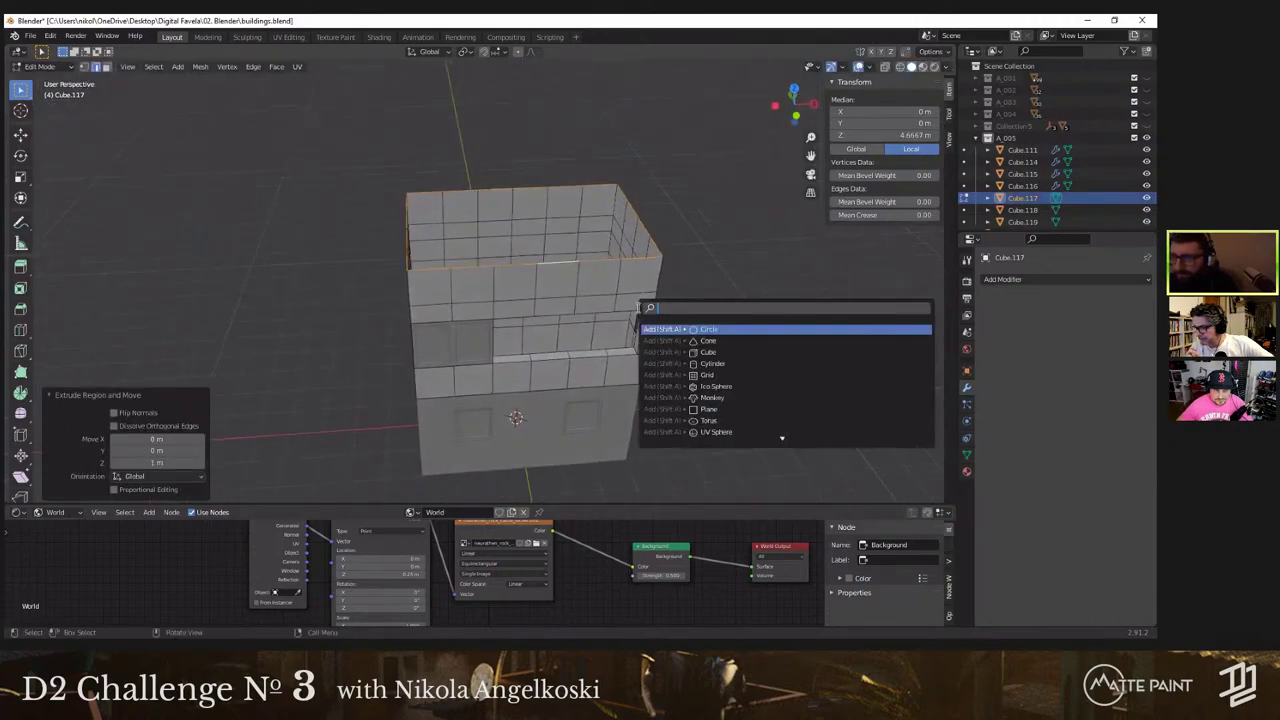
pyautogui.press('Down')
pyautogui.press('Return')
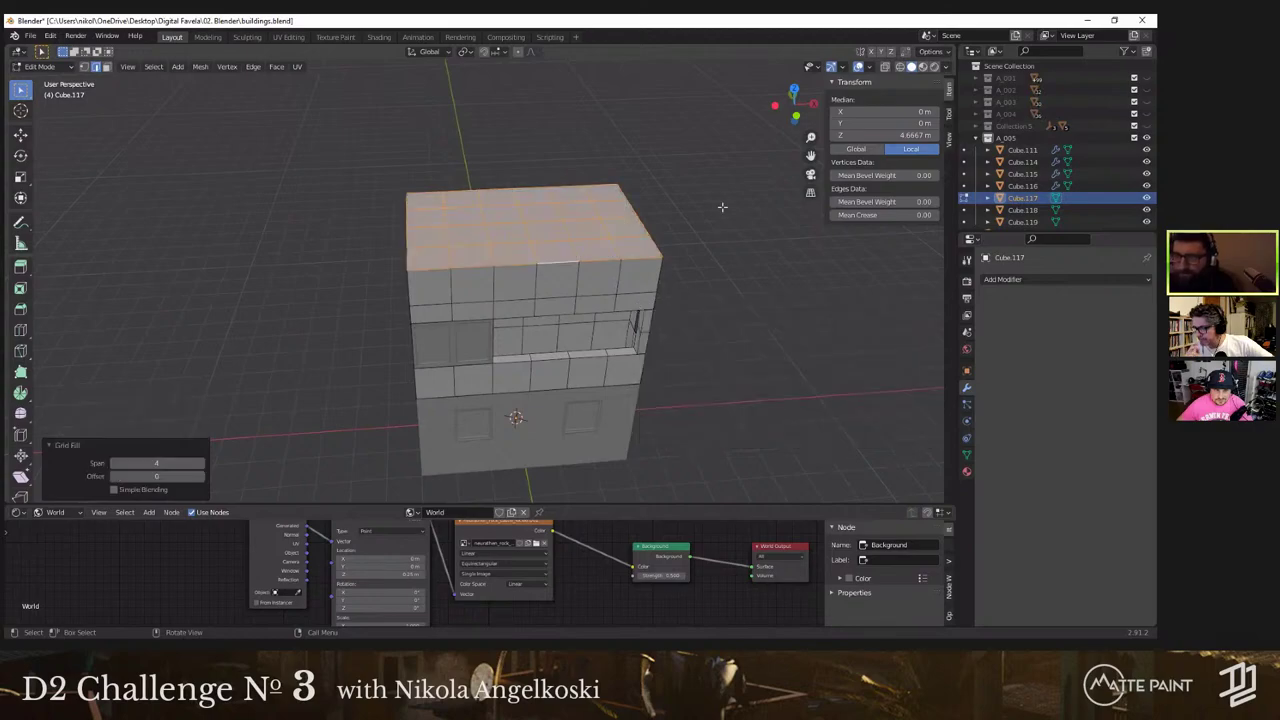
# Step: Select all the roof faces and inset them as one region by about 0.052 m
pyautogui.moveTo(545, 347); pyautogui.dragTo(415, 248, button='middle')
pyautogui.press('3')
pyautogui.click(415, 250)
pyautogui.keyDown('ctrl'); pyautogui.keyDown('shift'); pyautogui.click(598, 349); pyautogui.keyUp('shift'); pyautogui.keyUp('ctrl')
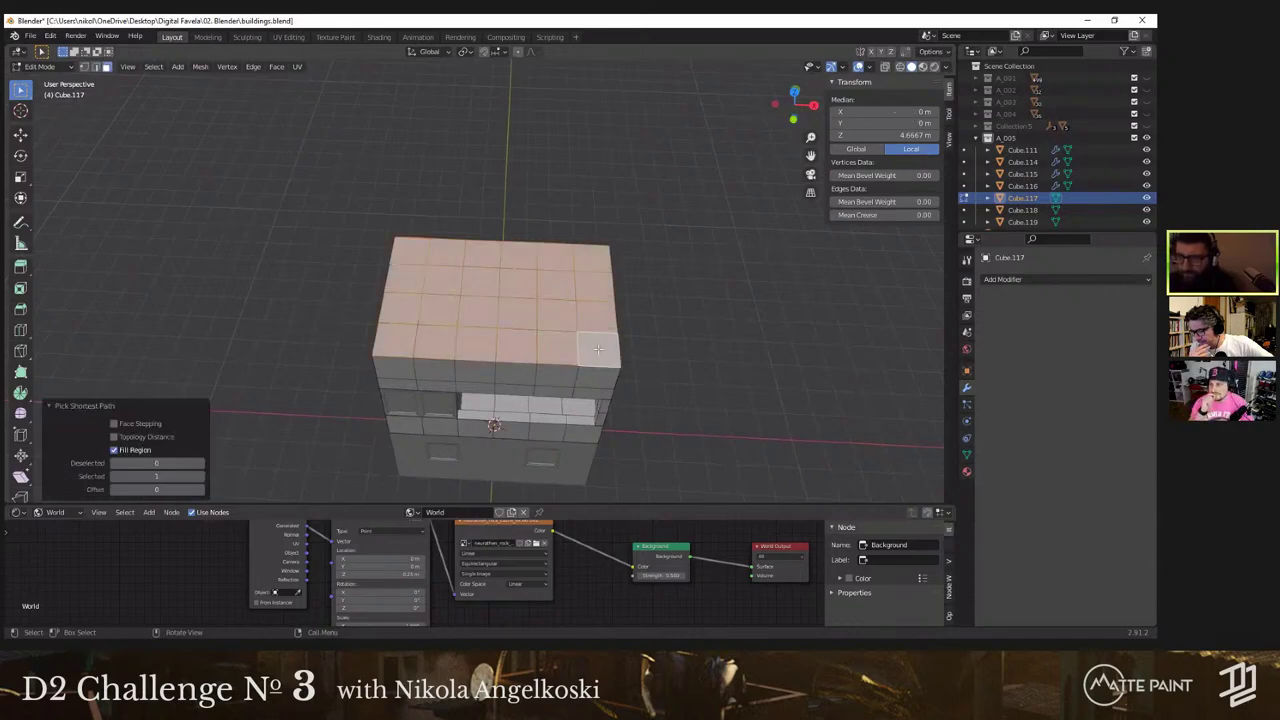
pyautogui.press('KP_7')
pyautogui.scroll(3, 770, 415)
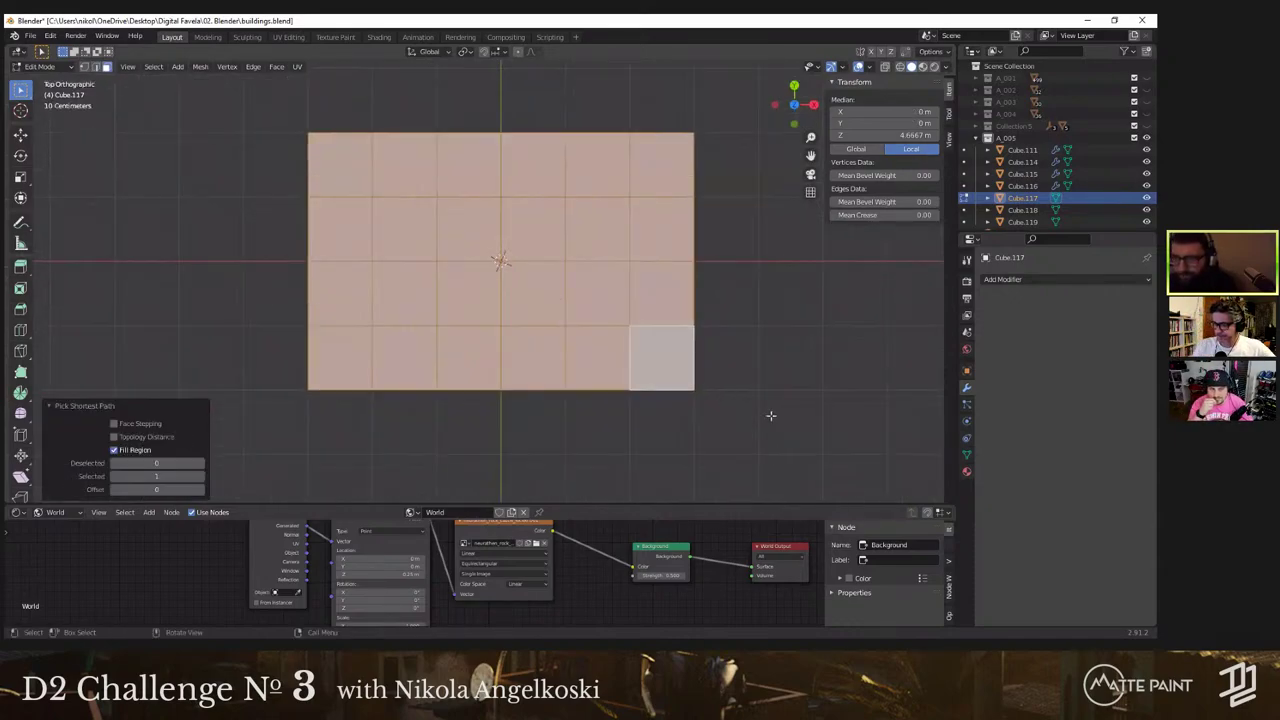
pyautogui.press('i')
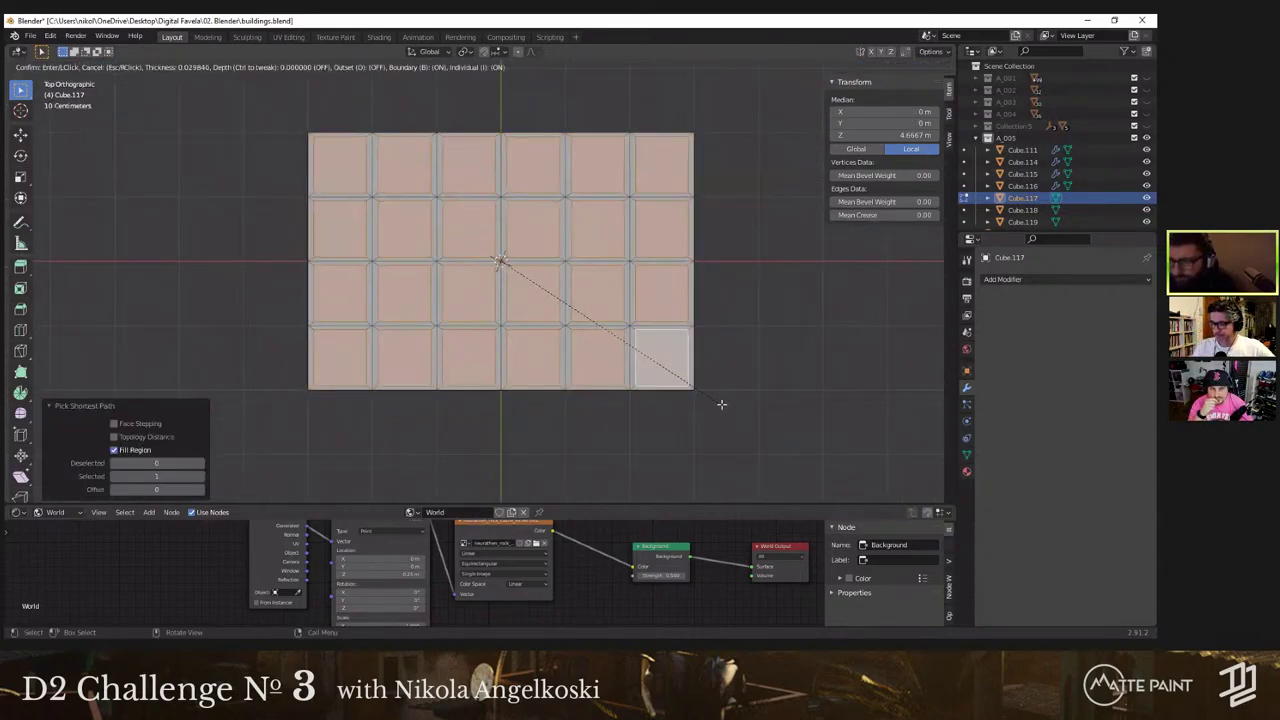
pyautogui.press('Escape')
pyautogui.press('i')
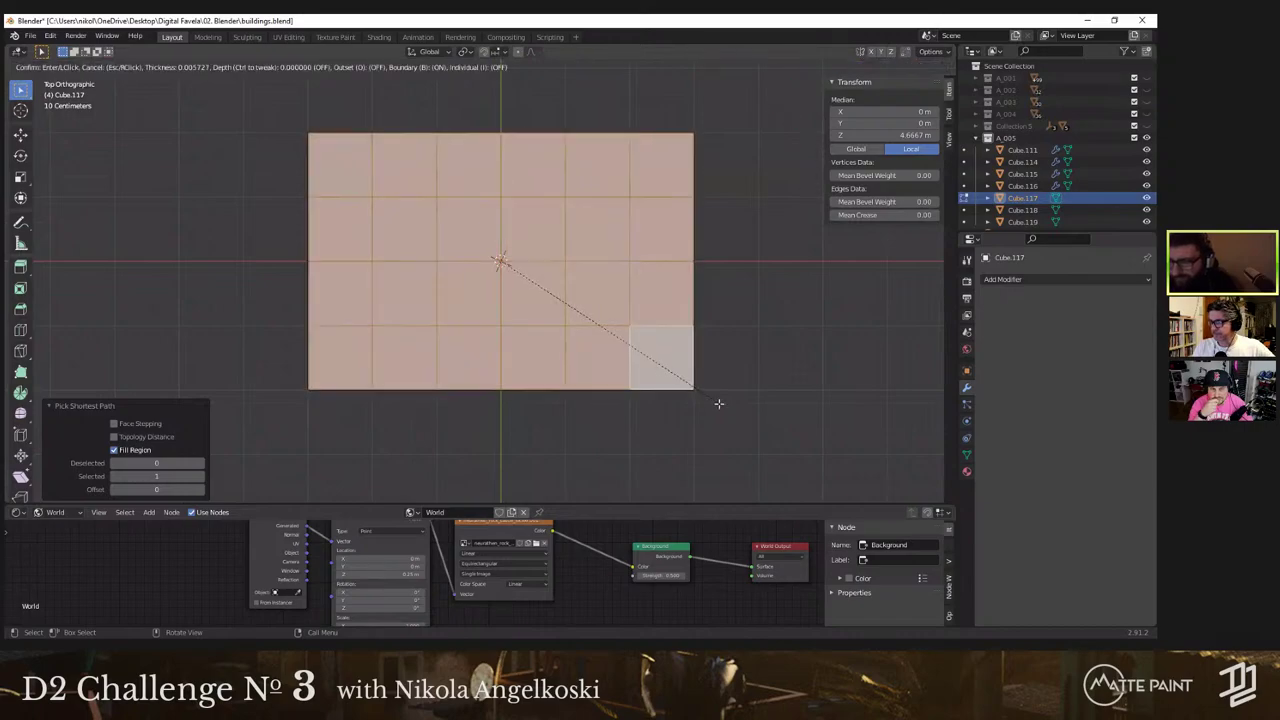
pyautogui.click(714, 399)
# Step: Extrude the inset roof faces and move them down about 0.364 m along Z to form a roof parapet
pyautogui.moveTo(714, 399); pyautogui.dragTo(660, 282, button='middle')
pyautogui.press('e')
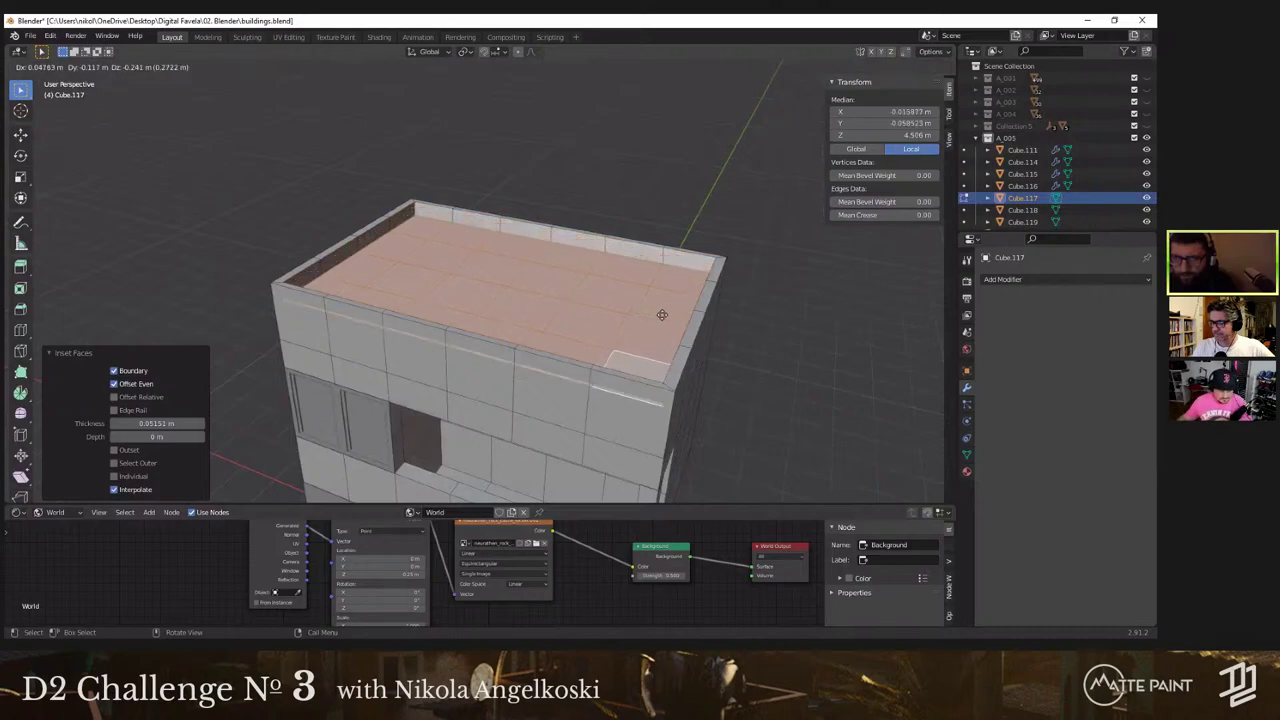
pyautogui.rightClick(661, 312)
pyautogui.press('KP_1')
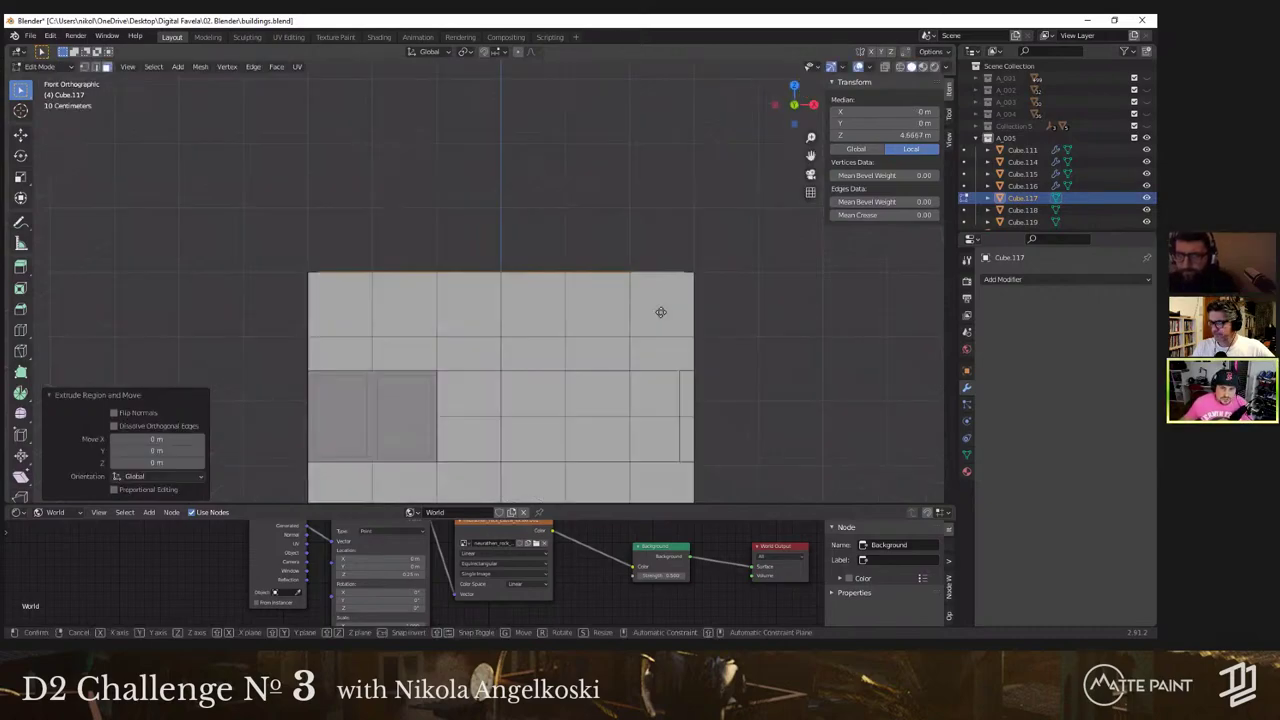
pyautogui.press('g')
pyautogui.press('z')
pyautogui.click(672, 312)
pyautogui.moveTo(672, 312); pyautogui.dragTo(468, 436, button='middle')
pyautogui.scroll(-2, 468, 436)
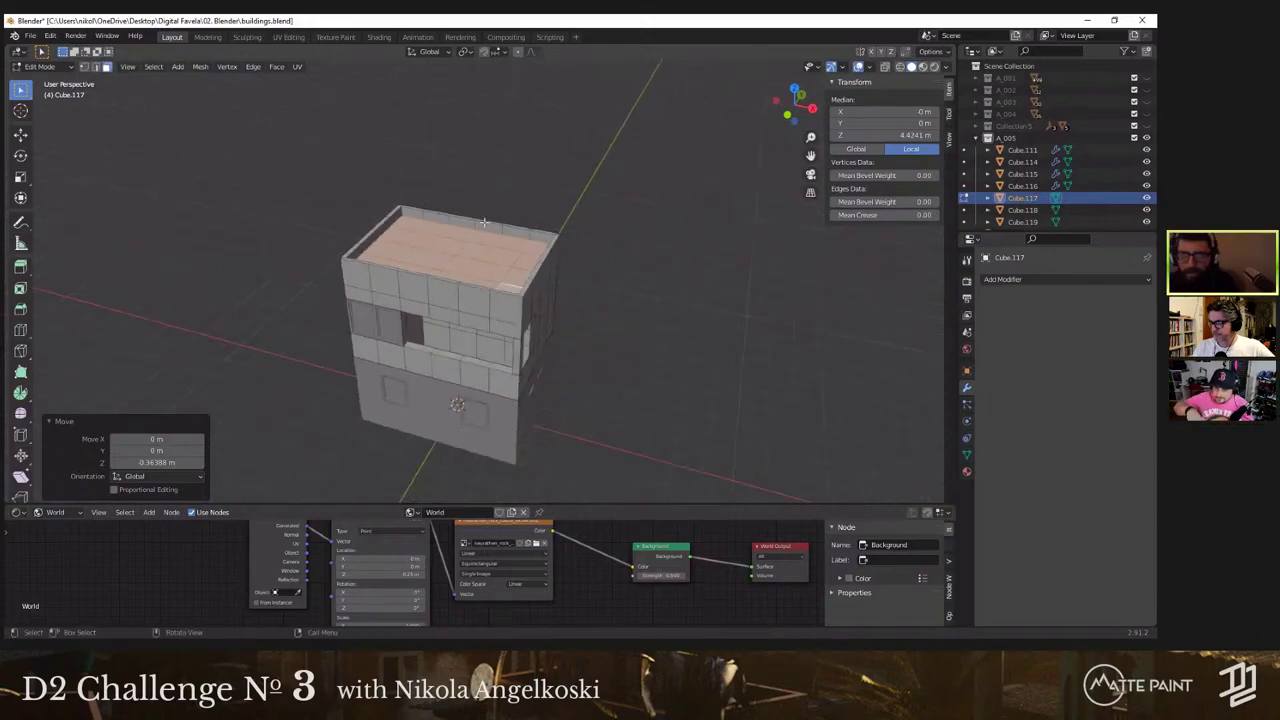
pyautogui.moveTo(230, 367); pyautogui.dragTo(278, 368, button='middle')
pyautogui.keyDown('shift'); pyautogui.moveTo(278, 368); pyautogui.dragTo(332, 318, button='middle'); pyautogui.keyUp('shift')
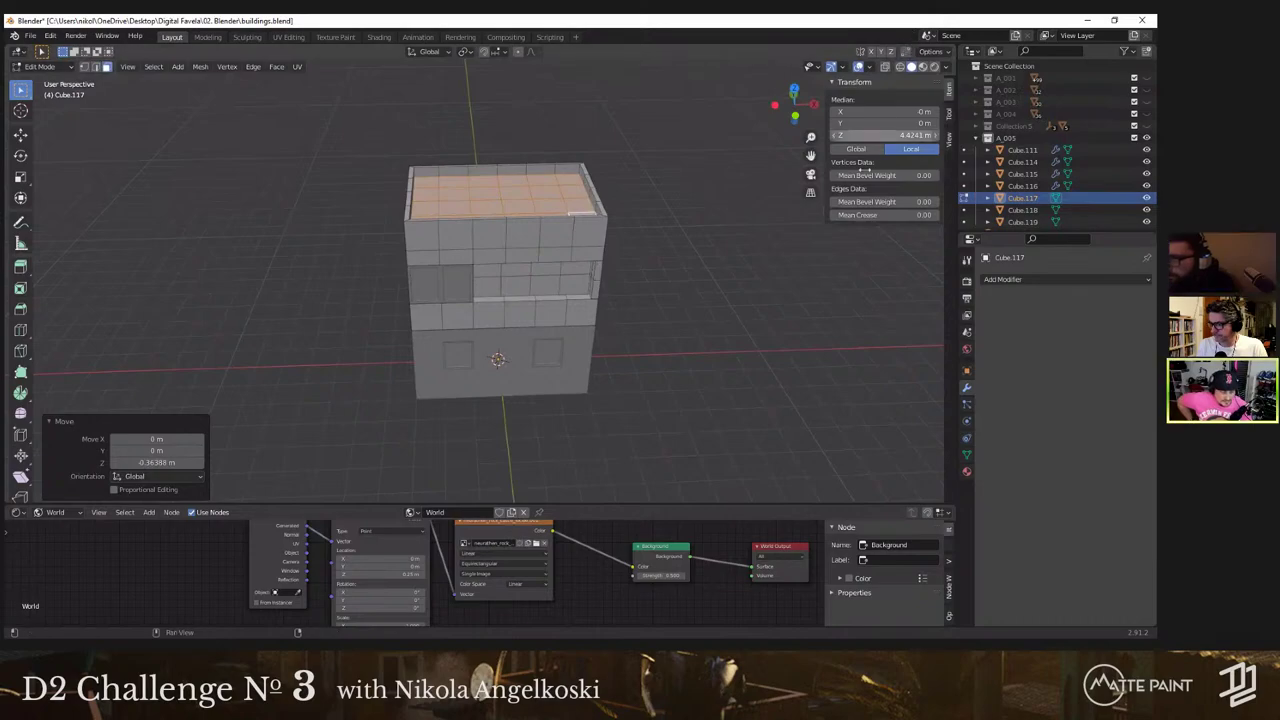
# Step: Lower the sunken roof faces further along Z to a local median height of about 3.99 m and leave edit mode
pyautogui.press('KP_1')
pyautogui.press('g')
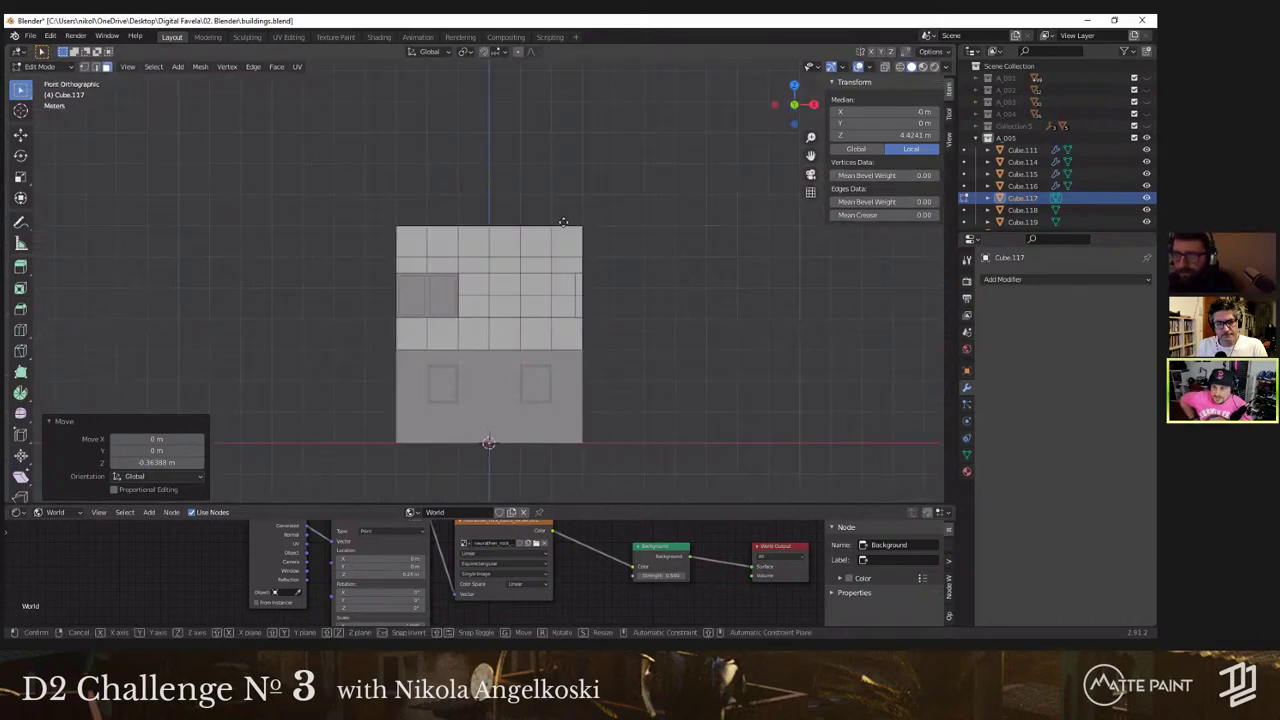
pyautogui.press('z')
pyautogui.click(565, 237)
pyautogui.keyDown('shift'); pyautogui.moveTo(565, 237); pyautogui.dragTo(580, 277, button='middle'); pyautogui.keyUp('shift')
pyautogui.press('z')
pyautogui.scroll(3, 550, 255)
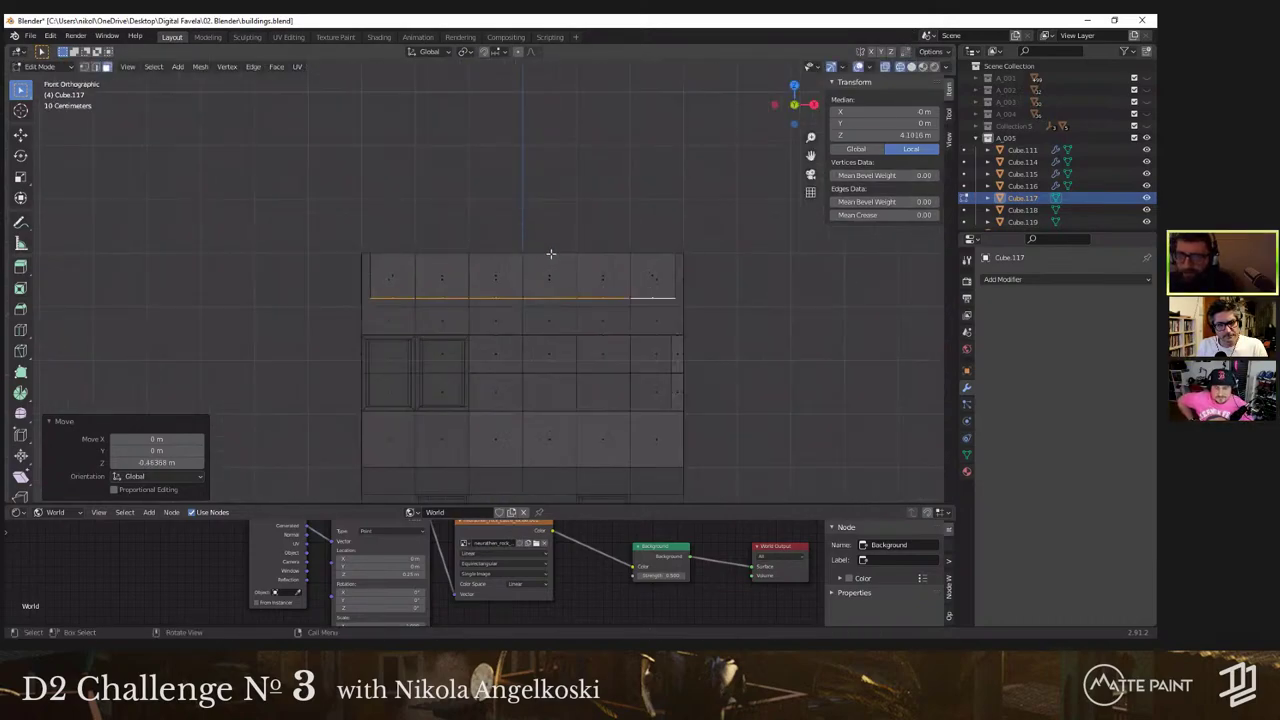
pyautogui.press('g')
pyautogui.press('g')
pyautogui.press('z')
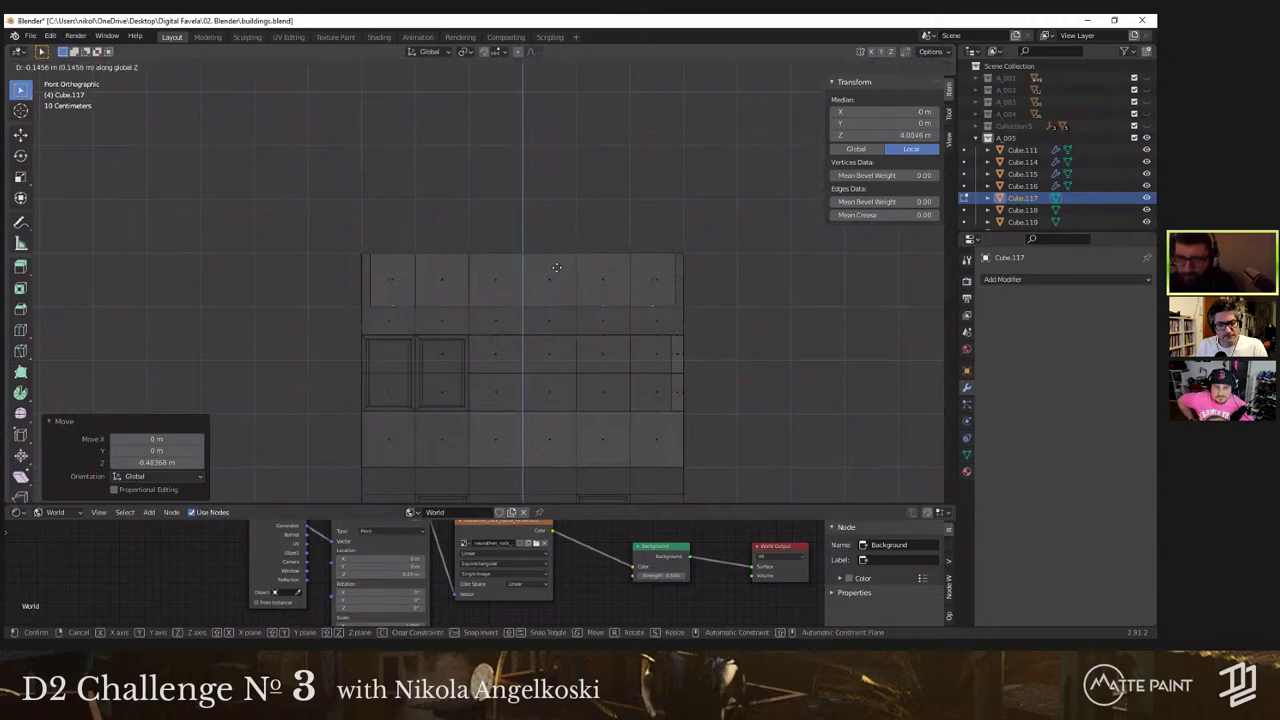
pyautogui.click(557, 269)
pyautogui.press('z')
pyautogui.moveTo(685, 292); pyautogui.dragTo(646, 331, button='middle')
pyautogui.press('Tab')
pyautogui.scroll(-4, 520, 277)
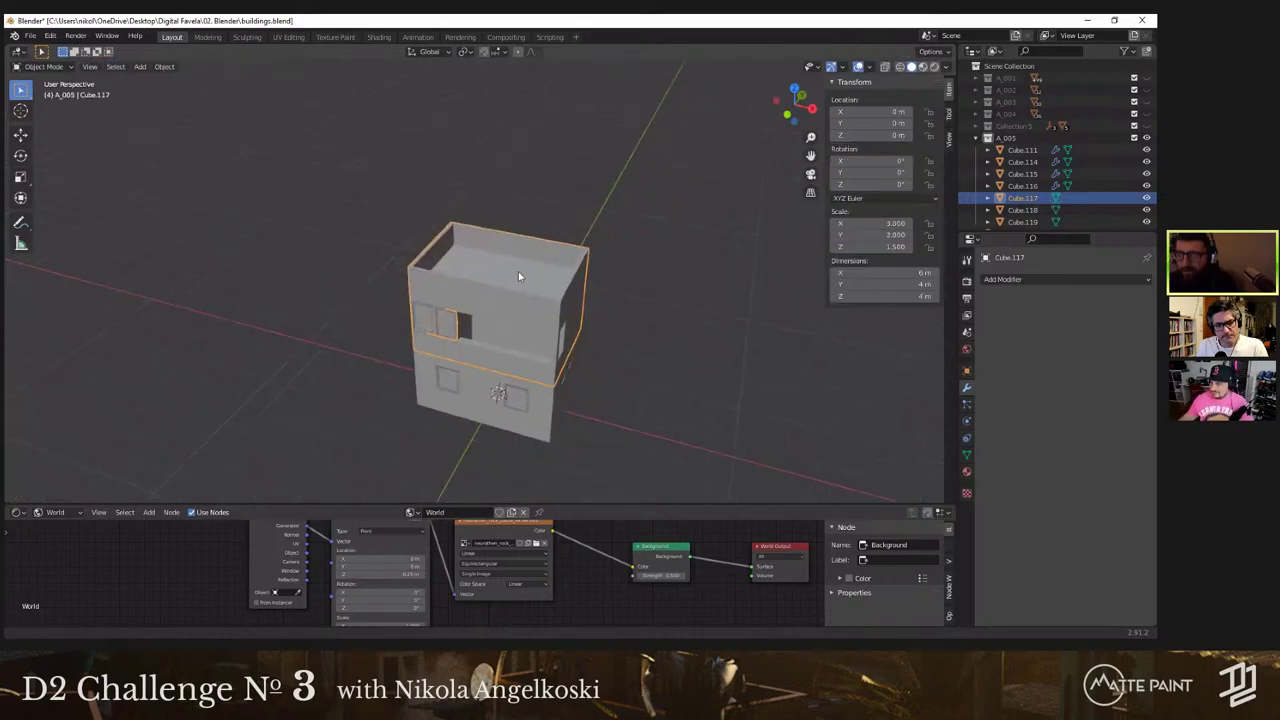
pyautogui.keyDown('shift'); pyautogui.moveTo(718, 416); pyautogui.dragTo(674, 360, button='middle'); pyautogui.keyUp('shift')
pyautogui.click(646, 366)
# Step: Add a cube mesh and move it about 8.66 m along X, beside the building
pyautogui.keyDown('shift'); pyautogui.moveTo(638, 357); pyautogui.dragTo(582, 343, button='middle'); pyautogui.keyUp('shift')
pyautogui.hotkey('shift', 'a')
pyautogui.moveTo(583, 344)
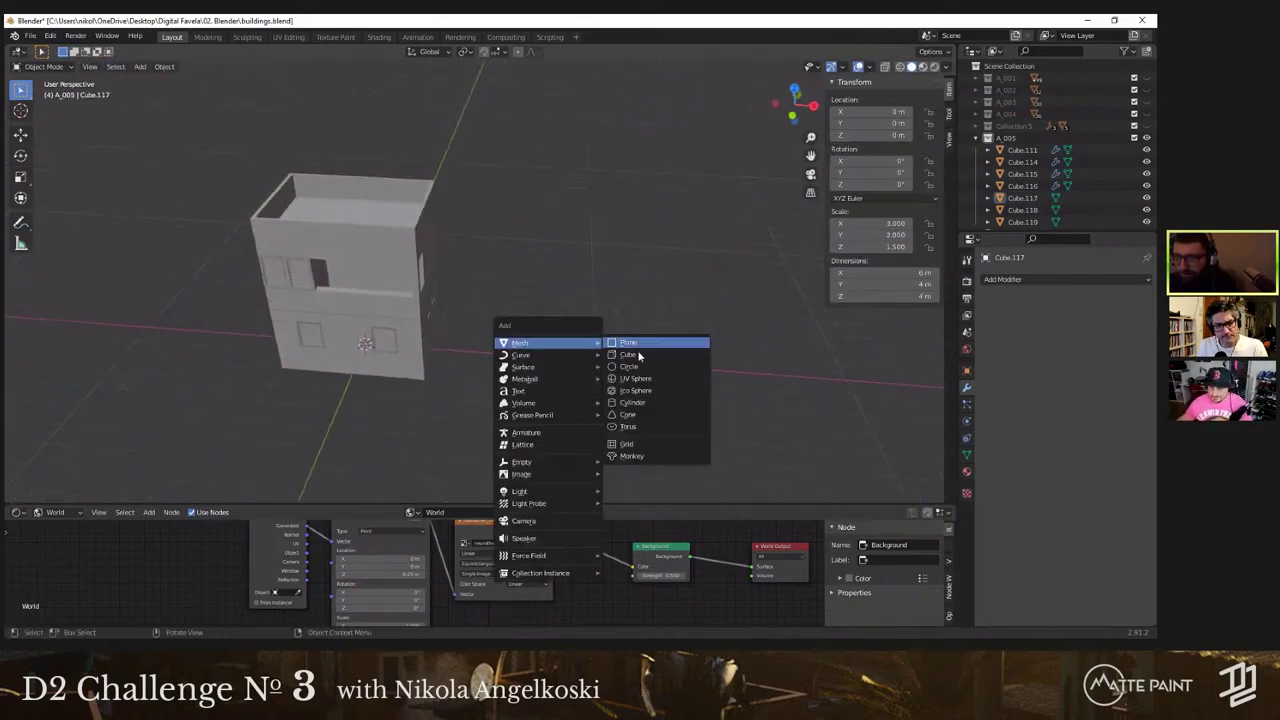
pyautogui.click(628, 355)
pyautogui.press('g')
pyautogui.press('x')
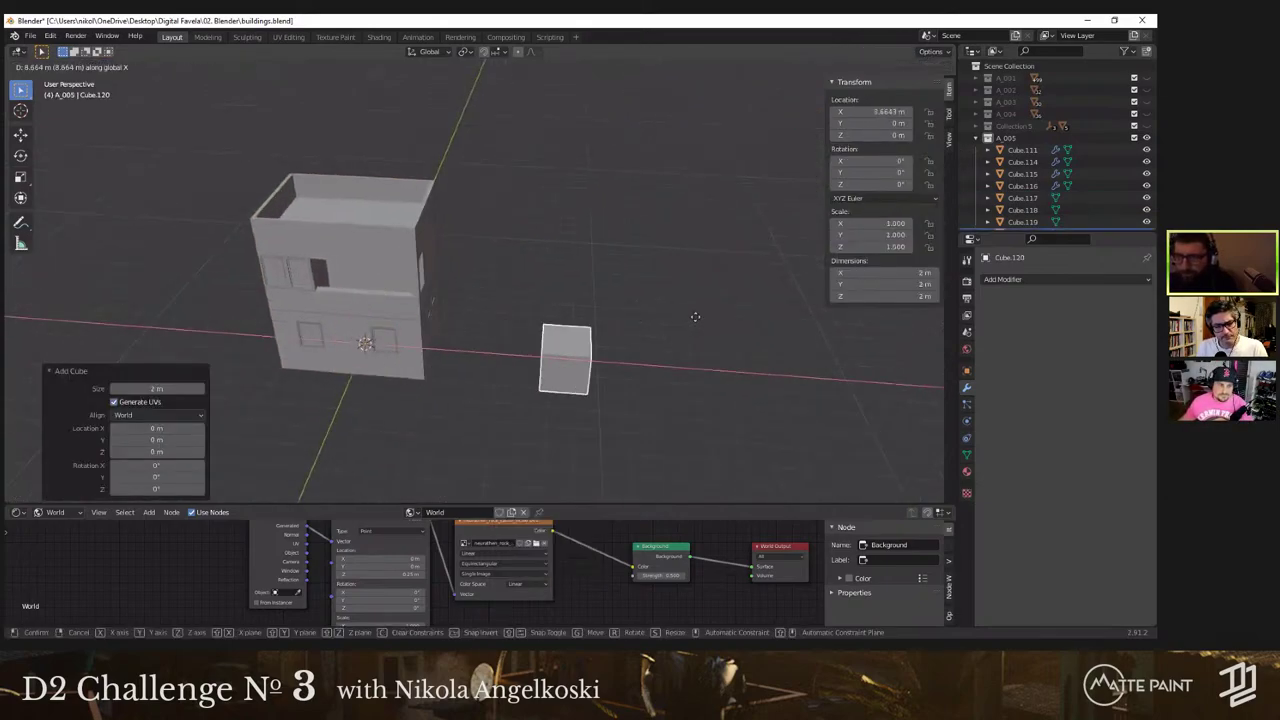
pyautogui.click(695, 316)
# Step: Try moving, rotating and uniformly scaling the cube without any axis constraint
pyautogui.moveTo(635, 288); pyautogui.dragTo(605, 300, button='middle')
pyautogui.press('g')
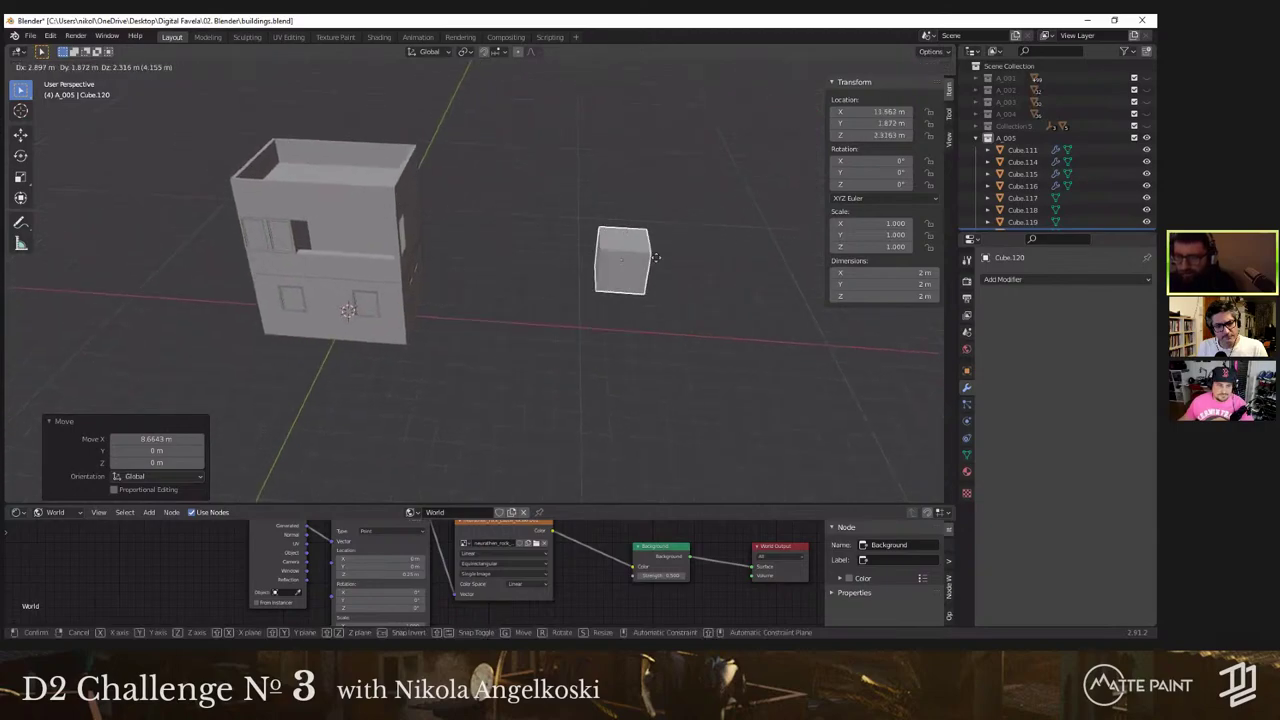
pyautogui.rightClick(658, 325)
pyautogui.press('r')
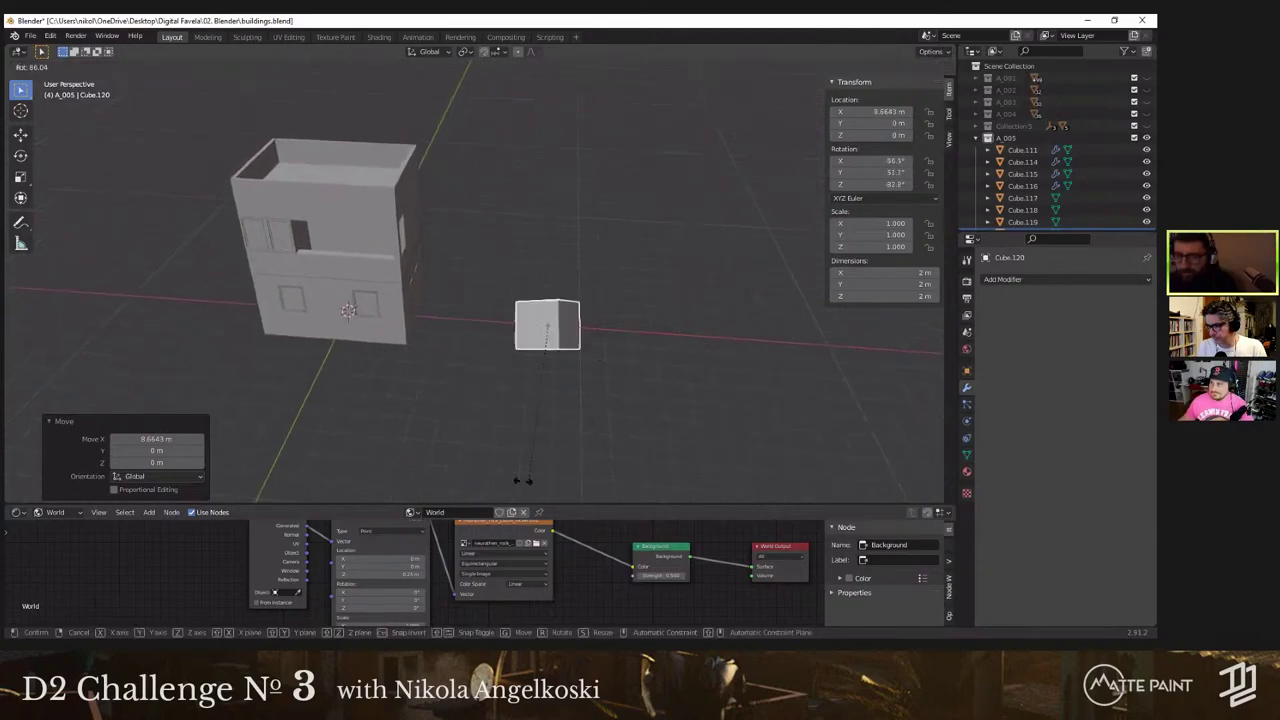
pyautogui.press('s')
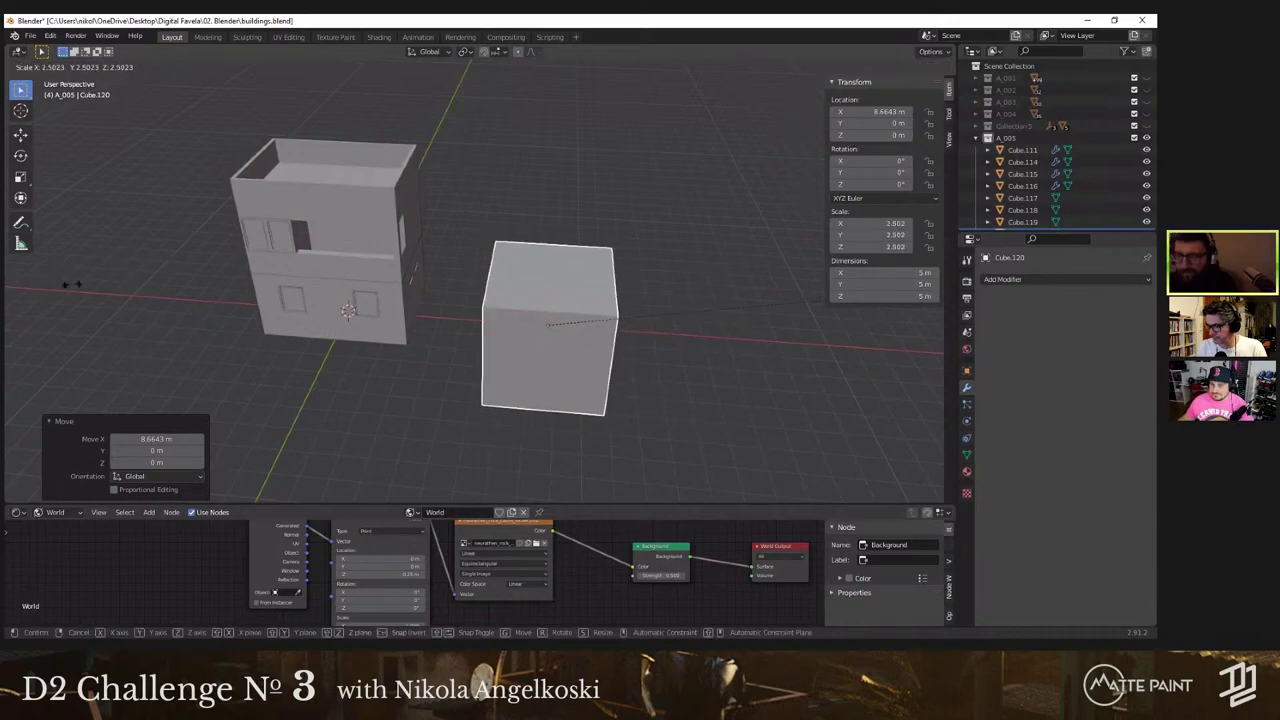
pyautogui.rightClick(727, 333)
pyautogui.keyDown('shift'); pyautogui.moveTo(504, 265); pyautogui.dragTo(455, 216, button='middle'); pyautogui.keyUp('shift')
pyautogui.scroll(3, 540, 244)
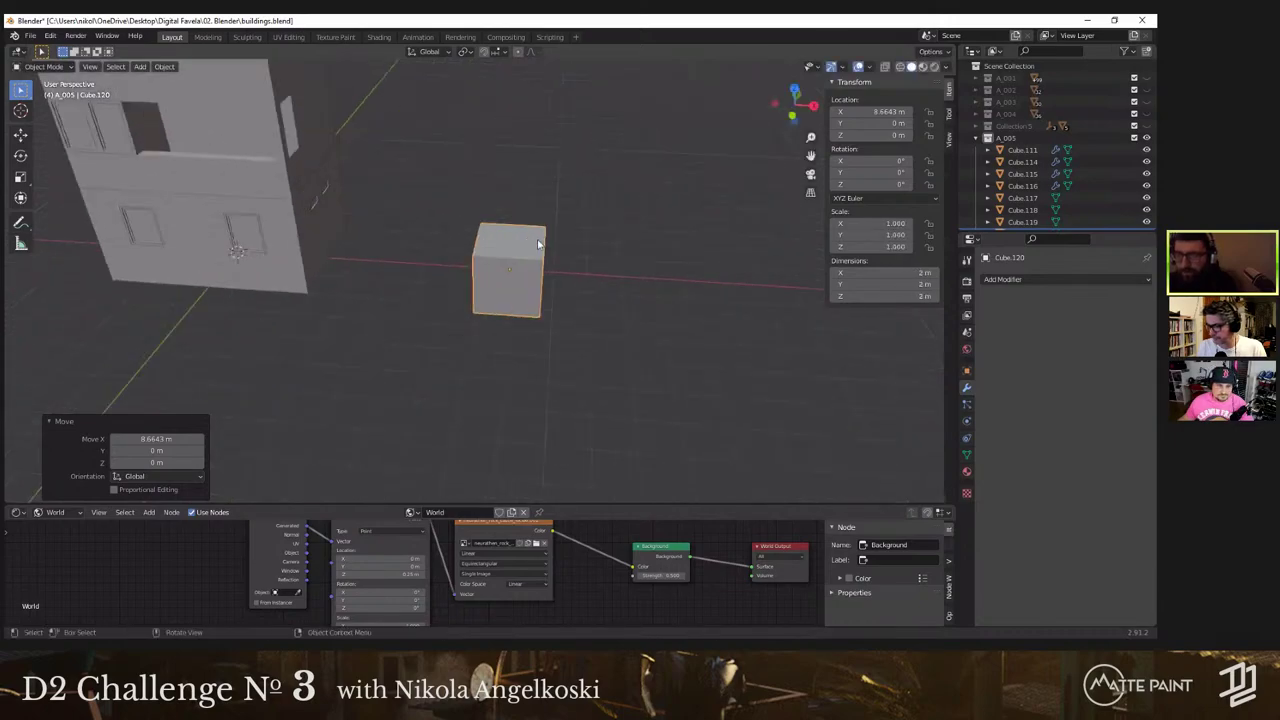
pyautogui.click(540, 240)
pyautogui.moveTo(557, 246); pyautogui.dragTo(558, 240, button='middle')
# Step: Try moving the cube constrained to the Z, Y and X axes one at a time, and delete the cube
pyautogui.press('KP_1')
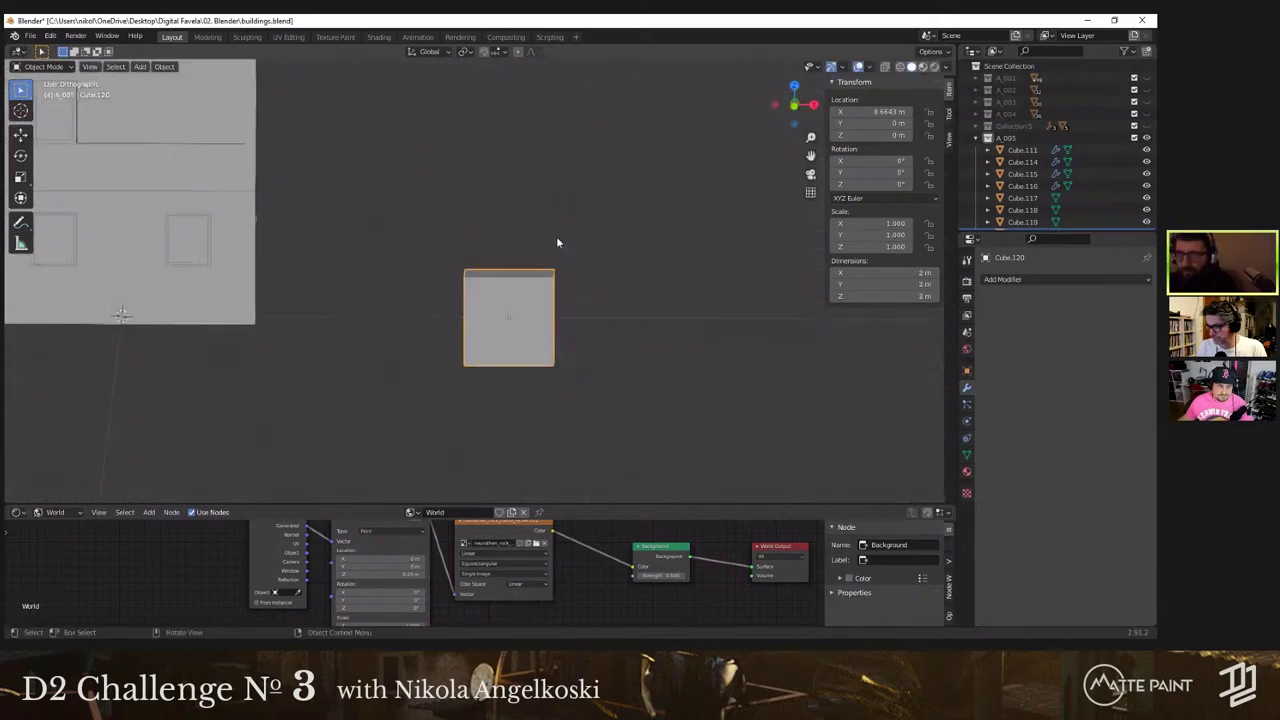
pyautogui.press('g')
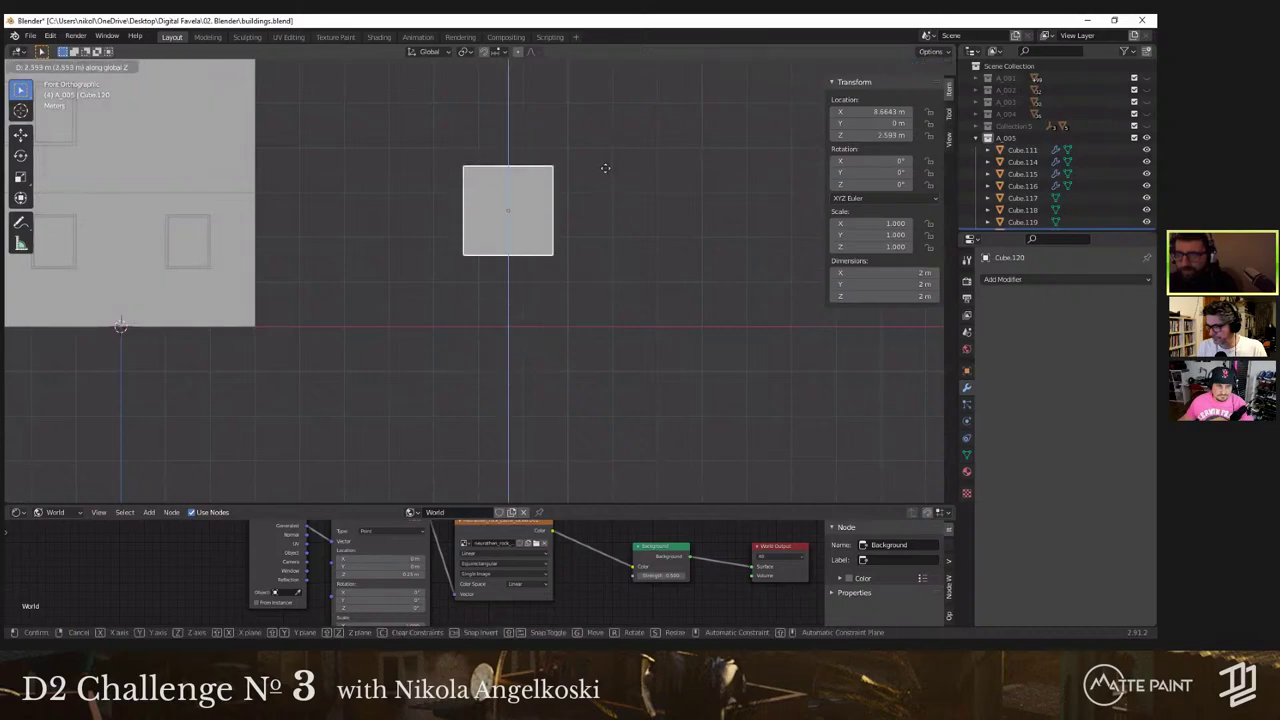
pyautogui.rightClick(573, 253)
pyautogui.press('g')
pyautogui.press('y')
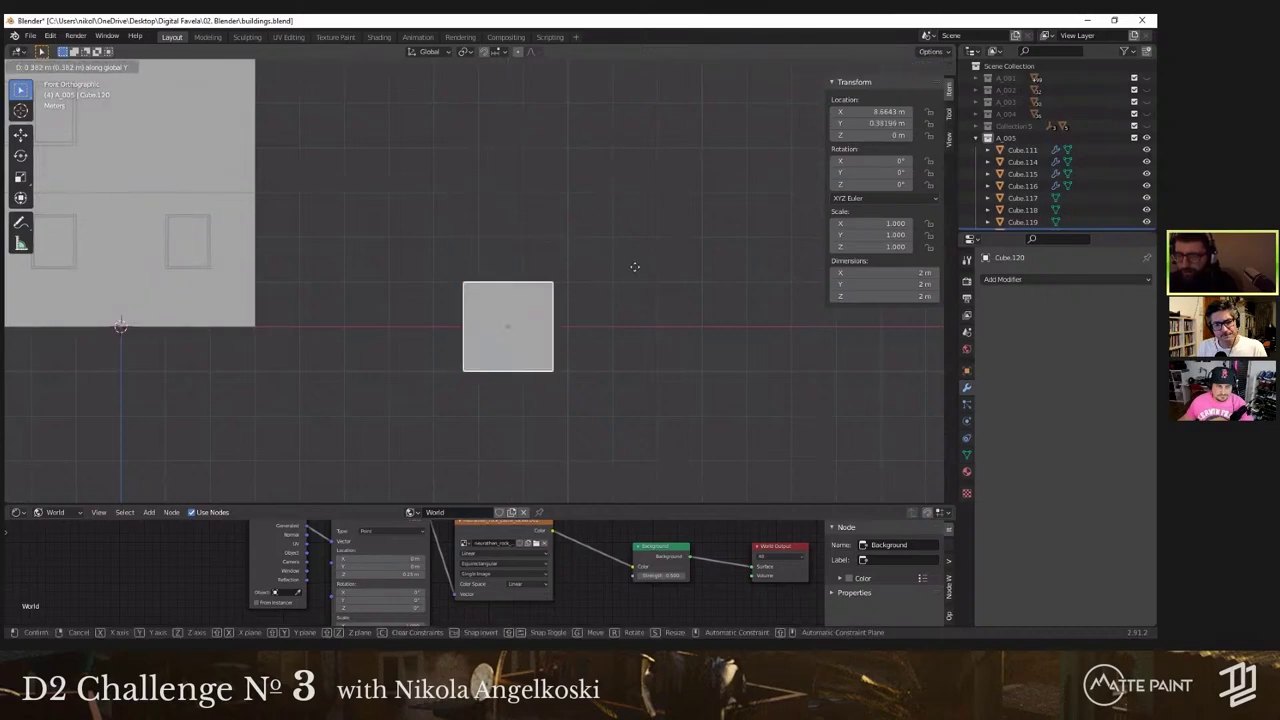
pyautogui.rightClick(636, 268)
pyautogui.moveTo(636, 268); pyautogui.dragTo(680, 313, button='middle')
pyautogui.press('g')
pyautogui.press('y')
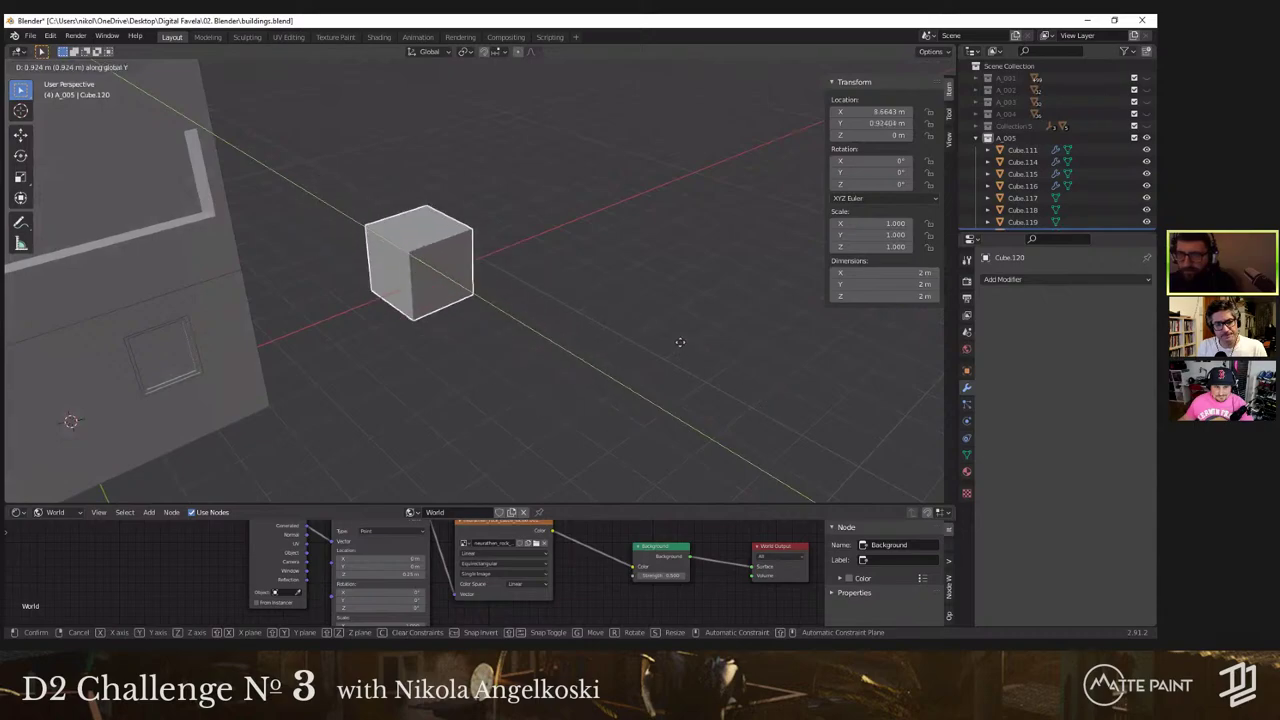
pyautogui.rightClick(522, 363)
pyautogui.press('g')
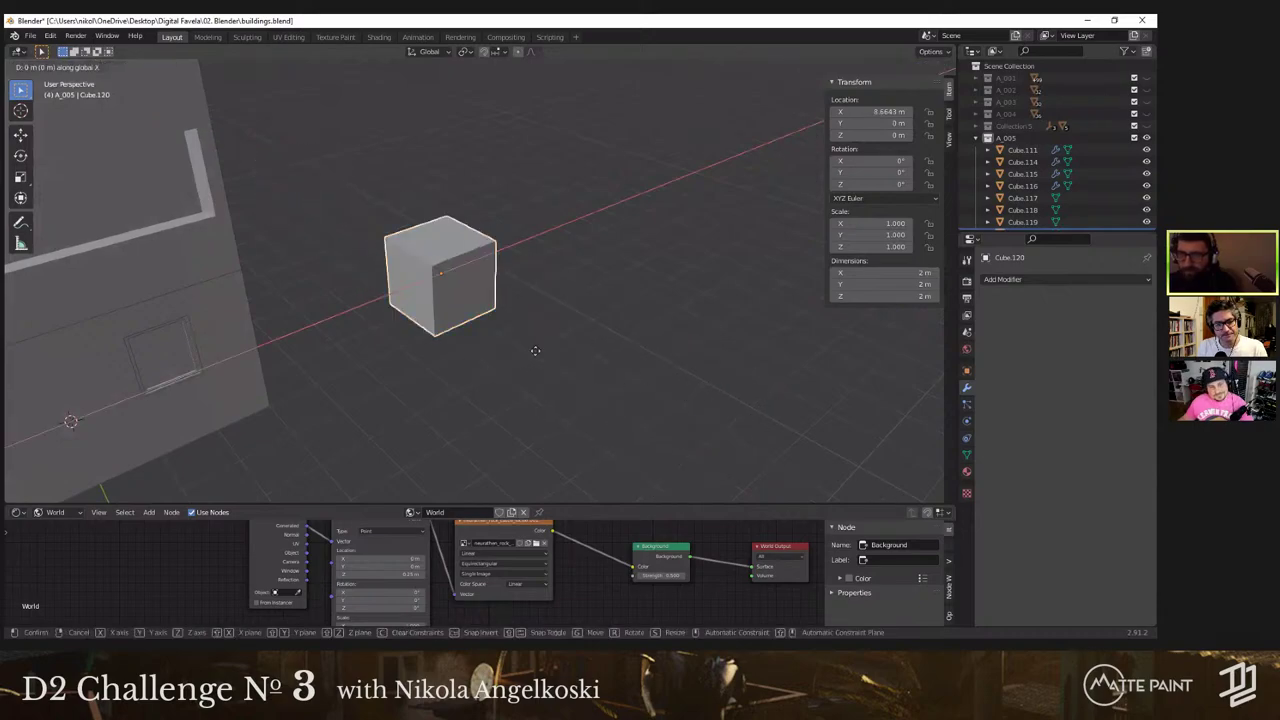
pyautogui.rightClick(535, 357)
pyautogui.moveTo(537, 357); pyautogui.dragTo(436, 352, button='middle')
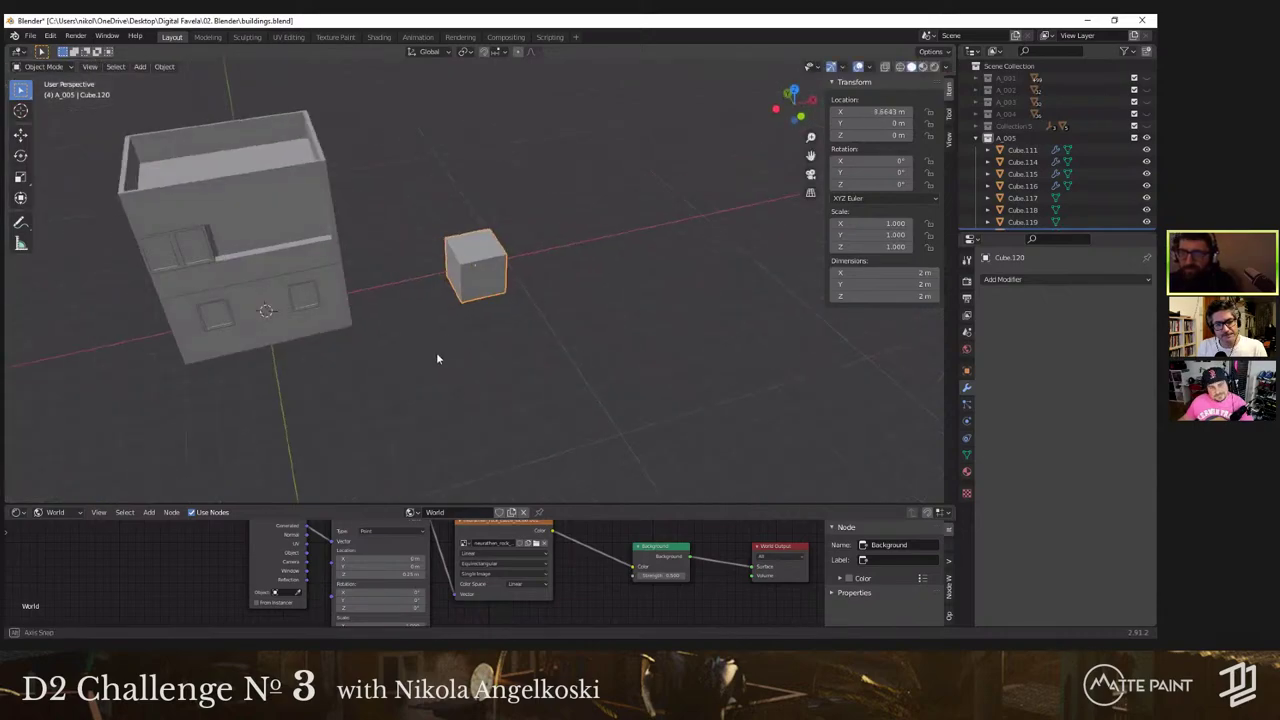
pyautogui.press('Delete')
# Step: Edit the upper storey and delete all the parapet faces above the storey's original top edge
pyautogui.moveTo(503, 380); pyautogui.dragTo(492, 253, button='middle')
pyautogui.scroll(1, 492, 253)
pyautogui.click(492, 256)
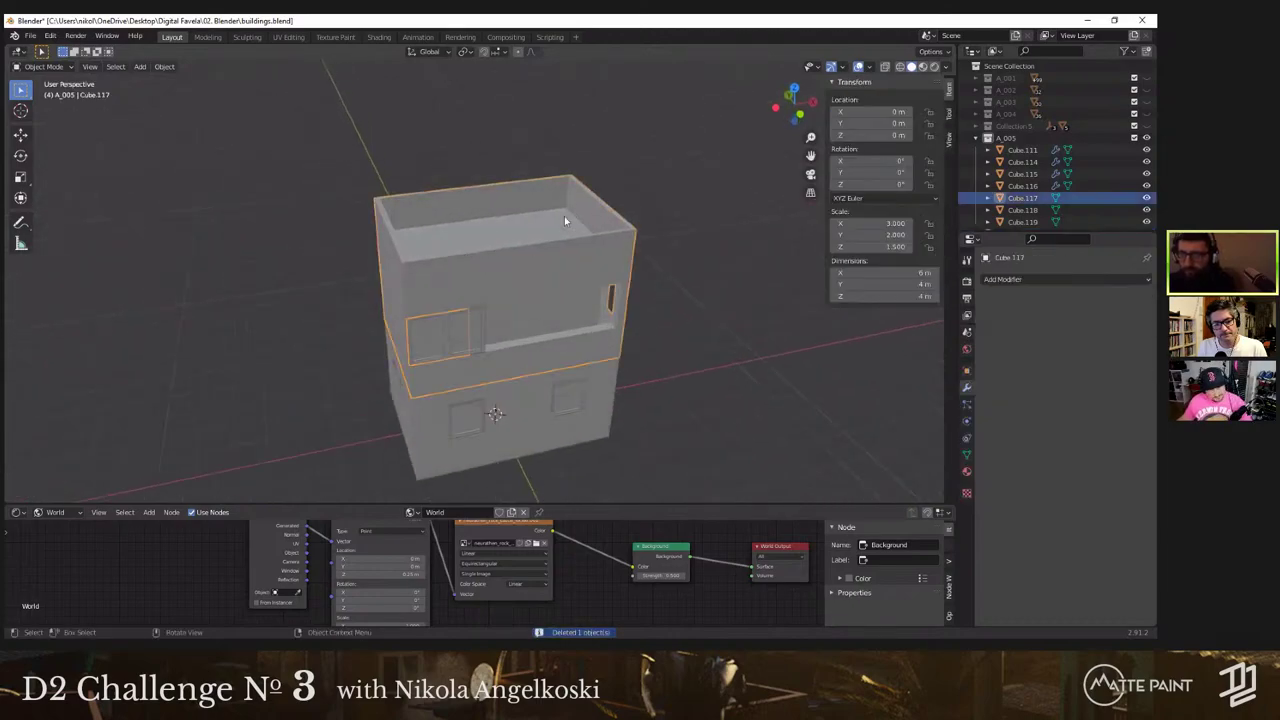
pyautogui.moveTo(499, 342); pyautogui.dragTo(523, 278, button='middle')
pyautogui.press('Tab')
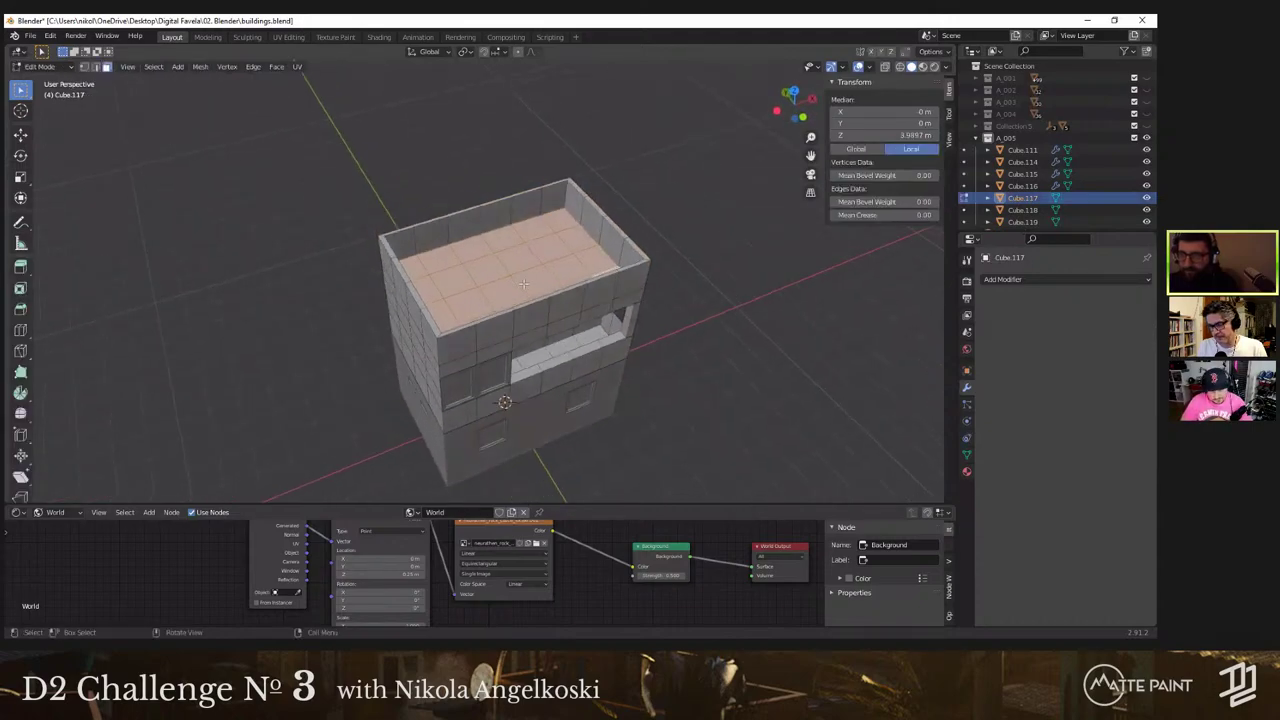
pyautogui.press('Tab')
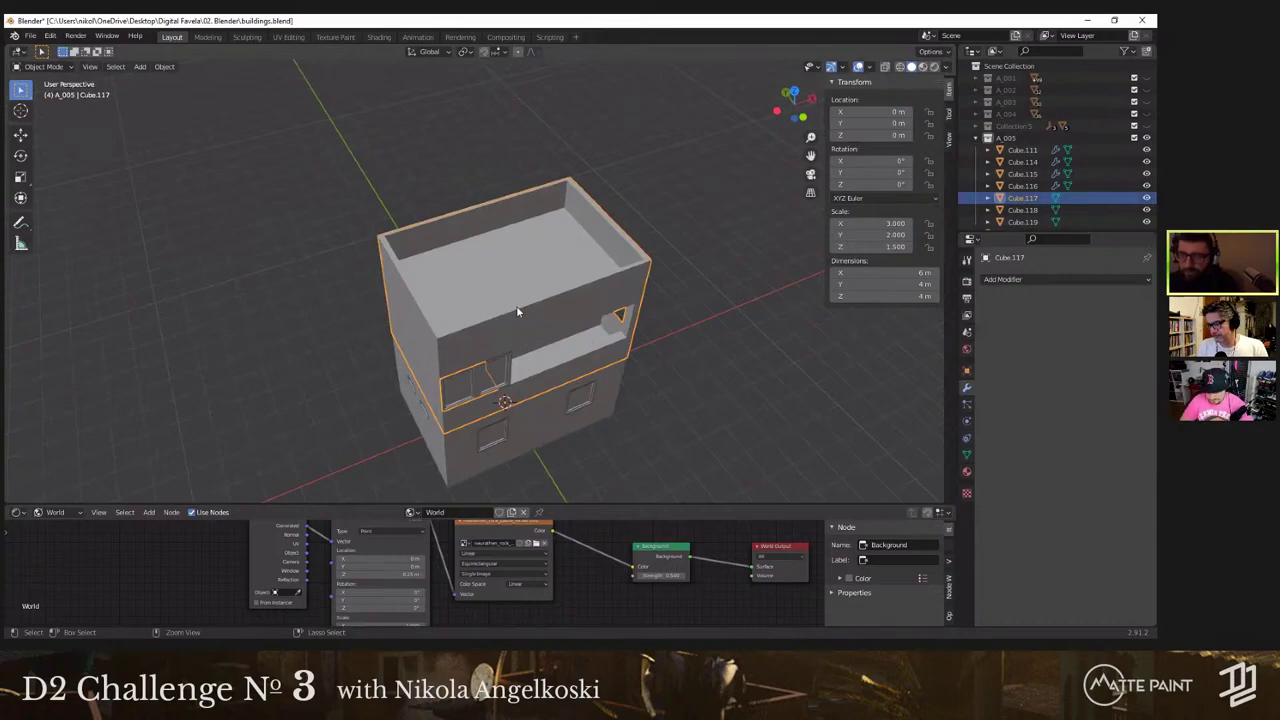
pyautogui.click(668, 364)
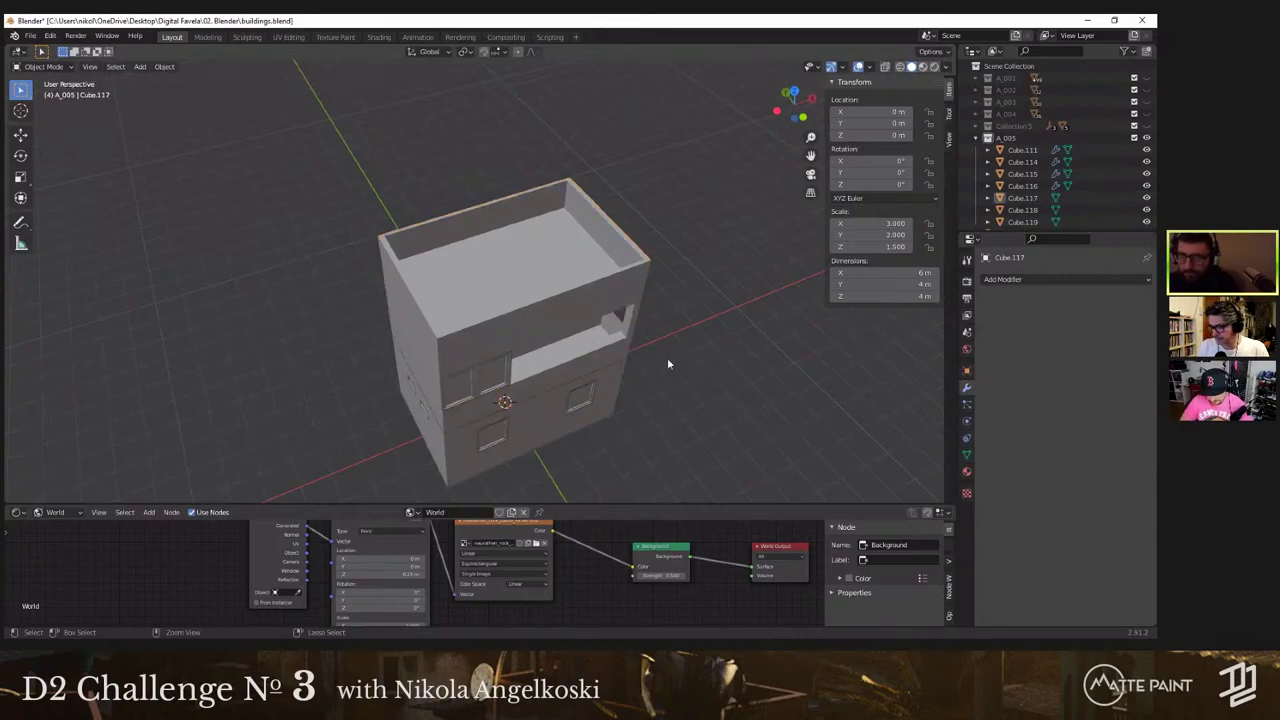
pyautogui.press('Tab')
pyautogui.moveTo(592, 340); pyautogui.dragTo(603, 384, button='middle')
pyautogui.press('KP_1')
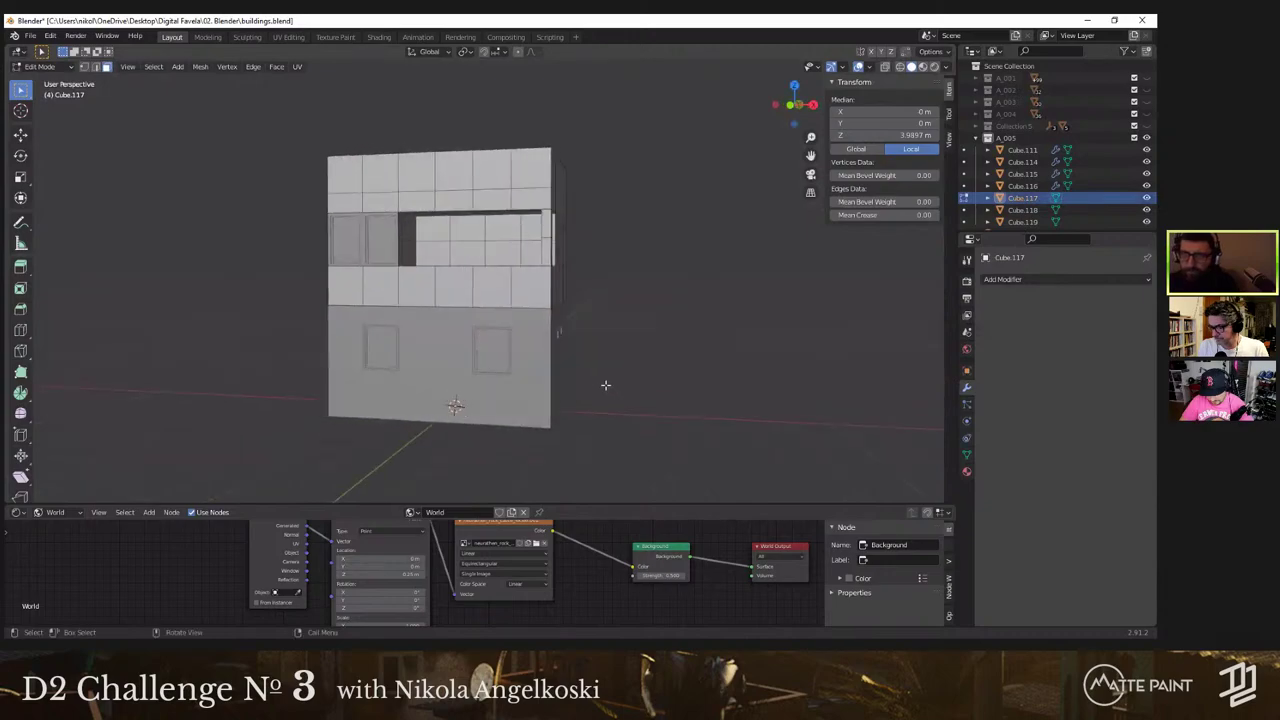
pyautogui.hotkey('alt', 'z')
pyautogui.moveTo(326, 149); pyautogui.dragTo(600, 204)
pyautogui.rightClick(495, 254)
pyautogui.moveTo(501, 254)
pyautogui.press('Escape')
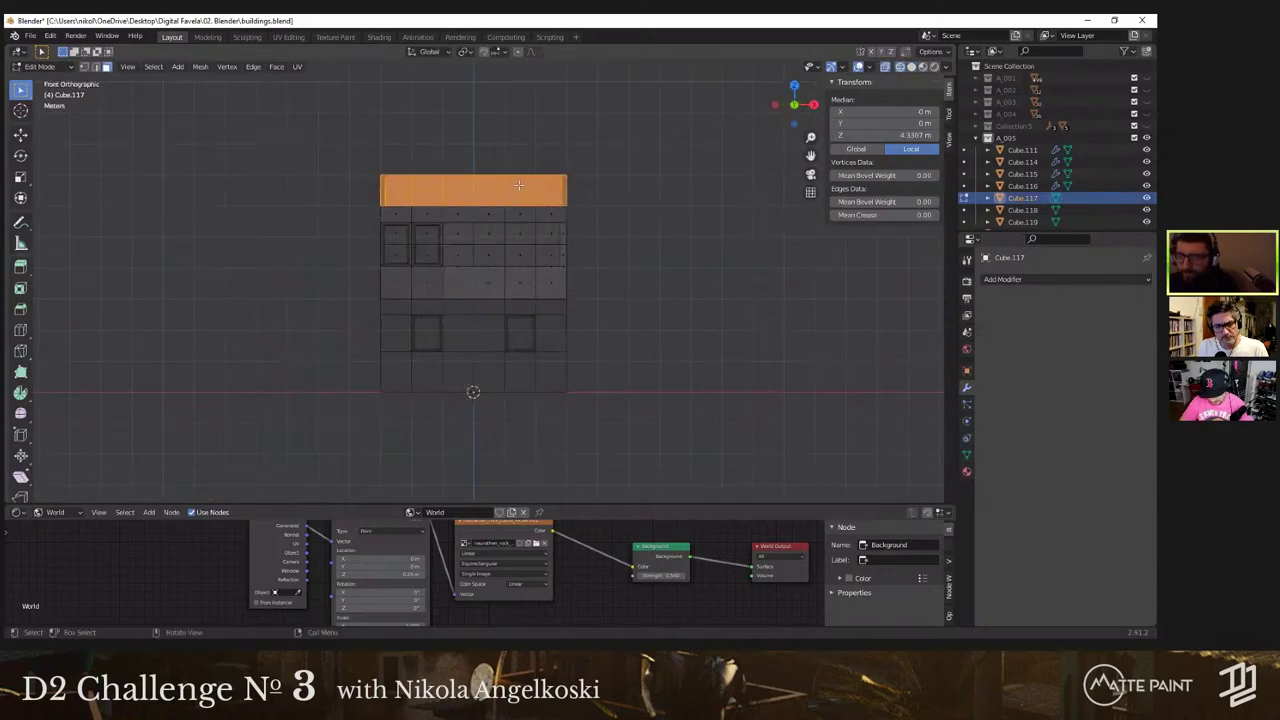
pyautogui.press('x')
pyautogui.click(518, 190)
# Step: Select all the remaining flat roof faces as one filled region and delete them
pyautogui.moveTo(520, 191)
pyautogui.mouseDown(button='middle')
pyautogui.moveTo(551, 204)
pyautogui.moveTo(512, 303)
pyautogui.mouseUp(button='middle')
pyautogui.press('2')
pyautogui.press('z')
pyautogui.click(626, 237)
pyautogui.click(524, 265)
pyautogui.click(391, 246)
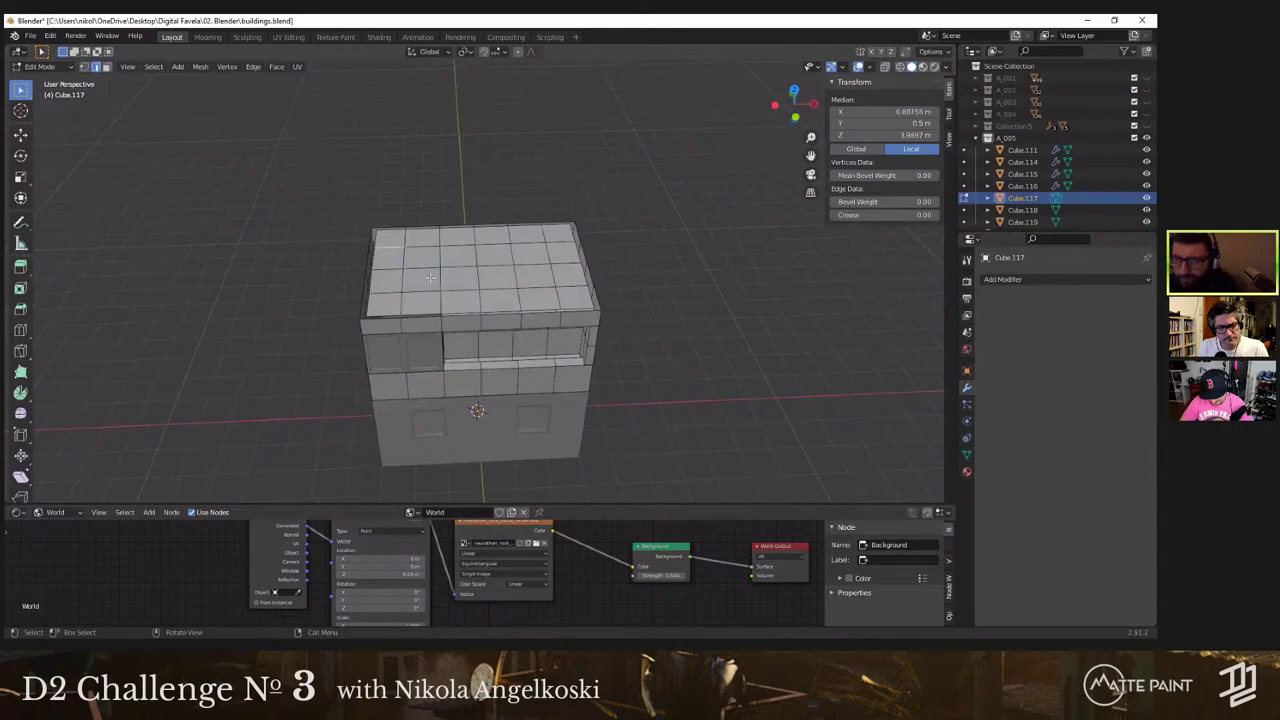
pyautogui.moveTo(391, 247); pyautogui.dragTo(393, 296, button='middle')
pyautogui.press('3')
pyautogui.click(391, 250)
pyautogui.keyDown('ctrl'); pyautogui.keyDown('shift'); pyautogui.click(580, 323); pyautogui.keyUp('shift'); pyautogui.keyUp('ctrl')
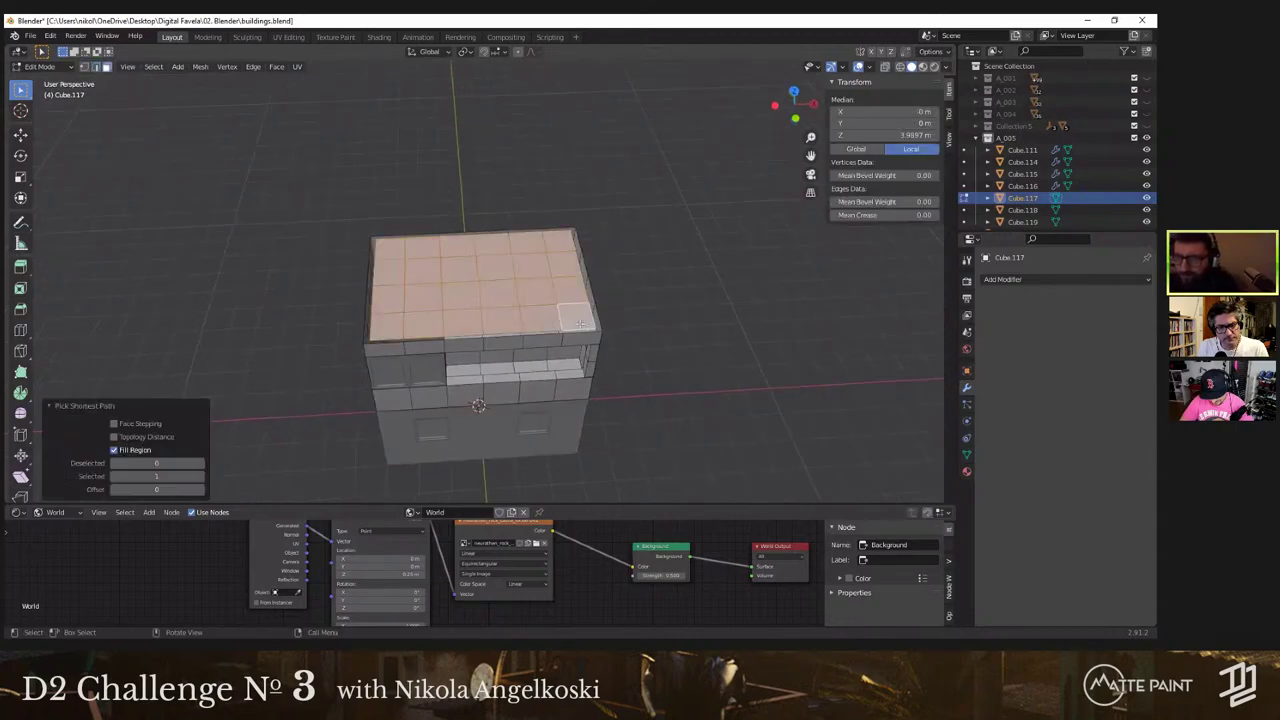
pyautogui.press('x')
pyautogui.click(584, 326)
# Step: Select the open top edge loop of the upper storey and extrude it upward by 1 m along Z
pyautogui.click(533, 333)
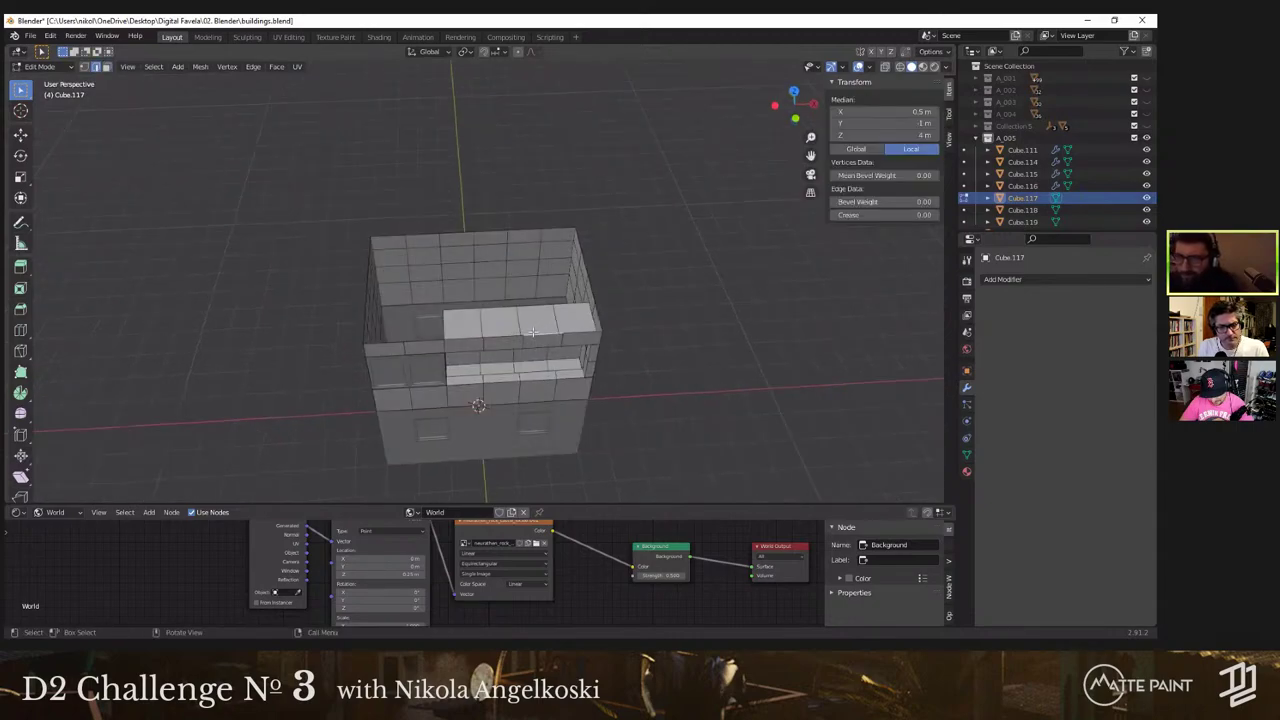
pyautogui.scroll(4, 535, 332)
pyautogui.moveTo(416, 182); pyautogui.dragTo(388, 143, button='middle')
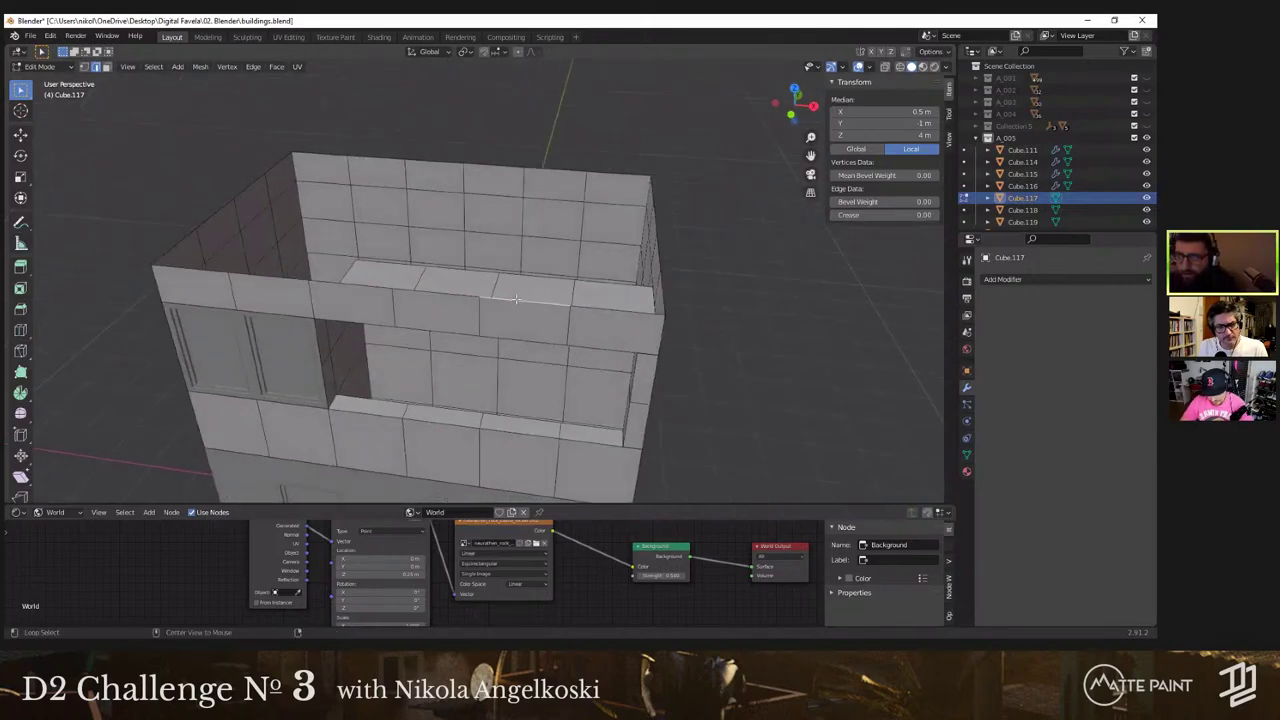
pyautogui.keyDown('alt'); pyautogui.click(516, 298); pyautogui.keyUp('alt')
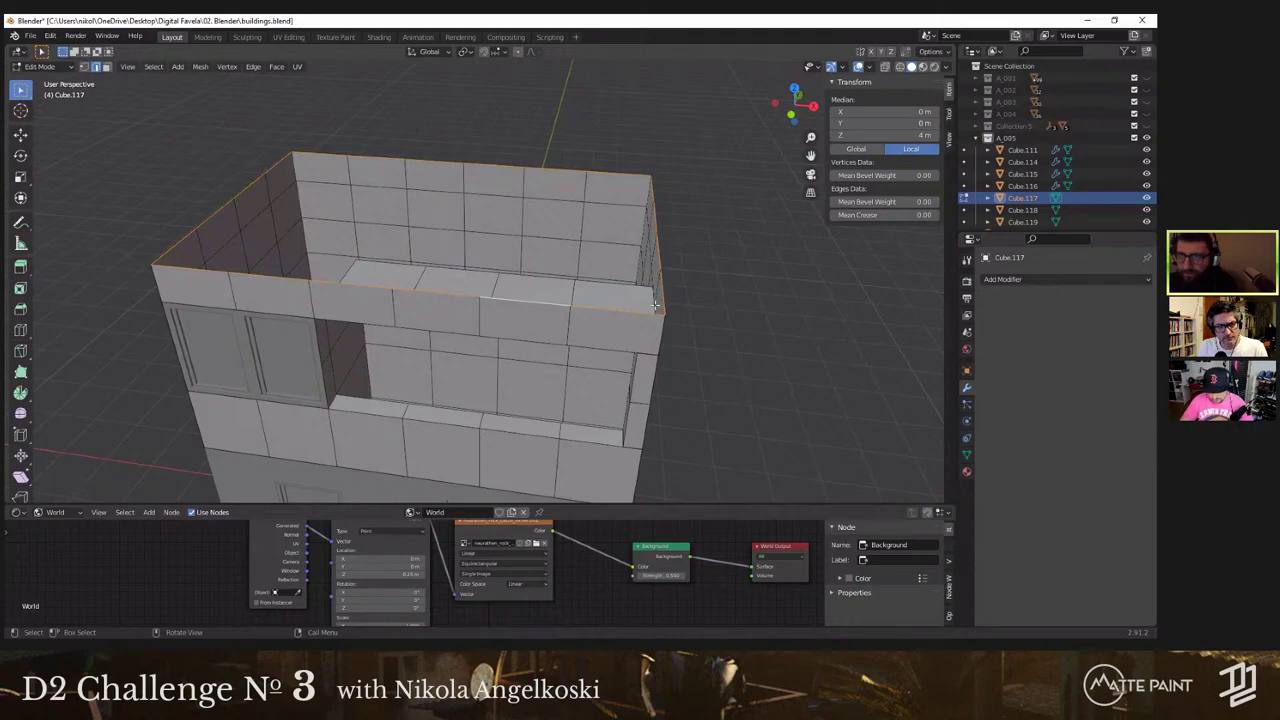
pyautogui.press('KP_1')
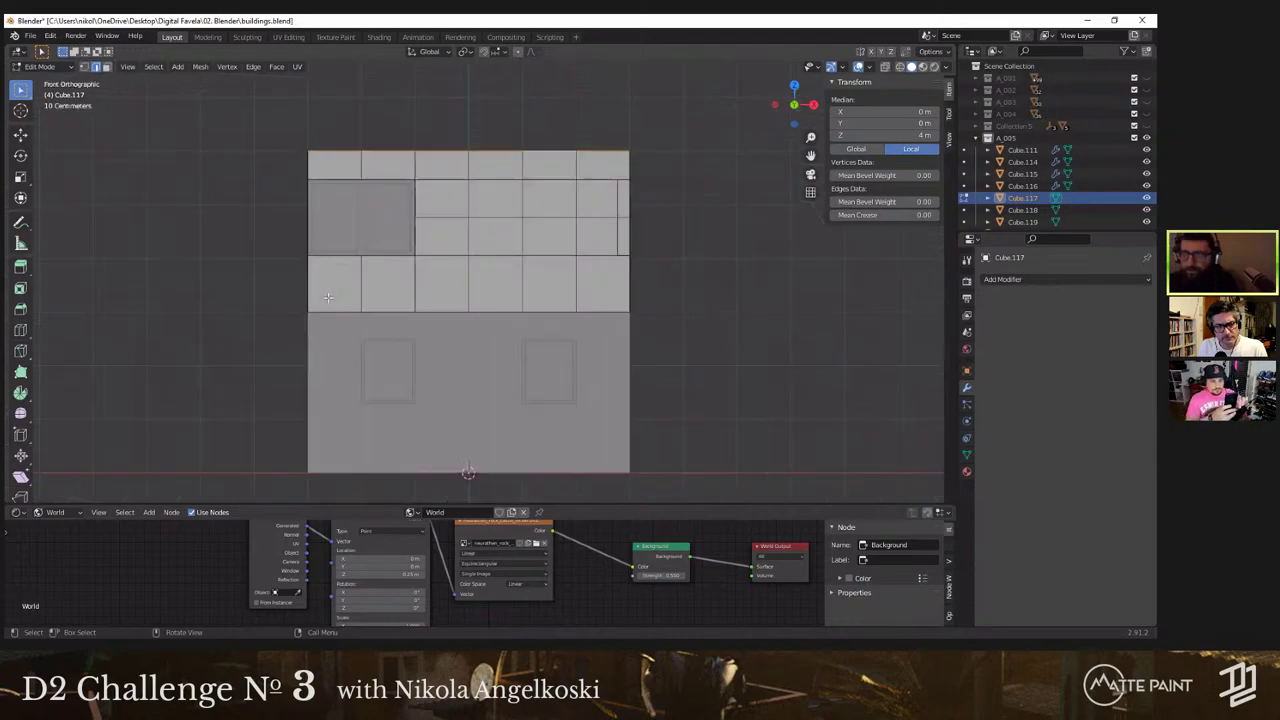
pyautogui.scroll(-2, 401, 272)
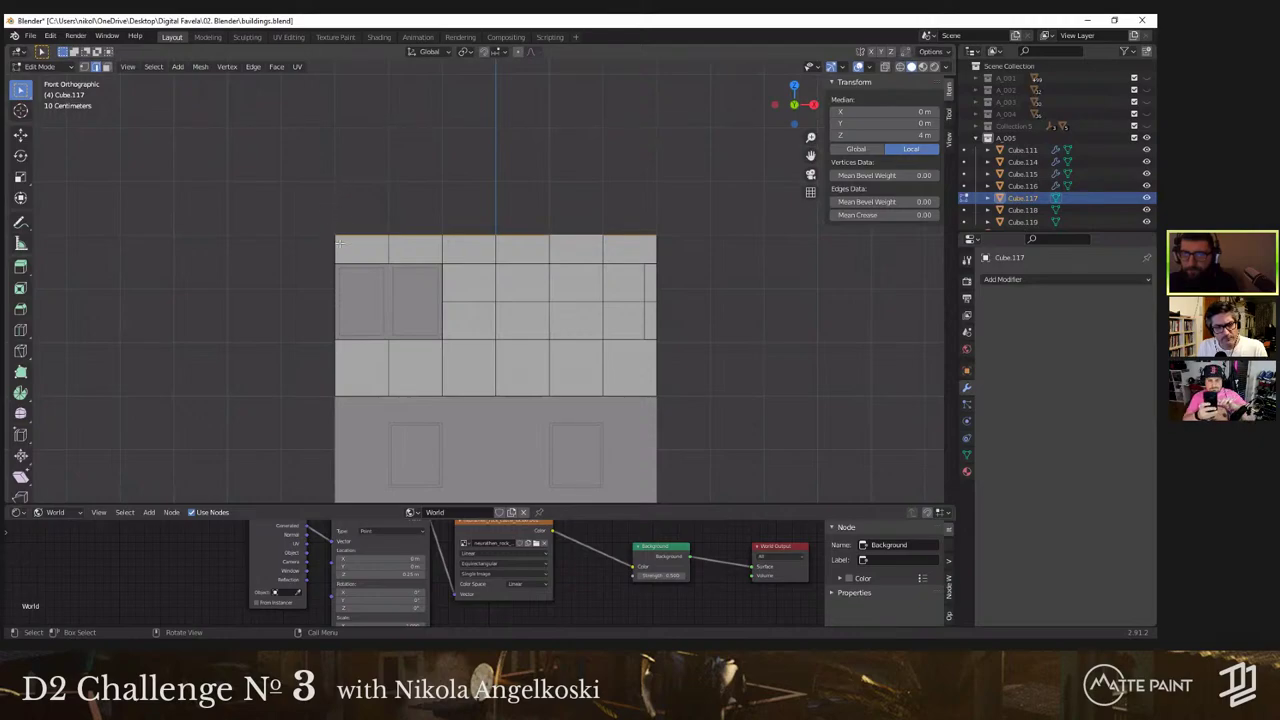
pyautogui.press('e')
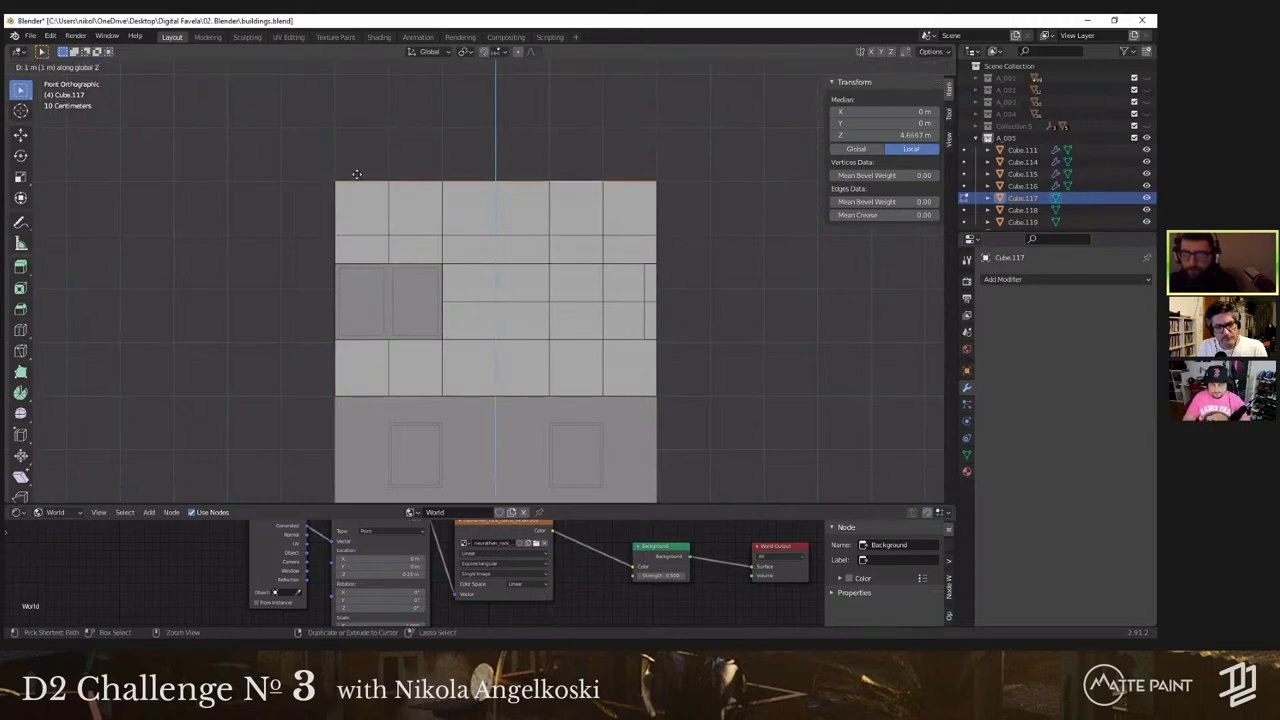
pyautogui.click(419, 187)
pyautogui.scroll(-2, 472, 203)
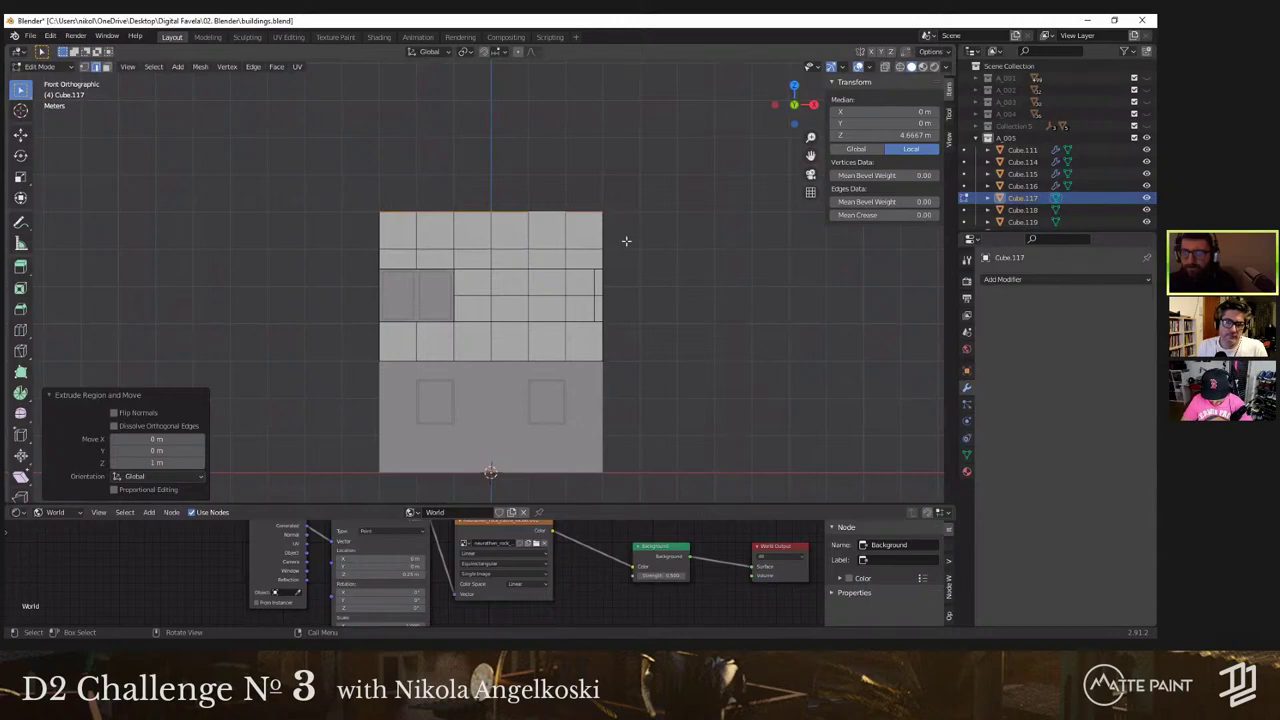
# Step: Separate the extruded 1 m band of wall faces above the upper storey into its own object
pyautogui.press('z')
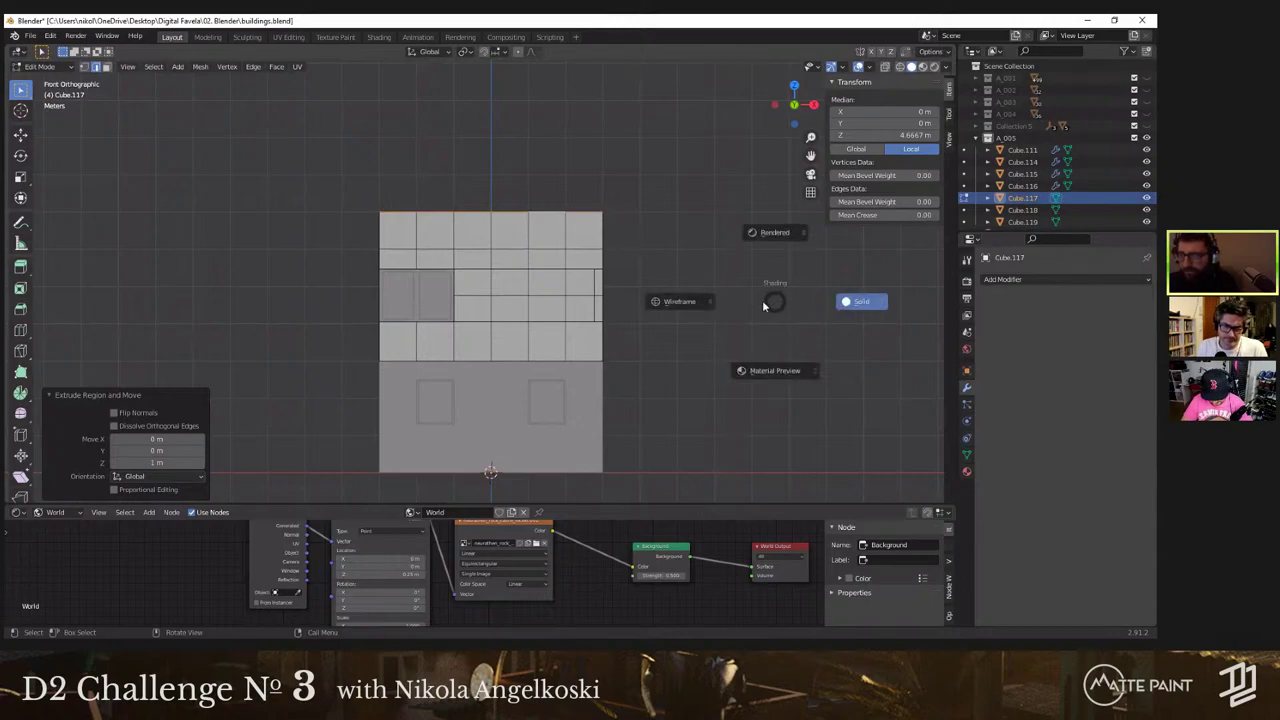
pyautogui.click(694, 301)
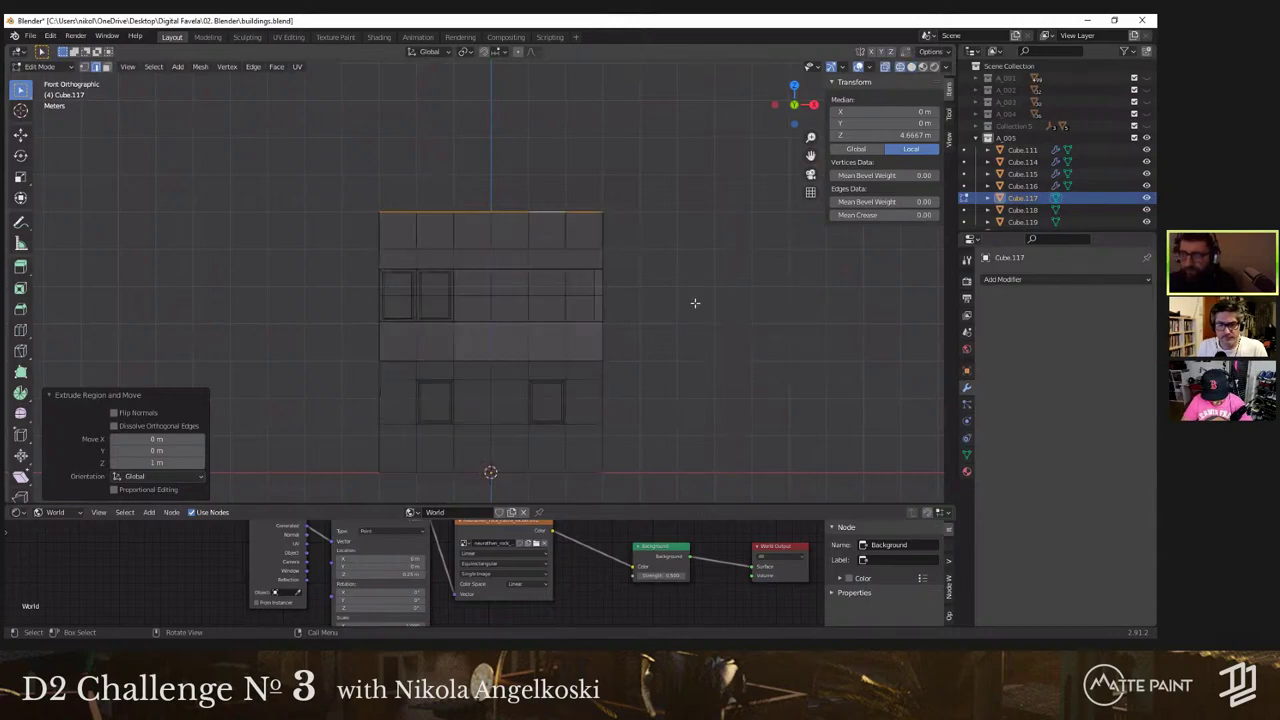
pyautogui.click(369, 197)
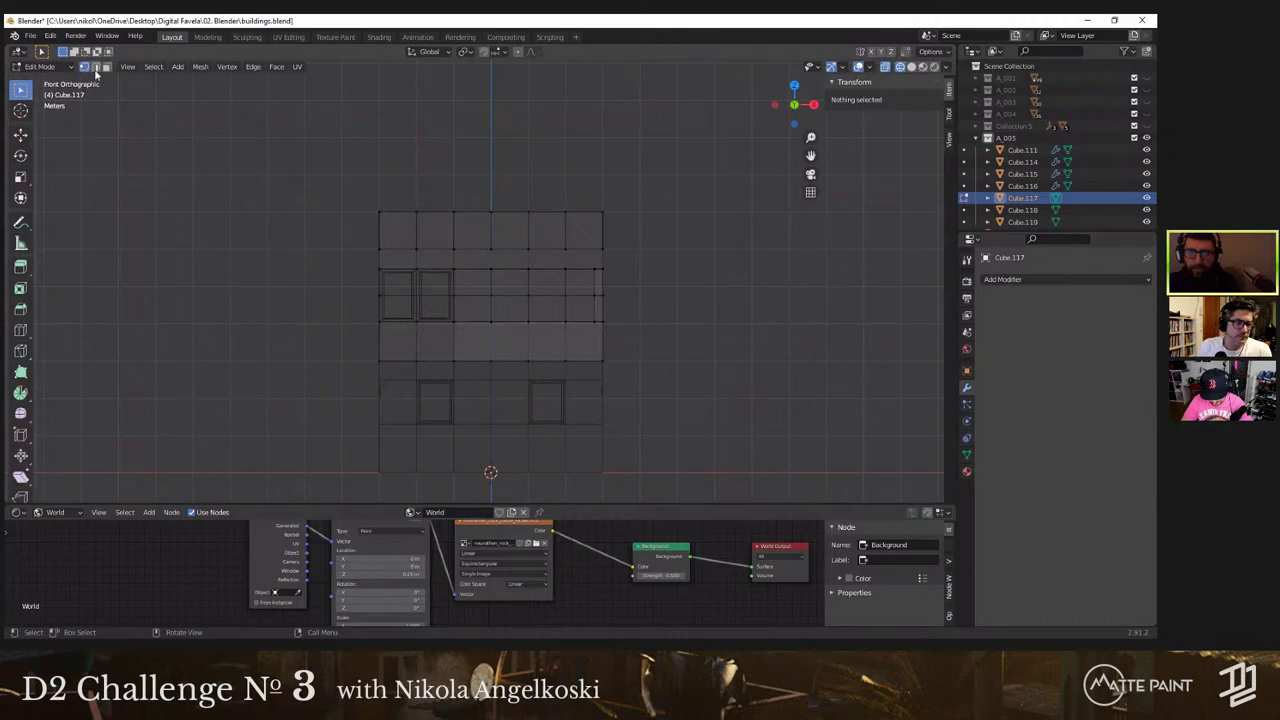
pyautogui.click(107, 67)
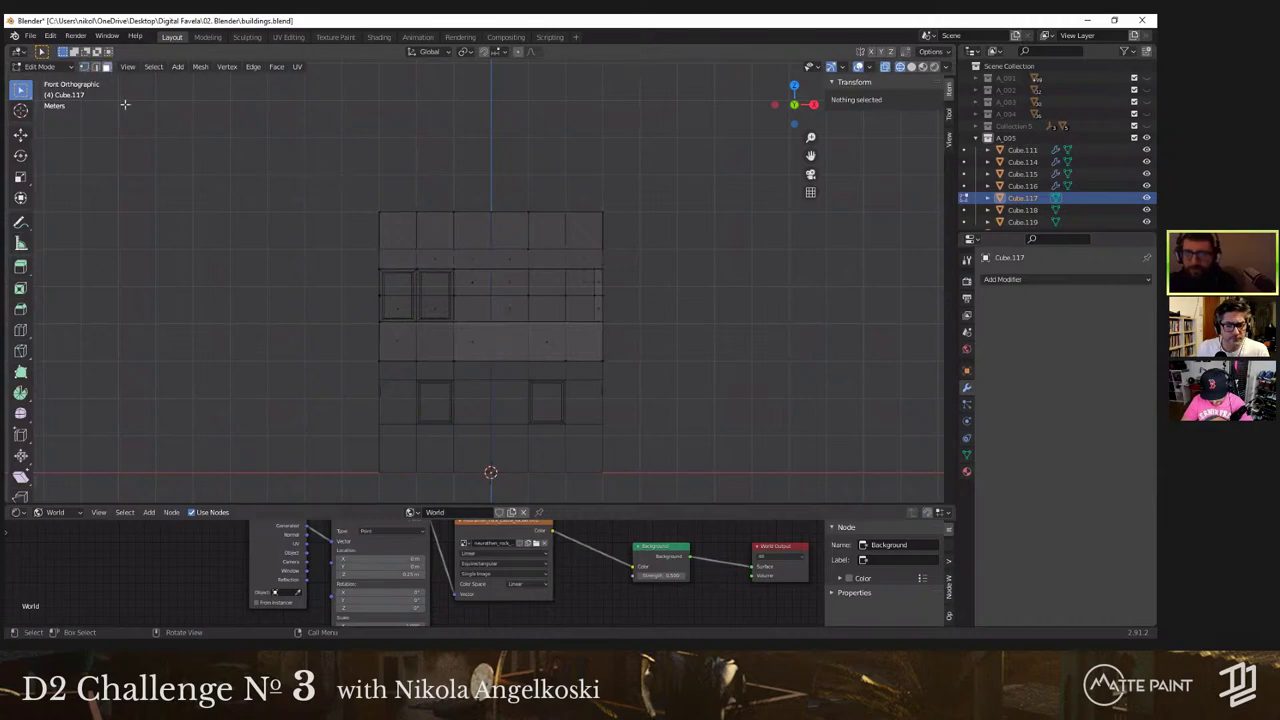
pyautogui.moveTo(309, 167); pyautogui.dragTo(675, 245)
pyautogui.rightClick(587, 245)
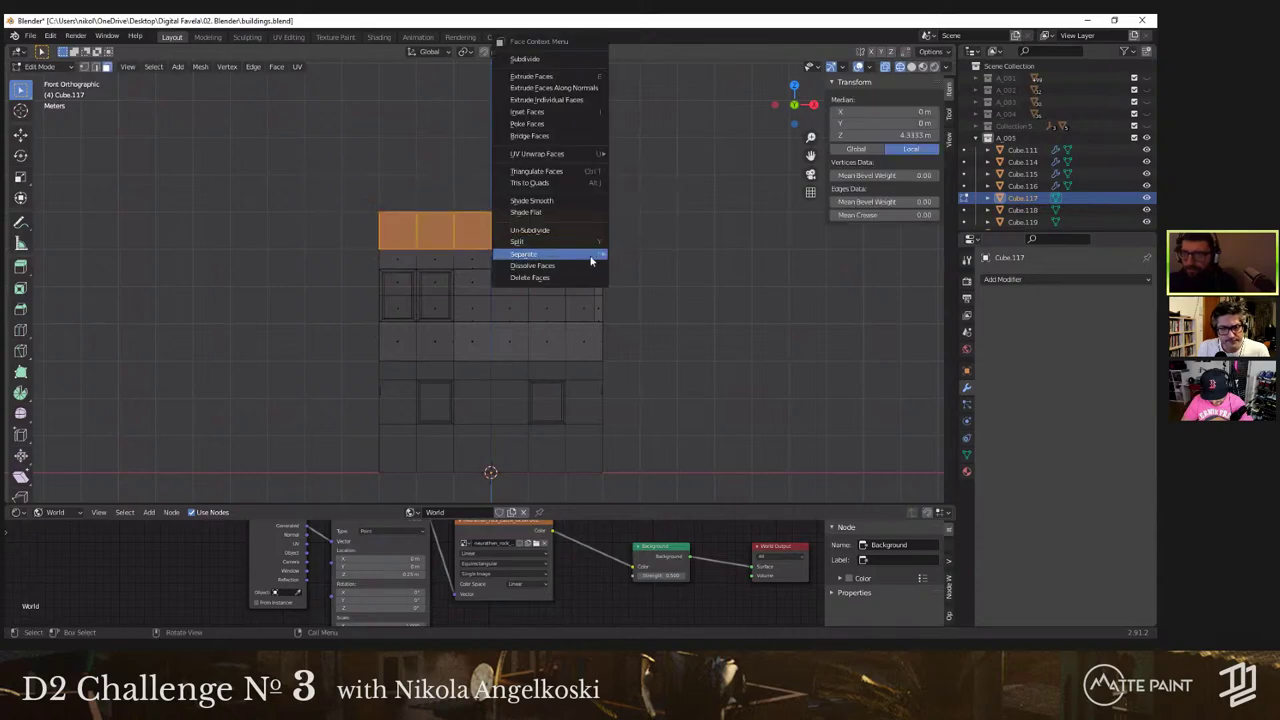
pyautogui.moveTo(587, 245)
pyautogui.click(622, 256)
pyautogui.moveTo(568, 233)
pyautogui.mouseDown(button='middle')
pyautogui.moveTo(594, 271)
pyautogui.moveTo(594, 308)
pyautogui.mouseUp(button='middle')
pyautogui.hotkey('alt', 'z')
pyautogui.press('Tab')
# Step: Edit the separated parapet band, select its open top edge loop and close it with Grid Fill
pyautogui.press('Tab')
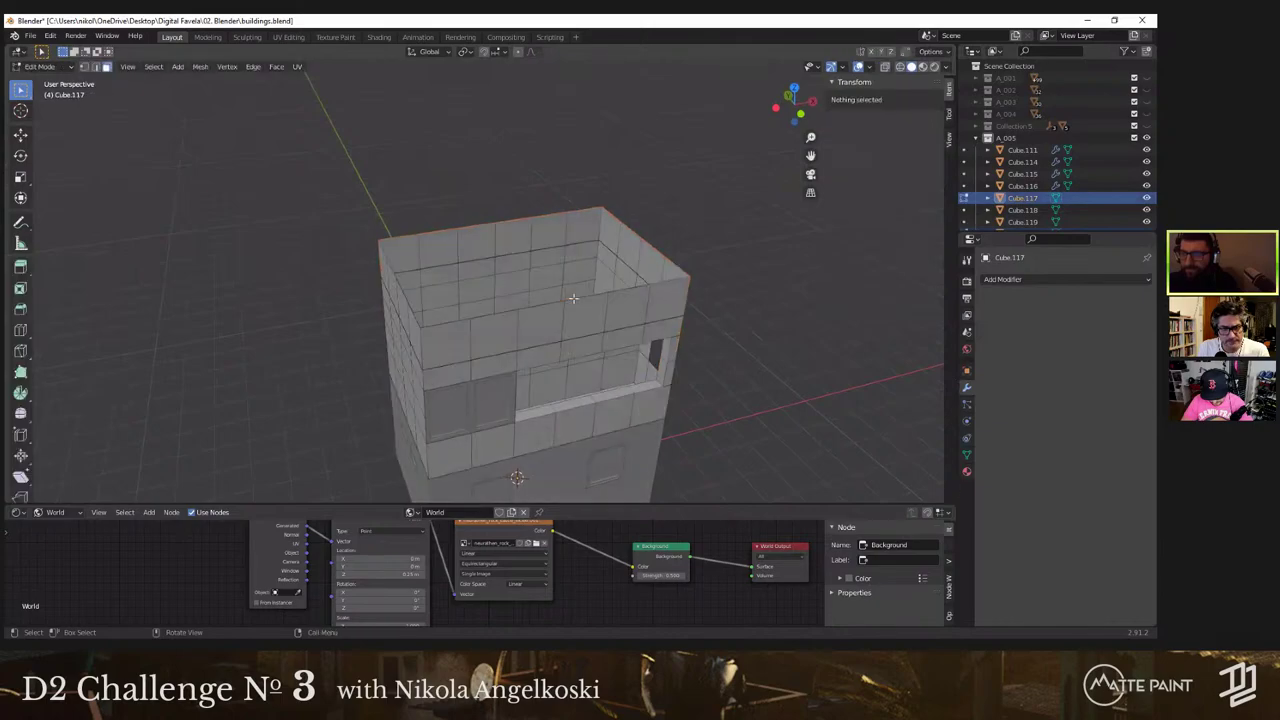
pyautogui.press('2')
pyautogui.keyDown('alt'); pyautogui.click(587, 297); pyautogui.keyUp('alt')
pyautogui.keyDown('alt'); pyautogui.click(587, 297); pyautogui.keyUp('alt')
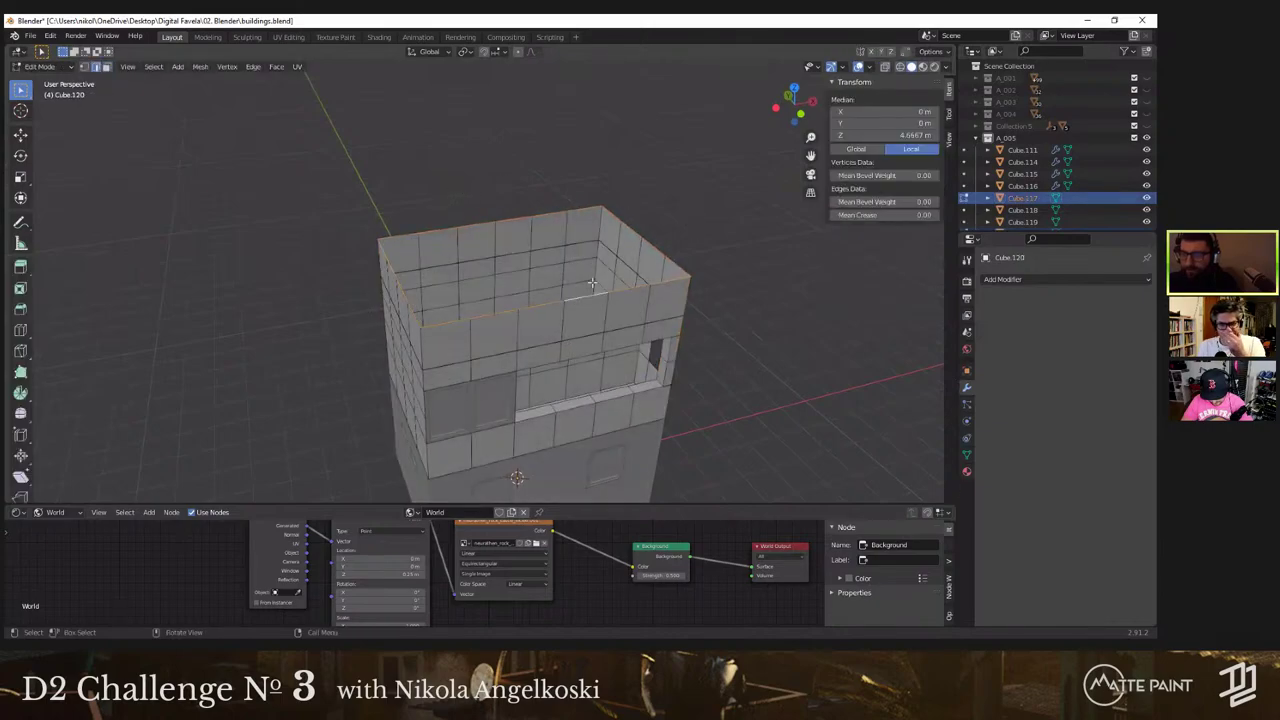
pyautogui.click(556, 303)
pyautogui.keyDown('alt'); pyautogui.click(556, 303); pyautogui.keyUp('alt')
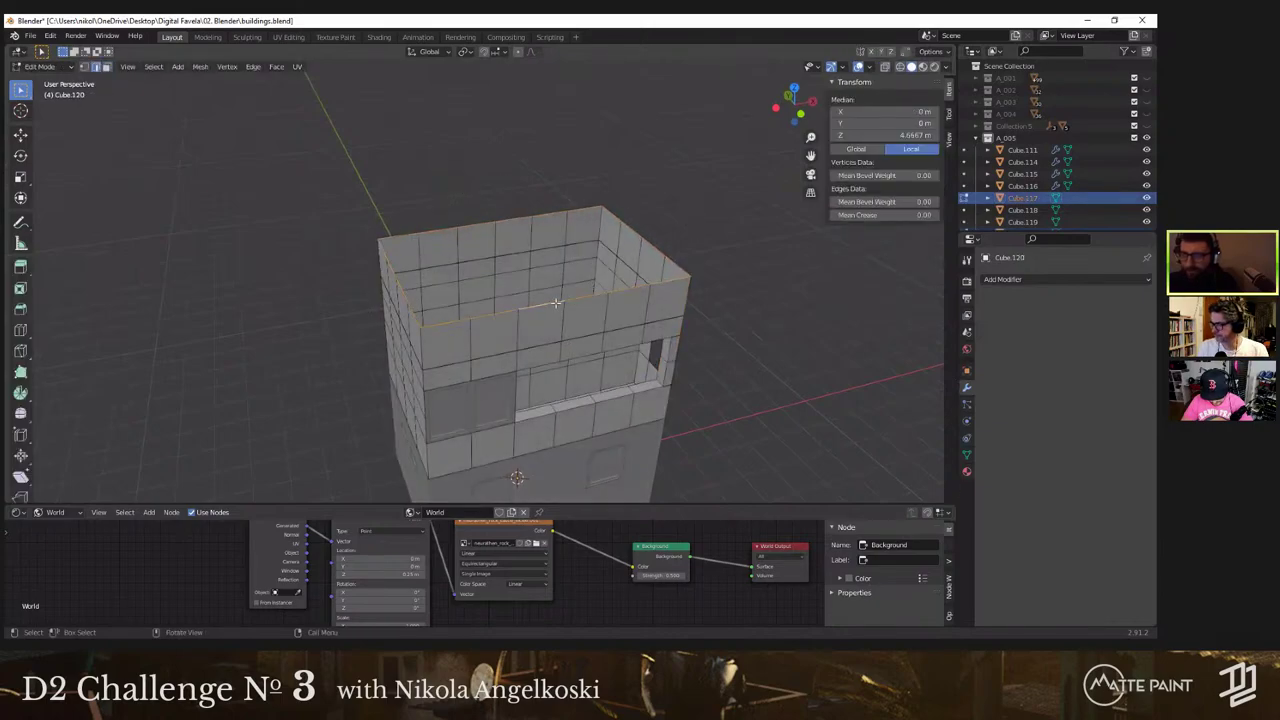
pyautogui.press('F3')
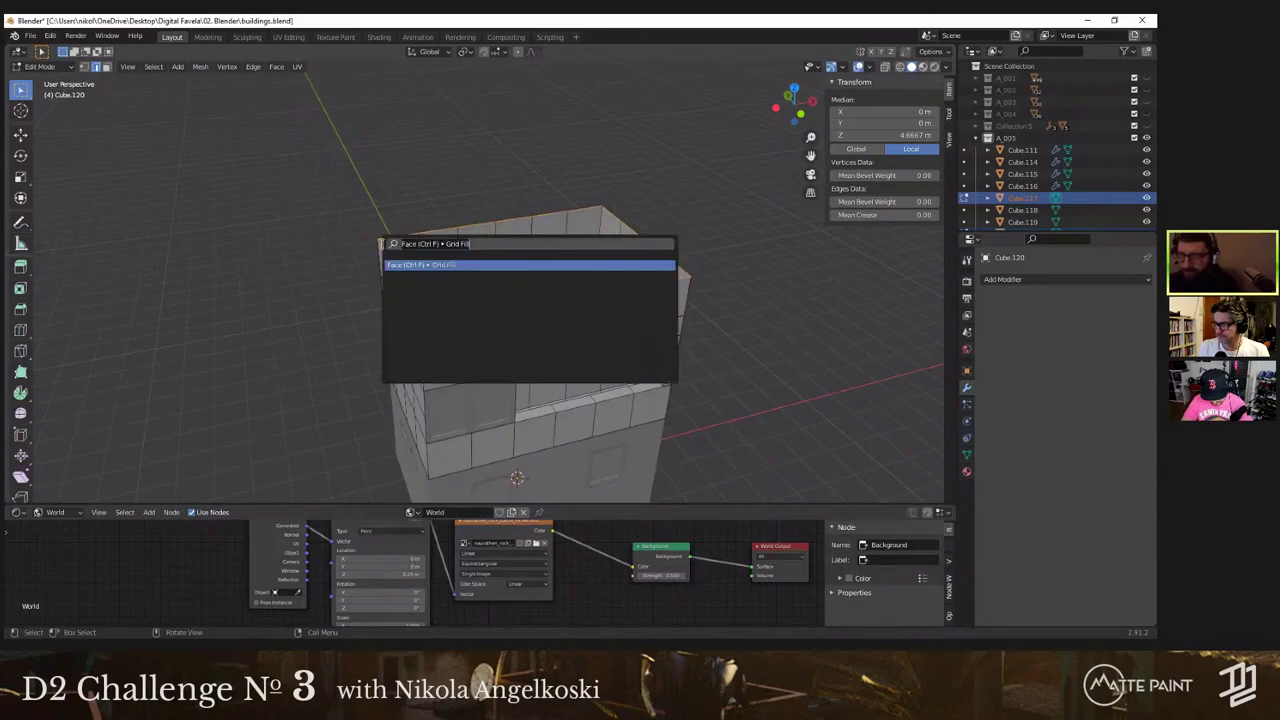
pyautogui.write('Grid')
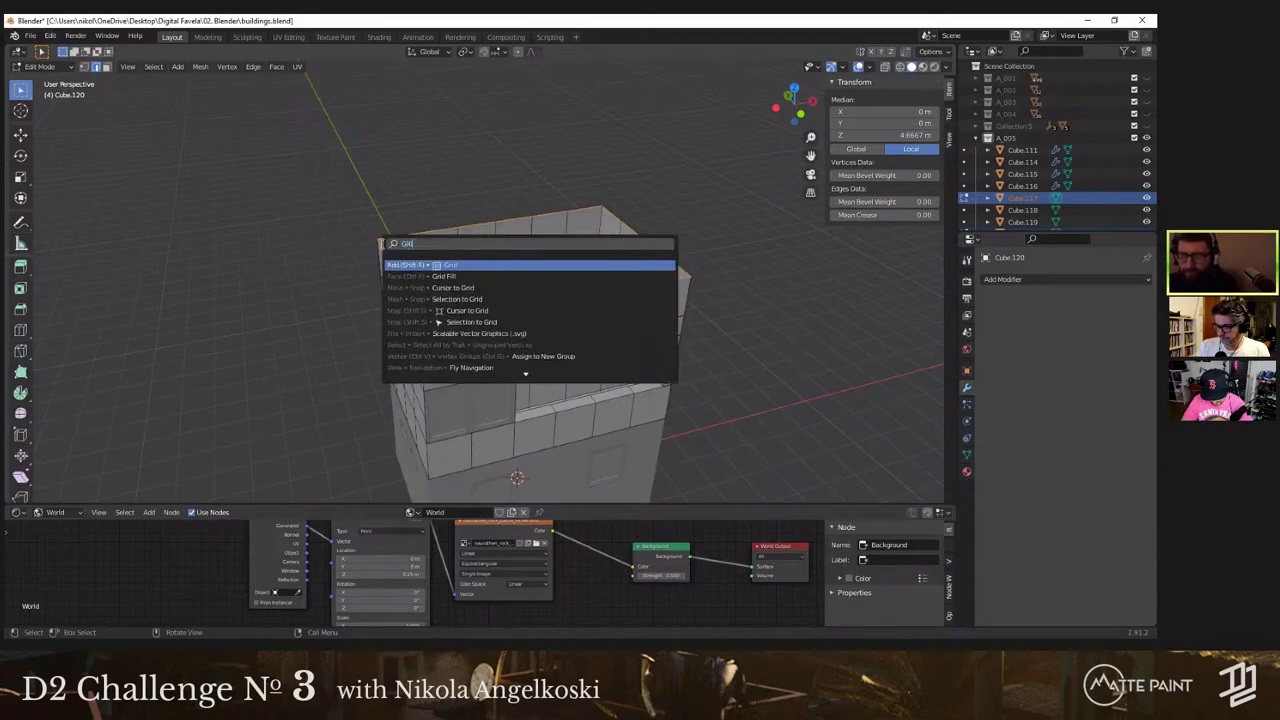
pyautogui.press('Down')
pyautogui.press('Return')
pyautogui.moveTo(654, 197); pyautogui.dragTo(477, 261, button='middle')
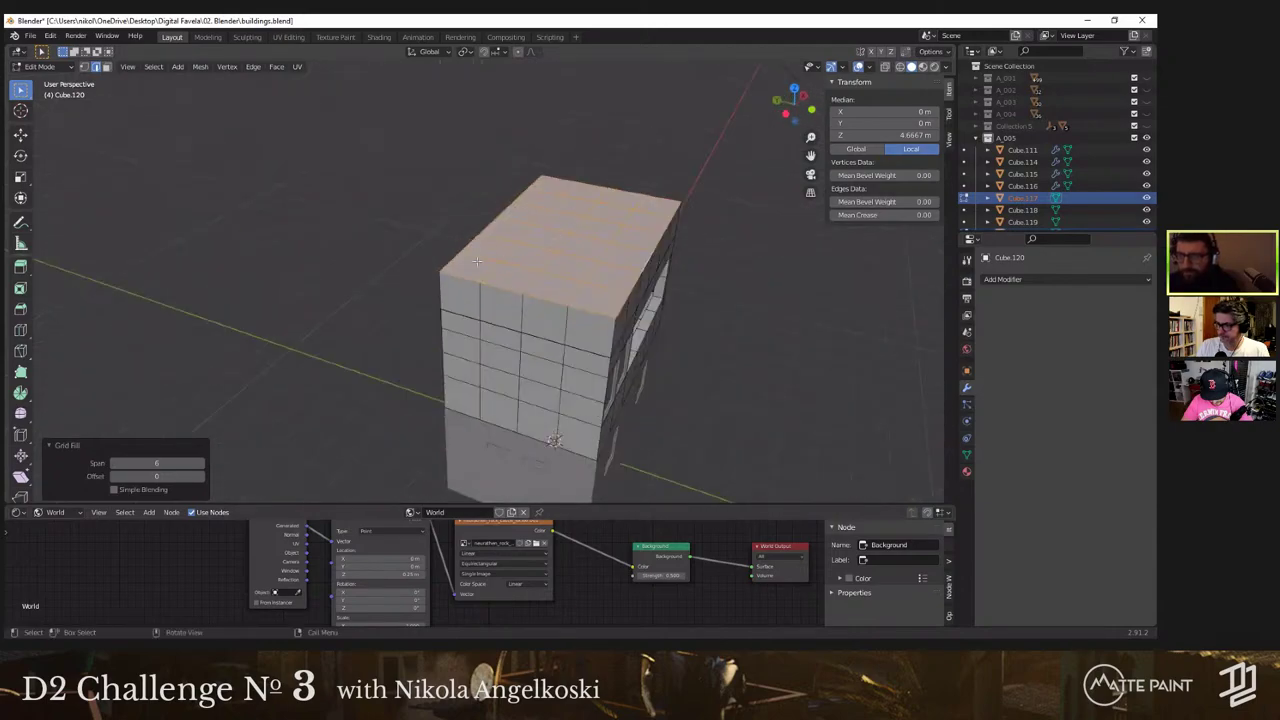
# Step: Select all the new flat roof faces as one filled region and inset them by about 0.045 m
pyautogui.moveTo(594, 316); pyautogui.dragTo(390, 252, button='middle')
pyautogui.click(388, 252)
pyautogui.keyDown('ctrl'); pyautogui.keyDown('shift'); pyautogui.click(622, 342); pyautogui.keyUp('shift'); pyautogui.keyUp('ctrl')
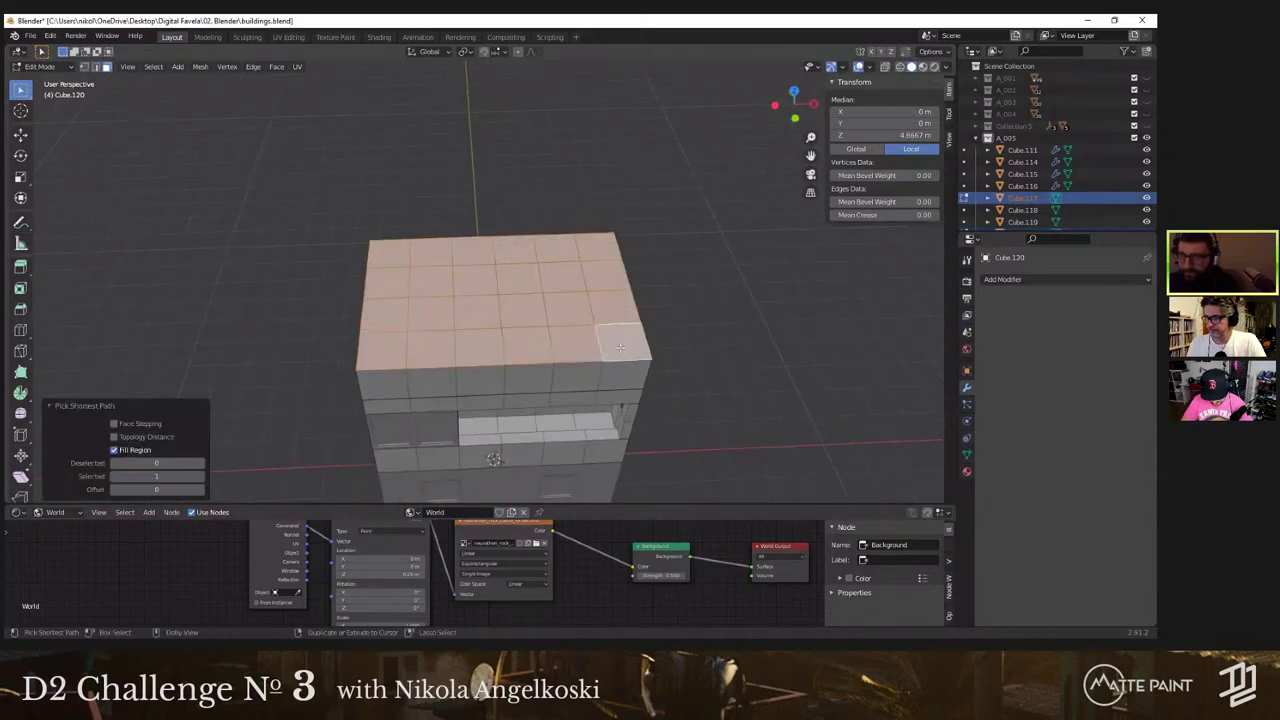
pyautogui.moveTo(567, 350); pyautogui.dragTo(645, 306, button='middle')
pyautogui.press('KP_7')
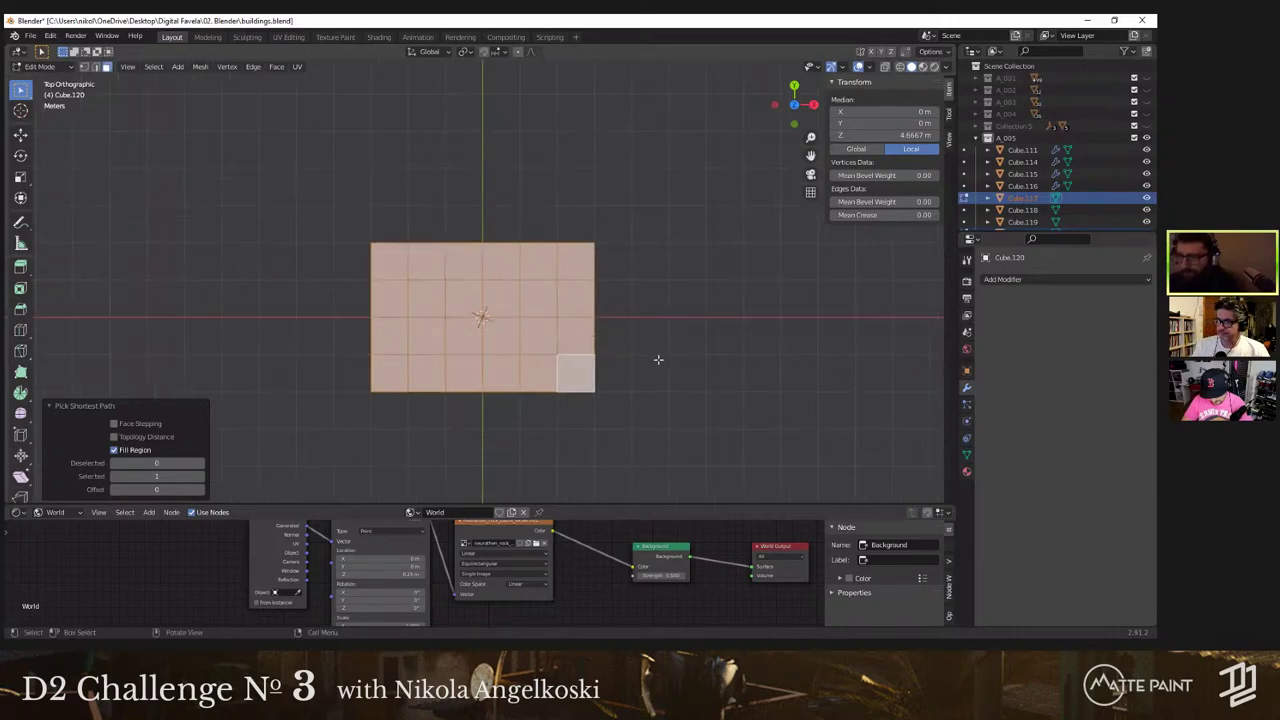
pyautogui.scroll(2, 658, 359)
pyautogui.press('i')
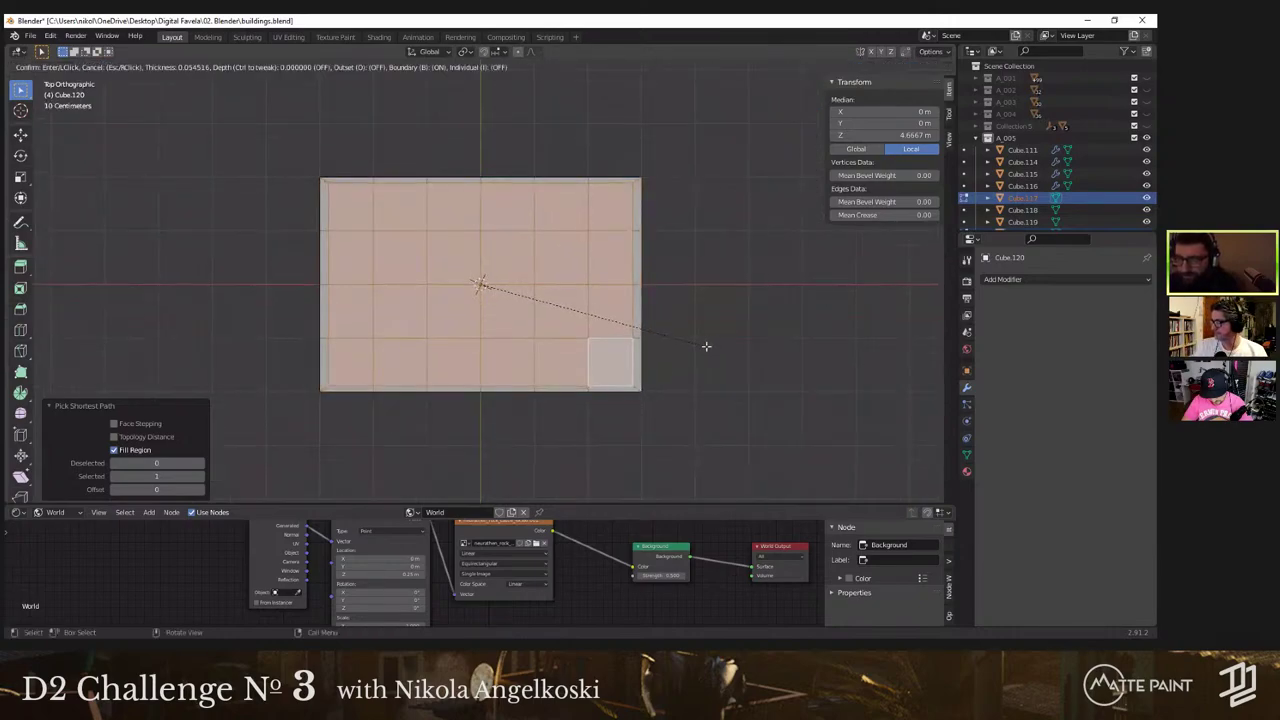
pyautogui.click(695, 348)
# Step: Extrude the inset roof faces down by about 0.95 m along Z to form a thin parapet, and leave mesh editing
pyautogui.moveTo(680, 351); pyautogui.dragTo(654, 288, button='middle')
pyautogui.press('KP_1')
pyautogui.press('z')
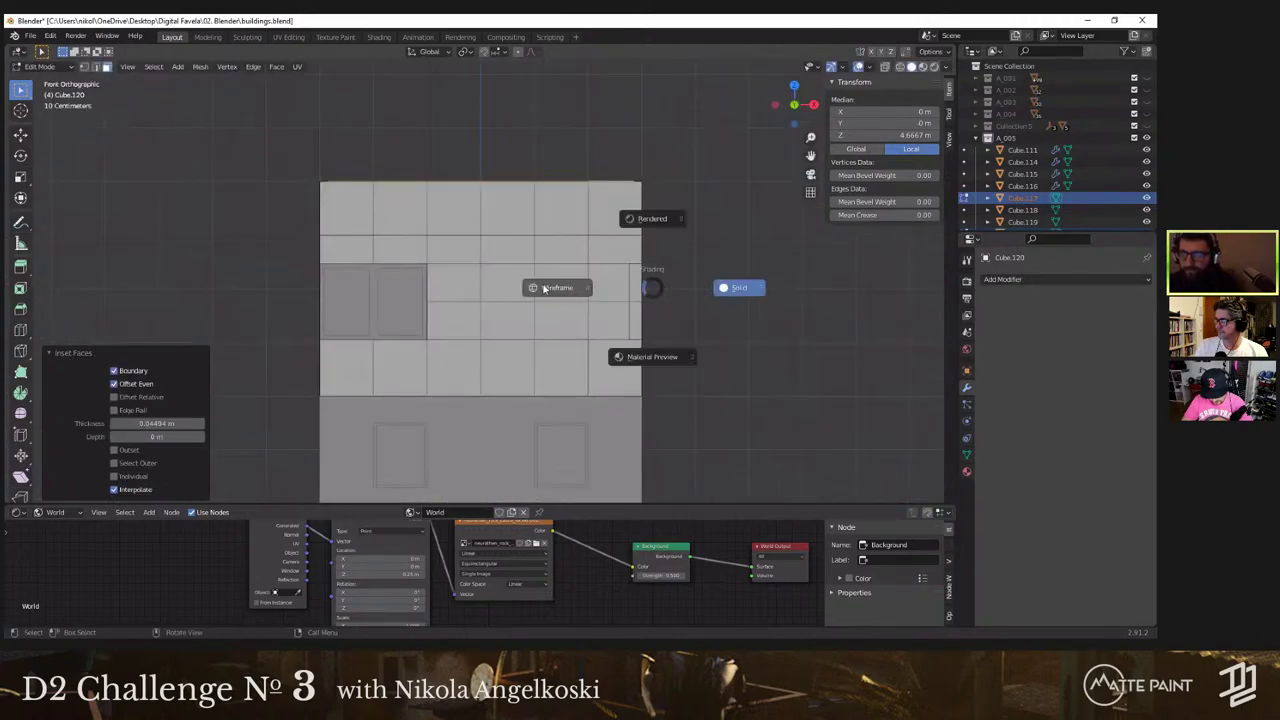
pyautogui.click(506, 288)
pyautogui.keyDown('shift'); pyautogui.moveTo(583, 202); pyautogui.dragTo(575, 237, button='middle'); pyautogui.keyUp('shift')
pyautogui.press('e')
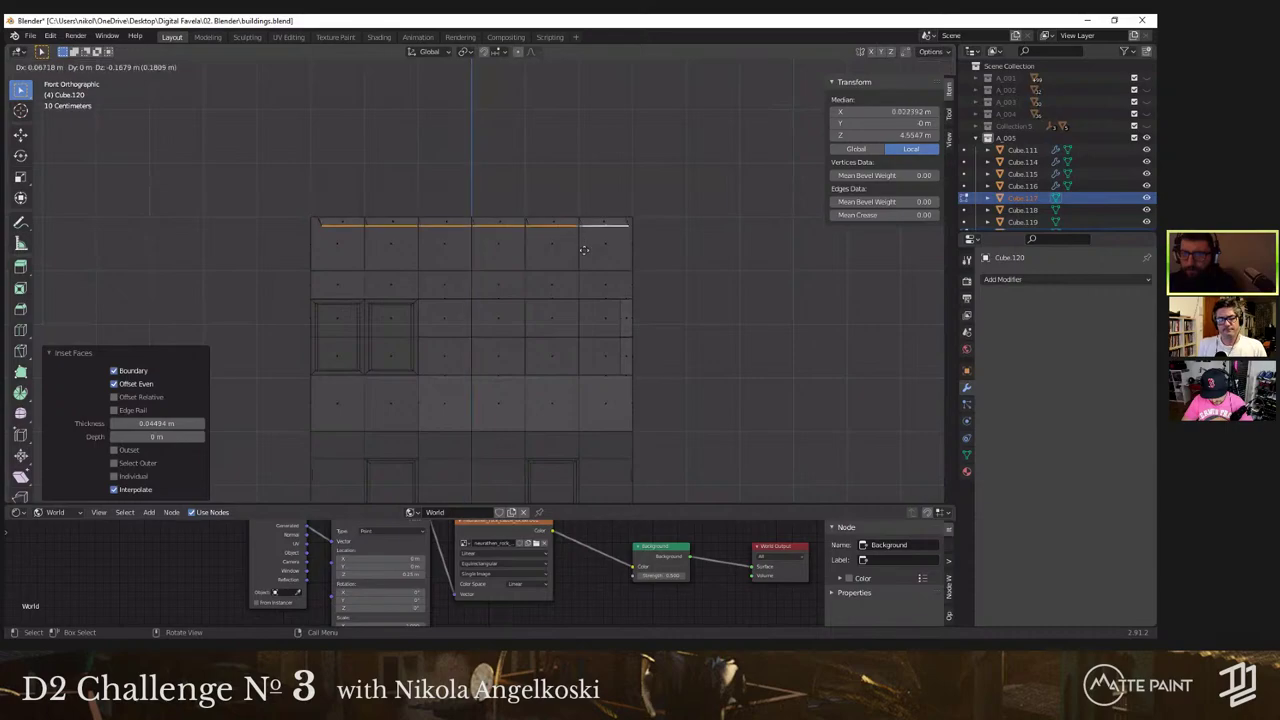
pyautogui.rightClick(584, 253)
pyautogui.press('g')
pyautogui.press('z')
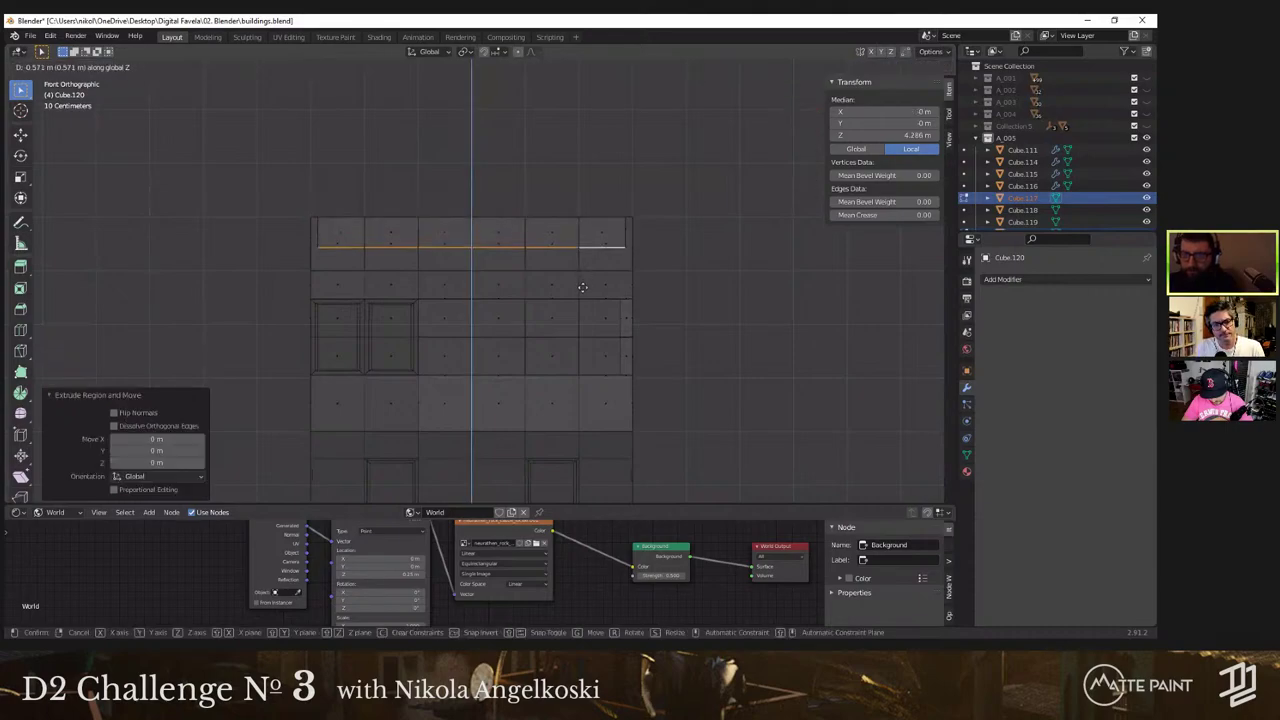
pyautogui.click(588, 307)
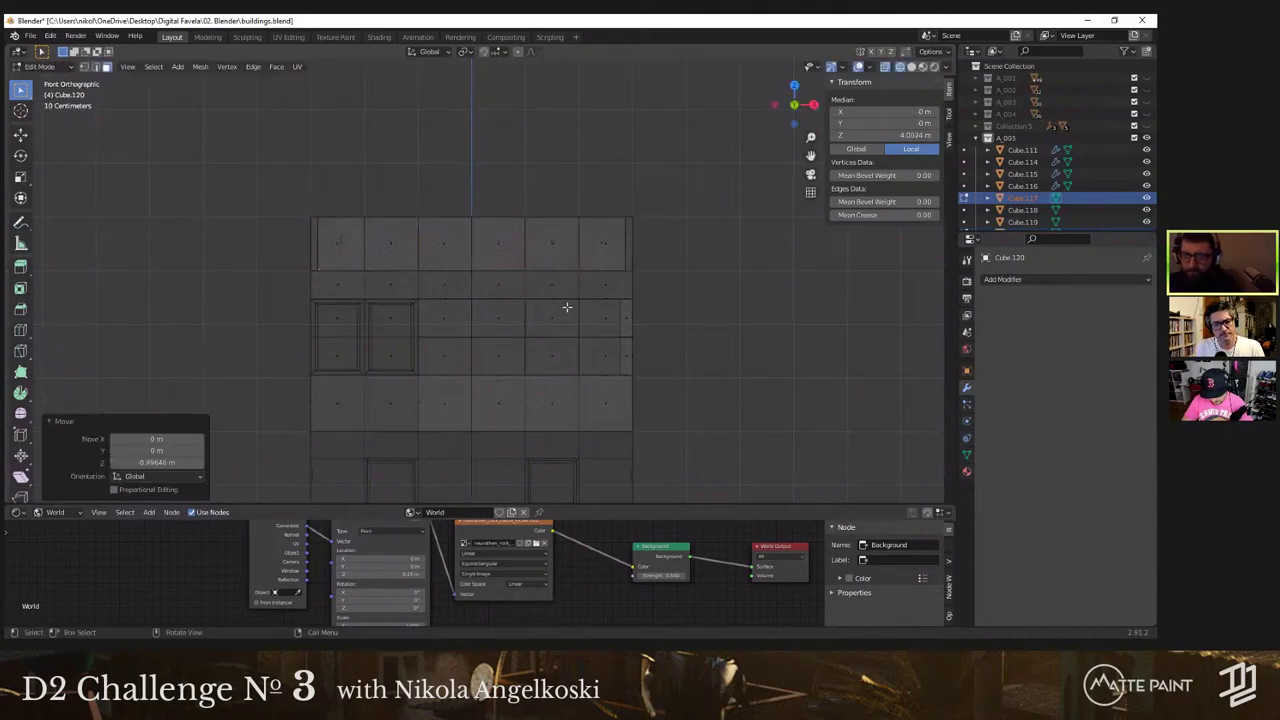
pyautogui.press('z')
pyautogui.click(660, 310)
pyautogui.moveTo(640, 272)
pyautogui.mouseDown(button='middle')
pyautogui.moveTo(549, 300)
pyautogui.moveTo(597, 217)
pyautogui.mouseUp(button='middle')
pyautogui.press('Tab')
# Step: Select all parts of the building and move them up by 3 m along Z
pyautogui.scroll(-3, 560, 294)
pyautogui.click(597, 217)
pyautogui.press('KP_1')
pyautogui.press('KP_1')
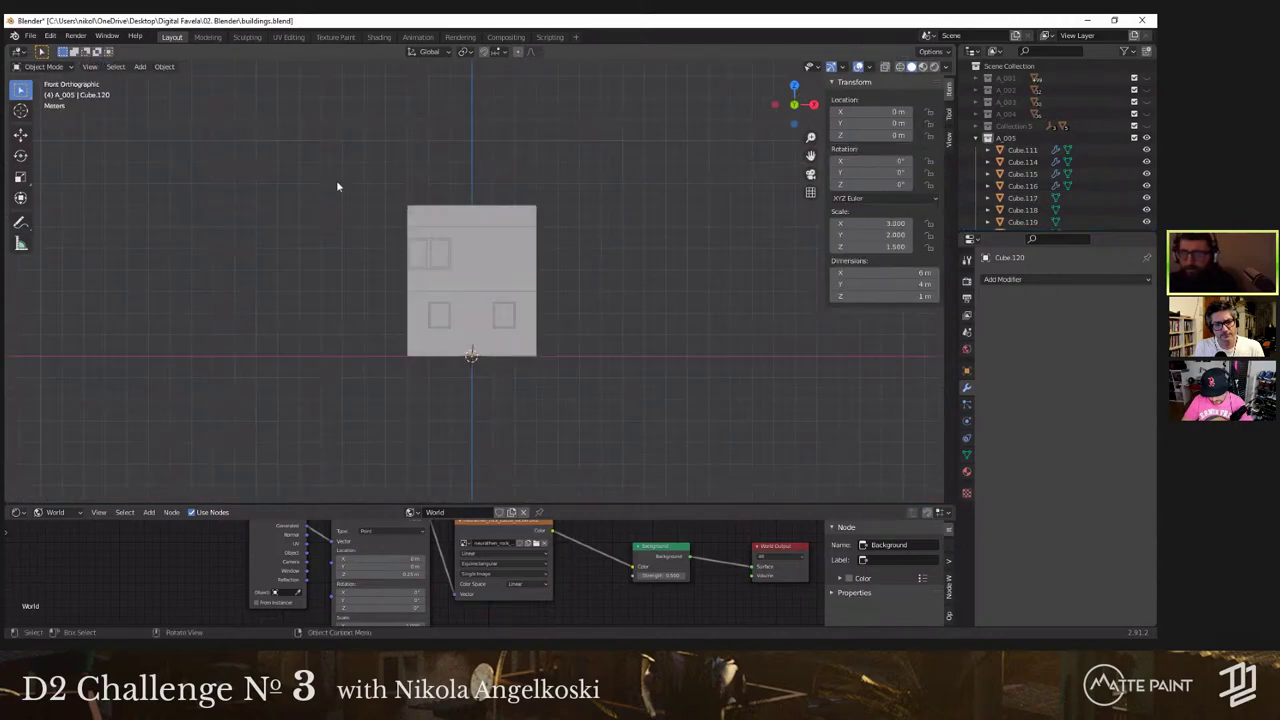
pyautogui.moveTo(337, 178); pyautogui.dragTo(587, 343)
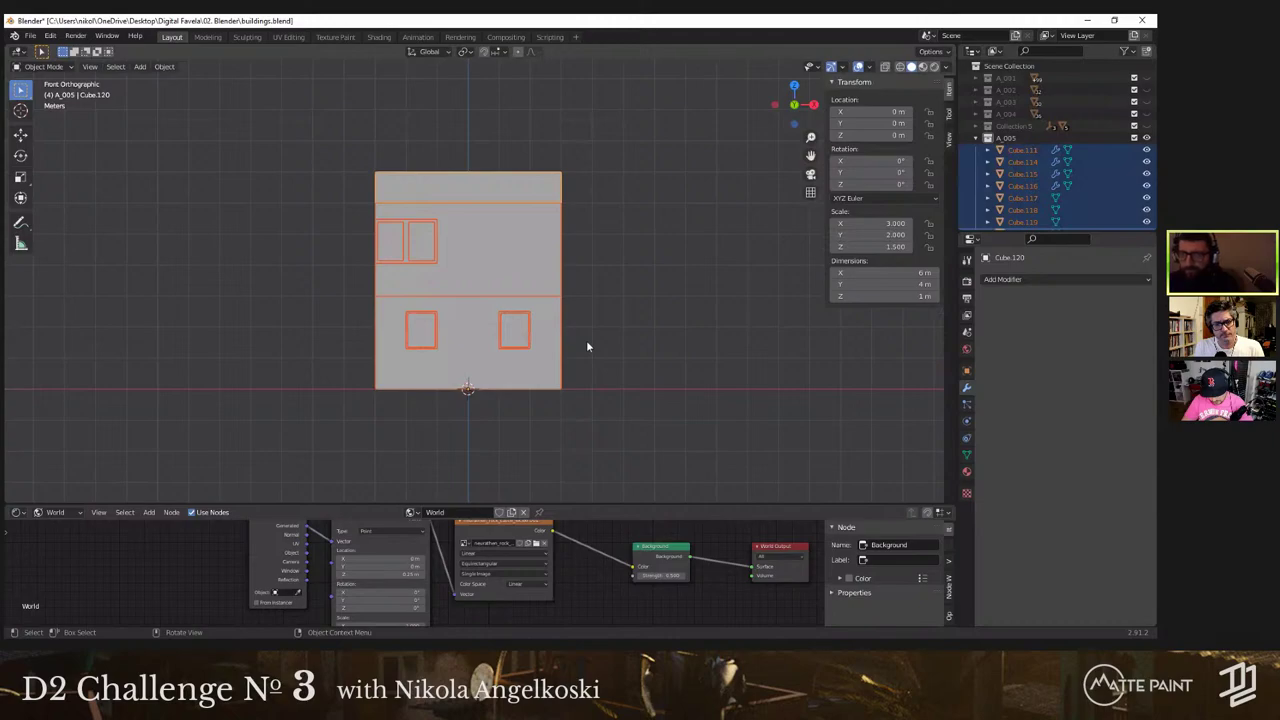
pyautogui.press('g')
pyautogui.press('z')
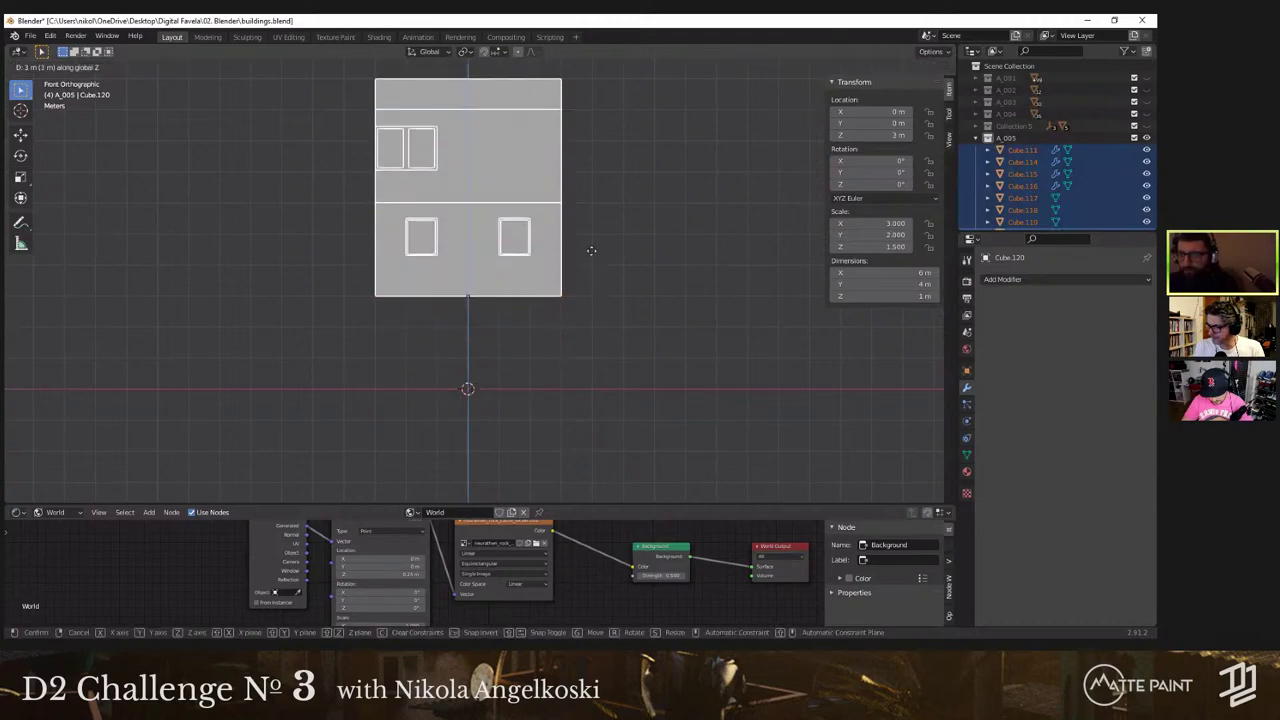
pyautogui.press('Return')
# Step: Edit the lower storey and extrude its bottom edge loop down by 3 m along Z
pyautogui.click(486, 292)
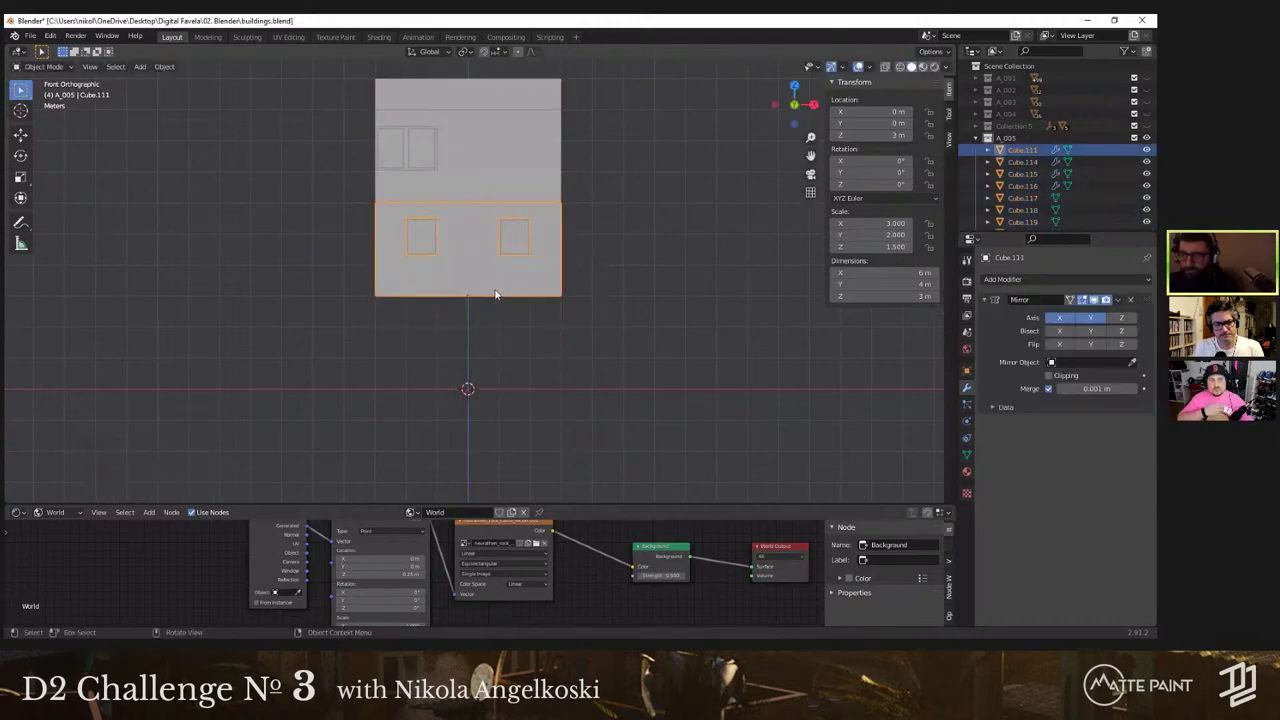
pyautogui.press('Tab')
pyautogui.keyDown('alt'); pyautogui.click(446, 295); pyautogui.keyUp('alt')
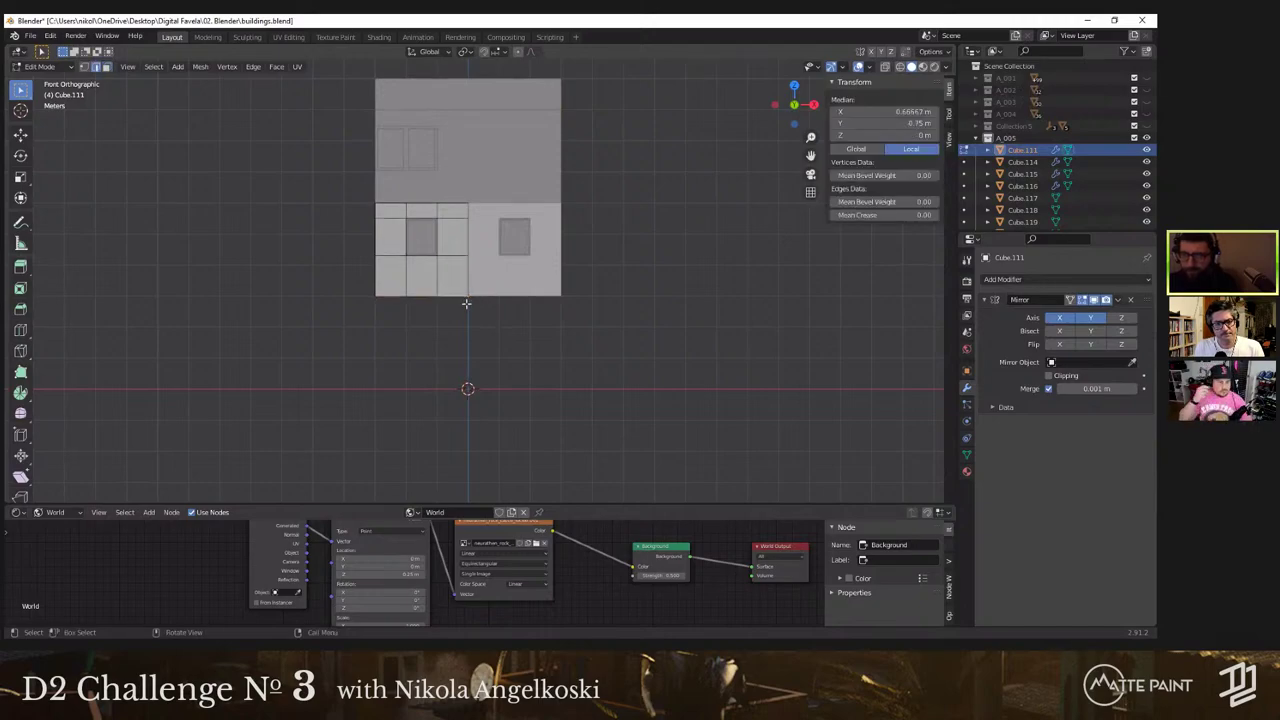
pyautogui.press('e')
pyautogui.press('z')
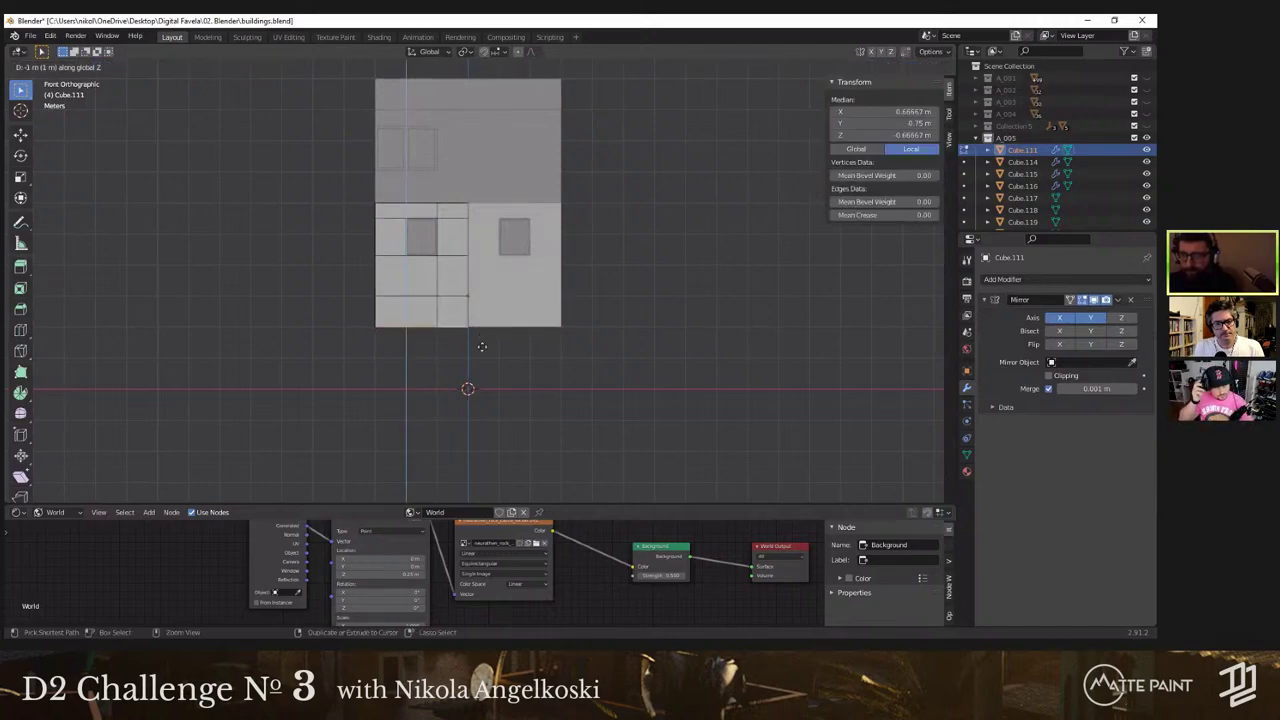
pyautogui.click(483, 376)
pyautogui.moveTo(481, 331); pyautogui.dragTo(512, 340, button='middle')
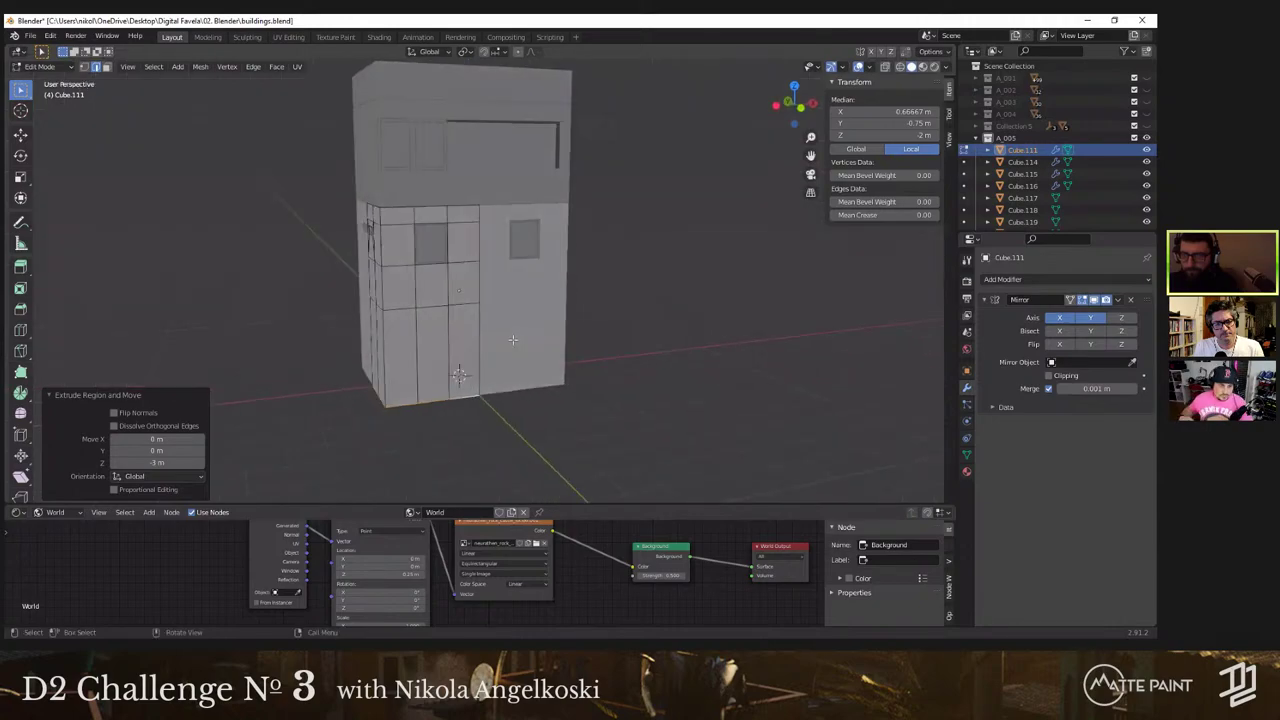
# Step: Separate the newly extruded bottom wall faces into their own ground-storey object and select that object
pyautogui.press('KP_1')
pyautogui.press('z')
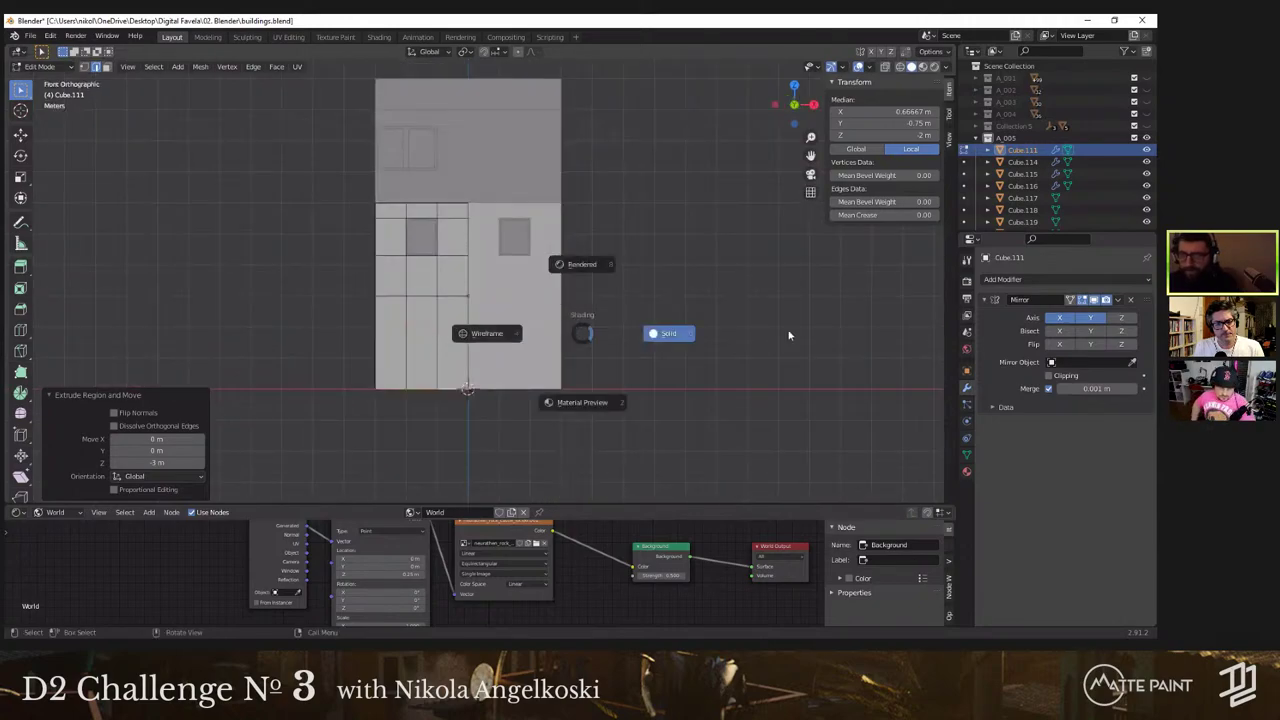
pyautogui.click(470, 333)
pyautogui.hotkey('alt', 'a')
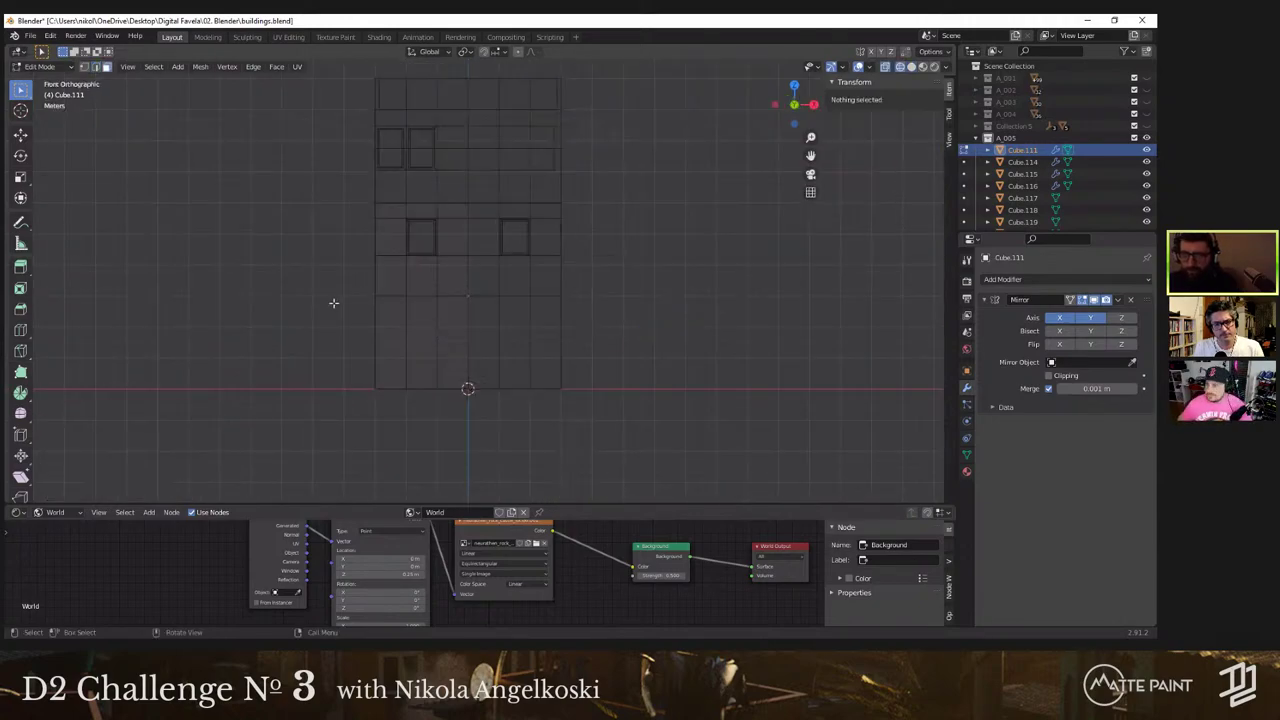
pyautogui.moveTo(333, 302); pyautogui.dragTo(600, 387)
pyautogui.rightClick(408, 335)
pyautogui.moveTo(408, 335)
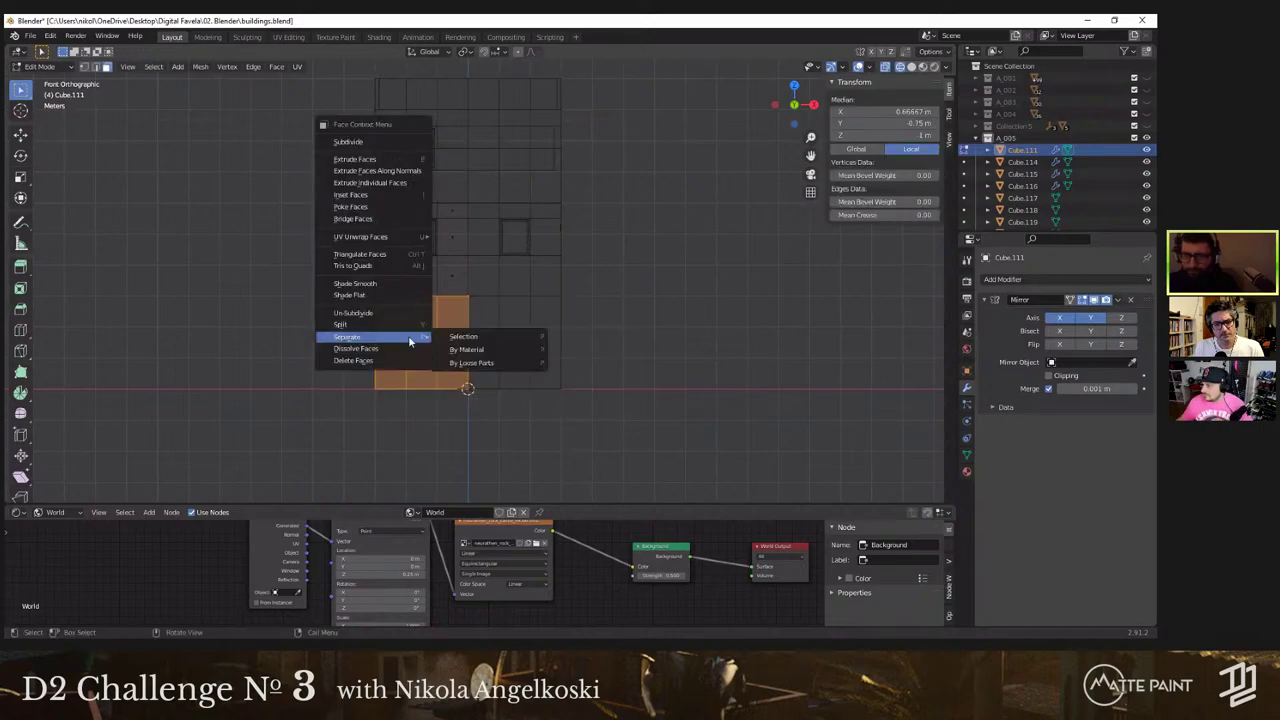
pyautogui.click(462, 337)
pyautogui.press('Tab')
pyautogui.click(525, 331)
# Step: Apply the Mirror modifier on the new ground storey and open its mesh for editing
pyautogui.press('z')
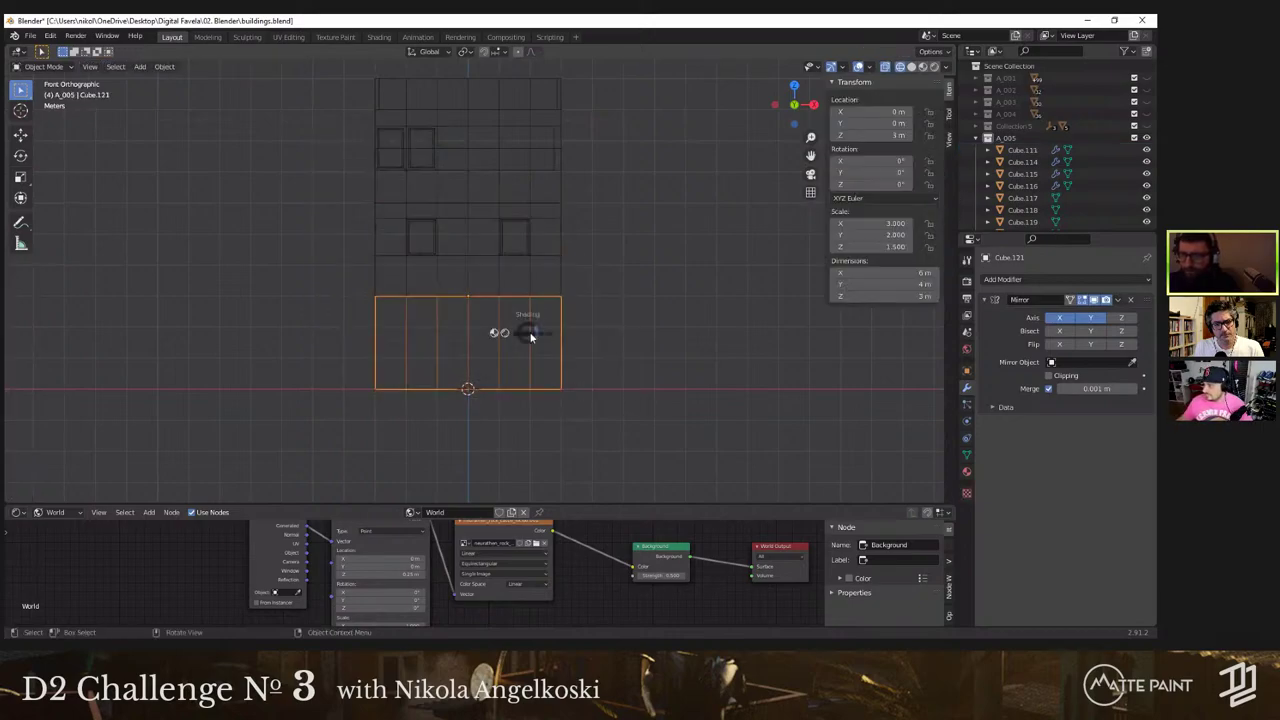
pyautogui.click(612, 344)
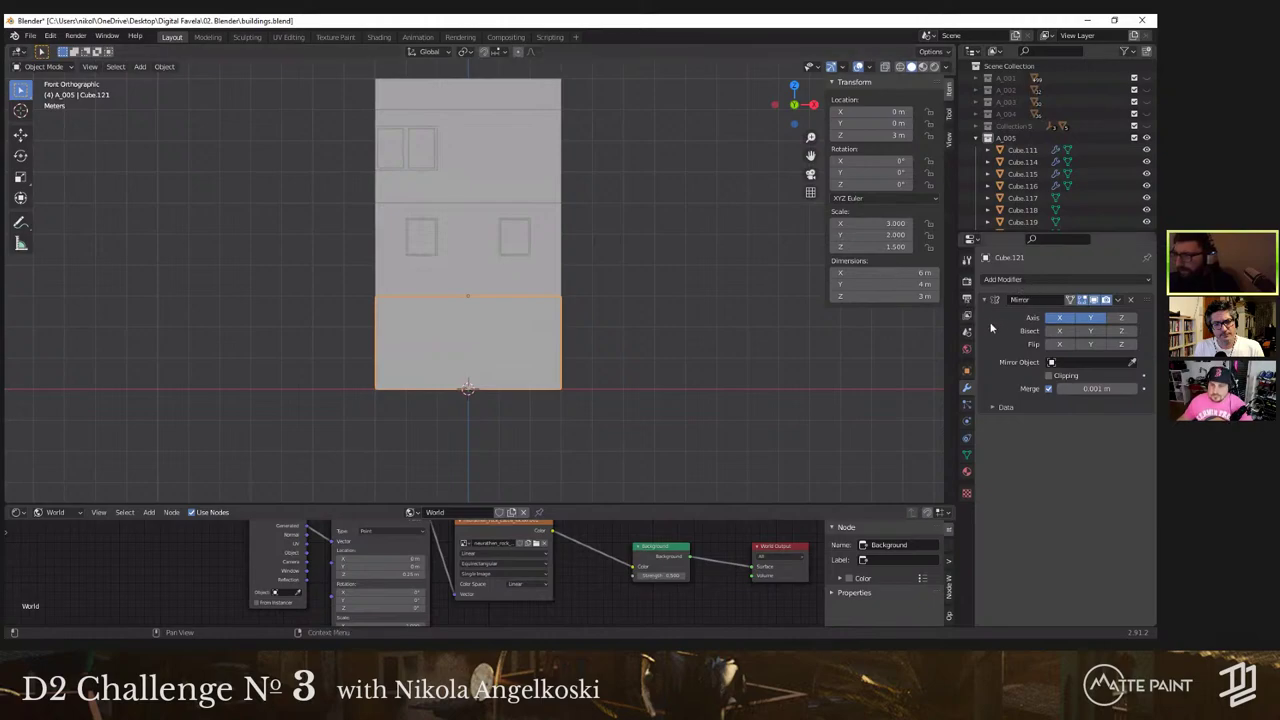
pyautogui.click(1131, 300)
pyautogui.moveTo(503, 306); pyautogui.dragTo(477, 295, button='middle')
pyautogui.press('Tab')
# Step: Add one horizontal loop cut around the ground-storey walls and move it up by 1 m along Z
pyautogui.click(477, 295)
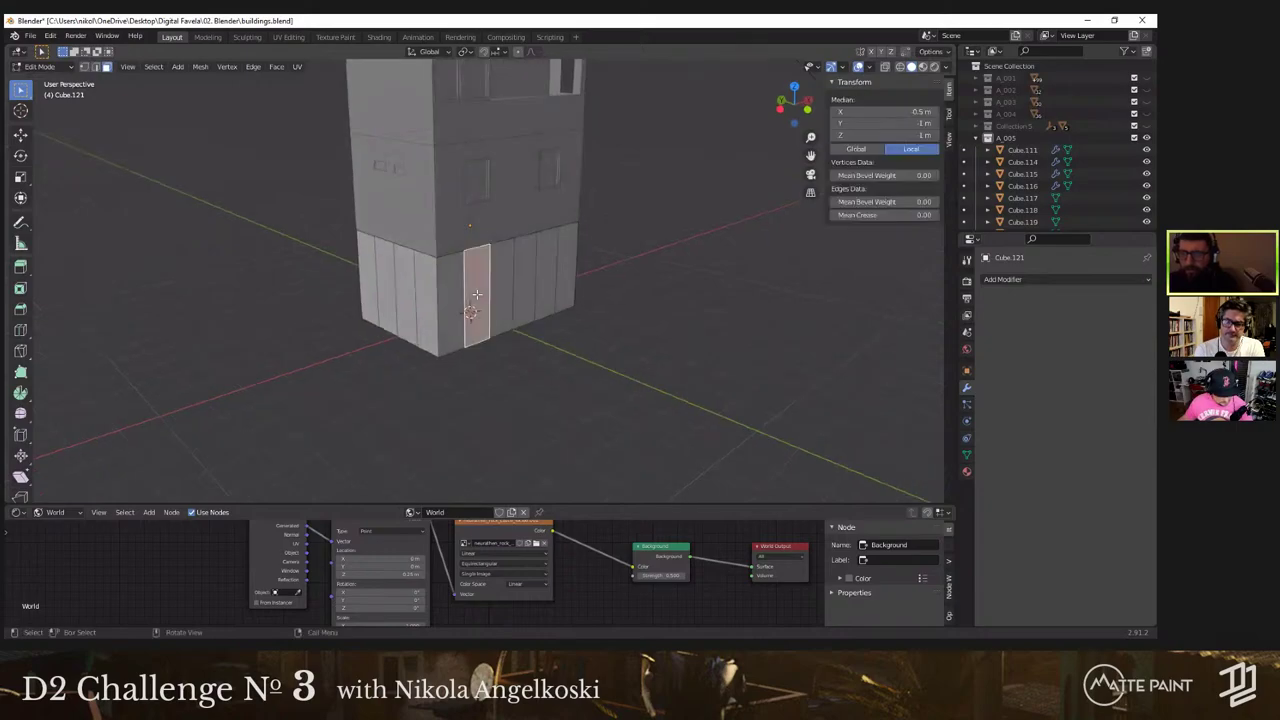
pyautogui.press('KP_1')
pyautogui.scroll(2, 479, 267)
pyautogui.keyDown('shift'); pyautogui.click(461, 260); pyautogui.keyUp('shift')
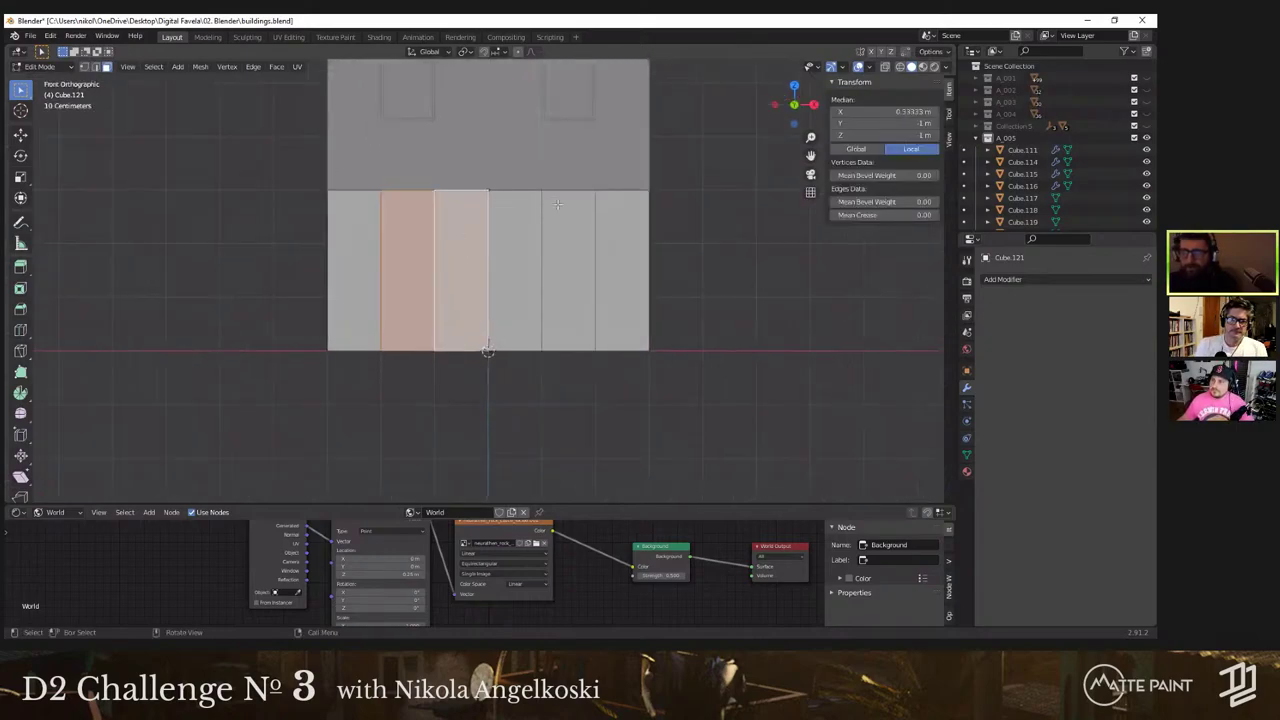
pyautogui.hotkey('ctrl', 'r')
pyautogui.click(609, 215)
pyautogui.rightClick(617, 217)
pyautogui.press('g')
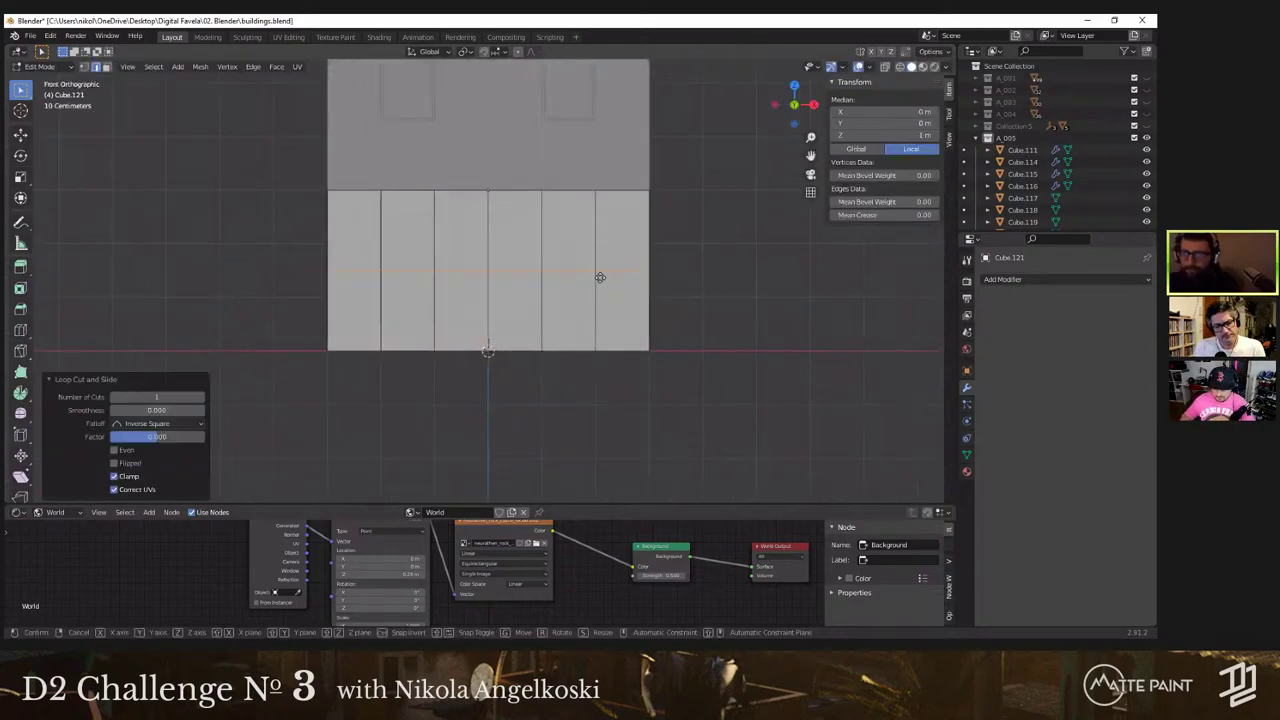
pyautogui.press('z')
pyautogui.press('1')
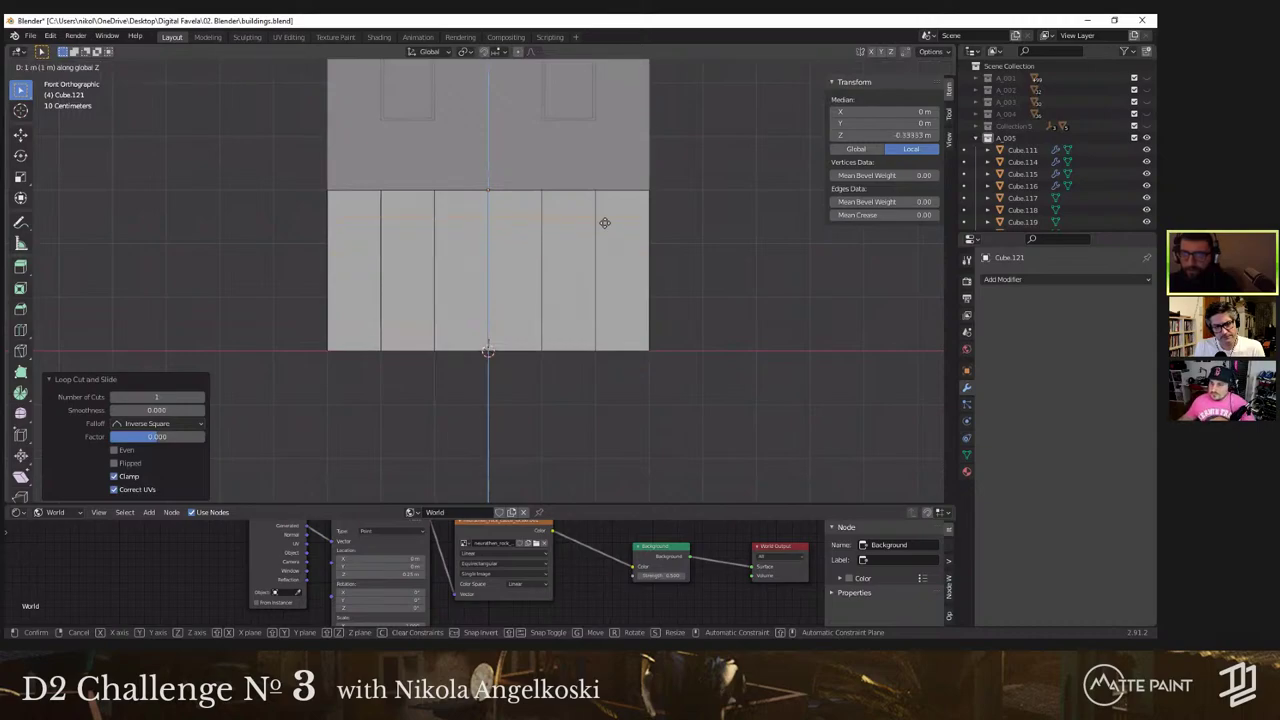
pyautogui.press('Return')
# Step: Separate the three lower front faces of the ground storey into their own panel object and select that panel
pyautogui.click(515, 280)
pyautogui.moveTo(515, 280); pyautogui.dragTo(440, 318, button='middle')
pyautogui.keyDown('ctrl'); pyautogui.keyDown('shift'); pyautogui.click(446, 302); pyautogui.keyUp('shift'); pyautogui.keyUp('ctrl')
pyautogui.rightClick(440, 318)
pyautogui.moveTo(475, 322)
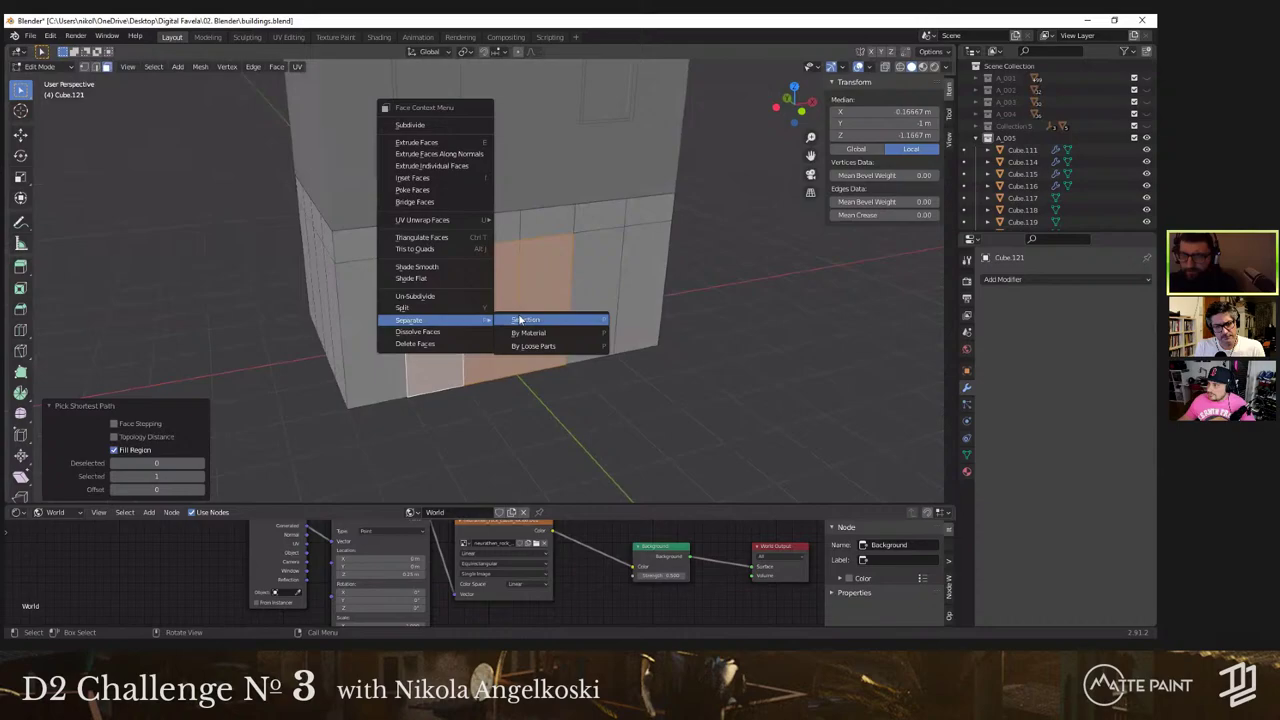
pyautogui.click(520, 320)
pyautogui.press('Tab')
pyautogui.click(506, 323)
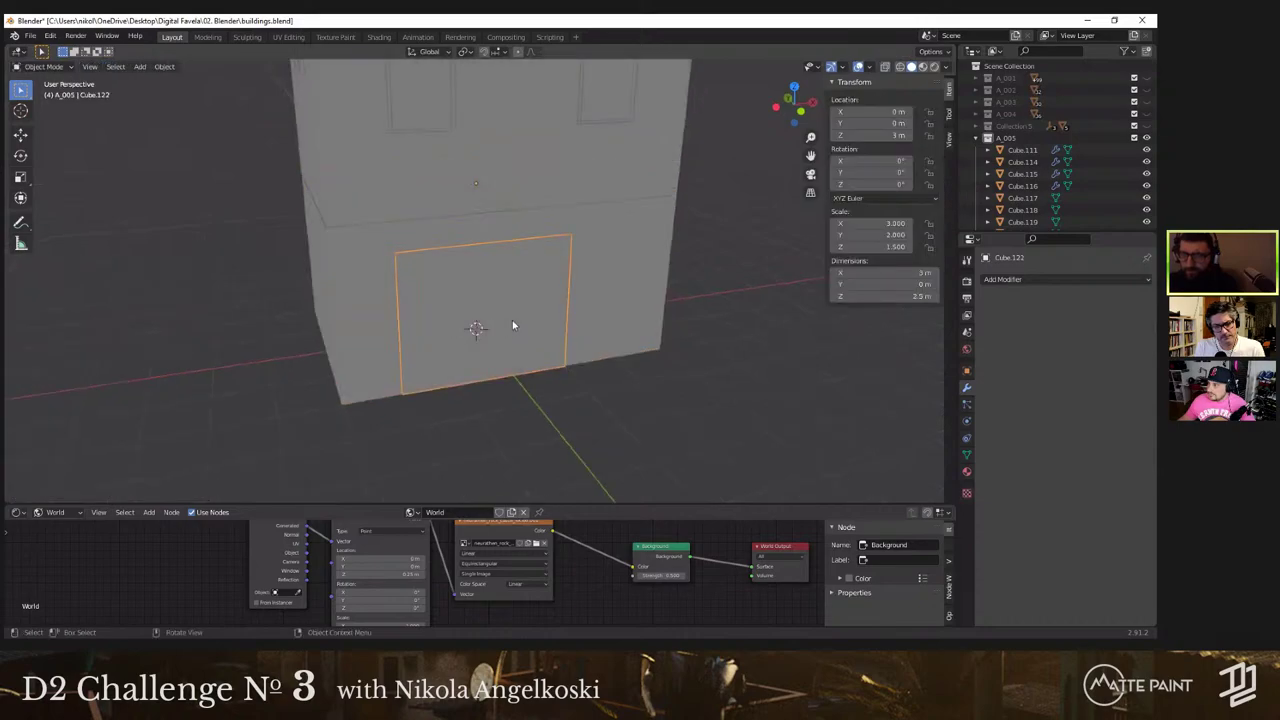
# Step: Open the separated front panel for editing and select its two inner vertical edges
pyautogui.press('Tab')
pyautogui.press('2')
pyautogui.click(519, 315)
pyautogui.keyDown('shift'); pyautogui.click(458, 326); pyautogui.keyUp('shift')
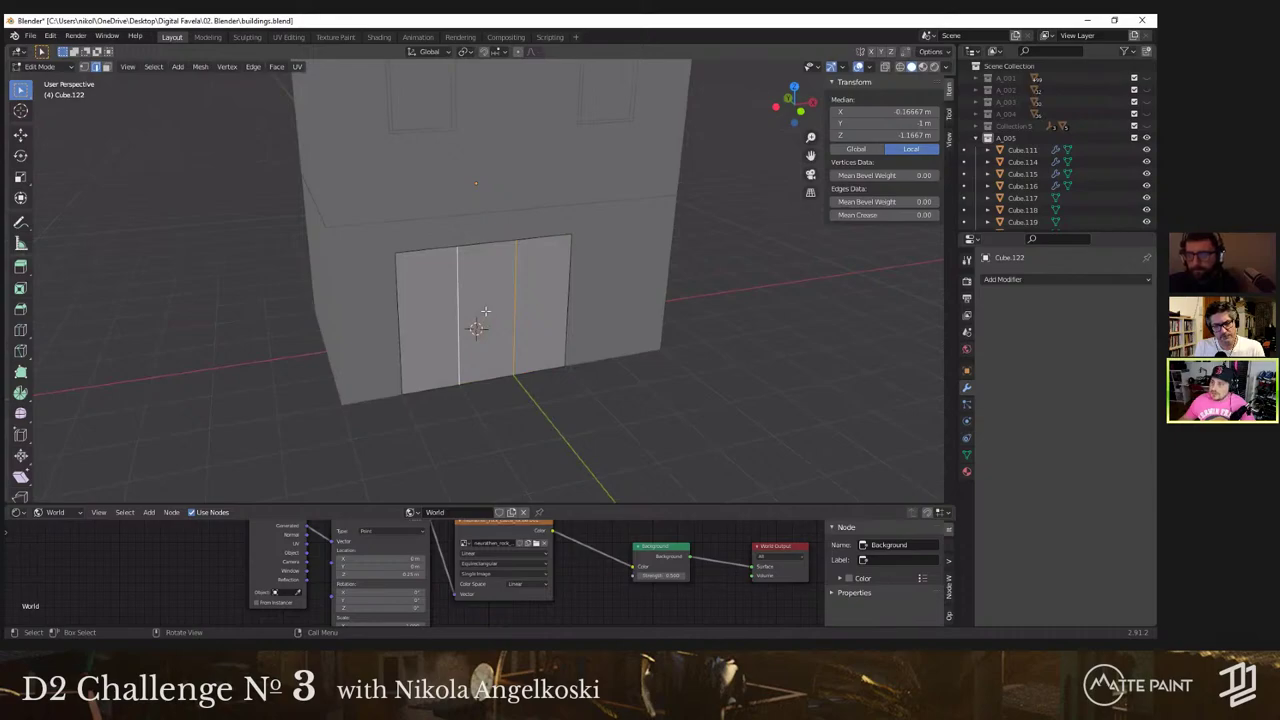
pyautogui.moveTo(484, 313); pyautogui.dragTo(468, 314, button='middle')
pyautogui.scroll(-1, 470, 314)
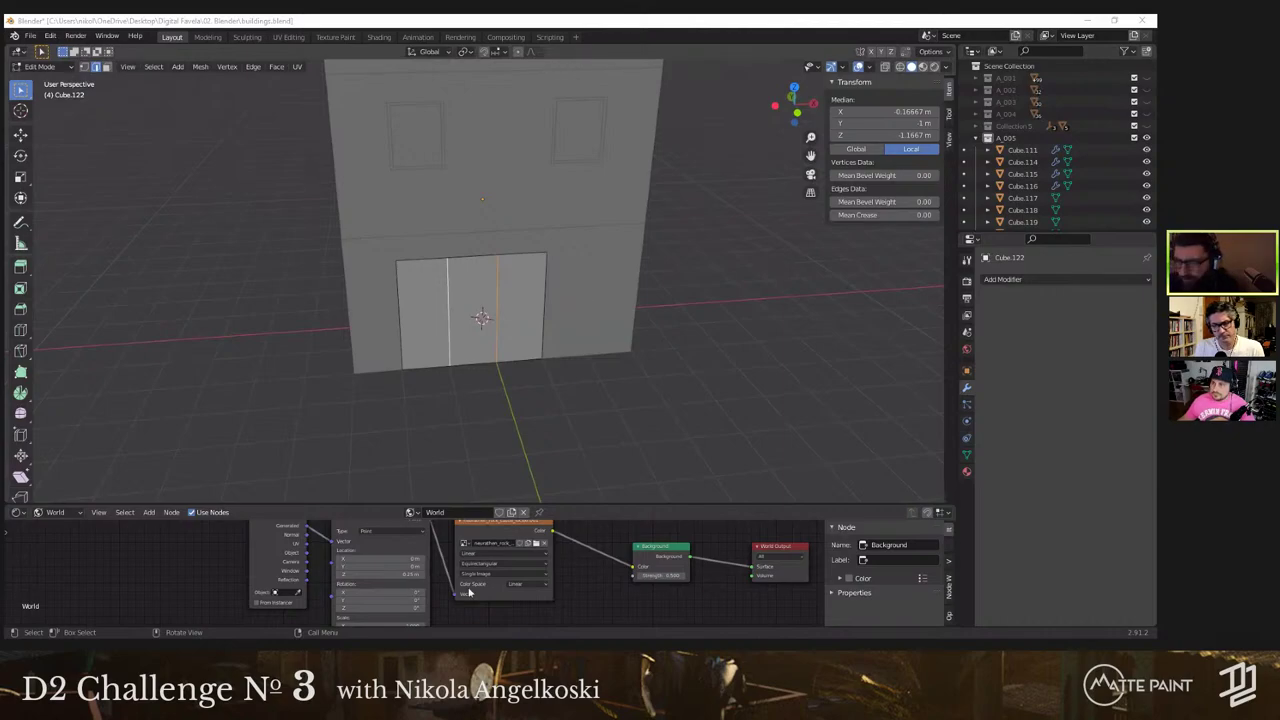
# Step: Switch to Photos, examine the favela reference pictures for ground-floor shutter openings, and return to Blender
pyautogui.hotkey('alt', 'Tab')
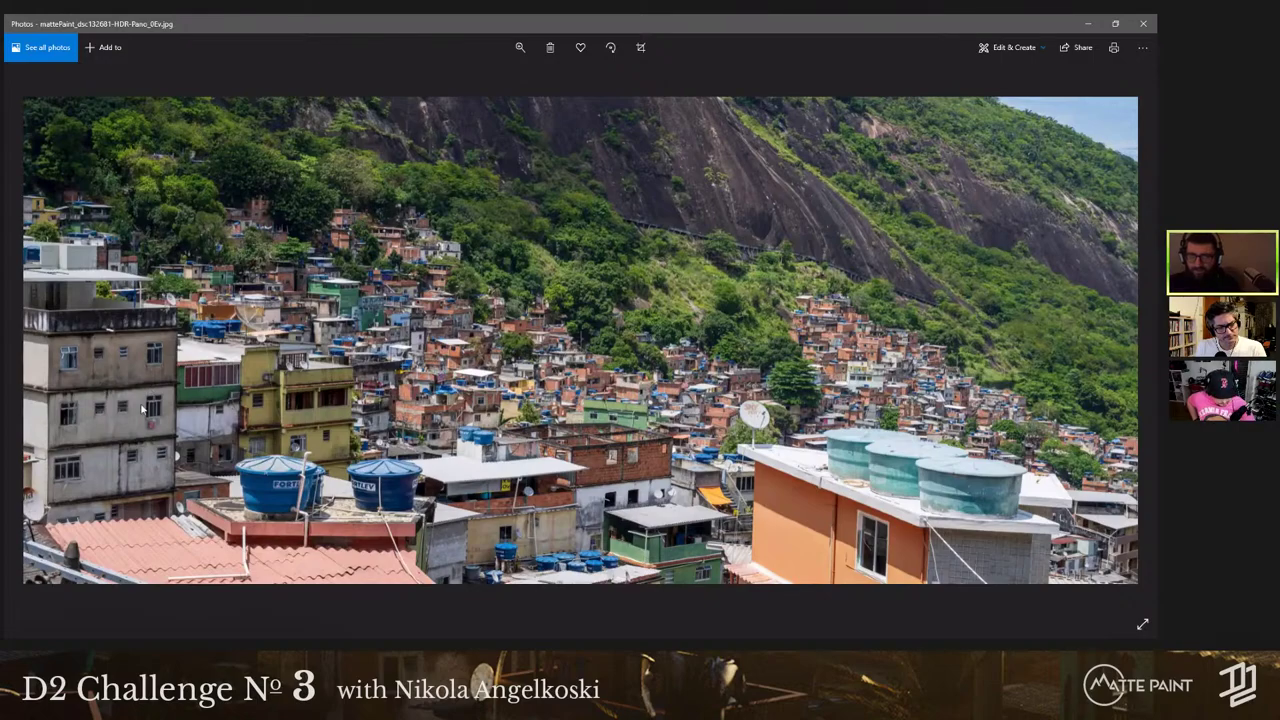
pyautogui.press('Right')
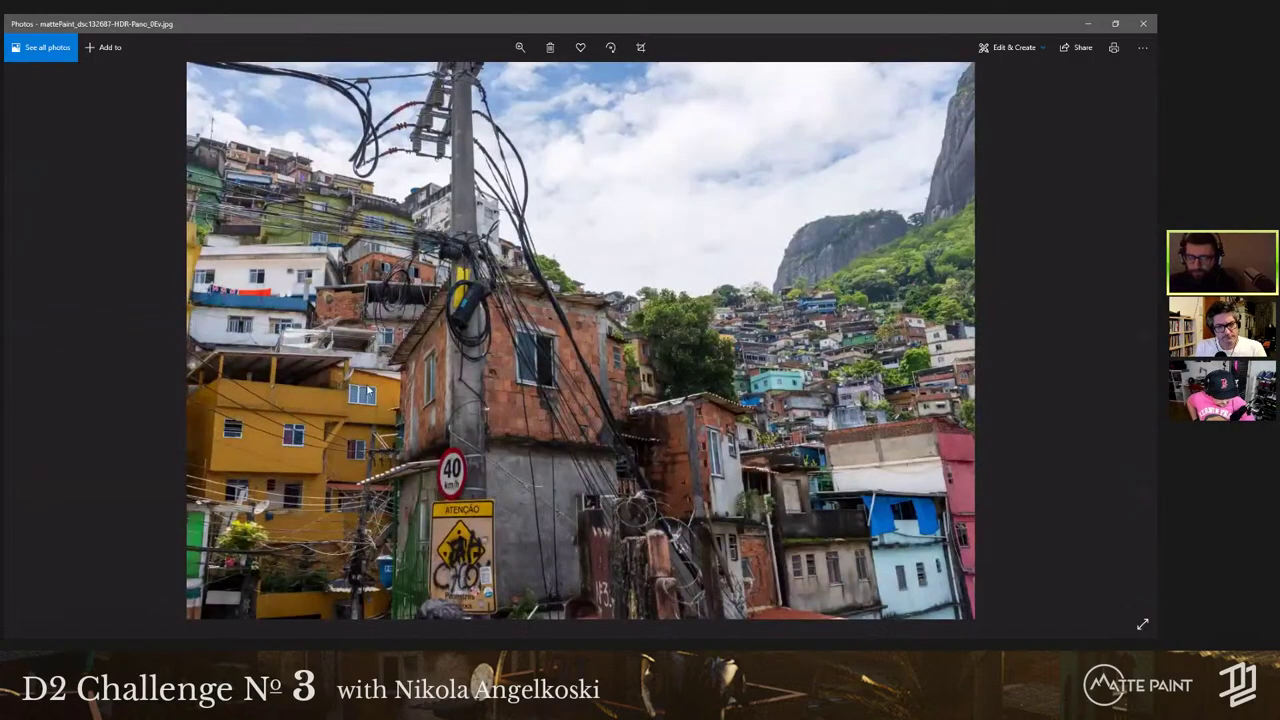
pyautogui.press('Right')
pyautogui.press('Left')
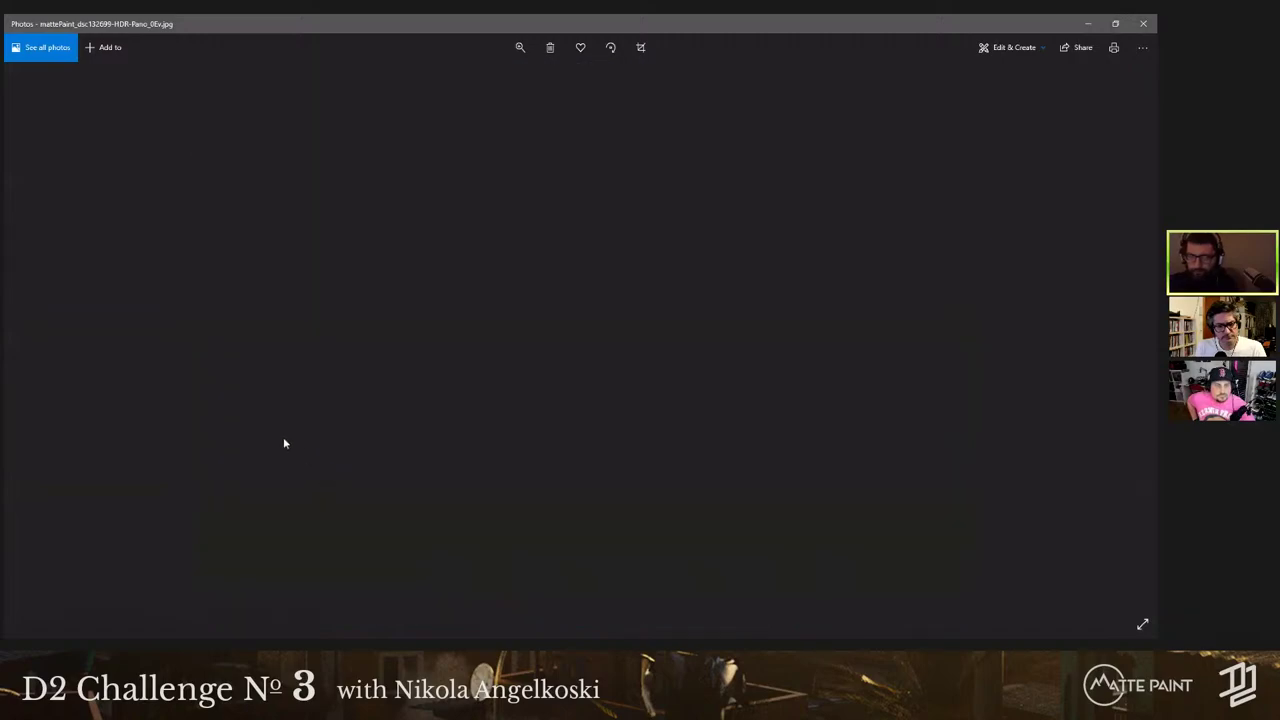
pyautogui.press('Left')
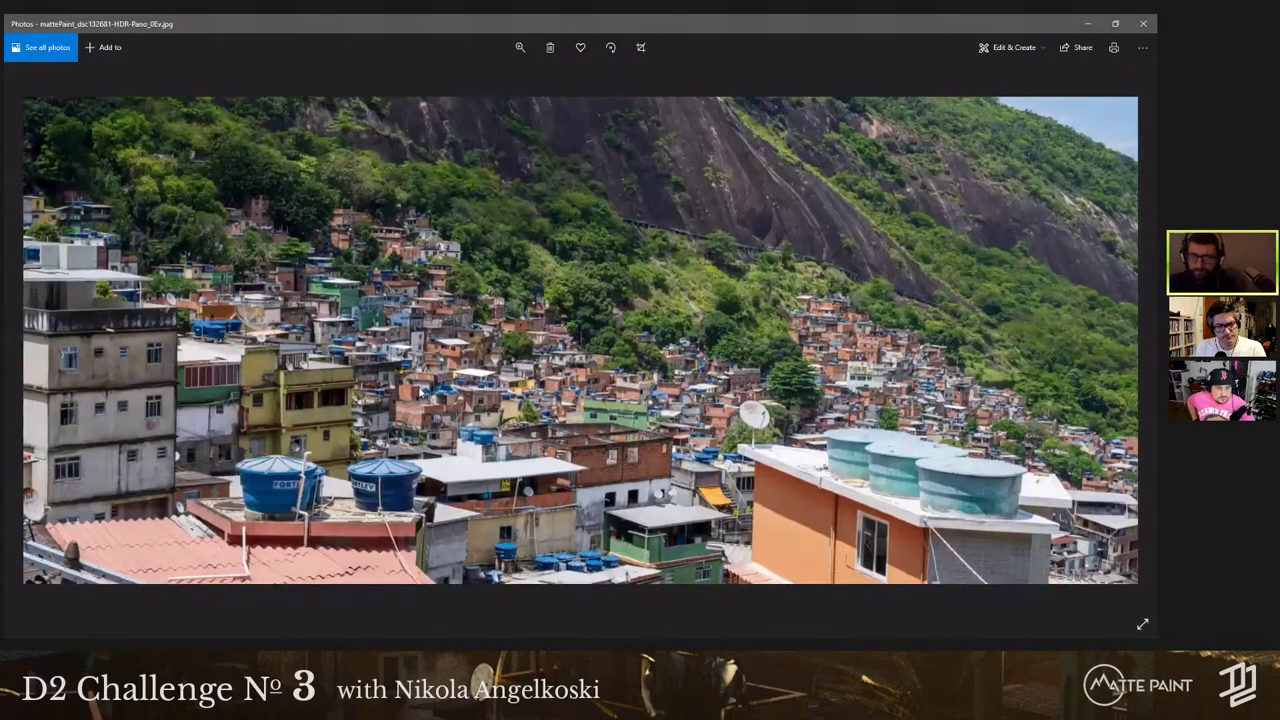
pyautogui.press('Right')
pyautogui.press('Right')
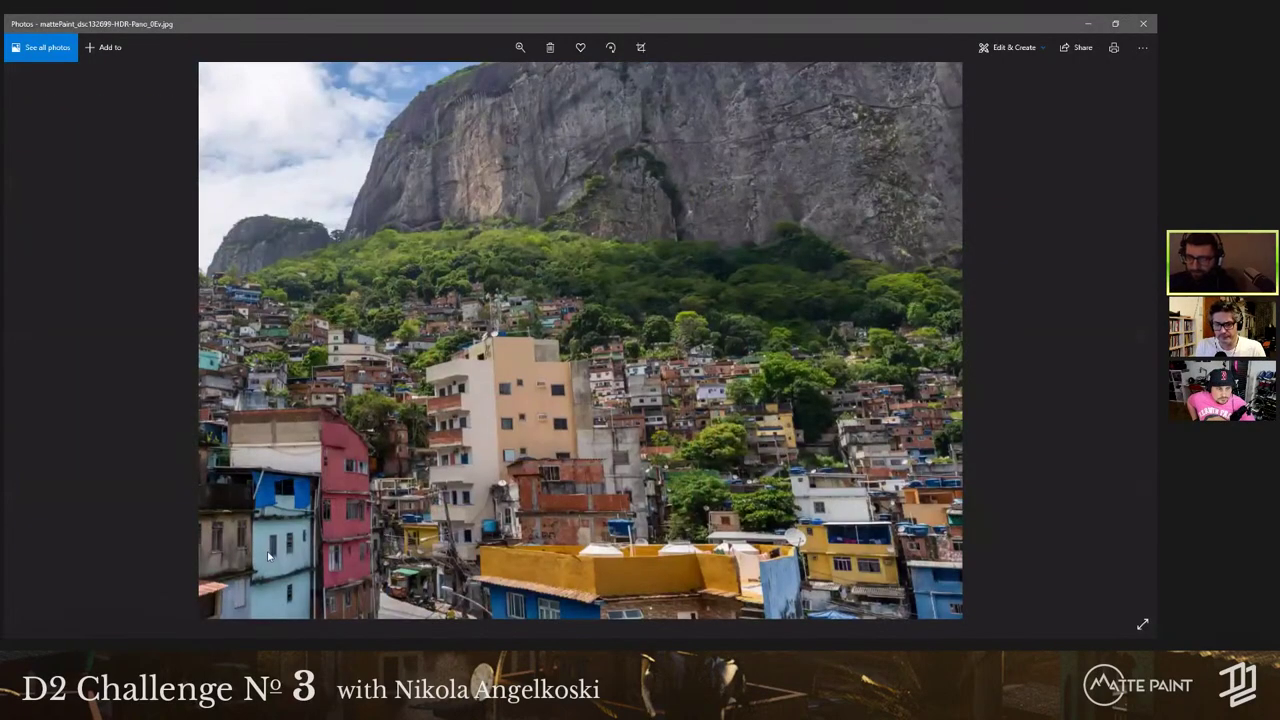
pyautogui.press('Right')
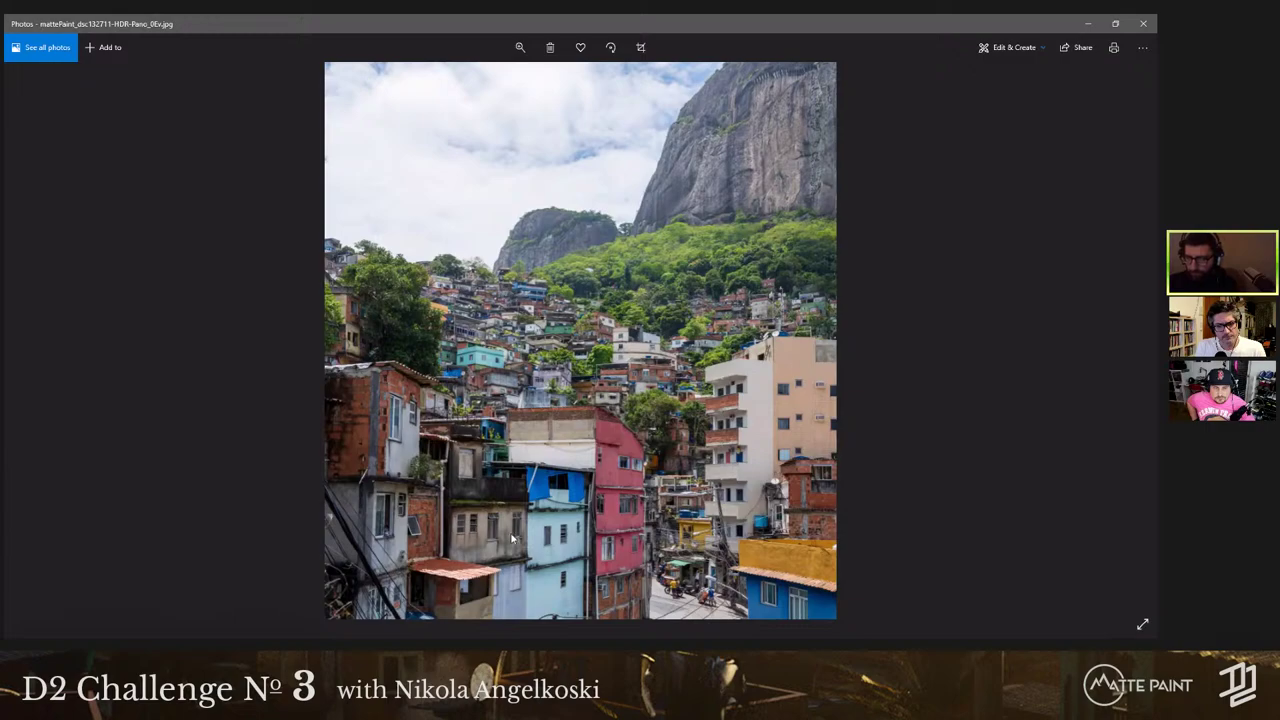
pyautogui.press('Right')
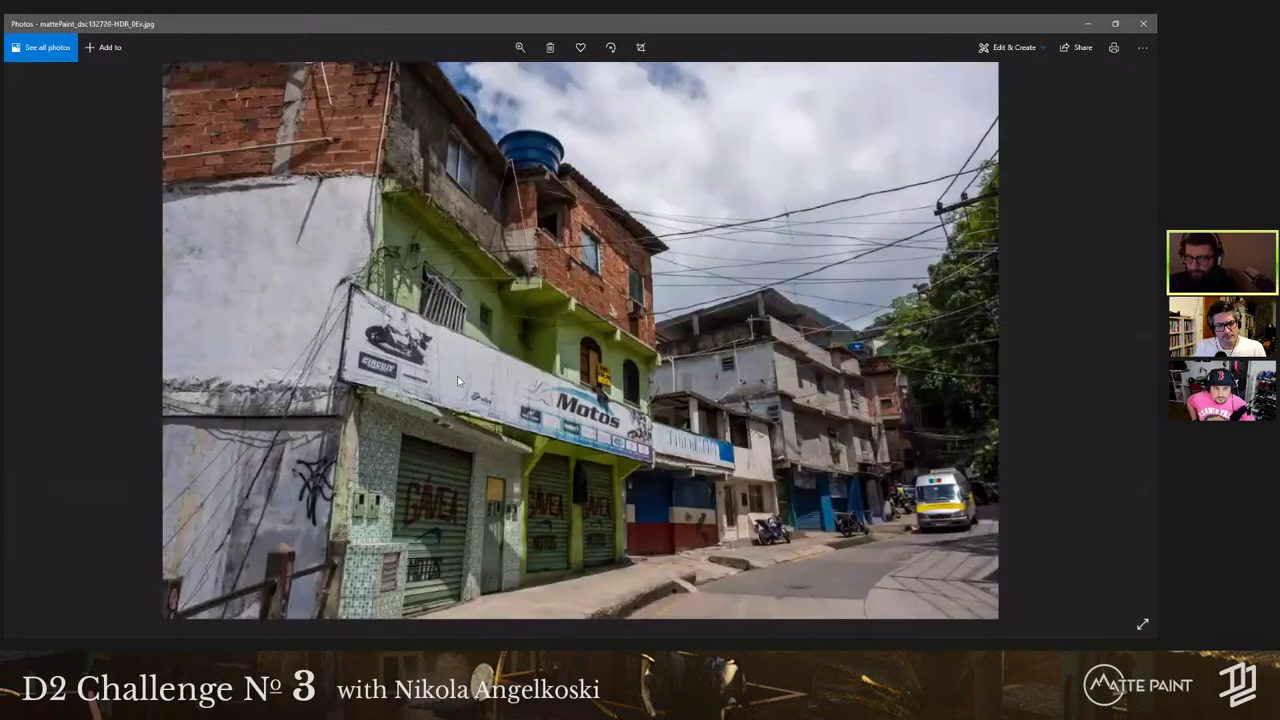
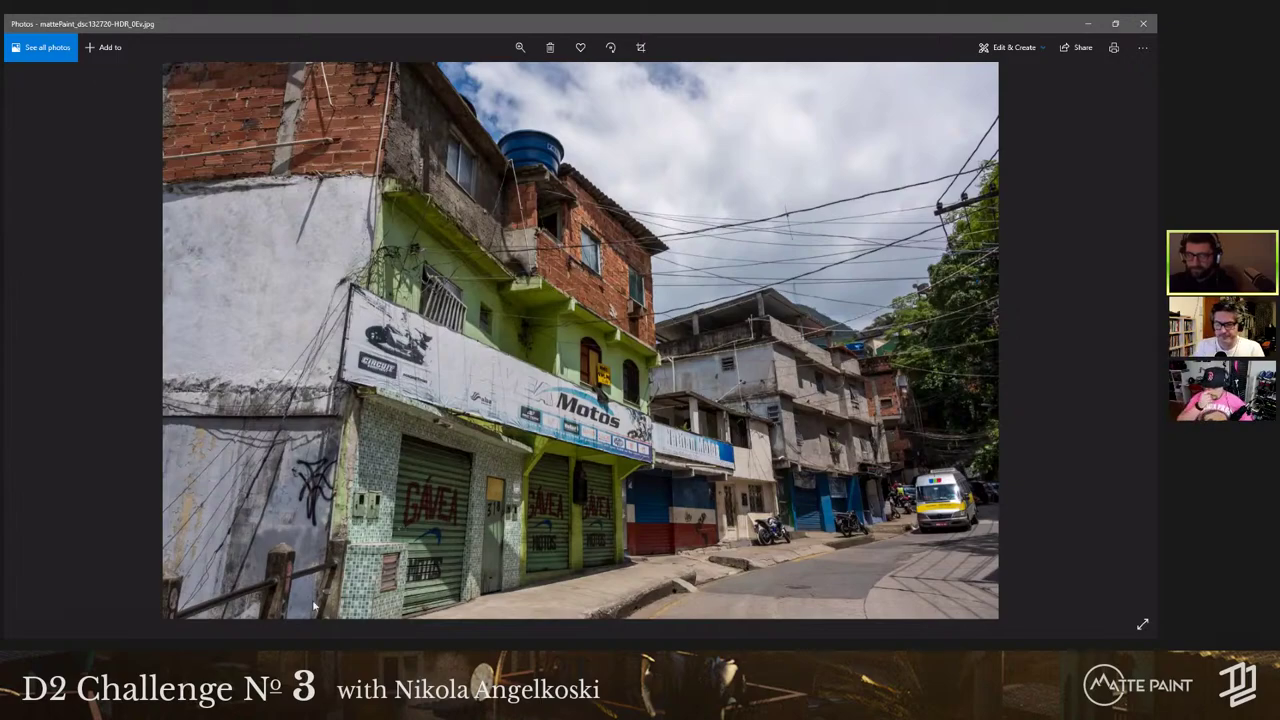
pyautogui.hotkey('alt', 'Tab')
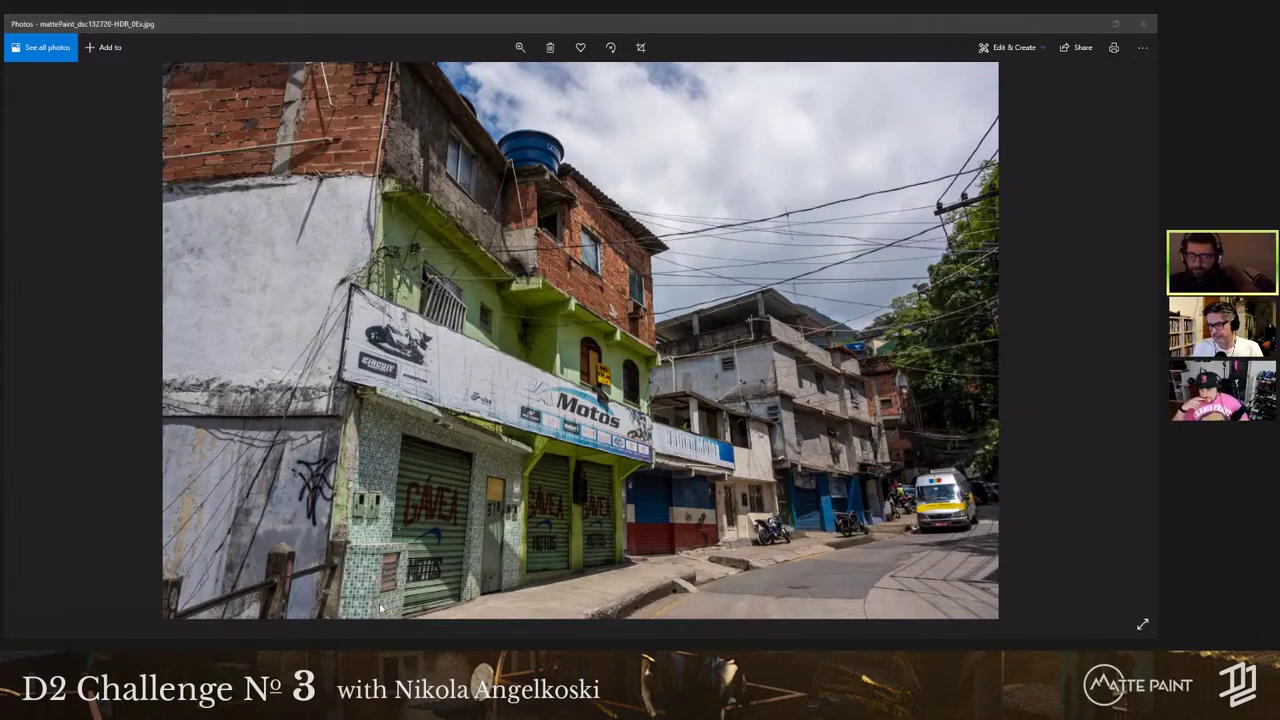
pyautogui.click(380, 608)
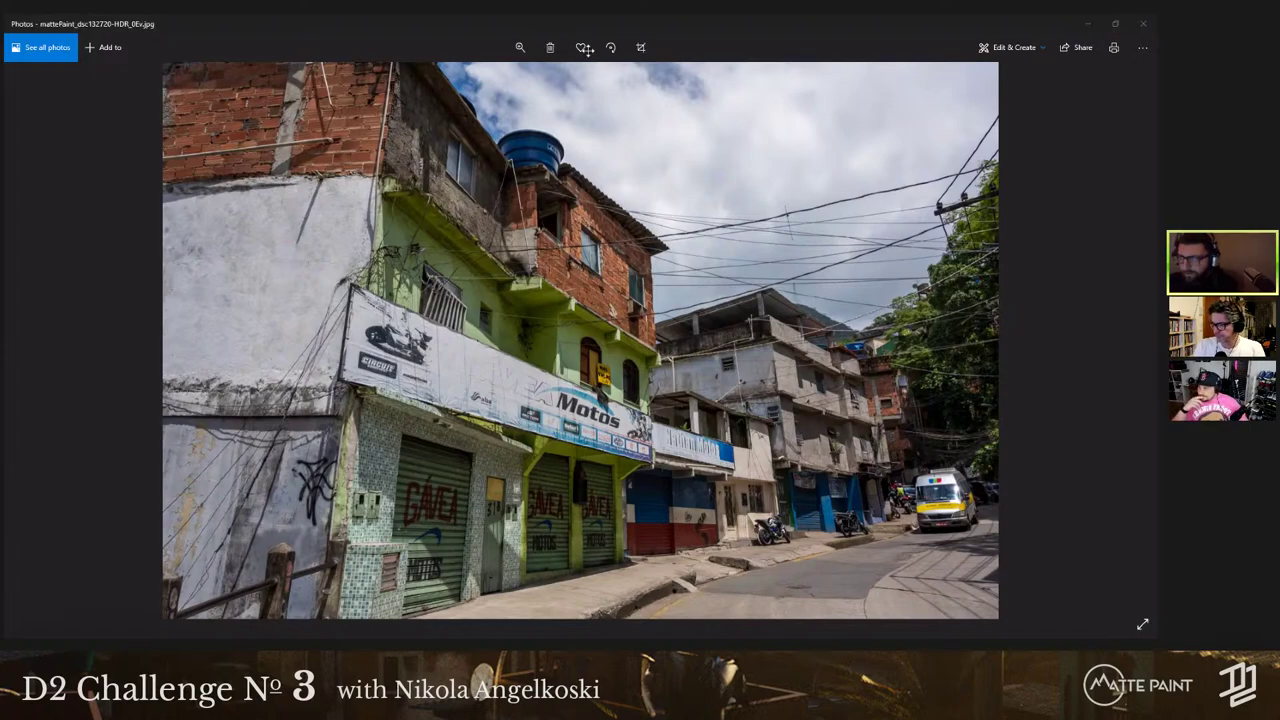
pyautogui.hotkey('alt', 'Tab')
# Step: Leave mesh editing and examine the whole building's front and side proportions
pyautogui.keyDown('shift'); pyautogui.moveTo(543, 222); pyautogui.dragTo(542, 302, button='middle'); pyautogui.keyUp('shift')
pyautogui.press('Tab')
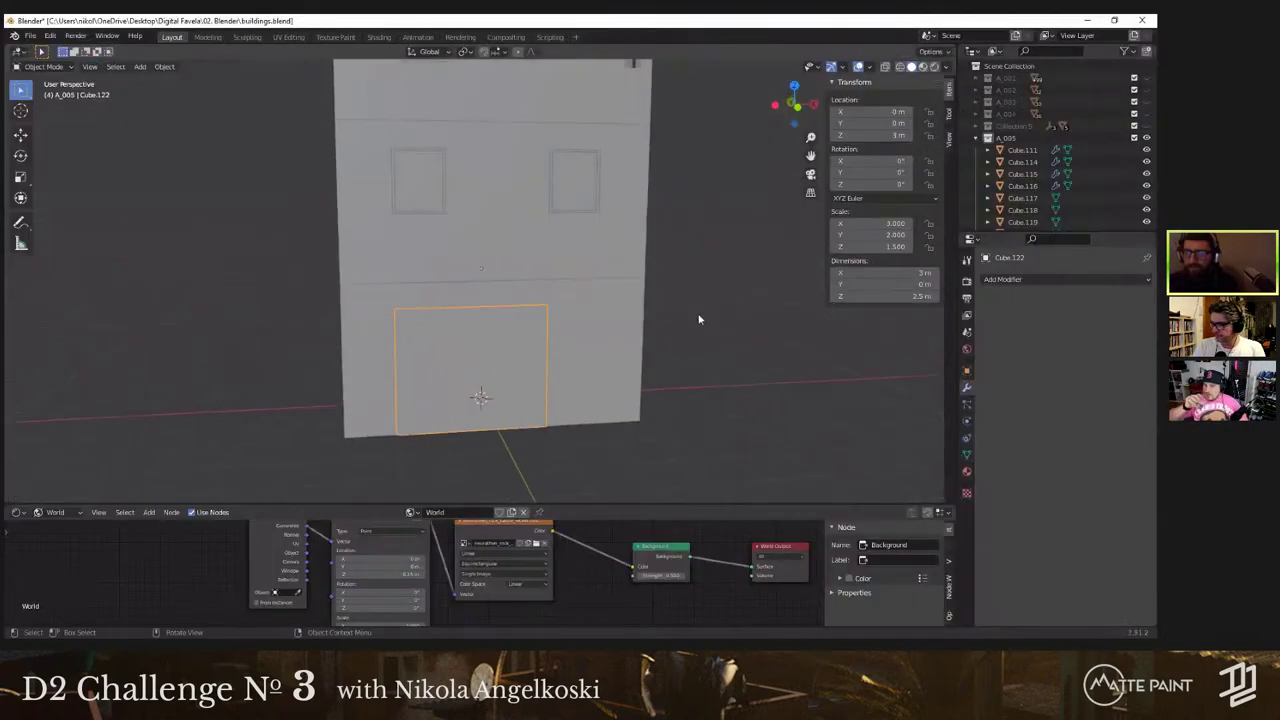
pyautogui.scroll(-4, 698, 315)
pyautogui.click(645, 284)
pyautogui.moveTo(645, 284); pyautogui.dragTo(657, 290, button='middle')
pyautogui.moveTo(519, 208); pyautogui.dragTo(479, 187, button='middle')
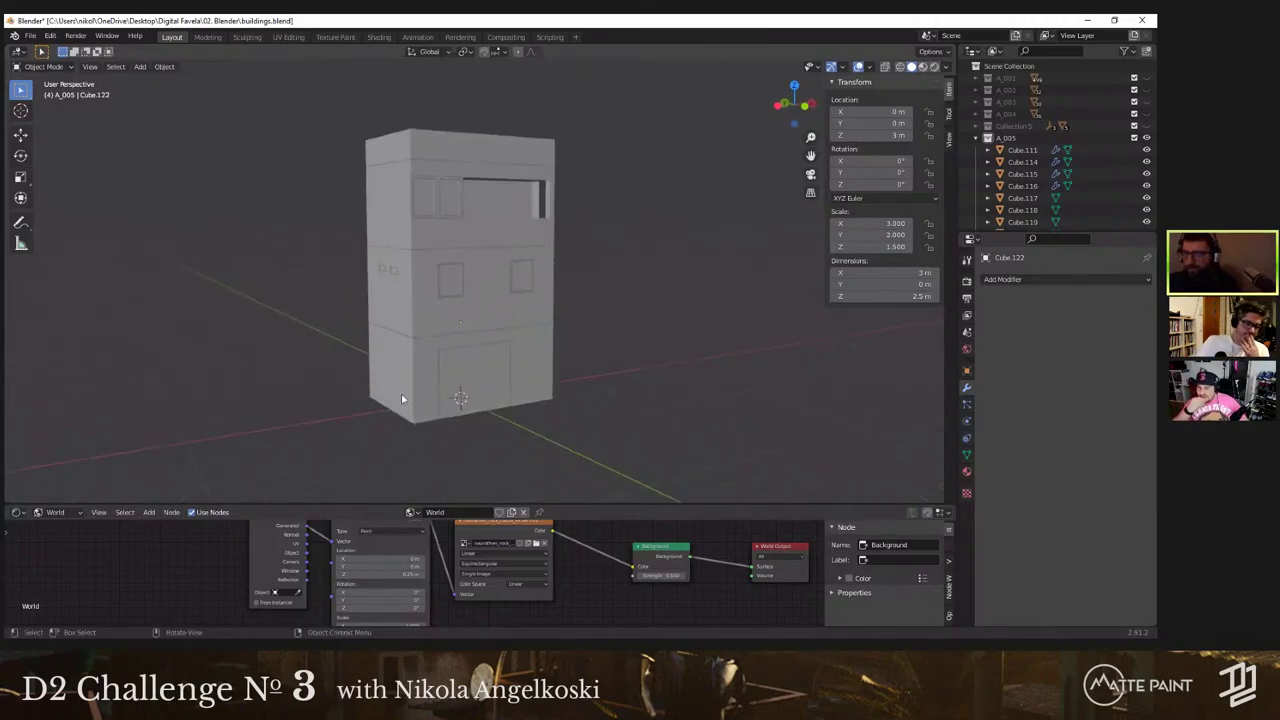
pyautogui.moveTo(476, 254); pyautogui.dragTo(492, 276, button='middle')
pyautogui.click(505, 292)
# Step: Dissolve the two inner vertical edges of the front opening panel to merge it into a single face
pyautogui.press('Tab')
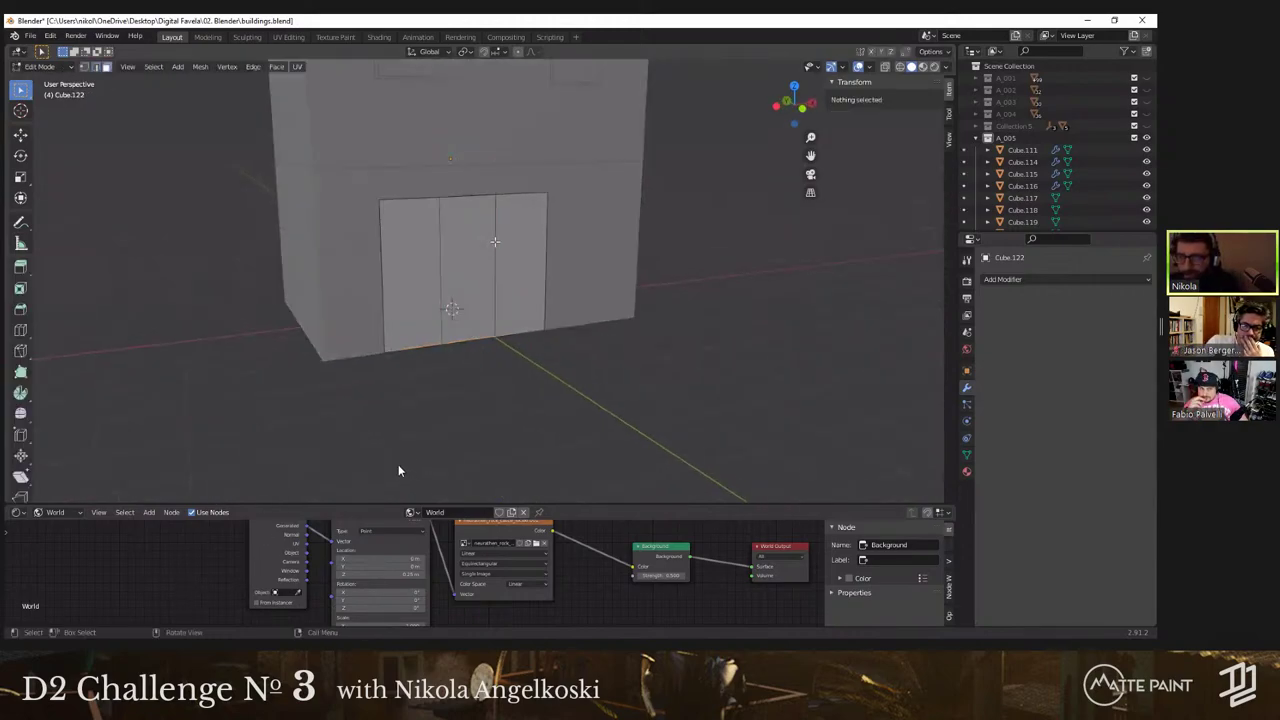
pyautogui.press('2')
pyautogui.click(493, 273)
pyautogui.keyDown('shift'); pyautogui.click(444, 286); pyautogui.keyUp('shift')
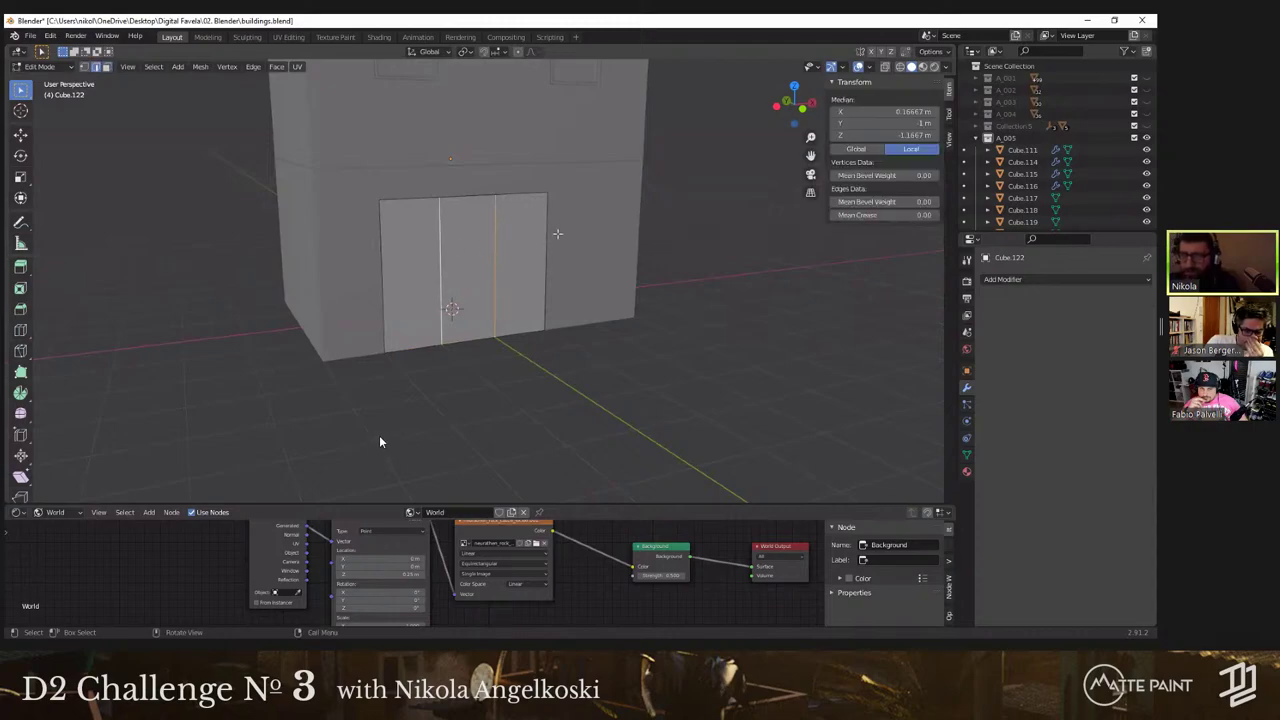
pyautogui.press('x')
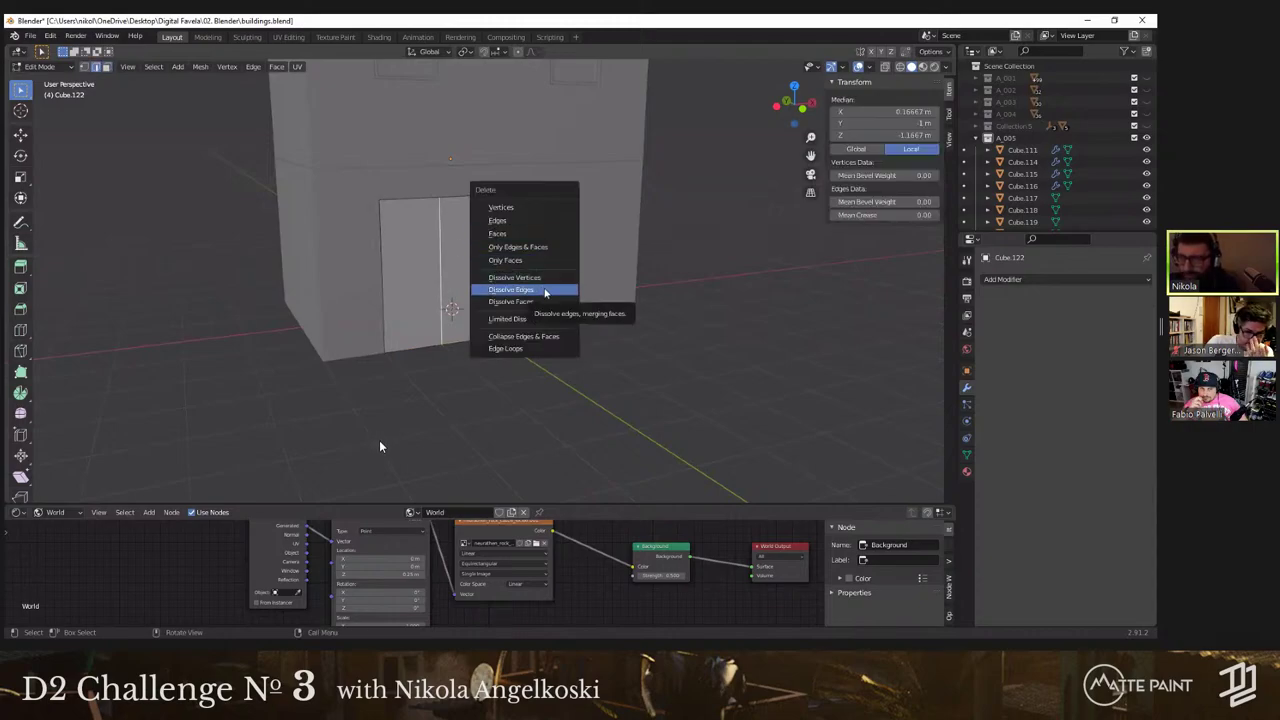
pyautogui.click(541, 289)
pyautogui.press('Tab')
pyautogui.keyDown('shift'); pyautogui.moveTo(503, 286); pyautogui.dragTo(505, 321, button='middle'); pyautogui.keyUp('shift')
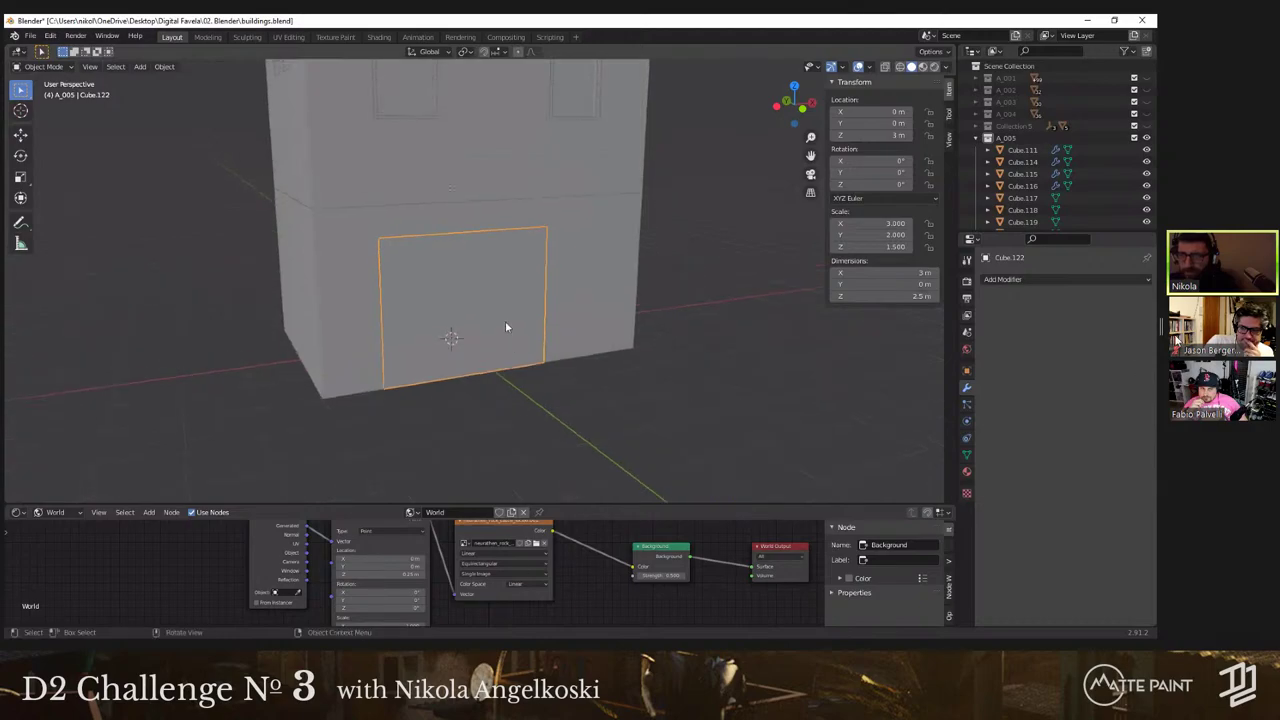
# Step: Add one horizontal loop cut to the front opening panel and move it up along Z to near the panel's upper edge
pyautogui.press('Tab')
pyautogui.press('3')
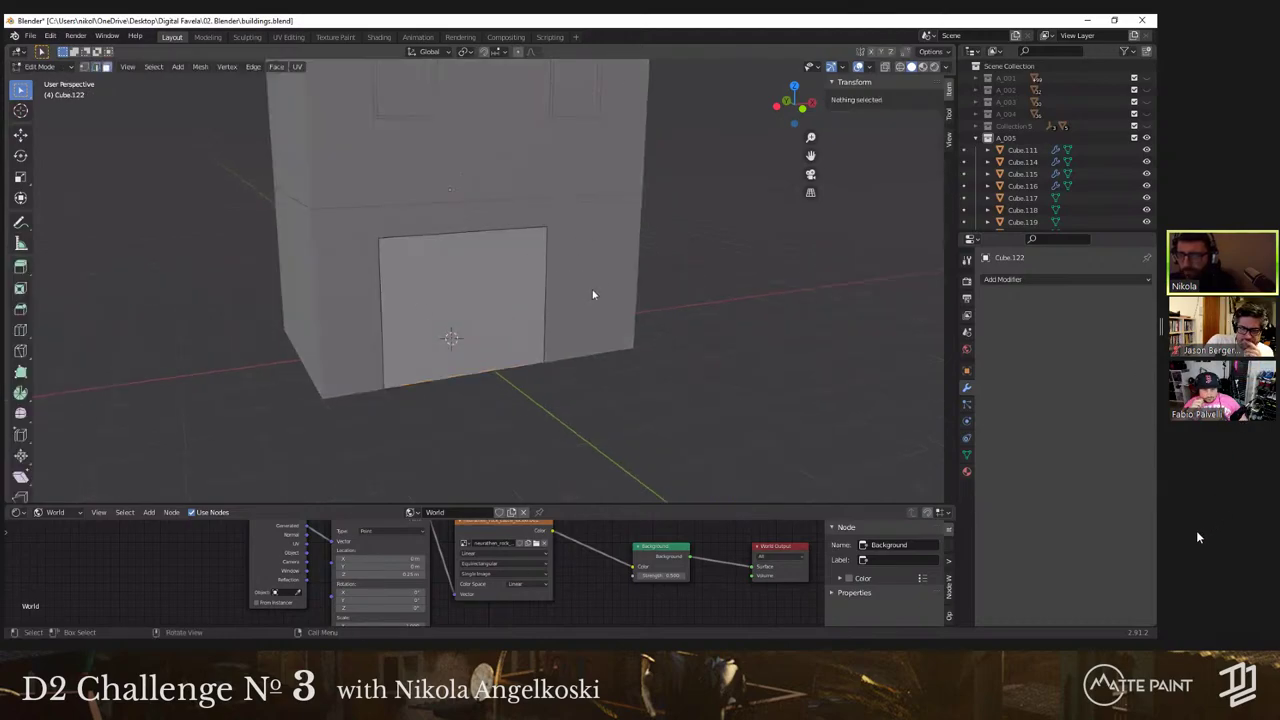
pyautogui.press('a')
pyautogui.click(465, 292)
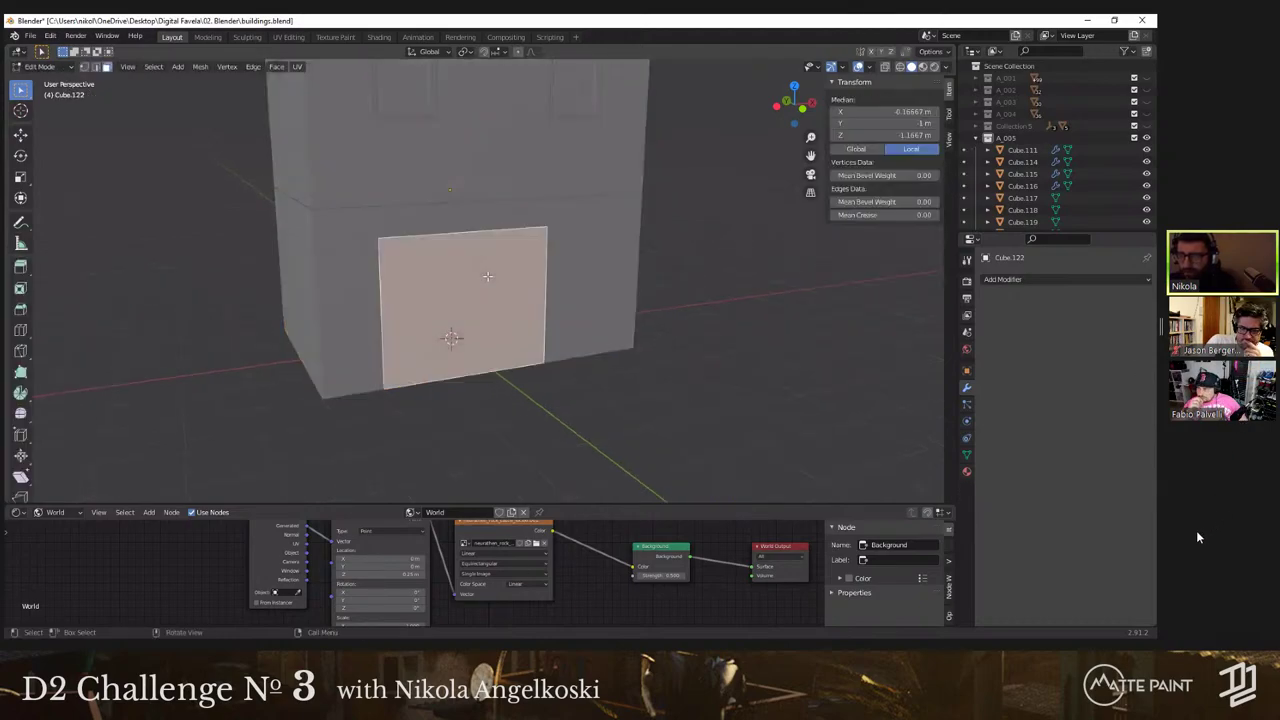
pyautogui.press('KP_1')
pyautogui.hotkey('ctrl', 'r')
pyautogui.click(532, 271)
pyautogui.rightClick(532, 271)
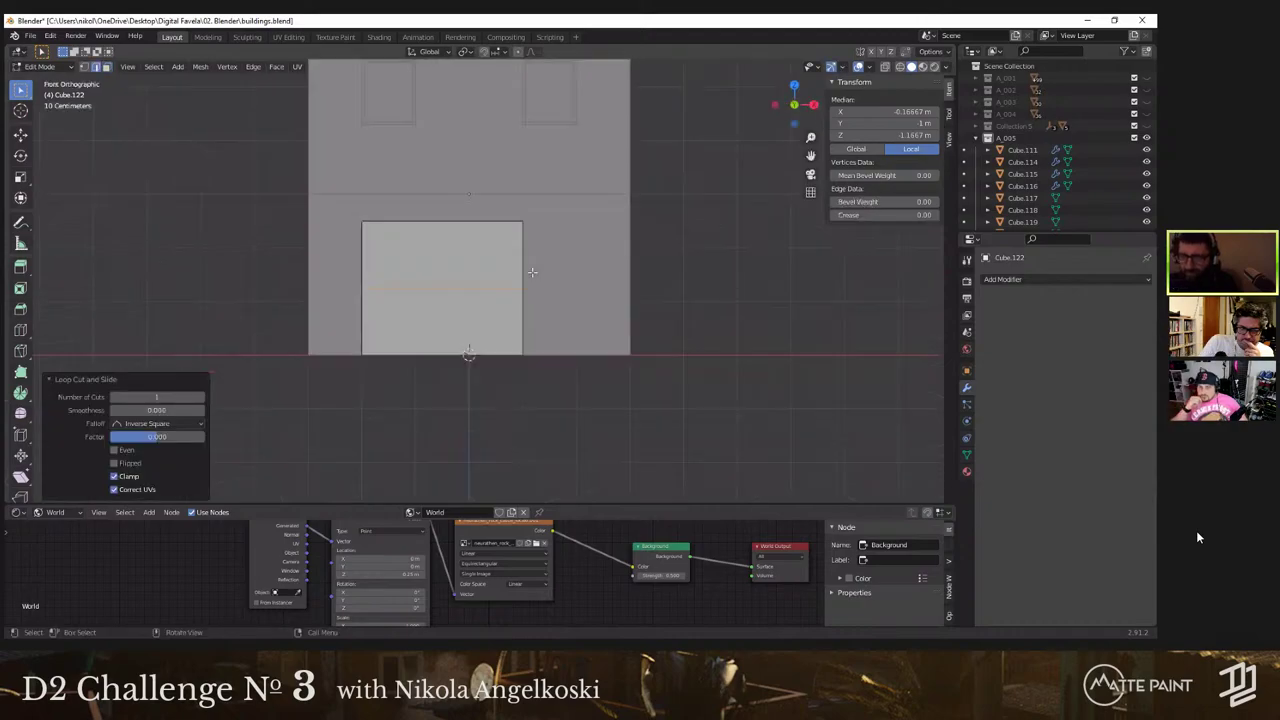
pyautogui.press('g')
pyautogui.press('z')
pyautogui.click(534, 229)
# Step: Extrude the narrow strip above the opening outward and move its lower front edge back along Y to form a sloped shutter housing
pyautogui.press('3')
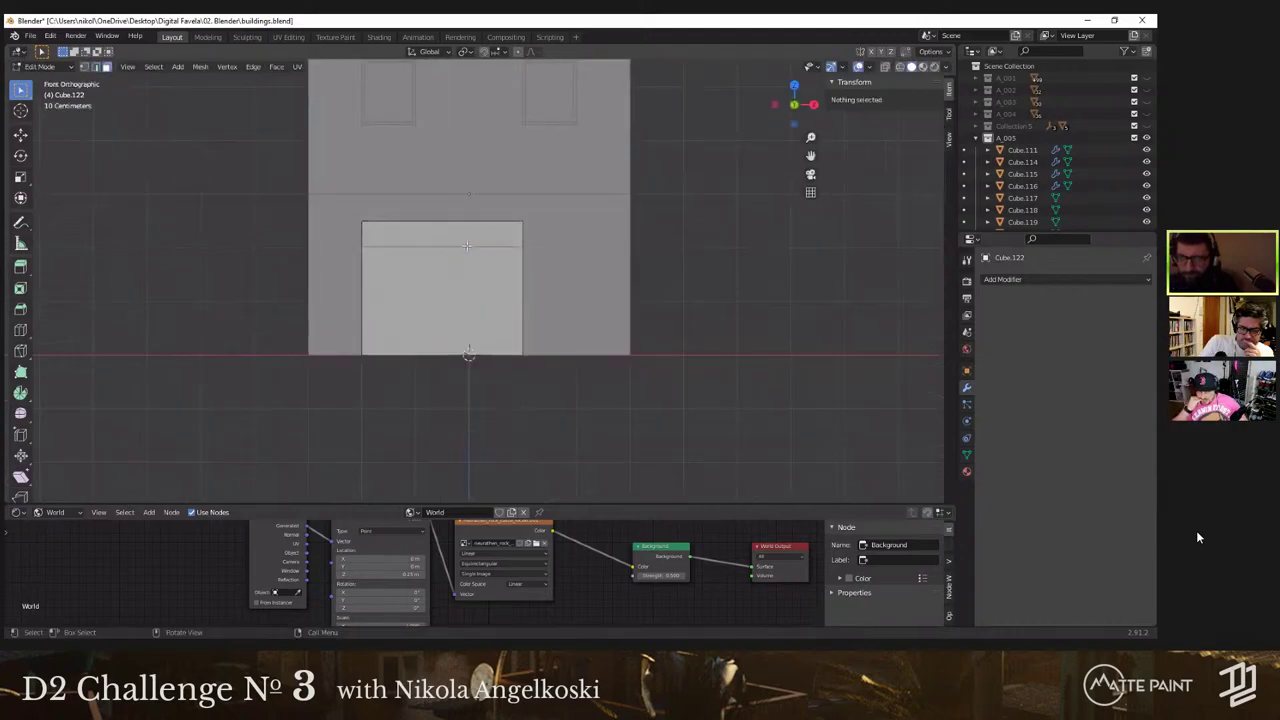
pyautogui.click(467, 240)
pyautogui.moveTo(467, 240); pyautogui.dragTo(502, 267, button='middle')
pyautogui.press('e')
pyautogui.click(515, 281)
pyautogui.scroll(1, 515, 282)
pyautogui.press('2')
pyautogui.click(478, 270)
pyautogui.press('g')
pyautogui.press('y')
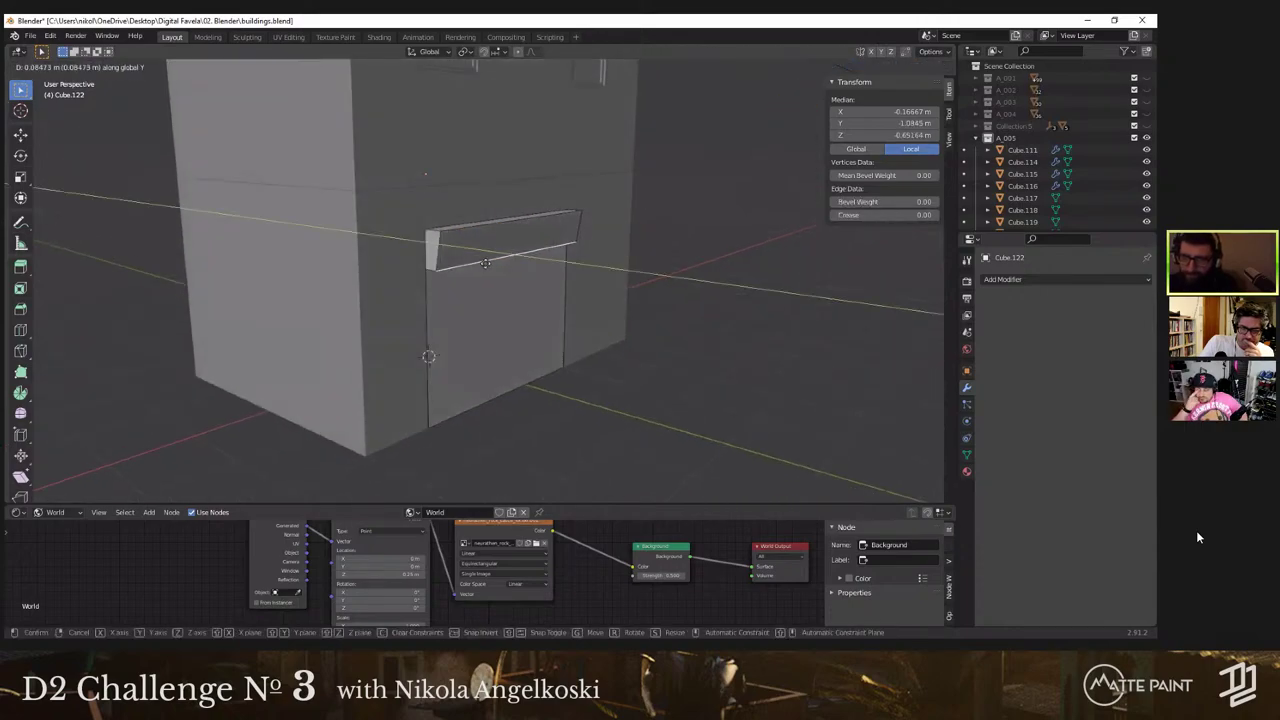
pyautogui.click(484, 262)
# Step: Separate the large face below the shutter housing into its own object and open that object's mesh for editing
pyautogui.click(470, 308)
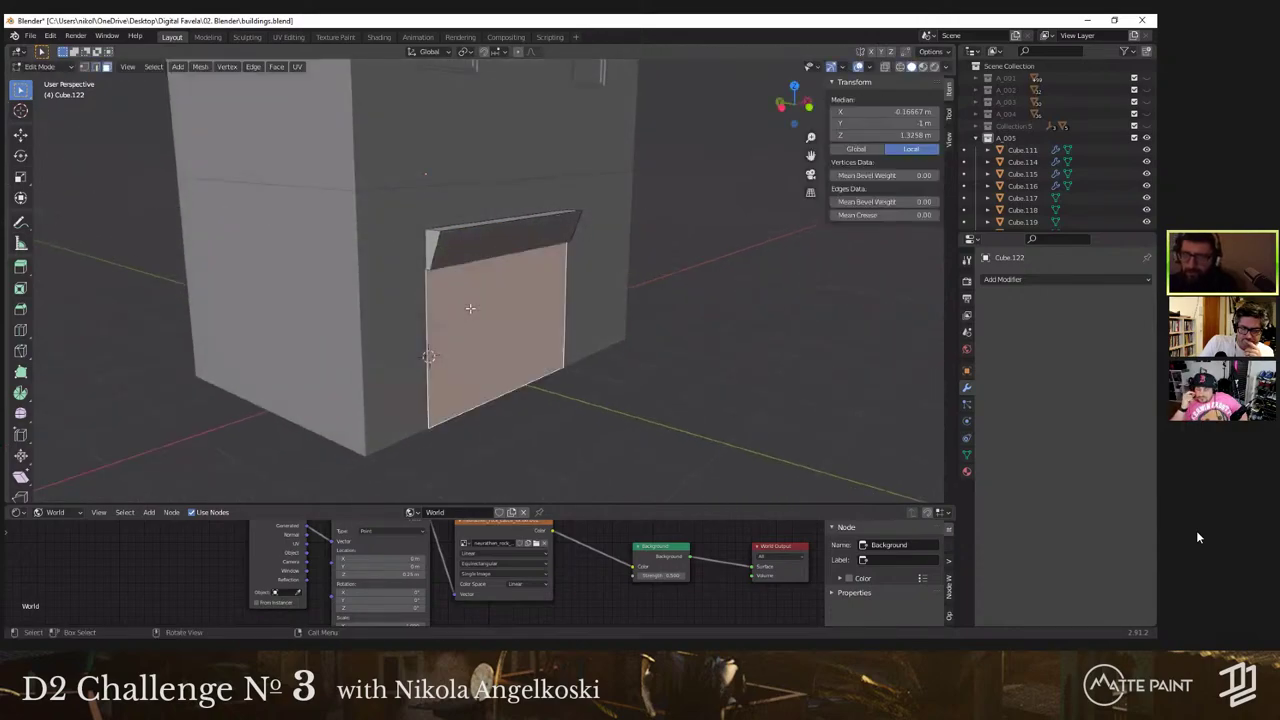
pyautogui.rightClick(470, 308)
pyautogui.click(530, 308)
pyautogui.moveTo(530, 308); pyautogui.dragTo(484, 336, button='middle')
pyautogui.press('Tab')
pyautogui.click(430, 328)
pyautogui.press('Tab')
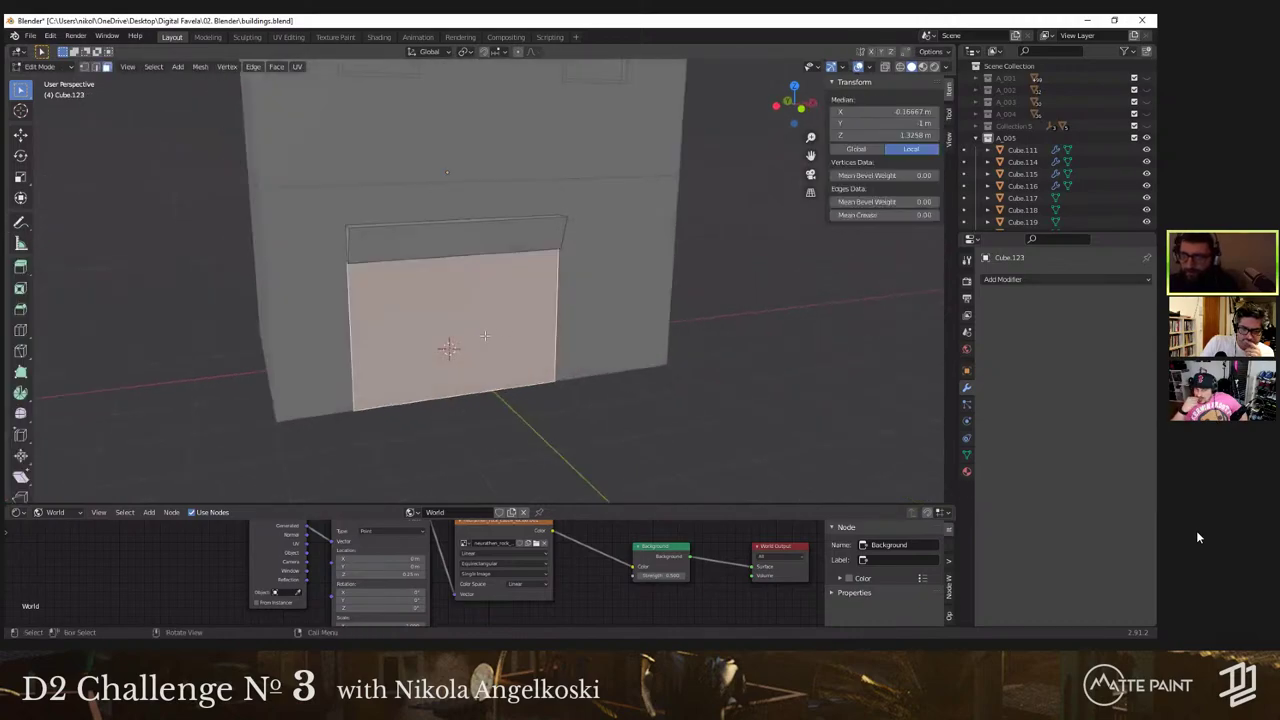
# Step: Add 26 evenly spaced horizontal loop cuts to the shutter face
pyautogui.hotkey('ctrl', 'r')
pyautogui.scroll(20, 560, 318)
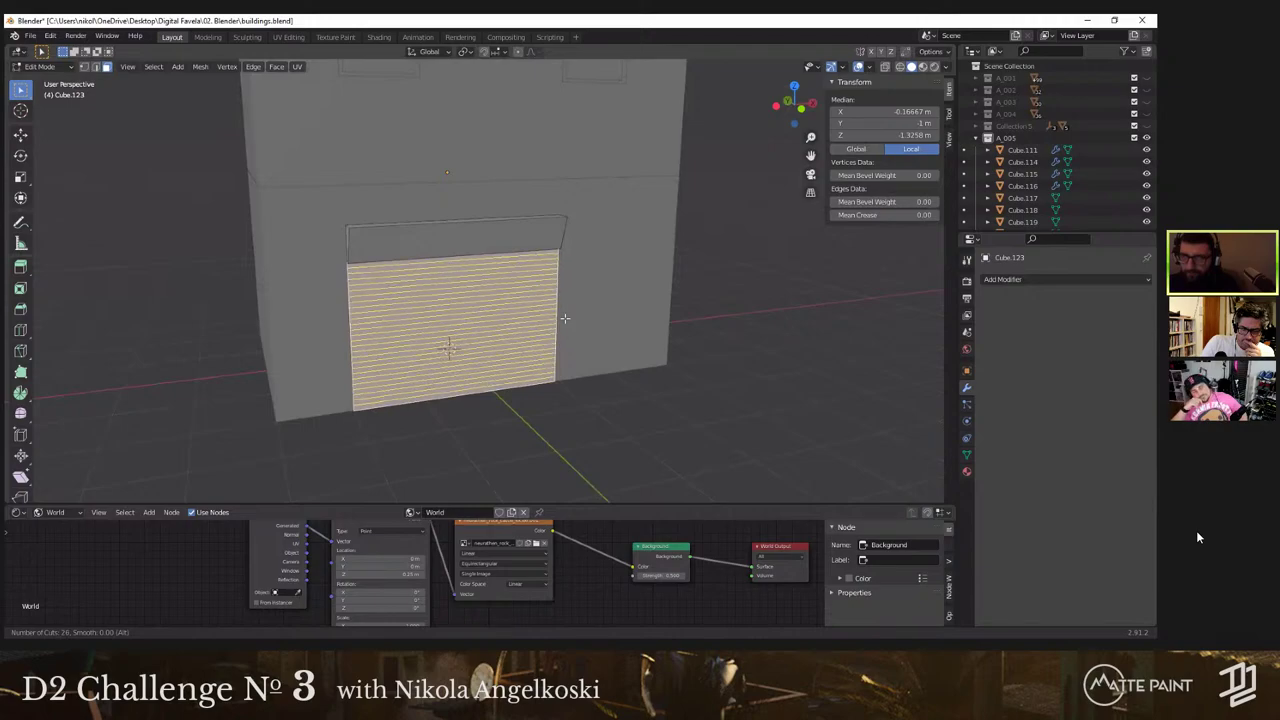
pyautogui.click(565, 318)
pyautogui.rightClick(565, 318)
# Step: Select every second horizontal edge of the shutter and move them outward by about 0.033 m along Y to form corrugated slats
pyautogui.scroll(4, 540, 340)
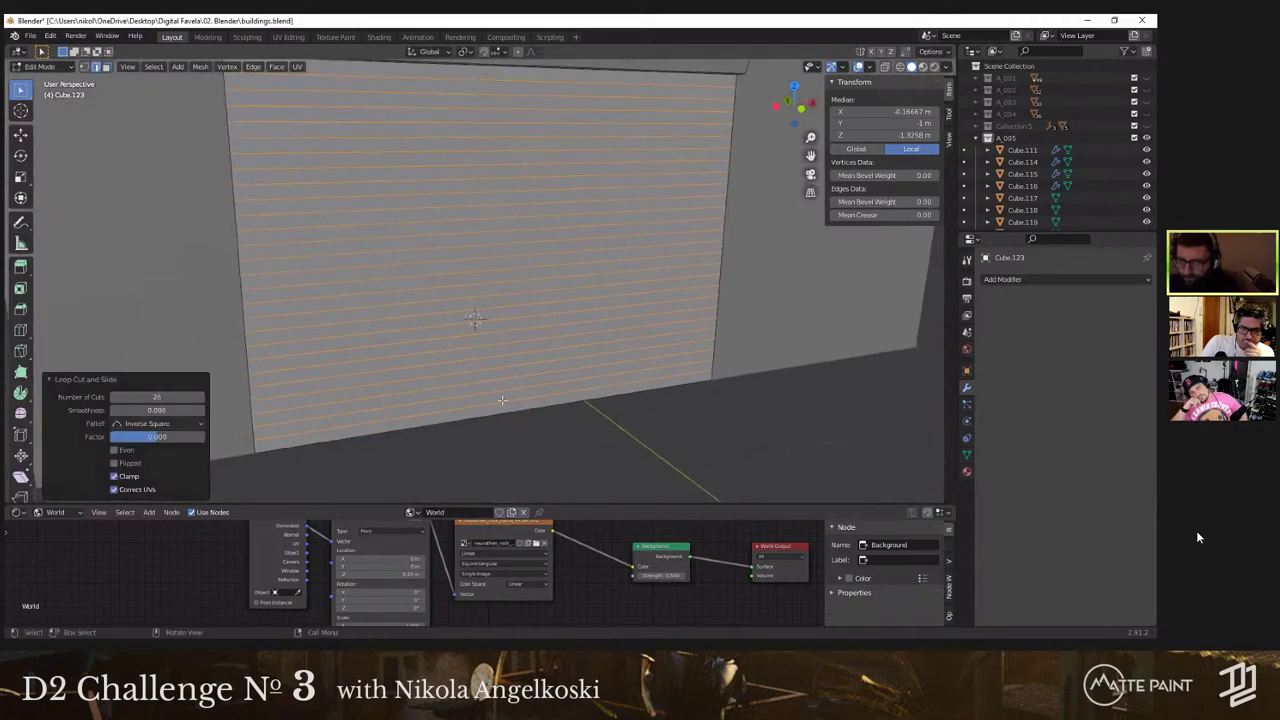
pyautogui.click(502, 401)
pyautogui.keyDown('shift'); pyautogui.click(503, 381); pyautogui.keyUp('shift')
pyautogui.keyDown('shift'); pyautogui.click(503, 354); pyautogui.keyUp('shift')
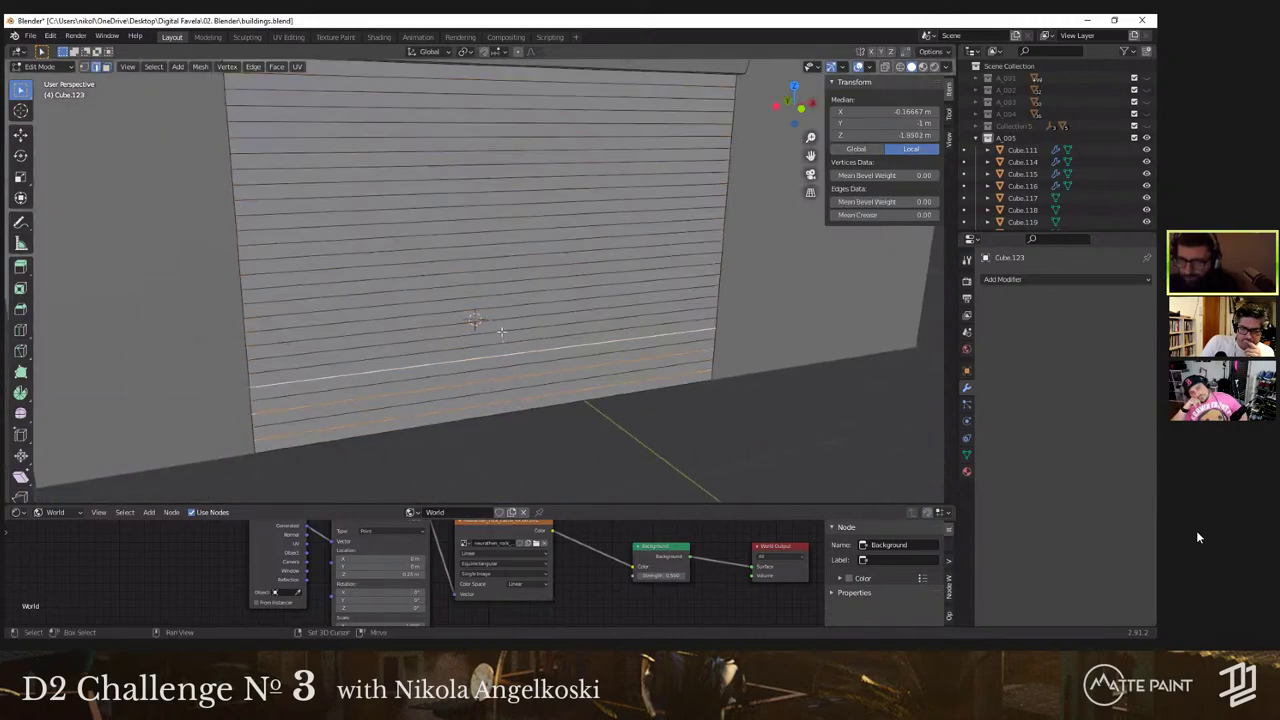
pyautogui.keyDown('shift'); pyautogui.click(502, 332); pyautogui.keyUp('shift')
pyautogui.keyDown('shift'); pyautogui.click(509, 305); pyautogui.keyUp('shift')
pyautogui.keyDown('shift'); pyautogui.click(492, 279); pyautogui.keyUp('shift')
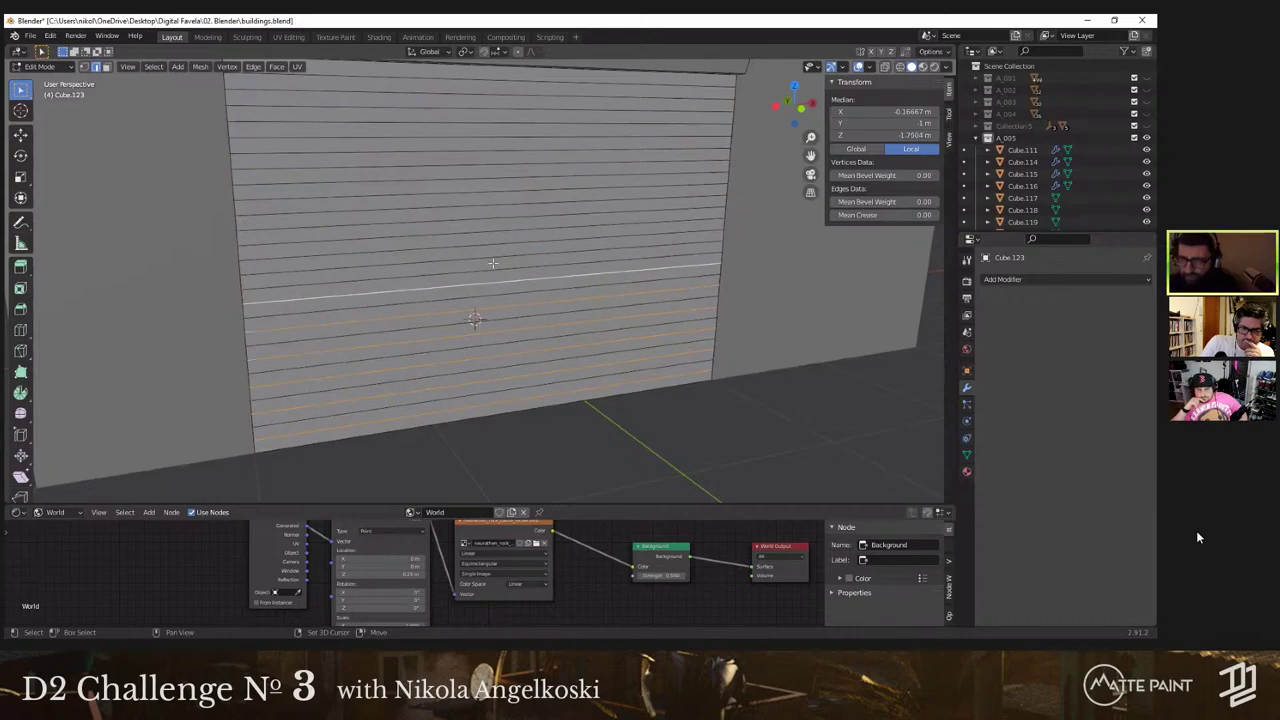
pyautogui.keyDown('alt'); pyautogui.keyDown('shift'); pyautogui.click(490, 252); pyautogui.keyUp('shift'); pyautogui.keyUp('alt')
pyautogui.keyDown('alt'); pyautogui.keyDown('shift'); pyautogui.click(489, 232); pyautogui.keyUp('shift'); pyautogui.keyUp('alt')
pyautogui.keyDown('alt'); pyautogui.keyDown('shift'); pyautogui.click(485, 203); pyautogui.keyUp('shift'); pyautogui.keyUp('alt')
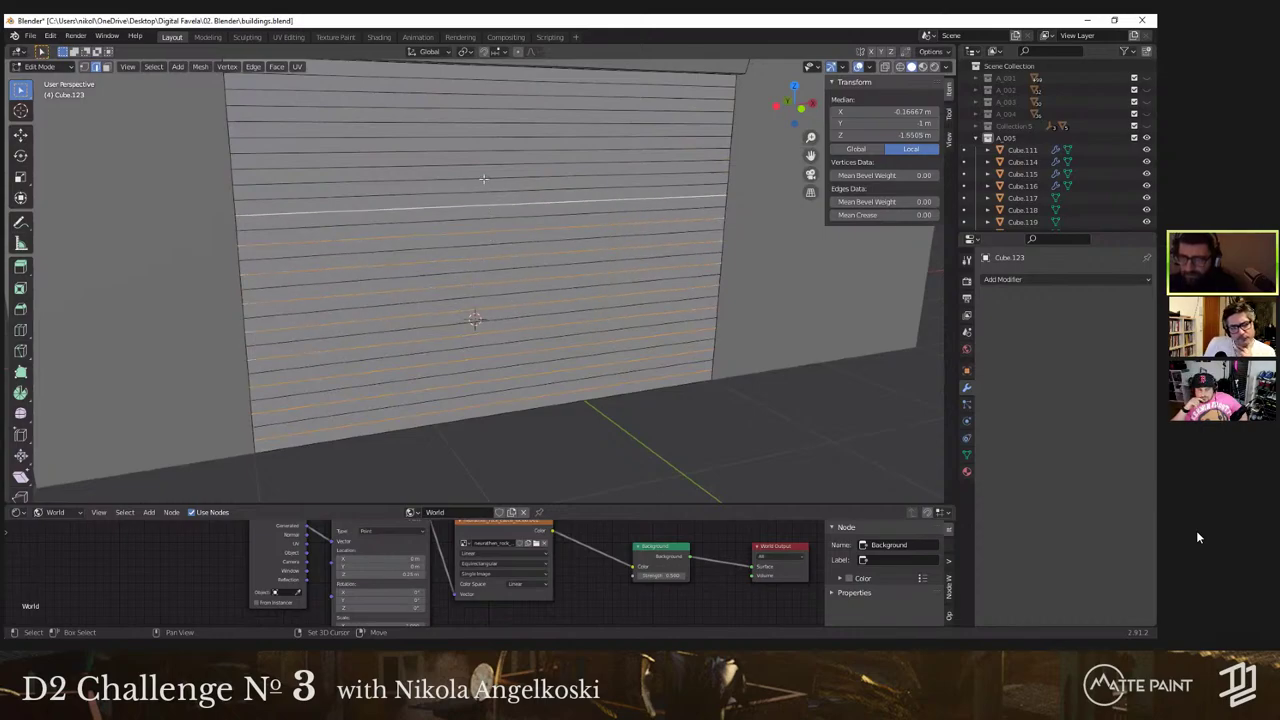
pyautogui.moveTo(483, 178); pyautogui.dragTo(498, 236, button='middle')
pyautogui.keyDown('alt'); pyautogui.keyDown('shift'); pyautogui.click(497, 238); pyautogui.keyUp('shift'); pyautogui.keyUp('alt')
pyautogui.keyDown('alt'); pyautogui.keyDown('shift'); pyautogui.click(491, 213); pyautogui.keyUp('shift'); pyautogui.keyUp('alt')
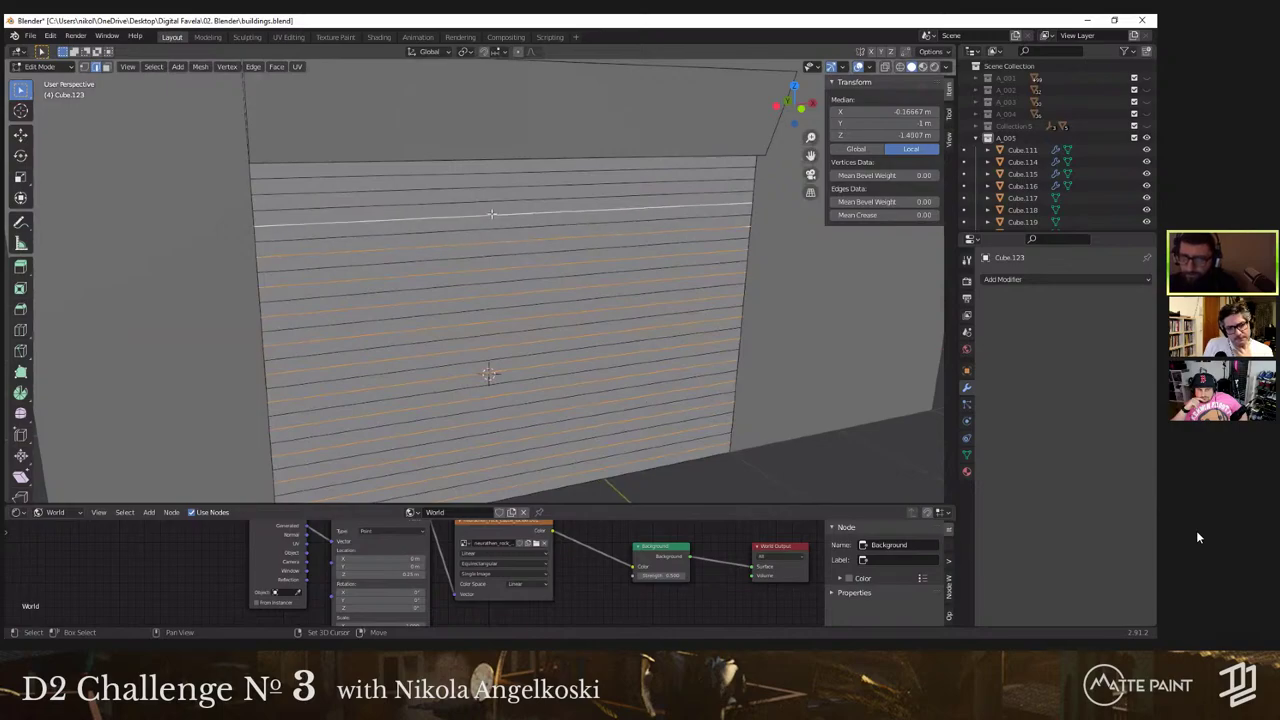
pyautogui.keyDown('alt'); pyautogui.keyDown('shift'); pyautogui.click(488, 190); pyautogui.keyUp('shift'); pyautogui.keyUp('alt')
pyautogui.moveTo(488, 190); pyautogui.dragTo(514, 341, button='middle')
pyautogui.press('g')
pyautogui.press('y')
pyautogui.click(545, 288)
pyautogui.scroll(-2, 538, 251)
pyautogui.press('KP_1')
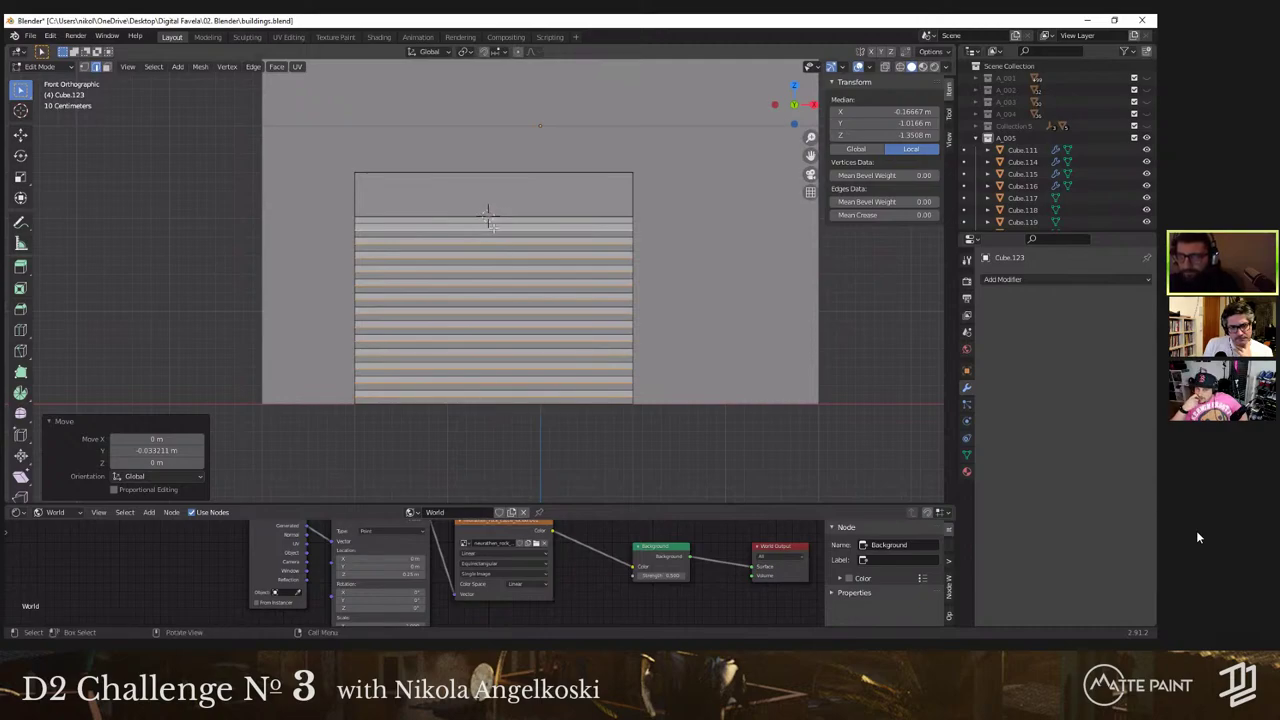
pyautogui.moveTo(488, 216); pyautogui.dragTo(320, 140, button='middle')
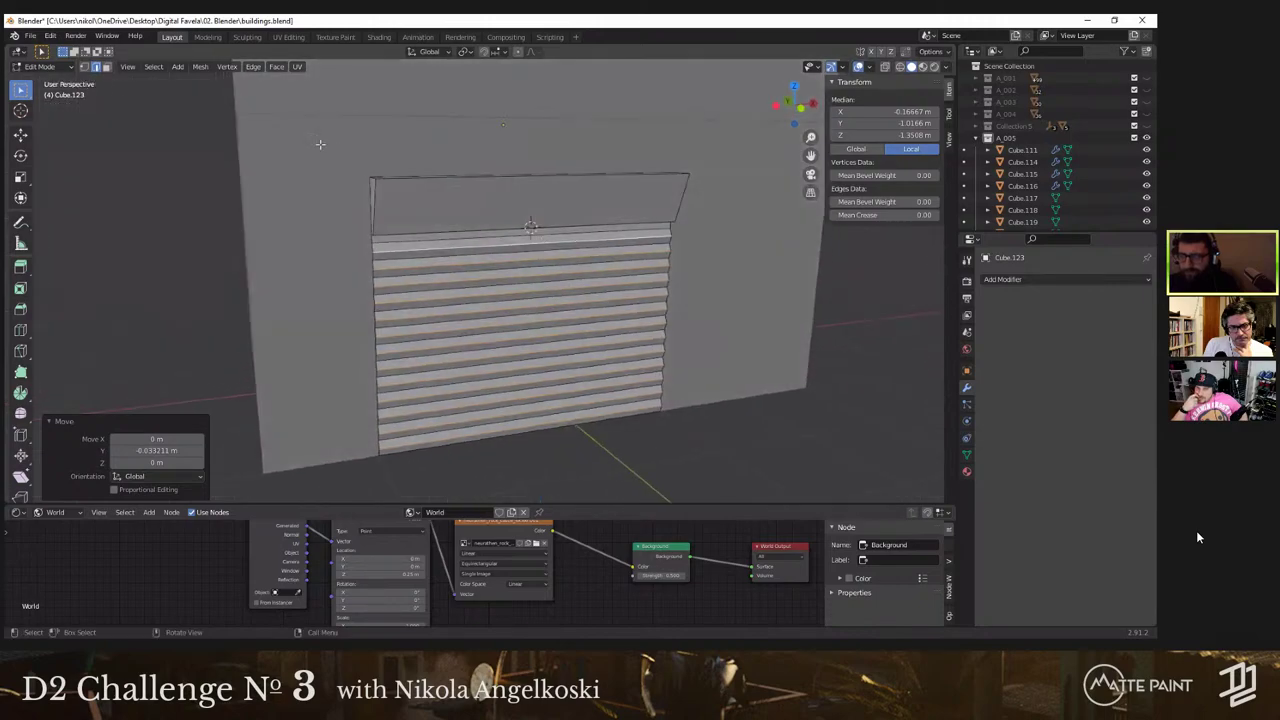
# Step: Leave mesh editing, select only the roller shutter object and set its origin to the 3D cursor
pyautogui.press('Tab')
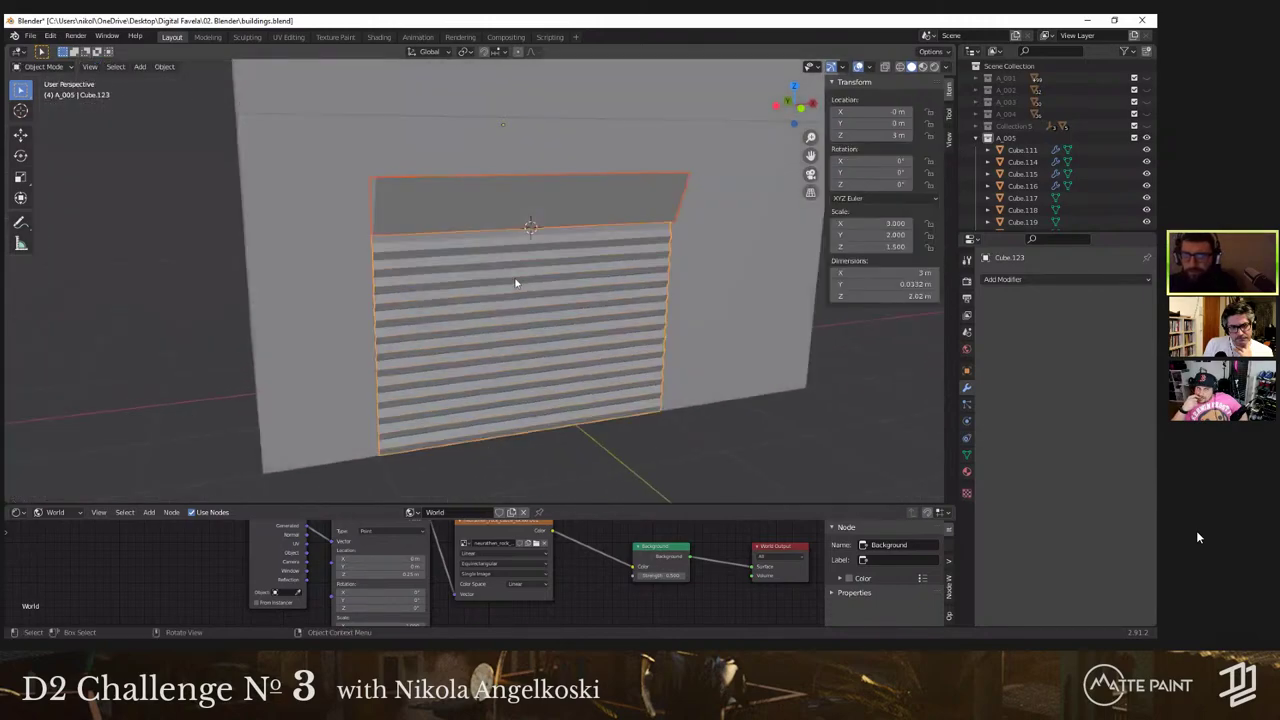
pyautogui.click(165, 67)
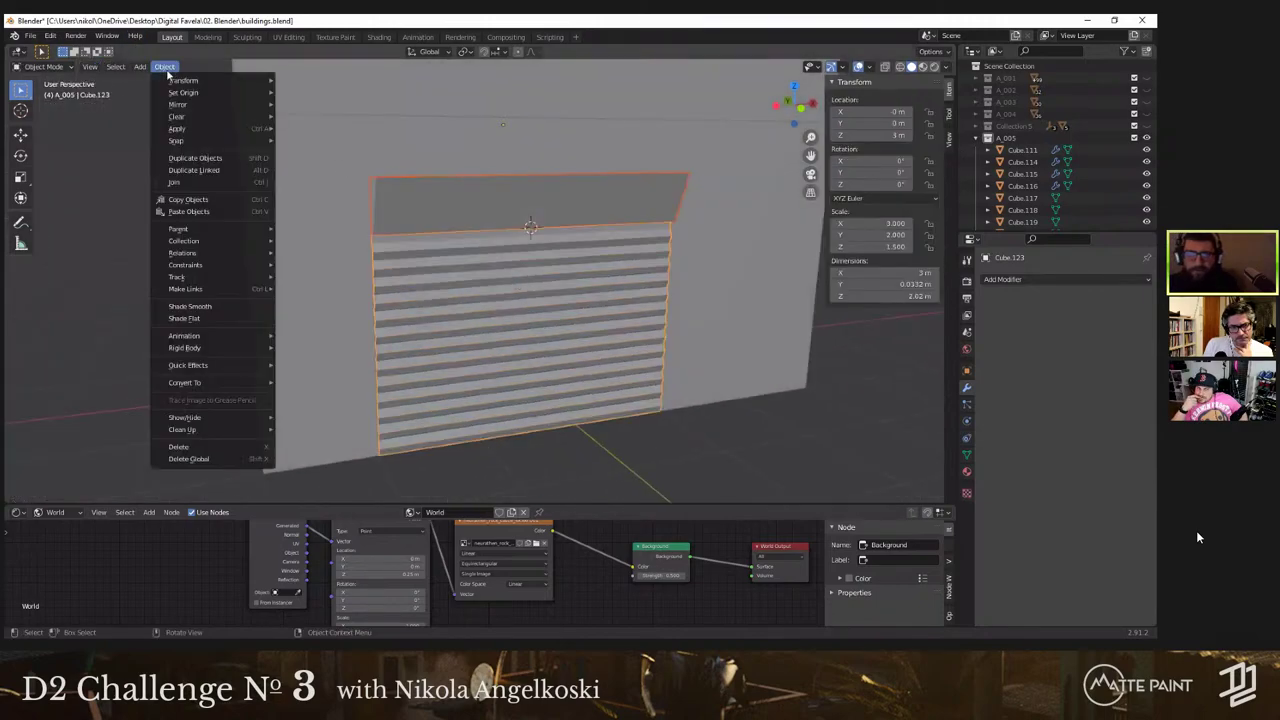
pyautogui.click(534, 339)
pyautogui.click(165, 67)
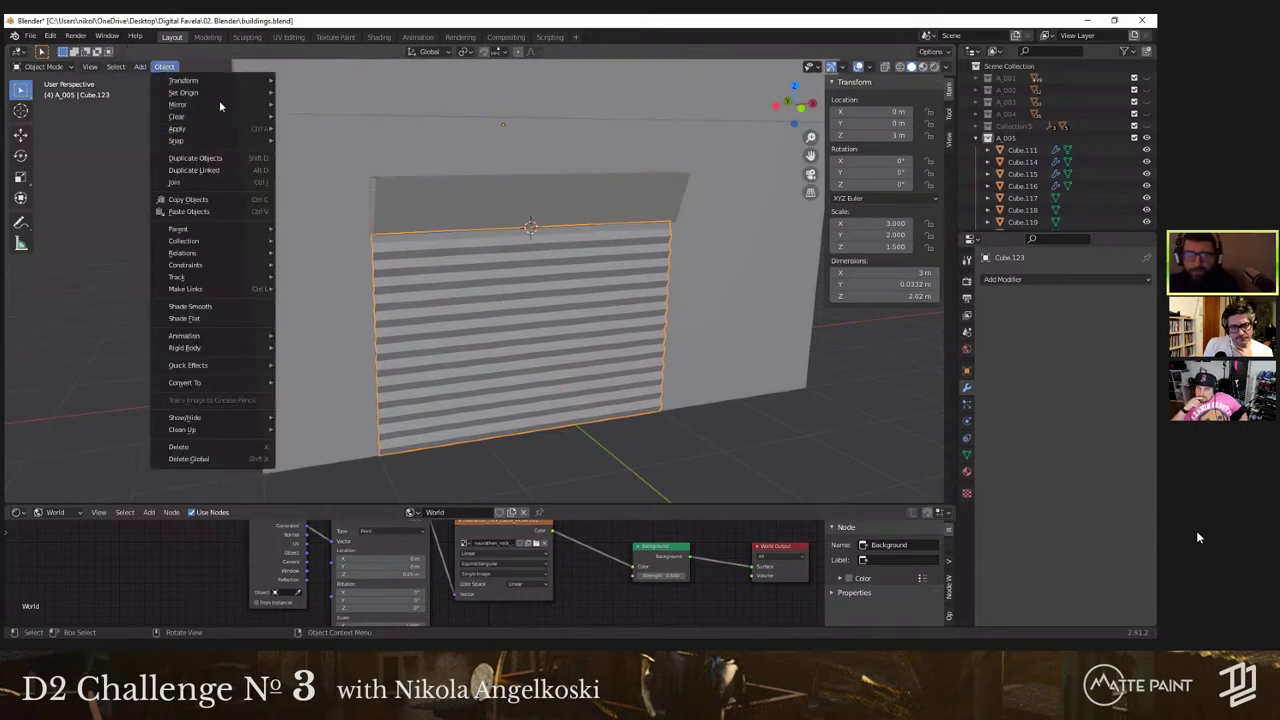
pyautogui.moveTo(215, 92)
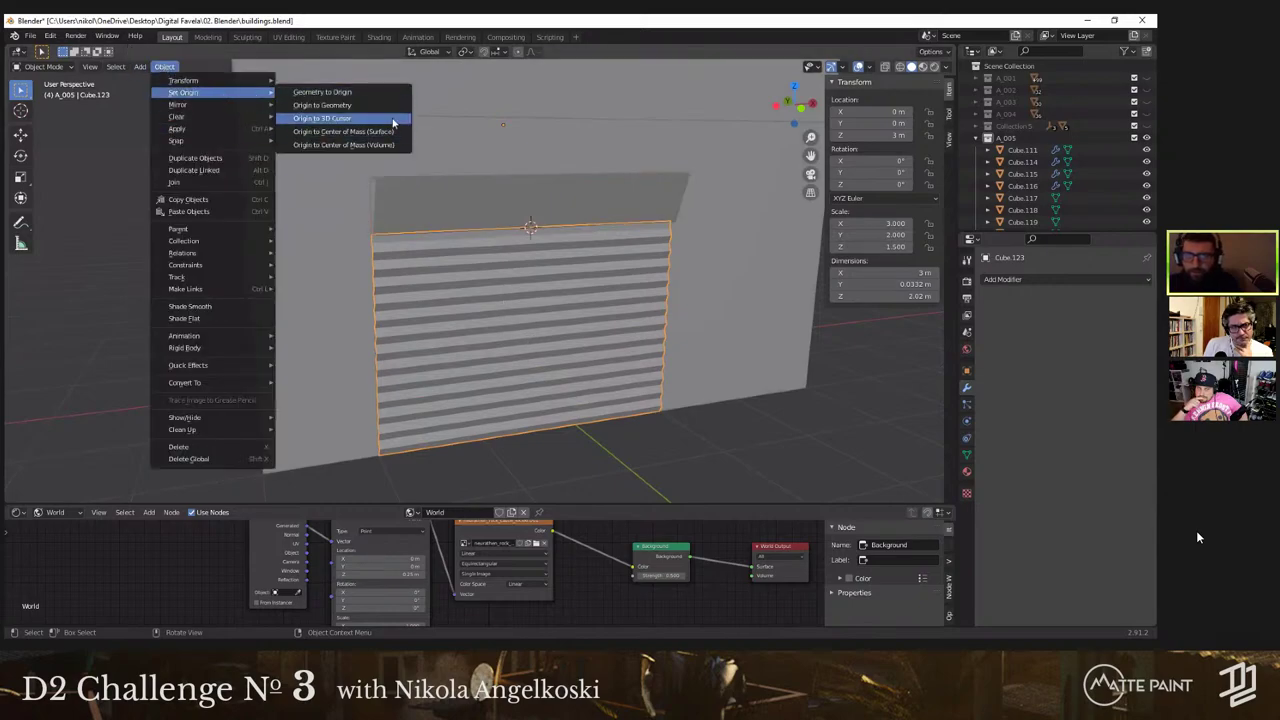
pyautogui.click(394, 122)
pyautogui.scroll(5, 560, 180)
pyautogui.scroll(-5, 551, 331)
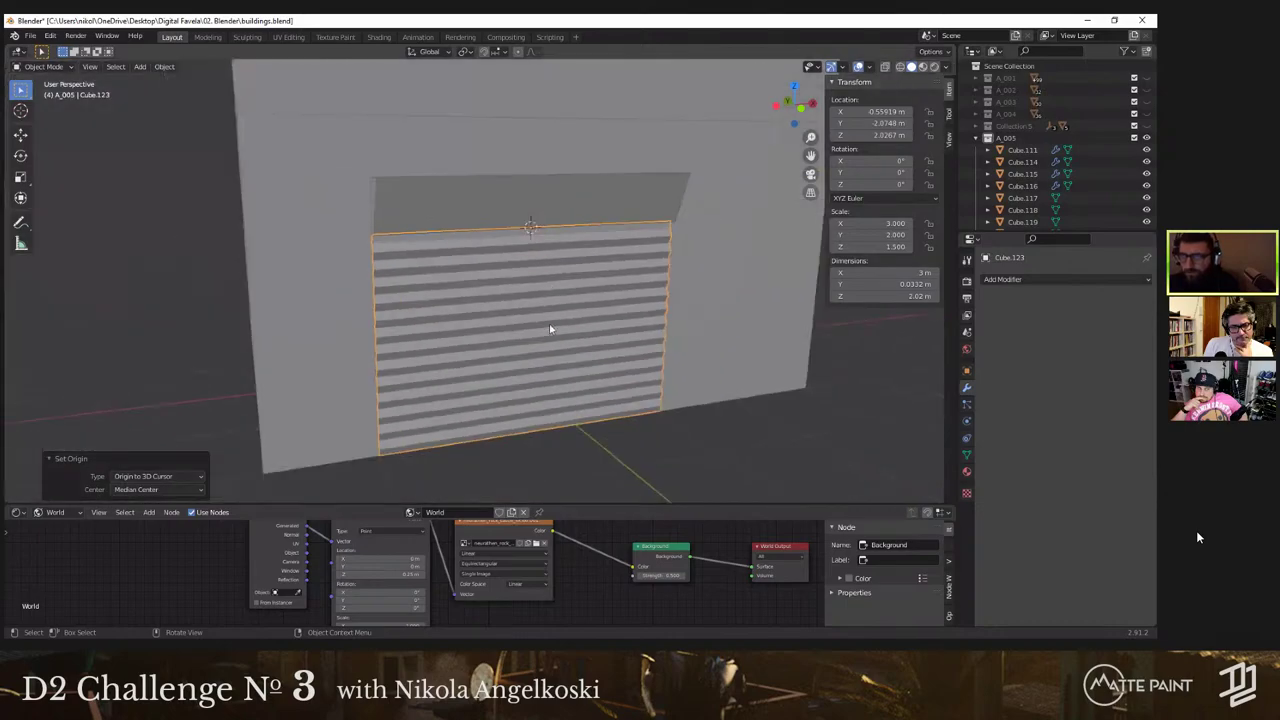
# Step: In the front view, scale the shutter along Z by about 0.615
pyautogui.press('Tab')
pyautogui.press('Tab')
pyautogui.press('Tab')
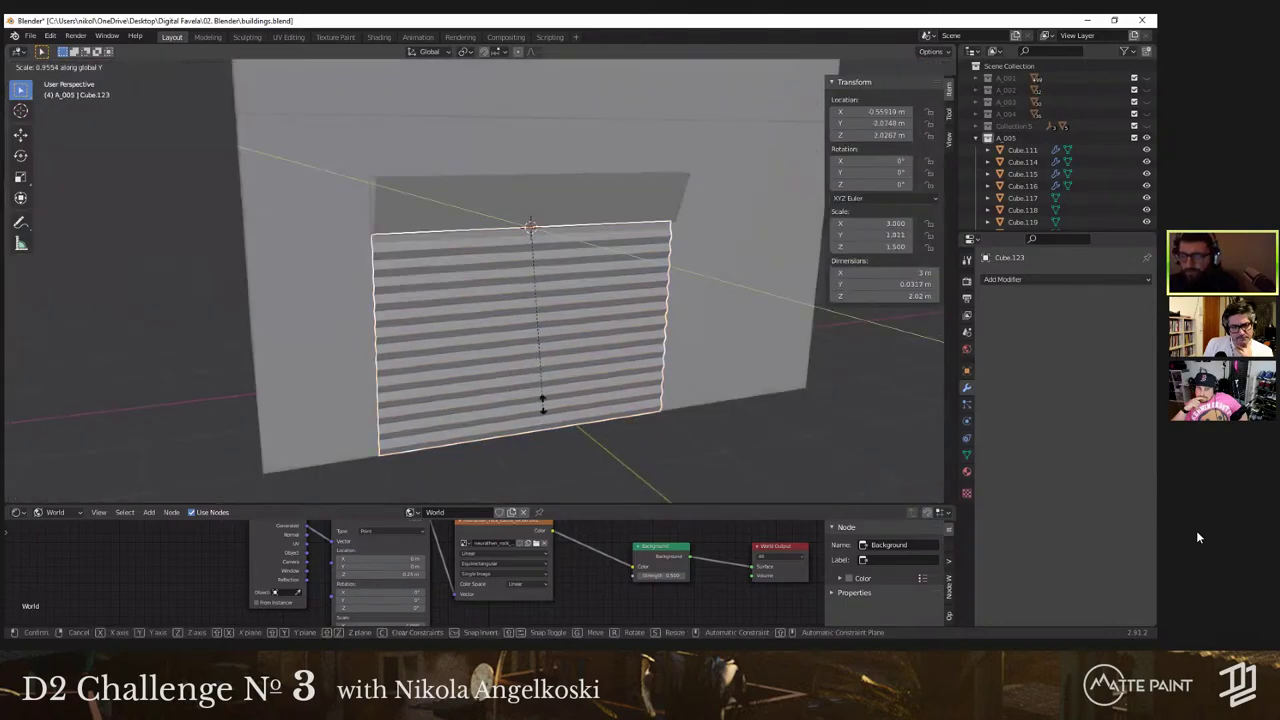
pyautogui.press('Tab')
pyautogui.press('Tab')
pyautogui.press('Tab')
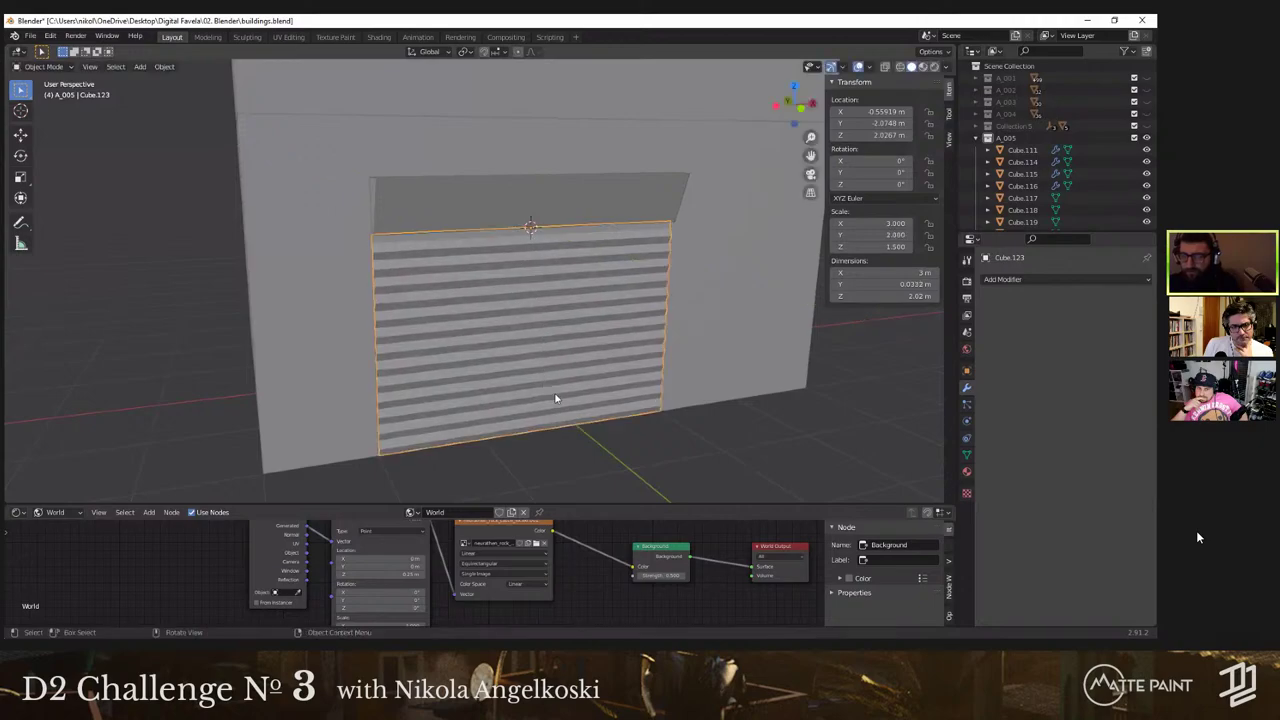
pyautogui.press('KP_1')
pyautogui.press('s')
pyautogui.press('y')
pyautogui.press('z')
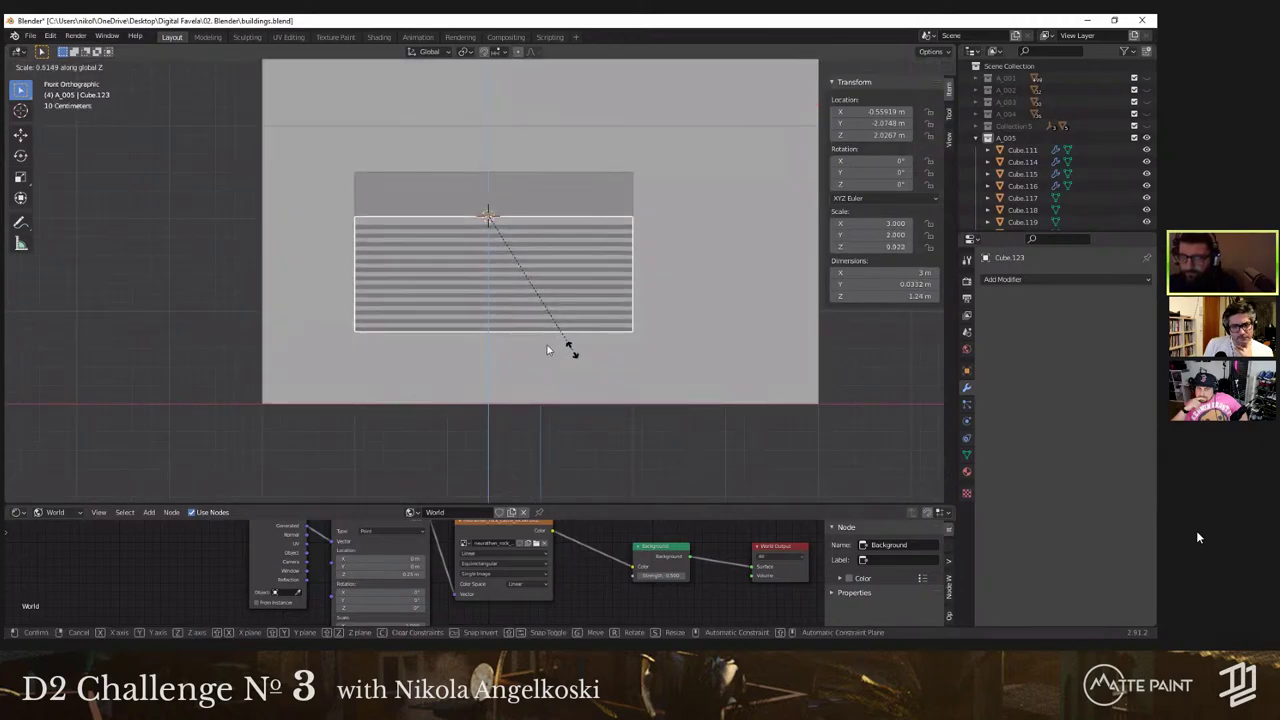
pyautogui.click(566, 351)
# Step: Rescale the shutter along Z to about 1.4 m high so it hangs partly open below its housing
pyautogui.moveTo(566, 351); pyautogui.dragTo(606, 374, button='middle')
pyautogui.press('g')
pyautogui.press('z')
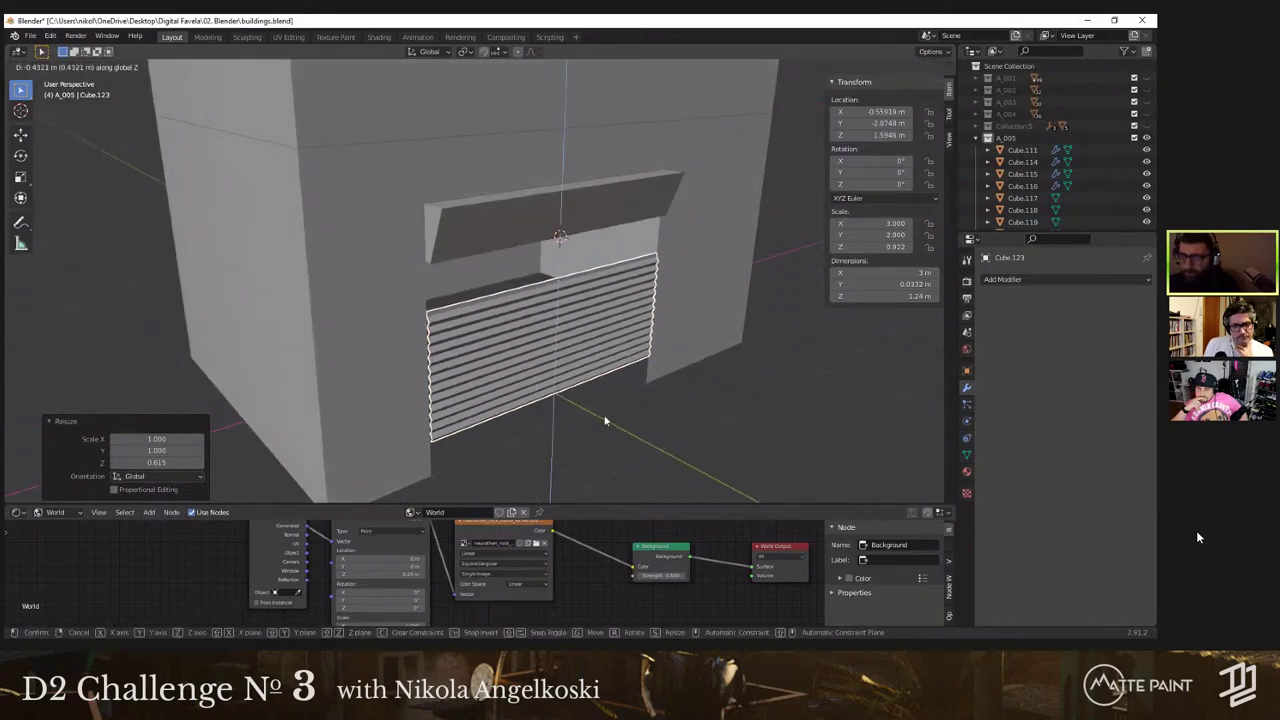
pyautogui.rightClick(605, 419)
pyautogui.press('s')
pyautogui.press('z')
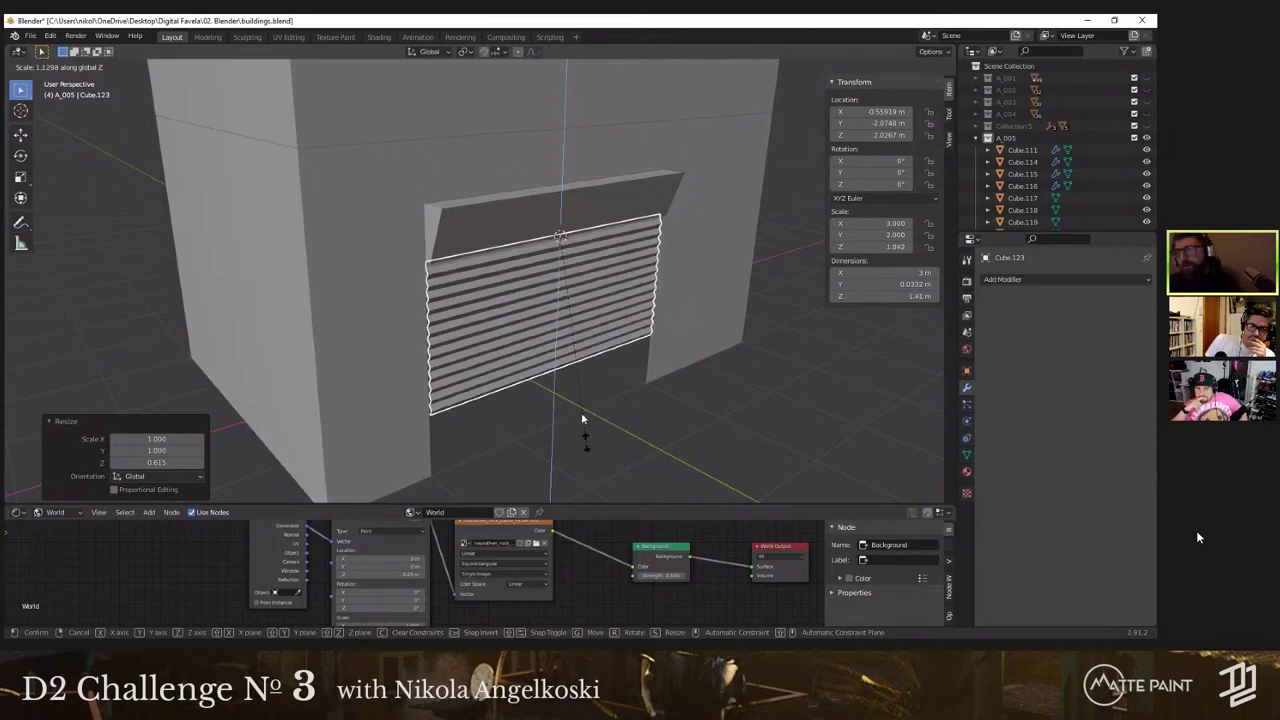
pyautogui.click(584, 426)
pyautogui.scroll(-3, 571, 370)
pyautogui.press('Tab')
pyautogui.keyDown('shift'); pyautogui.moveTo(571, 369); pyautogui.dragTo(563, 379, button='middle'); pyautogui.keyUp('shift')
pyautogui.press('Tab')
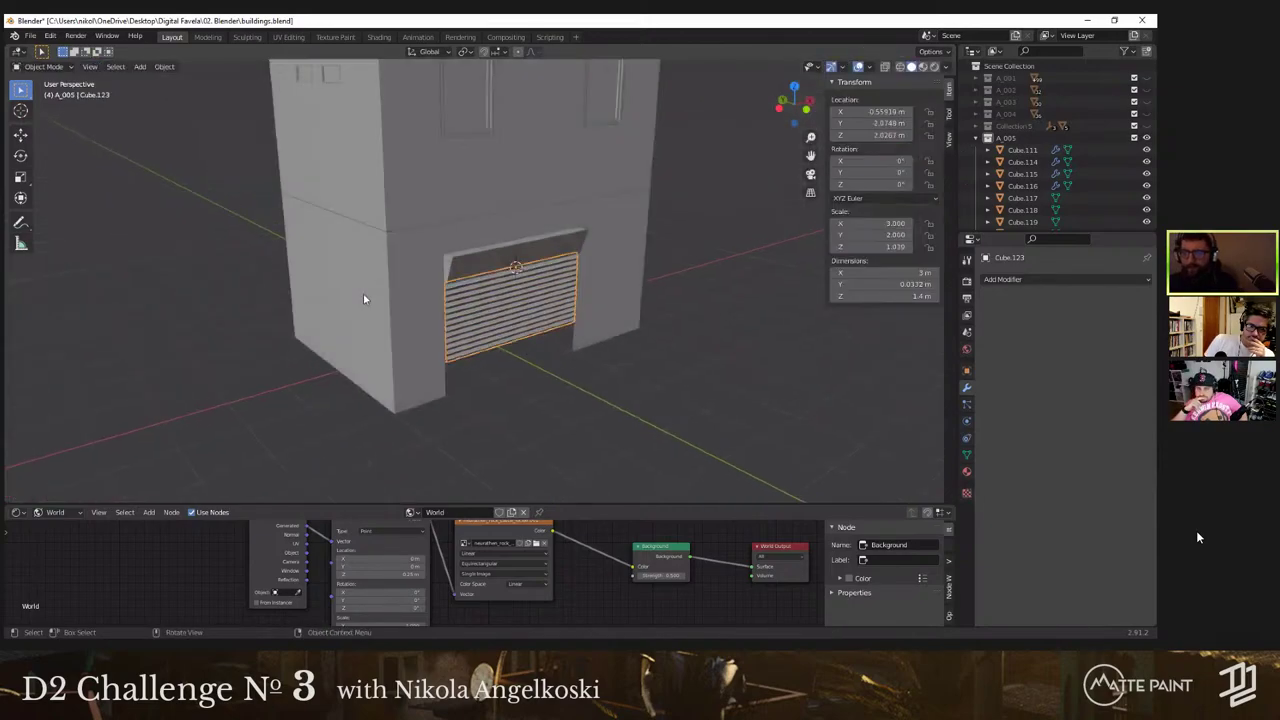
# Step: Examine the whole building's facade and the shuttered opening from a distance and up close
pyautogui.scroll(-5, 395, 307)
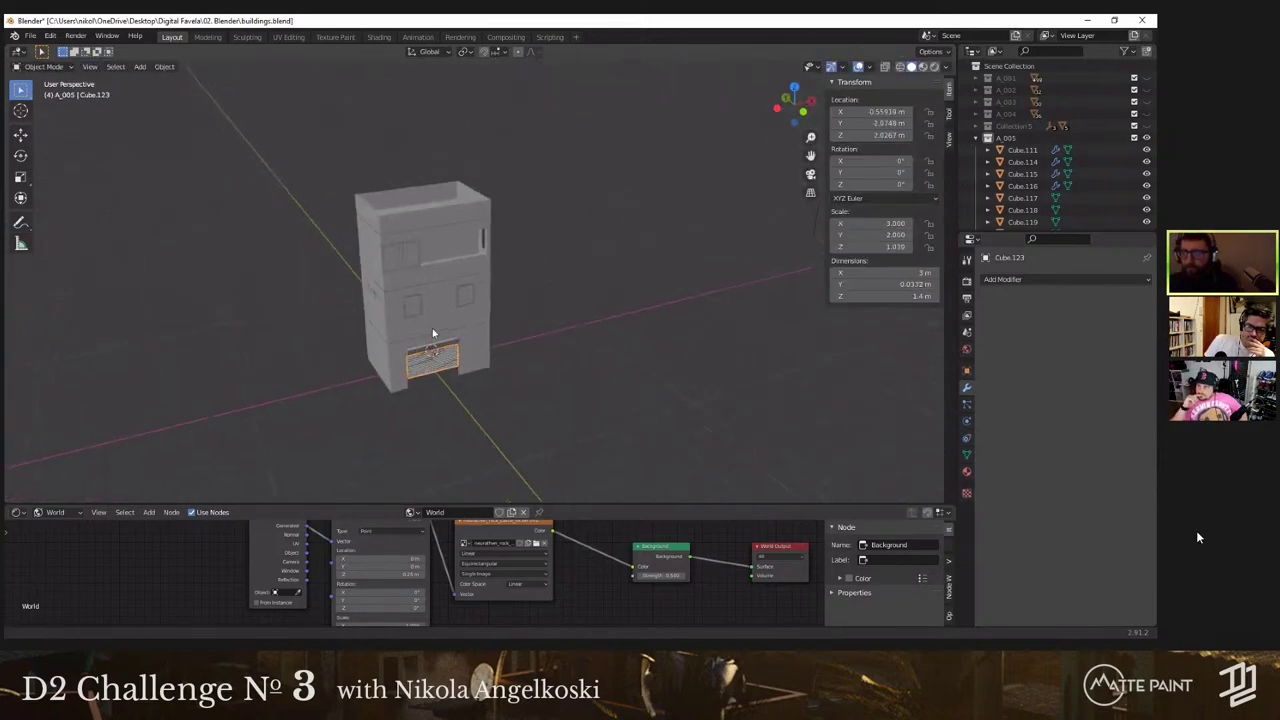
pyautogui.moveTo(390, 305); pyautogui.dragTo(329, 277, button='middle')
pyautogui.scroll(6, 471, 335)
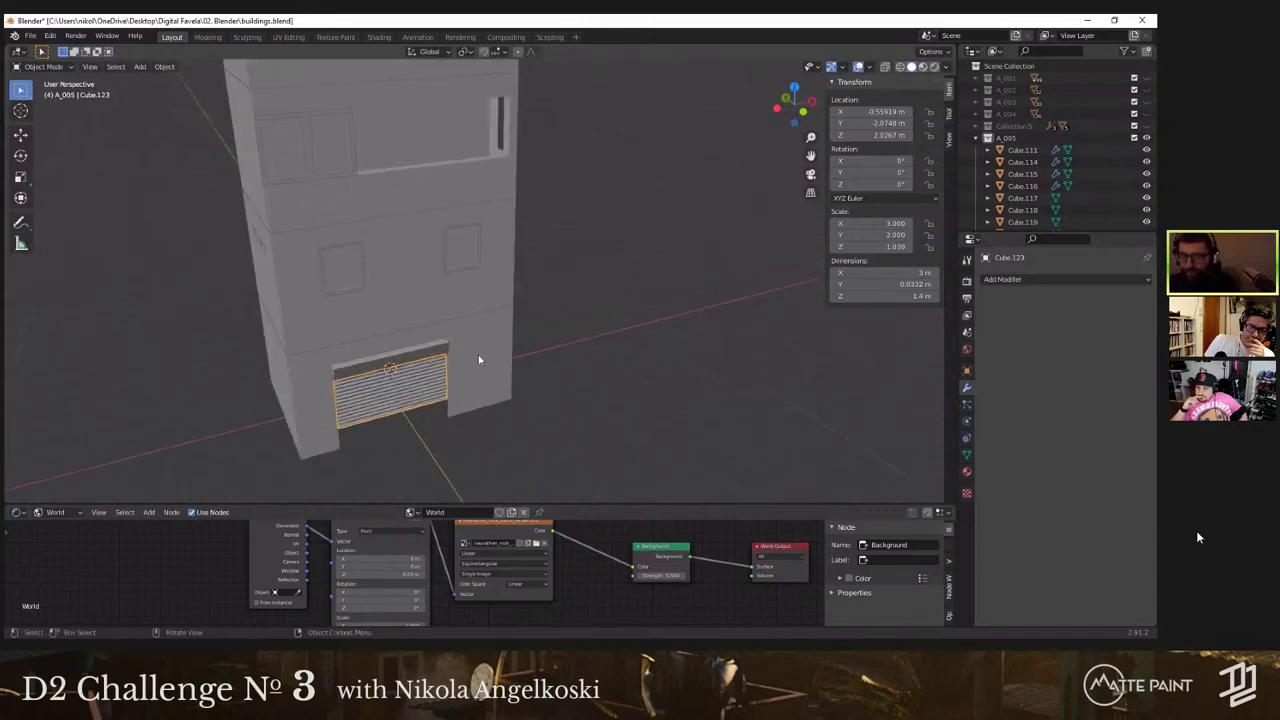
pyautogui.moveTo(417, 260); pyautogui.dragTo(486, 234, button='middle')
pyautogui.scroll(-4, 457, 230)
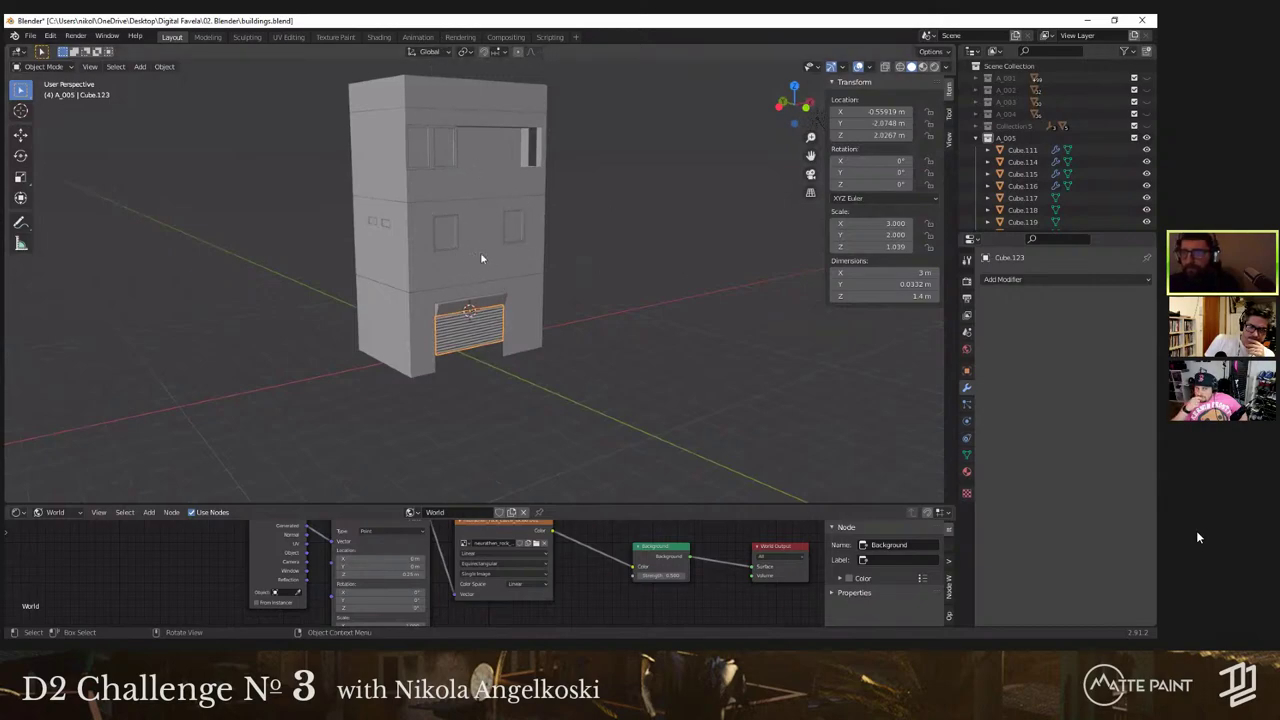
pyautogui.scroll(3, 506, 274)
pyautogui.press('Tab')
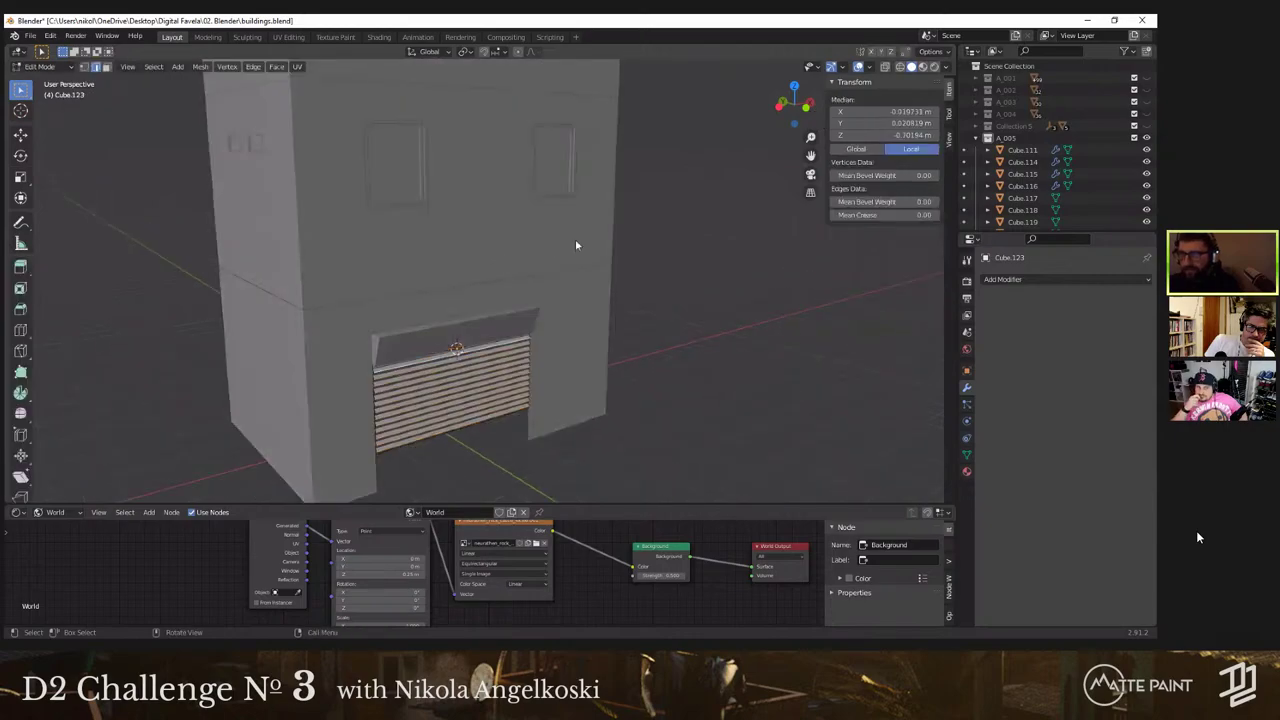
pyautogui.press('Tab')
# Step: Select the middle storey with the two framed front windows and apply its Mirror modifier
pyautogui.click(569, 240)
pyautogui.press('Tab')
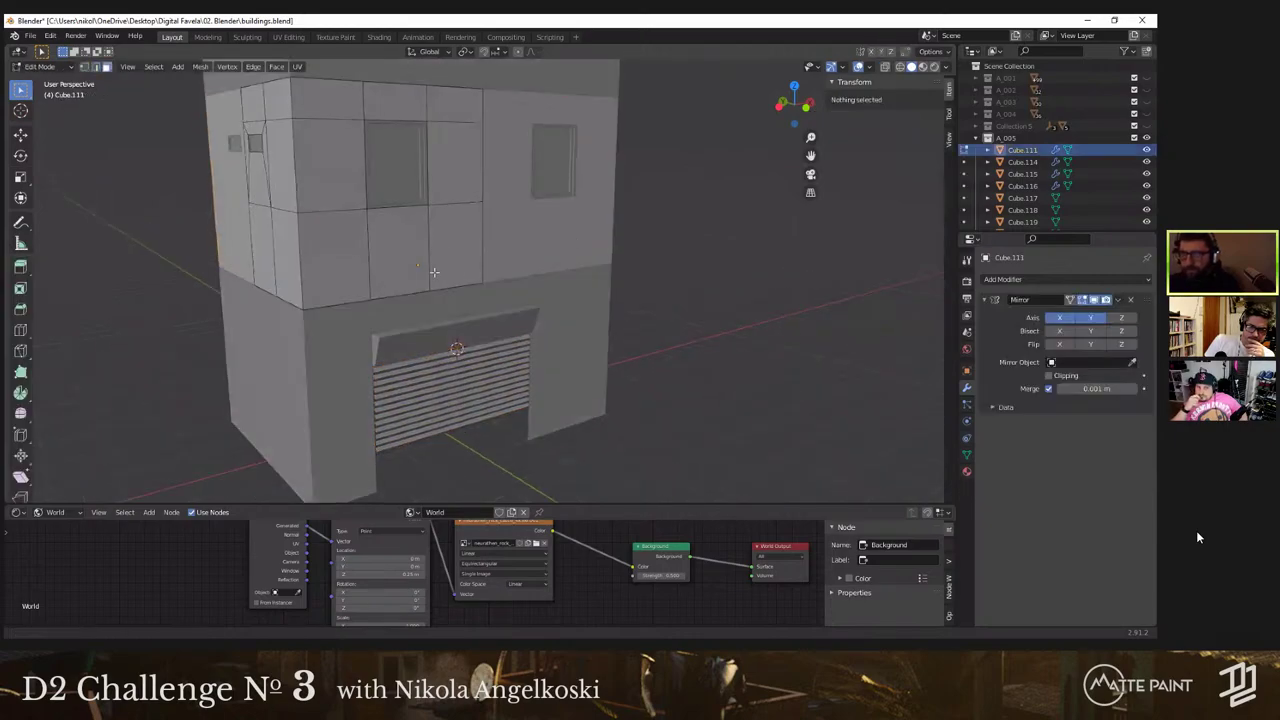
pyautogui.keyDown('shift'); pyautogui.moveTo(406, 241); pyautogui.dragTo(435, 272, button='middle'); pyautogui.keyUp('shift')
pyautogui.click(435, 272)
pyautogui.press('Tab')
pyautogui.click(1116, 300)
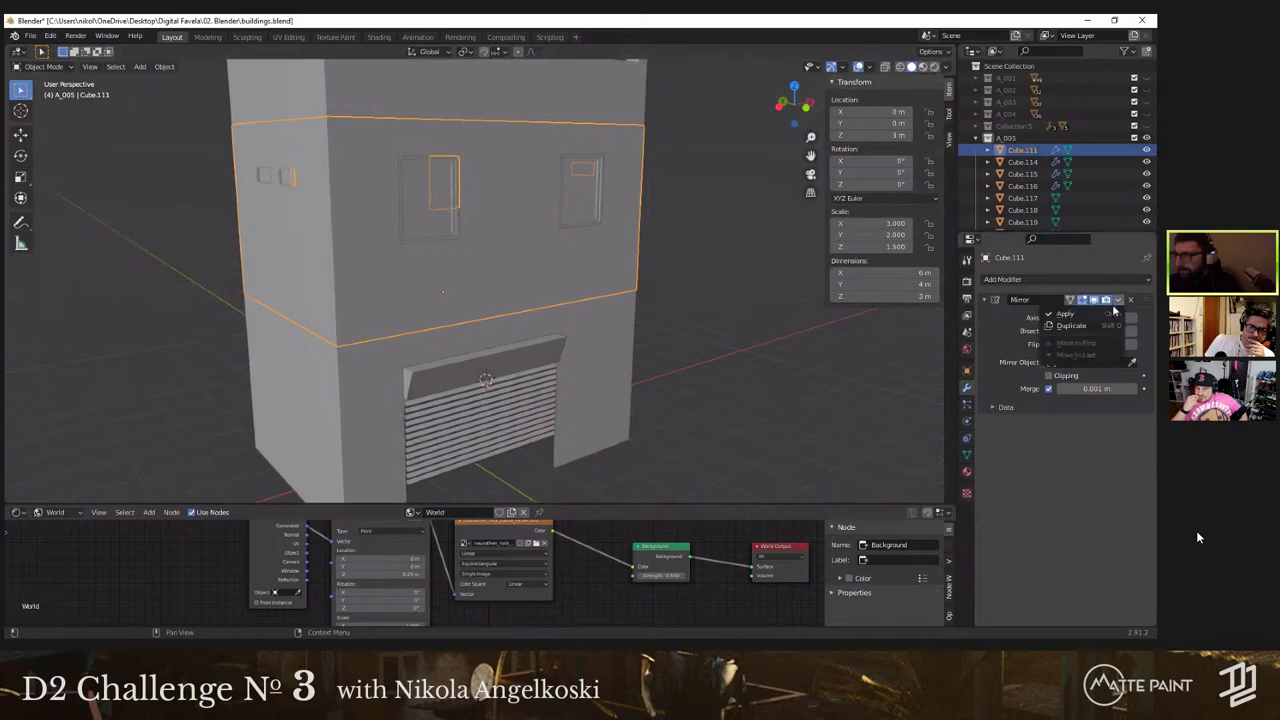
pyautogui.click(1100, 315)
pyautogui.moveTo(458, 232); pyautogui.dragTo(471, 334, button='middle')
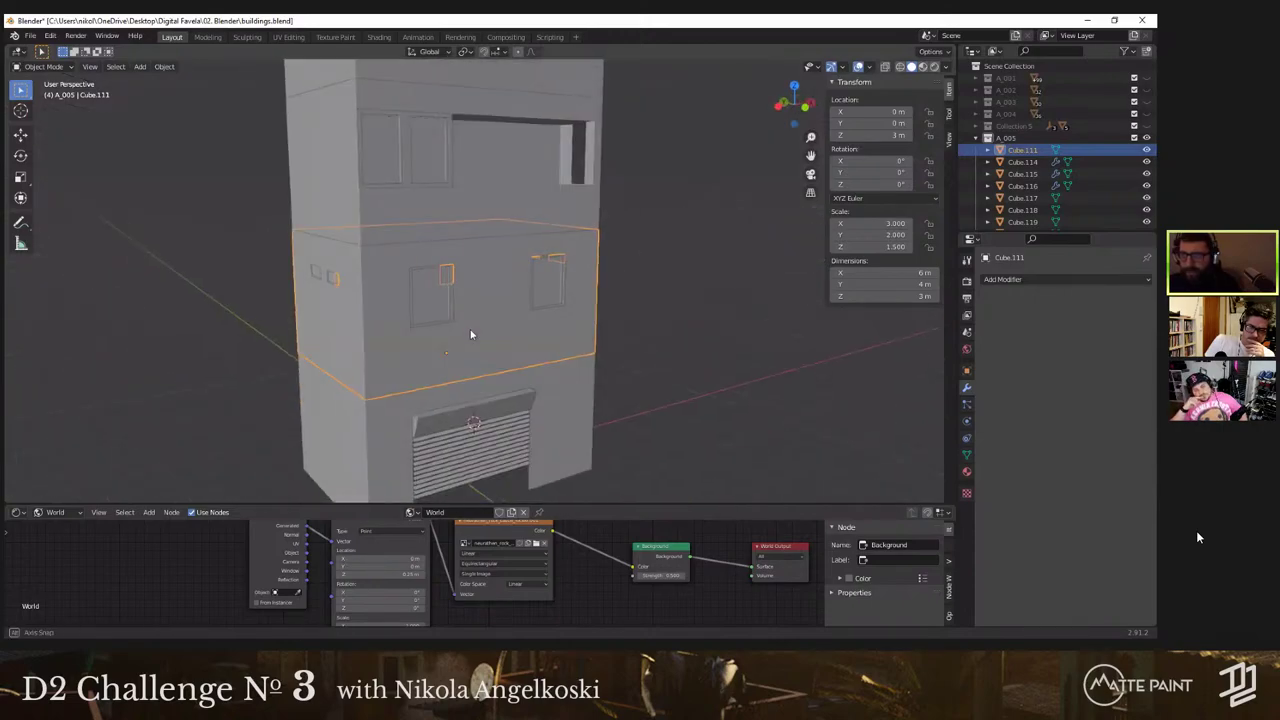
# Step: Try to separate the wall face below the left front window of the middle storey into its own object
pyautogui.press('Tab')
pyautogui.keyDown('shift'); pyautogui.moveTo(432, 392); pyautogui.dragTo(431, 338, button='middle'); pyautogui.keyUp('shift')
pyautogui.hotkey('alt', 'a')
pyautogui.click(434, 321)
pyautogui.scroll(4, 434, 310)
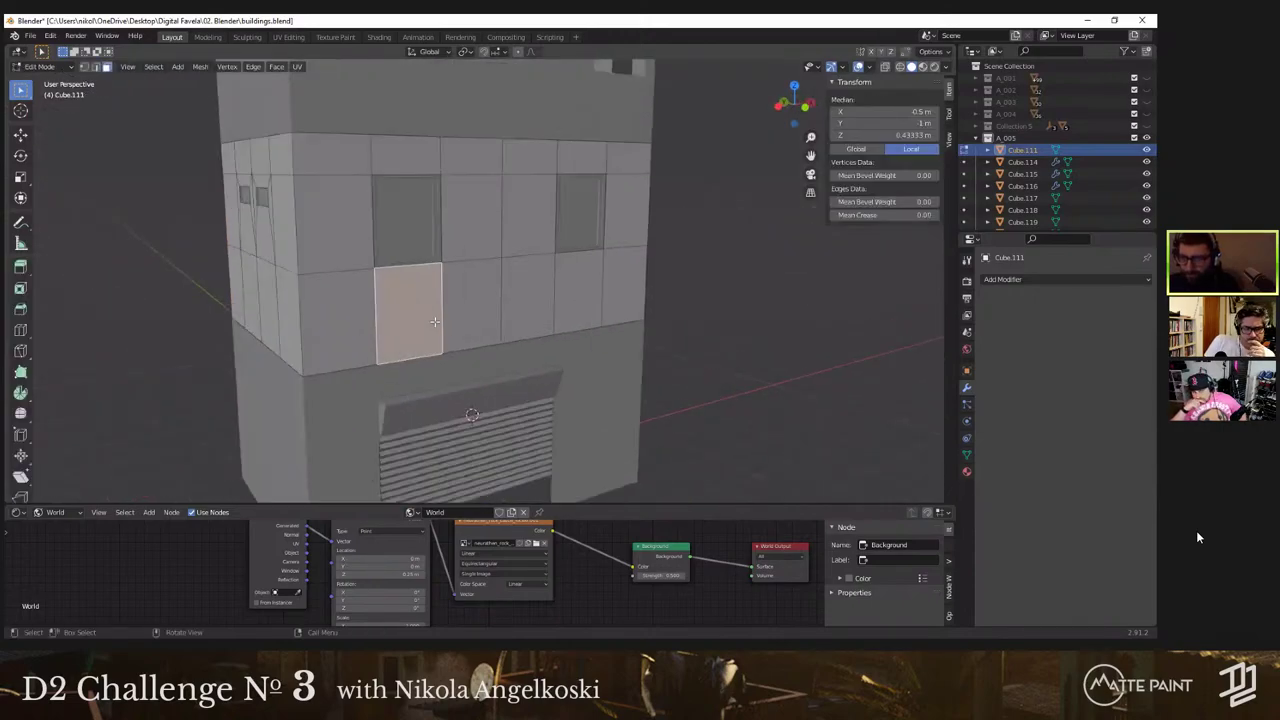
pyautogui.scroll(-3, 453, 277)
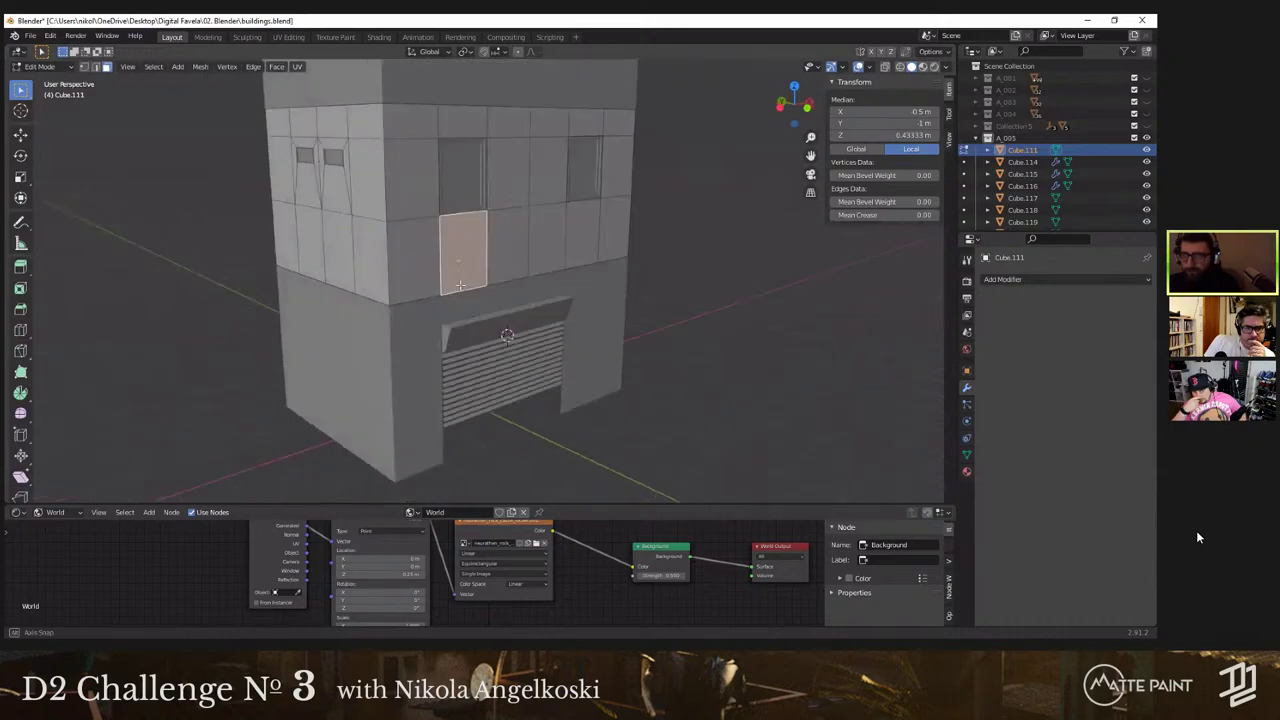
pyautogui.rightClick(465, 287)
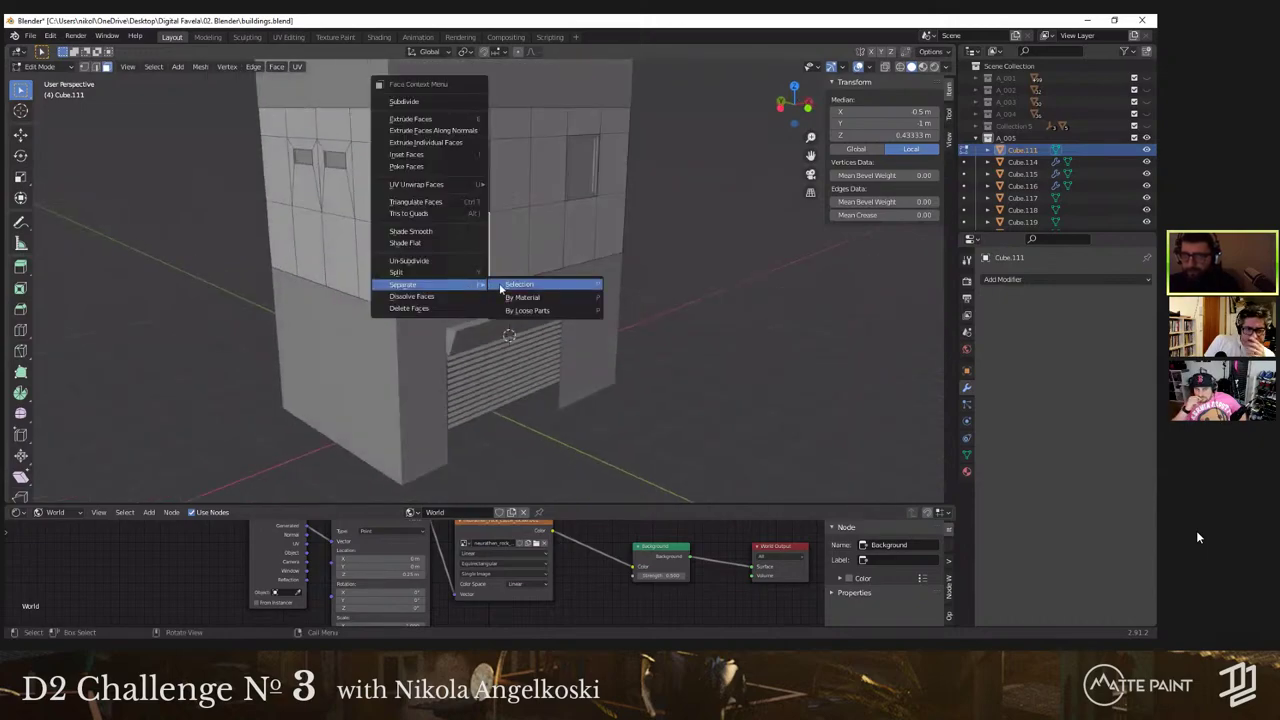
pyautogui.click(515, 285)
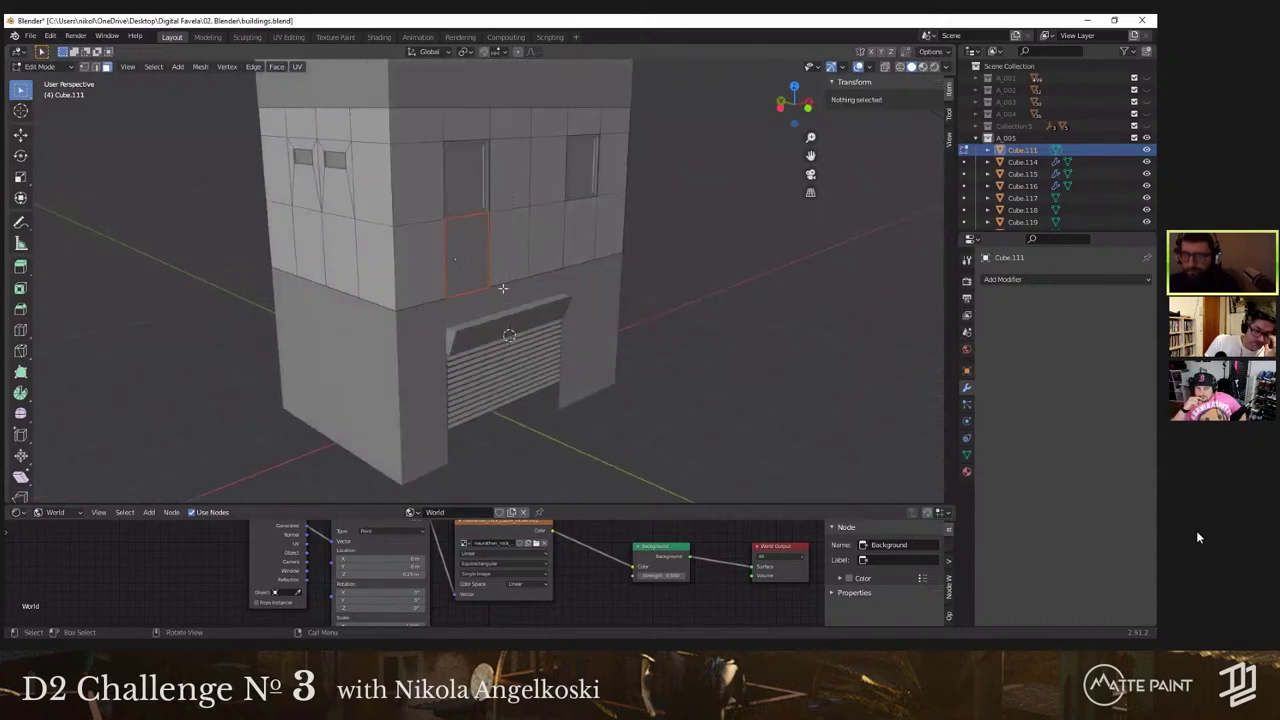
pyautogui.moveTo(500, 290); pyautogui.dragTo(512, 333, button='middle')
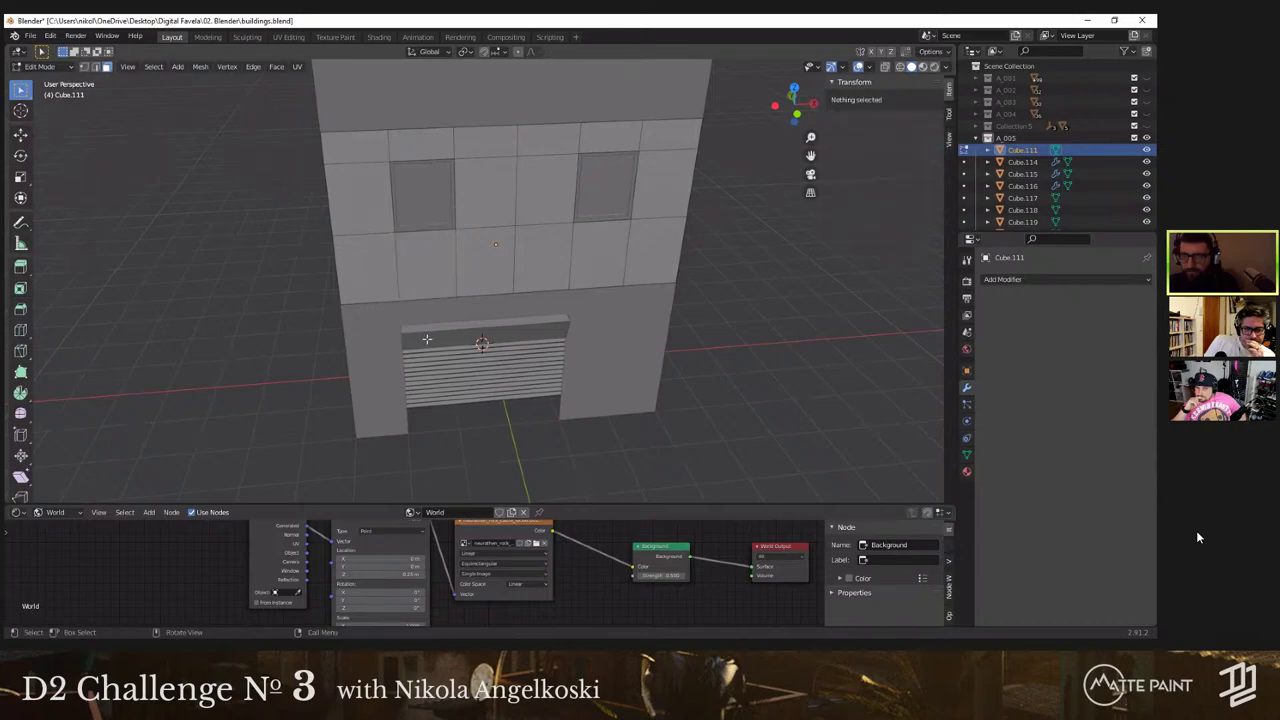
pyautogui.moveTo(425, 333); pyautogui.dragTo(449, 289, button='middle')
# Step: Duplicate the wall face below the left front window in place and separate the copy into its own object
pyautogui.click(453, 282)
pyautogui.rightClick(453, 280)
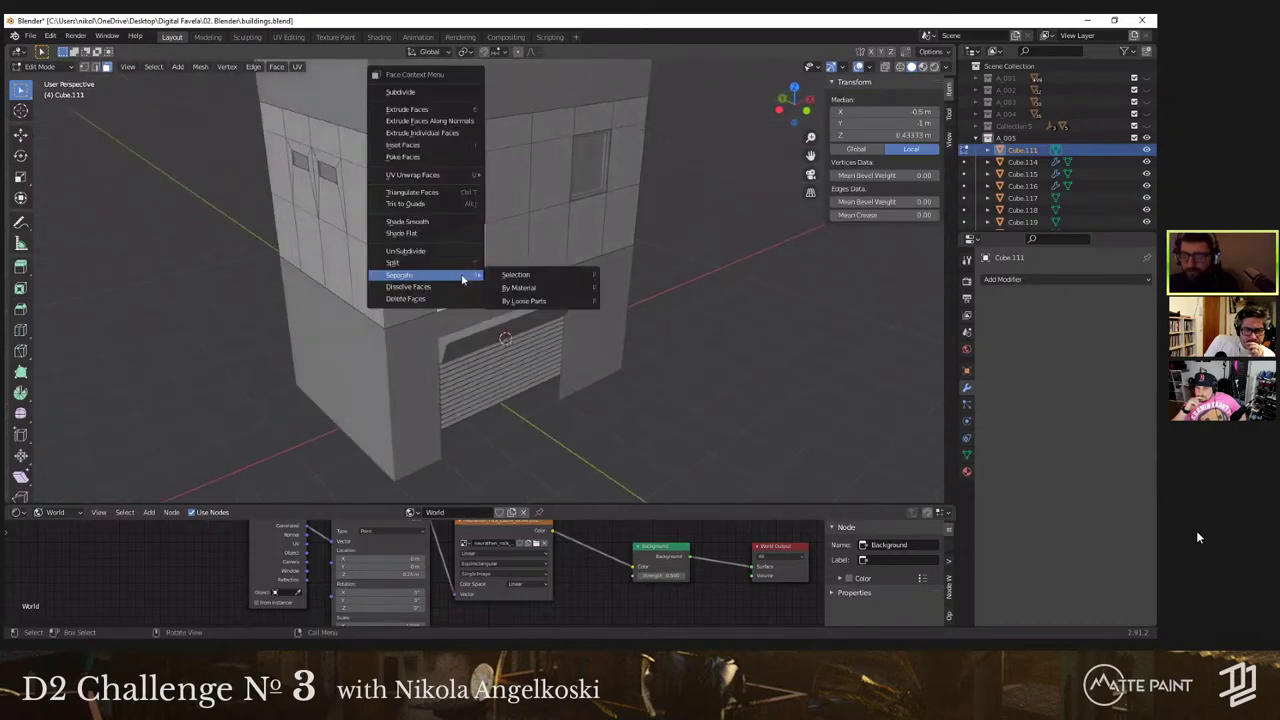
pyautogui.press('Escape')
pyautogui.press('g')
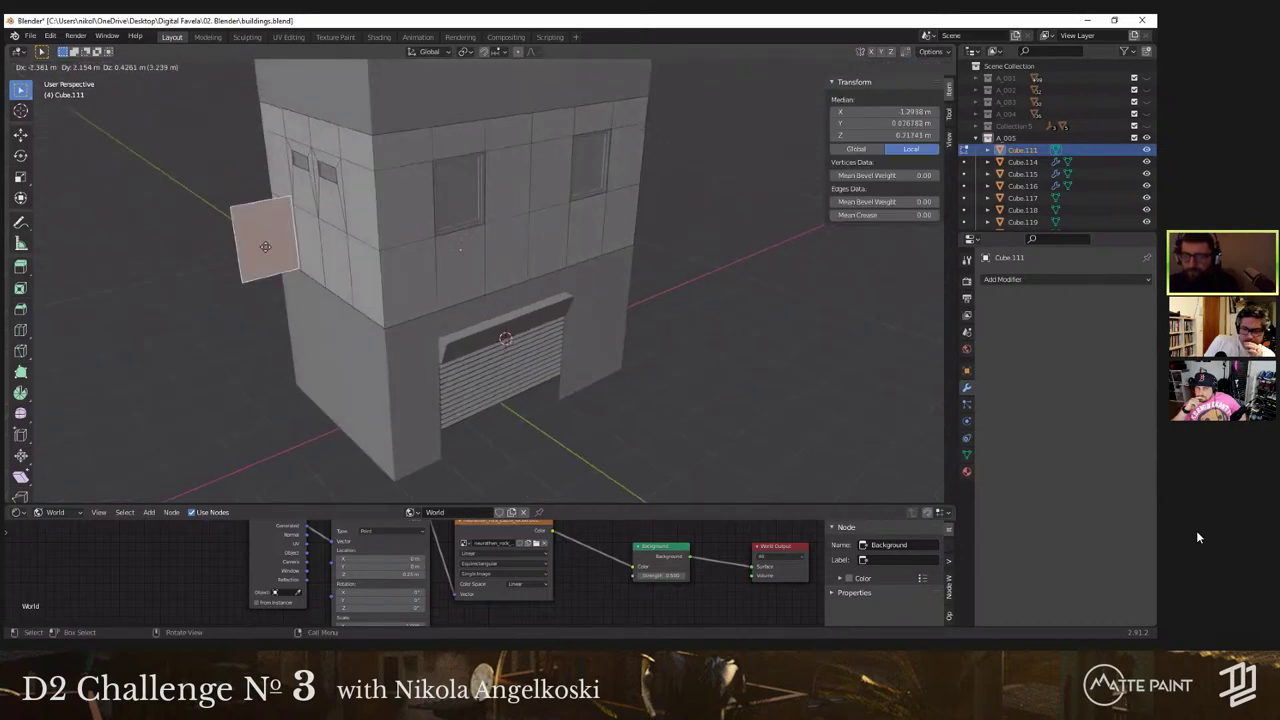
pyautogui.press('Escape')
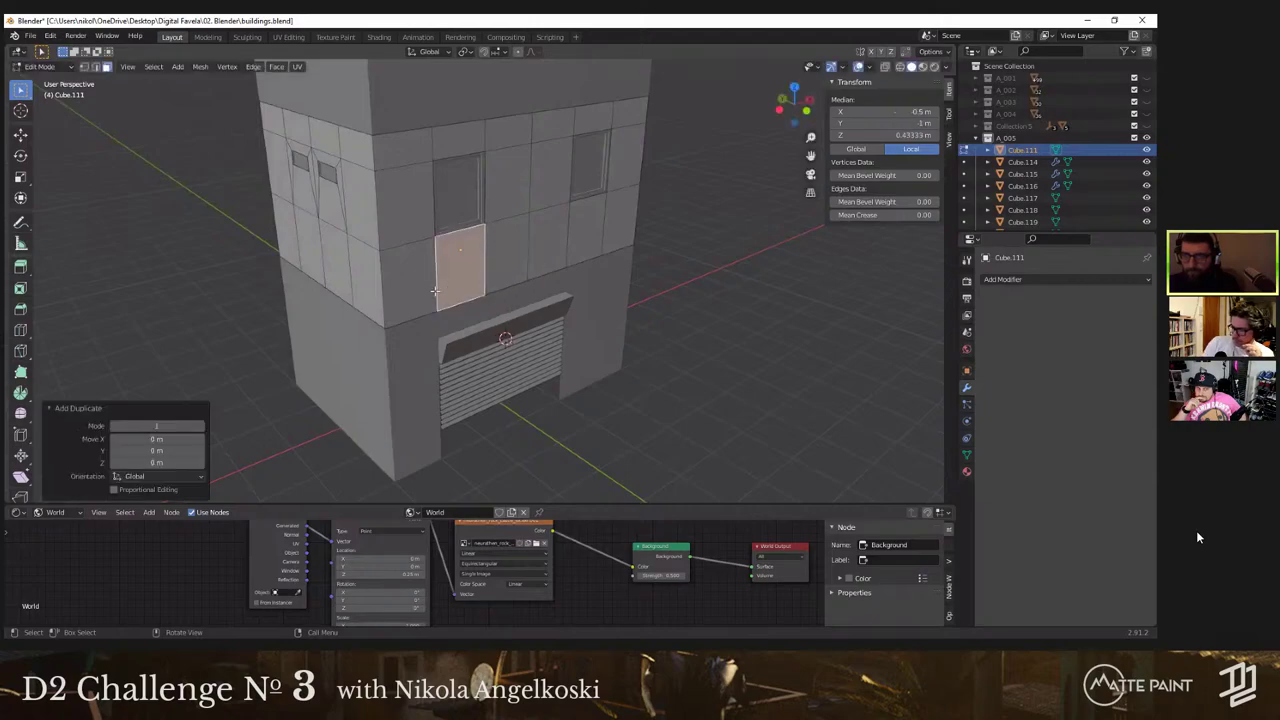
pyautogui.moveTo(456, 286); pyautogui.dragTo(468, 281, button='middle')
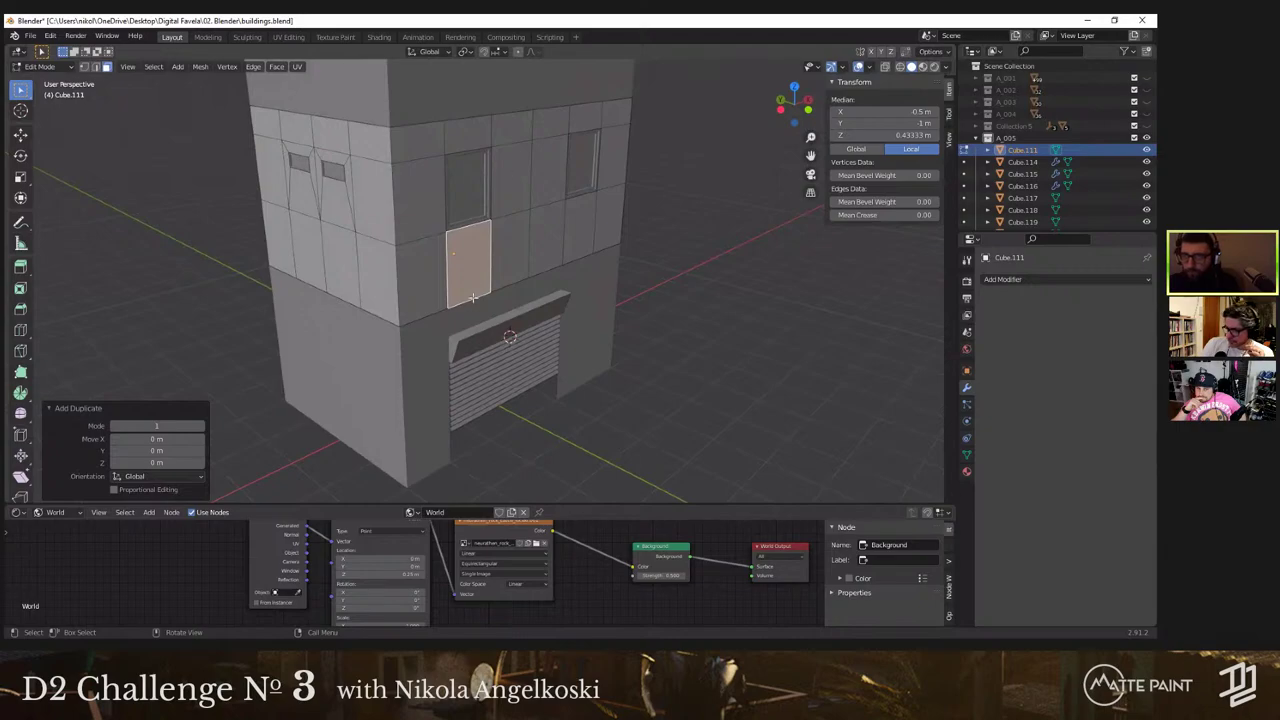
pyautogui.rightClick(467, 265)
pyautogui.moveTo(469, 270)
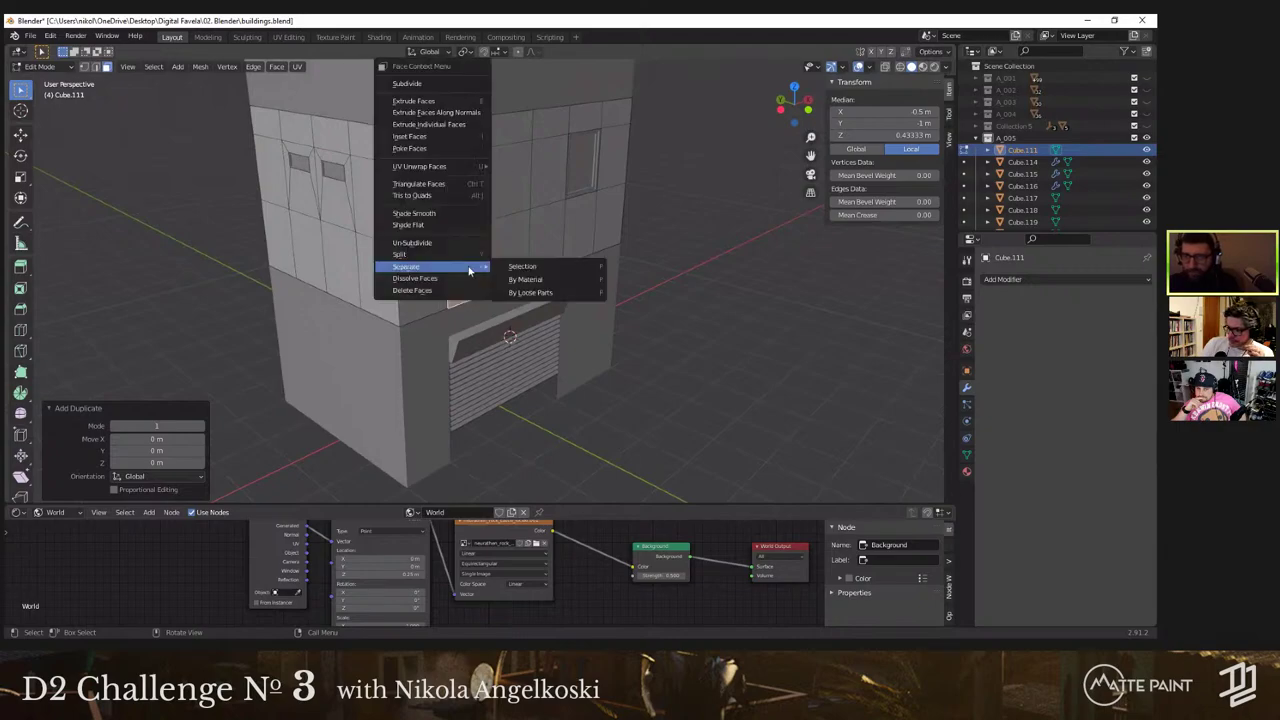
pyautogui.click(523, 266)
# Step: Edit the separated panel's mesh and move its lower edge up along Z by about 0.68 m
pyautogui.press('Tab')
pyautogui.click(471, 285)
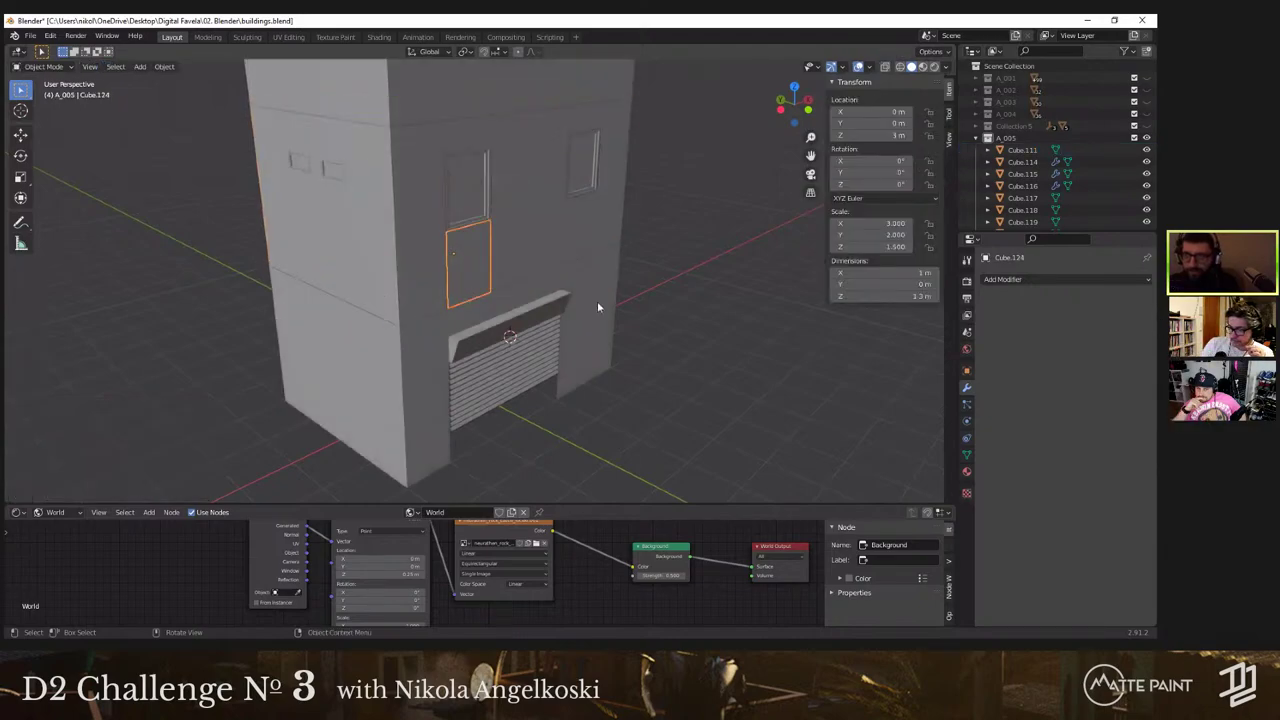
pyautogui.press('g')
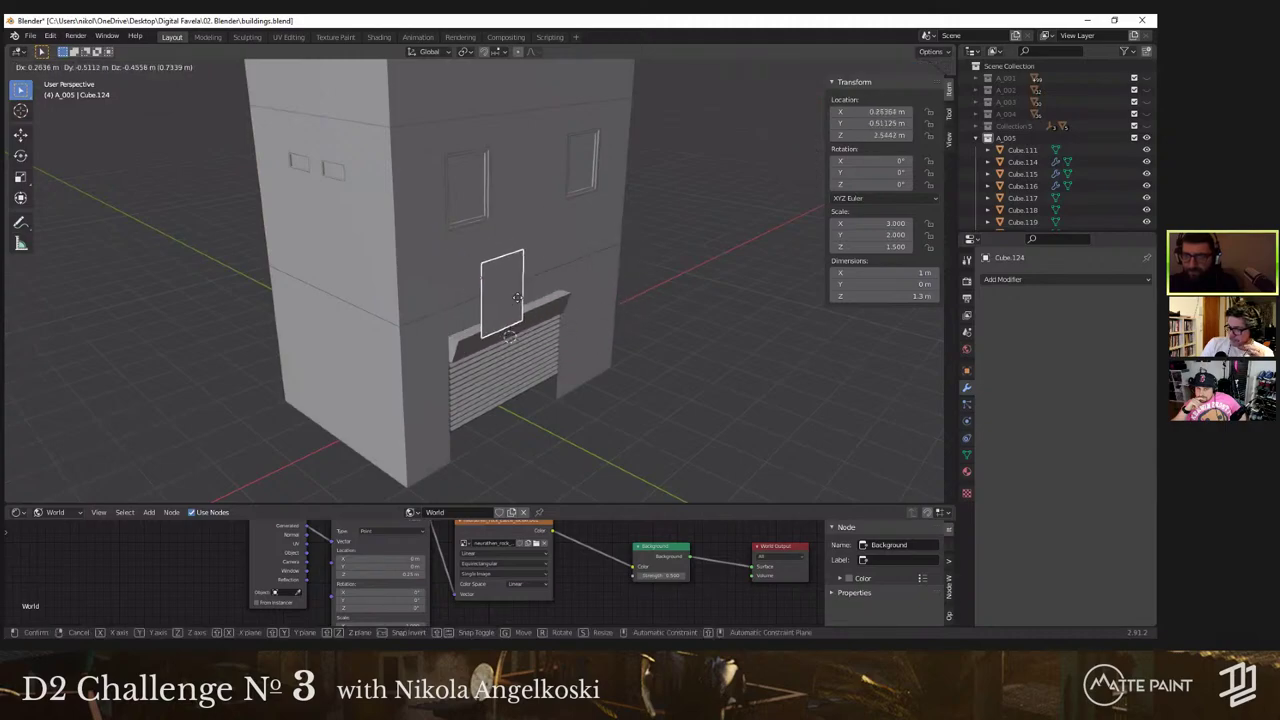
pyautogui.press('Escape')
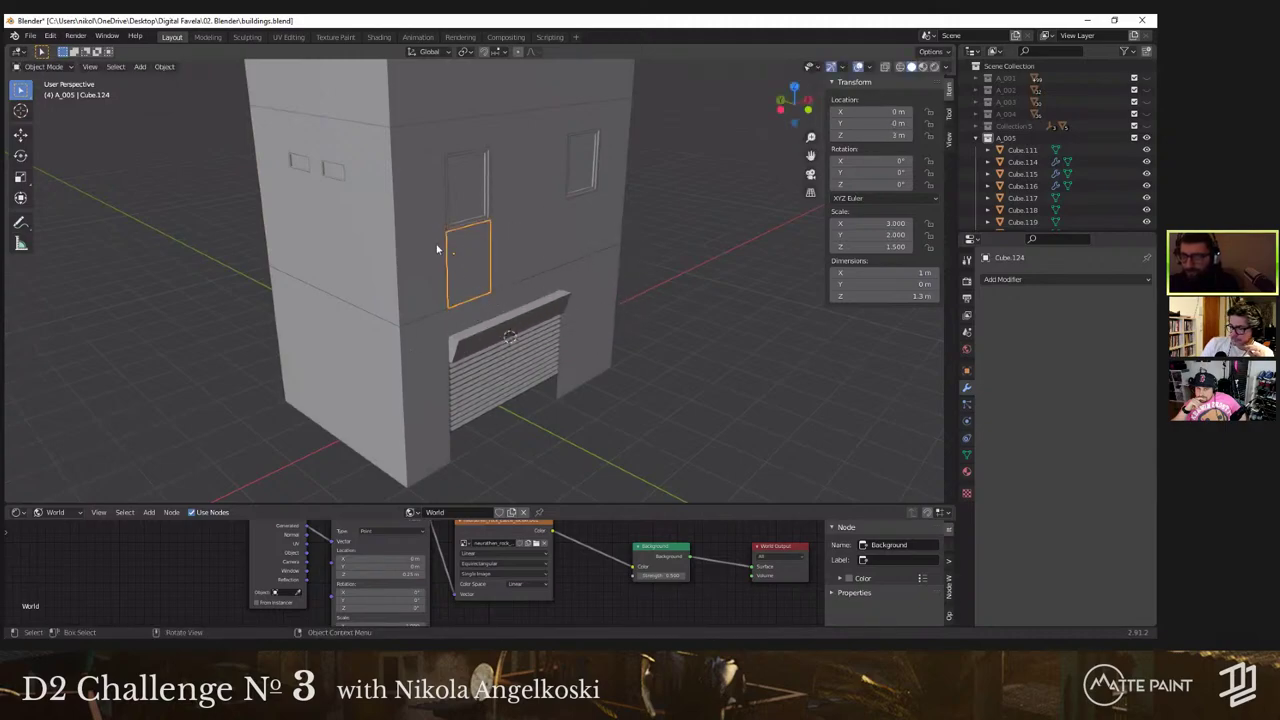
pyautogui.moveTo(472, 250); pyautogui.dragTo(452, 305, button='middle')
pyautogui.press('Tab')
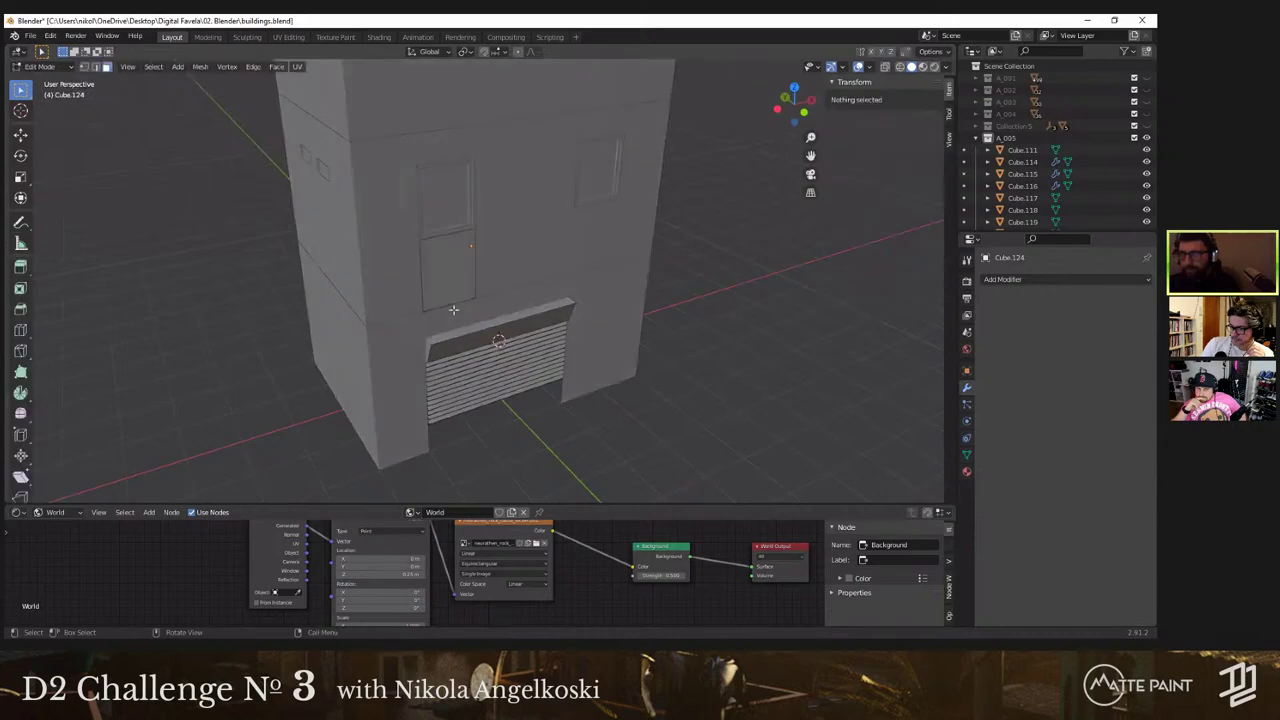
pyautogui.click(452, 305)
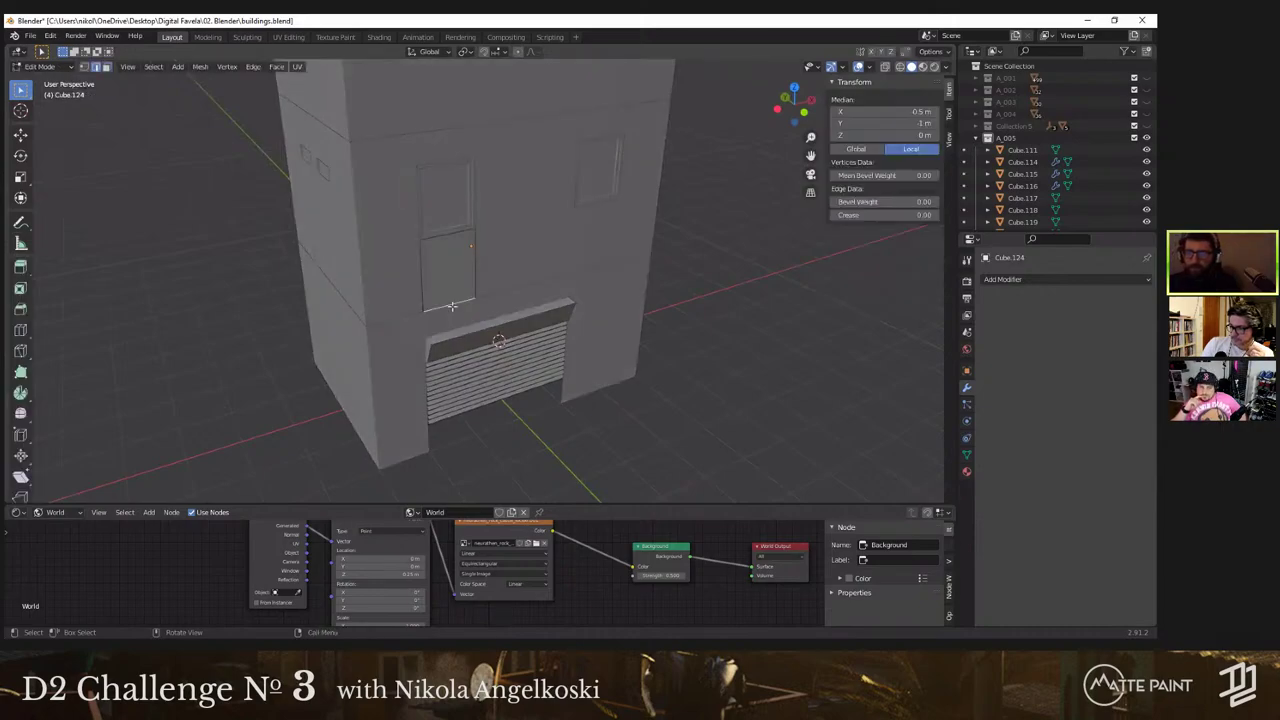
pyautogui.press('KP_1')
pyautogui.press('g')
pyautogui.press('z')
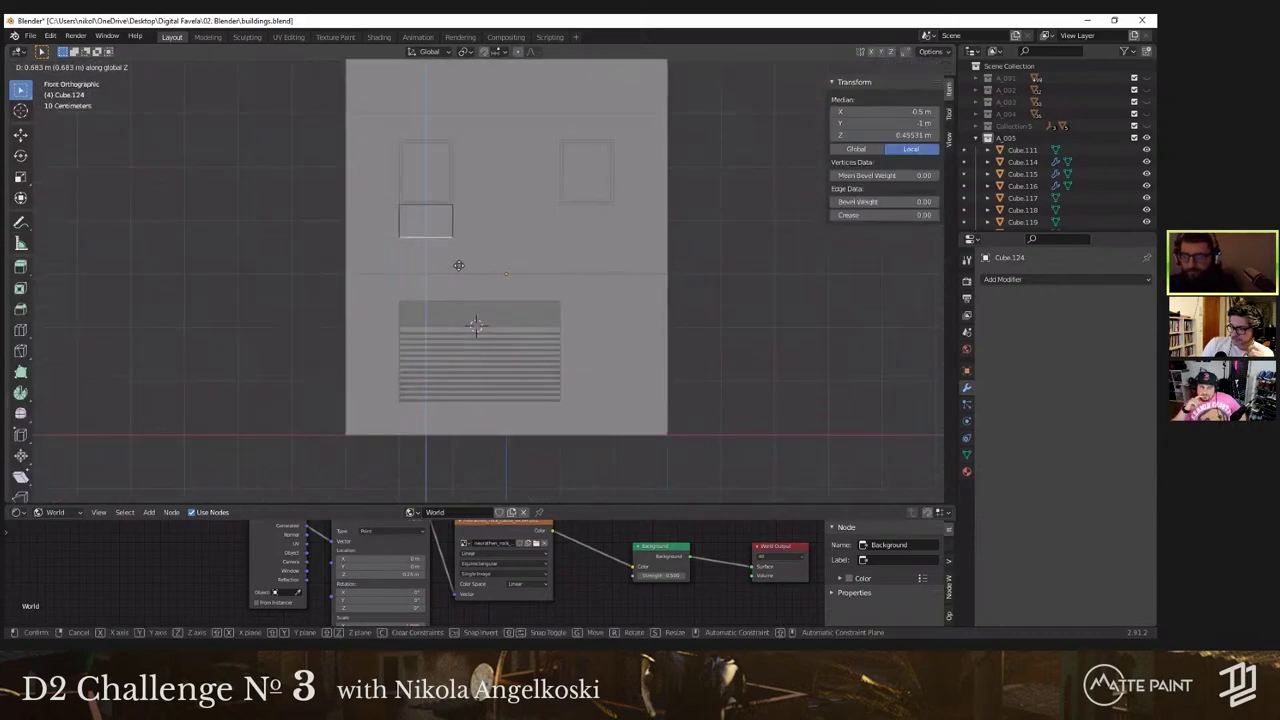
pyautogui.click(459, 272)
# Step: Extrude the shortened panel's face outward into a box and adjust the extruded face along Y
pyautogui.press('3')
pyautogui.click(443, 226)
pyautogui.moveTo(443, 226); pyautogui.dragTo(345, 304, button='middle')
pyautogui.press('e')
pyautogui.click(452, 280)
pyautogui.moveTo(420, 268); pyautogui.dragTo(478, 268, button='middle')
pyautogui.press('g')
pyautogui.press('y')
pyautogui.click(513, 301)
# Step: Leave mesh editing and try to scale the whole wall box down uniformly about its existing origin
pyautogui.press('Tab')
pyautogui.press('s')
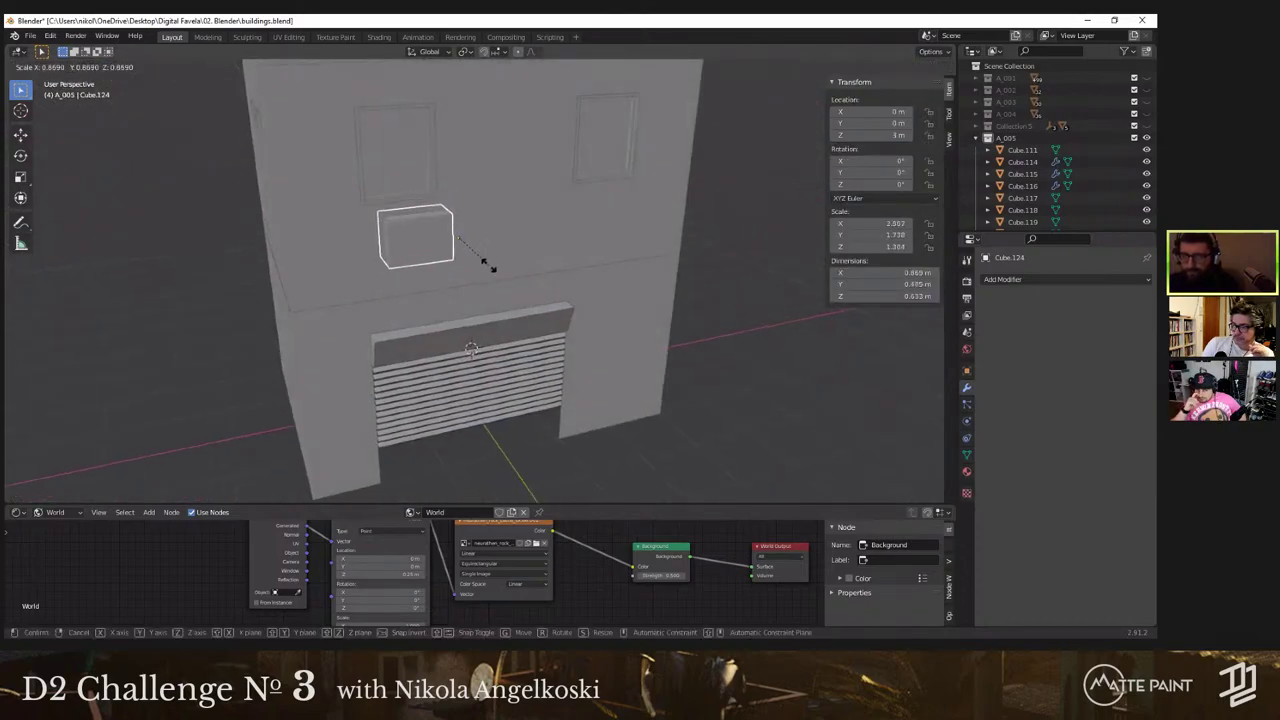
pyautogui.rightClick(492, 266)
pyautogui.press('s')
pyautogui.click(488, 265)
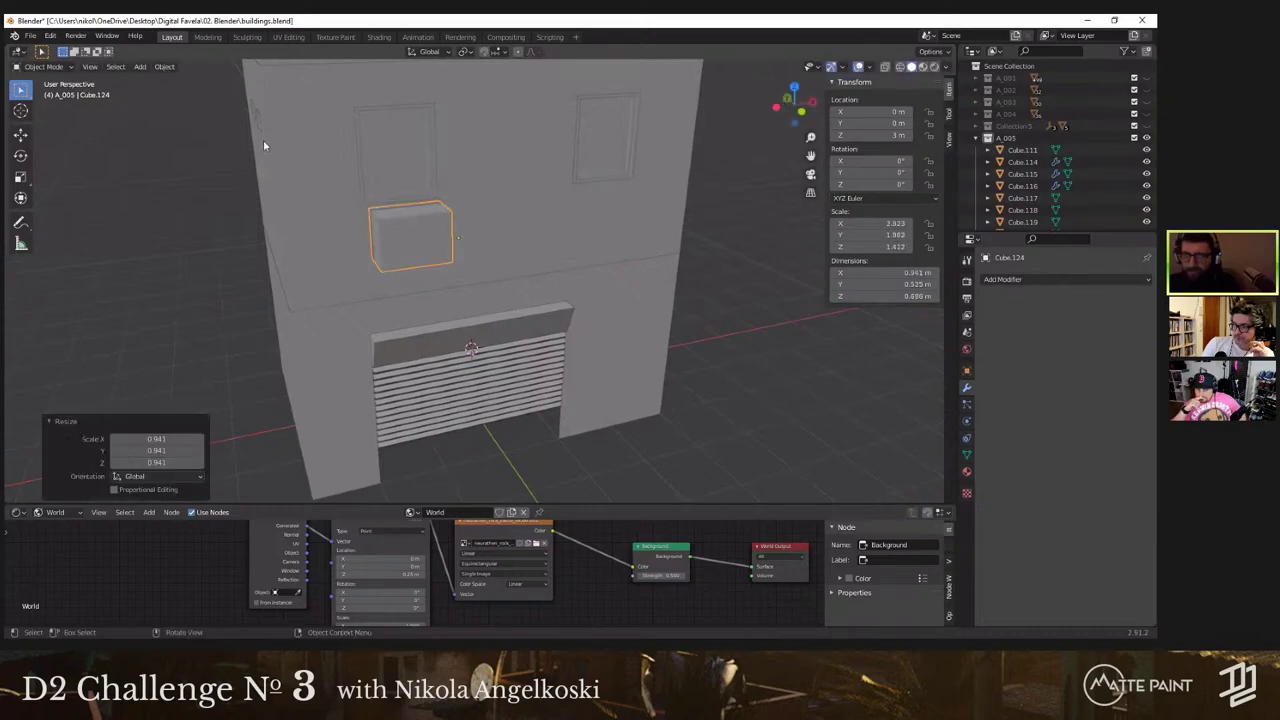
pyautogui.moveTo(263, 145); pyautogui.dragTo(460, 238, button='middle')
pyautogui.press('s')
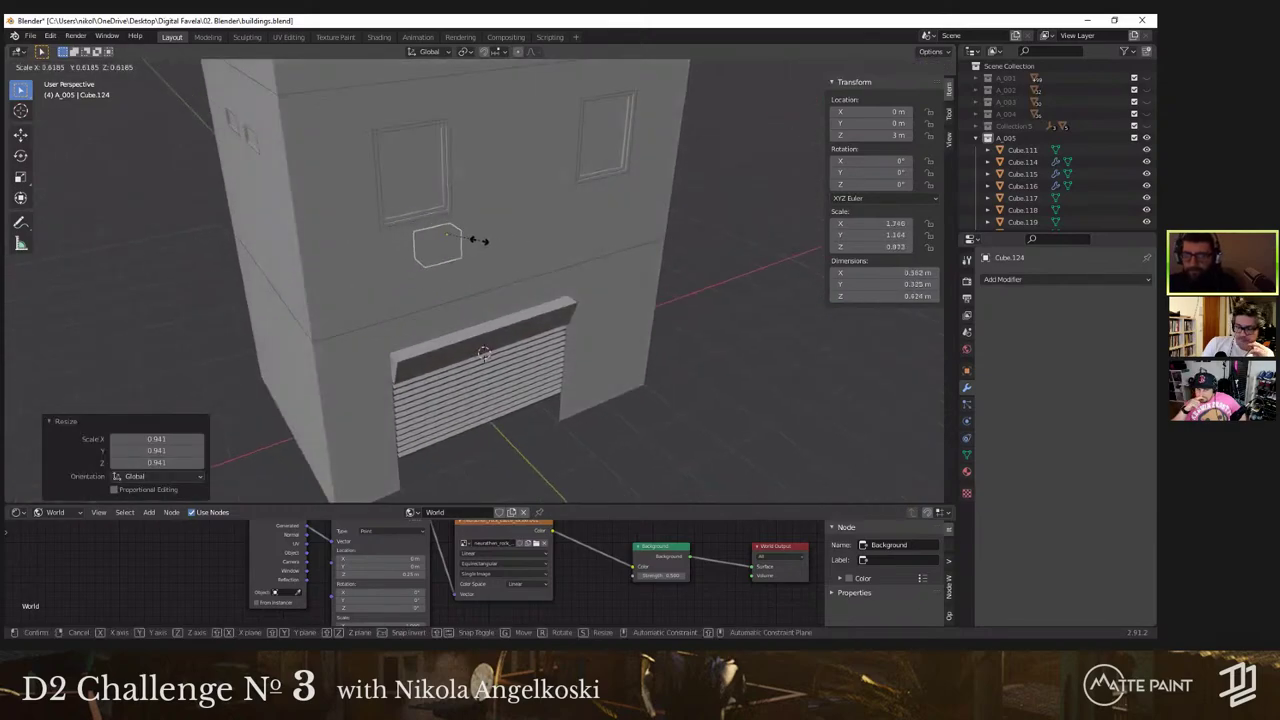
pyautogui.click(495, 248)
pyautogui.moveTo(500, 251); pyautogui.dragTo(600, 245, button='middle')
pyautogui.scroll(-4, 470, 238)
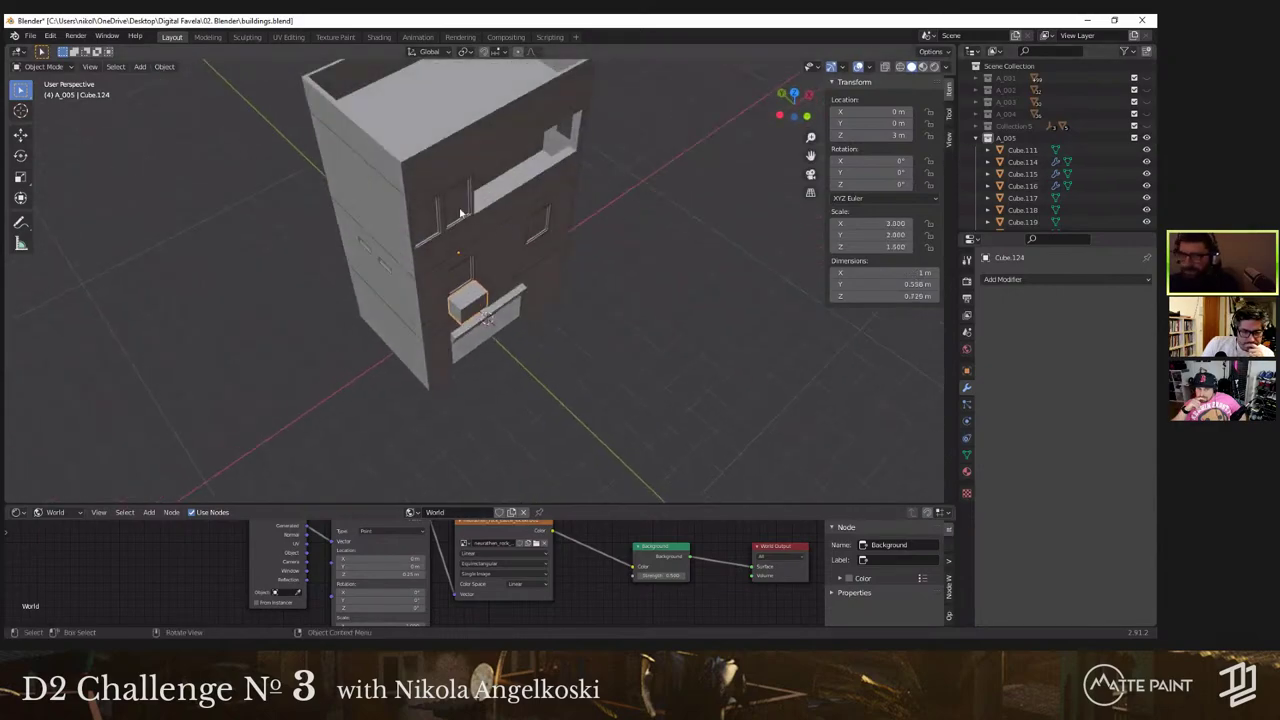
# Step: Set the wall box's origin to its Center of Mass (Surface)
pyautogui.moveTo(460, 212); pyautogui.dragTo(413, 239, button='middle')
pyautogui.scroll(3, 420, 275)
pyautogui.click(164, 67)
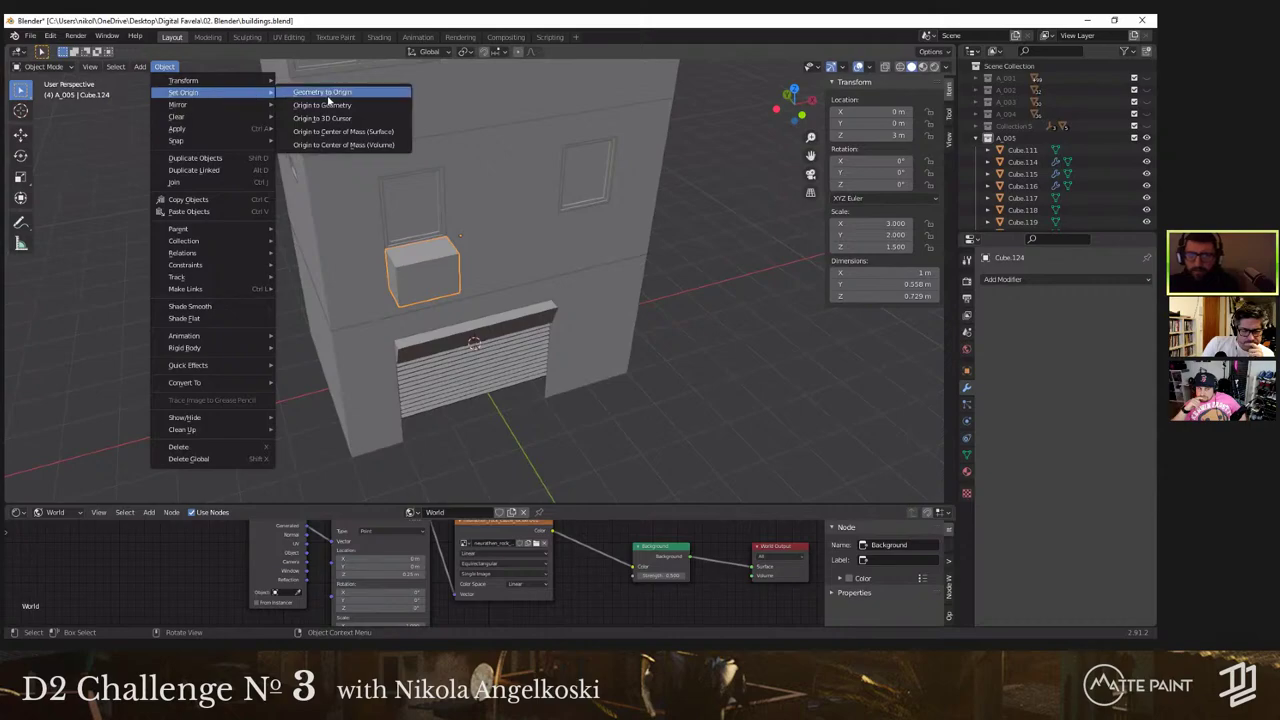
pyautogui.click(398, 134)
# Step: Scale the wall box uniformly by about 0.757 around its new origin
pyautogui.scroll(4, 622, 252)
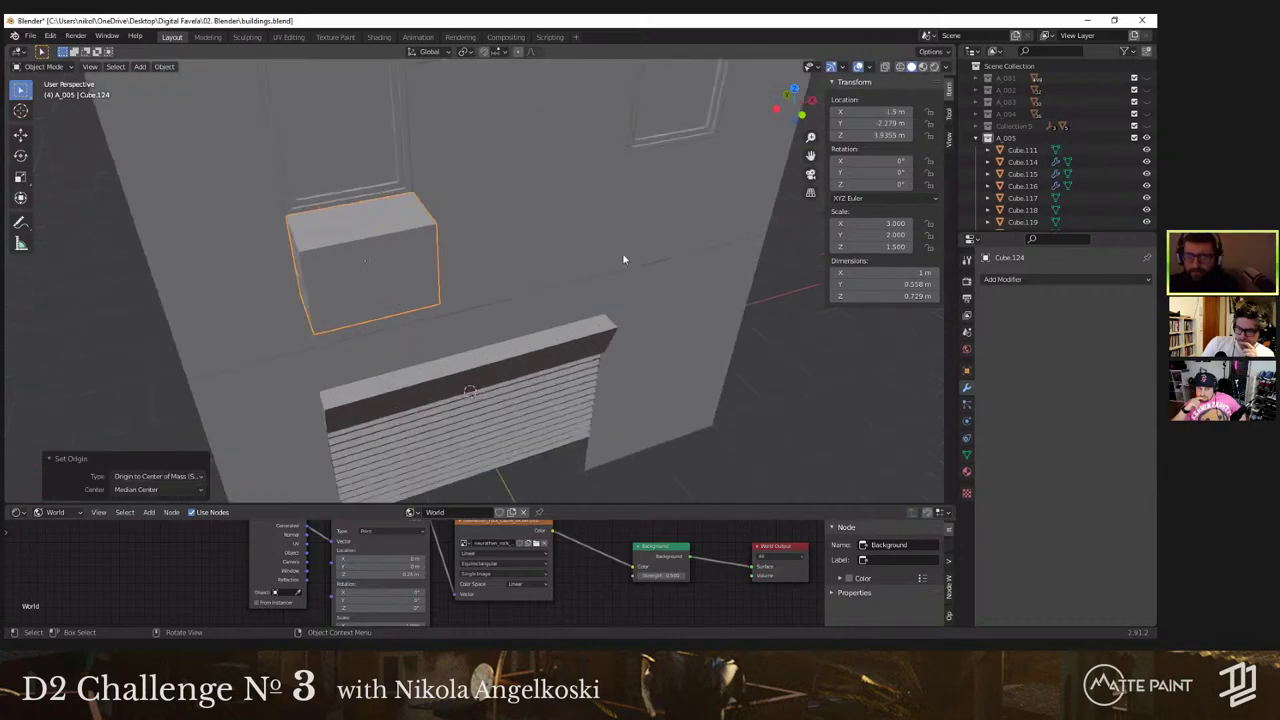
pyautogui.press('s')
pyautogui.rightClick(557, 263)
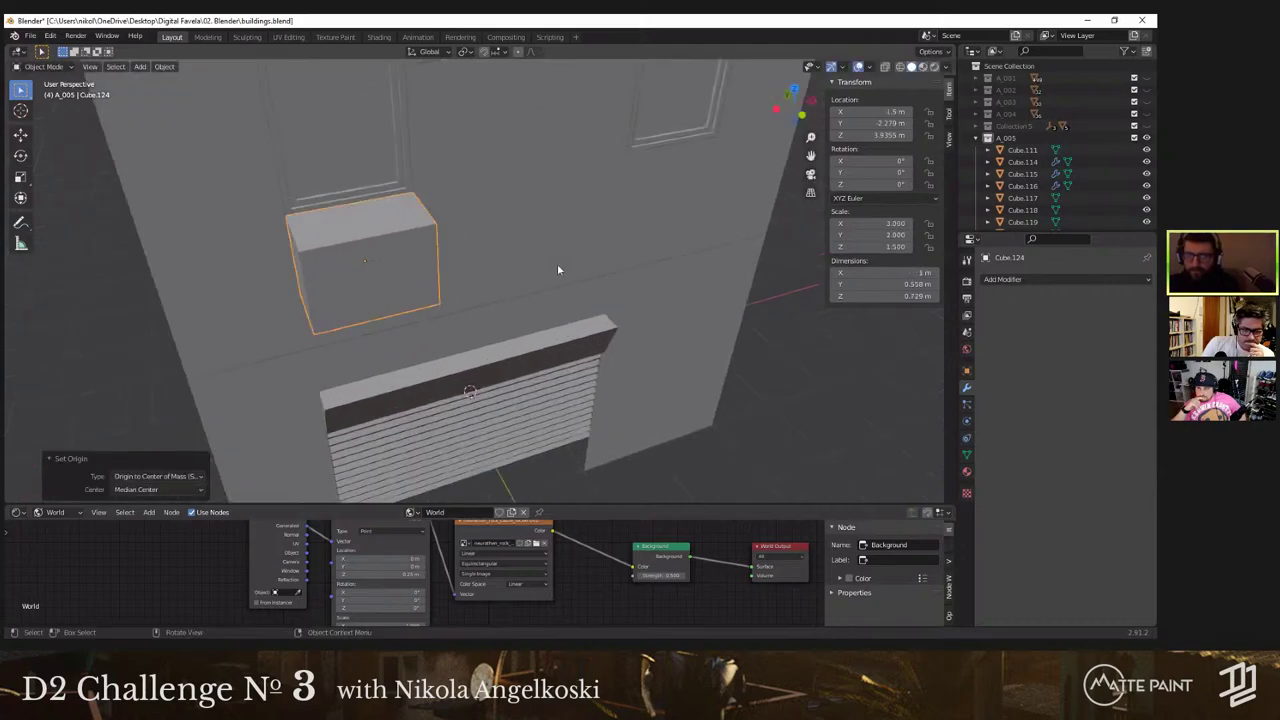
pyautogui.moveTo(543, 283)
pyautogui.mouseDown(button='middle')
pyautogui.moveTo(533, 317)
pyautogui.moveTo(544, 278)
pyautogui.mouseUp(button='middle')
pyautogui.press('s')
pyautogui.click(515, 277)
# Step: Move the box about 0.067 m along Y in the left view until its back sits against the facade
pyautogui.press('`')
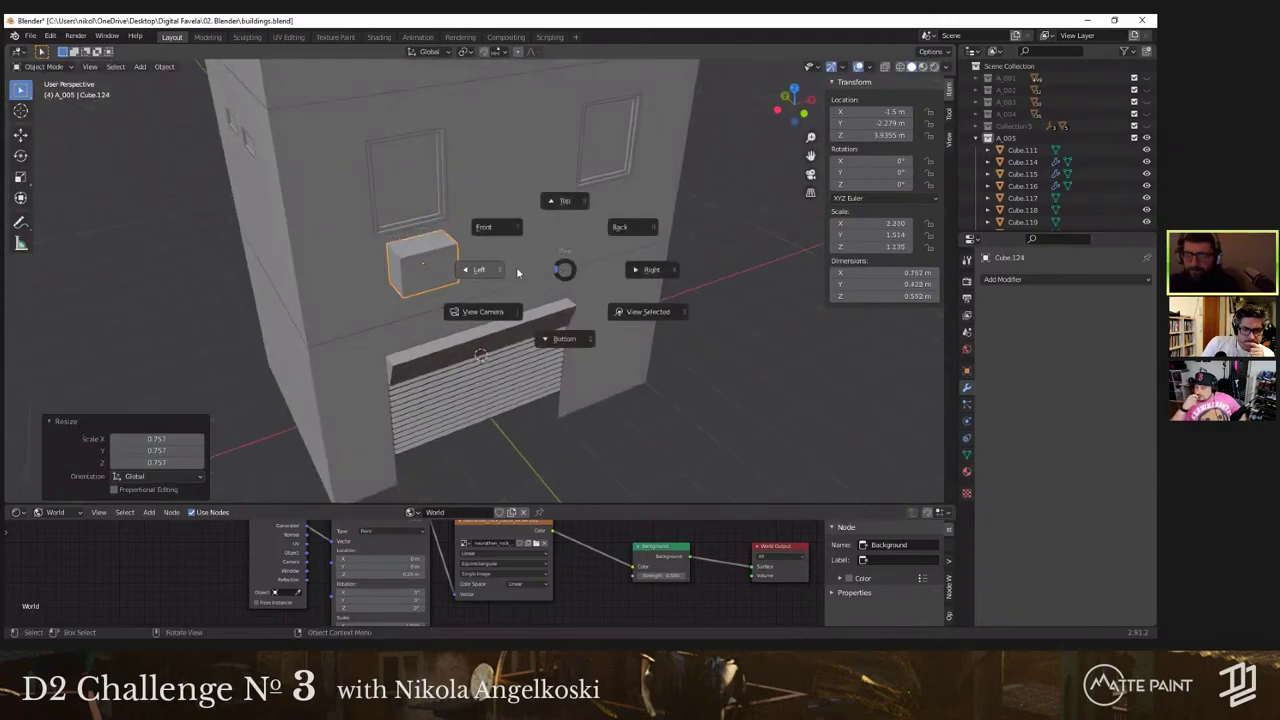
pyautogui.click(466, 270)
pyautogui.scroll(5, 530, 270)
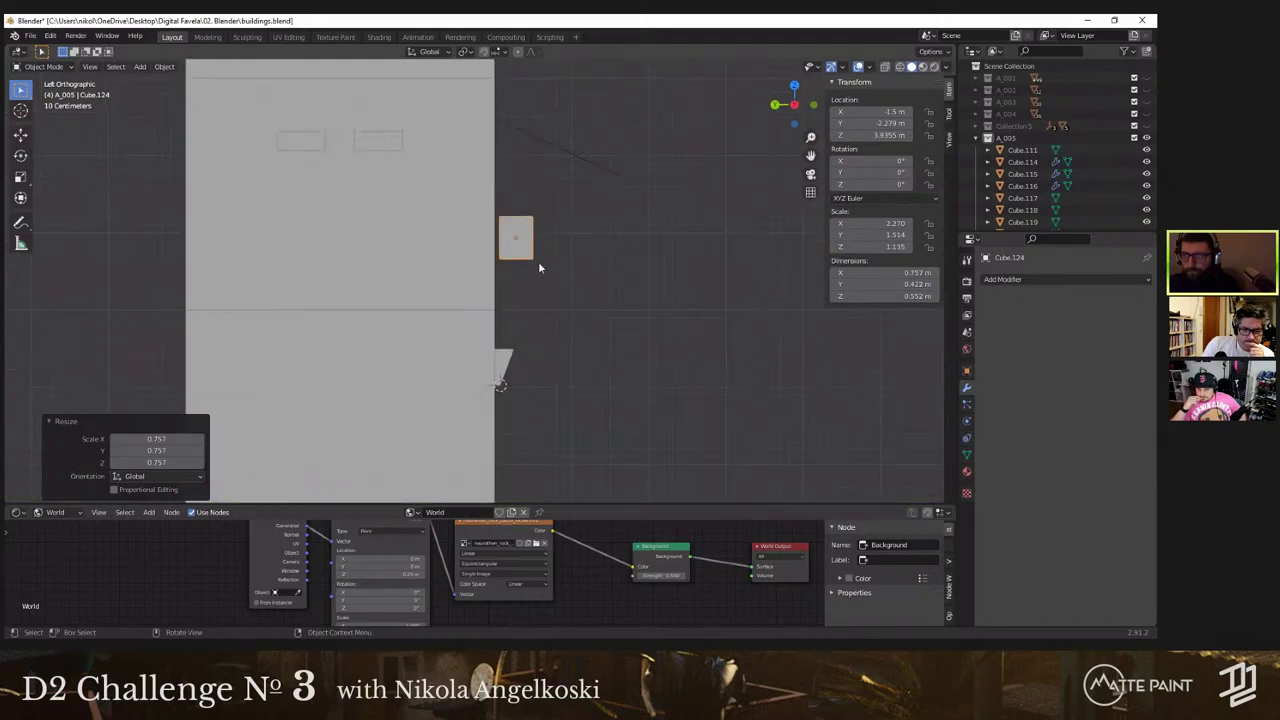
pyautogui.press('g')
pyautogui.press('y')
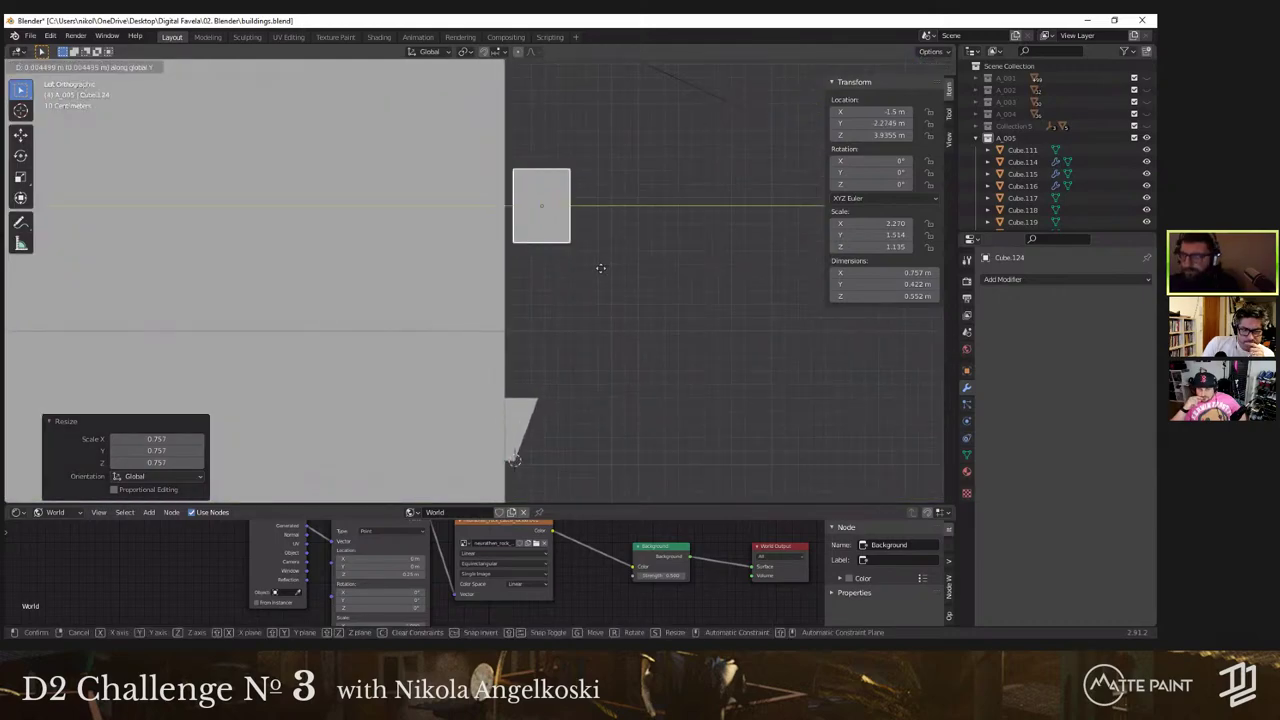
pyautogui.click(593, 273)
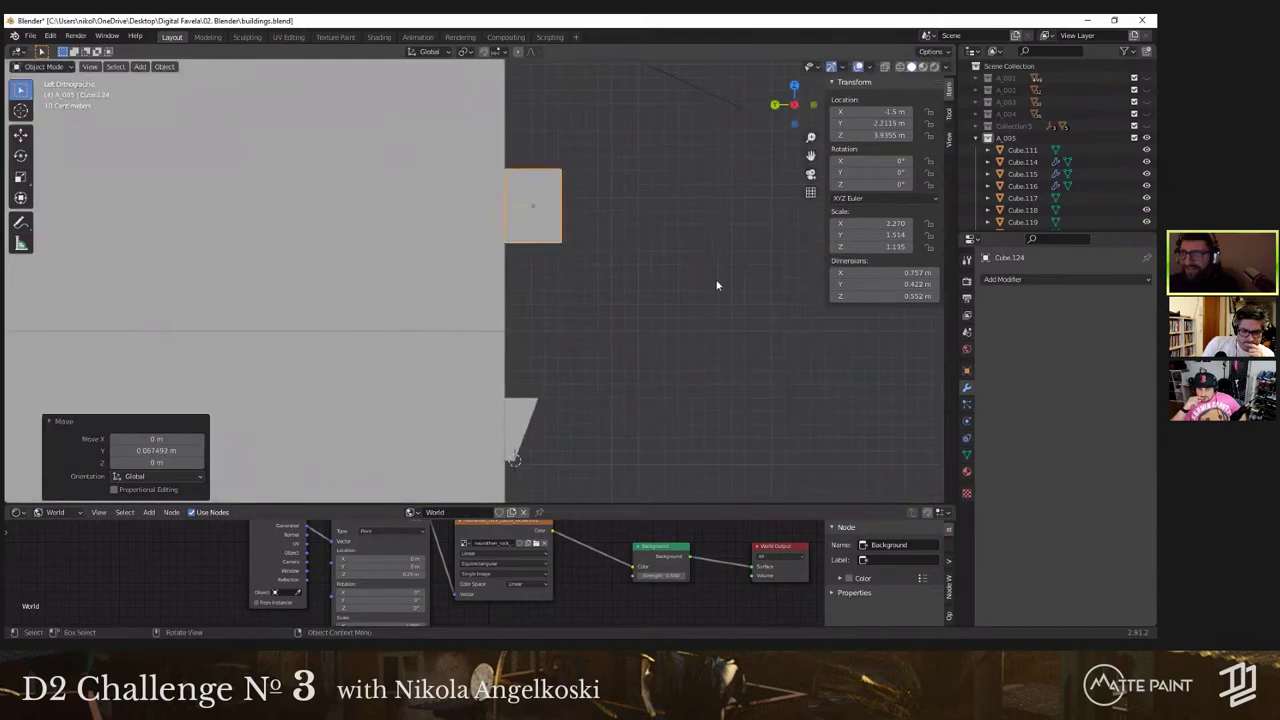
# Step: Duplicate the wall box and move the copy straight down along Z by about 0.59 m
pyautogui.moveTo(717, 286); pyautogui.dragTo(437, 176, button='middle')
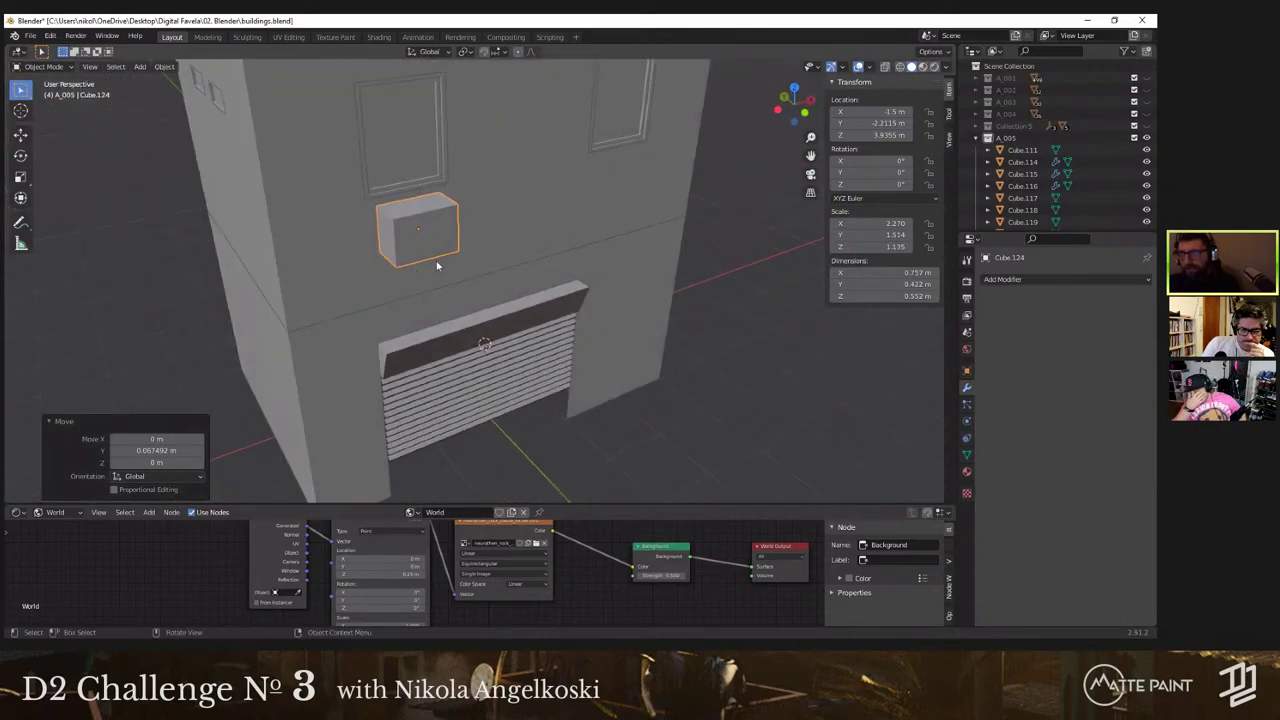
pyautogui.moveTo(432, 270); pyautogui.dragTo(488, 325, button='middle')
pyautogui.scroll(2, 475, 238)
pyautogui.moveTo(464, 236)
pyautogui.mouseDown(button='middle')
pyautogui.moveTo(448, 263)
pyautogui.moveTo(457, 247)
pyautogui.mouseUp(button='middle')
pyautogui.scroll(-3, 457, 243)
pyautogui.scroll(4, 449, 217)
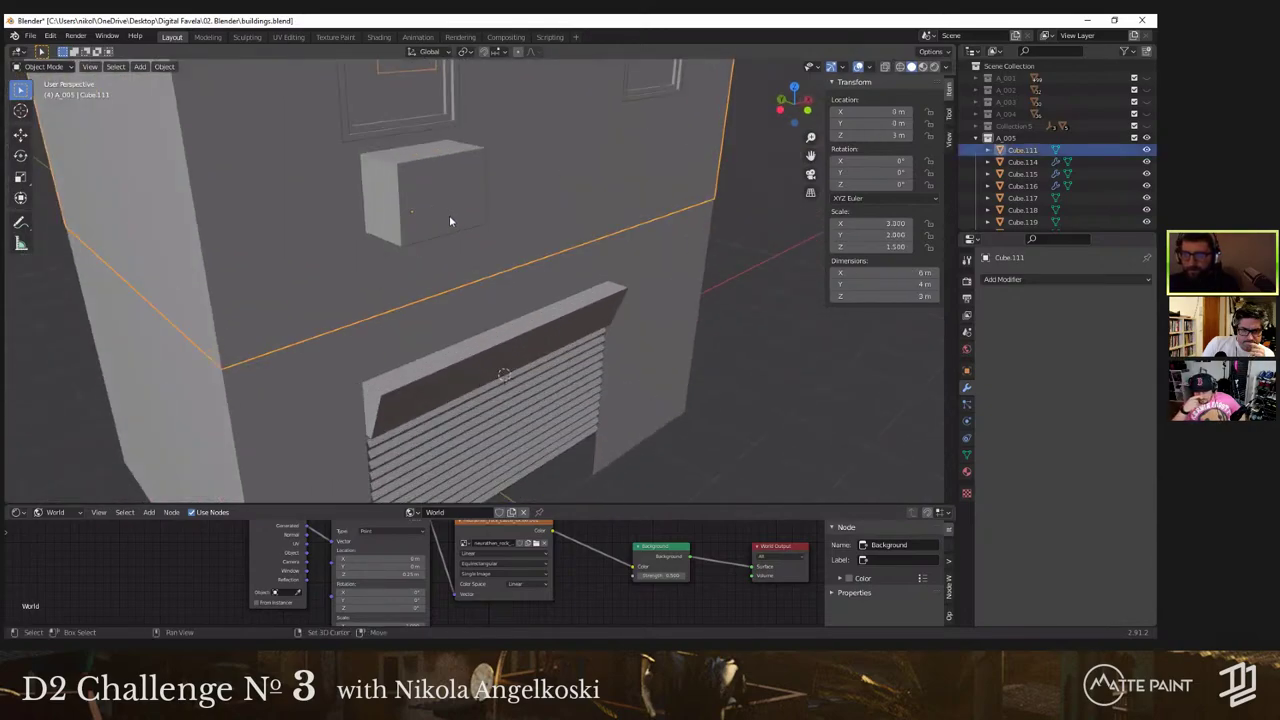
pyautogui.hotkey('shift', 'd')
pyautogui.rightClick(552, 227)
pyautogui.press('g')
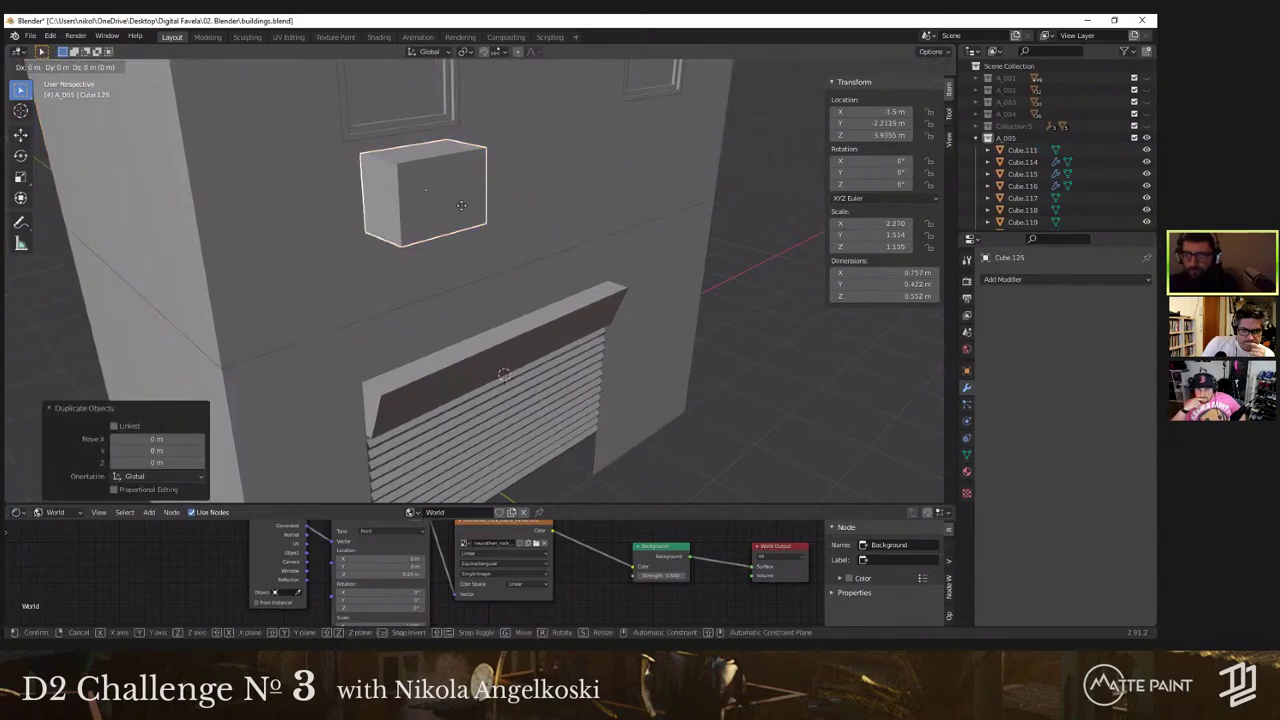
pyautogui.press('z')
pyautogui.click(453, 289)
# Step: Scale the duplicated box uniformly by about 0.12 into a small block
pyautogui.moveTo(468, 243); pyautogui.dragTo(560, 280, button='middle')
pyautogui.scroll(4, 587, 255)
pyautogui.press('s')
pyautogui.click(443, 311)
# Step: Move the small block about 0.18 m along Y to the facade and about 0.28 m up along Z beneath the box
pyautogui.press('`')
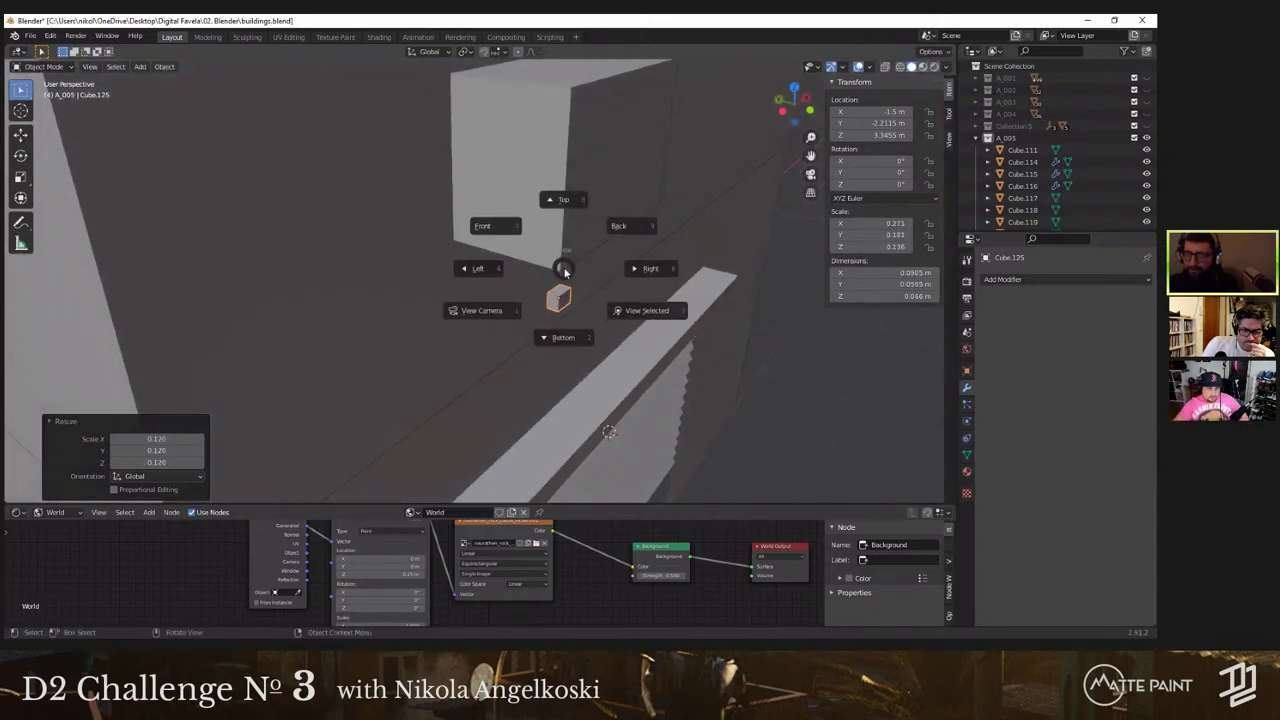
pyautogui.click(540, 266)
pyautogui.press('g')
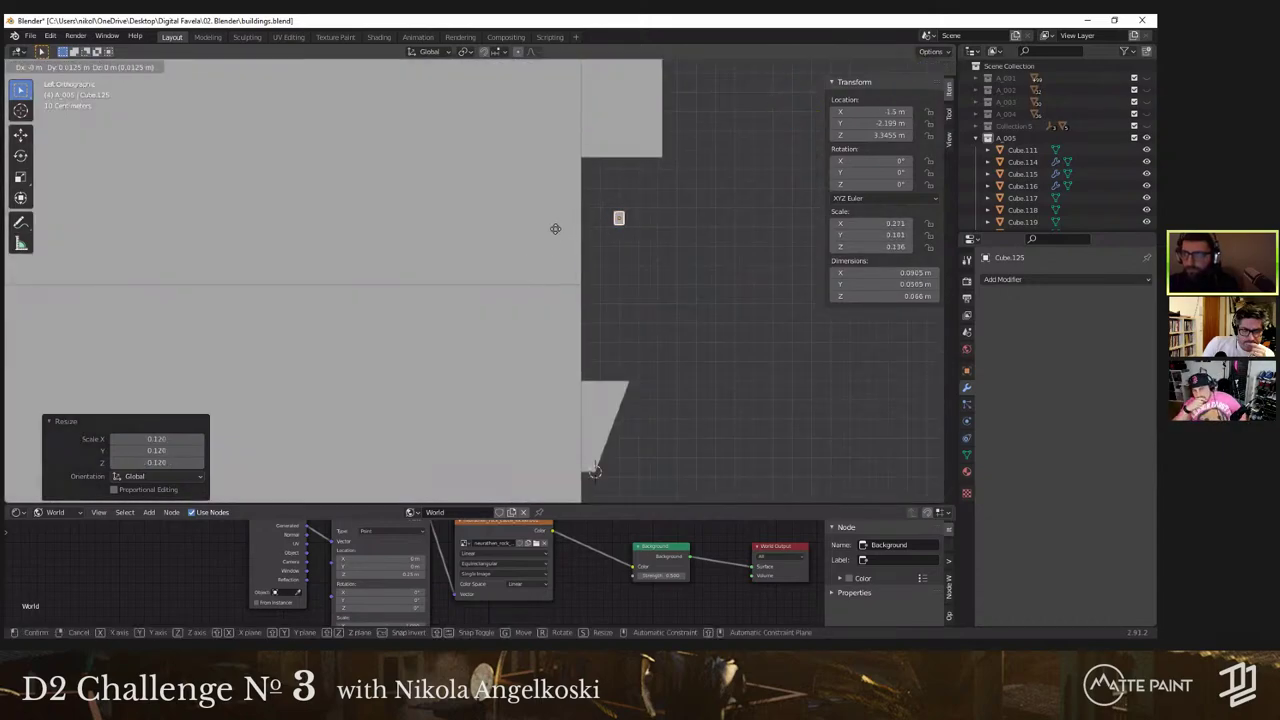
pyautogui.press('y')
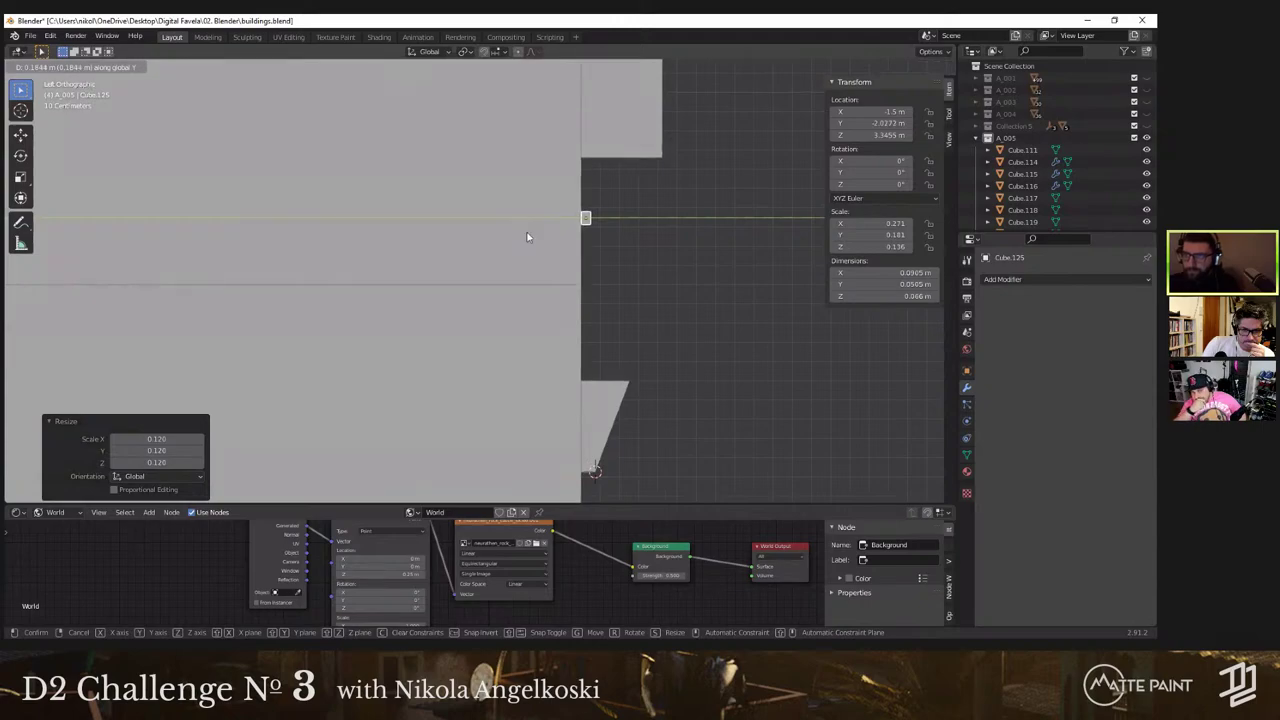
pyautogui.press('z')
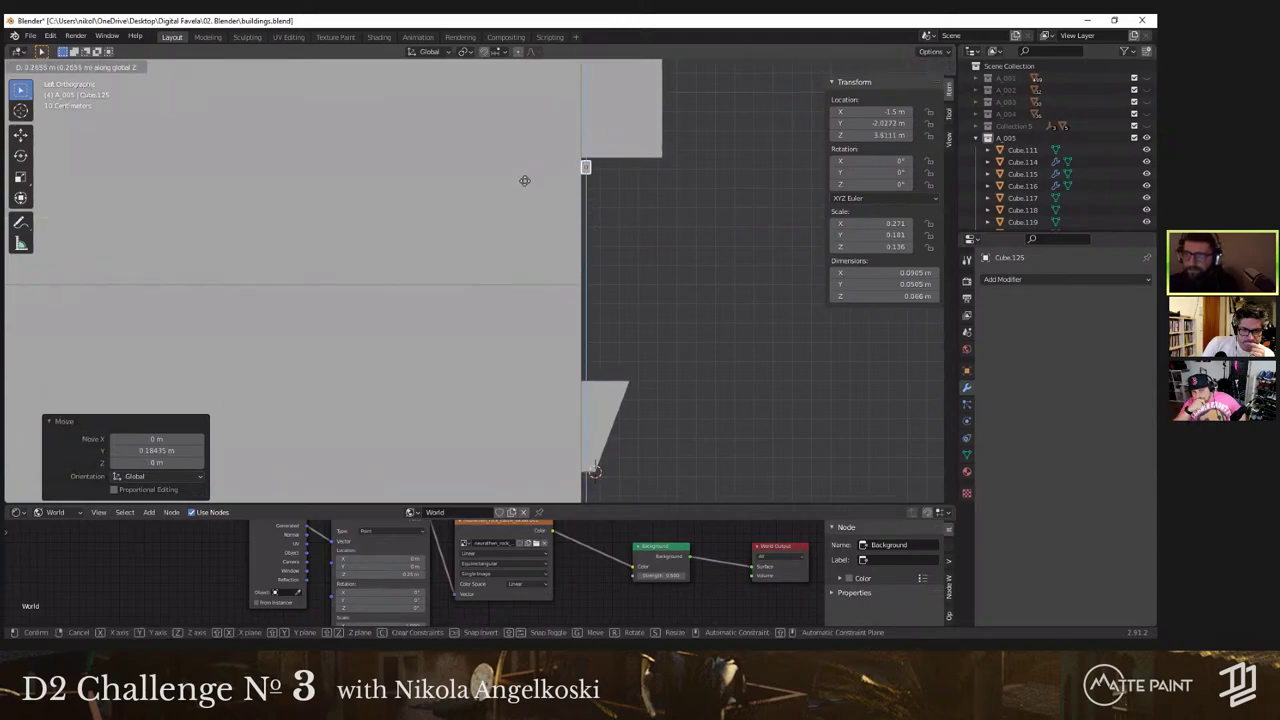
pyautogui.click(524, 178)
# Step: Edit the small block's mesh and move its front face outward along Y to form a bar about 0.52 m long
pyautogui.moveTo(524, 178); pyautogui.dragTo(386, 147, button='middle')
pyautogui.moveTo(460, 163); pyautogui.dragTo(457, 209, button='middle')
pyautogui.press('Tab')
pyautogui.press('g')
pyautogui.press('y')
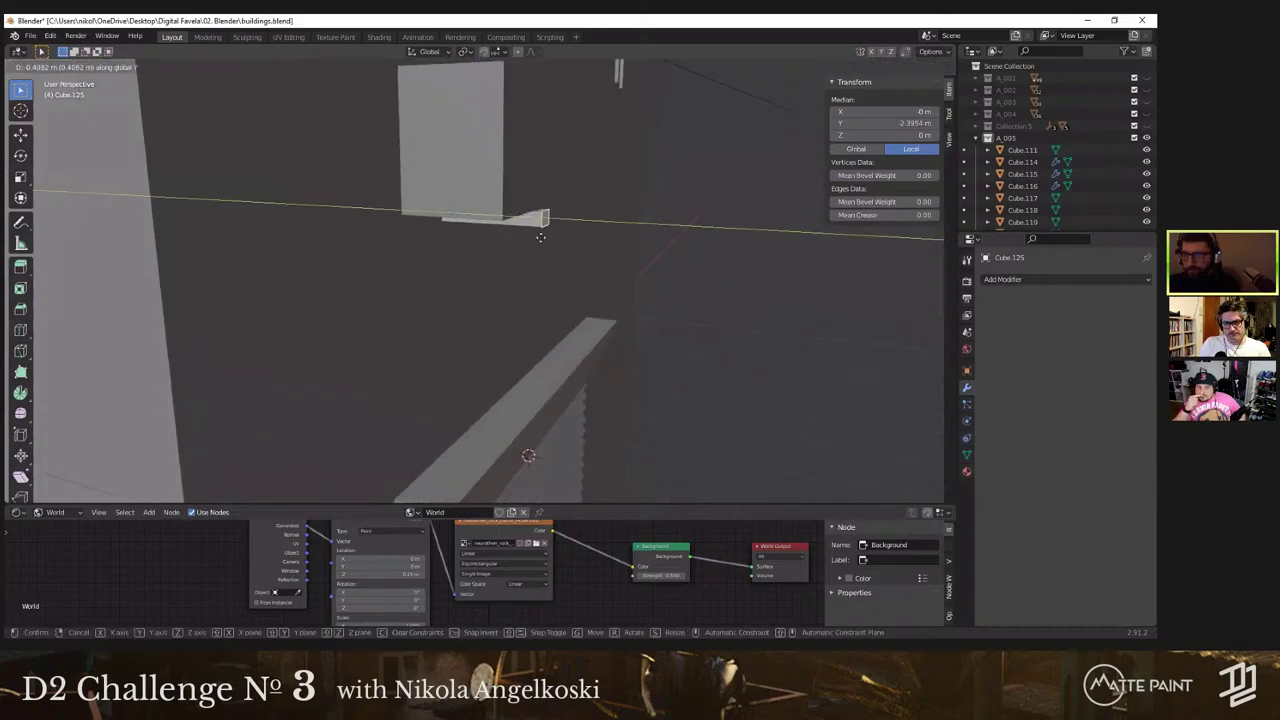
pyautogui.click(550, 240)
# Step: Add one loop cut across the bar and move it about 0.2 m along Y to near the wall end
pyautogui.moveTo(550, 240); pyautogui.dragTo(528, 176, button='middle')
pyautogui.scroll(3, 441, 189)
pyautogui.click(441, 189)
pyautogui.moveTo(441, 189); pyautogui.dragTo(487, 191, button='middle')
pyautogui.hotkey('ctrl', 'r')
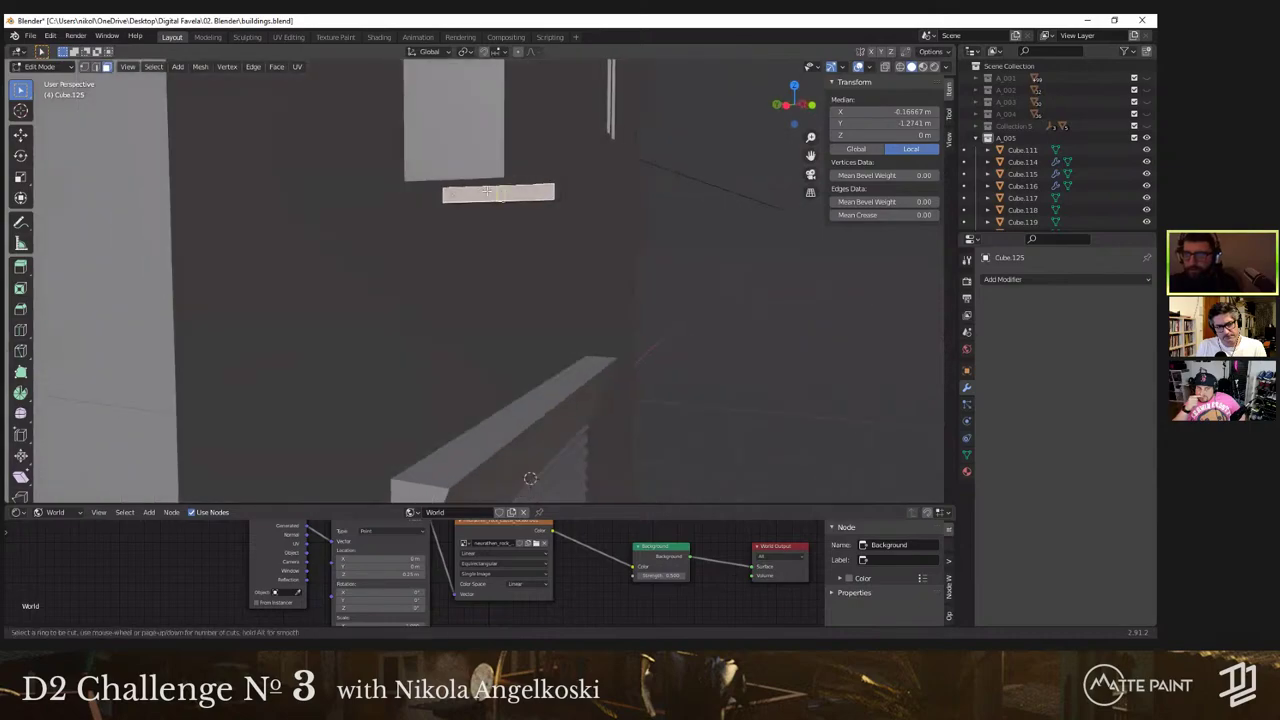
pyautogui.click(487, 191)
pyautogui.rightClick(487, 191)
pyautogui.press('ctrl+KP_3')
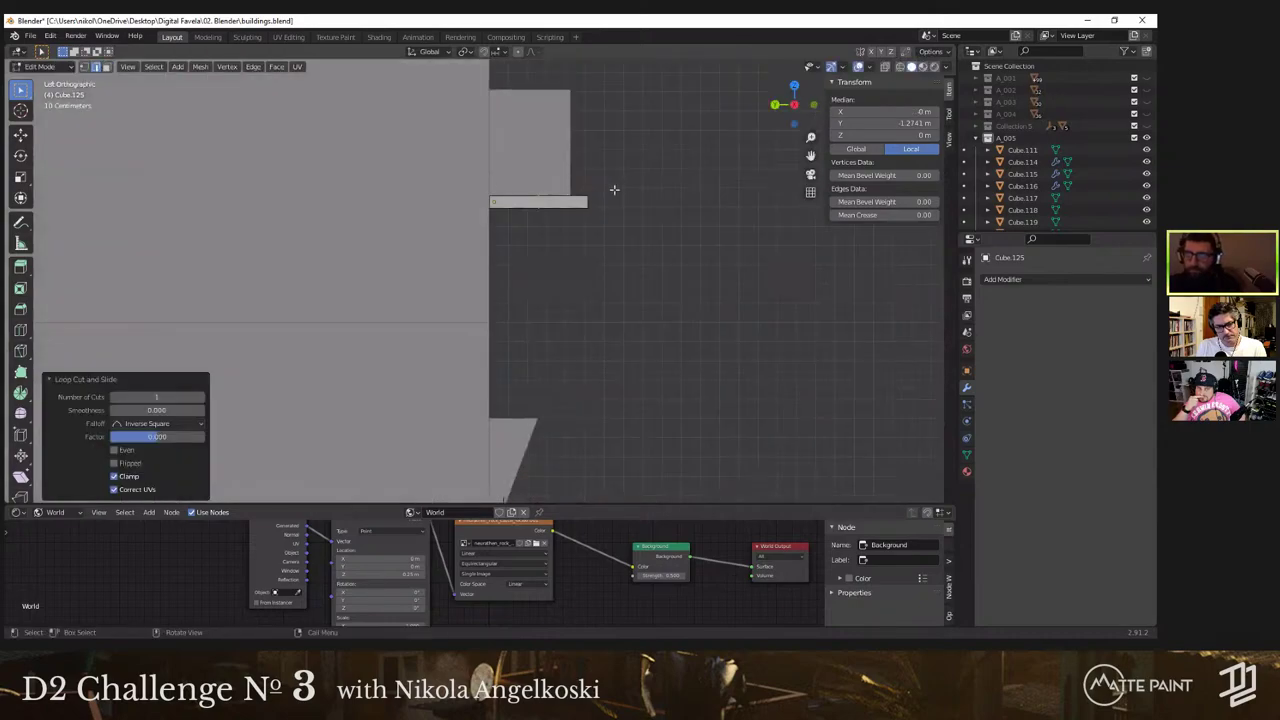
pyautogui.press('g')
pyautogui.press('y')
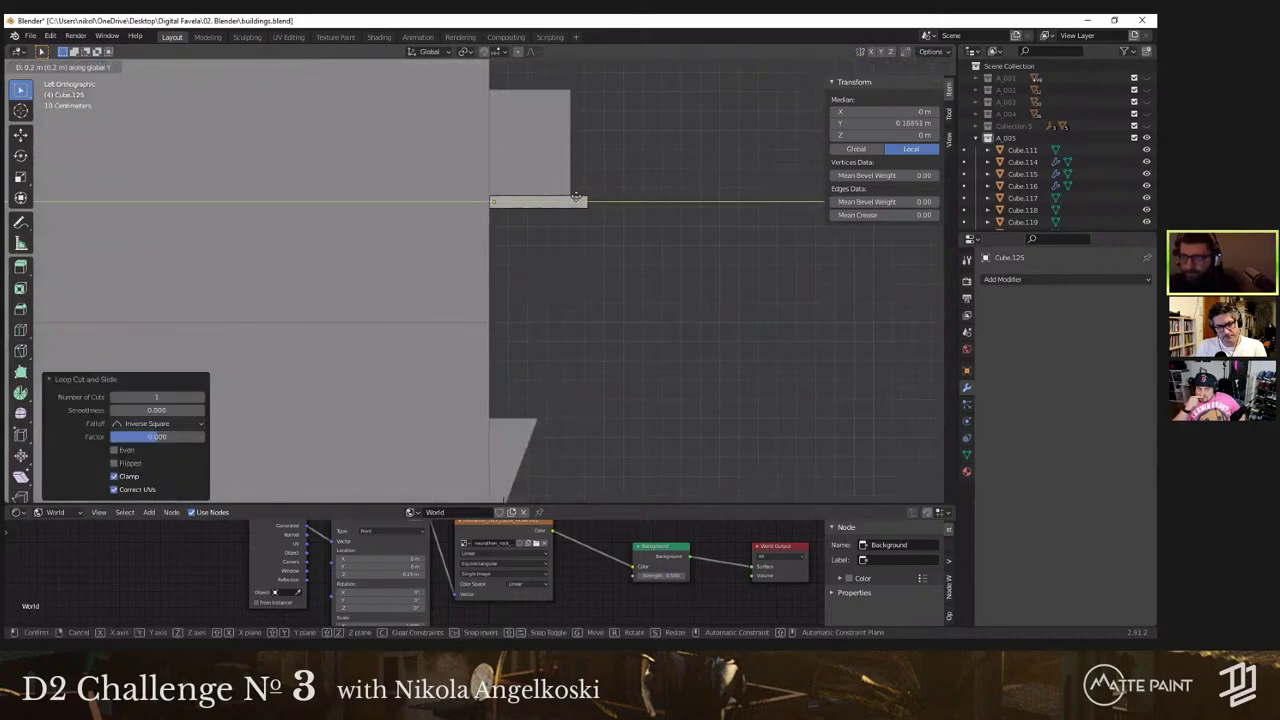
pyautogui.click(576, 197)
# Step: Extrude the bar's short underside face at the wall end down about 0.32 m into an L-shaped bracket and leave mesh editing
pyautogui.moveTo(576, 197); pyautogui.dragTo(526, 203, button='middle')
pyautogui.click(438, 113)
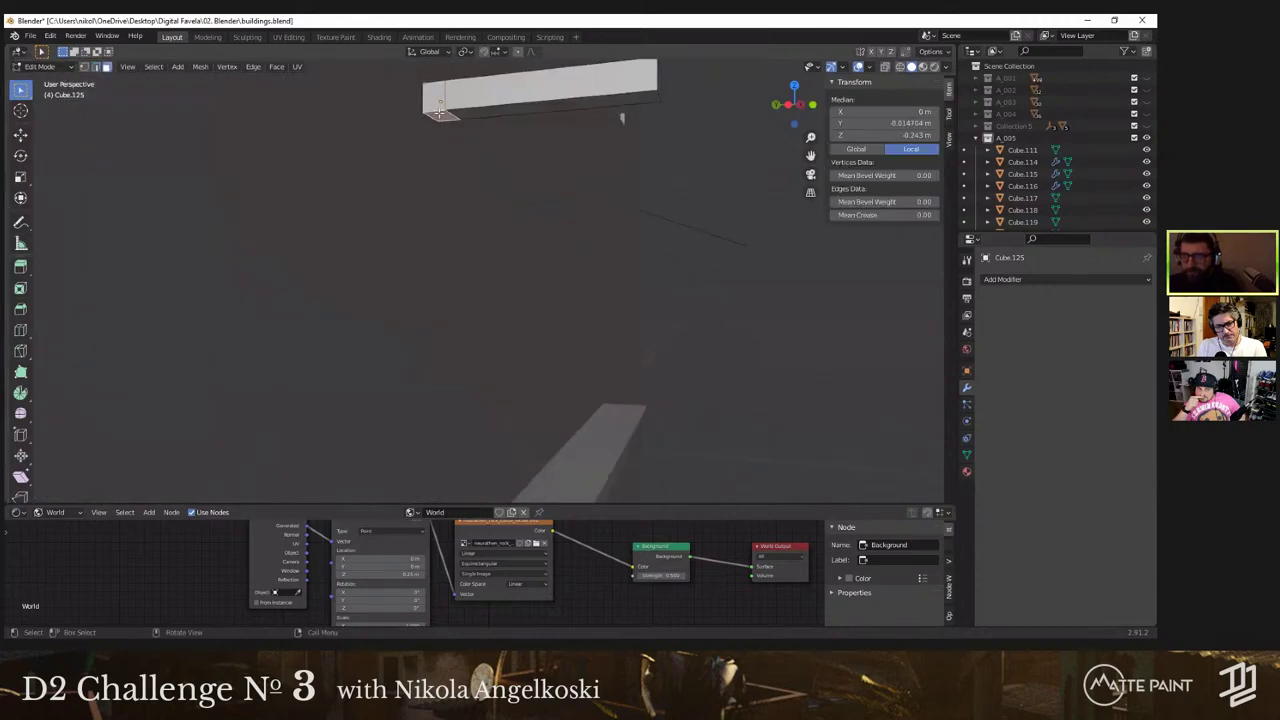
pyautogui.press('e')
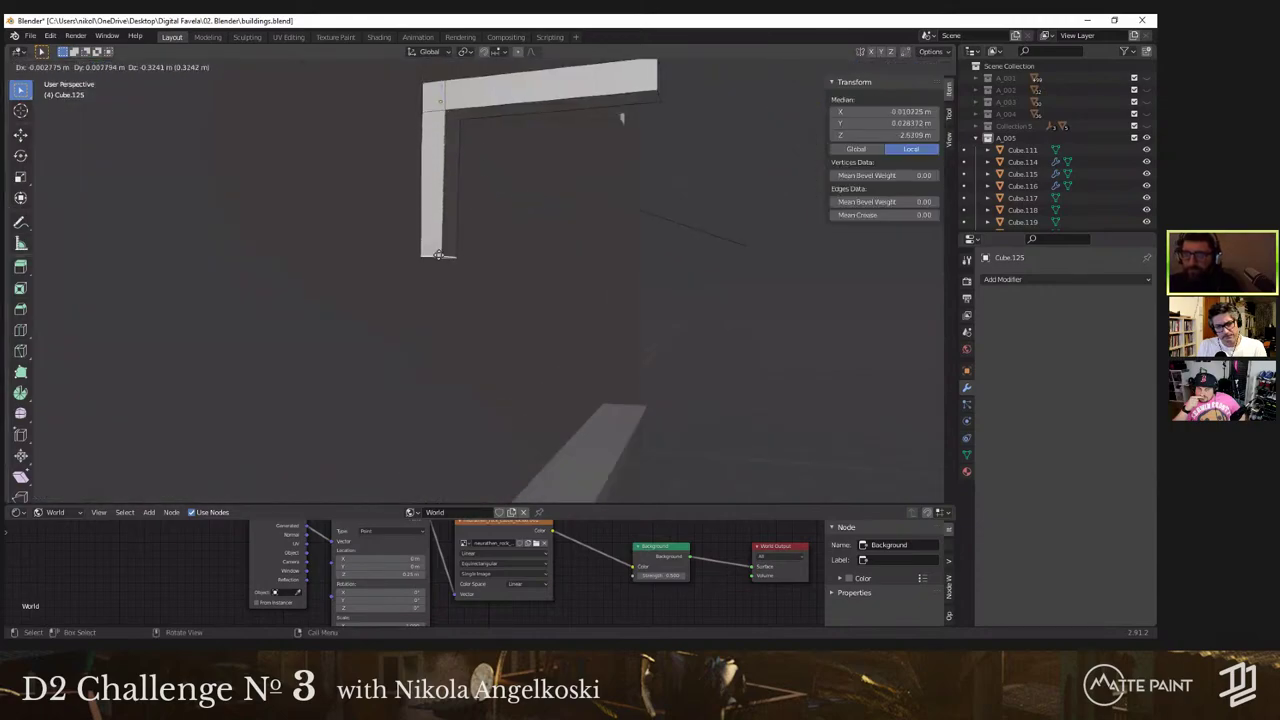
pyautogui.click(438, 255)
pyautogui.scroll(-5, 440, 256)
pyautogui.press('Tab')
# Step: Move the bracket -0.2 m along X in the front view and scale it uniformly by about 0.625
pyautogui.moveTo(525, 262); pyautogui.dragTo(474, 267, button='middle')
pyautogui.press('`')
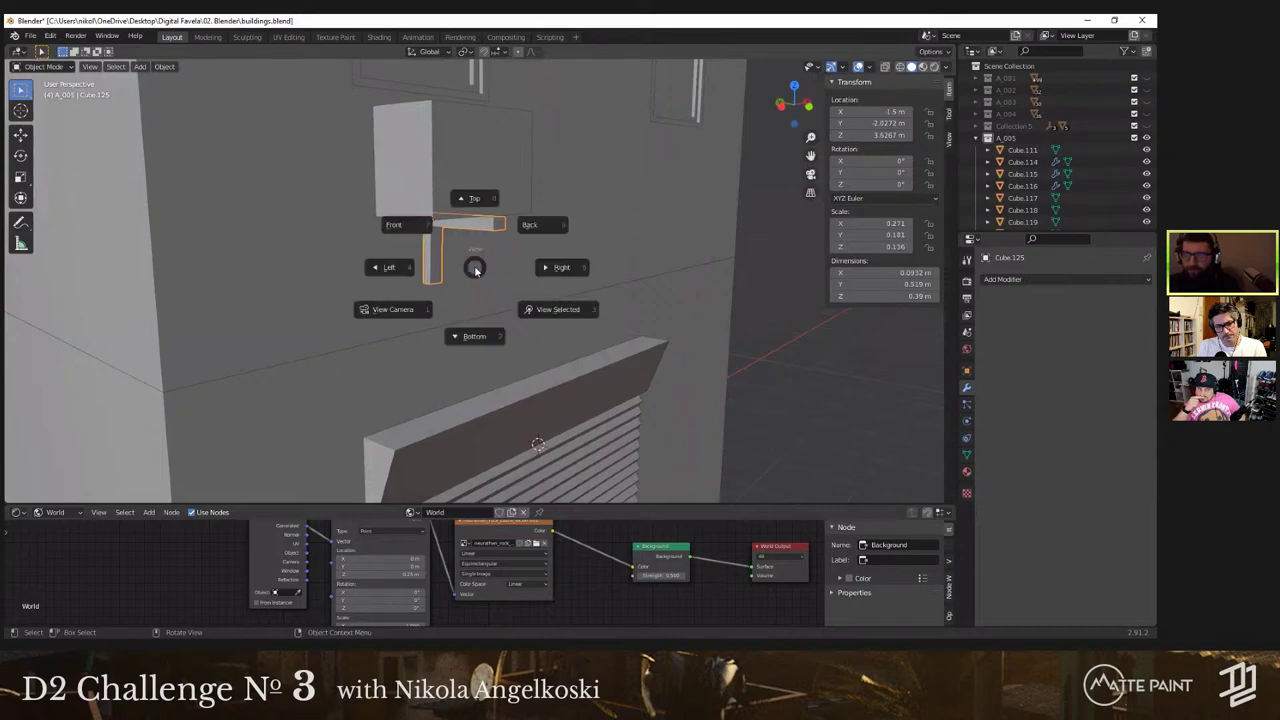
pyautogui.click(401, 204)
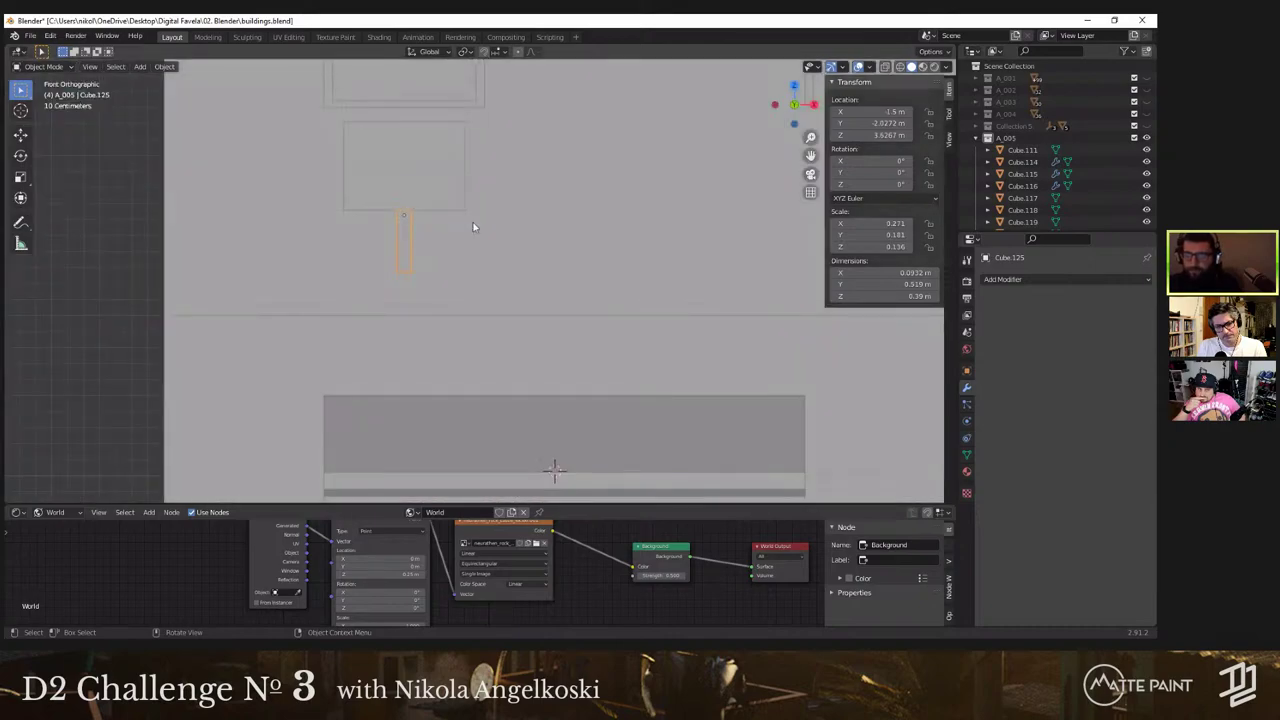
pyautogui.press('g')
pyautogui.press('x')
pyautogui.click(444, 223)
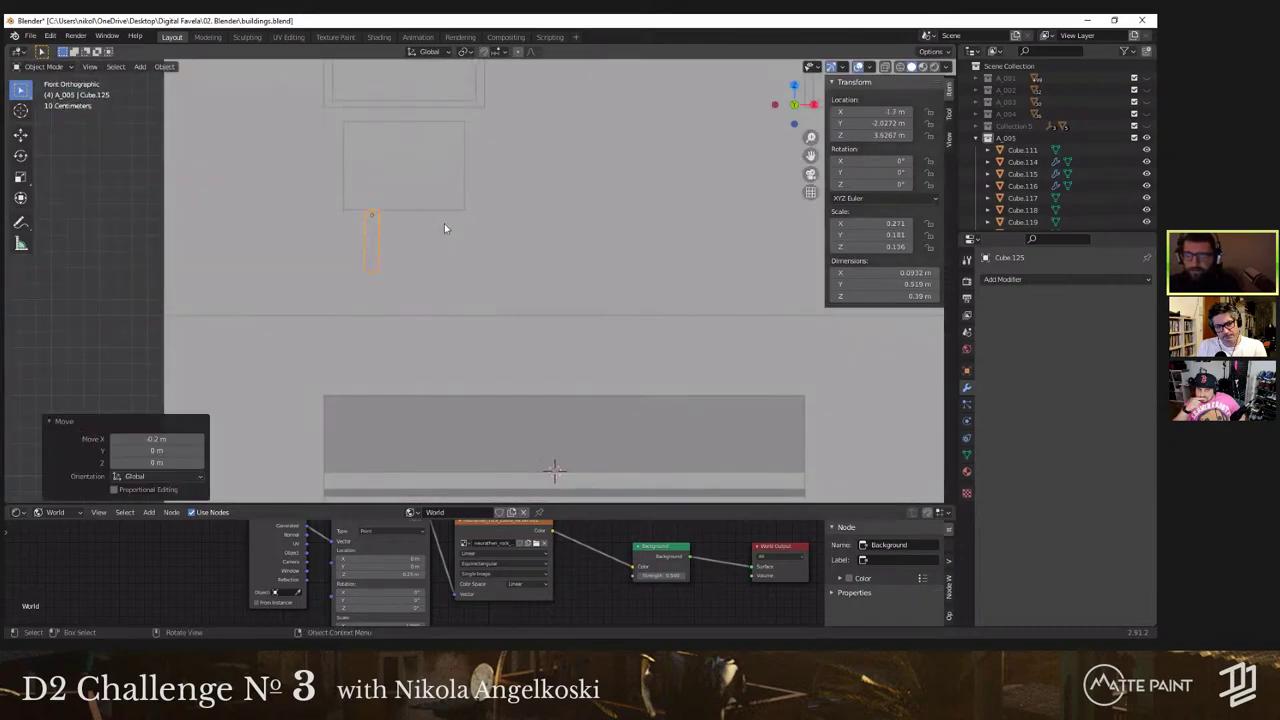
pyautogui.moveTo(444, 223); pyautogui.dragTo(632, 357, button='middle')
pyautogui.press('s')
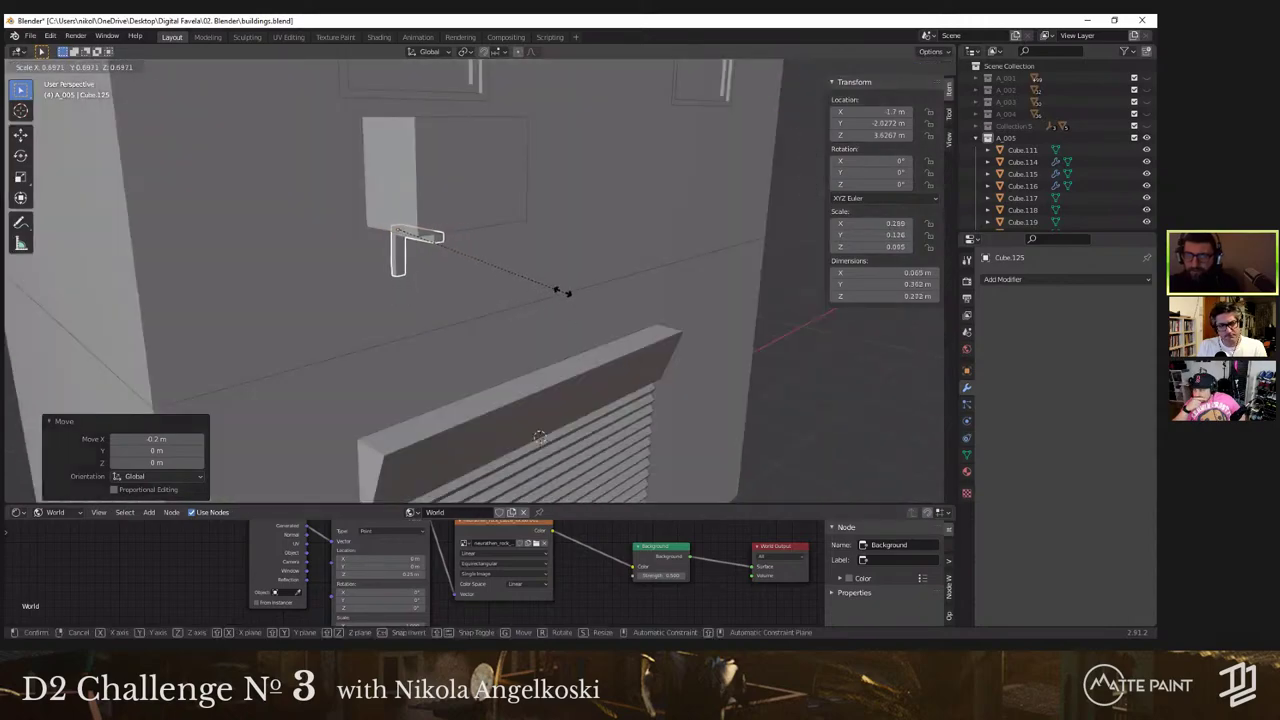
pyautogui.click(547, 287)
# Step: Try to duplicate the bracket beneath the wall box in the front view, and undo the duplication
pyautogui.press('`')
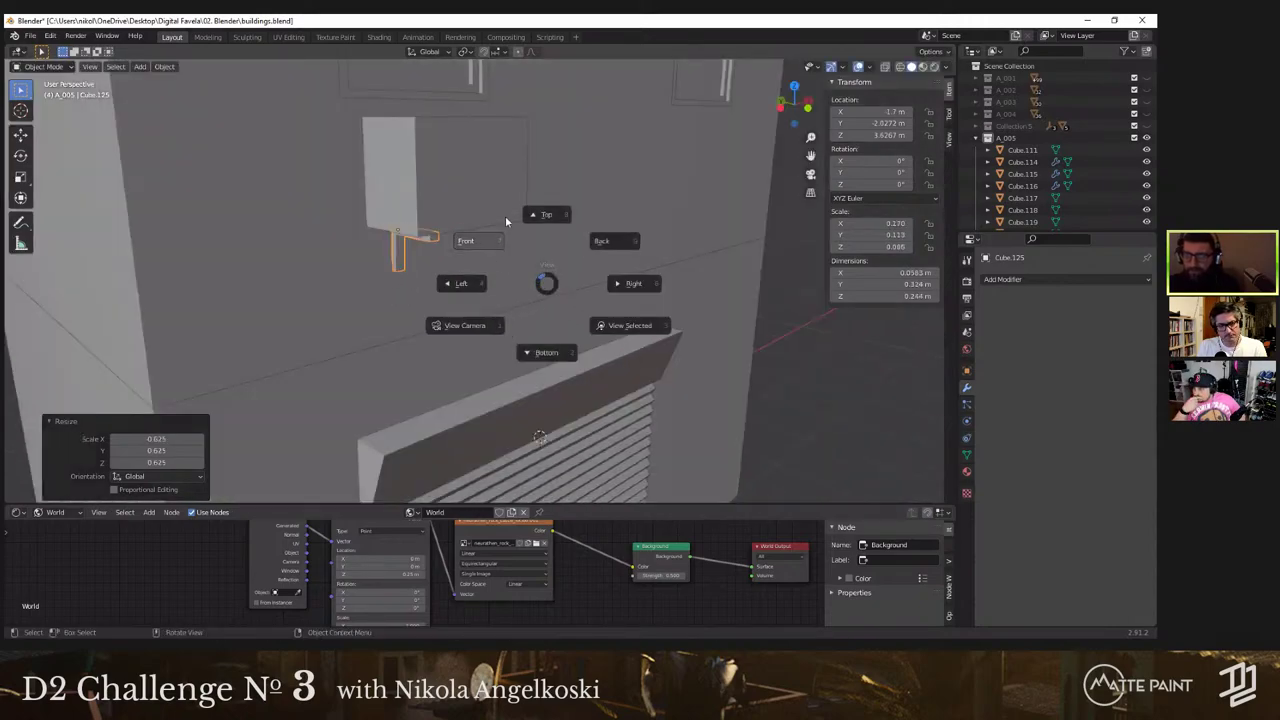
pyautogui.click(480, 228)
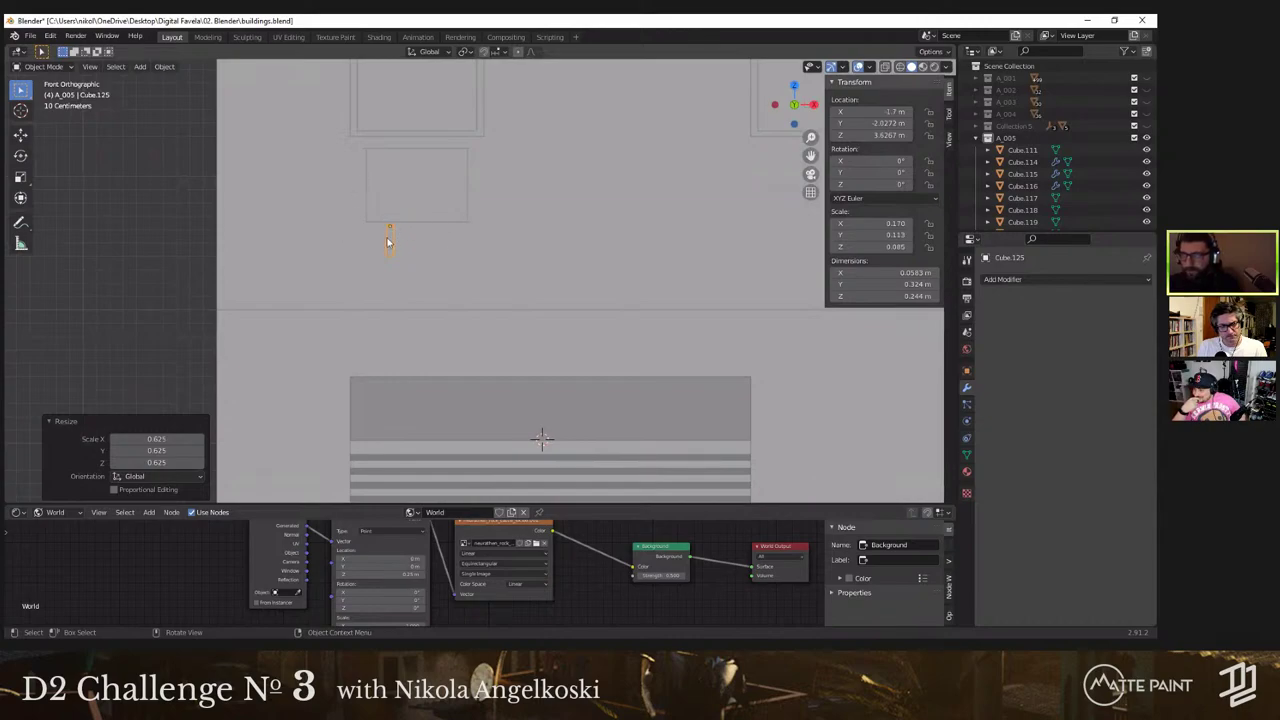
pyautogui.hotkey('shift', 'd')
pyautogui.press('x')
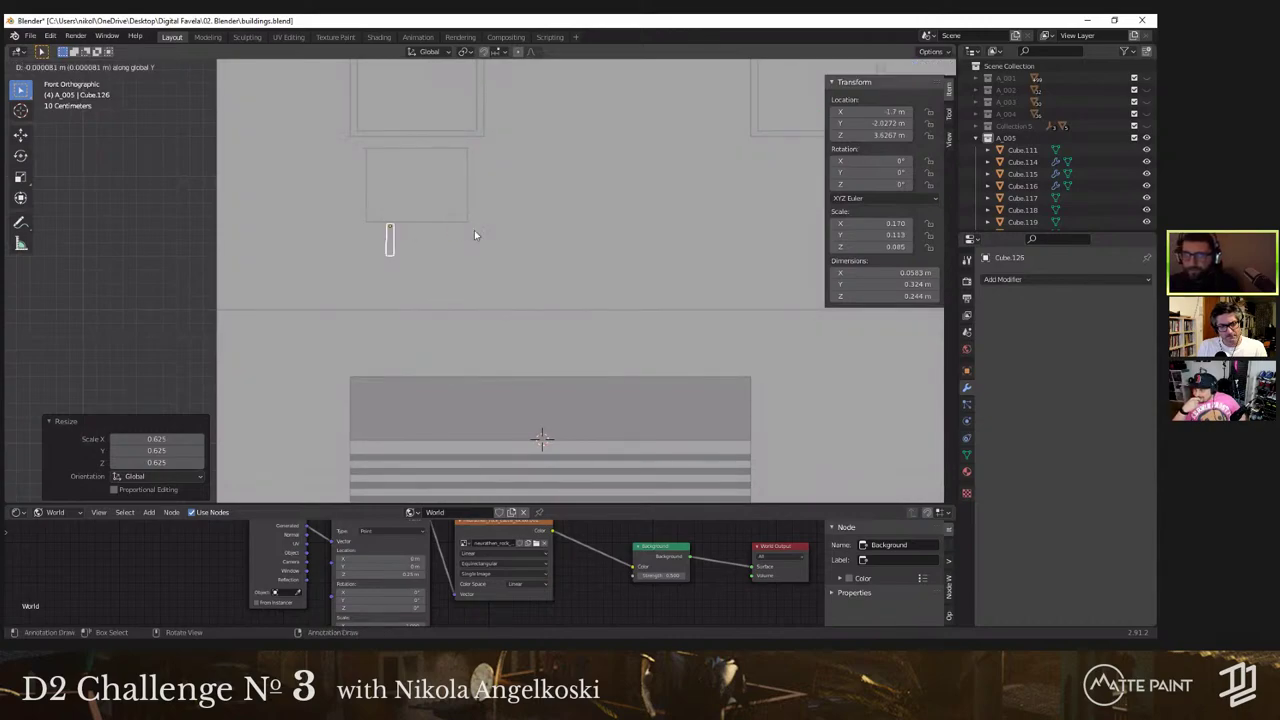
pyautogui.rightClick(526, 230)
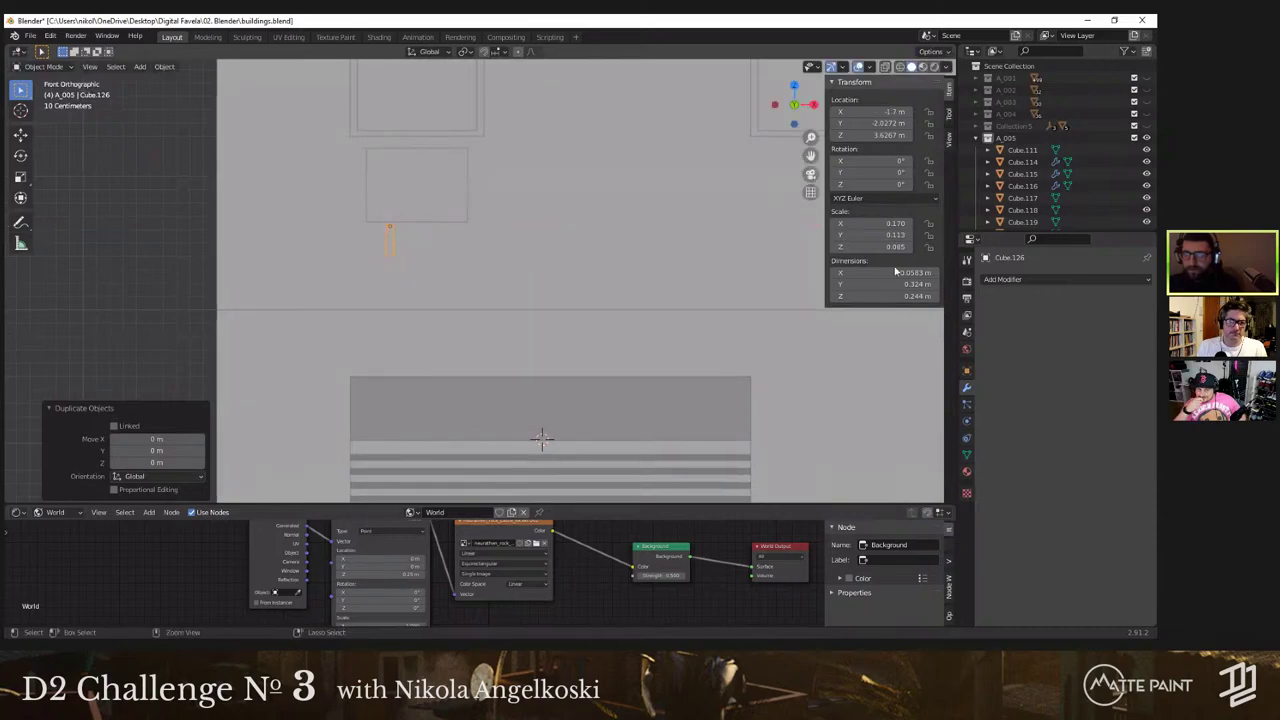
pyautogui.hotkey('ctrl', 'z')
# Step: Add an Array modifier to the bracket under the wall box
pyautogui.click(1003, 280)
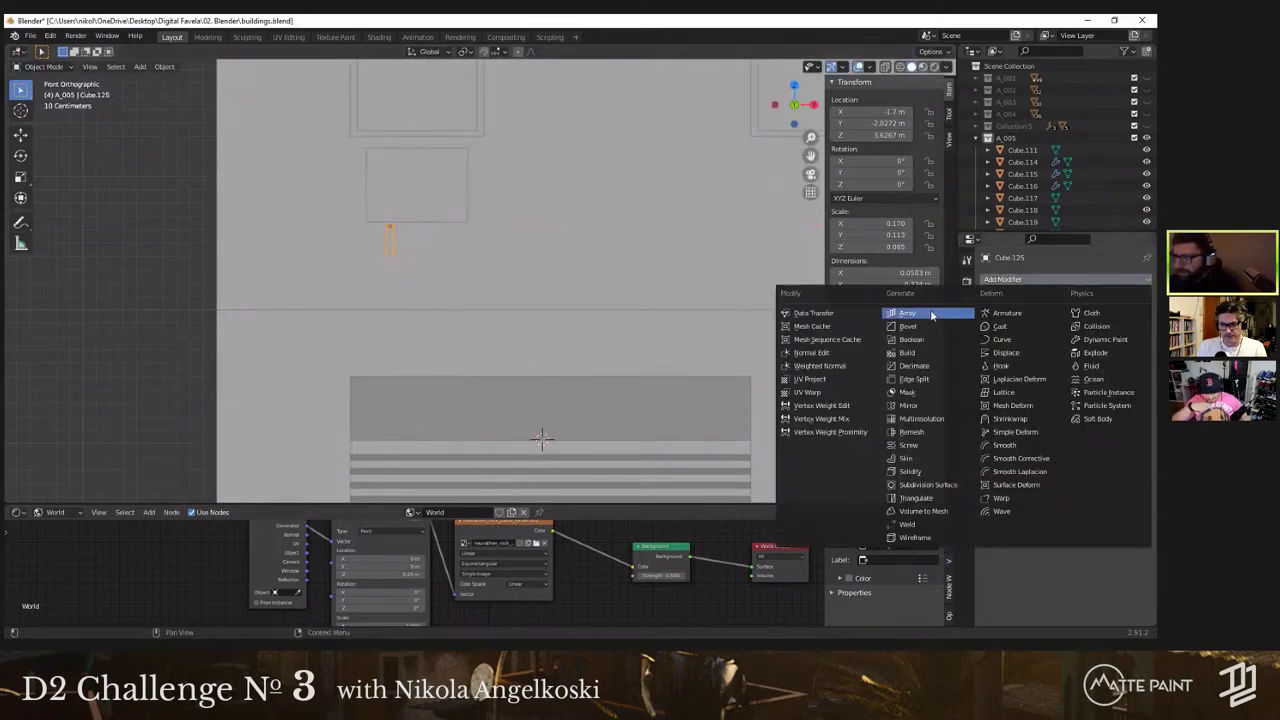
pyautogui.click(931, 316)
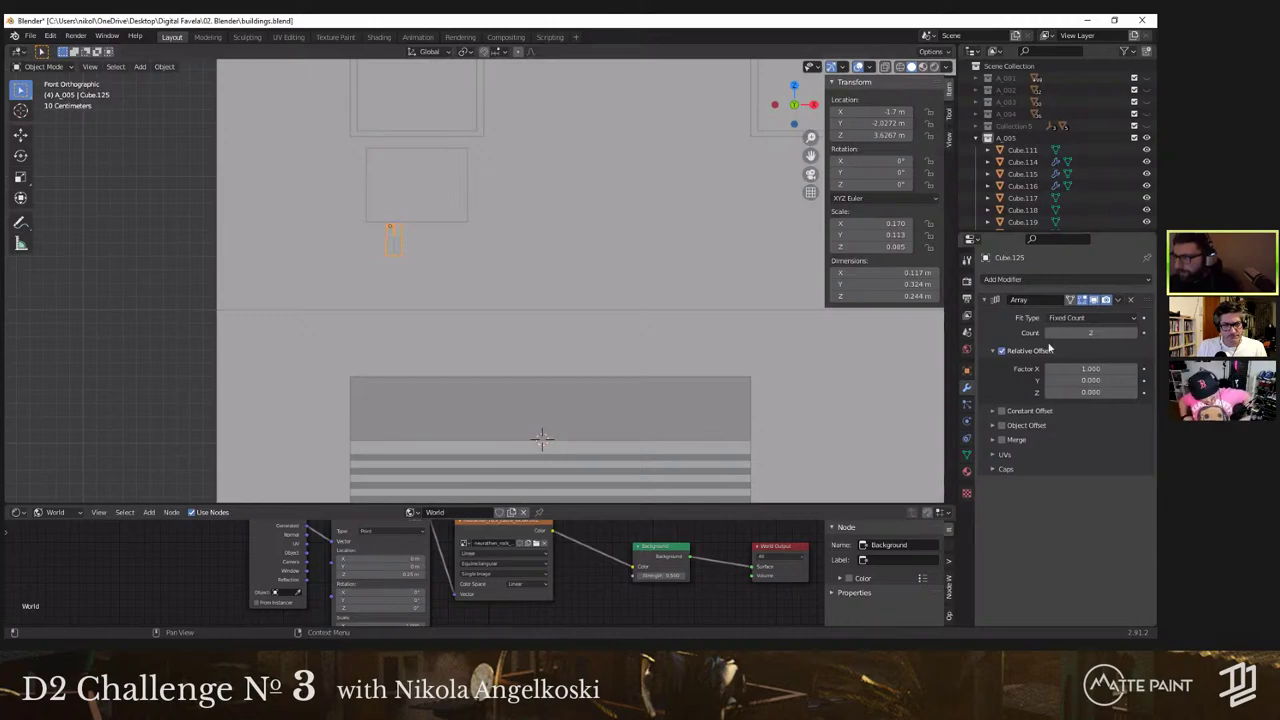
pyautogui.scroll(2, 337, 270)
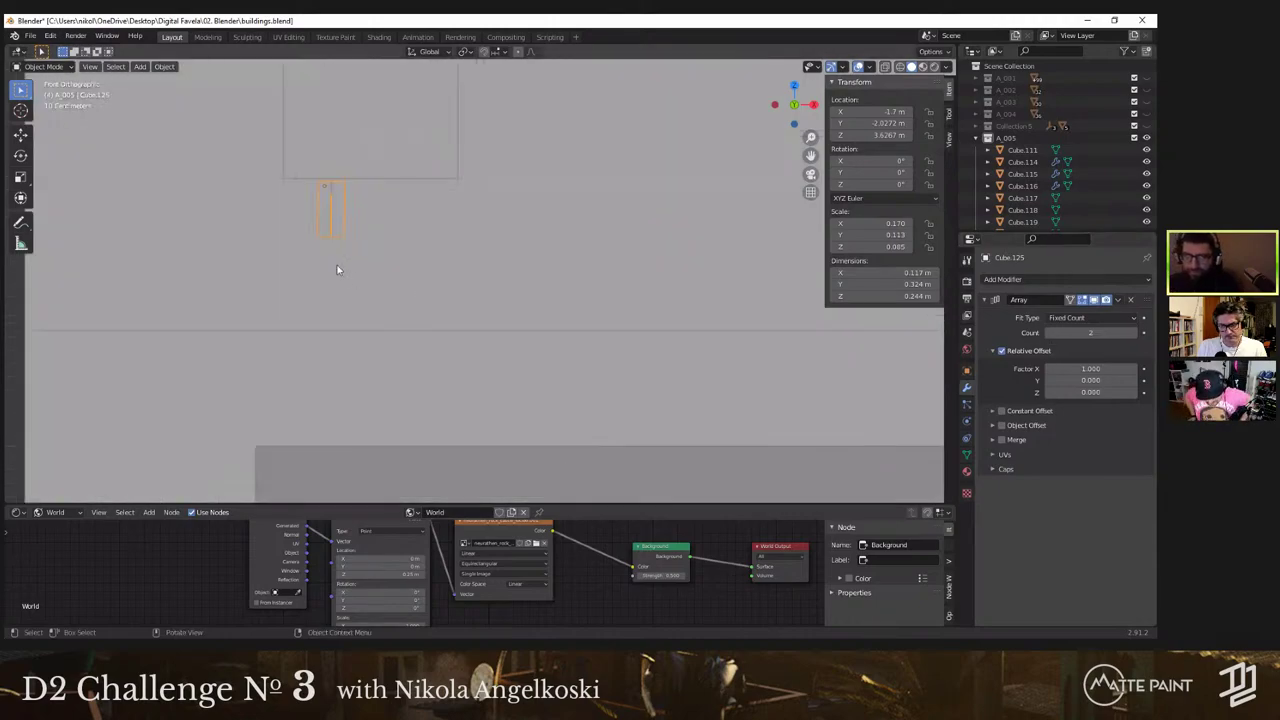
# Step: Set the bracket's Array modifier to a count of 2 with a relative X offset factor of 6.2
pyautogui.scroll(-1, 335, 216)
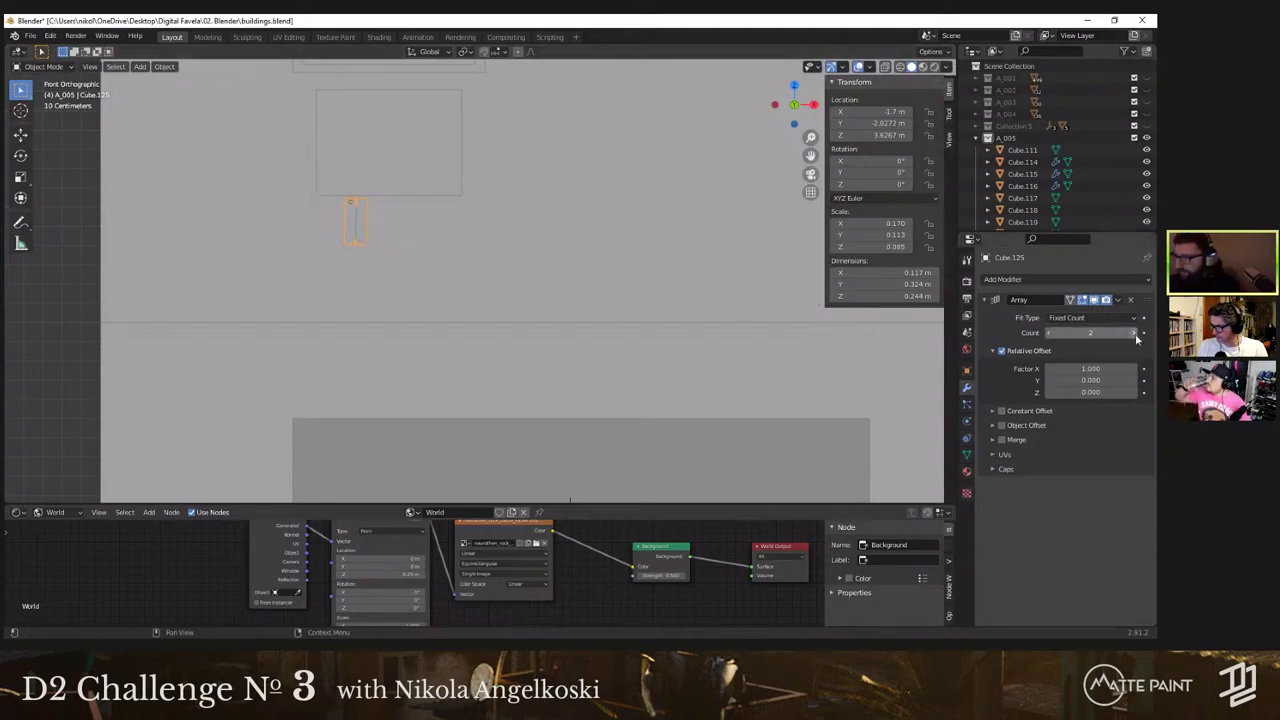
pyautogui.moveTo(510, 185); pyautogui.dragTo(518, 215, button='middle')
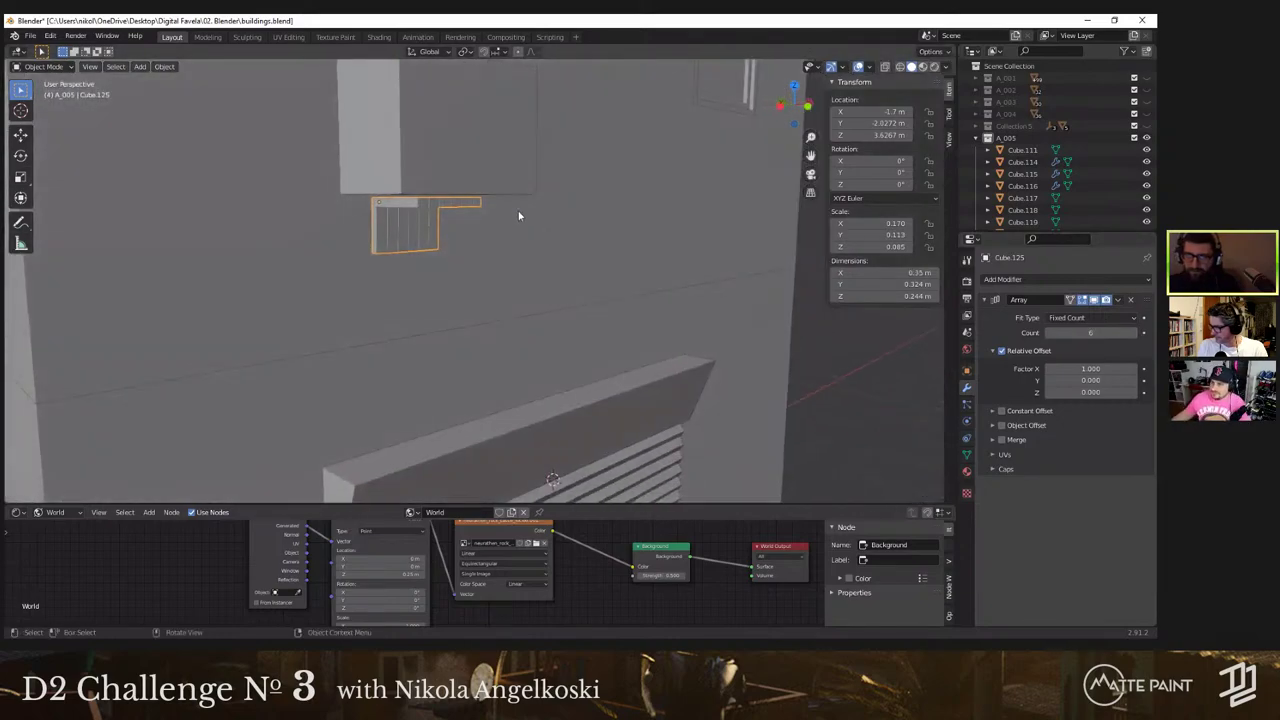
pyautogui.doubleClick(1088, 333)
pyautogui.write('2')
pyautogui.press('Return')
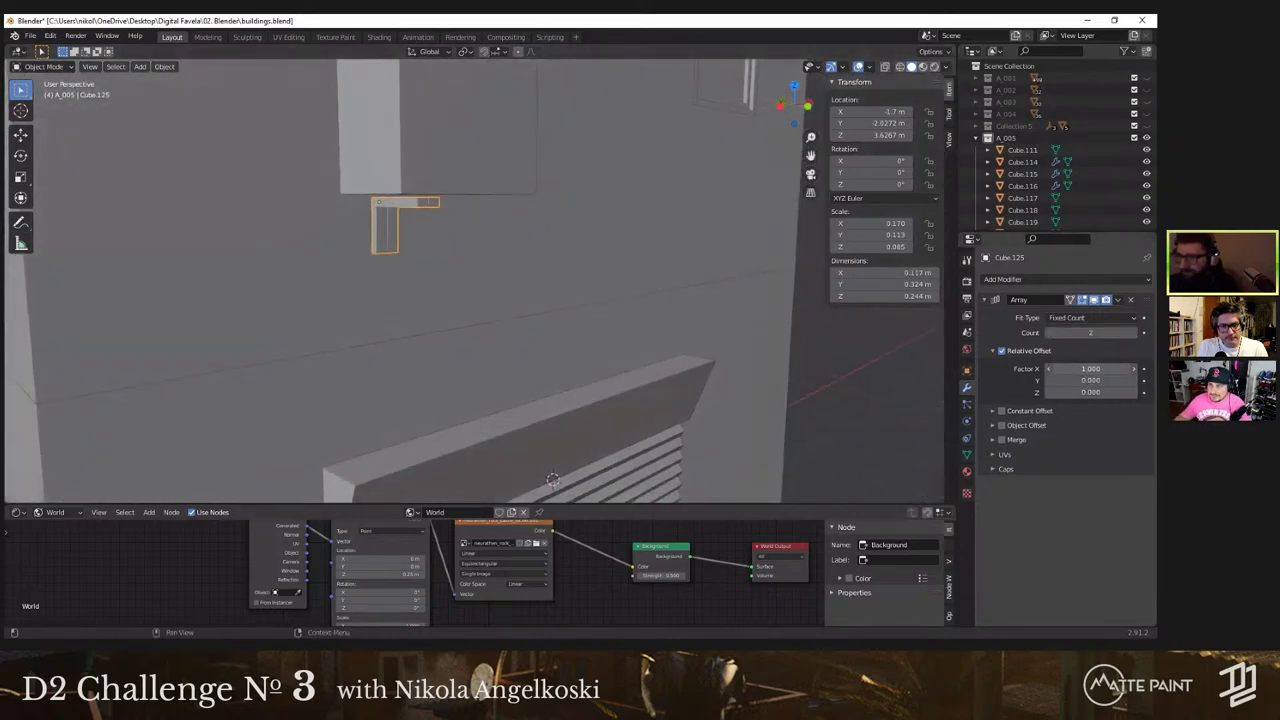
pyautogui.moveTo(1090, 368); pyautogui.dragTo(1135, 368)
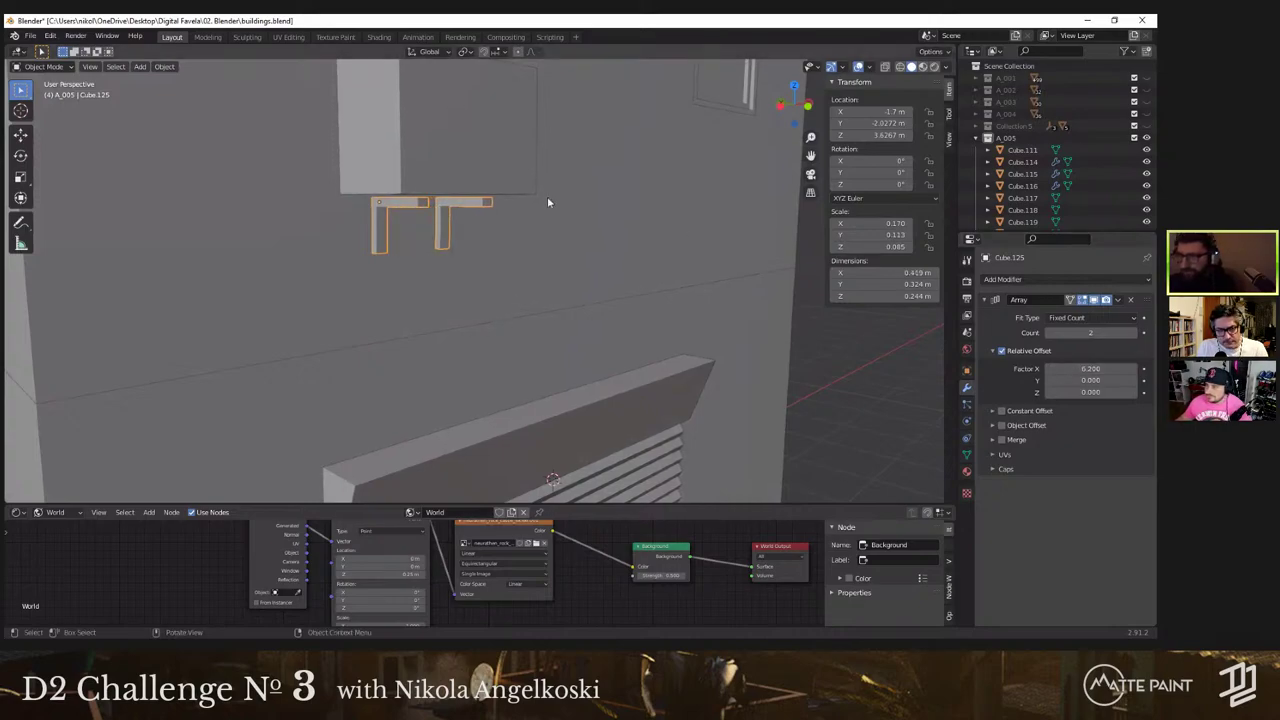
# Step: Check the bracket spacing in front wireframe view and raise the array's relative X offset factor to 6.85
pyautogui.press('`')
pyautogui.click(521, 215)
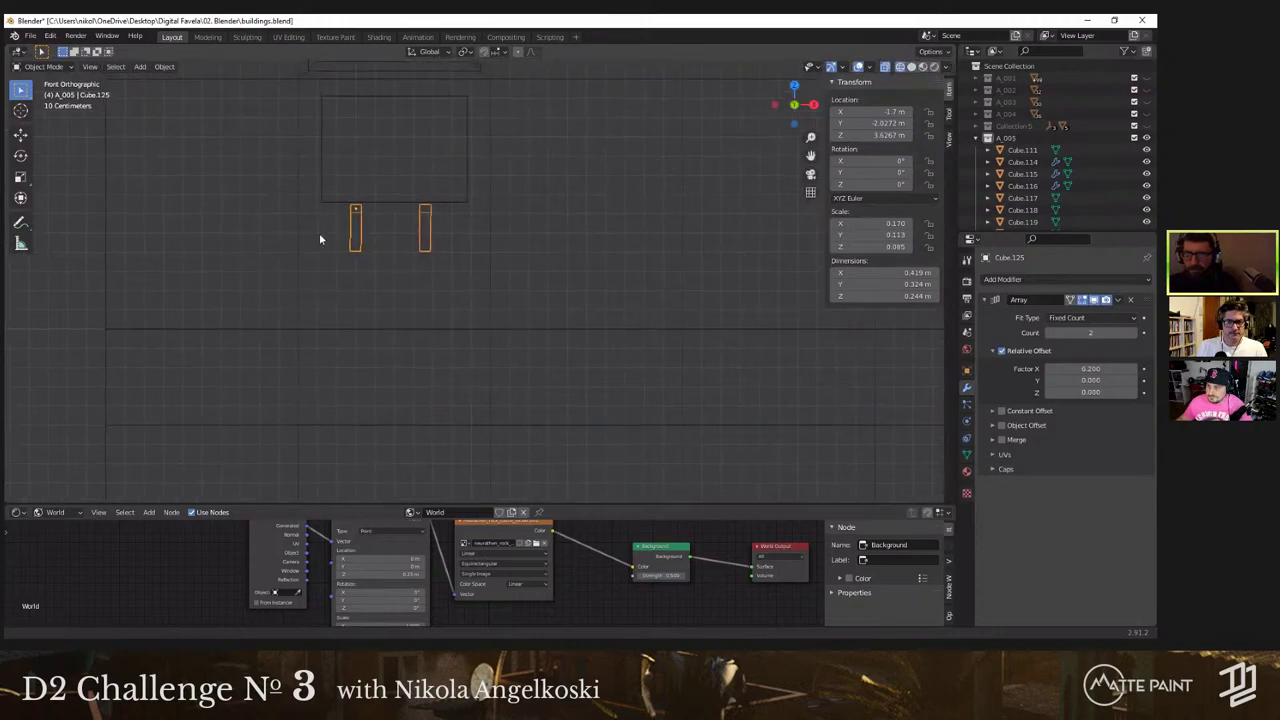
pyautogui.scroll(2, 320, 239)
pyautogui.keyDown('shift'); pyautogui.moveTo(410, 267); pyautogui.dragTo(476, 288, button='middle'); pyautogui.keyUp('shift')
pyautogui.moveTo(1090, 368); pyautogui.dragTo(1097, 368)
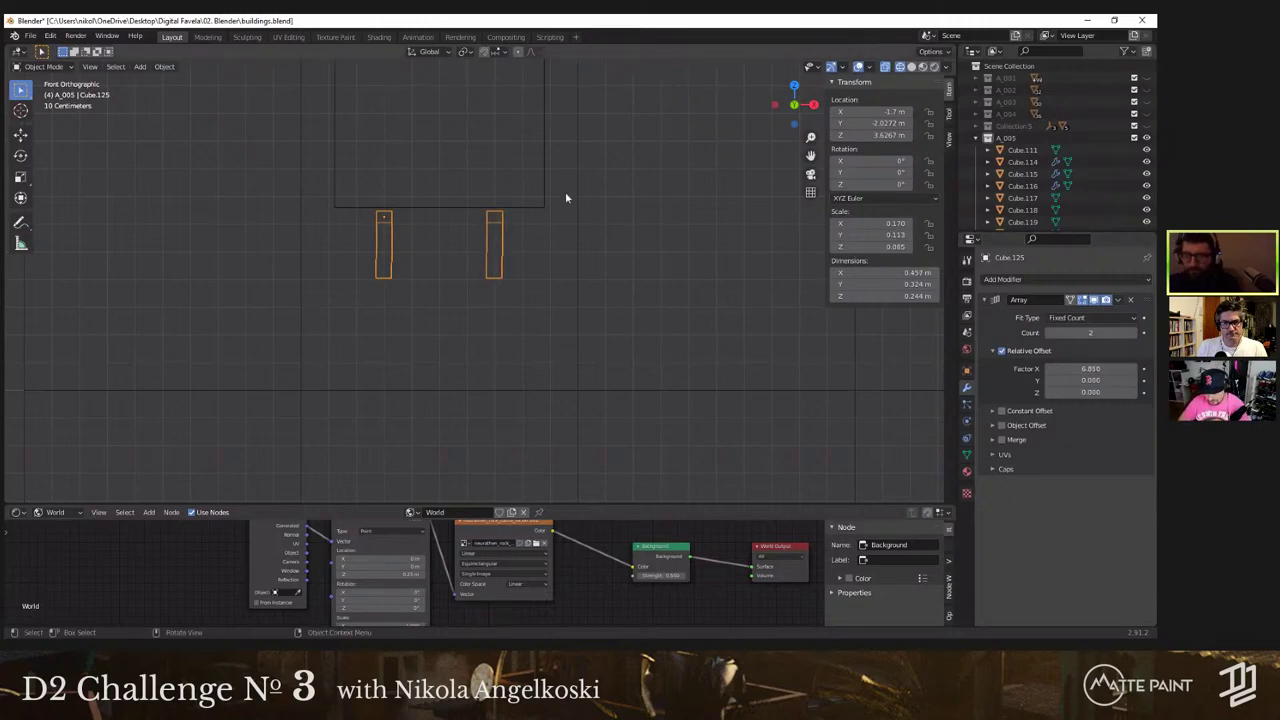
pyautogui.scroll(-2, 544, 201)
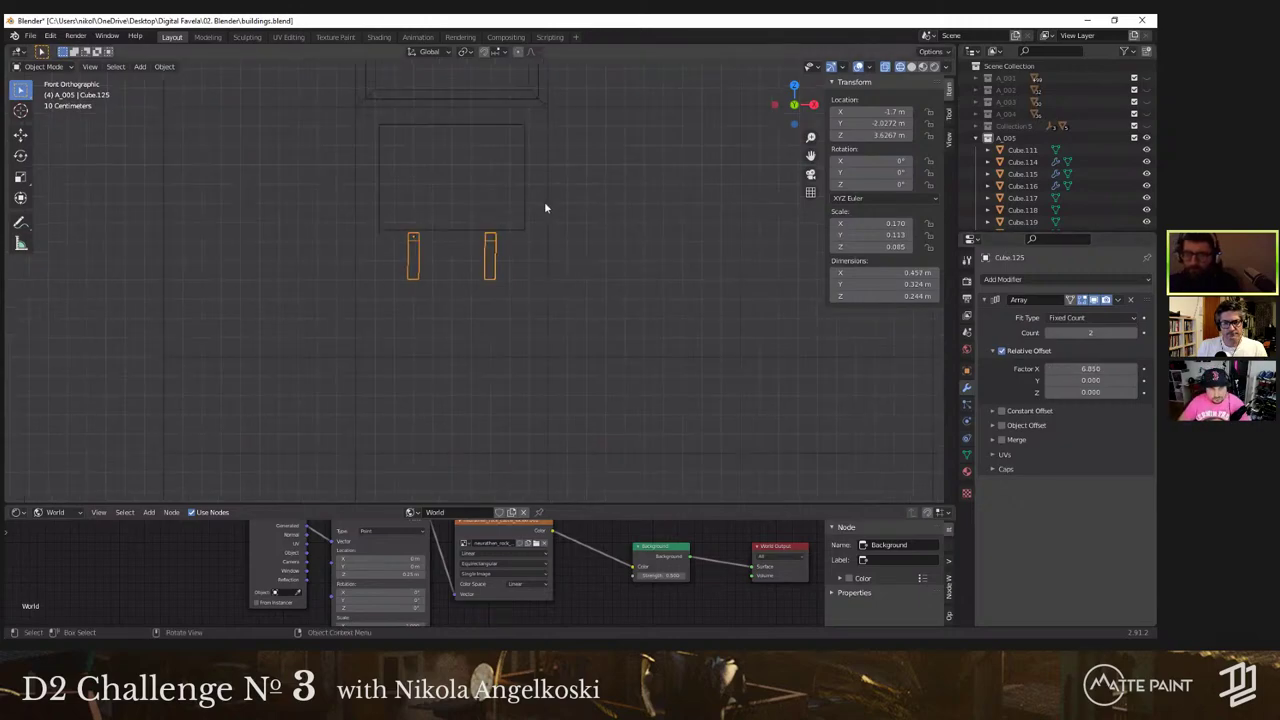
# Step: Apply the Array modifier to the brackets, move them along Y beneath the wall box, and return to solid shading
pyautogui.click(1132, 300)
pyautogui.hotkey('ctrl', 'z')
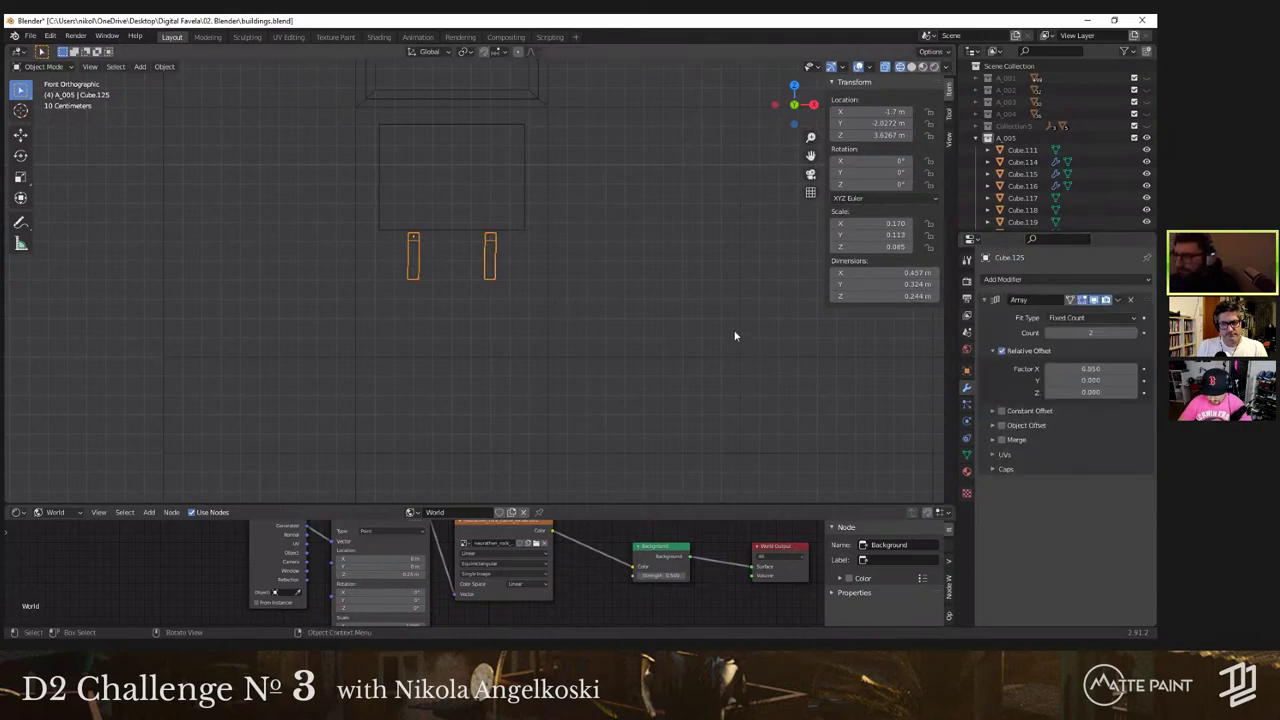
pyautogui.click(1117, 301)
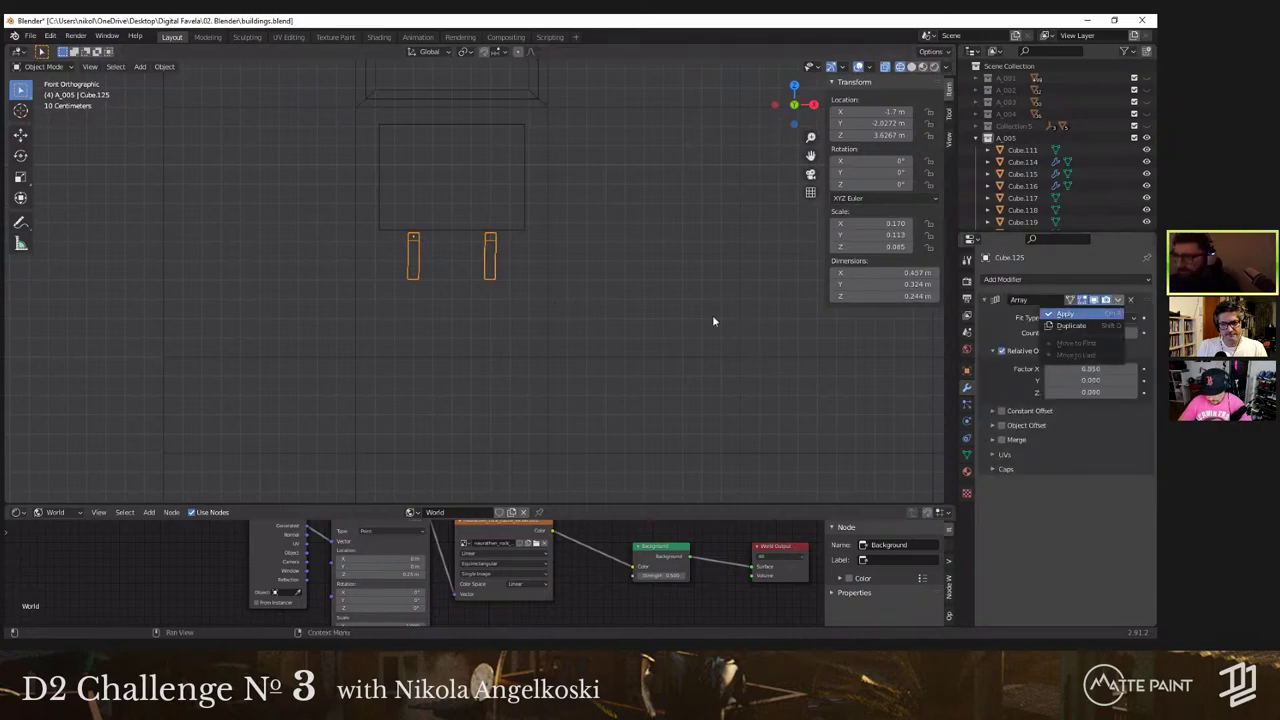
pyautogui.press('g')
pyautogui.press('y')
pyautogui.click(574, 247)
pyautogui.moveTo(574, 247); pyautogui.dragTo(866, 283, button='middle')
pyautogui.press('z')
pyautogui.click(650, 266)
# Step: Examine the wall box, its brackets and the surrounding facade from several angles and distances
pyautogui.scroll(-3, 556, 300)
pyautogui.moveTo(554, 302); pyautogui.dragTo(672, 290, button='middle')
pyautogui.click(582, 278)
pyautogui.scroll(-2, 480, 255)
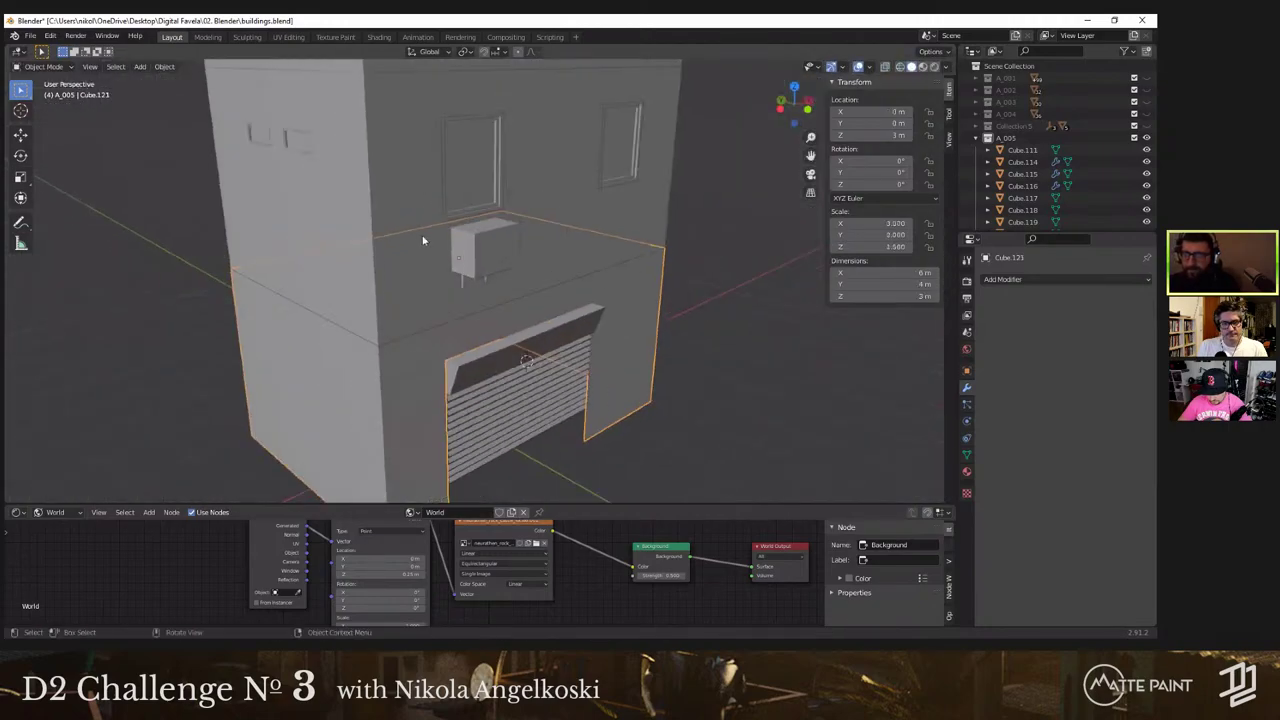
pyautogui.scroll(2, 470, 234)
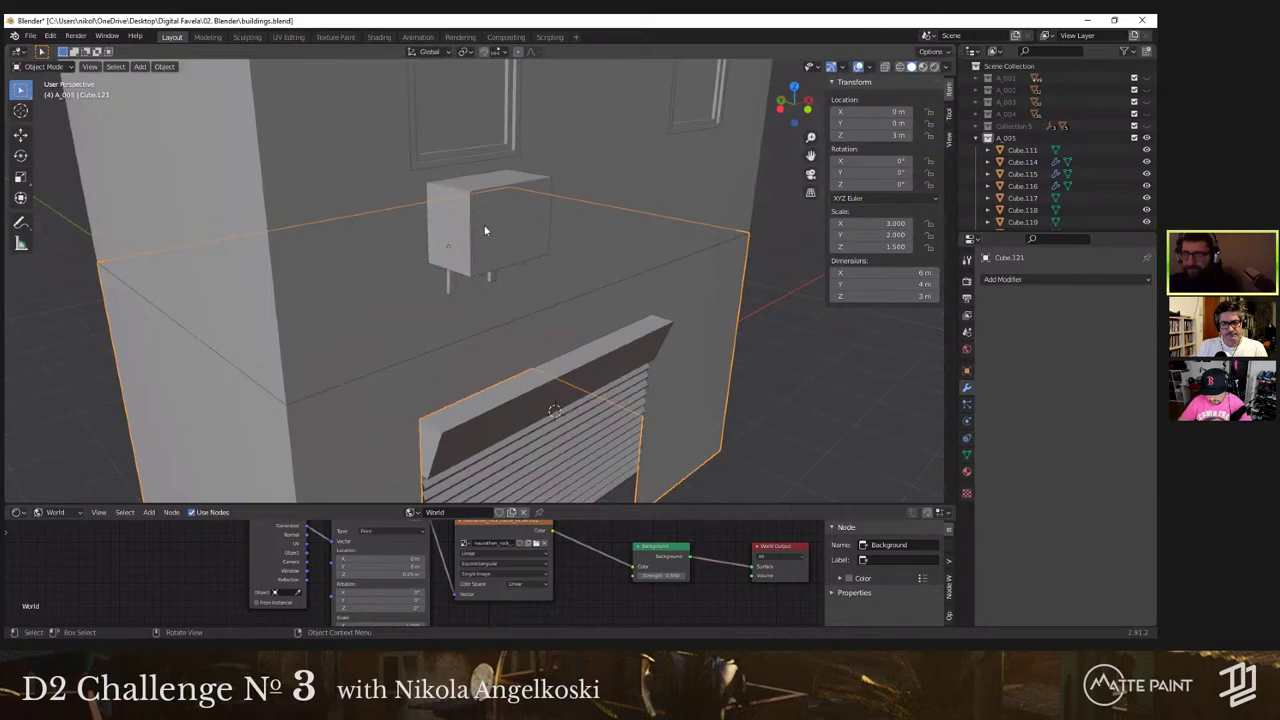
pyautogui.click(485, 231)
pyautogui.moveTo(585, 127); pyautogui.dragTo(509, 249, button='middle')
pyautogui.scroll(-2, 434, 221)
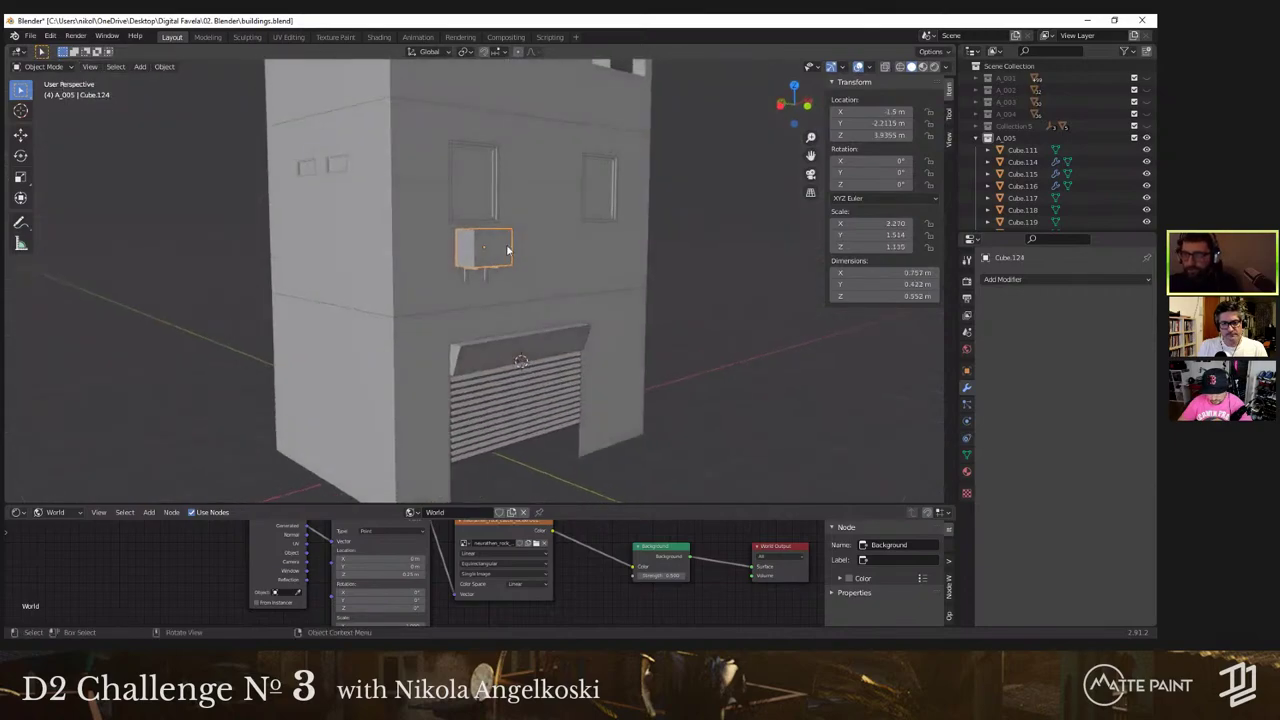
pyautogui.keyDown('shift'); pyautogui.moveTo(649, 192); pyautogui.dragTo(505, 236, button='middle'); pyautogui.keyUp('shift')
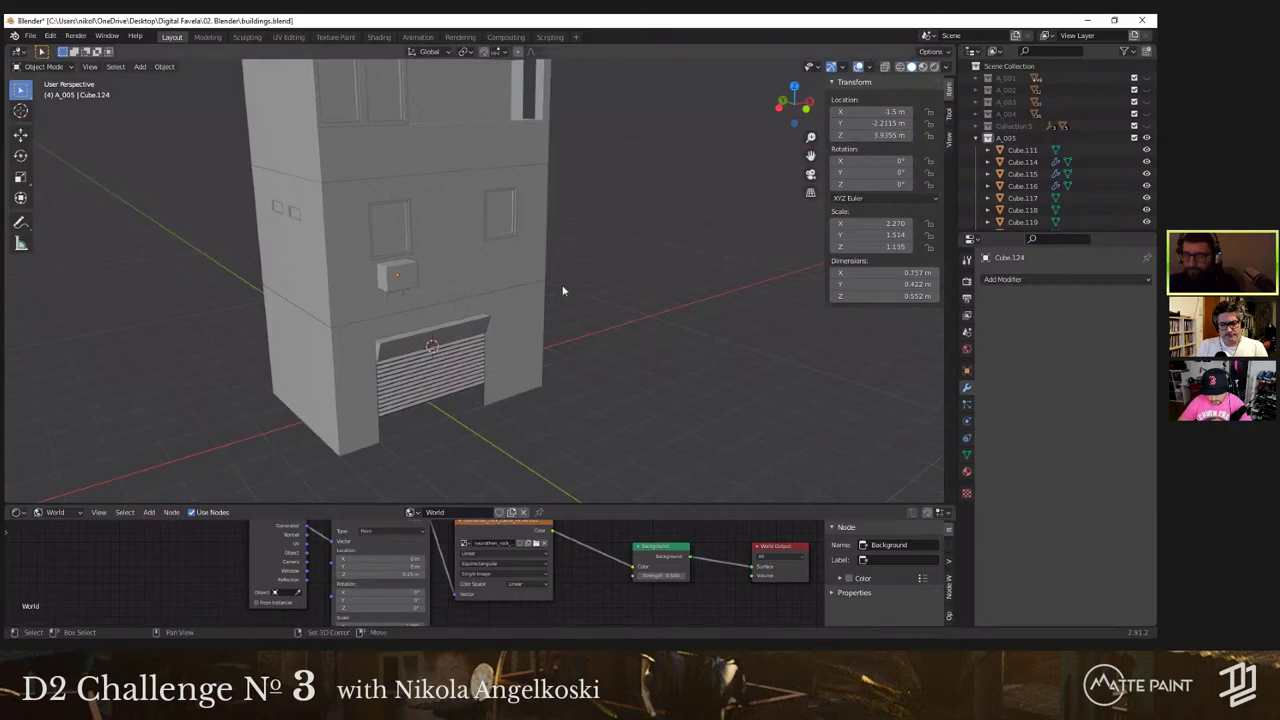
pyautogui.scroll(3, 503, 243)
pyautogui.scroll(-7, 505, 250)
pyautogui.scroll(3, 520, 285)
pyautogui.scroll(2, 520, 285)
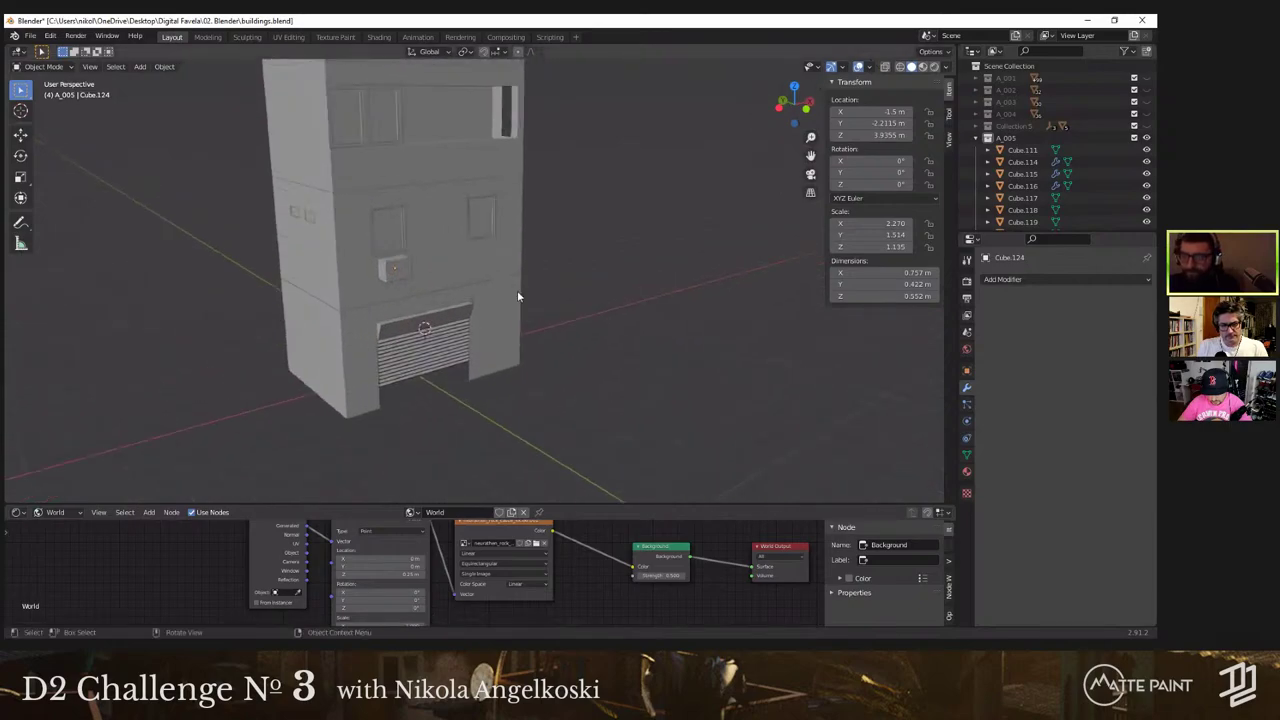
# Step: Add a UV sphere with a 1 m radius and move it about -4.3 m along Y, in front of the facade
pyautogui.moveTo(686, 334); pyautogui.dragTo(417, 325, button='middle')
pyautogui.hotkey('shift', 'a')
pyautogui.moveTo(417, 325)
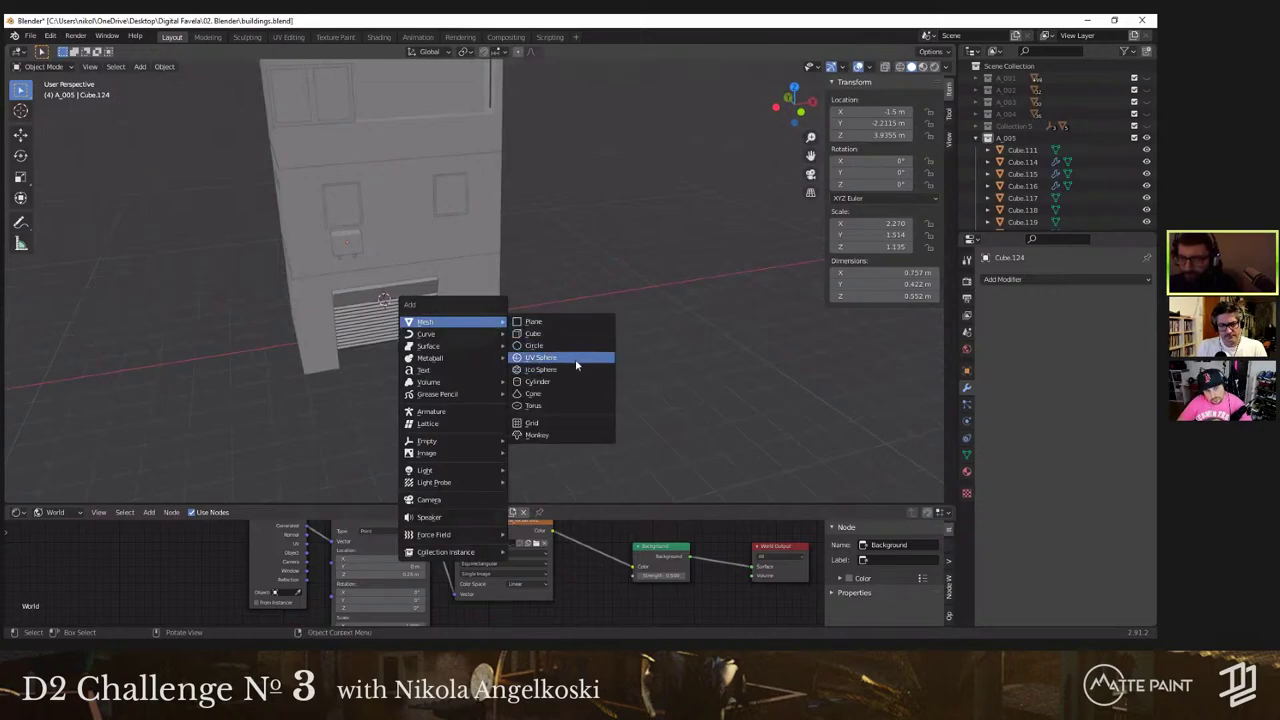
pyautogui.click(540, 357)
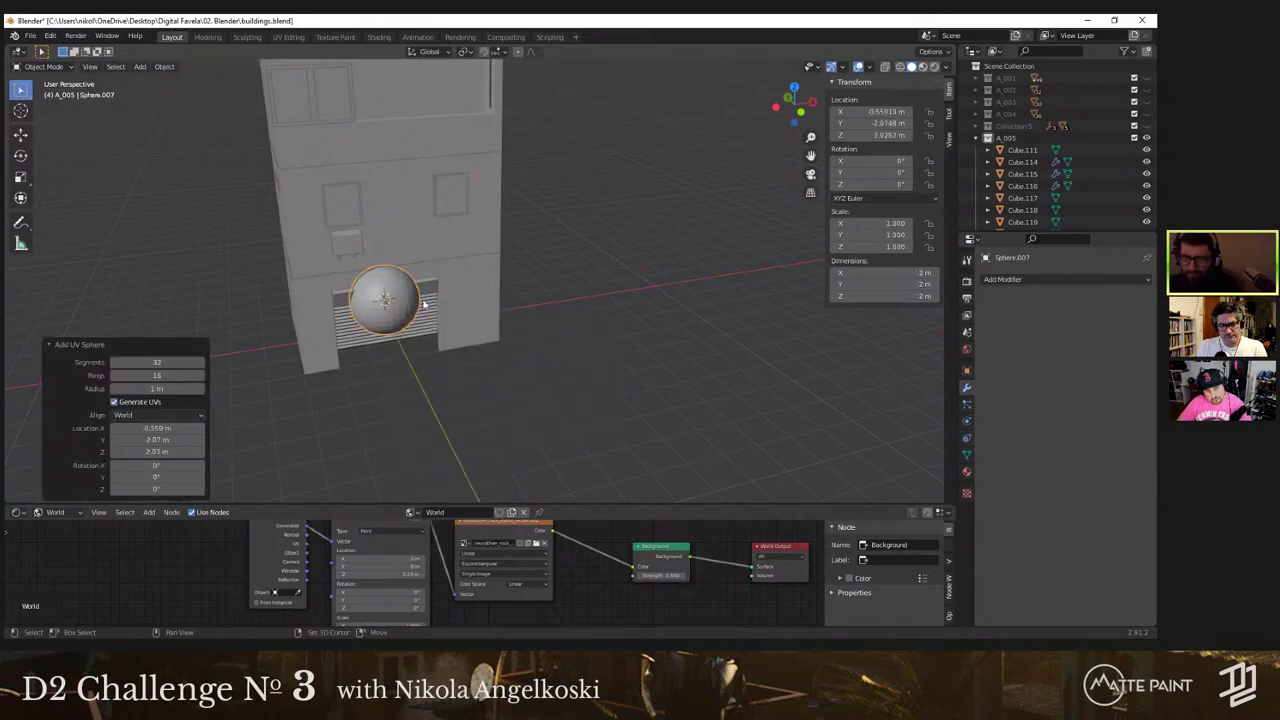
pyautogui.keyDown('shift'); pyautogui.moveTo(432, 290); pyautogui.dragTo(482, 286, button='middle'); pyautogui.keyUp('shift')
pyautogui.press('g')
pyautogui.press('y')
pyautogui.click(515, 362)
# Step: Shade the sphere smooth and display it in wireframe from the left orthographic view
pyautogui.moveTo(516, 362)
pyautogui.mouseDown(button='middle')
pyautogui.moveTo(592, 309)
pyautogui.moveTo(500, 294)
pyautogui.moveTo(475, 304)
pyautogui.mouseUp(button='middle')
pyautogui.rightClick(566, 316)
pyautogui.click(563, 324)
pyautogui.press('`')
pyautogui.click(504, 311)
pyautogui.press('z')
pyautogui.click(395, 299)
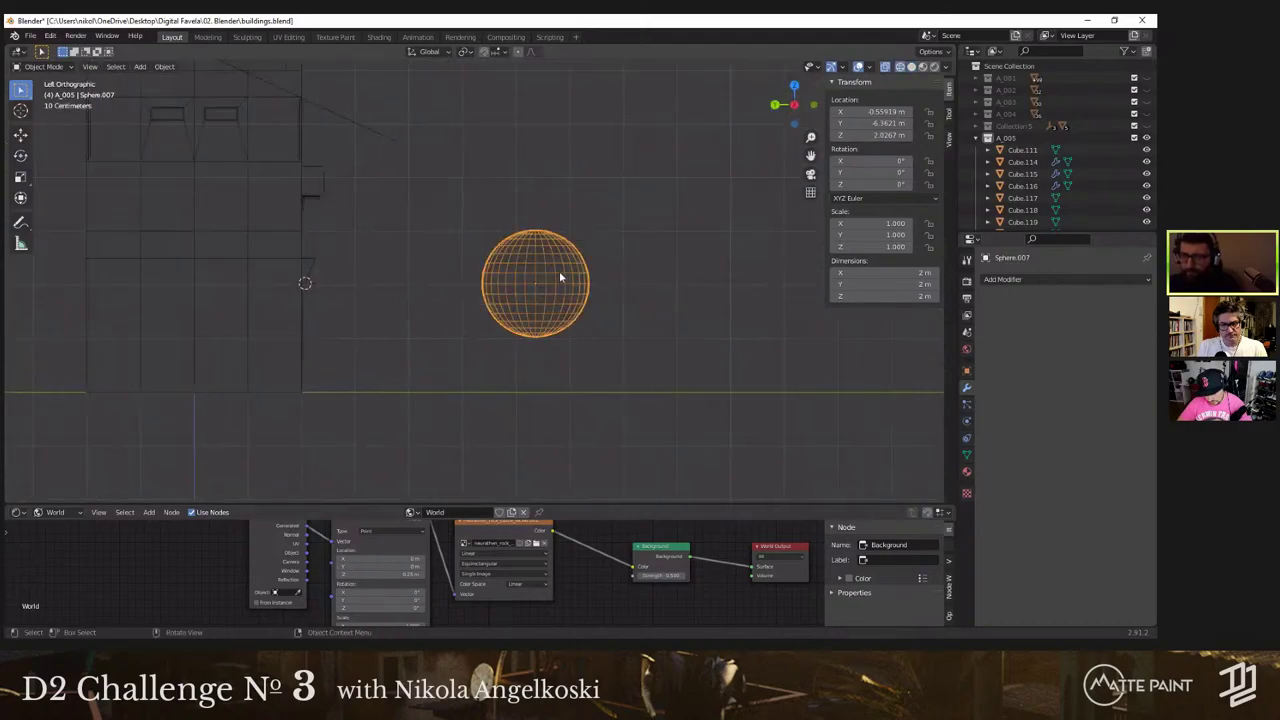
# Step: Try to delete the faces on the sphere's half facing away from the building
pyautogui.press('Tab')
pyautogui.moveTo(612, 177); pyautogui.dragTo(537, 377)
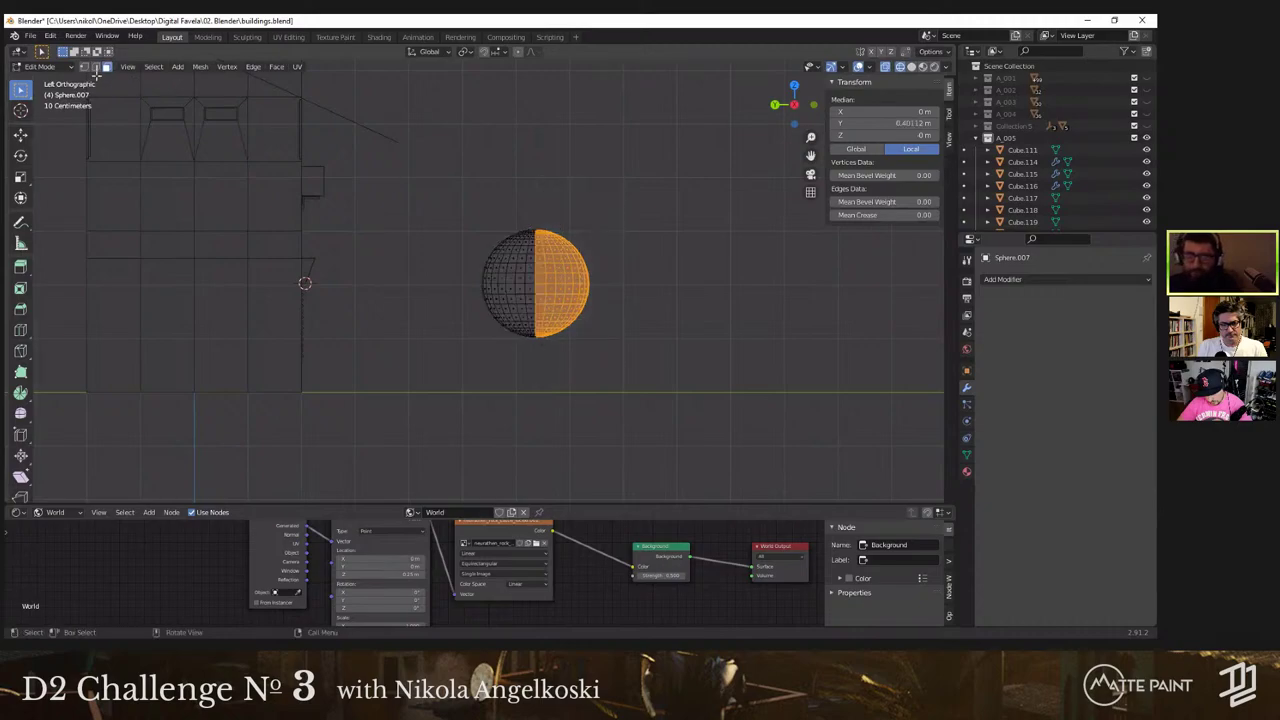
pyautogui.press('x')
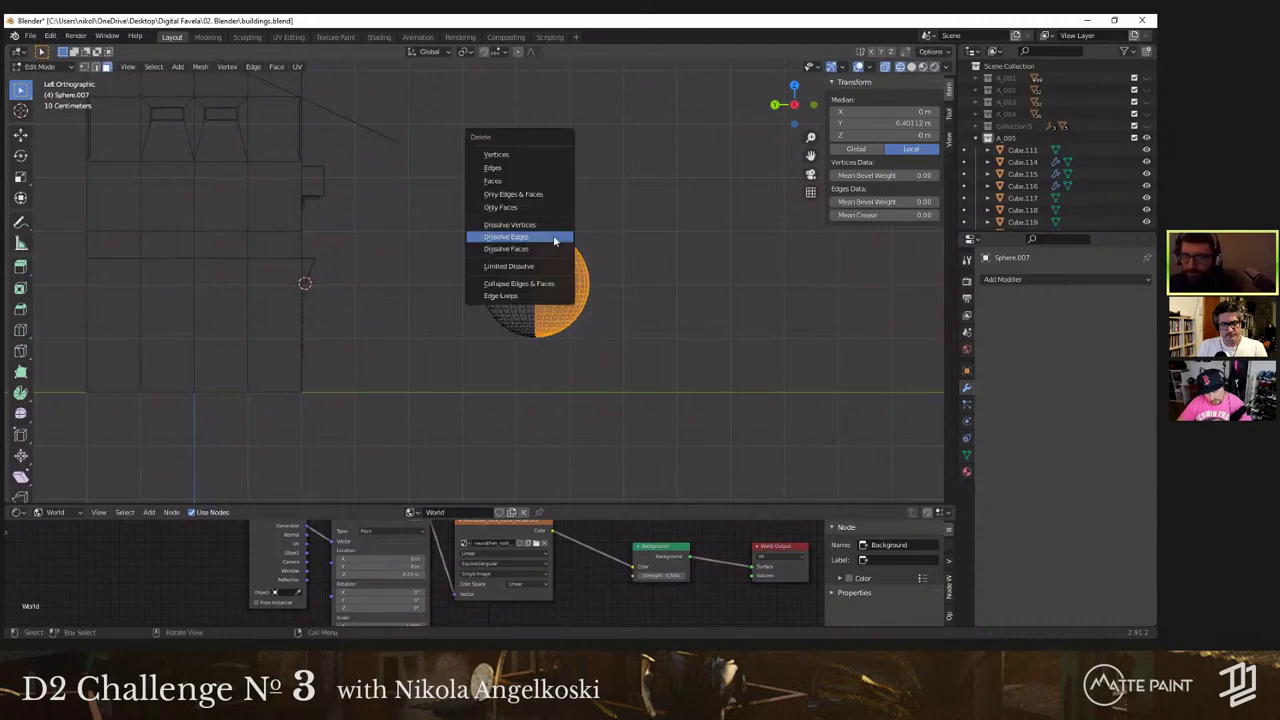
pyautogui.click(545, 186)
pyautogui.moveTo(566, 223)
pyautogui.mouseDown(button='middle')
pyautogui.moveTo(540, 307)
pyautogui.moveTo(623, 314)
pyautogui.moveTo(516, 309)
pyautogui.moveTo(551, 347)
pyautogui.moveTo(586, 214)
pyautogui.moveTo(594, 263)
pyautogui.moveTo(645, 317)
pyautogui.mouseUp(button='middle')
pyautogui.press('Tab')
pyautogui.hotkey('shift', 'z')
pyautogui.scroll(1, 645, 317)
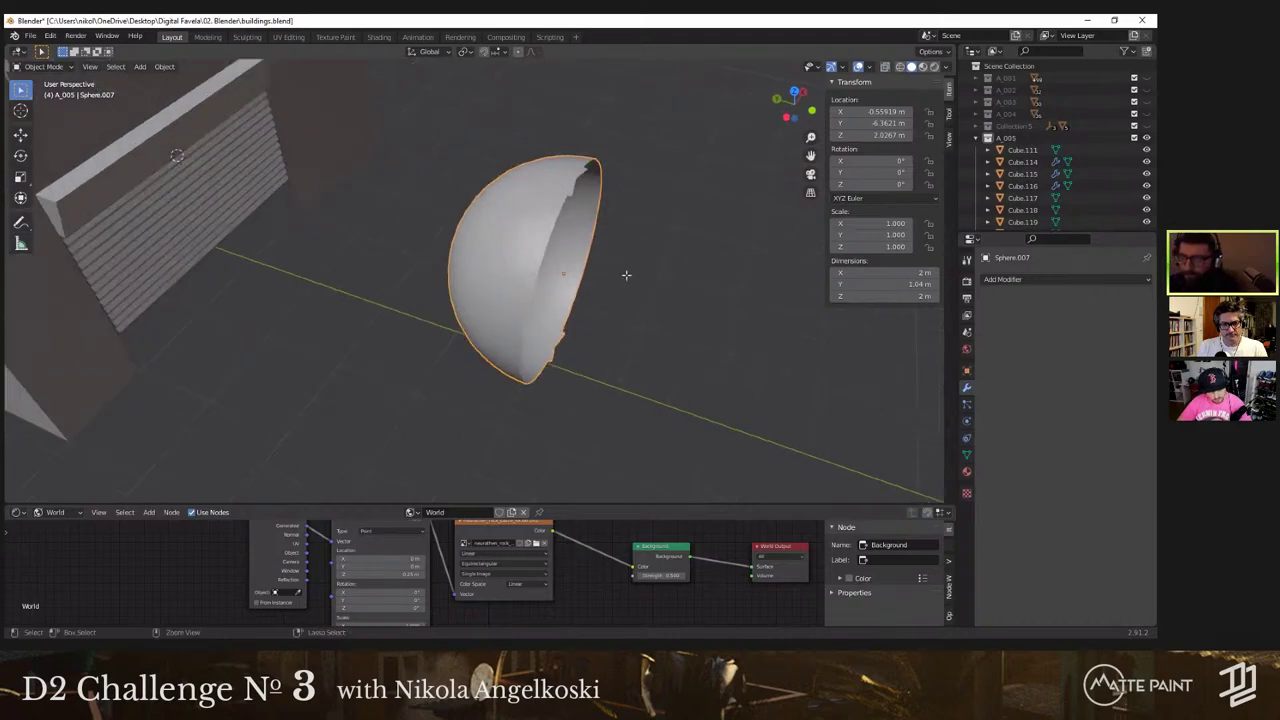
# Step: Delete the sphere's half facing away from the building, cutting exactly along its middle to leave a clean hemisphere
pyautogui.press('Tab')
pyautogui.moveTo(645, 317); pyautogui.dragTo(614, 278, button='middle')
pyautogui.press('KP_1')
pyautogui.press('`')
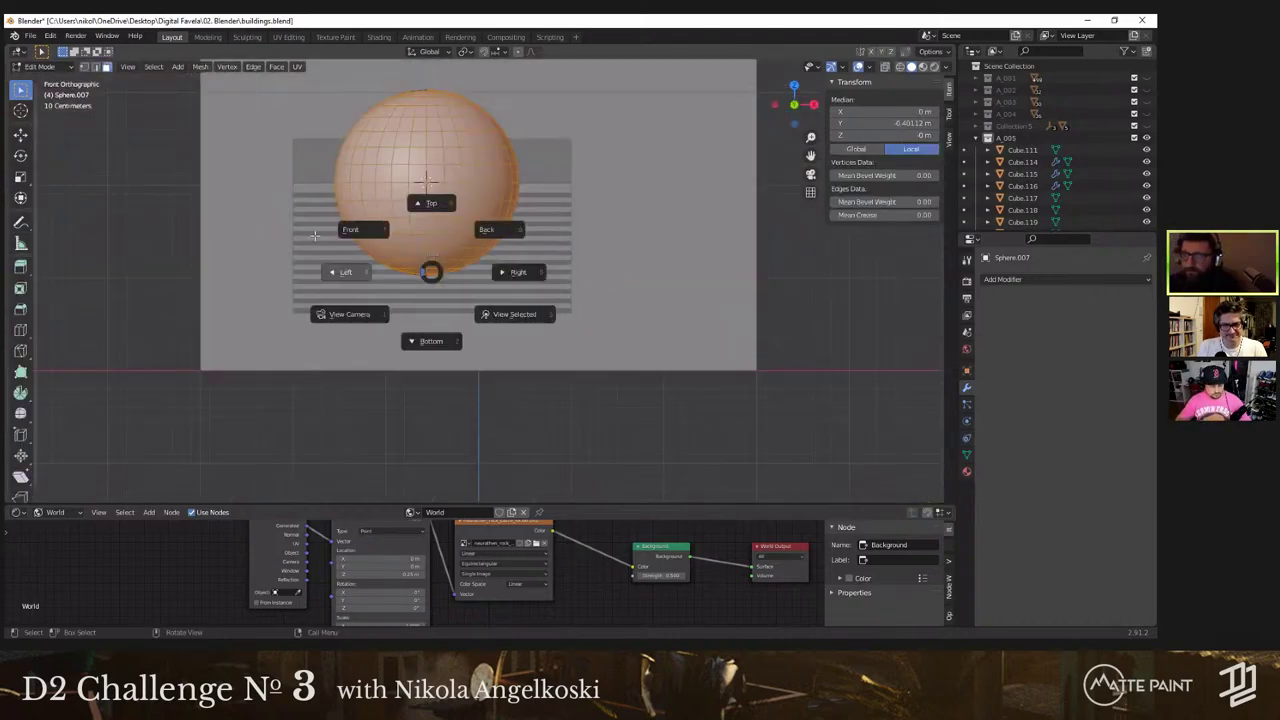
pyautogui.click(343, 271)
pyautogui.press('z')
pyautogui.click(632, 254)
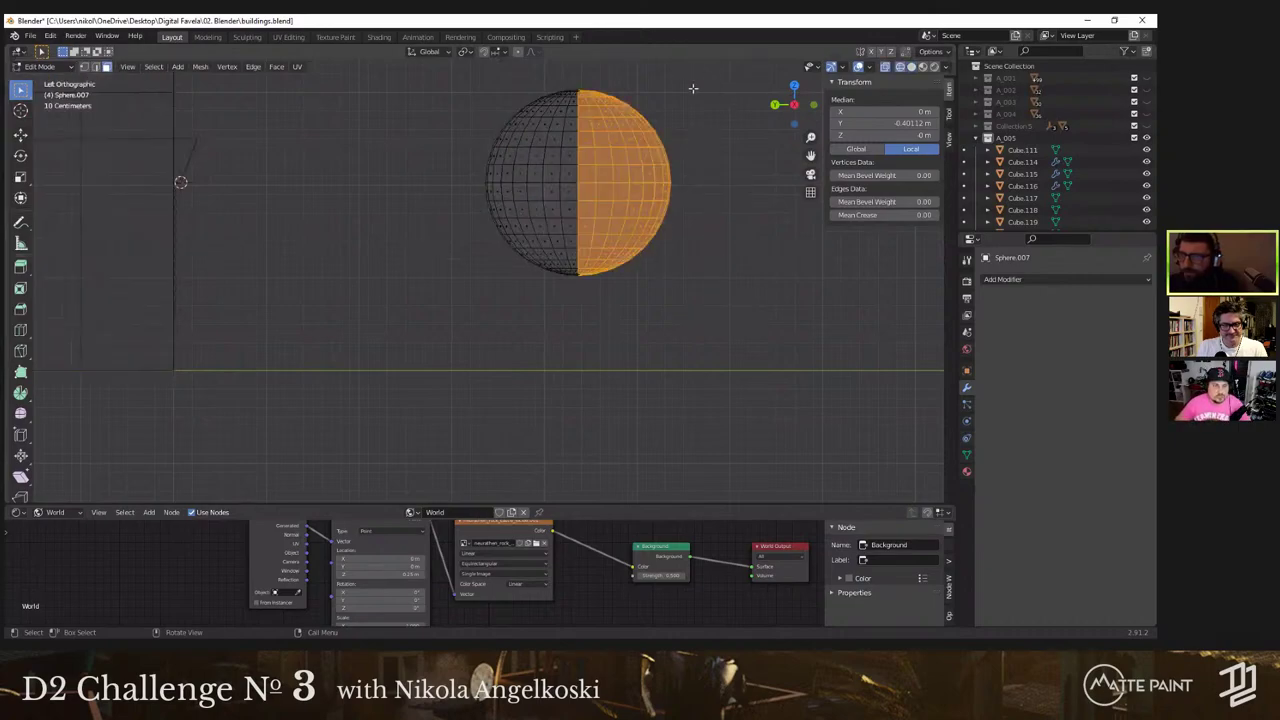
pyautogui.moveTo(693, 88); pyautogui.dragTo(579, 309)
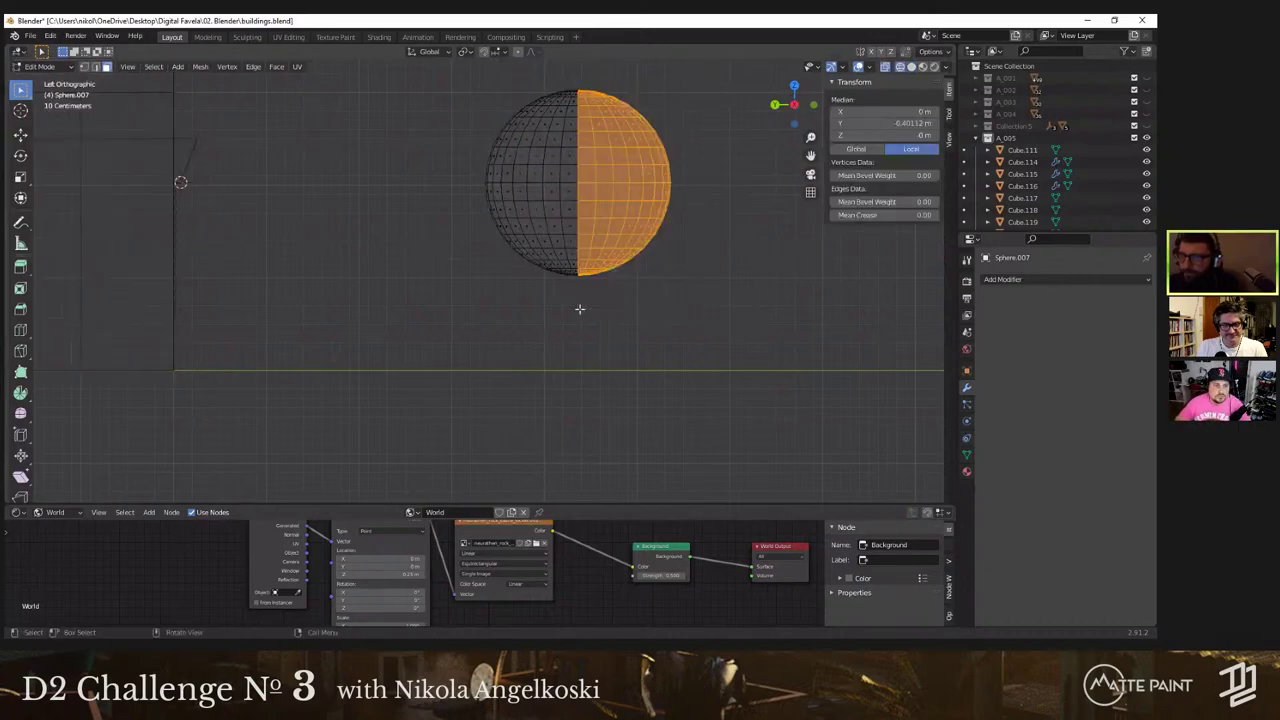
pyautogui.press('x')
pyautogui.click(584, 220)
pyautogui.hotkey('shift', 'z')
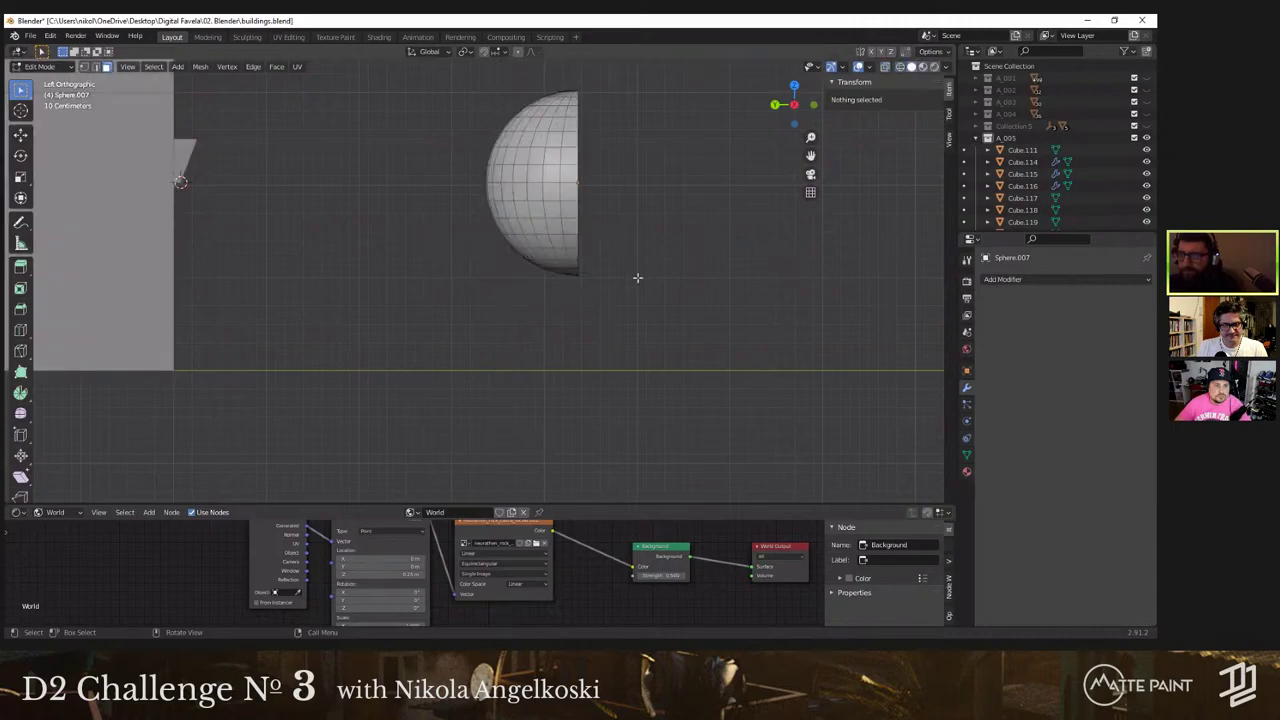
pyautogui.moveTo(634, 277); pyautogui.dragTo(600, 345, button='middle')
pyautogui.press('Tab')
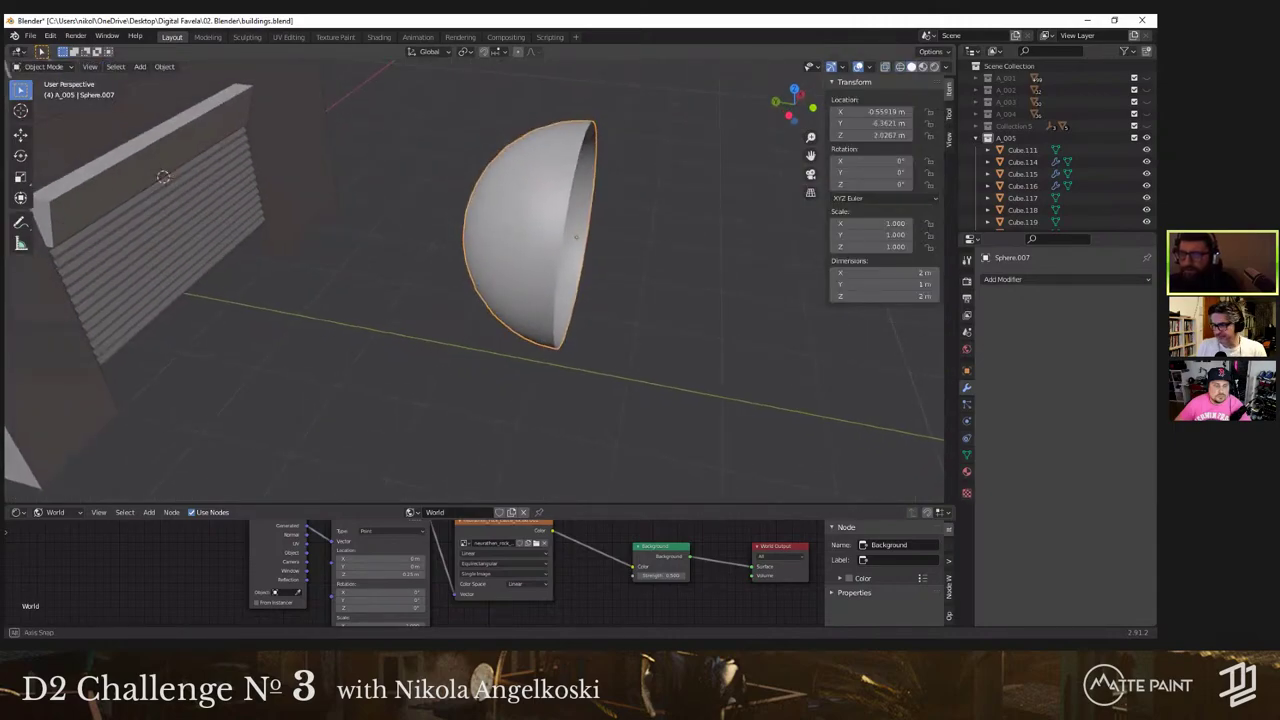
# Step: Flatten the hemisphere along Y and scale it down to a shallow dish of about 0.72 × 0.15 × 0.72 m
pyautogui.press('s')
pyautogui.press('y')
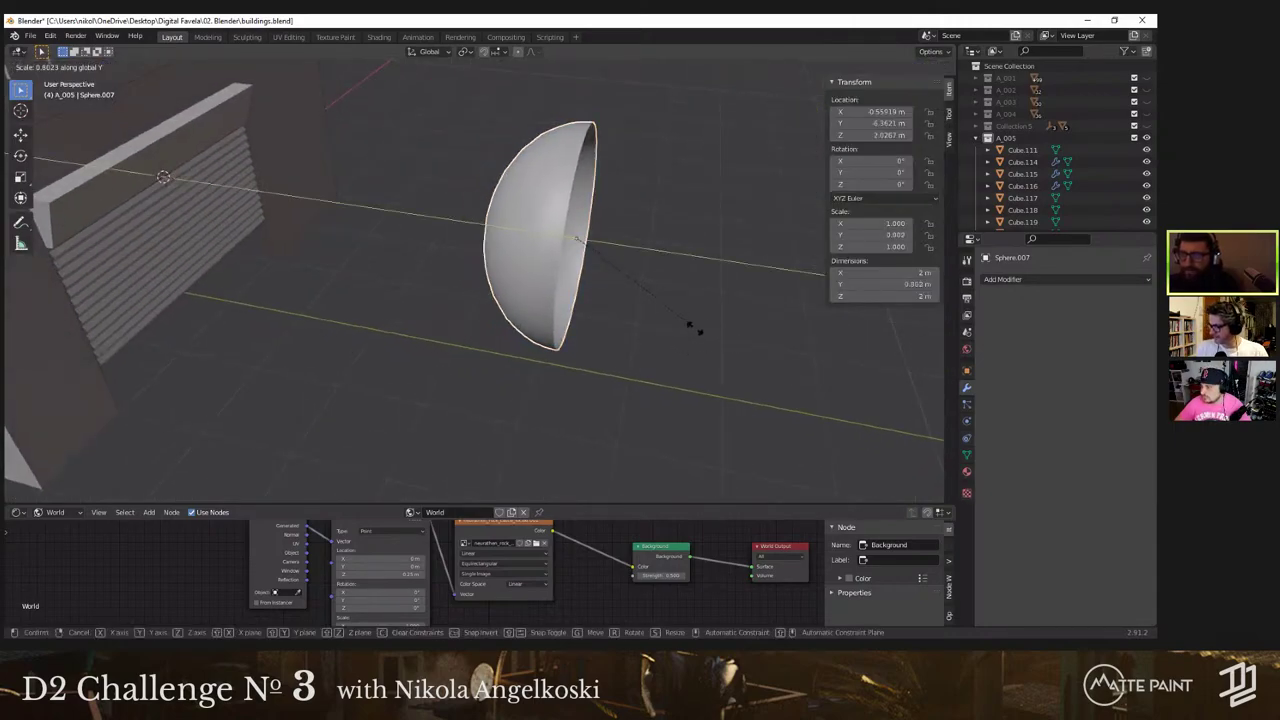
pyautogui.click(598, 303)
pyautogui.moveTo(598, 303); pyautogui.dragTo(690, 349, button='middle')
pyautogui.press('Tab')
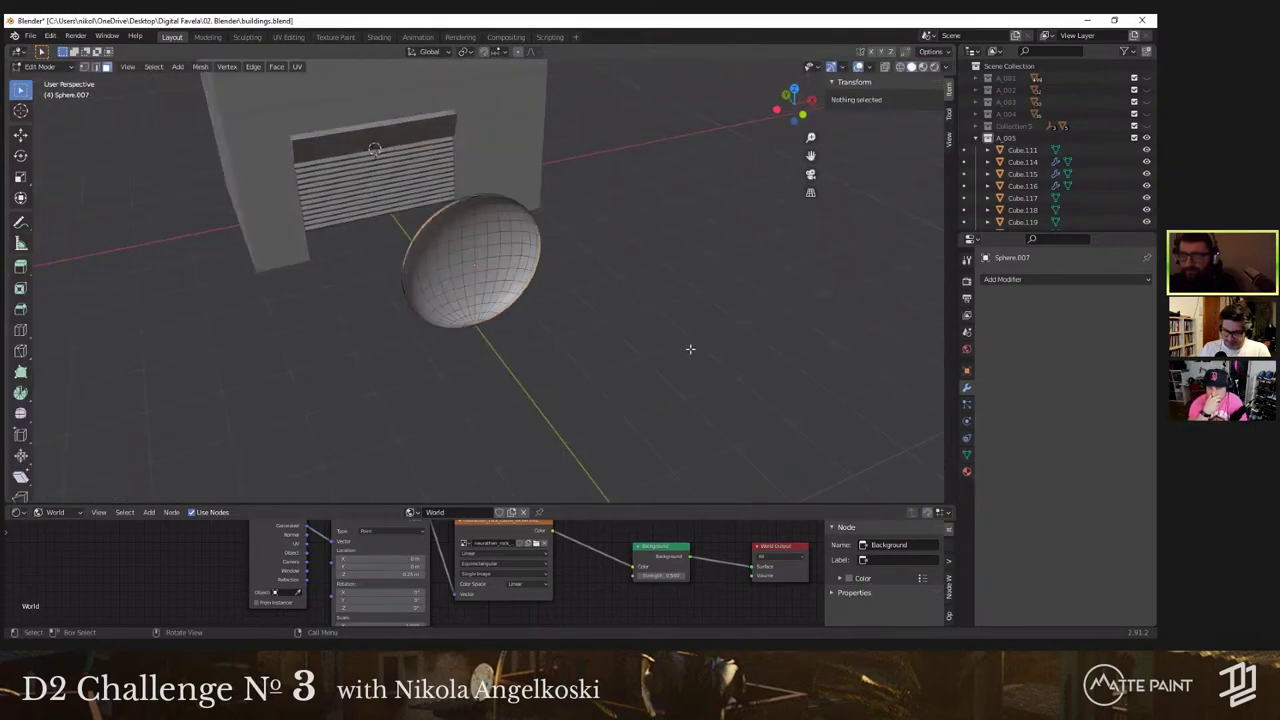
pyautogui.press('Tab')
pyautogui.press('s')
pyautogui.click(549, 325)
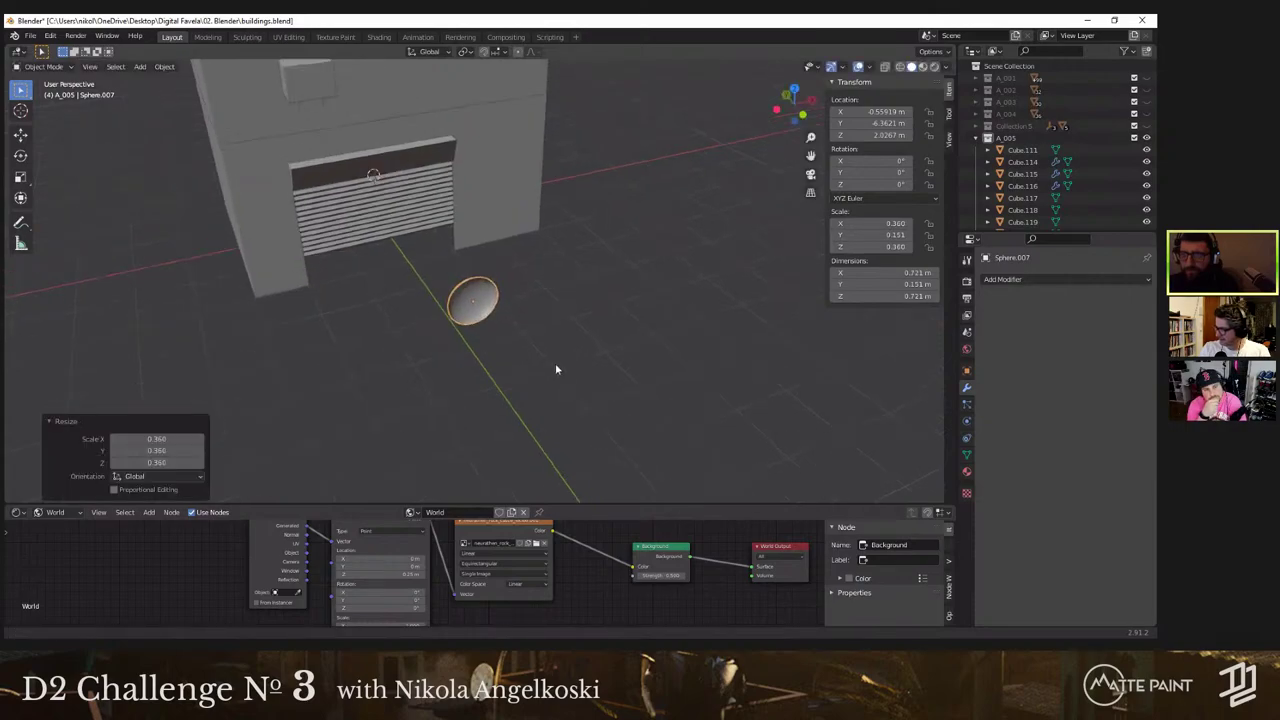
# Step: Duplicate the box below the building's window and move the copy about 4 m along negative Y and 1.13 m down, near the dish
pyautogui.moveTo(556, 369); pyautogui.dragTo(505, 309, button='middle')
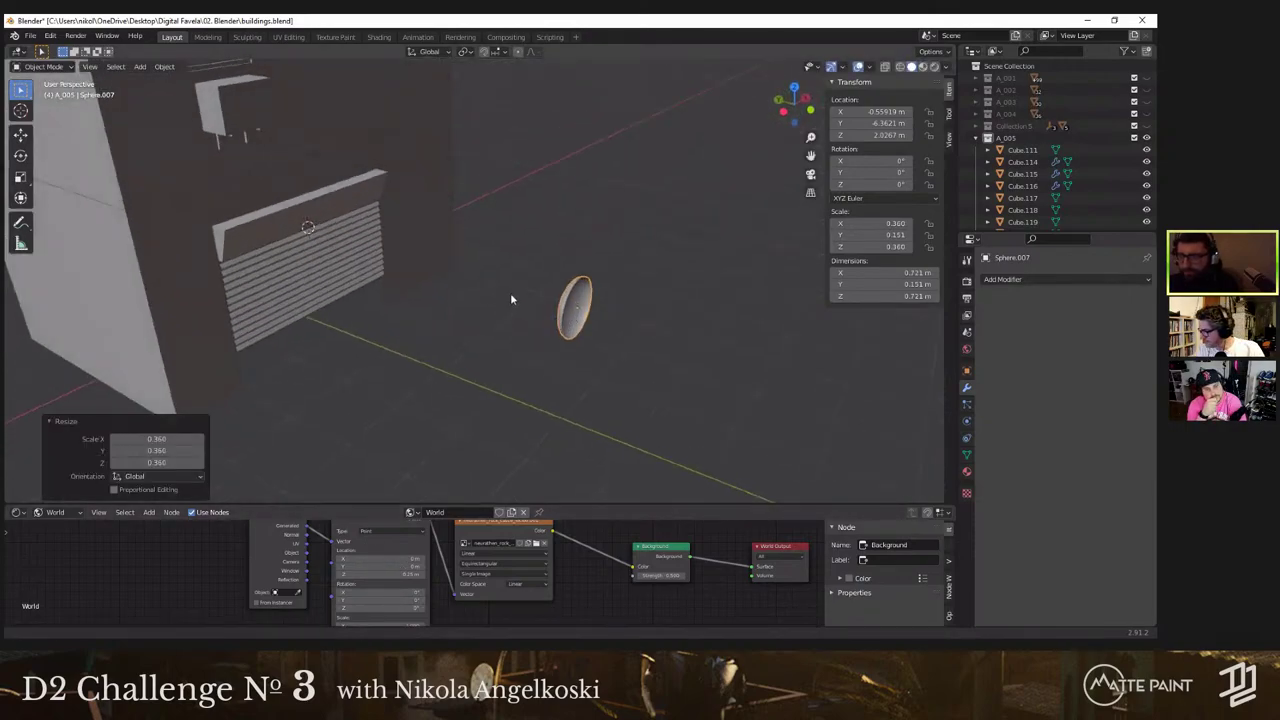
pyautogui.scroll(2, 510, 292)
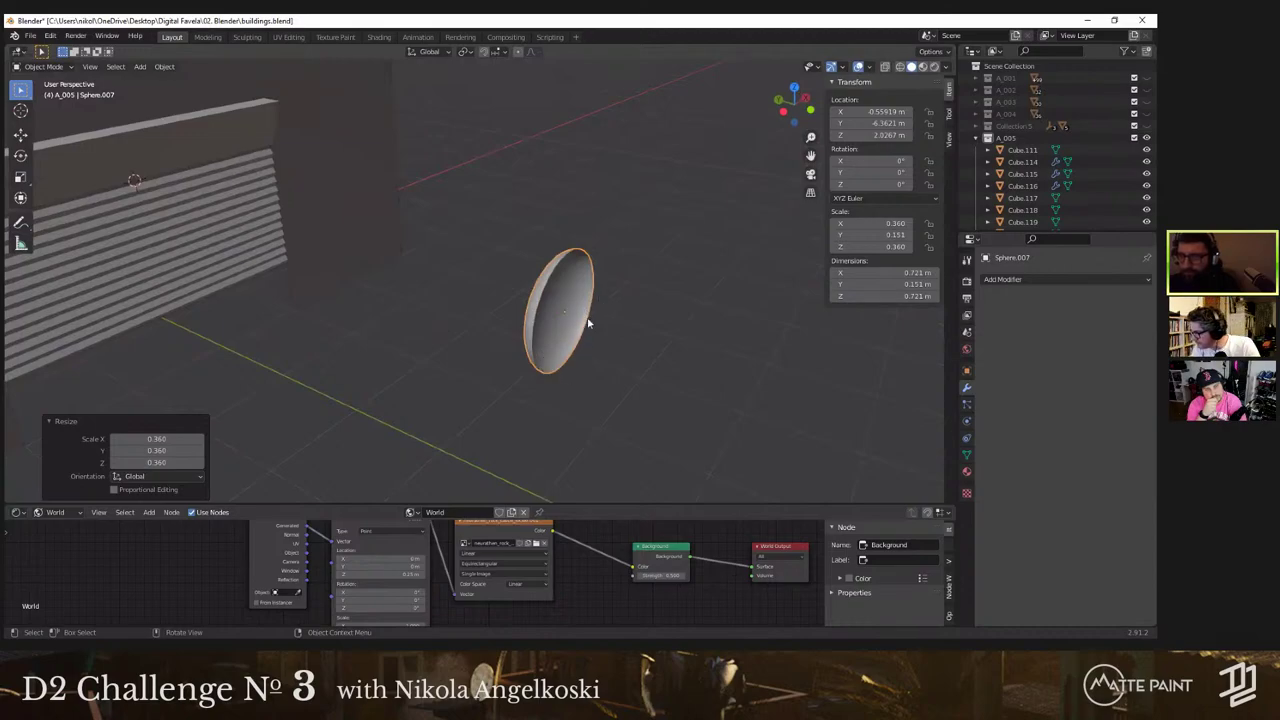
pyautogui.scroll(-3, 437, 303)
pyautogui.moveTo(437, 303); pyautogui.dragTo(534, 373, button='middle')
pyautogui.scroll(3, 180, 140)
pyautogui.scroll(-3, 182, 140)
pyautogui.click(243, 146)
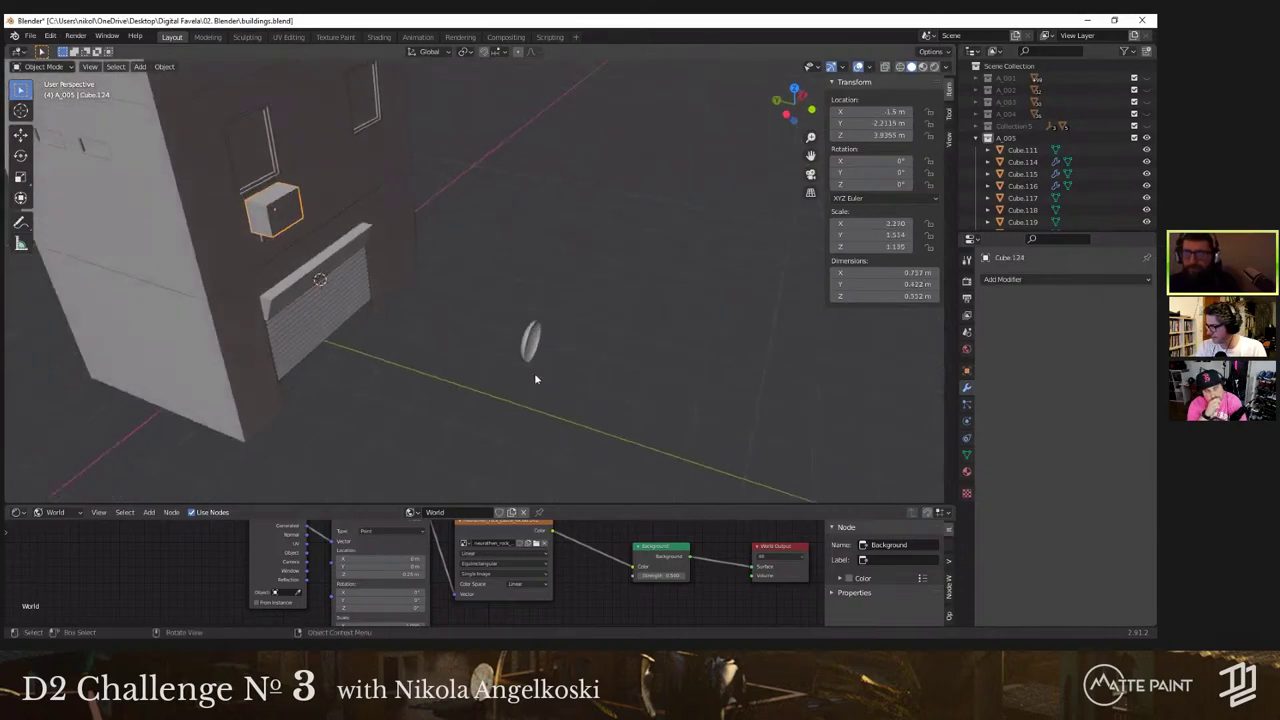
pyautogui.hotkey('shift', 'a')
pyautogui.moveTo(475, 373)
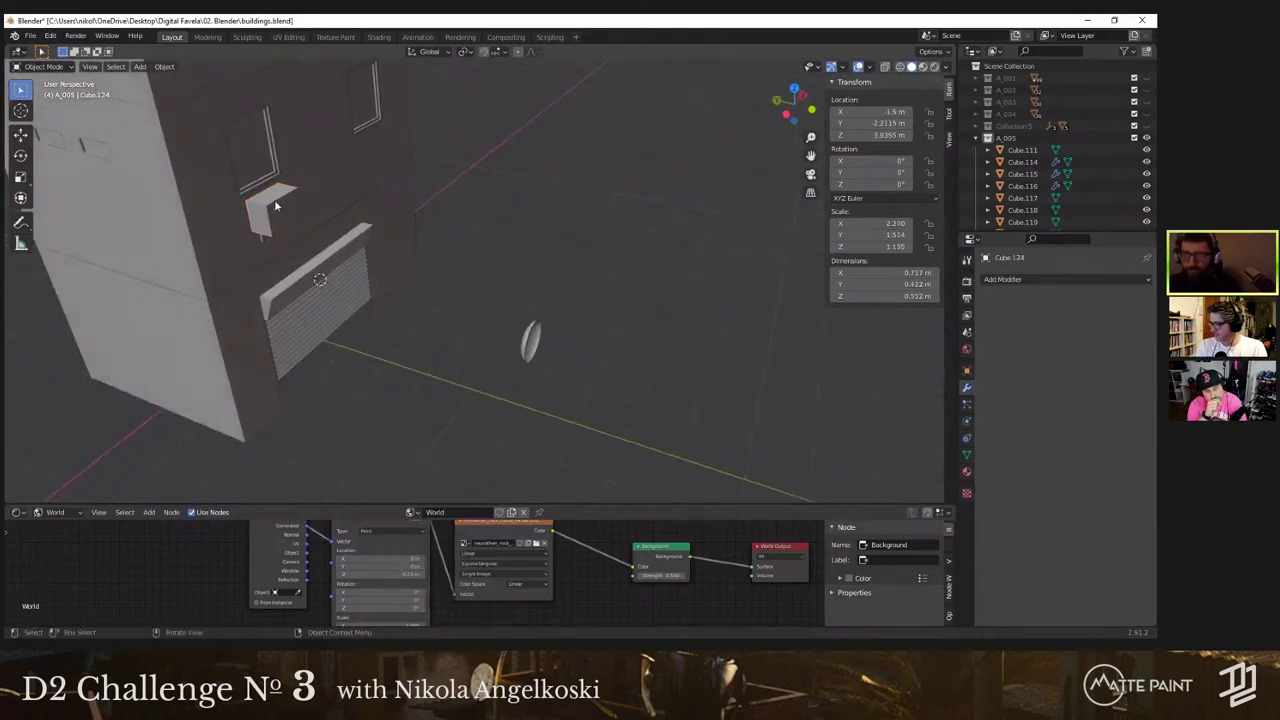
pyautogui.moveTo(286, 222); pyautogui.dragTo(400, 270, button='middle')
pyautogui.hotkey('shift', 'd')
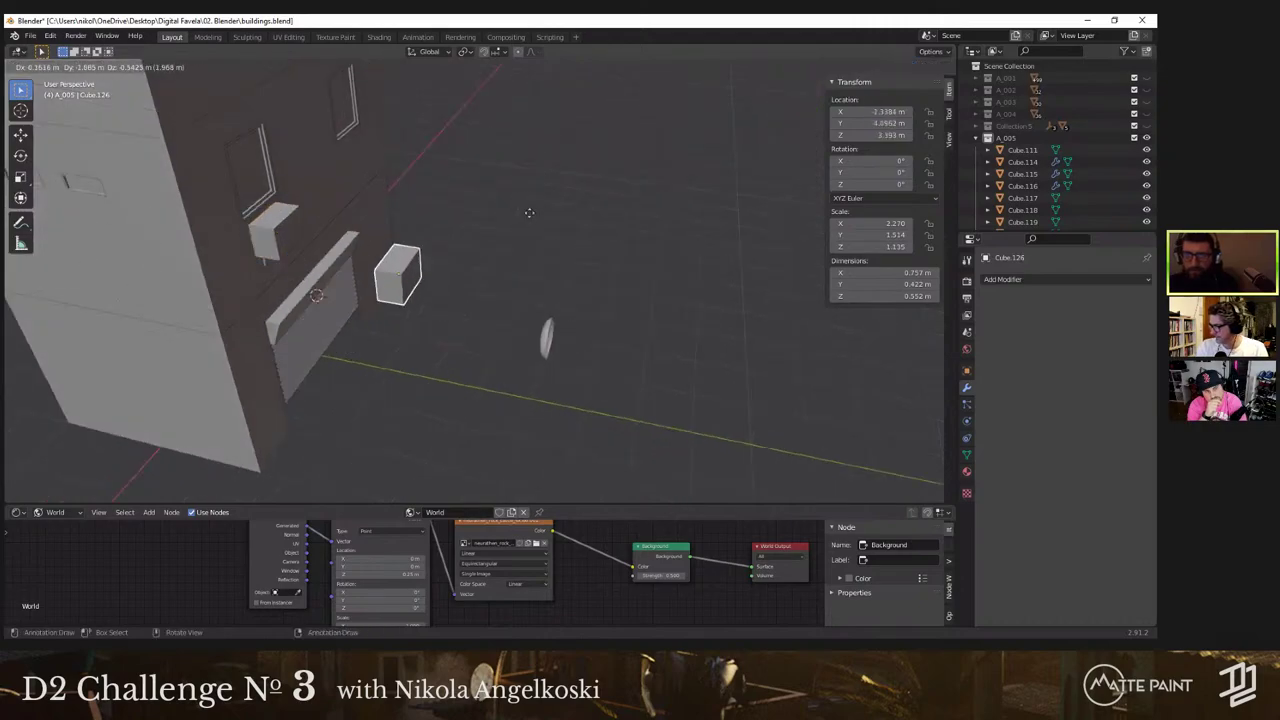
pyautogui.click(260, 244)
pyautogui.press('g')
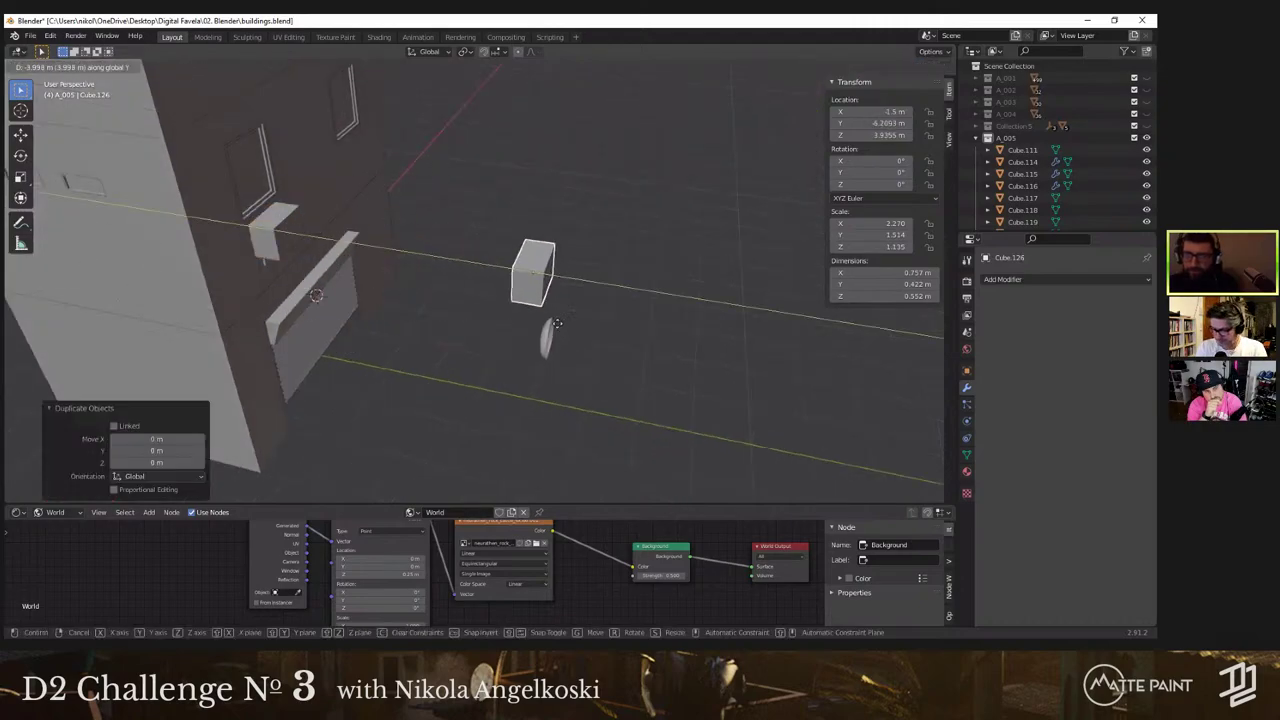
pyautogui.press('z')
pyautogui.press('KP_Decimal')
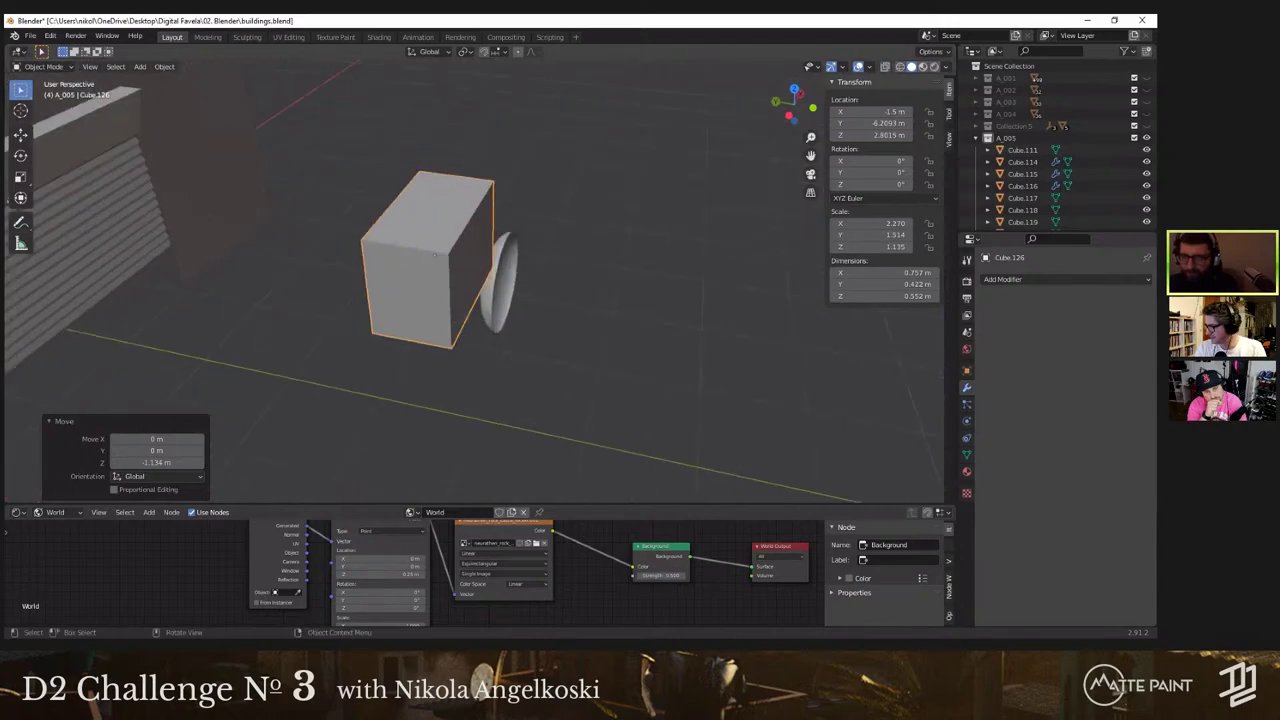
# Step: Scale the box copy to 0.064 and move it about 0.26 m along negative Y and 0.12 m down
pyautogui.press('s')
pyautogui.click(459, 254)
pyautogui.scroll(5, 452, 268)
pyautogui.press('g')
pyautogui.press('y')
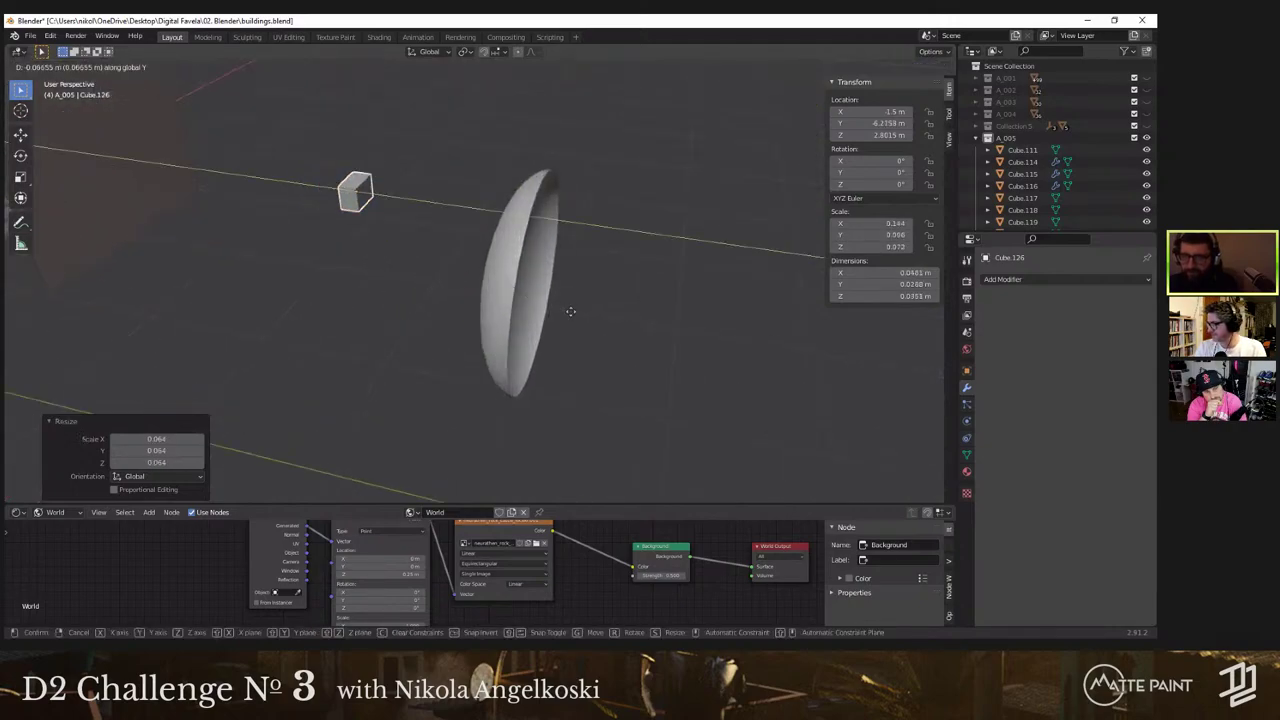
pyautogui.click(617, 316)
pyautogui.press('g')
pyautogui.press('z')
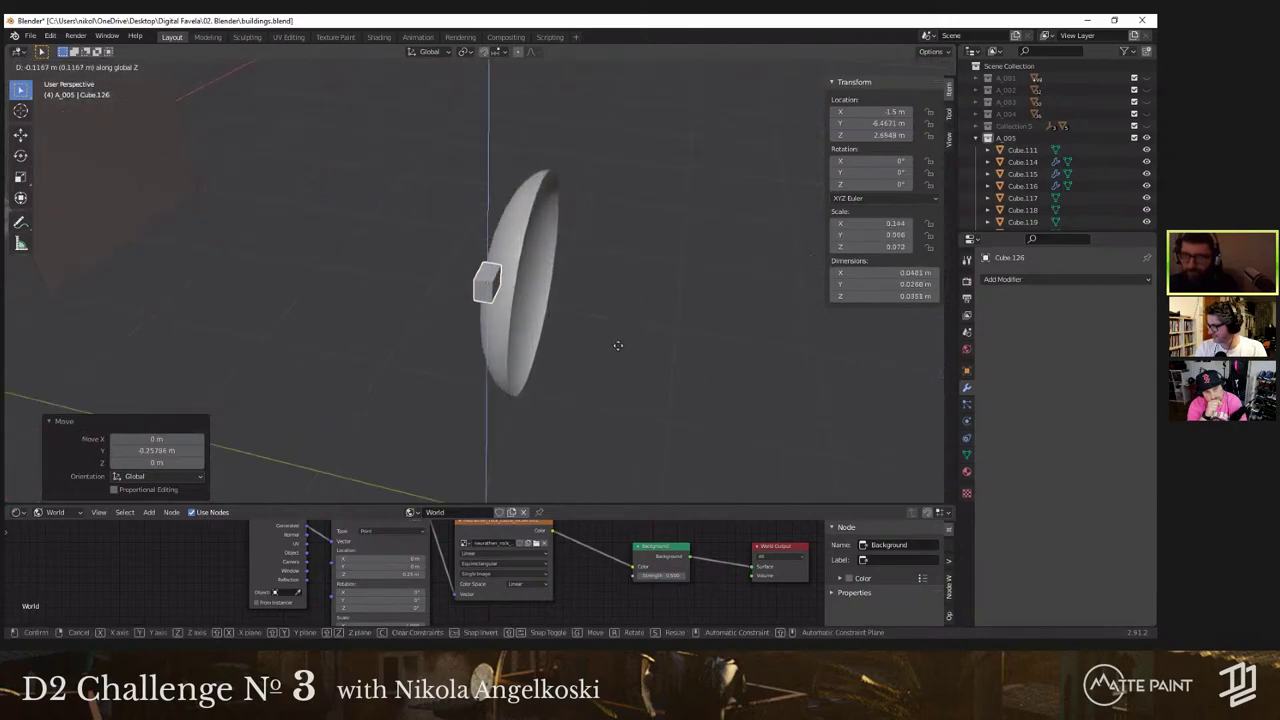
pyautogui.click(618, 346)
# Step: Center the small box on the dish in front view, moving it about 0.94 m along X and 0.67 m down
pyautogui.press('`')
pyautogui.click(280, 305)
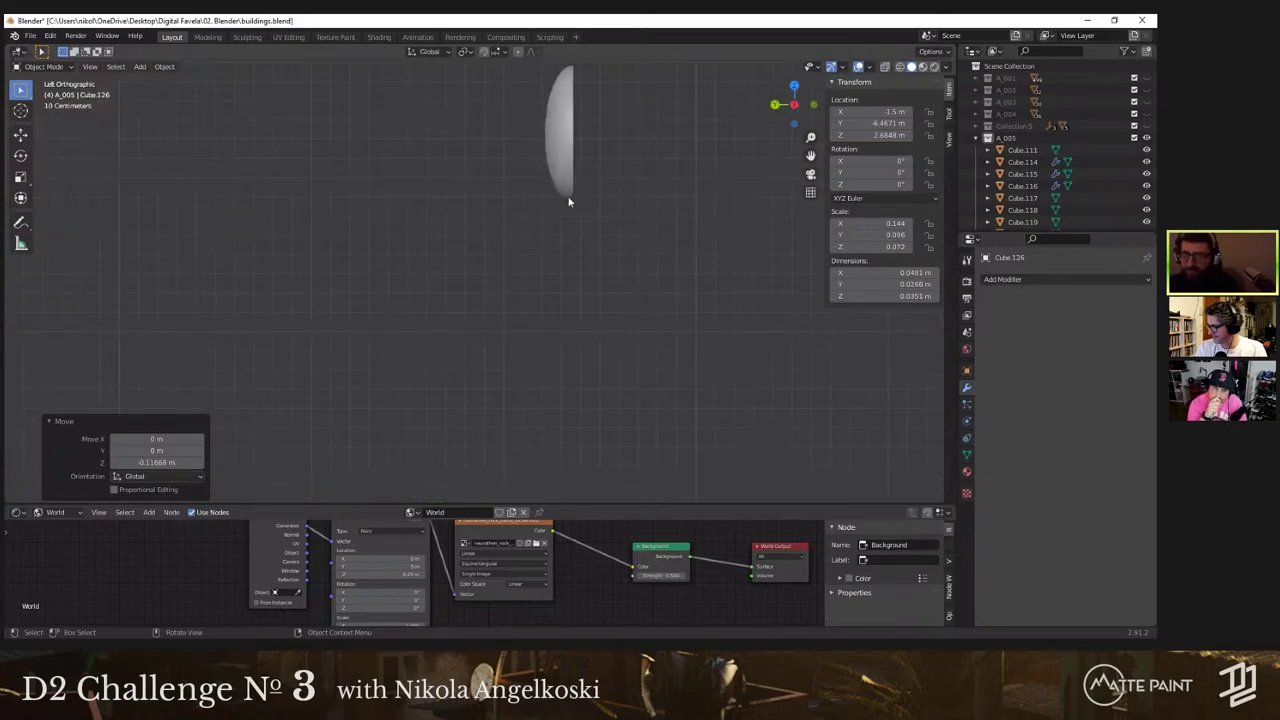
pyautogui.press('`')
pyautogui.click(588, 252)
pyautogui.press('`')
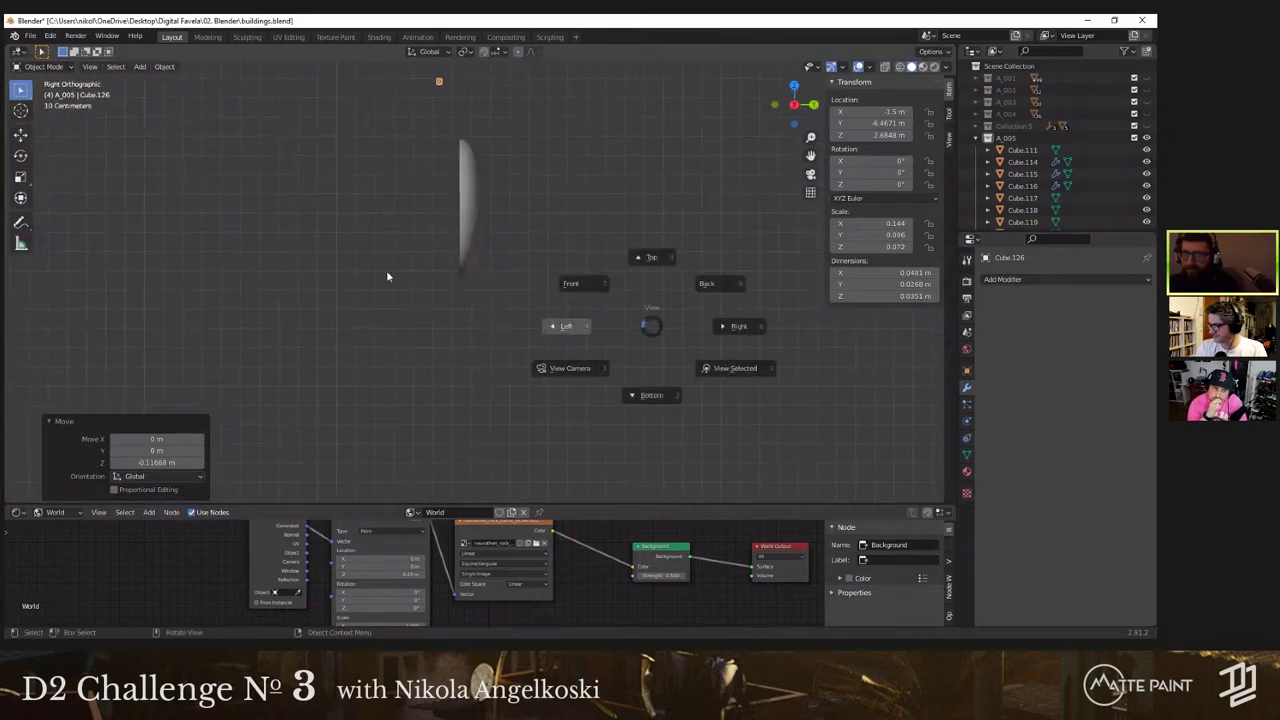
pyautogui.click(386, 270)
pyautogui.press('`')
pyautogui.click(361, 208)
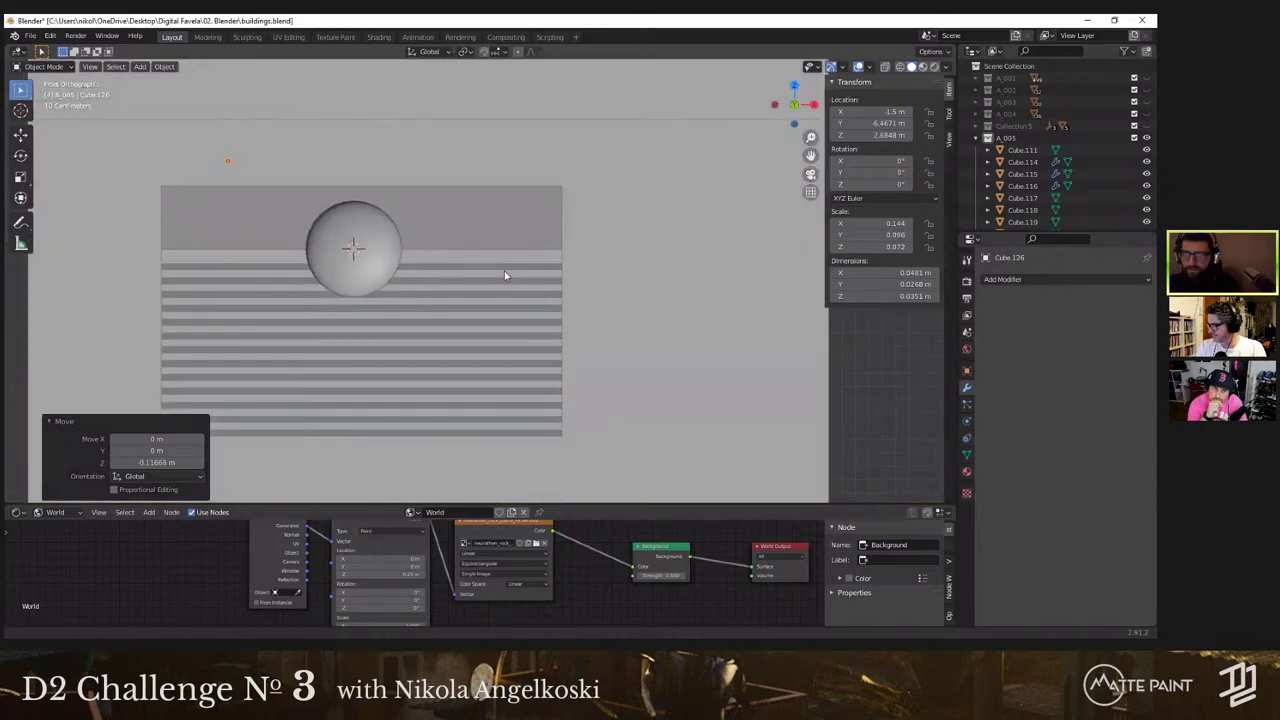
pyautogui.press('g')
pyautogui.press('x')
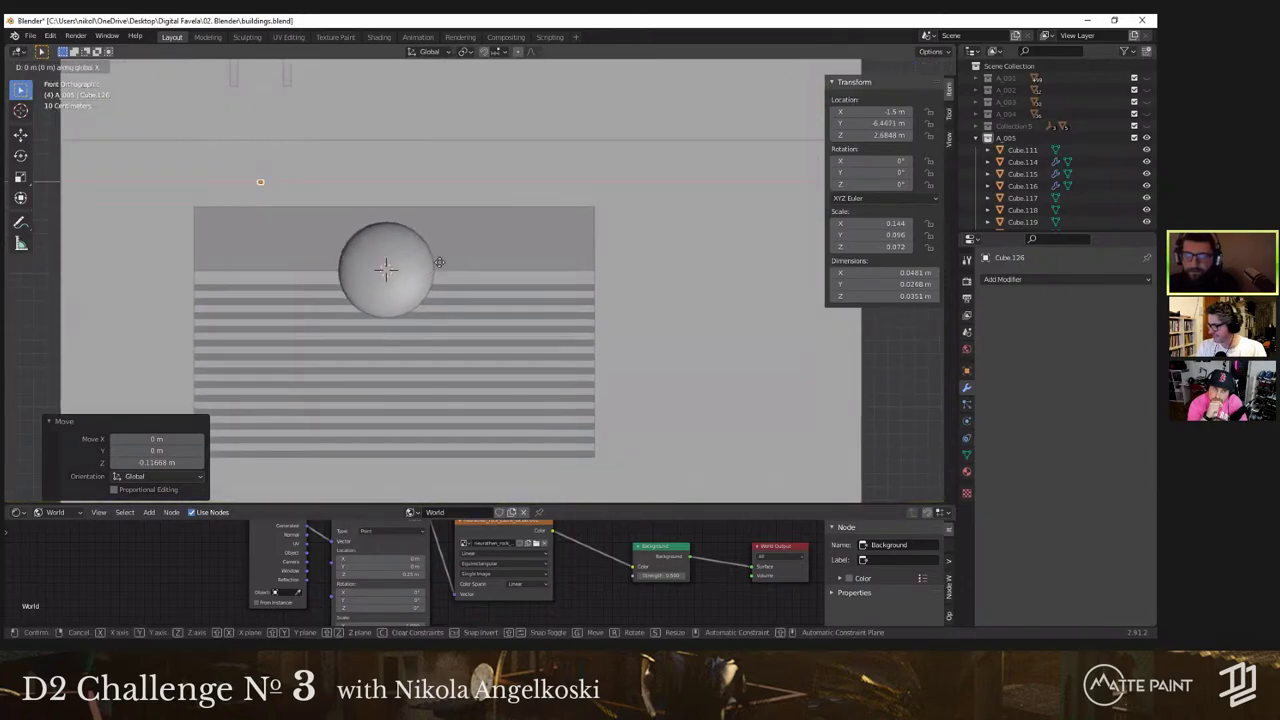
pyautogui.click(552, 278)
pyautogui.press('g')
pyautogui.press('z')
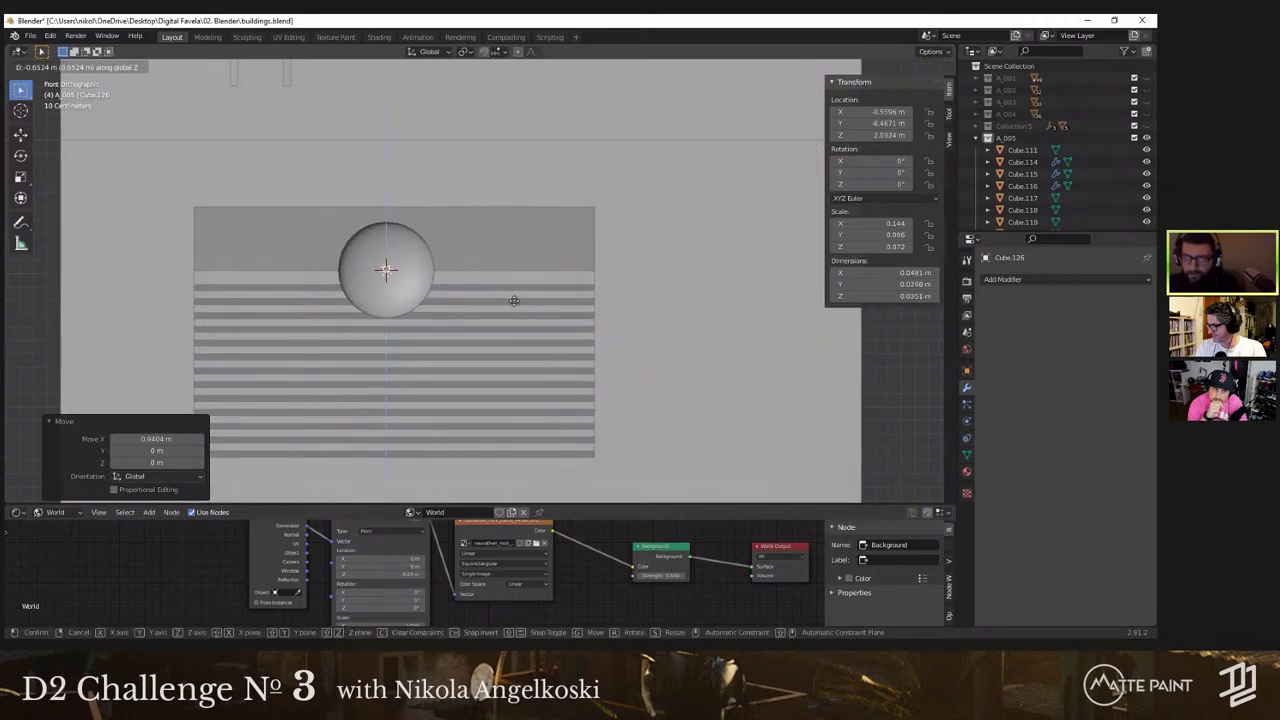
pyautogui.click(514, 306)
# Step: Move the small box along Y to sit against the dish's convex back
pyautogui.moveTo(514, 306); pyautogui.dragTo(465, 242, button='middle')
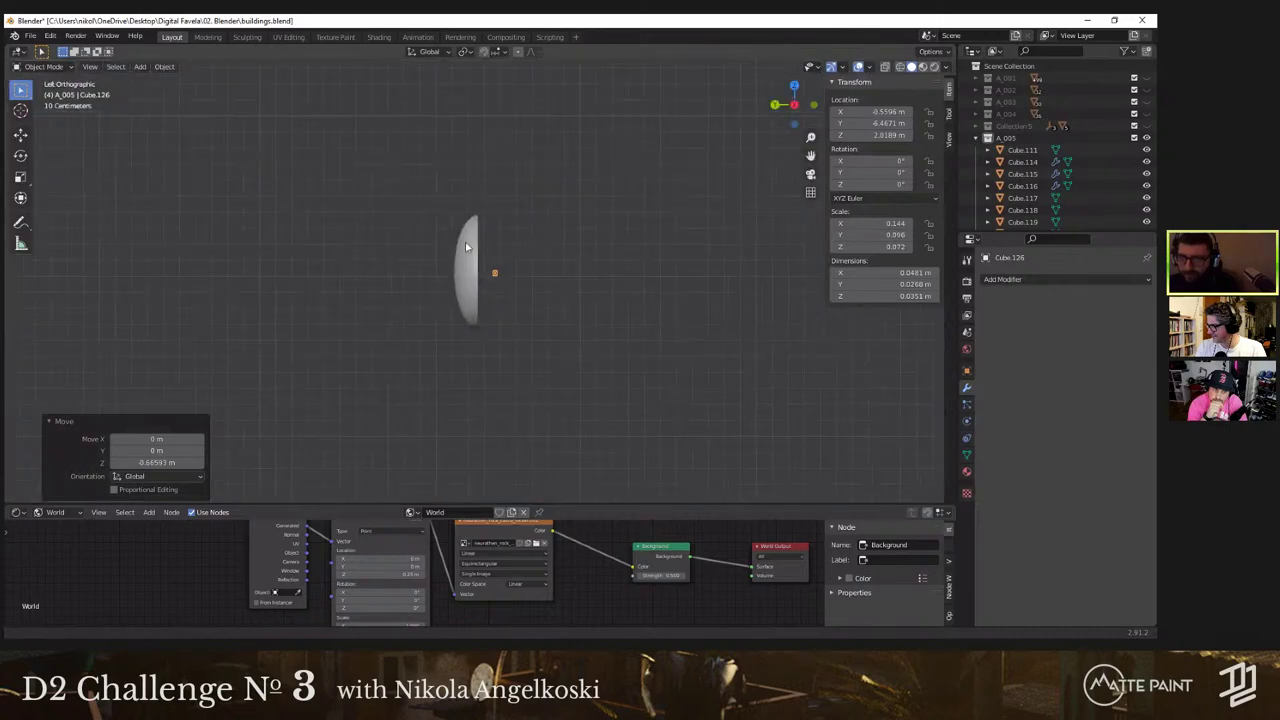
pyautogui.scroll(5, 520, 274)
pyautogui.press('g')
pyautogui.press('g')
pyautogui.press('y')
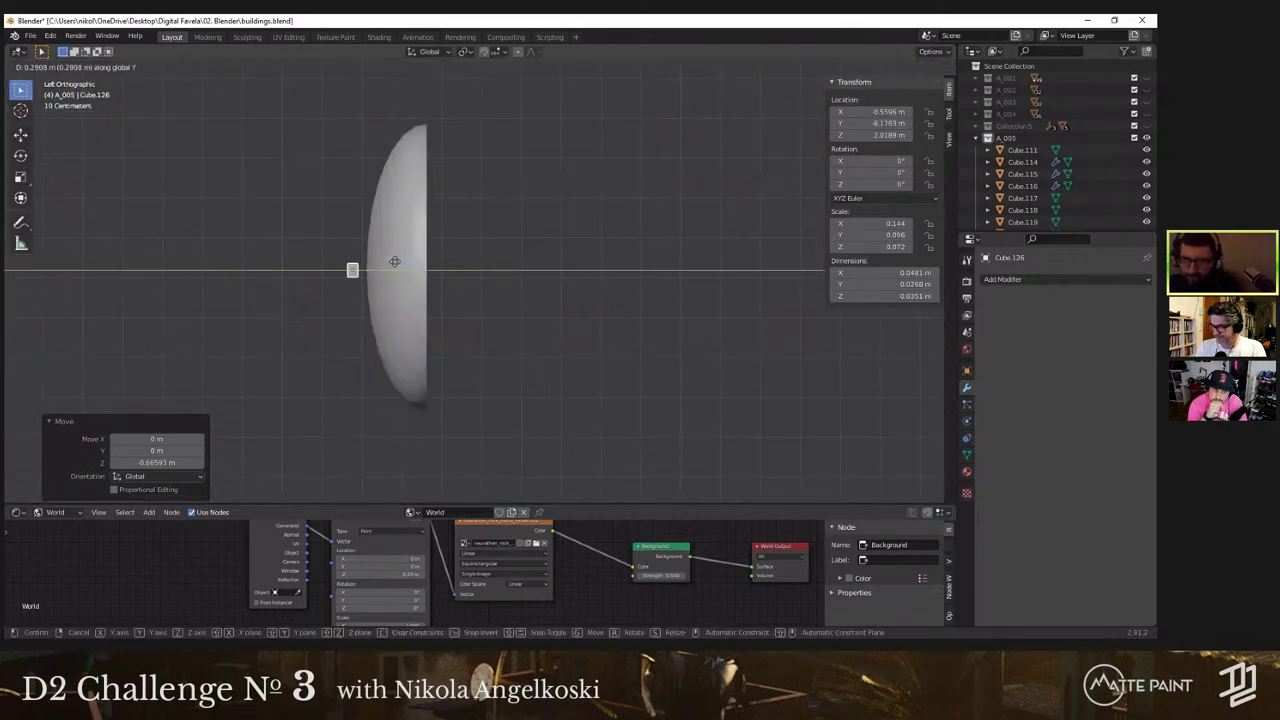
pyautogui.click(358, 251)
pyautogui.keyDown('shift'); pyautogui.moveTo(372, 249); pyautogui.dragTo(440, 200, button='middle'); pyautogui.keyUp('shift')
# Step: Extrude the small box's bottom face about 0.25 m straight down to form a bracket arm behind the dish
pyautogui.press('Tab')
pyautogui.scroll(3, 424, 219)
pyautogui.scroll(4, 440, 200)
pyautogui.scroll(-5, 437, 206)
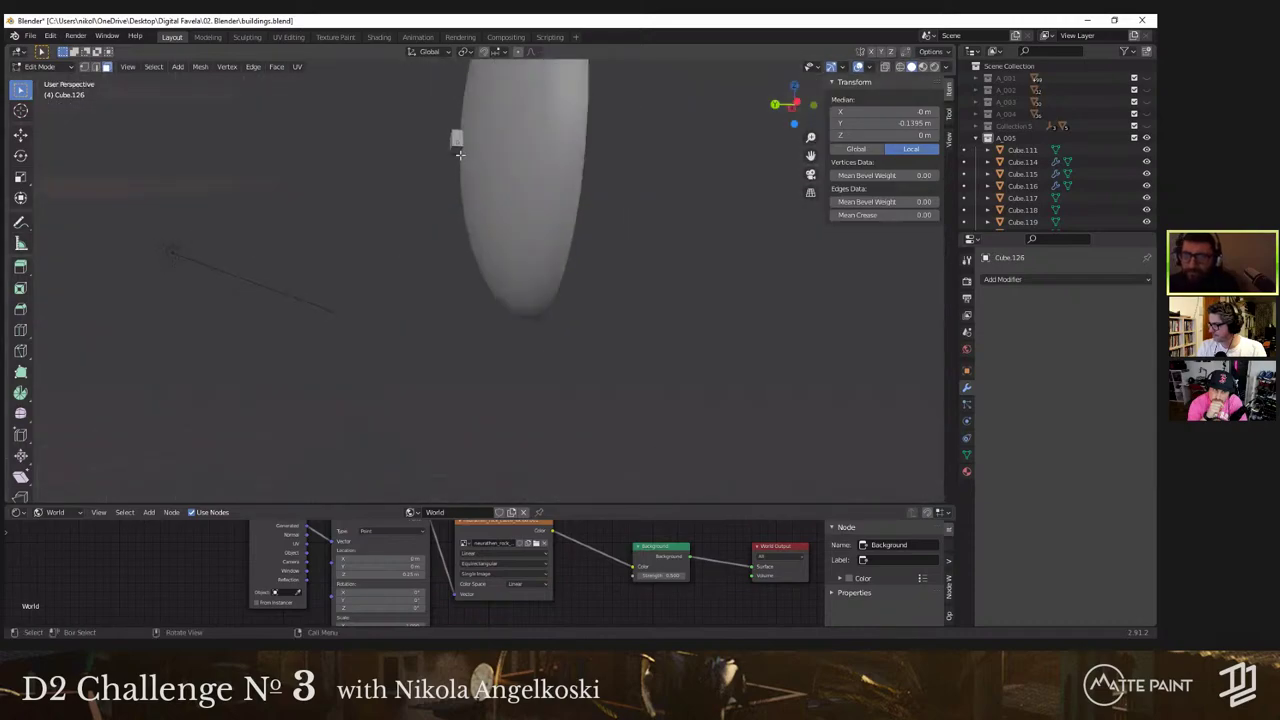
pyautogui.press('`')
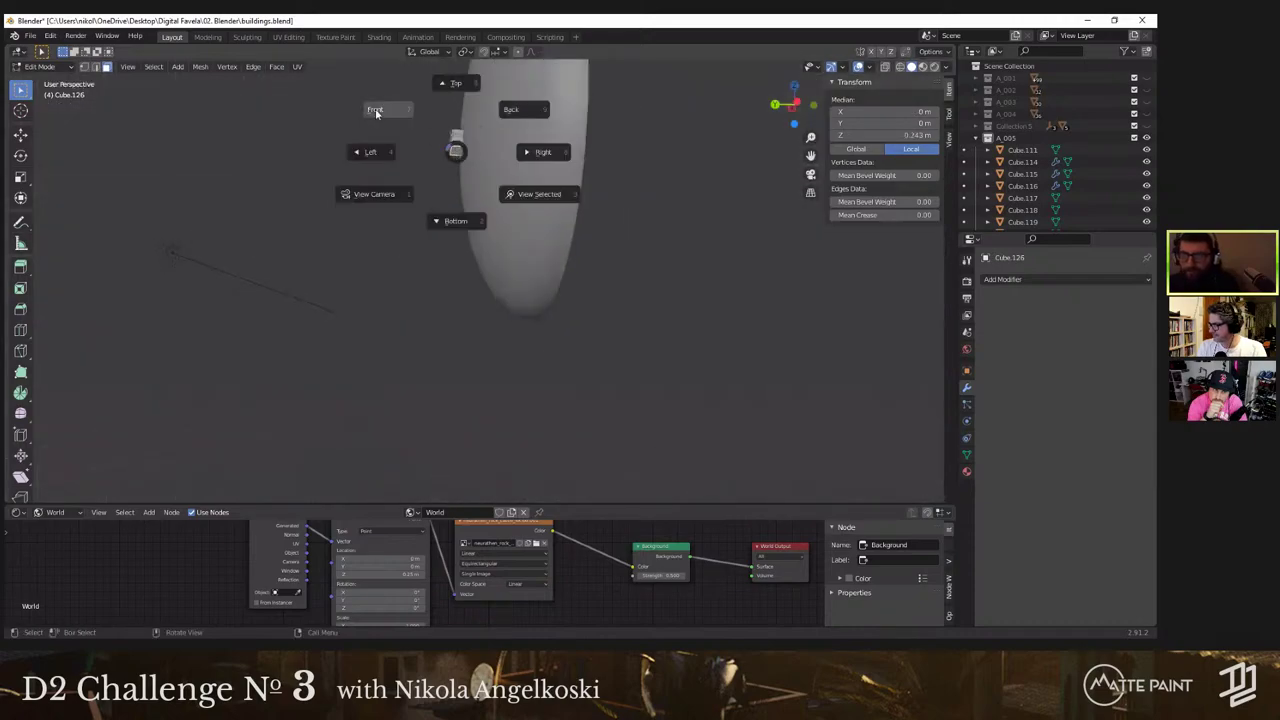
pyautogui.click(362, 146)
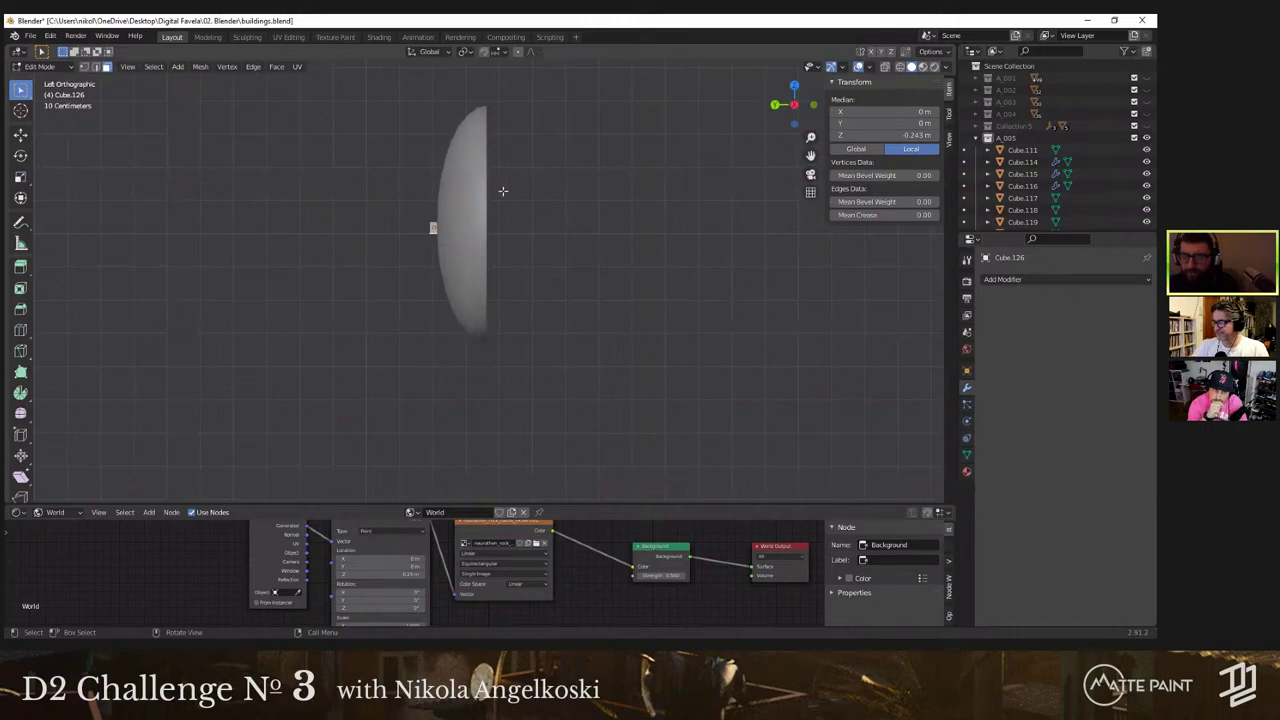
pyautogui.press('g')
pyautogui.rightClick(502, 247)
pyautogui.press('g')
pyautogui.press('z')
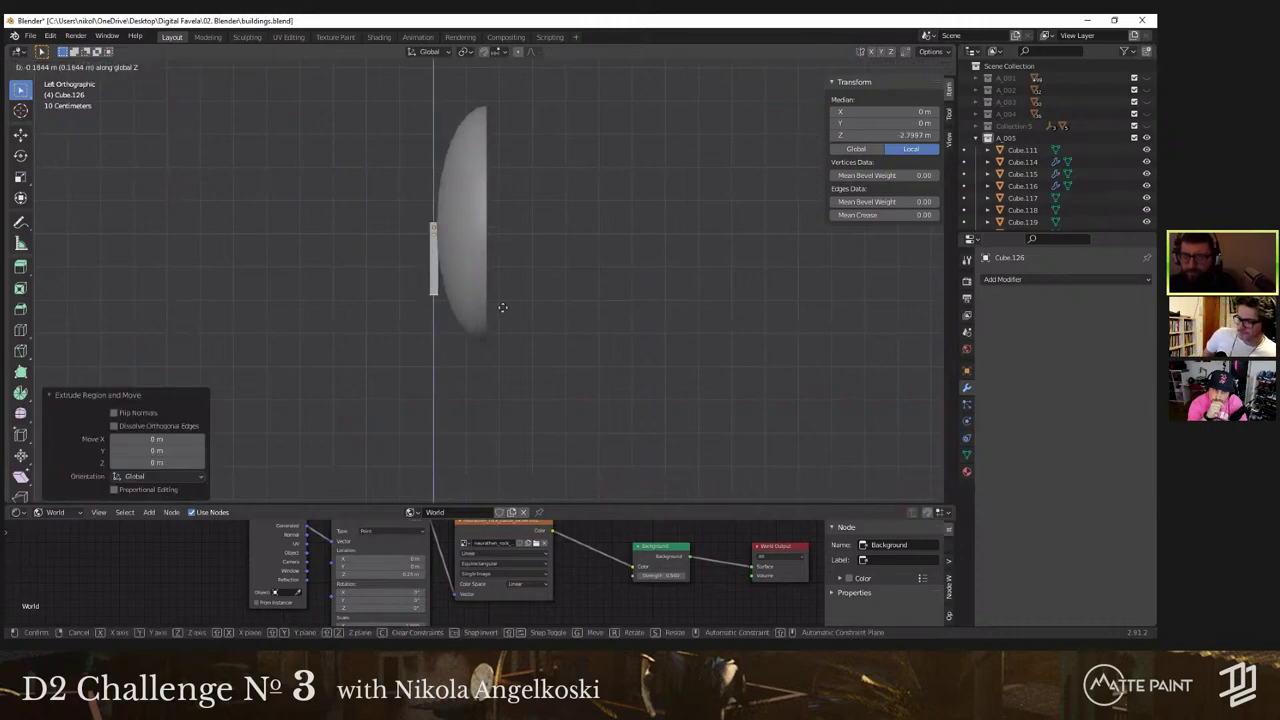
pyautogui.click(500, 349)
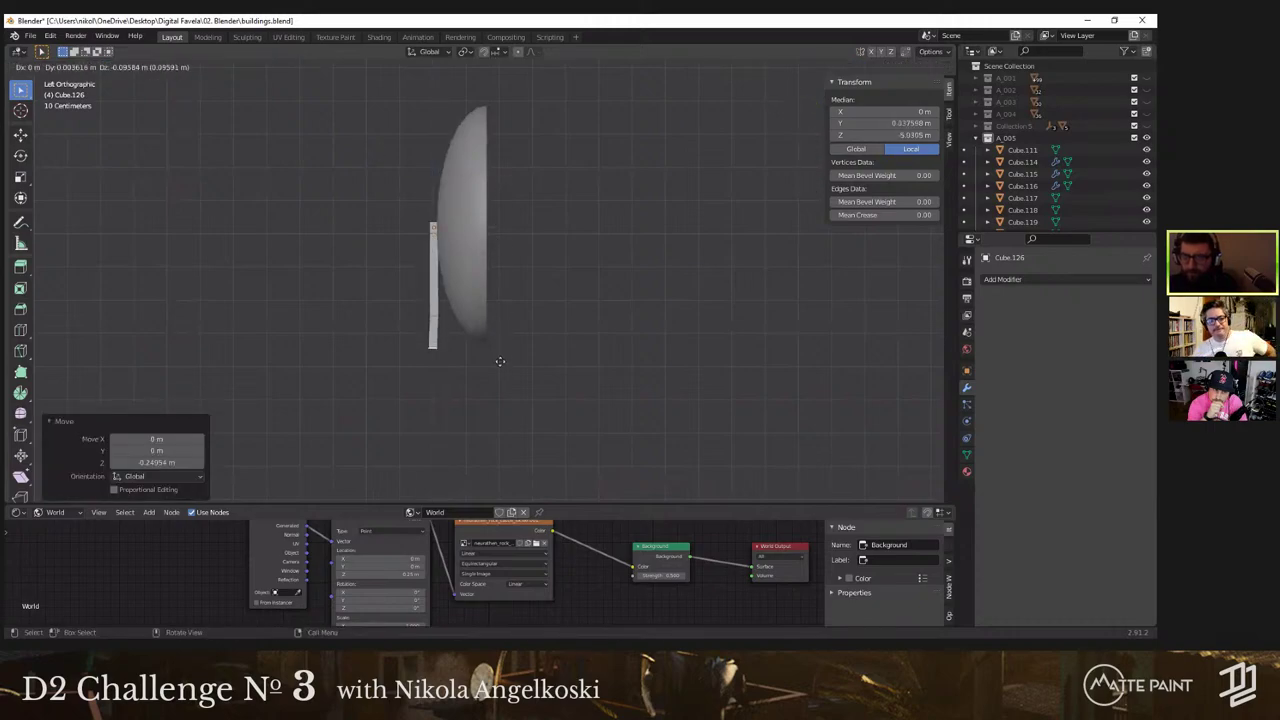
# Step: Extrude the arm's end diagonally under the dish, about 0.08 m along negative Y and 0.14 m down, and add a short downward extrusion
pyautogui.click(527, 372)
pyautogui.press('e')
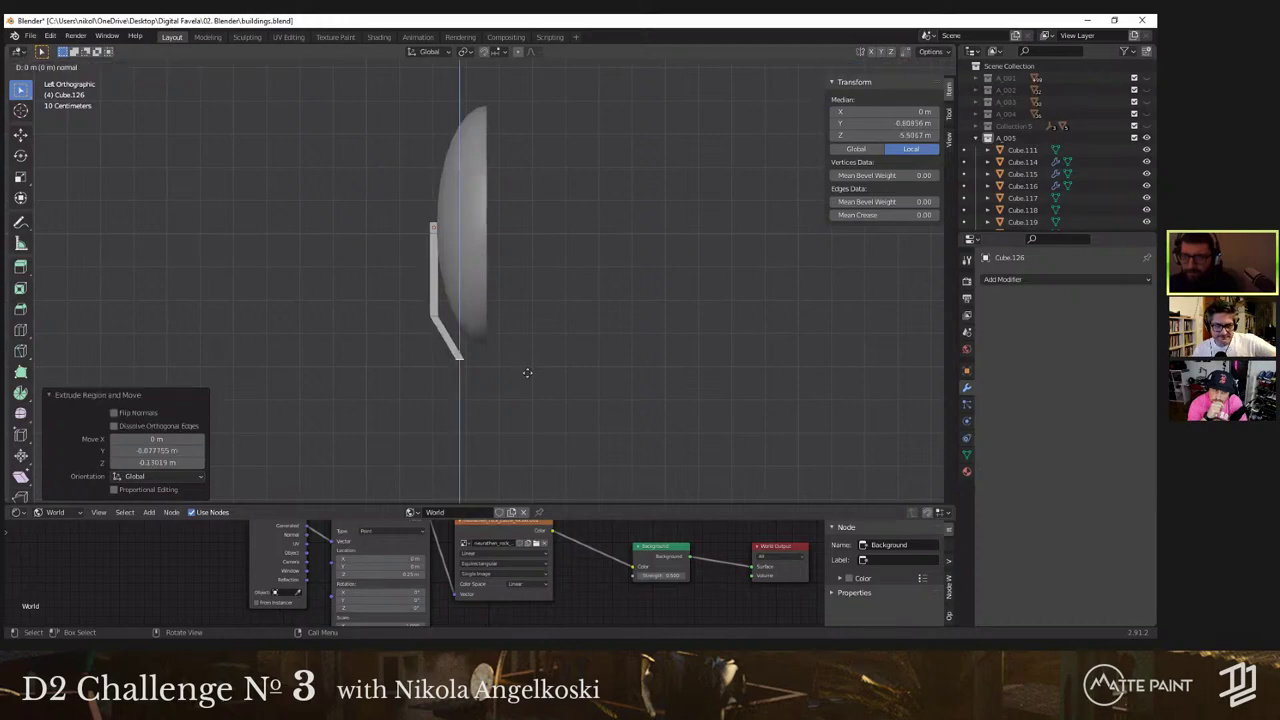
pyautogui.click(526, 384)
pyautogui.moveTo(526, 384); pyautogui.dragTo(354, 433, button='middle')
pyautogui.hotkey('ctrl', 'z')
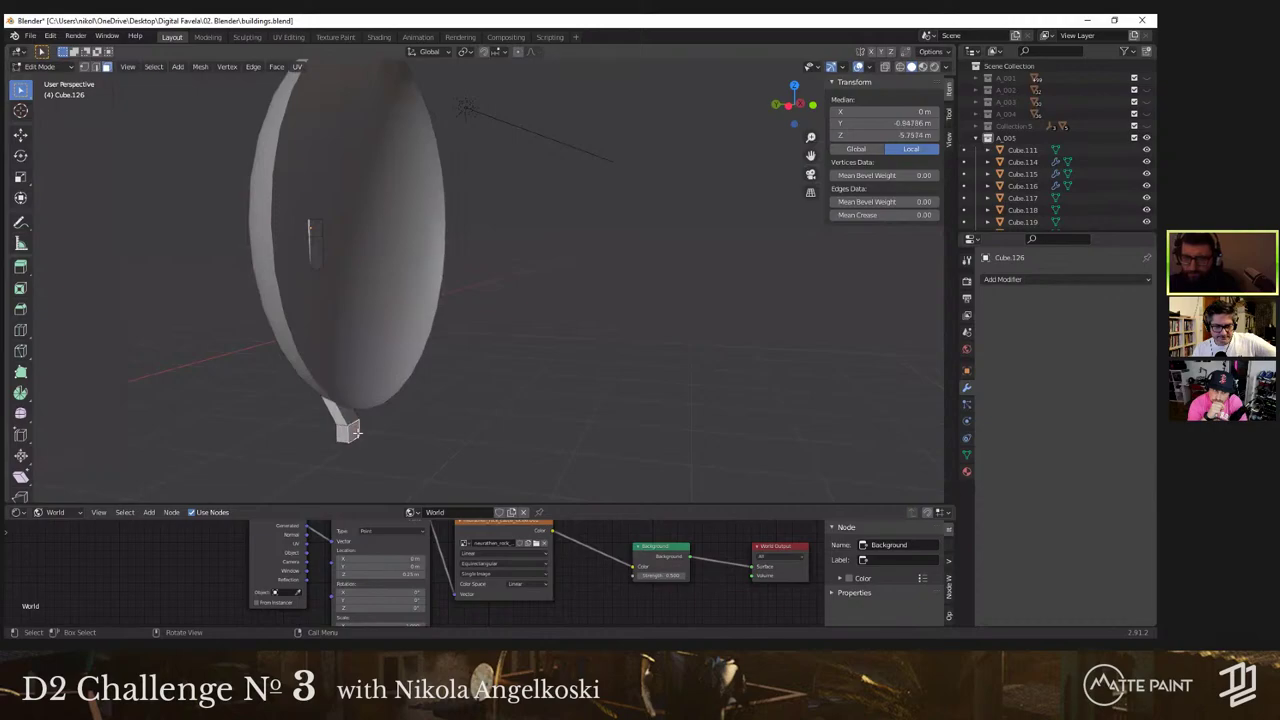
pyautogui.scroll(-3, 355, 433)
pyautogui.press('`')
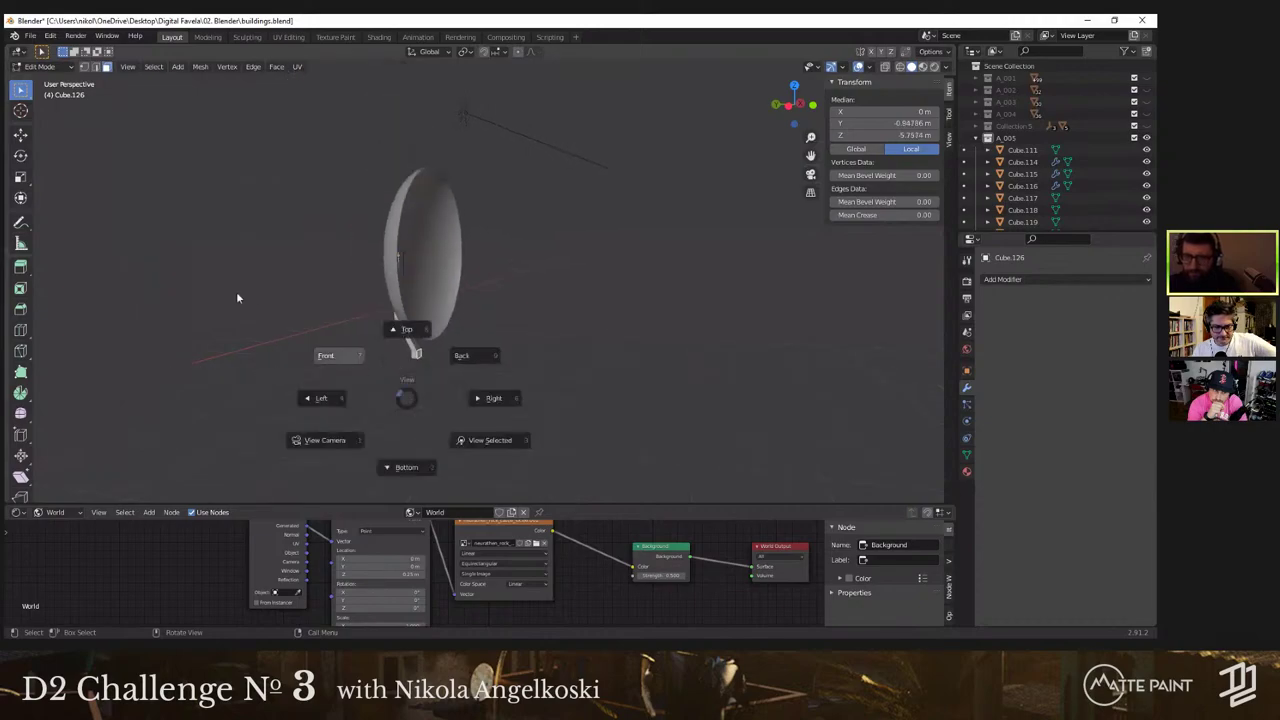
# Step: Extrude the arm's lower end about 0.22 m forward along negative Y beneath the dish
pyautogui.click(237, 298)
pyautogui.press('`')
pyautogui.click(254, 299)
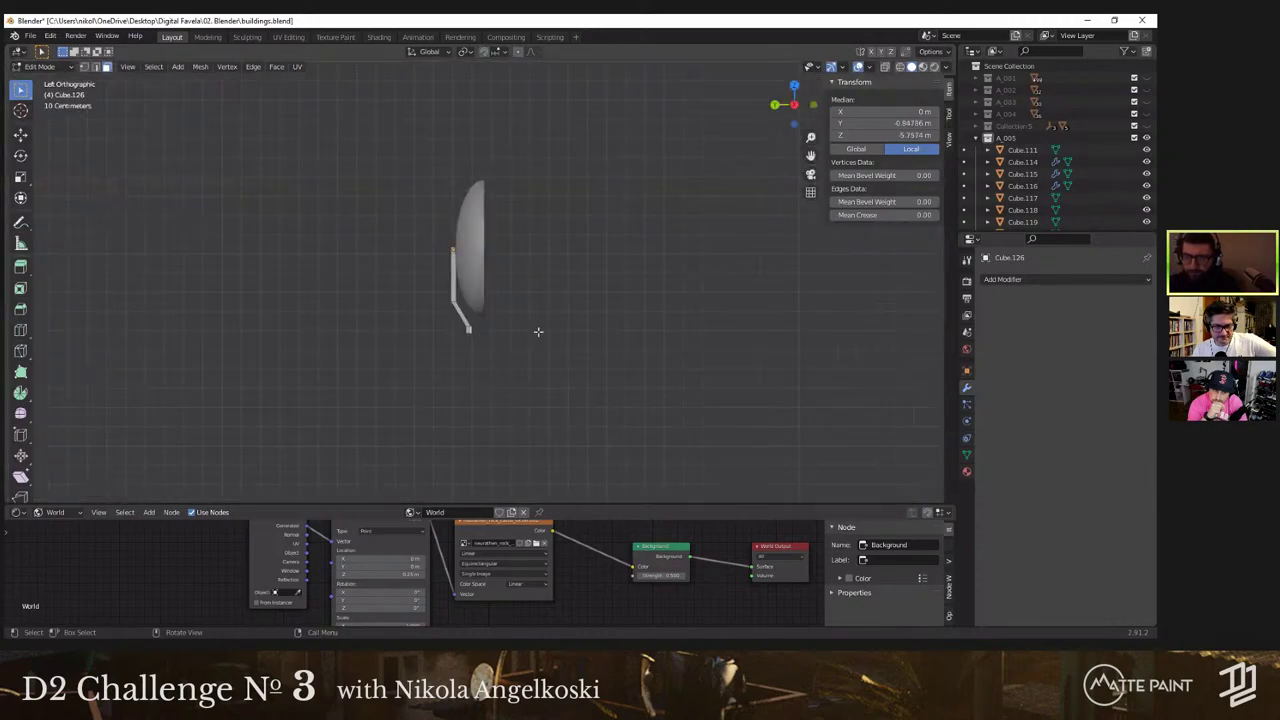
pyautogui.press('e')
pyautogui.click(579, 338)
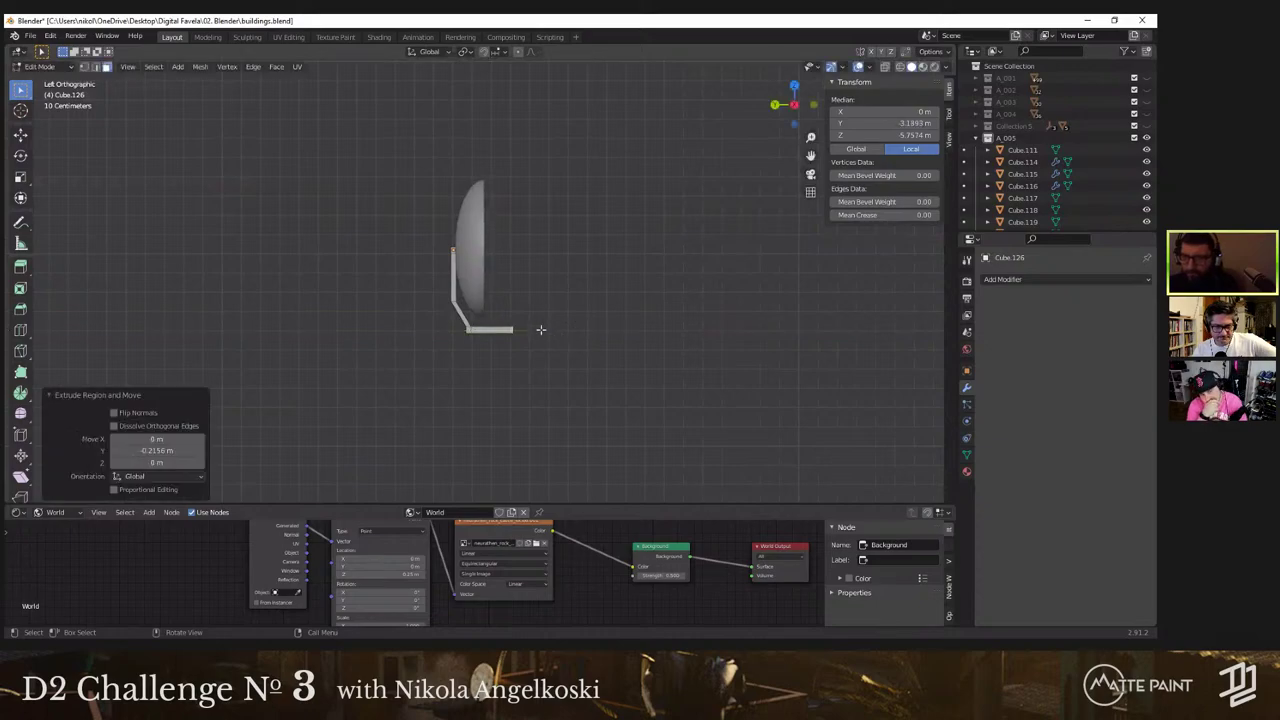
# Step: Add one loop cut across the horizontal part of the bracket and shift it along Y close to the front end
pyautogui.moveTo(517, 329); pyautogui.dragTo(503, 373, button='middle')
pyautogui.click(503, 373)
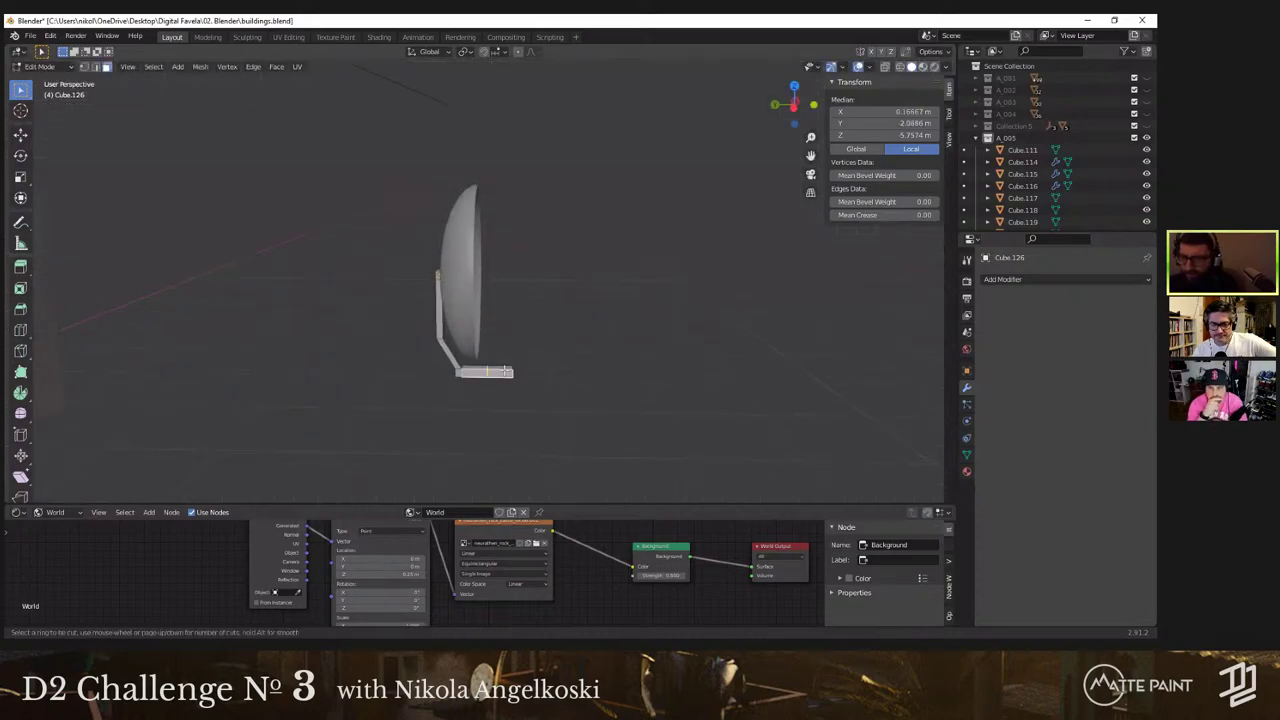
pyautogui.click(505, 372)
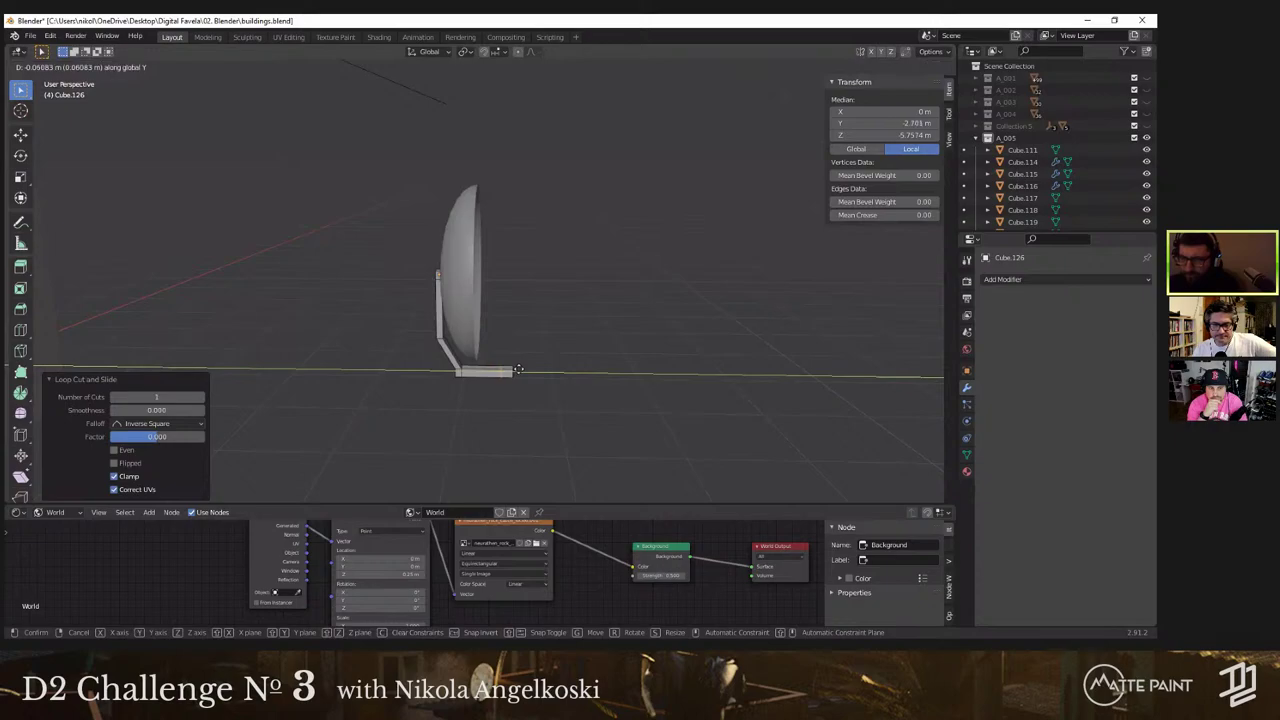
pyautogui.click(518, 369)
# Step: Extrude the top face at the arm's front end about 0.18 m upward in front of the dish and finish mesh editing
pyautogui.press('e')
pyautogui.click(512, 323)
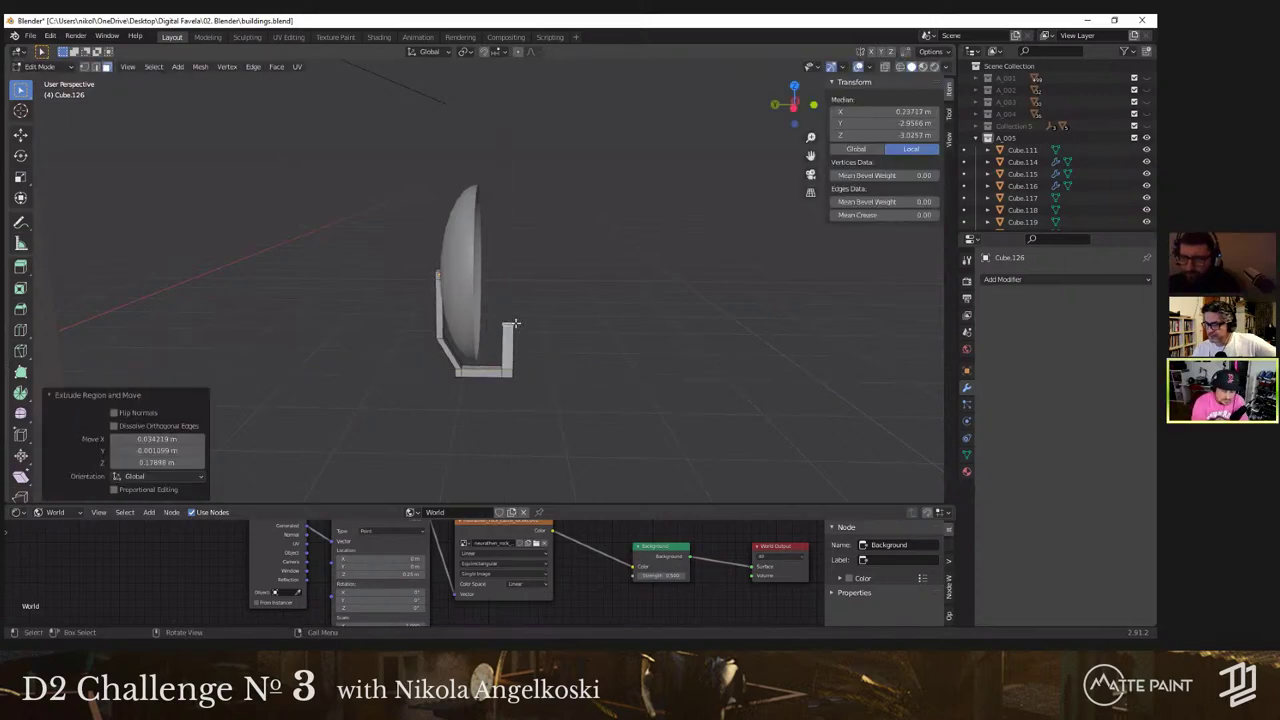
pyautogui.moveTo(527, 324); pyautogui.dragTo(486, 359, button='middle')
pyautogui.scroll(4, 493, 338)
pyautogui.press('Tab')
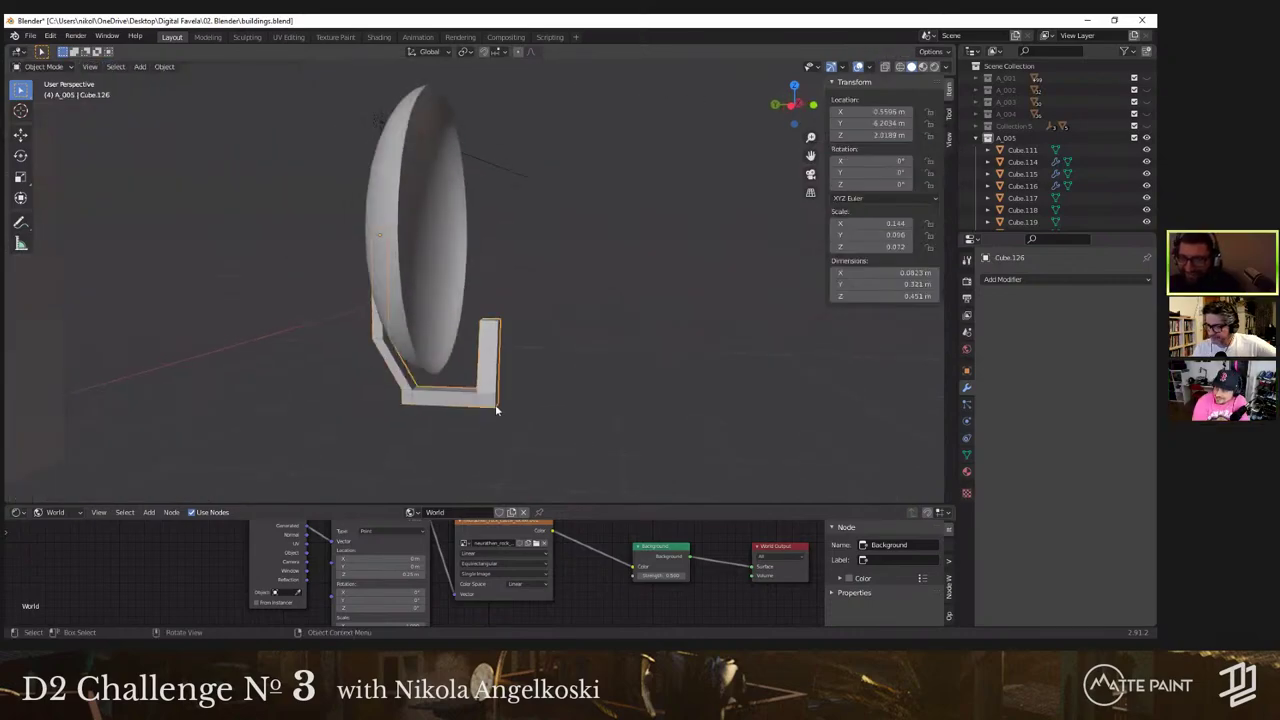
# Step: Move the edge at the bracket's lower front corner along Y to adjust the bend's shape
pyautogui.press('Tab')
pyautogui.press('2')
pyautogui.press('g')
pyautogui.moveTo(513, 402); pyautogui.dragTo(489, 323, button='middle')
pyautogui.press('y')
pyautogui.click(499, 409)
pyautogui.scroll(-3, 501, 395)
pyautogui.press('Tab')
# Step: Select the dish together with its bracket and move both about 3.35 m along Y toward the building facade
pyautogui.click(431, 380)
pyautogui.scroll(-2, 459, 371)
pyautogui.moveTo(437, 256); pyautogui.dragTo(490, 324)
pyautogui.scroll(5, 490, 325)
pyautogui.moveTo(490, 325); pyautogui.dragTo(443, 297, button='middle')
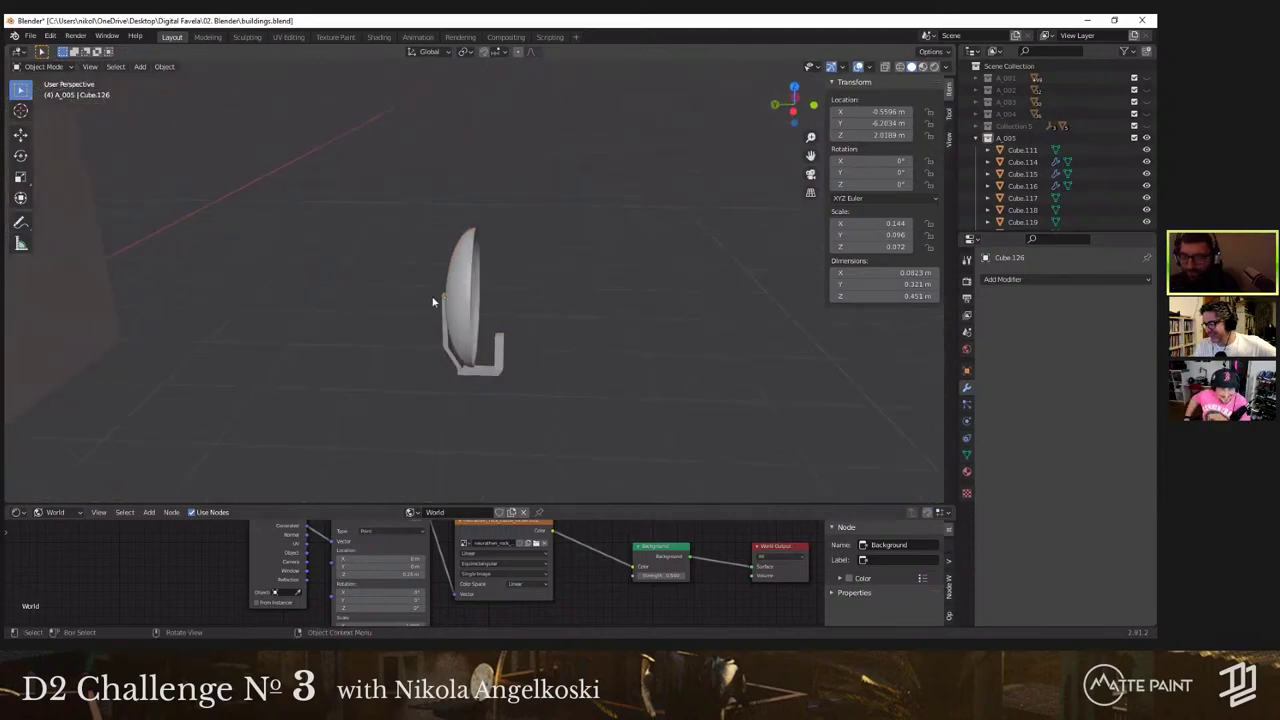
pyautogui.click(452, 341)
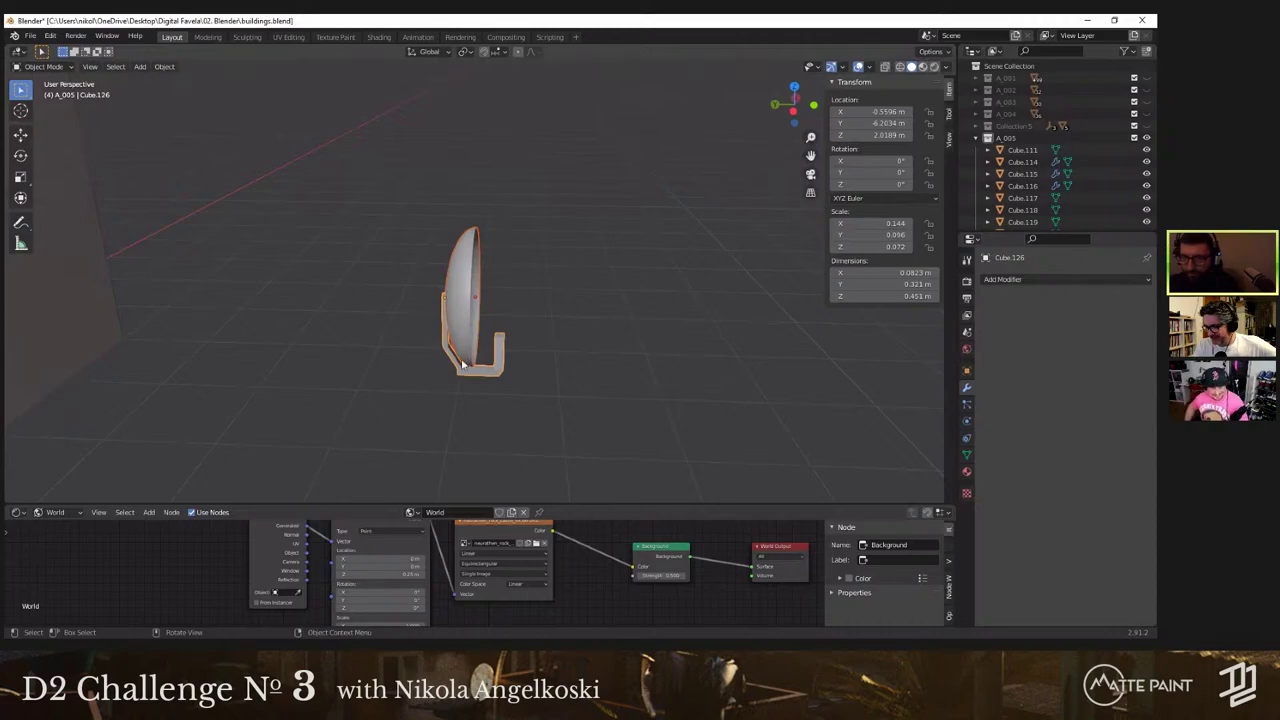
pyautogui.scroll(-3, 448, 329)
pyautogui.scroll(3, 475, 312)
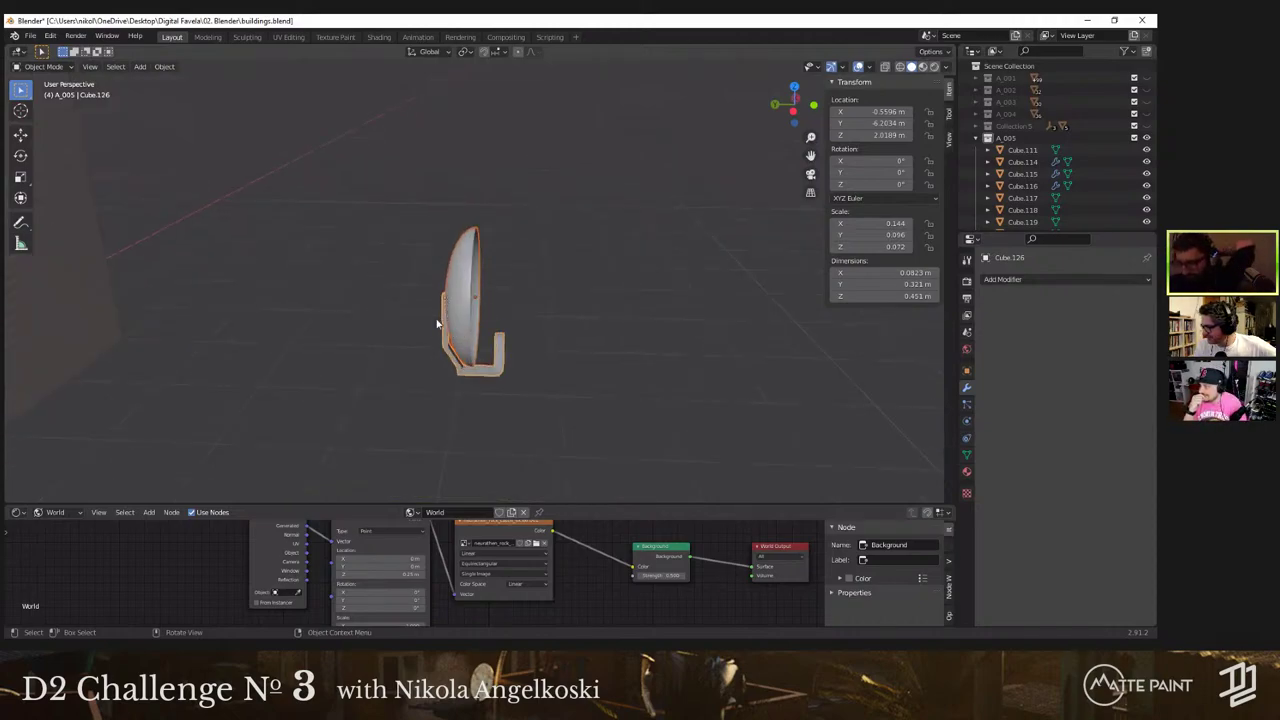
pyautogui.scroll(-3, 520, 290)
pyautogui.moveTo(476, 319); pyautogui.dragTo(637, 434, button='middle')
pyautogui.press('g')
pyautogui.press('y')
pyautogui.click(397, 288)
# Step: Raise the dish and bracket about 2.25 m and move them about 0.77 m along Y against the front wall
pyautogui.moveTo(397, 288); pyautogui.dragTo(484, 370, button='middle')
pyautogui.press('g')
pyautogui.press('z')
pyautogui.click(486, 257)
pyautogui.moveTo(486, 257)
pyautogui.mouseDown(button='middle')
pyautogui.moveTo(454, 346)
pyautogui.moveTo(488, 250)
pyautogui.mouseUp(button='middle')
pyautogui.press('g')
pyautogui.press('y')
pyautogui.click(468, 247)
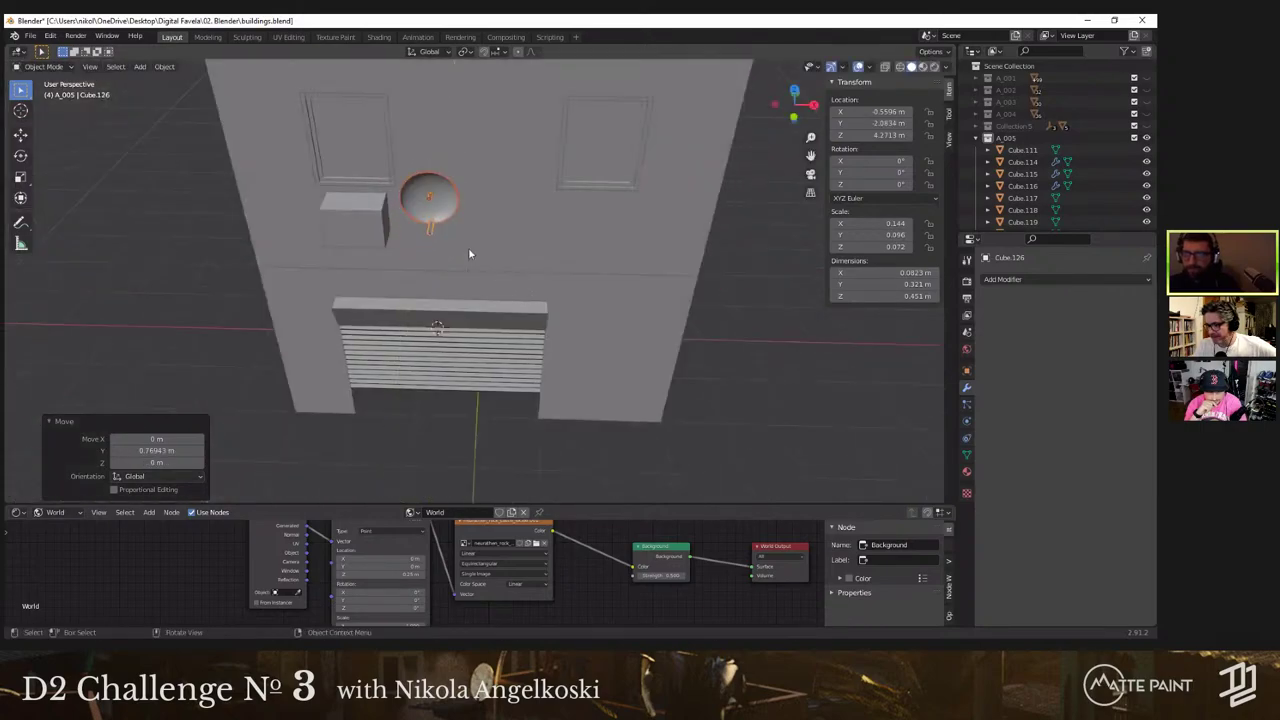
# Step: Move the dish and bracket about 2.54 m along X in front view, beside the other window
pyautogui.press('`')
pyautogui.click(444, 223)
pyautogui.press('g')
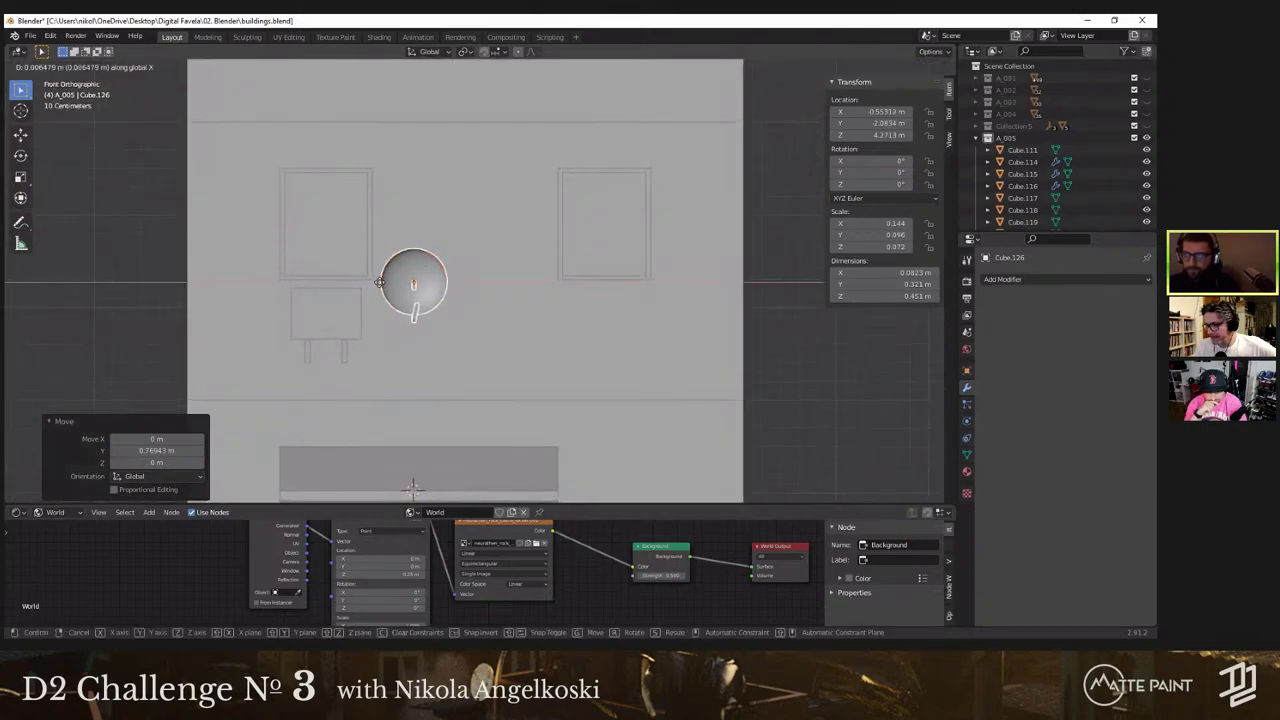
pyautogui.press('x')
pyautogui.click(618, 281)
# Step: Rotate the dish and bracket 30° around the Z axis
pyautogui.moveTo(642, 290); pyautogui.dragTo(610, 360, button='middle')
pyautogui.press('r')
pyautogui.press('z')
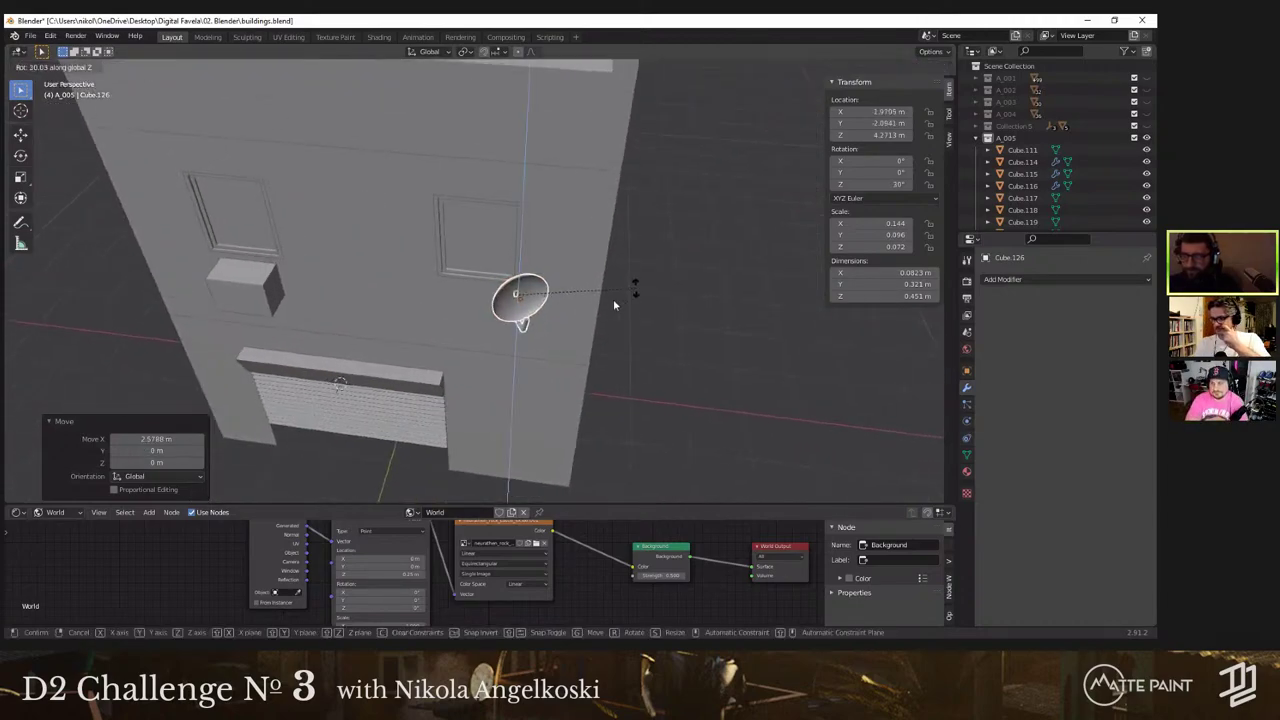
pyautogui.click(620, 300)
pyautogui.moveTo(506, 360)
pyautogui.mouseDown(button='middle')
pyautogui.moveTo(508, 349)
pyautogui.moveTo(467, 347)
pyautogui.moveTo(516, 378)
pyautogui.moveTo(510, 360)
pyautogui.mouseUp(button='middle')
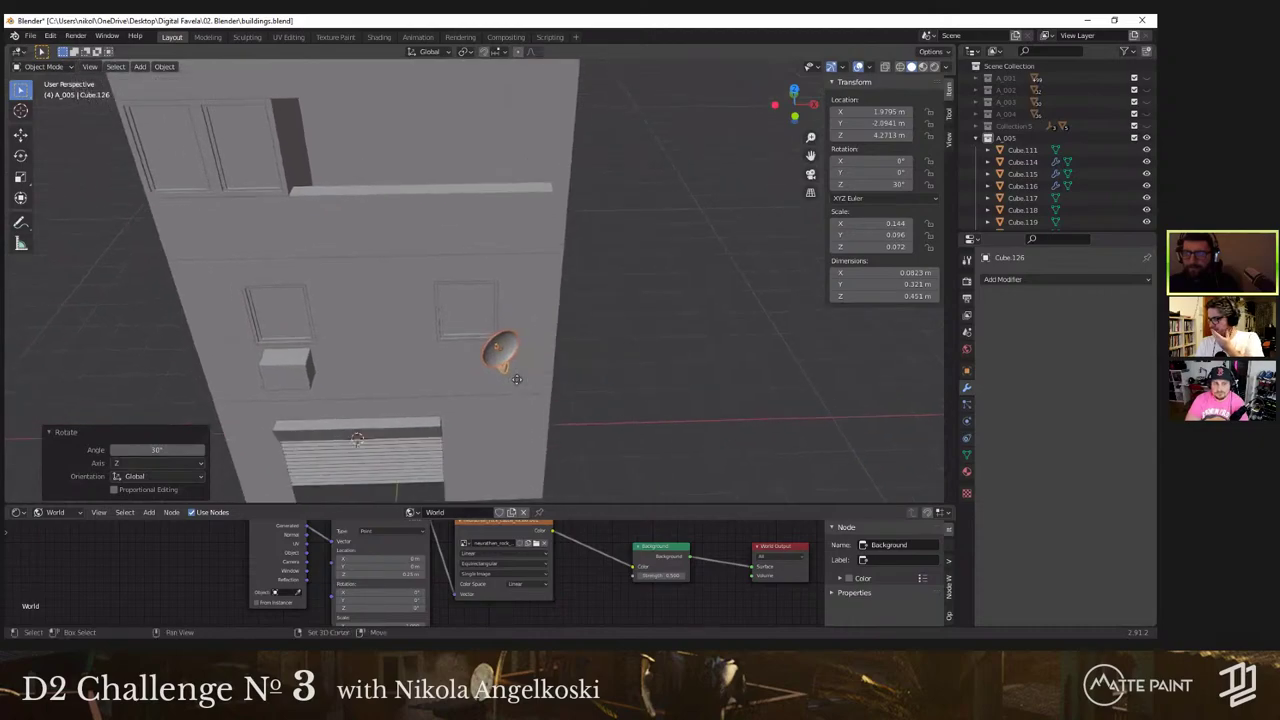
# Step: Duplicate the dish and bracket about 2.86 m straight up and turn the copy 62.9° around Z, away from the lower dish's direction
pyautogui.hotkey('shift', 'd')
pyautogui.press('z')
pyautogui.click(537, 227)
pyautogui.press('r')
pyautogui.press('z')
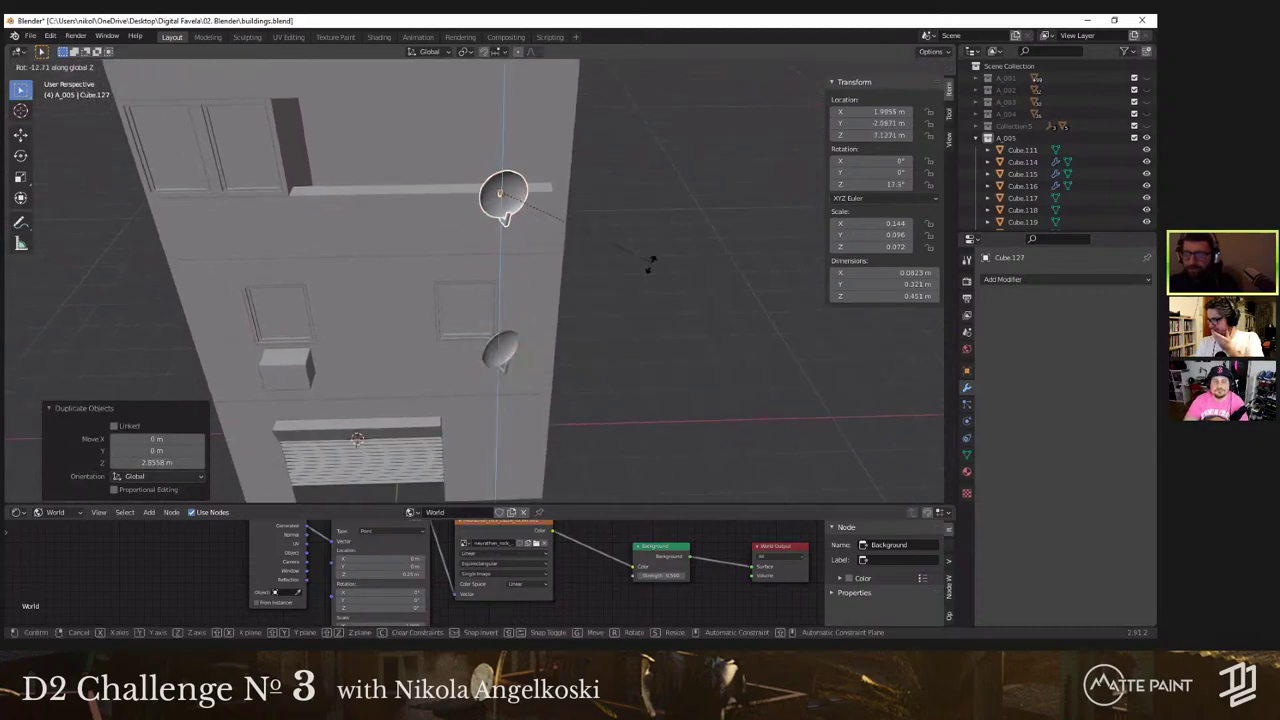
pyautogui.click(533, 316)
pyautogui.moveTo(502, 305); pyautogui.dragTo(457, 343, button='middle')
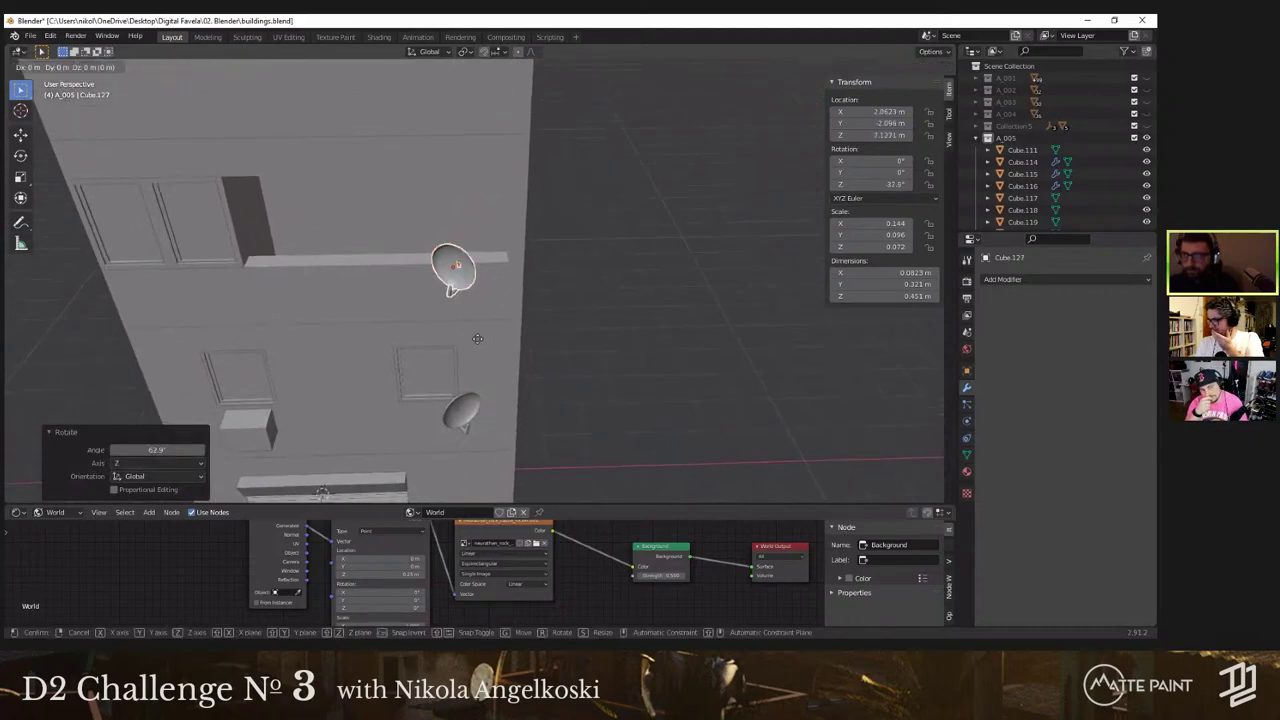
# Step: Move the upper dish about 0.55 m along X toward the facade's outer corner
pyautogui.press('g')
pyautogui.press('x')
pyautogui.click(523, 337)
pyautogui.scroll(-6, 524, 400)
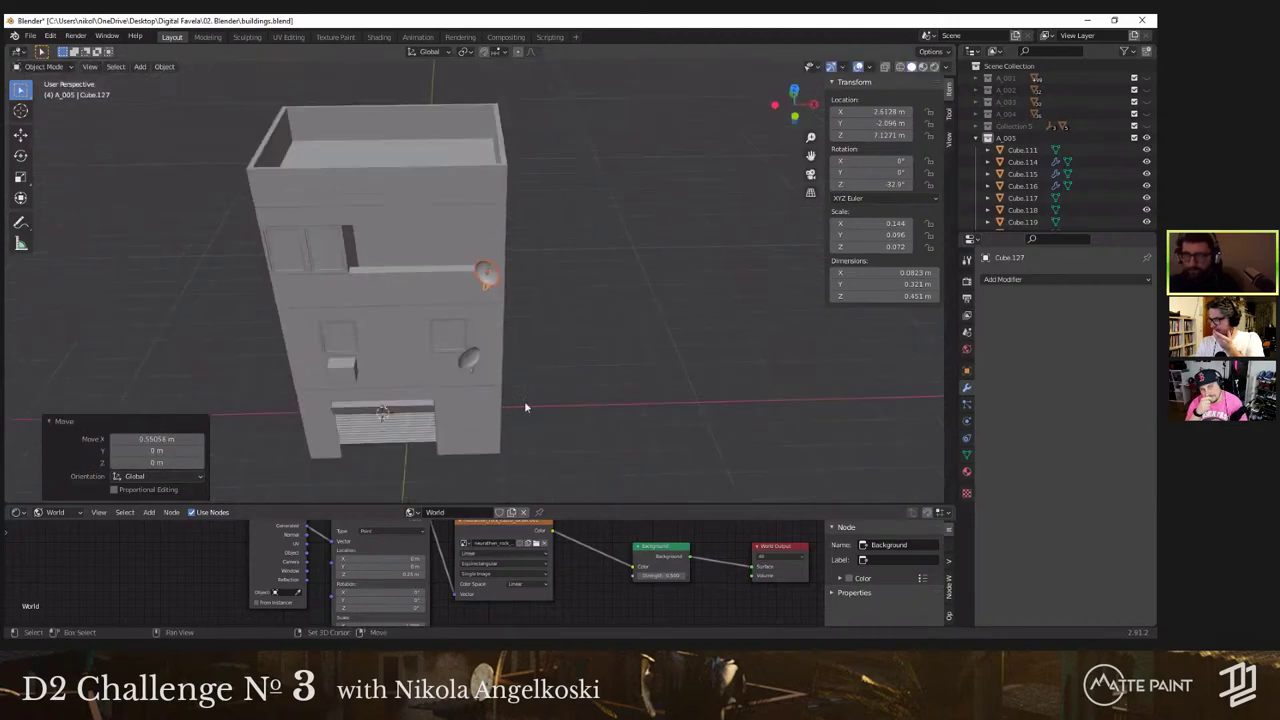
pyautogui.moveTo(567, 368); pyautogui.dragTo(472, 349, button='middle')
pyautogui.scroll(-3, 498, 271)
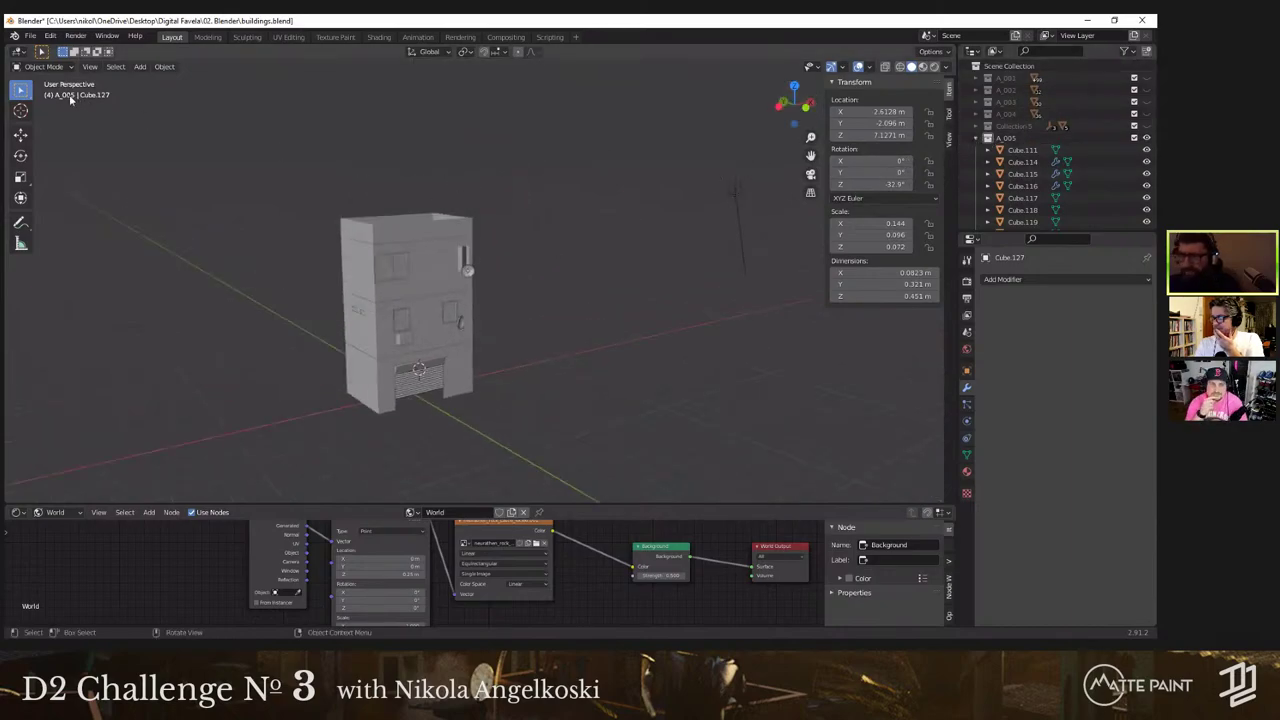
# Step: Append the collection from the file digital favelas.blend in the Downloads folder
pyautogui.moveTo(492, 203); pyautogui.dragTo(470, 208, button='middle')
pyautogui.click(30, 36)
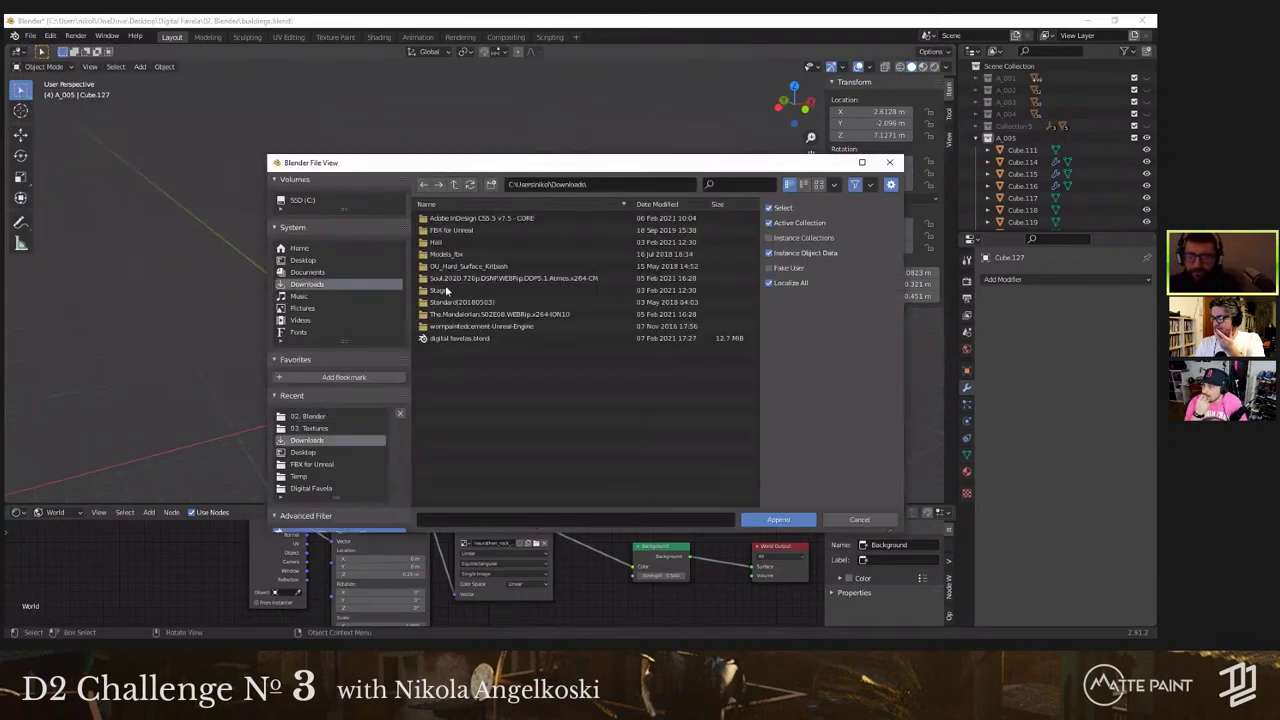
pyautogui.doubleClick(455, 338)
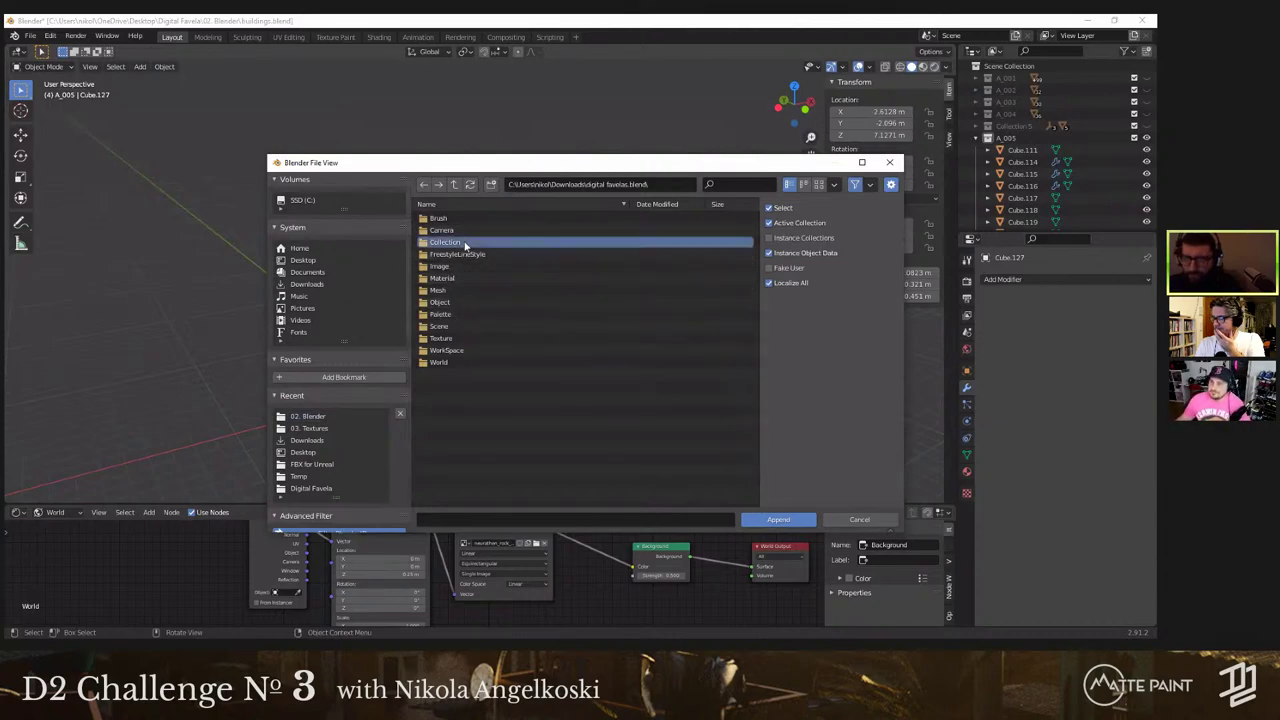
pyautogui.doubleClick(465, 243)
pyautogui.press('Return')
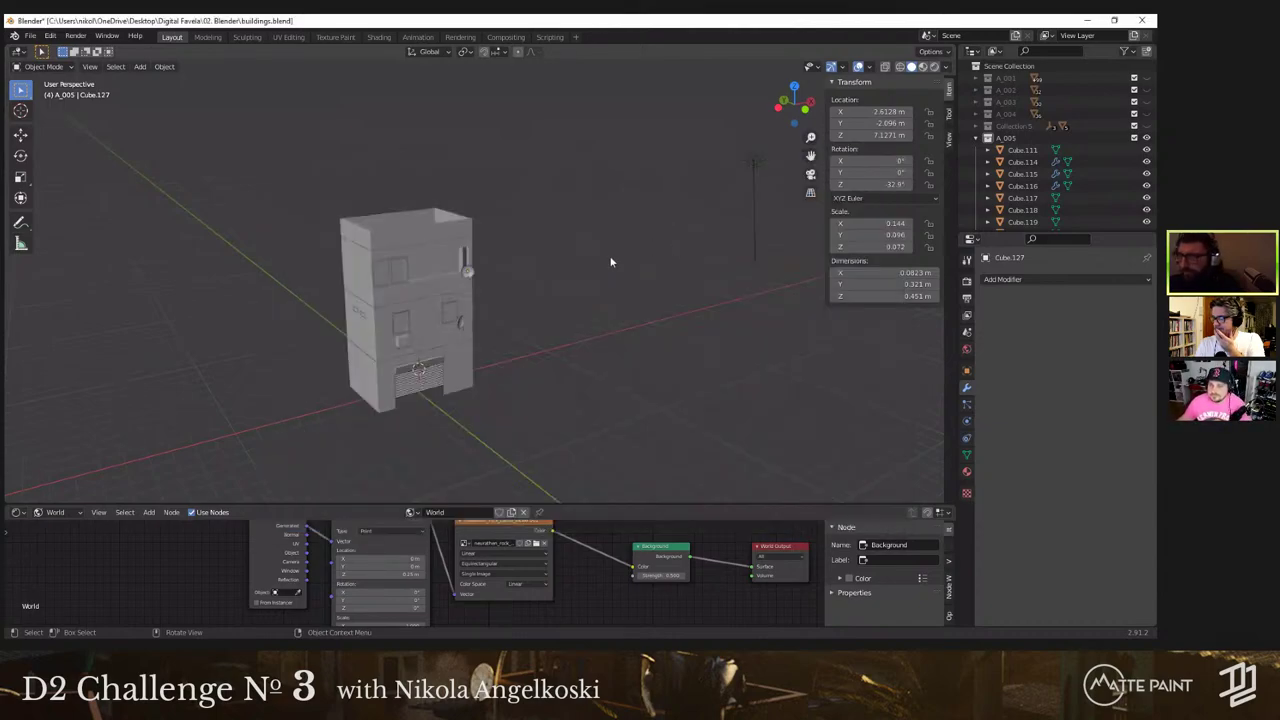
# Step: Move the appended favela houses along Y, clear of the modelled building
pyautogui.scroll(-4, 559, 298)
pyautogui.moveTo(514, 311); pyautogui.dragTo(600, 320, button='middle')
pyautogui.press('g')
pyautogui.press('y')
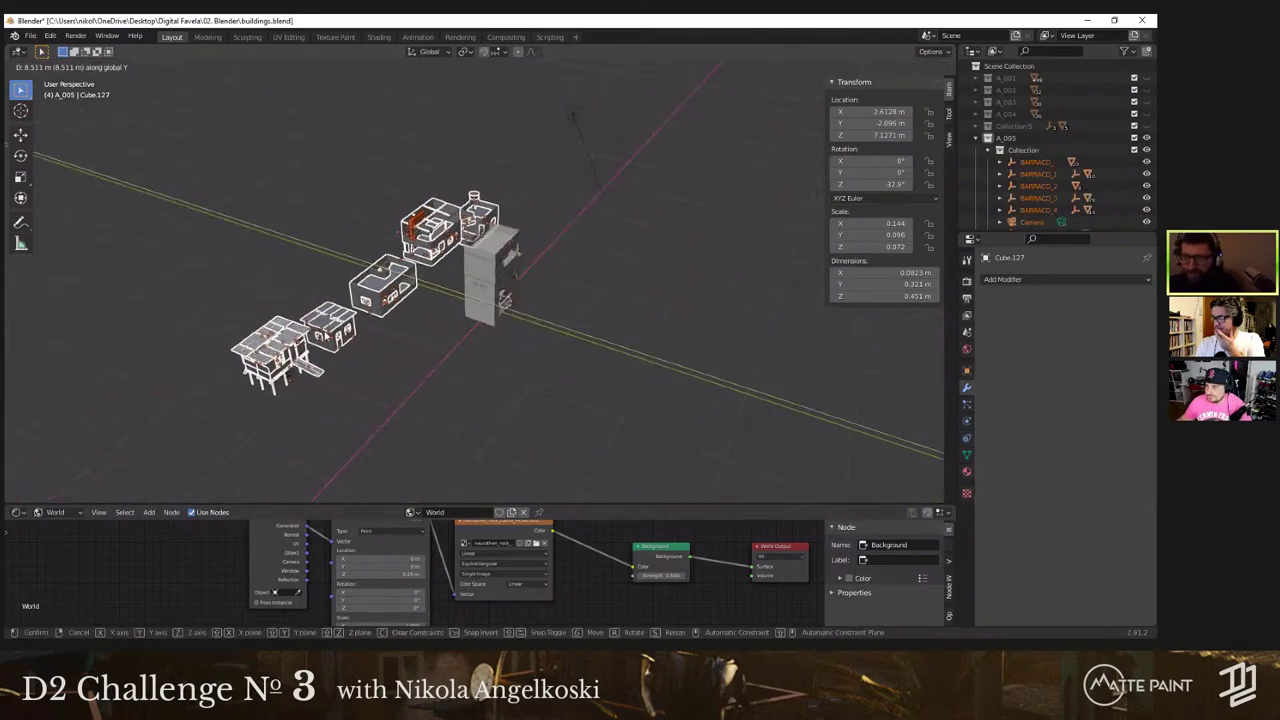
pyautogui.press('Return')
# Step: Examine the corrugated roof sheets of the appended houses up close
pyautogui.scroll(5, 262, 265)
pyautogui.click(280, 278)
pyautogui.keyDown('shift'); pyautogui.moveTo(268, 348); pyautogui.dragTo(388, 318, button='middle'); pyautogui.keyUp('shift')
pyautogui.scroll(5, 364, 346)
pyautogui.moveTo(388, 318); pyautogui.dragTo(314, 320, button='middle')
pyautogui.moveTo(473, 311); pyautogui.dragTo(267, 343, button='middle')
pyautogui.keyDown('shift'); pyautogui.moveTo(377, 307); pyautogui.dragTo(487, 272, button='middle'); pyautogui.keyUp('shift')
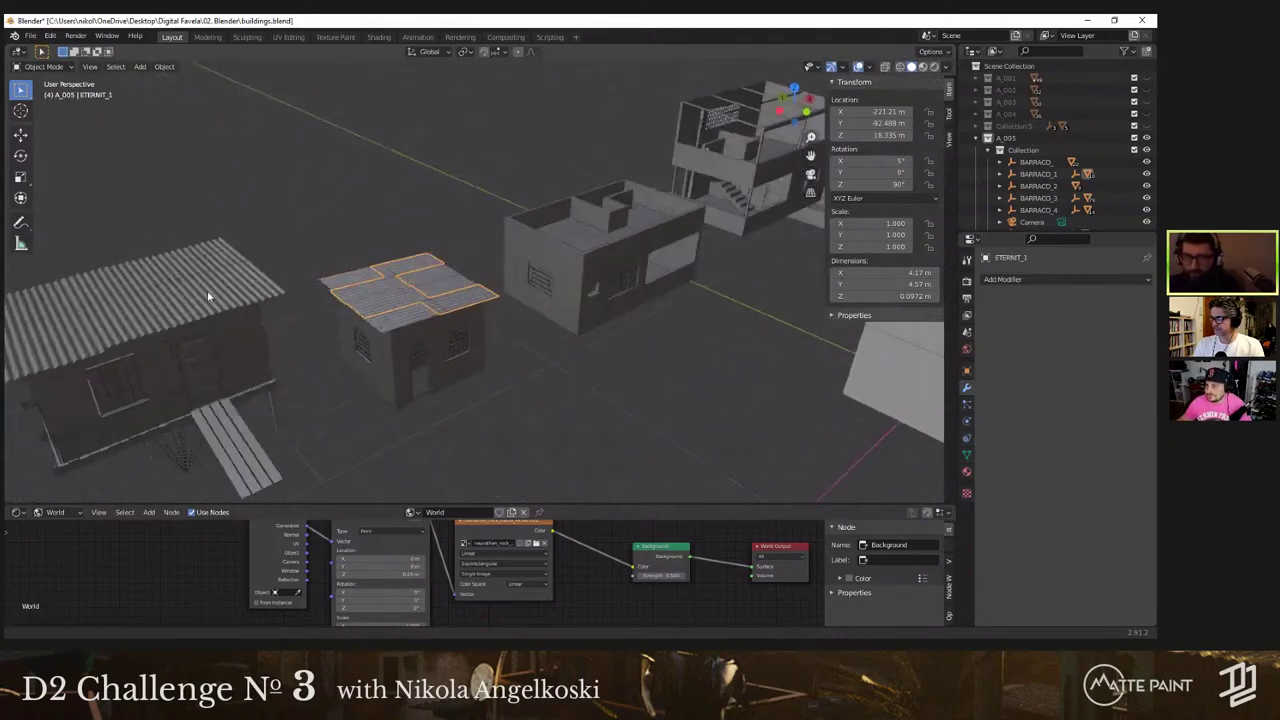
# Step: Join the separate corrugated roof sheets of the stilted house into one object
pyautogui.click(175, 297)
pyautogui.keyDown('shift'); pyautogui.moveTo(195, 300); pyautogui.dragTo(415, 319, button='middle'); pyautogui.keyUp('shift')
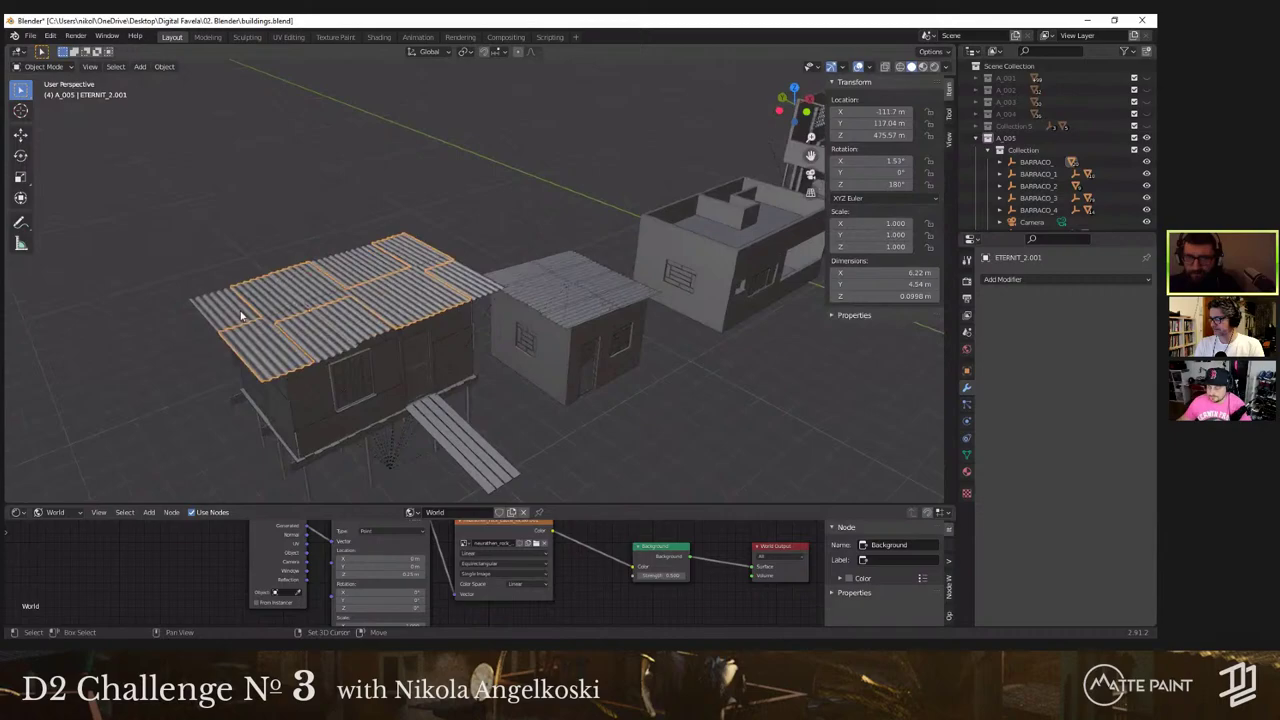
pyautogui.hotkey('ctrl', 'z')
pyautogui.rightClick(355, 321)
pyautogui.click(303, 358)
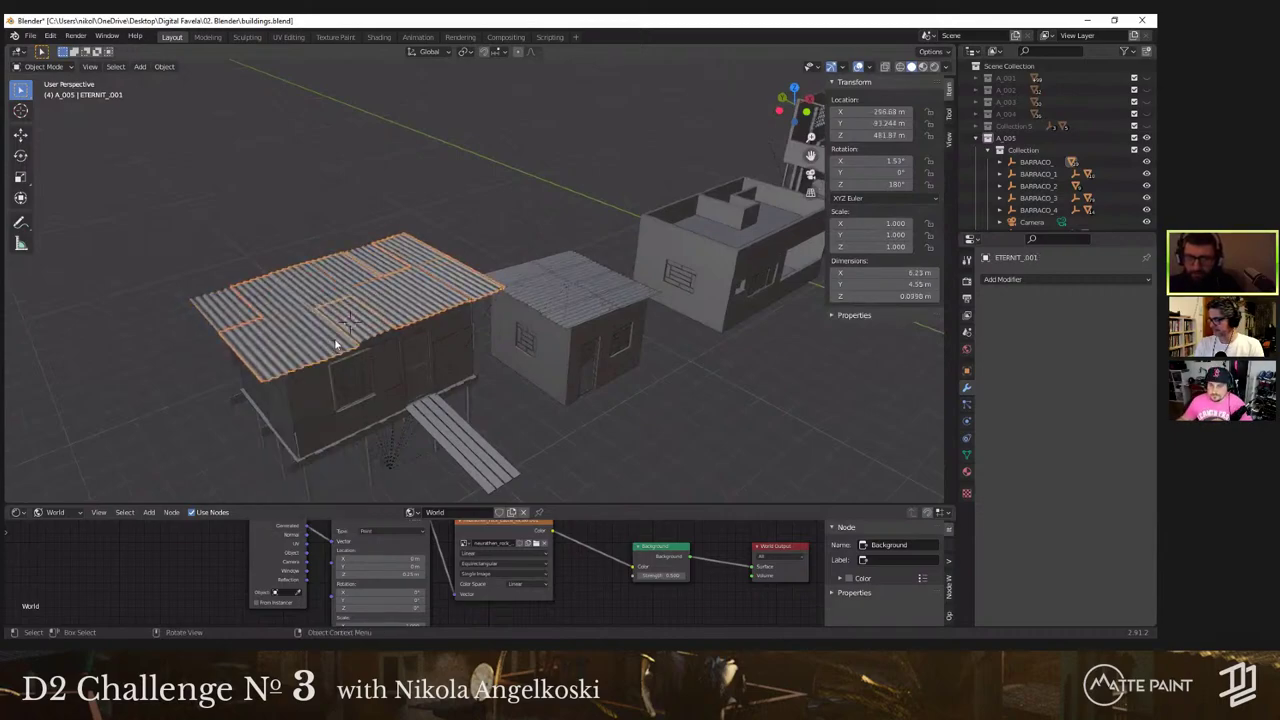
pyautogui.click(257, 308)
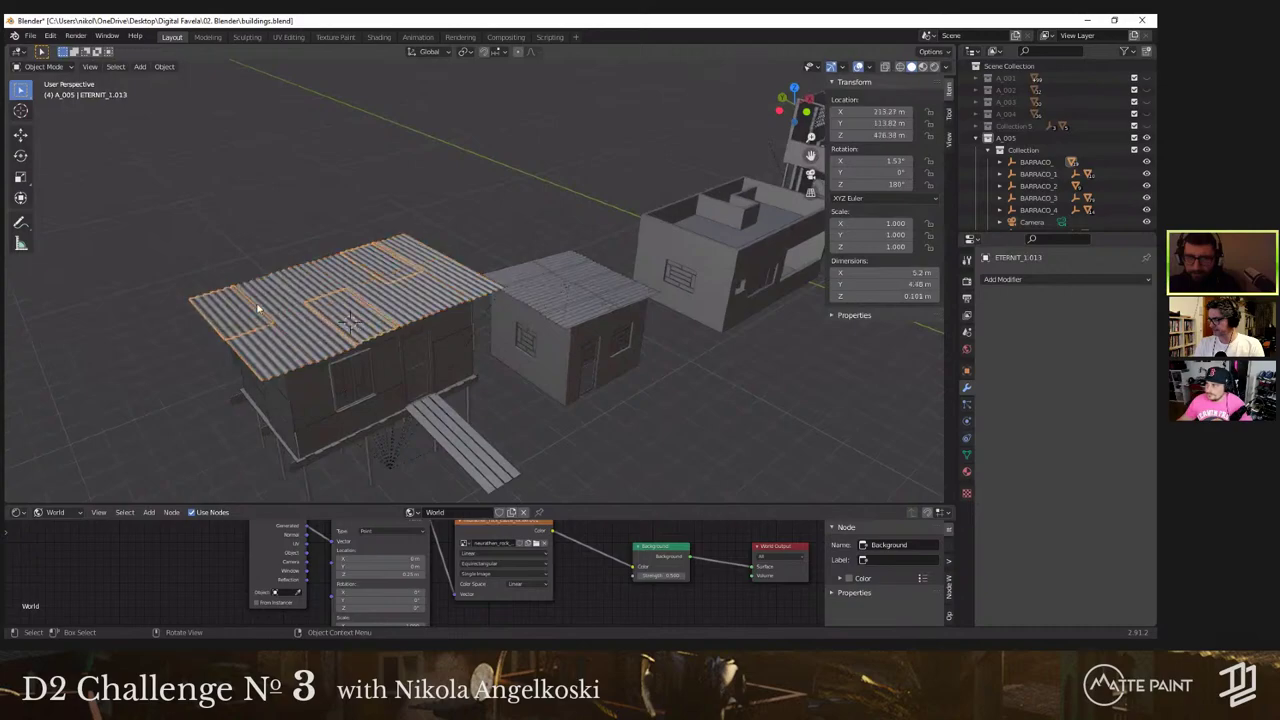
pyautogui.hotkey('ctrl', 'shift', 'z')
pyautogui.rightClick(283, 368)
pyautogui.click(283, 367)
# Step: Set the corrugated roof's origin to its center of mass (surface)
pyautogui.scroll(-3, 357, 312)
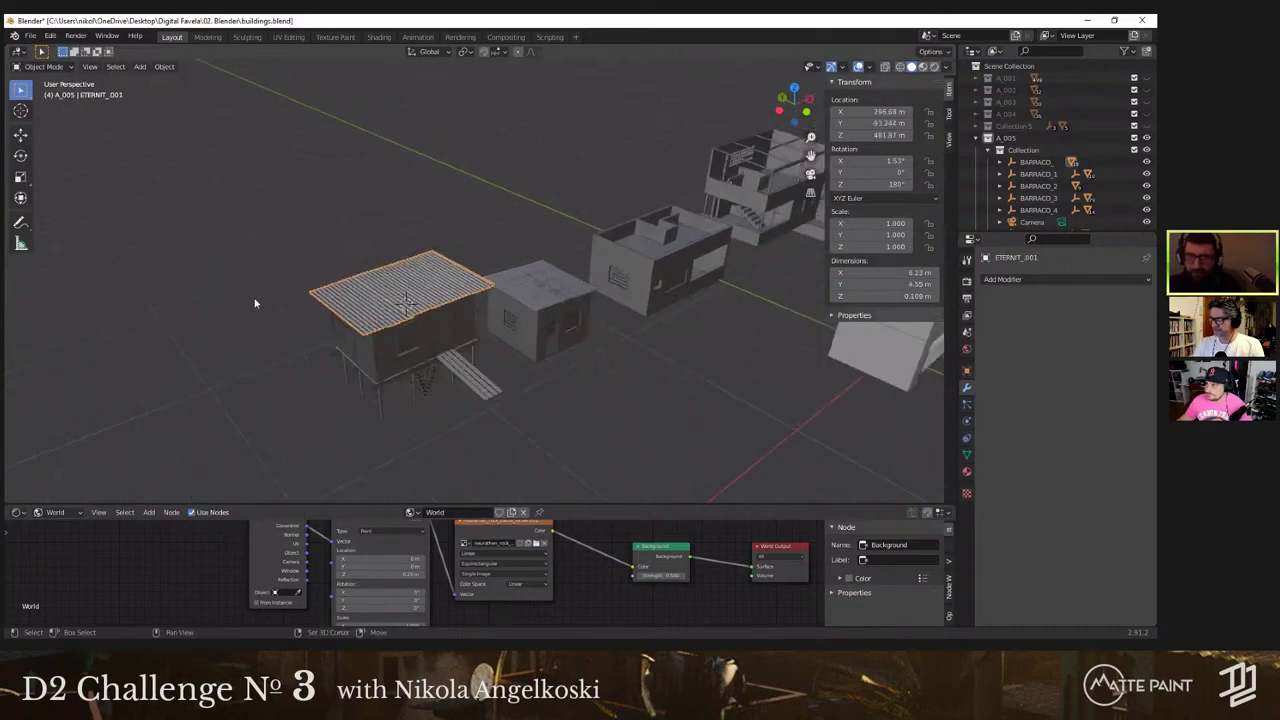
pyautogui.keyDown('shift'); pyautogui.moveTo(520, 280); pyautogui.dragTo(189, 281, button='middle'); pyautogui.keyUp('shift')
pyautogui.scroll(-1, 216, 318)
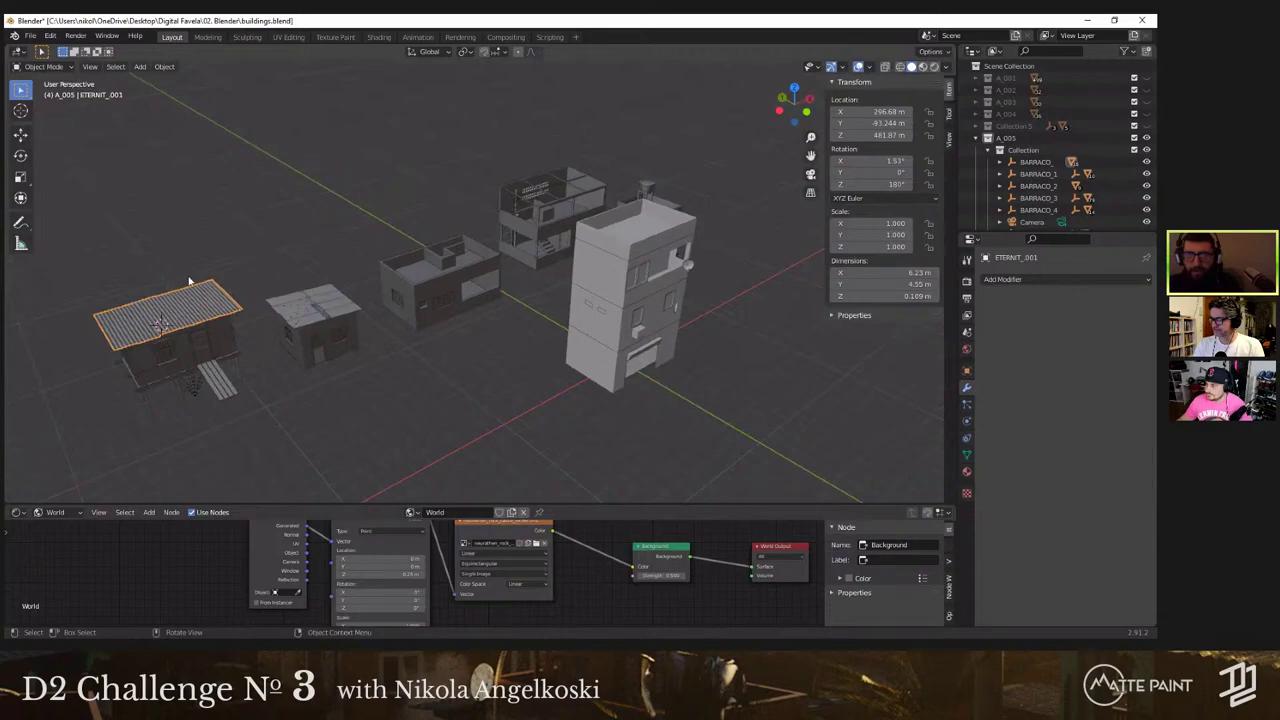
pyautogui.click(165, 68)
pyautogui.moveTo(218, 93)
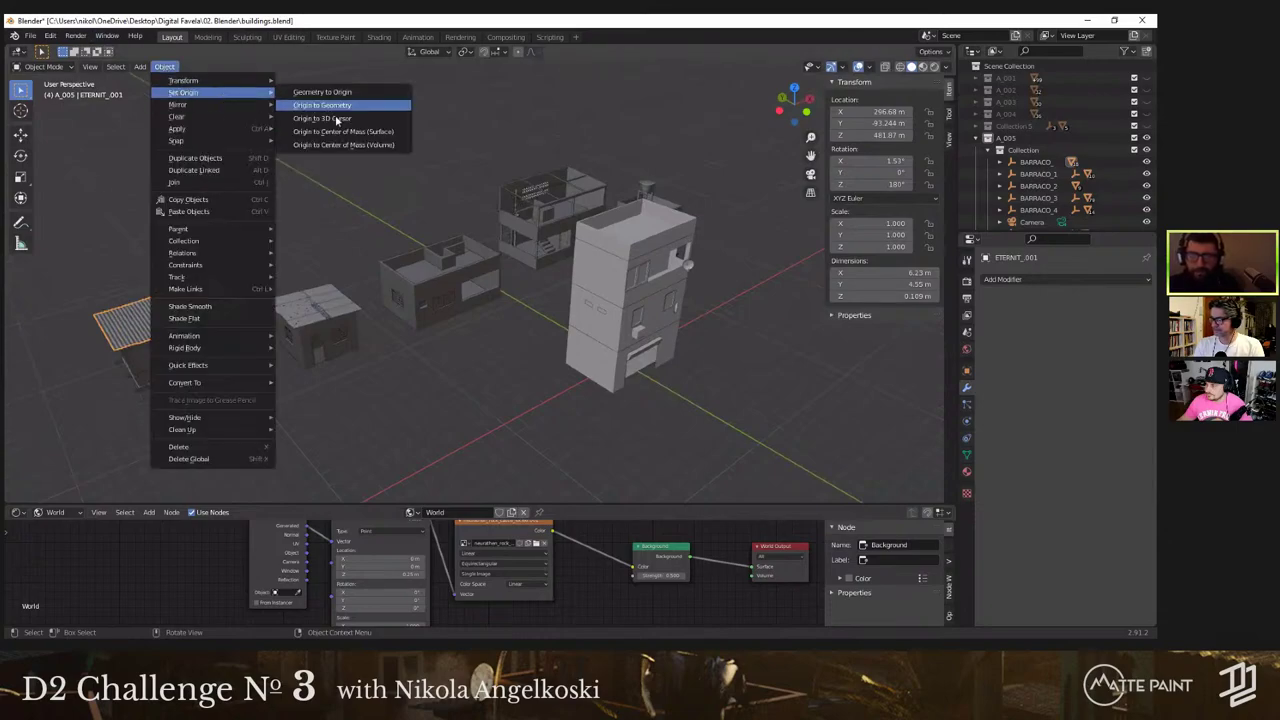
pyautogui.click(372, 134)
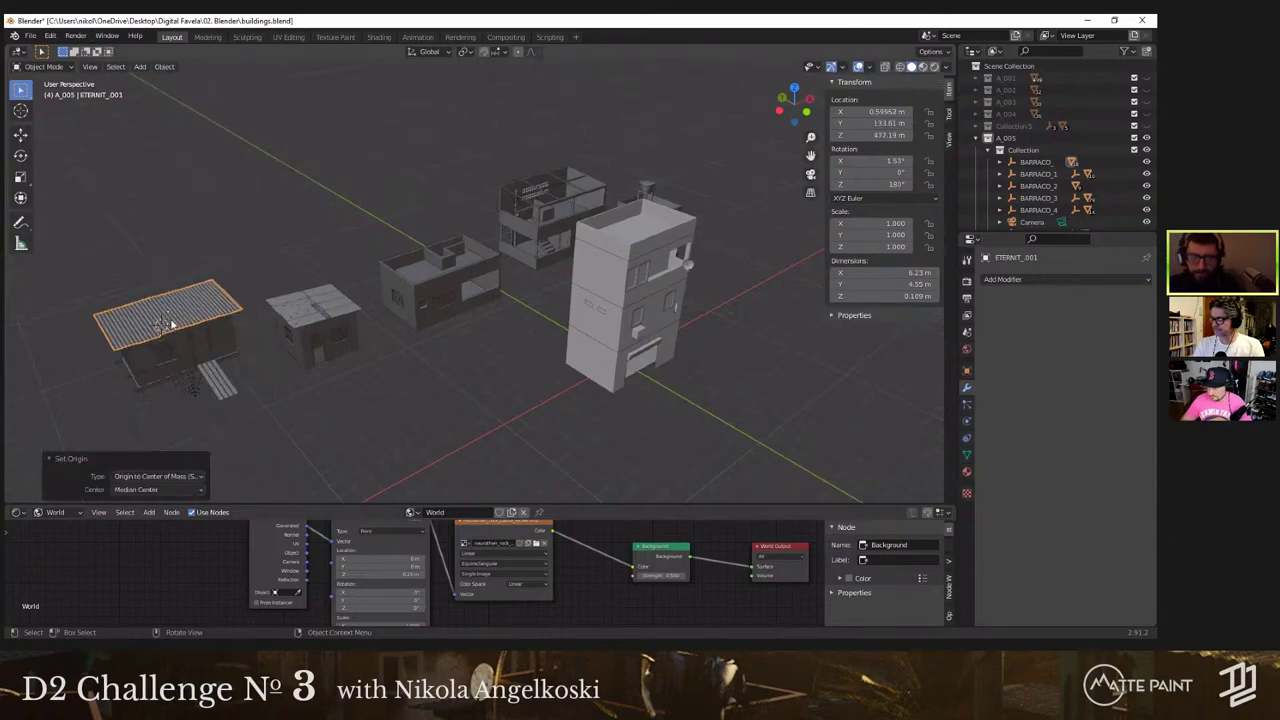
# Step: Move the corrugated roof to the modelled building, about 13.4 m along negative Y and 19.99 m along X
pyautogui.press('g')
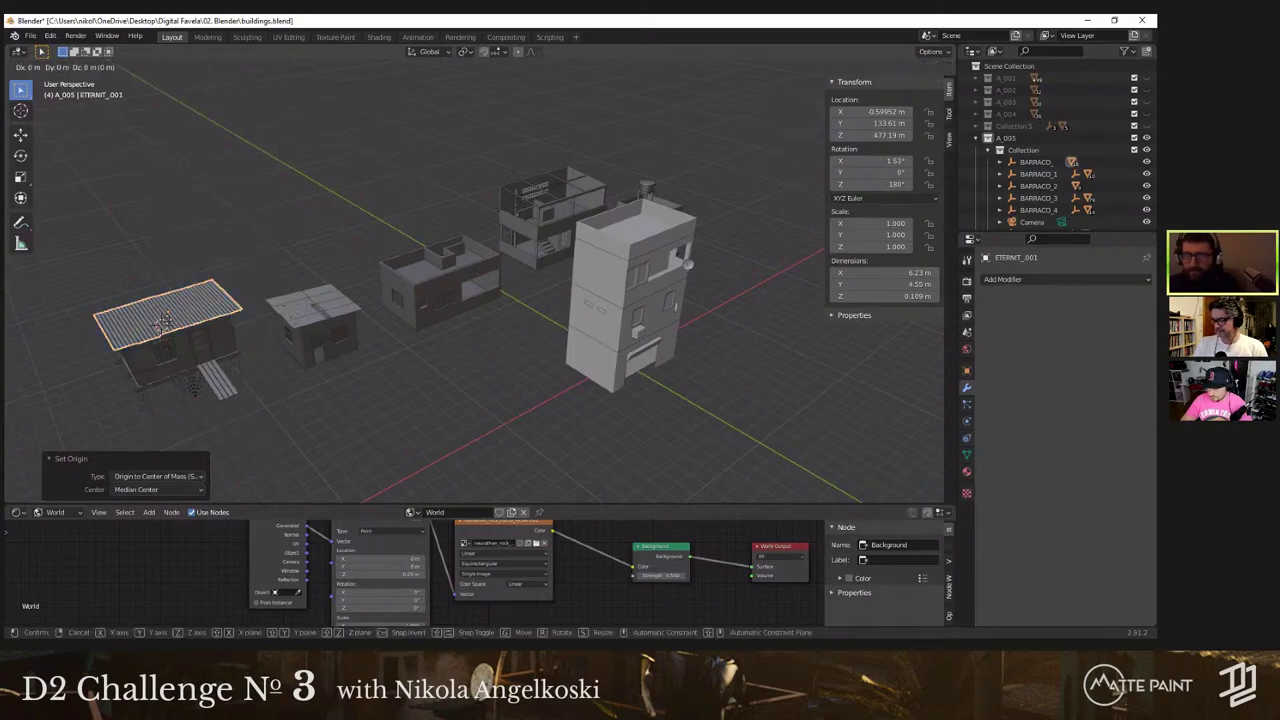
pyautogui.press('y')
pyautogui.press('Return')
pyautogui.press('g')
pyautogui.press('x')
pyautogui.click(694, 335)
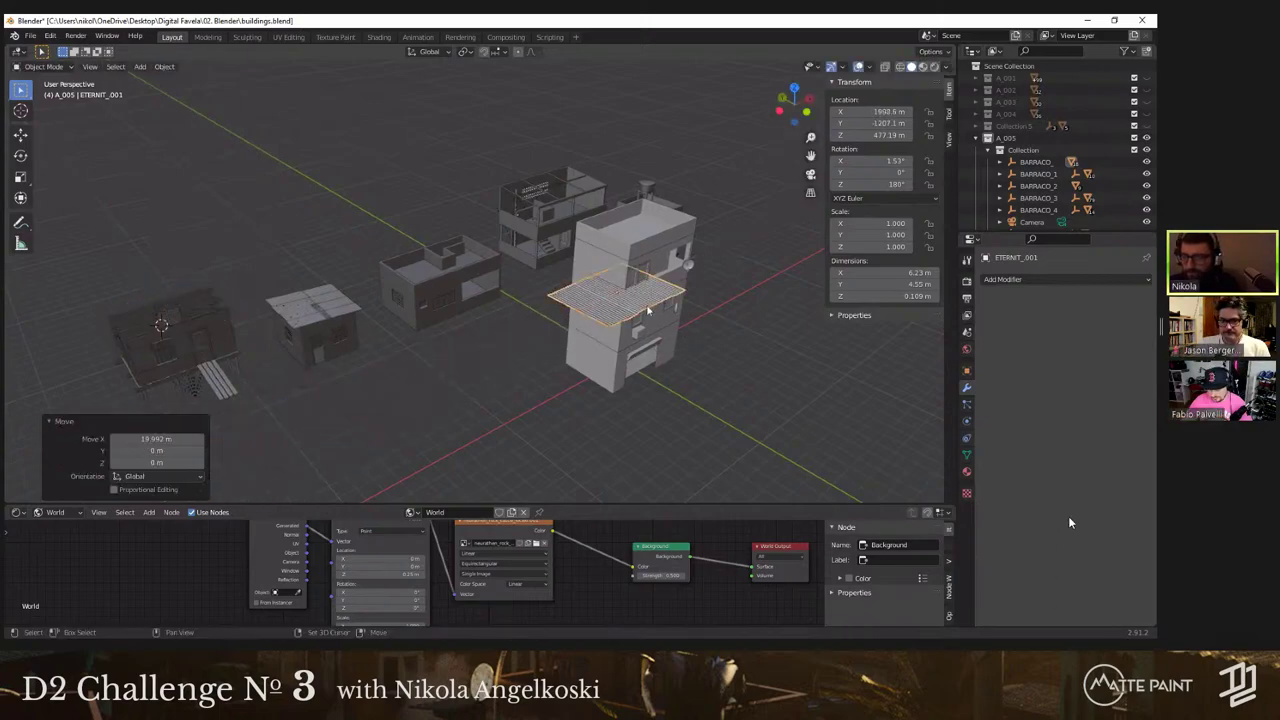
# Step: Move the corrugated roof about 3.91 m along negative Y in front of the facade and lower it about 2.32 m
pyautogui.moveTo(648, 306); pyautogui.dragTo(392, 208, button='middle')
pyautogui.scroll(2, 392, 215)
pyautogui.press('g')
pyautogui.press('y')
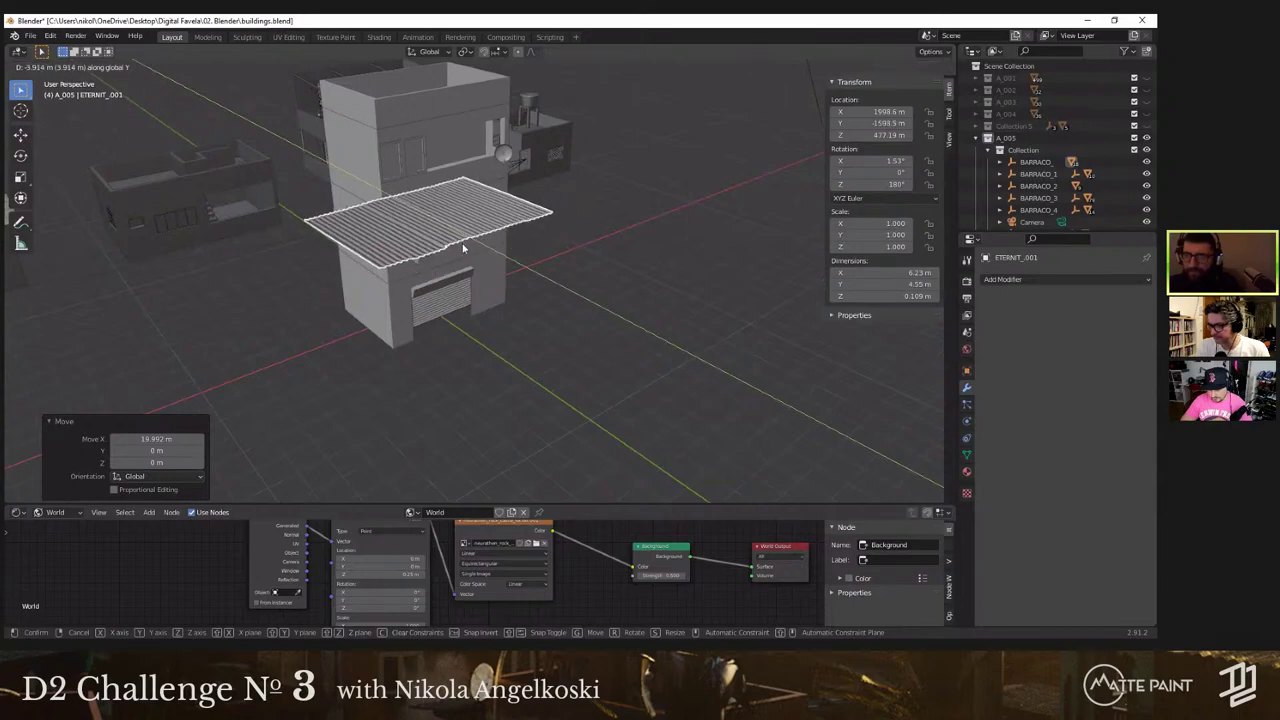
pyautogui.press('z')
pyautogui.press('Return')
# Step: Scale the corrugated roof down uniformly to 0.267
pyautogui.scroll(5, 660, 343)
pyautogui.press('s')
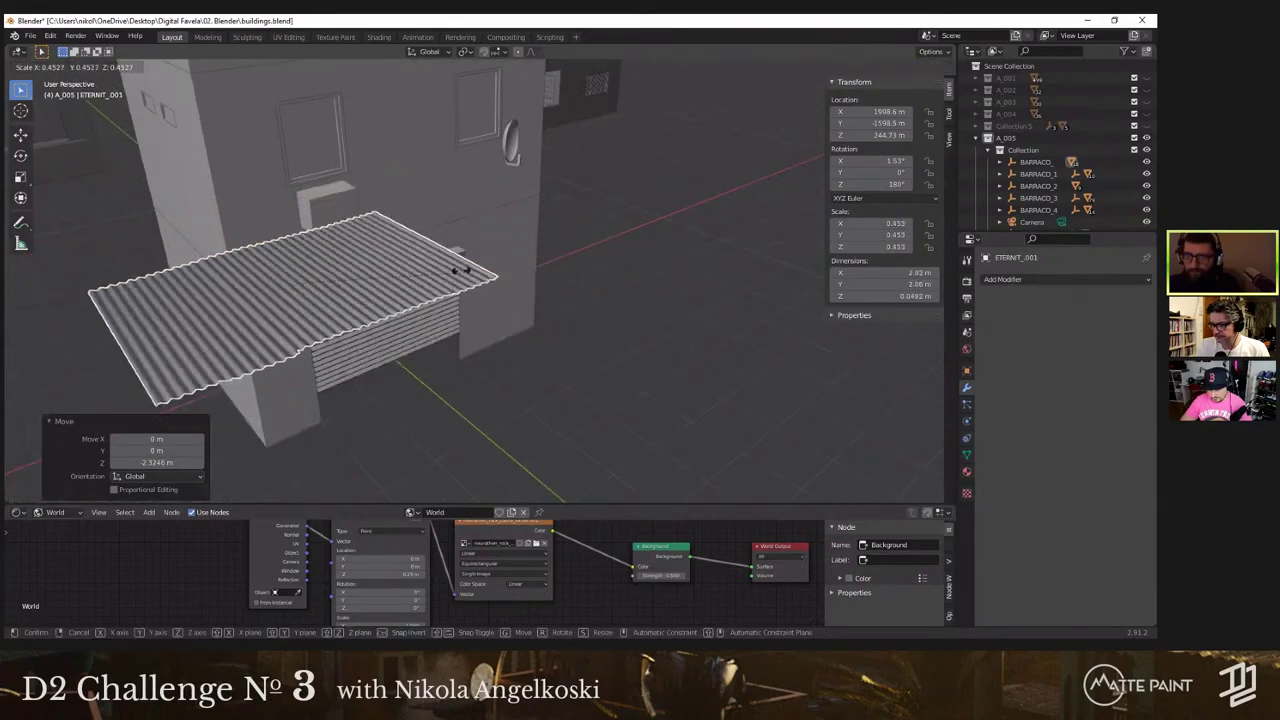
pyautogui.click(384, 258)
# Step: Move the corrugated roof about 3.24 m along Y toward the building's facade
pyautogui.moveTo(384, 258); pyautogui.dragTo(335, 298, button='middle')
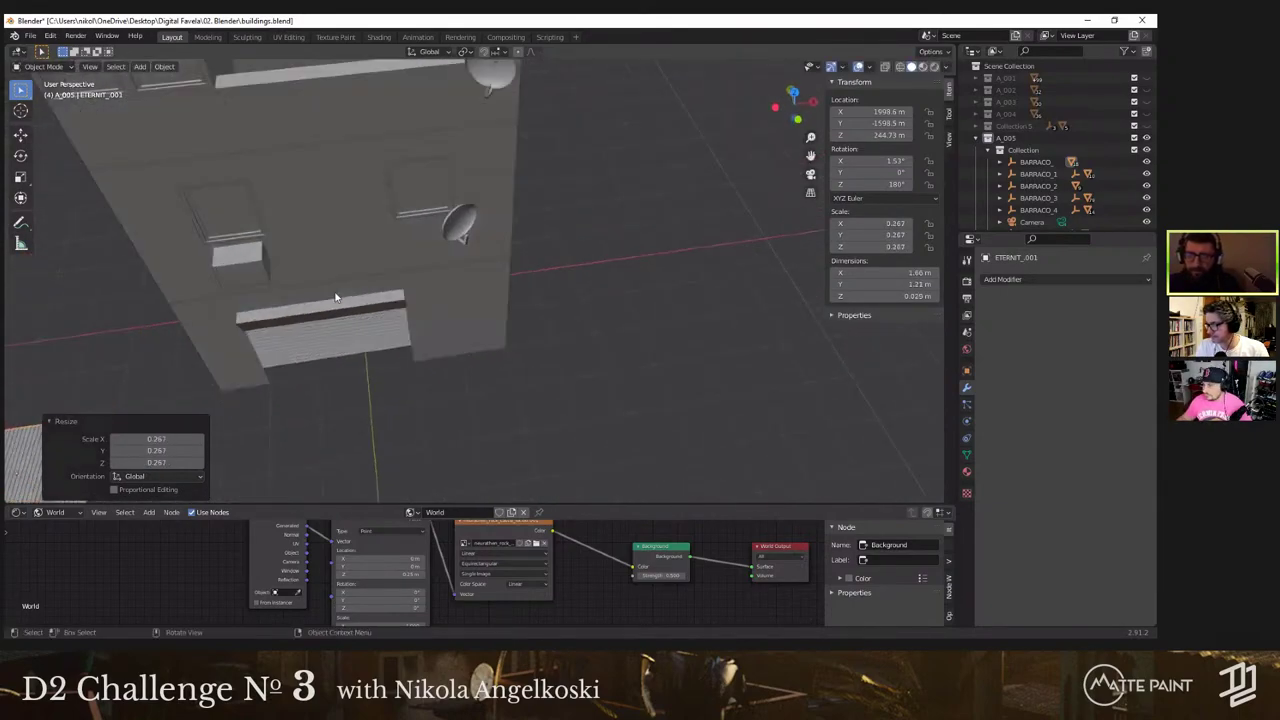
pyautogui.press('KP_7')
pyautogui.keyDown('shift'); pyautogui.moveTo(236, 423); pyautogui.dragTo(410, 306, button='middle'); pyautogui.keyUp('shift')
pyautogui.press('g')
pyautogui.press('y')
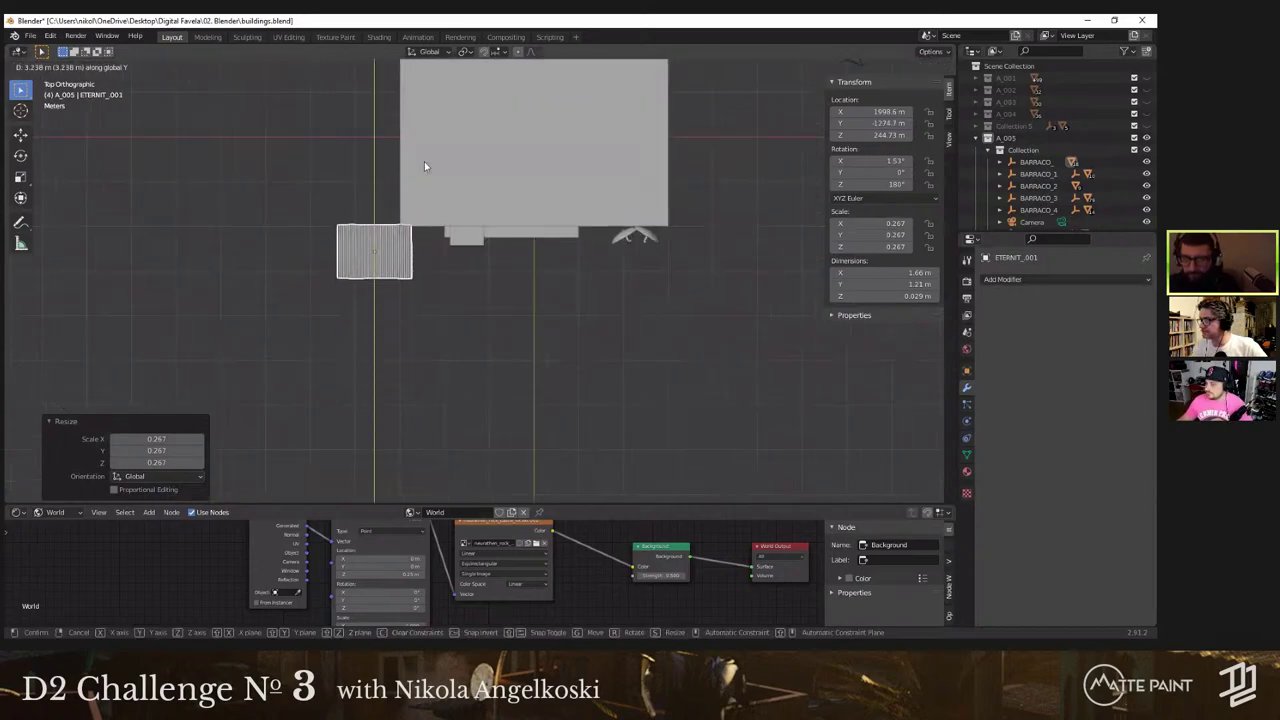
pyautogui.click(424, 163)
# Step: Shift the corrugated roof along X in front of the facade and lower it about 1.66 m
pyautogui.press('g')
pyautogui.press('x')
pyautogui.click(476, 211)
pyautogui.moveTo(476, 211); pyautogui.dragTo(560, 270, button='middle')
pyautogui.press('g')
pyautogui.press('z')
pyautogui.click(497, 252)
# Step: Stretch the corrugated roof along X by a factor of 2.827 and move it about 1.73 m along X over the shutter
pyautogui.press('s')
pyautogui.press('x')
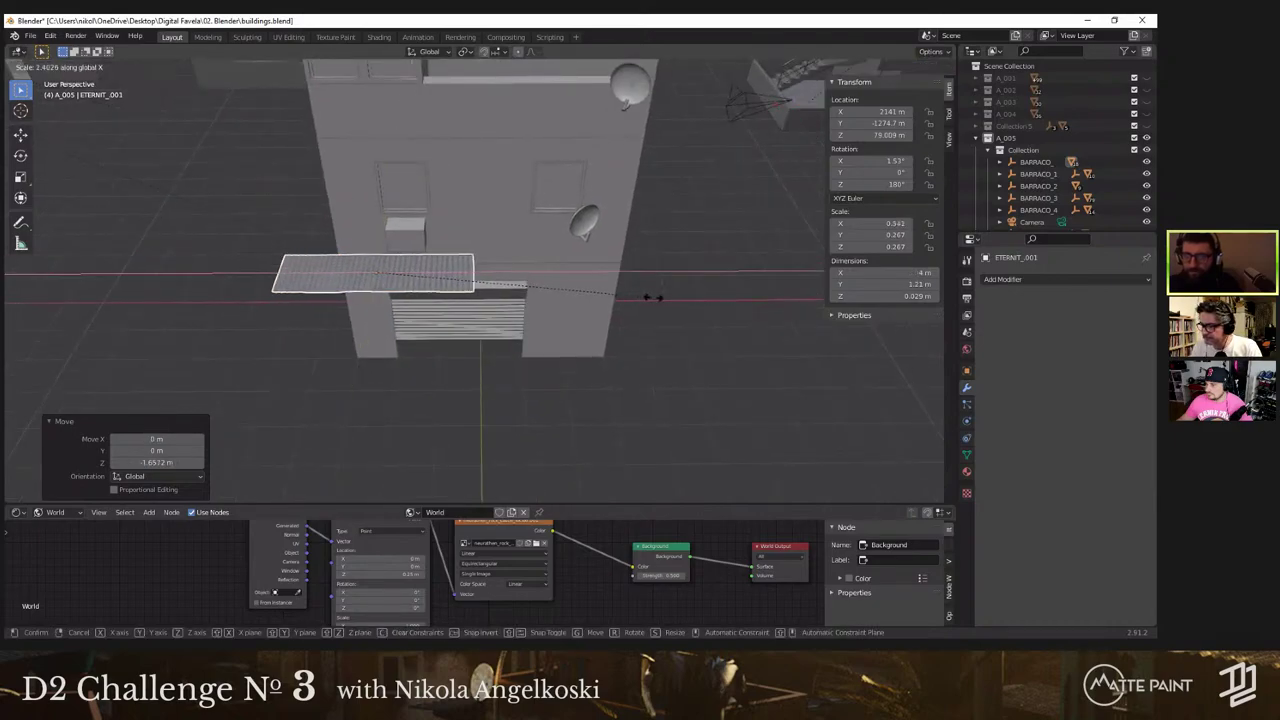
pyautogui.click(703, 300)
pyautogui.press('g')
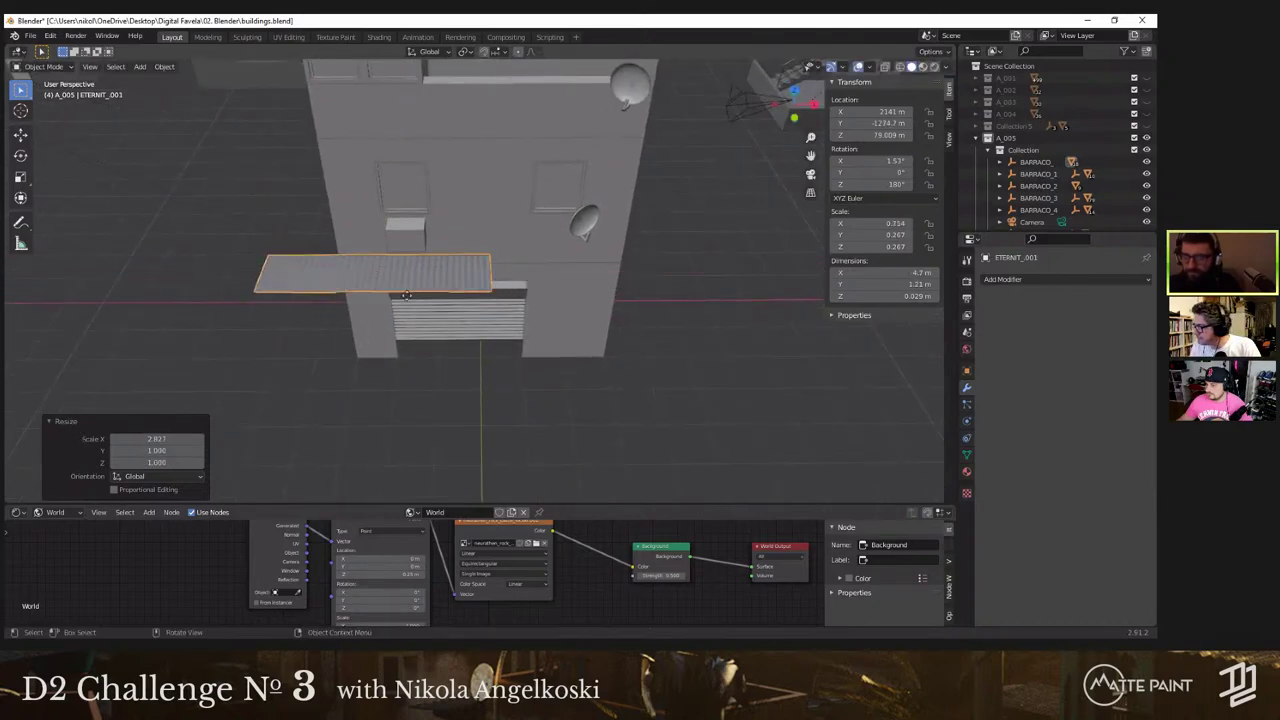
pyautogui.press('x')
pyautogui.click(491, 300)
# Step: Lower the corrugated roof about 0.20 m and shift it about 0.44 m along X to centre it on the facade
pyautogui.moveTo(491, 300); pyautogui.dragTo(586, 258, button='middle')
pyautogui.press('g')
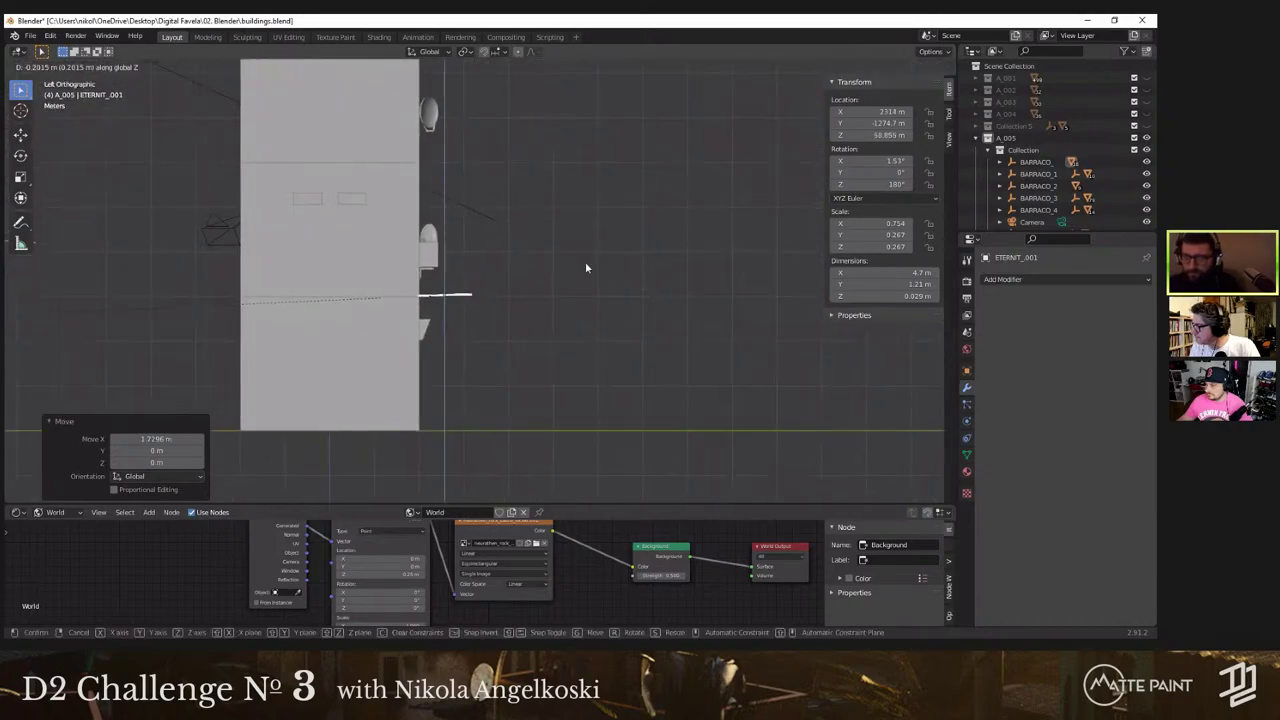
pyautogui.click(585, 268)
pyautogui.moveTo(489, 321); pyautogui.dragTo(520, 310, button='middle')
pyautogui.press('`')
pyautogui.click(407, 272)
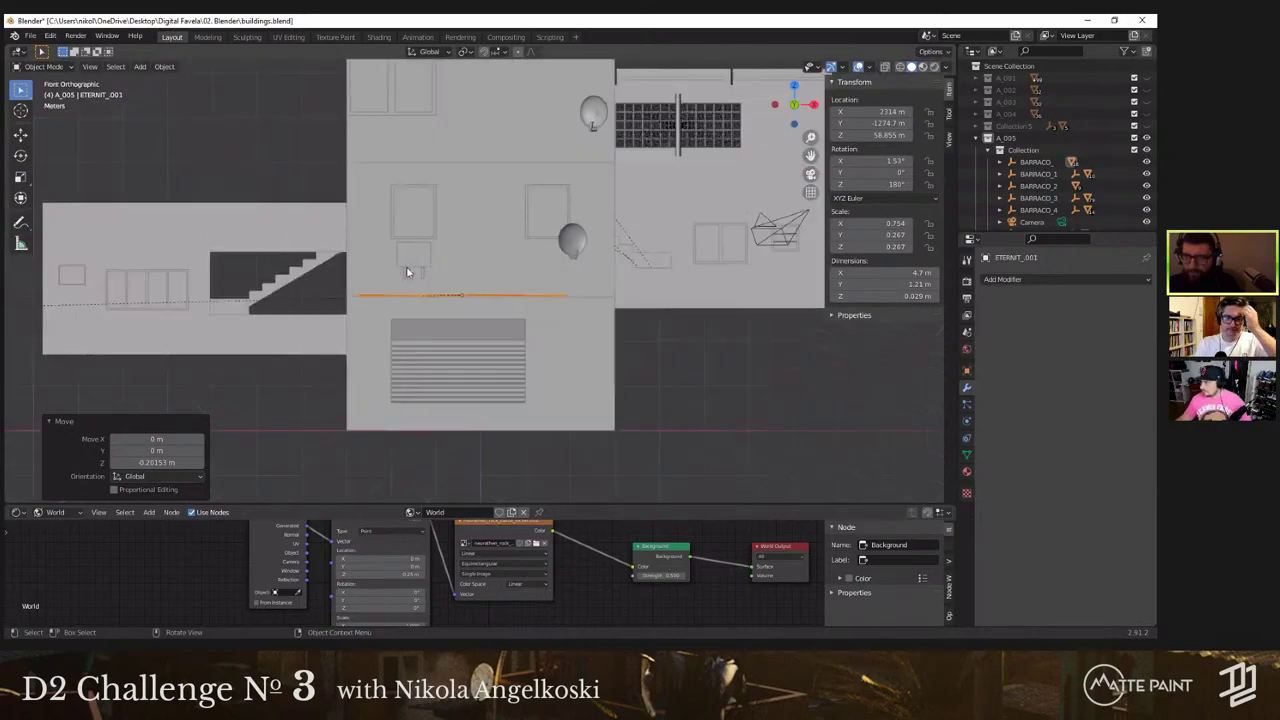
pyautogui.press('x')
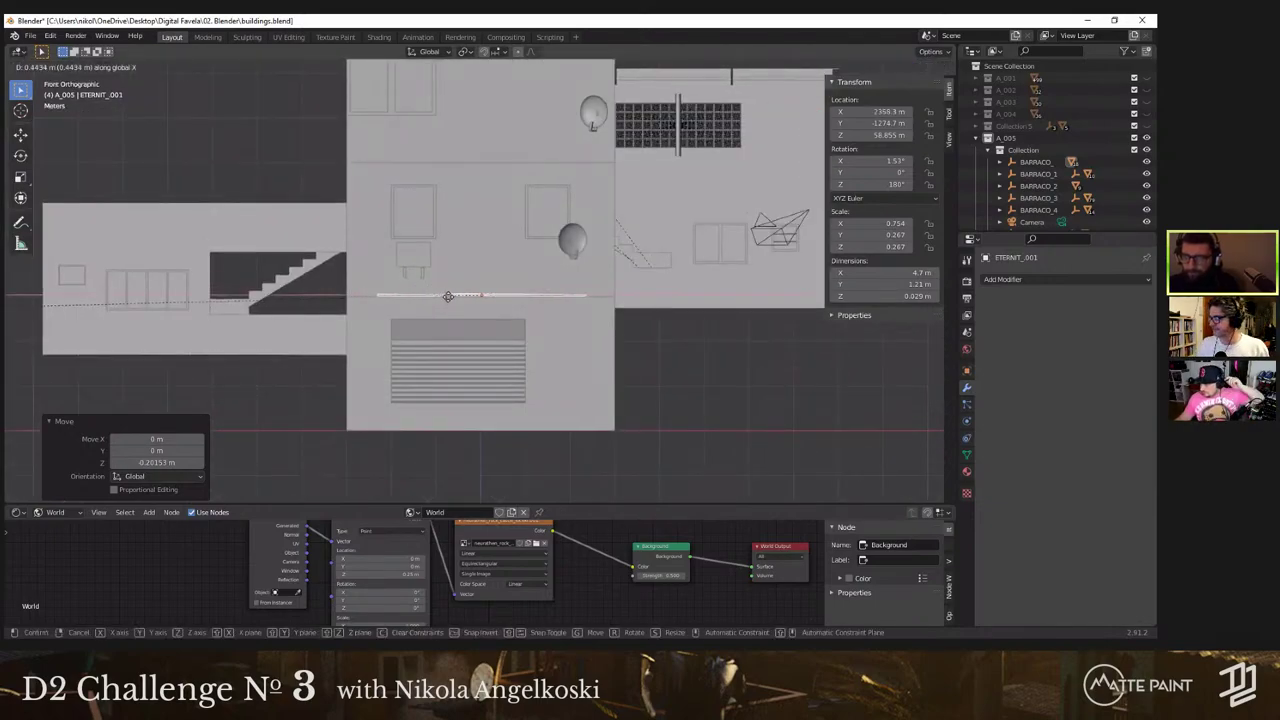
pyautogui.click(448, 296)
# Step: Shrink the corrugated roof along Y to about 0.695 m deep and move it about 0.26 m along Y against the wall
pyautogui.moveTo(452, 292); pyautogui.dragTo(311, 357, button='middle')
pyautogui.press('s')
pyautogui.press('y')
pyautogui.click(506, 303)
pyautogui.press('g')
pyautogui.press('y')
pyautogui.click(475, 342)
# Step: Try stacking a duplicate of the roofless house's walls about 3.32 m above the original, and delete the duplicate
pyautogui.scroll(-4, 420, 335)
pyautogui.moveTo(430, 356); pyautogui.dragTo(336, 204, button='middle')
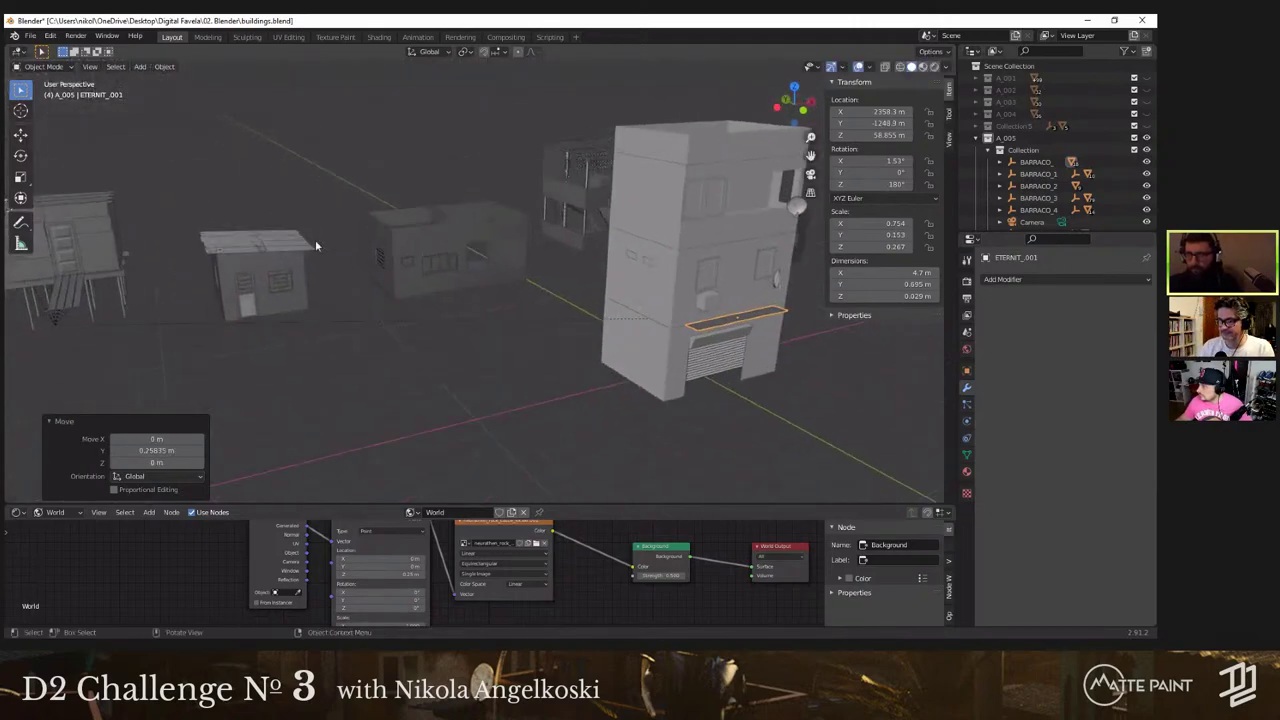
pyautogui.moveTo(480, 211); pyautogui.dragTo(451, 277, button='middle')
pyautogui.scroll(4, 416, 250)
pyautogui.click(429, 238)
pyautogui.press('g')
pyautogui.press('z')
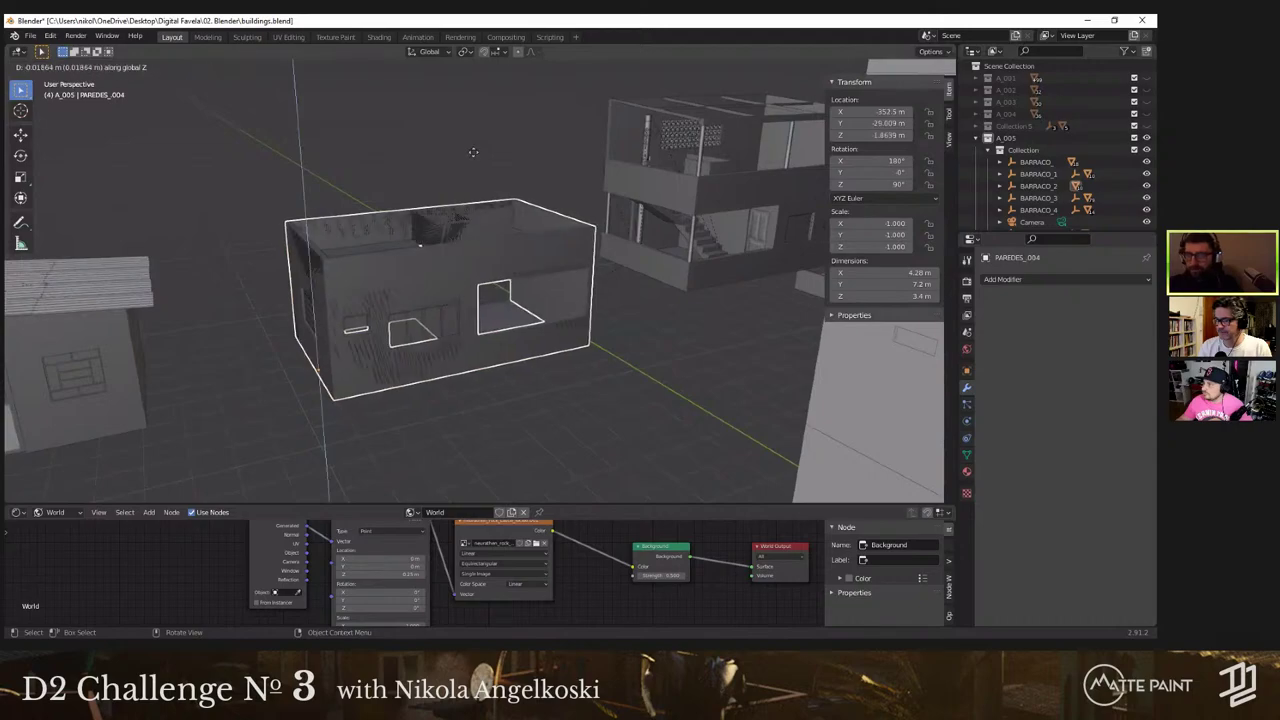
pyautogui.click(470, 150)
pyautogui.moveTo(337, 178); pyautogui.dragTo(535, 166, button='middle')
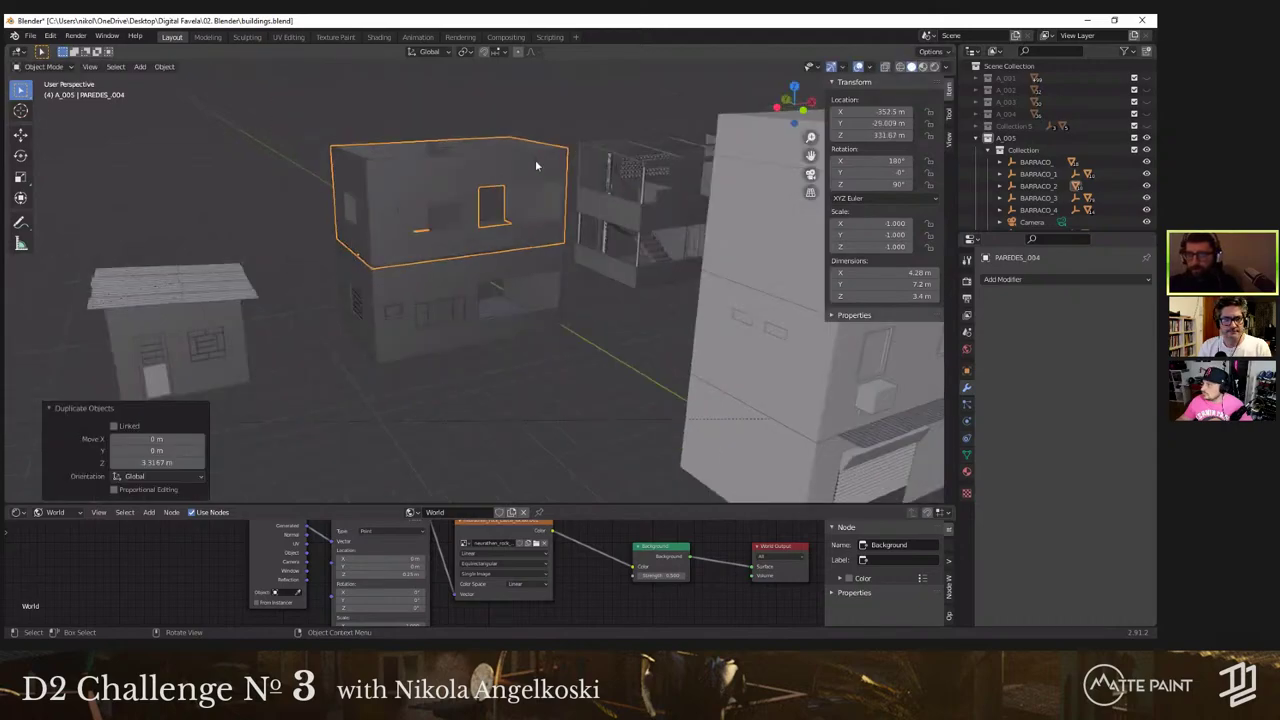
pyautogui.press('Delete')
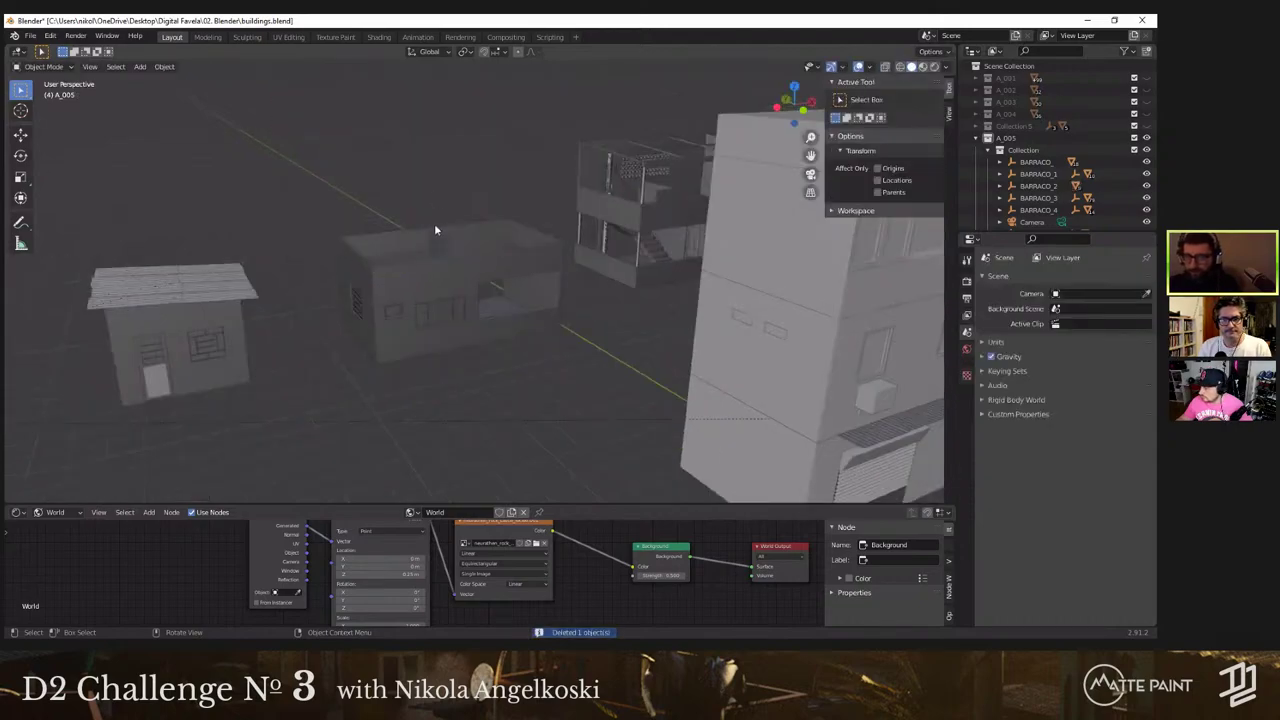
# Step: Tilt the corrugated roof about 14.5° around the X axis so it slopes down away from the facade
pyautogui.scroll(-3, 425, 245)
pyautogui.moveTo(416, 264); pyautogui.dragTo(303, 247, button='middle')
pyautogui.moveTo(396, 261); pyautogui.dragTo(346, 202, button='middle')
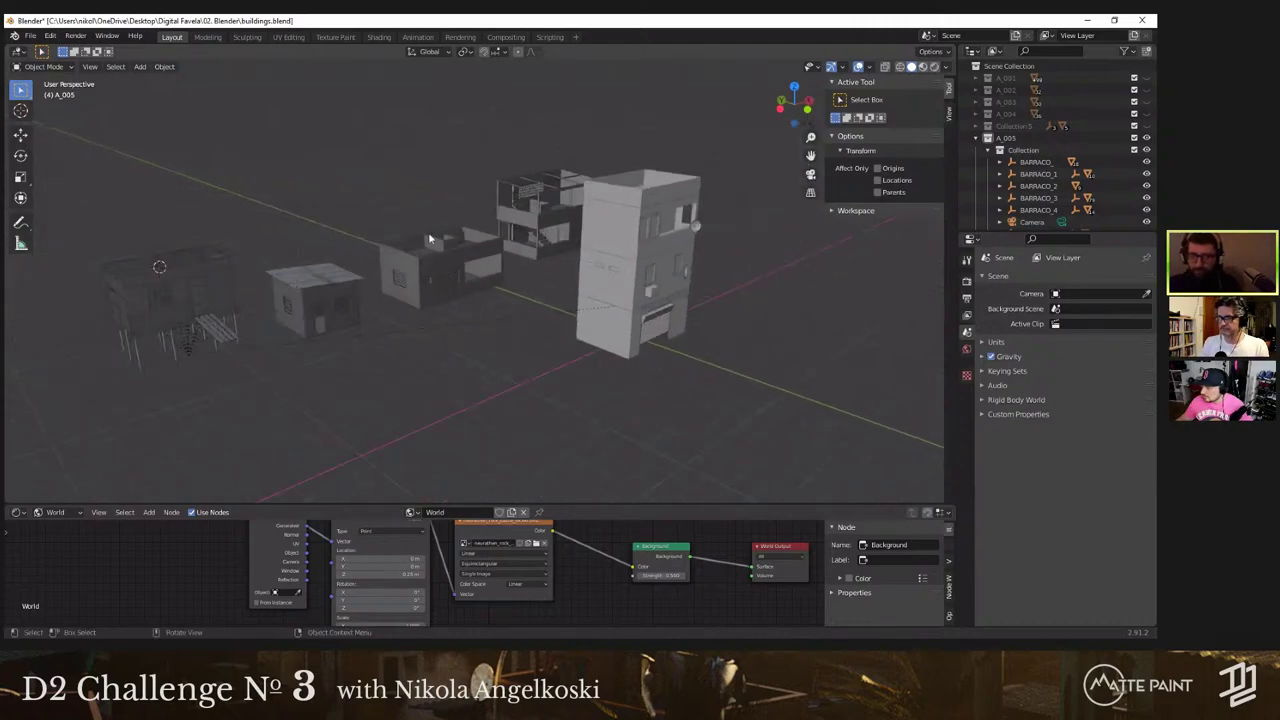
pyautogui.moveTo(492, 233); pyautogui.dragTo(450, 195, button='middle')
pyautogui.scroll(5, 470, 227)
pyautogui.click(560, 260)
pyautogui.moveTo(560, 225); pyautogui.dragTo(668, 187, button='middle')
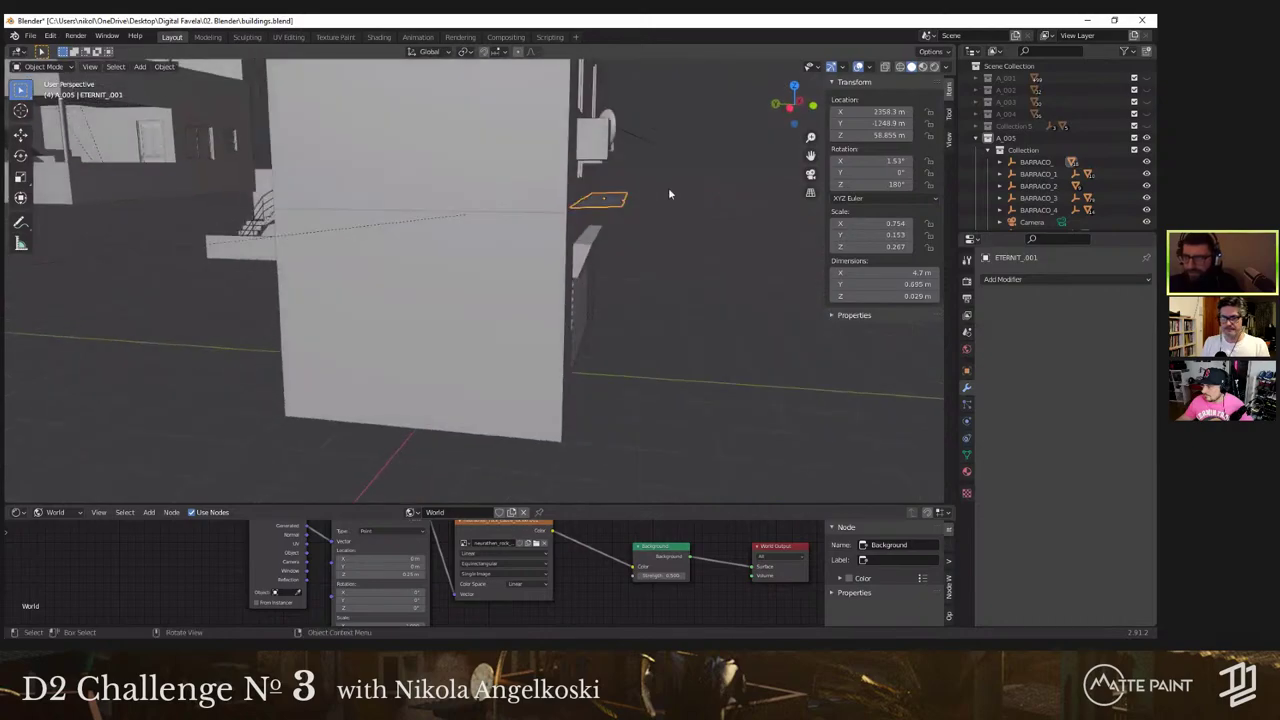
pyautogui.press('r')
pyautogui.press('x')
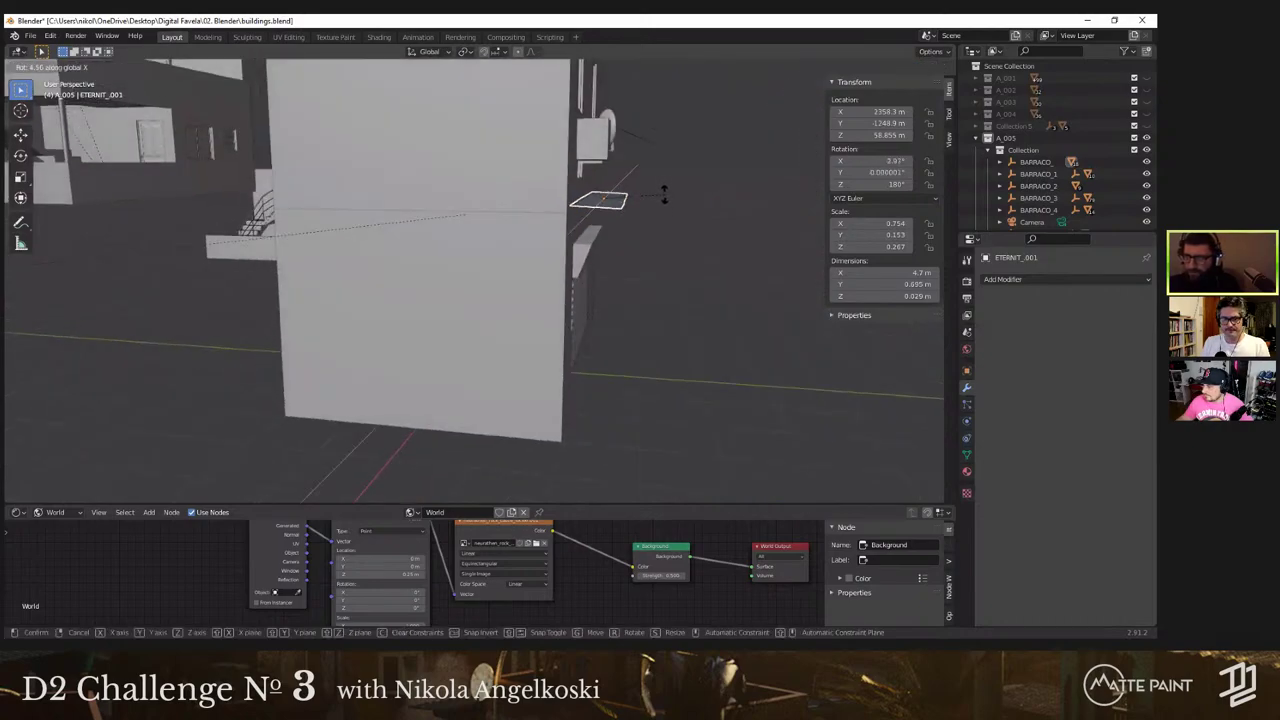
pyautogui.click(661, 203)
# Step: Tilt the corrugated roof a further 2.27° around the X axis
pyautogui.moveTo(661, 203); pyautogui.dragTo(614, 200, button='middle')
pyautogui.press('r')
pyautogui.press('x')
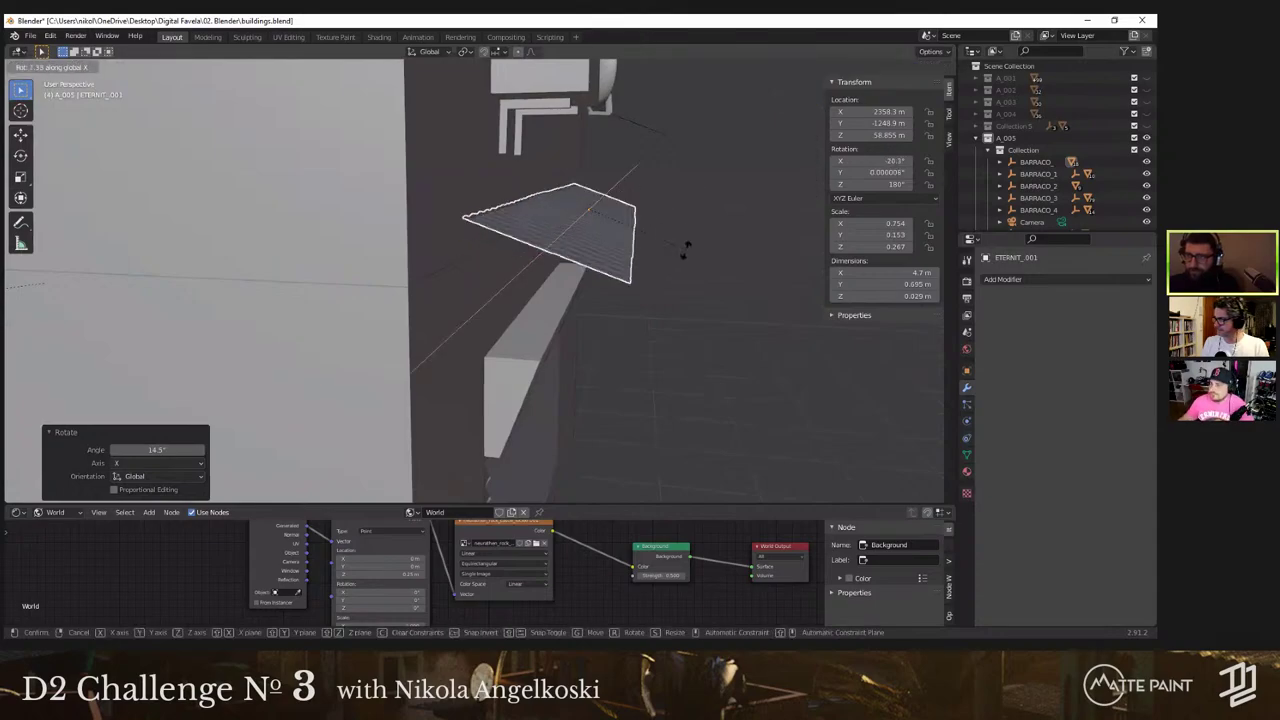
pyautogui.click(653, 226)
# Step: Duplicate the box below the middle-floor window and lower the copy about 1.24 m to just under the corrugated roof
pyautogui.moveTo(653, 226); pyautogui.dragTo(465, 383, button='middle')
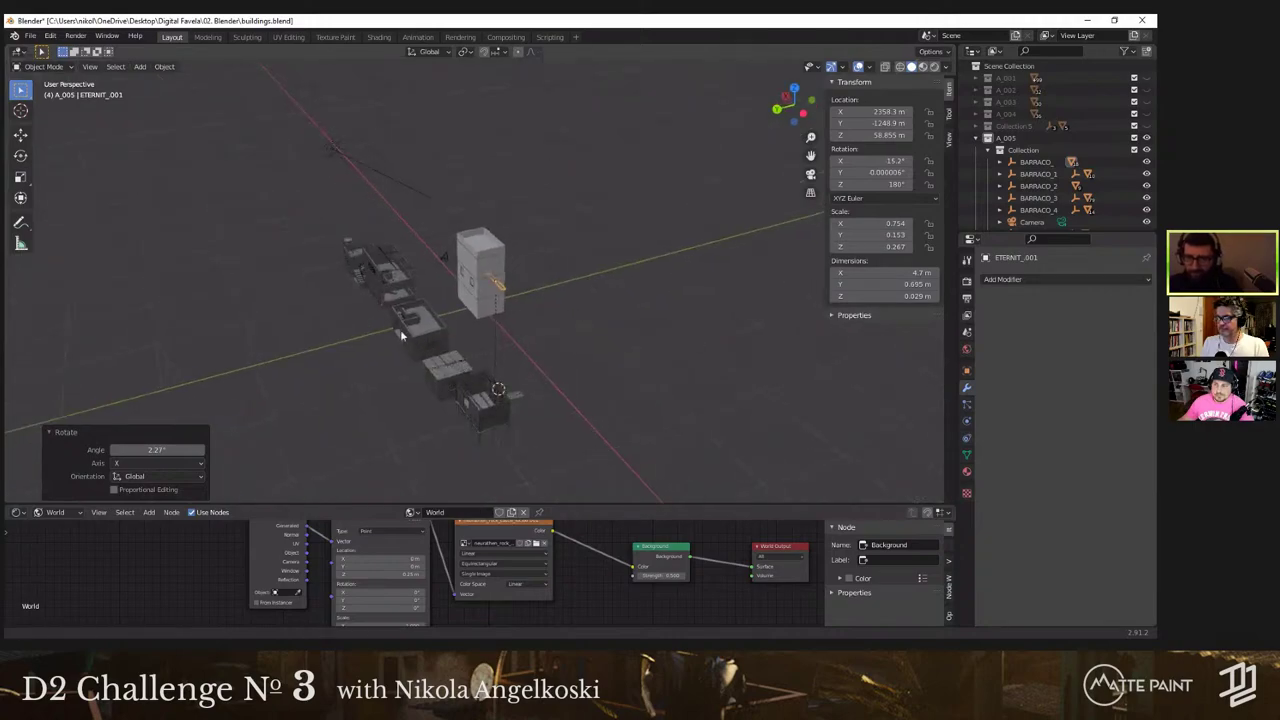
pyautogui.scroll(5, 400, 329)
pyautogui.moveTo(462, 297); pyautogui.dragTo(380, 170, button='middle')
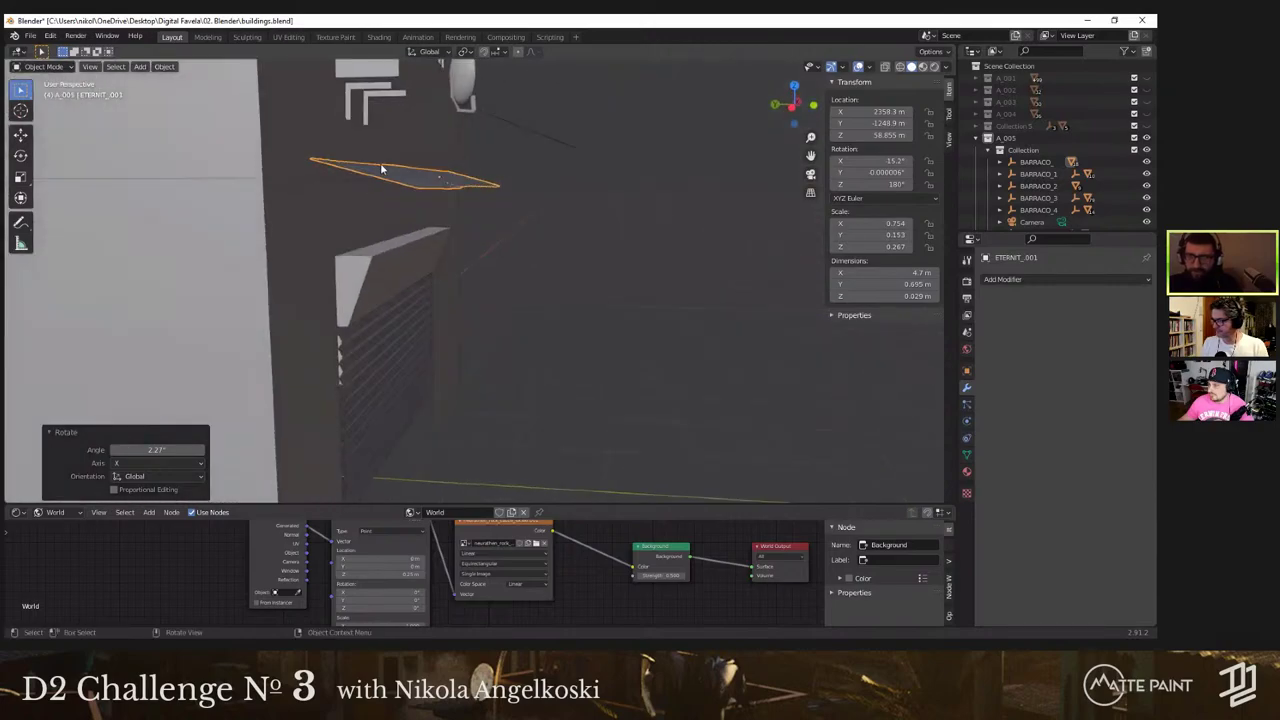
pyautogui.moveTo(453, 187); pyautogui.dragTo(450, 150, button='middle')
pyautogui.click(427, 148)
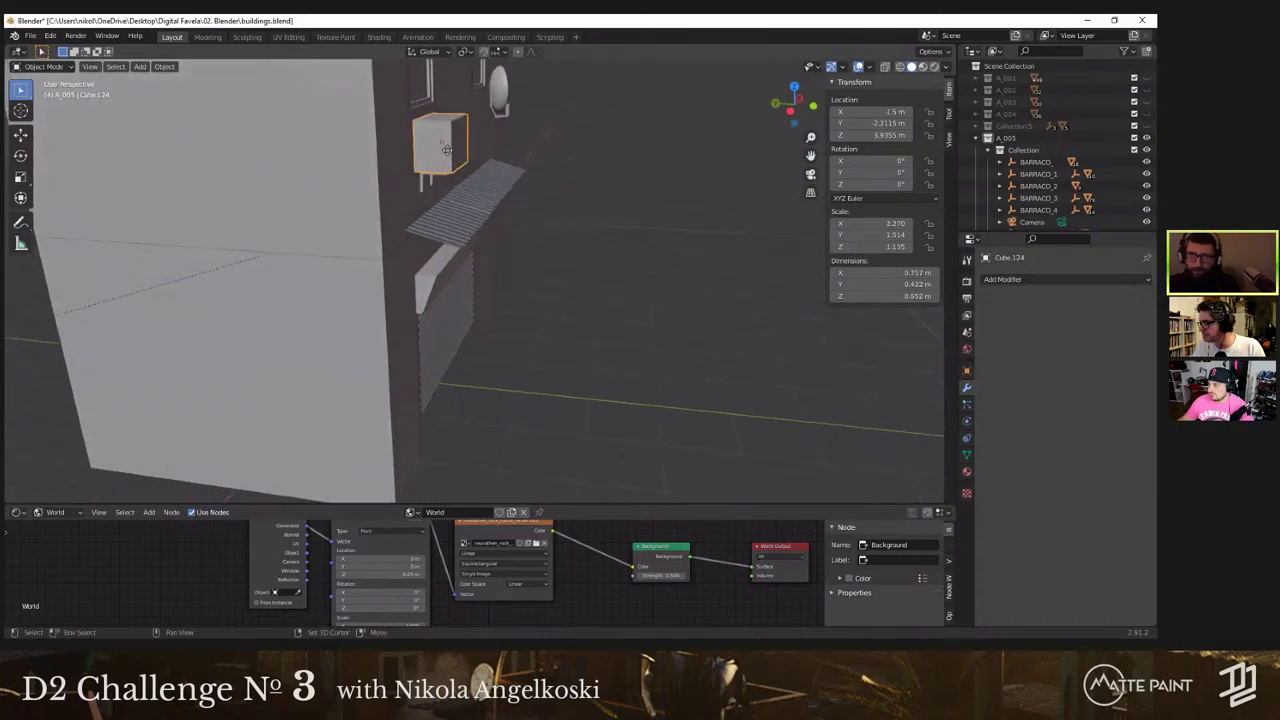
pyautogui.hotkey('shift', 'd')
pyautogui.rightClick(461, 136)
pyautogui.press('g')
pyautogui.press('z')
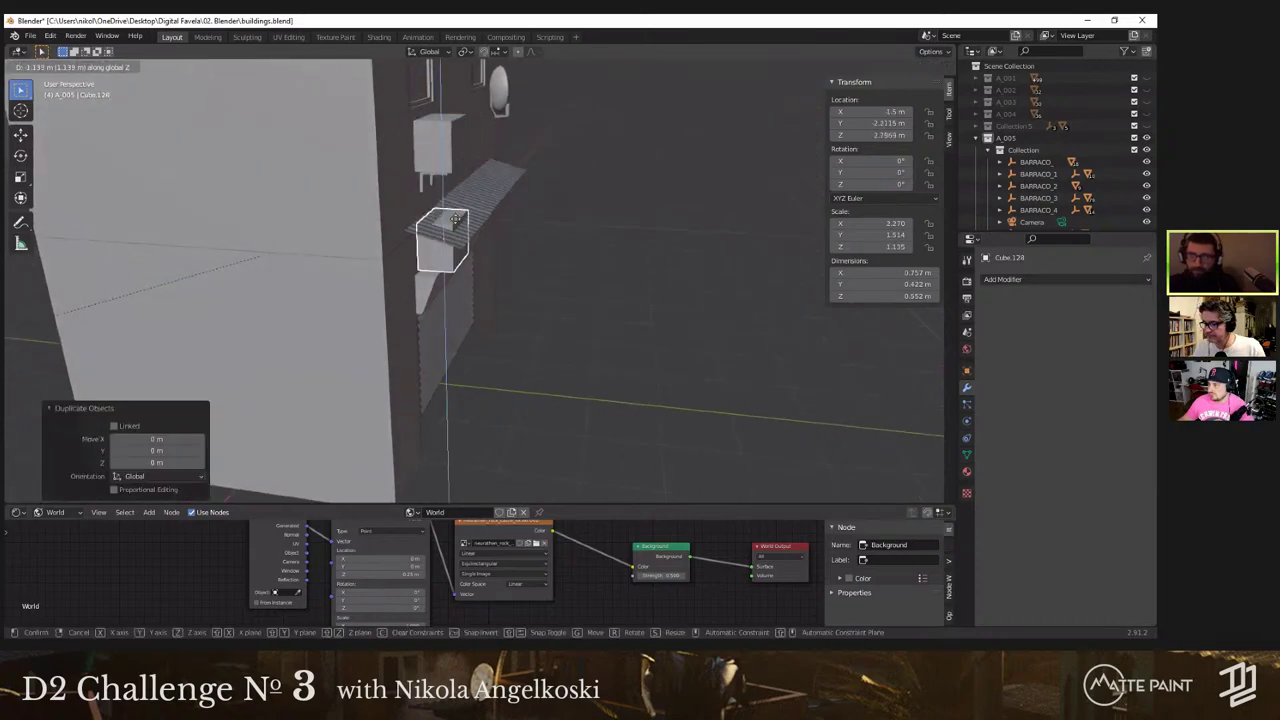
pyautogui.click(471, 218)
# Step: Scale the duplicated box to about 0.206 m along X and 0.4 m along Z as a roof support
pyautogui.press('`')
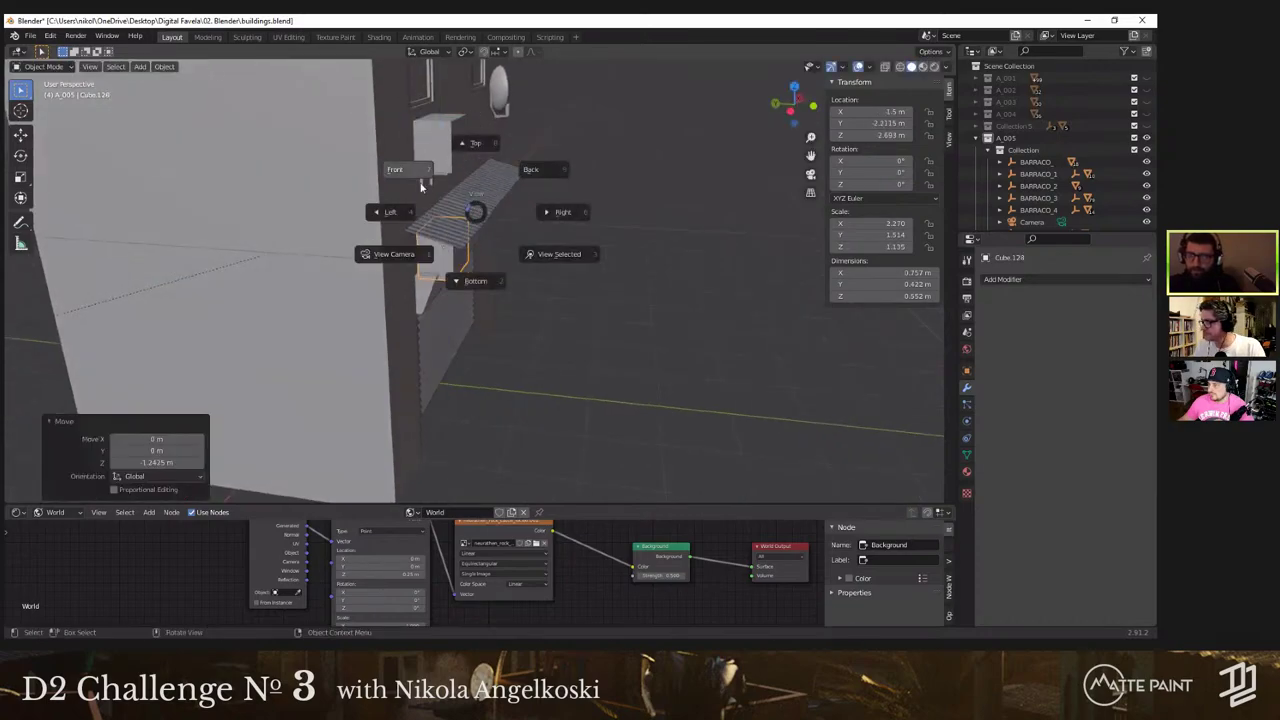
pyautogui.click(421, 186)
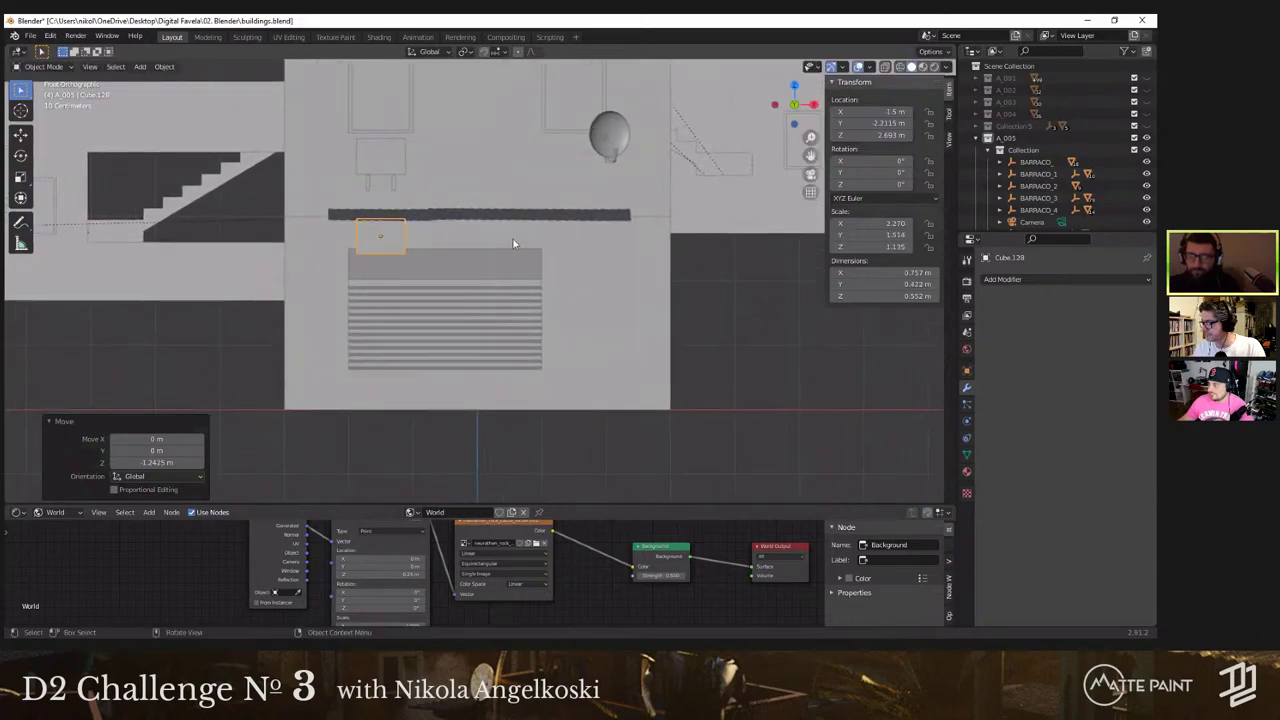
pyautogui.press('s')
pyautogui.press('x')
pyautogui.click(416, 240)
pyautogui.moveTo(416, 240); pyautogui.dragTo(530, 278, button='middle')
pyautogui.press('s')
pyautogui.press('z')
pyautogui.click(463, 250)
pyautogui.press('g')
pyautogui.press('y')
pyautogui.rightClick(513, 281)
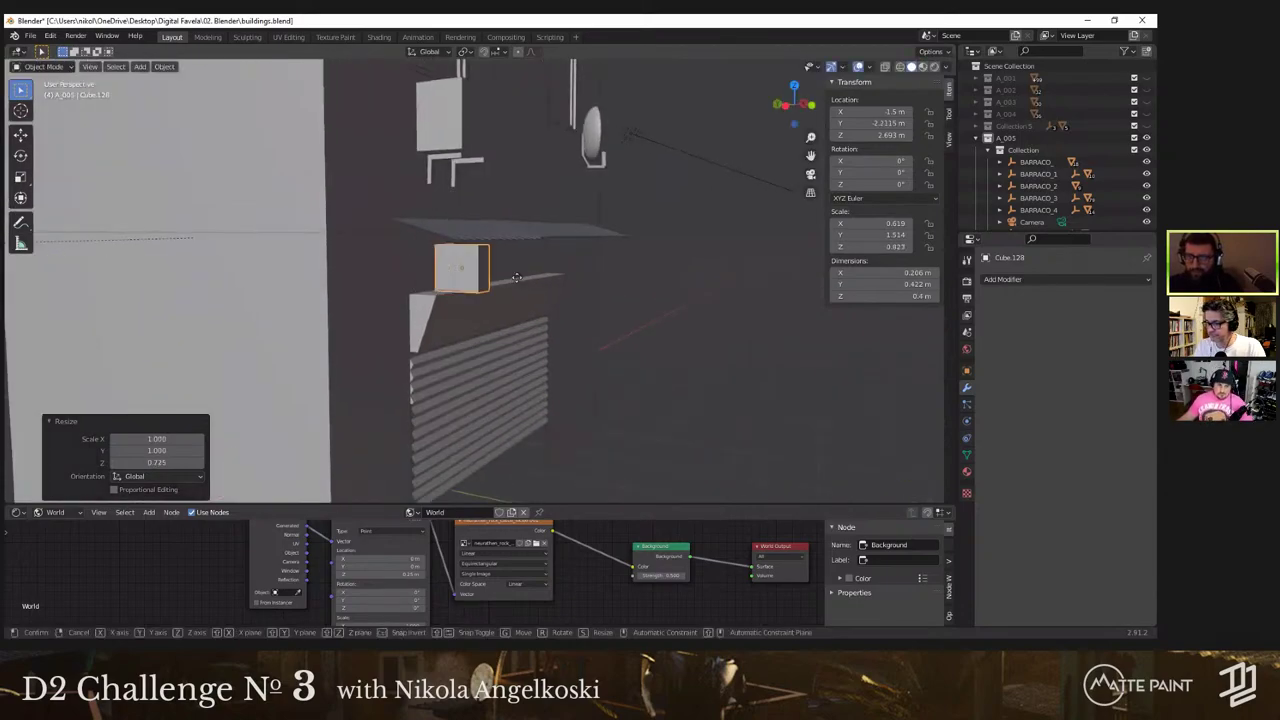
# Step: Move the support box about 0.41 m along negative X and raise it about 0.21 m to meet the corrugated roof
pyautogui.press('g')
pyautogui.press('x')
pyautogui.click(489, 281)
pyautogui.press('g')
pyautogui.press('z')
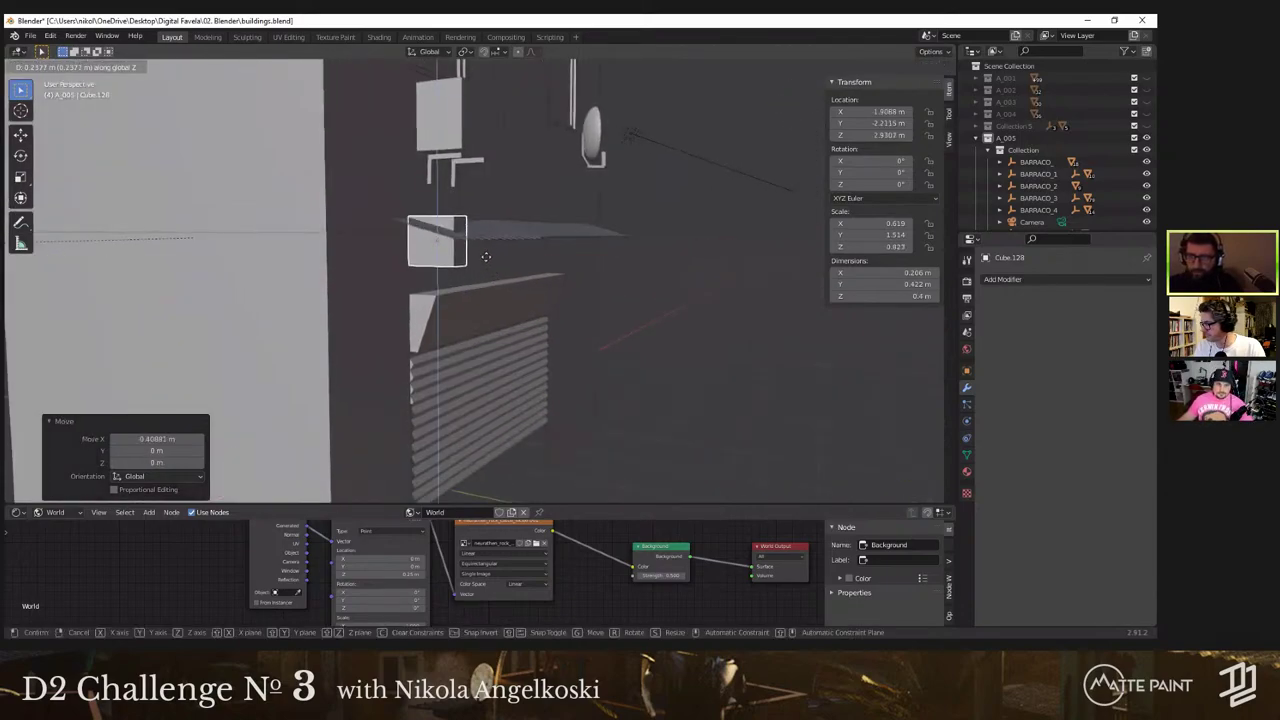
pyautogui.click(486, 261)
pyautogui.press('`')
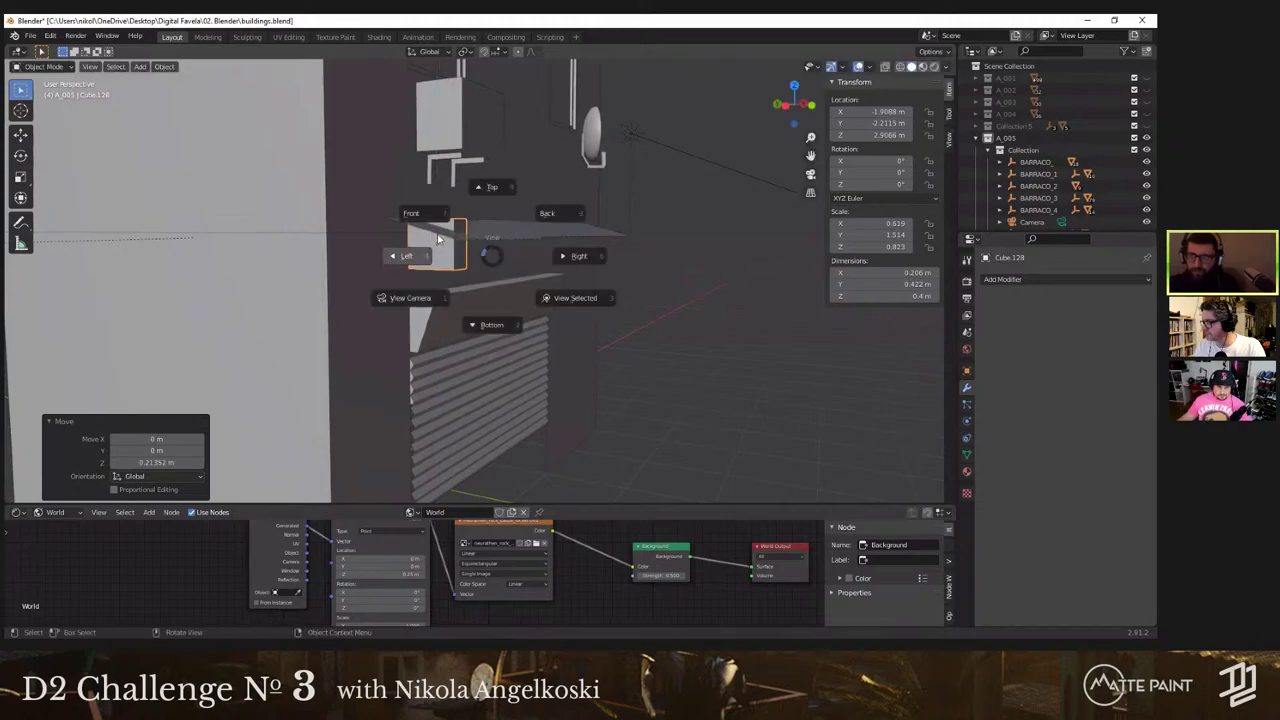
pyautogui.click(406, 256)
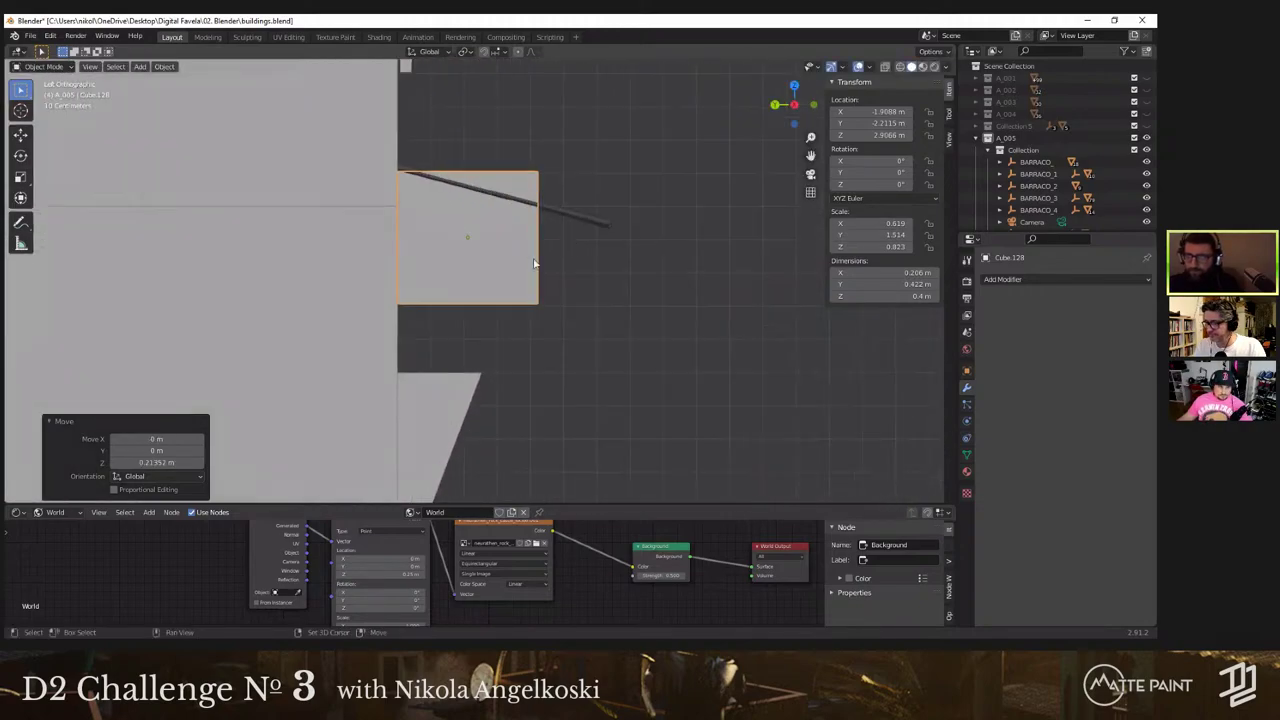
pyautogui.press('z')
pyautogui.click(443, 267)
pyautogui.moveTo(523, 201); pyautogui.dragTo(501, 229, button='middle')
pyautogui.press('1')
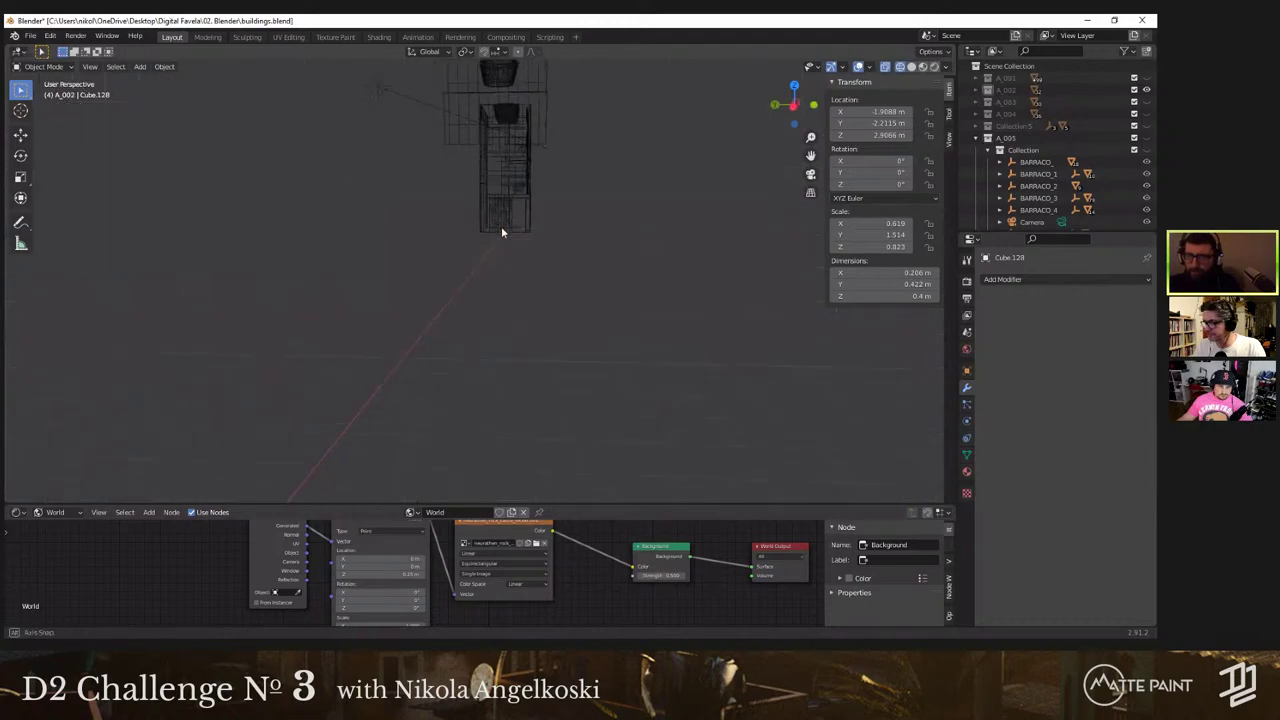
pyautogui.press('2')
pyautogui.press('z')
pyautogui.click(590, 252)
pyautogui.keyDown('shift'); pyautogui.moveTo(617, 275); pyautogui.dragTo(588, 340, button='middle'); pyautogui.keyUp('shift')
pyautogui.keyDown('shift'); pyautogui.moveTo(591, 229); pyautogui.dragTo(466, 335, button='middle'); pyautogui.keyUp('shift')
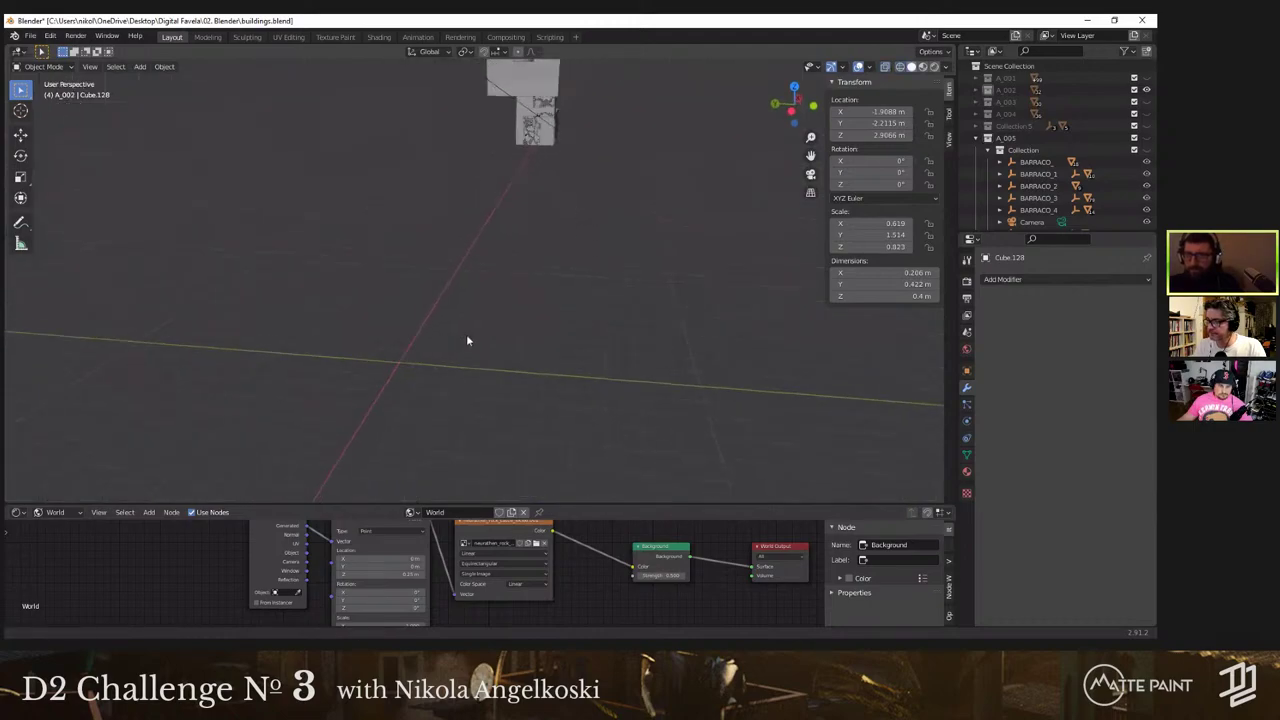
pyautogui.moveTo(529, 228)
pyautogui.keyDown('shift'); pyautogui.mouseDown(button='middle')
pyautogui.moveTo(443, 279)
pyautogui.moveTo(421, 271)
pyautogui.moveTo(545, 279)
pyautogui.moveTo(568, 253)
pyautogui.moveTo(972, 215)
pyautogui.moveTo(503, 211)
pyautogui.moveTo(700, 252)
pyautogui.mouseUp(button='middle'); pyautogui.keyUp('shift')
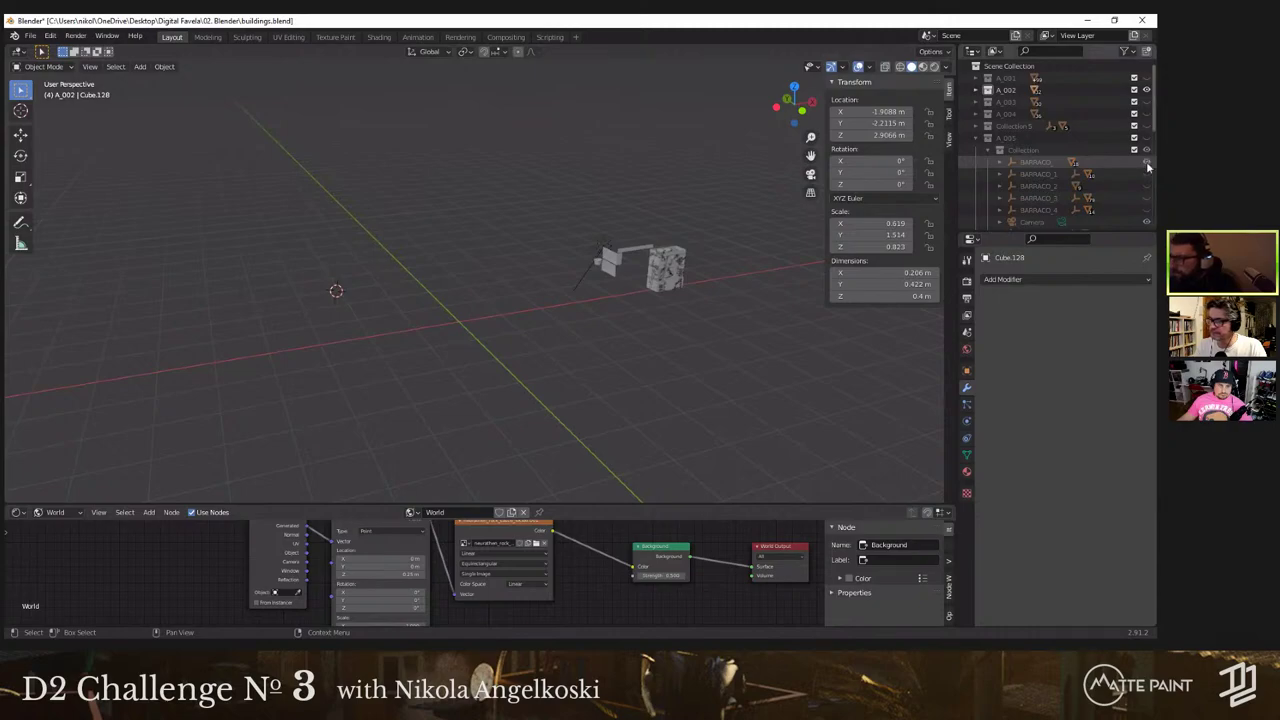
# Step: Make Collection 5 and the A_005 collection visible in the viewport
pyautogui.click(1147, 133)
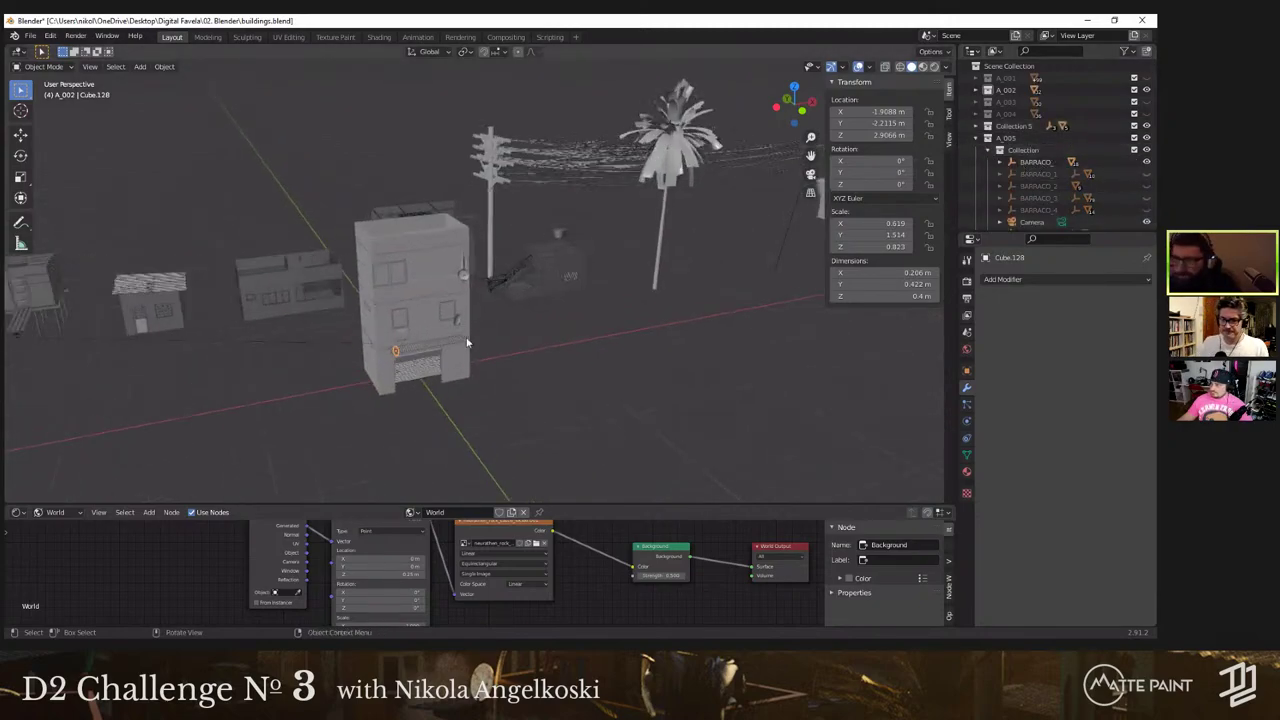
pyautogui.scroll(5, 468, 344)
pyautogui.moveTo(598, 183); pyautogui.dragTo(632, 150, button='middle')
pyautogui.scroll(2, 376, 213)
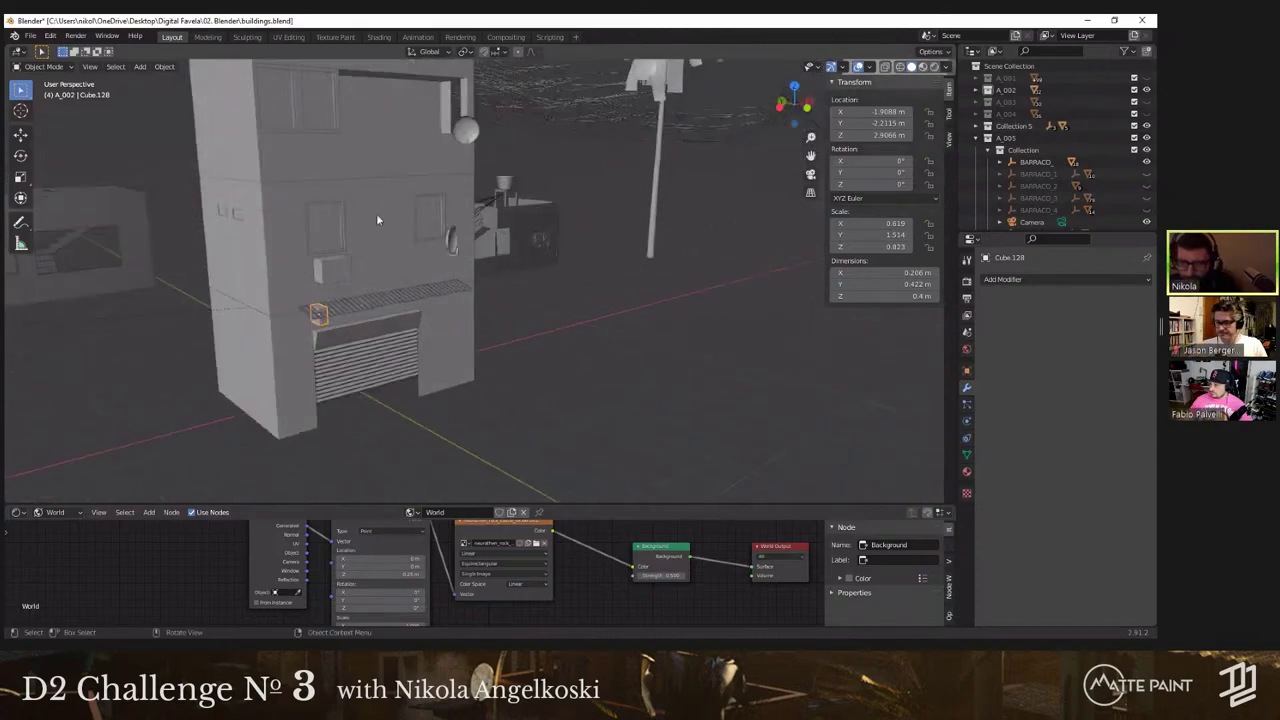
# Step: Enter Edit Mode on the support box and try lowering its upper side edge about 0.11 m along Z
pyautogui.moveTo(376, 213); pyautogui.dragTo(468, 159, button='middle')
pyautogui.scroll(2, 395, 215)
pyautogui.keyDown('shift'); pyautogui.moveTo(305, 290); pyautogui.dragTo(178, 121, button='middle'); pyautogui.keyUp('shift')
pyautogui.click(380, 233)
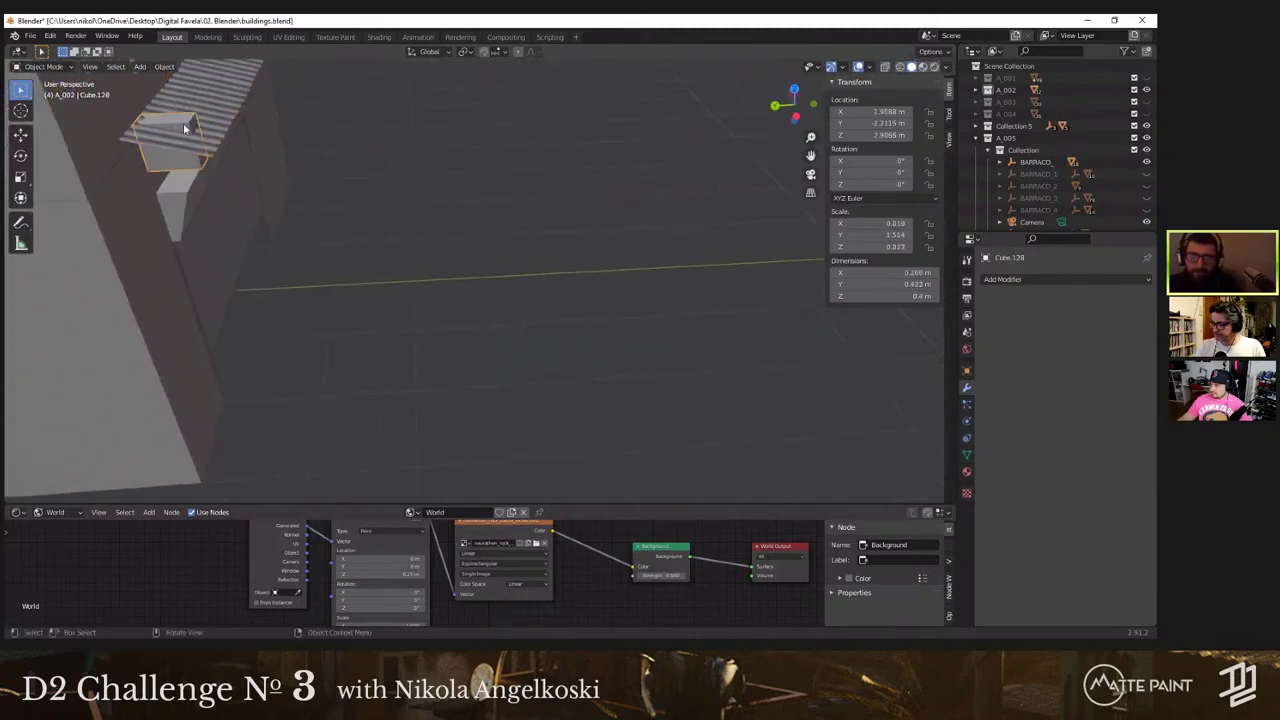
pyautogui.press('Tab')
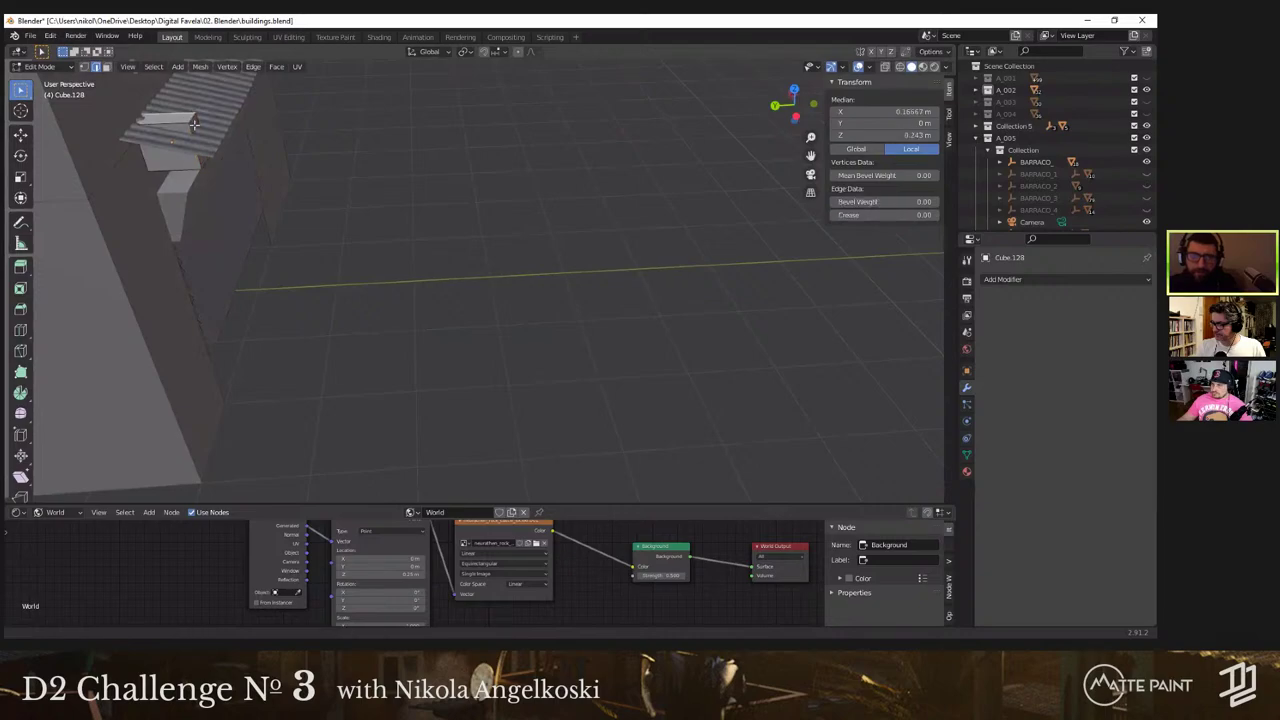
pyautogui.keyDown('shift'); pyautogui.moveTo(194, 124); pyautogui.dragTo(440, 150, button='middle'); pyautogui.keyUp('shift')
pyautogui.press('g')
pyautogui.press('z')
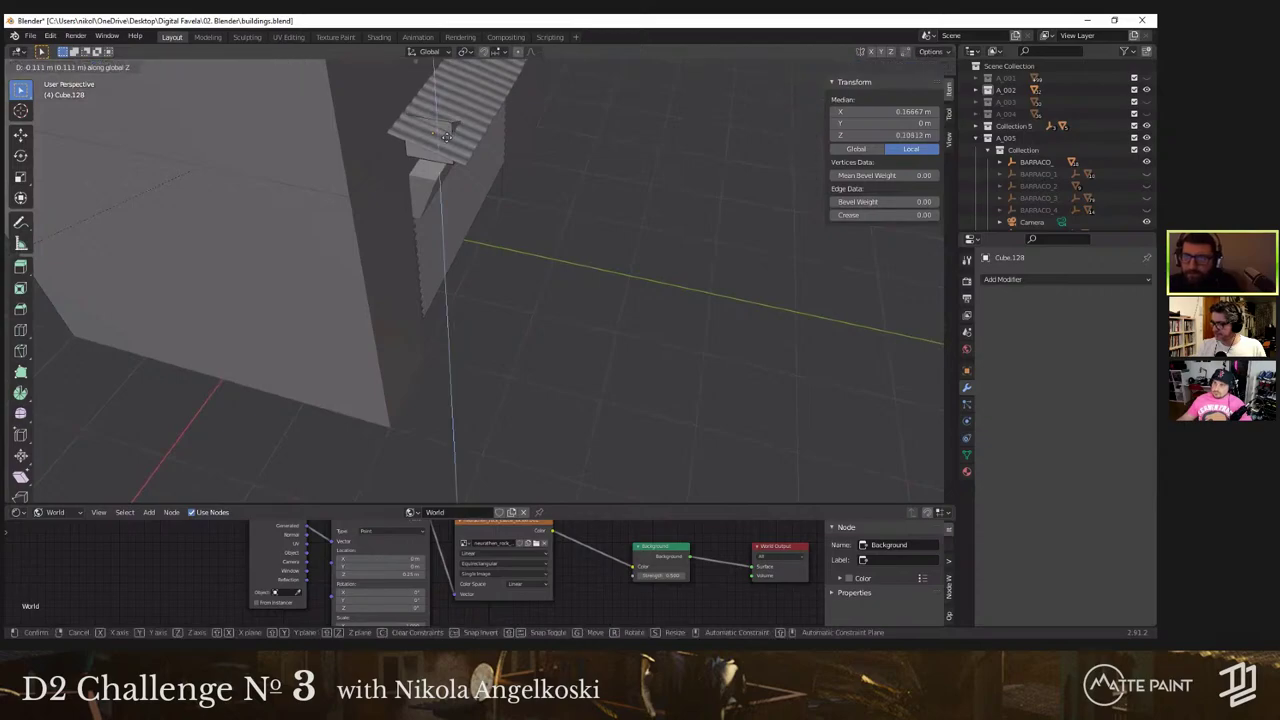
pyautogui.click(454, 113)
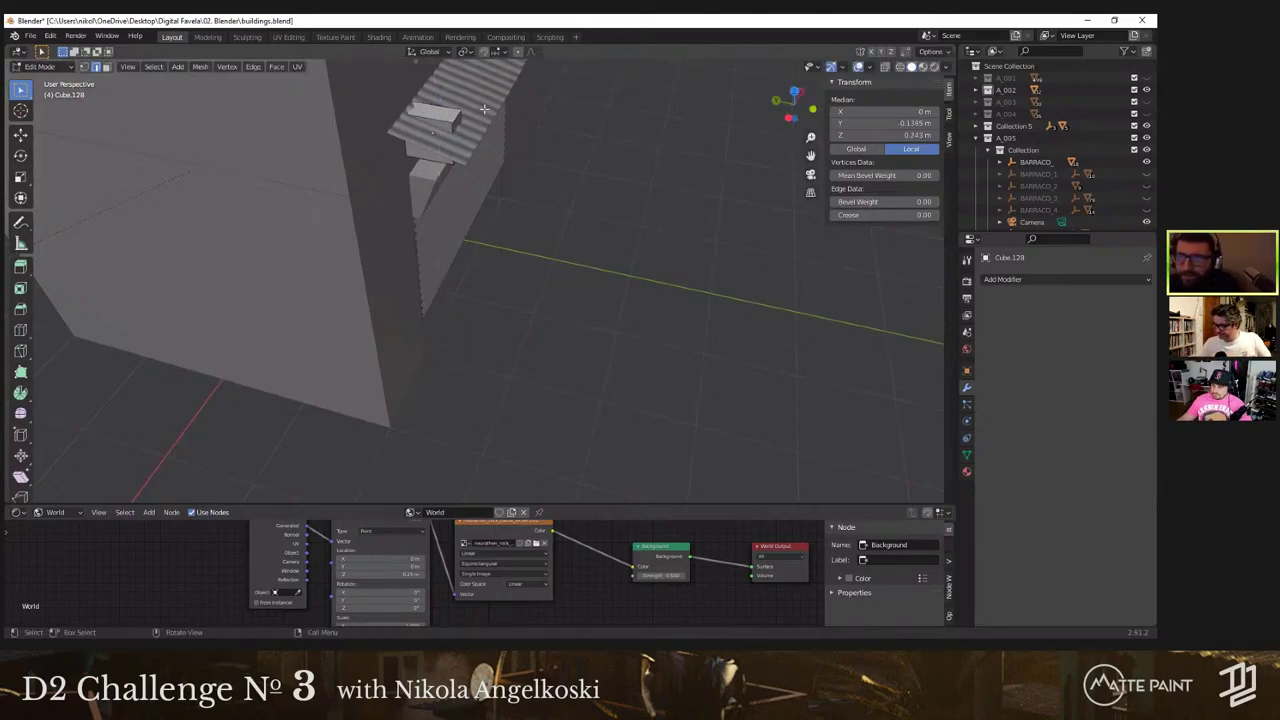
pyautogui.press('g')
pyautogui.press('z')
pyautogui.press('Escape')
# Step: Using the left view and wireframe shading, lower the support box's upper outer edge about 0.092 m along Z to follow the roof slope
pyautogui.press('`')
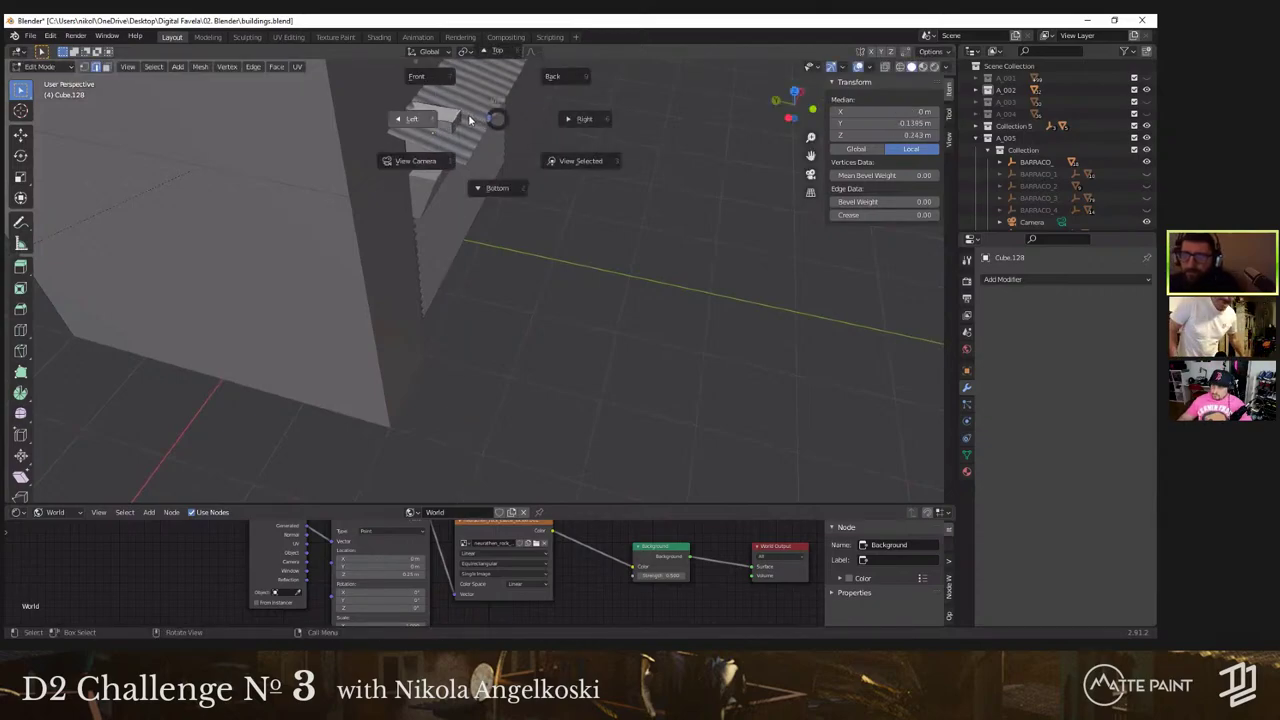
pyautogui.click(439, 116)
pyautogui.keyDown('shift'); pyautogui.moveTo(195, 228); pyautogui.dragTo(385, 172, button='middle'); pyautogui.keyUp('shift')
pyautogui.keyDown('shift'); pyautogui.moveTo(330, 496); pyautogui.dragTo(457, 271, button='middle'); pyautogui.keyUp('shift')
pyautogui.scroll(3, 457, 271)
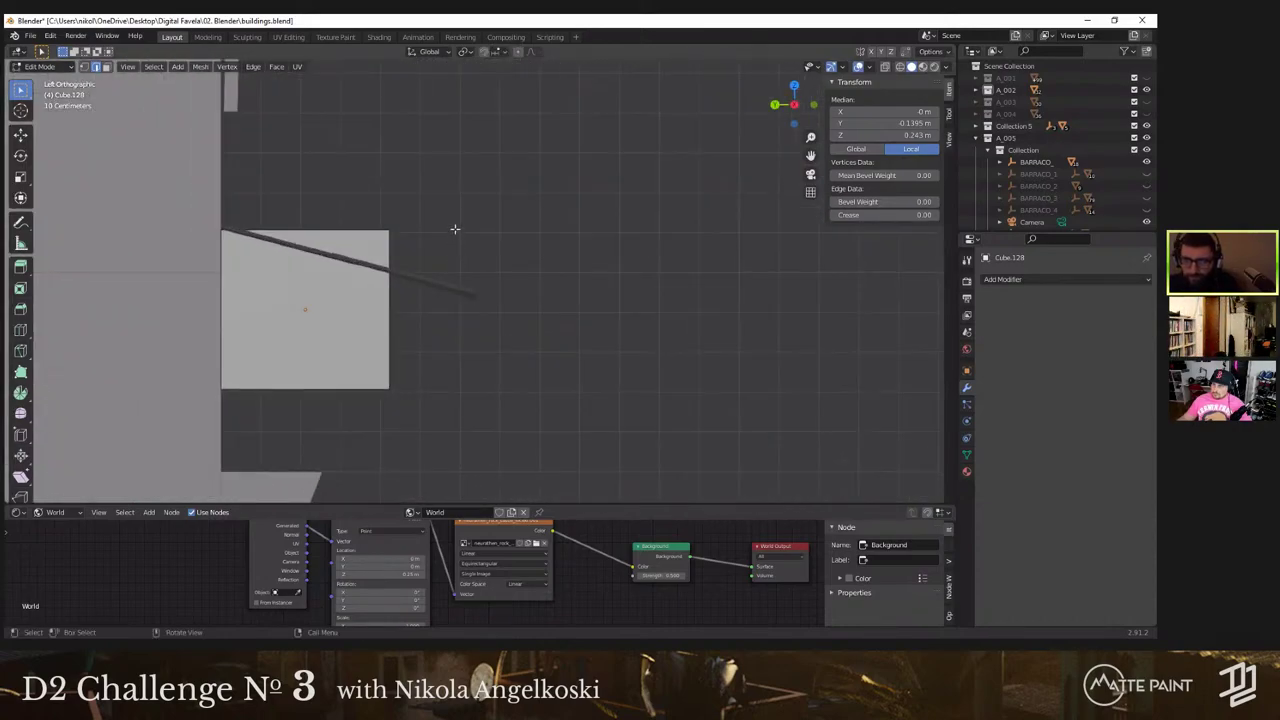
pyautogui.press('g')
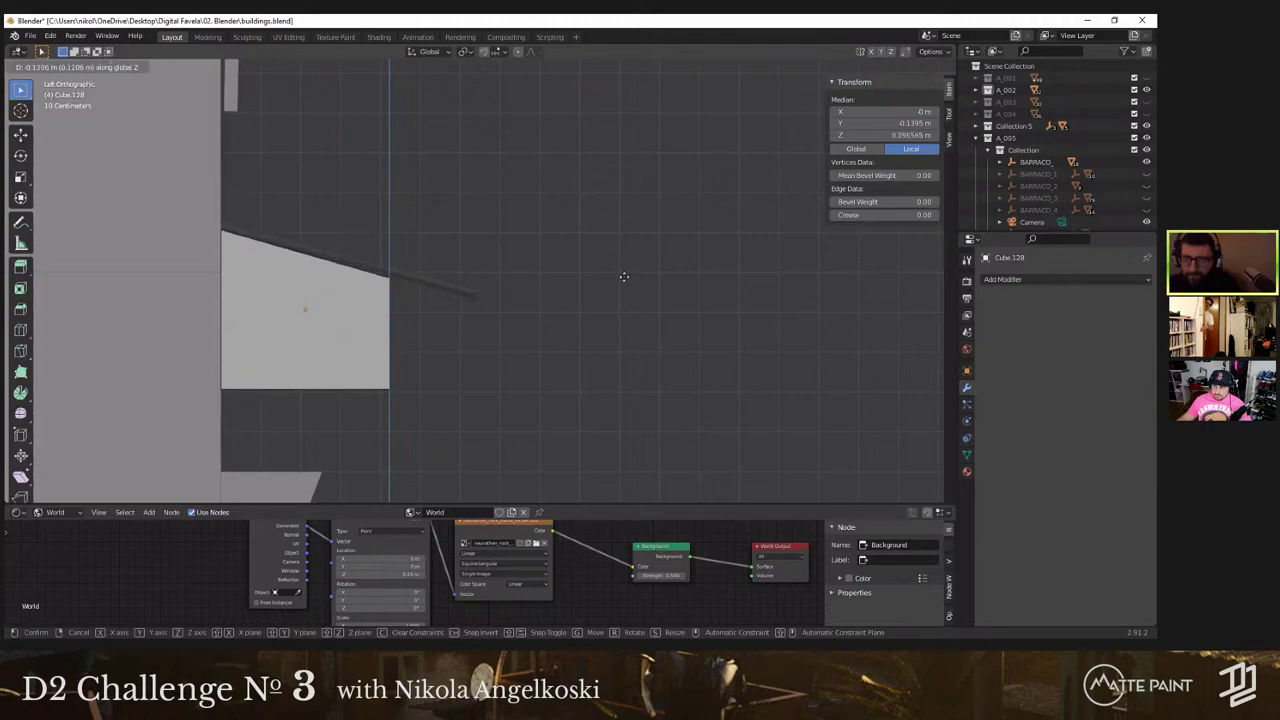
pyautogui.press('Escape')
pyautogui.press('z')
pyautogui.click(311, 269)
pyautogui.press('g')
pyautogui.press('z')
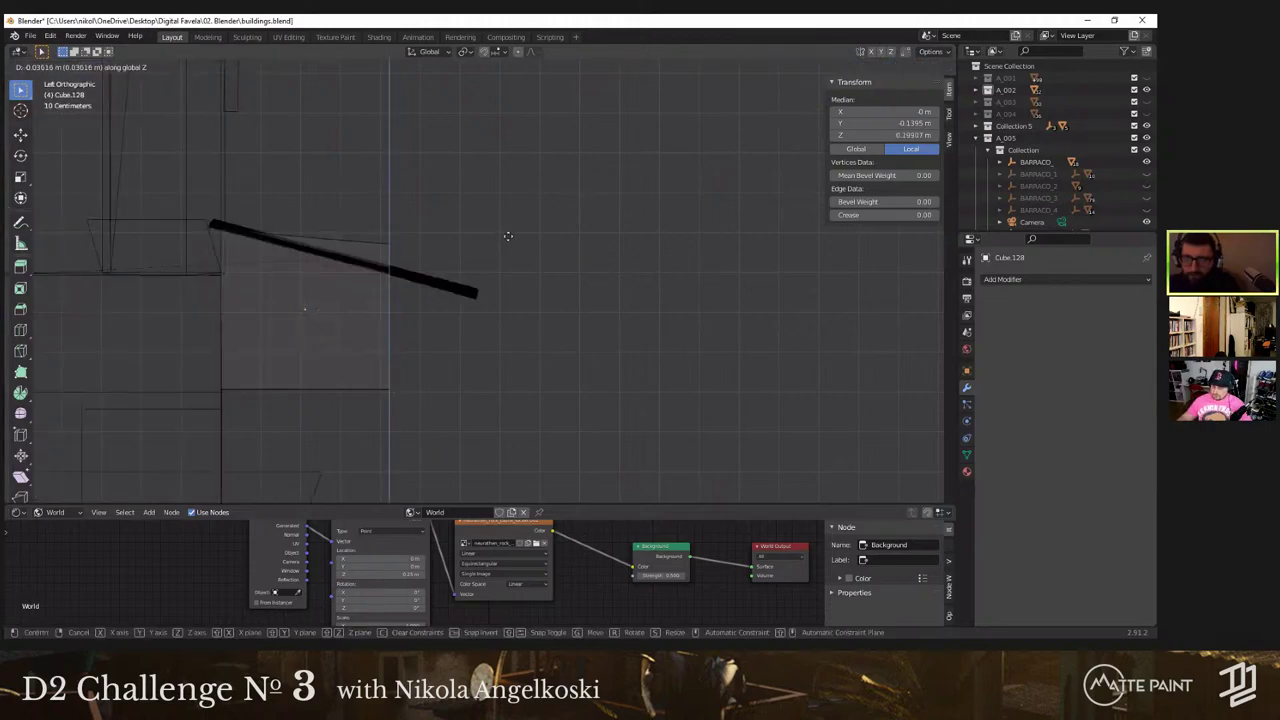
pyautogui.click(499, 257)
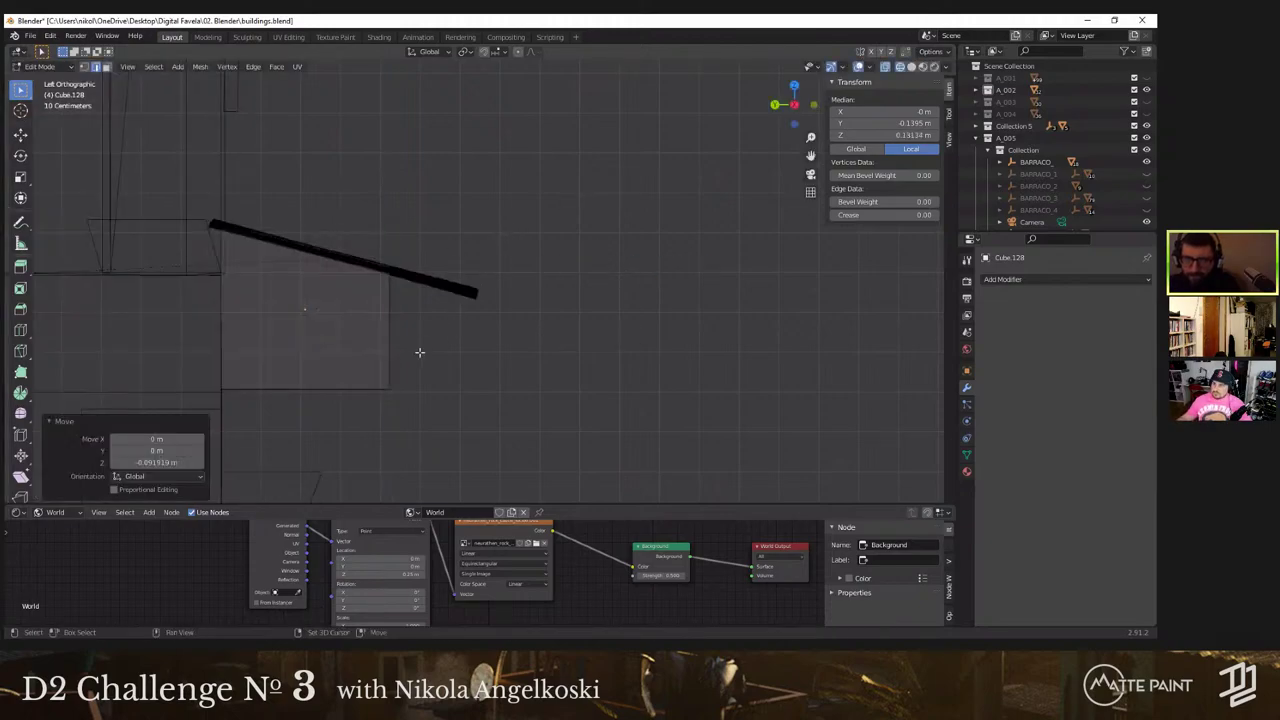
# Step: Return to solid shading and move the support box's lower outer edge about 0.285 m along Y toward the wall
pyautogui.moveTo(420, 354); pyautogui.dragTo(450, 300, button='middle')
pyautogui.click(406, 292)
pyautogui.press('z')
pyautogui.click(408, 293)
pyautogui.press('g')
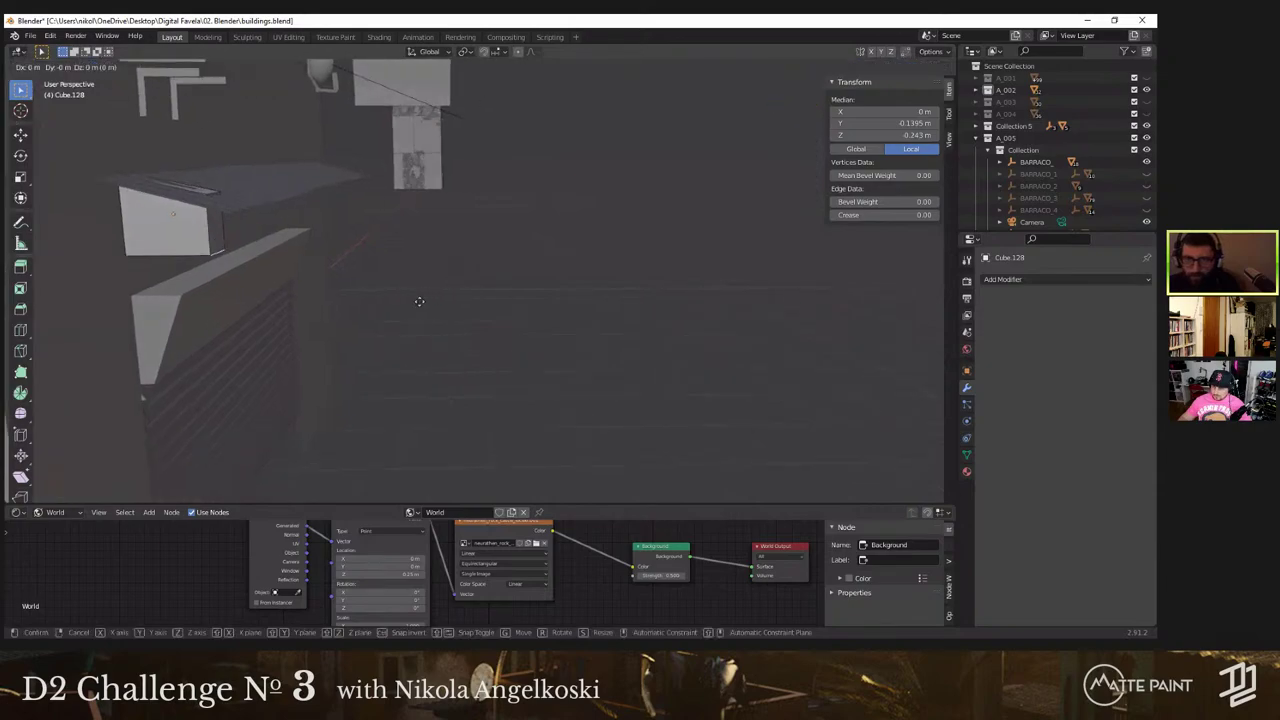
pyautogui.rightClick(414, 298)
pyautogui.press('g')
pyautogui.press('y')
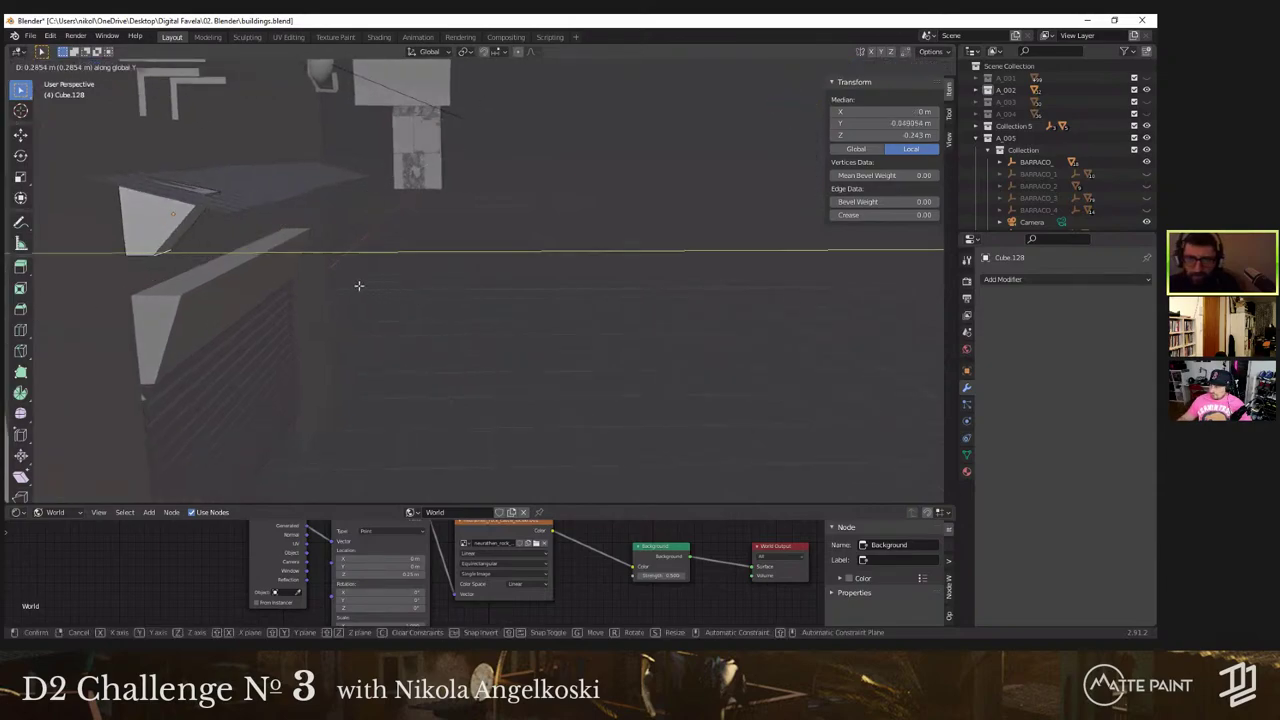
pyautogui.click(359, 285)
# Step: Lower the support's upper outer edge about 0.021 m further along Z beneath the roof sheet and leave Edit Mode
pyautogui.moveTo(359, 285); pyautogui.dragTo(290, 205, button='middle')
pyautogui.press('Tab')
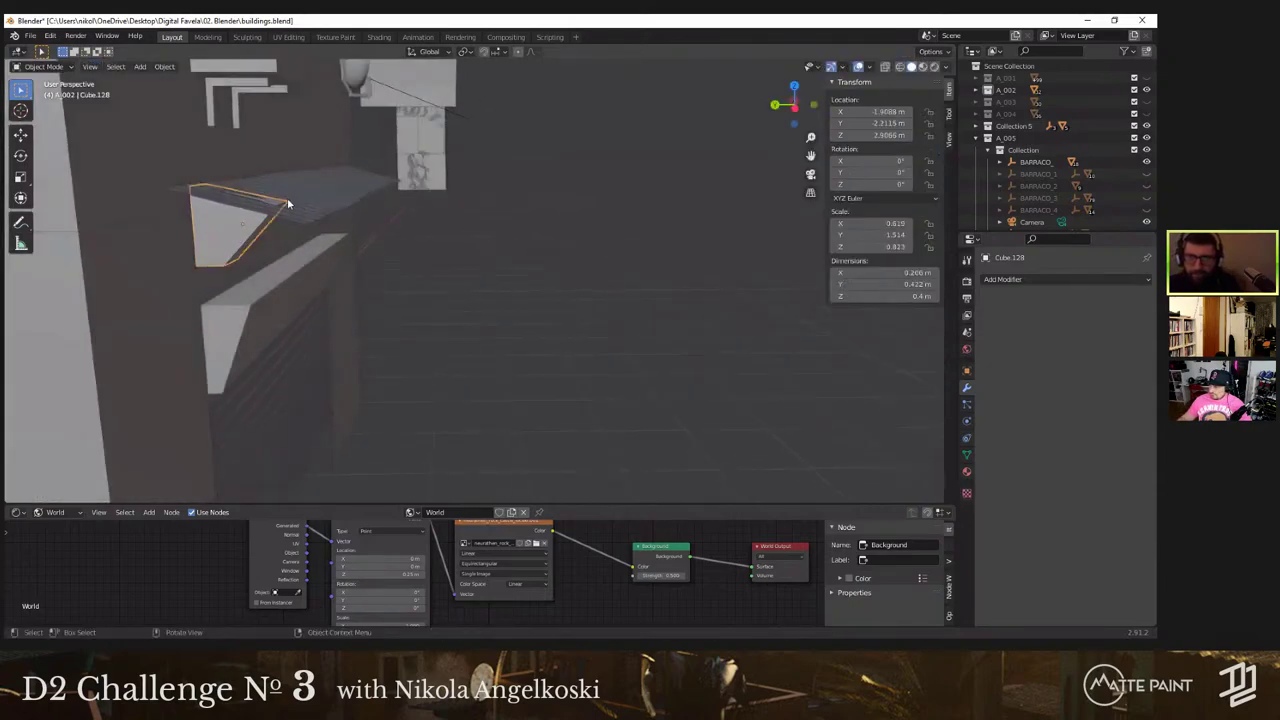
pyautogui.press('Tab')
pyautogui.press('g')
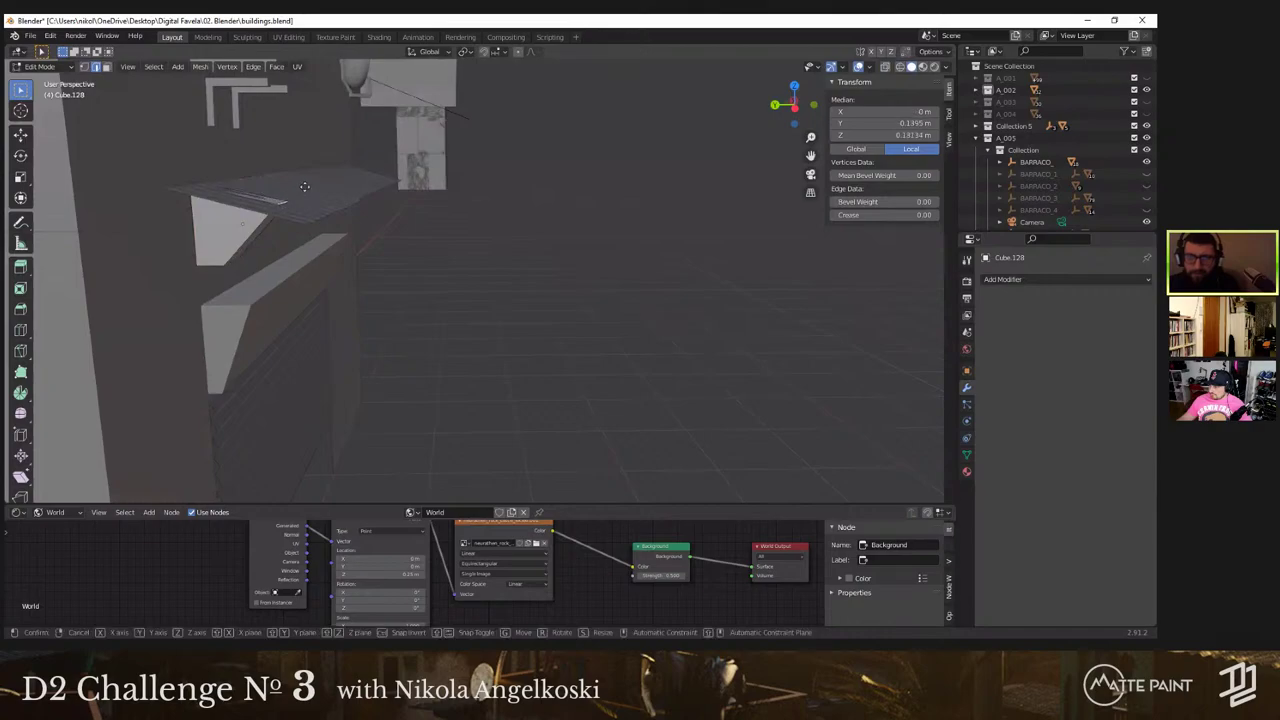
pyautogui.press('z')
pyautogui.click(305, 190)
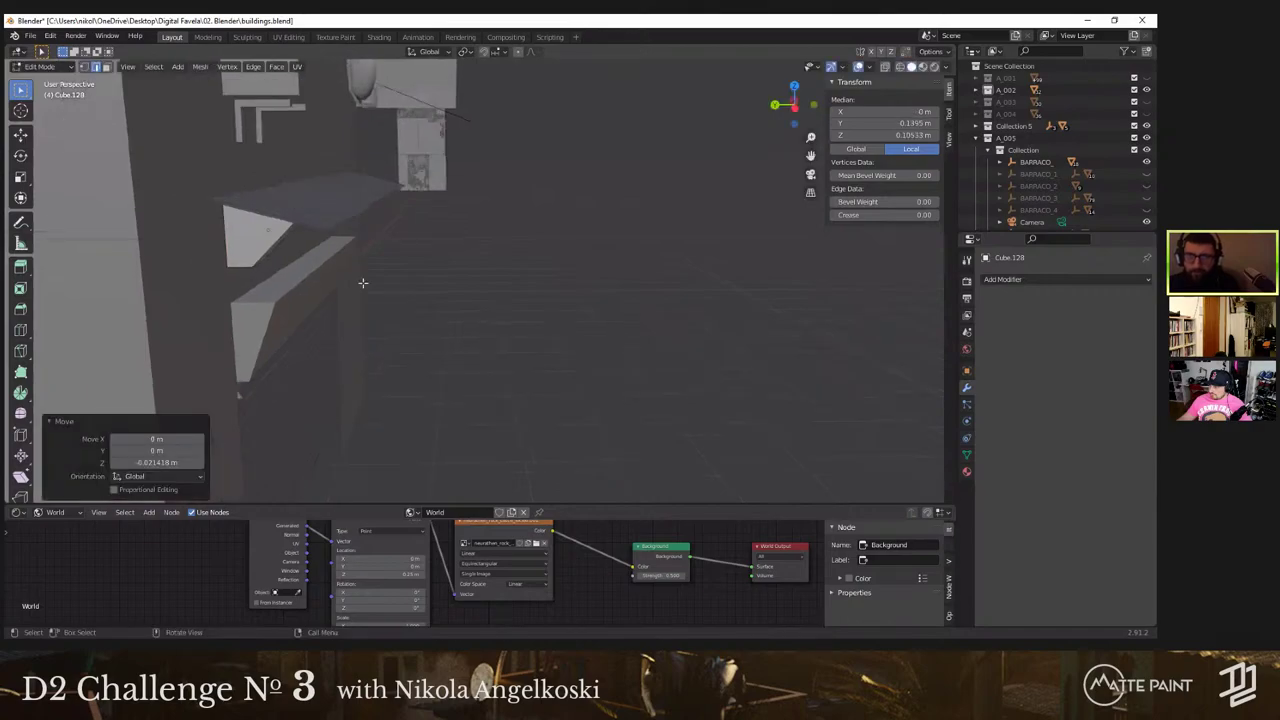
pyautogui.press('Tab')
# Step: Add a Wireframe modifier to the support box, set its thickness to 0.03 m and collapse its settings
pyautogui.moveTo(345, 276); pyautogui.dragTo(496, 255, button='middle')
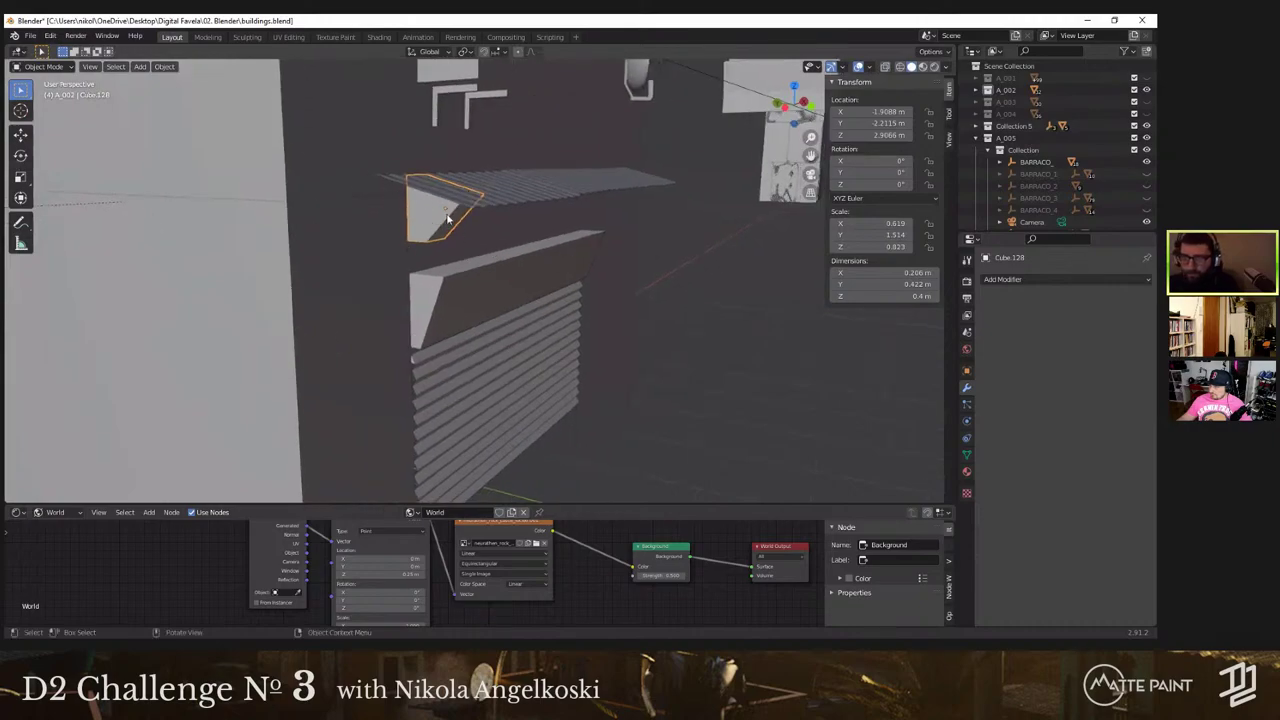
pyautogui.click(1018, 280)
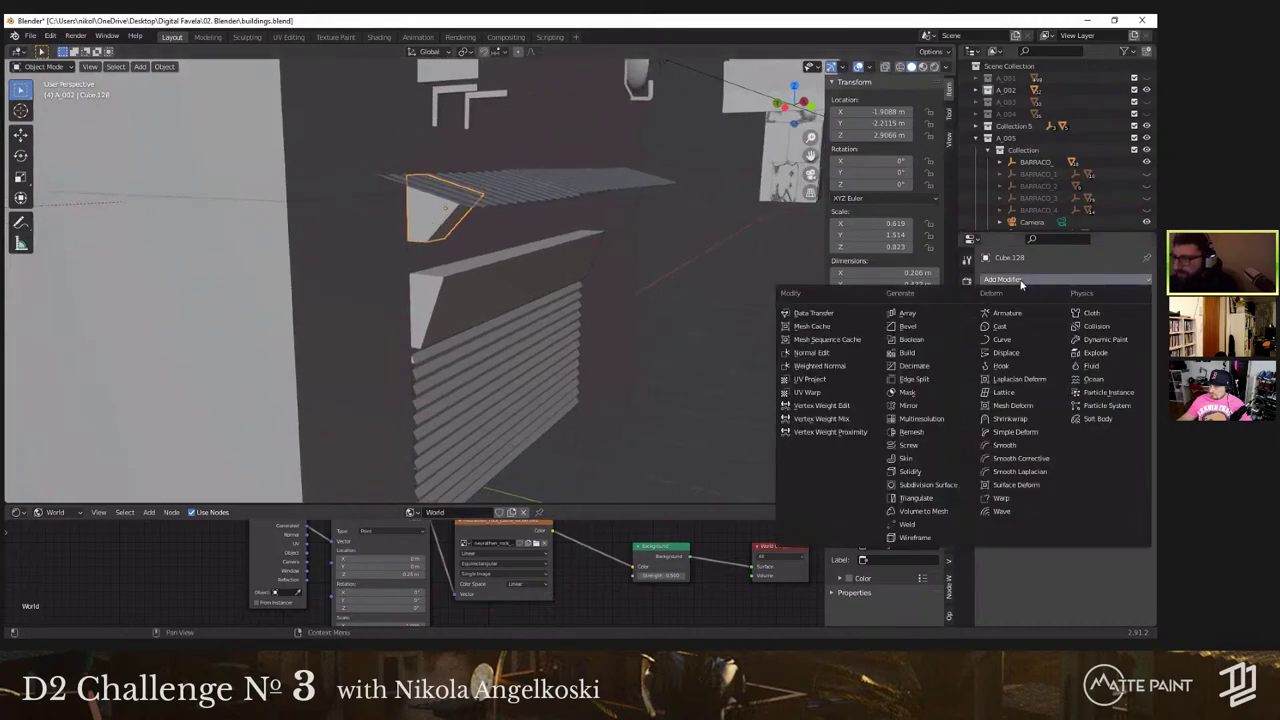
pyautogui.click(915, 537)
pyautogui.moveTo(500, 186); pyautogui.dragTo(523, 182, button='middle')
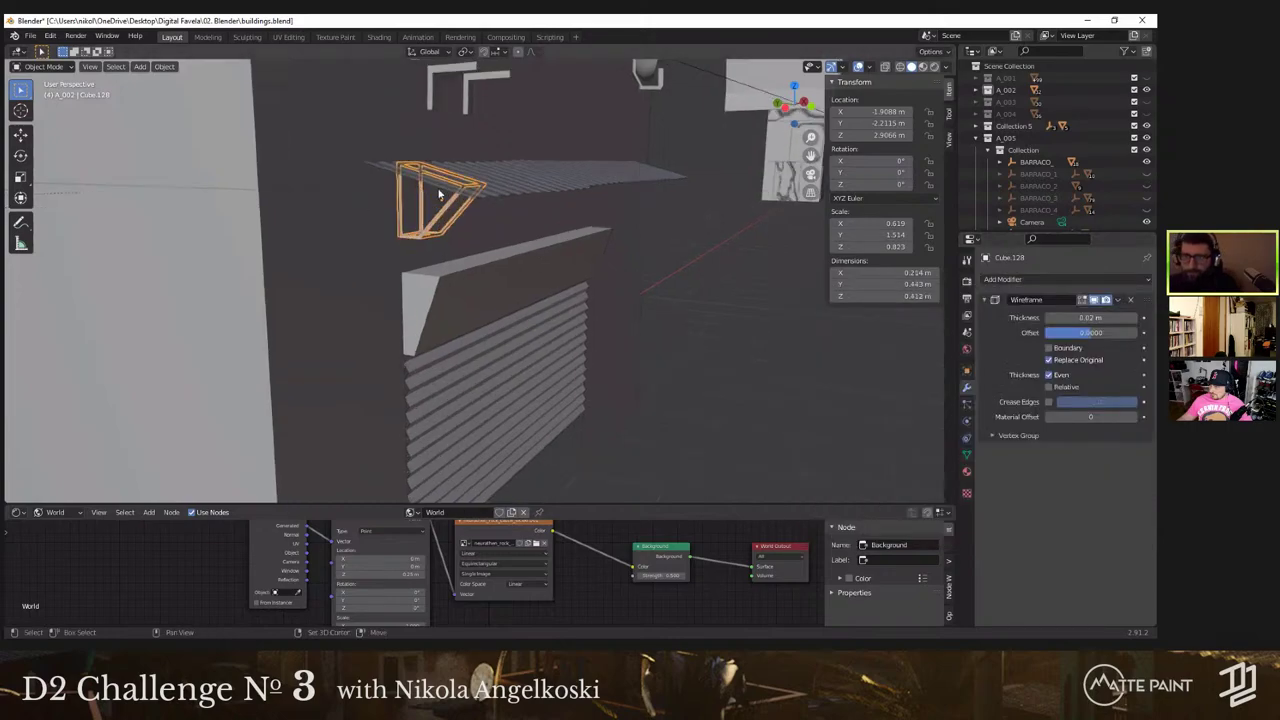
pyautogui.moveTo(438, 193); pyautogui.dragTo(260, 158, button='middle')
pyautogui.moveTo(420, 188); pyautogui.dragTo(469, 208, button='middle')
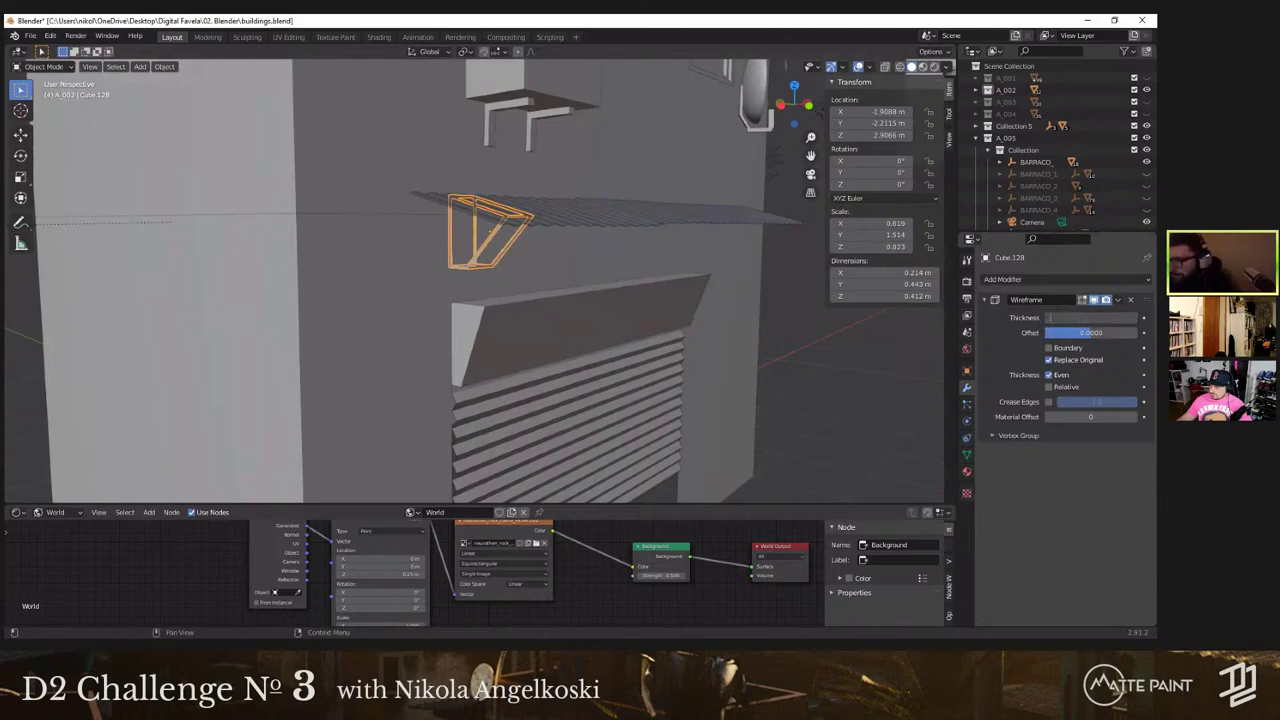
pyautogui.press('Return')
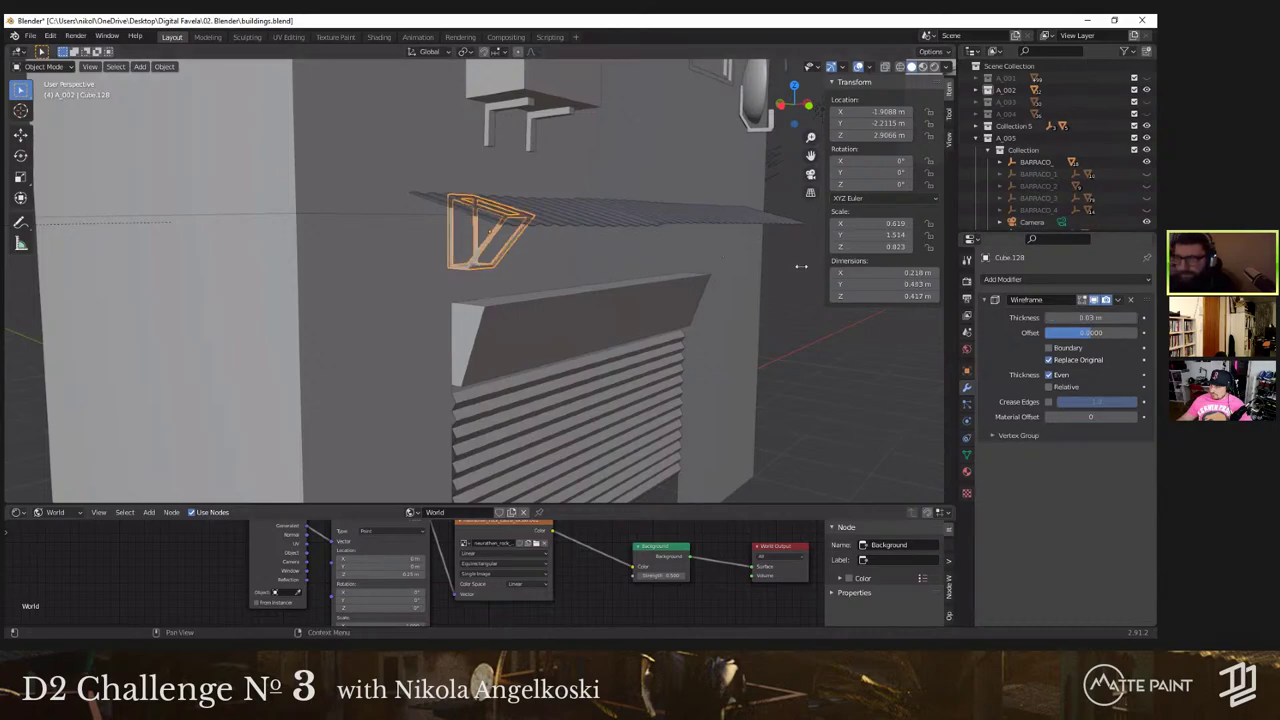
pyautogui.click(984, 300)
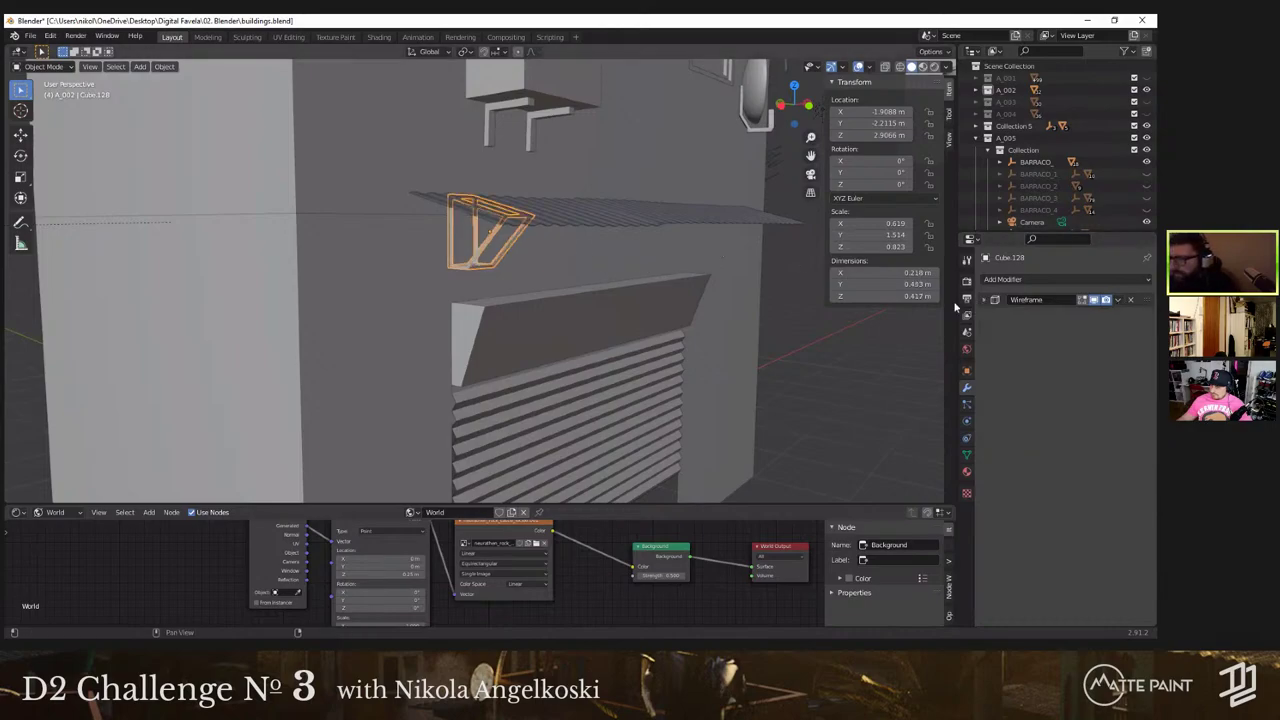
# Step: Add an Array modifier to the wireframe support after the Wireframe modifier
pyautogui.moveTo(577, 274); pyautogui.dragTo(515, 205, button='middle')
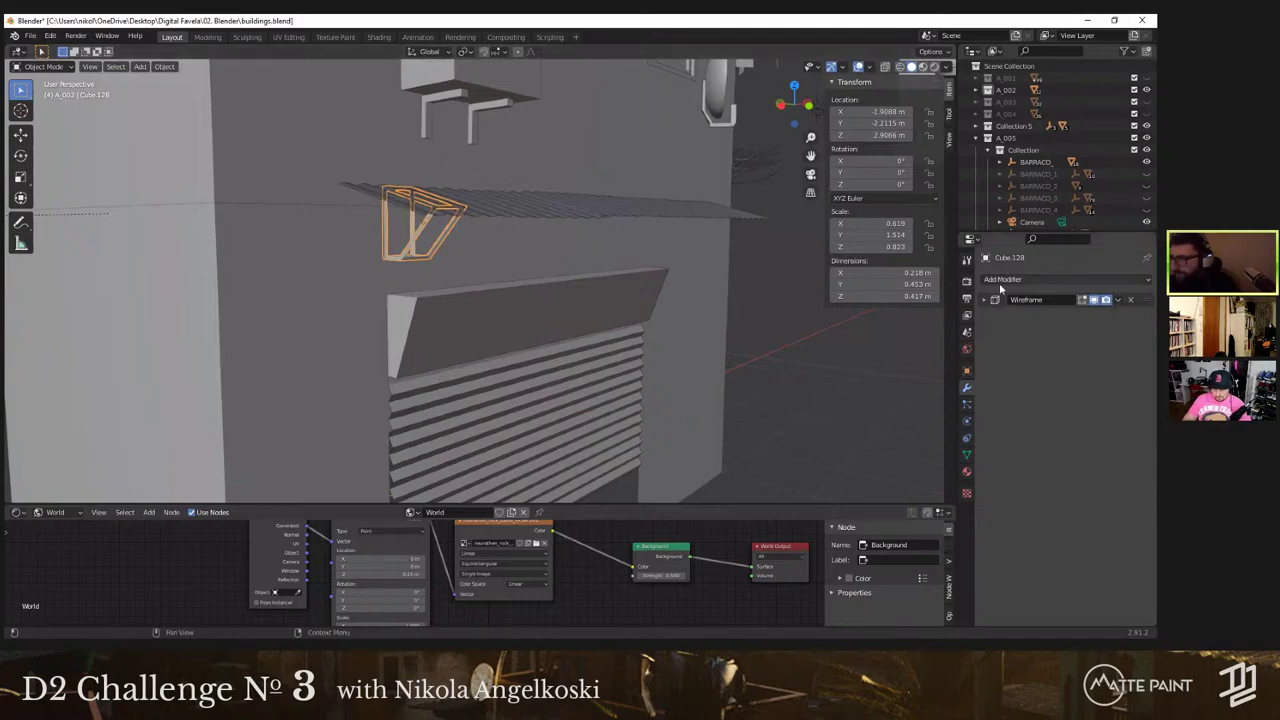
pyautogui.click(999, 281)
pyautogui.click(932, 321)
pyautogui.moveTo(557, 243); pyautogui.dragTo(393, 236, button='middle')
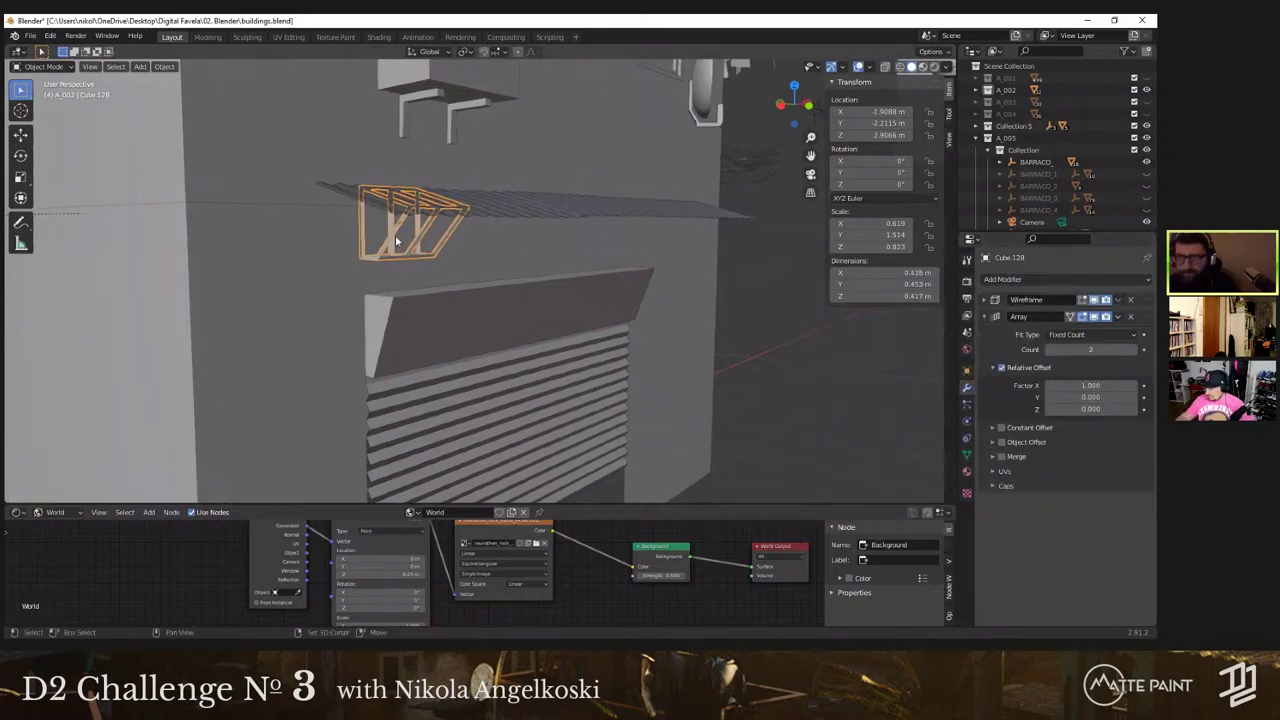
# Step: Switch to the front view and exclude the nested Collection inside A_005 to isolate the building
pyautogui.press('`')
pyautogui.click(333, 193)
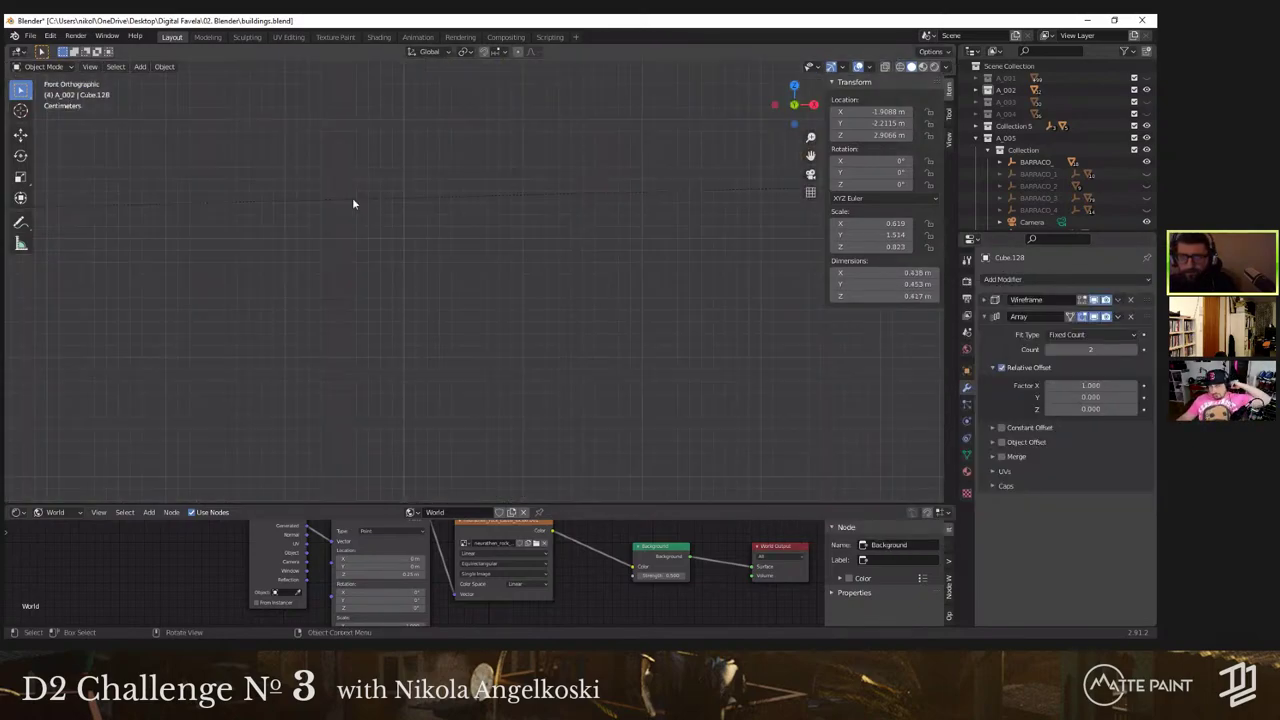
pyautogui.scroll(-8, 412, 237)
pyautogui.scroll(3, 570, 262)
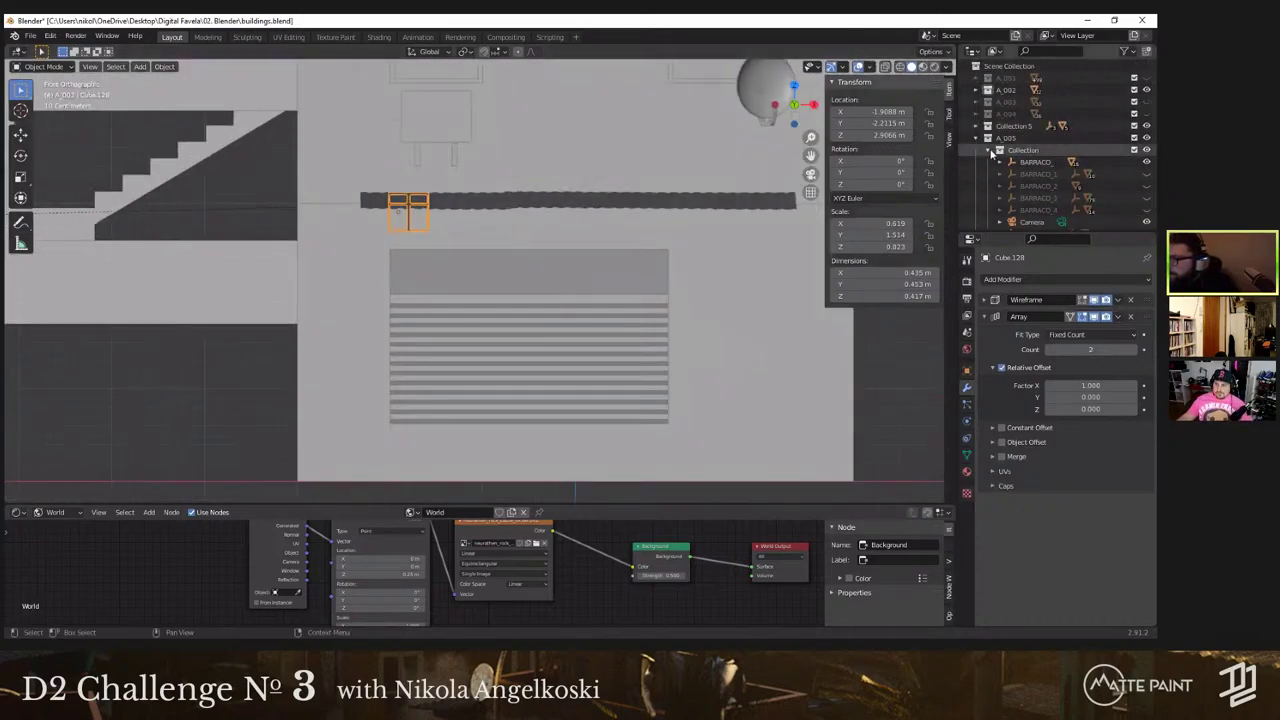
pyautogui.scroll(-10, 1070, 170)
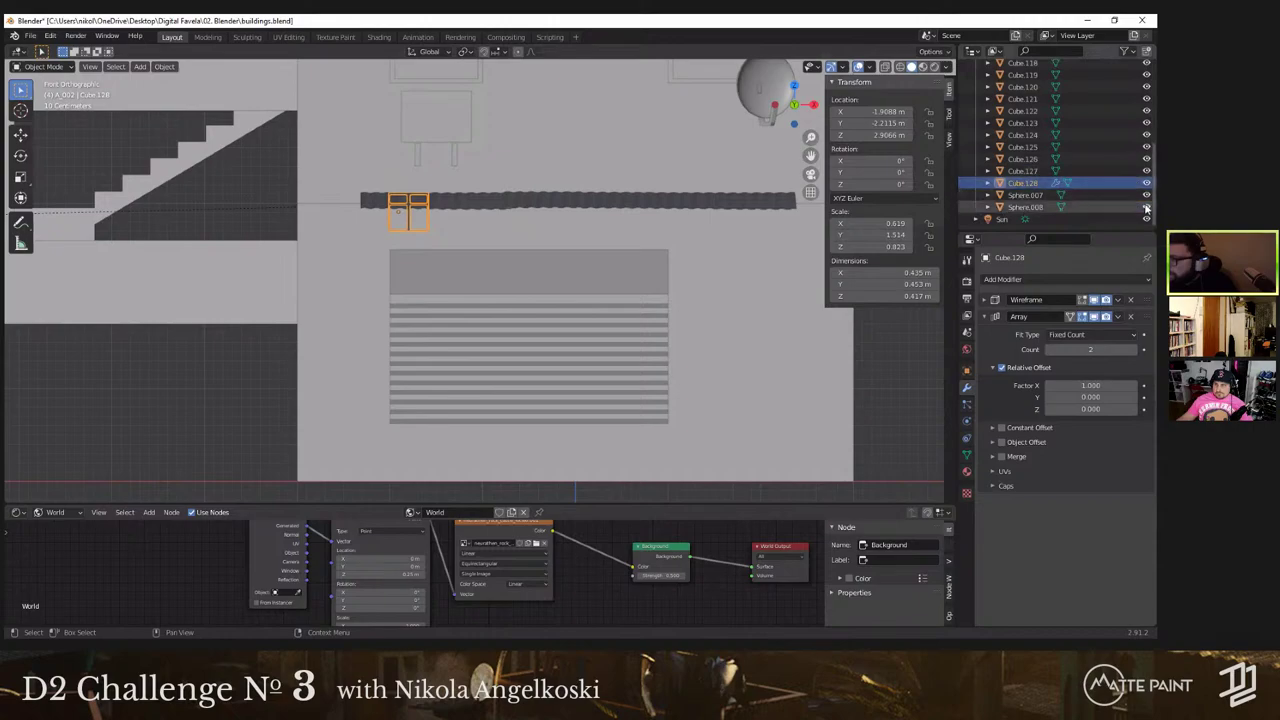
pyautogui.scroll(5, 1104, 172)
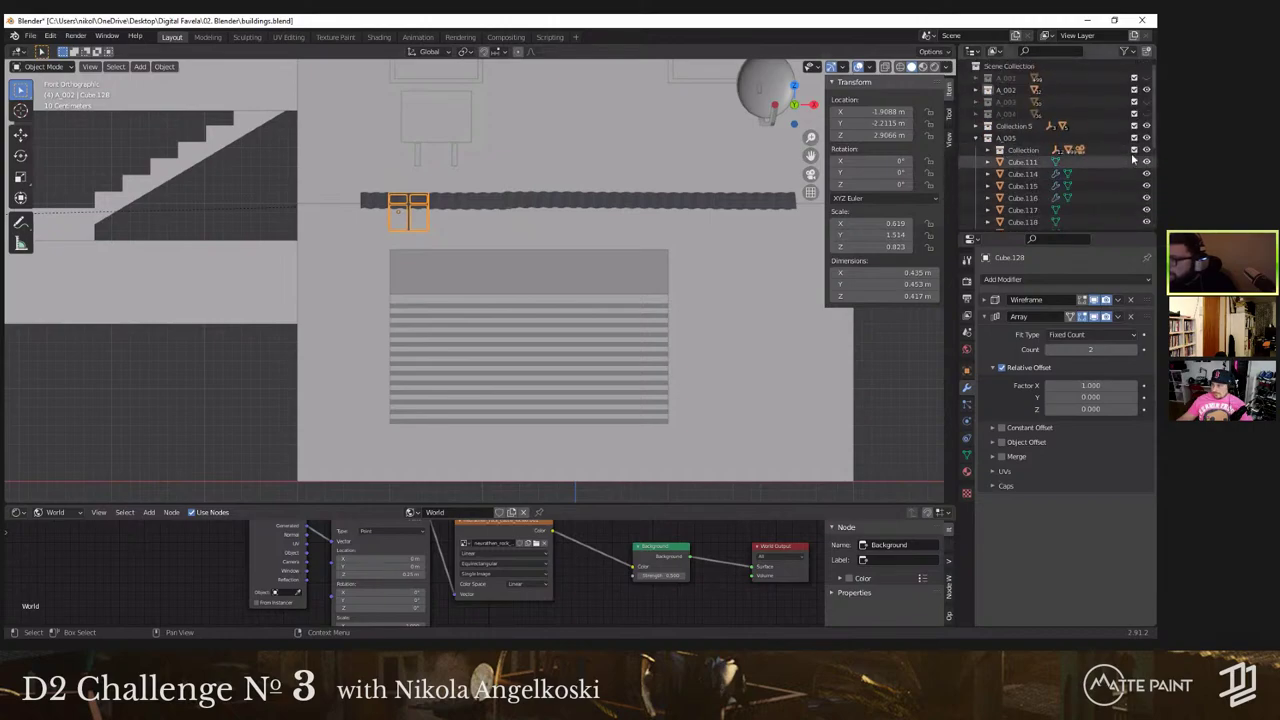
pyautogui.click(1146, 150)
pyautogui.scroll(-3, 557, 186)
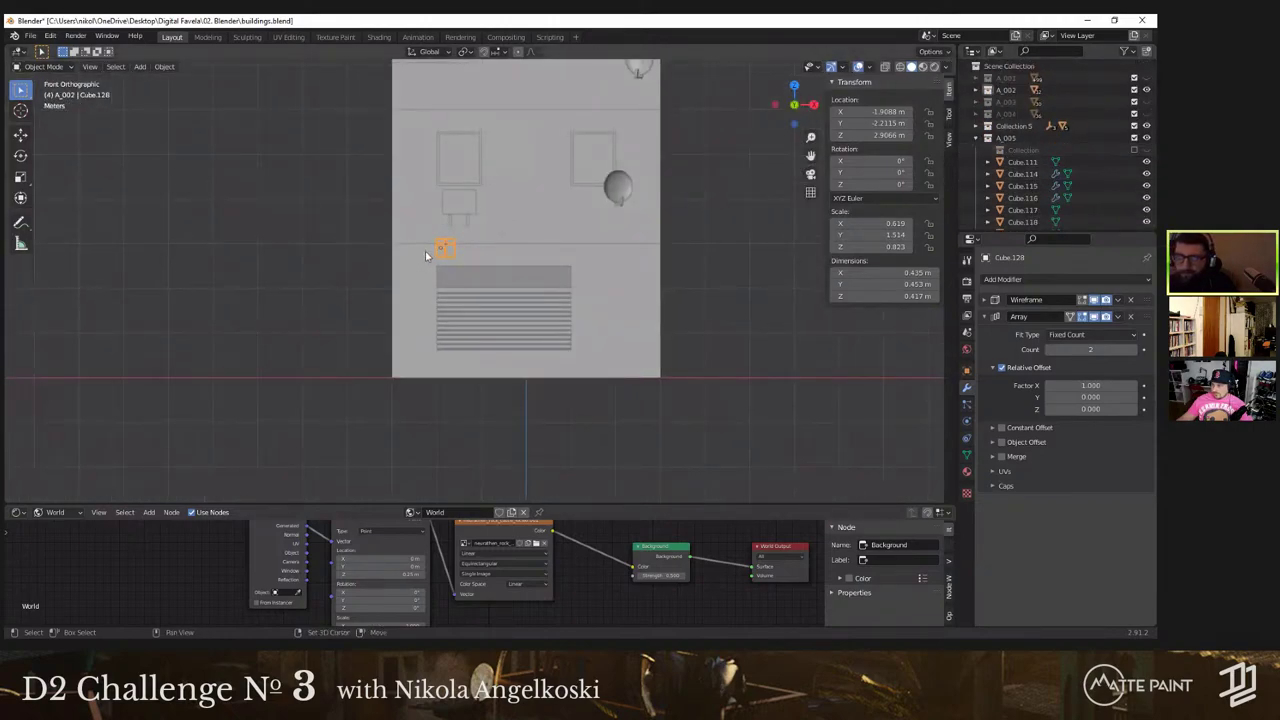
pyautogui.scroll(5, 434, 251)
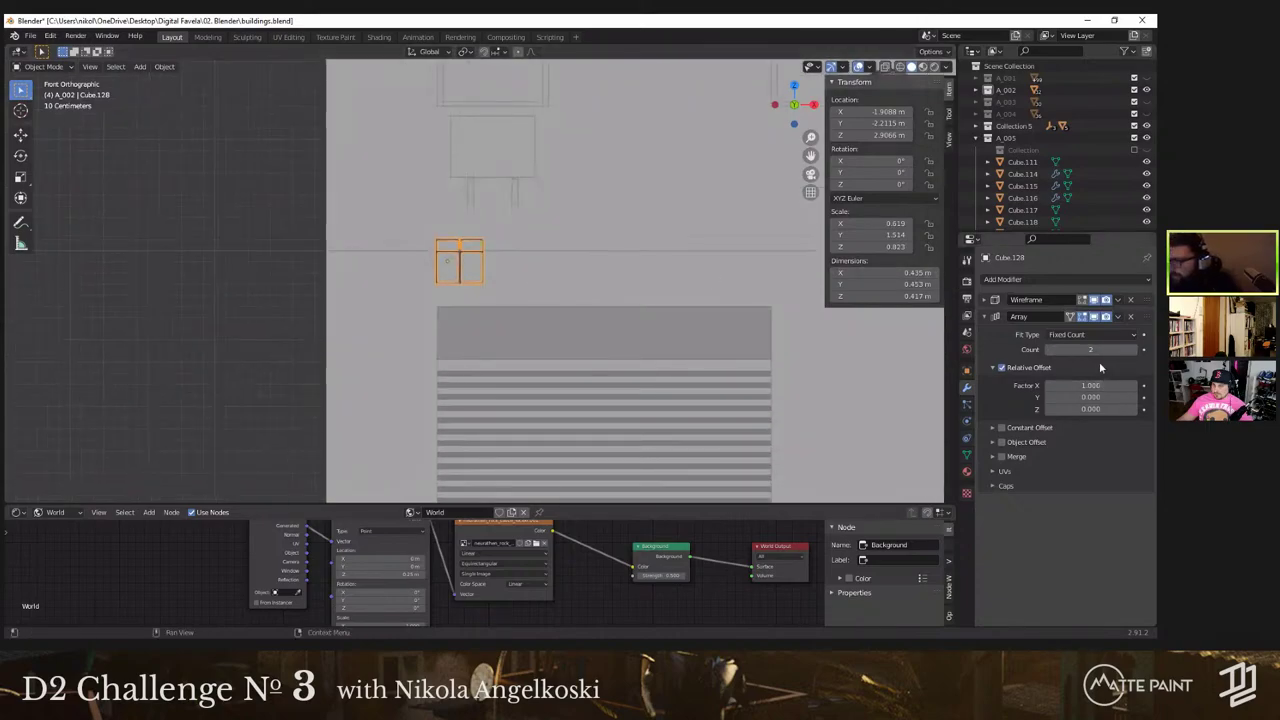
# Step: Set the support array's relative X factor to 2.390 and its count to 7, checking the spacing in wireframe shading before restoring solid shading
pyautogui.hotkey('shift', 'z')
pyautogui.keyDown('shift'); pyautogui.moveTo(591, 249); pyautogui.dragTo(511, 249, button='middle'); pyautogui.keyUp('shift')
pyautogui.scroll(1, 511, 249)
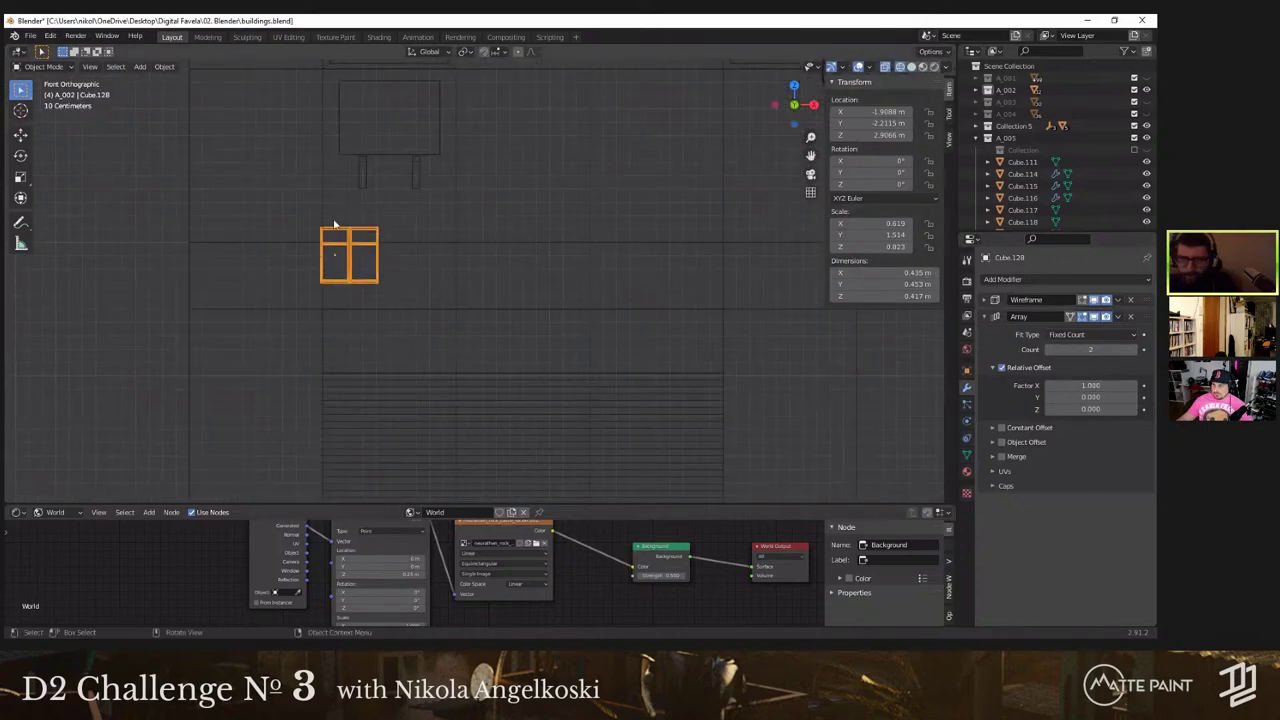
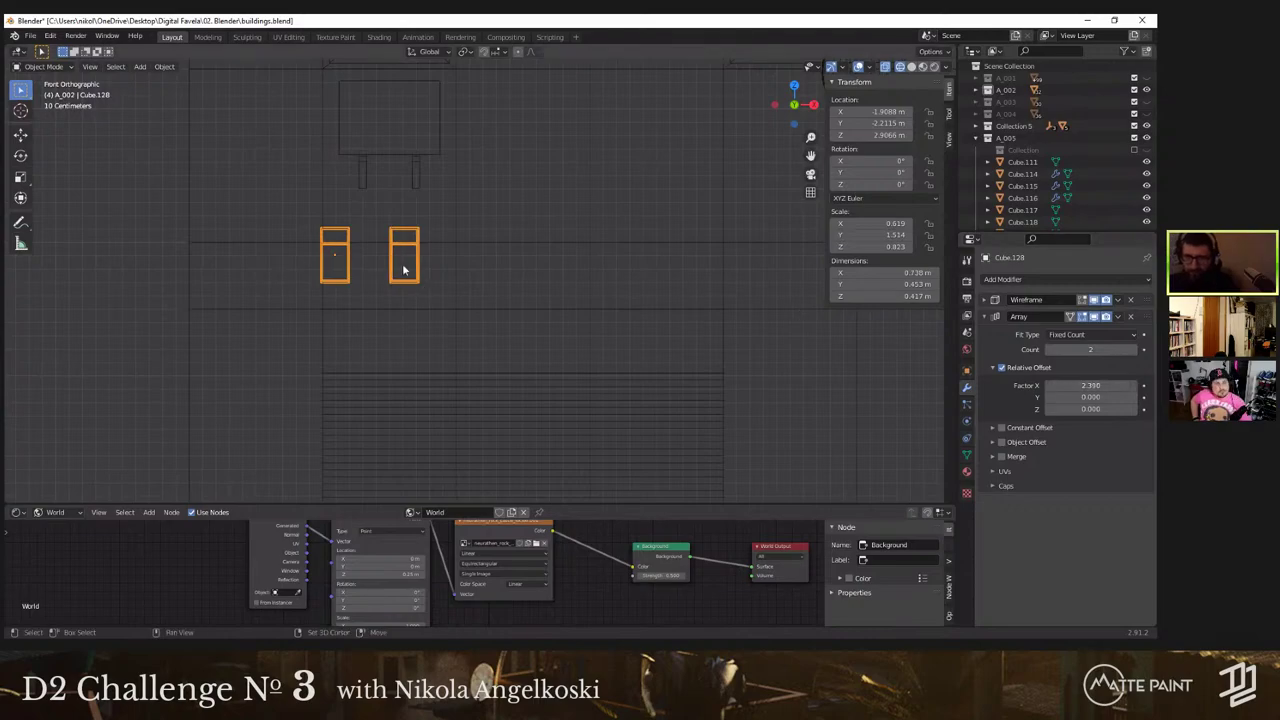
pyautogui.keyDown('shift'); pyautogui.moveTo(404, 270); pyautogui.dragTo(391, 270, button='middle'); pyautogui.keyUp('shift')
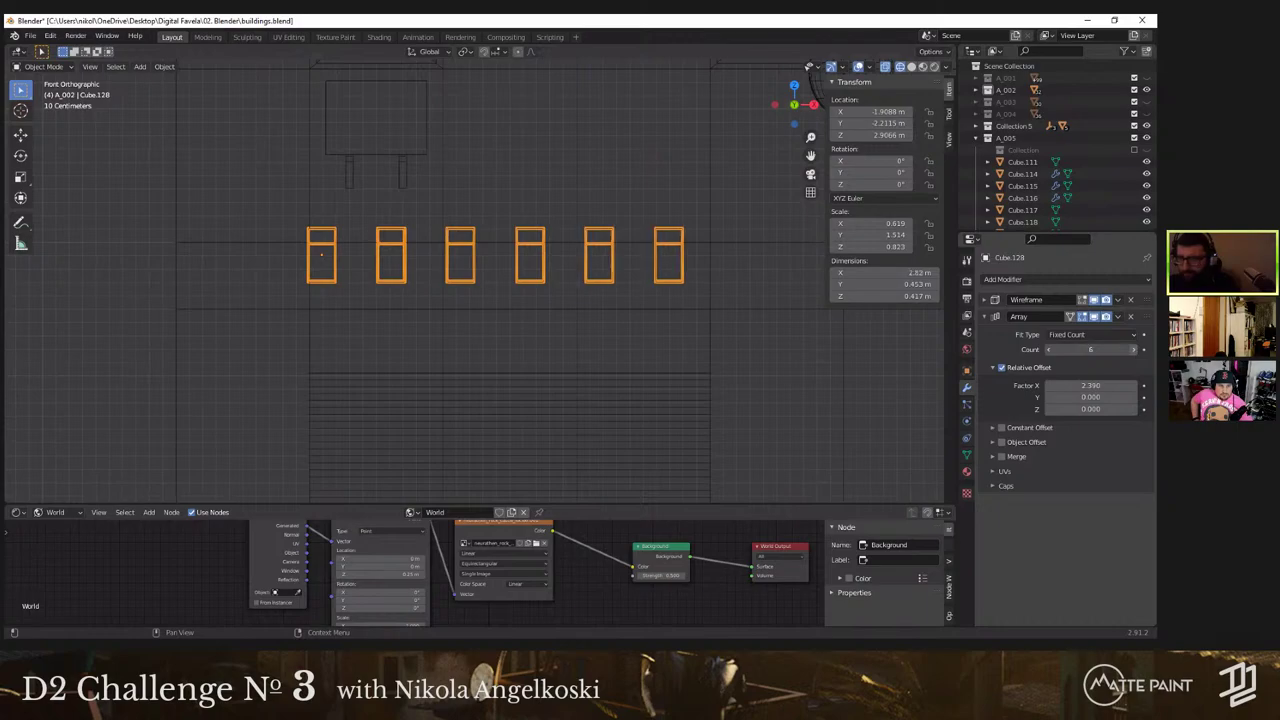
pyautogui.click(1133, 350)
pyautogui.scroll(-3, 559, 284)
pyautogui.click(911, 67)
pyautogui.keyDown('shift'); pyautogui.moveTo(622, 291); pyautogui.dragTo(560, 307, button='middle'); pyautogui.keyUp('shift')
pyautogui.moveTo(560, 307)
pyautogui.mouseDown(button='middle')
pyautogui.moveTo(605, 330)
pyautogui.moveTo(555, 255)
pyautogui.mouseUp(button='middle')
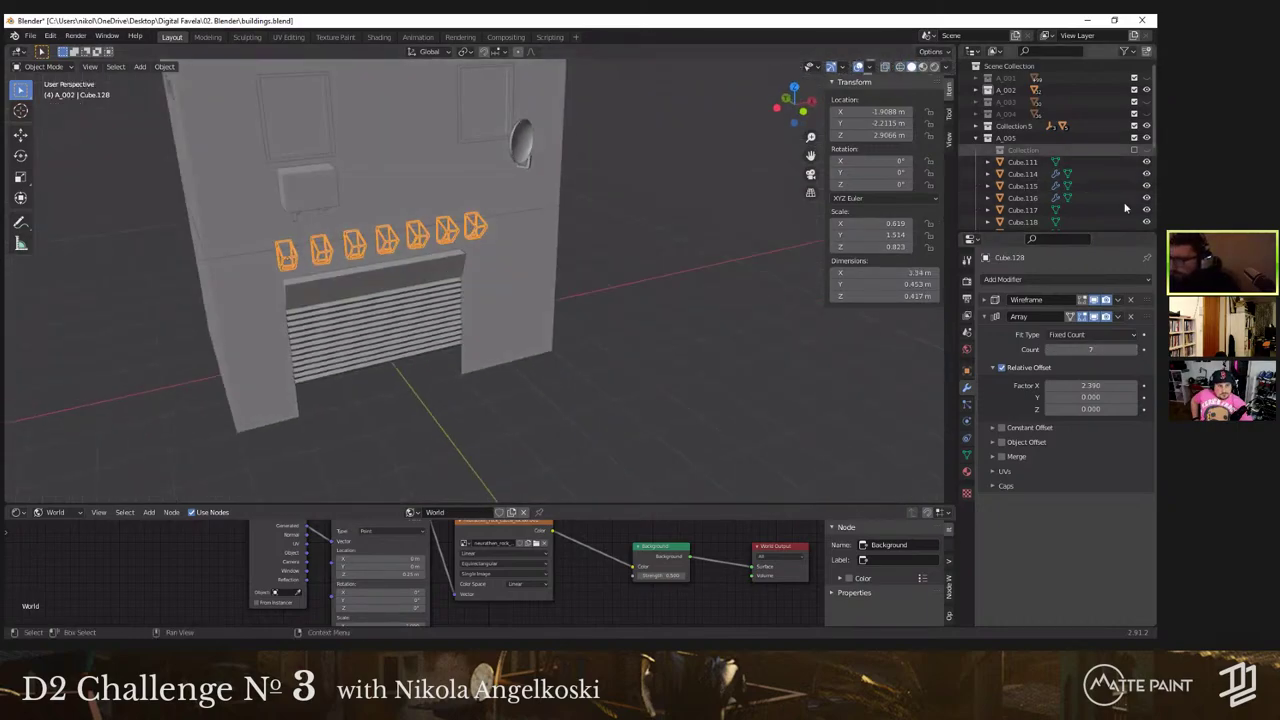
# Step: Re-enable the nested Collection inside A_005 and select the corrugated roof sheet above the shutter
pyautogui.click(1135, 151)
pyautogui.moveTo(610, 290); pyautogui.dragTo(572, 254, button='middle')
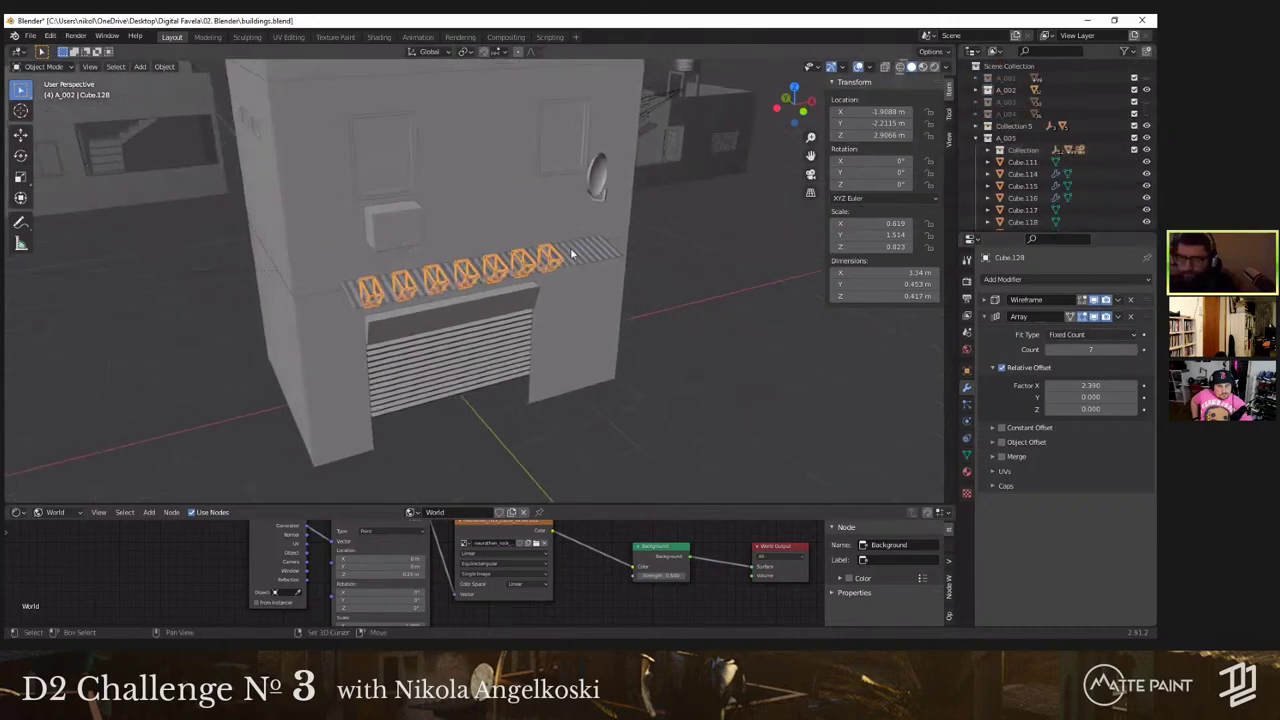
pyautogui.hotkey('ctrl', 'z')
# Step: Look through the object groups inside A_005's nested Collection for the selected corrugated sheet
pyautogui.scroll(-10, 1088, 146)
pyautogui.scroll(8, 1029, 170)
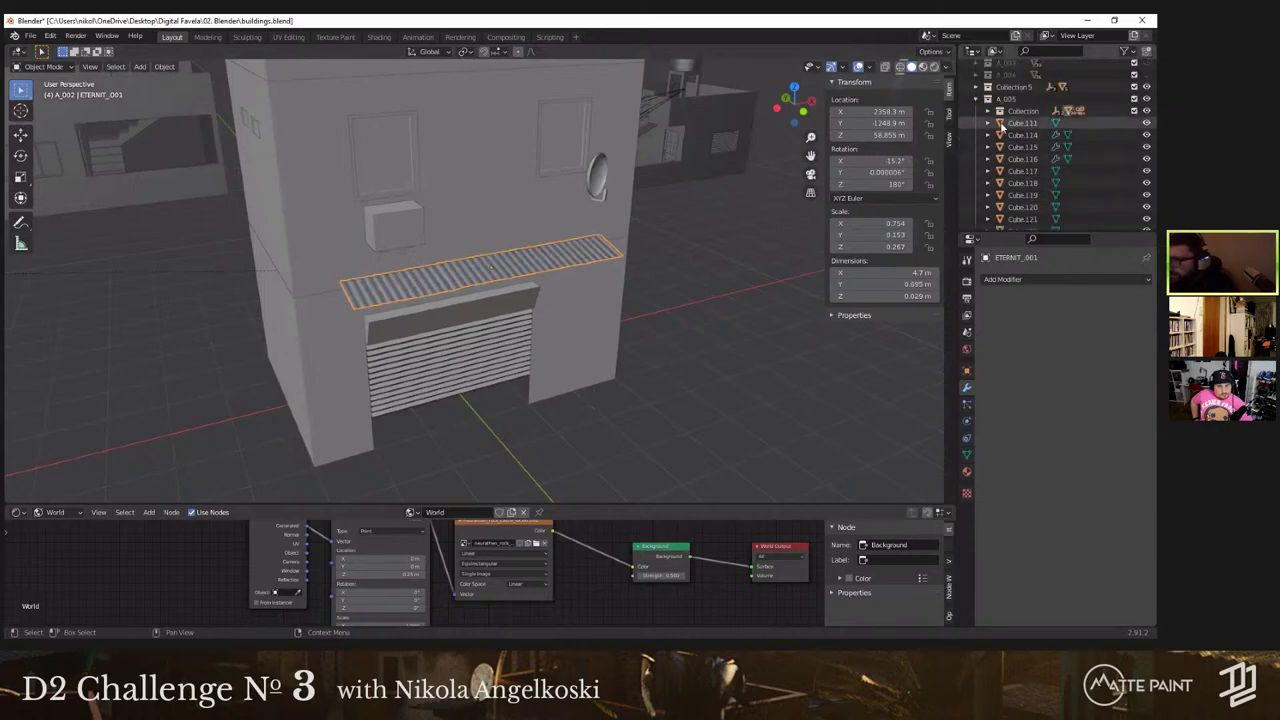
pyautogui.click(988, 111)
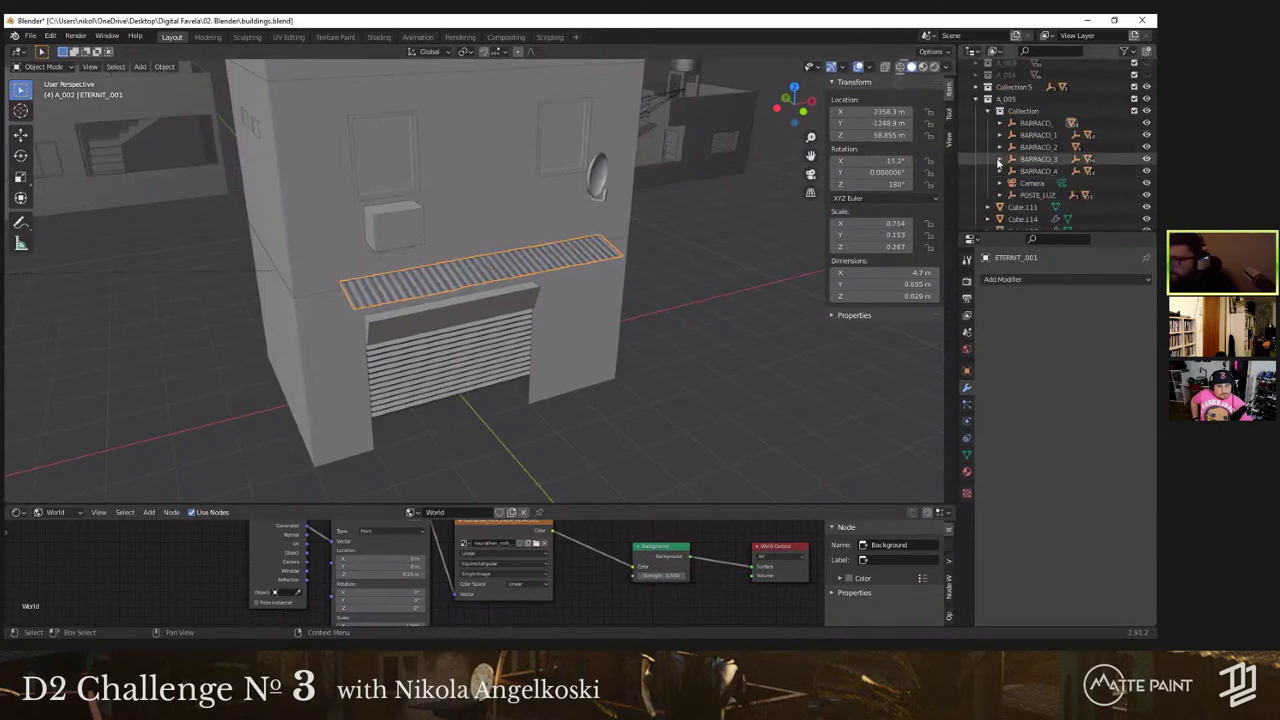
pyautogui.click(999, 159)
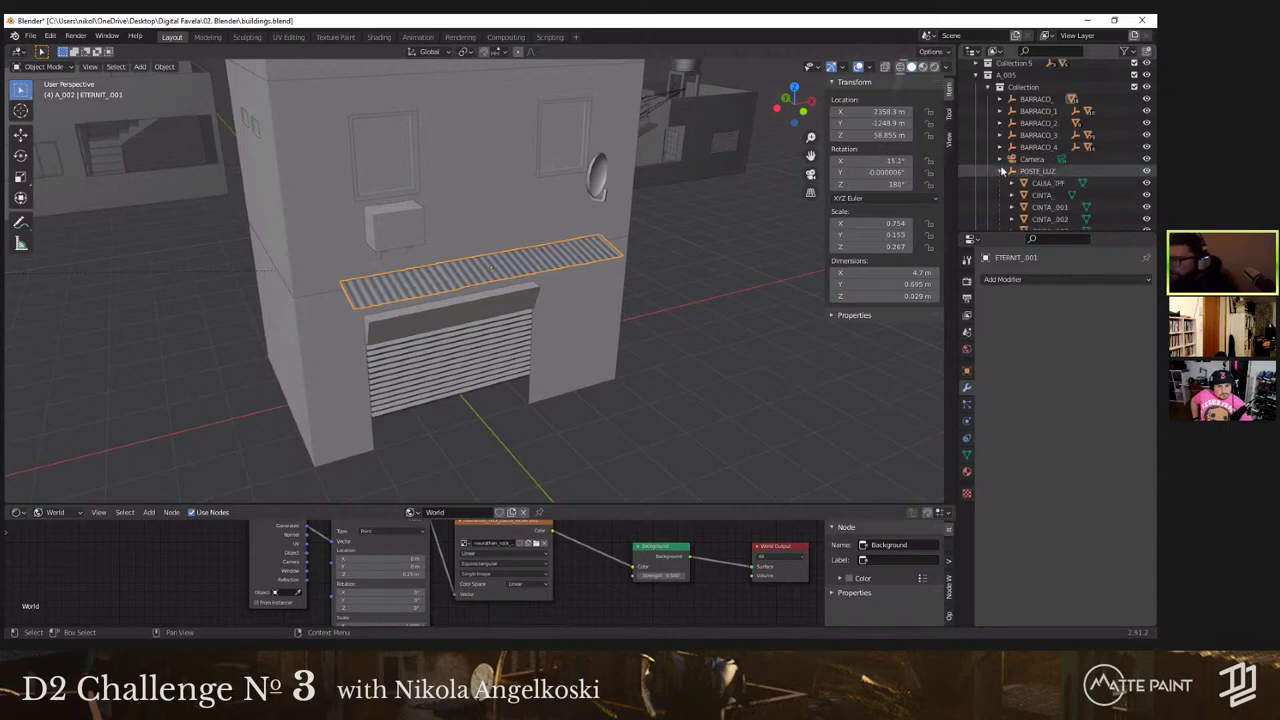
pyautogui.scroll(-5, 1008, 166)
pyautogui.scroll(6, 1010, 155)
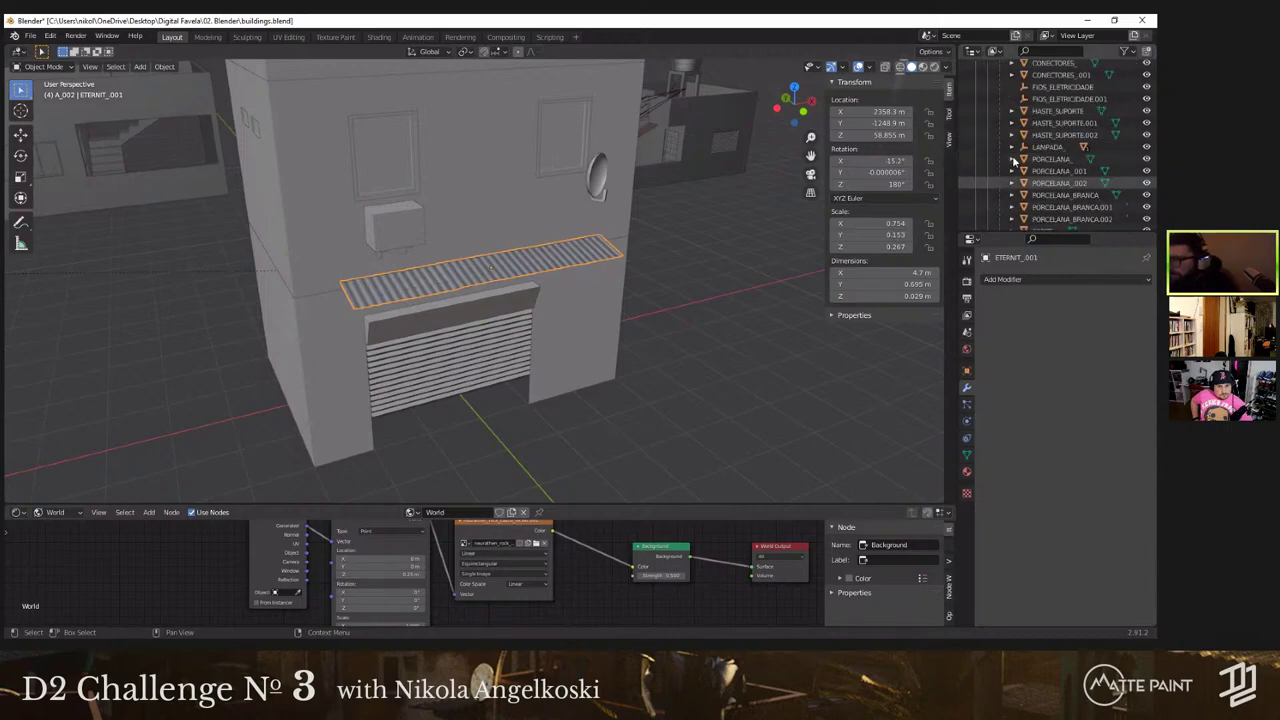
pyautogui.click(1001, 147)
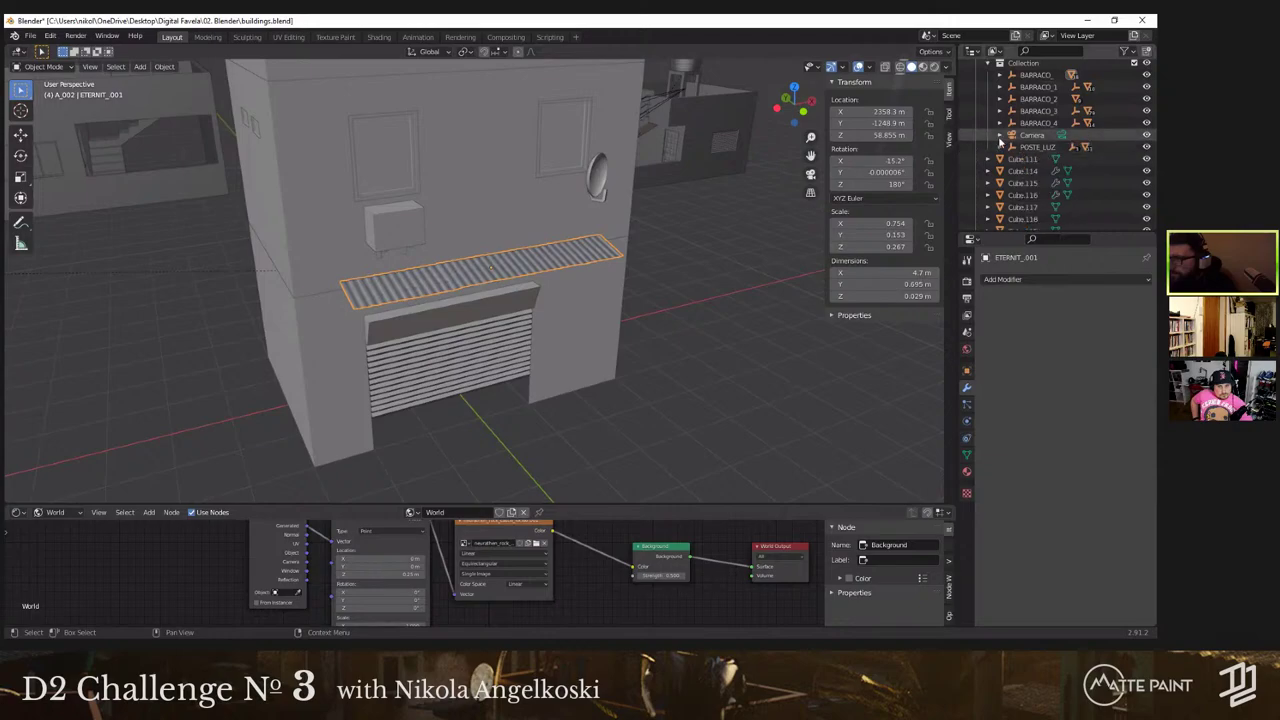
pyautogui.click(999, 123)
pyautogui.scroll(3, 1000, 150)
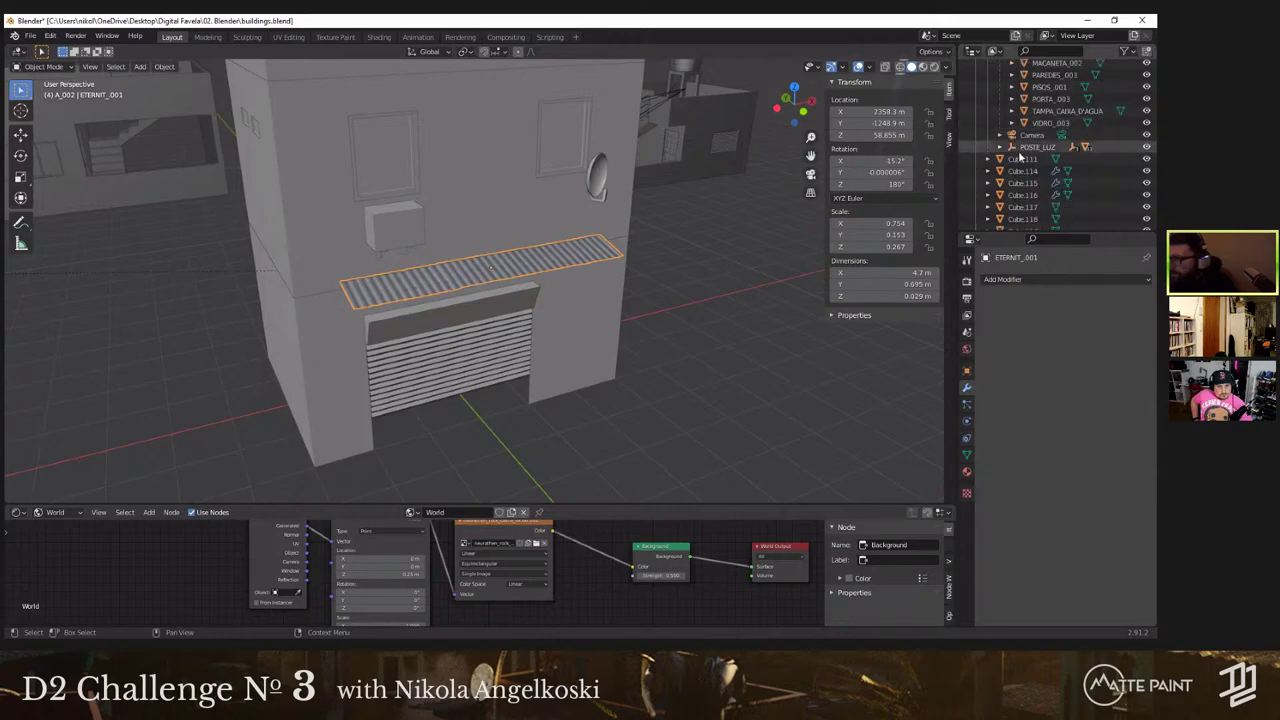
pyautogui.click(1000, 171)
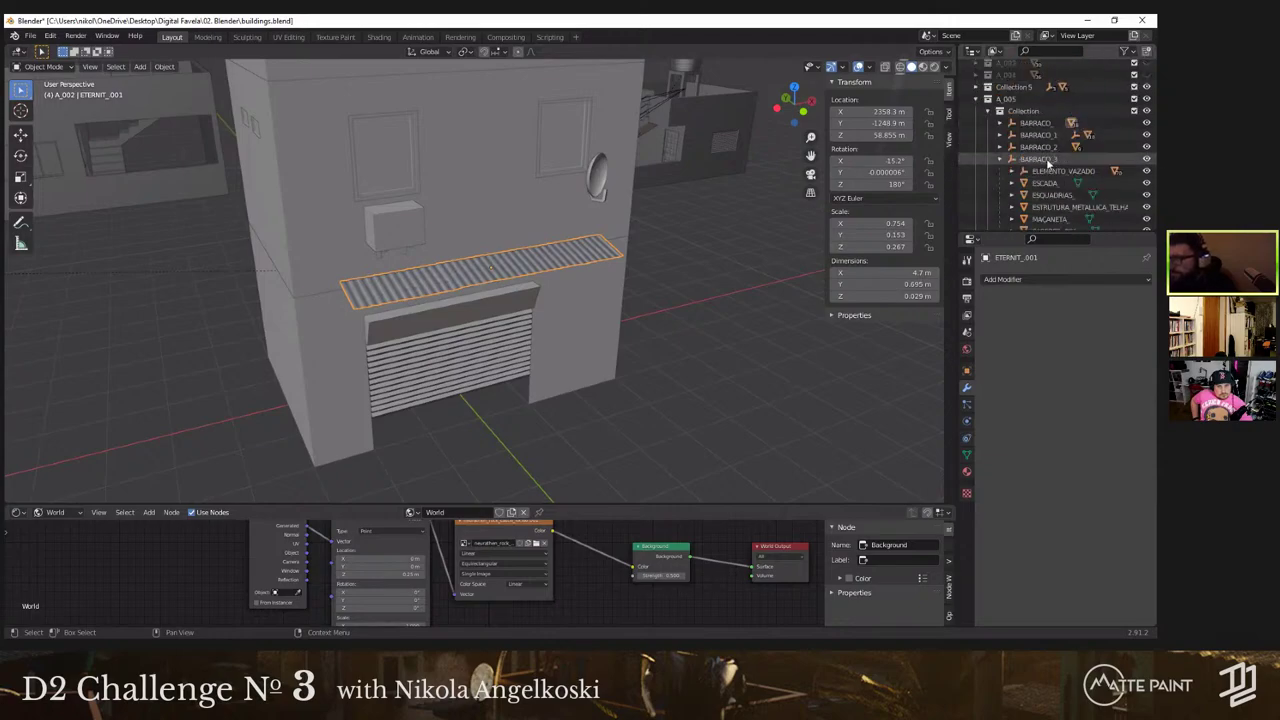
pyautogui.scroll(-4, 1050, 168)
pyautogui.scroll(3, 1045, 168)
pyautogui.click(999, 135)
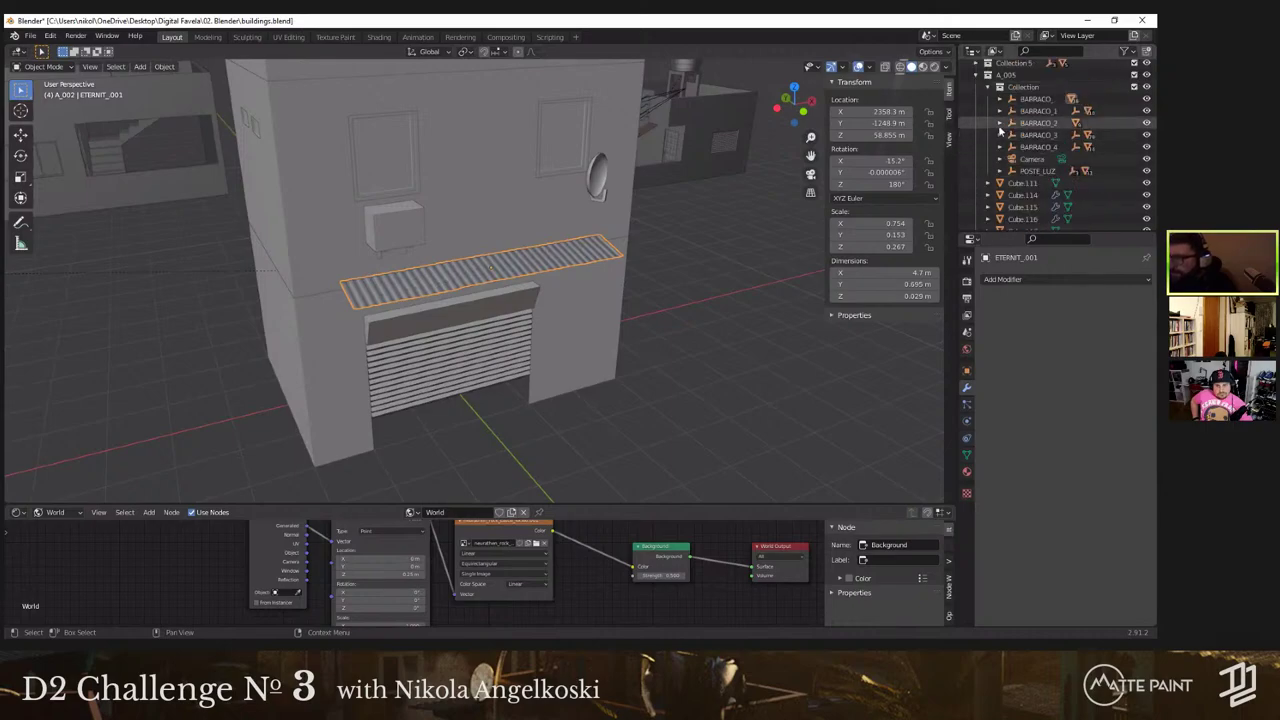
pyautogui.scroll(-5, 1050, 150)
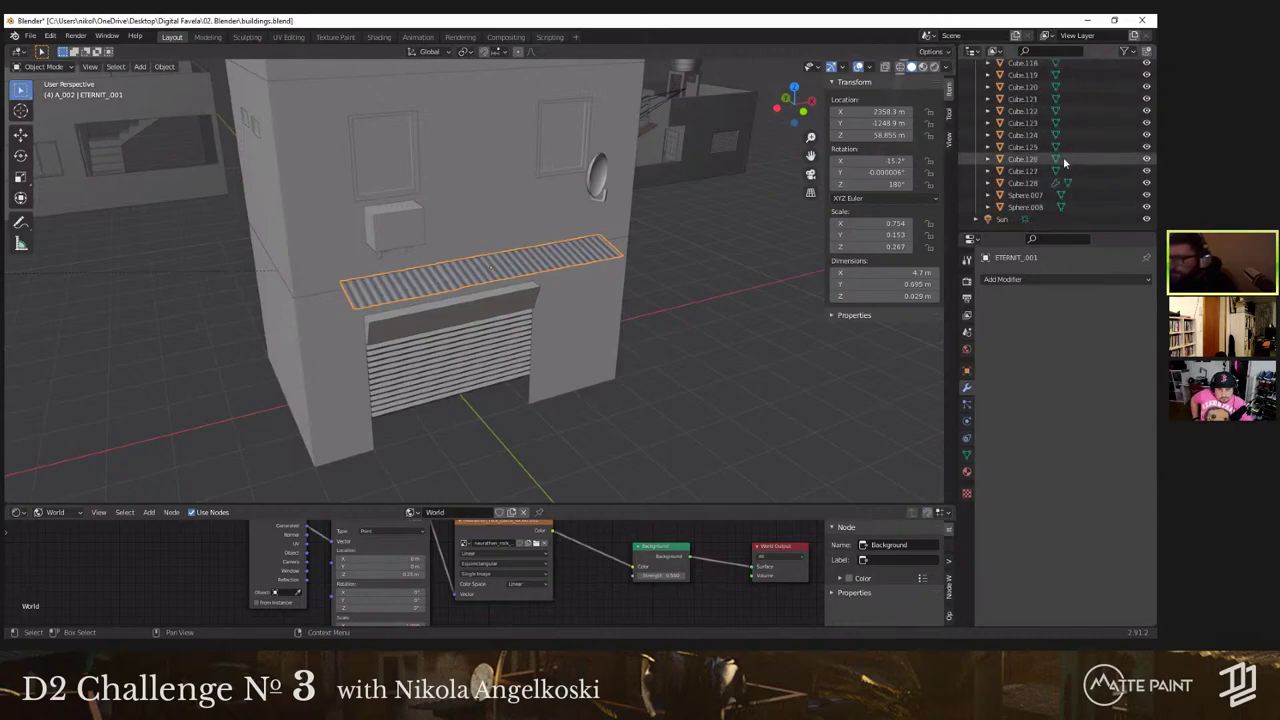
pyautogui.scroll(5, 1064, 162)
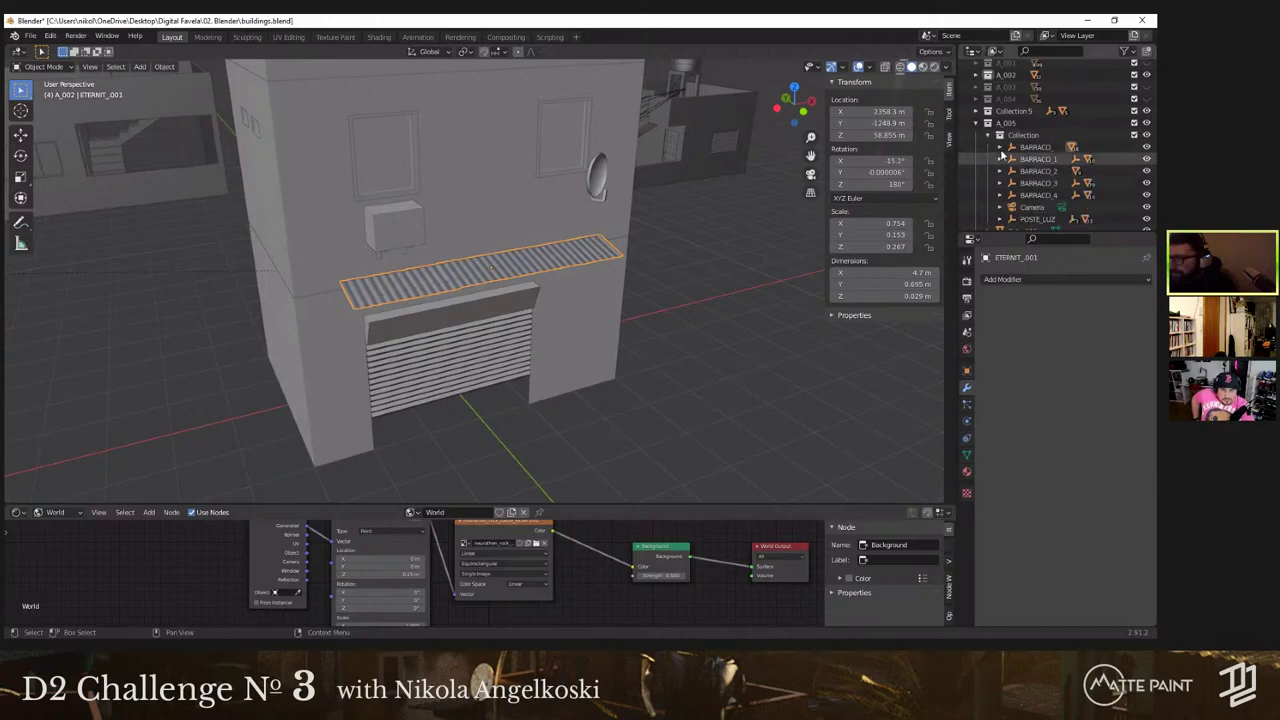
# Step: Move ETERNIT_001 out of the BARRACO_ group into collection A_005, and exclude the nested Collection from the view layer
pyautogui.click(999, 148)
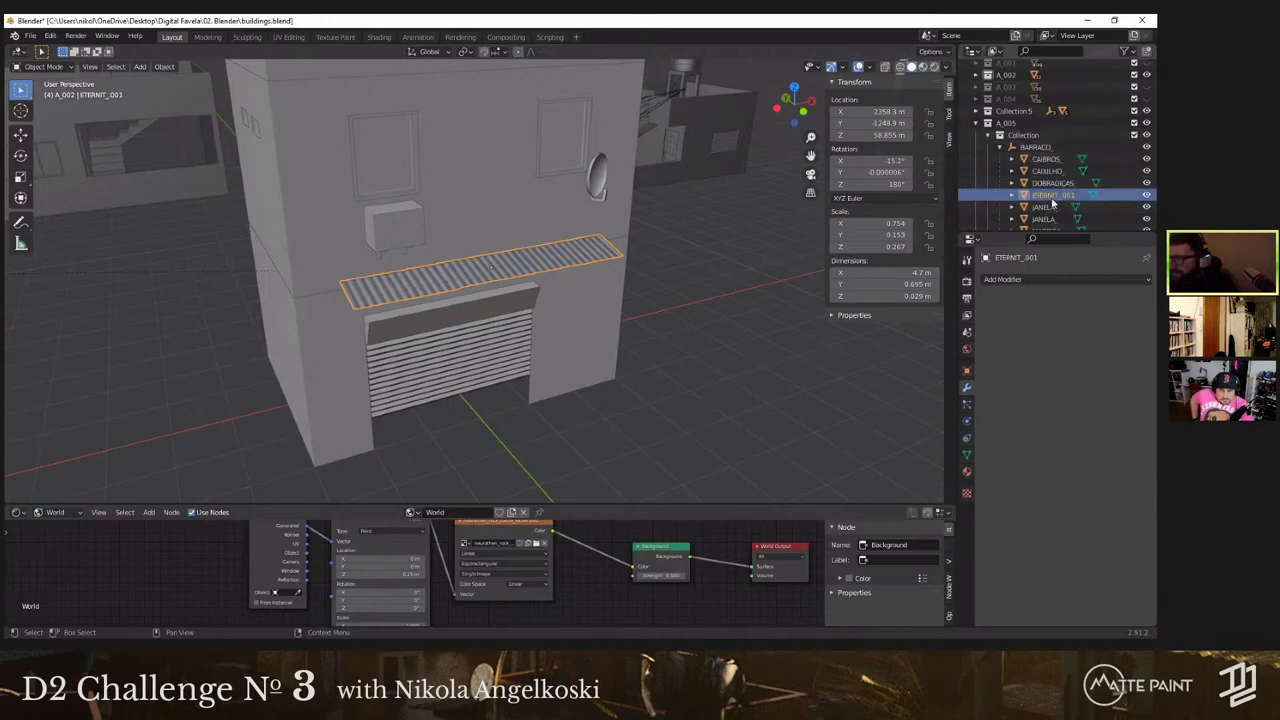
pyautogui.moveTo(1052, 203); pyautogui.dragTo(1022, 122)
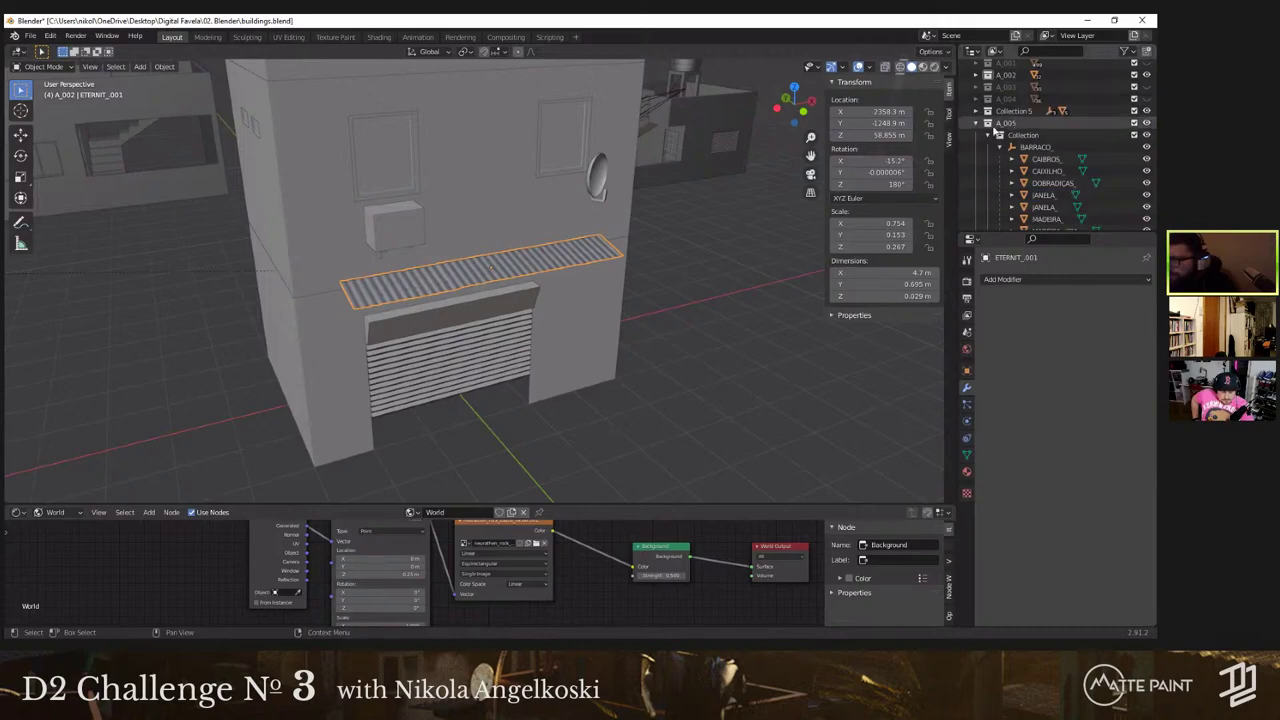
pyautogui.click(1134, 136)
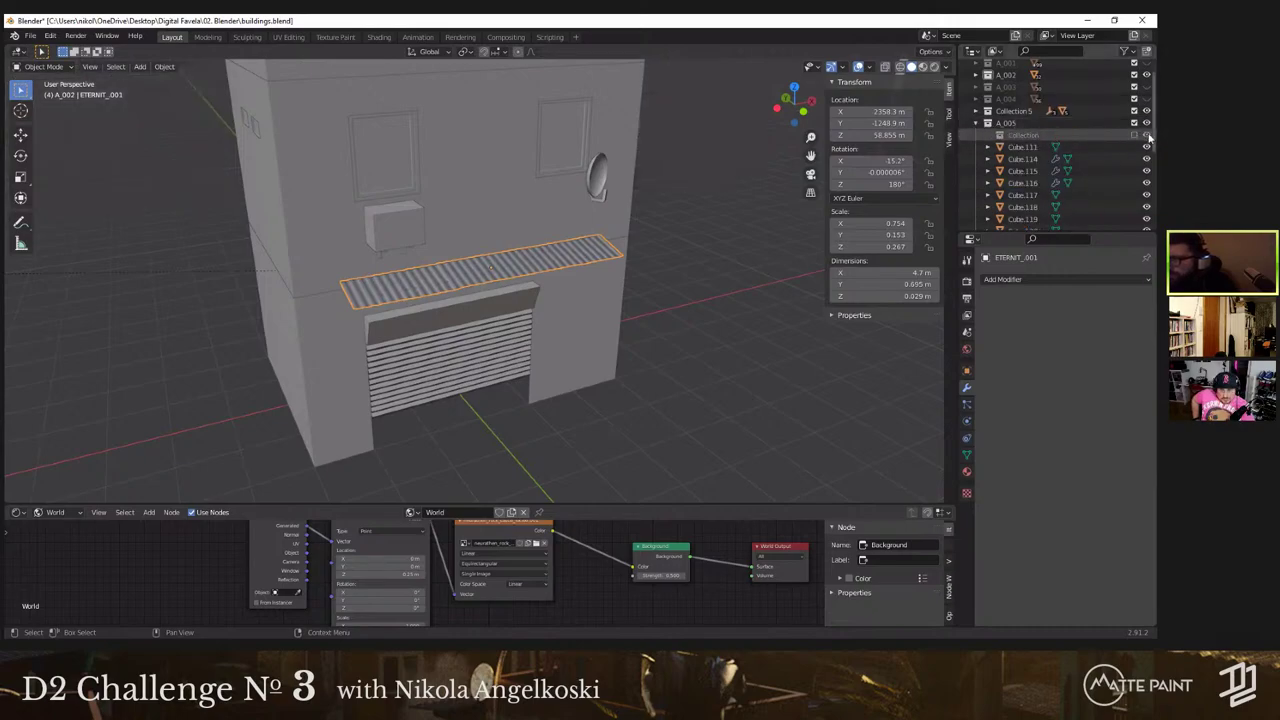
# Step: Widen the wireframe bracket array to span the awning by setting its relative X factor to about 2.9
pyautogui.scroll(2, 480, 300)
pyautogui.moveTo(464, 297); pyautogui.dragTo(525, 300, button='middle')
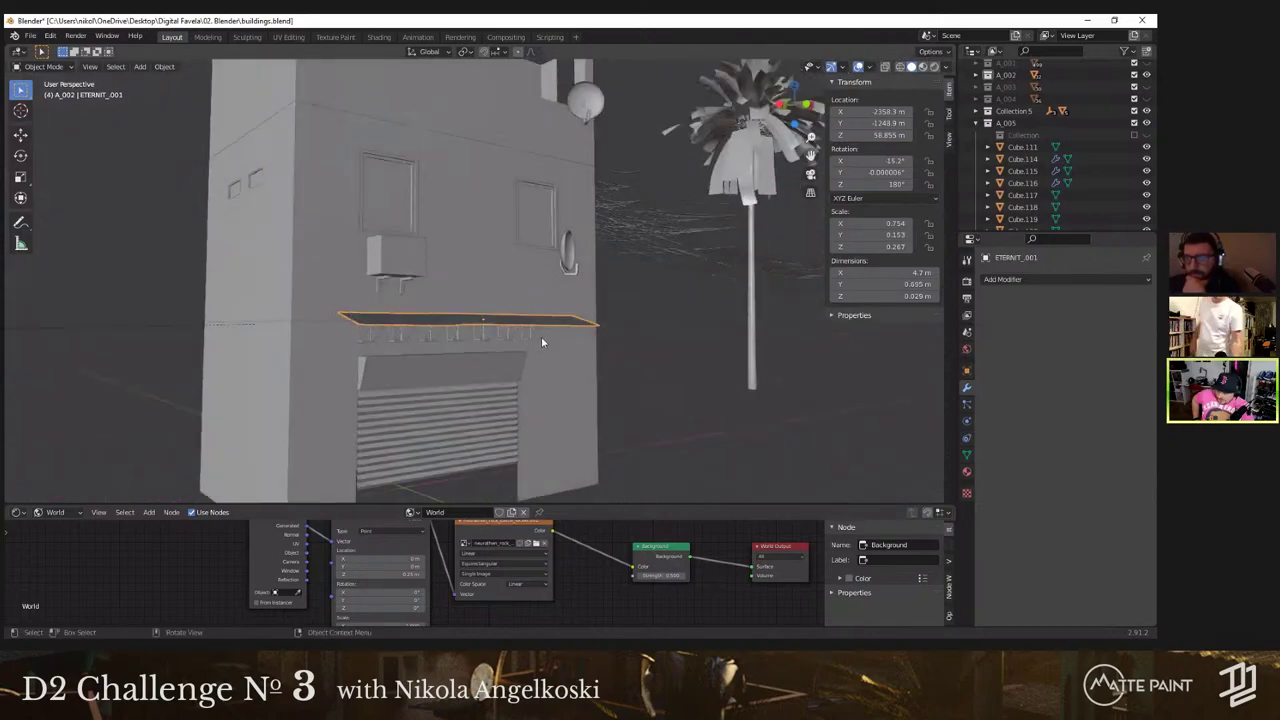
pyautogui.click(541, 338)
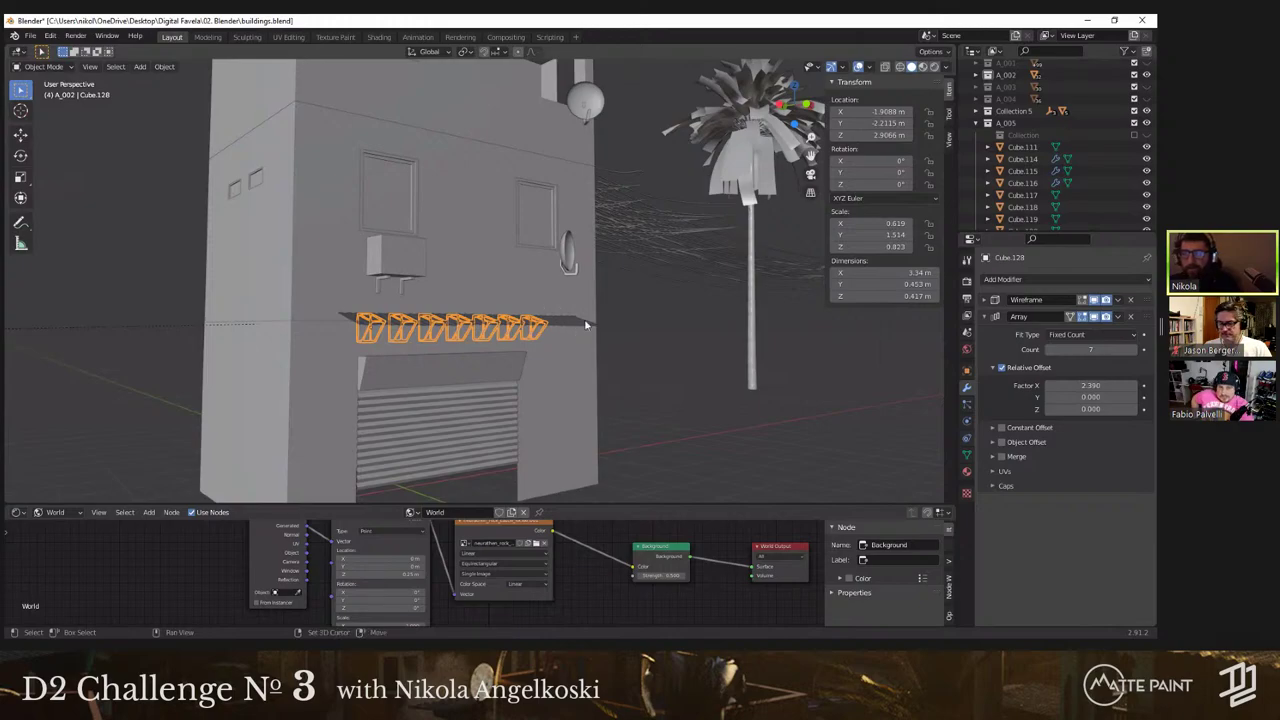
pyautogui.keyDown('shift'); pyautogui.moveTo(595, 319); pyautogui.dragTo(600, 316, button='middle'); pyautogui.keyUp('shift')
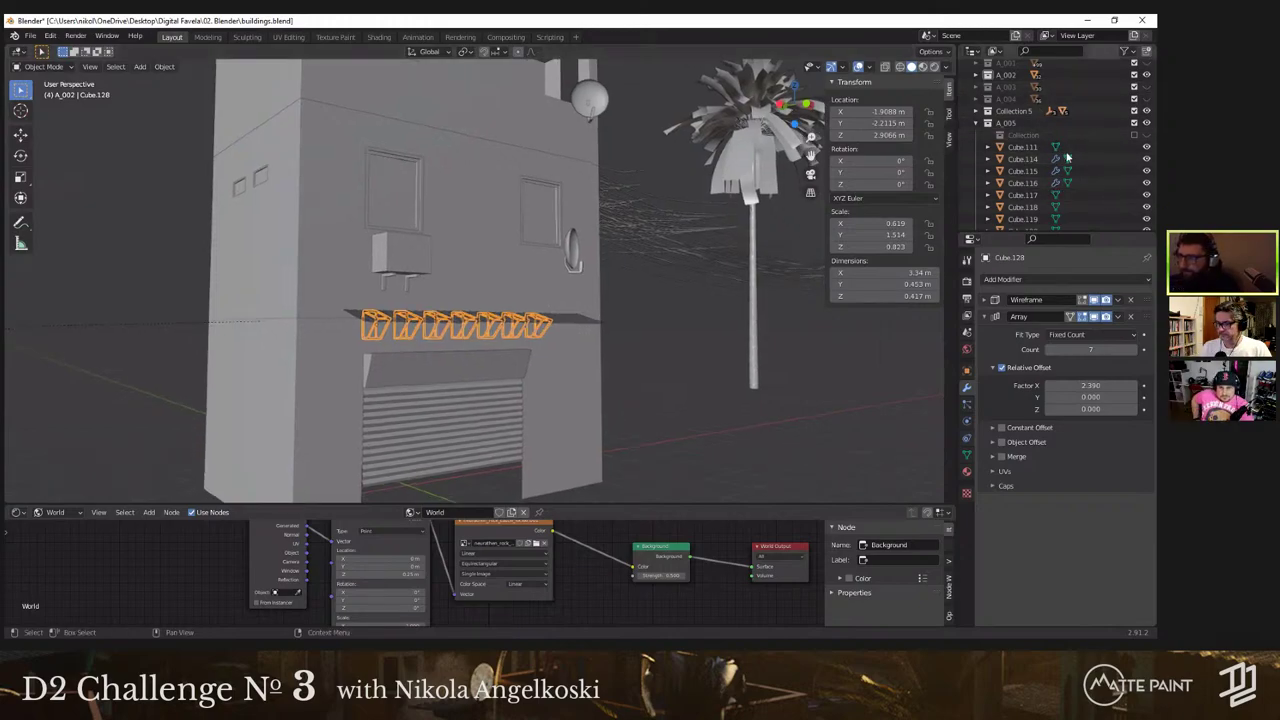
pyautogui.scroll(-2, 1067, 160)
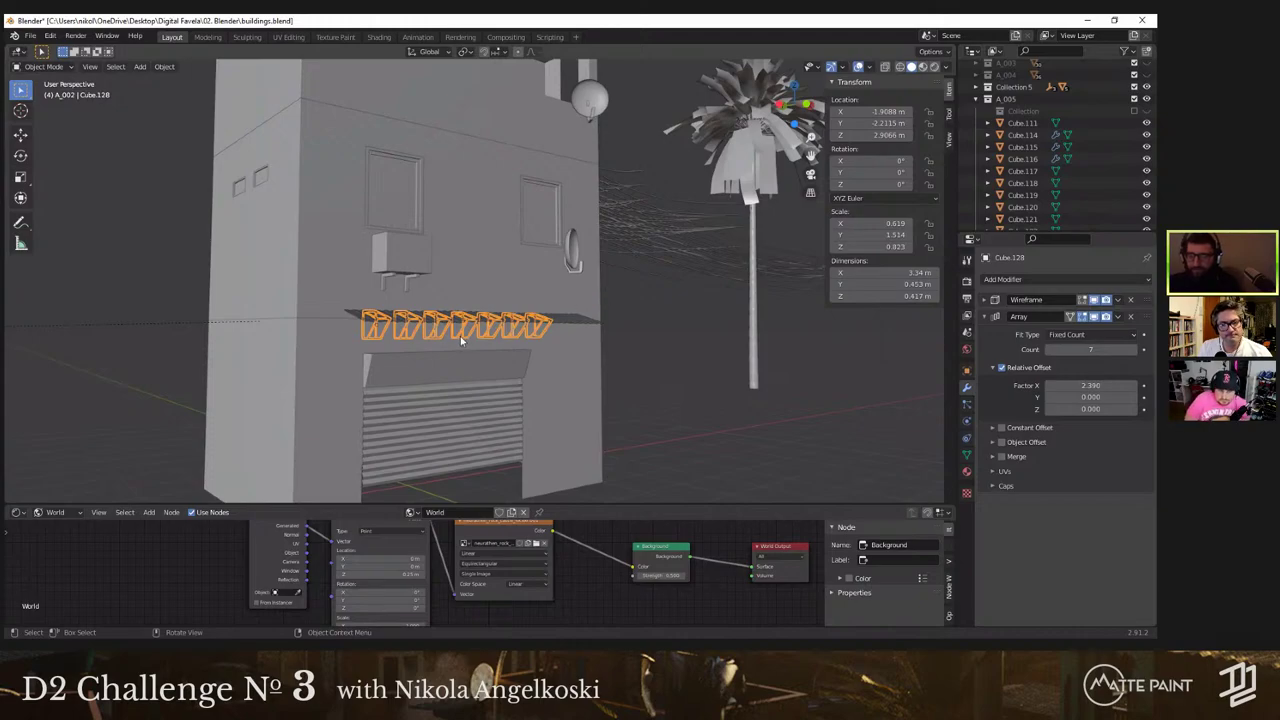
pyautogui.press('`')
pyautogui.click(472, 298)
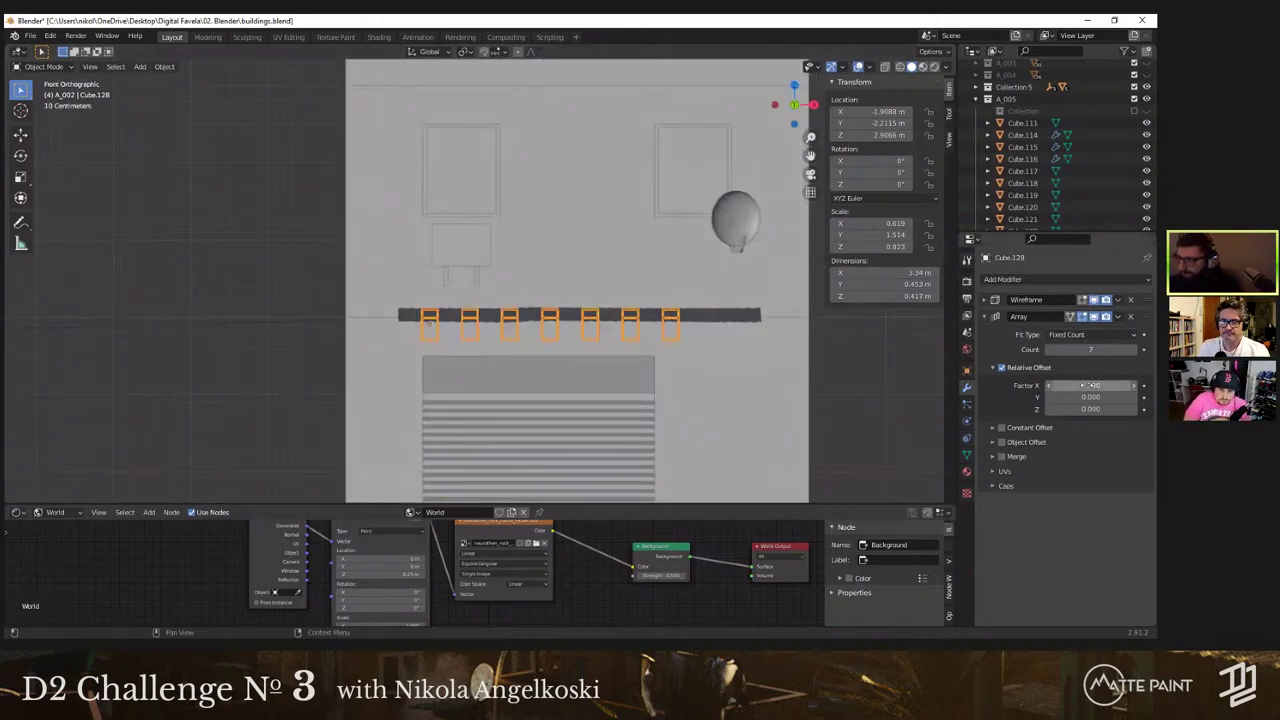
pyautogui.moveTo(1088, 383); pyautogui.dragTo(1146, 383)
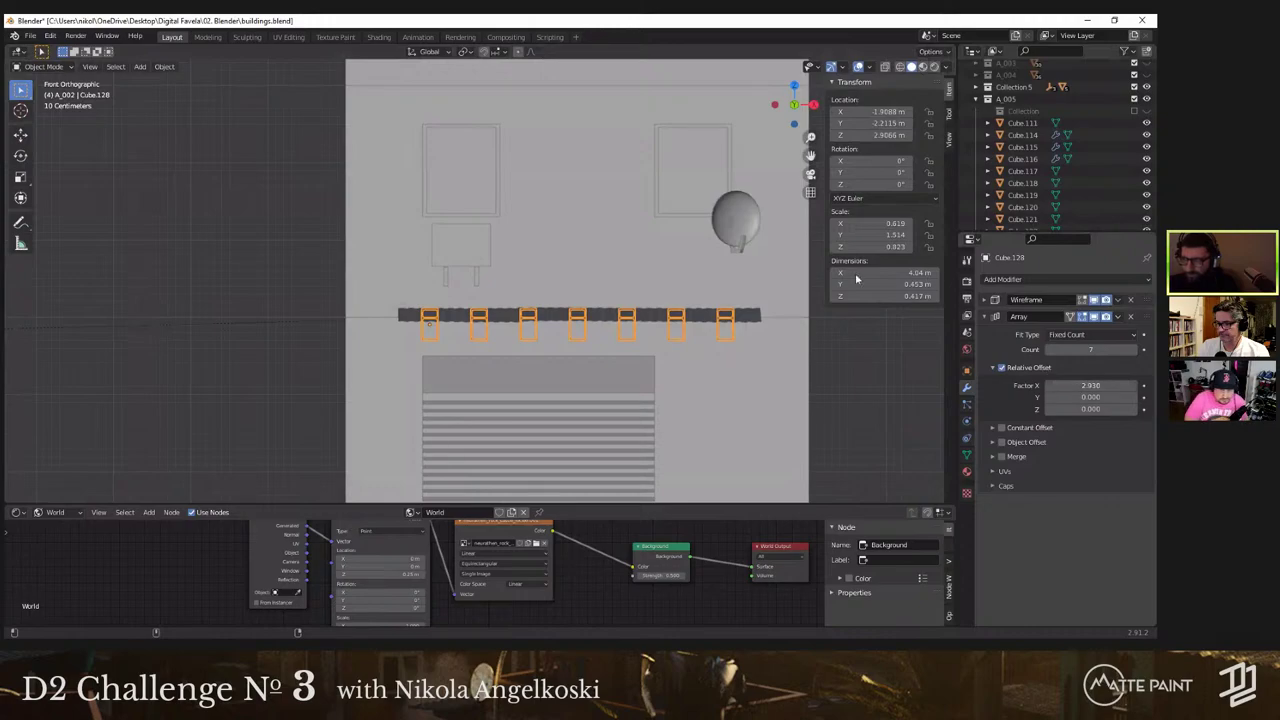
pyautogui.moveTo(790, 275); pyautogui.dragTo(505, 222, button='middle')
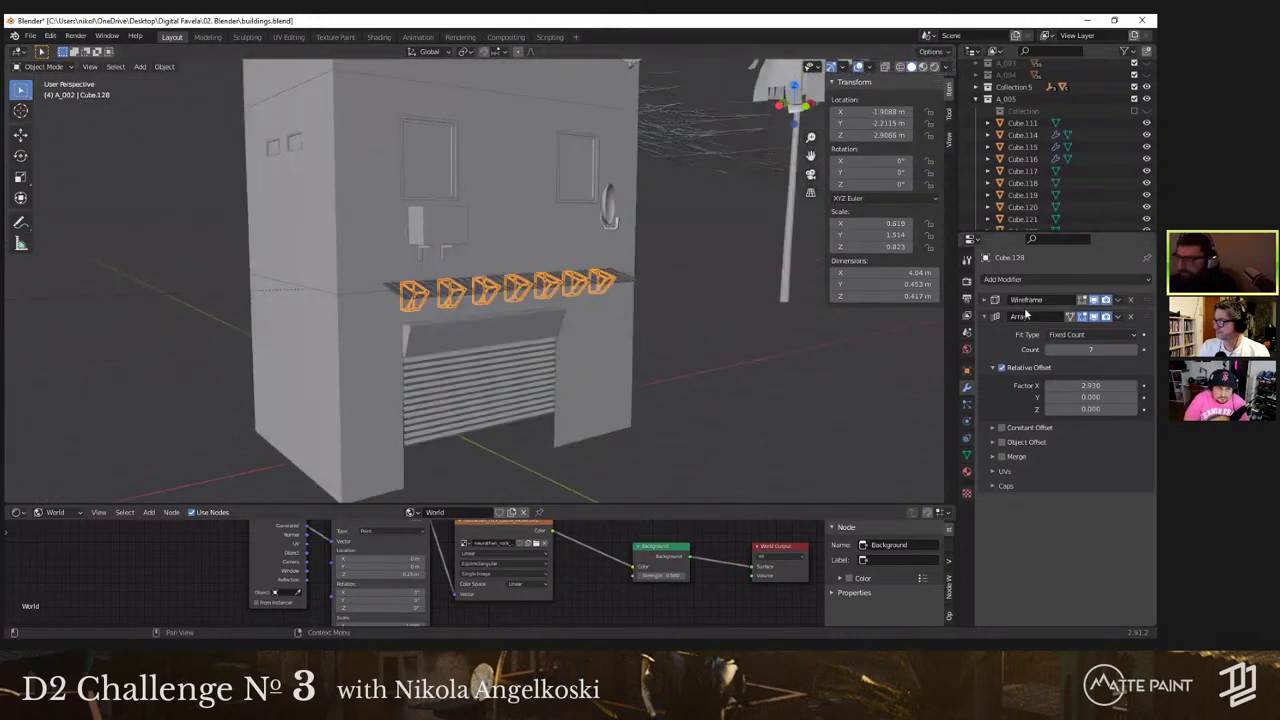
# Step: Apply the Wireframe and Array modifiers on the row of awning brackets
pyautogui.click(1118, 301)
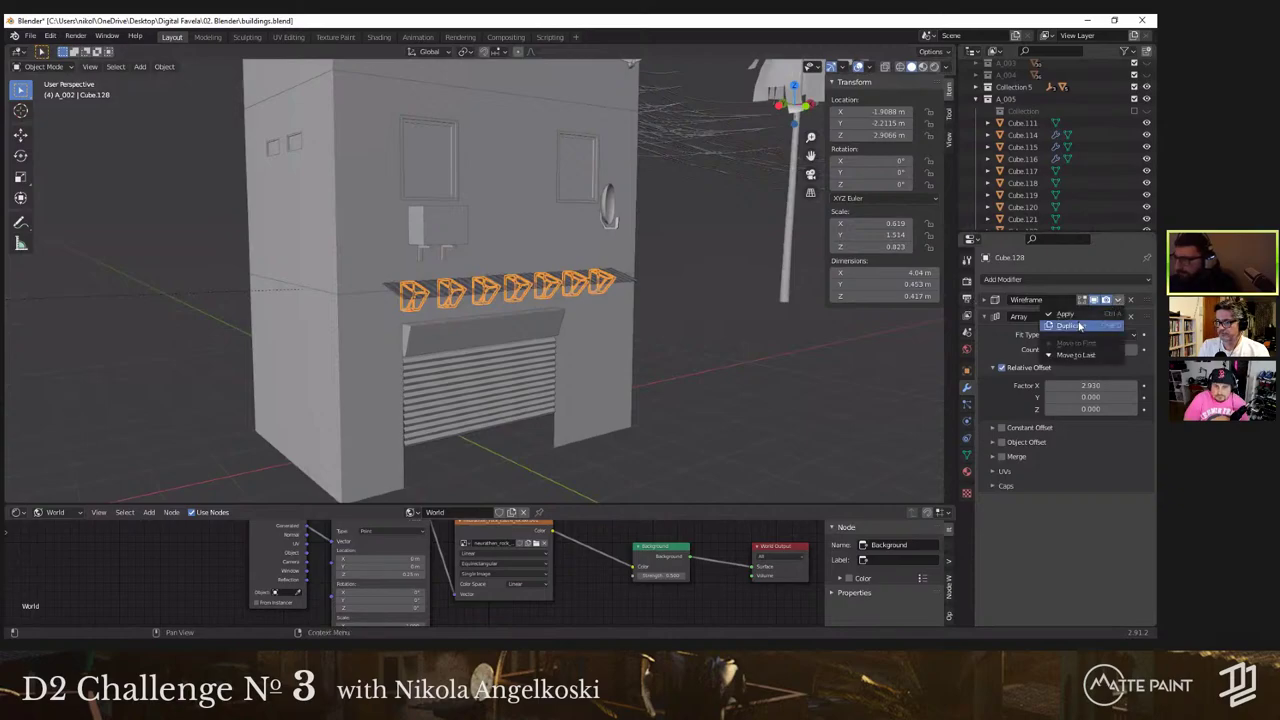
pyautogui.click(1105, 316)
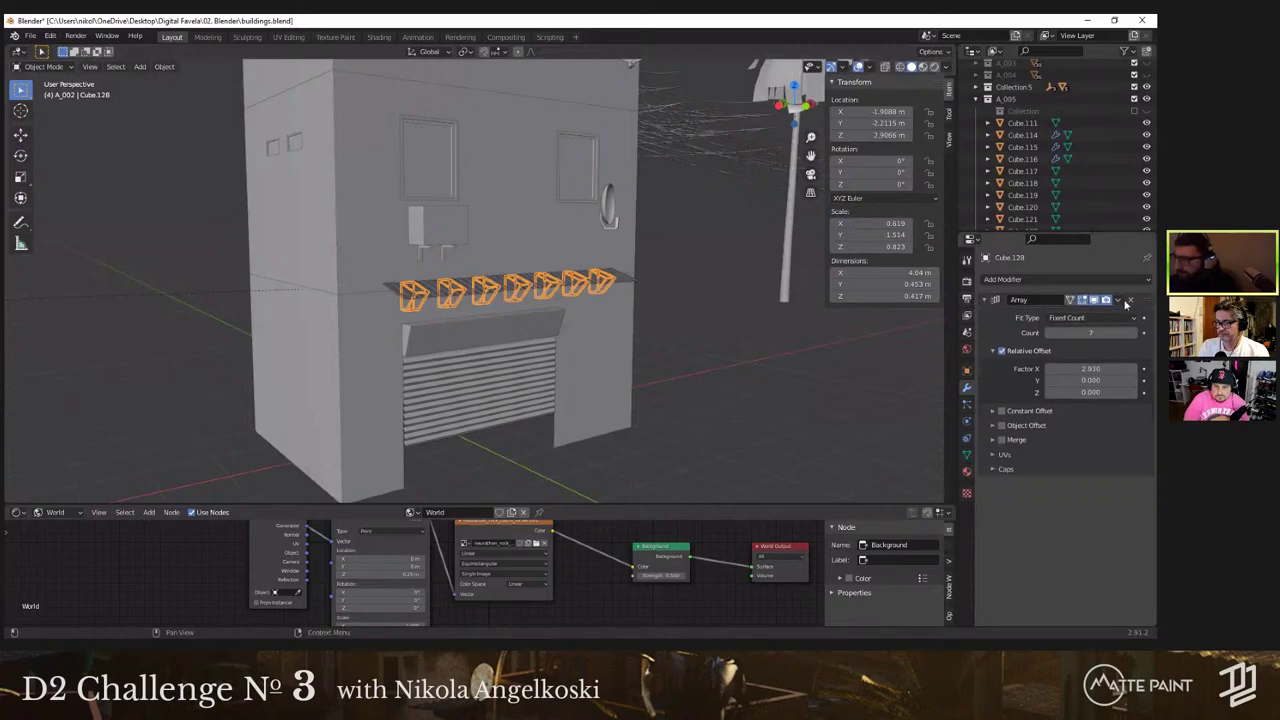
pyautogui.click(1118, 301)
pyautogui.click(1068, 314)
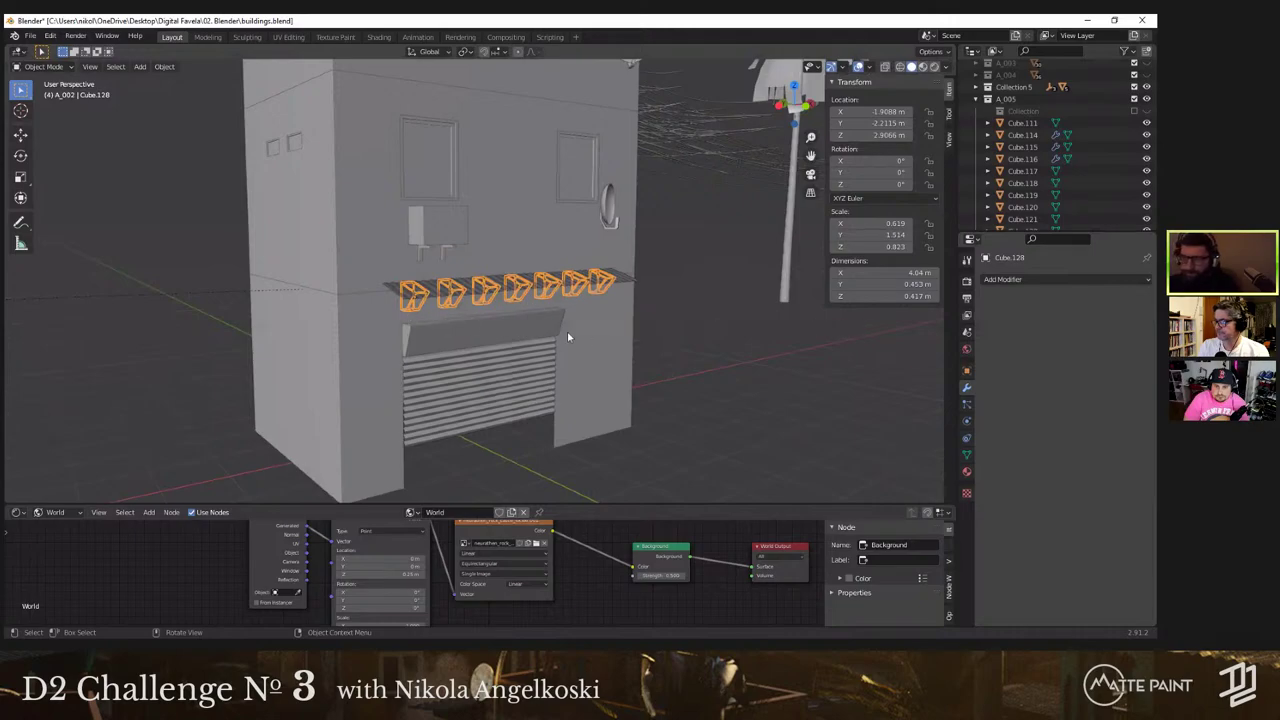
# Step: Duplicate the corrugated sheet straight up to just above the upper windows and scale the copy by 1.295 along X
pyautogui.scroll(6, 540, 326)
pyautogui.moveTo(525, 212); pyautogui.dragTo(632, 353, button='middle')
pyautogui.click(474, 328)
pyautogui.hotkey('shift', 'd')
pyautogui.press('z')
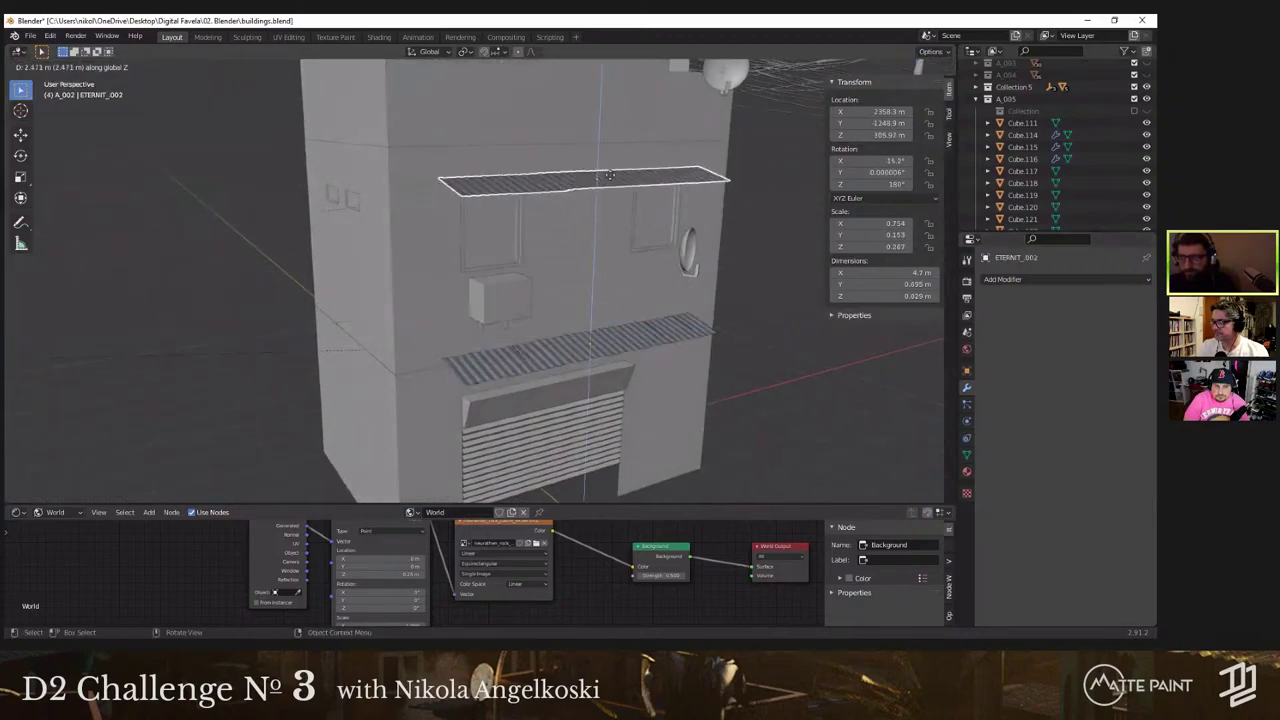
pyautogui.click(616, 202)
pyautogui.moveTo(616, 202); pyautogui.dragTo(486, 222, button='middle')
pyautogui.press('s')
pyautogui.press('x')
pyautogui.click(709, 206)
pyautogui.scroll(-3, 608, 249)
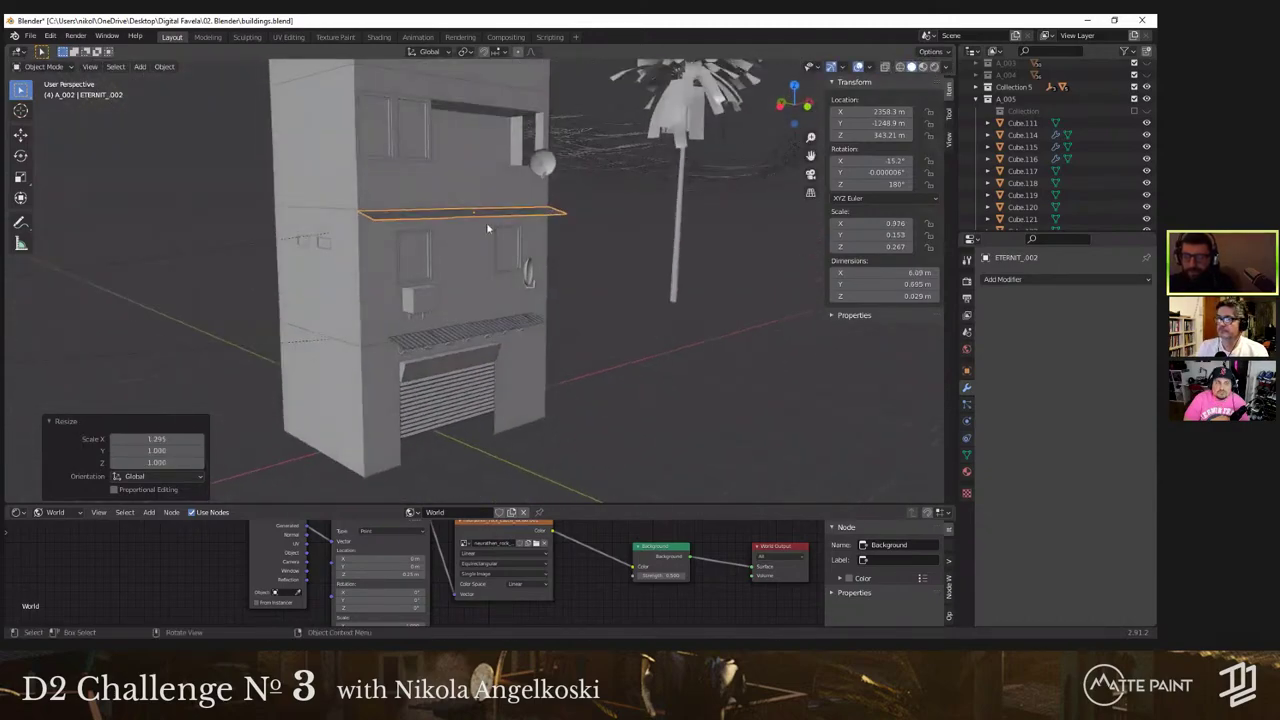
# Step: Duplicate the bracket row about 2.8 m up along Z to support the upper corrugated sheet
pyautogui.scroll(4, 452, 367)
pyautogui.moveTo(452, 367); pyautogui.dragTo(457, 366, button='middle')
pyautogui.click(437, 363)
pyautogui.click(437, 358)
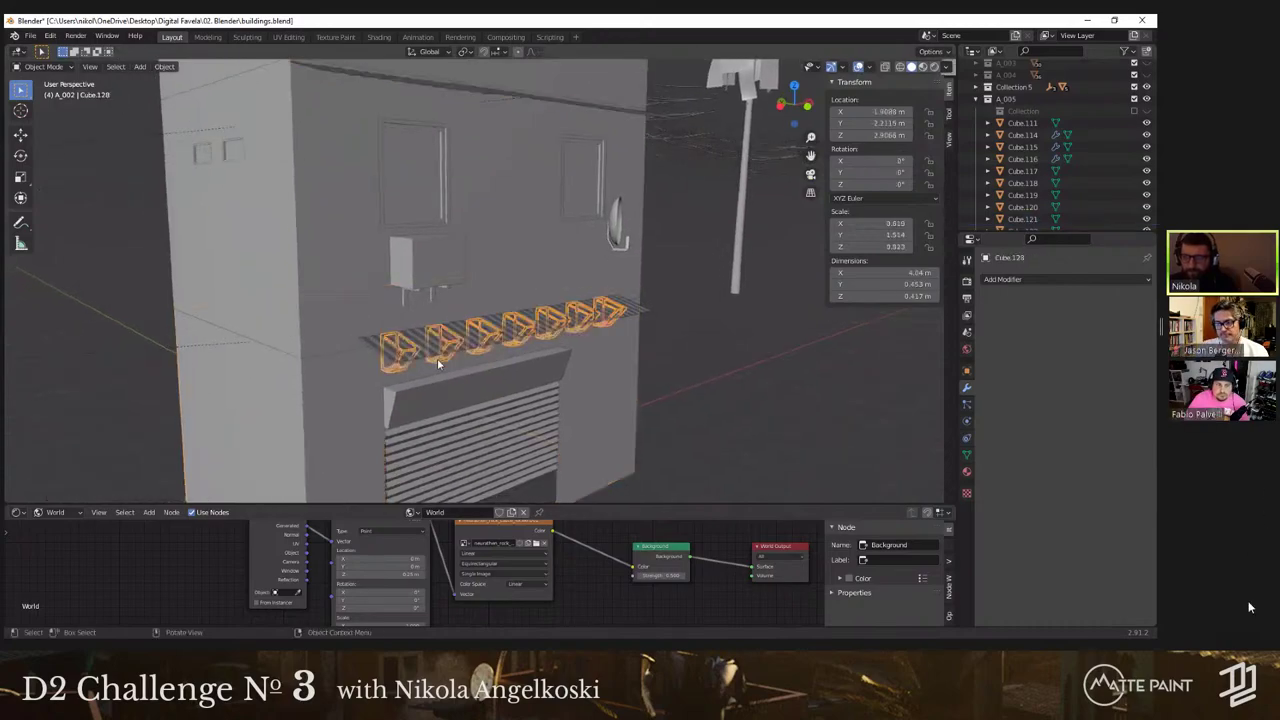
pyautogui.hotkey('shift', 'd')
pyautogui.press('z')
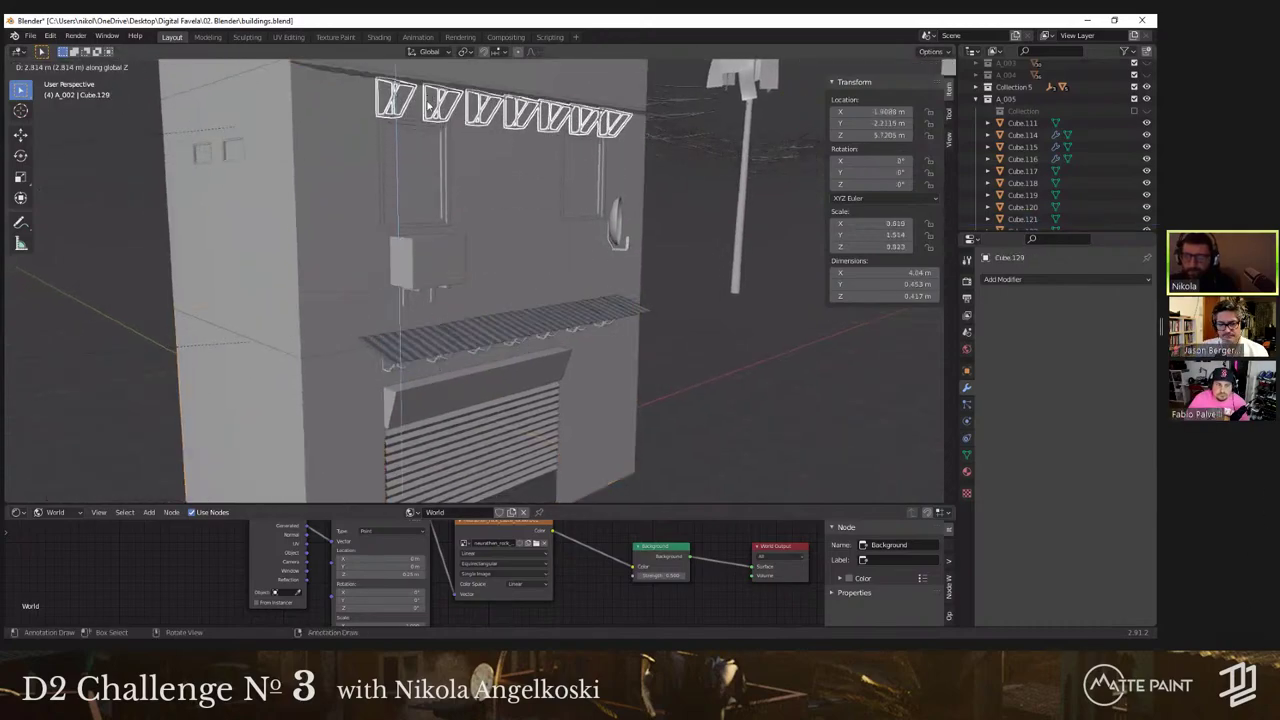
pyautogui.click(428, 108)
# Step: Duplicate the upper corrugated sheet and move the copy about 2.85 m along negative X toward the side wall
pyautogui.moveTo(428, 108); pyautogui.dragTo(618, 310, button='middle')
pyautogui.scroll(-4, 435, 331)
pyautogui.click(536, 213)
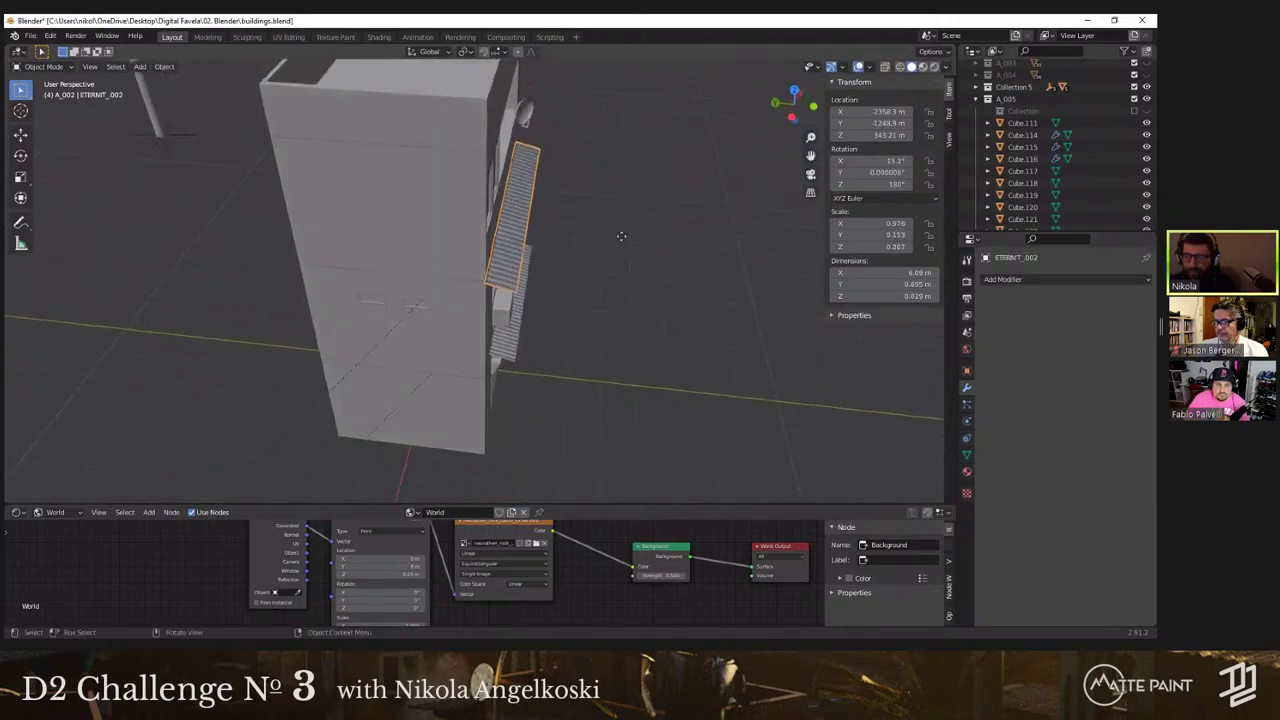
pyautogui.press('g')
pyautogui.press('y')
pyautogui.click(614, 297)
# Step: Rotate the duplicated sheet -90° about the global Z axis so it runs along the side wall
pyautogui.press('r')
pyautogui.press('z')
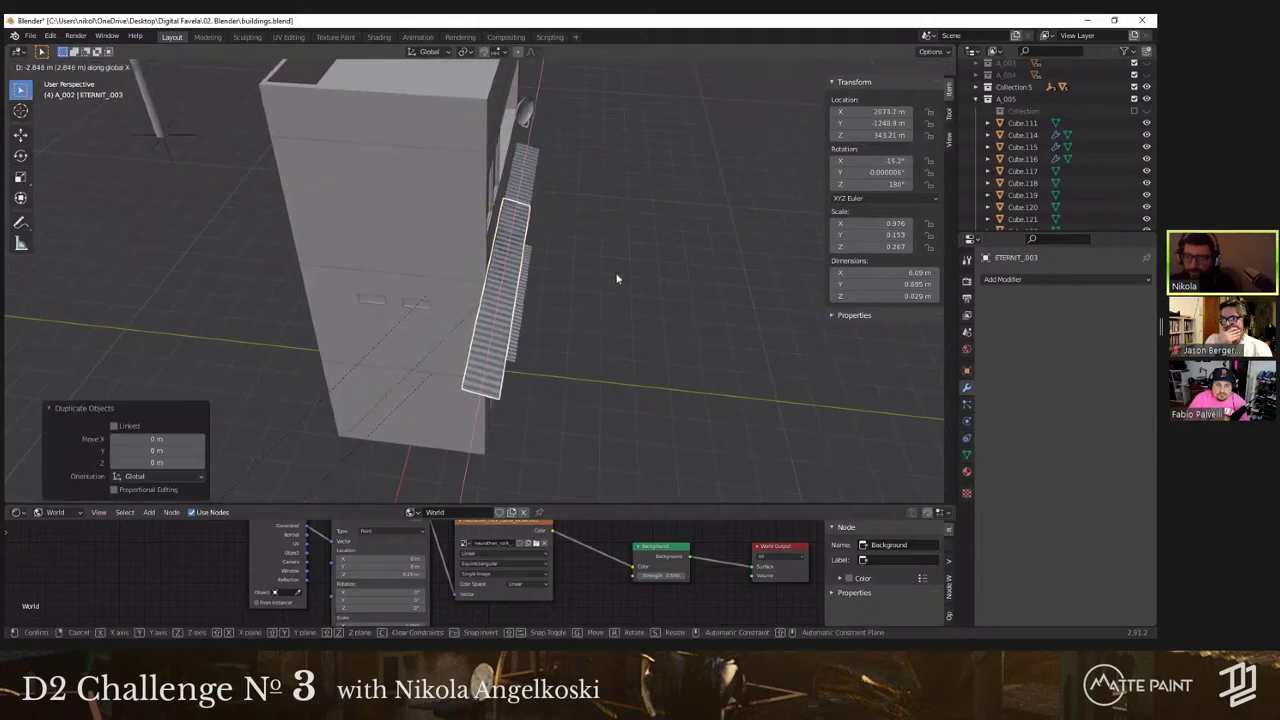
pyautogui.click(562, 383)
pyautogui.click(158, 450)
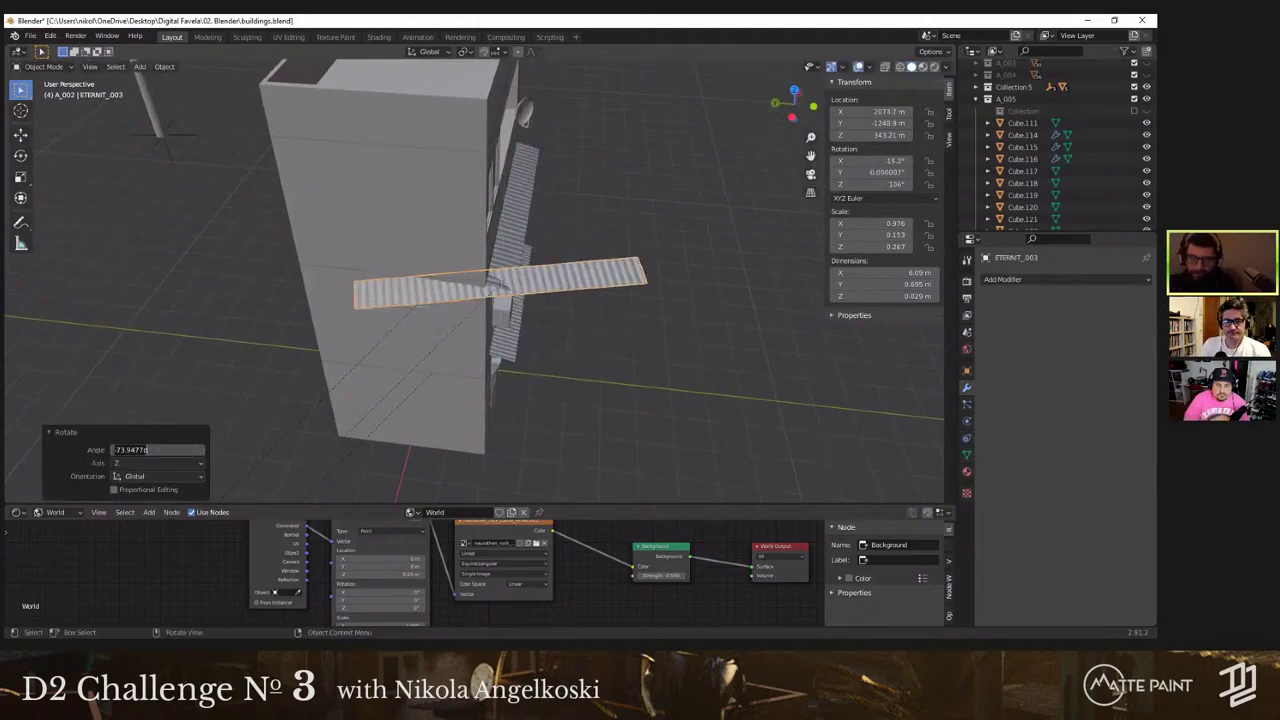
pyautogui.write('-9')
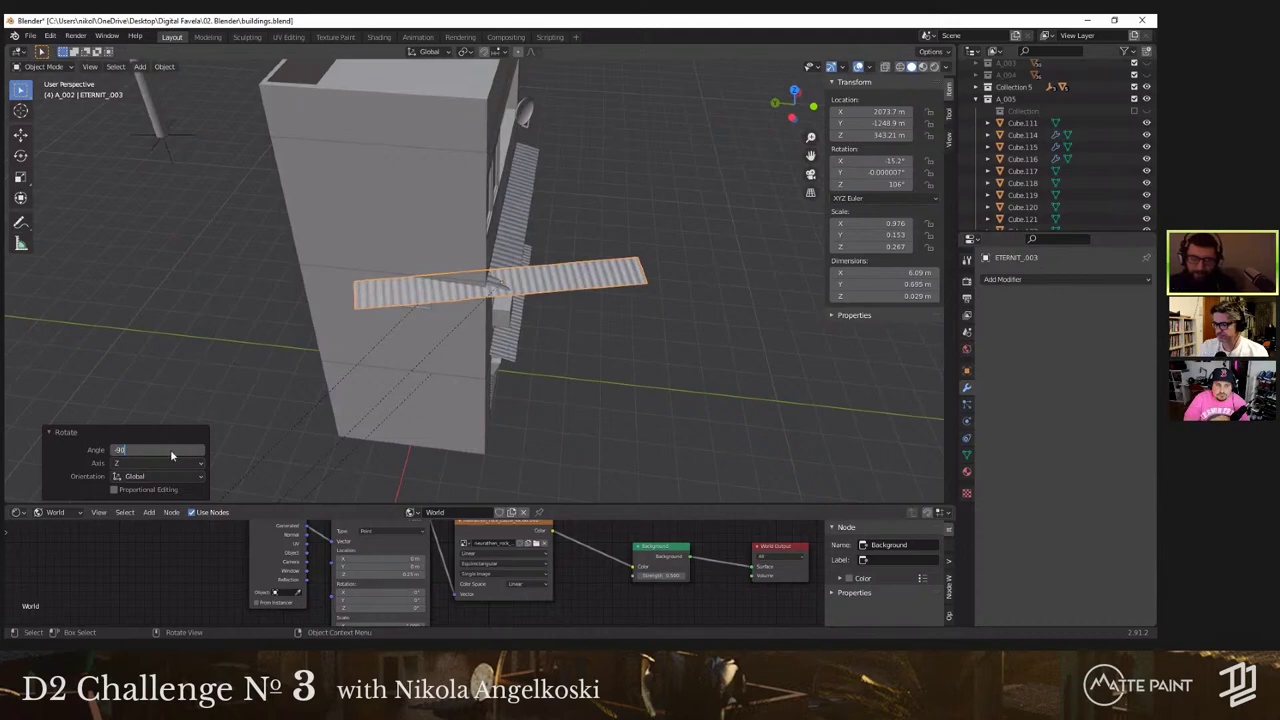
pyautogui.write('0')
pyautogui.press('Return')
# Step: Place the rotated sheet against the side wall by moving it about 0.54 m along X and 2.12 m along Y, and view it from the left
pyautogui.press('g')
pyautogui.press('x')
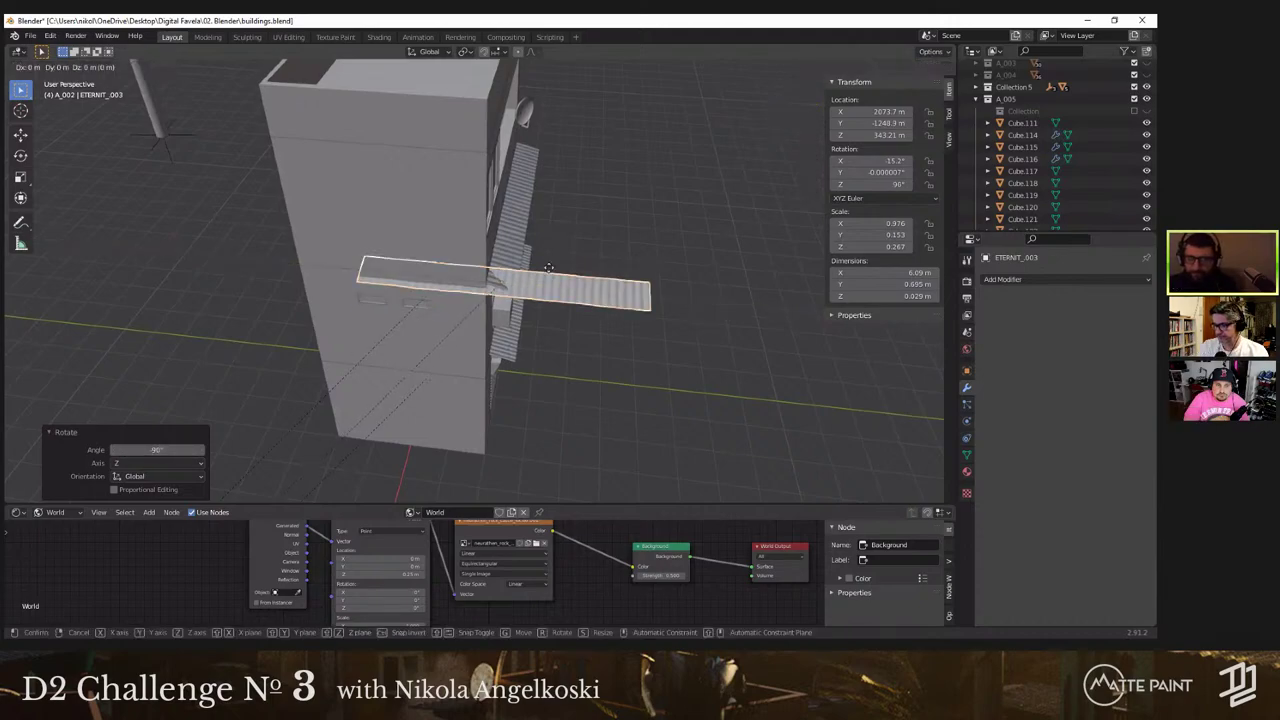
pyautogui.click(483, 276)
pyautogui.press('g')
pyautogui.press('y')
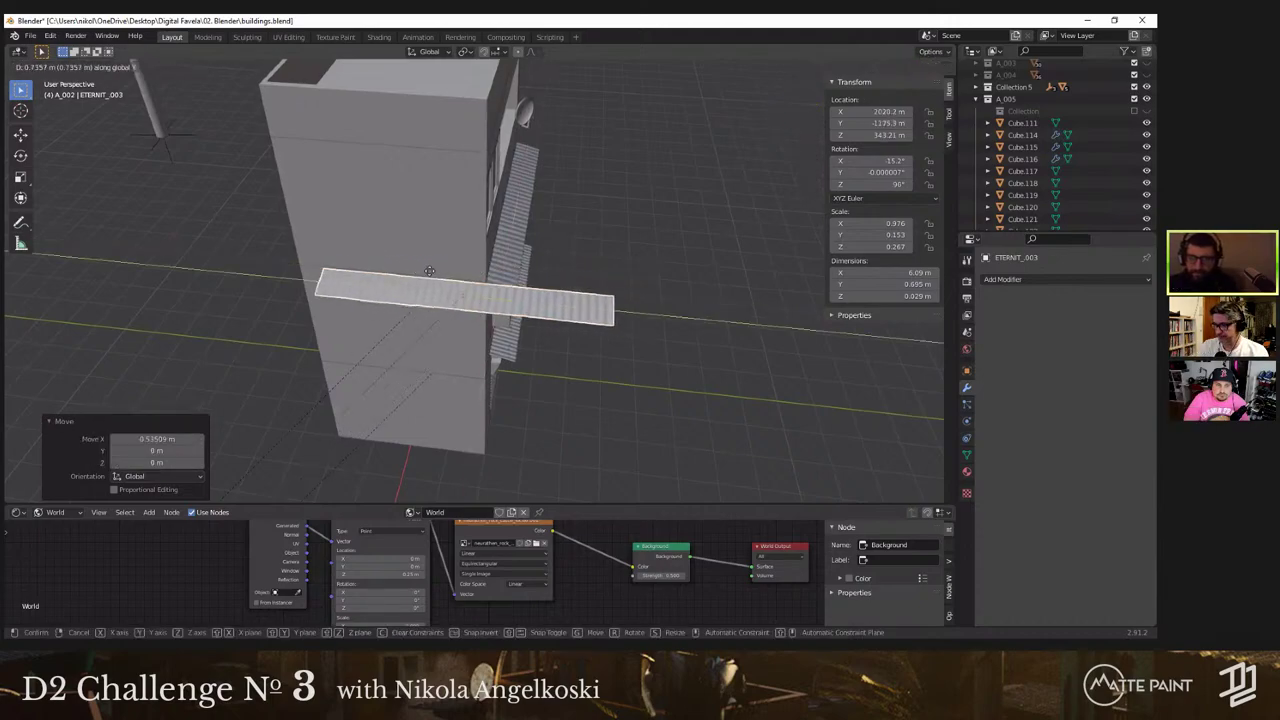
pyautogui.click(380, 265)
pyautogui.press('`')
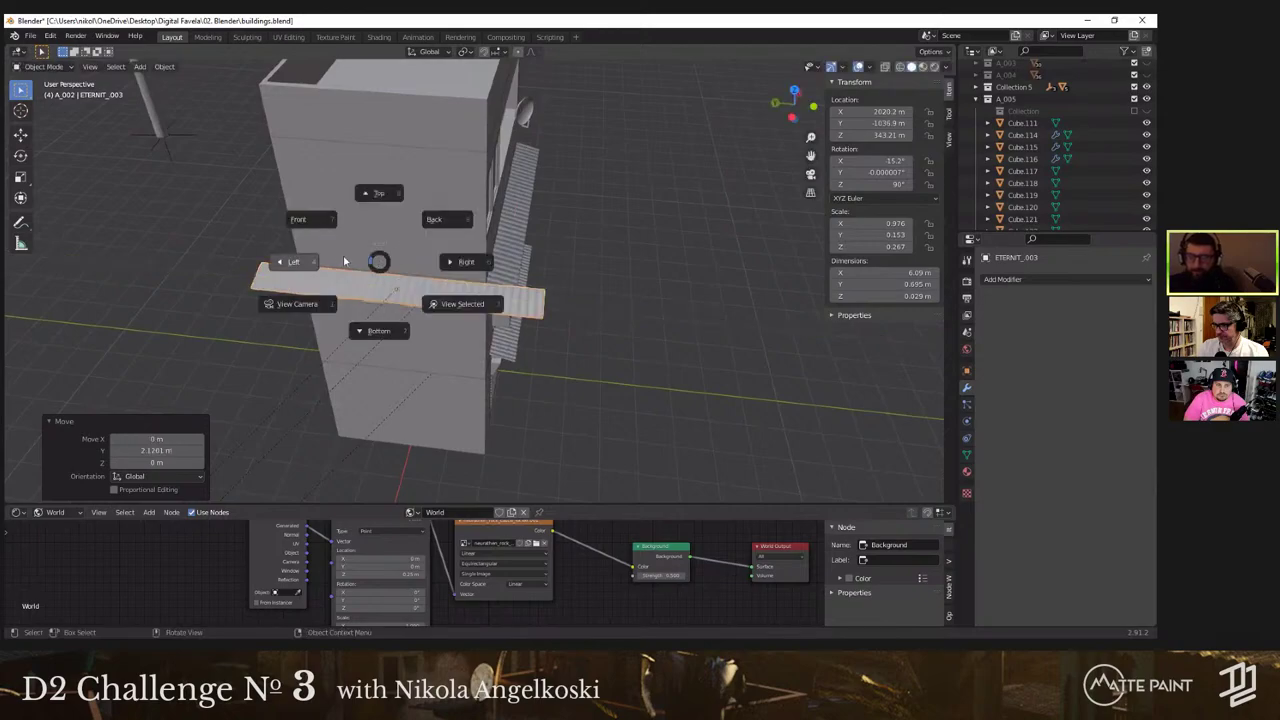
pyautogui.click(293, 261)
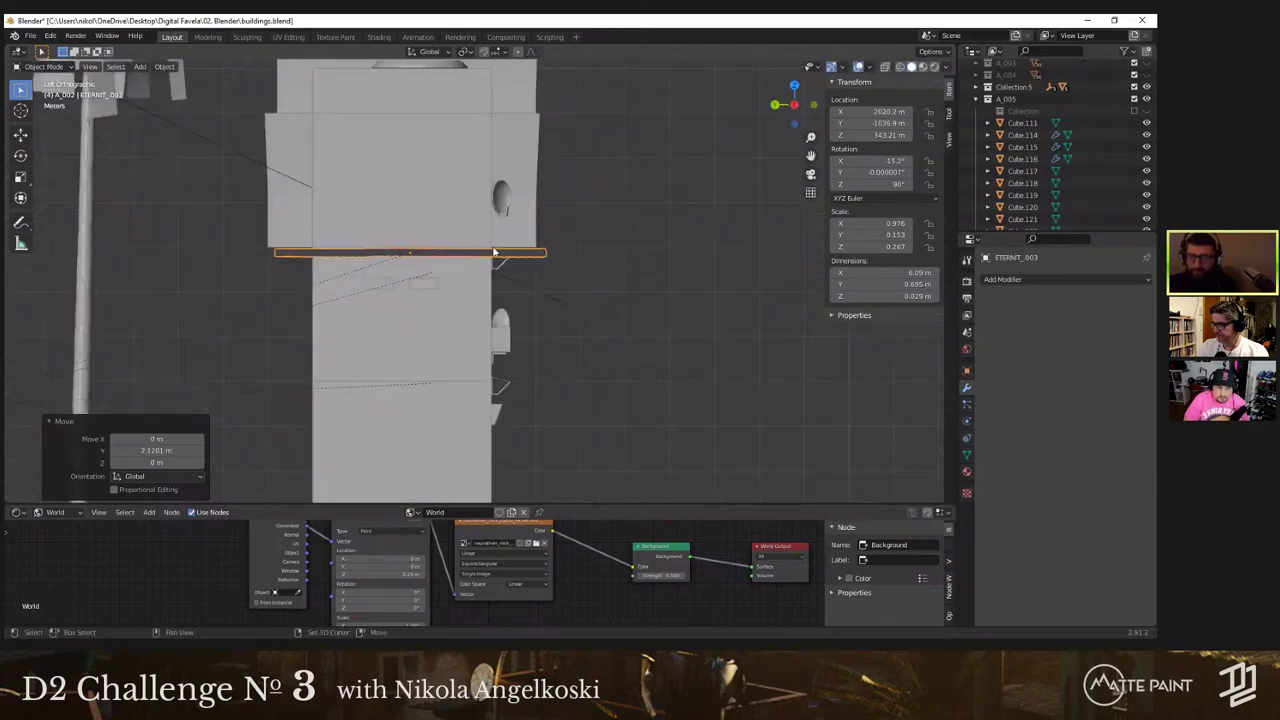
# Step: Scale the side-wall corrugated sheet along global Y down to a length of about 2.4 m
pyautogui.press('s')
pyautogui.press('y')
pyautogui.press('Escape')
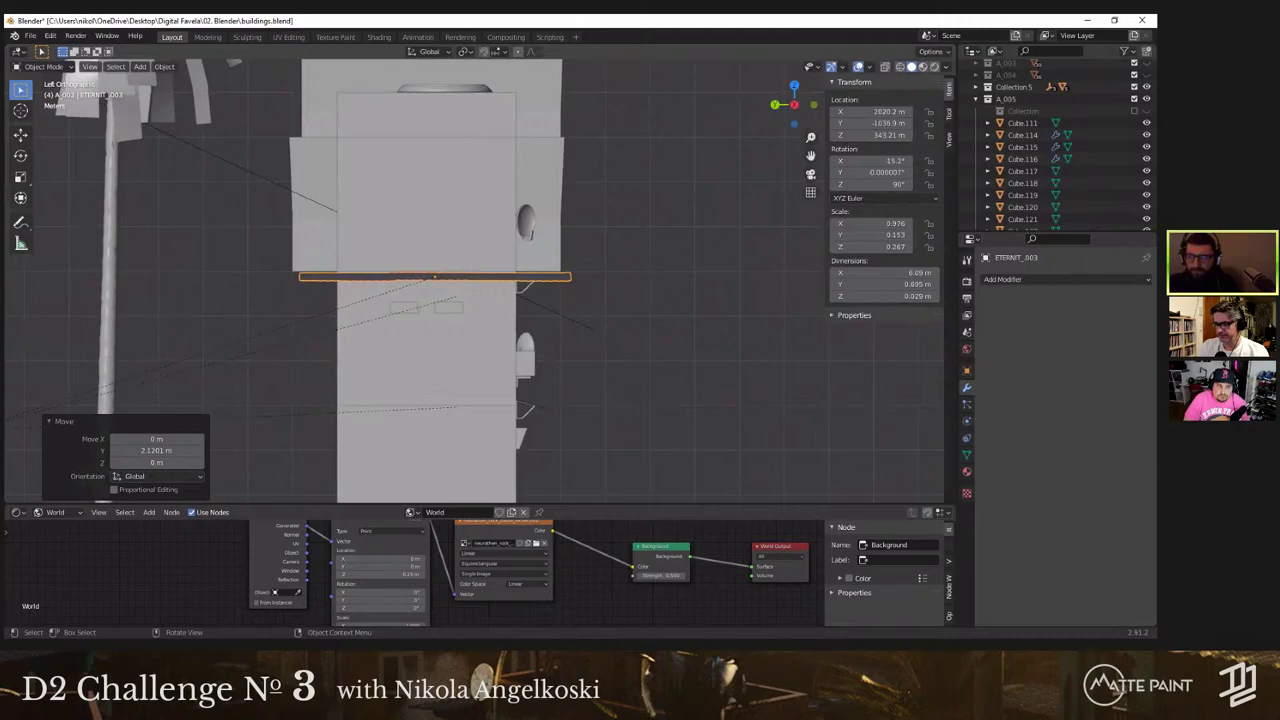
pyautogui.press('s')
pyautogui.press('y')
pyautogui.click(508, 290)
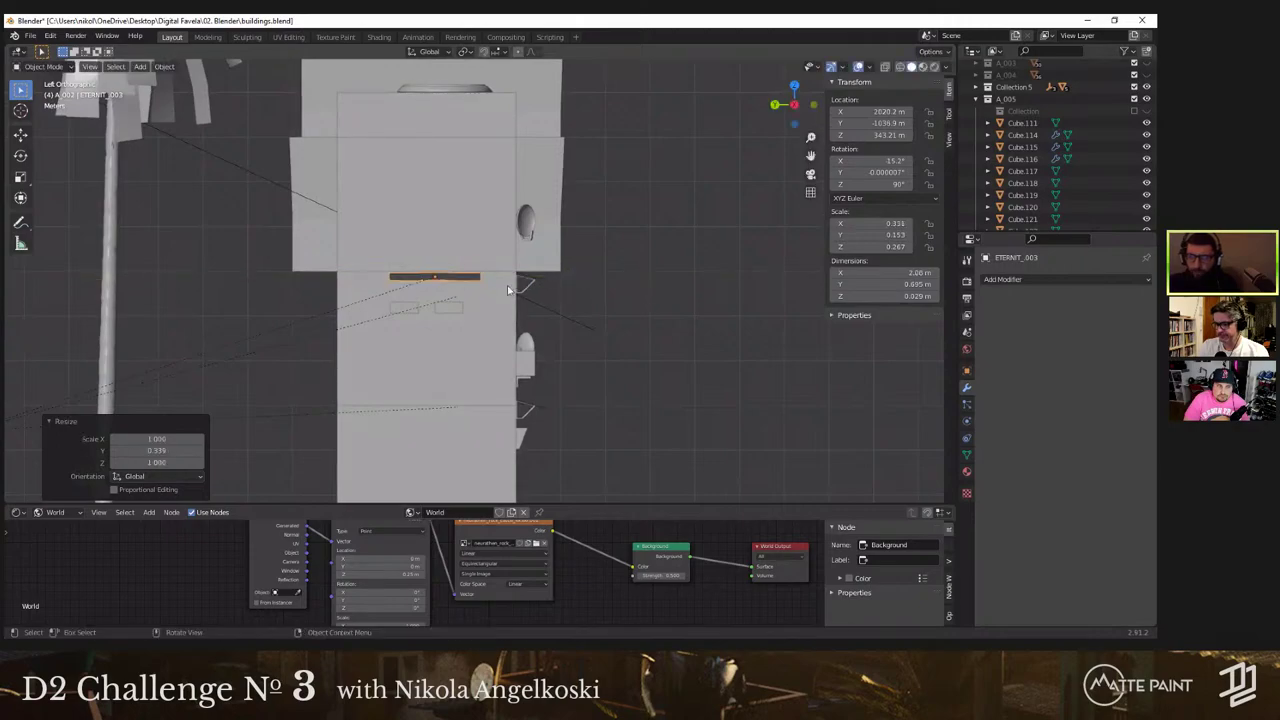
# Step: Move the shortened sheet about 0.17 m along Y and lower it about 0.28 m along Z on the side wall
pyautogui.press('g')
pyautogui.press('y')
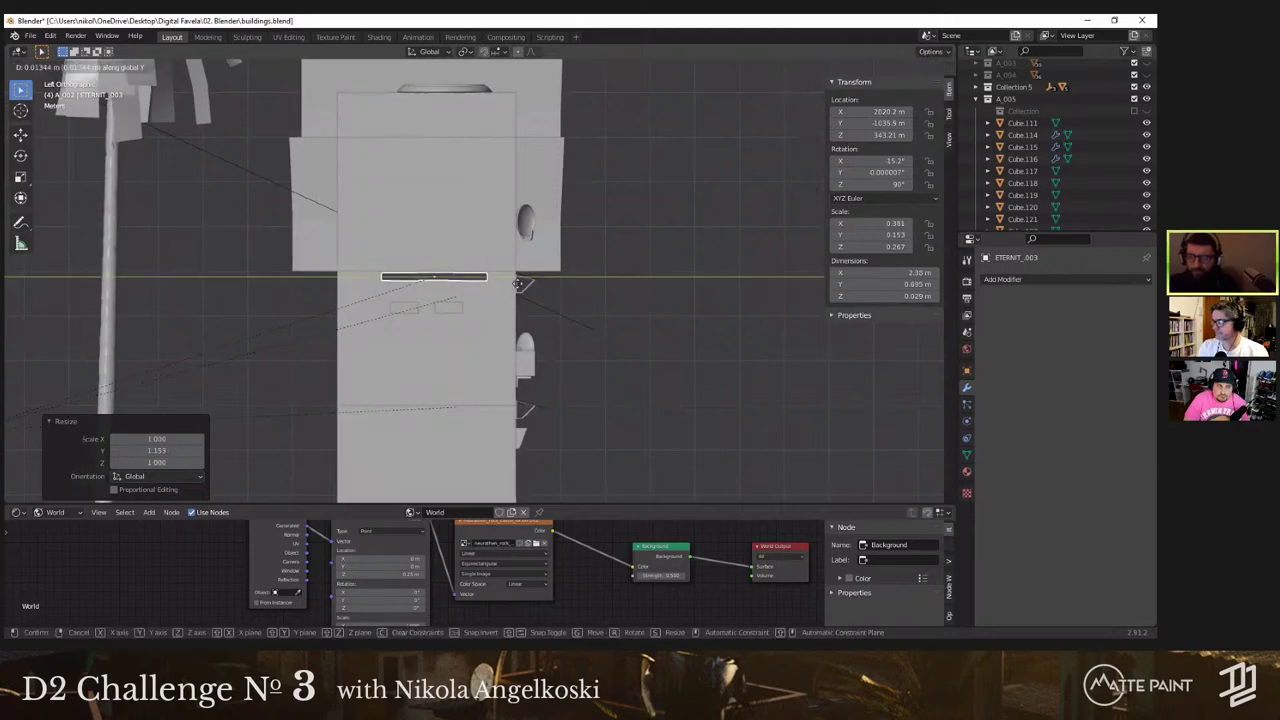
pyautogui.click(514, 285)
pyautogui.press('g')
pyautogui.press('z')
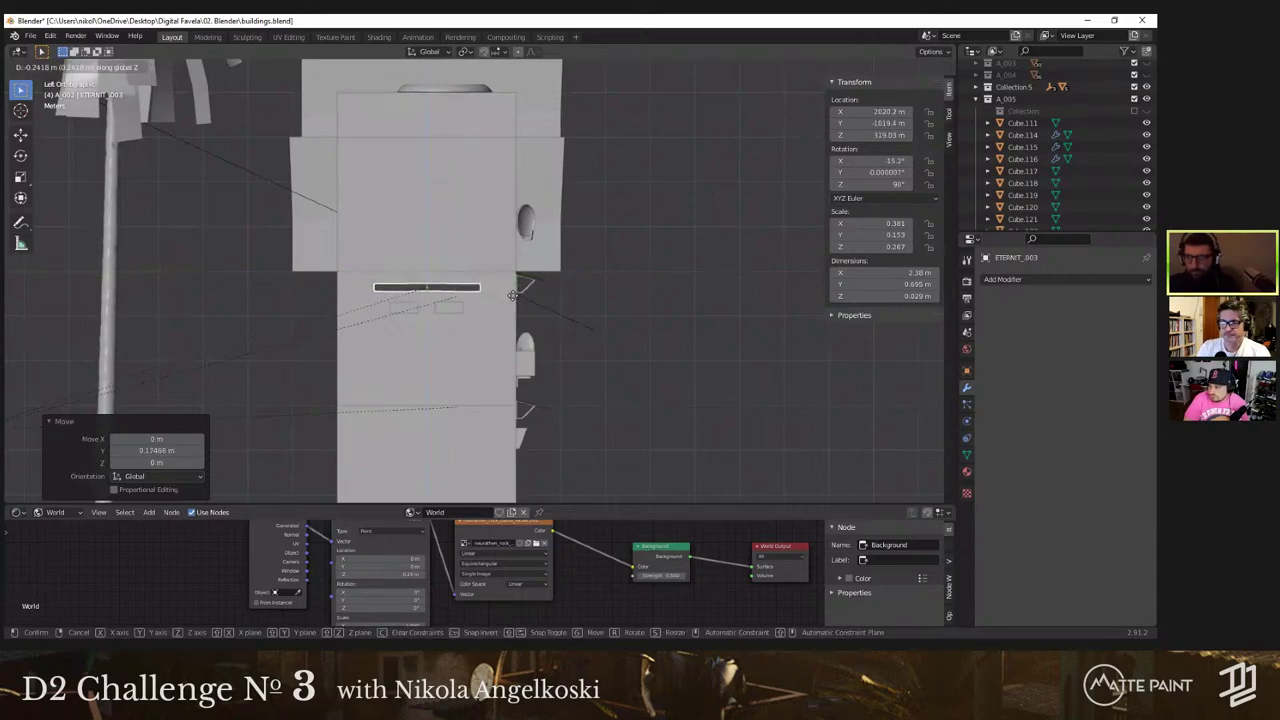
pyautogui.click(514, 296)
pyautogui.moveTo(514, 296); pyautogui.dragTo(648, 302, button='middle')
pyautogui.click(617, 289)
pyautogui.scroll(-2, 468, 262)
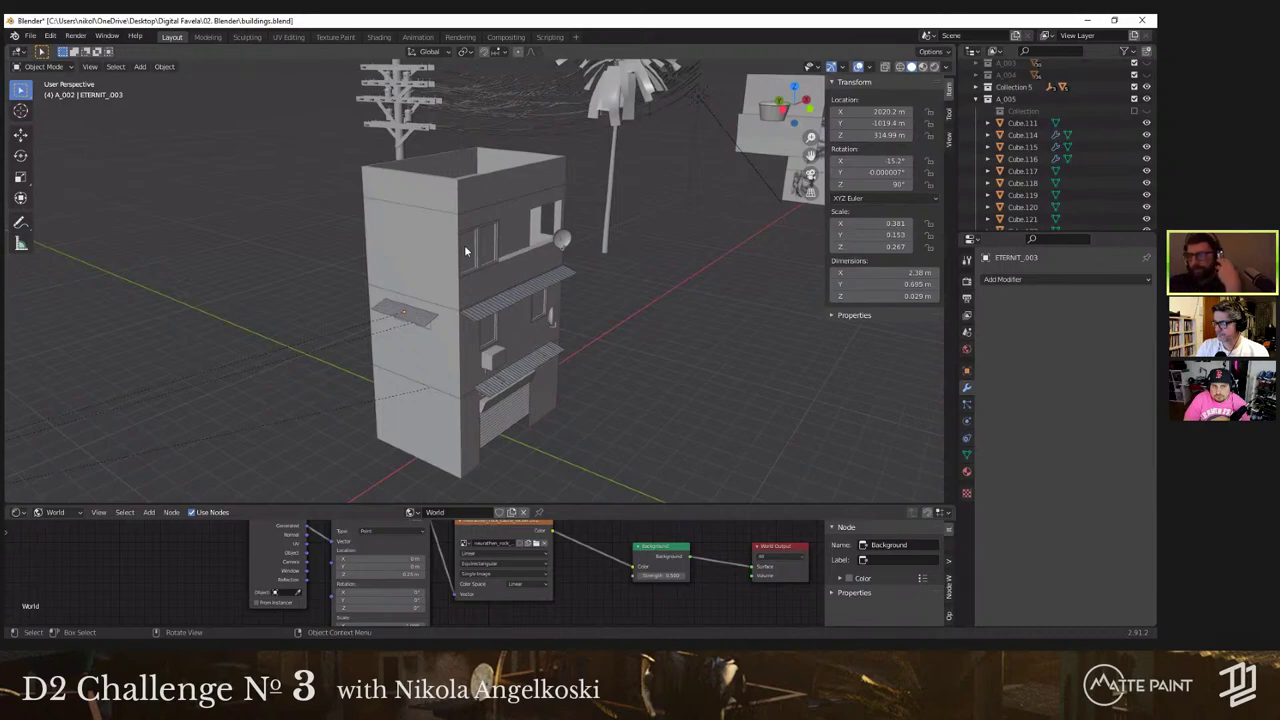
pyautogui.scroll(3, 461, 361)
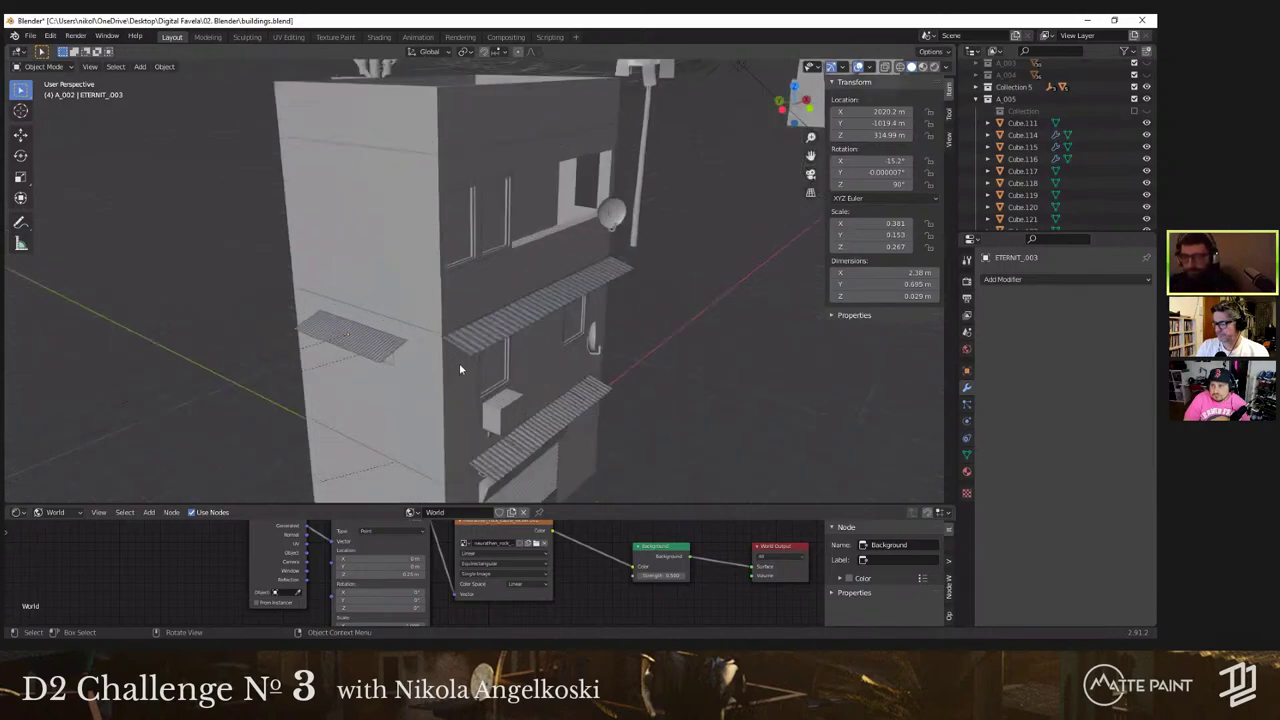
pyautogui.keyDown('shift'); pyautogui.moveTo(460, 363); pyautogui.dragTo(530, 290, button='middle'); pyautogui.keyUp('shift')
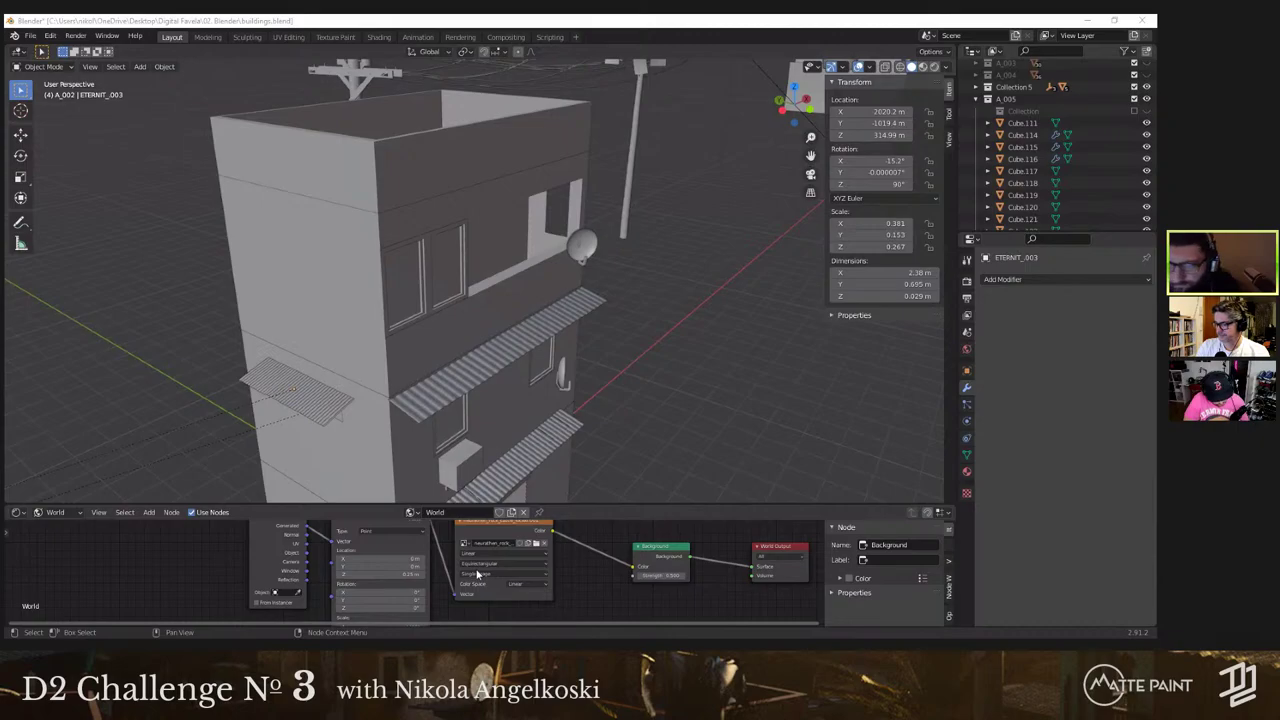
# Step: Switch to Photos and browse the favela reference photos, examining facades, awnings, cables, rooftops and water tanks for further details
pyautogui.hotkey('alt', 'Tab')
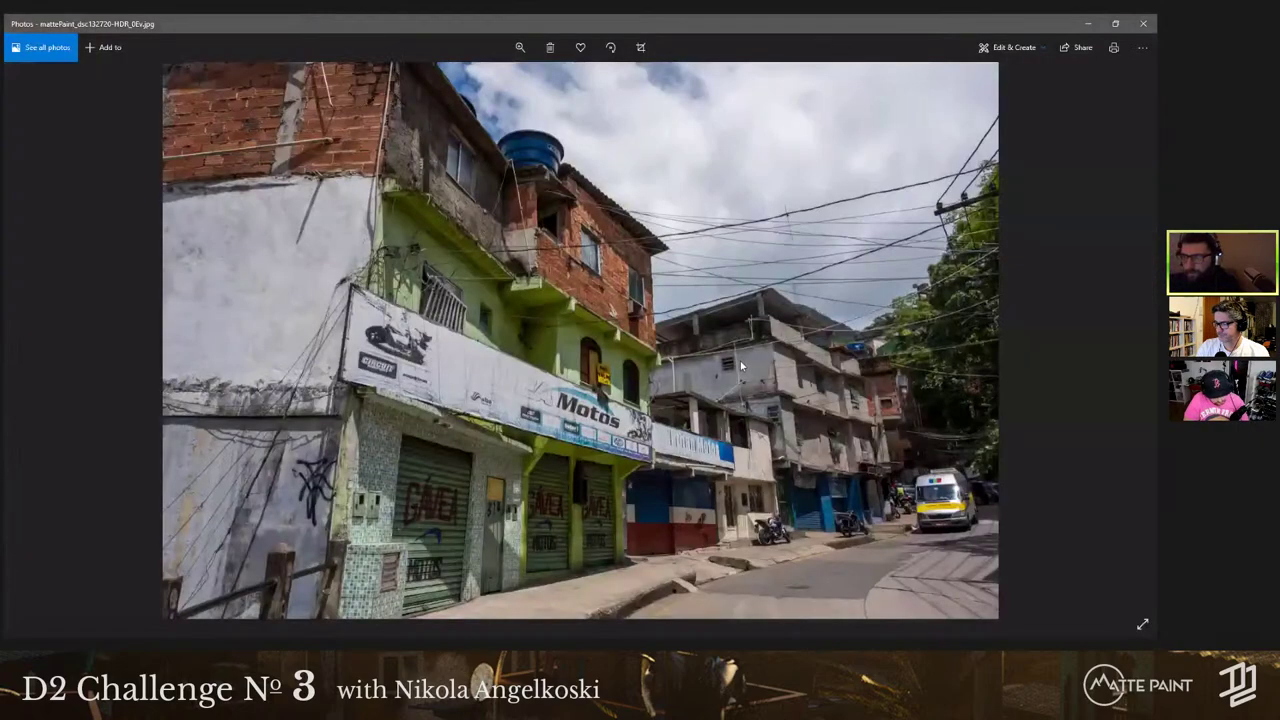
pyautogui.press('Right')
pyautogui.press('Right')
pyautogui.press('Right')
pyautogui.press('Right')
pyautogui.press('Right')
pyautogui.press('Right')
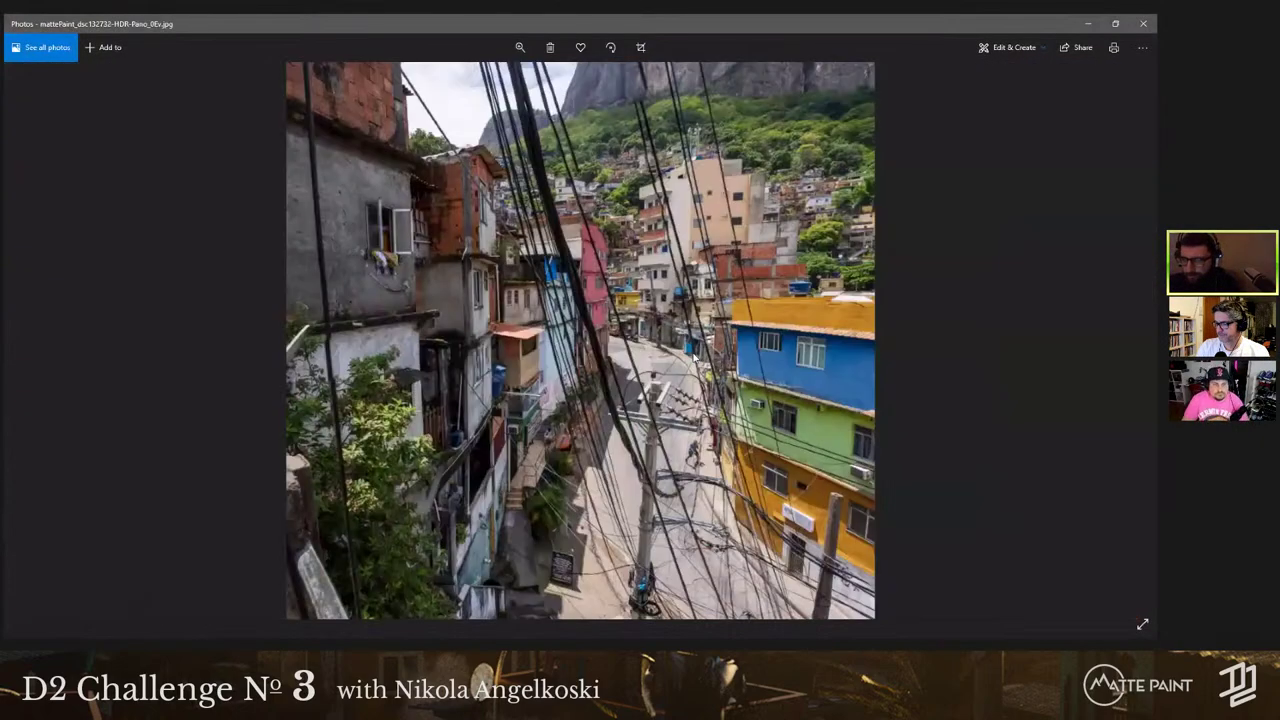
pyautogui.press('Right')
pyautogui.press('Right')
pyautogui.press('Right')
pyautogui.press('Right')
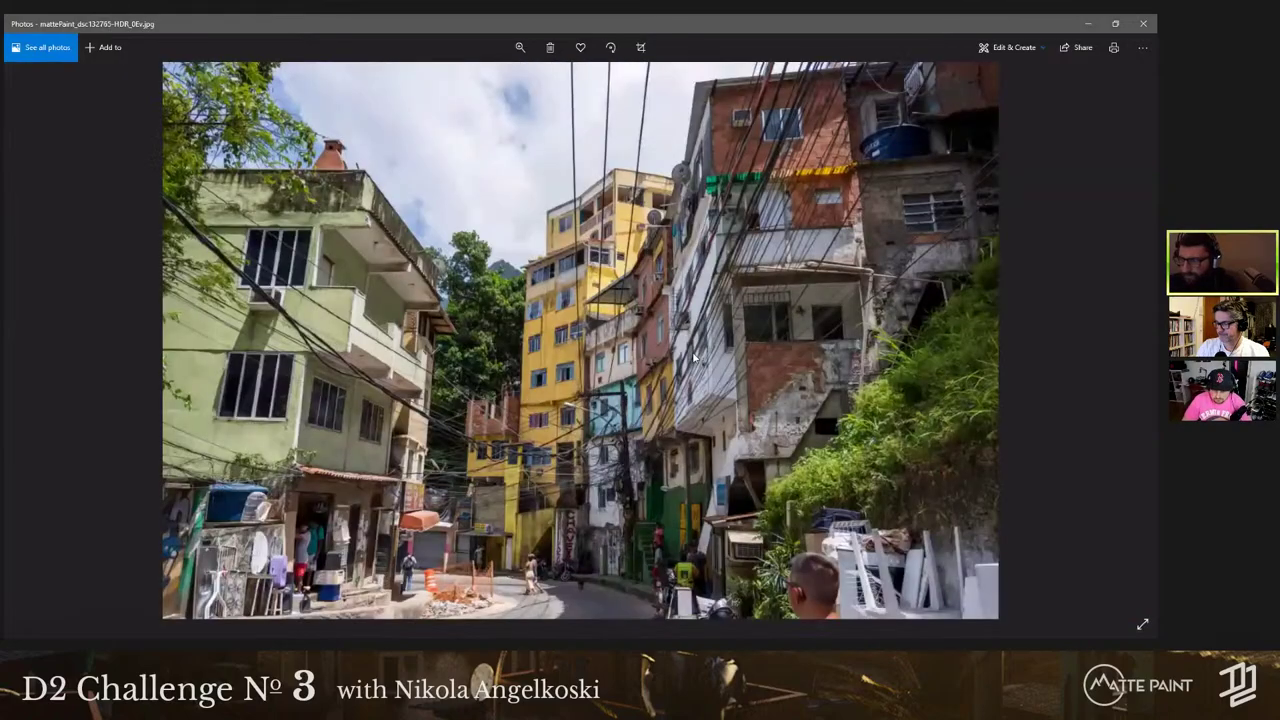
pyautogui.press('Right')
pyautogui.press('Right')
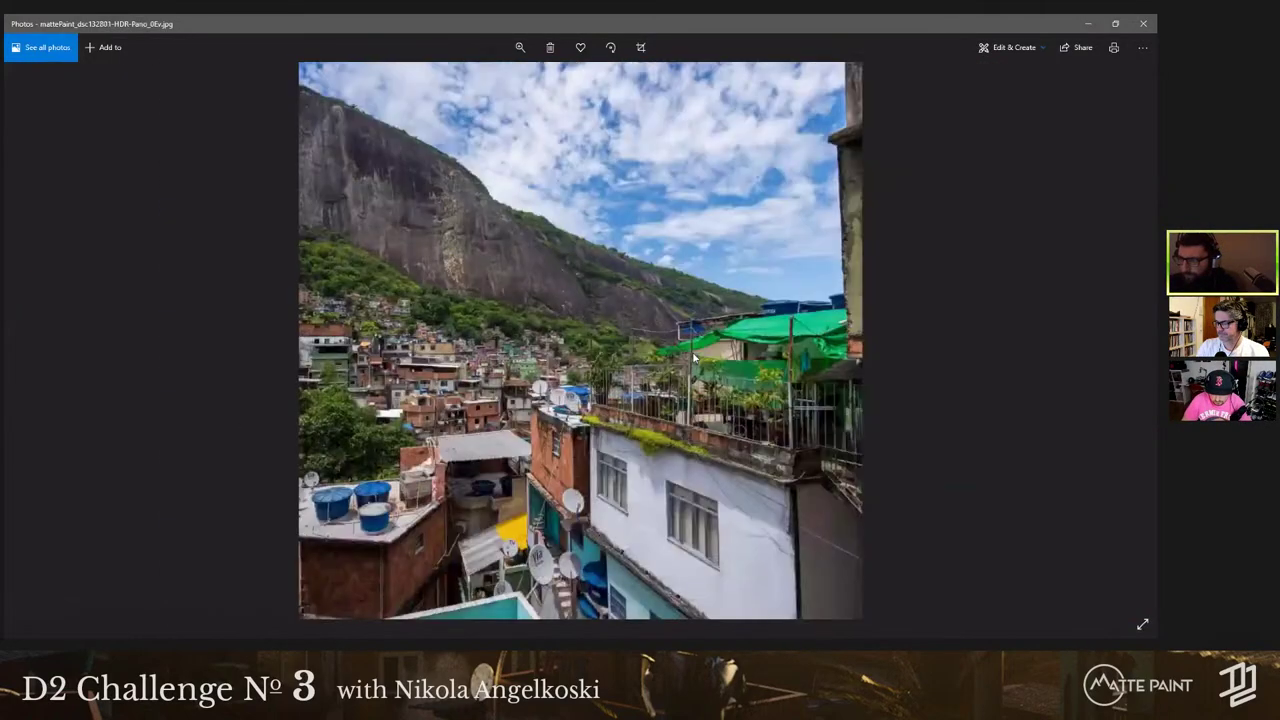
pyautogui.press('Right')
pyautogui.press('Left')
pyautogui.press('Right')
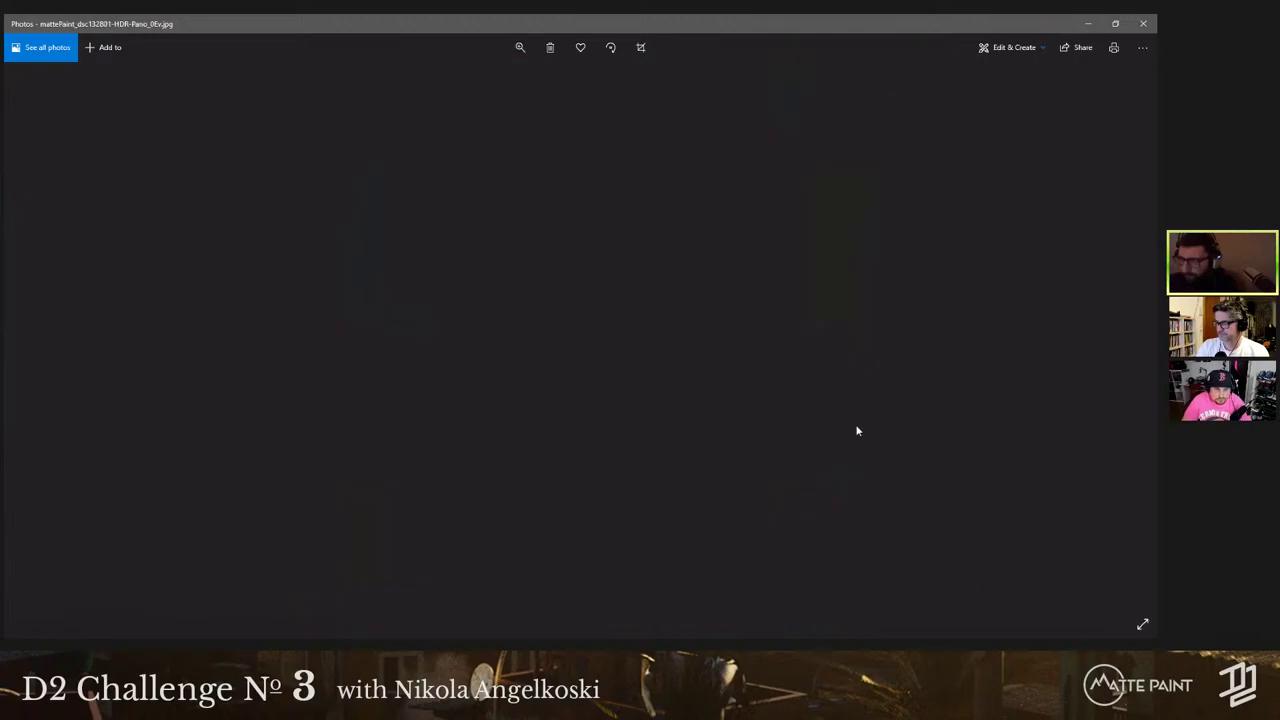
pyautogui.press('Right')
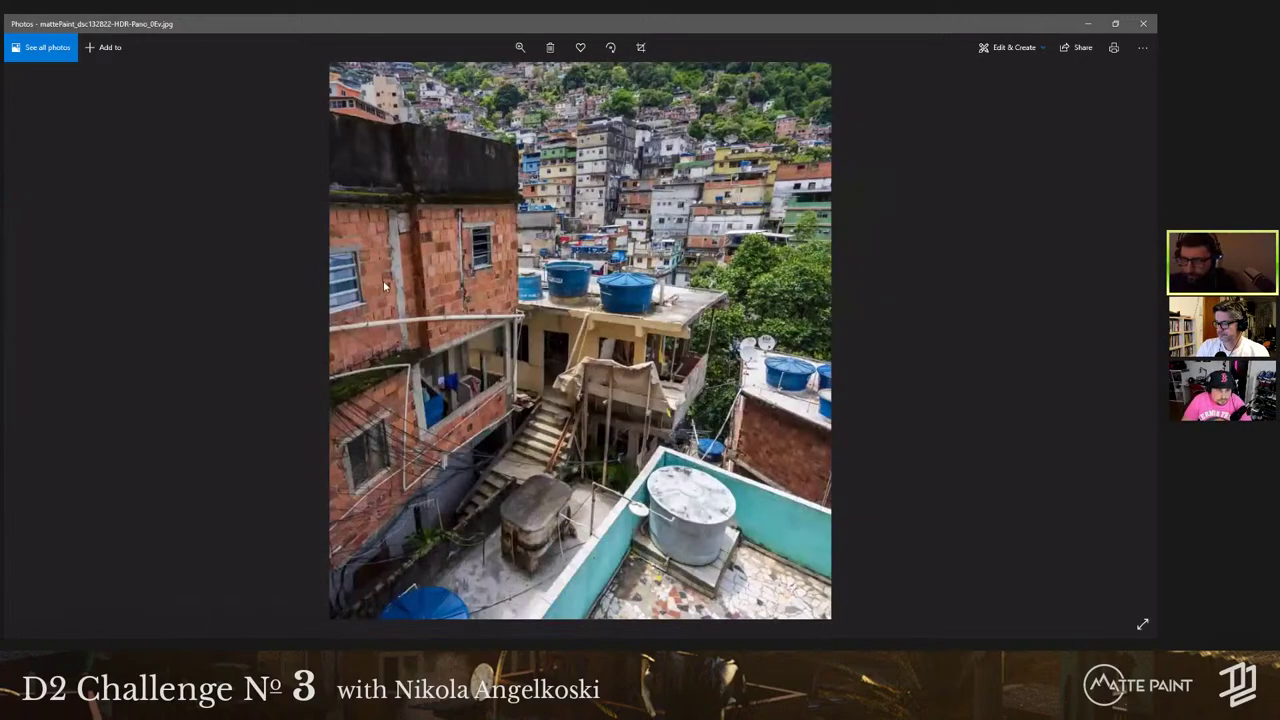
pyautogui.press('Right')
pyautogui.press('Right')
pyautogui.press('Right')
pyautogui.press('Right')
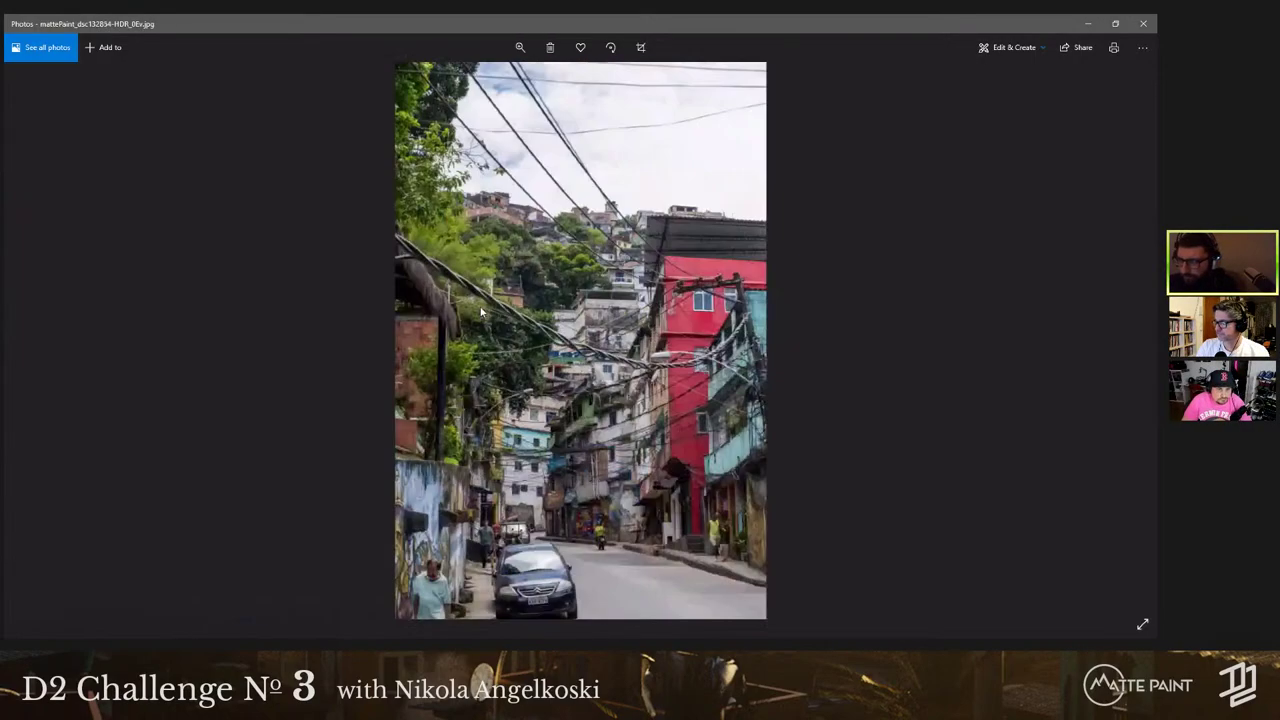
pyautogui.press('Right')
pyautogui.press('Right')
pyautogui.press('Right')
pyautogui.press('Right')
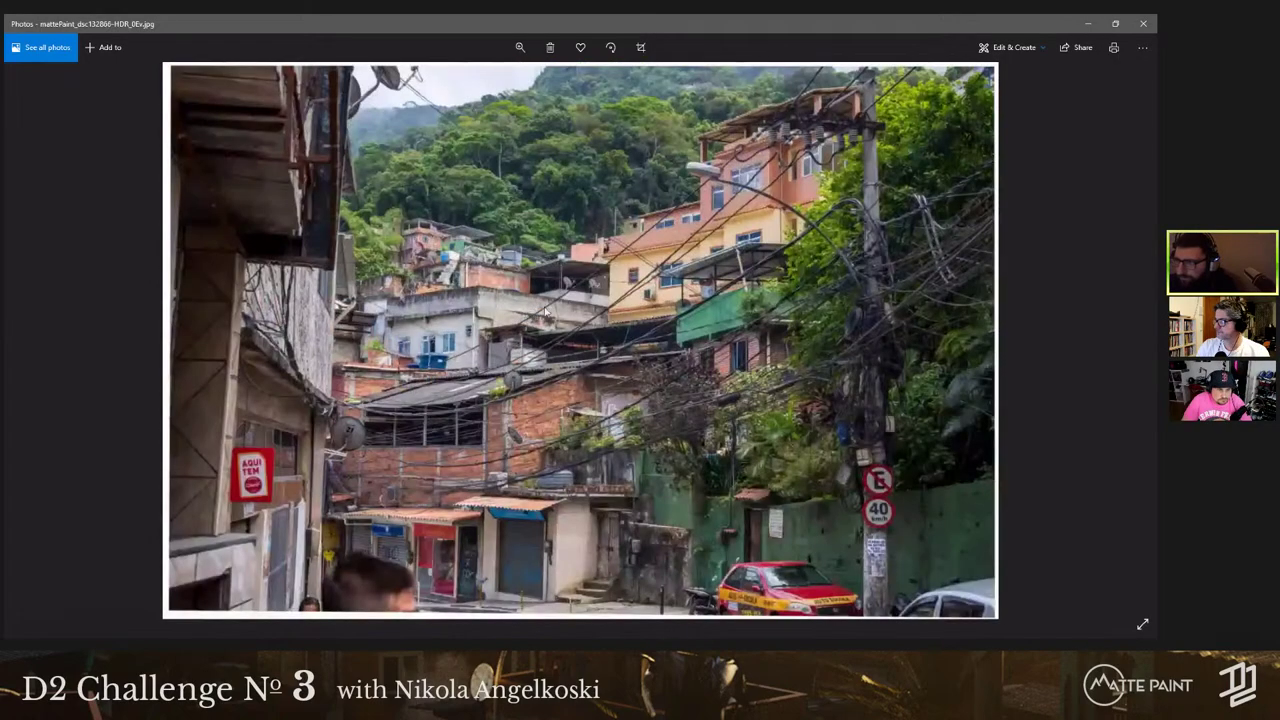
pyautogui.press('Right')
pyautogui.press('Right')
pyautogui.press('Right')
pyautogui.press('Right')
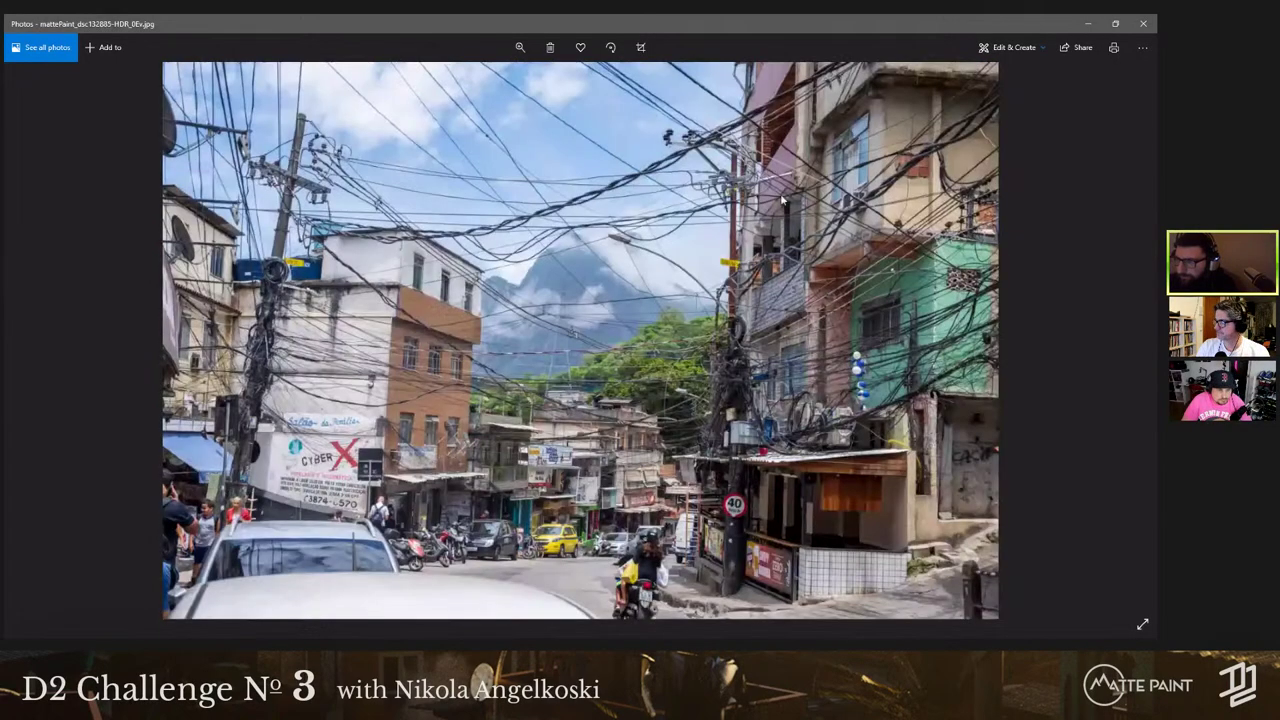
pyautogui.press('Right')
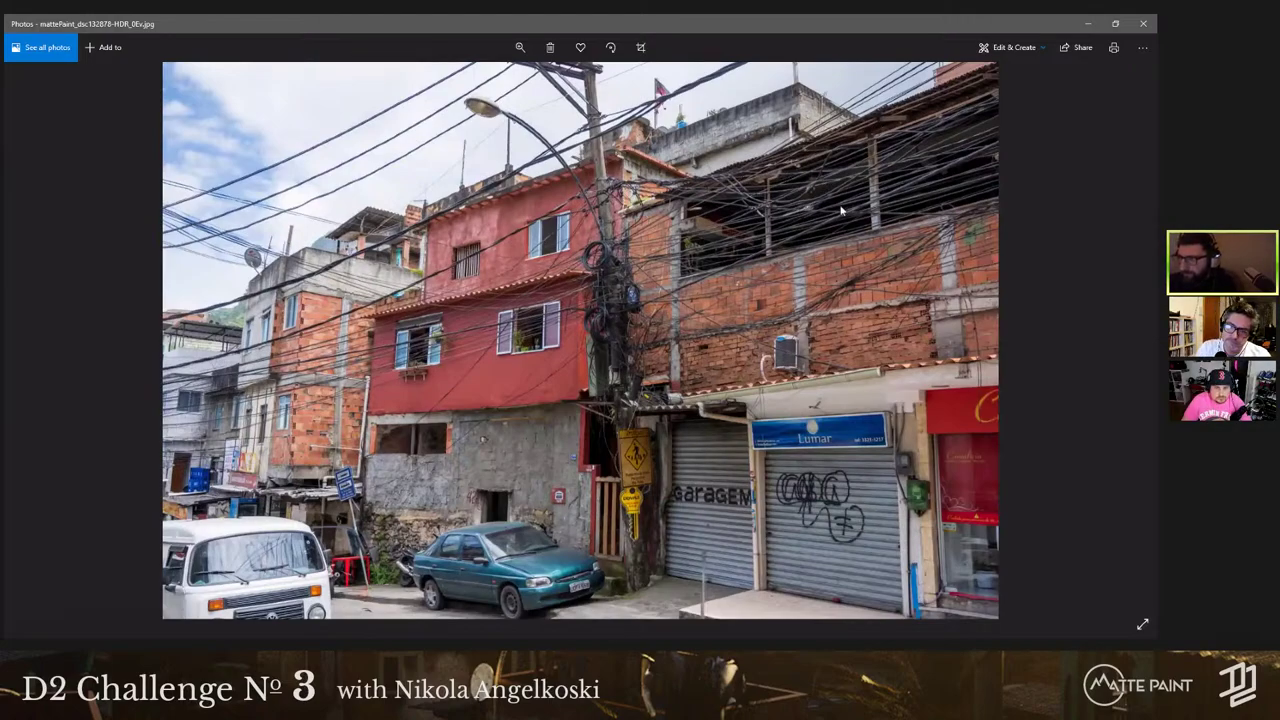
pyautogui.press('Left')
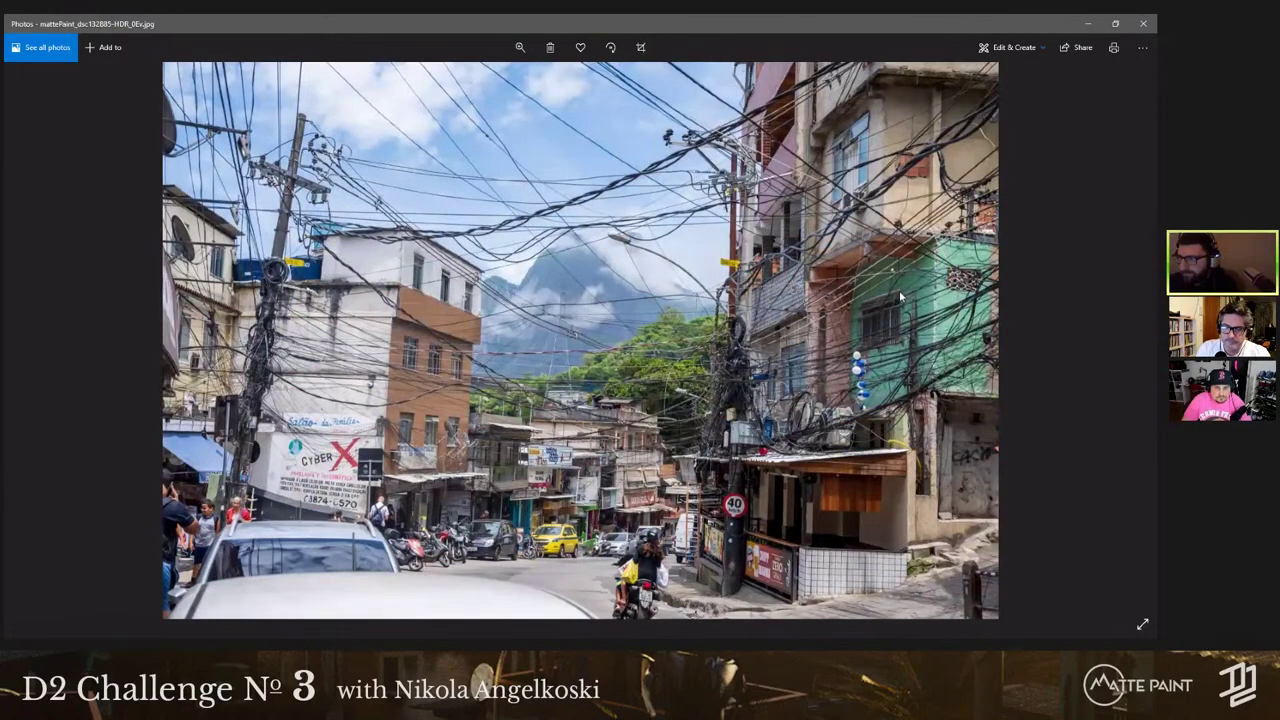
pyautogui.press('Right')
pyautogui.press('Right')
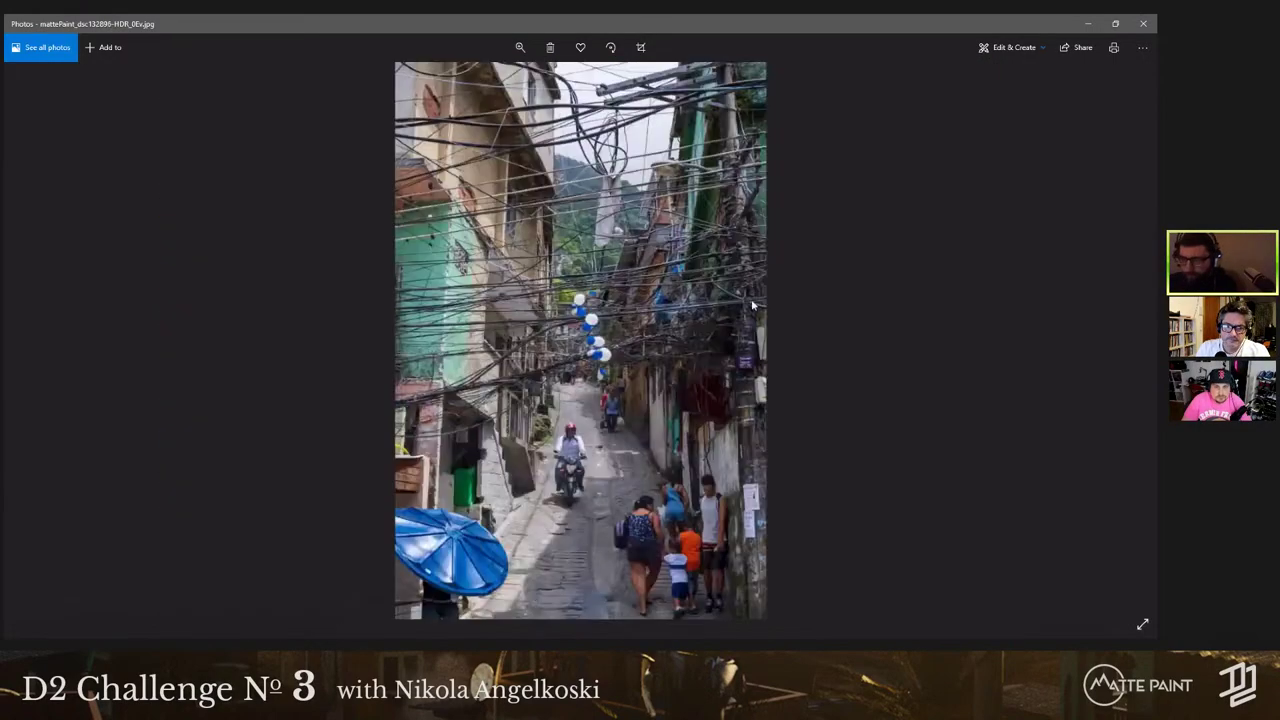
pyautogui.press('Left')
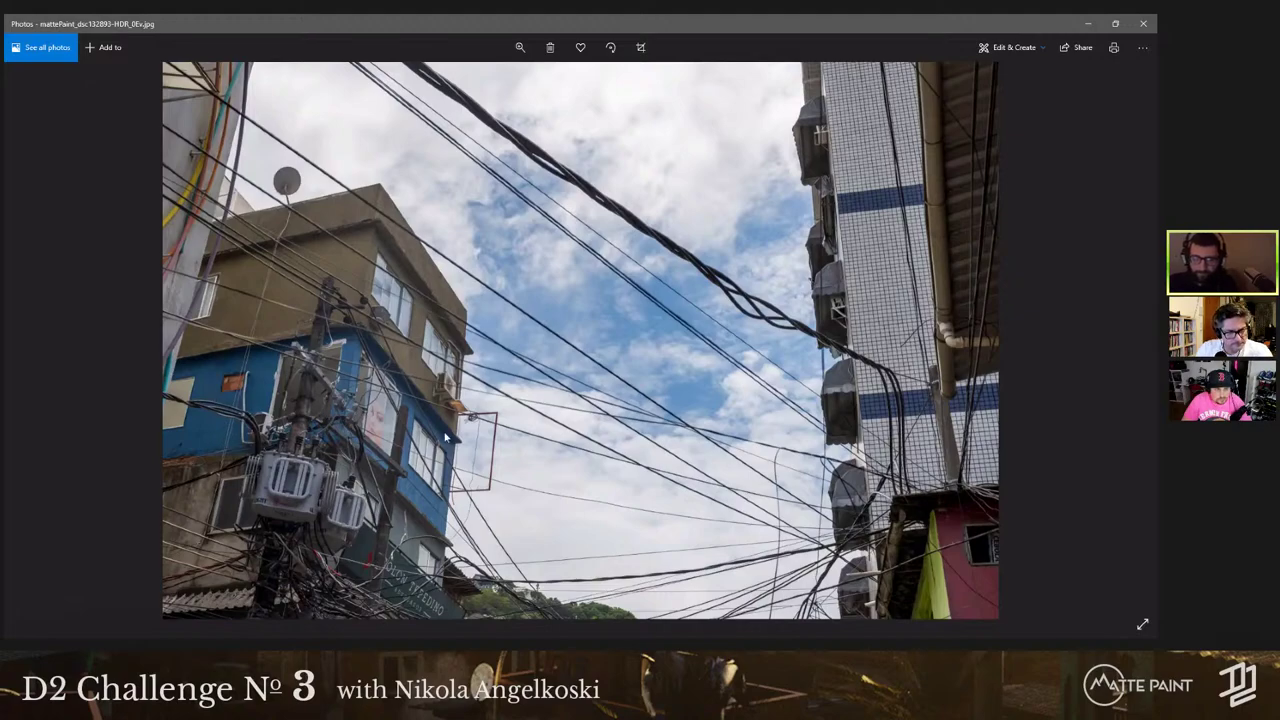
pyautogui.press('Right')
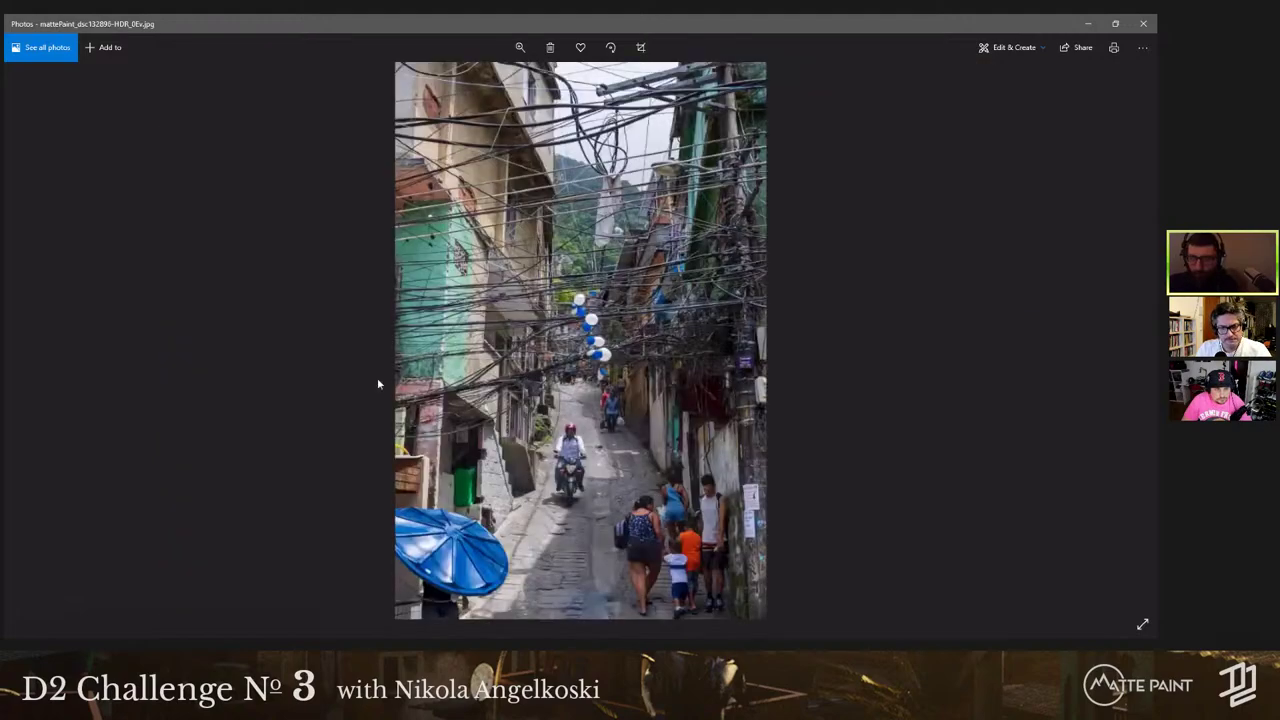
pyautogui.press('Right')
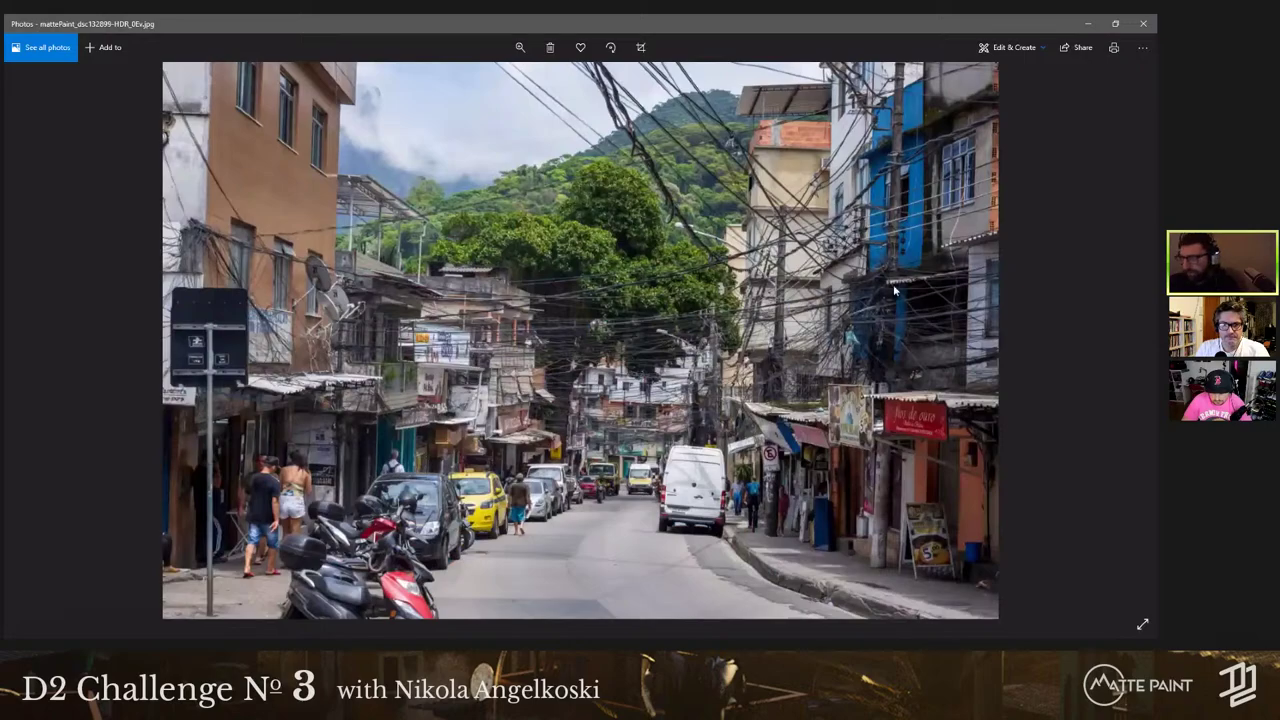
pyautogui.press('Right')
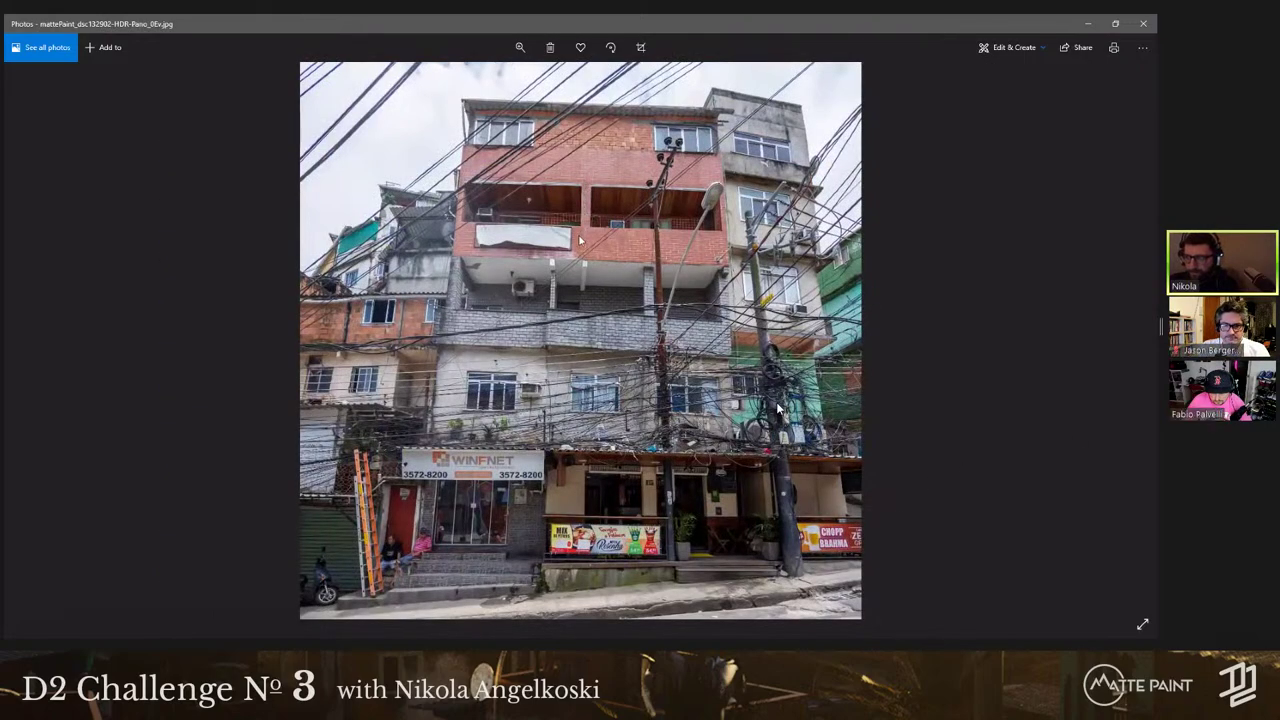
pyautogui.press('Right')
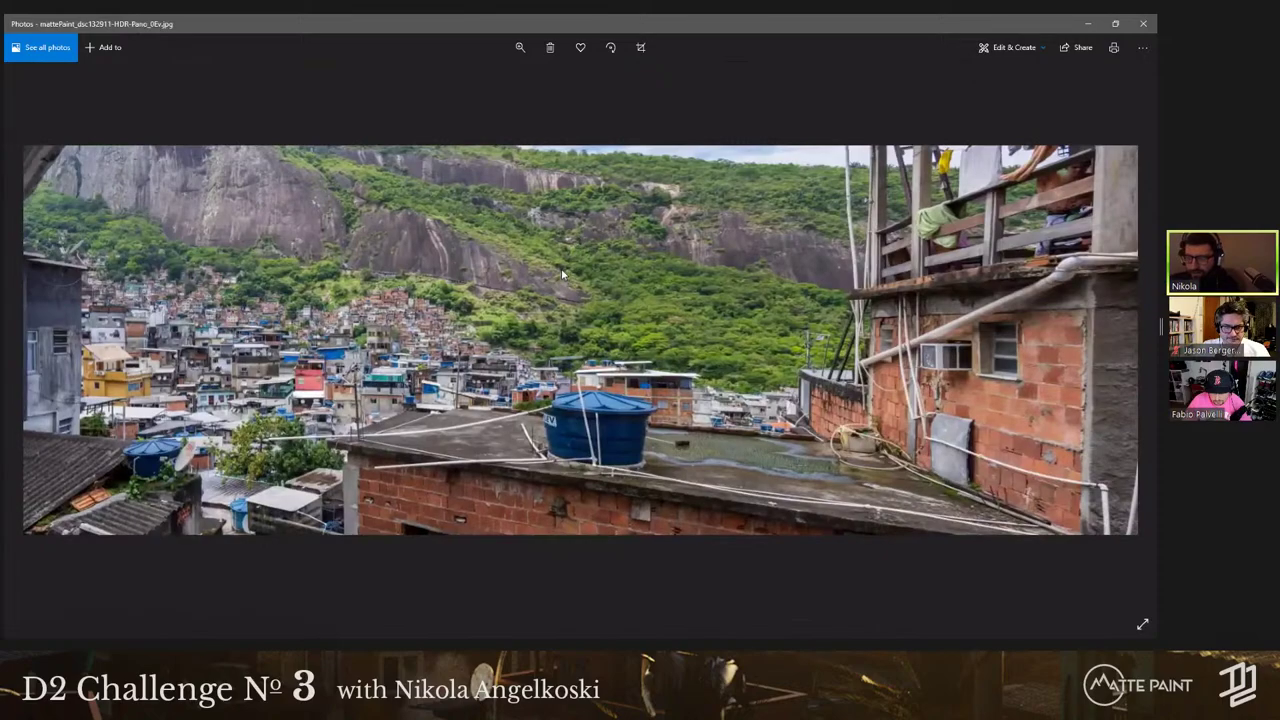
pyautogui.press('Left')
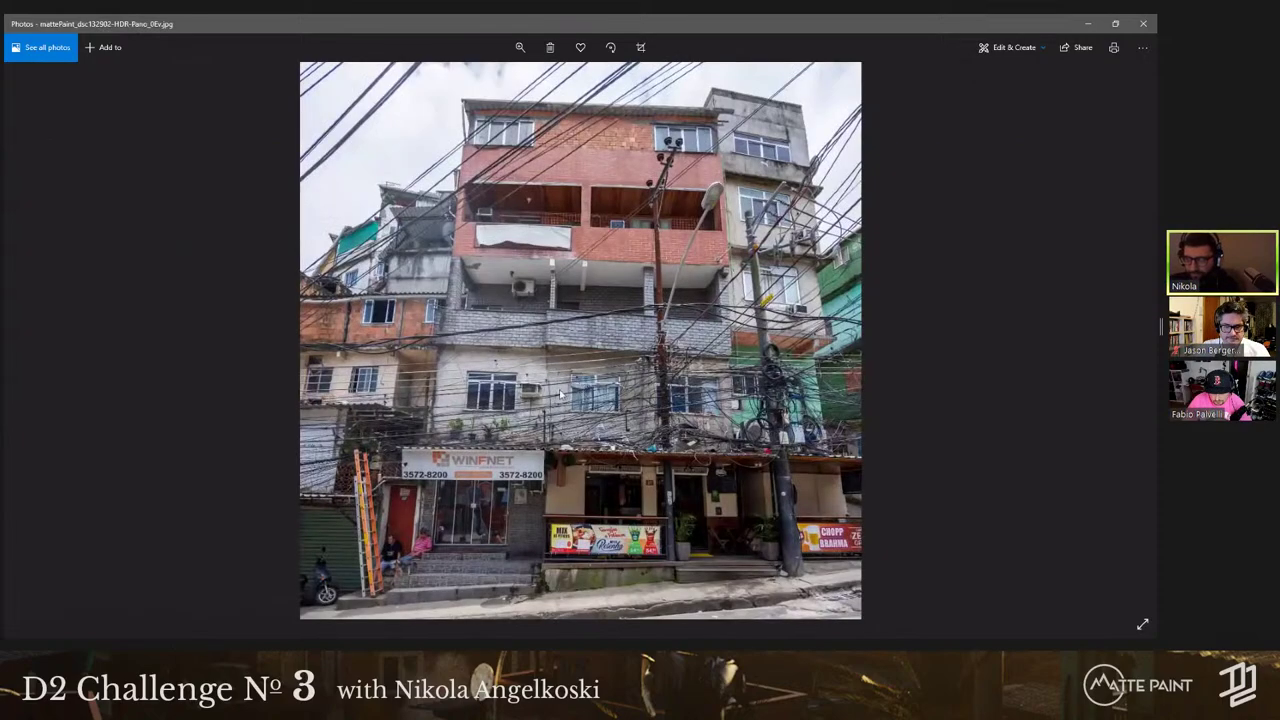
pyautogui.press('Right')
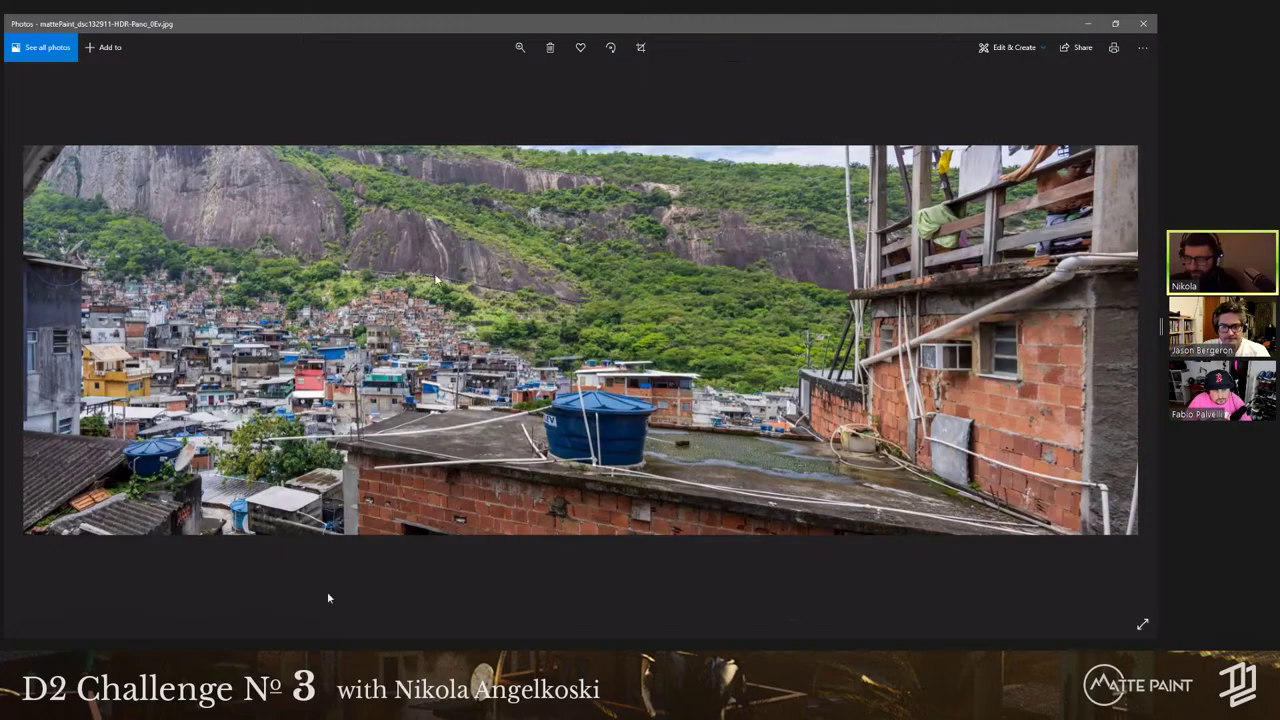
pyautogui.click(276, 319)
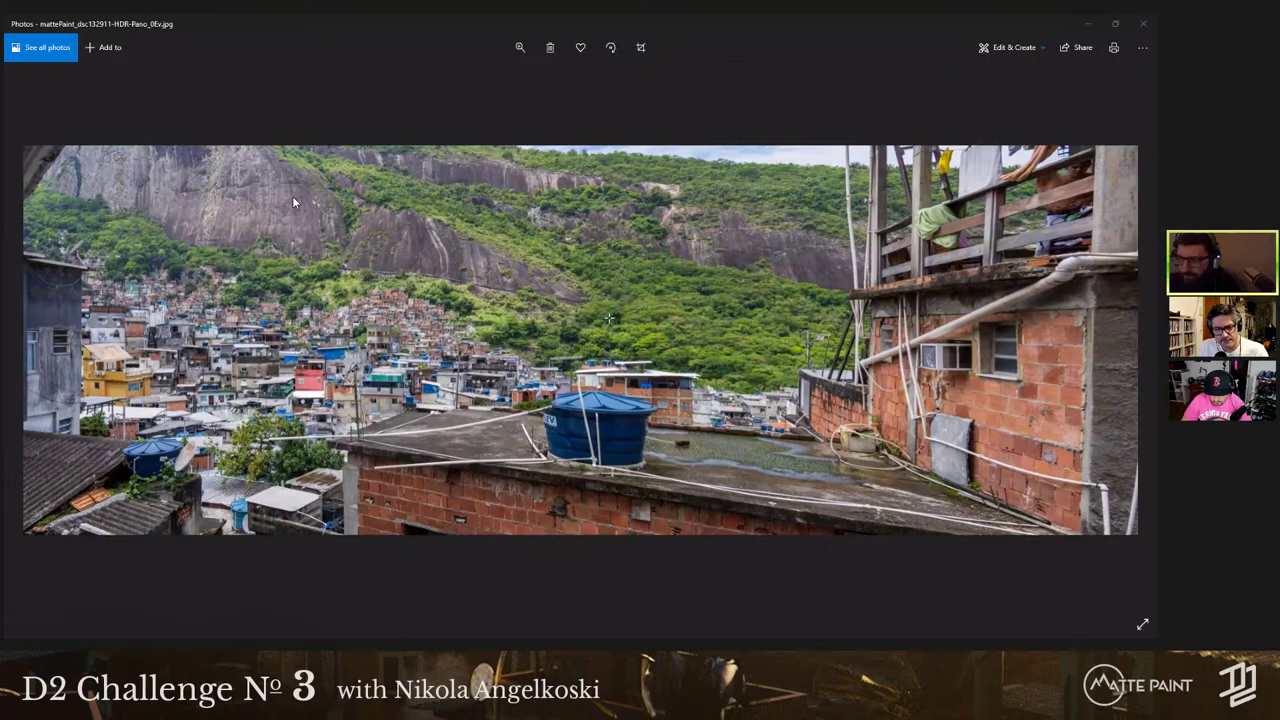
# Step: Switch to Blender and scale the cylinder's top face by about 1.25 to taper the body outward
pyautogui.hotkey('alt', 'Tab')
pyautogui.keyDown('shift'); pyautogui.moveTo(507, 250); pyautogui.dragTo(496, 263, button='middle'); pyautogui.keyUp('shift')
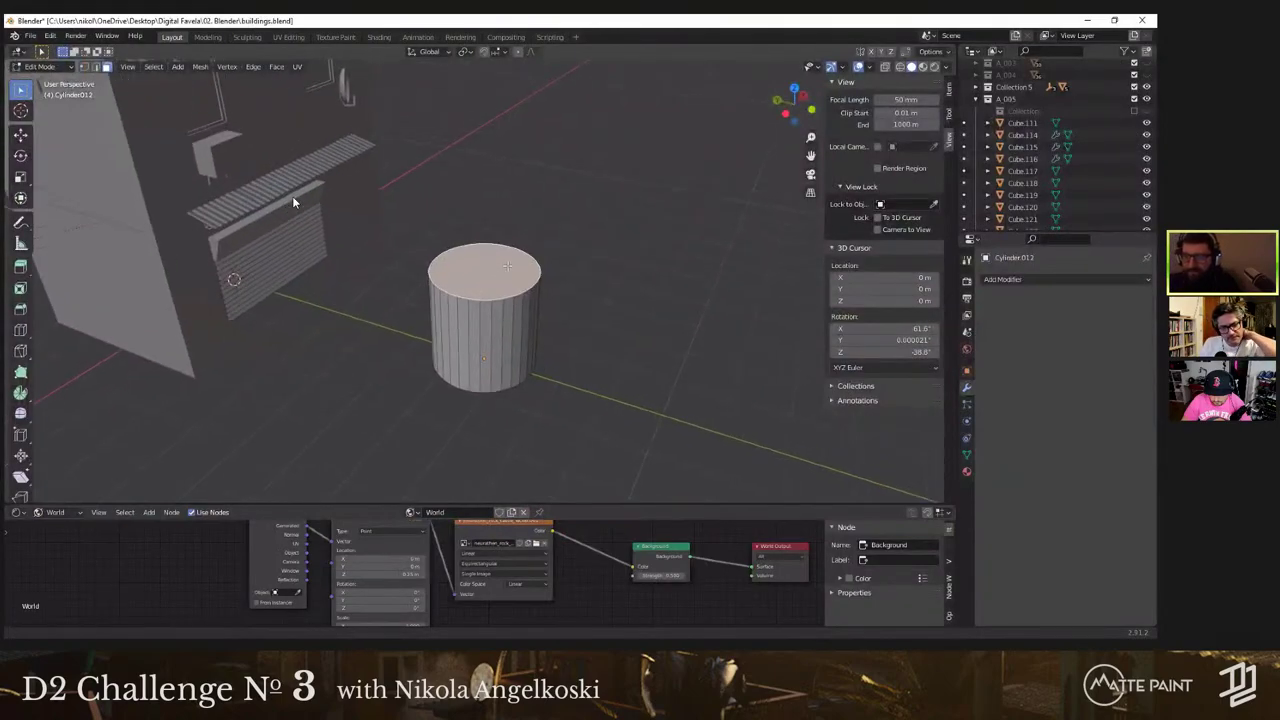
pyautogui.scroll(2, 560, 273)
pyautogui.press('s')
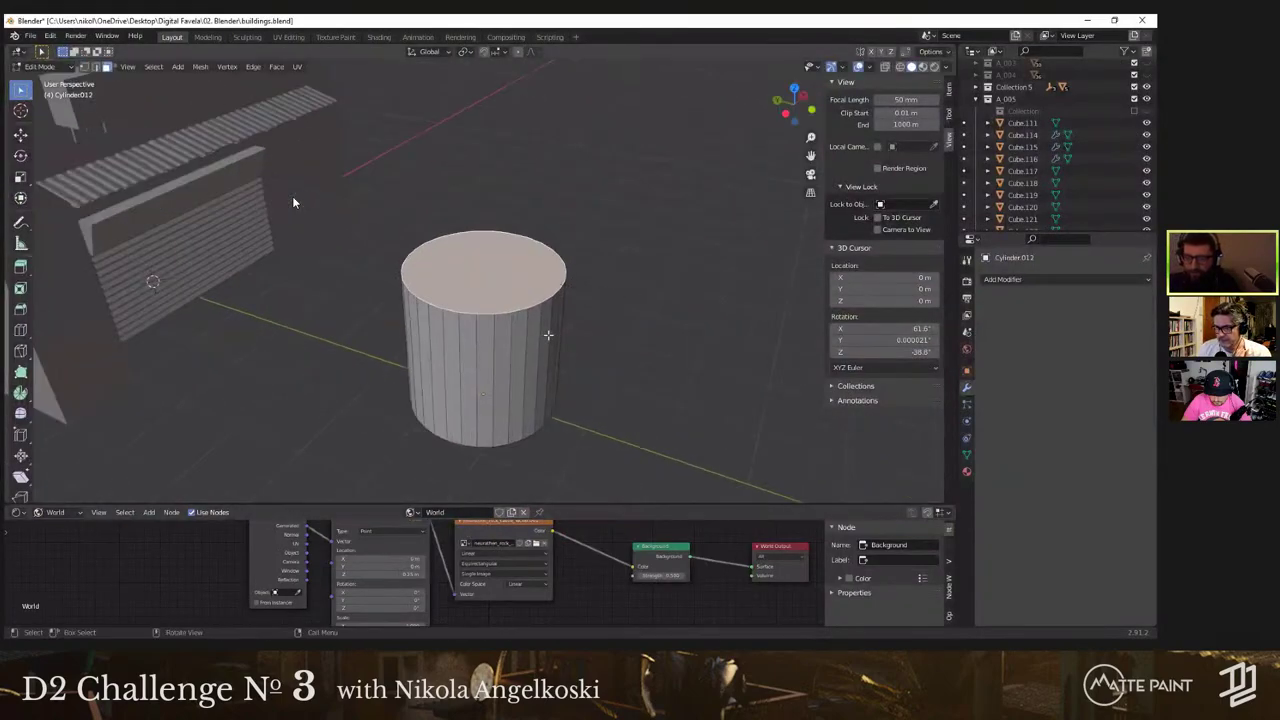
pyautogui.click(560, 346)
pyautogui.scroll(2, 292, 196)
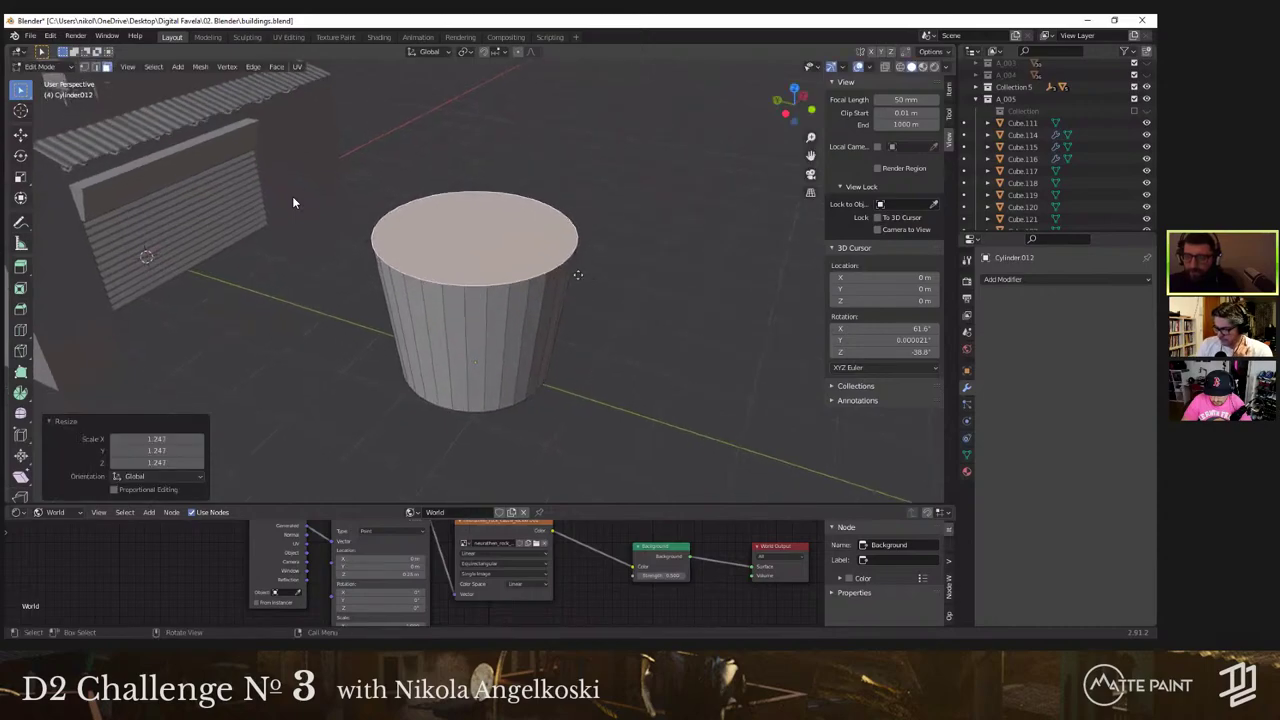
# Step: Lower the cylinder's top face about 0.6 m along Z to shorten the tapered body
pyautogui.press('g')
pyautogui.press('z')
pyautogui.click(414, 429)
pyautogui.scroll(3, 595, 355)
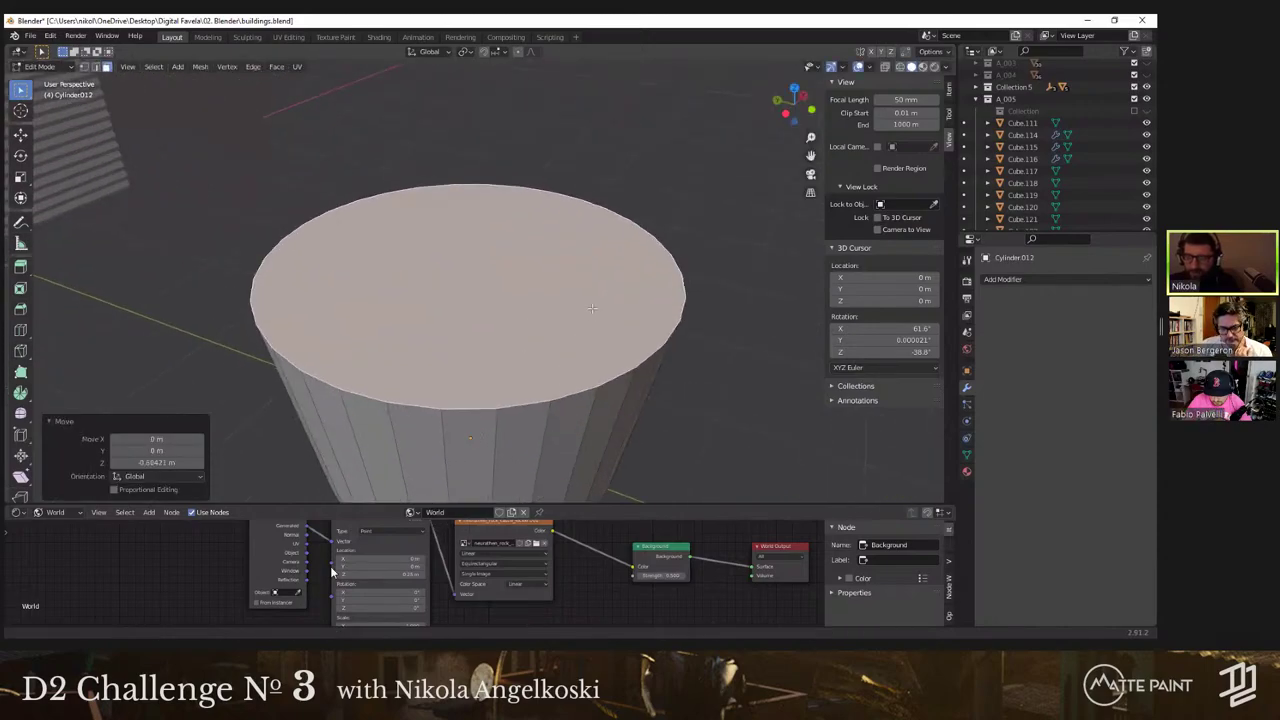
pyautogui.keyDown('shift'); pyautogui.moveTo(506, 346); pyautogui.dragTo(502, 301, button='middle'); pyautogui.keyUp('shift')
pyautogui.scroll(-2, 502, 301)
pyautogui.scroll(-4, 517, 311)
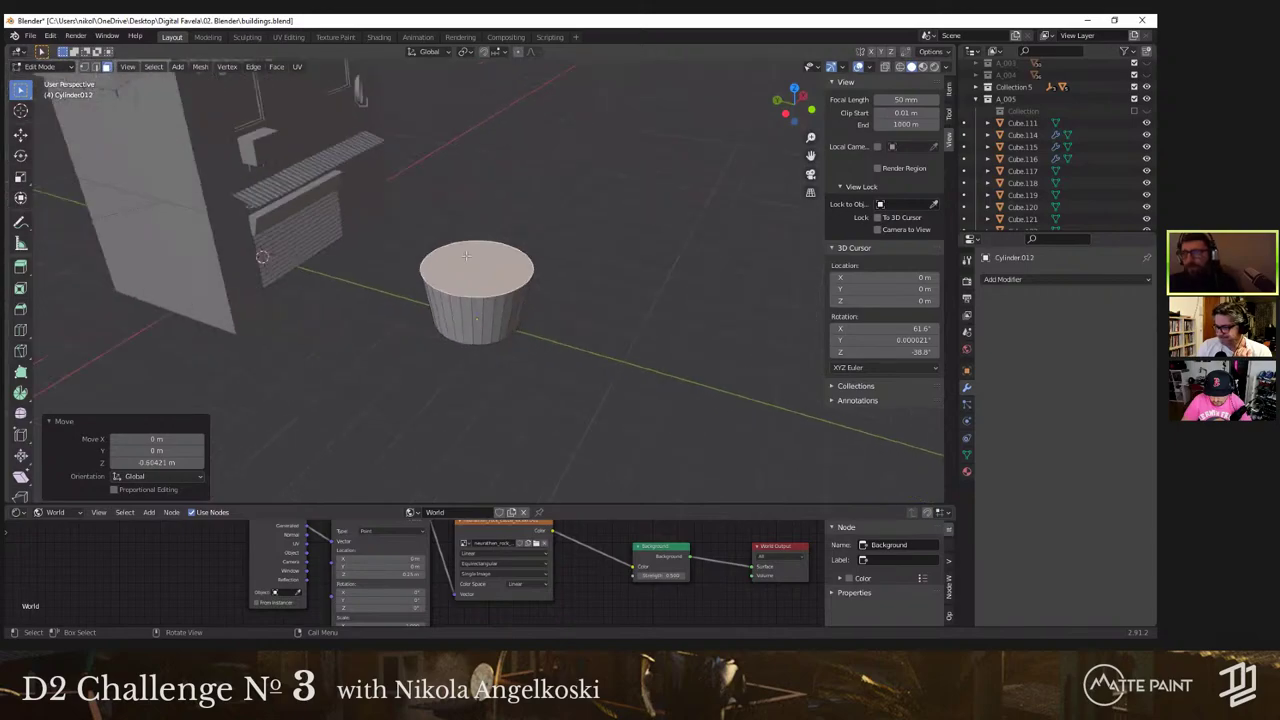
pyautogui.keyDown('shift'); pyautogui.moveTo(475, 248); pyautogui.dragTo(560, 292, button='middle'); pyautogui.keyUp('shift')
# Step: Separate the tapered cylinder's top face into its own lid object and open the lid for editing with all its geometry selected
pyautogui.scroll(5, 640, 336)
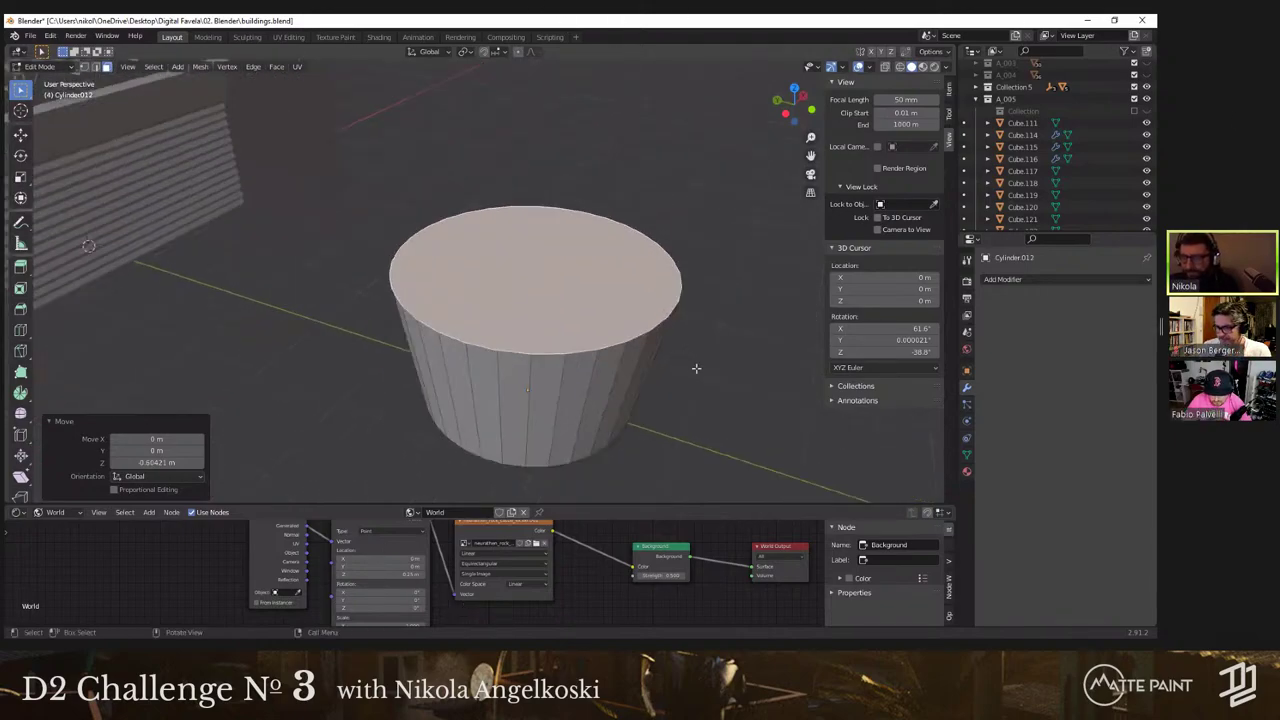
pyautogui.scroll(2, 552, 320)
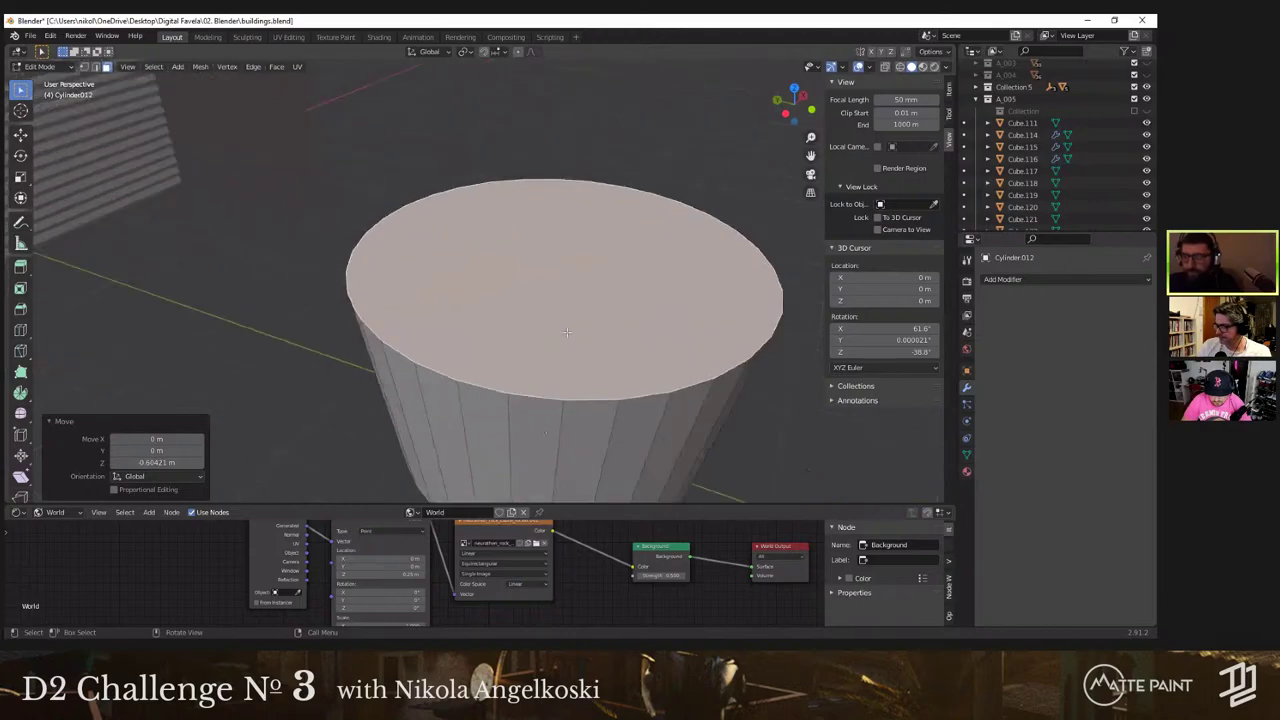
pyautogui.rightClick(565, 335)
pyautogui.moveTo(567, 337)
pyautogui.click(621, 332)
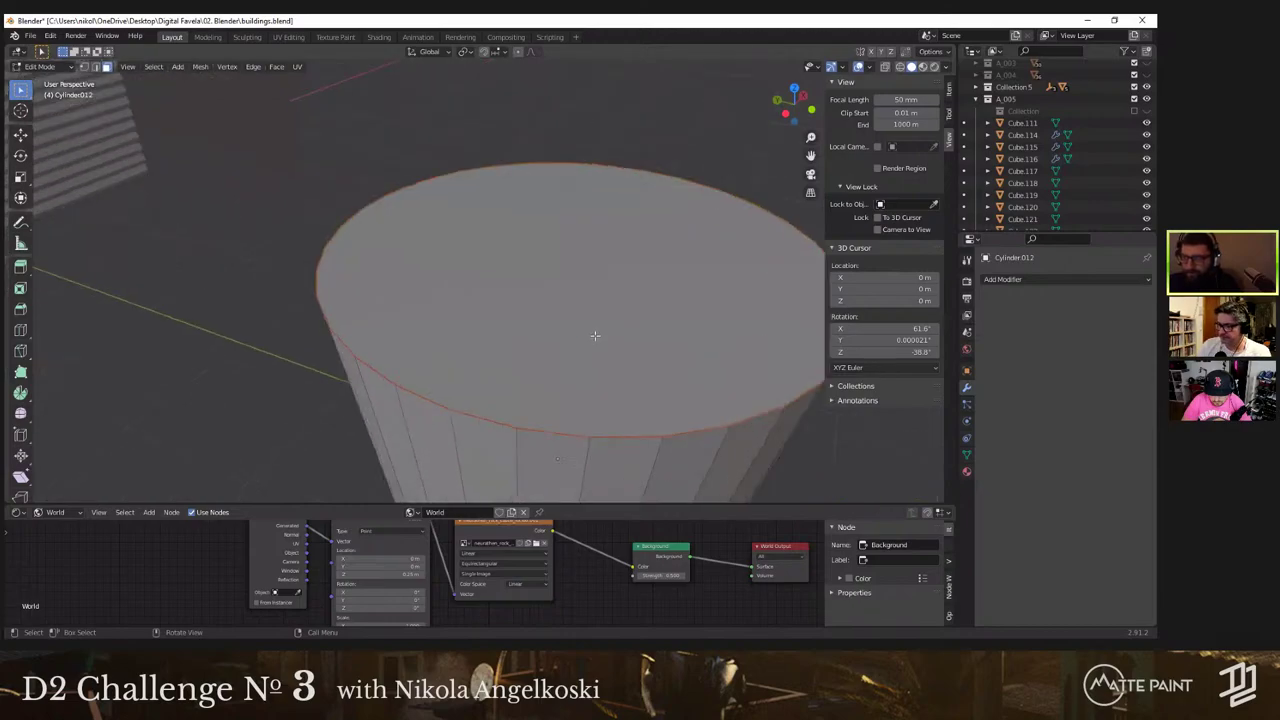
pyautogui.press('Tab')
pyautogui.click(584, 345)
pyautogui.press('Tab')
pyautogui.press('a')
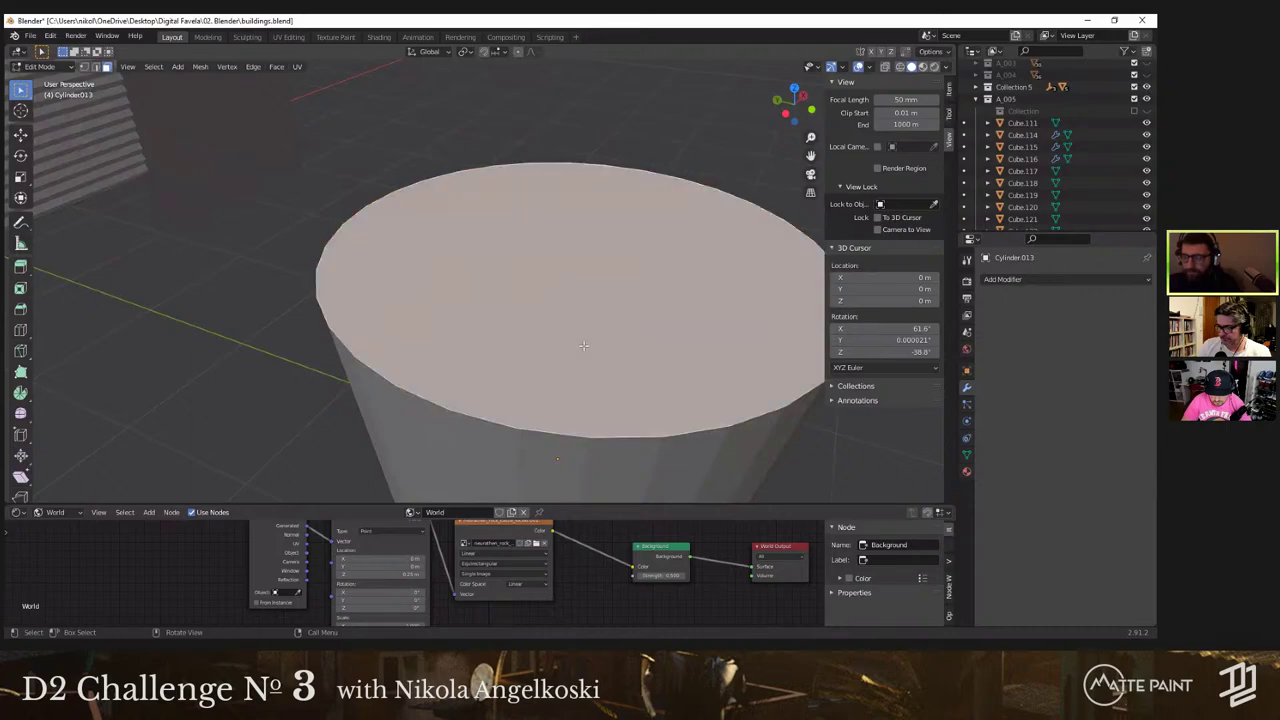
# Step: Extrude the lid face inward at about 0.93 scale and raise it about 0.055 m along Z to form a bevelled rim
pyautogui.scroll(-1, 584, 345)
pyautogui.press('s')
pyautogui.rightClick(787, 418)
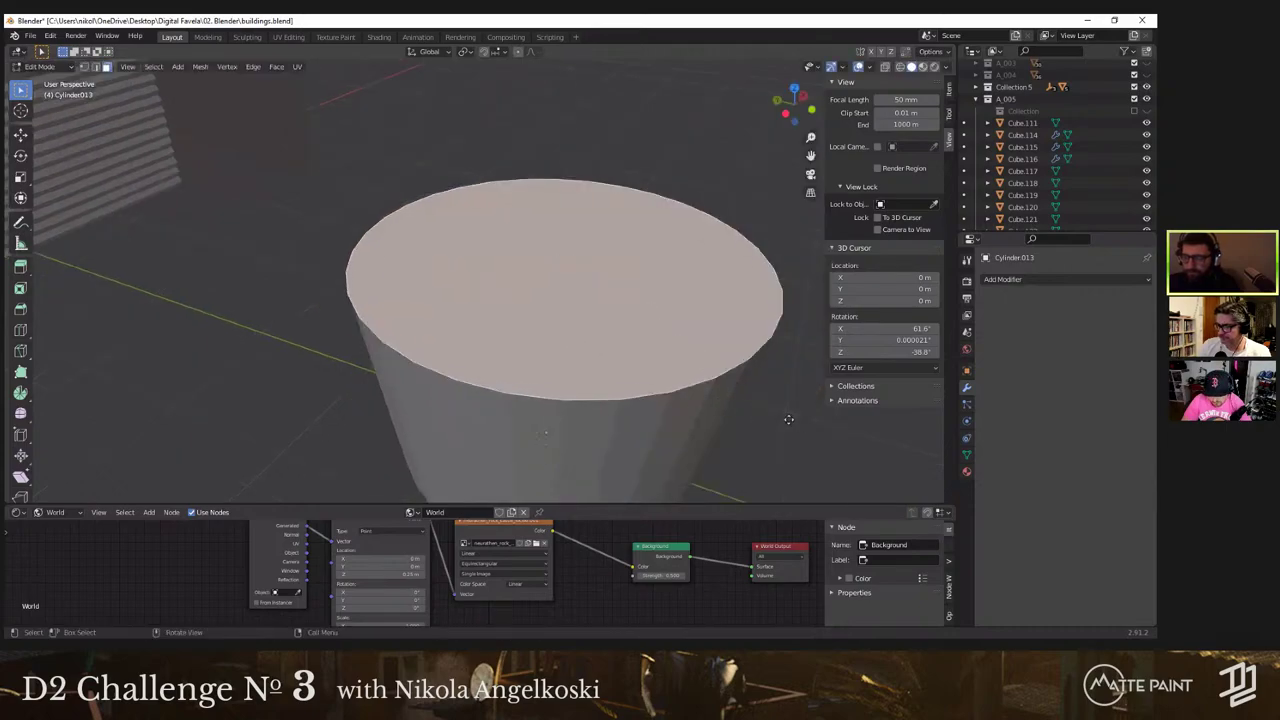
pyautogui.press('e')
pyautogui.press('s')
pyautogui.click(770, 408)
pyautogui.press('g')
pyautogui.press('z')
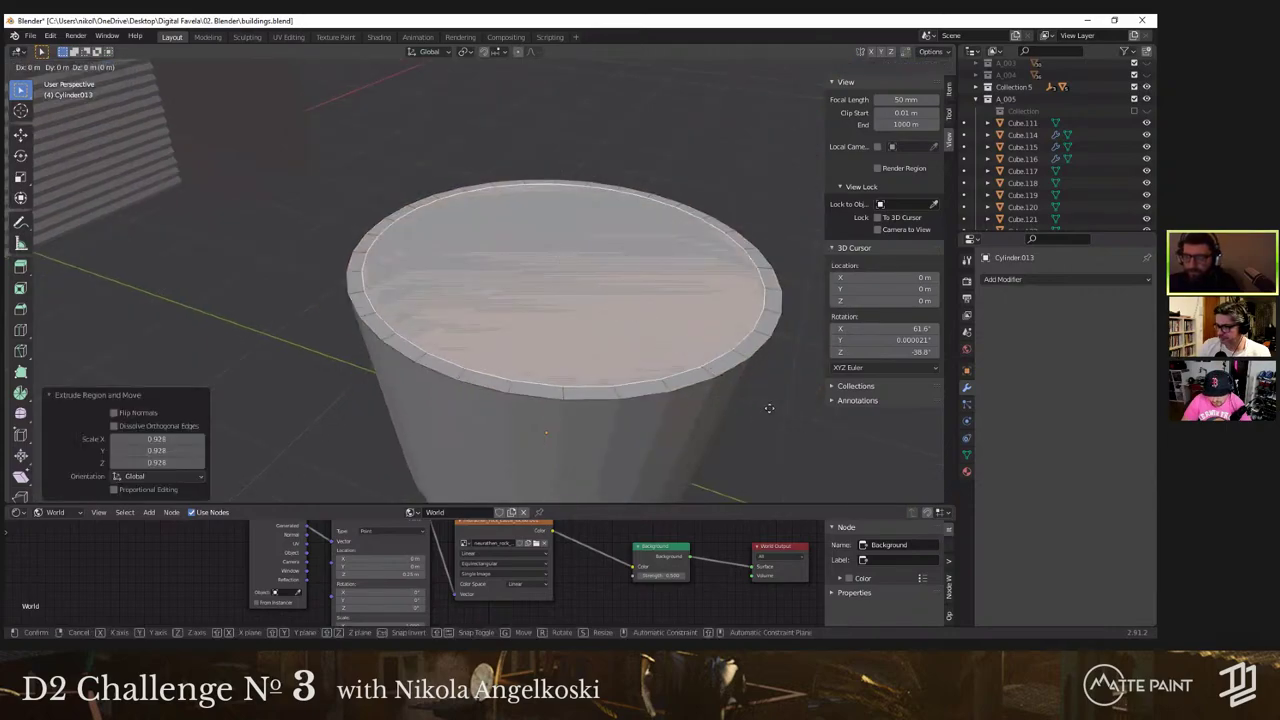
pyautogui.click(768, 401)
# Step: Extrude the lid's inner face inward again at about 0.95 scale and lower it slightly inside the rim
pyautogui.press('e')
pyautogui.press('s')
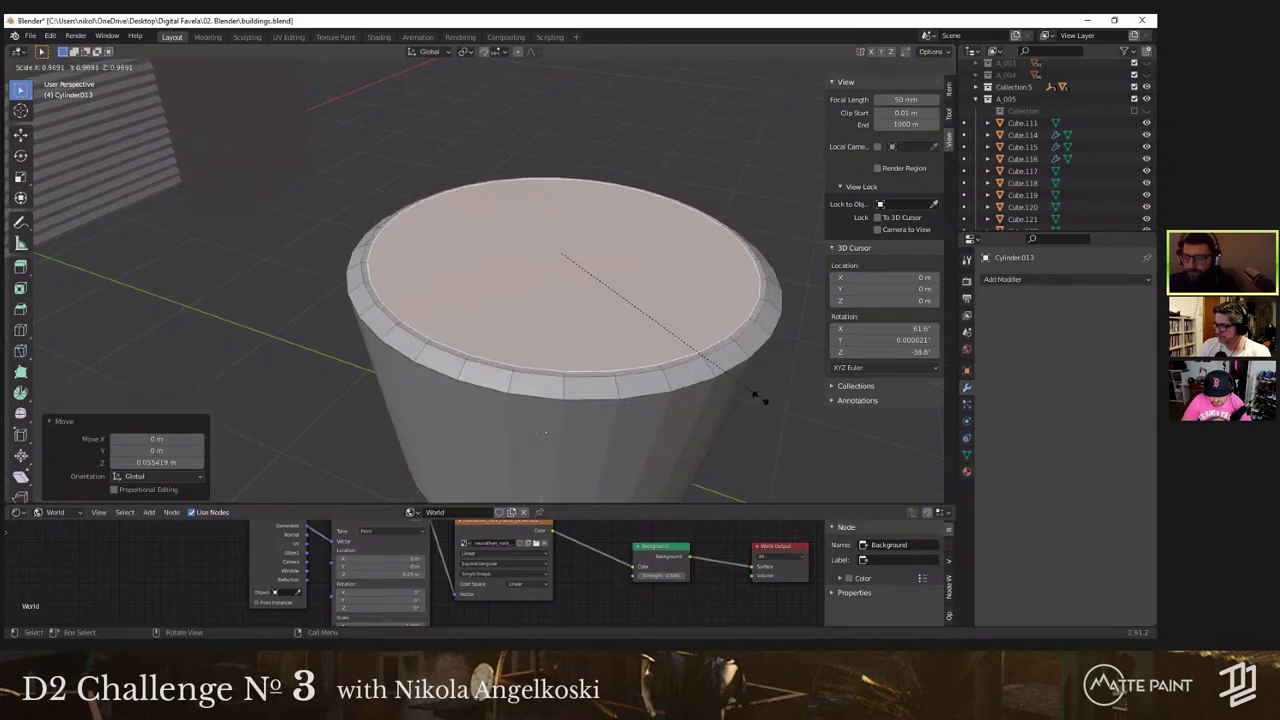
pyautogui.click(757, 398)
pyautogui.press('g')
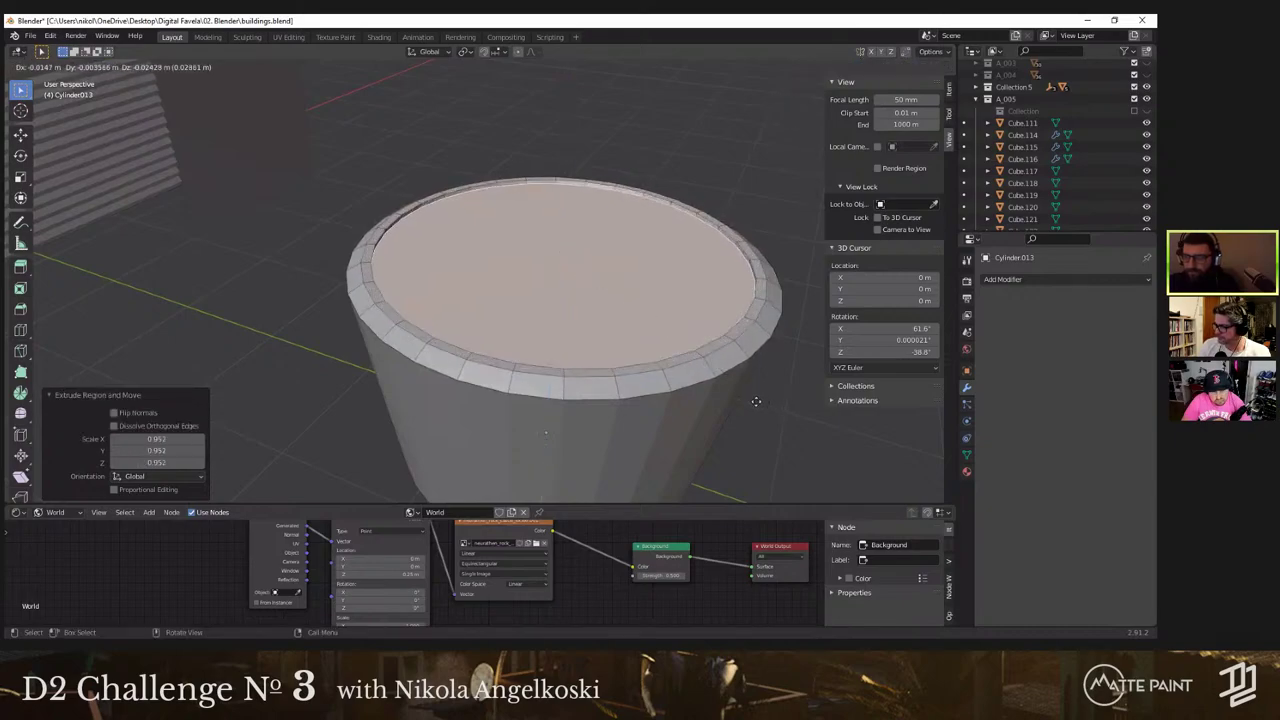
pyautogui.click(756, 400)
# Step: Build the lid's raised centre by insetting the face to about 0.877, extruding it upward and scaling its top to about 0.873
pyautogui.press('s')
pyautogui.click(730, 388)
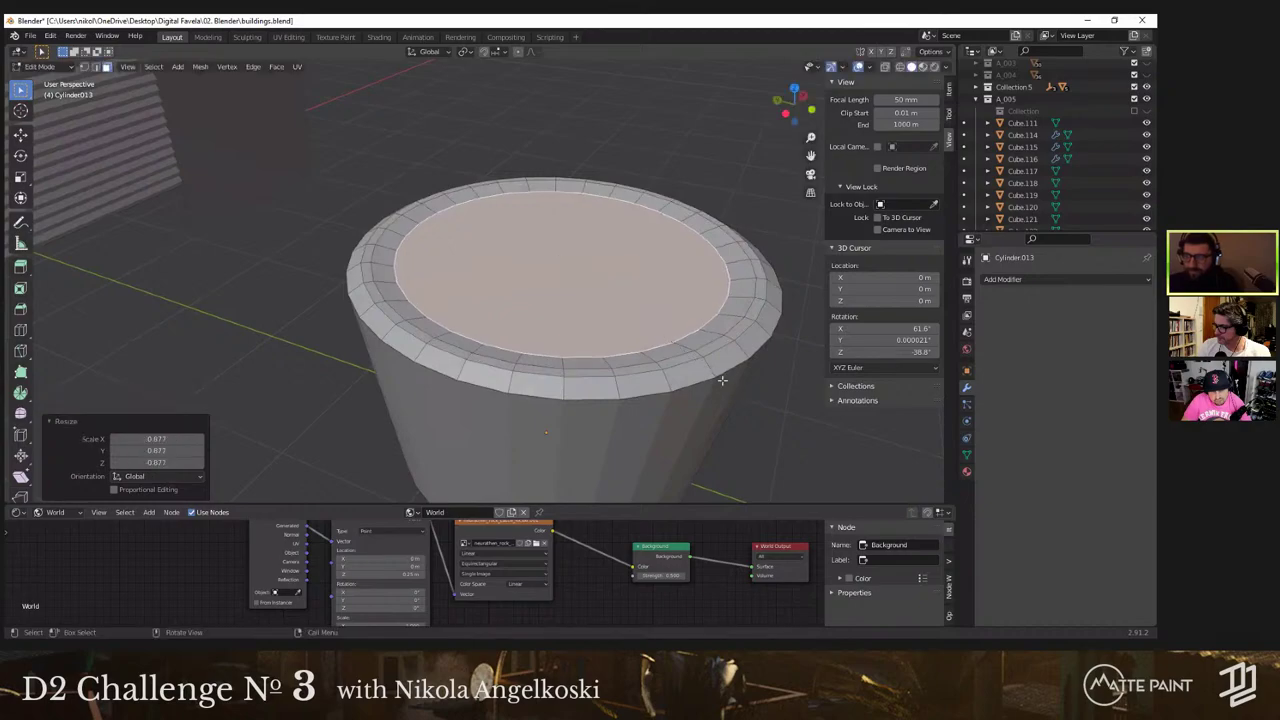
pyautogui.press('e')
pyautogui.click(722, 362)
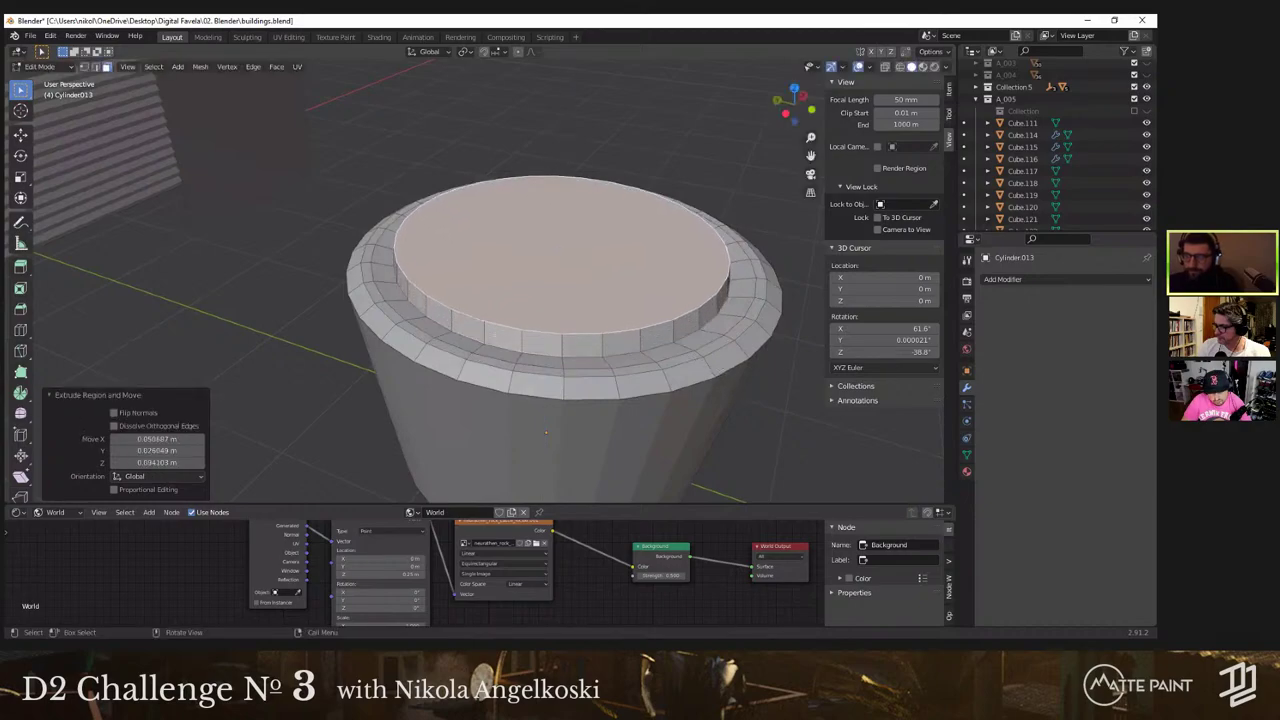
pyautogui.press('s')
pyautogui.click(746, 349)
pyautogui.scroll(-4, 694, 357)
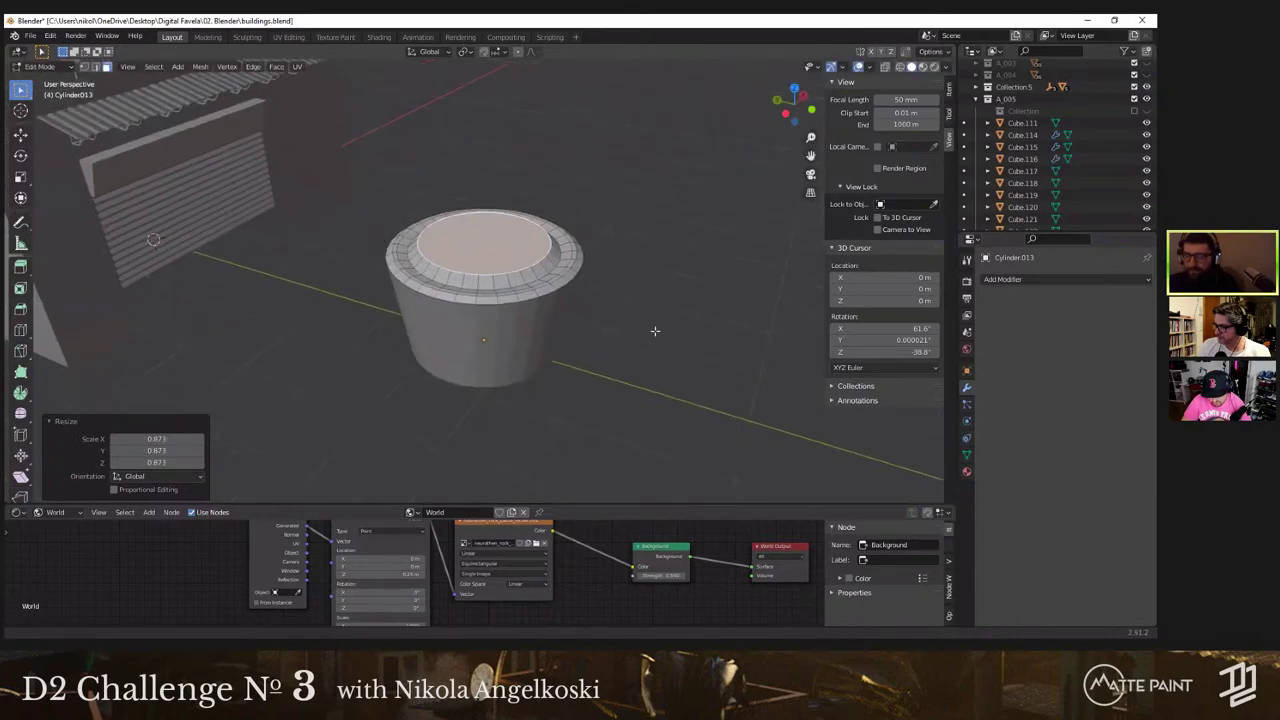
pyautogui.scroll(4, 655, 331)
pyautogui.press('Tab')
# Step: Apply smooth shading to the lid and the tapered body
pyautogui.scroll(-3, 438, 341)
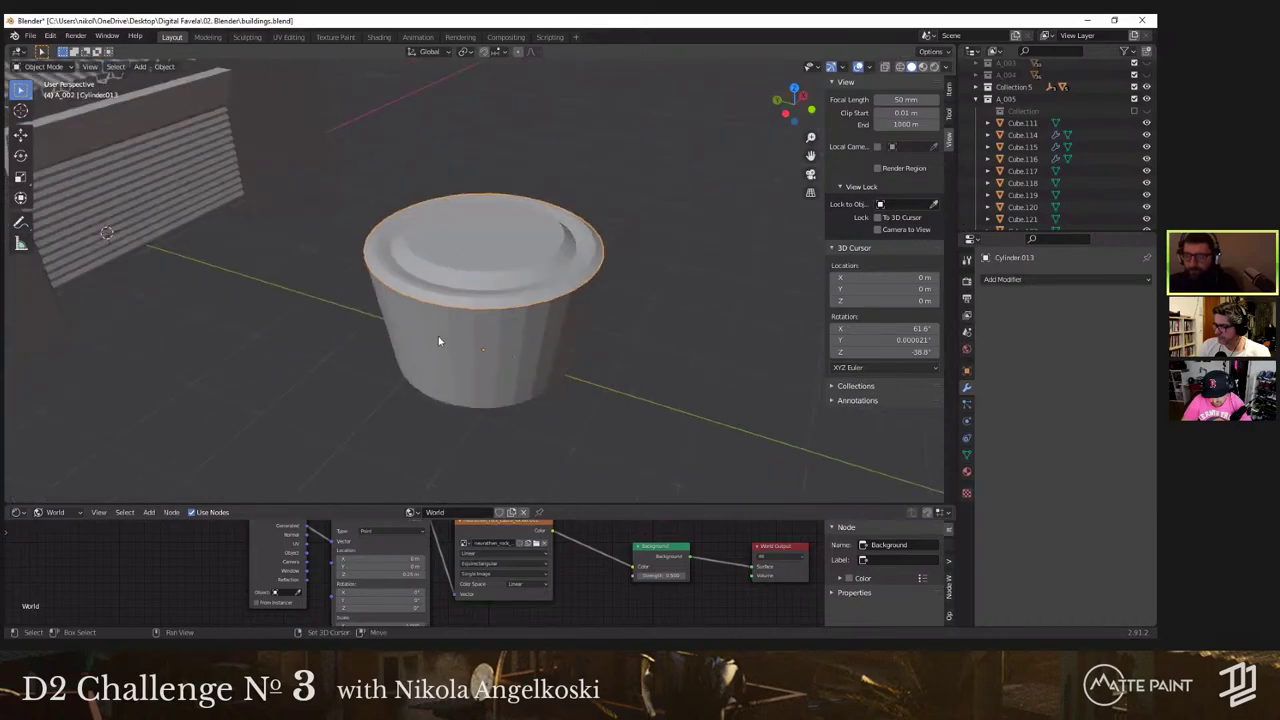
pyautogui.keyDown('shift'); pyautogui.moveTo(438, 341); pyautogui.dragTo(348, 264, button='middle'); pyautogui.keyUp('shift')
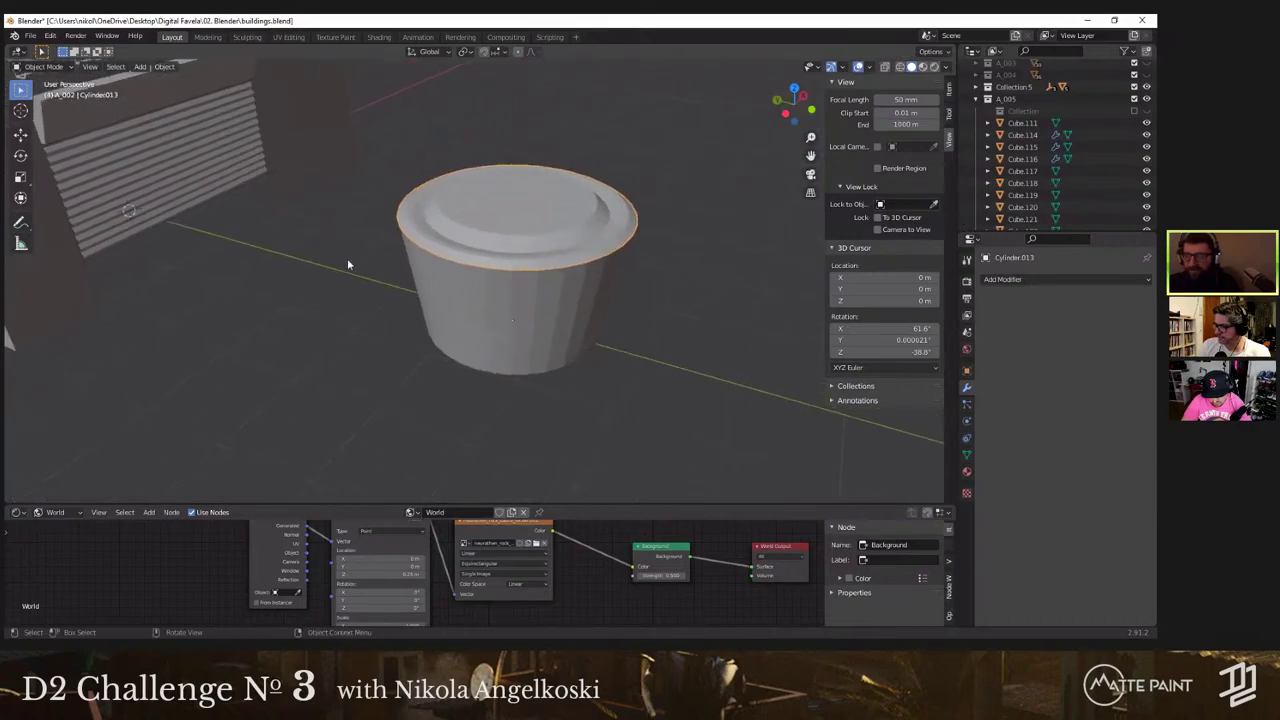
pyautogui.rightClick(528, 269)
pyautogui.click(536, 308)
pyautogui.scroll(4, 536, 308)
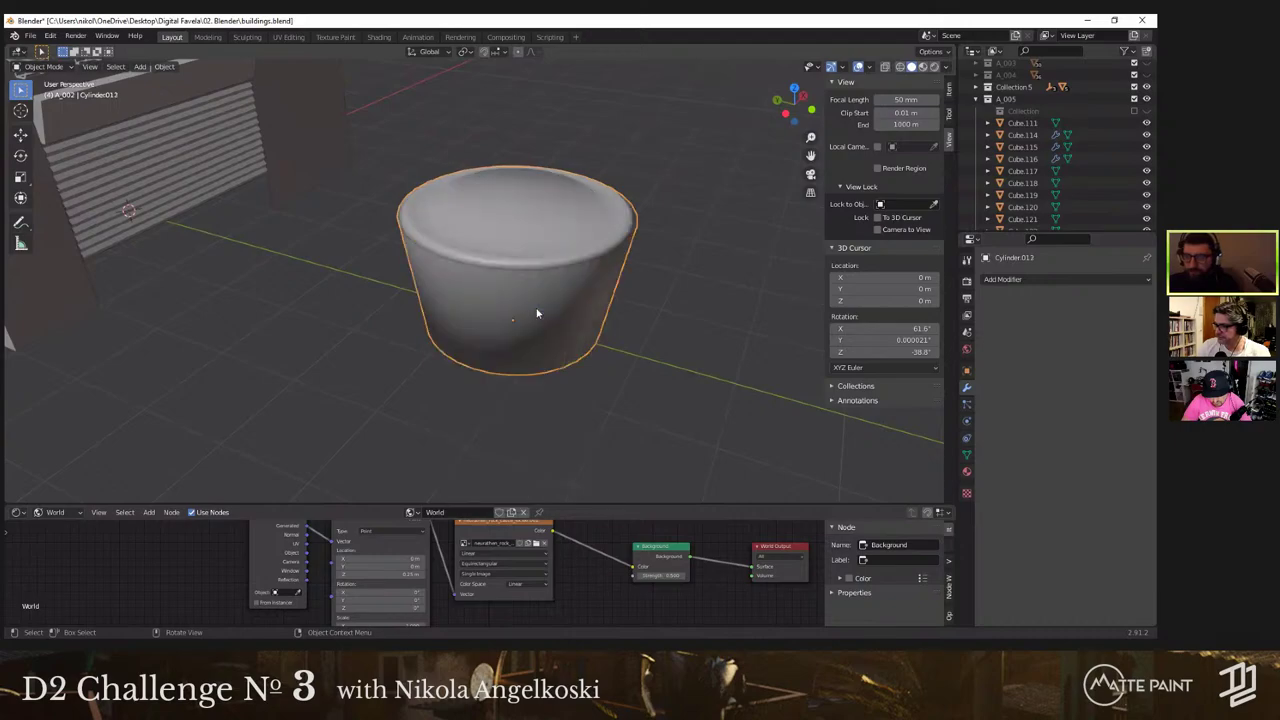
# Step: Add a supporting edge loop around the tapered body close to its bottom edge
pyautogui.scroll(-3, 653, 149)
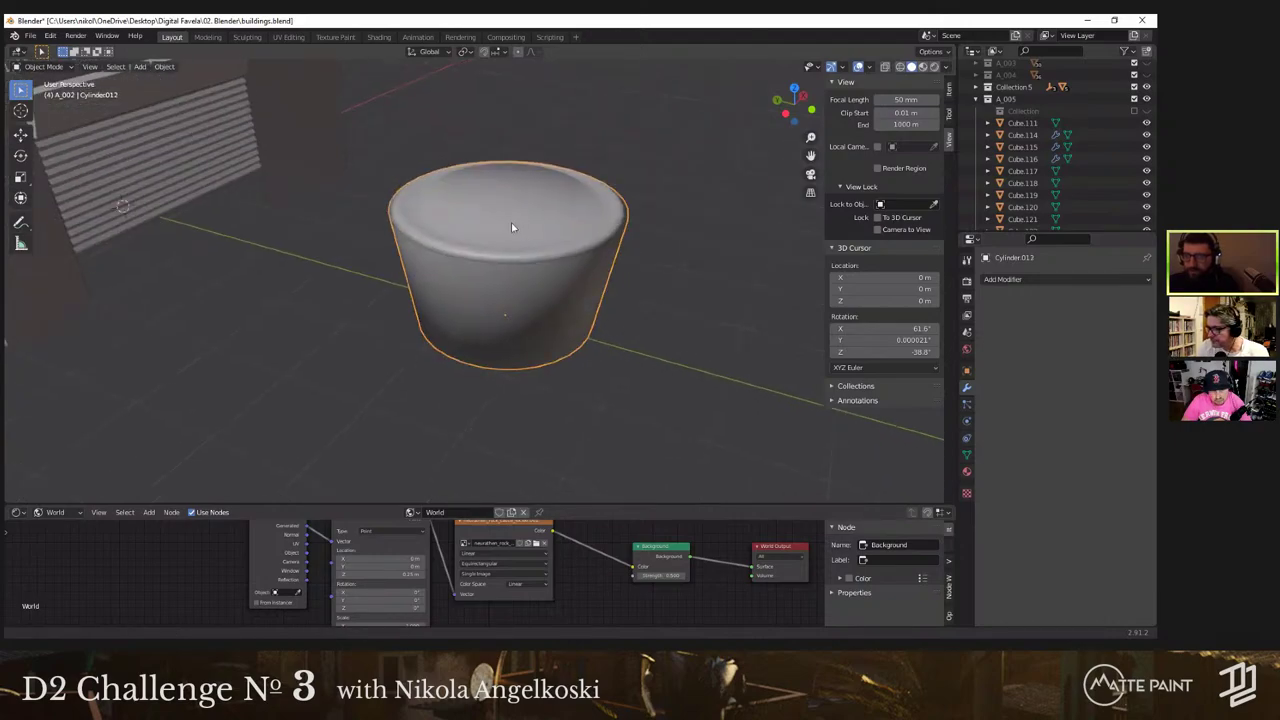
pyautogui.scroll(5, 514, 223)
pyautogui.press('Tab')
pyautogui.click(579, 227)
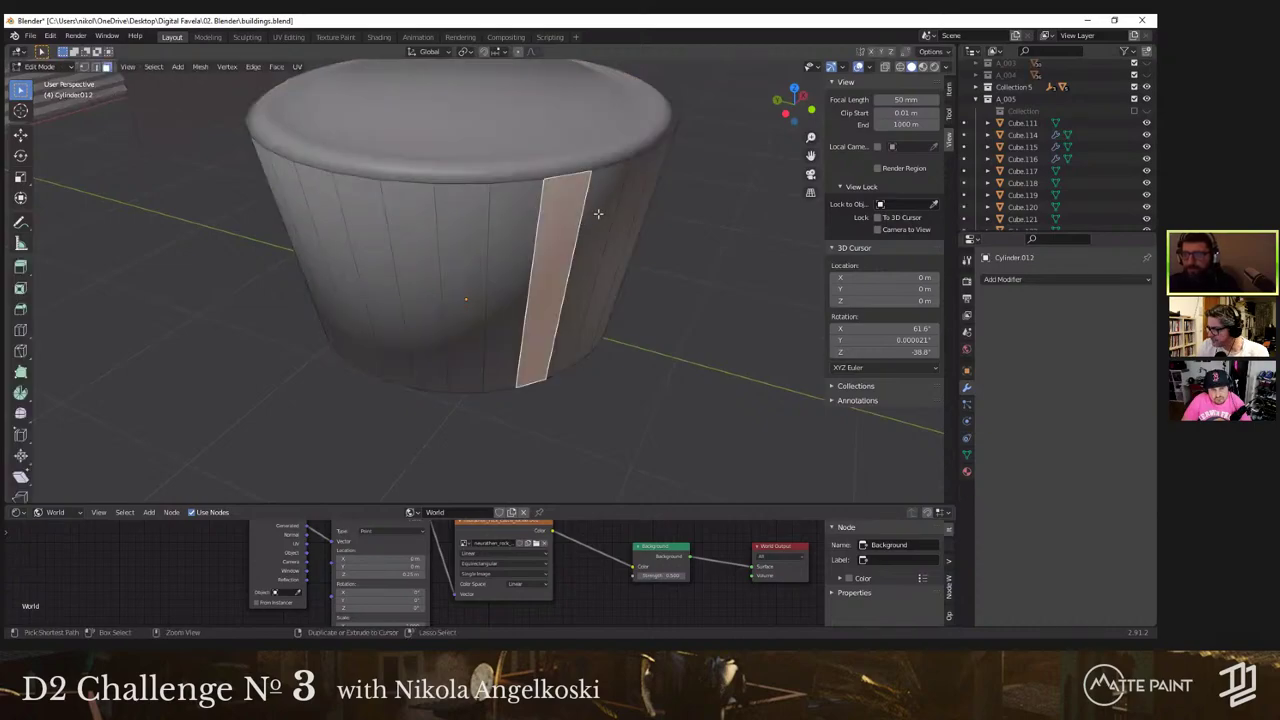
pyautogui.hotkey('ctrl', 'r')
pyautogui.click(598, 213)
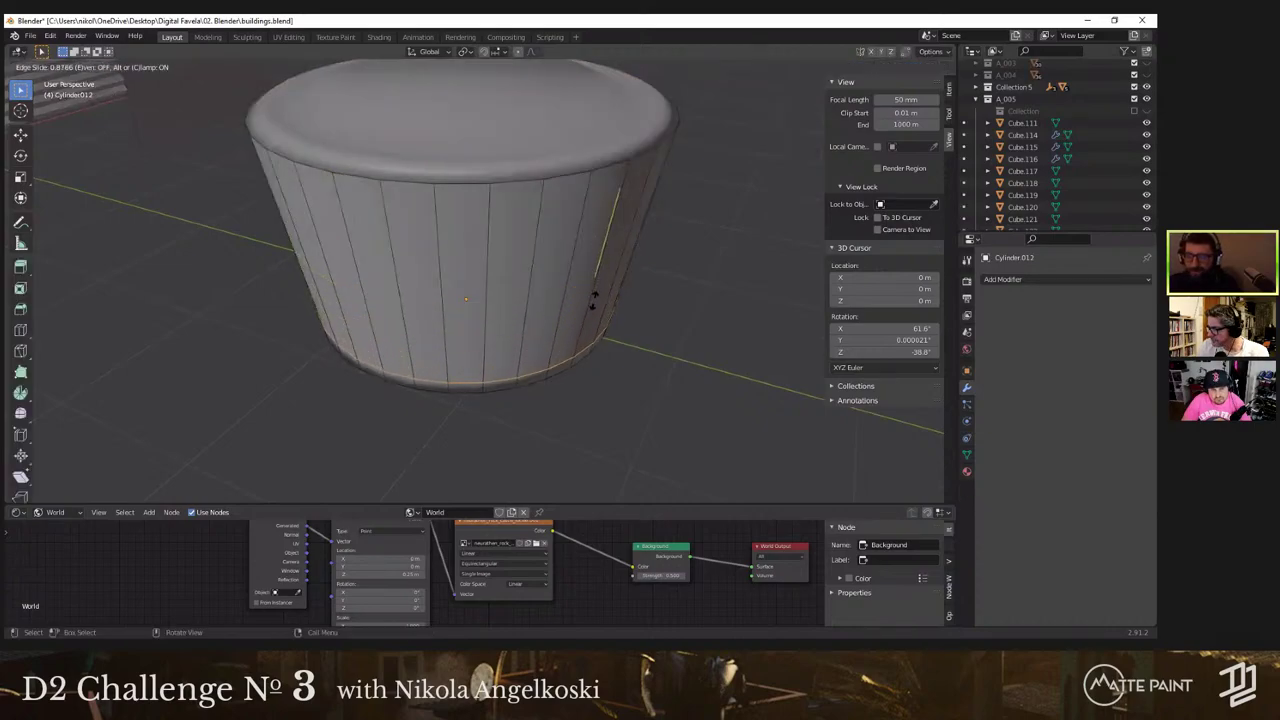
pyautogui.click(598, 302)
pyautogui.hotkey('ctrl', 'z')
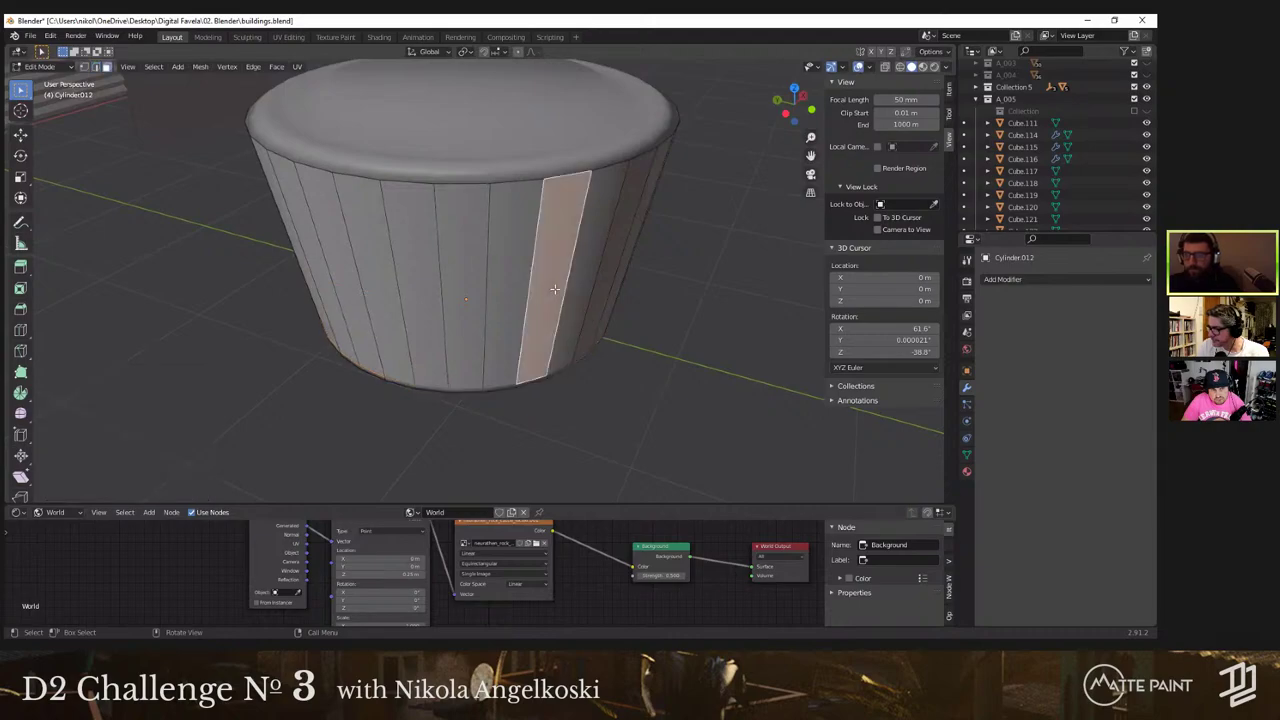
# Step: Add a supporting edge loop around the tapered body, slid close to its top edge with a factor of about -0.98
pyautogui.hotkey('ctrl', 'r')
pyautogui.click(571, 286)
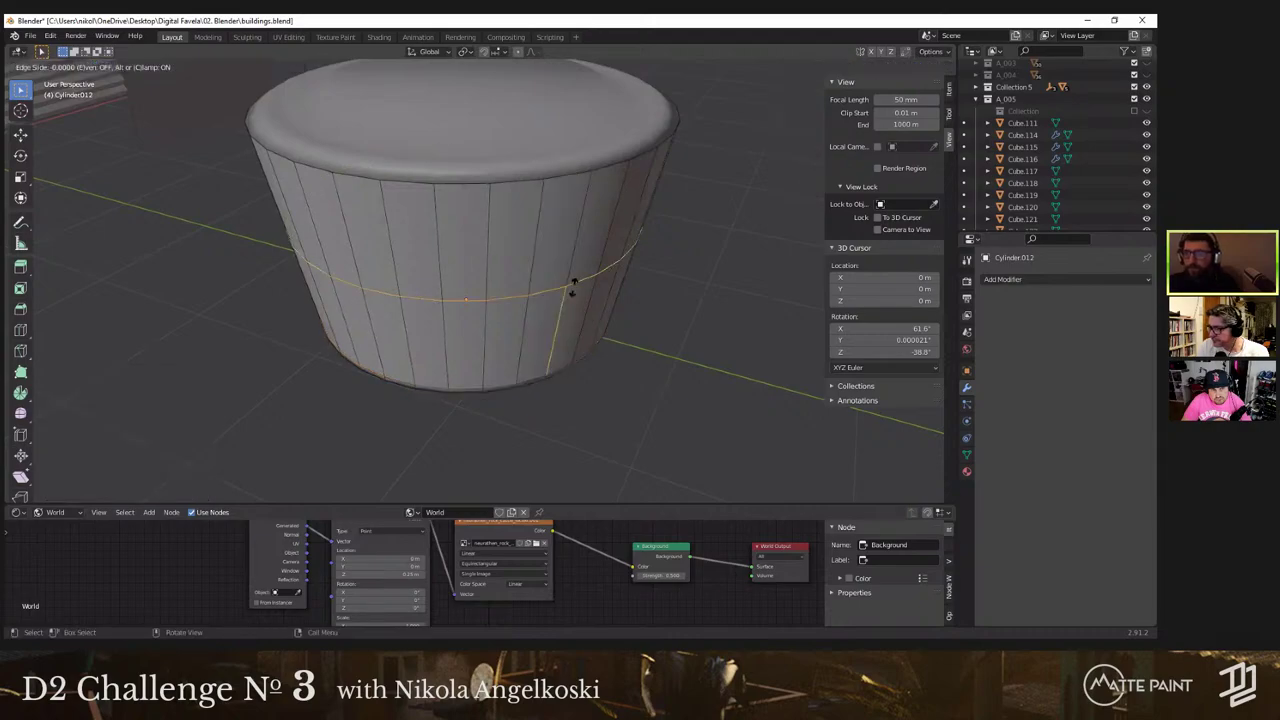
pyautogui.click(577, 185)
pyautogui.moveTo(563, 234); pyautogui.dragTo(591, 295, button='middle')
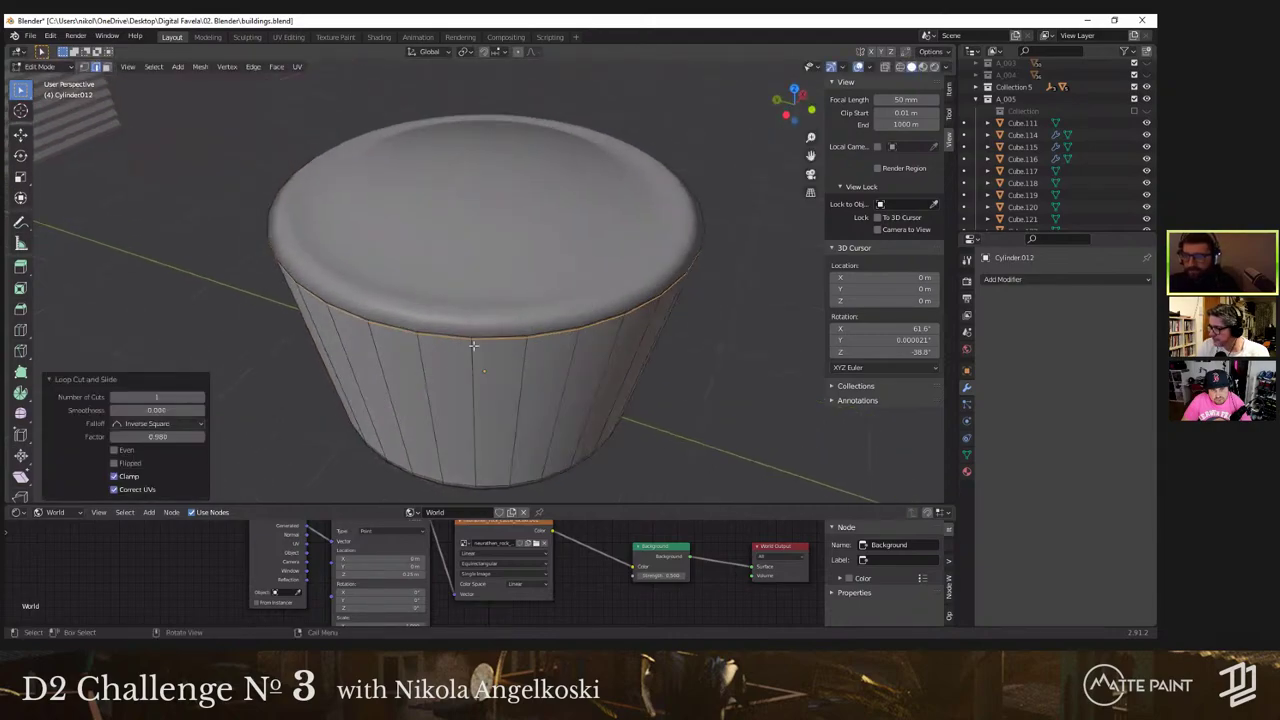
pyautogui.scroll(-4, 490, 310)
pyautogui.scroll(3, 494, 289)
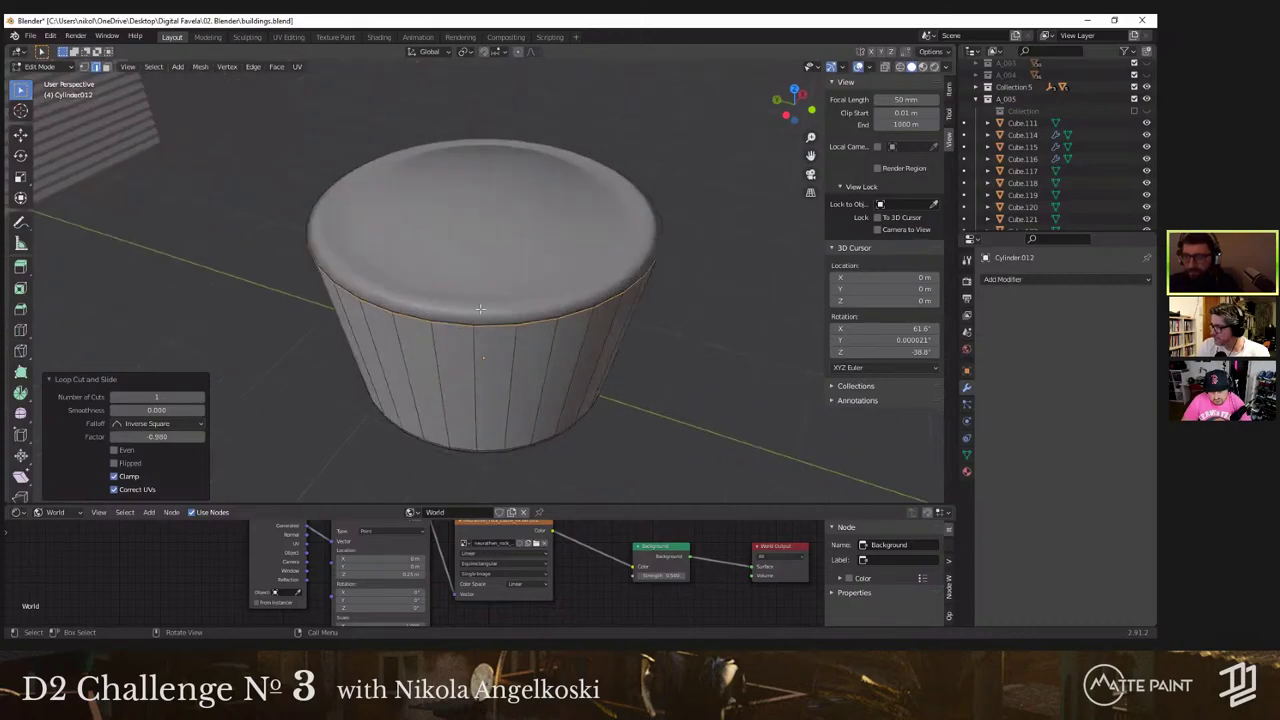
pyautogui.scroll(2, 575, 288)
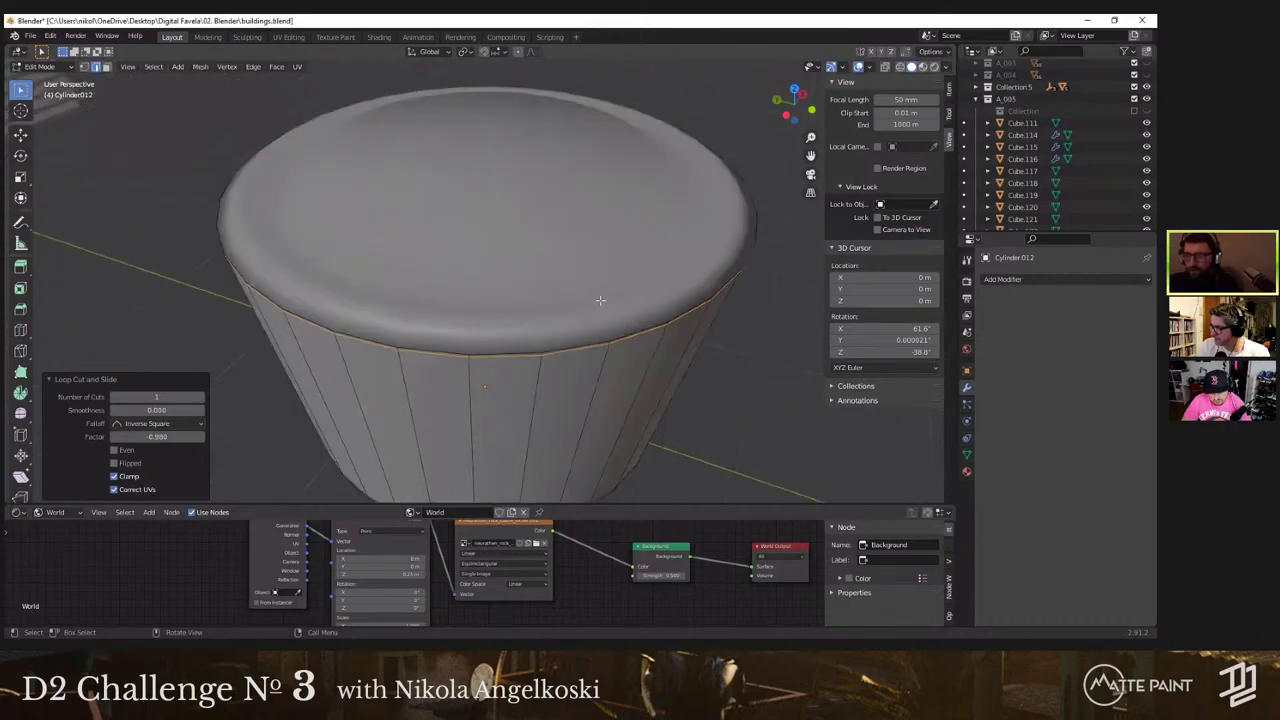
# Step: Edit the lid and add an edge loop around its outer rim band, close to the outer edge
pyautogui.press('Tab')
pyautogui.click(622, 312)
pyautogui.press('Tab')
pyautogui.press('3')
pyautogui.click(645, 303)
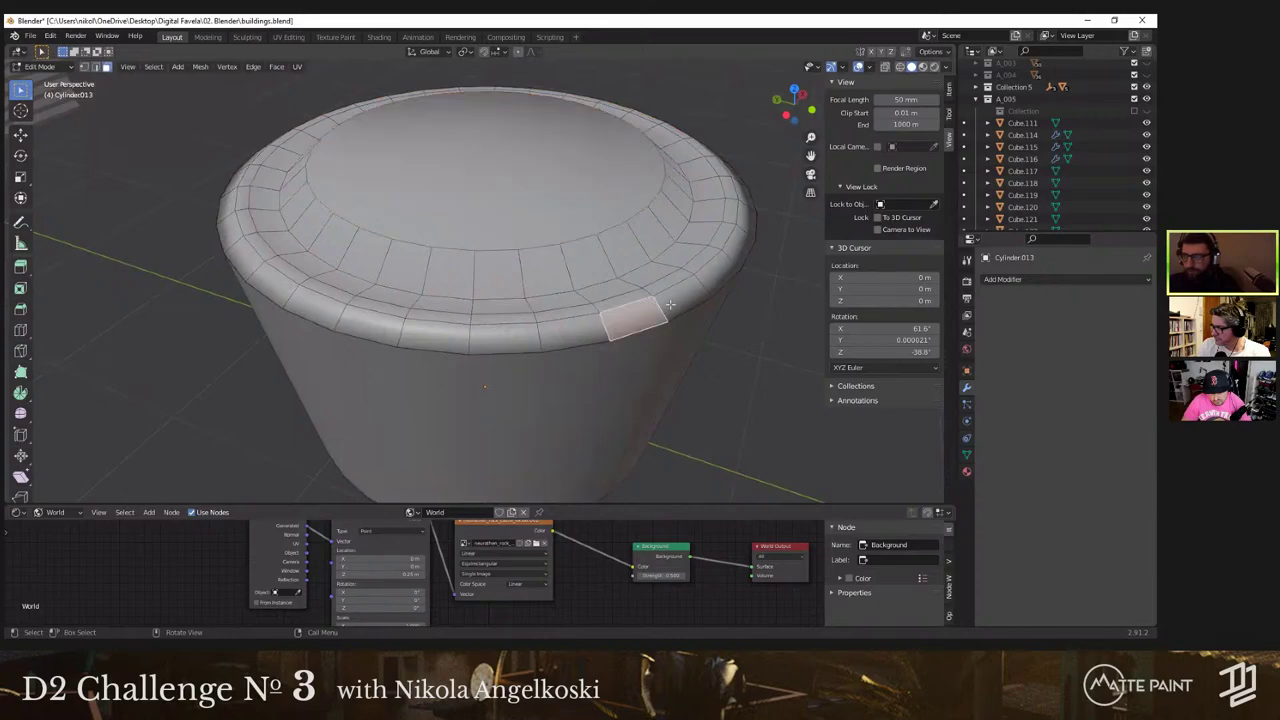
pyautogui.hotkey('ctrl', 'r')
pyautogui.click(655, 304)
pyautogui.click(667, 302)
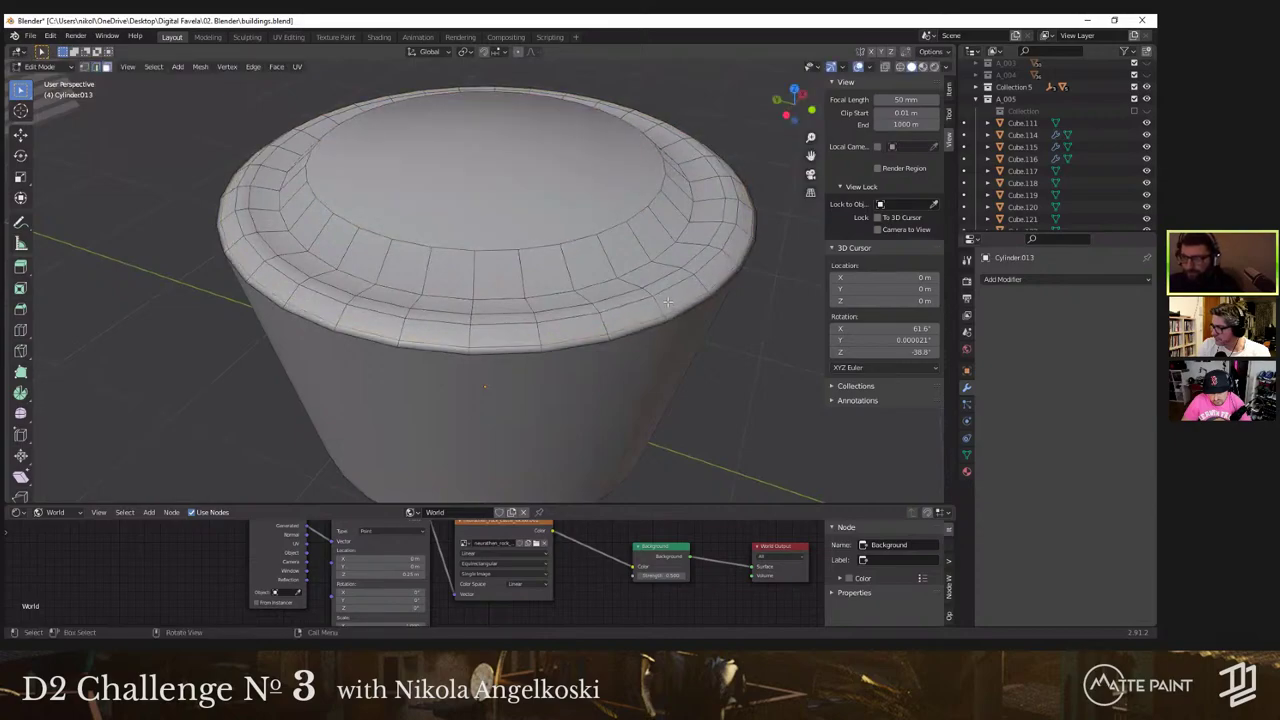
# Step: Add an edge loop around the lid's recessed ring between the rim and the raised centre
pyautogui.press('Tab')
pyautogui.click(663, 299)
pyautogui.press('Tab')
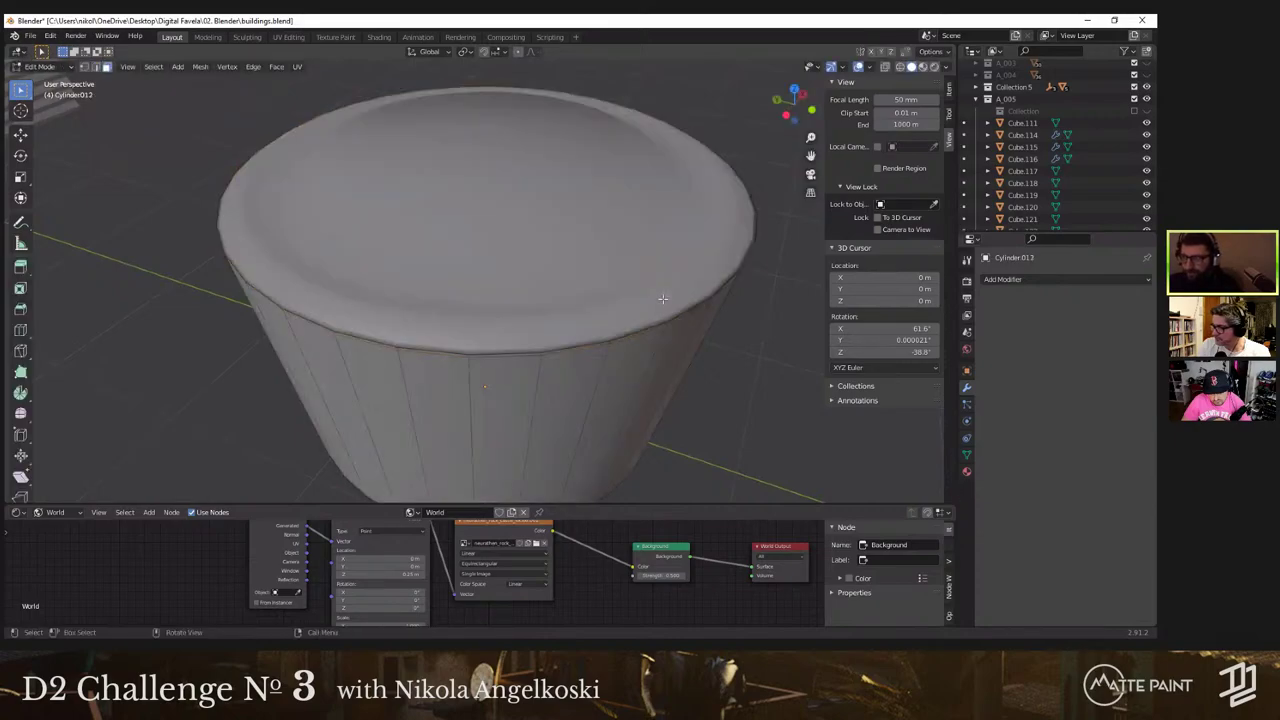
pyautogui.press('Tab')
pyautogui.click(662, 297)
pyautogui.press('Tab')
pyautogui.click(663, 288)
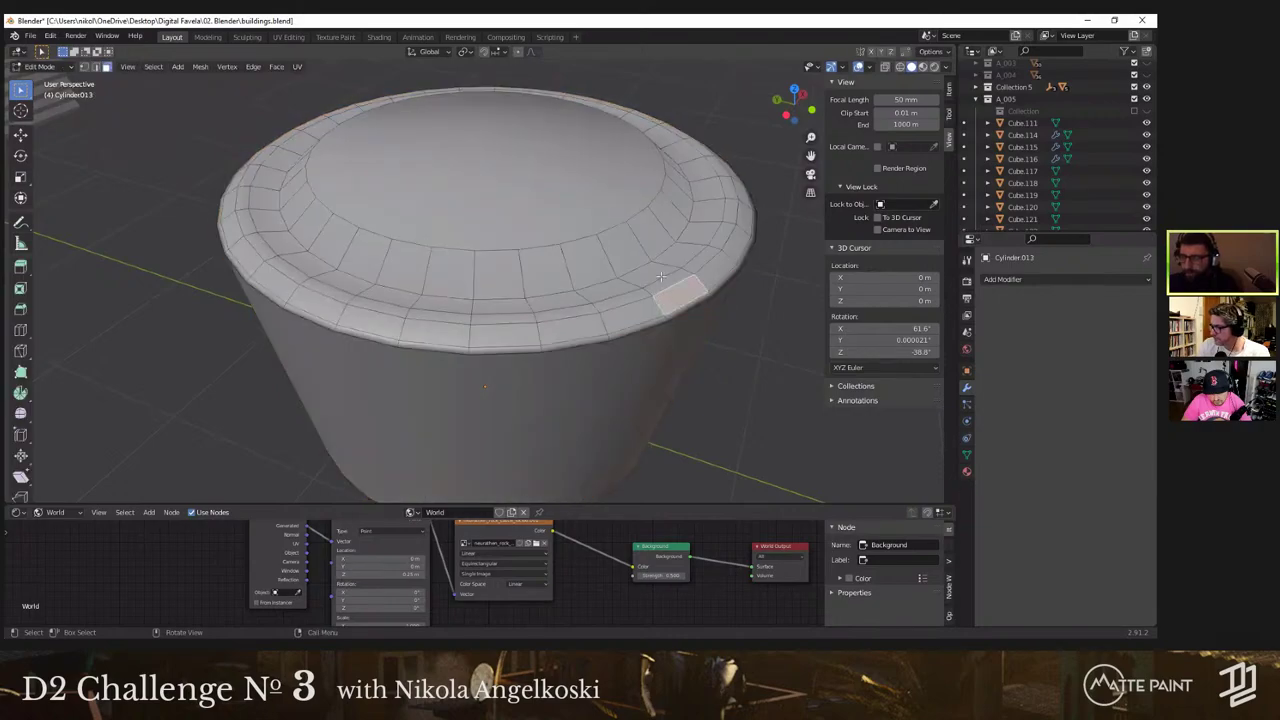
pyautogui.moveTo(660, 275); pyautogui.dragTo(690, 262, button='middle')
pyautogui.hotkey('ctrl', 'r')
pyautogui.click(692, 260)
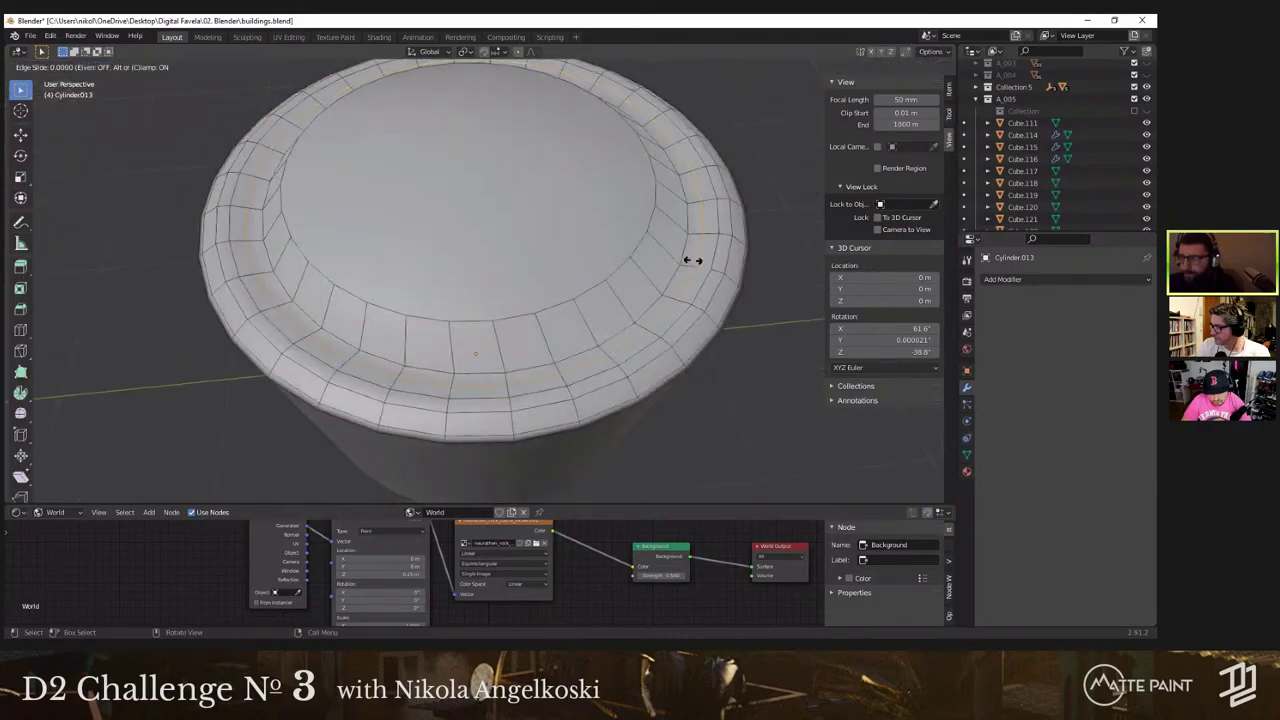
pyautogui.click(701, 264)
# Step: Add two more edge loops on the lid, one near the base of the raised centre's slope and one in the adjoining ring
pyautogui.press('3')
pyautogui.click(650, 248)
pyautogui.hotkey('ctrl', 'r')
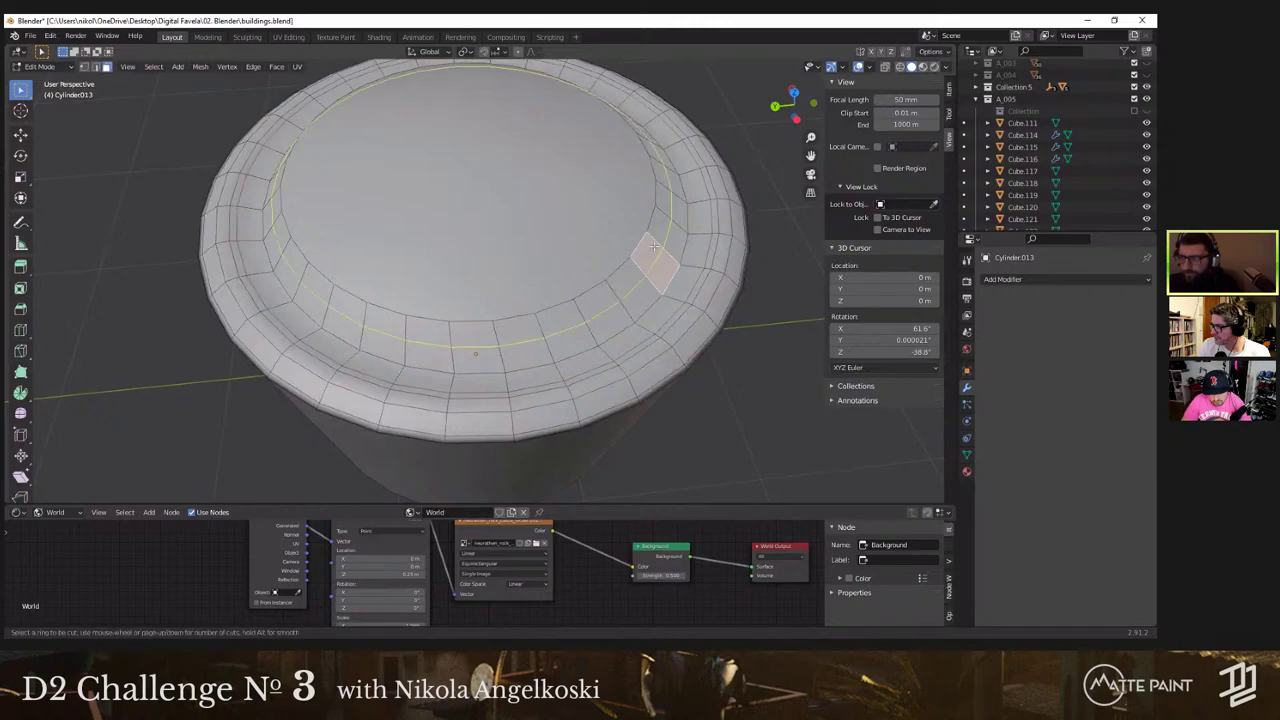
pyautogui.click(656, 249)
pyautogui.click(664, 260)
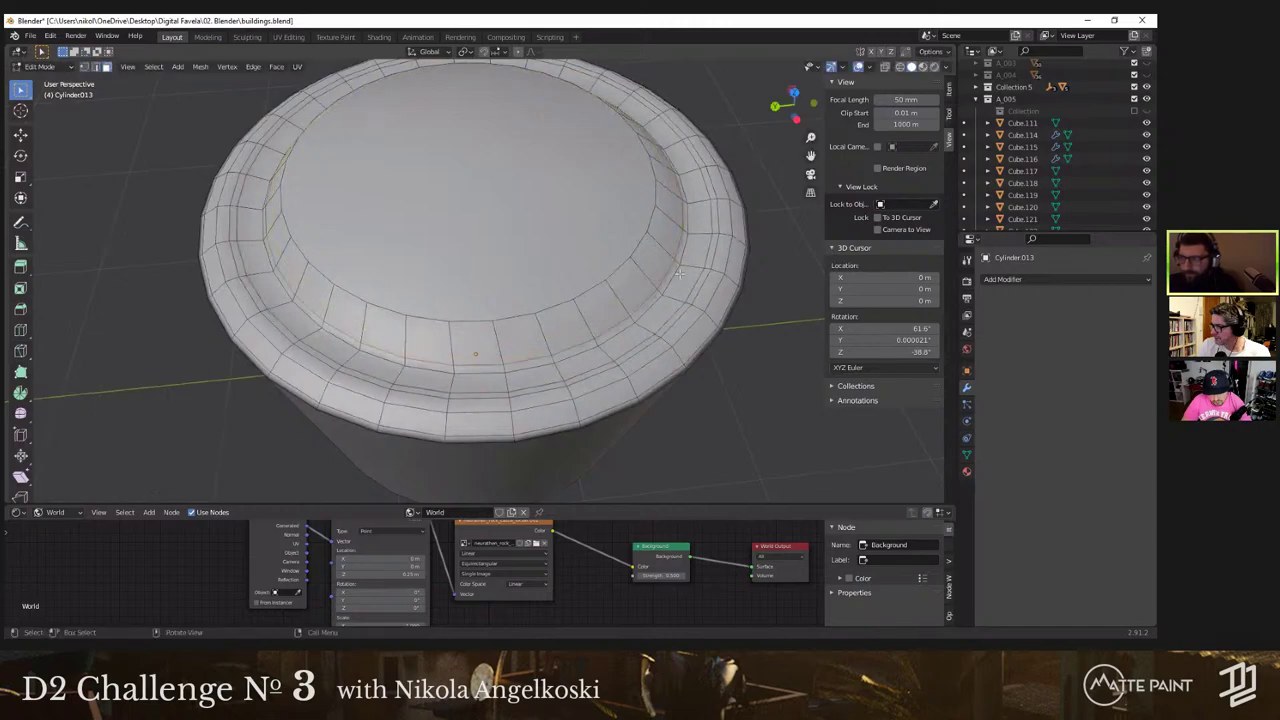
pyautogui.hotkey('ctrl', 'r')
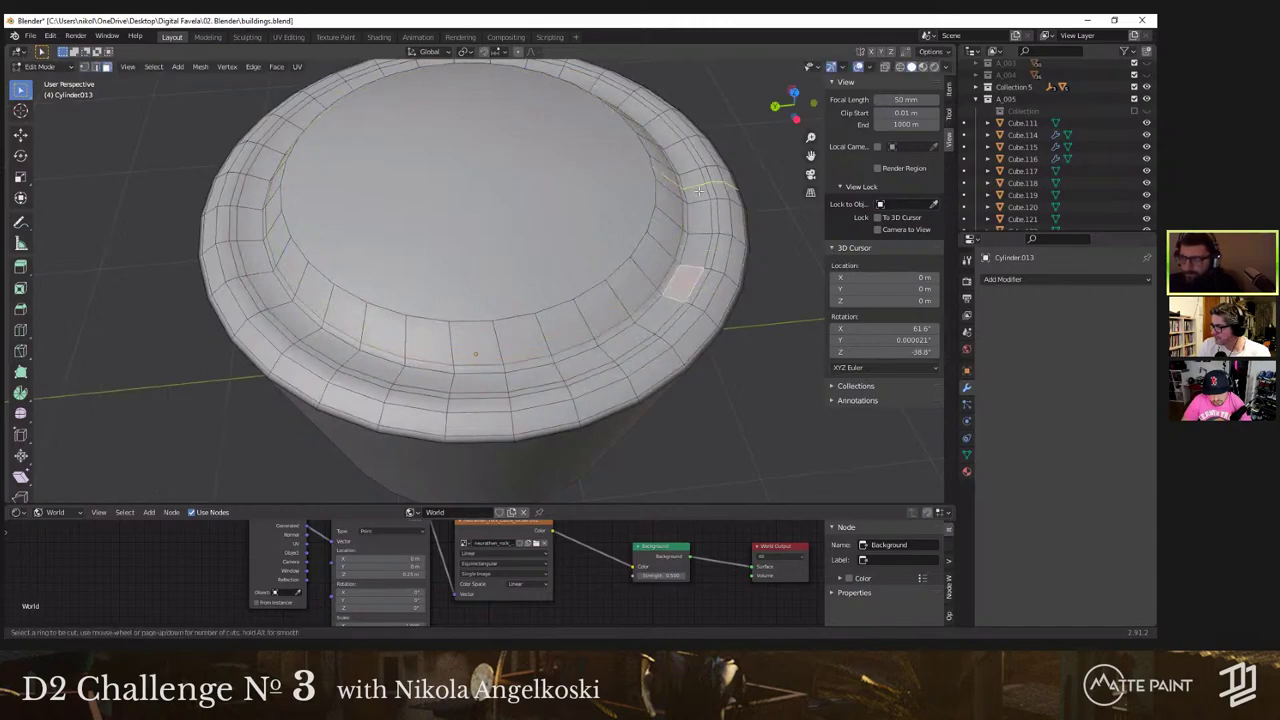
pyautogui.click(696, 200)
pyautogui.click(688, 205)
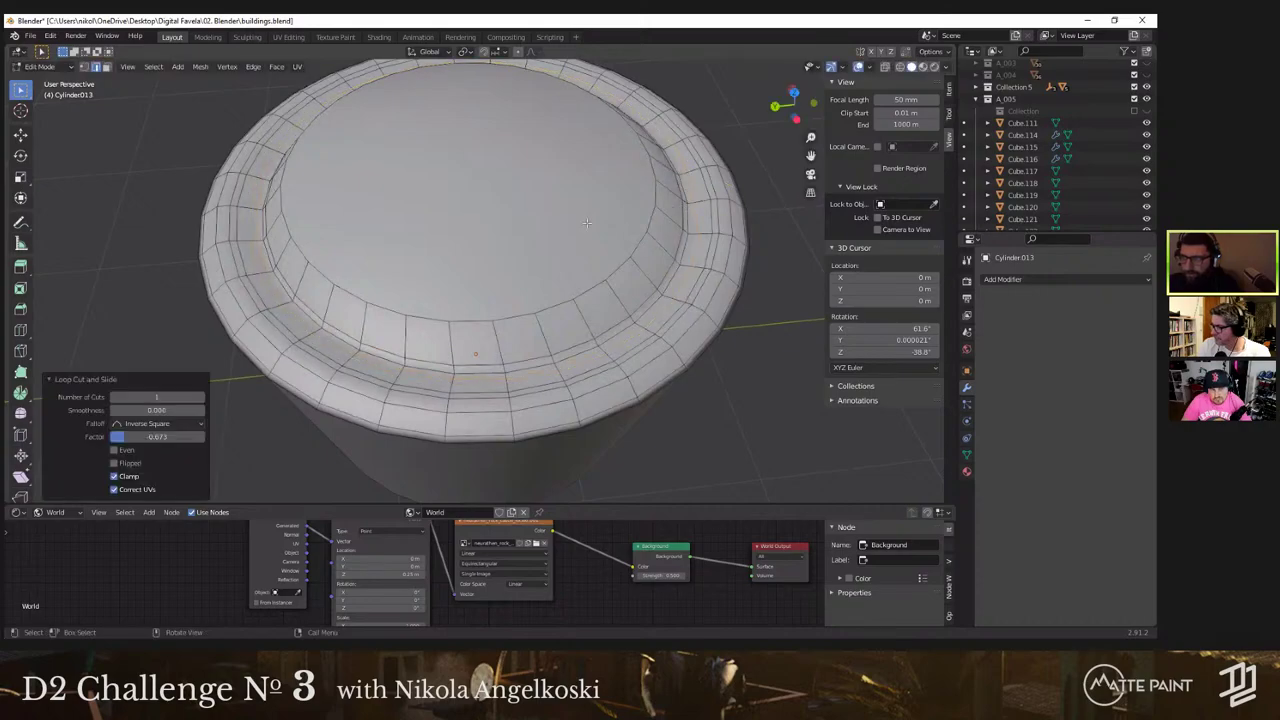
# Step: Delete the lid's central top face and close the opening with a Grid Fill of span 8
pyautogui.press('Tab')
pyautogui.press('Tab')
pyautogui.press('3')
pyautogui.click(565, 238)
pyautogui.press('x')
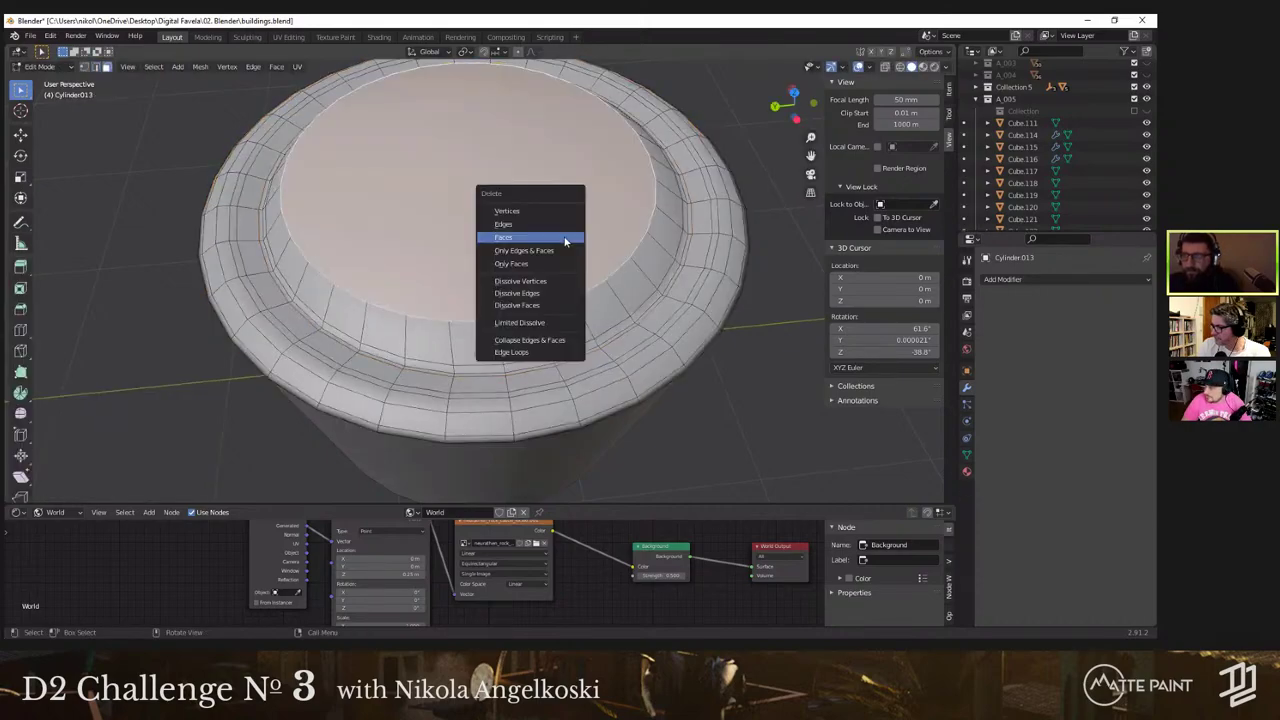
pyautogui.click(565, 238)
pyautogui.keyDown('alt'); pyautogui.click(558, 300); pyautogui.keyUp('alt')
pyautogui.press('F3')
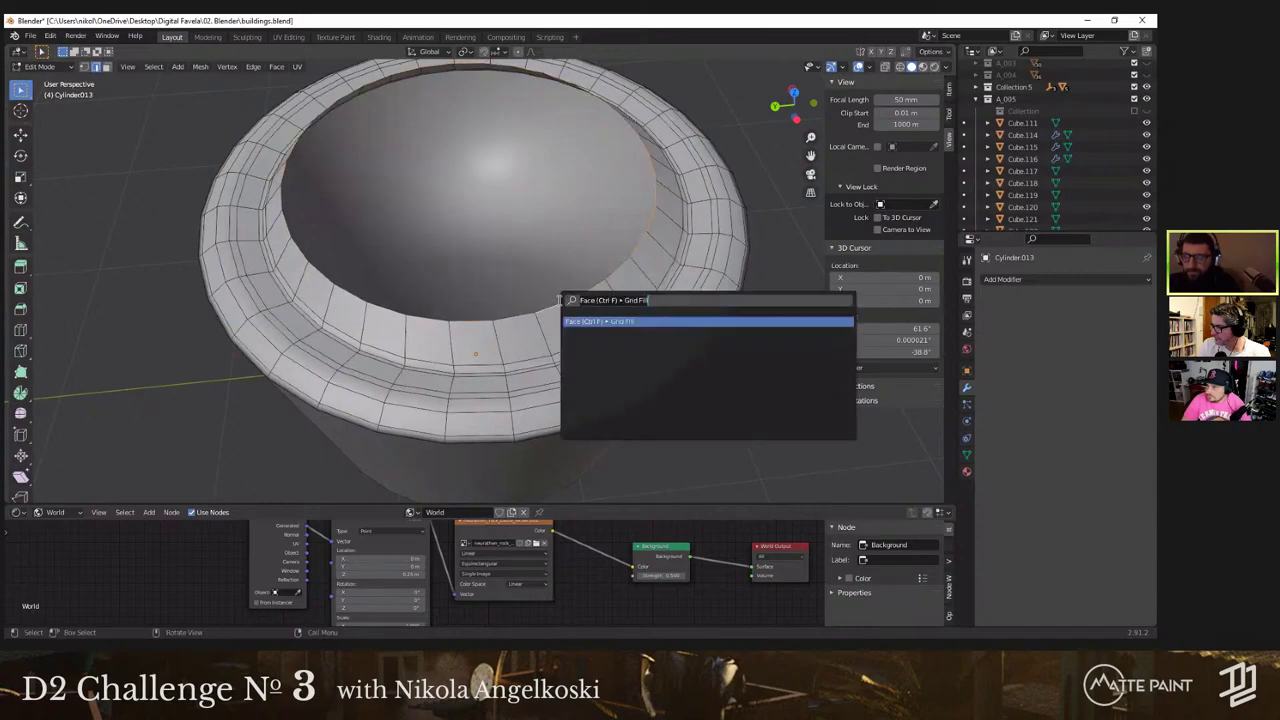
pyautogui.press('Return')
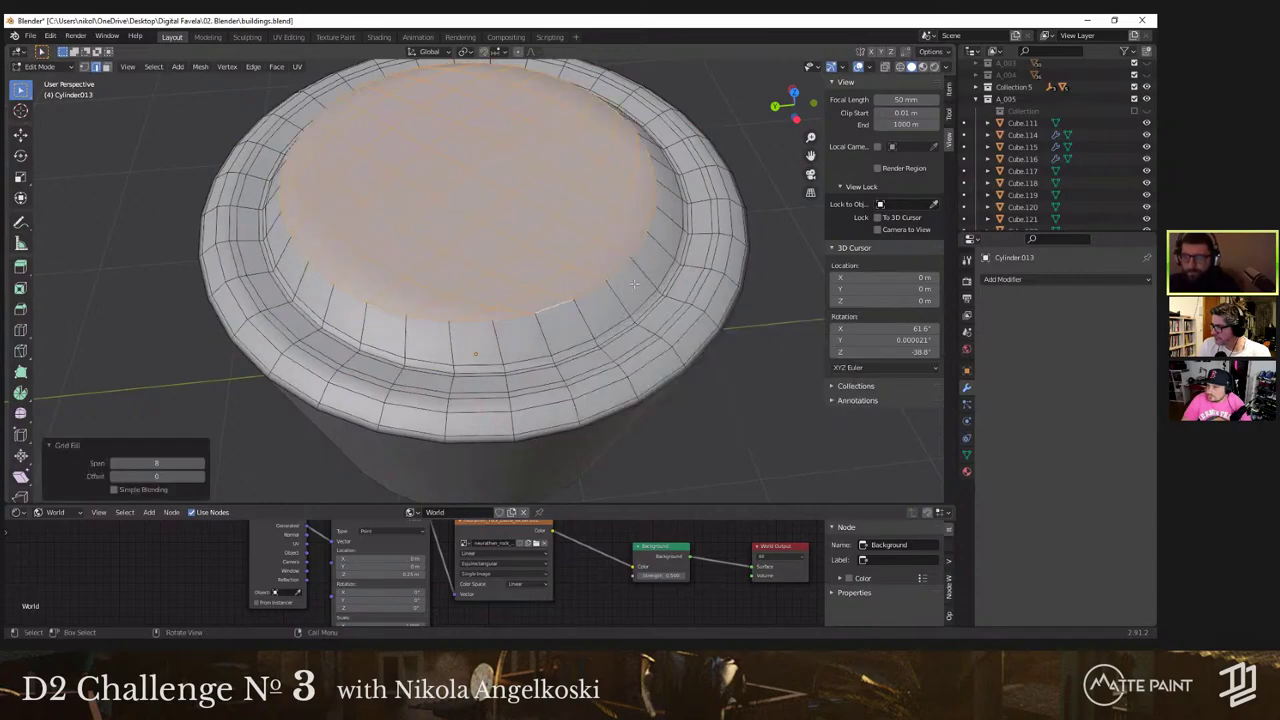
pyautogui.moveTo(634, 284); pyautogui.dragTo(510, 187, button='middle')
pyautogui.scroll(-2, 555, 244)
pyautogui.press('Tab')
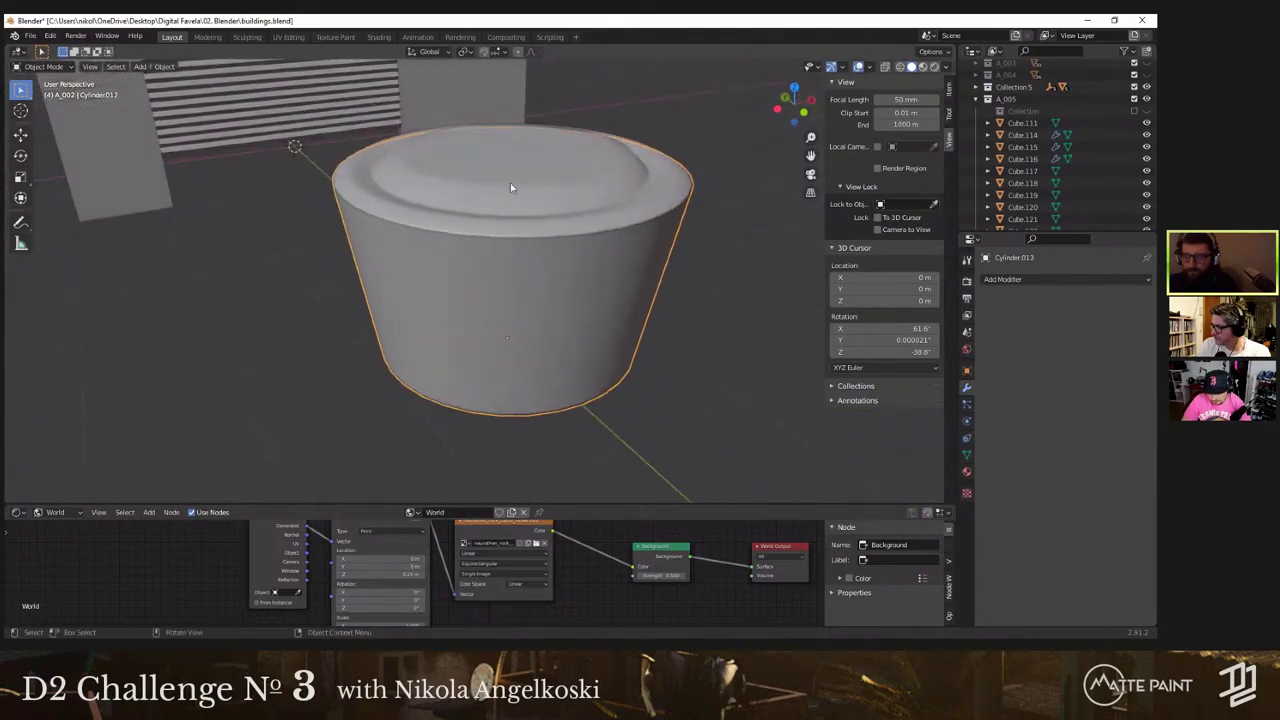
# Step: Join the water tank body and its lid into a single object
pyautogui.scroll(-2, 508, 190)
pyautogui.keyDown('shift'); pyautogui.moveTo(482, 246); pyautogui.dragTo(573, 388, button='middle'); pyautogui.keyUp('shift')
pyautogui.scroll(-3, 541, 277)
pyautogui.scroll(-7, 463, 325)
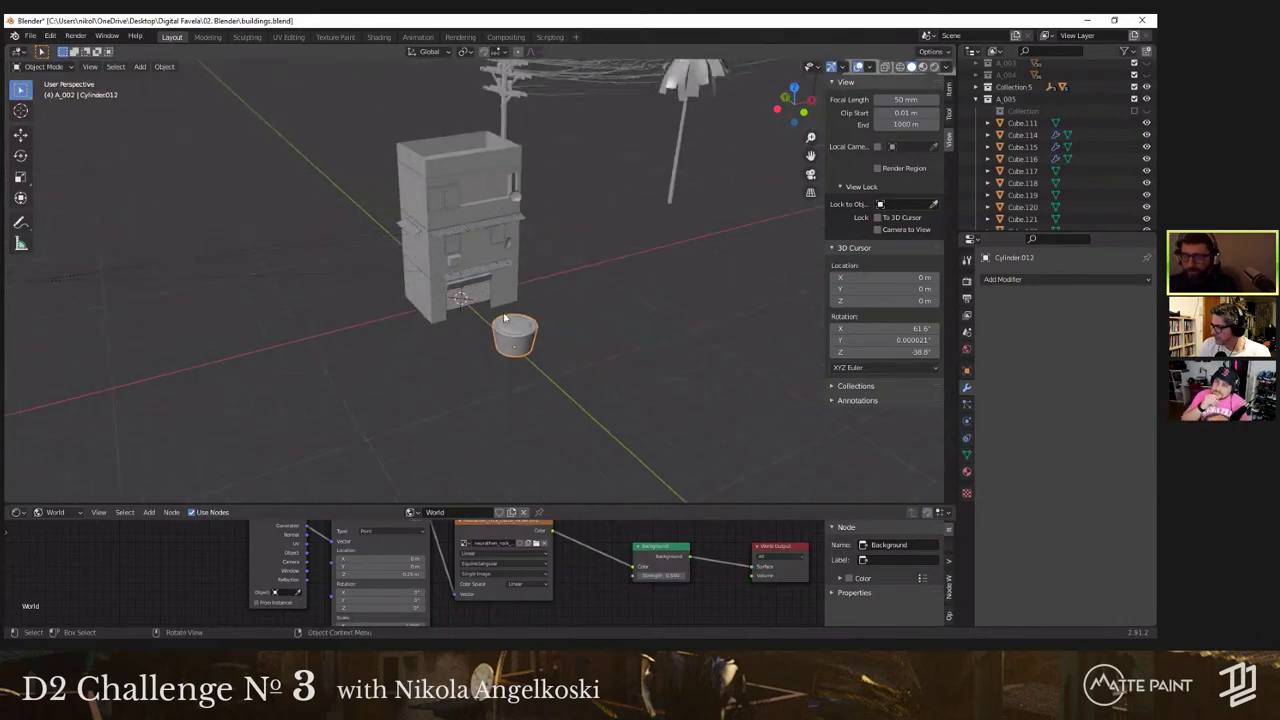
pyautogui.scroll(4, 484, 324)
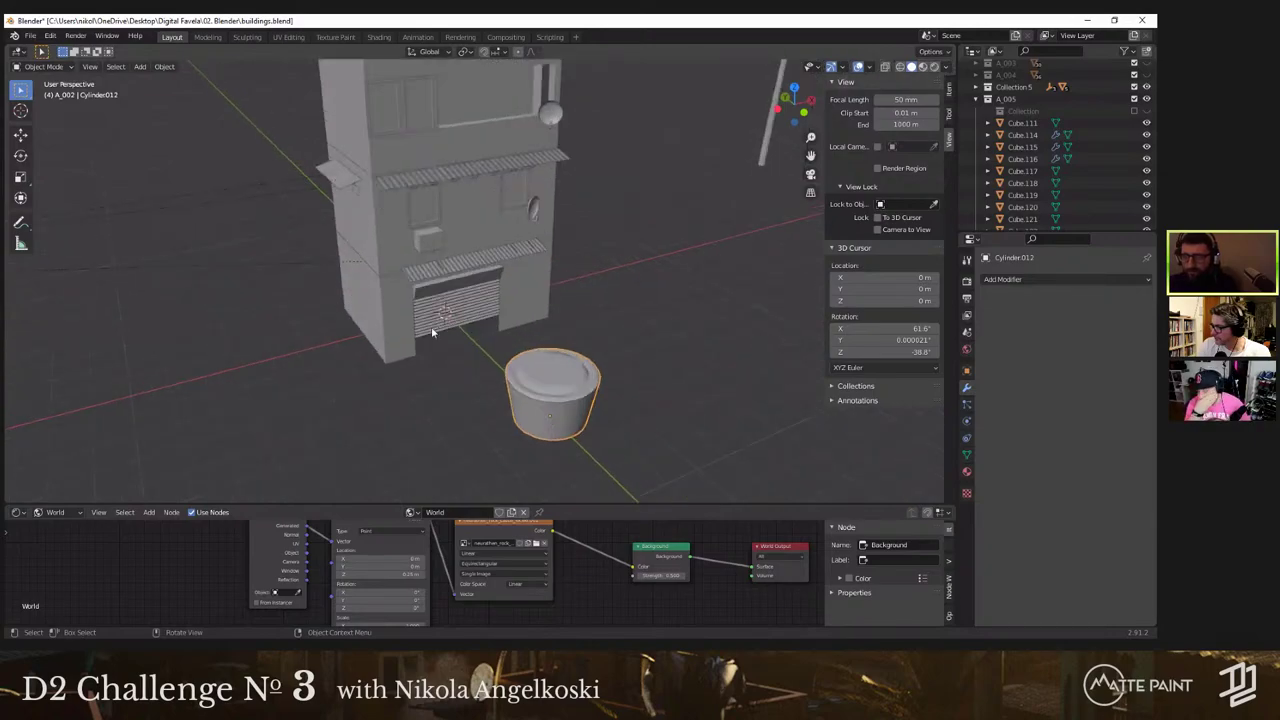
pyautogui.moveTo(483, 315); pyautogui.dragTo(560, 368, button='middle')
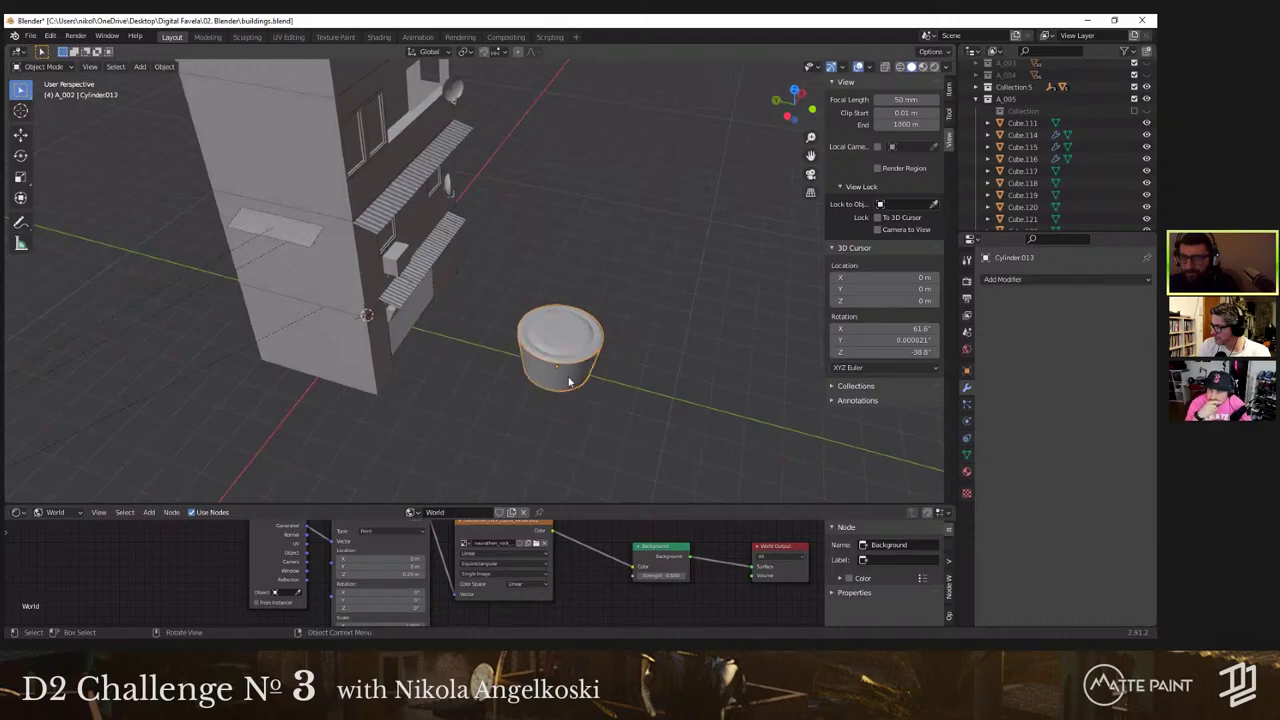
pyautogui.rightClick(590, 372)
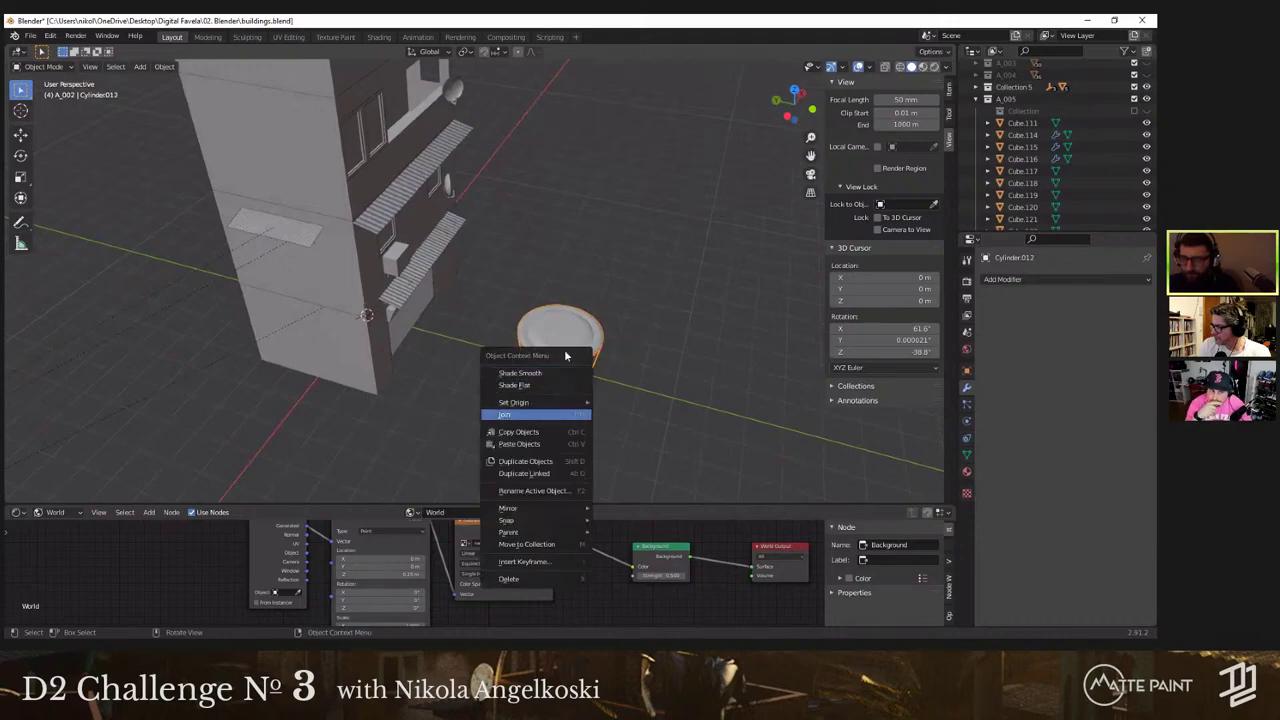
pyautogui.click(562, 414)
pyautogui.moveTo(604, 386); pyautogui.dragTo(577, 385, button='middle')
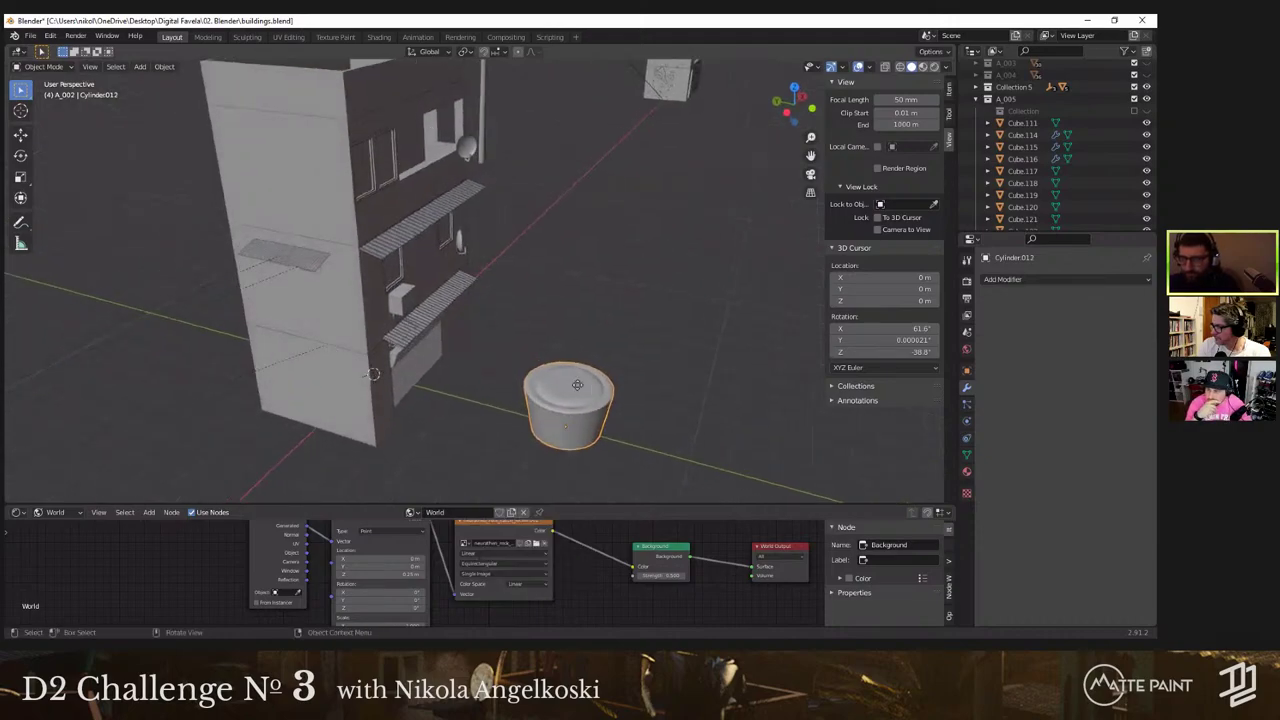
# Step: Raise the joined tank along Z to roof height and move it along Y over the building
pyautogui.press('g')
pyautogui.press('z')
pyautogui.click(593, 165)
pyautogui.moveTo(593, 165)
pyautogui.keyDown('shift'); pyautogui.mouseDown(button='middle')
pyautogui.moveTo(668, 316)
pyautogui.moveTo(575, 282)
pyautogui.moveTo(623, 351)
pyautogui.mouseUp(button='middle'); pyautogui.keyUp('shift')
pyautogui.press('g')
pyautogui.press('y')
pyautogui.click(465, 244)
# Step: In a front wireframe view, move the tank 0.9 m along Z so its base sits on the roof level
pyautogui.press('KP_1')
pyautogui.press('z')
pyautogui.click(597, 343)
pyautogui.scroll(3, 557, 336)
pyautogui.press('g')
pyautogui.press('z')
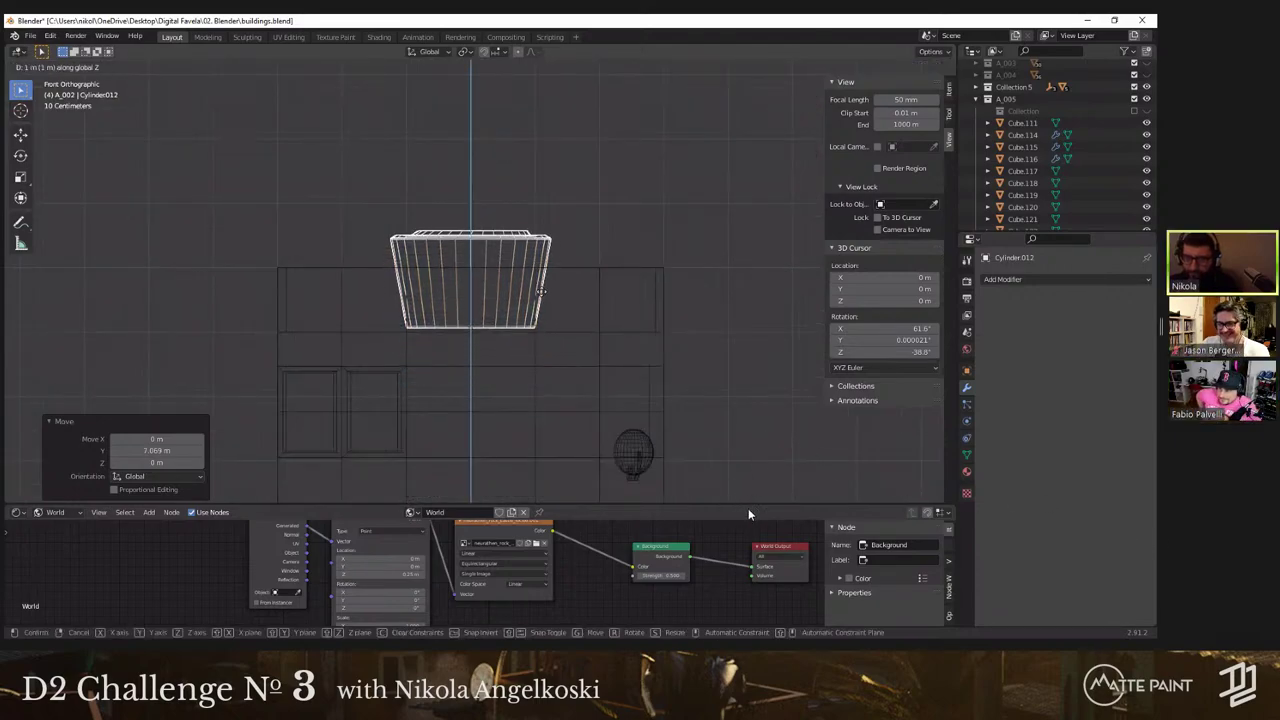
pyautogui.click(674, 300)
pyautogui.press('g')
pyautogui.rightClick(627, 295)
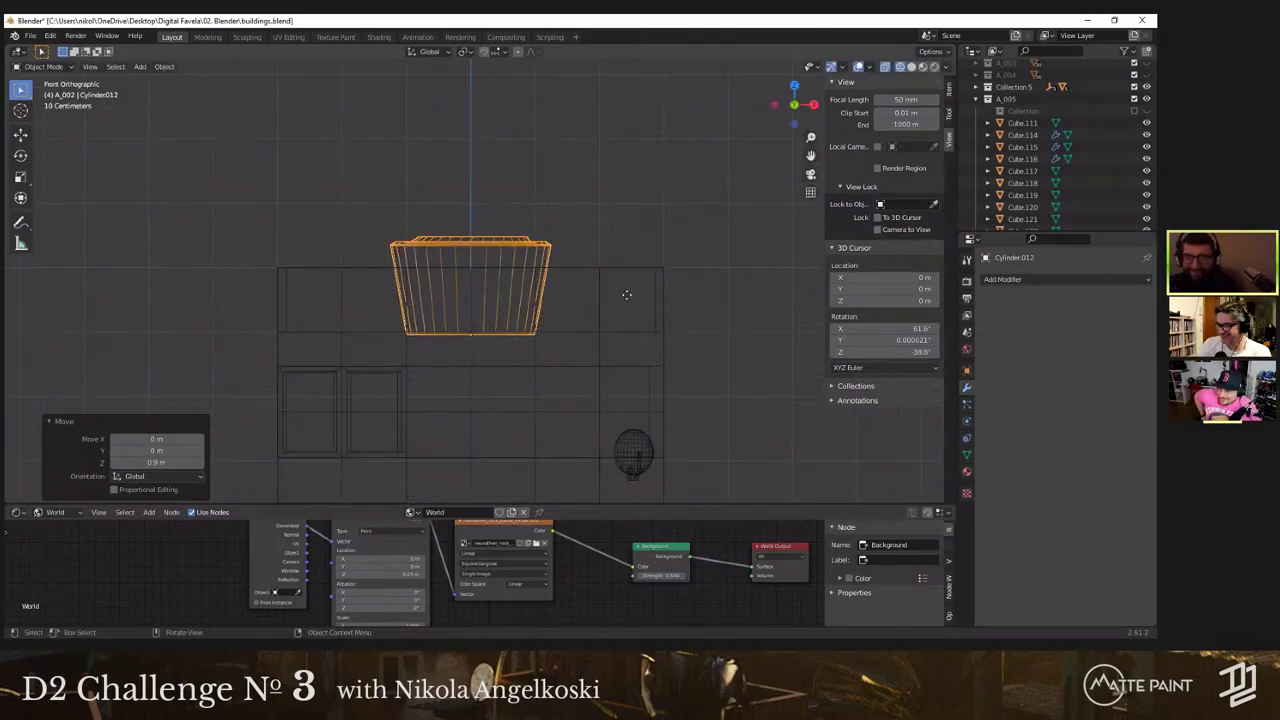
# Step: Move the tank about -0.98 m along X and scale it down uniformly to about 0.8
pyautogui.press('g')
pyautogui.press('x')
pyautogui.click(563, 288)
pyautogui.press('s')
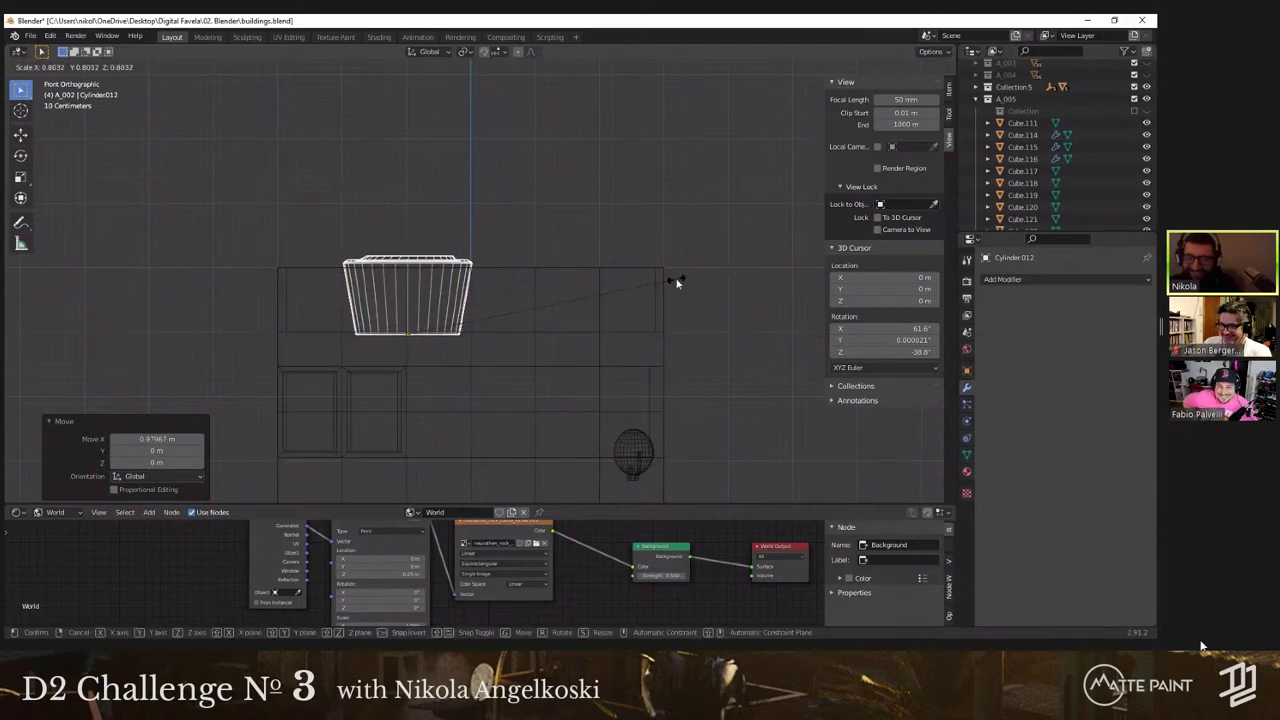
pyautogui.click(676, 283)
# Step: Fine-position the tank along X and about -0.38 m along Y inside the corner of the roof parapet
pyautogui.moveTo(676, 283); pyautogui.dragTo(412, 189, button='middle')
pyautogui.press('g')
pyautogui.press('x')
pyautogui.click(463, 302)
pyautogui.moveTo(437, 258)
pyautogui.mouseDown(button='middle')
pyautogui.moveTo(509, 257)
pyautogui.moveTo(358, 240)
pyautogui.moveTo(338, 308)
pyautogui.moveTo(418, 222)
pyautogui.moveTo(440, 300)
pyautogui.moveTo(381, 311)
pyautogui.moveTo(434, 294)
pyautogui.moveTo(423, 286)
pyautogui.moveTo(436, 257)
pyautogui.mouseUp(button='middle')
pyautogui.press('g')
pyautogui.press('y')
pyautogui.click(343, 238)
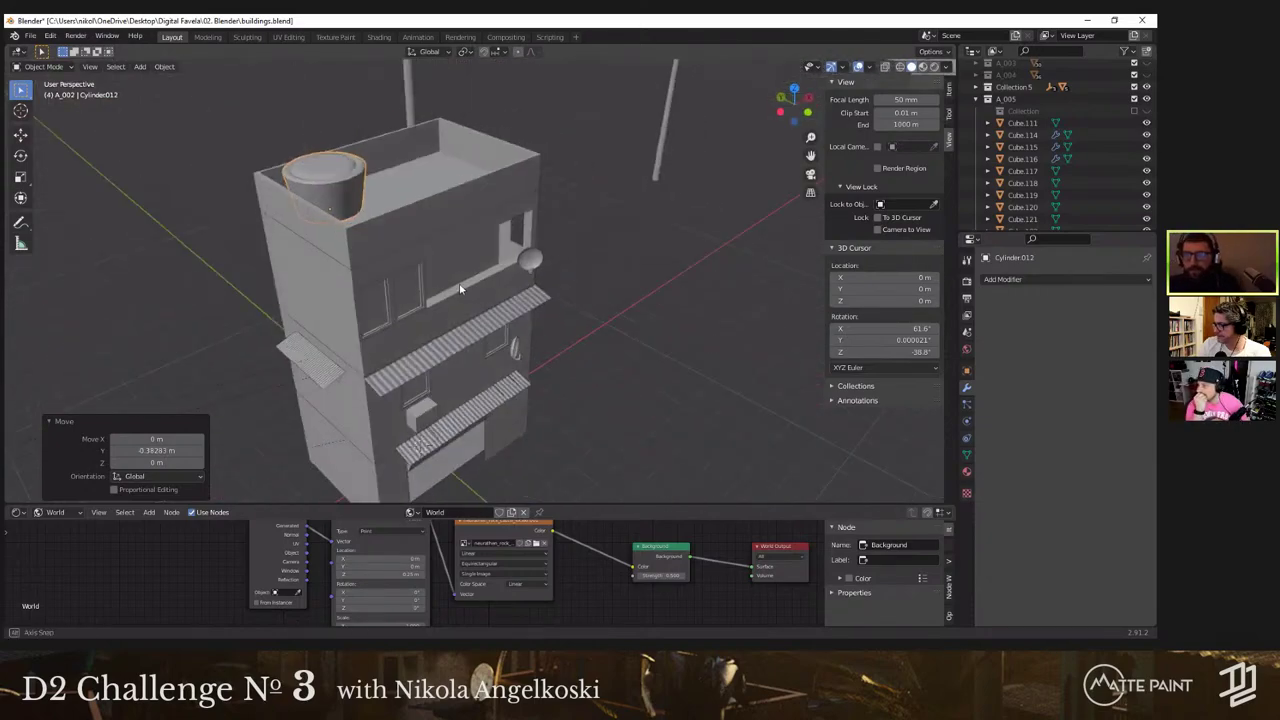
# Step: Select the top-floor block and examine its mesh and wall openings from several sides
pyautogui.moveTo(461, 289); pyautogui.dragTo(382, 221, button='middle')
pyautogui.click(382, 221)
pyautogui.press('Tab')
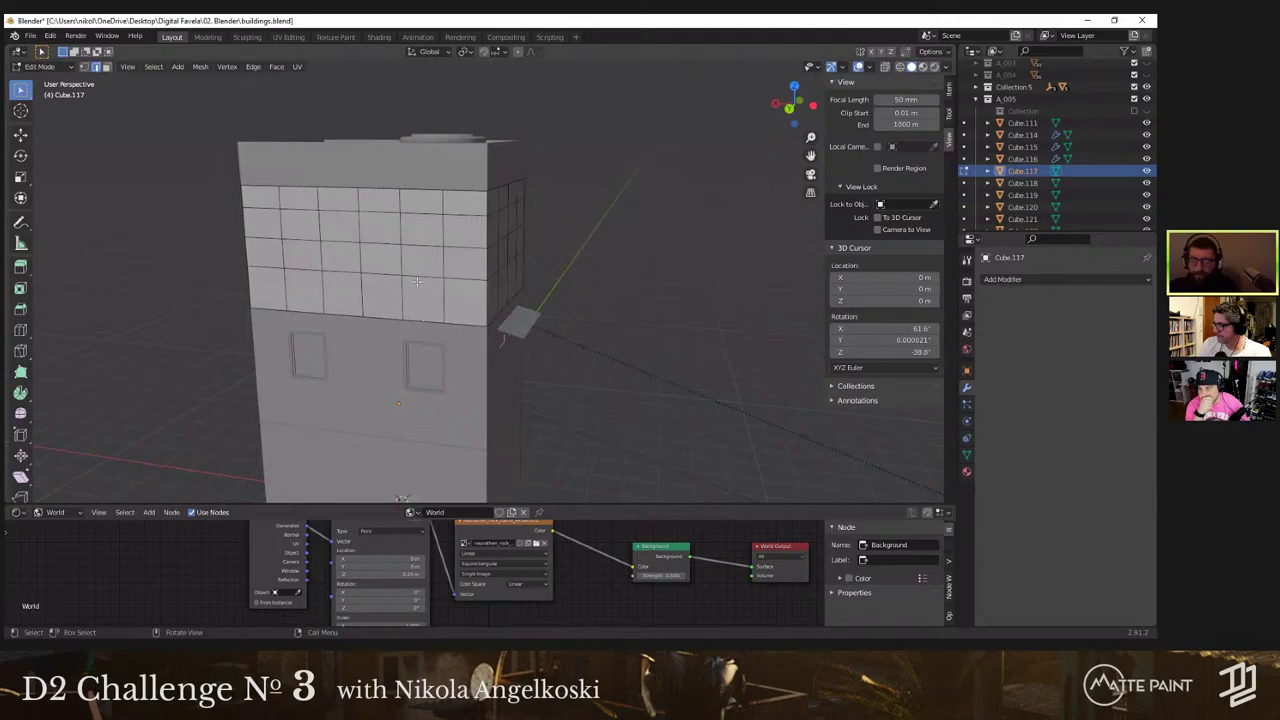
pyautogui.moveTo(417, 282); pyautogui.dragTo(372, 265, button='middle')
pyautogui.moveTo(320, 202); pyautogui.dragTo(354, 286, button='middle')
pyautogui.press('Tab')
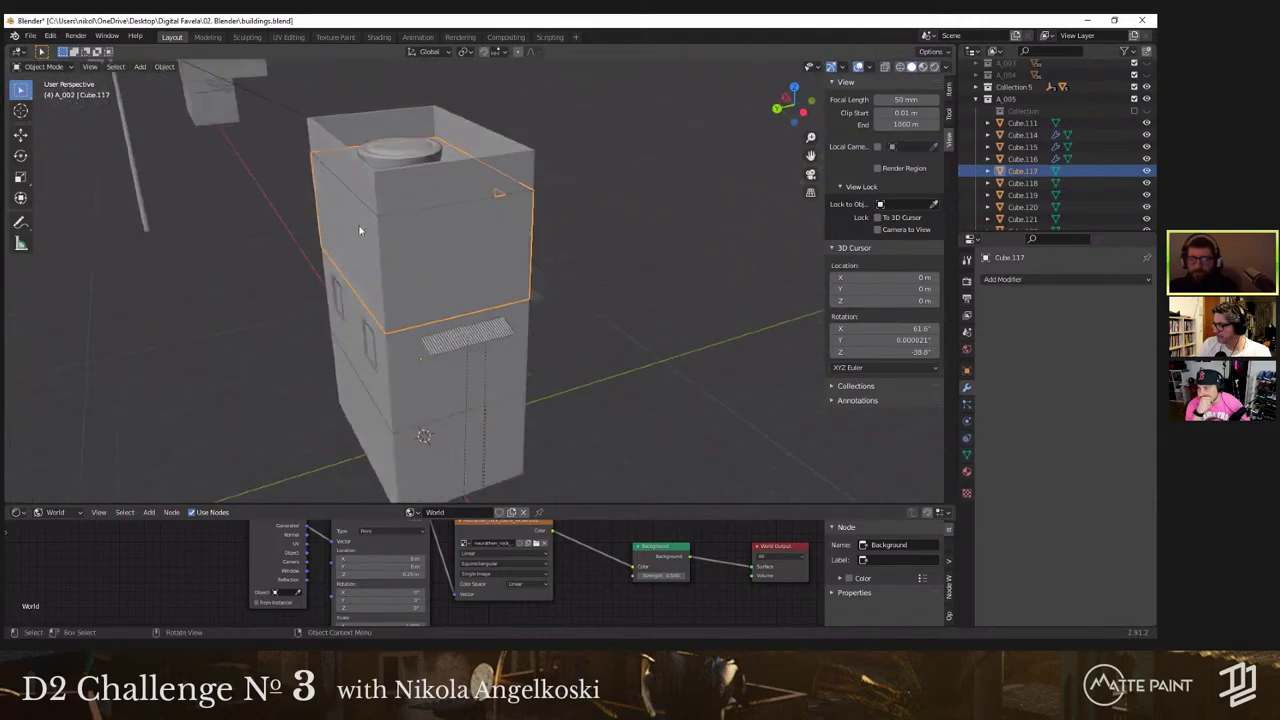
pyautogui.moveTo(411, 254); pyautogui.dragTo(458, 254, button='middle')
pyautogui.scroll(3, 484, 205)
pyautogui.moveTo(486, 203); pyautogui.dragTo(476, 277, button='middle')
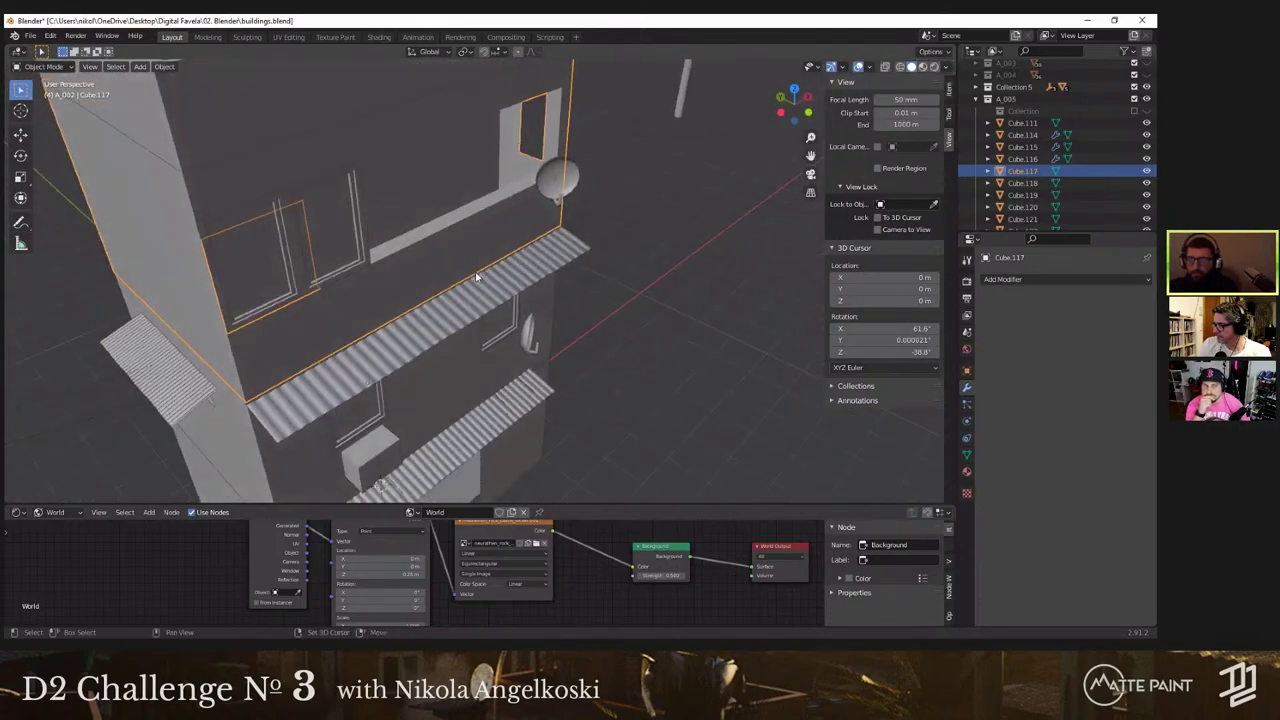
pyautogui.press('Tab')
pyautogui.press('Tab')
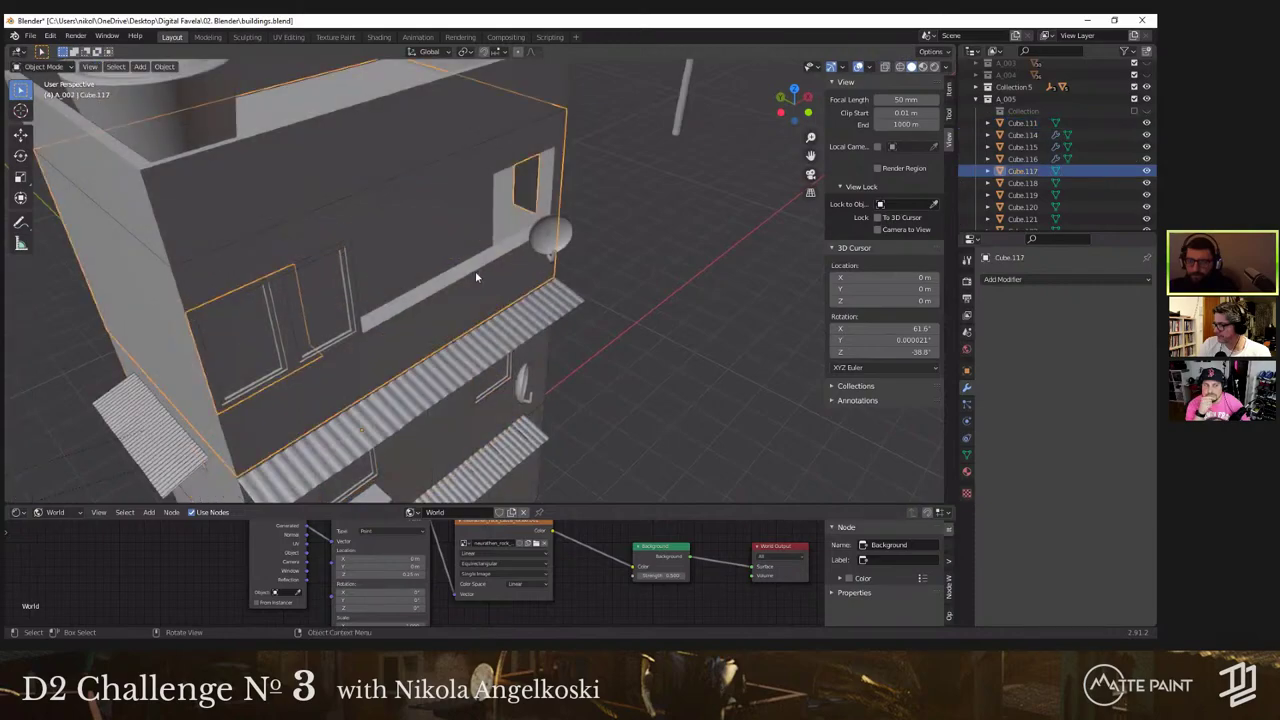
# Step: Fill the top floor's large corner opening with a face from its border edges and separate it into its own object
pyautogui.press('Tab')
pyautogui.moveTo(383, 233); pyautogui.dragTo(397, 222, button='middle')
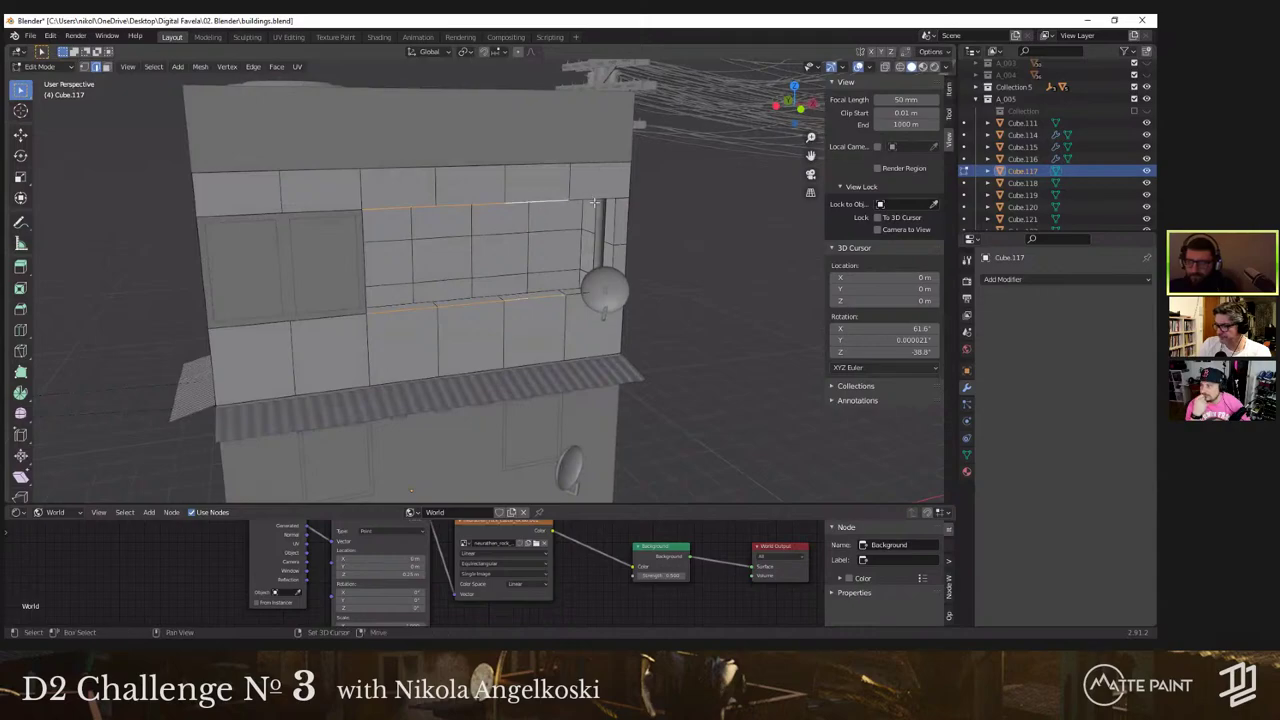
pyautogui.moveTo(588, 226); pyautogui.dragTo(530, 252, button='middle')
pyautogui.press('f')
pyautogui.scroll(-4, 528, 253)
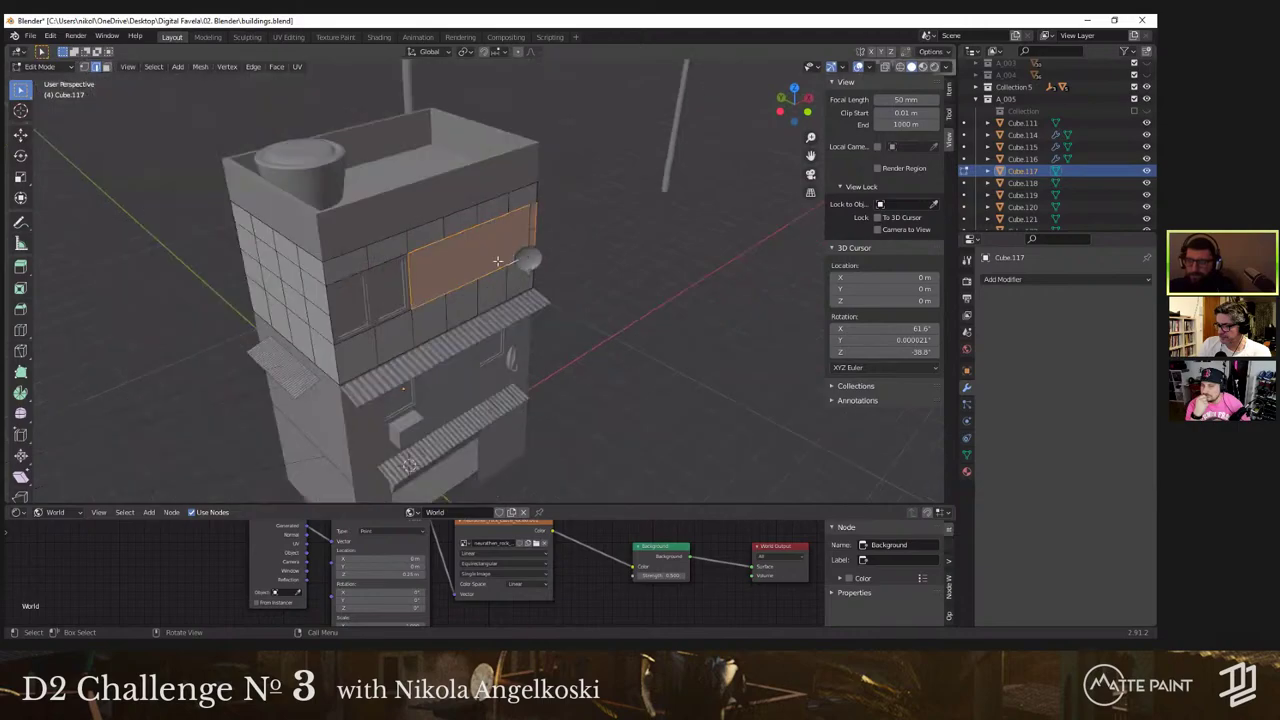
pyautogui.rightClick(498, 265)
pyautogui.moveTo(490, 357)
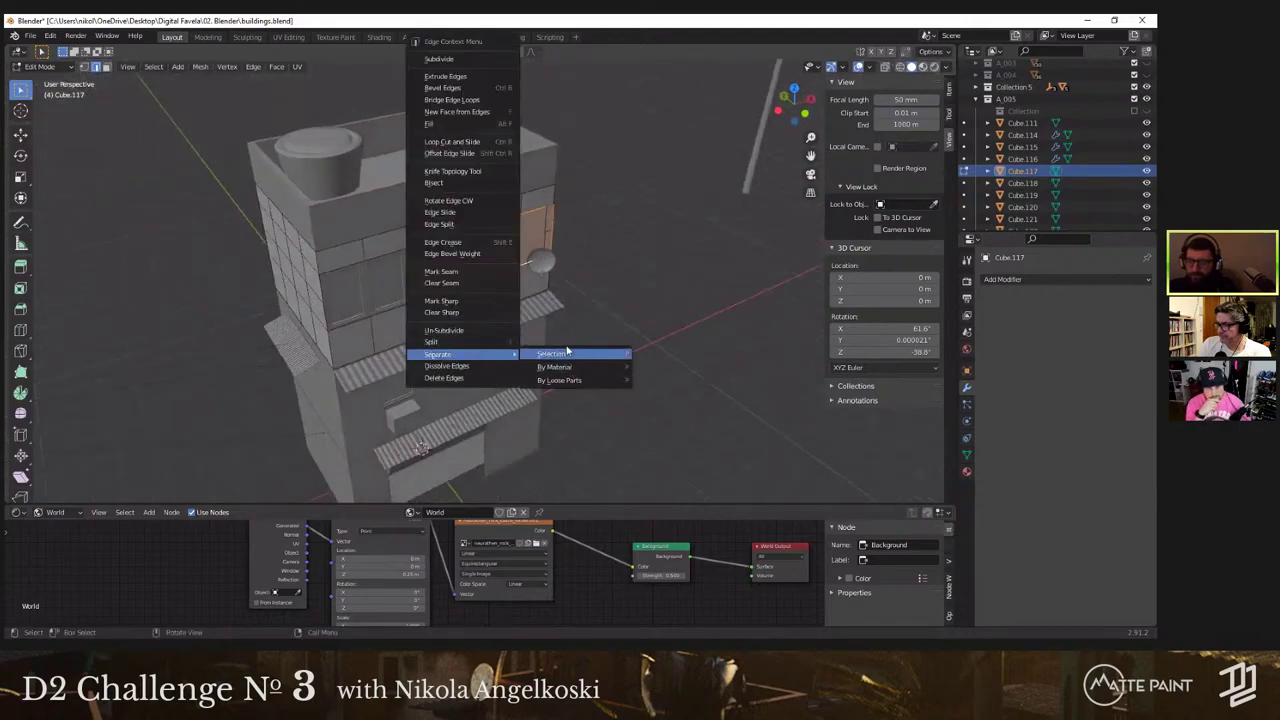
pyautogui.click(565, 351)
# Step: Return to object mode and select the separated panel that covers the top-floor opening
pyautogui.scroll(-3, 465, 260)
pyautogui.press('z')
pyautogui.scroll(5, 643, 248)
pyautogui.press('Tab')
pyautogui.click(469, 257)
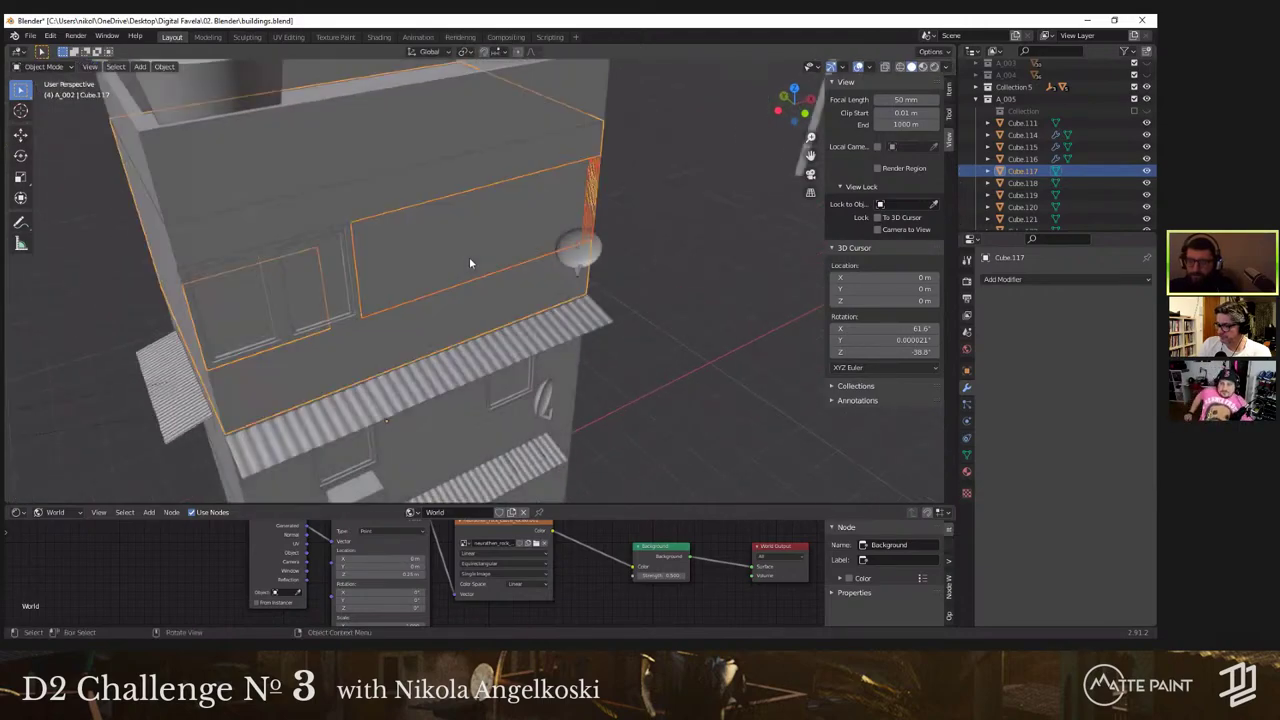
pyautogui.click(469, 257)
pyautogui.press('Tab')
pyautogui.press('3')
pyautogui.press('Tab')
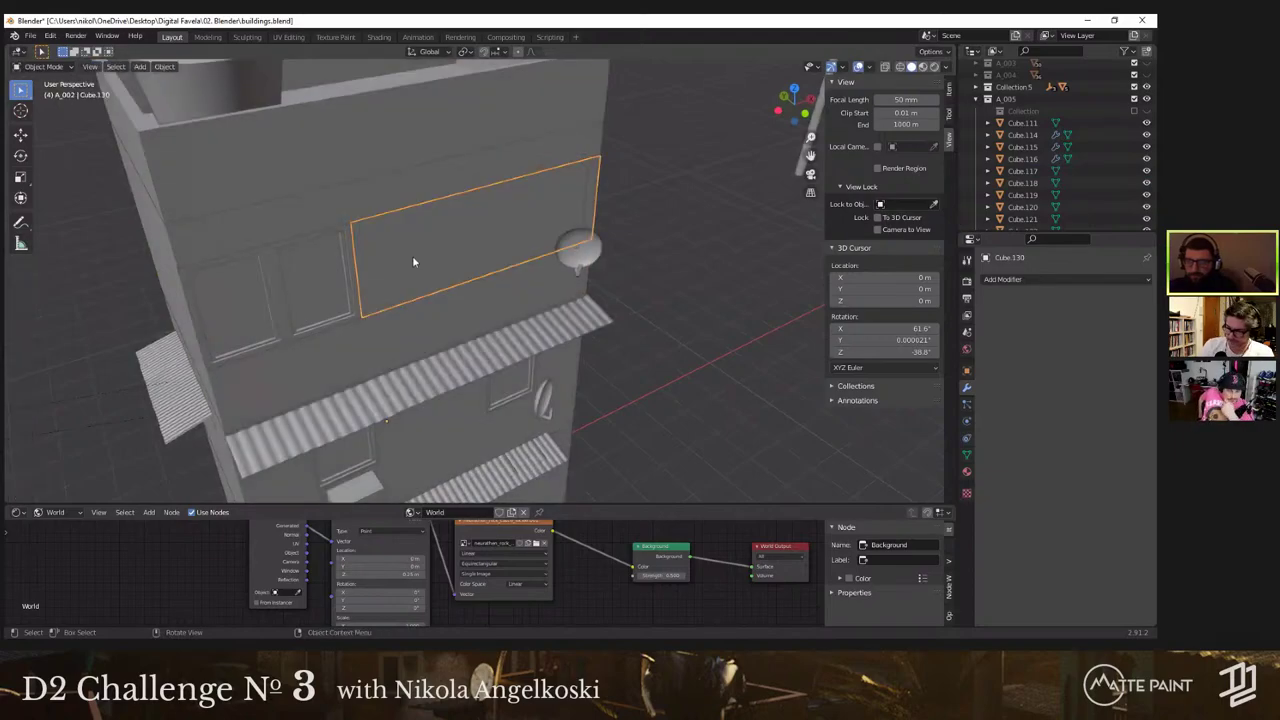
pyautogui.click(412, 256)
pyautogui.press('Tab')
pyautogui.press('Tab')
pyautogui.click(483, 246)
# Step: Move the panel's vertical edge near the satellite dish about -0.24 m along X
pyautogui.moveTo(490, 234); pyautogui.dragTo(435, 229, button='middle')
pyautogui.press('Tab')
pyautogui.press('2')
pyautogui.click(696, 271)
pyautogui.press('g')
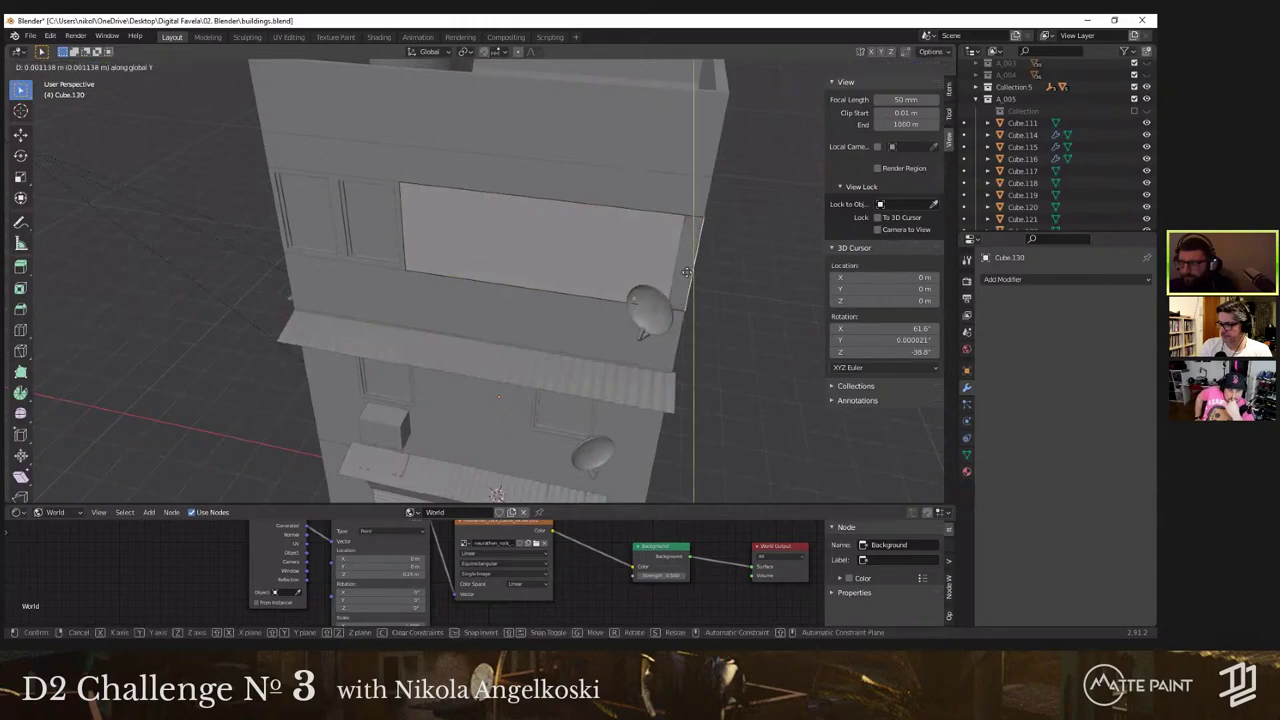
pyautogui.press('x')
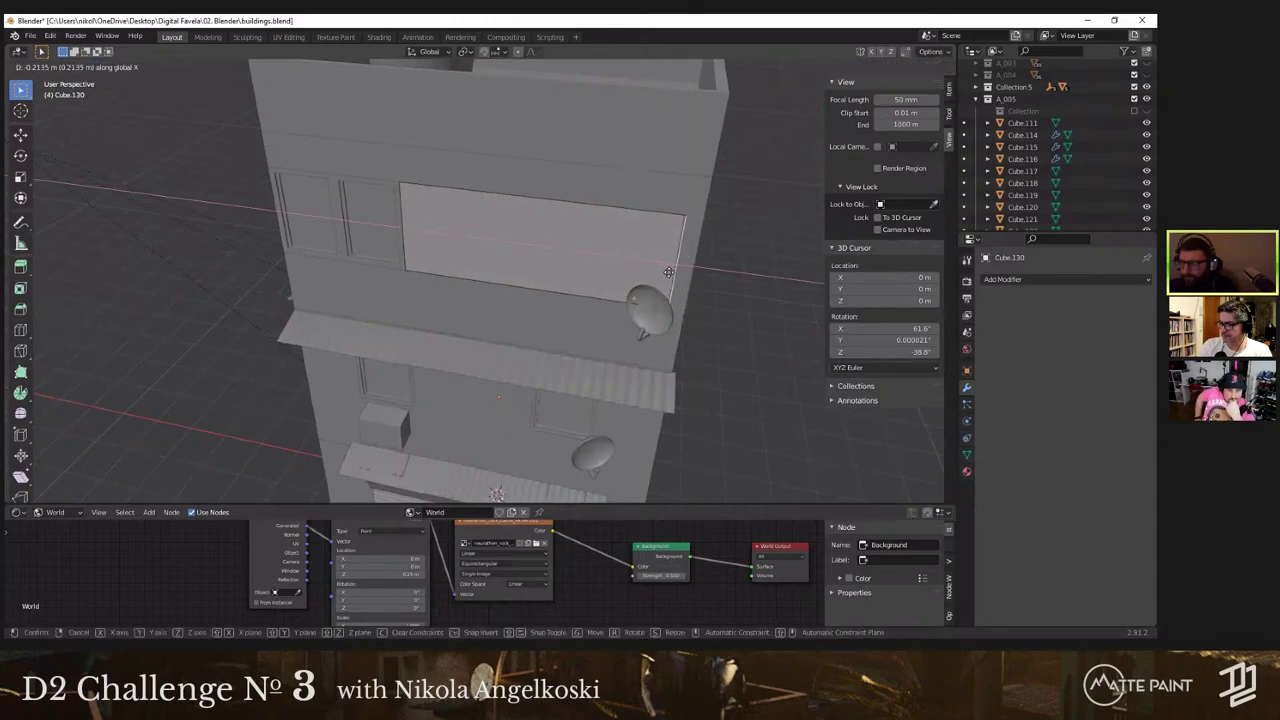
pyautogui.click(668, 272)
# Step: In a front wireframe view, nudge the panel's dish-side edge about 0.009 m along X to line it up with the wall opening
pyautogui.press('`')
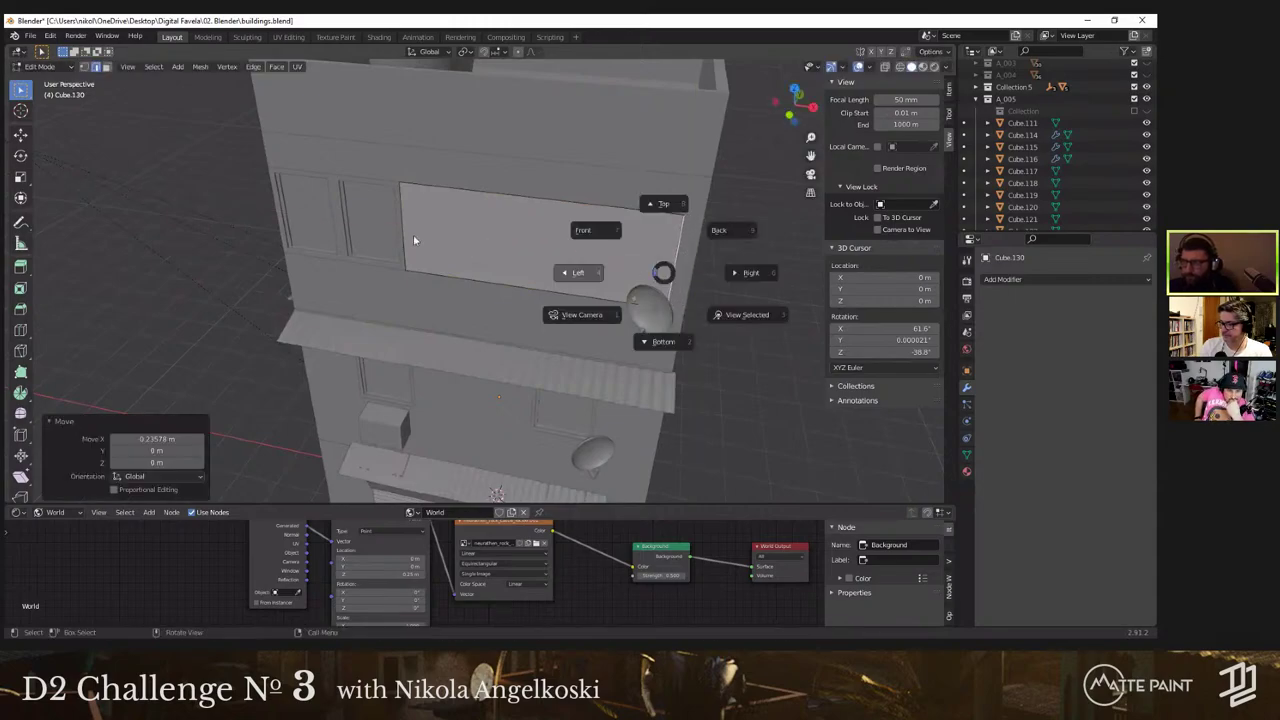
pyautogui.click(413, 238)
pyautogui.press('`')
pyautogui.press('Escape')
pyautogui.press('`')
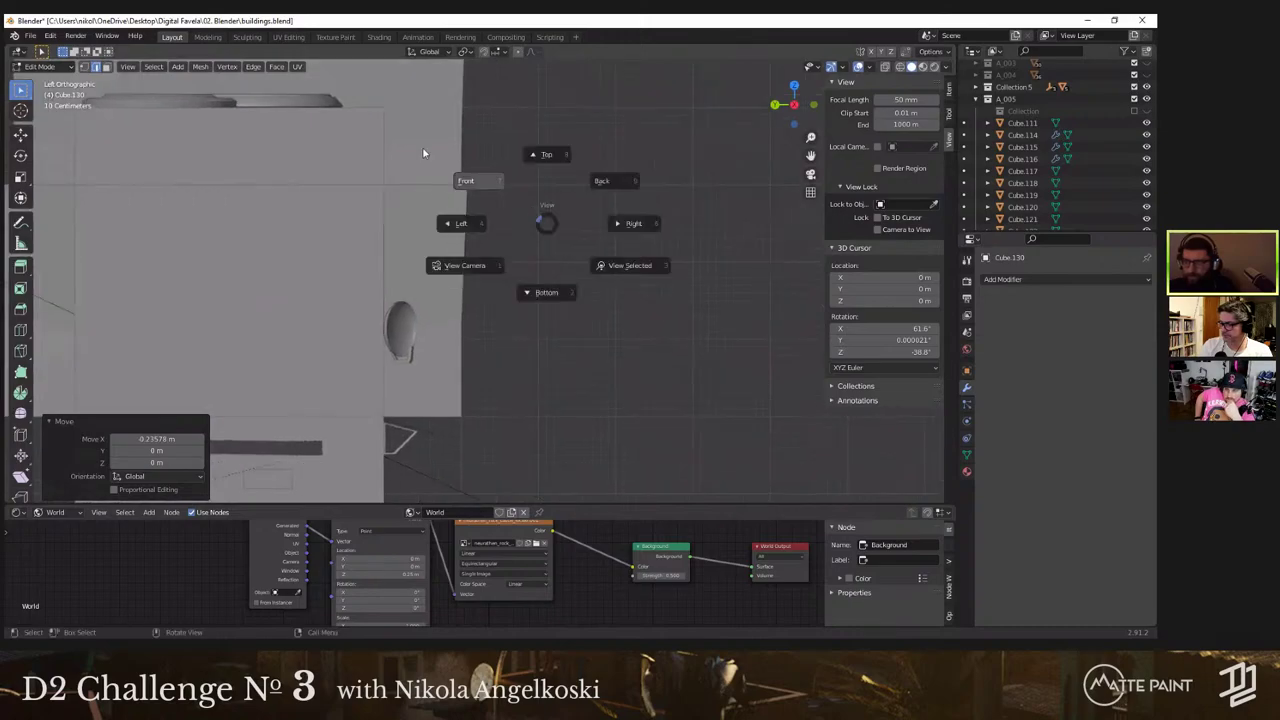
pyautogui.click(426, 151)
pyautogui.keyDown('shift'); pyautogui.moveTo(547, 238); pyautogui.dragTo(419, 220, button='middle'); pyautogui.keyUp('shift')
pyautogui.scroll(3, 419, 220)
pyautogui.press('z')
pyautogui.click(521, 258)
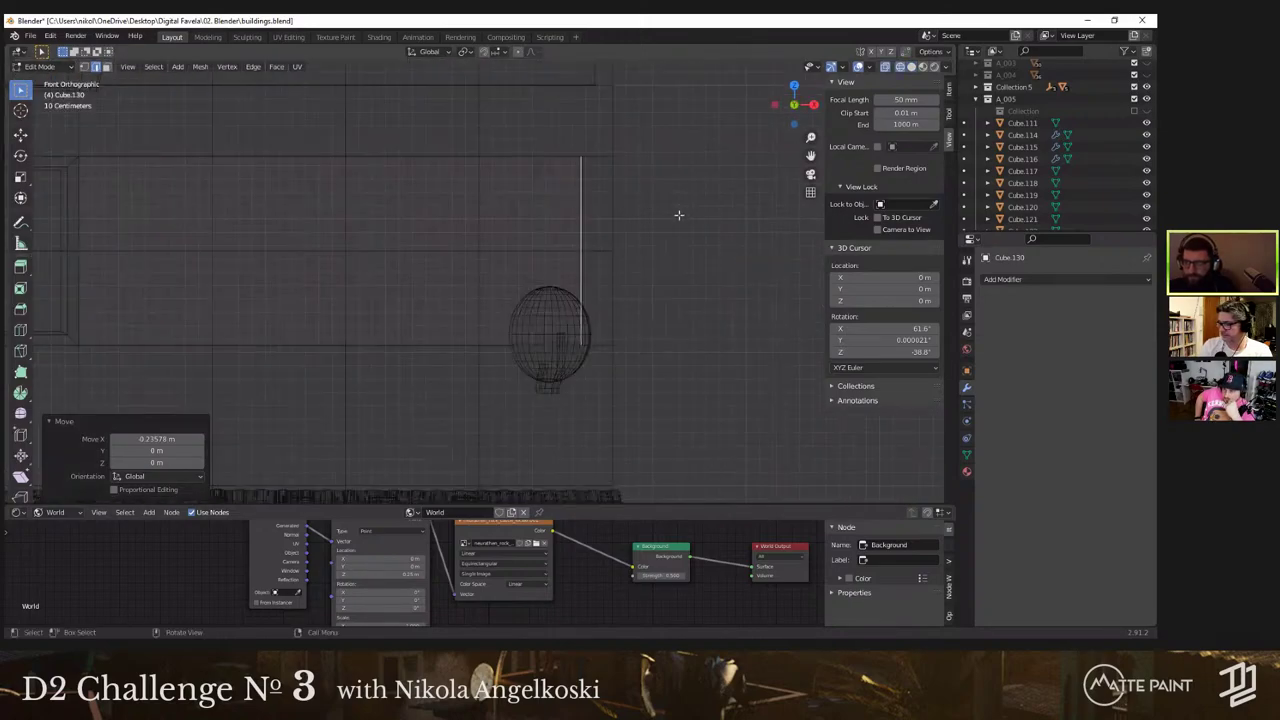
pyautogui.keyDown('shift'); pyautogui.moveTo(594, 217); pyautogui.dragTo(424, 222, button='middle'); pyautogui.keyUp('shift')
pyautogui.scroll(3, 399, 284)
pyautogui.scroll(1, 399, 284)
pyautogui.keyDown('shift'); pyautogui.moveTo(399, 284); pyautogui.dragTo(660, 192, button='middle'); pyautogui.keyUp('shift')
pyautogui.scroll(4, 663, 263)
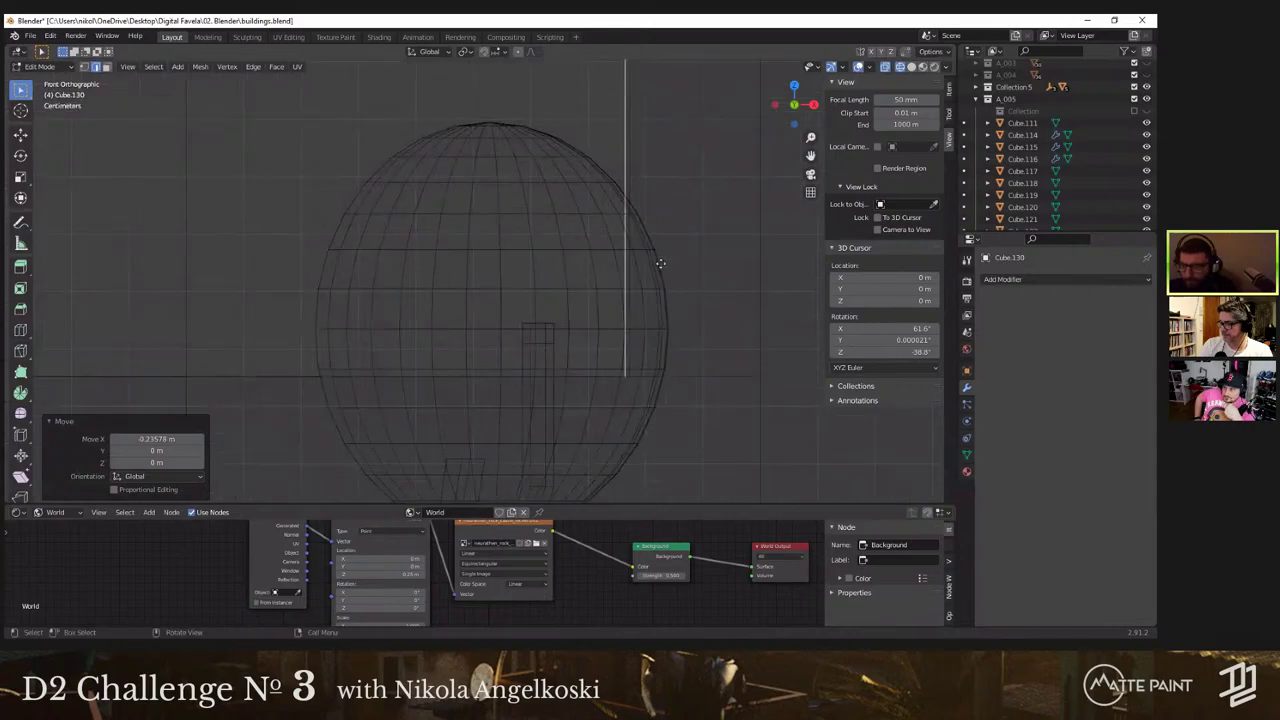
pyautogui.press('g')
pyautogui.rightClick(680, 263)
pyautogui.press('g')
pyautogui.press('x')
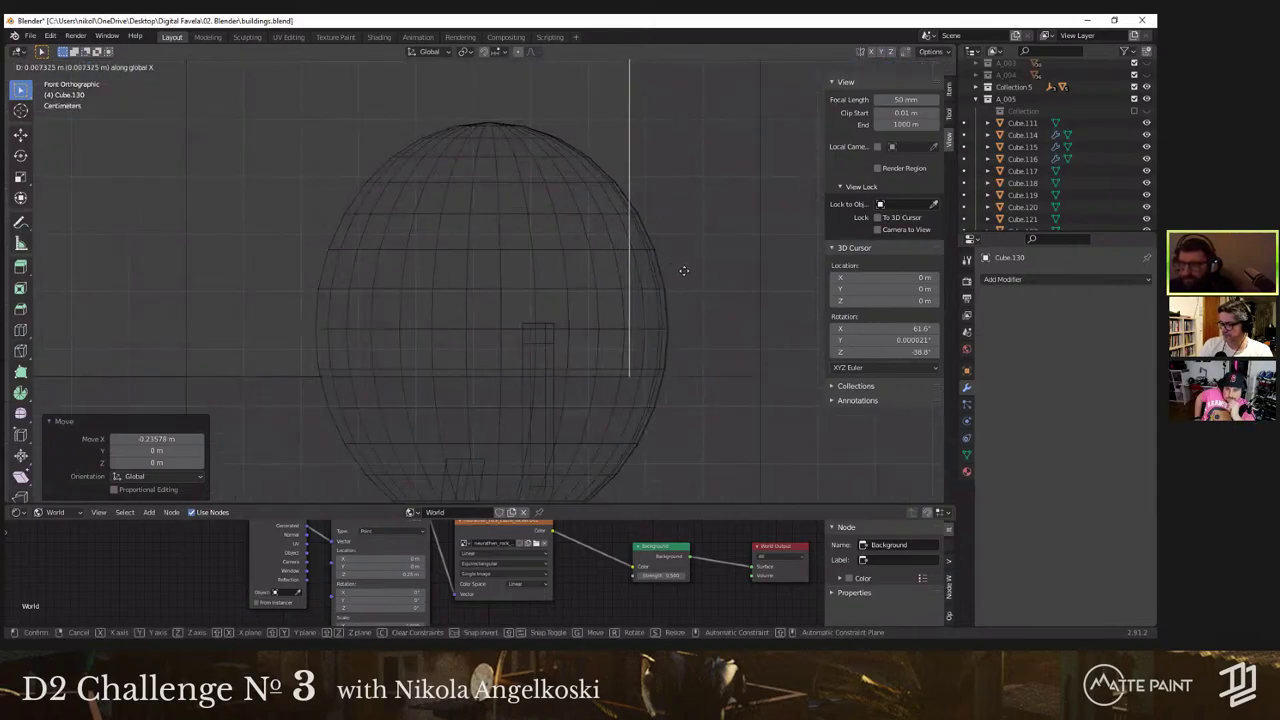
pyautogui.click(685, 270)
pyautogui.hotkey('shift', 'z')
pyautogui.scroll(-9, 590, 301)
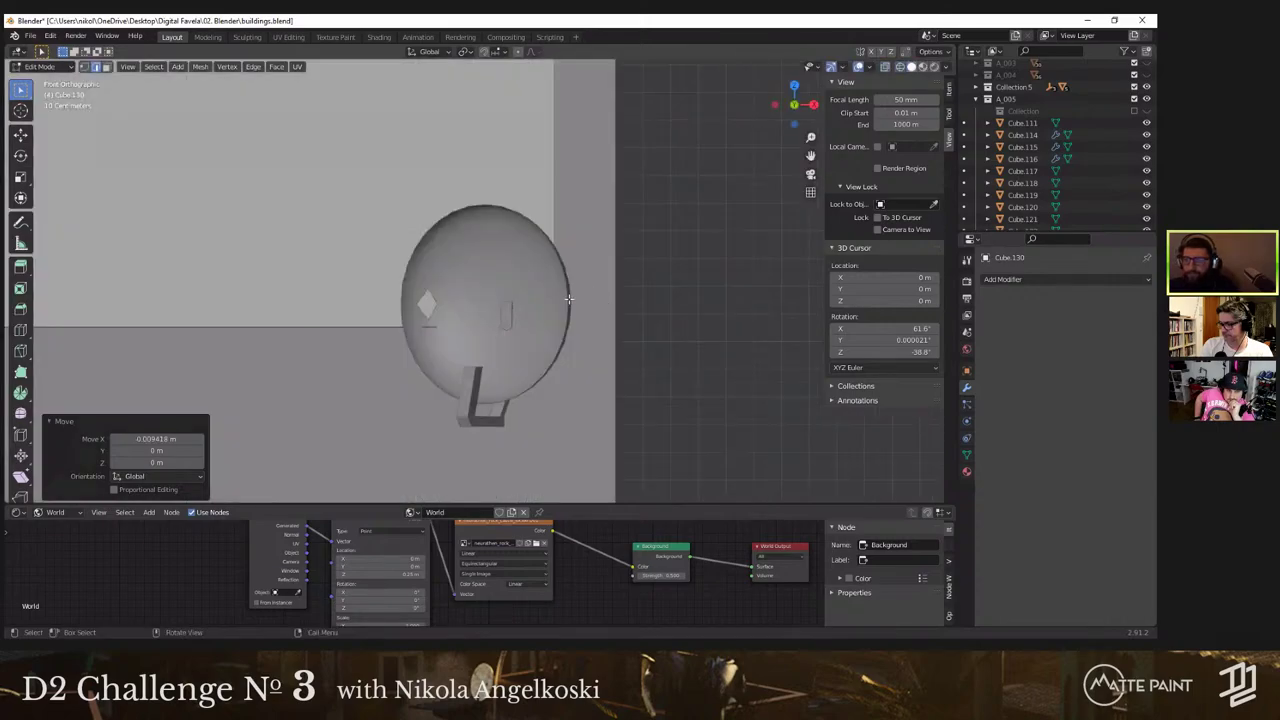
# Step: Try to add loop cuts across the panel's face, and delete that face
pyautogui.keyDown('shift'); pyautogui.moveTo(549, 284); pyautogui.dragTo(790, 358, button='middle'); pyautogui.keyUp('shift')
pyautogui.press('3')
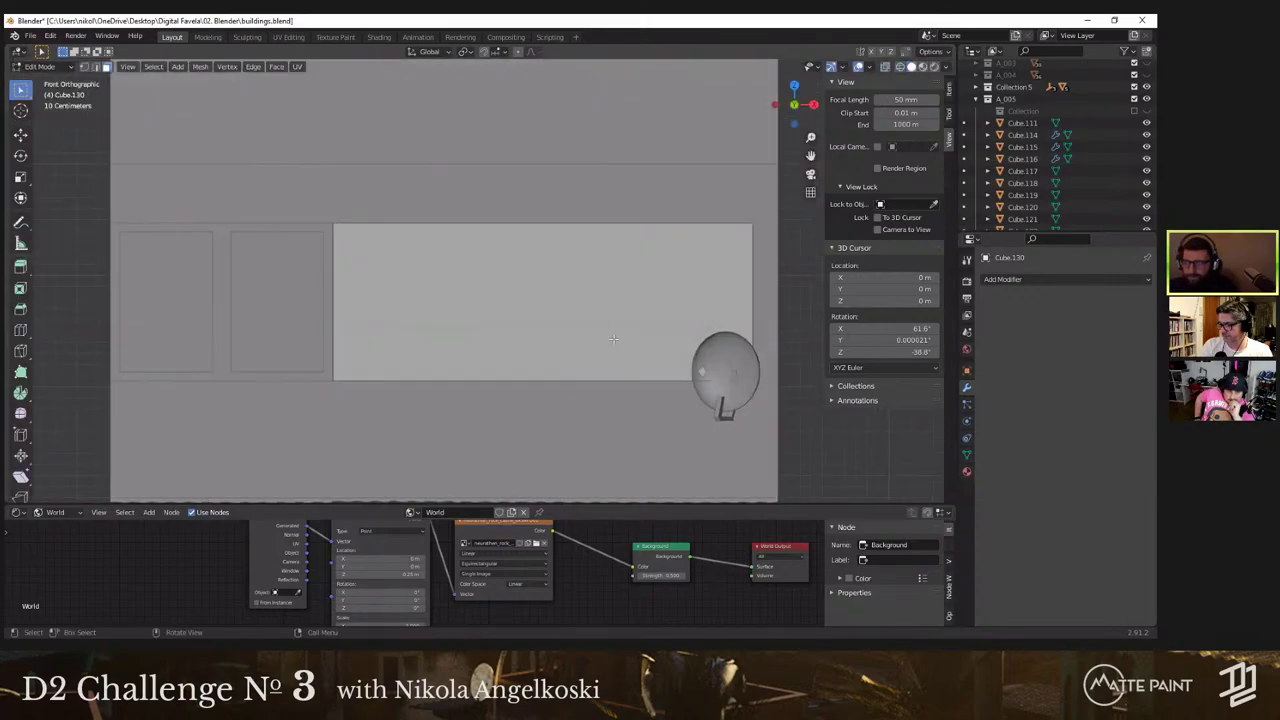
pyautogui.click(599, 336)
pyautogui.moveTo(538, 283); pyautogui.dragTo(303, 183, button='middle')
pyautogui.hotkey('ctrl', 'r')
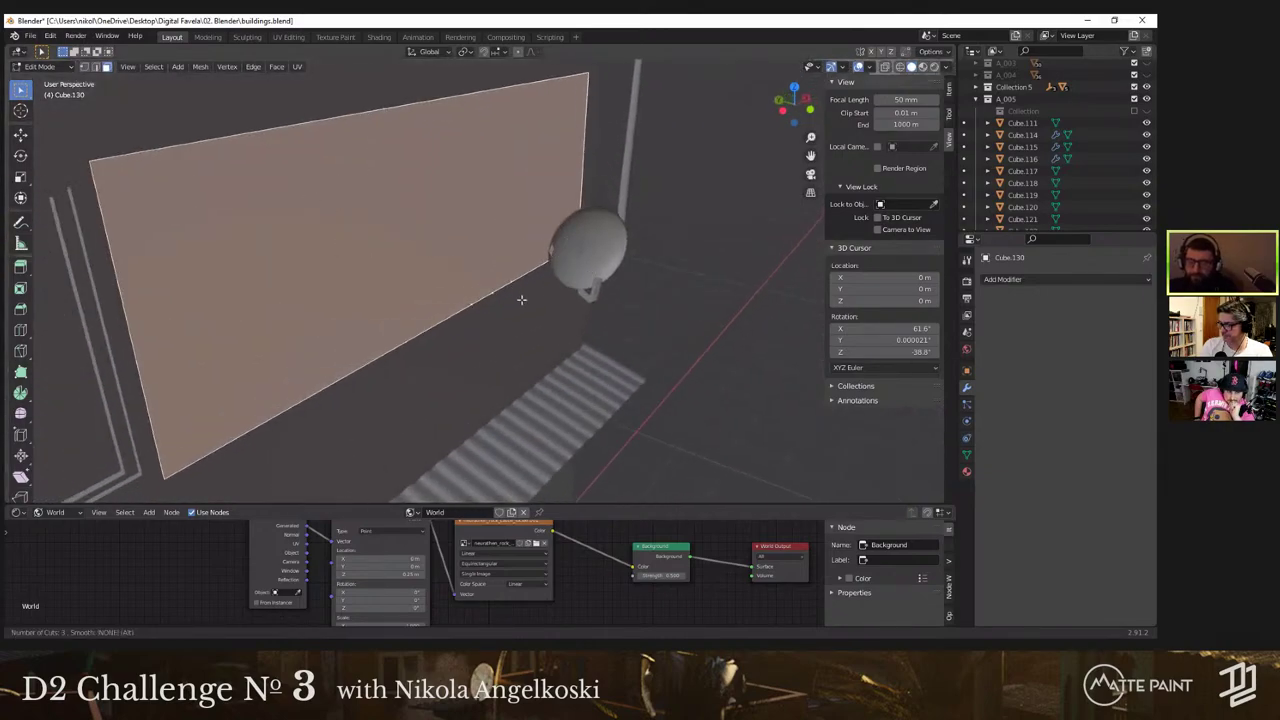
pyautogui.press('x')
pyautogui.click(454, 263)
pyautogui.press('Tab')
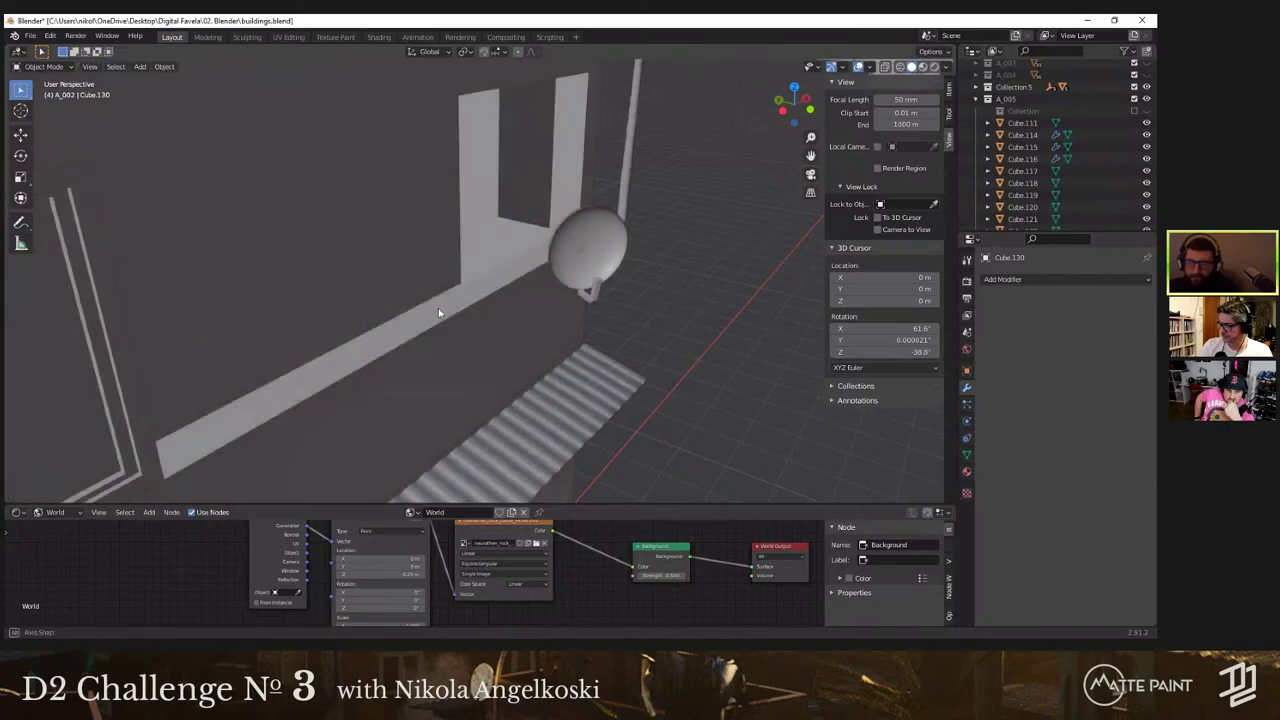
# Step: Edit the top-floor block and fill the opening's first section, beside the windows, with a face between its upper and lower edges
pyautogui.moveTo(438, 309); pyautogui.dragTo(401, 309, button='middle')
pyautogui.press('Tab')
pyautogui.scroll(-3, 378, 314)
pyautogui.press('Tab')
pyautogui.click(378, 314)
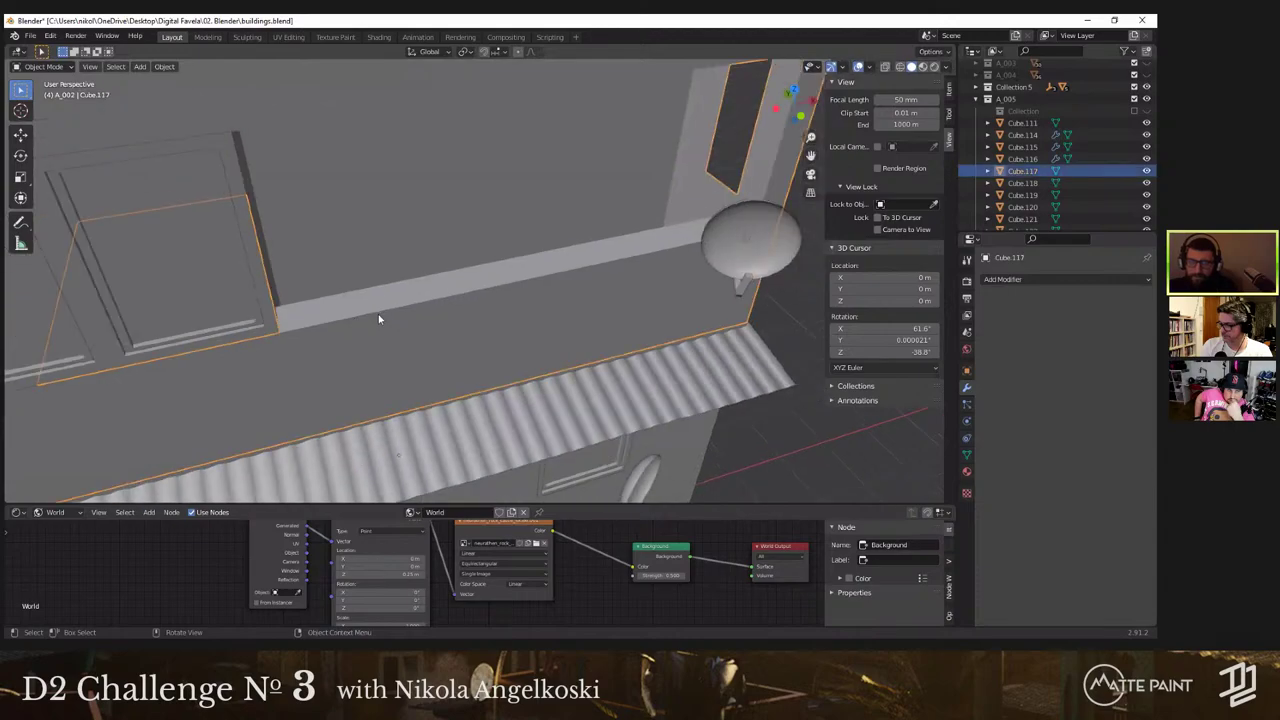
pyautogui.scroll(-3, 378, 314)
pyautogui.press('Tab')
pyautogui.scroll(2, 406, 201)
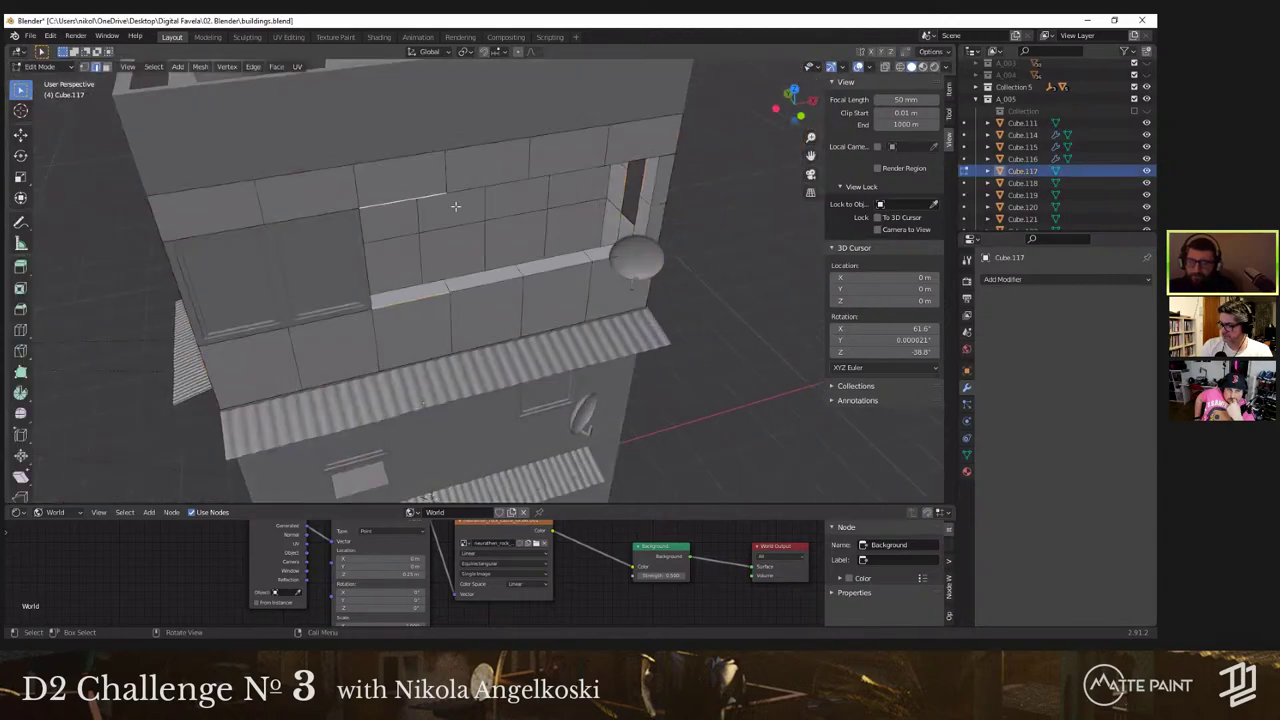
pyautogui.press('f')
# Step: Fill the remaining three sections of the top-floor opening with faces between their upper and lower edges
pyautogui.click(487, 282)
pyautogui.keyDown('shift'); pyautogui.click(487, 187); pyautogui.keyUp('shift')
pyautogui.press('f')
pyautogui.click(564, 278)
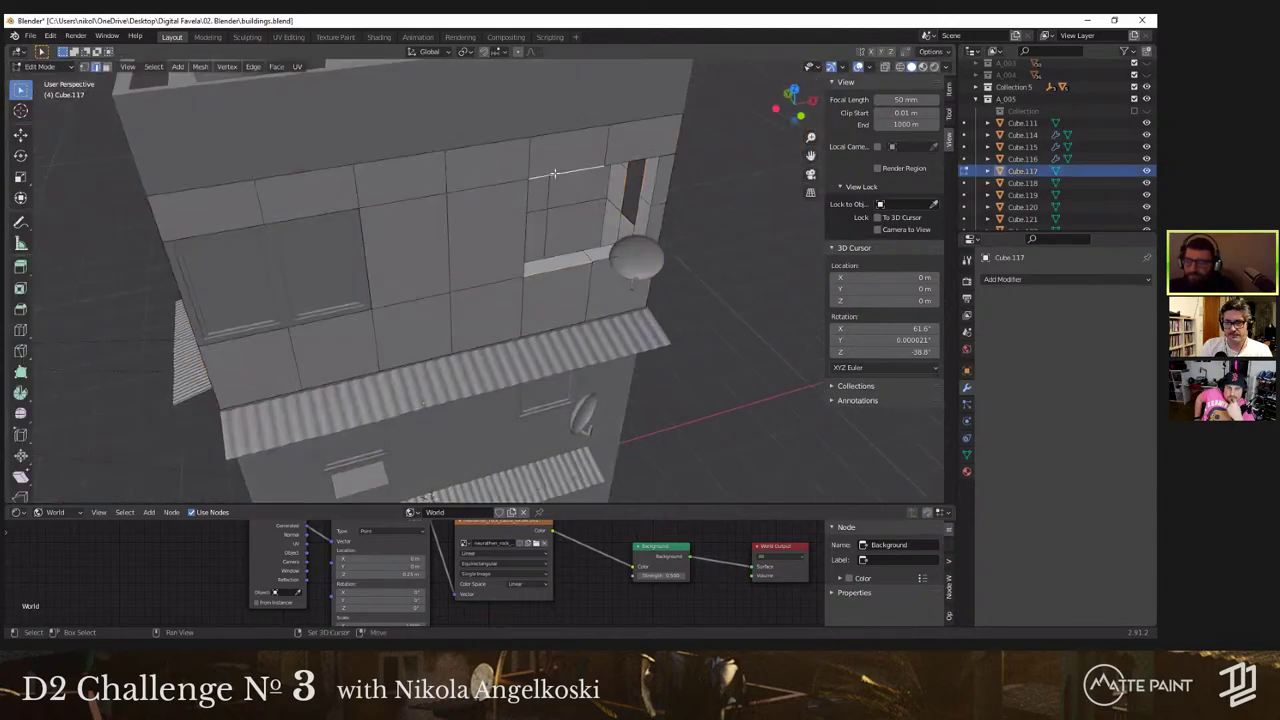
pyautogui.press('f')
pyautogui.moveTo(556, 176); pyautogui.dragTo(585, 240, button='middle')
pyautogui.click(570, 242)
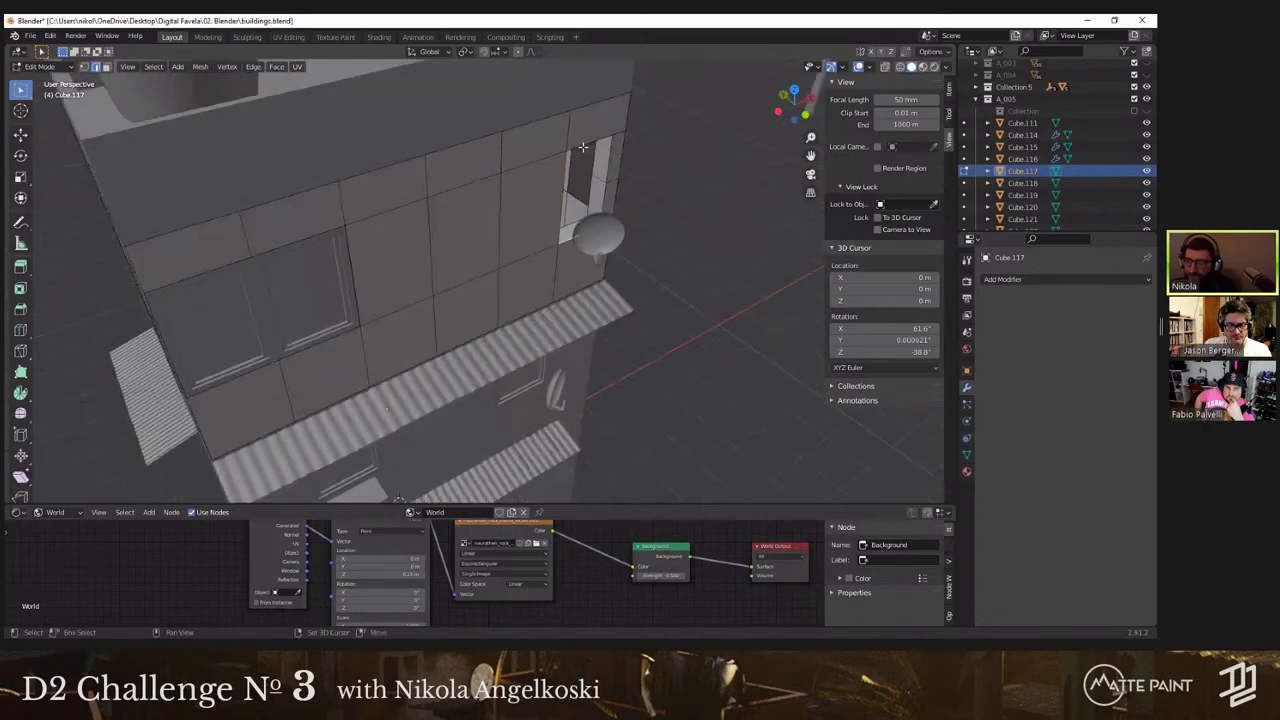
pyautogui.press('f')
# Step: Select the four new faces filling the top-floor opening and separate them from the block into their own object
pyautogui.press('3')
pyautogui.click(530, 202)
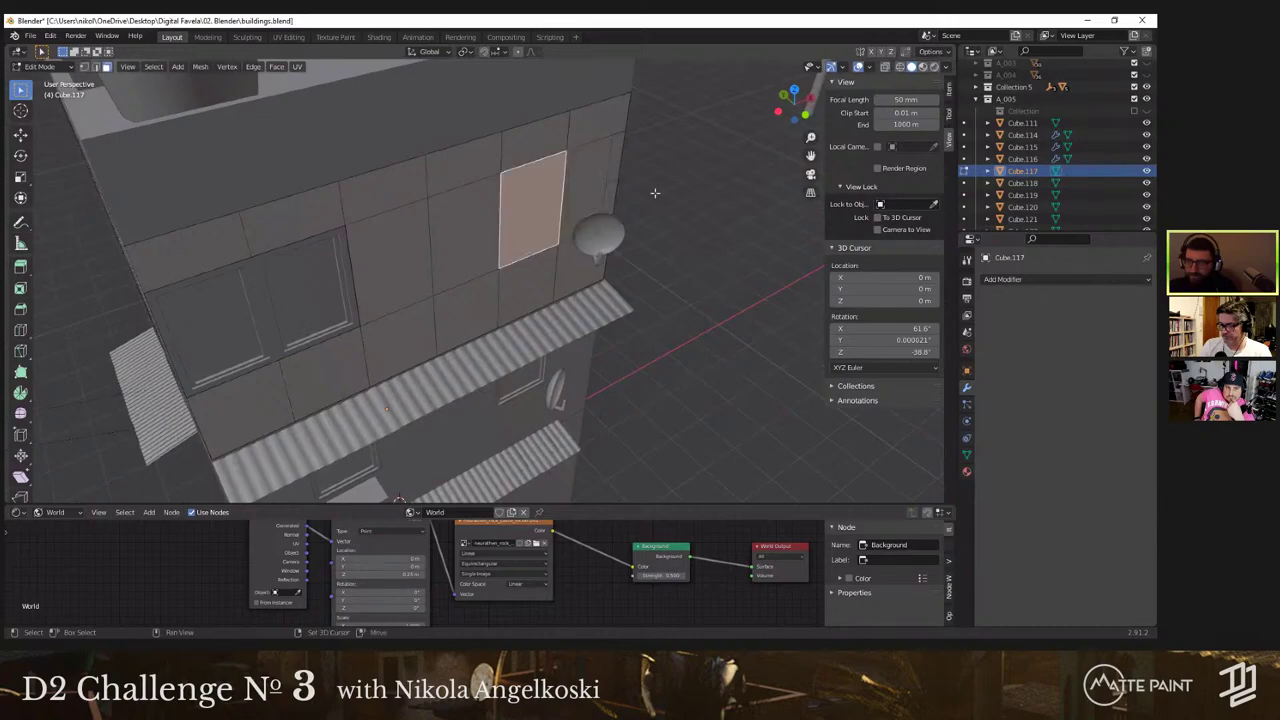
pyautogui.keyDown('shift'); pyautogui.click(596, 183); pyautogui.keyUp('shift')
pyautogui.keyDown('shift'); pyautogui.click(451, 240); pyautogui.keyUp('shift')
pyautogui.rightClick(384, 263)
pyautogui.moveTo(425, 257)
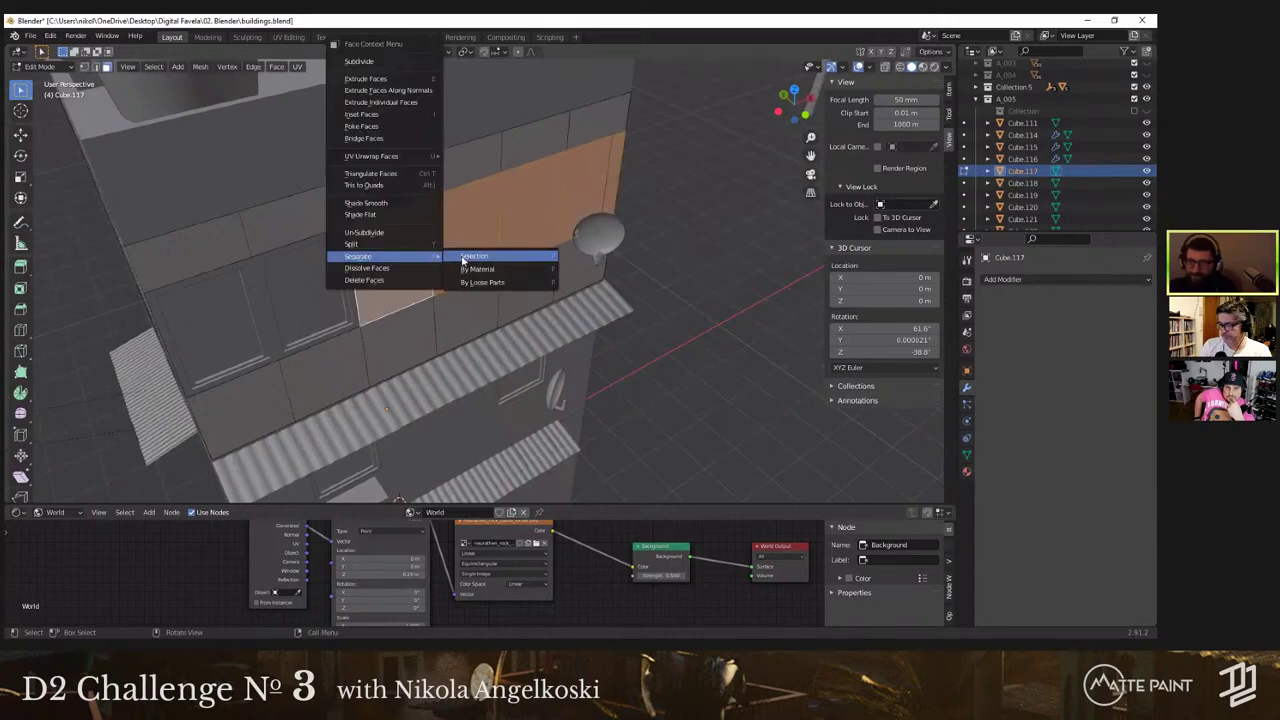
pyautogui.click(499, 249)
pyautogui.moveTo(499, 249); pyautogui.dragTo(655, 262, button='middle')
pyautogui.press('Tab')
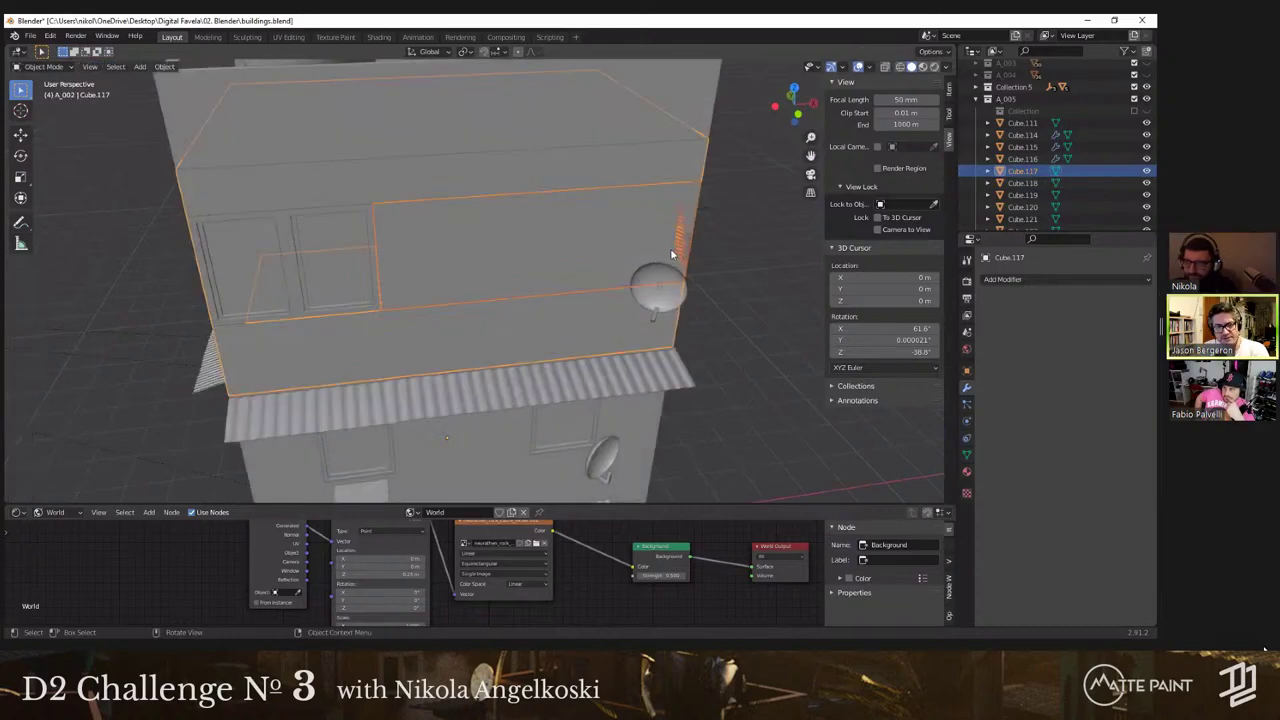
# Step: Select the separated panel and set its origin to its center of mass (surface)
pyautogui.click(674, 252)
pyautogui.press('Tab')
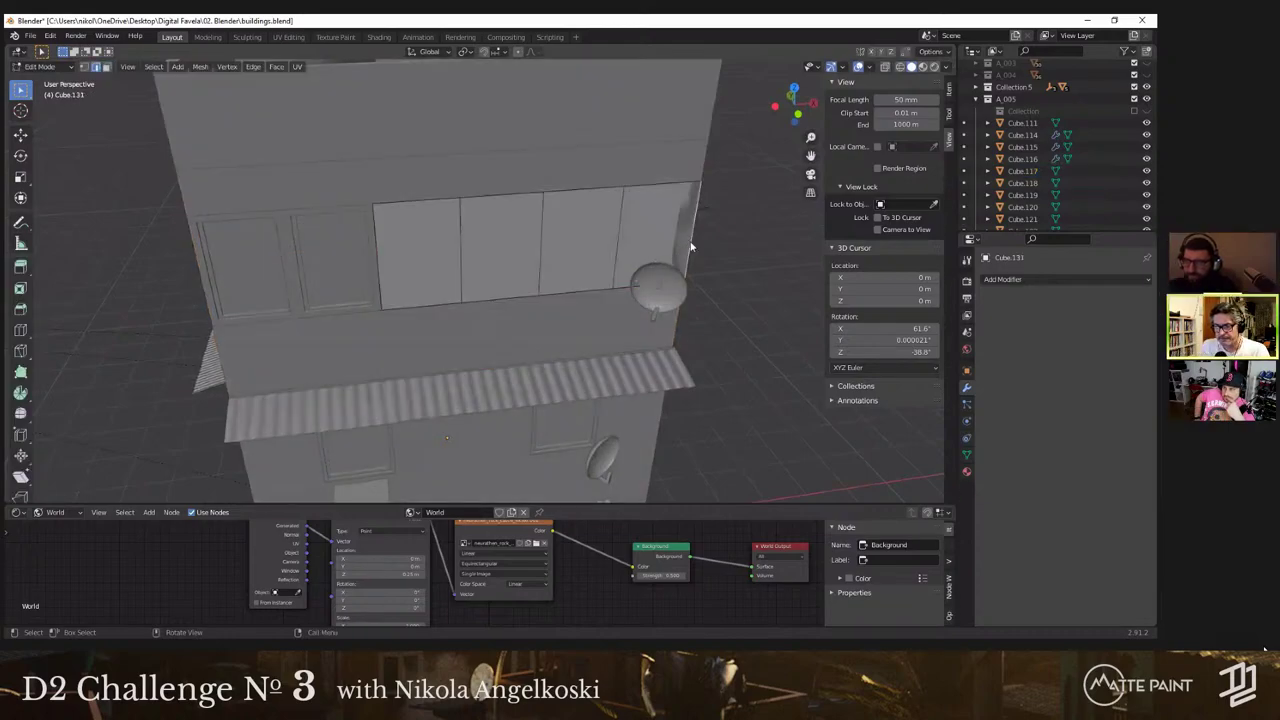
pyautogui.press('Tab')
pyautogui.press('Tab')
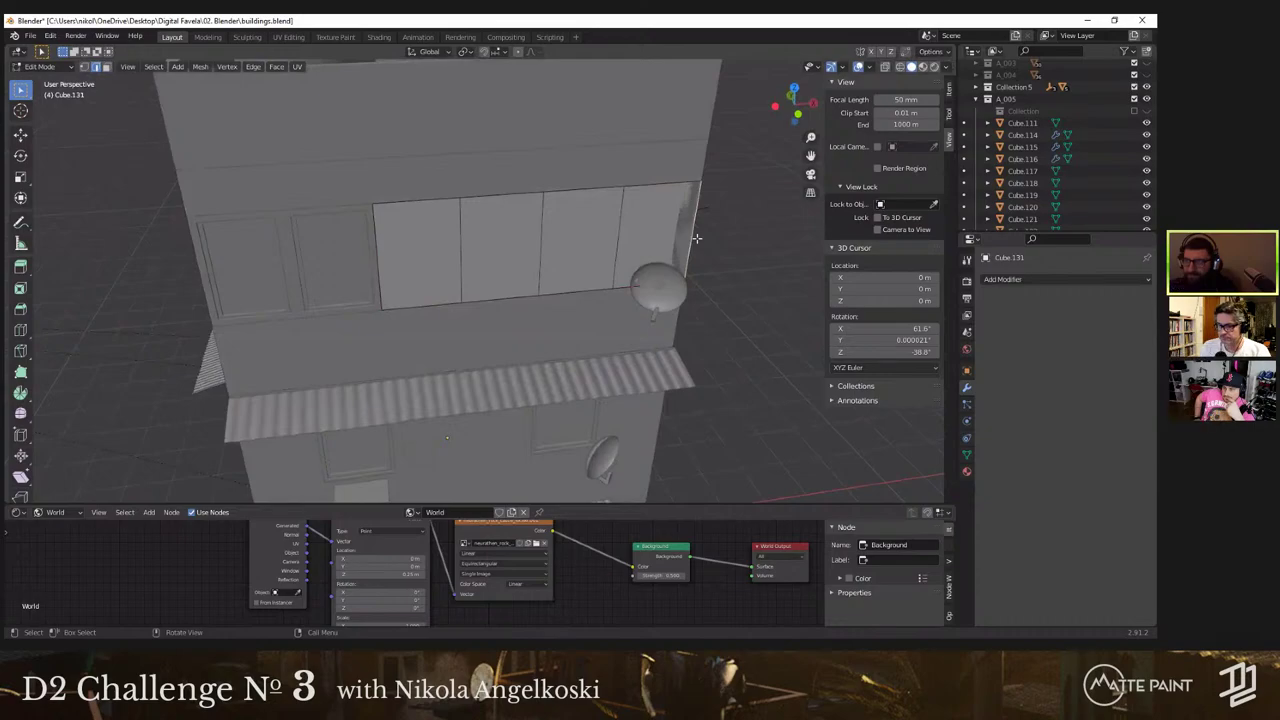
pyautogui.scroll(-3, 696, 237)
pyautogui.press('Tab')
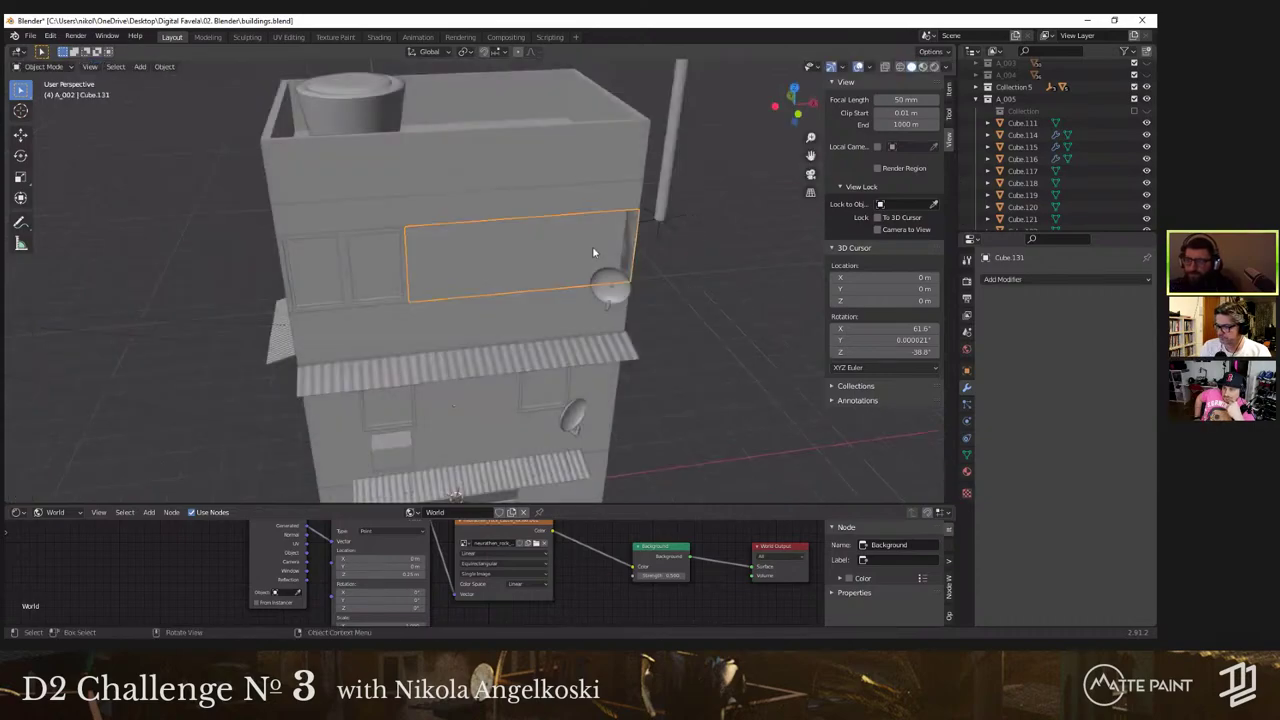
pyautogui.press('KP_1')
pyautogui.click(164, 66)
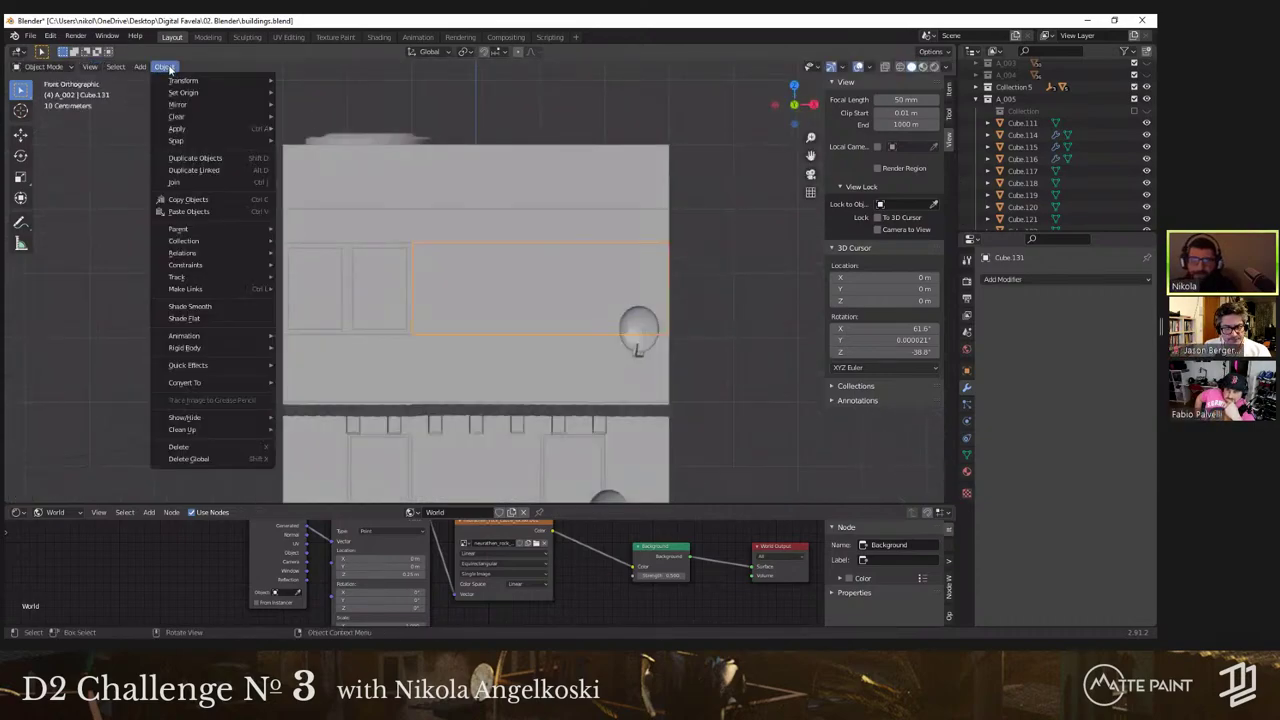
pyautogui.moveTo(200, 93)
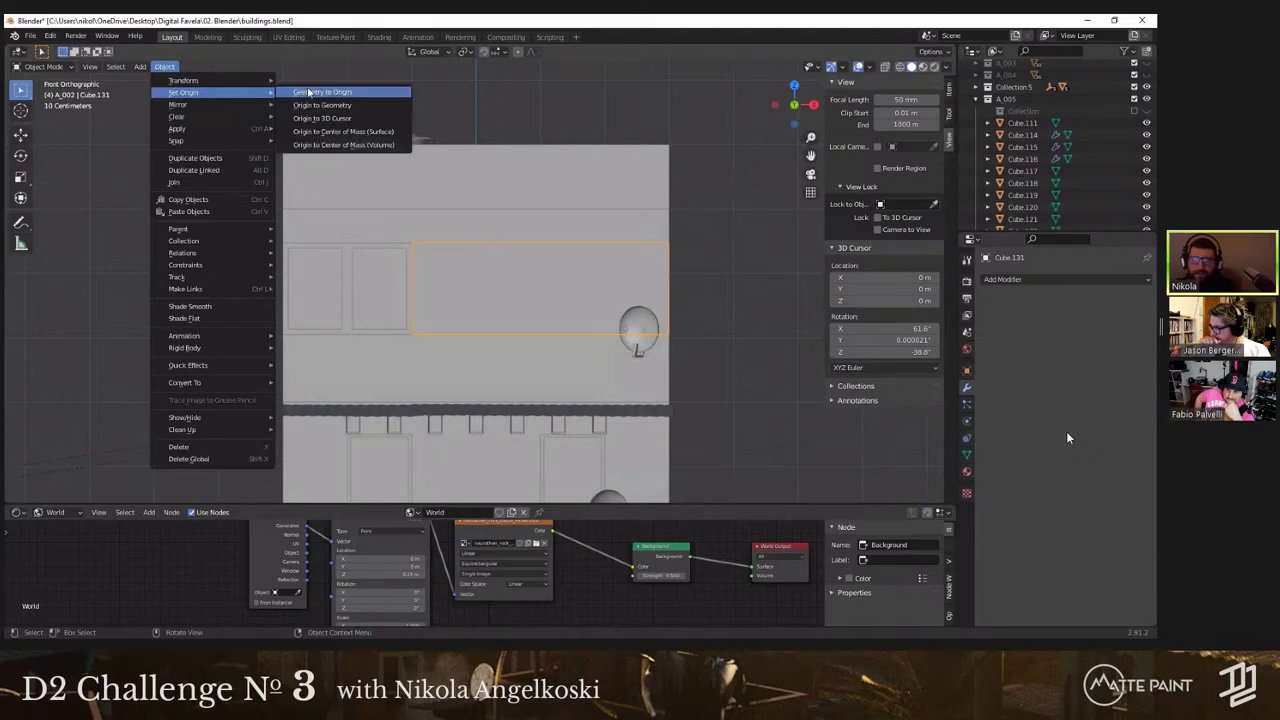
pyautogui.click(343, 131)
# Step: Scale the panel to 0.9 along X and shift it about 0.09 m along X toward the windows
pyautogui.keyDown('ctrl'); pyautogui.scroll(-3, 563, 293); pyautogui.keyUp('ctrl')
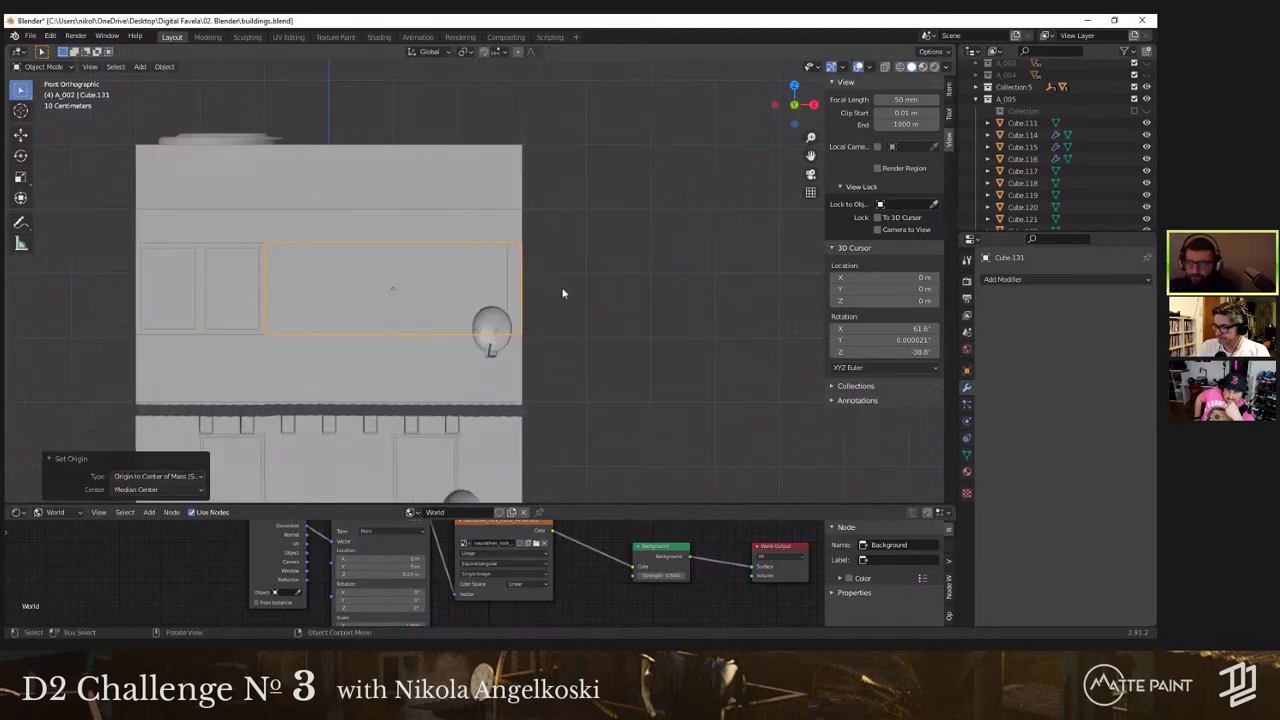
pyautogui.scroll(2, 563, 293)
pyautogui.press('s')
pyautogui.press('x')
pyautogui.click(602, 308)
pyautogui.keyDown('shift'); pyautogui.moveTo(225, 284); pyautogui.dragTo(373, 274, button='middle'); pyautogui.keyUp('shift')
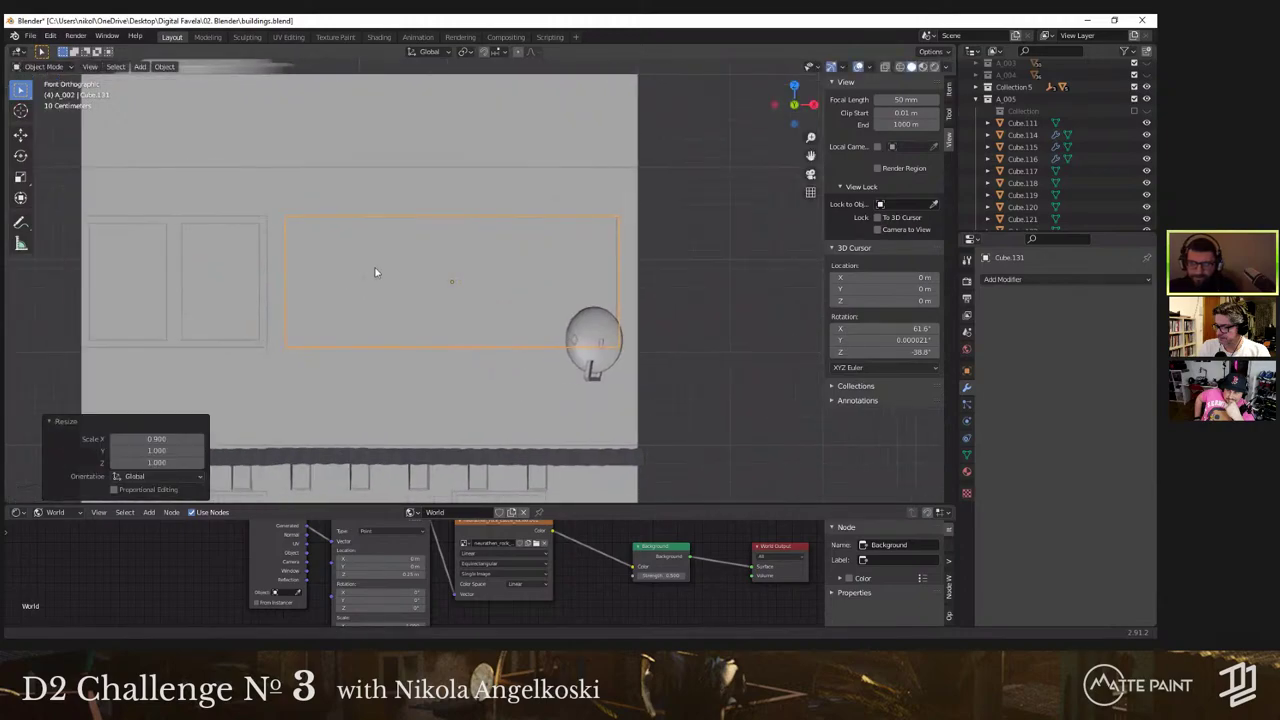
pyautogui.press('g')
pyautogui.press('x')
pyautogui.click(364, 278)
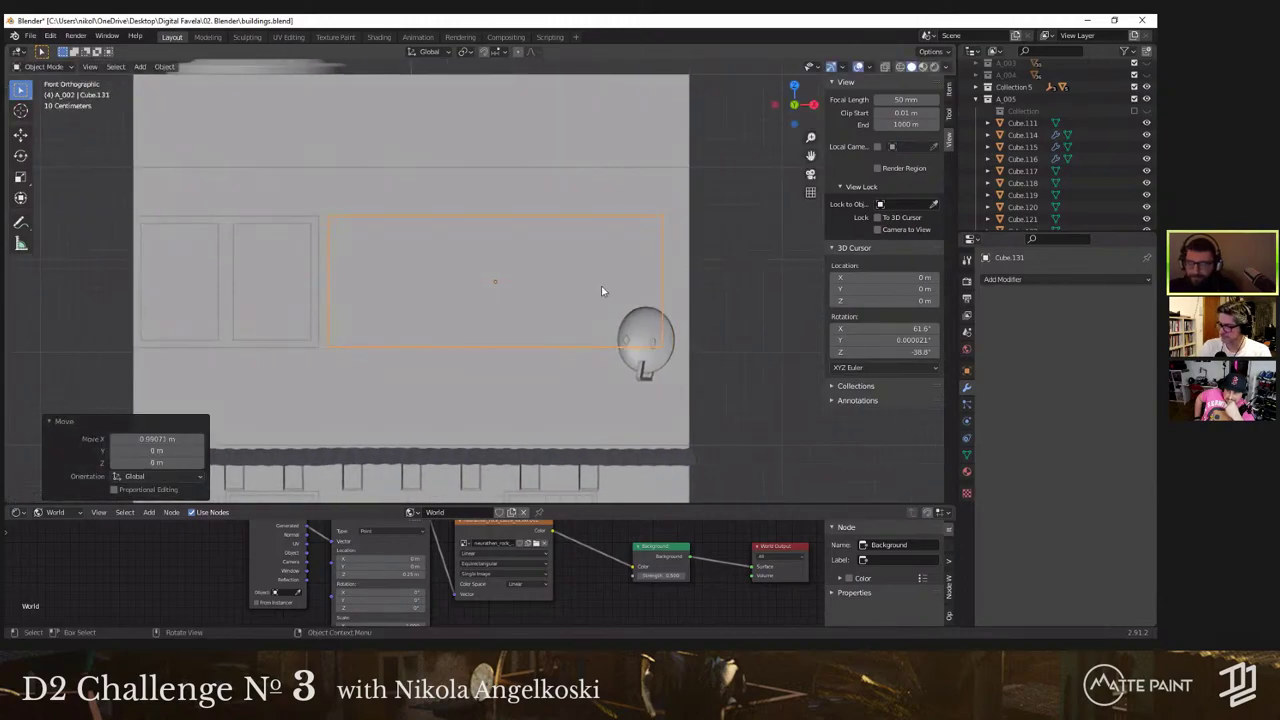
# Step: Widen the panel slightly by scaling it about 1.033 along X
pyautogui.press('s')
pyautogui.press('x')
pyautogui.rightClick(602, 286)
pyautogui.press('s')
pyautogui.press('x')
pyautogui.click(719, 291)
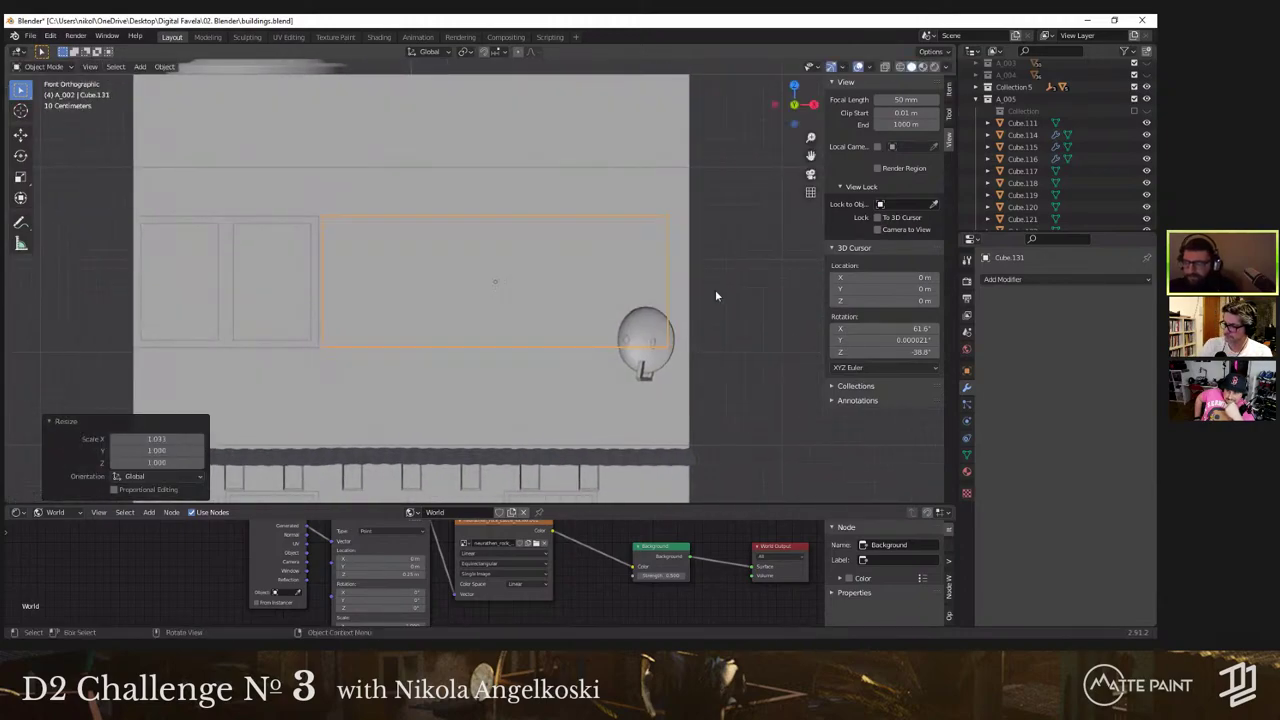
# Step: In wireframe view, fine-tune the panel's width with X scales of about 1.01 and 0.995
pyautogui.press('z')
pyautogui.click(630, 280)
pyautogui.keyDown('shift'); pyautogui.moveTo(537, 261); pyautogui.dragTo(334, 248, button='middle'); pyautogui.keyUp('shift')
pyautogui.scroll(5, 505, 248)
pyautogui.scroll(2, 520, 256)
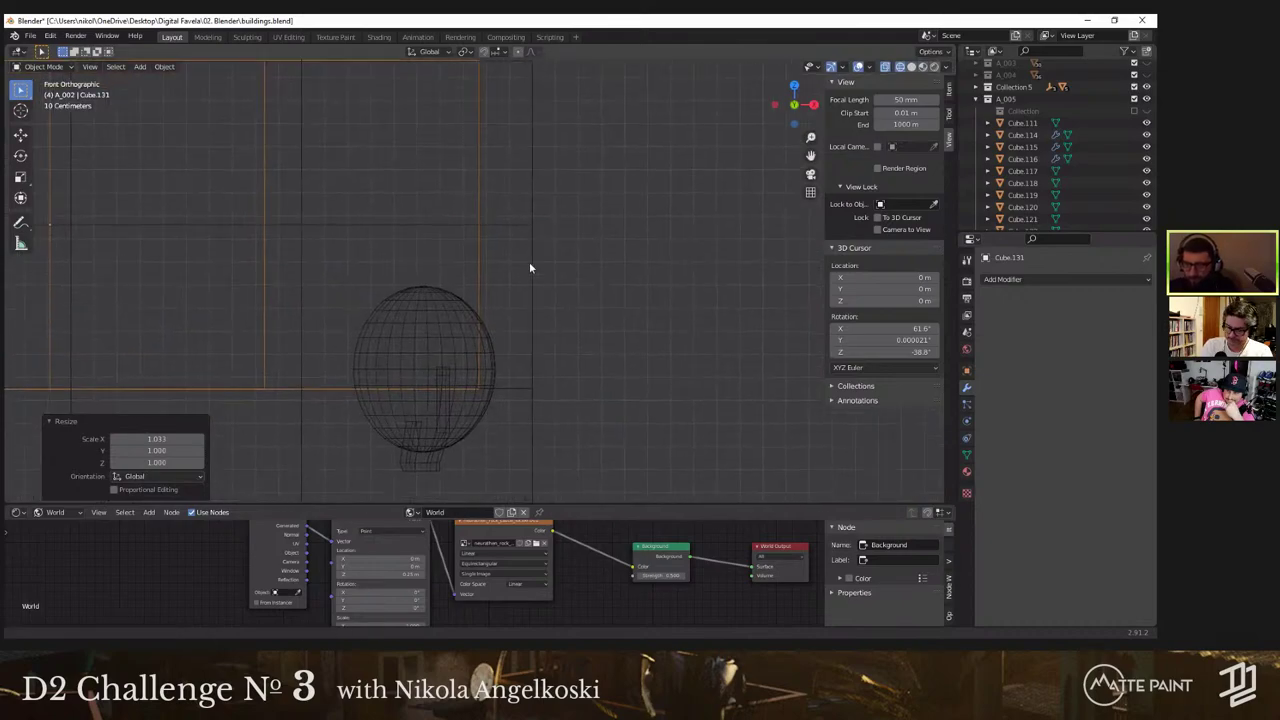
pyautogui.press('s')
pyautogui.press('x')
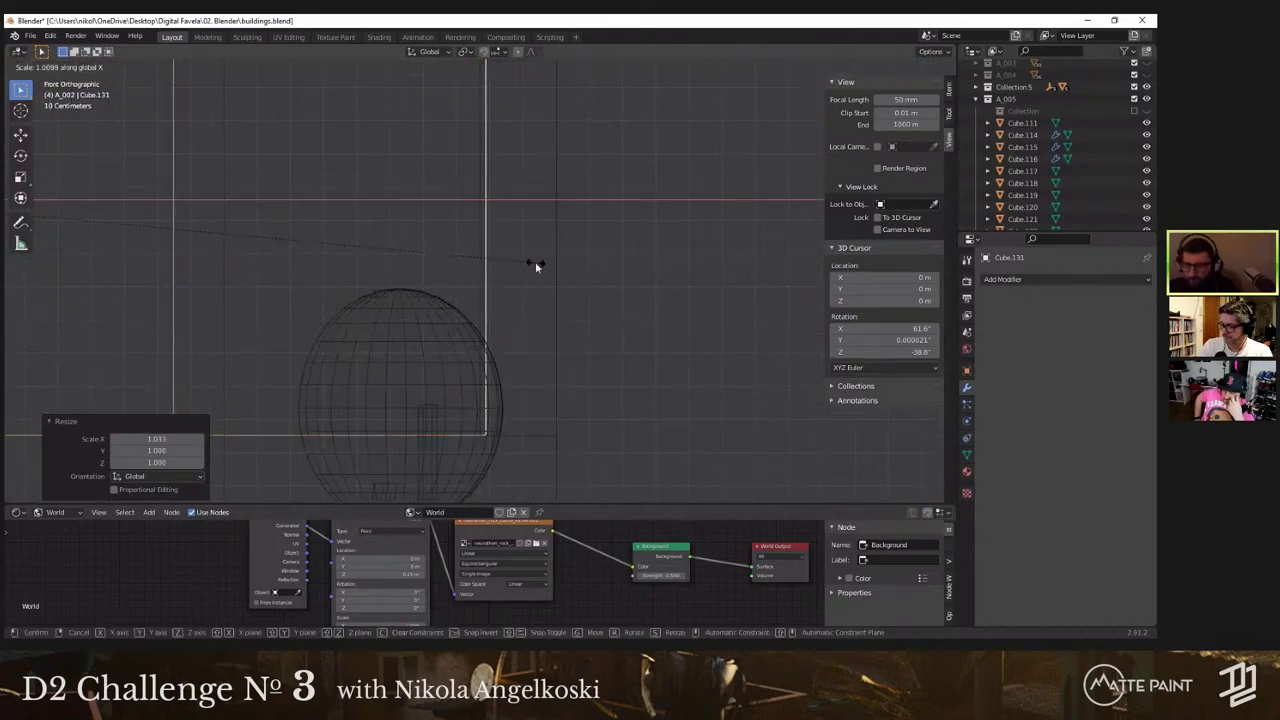
pyautogui.click(536, 264)
pyautogui.press('s')
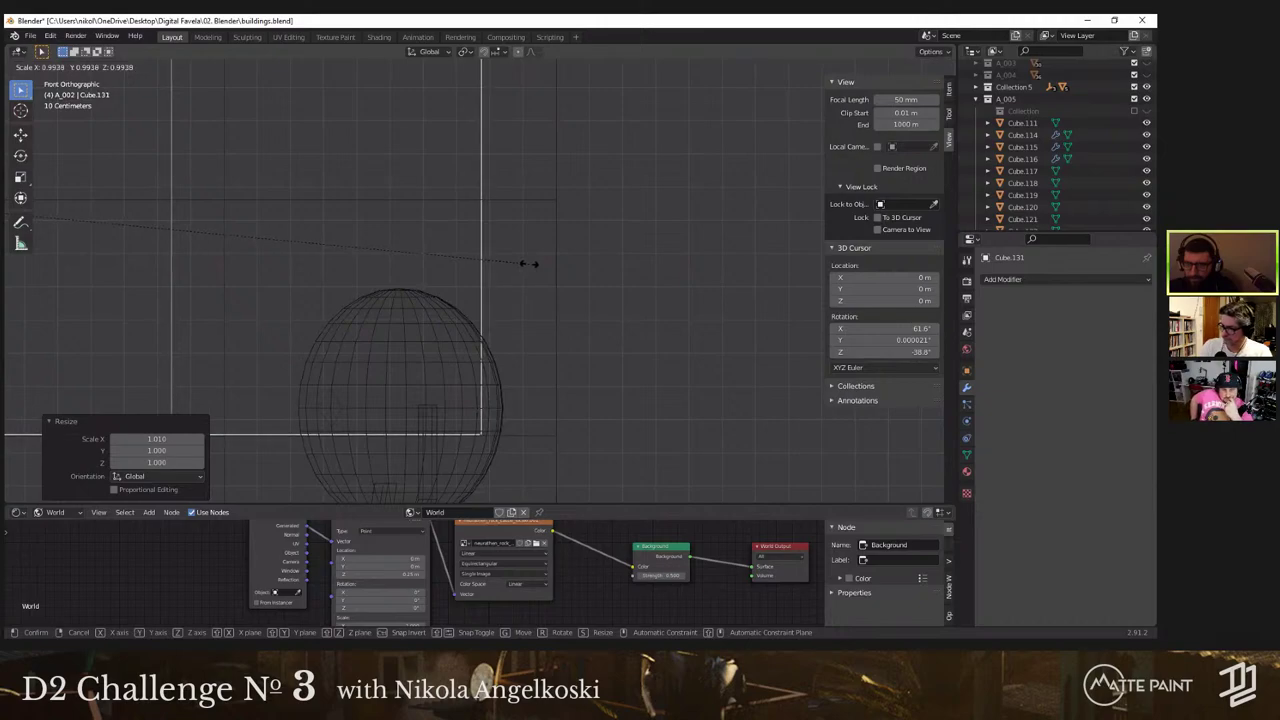
pyautogui.press('Escape')
pyautogui.press('c')
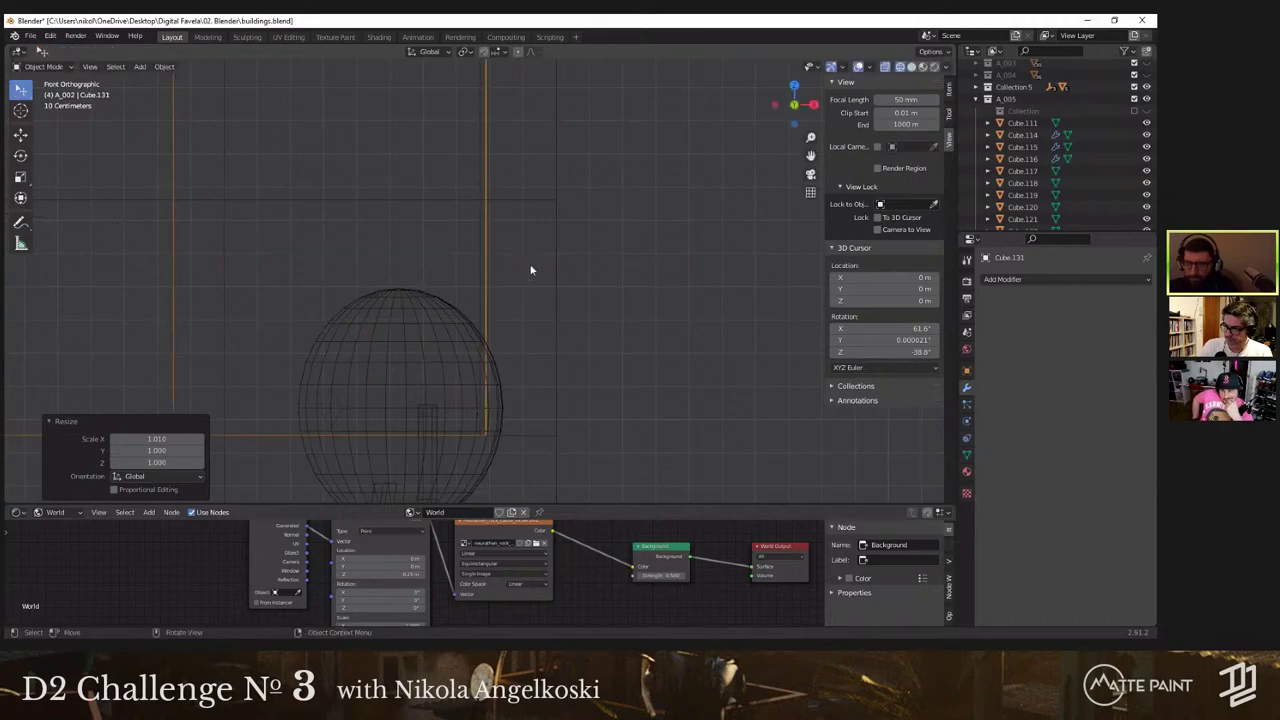
pyautogui.press('s')
pyautogui.press('x')
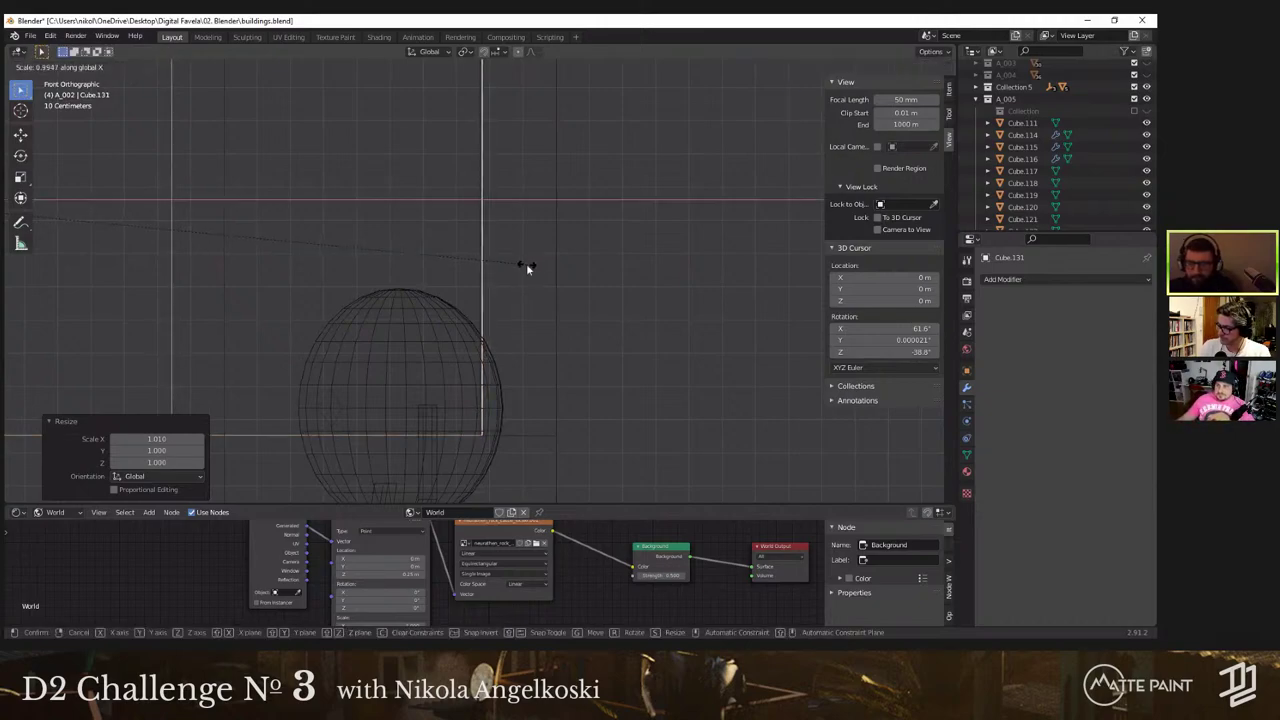
pyautogui.click(526, 264)
pyautogui.press('z')
# Step: Edit the panel and add a centered vertical loop cut to each of the two sections nearest the windows
pyautogui.scroll(-2, 497, 277)
pyautogui.keyDown('shift'); pyautogui.moveTo(497, 277); pyautogui.dragTo(854, 279, button='middle'); pyautogui.keyUp('shift')
pyautogui.scroll(-3, 568, 280)
pyautogui.moveTo(568, 280)
pyautogui.mouseDown(button='middle')
pyautogui.moveTo(334, 251)
pyautogui.moveTo(461, 231)
pyautogui.mouseUp(button='middle')
pyautogui.press('Tab')
pyautogui.click(340, 245)
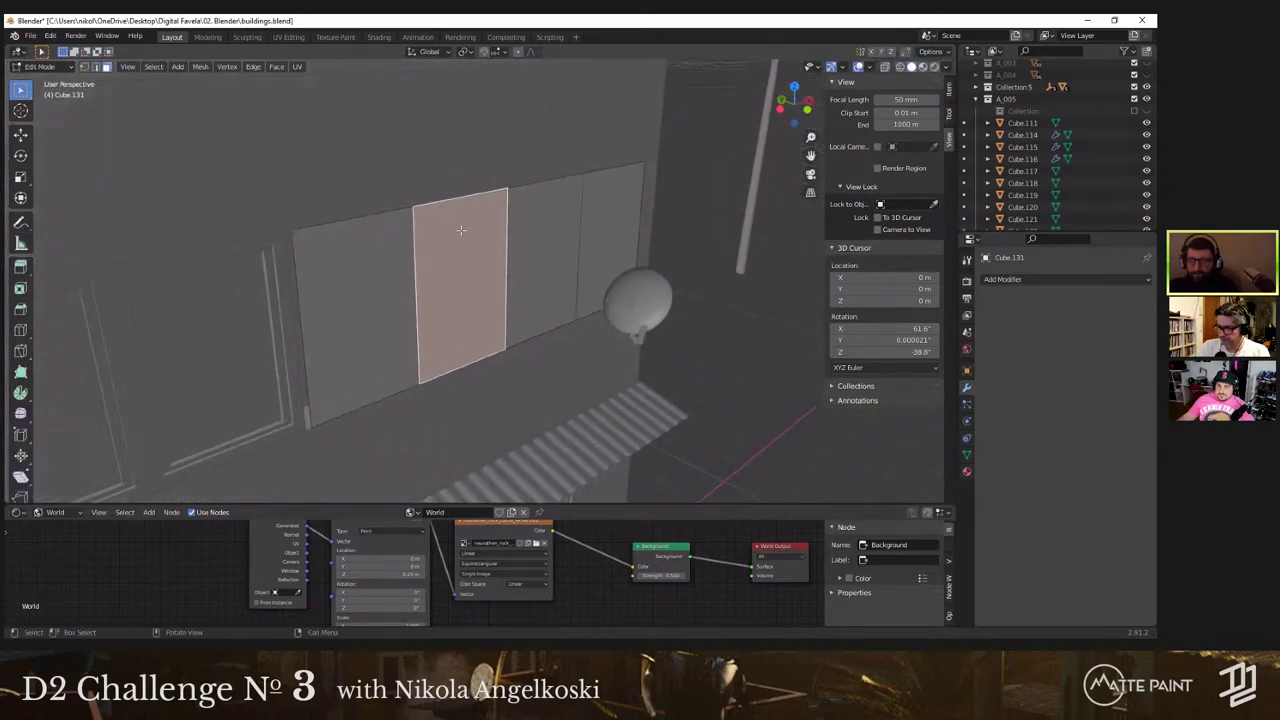
pyautogui.click(347, 254)
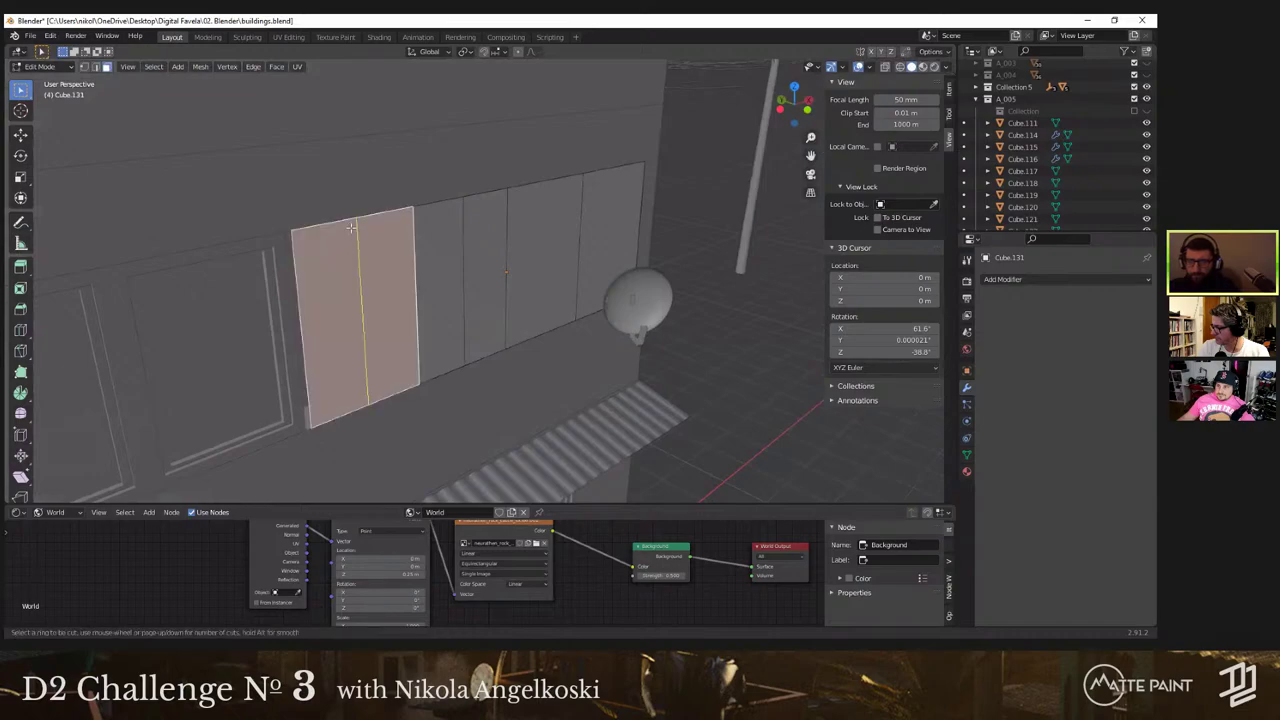
pyautogui.rightClick(496, 240)
# Step: Add a centered vertical loop cut to each of the two dish-side panel sections and leave mesh editing
pyautogui.press('3')
pyautogui.click(534, 202)
pyautogui.hotkey('ctrl', 'r')
pyautogui.click(534, 198)
pyautogui.rightClick(534, 197)
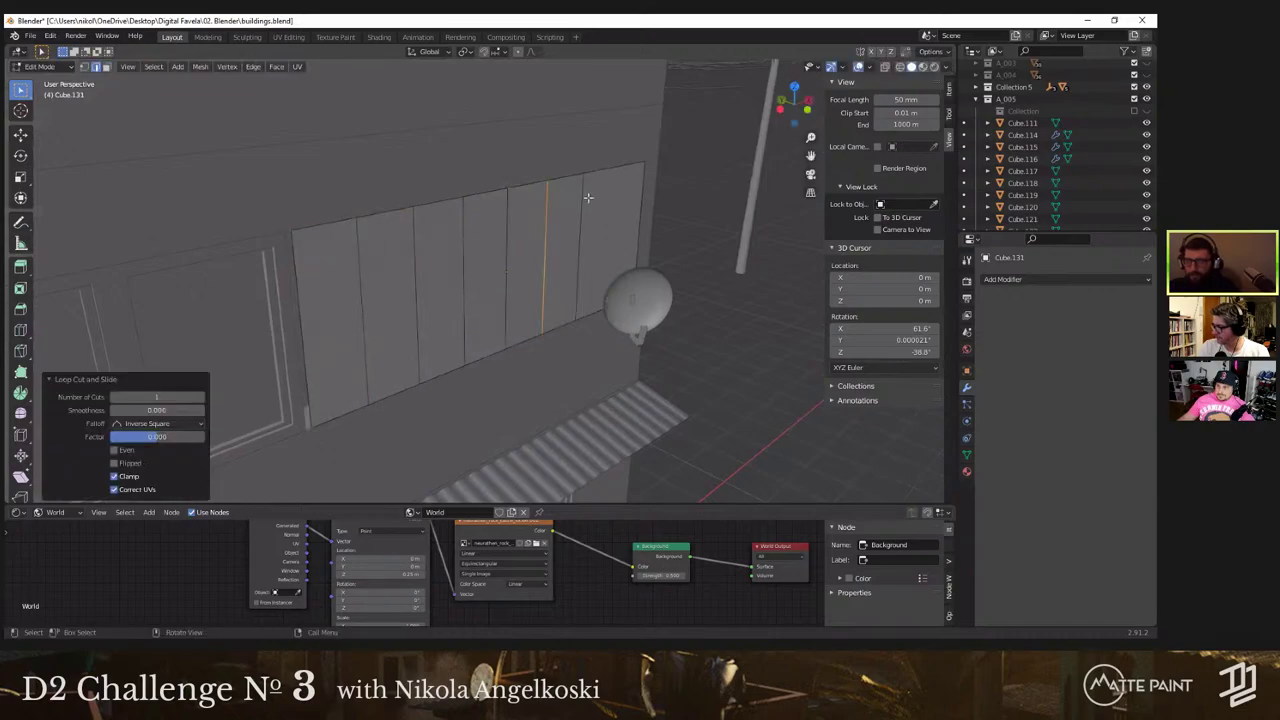
pyautogui.press('3')
pyautogui.click(596, 198)
pyautogui.click(610, 230)
pyautogui.hotkey('ctrl', 'z')
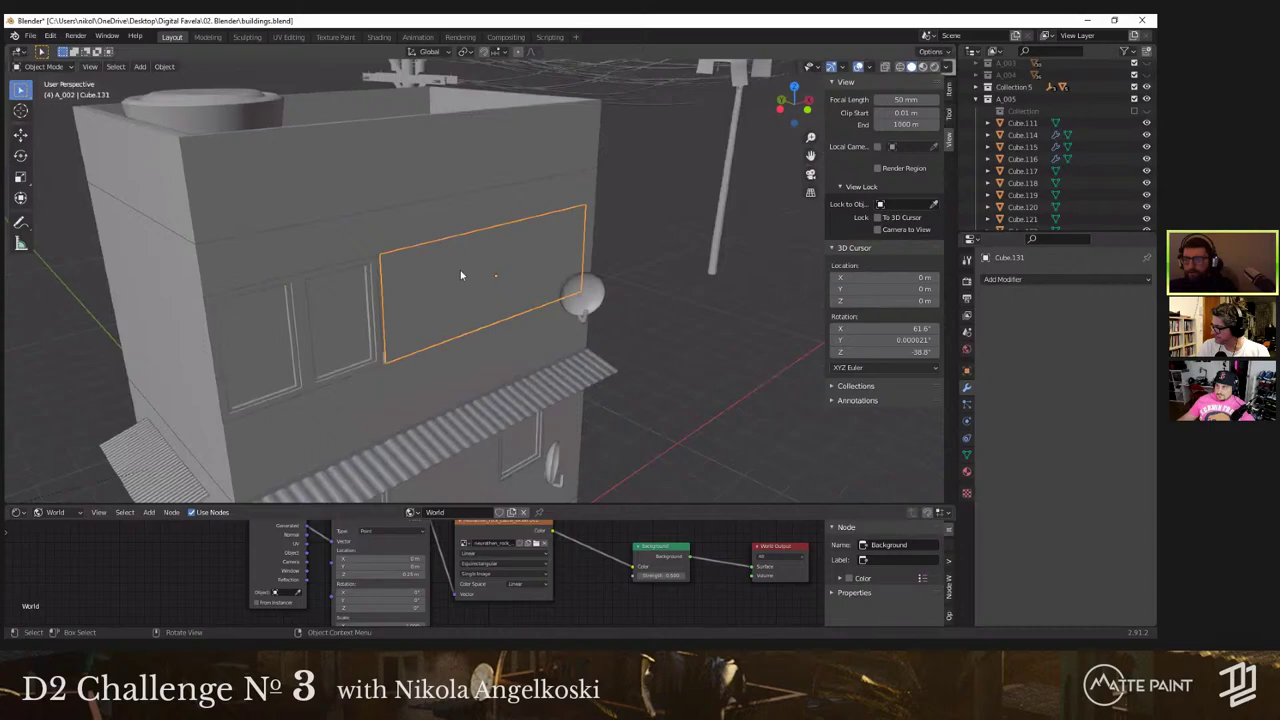
# Step: Add a Wireframe modifier to the panel to turn its sections into bars, and apply the modifier
pyautogui.keyDown('shift'); pyautogui.moveTo(462, 274); pyautogui.dragTo(480, 247, button='middle'); pyautogui.keyUp('shift')
pyautogui.scroll(5, 457, 292)
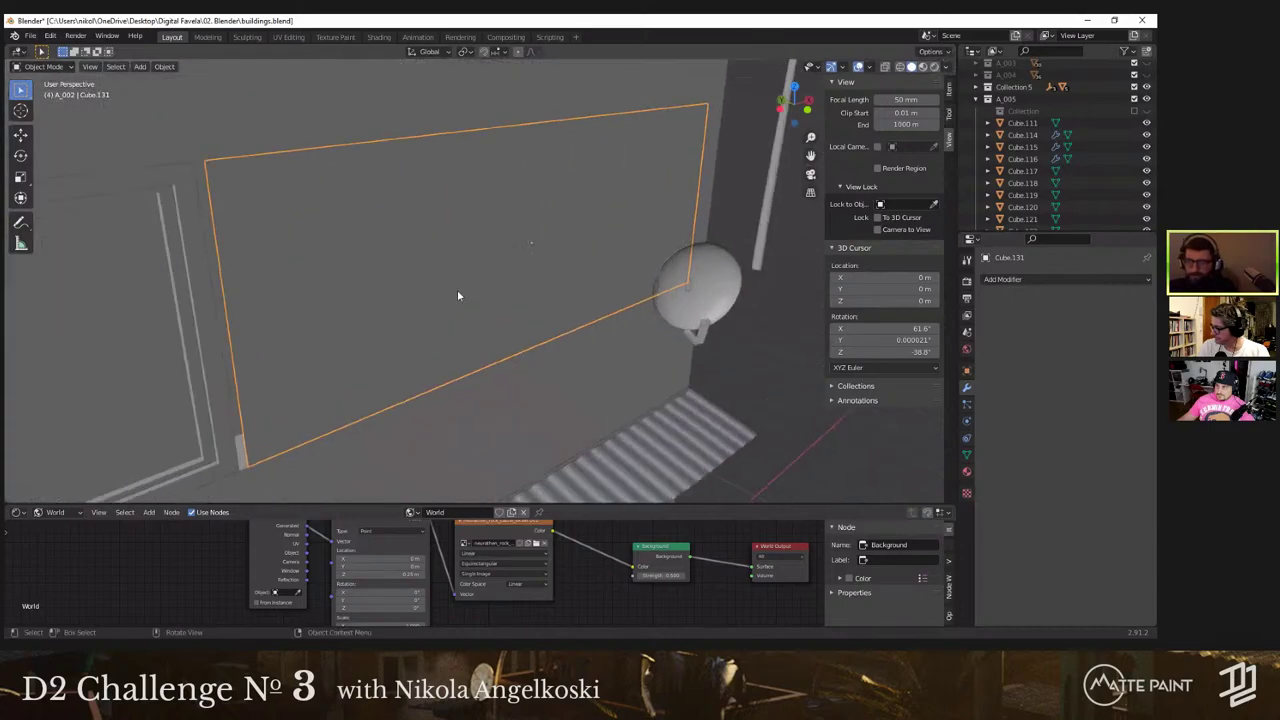
pyautogui.scroll(-3, 458, 293)
pyautogui.moveTo(457, 293); pyautogui.dragTo(500, 290, button='middle')
pyautogui.click(1065, 279)
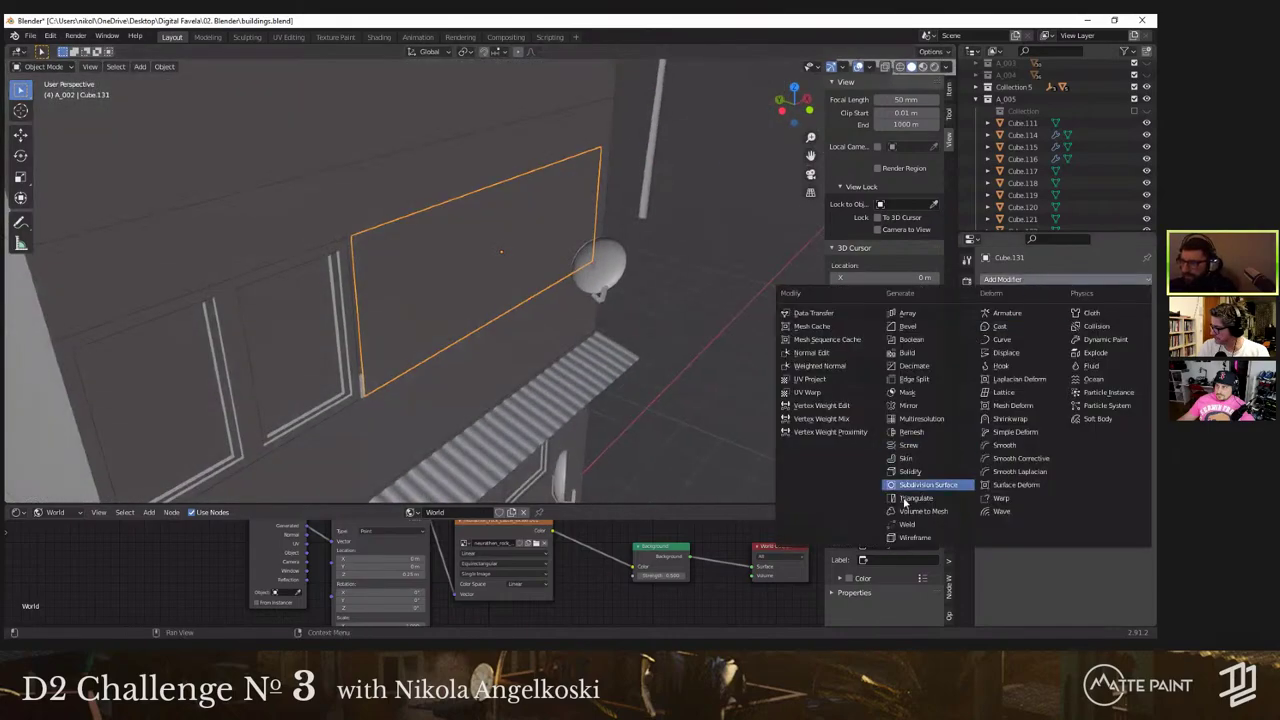
pyautogui.click(915, 538)
pyautogui.moveTo(409, 300); pyautogui.dragTo(500, 260, button='middle')
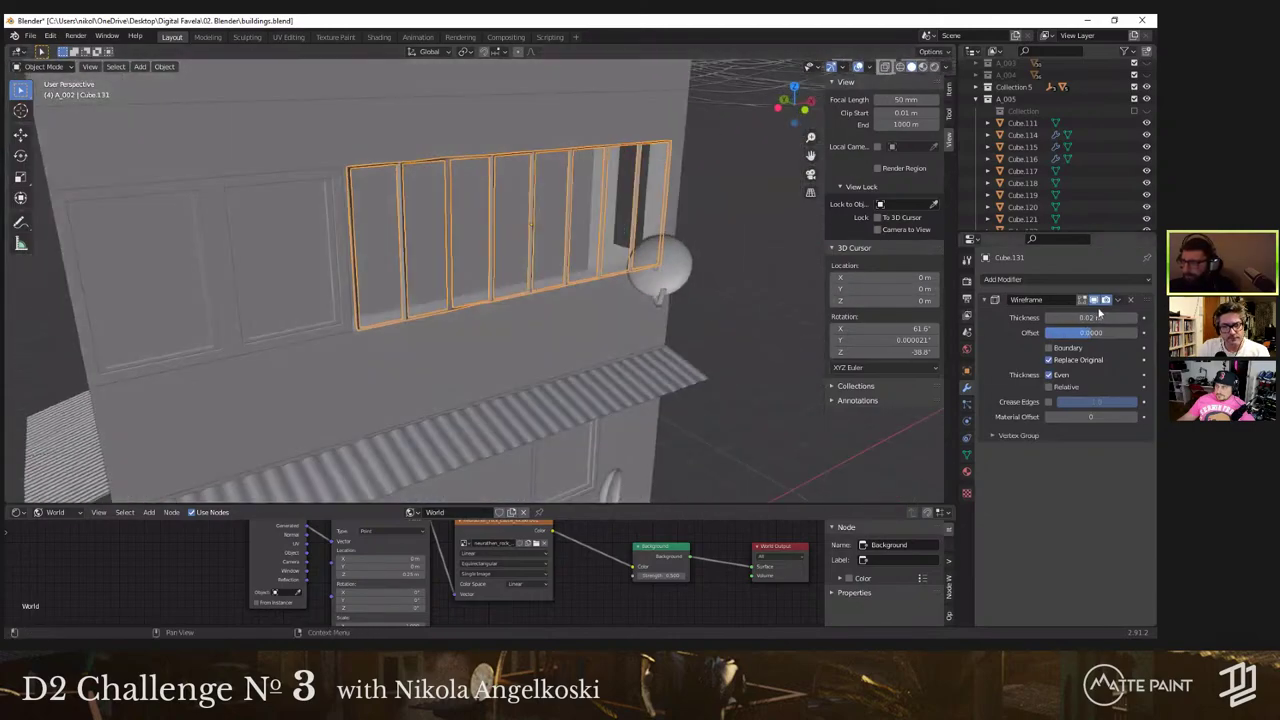
pyautogui.click(1117, 300)
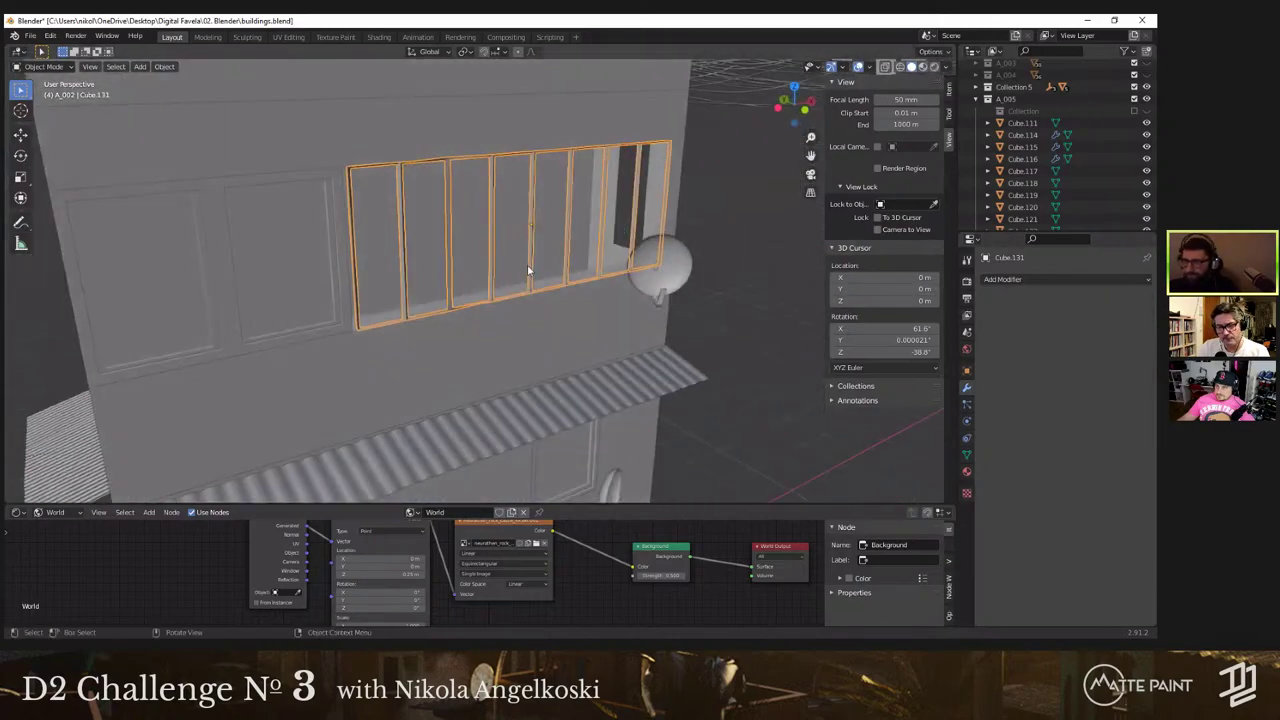
# Step: Duplicate the corrugated awning below the top floor and raise the copy about 5.24 m along Z above the roof
pyautogui.scroll(-3, 528, 267)
pyautogui.scroll(-1, 704, 293)
pyautogui.scroll(-4, 590, 320)
pyautogui.click(590, 320)
pyautogui.moveTo(590, 323); pyautogui.dragTo(486, 213, button='middle')
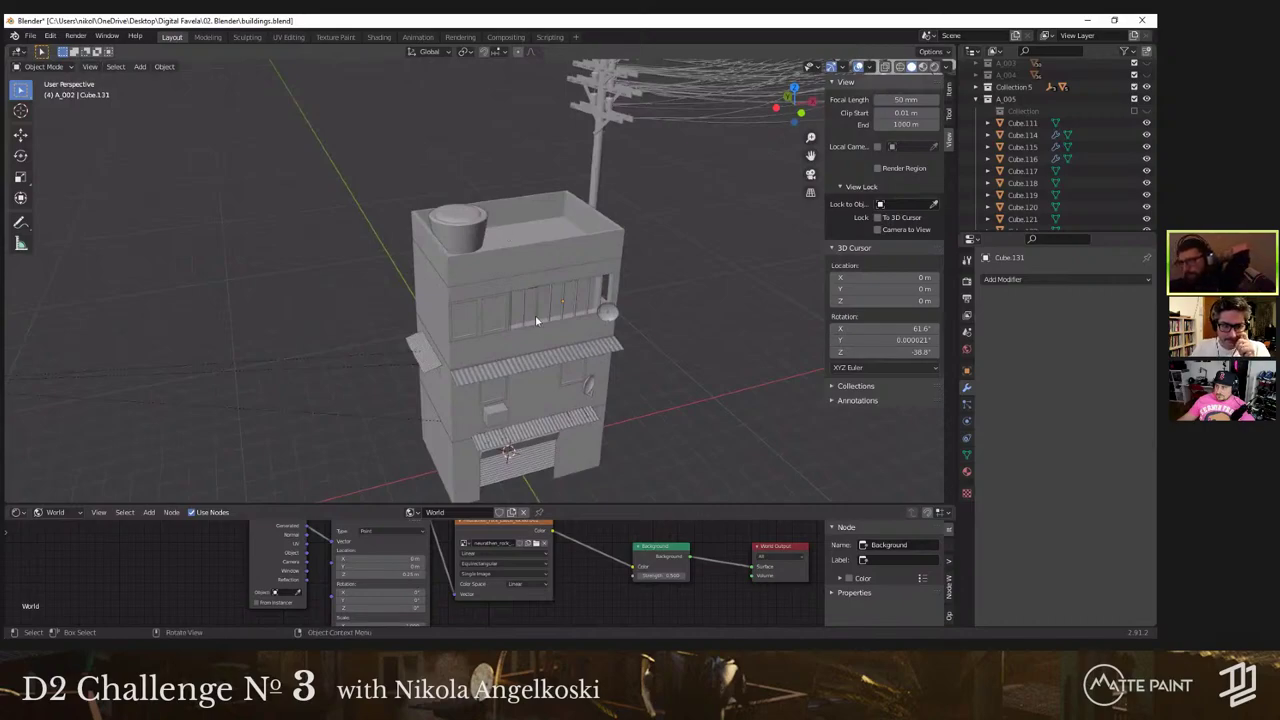
pyautogui.keyDown('shift'); pyautogui.moveTo(530, 228); pyautogui.dragTo(501, 304, button='middle'); pyautogui.keyUp('shift')
pyautogui.hotkey('shift', 'd')
pyautogui.press('z')
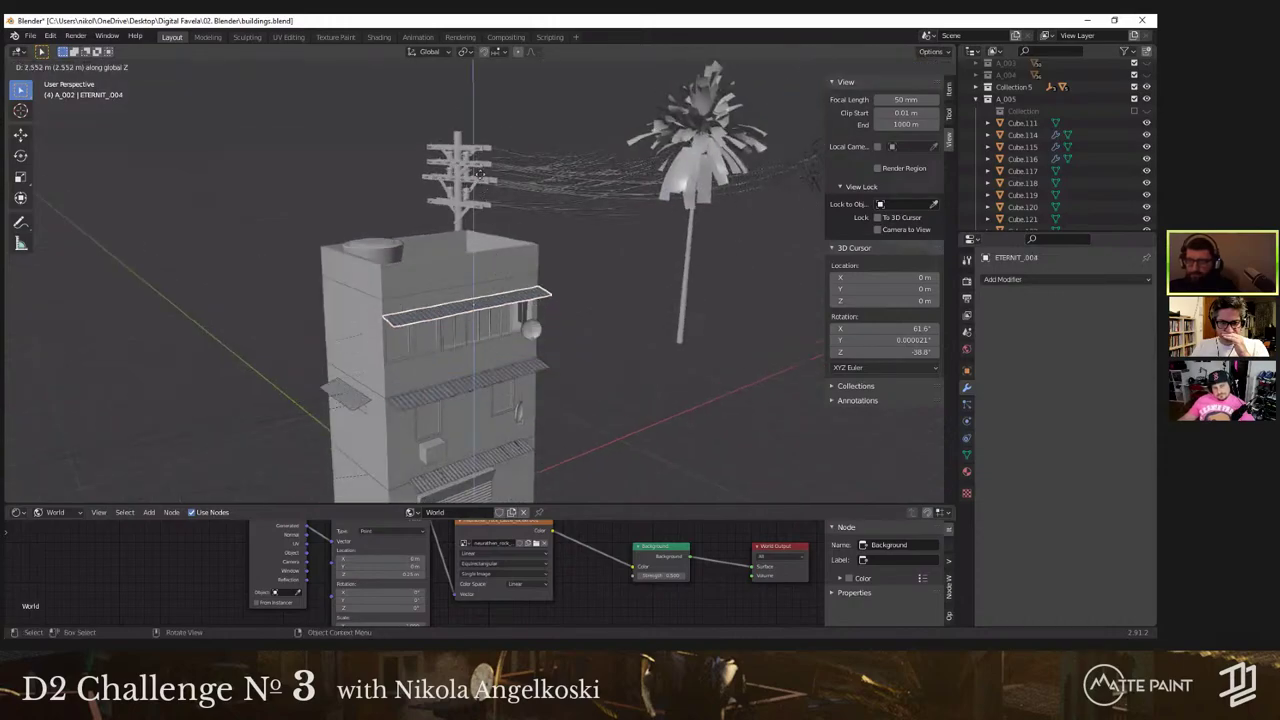
pyautogui.click(505, 155)
# Step: Move the awning copy back along Y over the roof and rotate it about 20° around the X axis
pyautogui.moveTo(505, 155); pyautogui.dragTo(614, 258, button='middle')
pyautogui.press('g')
pyautogui.press('y')
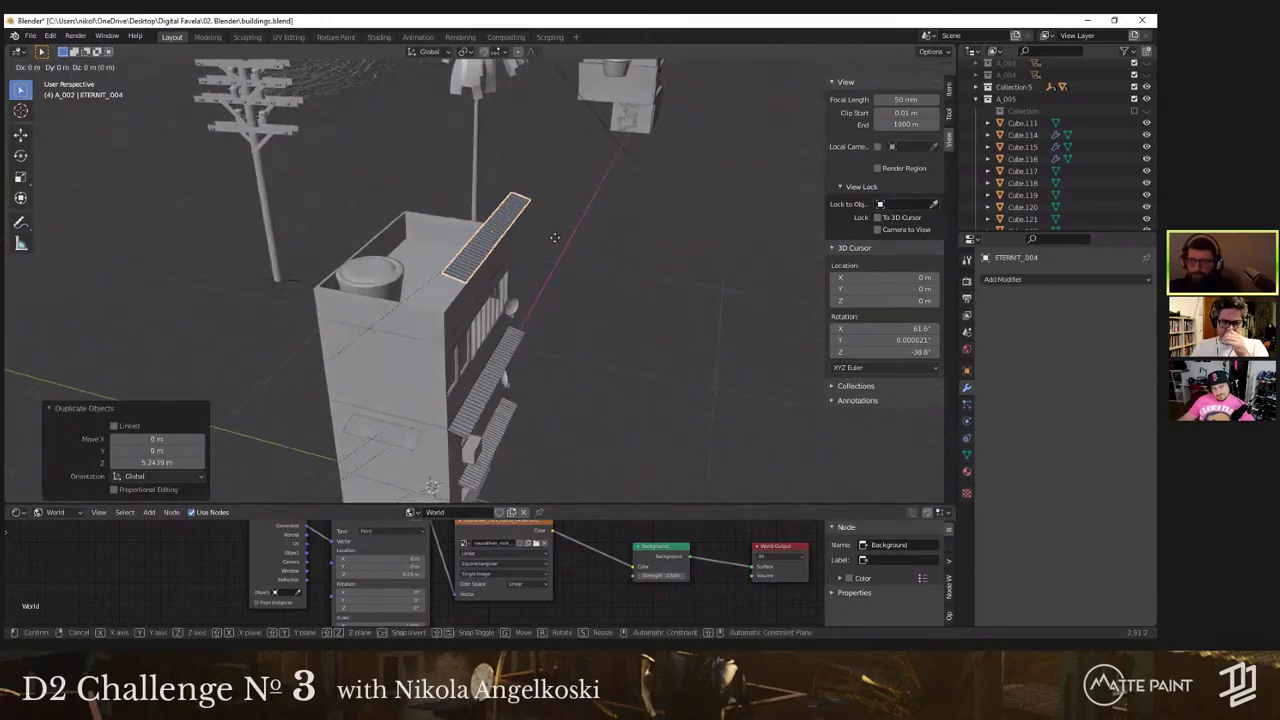
pyautogui.click(587, 279)
pyautogui.press('r')
pyautogui.press('x')
pyautogui.click(540, 232)
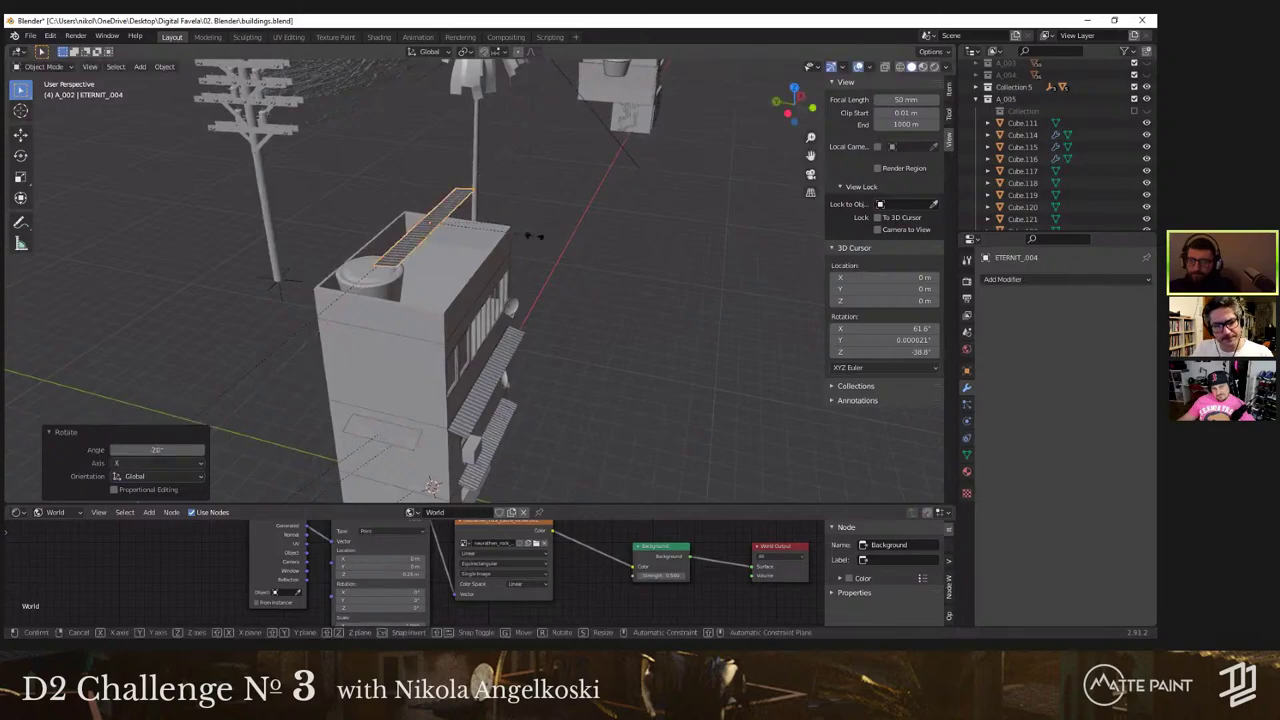
# Step: Stretch the roof sheet along Y, and scale it uniformly to about 0.608
pyautogui.press('s')
pyautogui.press('y')
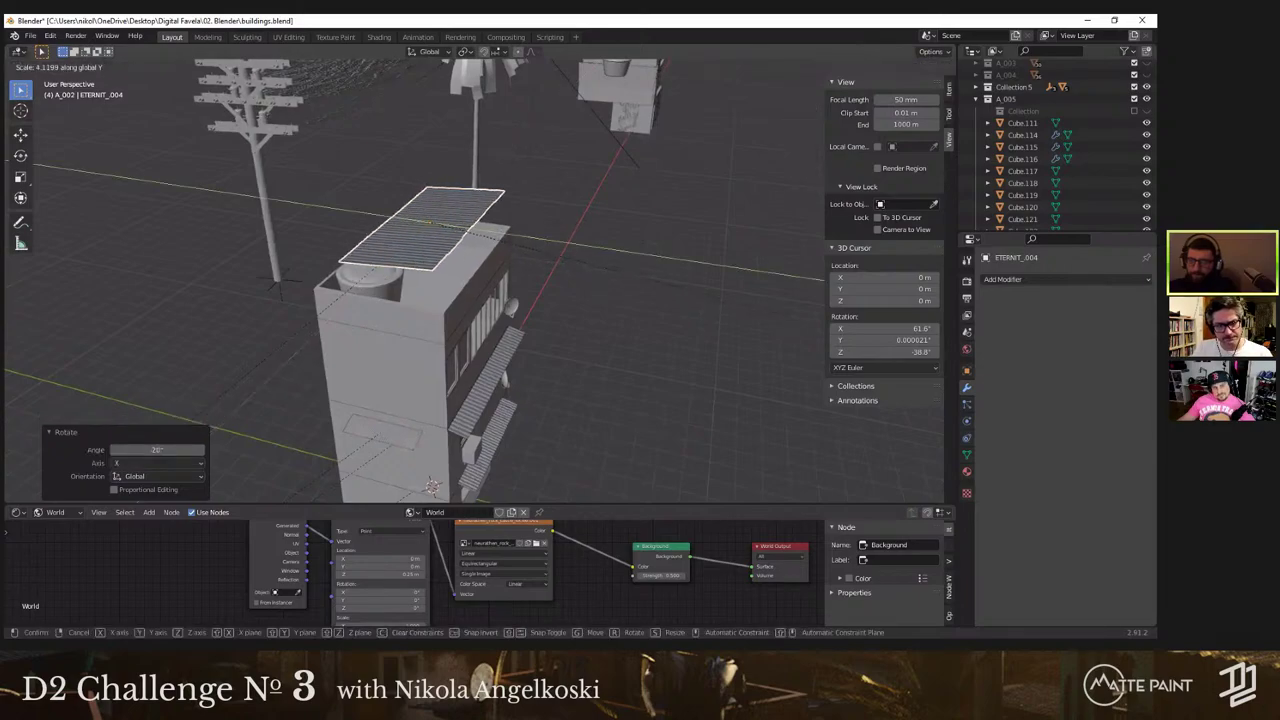
pyautogui.click(240, 269)
pyautogui.moveTo(240, 269); pyautogui.dragTo(272, 275, button='middle')
pyautogui.press('s')
pyautogui.click(265, 262)
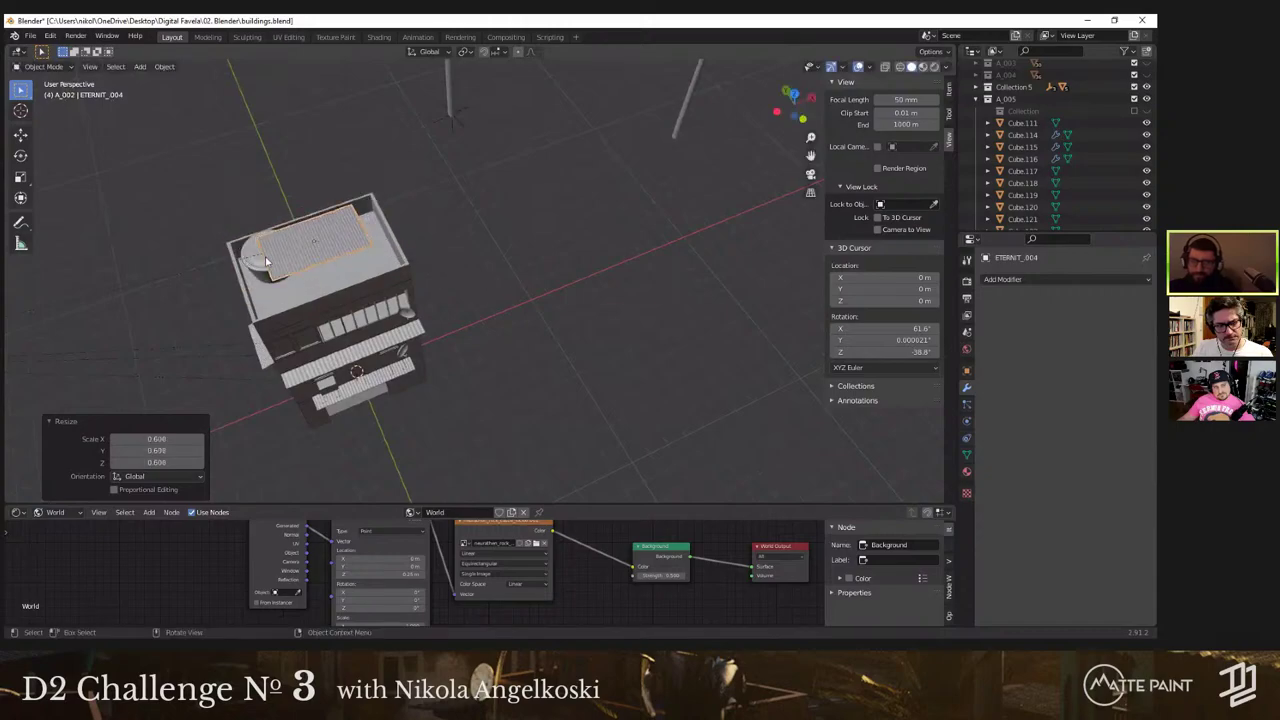
# Step: Move the roof sheet about 0.83 m along X, away from the water tank, and stretch it along Y
pyautogui.press('g')
pyautogui.press('x')
pyautogui.click(360, 290)
pyautogui.press('s')
pyautogui.press('y')
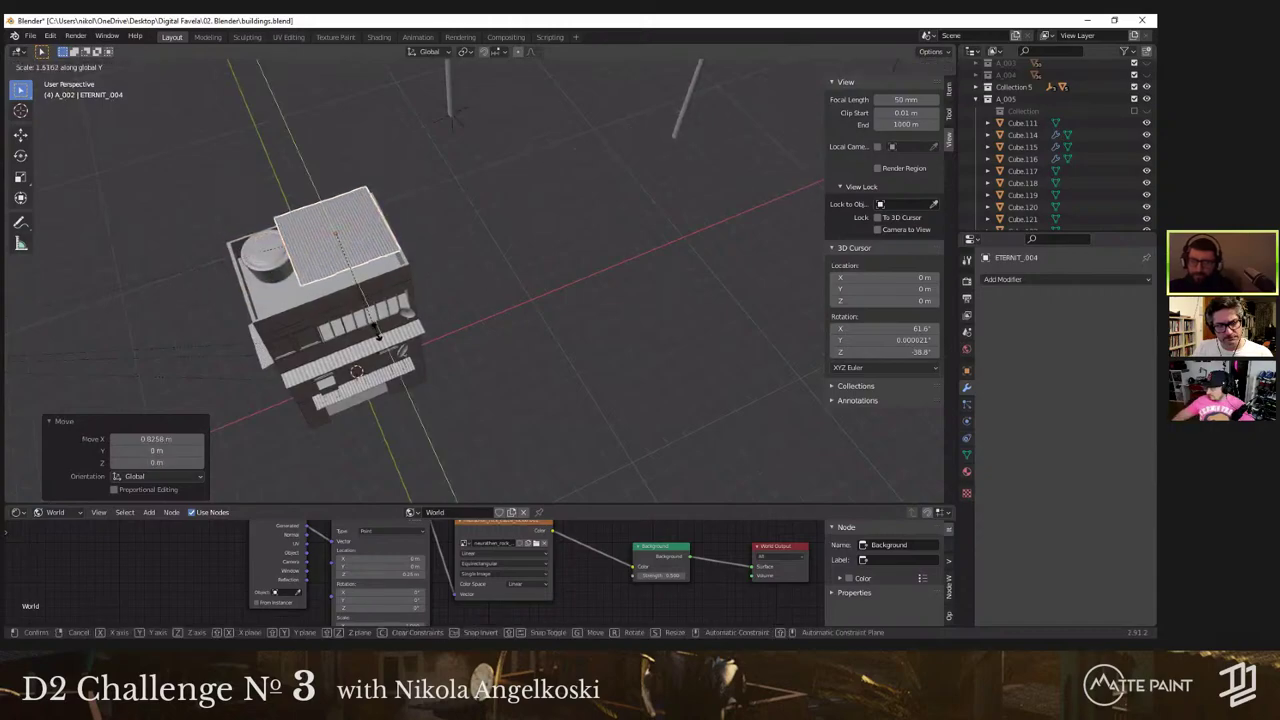
pyautogui.click(370, 270)
# Step: Tilt the roof sheet about 8.5° around X and raise it about 0.39 m along Z
pyautogui.moveTo(370, 270); pyautogui.dragTo(500, 278, button='middle')
pyautogui.press('r')
pyautogui.press('x')
pyautogui.click(500, 275)
pyautogui.press('g')
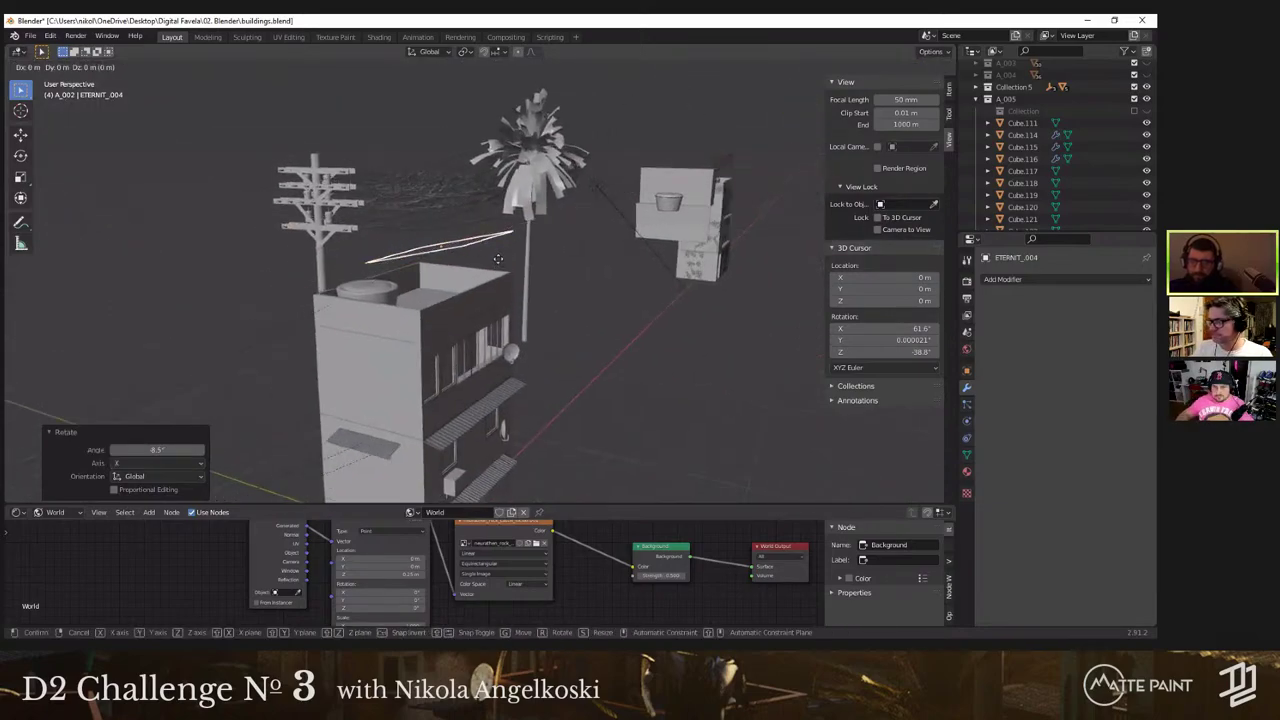
pyautogui.press('z')
pyautogui.click(500, 262)
# Step: Hide the A_002 collection and Collection 5 to clear the water tank, background building, poles and palm from view
pyautogui.scroll(2, 1110, 120)
pyautogui.click(1146, 89)
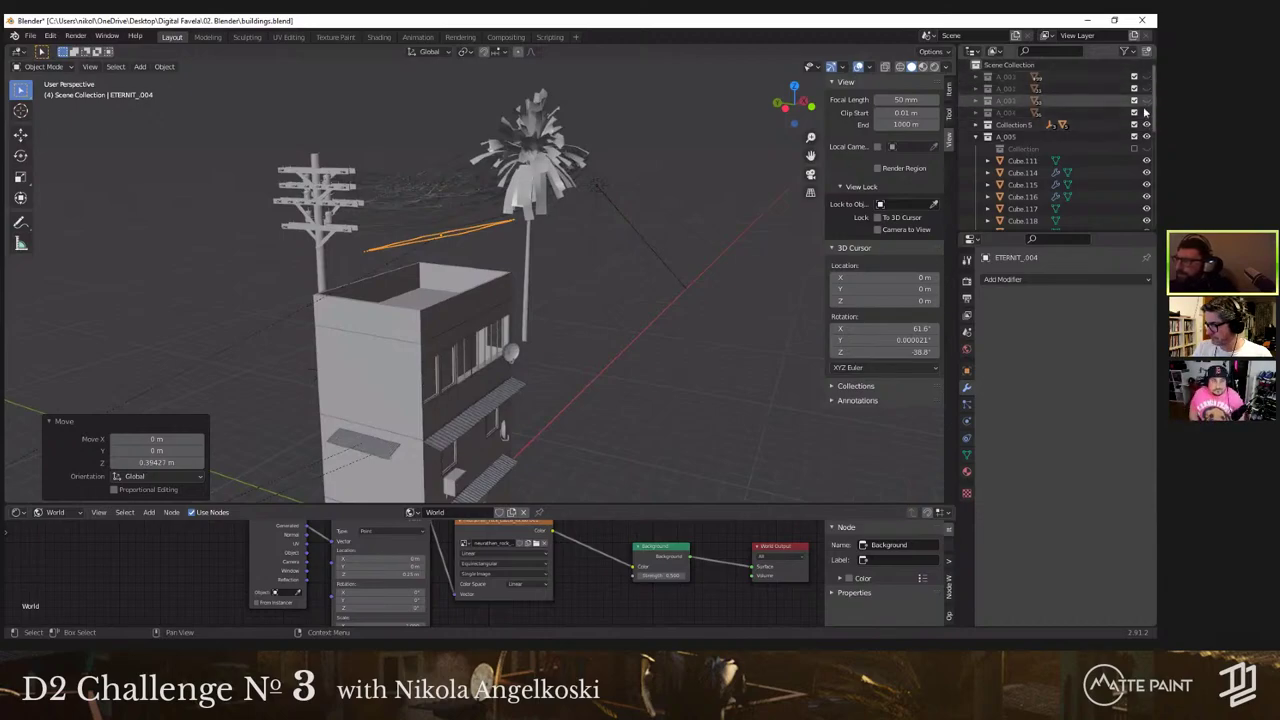
pyautogui.click(1147, 137)
pyautogui.click(1147, 137)
pyautogui.keyDown('ctrl'); pyautogui.click(1147, 137); pyautogui.keyUp('ctrl')
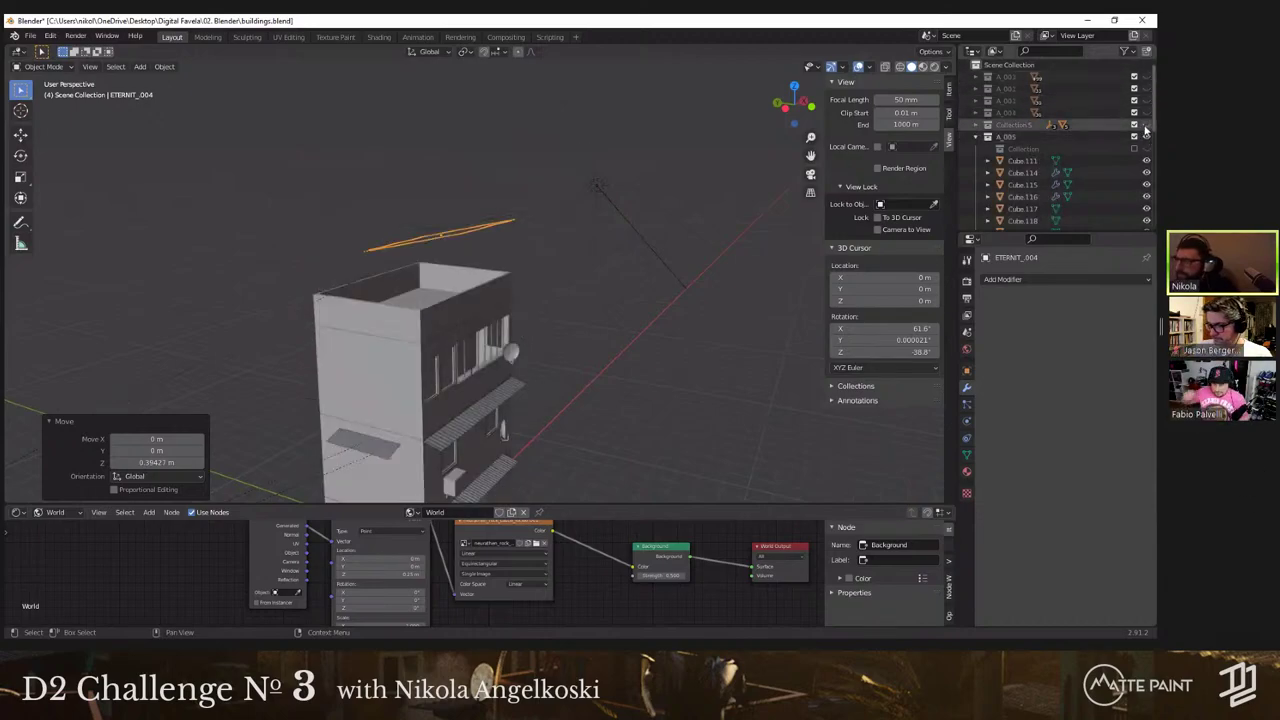
# Step: Find which collection holds the water tank by toggling collection visibility, and leave A_002 shown with Collection 5 and A_004 hidden
pyautogui.moveTo(540, 171); pyautogui.dragTo(495, 250, button='middle')
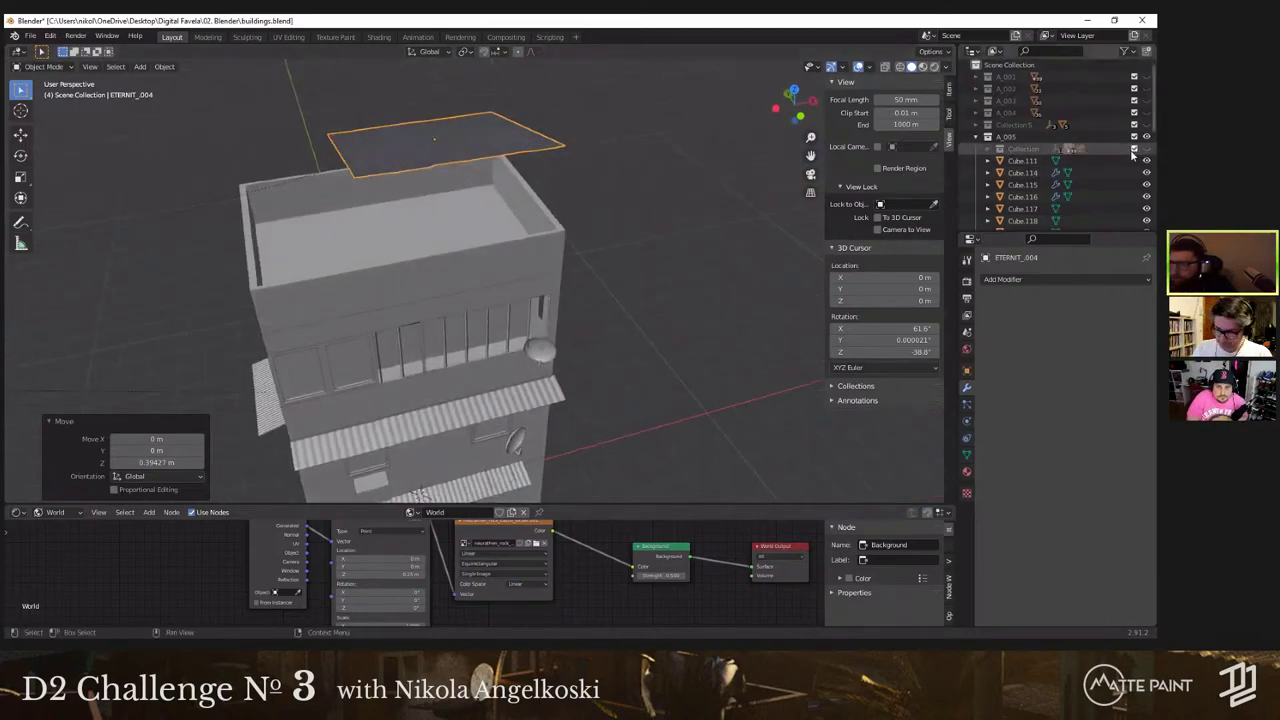
pyautogui.click(1147, 137)
pyautogui.click(1147, 137)
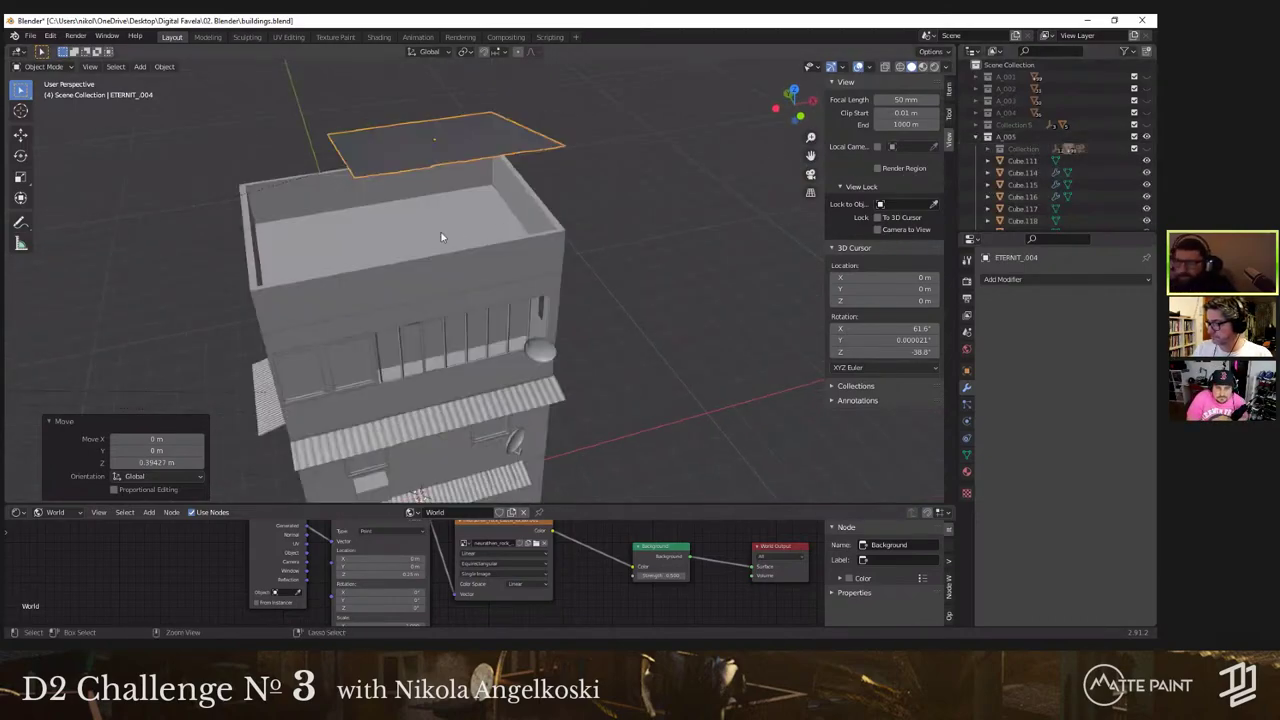
pyautogui.click(1147, 137)
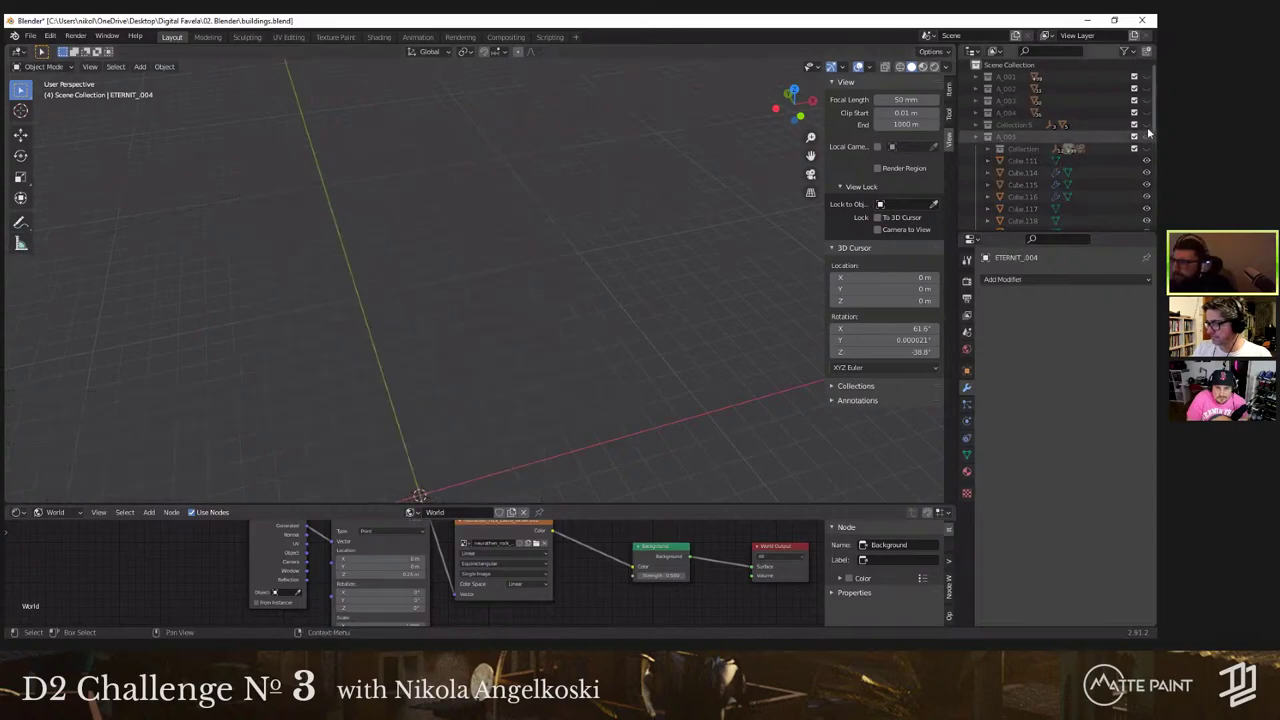
pyautogui.click(1147, 137)
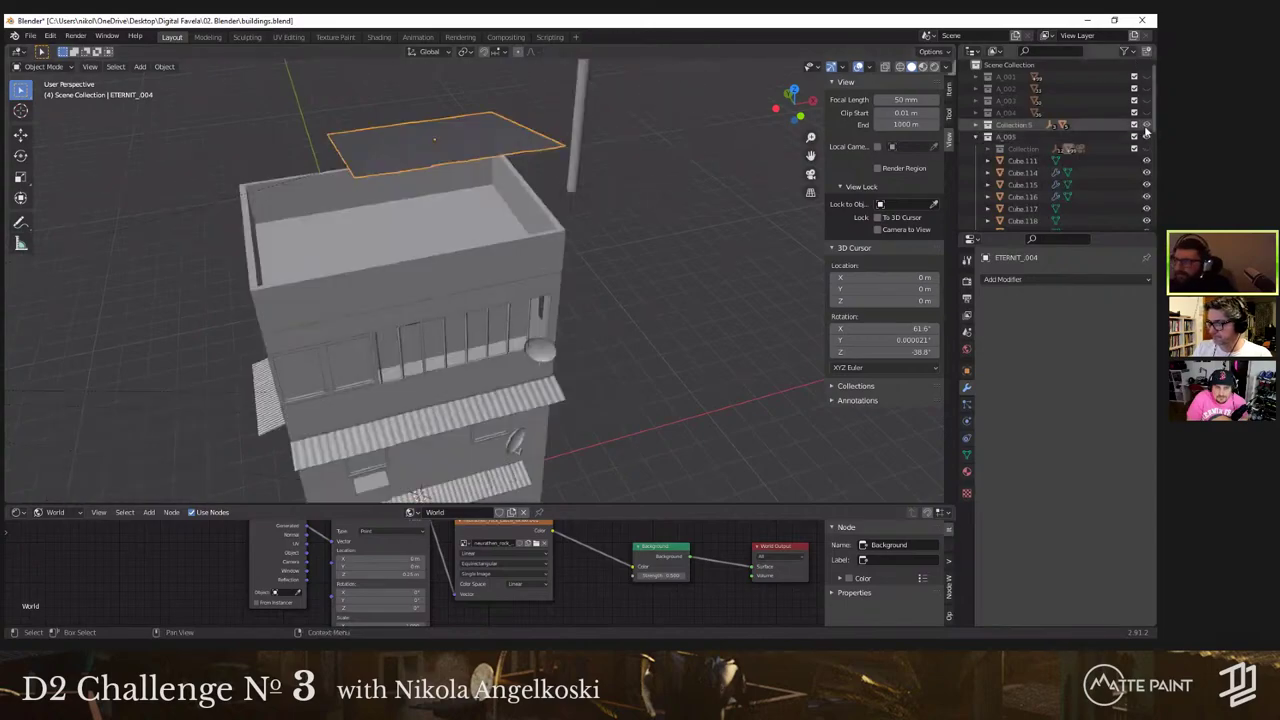
pyautogui.click(1147, 113)
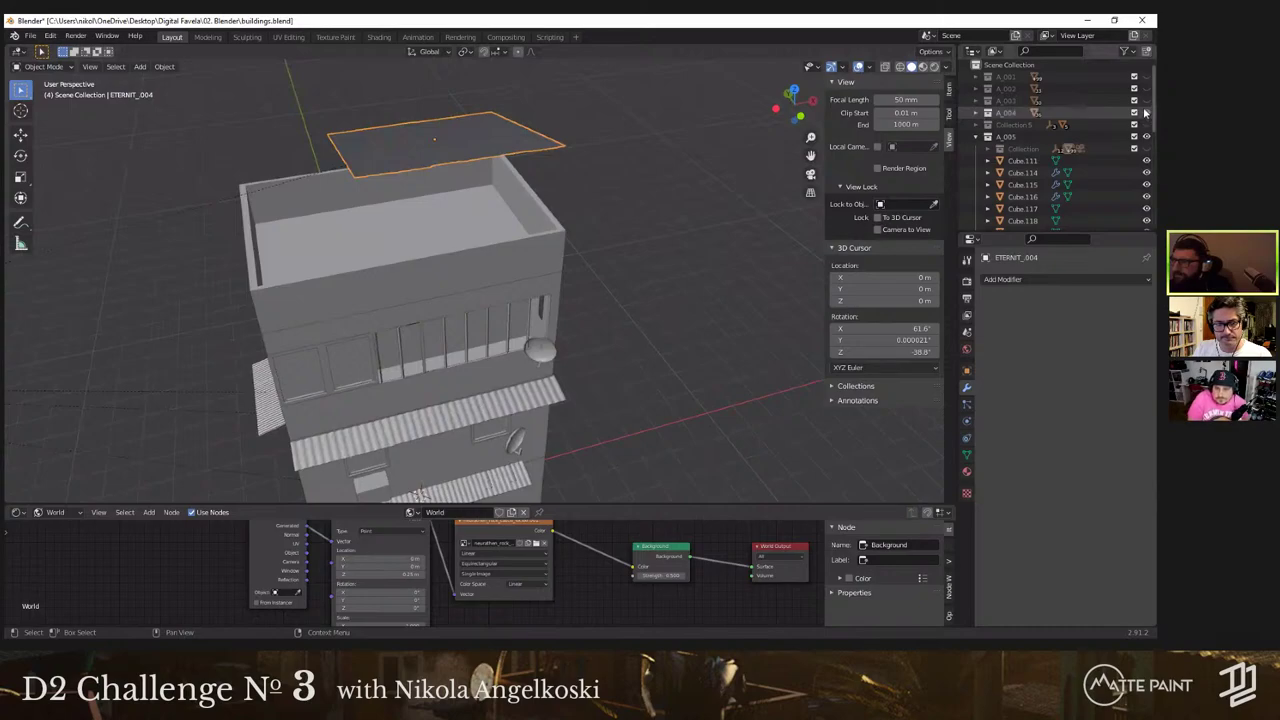
pyautogui.click(1147, 89)
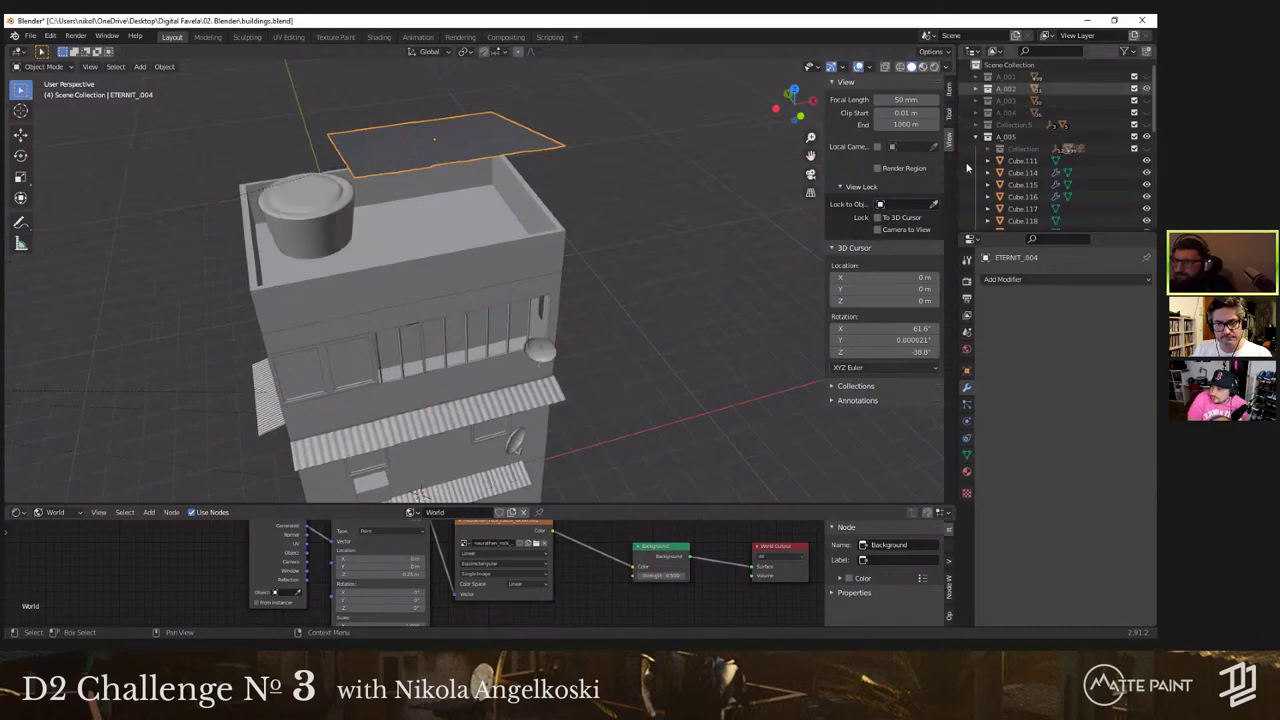
# Step: Move the water tank object from the A_002 collection into A_005, and hide A_002
pyautogui.click(312, 216)
pyautogui.click(976, 89)
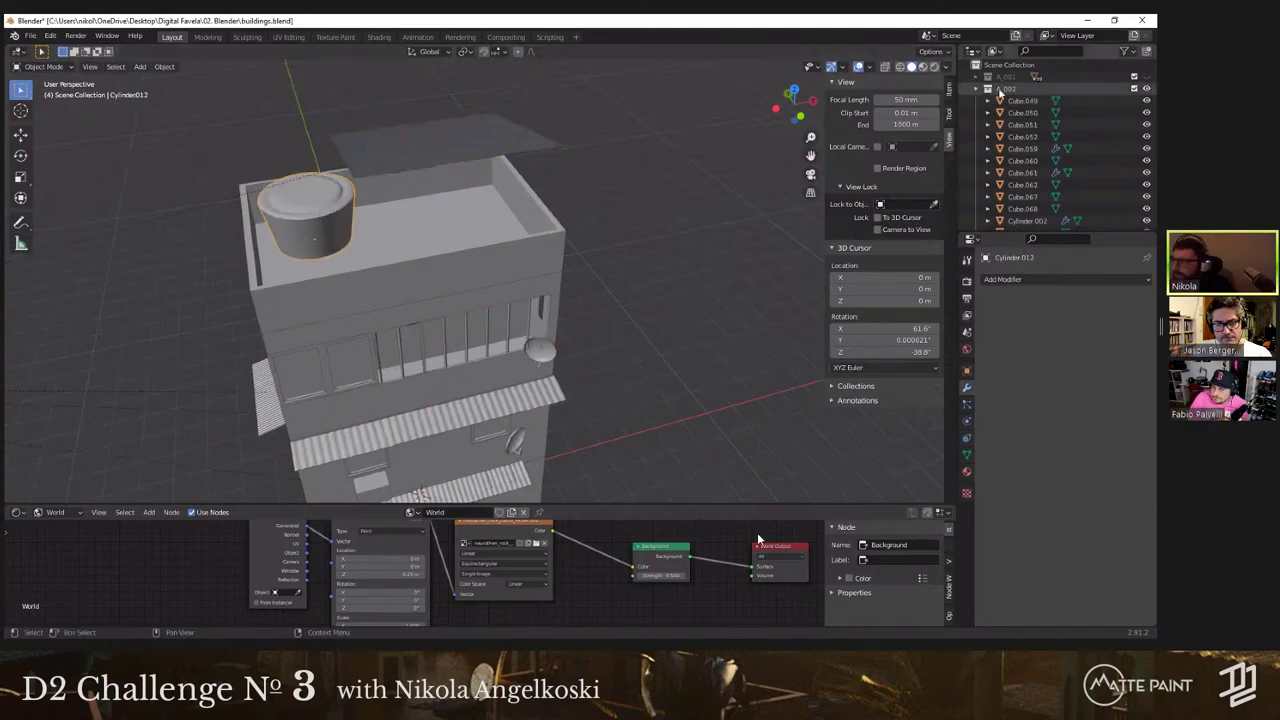
pyautogui.scroll(-6, 1032, 114)
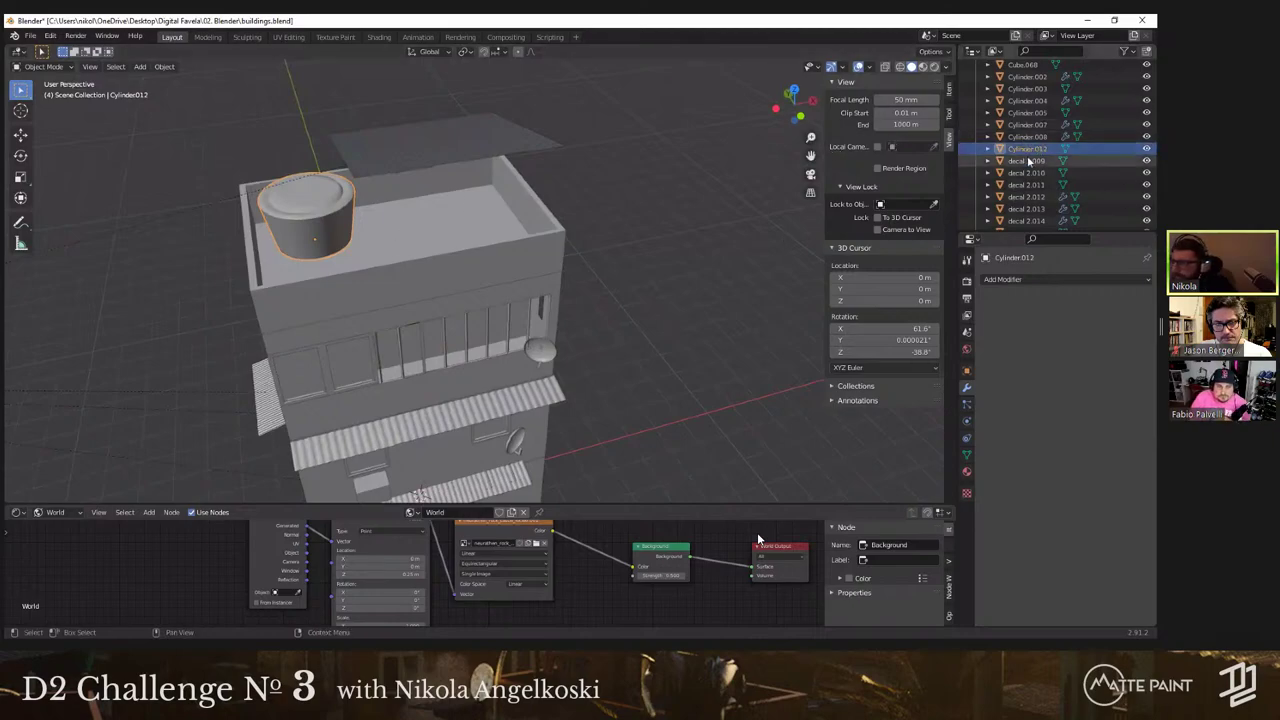
pyautogui.moveTo(1029, 151); pyautogui.dragTo(1022, 126)
pyautogui.scroll(8, 1022, 126)
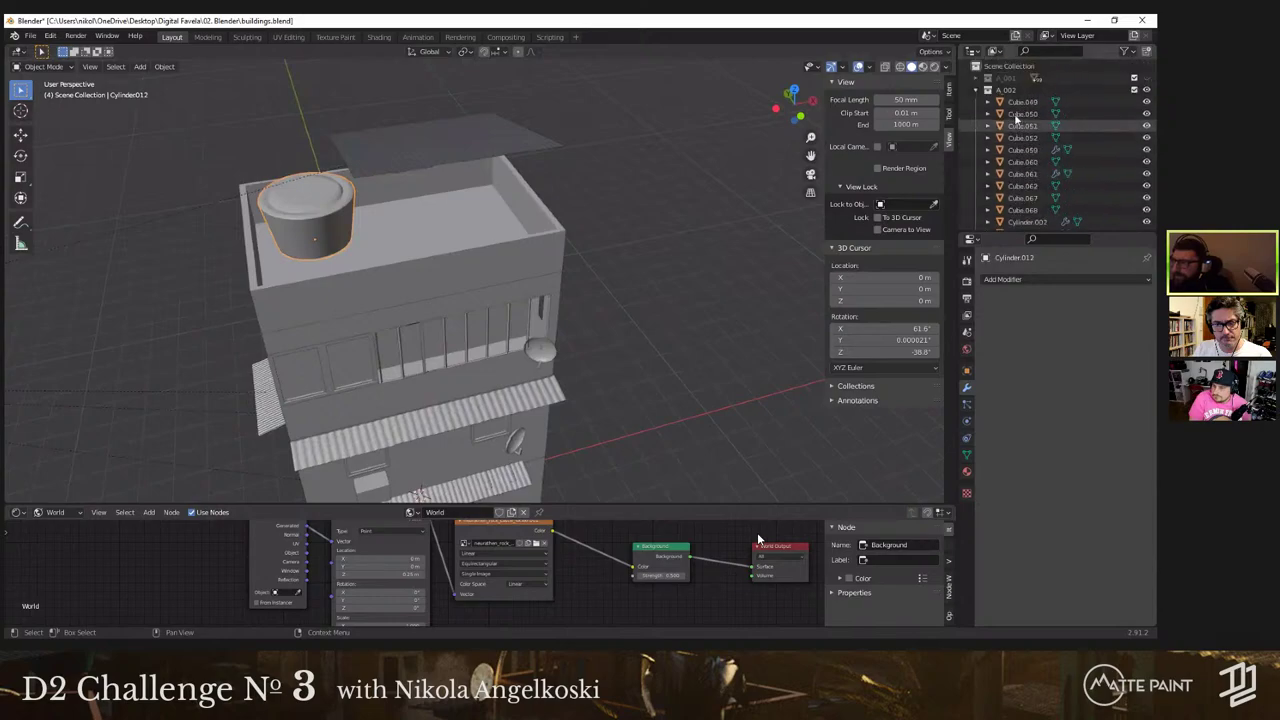
pyautogui.click(977, 91)
pyautogui.moveTo(1137, 116); pyautogui.dragTo(1150, 146)
# Step: Add a cube at the world origin and raise it about 9.63 m along Z to the rooftop
pyautogui.moveTo(372, 176); pyautogui.dragTo(437, 213, button='middle')
pyautogui.click(450, 168)
pyautogui.scroll(4, 450, 228)
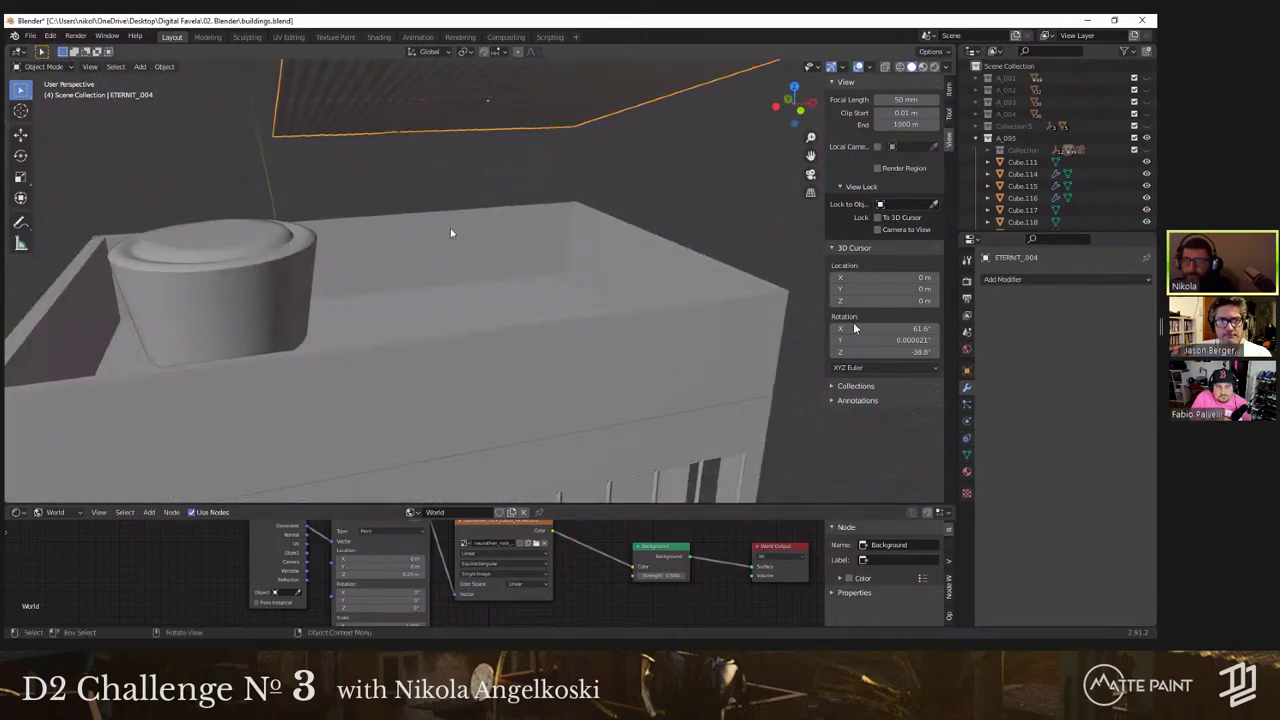
pyautogui.scroll(-4, 452, 224)
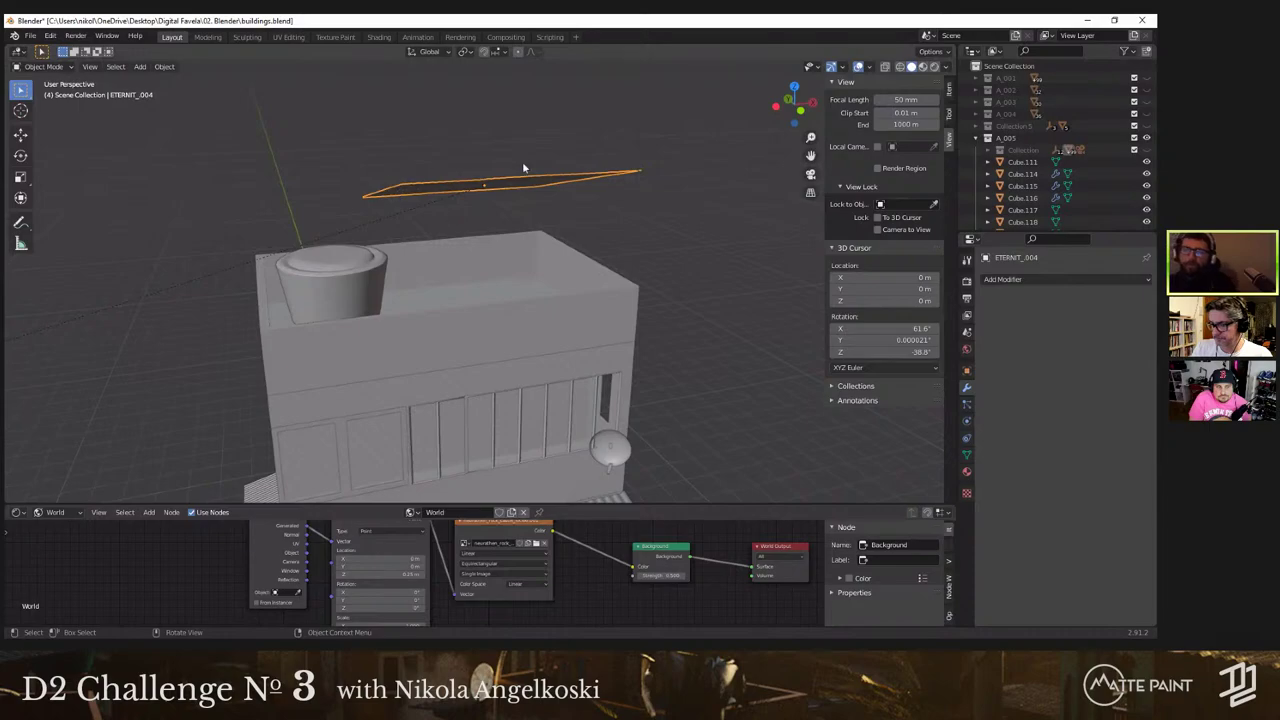
pyautogui.moveTo(468, 214); pyautogui.dragTo(629, 246, button='middle')
pyautogui.hotkey('shift', 'a')
pyautogui.moveTo(629, 242)
pyautogui.click(698, 256)
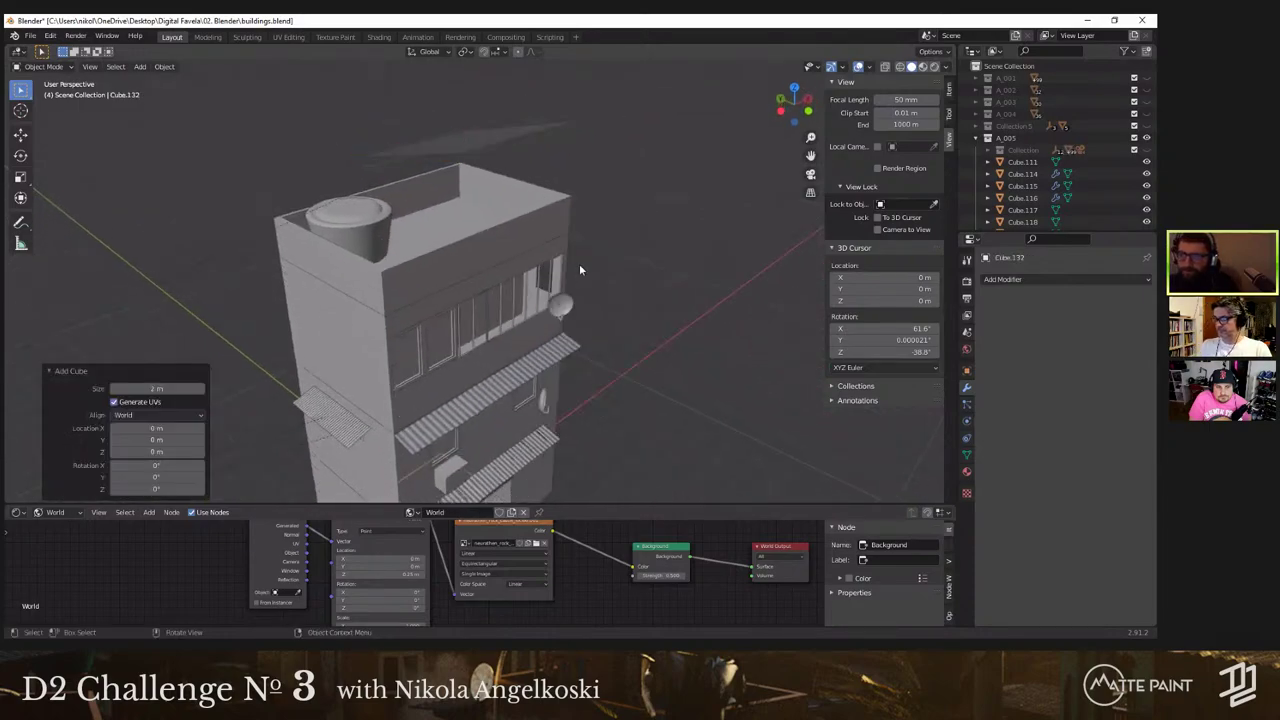
pyautogui.scroll(-3, 540, 343)
pyautogui.press('g')
pyautogui.press('z')
pyautogui.click(560, 160)
# Step: Scale the rooftop cube down uniformly to about 0.292, and scale it again by about 0.273
pyautogui.press('s')
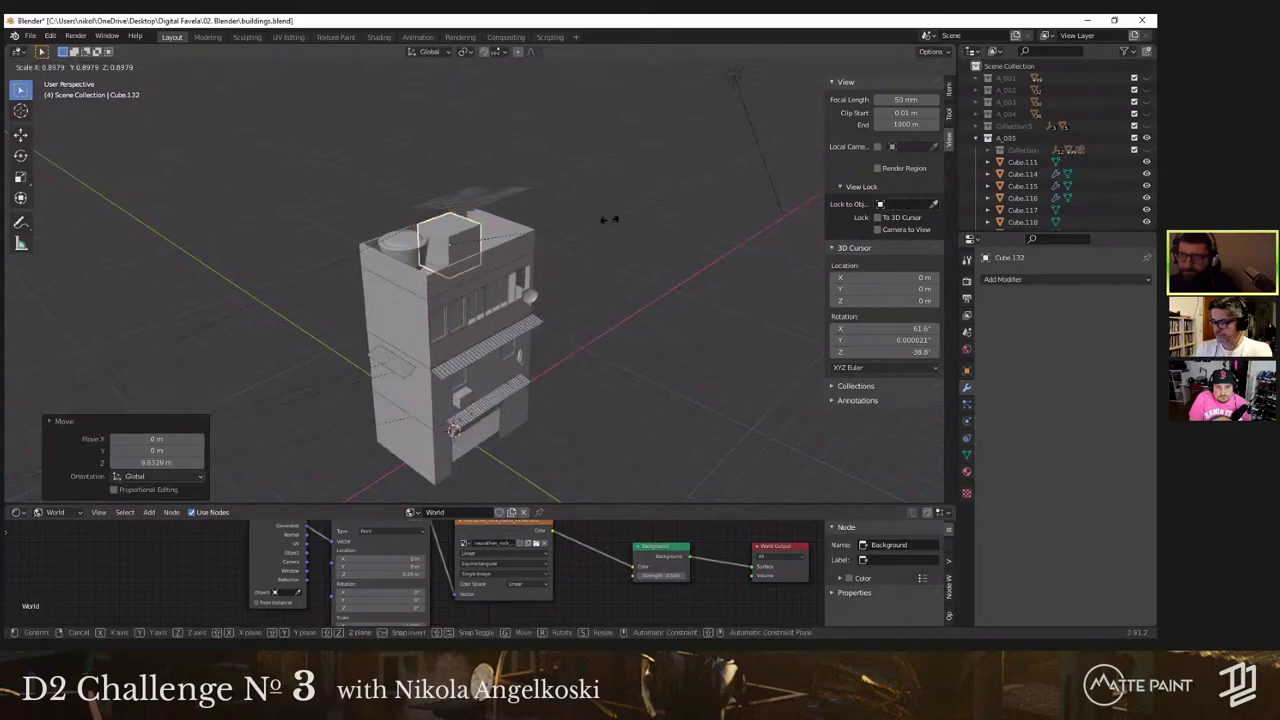
pyautogui.click(504, 197)
pyautogui.scroll(4, 504, 197)
pyautogui.press('s')
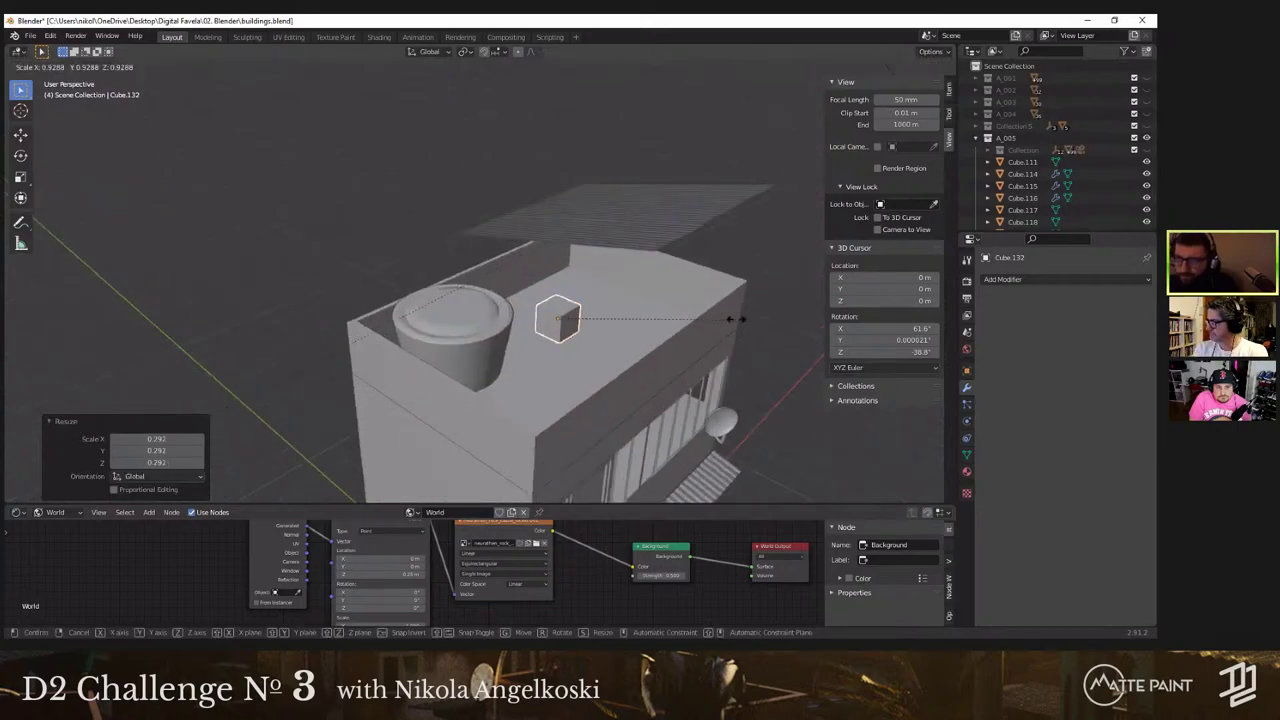
pyautogui.click(605, 294)
# Step: Lower the small cube about 0.54 m along Z in a front wireframe view
pyautogui.press('`')
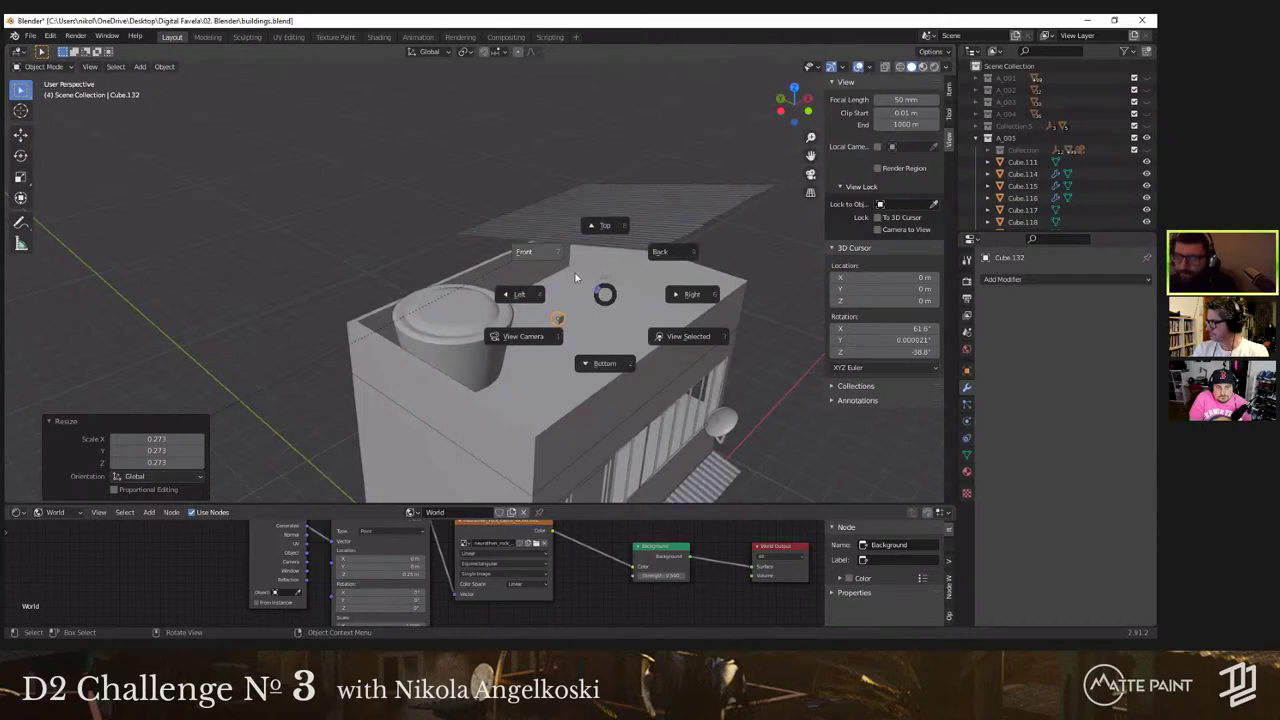
pyautogui.click(575, 275)
pyautogui.moveTo(653, 336)
pyautogui.keyDown('shift'); pyautogui.mouseDown(button='middle')
pyautogui.moveTo(594, 306)
pyautogui.moveTo(520, 231)
pyautogui.mouseUp(button='middle'); pyautogui.keyUp('shift')
pyautogui.press('z')
pyautogui.click(496, 304)
pyautogui.press('g')
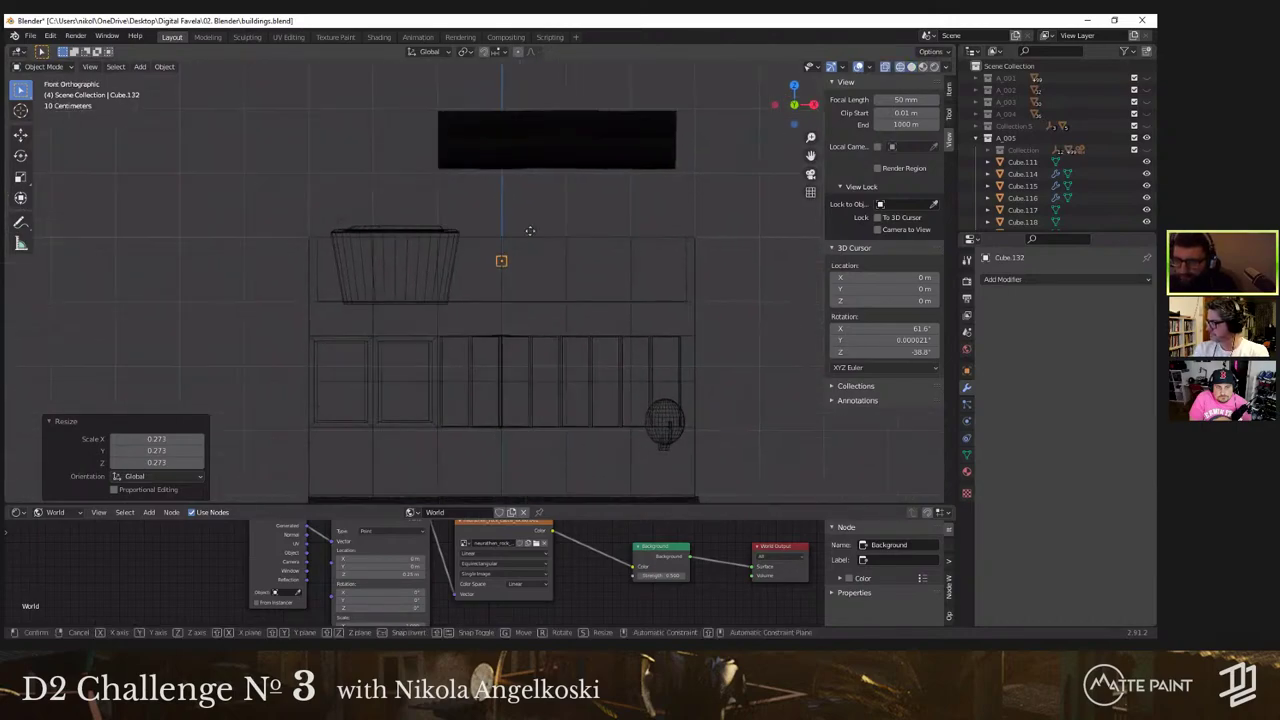
pyautogui.press('z')
pyautogui.click(513, 273)
# Step: Extrude the small cube's top face about 2.6 m up along Z to form a post
pyautogui.hotkey('shift', 'z')
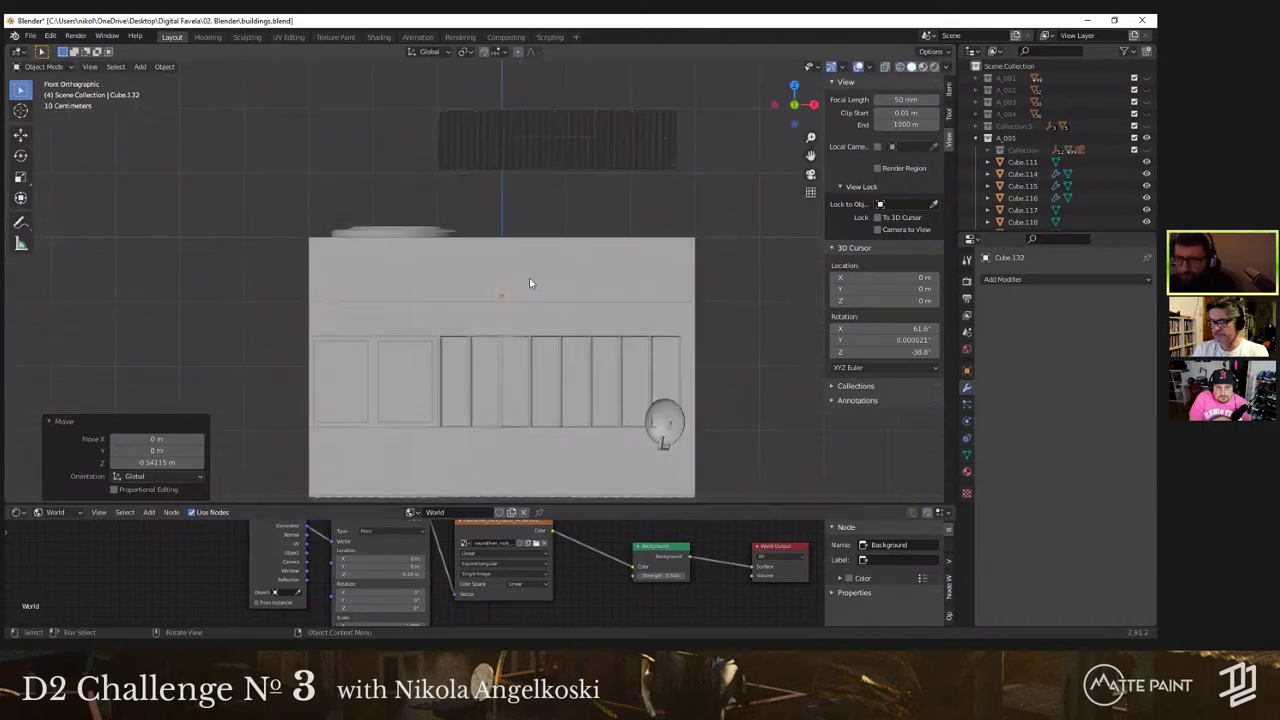
pyautogui.moveTo(529, 278); pyautogui.dragTo(508, 297, button='middle')
pyautogui.press('Tab')
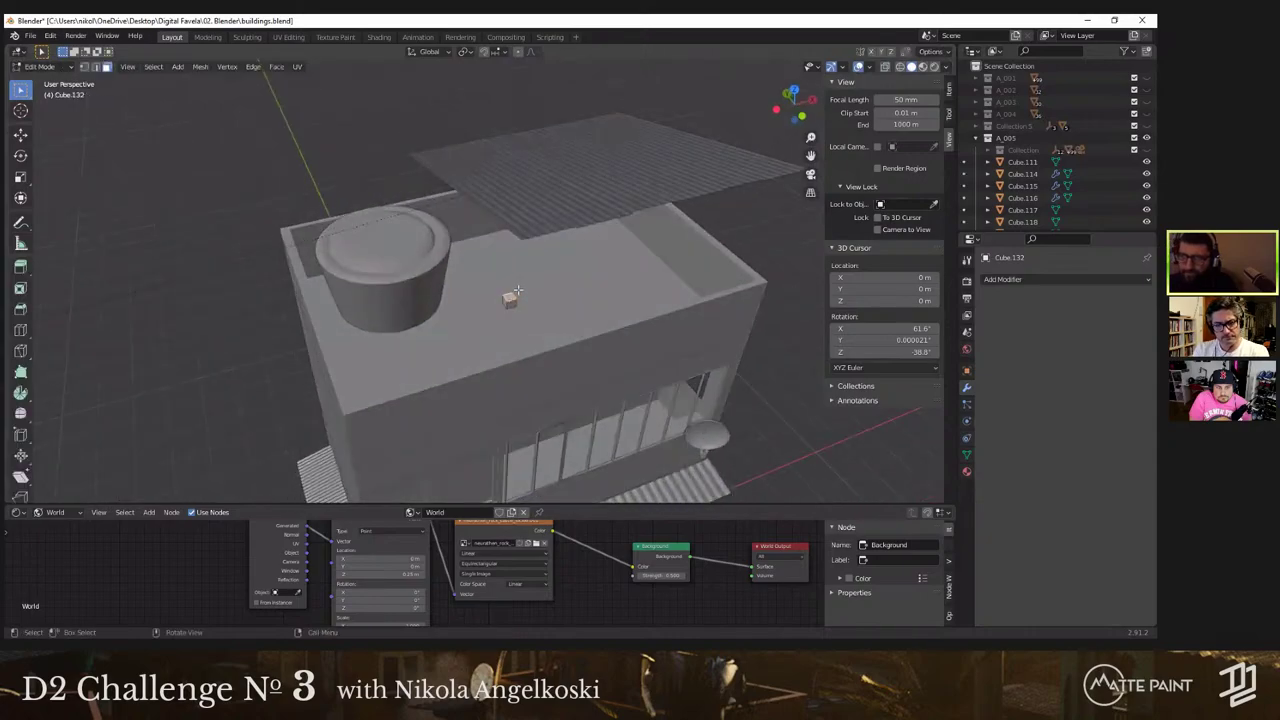
pyautogui.press('`')
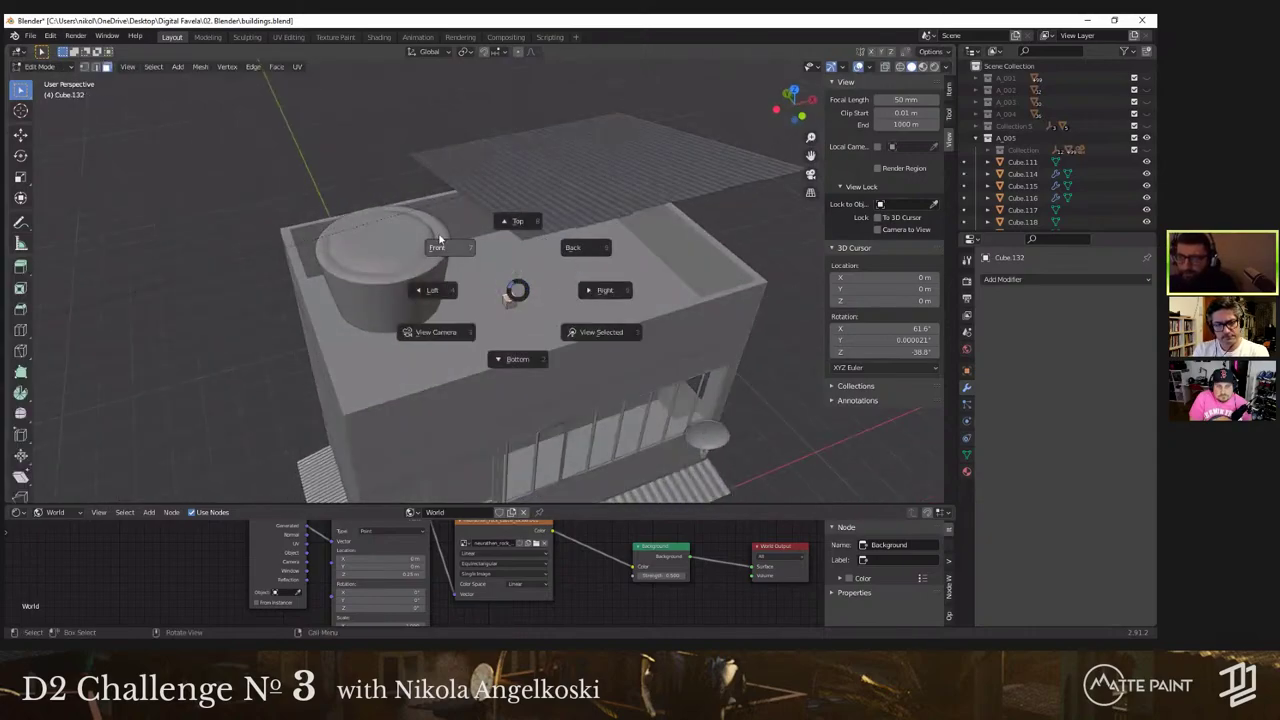
pyautogui.click(438, 242)
pyautogui.press('g')
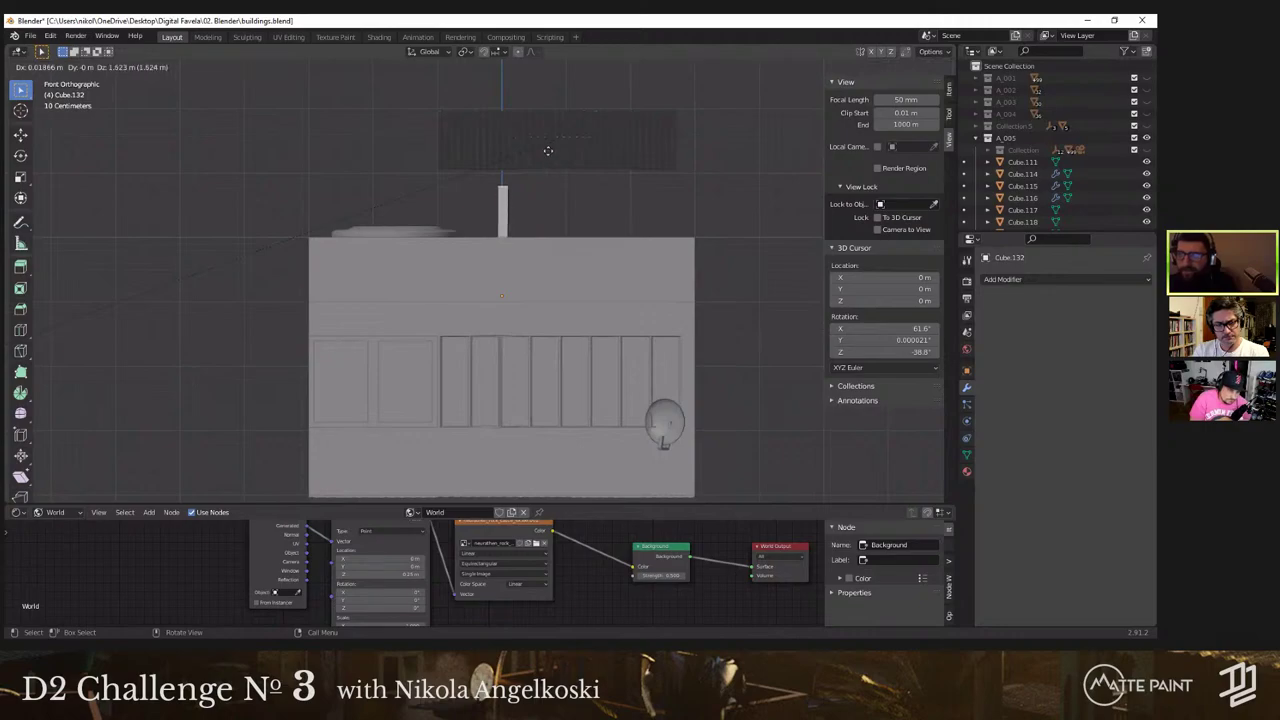
pyautogui.rightClick(547, 125)
pyautogui.press('g')
pyautogui.press('z')
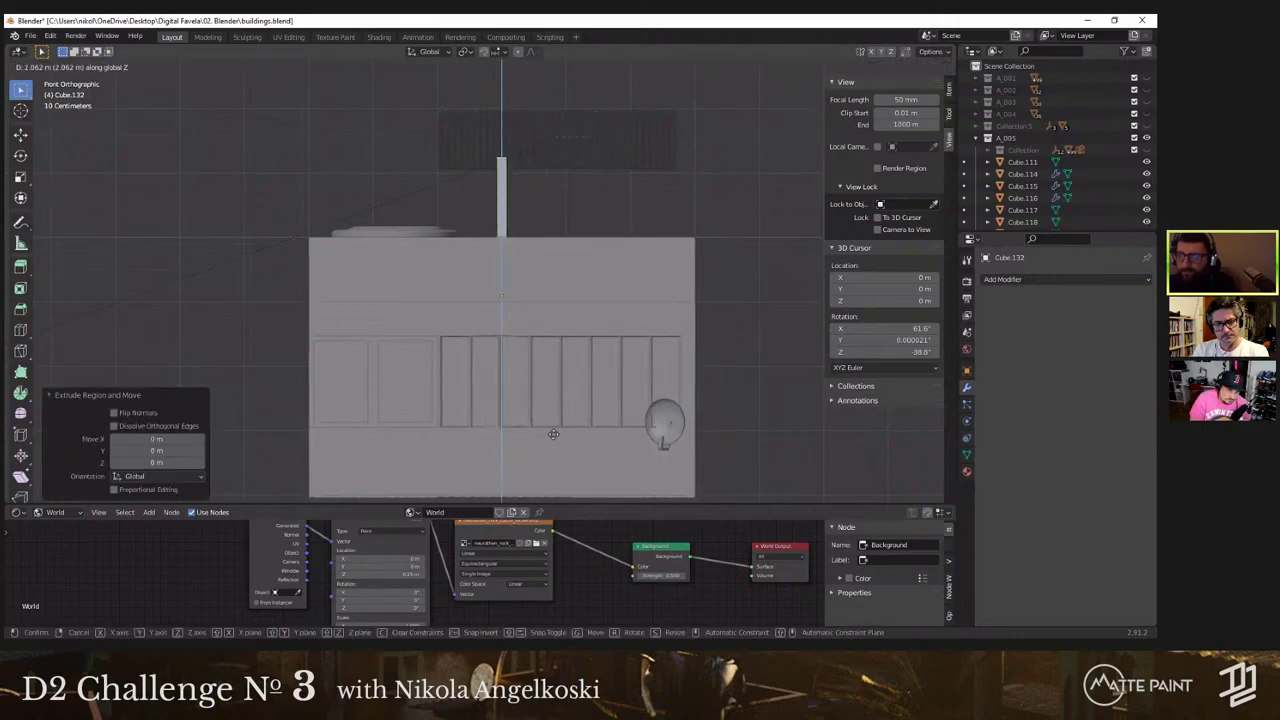
pyautogui.click(563, 396)
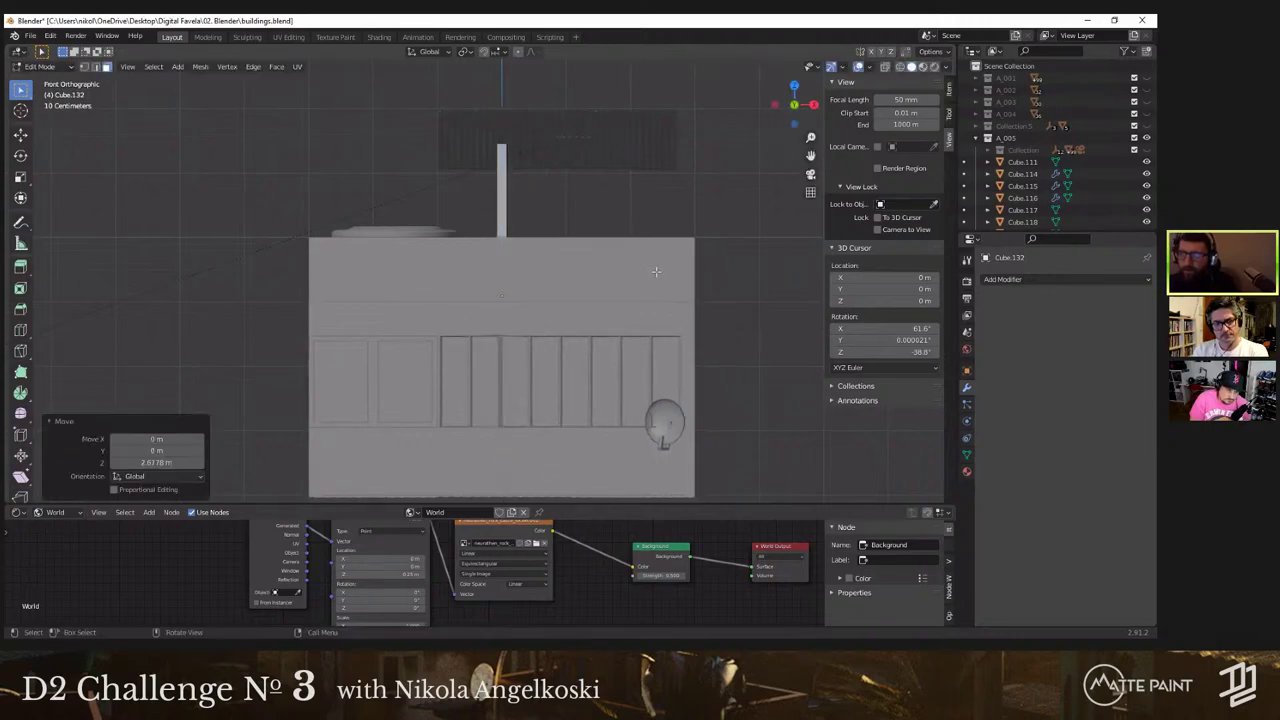
# Step: Add one loop cut around the post and move it about 0.91 m up along Z, near the post's upper end
pyautogui.moveTo(656, 271); pyautogui.dragTo(473, 225, button='middle')
pyautogui.press('g')
pyautogui.press('z')
pyautogui.click(541, 228)
pyautogui.click(474, 225)
pyautogui.rightClick(474, 225)
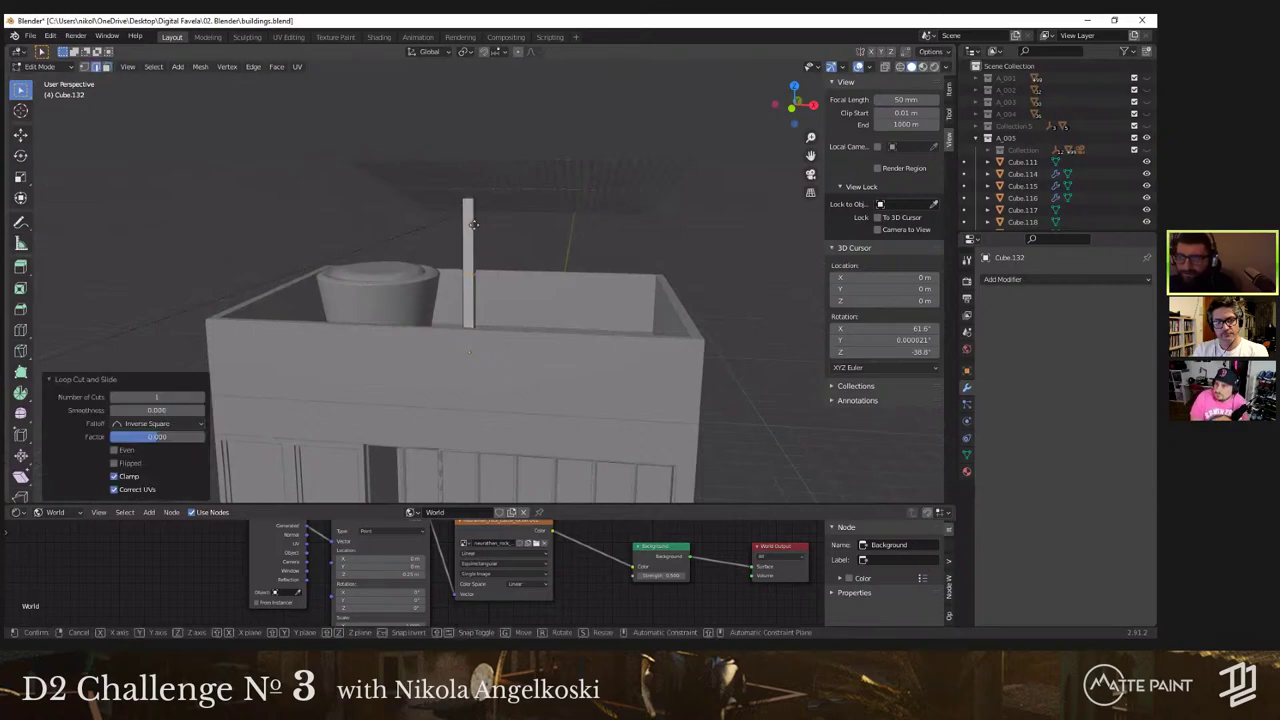
pyautogui.press('g')
pyautogui.press('z')
pyautogui.click(480, 162)
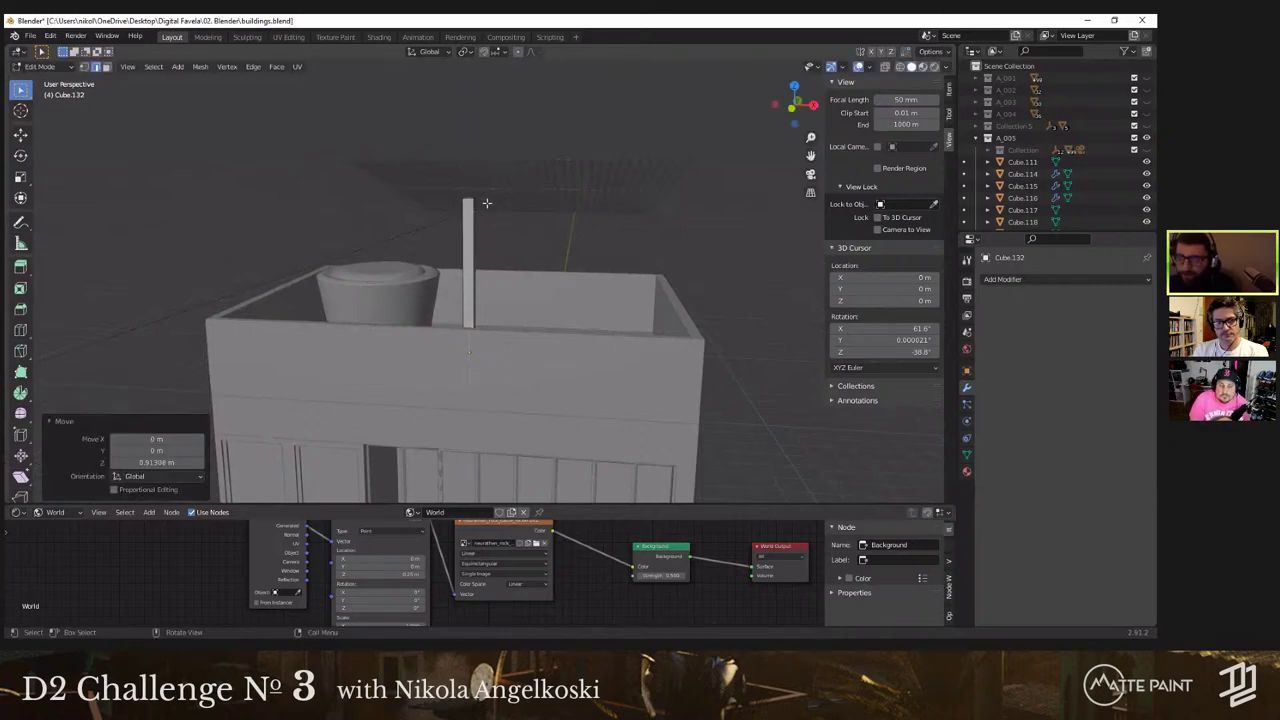
# Step: Extrude the side face of the post's uppermost segment along X to form a horizontal arm beneath the roof sheet
pyautogui.moveTo(480, 162); pyautogui.dragTo(404, 204, button='middle')
pyautogui.press('e')
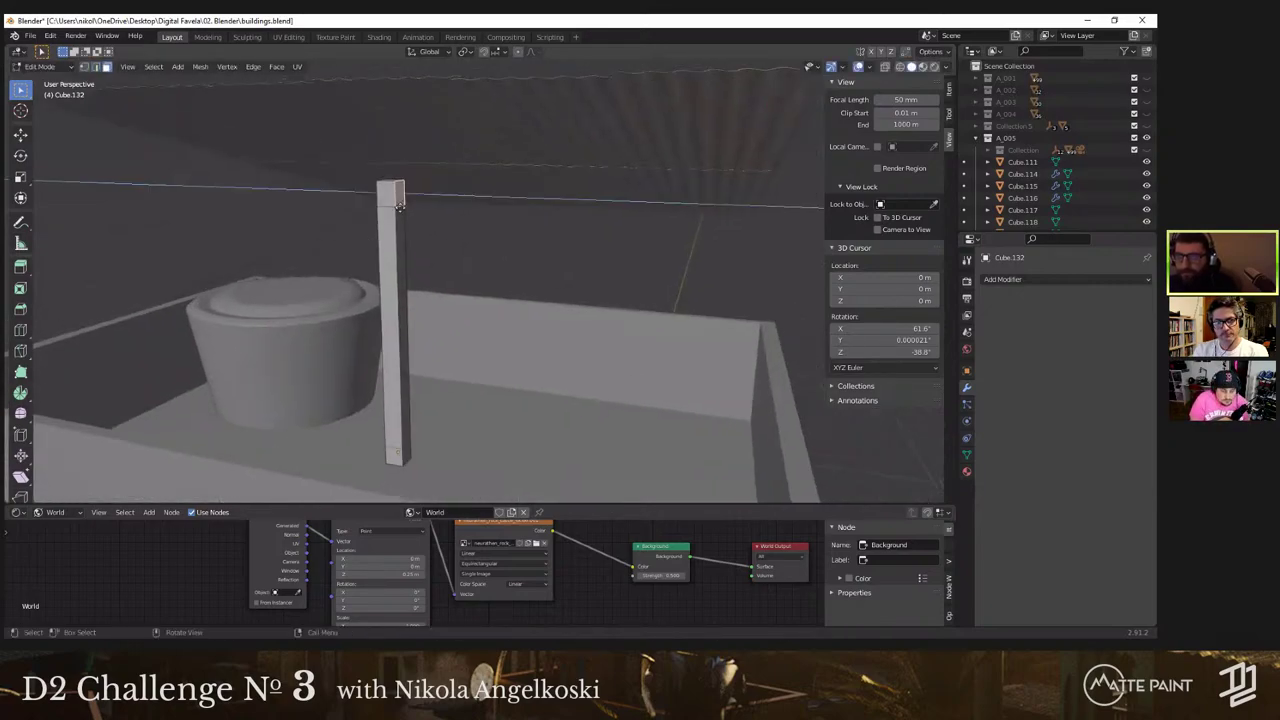
pyautogui.press('y')
pyautogui.rightClick(423, 216)
pyautogui.press('g')
pyautogui.press('x')
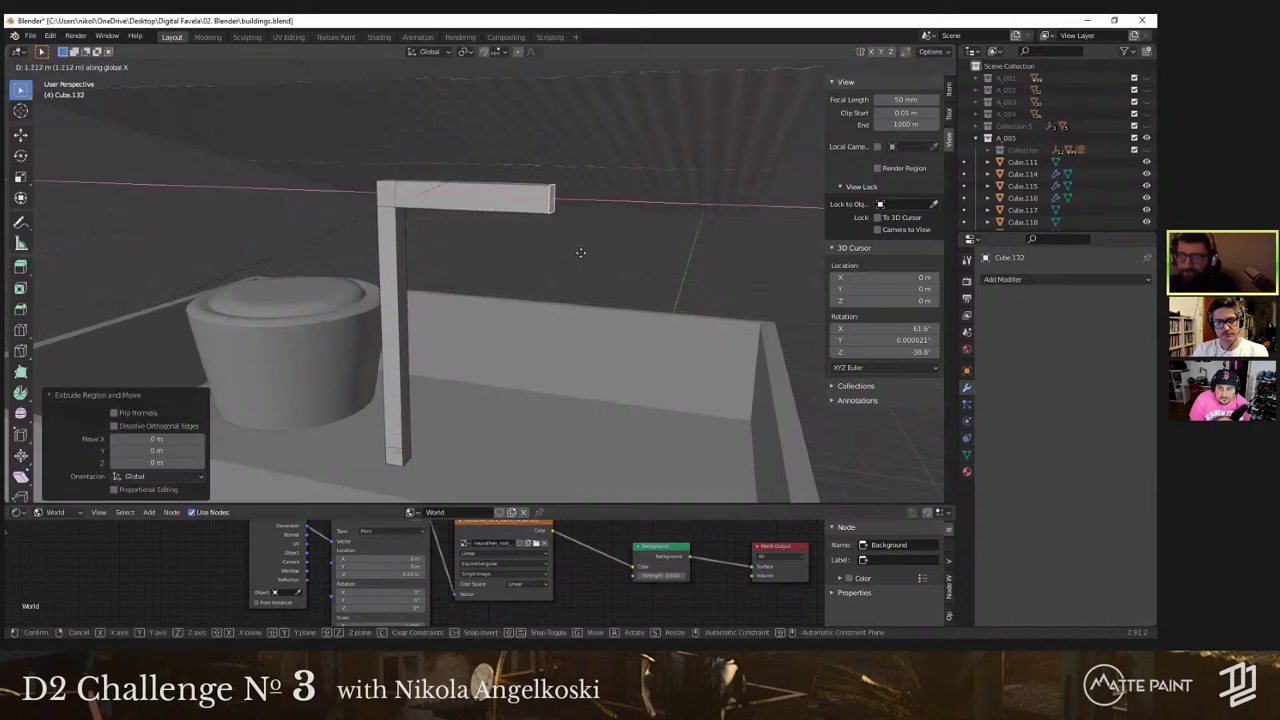
pyautogui.click(552, 262)
pyautogui.moveTo(552, 263); pyautogui.dragTo(640, 340, button='middle')
pyautogui.press('g')
pyautogui.press('x')
pyautogui.click(528, 274)
# Step: Scale the whole L-shaped support uniformly to about 0.523 and raise it about 1.18 m along Z
pyautogui.press('Tab')
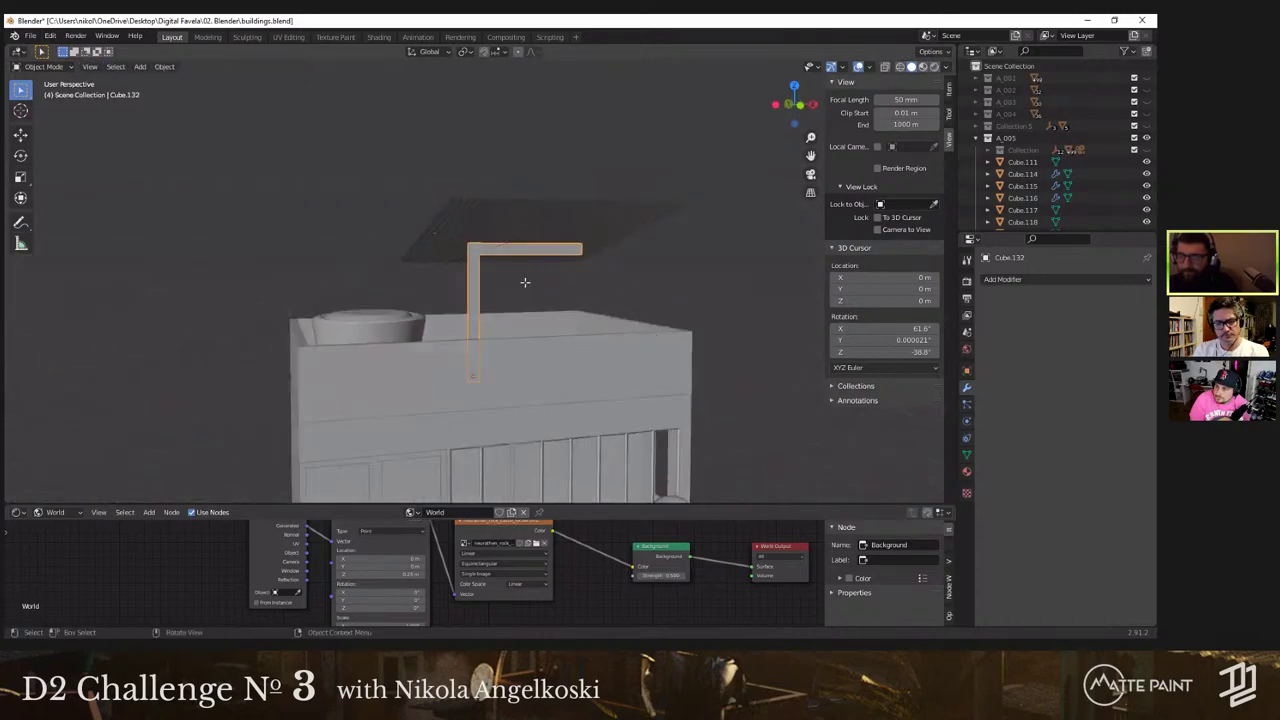
pyautogui.press('Tab')
pyautogui.press('Tab')
pyautogui.press('s')
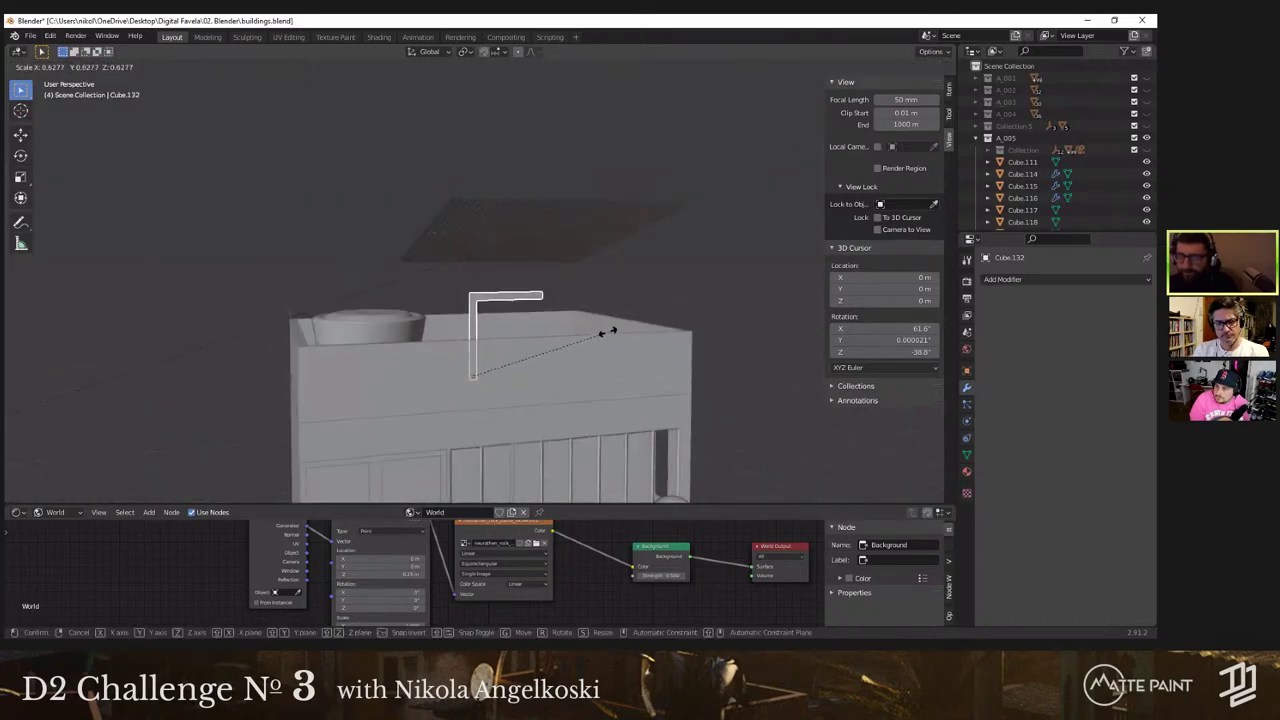
pyautogui.click(586, 342)
pyautogui.press('g')
pyautogui.press('z')
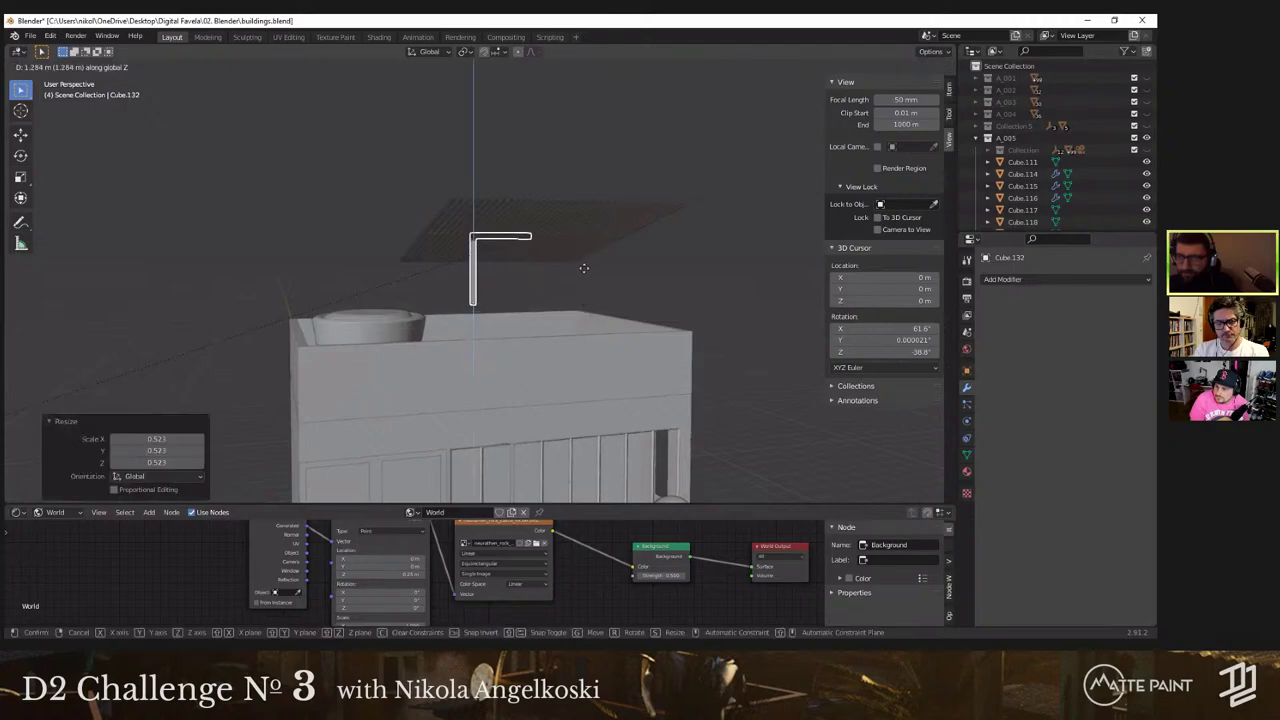
pyautogui.click(573, 281)
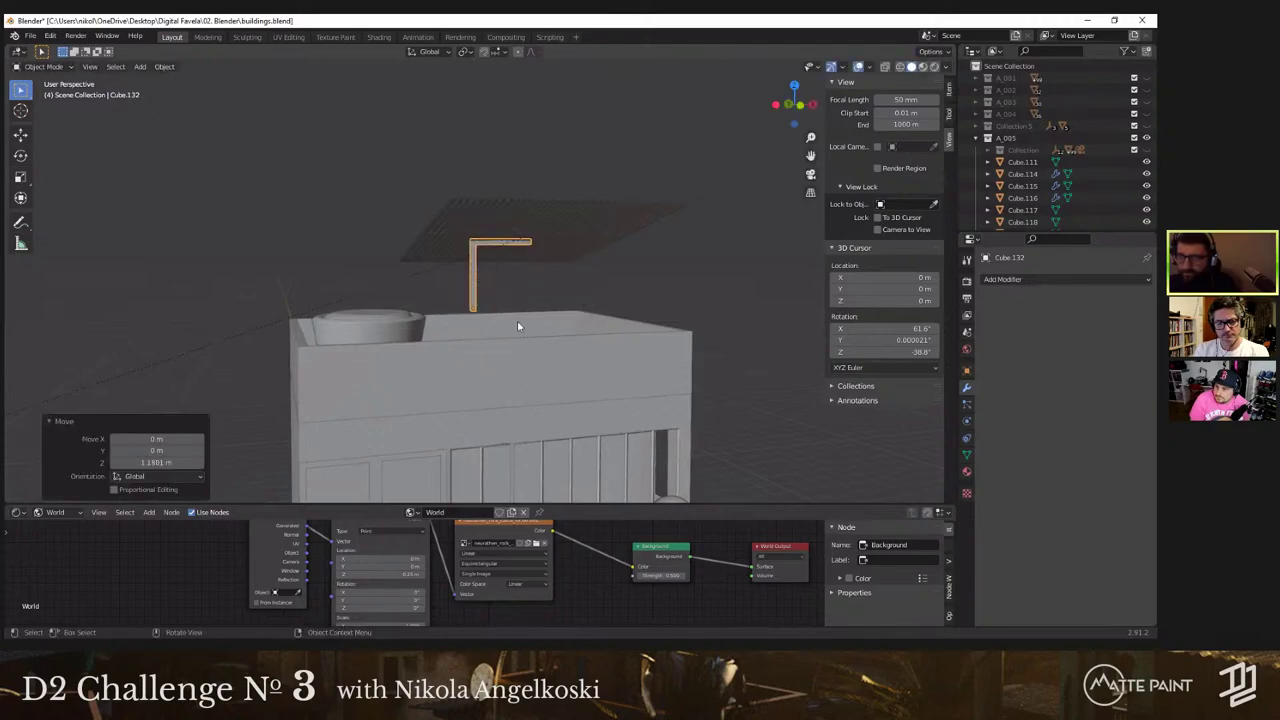
# Step: Move the post's bottom face about 0.25 m down along Z in front view
pyautogui.scroll(5, 530, 319)
pyautogui.moveTo(546, 318); pyautogui.dragTo(520, 316, button='middle')
pyautogui.press('Tab')
pyautogui.scroll(6, 523, 335)
pyautogui.moveTo(530, 390); pyautogui.dragTo(571, 373, button='middle')
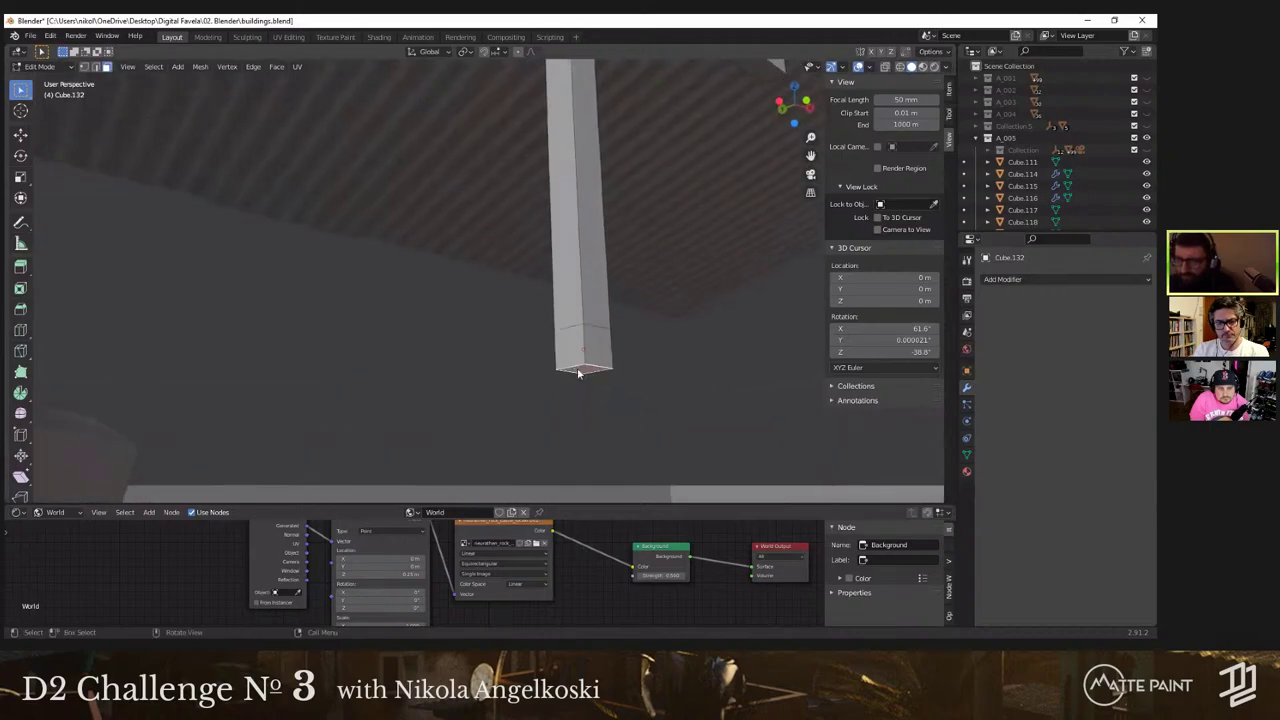
pyautogui.press('`')
pyautogui.click(500, 328)
pyautogui.press('g')
pyautogui.press('z')
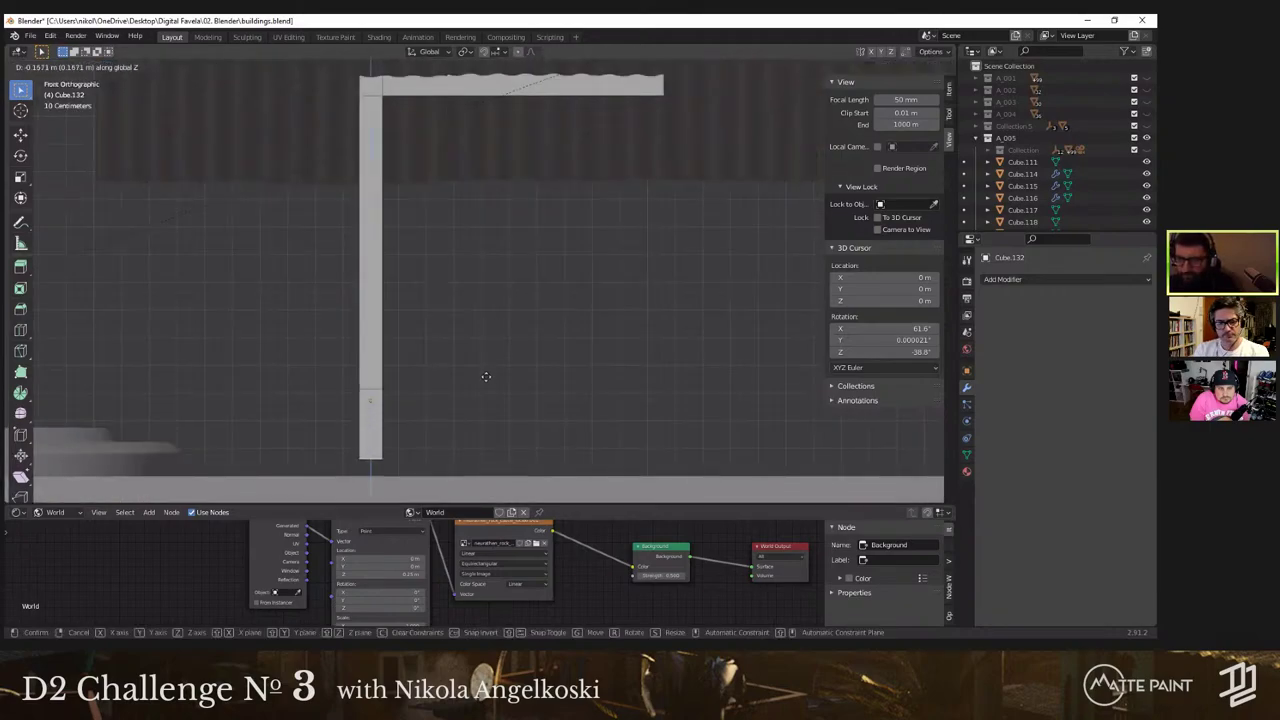
pyautogui.click(487, 396)
# Step: Lower the post's bottom face in wireframe by about 0.47 m and another 0.50 m along Z, down to the rooftop floor
pyautogui.keyDown('shift'); pyautogui.moveTo(487, 388); pyautogui.dragTo(543, 299, button='middle'); pyautogui.keyUp('shift')
pyautogui.press('z')
pyautogui.click(271, 300)
pyautogui.keyDown('shift'); pyautogui.moveTo(478, 365); pyautogui.dragTo(509, 277, button='middle'); pyautogui.keyUp('shift')
pyautogui.press('g')
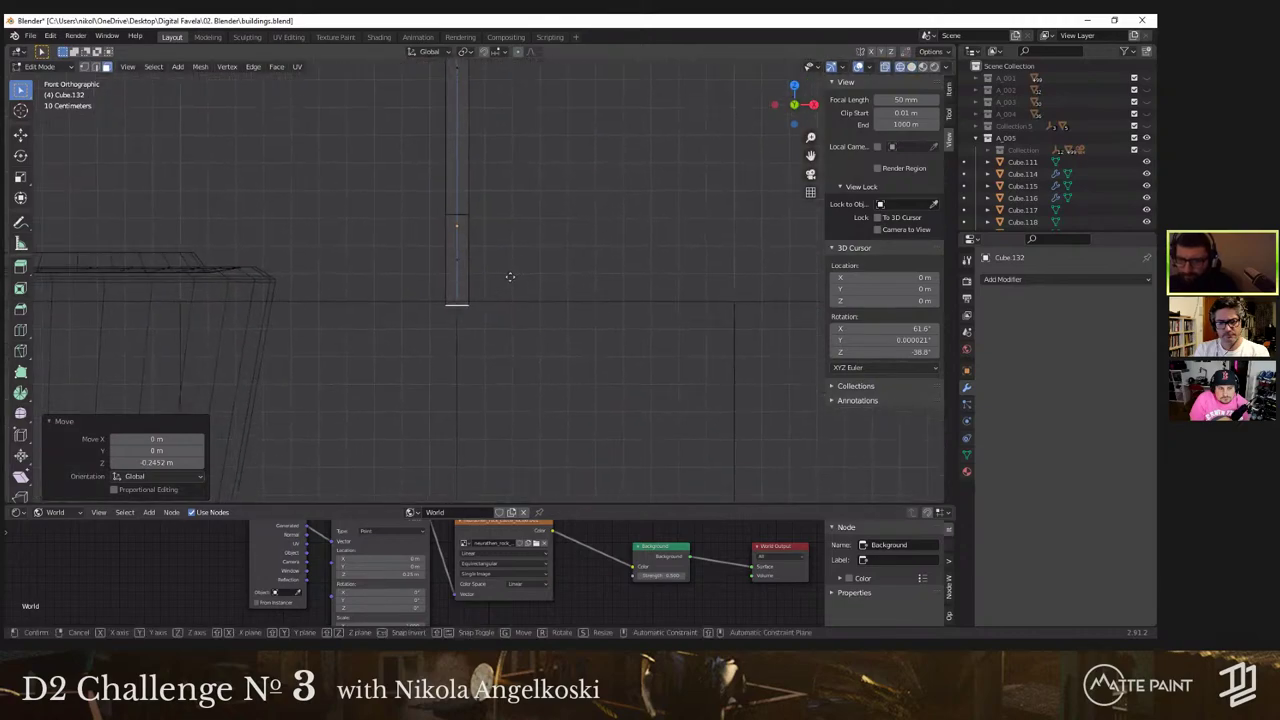
pyautogui.press('z')
pyautogui.click(497, 412)
pyautogui.keyDown('shift'); pyautogui.moveTo(504, 394); pyautogui.dragTo(508, 215, button='middle'); pyautogui.keyUp('shift')
pyautogui.press('g')
pyautogui.press('z')
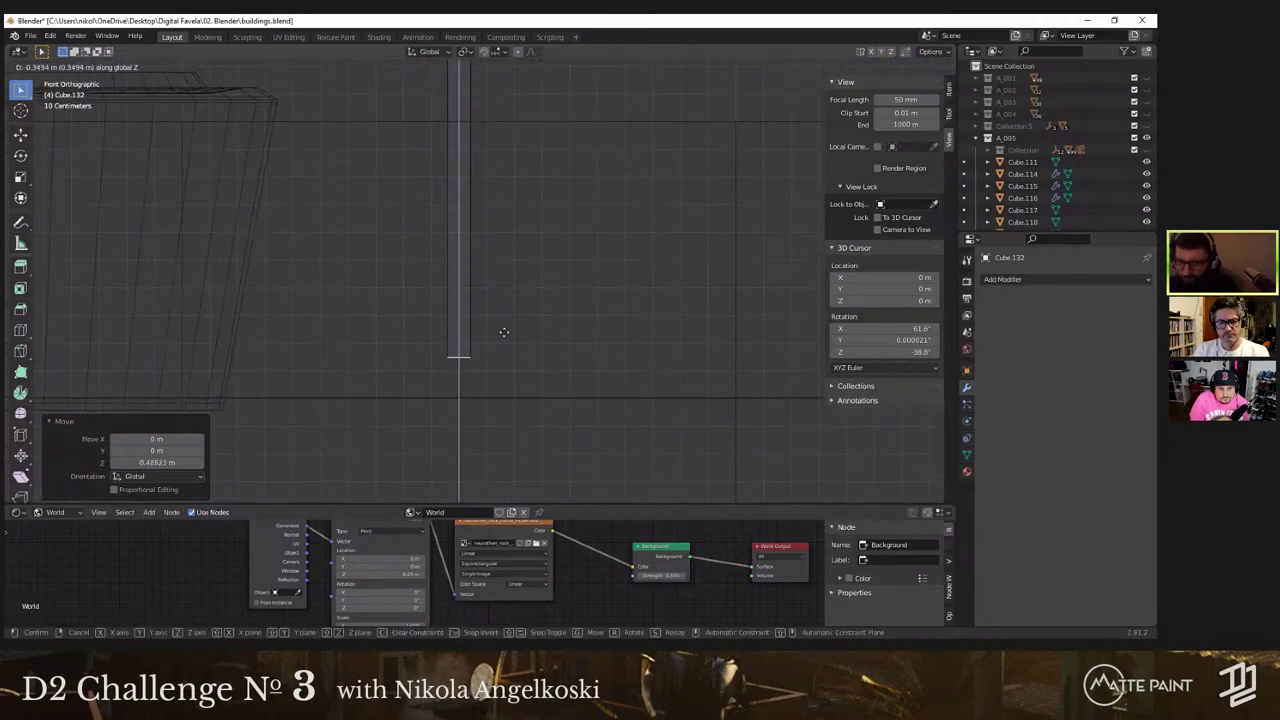
pyautogui.click(504, 350)
pyautogui.keyDown('shift'); pyautogui.moveTo(576, 289); pyautogui.dragTo(831, 244, button='middle'); pyautogui.keyUp('shift')
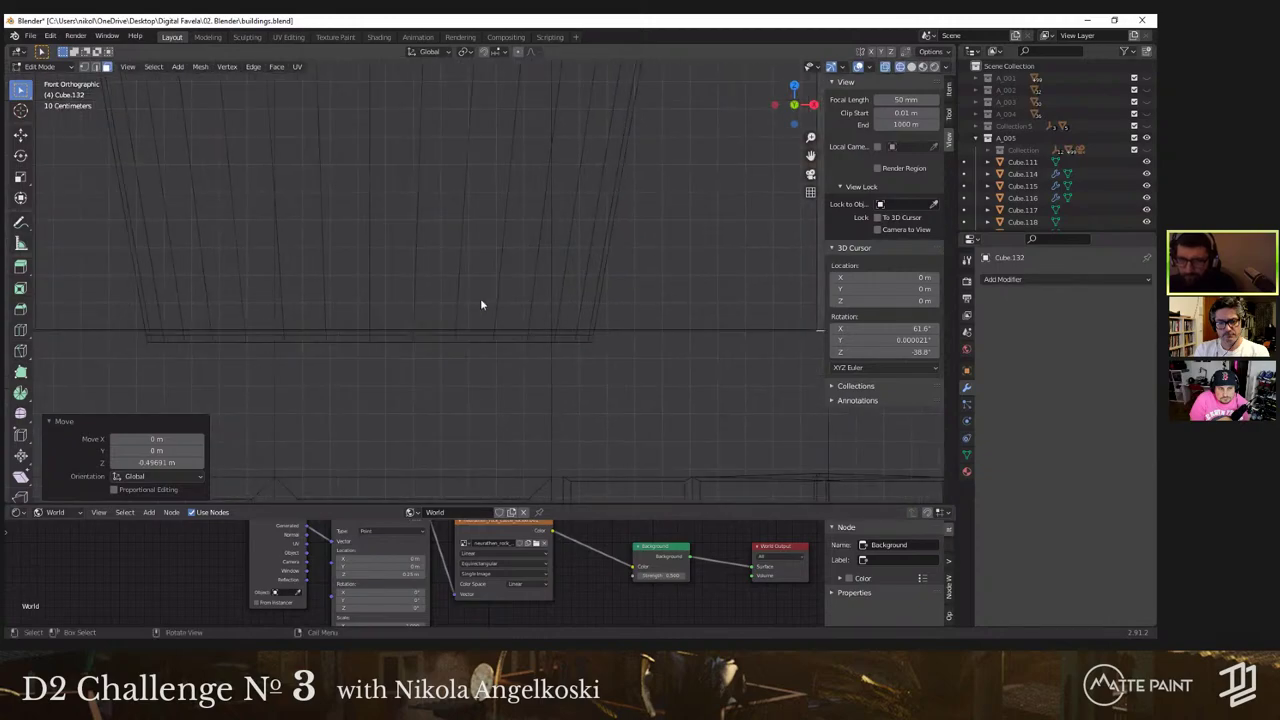
# Step: Leave mesh editing of the post and raise the rooftop water tank about 0.04 m along Z in wireframe front view
pyautogui.press('Tab')
pyautogui.click(480, 298)
pyautogui.press('z')
pyautogui.keyDown('shift'); pyautogui.moveTo(514, 242); pyautogui.dragTo(470, 324, button='middle'); pyautogui.keyUp('shift')
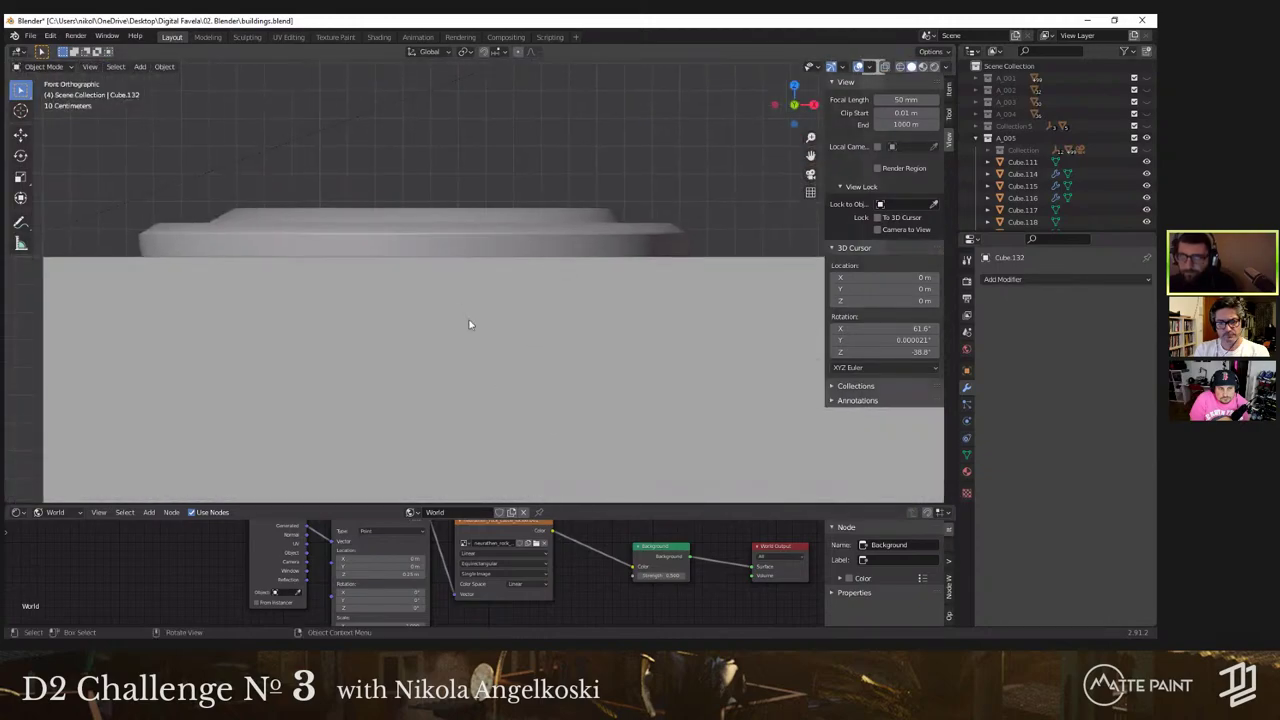
pyautogui.click(527, 242)
pyautogui.keyDown('shift'); pyautogui.moveTo(526, 278); pyautogui.dragTo(536, 212, button='middle'); pyautogui.keyUp('shift')
pyautogui.press('z')
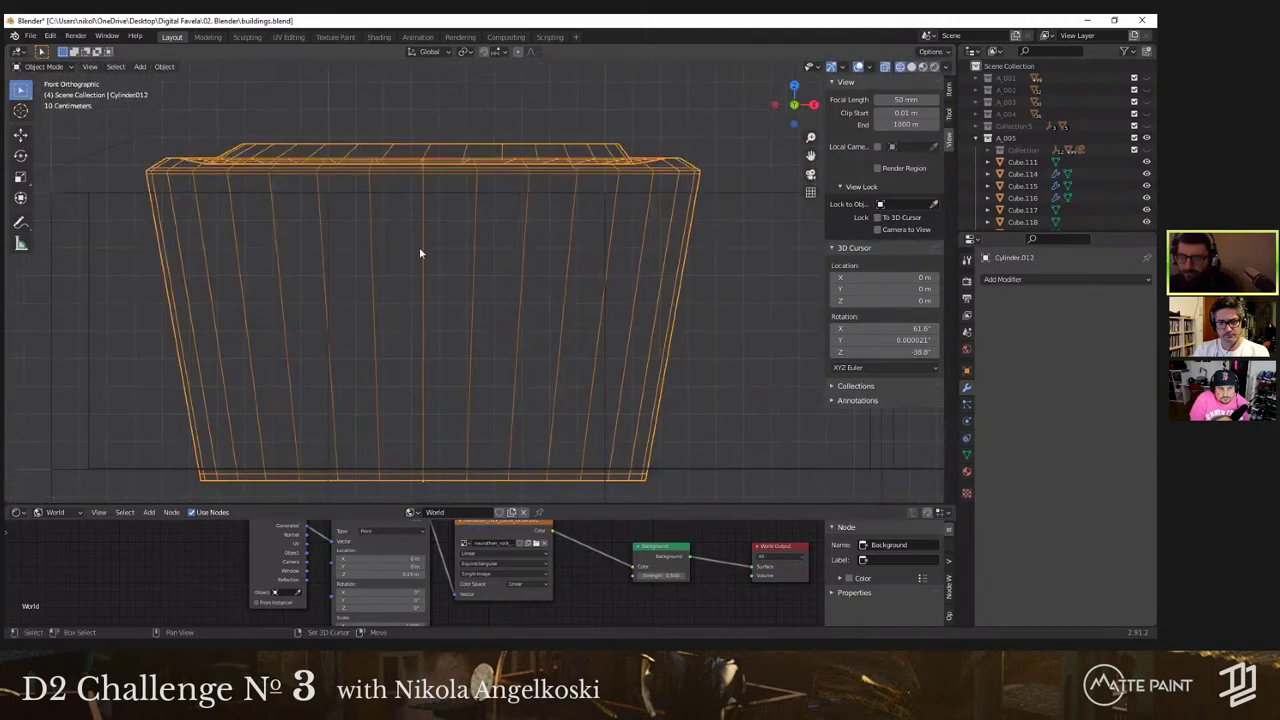
pyautogui.keyDown('shift'); pyautogui.moveTo(535, 386); pyautogui.dragTo(537, 352, button='middle'); pyautogui.keyUp('shift')
pyautogui.press('g')
pyautogui.press('z')
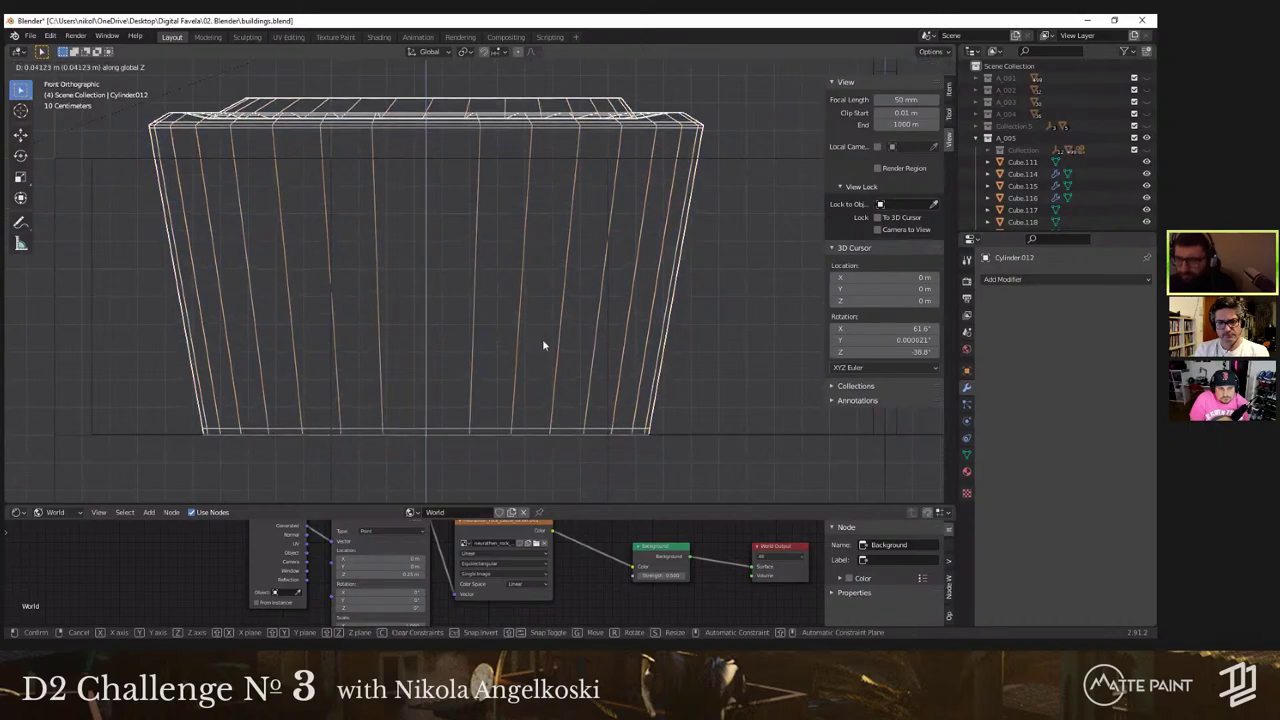
pyautogui.click(542, 338)
# Step: Duplicate the bracketed box beneath the front window and move the copy about 4.76 m along Y behind the building
pyautogui.hotkey('shift', 'z')
pyautogui.scroll(-5, 530, 362)
pyautogui.moveTo(530, 362); pyautogui.dragTo(478, 217, button='middle')
pyautogui.scroll(4, 478, 322)
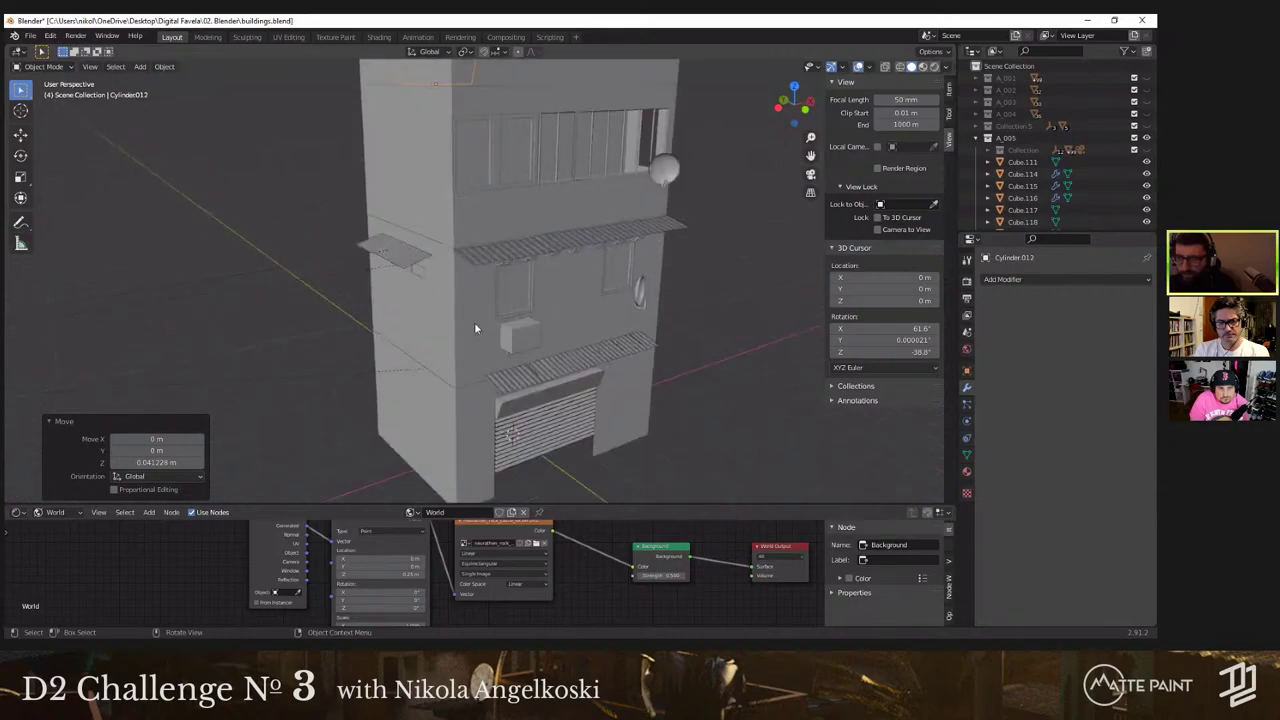
pyautogui.moveTo(478, 328); pyautogui.dragTo(418, 298, button='middle')
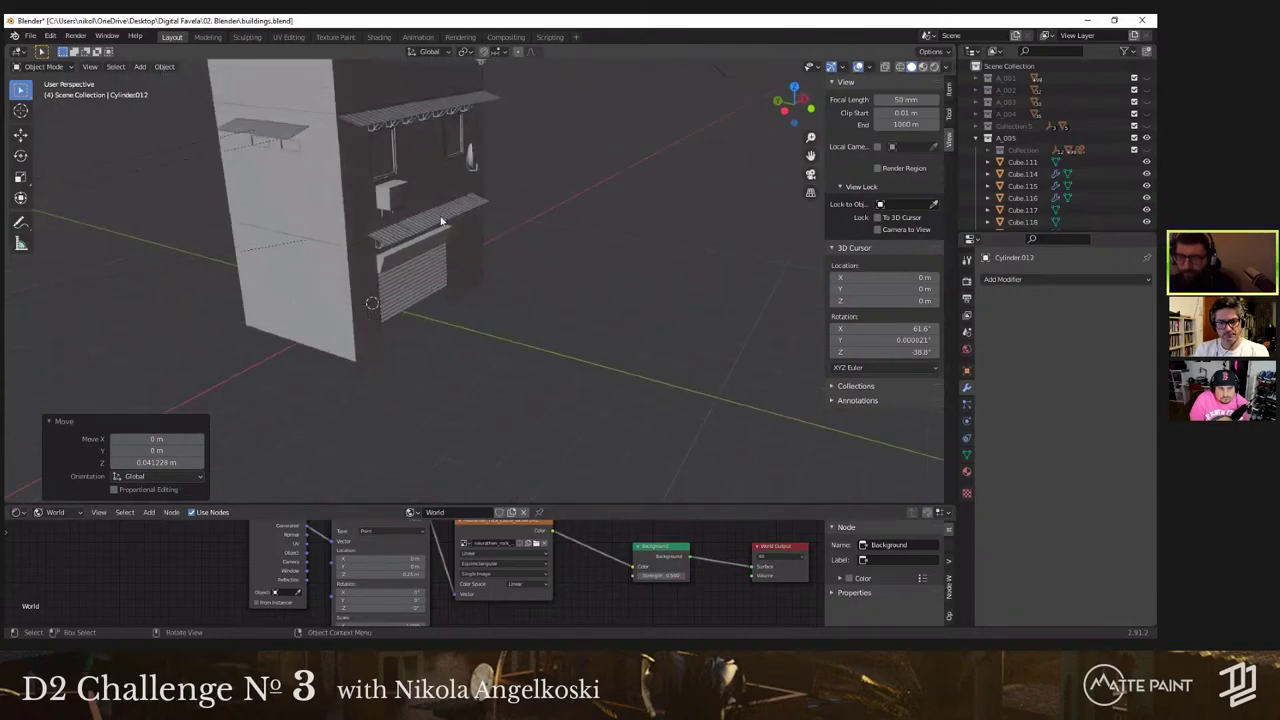
pyautogui.moveTo(246, 322); pyautogui.dragTo(542, 369, button='middle')
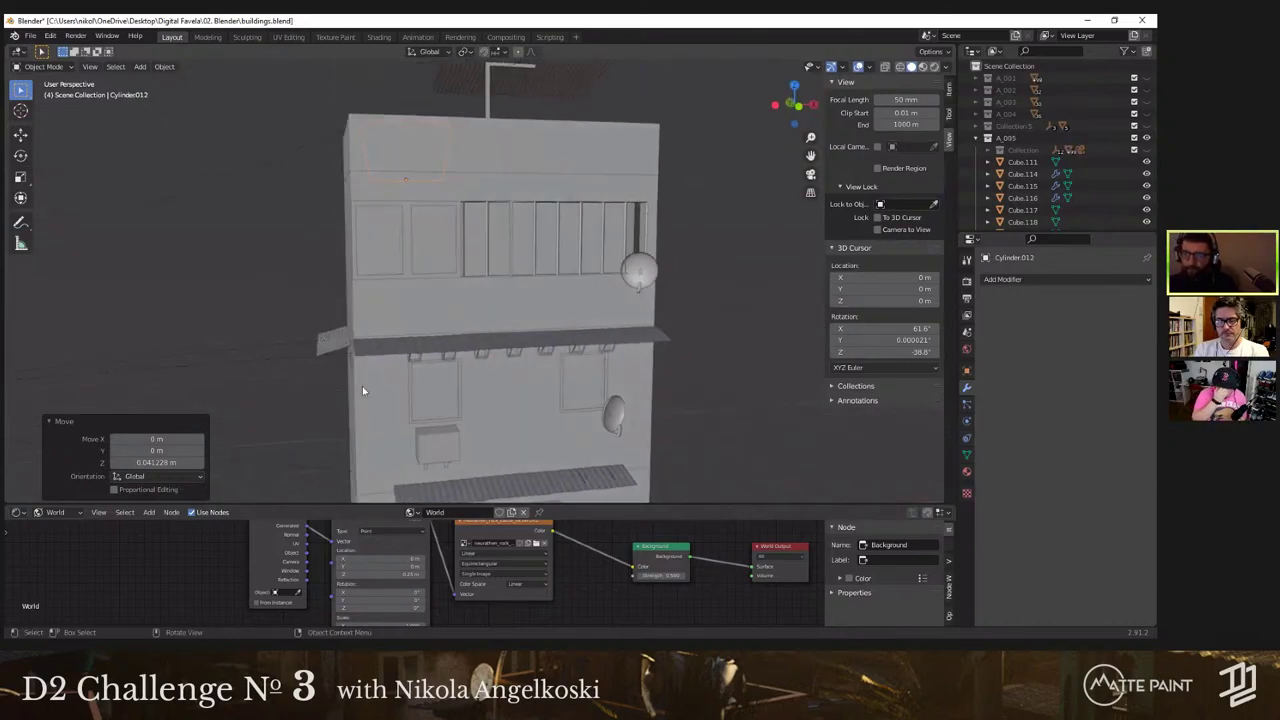
pyautogui.moveTo(363, 391); pyautogui.dragTo(270, 406, button='middle')
pyautogui.moveTo(390, 452); pyautogui.dragTo(520, 300, button='middle')
pyautogui.click(446, 288)
pyautogui.hotkey('shift', 'd')
pyautogui.press('y')
pyautogui.click(270, 275)
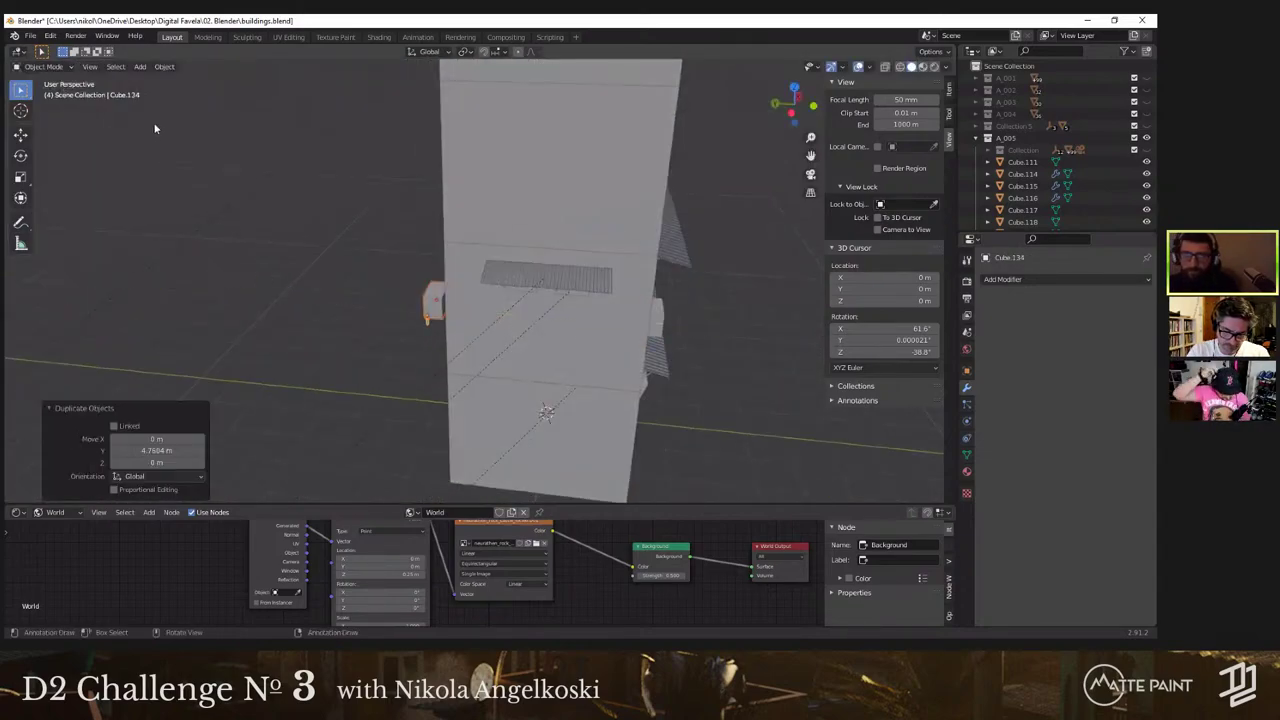
# Step: Try mirroring the copied box along global X, and undo the mirror
pyautogui.click(164, 66)
pyautogui.moveTo(240, 104)
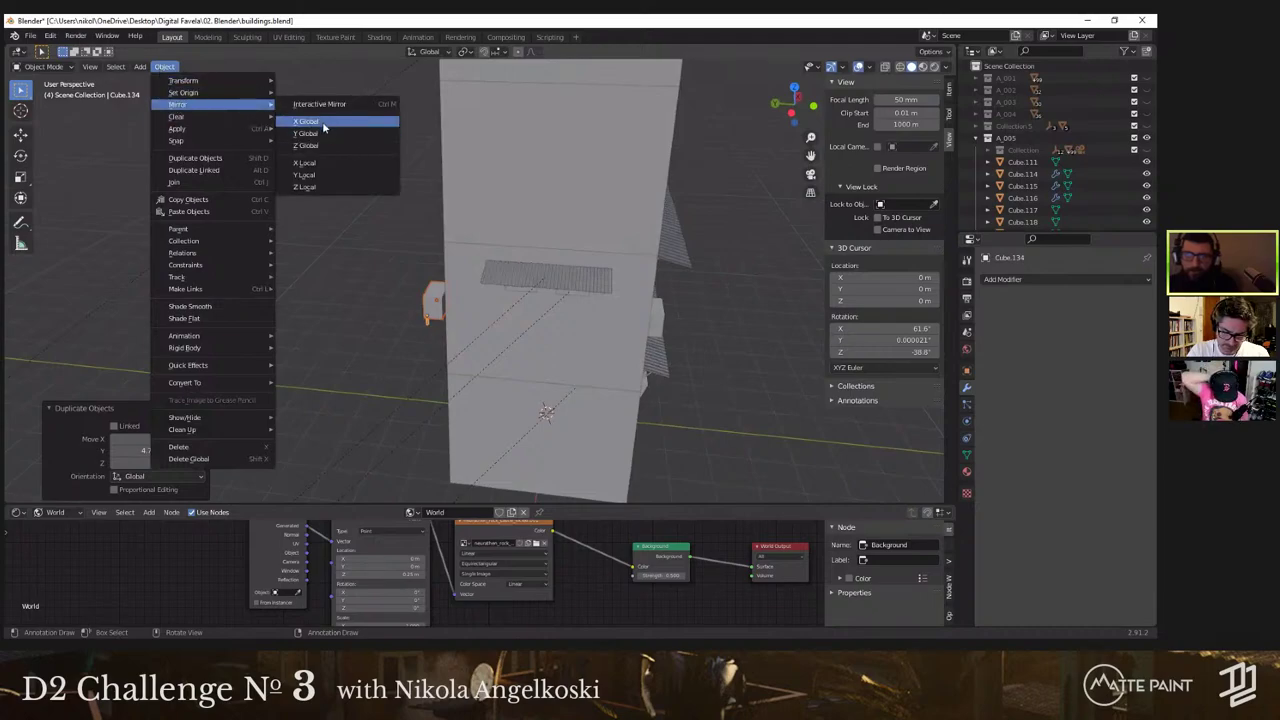
pyautogui.click(321, 122)
pyautogui.moveTo(374, 180); pyautogui.dragTo(363, 185, button='middle')
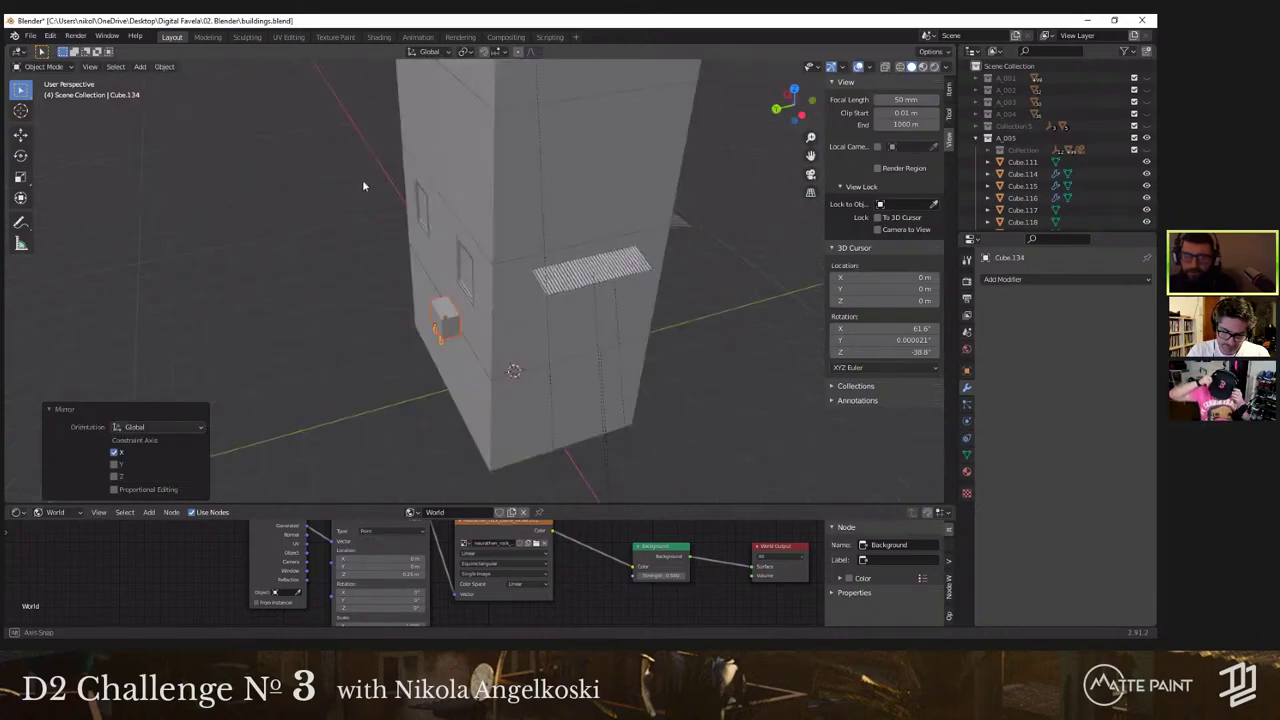
pyautogui.hotkey('ctrl', 'z')
# Step: Mirror the copied box along global Y and move it about 0.62 m along negative Y towards the rear wall
pyautogui.click(164, 68)
pyautogui.moveTo(198, 96)
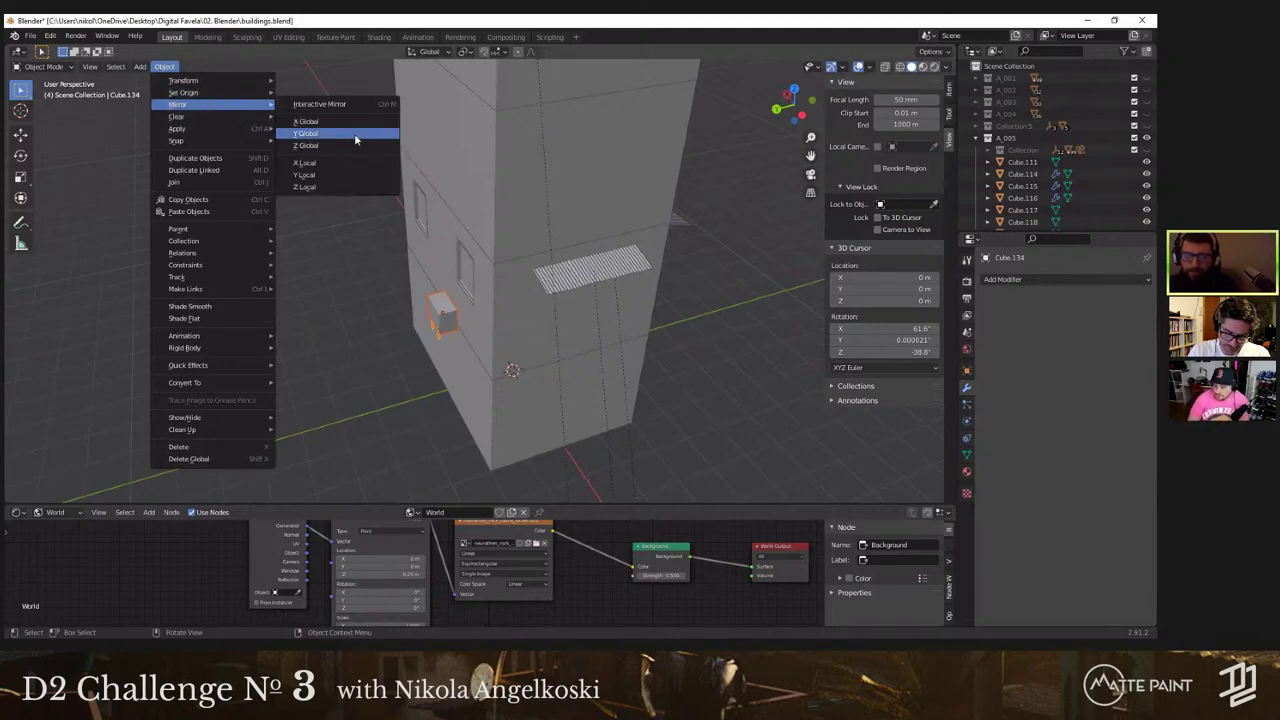
pyautogui.click(355, 136)
pyautogui.scroll(4, 441, 226)
pyautogui.moveTo(441, 226); pyautogui.dragTo(683, 293, button='middle')
pyautogui.press('g')
pyautogui.click(541, 280)
# Step: In back view, position the box between the two rear windows, shifting it along X and raising it about 1.32 m along Z
pyautogui.scroll(-3, 555, 285)
pyautogui.press('`')
pyautogui.click(700, 266)
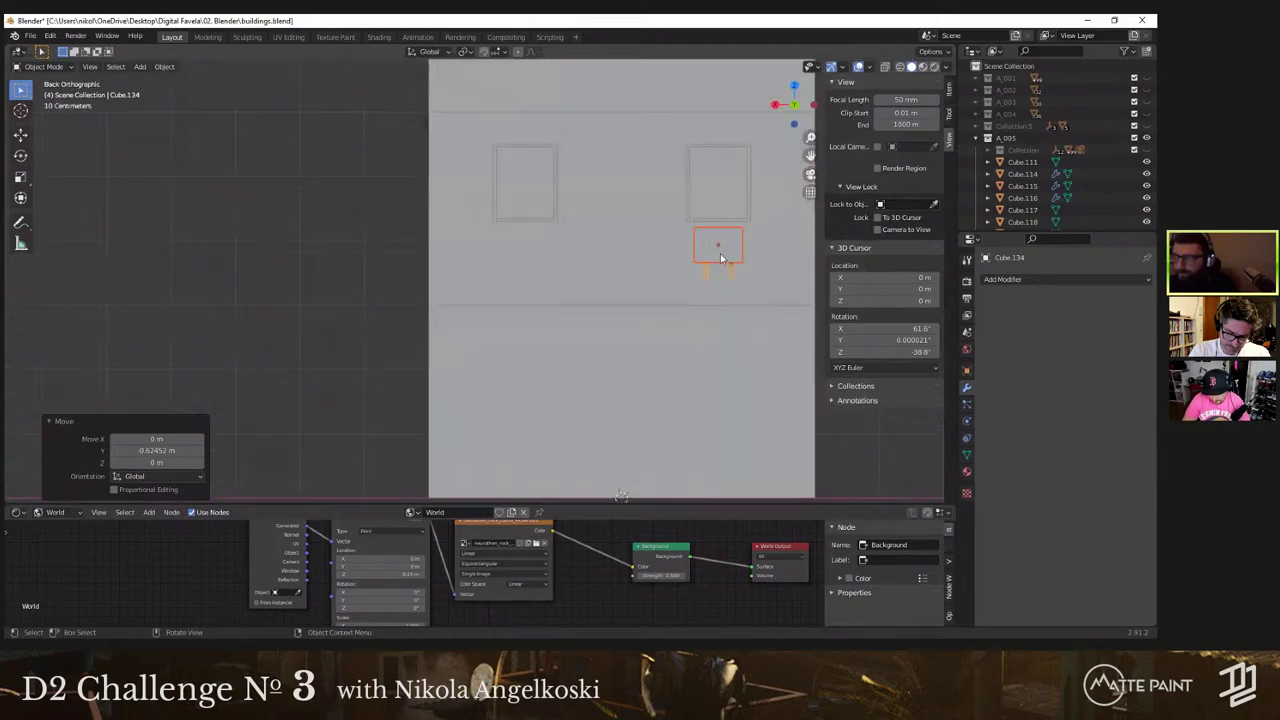
pyautogui.press('g')
pyautogui.press('y')
pyautogui.rightClick(576, 303)
pyautogui.press('g')
pyautogui.press('x')
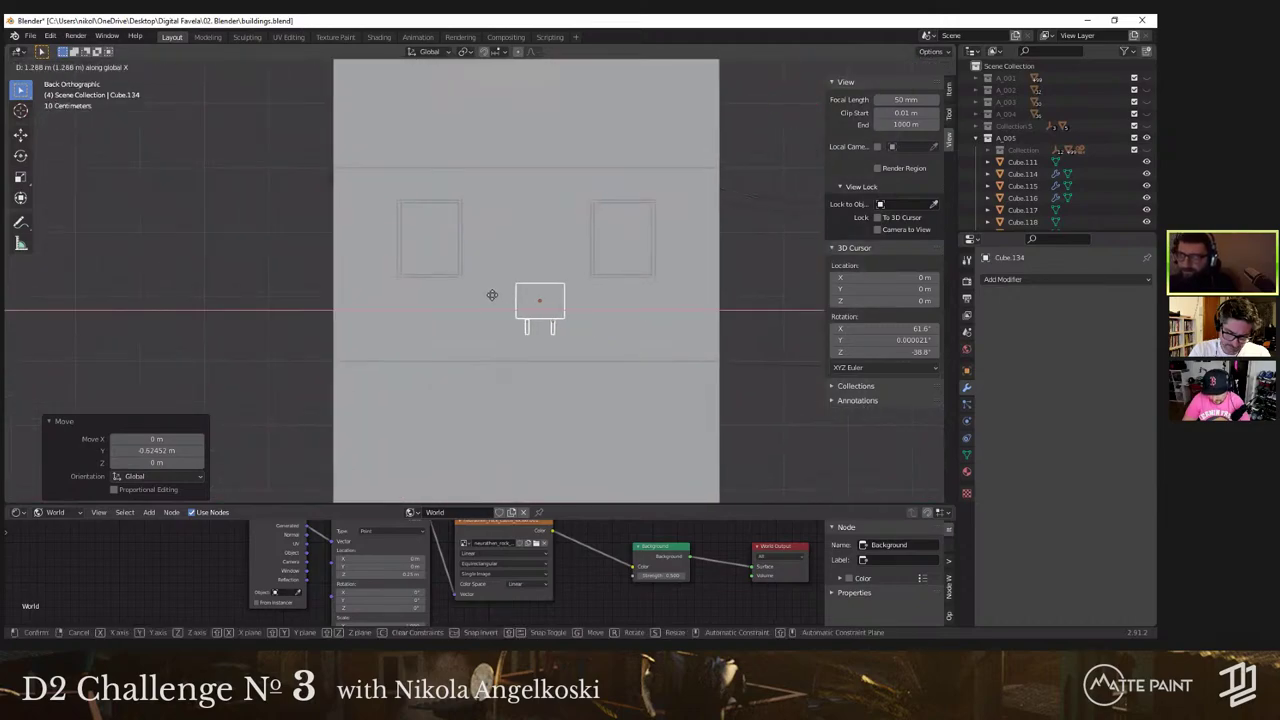
pyautogui.press('z')
pyautogui.click(503, 211)
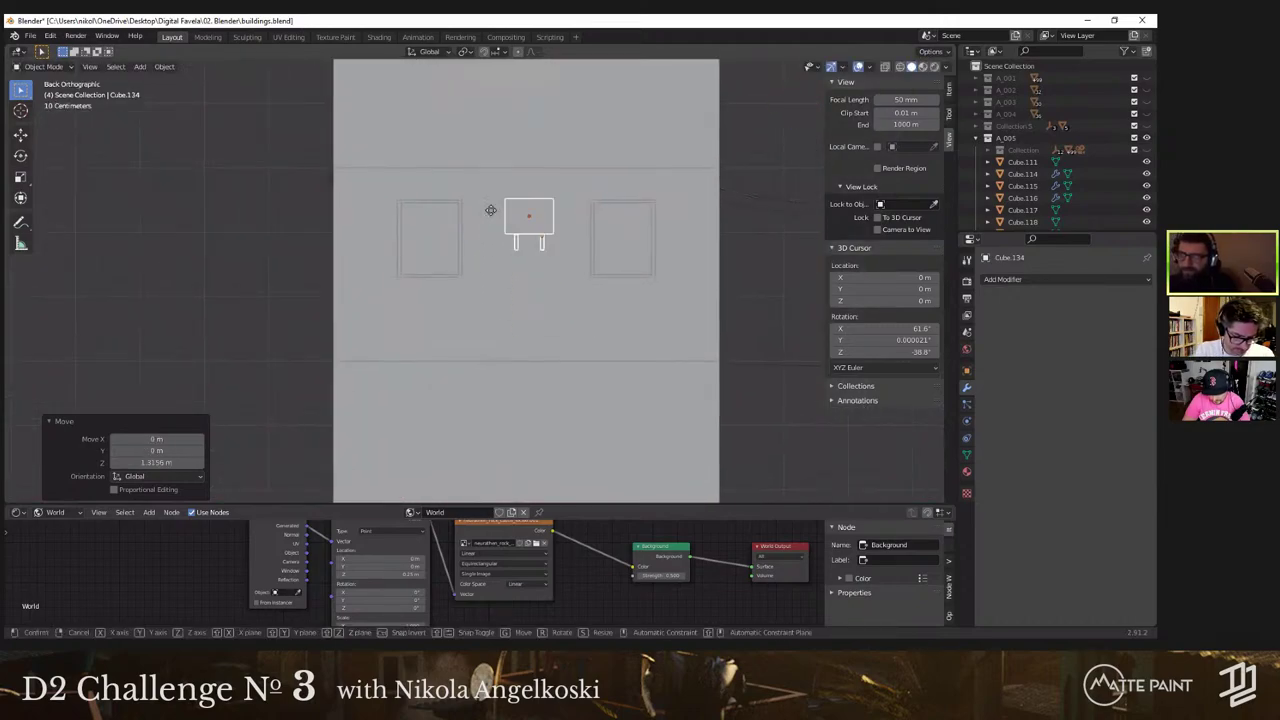
pyautogui.press('g')
pyautogui.press('y')
pyautogui.press('x')
pyautogui.click(518, 211)
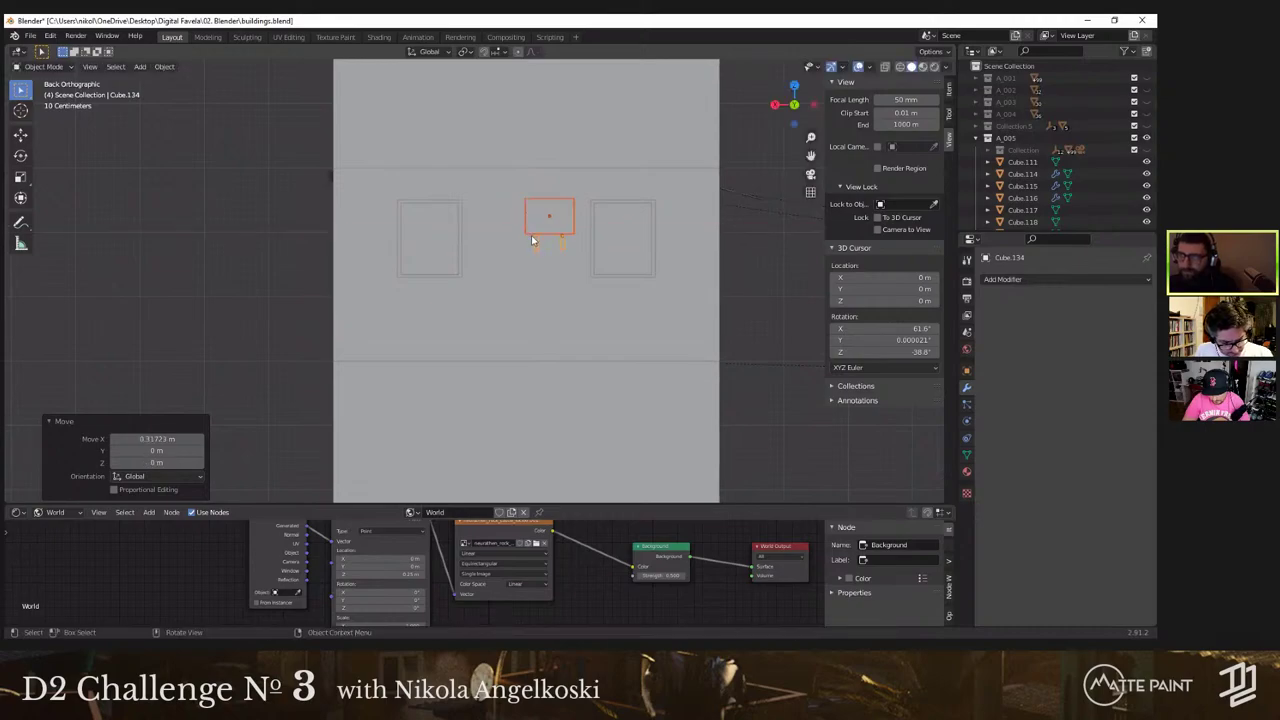
# Step: Nudge the box along Y so it sits properly against the rear wall
pyautogui.scroll(-4, 489, 305)
pyautogui.moveTo(489, 305); pyautogui.dragTo(356, 298, button='middle')
pyautogui.scroll(6, 400, 312)
pyautogui.press('g')
pyautogui.press('y')
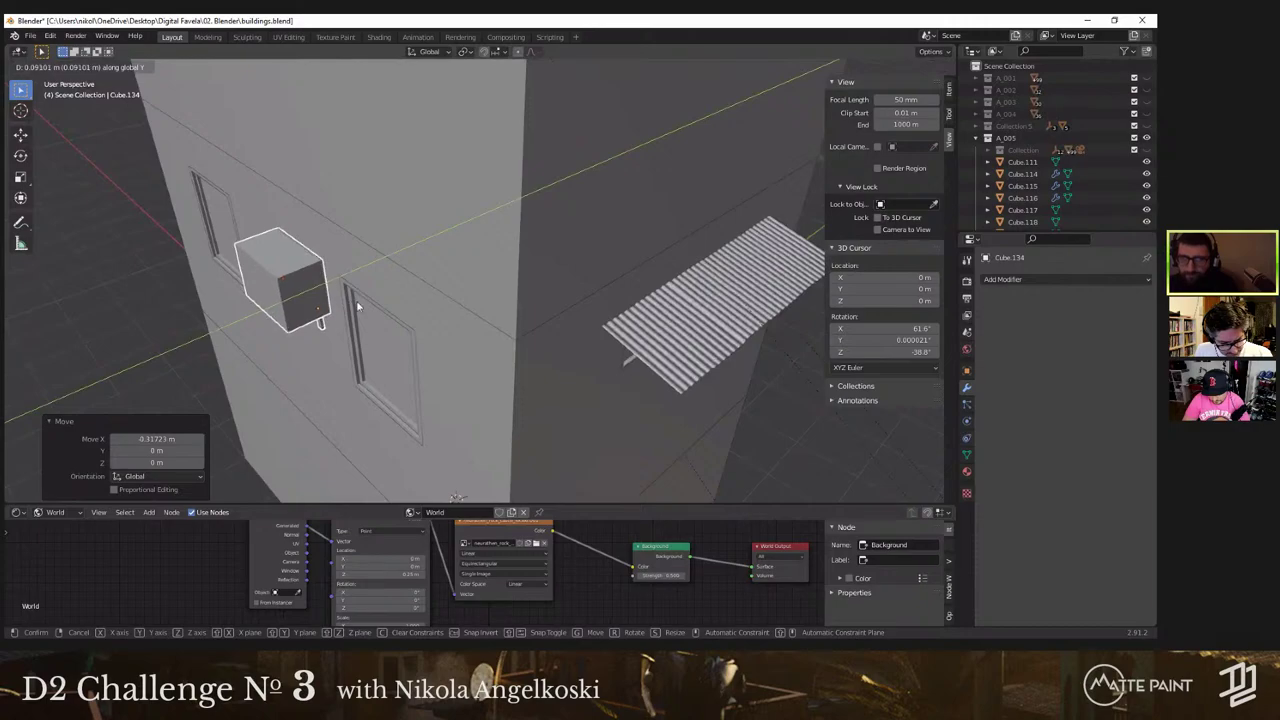
pyautogui.click(357, 300)
# Step: Duplicate the lower front corrugated awning with its brackets and move the copy along Y past the rear wall
pyautogui.scroll(-3, 450, 368)
pyautogui.moveTo(450, 368); pyautogui.dragTo(605, 404, button='middle')
pyautogui.scroll(3, 442, 285)
pyautogui.click(432, 281)
pyautogui.click(420, 400)
pyautogui.hotkey('shift', 'd')
pyautogui.press('y')
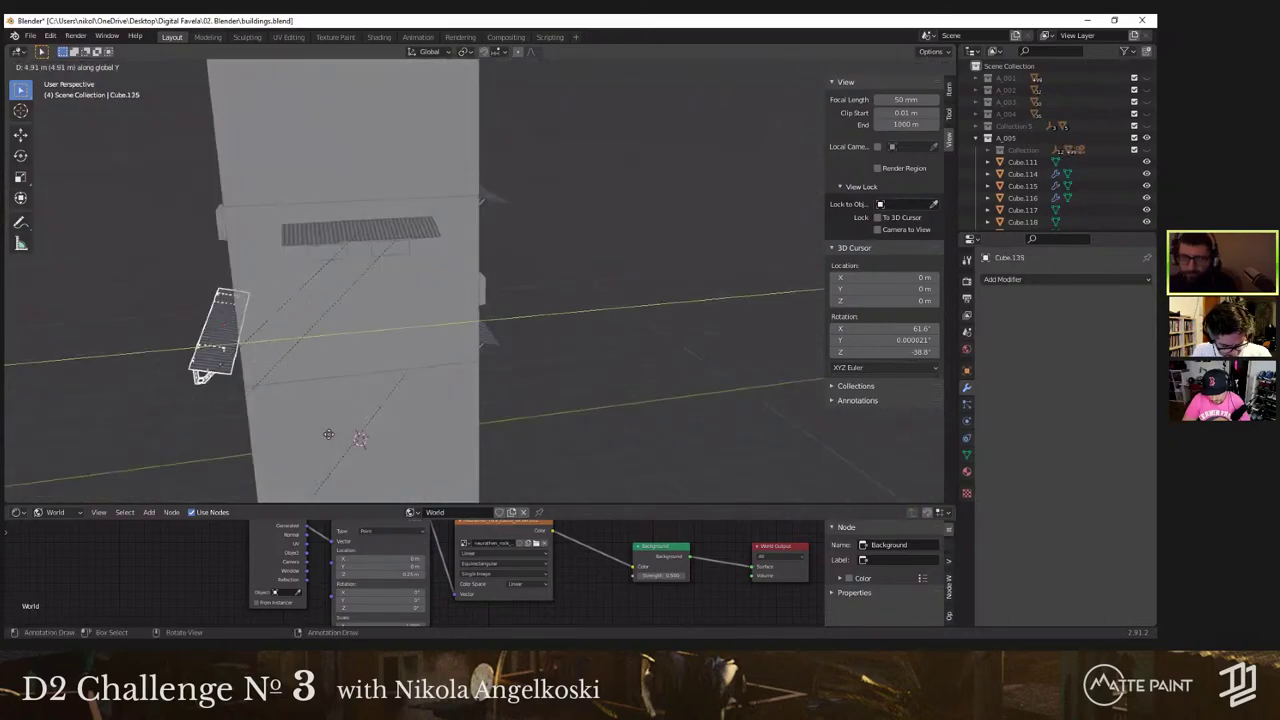
pyautogui.click(336, 362)
# Step: Mirror the copied awning along global Y
pyautogui.moveTo(336, 362); pyautogui.dragTo(440, 420, button='middle')
pyautogui.scroll(-8, 420, 353)
pyautogui.click(165, 67)
pyautogui.moveTo(200, 104)
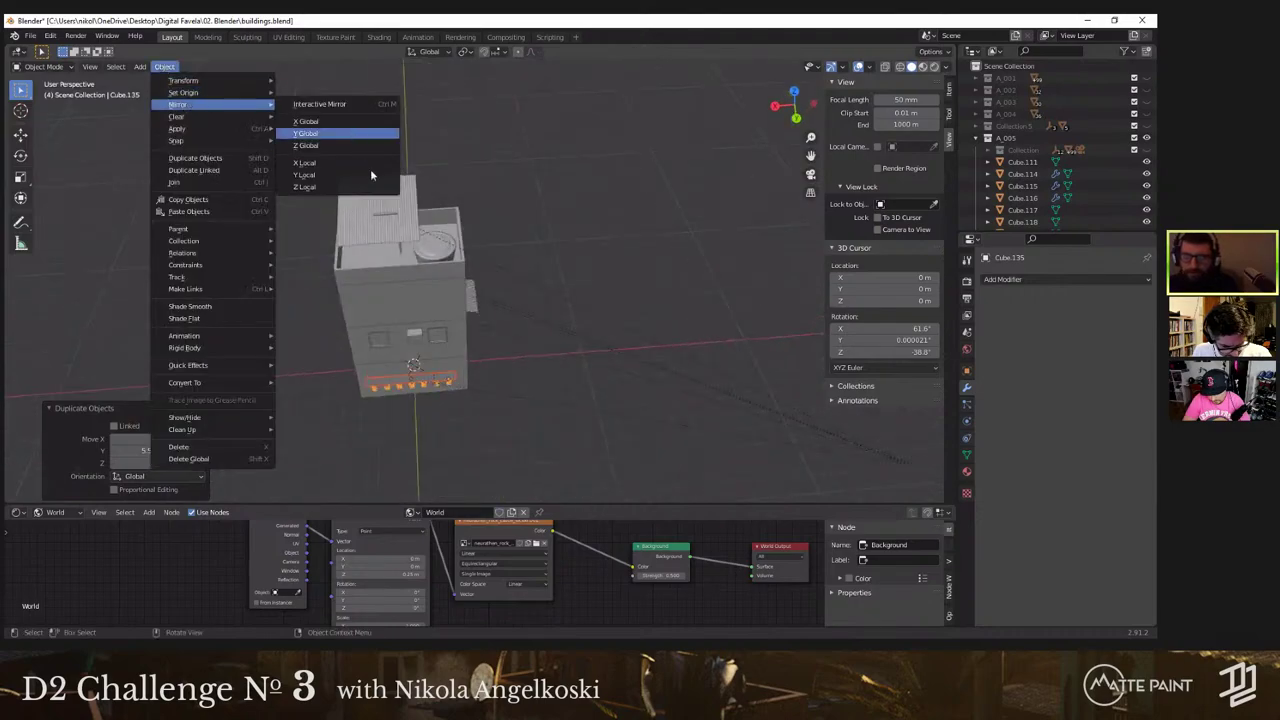
pyautogui.click(340, 134)
# Step: Rotate the copied awning -180° about the global Z axis
pyautogui.keyDown('shift'); pyautogui.moveTo(393, 350); pyautogui.dragTo(436, 292, button='middle'); pyautogui.keyUp('shift')
pyautogui.moveTo(436, 292); pyautogui.dragTo(306, 257, button='middle')
pyautogui.scroll(4, 396, 271)
pyautogui.scroll(5, 306, 257)
pyautogui.scroll(-3, 294, 263)
pyautogui.scroll(4, 294, 263)
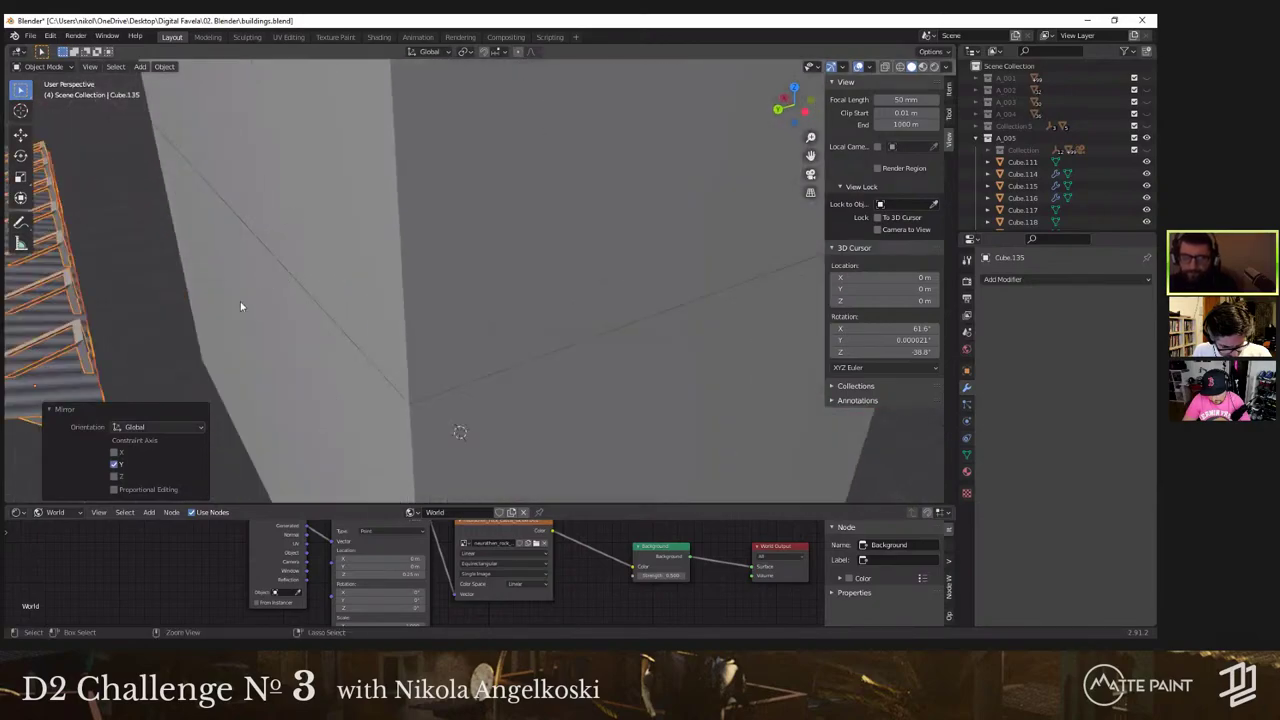
pyautogui.moveTo(240, 306); pyautogui.dragTo(439, 305, button='middle')
pyautogui.press('r')
pyautogui.press('z')
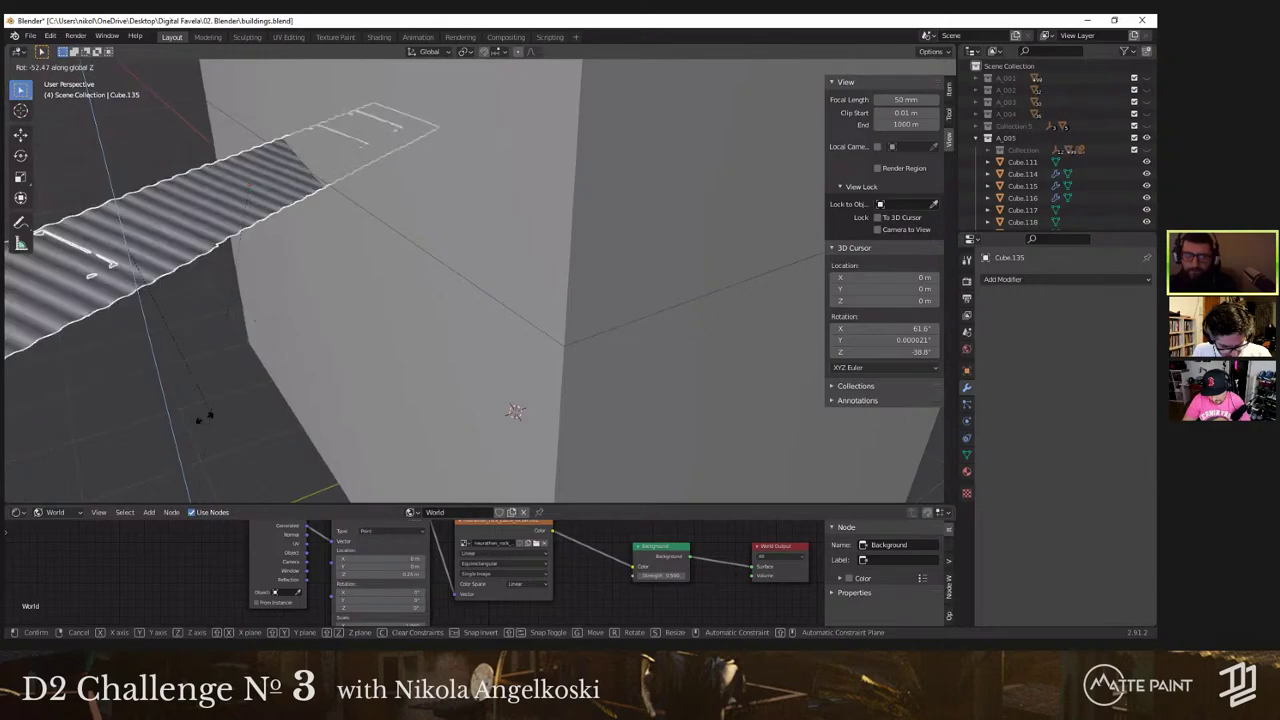
pyautogui.click(10, 304)
pyautogui.click(157, 450)
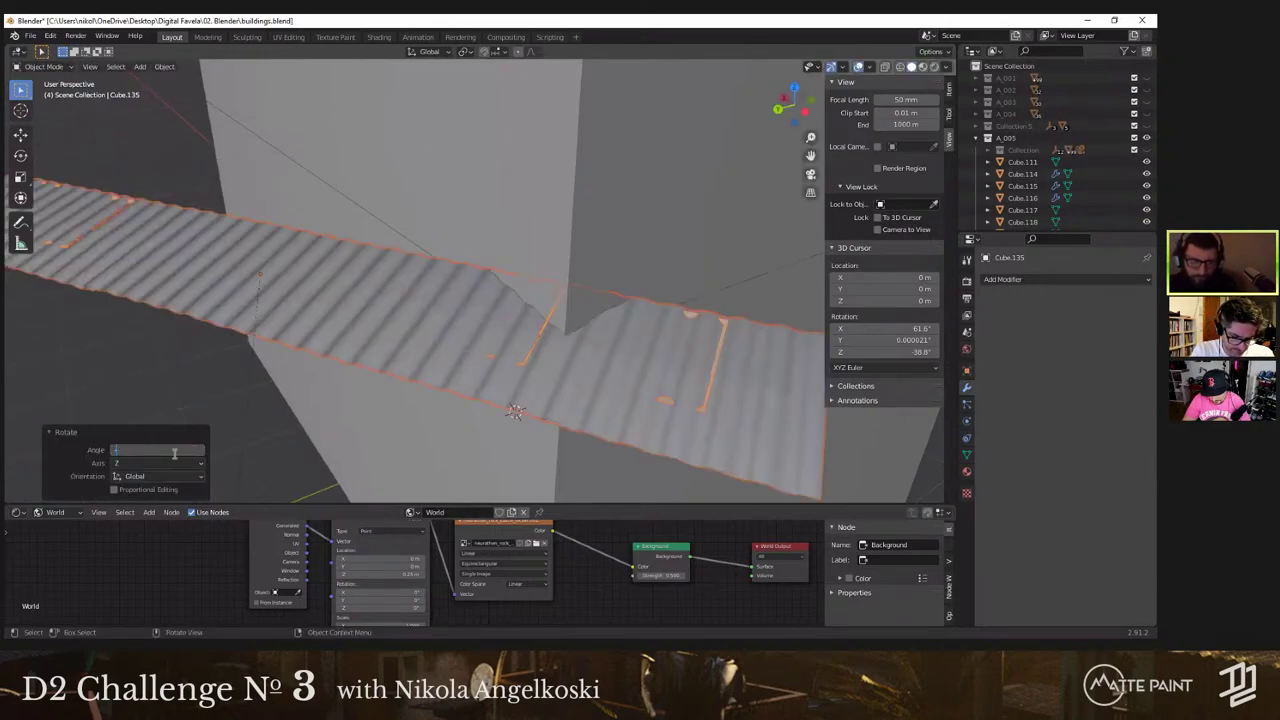
pyautogui.press('Return')
pyautogui.scroll(-6, 306, 327)
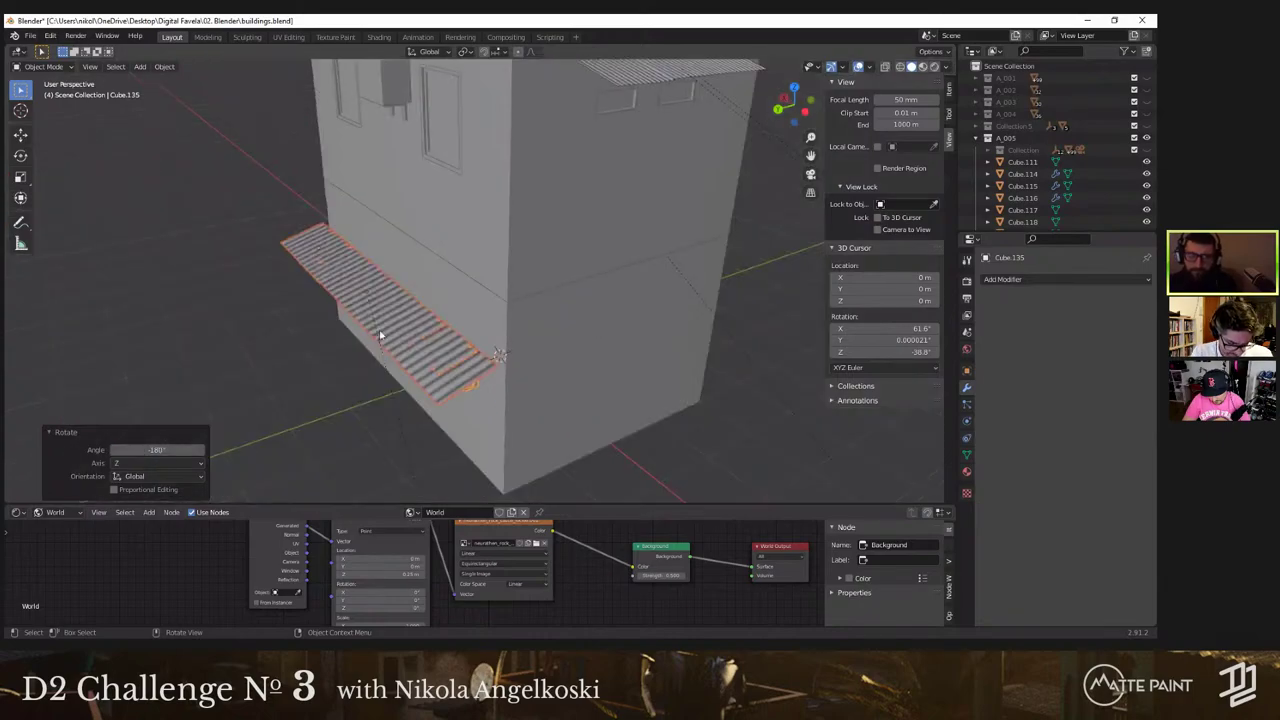
# Step: Move the copied awning about 1.55 m along X to line it up with the rear facade
pyautogui.moveTo(380, 334); pyautogui.dragTo(440, 325, button='middle')
pyautogui.press('g')
pyautogui.press('x')
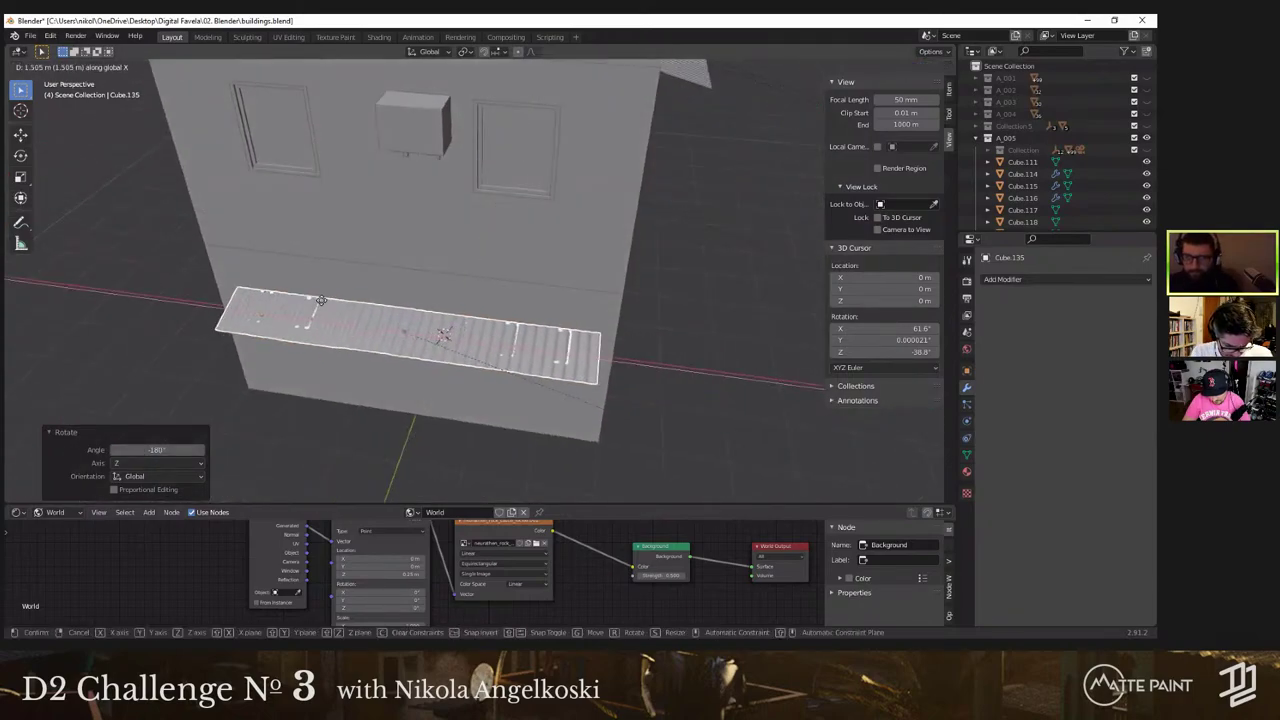
pyautogui.click(321, 305)
# Step: In back view, raise the awning about 1.08 m along Z and shift it about 0.31 m along X beneath the rear windows
pyautogui.press('KP_1')
pyautogui.press('`')
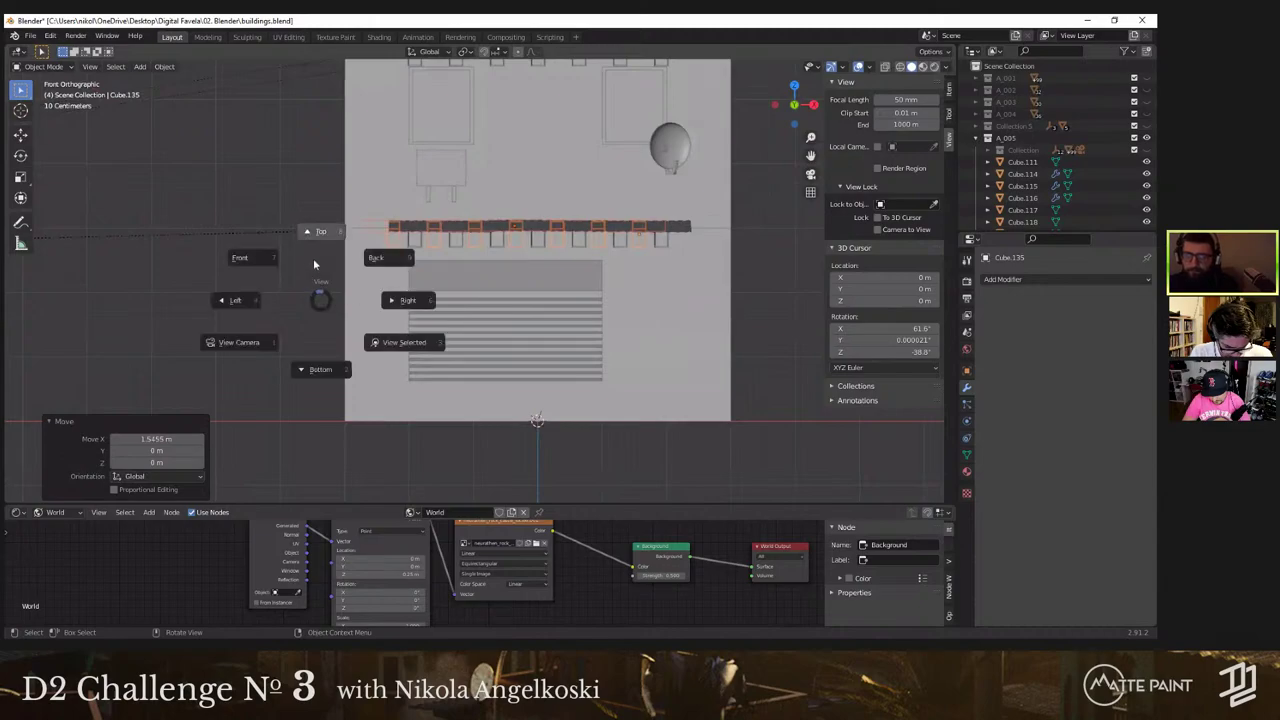
pyautogui.click(371, 253)
pyautogui.keyDown('shift'); pyautogui.moveTo(371, 253); pyautogui.dragTo(371, 328, button='middle'); pyautogui.keyUp('shift')
pyautogui.press('g')
pyautogui.press('z')
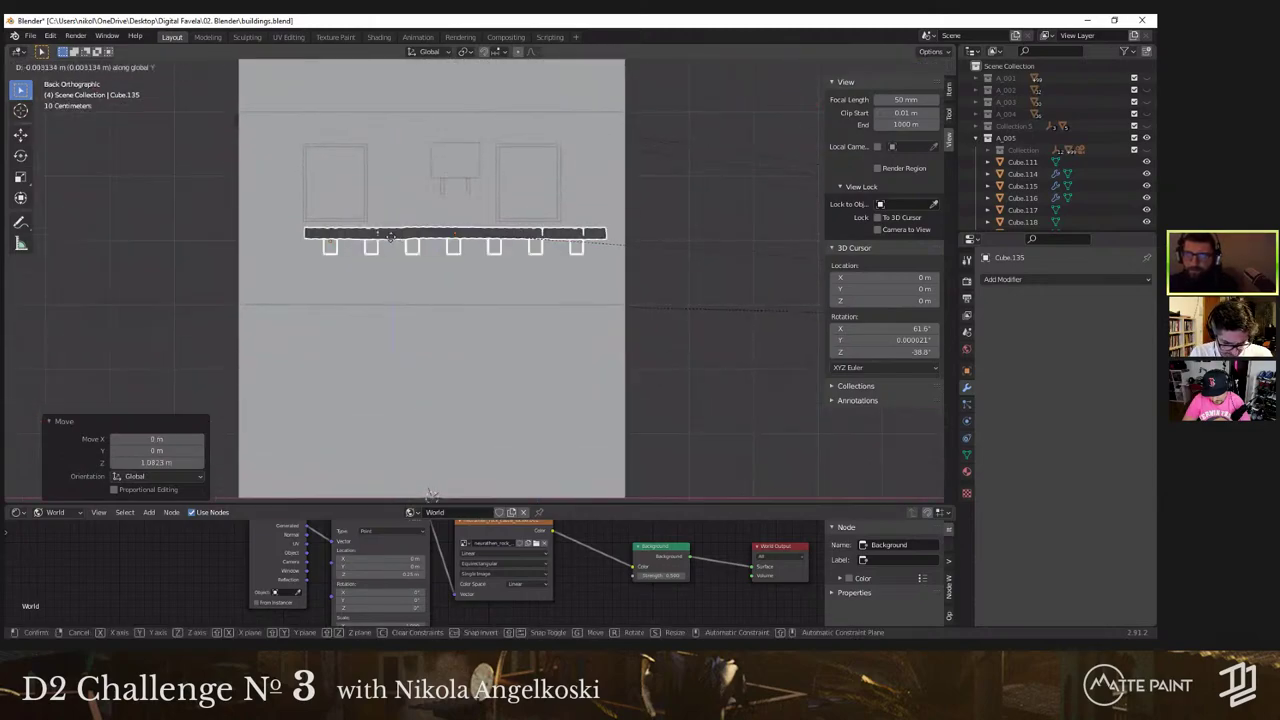
pyautogui.click(380, 234)
pyautogui.press('g')
pyautogui.press('x')
pyautogui.click(412, 238)
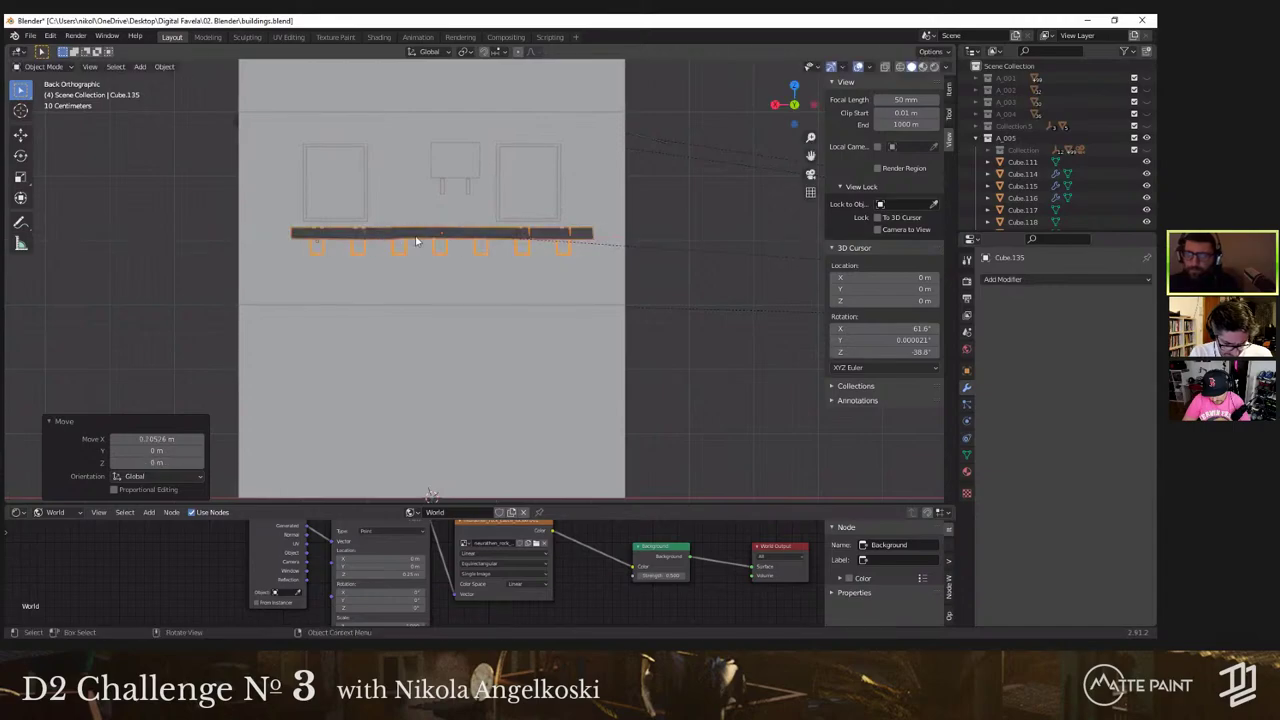
# Step: Raise the awning another 1.87 m or so along Z to sit above the rear windows
pyautogui.press('g')
pyautogui.press('z')
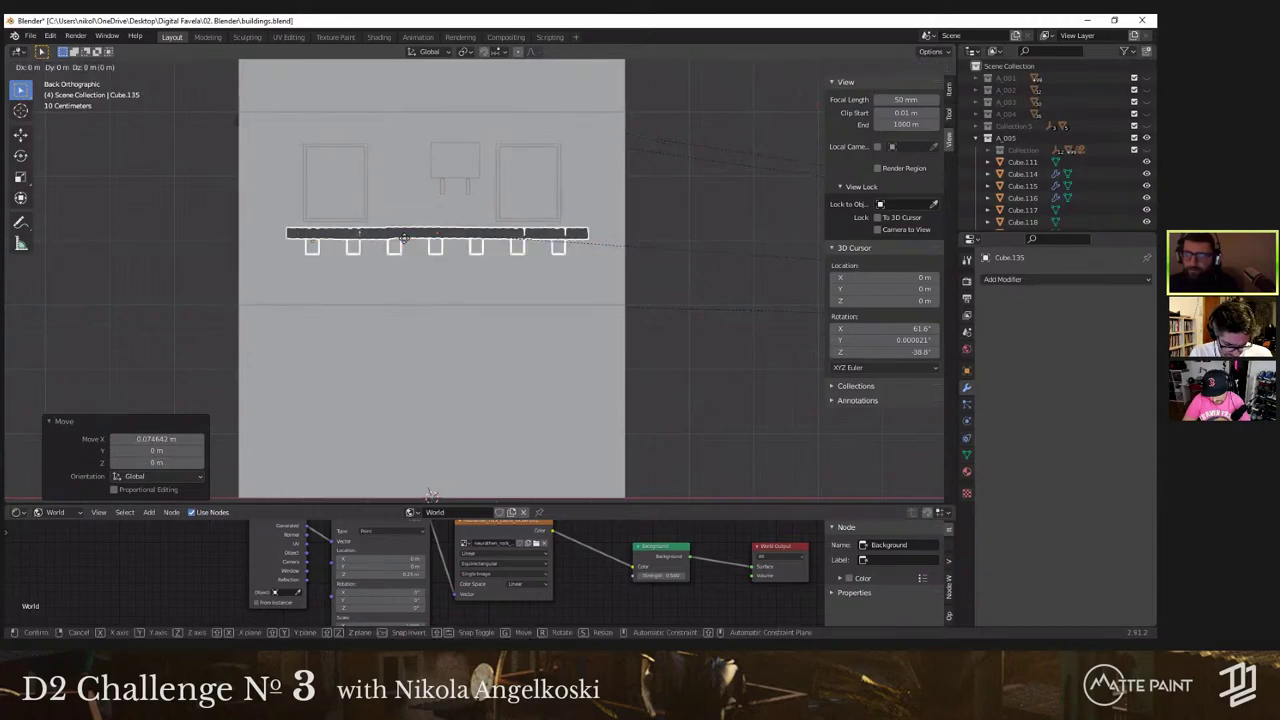
pyautogui.click(408, 122)
# Step: In left view, move the awning along Y until its brackets meet the rear wall
pyautogui.moveTo(408, 122); pyautogui.dragTo(536, 204, button='middle')
pyautogui.press('`')
pyautogui.click(501, 212)
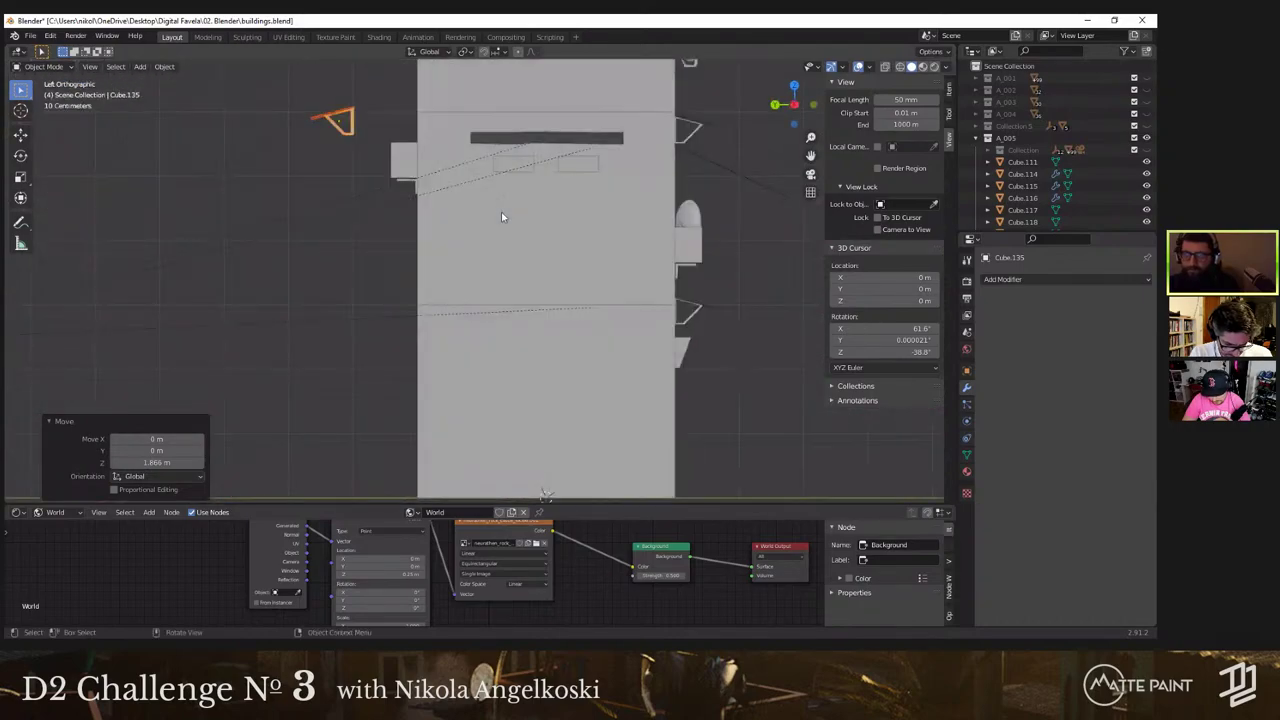
pyautogui.press('`')
pyautogui.click(233, 136)
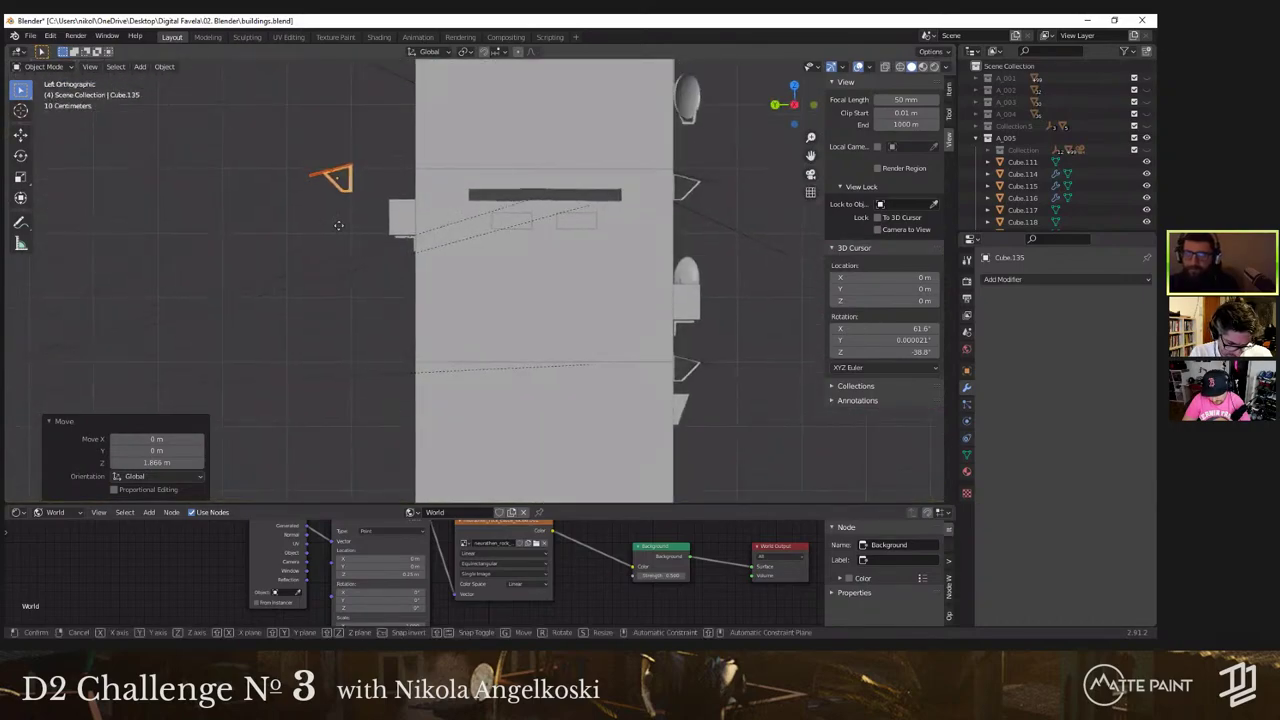
pyautogui.press('g')
pyautogui.press('y')
pyautogui.click(403, 225)
# Step: Switch the node editor from world to object shading and create a new material on the building's ground-floor block
pyautogui.moveTo(443, 224); pyautogui.dragTo(686, 288, button='middle')
pyautogui.moveTo(525, 263); pyautogui.dragTo(420, 368, button='middle')
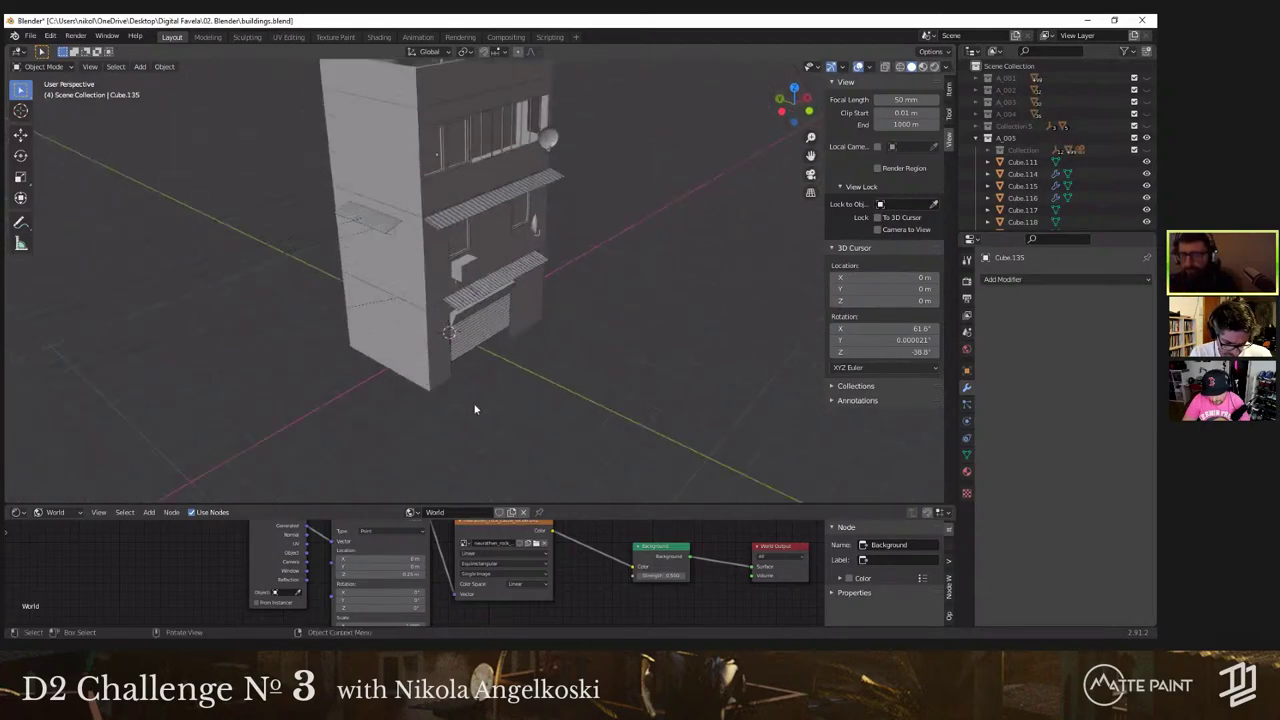
pyautogui.click(62, 526)
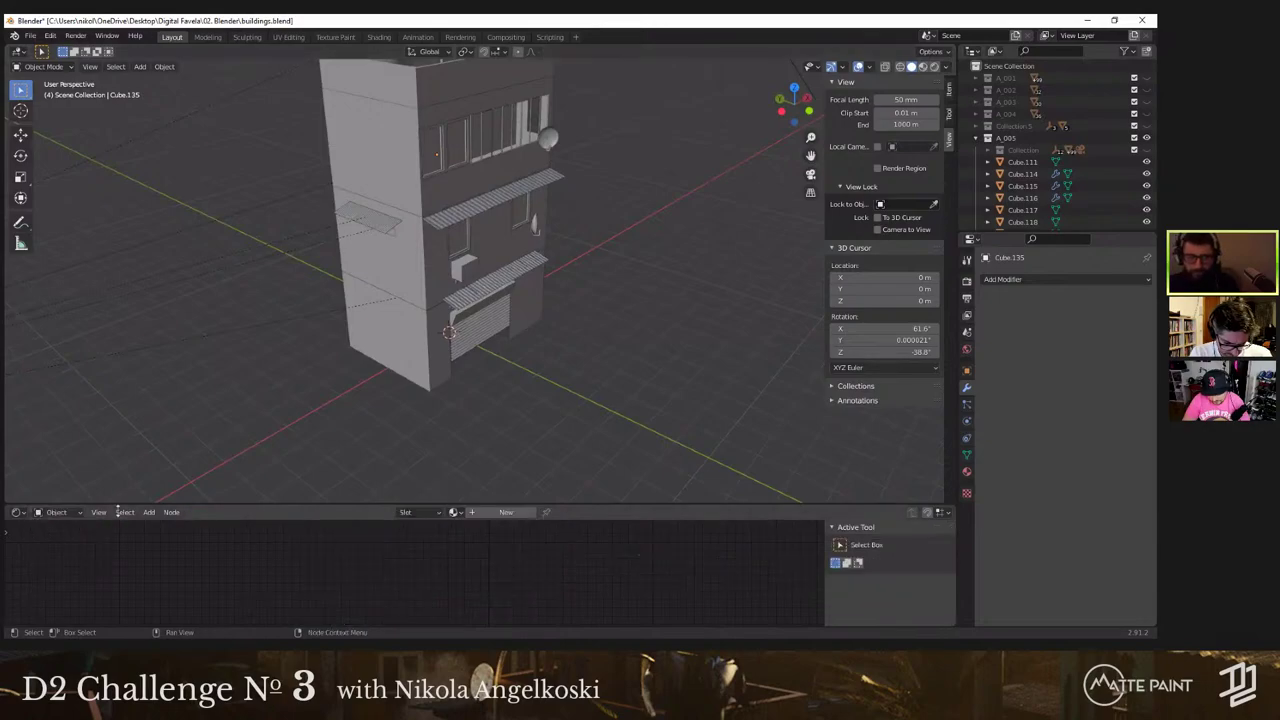
pyautogui.click(433, 375)
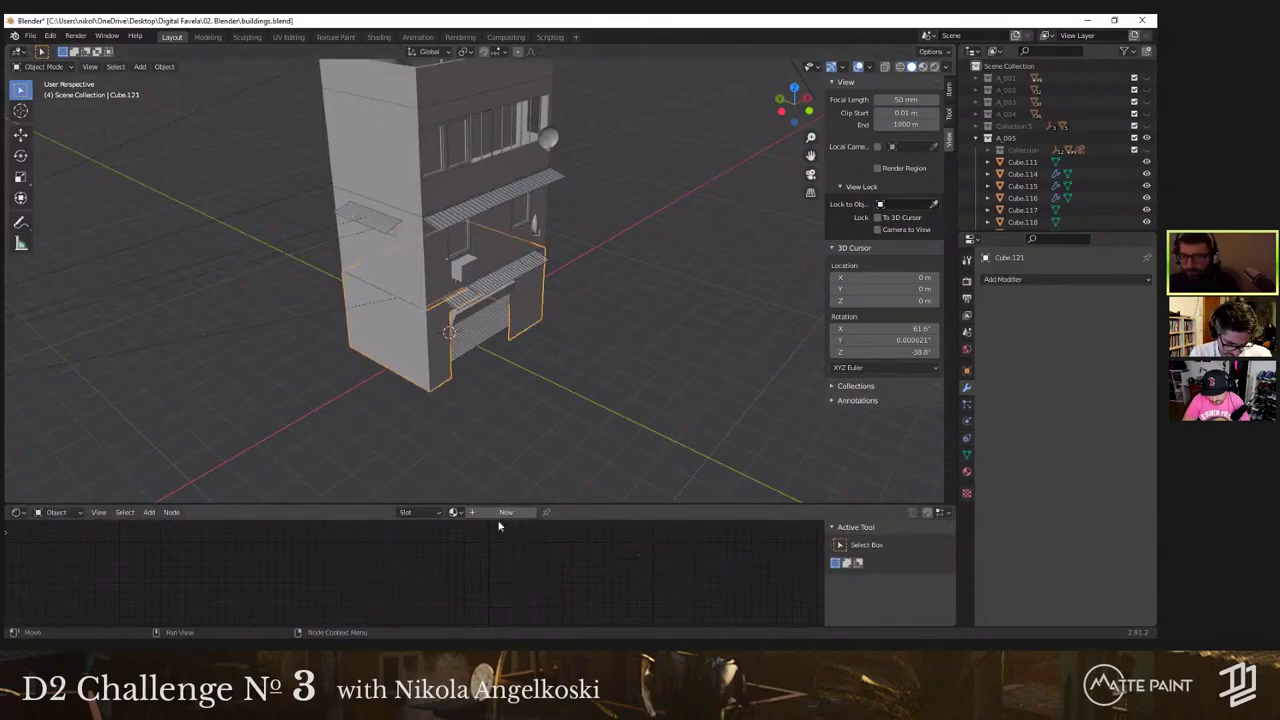
pyautogui.click(500, 512)
# Step: Enlarge the node editor around the new material's nodes and switch to the browser for the CC0 Textures site
pyautogui.keyDown('shift'); pyautogui.moveTo(474, 337); pyautogui.dragTo(515, 245, button='middle'); pyautogui.keyUp('shift')
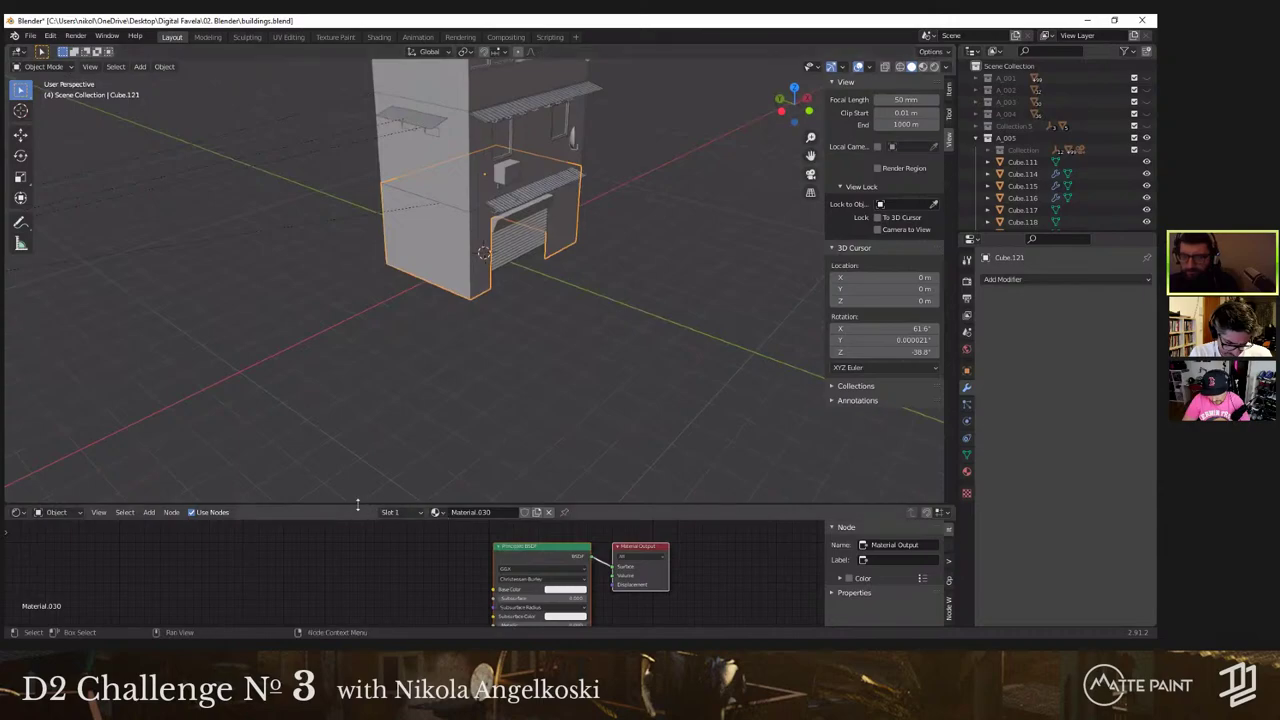
pyautogui.moveTo(358, 504); pyautogui.dragTo(372, 411)
pyautogui.scroll(3, 405, 526)
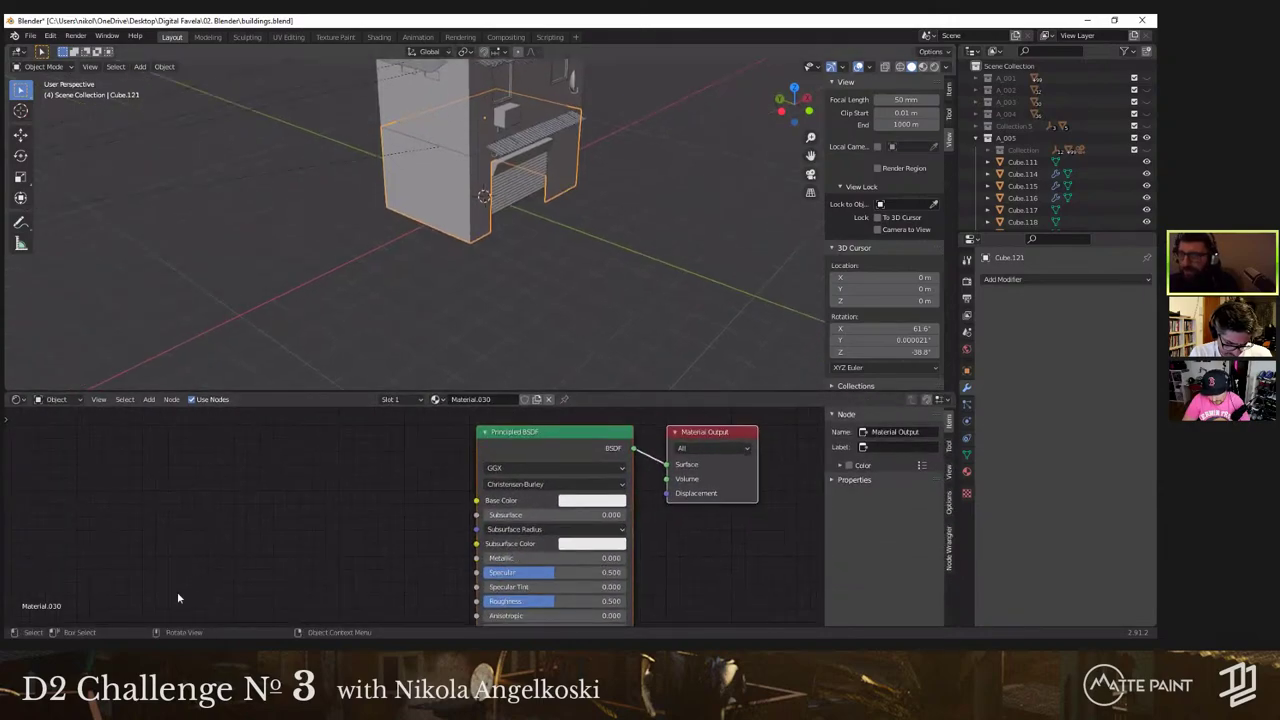
pyautogui.click(103, 645)
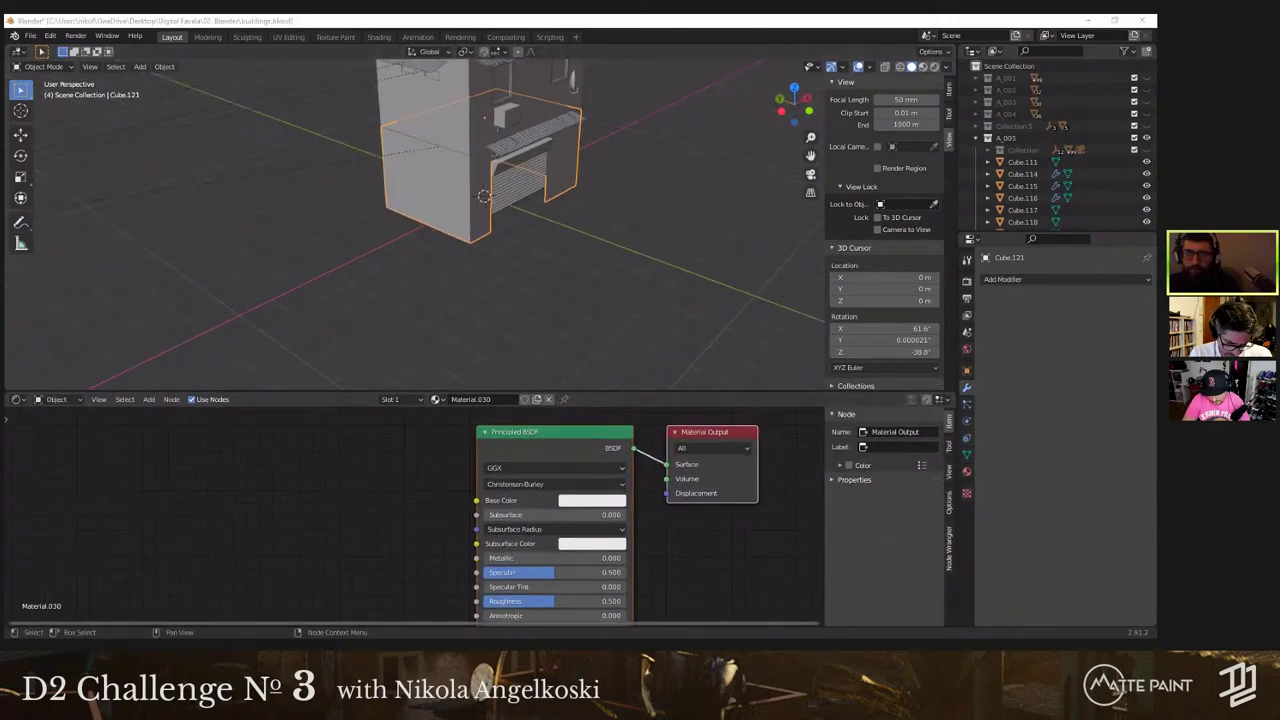
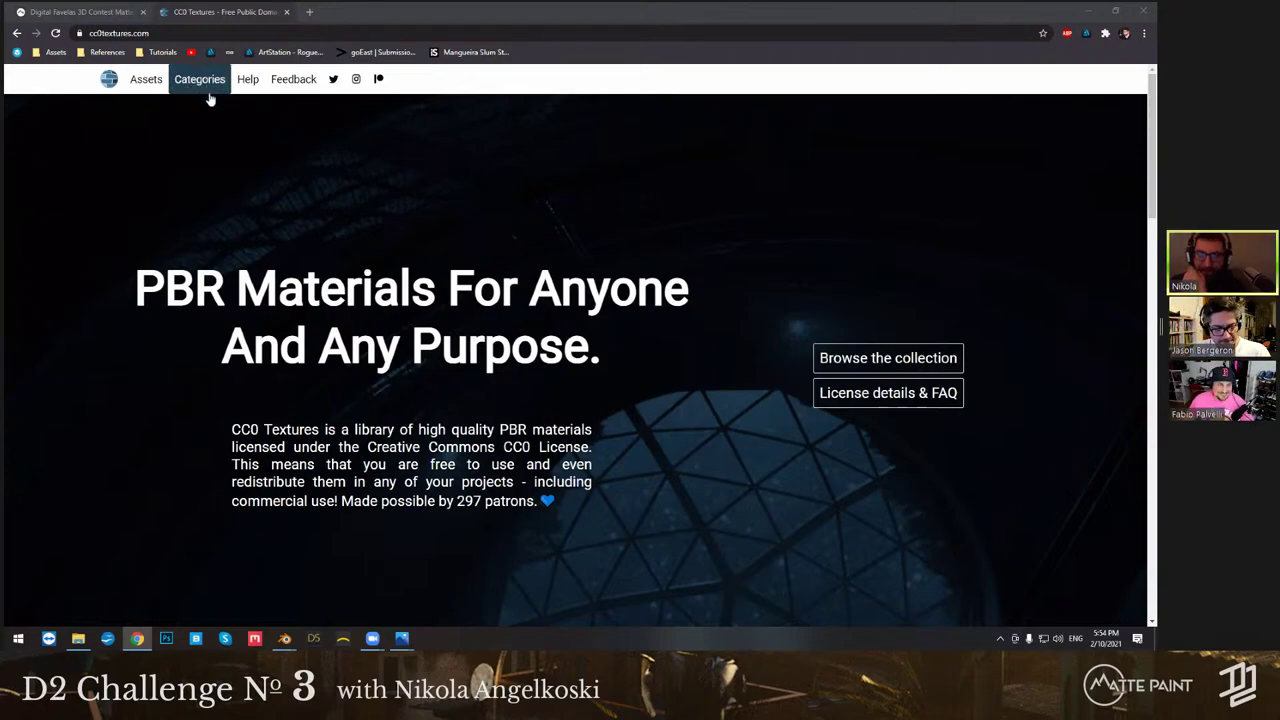
# Step: Open the full asset list on CC0 Textures and browse the popular materials for possible building surfaces
pyautogui.click(145, 79)
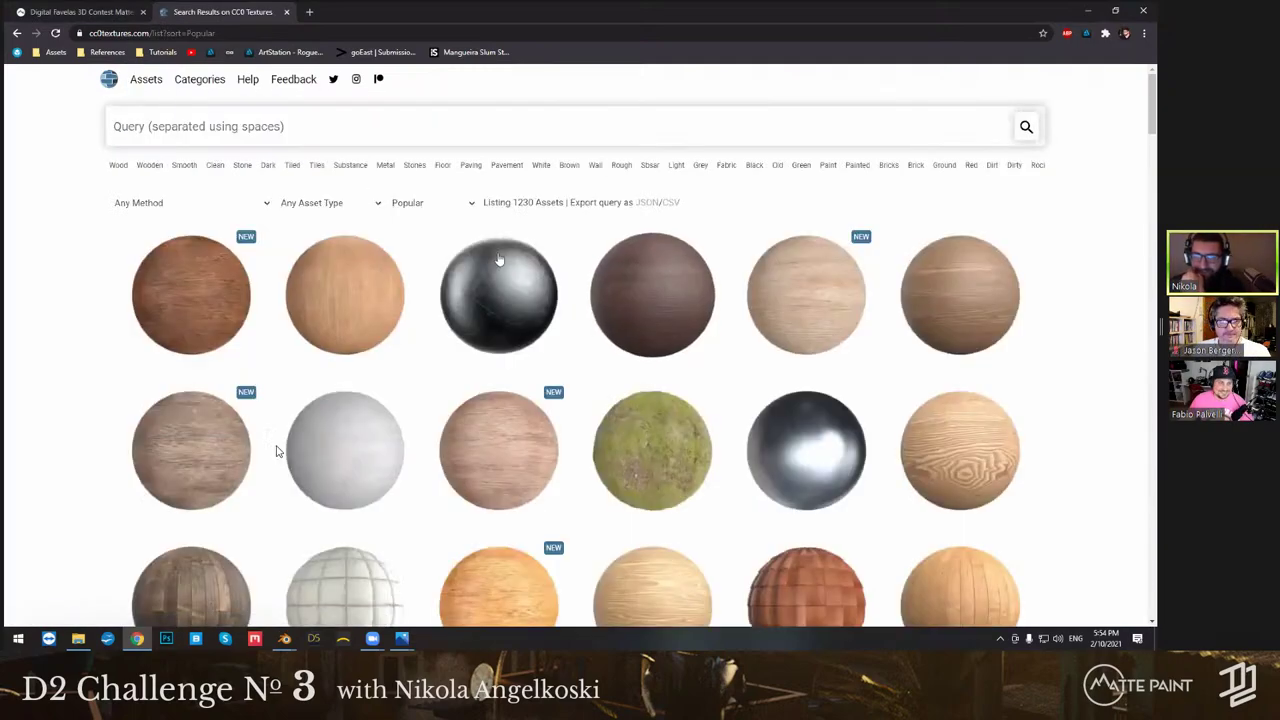
pyautogui.scroll(-3, 499, 259)
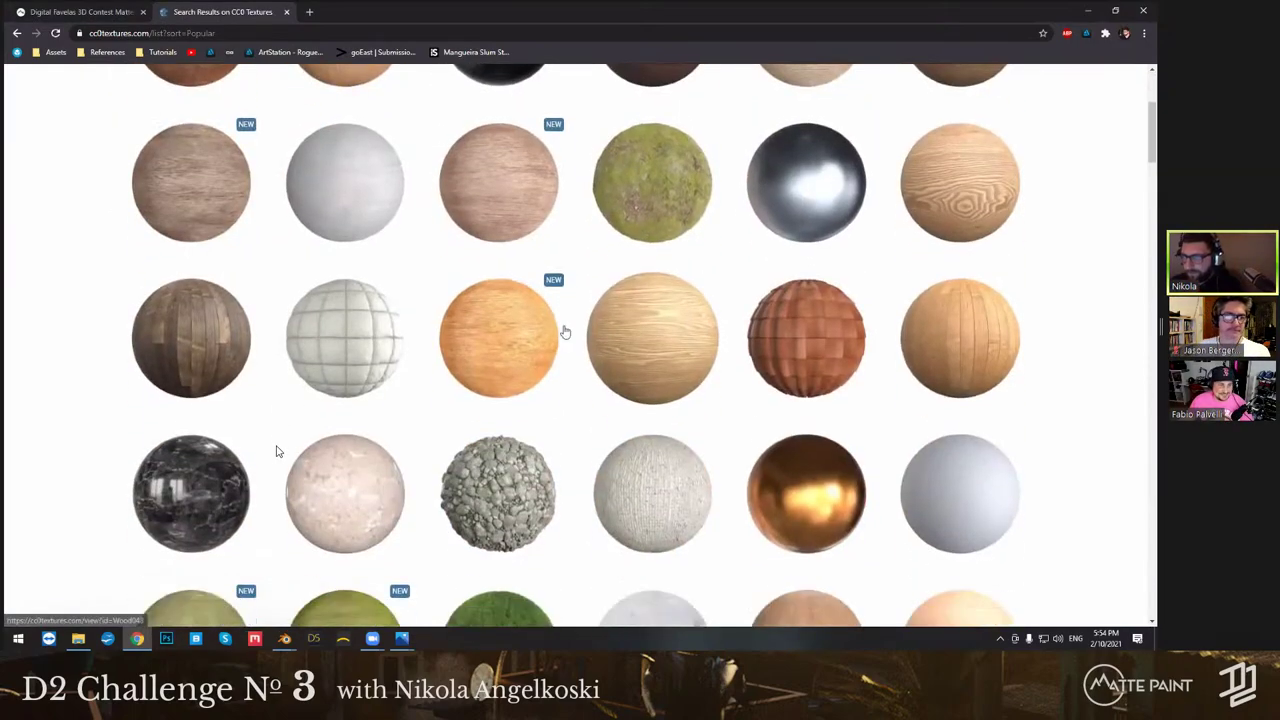
pyautogui.scroll(-2, 451, 449)
pyautogui.scroll(2, 491, 303)
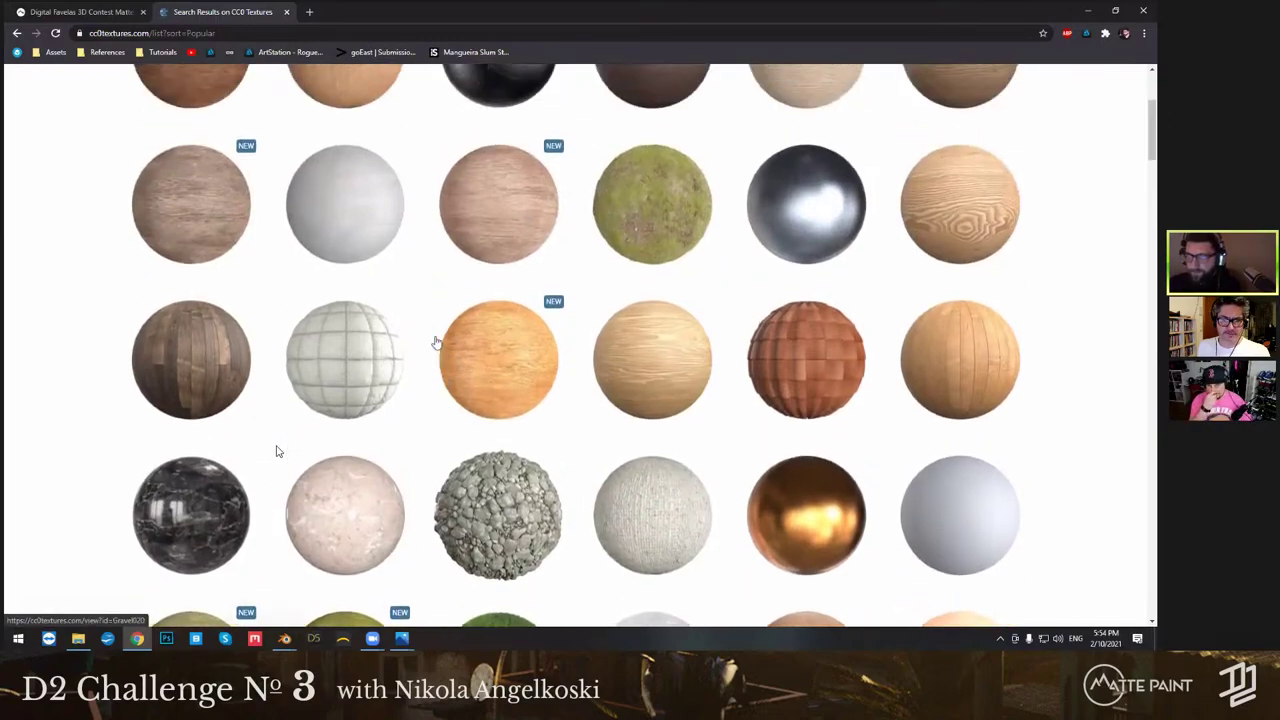
pyautogui.scroll(-2, 436, 343)
pyautogui.scroll(2, 464, 261)
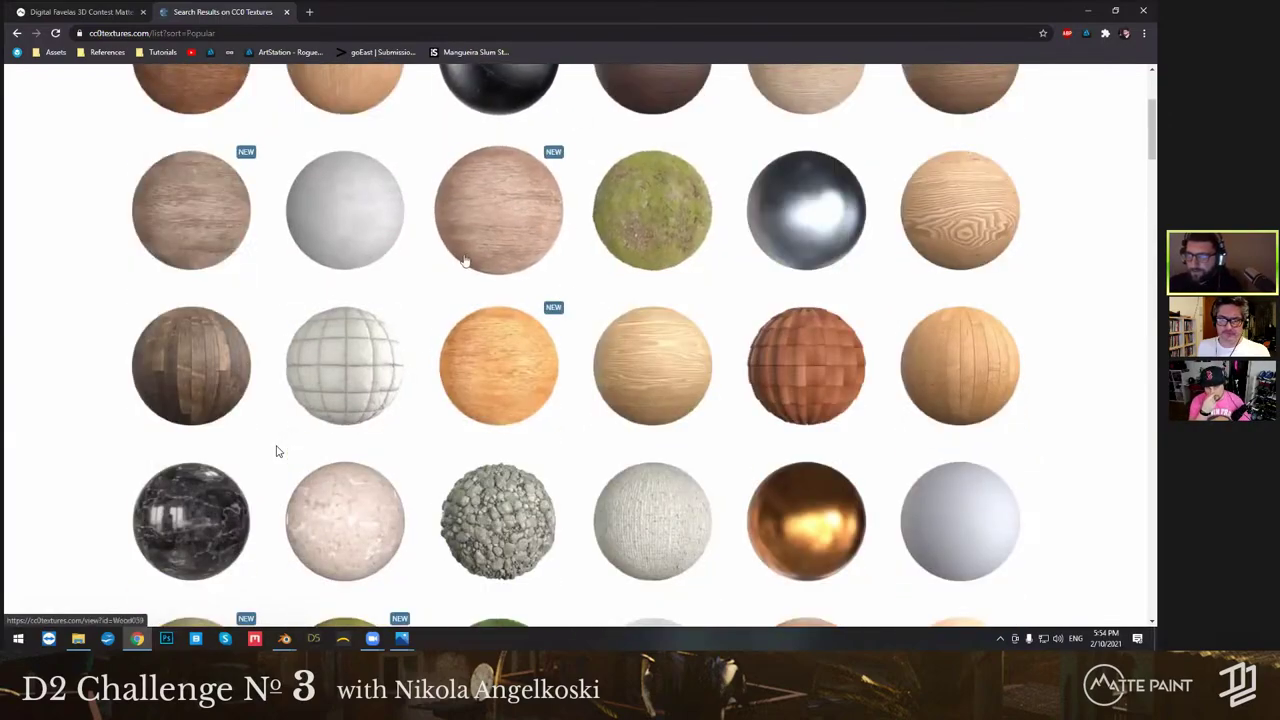
pyautogui.scroll(1, 796, 394)
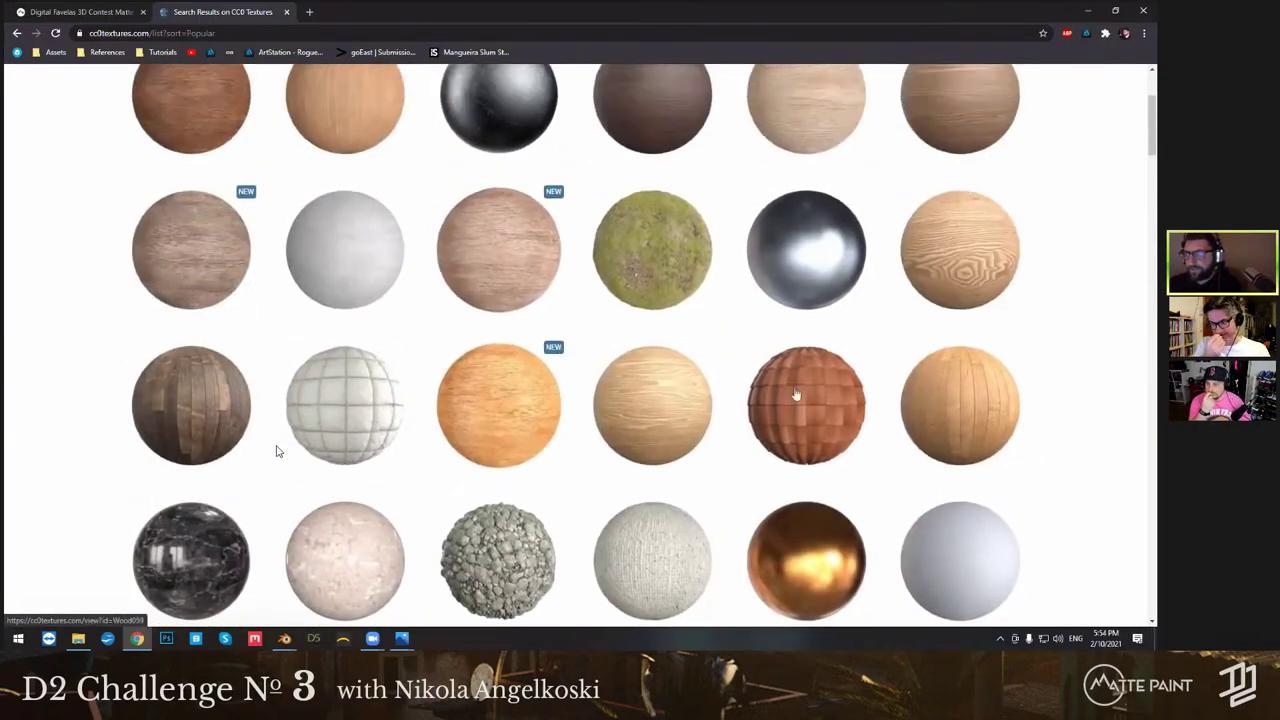
pyautogui.scroll(2, 796, 394)
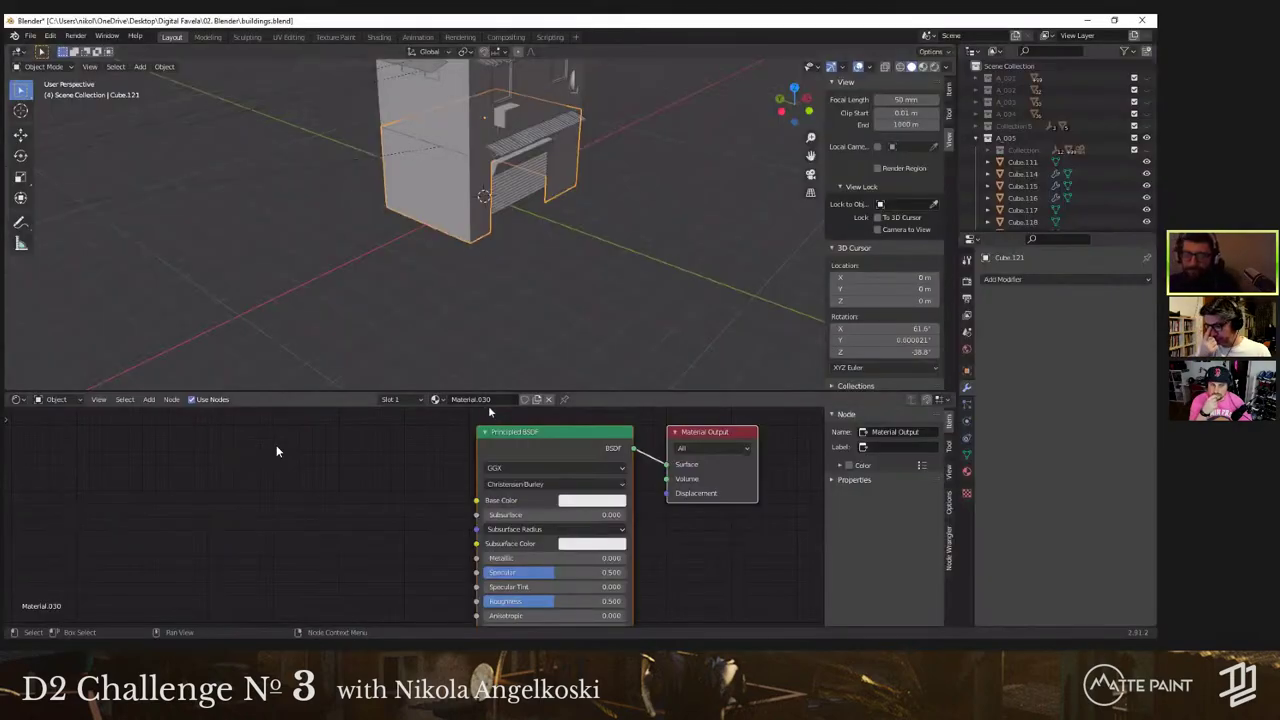
# Step: Switch back to Blender and rename the ground-floor block's new material to Floor_01
pyautogui.click(488, 403)
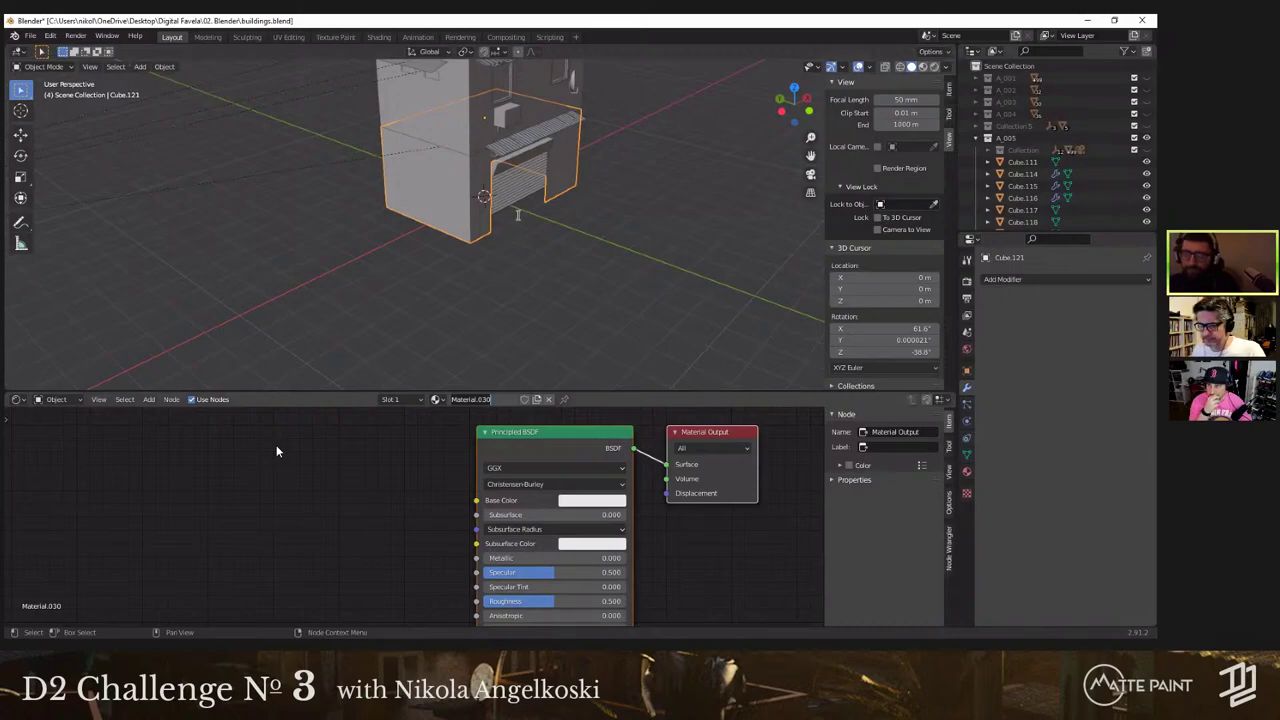
pyautogui.write('Base')
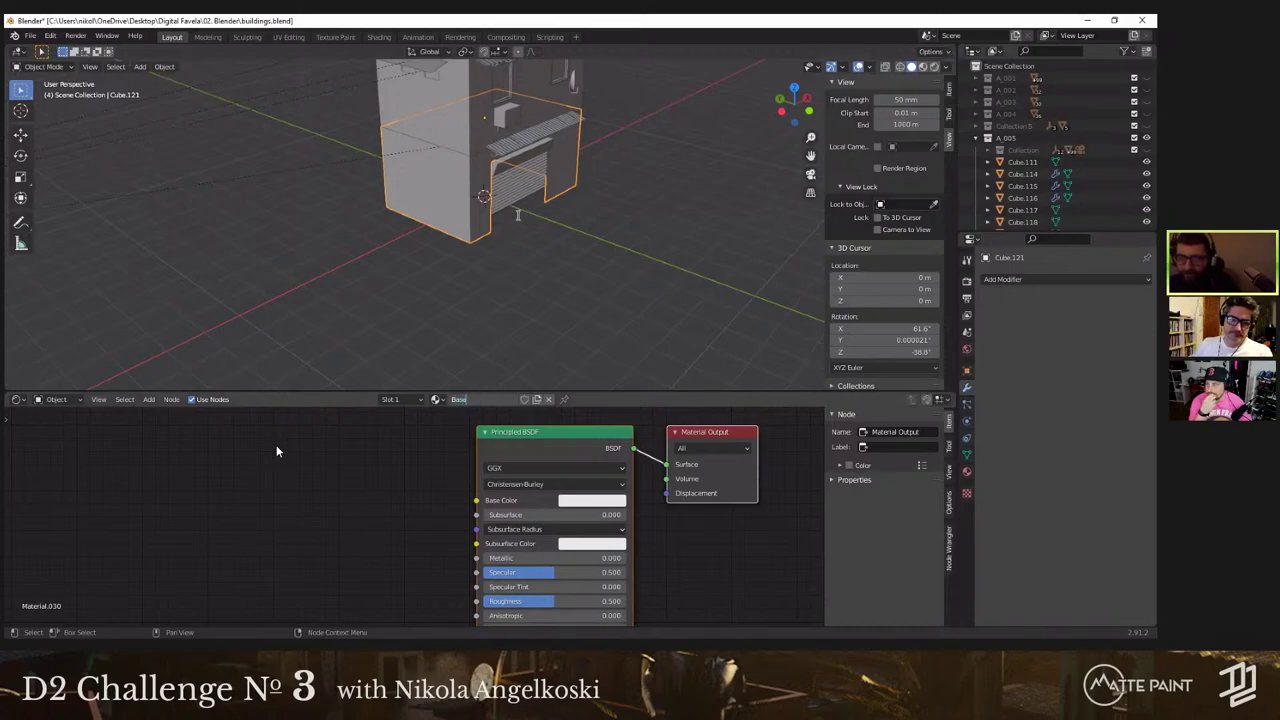
pyautogui.write('loor_01')
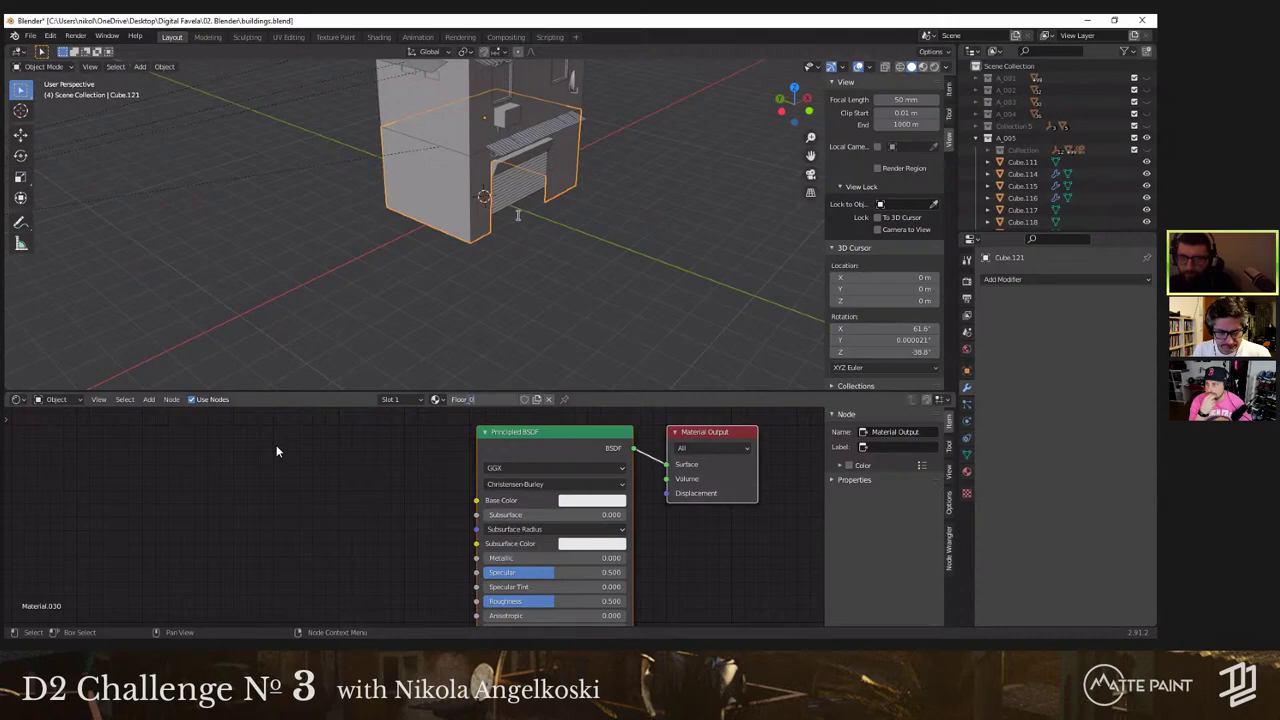
pyautogui.press('Return')
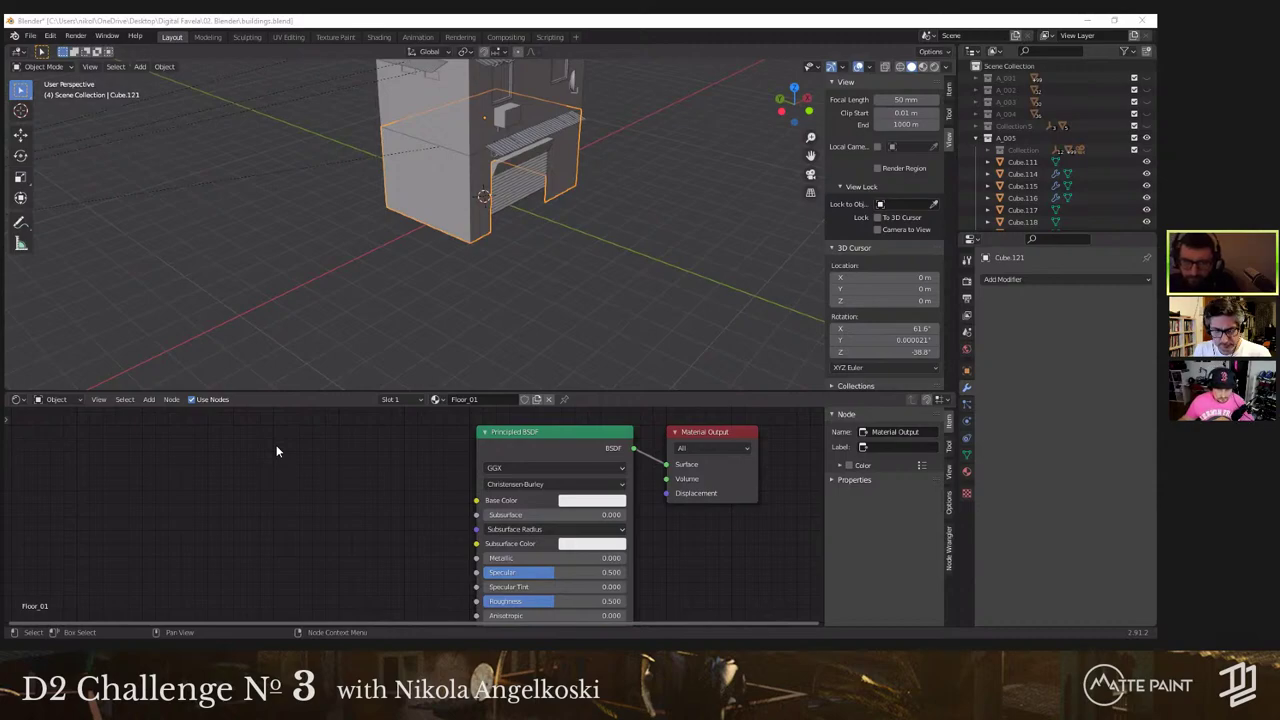
# Step: Add the aaaaa.jpg image texture to Floor_01, connect its color to the Base Color, and preview the building in rendered shading
pyautogui.moveTo(276, 445); pyautogui.dragTo(246, 506)
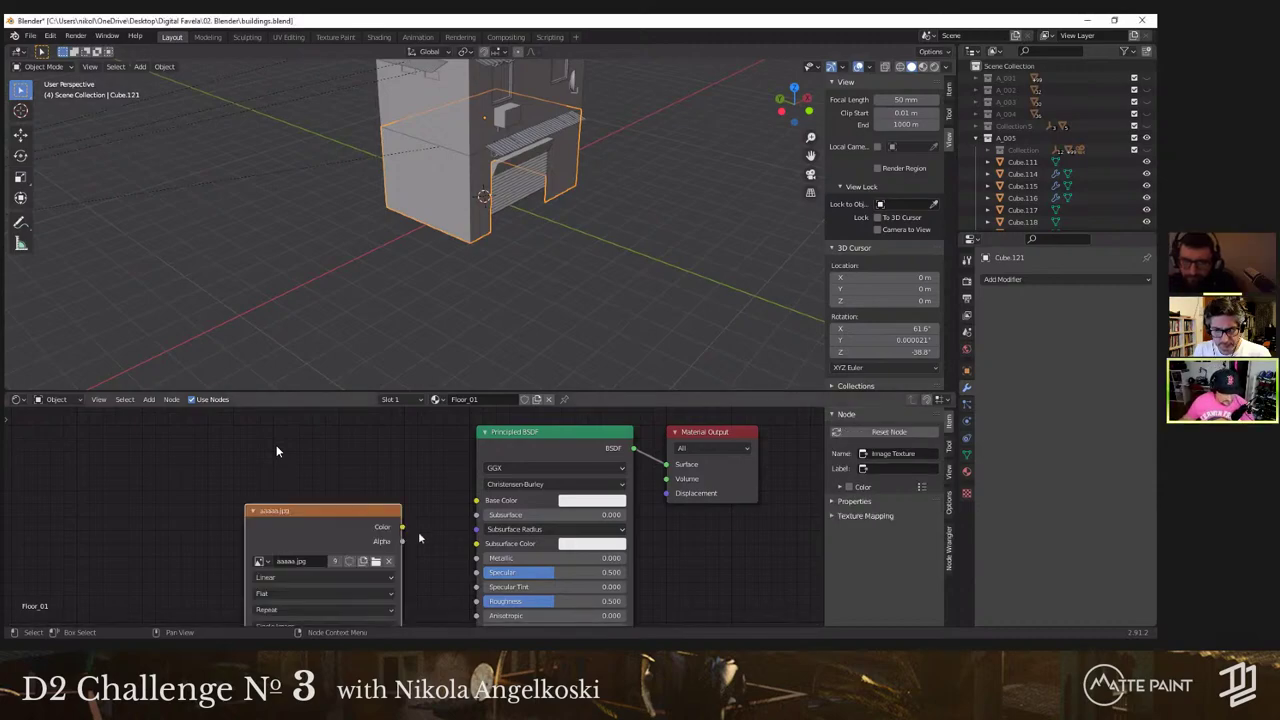
pyautogui.moveTo(403, 528); pyautogui.dragTo(476, 501)
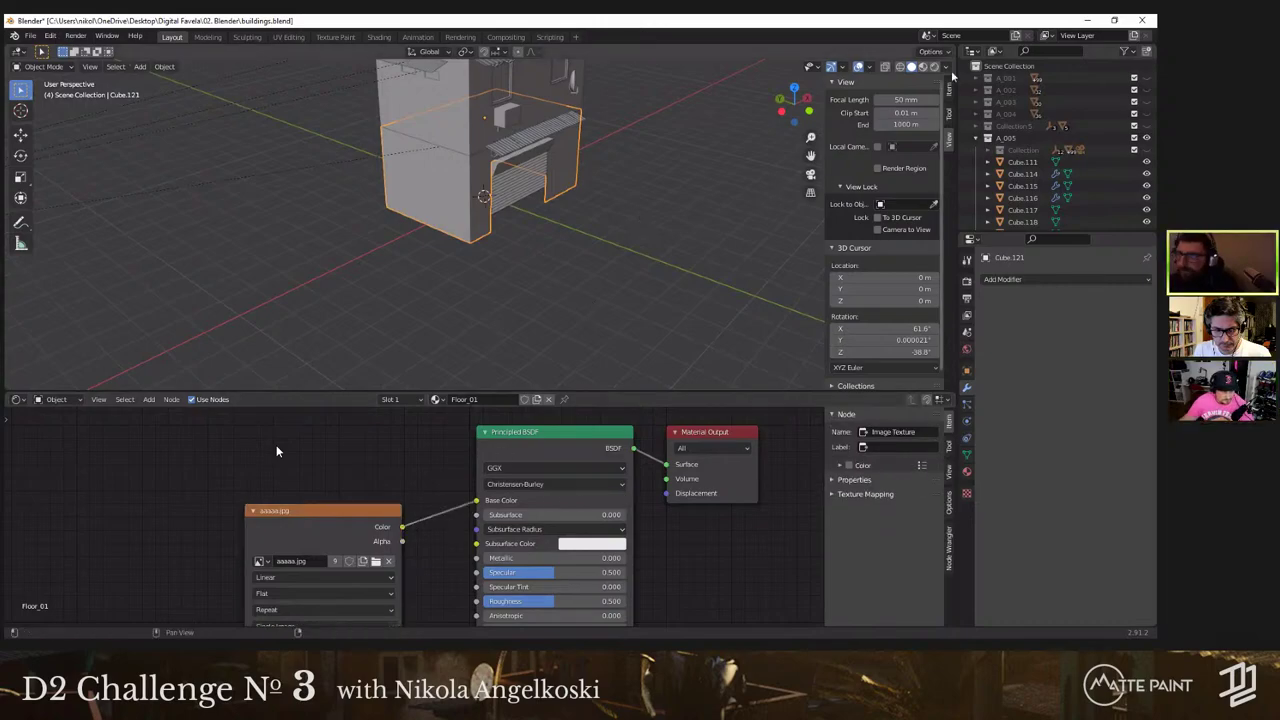
pyautogui.press('z')
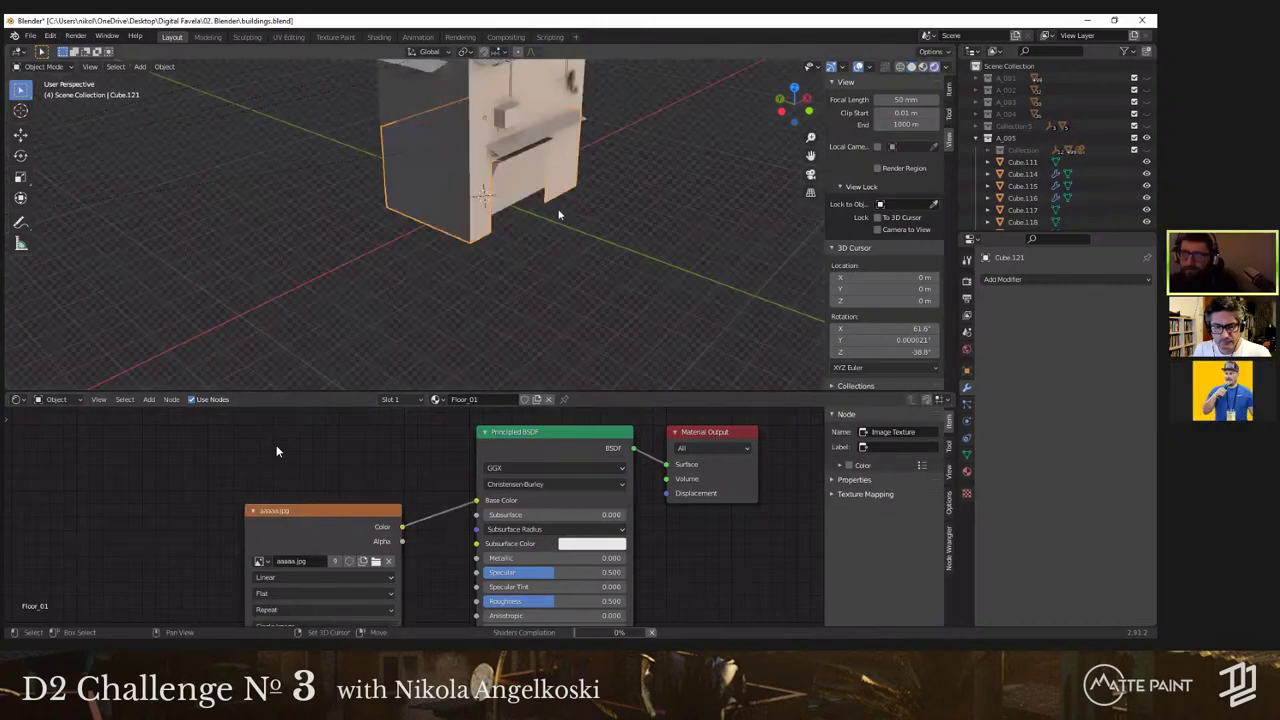
pyautogui.scroll(3, 536, 206)
pyautogui.moveTo(325, 203); pyautogui.dragTo(481, 226, button='middle')
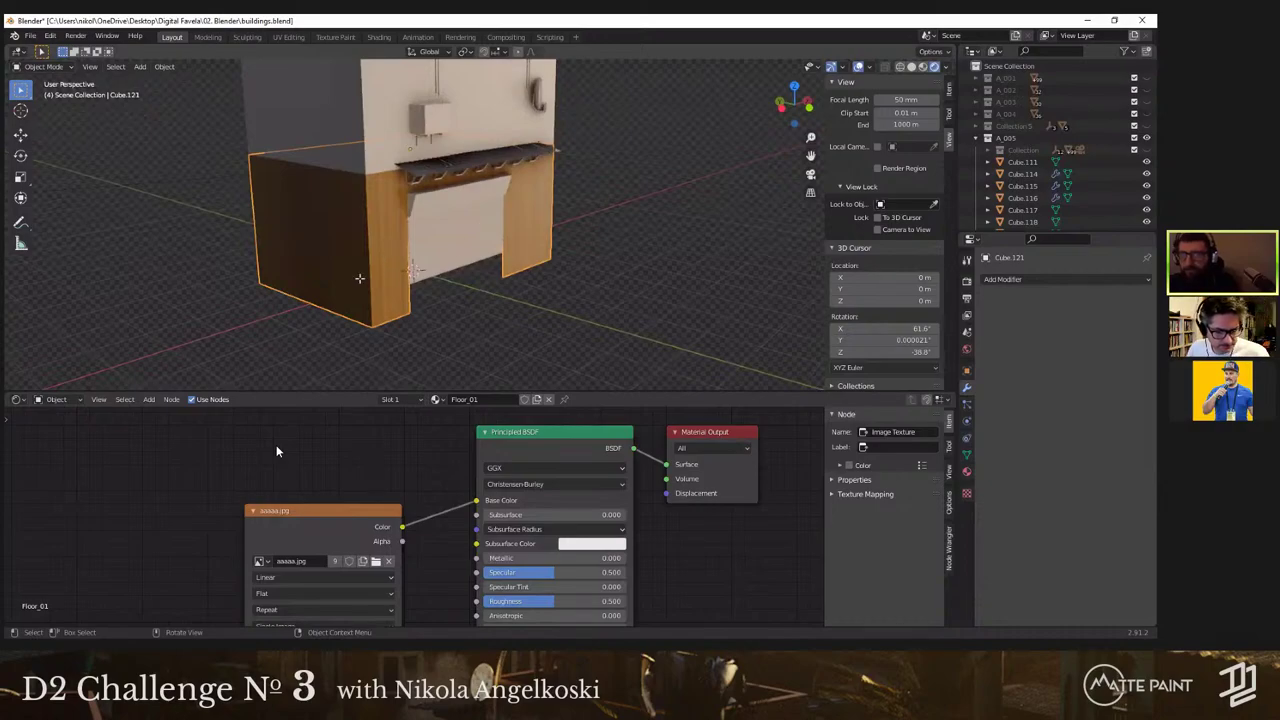
# Step: Mark the edges at the ground-floor block's front corner as a UV seam
pyautogui.press('Tab')
pyautogui.press('2')
pyautogui.click(371, 210)
pyautogui.keyDown('shift'); pyautogui.click(367, 187); pyautogui.keyUp('shift')
pyautogui.rightClick(376, 217)
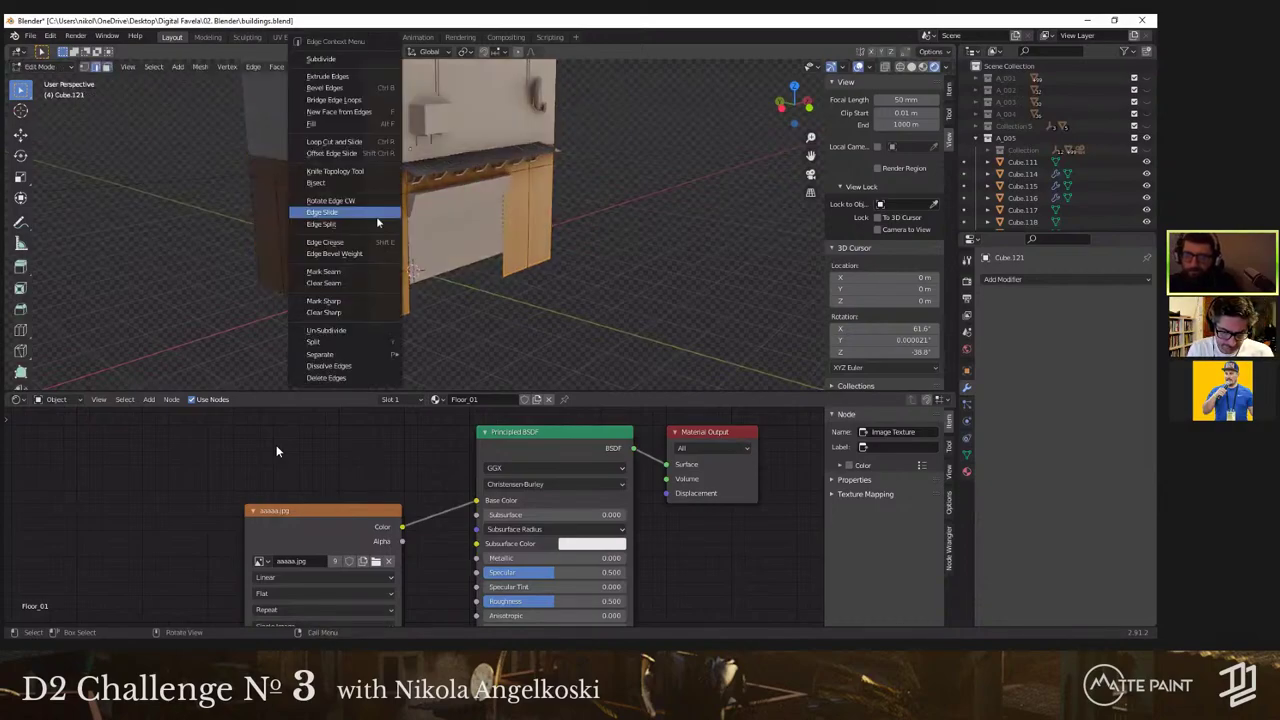
pyautogui.click(350, 302)
pyautogui.hotkey('ctrl', 'z')
pyautogui.rightClick(354, 299)
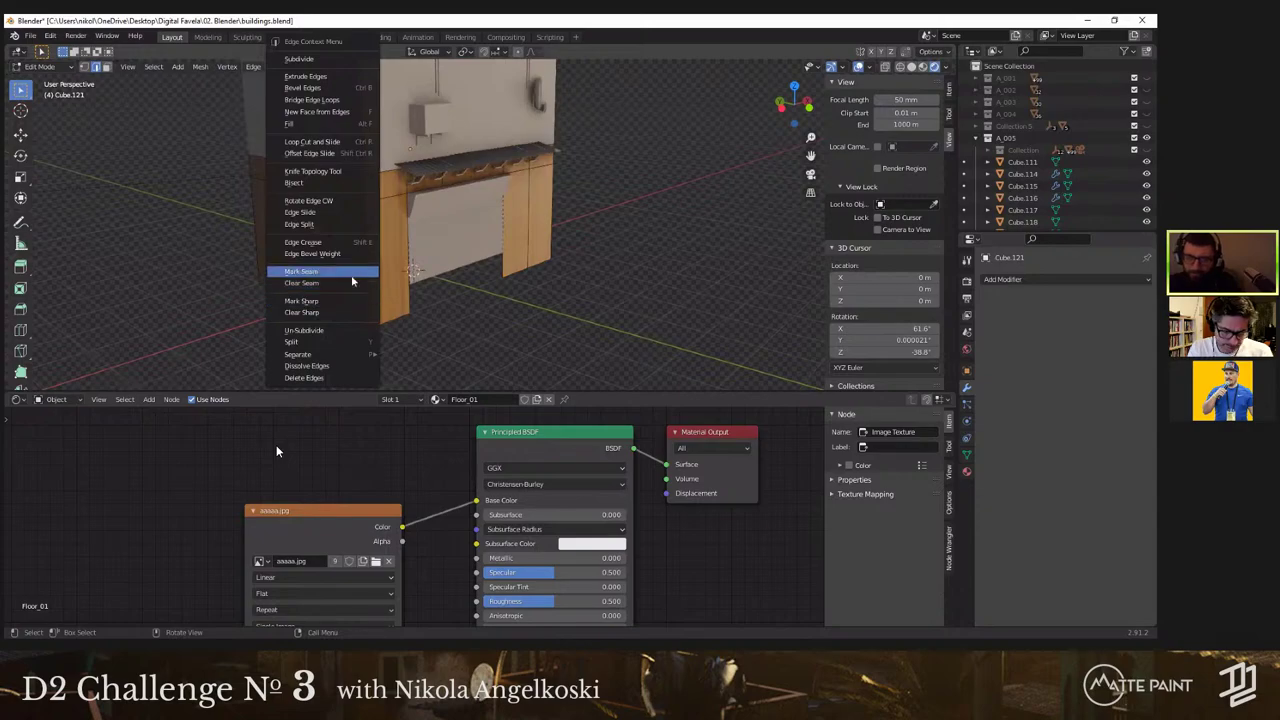
pyautogui.click(352, 273)
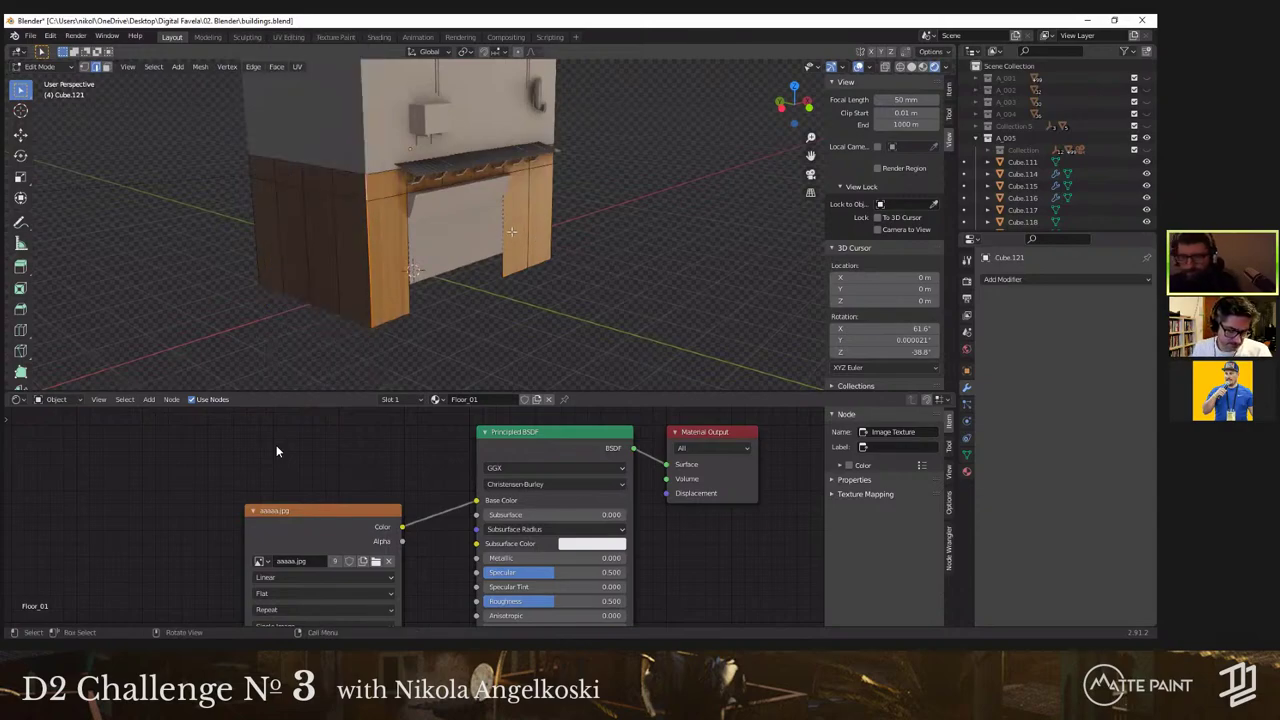
# Step: Unwrap all of the ground-floor block's geometry with Cube Projection and inspect the texture on the shopfront wall up close
pyautogui.press('Tab')
pyautogui.press('Tab')
pyautogui.press('a')
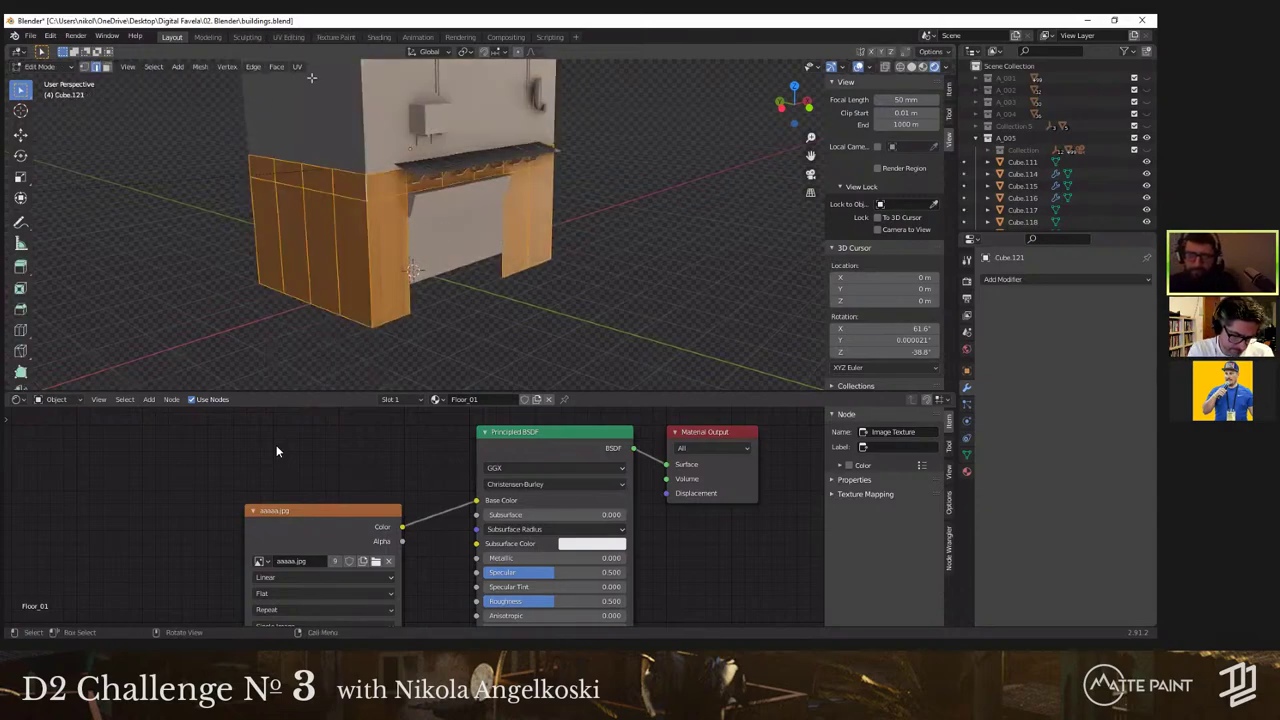
pyautogui.click(299, 70)
pyautogui.click(330, 139)
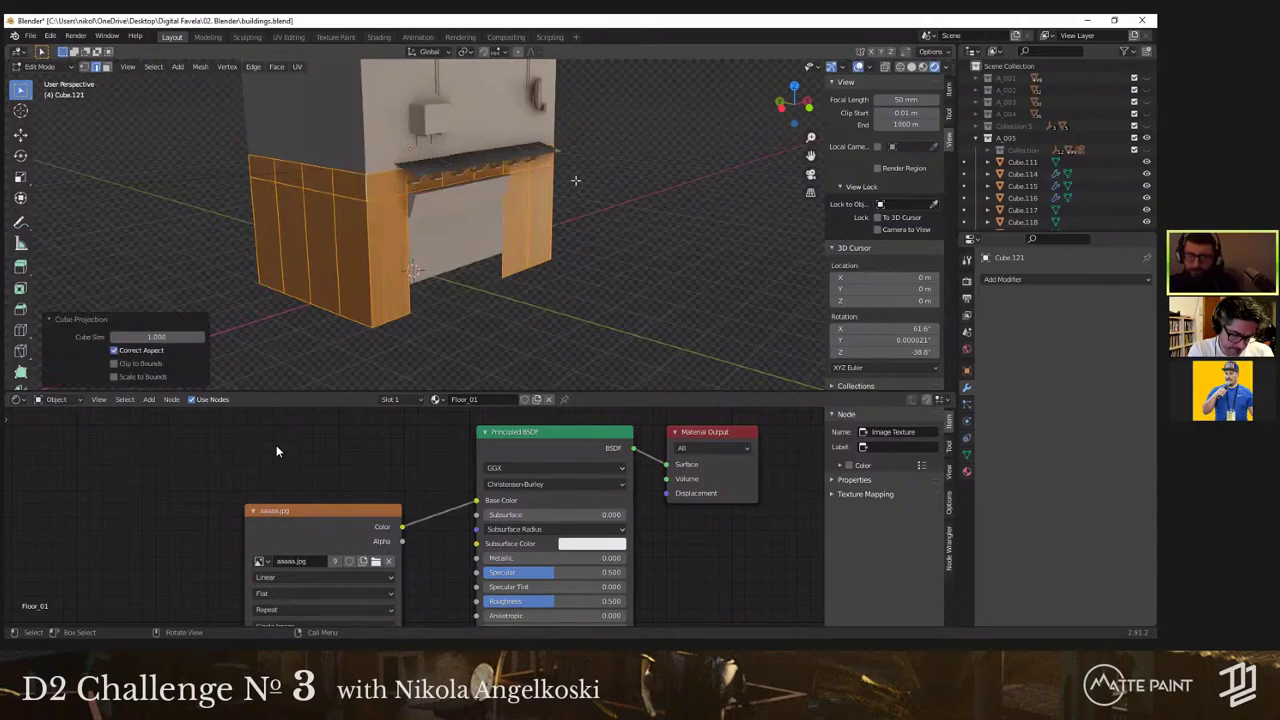
pyautogui.press('Tab')
pyautogui.scroll(5, 467, 249)
pyautogui.keyDown('shift'); pyautogui.moveTo(428, 318); pyautogui.dragTo(430, 260, button='middle'); pyautogui.keyUp('shift')
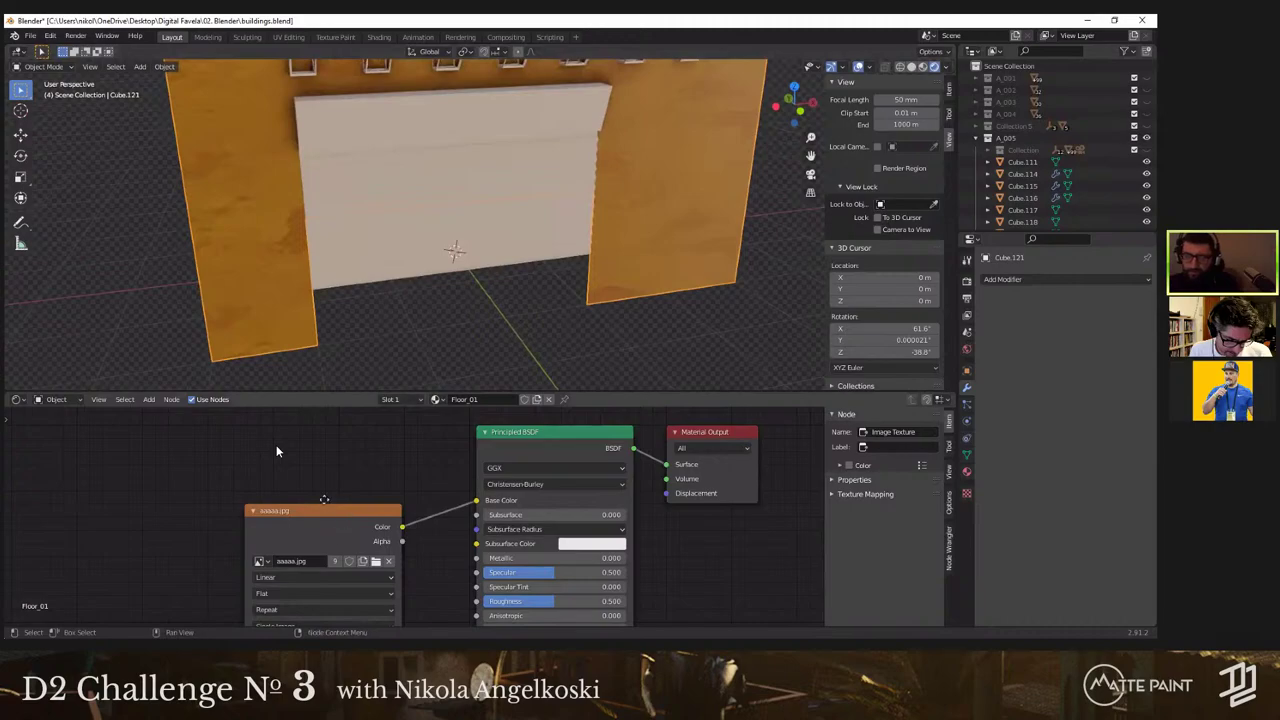
# Step: Move the plaster image texture node farther from the Principled BSDF in the Floor_01 material
pyautogui.click(328, 510)
pyautogui.moveTo(328, 510); pyautogui.dragTo(217, 457)
pyautogui.scroll(-8, 353, 504)
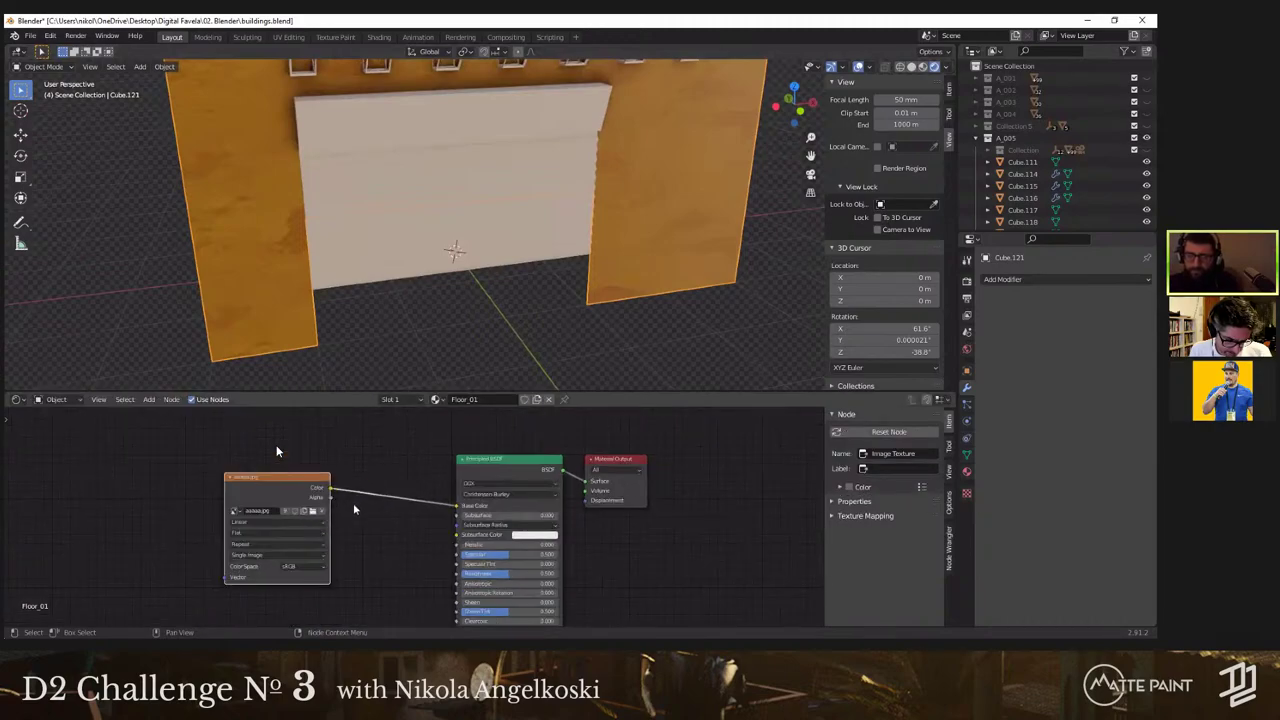
pyautogui.moveTo(278, 489); pyautogui.dragTo(277, 451, button='middle')
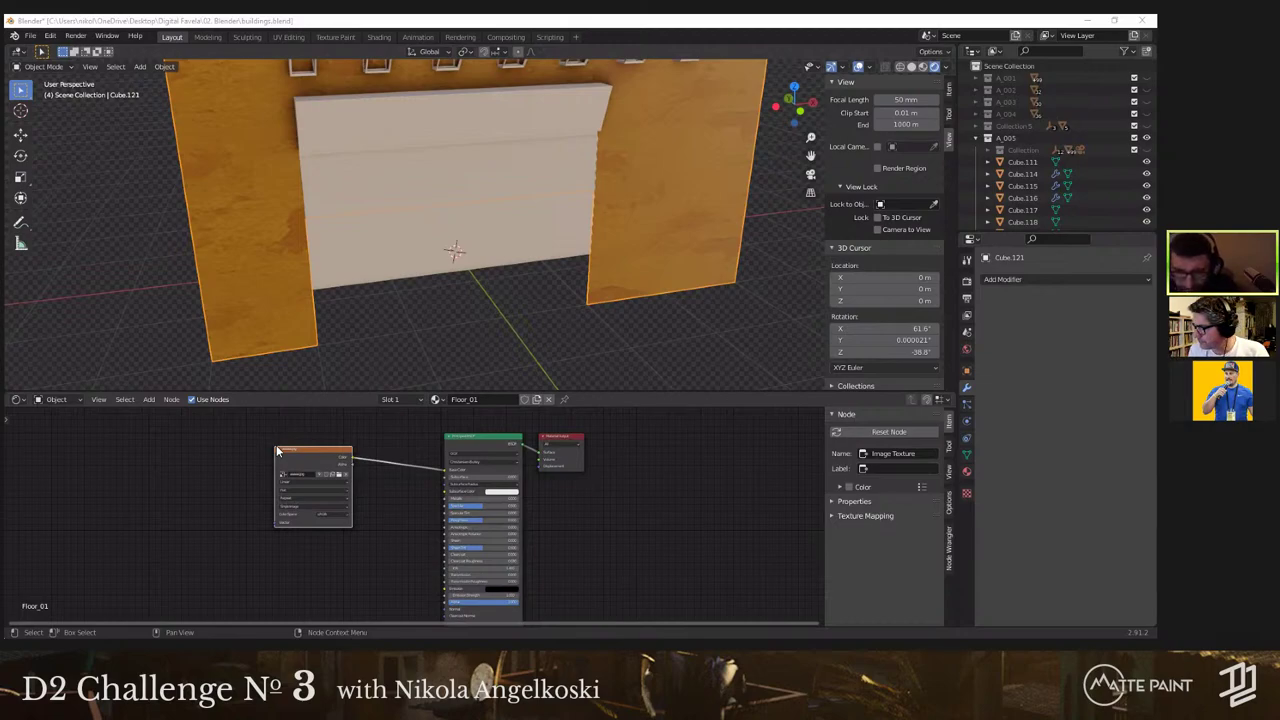
# Step: Connect the PaintedPlaster006_2K_Displacement.jpg color output to the Material Output's Displacement input and move the output node away from the shader
pyautogui.moveTo(335, 608); pyautogui.dragTo(368, 548, button='middle')
pyautogui.scroll(3, 408, 420)
pyautogui.scroll(-2, 379, 517)
pyautogui.scroll(-3, 379, 517)
pyautogui.moveTo(498, 474); pyautogui.dragTo(516, 440)
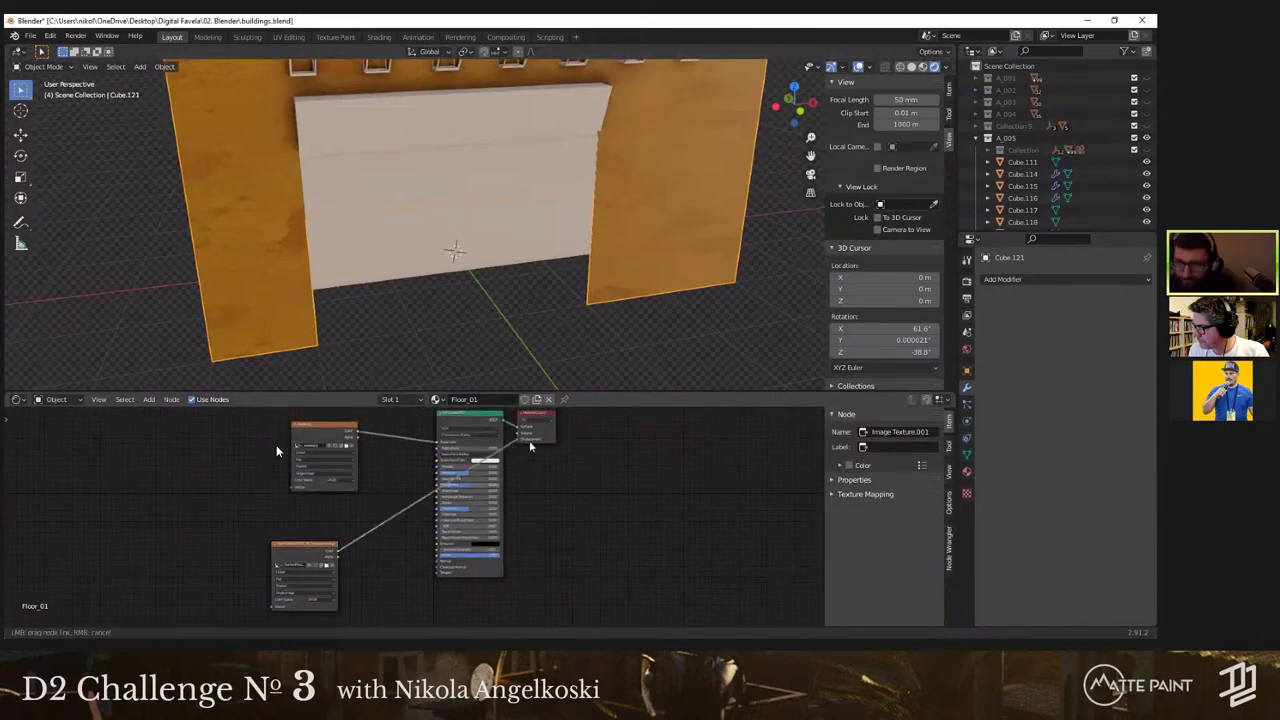
pyautogui.moveTo(529, 452); pyautogui.dragTo(527, 472, button='middle')
pyautogui.moveTo(546, 461); pyautogui.dragTo(623, 466)
# Step: Insert a Vector Displacement node on the link between the plaster displacement texture and the Material Output
pyautogui.moveTo(335, 258); pyautogui.dragTo(476, 177, button='middle')
pyautogui.moveTo(373, 545); pyautogui.dragTo(399, 495, button='middle')
pyautogui.hotkey('shift', 'a')
pyautogui.click(399, 496)
pyautogui.write('vec')
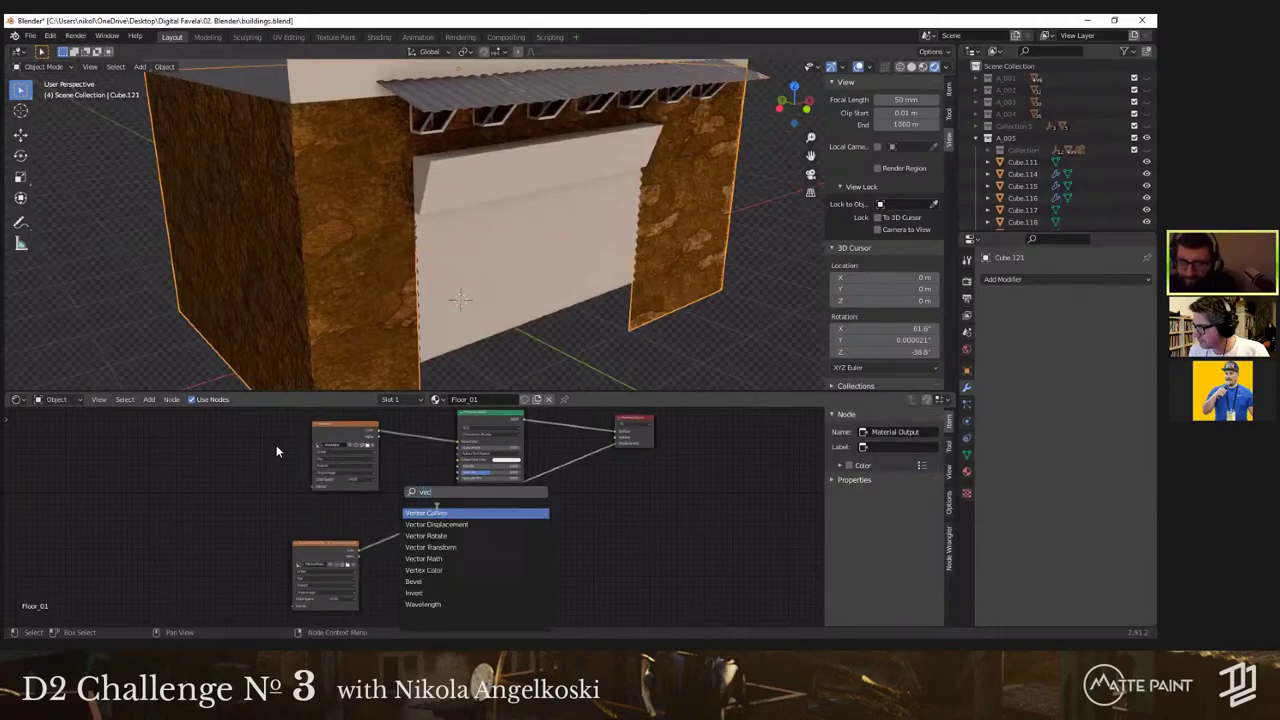
pyautogui.click(441, 521)
pyautogui.click(435, 530)
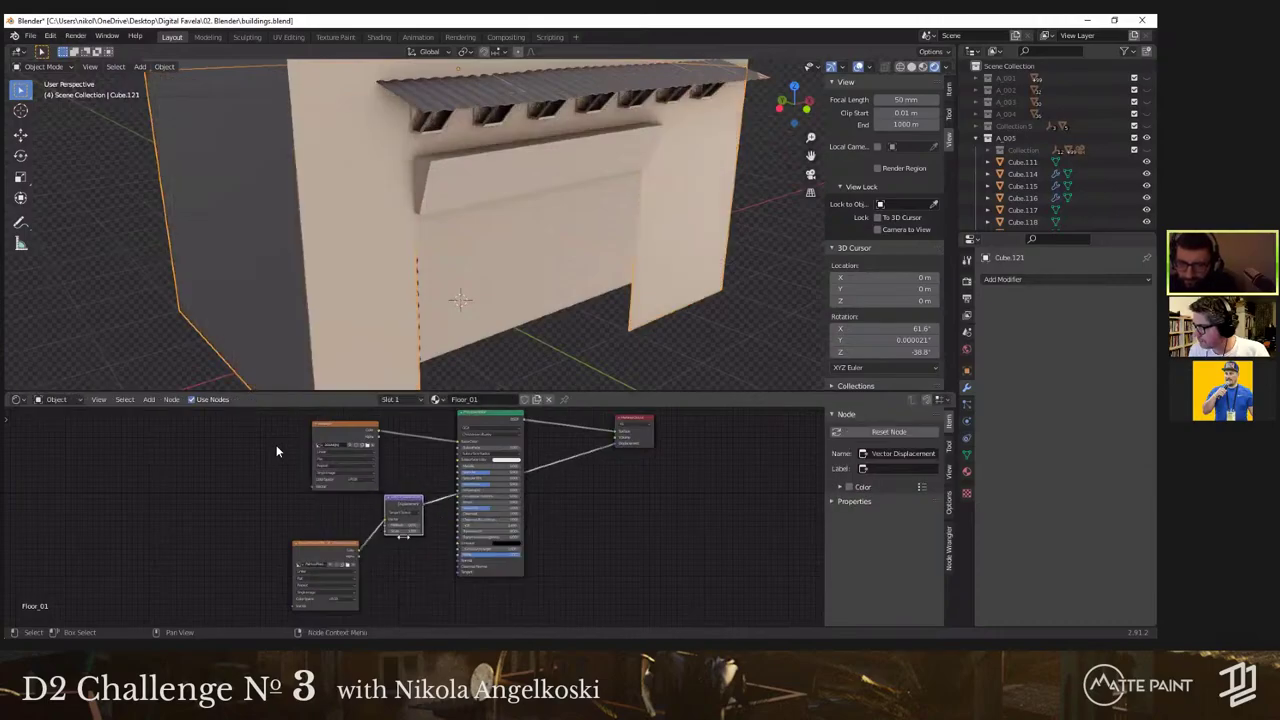
# Step: Set the plaster material's Vector Displacement scale to 0.02
pyautogui.scroll(6, 421, 536)
pyautogui.moveTo(446, 562); pyautogui.dragTo(504, 545, button='middle')
pyautogui.scroll(3, 503, 545)
pyautogui.click(493, 524)
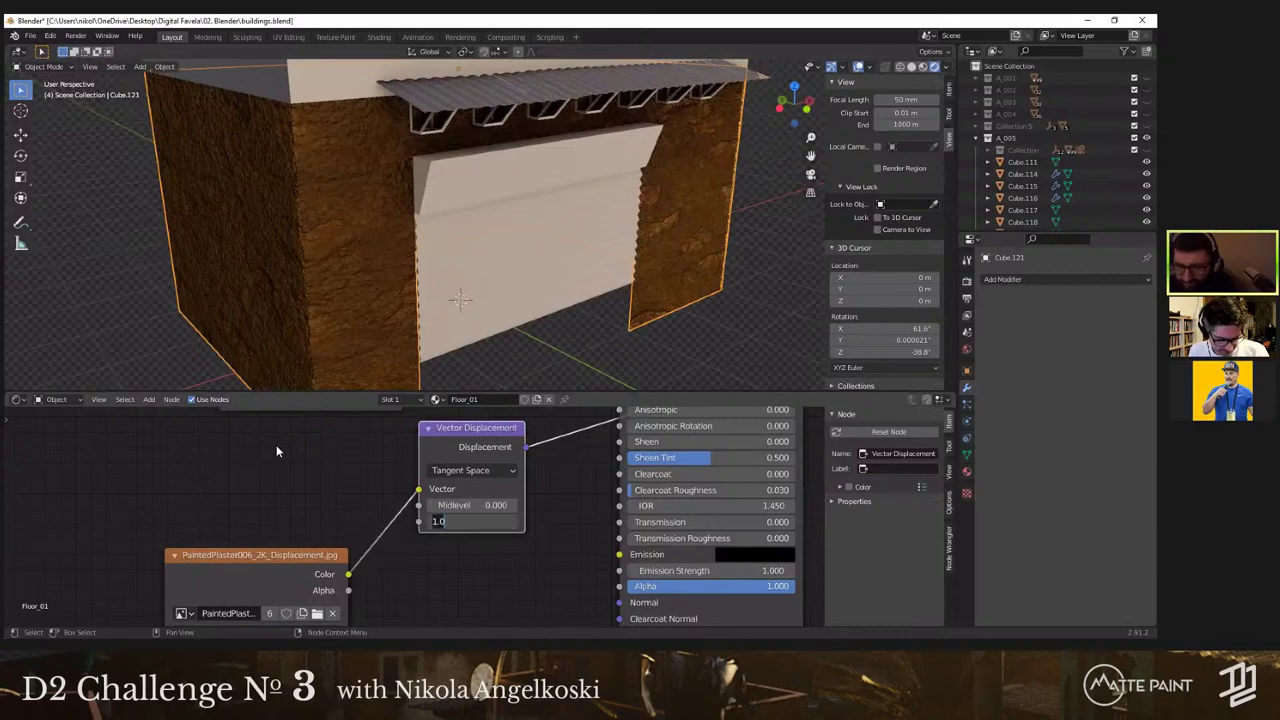
pyautogui.write('.02')
pyautogui.press('Return')
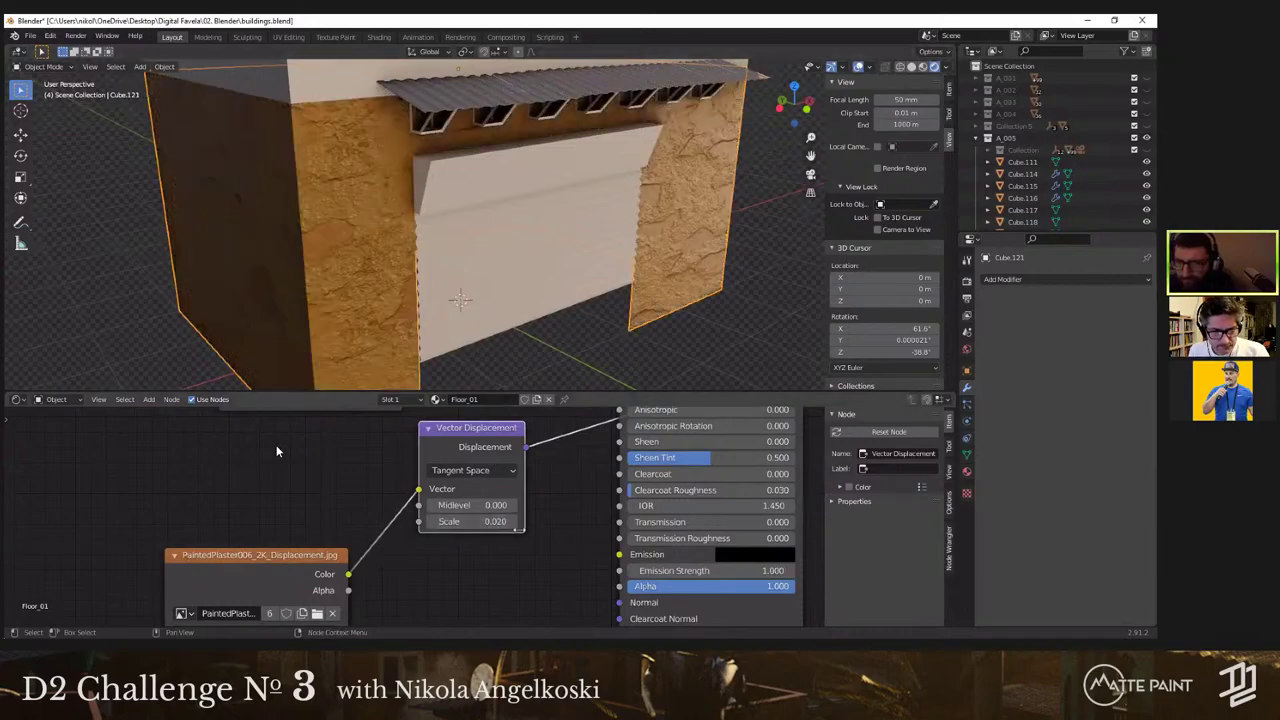
# Step: Select the corrugated shutter between the plaster walls and generate UVs for its whole mesh
pyautogui.moveTo(587, 318); pyautogui.dragTo(478, 230, button='middle')
pyautogui.click(478, 230)
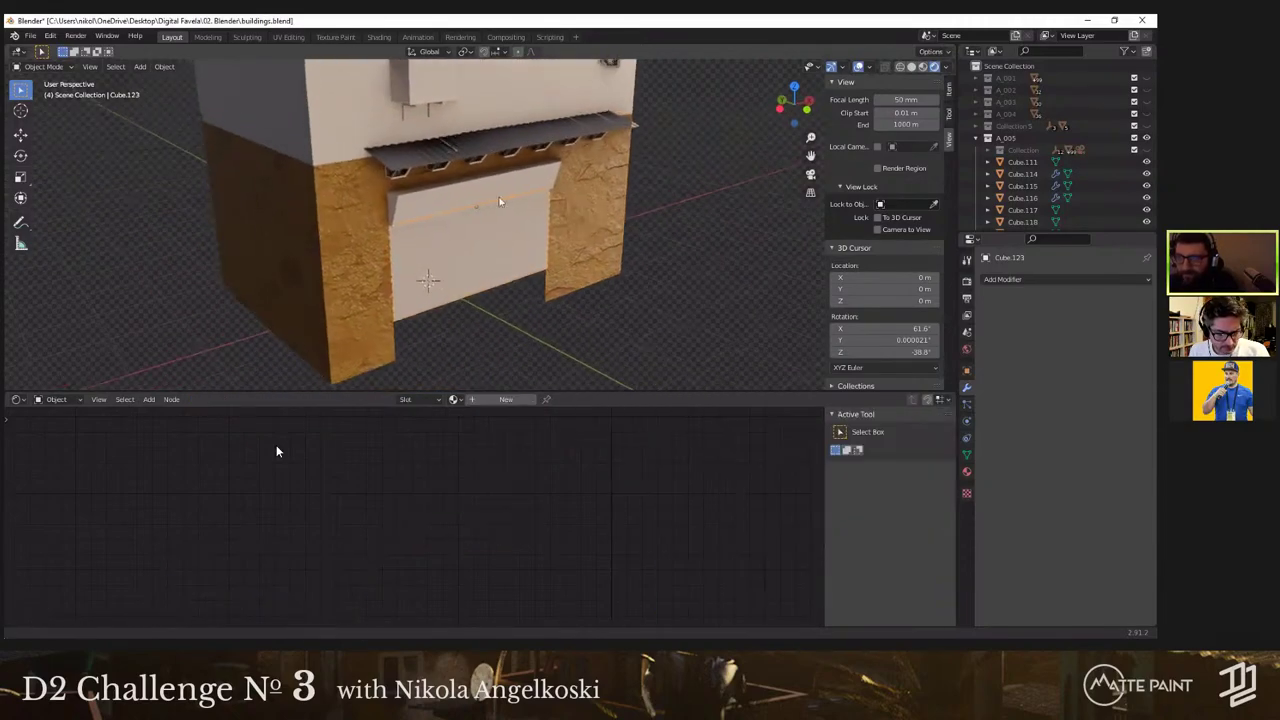
pyautogui.press('Tab')
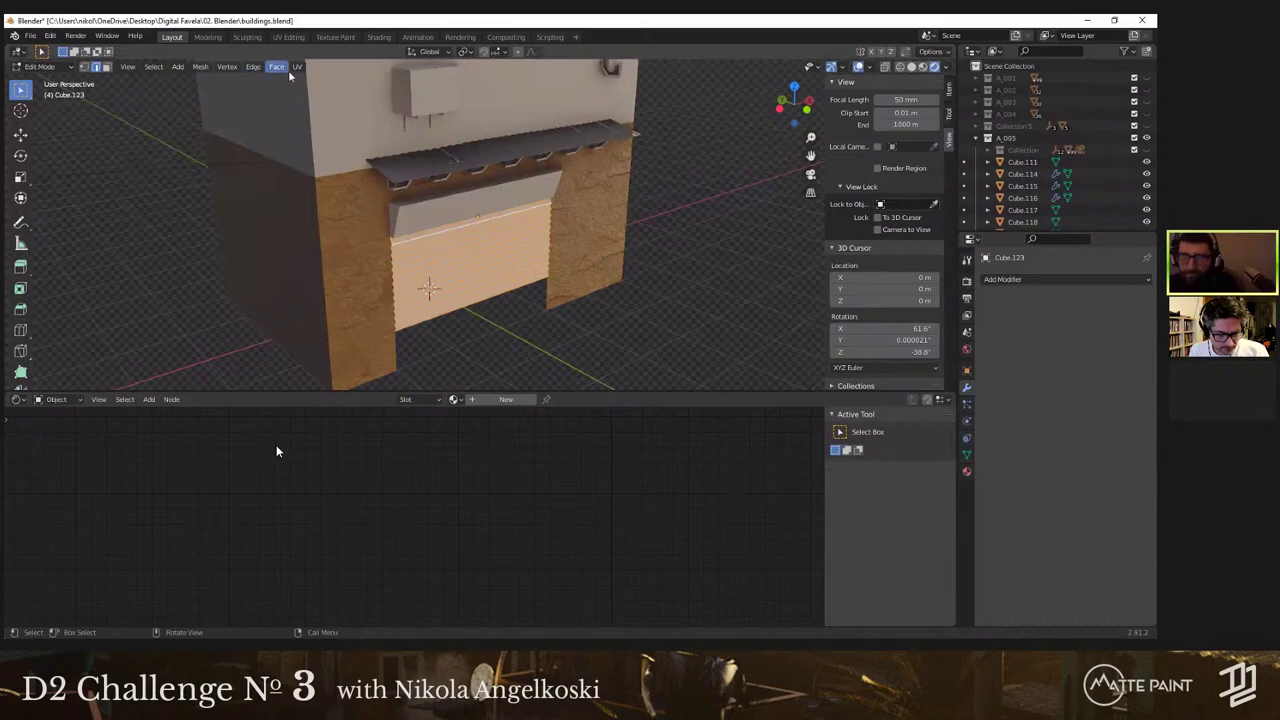
pyautogui.click(297, 66)
pyautogui.click(323, 146)
pyautogui.press('Tab')
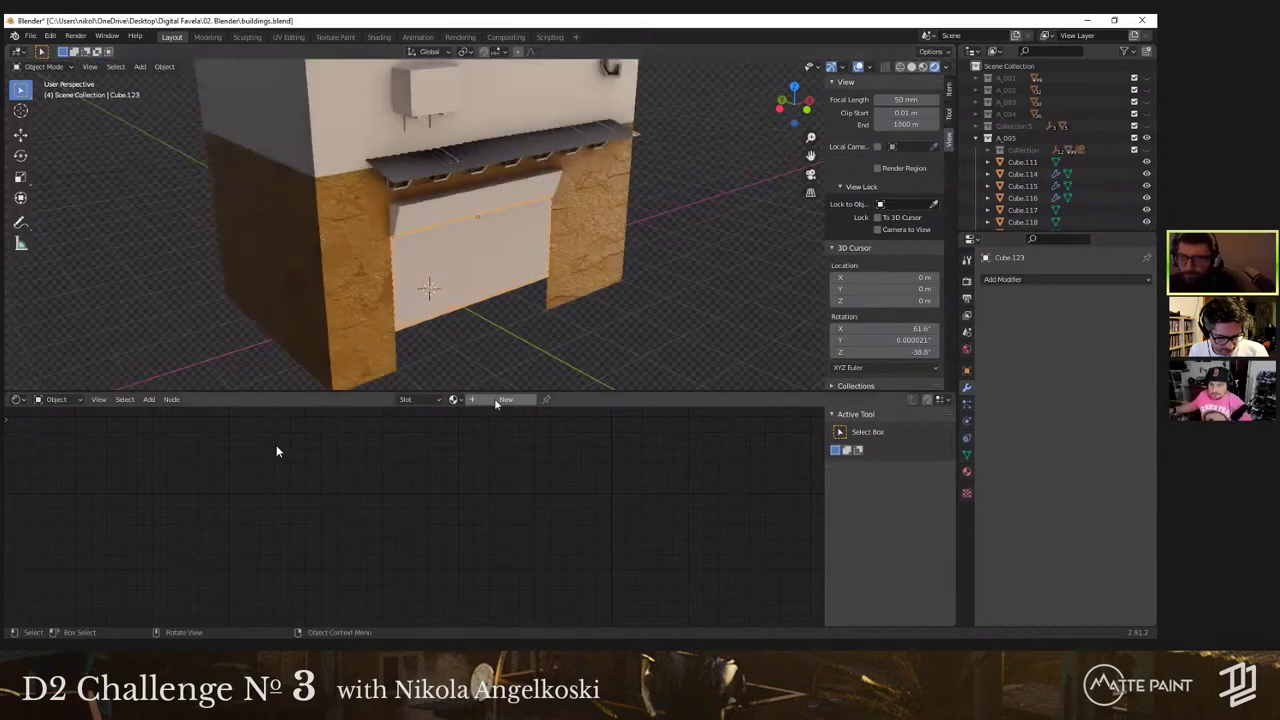
# Step: Create a new material on the shutter and name it Rust
pyautogui.click(494, 400)
pyautogui.click(331, 281)
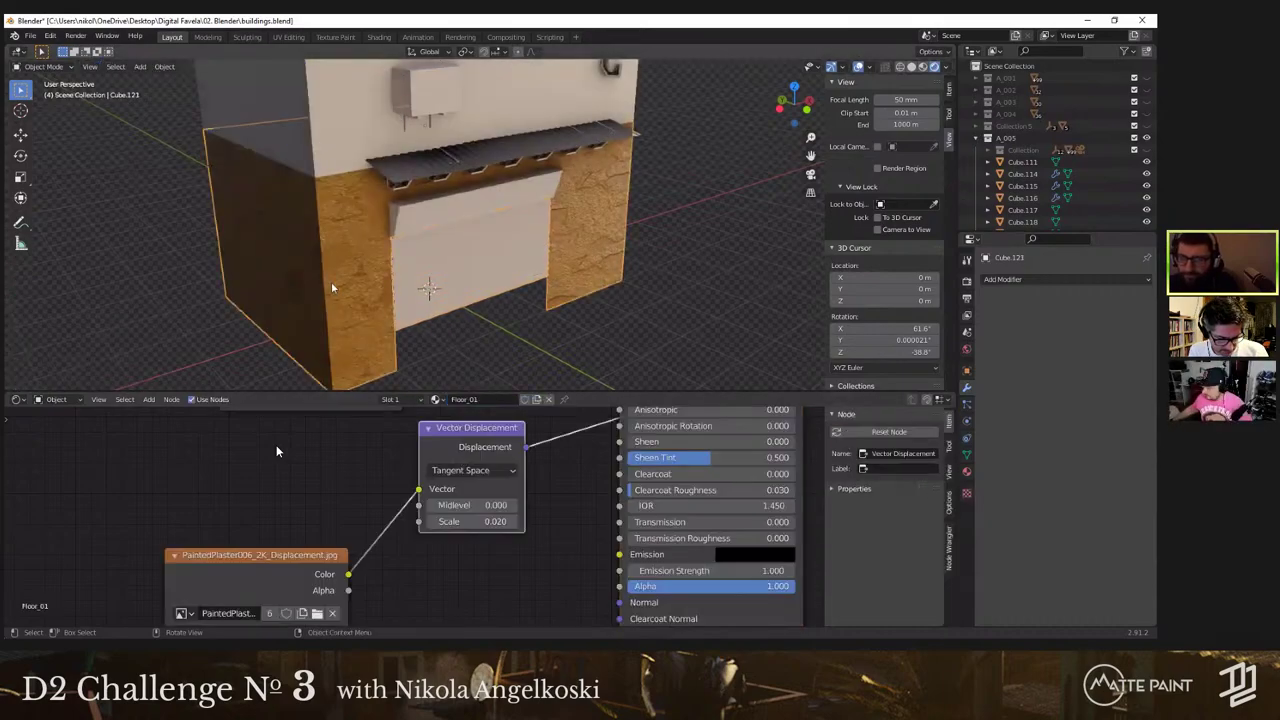
pyautogui.click(446, 288)
pyautogui.click(480, 400)
pyautogui.write('Rus')
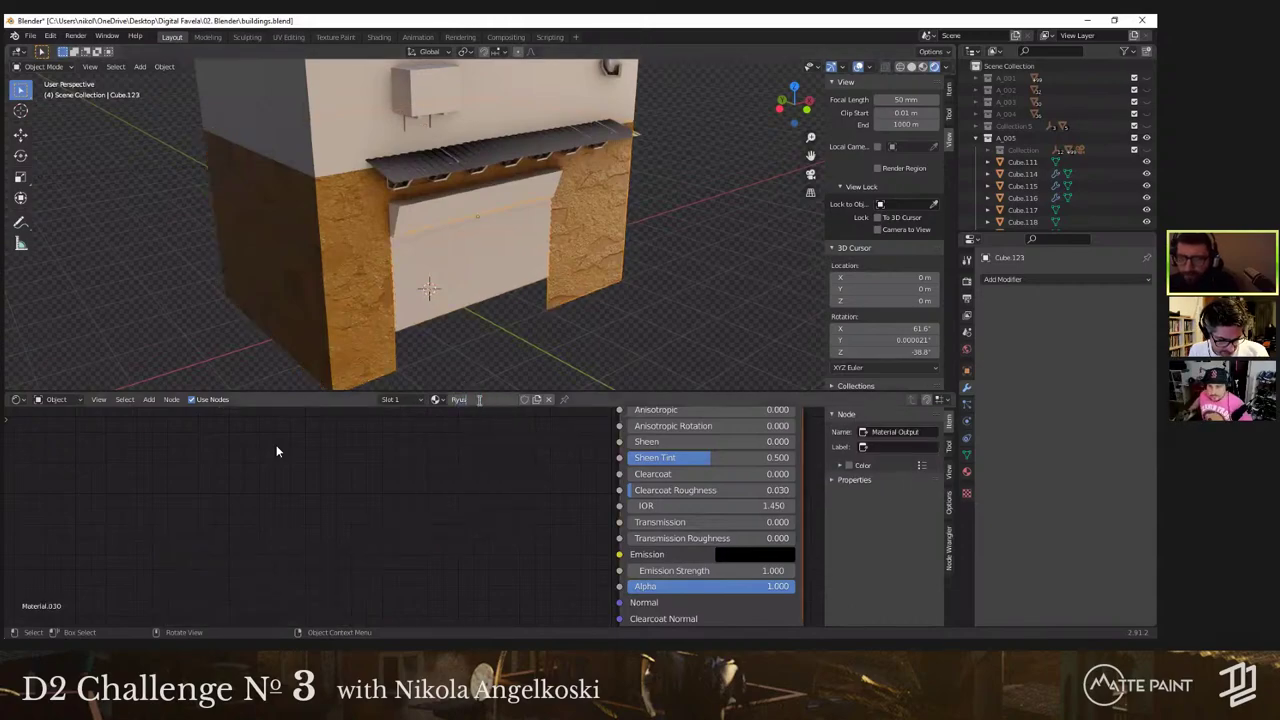
pyautogui.write('t')
pyautogui.press('Return')
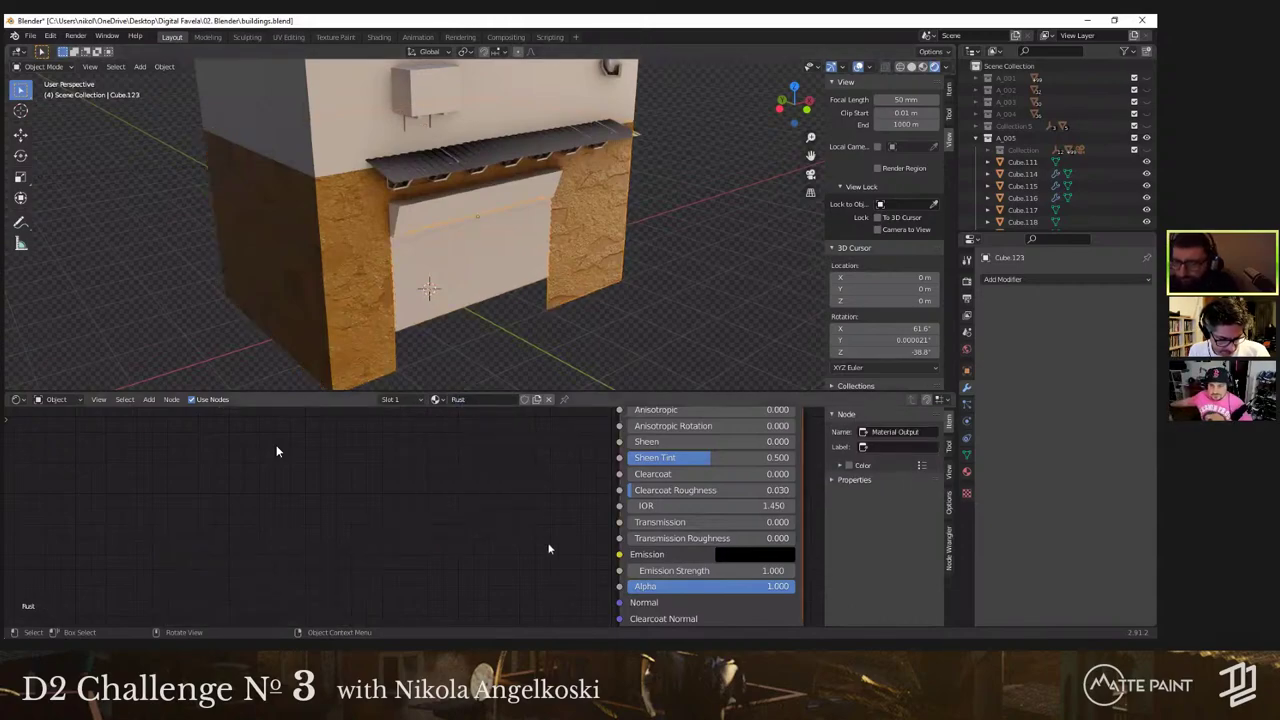
# Step: Bring the Metal021_2K_Color.jpg texture into the Rust material, connect it to Base Color, and place its node beside the shader
pyautogui.scroll(-4, 548, 545)
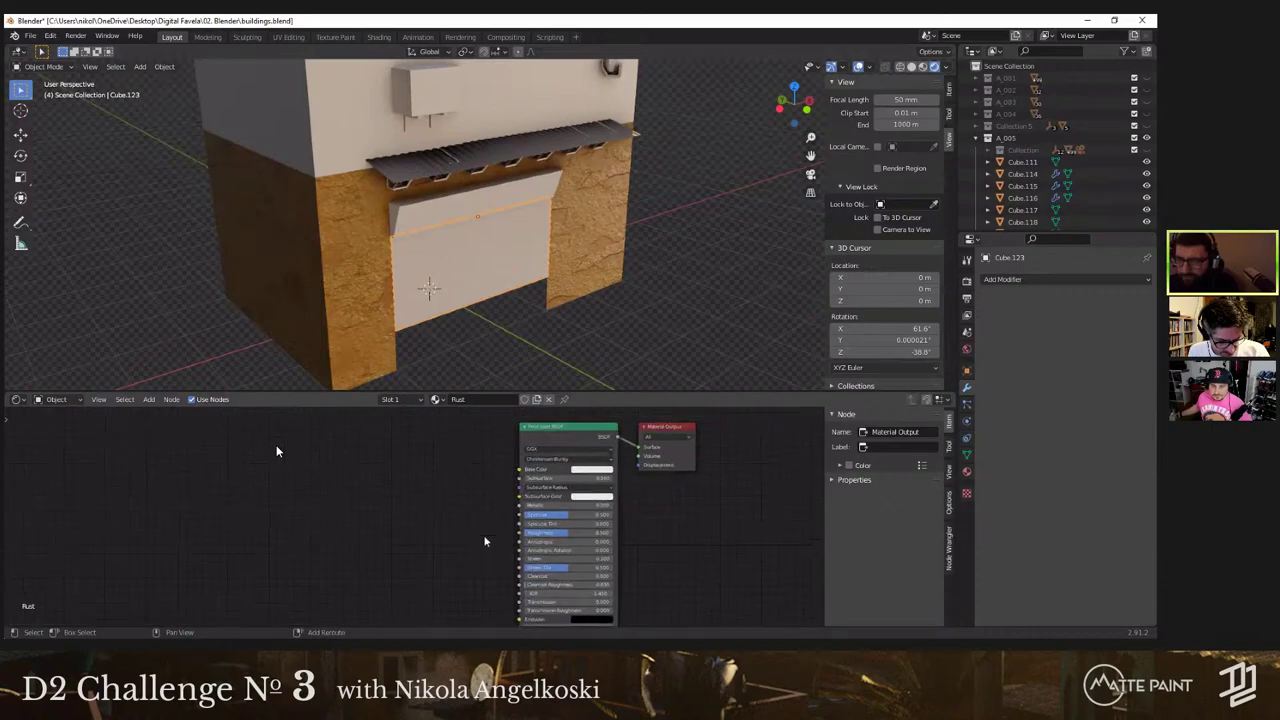
pyautogui.keyDown('shift'); pyautogui.moveTo(485, 541); pyautogui.dragTo(489, 561, button='middle'); pyautogui.keyUp('shift')
pyautogui.hotkey('alt', 'Tab')
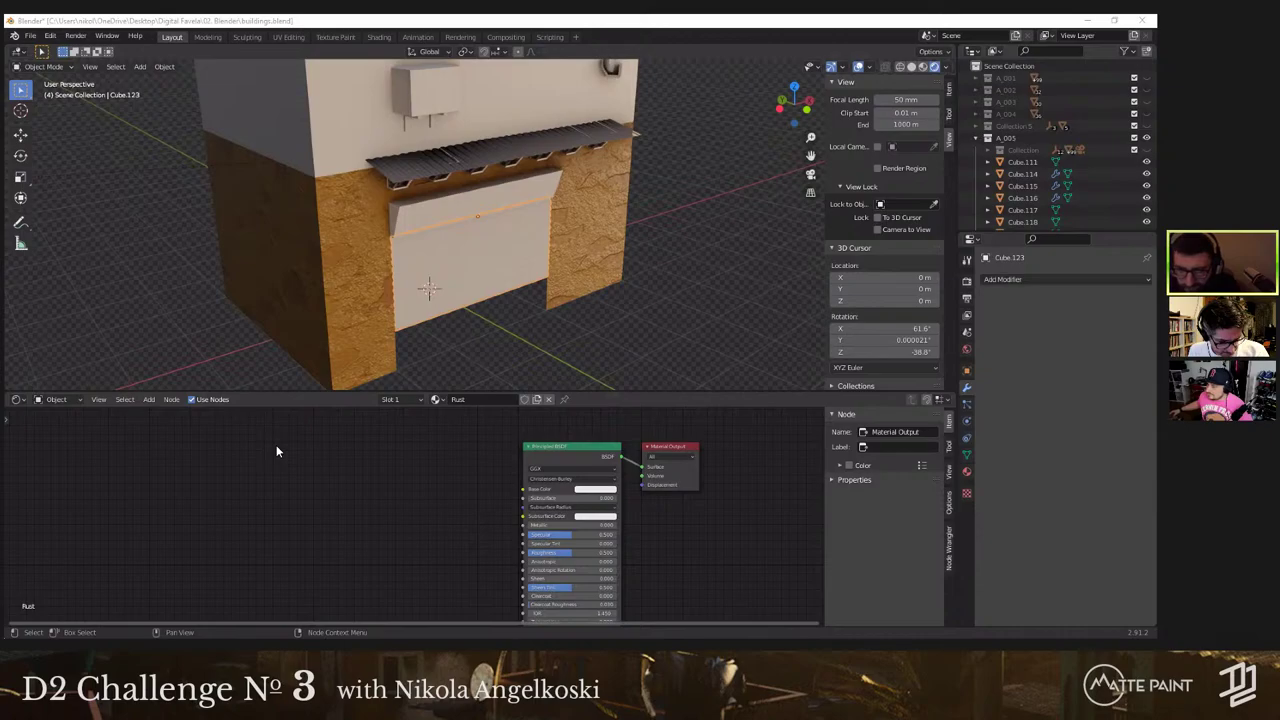
pyautogui.moveTo(412, 521); pyautogui.dragTo(520, 490)
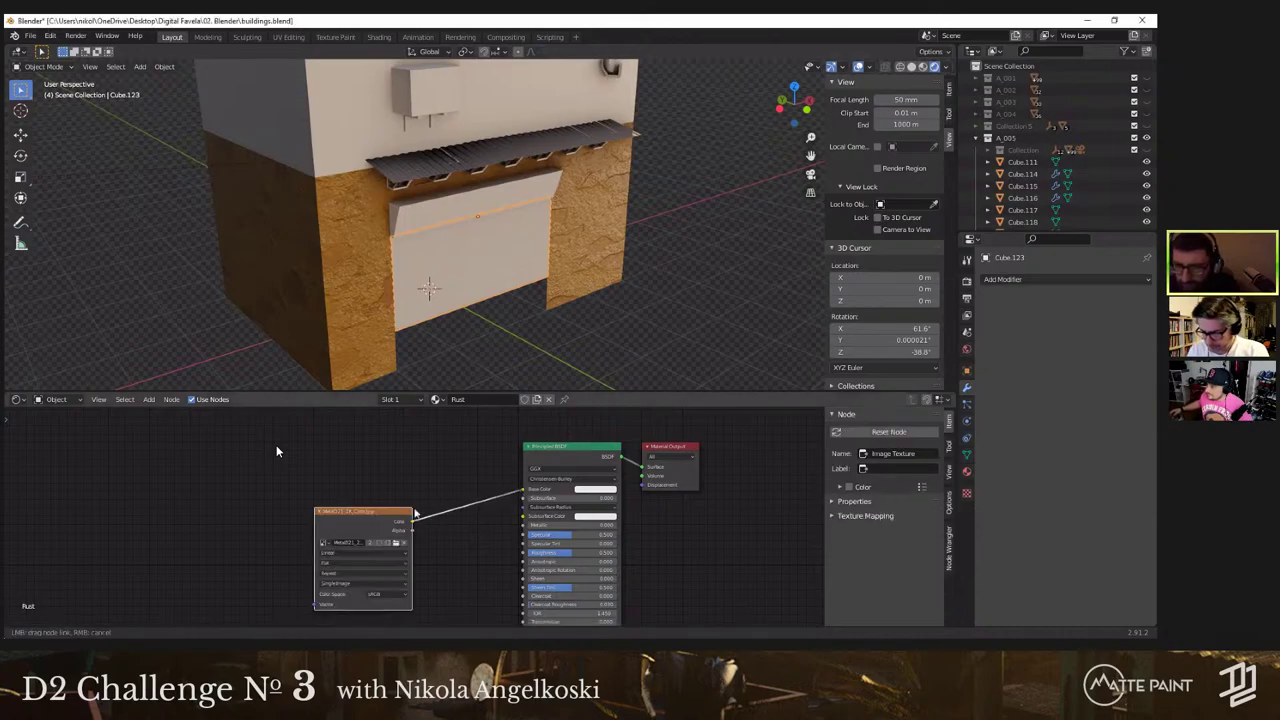
pyautogui.moveTo(381, 505); pyautogui.dragTo(412, 447)
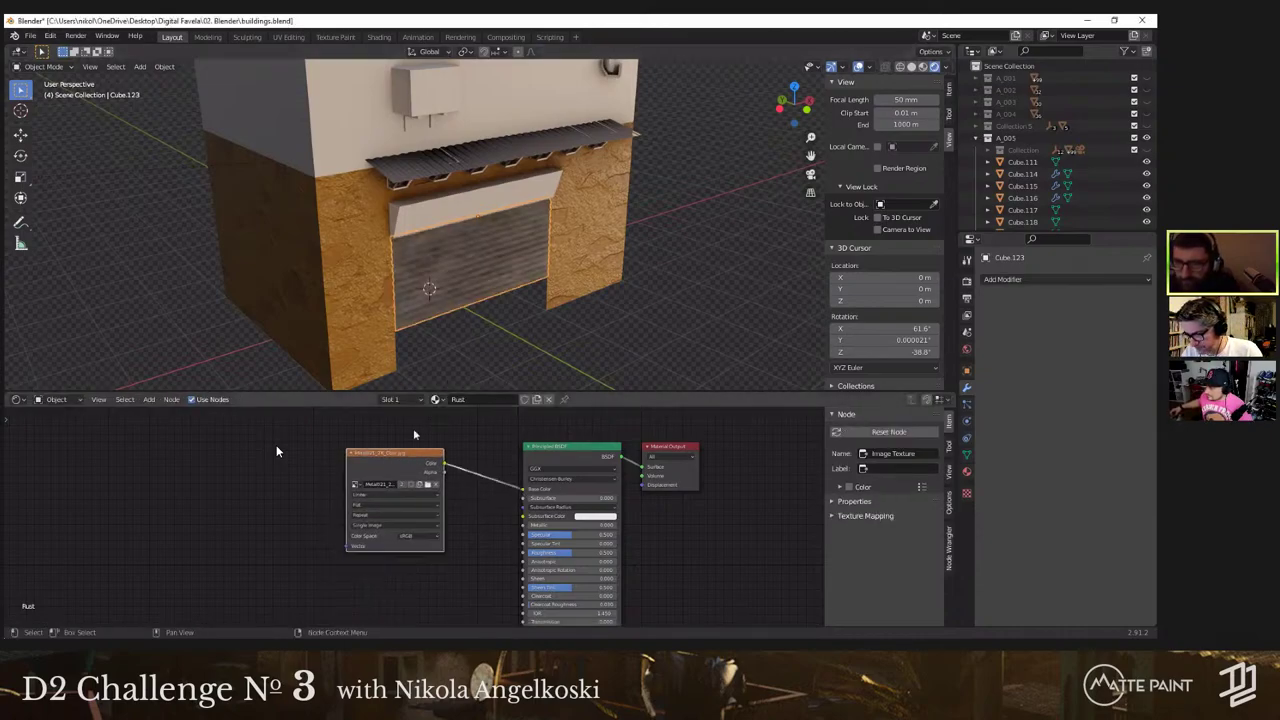
# Step: Lower the Rust material's Specular to about 0.245 and check the shutter up close
pyautogui.moveTo(493, 508); pyautogui.dragTo(481, 488, button='middle')
pyautogui.moveTo(557, 515); pyautogui.dragTo(530, 515)
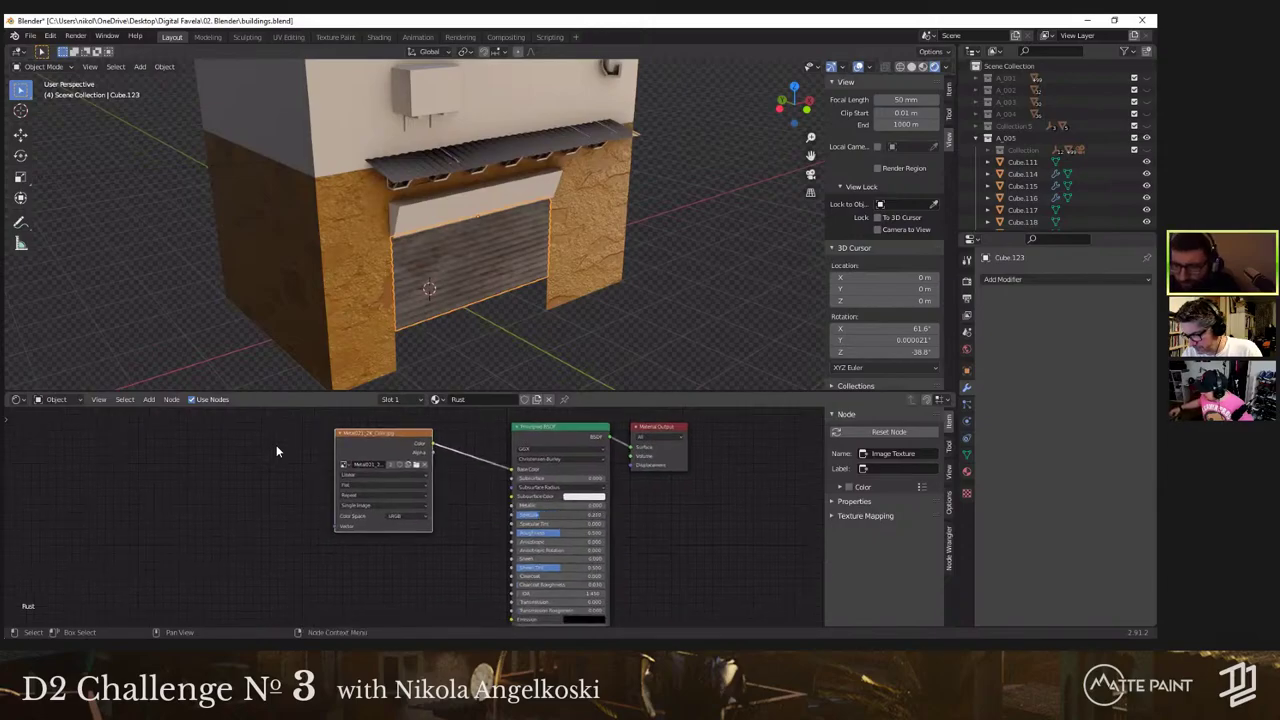
pyautogui.moveTo(480, 234); pyautogui.dragTo(484, 195, button='middle')
pyautogui.scroll(3, 527, 260)
pyautogui.moveTo(527, 260); pyautogui.dragTo(380, 345, button='middle')
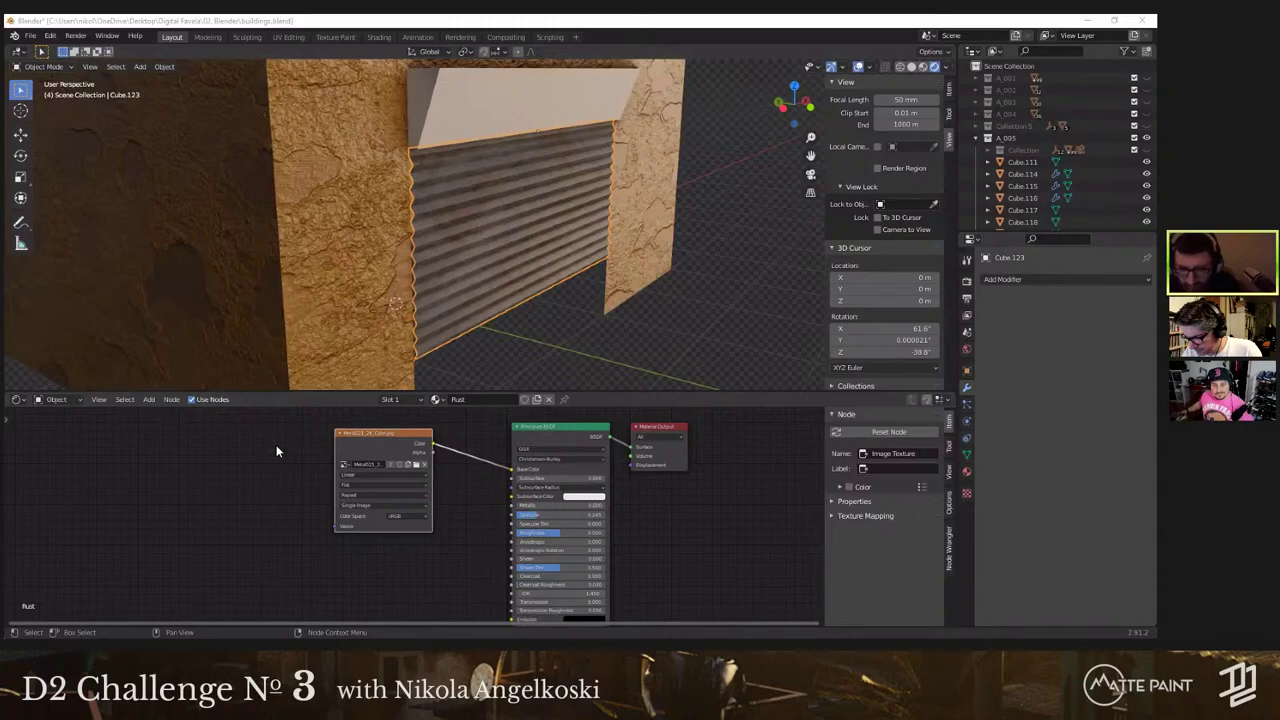
# Step: Add the Metal021_2K_Displacement.jpg texture to the Rust material and connect its color to the Material Output's Displacement input
pyautogui.moveTo(277, 452); pyautogui.dragTo(264, 584)
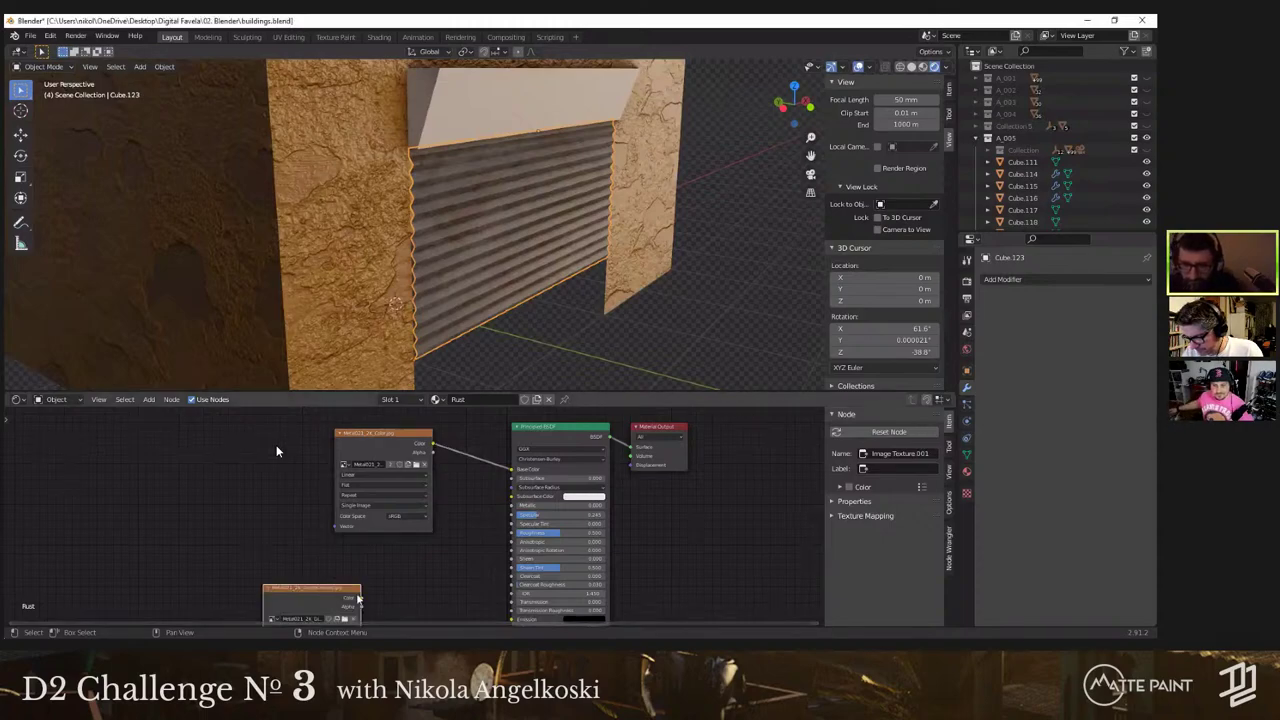
pyautogui.scroll(-3, 372, 586)
pyautogui.moveTo(373, 581); pyautogui.dragTo(493, 522)
# Step: Insert a Vector Displacement node after the metal displacement texture and position it clear of the color texture node
pyautogui.hotkey('shift', 'a')
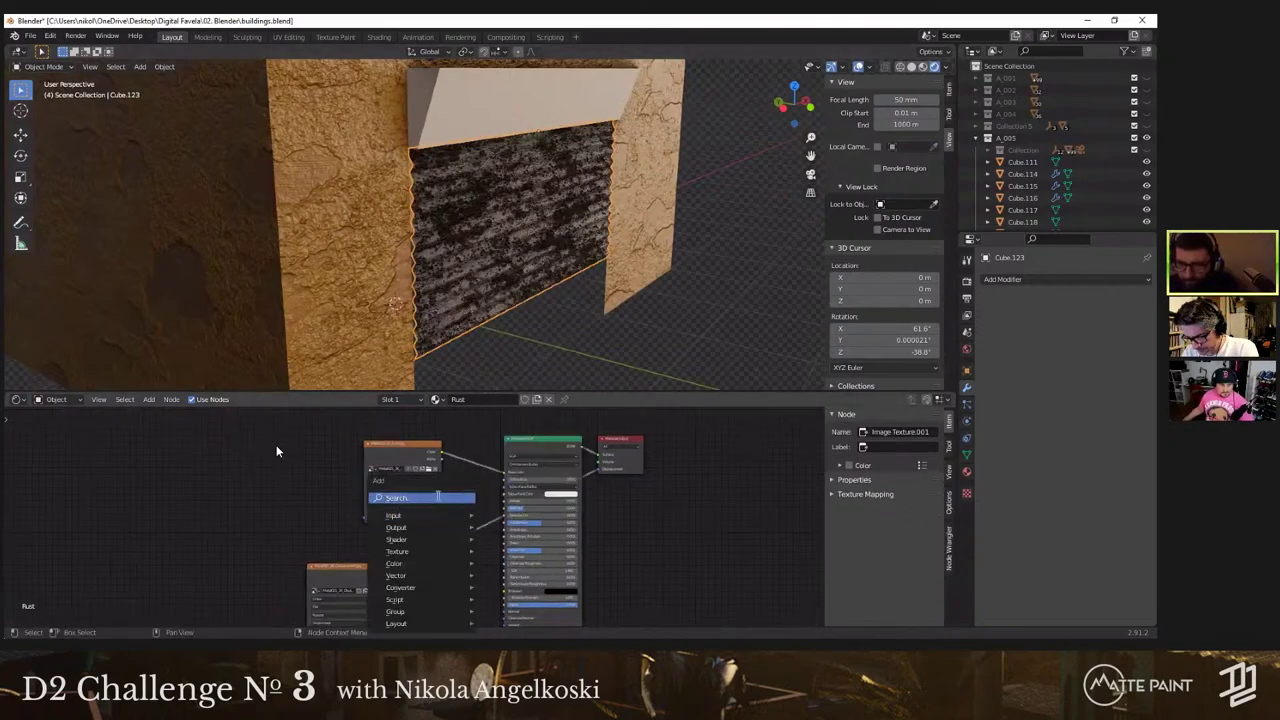
pyautogui.click(438, 497)
pyautogui.write('vec')
pyautogui.click(461, 528)
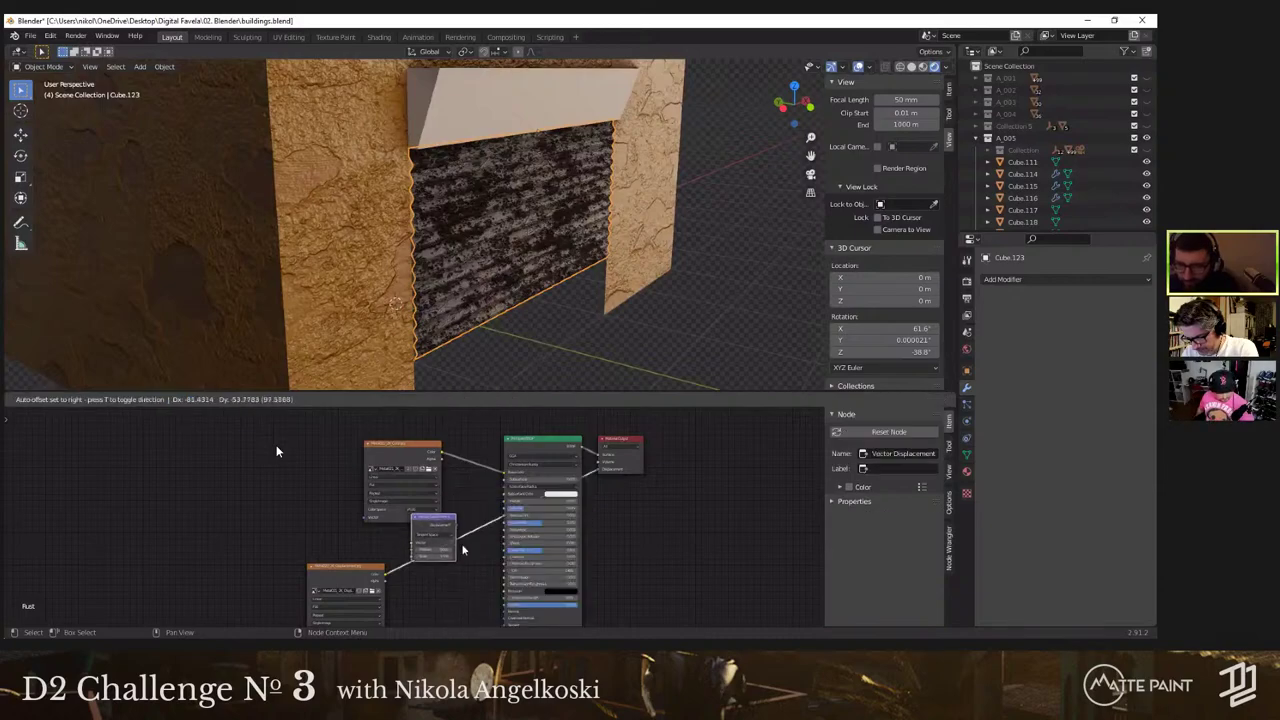
pyautogui.click(462, 548)
pyautogui.moveTo(455, 546); pyautogui.dragTo(471, 578)
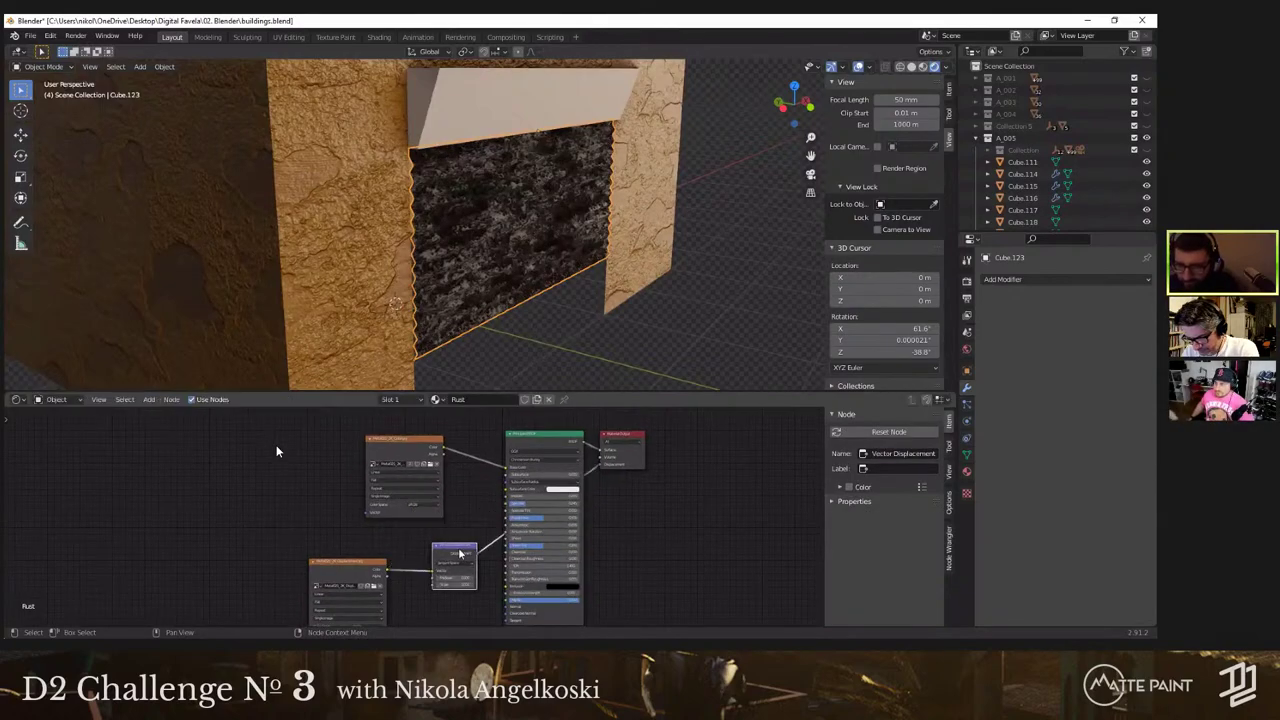
# Step: Set the Rust material's Vector Displacement scale to 0.02
pyautogui.scroll(2, 473, 580)
pyautogui.moveTo(517, 622); pyautogui.dragTo(518, 570, button='middle')
pyautogui.scroll(2, 519, 587)
pyautogui.click(516, 577)
pyautogui.write('.0')
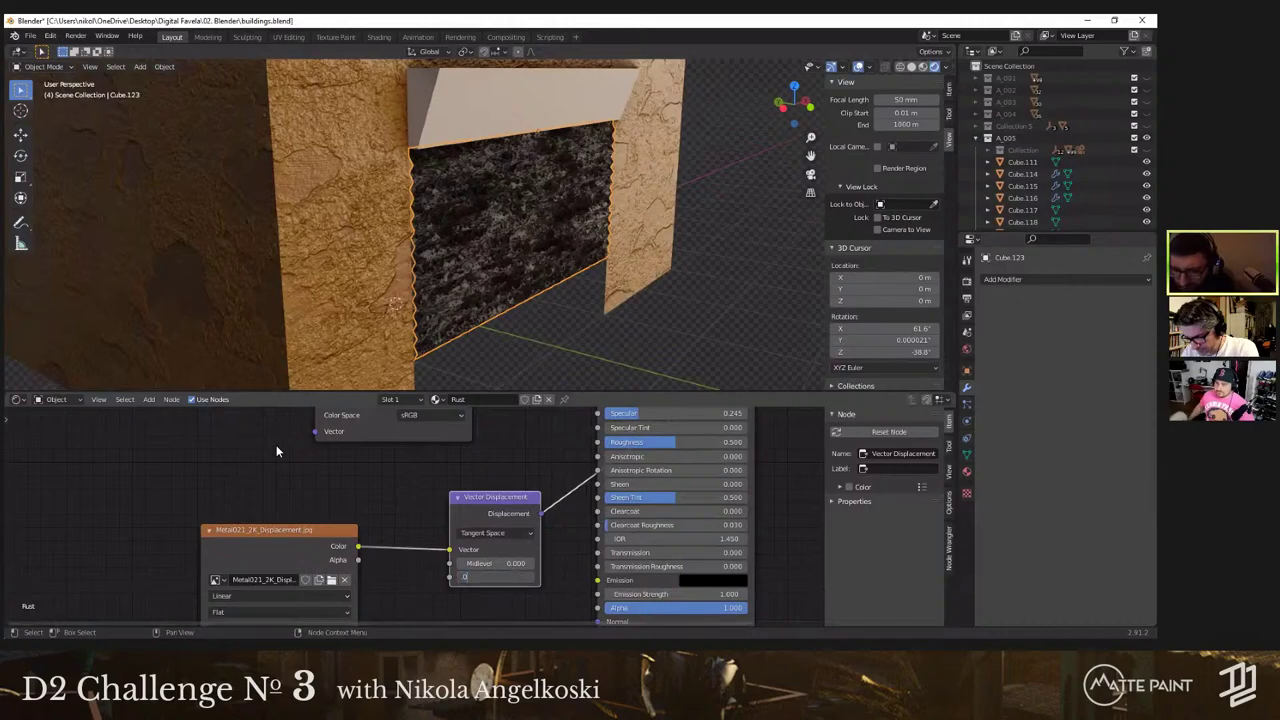
pyautogui.write('.02')
pyautogui.press('Return')
# Step: Examine the rusted shutter, plaster walls and awning of the building from several angles
pyautogui.moveTo(419, 312); pyautogui.dragTo(513, 339, button='middle')
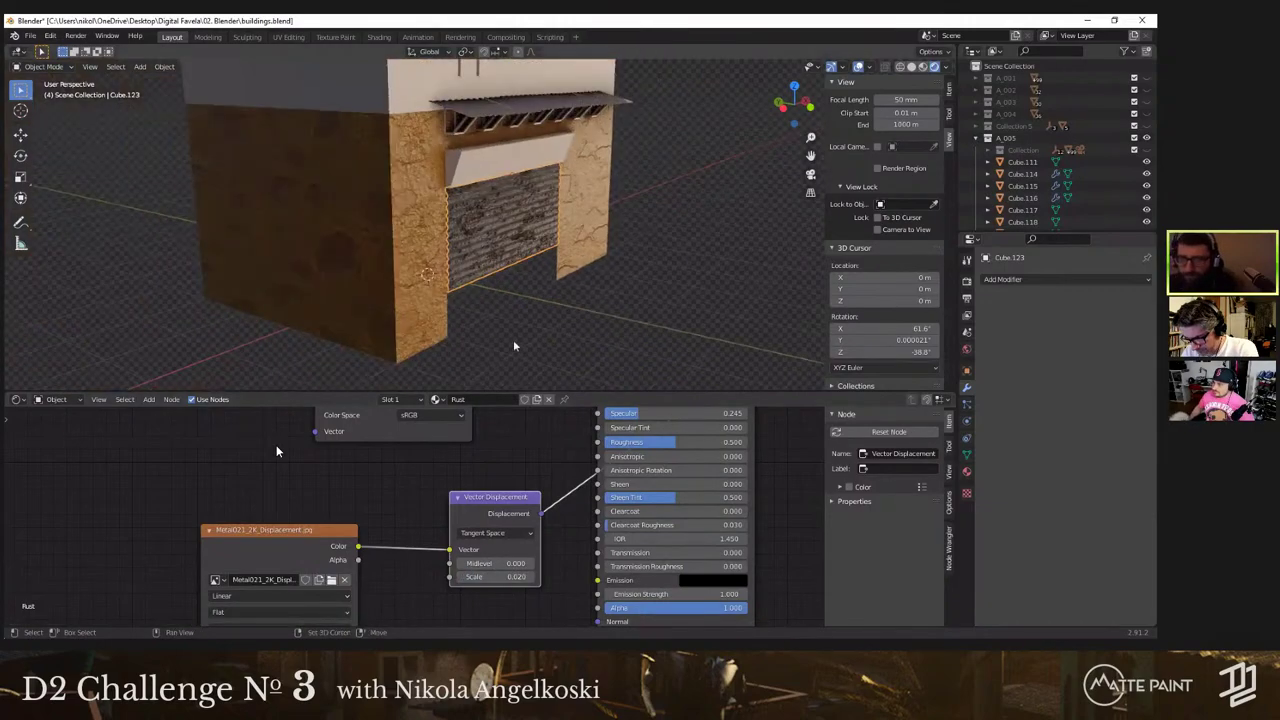
pyautogui.moveTo(553, 449); pyautogui.dragTo(560, 511, button='middle')
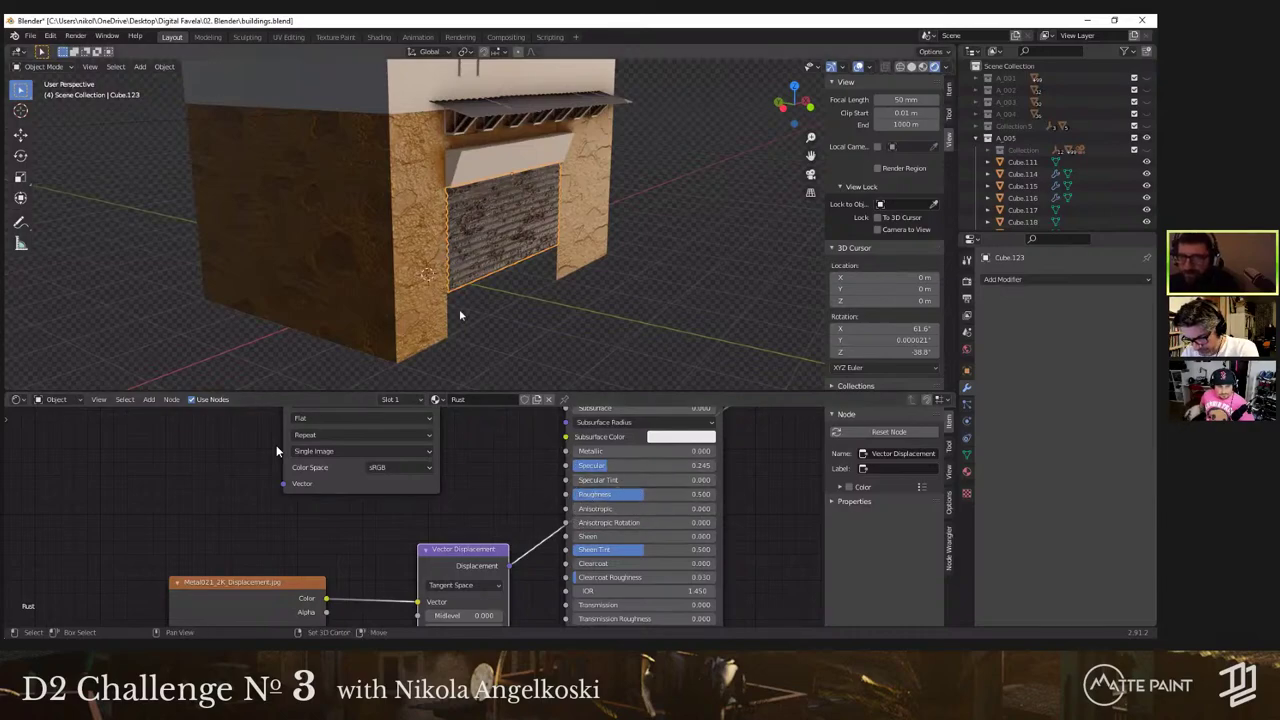
pyautogui.moveTo(459, 309); pyautogui.dragTo(410, 207, button='middle')
pyautogui.scroll(-3, 406, 254)
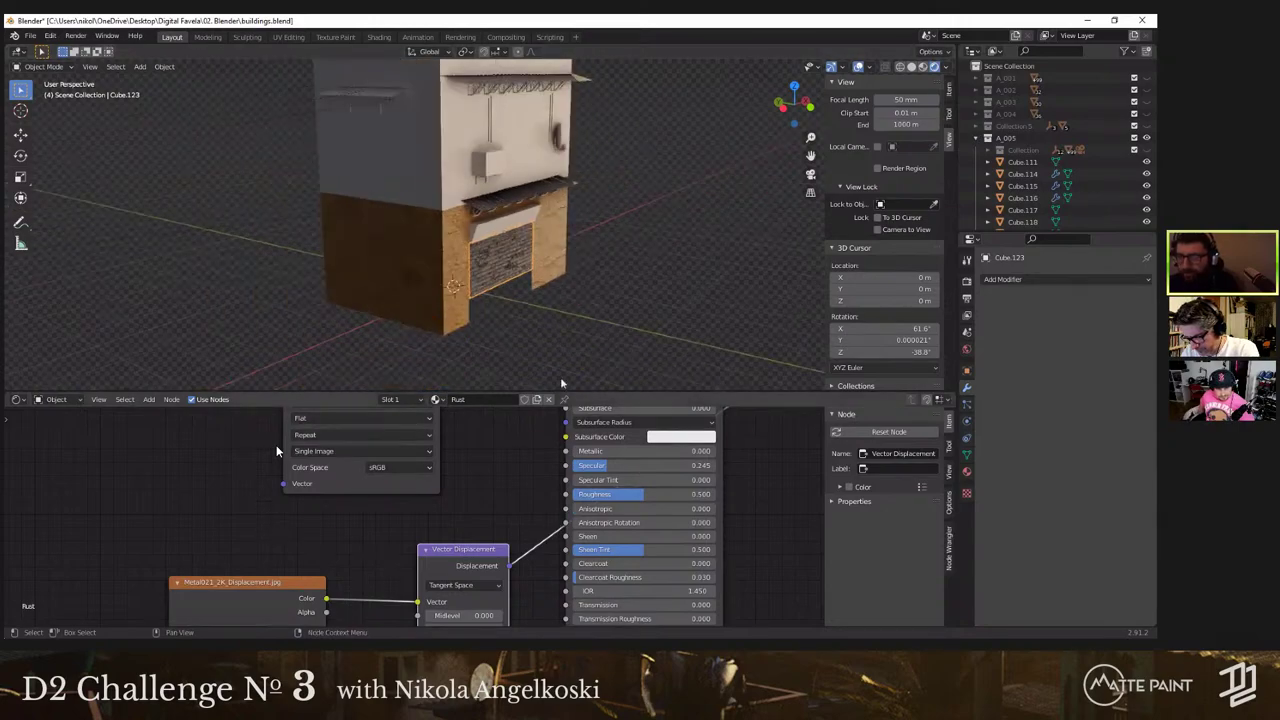
pyautogui.moveTo(520, 300); pyautogui.dragTo(461, 195, button='middle')
pyautogui.scroll(3, 461, 193)
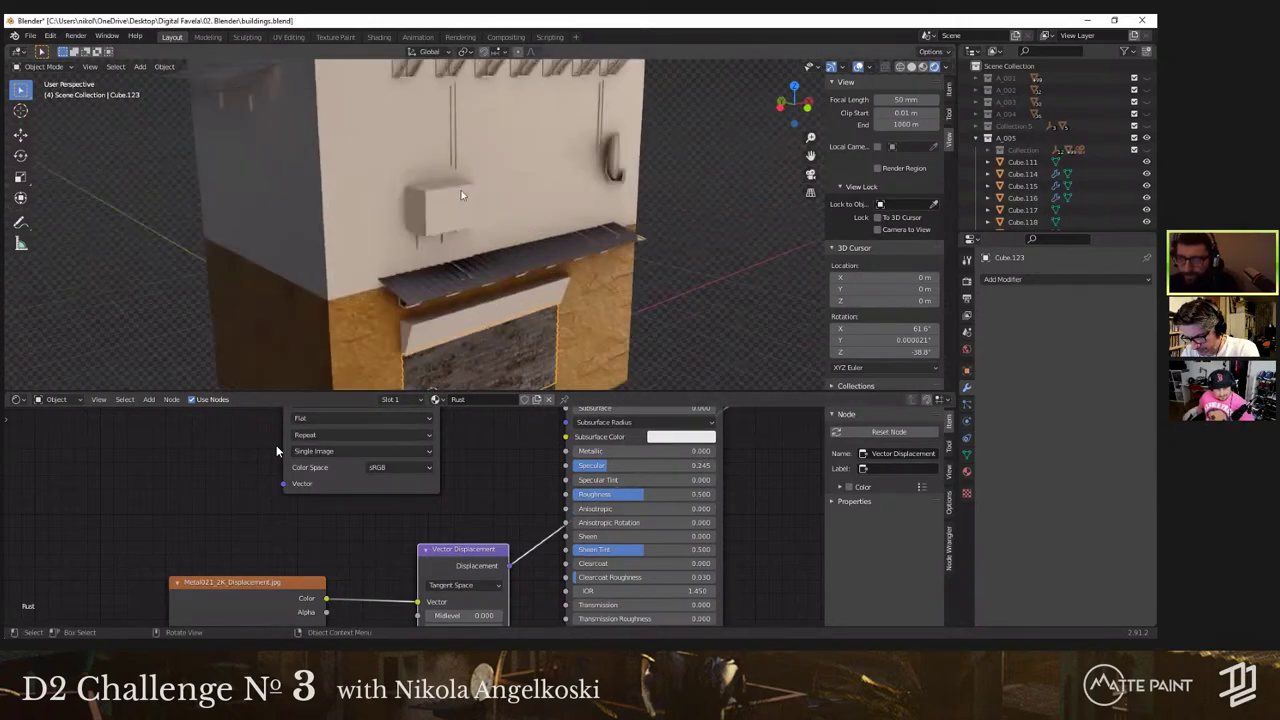
pyautogui.keyDown('shift'); pyautogui.moveTo(456, 328); pyautogui.dragTo(496, 266, button='middle'); pyautogui.keyUp('shift')
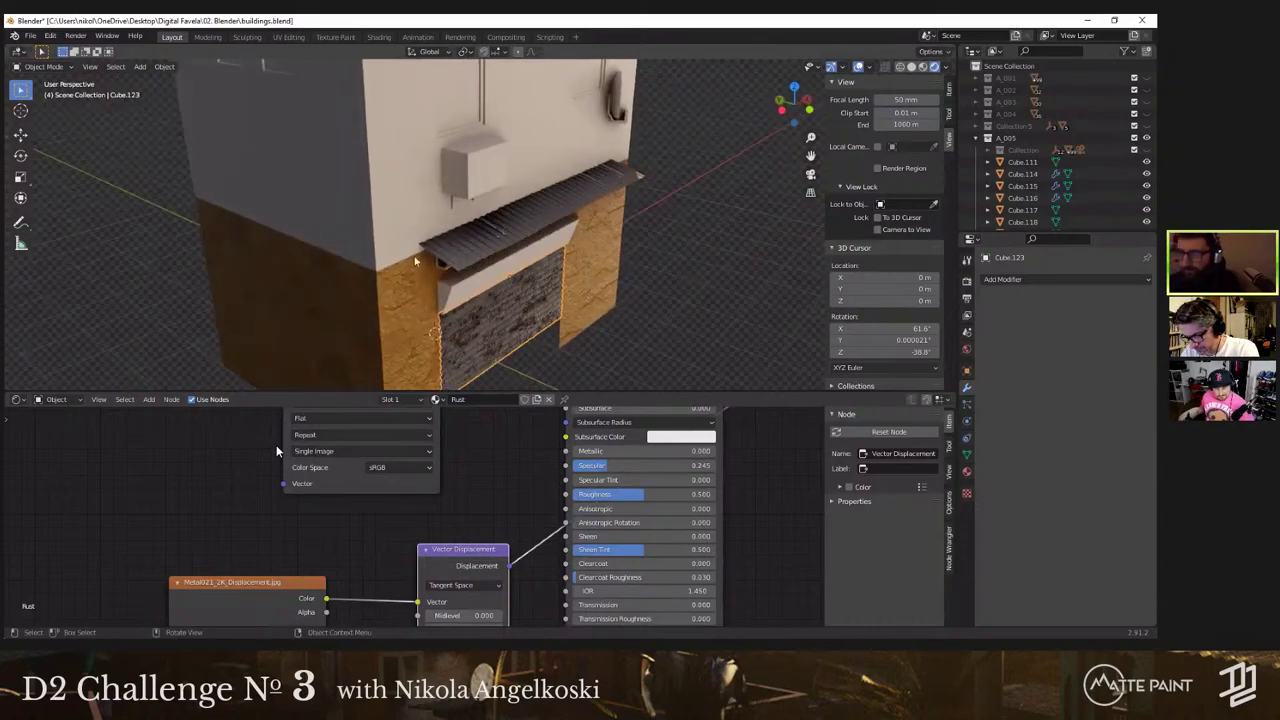
pyautogui.scroll(-4, 464, 530)
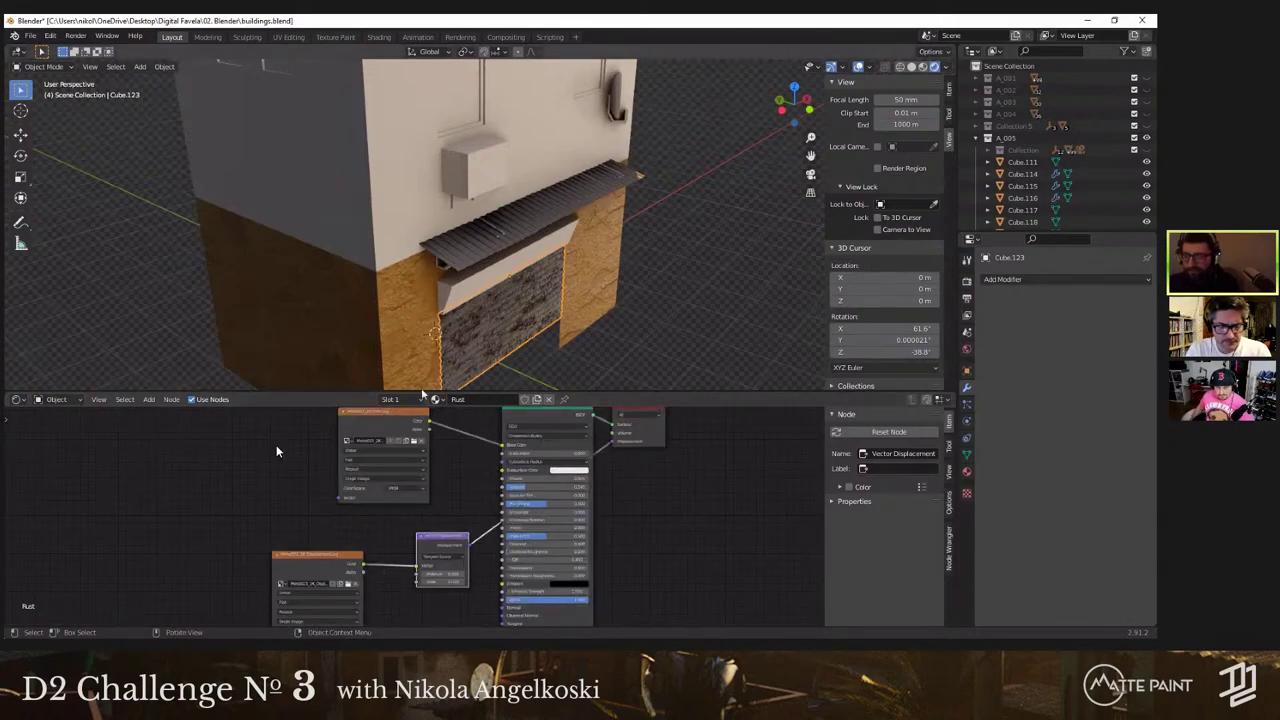
pyautogui.moveTo(464, 264); pyautogui.dragTo(432, 173, button='middle')
pyautogui.scroll(3, 431, 171)
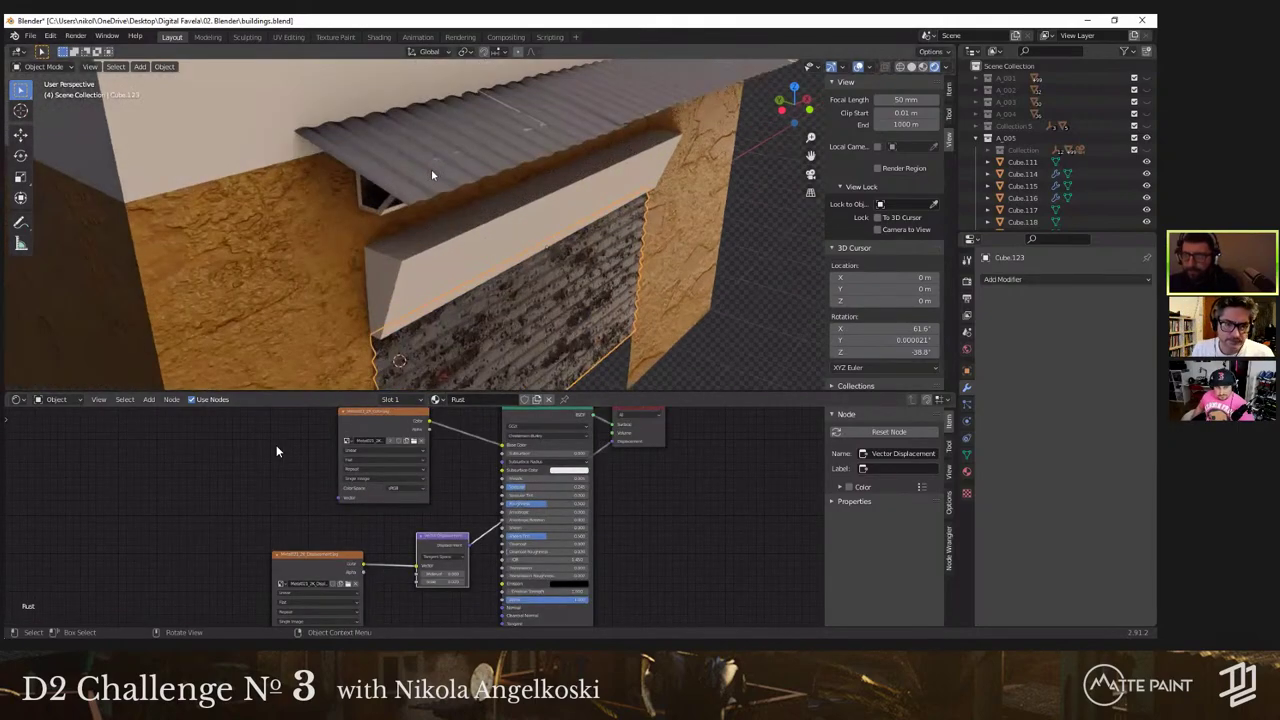
# Step: Select the corrugated awning above the shutter and delete the Normal Map node from its material
pyautogui.click(431, 170)
pyautogui.scroll(-3, 443, 220)
pyautogui.moveTo(429, 473); pyautogui.dragTo(462, 454, button='middle')
pyautogui.scroll(1, 413, 538)
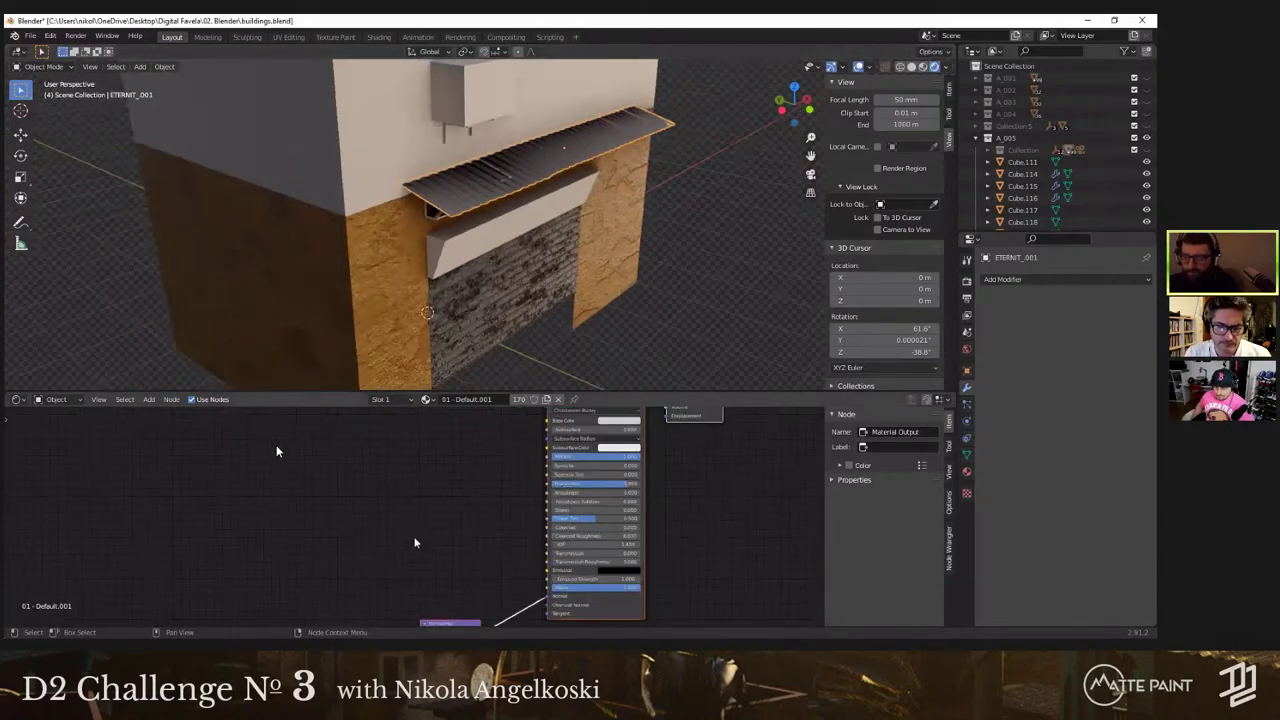
pyautogui.scroll(-1, 416, 542)
pyautogui.moveTo(464, 570); pyautogui.dragTo(476, 519, button='middle')
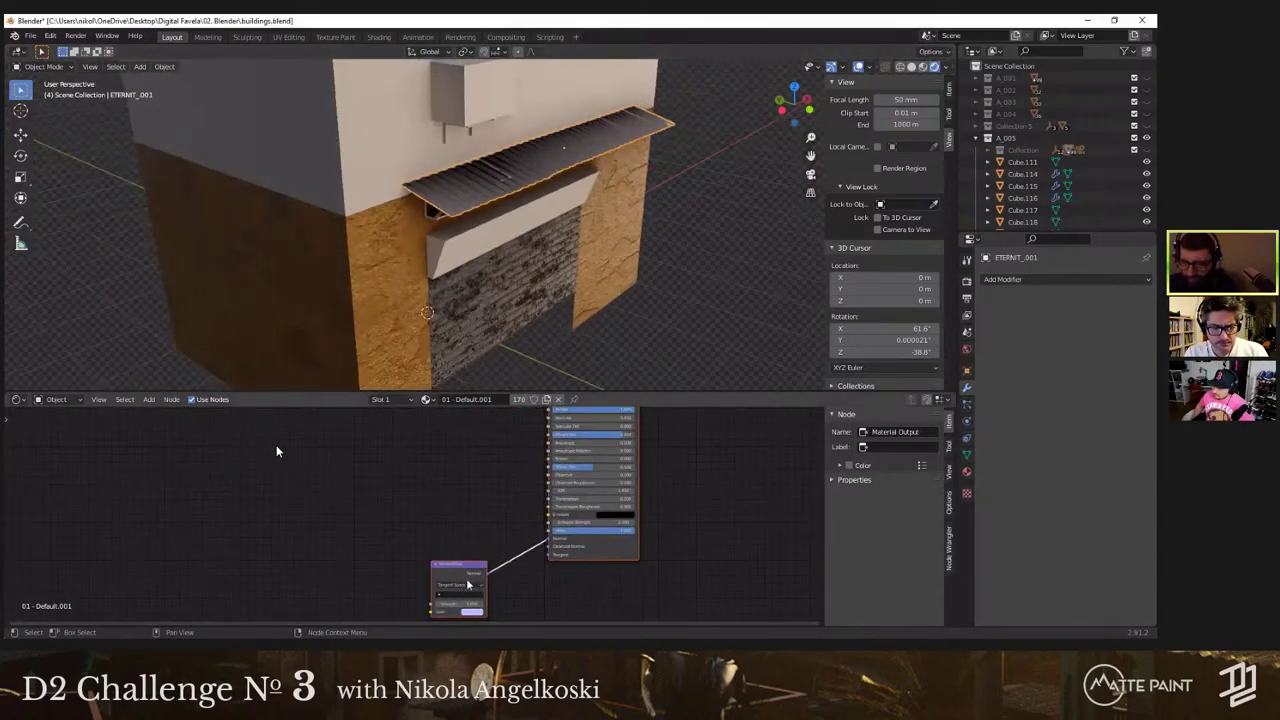
pyautogui.scroll(3, 467, 585)
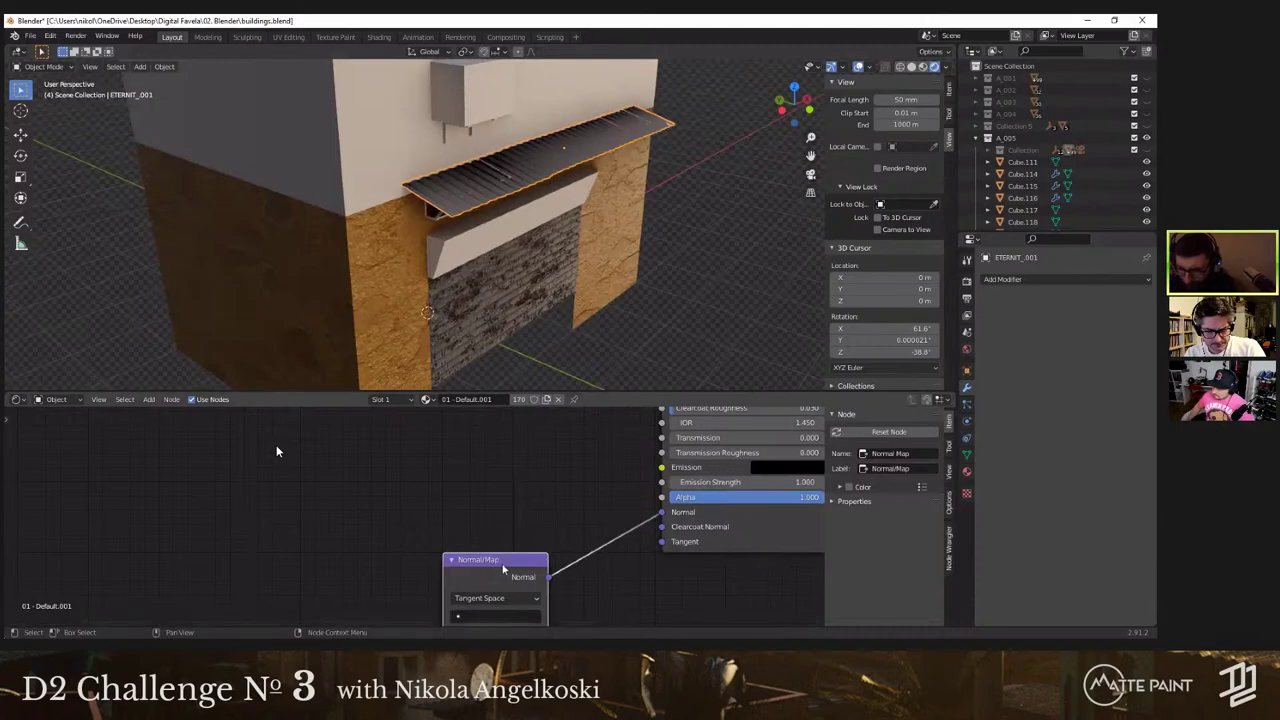
pyautogui.press('x')
pyautogui.scroll(-3, 502, 570)
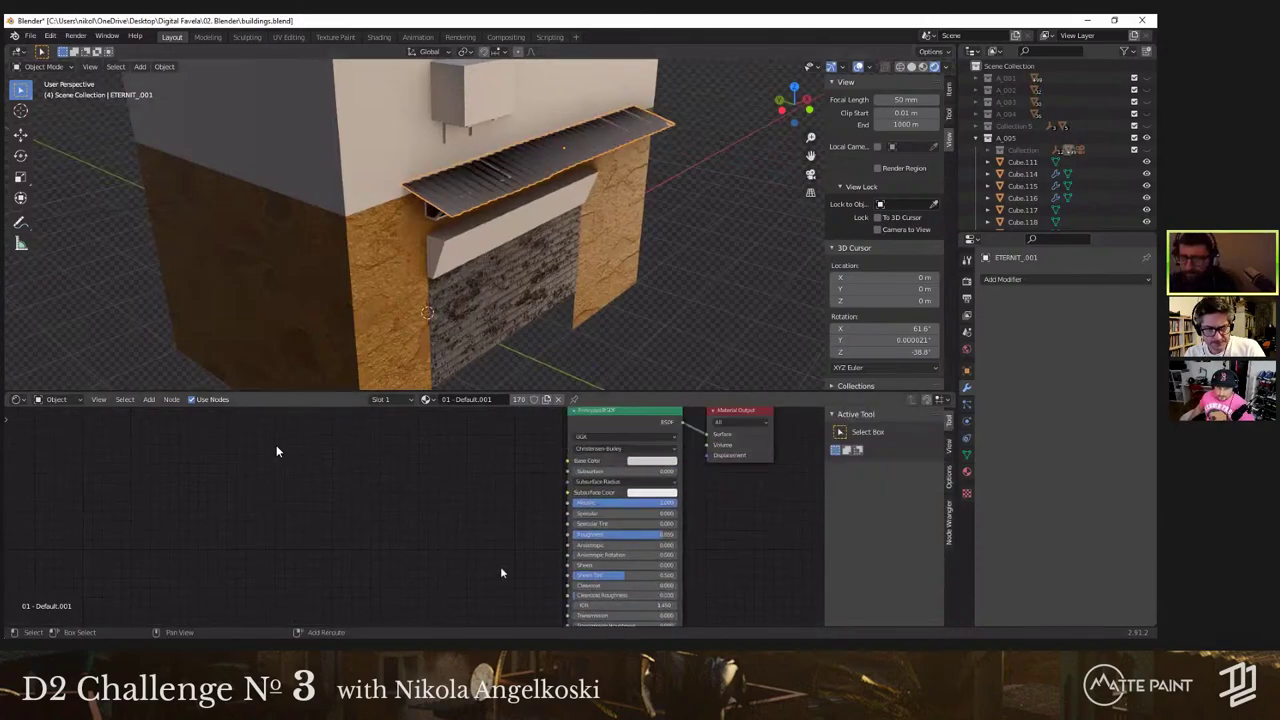
# Step: Add the Bricks043_1K_Color.jpg image texture to the awning's material and connect its color to the Principled BSDF's Base Color
pyautogui.moveTo(511, 507); pyautogui.dragTo(518, 529, button='middle')
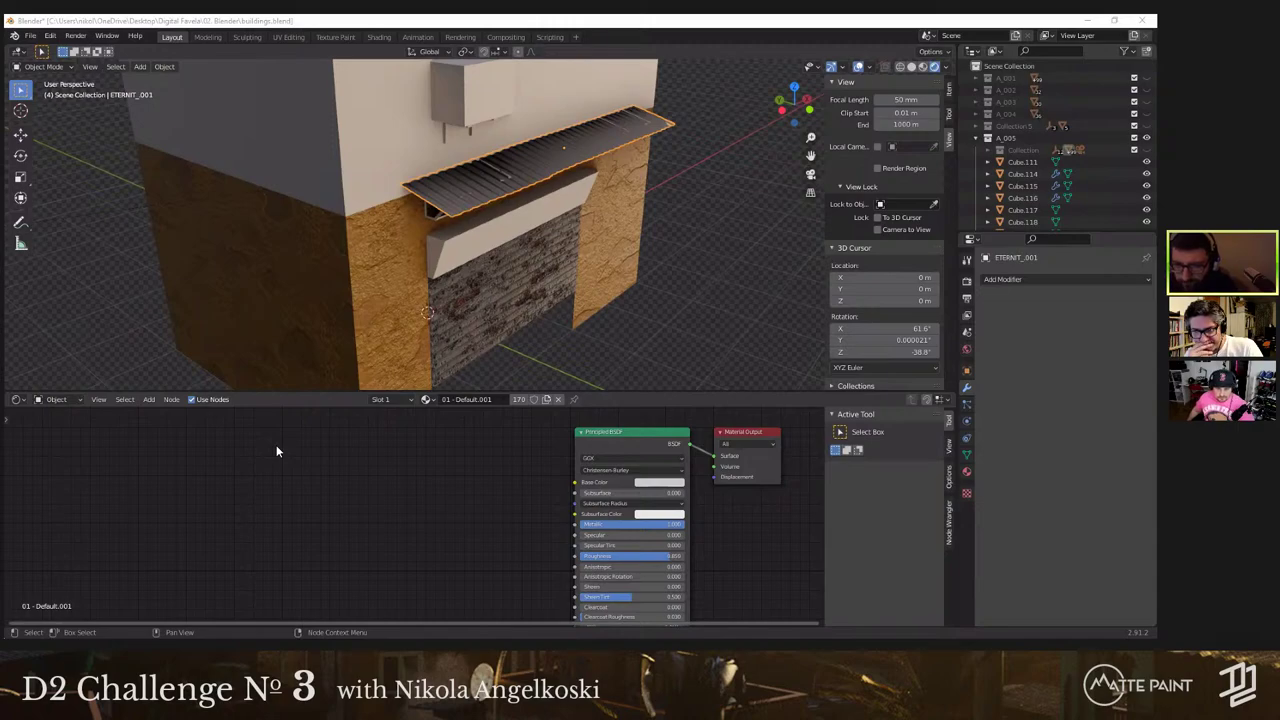
pyautogui.moveTo(278, 452); pyautogui.dragTo(367, 502)
pyautogui.moveTo(481, 517); pyautogui.dragTo(567, 490)
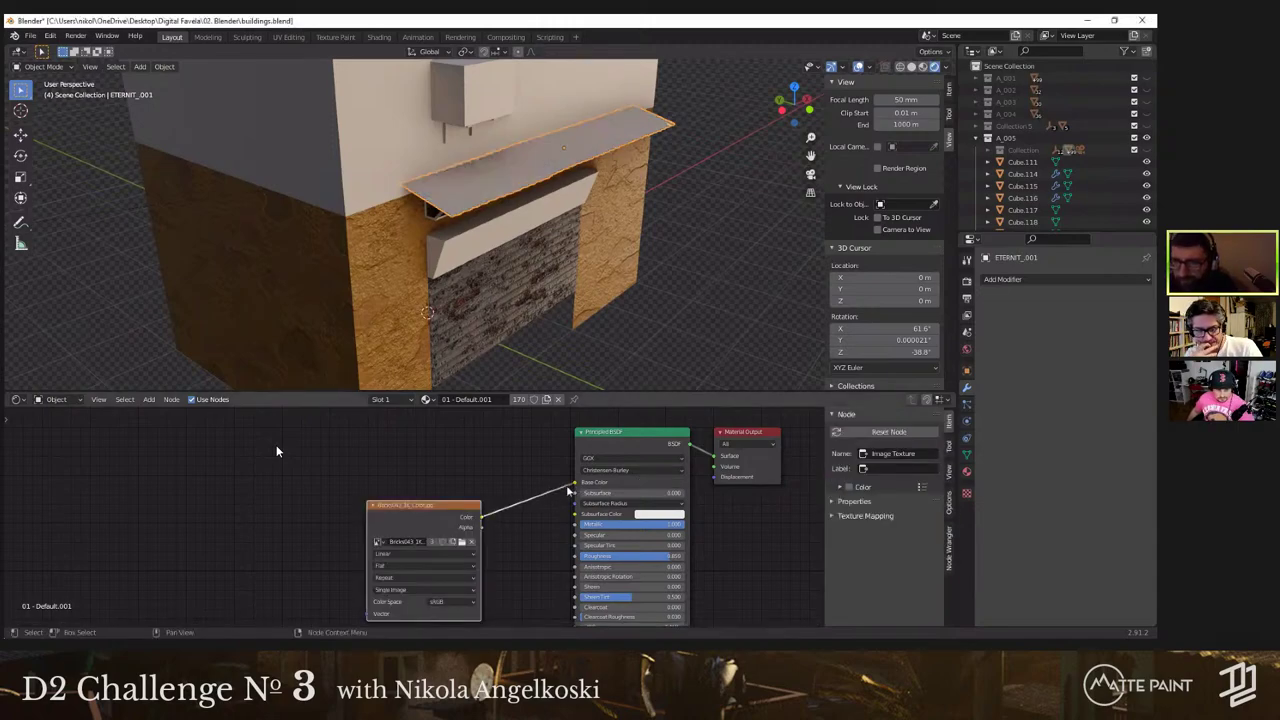
pyautogui.moveTo(600, 300); pyautogui.dragTo(563, 255, button='middle')
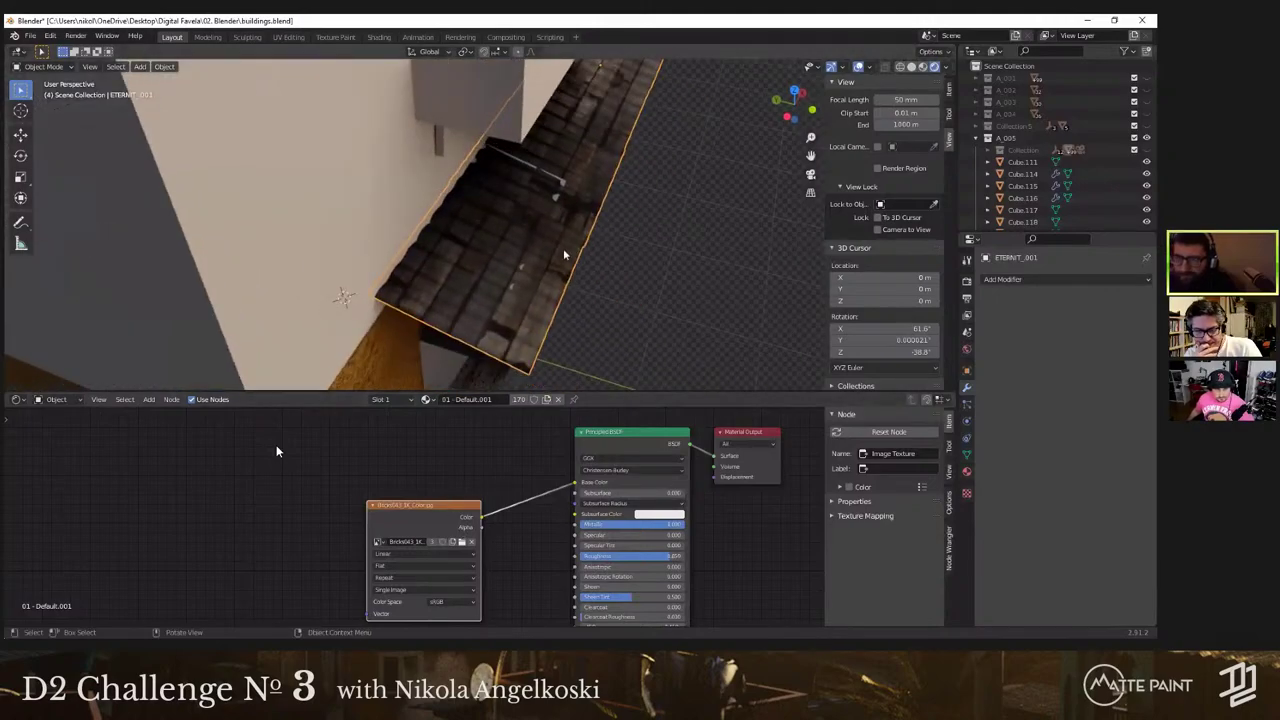
pyautogui.moveTo(488, 270); pyautogui.dragTo(517, 167, button='middle')
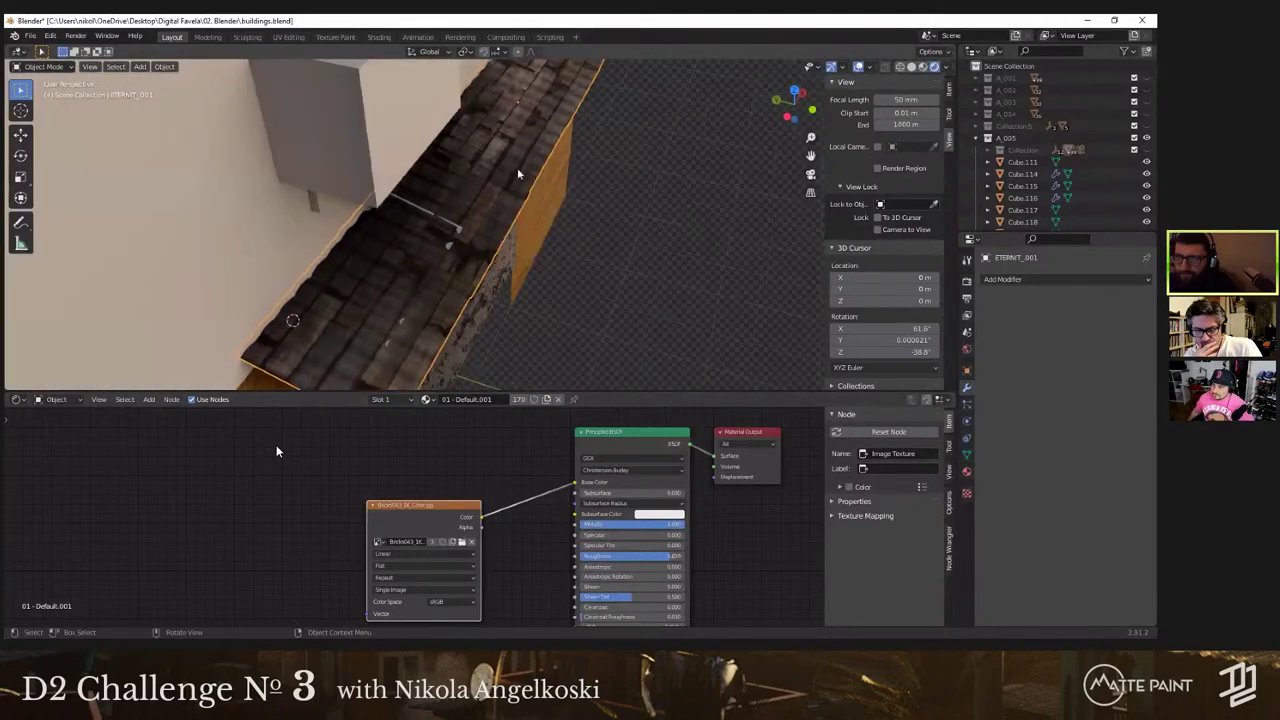
pyautogui.moveTo(422, 327); pyautogui.dragTo(396, 267, button='middle')
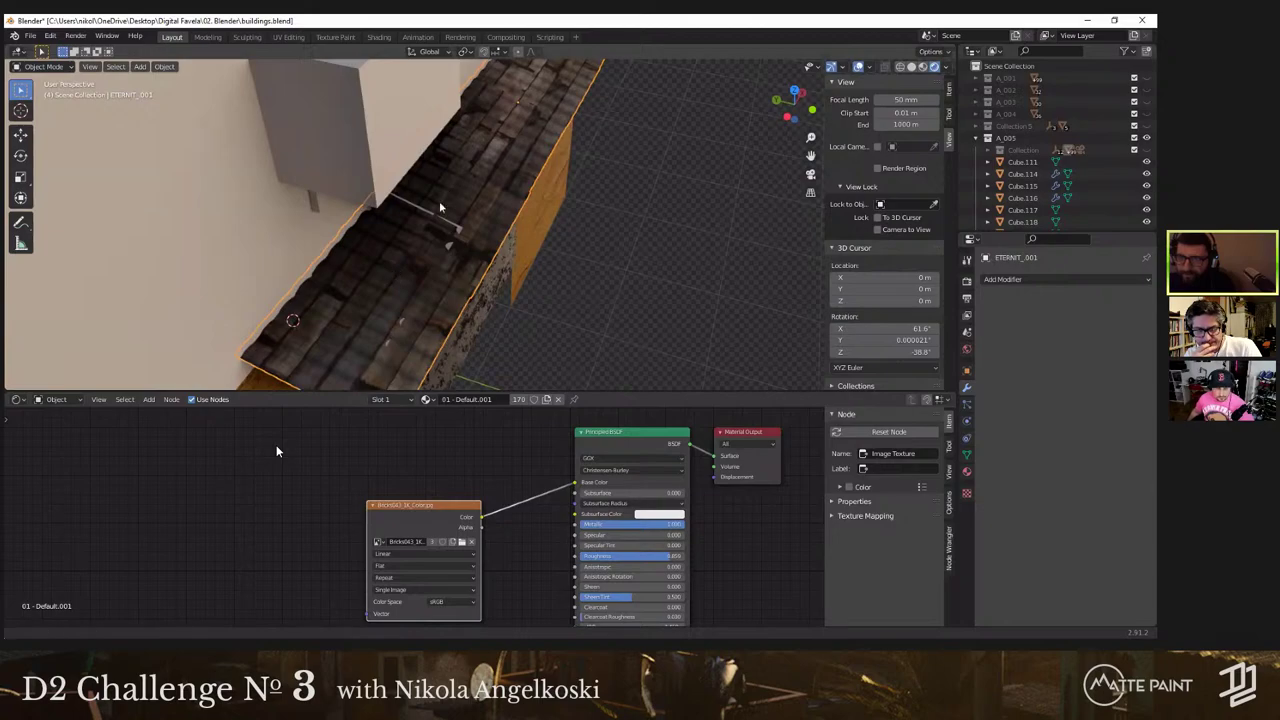
pyautogui.moveTo(439, 201); pyautogui.dragTo(454, 240, button='middle')
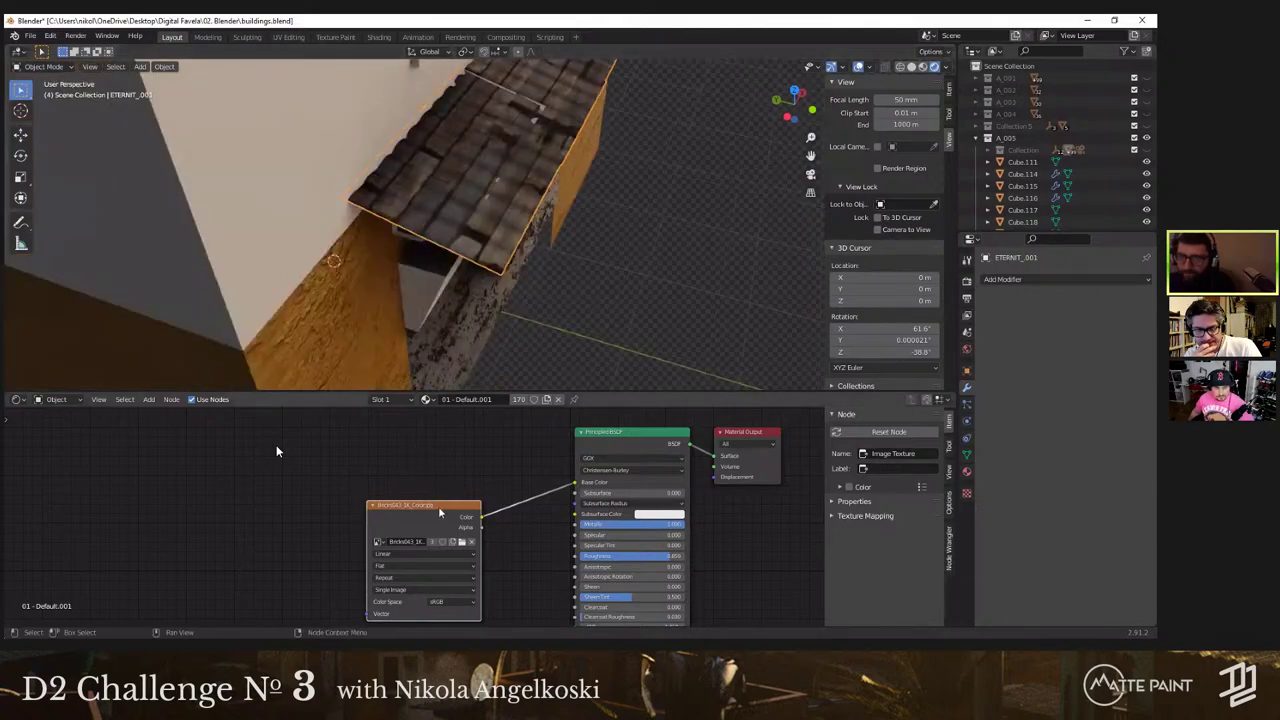
# Step: Add Texture Coordinate and Mapping nodes to the awning's color texture and move them away from it
pyautogui.hotkey('ctrl', 't')
pyautogui.moveTo(209, 539); pyautogui.dragTo(297, 494, button='middle')
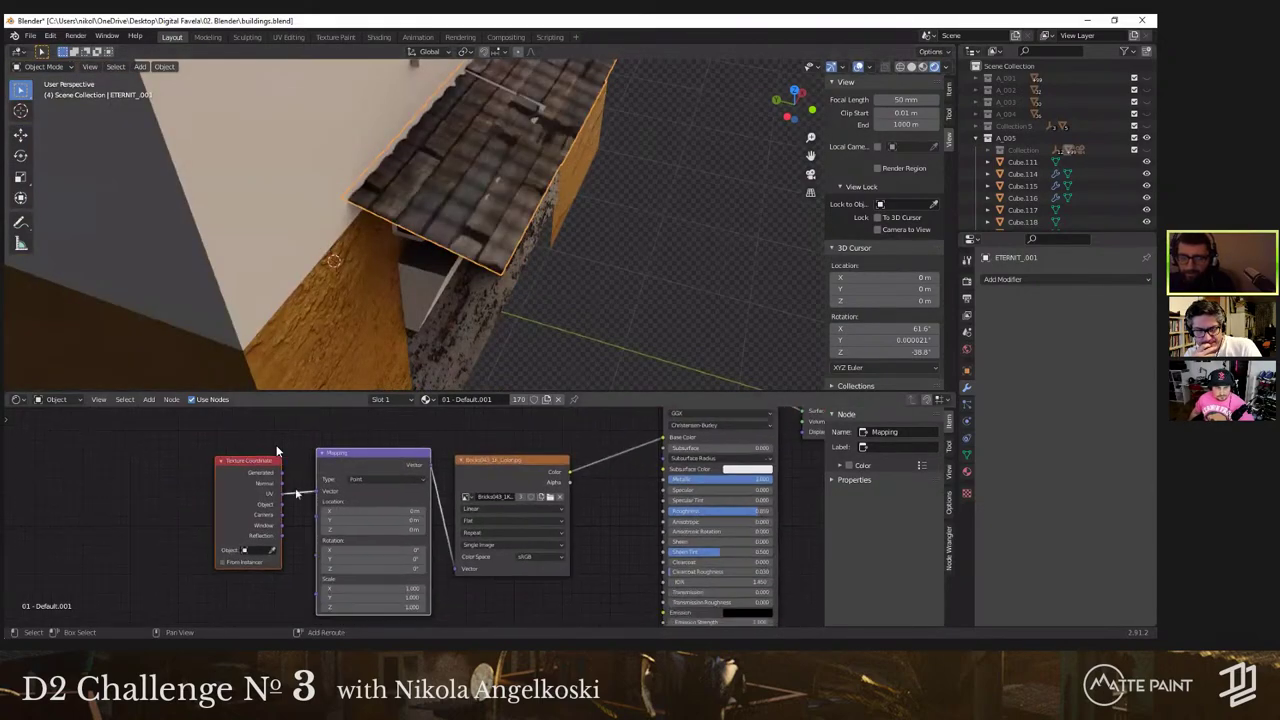
pyautogui.moveTo(188, 477); pyautogui.dragTo(396, 571)
pyautogui.moveTo(270, 485); pyautogui.dragTo(300, 469, button='middle')
pyautogui.press('g')
pyautogui.click(221, 476)
pyautogui.scroll(3, 395, 579)
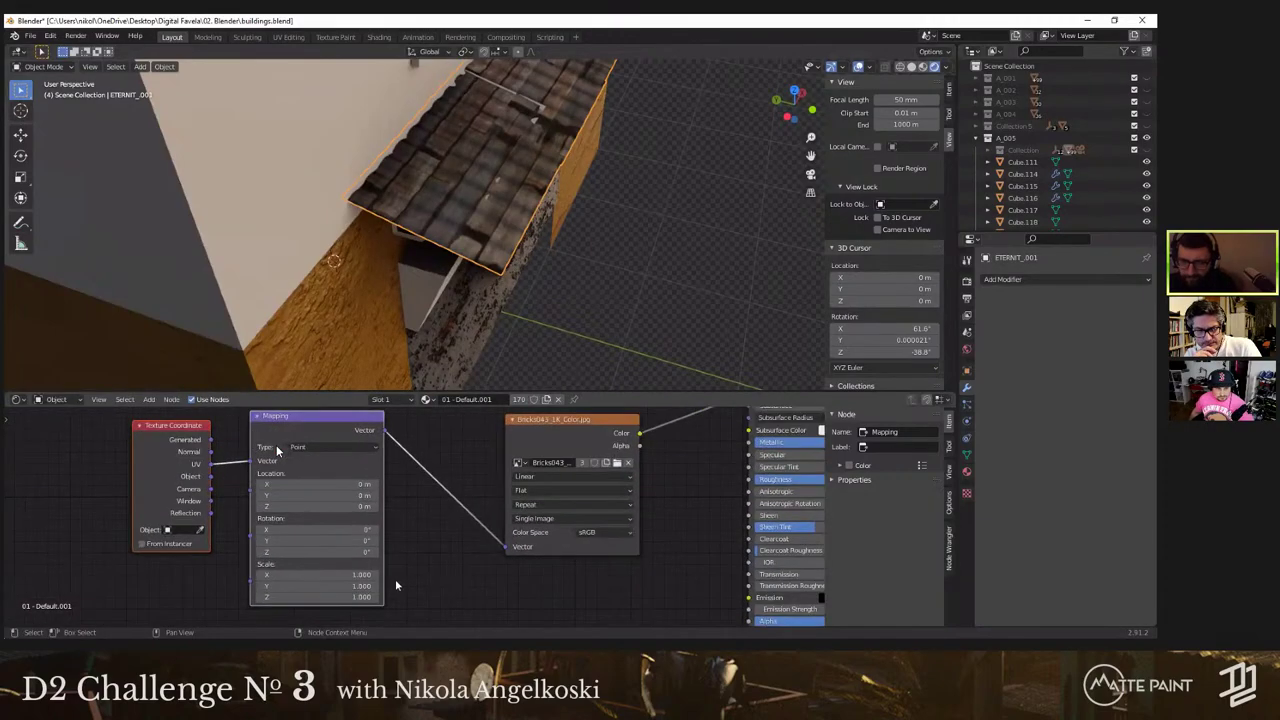
# Step: Set the Mapping node's Y scale to 0.330 to stretch the awning texture
pyautogui.moveTo(384, 558); pyautogui.dragTo(342, 568)
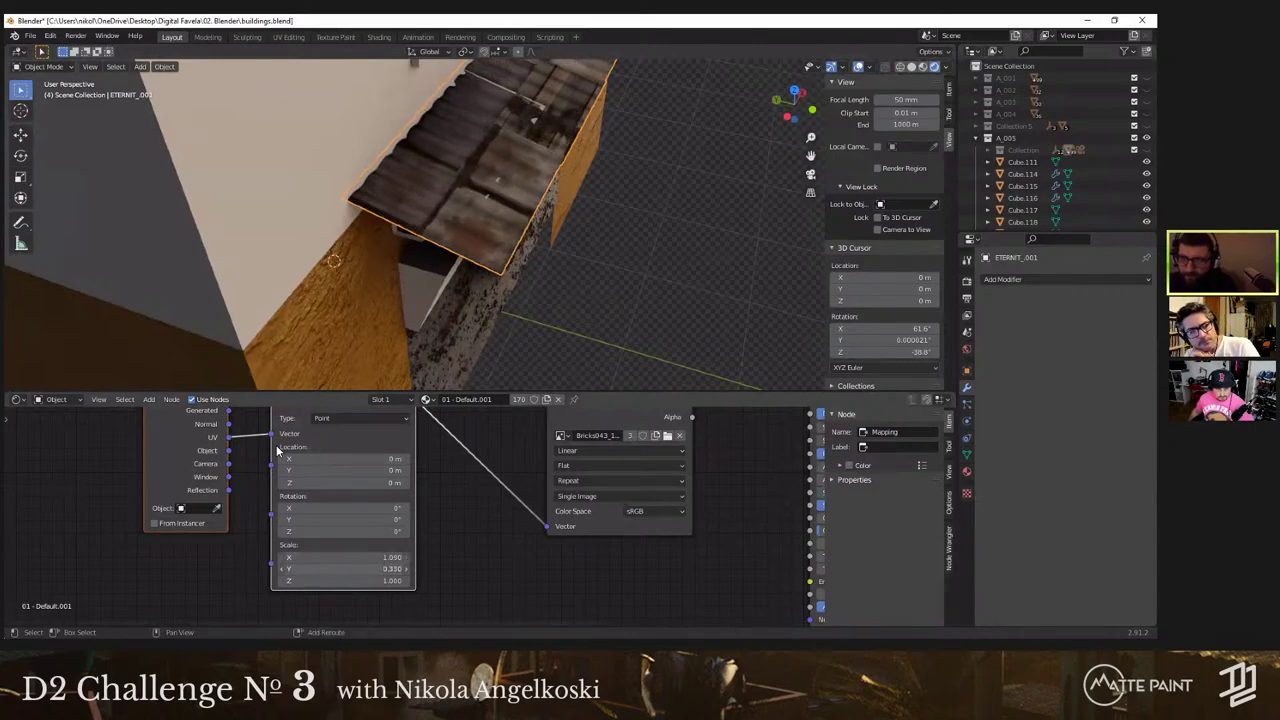
pyautogui.scroll(-5, 547, 249)
pyautogui.moveTo(523, 317); pyautogui.dragTo(465, 160, button='middle')
pyautogui.scroll(-3, 445, 495)
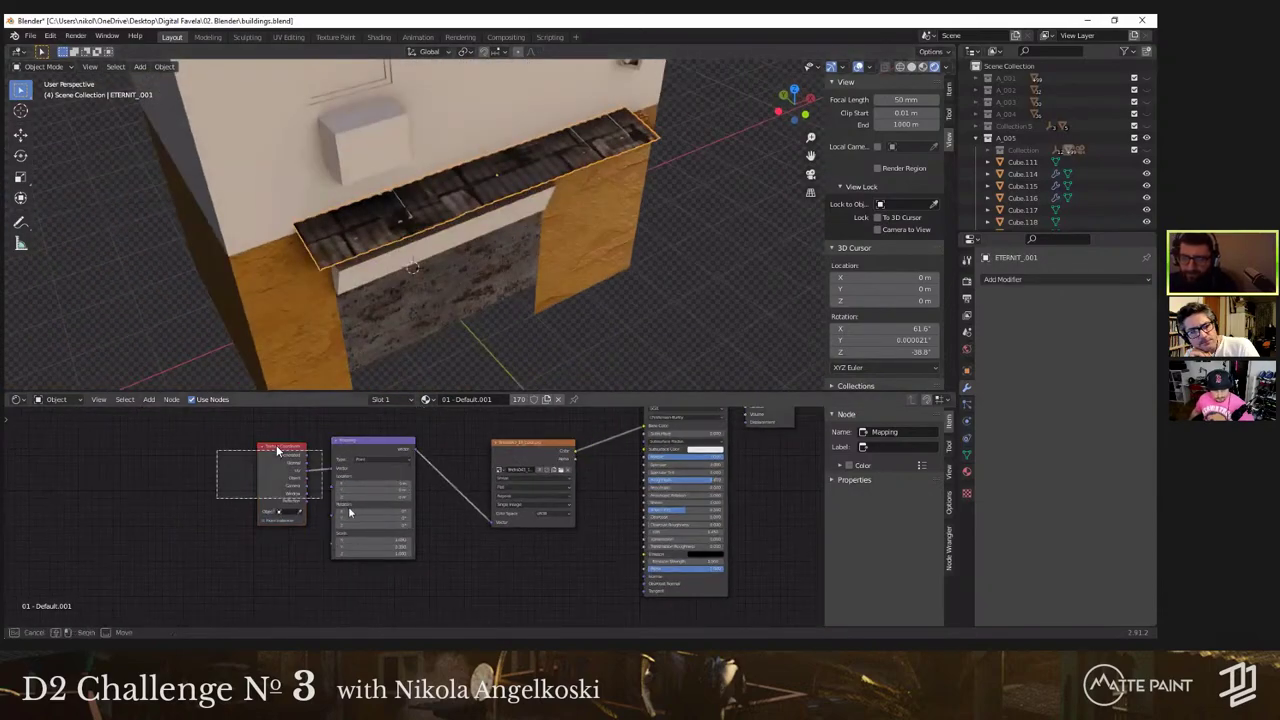
# Step: Add the Bricks043_1K_Displacement.jpg image texture below the color texture and connect the Mapping node to its vector input
pyautogui.moveTo(287, 451); pyautogui.dragTo(277, 451)
pyautogui.click(360, 530)
pyautogui.moveTo(360, 530); pyautogui.dragTo(263, 517, button='middle')
pyautogui.hotkey('alt', 'Tab')
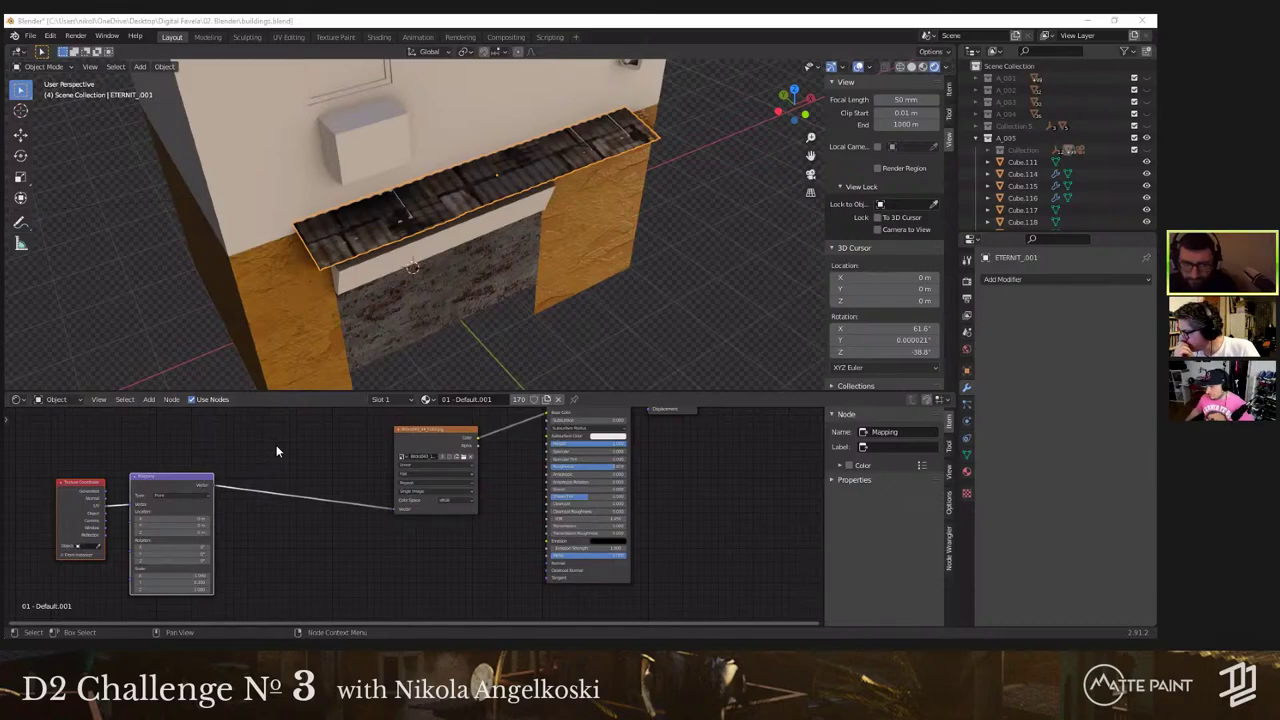
pyautogui.moveTo(277, 451); pyautogui.dragTo(421, 557)
pyautogui.moveTo(417, 511); pyautogui.dragTo(429, 453, button='middle')
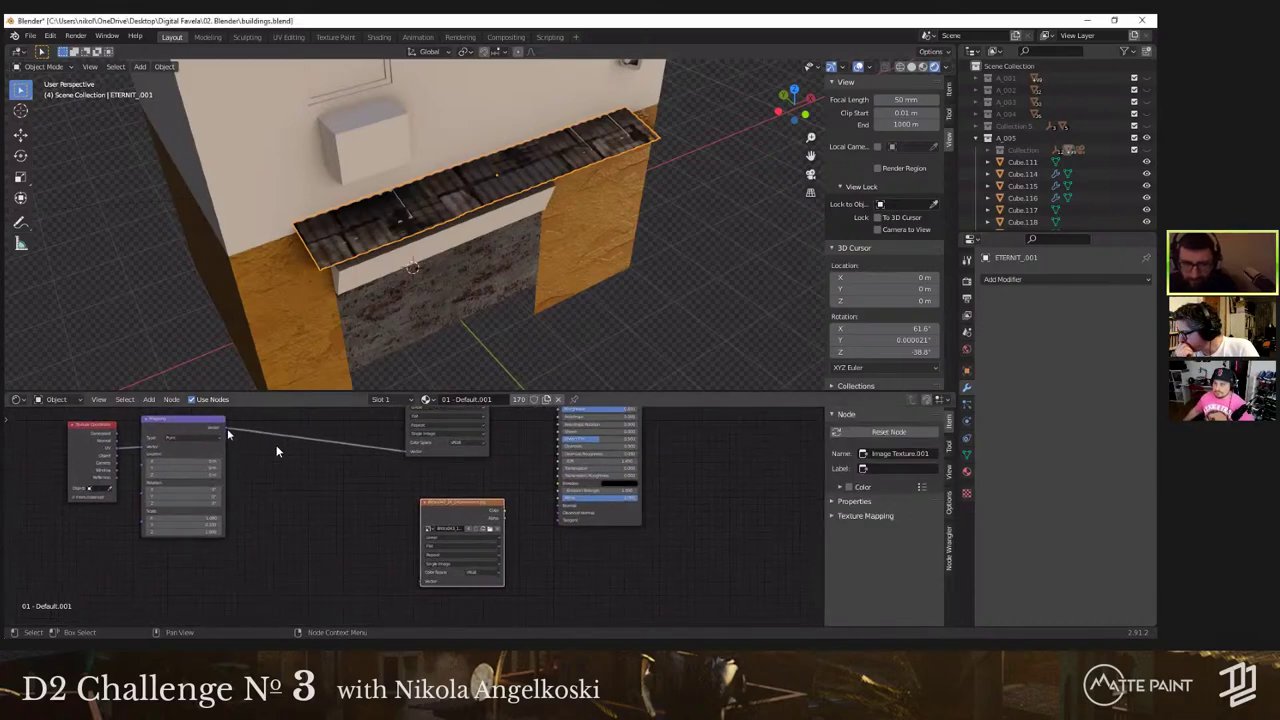
pyautogui.moveTo(228, 432); pyautogui.dragTo(420, 586)
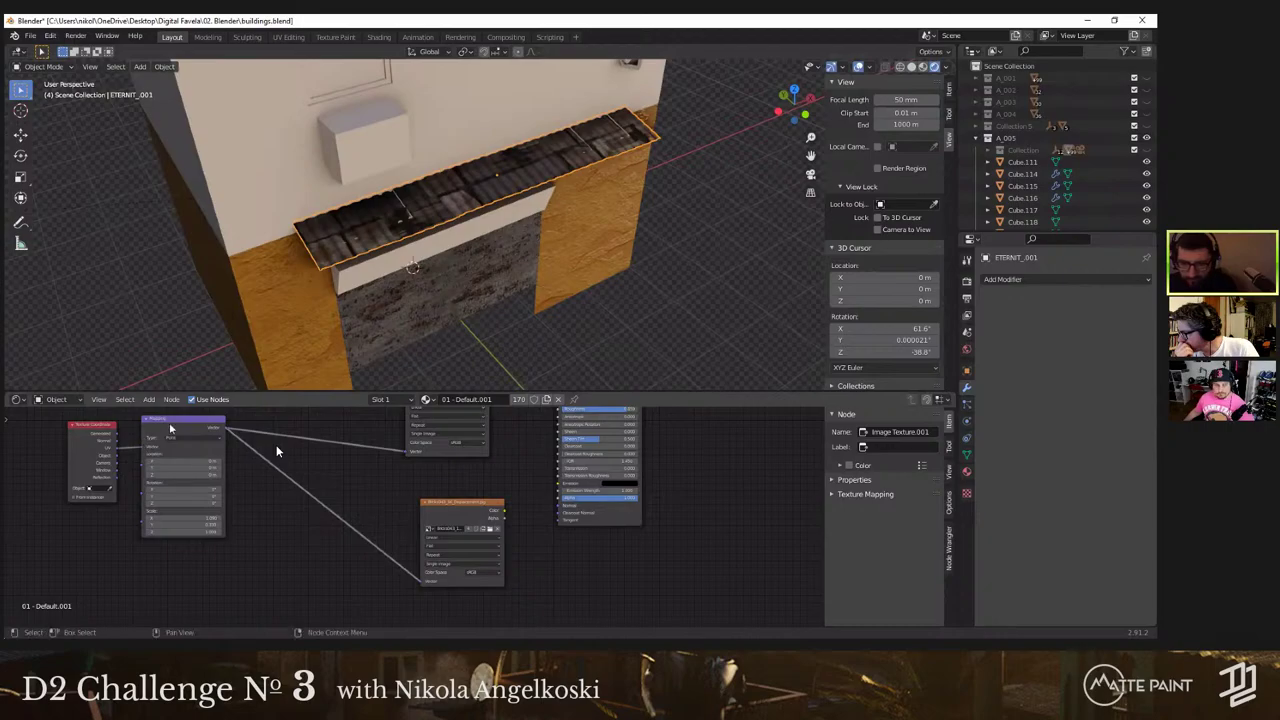
# Step: Connect the displacement texture's color to the Material Output's Displacement and unlink its mapping input
pyautogui.scroll(4, 391, 561)
pyautogui.moveTo(308, 534); pyautogui.dragTo(241, 543, button='middle')
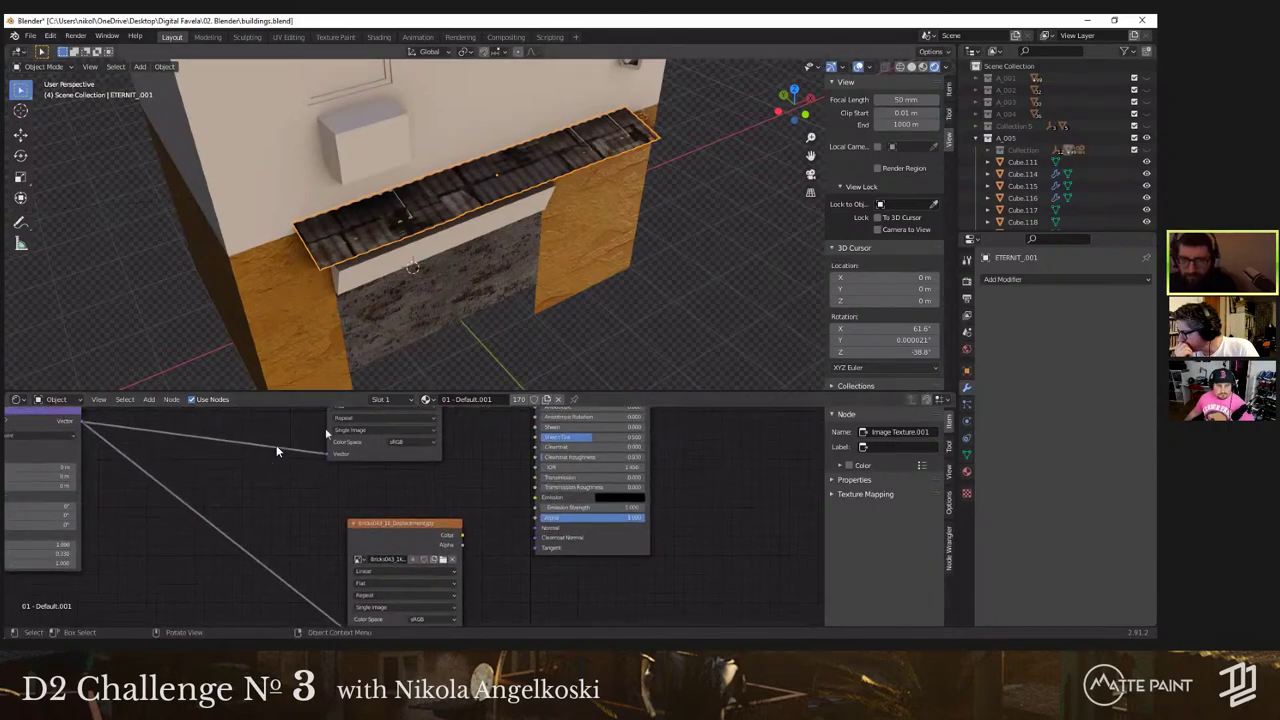
pyautogui.moveTo(453, 529); pyautogui.dragTo(428, 565, button='middle')
pyautogui.scroll(-3, 411, 568)
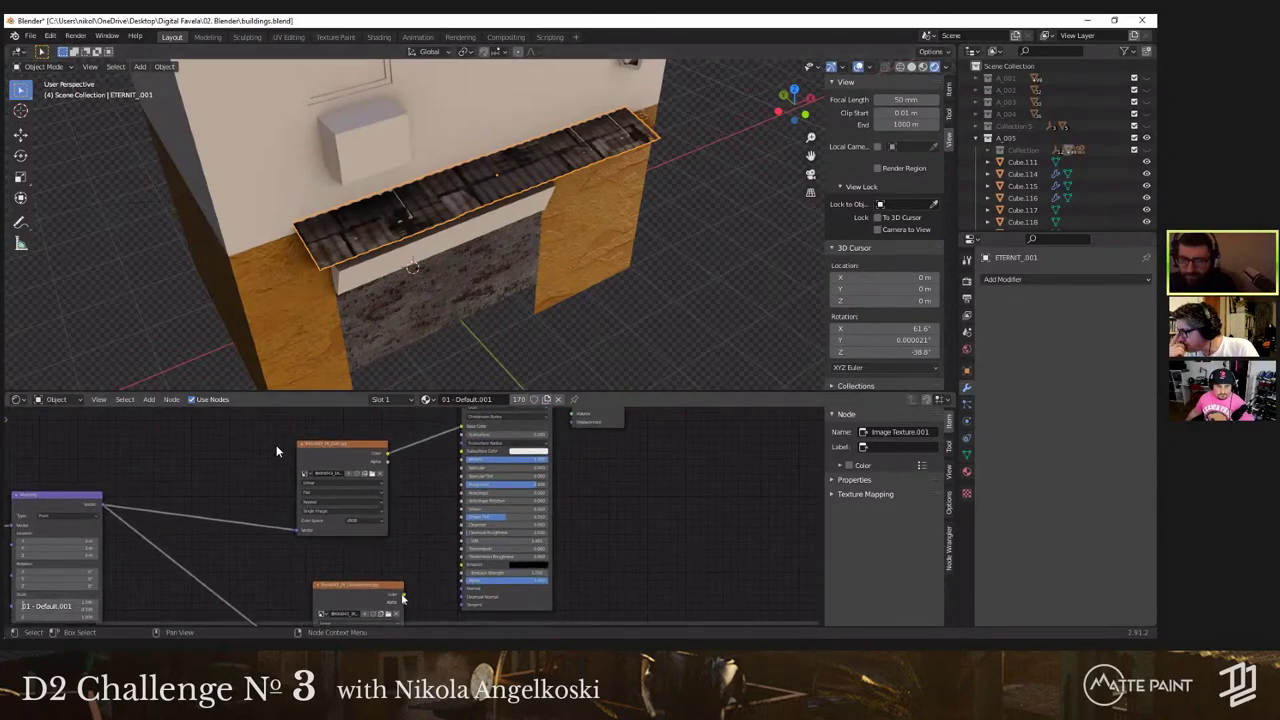
pyautogui.moveTo(405, 592); pyautogui.dragTo(574, 422)
pyautogui.keyDown('shift'); pyautogui.moveTo(380, 504); pyautogui.dragTo(482, 401, button='middle'); pyautogui.keyUp('shift')
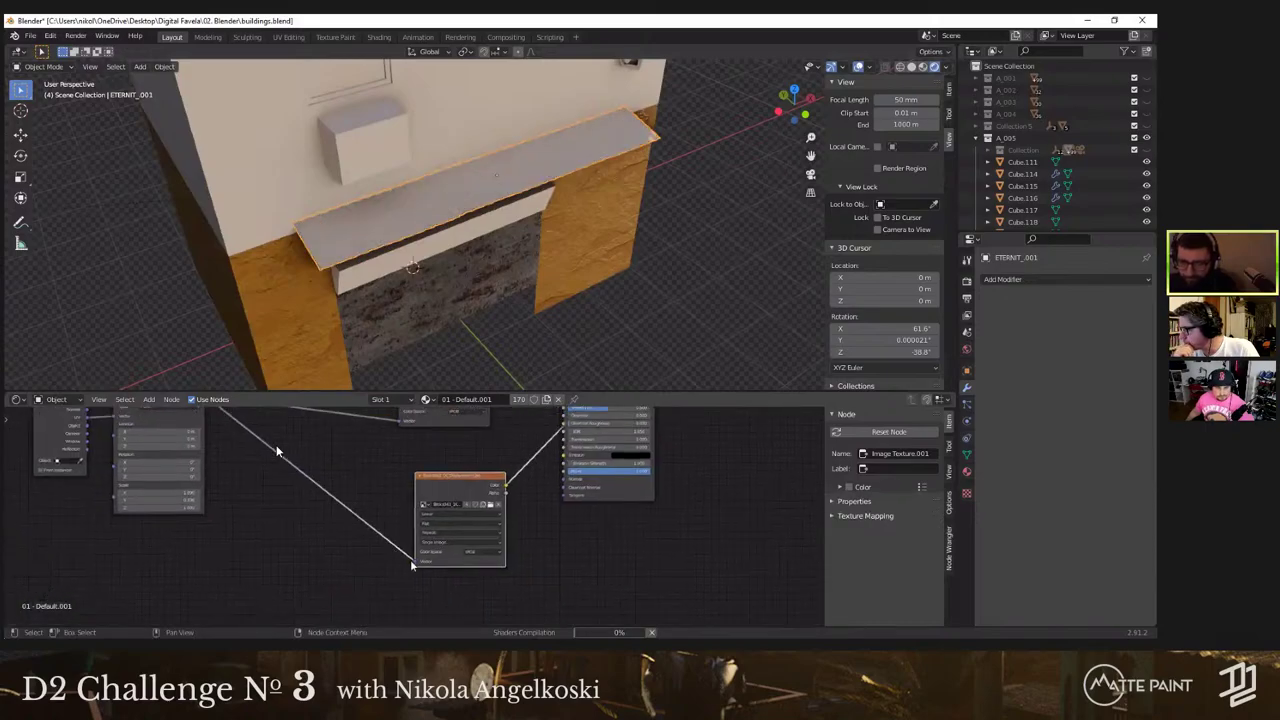
pyautogui.moveTo(414, 562); pyautogui.dragTo(390, 572)
pyautogui.scroll(4, 450, 230)
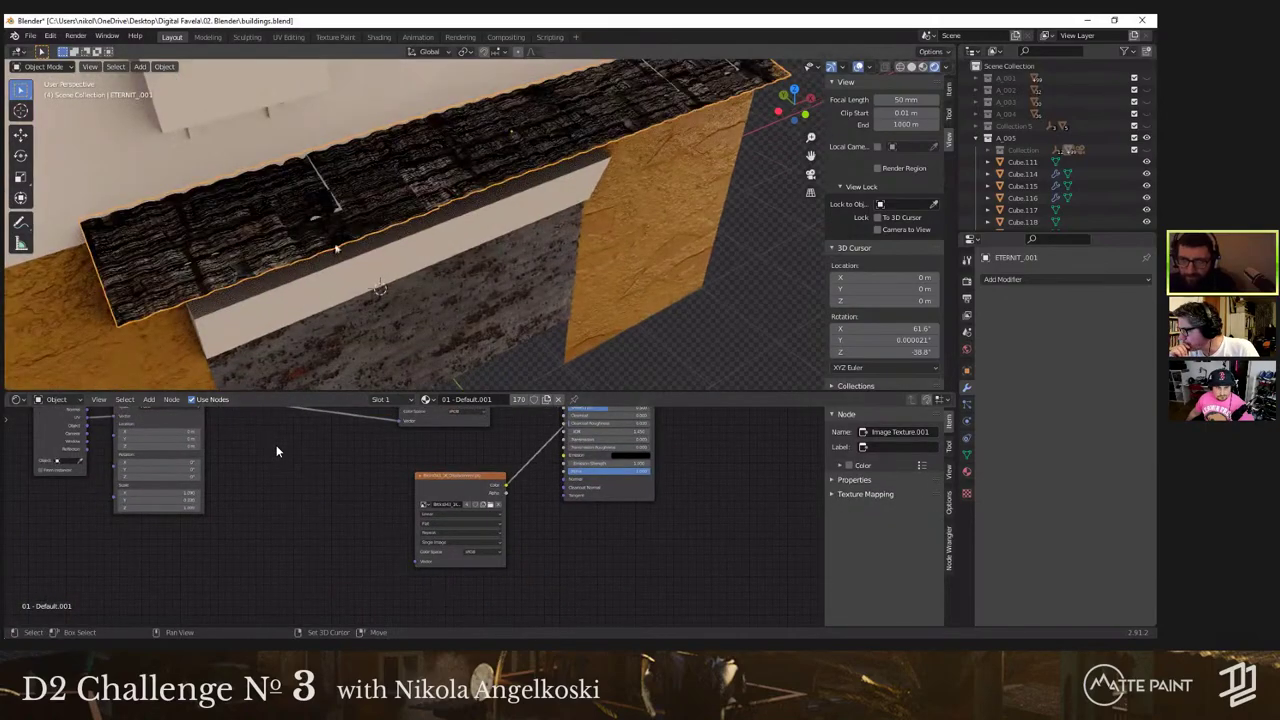
pyautogui.moveTo(337, 247); pyautogui.dragTo(372, 260, button='middle')
pyautogui.moveTo(402, 201); pyautogui.dragTo(451, 272, button='middle')
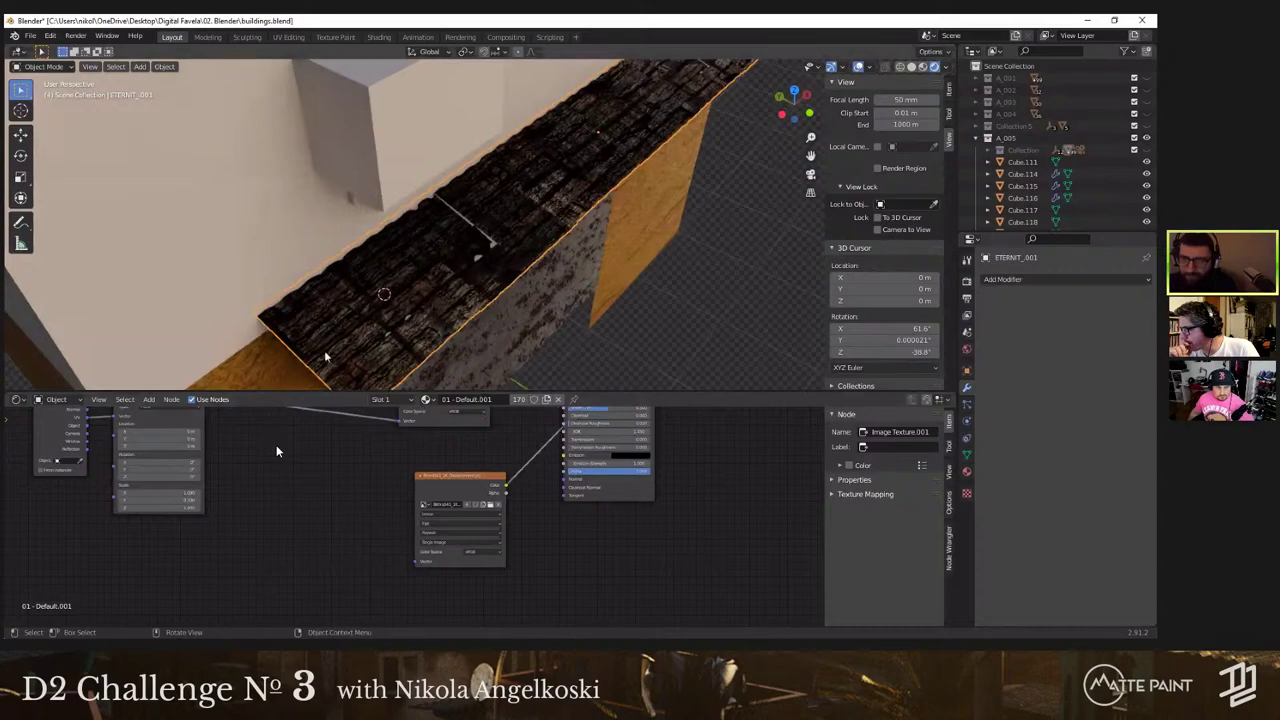
# Step: Insert a Vector Displacement node between the awning's displacement texture and the Material Output, with scale 0.2
pyautogui.press('g')
pyautogui.click(409, 510)
pyautogui.hotkey('shift', 'a')
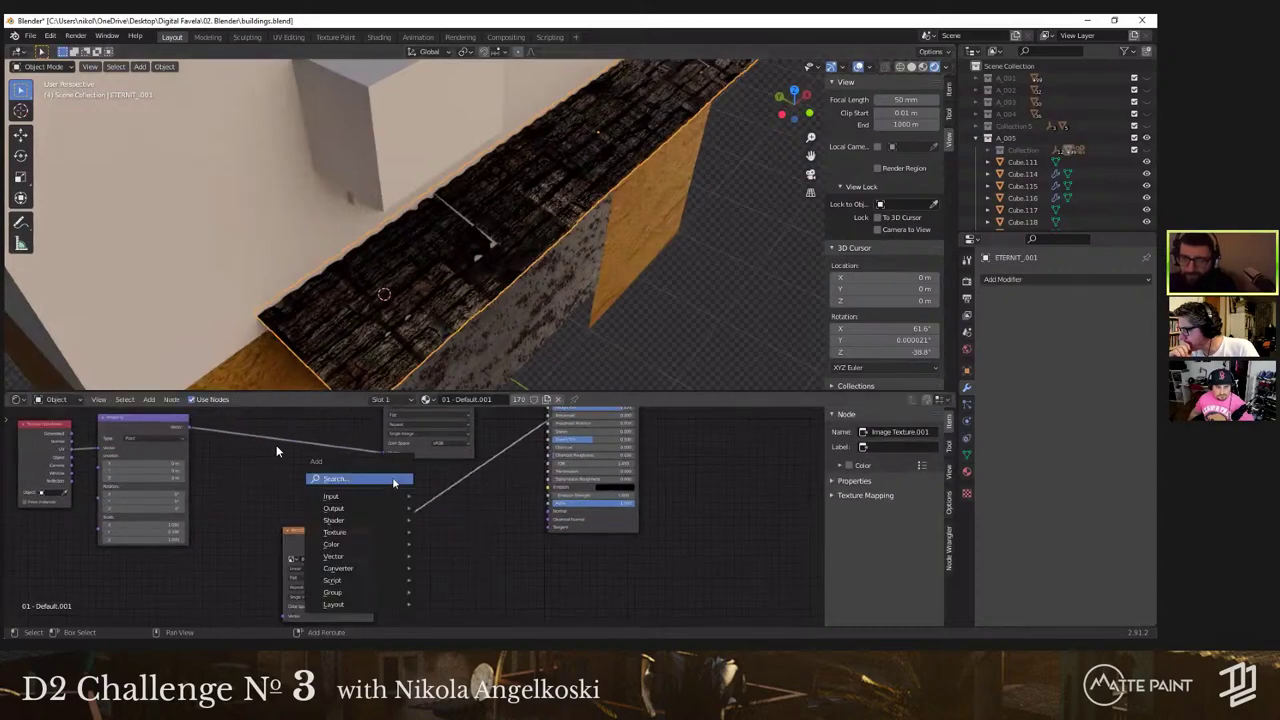
pyautogui.write('vec')
pyautogui.press('Return')
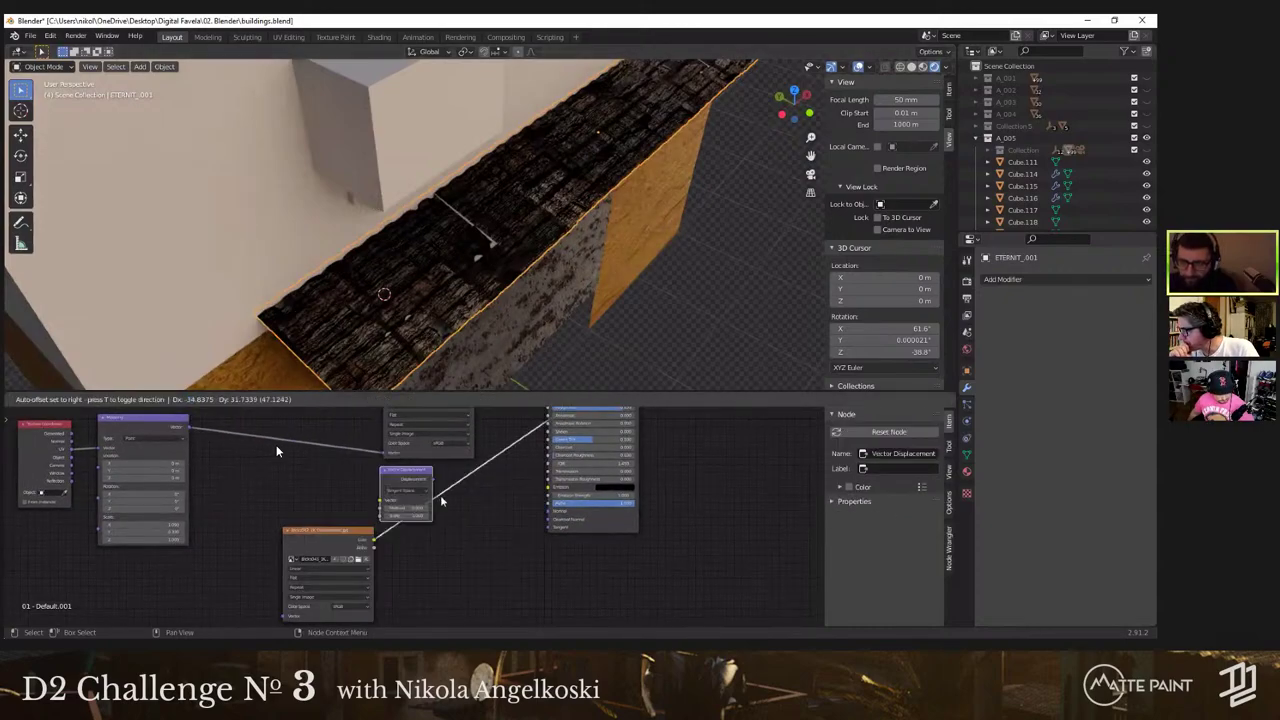
pyautogui.click(277, 451)
pyautogui.scroll(2, 277, 451)
pyautogui.write('.2')
pyautogui.press('Return')
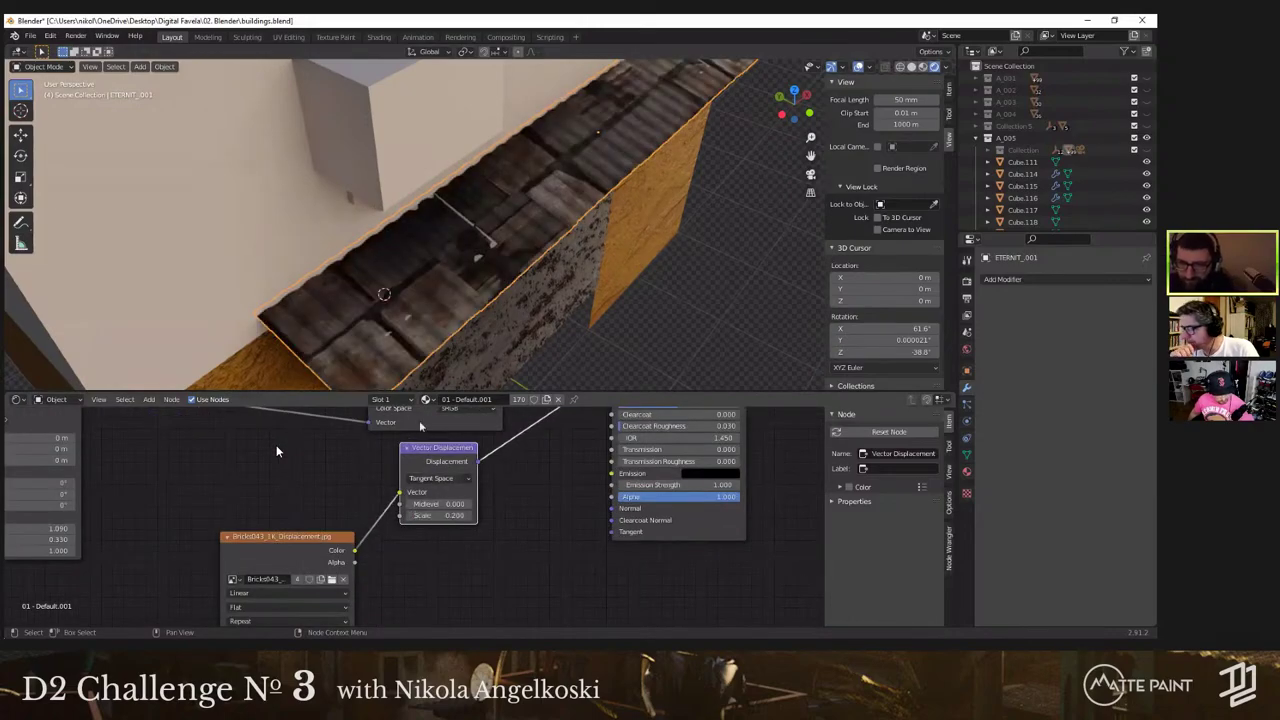
# Step: Reconnect the Mapping node to the vector input of the awning's displacement texture
pyautogui.scroll(5, 394, 346)
pyautogui.scroll(-5, 406, 348)
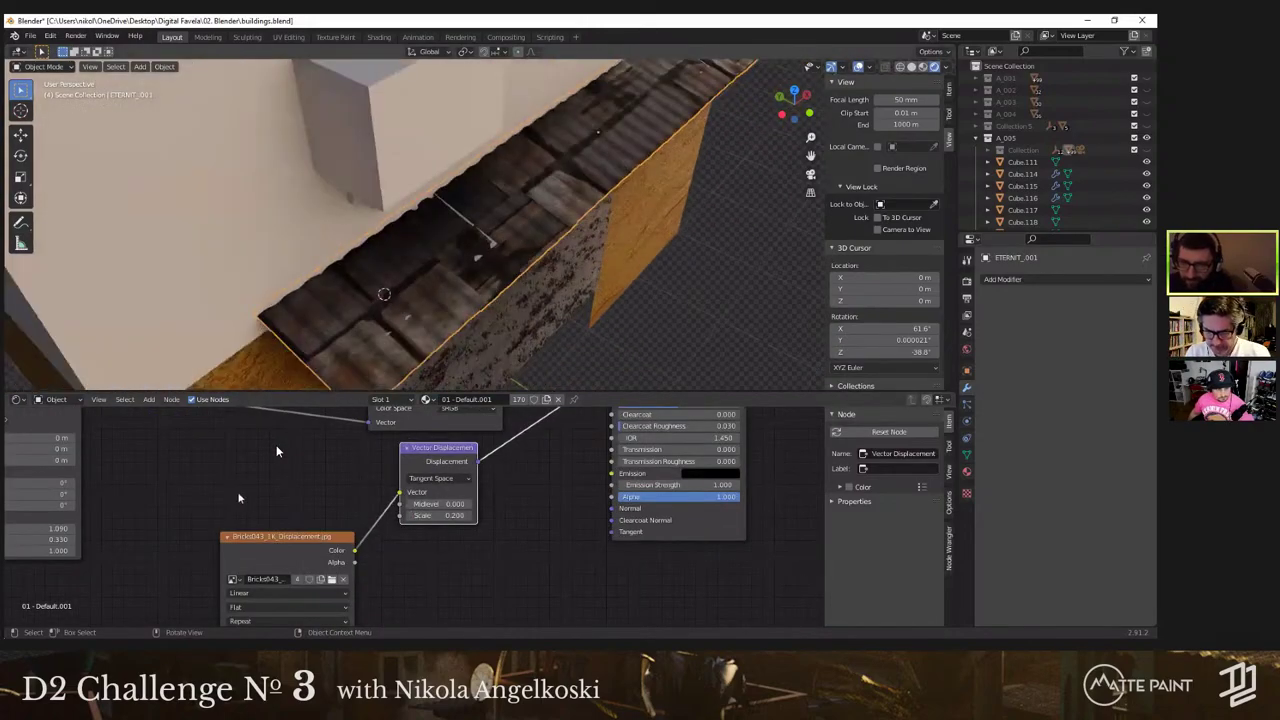
pyautogui.moveTo(240, 500); pyautogui.dragTo(377, 489, button='middle')
pyautogui.scroll(-2, 262, 448)
pyautogui.moveTo(262, 448); pyautogui.dragTo(353, 450, button='middle')
pyautogui.scroll(-2, 353, 450)
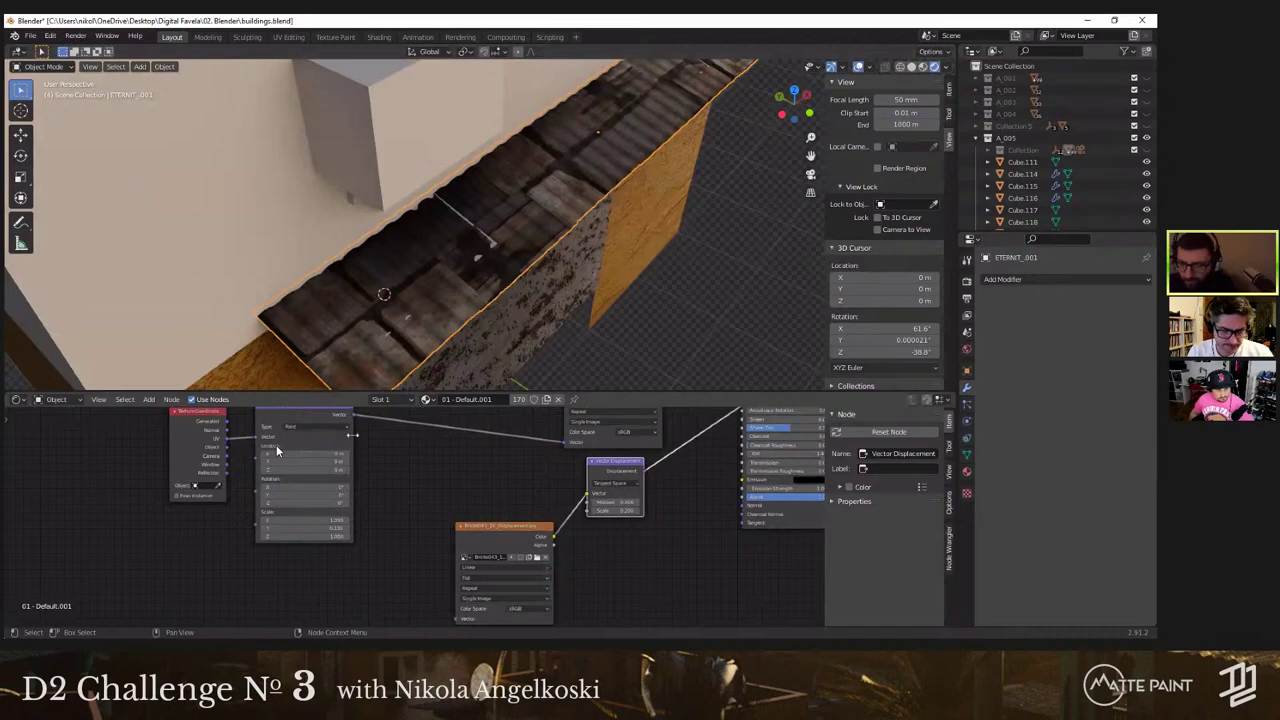
pyautogui.moveTo(357, 418); pyautogui.dragTo(458, 619)
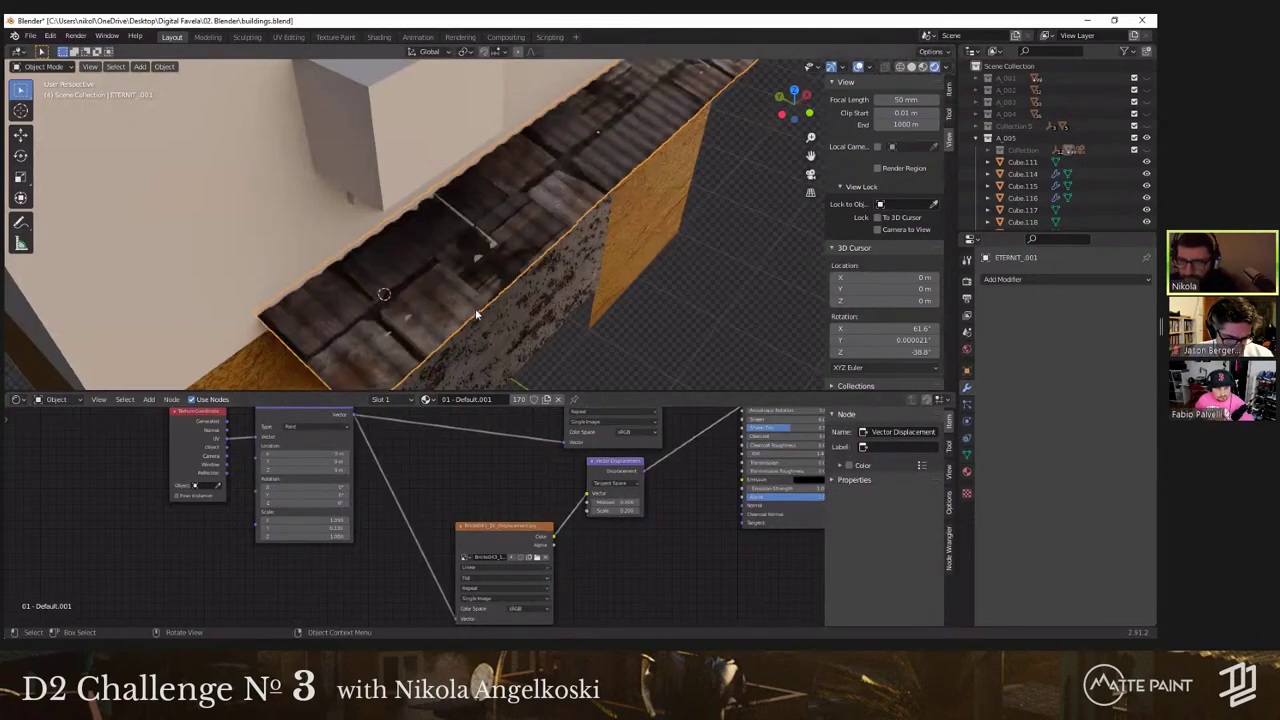
# Step: Unwrap all faces of the support brackets under the awning with Cube Projection and check them from several angles
pyautogui.moveTo(522, 204); pyautogui.dragTo(367, 175, button='middle')
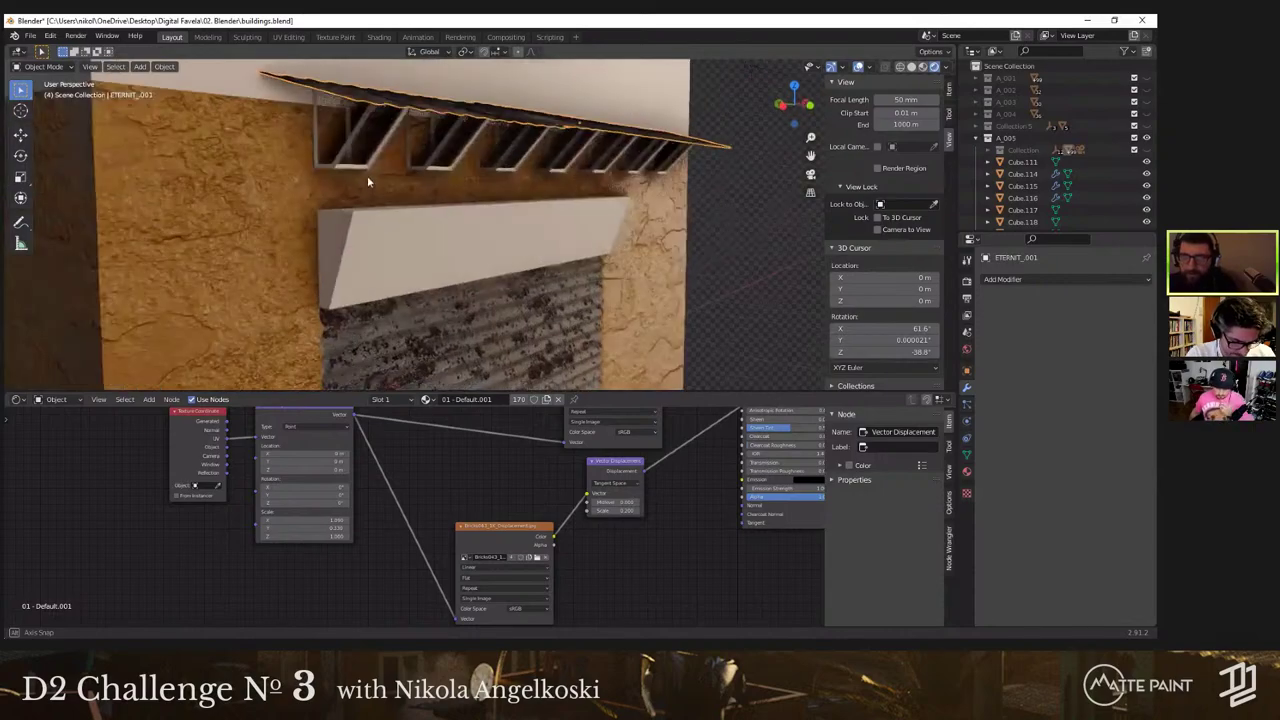
pyautogui.click(375, 157)
pyautogui.click(378, 151)
pyautogui.press('Tab')
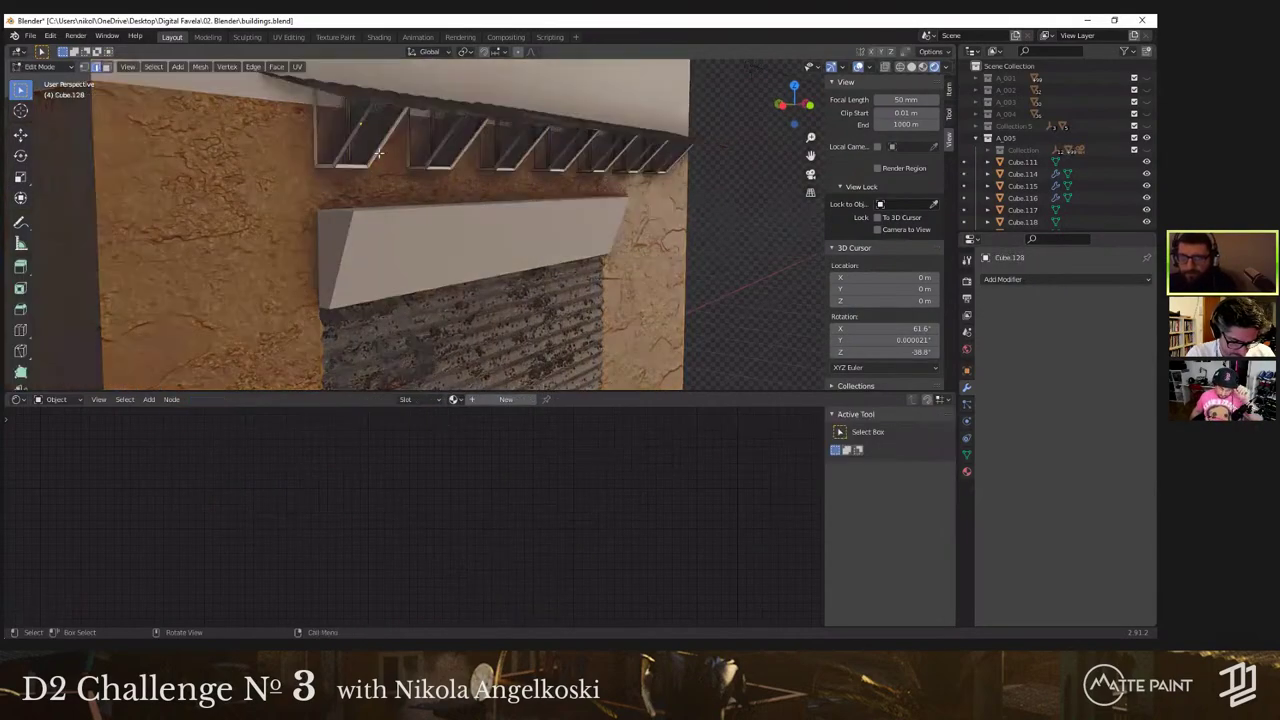
pyautogui.press('a')
pyautogui.click(298, 67)
pyautogui.click(340, 134)
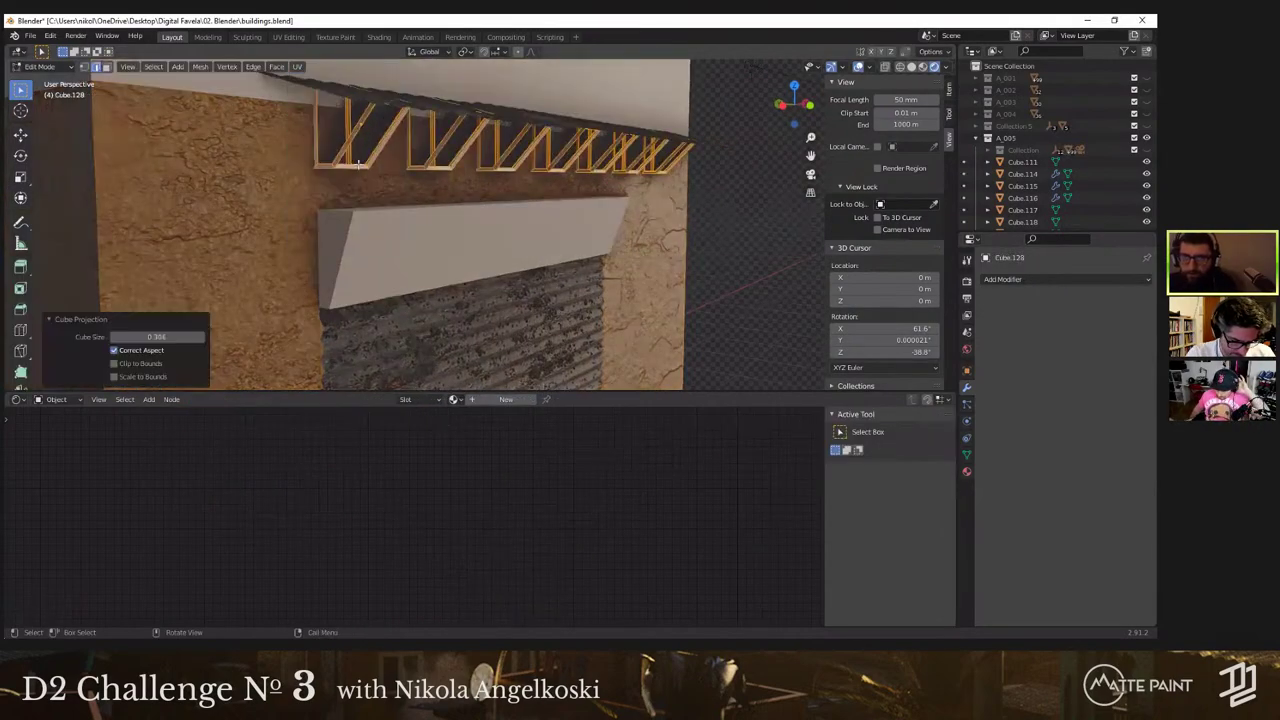
pyautogui.press('Tab')
pyautogui.moveTo(380, 153); pyautogui.dragTo(415, 270, button='middle')
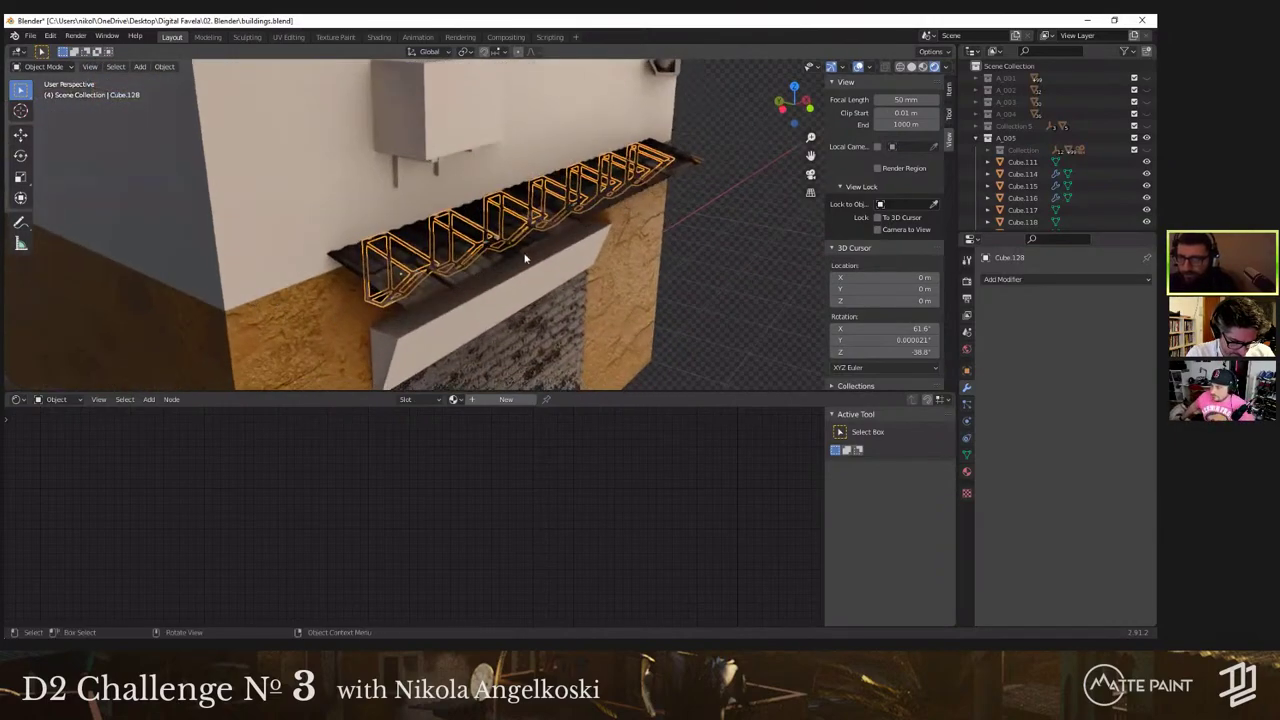
pyautogui.click(712, 268)
pyautogui.moveTo(498, 239); pyautogui.dragTo(220, 219, button='middle')
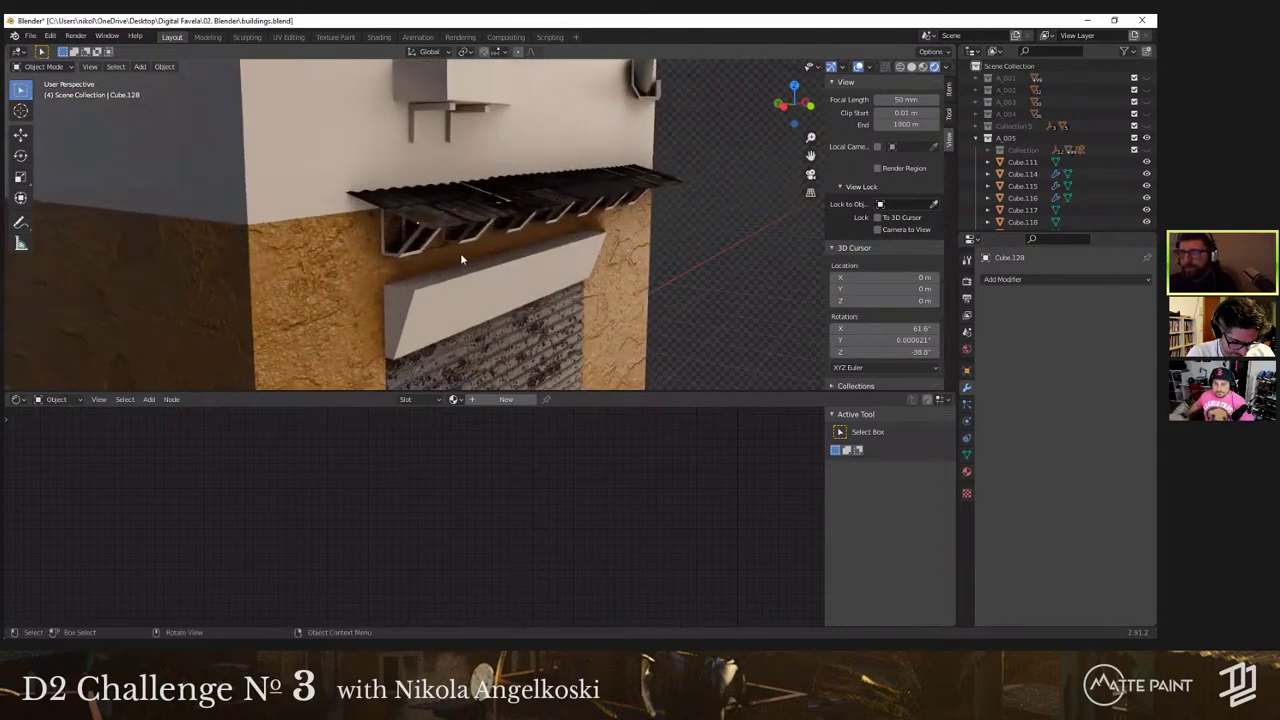
pyautogui.click(407, 254)
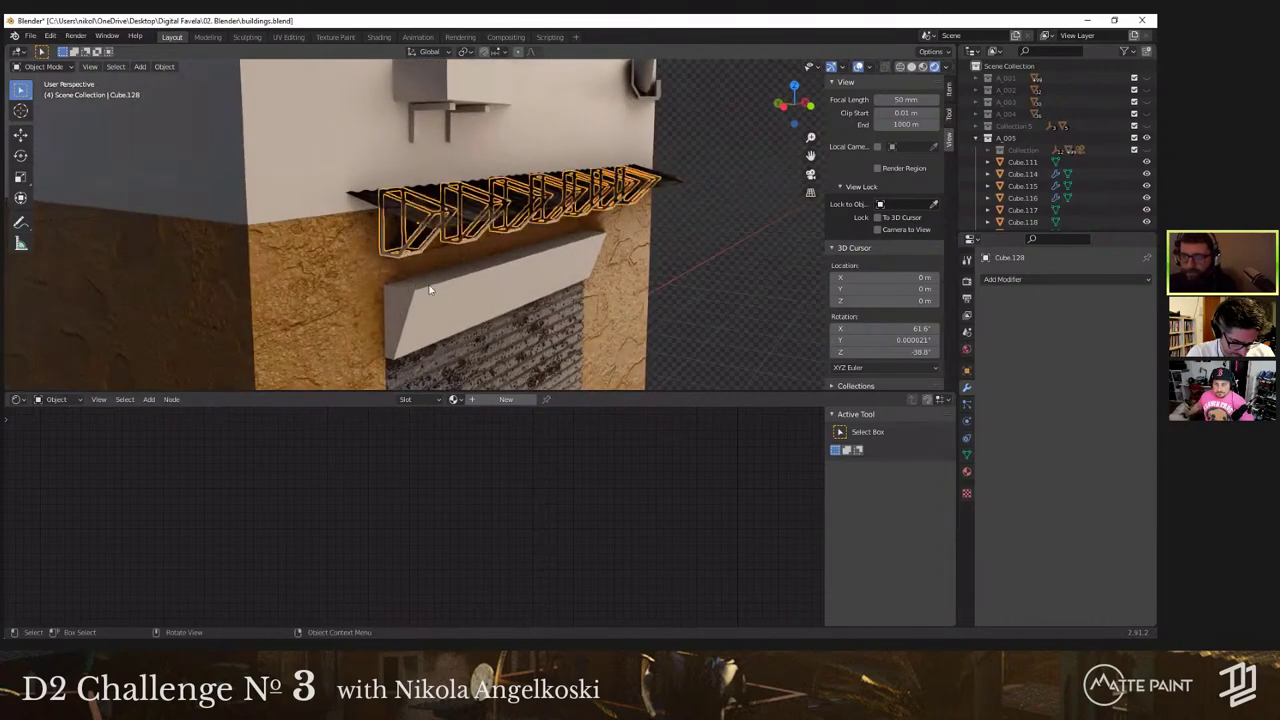
# Step: Select the corrugated awning and rename its material as Rusty Metal _02
pyautogui.click(434, 222)
pyautogui.moveTo(434, 222); pyautogui.dragTo(468, 330, button='middle')
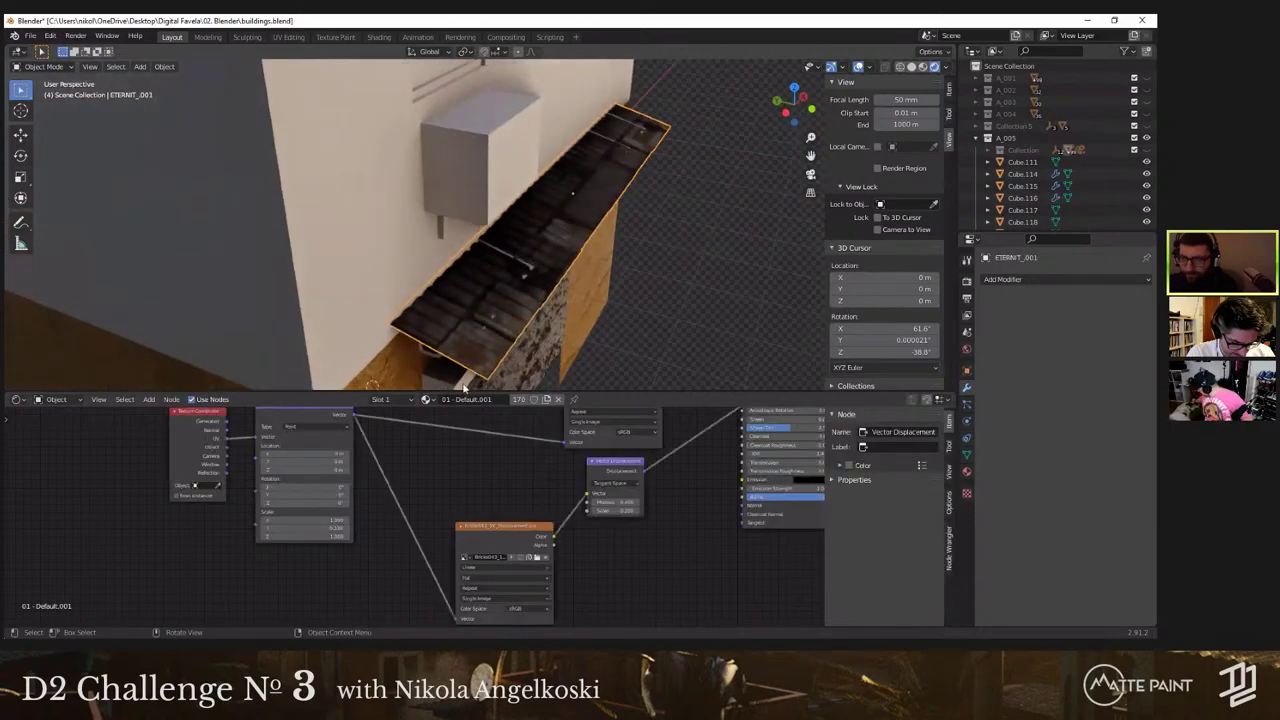
pyautogui.moveTo(487, 403); pyautogui.dragTo(434, 218, button='middle')
pyautogui.moveTo(557, 222); pyautogui.dragTo(488, 341, button='middle')
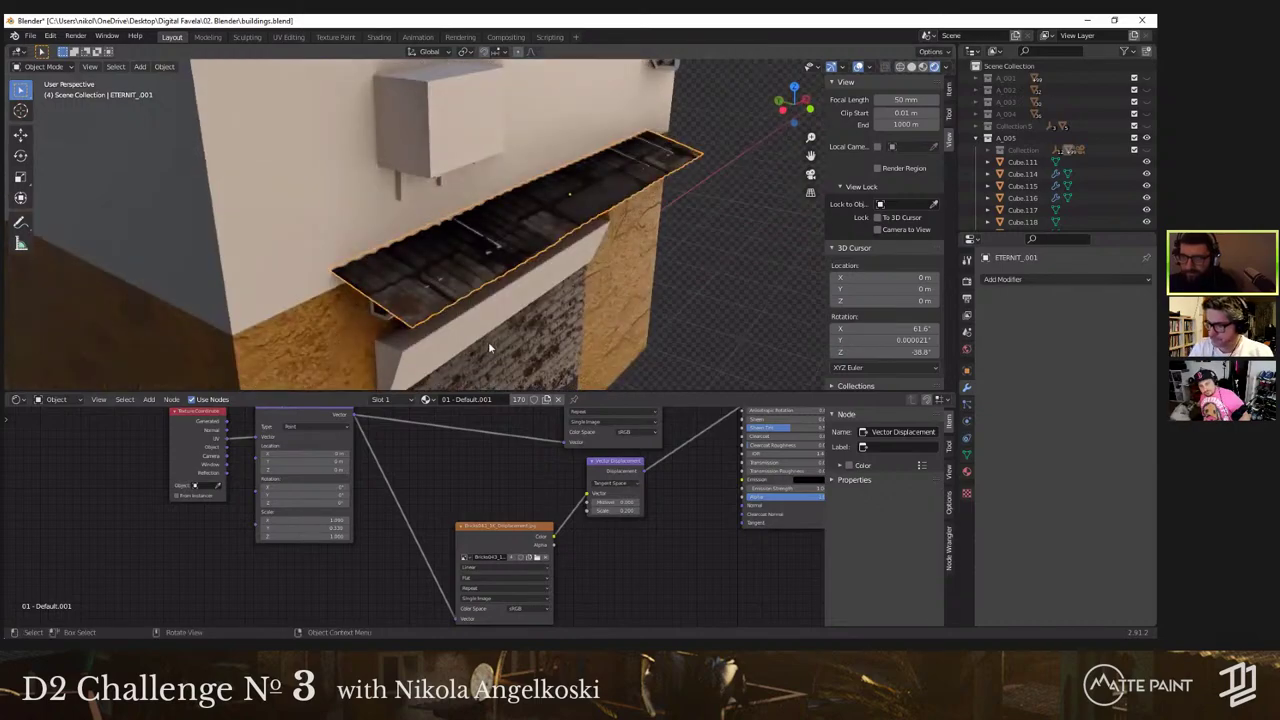
pyautogui.doubleClick(483, 400)
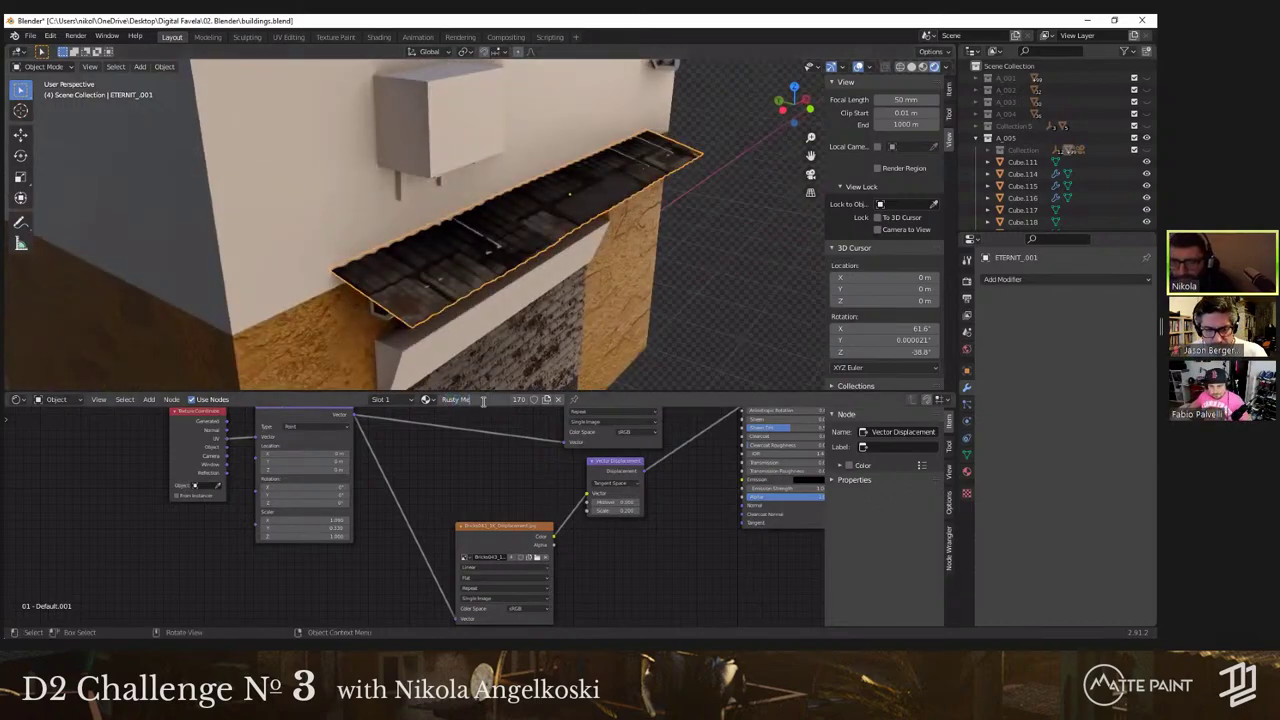
pyautogui.press('Return')
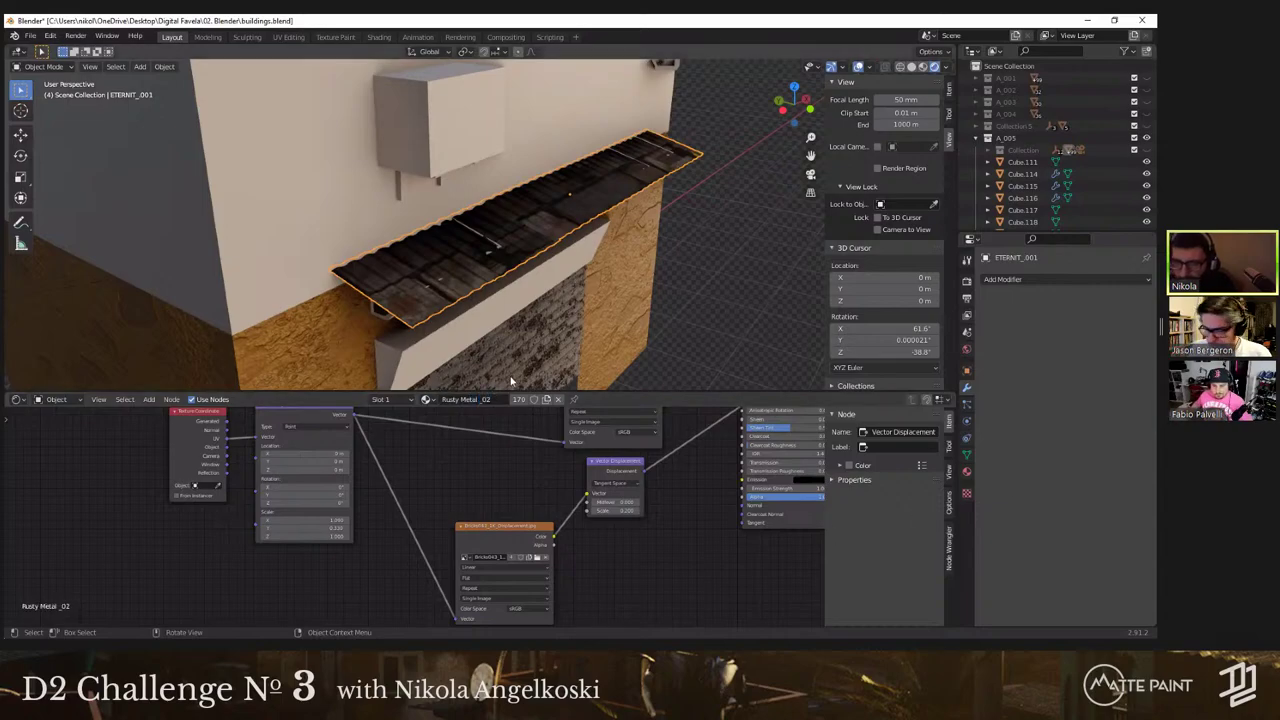
# Step: Select the metal shutter below the awning and rename its material as Rusty Metal 01
pyautogui.click(516, 376)
pyautogui.doubleClick(483, 398)
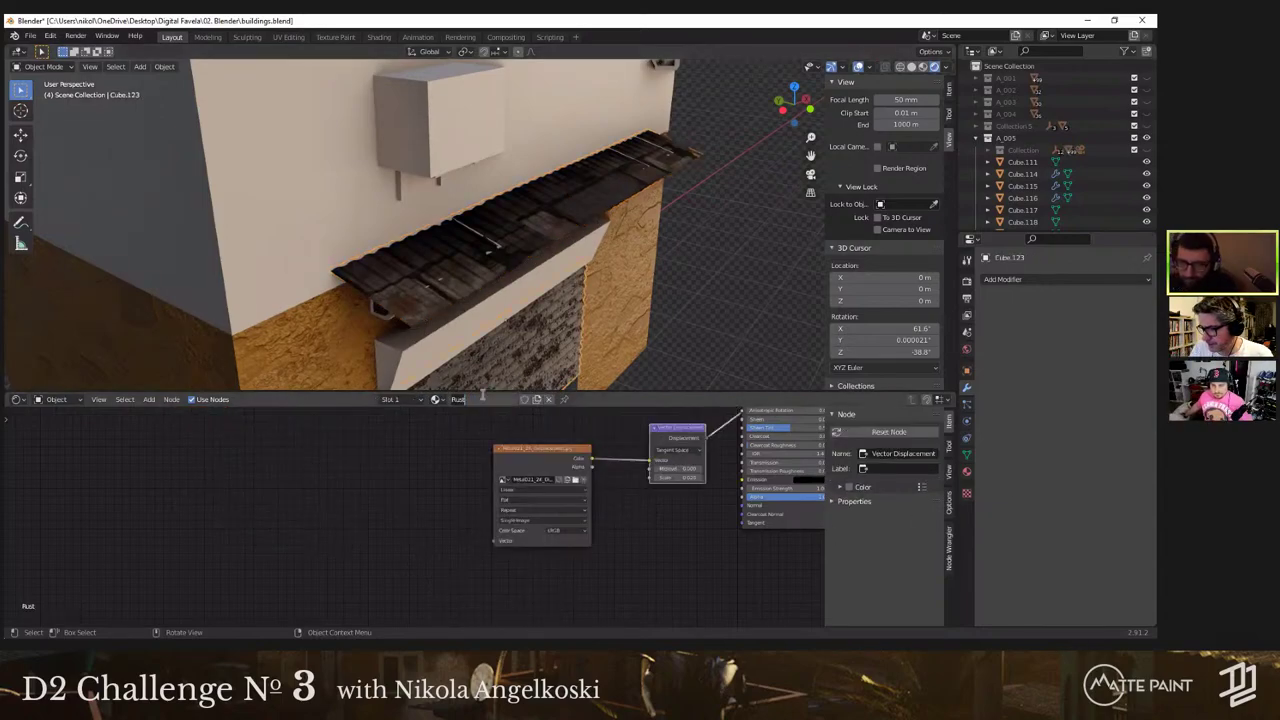
pyautogui.write('y Metal 0')
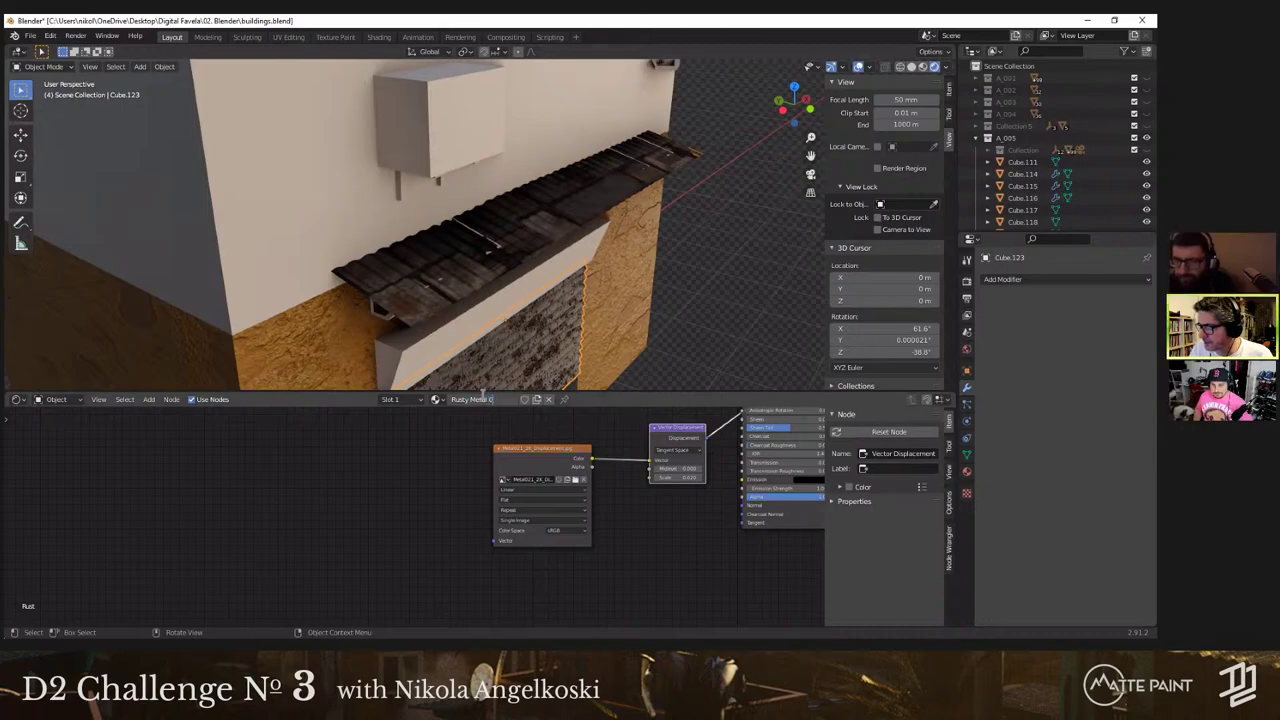
pyautogui.press('Return')
# Step: Select the support brackets under the awning and assign the existing Rusty Metal _02 material to them
pyautogui.click(465, 284)
pyautogui.moveTo(465, 284); pyautogui.dragTo(400, 237, button='middle')
pyautogui.click(400, 237)
pyautogui.click(421, 244)
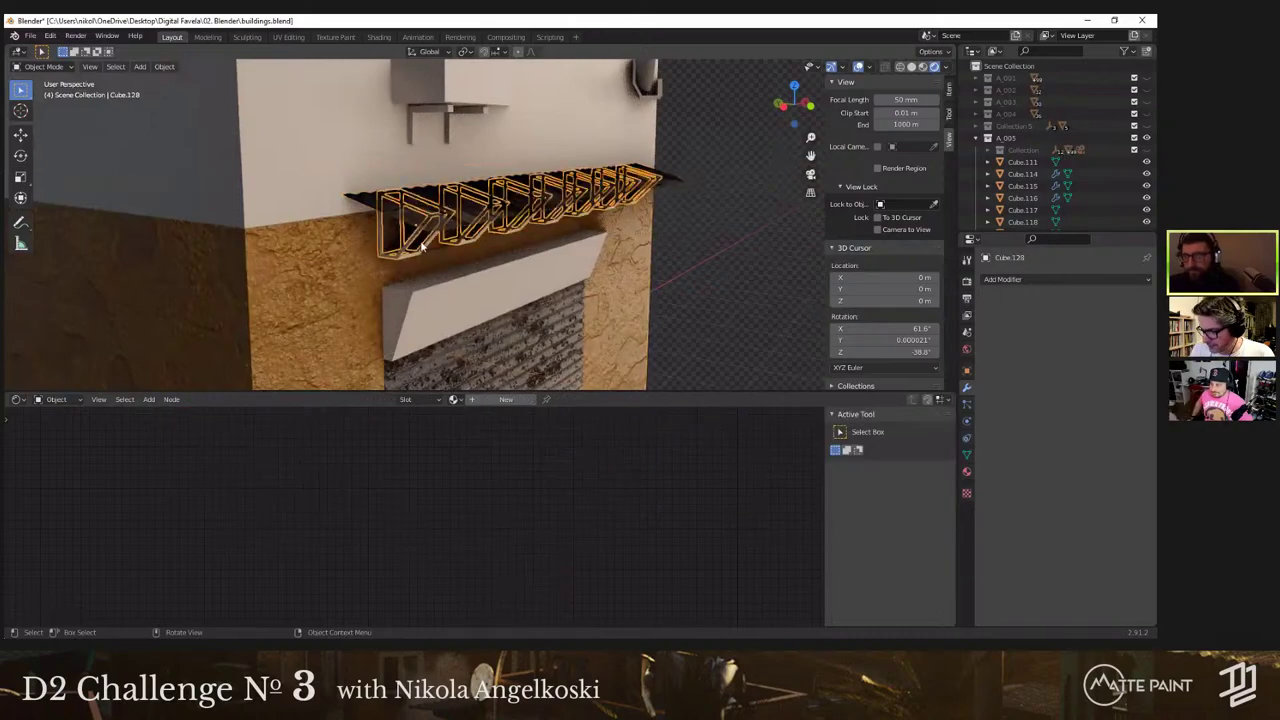
pyautogui.click(454, 399)
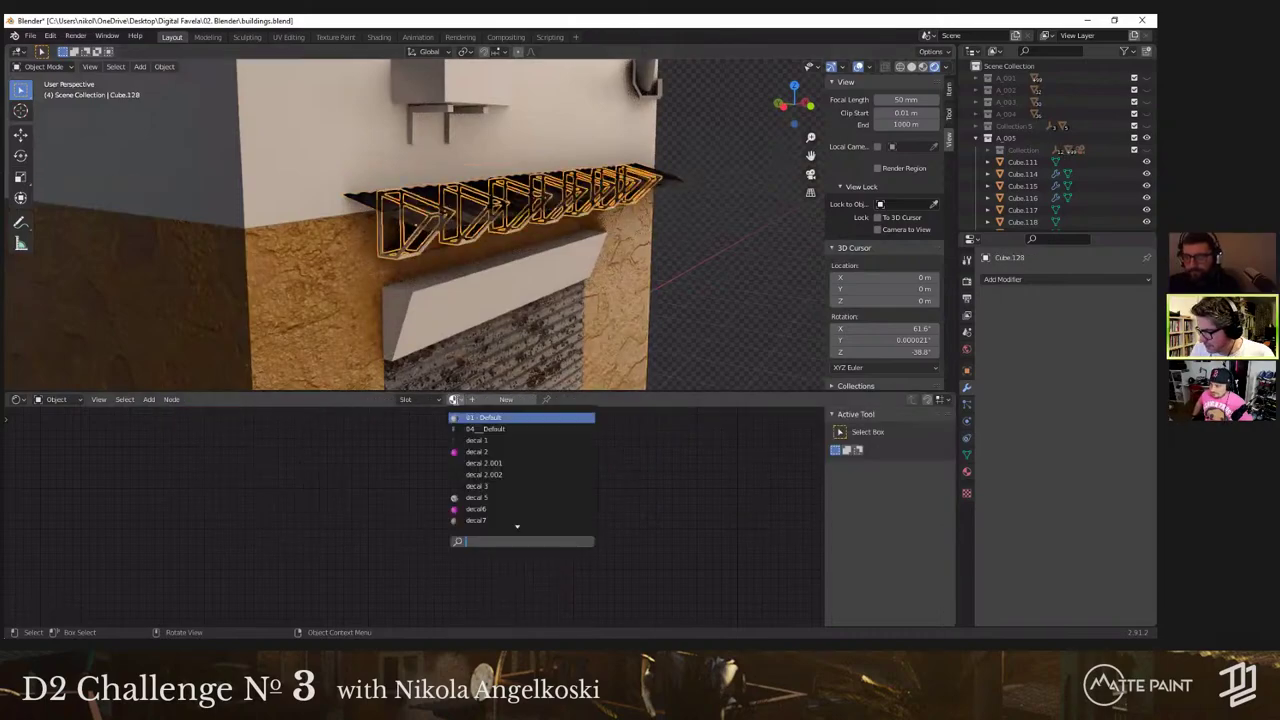
pyautogui.click(462, 400)
pyautogui.write('rust')
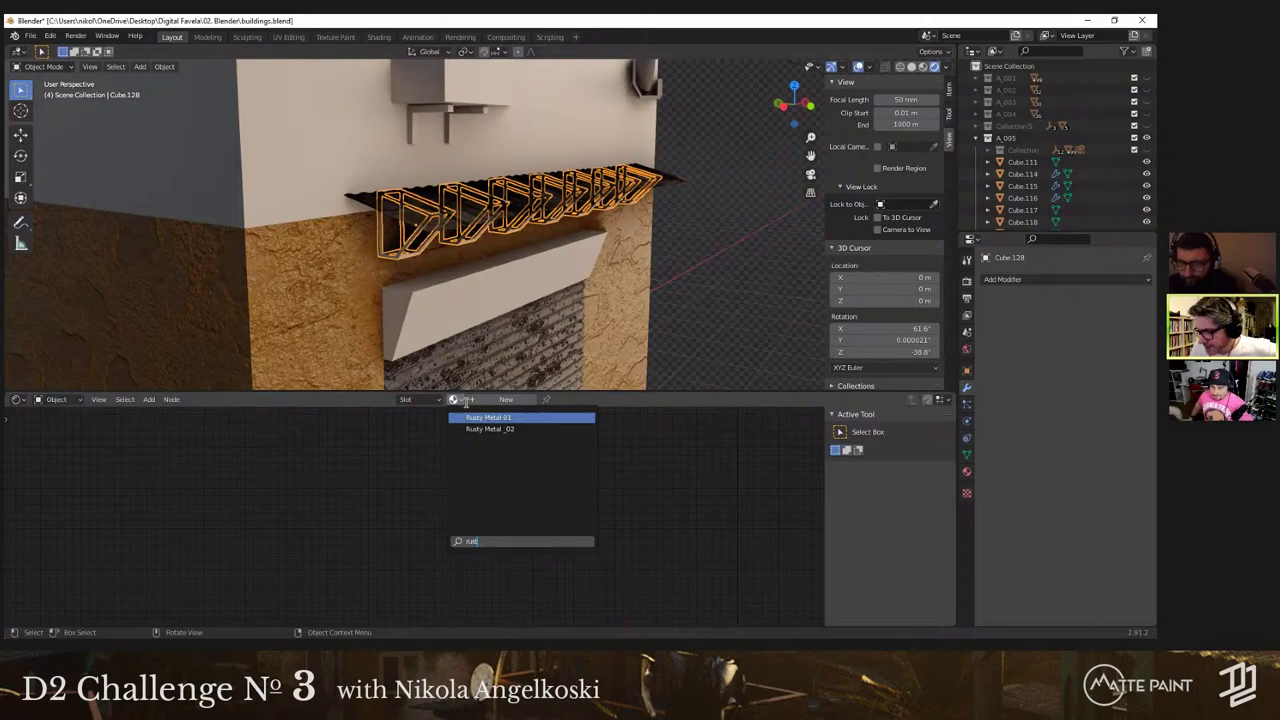
pyautogui.press('Down')
pyautogui.press('Return')
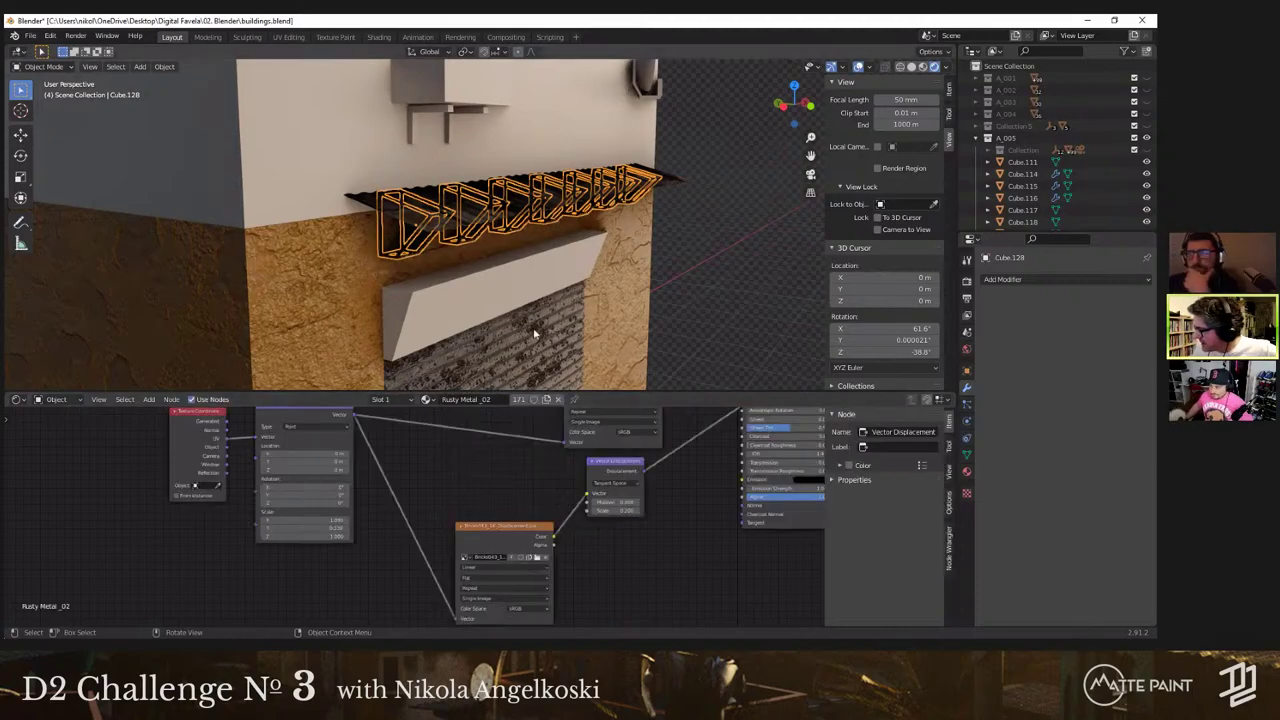
# Step: Examine the brackets under the awning and the Texture Coordinate and Mapping nodes of the Rusty Metal _02 material
pyautogui.click(686, 191)
pyautogui.moveTo(680, 232); pyautogui.dragTo(645, 230, button='middle')
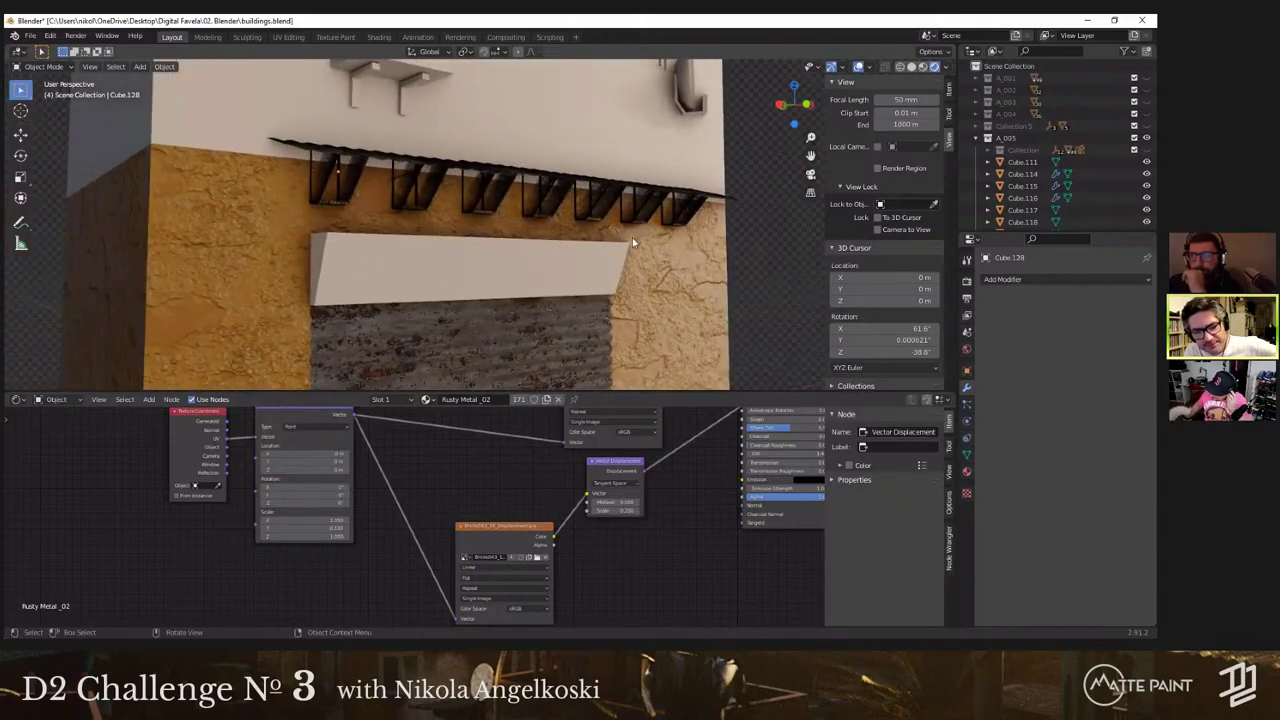
pyautogui.scroll(-4, 630, 240)
pyautogui.scroll(1, 394, 493)
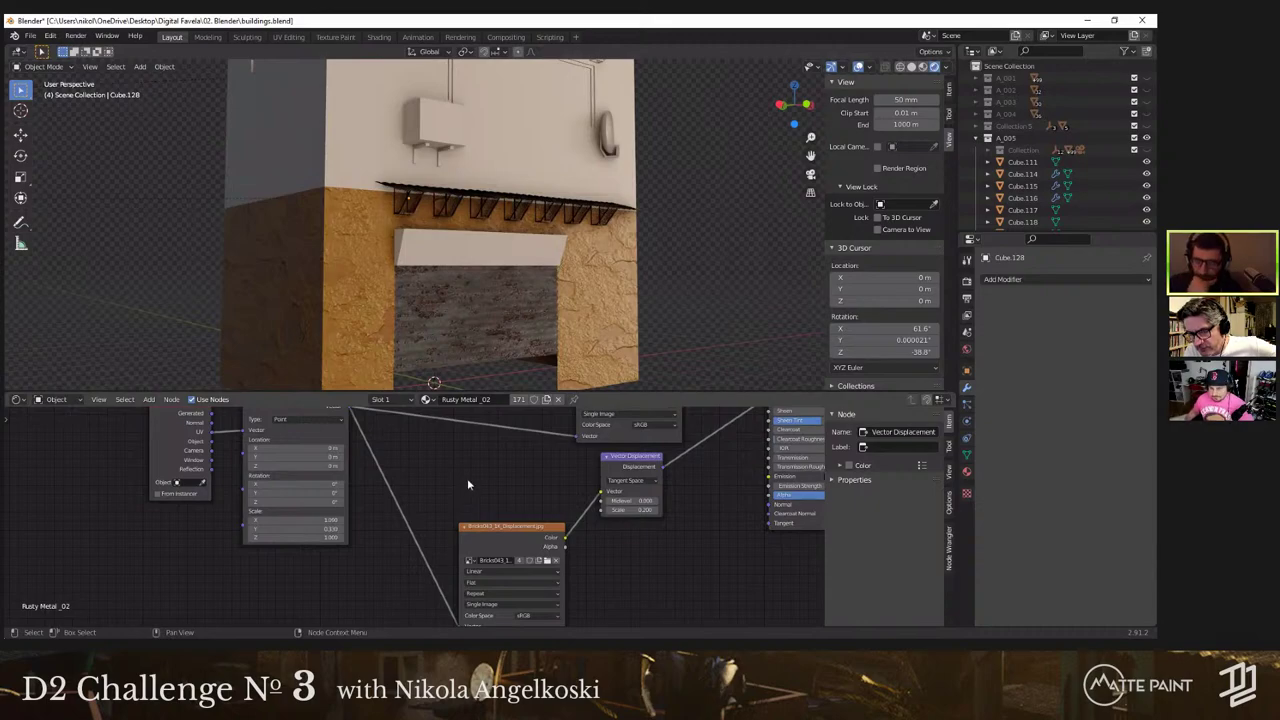
pyautogui.moveTo(467, 481); pyautogui.dragTo(485, 493, button='middle')
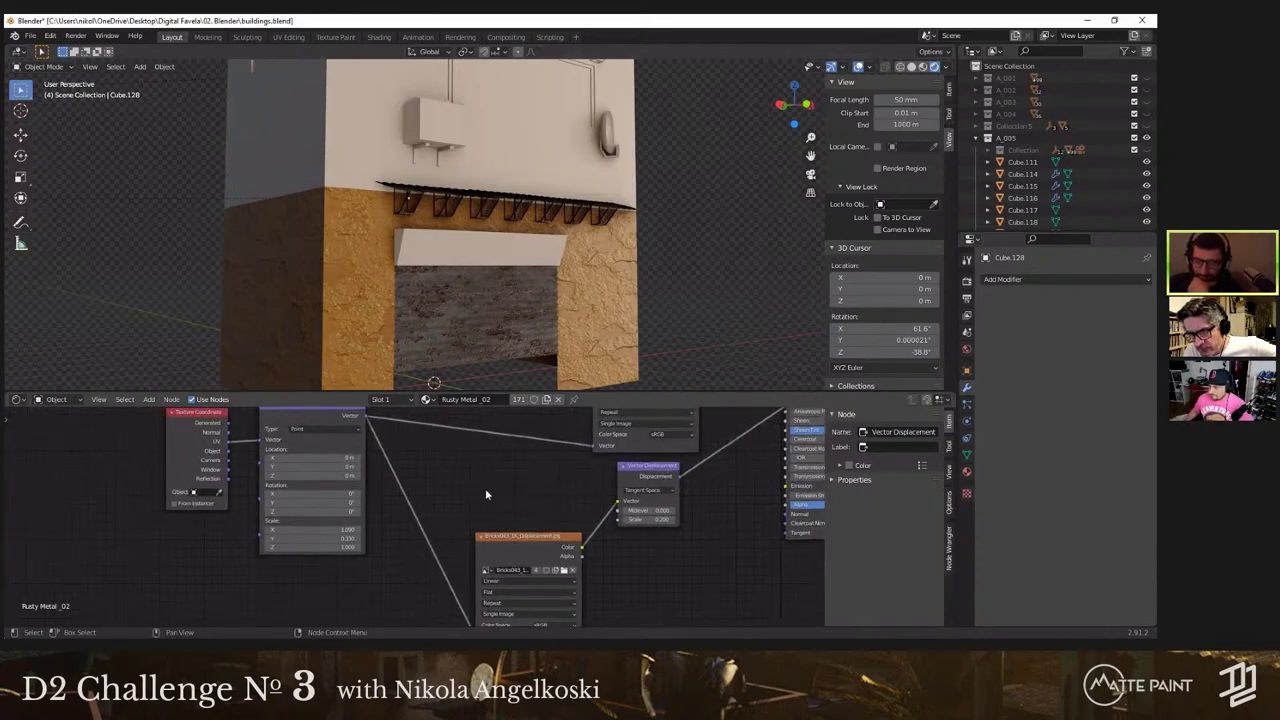
pyautogui.scroll(-2, 424, 478)
pyautogui.moveTo(578, 413); pyautogui.dragTo(608, 459, button='middle')
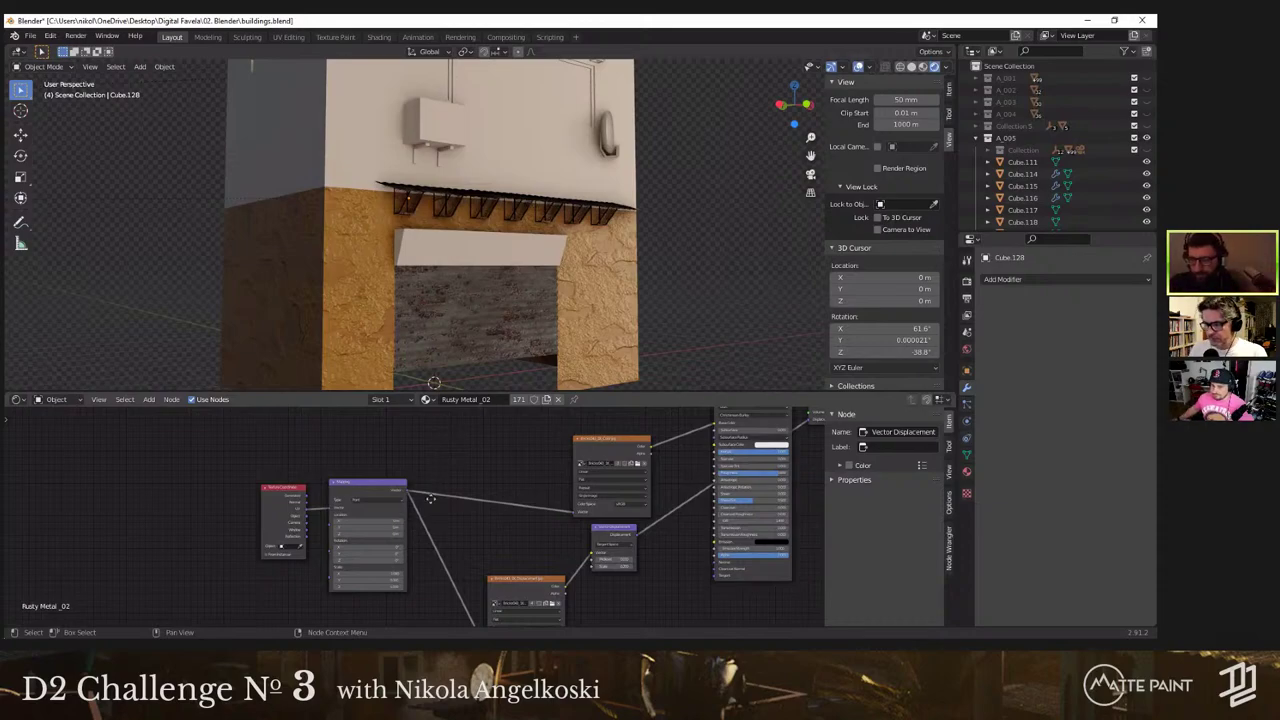
pyautogui.moveTo(366, 515); pyautogui.dragTo(430, 497, button='middle')
pyautogui.scroll(1, 380, 490)
pyautogui.moveTo(272, 444); pyautogui.dragTo(403, 500)
pyautogui.scroll(2, 396, 480)
pyautogui.moveTo(397, 476); pyautogui.dragTo(421, 485, button='middle')
pyautogui.scroll(1, 421, 487)
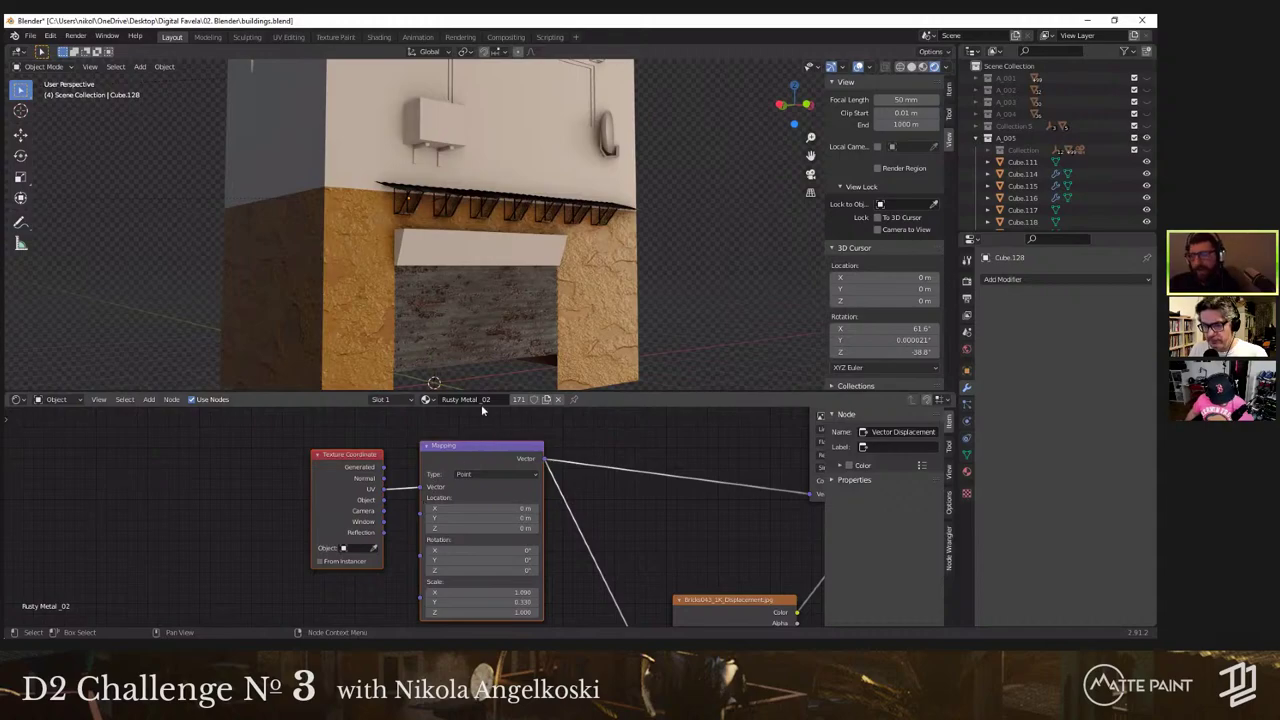
pyautogui.moveTo(450, 230); pyautogui.dragTo(472, 242, button='middle')
pyautogui.scroll(2, 472, 242)
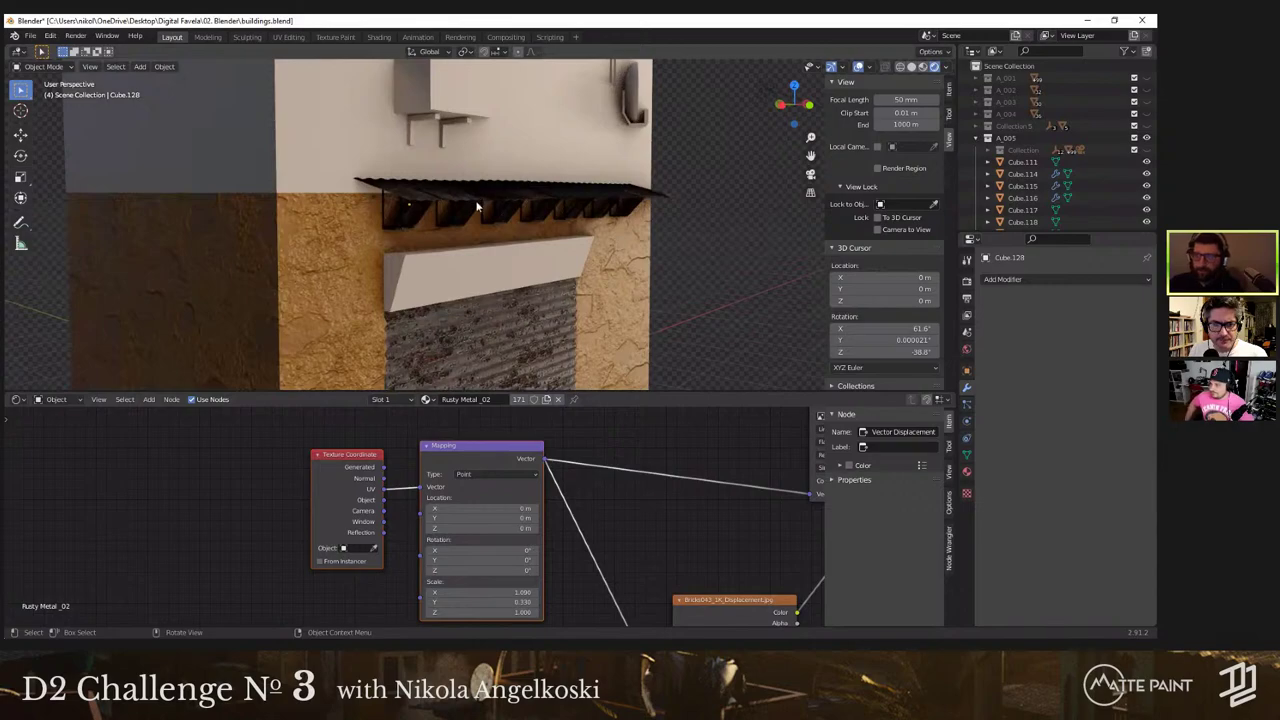
pyautogui.scroll(-4, 477, 207)
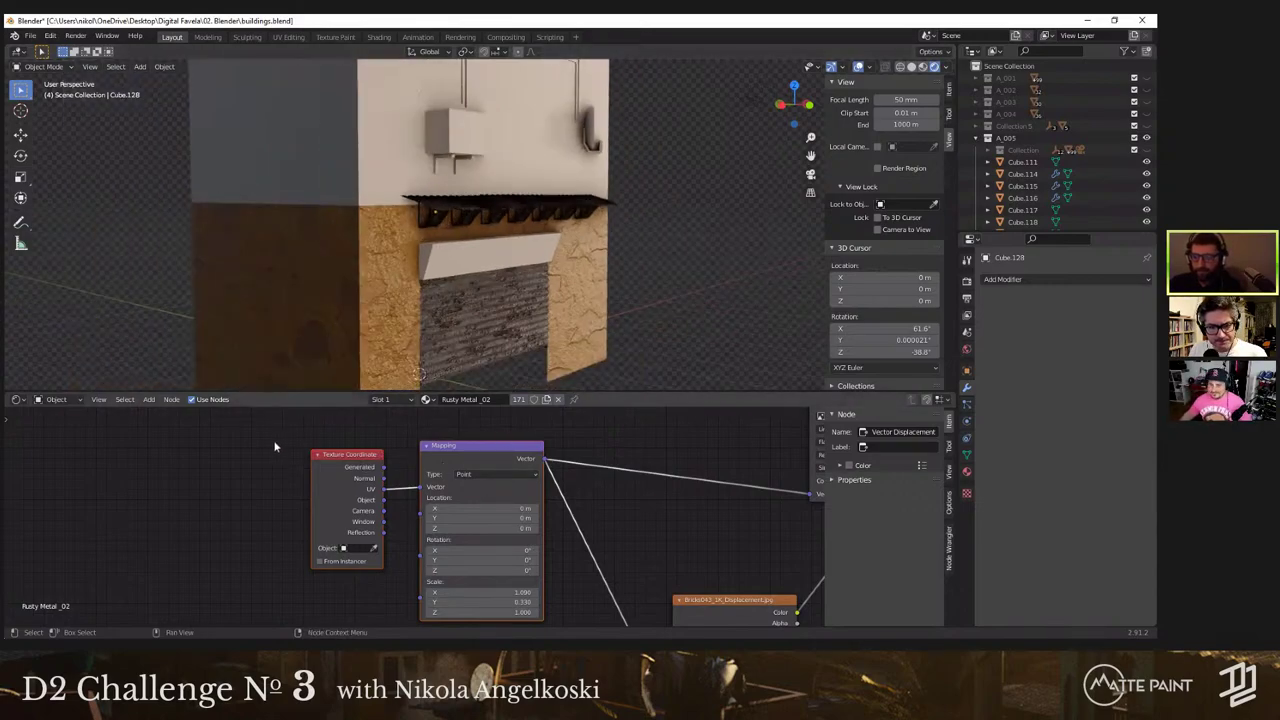
pyautogui.scroll(-2, 300, 460)
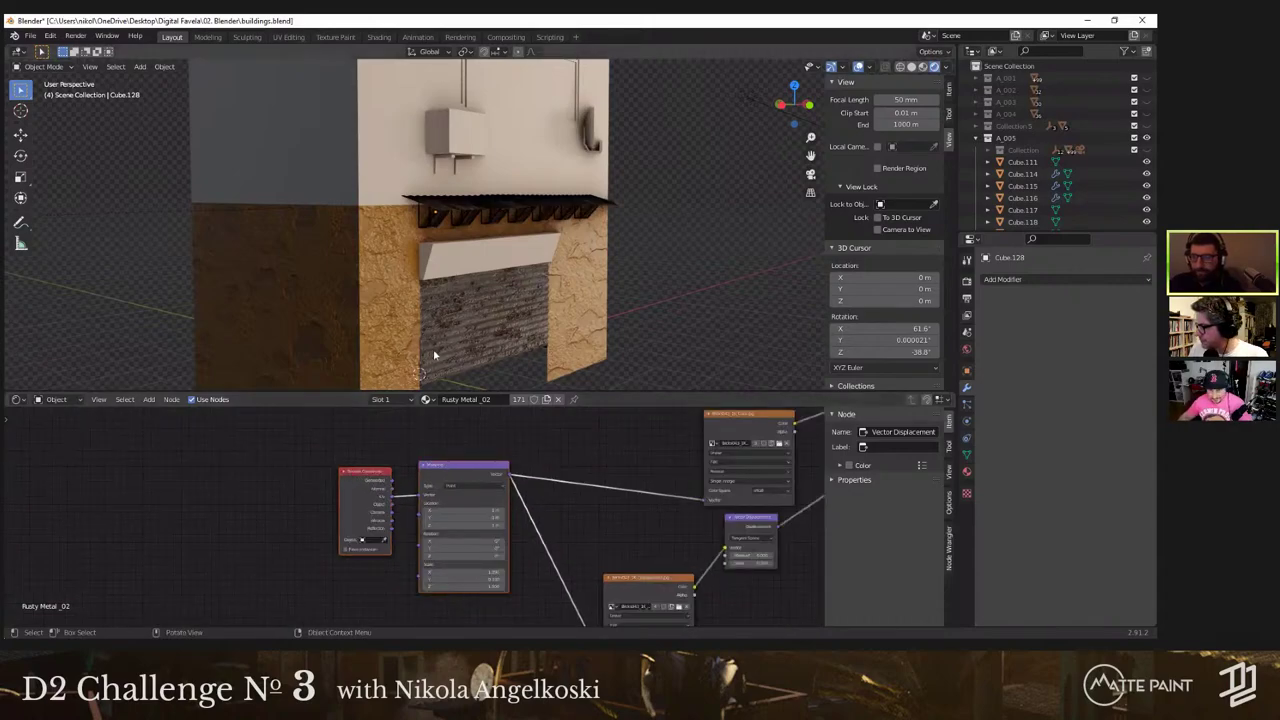
# Step: Examine the shutter and the ground-floor plaster wall, including the wall's mesh divisions and displacement detail, from several angles
pyautogui.moveTo(480, 278); pyautogui.dragTo(596, 271, button='middle')
pyautogui.click(533, 336)
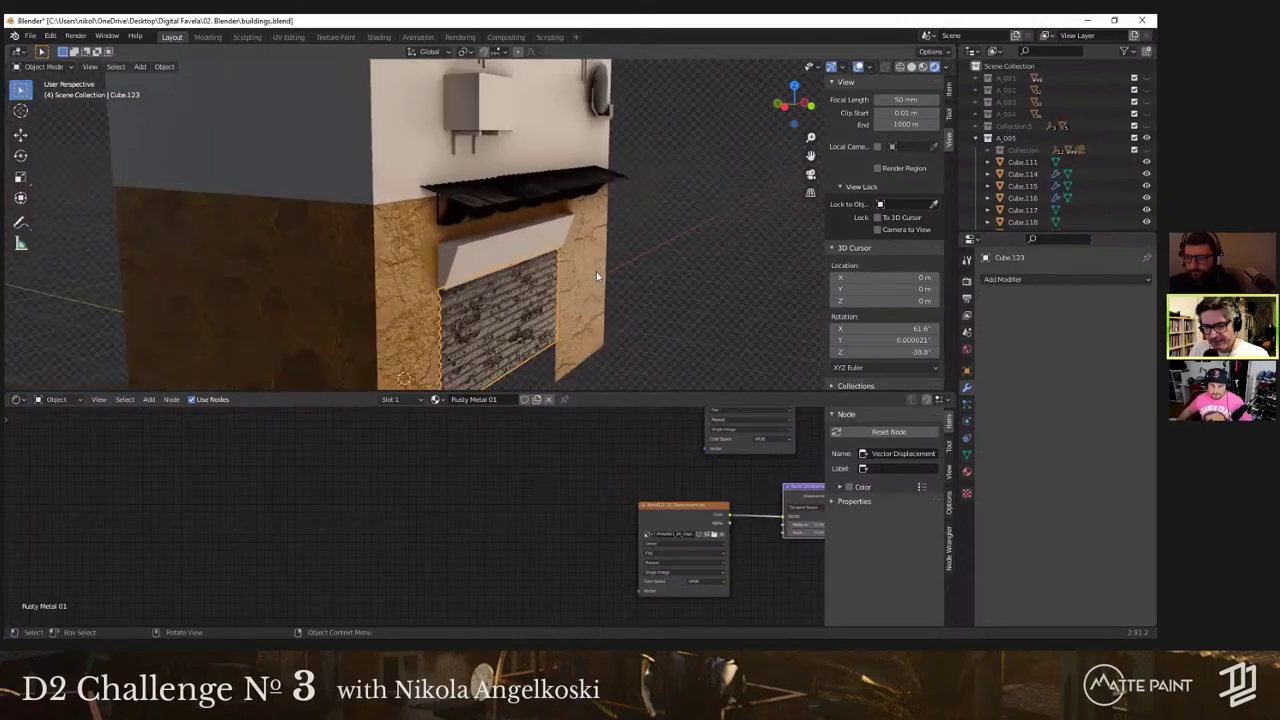
pyautogui.keyDown('shift'); pyautogui.moveTo(587, 275); pyautogui.dragTo(587, 251, button='middle'); pyautogui.keyUp('shift')
pyautogui.click(588, 251)
pyautogui.keyDown('shift'); pyautogui.moveTo(438, 277); pyautogui.dragTo(424, 212, button='middle'); pyautogui.keyUp('shift')
pyautogui.press('Tab')
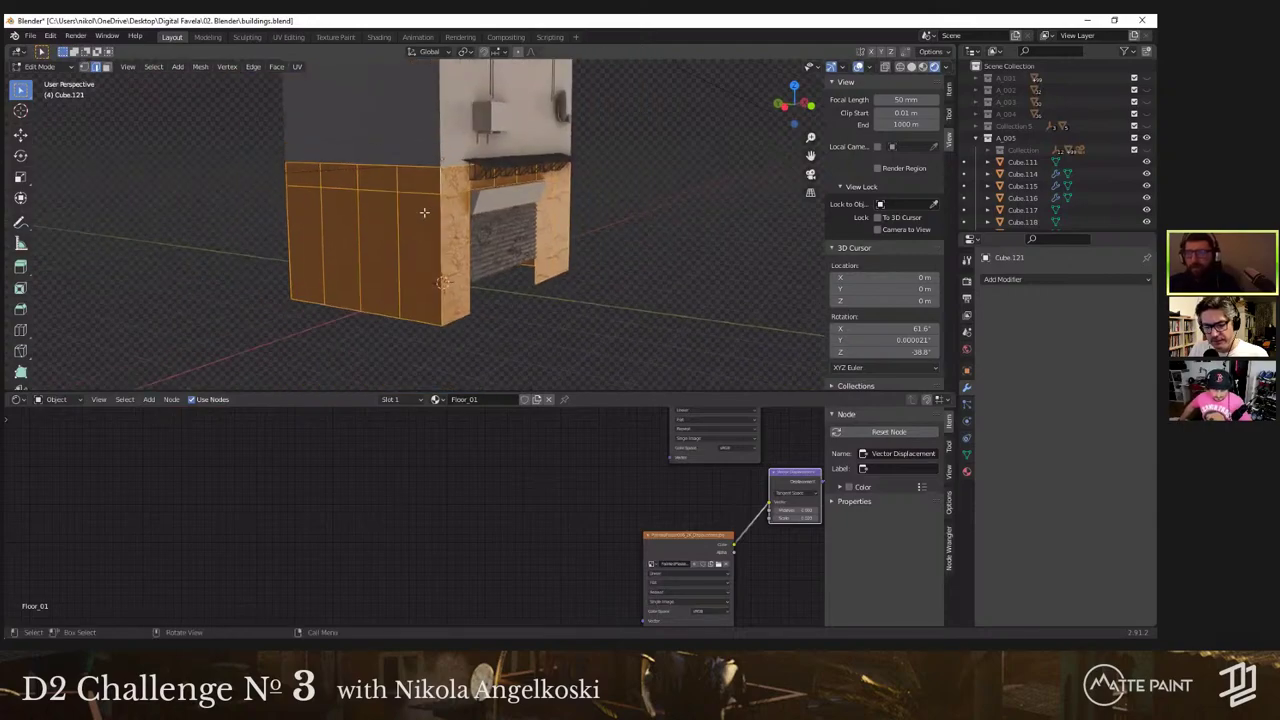
pyautogui.scroll(5, 424, 212)
pyautogui.moveTo(542, 160); pyautogui.dragTo(392, 222, button='middle')
pyautogui.press('Tab')
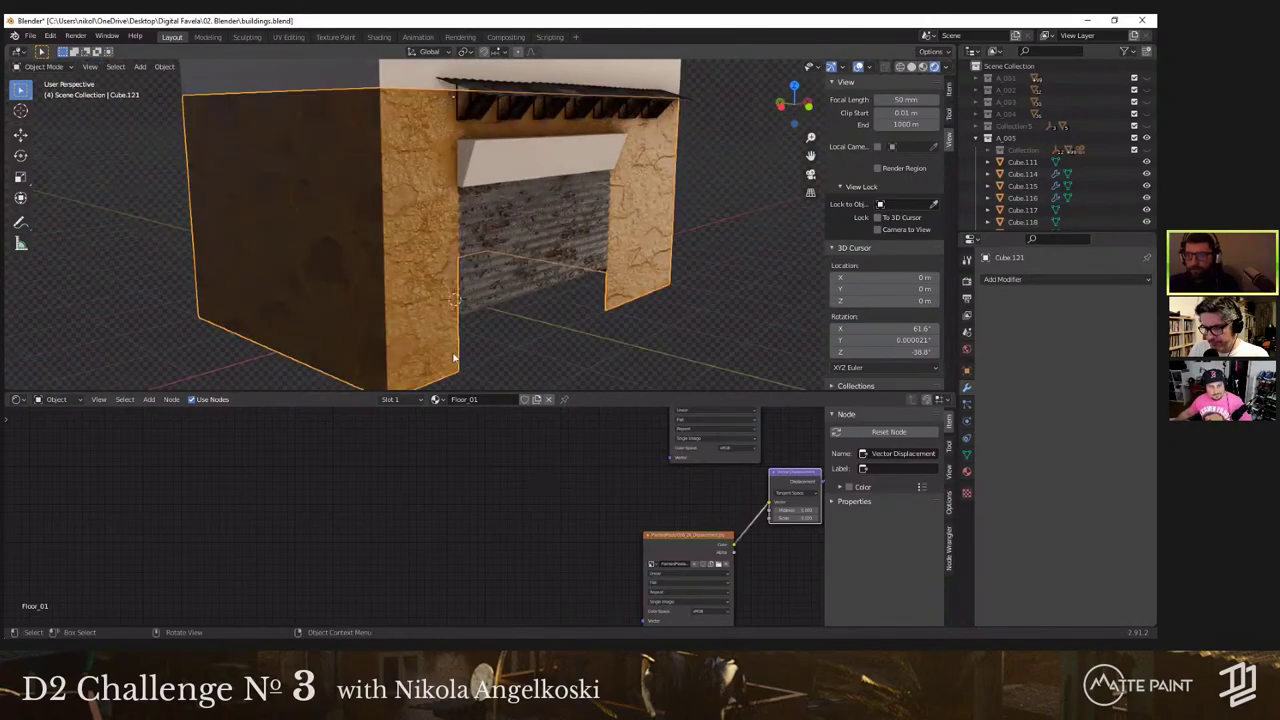
pyautogui.moveTo(589, 457); pyautogui.dragTo(409, 464, button='middle')
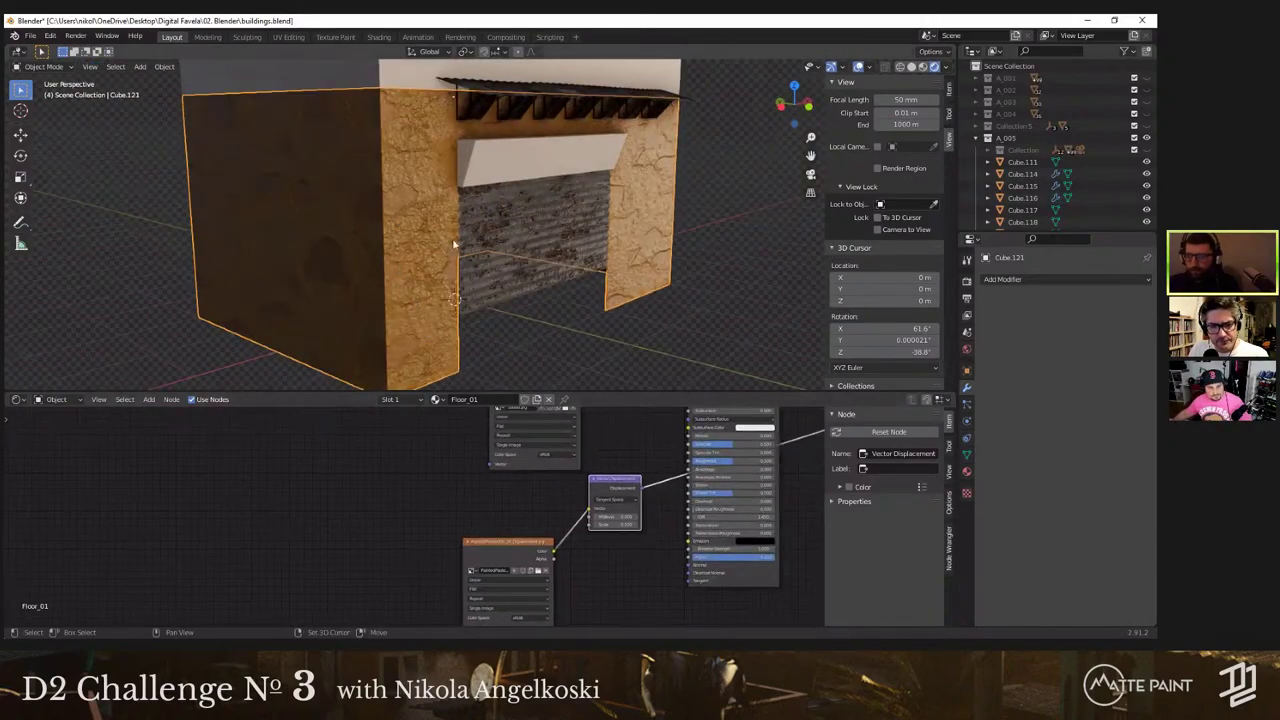
pyautogui.moveTo(454, 244)
pyautogui.keyDown('shift'); pyautogui.mouseDown(button='middle')
pyautogui.moveTo(334, 257)
pyautogui.moveTo(353, 227)
pyautogui.moveTo(448, 231)
pyautogui.mouseUp(button='middle'); pyautogui.keyUp('shift')
pyautogui.press('Tab')
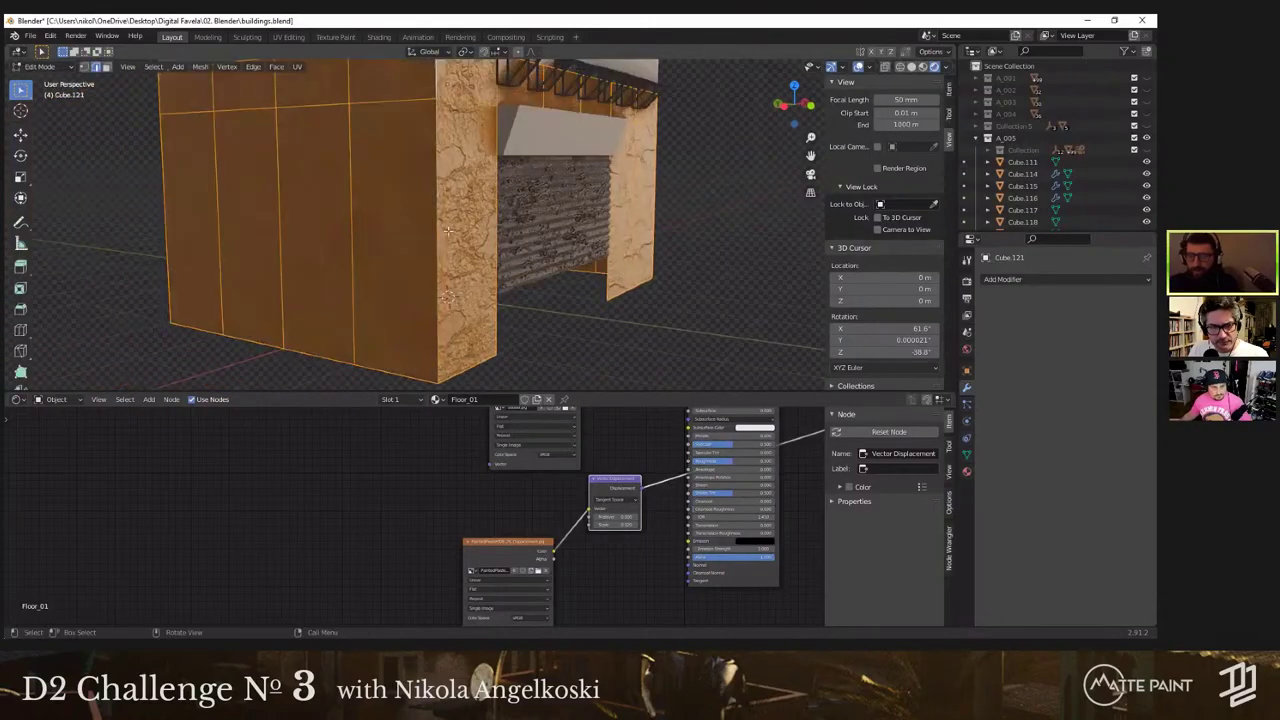
pyautogui.keyDown('shift'); pyautogui.moveTo(590, 238); pyautogui.dragTo(468, 241, button='middle'); pyautogui.keyUp('shift')
pyautogui.scroll(5, 520, 260)
pyautogui.press('Tab')
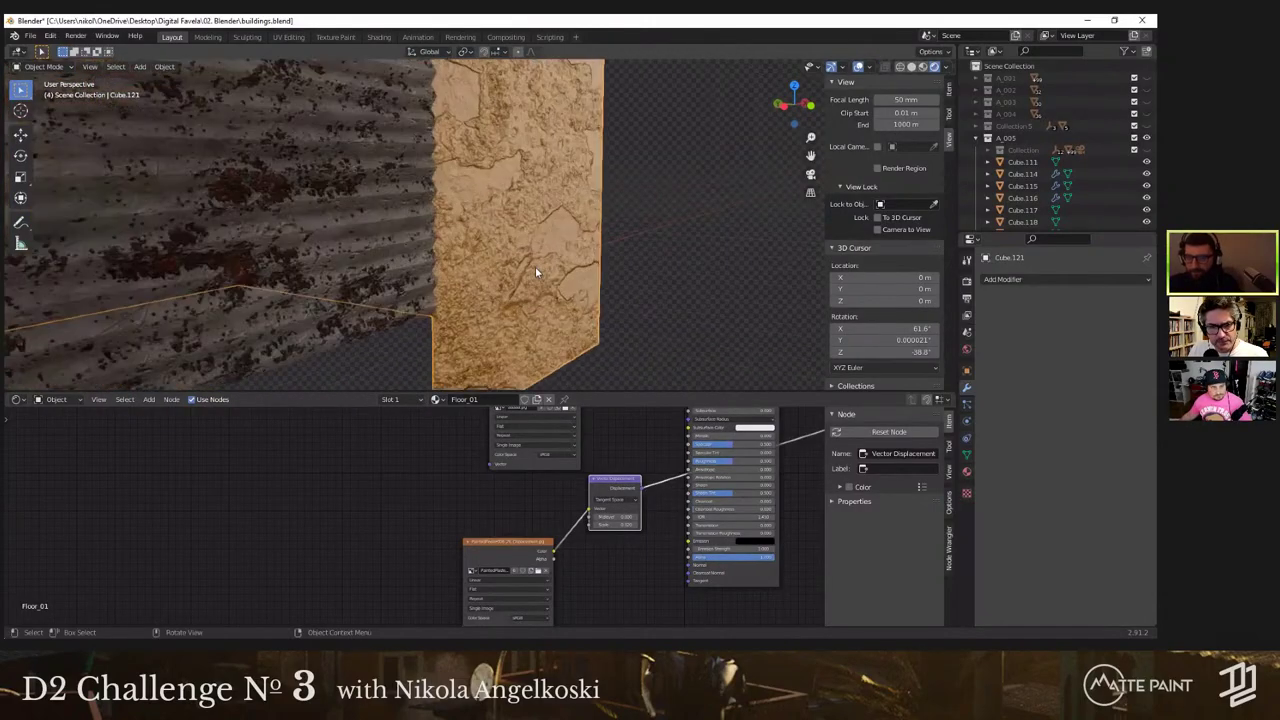
pyautogui.scroll(-5, 519, 259)
pyautogui.moveTo(369, 240); pyautogui.dragTo(488, 210, button='middle')
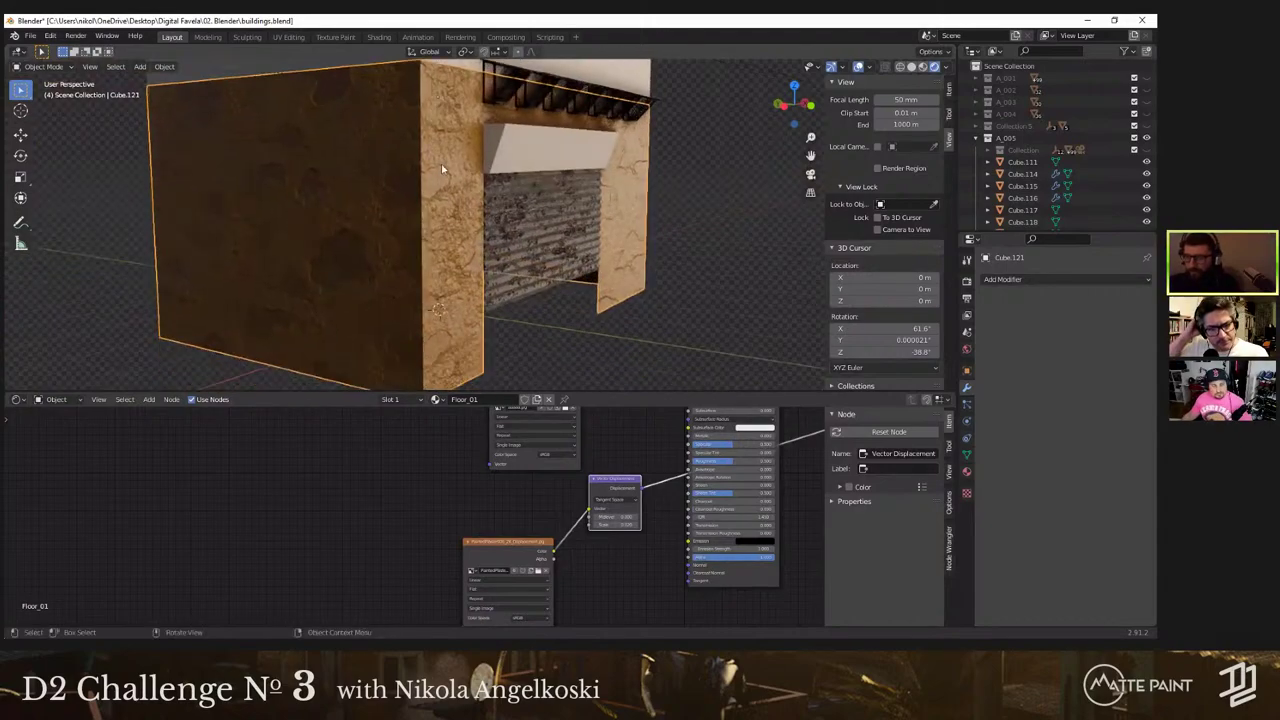
pyautogui.moveTo(443, 168); pyautogui.dragTo(399, 177, button='middle')
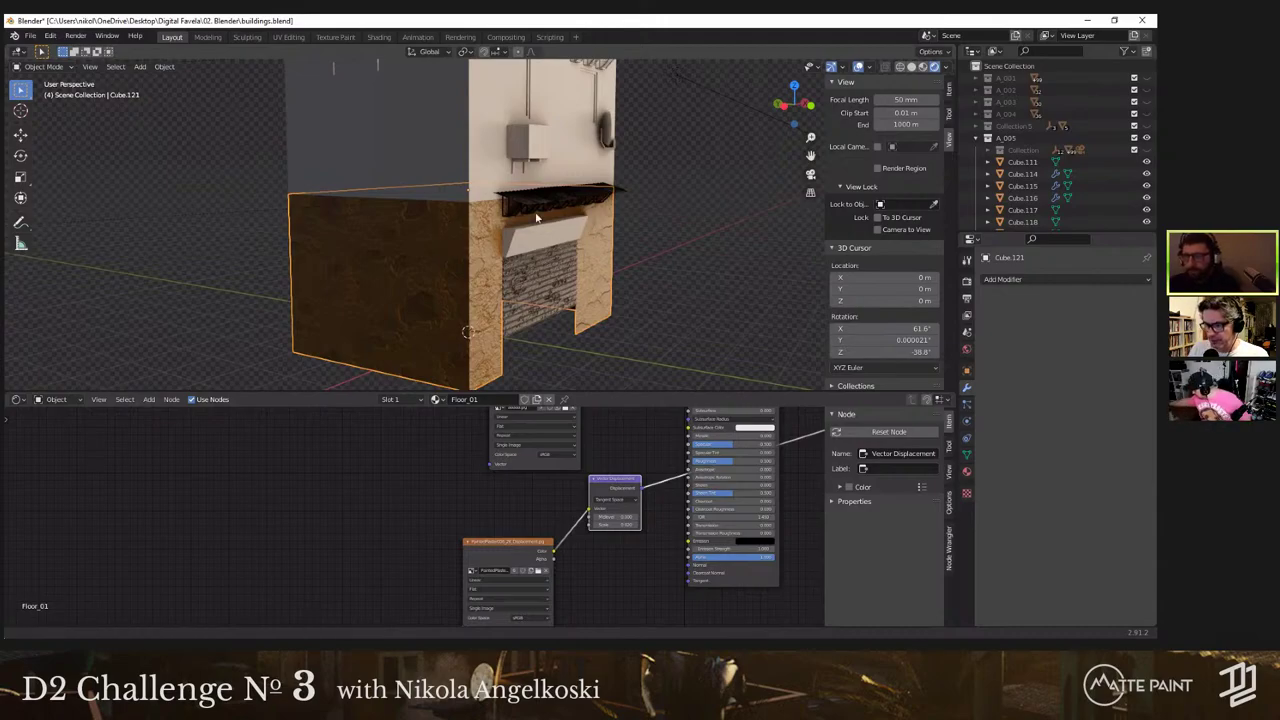
pyautogui.keyDown('shift'); pyautogui.moveTo(540, 276); pyautogui.dragTo(533, 243, button='middle'); pyautogui.keyUp('shift')
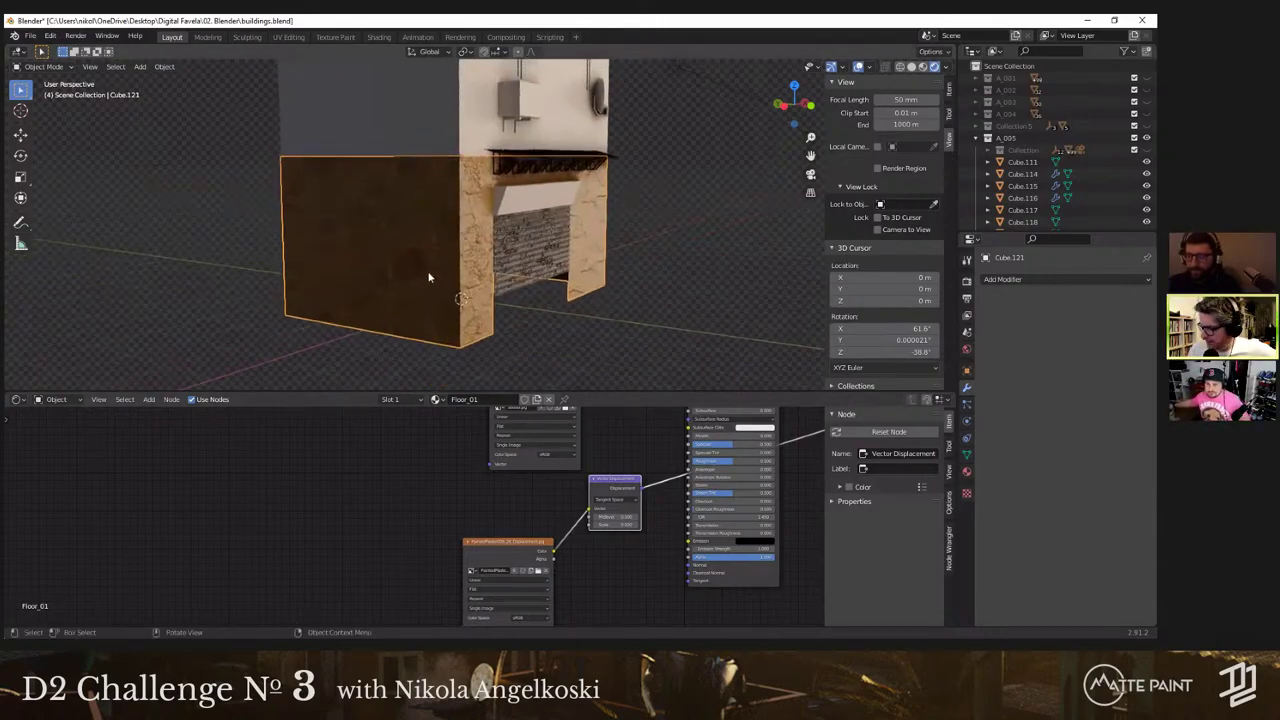
pyautogui.moveTo(429, 277); pyautogui.dragTo(453, 286, button='middle')
# Step: Examine the corrugated awnings up the facade and the sheet roof with its support post on top
pyautogui.click(482, 265)
pyautogui.keyDown('shift'); pyautogui.moveTo(465, 172); pyautogui.dragTo(455, 230, button='middle'); pyautogui.keyUp('shift')
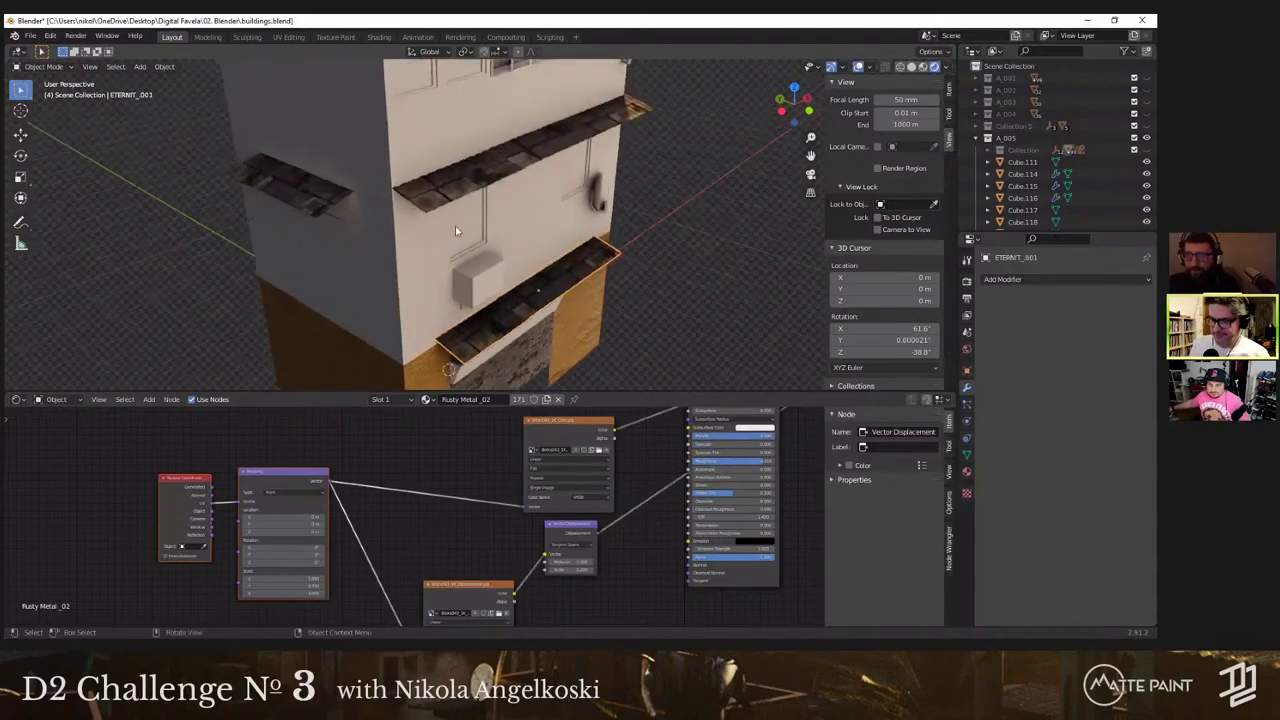
pyautogui.scroll(3, 455, 230)
pyautogui.scroll(-2, 455, 230)
pyautogui.keyDown('shift'); pyautogui.moveTo(586, 338); pyautogui.dragTo(586, 263, button='middle'); pyautogui.keyUp('shift')
pyautogui.moveTo(540, 344); pyautogui.dragTo(393, 238, button='middle')
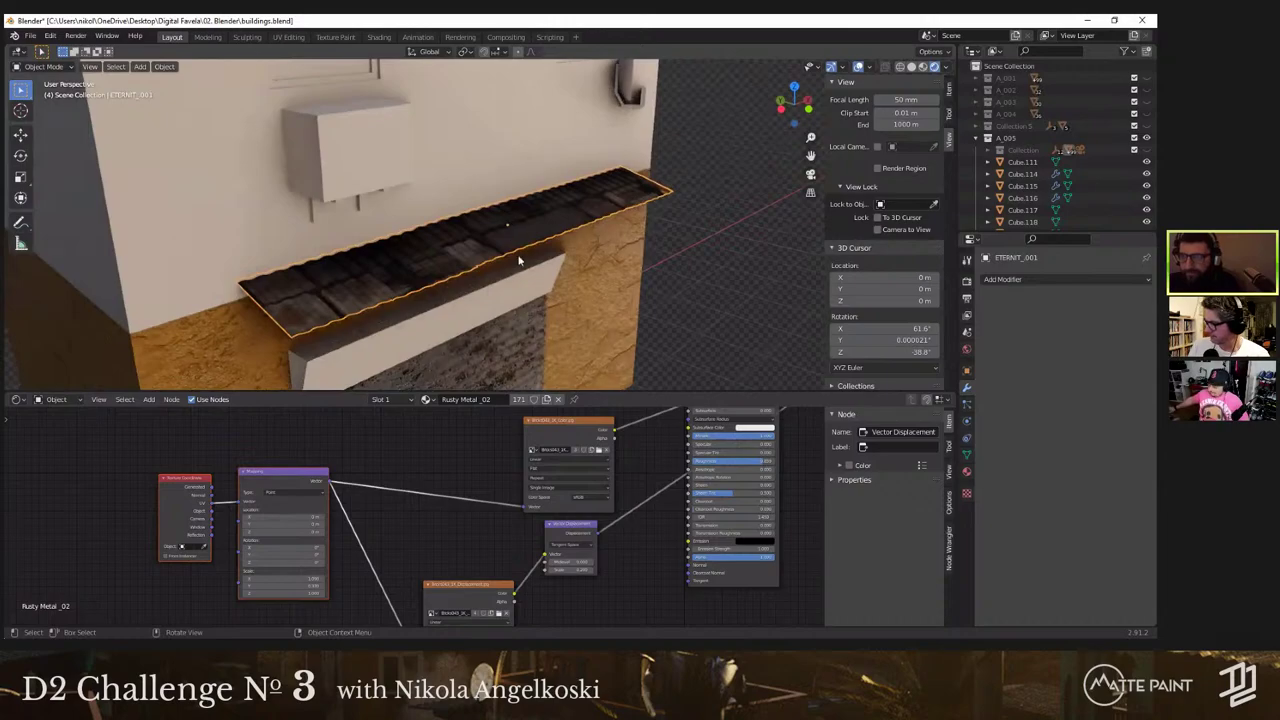
pyautogui.moveTo(518, 261); pyautogui.dragTo(440, 190, button='middle')
pyautogui.scroll(6, 418, 202)
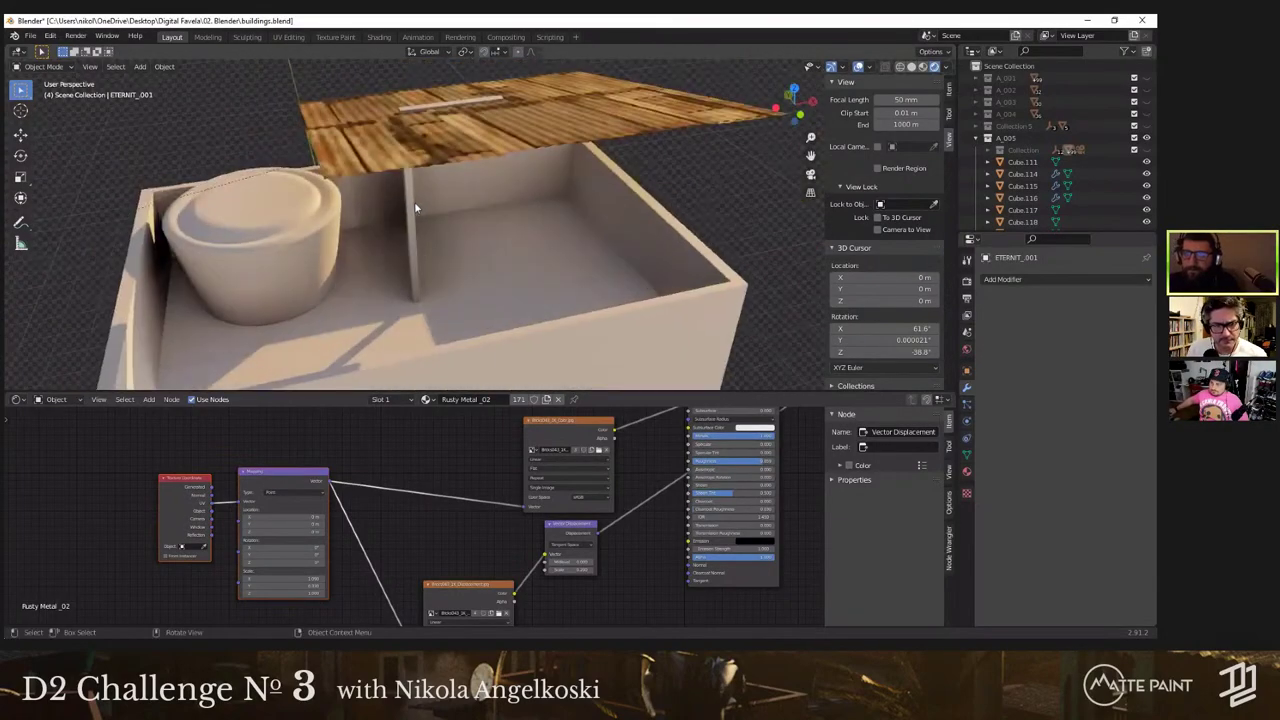
# Step: Lower the support post under the rooftop sheet by about 0.077 m along the global Z axis
pyautogui.click(414, 207)
pyautogui.press('g')
pyautogui.press('z')
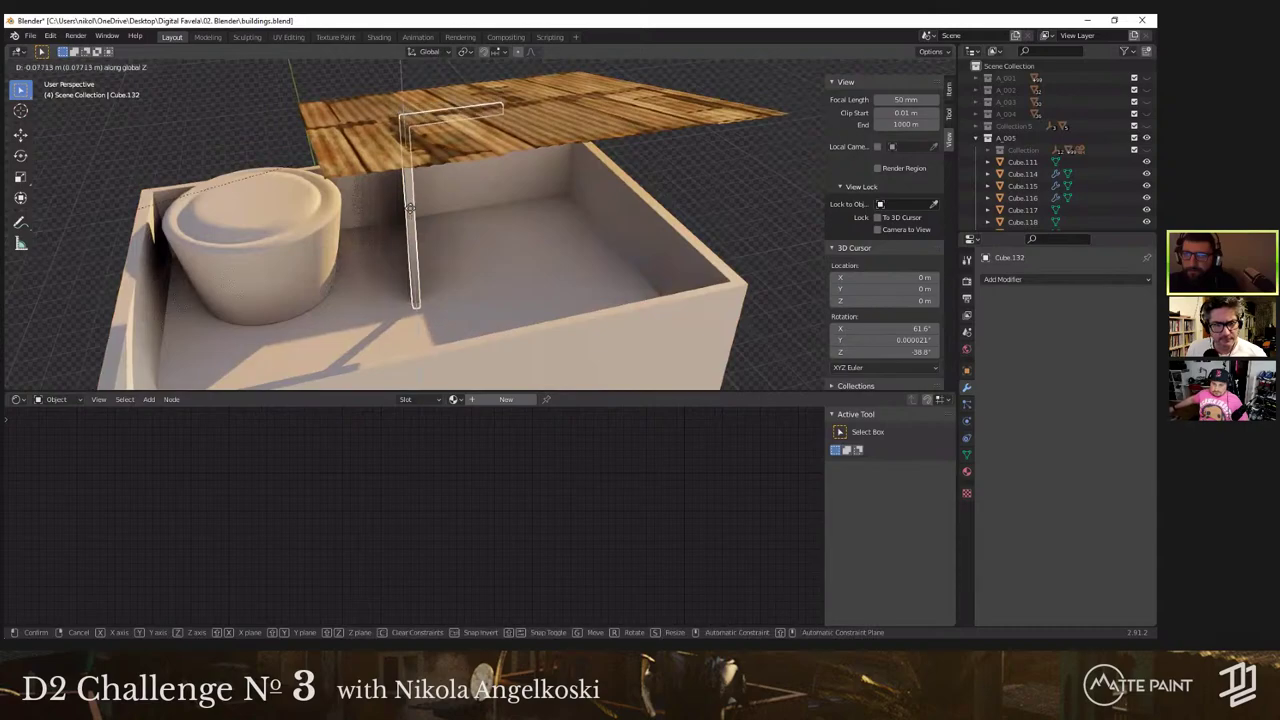
pyautogui.click(409, 207)
# Step: Assign the existing Rusty Metal 01 material to the rooftop support post
pyautogui.scroll(-5, 409, 207)
pyautogui.moveTo(409, 207); pyautogui.dragTo(474, 404, button='middle')
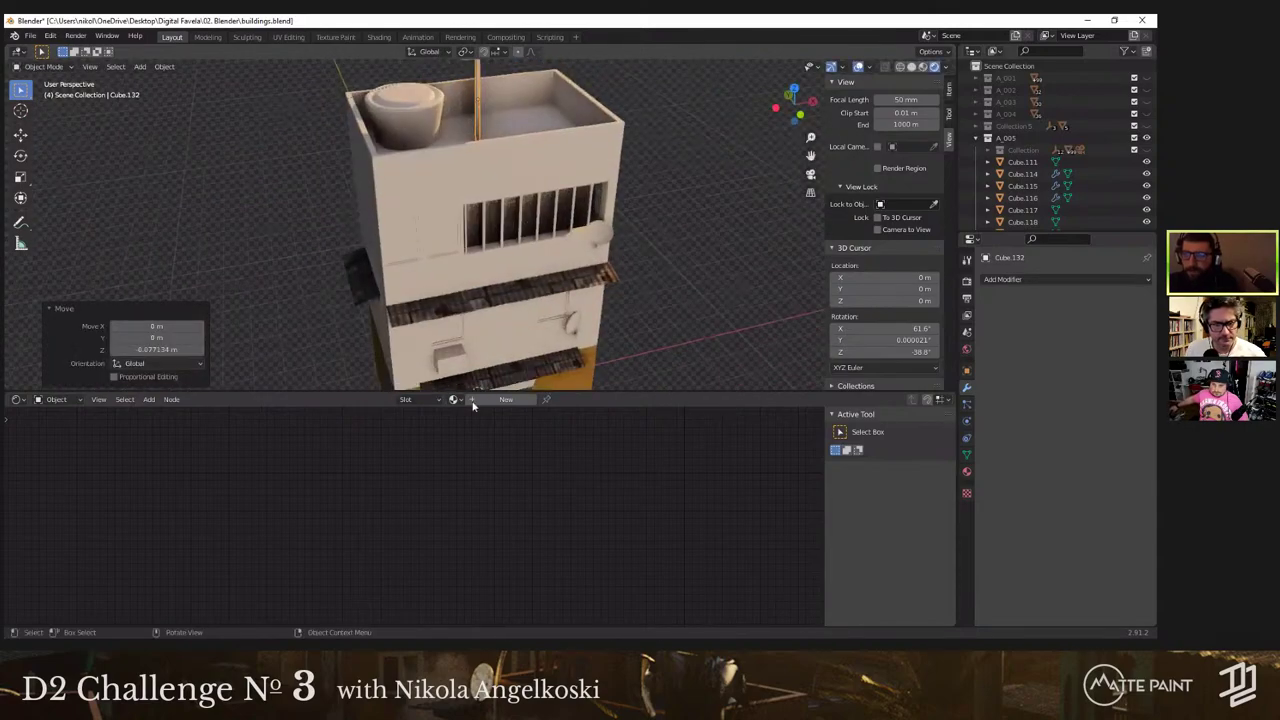
pyautogui.click(455, 399)
pyautogui.write('m')
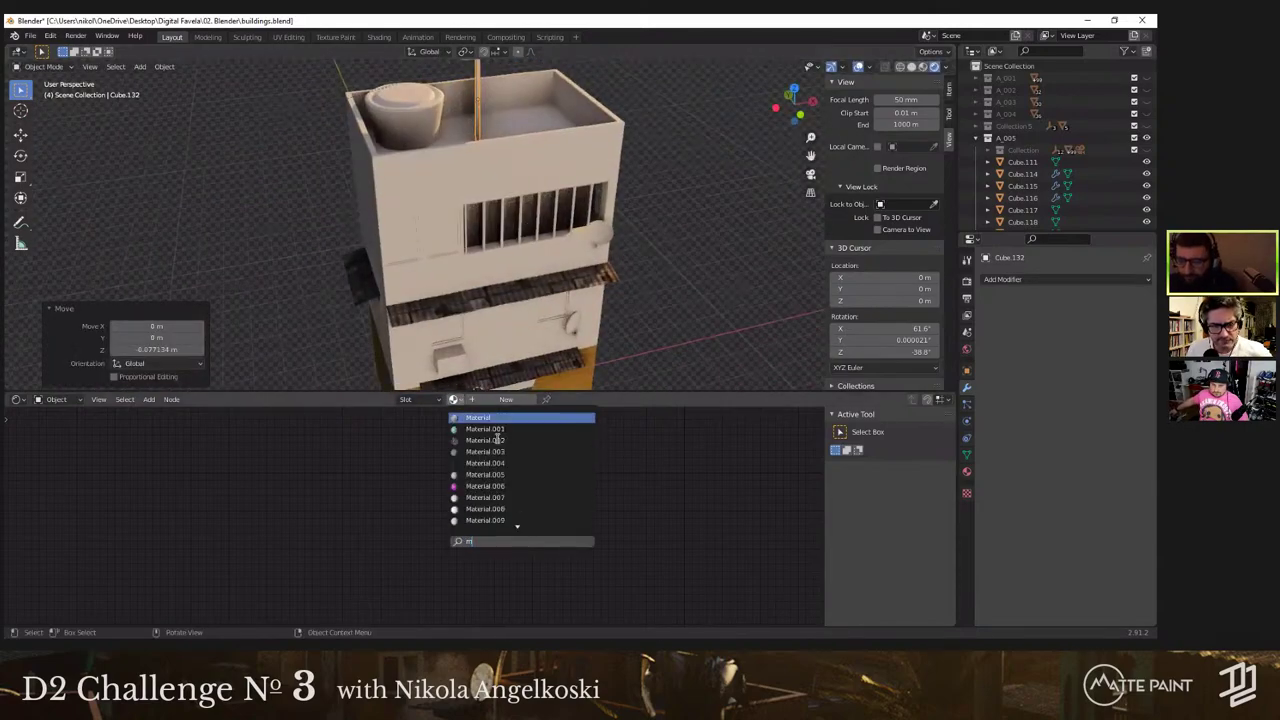
pyautogui.write('etal')
pyautogui.press('Return')
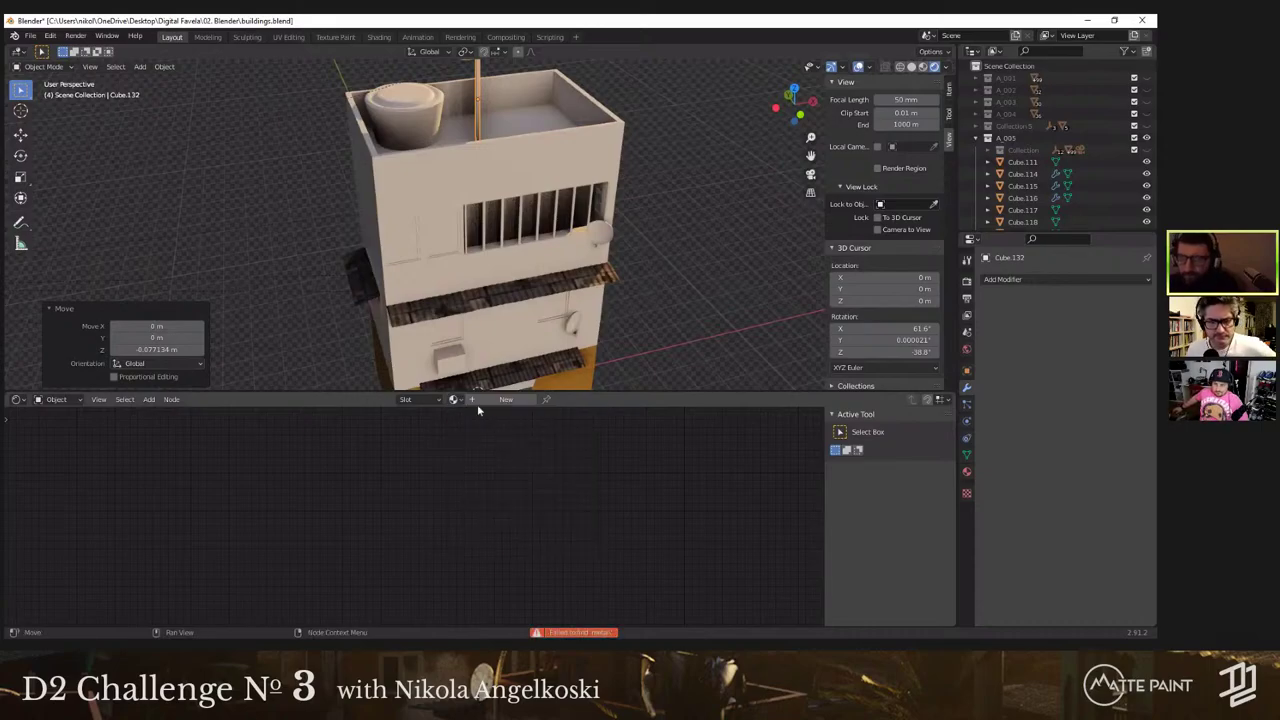
pyautogui.click(455, 399)
pyautogui.write('metal')
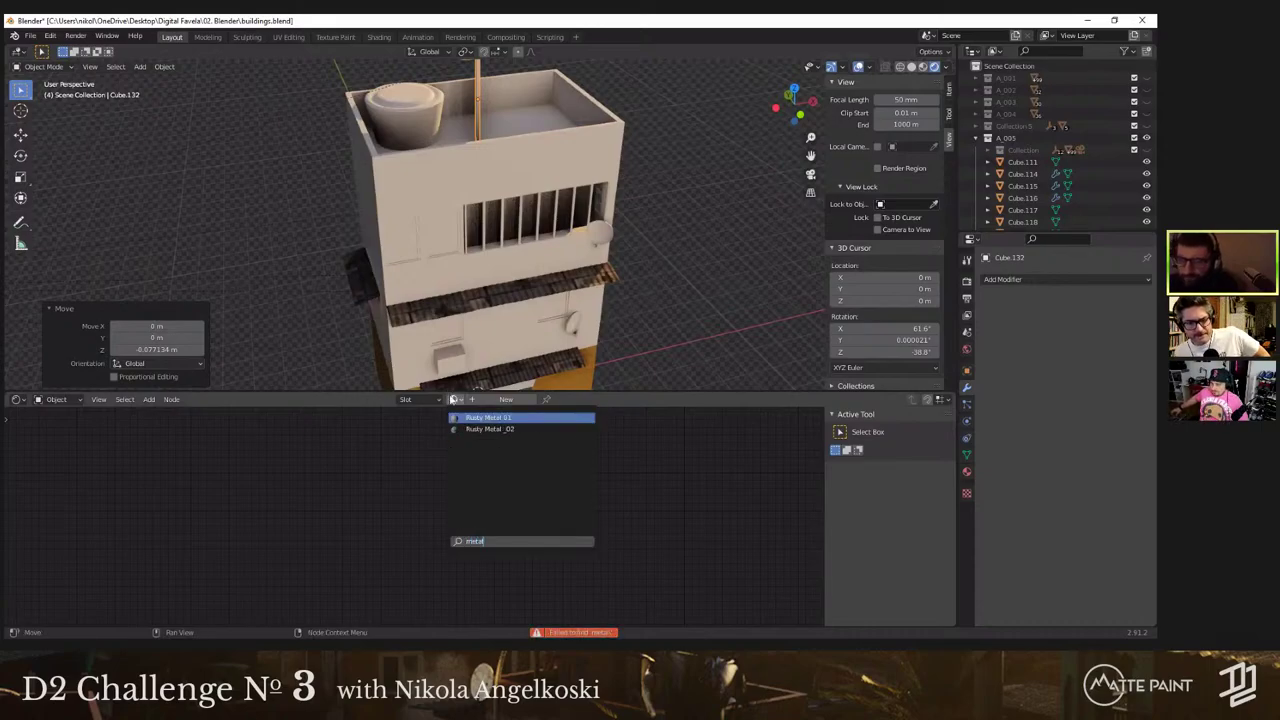
pyautogui.click(505, 418)
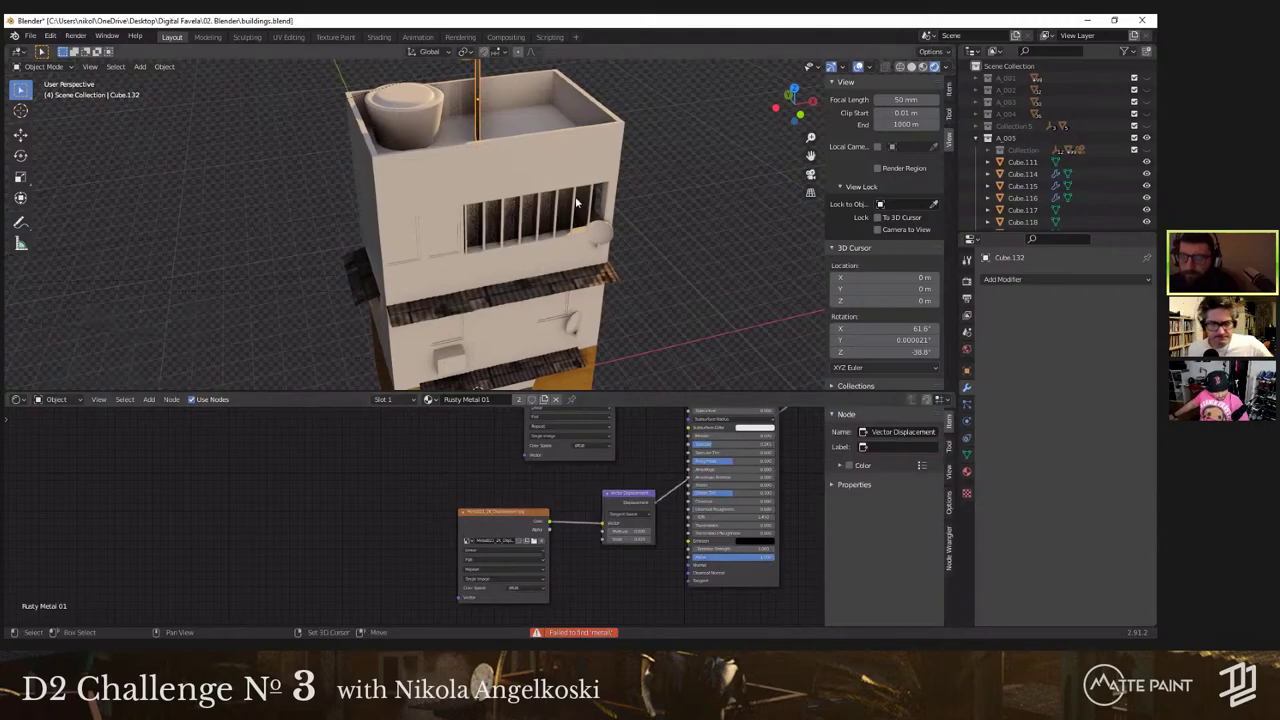
# Step: Select the plain wall block above the ground floor and create a new material for it
pyautogui.moveTo(575, 196); pyautogui.dragTo(562, 221, button='middle')
pyautogui.click(605, 198)
pyautogui.scroll(-5, 562, 221)
pyautogui.scroll(3, 452, 256)
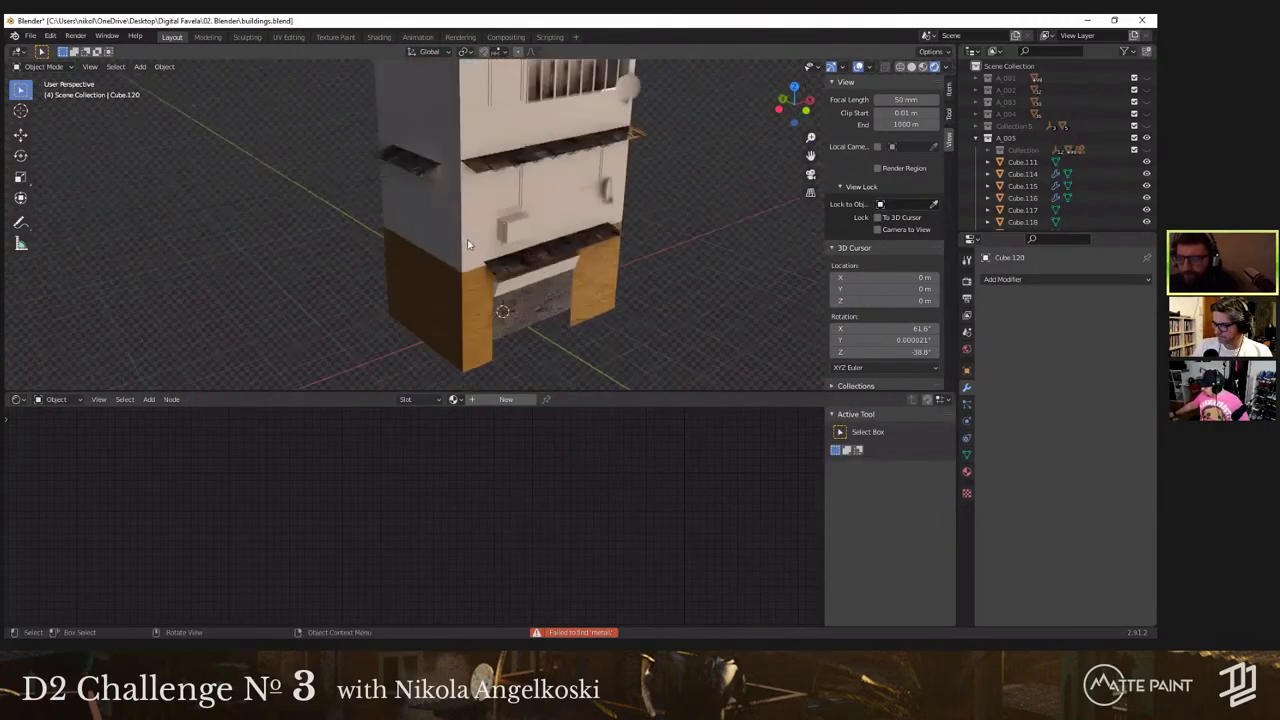
pyautogui.click(467, 239)
pyautogui.scroll(-1, 466, 250)
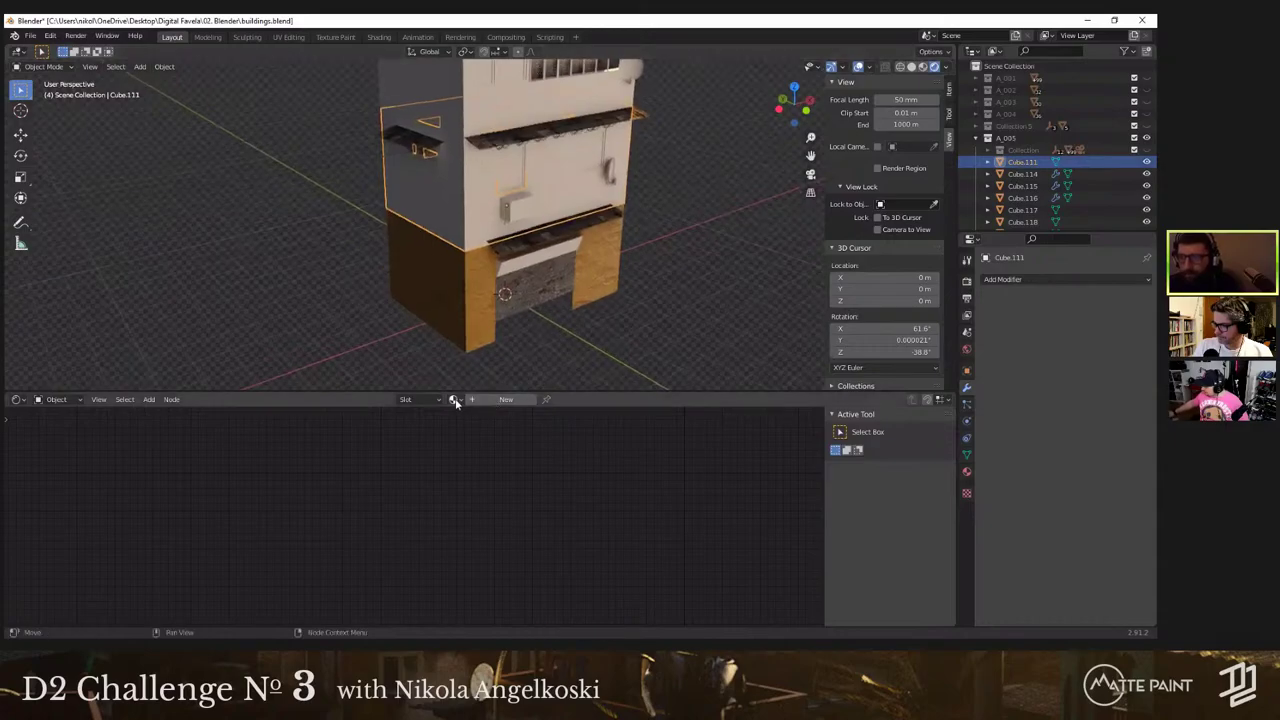
pyautogui.click(505, 399)
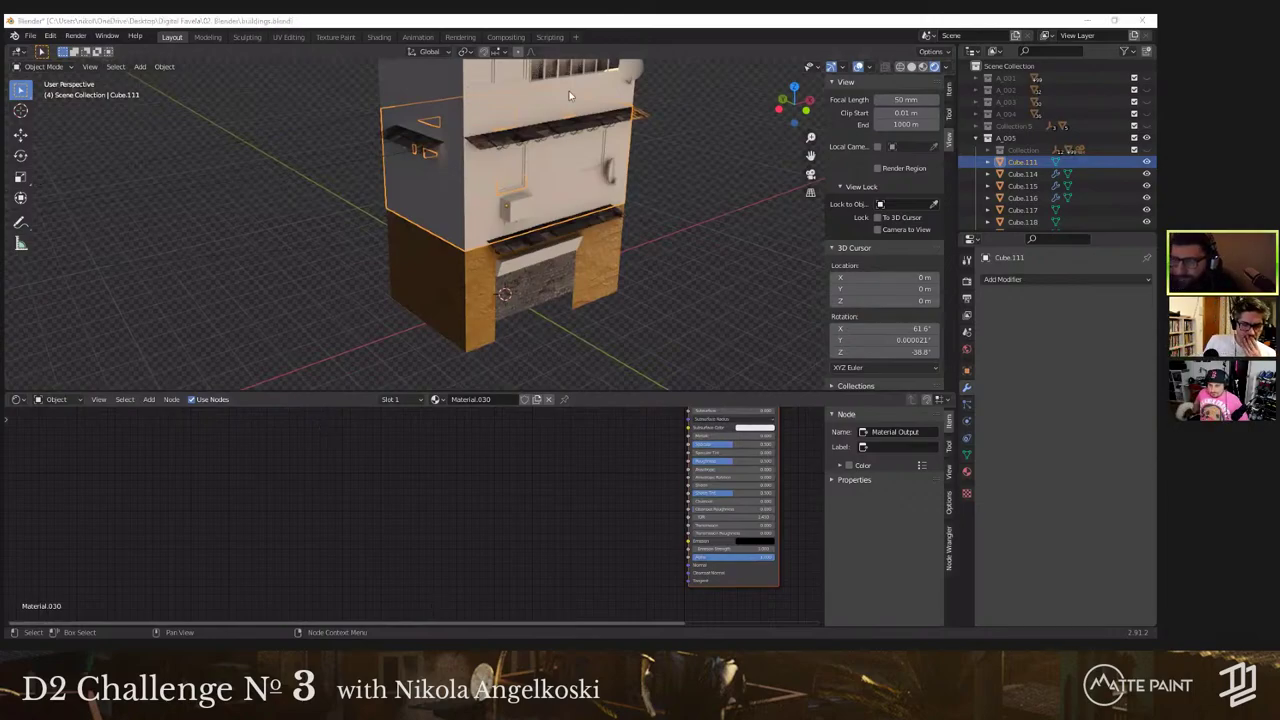
# Step: Browse the favela street reference photos for wall colors and finishes in the photo viewer, and return to Blender
pyautogui.hotkey('alt', 'Tab')
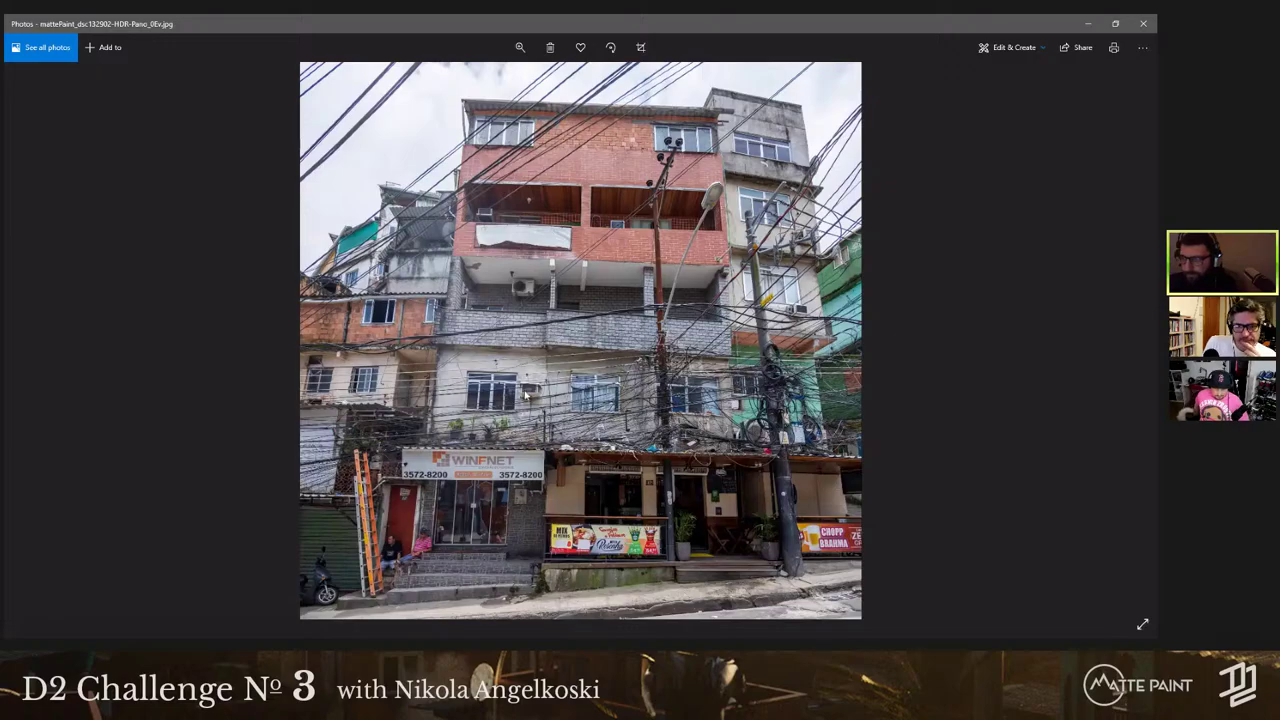
pyautogui.press('Right')
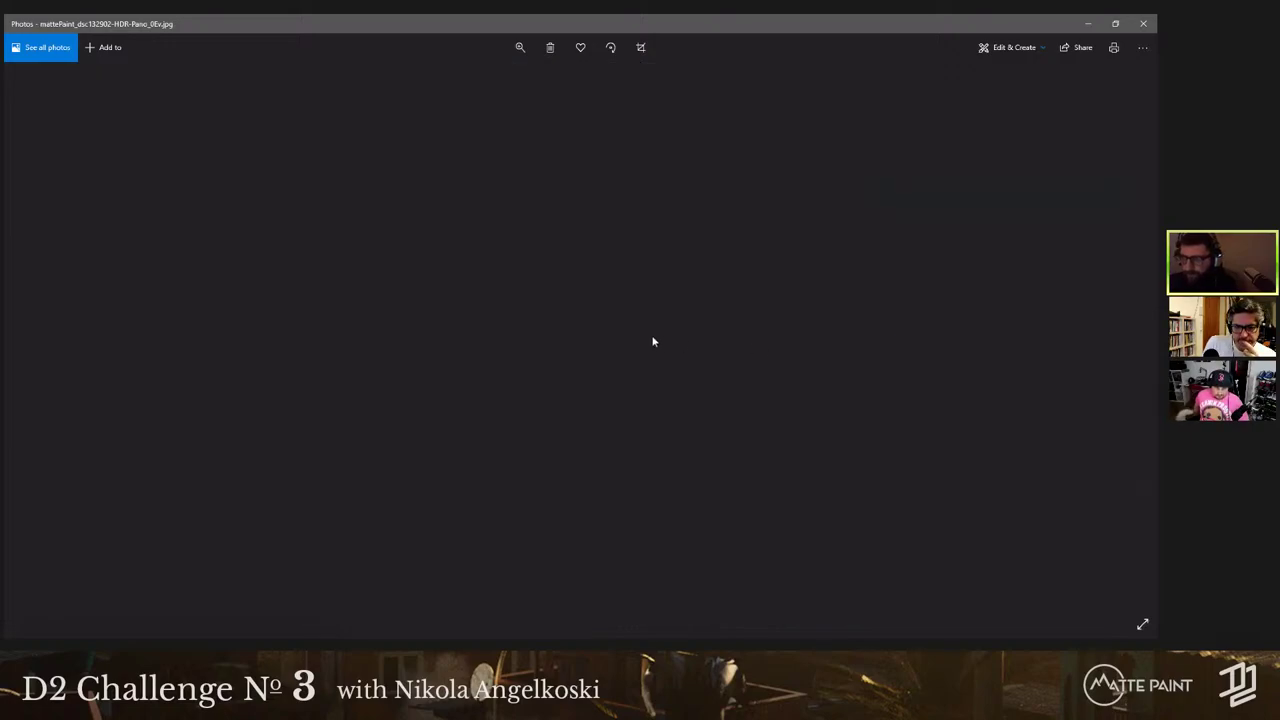
pyautogui.press('Right')
pyautogui.press('Right')
pyautogui.press('Right')
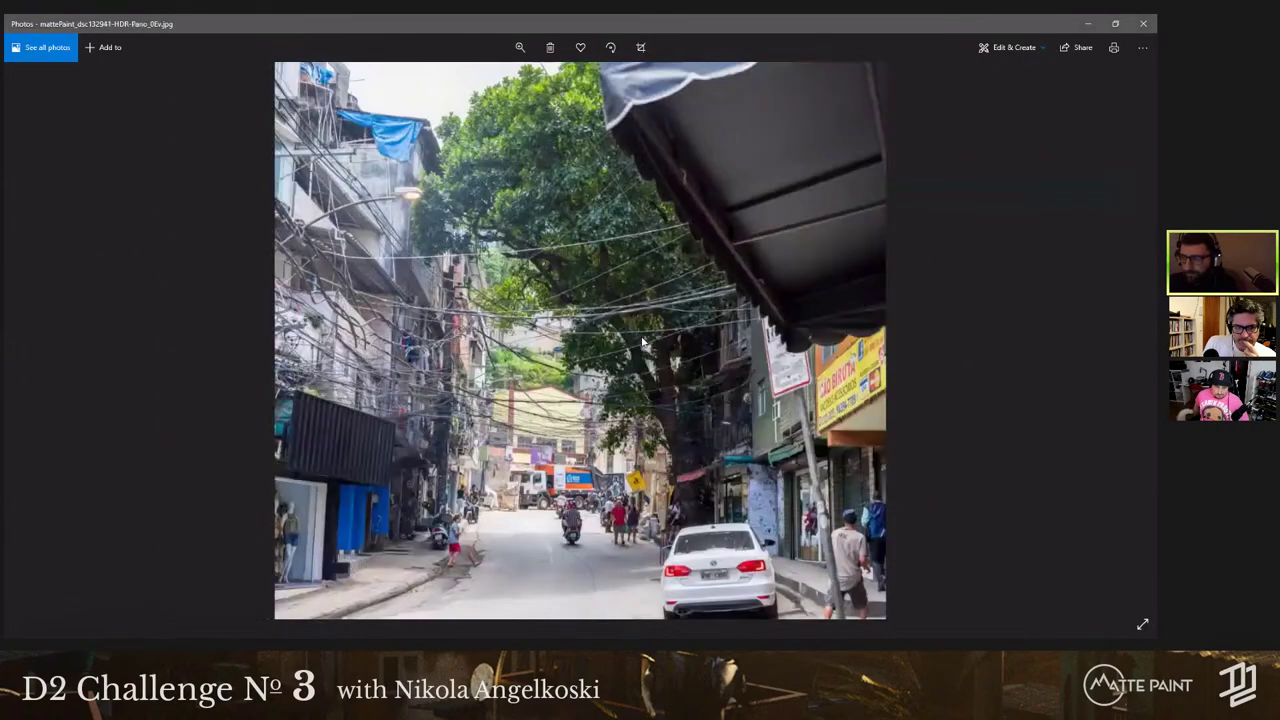
pyautogui.press('Right')
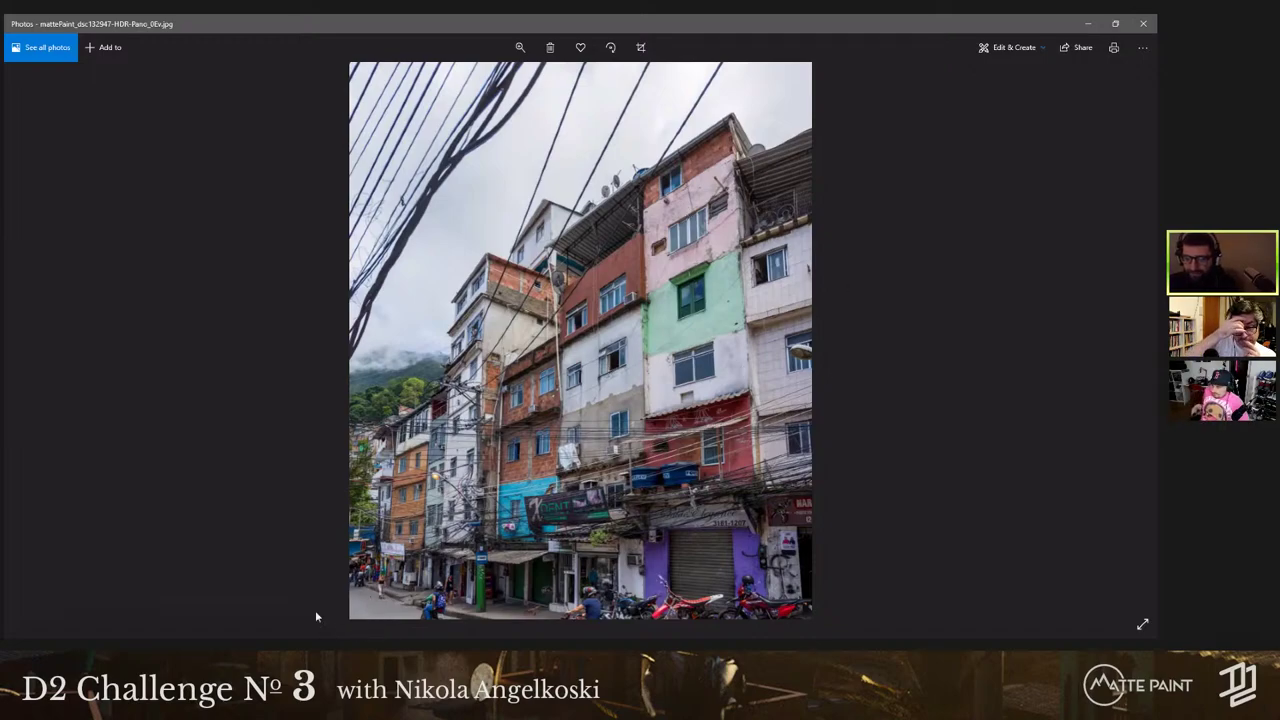
pyautogui.hotkey('alt', 'Tab')
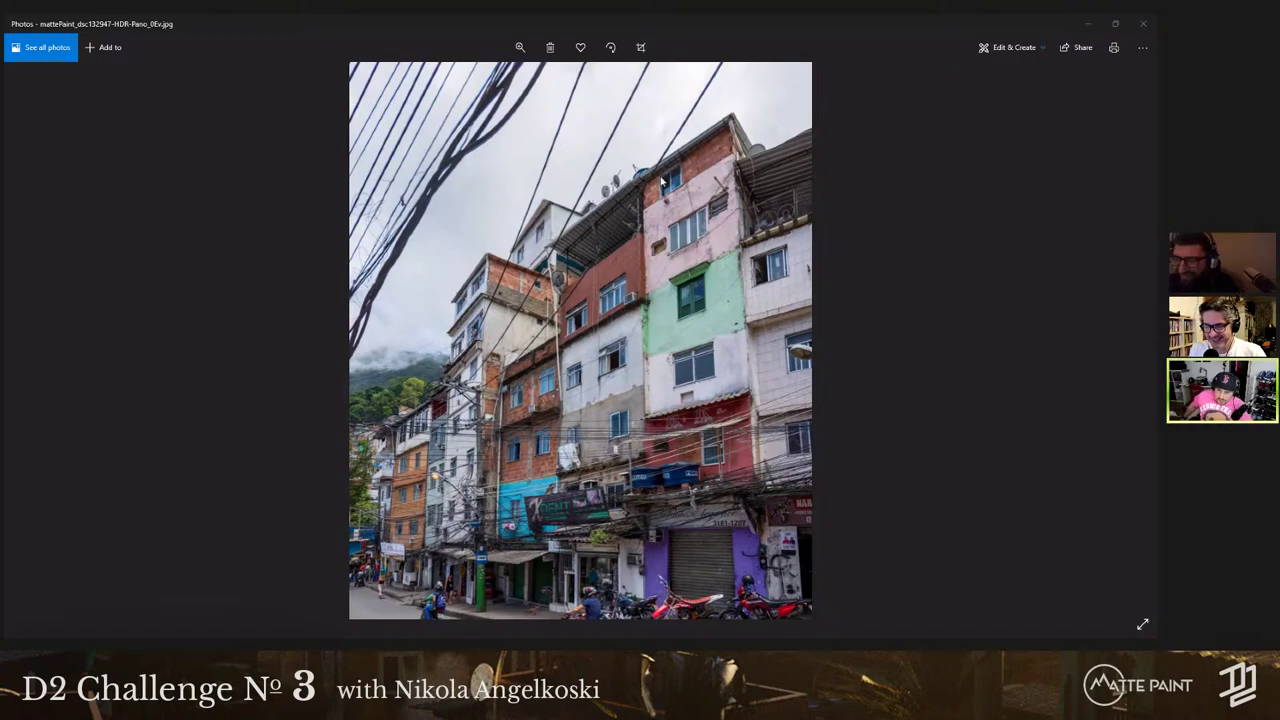
pyautogui.hotkey('alt', 'Tab')
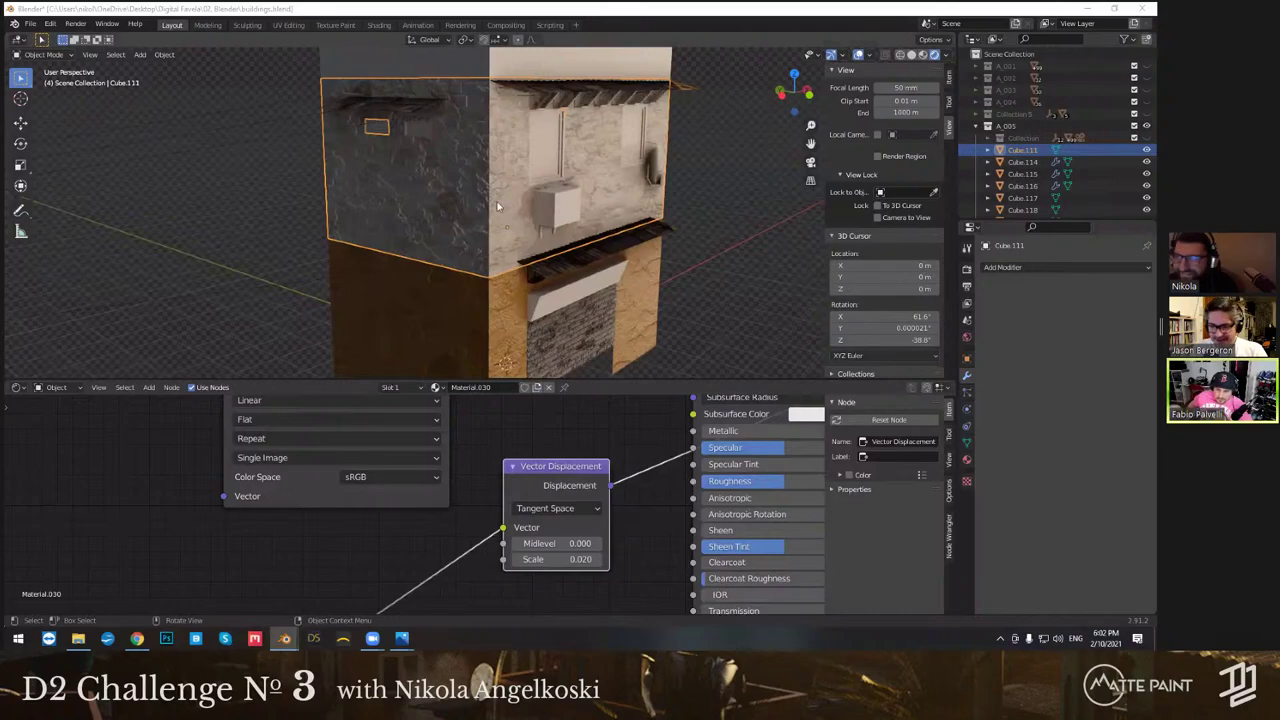
# Step: Move the displacement texture node closer to the color texture node and examine the displaced plaster on the wall block
pyautogui.scroll(-4, 480, 446)
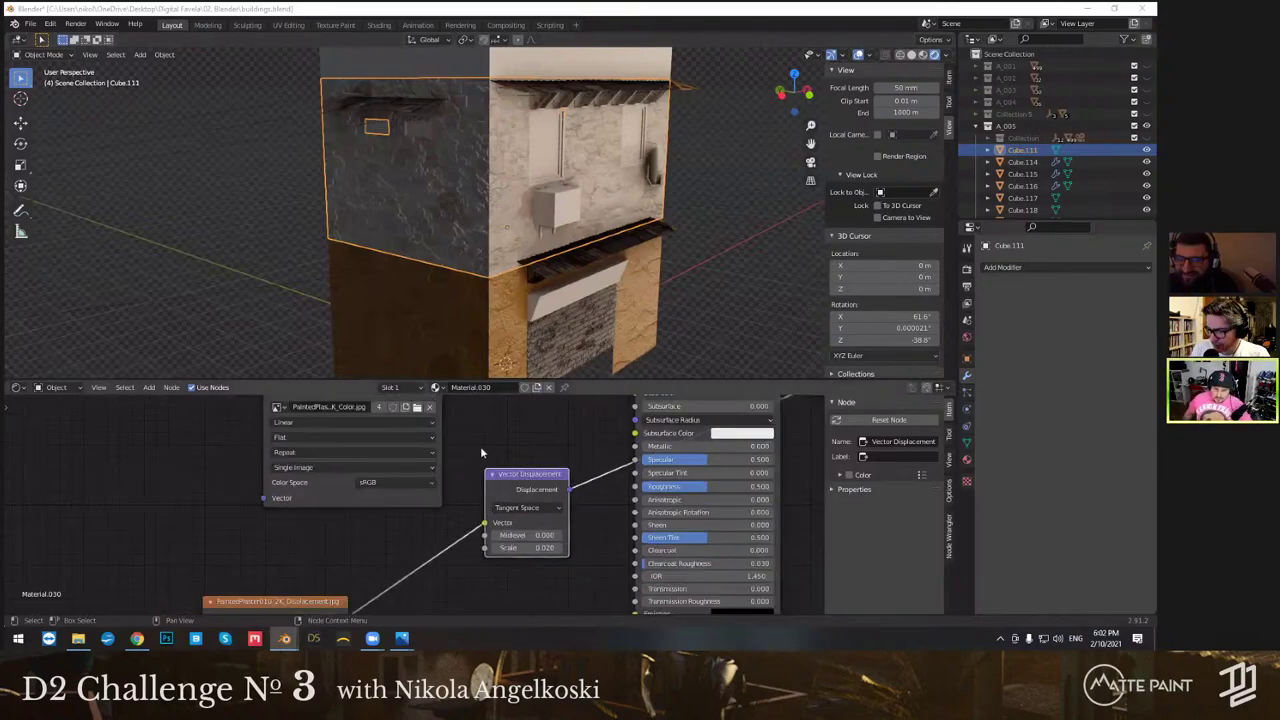
pyautogui.click(378, 562)
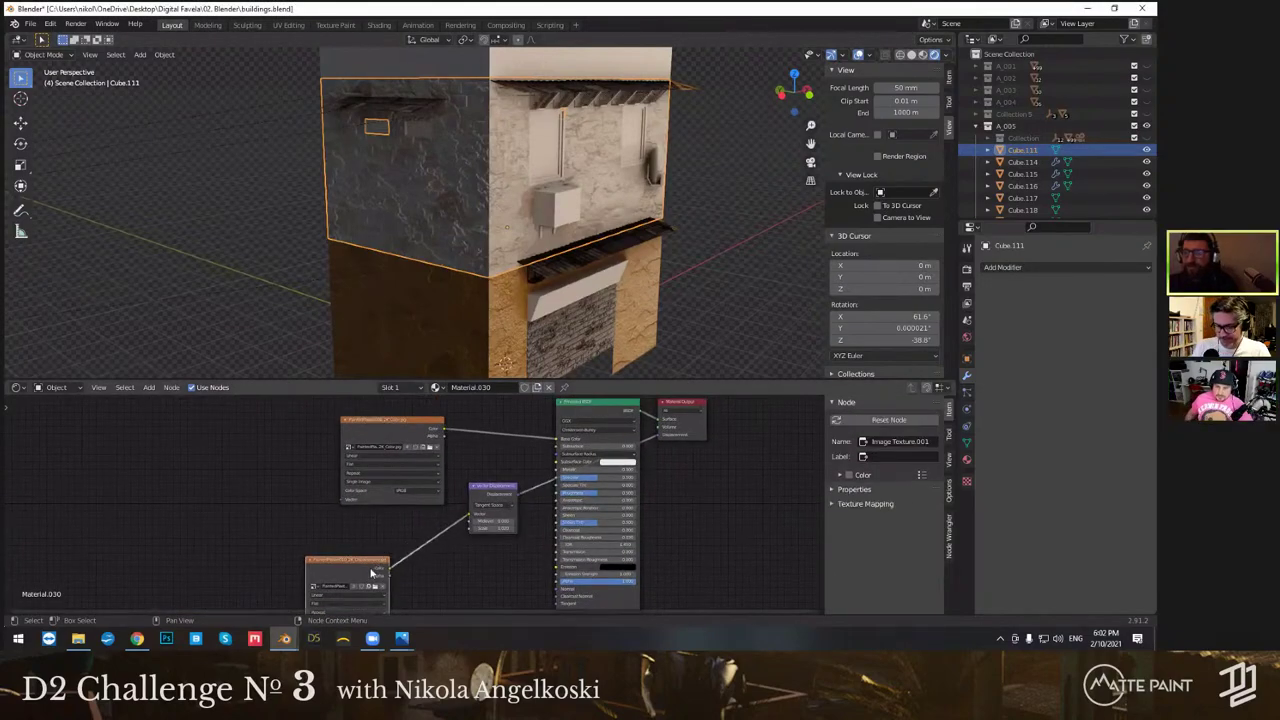
pyautogui.moveTo(371, 567); pyautogui.dragTo(401, 543)
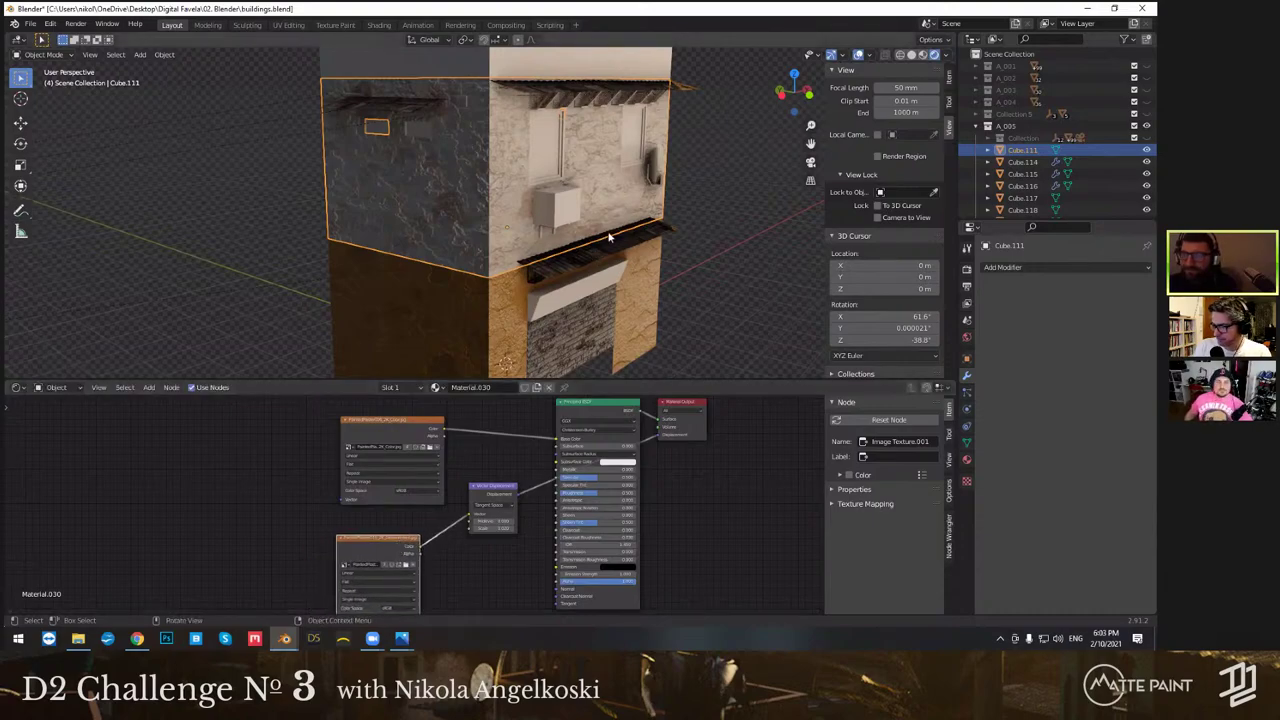
pyautogui.moveTo(640, 232); pyautogui.dragTo(661, 203, button='middle')
pyautogui.scroll(-1, 661, 203)
pyautogui.keyDown('shift'); pyautogui.moveTo(660, 275); pyautogui.dragTo(643, 243, button='middle'); pyautogui.keyUp('shift')
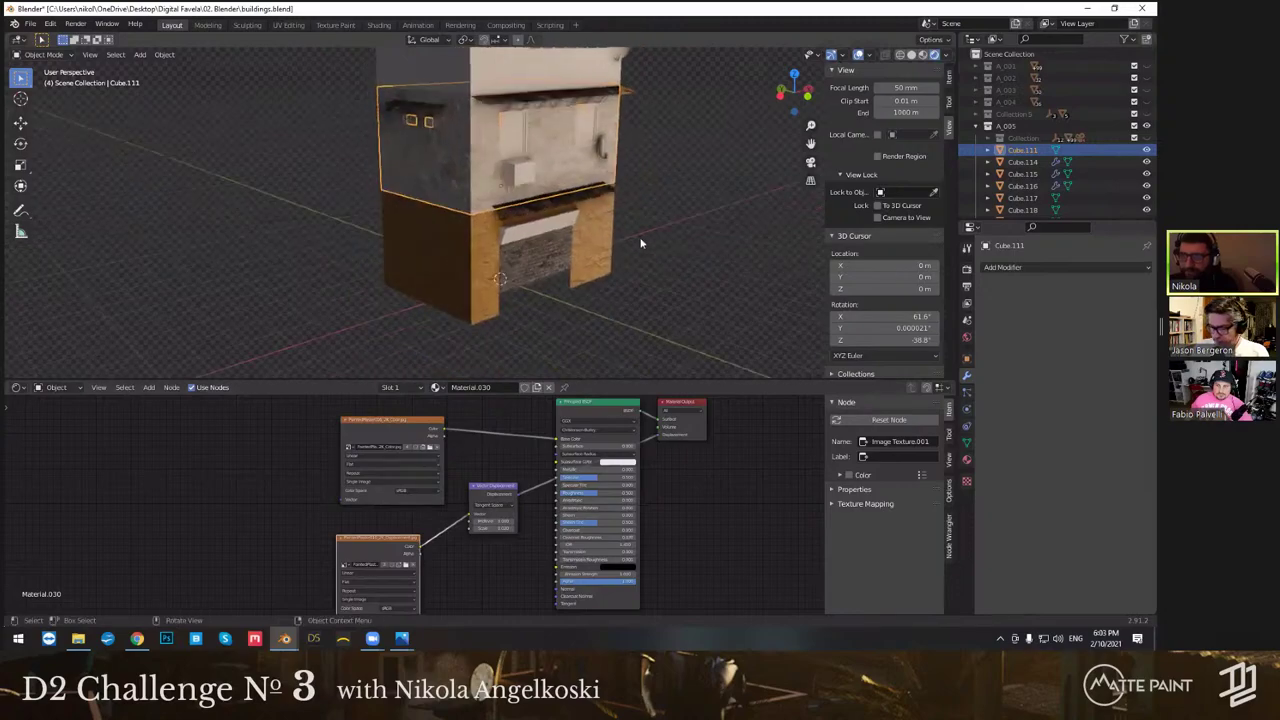
pyautogui.scroll(3, 530, 250)
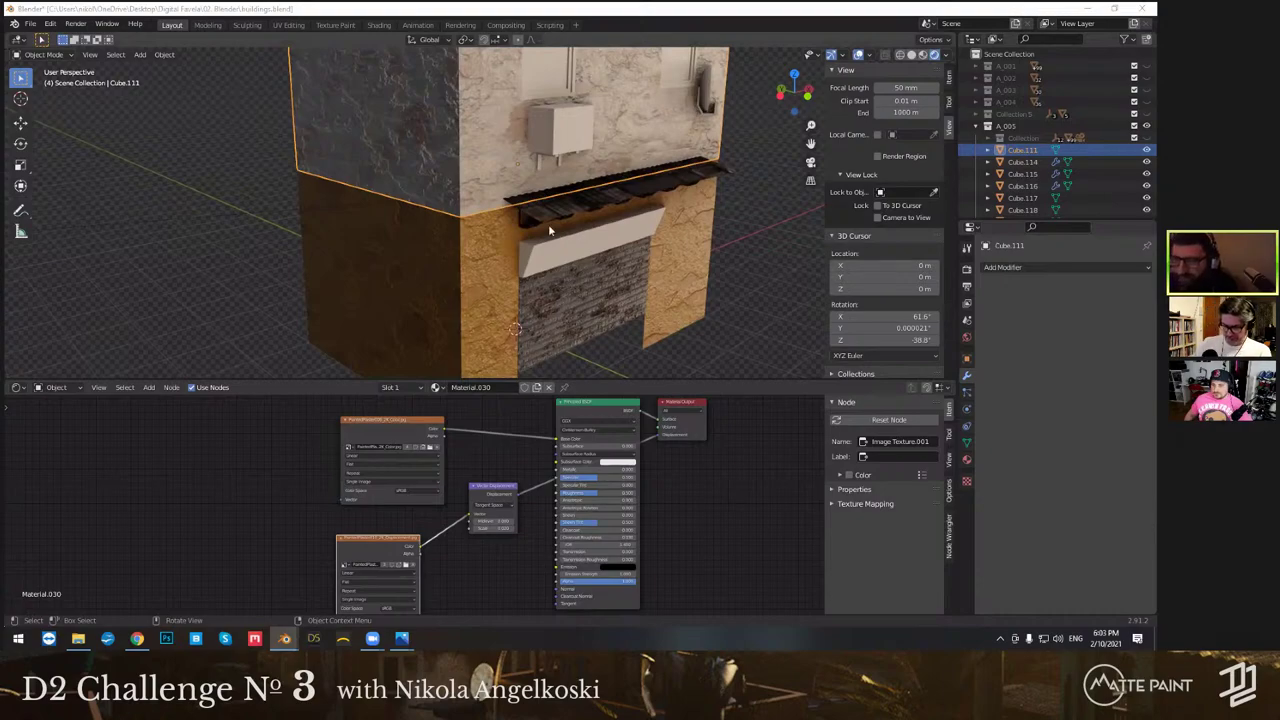
pyautogui.moveTo(549, 230); pyautogui.dragTo(600, 205, button='middle')
pyautogui.scroll(-2, 590, 215)
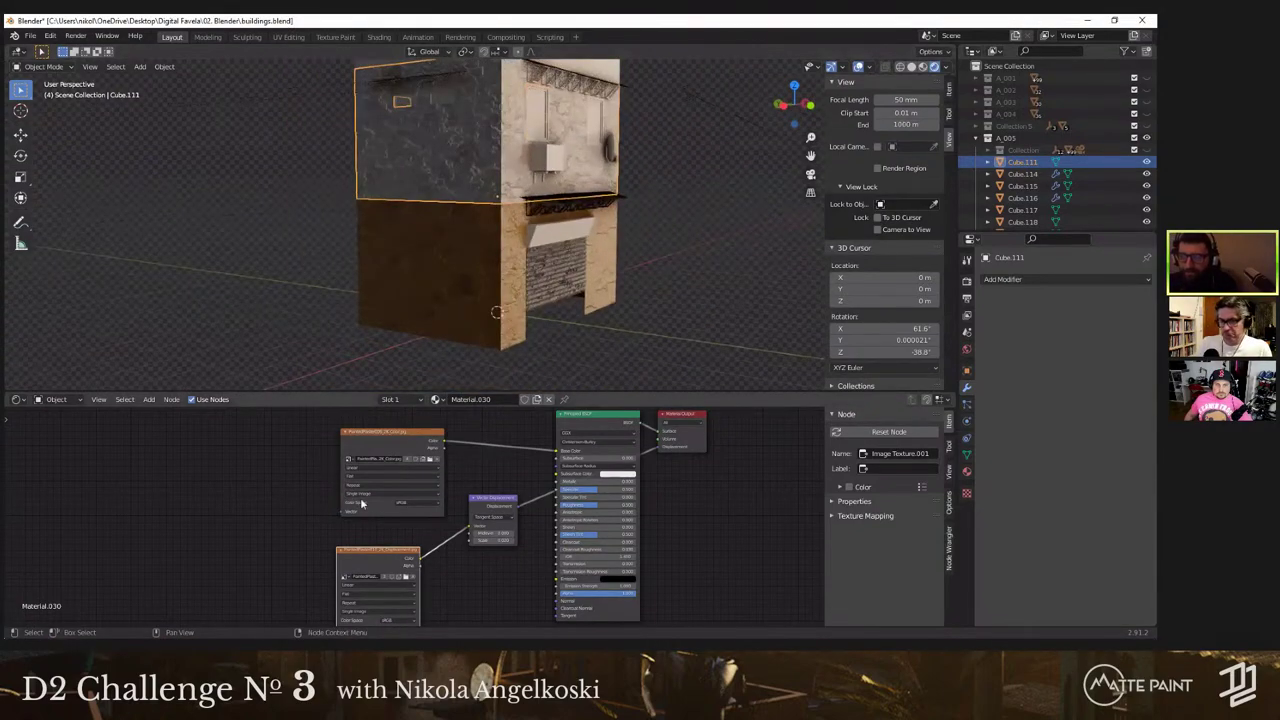
# Step: Replace the wall material's texture and displacement nodes with another painted plaster color image linked to Base Color
pyautogui.moveTo(337, 432); pyautogui.dragTo(500, 568)
pyautogui.press('x')
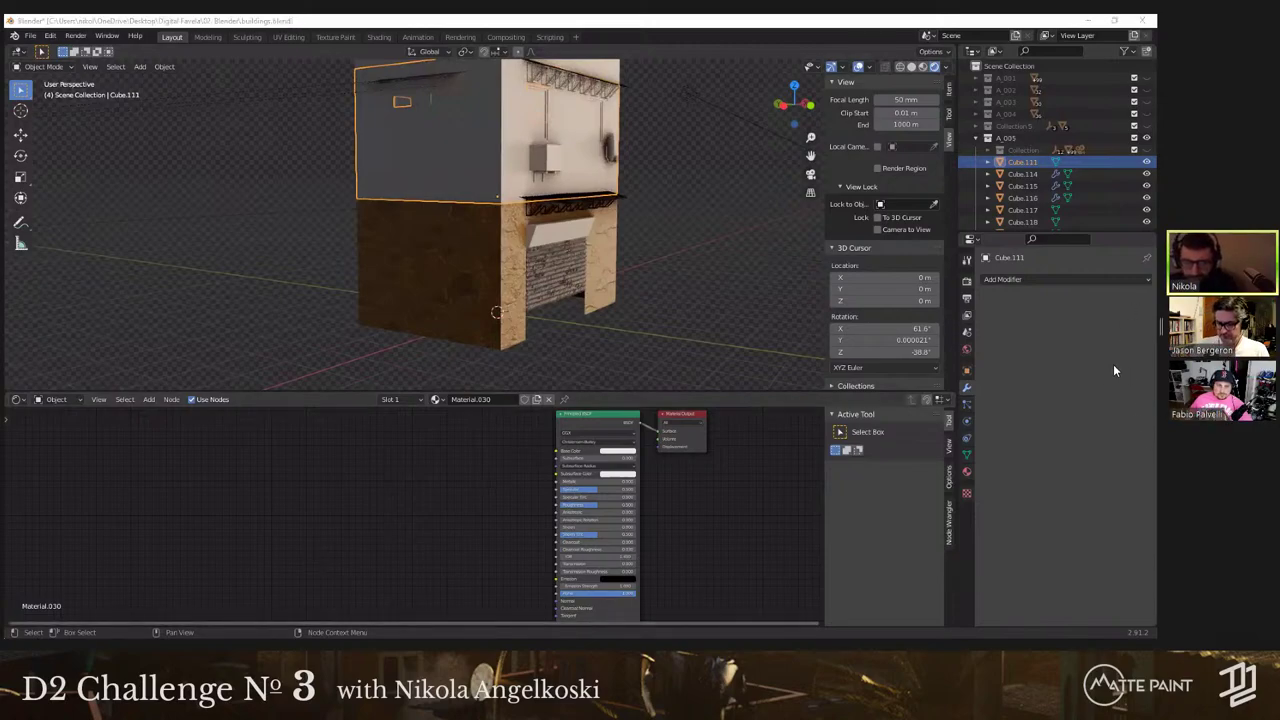
pyautogui.moveTo(1157, 461); pyautogui.dragTo(407, 460)
pyautogui.scroll(4, 500, 458)
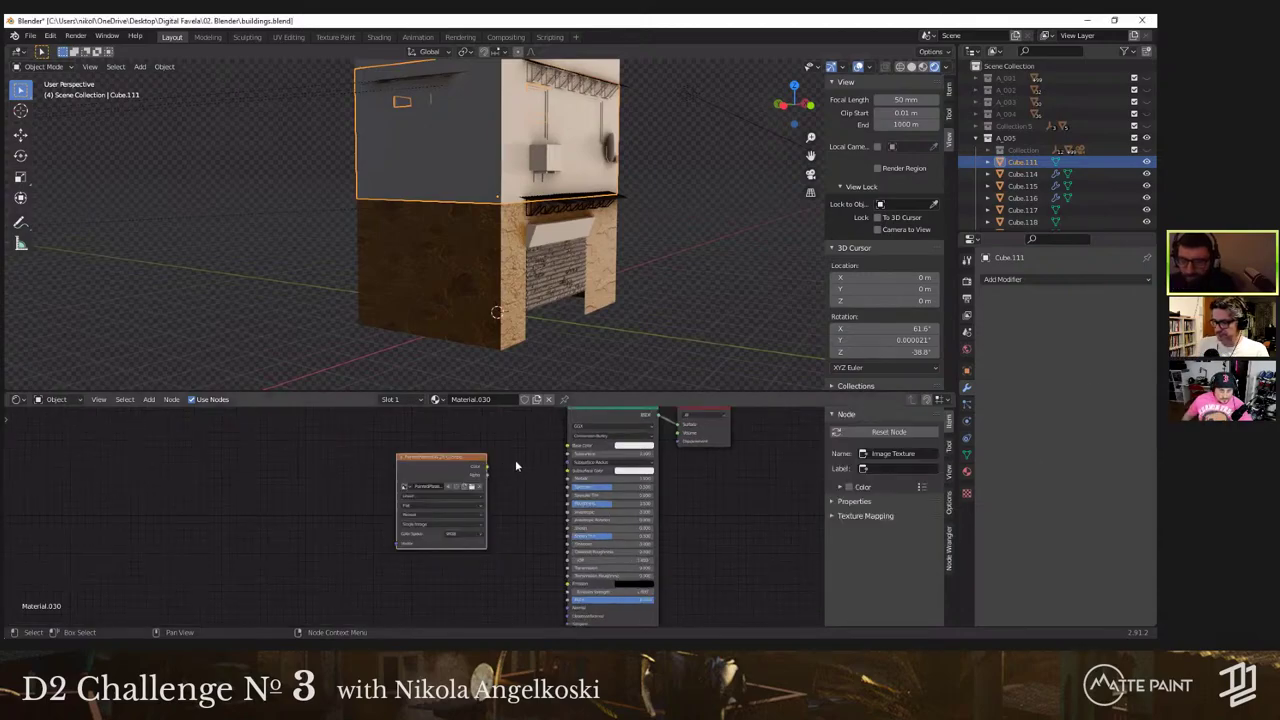
pyautogui.moveTo(490, 489); pyautogui.dragTo(593, 463)
# Step: Compare the wall block in Material Preview and Rendered shading, and open the scene's render engine settings
pyautogui.moveTo(547, 271); pyautogui.dragTo(530, 300, button='middle')
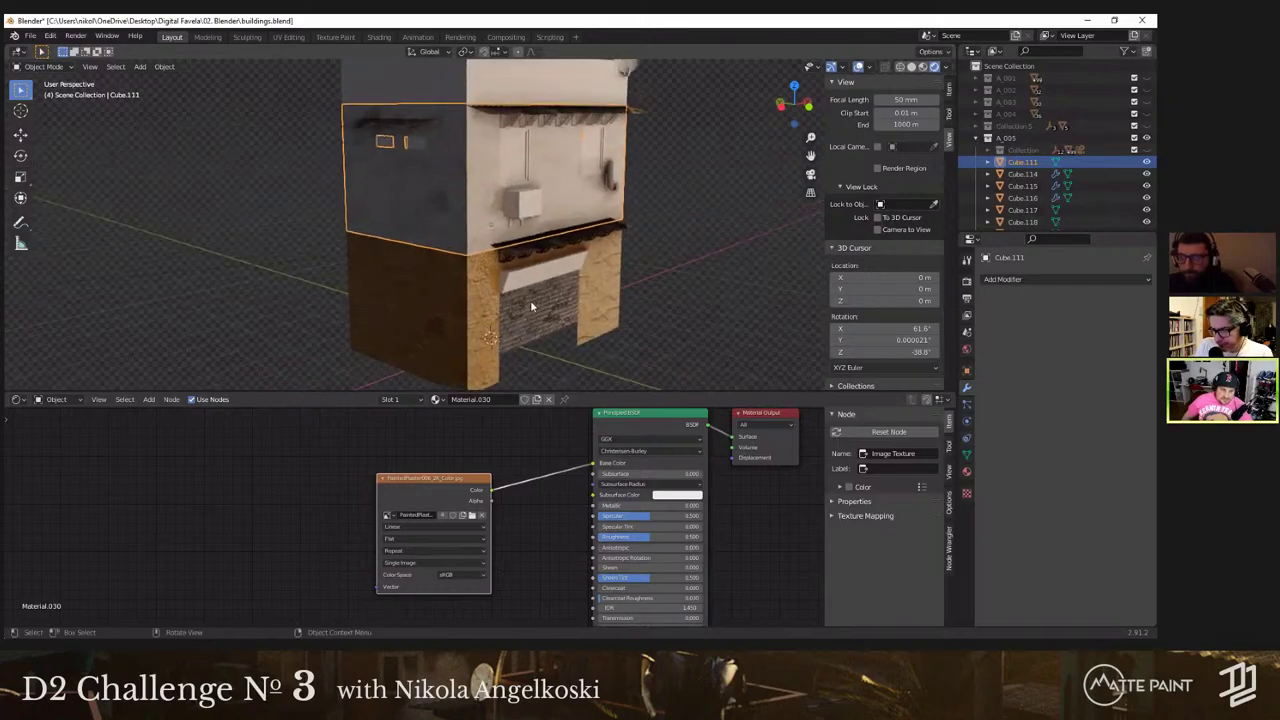
pyautogui.click(910, 66)
pyautogui.click(934, 66)
pyautogui.click(966, 282)
pyautogui.click(1075, 279)
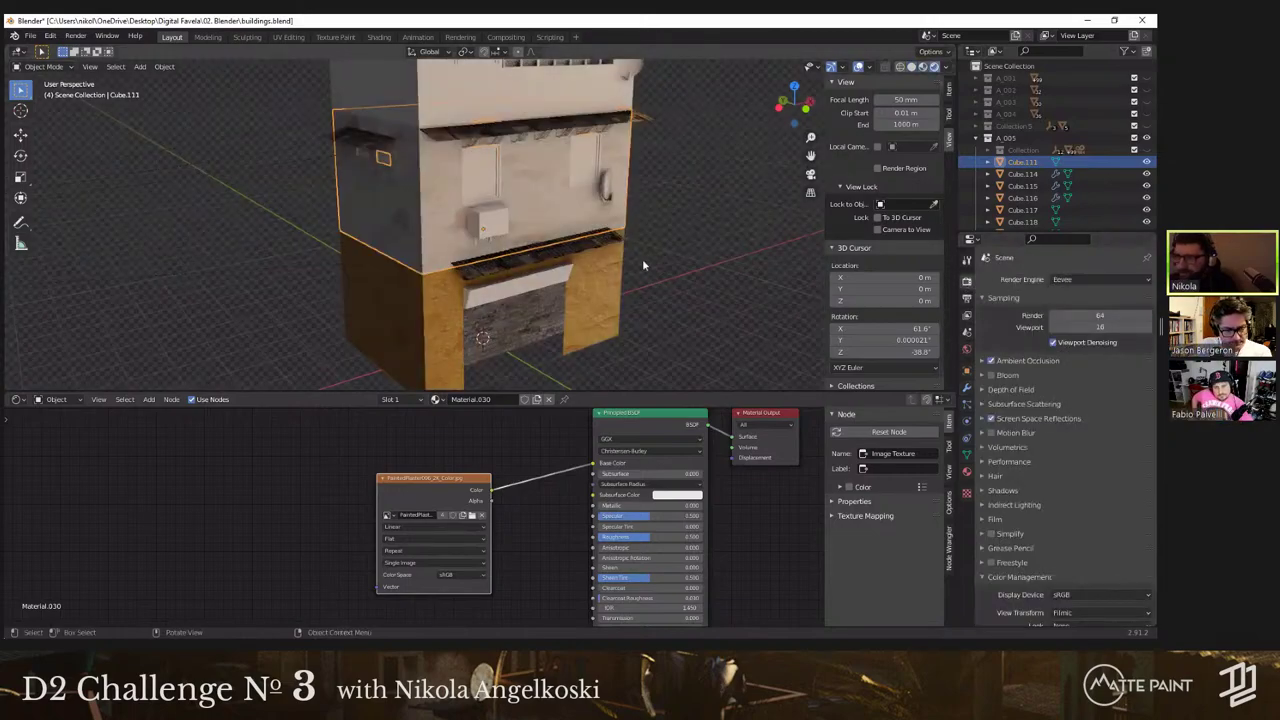
# Step: Examine the painted plaster on the wall block from several angles, both close up and from a distance
pyautogui.moveTo(450, 256); pyautogui.dragTo(506, 231, button='middle')
pyautogui.scroll(4, 474, 284)
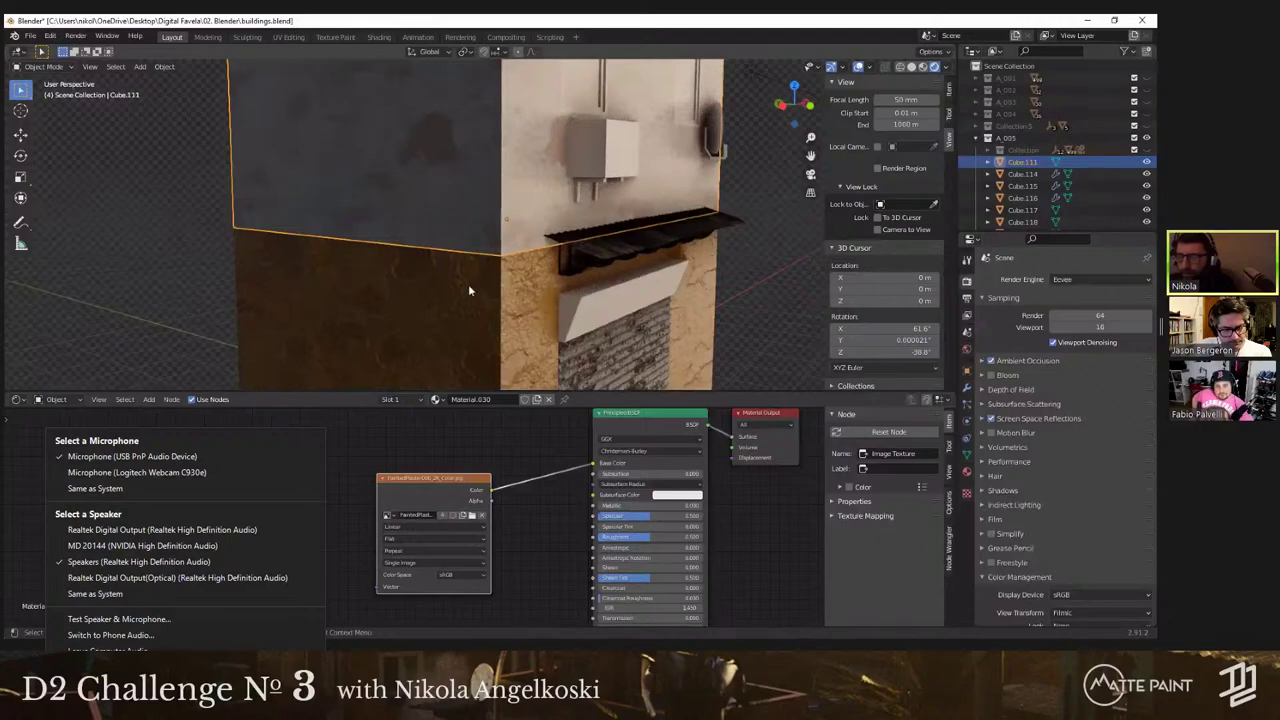
pyautogui.moveTo(460, 311); pyautogui.dragTo(645, 252, button='middle')
pyautogui.scroll(-5, 580, 262)
pyautogui.moveTo(520, 248)
pyautogui.mouseDown(button='middle')
pyautogui.moveTo(549, 246)
pyautogui.moveTo(530, 254)
pyautogui.mouseUp(button='middle')
pyautogui.moveTo(509, 38); pyautogui.dragTo(668, 233, button='middle')
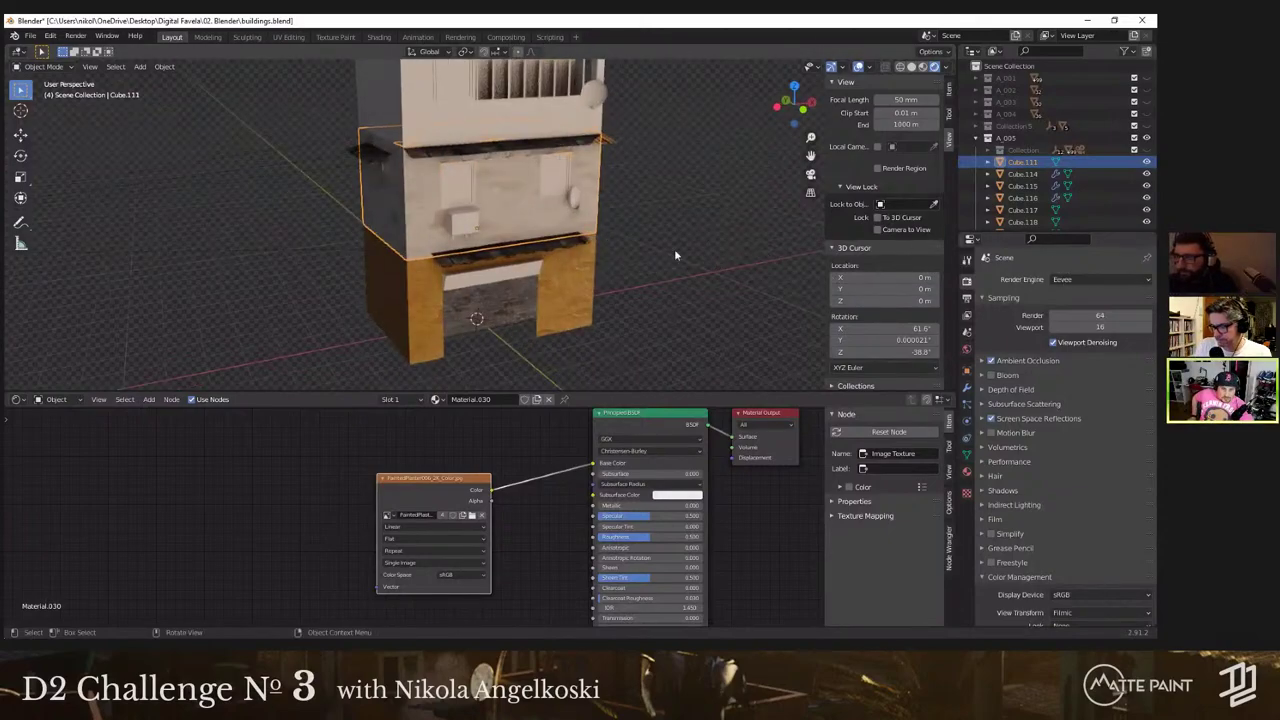
pyautogui.moveTo(675, 255); pyautogui.dragTo(698, 247, button='middle')
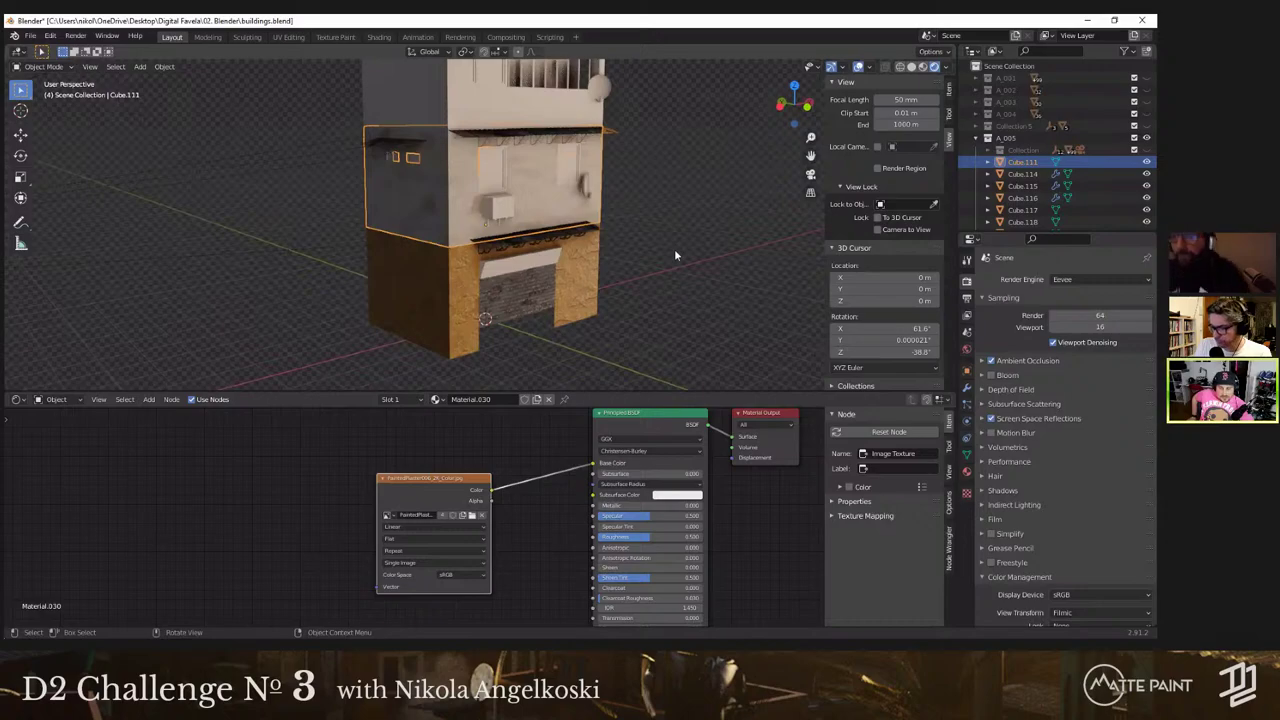
pyautogui.scroll(4, 572, 216)
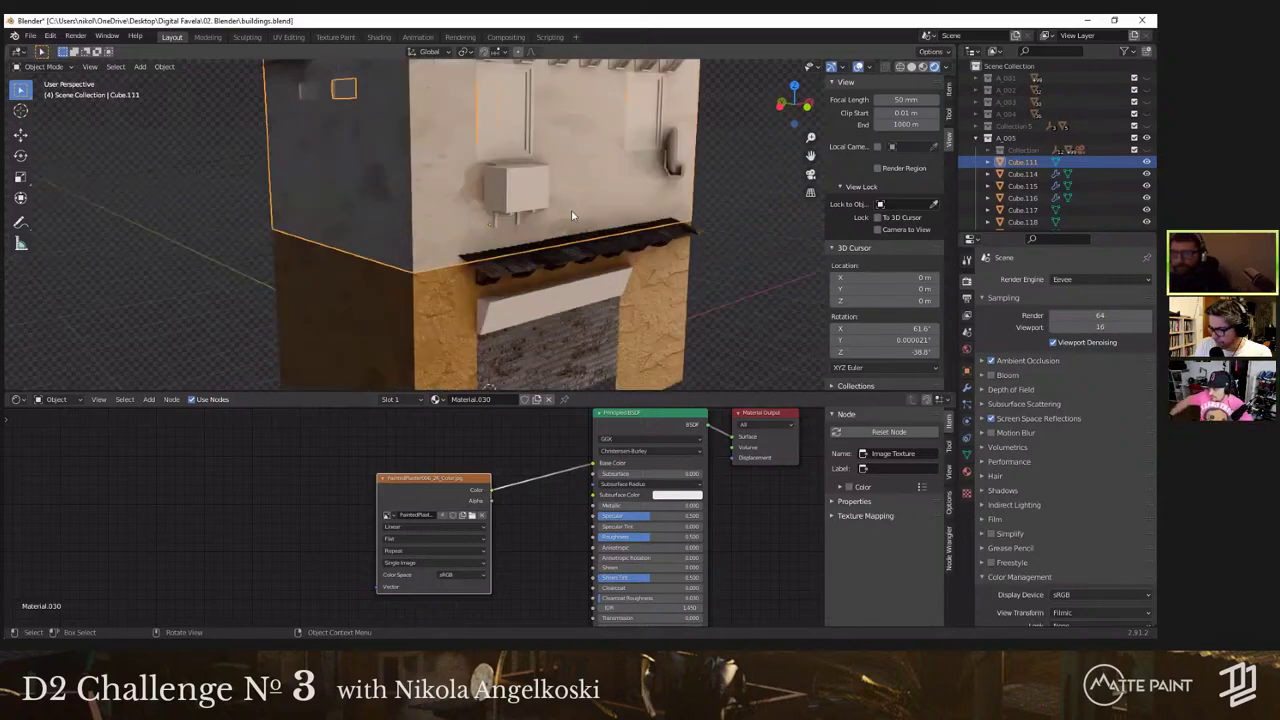
pyautogui.moveTo(572, 216); pyautogui.dragTo(581, 223, button='middle')
pyautogui.scroll(-3, 505, 220)
pyautogui.moveTo(503, 218); pyautogui.dragTo(600, 185, button='middle')
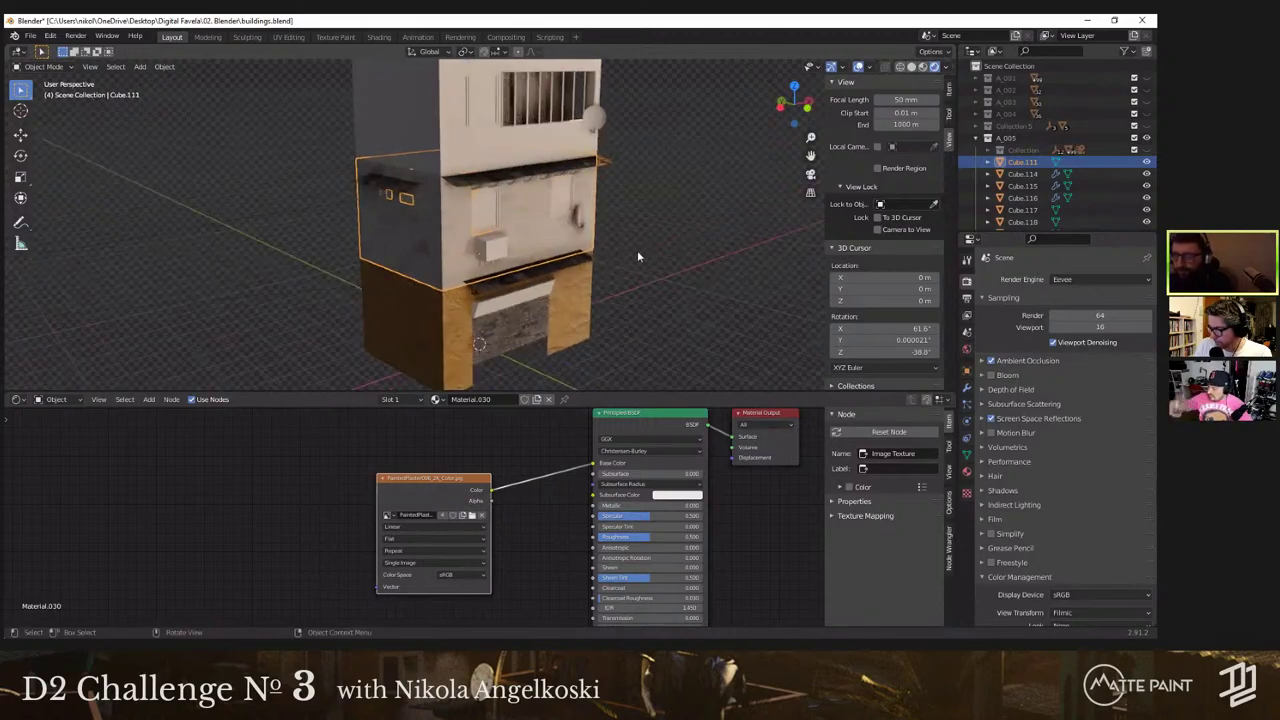
pyautogui.moveTo(620, 250)
pyautogui.mouseDown(button='middle')
pyautogui.moveTo(639, 242)
pyautogui.moveTo(606, 228)
pyautogui.moveTo(587, 242)
pyautogui.moveTo(600, 250)
pyautogui.mouseUp(button='middle')
# Step: Switch the render engine to Cycles and examine the whole building in the path-traced view
pyautogui.click(1098, 279)
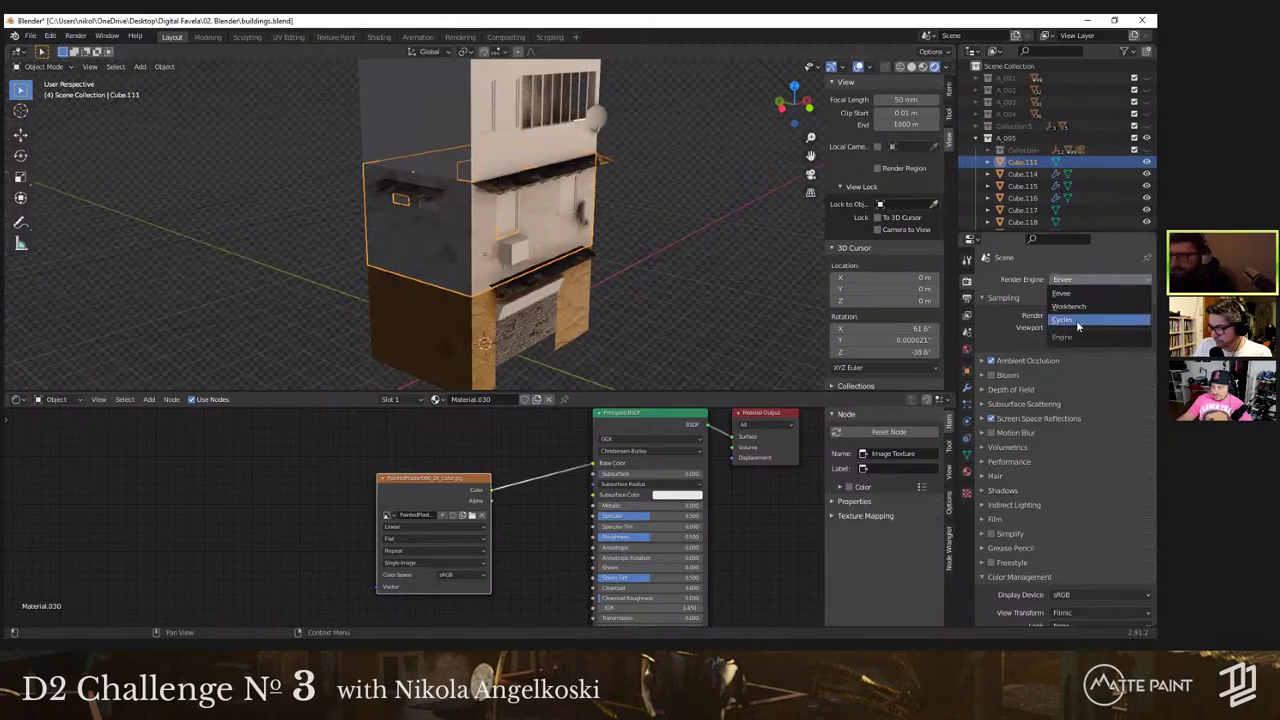
pyautogui.click(1077, 321)
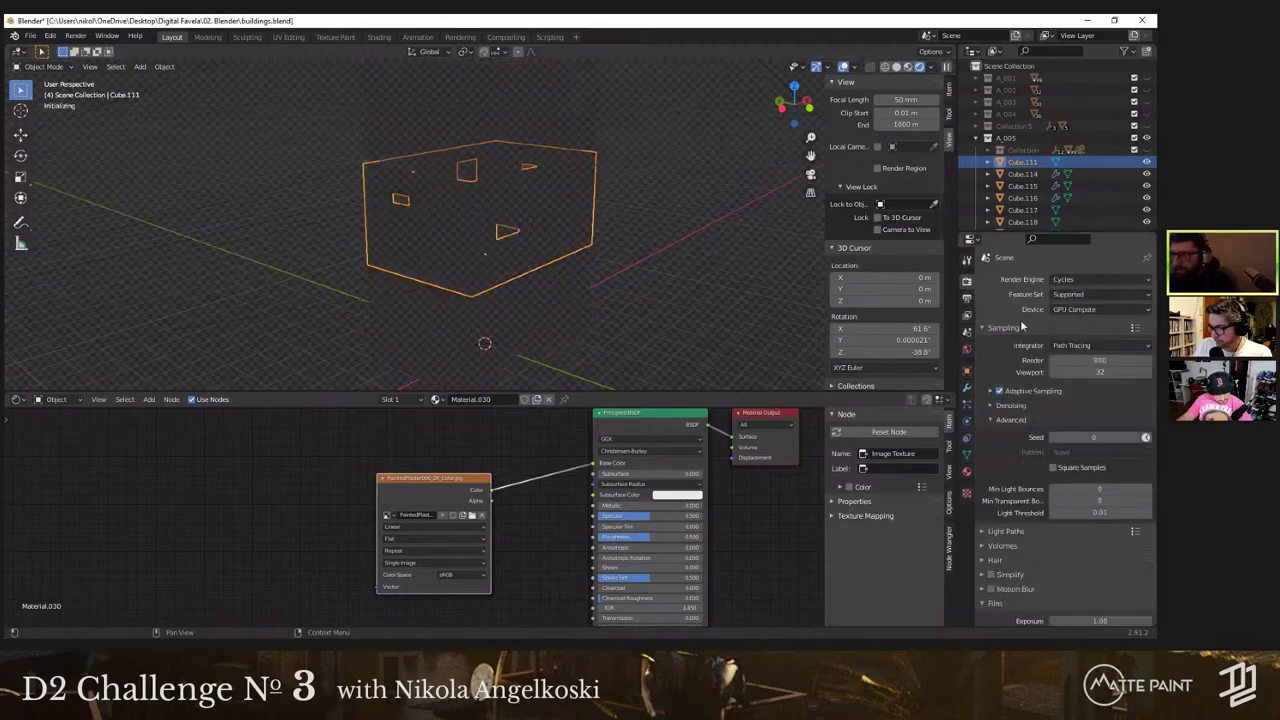
pyautogui.click(631, 271)
pyautogui.keyDown('shift'); pyautogui.moveTo(631, 271); pyautogui.dragTo(612, 223, button='middle'); pyautogui.keyUp('shift')
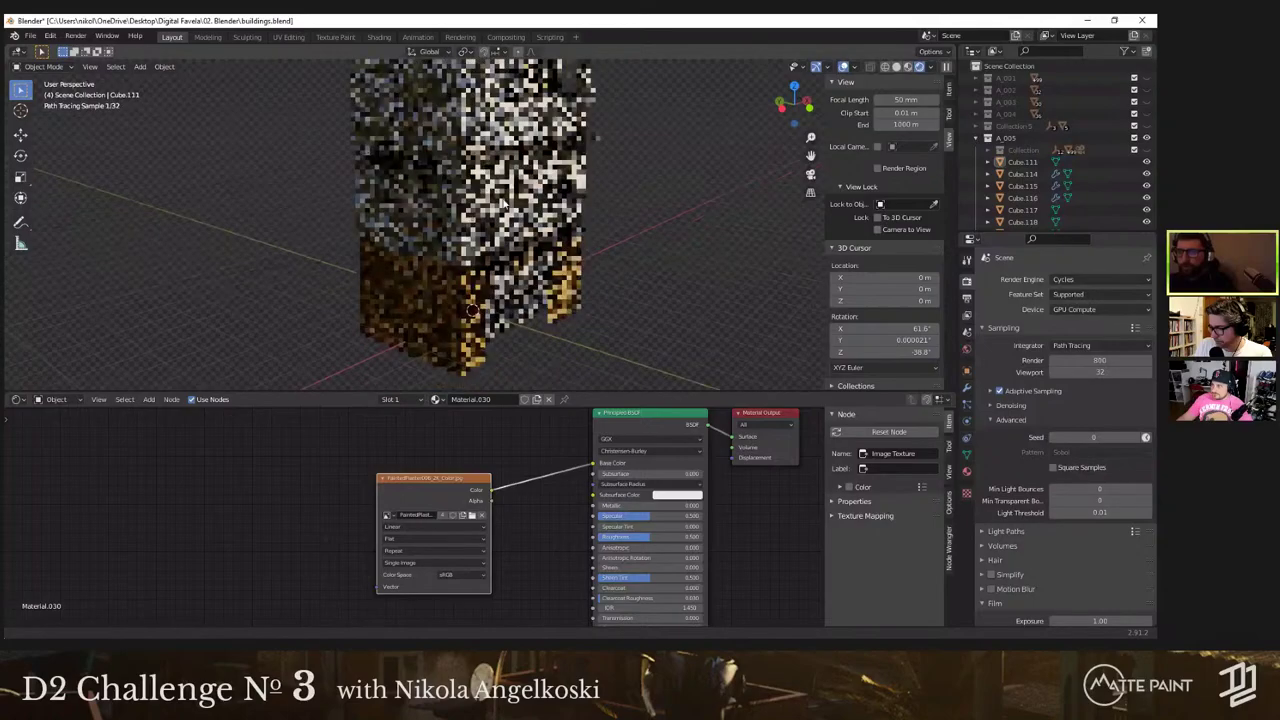
pyautogui.moveTo(504, 204); pyautogui.dragTo(743, 120, button='middle')
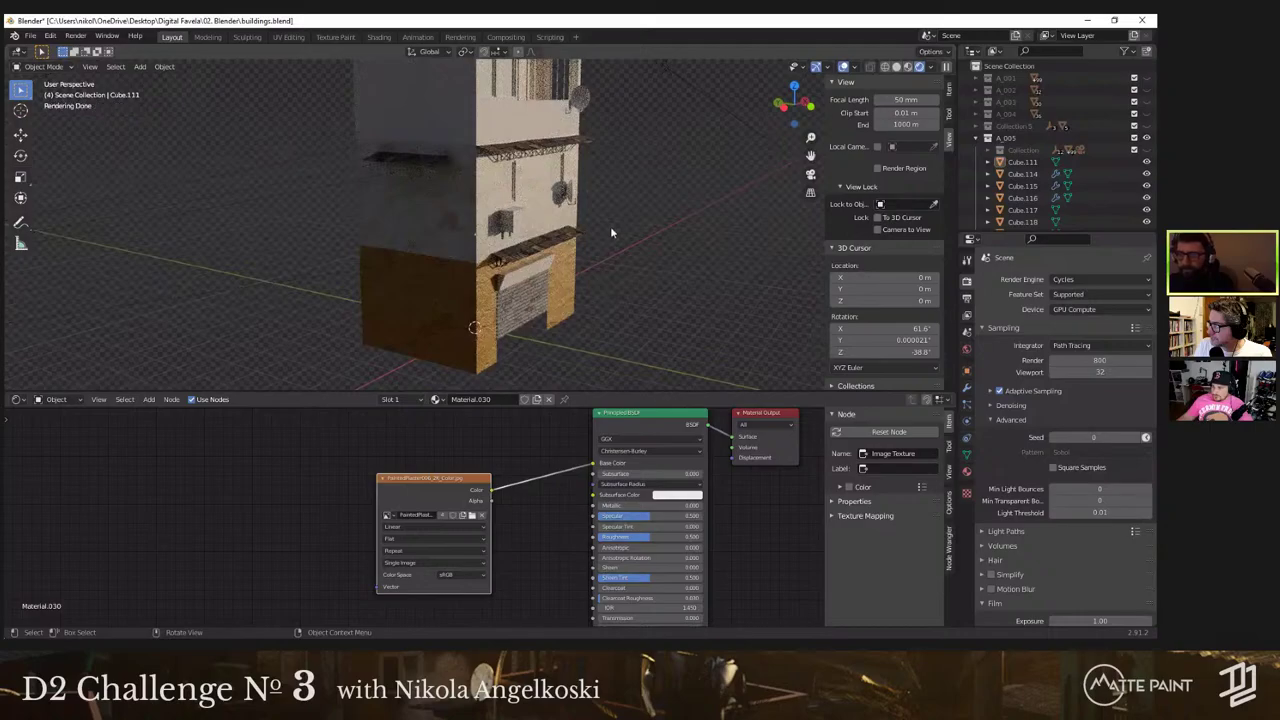
pyautogui.moveTo(611, 232)
pyautogui.mouseDown(button='middle')
pyautogui.moveTo(628, 220)
pyautogui.moveTo(426, 181)
pyautogui.moveTo(560, 190)
pyautogui.mouseUp(button='middle')
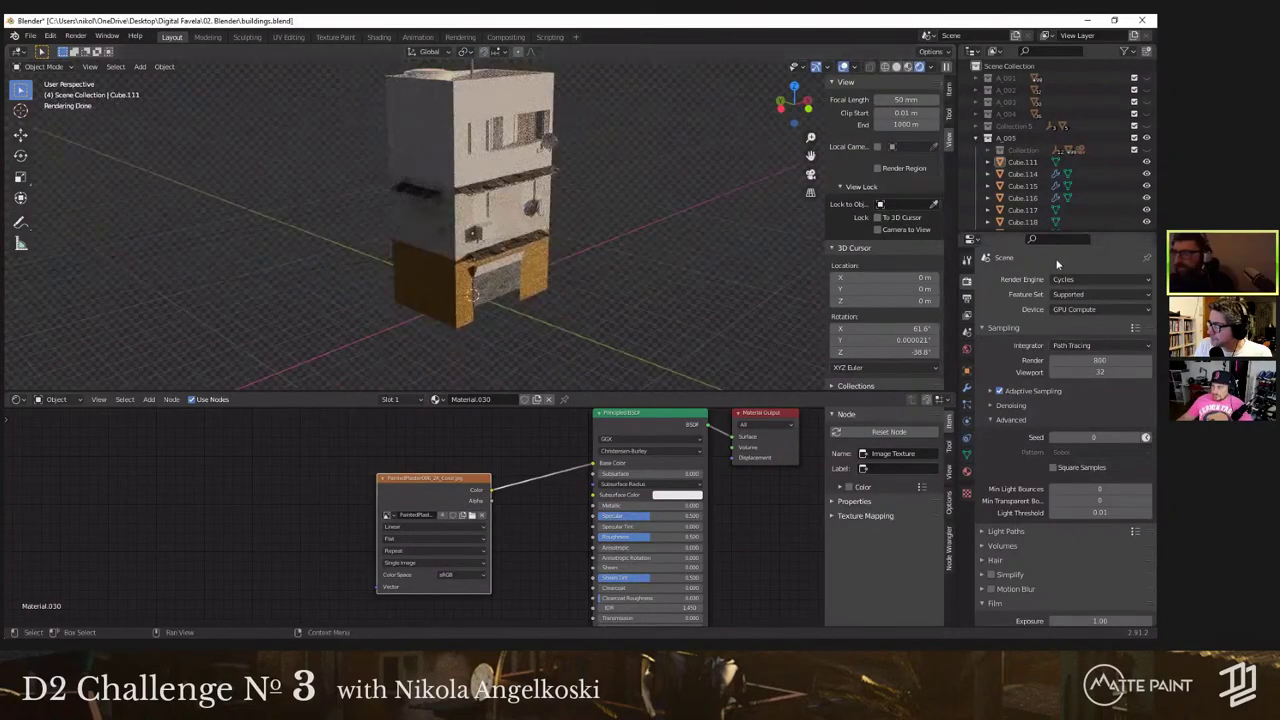
# Step: Switch the render engine to Eevee and examine the building's side and front walls for comparison
pyautogui.click(1095, 279)
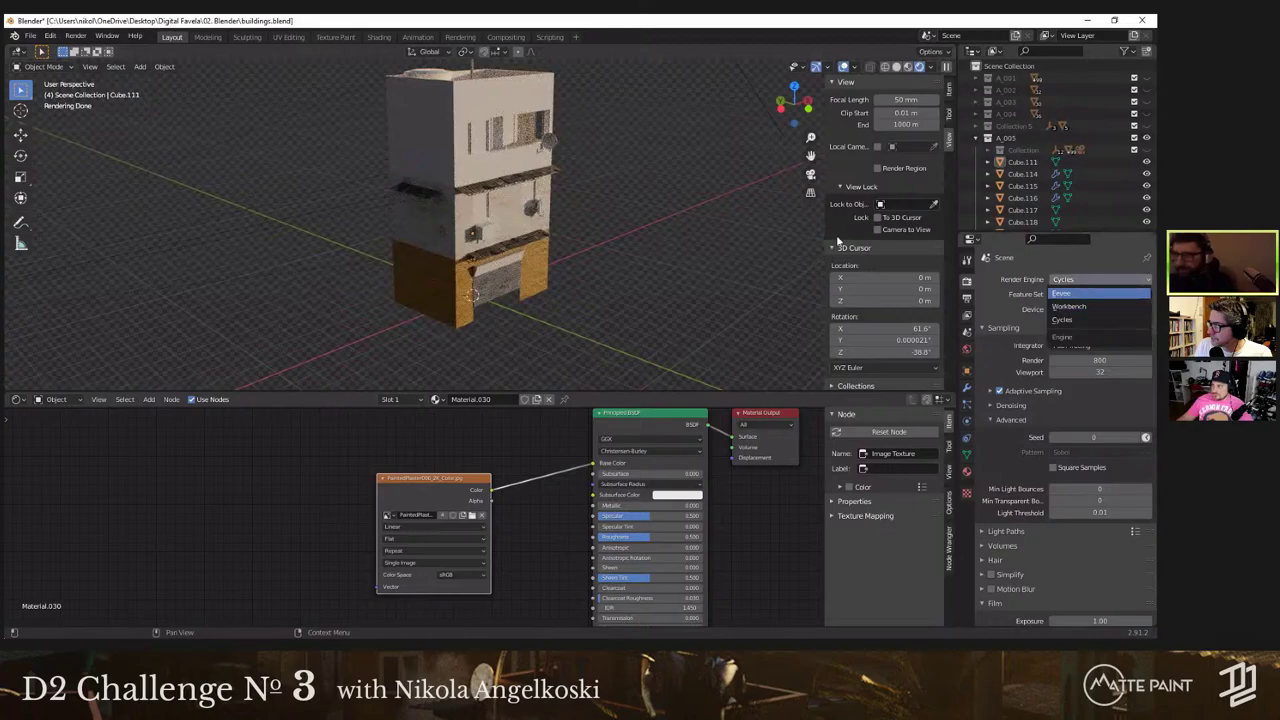
pyautogui.scroll(4, 555, 211)
pyautogui.moveTo(553, 212); pyautogui.dragTo(467, 261, button='middle')
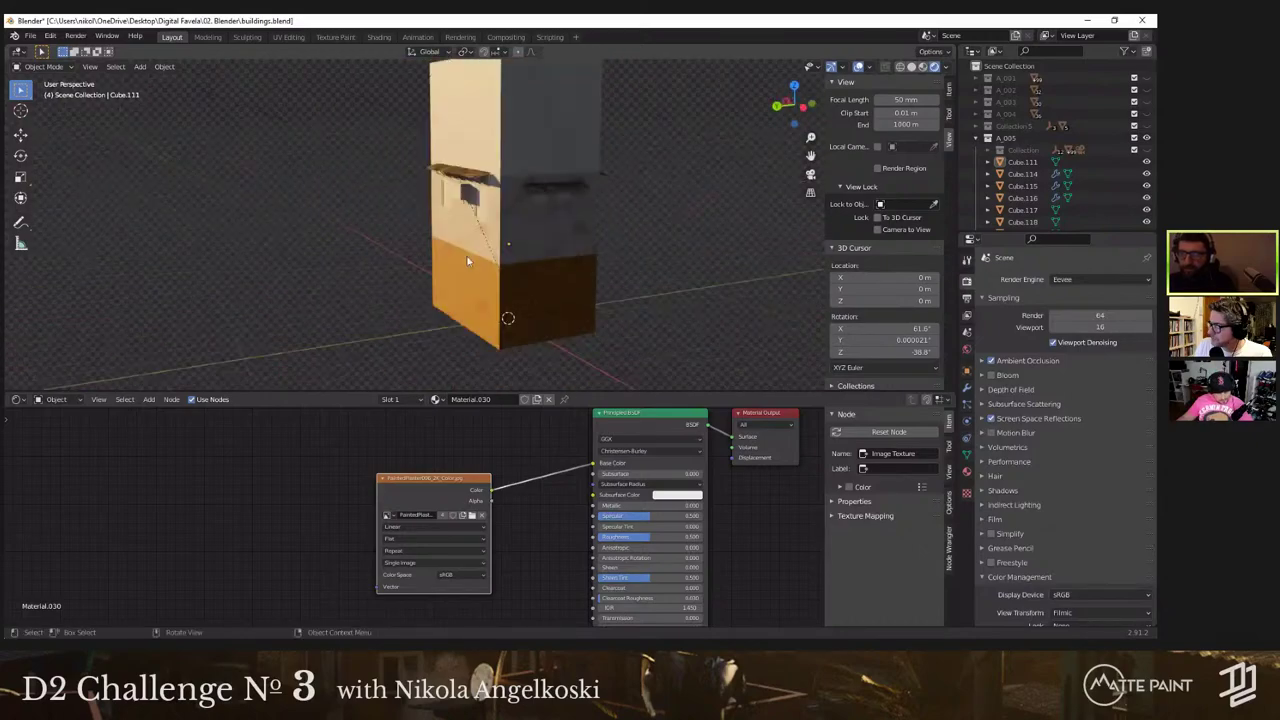
pyautogui.scroll(3, 446, 229)
pyautogui.moveTo(545, 217); pyautogui.dragTo(414, 266, button='middle')
pyautogui.scroll(-3, 415, 199)
pyautogui.scroll(3, 415, 198)
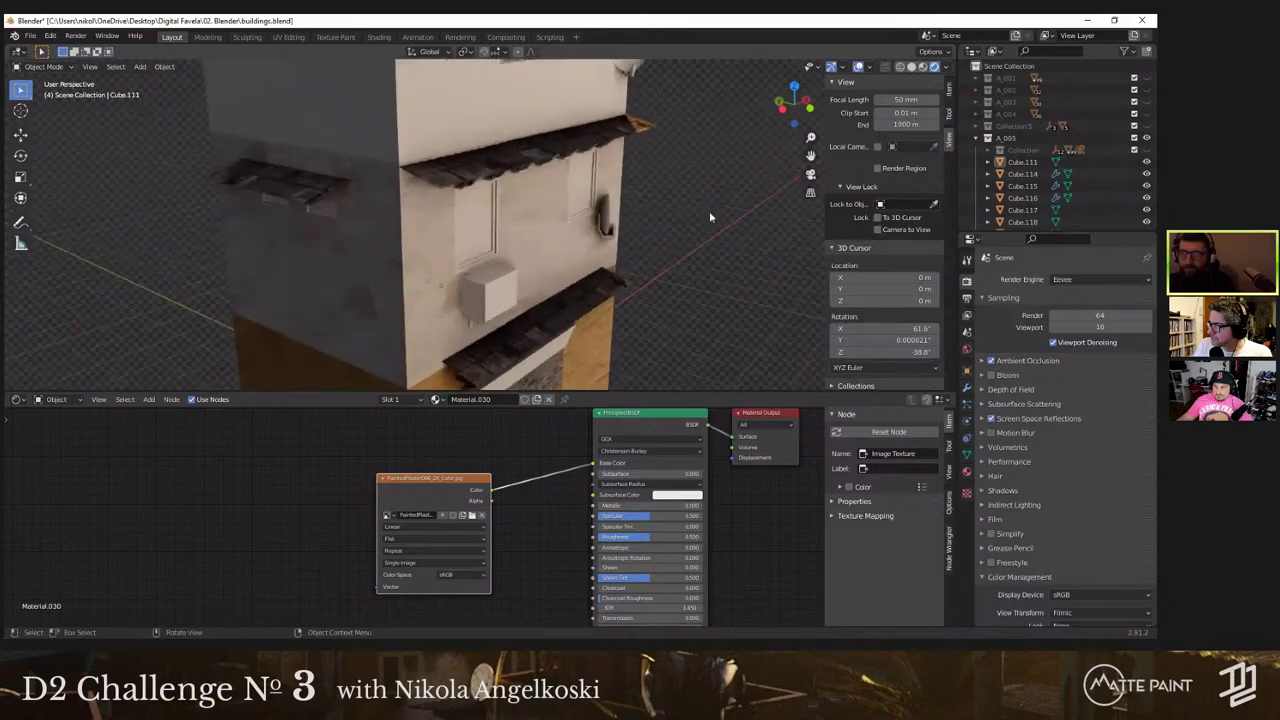
# Step: Render the viewport with Cycles again and examine the plaster and awnings on the front facade
pyautogui.click(1081, 279)
pyautogui.click(1066, 320)
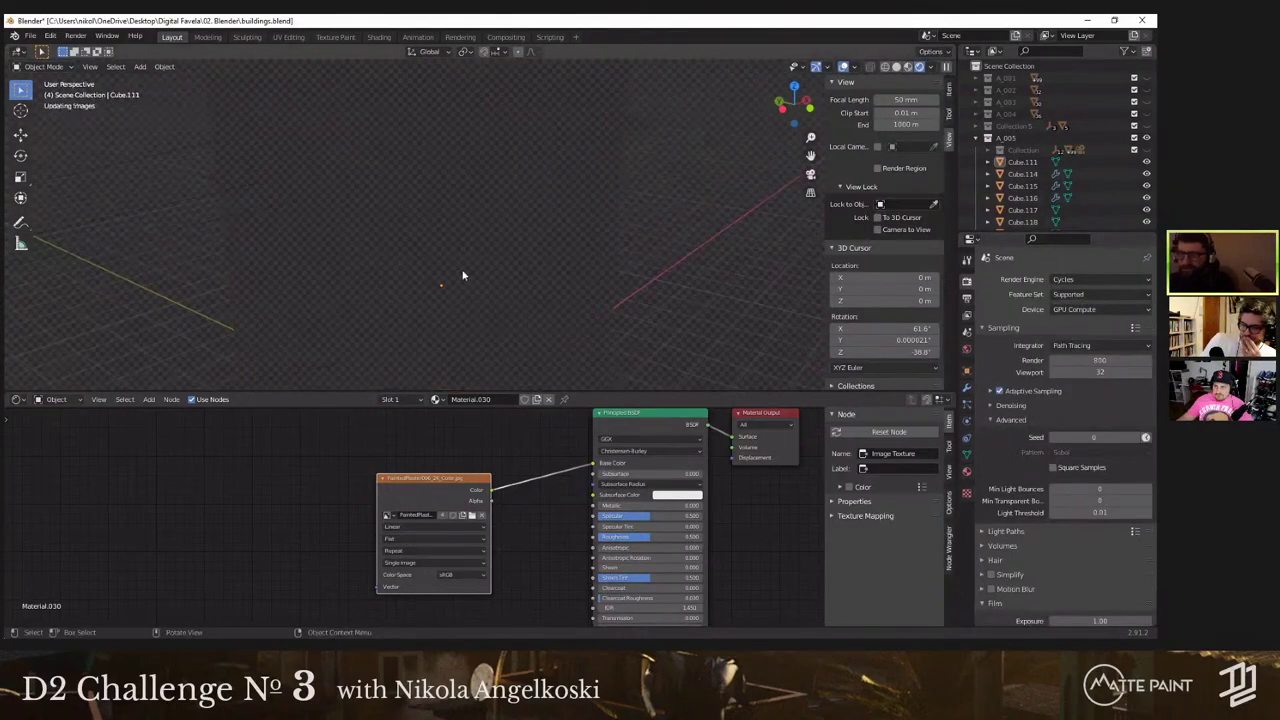
pyautogui.moveTo(430, 352); pyautogui.dragTo(541, 268, button='middle')
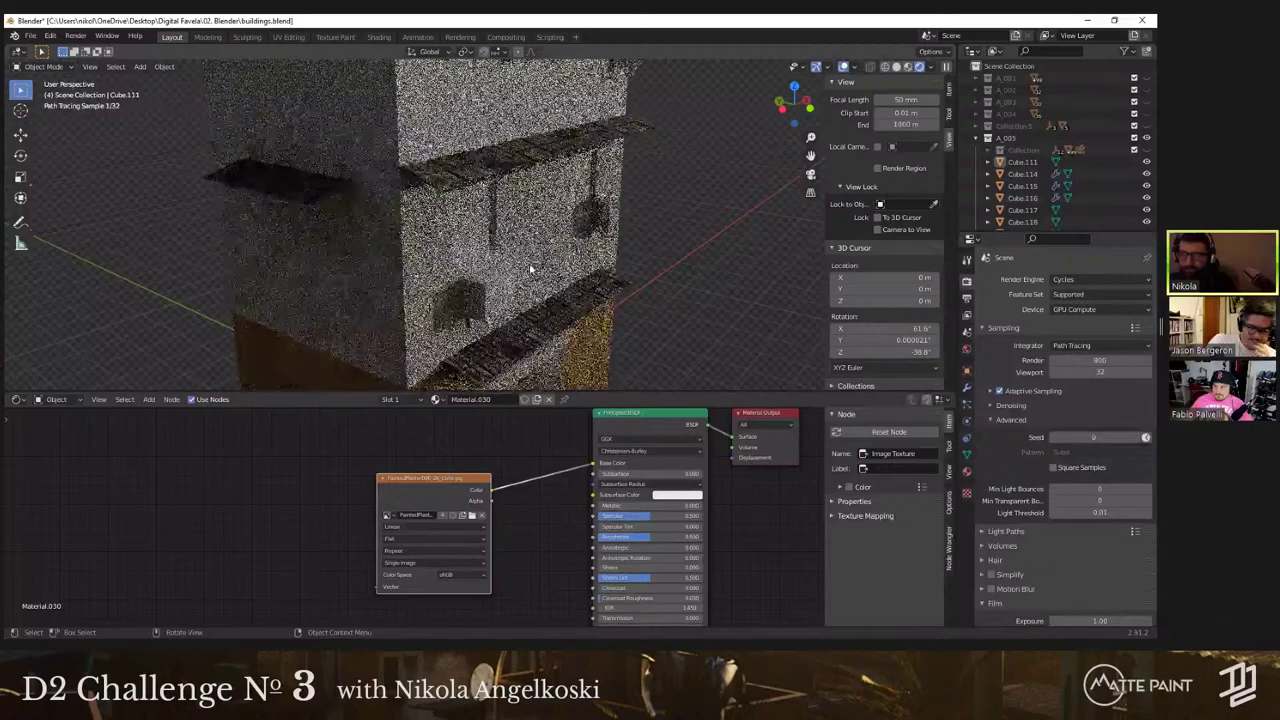
pyautogui.moveTo(440, 293); pyautogui.dragTo(790, 222, button='middle')
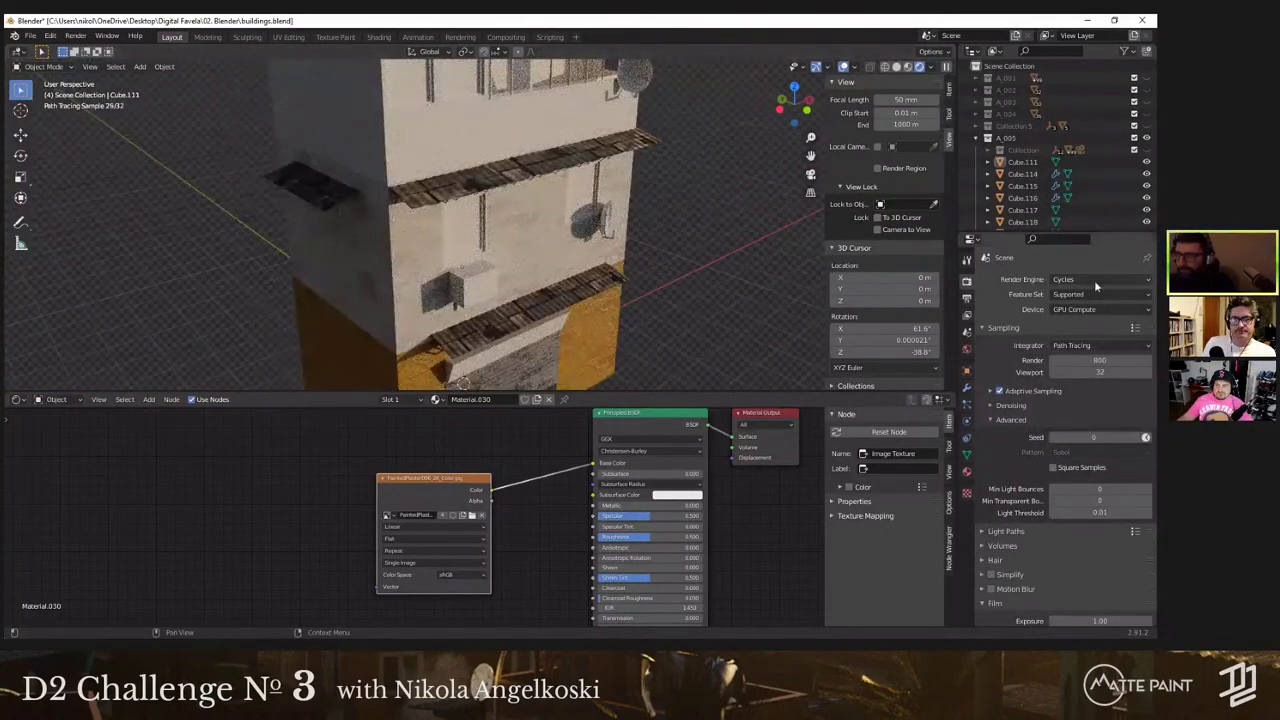
# Step: Set the render engine back to Eevee and examine the full height of the building
pyautogui.click(1094, 280)
pyautogui.click(1092, 294)
pyautogui.moveTo(643, 232); pyautogui.dragTo(573, 262, button='middle')
pyautogui.scroll(-1, 572, 260)
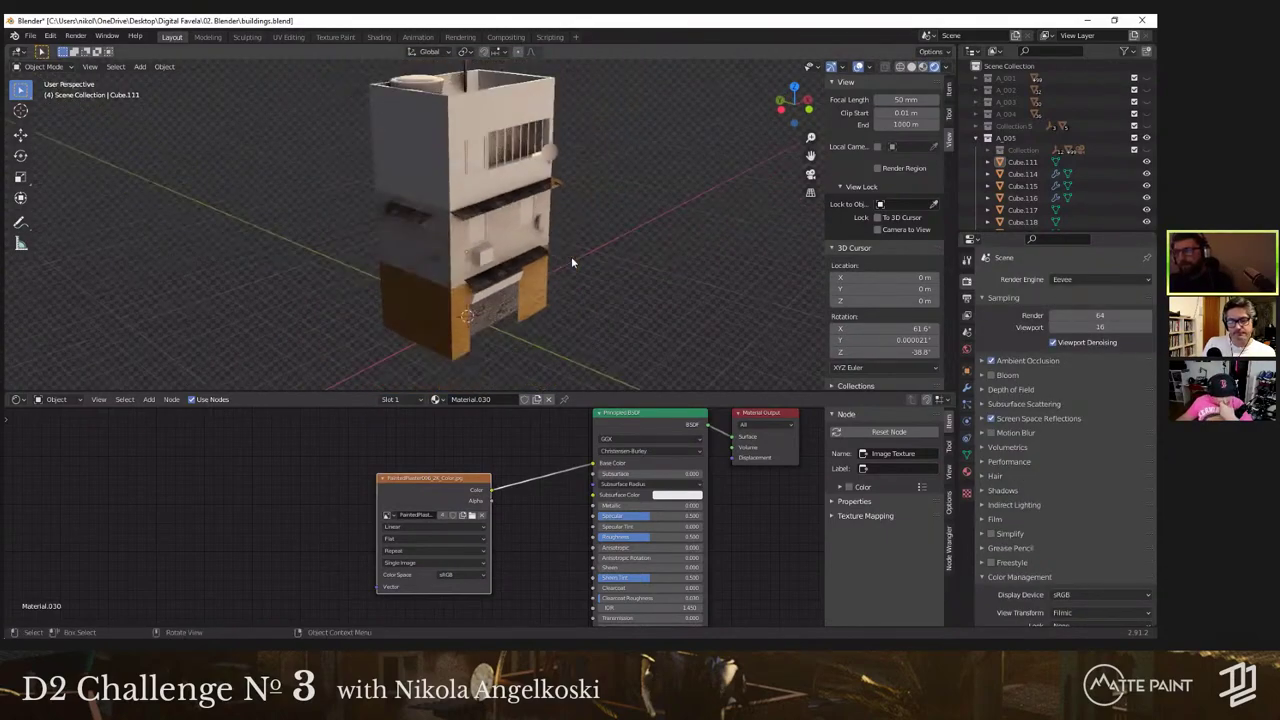
pyautogui.scroll(1, 572, 260)
pyautogui.scroll(2, 572, 262)
pyautogui.scroll(-2, 563, 263)
pyautogui.moveTo(563, 263); pyautogui.dragTo(590, 152, button='middle')
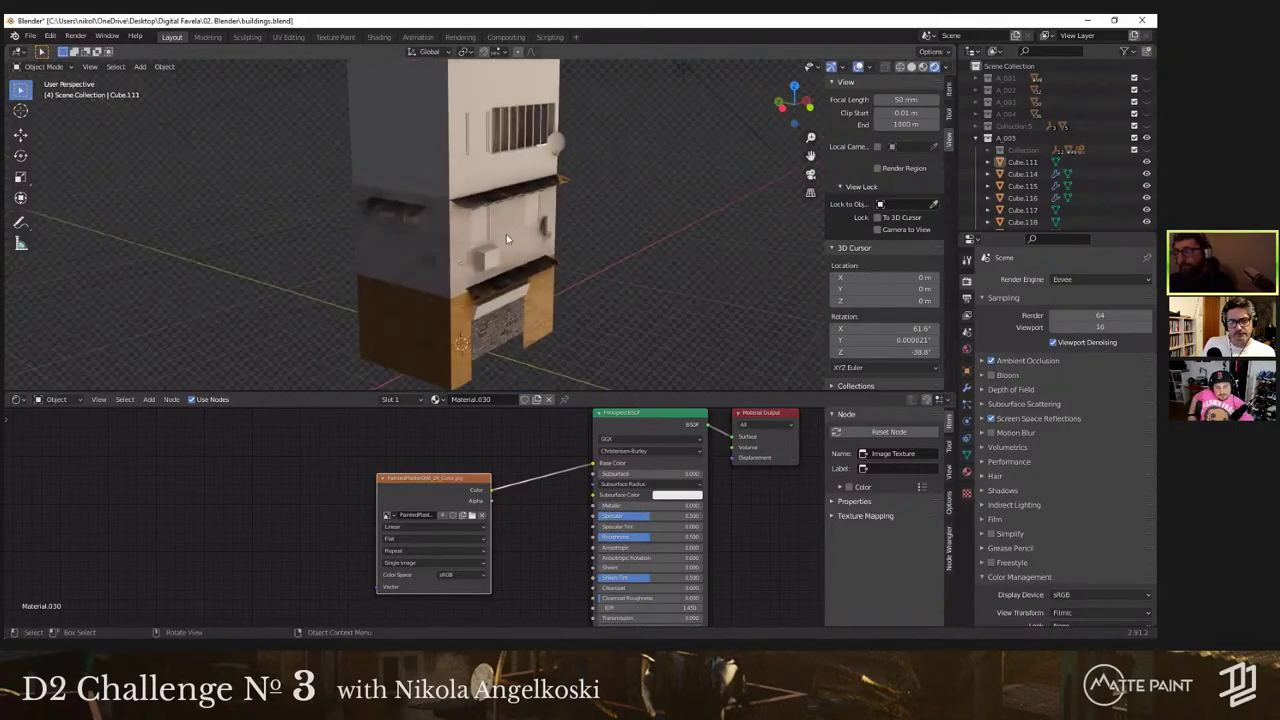
# Step: Add the painted plaster displacement image to the middle floor's material and connect it to the material output's Displacement
pyautogui.moveTo(360, 257); pyautogui.dragTo(475, 277, button='middle')
pyautogui.click(475, 277)
pyautogui.press('Tab')
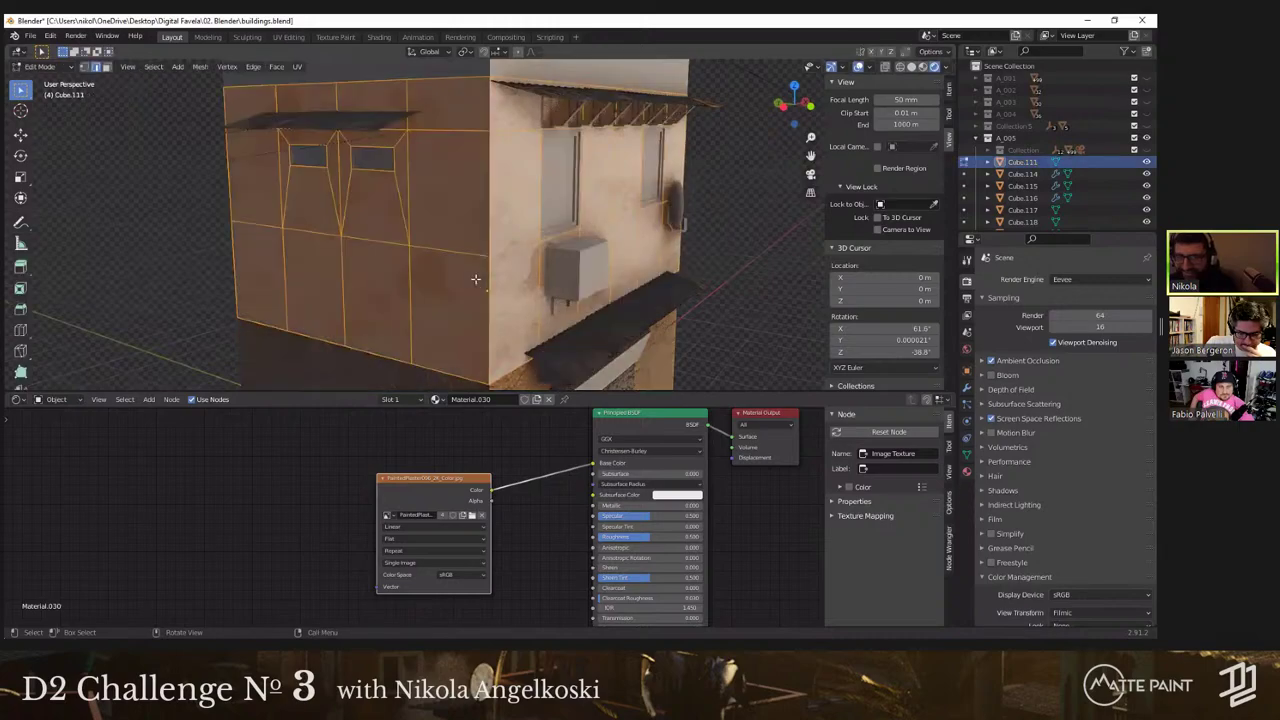
pyautogui.press('Tab')
pyautogui.moveTo(452, 480); pyautogui.dragTo(346, 447)
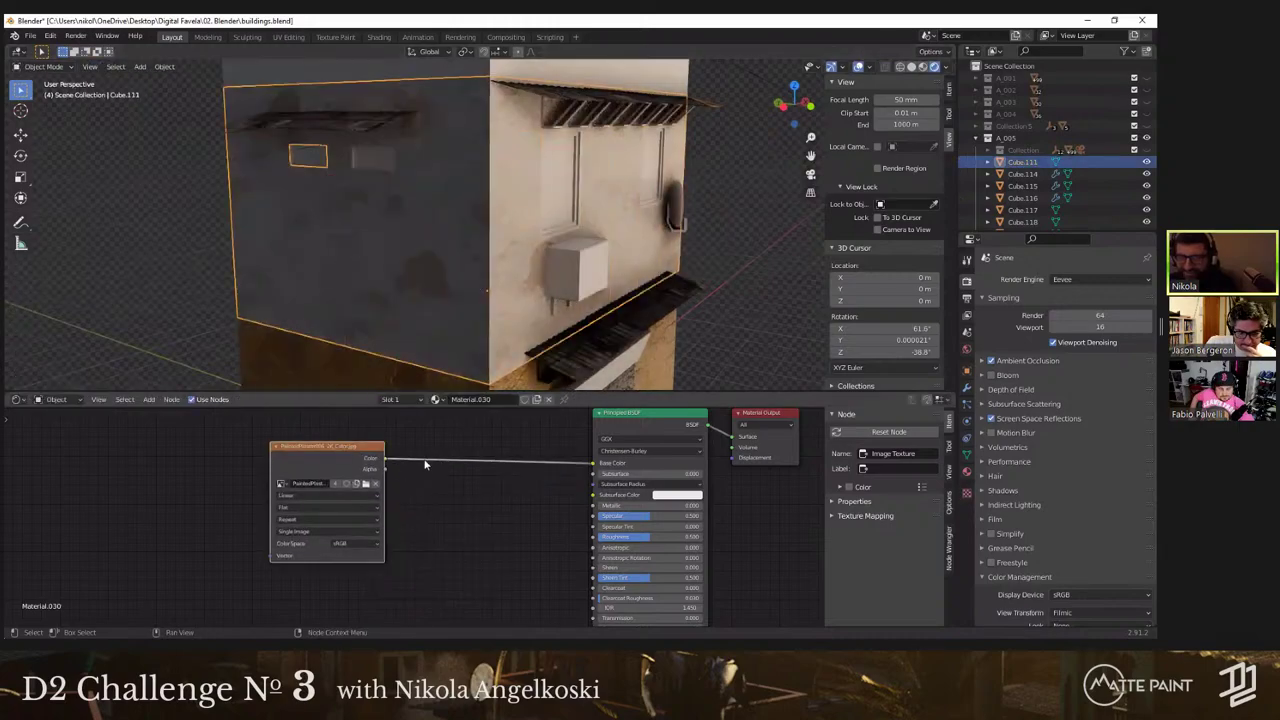
pyautogui.scroll(-3, 415, 484)
pyautogui.scroll(-3, 415, 482)
pyautogui.moveTo(414, 466); pyautogui.dragTo(430, 405, button='middle')
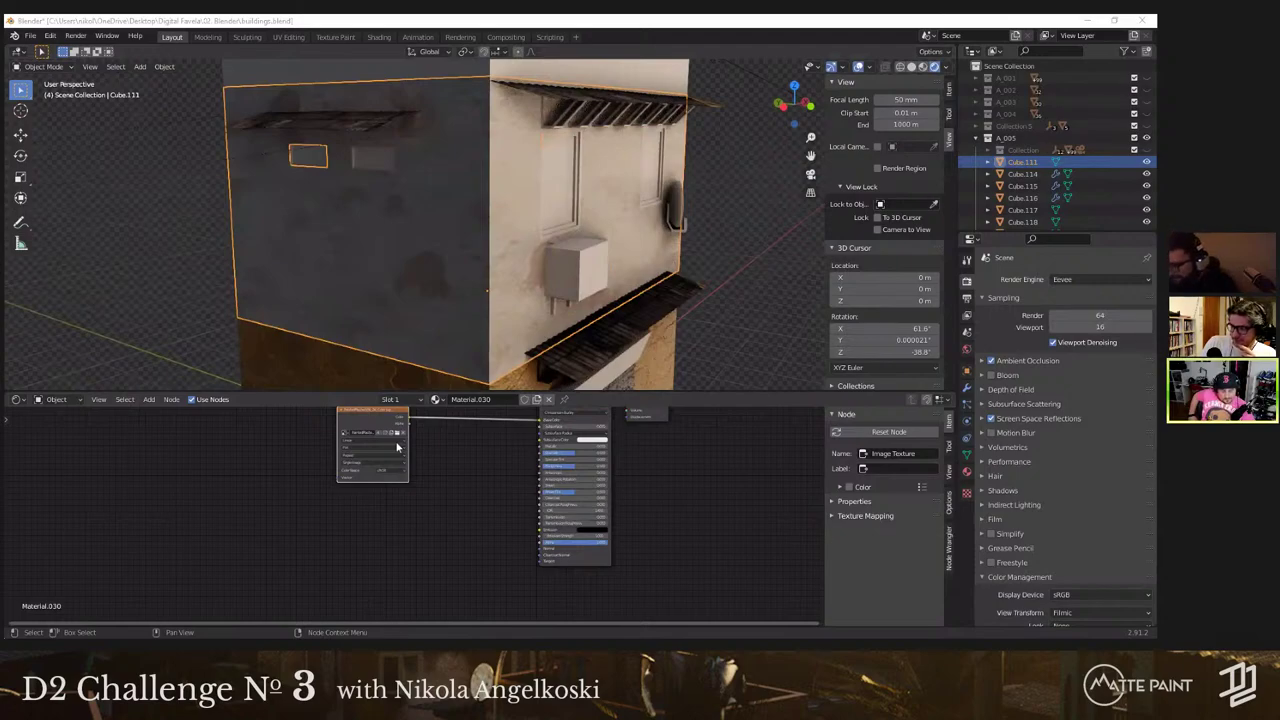
pyautogui.moveTo(433, 501); pyautogui.dragTo(329, 518)
pyautogui.scroll(2, 390, 555)
pyautogui.moveTo(384, 566); pyautogui.dragTo(356, 622, button='middle')
pyautogui.moveTo(367, 589); pyautogui.dragTo(634, 461)
# Step: Insert a Vector Displacement node between the displacement image and the material output and adjust its scale
pyautogui.hotkey('shift', 'a')
pyautogui.click(445, 503)
pyautogui.write('vec')
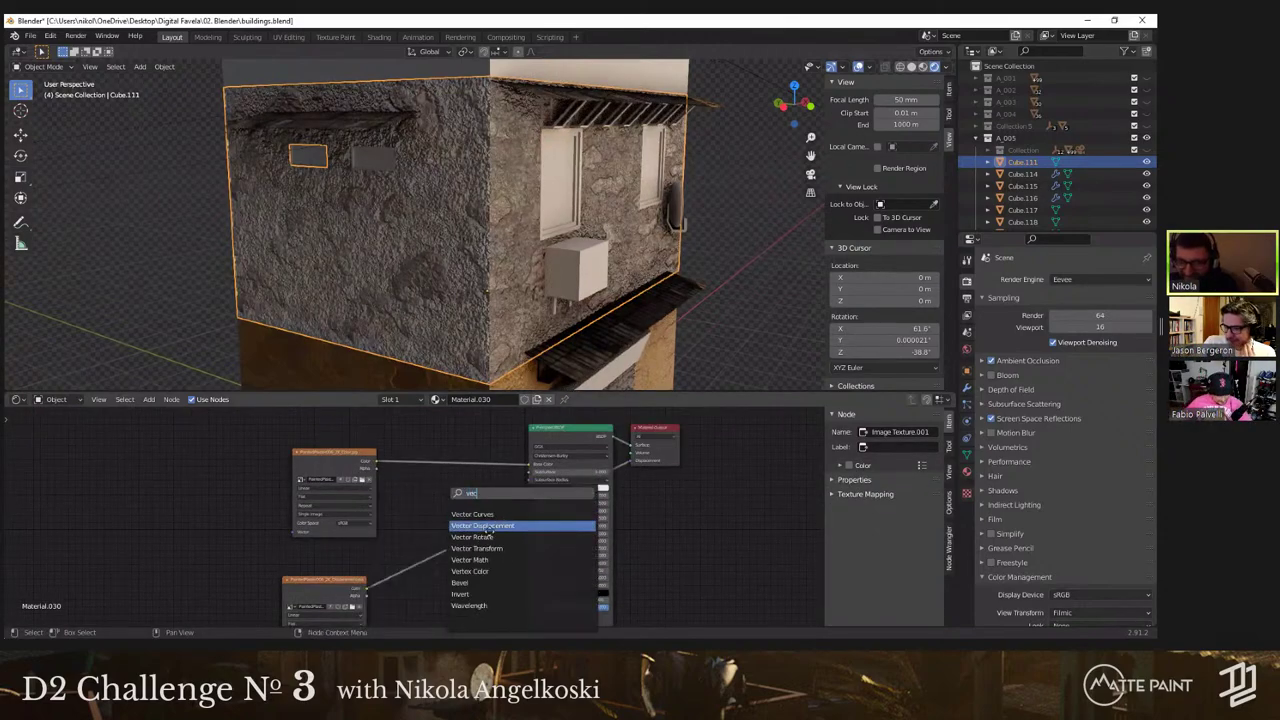
pyautogui.click(485, 526)
pyautogui.click(452, 558)
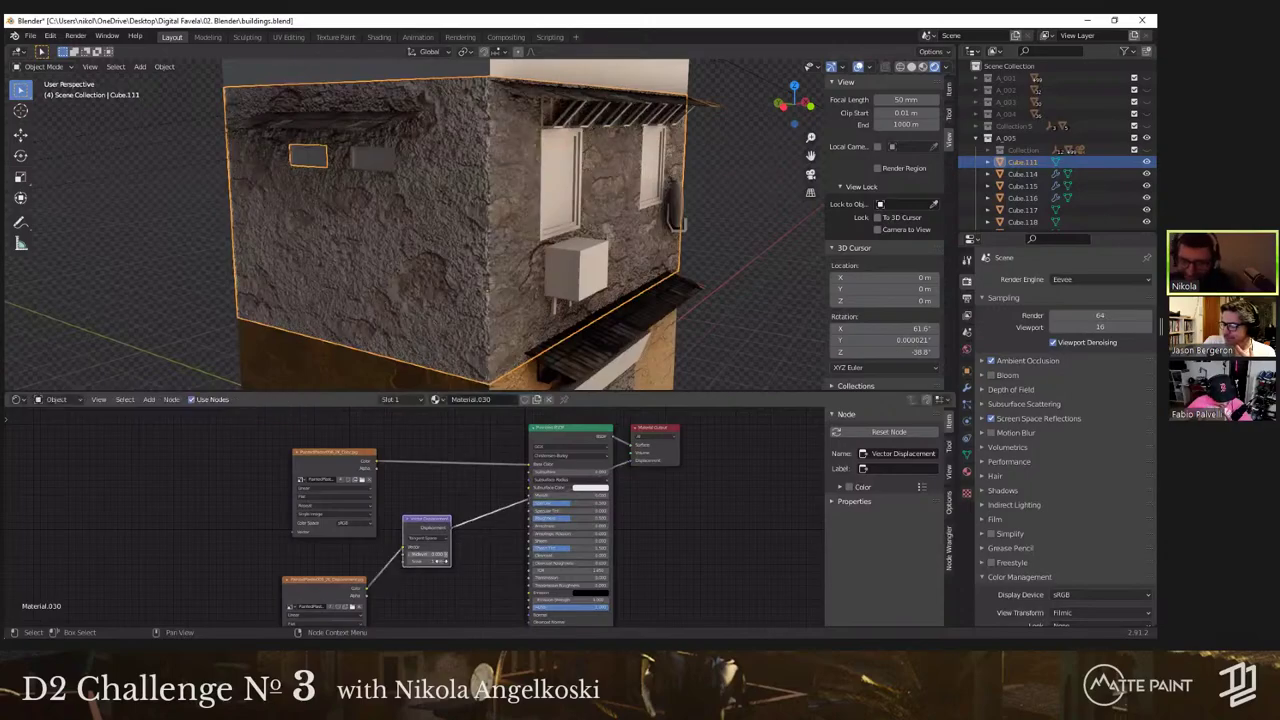
# Step: Compare with the ground floor's material name and rename the middle floor's material Floor_02
pyautogui.moveTo(458, 330); pyautogui.dragTo(433, 376, button='middle')
pyautogui.click(433, 376)
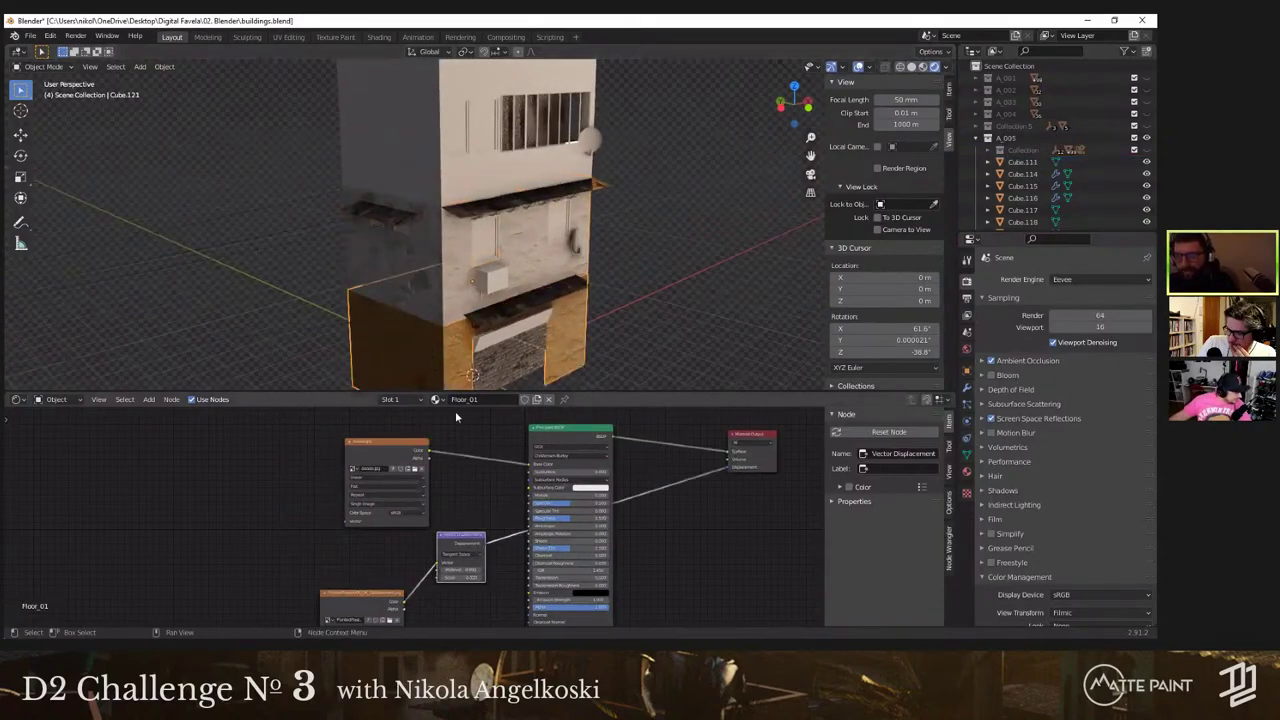
pyautogui.click(453, 303)
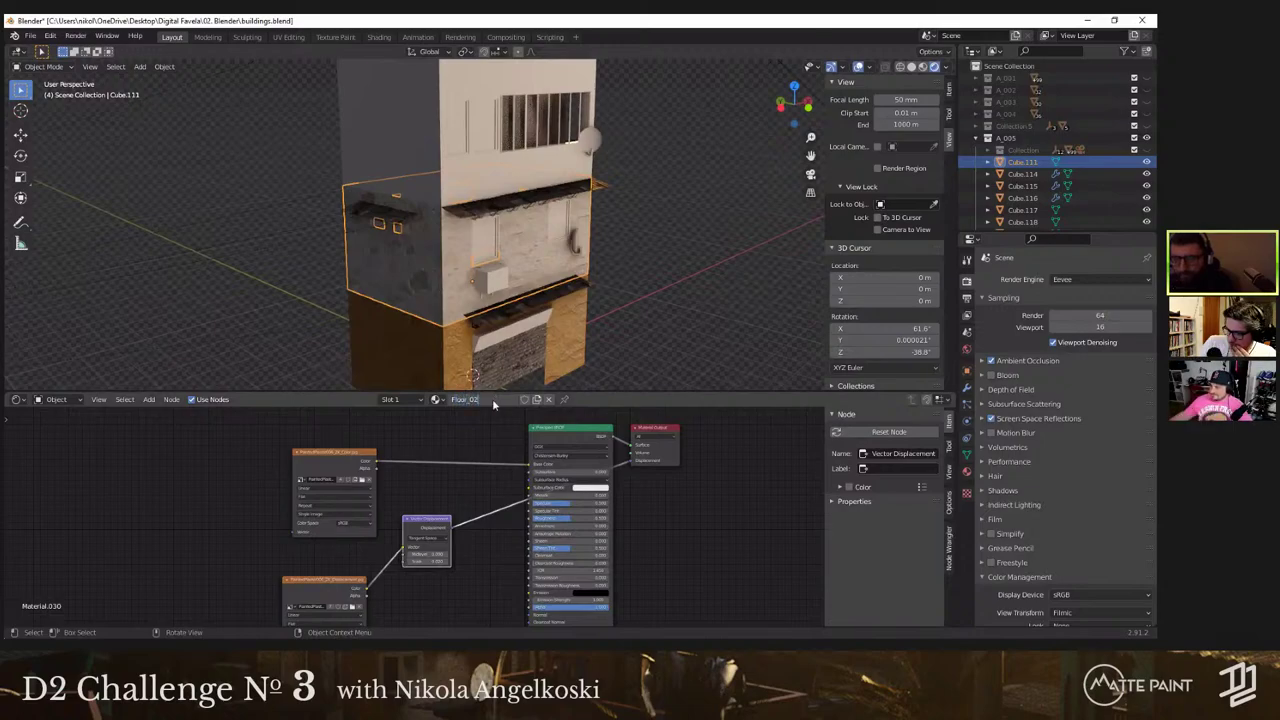
pyautogui.press('Return')
# Step: Assign the existing Floor_01 material to the upper floor's walls
pyautogui.click(427, 230)
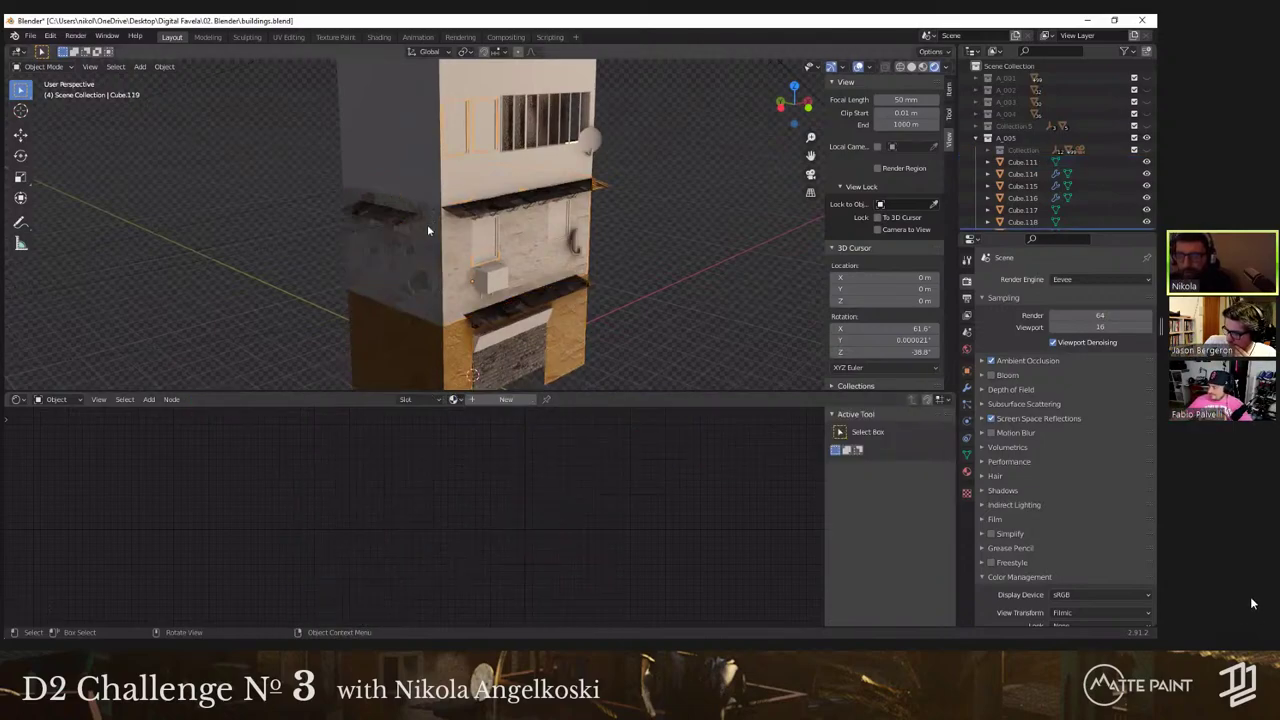
pyautogui.click(423, 154)
pyautogui.click(454, 399)
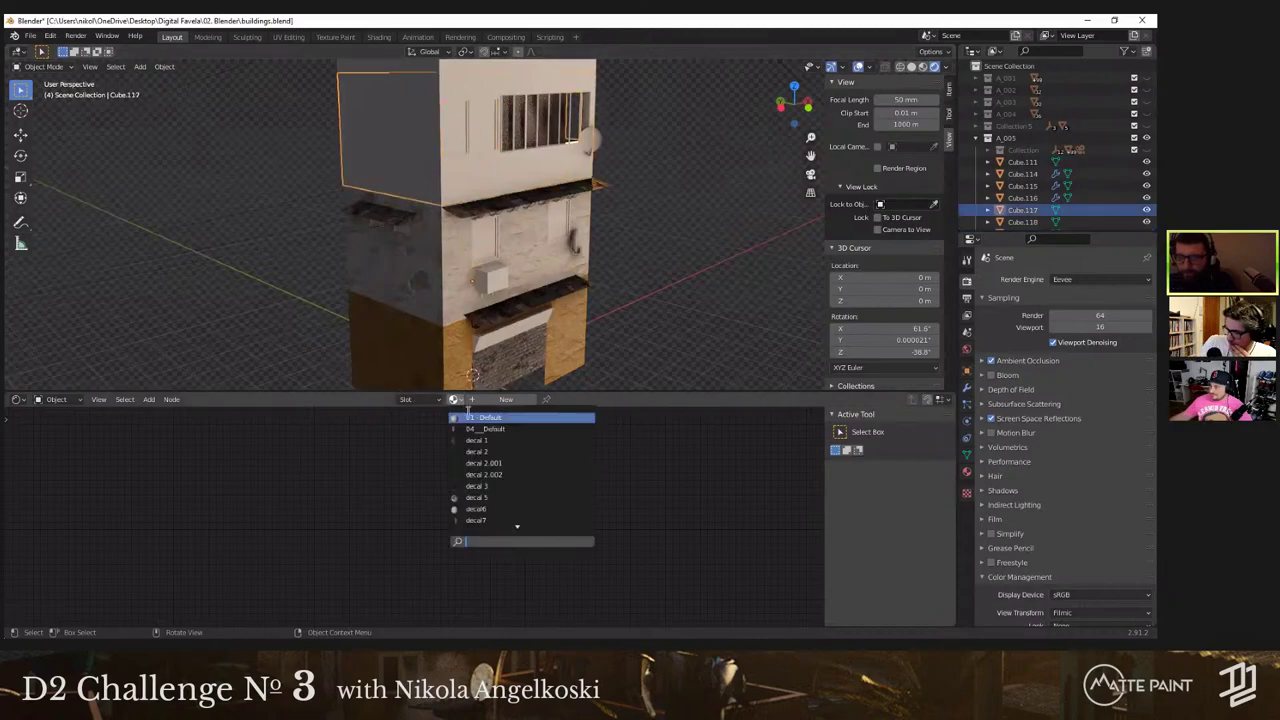
pyautogui.write('f')
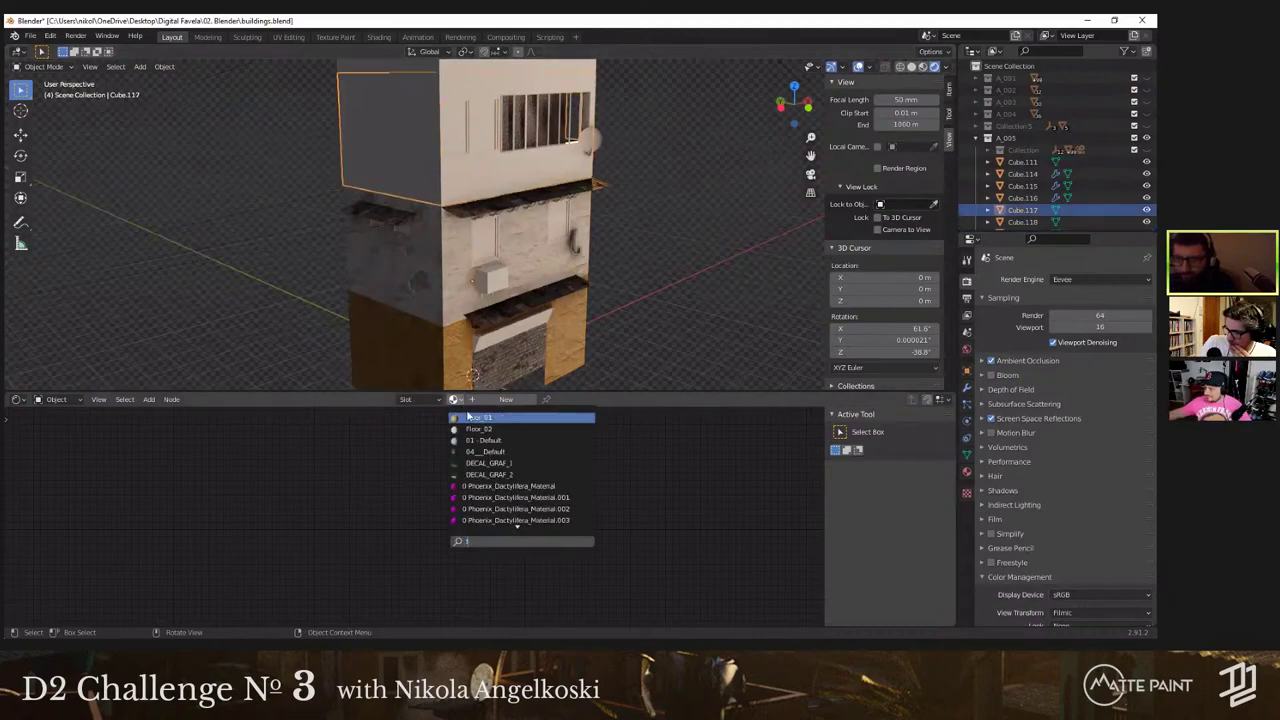
pyautogui.click(478, 417)
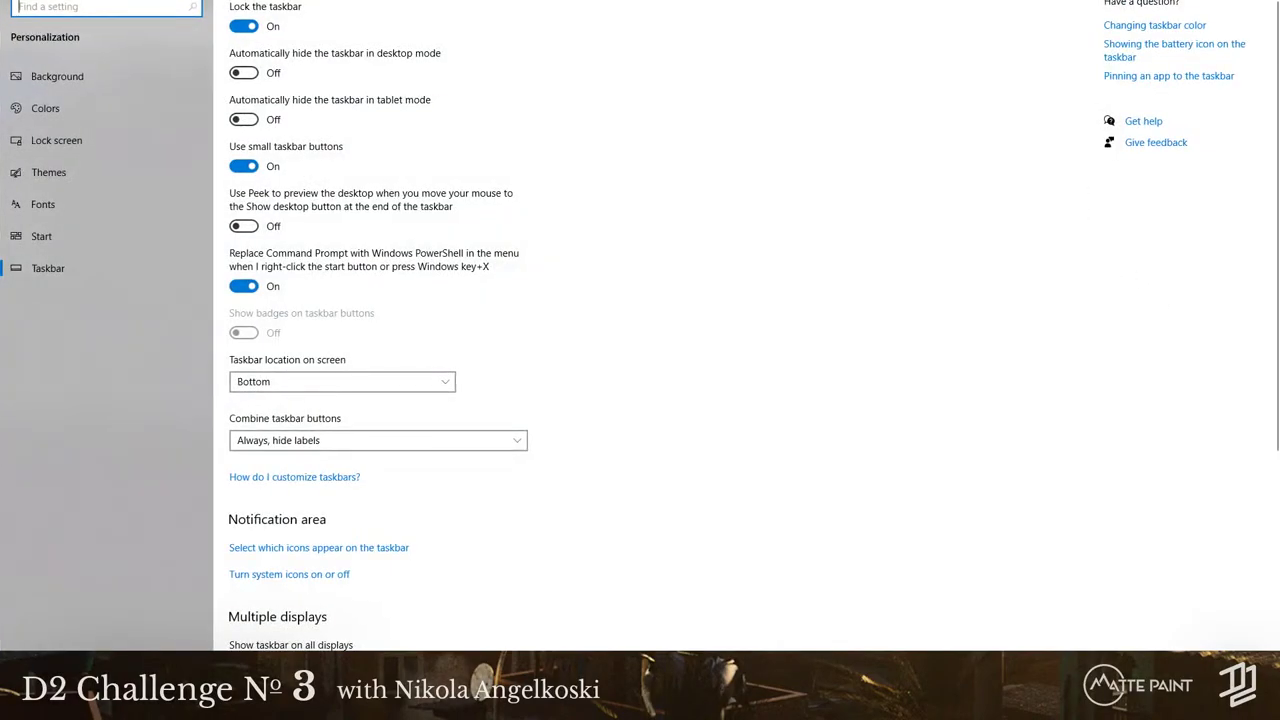
pyautogui.hotkey('alt', 'F4')
pyautogui.moveTo(478, 210); pyautogui.dragTo(409, 337, button='middle')
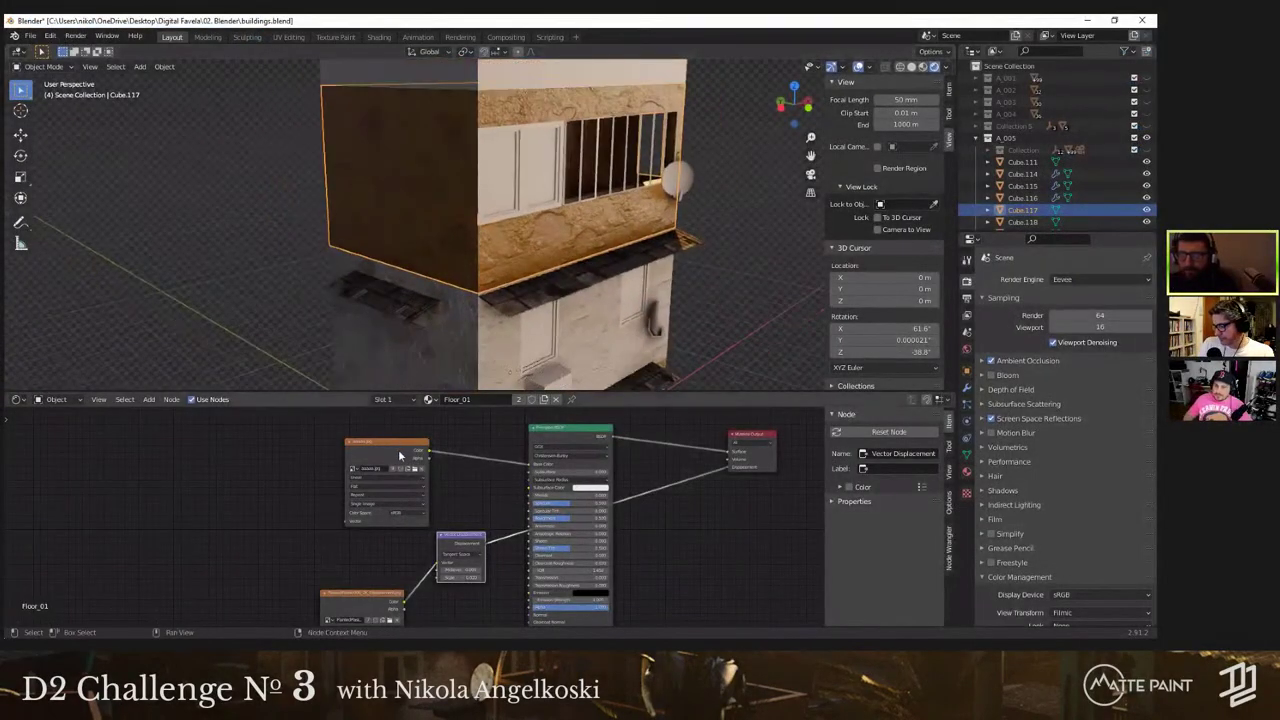
# Step: Make the upper floor's material an independent copy named Floor_03, with its image texture node moved away from the shader
pyautogui.moveTo(398, 455); pyautogui.dragTo(293, 464)
pyautogui.moveTo(470, 300); pyautogui.dragTo(514, 172, button='middle')
pyautogui.scroll(4, 472, 211)
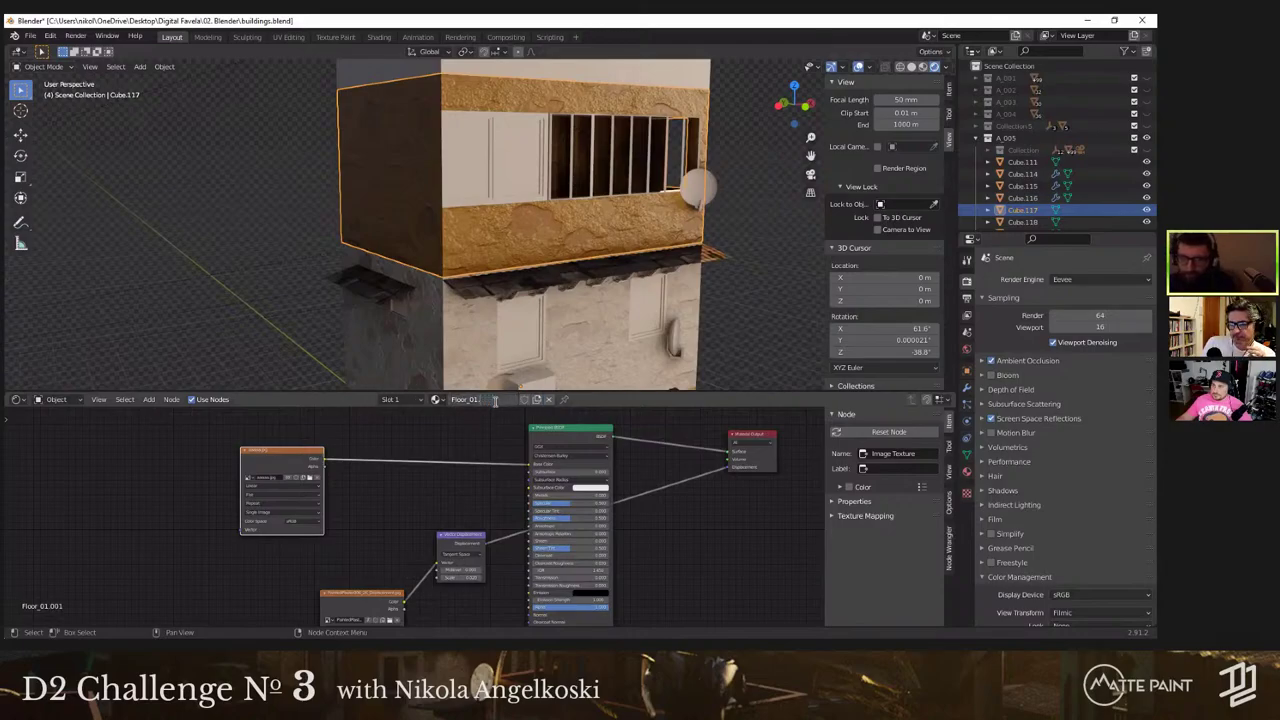
pyautogui.moveTo(460, 431); pyautogui.dragTo(484, 467, button='middle')
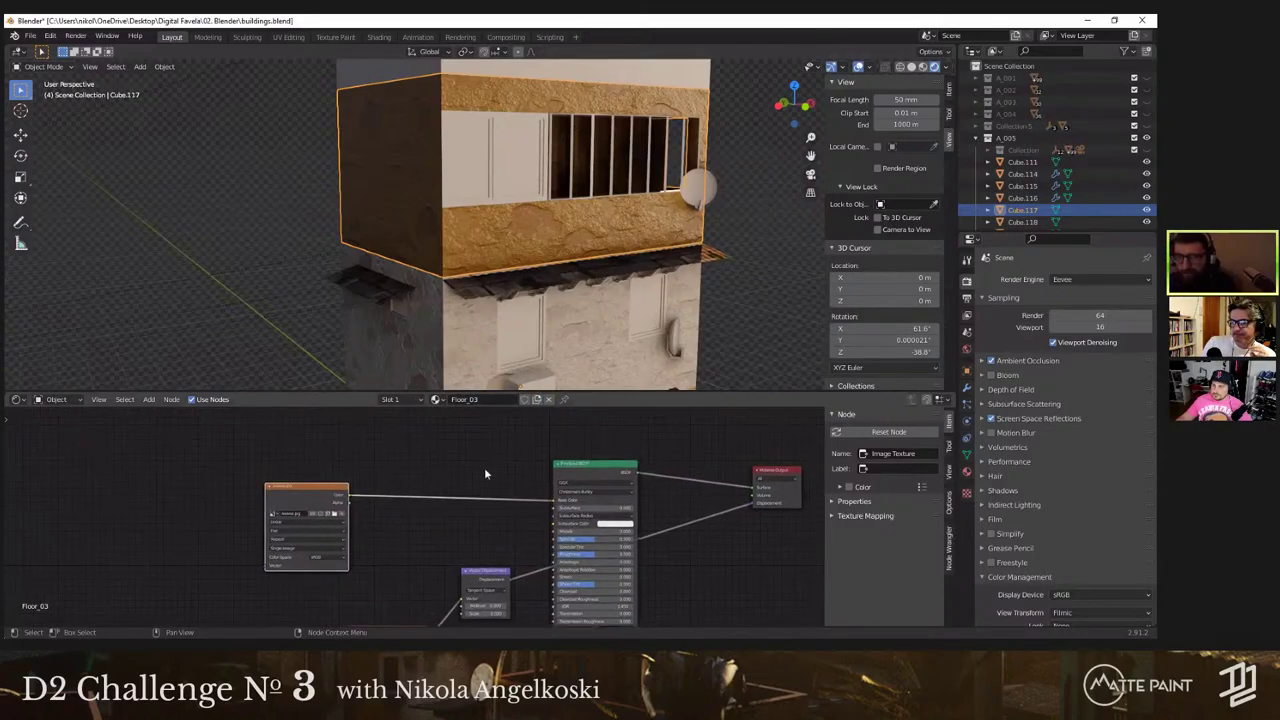
# Step: Insert a Hue Saturation Value node between the Floor_03 image texture and the shader's Base Color
pyautogui.hotkey('shift', 'a')
pyautogui.click(483, 466)
pyautogui.write('hue')
pyautogui.press('Return')
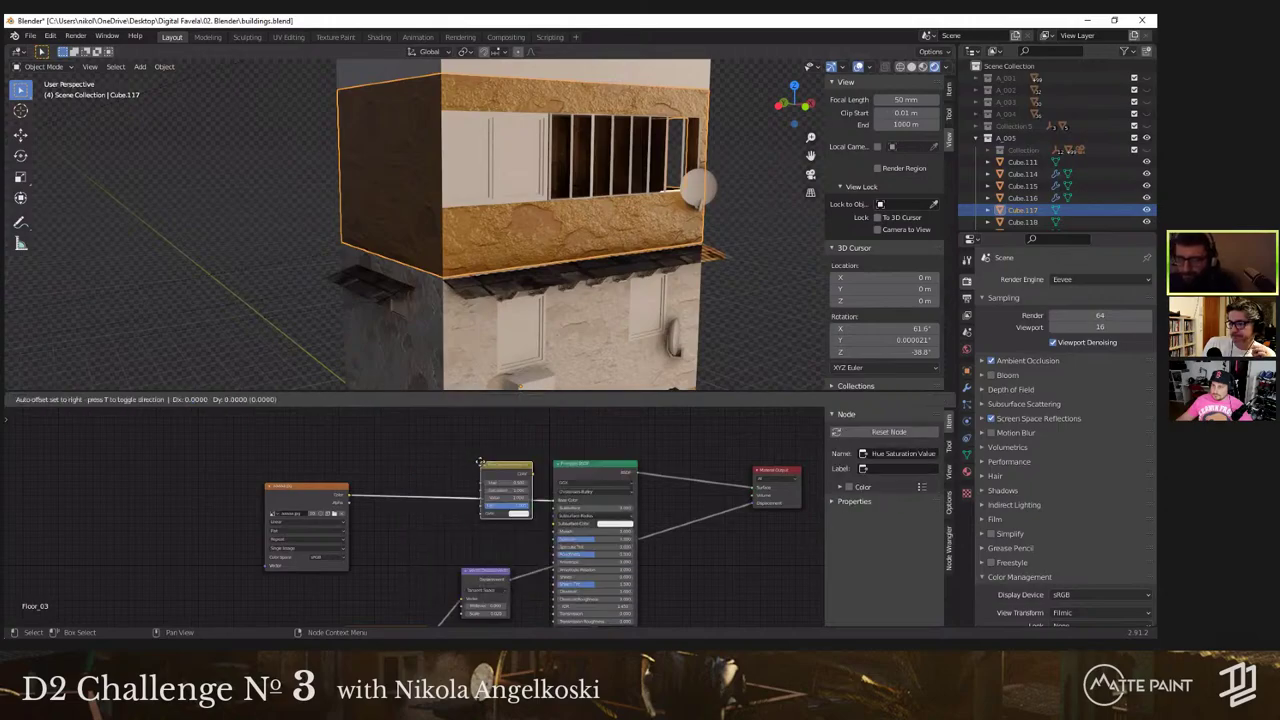
pyautogui.click(477, 463)
# Step: Recolour the upper floor's plaster green by setting the Hue Saturation Value node's saturation to 0.8 and hue to 0.91
pyautogui.scroll(3, 463, 466)
pyautogui.scroll(4, 450, 209)
pyautogui.moveTo(487, 213); pyautogui.dragTo(628, 226, button='middle')
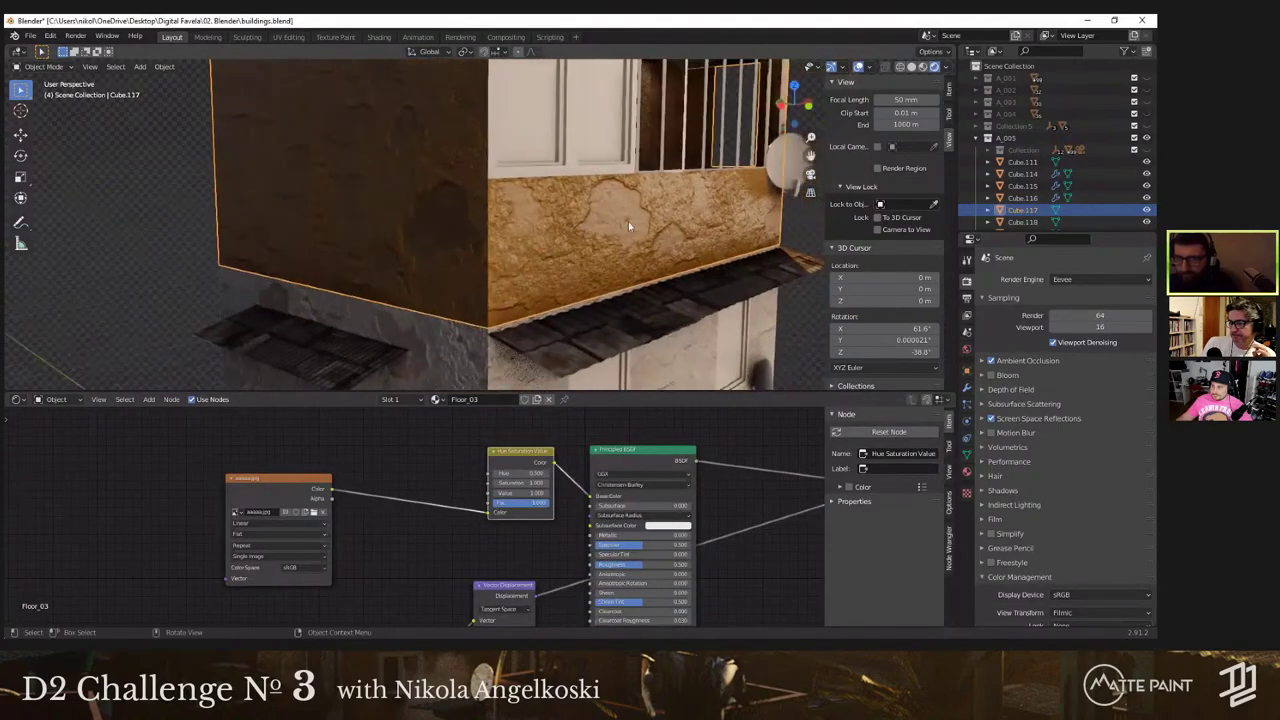
pyautogui.moveTo(515, 160); pyautogui.dragTo(565, 185, button='middle')
pyautogui.scroll(3, 550, 490)
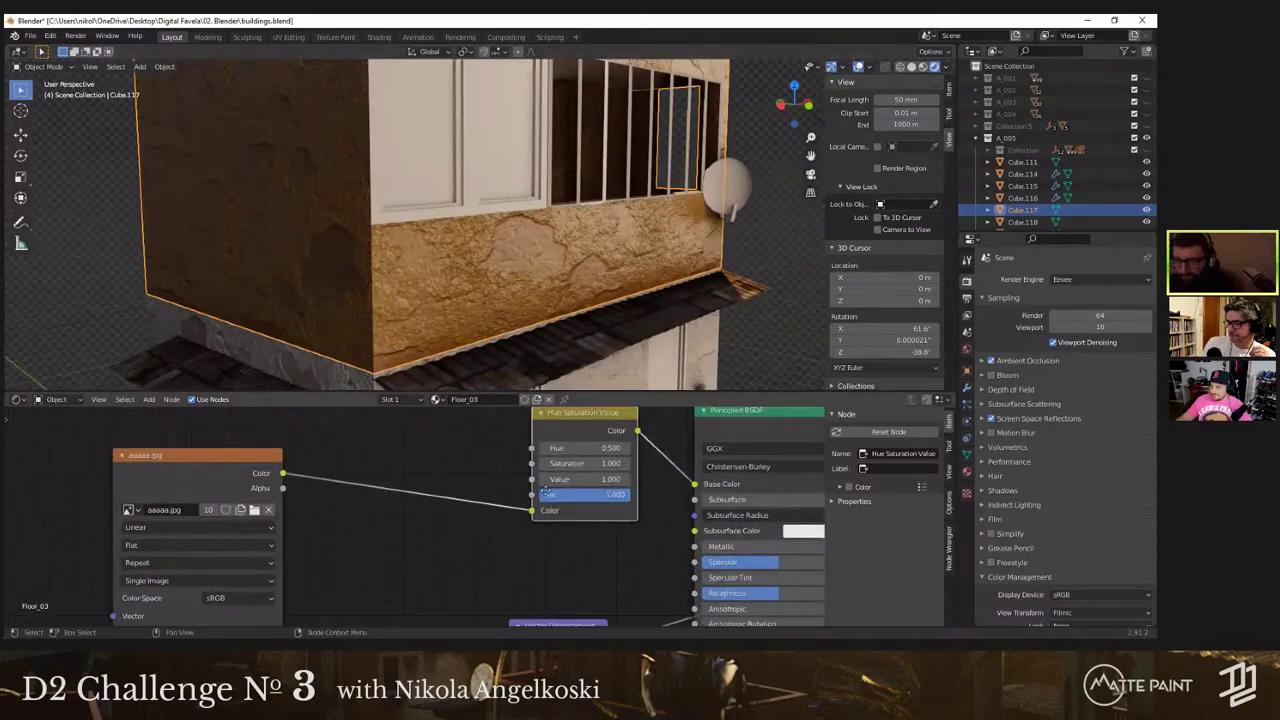
pyautogui.click(549, 492)
pyautogui.write('1.0')
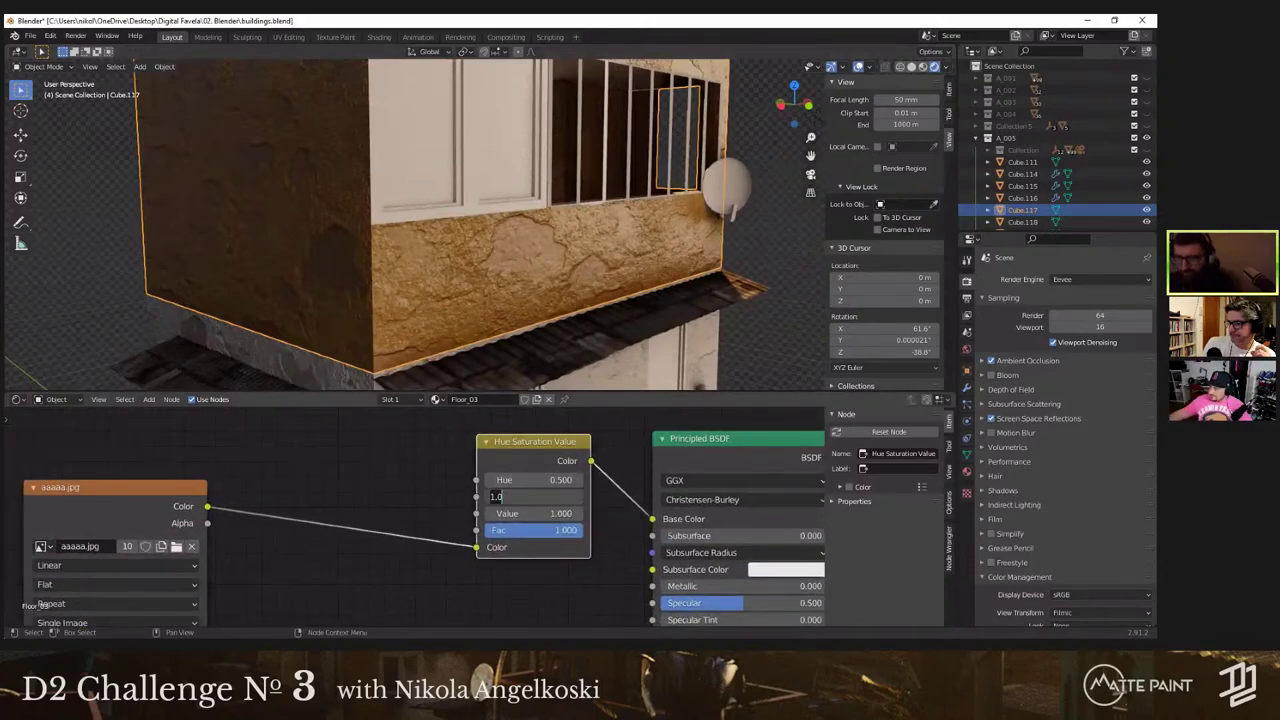
pyautogui.press('Return')
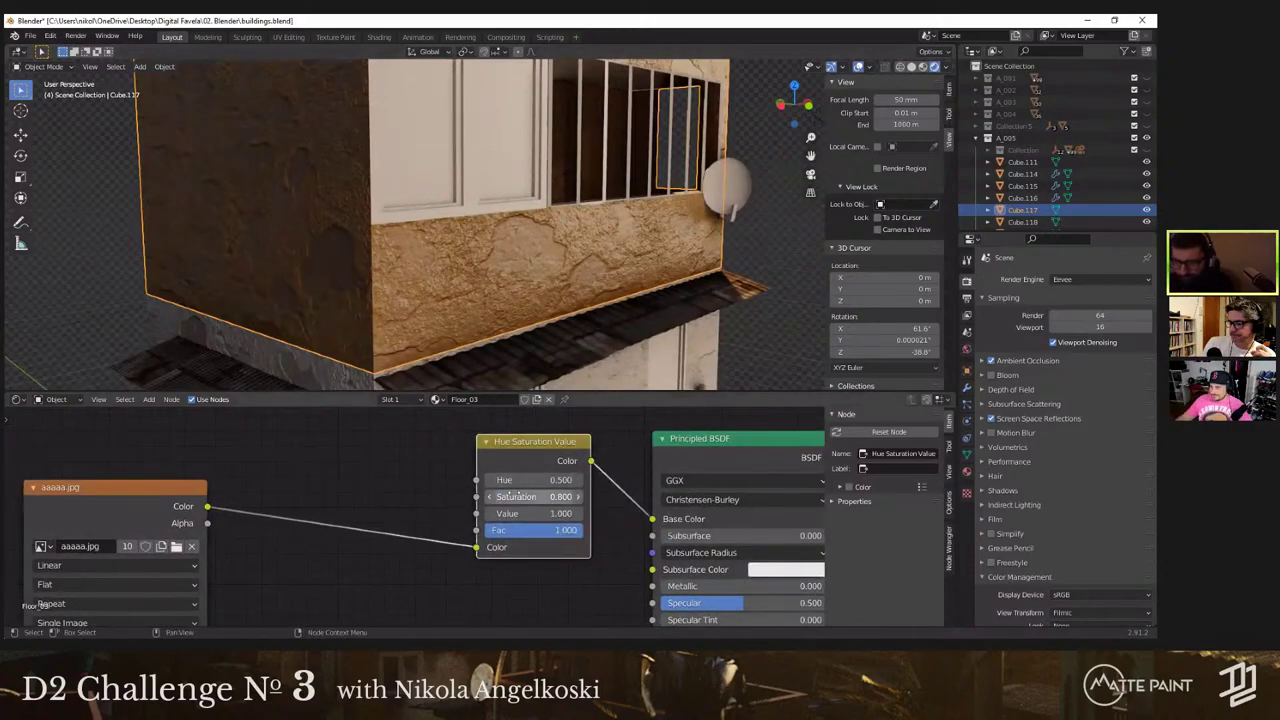
pyautogui.scroll(-5, 523, 316)
pyautogui.moveTo(523, 312); pyautogui.dragTo(560, 300, button='middle')
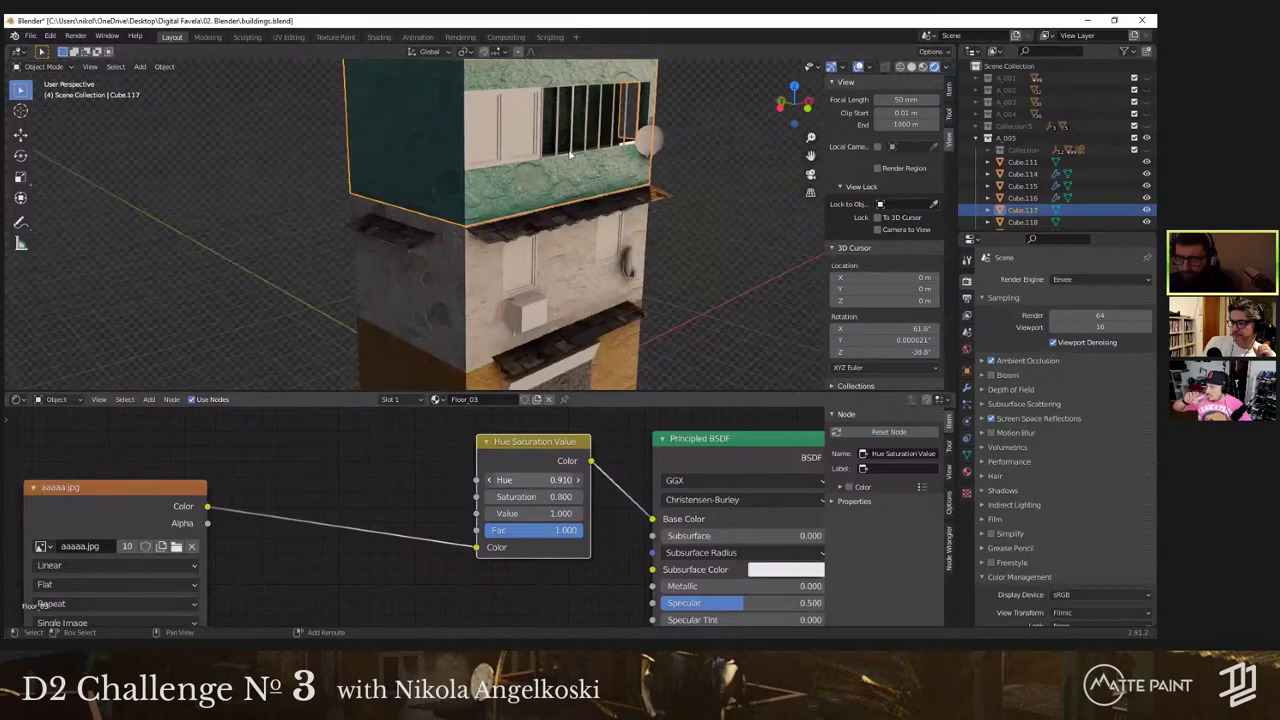
pyautogui.scroll(-4, 566, 170)
pyautogui.moveTo(557, 204); pyautogui.dragTo(505, 234, button='middle')
pyautogui.moveTo(552, 189); pyautogui.dragTo(578, 180, button='middle')
pyautogui.scroll(6, 534, 183)
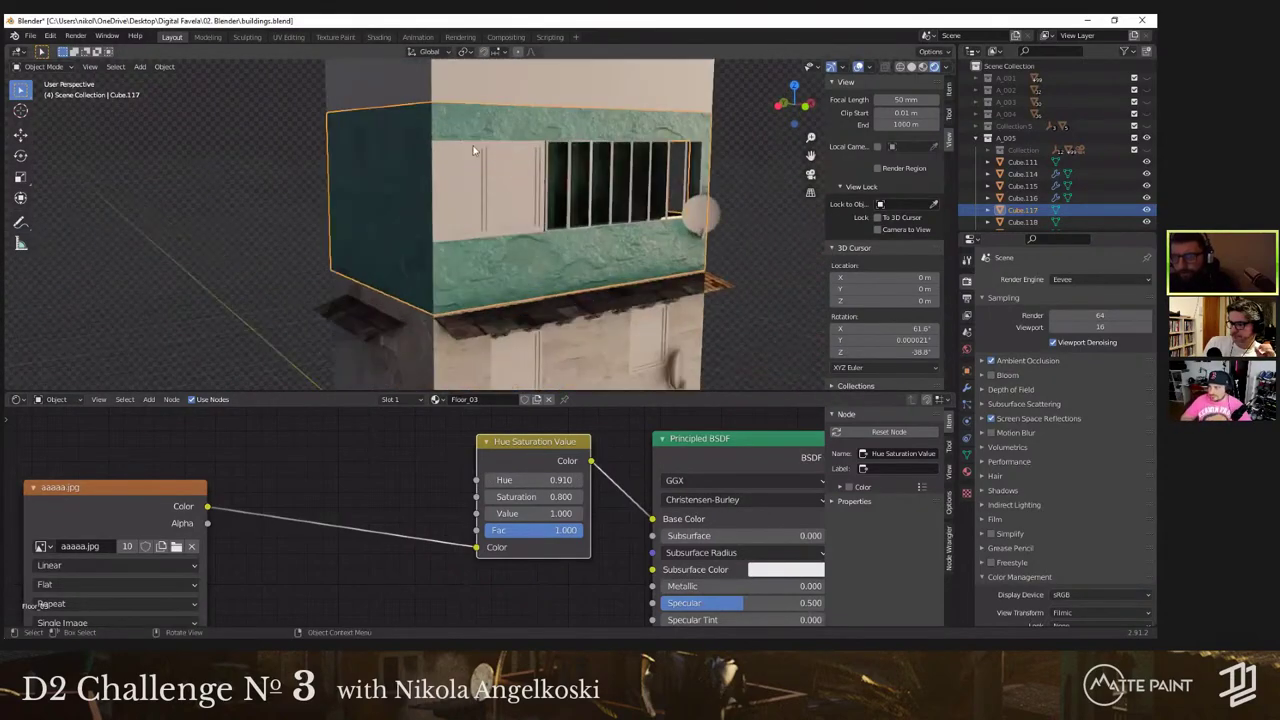
# Step: Unwrap all faces of the rooftop parapet with Cube Projection
pyautogui.scroll(-3, 474, 150)
pyautogui.click(495, 136)
pyautogui.keyDown('shift'); pyautogui.moveTo(494, 175); pyautogui.dragTo(487, 299, button='middle'); pyautogui.keyUp('shift')
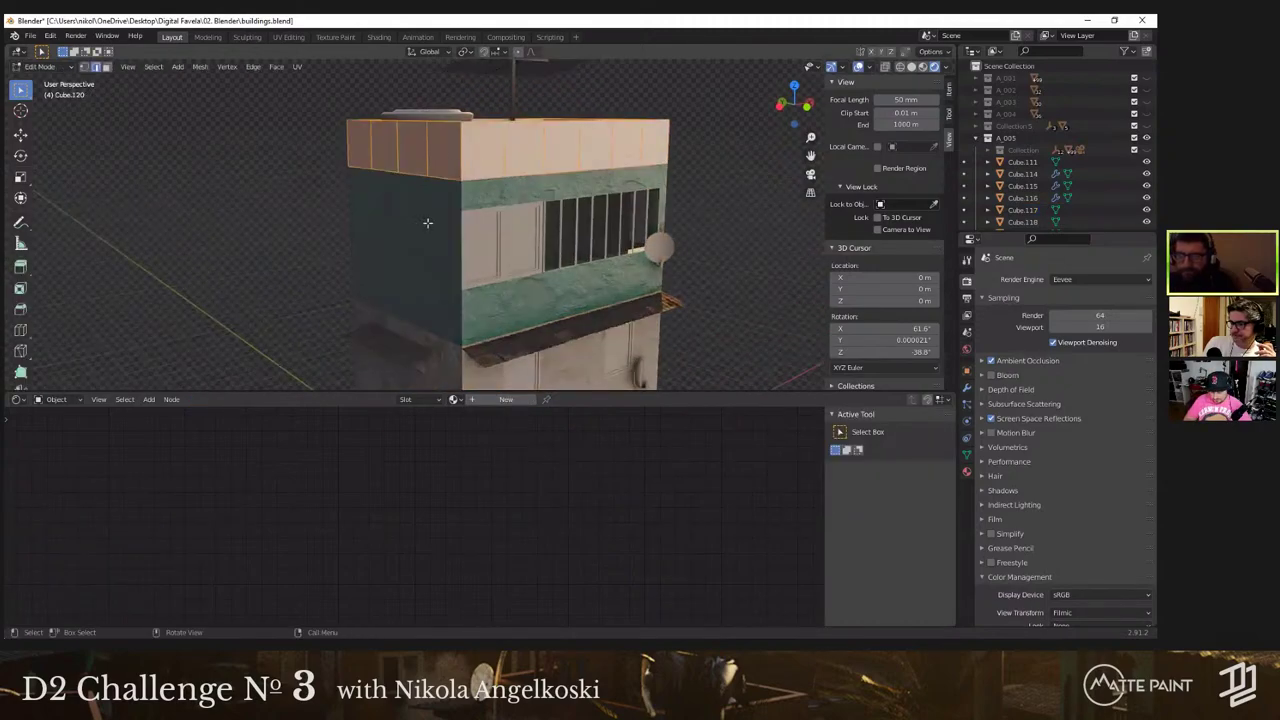
pyautogui.press('Tab')
pyautogui.press('a')
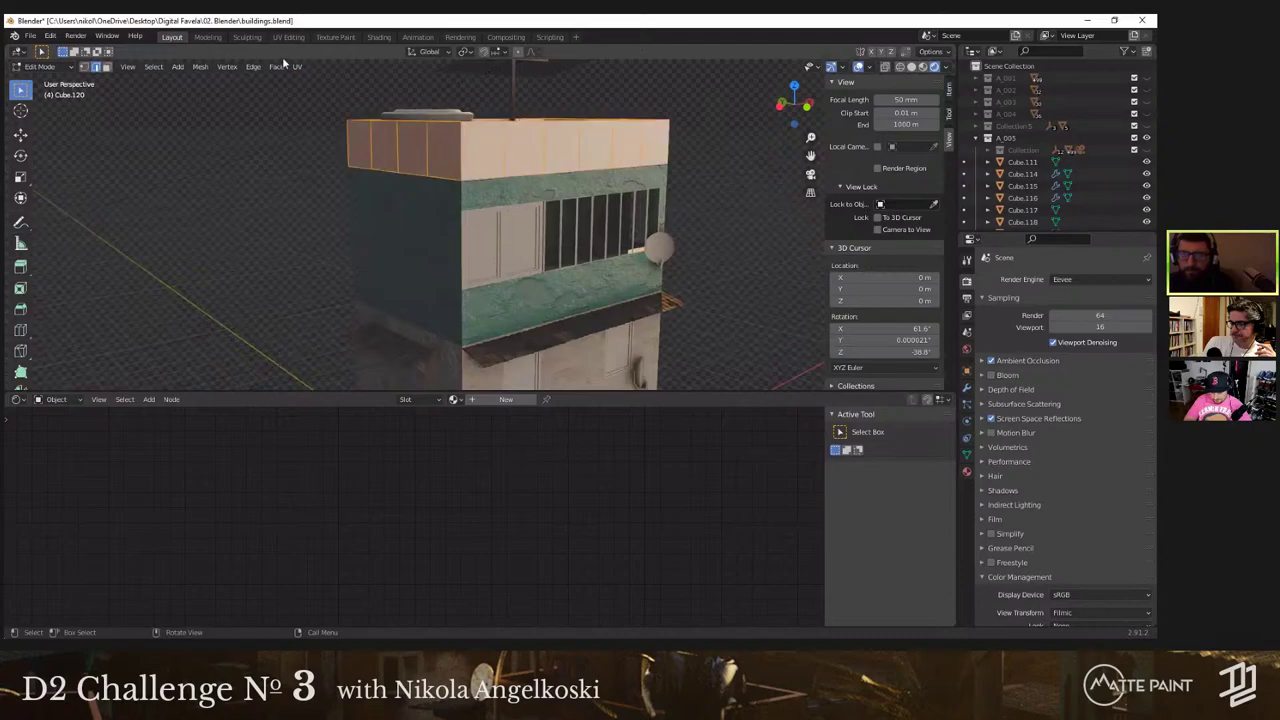
pyautogui.click(297, 67)
pyautogui.click(340, 142)
pyautogui.press('Tab')
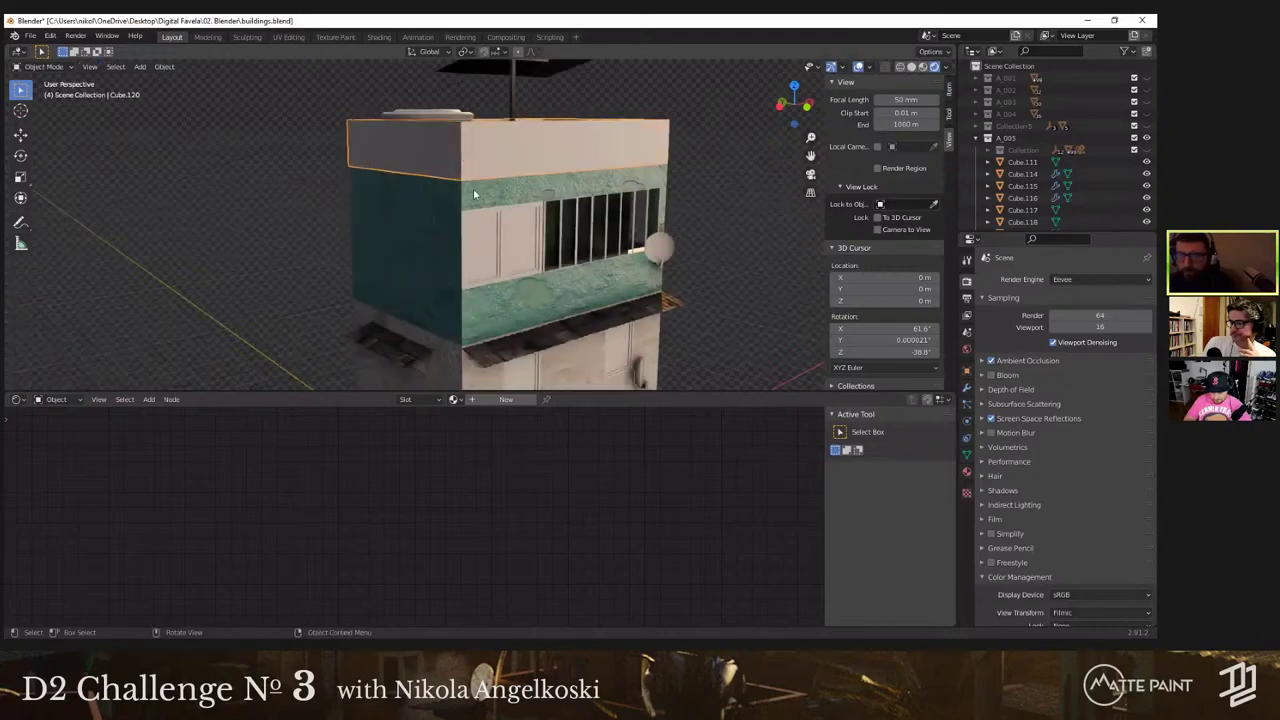
# Step: Assign the Floor_03 material to the rooftop parapet and check it against the whole building
pyautogui.click(453, 399)
pyautogui.write('floor')
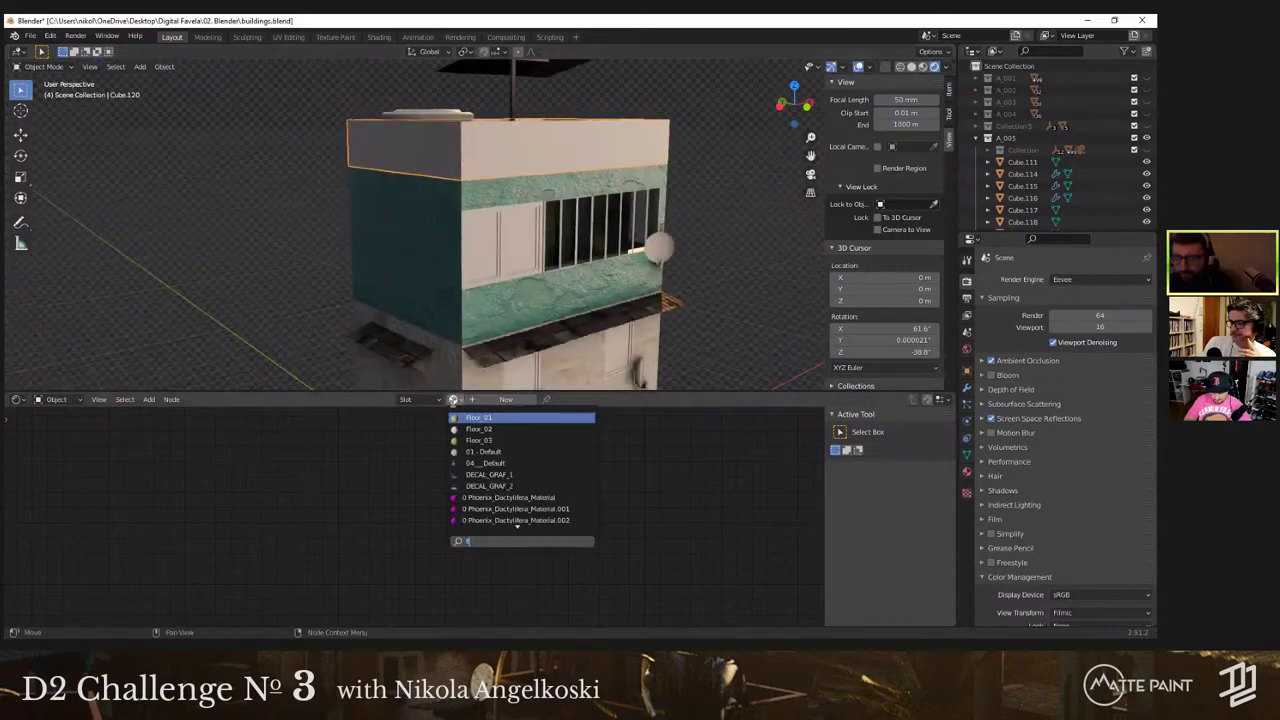
pyautogui.press('Down')
pyautogui.press('Down')
pyautogui.press('Return')
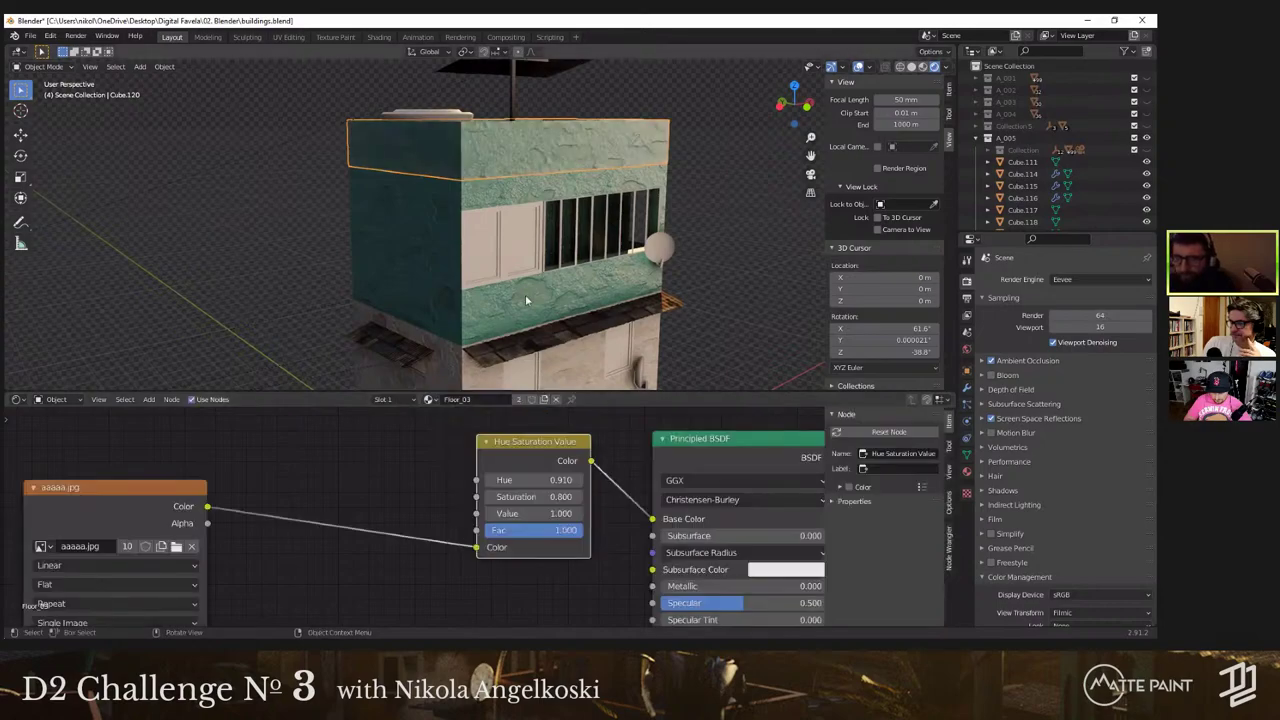
pyautogui.moveTo(538, 246); pyautogui.dragTo(640, 217, button='middle')
pyautogui.moveTo(746, 218); pyautogui.dragTo(627, 139, button='middle')
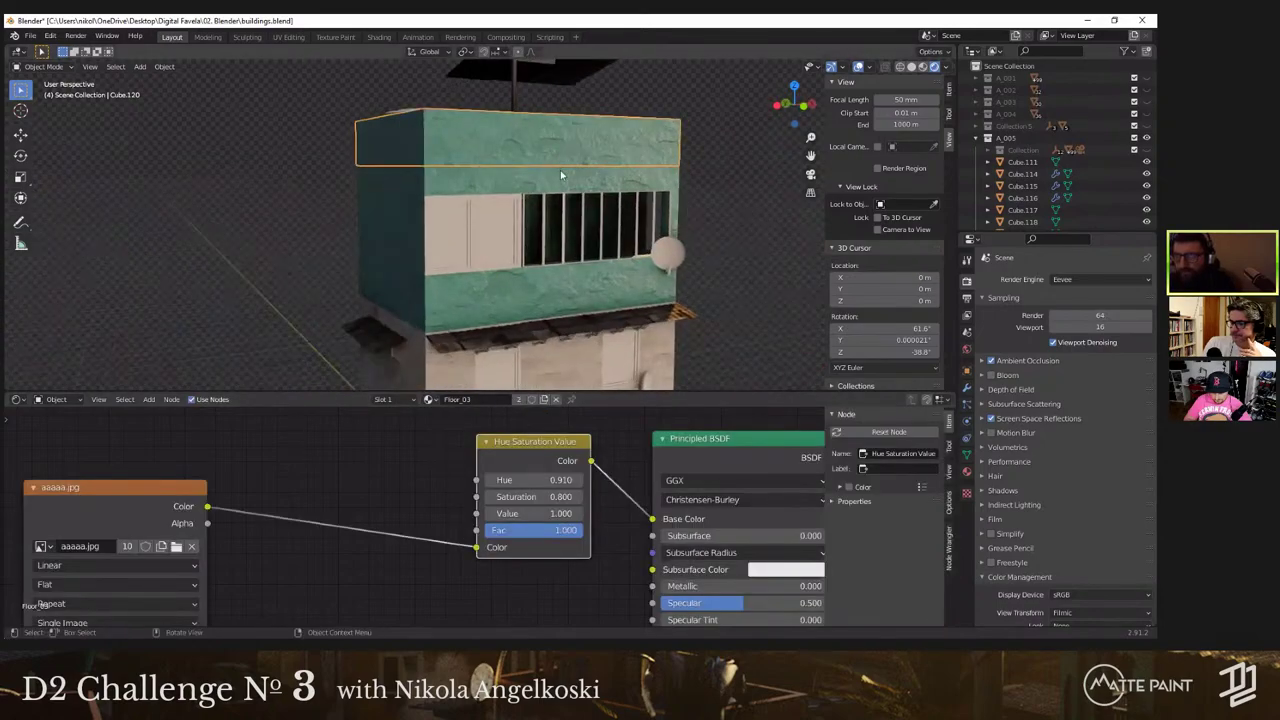
pyautogui.keyDown('shift'); pyautogui.moveTo(563, 203); pyautogui.dragTo(548, 146, button='middle'); pyautogui.keyUp('shift')
pyautogui.scroll(-3, 550, 148)
pyautogui.moveTo(571, 191); pyautogui.dragTo(650, 230, button='middle')
pyautogui.moveTo(513, 258); pyautogui.dragTo(508, 273, button='middle')
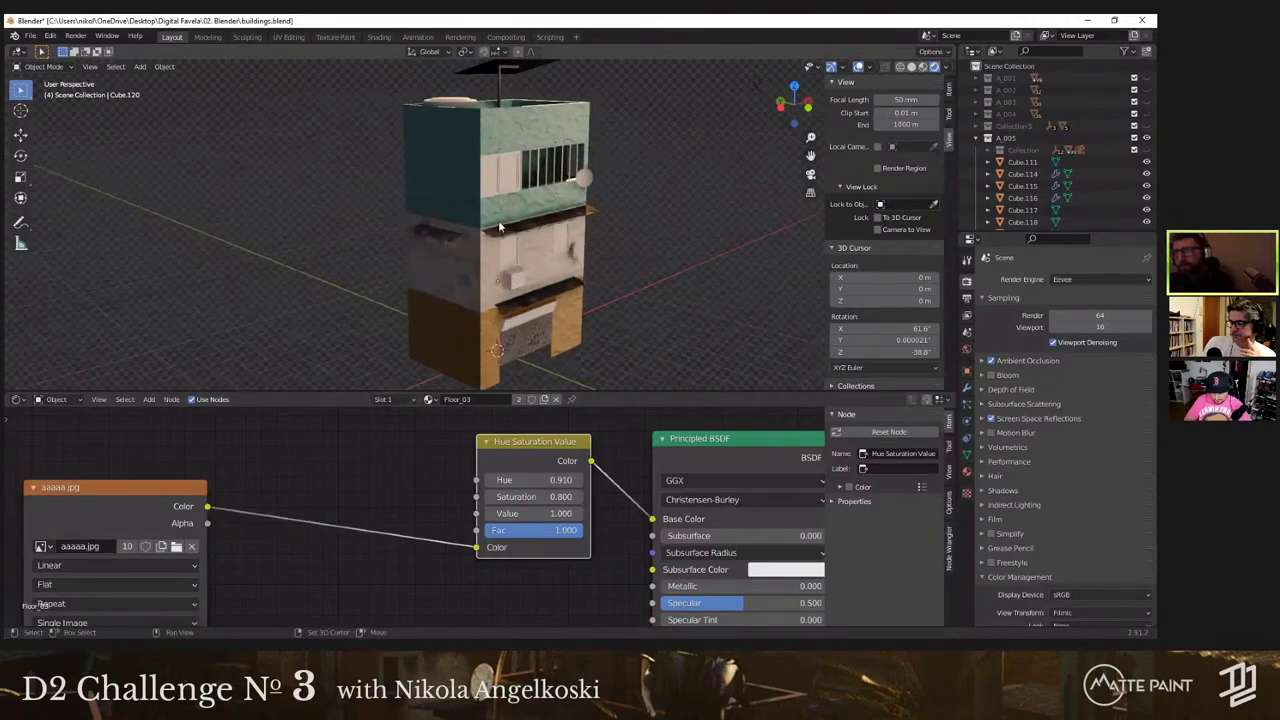
# Step: Unwrap the slanted panel above the ground-floor shutter with Cube Projection
pyautogui.keyDown('shift'); pyautogui.moveTo(512, 347); pyautogui.dragTo(492, 300, button='middle'); pyautogui.keyUp('shift')
pyautogui.scroll(6, 517, 299)
pyautogui.keyDown('shift'); pyautogui.moveTo(540, 368); pyautogui.dragTo(525, 277, button='middle'); pyautogui.keyUp('shift')
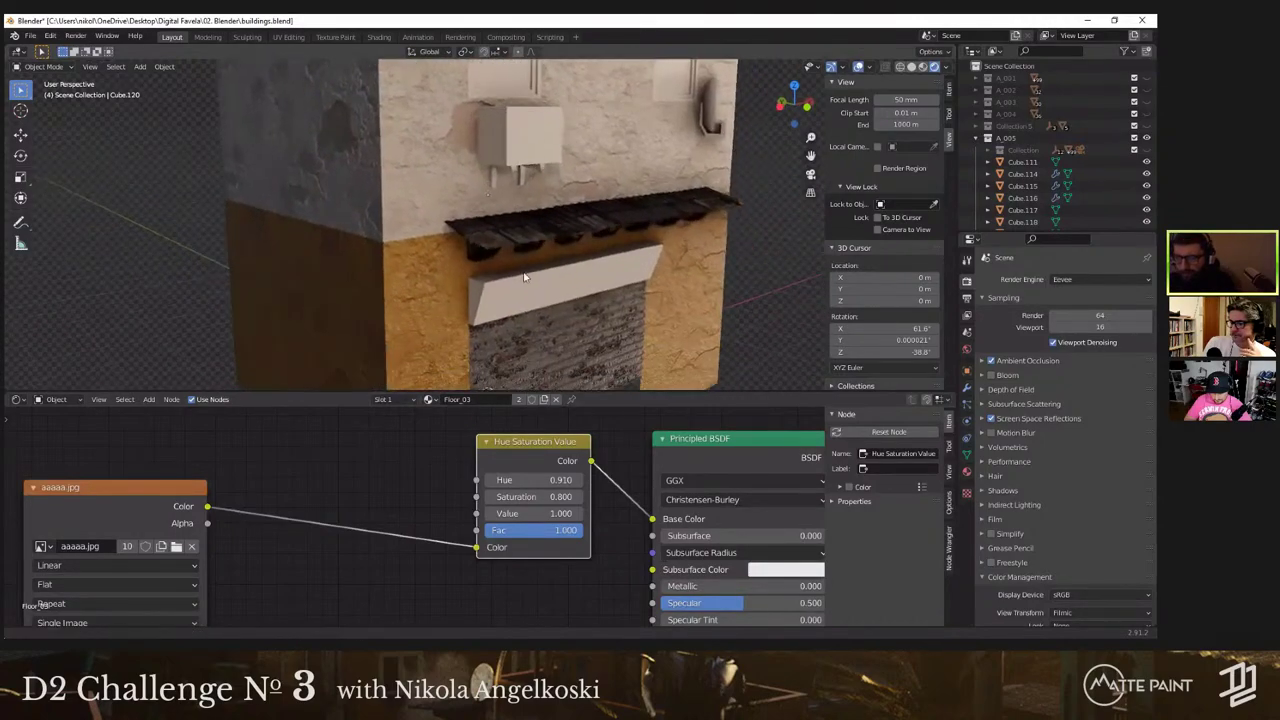
pyautogui.click(524, 277)
pyautogui.press('Tab')
pyautogui.click(298, 66)
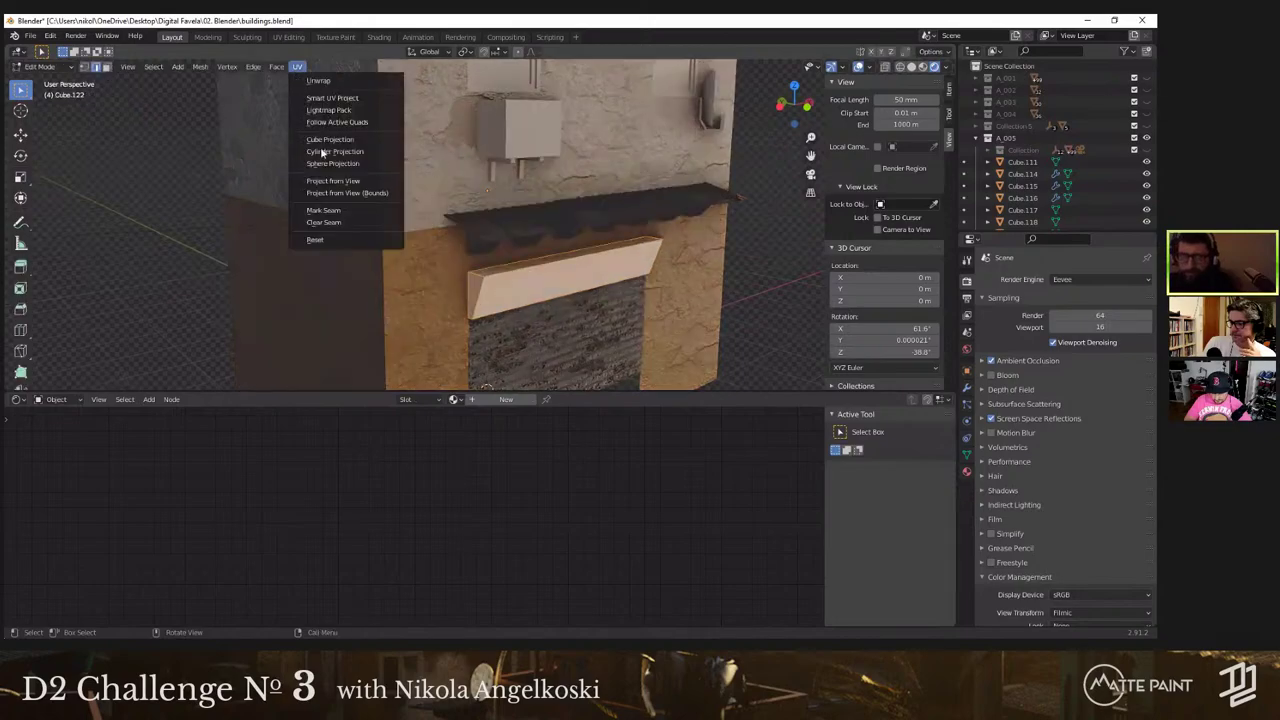
pyautogui.click(330, 143)
# Step: Assign the Rusty Metal 01 material to the slanted panel above the shutter
pyautogui.click(454, 399)
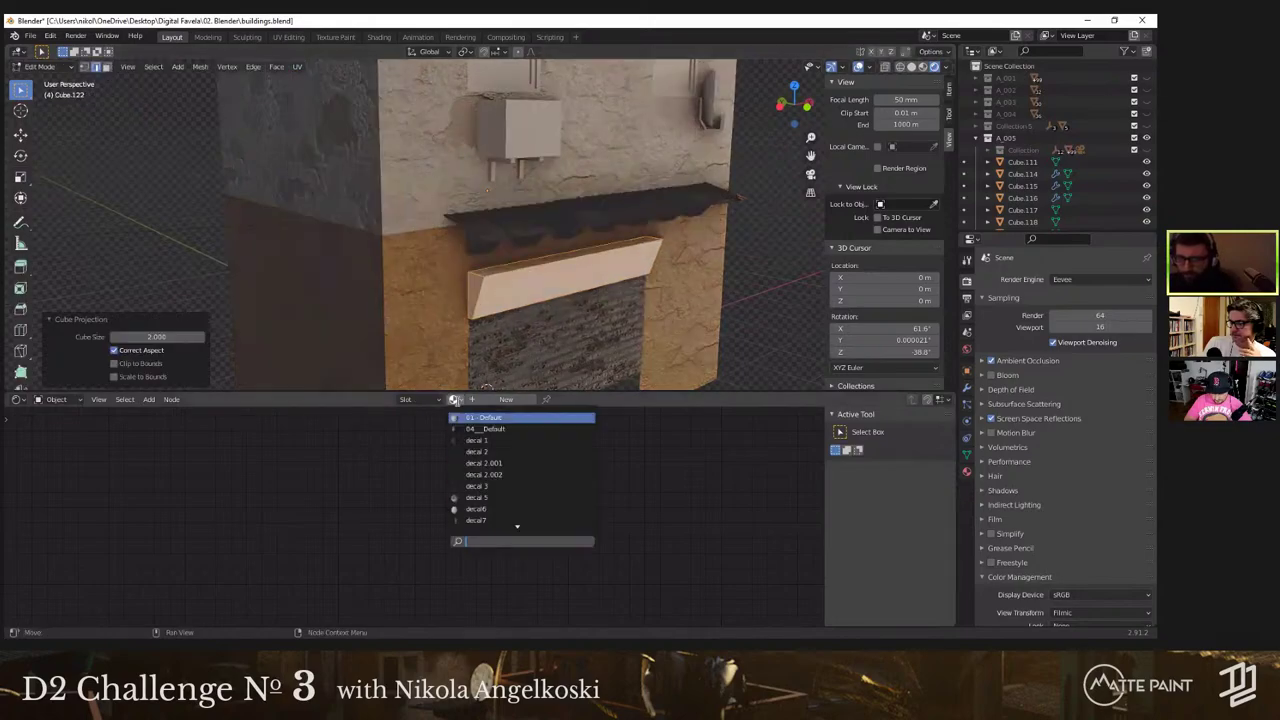
pyautogui.click(488, 417)
pyautogui.press('Tab')
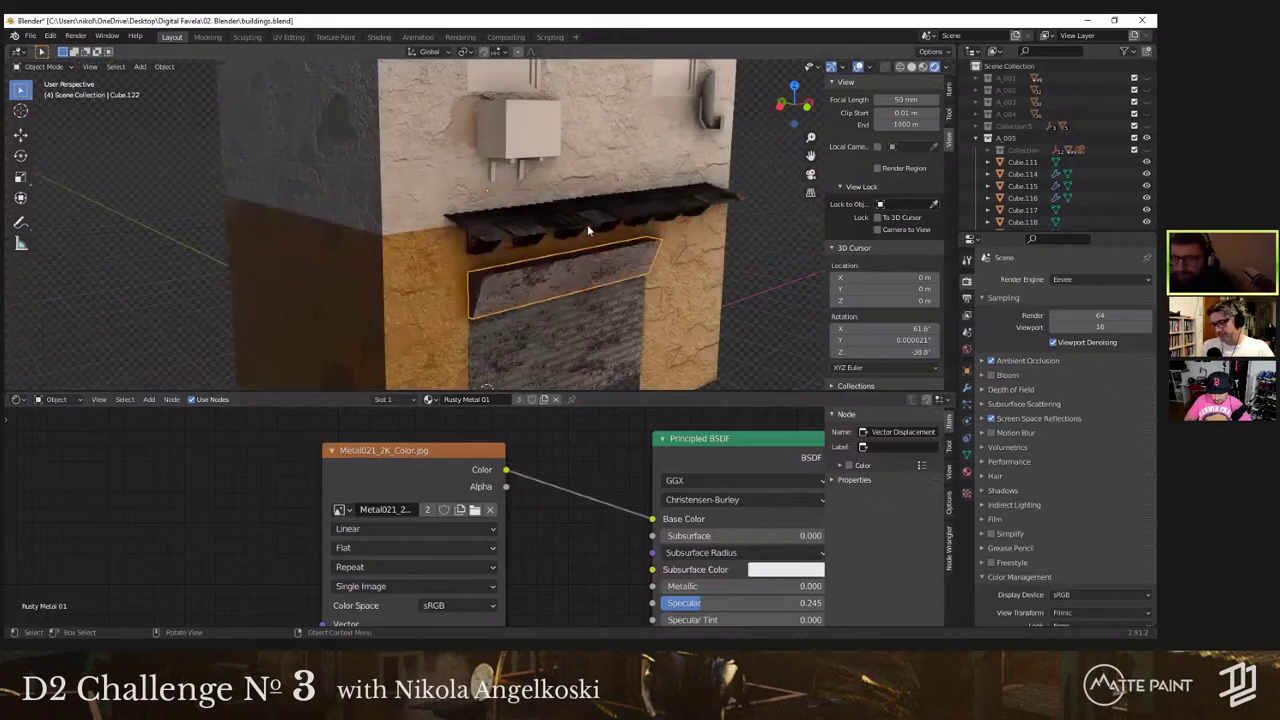
# Step: Select the upper-floor window panels together with the tall windows on the middle floor
pyautogui.scroll(-4, 532, 236)
pyautogui.keyDown('shift'); pyautogui.moveTo(542, 178); pyautogui.dragTo(371, 152, button='middle'); pyautogui.keyUp('shift')
pyautogui.click(408, 166)
pyautogui.click(392, 197)
pyautogui.click(371, 150)
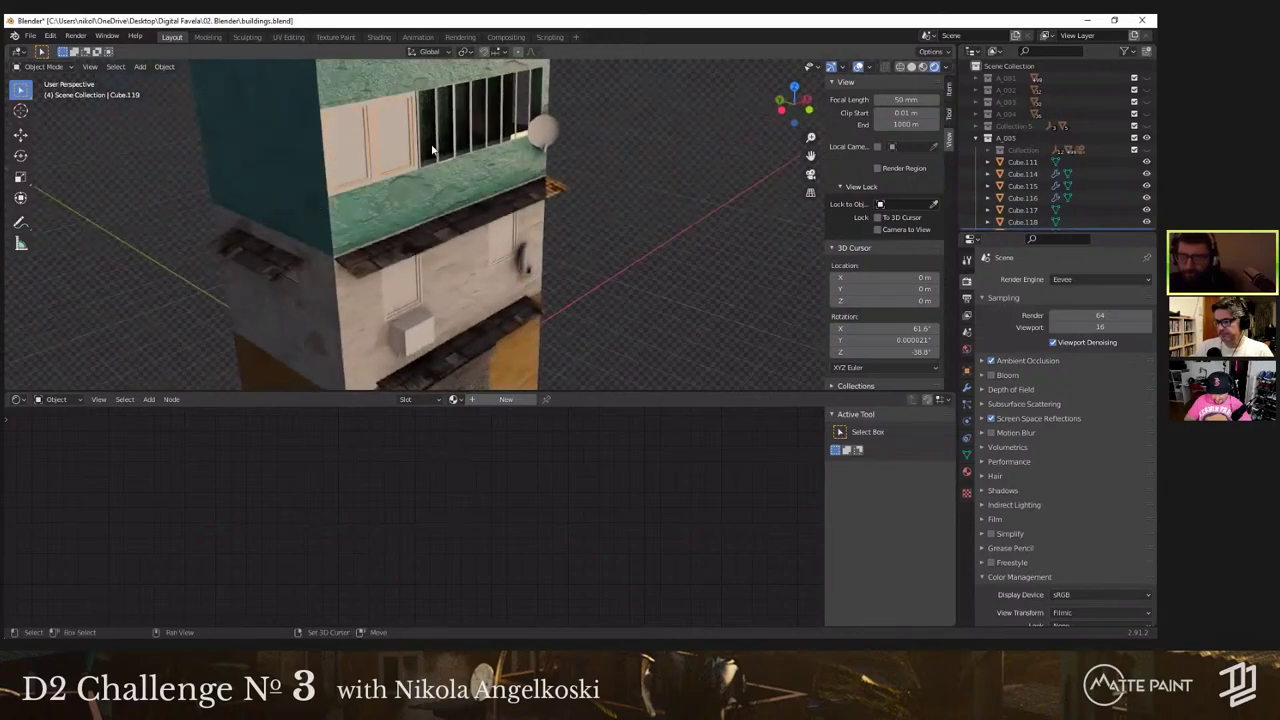
pyautogui.keyDown('shift'); pyautogui.moveTo(400, 288); pyautogui.dragTo(513, 199, button='middle'); pyautogui.keyUp('shift')
pyautogui.keyDown('shift'); pyautogui.click(427, 193); pyautogui.keyUp('shift')
pyautogui.scroll(-3, 513, 199)
pyautogui.scroll(-1, 371, 202)
pyautogui.moveTo(370, 202); pyautogui.dragTo(388, 191, button='middle')
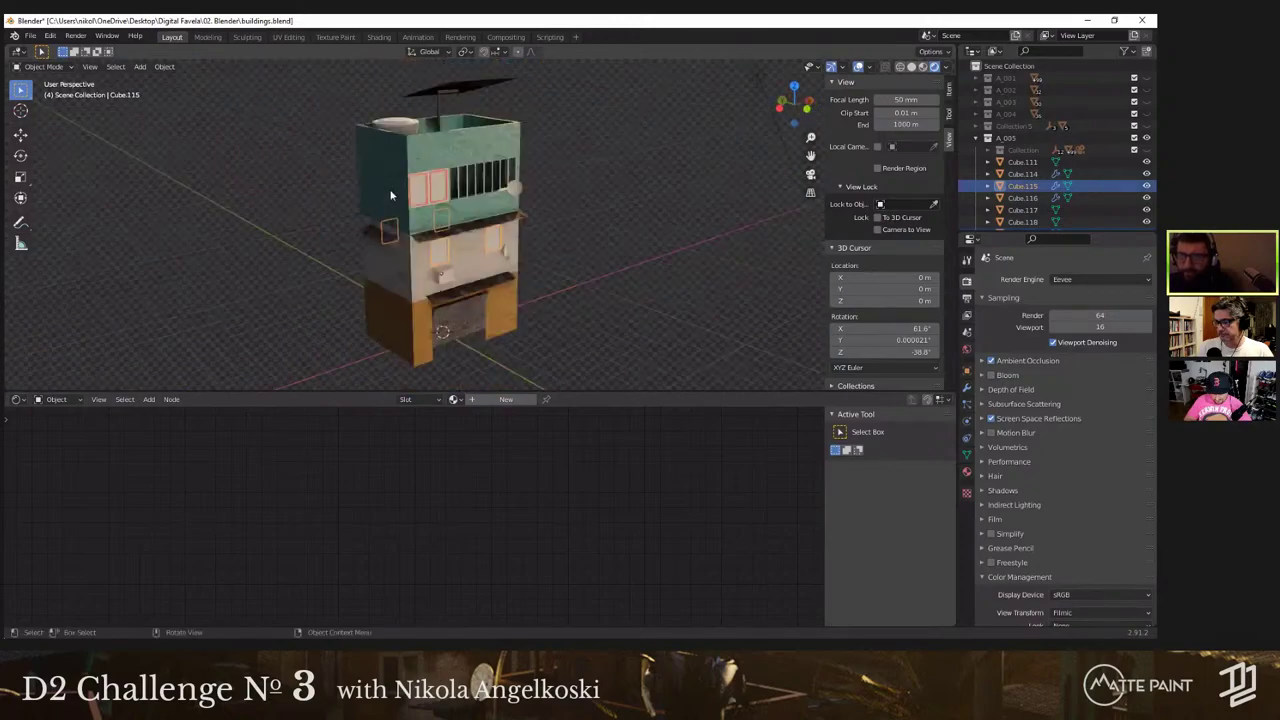
pyautogui.scroll(4, 390, 190)
pyautogui.rightClick(390, 190)
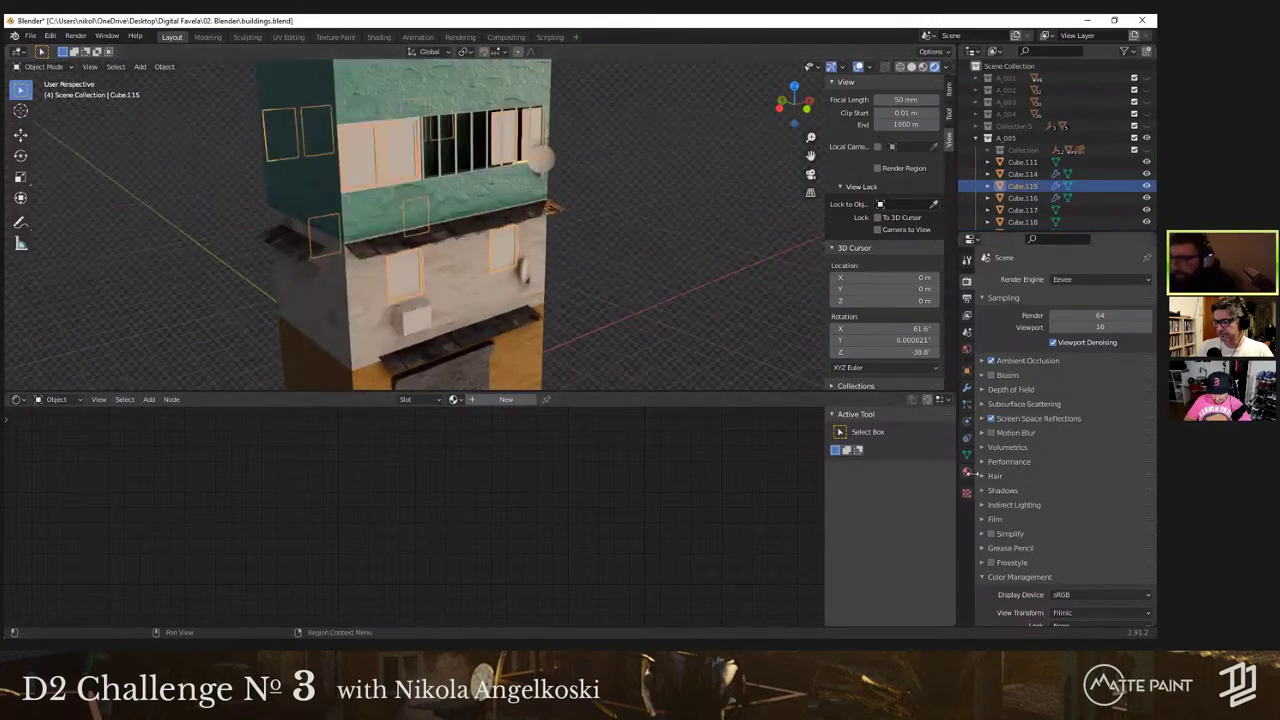
# Step: Try switching the selected windows' material surface to Glass BSDF and undo it
pyautogui.click(966, 471)
pyautogui.click(1069, 334)
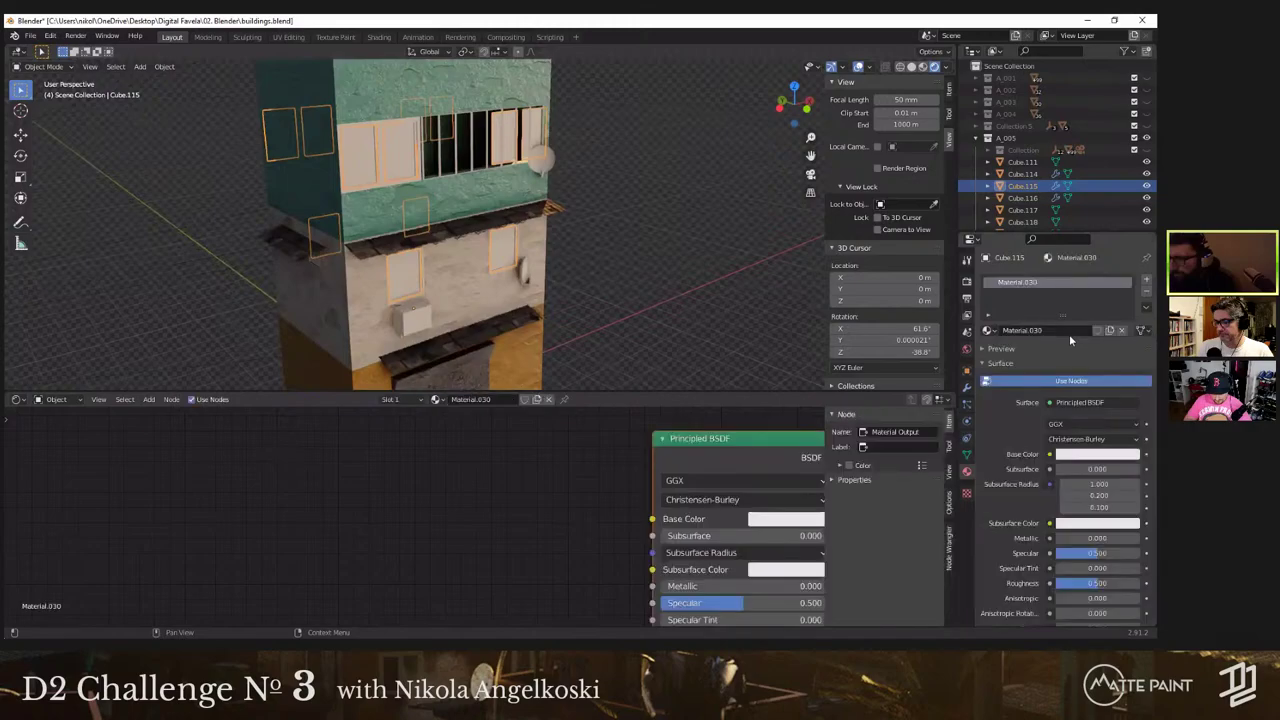
pyautogui.click(1064, 403)
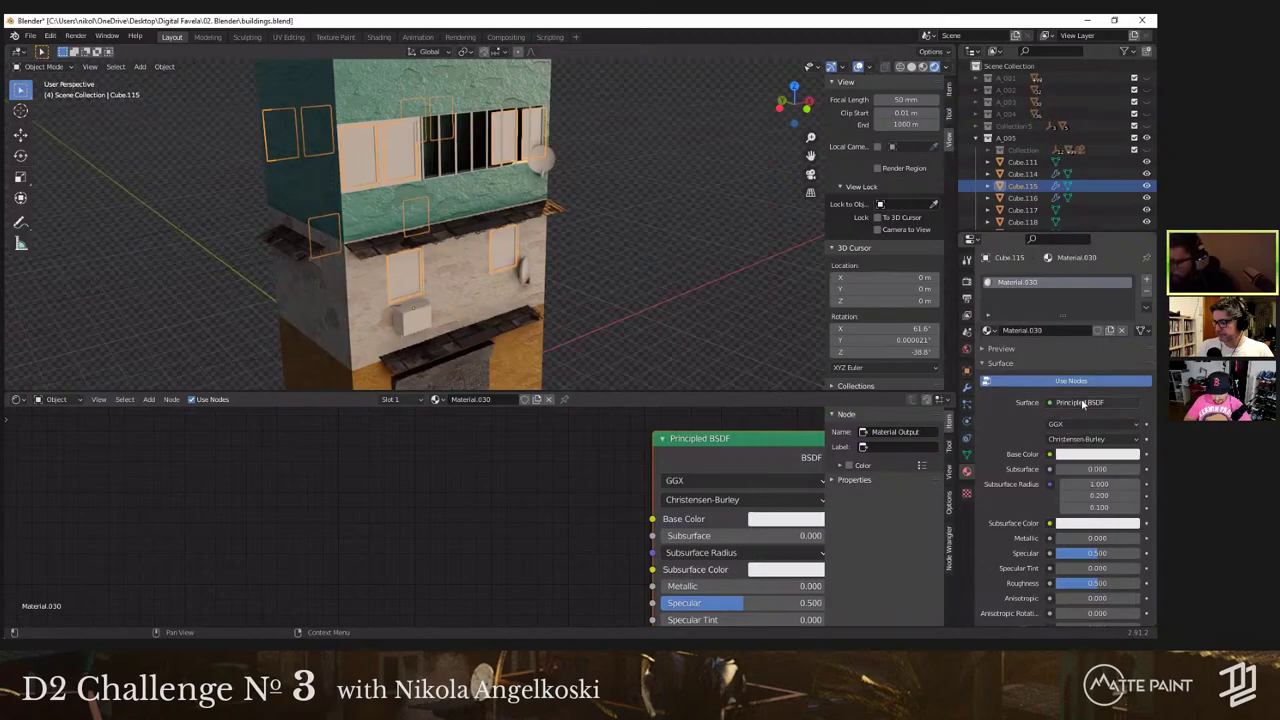
pyautogui.click(1080, 402)
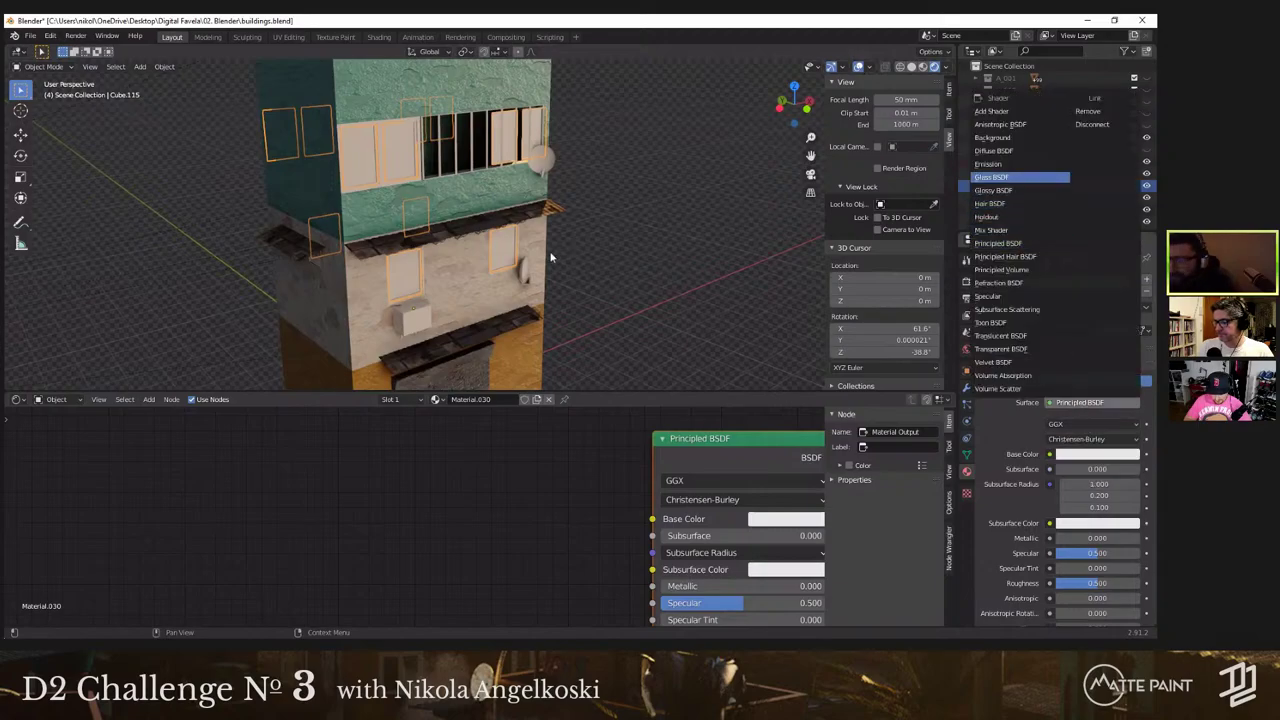
pyautogui.click(1005, 178)
pyautogui.keyDown('shift'); pyautogui.moveTo(551, 257); pyautogui.dragTo(583, 290, button='middle'); pyautogui.keyUp('shift')
pyautogui.moveTo(611, 457); pyautogui.dragTo(511, 473, button='middle')
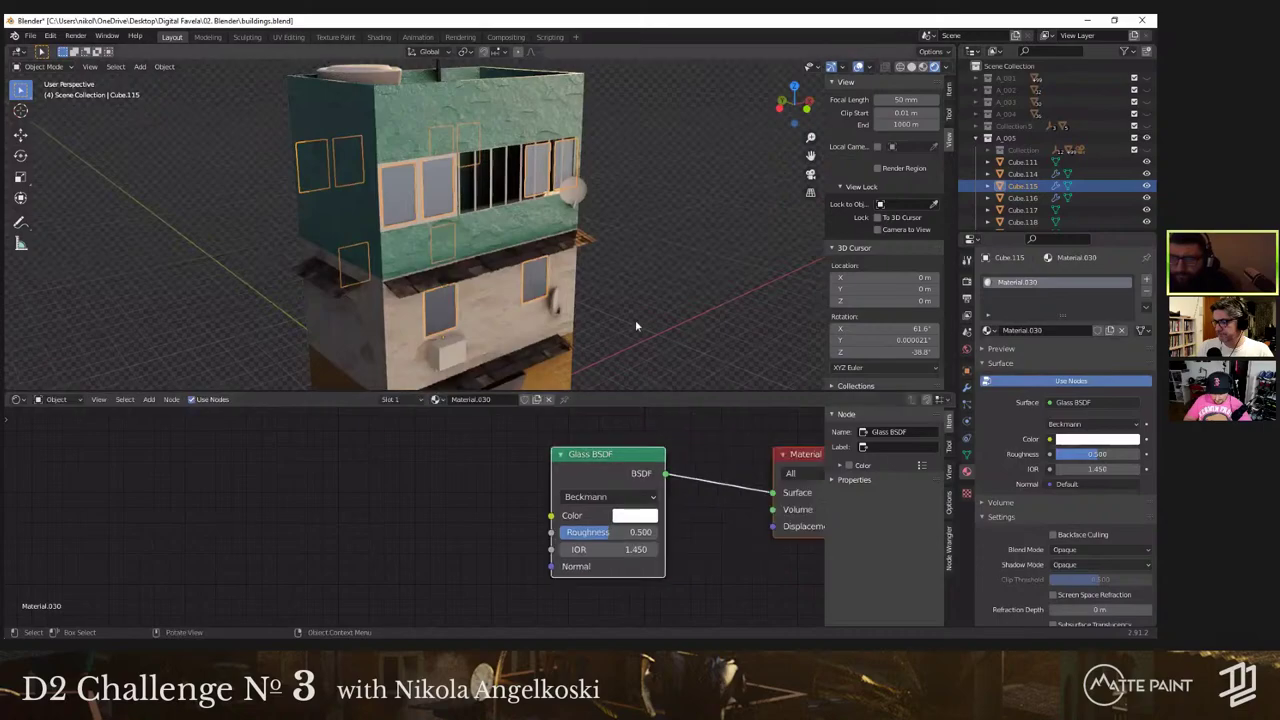
pyautogui.moveTo(636, 326); pyautogui.dragTo(466, 227, button='middle')
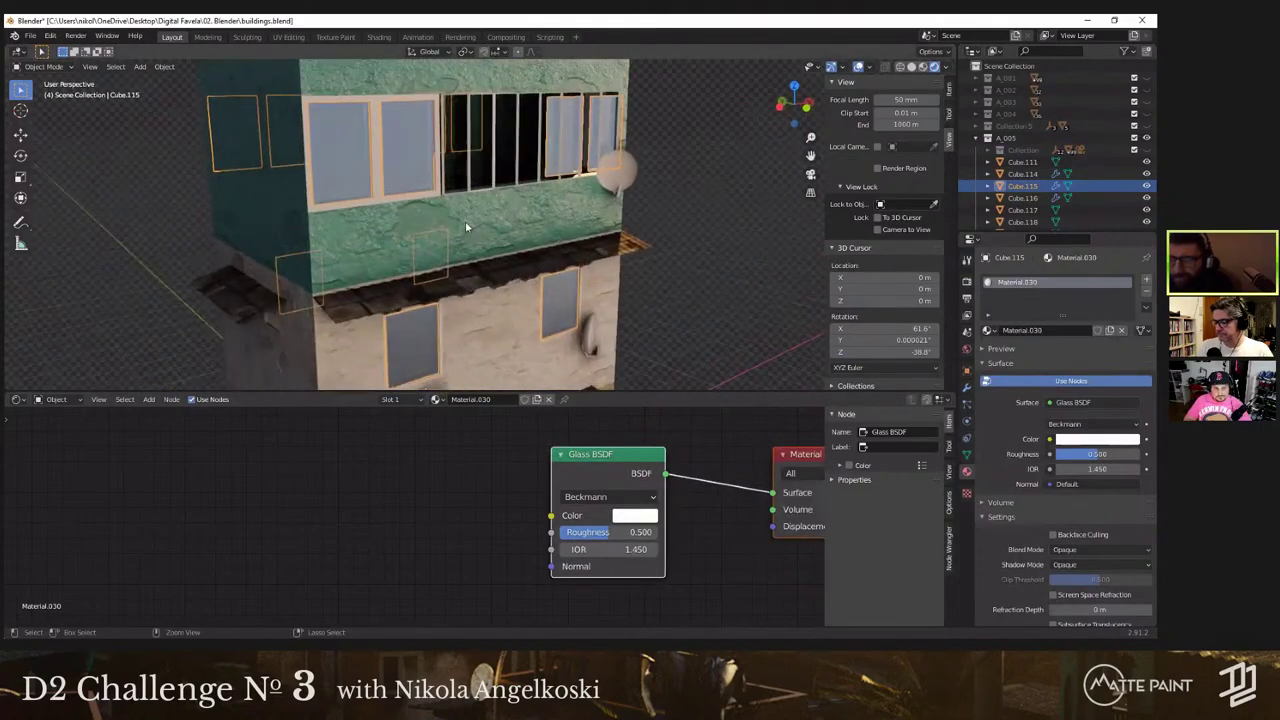
pyautogui.hotkey('ctrl', 'z')
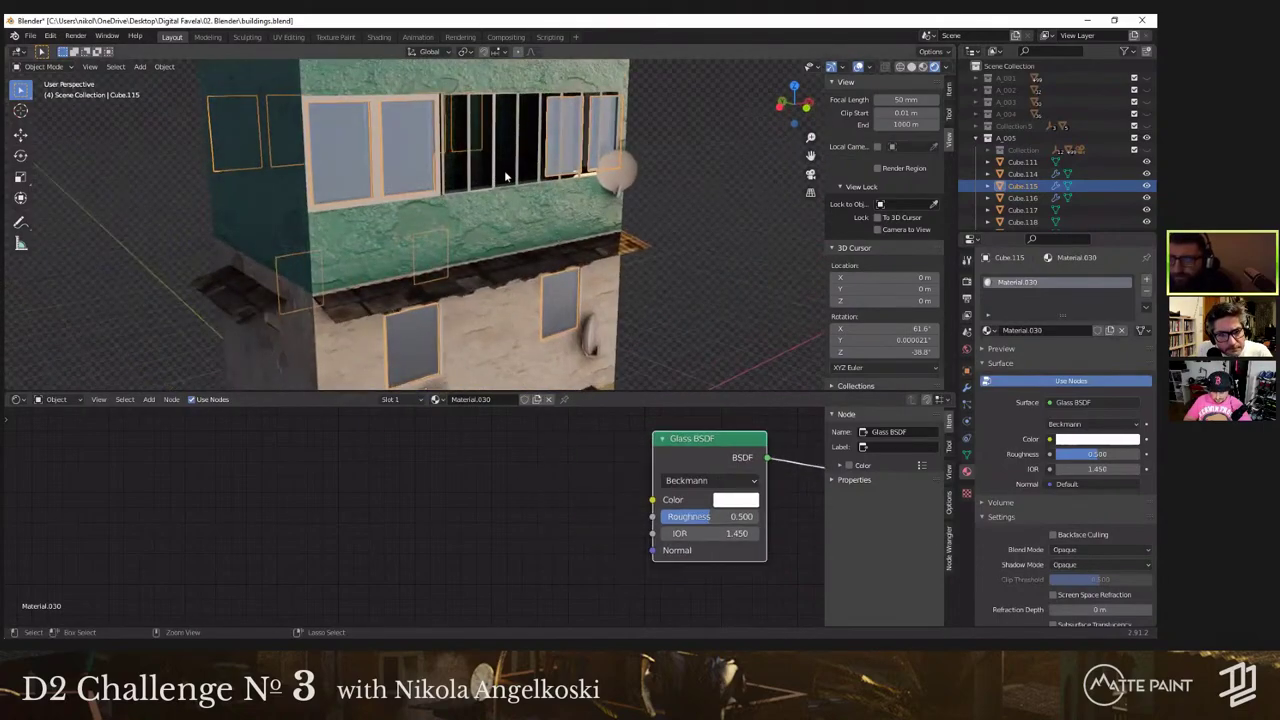
# Step: Examine the modifier settings of the middle-floor windows
pyautogui.click(530, 171)
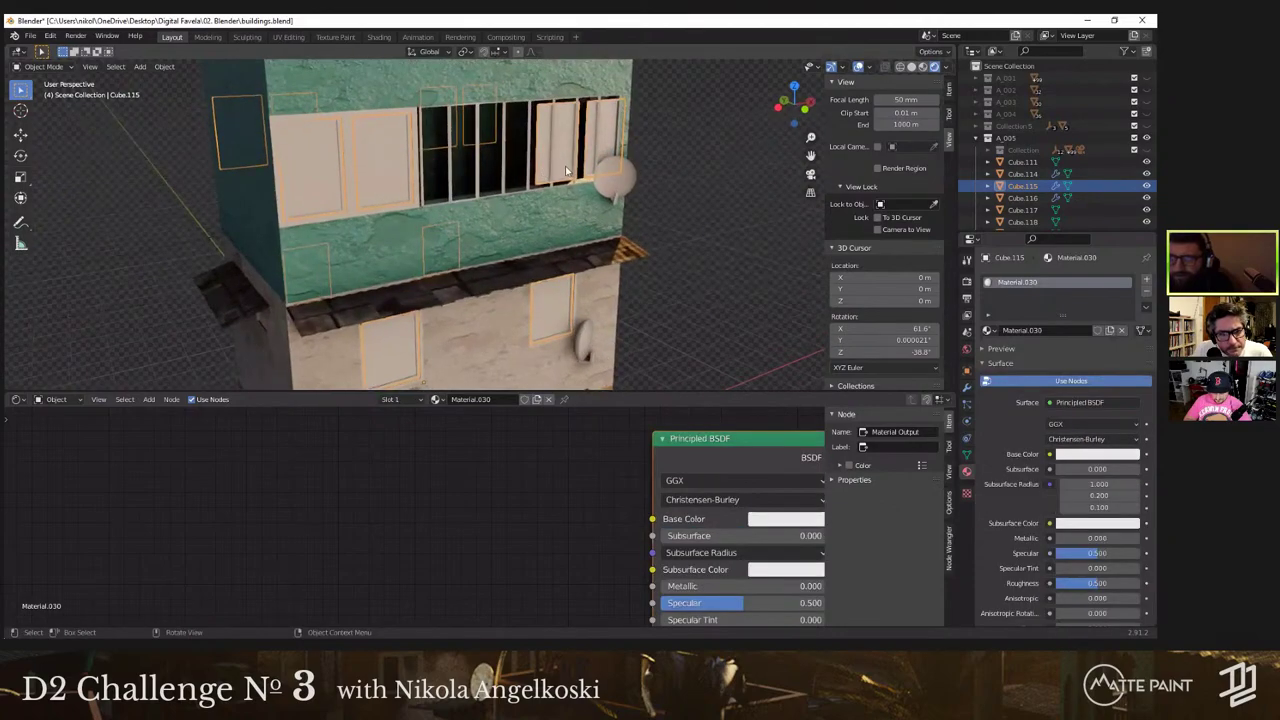
pyautogui.click(565, 168)
pyautogui.scroll(-2, 474, 257)
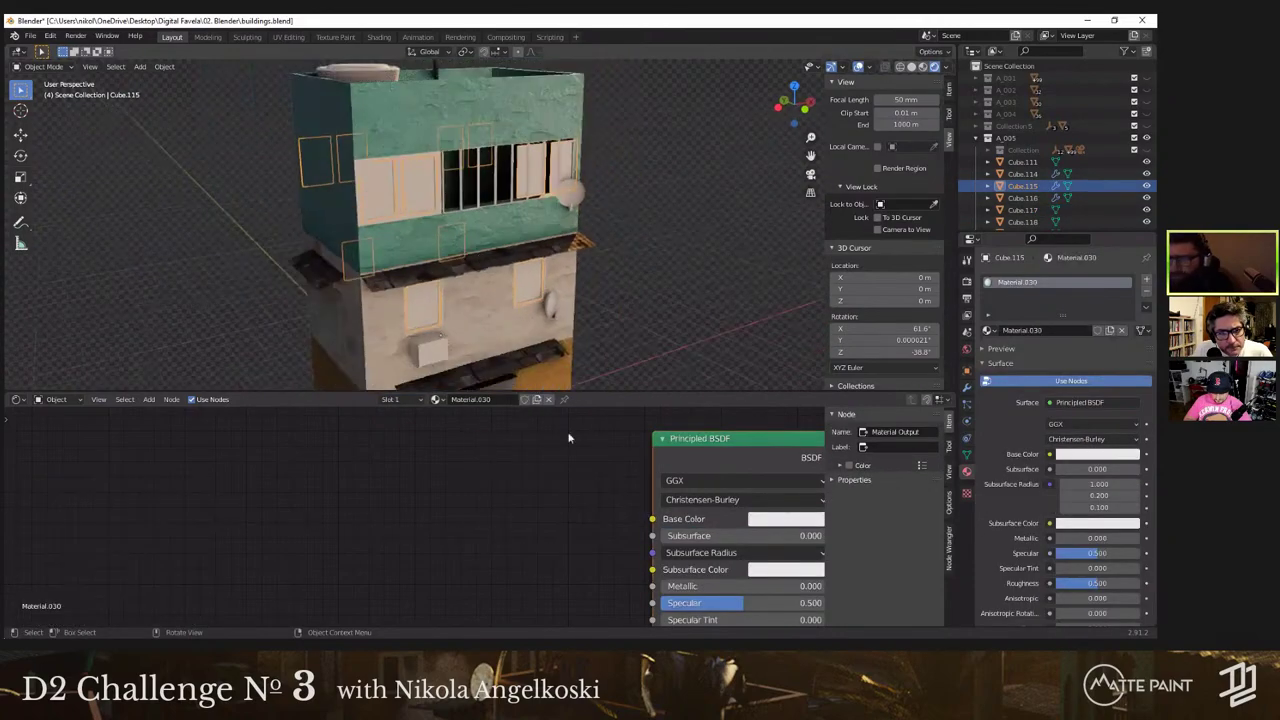
pyautogui.click(966, 389)
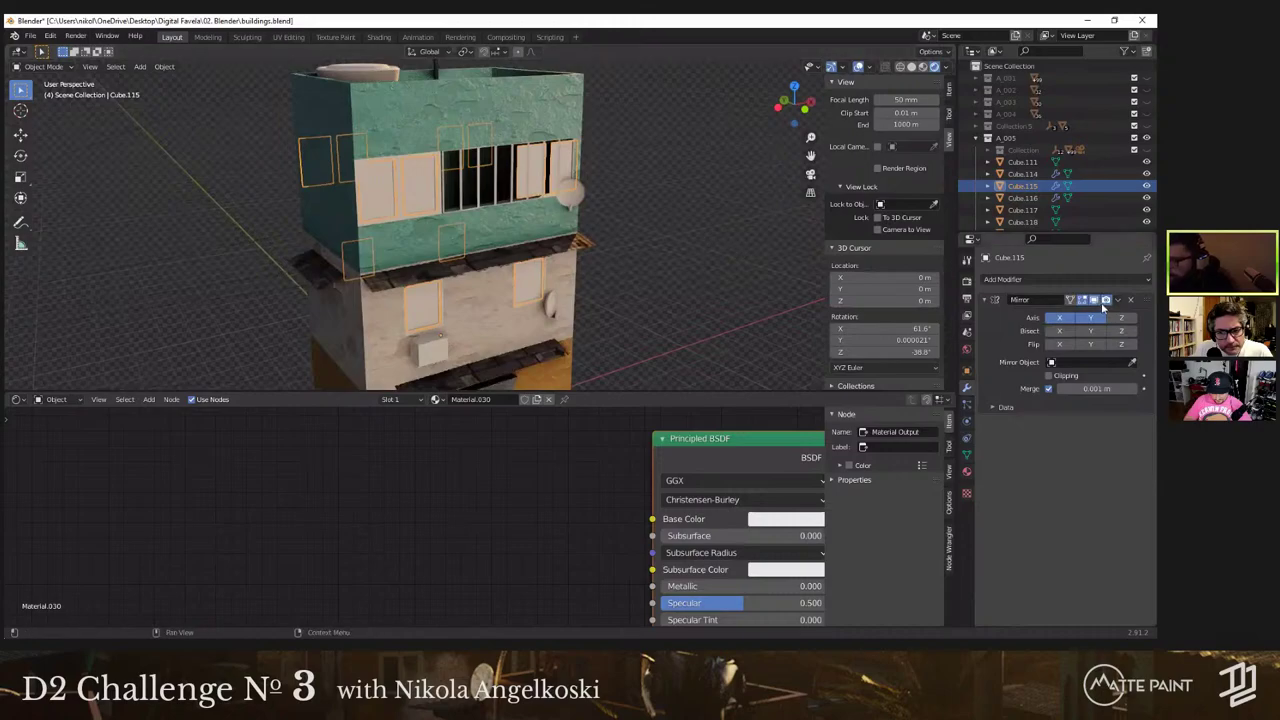
pyautogui.moveTo(607, 269); pyautogui.dragTo(590, 290, button='middle')
pyautogui.click(459, 270)
pyautogui.click(459, 270)
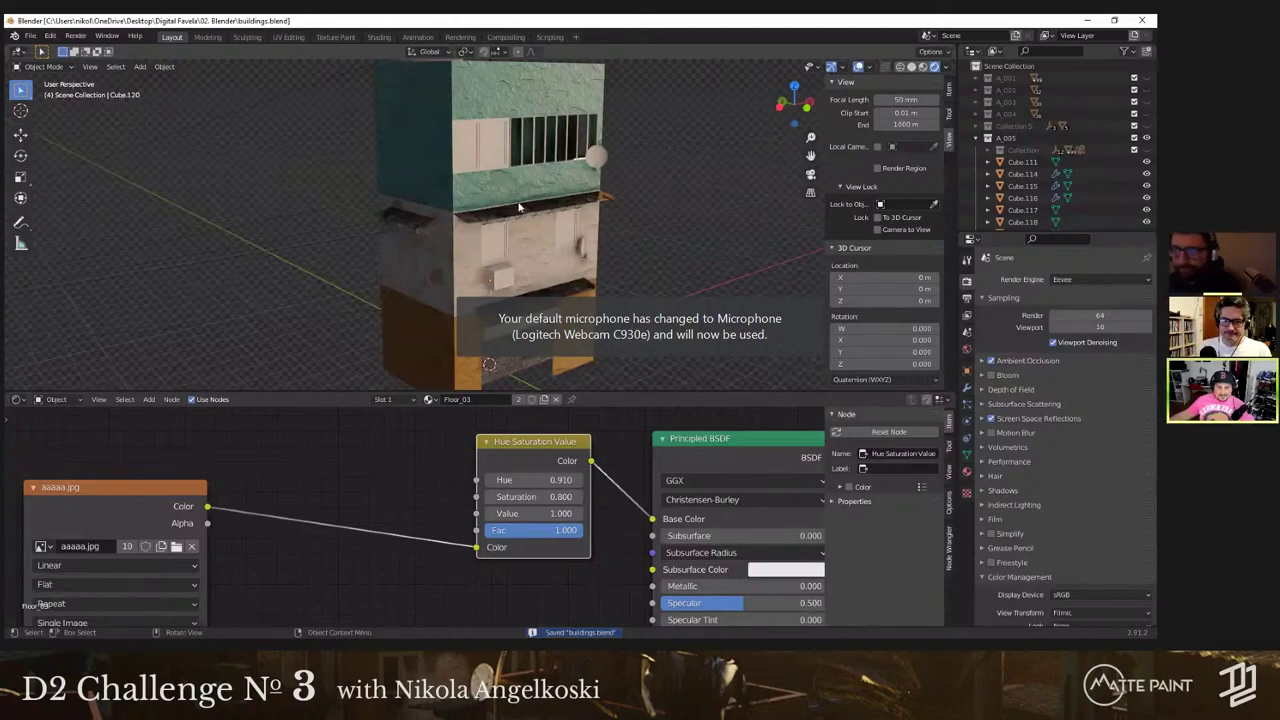
# Step: Inspect the upper-floor and middle-floor window objects and their place on the building
pyautogui.click(500, 160)
pyautogui.keyDown('shift'); pyautogui.moveTo(500, 193); pyautogui.dragTo(520, 271, button='middle'); pyautogui.keyUp('shift')
pyautogui.scroll(3, 522, 265)
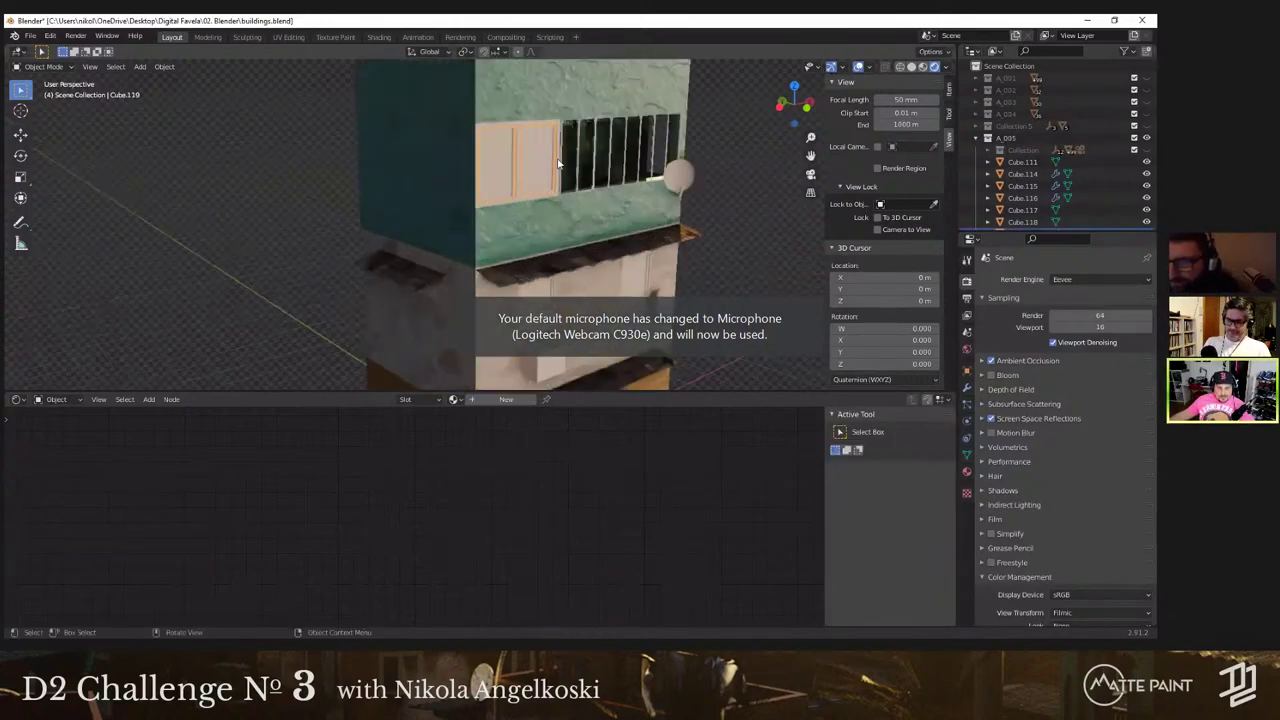
pyautogui.click(560, 228)
pyautogui.click(554, 338)
pyautogui.keyDown('shift'); pyautogui.moveTo(554, 338); pyautogui.dragTo(540, 262, button='middle'); pyautogui.keyUp('shift')
pyautogui.press('Tab')
pyautogui.press('Tab')
pyautogui.scroll(-4, 524, 241)
pyautogui.click(68, 688)
pyautogui.moveTo(677, 236); pyautogui.dragTo(625, 261, button='middle')
pyautogui.click(687, 236)
pyautogui.scroll(-4, 478, 257)
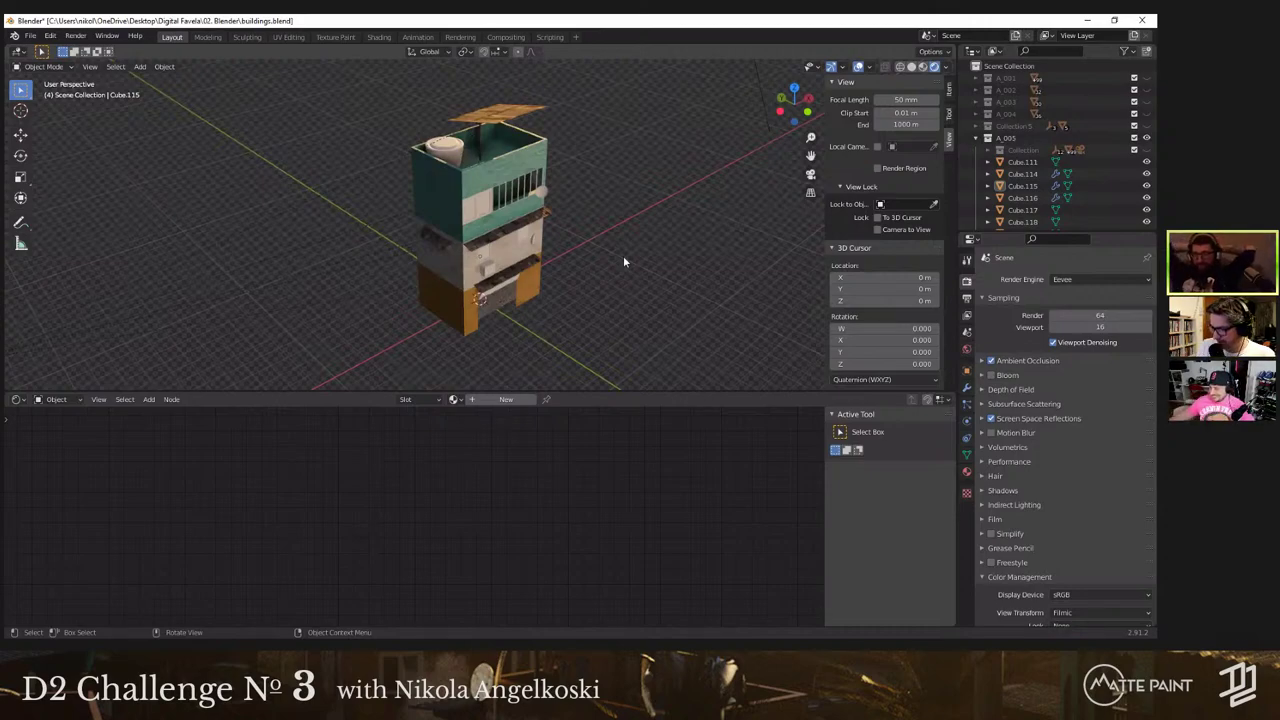
# Step: Unwrap the slanted panel above the ground-floor shutter again with Cube Projection
pyautogui.scroll(8, 608, 218)
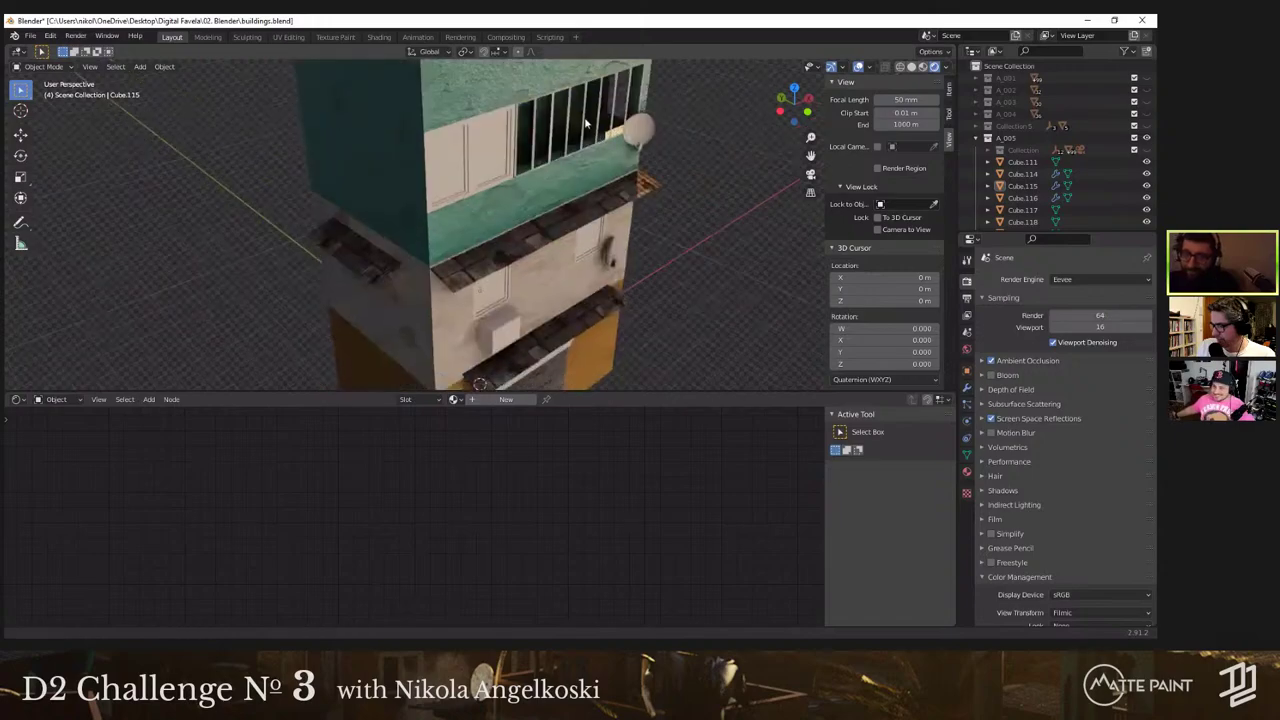
pyautogui.scroll(-5, 545, 280)
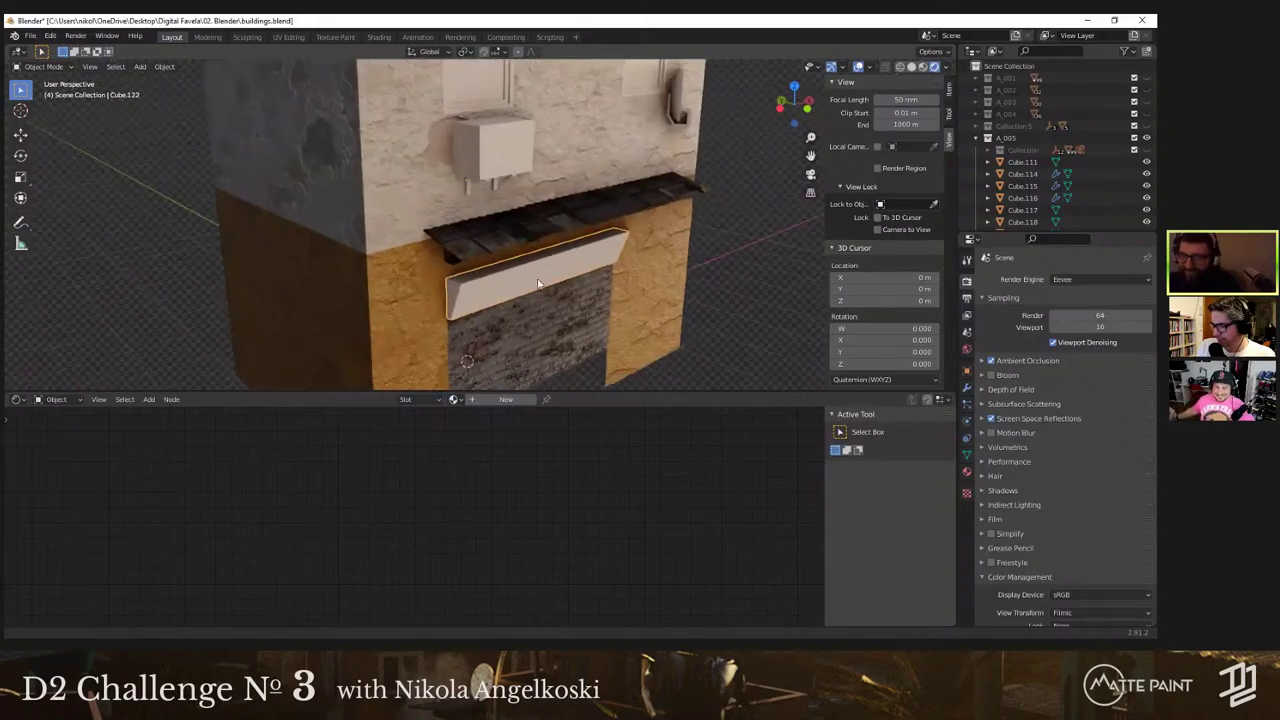
pyautogui.press('Tab')
pyautogui.click(297, 67)
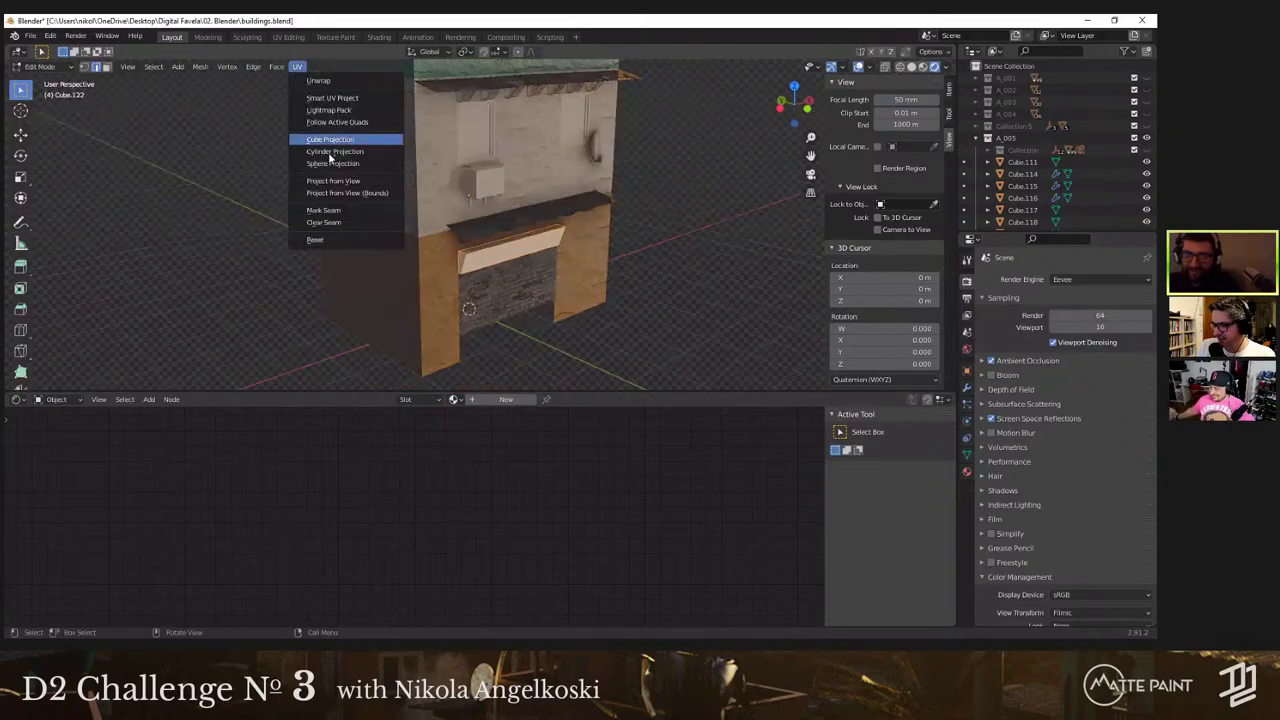
# Step: Reassign the Rusty Metal 01 material to the slanted panel and check it in rendered view
pyautogui.click(454, 399)
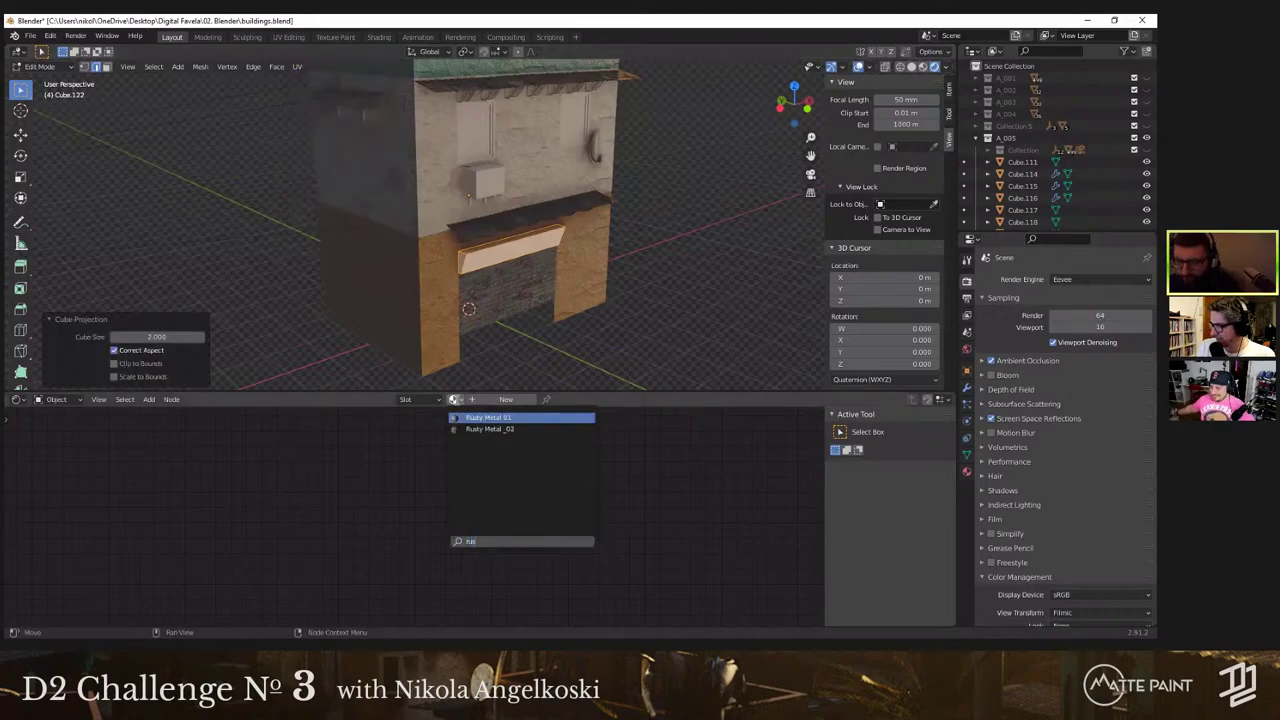
pyautogui.press('Return')
pyautogui.moveTo(640, 287)
pyautogui.mouseDown(button='middle')
pyautogui.moveTo(589, 264)
pyautogui.moveTo(605, 301)
pyautogui.moveTo(622, 304)
pyautogui.mouseUp(button='middle')
pyautogui.press('z')
pyautogui.click(642, 296)
pyautogui.press('Tab')
pyautogui.moveTo(503, 237); pyautogui.dragTo(435, 232, button='middle')
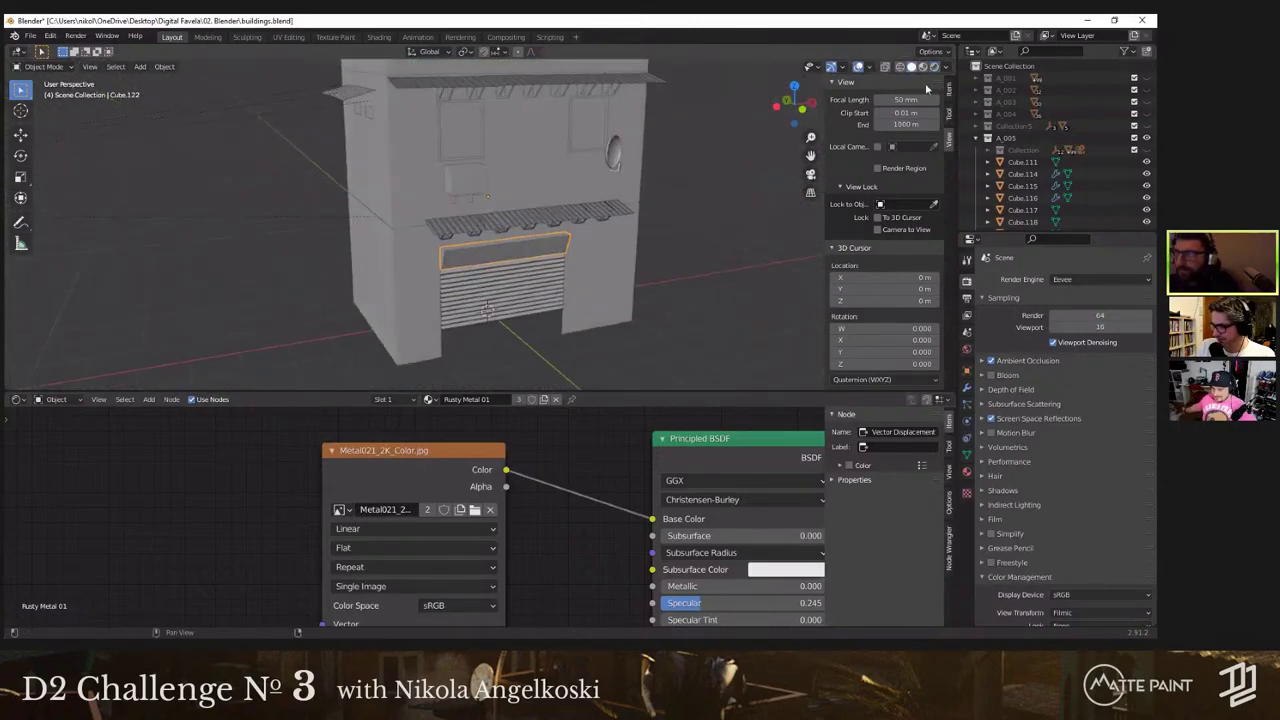
pyautogui.click(935, 67)
pyautogui.keyDown('shift'); pyautogui.moveTo(571, 232); pyautogui.dragTo(562, 258, button='middle'); pyautogui.keyUp('shift')
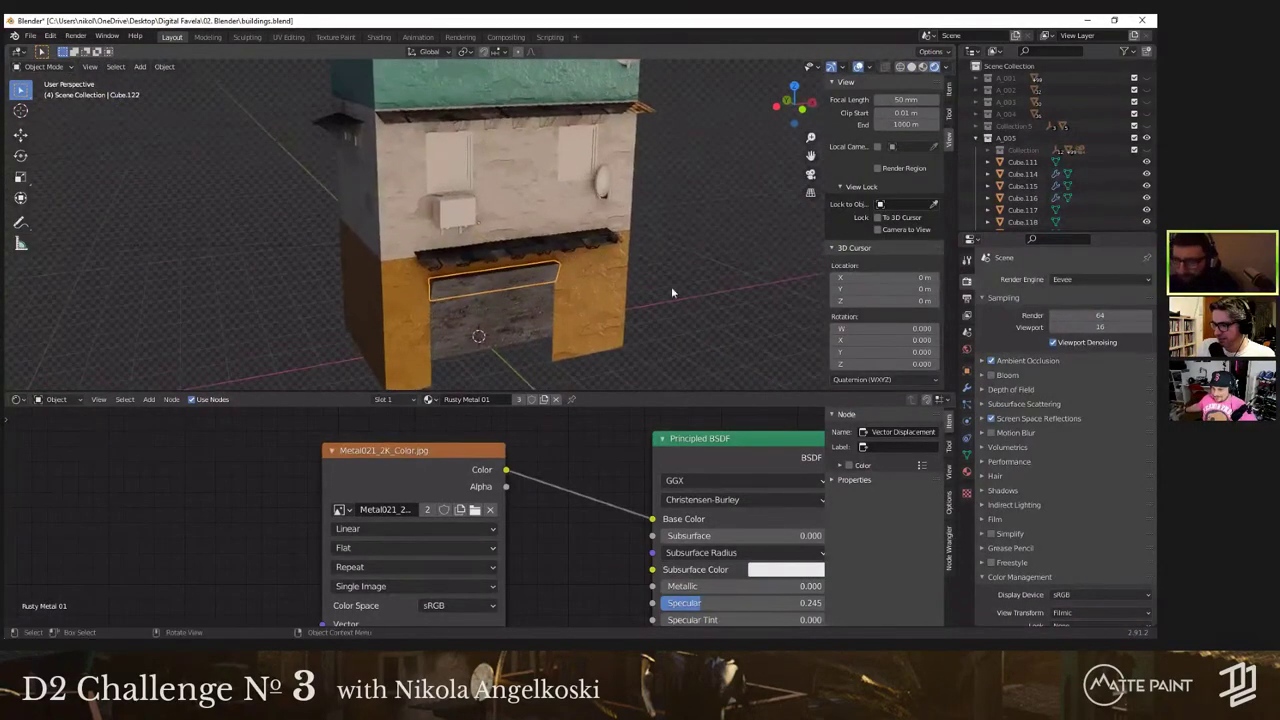
# Step: Hide the viewport sidebar and enlarge the 3D view for a closer look at the building's side wall
pyautogui.press('n')
pyautogui.moveTo(686, 393); pyautogui.dragTo(640, 582)
pyautogui.moveTo(622, 405); pyautogui.dragTo(395, 251, button='middle')
pyautogui.scroll(3, 395, 251)
# Step: Apply the Mirror modifier on the tall middle-floor windows
pyautogui.click(394, 252)
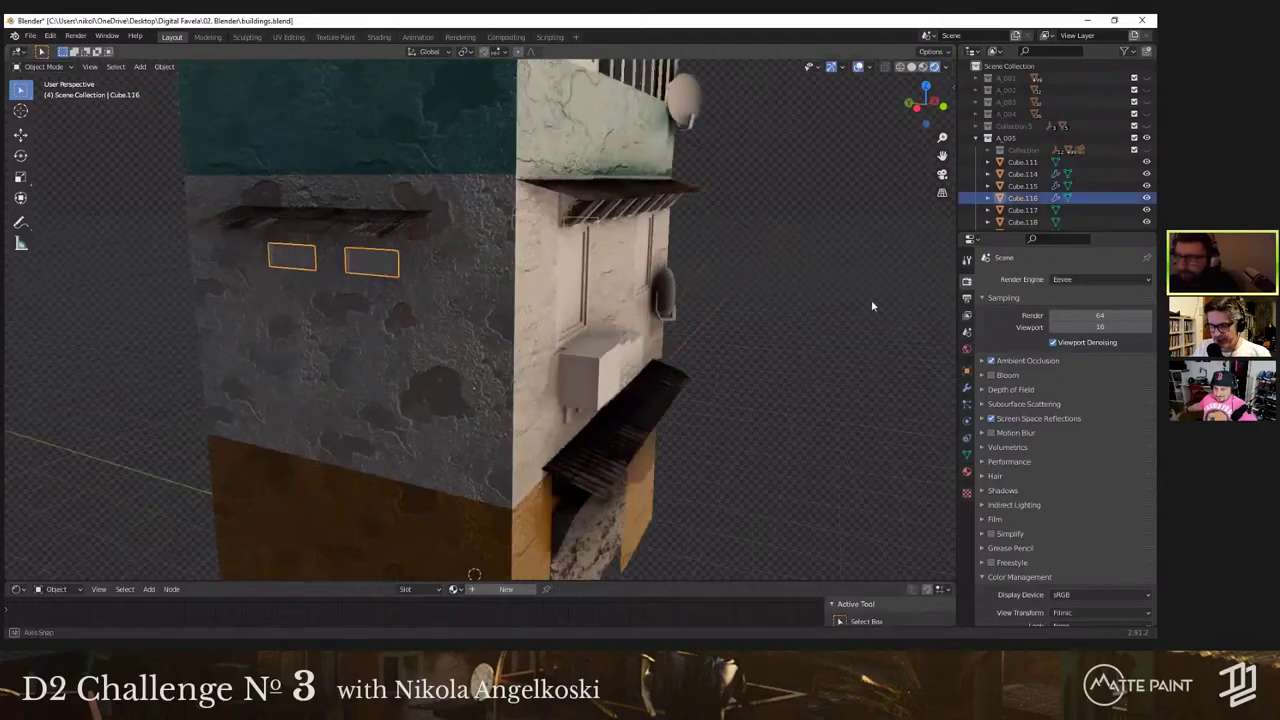
pyautogui.click(966, 387)
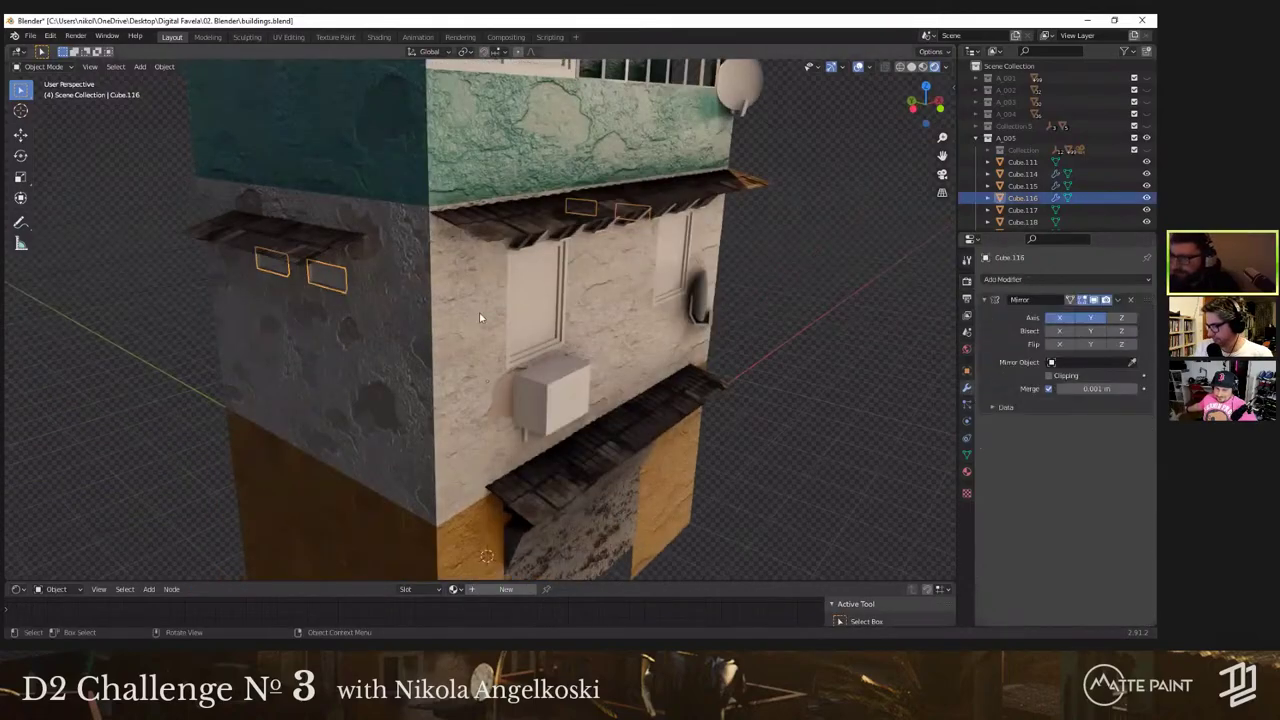
pyautogui.moveTo(482, 318); pyautogui.dragTo(690, 285, button='middle')
pyautogui.click(505, 296)
pyautogui.click(1118, 300)
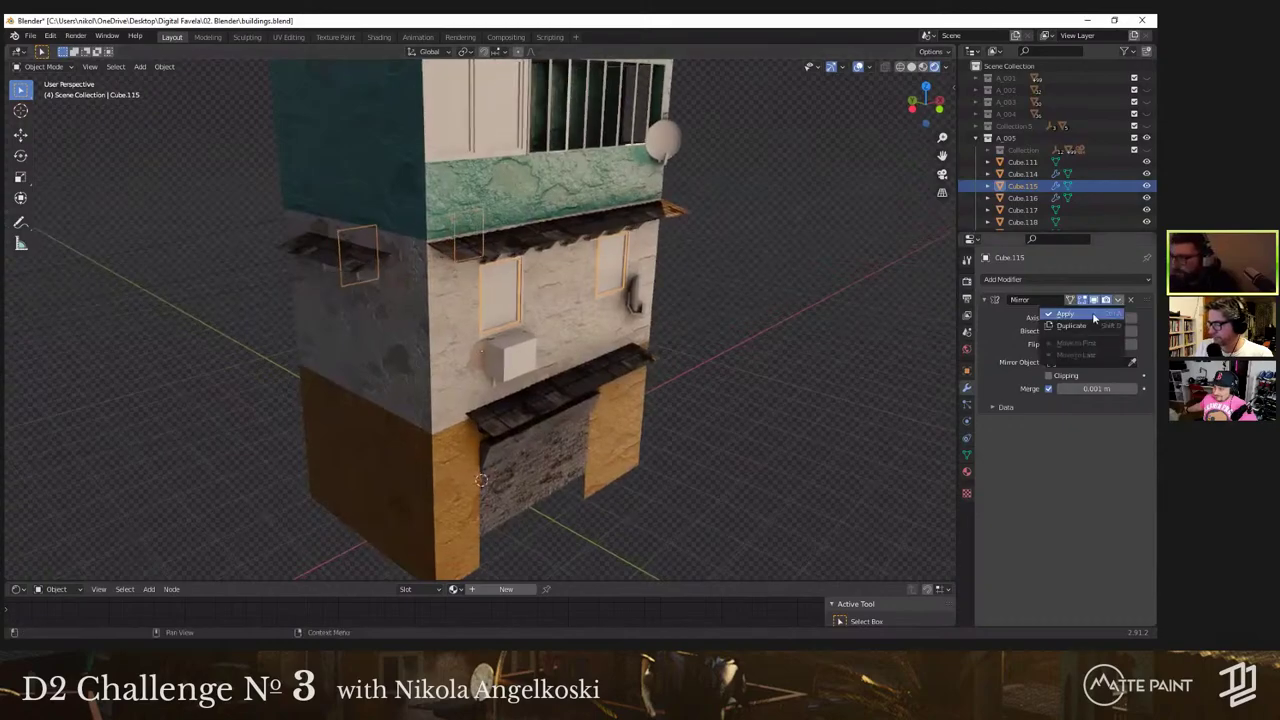
pyautogui.click(1092, 313)
# Step: Apply the Mirror modifier on the two small windows in the middle floor's side wall
pyautogui.moveTo(372, 284); pyautogui.dragTo(390, 281, button='middle')
pyautogui.click(381, 281)
pyautogui.click(1118, 300)
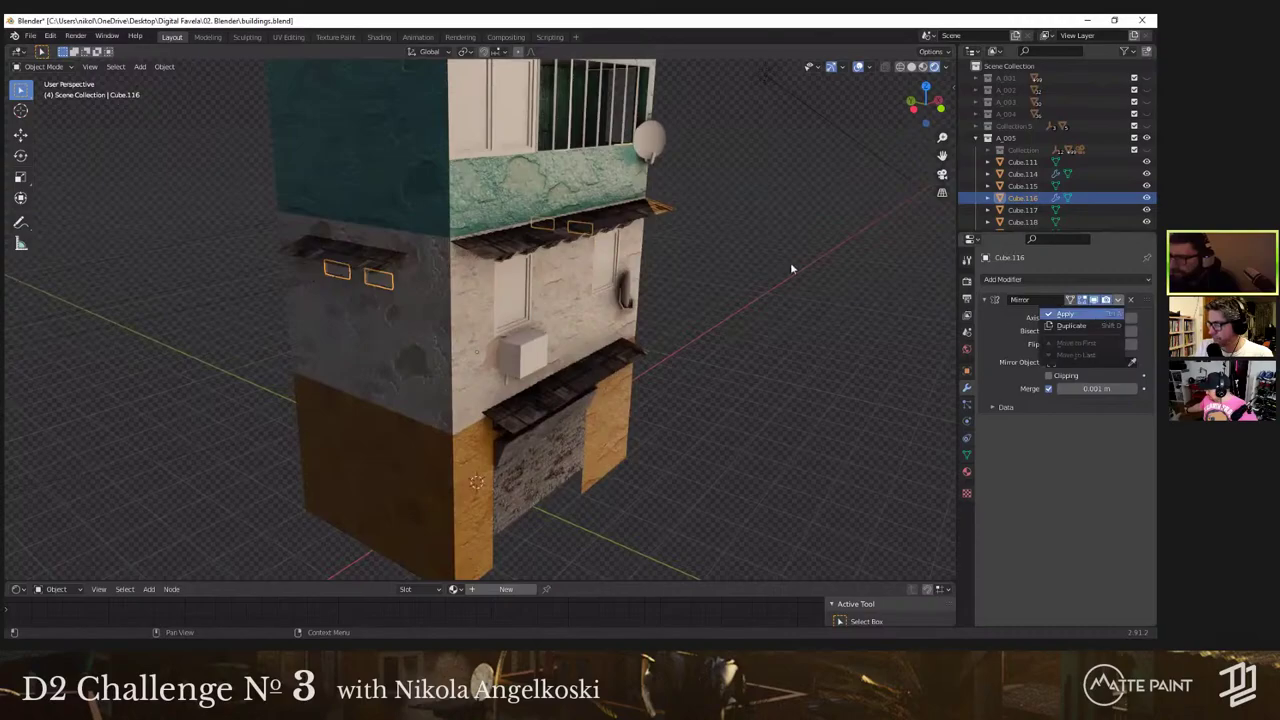
pyautogui.click(1085, 314)
# Step: Join the upper-floor window panels, the tall middle-floor windows and the small side windows into one object
pyautogui.keyDown('shift'); pyautogui.moveTo(475, 165); pyautogui.dragTo(483, 254, button='middle'); pyautogui.keyUp('shift')
pyautogui.click(532, 212)
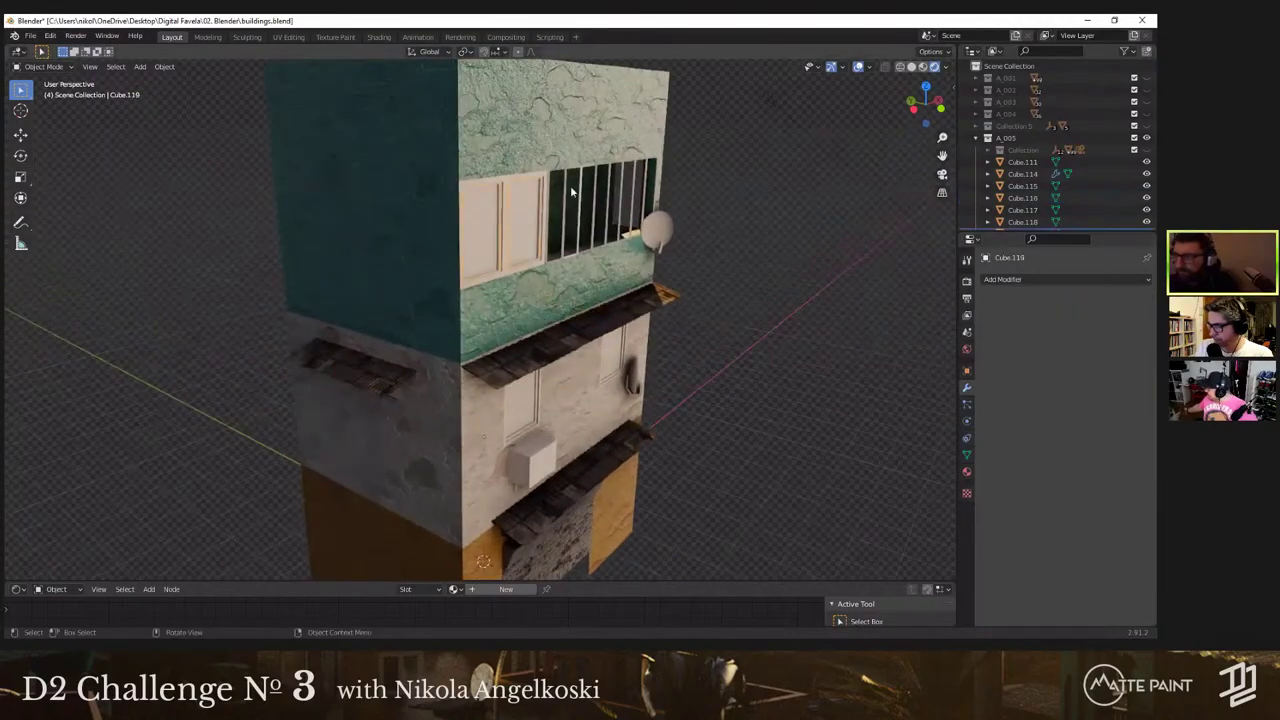
pyautogui.moveTo(557, 363); pyautogui.dragTo(483, 349, button='middle')
pyautogui.keyDown('shift'); pyautogui.click(480, 351); pyautogui.keyUp('shift')
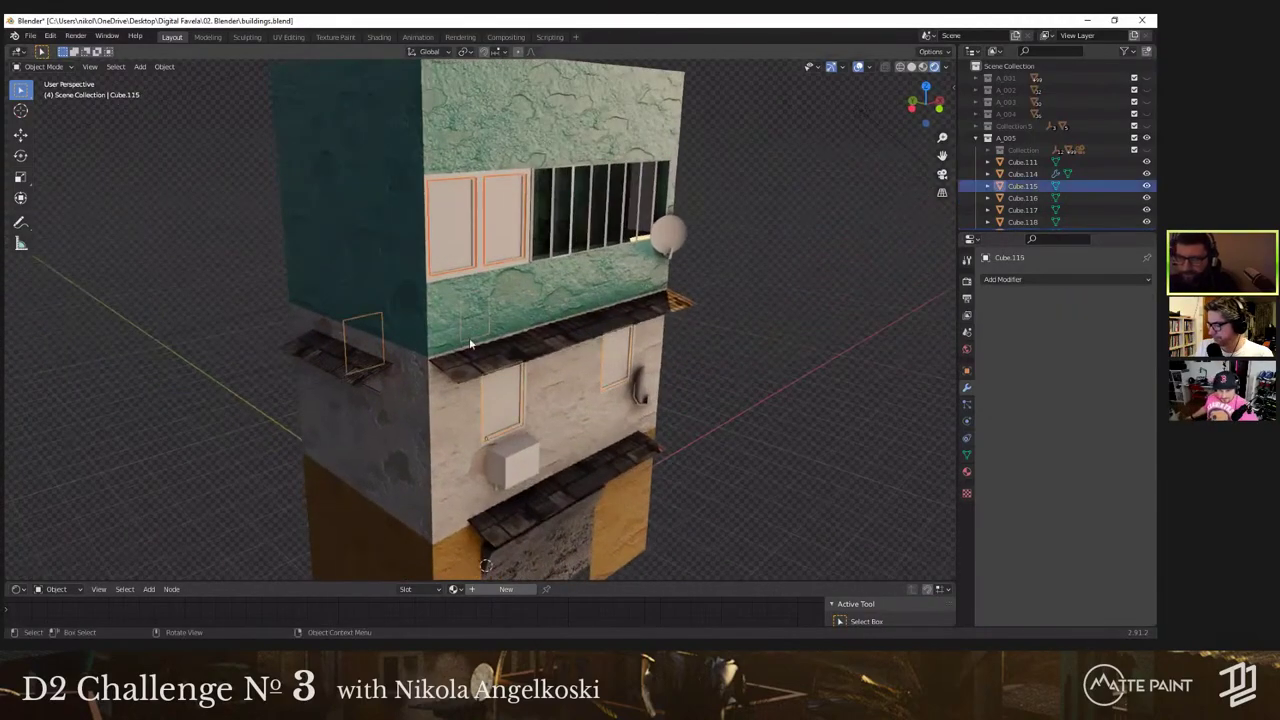
pyautogui.moveTo(432, 309); pyautogui.dragTo(518, 328, button='middle')
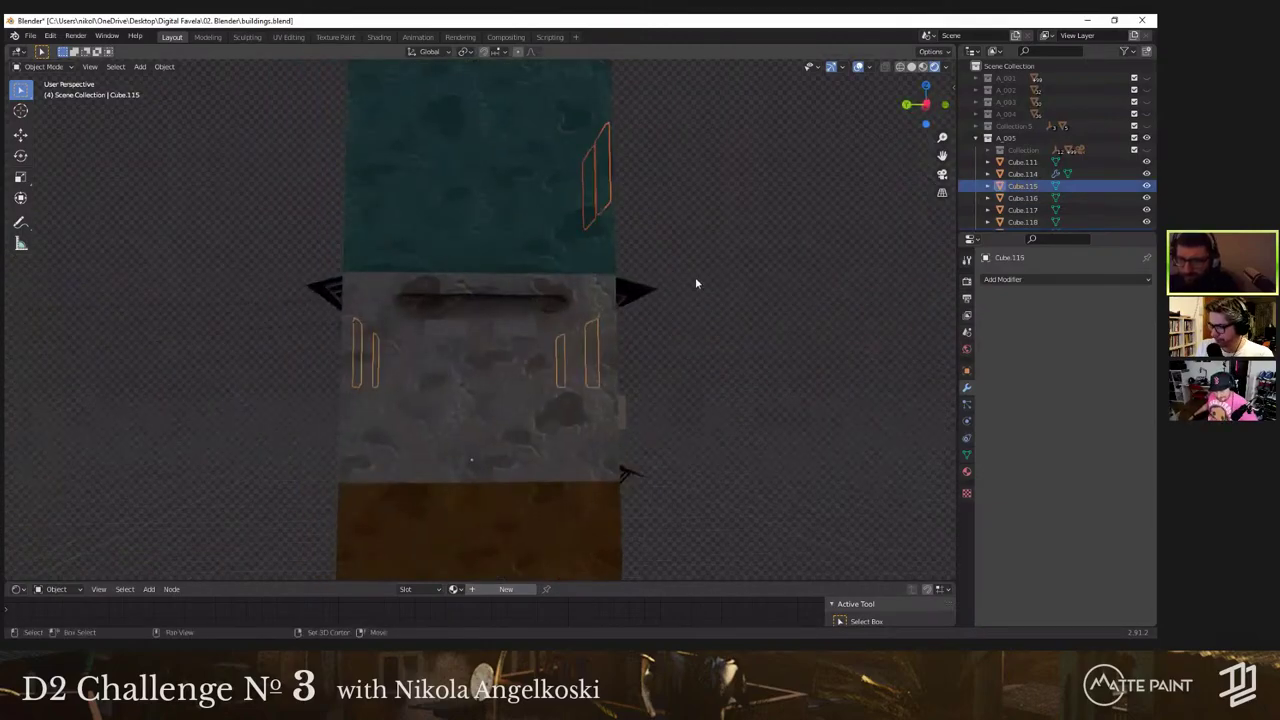
pyautogui.keyDown('shift'); pyautogui.click(518, 330); pyautogui.keyUp('shift')
pyautogui.moveTo(830, 305); pyautogui.dragTo(430, 278, button='middle')
pyautogui.rightClick(430, 280)
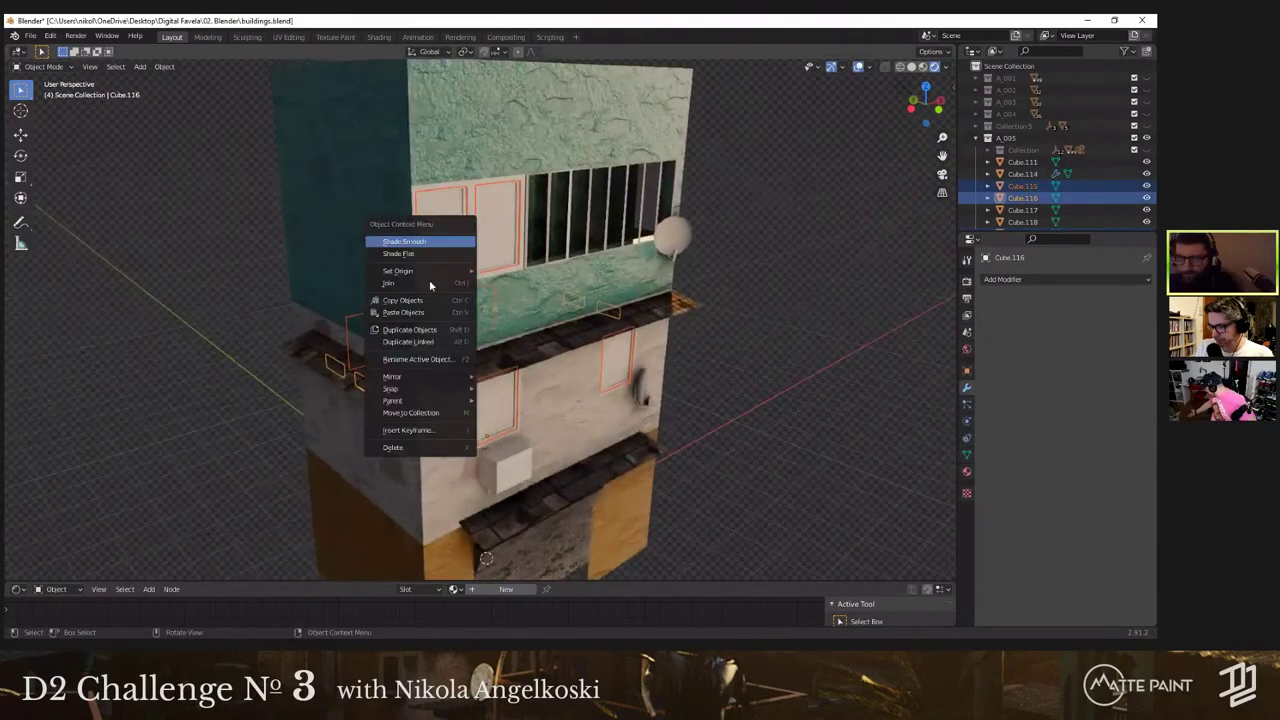
pyautogui.click(395, 283)
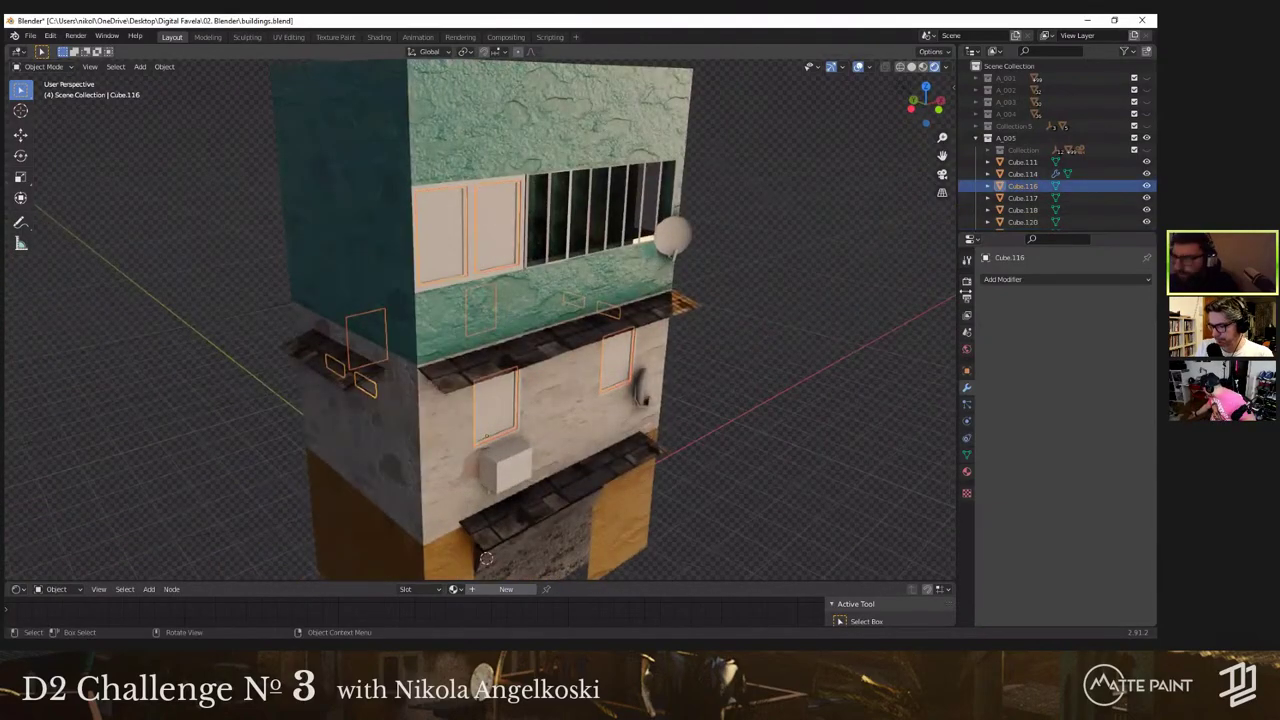
# Step: Change the joined windows' material surface from Principled BSDF to Glass BSDF
pyautogui.click(966, 471)
pyautogui.click(1059, 331)
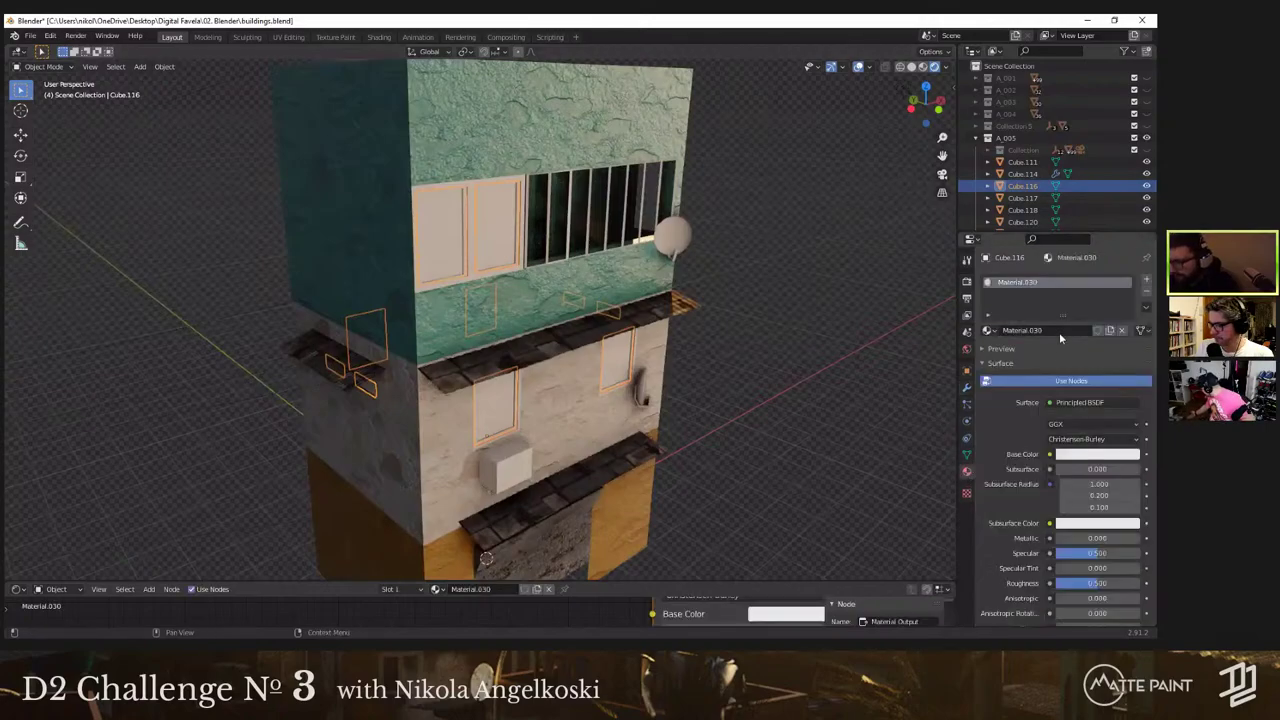
pyautogui.click(1090, 403)
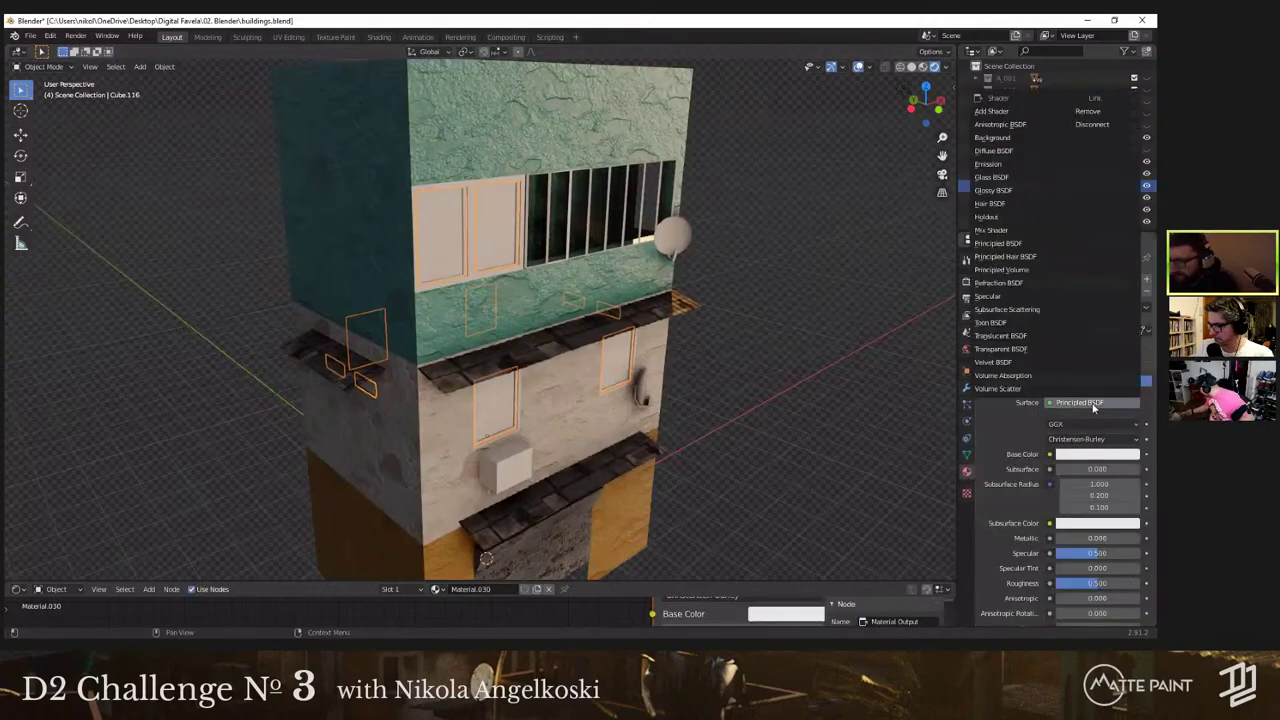
pyautogui.click(1014, 179)
# Step: Set the window glass roughness to 0 and enlarge the shader editor to show its nodes
pyautogui.moveTo(495, 270); pyautogui.dragTo(1104, 460, button='middle')
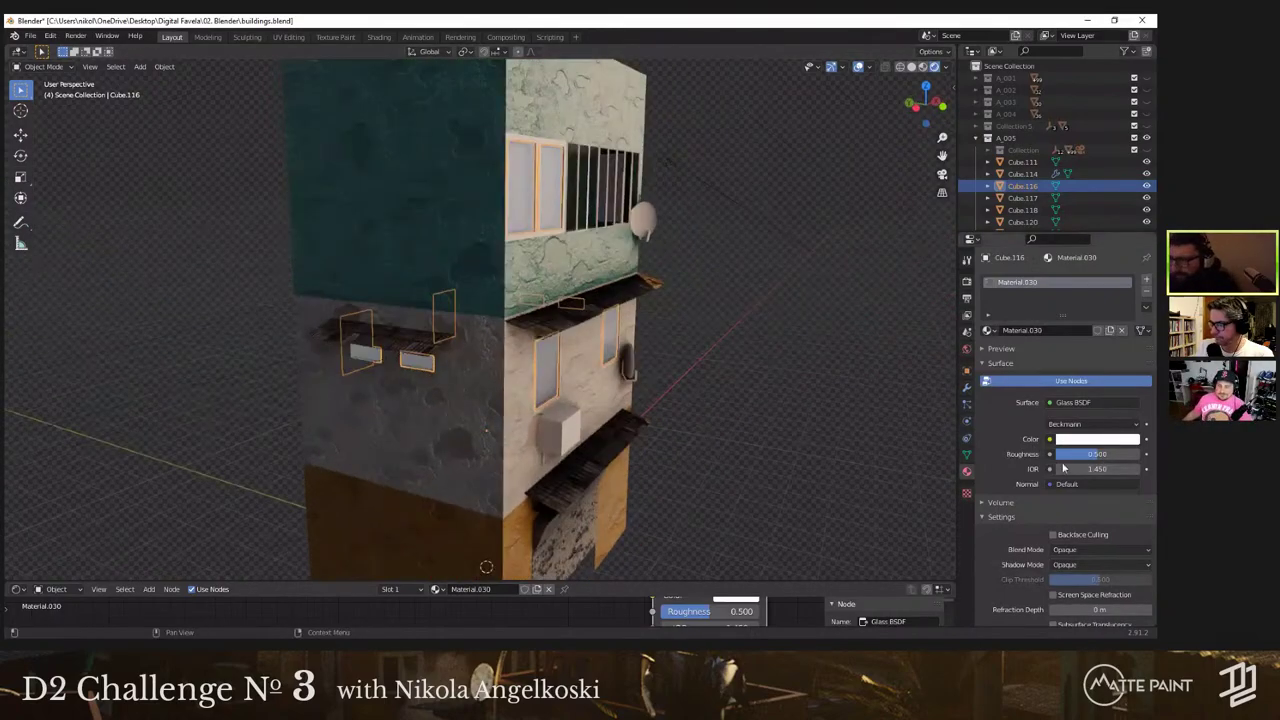
pyautogui.write('0.096')
pyautogui.press('Return')
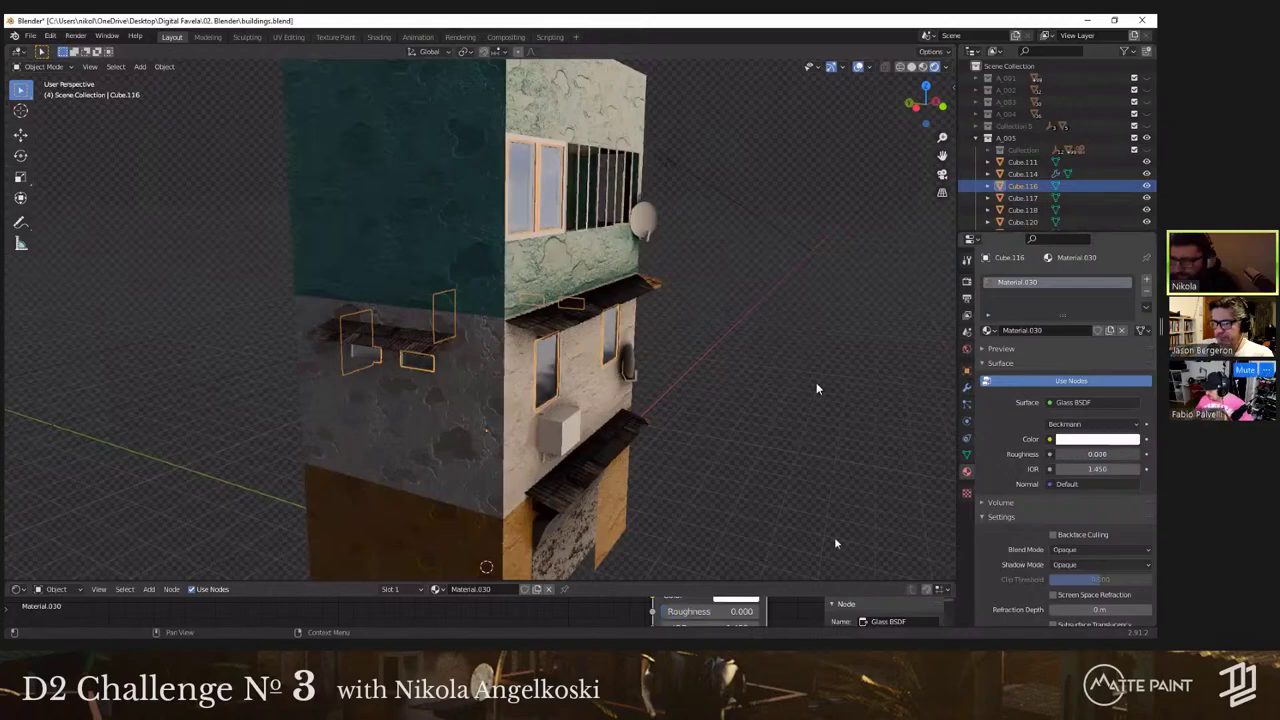
pyautogui.moveTo(582, 582); pyautogui.dragTo(584, 409)
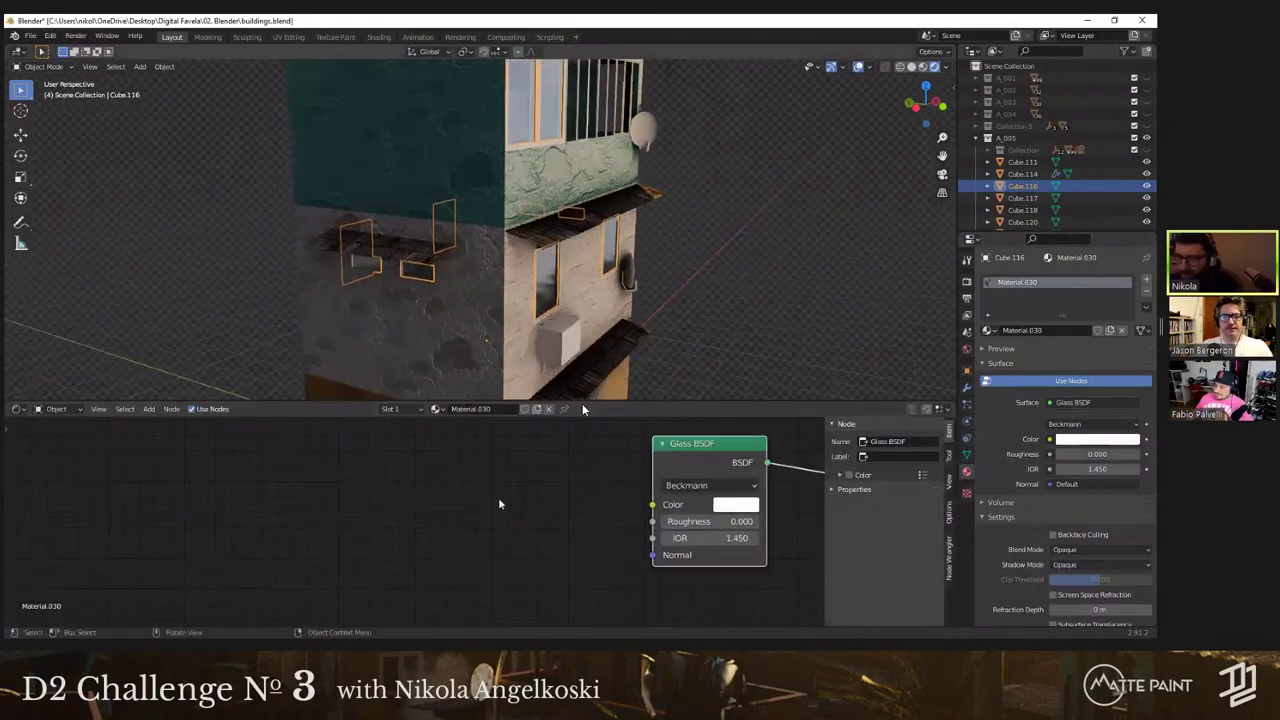
# Step: Add a Glossy BSDF node below the Glass BSDF in the window glass material
pyautogui.moveTo(500, 504); pyautogui.dragTo(371, 541, button='middle')
pyautogui.moveTo(610, 350); pyautogui.dragTo(591, 440, button='middle')
pyautogui.moveTo(539, 481); pyautogui.dragTo(334, 464)
pyautogui.click(468, 540)
pyautogui.moveTo(468, 541); pyautogui.dragTo(469, 529, button='middle')
pyautogui.hotkey('shift', 'a')
pyautogui.click(454, 498)
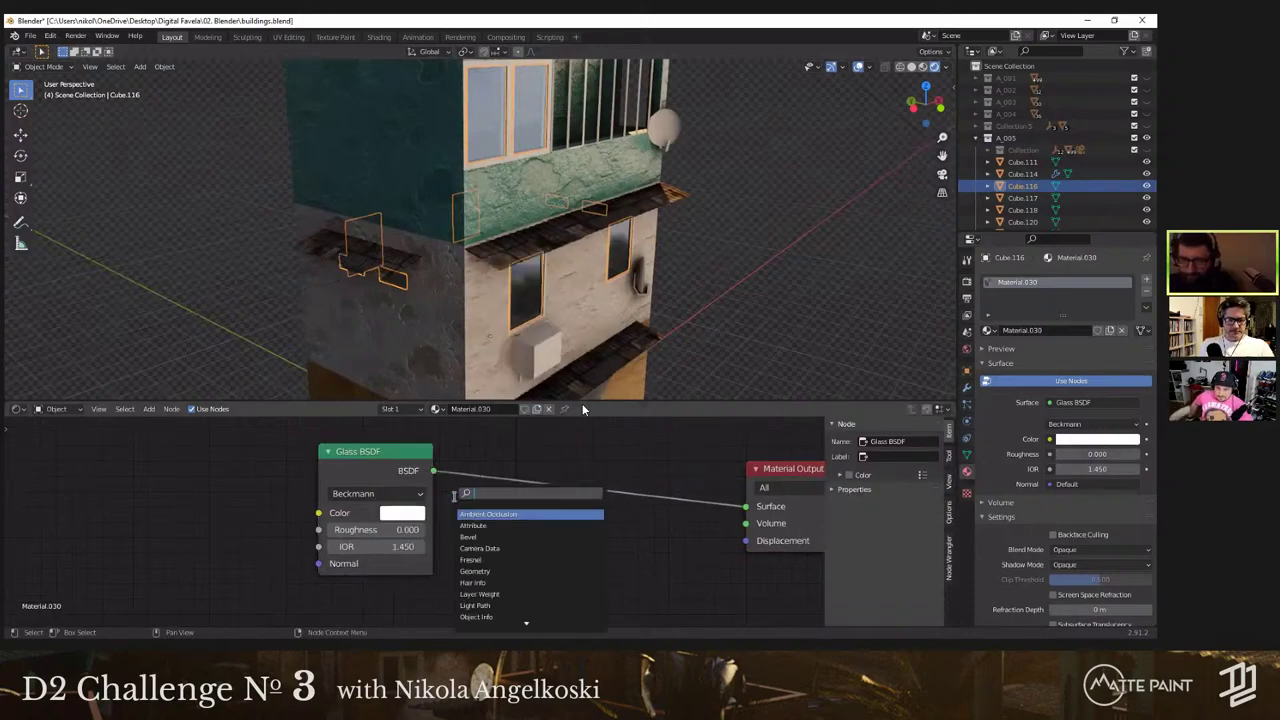
pyautogui.write('glossy')
pyautogui.press('Return')
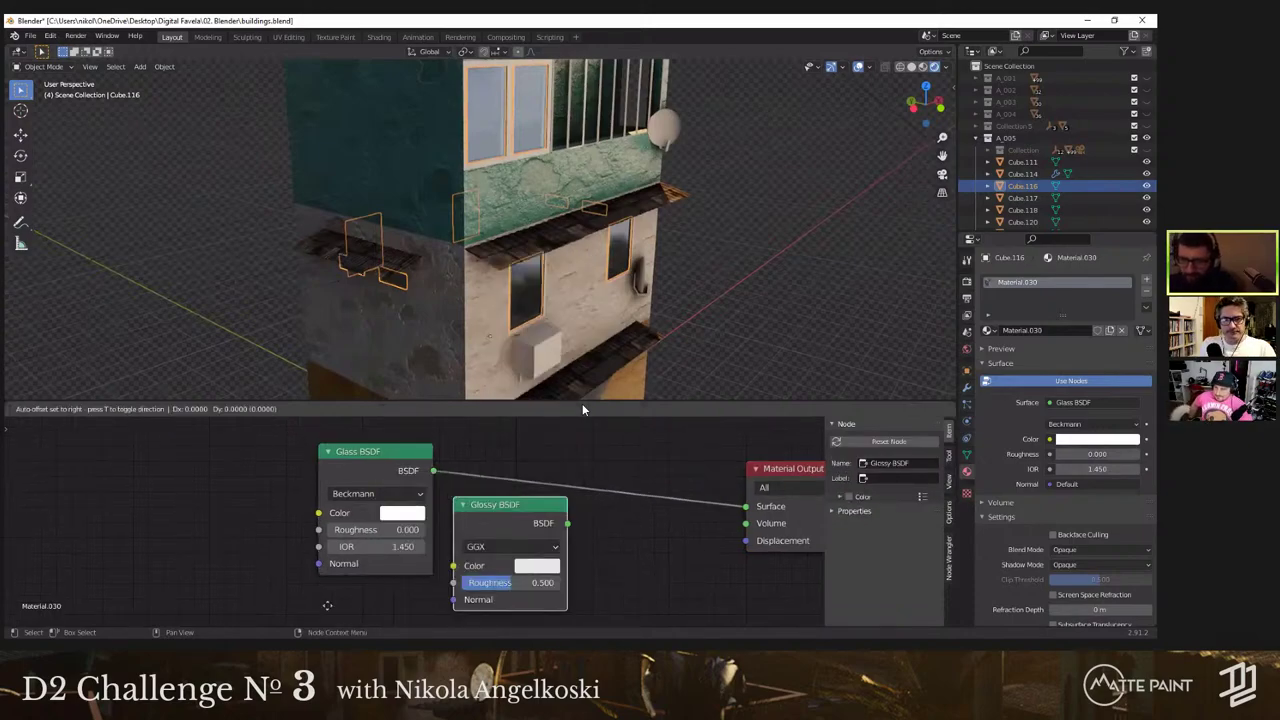
pyautogui.click(326, 605)
# Step: Insert a Mix Shader between the Glass BSDF and Material Output, and connect the Glossy BSDF to its second shader input
pyautogui.scroll(-3, 412, 530)
pyautogui.moveTo(523, 543); pyautogui.dragTo(520, 536, button='middle')
pyautogui.hotkey('shift', 'a')
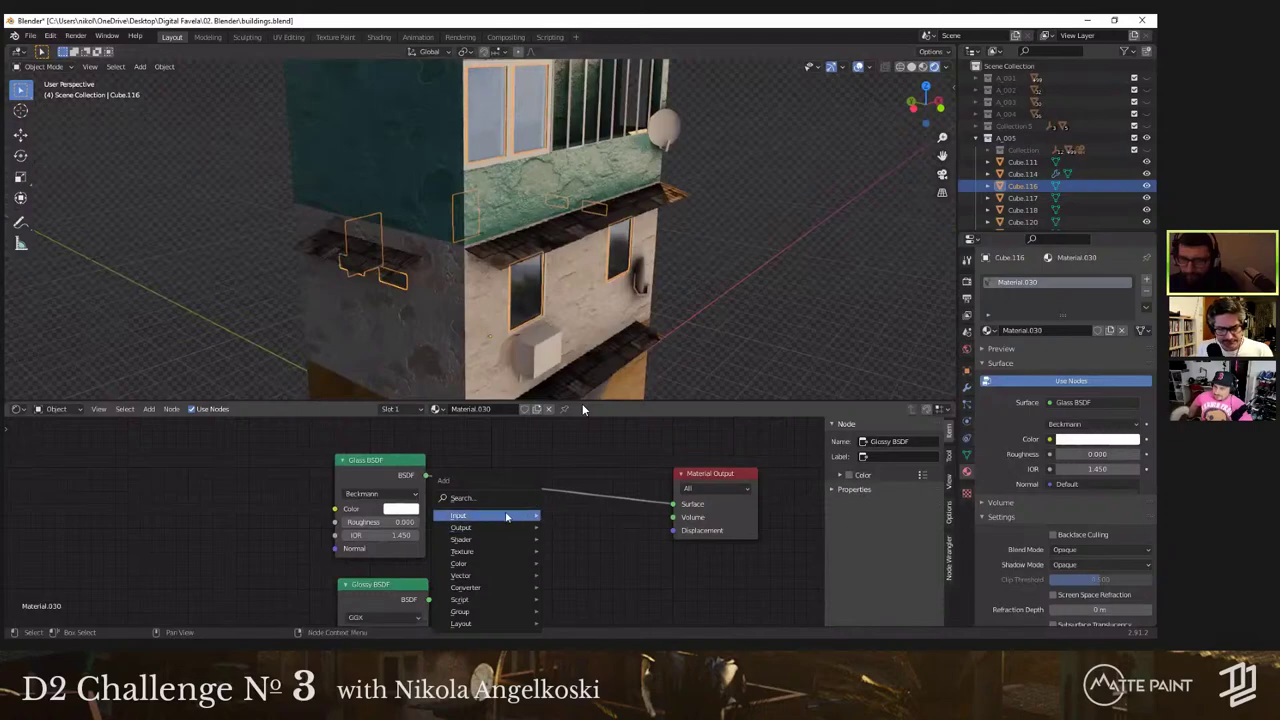
pyautogui.write('mix')
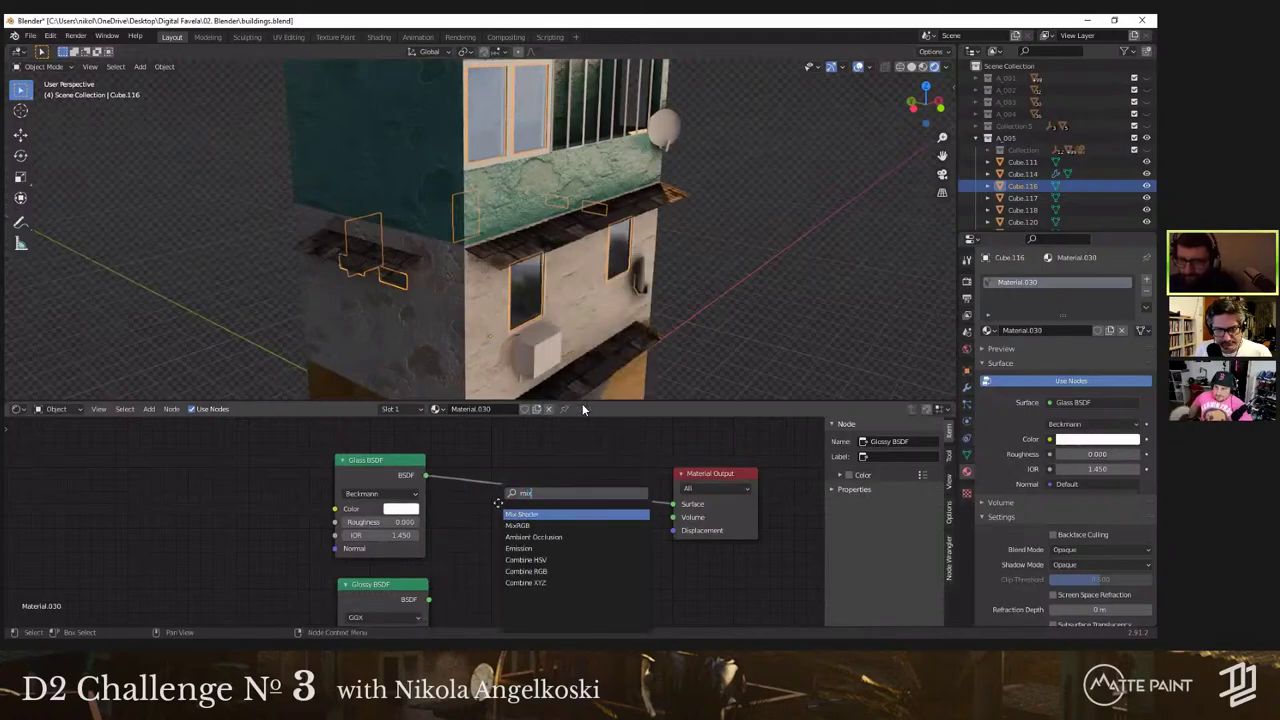
pyautogui.press('Return')
pyautogui.click(531, 494)
pyautogui.moveTo(428, 599); pyautogui.dragTo(523, 547)
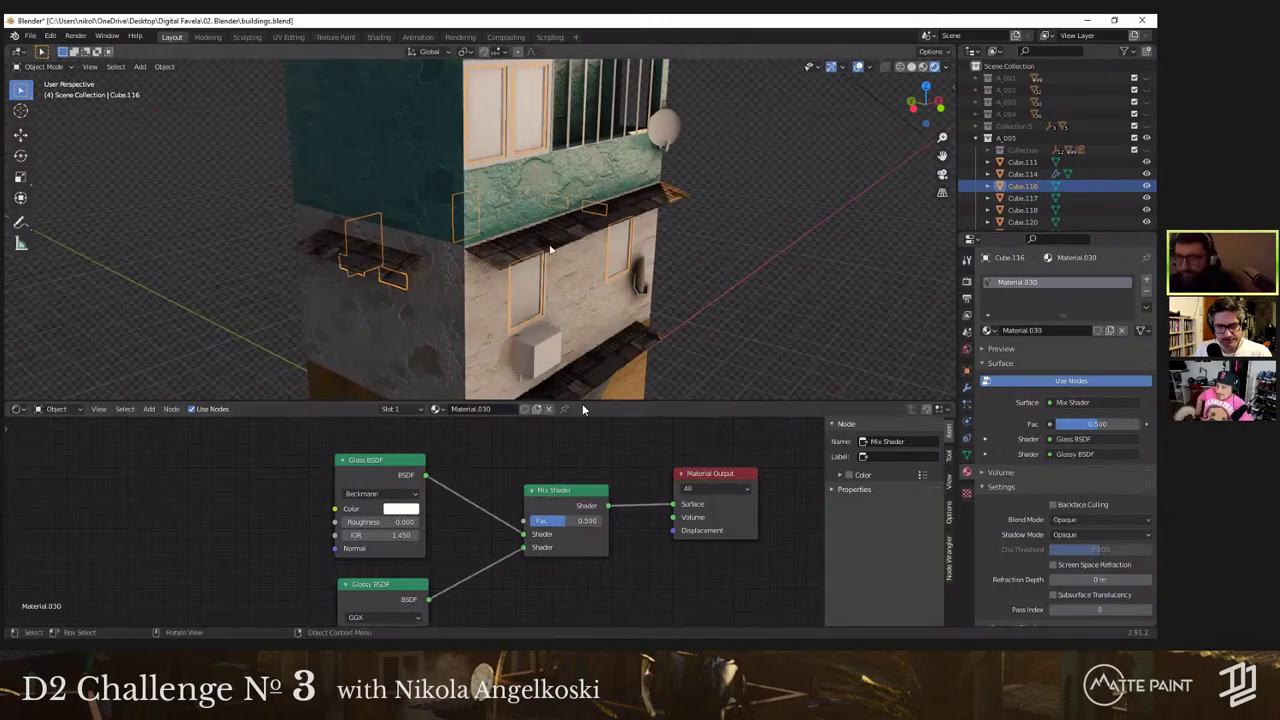
# Step: Set the Mix Shader factor of the window glass to 0.250
pyautogui.moveTo(549, 249); pyautogui.dragTo(587, 220, button='middle')
pyautogui.moveTo(457, 577); pyautogui.dragTo(474, 550, button='middle')
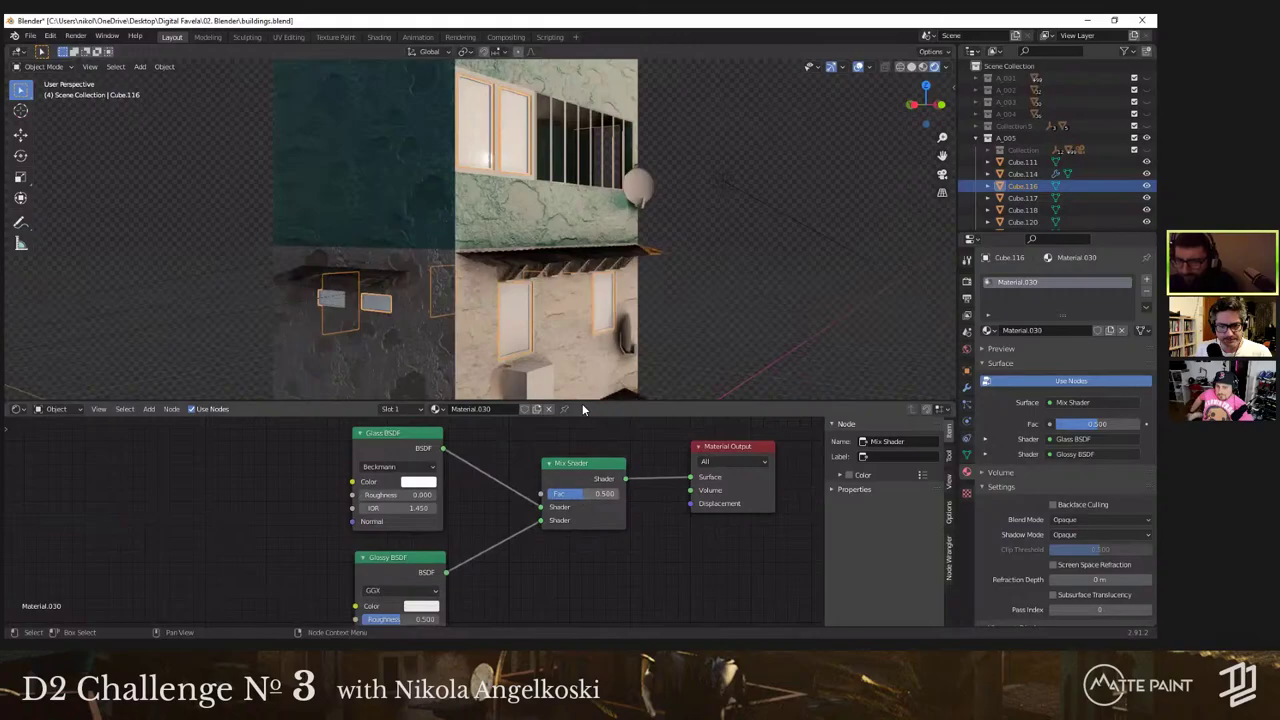
pyautogui.moveTo(583, 494); pyautogui.dragTo(565, 494)
pyautogui.moveTo(618, 295); pyautogui.dragTo(588, 240, button='middle')
pyautogui.scroll(5, 625, 195)
# Step: Separate the joined windows object by loose parts
pyautogui.click(623, 197)
pyautogui.moveTo(623, 197); pyautogui.dragTo(623, 246, button='middle')
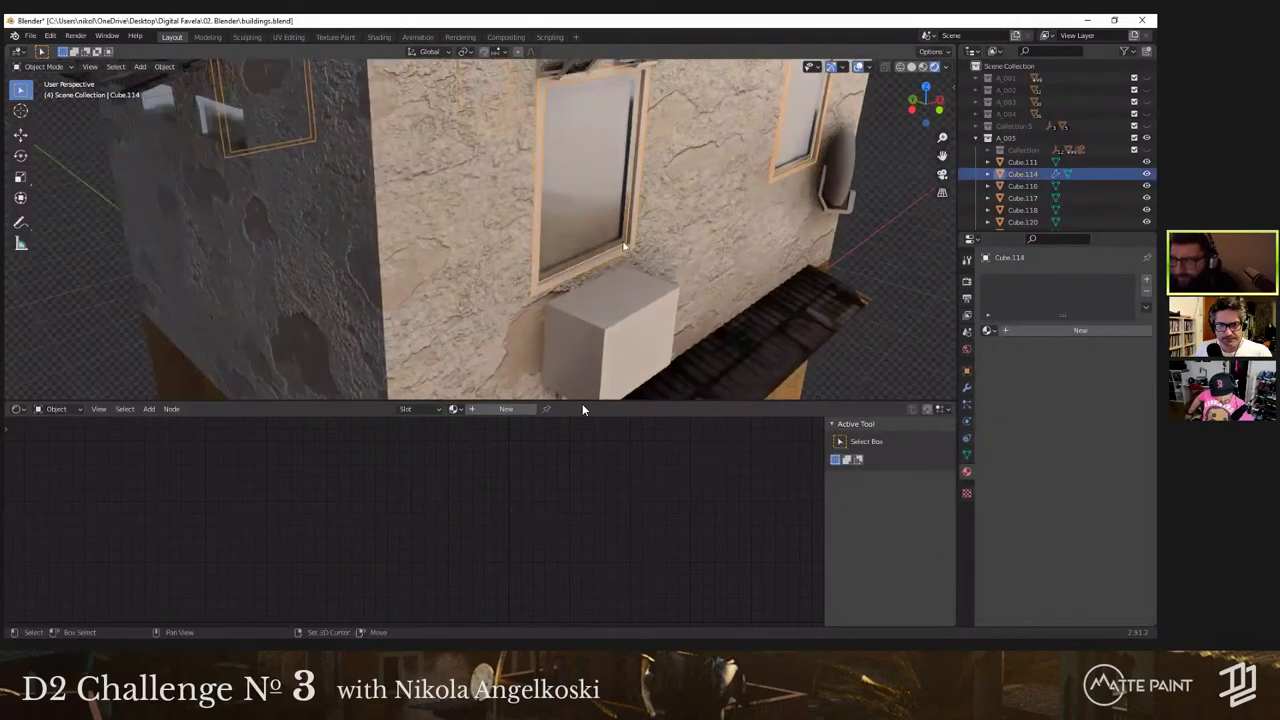
pyautogui.click(623, 244)
pyautogui.click(624, 245)
pyautogui.scroll(3, 660, 265)
pyautogui.moveTo(687, 273); pyautogui.dragTo(668, 268)
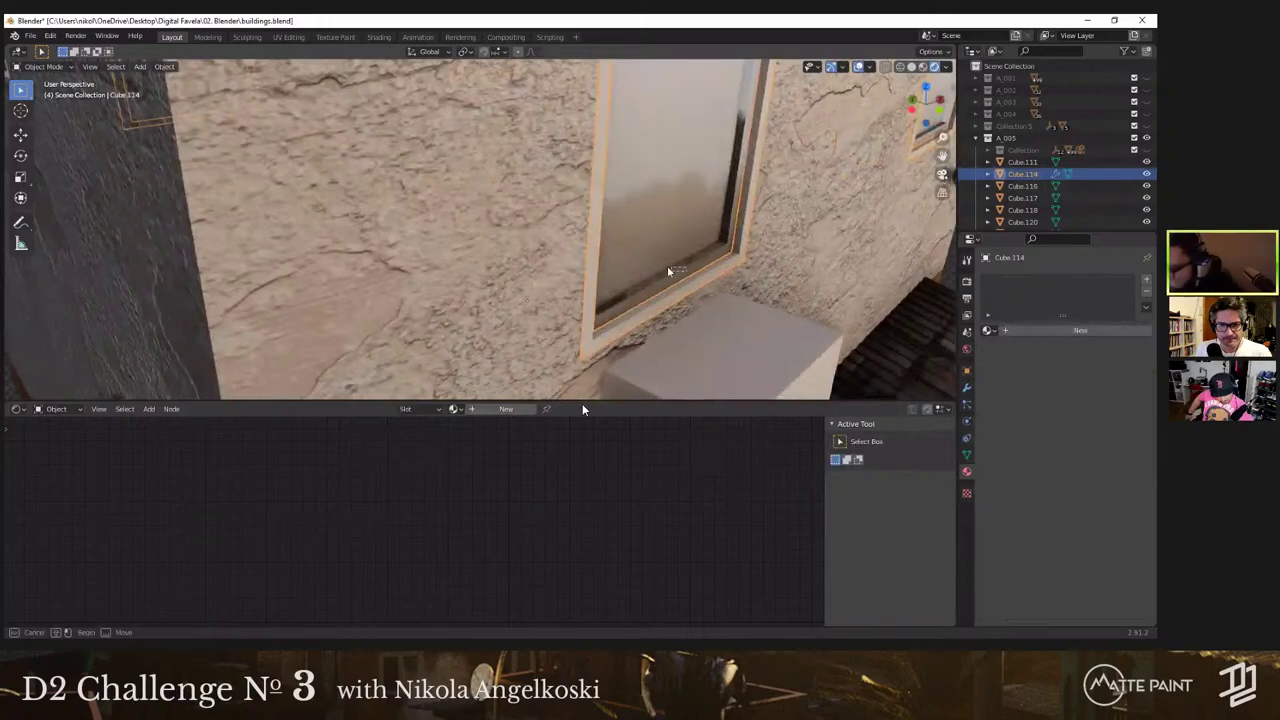
pyautogui.moveTo(668, 271); pyautogui.dragTo(533, 205, button='middle')
pyautogui.click(535, 193)
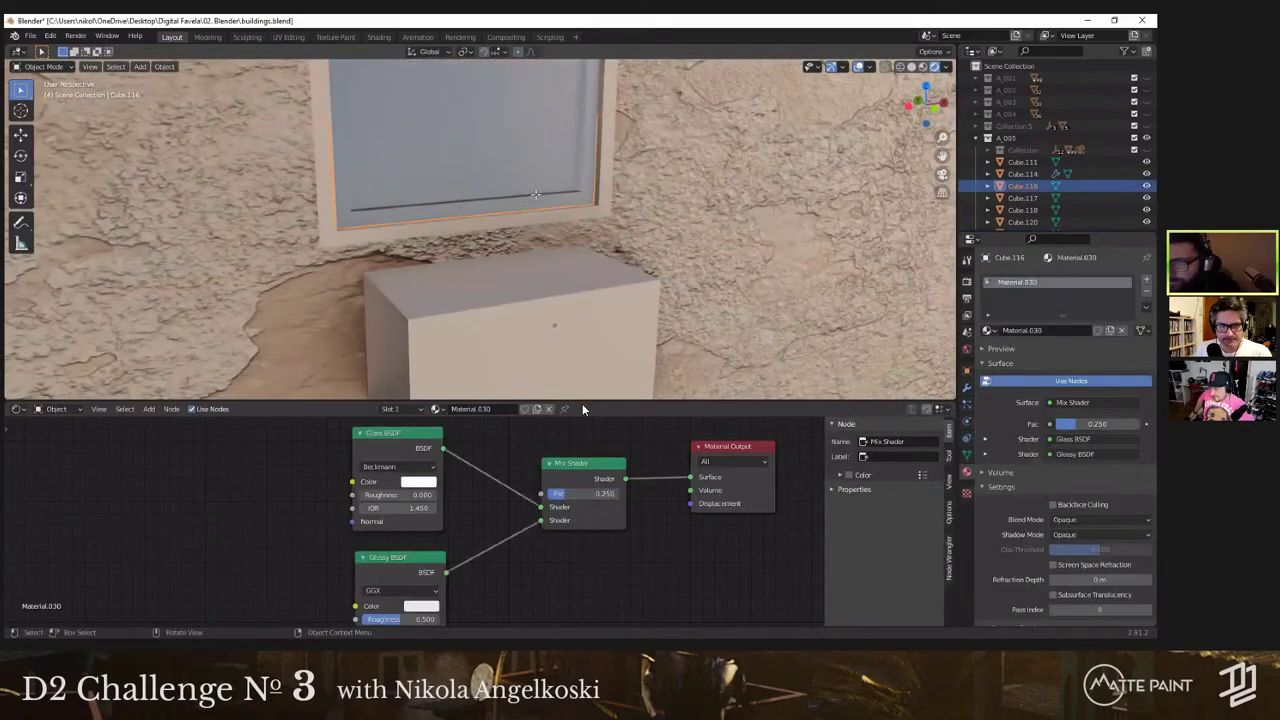
pyautogui.press('Tab')
pyautogui.rightClick(535, 194)
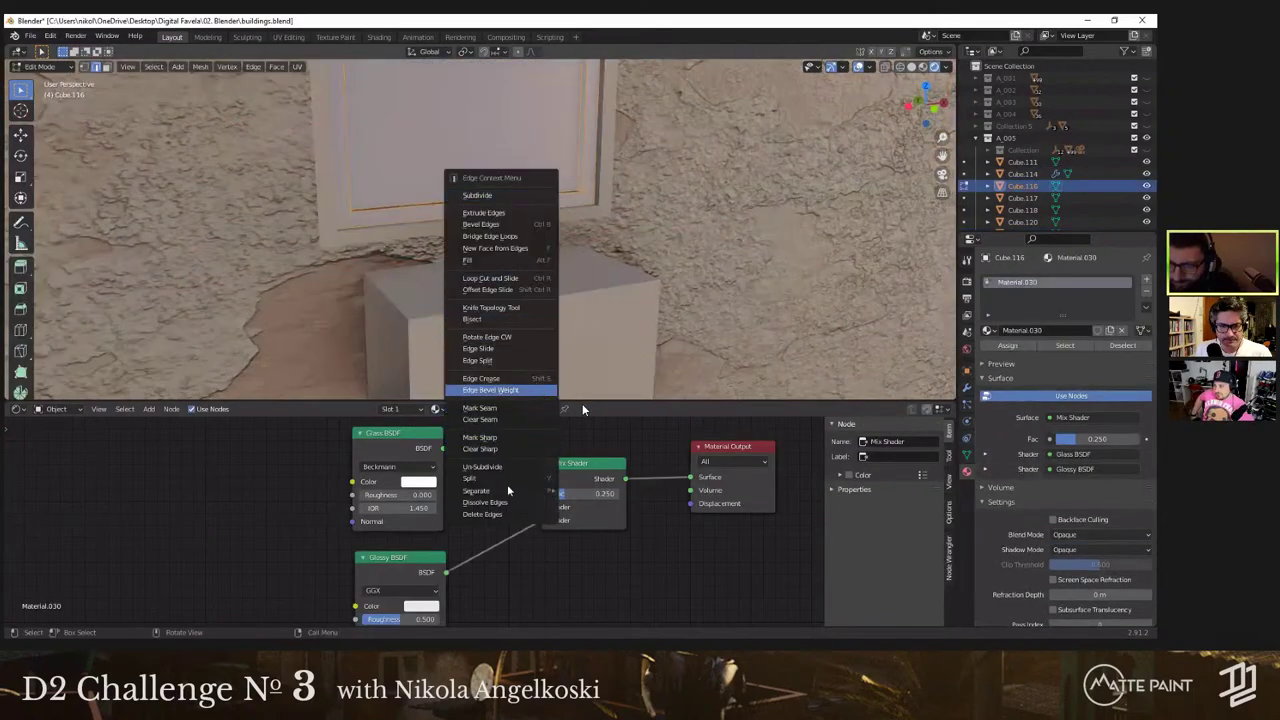
pyautogui.moveTo(510, 490)
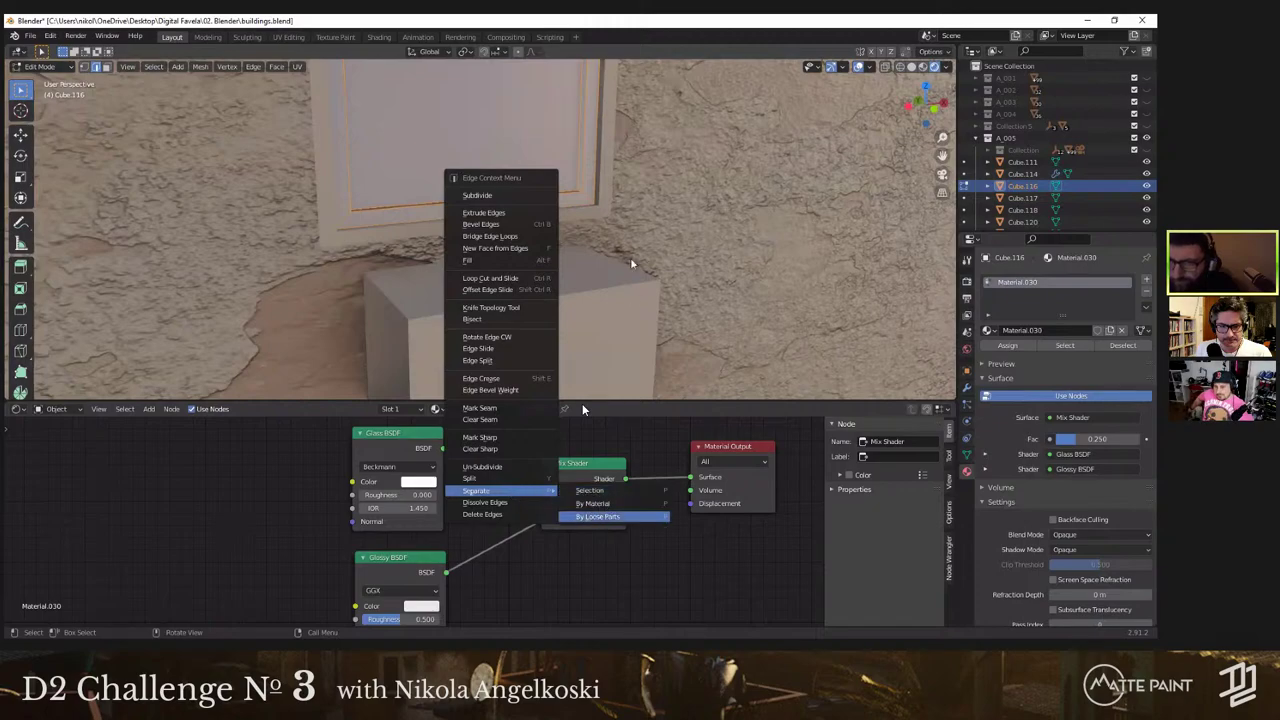
pyautogui.click(598, 516)
pyautogui.press('Tab')
# Step: Separate the glass pane face from the tall middle-floor window above the AC unit as its own object
pyautogui.click(528, 196)
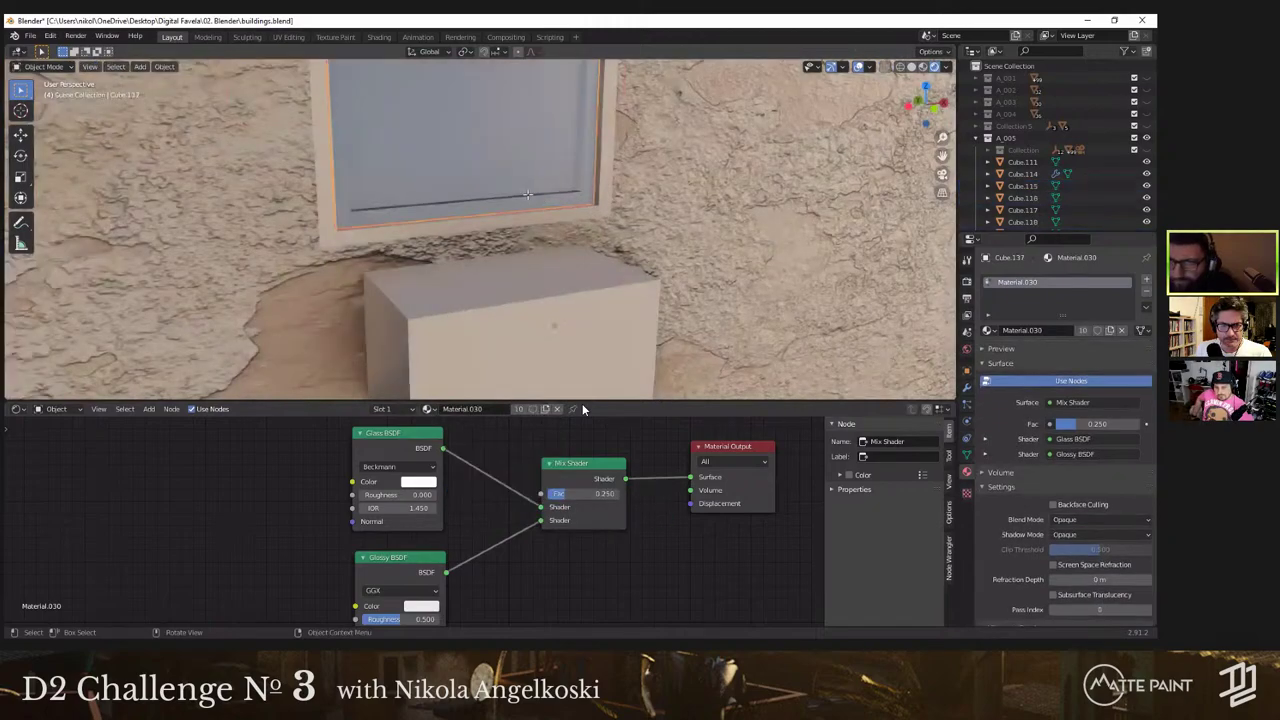
pyautogui.press('Tab')
pyautogui.rightClick(466, 205)
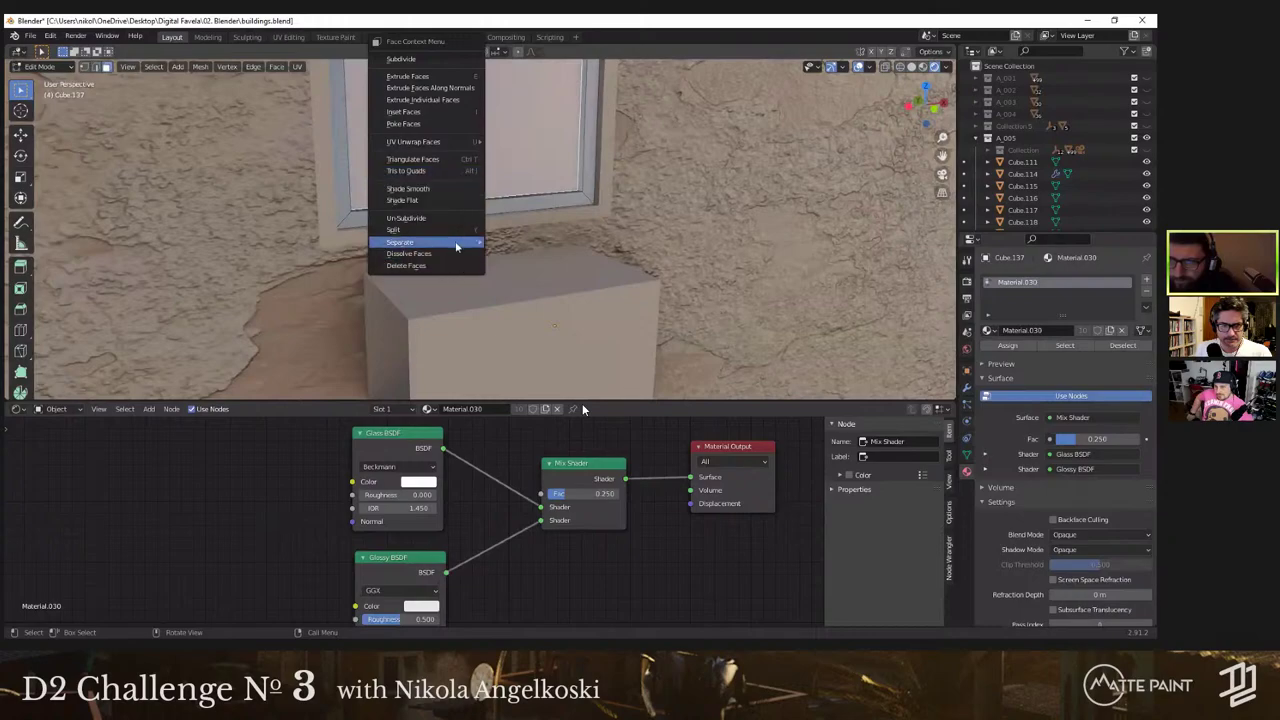
pyautogui.moveTo(457, 246)
pyautogui.click(506, 245)
pyautogui.scroll(-4, 521, 235)
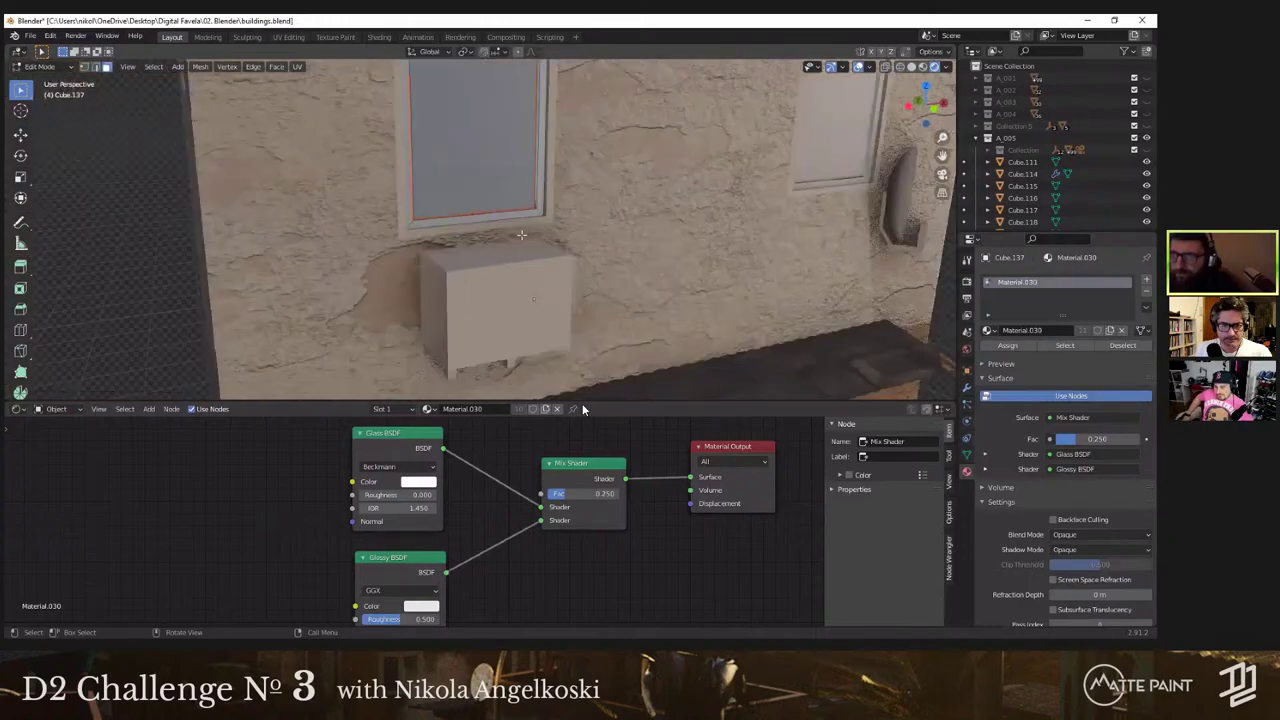
pyautogui.scroll(-1, 521, 235)
# Step: Separate the glass pane face from the tall middle-floor window beside the satellite dish as its own object
pyautogui.keyDown('shift'); pyautogui.moveTo(812, 165); pyautogui.dragTo(643, 226, button='middle'); pyautogui.keyUp('shift')
pyautogui.press('Tab')
pyautogui.click(643, 226)
pyautogui.press('Tab')
pyautogui.rightClick(632, 218)
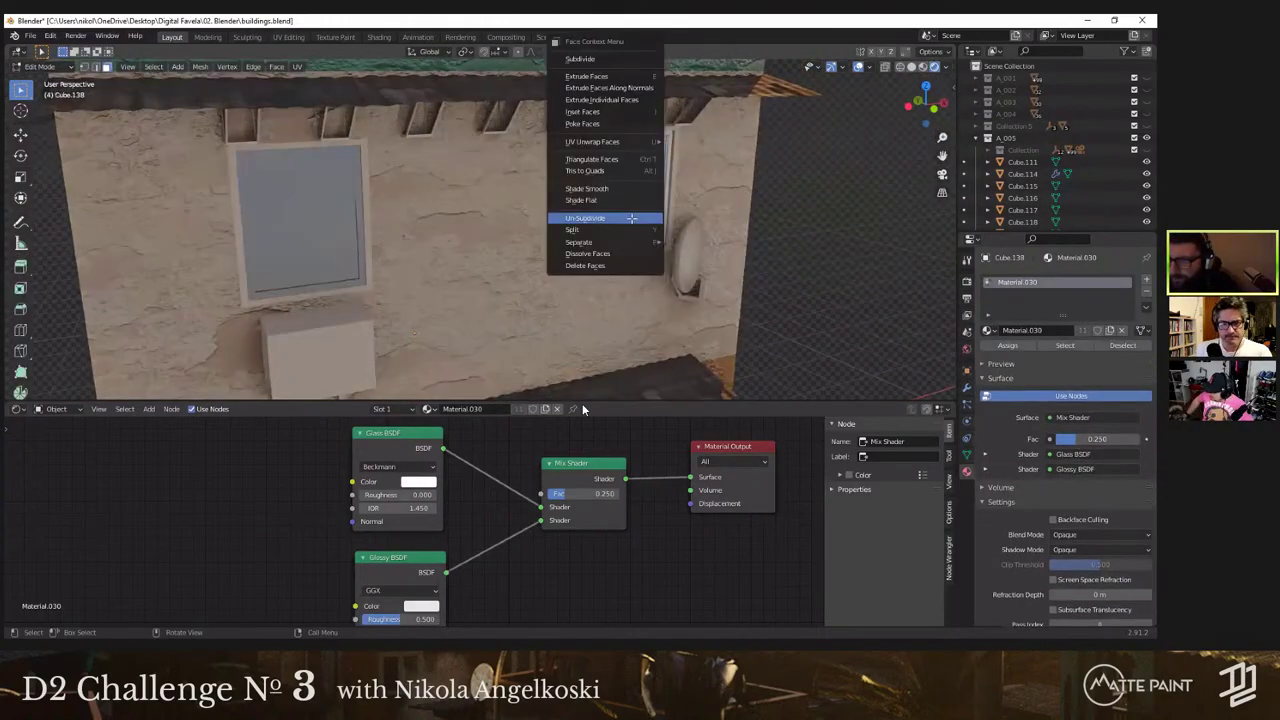
pyautogui.press('Escape')
pyautogui.click(610, 207)
pyautogui.rightClick(602, 206)
pyautogui.moveTo(618, 244)
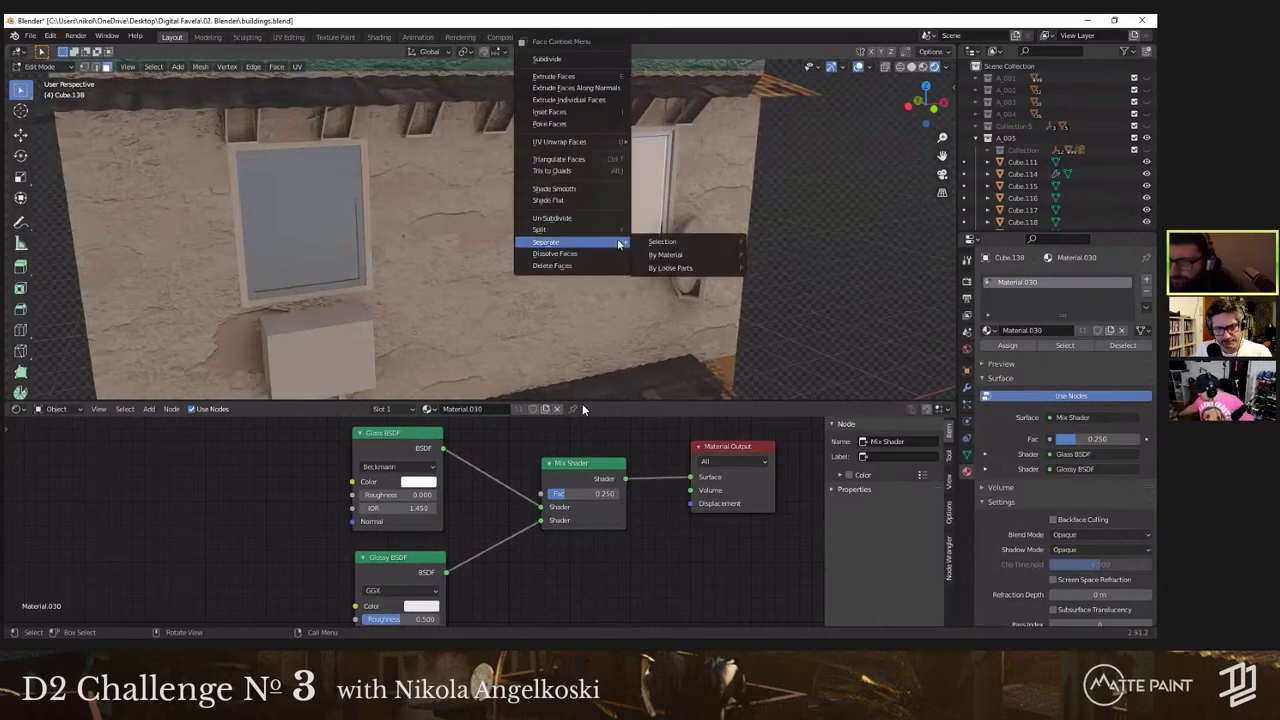
pyautogui.click(662, 241)
pyautogui.press('Tab')
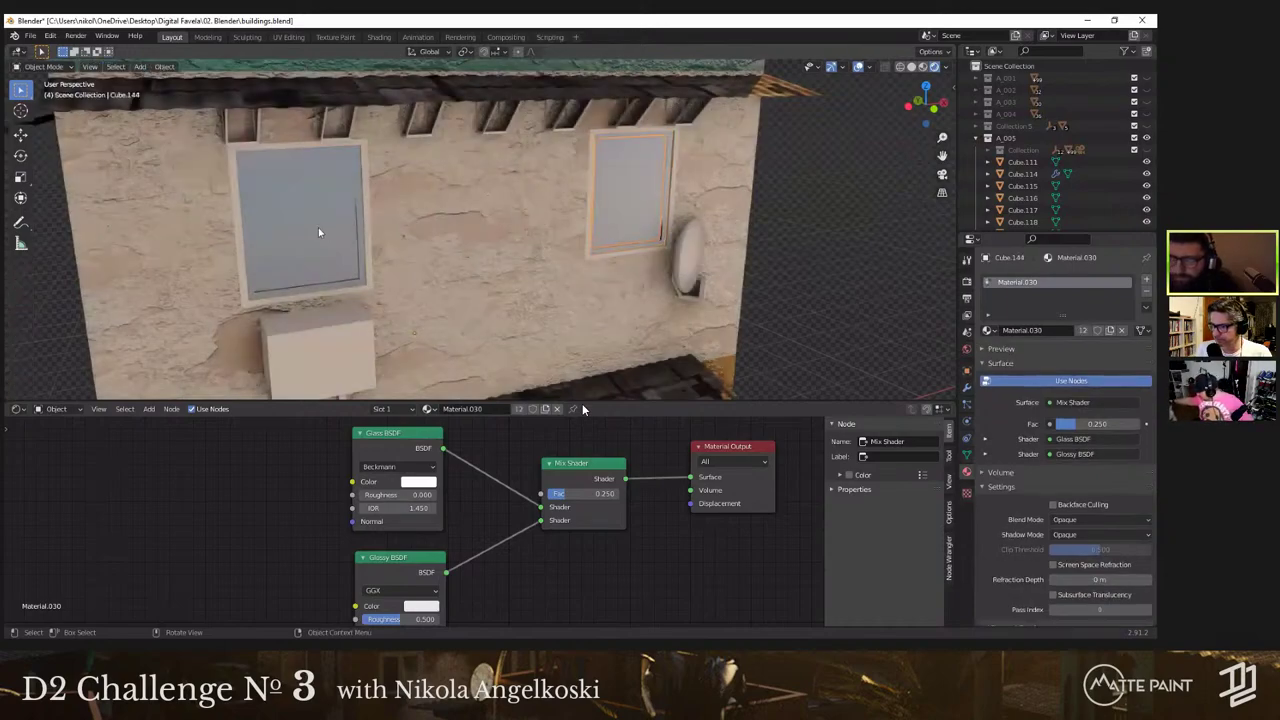
# Step: Join the inner frames of these two tall middle-floor windows into one object
pyautogui.keyDown('shift'); pyautogui.click(318, 231); pyautogui.keyUp('shift')
pyautogui.click(362, 281)
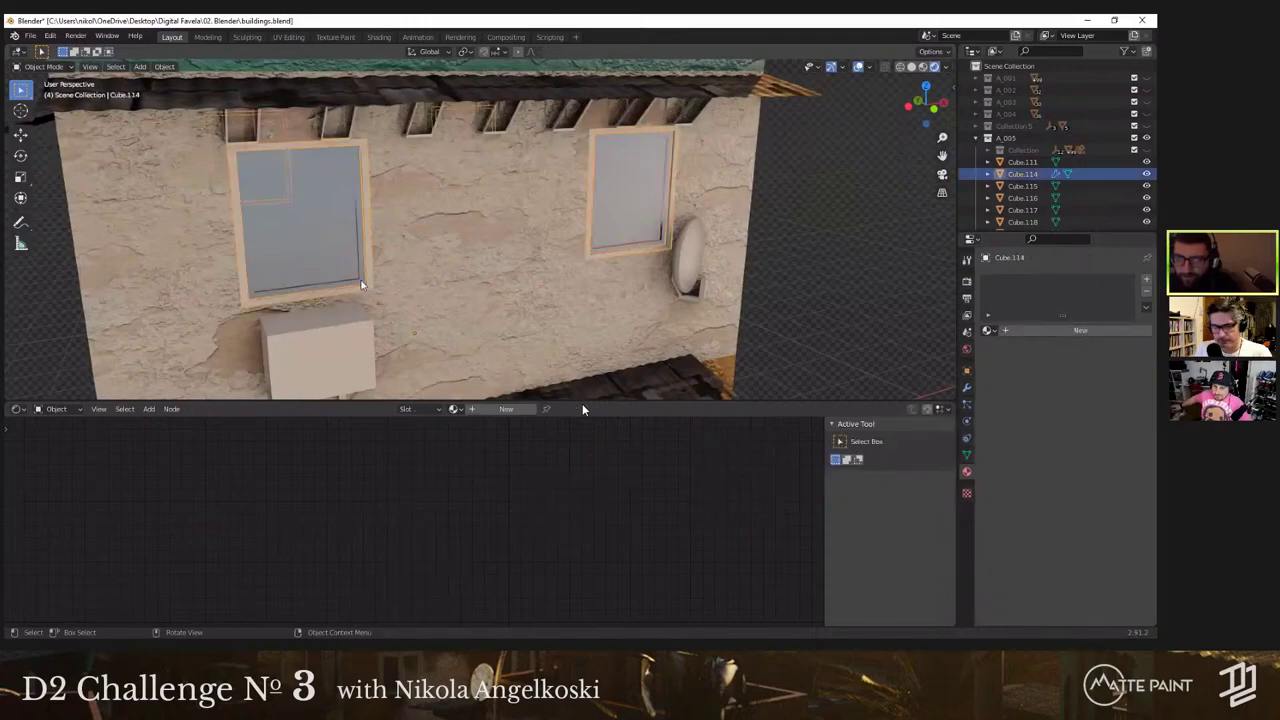
pyautogui.click(361, 280)
pyautogui.keyDown('shift'); pyautogui.click(605, 250); pyautogui.keyUp('shift')
pyautogui.rightClick(605, 251)
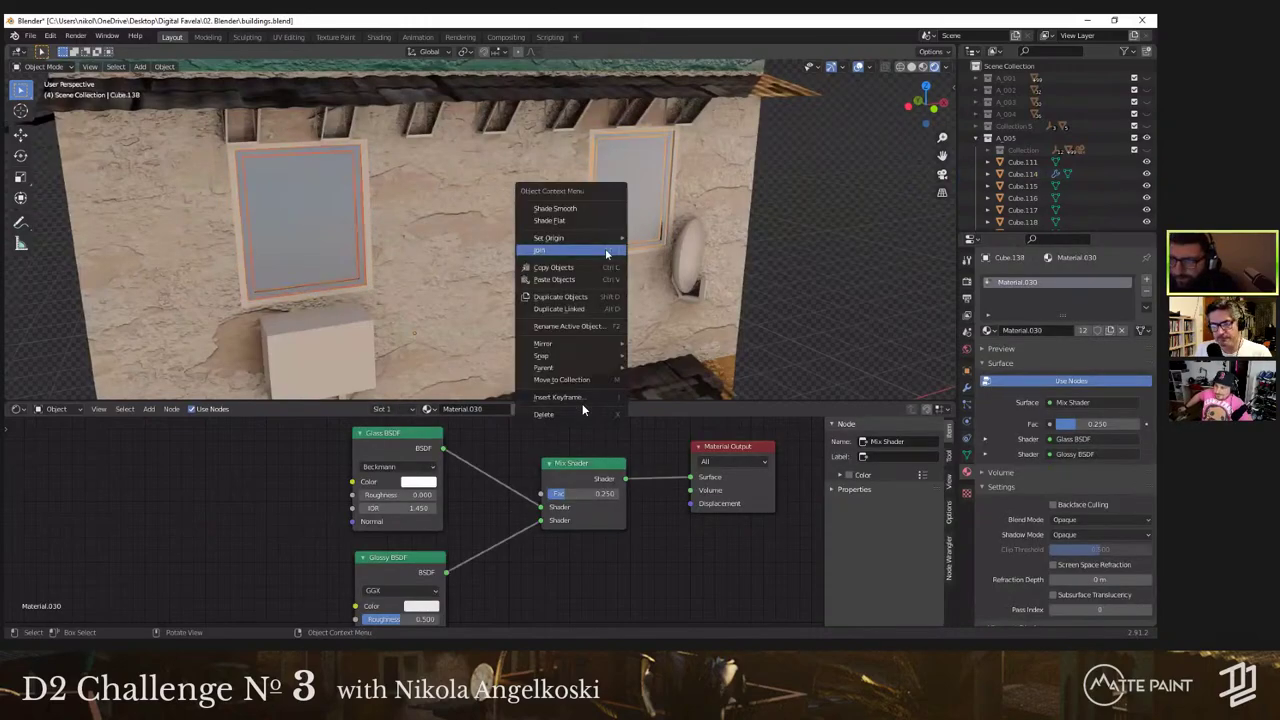
pyautogui.click(553, 246)
# Step: Separate the glass pane face of the window nearest the building corner on the sunlit middle-floor wall
pyautogui.moveTo(618, 208); pyautogui.dragTo(700, 226, button='middle')
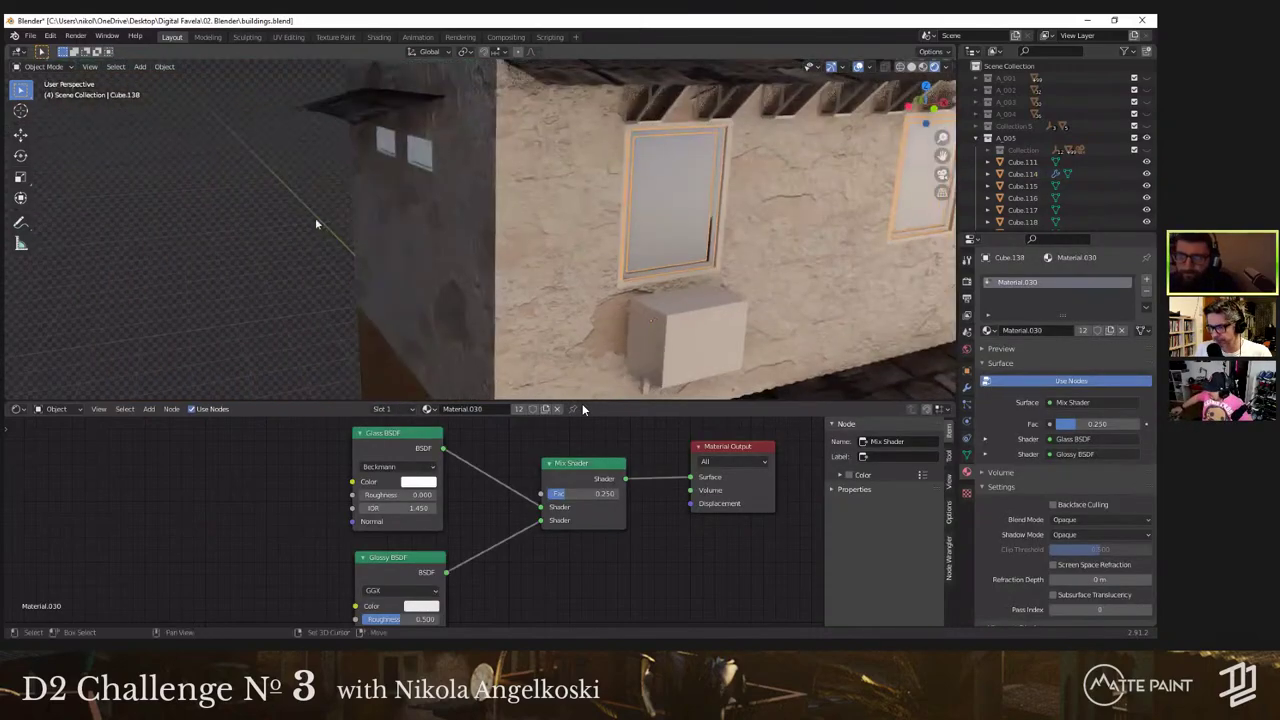
pyautogui.moveTo(317, 223); pyautogui.dragTo(395, 252, button='middle')
pyautogui.click(368, 248)
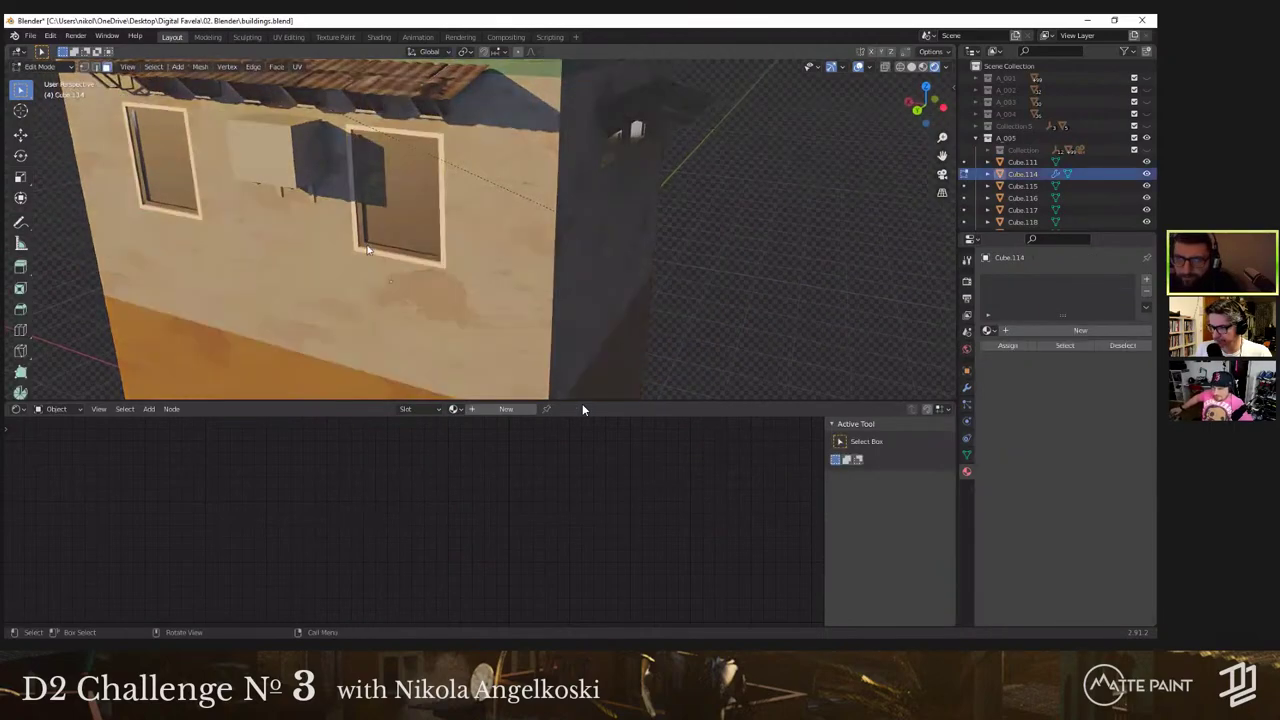
pyautogui.click(366, 248)
pyautogui.press('Tab')
pyautogui.click(388, 226)
pyautogui.rightClick(389, 228)
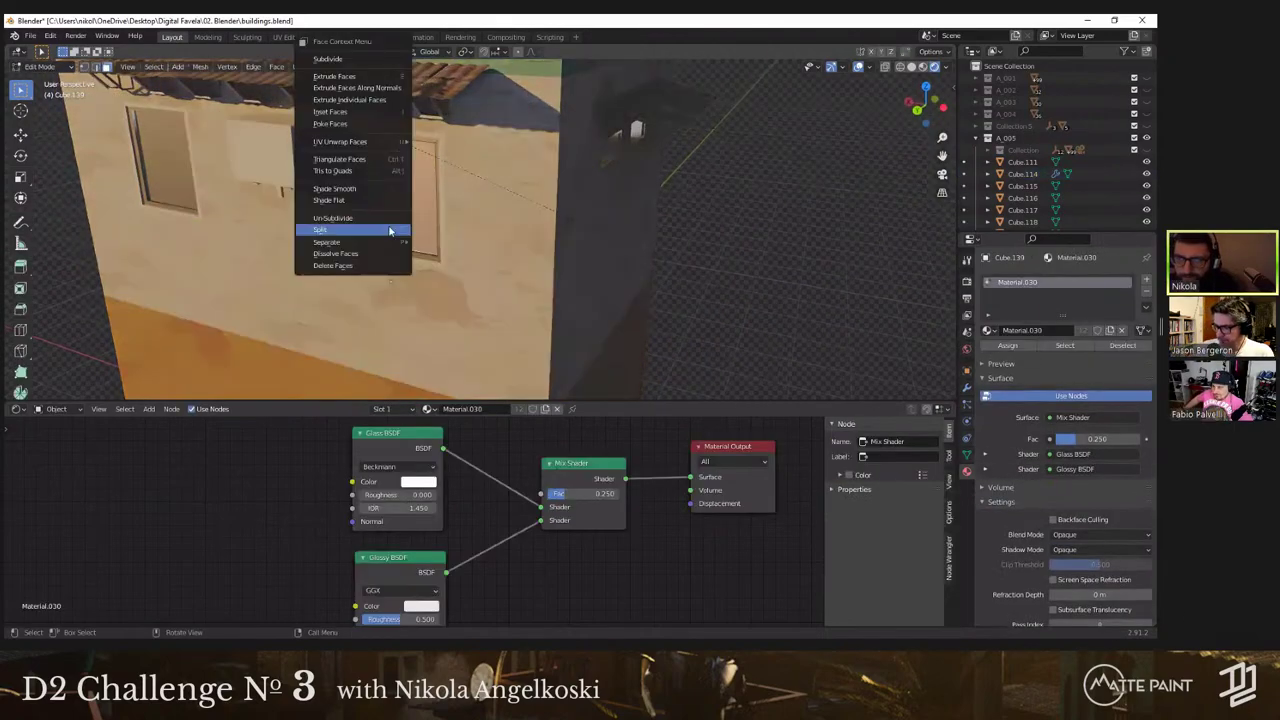
pyautogui.moveTo(379, 245)
pyautogui.click(443, 241)
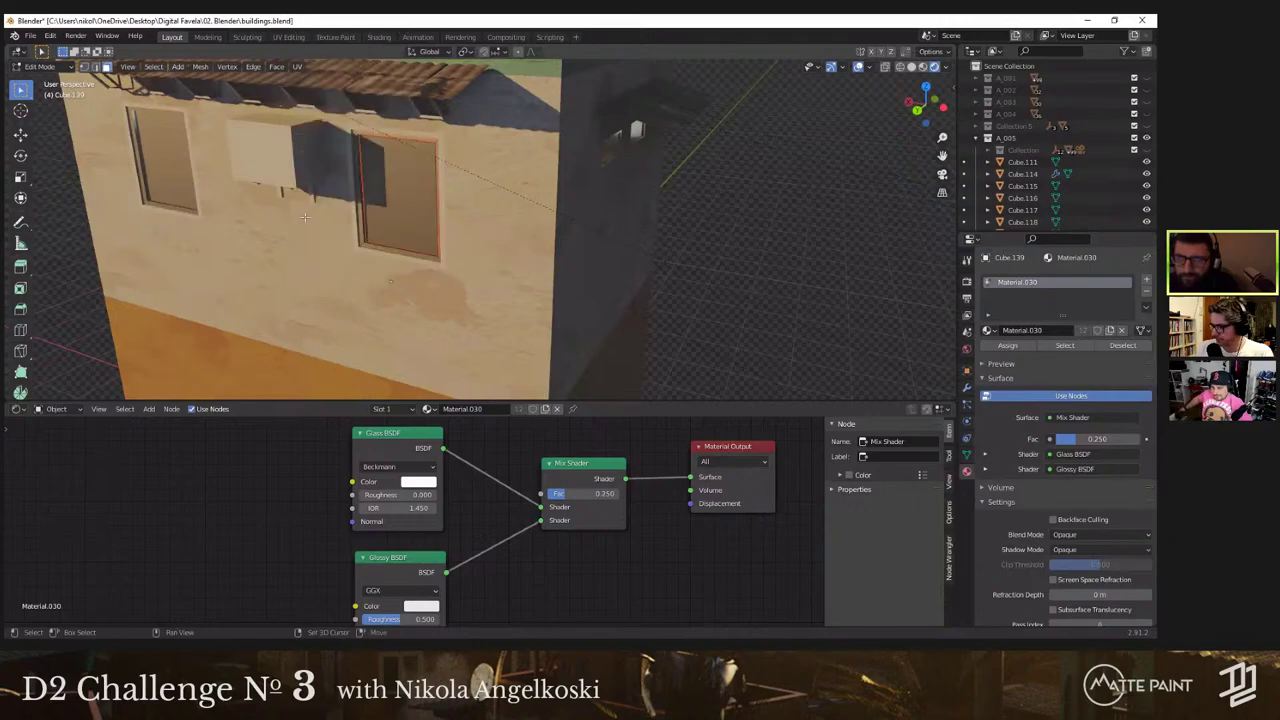
# Step: Separate the glass pane face of the other window on the sunlit middle-floor wall and return to Object Mode
pyautogui.moveTo(443, 241); pyautogui.dragTo(404, 223, button='middle')
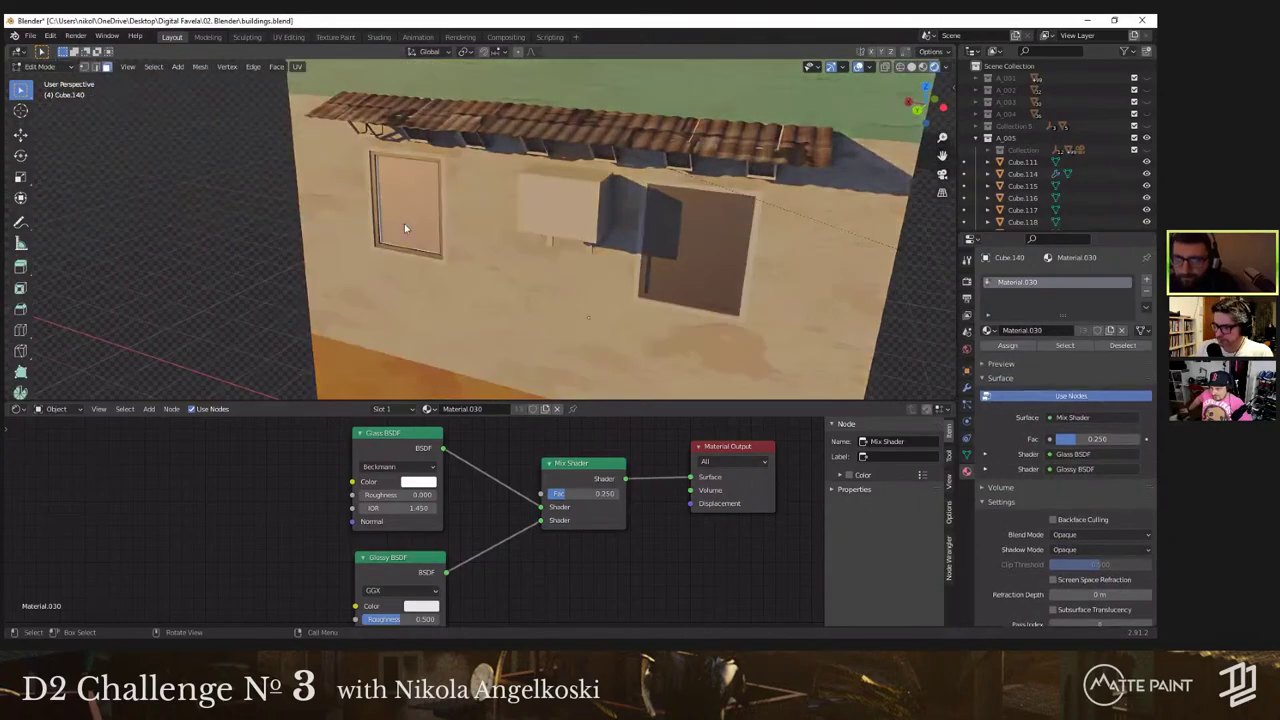
pyautogui.rightClick(402, 242)
pyautogui.moveTo(420, 242)
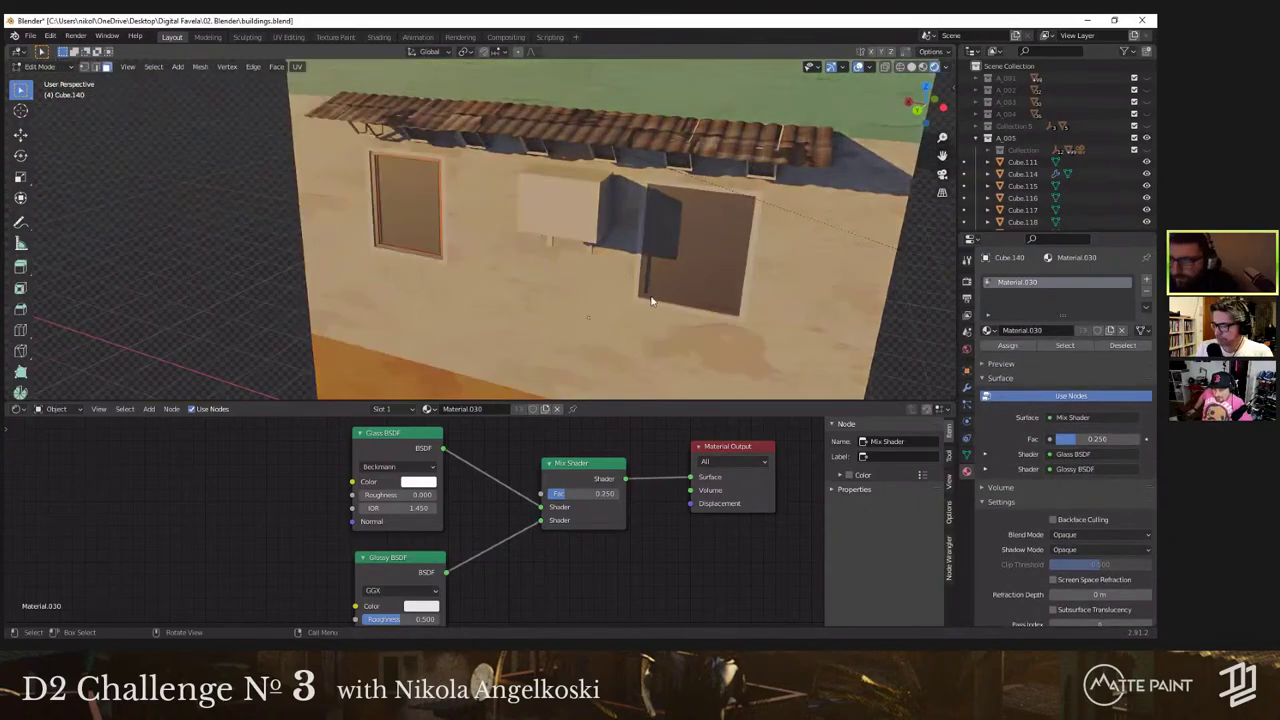
pyautogui.press('Tab')
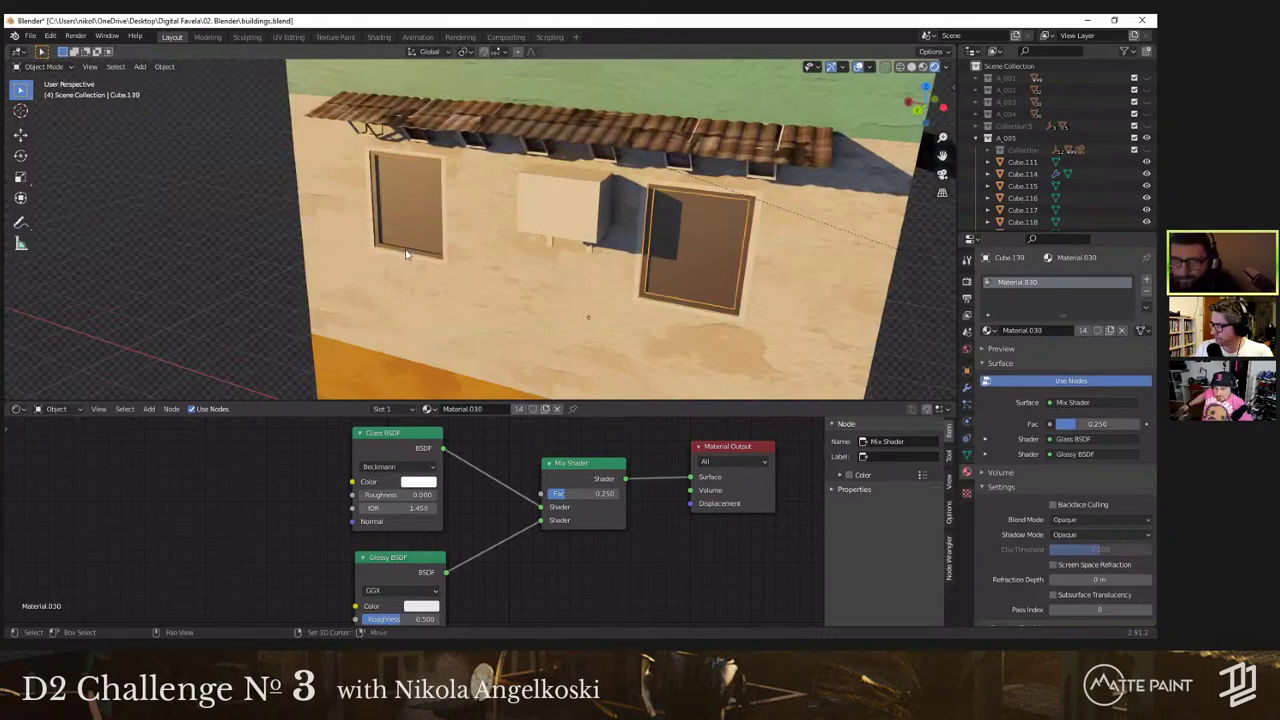
# Step: Join the inner frames of the two windows on the sunlit wall into one object
pyautogui.keyDown('shift'); pyautogui.click(406, 254); pyautogui.keyUp('shift')
pyautogui.rightClick(406, 254)
pyautogui.scroll(-4, 616, 273)
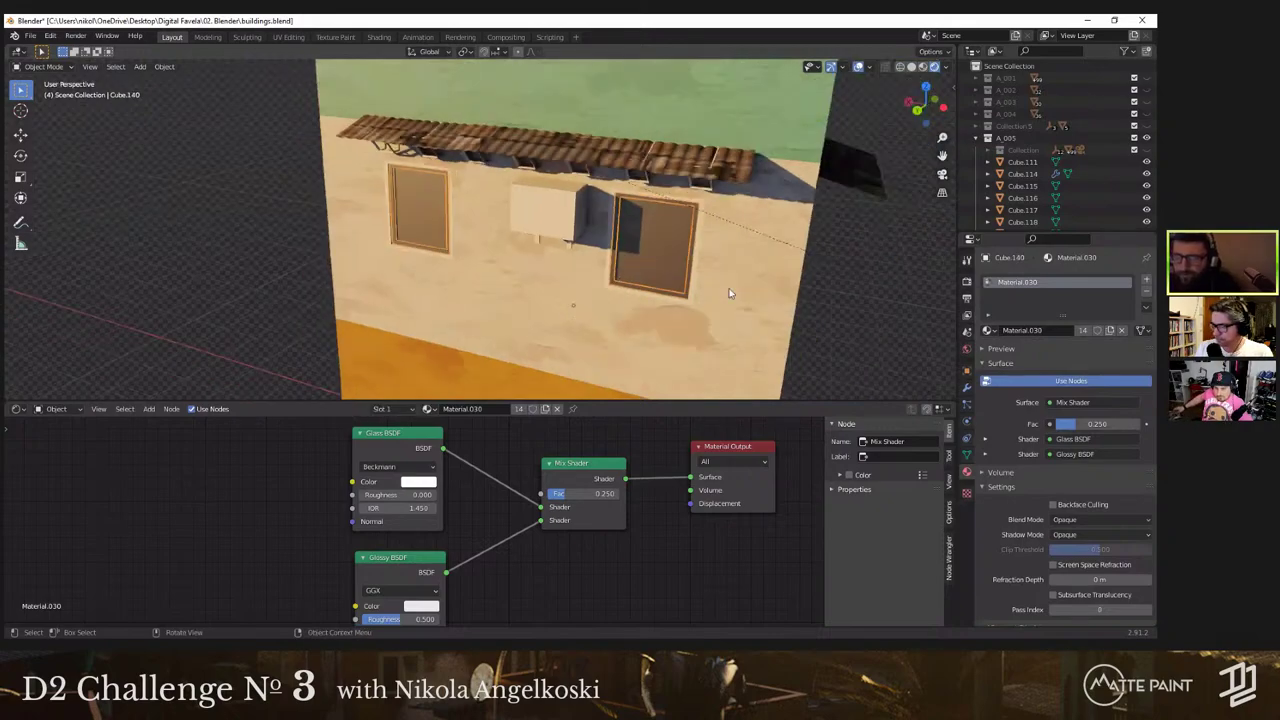
pyautogui.moveTo(616, 273); pyautogui.dragTo(610, 281, button='middle')
pyautogui.click(409, 310)
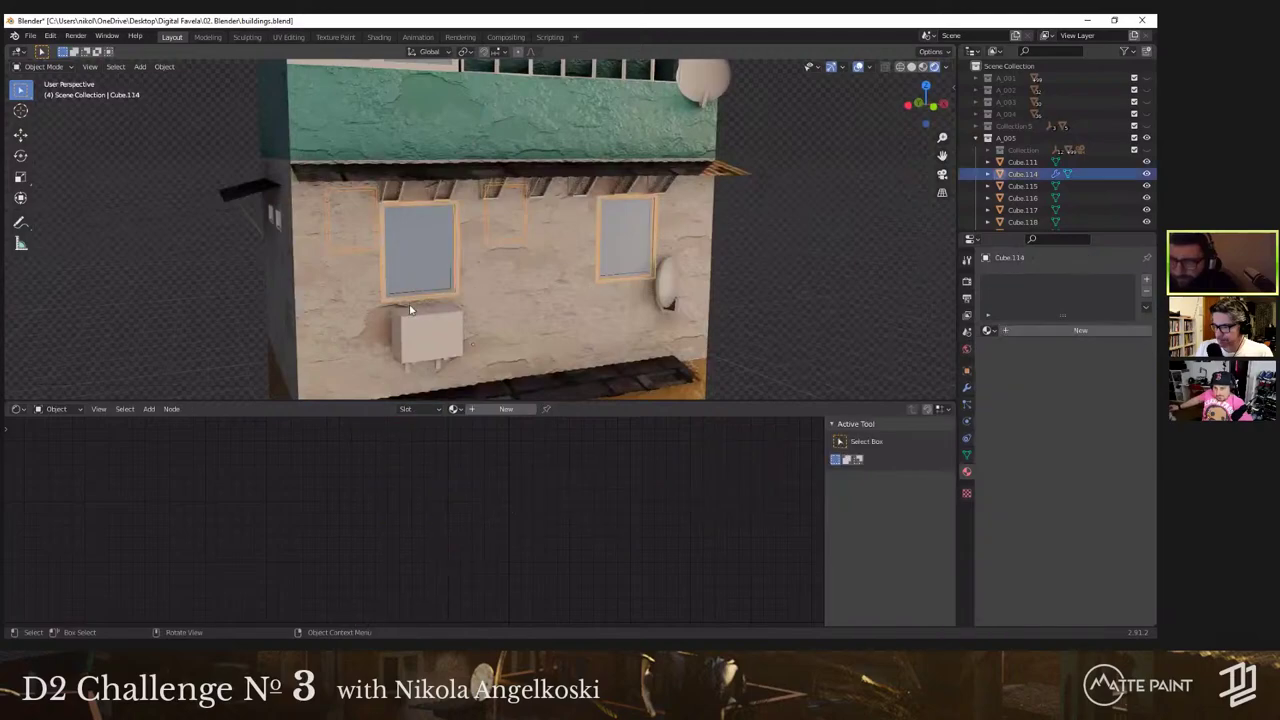
pyautogui.moveTo(423, 288); pyautogui.dragTo(473, 276, button='middle')
pyautogui.scroll(-4, 505, 263)
pyautogui.scroll(4, 473, 276)
pyautogui.click(474, 279)
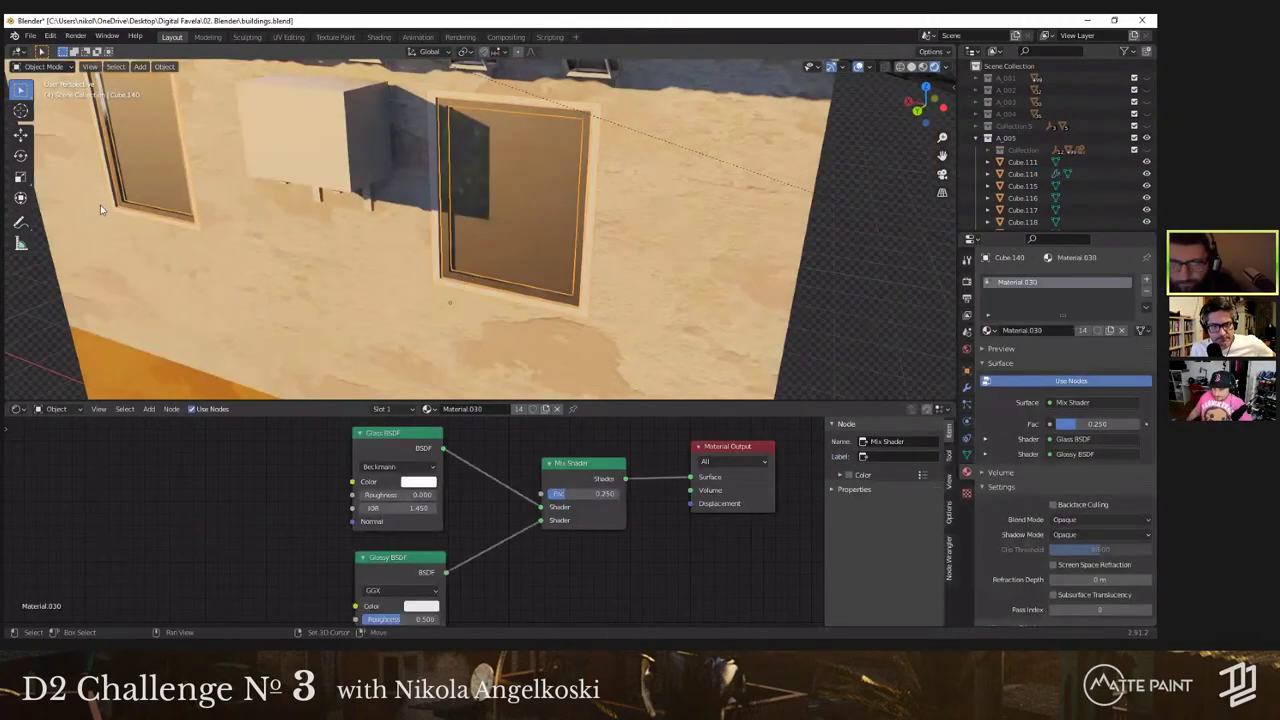
pyautogui.rightClick(193, 222)
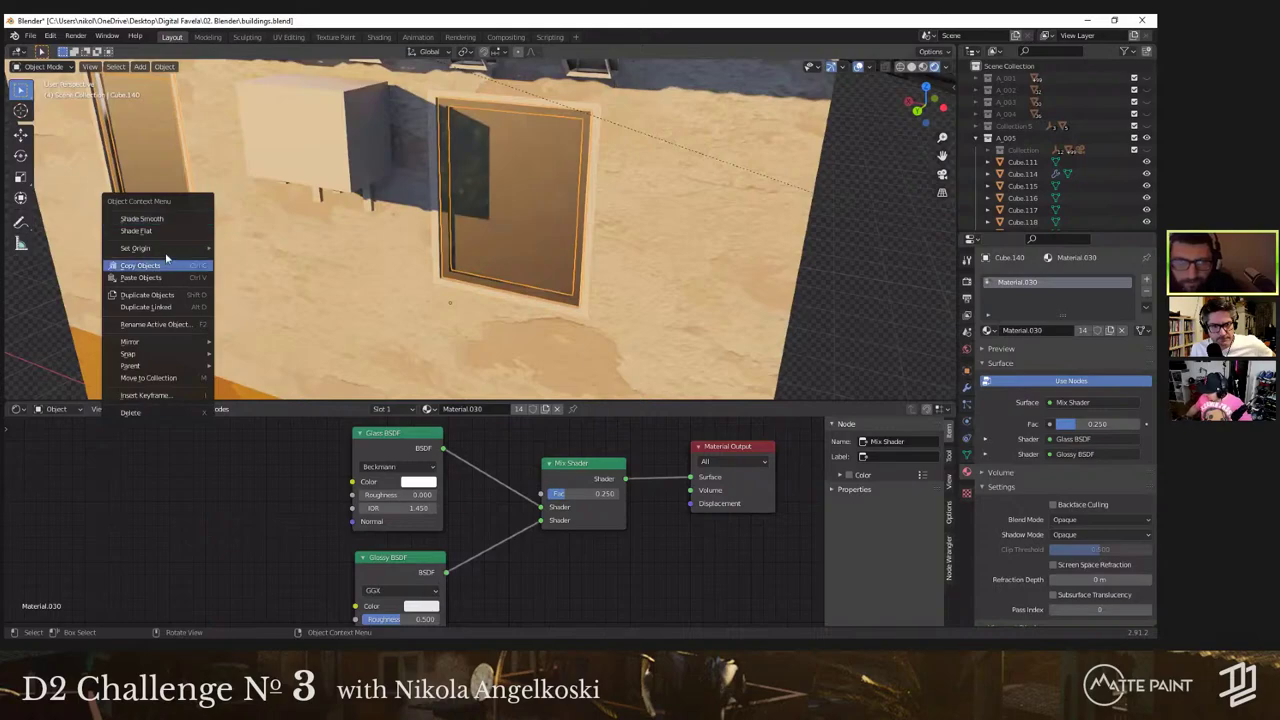
pyautogui.click(166, 261)
pyautogui.click(170, 221)
pyautogui.click(170, 221)
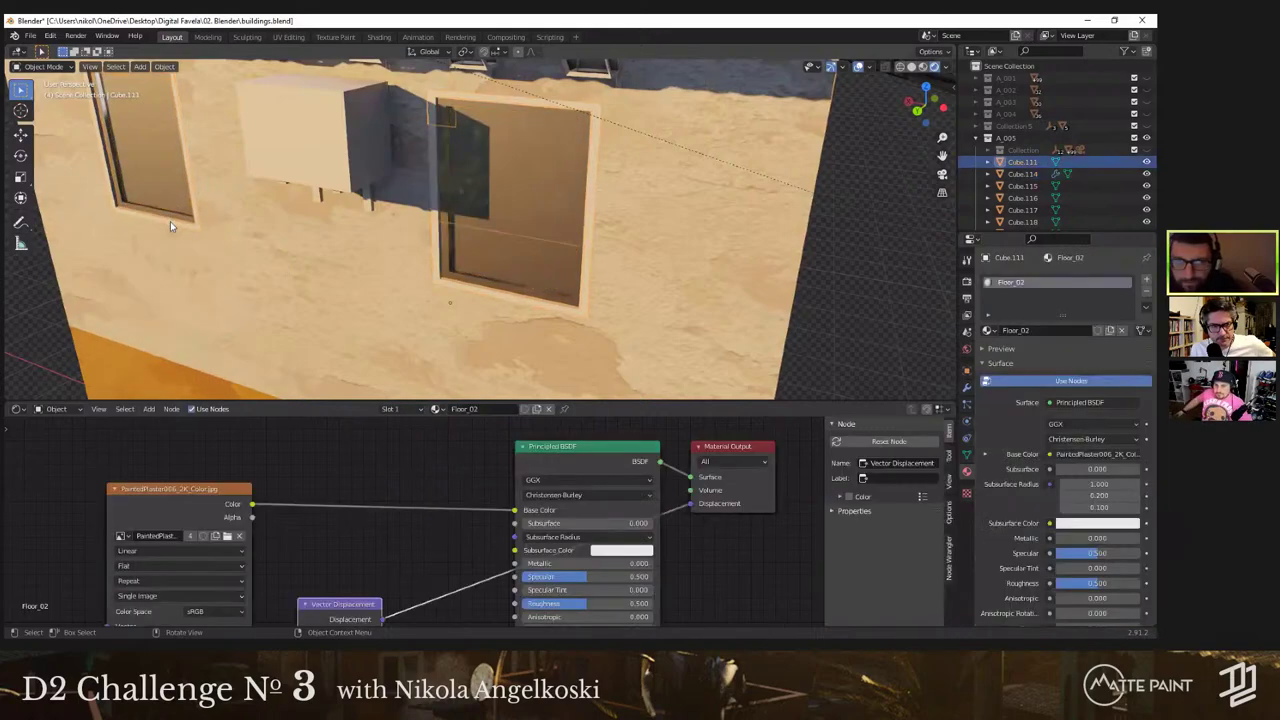
# Step: Try to separate the outer frames of the tall middle-floor windows in Edit Mode
pyautogui.click(170, 221)
pyautogui.press('Tab')
pyautogui.rightClick(170, 221)
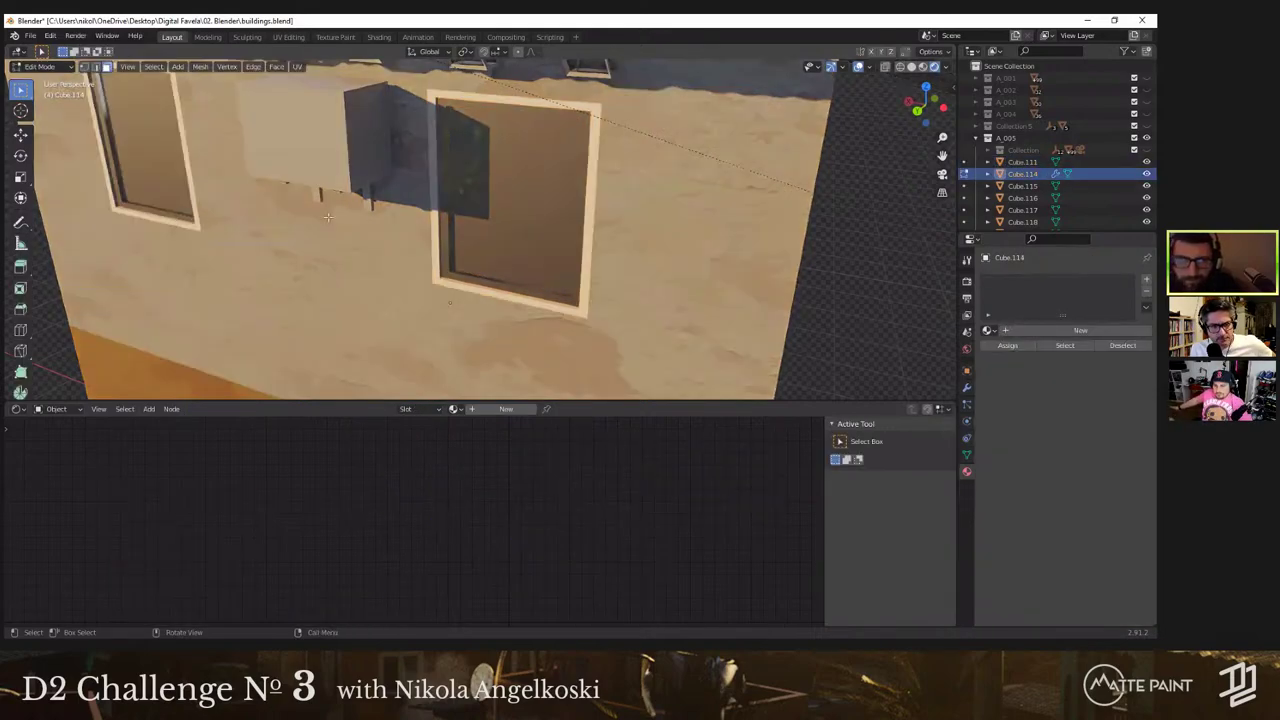
pyautogui.moveTo(377, 260); pyautogui.dragTo(251, 222, button='middle')
pyautogui.press('Tab')
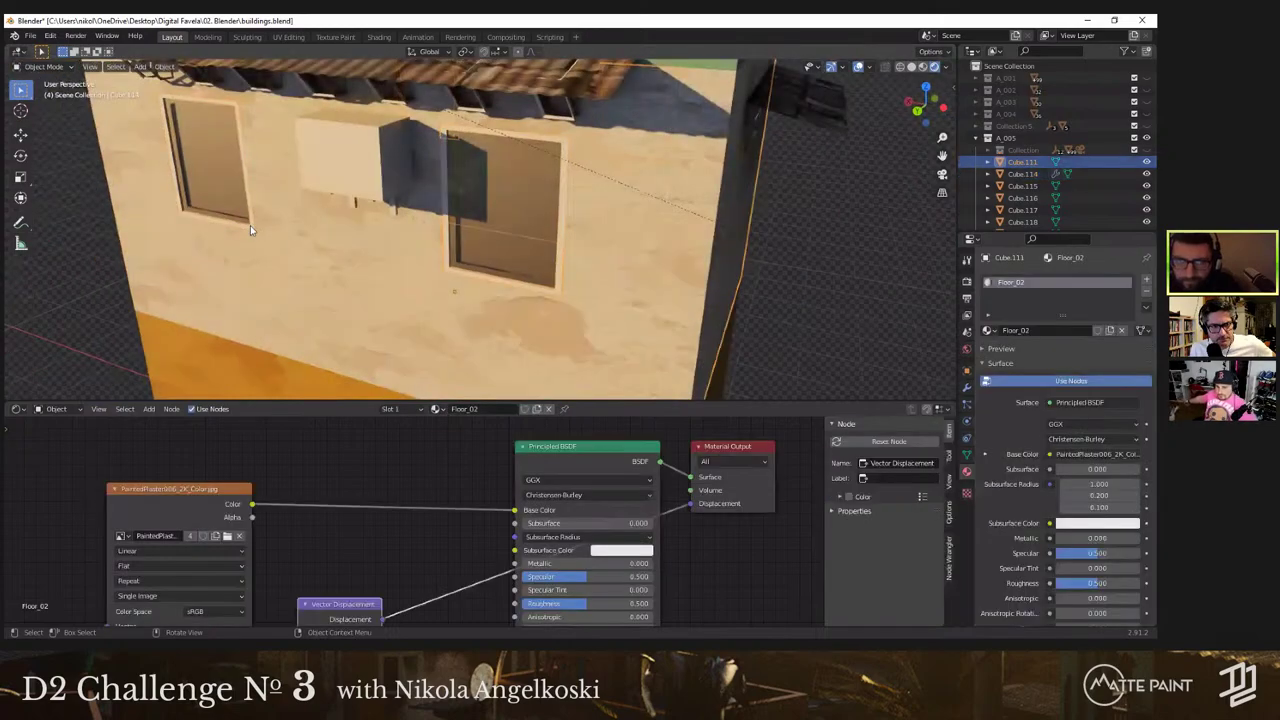
pyautogui.press('Tab')
pyautogui.rightClick(252, 228)
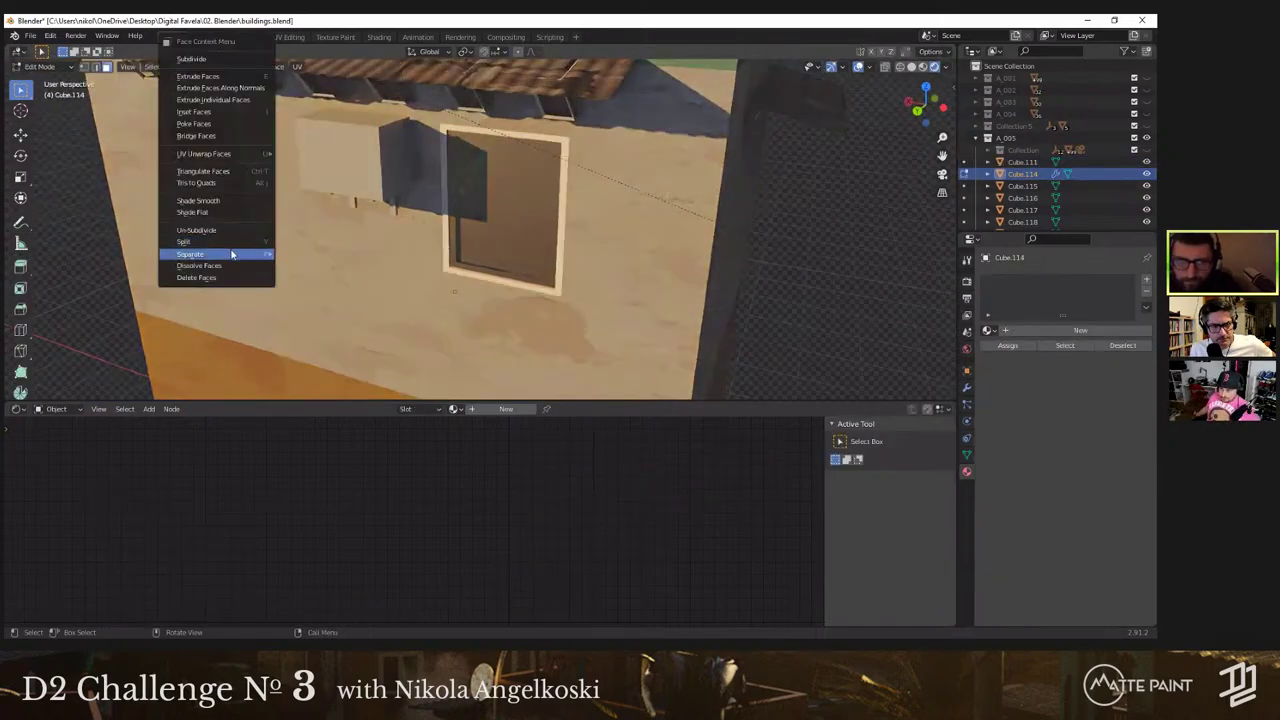
pyautogui.moveTo(232, 255)
pyautogui.click(316, 268)
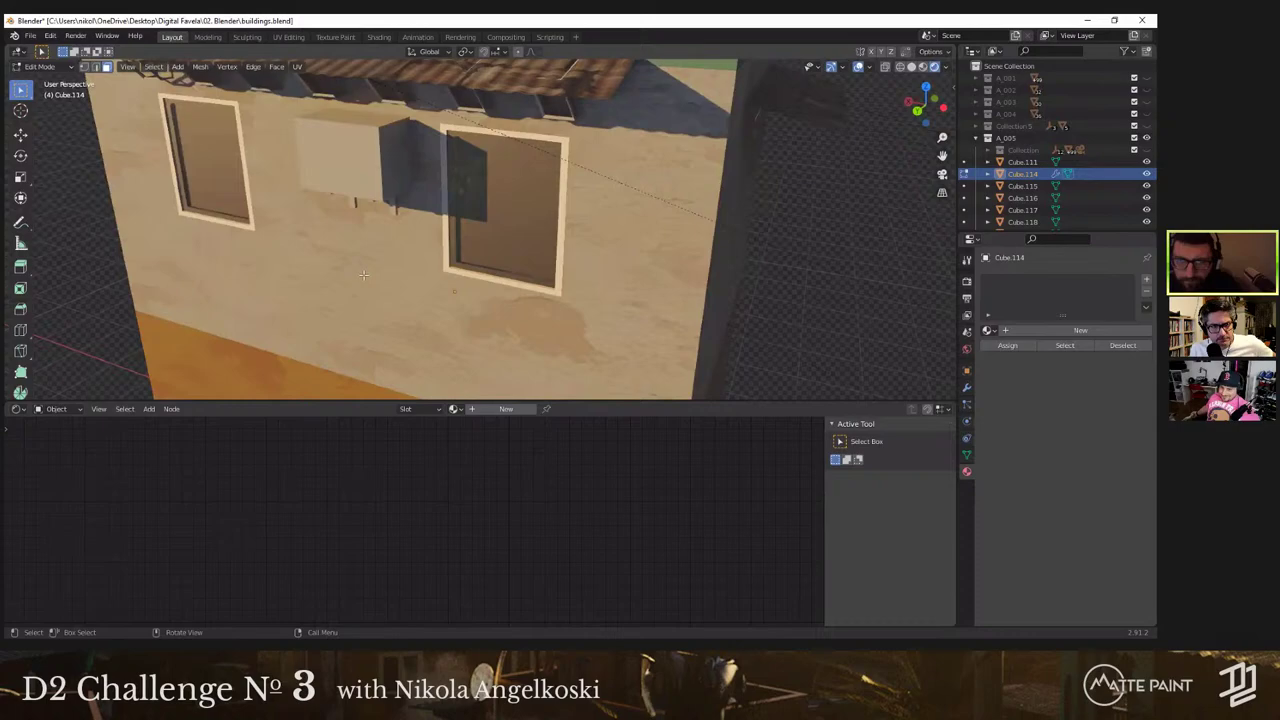
# Step: Remove the glass and glossy material from the inner window frames on the plaster wall above the street-side awning
pyautogui.press('Tab')
pyautogui.click(557, 291)
pyautogui.moveTo(602, 286); pyautogui.dragTo(453, 256, button='middle')
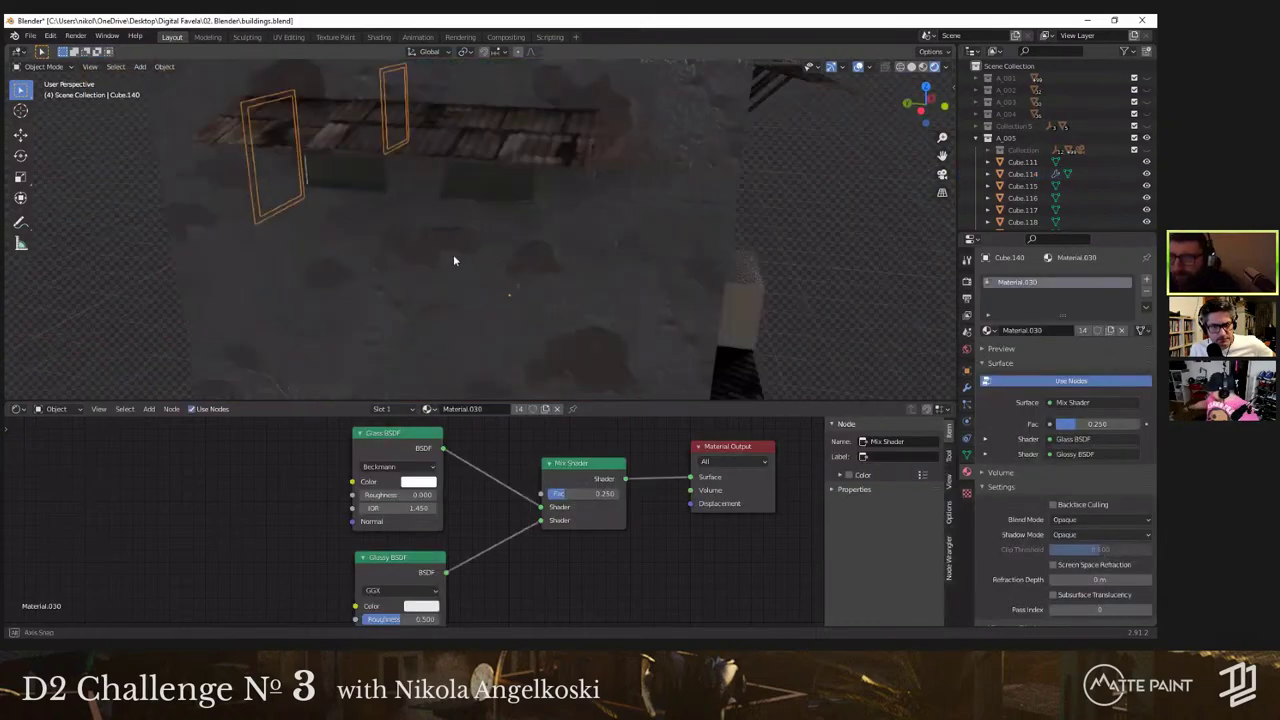
pyautogui.scroll(-6, 460, 262)
pyautogui.click(474, 267)
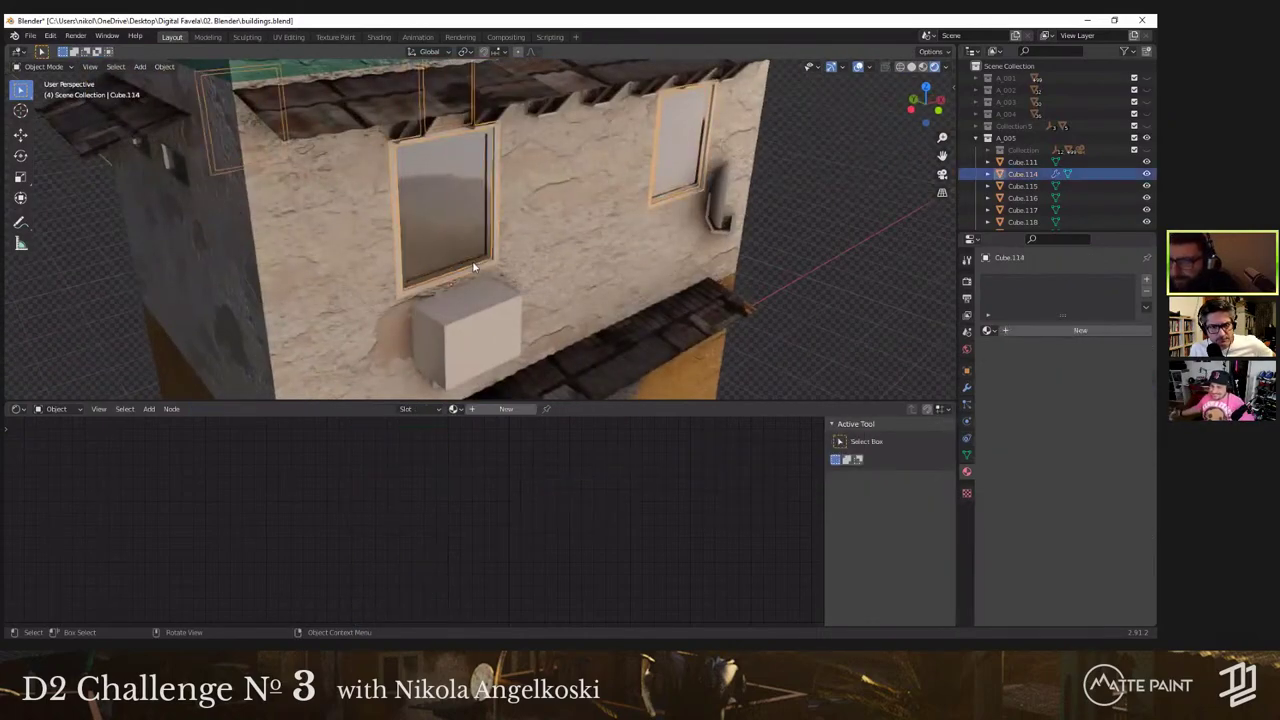
pyautogui.click(475, 266)
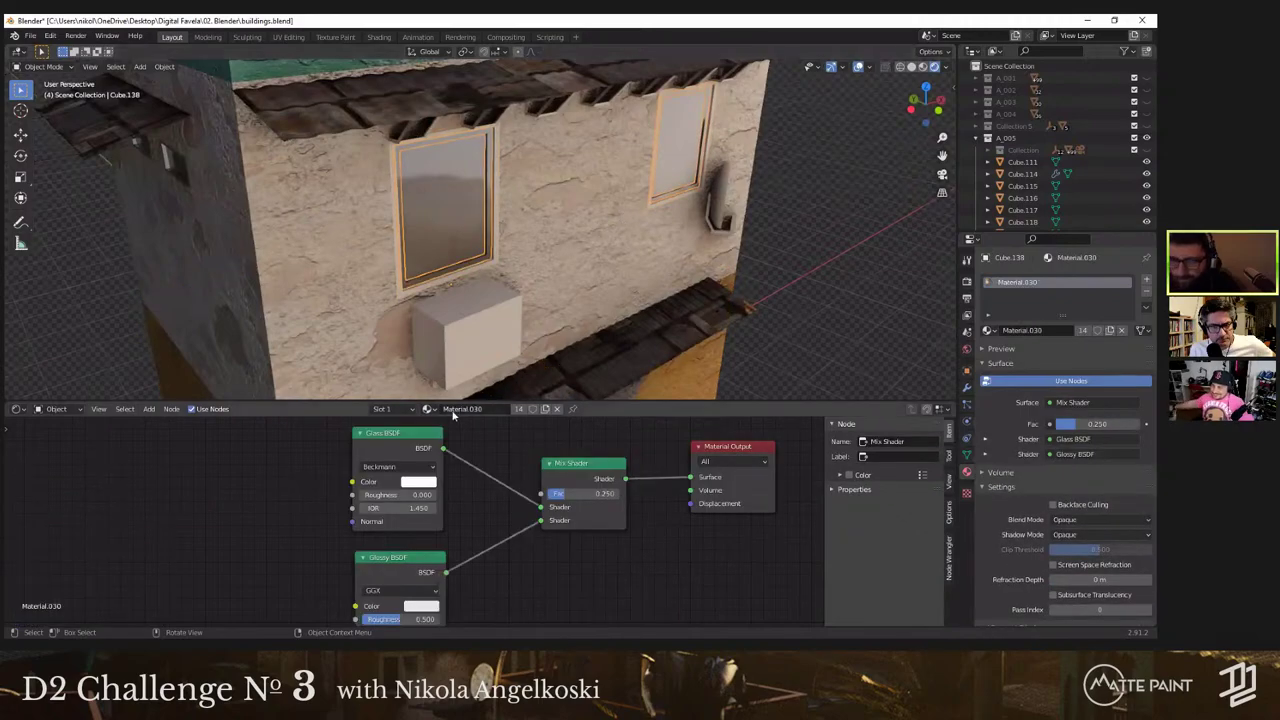
pyautogui.click(557, 409)
# Step: Remove the glass and glossy material from the inner window frames on the sunlit middle-floor wall
pyautogui.moveTo(450, 250); pyautogui.dragTo(356, 298, button='middle')
pyautogui.click(403, 236)
pyautogui.rightClick(403, 236)
pyautogui.click(403, 238)
pyautogui.click(356, 298)
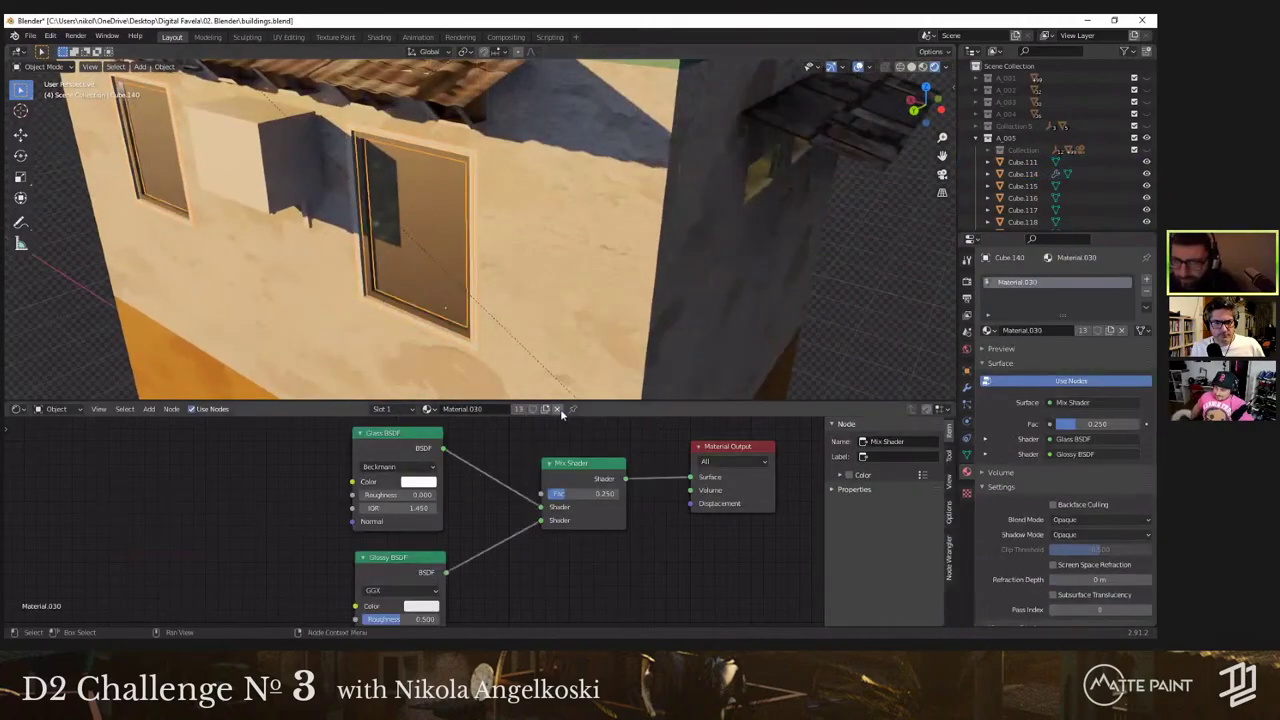
pyautogui.click(559, 410)
# Step: Join the inner window frames with the outer frames of the tall middle-floor windows into one object
pyautogui.keyDown('shift'); pyautogui.click(424, 330); pyautogui.keyUp('shift')
pyautogui.rightClick(424, 330)
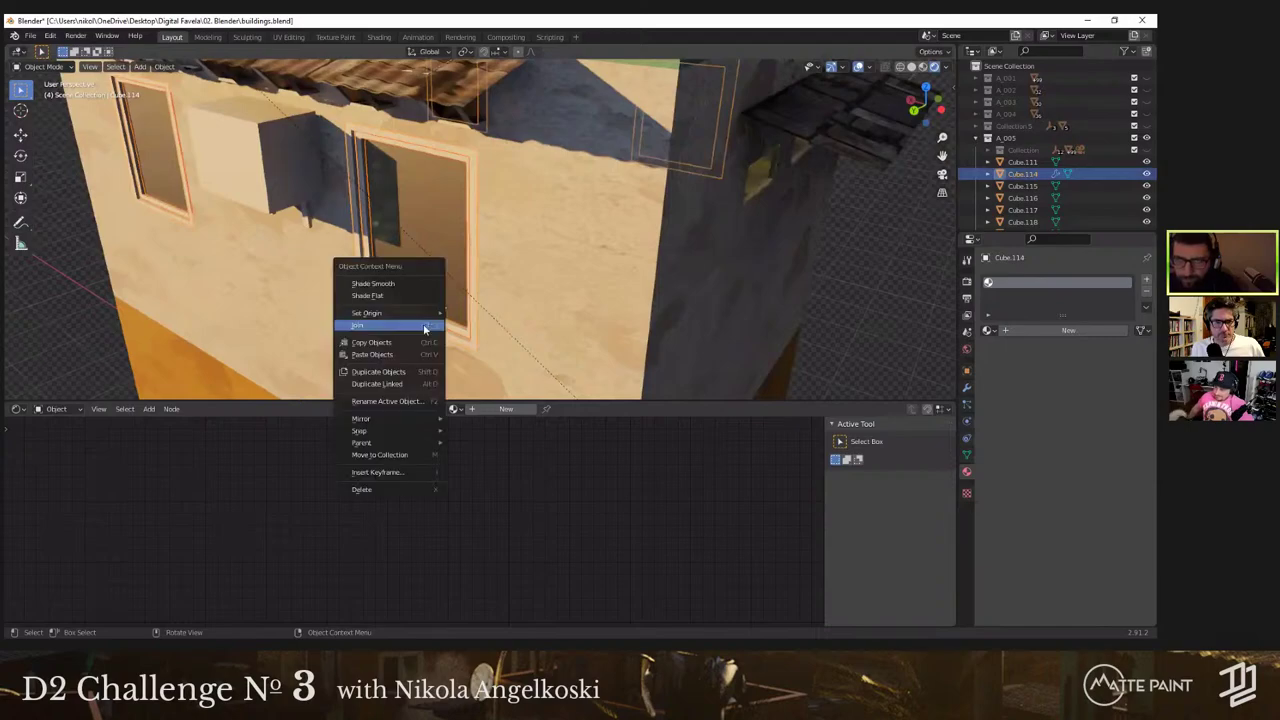
pyautogui.click(424, 329)
pyautogui.scroll(-5, 522, 324)
pyautogui.moveTo(522, 324); pyautogui.dragTo(480, 364, button='middle')
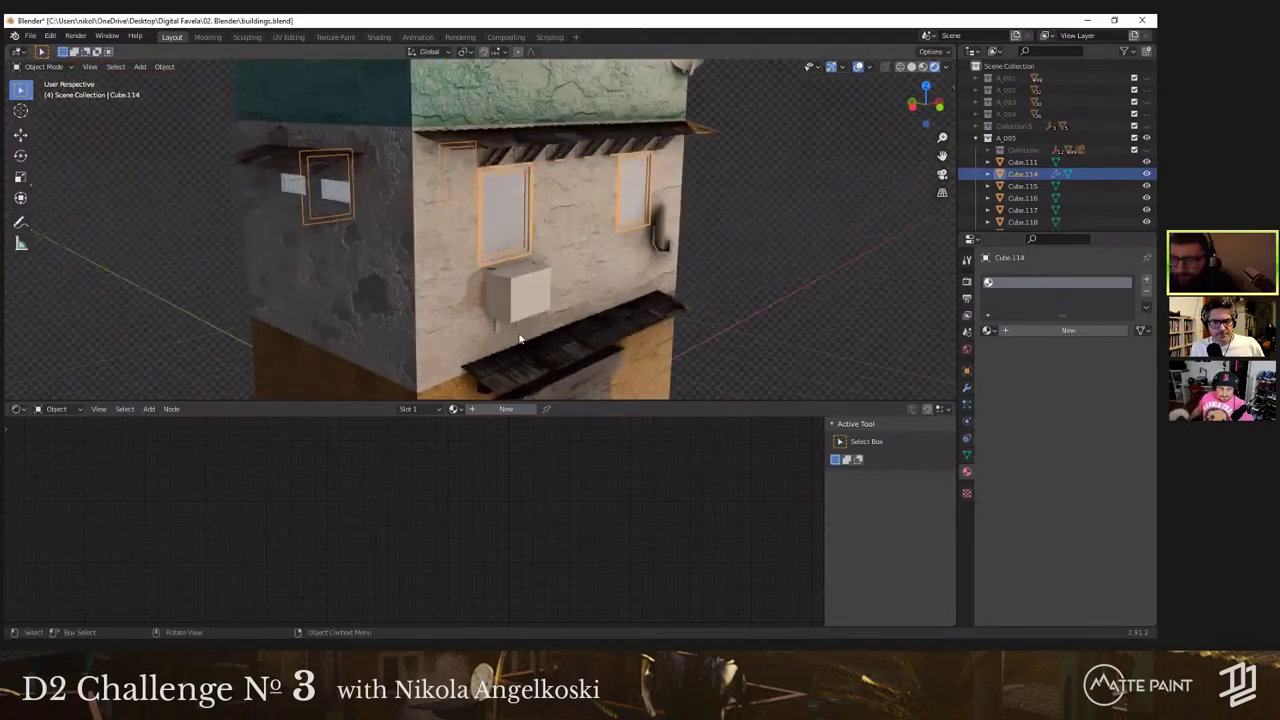
# Step: Create a new material for the joined window frames and give it a light blue base color
pyautogui.click(491, 411)
pyautogui.click(607, 512)
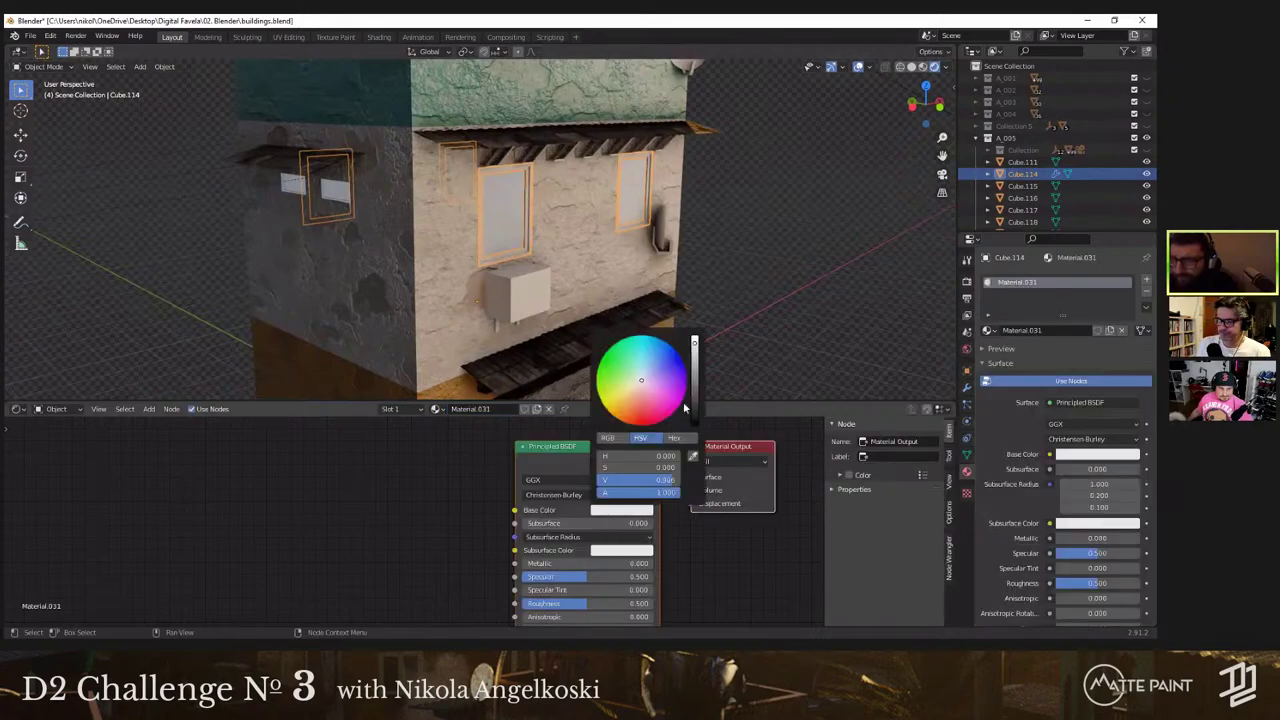
pyautogui.moveTo(669, 366); pyautogui.dragTo(656, 373)
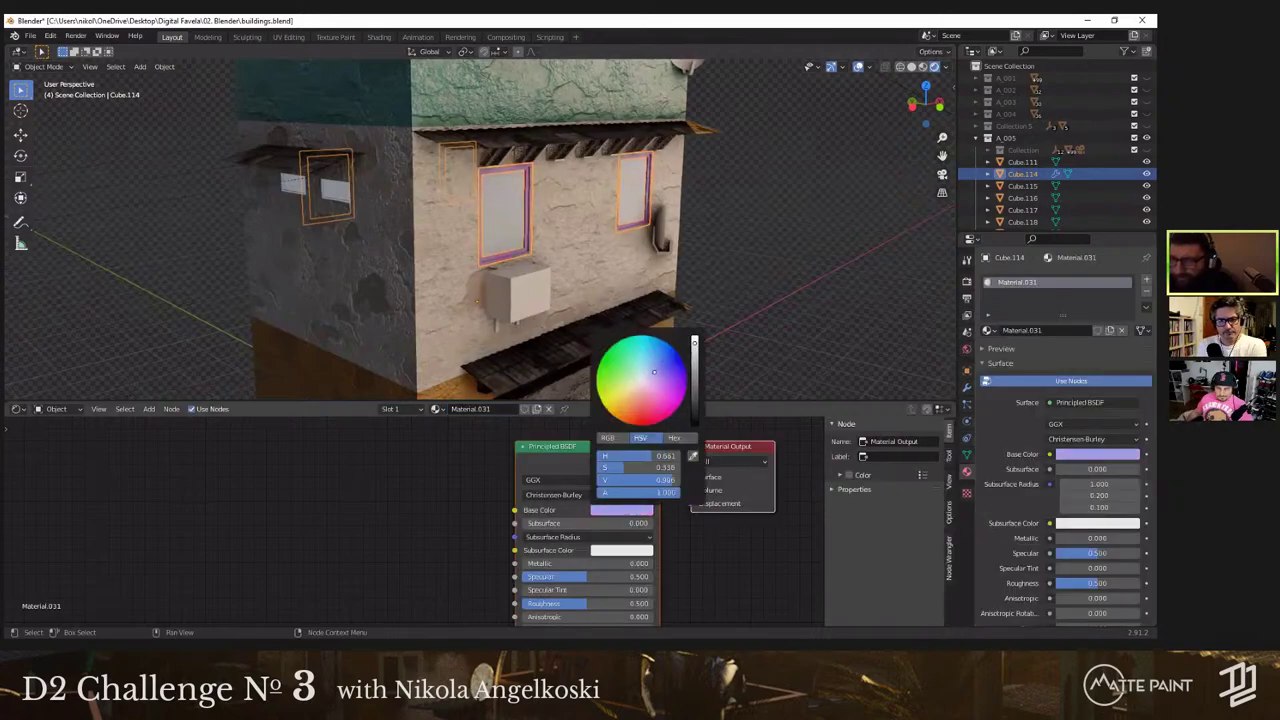
pyautogui.moveTo(629, 240); pyautogui.dragTo(562, 345, button='middle')
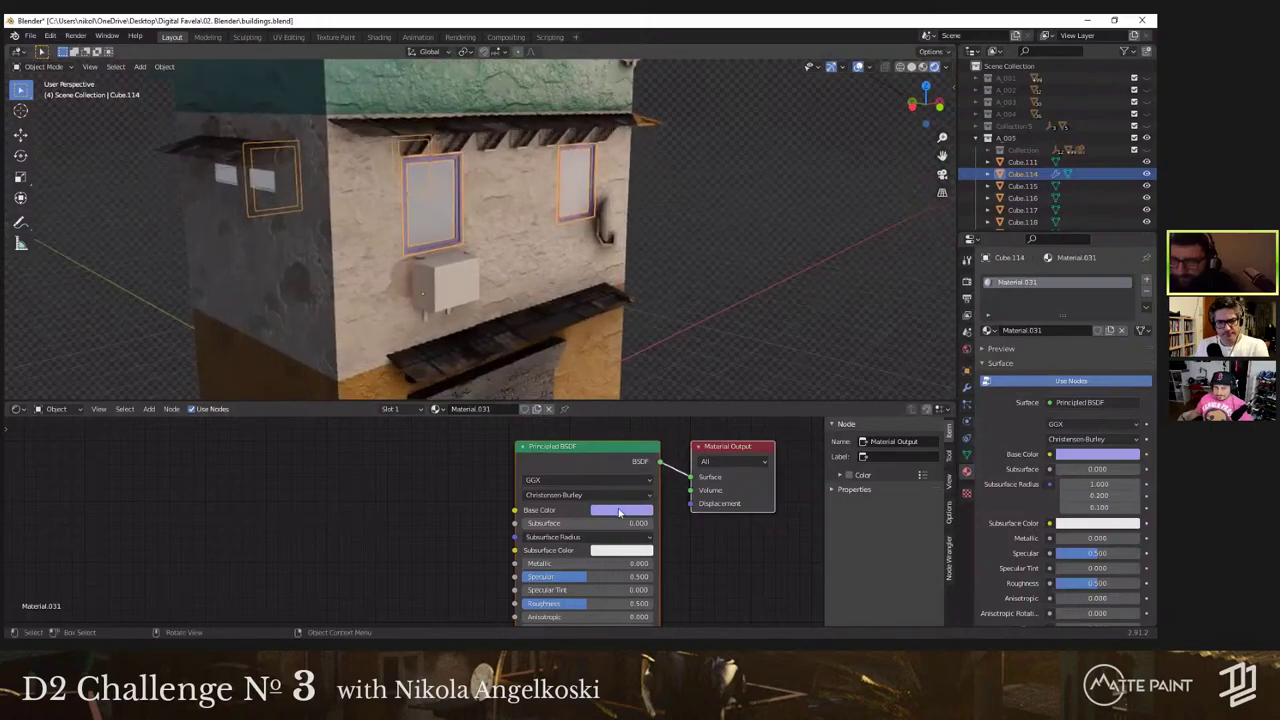
pyautogui.click(619, 511)
pyautogui.moveTo(642, 395); pyautogui.dragTo(655, 352)
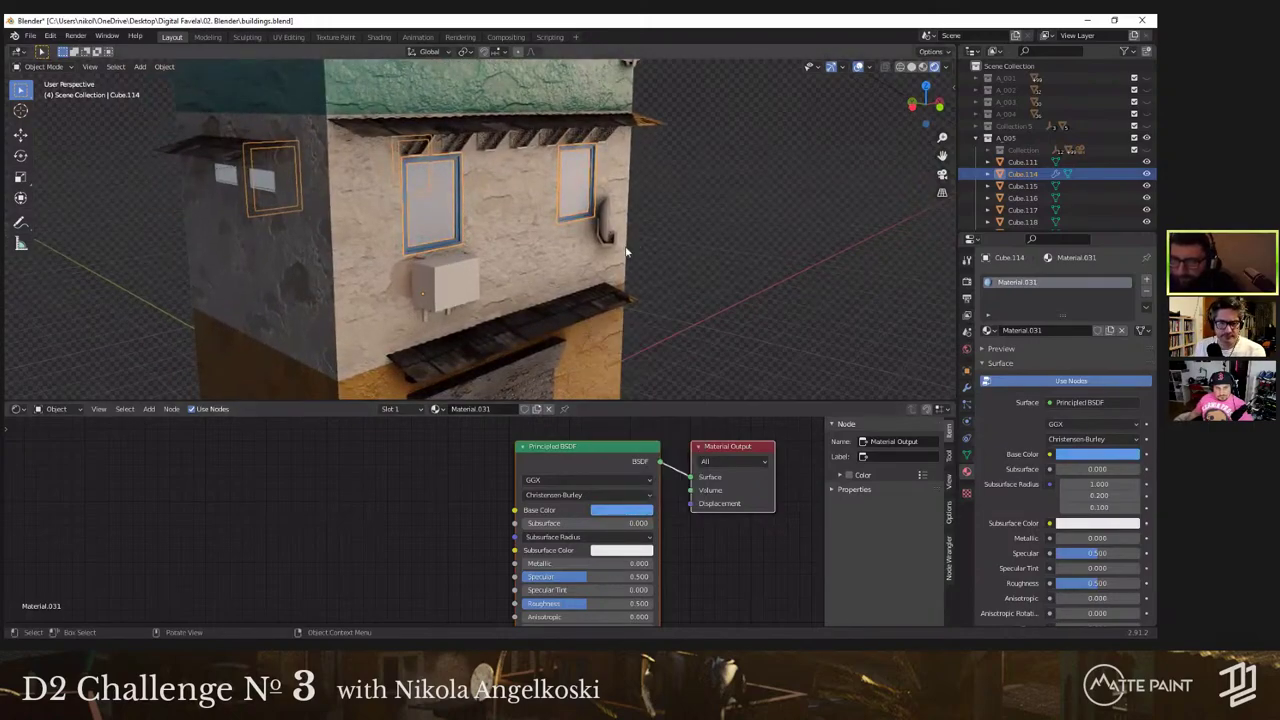
# Step: Set the frame material's specular to 0.036 and roughness to 0.618, and darken its blue base color to value 0.681
pyautogui.moveTo(662, 330); pyautogui.dragTo(680, 268, button='middle')
pyautogui.click(662, 325)
pyautogui.scroll(-2, 640, 340)
pyautogui.moveTo(587, 587); pyautogui.dragTo(589, 580, button='middle')
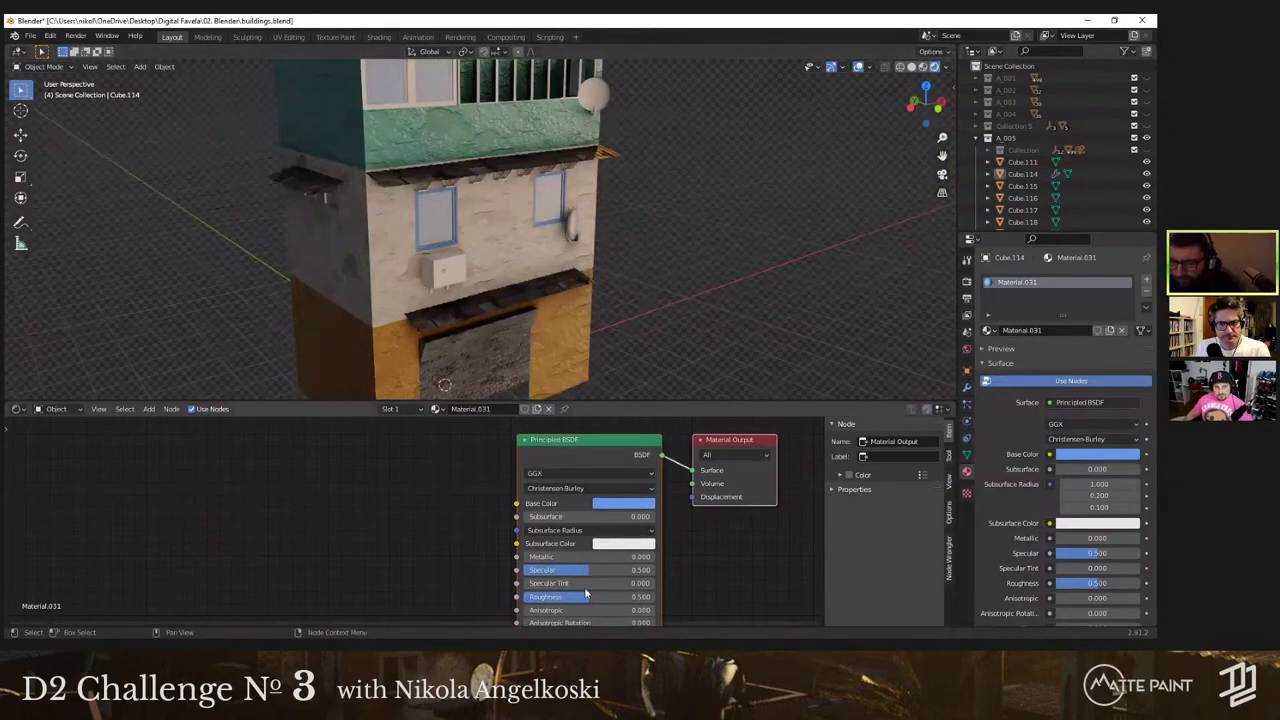
pyautogui.moveTo(532, 570); pyautogui.dragTo(518, 570)
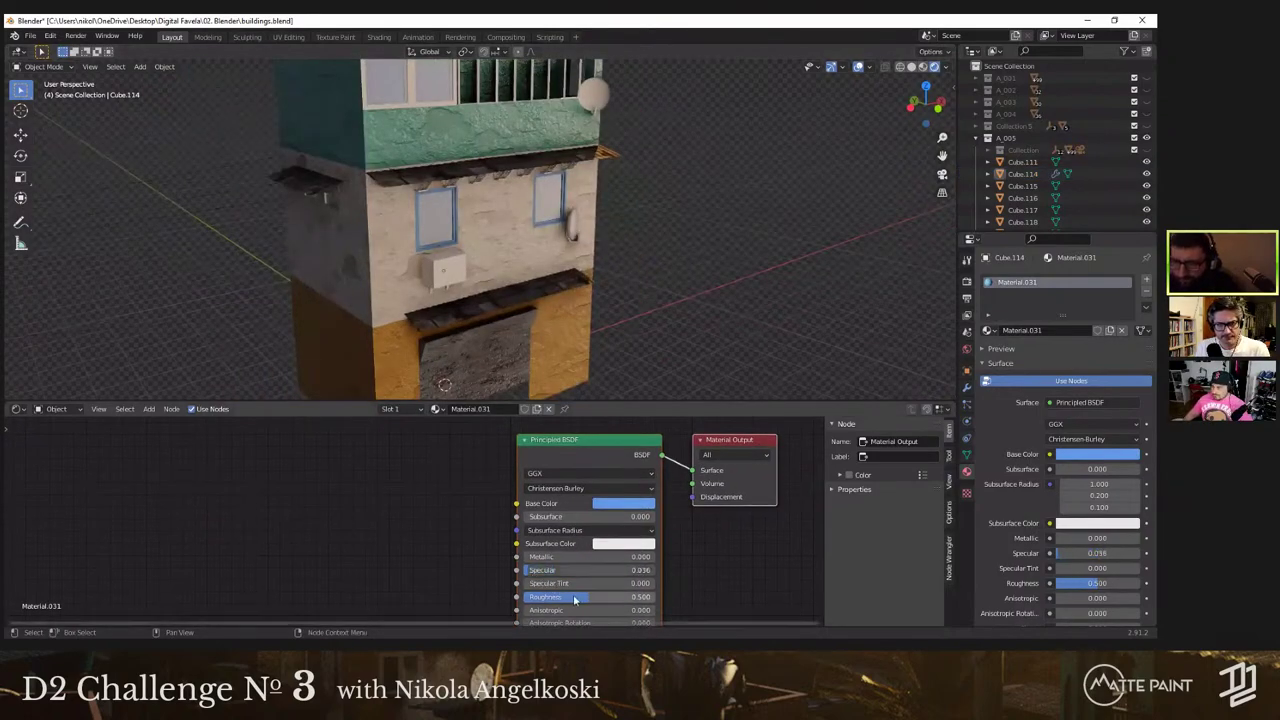
pyautogui.click(630, 503)
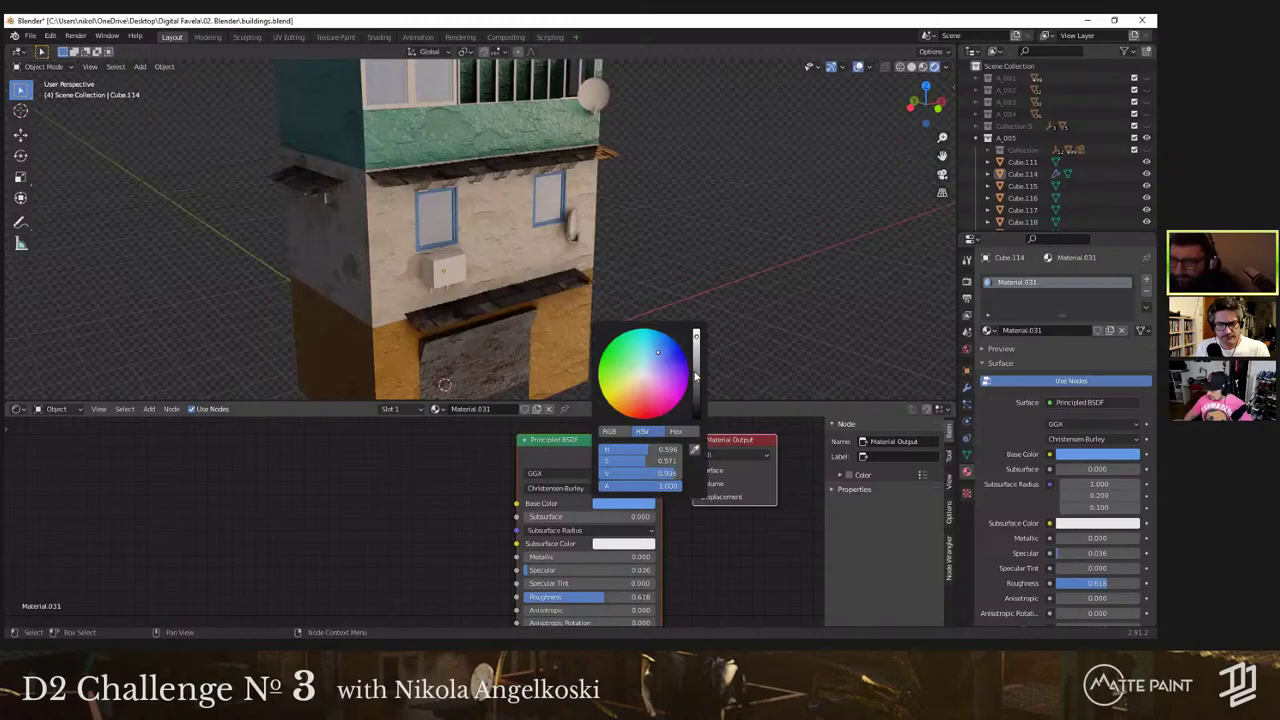
pyautogui.moveTo(696, 337); pyautogui.dragTo(696, 362)
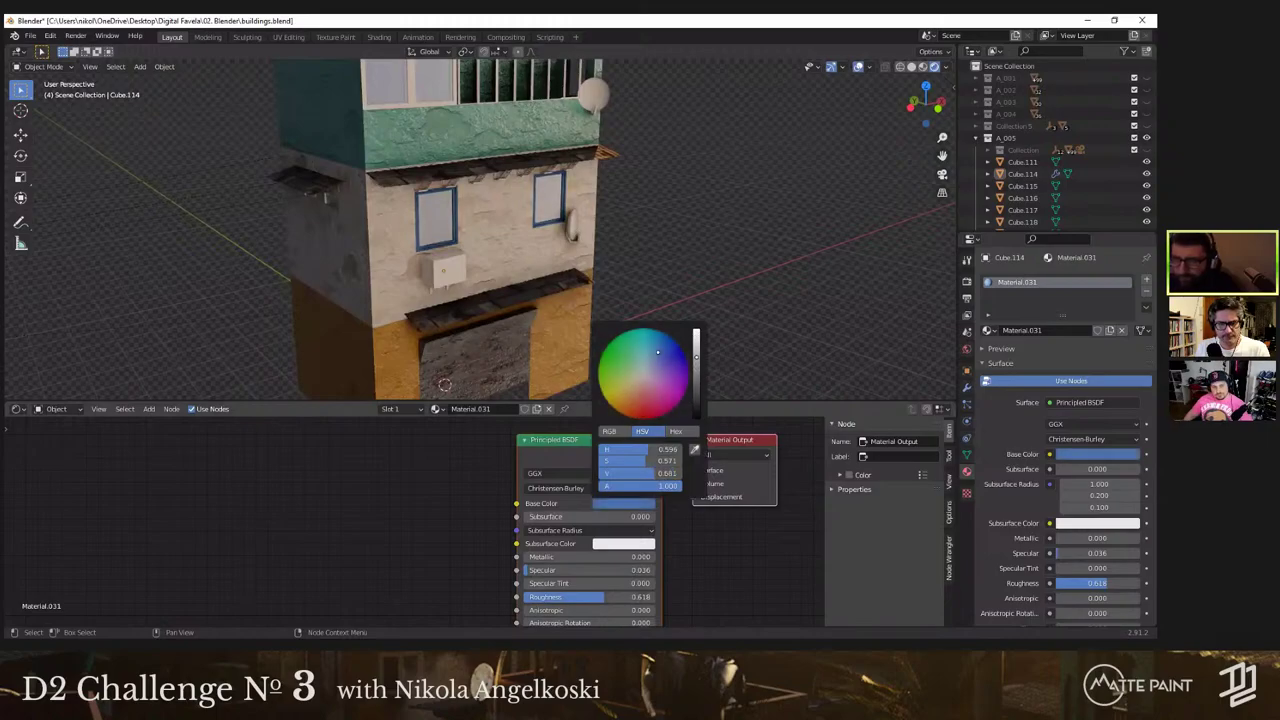
# Step: Examine the box below the window and the satellite dish on the middle-floor wall, including the dish's mesh
pyautogui.moveTo(685, 265); pyautogui.dragTo(517, 238, button='middle')
pyautogui.click(482, 247)
pyautogui.moveTo(672, 192); pyautogui.dragTo(608, 214, button='middle')
pyautogui.scroll(1, 503, 251)
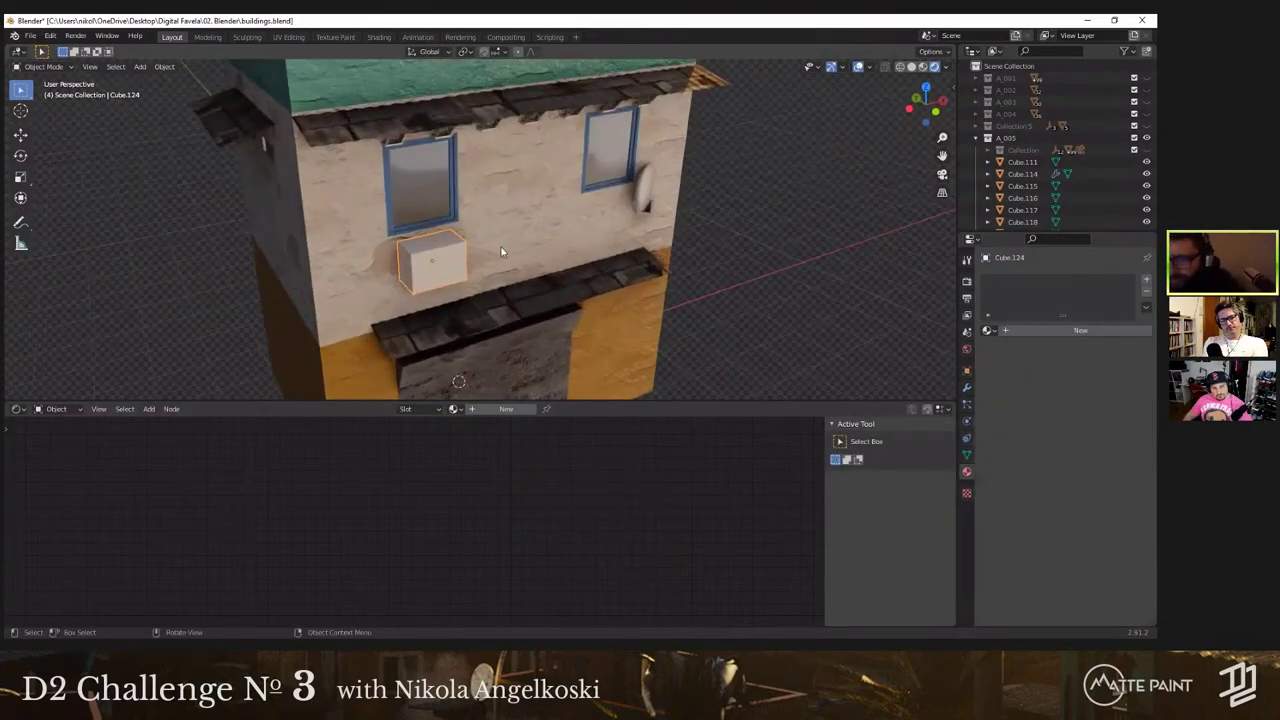
pyautogui.keyDown('shift'); pyautogui.moveTo(503, 251); pyautogui.dragTo(408, 300, button='middle'); pyautogui.keyUp('shift')
pyautogui.scroll(5, 586, 264)
pyautogui.scroll(-3, 586, 264)
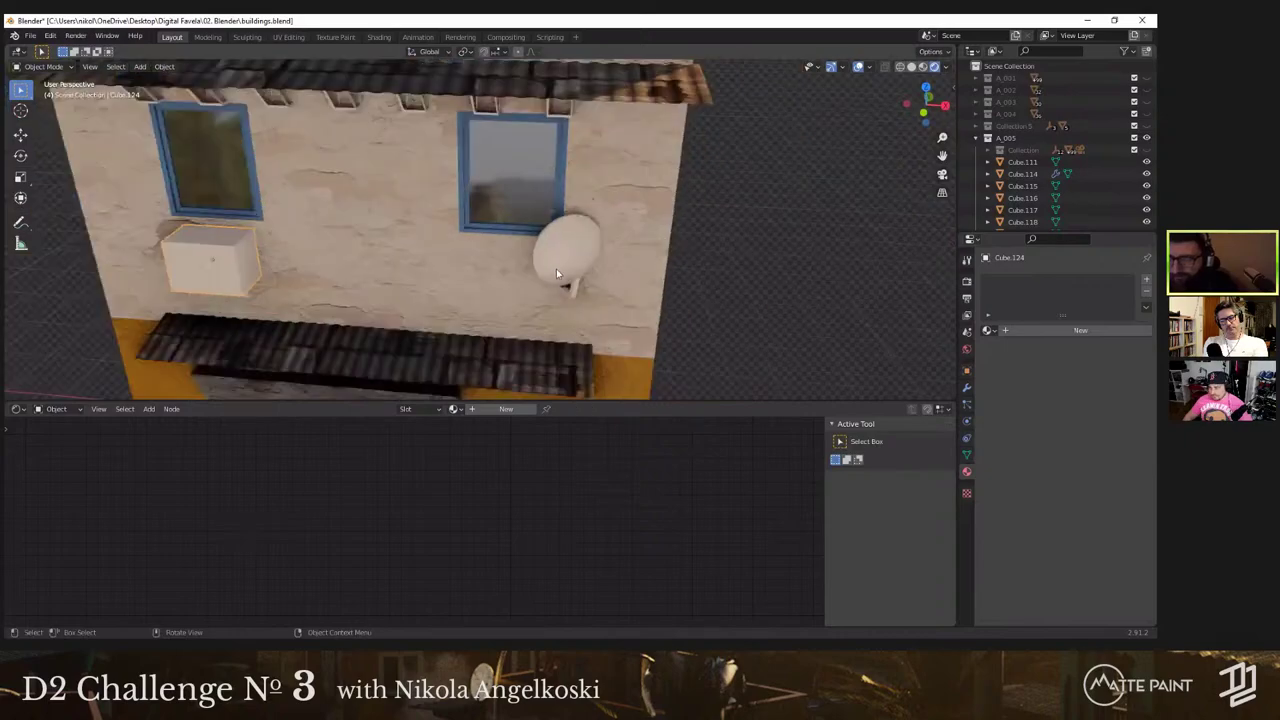
pyautogui.keyDown('shift'); pyautogui.click(560, 268); pyautogui.keyUp('shift')
pyautogui.moveTo(562, 268); pyautogui.dragTo(600, 233, button='middle')
pyautogui.press('Tab')
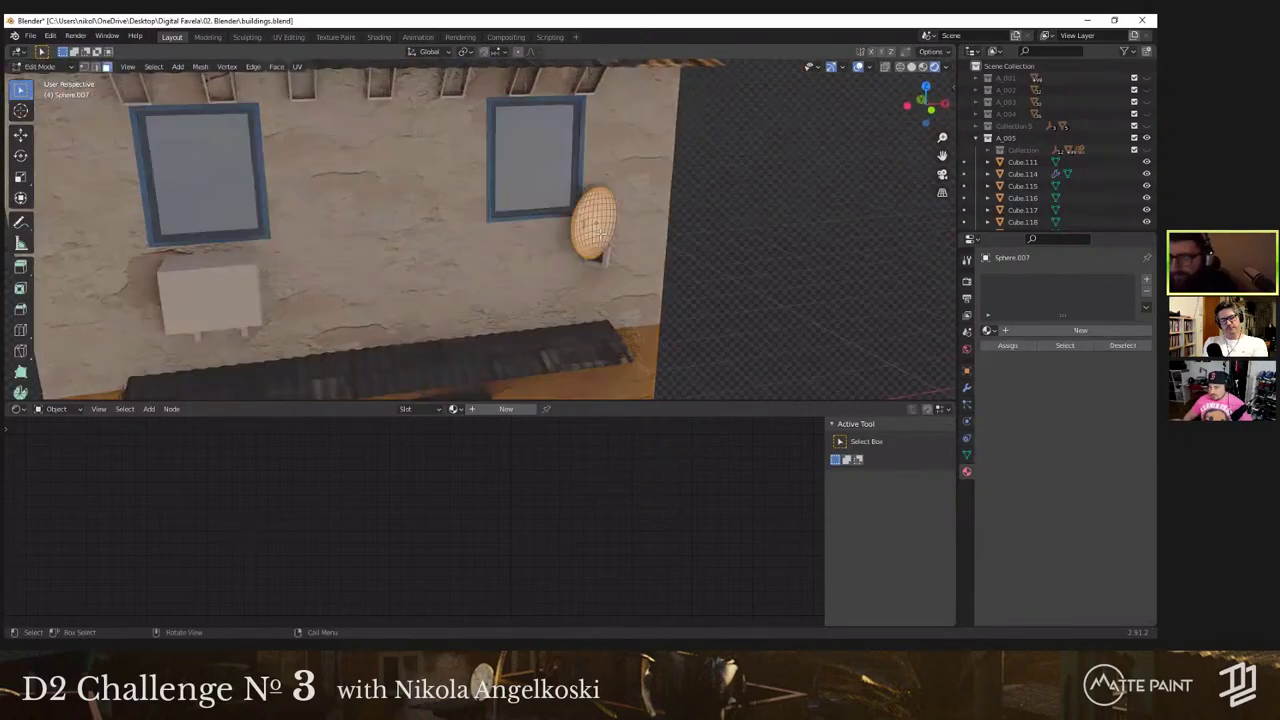
pyautogui.press('Tab')
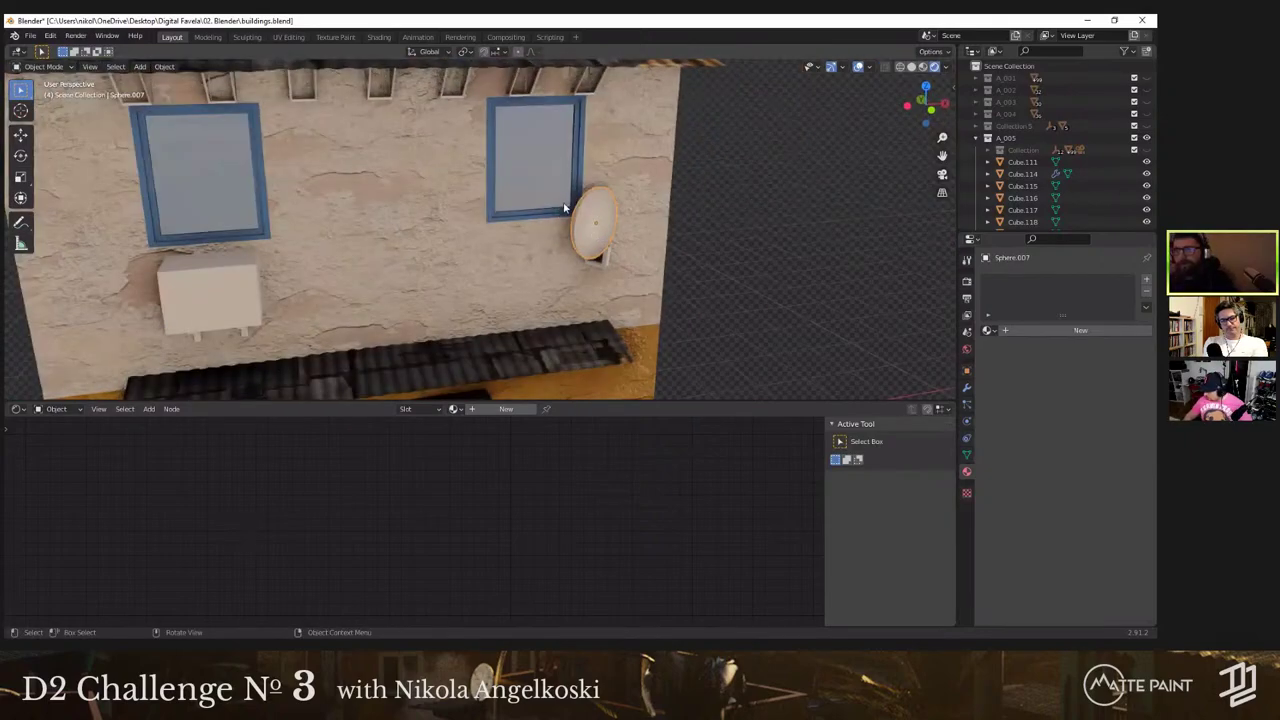
# Step: Assign the wall's existing Floor_02 material to the satellite dish
pyautogui.click(378, 252)
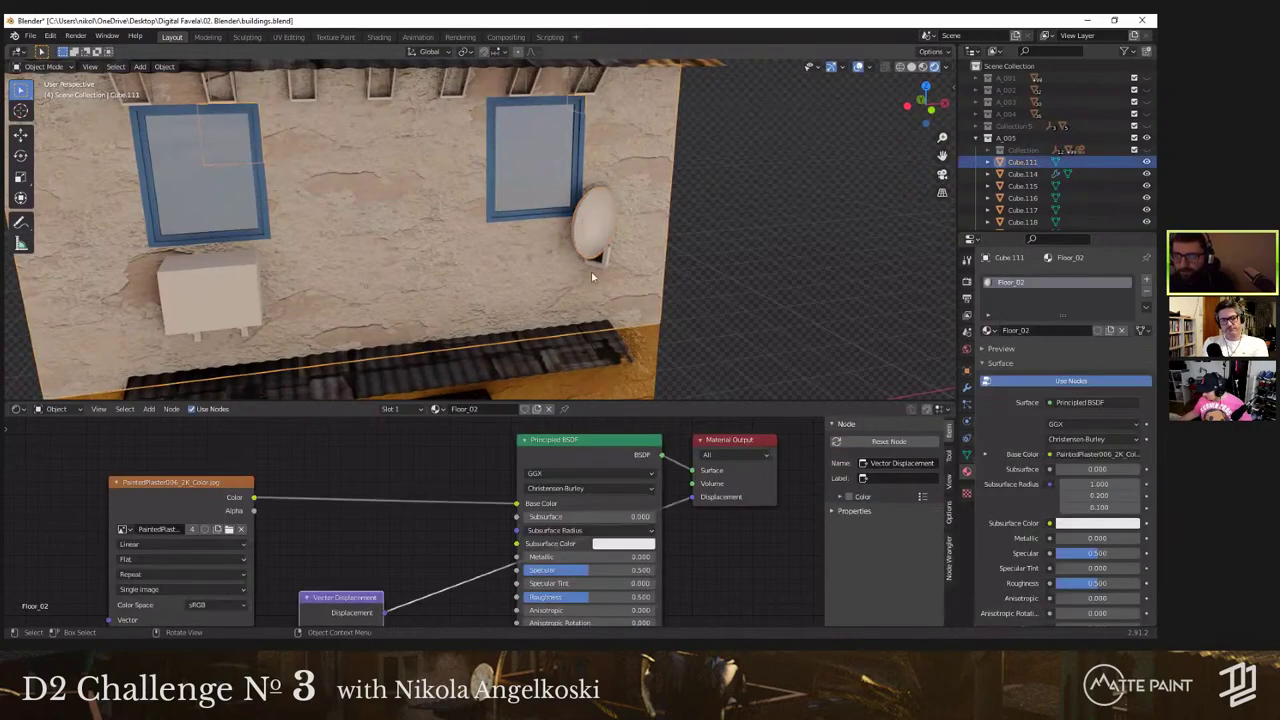
pyautogui.click(592, 223)
pyautogui.click(454, 409)
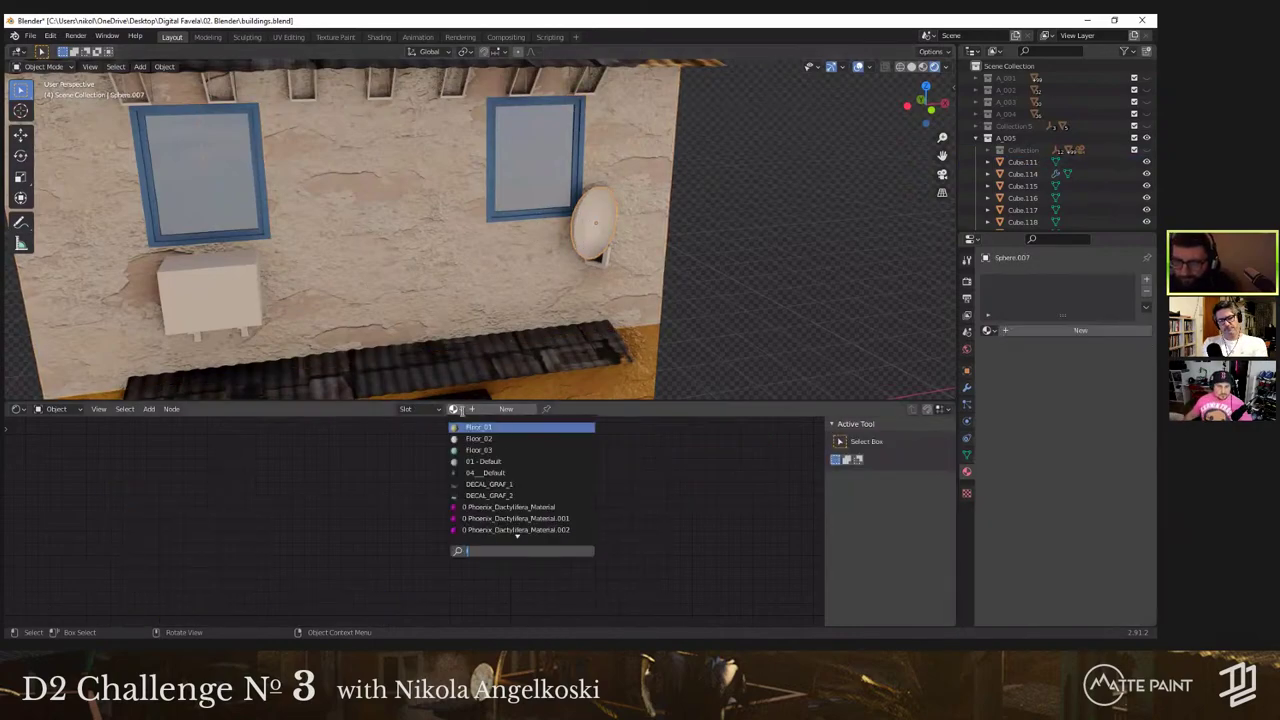
pyautogui.press('Return')
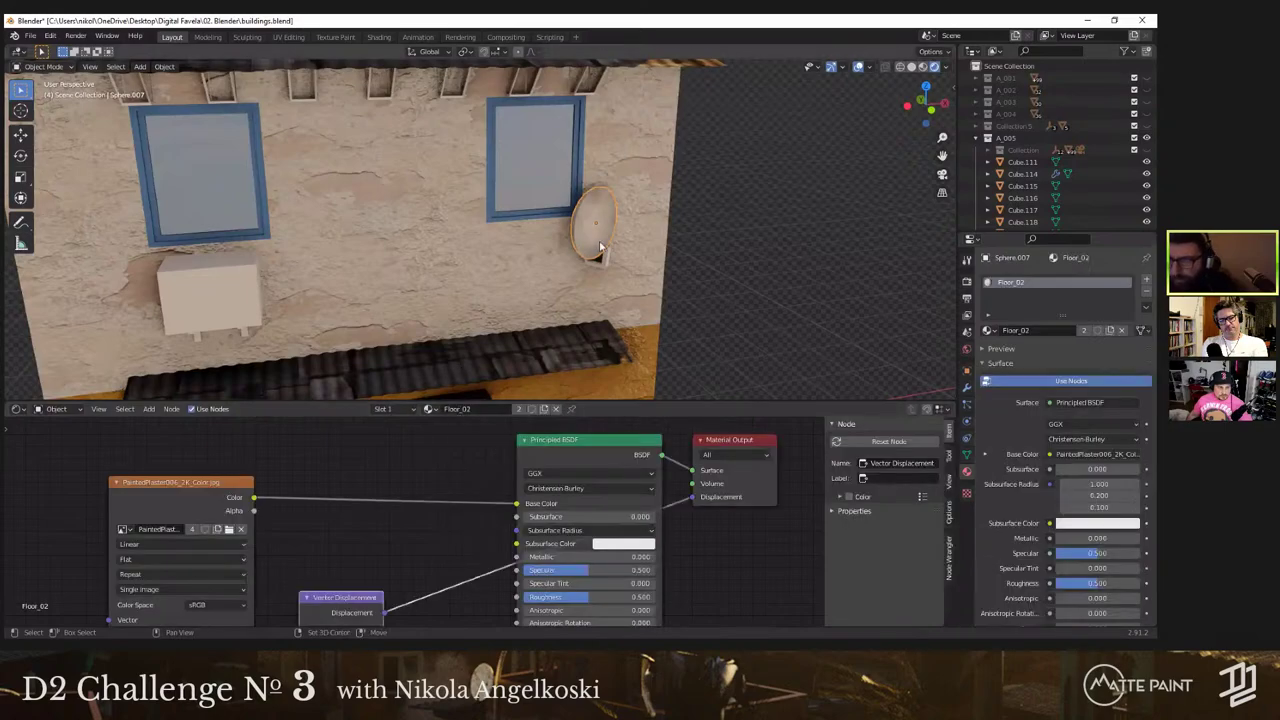
# Step: Make the dish's Floor_02 material a separate copy and delete its Vector Displacement and displacement texture nodes
pyautogui.moveTo(597, 254); pyautogui.dragTo(571, 263, button='middle')
pyautogui.scroll(4, 584, 265)
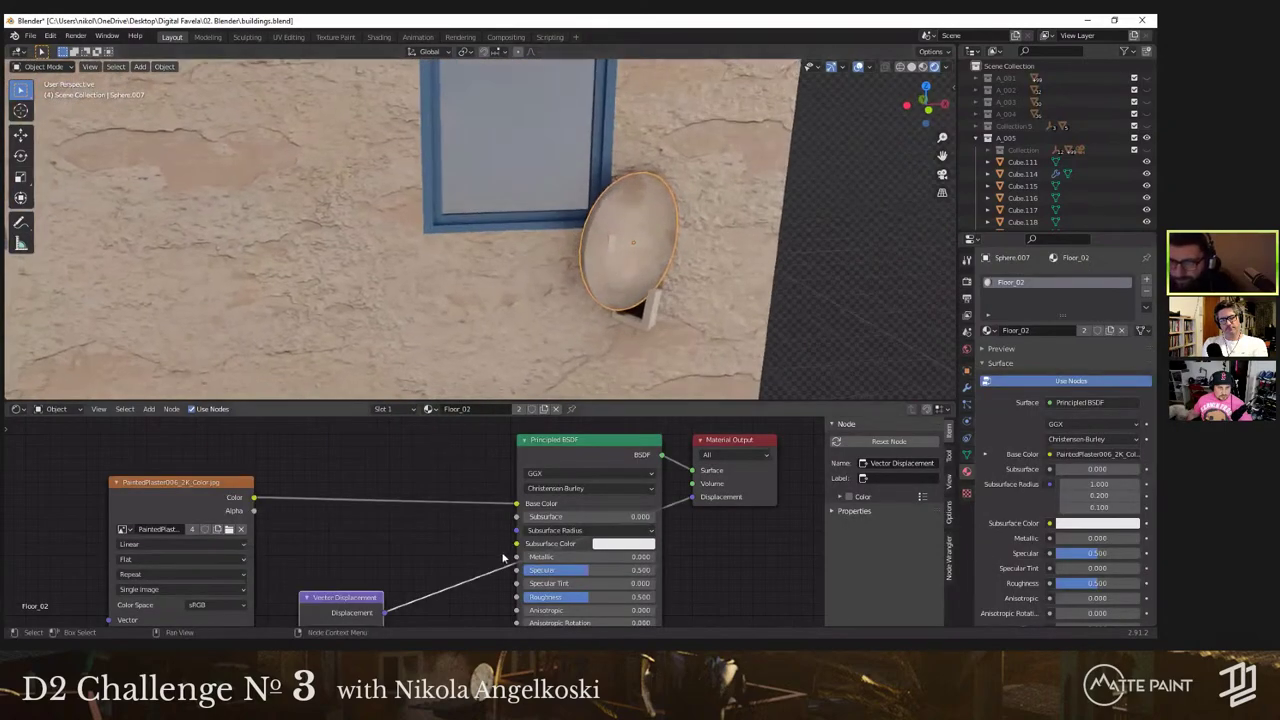
pyautogui.moveTo(692, 497)
pyautogui.mouseDown()
pyautogui.moveTo(670, 470)
pyautogui.moveTo(372, 613)
pyautogui.mouseUp()
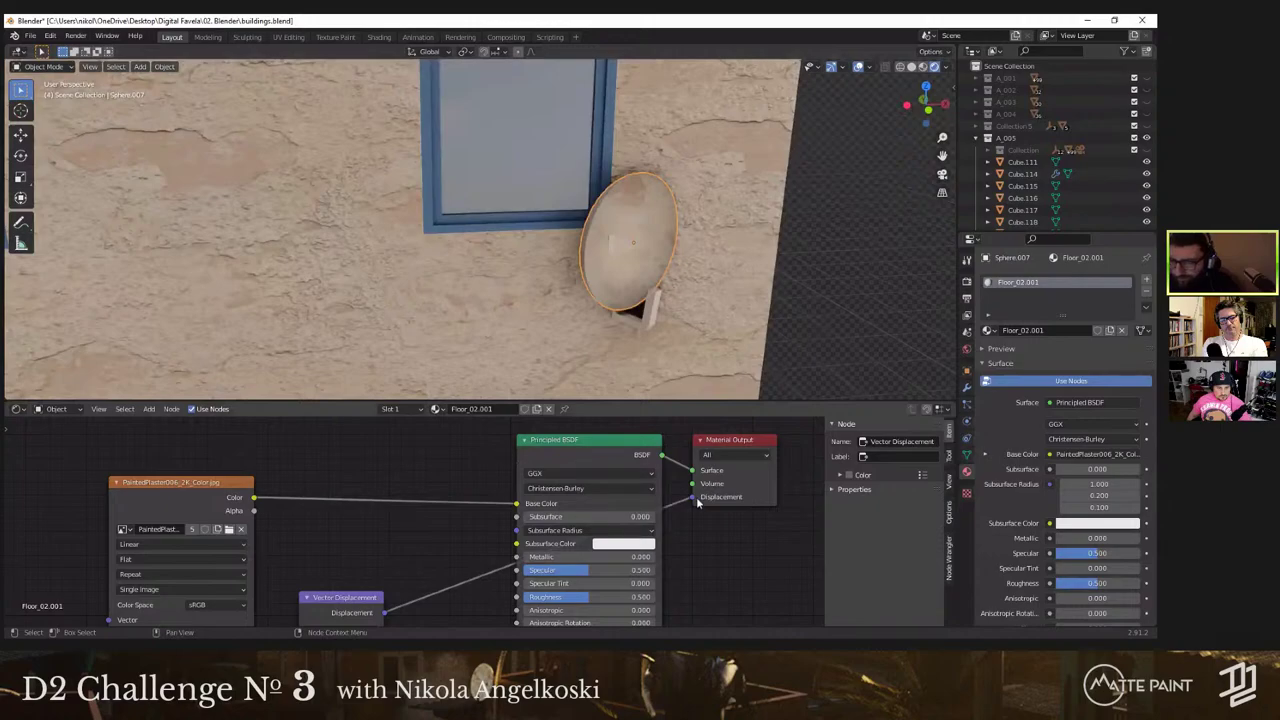
pyautogui.moveTo(692, 497); pyautogui.dragTo(694, 520)
pyautogui.scroll(-4, 430, 535)
pyautogui.keyDown('shift'); pyautogui.moveTo(341, 616); pyautogui.dragTo(398, 557, button='middle'); pyautogui.keyUp('shift')
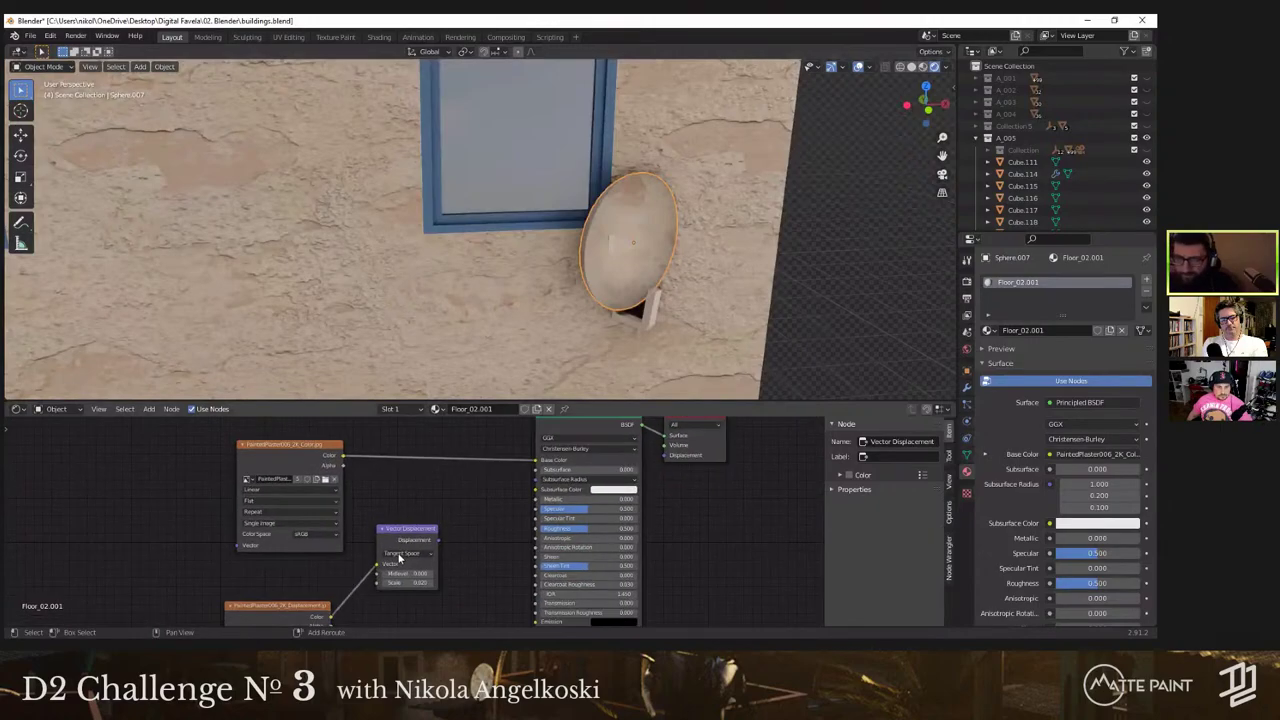
pyautogui.click(416, 530)
pyautogui.press('x')
pyautogui.click(311, 611)
pyautogui.press('x')
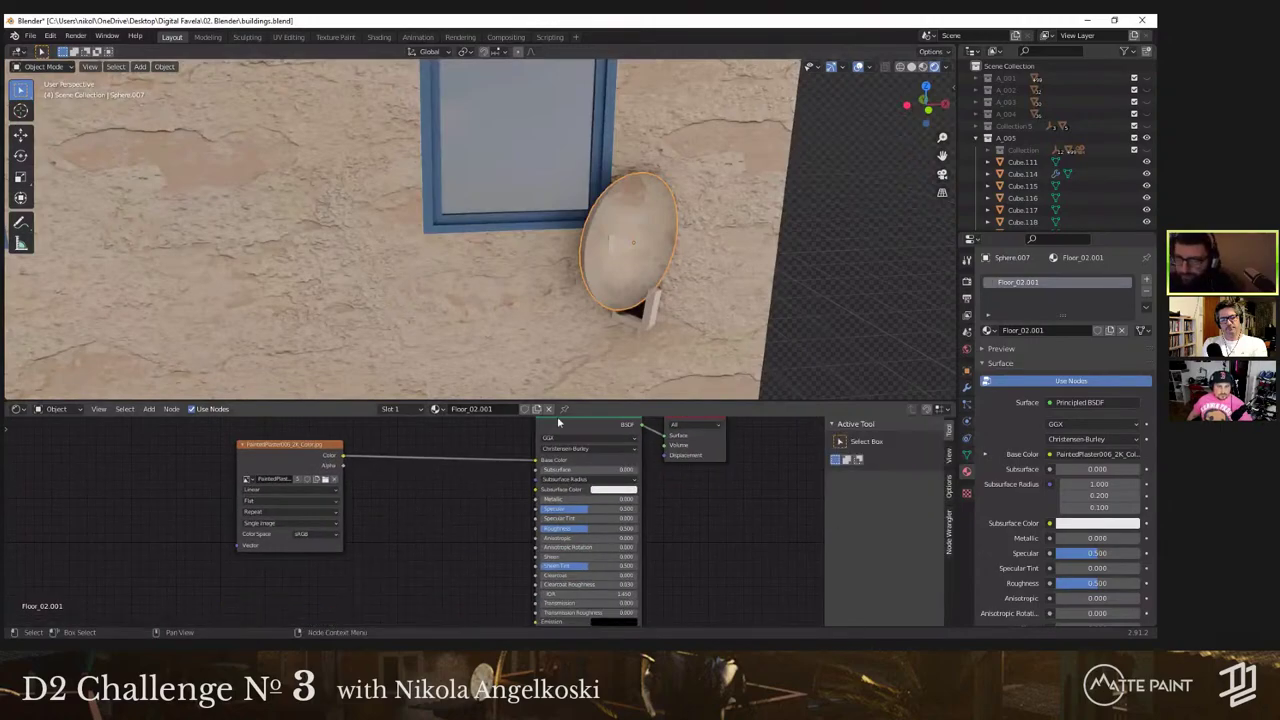
# Step: Insert a Hue Saturation Value node between the dish's plaster color texture and the Base Color, with saturation 0.200
pyautogui.moveTo(432, 435); pyautogui.dragTo(431, 476, button='middle')
pyautogui.hotkey('shift', 'a')
pyautogui.click(417, 449)
pyautogui.write('hue')
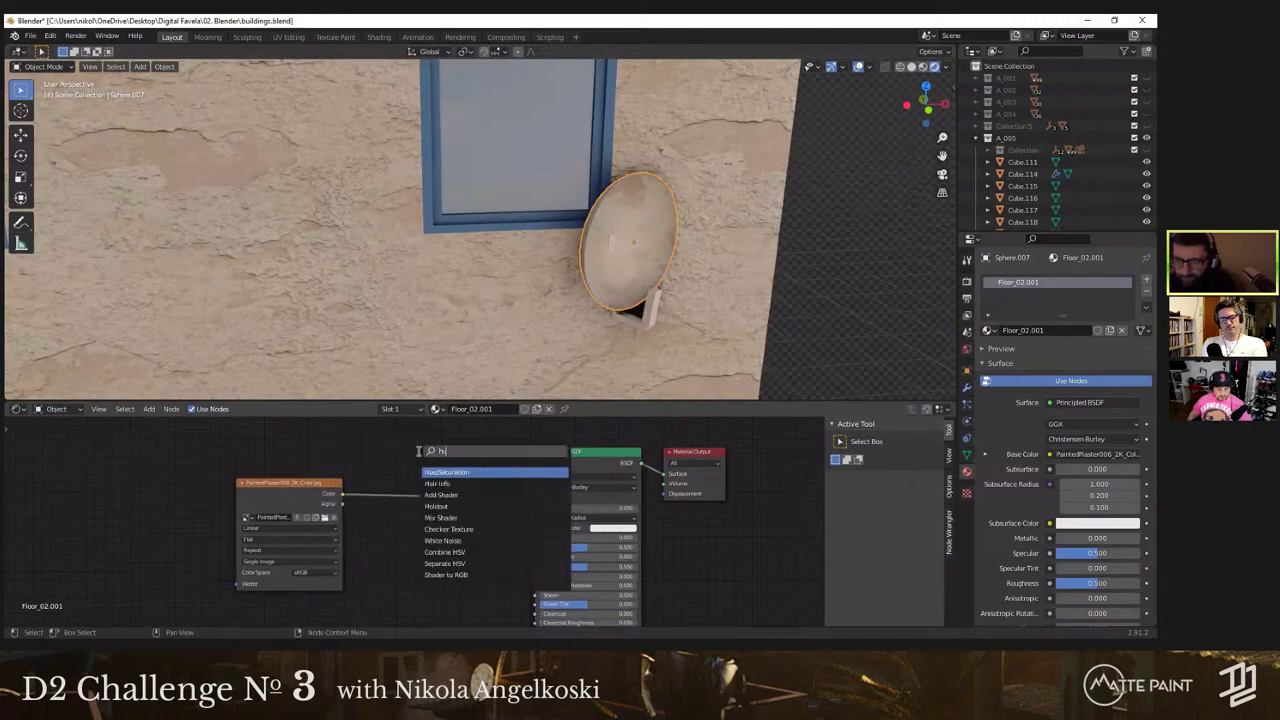
pyautogui.press('Return')
pyautogui.click(420, 455)
pyautogui.scroll(2, 485, 500)
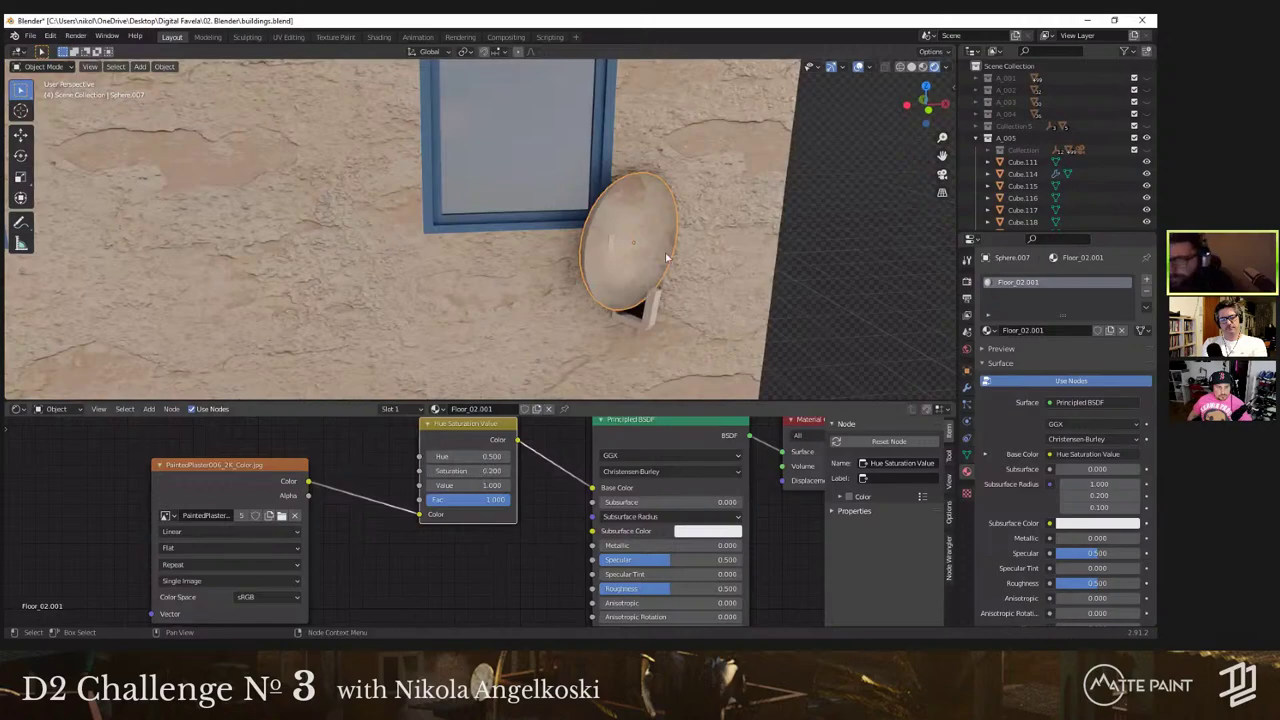
# Step: Assign the existing Rusty Metal 01 material to the satellite dish's mounting bracket
pyautogui.moveTo(667, 258); pyautogui.dragTo(640, 345, button='middle')
pyautogui.click(623, 336)
pyautogui.click(454, 409)
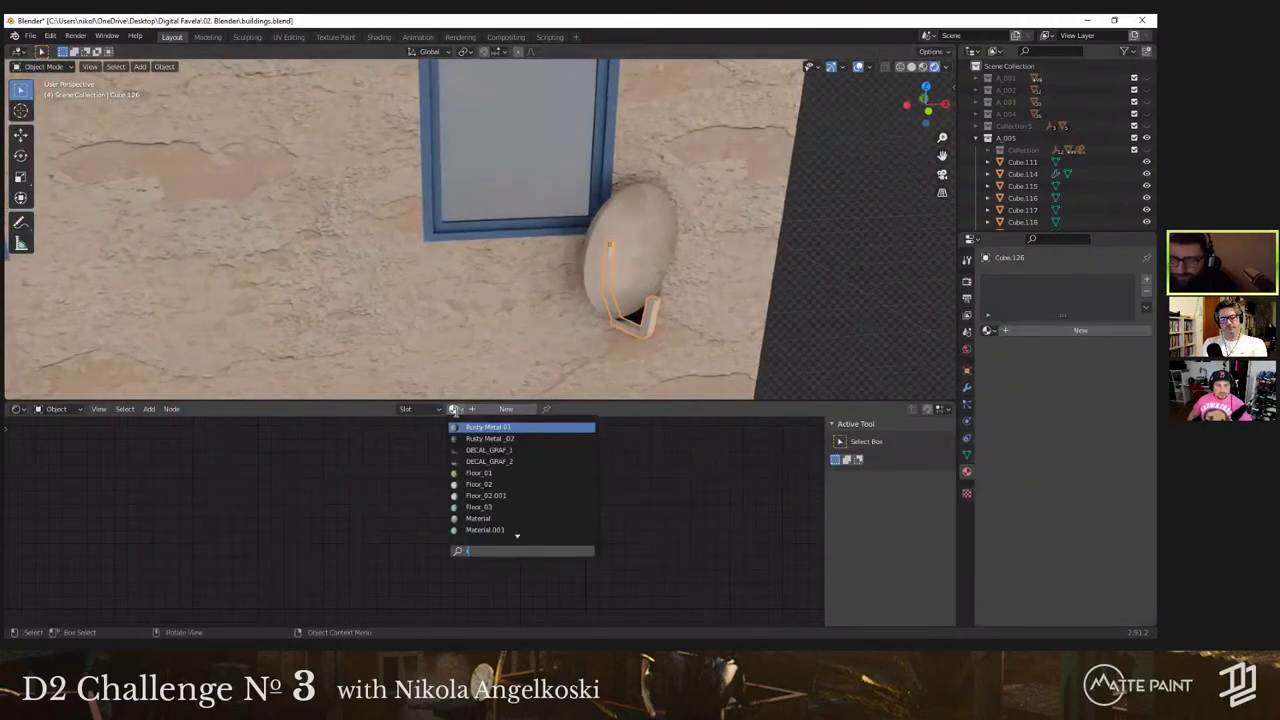
pyautogui.click(756, 279)
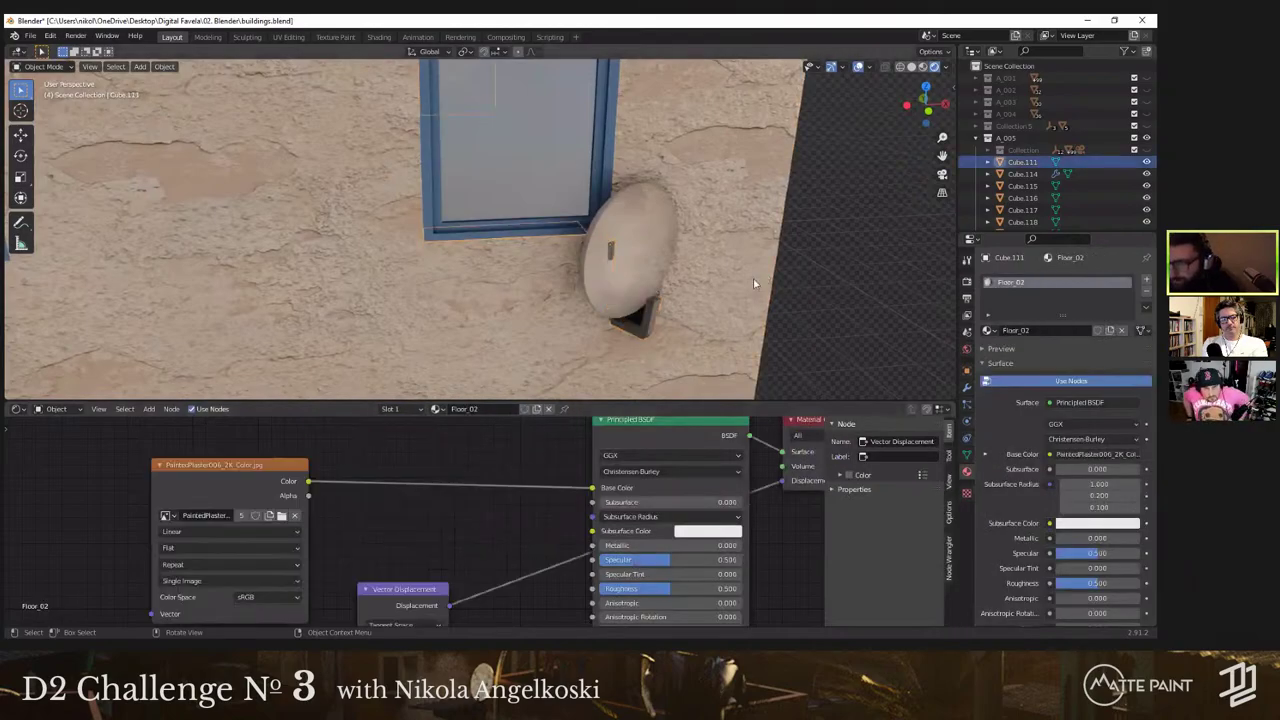
# Step: Create a new material for the box mounted below the middle-floor window
pyautogui.moveTo(753, 279); pyautogui.dragTo(505, 231, button='middle')
pyautogui.click(505, 231)
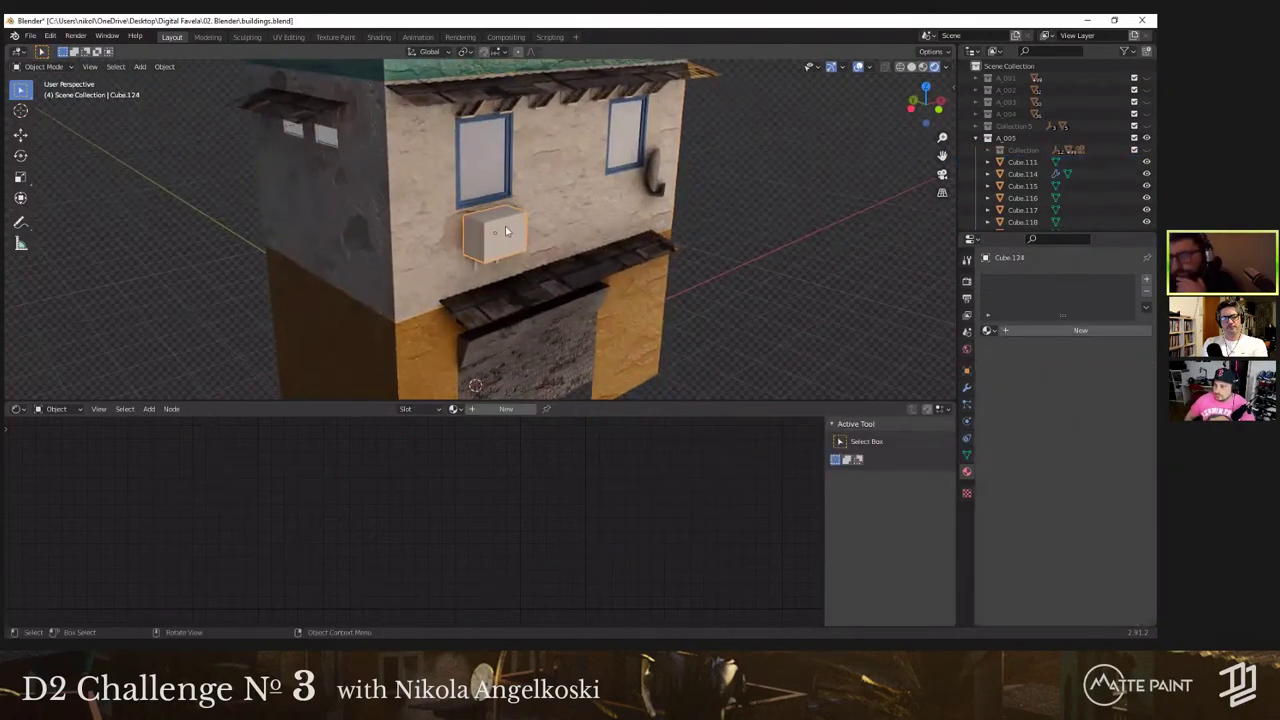
pyautogui.click(506, 409)
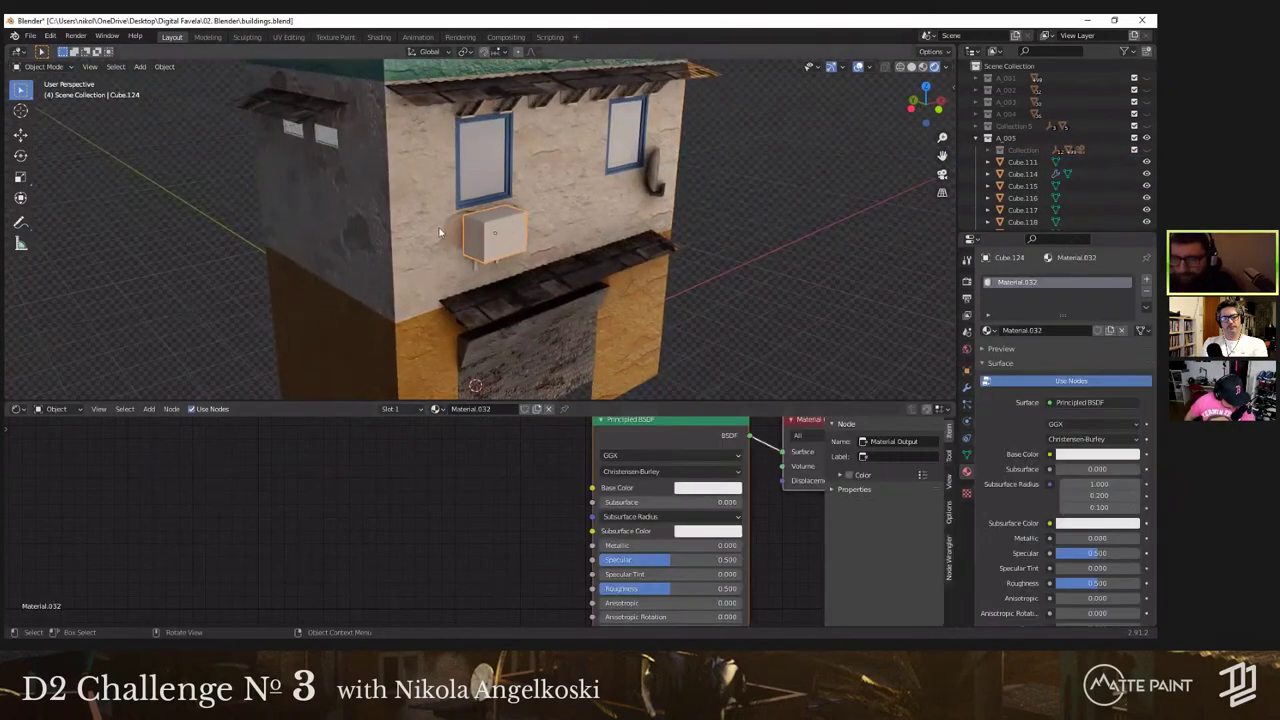
# Step: Unwrap the faces of the box below the window with Cube Projection
pyautogui.press('Tab')
pyautogui.scroll(4, 483, 248)
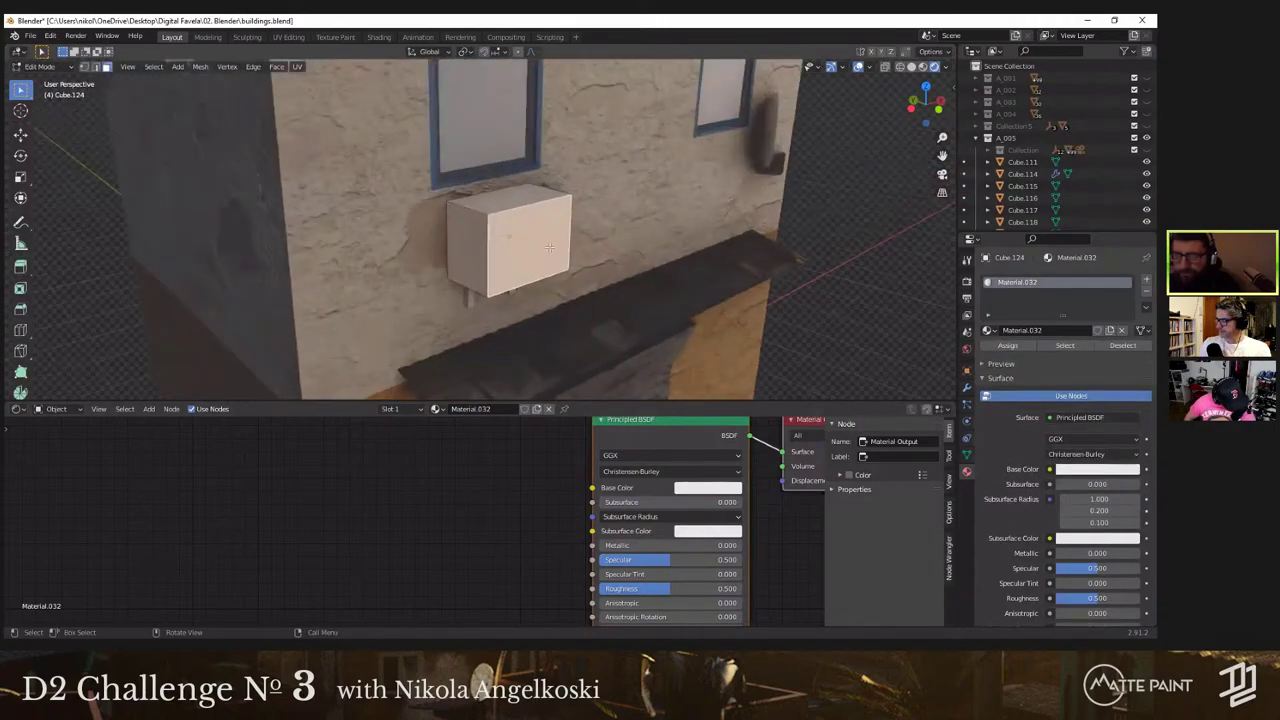
pyautogui.click(297, 67)
pyautogui.click(333, 140)
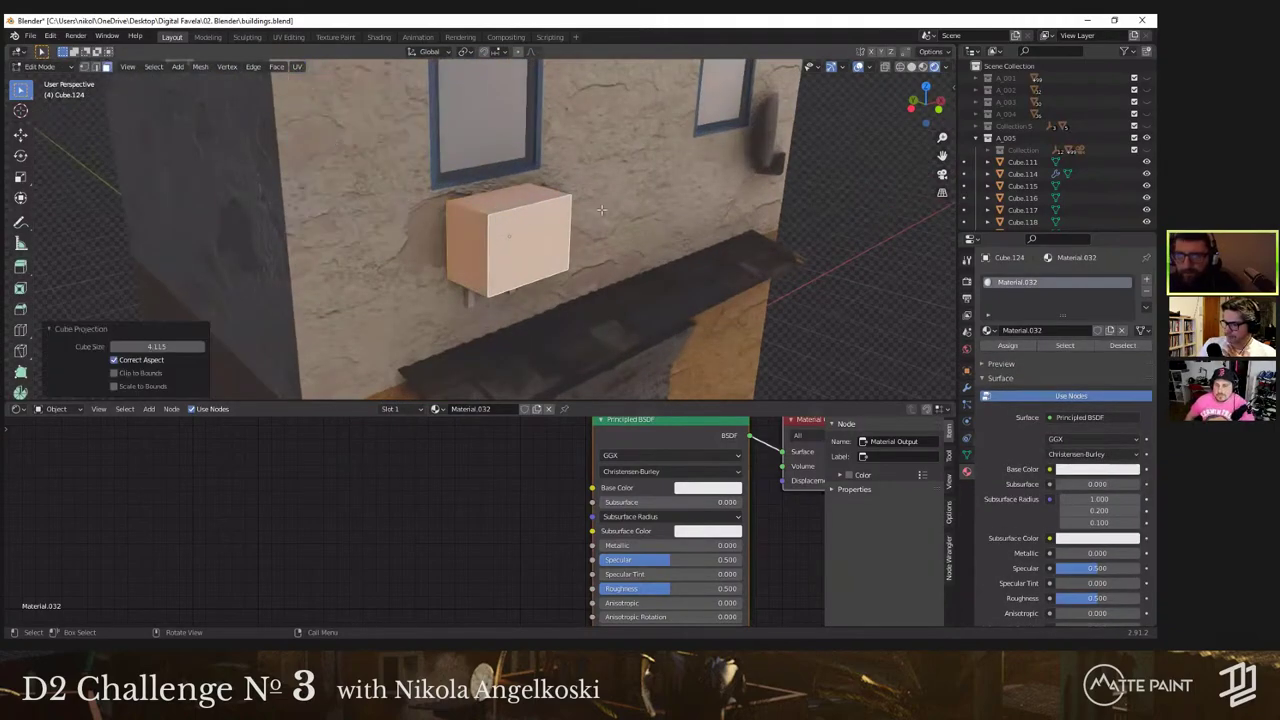
pyautogui.press('Tab')
pyautogui.press('Tab')
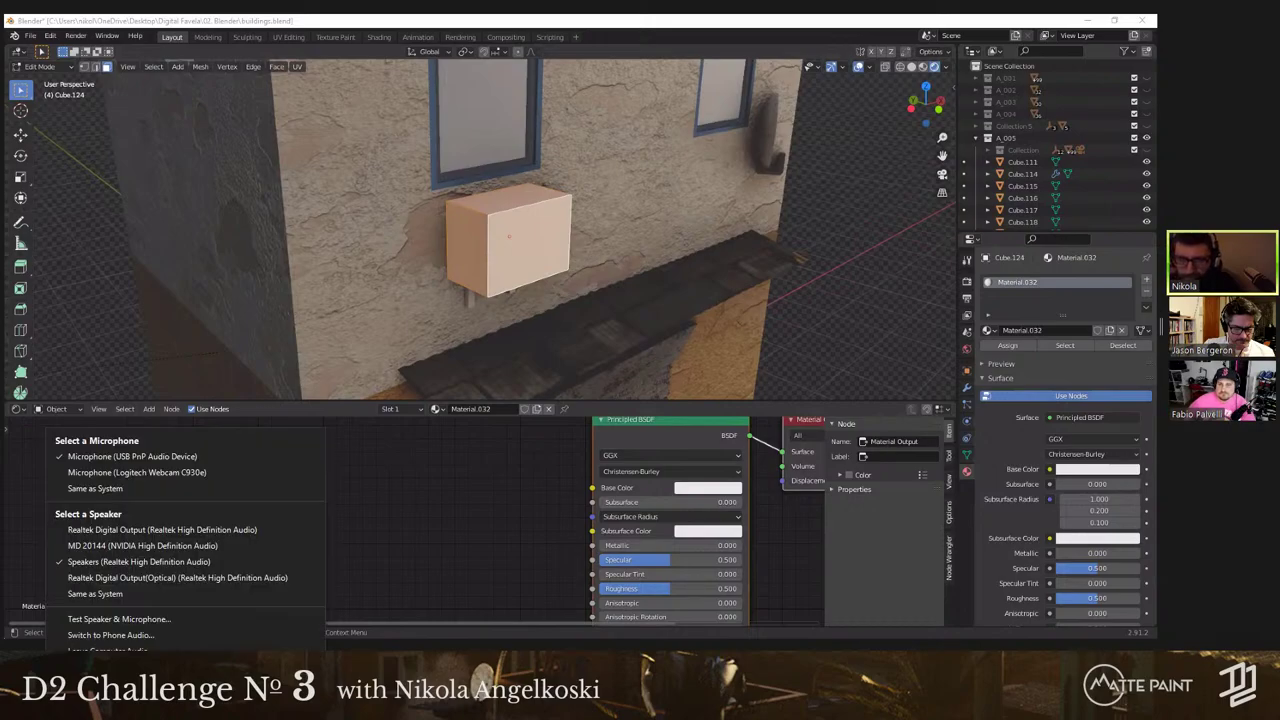
pyautogui.press('Escape')
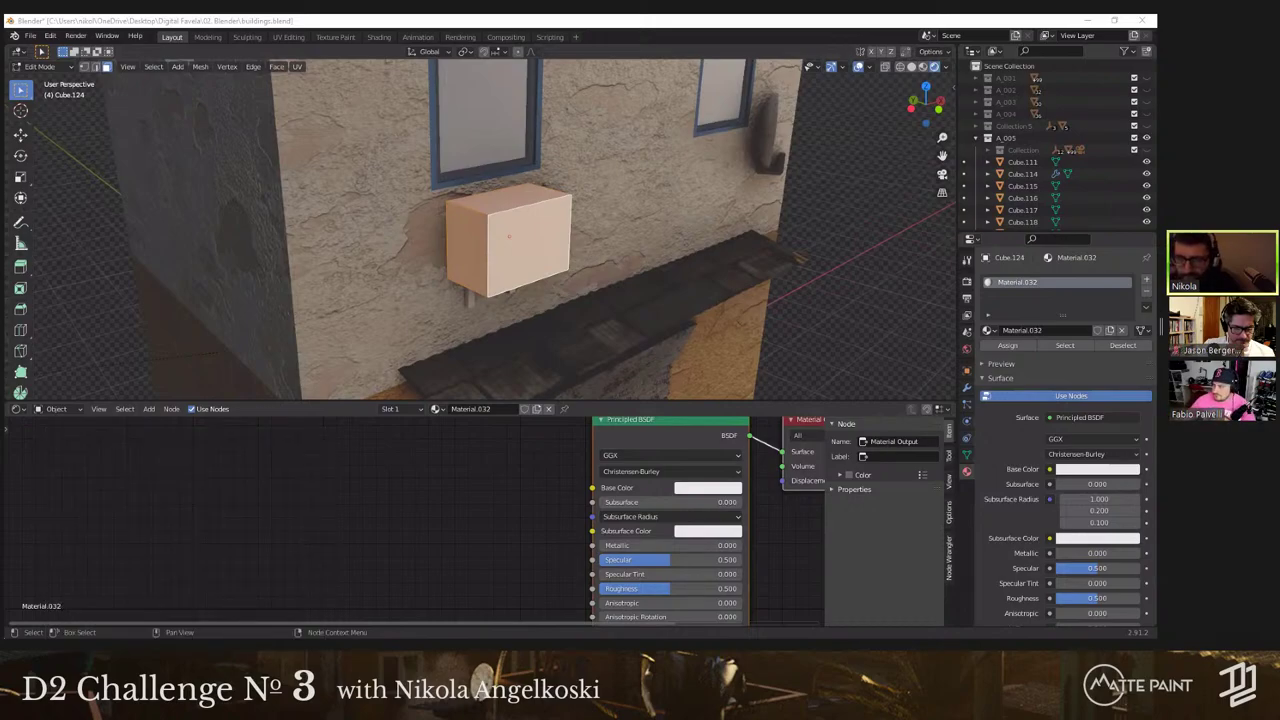
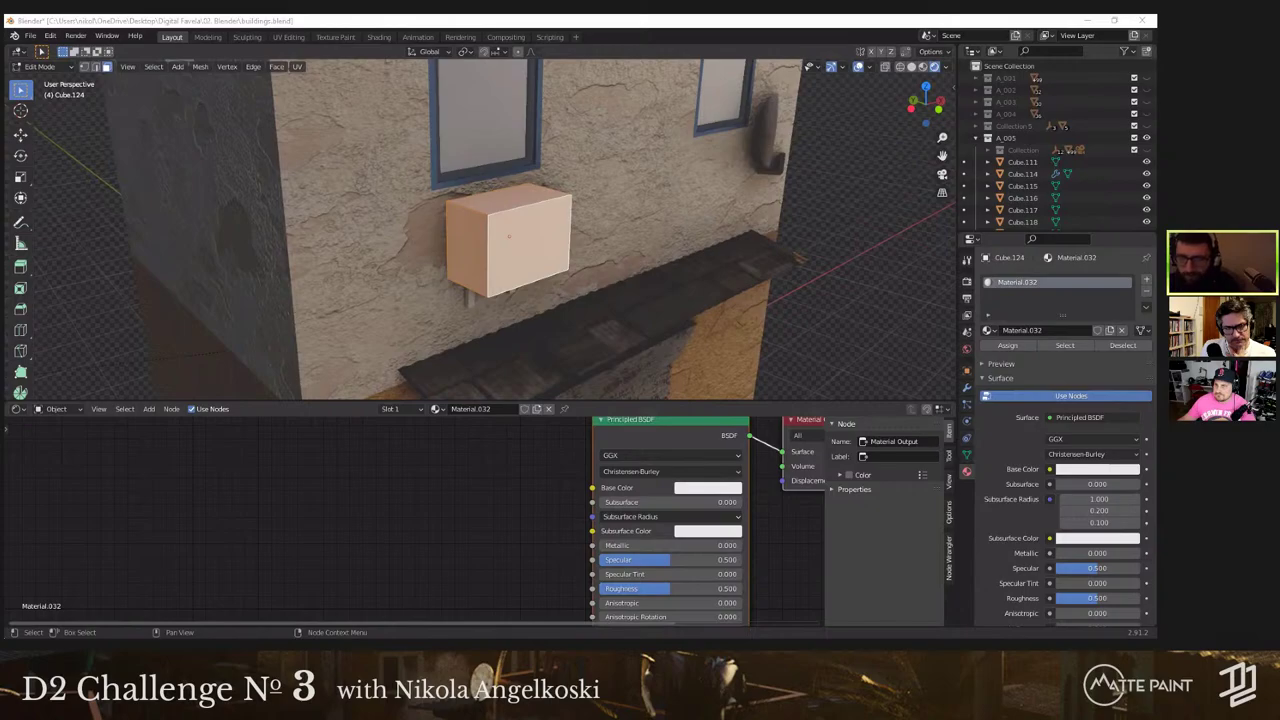
# Step: Feed the image texture download (1).jpg into the box material's Base Color and display the box's front face in the UV Editing workspace
pyautogui.moveTo(300, 522); pyautogui.dragTo(394, 522)
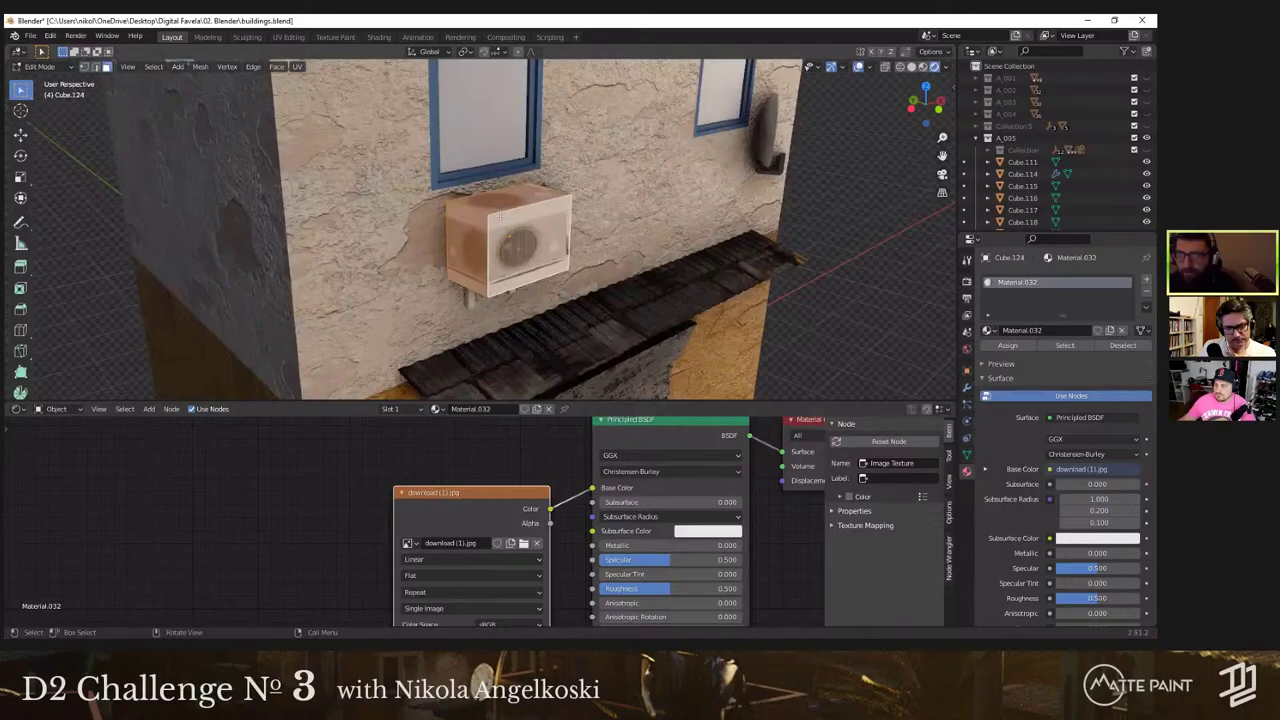
pyautogui.click(288, 37)
pyautogui.scroll(-2, 340, 400)
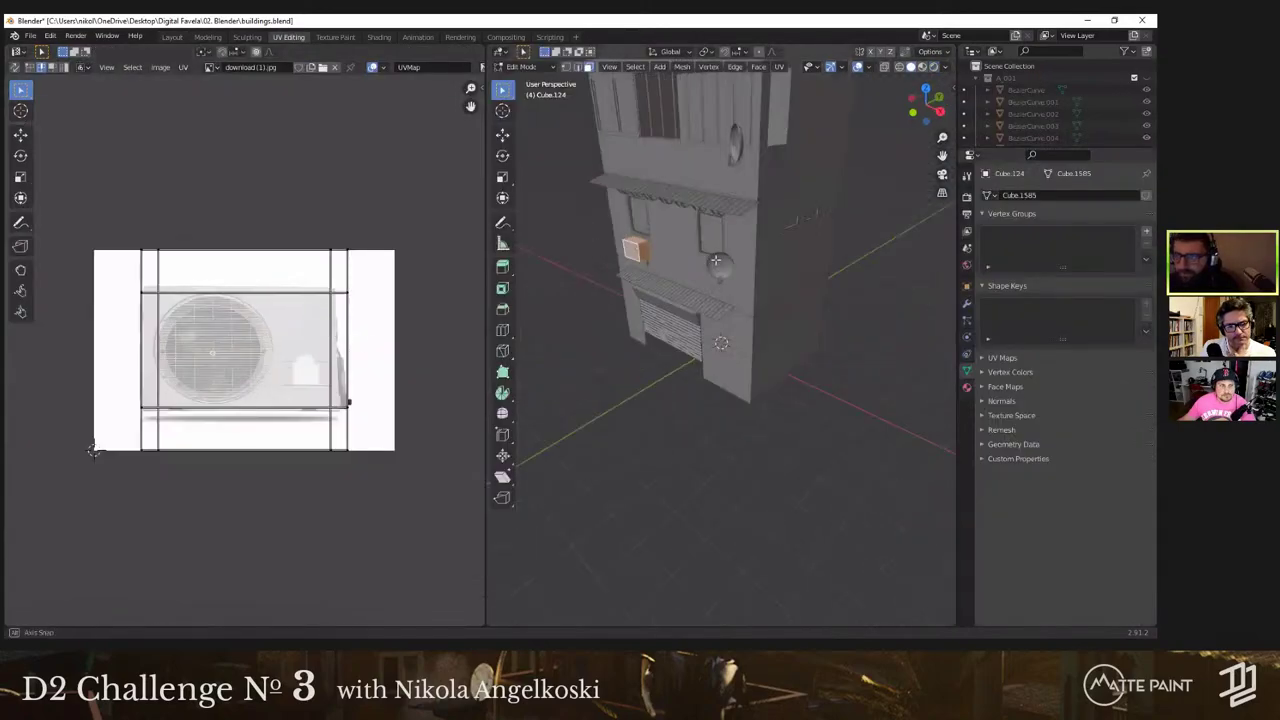
pyautogui.moveTo(716, 261); pyautogui.dragTo(735, 258, button='middle')
pyautogui.scroll(3, 730, 258)
pyautogui.keyDown('shift'); pyautogui.moveTo(640, 190); pyautogui.dragTo(730, 245, button='middle'); pyautogui.keyUp('shift')
pyautogui.click(629, 204)
pyautogui.keyDown('shift'); pyautogui.moveTo(634, 206); pyautogui.dragTo(686, 225, button='middle'); pyautogui.keyUp('shift')
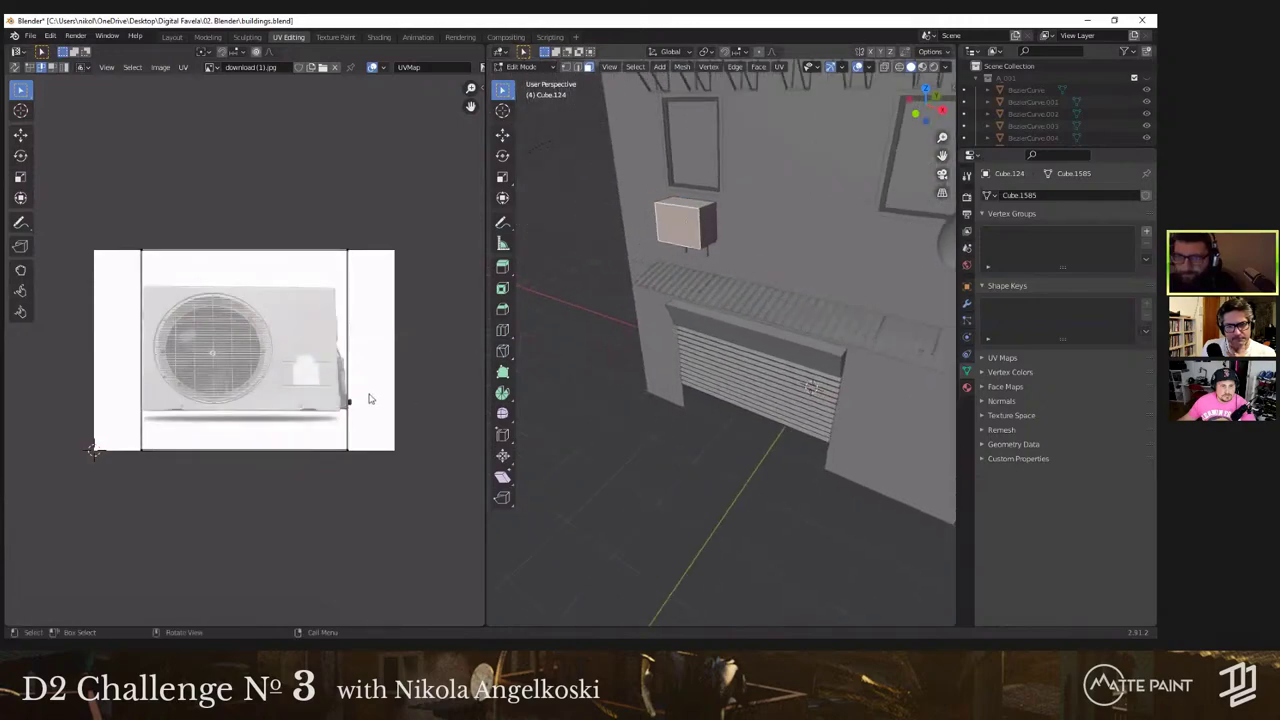
# Step: Scale the front face's UVs to about 0.63 and move them along X to frame the air conditioner's fan grille
pyautogui.press('a')
pyautogui.press('r')
pyautogui.press('Escape')
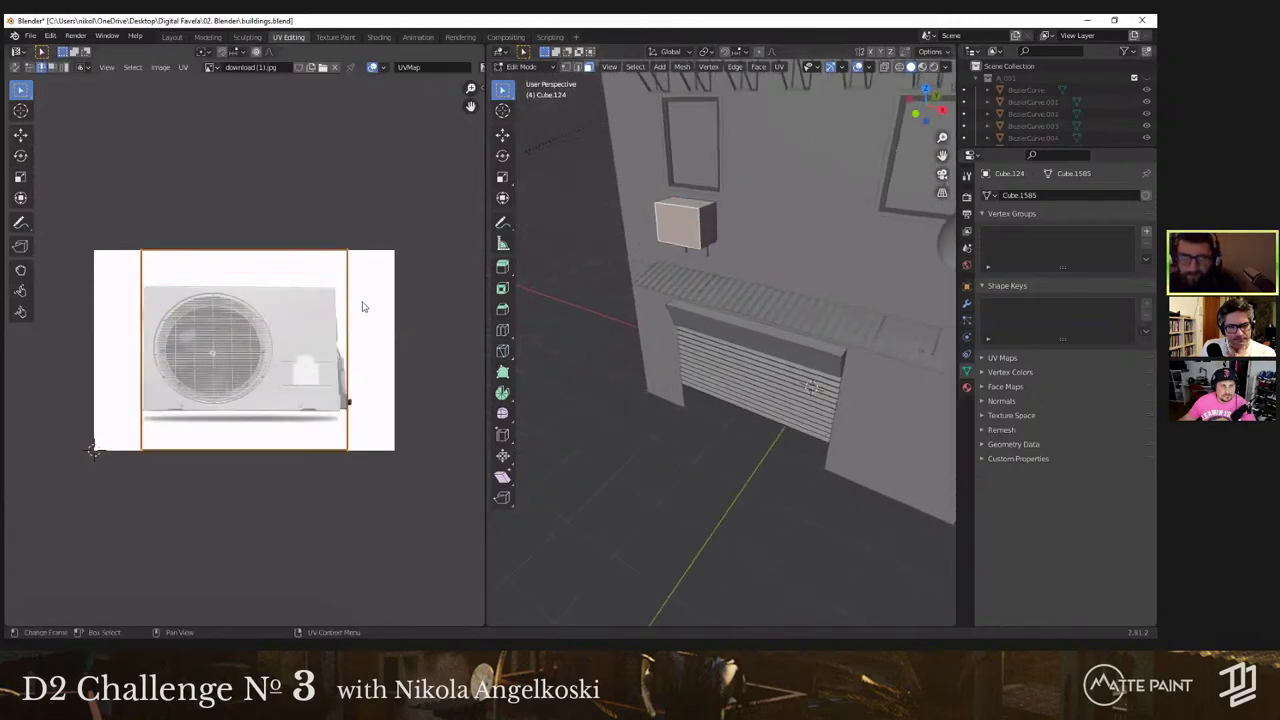
pyautogui.moveTo(389, 431); pyautogui.dragTo(466, 417, button='middle')
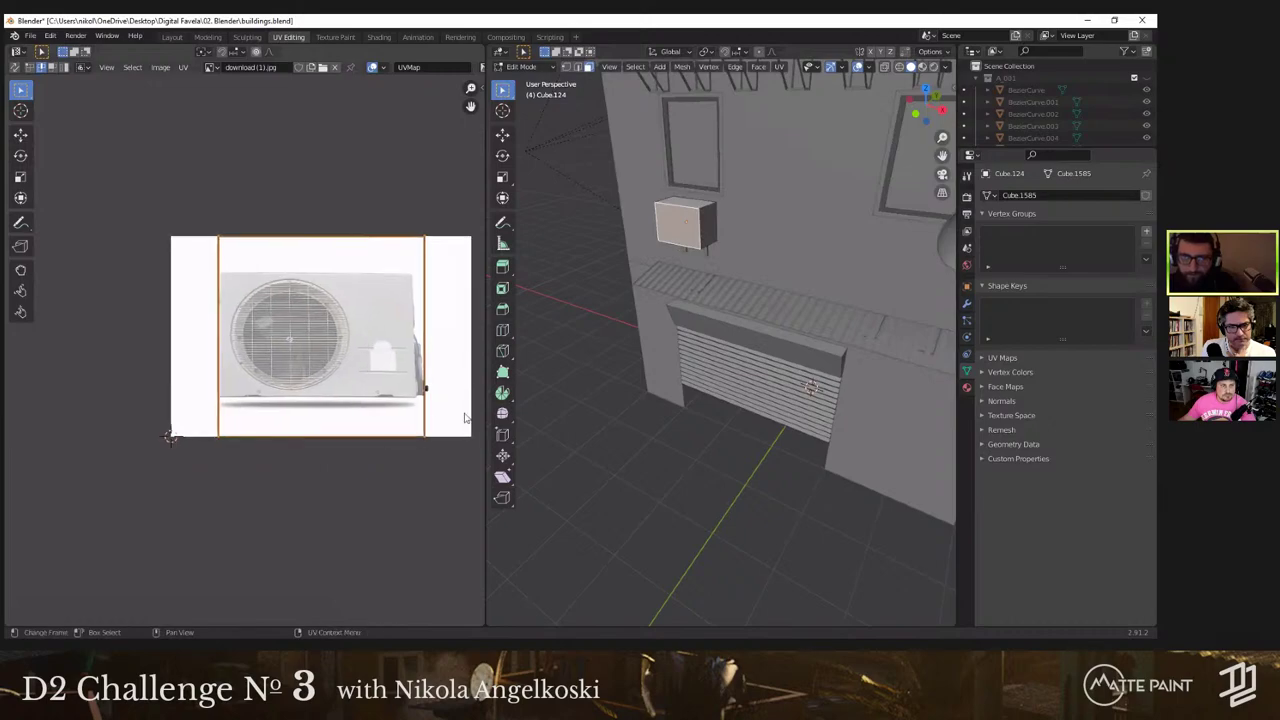
pyautogui.press('s')
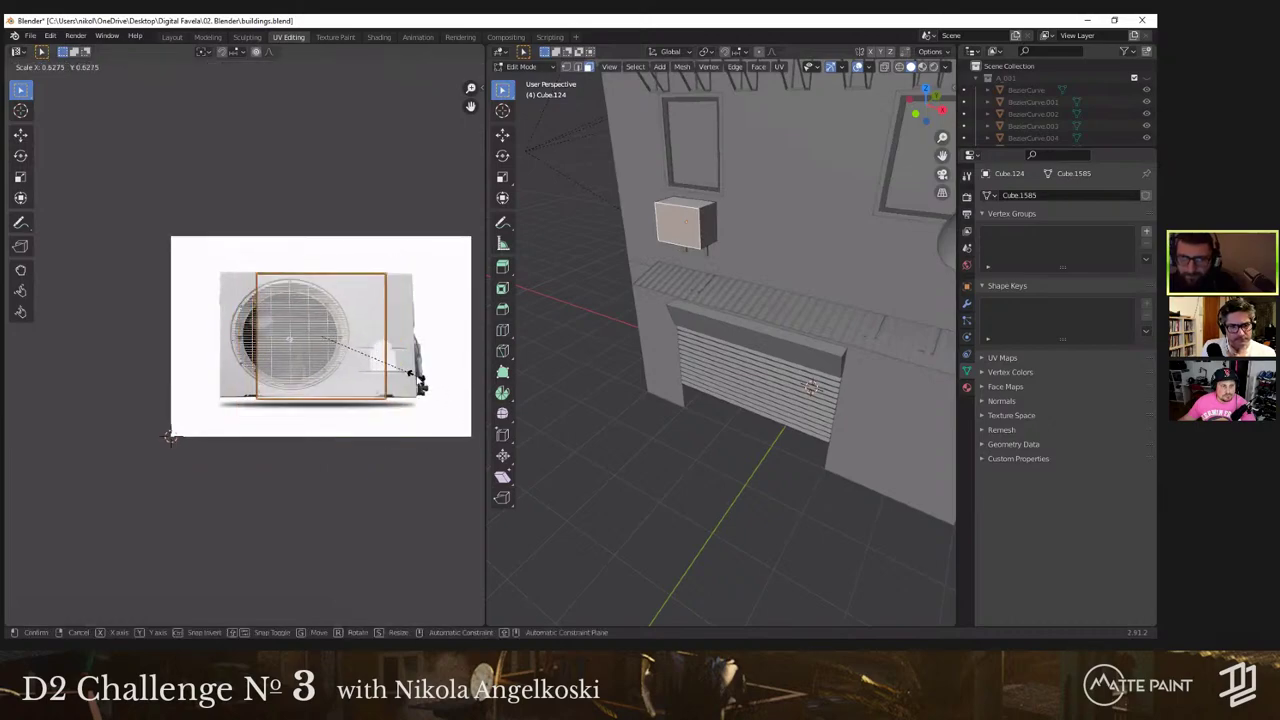
pyautogui.click(420, 385)
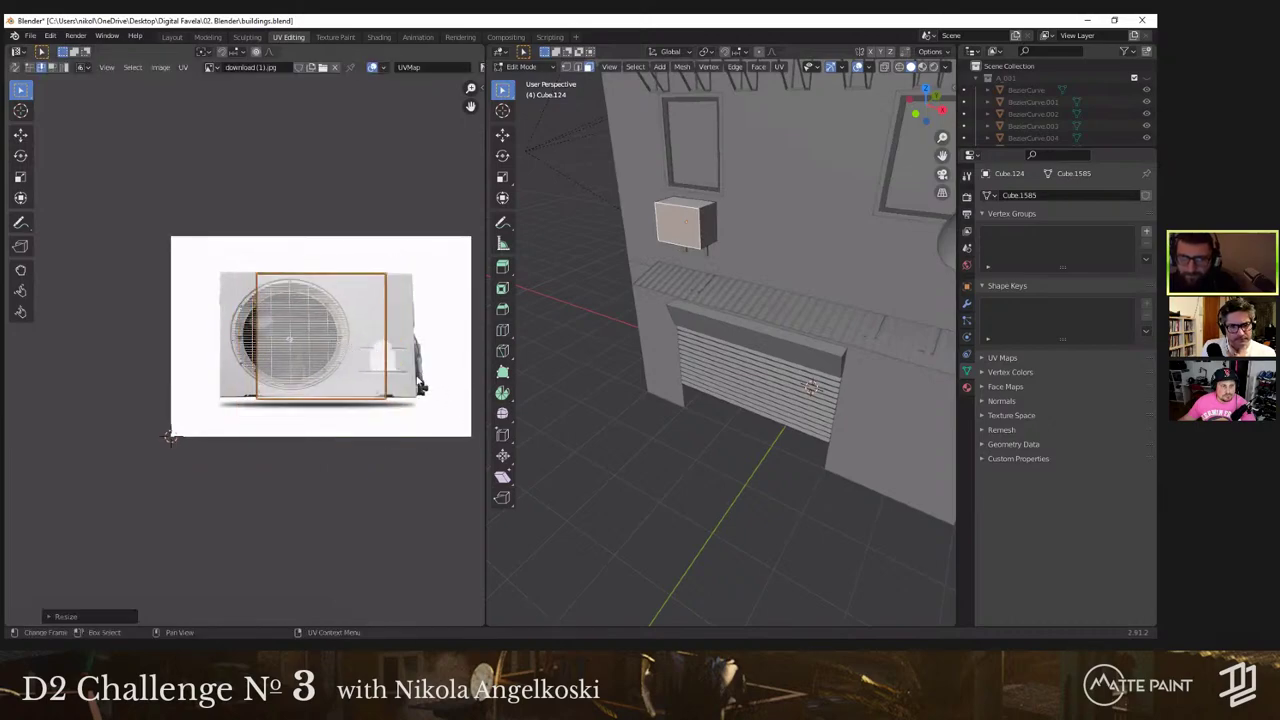
pyautogui.click(934, 67)
pyautogui.keyDown('shift'); pyautogui.moveTo(728, 280); pyautogui.dragTo(724, 309, button='middle'); pyautogui.keyUp('shift')
pyautogui.scroll(5, 723, 309)
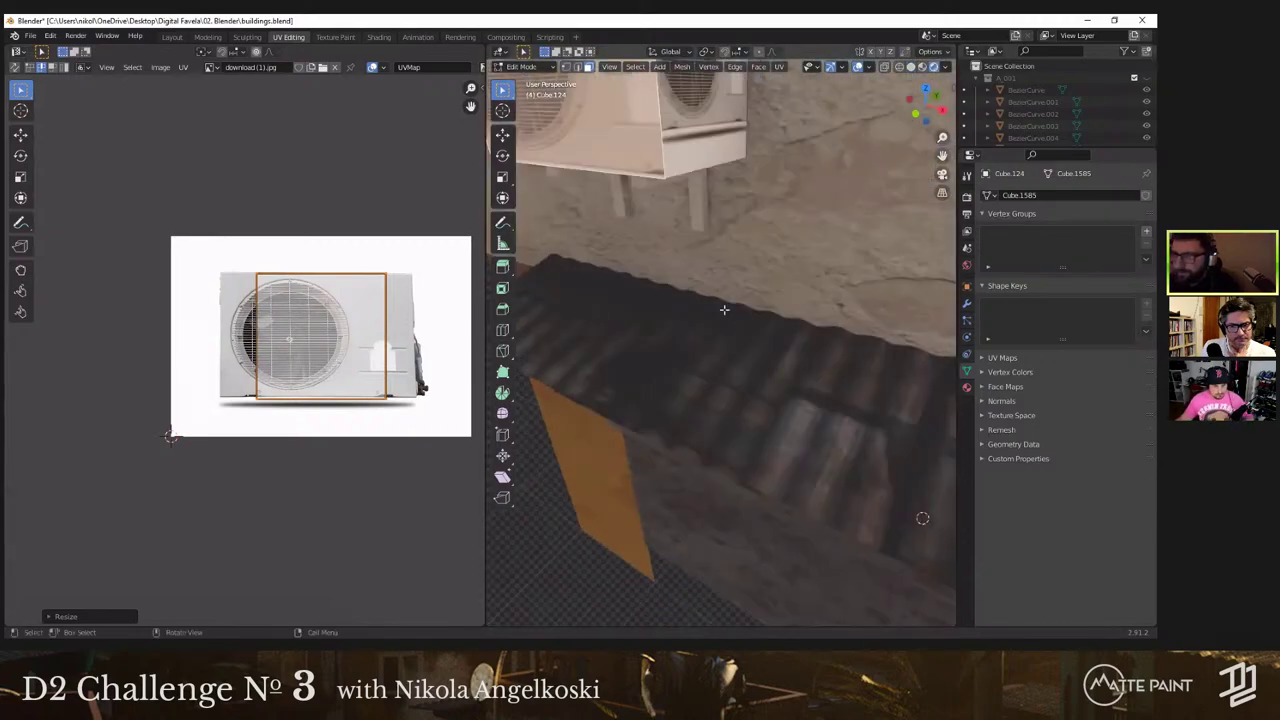
pyautogui.moveTo(716, 230)
pyautogui.keyDown('shift'); pyautogui.mouseDown(button='middle')
pyautogui.moveTo(722, 309)
pyautogui.moveTo(786, 354)
pyautogui.mouseUp(button='middle'); pyautogui.keyUp('shift')
pyautogui.press('g')
pyautogui.press('x')
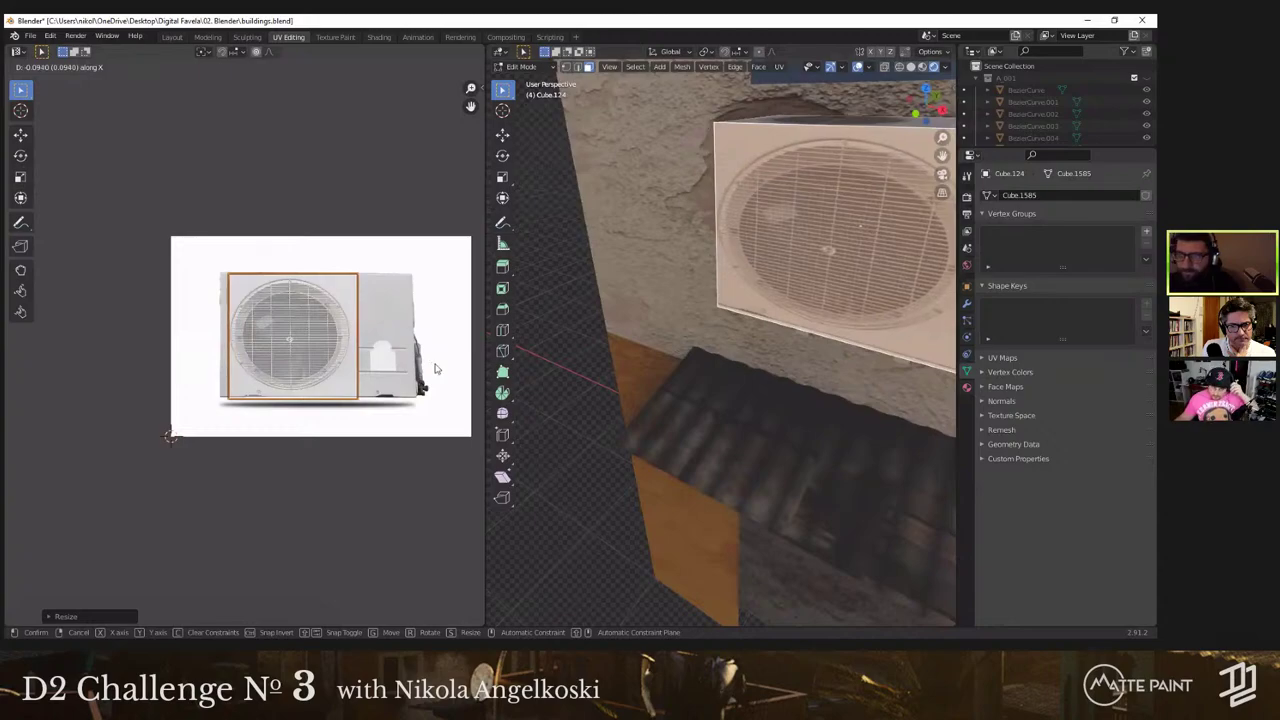
pyautogui.click(435, 369)
# Step: Widen the front face's UVs along X and shift them slightly to fit the fan grille on the box
pyautogui.scroll(-2, 380, 355)
pyautogui.press('s')
pyautogui.press('x')
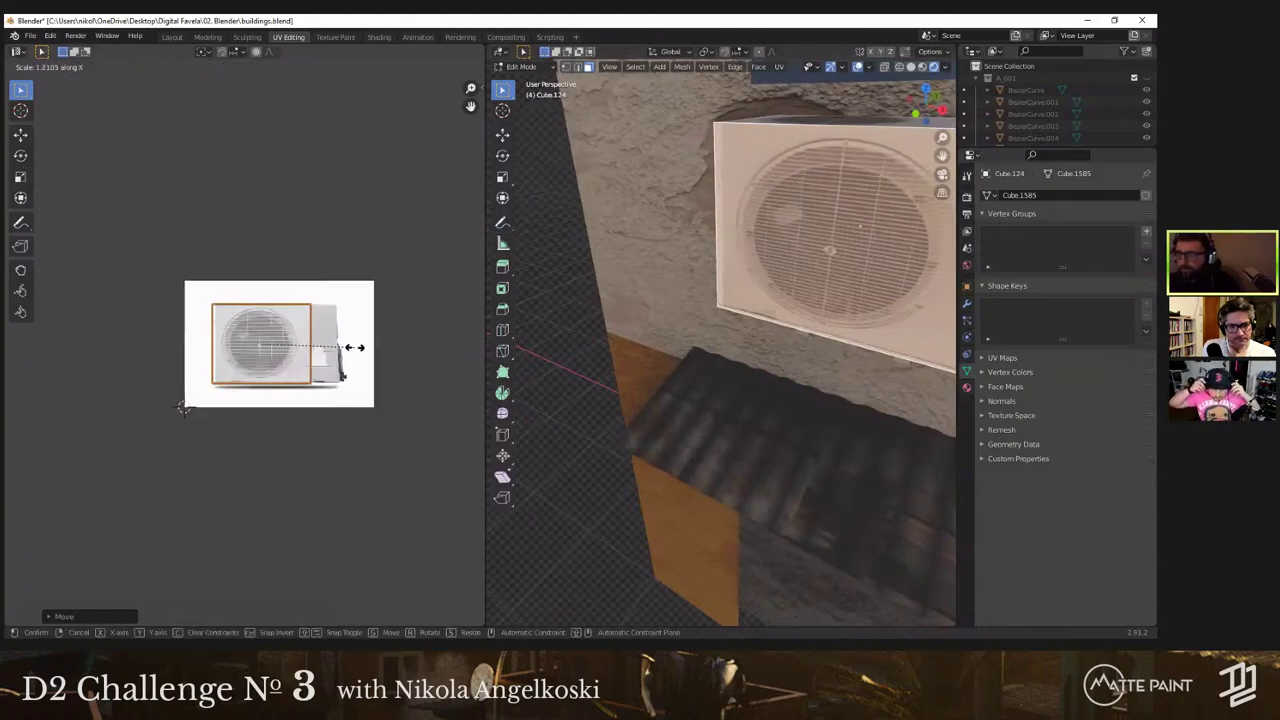
pyautogui.click(348, 347)
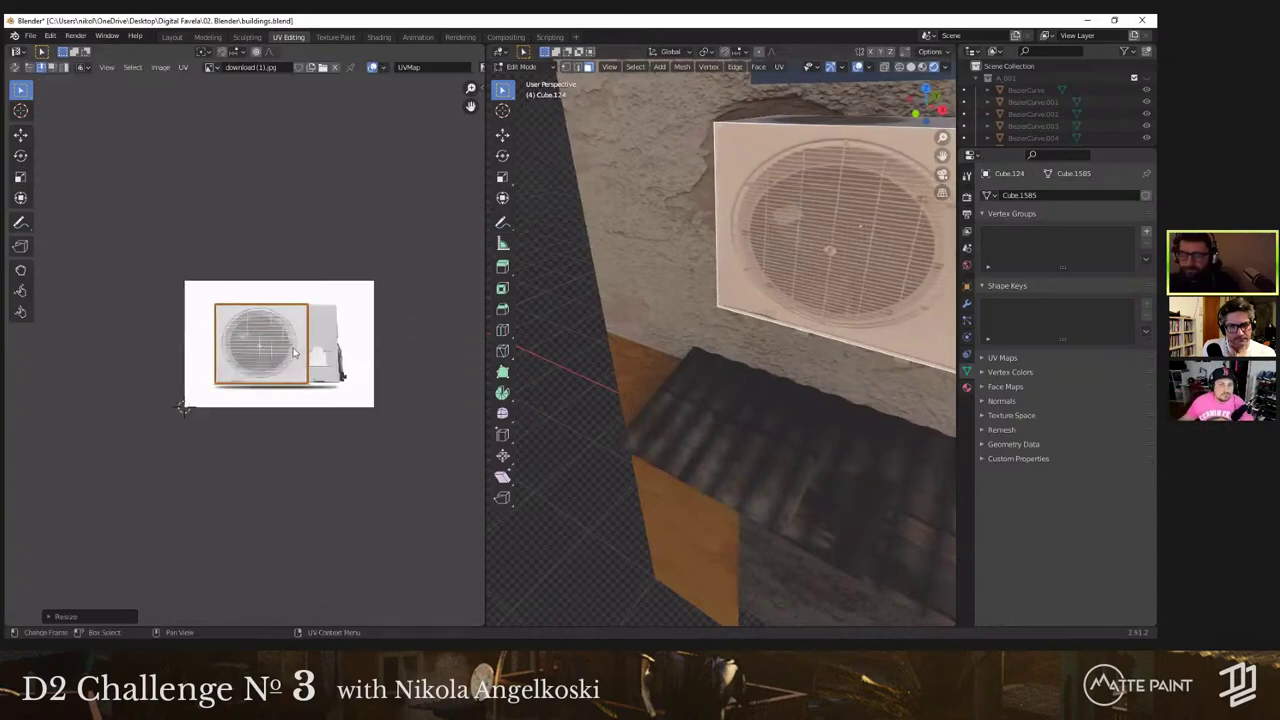
pyautogui.click(293, 347)
pyautogui.scroll(-2, 250, 348)
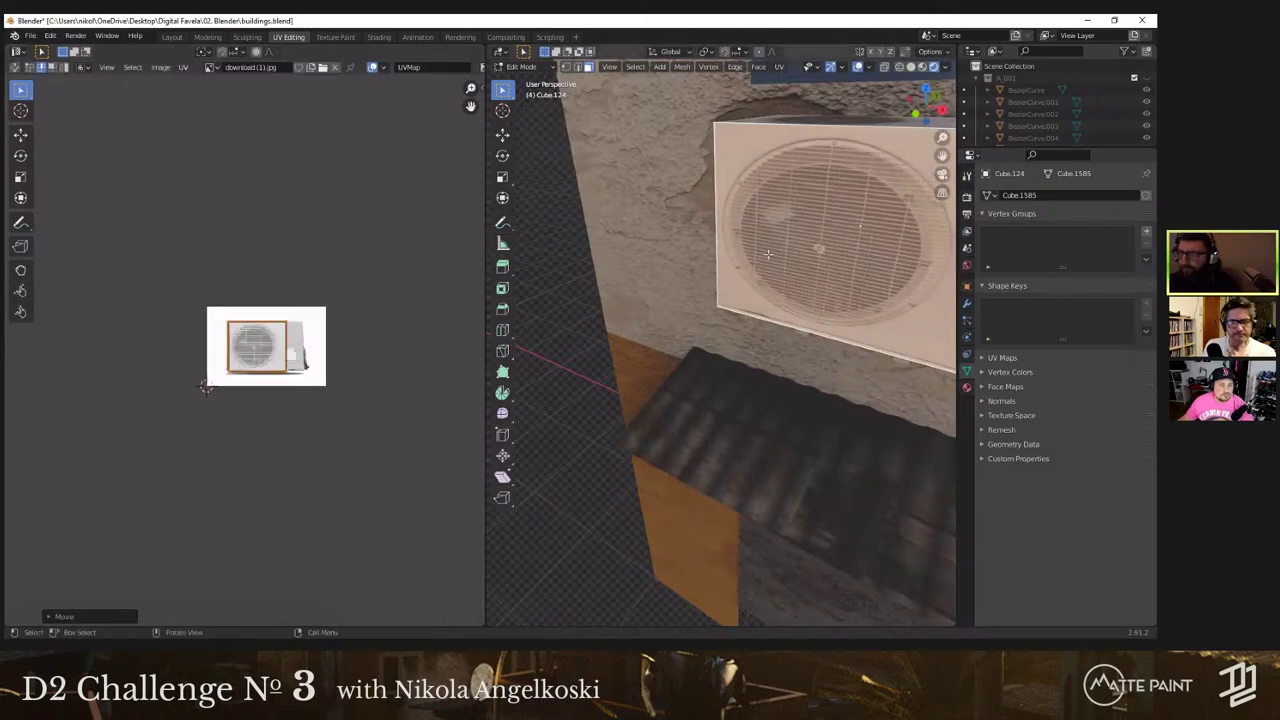
# Step: Shrink the UVs of the box's fan-textured side face and place them on the blank casing area beside the fan
pyautogui.scroll(-8, 713, 265)
pyautogui.scroll(6, 616, 323)
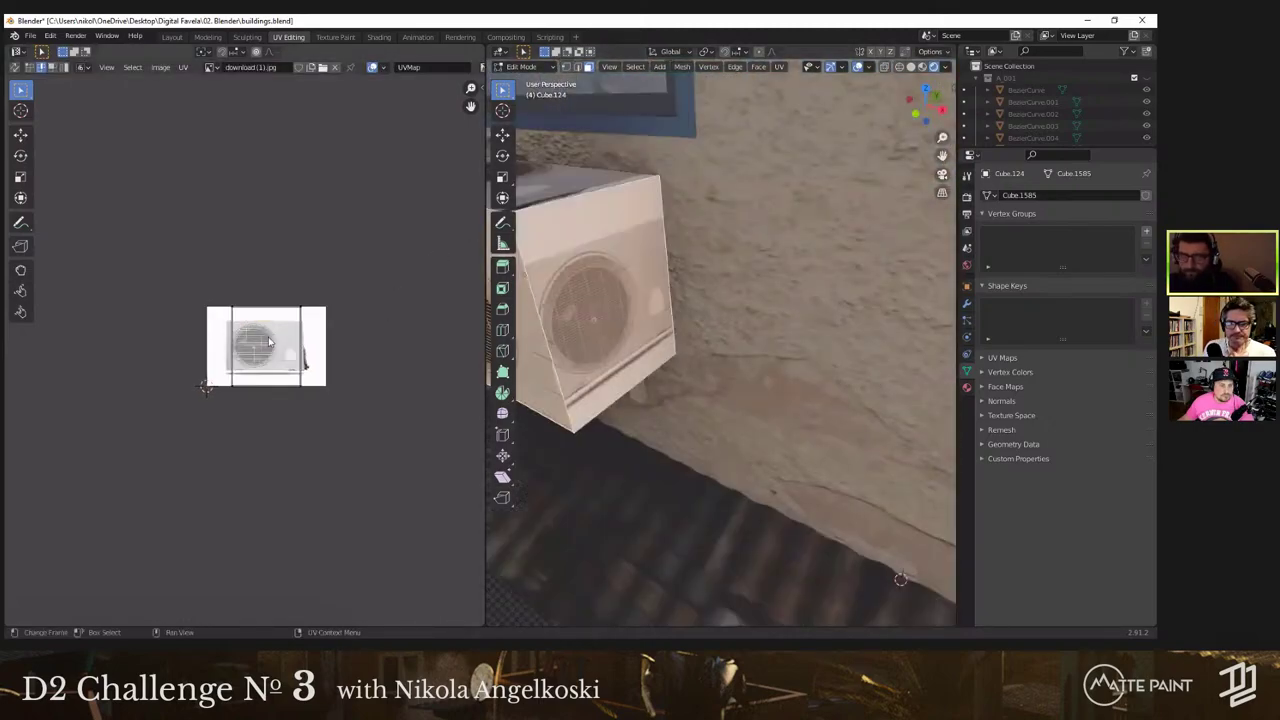
pyautogui.scroll(3, 357, 343)
pyautogui.press('s')
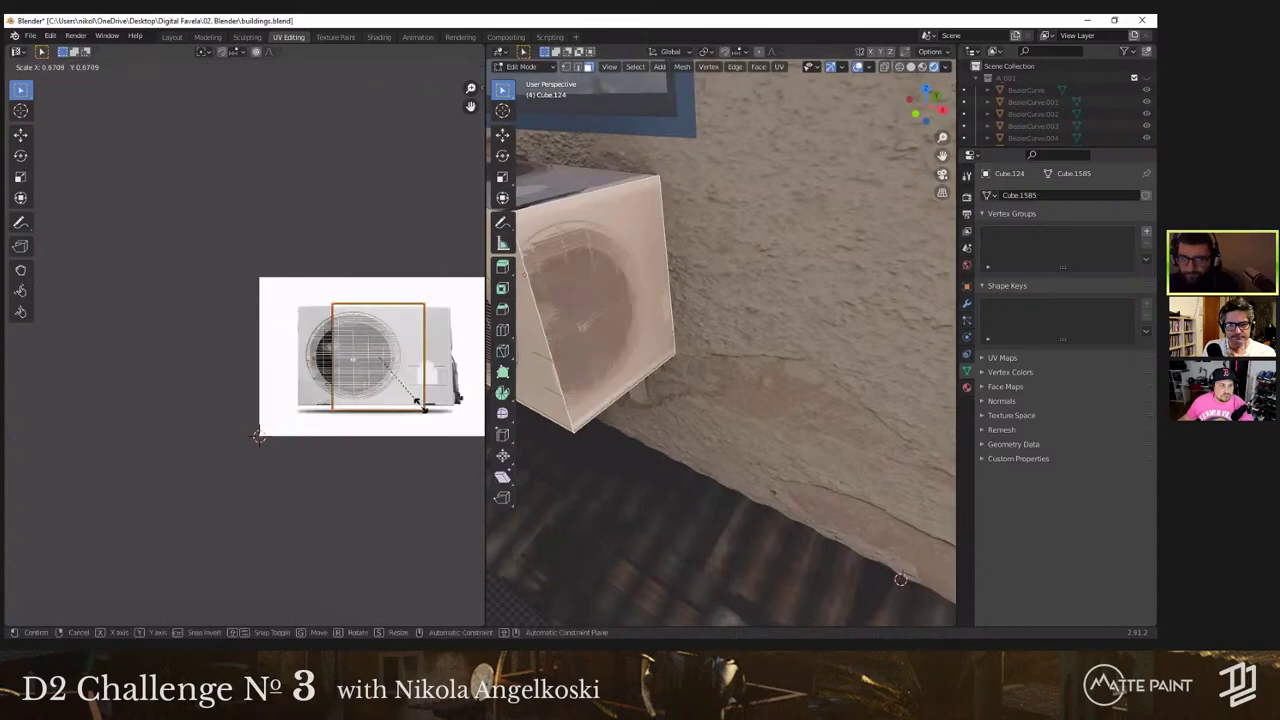
pyautogui.click(396, 376)
pyautogui.press('g')
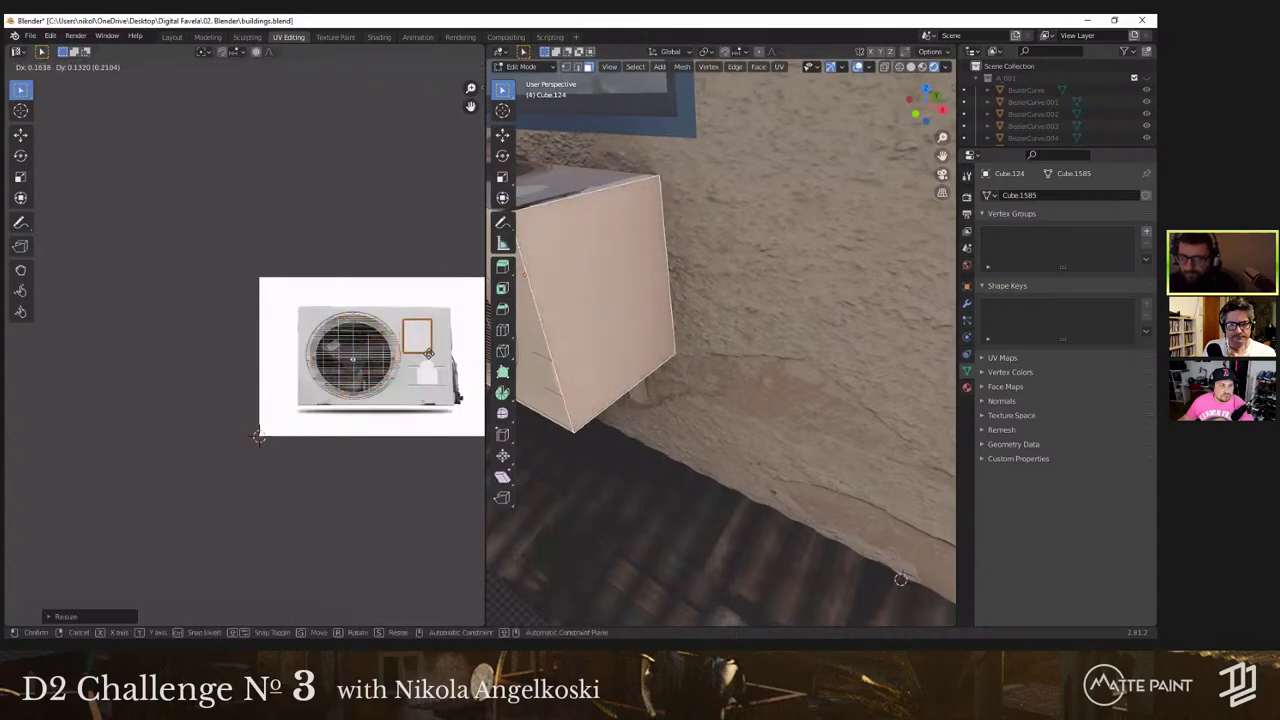
pyautogui.click(428, 353)
pyautogui.moveTo(428, 353); pyautogui.dragTo(448, 401, button='middle')
# Step: Scale the top face's UVs to about 0.36 and move them onto the blank casing area beside the fan
pyautogui.moveTo(604, 335); pyautogui.dragTo(703, 384, button='middle')
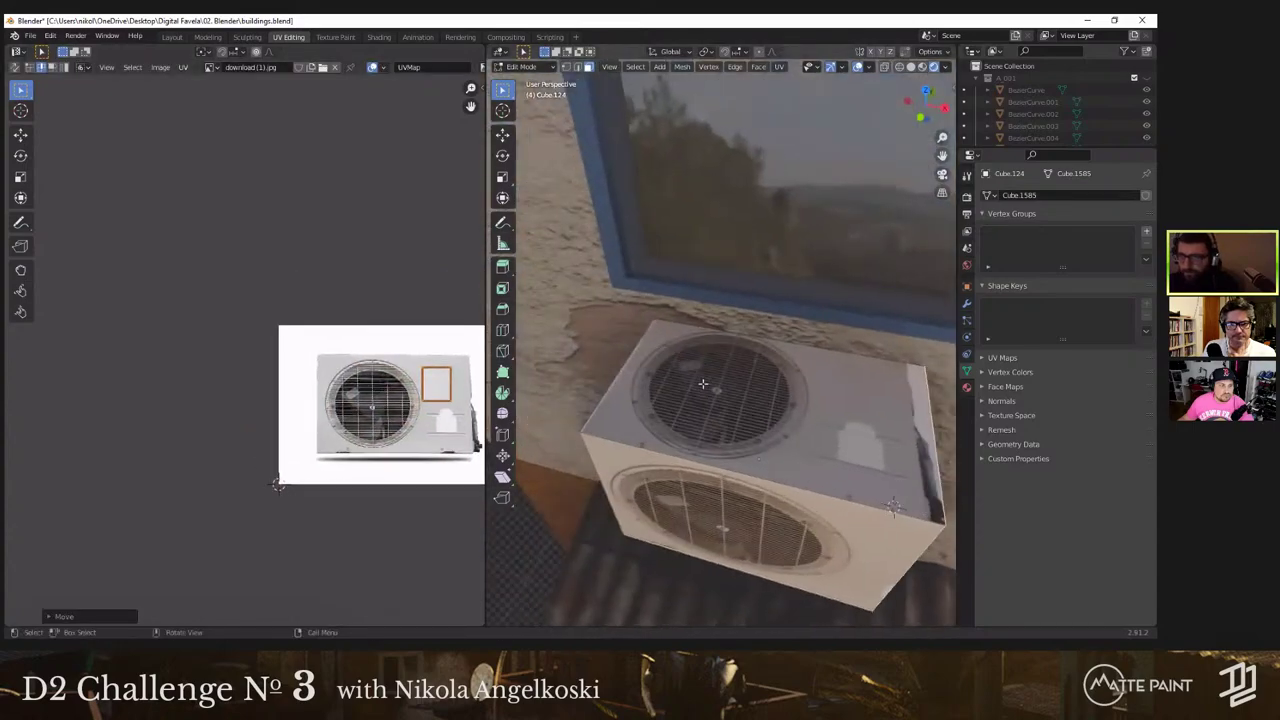
pyautogui.click(703, 384)
pyautogui.press('s')
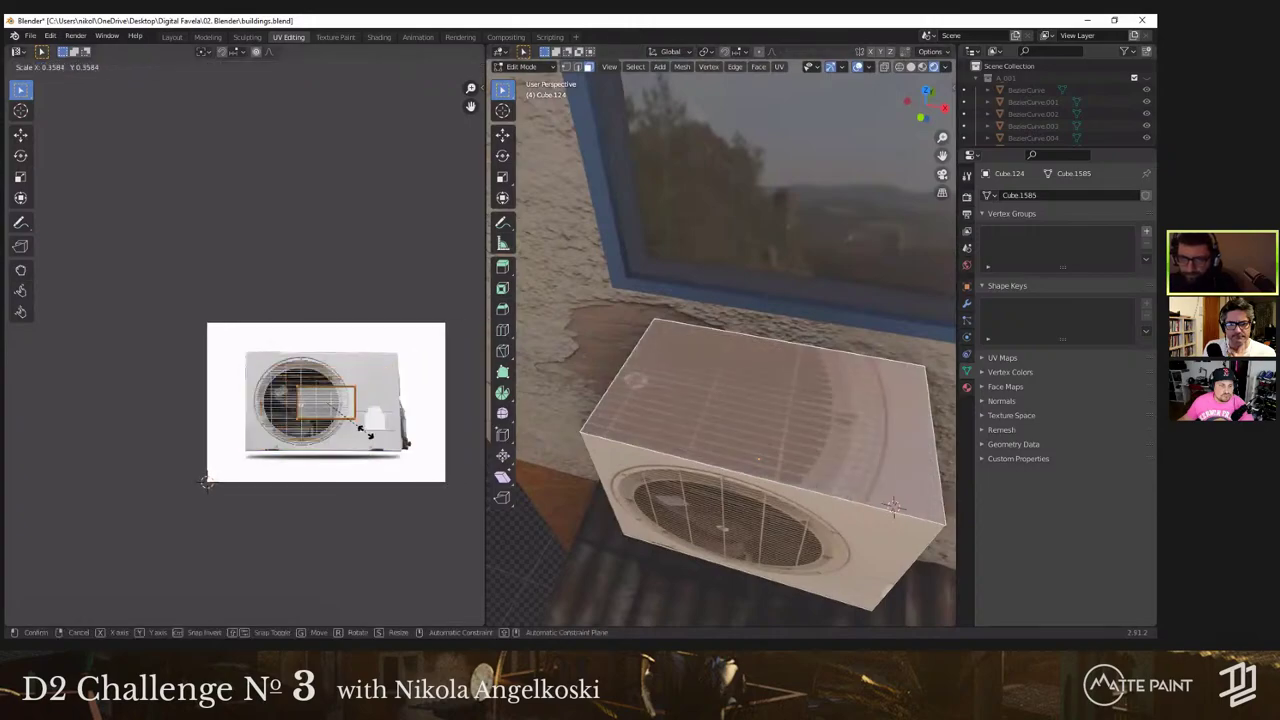
pyautogui.click(370, 432)
pyautogui.press('g')
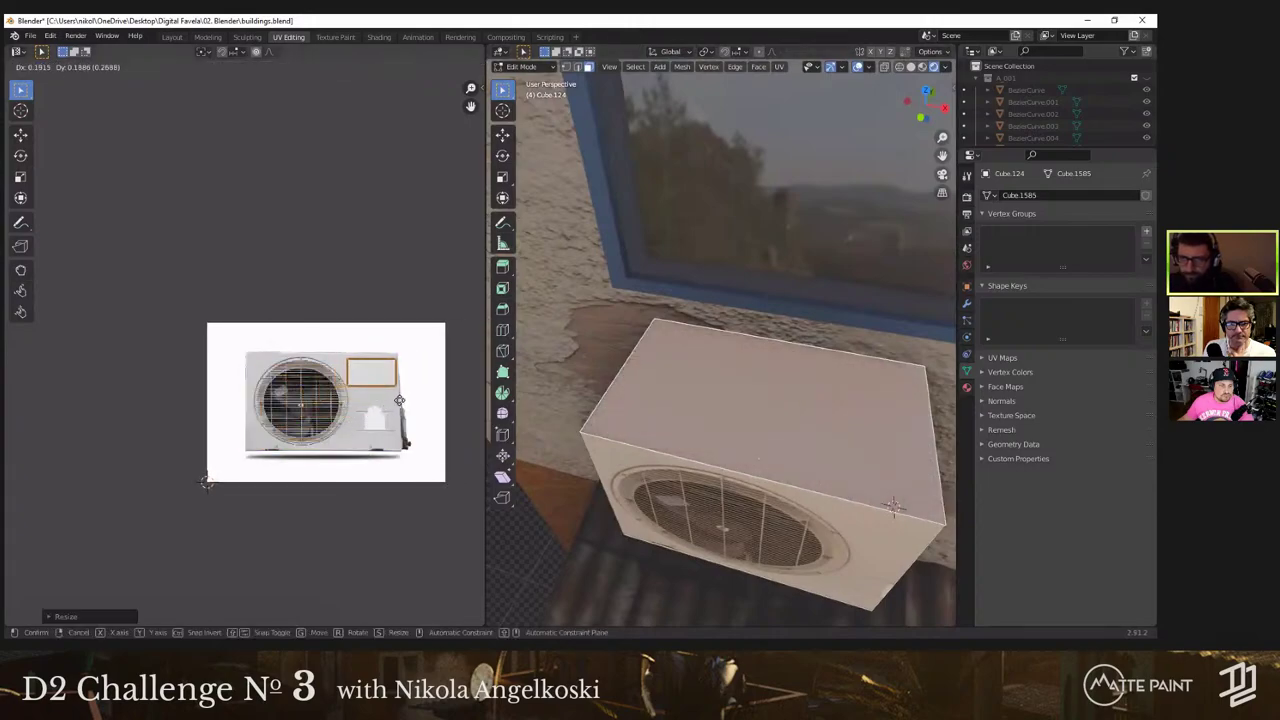
pyautogui.click(399, 400)
# Step: Shrink the opposite side face's UVs and place them over the white panel on the casing image
pyautogui.moveTo(690, 345); pyautogui.dragTo(1045, 305, button='middle')
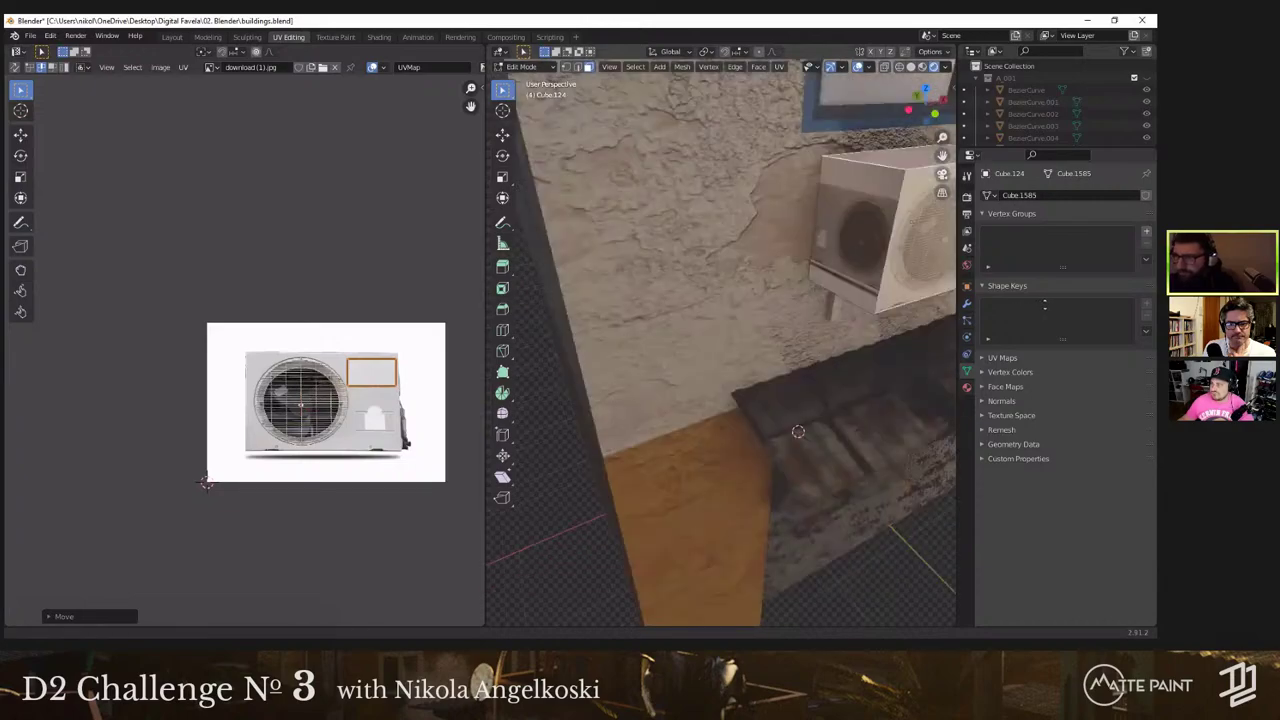
pyautogui.moveTo(740, 280); pyautogui.dragTo(679, 283, button='middle')
pyautogui.press('a')
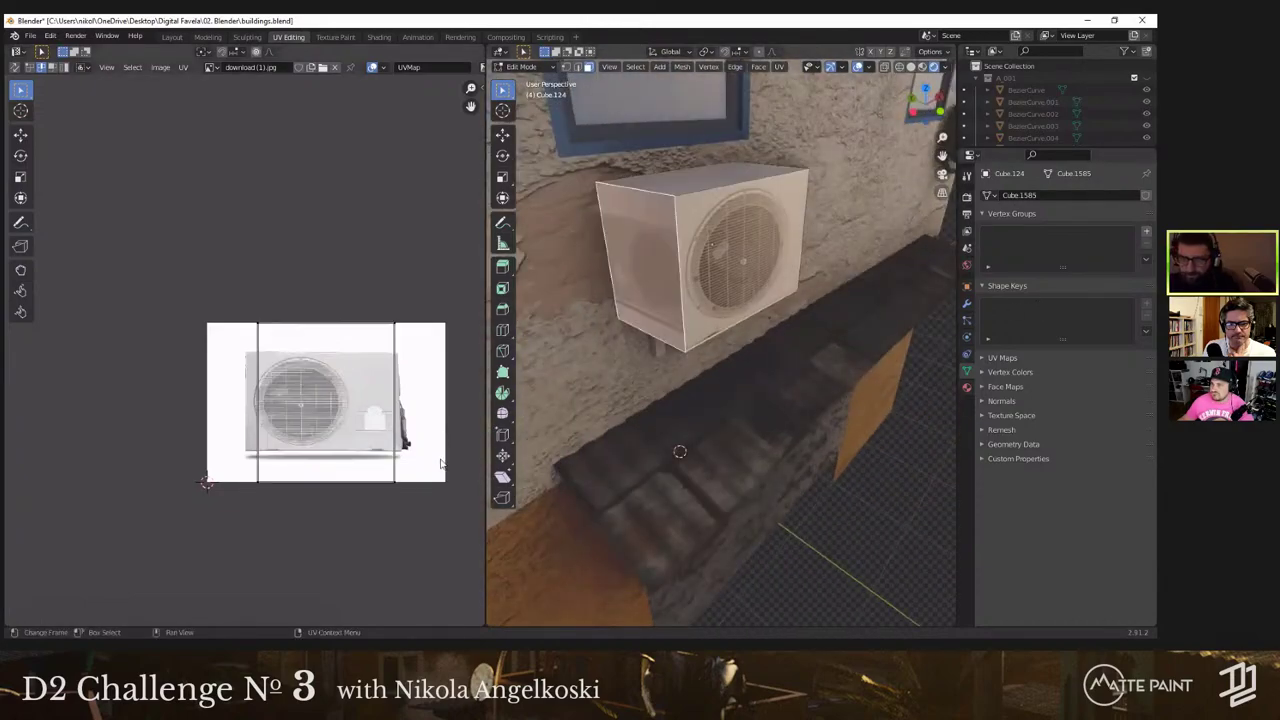
pyautogui.click(361, 396)
pyautogui.press('g')
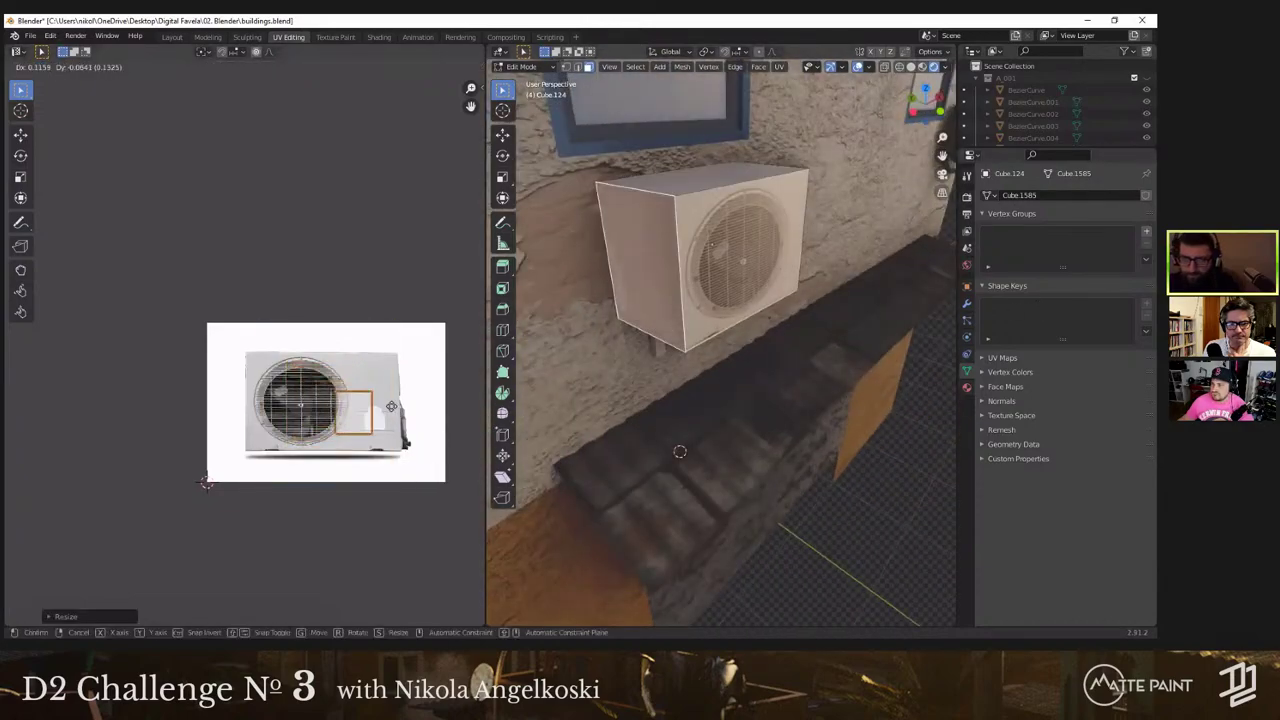
pyautogui.click(411, 410)
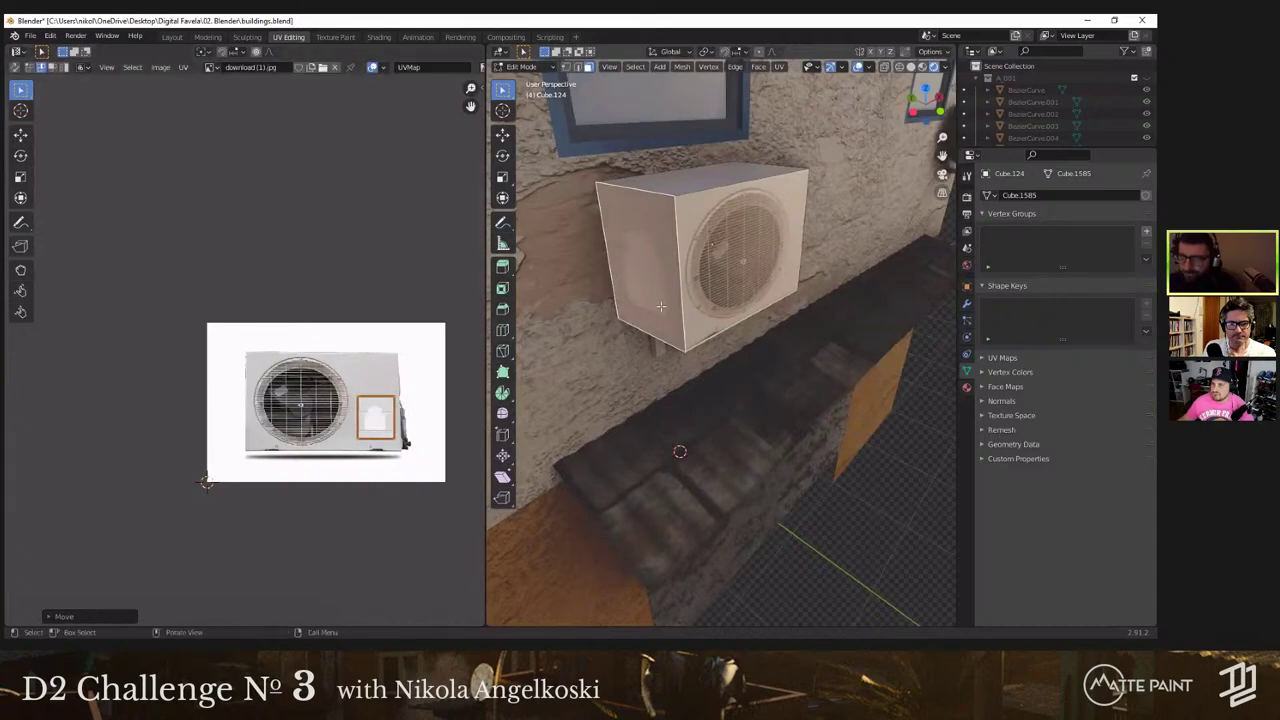
# Step: Scale down the underside face's UVs and move them onto the plain casing area beside the fan
pyautogui.moveTo(662, 307); pyautogui.dragTo(684, 268, button='middle')
pyautogui.click(677, 181)
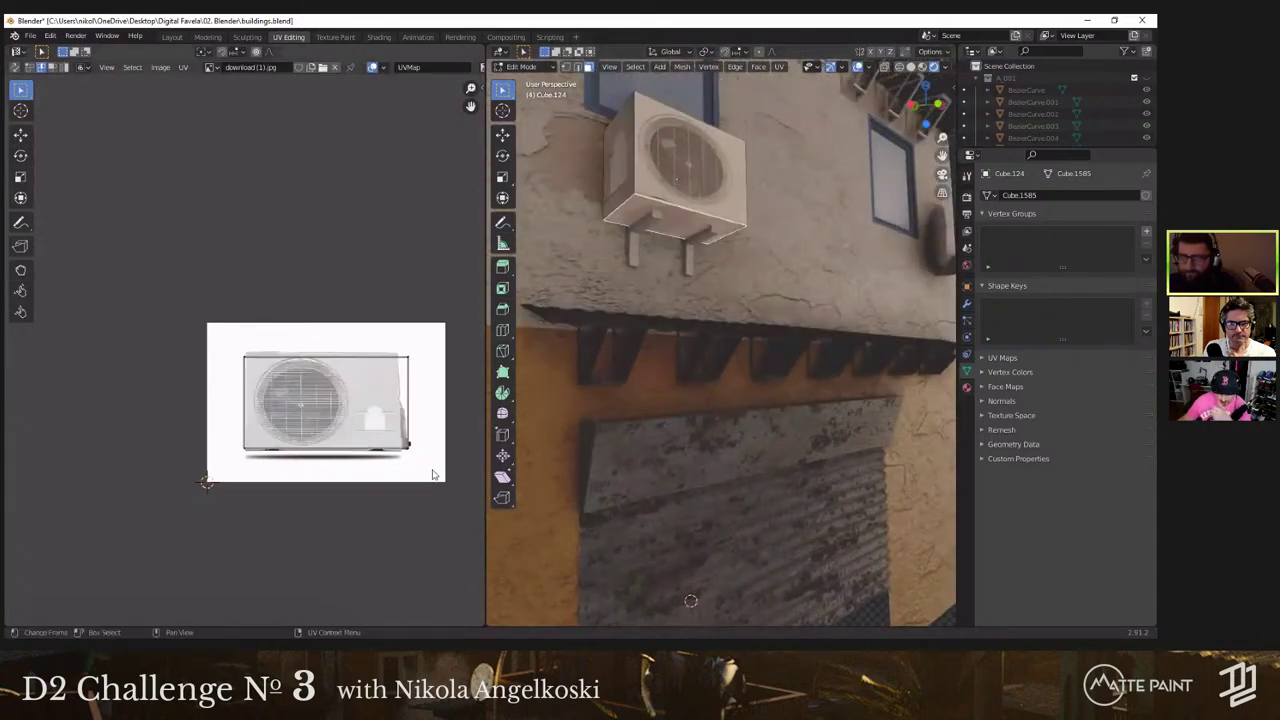
pyautogui.press('a')
pyautogui.press('s')
pyautogui.click(345, 403)
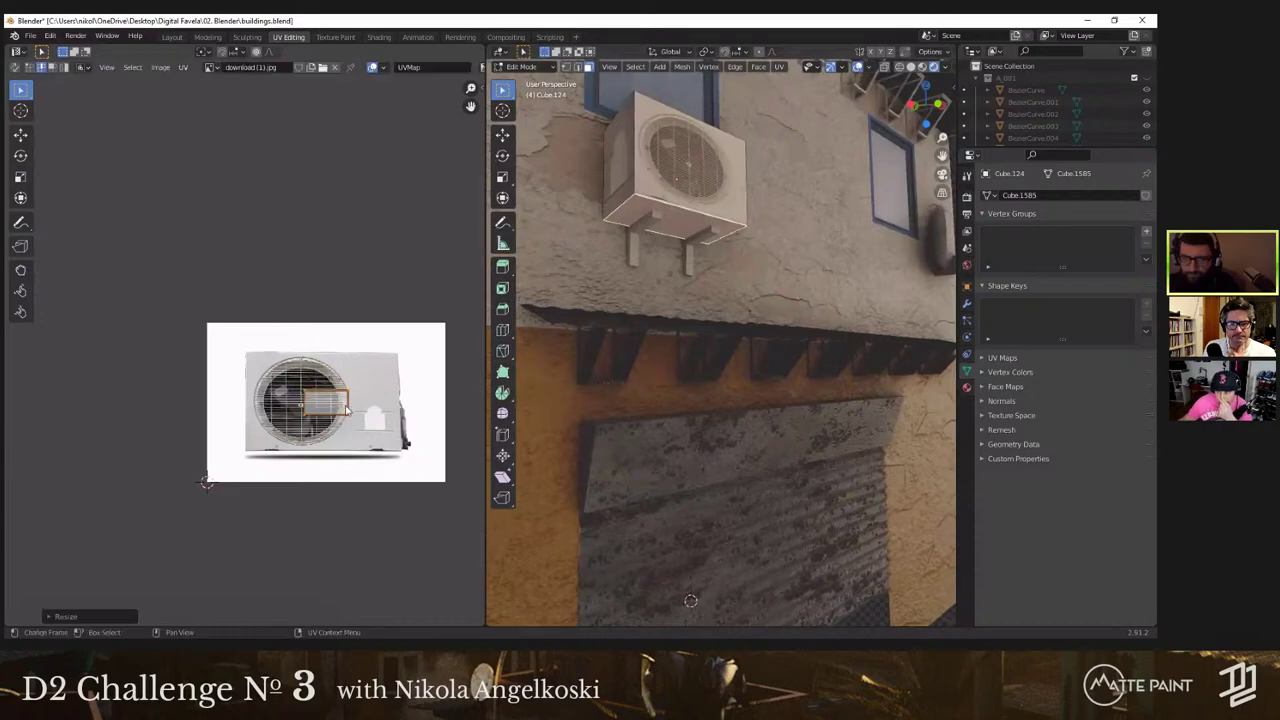
pyautogui.press('g')
pyautogui.click(388, 375)
# Step: Finish editing the box's mesh and return to the Layout workspace
pyautogui.moveTo(672, 203); pyautogui.dragTo(556, 248, button='middle')
pyautogui.press('Tab')
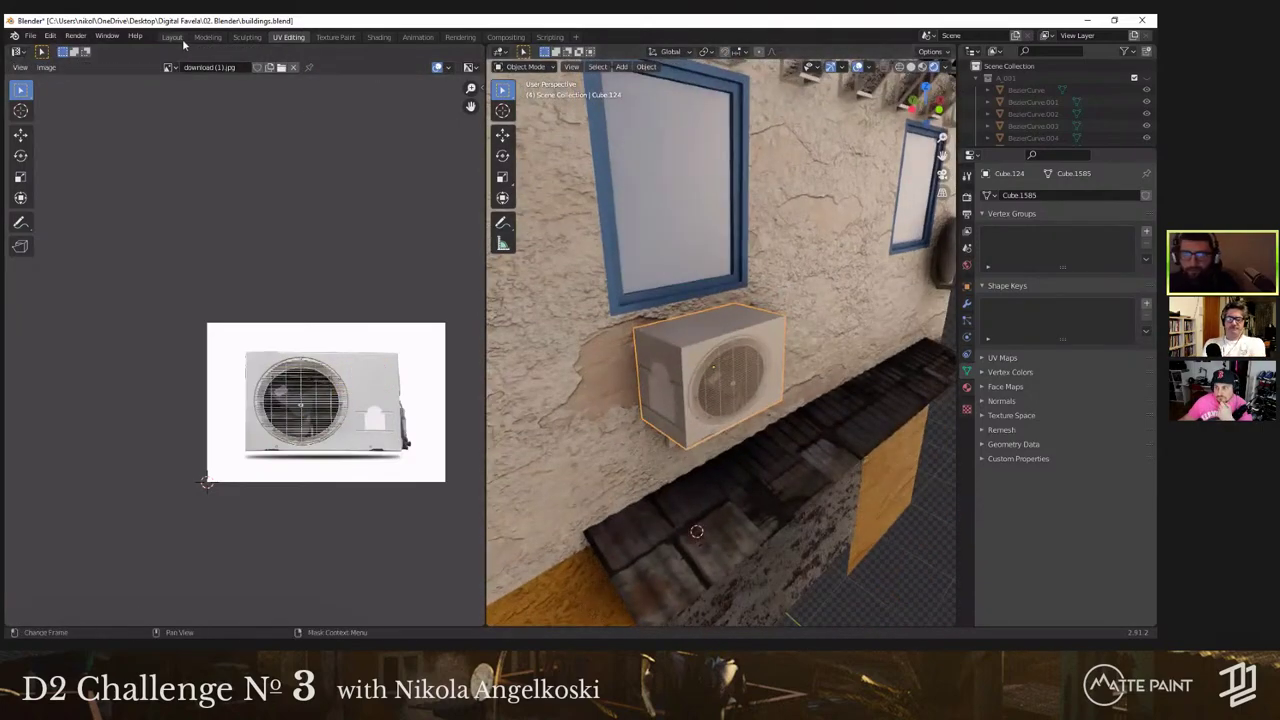
pyautogui.click(174, 37)
pyautogui.scroll(-3, 579, 242)
pyautogui.moveTo(460, 288); pyautogui.dragTo(557, 277, button='middle')
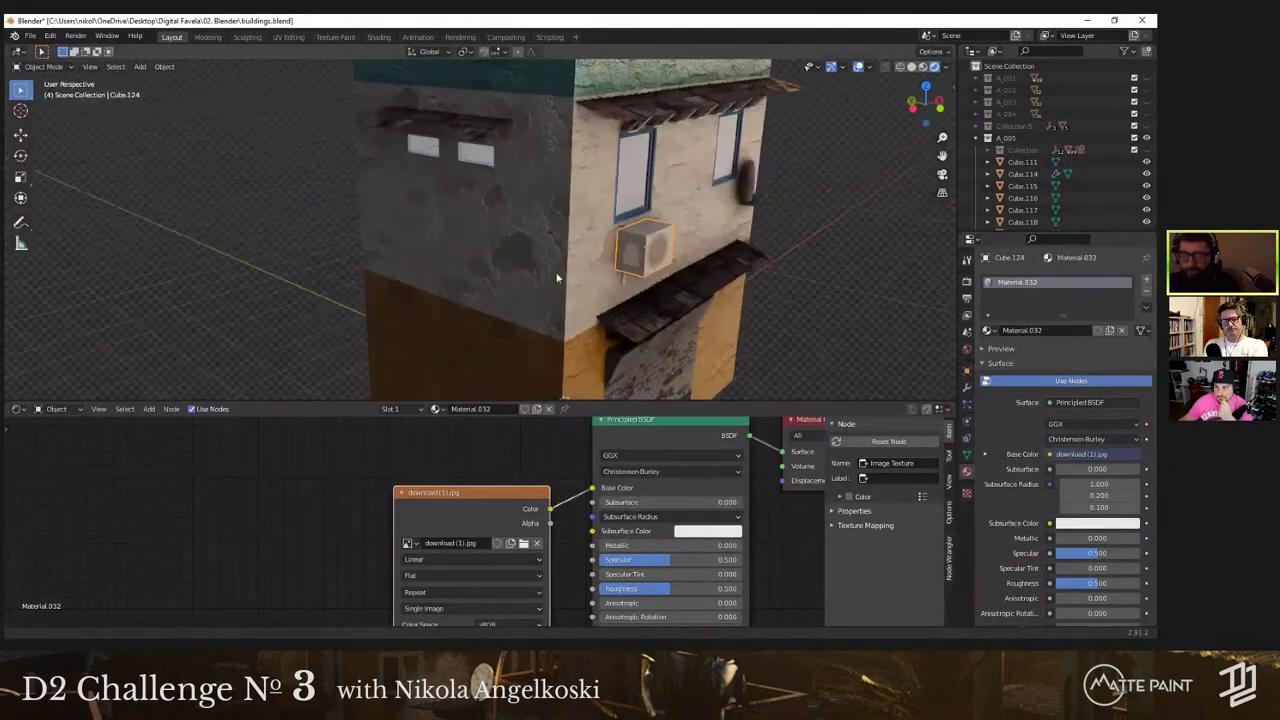
pyautogui.moveTo(410, 285); pyautogui.dragTo(321, 244, button='middle')
pyautogui.scroll(-4, 379, 224)
pyautogui.click(427, 231)
pyautogui.click(427, 231)
pyautogui.scroll(3, 320, 243)
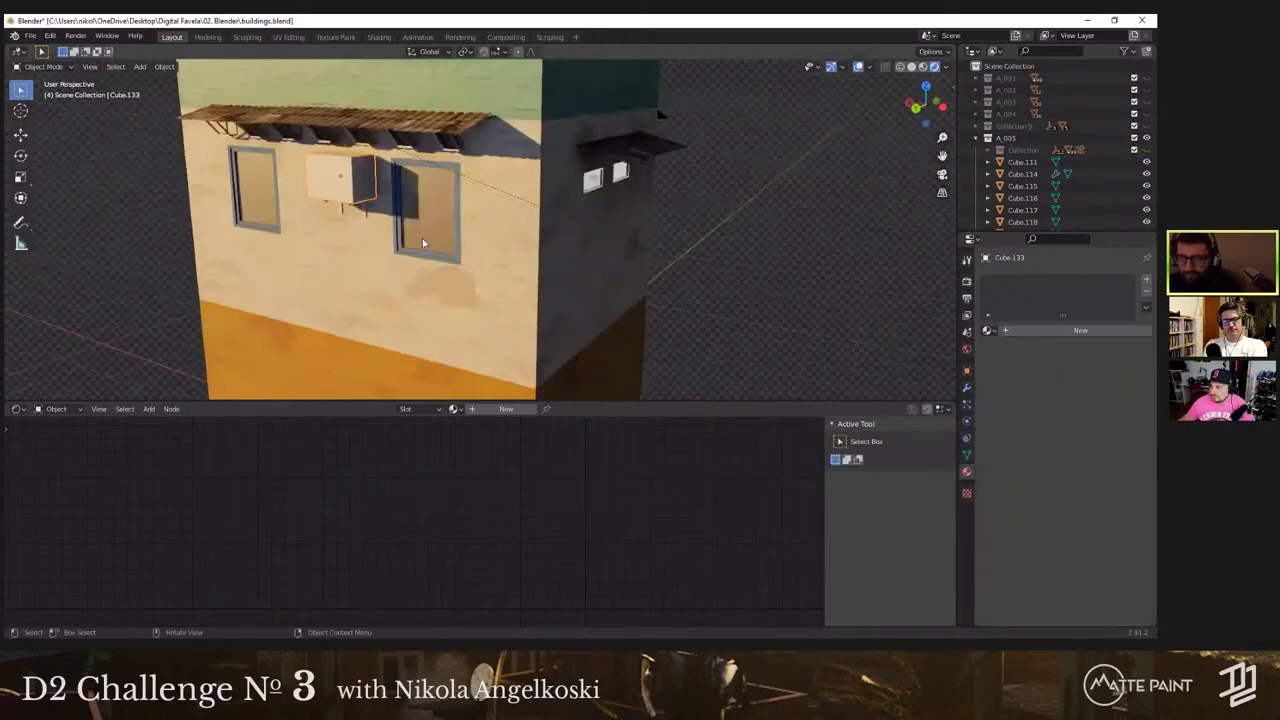
pyautogui.click(455, 409)
# Step: Rename the textured air conditioner's material as AC
pyautogui.moveTo(637, 222); pyautogui.dragTo(502, 410, button='middle')
pyautogui.hotkey('ctrl', 'z')
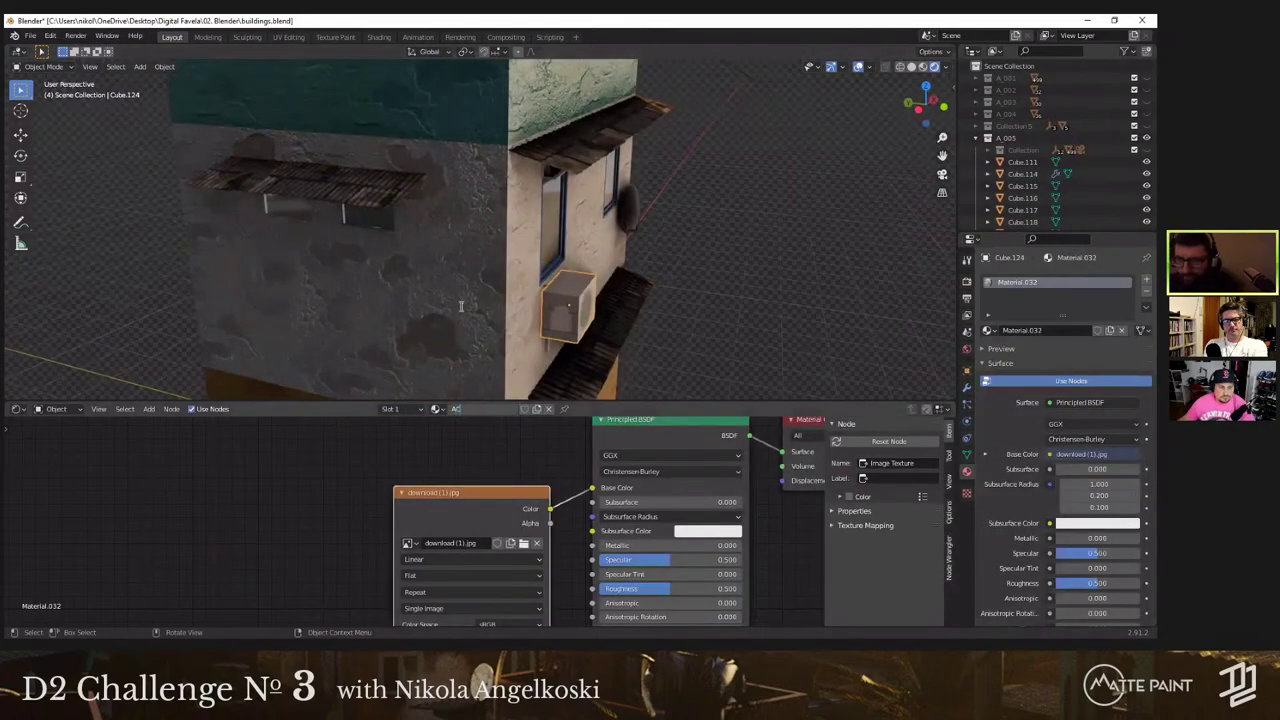
# Step: Assign the existing AC material to the second box, mounted between the two windows on the opposite wall
pyautogui.moveTo(837, 374); pyautogui.dragTo(362, 178, button='middle')
pyautogui.click(362, 176)
pyautogui.click(456, 409)
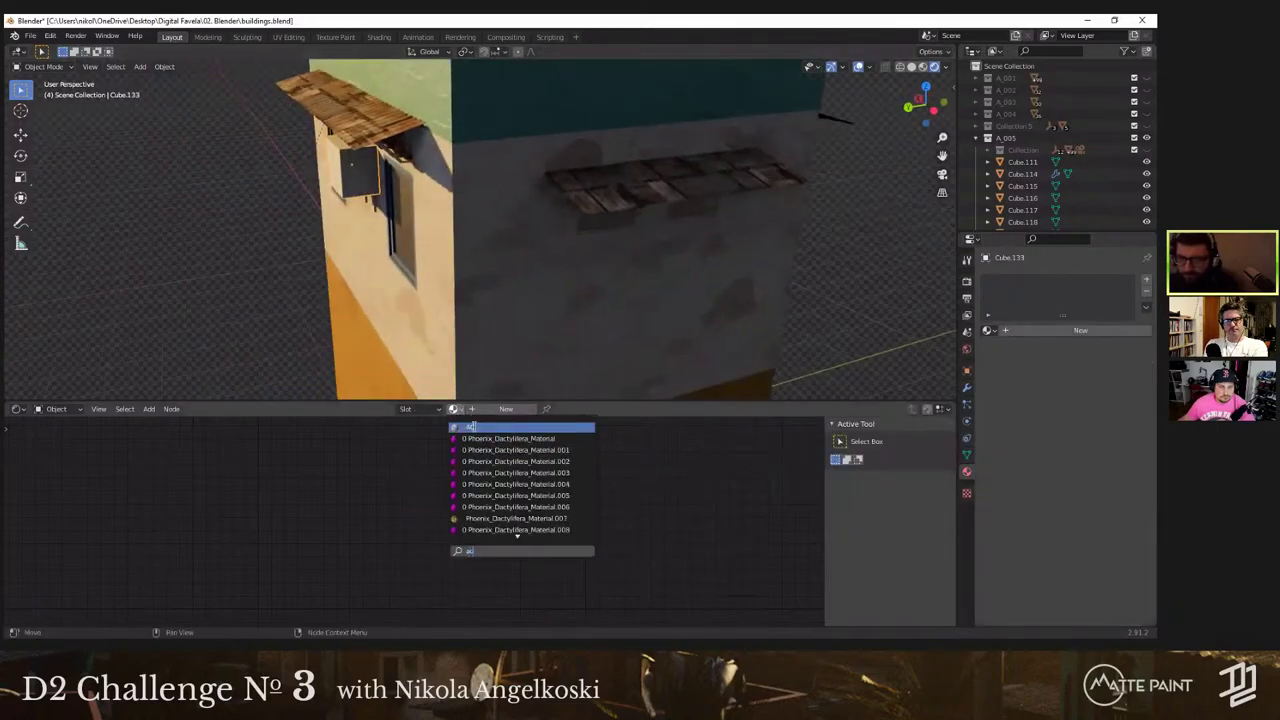
pyautogui.write('ac')
pyautogui.click(473, 428)
# Step: Unwrap the second box's faces with Cube Projection
pyautogui.press('Tab')
pyautogui.moveTo(421, 300); pyautogui.dragTo(362, 98, button='middle')
pyautogui.click(297, 67)
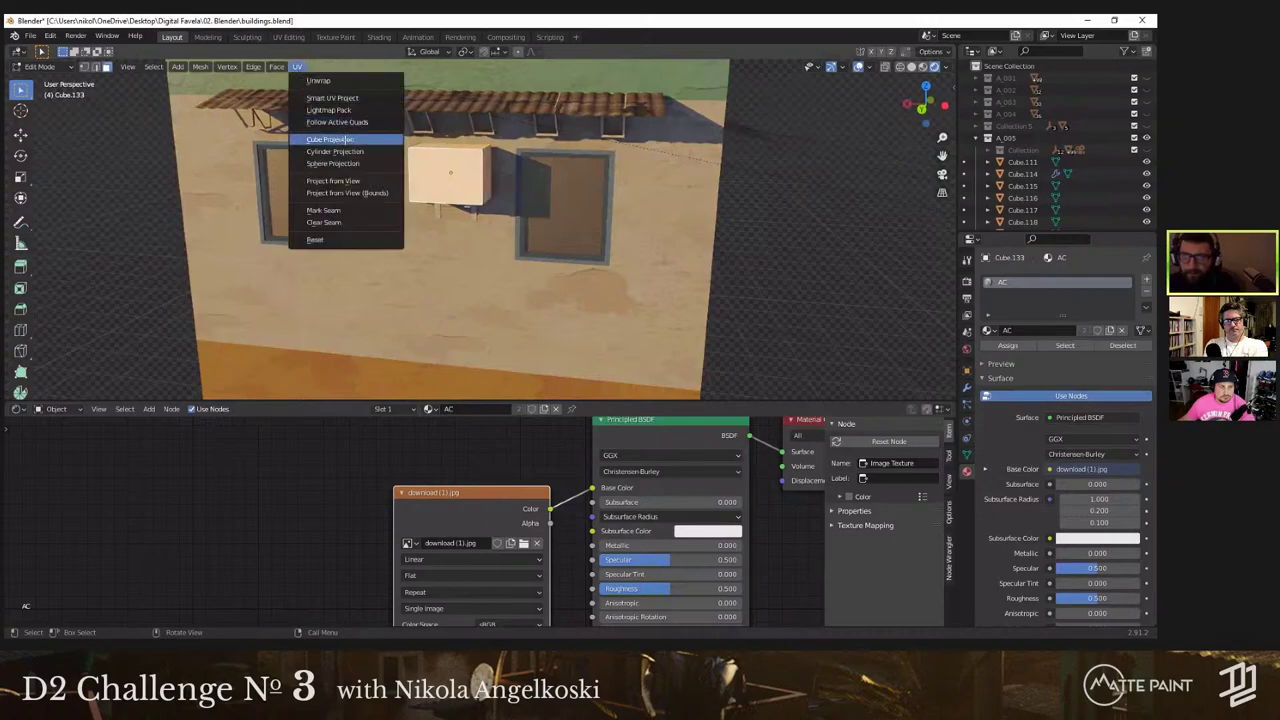
pyautogui.click(336, 139)
pyautogui.moveTo(498, 202); pyautogui.dragTo(480, 252, button='middle')
pyautogui.press('Tab')
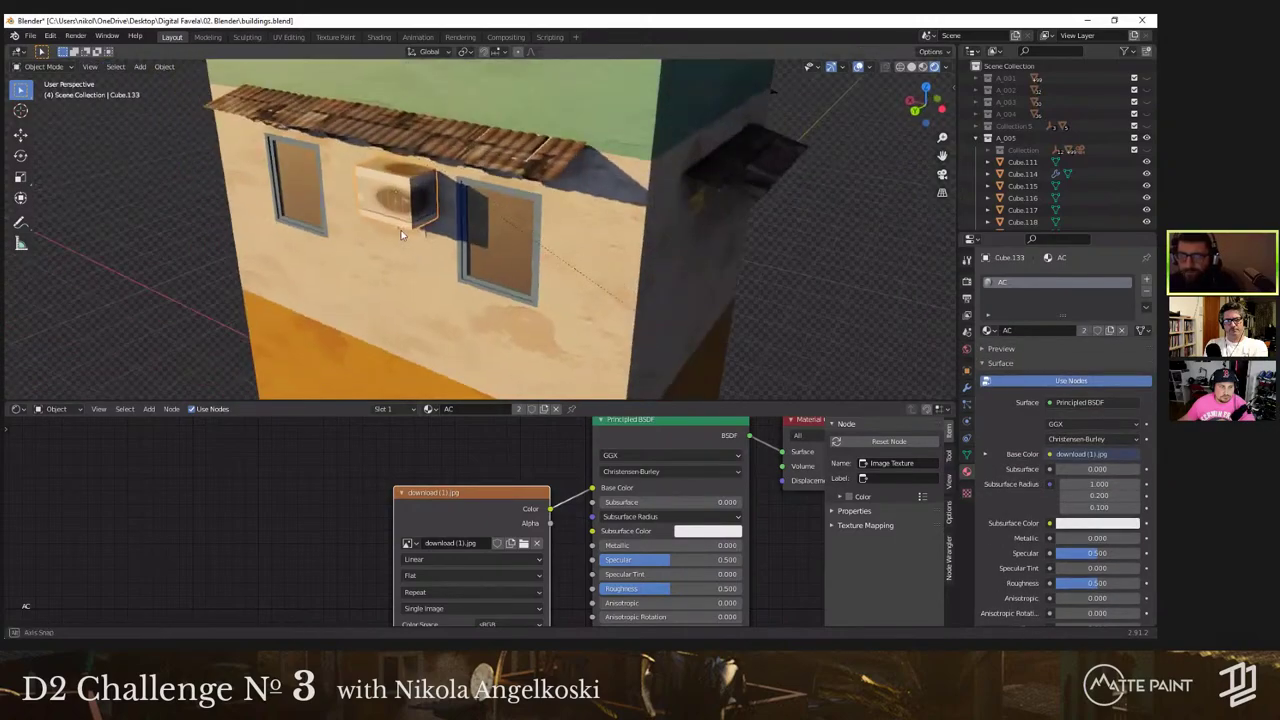
# Step: Delete the second box between the two windows and duplicate the finished air conditioner in place
pyautogui.moveTo(402, 235); pyautogui.dragTo(385, 238, button='middle')
pyautogui.press('Delete')
pyautogui.moveTo(505, 227)
pyautogui.mouseDown(button='middle')
pyautogui.moveTo(486, 234)
pyautogui.moveTo(548, 263)
pyautogui.moveTo(294, 212)
pyautogui.moveTo(520, 246)
pyautogui.mouseUp(button='middle')
pyautogui.click(574, 280)
pyautogui.hotkey('shift', 's')
pyautogui.press('Escape')
pyautogui.hotkey('shift', 'd')
pyautogui.rightClick(171, 252)
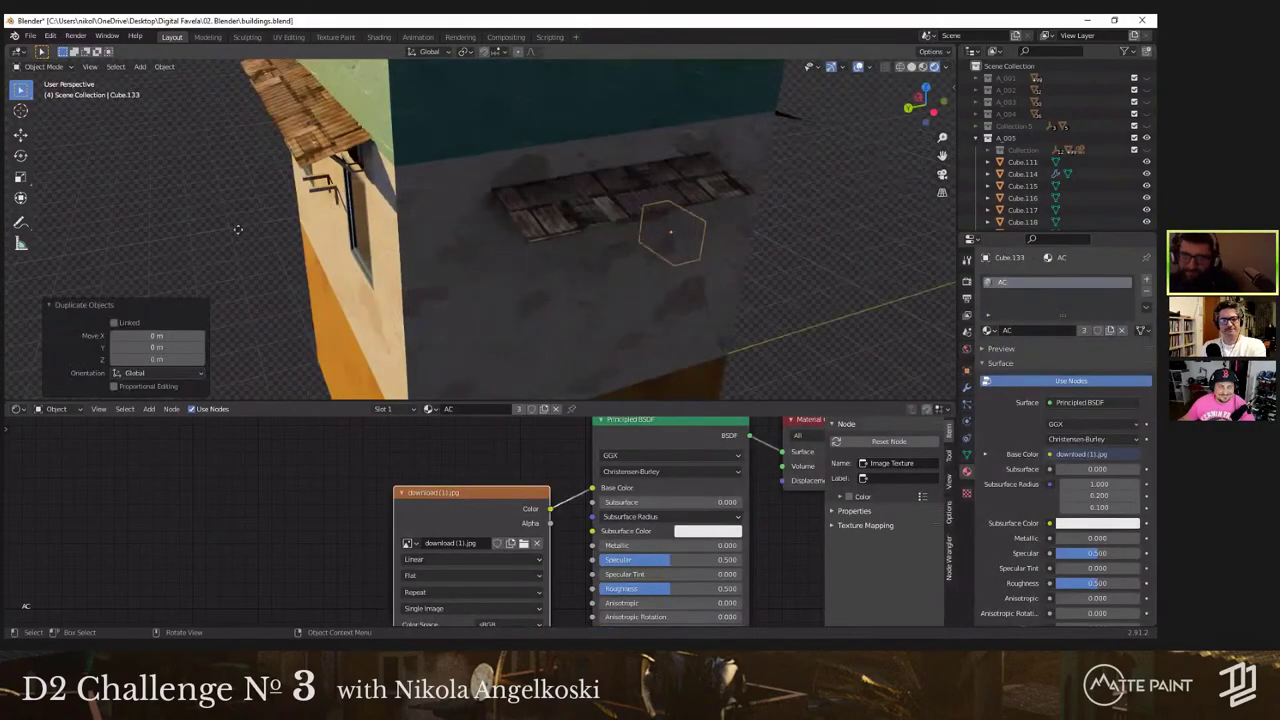
# Step: Move the duplicated air conditioner about 4.85 m along Y and rotate it -180° around Z
pyautogui.press('g')
pyautogui.press('y')
pyautogui.click(824, 268)
pyautogui.write('rz-100')
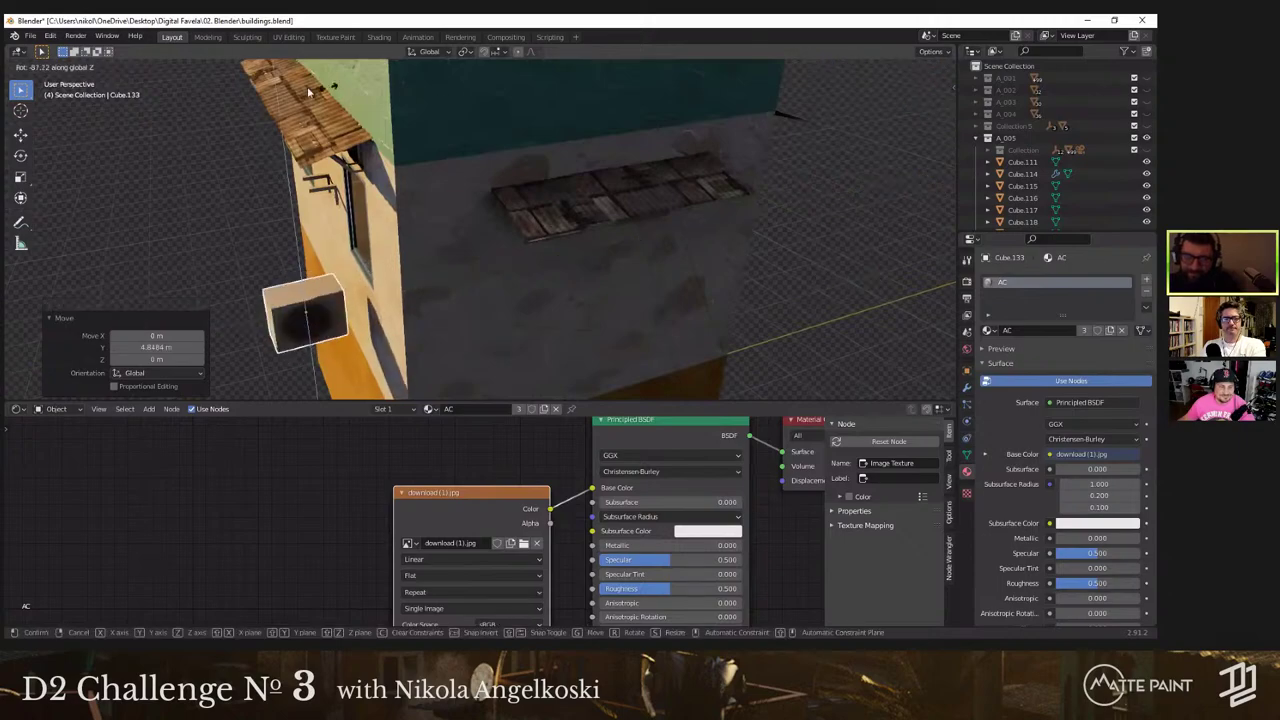
pyautogui.press('Return')
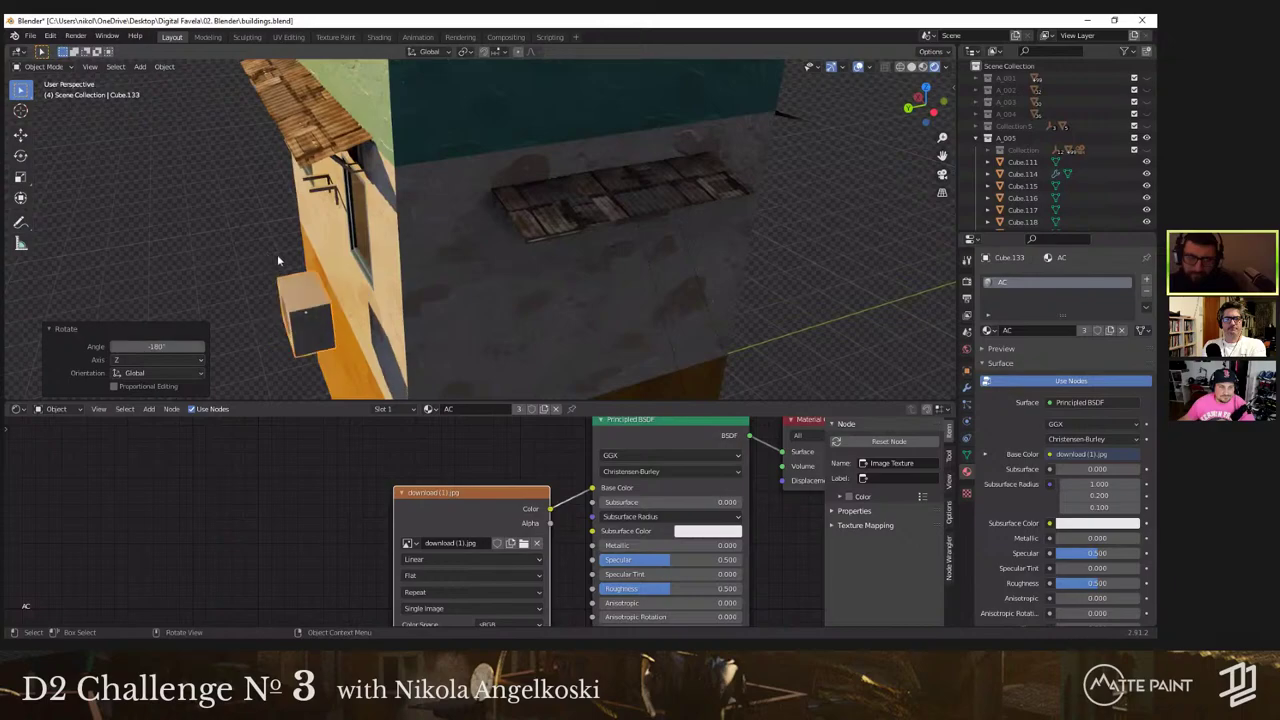
# Step: Raise the duplicated air conditioner about 1.38 m along Z
pyautogui.moveTo(278, 260); pyautogui.dragTo(490, 255, button='middle')
pyautogui.press('g')
pyautogui.press('z')
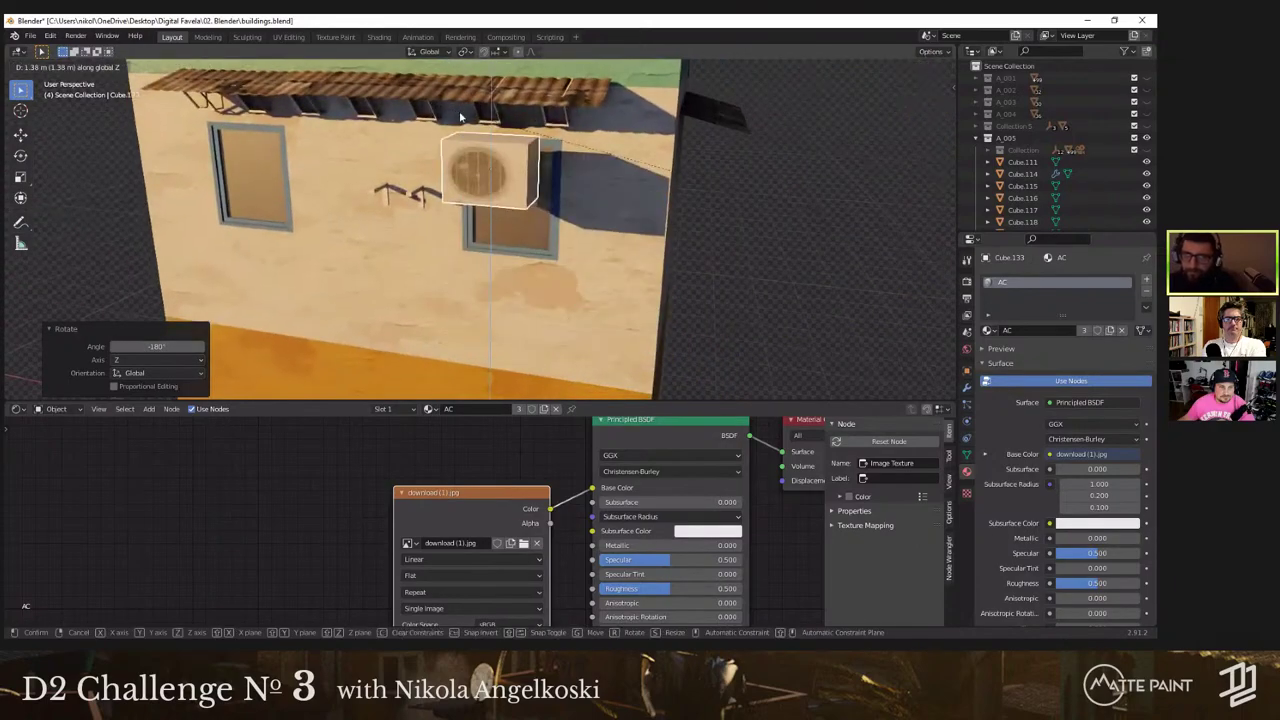
pyautogui.click(460, 117)
# Step: From the back view, shift the air conditioner about 1.18 m along X and lower it about 0.13 m towards its wall bracket
pyautogui.press('`')
pyautogui.click(524, 105)
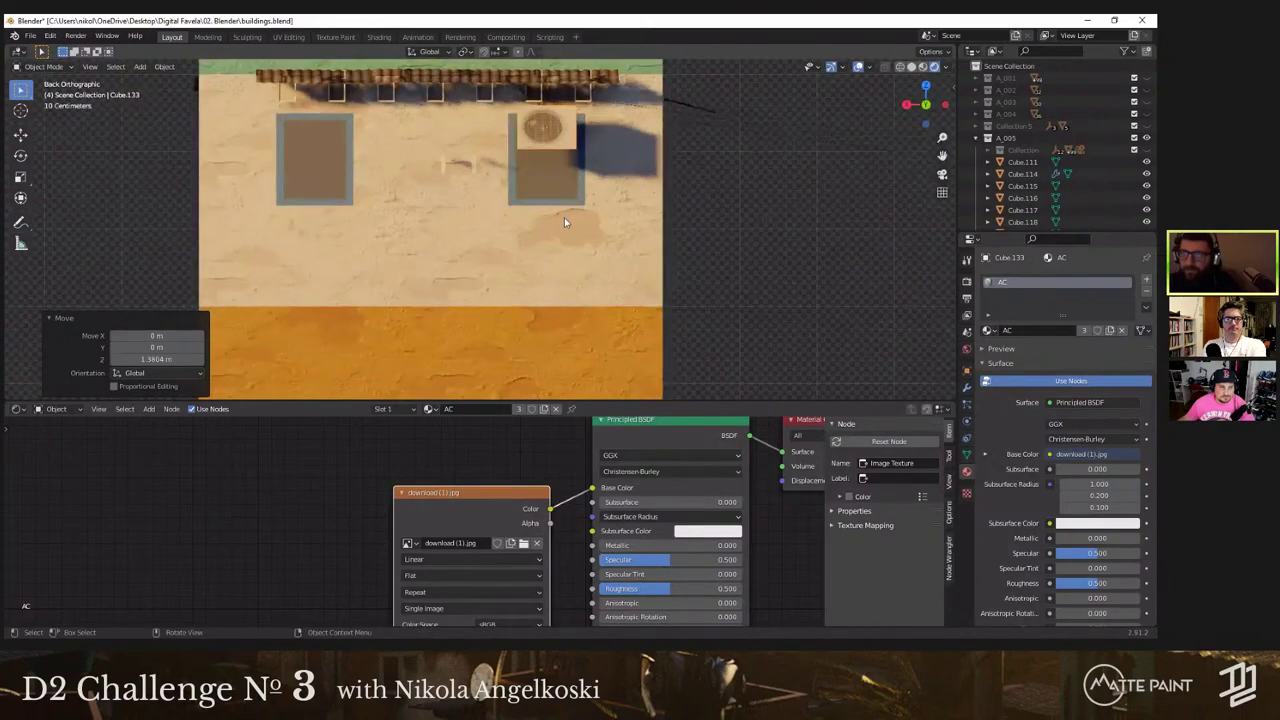
pyautogui.keyDown('shift'); pyautogui.moveTo(475, 178); pyautogui.dragTo(477, 217, button='middle'); pyautogui.keyUp('shift')
pyautogui.press('g')
pyautogui.press('x')
pyautogui.click(478, 218)
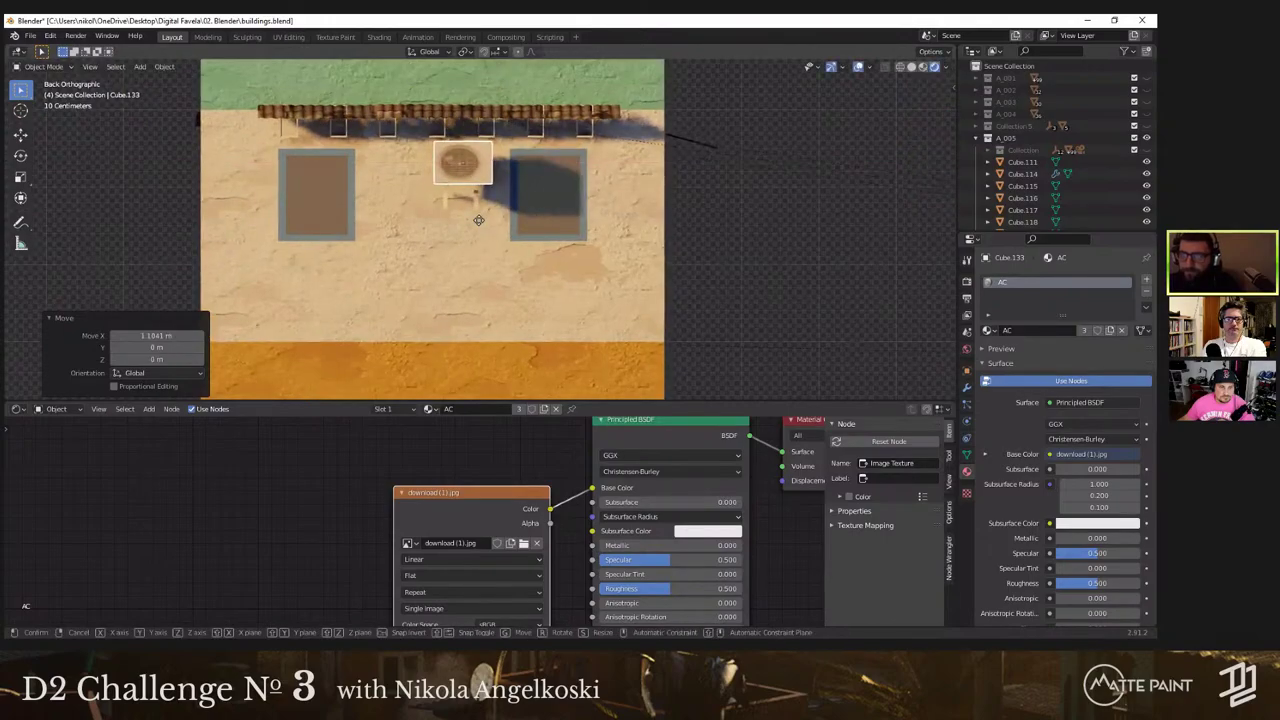
pyautogui.press('g')
pyautogui.press('z')
pyautogui.click(475, 240)
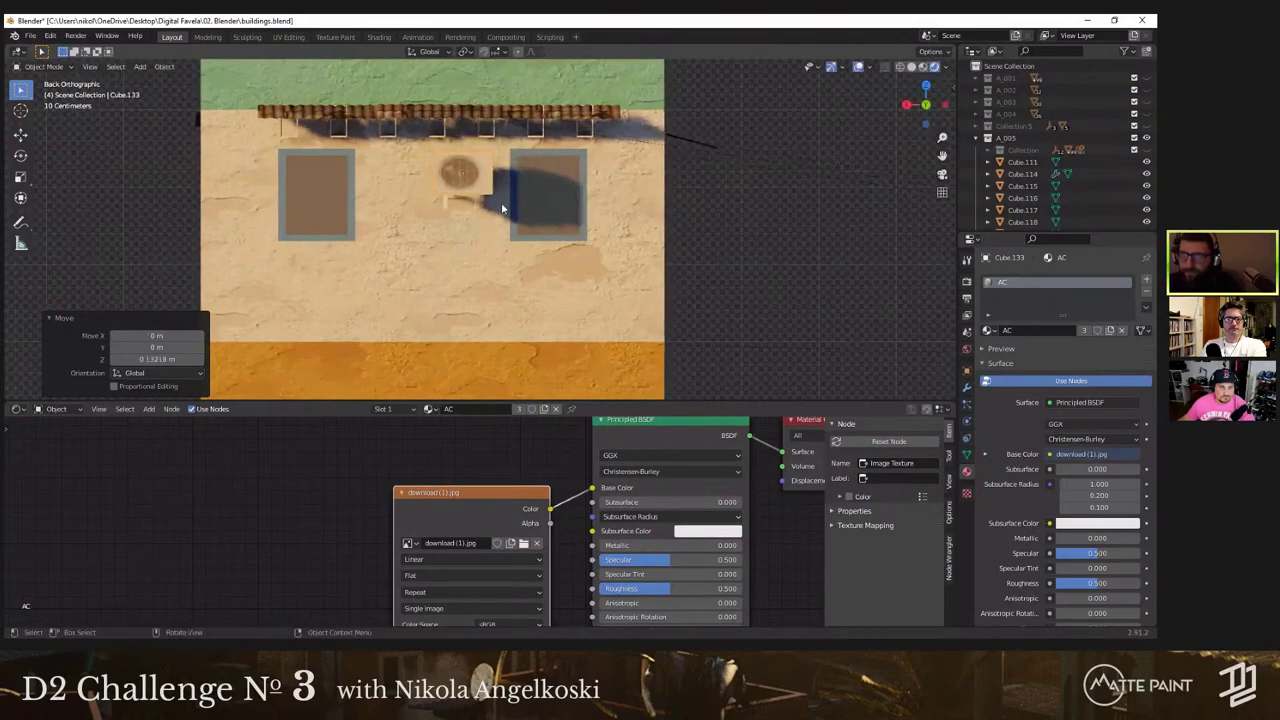
# Step: Raise the air conditioner about 0.06 m along Z so it rests on the bracket
pyautogui.keyDown('shift'); pyautogui.moveTo(490, 237); pyautogui.dragTo(475, 270, button='middle'); pyautogui.keyUp('shift')
pyautogui.scroll(4, 575, 225)
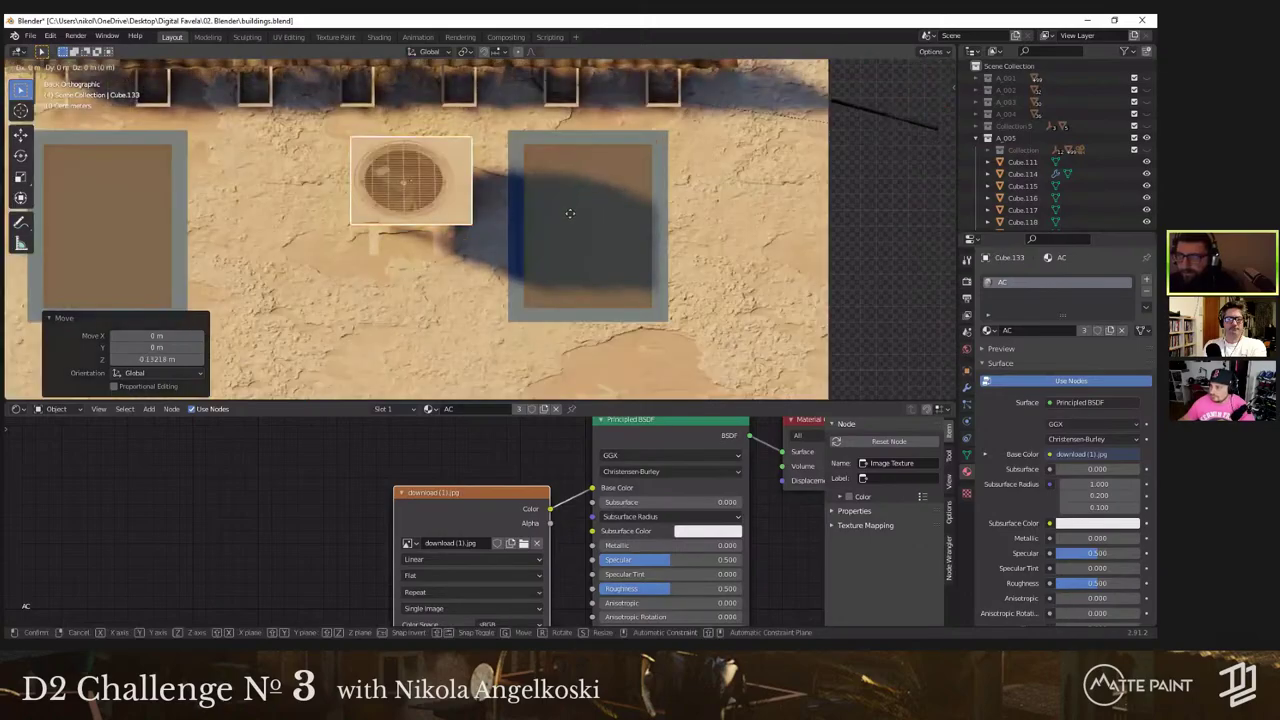
pyautogui.press('g')
pyautogui.press('z')
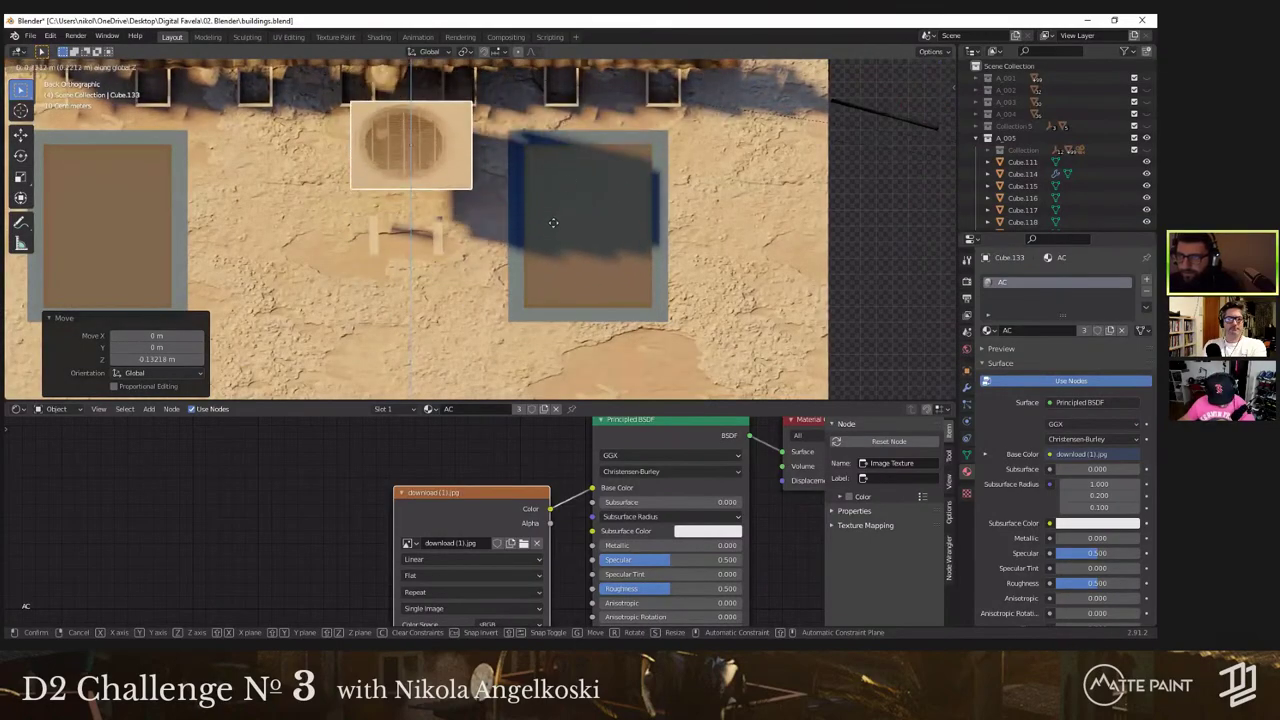
pyautogui.click(502, 261)
# Step: Move the air conditioner about -0.43 m along Y towards the wall
pyautogui.moveTo(502, 261); pyautogui.dragTo(290, 220, button='middle')
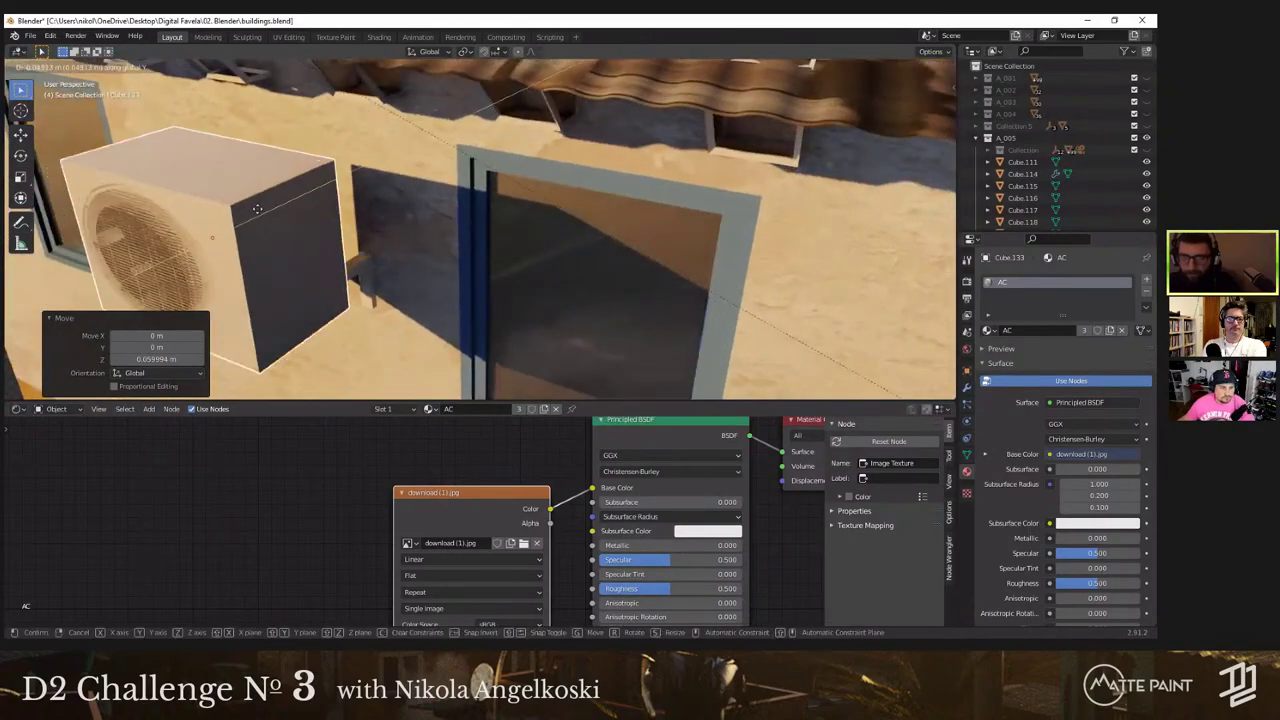
pyautogui.press('g')
pyautogui.press('z')
pyautogui.press('y')
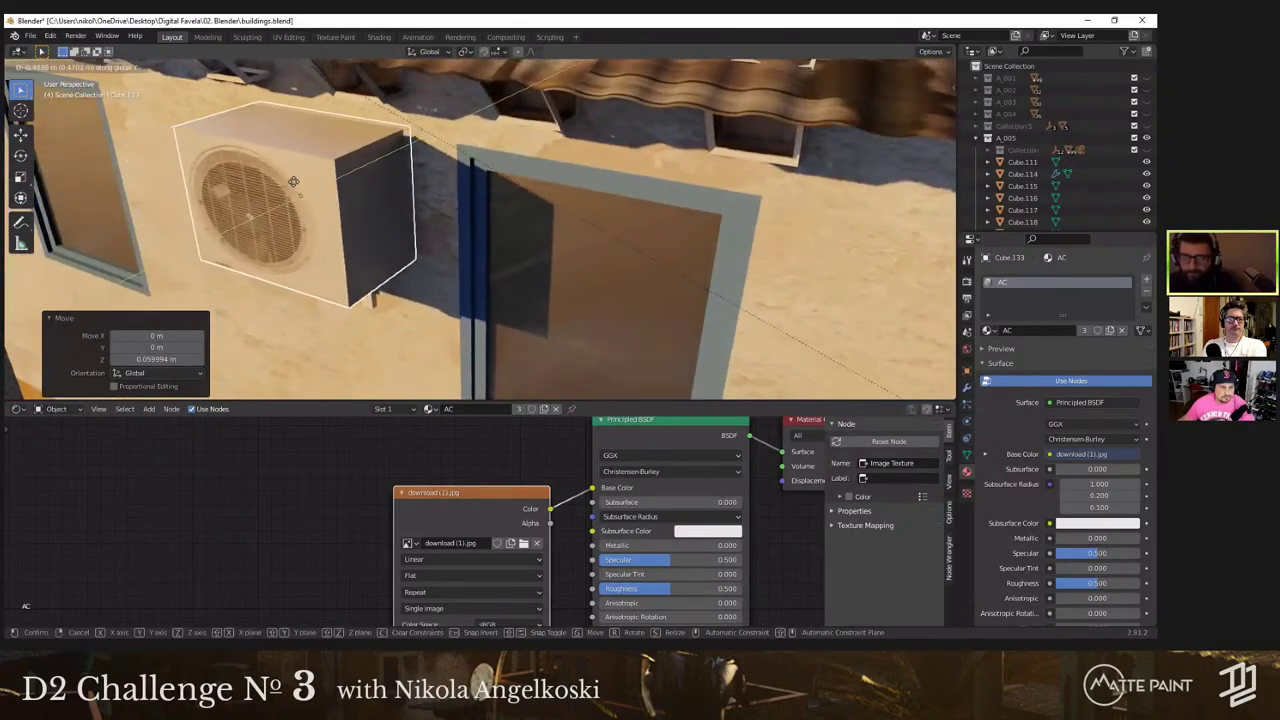
pyautogui.click(287, 189)
# Step: Fine-tune the air conditioner on its bracket, moving it about -0.0075 m along Z and 0.015 m along X
pyautogui.press('`')
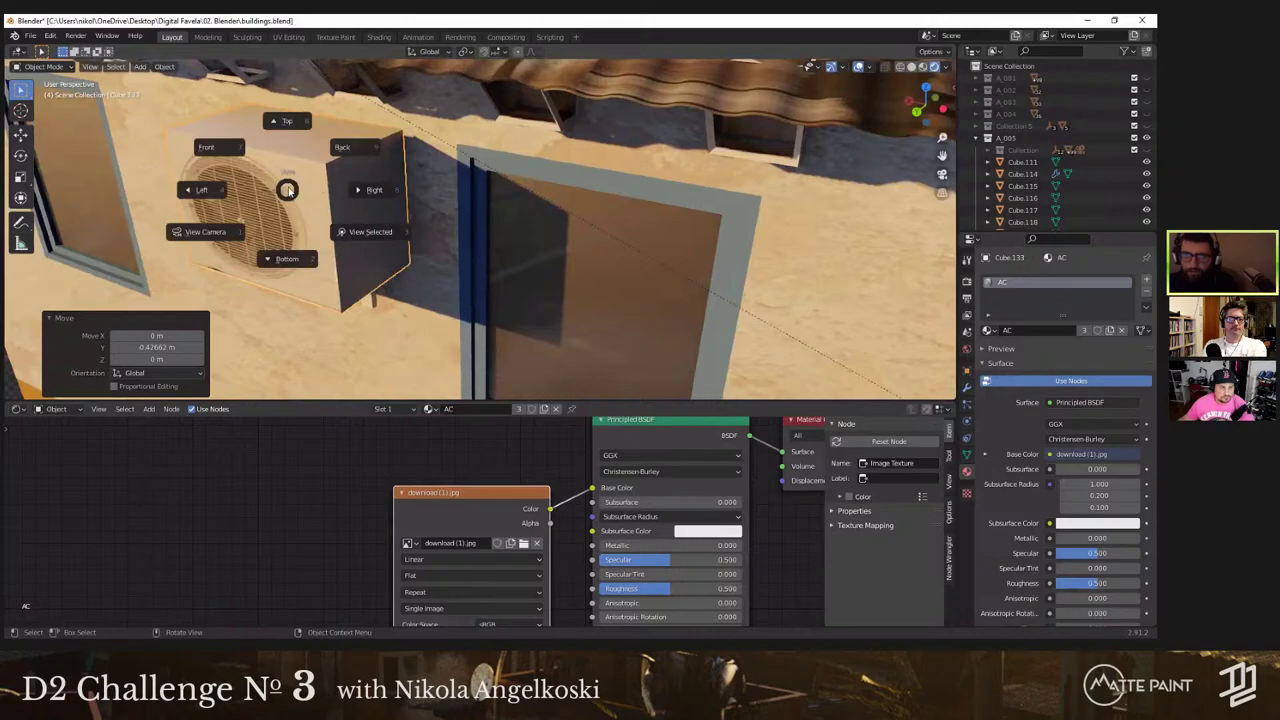
pyautogui.click(655, 231)
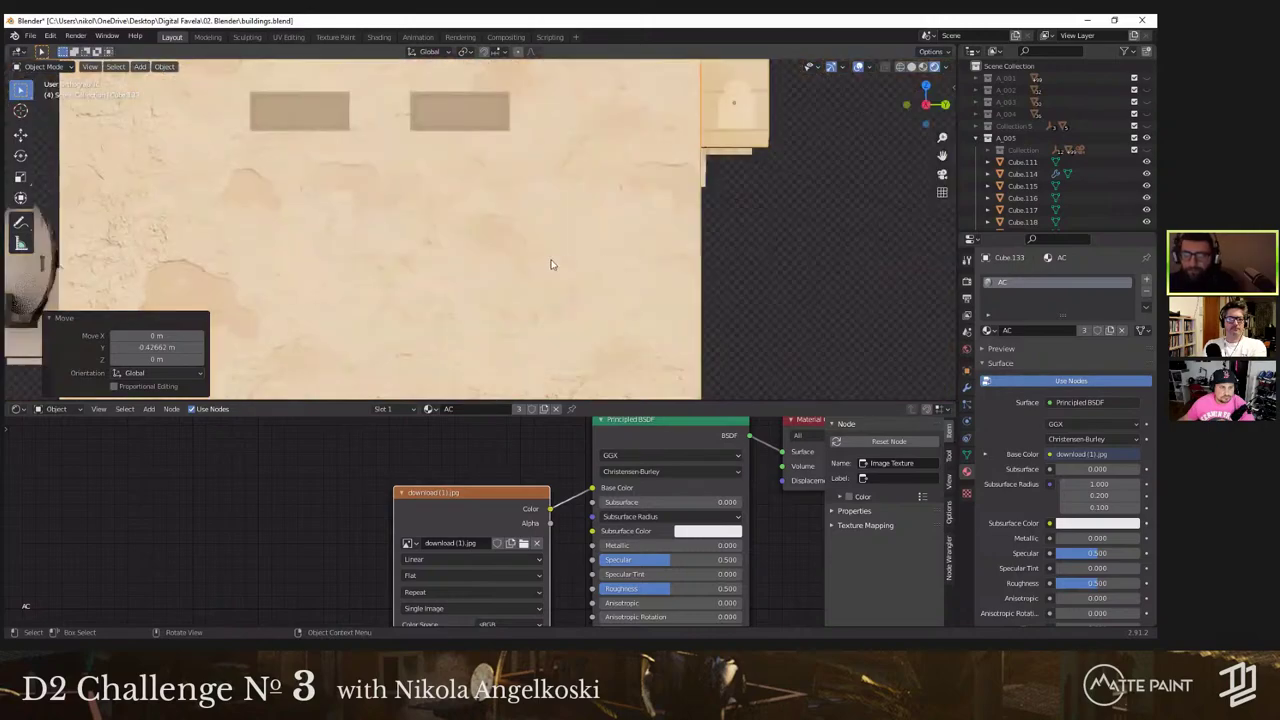
pyautogui.press('`')
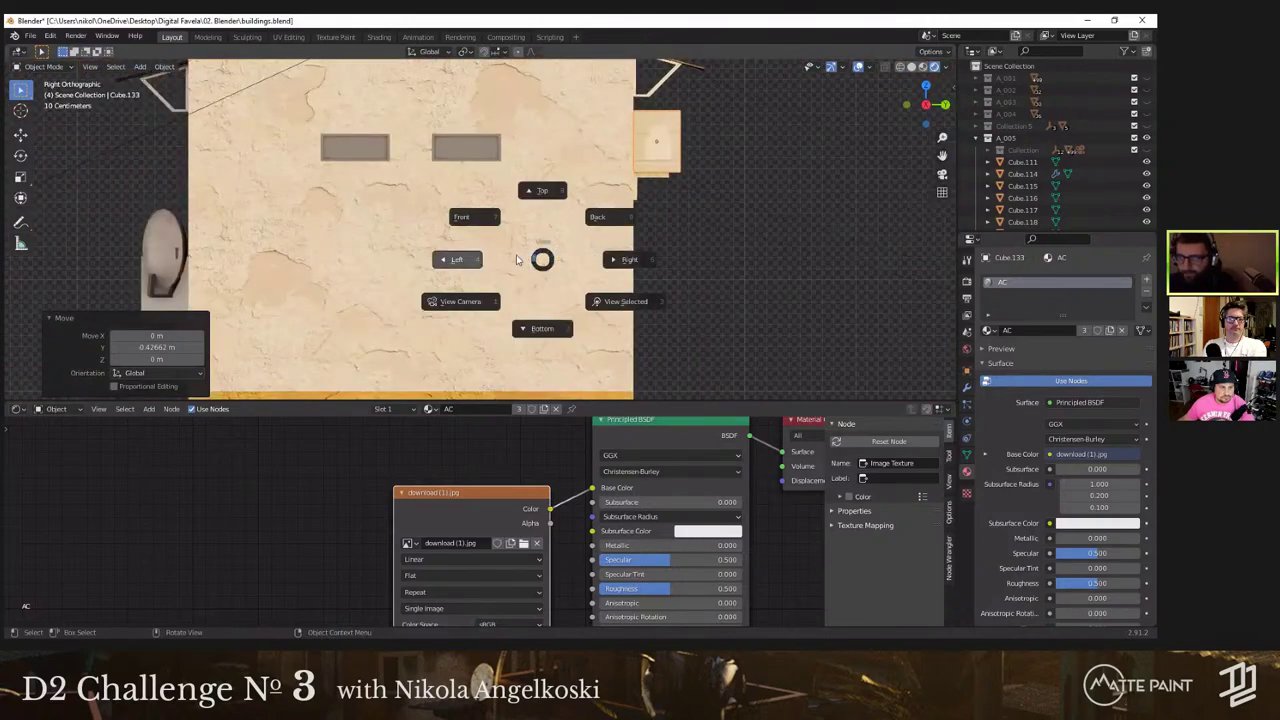
pyautogui.click(587, 221)
pyautogui.keyDown('shift'); pyautogui.moveTo(521, 278); pyautogui.dragTo(551, 330, button='middle'); pyautogui.keyUp('shift')
pyautogui.scroll(2, 549, 267)
pyautogui.press('g')
pyautogui.press('z')
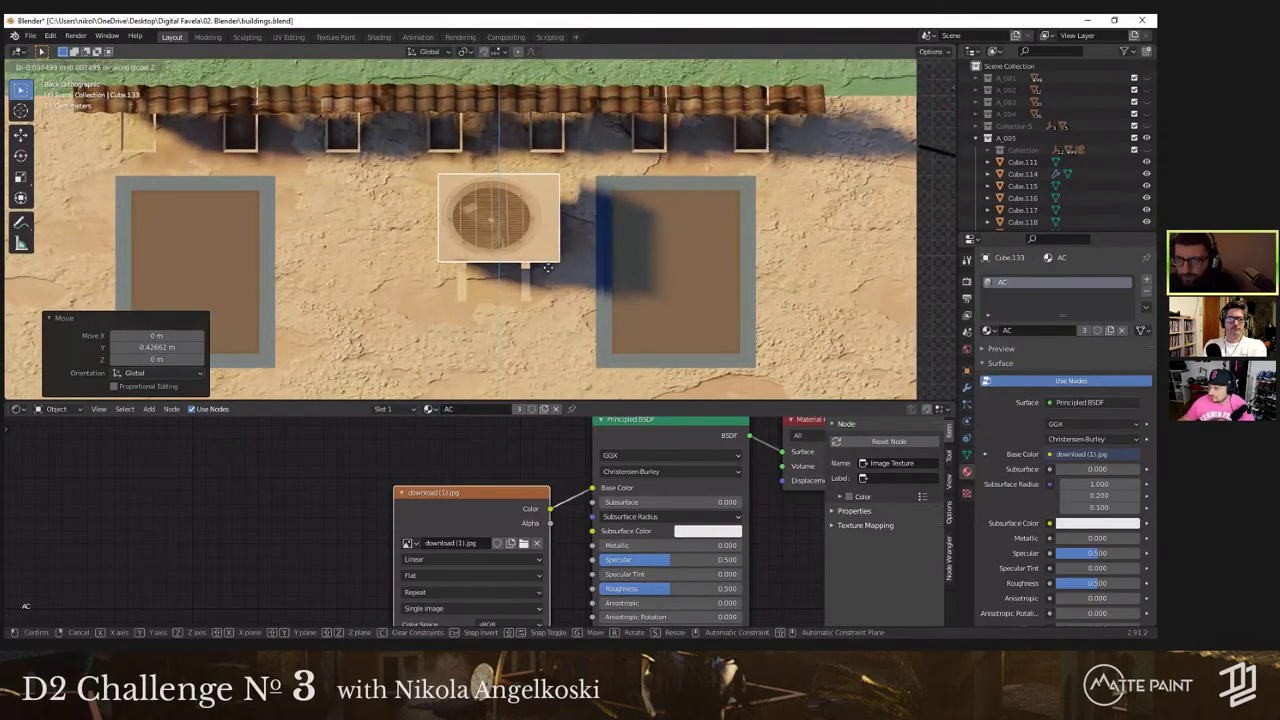
pyautogui.click(548, 268)
pyautogui.press('g')
pyautogui.press('x')
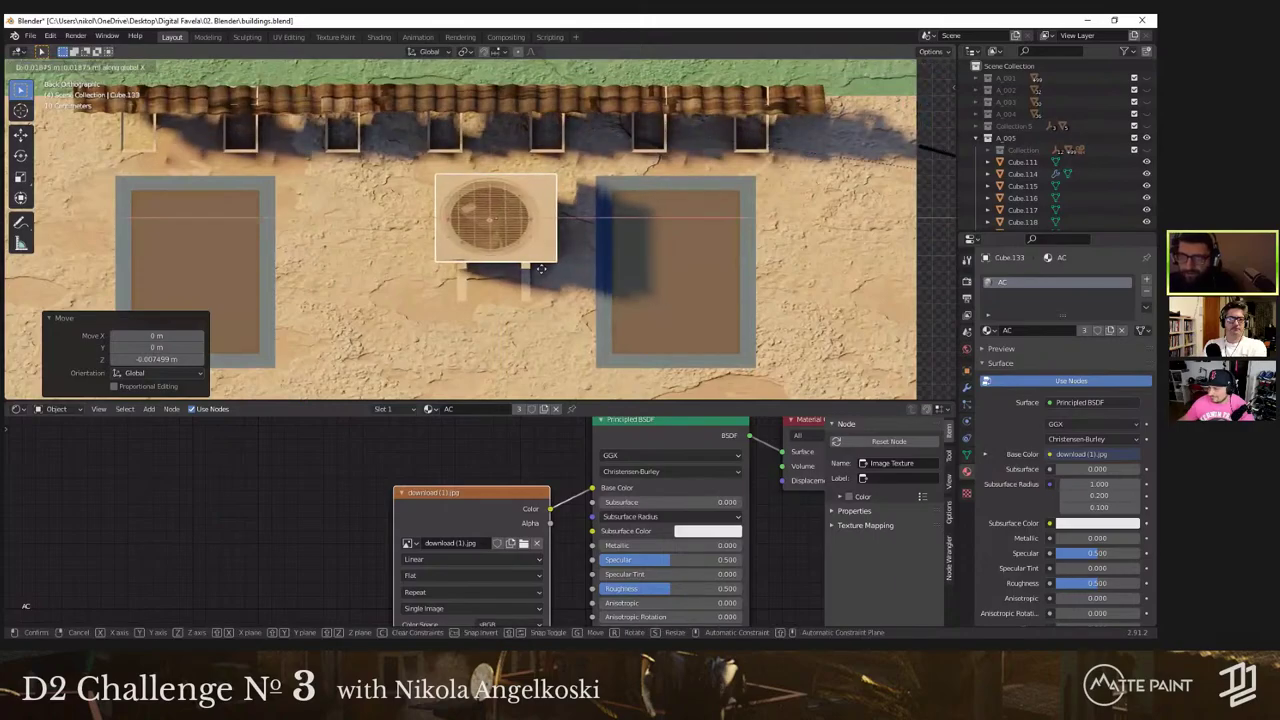
pyautogui.click(540, 269)
# Step: Assign the Rusty Metal 01 material to the bracket under the duplicated air conditioner
pyautogui.scroll(-5, 461, 241)
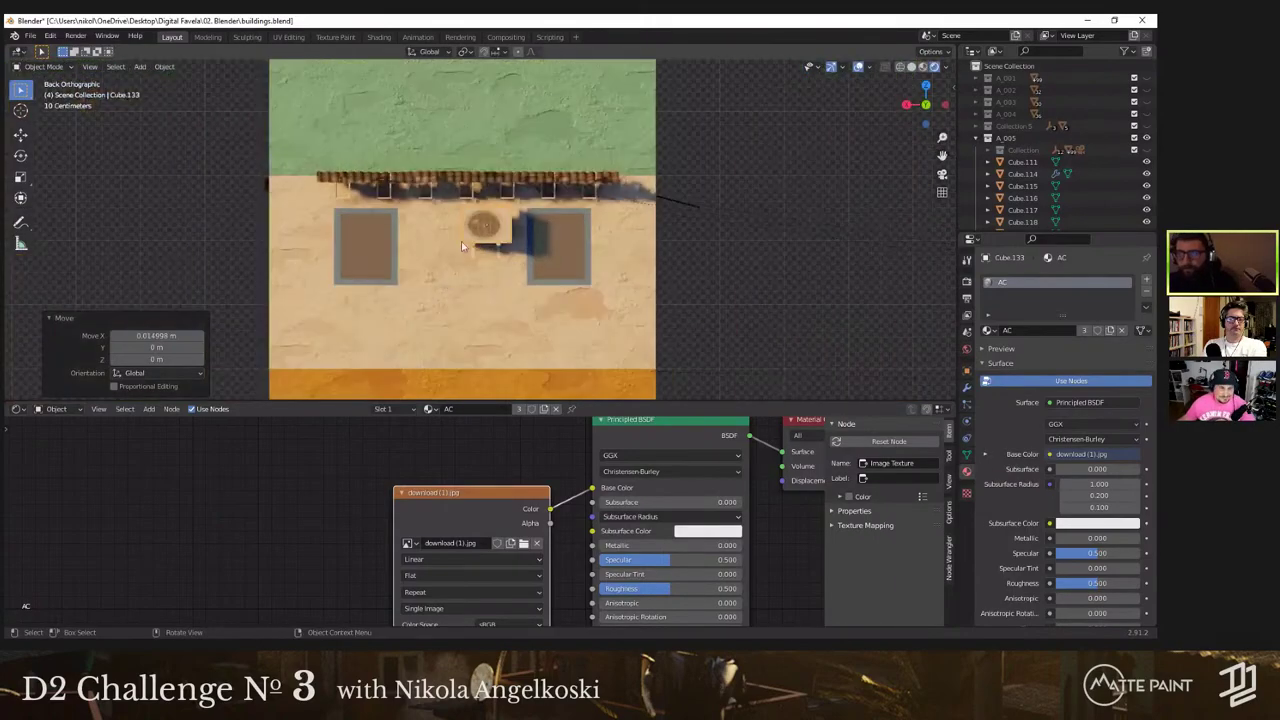
pyautogui.moveTo(461, 241); pyautogui.dragTo(518, 205, button='middle')
pyautogui.scroll(-3, 434, 185)
pyautogui.scroll(2, 340, 225)
pyautogui.scroll(8, 522, 201)
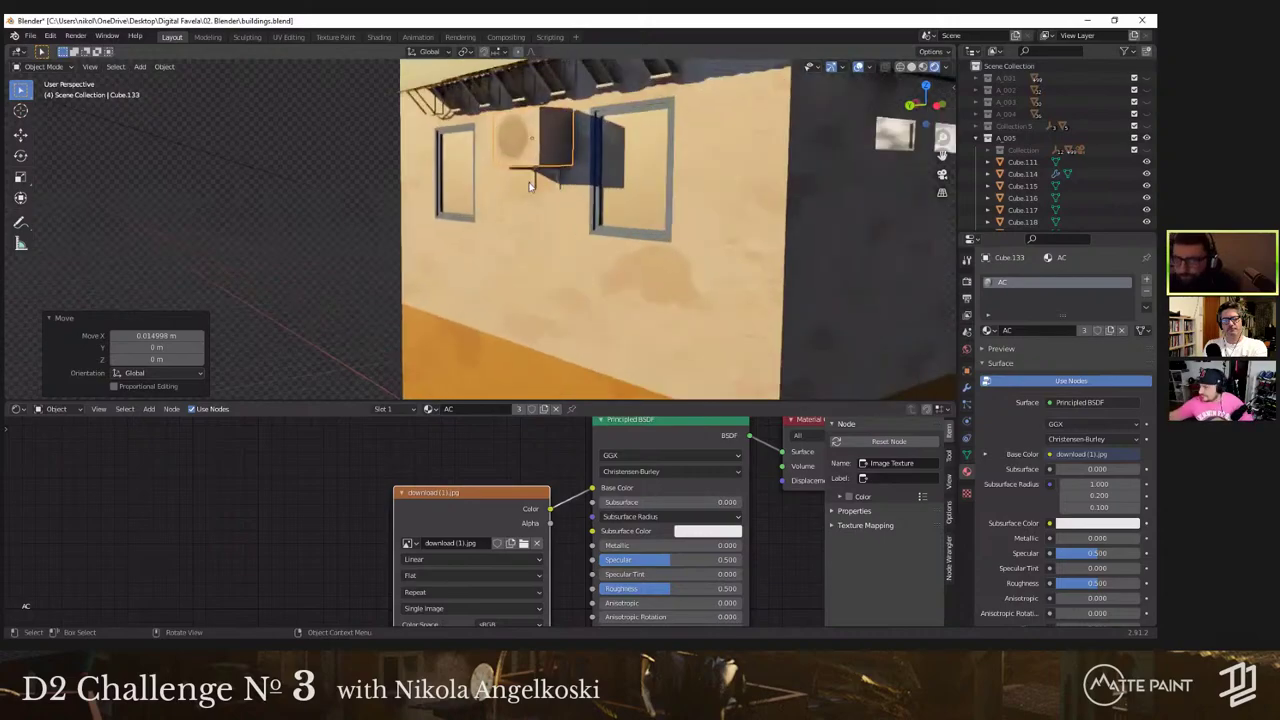
pyautogui.click(533, 182)
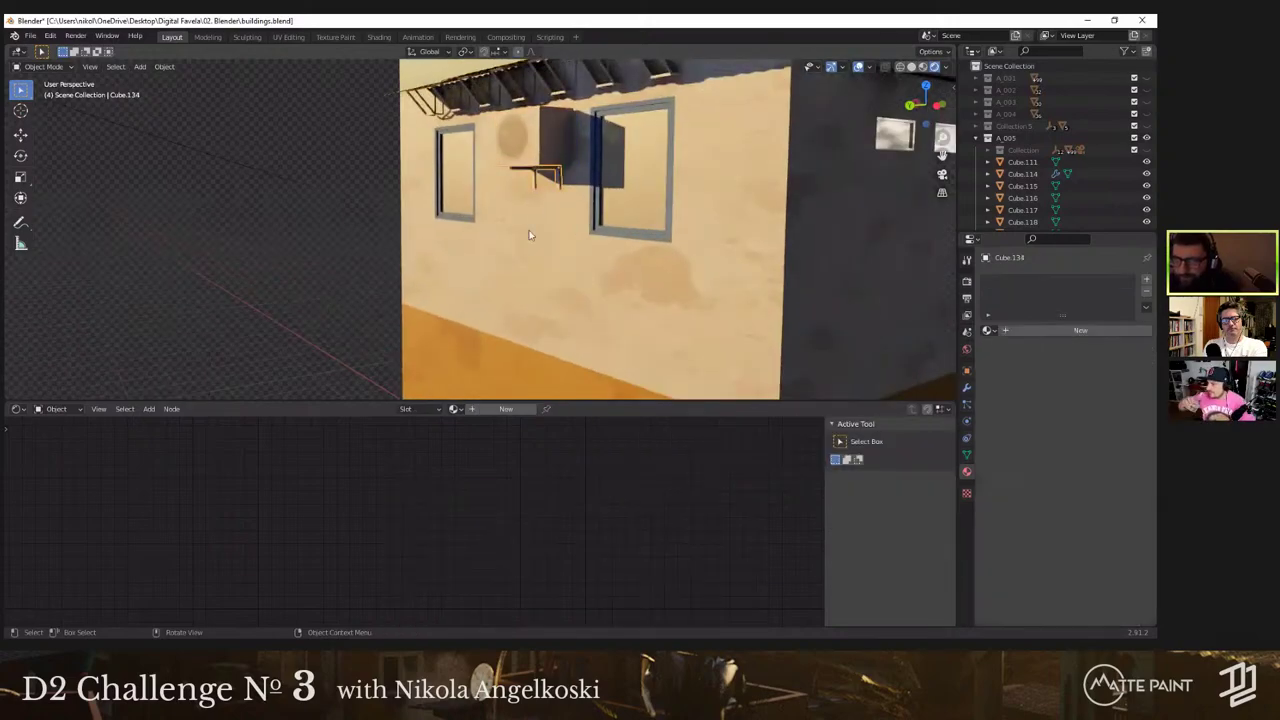
pyautogui.click(455, 409)
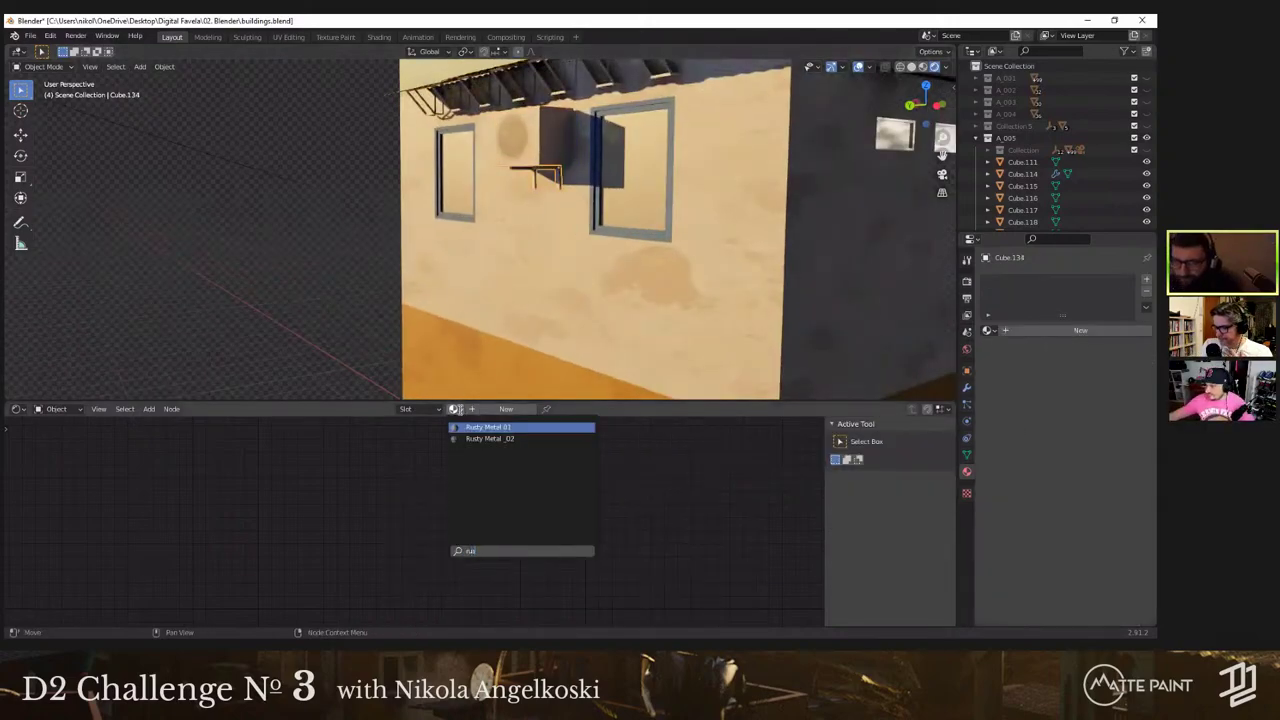
pyautogui.press('Return')
# Step: Assign Rusty Metal 01 to the bracket under the original air conditioner on the opposite wall
pyautogui.moveTo(640, 167); pyautogui.dragTo(543, 256, button='middle')
pyautogui.click(548, 262)
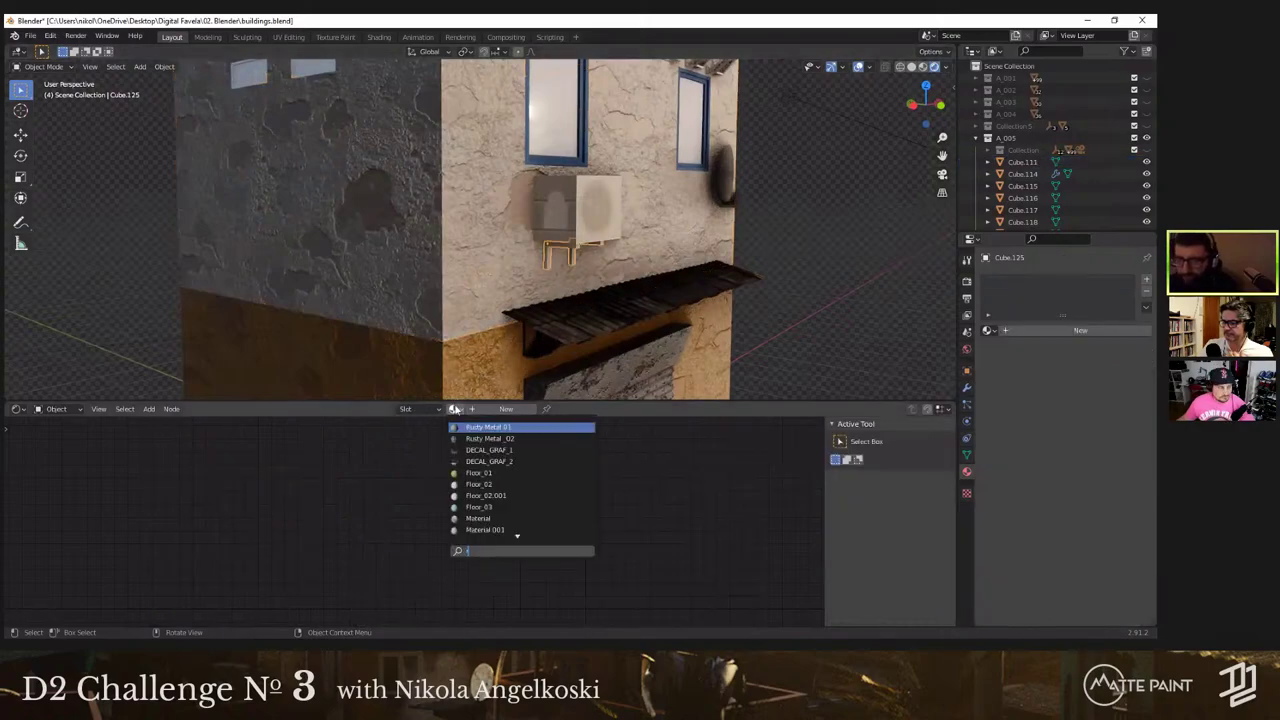
pyautogui.click(470, 427)
# Step: Delete the untextured satellite dish and its mount at the corner of the green upper floor
pyautogui.scroll(-5, 542, 220)
pyautogui.moveTo(540, 229); pyautogui.dragTo(548, 196, button='middle')
pyautogui.keyDown('shift'); pyautogui.moveTo(700, 172); pyautogui.dragTo(580, 163, button='middle'); pyautogui.keyUp('shift')
pyautogui.scroll(5, 400, 232)
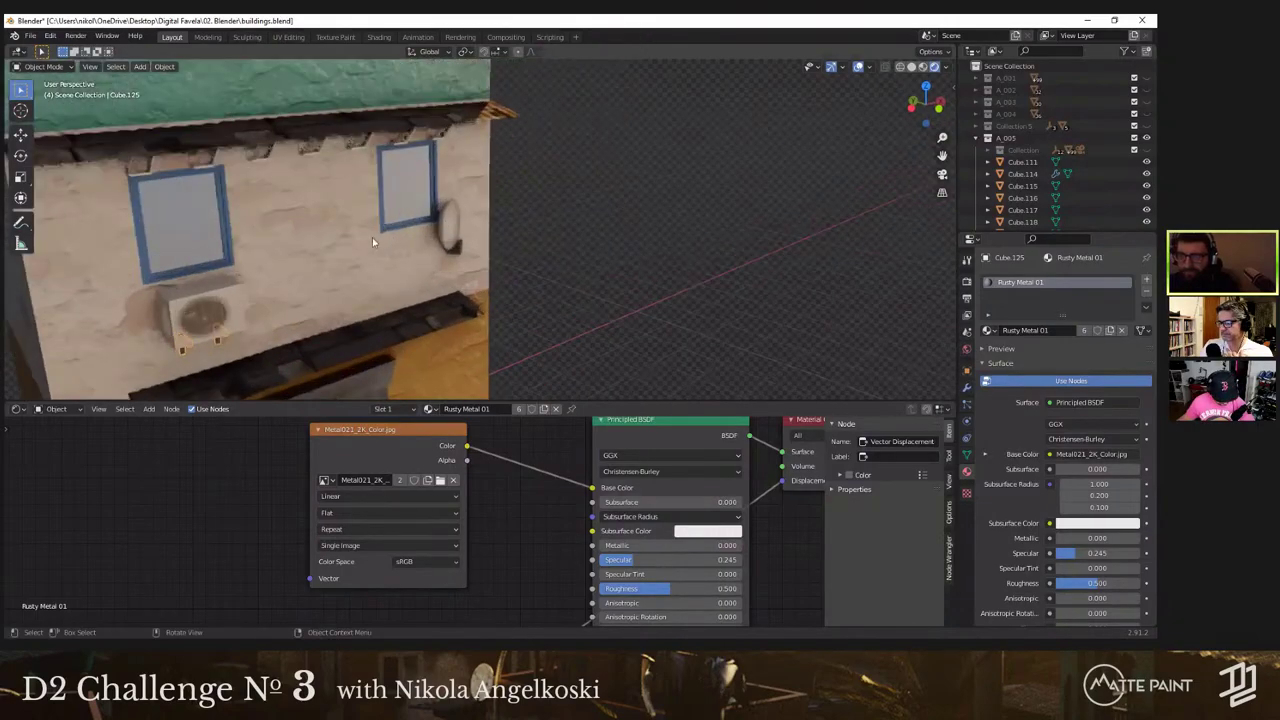
pyautogui.scroll(-5, 390, 248)
pyautogui.moveTo(411, 254); pyautogui.dragTo(535, 192, button='middle')
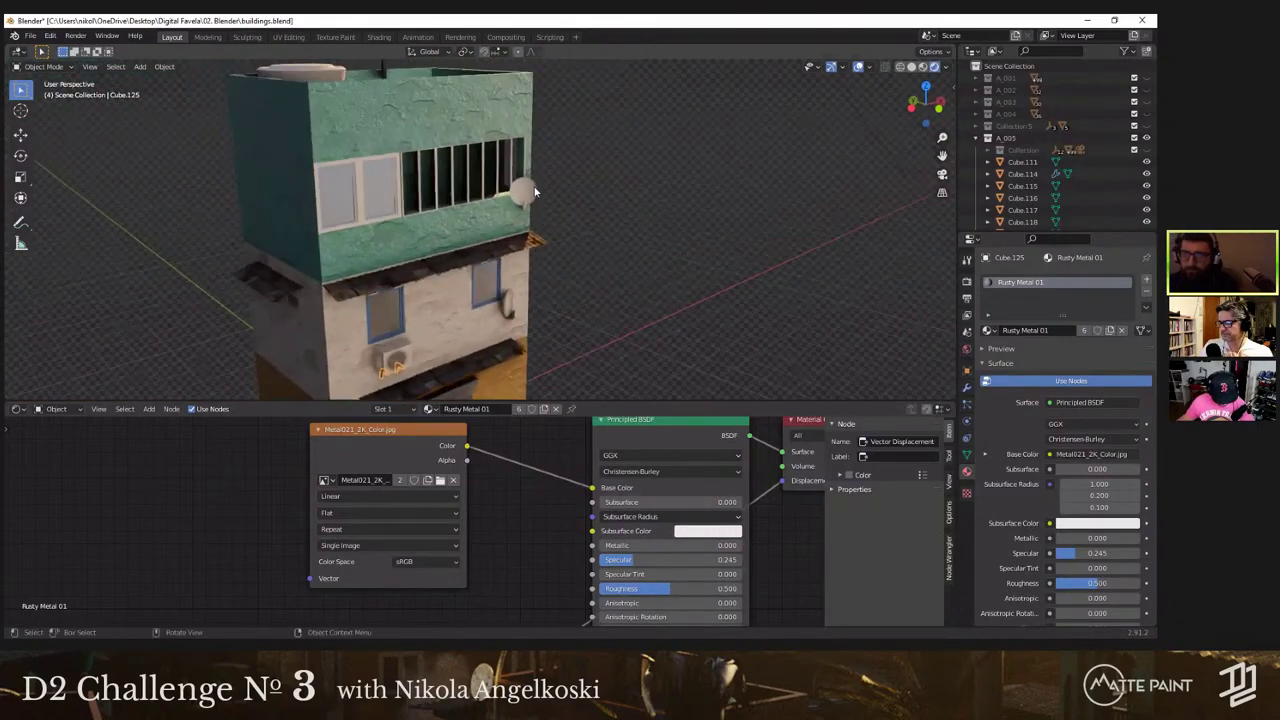
pyautogui.press('Delete')
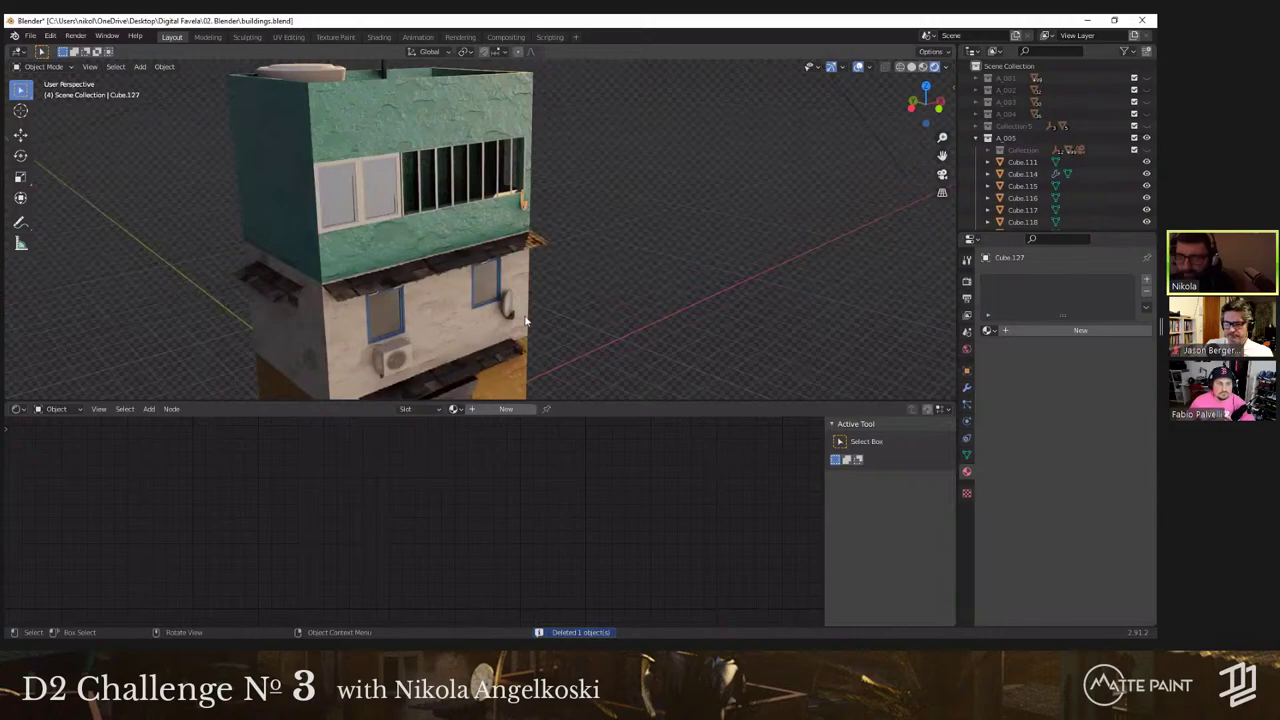
# Step: Duplicate the textured satellite dish beside the blue window and move the copy about 2.65 m up along Z
pyautogui.scroll(4, 525, 320)
pyautogui.click(523, 314)
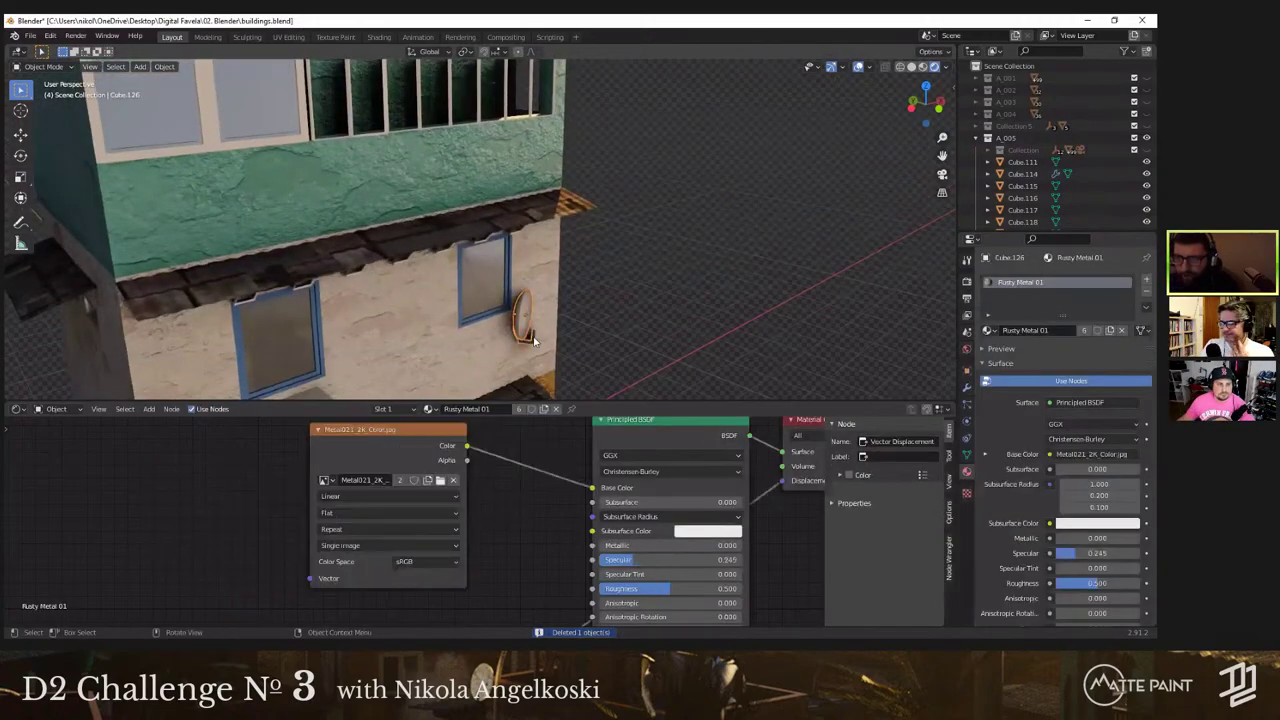
pyautogui.moveTo(560, 344); pyautogui.dragTo(560, 339, button='middle')
pyautogui.press('z')
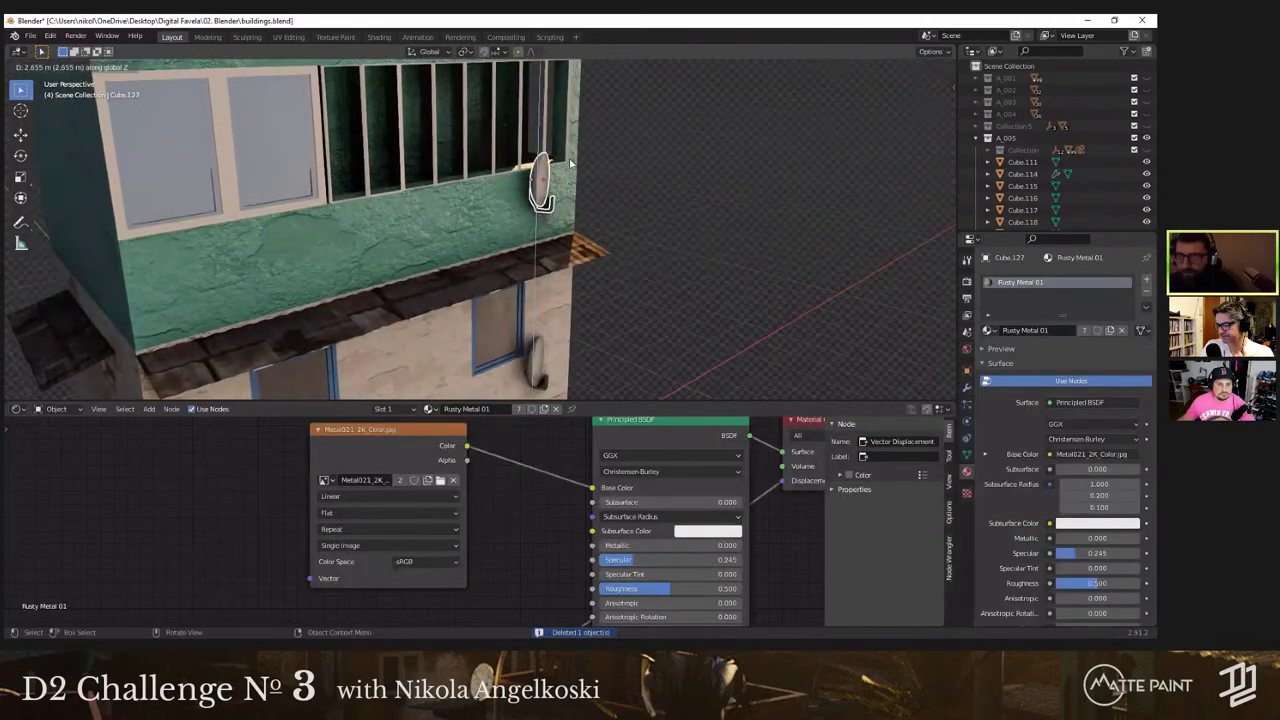
pyautogui.click(661, 158)
# Step: Switch to solid shading and rotate the copied dish about -76° and then about 19° around Z
pyautogui.press('z')
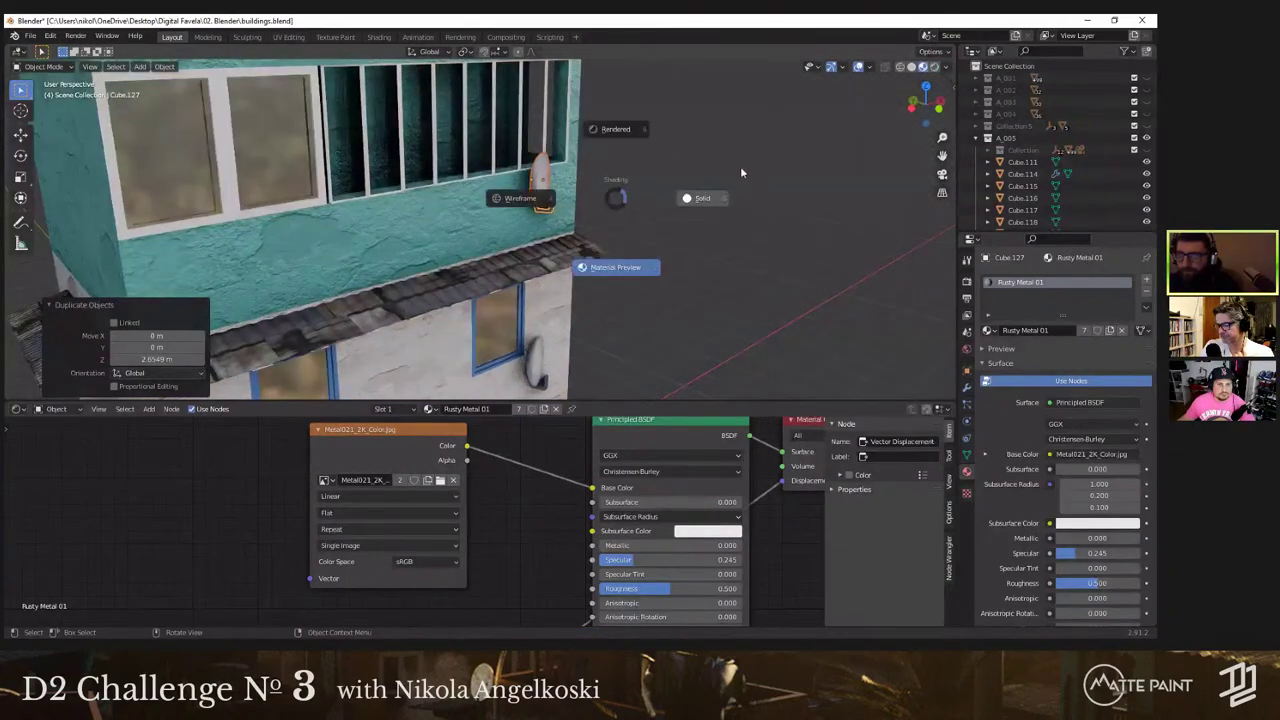
pyautogui.click(738, 168)
pyautogui.press('r')
pyautogui.press('z')
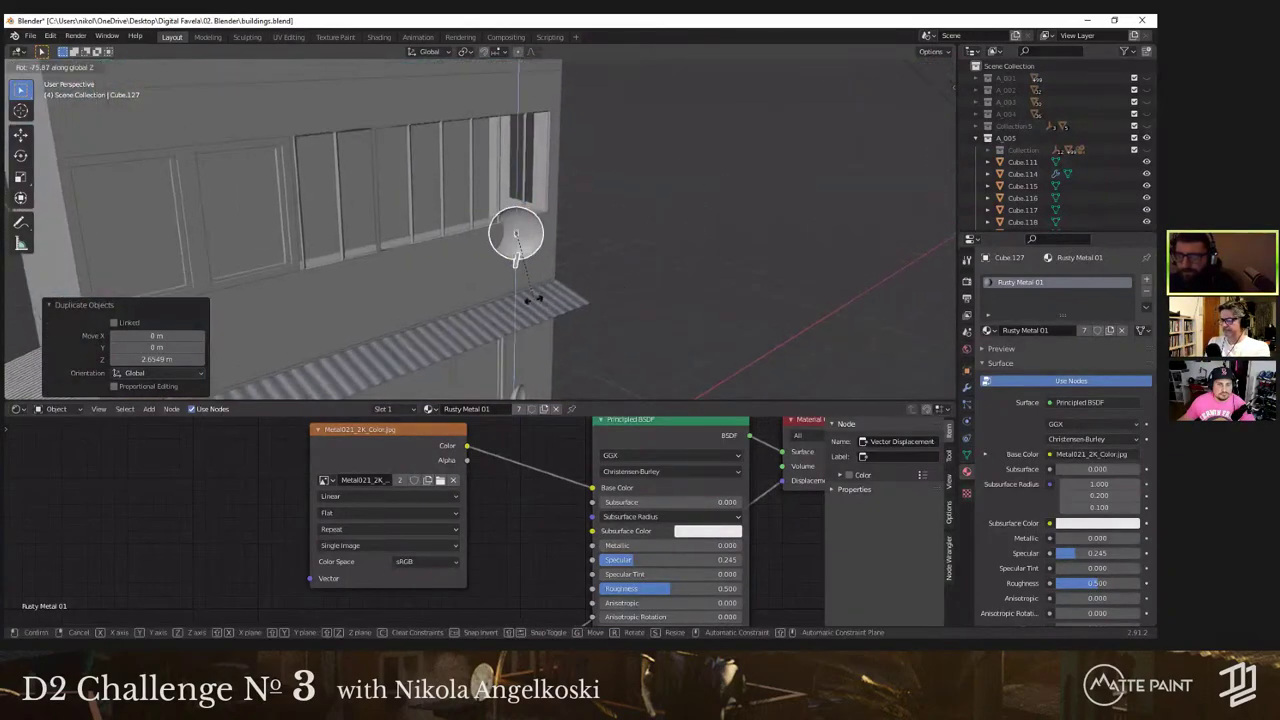
pyautogui.click(533, 297)
pyautogui.press('r')
pyautogui.press('z')
pyautogui.click(534, 271)
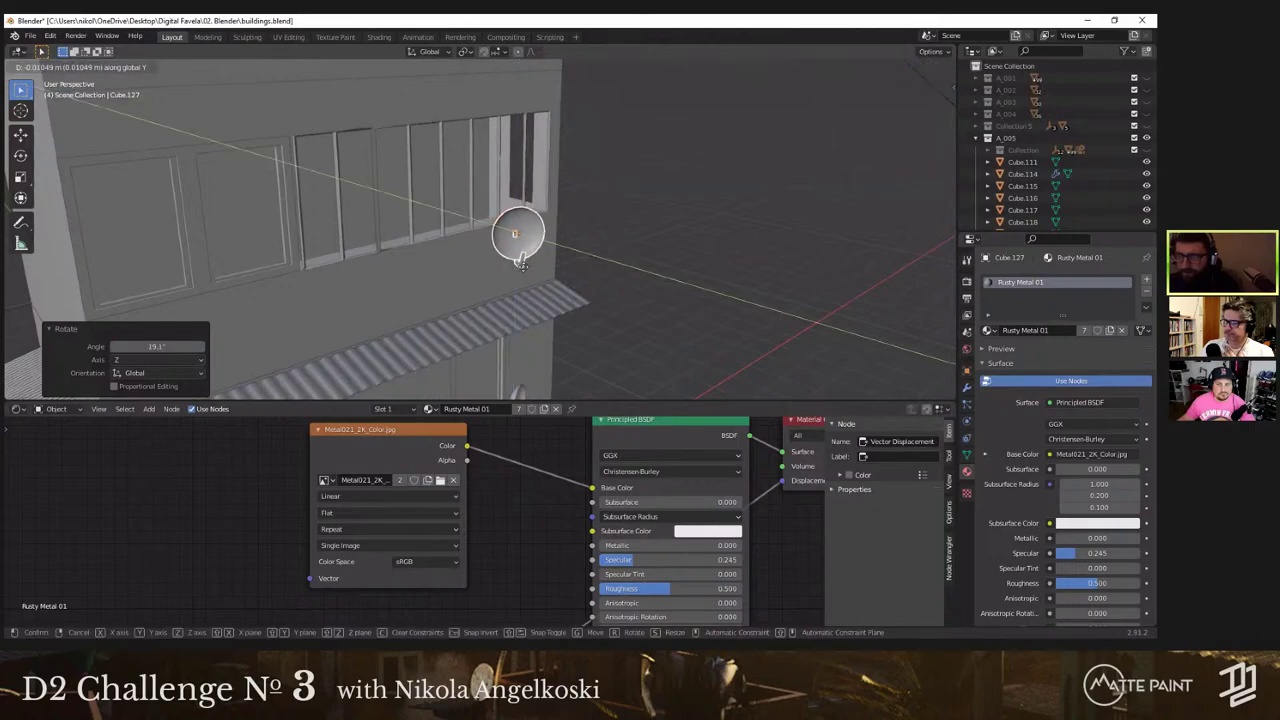
# Step: Move the copied dish about 0.48 m along X and restore the rendered viewport shading
pyautogui.press('g')
pyautogui.press('x')
pyautogui.click(553, 257)
pyautogui.scroll(-6, 552, 256)
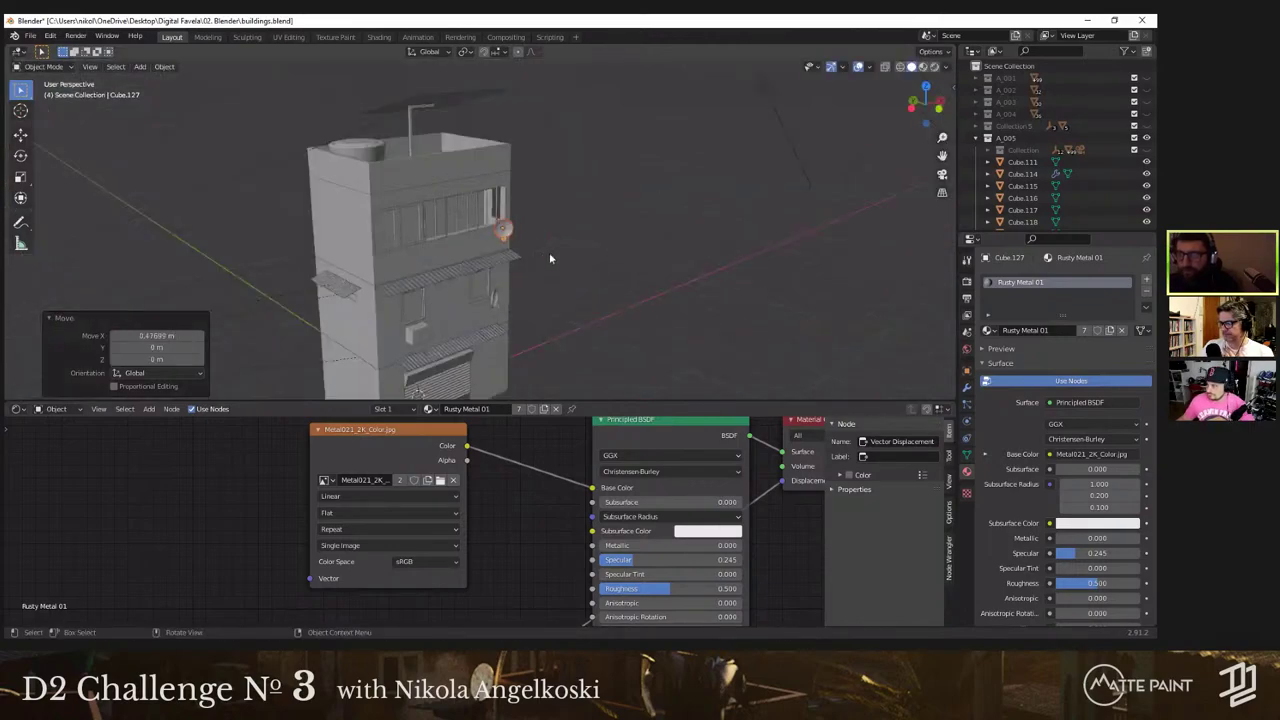
pyautogui.moveTo(551, 257); pyautogui.dragTo(590, 228, button='middle')
pyautogui.click(796, 136)
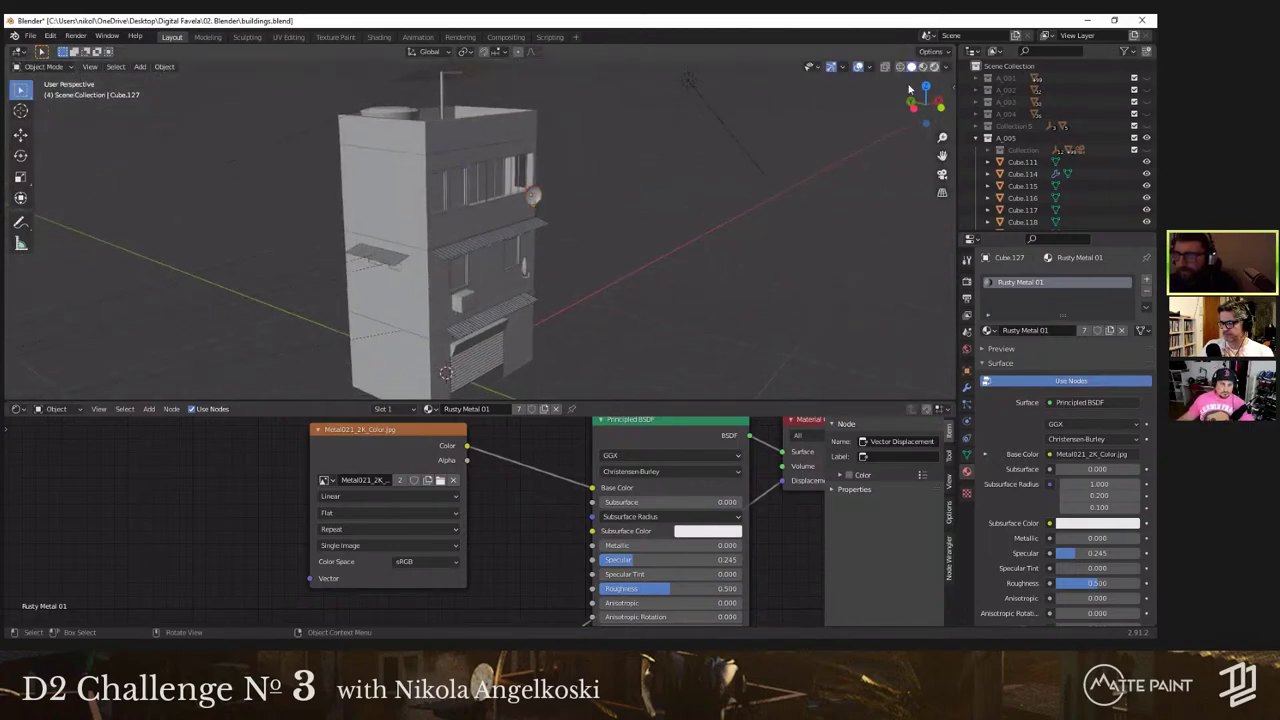
pyautogui.click(934, 67)
# Step: Unwrap the vertical bars of the upper-floor window with Cube Projection and assign them the Rusty Metal 01 material
pyautogui.keyDown('shift'); pyautogui.moveTo(507, 250); pyautogui.dragTo(549, 203, button='middle'); pyautogui.keyUp('shift')
pyautogui.scroll(3, 517, 206)
pyautogui.scroll(-3, 515, 522)
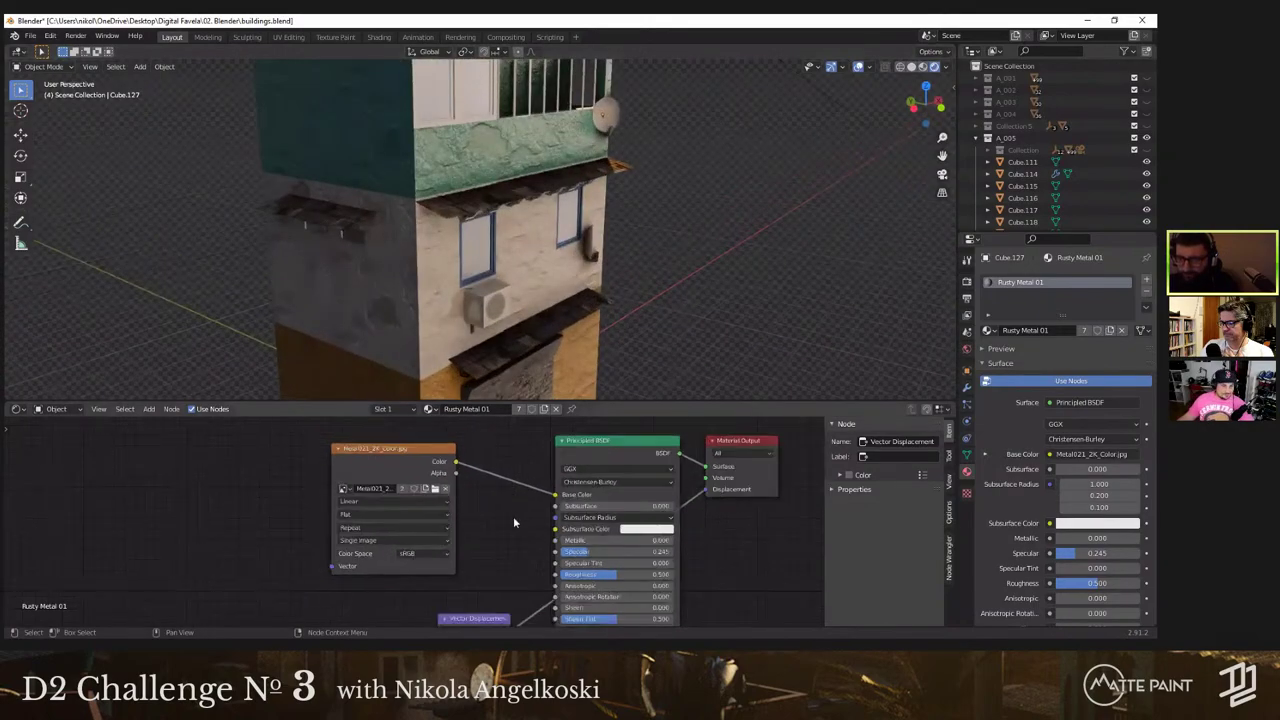
pyautogui.scroll(-3, 514, 522)
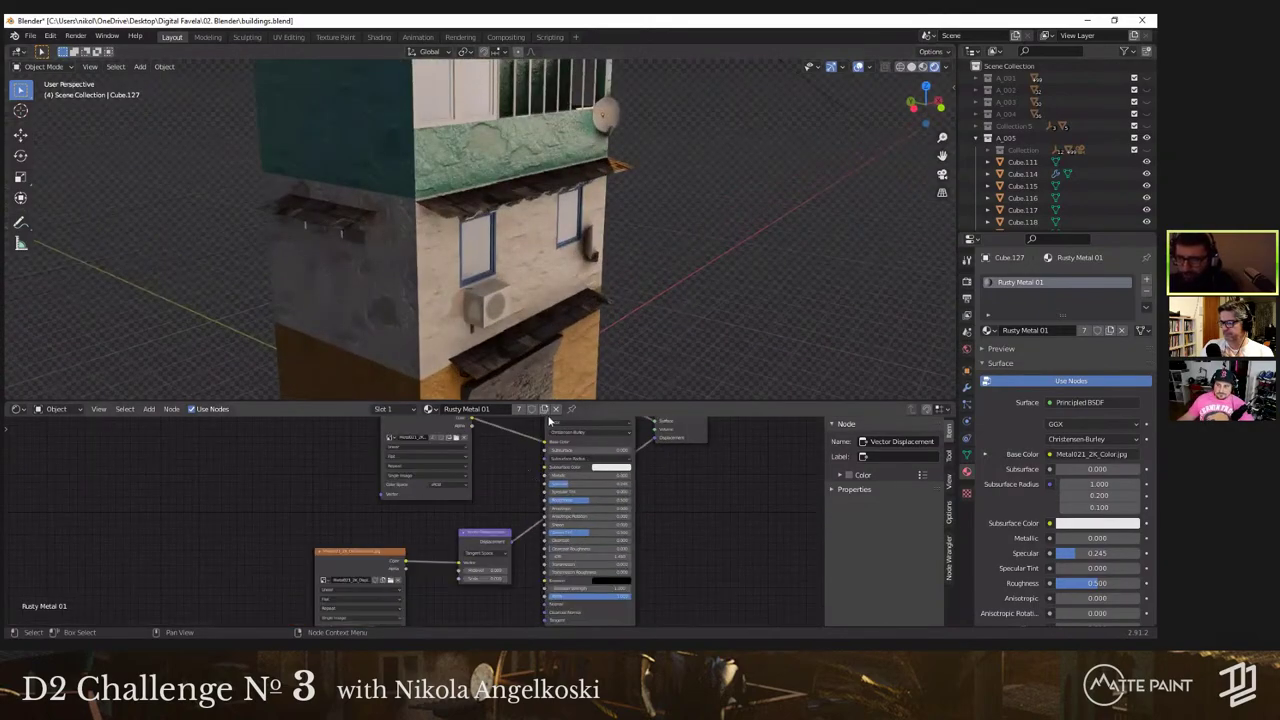
pyautogui.moveTo(558, 325); pyautogui.dragTo(518, 226, button='middle')
pyautogui.scroll(-3, 482, 238)
pyautogui.scroll(1, 518, 200)
pyautogui.keyDown('shift'); pyautogui.moveTo(520, 155); pyautogui.dragTo(513, 201, button='middle'); pyautogui.keyUp('shift')
pyautogui.click(512, 200)
pyautogui.scroll(1, 500, 177)
pyautogui.press('Tab')
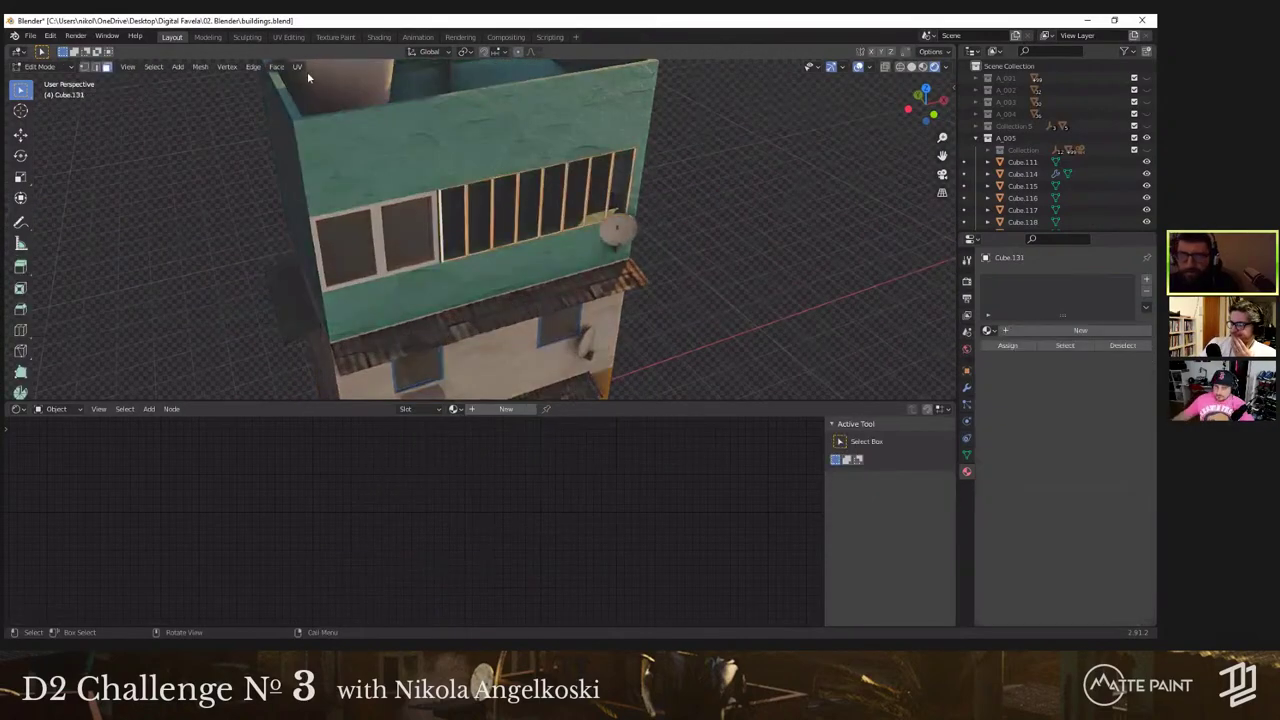
pyautogui.click(297, 67)
pyautogui.click(341, 139)
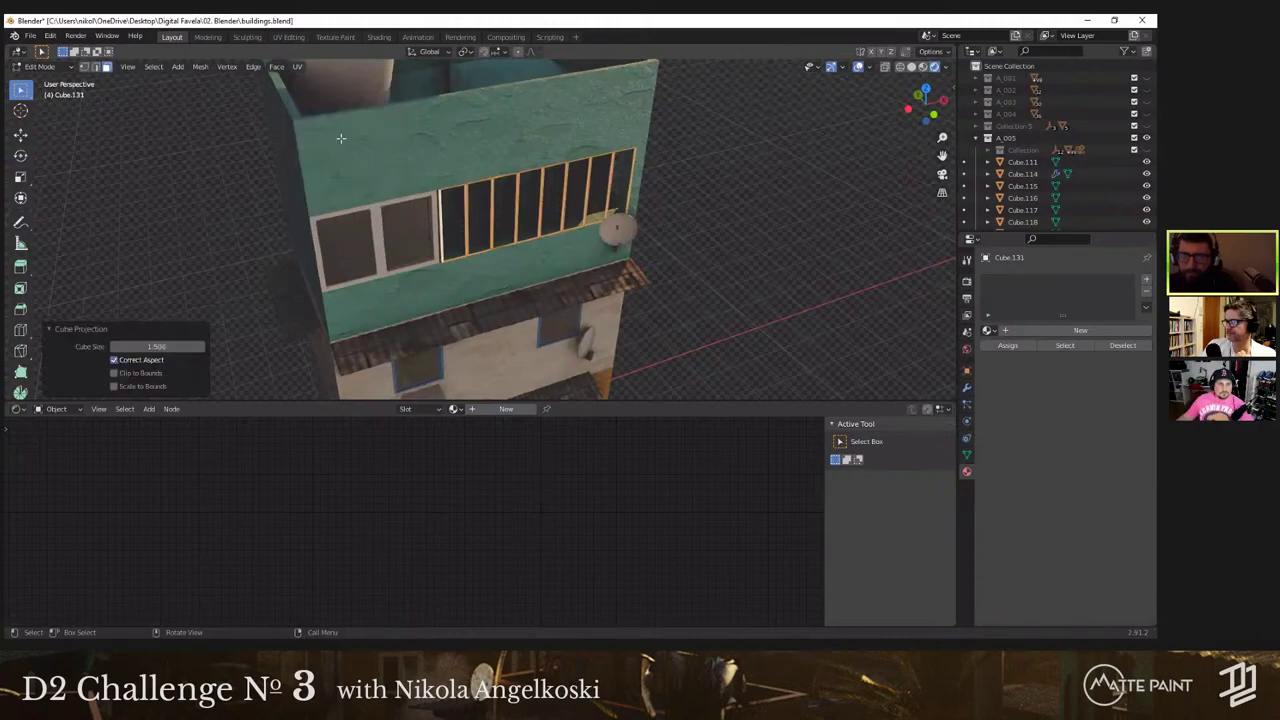
pyautogui.press('Tab')
pyautogui.click(454, 409)
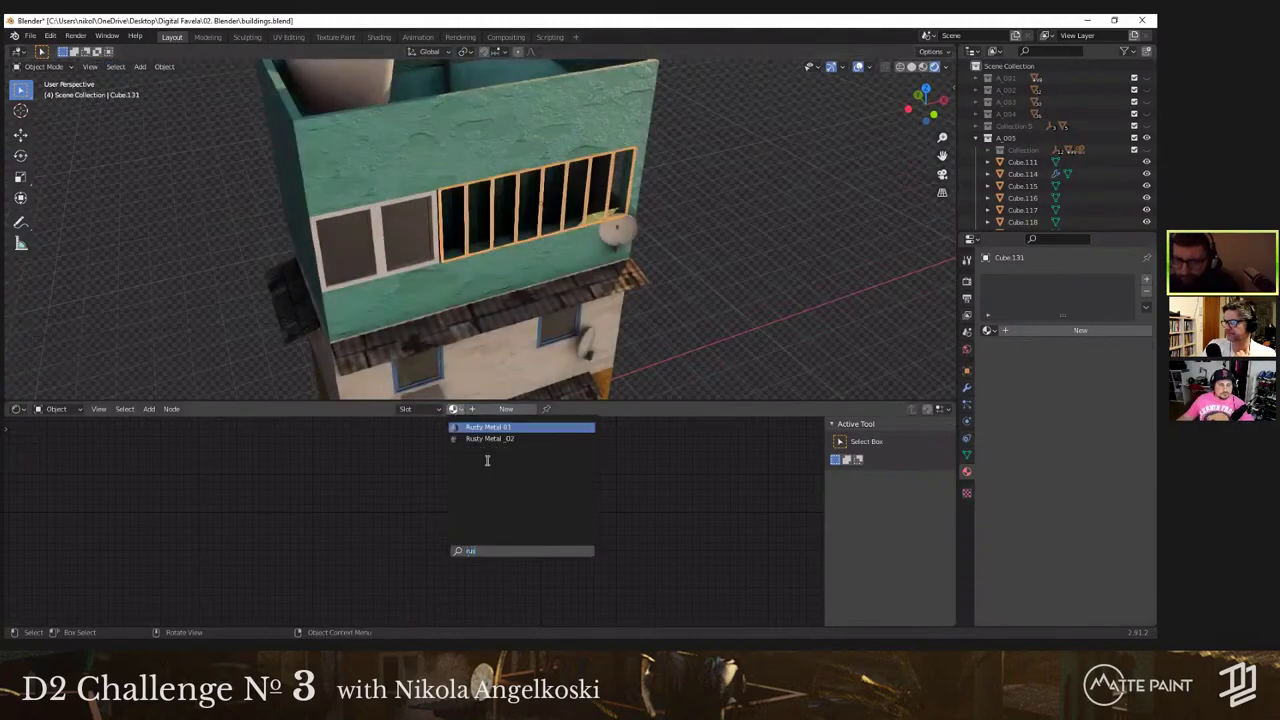
pyautogui.click(486, 428)
# Step: Rename the material of the middle-floor window frames to Blue
pyautogui.scroll(-3, 598, 308)
pyautogui.keyDown('shift'); pyautogui.moveTo(598, 218); pyautogui.dragTo(430, 202, button='middle'); pyautogui.keyUp('shift')
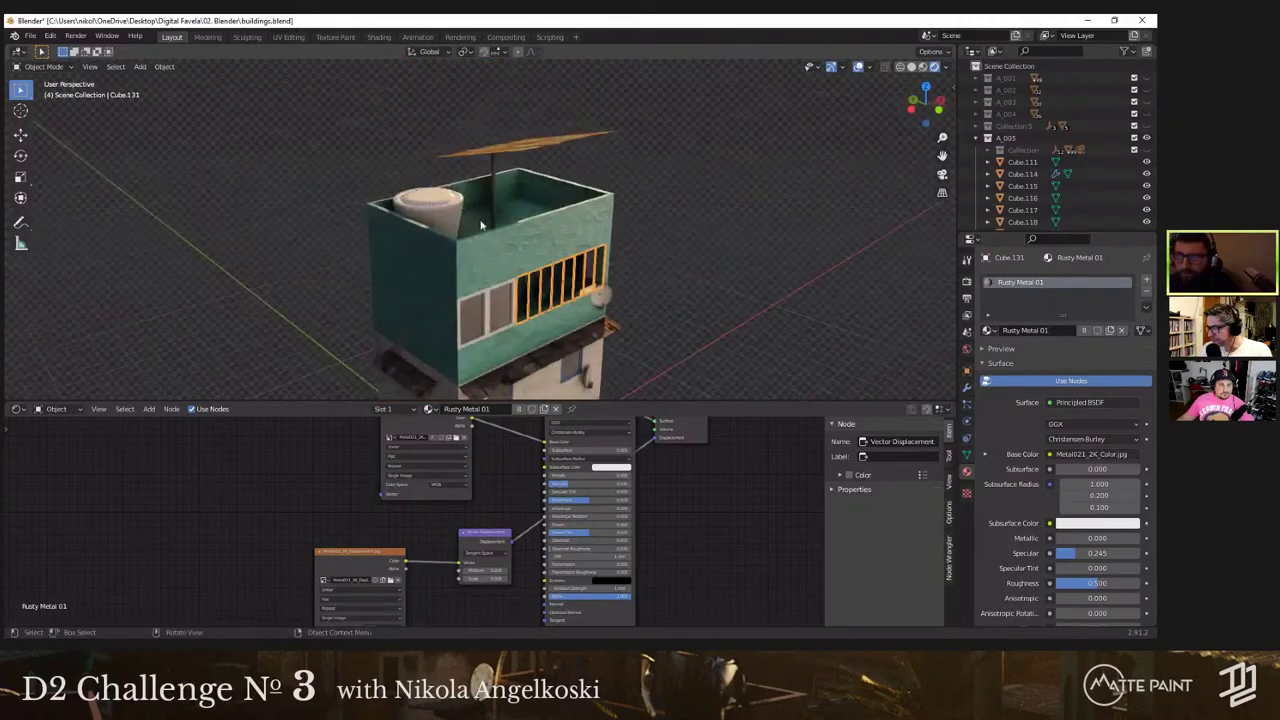
pyautogui.click(452, 214)
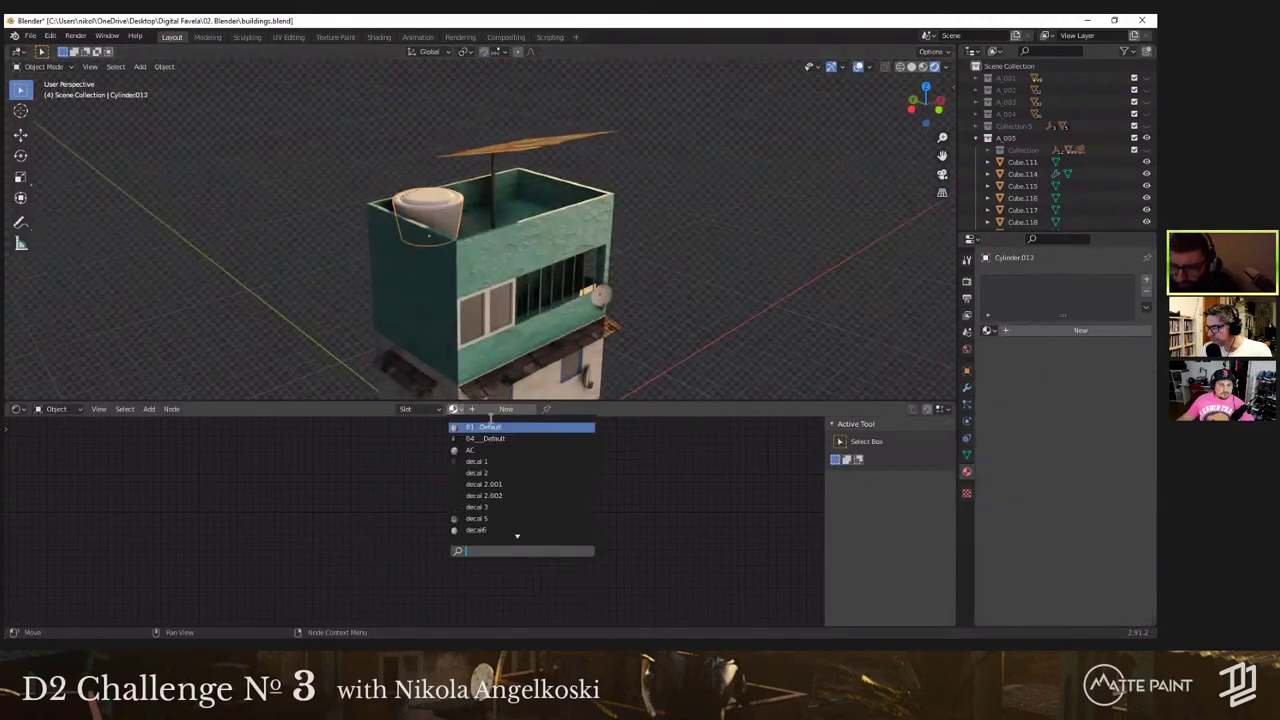
pyautogui.scroll(-5, 505, 248)
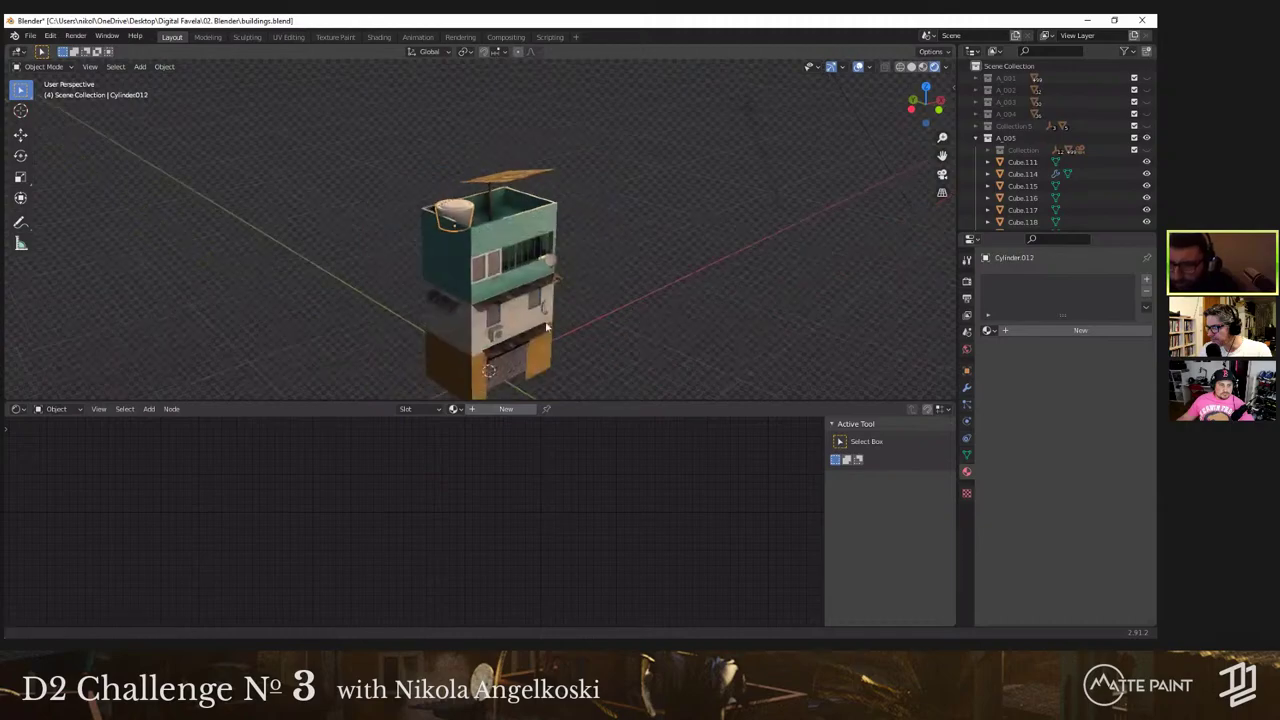
pyautogui.scroll(8, 580, 363)
pyautogui.click(580, 363)
pyautogui.click(502, 406)
pyautogui.write('w')
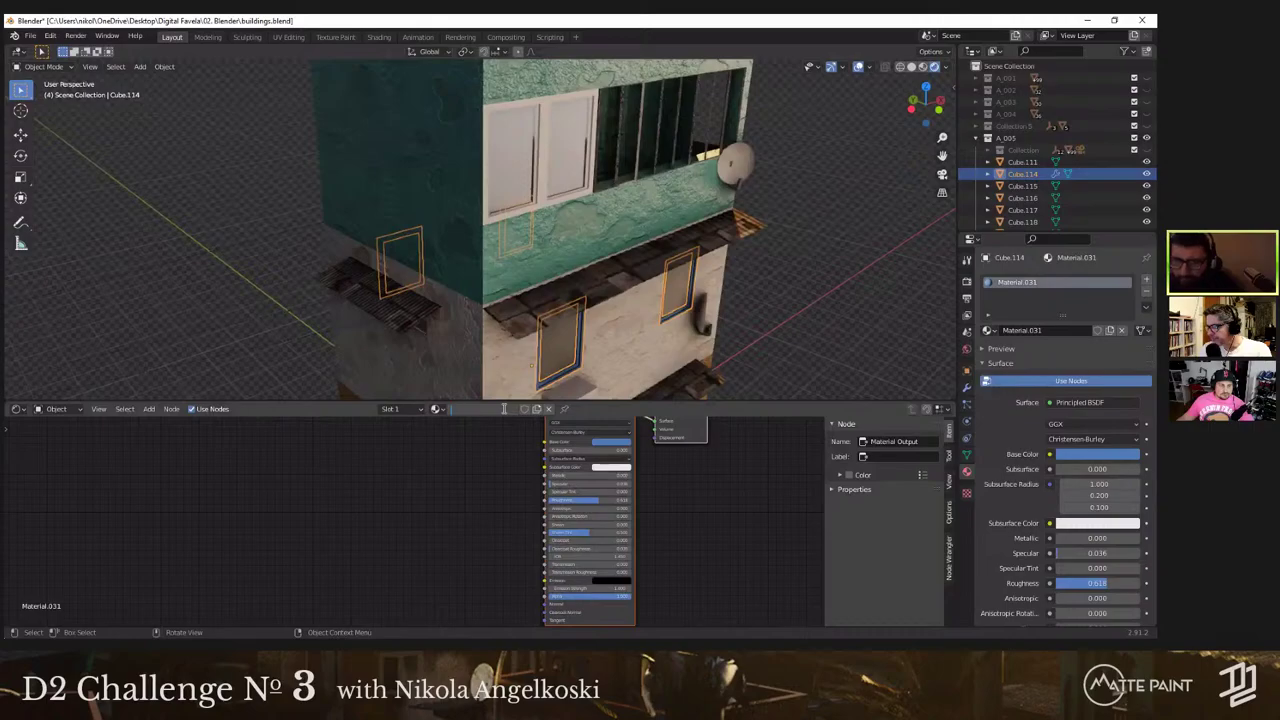
pyautogui.write('Blue')
pyautogui.press('Return')
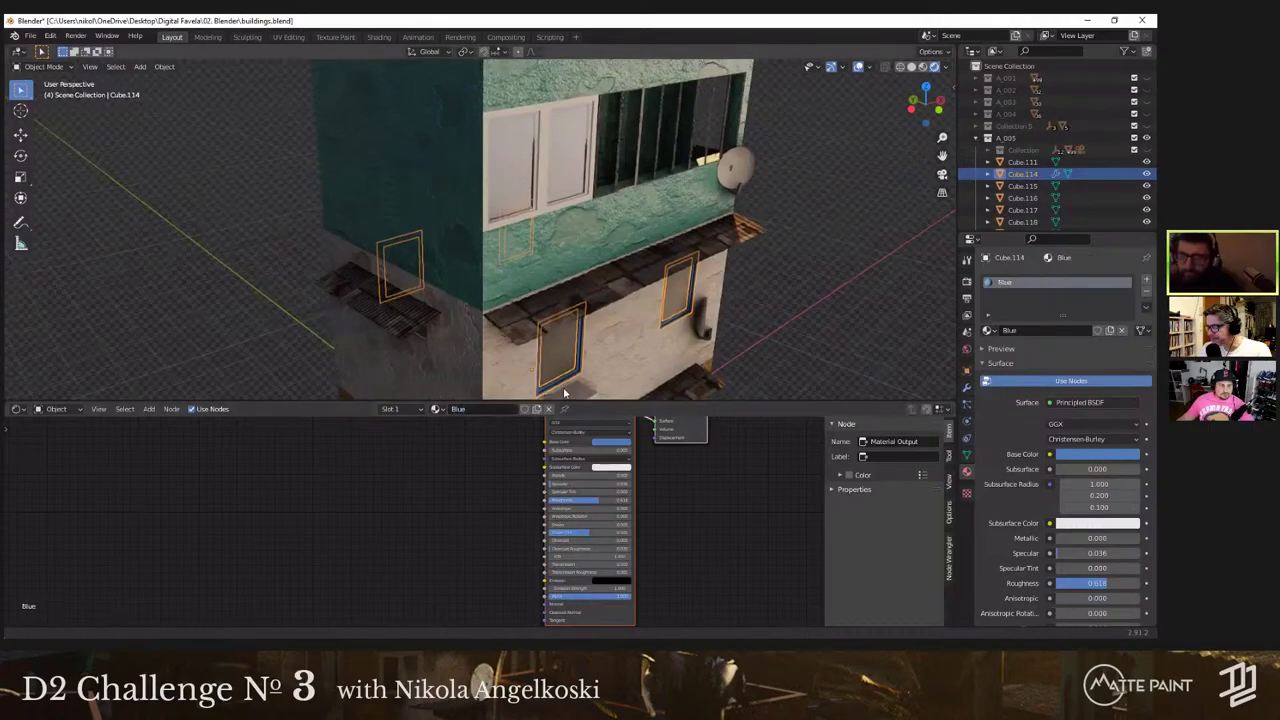
# Step: Assign the Blue material to the rooftop water tank
pyautogui.keyDown('shift'); pyautogui.moveTo(462, 70); pyautogui.dragTo(469, 116, button='middle'); pyautogui.keyUp('shift')
pyautogui.click(468, 114)
pyautogui.click(466, 108)
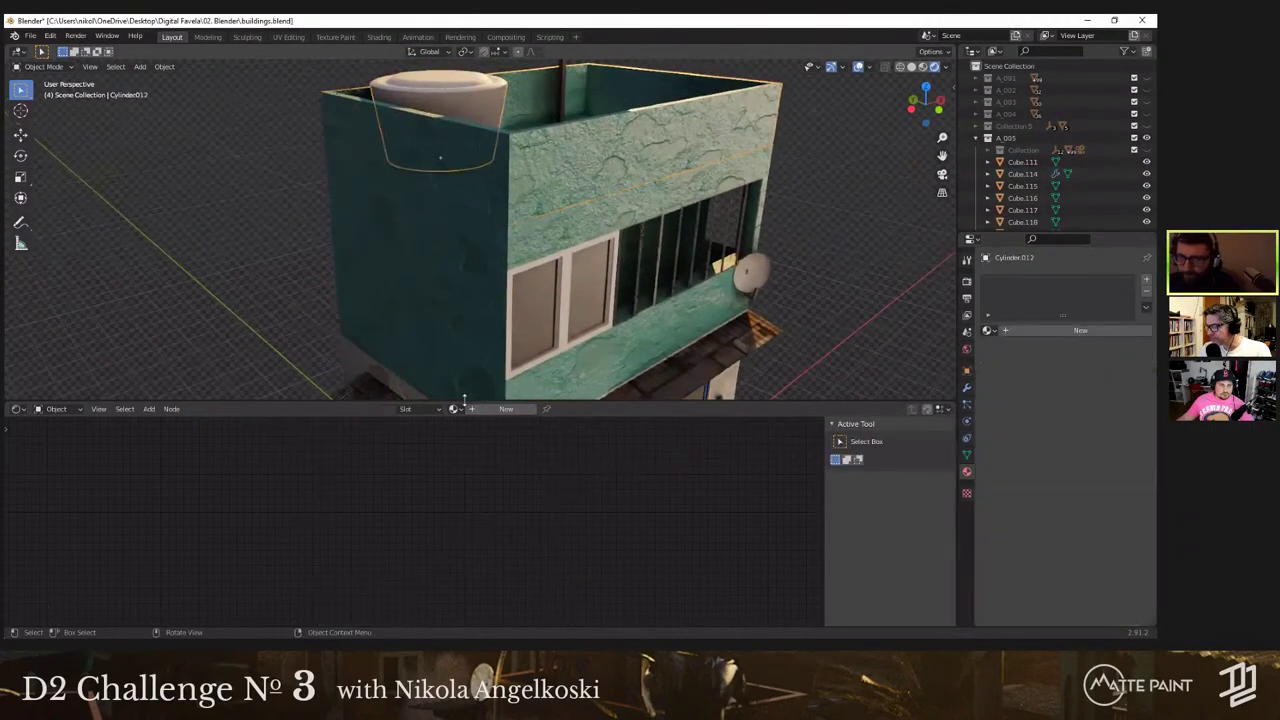
pyautogui.click(459, 409)
pyautogui.press('Return')
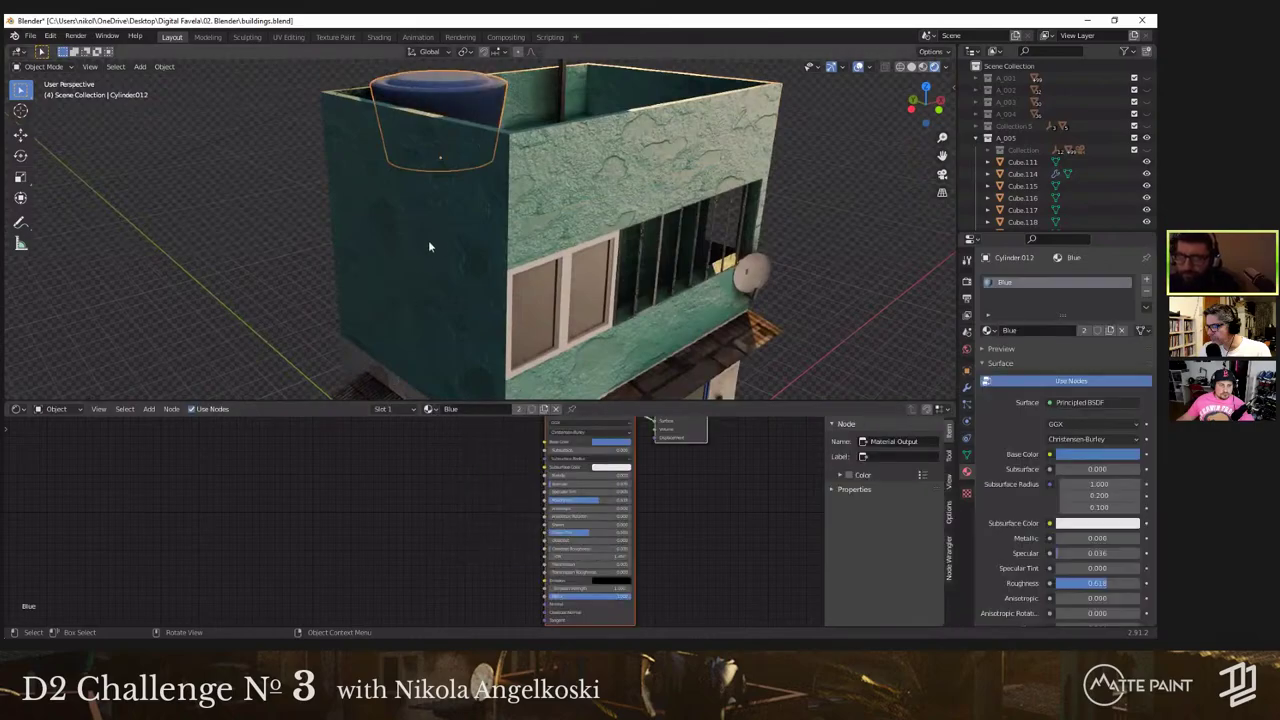
# Step: Separate the pane face of the small side-wall window nearer the front corner into its own object
pyautogui.scroll(-6, 710, 253)
pyautogui.keyDown('shift'); pyautogui.moveTo(605, 266); pyautogui.dragTo(388, 202, button='middle'); pyautogui.keyUp('shift')
pyautogui.press('Tab')
pyautogui.scroll(3, 376, 180)
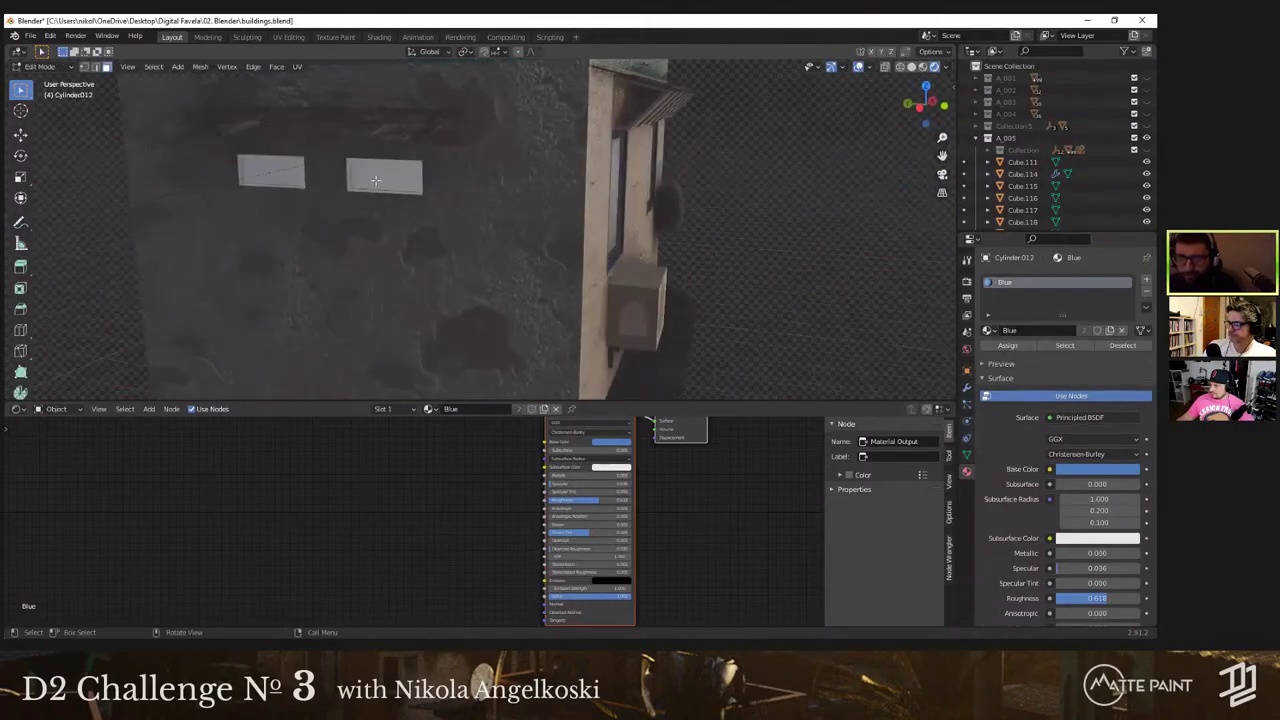
pyautogui.click(376, 185)
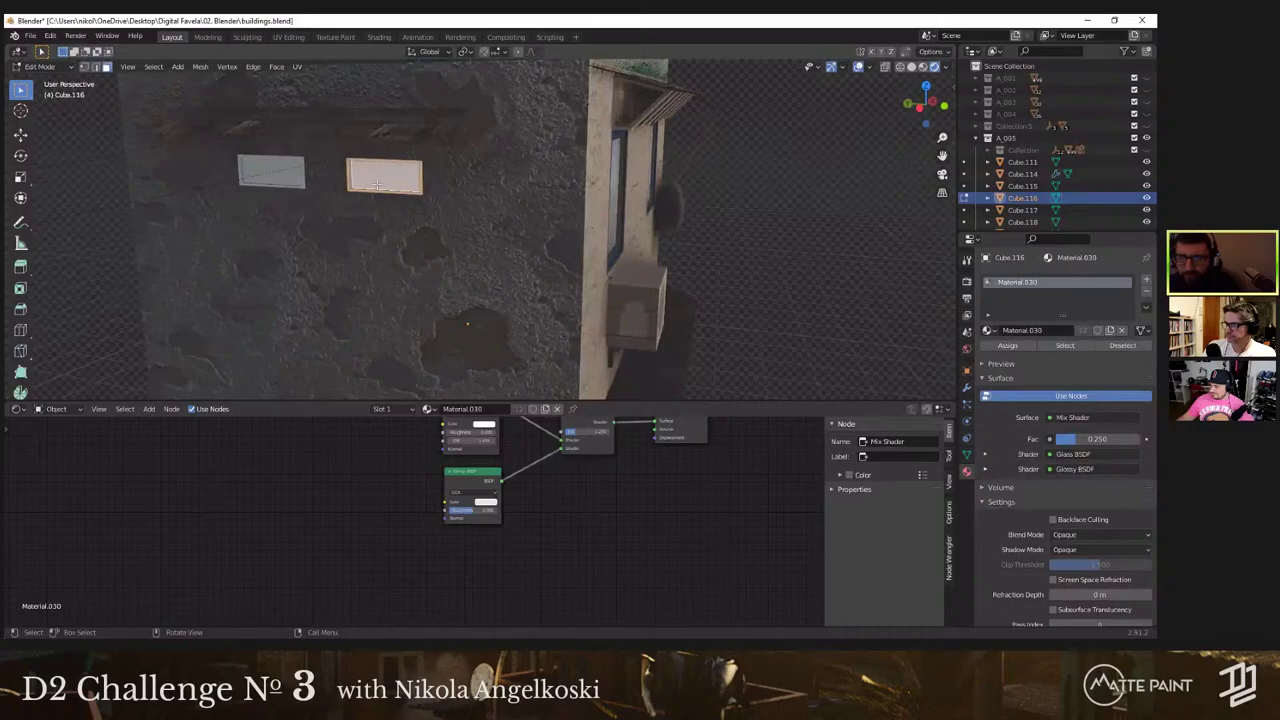
pyautogui.rightClick(379, 179)
pyautogui.moveTo(350, 242)
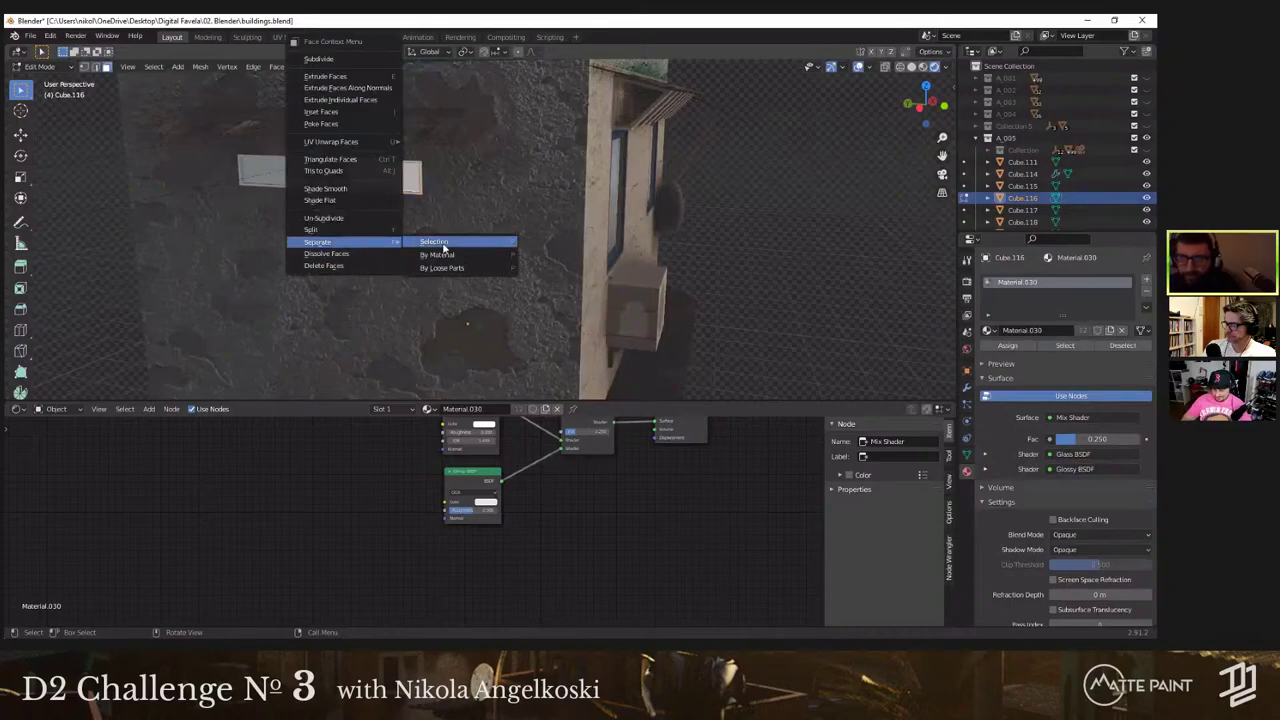
pyautogui.click(434, 242)
pyautogui.press('Tab')
# Step: Separate the pane face of the small side-wall window farther from the front corner
pyautogui.click(269, 180)
pyautogui.press('Tab')
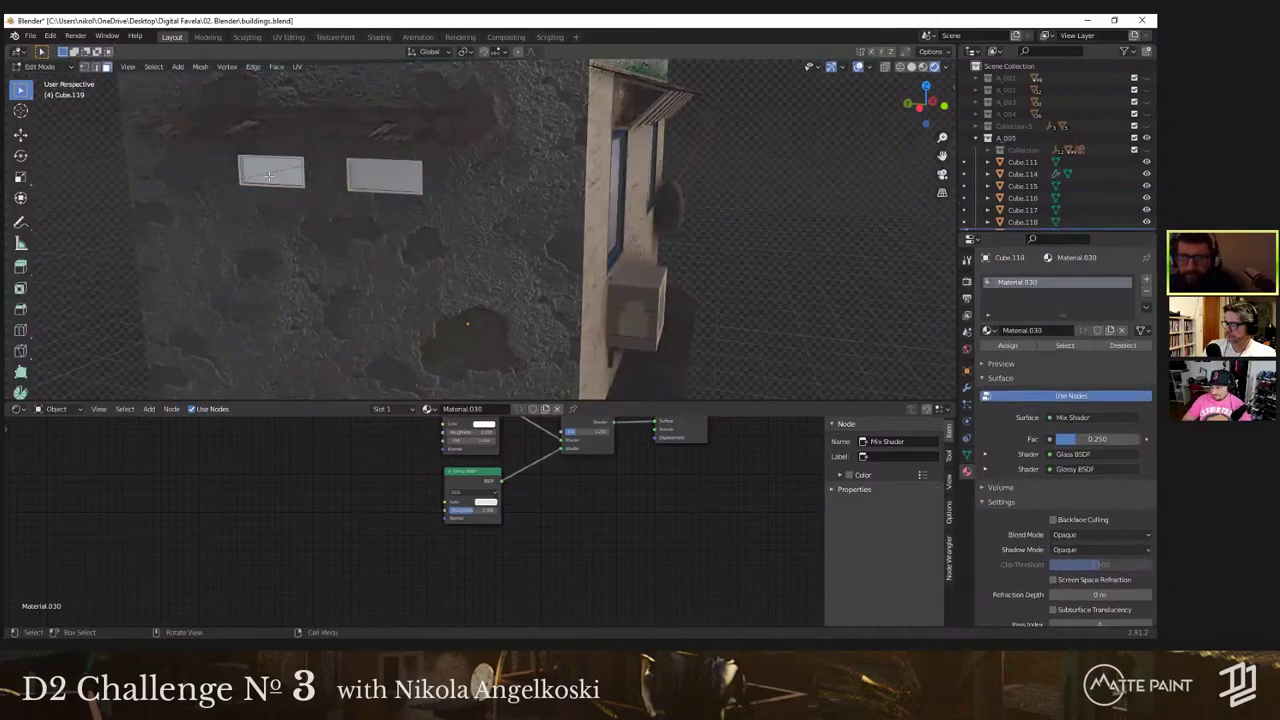
pyautogui.click(269, 181)
pyautogui.rightClick(269, 181)
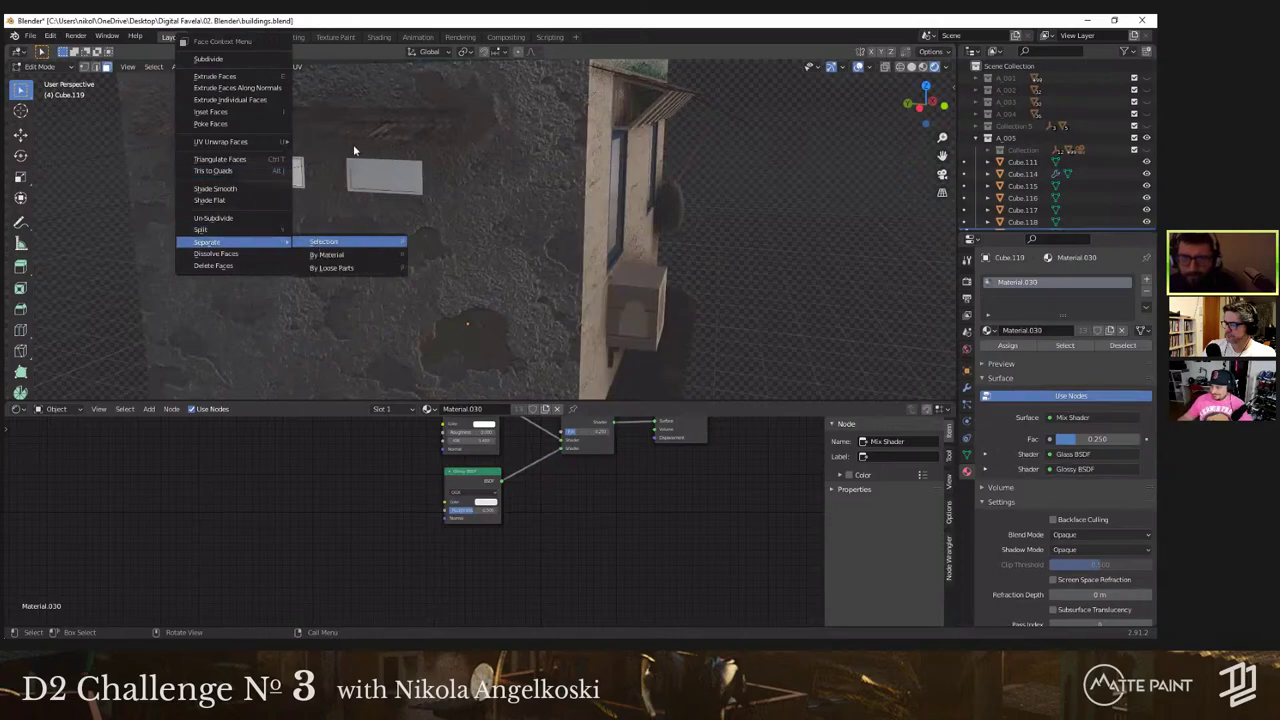
pyautogui.click(350, 242)
pyautogui.moveTo(354, 150); pyautogui.dragTo(487, 250, button='middle')
pyautogui.press('Tab')
# Step: Delete the separated pane and the frame of the small side window farther from the front corner
pyautogui.click(507, 267)
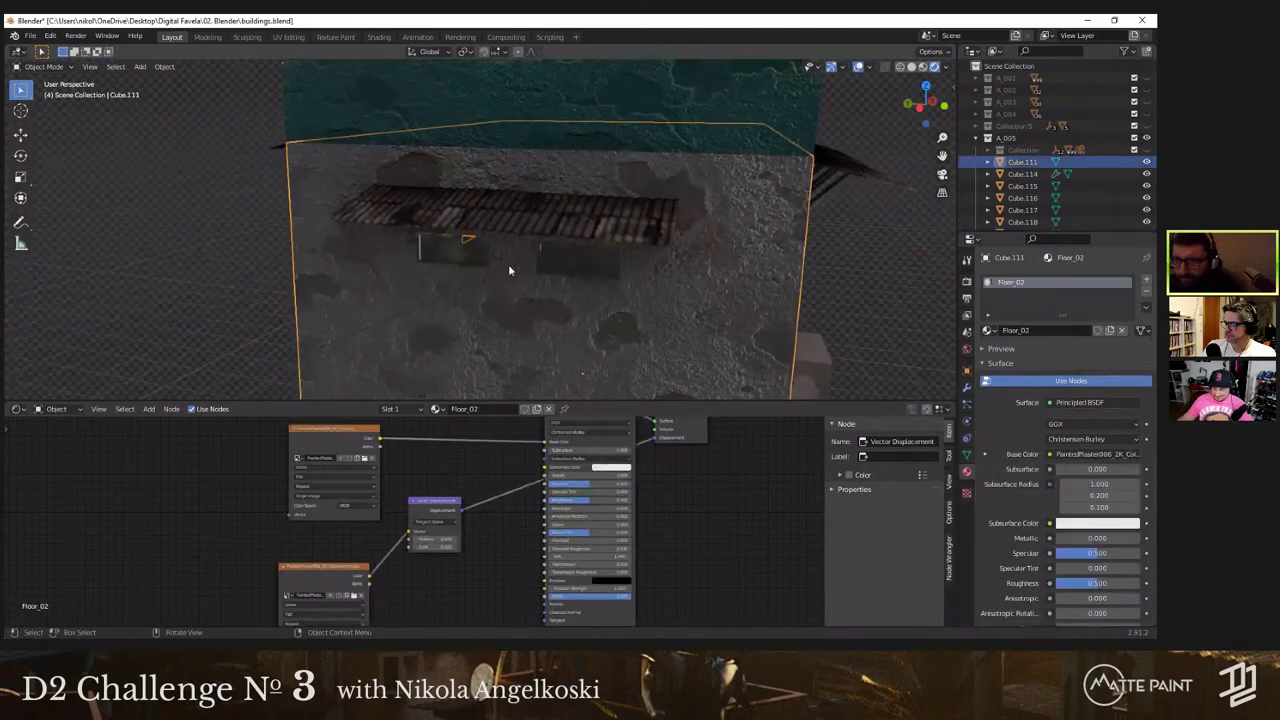
pyautogui.click(479, 258)
pyautogui.press('Delete')
pyautogui.click(471, 268)
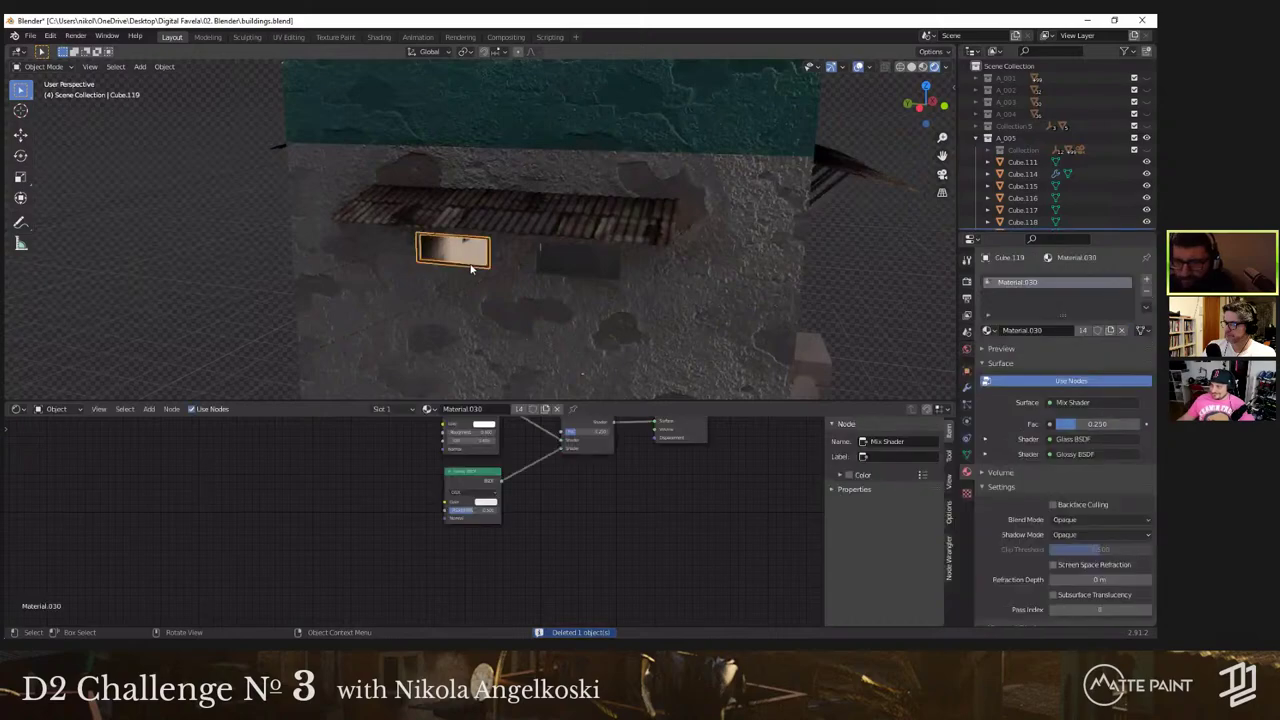
pyautogui.press('Delete')
# Step: Unlink the material from the remaining small side window
pyautogui.moveTo(500, 261); pyautogui.dragTo(455, 223, button='middle')
pyautogui.click(454, 222)
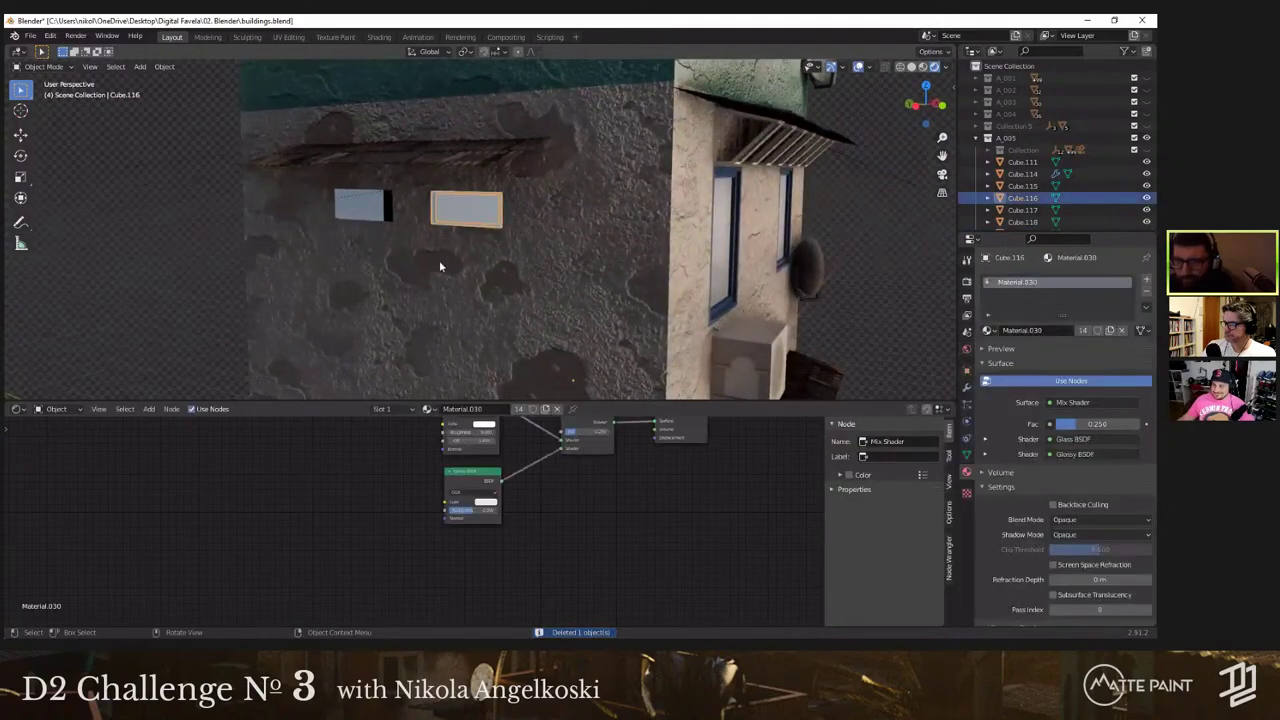
pyautogui.click(558, 409)
pyautogui.moveTo(503, 265); pyautogui.dragTo(693, 292, button='middle')
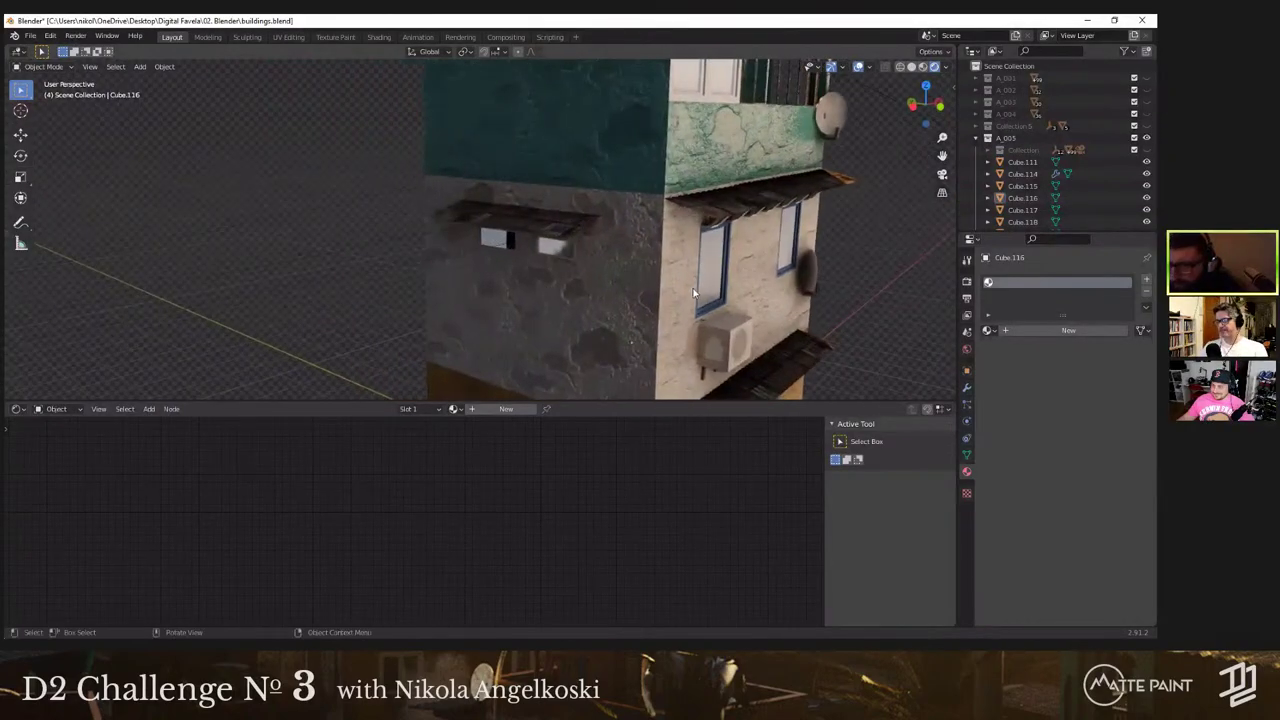
# Step: In solid shading, set the origin of the remaining small side window frame to its Center of Mass (Surface)
pyautogui.scroll(5, 693, 290)
pyautogui.click(691, 287)
pyautogui.click(911, 67)
pyautogui.moveTo(627, 176)
pyautogui.mouseDown(button='middle')
pyautogui.moveTo(560, 288)
pyautogui.moveTo(532, 194)
pyautogui.mouseUp(button='middle')
pyautogui.click(560, 285)
pyautogui.rightClick(557, 271)
pyautogui.click(561, 268)
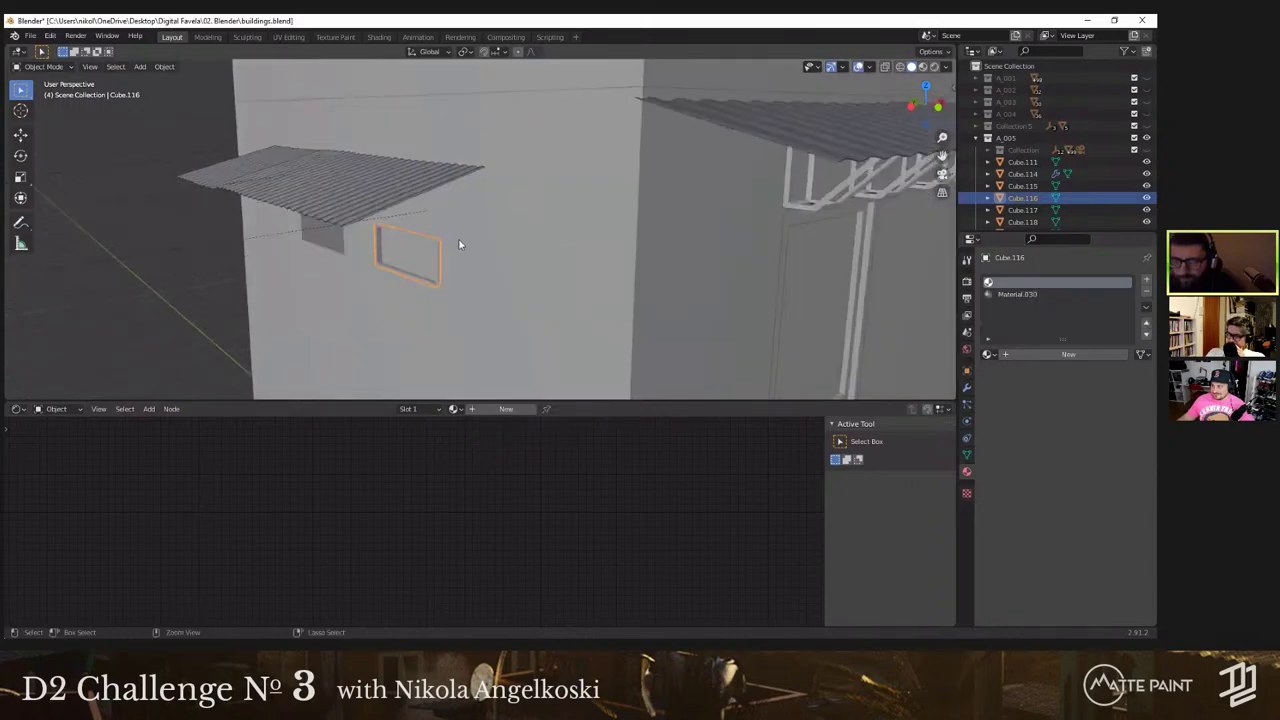
pyautogui.click(164, 68)
pyautogui.moveTo(260, 94)
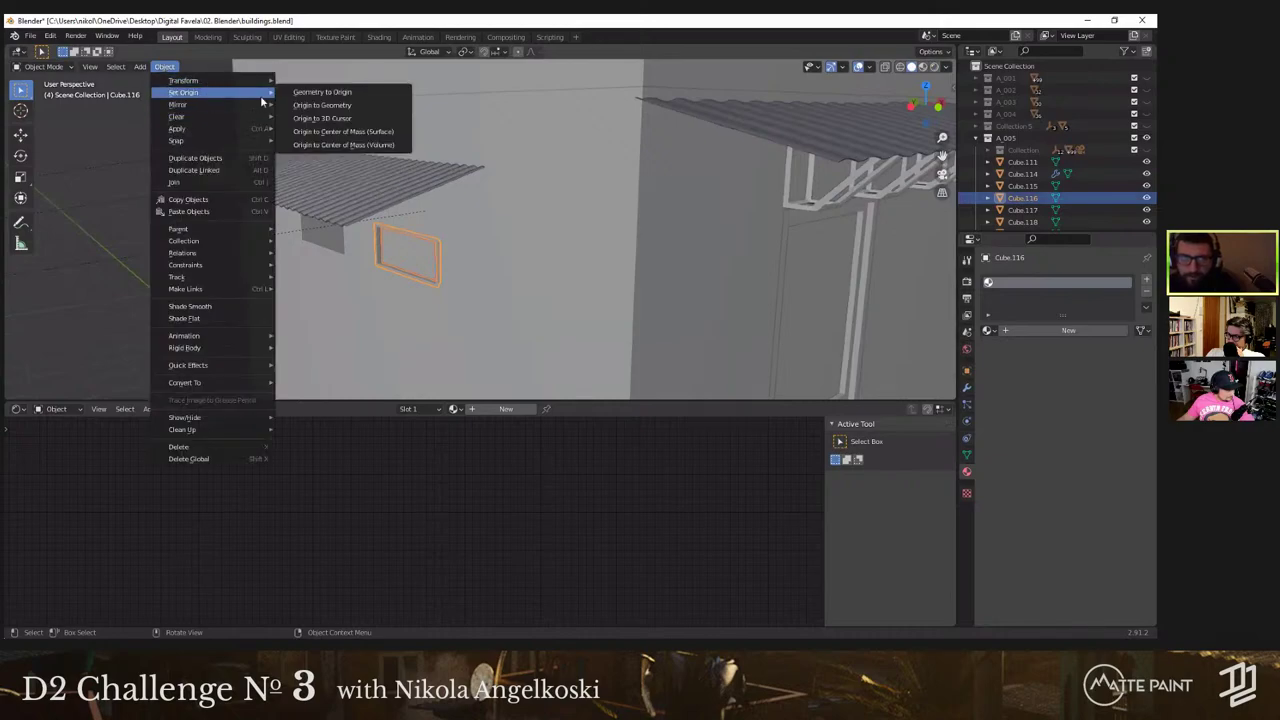
pyautogui.click(373, 134)
pyautogui.moveTo(373, 134); pyautogui.dragTo(559, 165, button='middle')
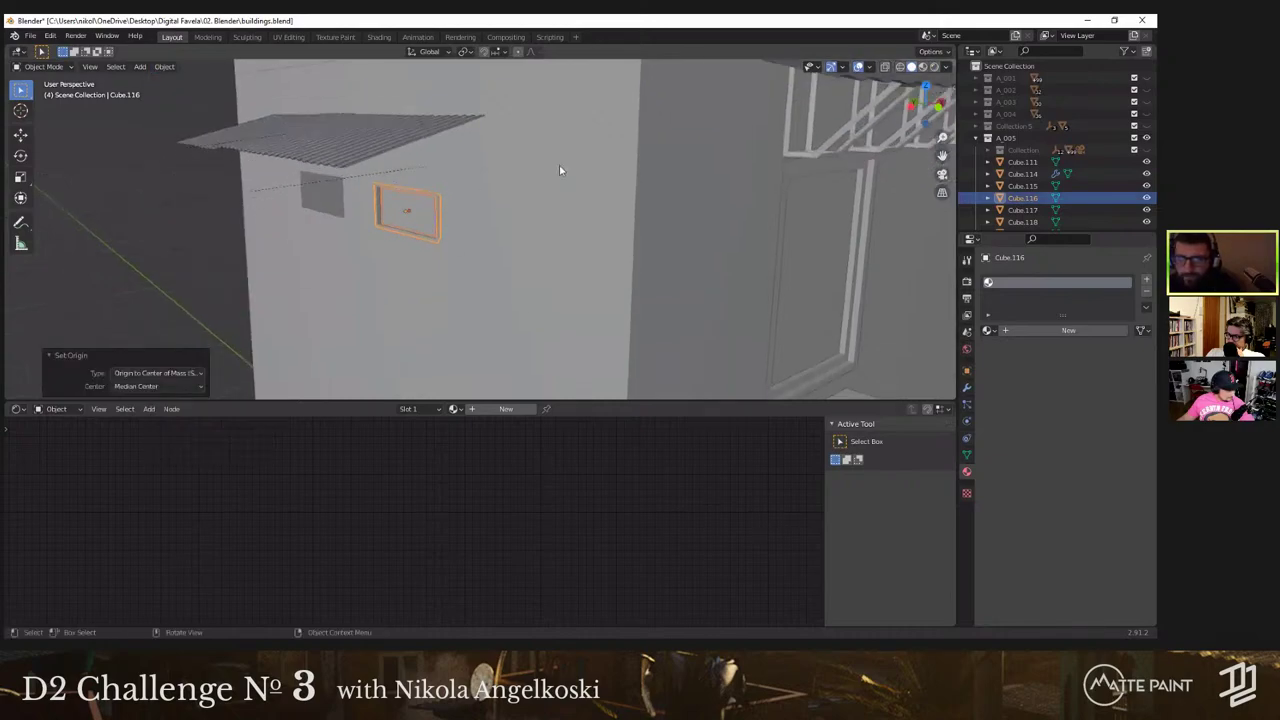
# Step: Rotate the small side window frame about 43° around Y so that it tilts open
pyautogui.press('r')
pyautogui.press('y')
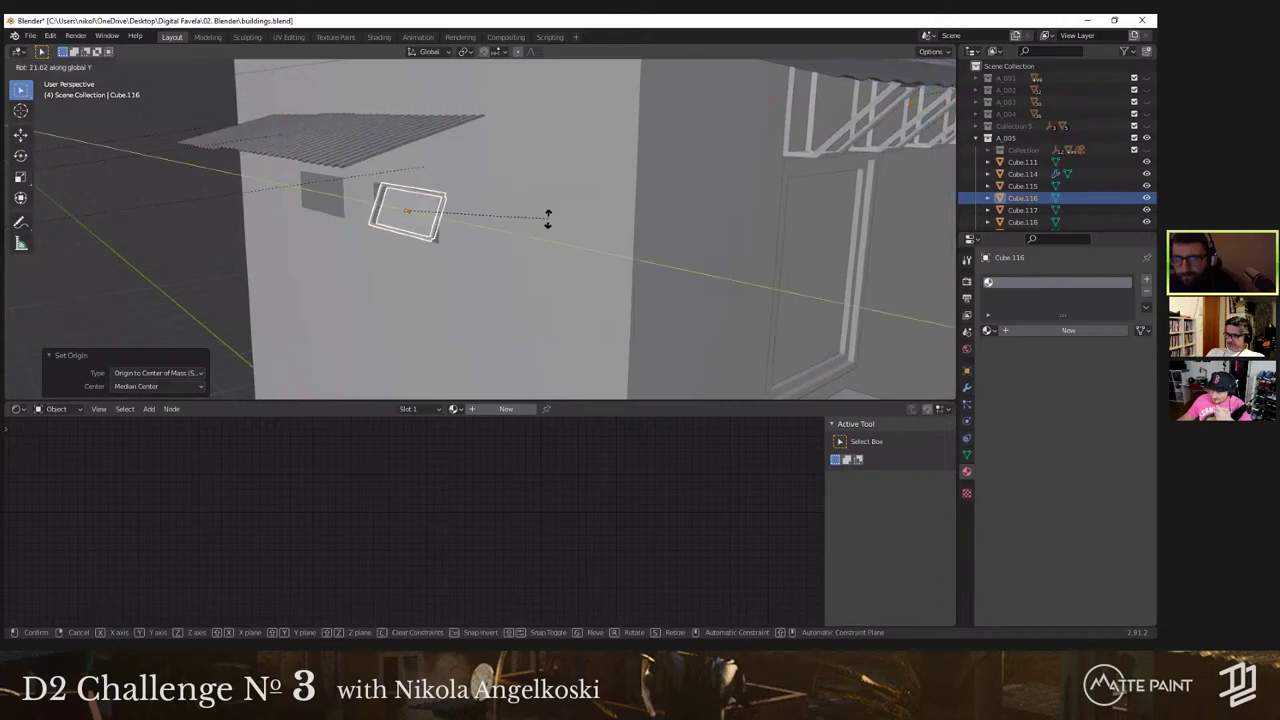
pyautogui.click(494, 249)
pyautogui.scroll(-6, 490, 248)
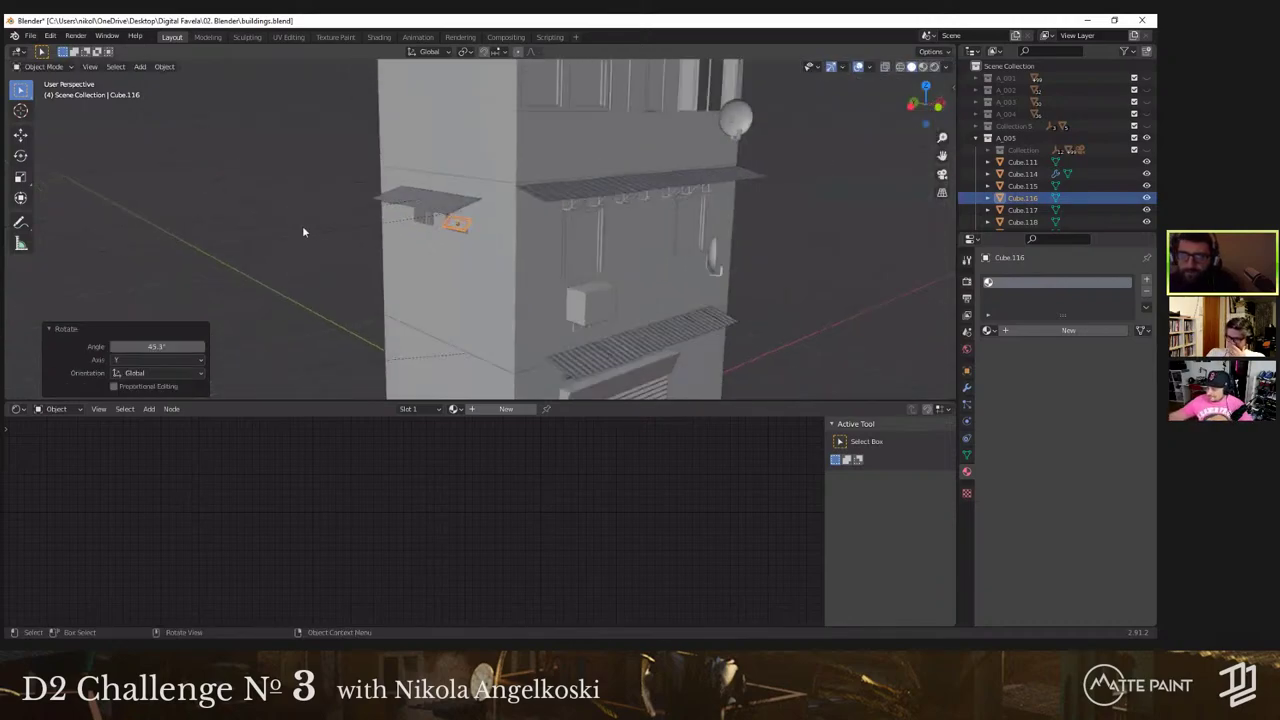
pyautogui.click(277, 203)
pyautogui.keyDown('shift'); pyautogui.moveTo(277, 203); pyautogui.dragTo(264, 159, button='middle'); pyautogui.keyUp('shift')
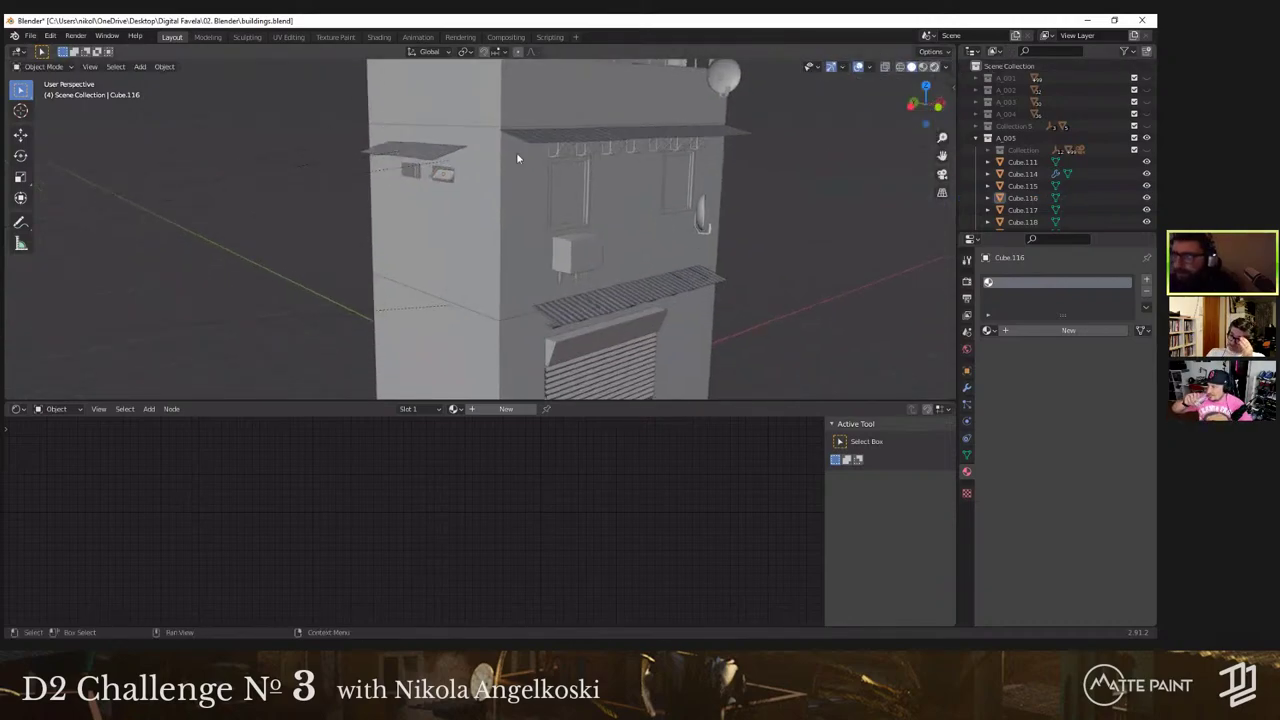
# Step: Restore rendered shading and examine the building's front, ground floor and side walls, including the tilted window
pyautogui.press('z')
pyautogui.moveTo(461, 149)
pyautogui.mouseDown(button='middle')
pyautogui.moveTo(474, 198)
pyautogui.moveTo(411, 229)
pyautogui.moveTo(463, 206)
pyautogui.mouseUp(button='middle')
pyautogui.scroll(-3, 446, 218)
pyautogui.scroll(-2, 463, 210)
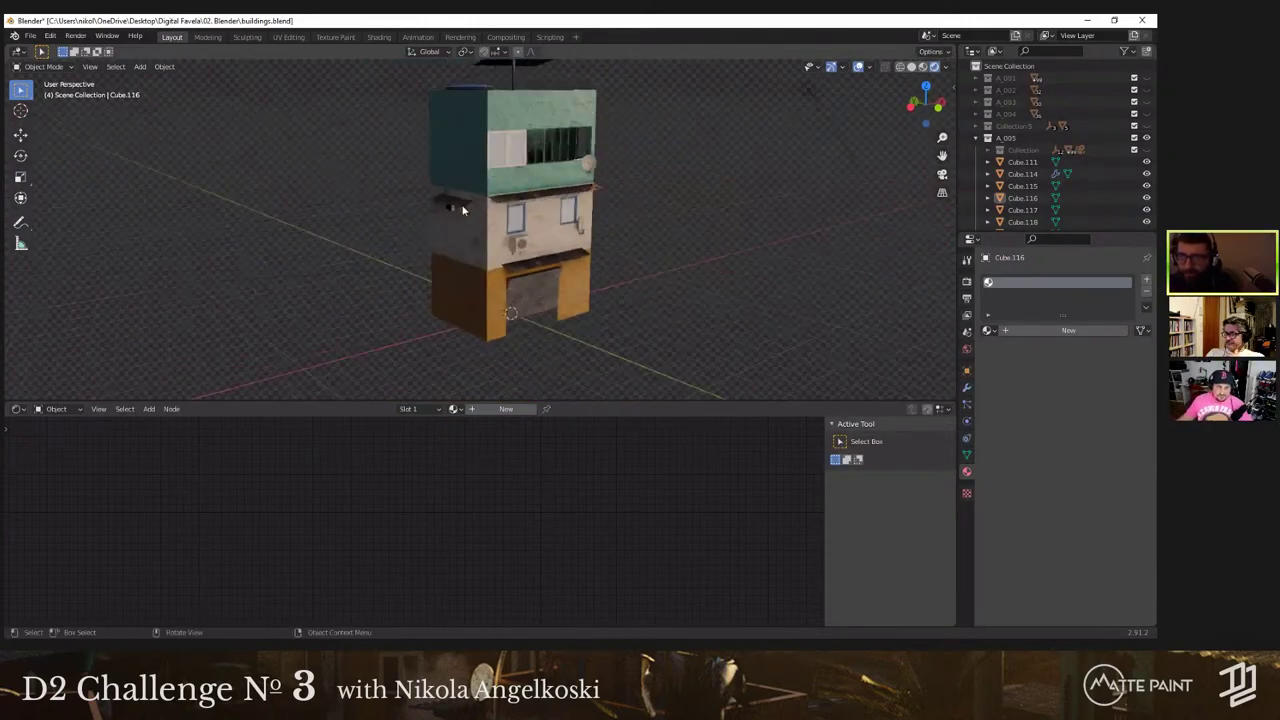
pyautogui.scroll(4, 397, 133)
pyautogui.scroll(-2, 420, 145)
pyautogui.scroll(1, 426, 149)
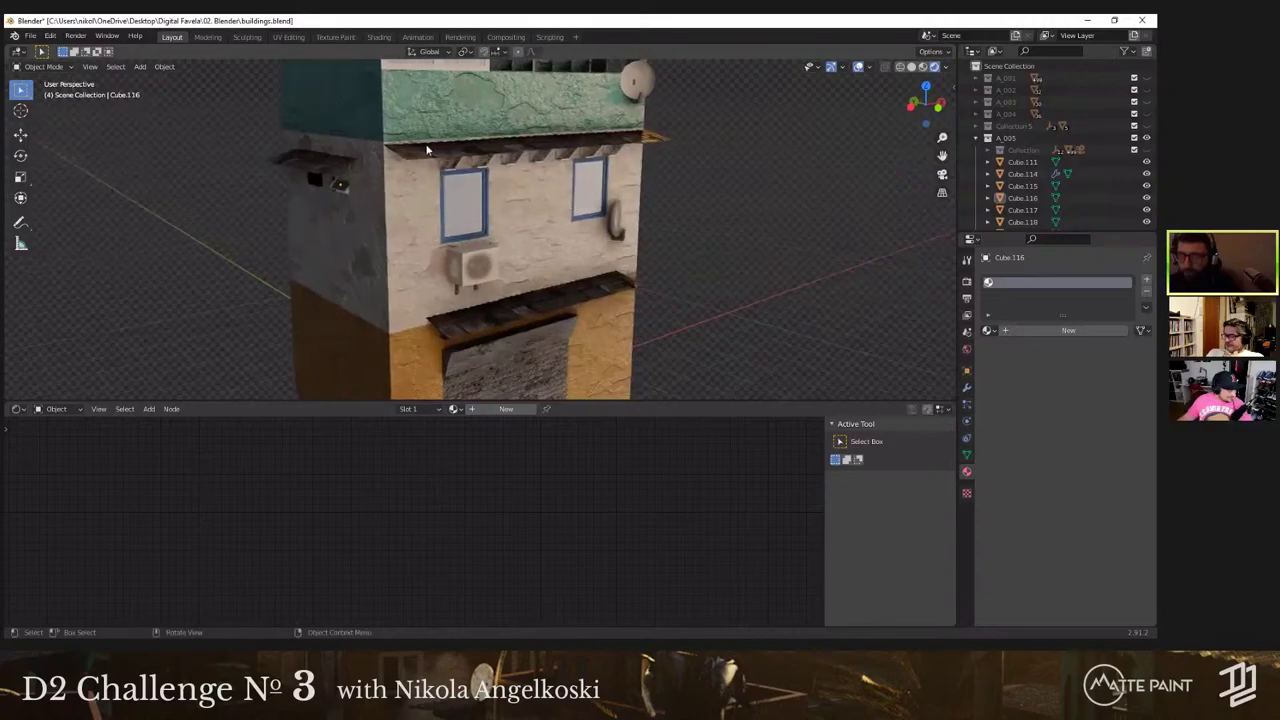
pyautogui.scroll(-2, 426, 149)
pyautogui.moveTo(467, 194)
pyautogui.keyDown('shift'); pyautogui.mouseDown(button='middle')
pyautogui.moveTo(447, 146)
pyautogui.moveTo(500, 120)
pyautogui.mouseUp(button='middle'); pyautogui.keyUp('shift')
pyautogui.moveTo(365, 154); pyautogui.dragTo(387, 180, button='middle')
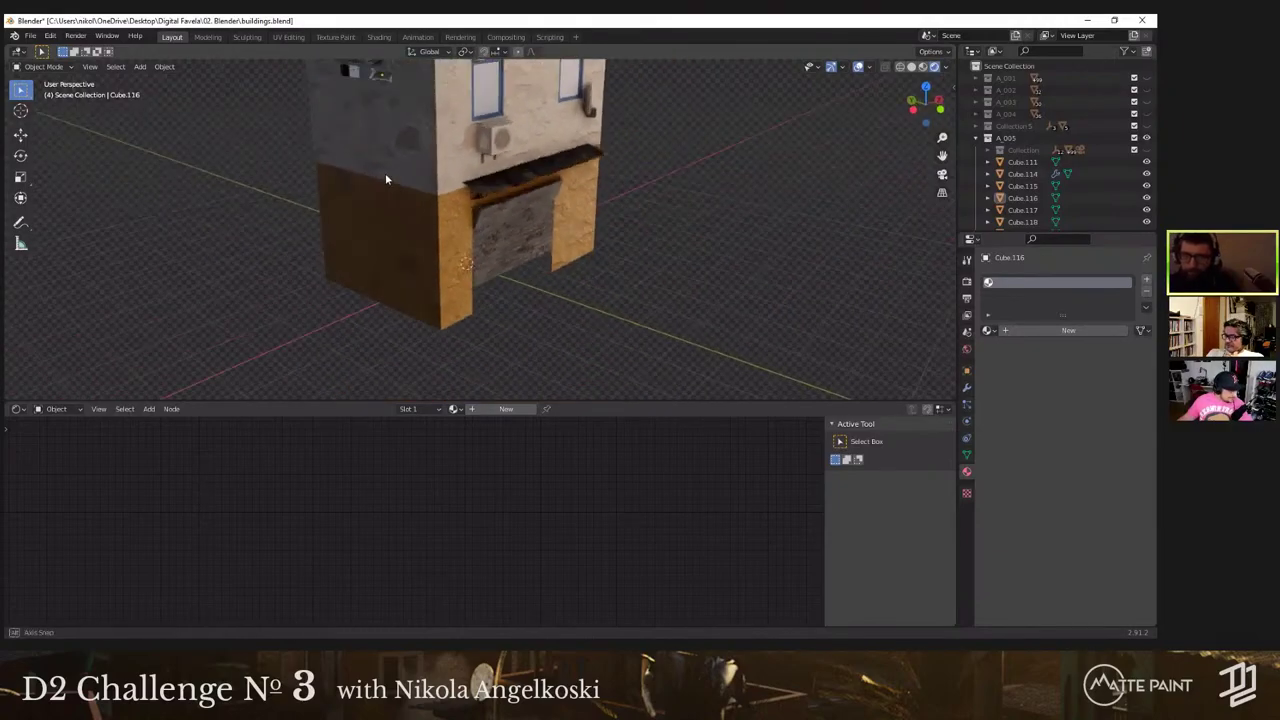
pyautogui.keyDown('shift'); pyautogui.moveTo(364, 112); pyautogui.dragTo(381, 191, button='middle'); pyautogui.keyUp('shift')
pyautogui.scroll(4, 519, 225)
pyautogui.keyDown('shift'); pyautogui.moveTo(497, 155); pyautogui.dragTo(519, 211, button='middle'); pyautogui.keyUp('shift')
pyautogui.moveTo(330, 245); pyautogui.dragTo(436, 218, button='middle')
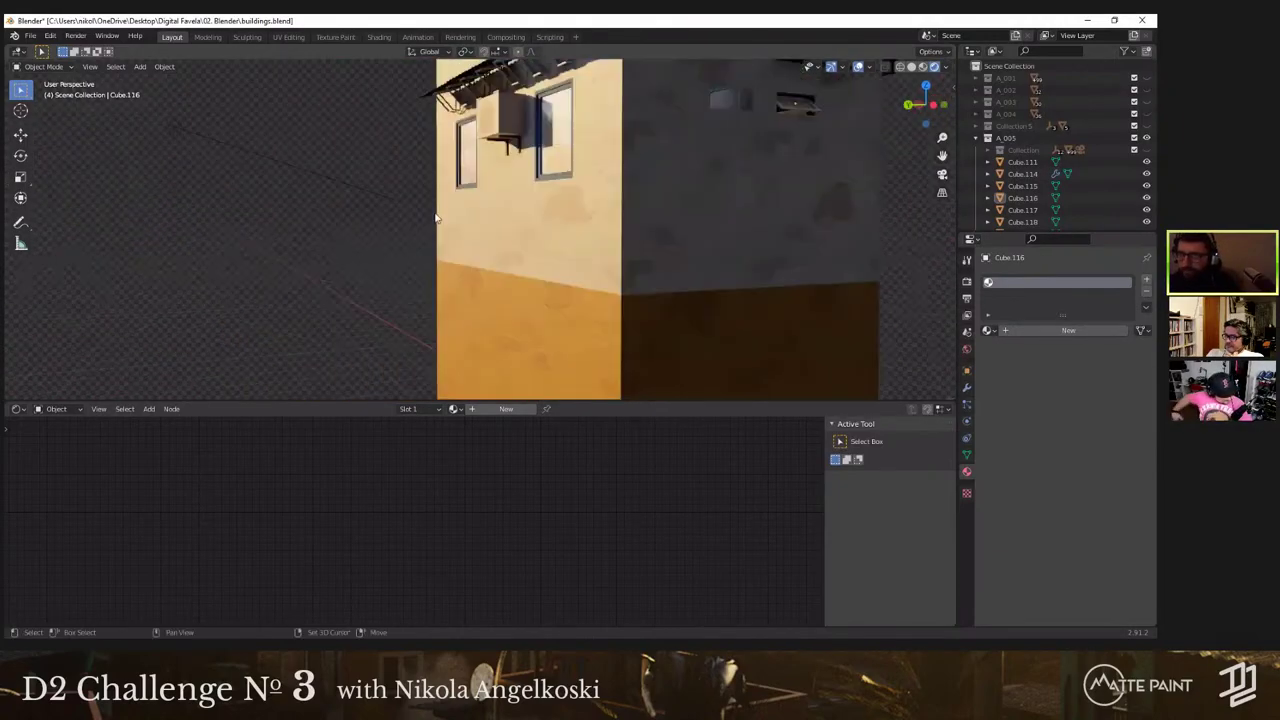
pyautogui.keyDown('shift'); pyautogui.moveTo(715, 125); pyautogui.dragTo(477, 191, button='middle'); pyautogui.keyUp('shift')
pyautogui.scroll(4, 505, 180)
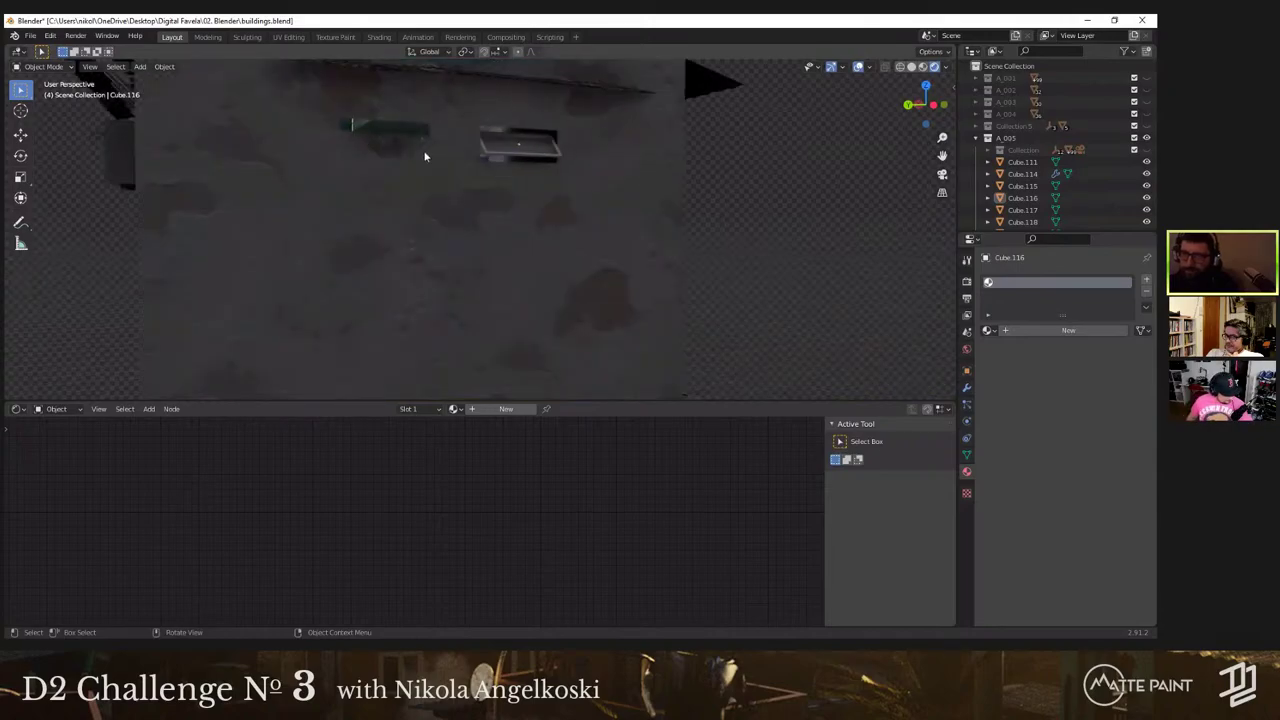
pyautogui.moveTo(538, 198)
pyautogui.mouseDown(button='middle')
pyautogui.moveTo(498, 133)
pyautogui.moveTo(514, 190)
pyautogui.moveTo(571, 156)
pyautogui.moveTo(541, 251)
pyautogui.moveTo(446, 208)
pyautogui.moveTo(510, 193)
pyautogui.moveTo(477, 190)
pyautogui.moveTo(430, 156)
pyautogui.moveTo(515, 180)
pyautogui.moveTo(508, 215)
pyautogui.mouseUp(button='middle')
pyautogui.scroll(-4, 510, 193)
# Step: In solid shading, separate a 2×2 block of faces from the upper-floor wall above the awning
pyautogui.click(525, 176)
pyautogui.click(911, 67)
pyautogui.scroll(3, 507, 205)
pyautogui.press('Tab')
pyautogui.click(508, 215)
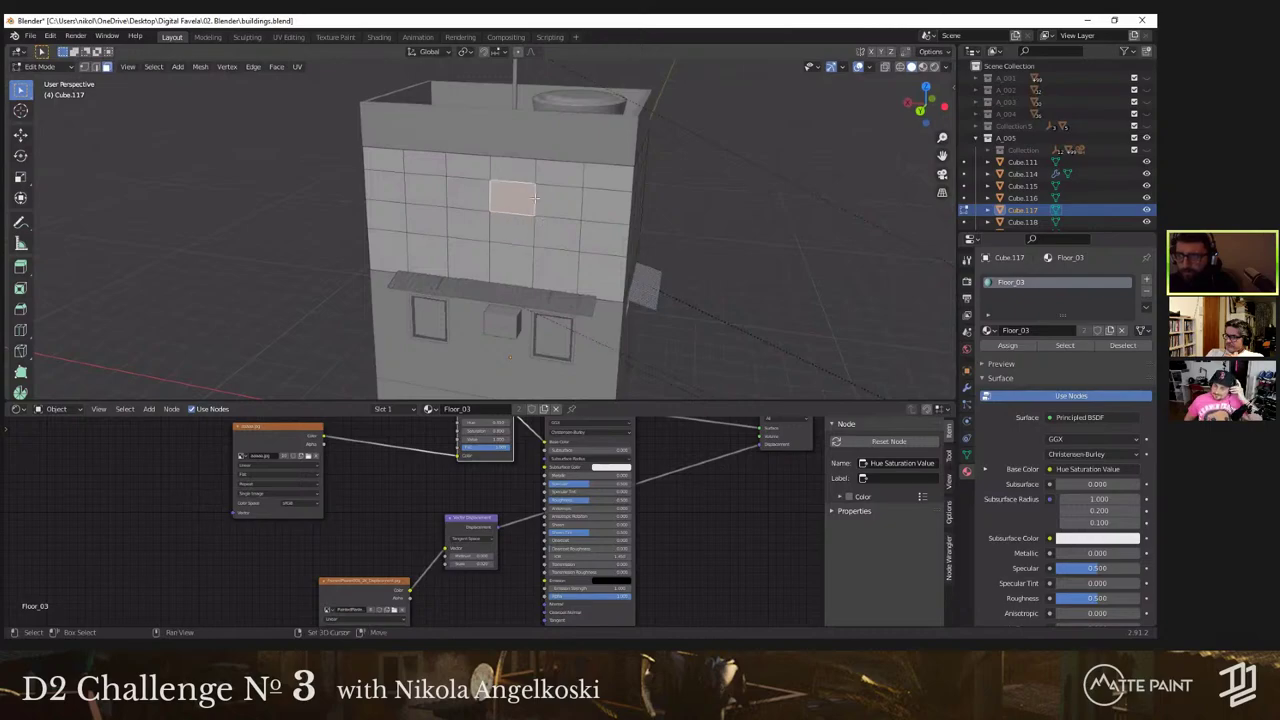
pyautogui.scroll(3, 534, 198)
pyautogui.keyDown('ctrl'); pyautogui.keyDown('shift'); pyautogui.click(550, 226); pyautogui.keyUp('shift'); pyautogui.keyUp('ctrl')
pyautogui.rightClick(557, 214)
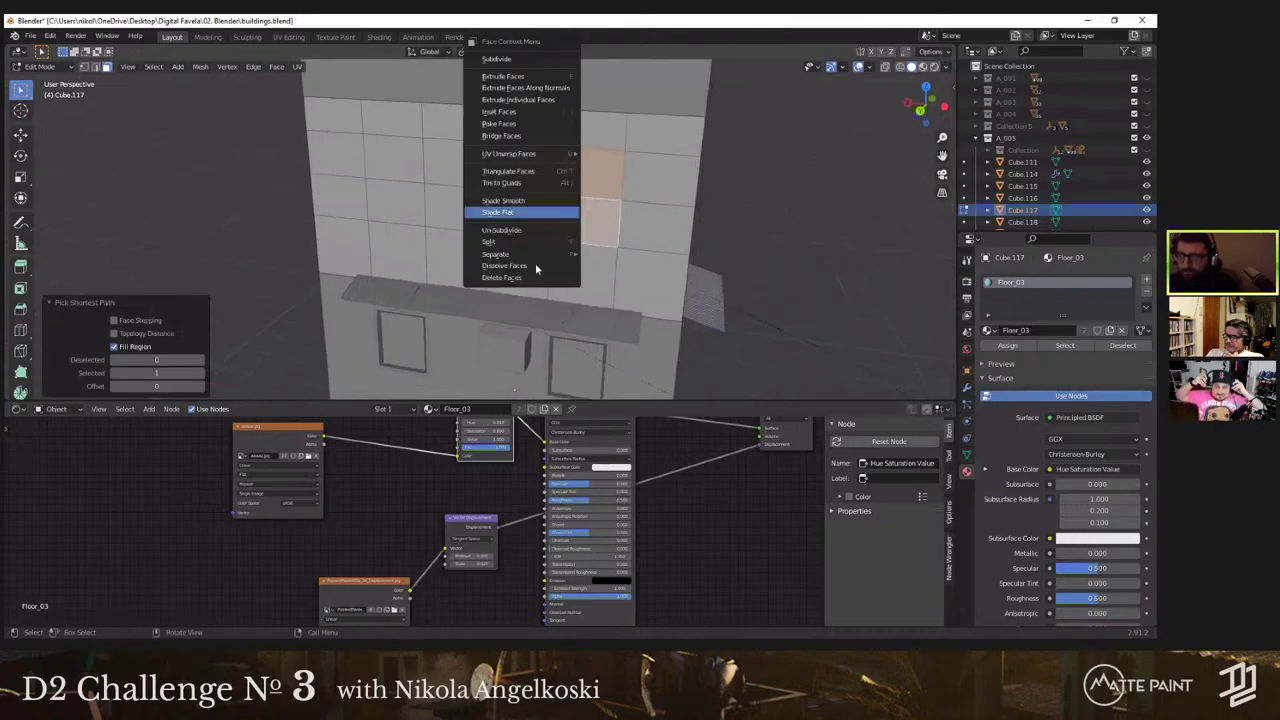
pyautogui.click(605, 254)
pyautogui.keyDown('shift'); pyautogui.moveTo(576, 220); pyautogui.dragTo(524, 214, button='middle'); pyautogui.keyUp('shift')
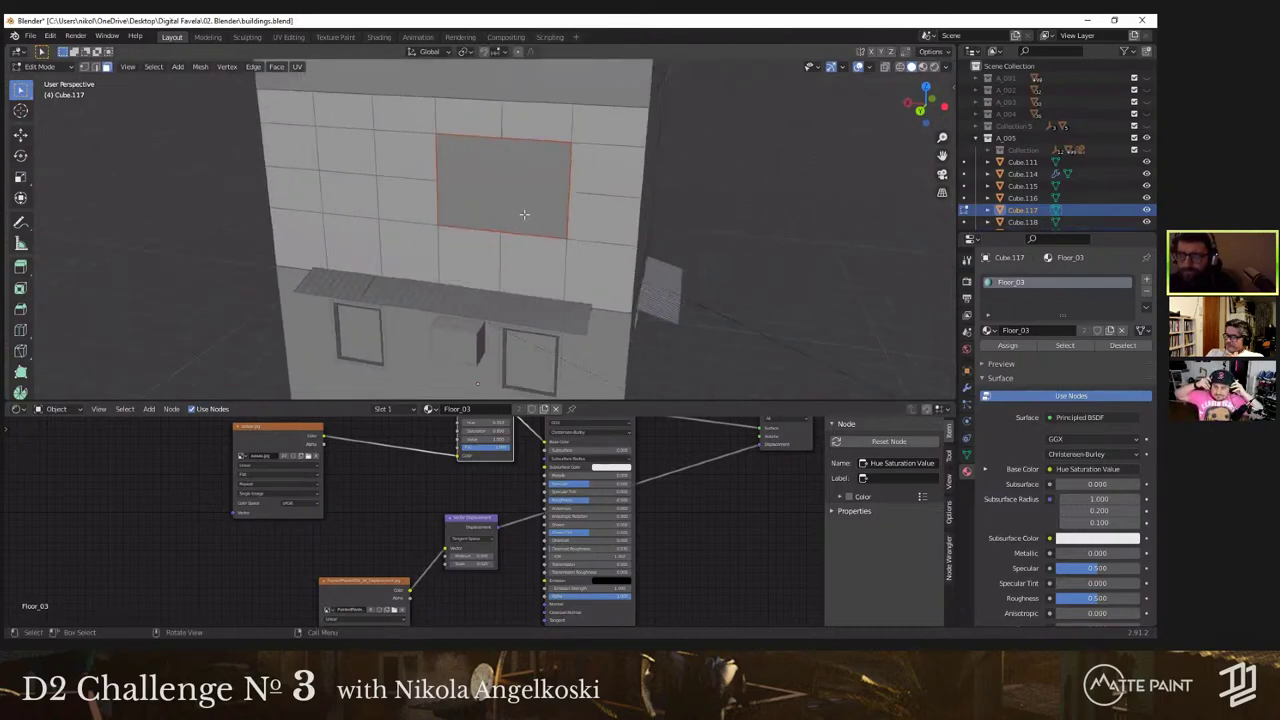
# Step: Dissolve the inner edges of the separated wall panel so it forms a single face
pyautogui.press('Tab')
pyautogui.click(524, 214)
pyautogui.press('Tab')
pyautogui.rightClick(523, 214)
pyautogui.click(525, 216)
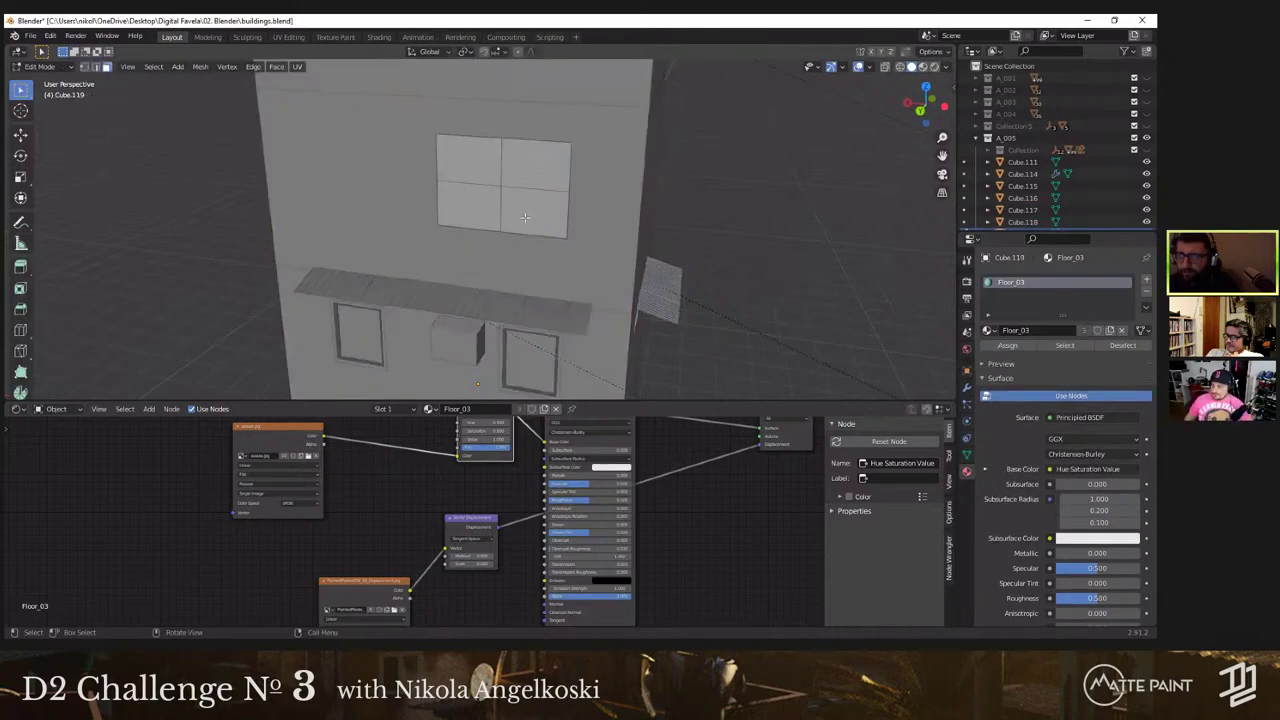
pyautogui.press('a')
pyautogui.rightClick(527, 213)
pyautogui.click(528, 212)
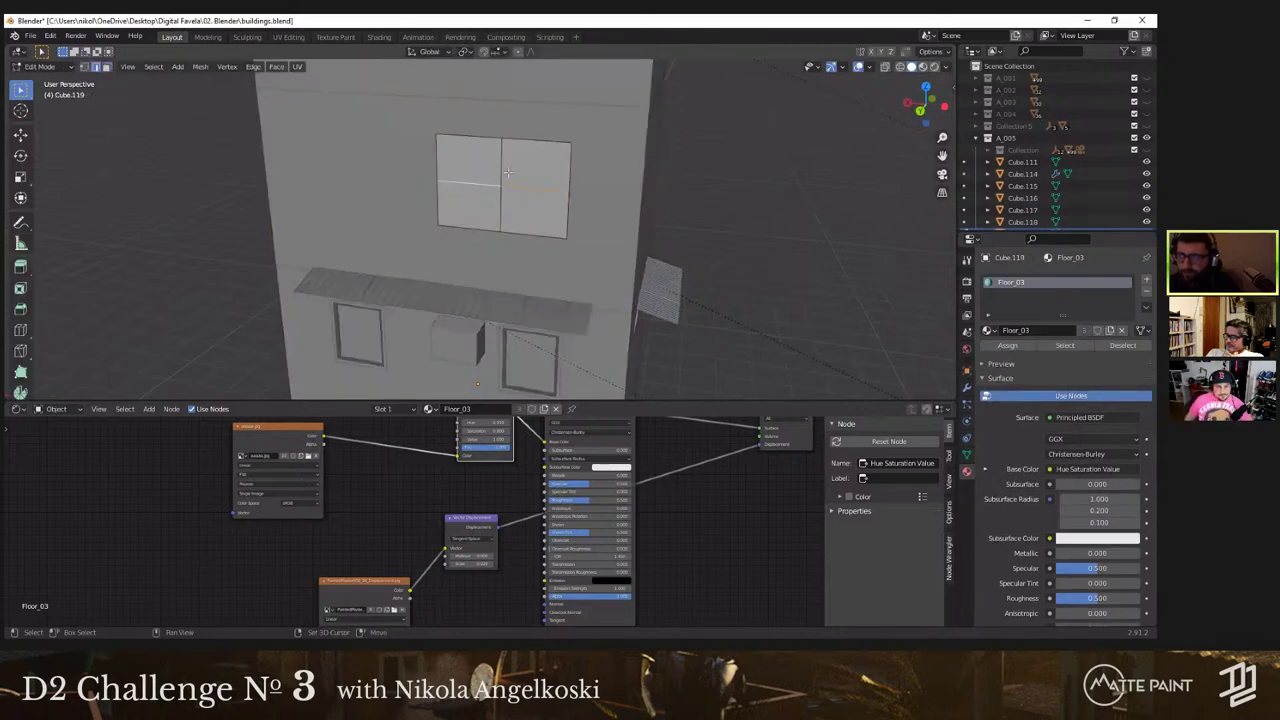
pyautogui.press('x')
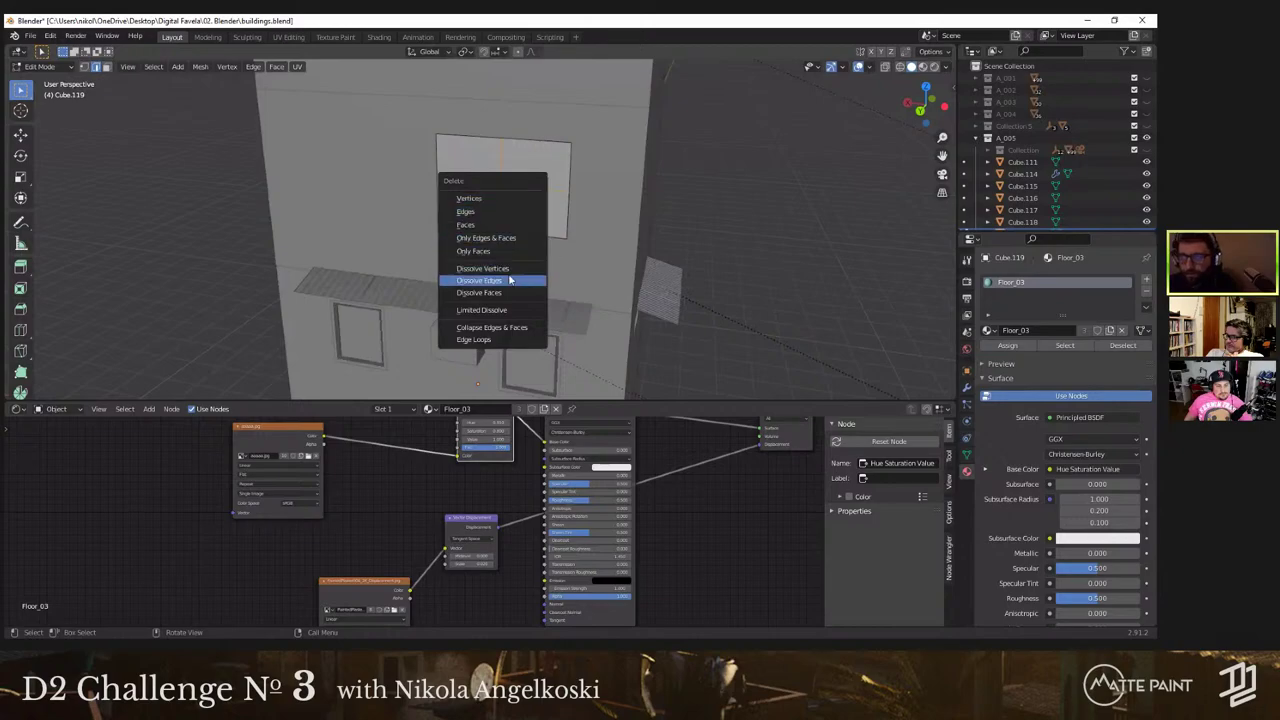
pyautogui.click(514, 281)
pyautogui.moveTo(514, 281); pyautogui.dragTo(548, 258, button='middle')
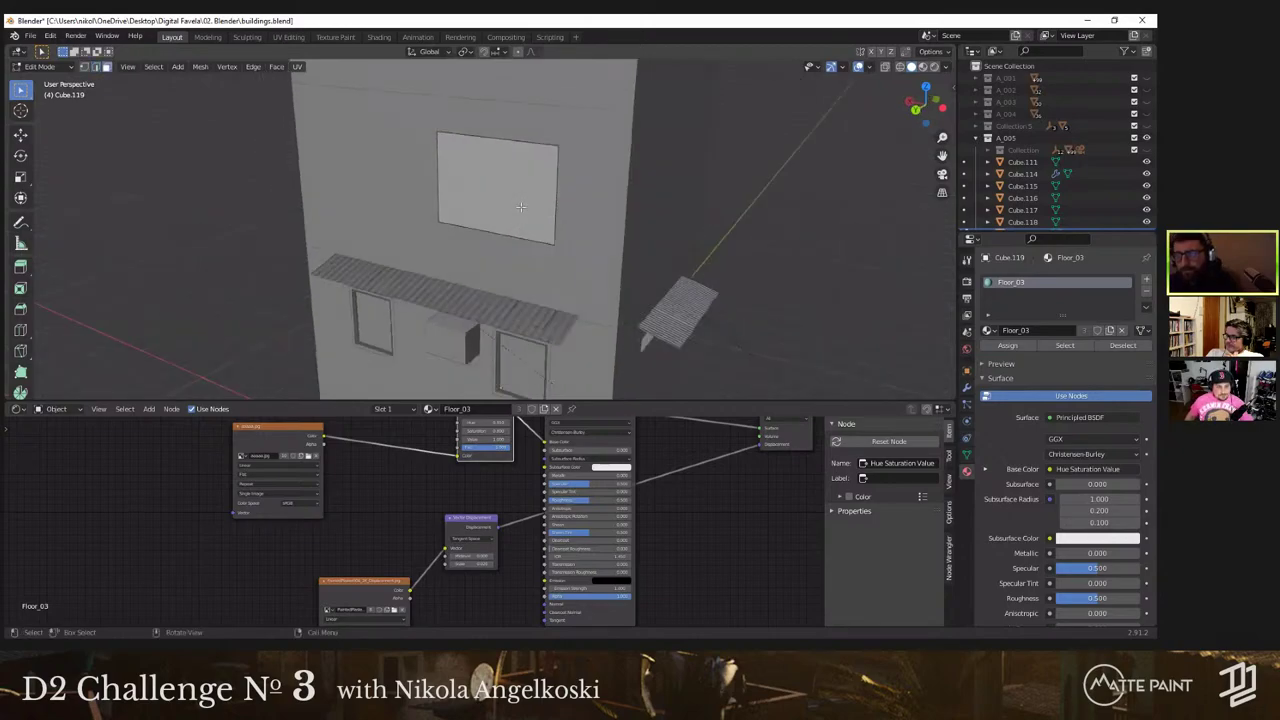
pyautogui.scroll(2, 508, 243)
pyautogui.scroll(-3, 529, 253)
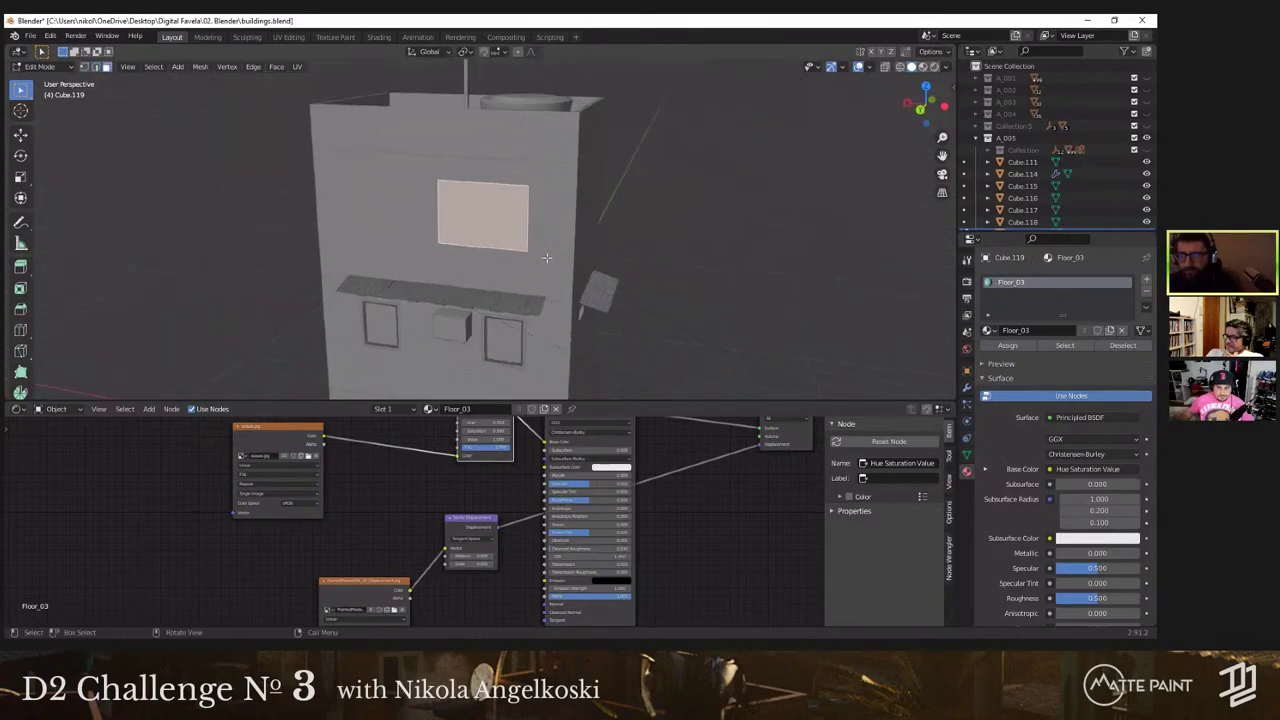
# Step: Inset the upper-floor wall panel about 0.019 m and scale its inner face to about 0.948 along Z
pyautogui.scroll(2, 548, 258)
pyautogui.press('i')
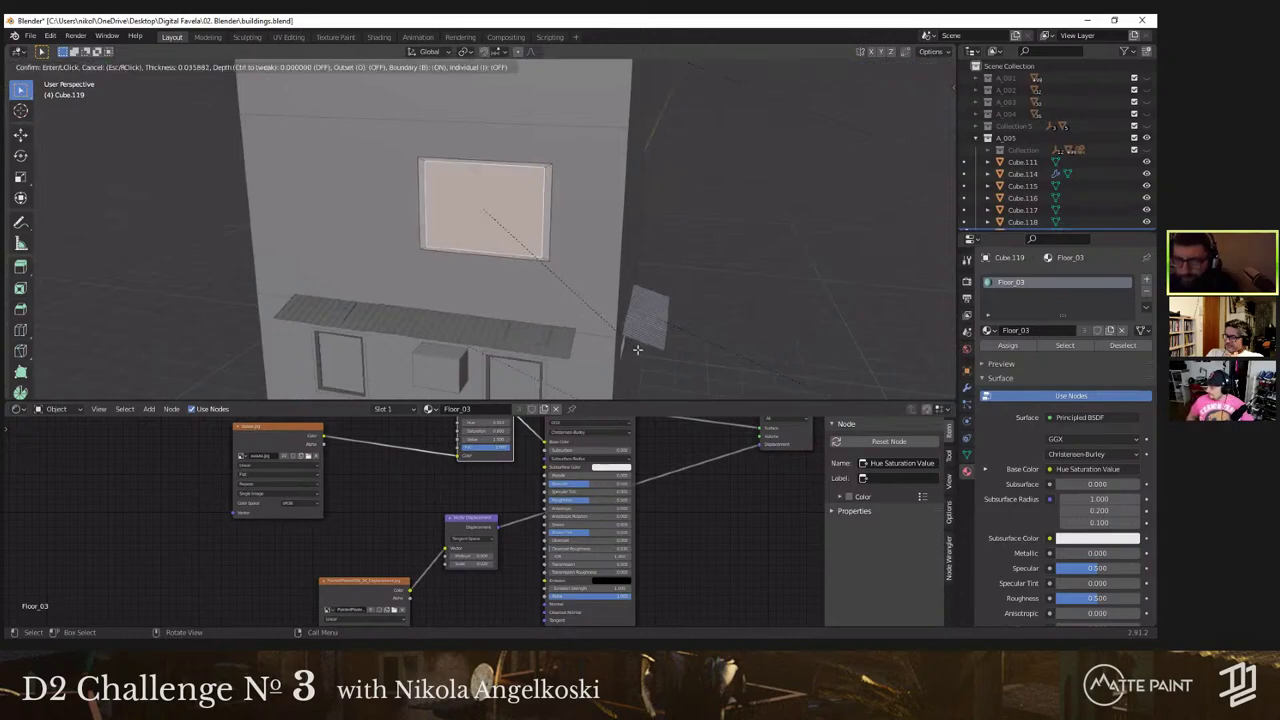
pyautogui.click(638, 350)
pyautogui.scroll(3, 420, 294)
pyautogui.press('s')
pyautogui.press('z')
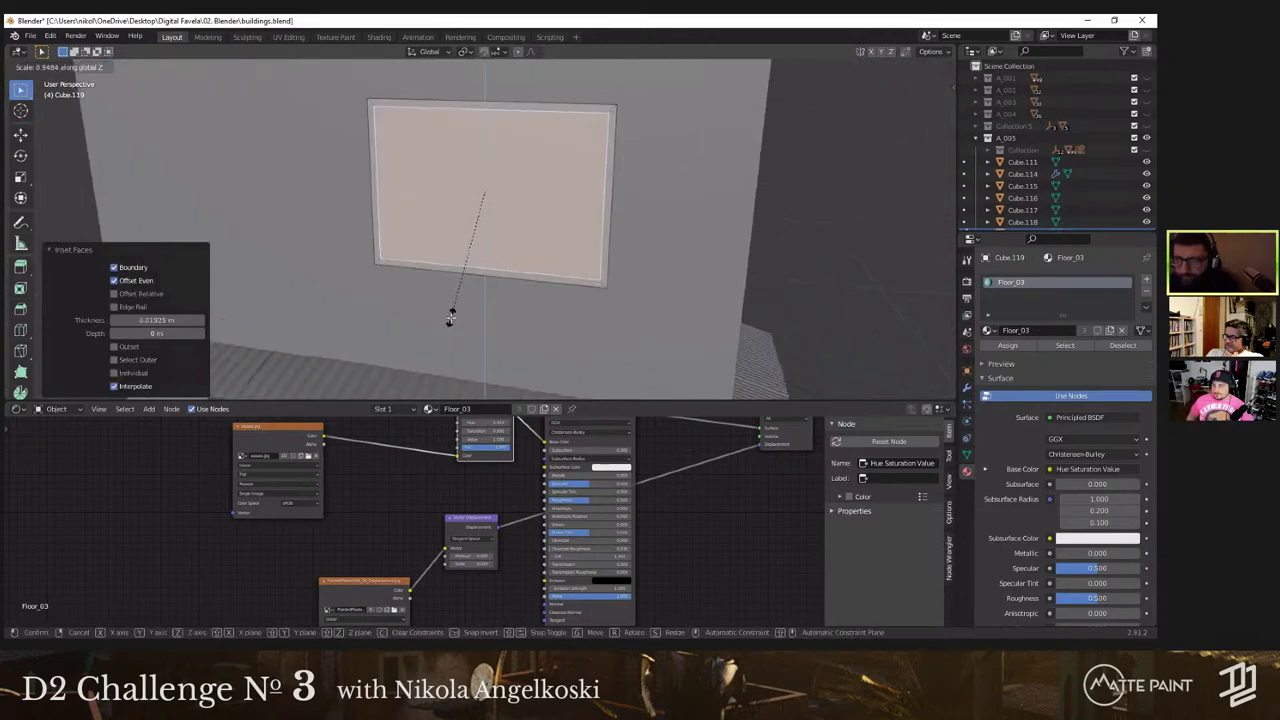
pyautogui.click(449, 323)
# Step: Extrude the inset face about 0.0285 m along Y into the wall, and separate the recessed face from the mesh
pyautogui.scroll(-1, 340, 460)
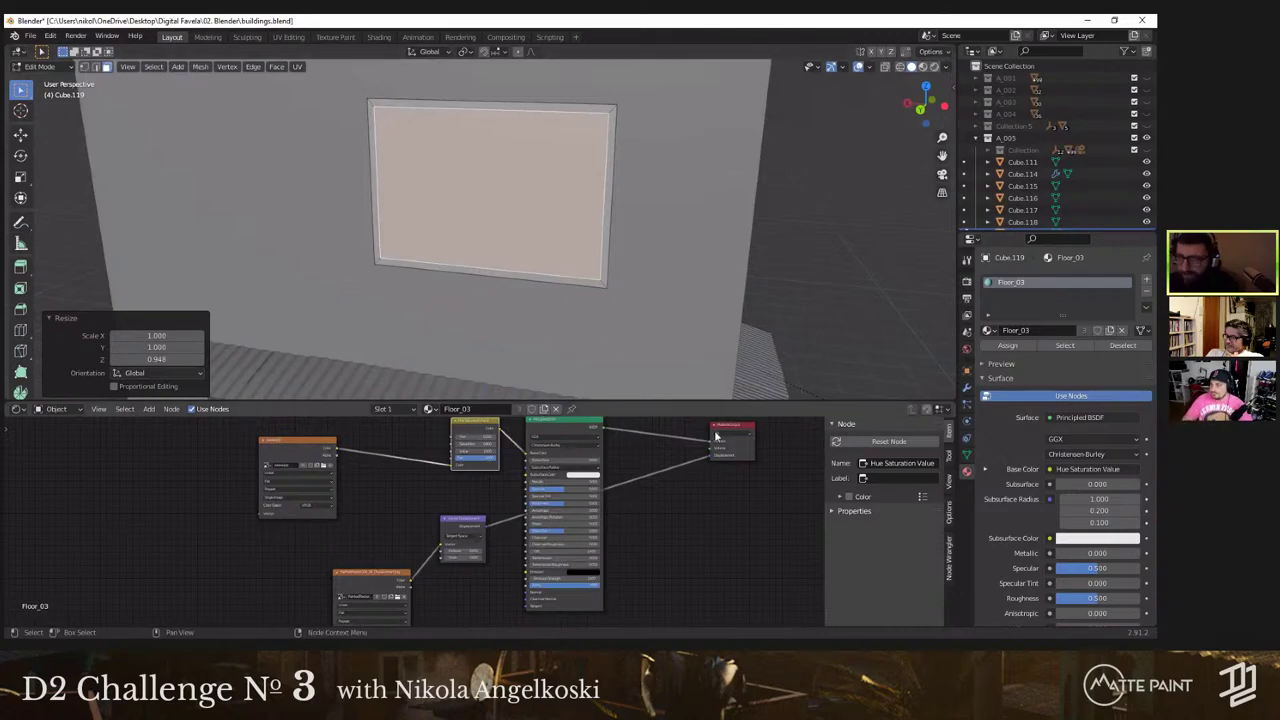
pyautogui.moveTo(744, 490); pyautogui.dragTo(744, 614)
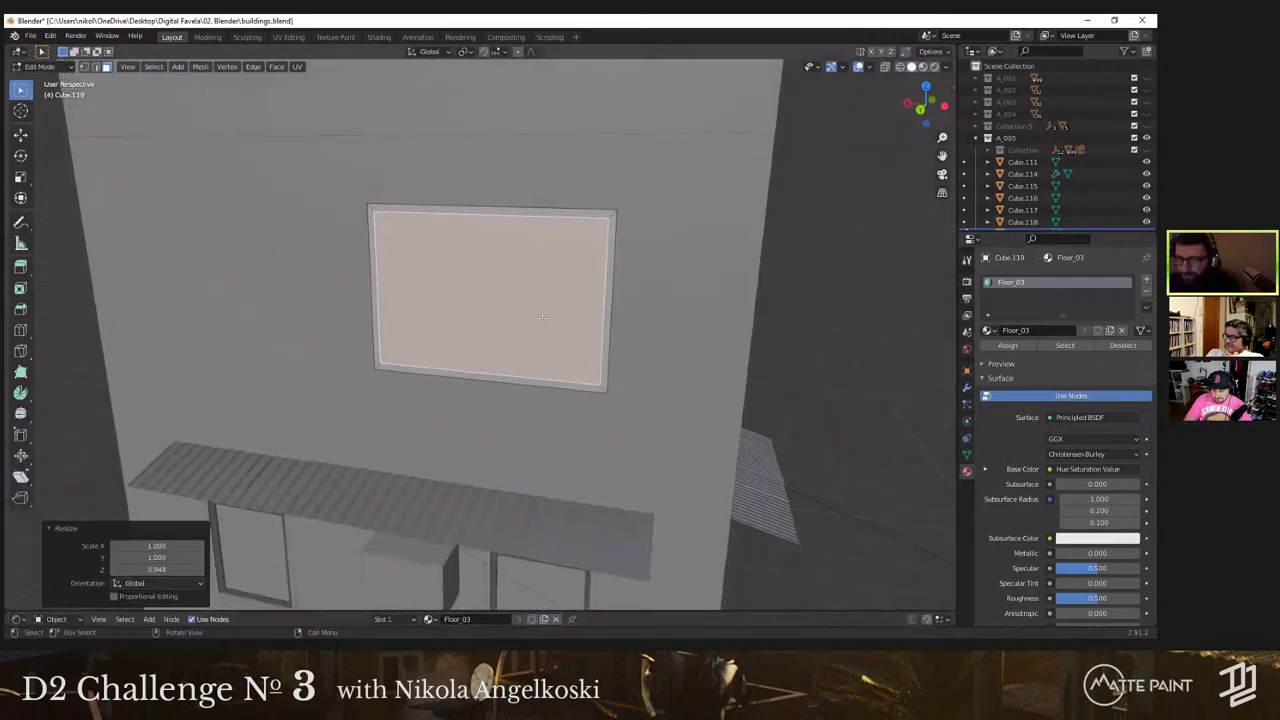
pyautogui.moveTo(522, 362); pyautogui.dragTo(472, 298, button='middle')
pyautogui.press('g')
pyautogui.press('y')
pyautogui.click(600, 368)
pyautogui.rightClick(472, 298)
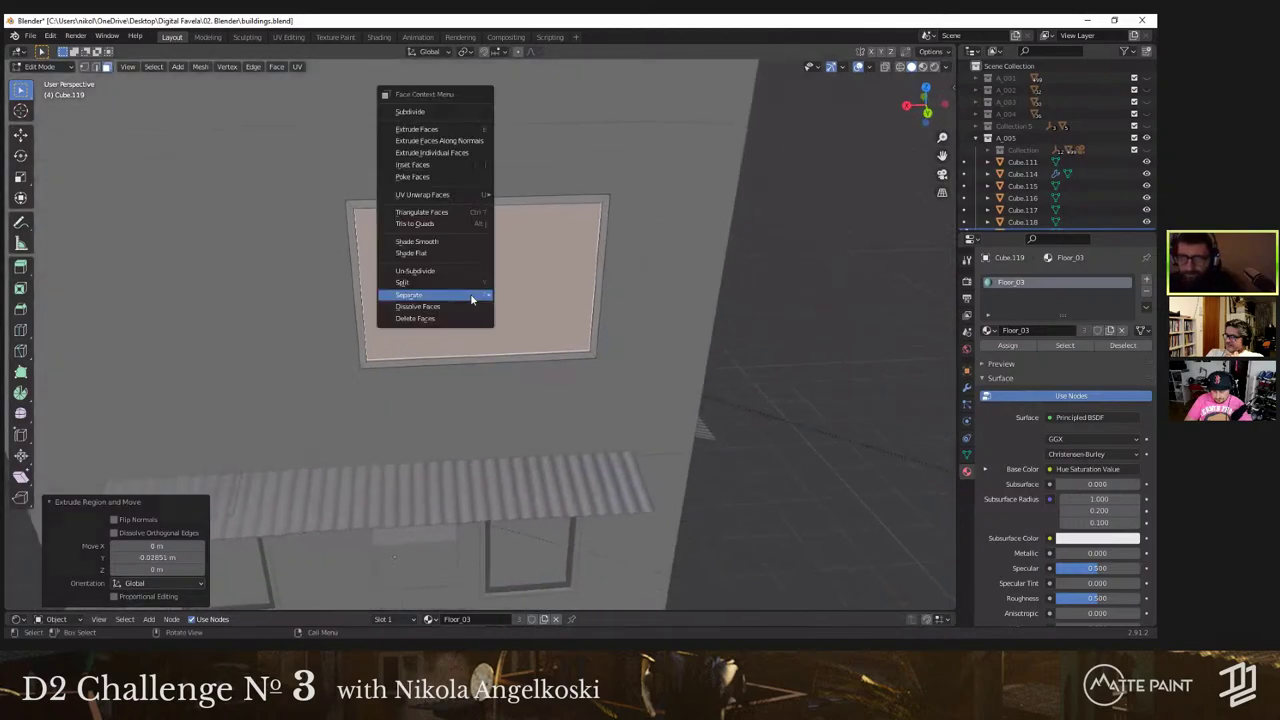
pyautogui.click(525, 295)
pyautogui.moveTo(551, 294); pyautogui.dragTo(457, 289, button='middle')
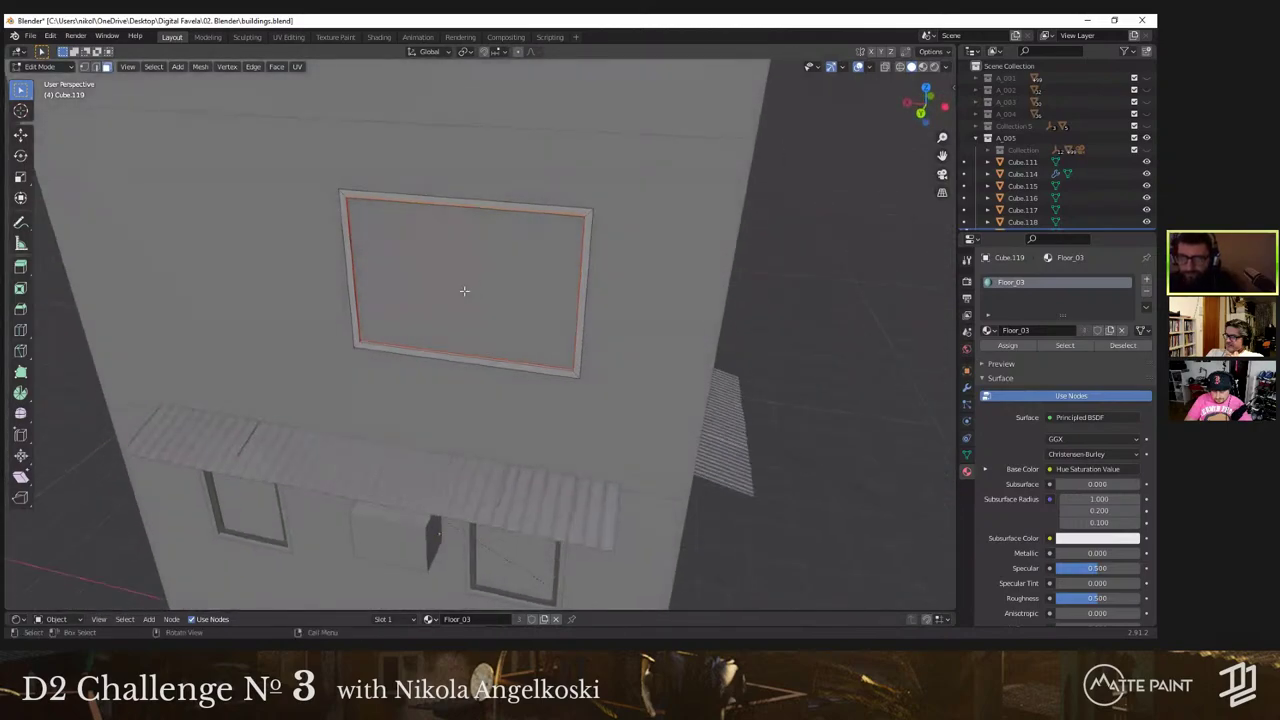
# Step: Separate the inner pane of the upper-floor window from its frame and select the new pane object
pyautogui.press('Tab')
pyautogui.press('Tab')
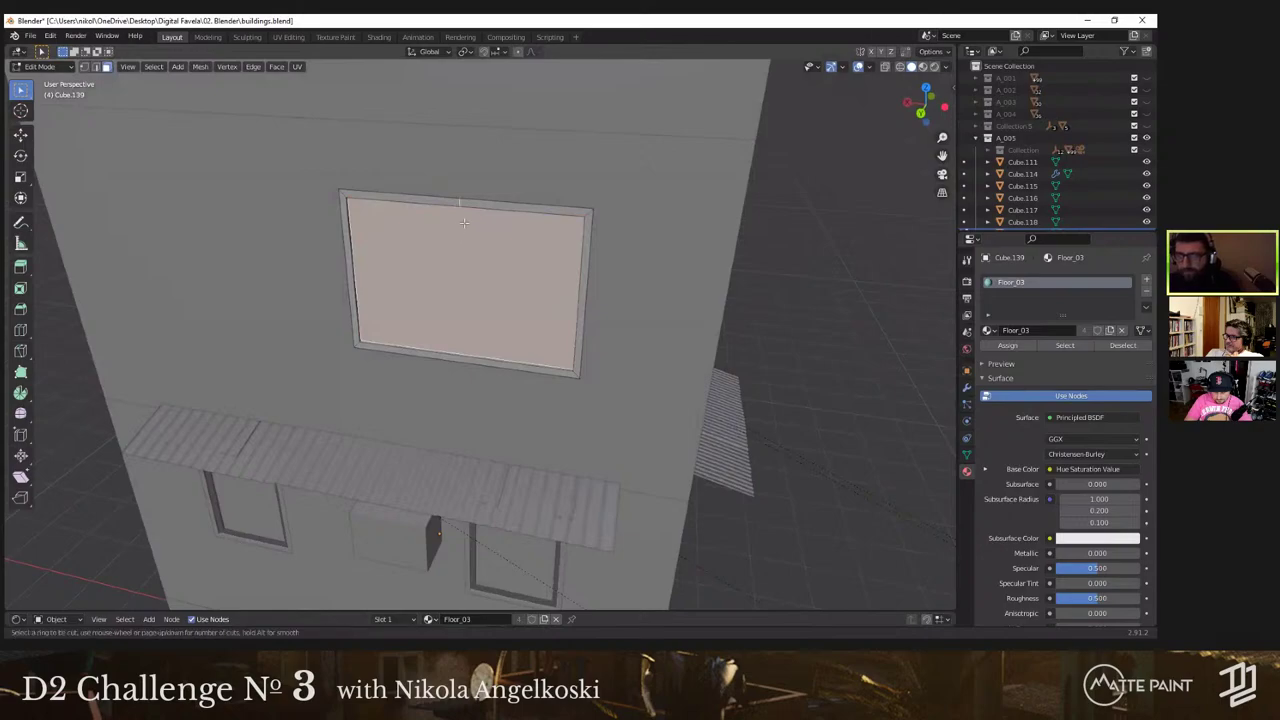
pyautogui.moveTo(470, 297); pyautogui.dragTo(471, 289, button='middle')
pyautogui.press('Tab')
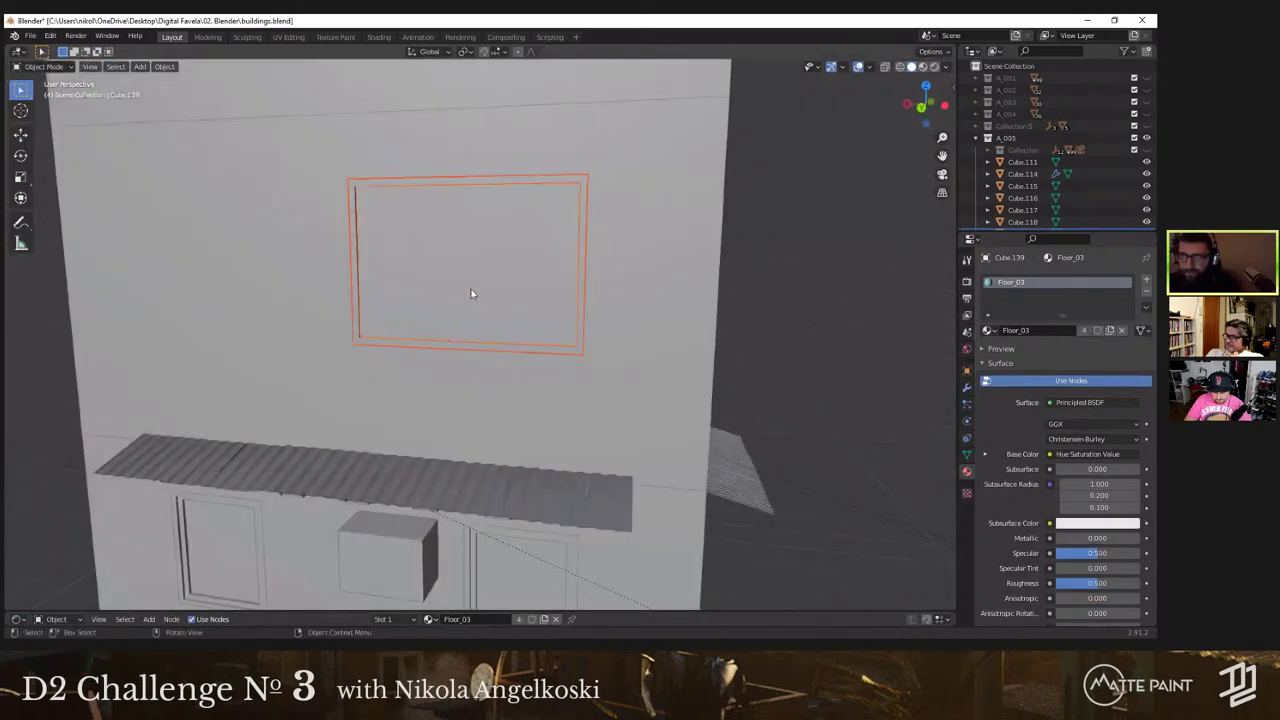
pyautogui.press('Tab')
pyautogui.rightClick(468, 277)
pyautogui.moveTo(469, 281)
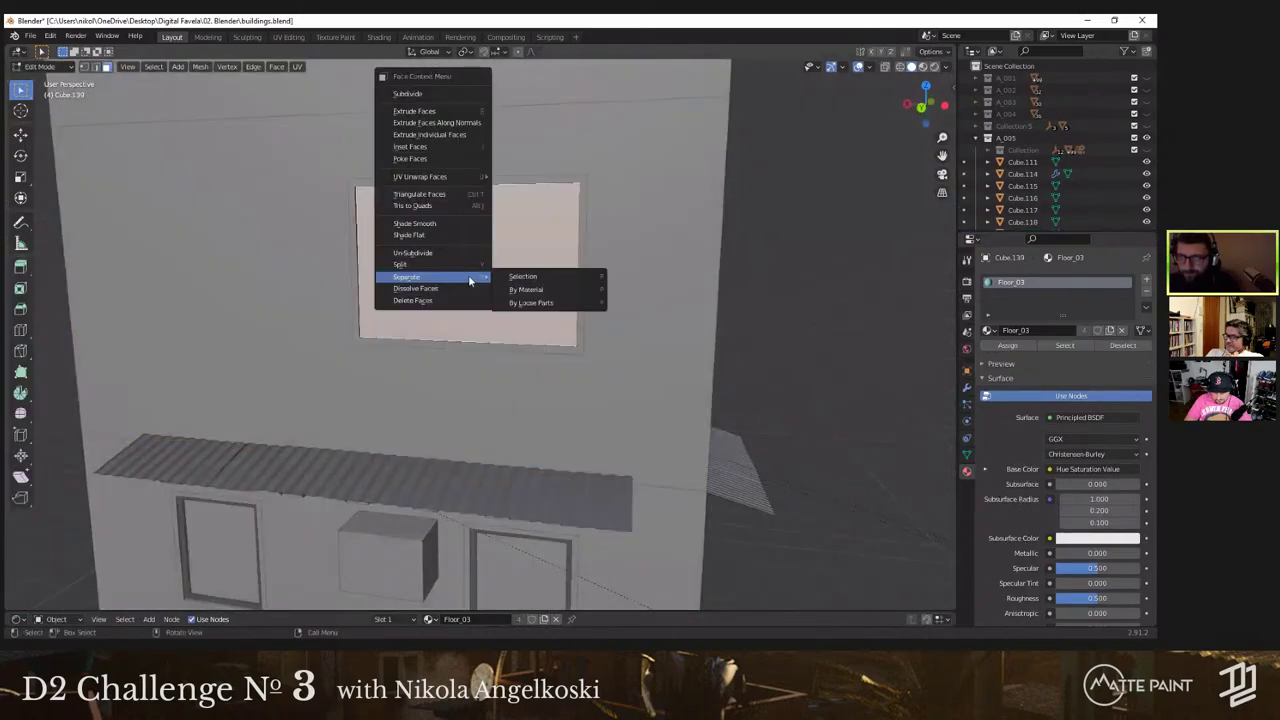
pyautogui.click(539, 281)
pyautogui.press('Tab')
pyautogui.click(488, 265)
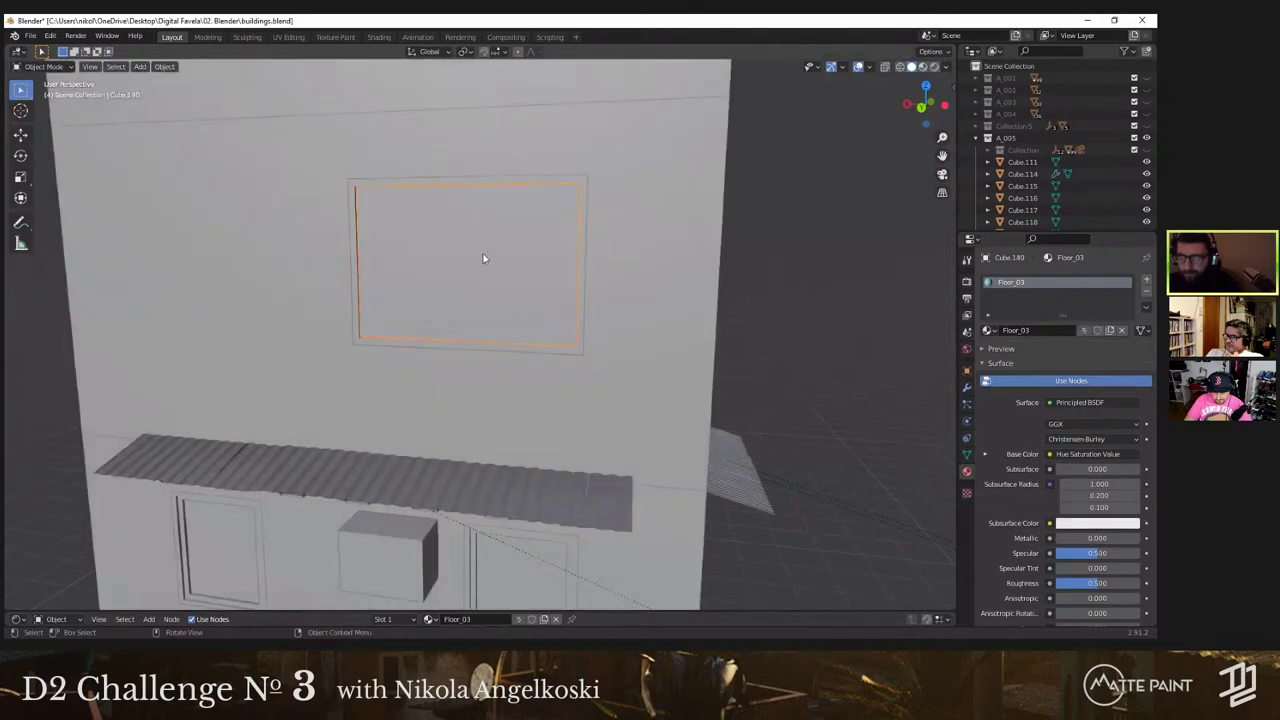
# Step: Divide the window pane with a centred vertical loop cut and a horizontal one moved up to about a third below its upper edge
pyautogui.press('Tab')
pyautogui.click(468, 200)
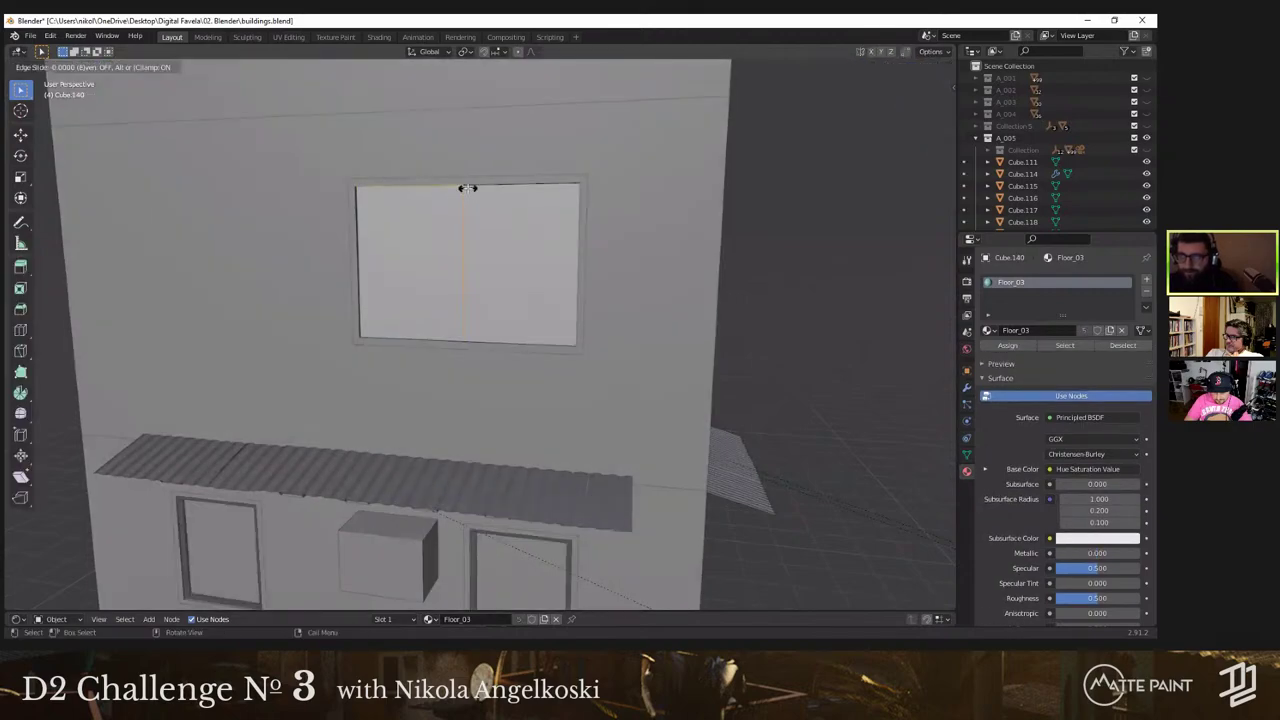
pyautogui.rightClick(468, 200)
pyautogui.press('g')
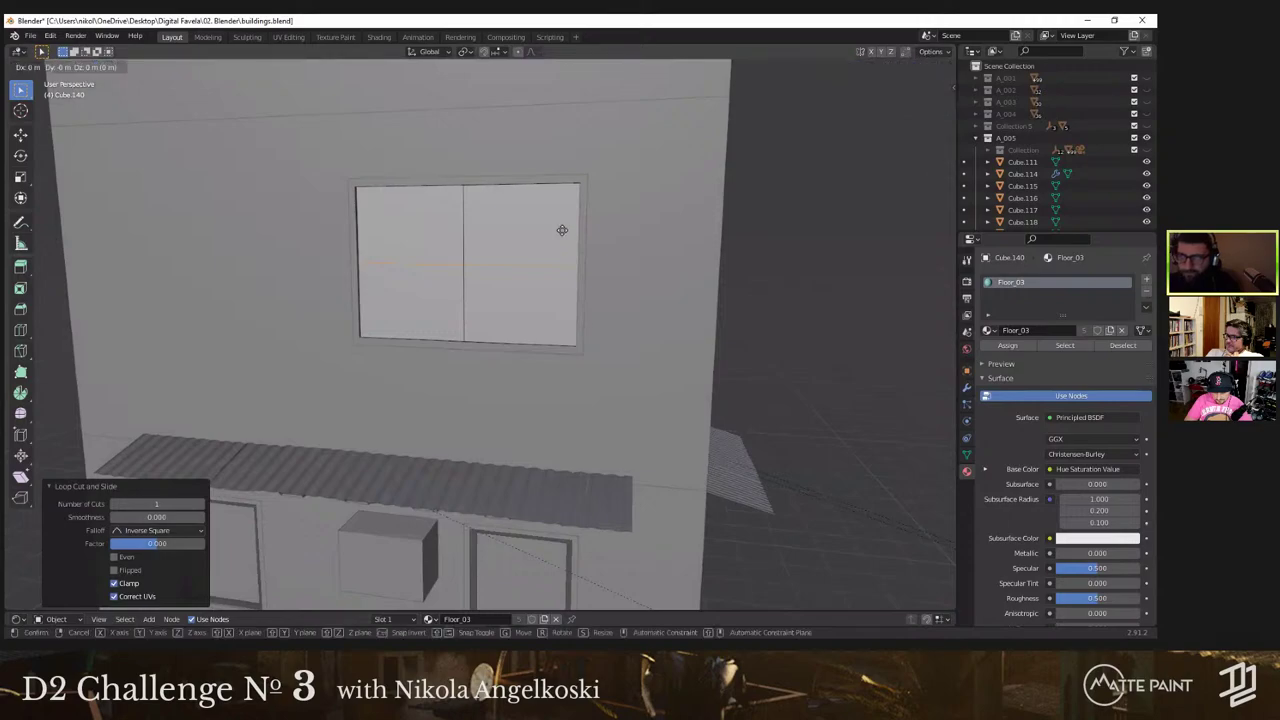
pyautogui.click(562, 211)
# Step: Select the two faces above the horizontal cut in the window pane
pyautogui.press('3')
pyautogui.click(535, 211)
pyautogui.keyDown('shift'); pyautogui.click(440, 214); pyautogui.keyUp('shift')
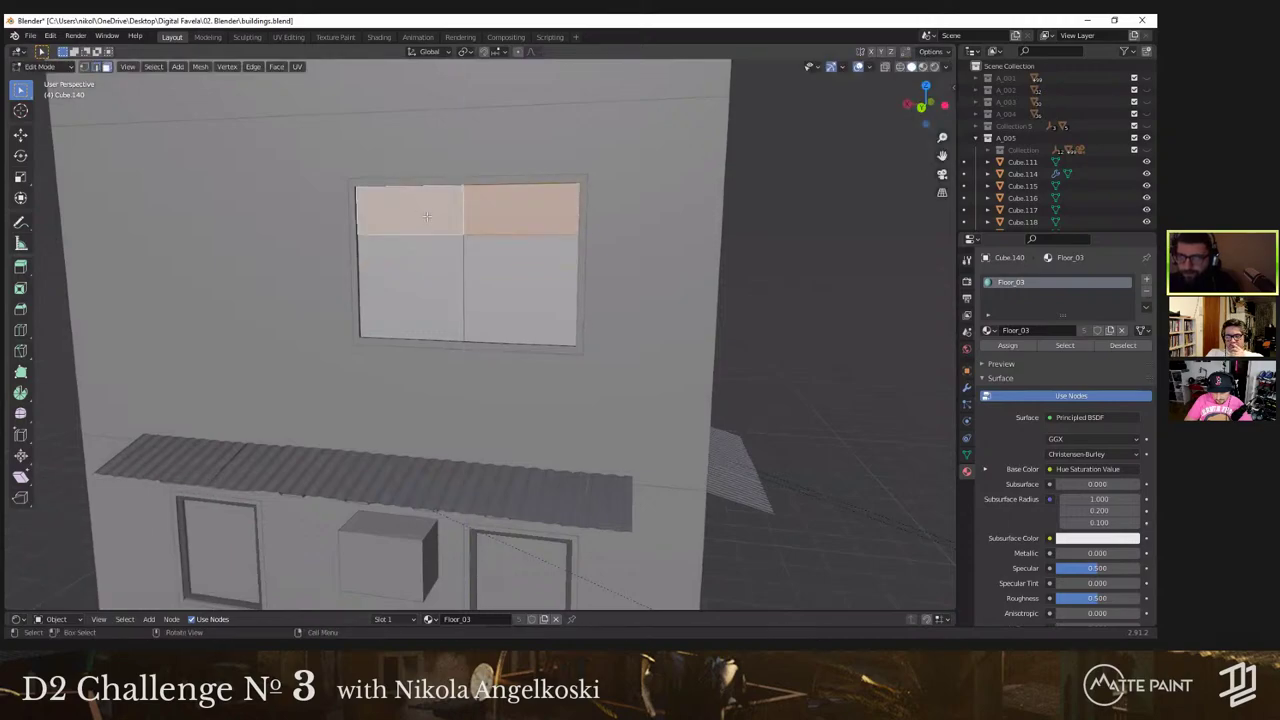
# Step: Inset the two lower window panes individually by about 0.009 m
pyautogui.moveTo(443, 220); pyautogui.dragTo(480, 310, button='middle')
pyautogui.keyDown('shift'); pyautogui.click(510, 278); pyautogui.keyUp('shift')
pyautogui.click(461, 229)
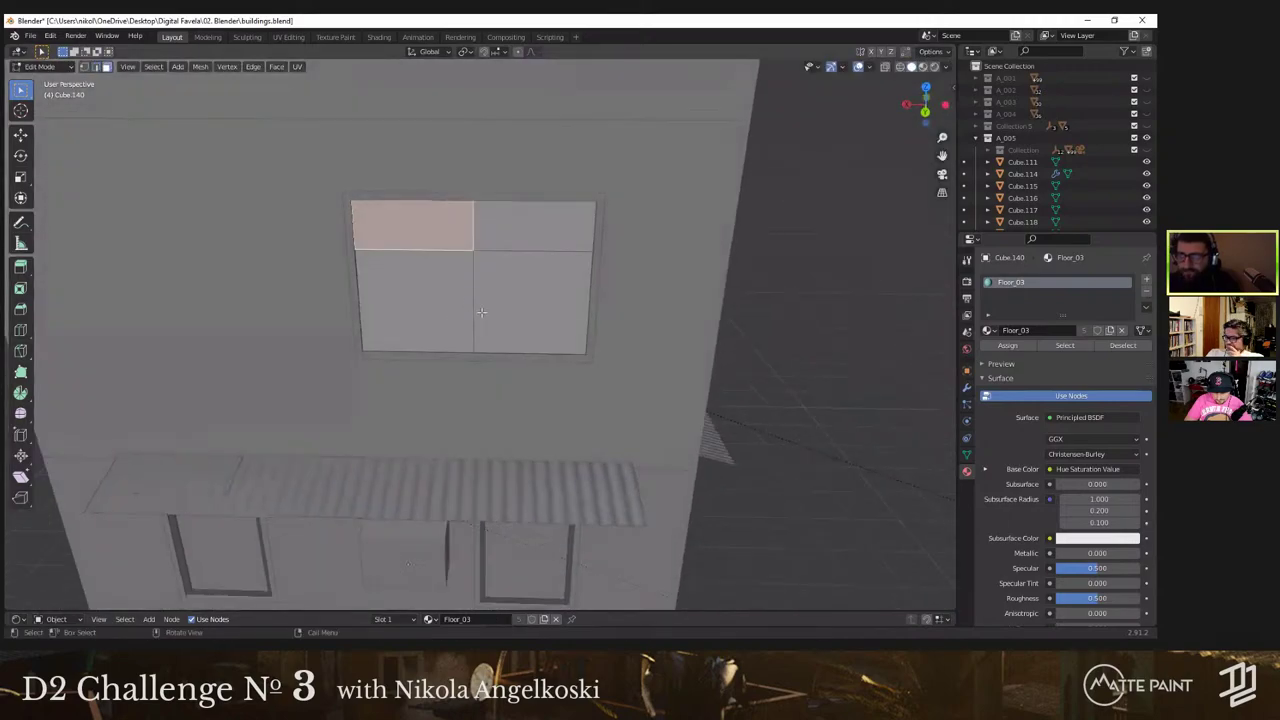
pyautogui.click(441, 311)
pyautogui.keyDown('shift'); pyautogui.click(515, 310); pyautogui.keyUp('shift')
pyautogui.press('`')
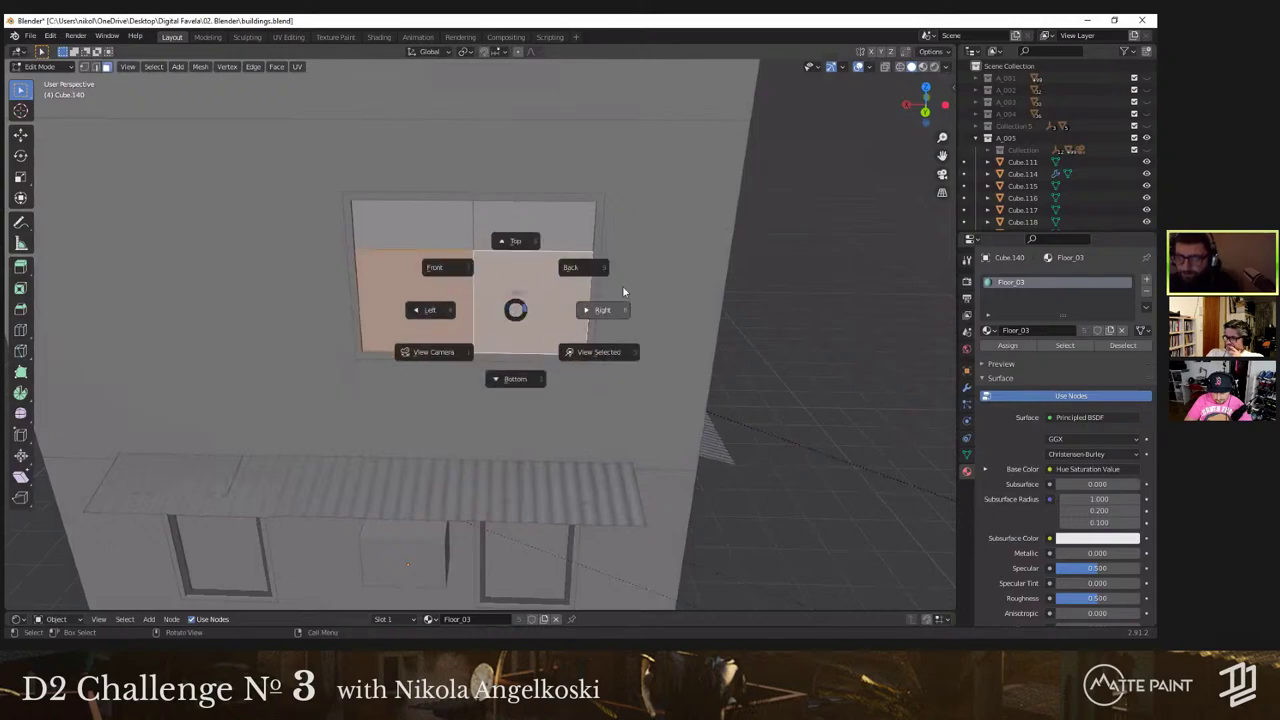
pyautogui.click(569, 275)
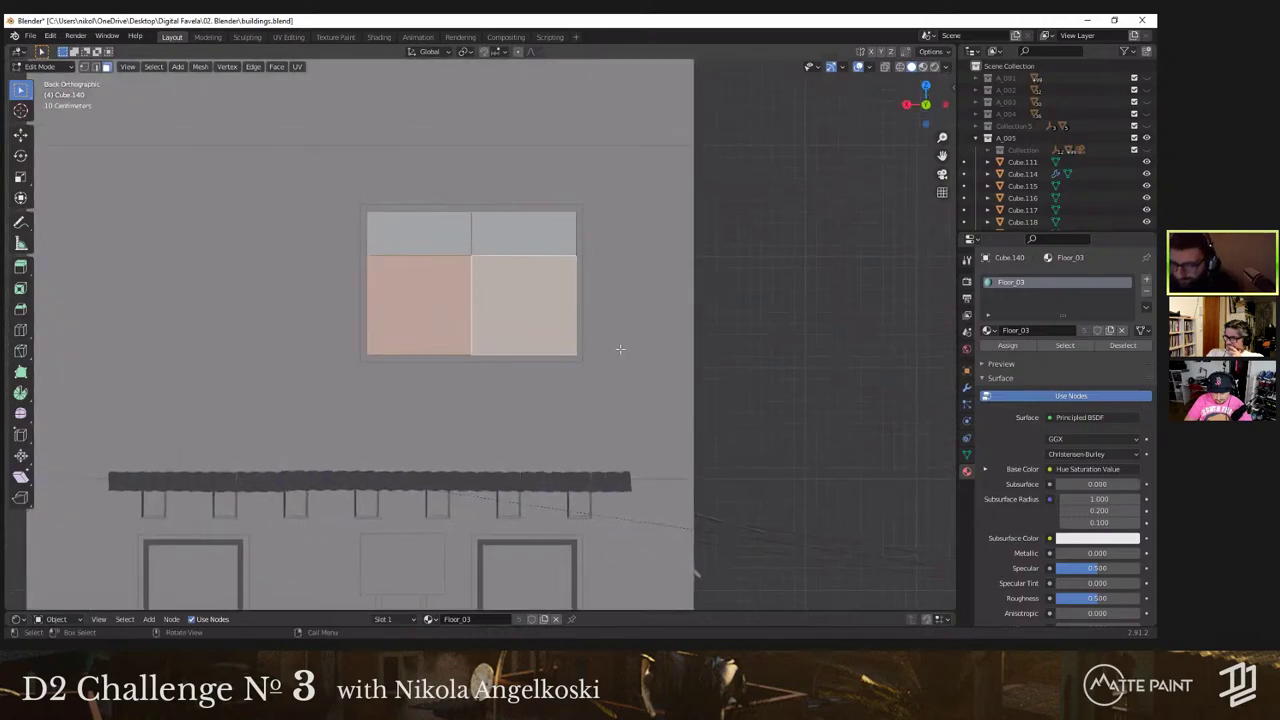
pyautogui.press('i')
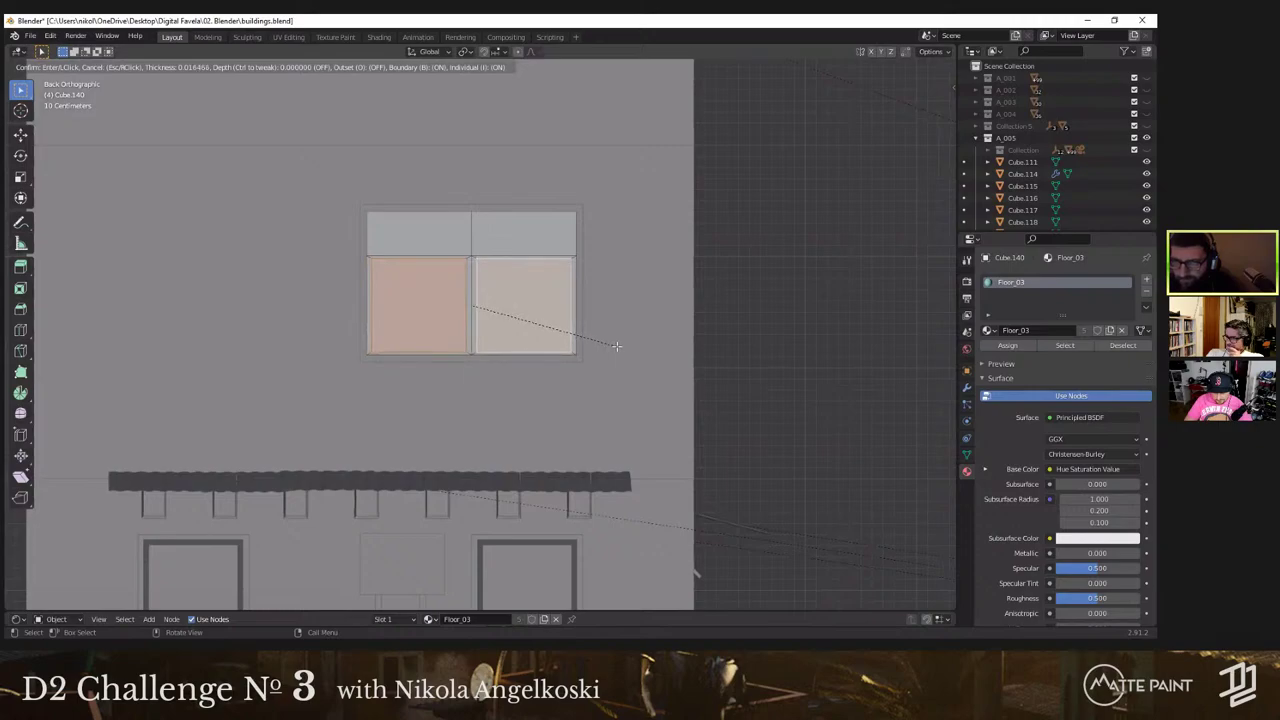
pyautogui.click(617, 346)
# Step: Scale the two inset lower pane faces to 0.916 along Z and extrude them about -0.043 m along Y
pyautogui.press('s')
pyautogui.press('z')
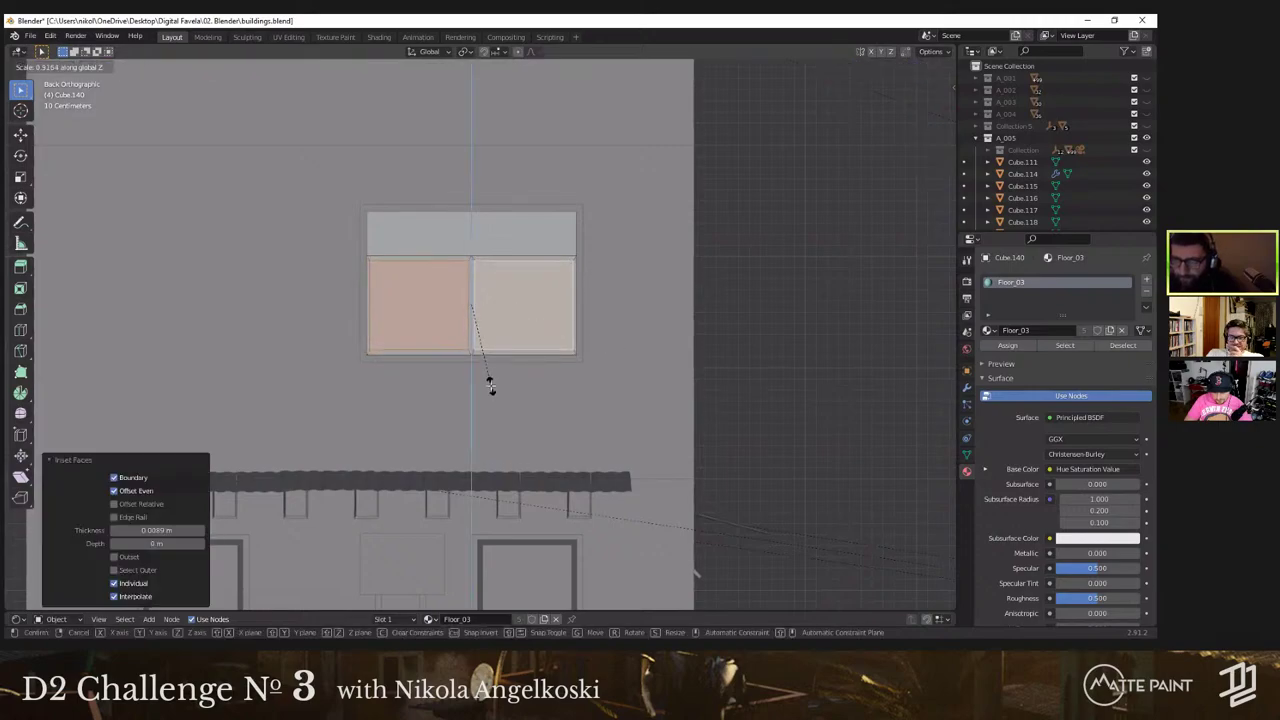
pyautogui.click(490, 386)
pyautogui.moveTo(490, 386); pyautogui.dragTo(497, 343, button='middle')
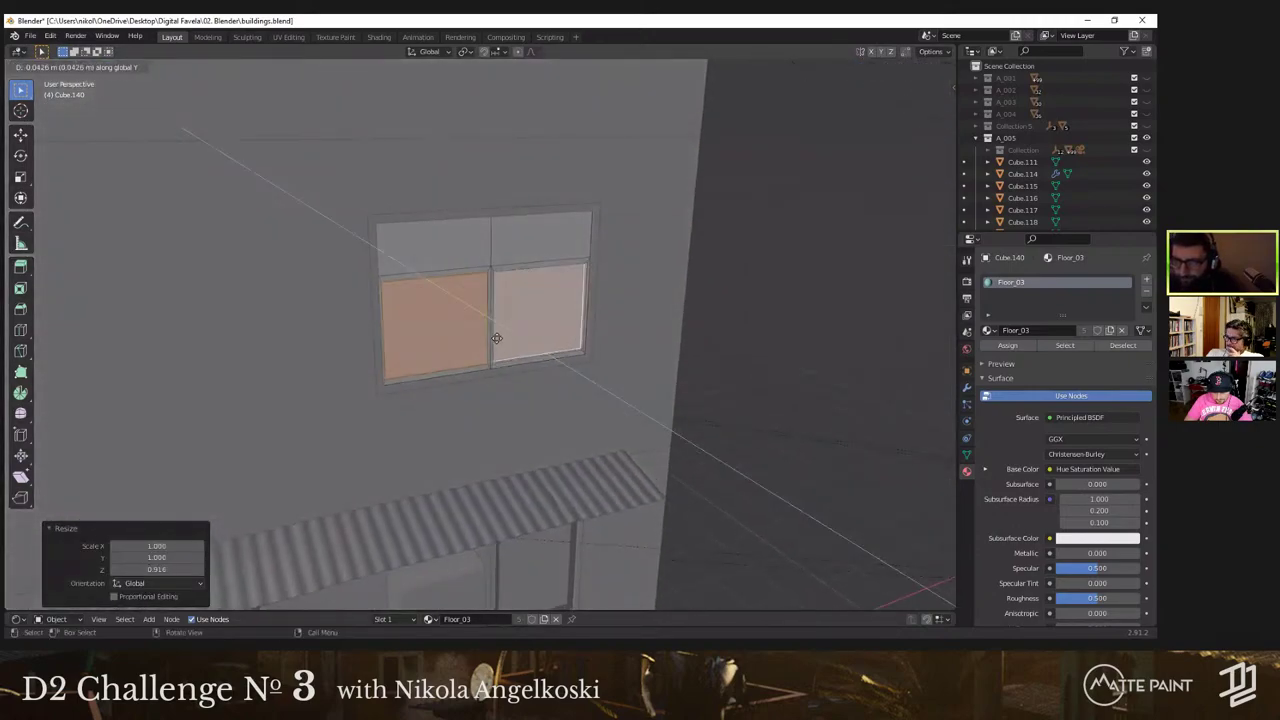
pyautogui.click(496, 338)
# Step: Separate the two recessed lower pane faces from the window frame mesh into their own object
pyautogui.scroll(-6, 496, 338)
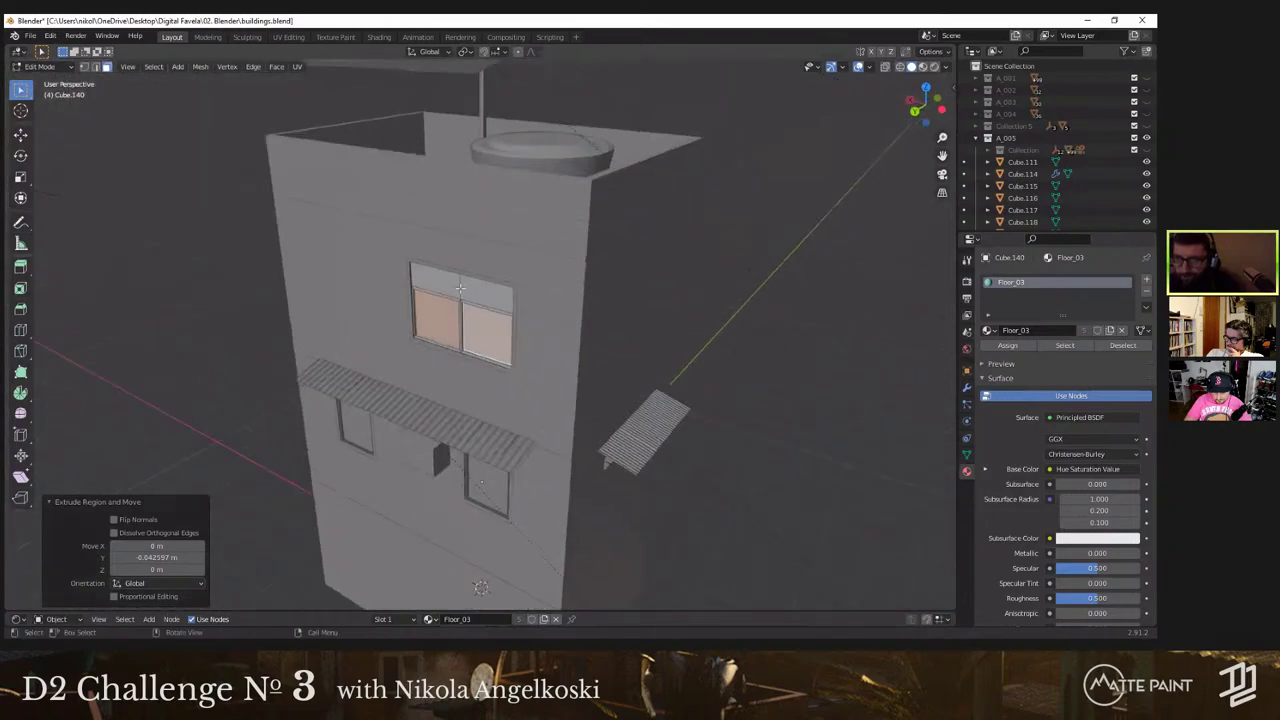
pyautogui.scroll(4, 460, 289)
pyautogui.rightClick(533, 324)
pyautogui.click(594, 323)
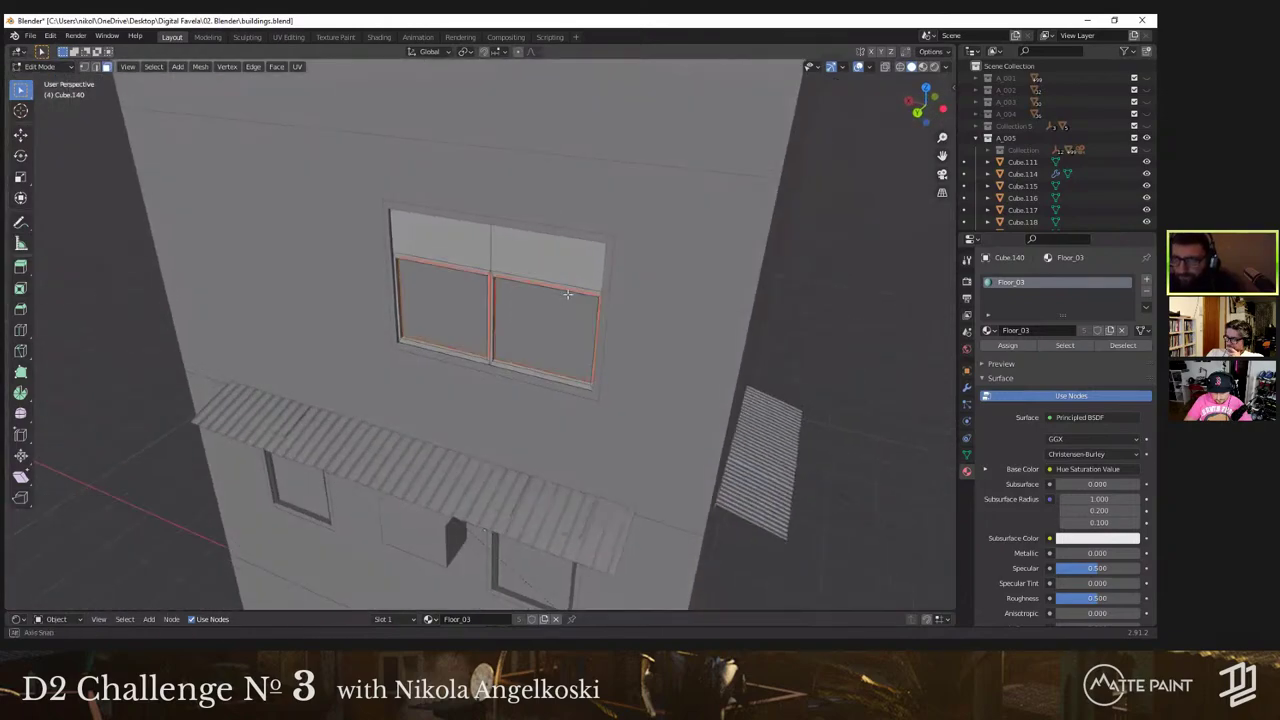
# Step: Inset the two upper window pane faces individually with a thin border, working in the back view
pyautogui.moveTo(570, 294); pyautogui.dragTo(560, 267, button='middle')
pyautogui.press('Tab')
pyautogui.press('Tab')
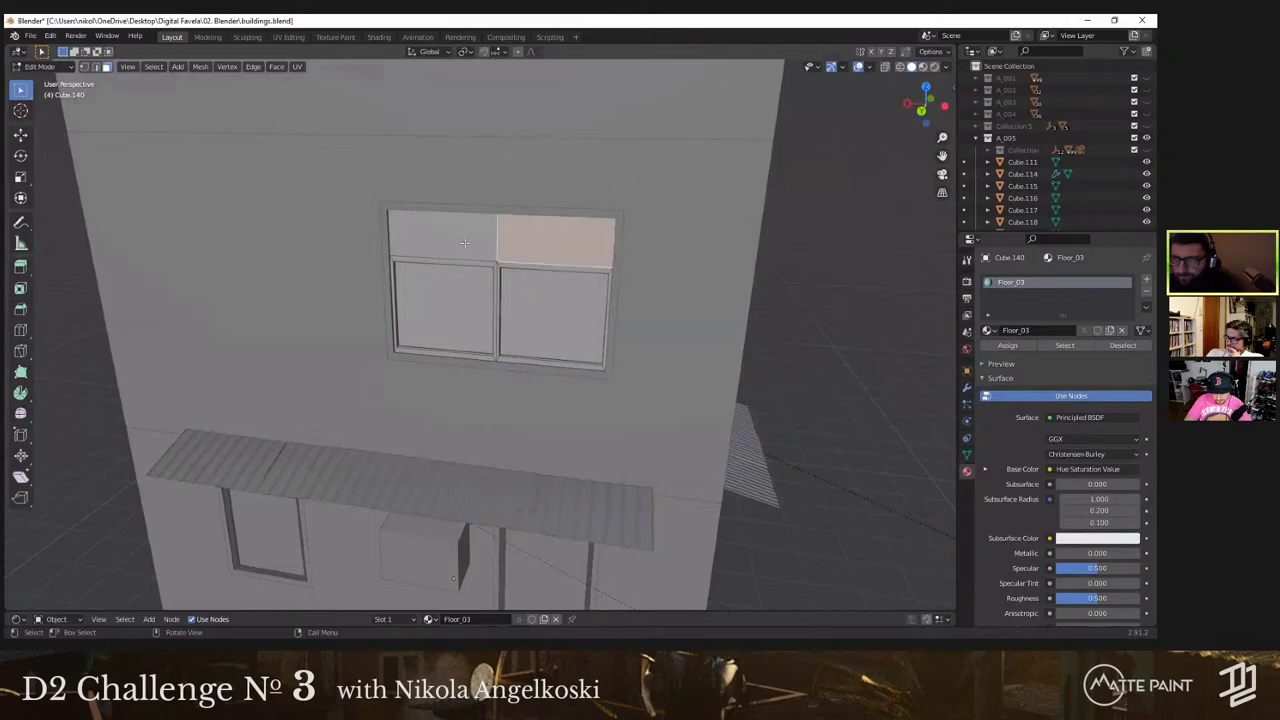
pyautogui.keyDown('shift'); pyautogui.click(456, 242); pyautogui.keyUp('shift')
pyautogui.press('`')
pyautogui.click(543, 200)
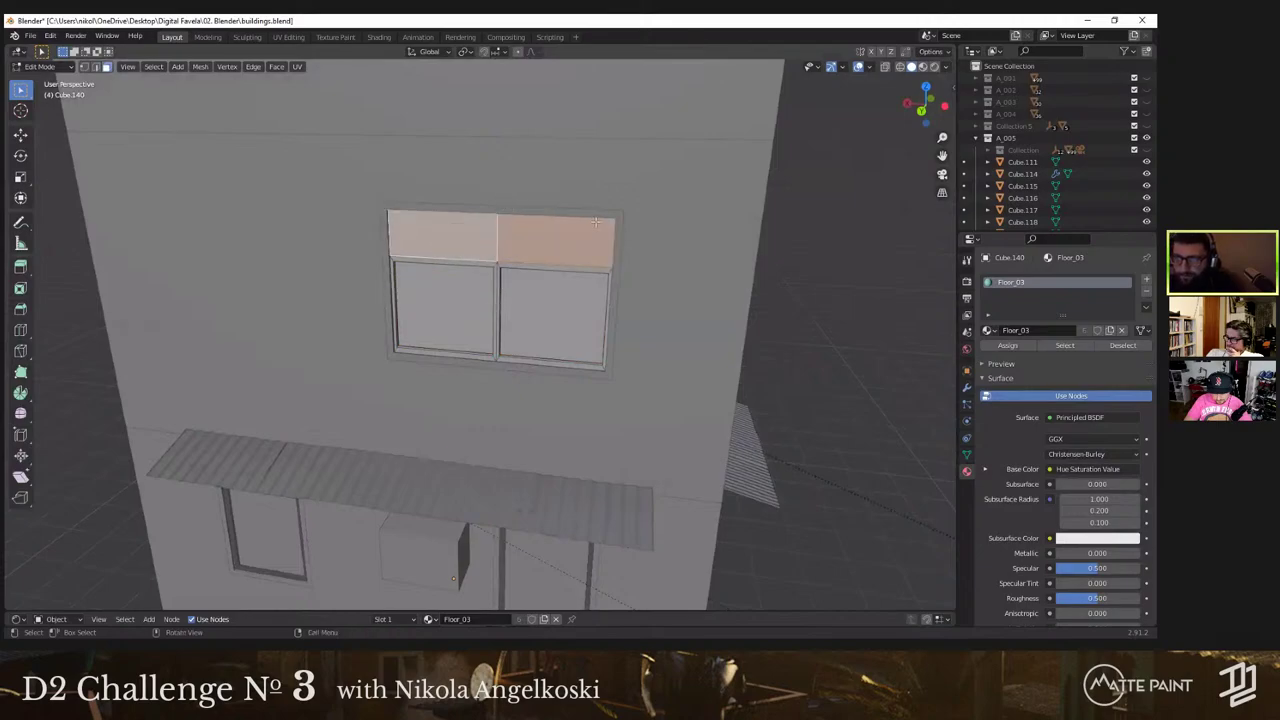
pyautogui.press('i')
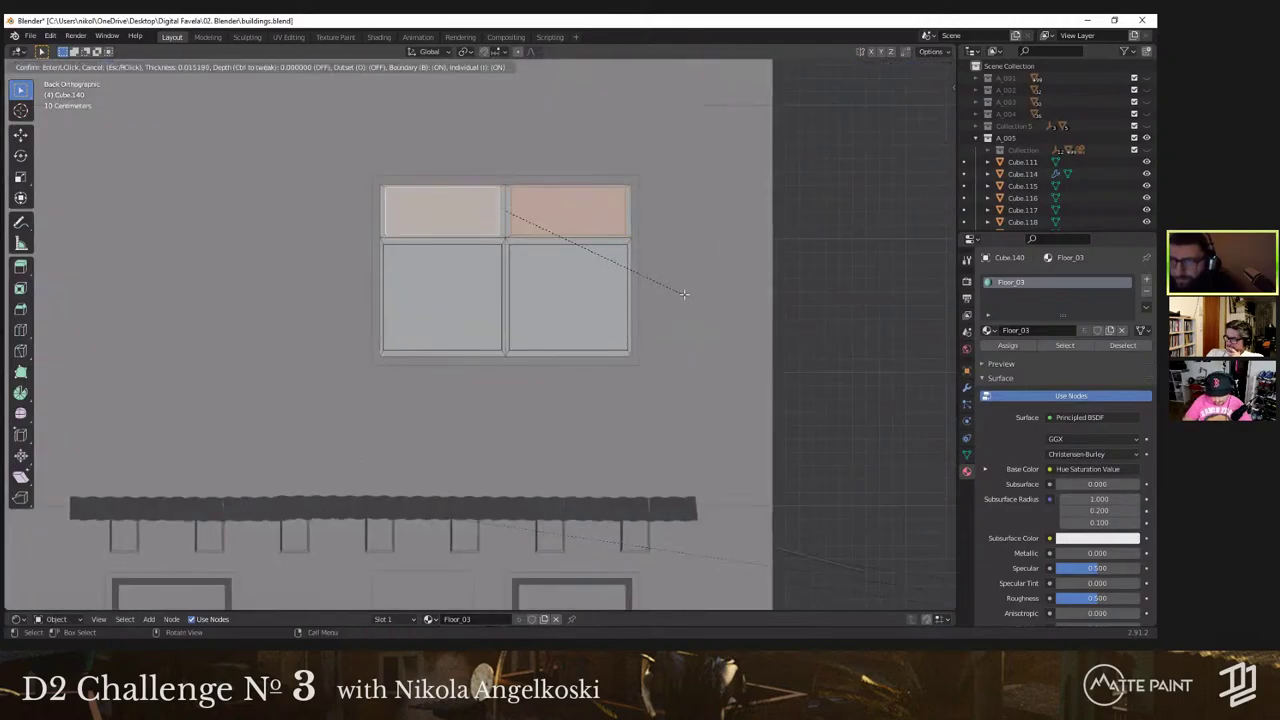
pyautogui.click(684, 294)
# Step: Scale the two inset upper pane faces to 0.881 along Z and extrude them about 0.025 m inward along Y
pyautogui.press('s')
pyautogui.press('z')
pyautogui.click(514, 269)
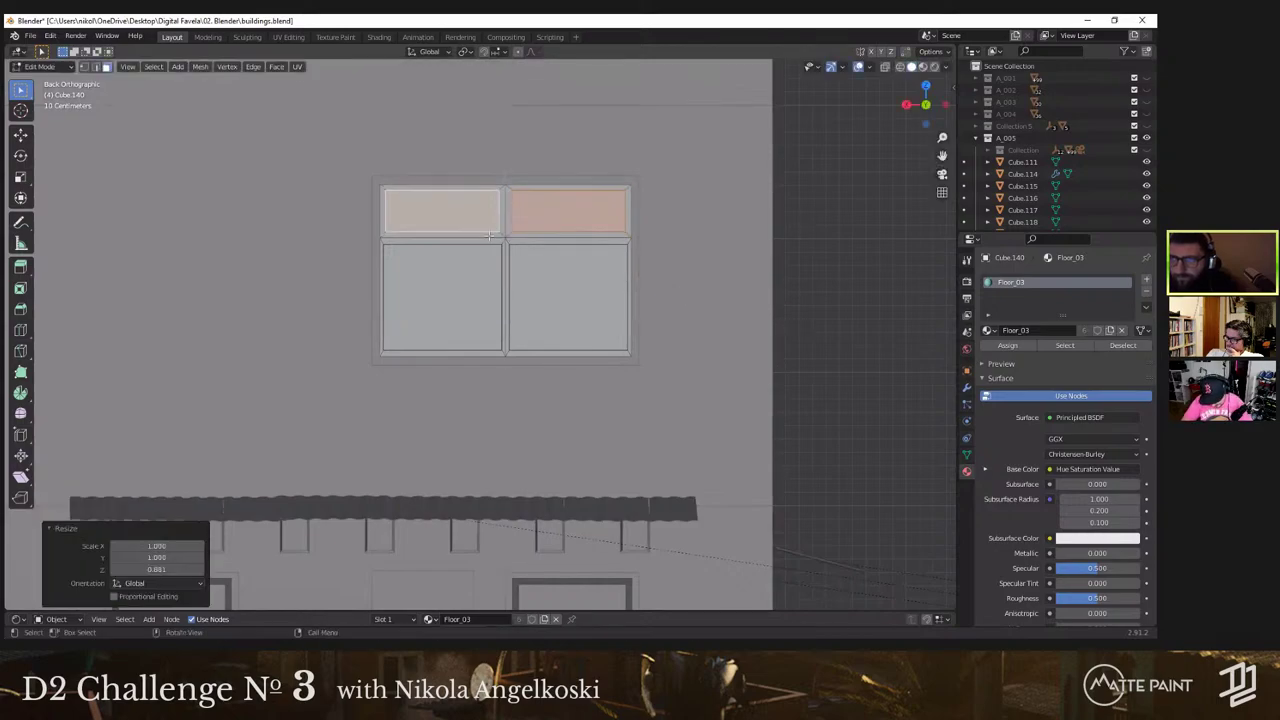
pyautogui.moveTo(514, 268); pyautogui.dragTo(545, 286, button='middle')
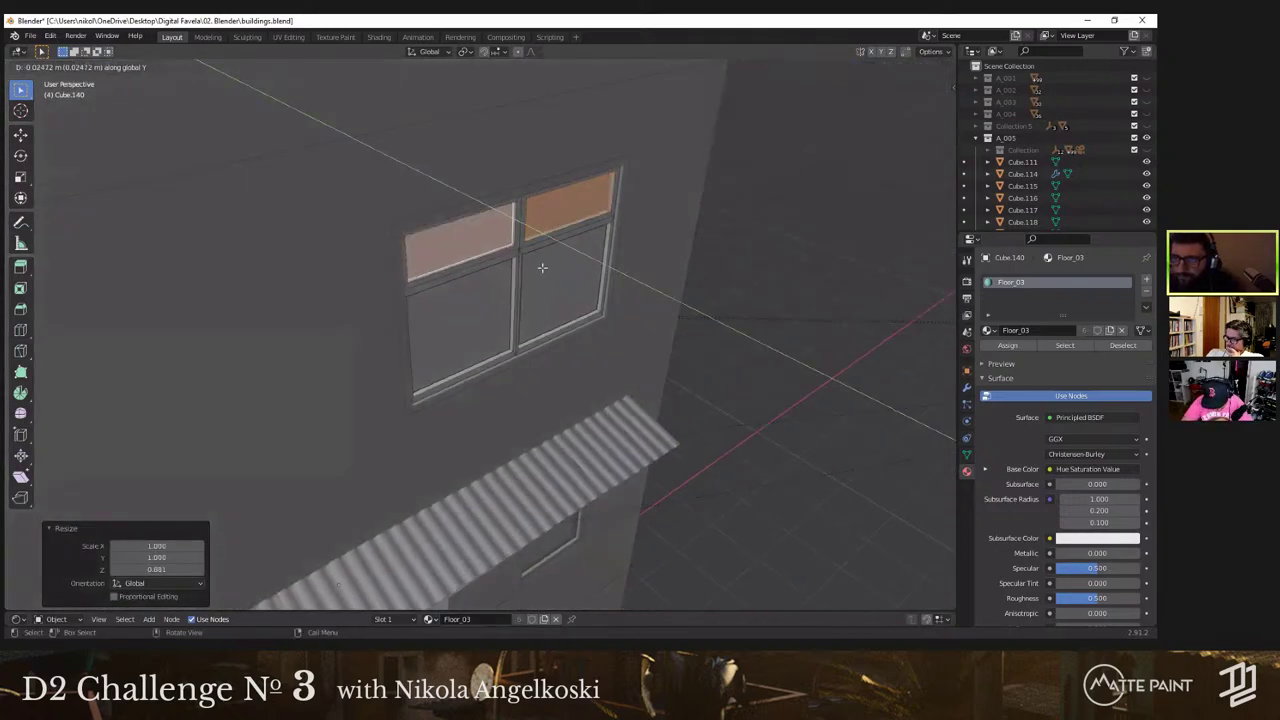
pyautogui.click(541, 267)
# Step: Separate the two recessed upper pane faces from the window frame mesh
pyautogui.rightClick(543, 262)
pyautogui.moveTo(551, 261)
pyautogui.click(606, 256)
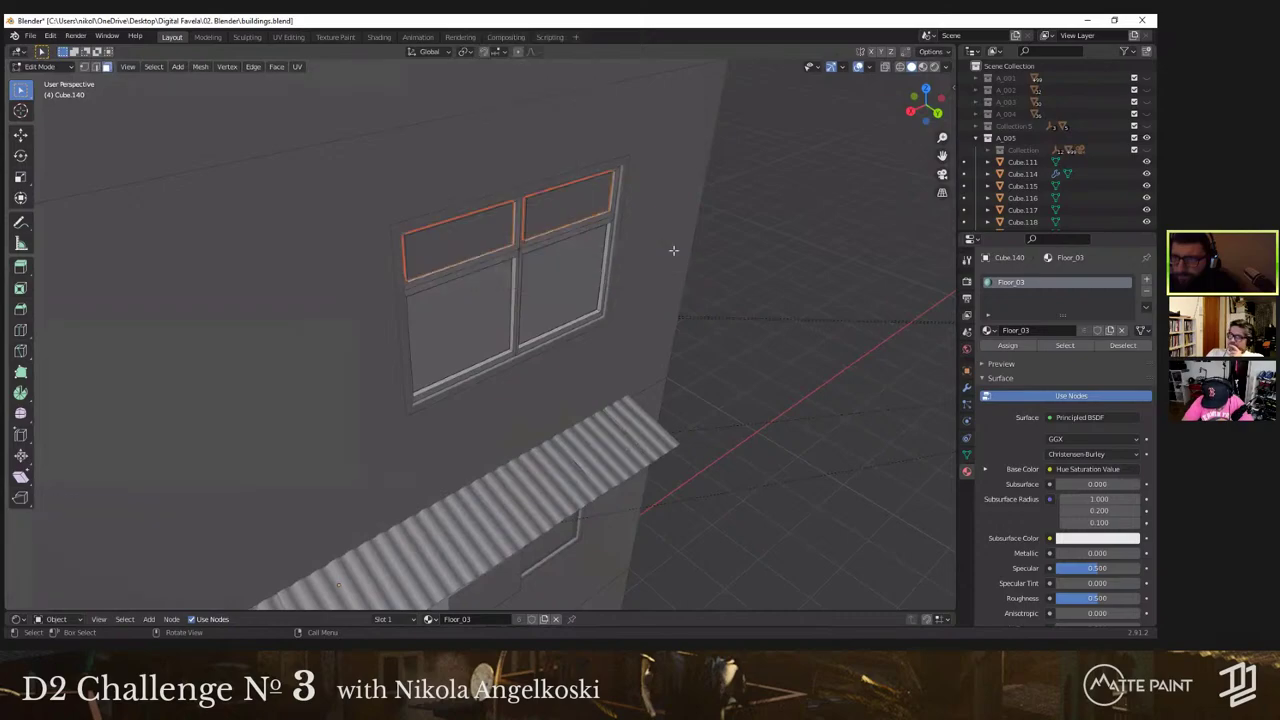
pyautogui.moveTo(674, 251)
pyautogui.mouseDown(button='middle')
pyautogui.moveTo(567, 249)
pyautogui.moveTo(557, 298)
pyautogui.mouseUp(button='middle')
# Step: Return to Object Mode and switch the viewport to rendered shading
pyautogui.press('Tab')
pyautogui.press('z')
pyautogui.click(718, 318)
pyautogui.moveTo(718, 316); pyautogui.dragTo(692, 298, button='middle')
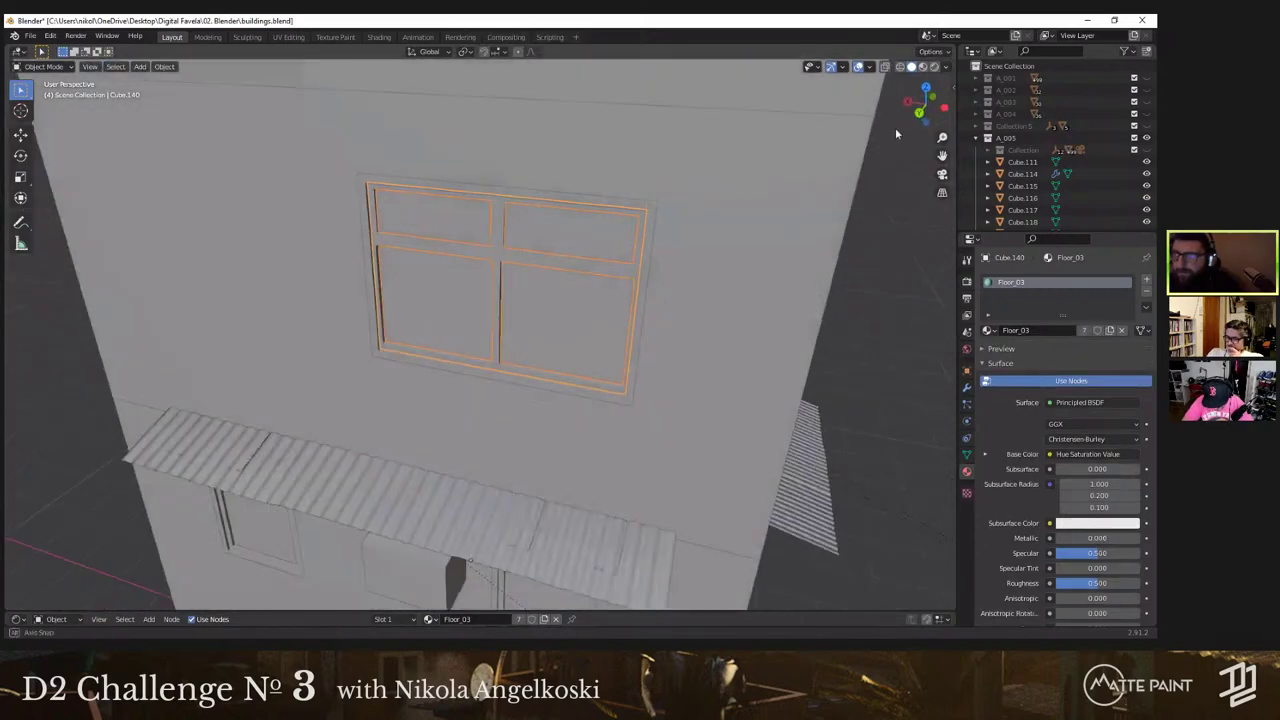
pyautogui.keyDown('shift'); pyautogui.moveTo(552, 280); pyautogui.dragTo(514, 236, button='middle'); pyautogui.keyUp('shift')
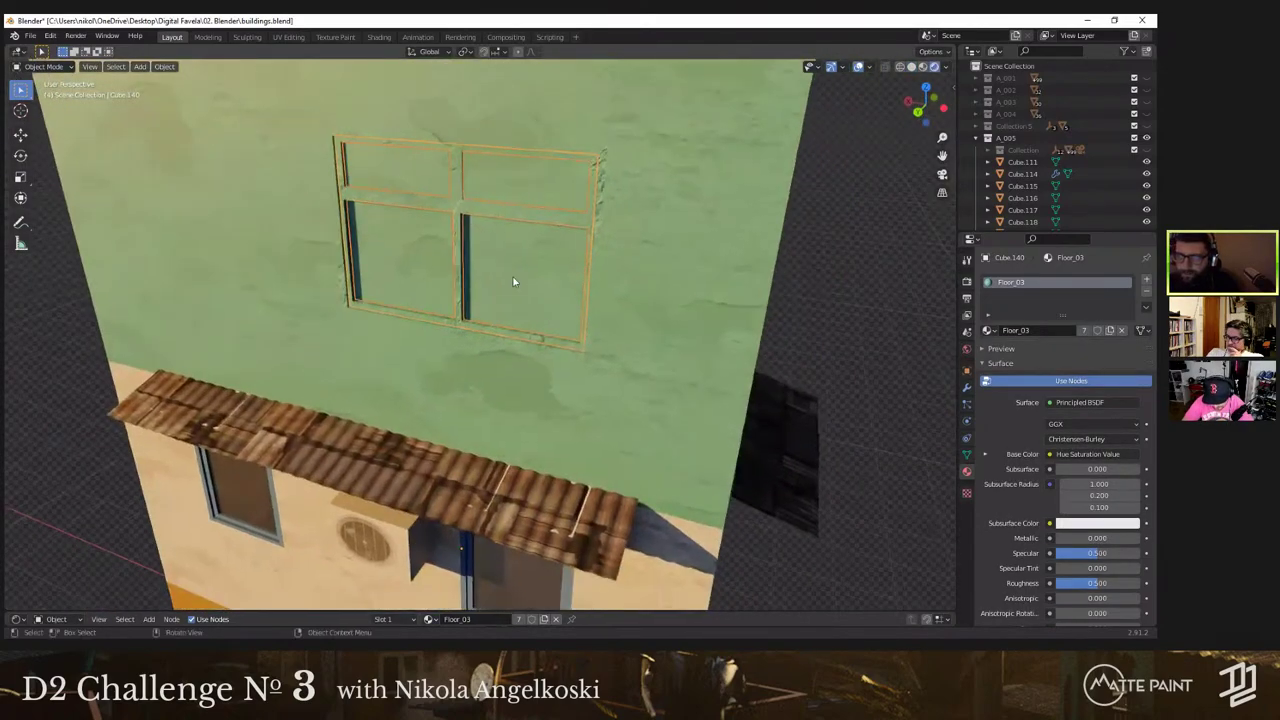
# Step: Join the separated lower and upper window panes into one object and enlarge the shader editor
pyautogui.click(512, 326)
pyautogui.moveTo(512, 326)
pyautogui.mouseDown(button='middle')
pyautogui.moveTo(496, 319)
pyautogui.moveTo(506, 308)
pyautogui.mouseUp(button='middle')
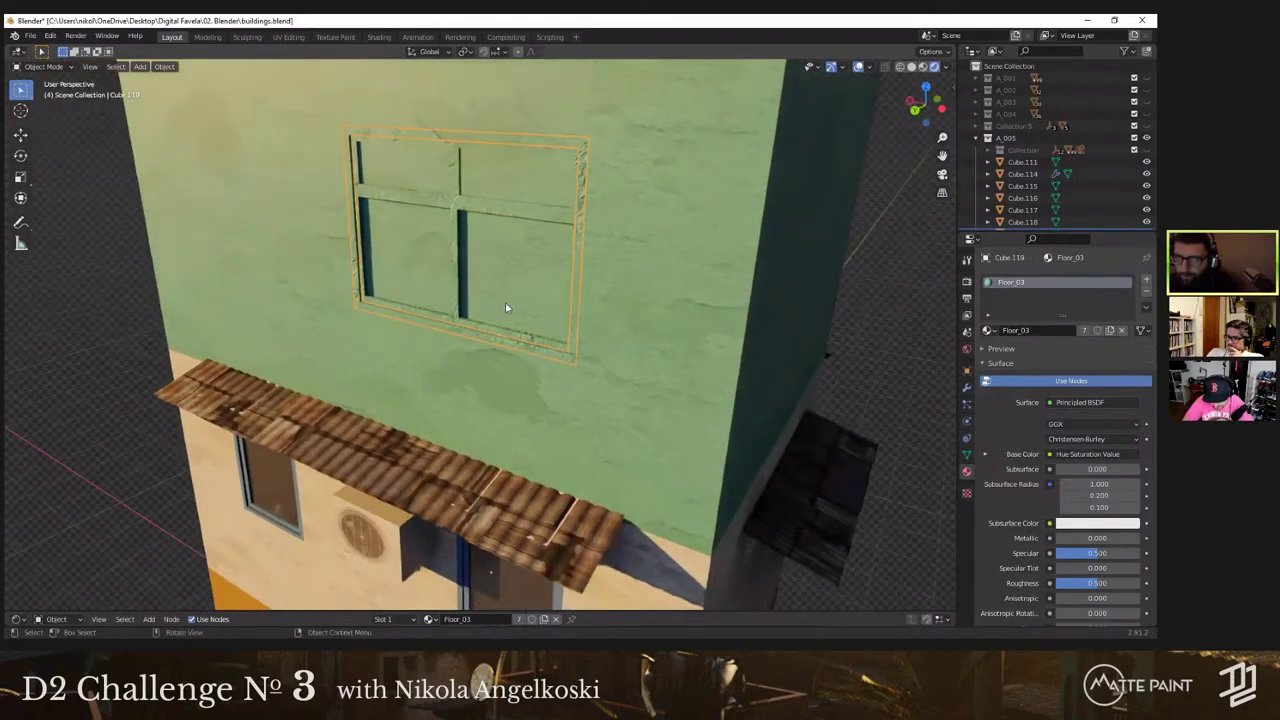
pyautogui.keyDown('shift'); pyautogui.click(501, 167); pyautogui.keyUp('shift')
pyautogui.rightClick(503, 172)
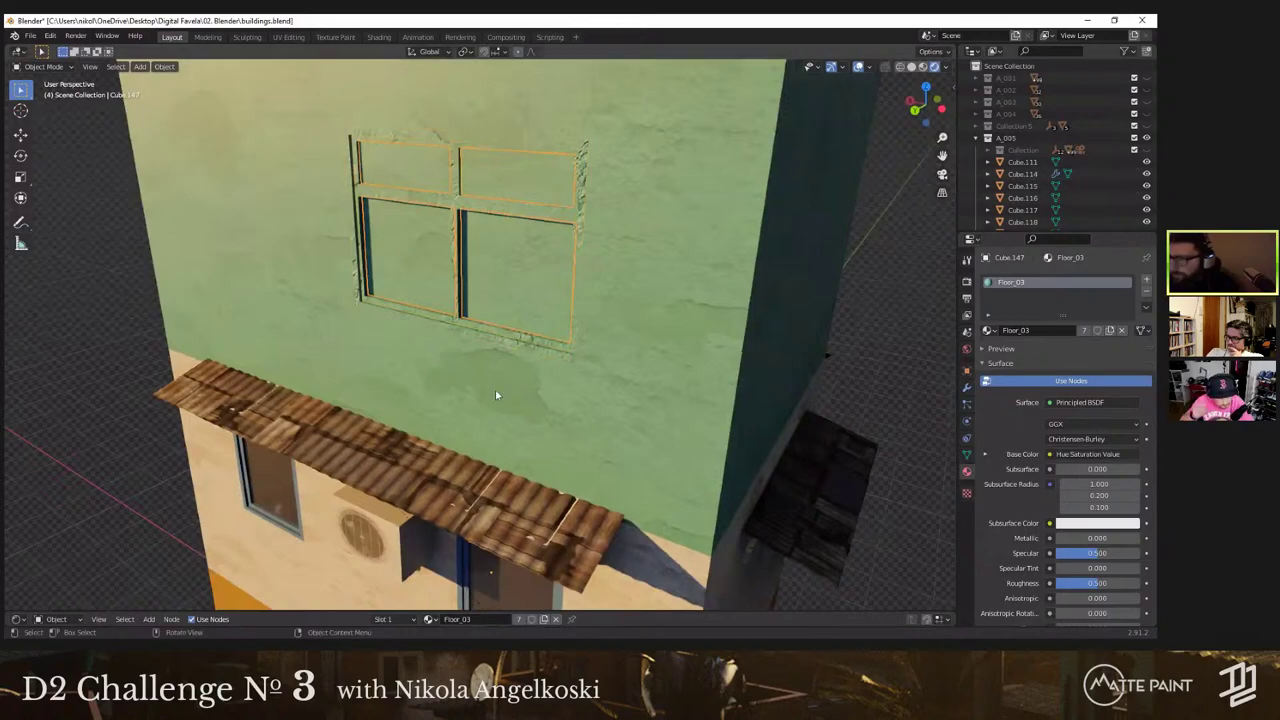
pyautogui.scroll(-2, 502, 580)
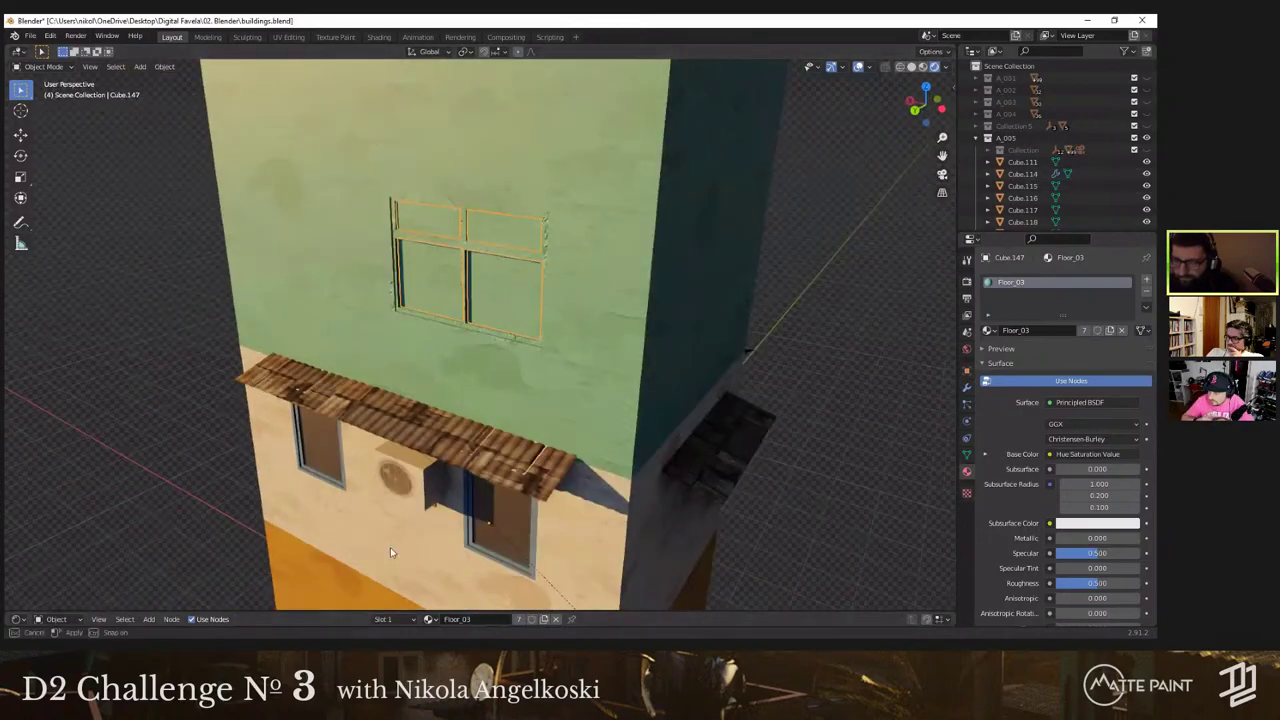
pyautogui.moveTo(390, 612); pyautogui.dragTo(400, 511)
# Step: Assign the existing Material.002 to the joined window panes
pyautogui.click(429, 517)
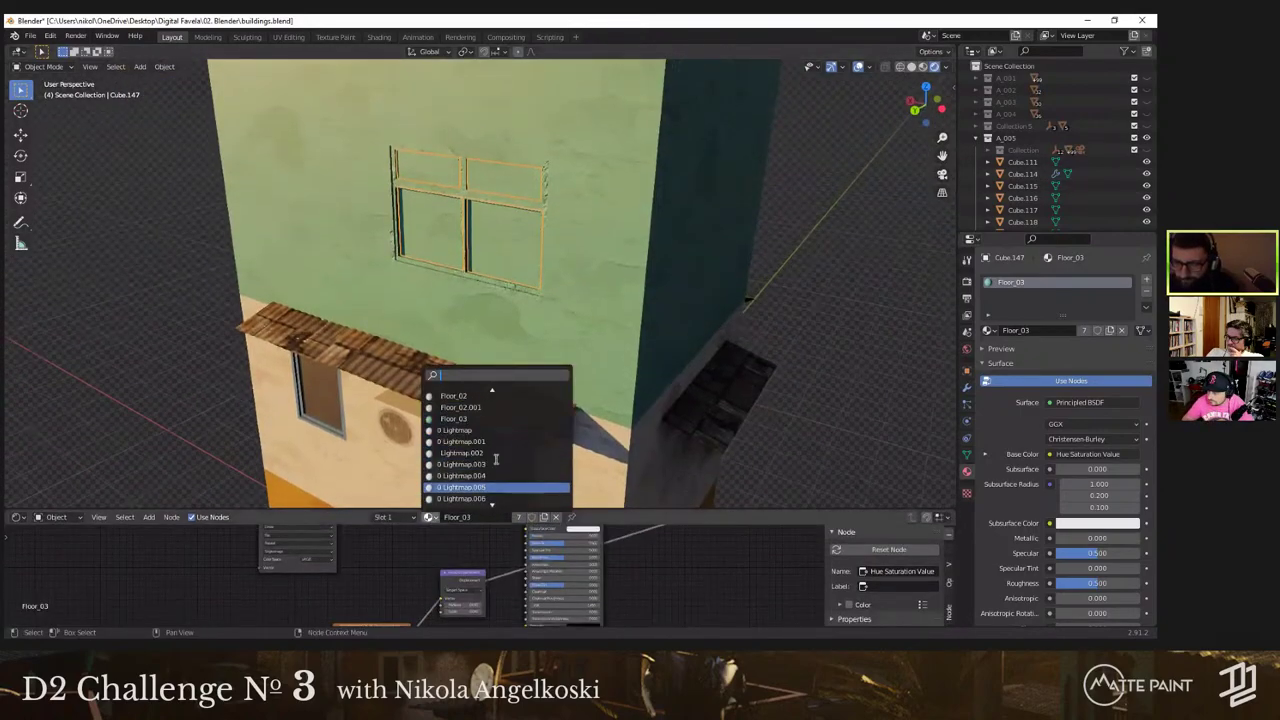
pyautogui.write('mater')
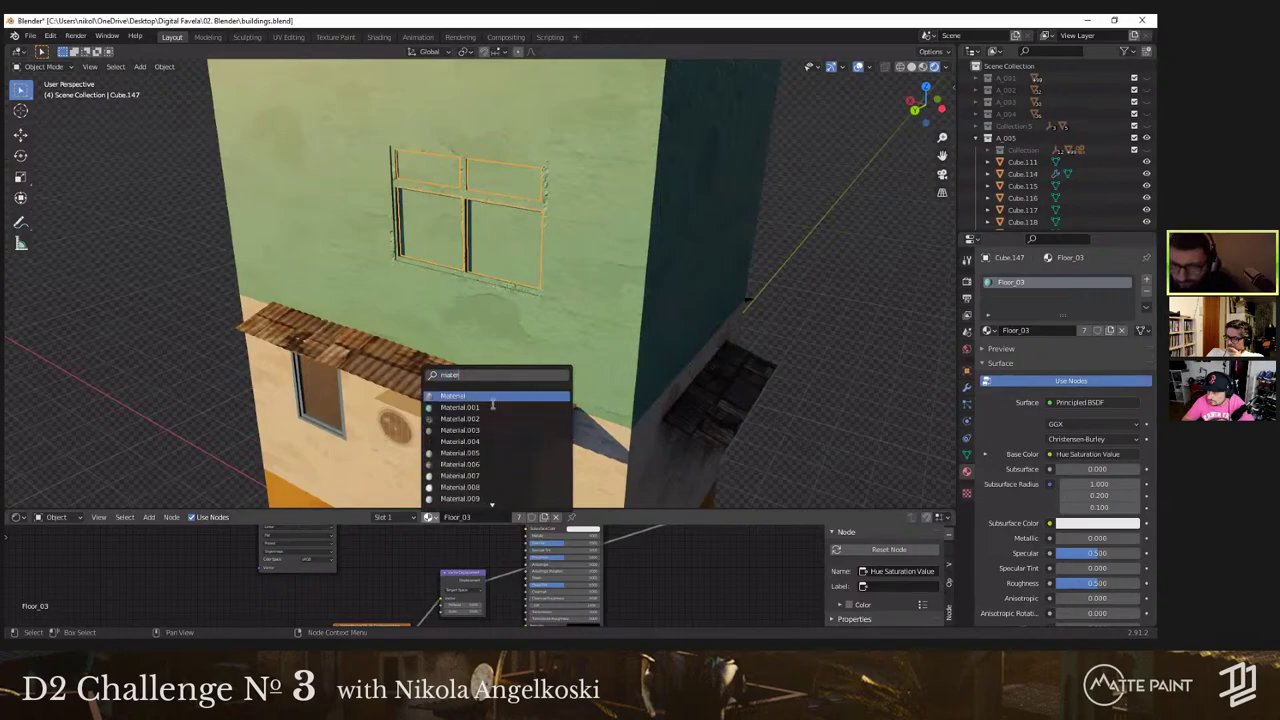
pyautogui.press('Down')
pyautogui.press('Down')
pyautogui.press('Return')
pyautogui.scroll(5, 509, 430)
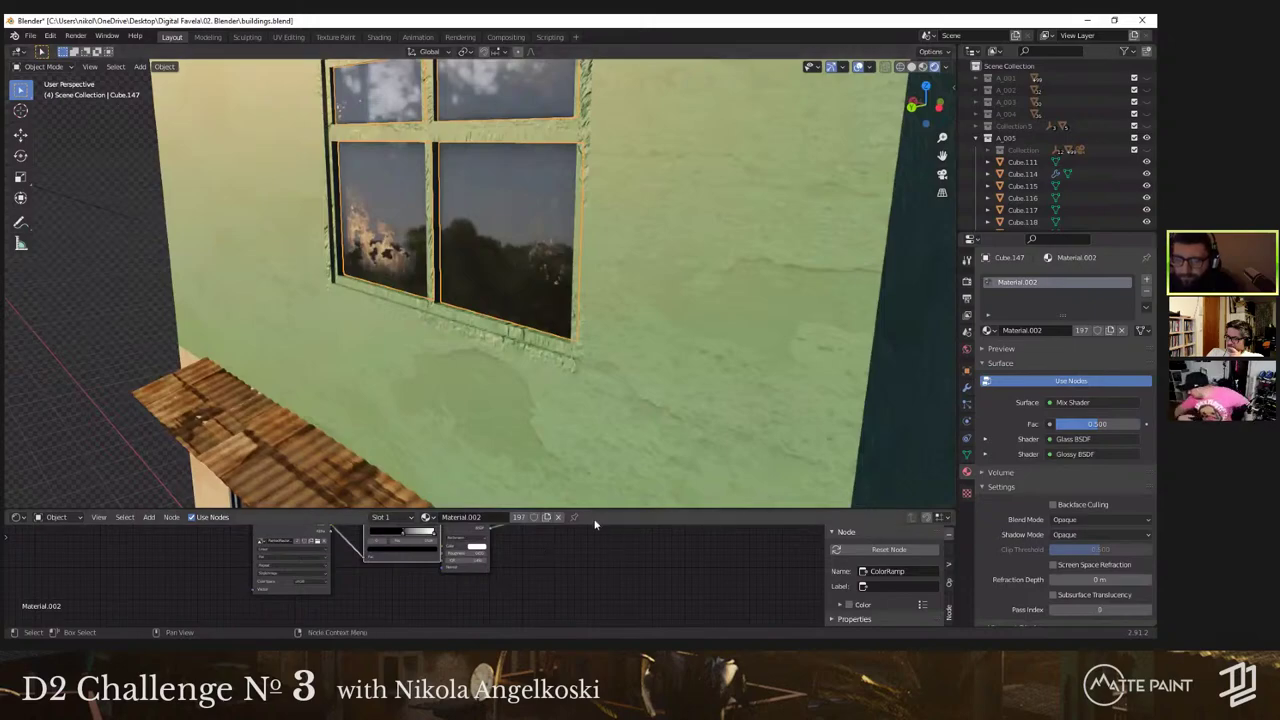
pyautogui.click(427, 517)
# Step: Select the glass of the lower-floor windows and rename its material Material.030 to GLASS
pyautogui.scroll(-8, 630, 313)
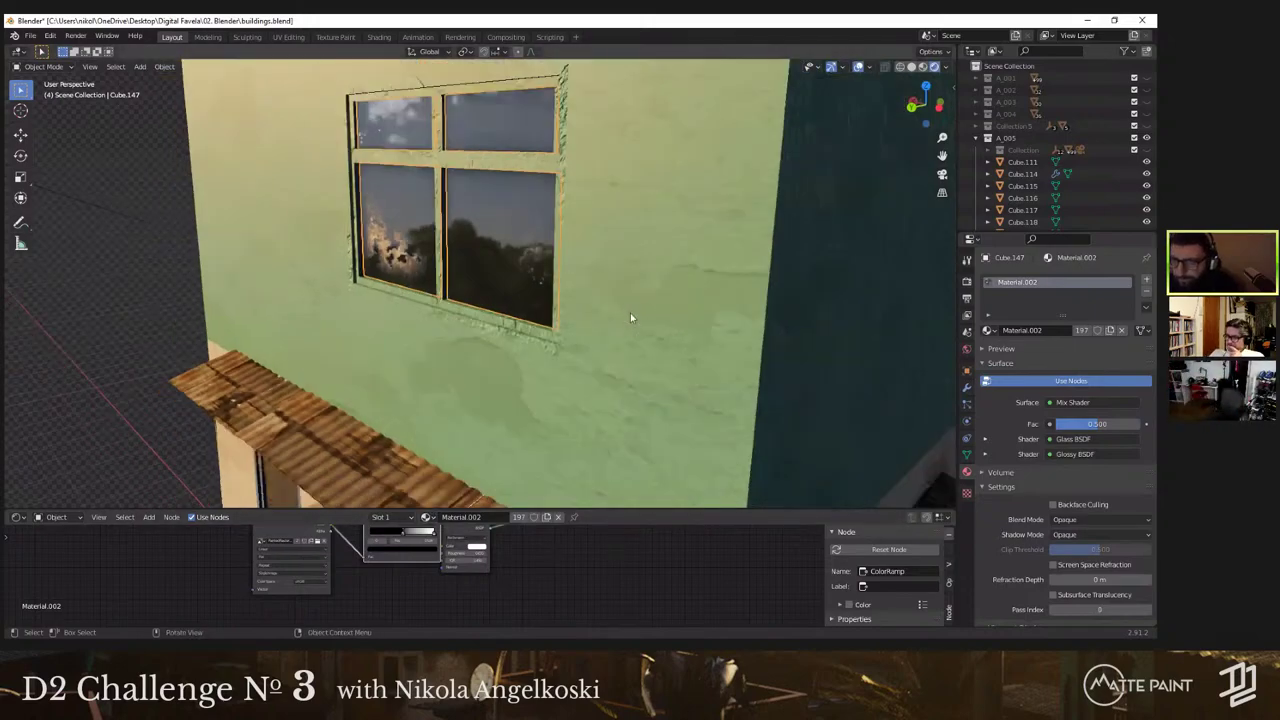
pyautogui.moveTo(512, 285); pyautogui.dragTo(540, 390, button='middle')
pyautogui.click(448, 373)
pyautogui.click(341, 403)
pyautogui.moveTo(340, 403); pyautogui.dragTo(450, 420, button='middle')
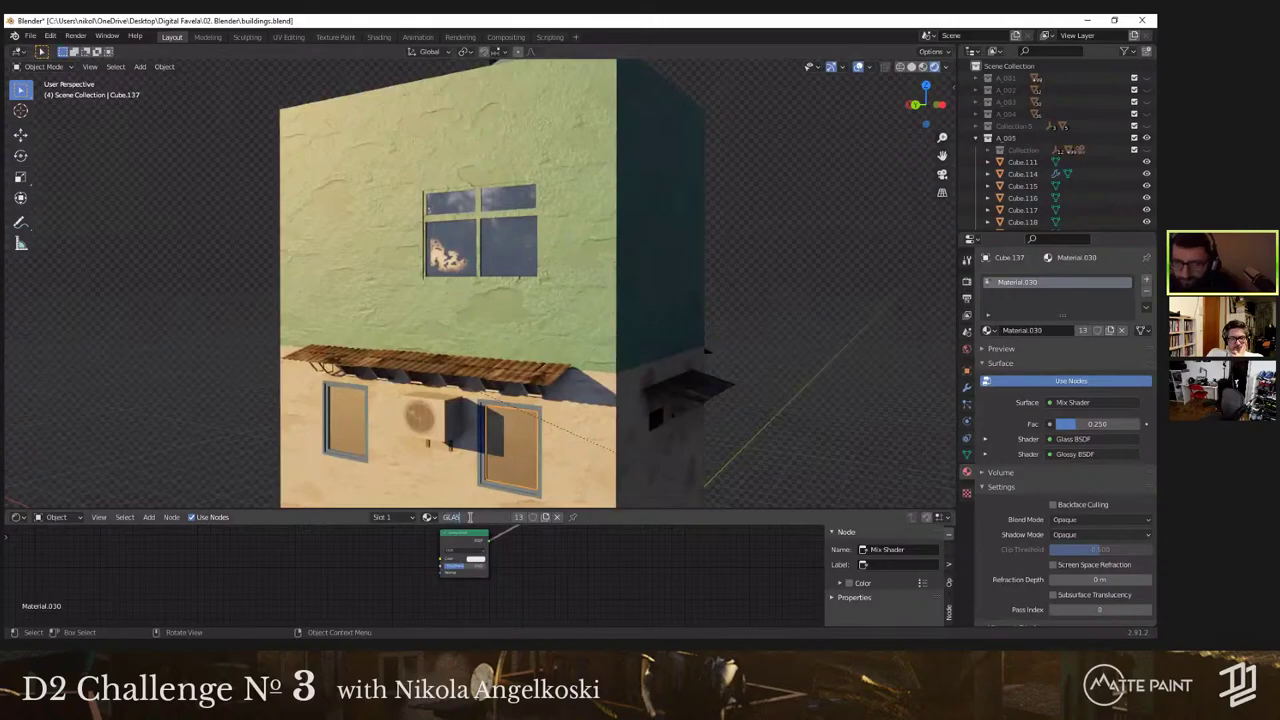
# Step: Assign the GLASS material to the upper window's panes
pyautogui.click(504, 274)
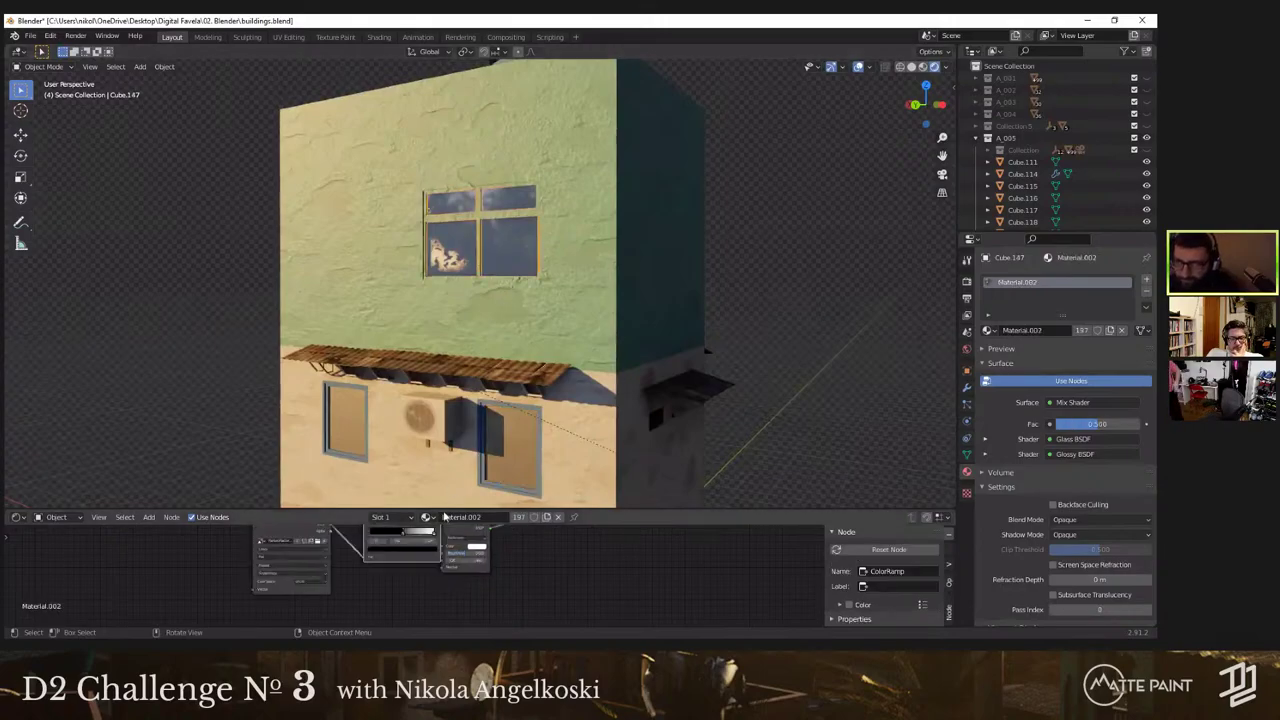
pyautogui.click(425, 517)
pyautogui.write('glass')
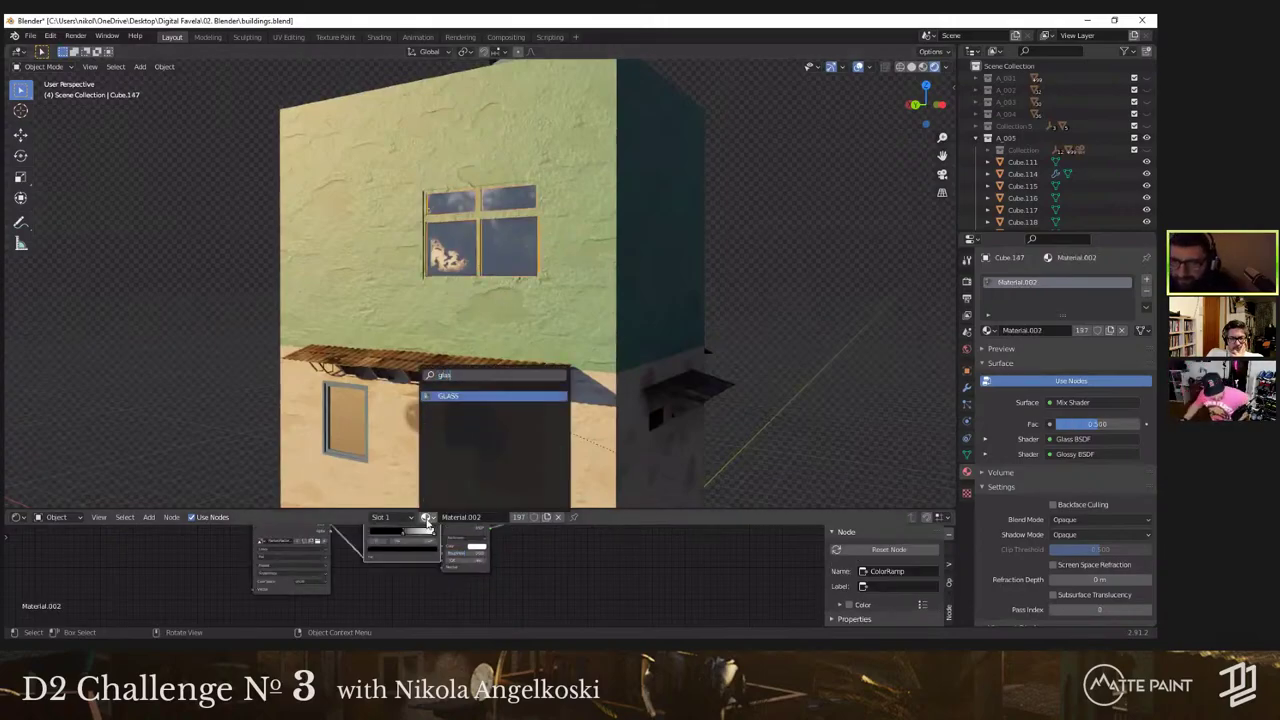
pyautogui.press('Return')
# Step: Give the upper window frame its own copy of the Floor_03 material and name it Window
pyautogui.moveTo(677, 279); pyautogui.dragTo(640, 345, button='middle')
pyautogui.scroll(3, 545, 276)
pyautogui.moveTo(545, 274); pyautogui.dragTo(479, 168, button='middle')
pyautogui.click(529, 268)
pyautogui.scroll(4, 546, 206)
pyautogui.scroll(2, 610, 280)
pyautogui.scroll(-3, 669, 213)
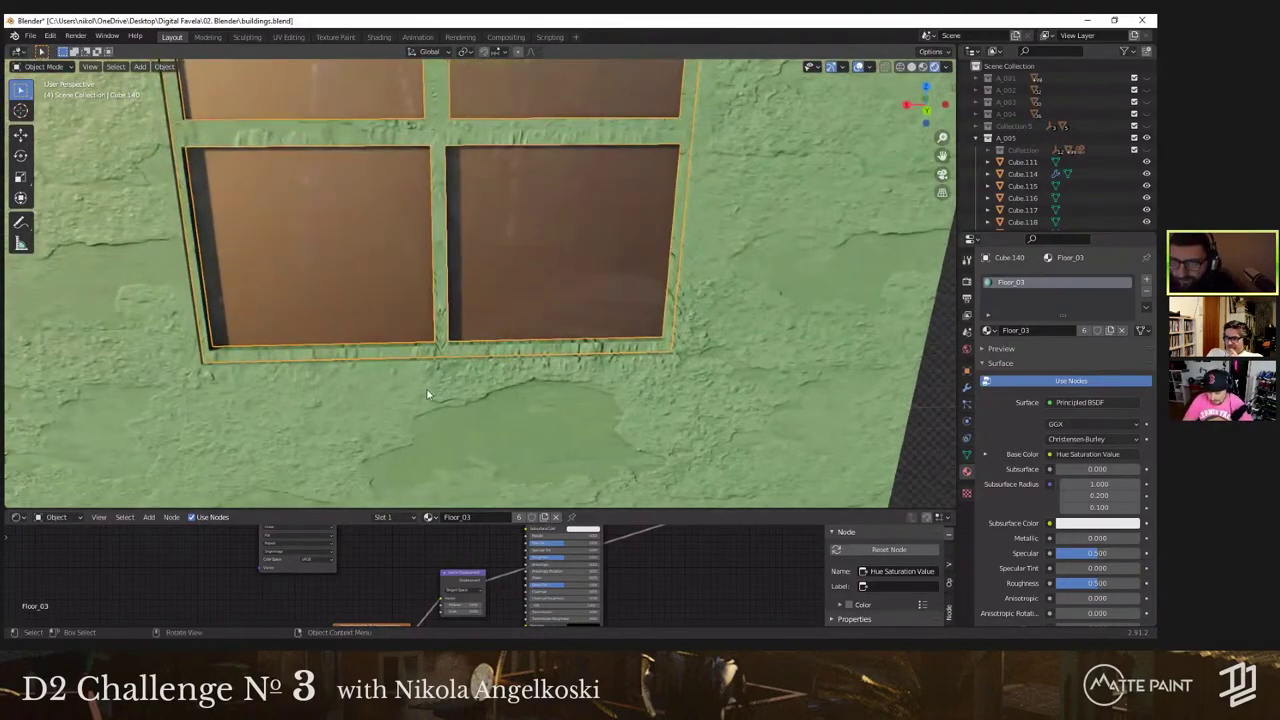
pyautogui.moveTo(428, 394); pyautogui.dragTo(404, 402, button='middle')
pyautogui.scroll(-4, 454, 539)
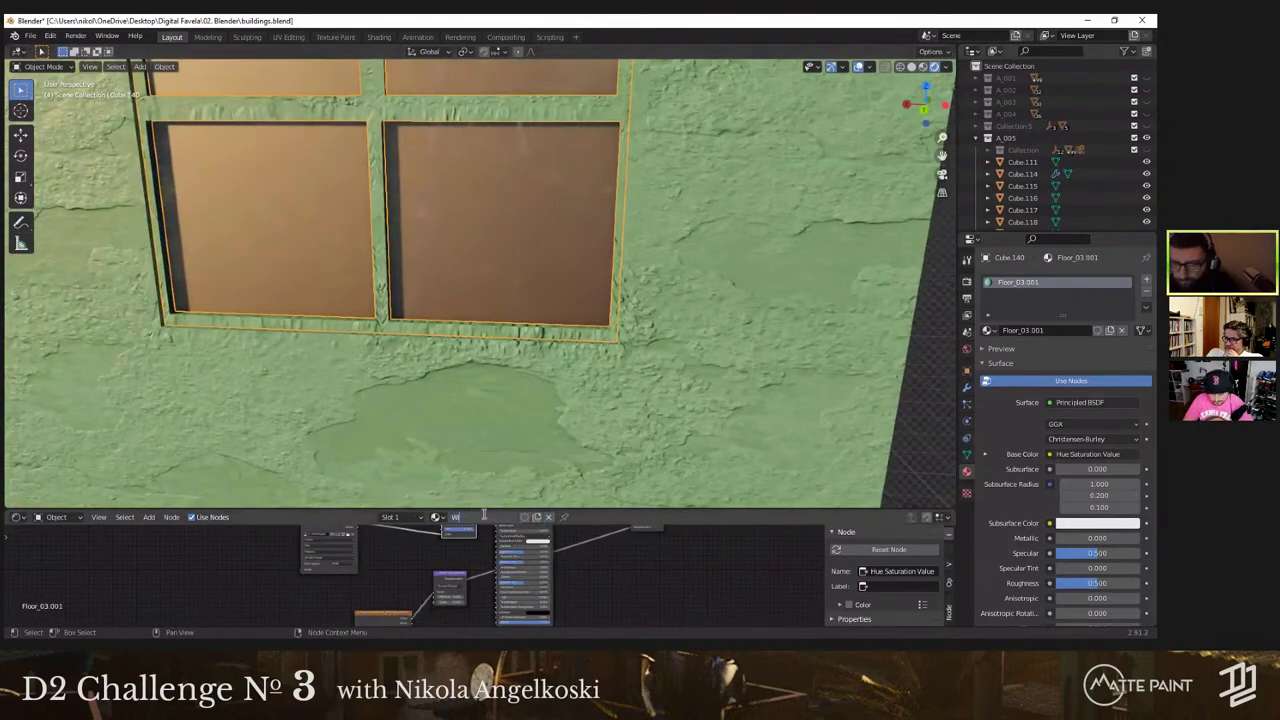
# Step: Set saturation to 0 and value to 2 in the Window material's Hue Saturation Value node
pyautogui.scroll(-2, 457, 555)
pyautogui.moveTo(457, 555); pyautogui.dragTo(475, 601, button='middle')
pyautogui.scroll(3, 472, 588)
pyautogui.scroll(2, 462, 584)
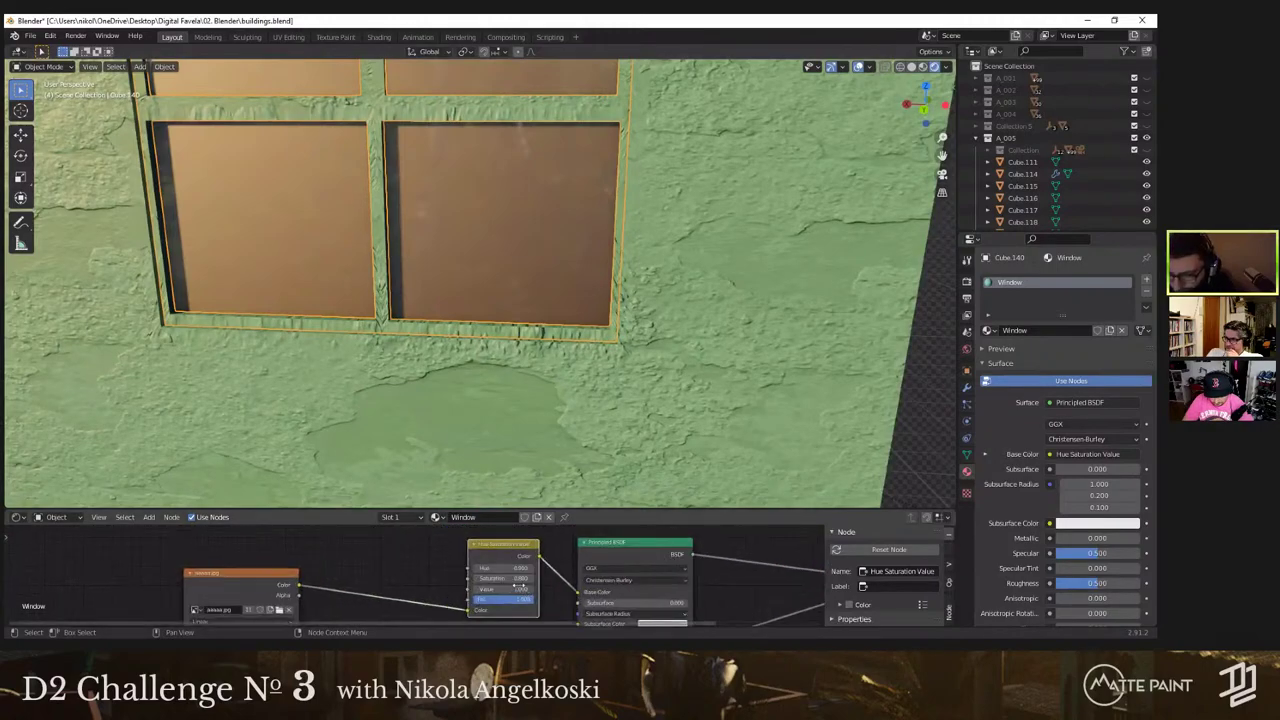
pyautogui.press('Return')
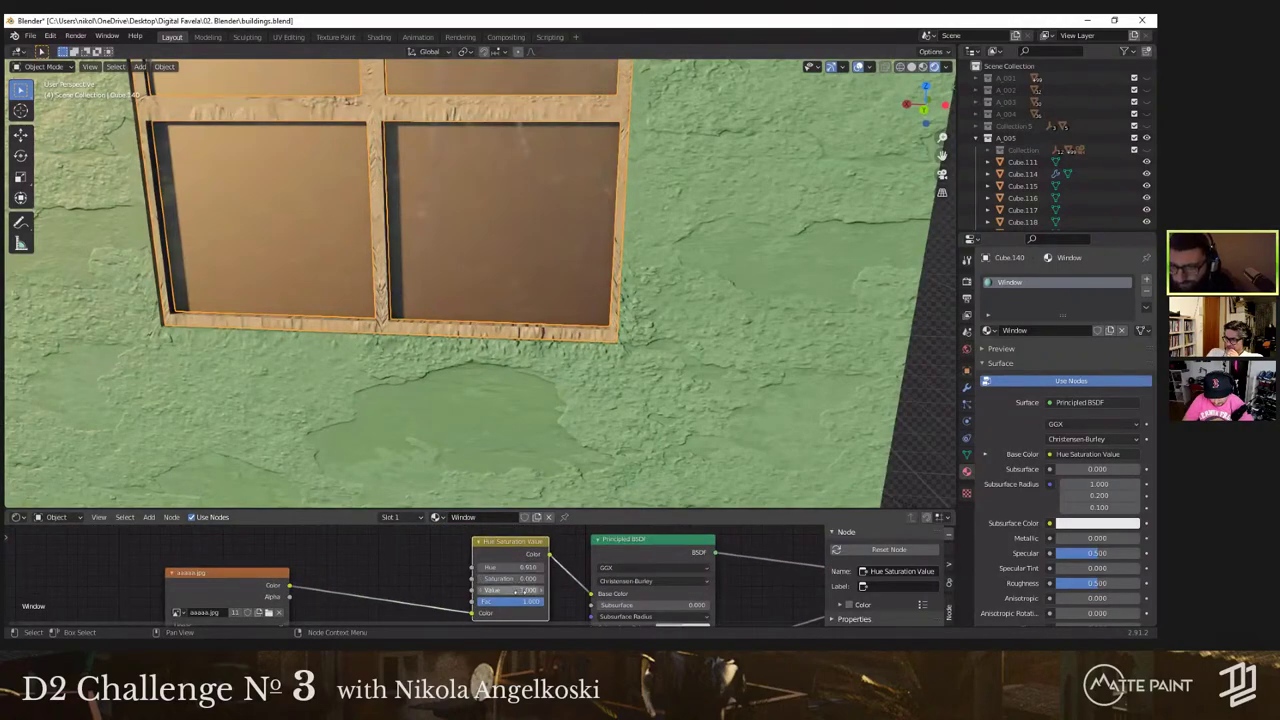
pyautogui.press('Return')
# Step: Set the displacement scale of the Window material to 0.01
pyautogui.moveTo(494, 429); pyautogui.dragTo(462, 339, button='middle')
pyautogui.scroll(4, 462, 339)
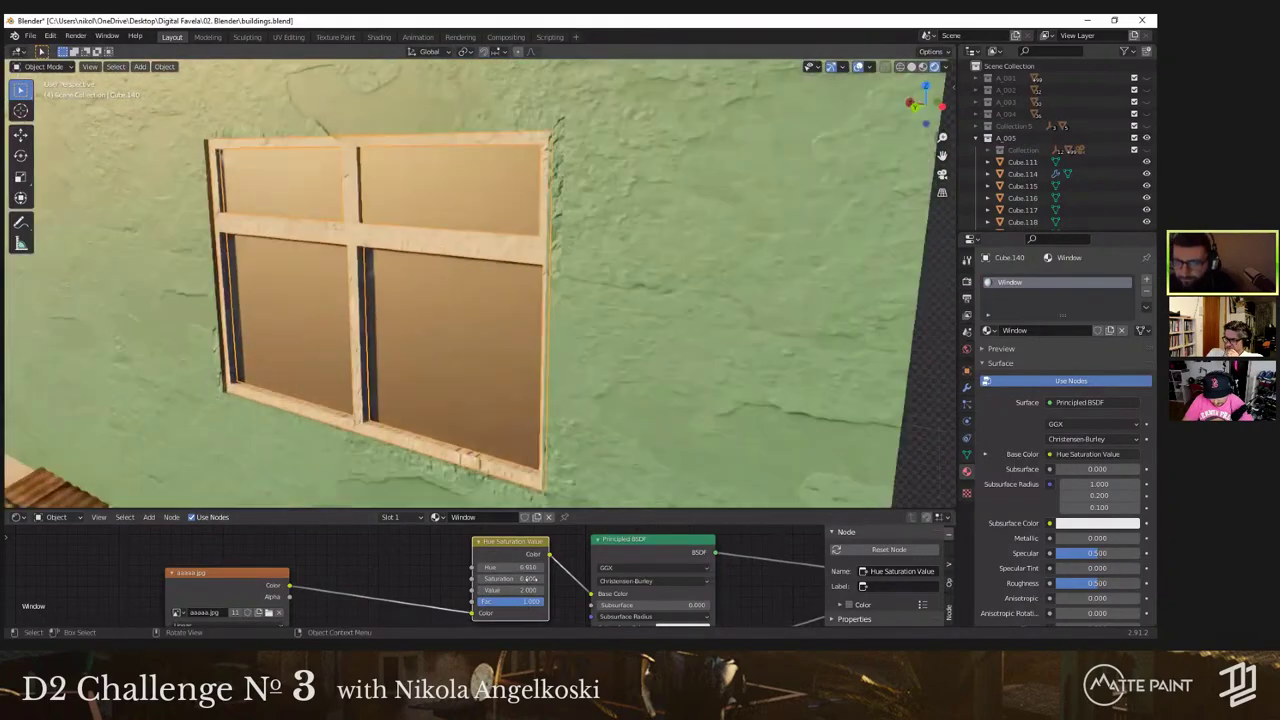
pyautogui.scroll(-1, 452, 580)
pyautogui.moveTo(482, 590); pyautogui.dragTo(485, 525, button='middle')
pyautogui.keyDown('shift'); pyautogui.moveTo(485, 621); pyautogui.dragTo(517, 589, button='middle'); pyautogui.keyUp('shift')
pyautogui.scroll(4, 425, 564)
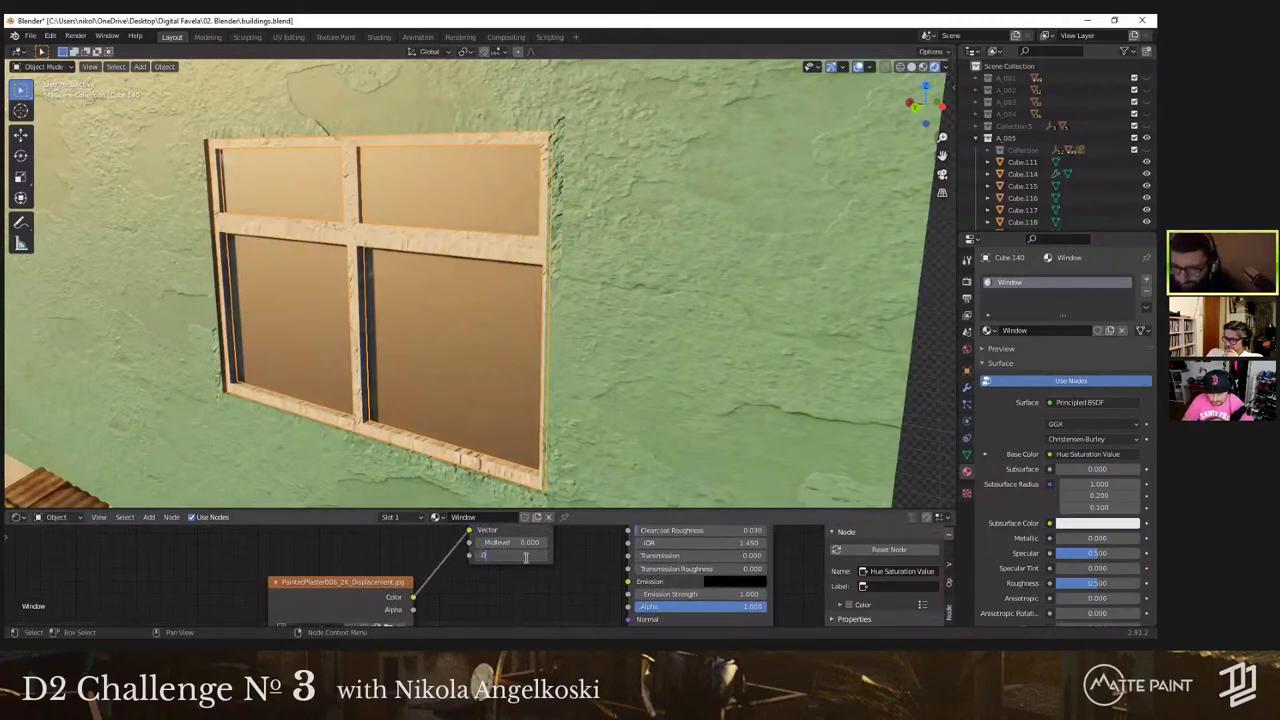
pyautogui.press('Return')
pyautogui.scroll(-3, 462, 380)
# Step: Unwrap the window frame mesh with Cube Projection and return to Object Mode
pyautogui.press('Tab')
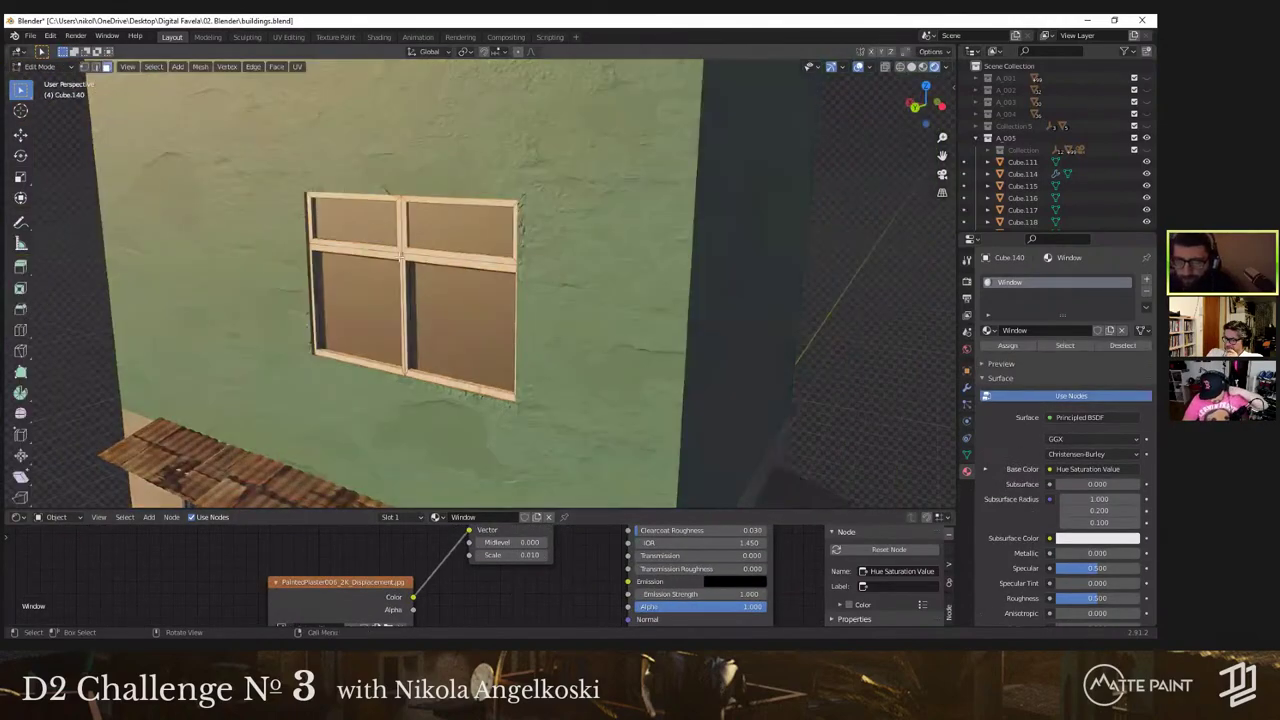
pyautogui.click(298, 68)
pyautogui.click(340, 141)
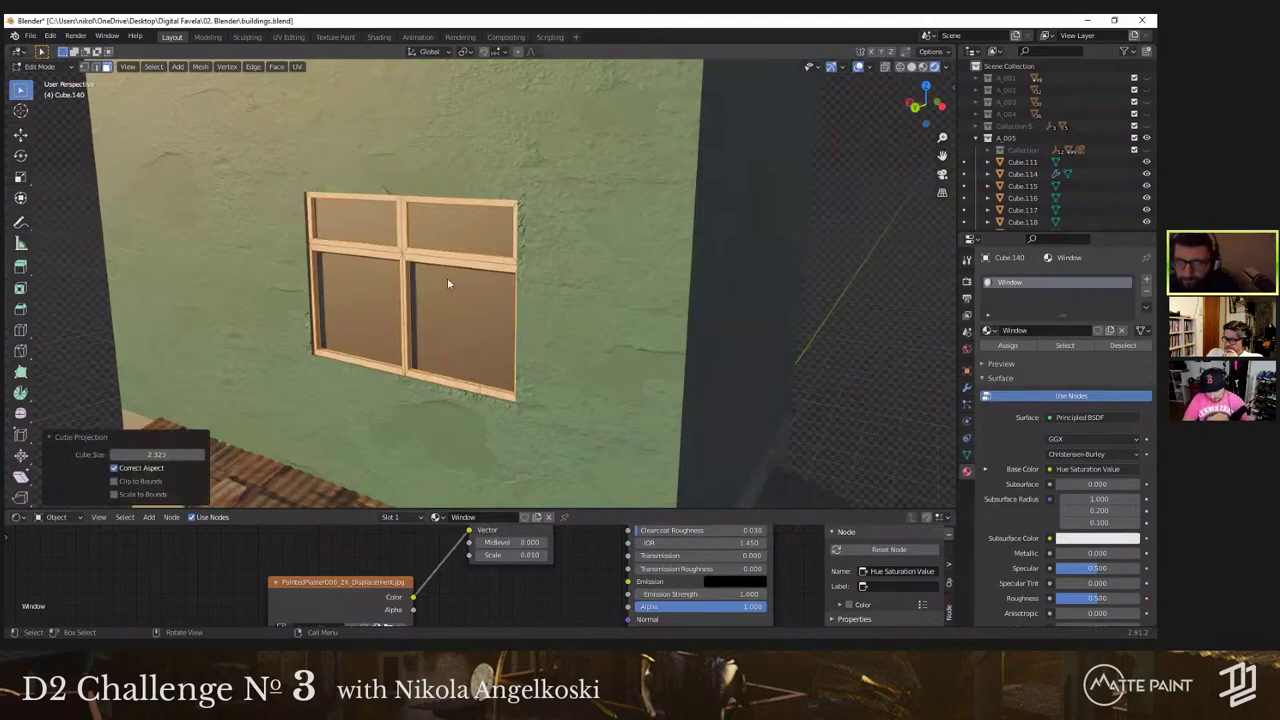
pyautogui.press('Tab')
pyautogui.scroll(4, 554, 304)
pyautogui.scroll(-3, 583, 301)
# Step: Unwrap the front wall faces around the upper-floor window with Cube Projection at cube size 1
pyautogui.click(584, 300)
pyautogui.scroll(-4, 572, 262)
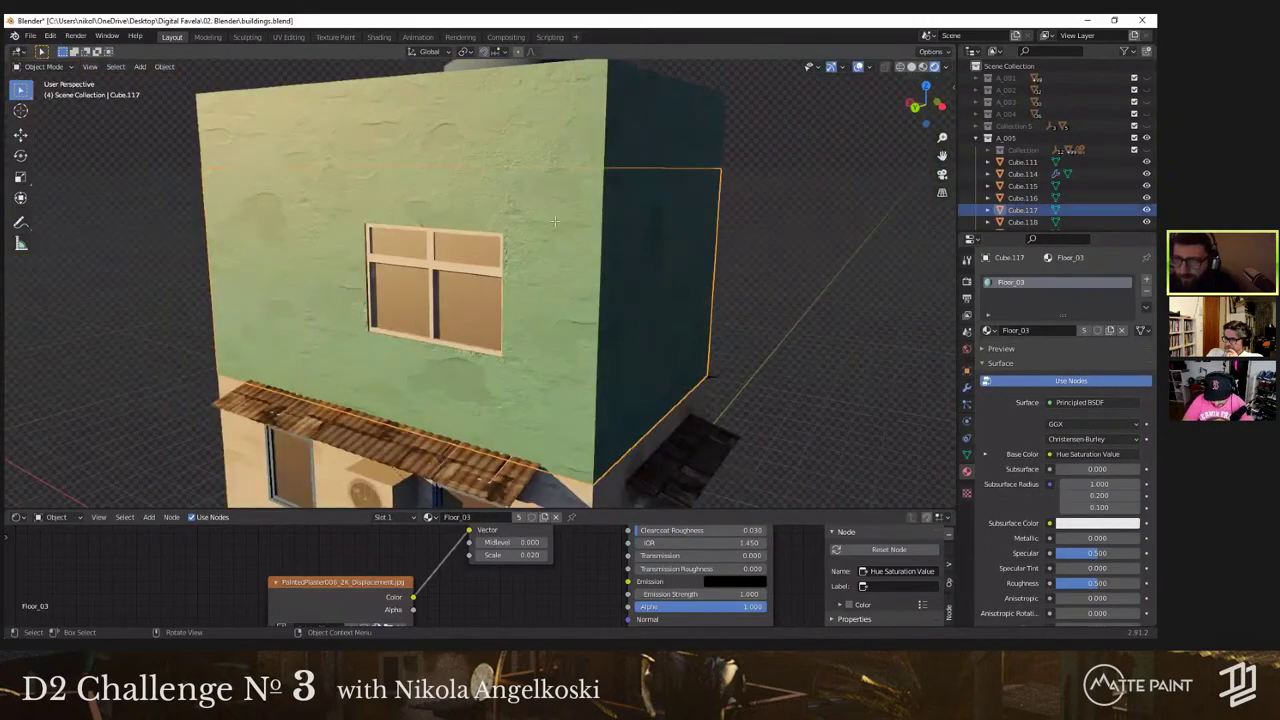
pyautogui.press('Tab')
pyautogui.click(556, 210)
pyautogui.moveTo(556, 212); pyautogui.dragTo(596, 232, button='middle')
pyautogui.scroll(-3, 590, 235)
pyautogui.keyDown('ctrl'); pyautogui.keyDown('shift'); pyautogui.click(294, 342); pyautogui.keyUp('shift'); pyautogui.keyUp('ctrl')
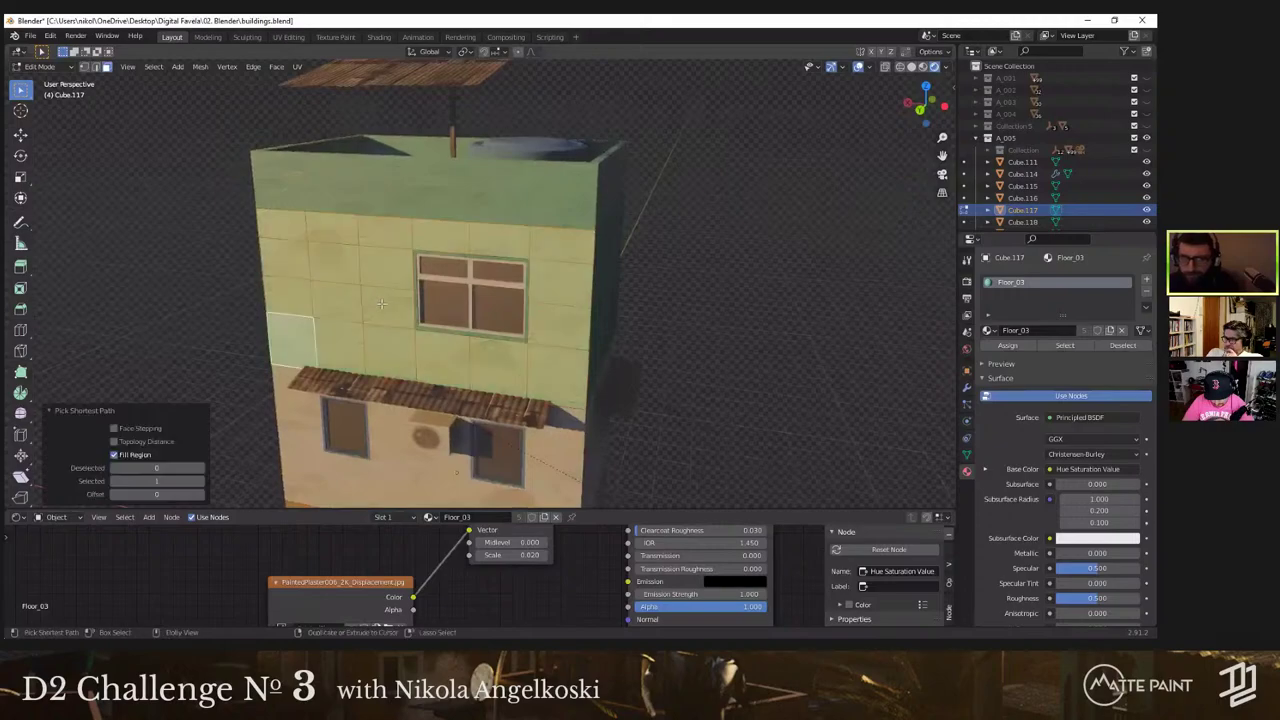
pyautogui.moveTo(545, 337); pyautogui.dragTo(532, 339, button='middle')
pyautogui.press('Tab')
pyautogui.press('Tab')
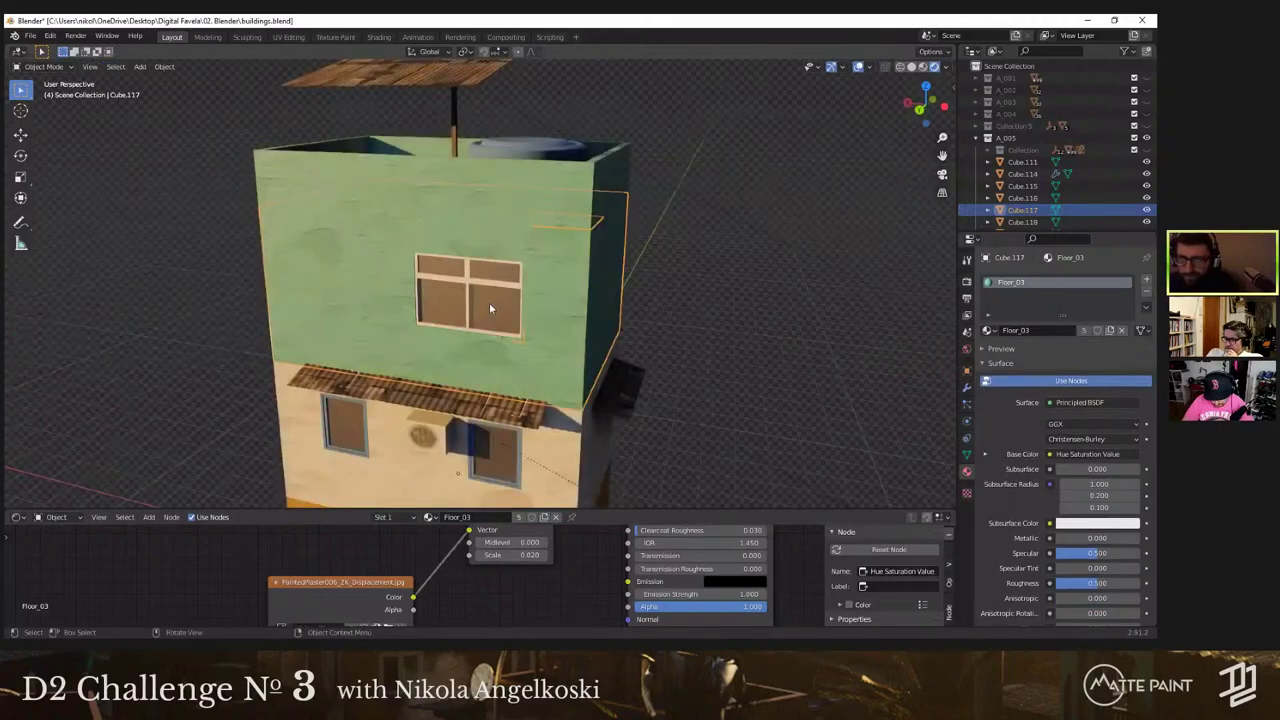
pyautogui.click(297, 67)
pyautogui.click(330, 141)
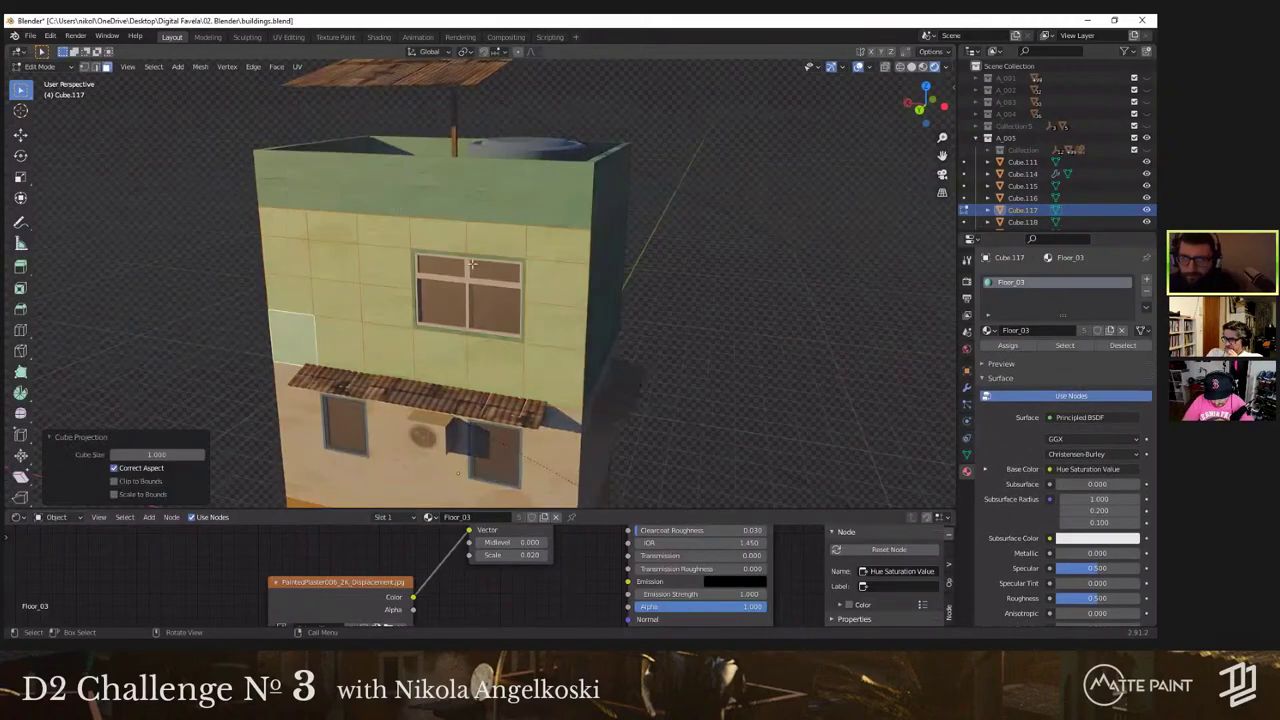
pyautogui.press('Tab')
# Step: Assign the Rusty Metal 01 material to the bracket frame under the awning above the middle-floor windows
pyautogui.scroll(3, 452, 290)
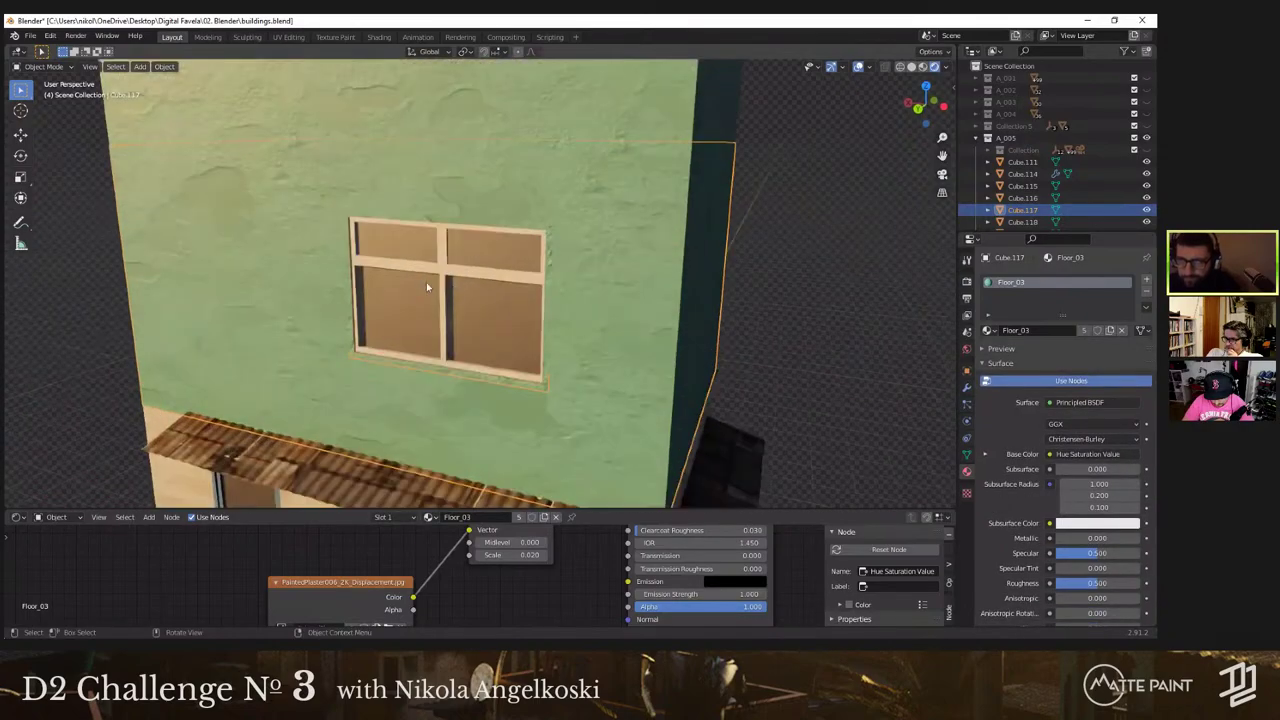
pyautogui.moveTo(426, 287); pyautogui.dragTo(491, 197, button='middle')
pyautogui.scroll(4, 491, 197)
pyautogui.scroll(-4, 491, 197)
pyautogui.moveTo(495, 275); pyautogui.dragTo(556, 272, button='middle')
pyautogui.click(574, 206)
pyautogui.scroll(3, 514, 266)
pyautogui.scroll(2, 556, 272)
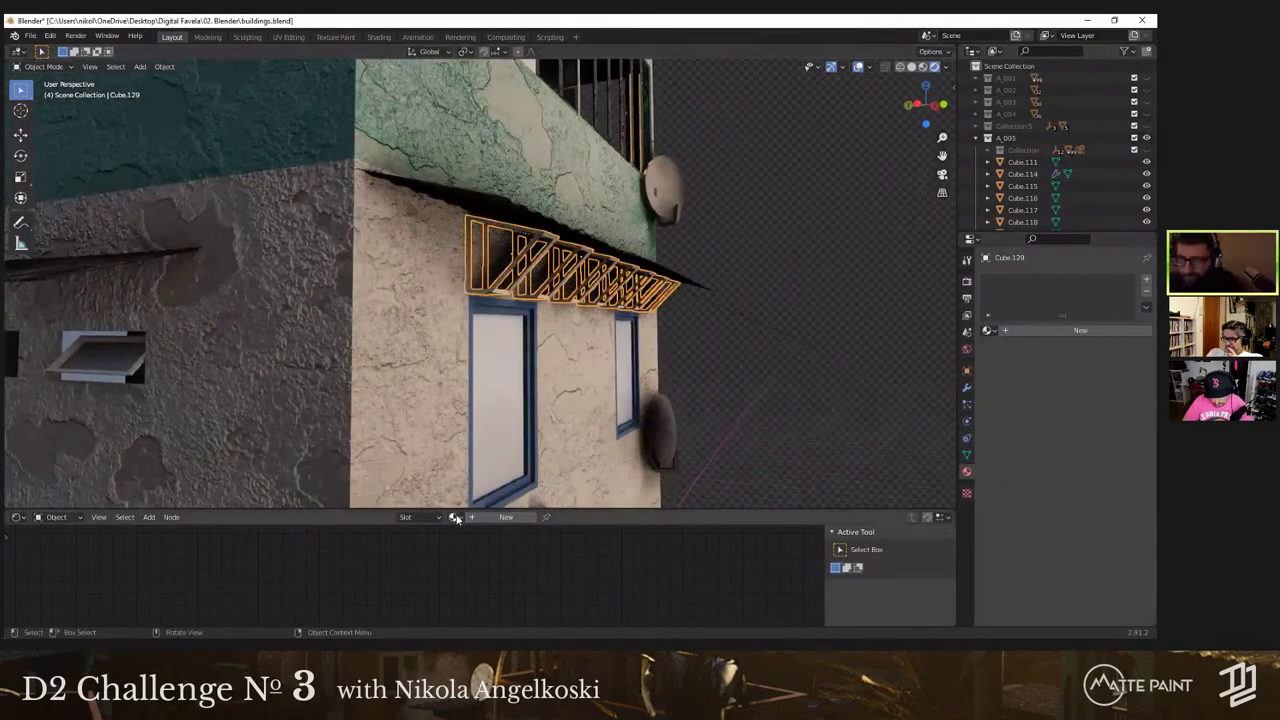
pyautogui.moveTo(455, 518); pyautogui.dragTo(494, 337, button='middle')
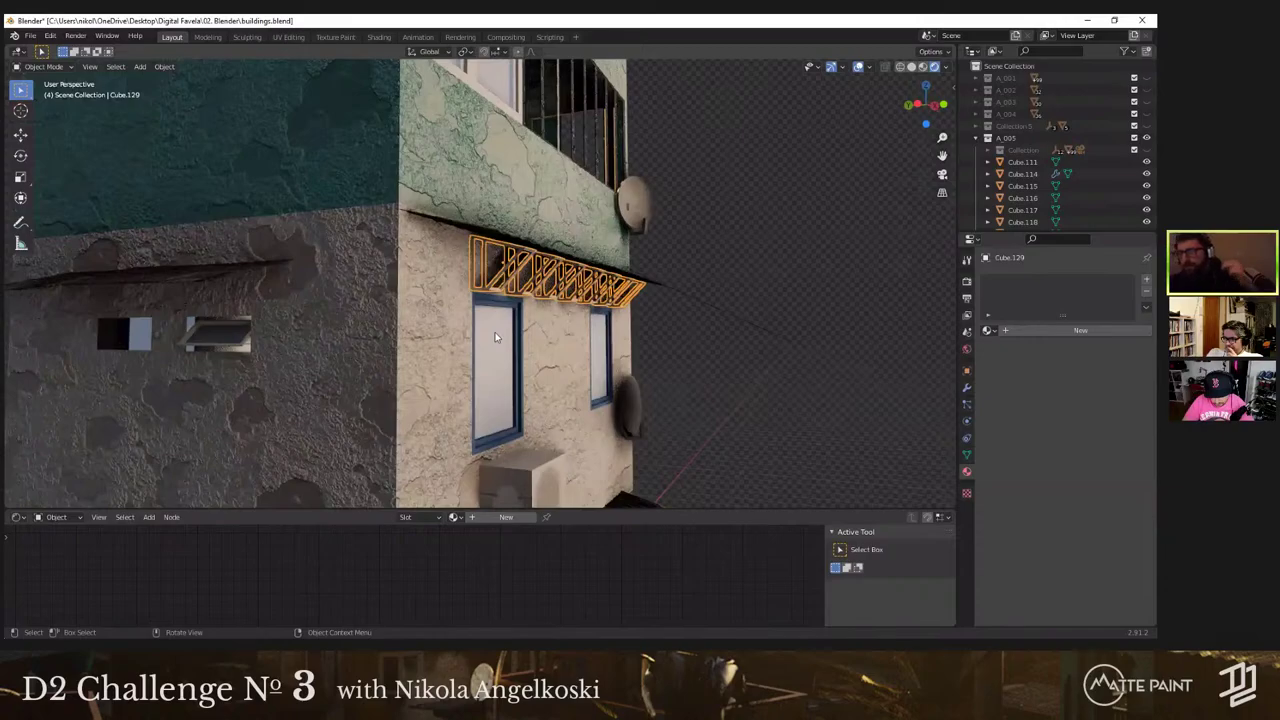
pyautogui.click(452, 516)
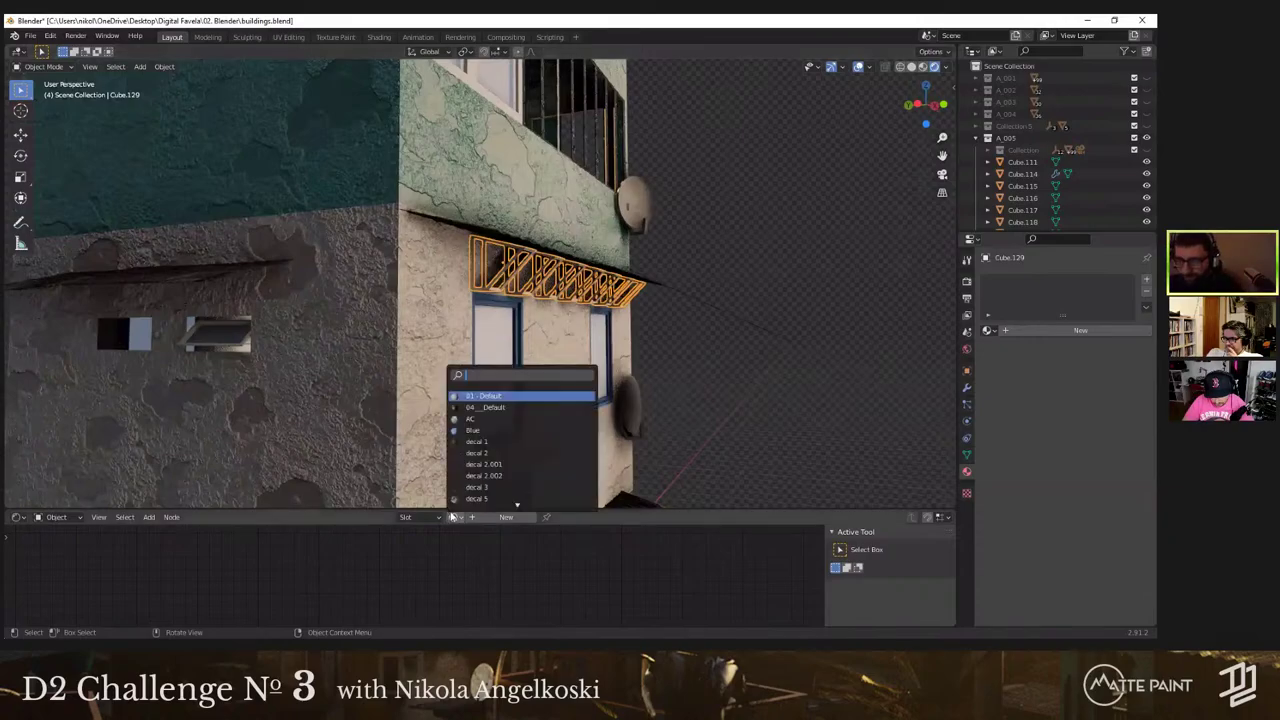
pyautogui.press('Return')
pyautogui.click(427, 517)
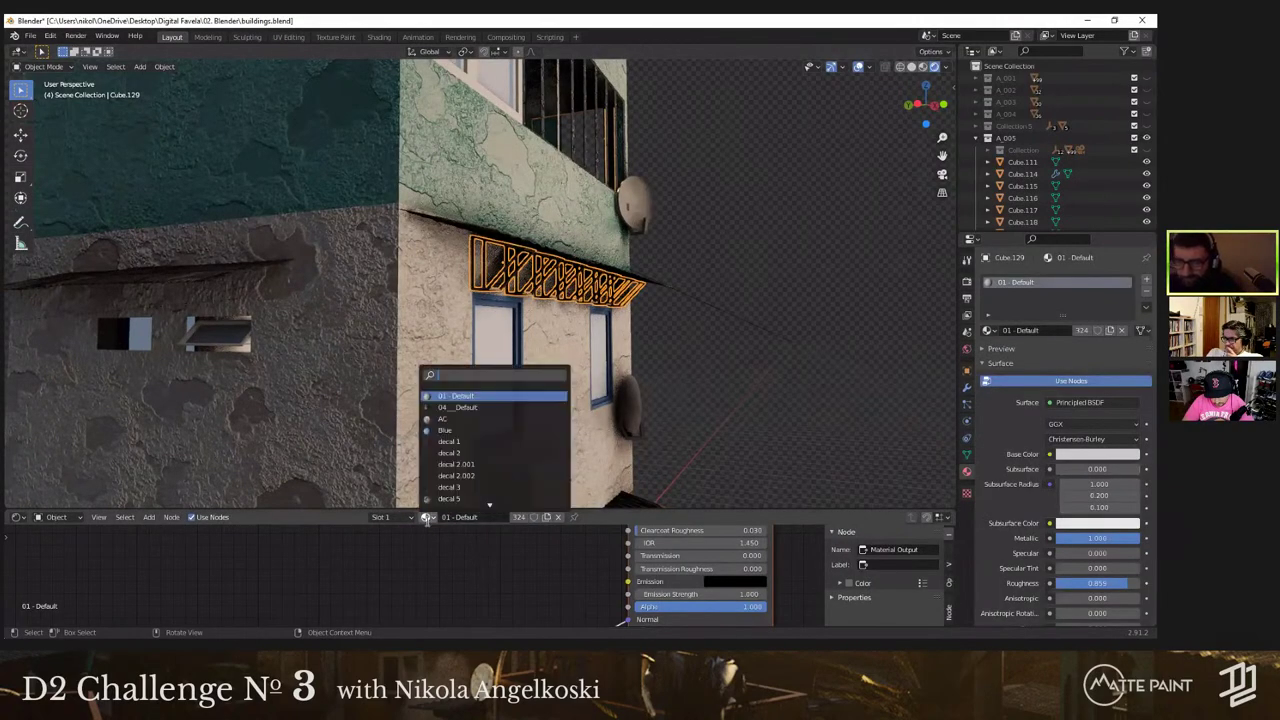
pyautogui.press('Return')
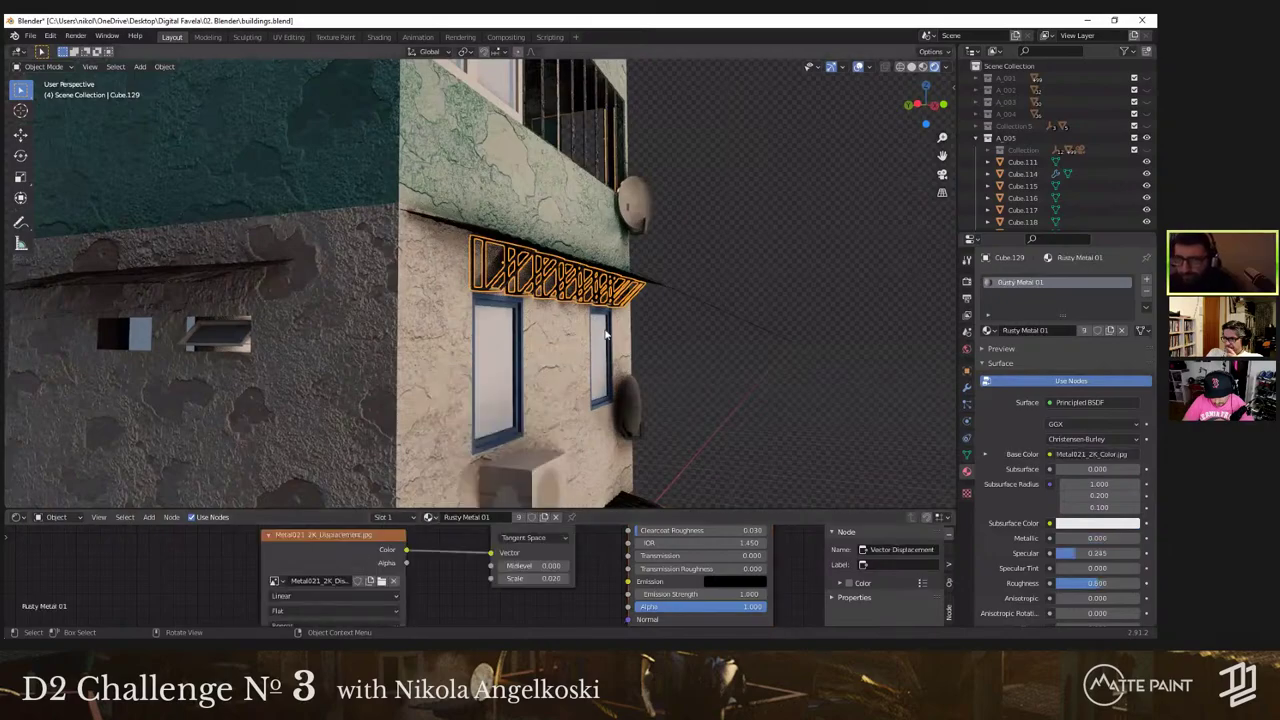
# Step: Look over the whole building from several sides and save the file
pyautogui.click(605, 335)
pyautogui.scroll(-4, 600, 315)
pyautogui.moveTo(593, 275); pyautogui.dragTo(600, 305, button='middle')
pyautogui.moveTo(475, 315); pyautogui.dragTo(509, 328, button='middle')
pyautogui.moveTo(360, 305); pyautogui.dragTo(524, 153, button='middle')
pyautogui.scroll(-3, 431, 286)
pyautogui.hotkey('ctrl', 's')
pyautogui.scroll(3, 614, 184)
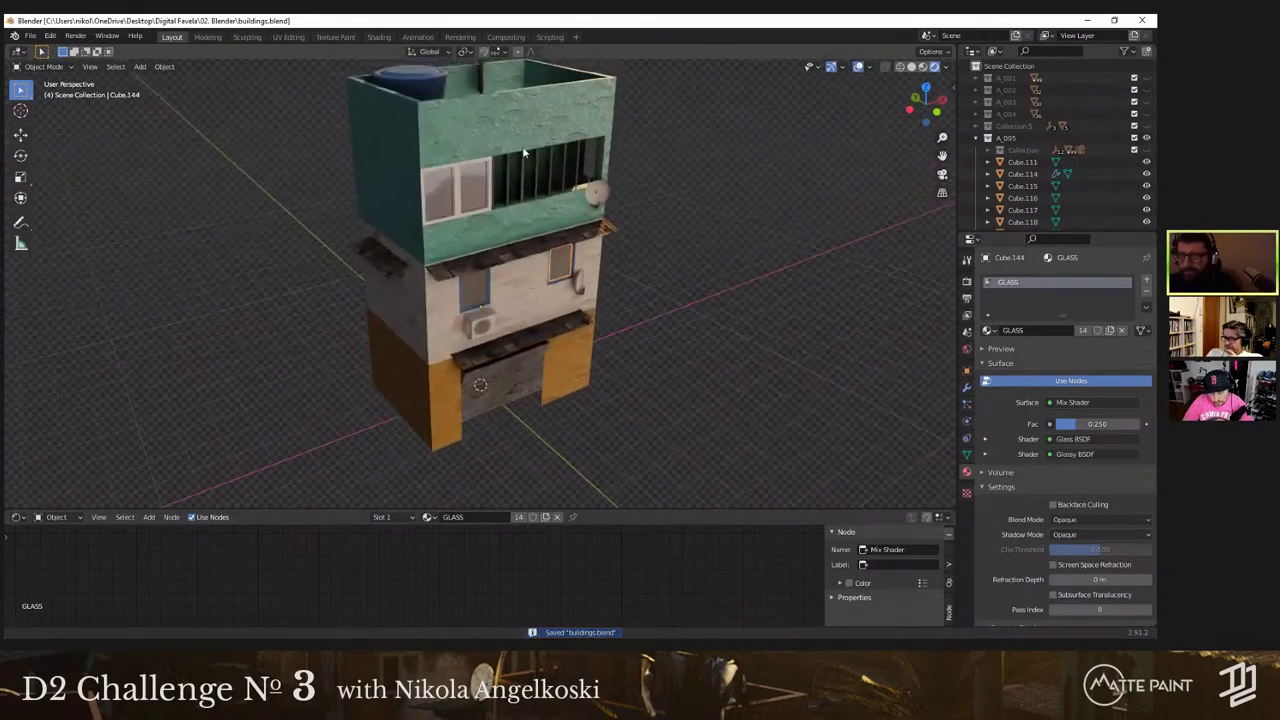
pyautogui.scroll(3, 524, 153)
pyautogui.moveTo(533, 225); pyautogui.dragTo(505, 286, button='middle')
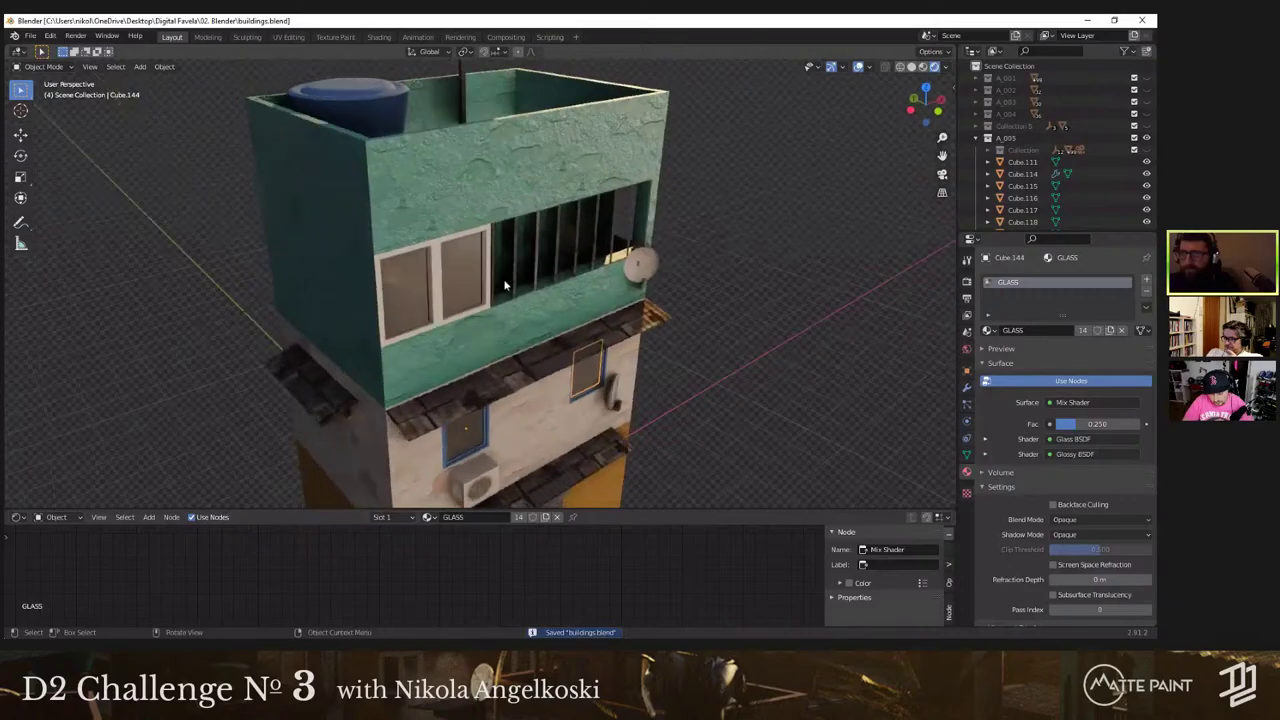
pyautogui.scroll(-5, 503, 245)
pyautogui.moveTo(504, 211); pyautogui.dragTo(526, 189, button='middle')
pyautogui.keyDown('shift'); pyautogui.moveTo(918, 200); pyautogui.dragTo(946, 137, button='middle'); pyautogui.keyUp('shift')
pyautogui.scroll(-2, 946, 137)
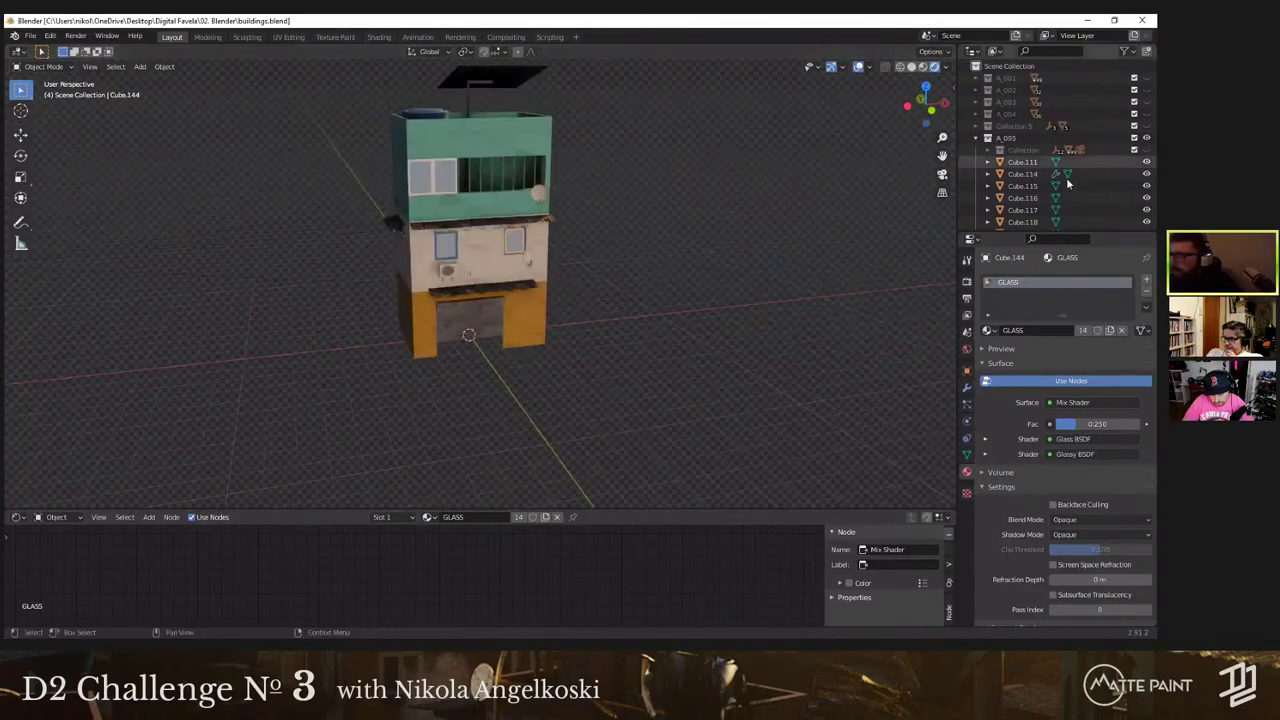
# Step: Try to move all building objects of A_005 into its nested Collection, and undo the move
pyautogui.click(987, 152)
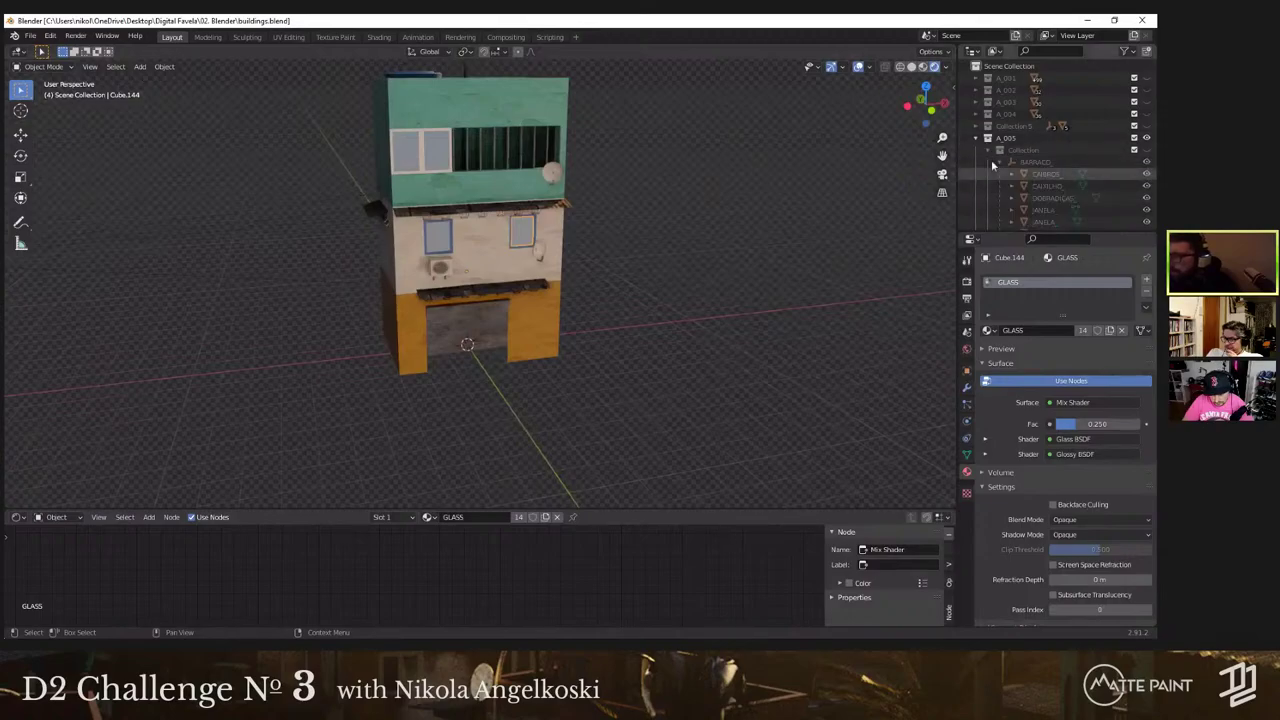
pyautogui.scroll(-5, 988, 160)
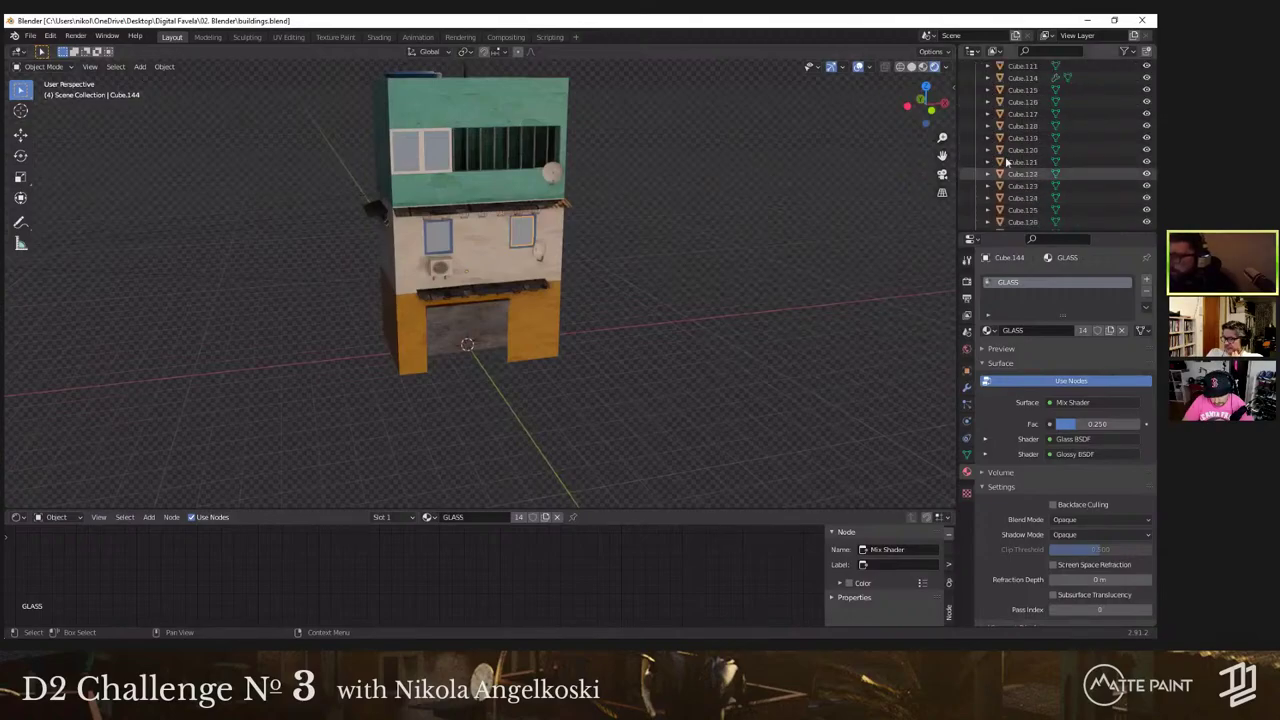
pyautogui.scroll(3, 1010, 162)
pyautogui.click(1078, 162)
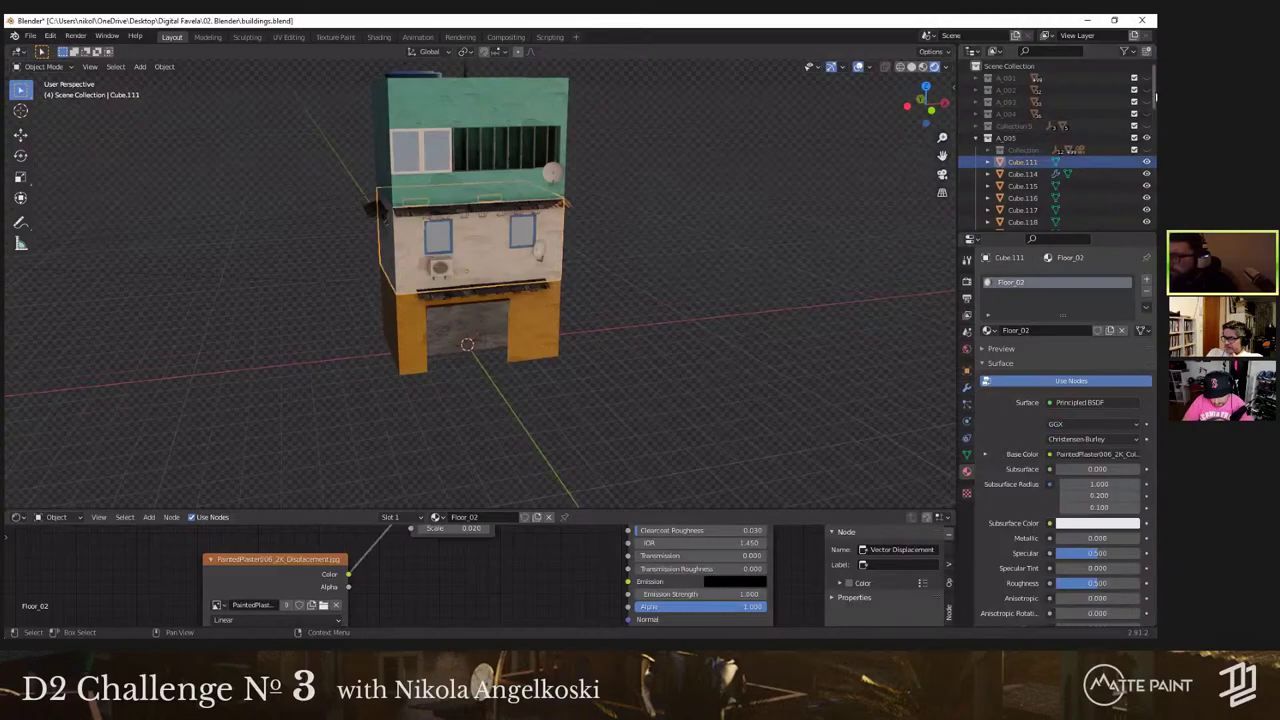
pyautogui.scroll(-15, 1156, 97)
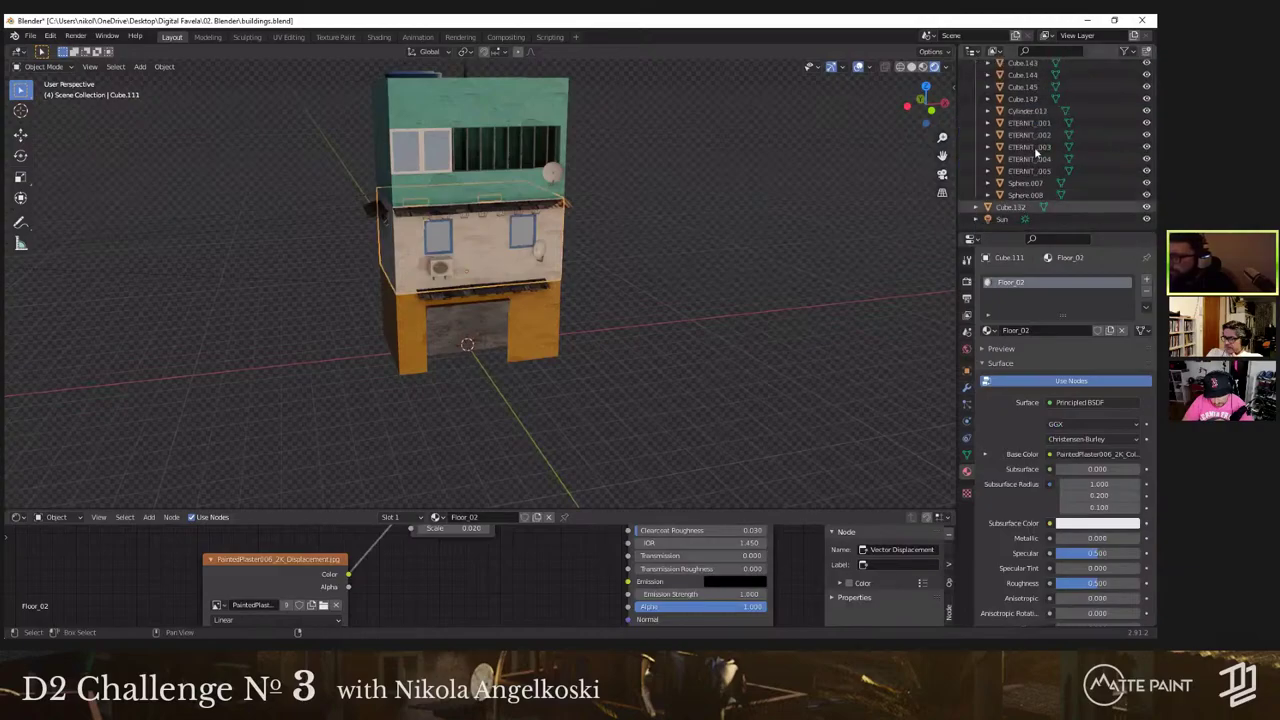
pyautogui.keyDown('shift'); pyautogui.click(1035, 150); pyautogui.keyUp('shift')
pyautogui.scroll(15, 1031, 155)
pyautogui.moveTo(1008, 176); pyautogui.dragTo(1012, 148)
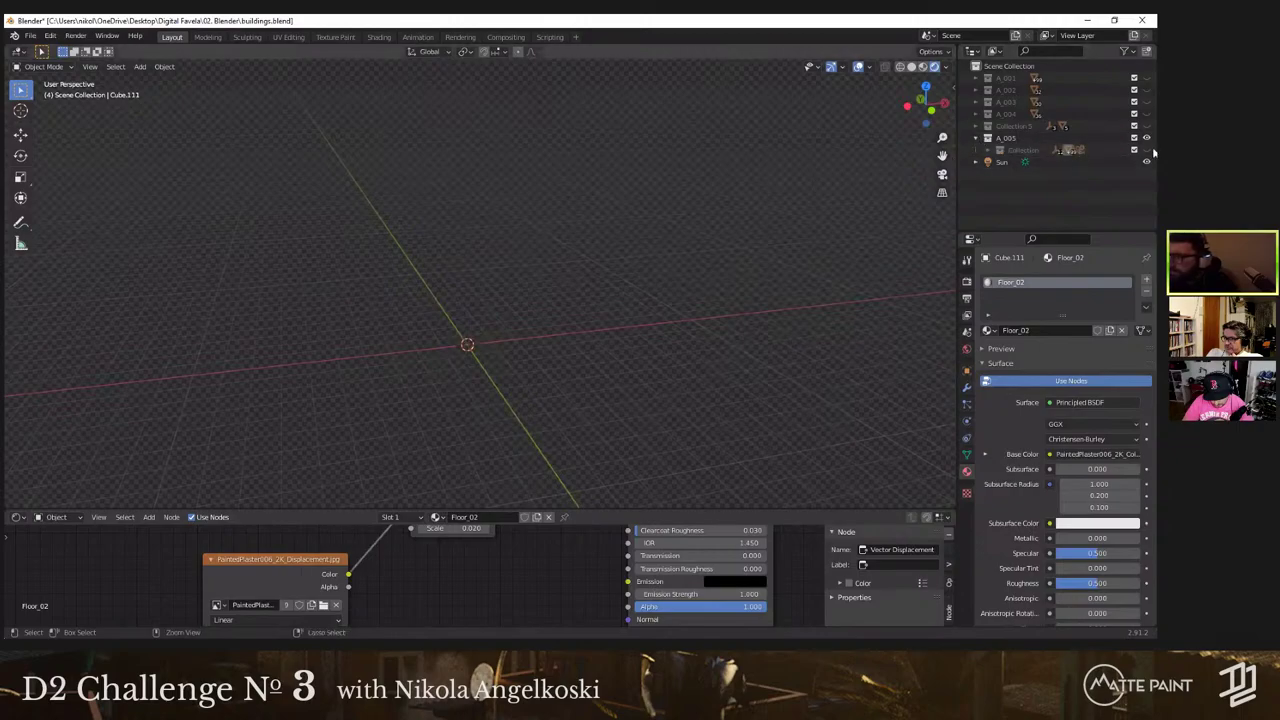
pyautogui.hotkey('ctrl', 'z')
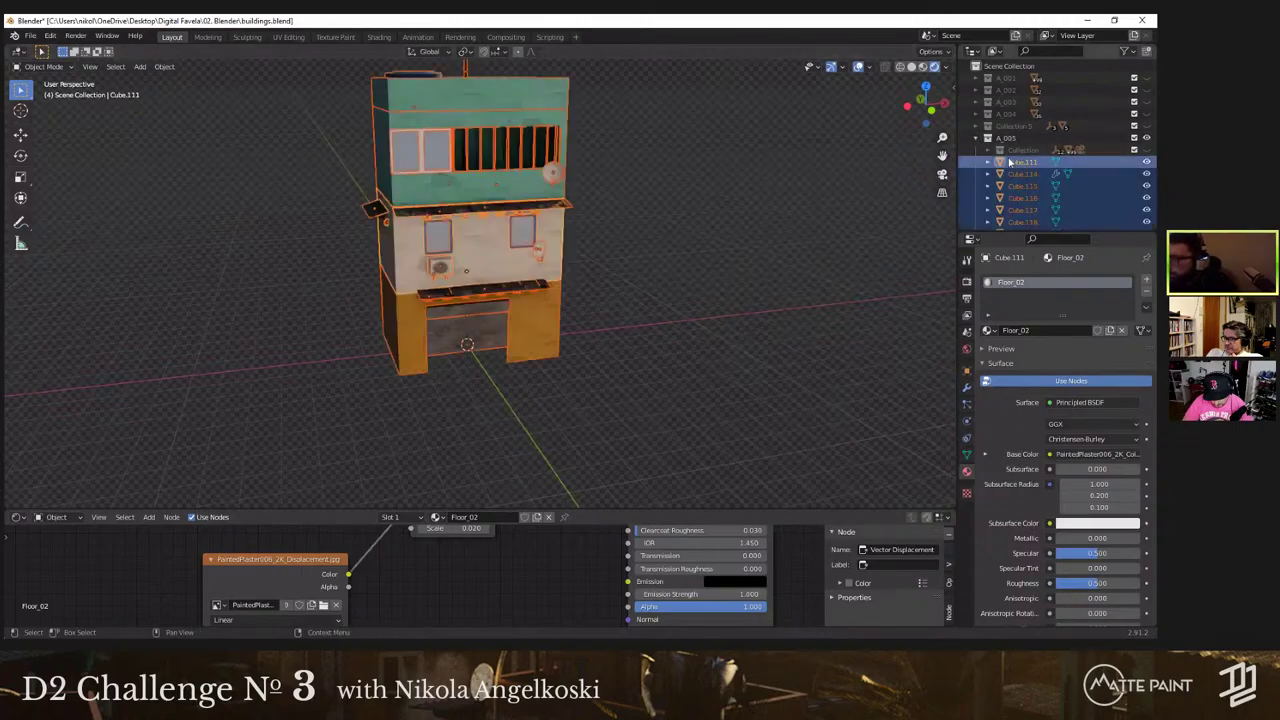
# Step: Move the nested Collection out of A_005 to the top level of the scene and exclude A_005 from the view layer
pyautogui.moveTo(1013, 164); pyautogui.dragTo(1013, 68)
pyautogui.click(977, 140)
pyautogui.click(977, 140)
pyautogui.click(987, 138)
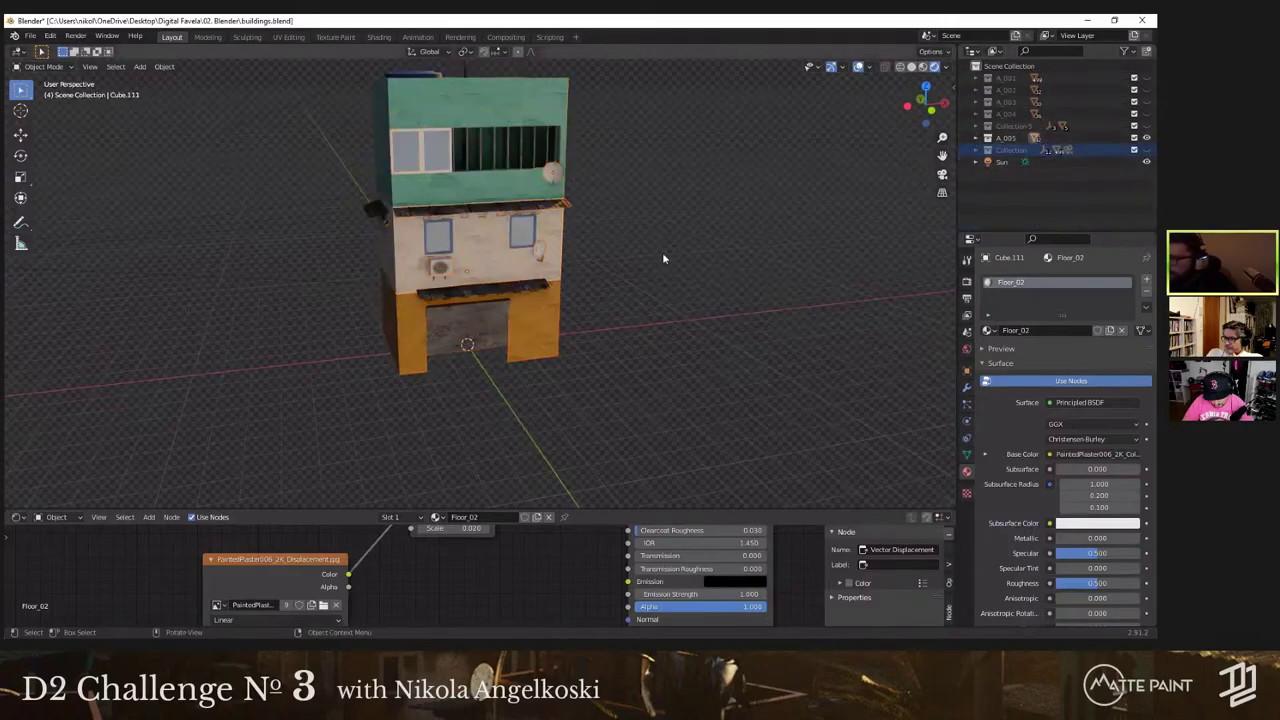
pyautogui.click(1135, 138)
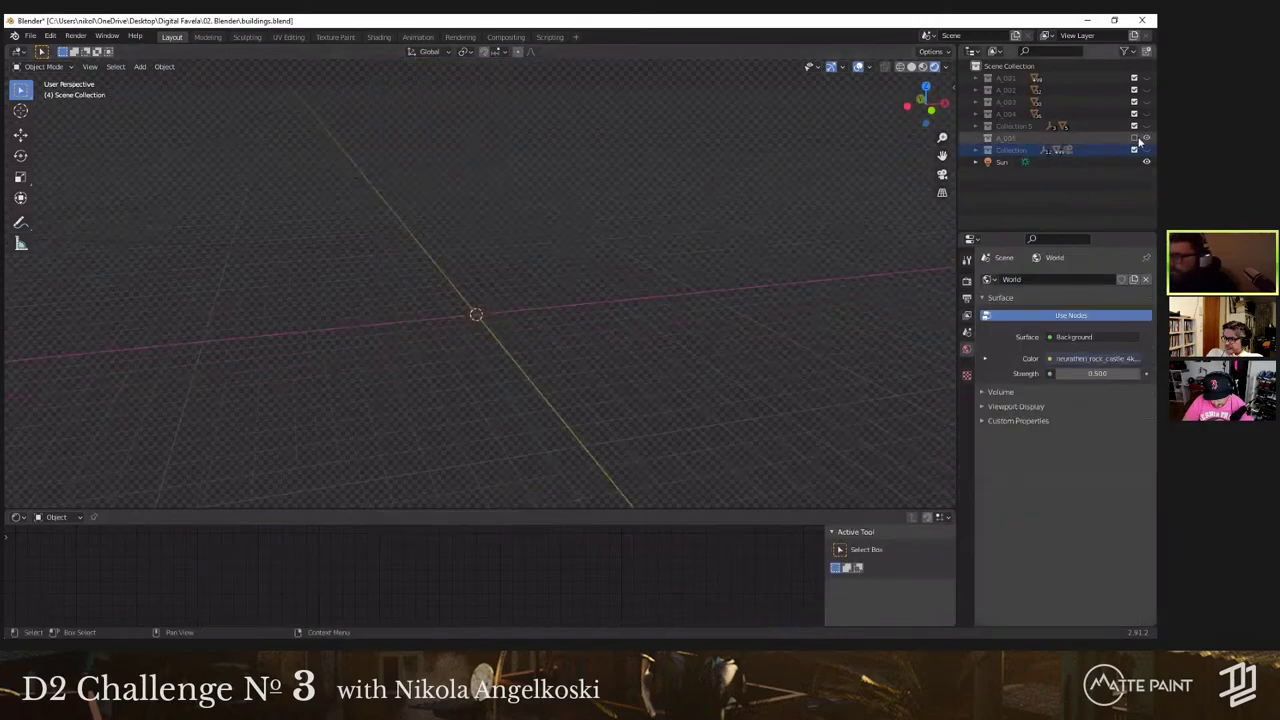
# Step: Add a Bezier curve at the origin of the emptied scene
pyautogui.scroll(-1, 530, 310)
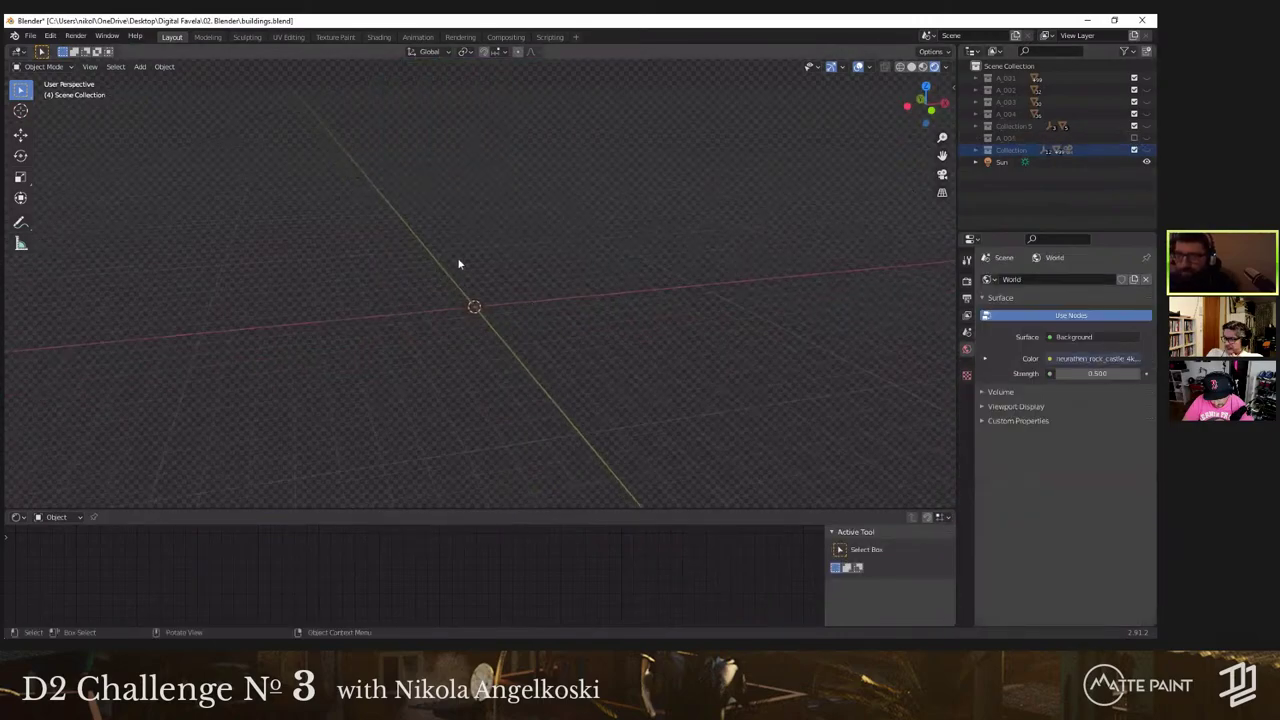
pyautogui.moveTo(458, 263); pyautogui.dragTo(471, 234, button='middle')
pyautogui.hotkey('shift', 'a')
pyautogui.moveTo(471, 232)
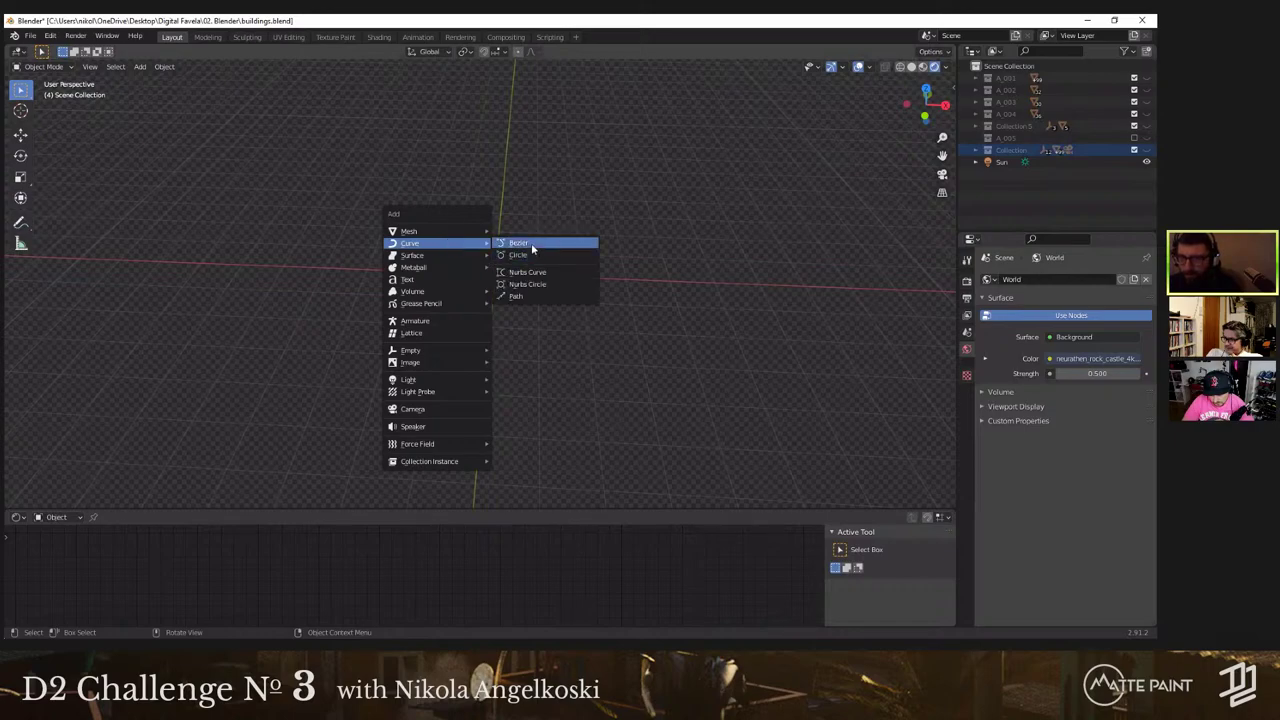
pyautogui.click(532, 246)
pyautogui.moveTo(545, 340); pyautogui.dragTo(586, 414, button='middle')
pyautogui.scroll(3, 566, 372)
# Step: Rotate the Bezier curve -90° about the X axis
pyautogui.press('r')
pyautogui.press('x')
pyautogui.click(410, 356)
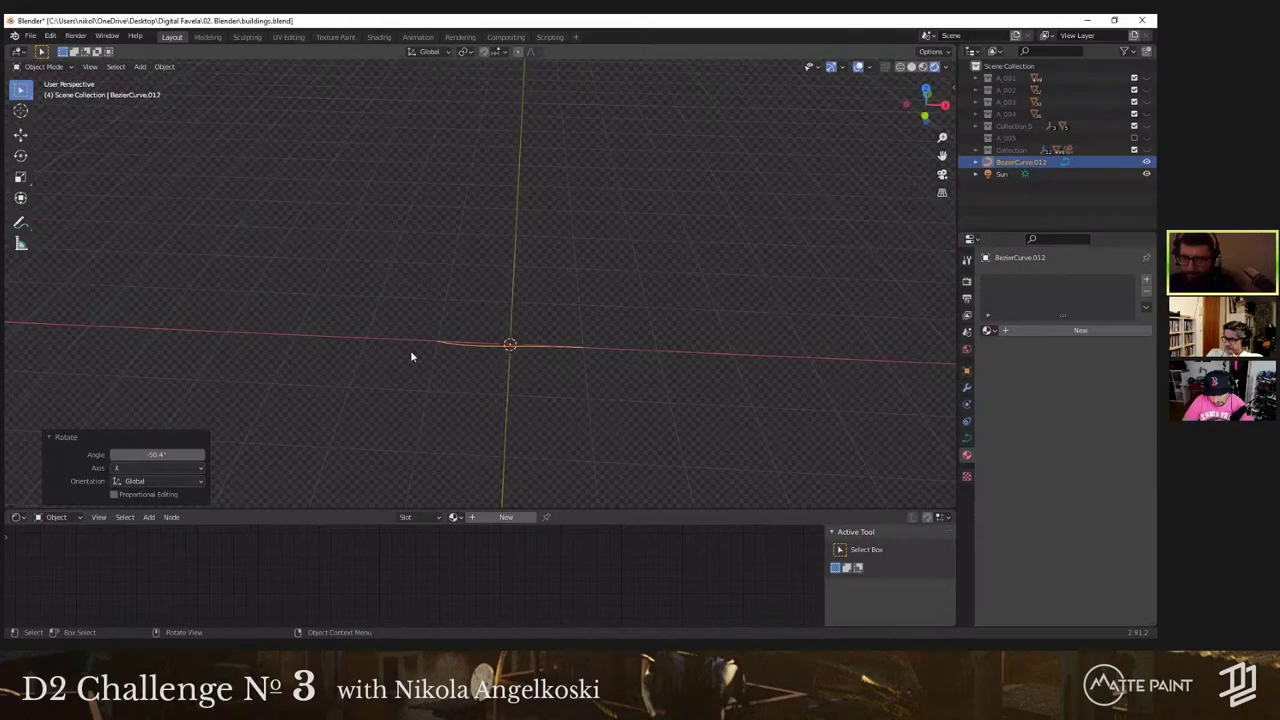
pyautogui.click(153, 454)
pyautogui.write('-90')
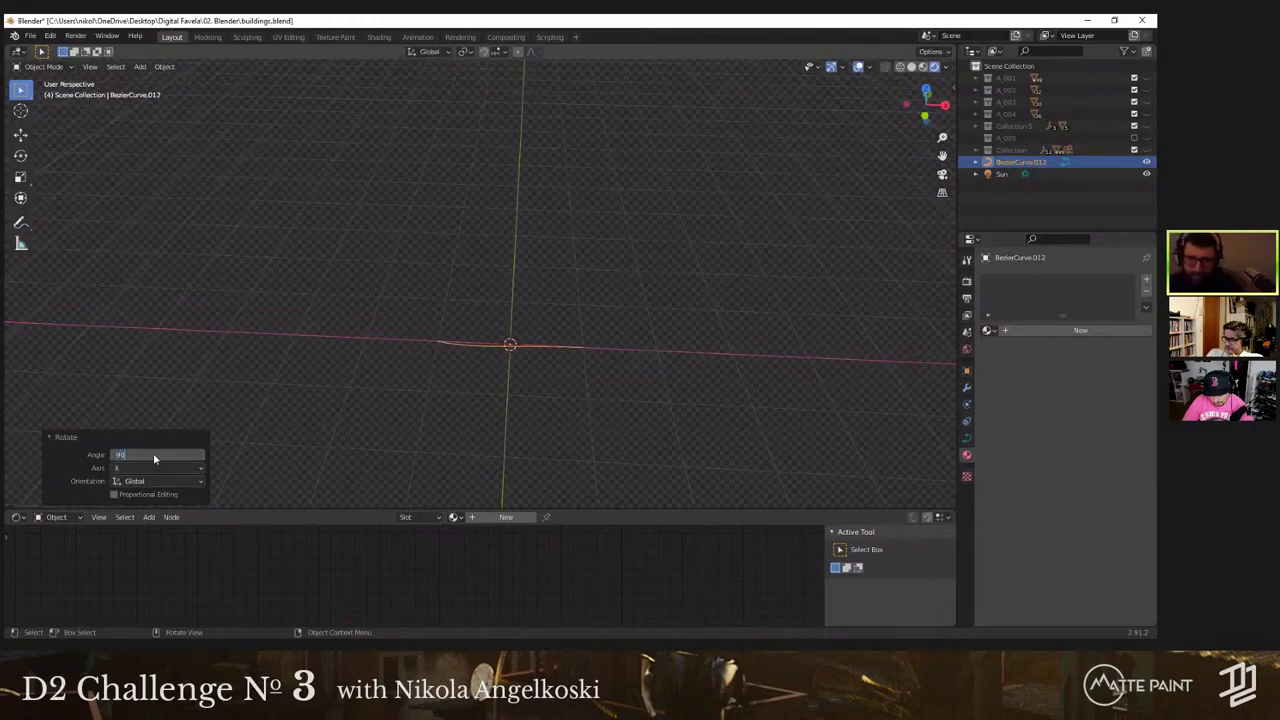
pyautogui.press('Return')
# Step: In front view, rotate the curve's end control point on the positive X side about -44° around Y so the curve sags
pyautogui.keyDown('shift'); pyautogui.moveTo(457, 245); pyautogui.dragTo(413, 194, button='middle'); pyautogui.keyUp('shift')
pyautogui.press('`')
pyautogui.click(411, 194)
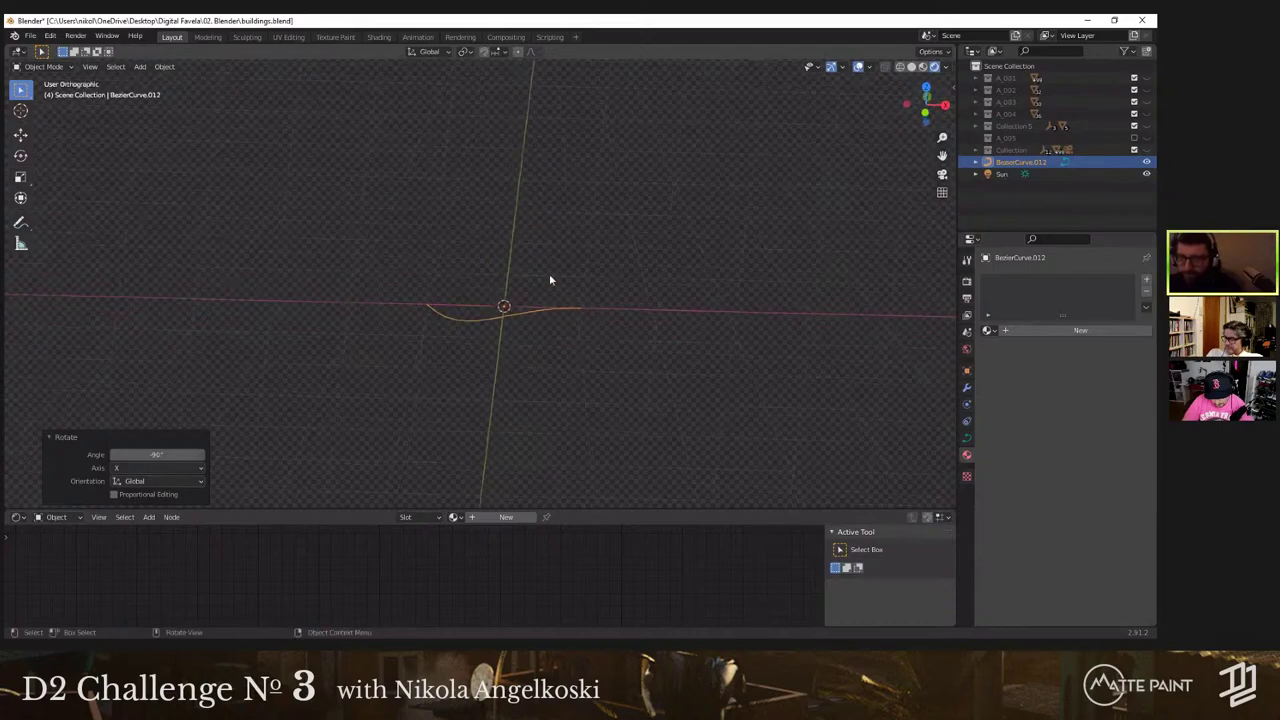
pyautogui.scroll(2, 552, 291)
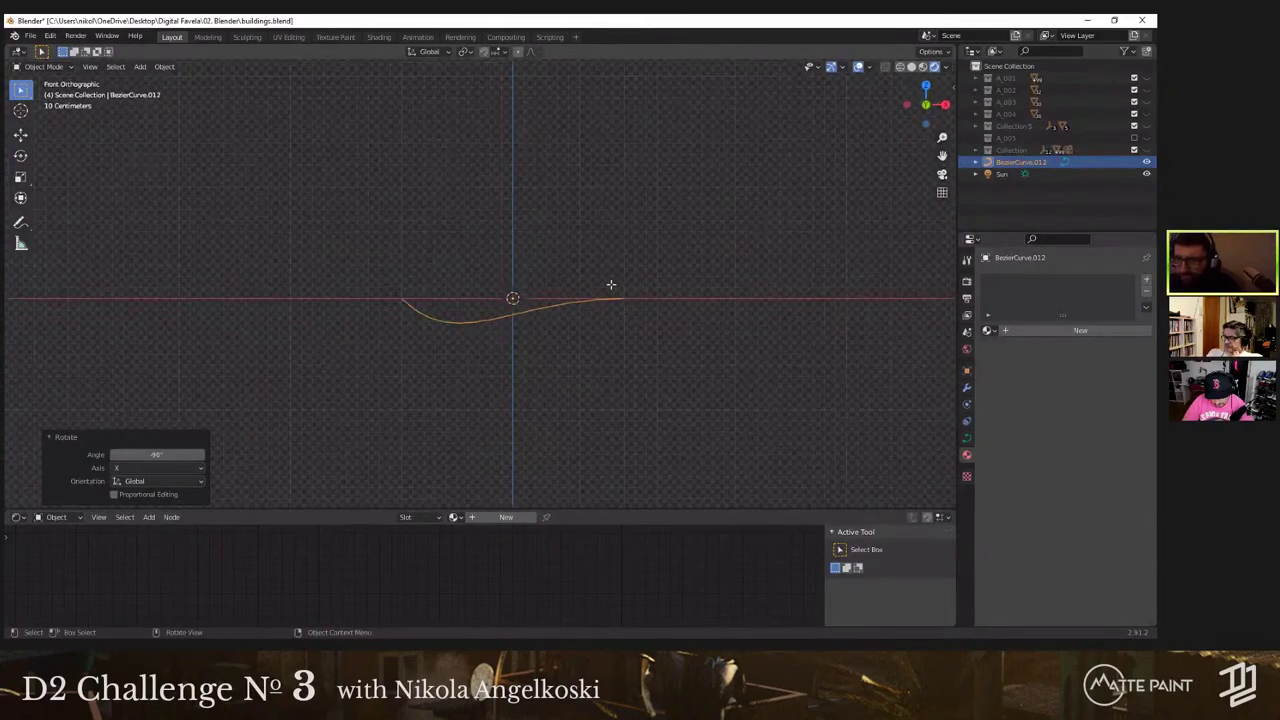
pyautogui.scroll(2, 655, 304)
pyautogui.press('Tab')
pyautogui.click(676, 312)
pyautogui.keyDown('shift'); pyautogui.moveTo(676, 312); pyautogui.dragTo(586, 294, button='middle'); pyautogui.keyUp('shift')
pyautogui.press('r')
pyautogui.press('z')
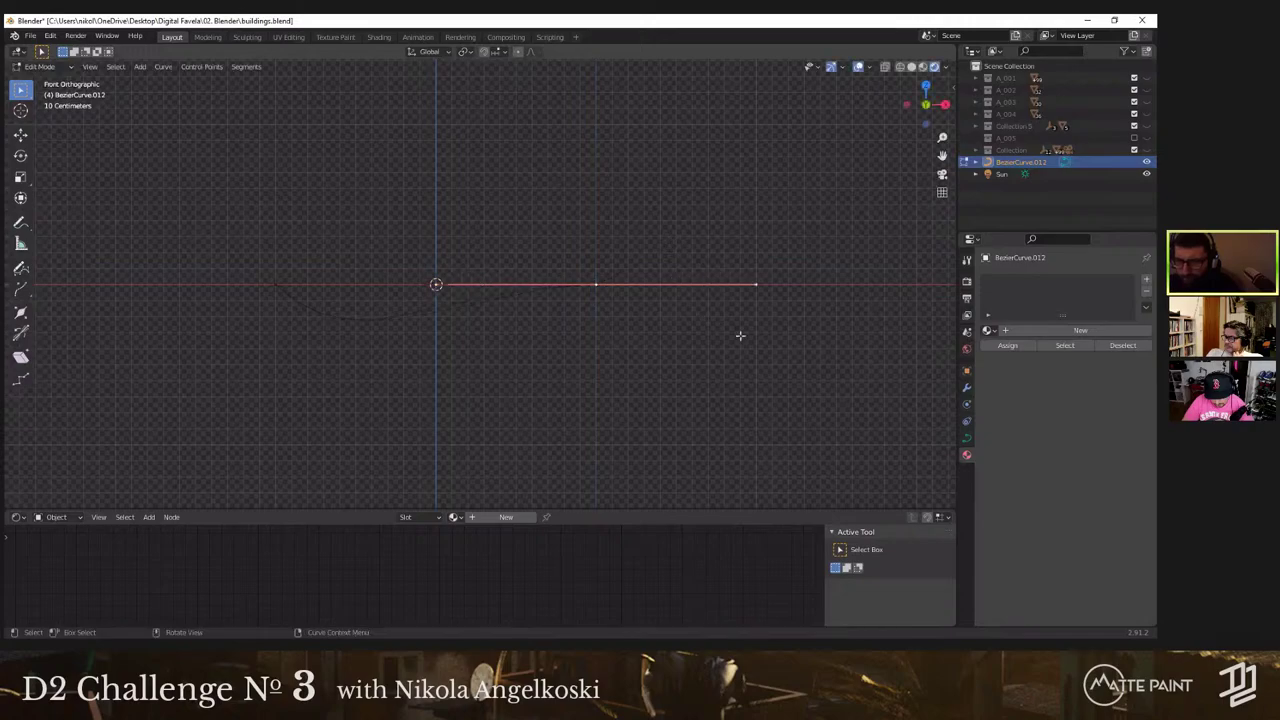
pyautogui.press('y')
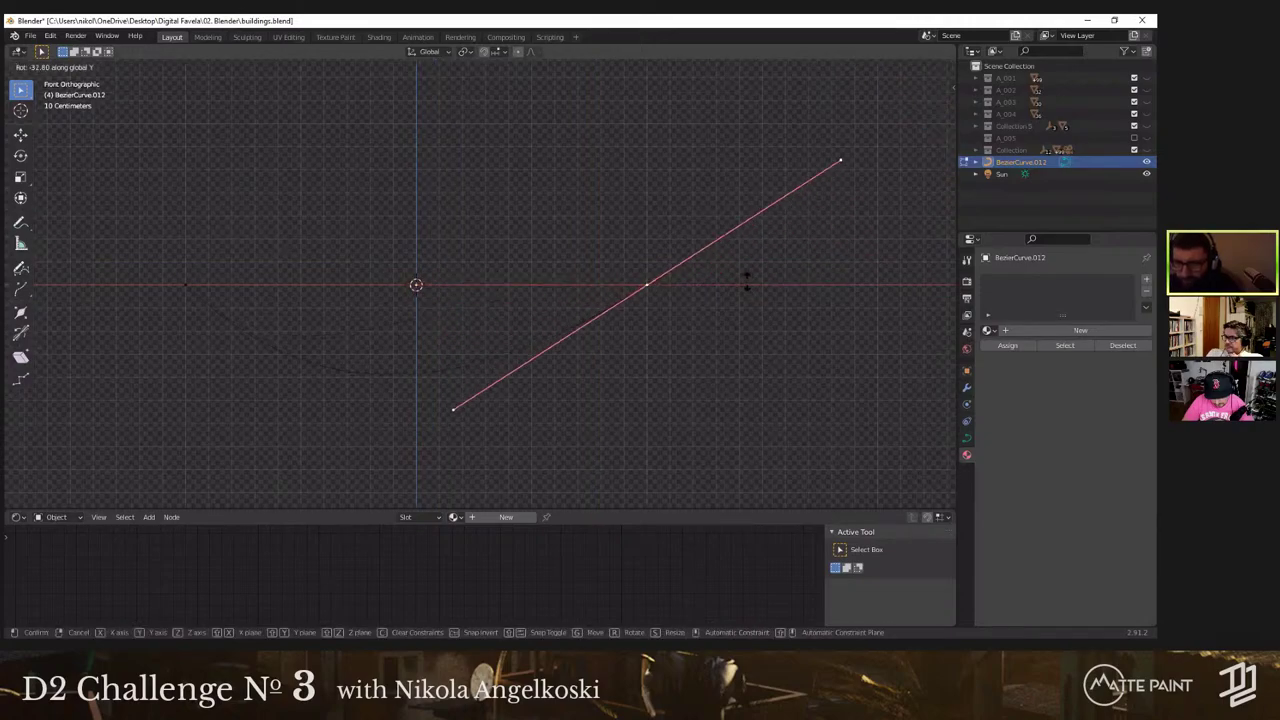
pyautogui.click(721, 267)
pyautogui.keyDown('shift'); pyautogui.moveTo(424, 362); pyautogui.dragTo(440, 322, button='middle'); pyautogui.keyUp('shift')
pyautogui.scroll(3, 350, 338)
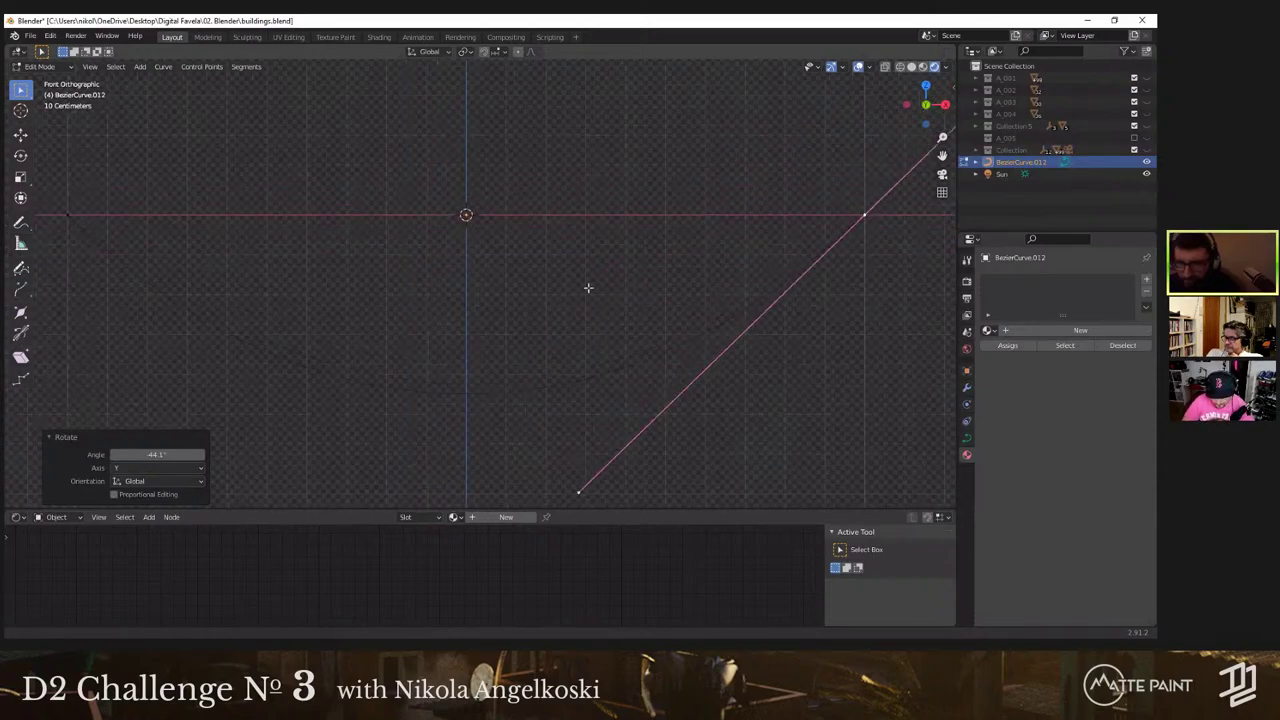
pyautogui.scroll(2, 594, 288)
pyautogui.keyDown('shift'); pyautogui.moveTo(700, 277); pyautogui.dragTo(583, 277, button='middle'); pyautogui.keyUp('shift')
pyautogui.keyDown('shift'); pyautogui.moveTo(853, 274); pyautogui.dragTo(615, 301, button='middle'); pyautogui.keyUp('shift')
pyautogui.press('r')
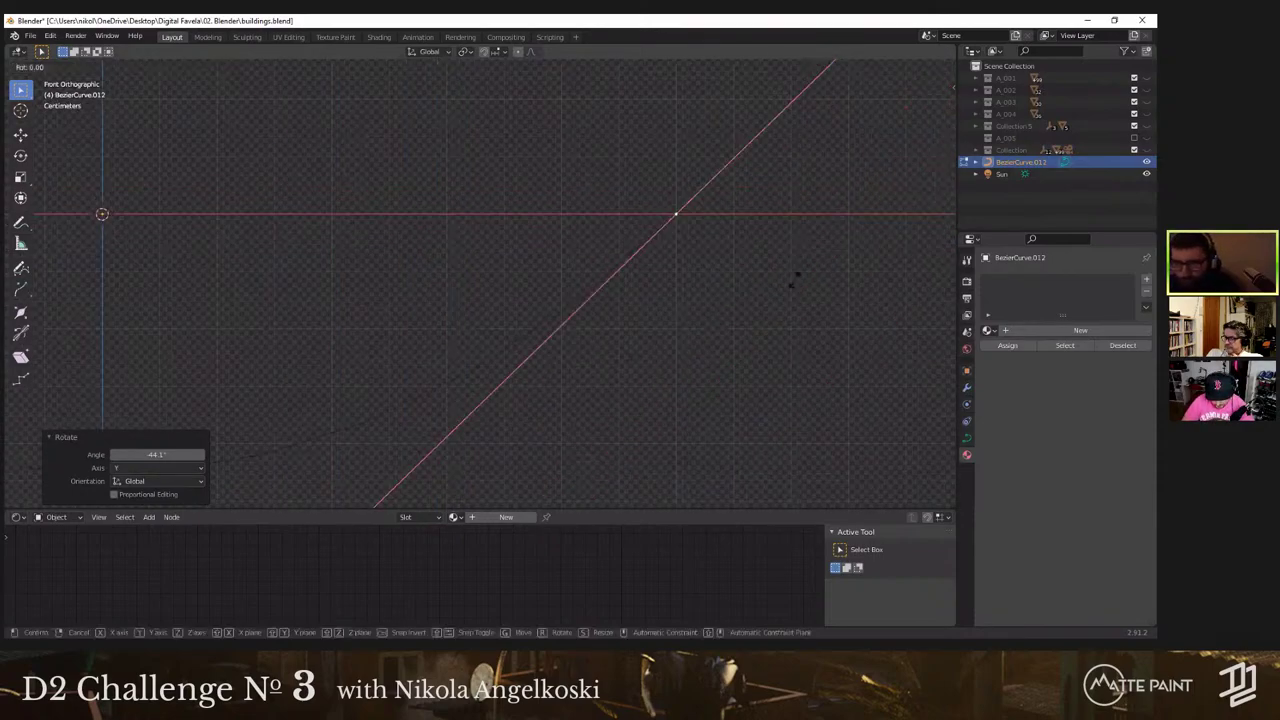
pyautogui.press('x')
pyautogui.rightClick(793, 282)
pyautogui.scroll(-2, 520, 310)
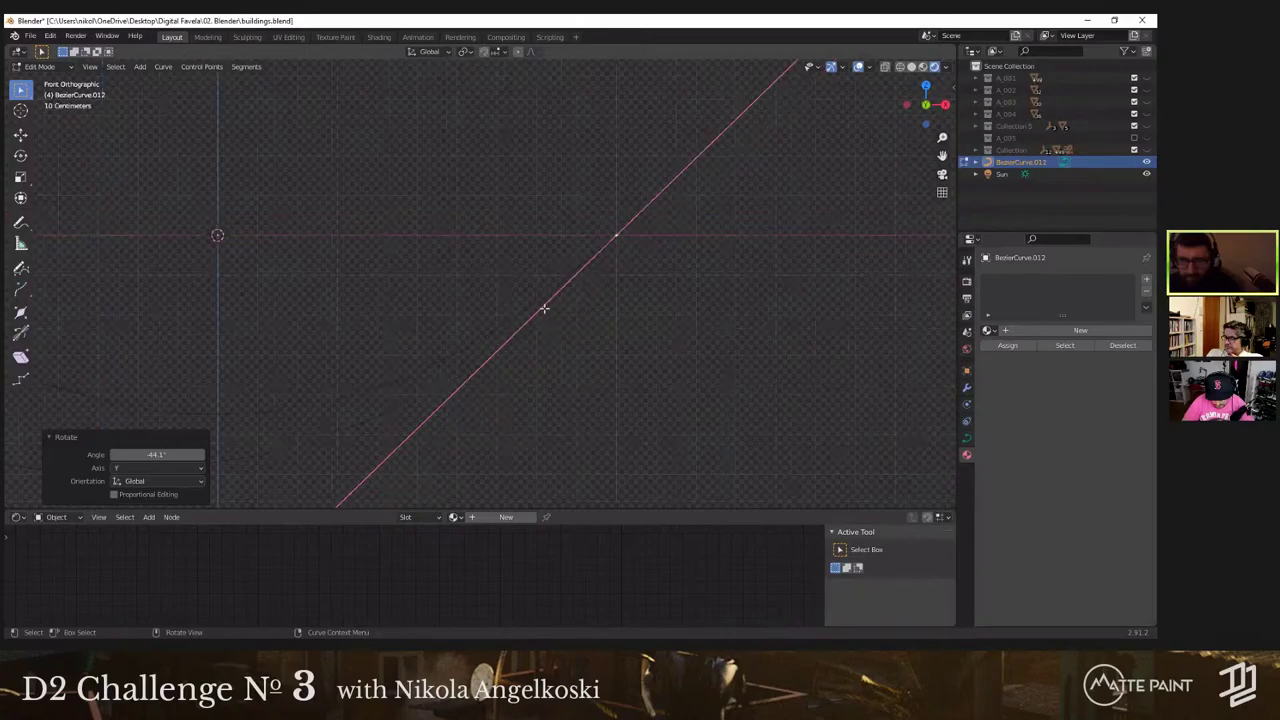
# Step: Give the sagging curve a round bevel with a depth of 0.002 m
pyautogui.scroll(-1, 550, 306)
pyautogui.keyDown('ctrl'); pyautogui.scroll(1, 567, 325); pyautogui.keyUp('ctrl')
pyautogui.keyDown('shift'); pyautogui.scroll(-1, 567, 325); pyautogui.keyUp('shift')
pyautogui.click(967, 388)
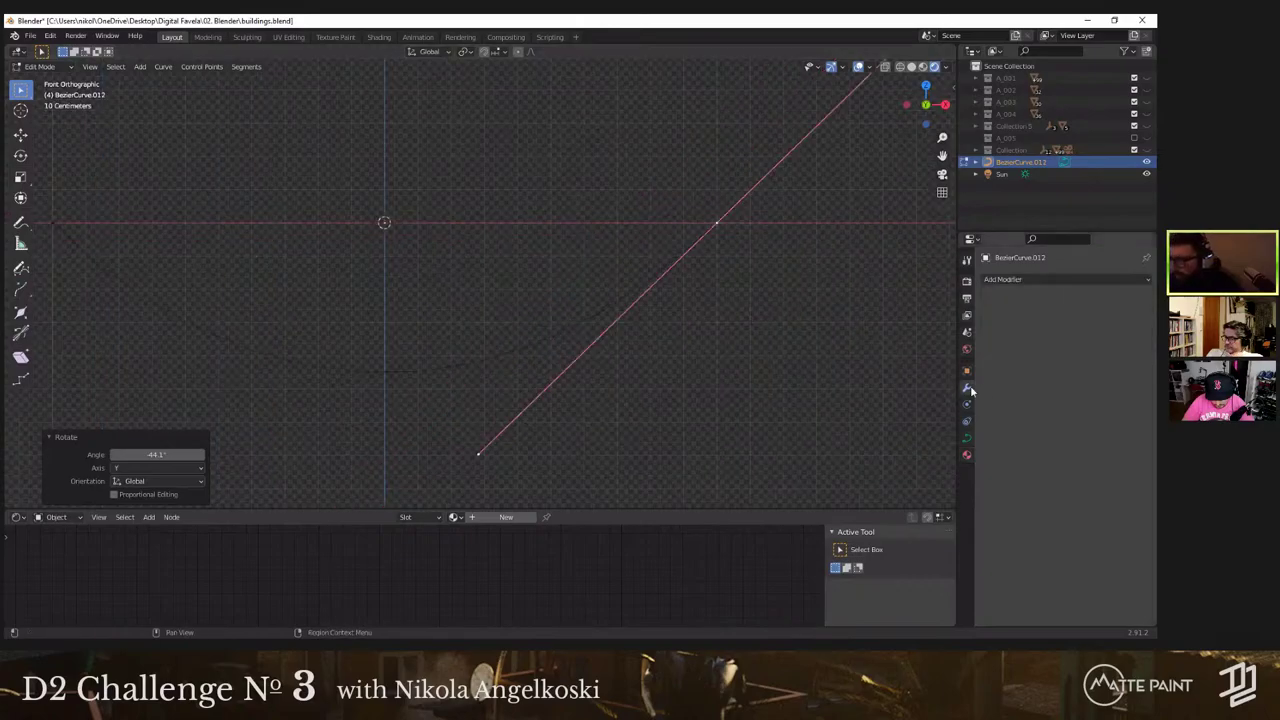
pyautogui.click(967, 440)
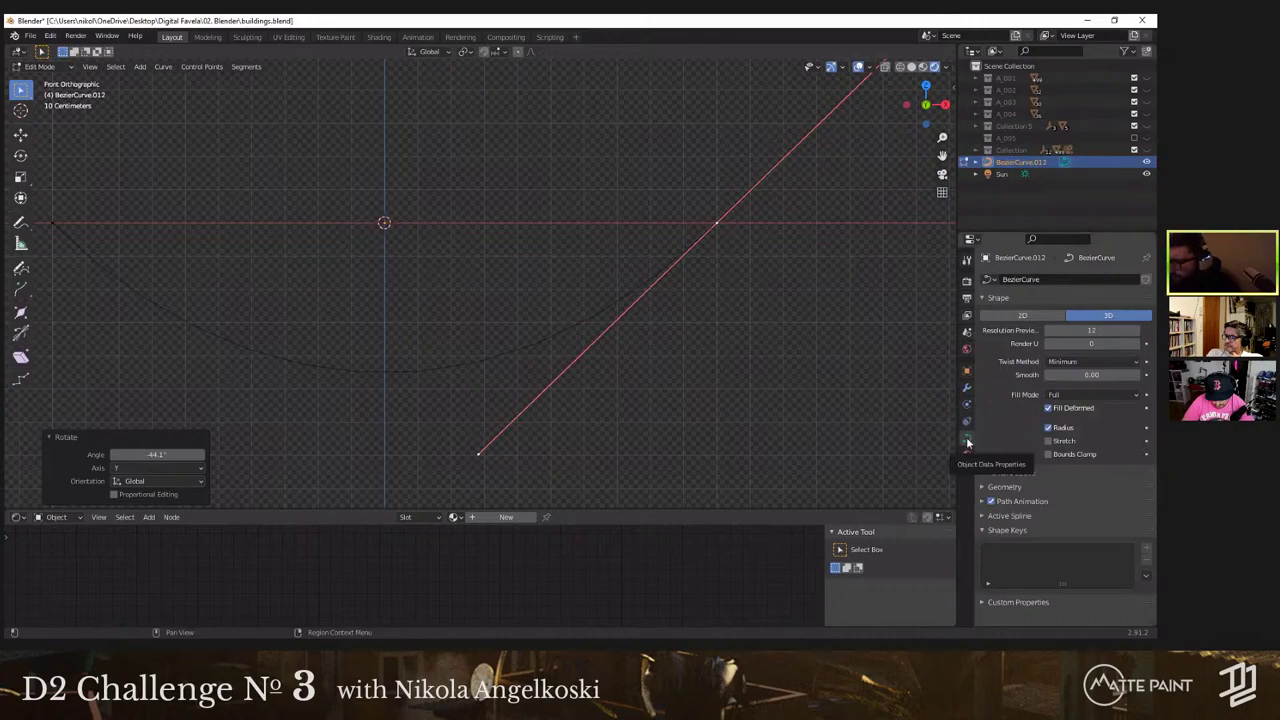
pyautogui.click(998, 486)
pyautogui.scroll(-2, 1079, 483)
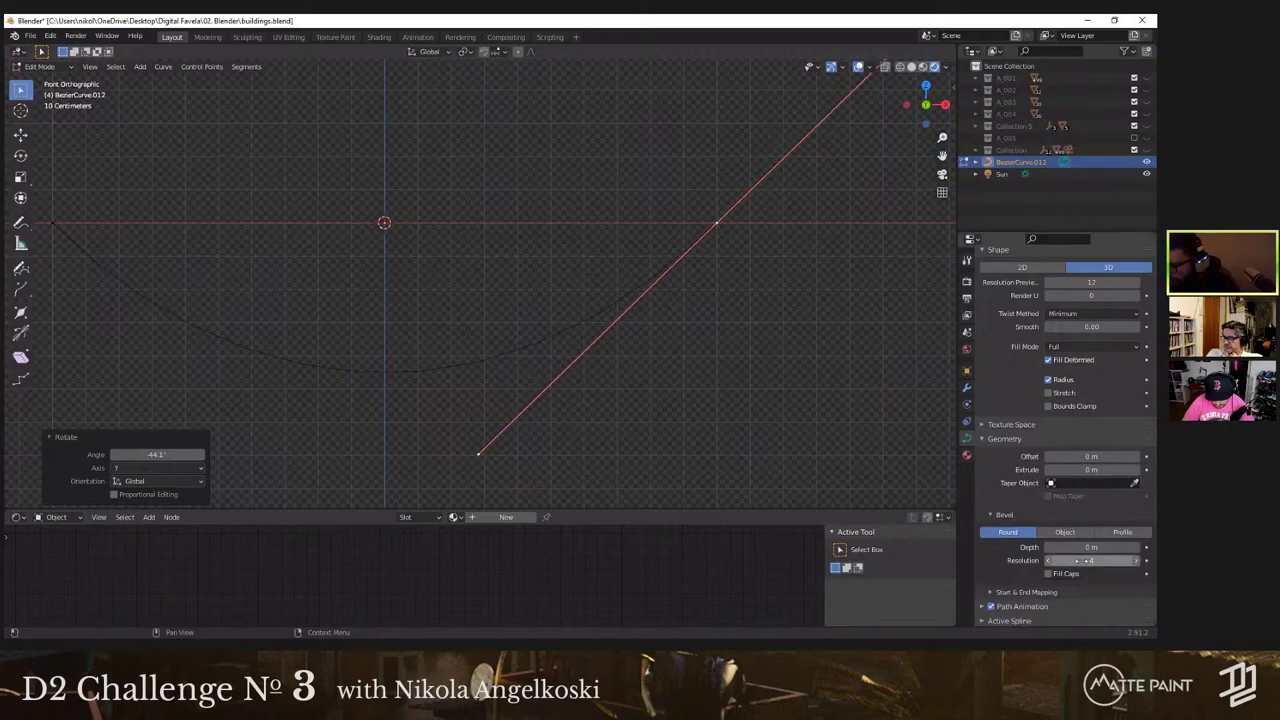
pyautogui.moveTo(1091, 547)
pyautogui.mouseDown()
pyautogui.moveTo(1130, 547)
pyautogui.moveTo(1100, 547)
pyautogui.mouseUp()
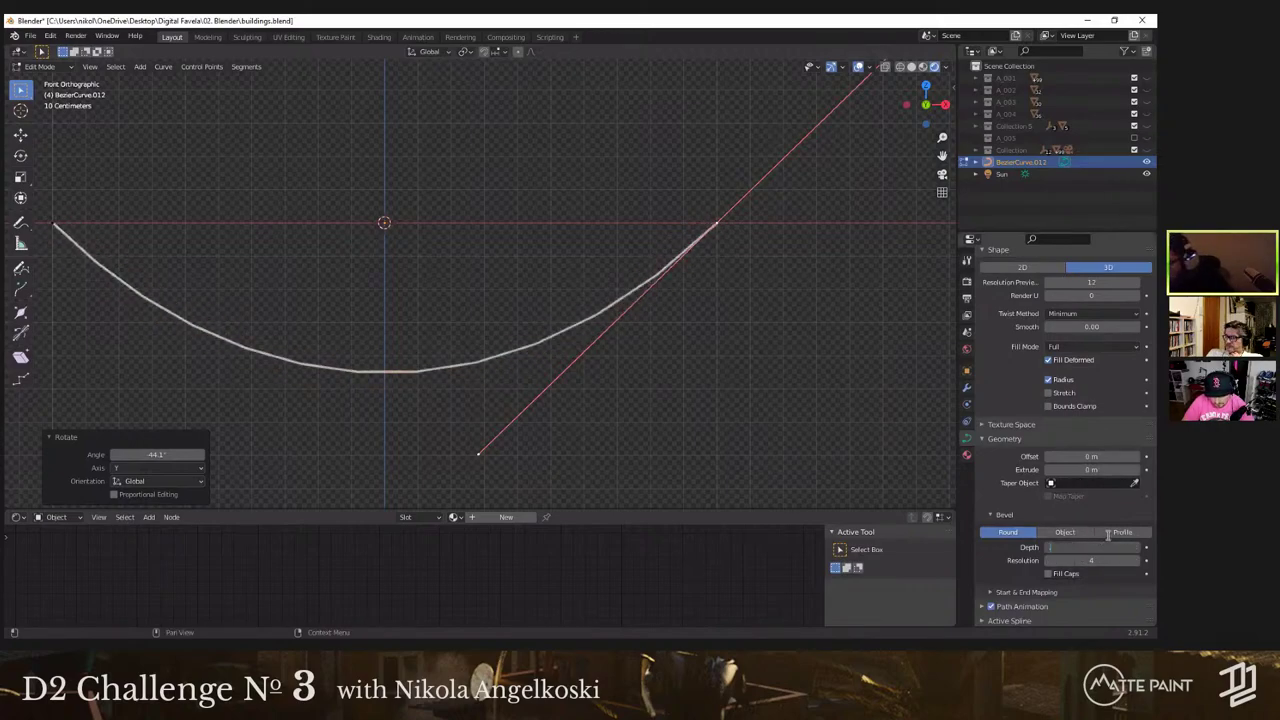
pyautogui.press('Return')
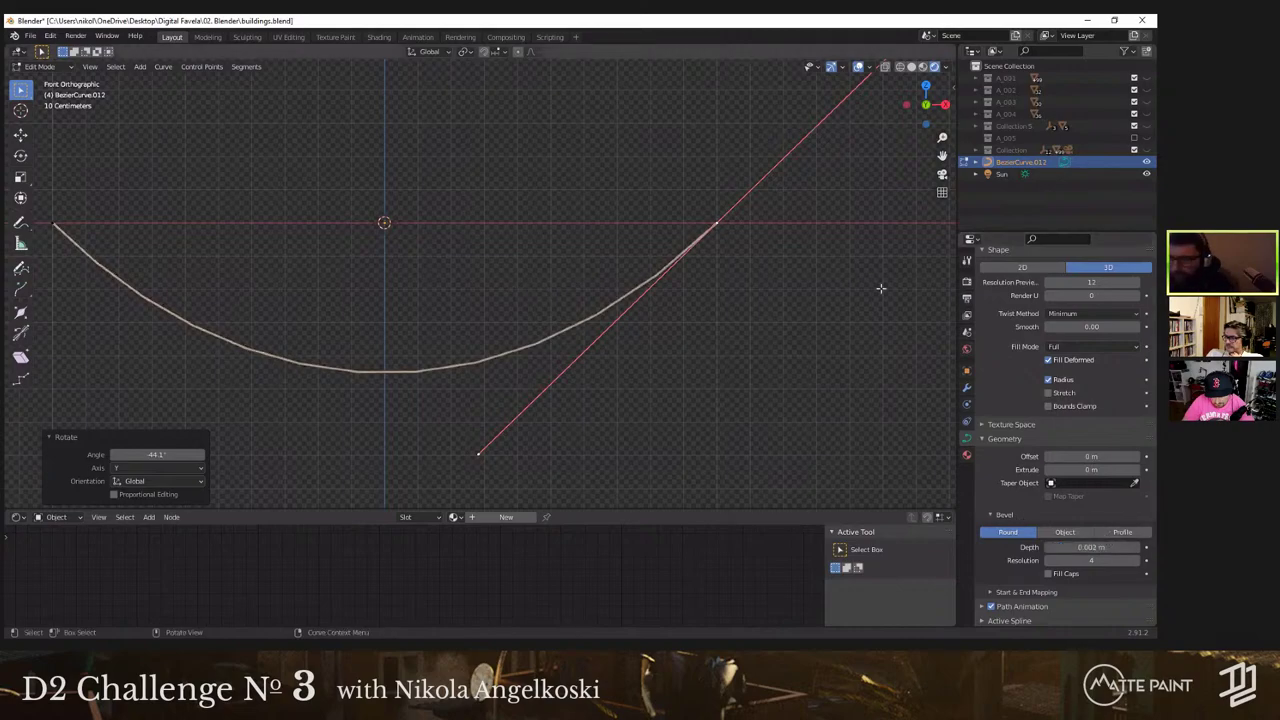
# Step: Convert the beveled curve to a mesh object and check its geometry
pyautogui.scroll(3, 743, 318)
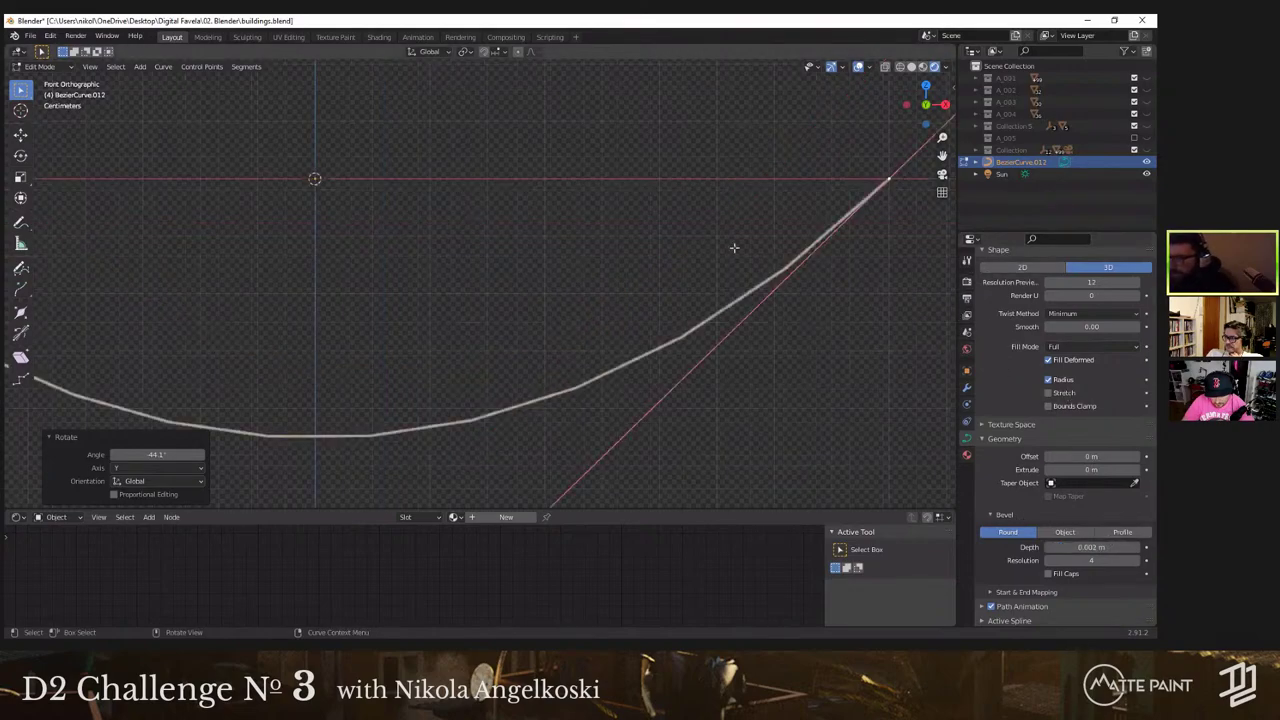
pyautogui.scroll(1, 484, 276)
pyautogui.moveTo(505, 297); pyautogui.dragTo(426, 302, button='middle')
pyautogui.press('Tab')
pyautogui.moveTo(628, 240); pyautogui.dragTo(535, 242, button='middle')
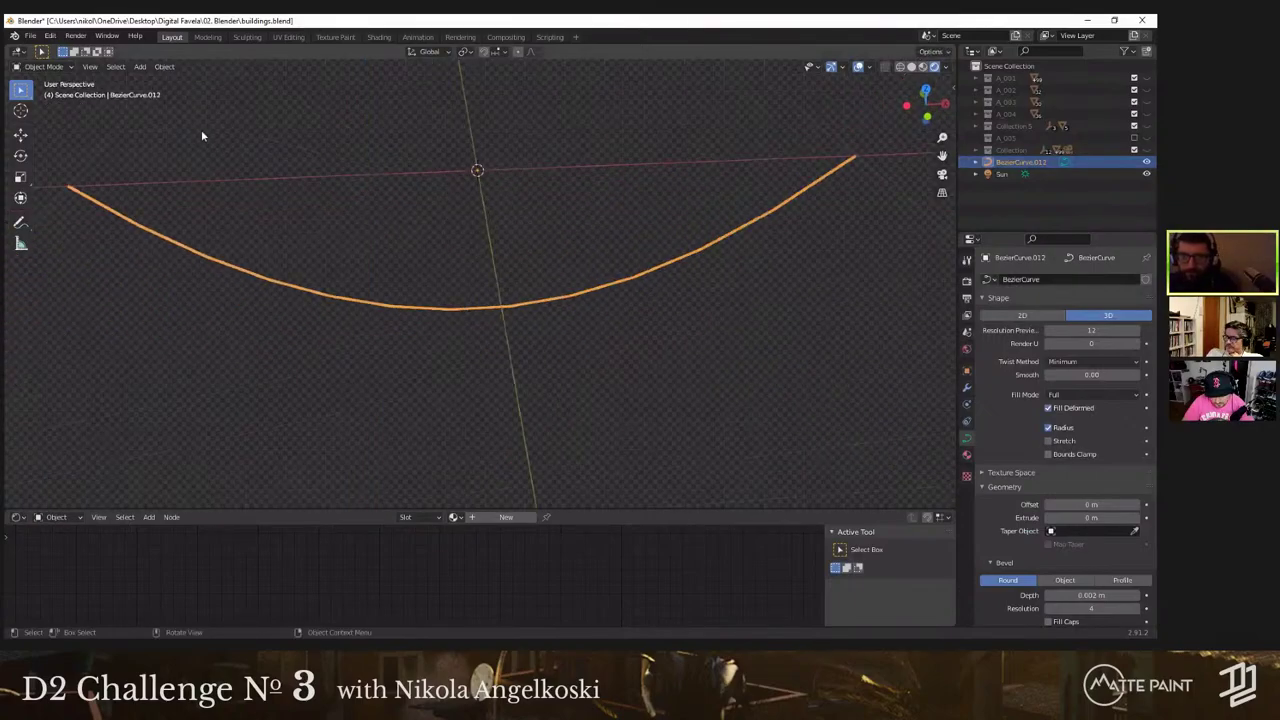
pyautogui.click(160, 70)
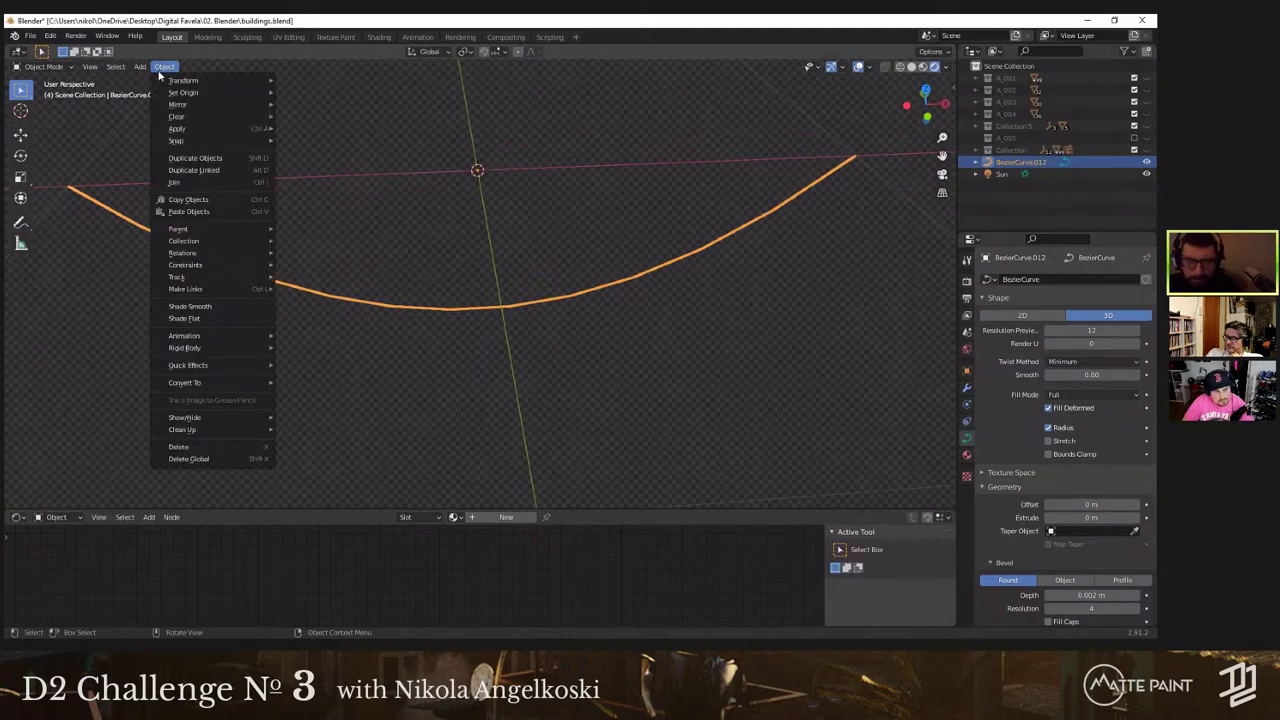
pyautogui.moveTo(262, 384)
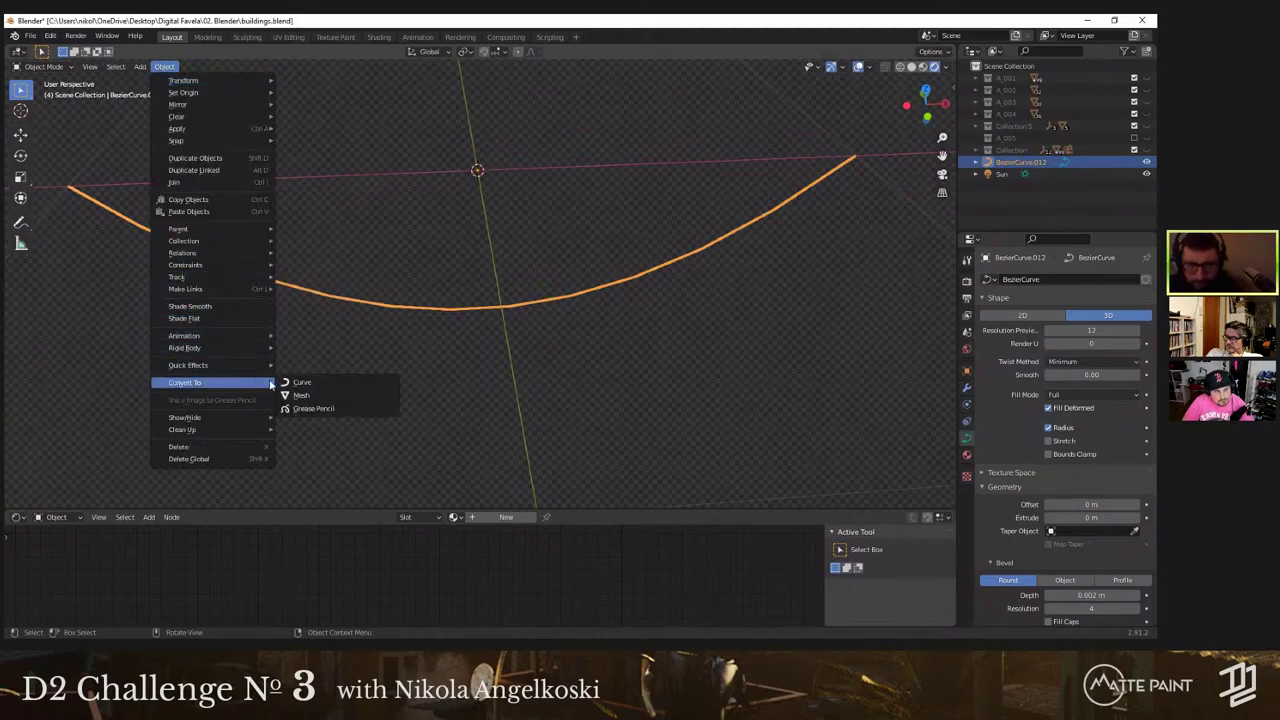
pyautogui.press('Tab')
pyautogui.scroll(3, 476, 316)
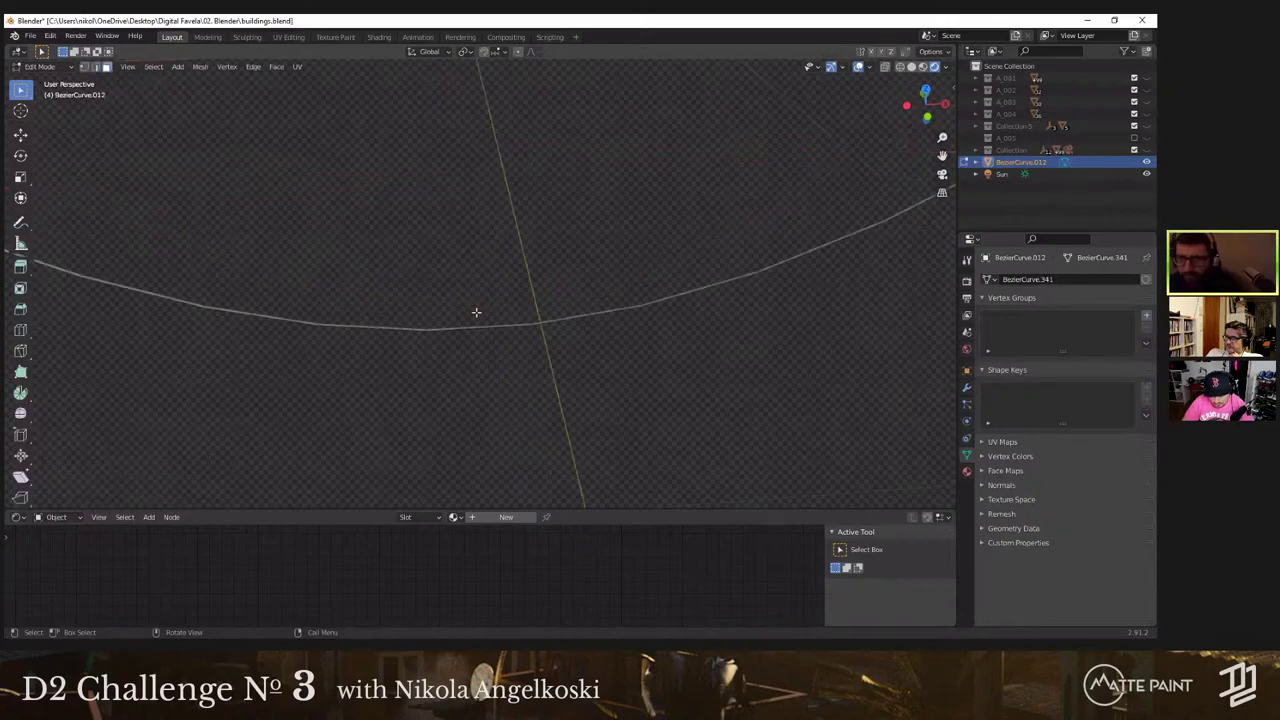
pyautogui.press('a')
pyautogui.press('Tab')
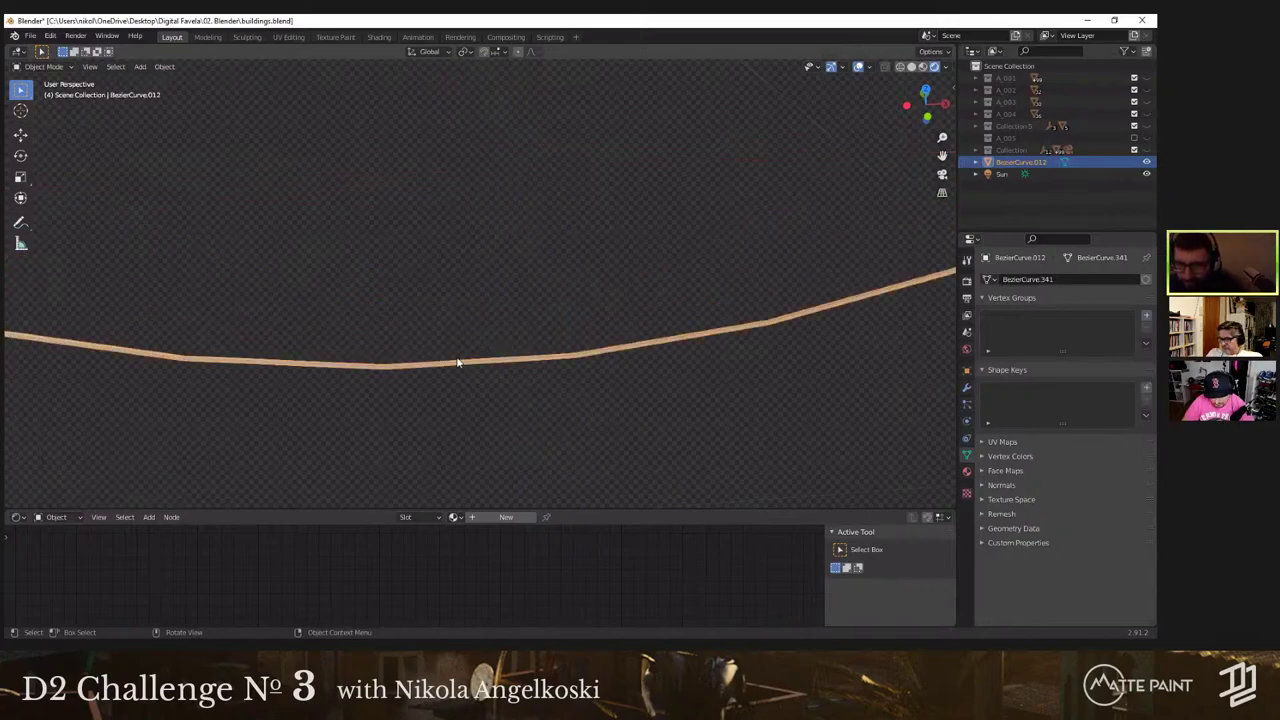
# Step: Add a Subdivision Surface modifier to the cable mesh to smooth its segments
pyautogui.rightClick(459, 362)
pyautogui.click(459, 361)
pyautogui.scroll(-2, 481, 334)
pyautogui.moveTo(481, 334); pyautogui.dragTo(662, 278, button='middle')
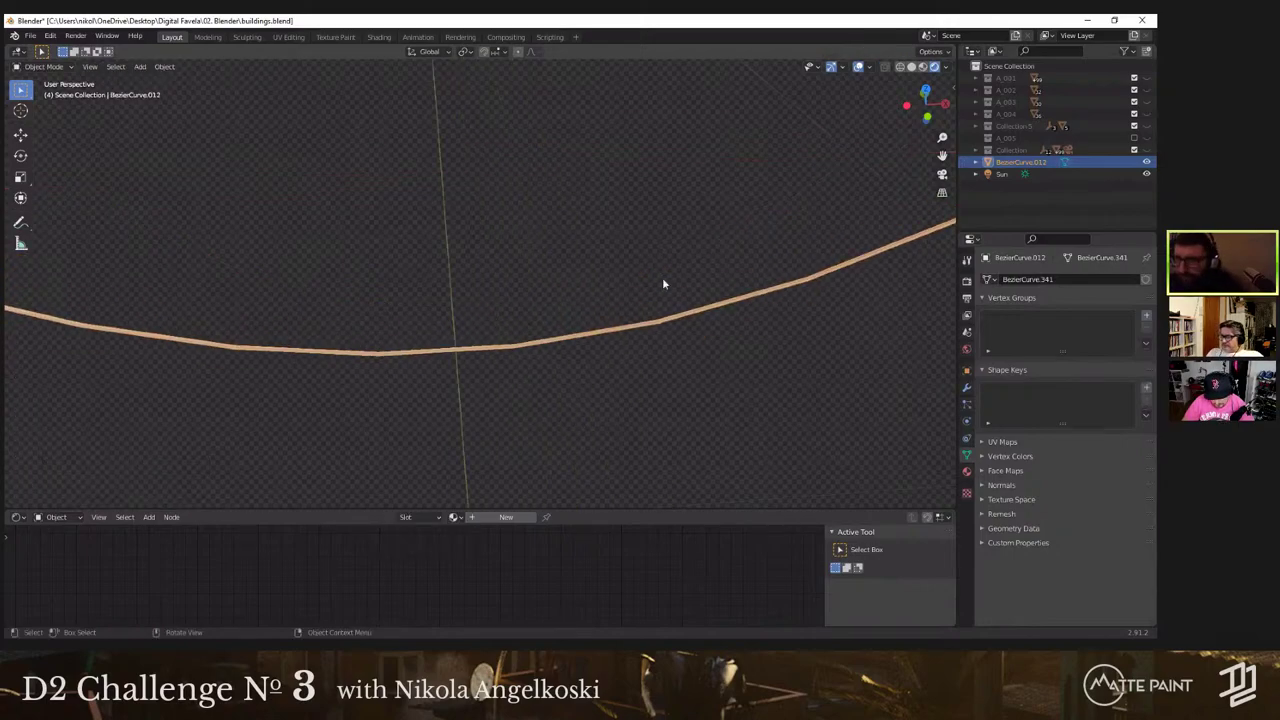
pyautogui.click(966, 386)
pyautogui.click(1006, 282)
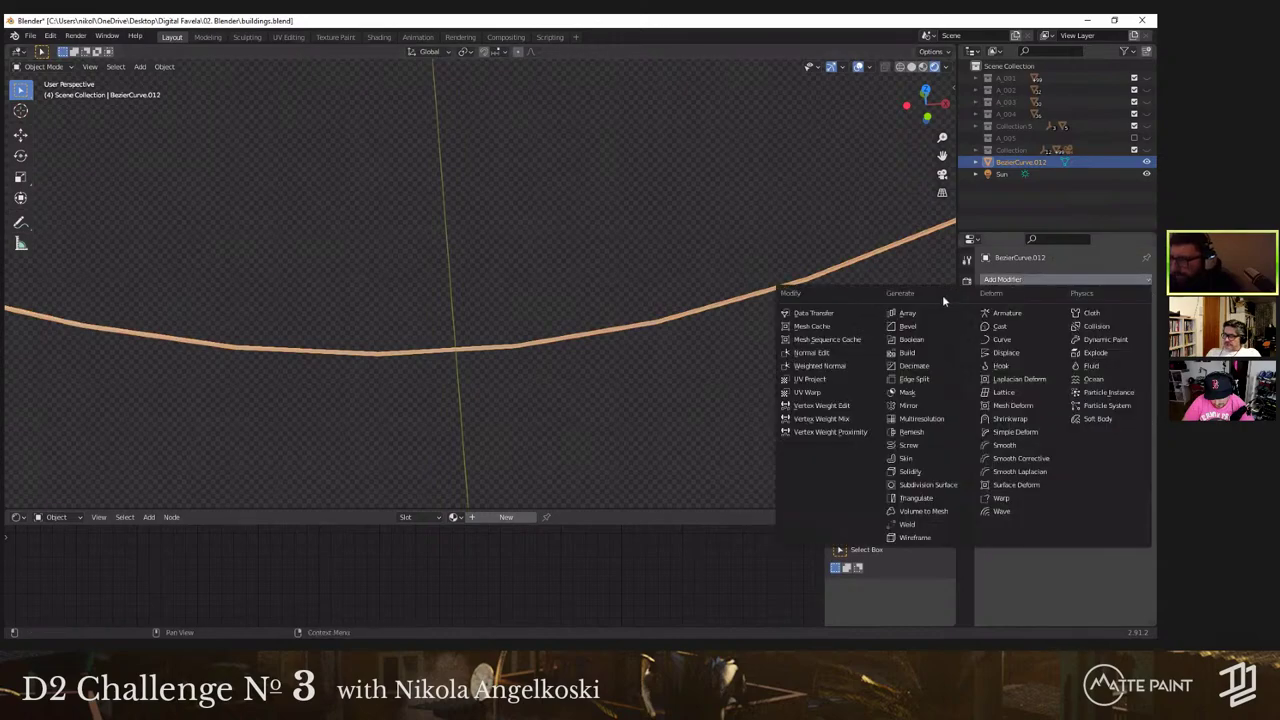
pyautogui.click(927, 485)
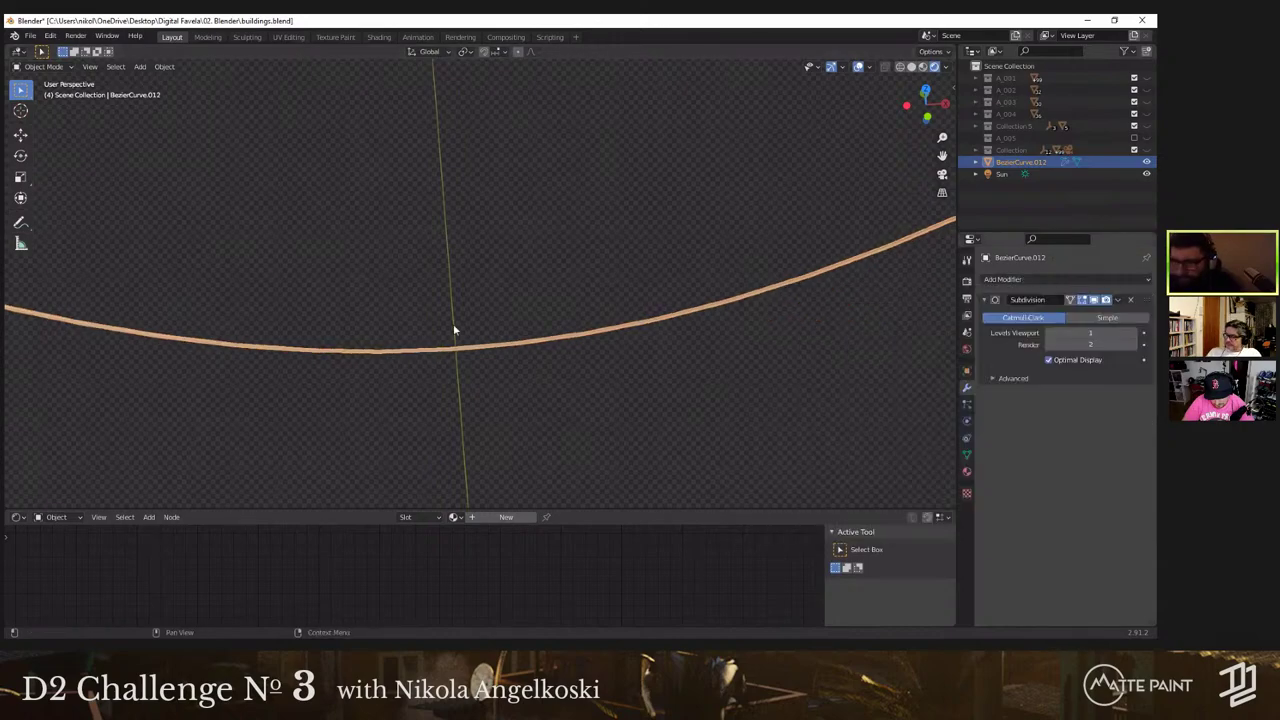
pyautogui.moveTo(451, 329); pyautogui.dragTo(666, 326, button='middle')
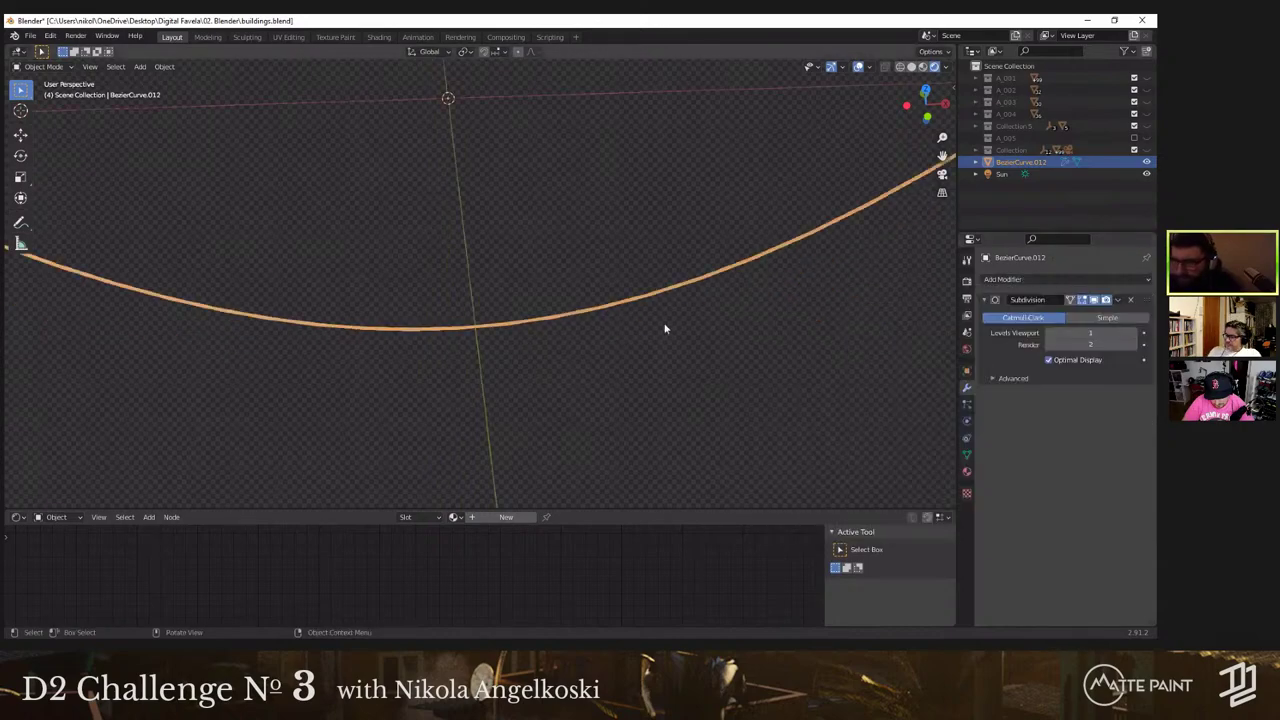
# Step: Apply the cable's Subdivision modifier and check the denser mesh
pyautogui.click(1118, 300)
pyautogui.scroll(-3, 343, 289)
pyautogui.press('Tab')
pyautogui.scroll(5, 391, 311)
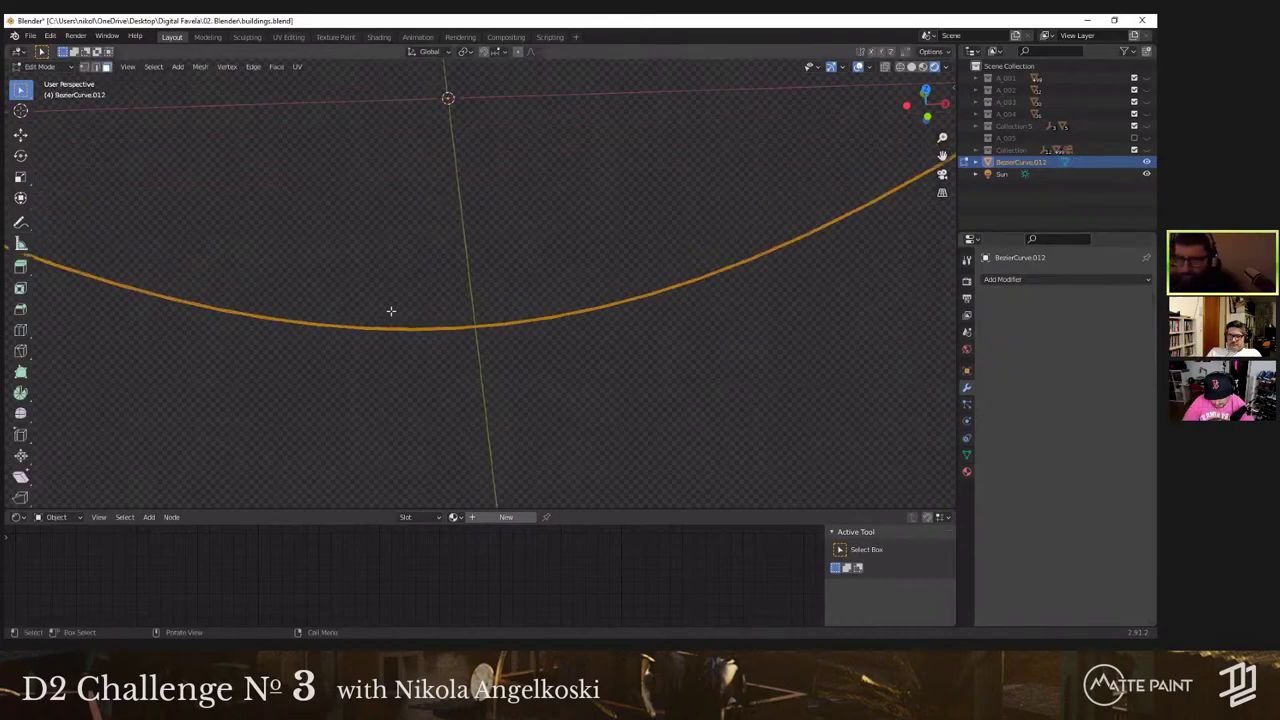
pyautogui.scroll(-3, 396, 318)
pyautogui.press('Tab')
# Step: Raise the cable about 0.92 m along the Z axis
pyautogui.scroll(-6, 400, 312)
pyautogui.keyDown('shift'); pyautogui.moveTo(432, 333); pyautogui.dragTo(448, 398, button='middle'); pyautogui.keyUp('shift')
pyautogui.press('g')
pyautogui.press('z')
pyautogui.click(440, 106)
pyautogui.moveTo(462, 312)
pyautogui.keyDown('shift'); pyautogui.mouseDown(button='middle')
pyautogui.moveTo(471, 361)
pyautogui.moveTo(467, 320)
pyautogui.mouseUp(button='middle'); pyautogui.keyUp('shift')
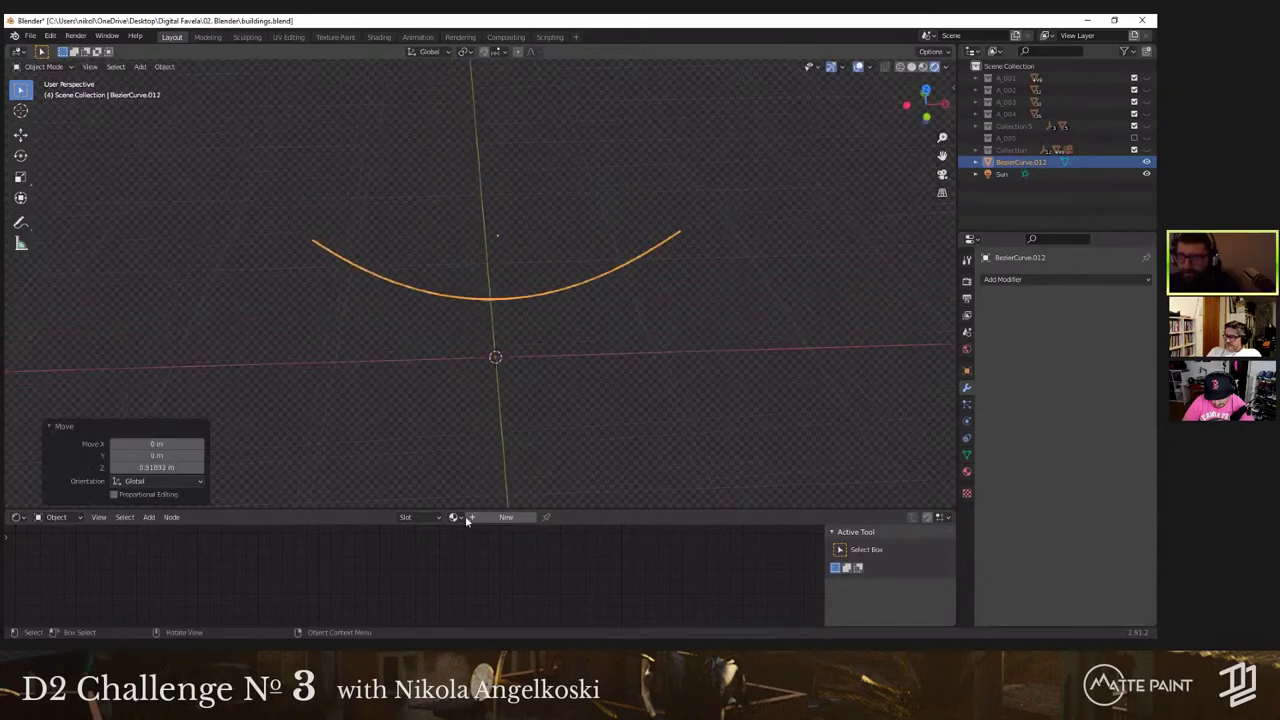
# Step: Create a new material for the cable with a black base color and a specular of 0.650
pyautogui.click(459, 518)
pyautogui.click(482, 519)
pyautogui.click(482, 517)
pyautogui.scroll(-2, 565, 545)
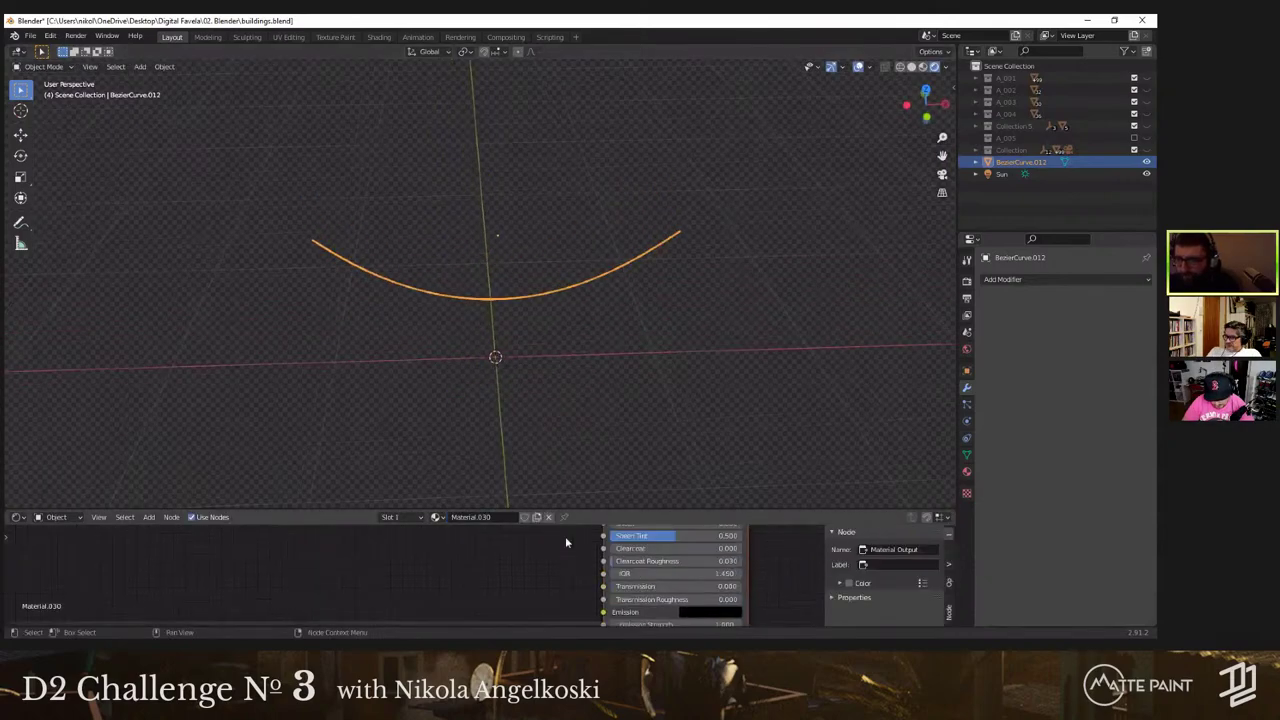
pyautogui.moveTo(660, 541); pyautogui.dragTo(670, 591, button='middle')
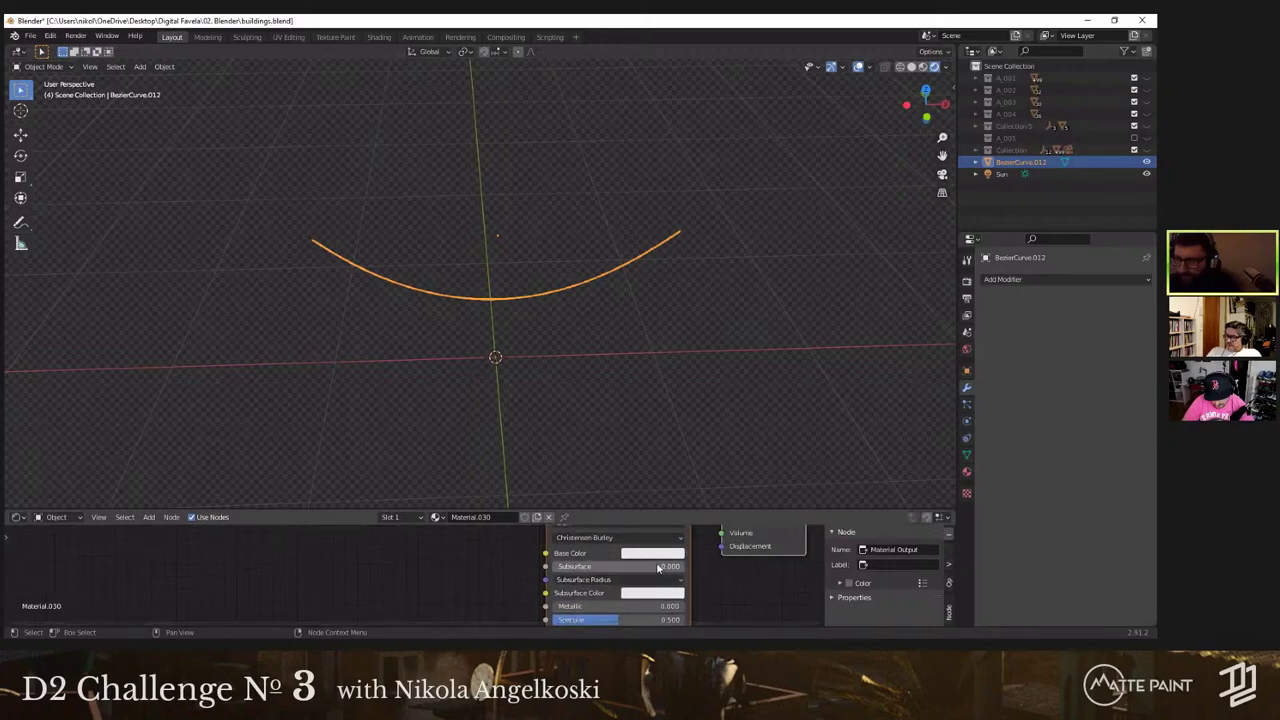
pyautogui.click(659, 555)
pyautogui.moveTo(727, 432); pyautogui.dragTo(727, 466)
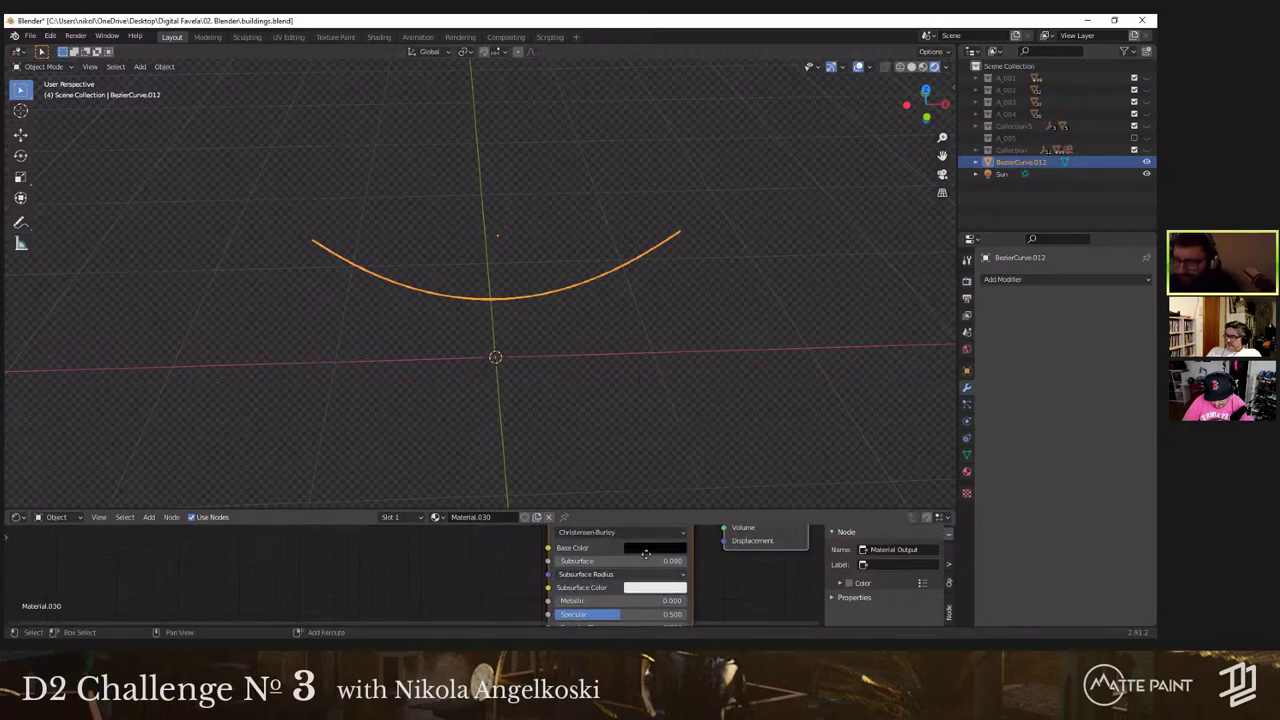
pyautogui.moveTo(604, 623); pyautogui.dragTo(614, 586, button='middle')
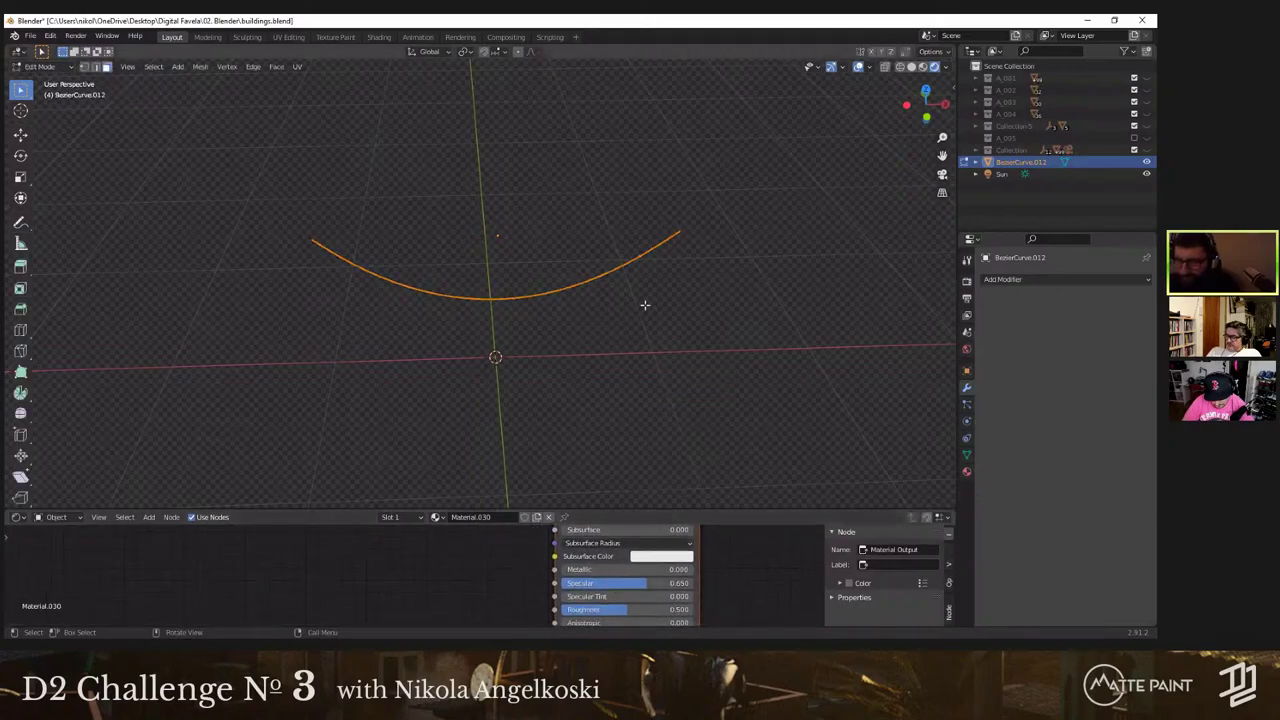
# Step: Include the A_005 building collection in the view layer again and reselect the cable
pyautogui.moveTo(643, 303); pyautogui.dragTo(712, 281, button='middle')
pyautogui.click(883, 95)
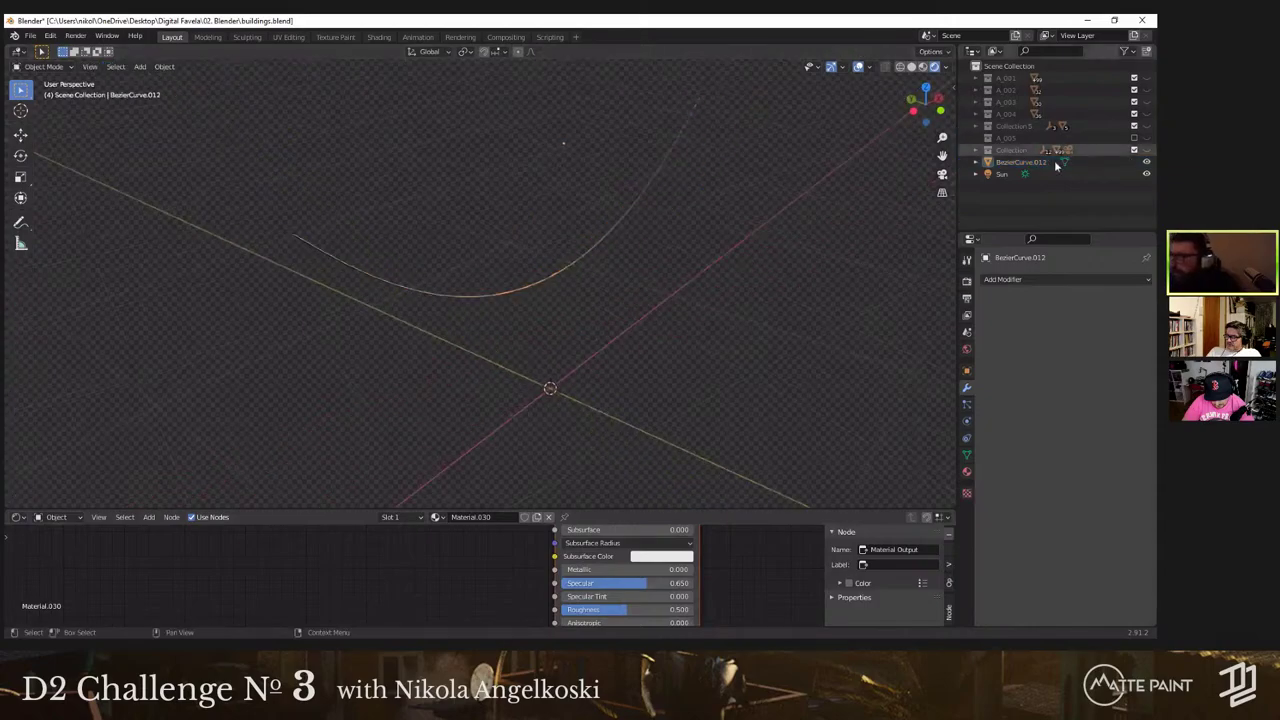
pyautogui.click(1146, 139)
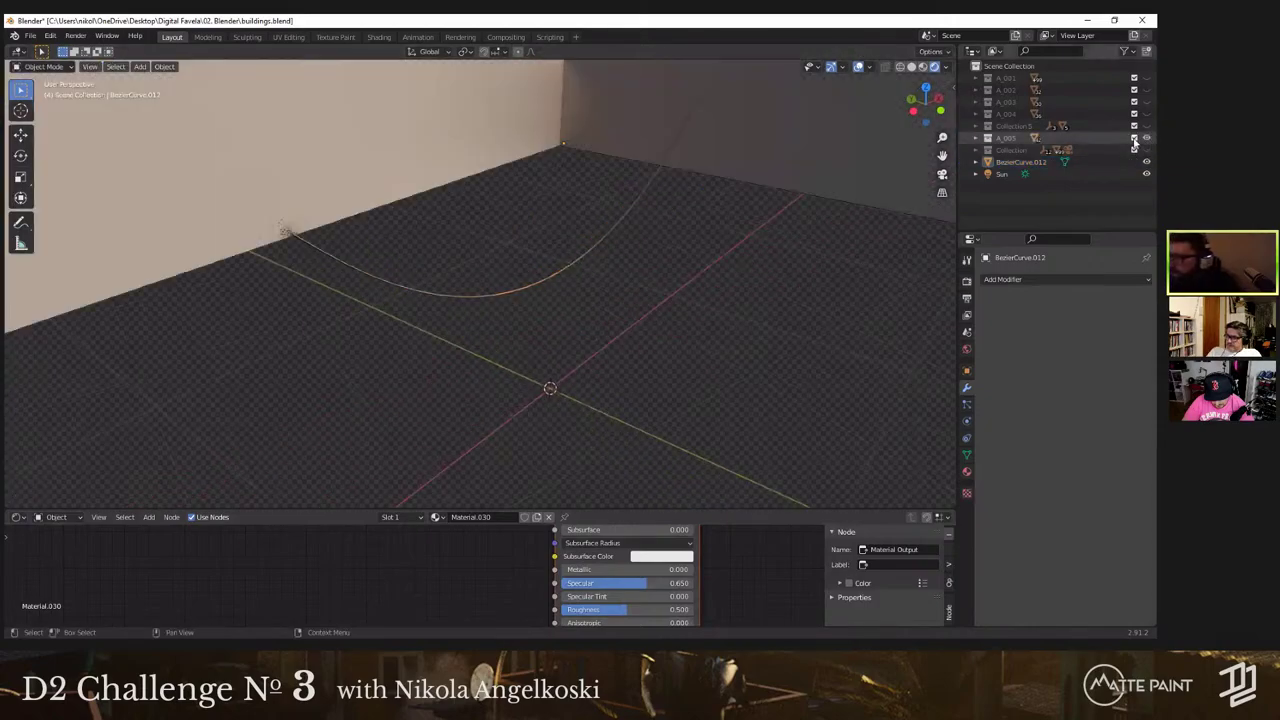
pyautogui.scroll(-5, 940, 212)
pyautogui.scroll(4, 931, 223)
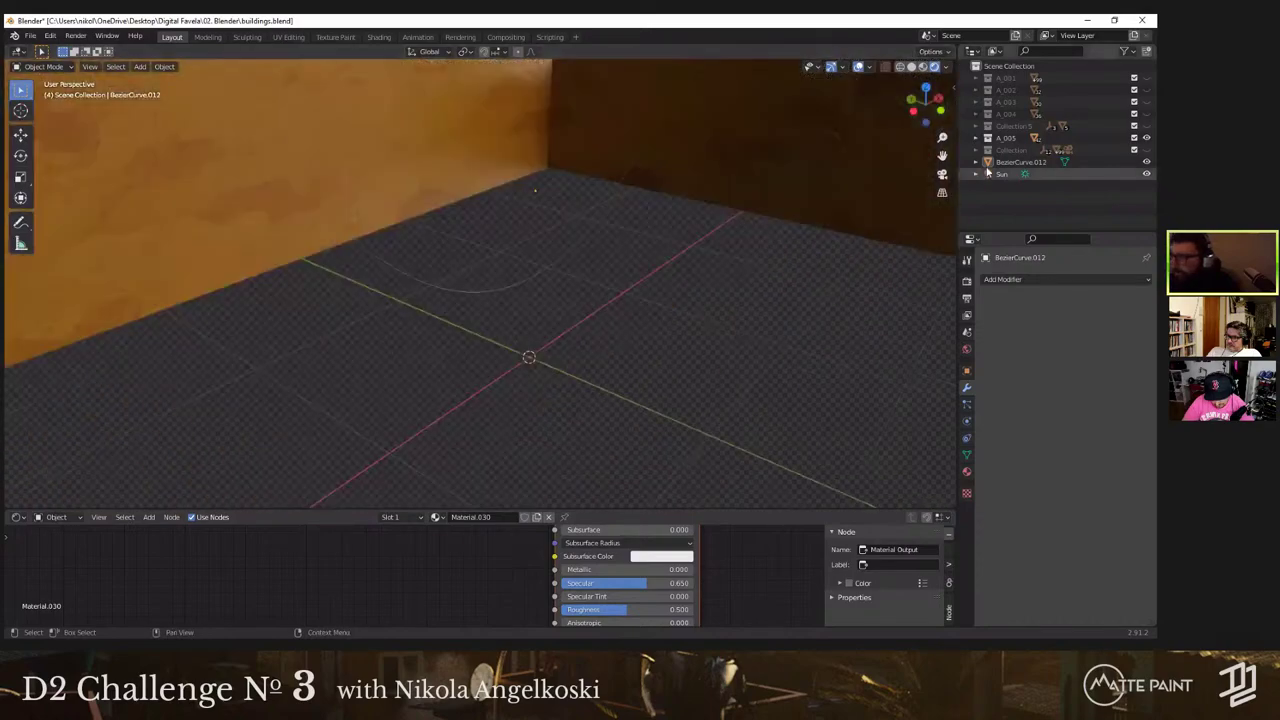
pyautogui.click(1021, 163)
pyautogui.scroll(-9, 487, 290)
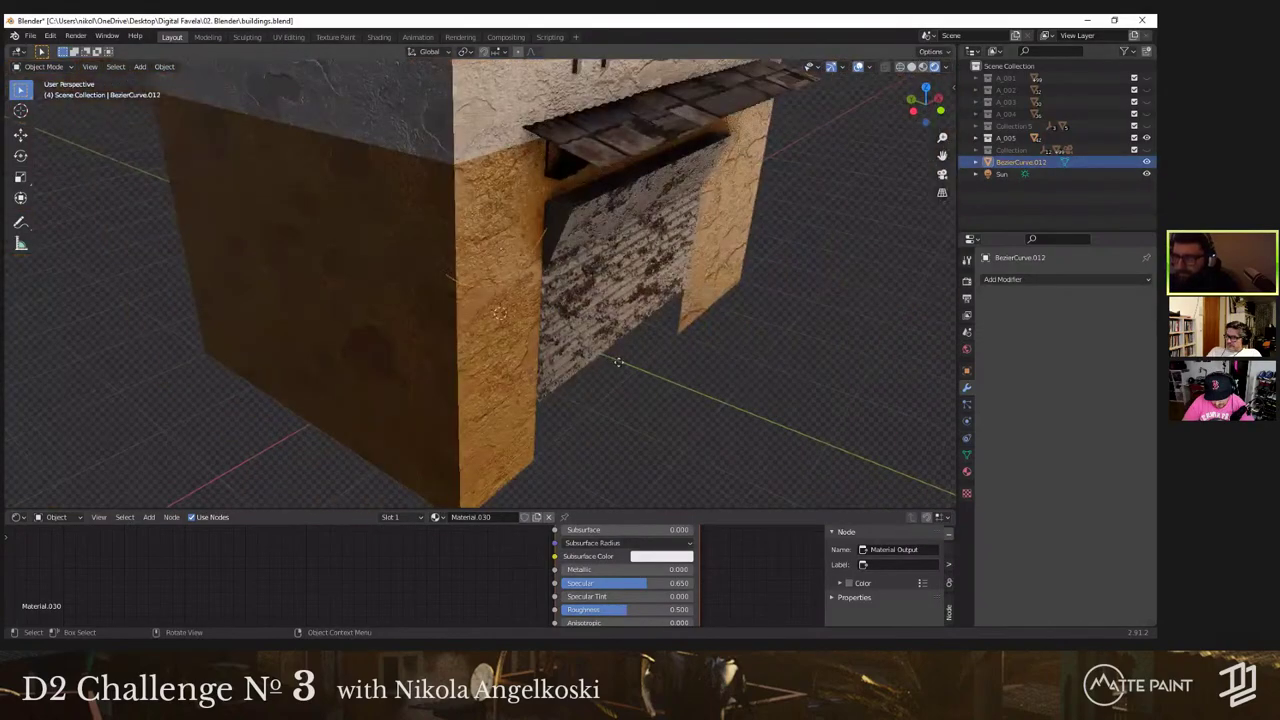
# Step: Move the cable about 5.44 m along negative Y in front of the building and scale it up by about 3.918
pyautogui.press('g')
pyautogui.press('y')
pyautogui.click(481, 320)
pyautogui.keyDown('shift'); pyautogui.moveTo(690, 338); pyautogui.dragTo(502, 316, button='middle'); pyautogui.keyUp('shift')
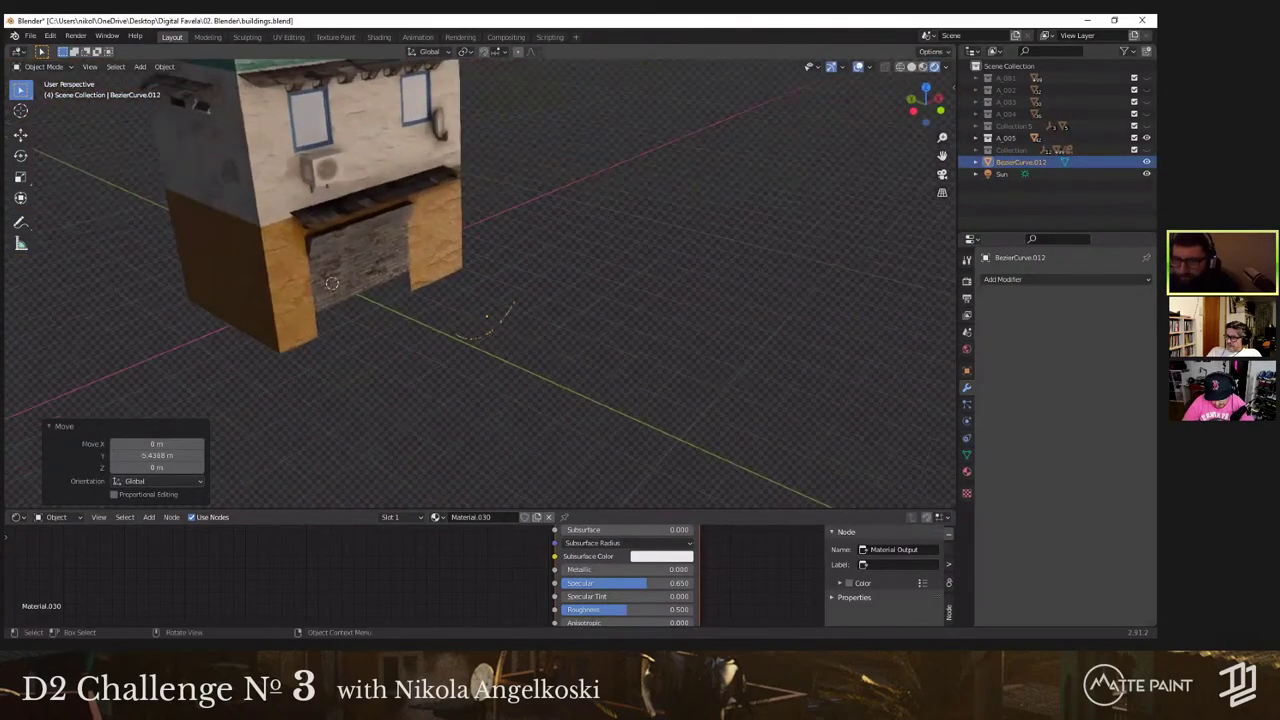
pyautogui.scroll(5, 510, 322)
pyautogui.press('s')
pyautogui.click(625, 353)
pyautogui.scroll(-6, 600, 360)
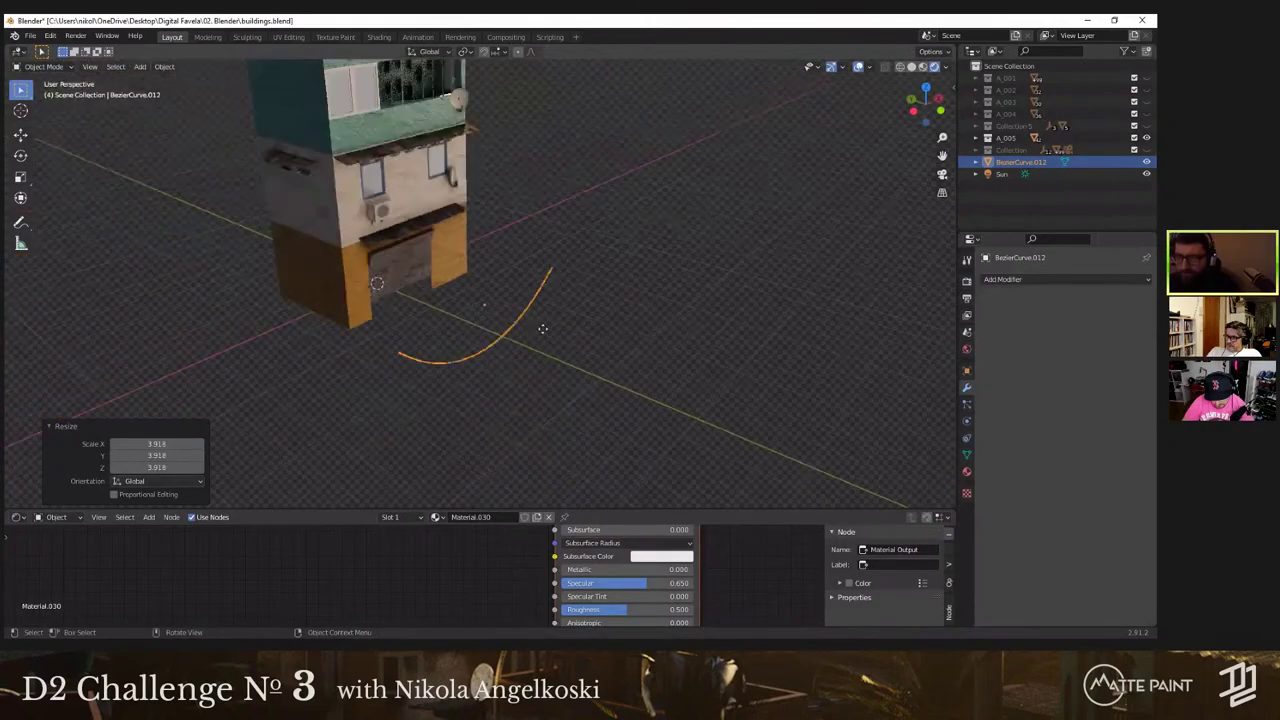
# Step: Raise the enlarged cable above the ground and shift it further along negative Y, away from the building
pyautogui.press('g')
pyautogui.press('z')
pyautogui.click(528, 353)
pyautogui.moveTo(528, 353); pyautogui.dragTo(497, 341, button='middle')
pyautogui.press('g')
pyautogui.press('y')
pyautogui.click(540, 328)
pyautogui.moveTo(595, 300); pyautogui.dragTo(522, 241, button='middle')
pyautogui.keyDown('shift'); pyautogui.moveTo(485, 405); pyautogui.dragTo(512, 372, button='middle'); pyautogui.keyUp('shift')
pyautogui.press('g')
pyautogui.press('z')
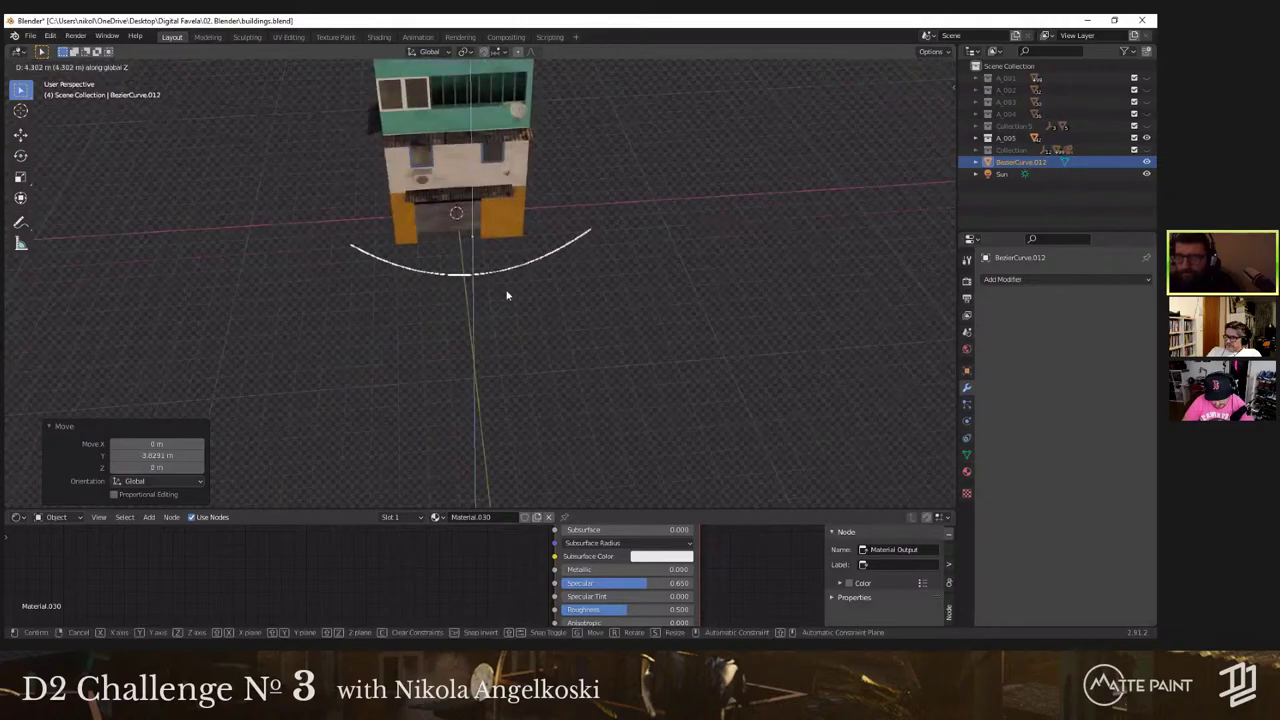
pyautogui.click(514, 323)
pyautogui.moveTo(514, 323); pyautogui.dragTo(419, 241, button='middle')
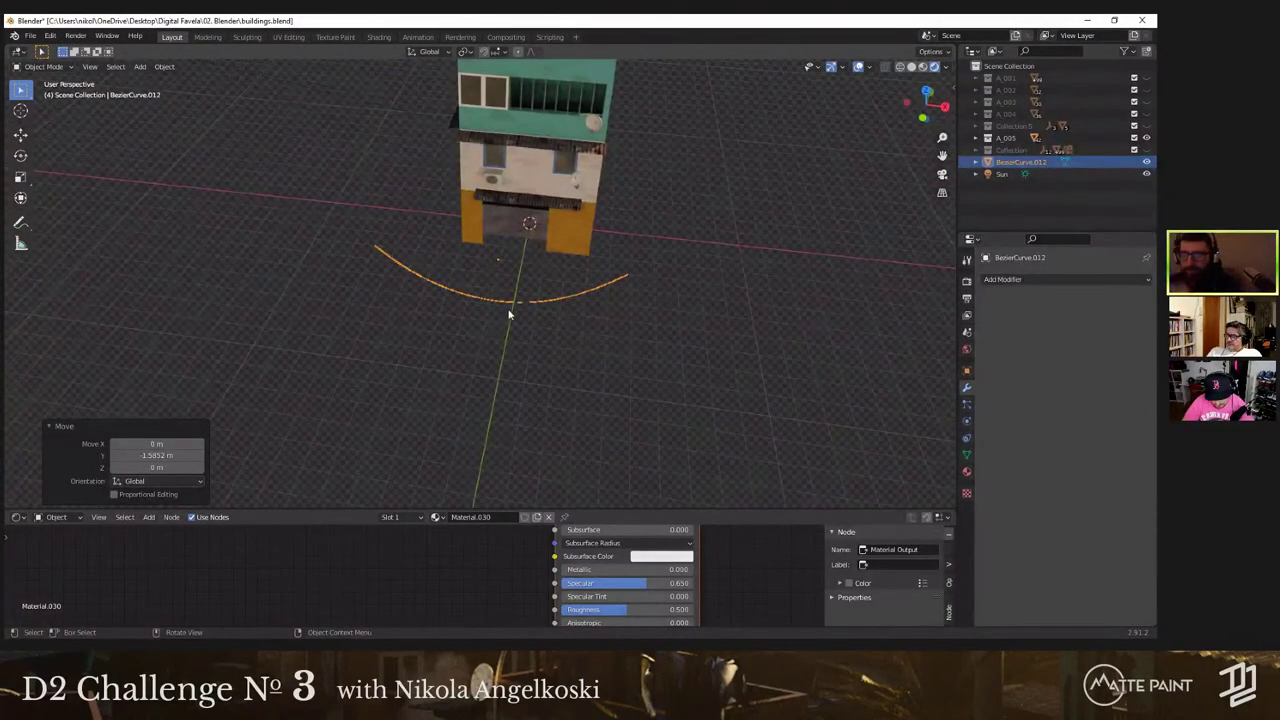
pyautogui.moveTo(537, 222); pyautogui.dragTo(504, 306, button='middle')
# Step: Add a 2 m plane at the origin and scale it by about 1.899
pyautogui.click(467, 328)
pyautogui.hotkey('shift', 'a')
pyautogui.moveTo(467, 330)
pyautogui.click(531, 328)
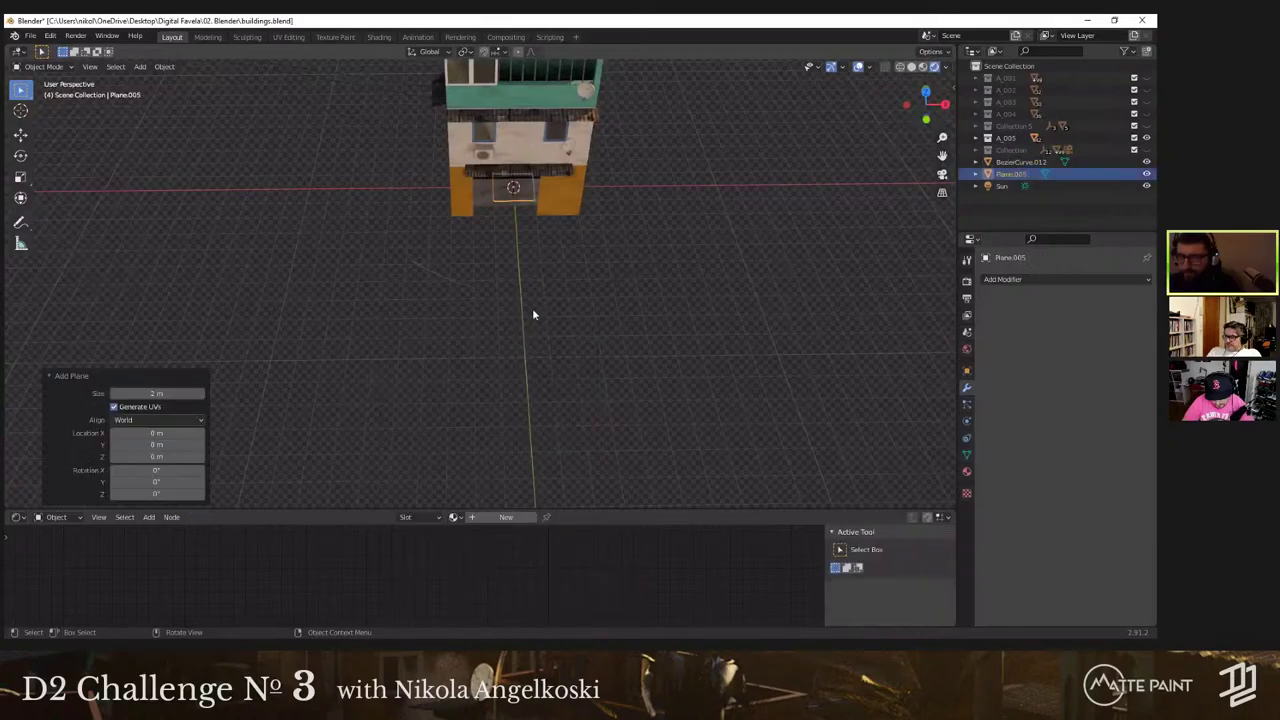
pyautogui.press('s')
pyautogui.click(695, 336)
# Step: Move the plane along negative Y in two moves until it is centred on the cable in wireframe top view
pyautogui.press('g')
pyautogui.press('g')
pyautogui.press('y')
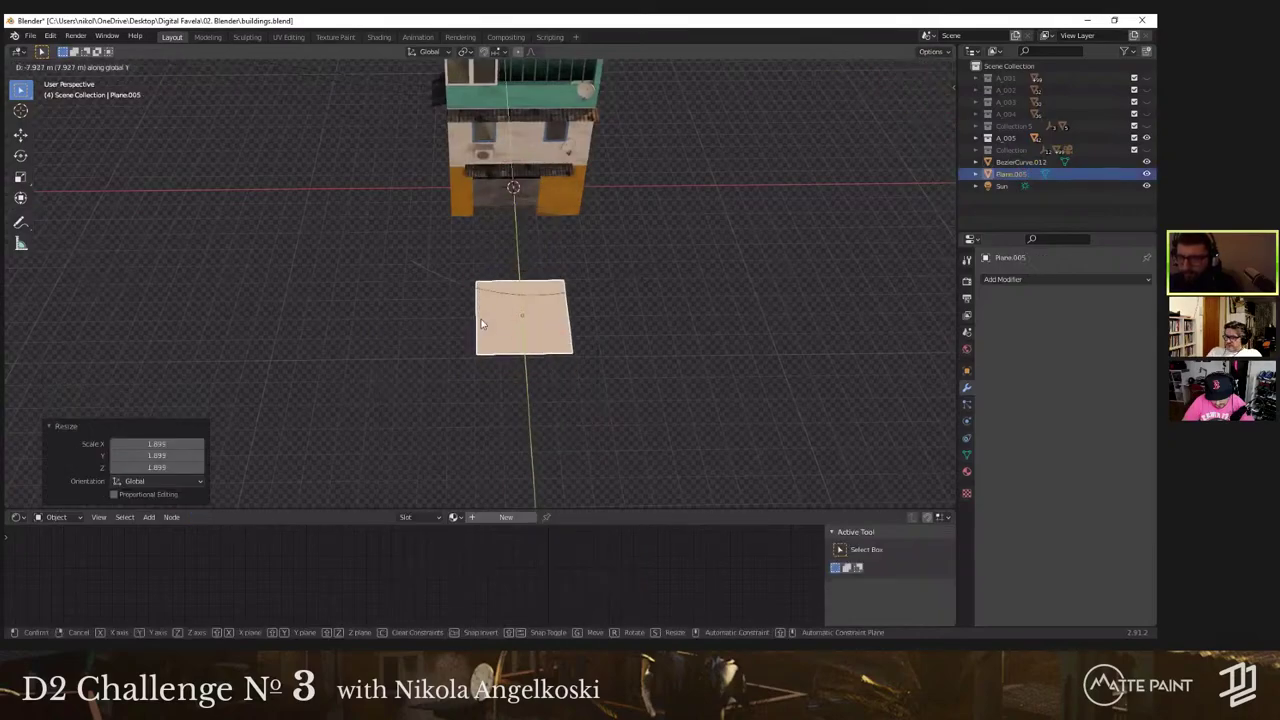
pyautogui.click(482, 318)
pyautogui.press('`')
pyautogui.click(484, 253)
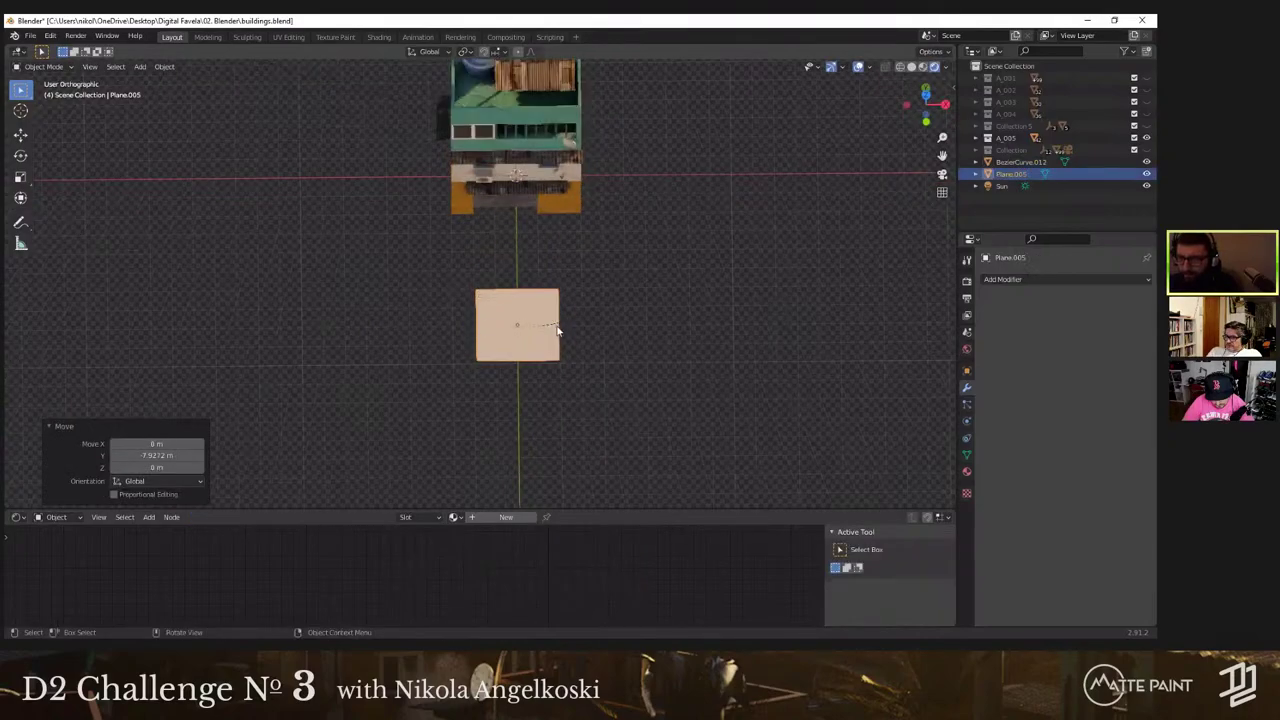
pyautogui.hotkey('shift', 'z')
pyautogui.moveTo(557, 333)
pyautogui.keyDown('shift'); pyautogui.mouseDown(button='middle')
pyautogui.moveTo(504, 256)
pyautogui.moveTo(474, 255)
pyautogui.mouseUp(button='middle'); pyautogui.keyUp('shift')
pyautogui.press('g')
pyautogui.press('y')
pyautogui.click(490, 313)
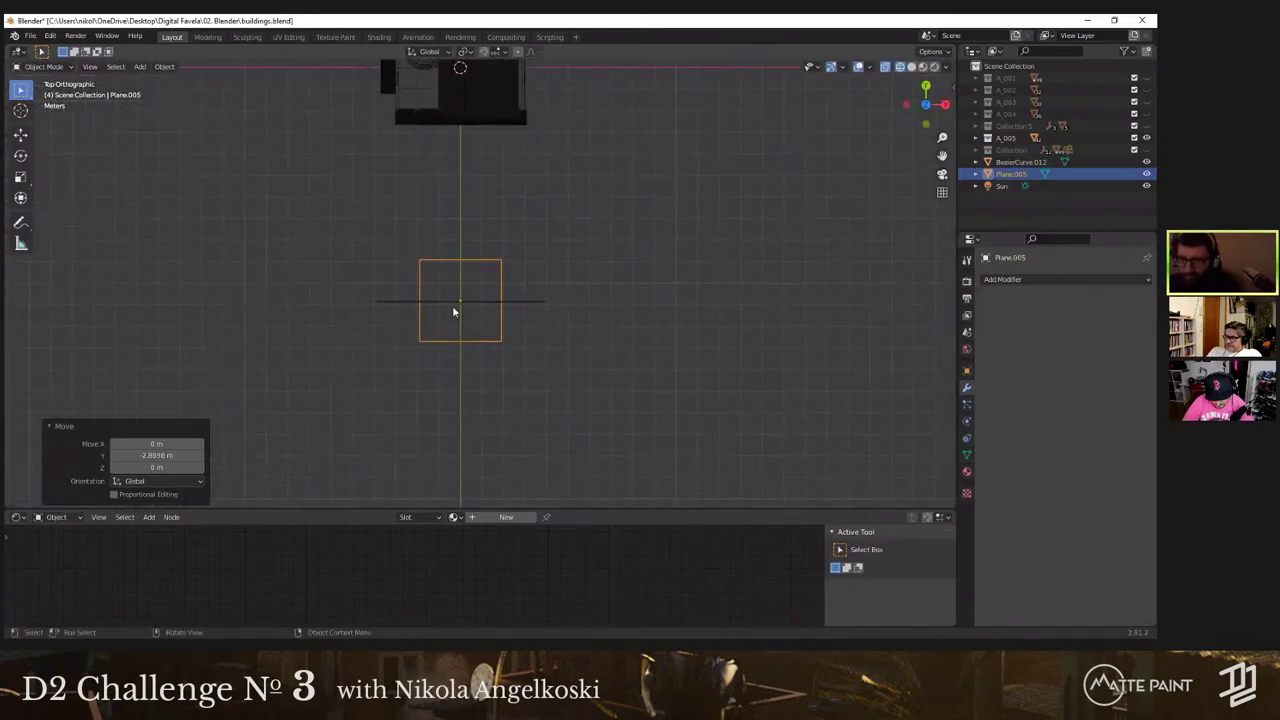
# Step: Adjust the plane's height along Z relative to the cable and narrow the plane along X
pyautogui.hotkey('alt', 'z')
pyautogui.moveTo(486, 323)
pyautogui.mouseDown(button='middle')
pyautogui.moveTo(471, 243)
pyautogui.moveTo(495, 425)
pyautogui.mouseUp(button='middle')
pyautogui.press('g')
pyautogui.press('z')
pyautogui.click(501, 306)
pyautogui.keyDown('shift'); pyautogui.moveTo(501, 308); pyautogui.dragTo(471, 314, button='middle'); pyautogui.keyUp('shift')
pyautogui.press('s')
pyautogui.press('x')
pyautogui.click(550, 295)
# Step: Subdivide the plane into a grid of smaller faces
pyautogui.press('Tab')
pyautogui.rightClick(436, 141)
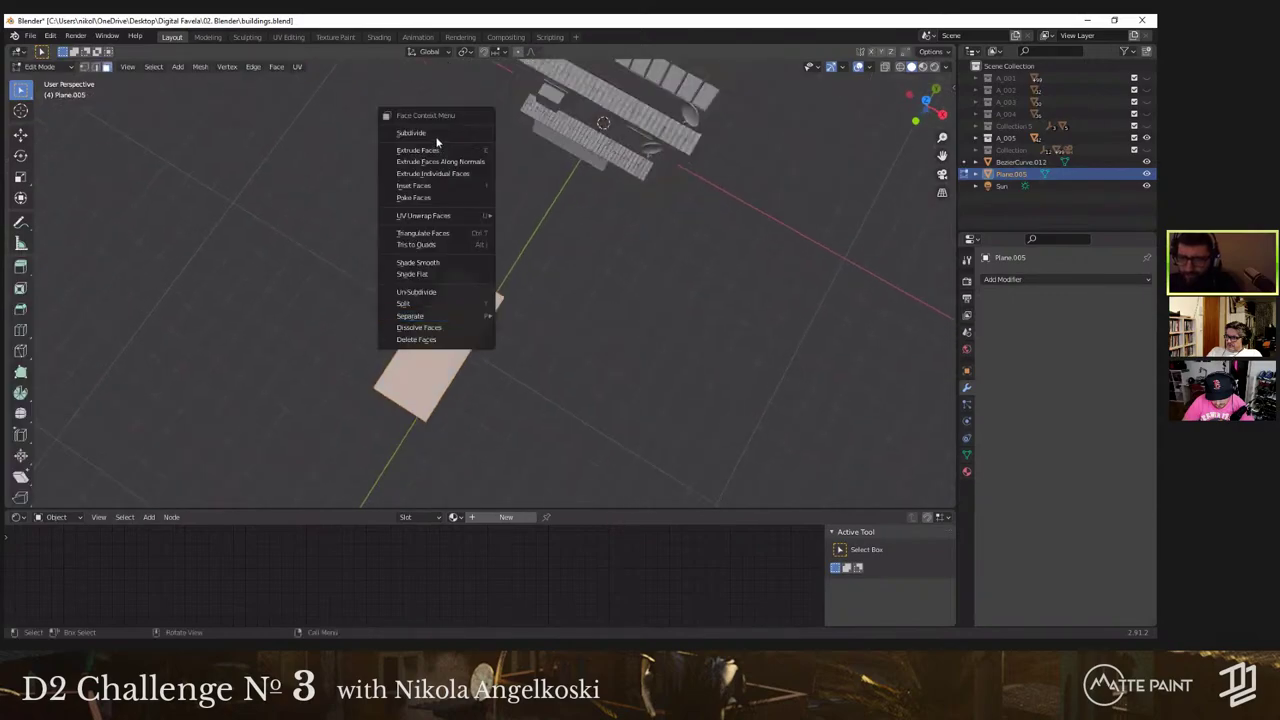
pyautogui.click(438, 133)
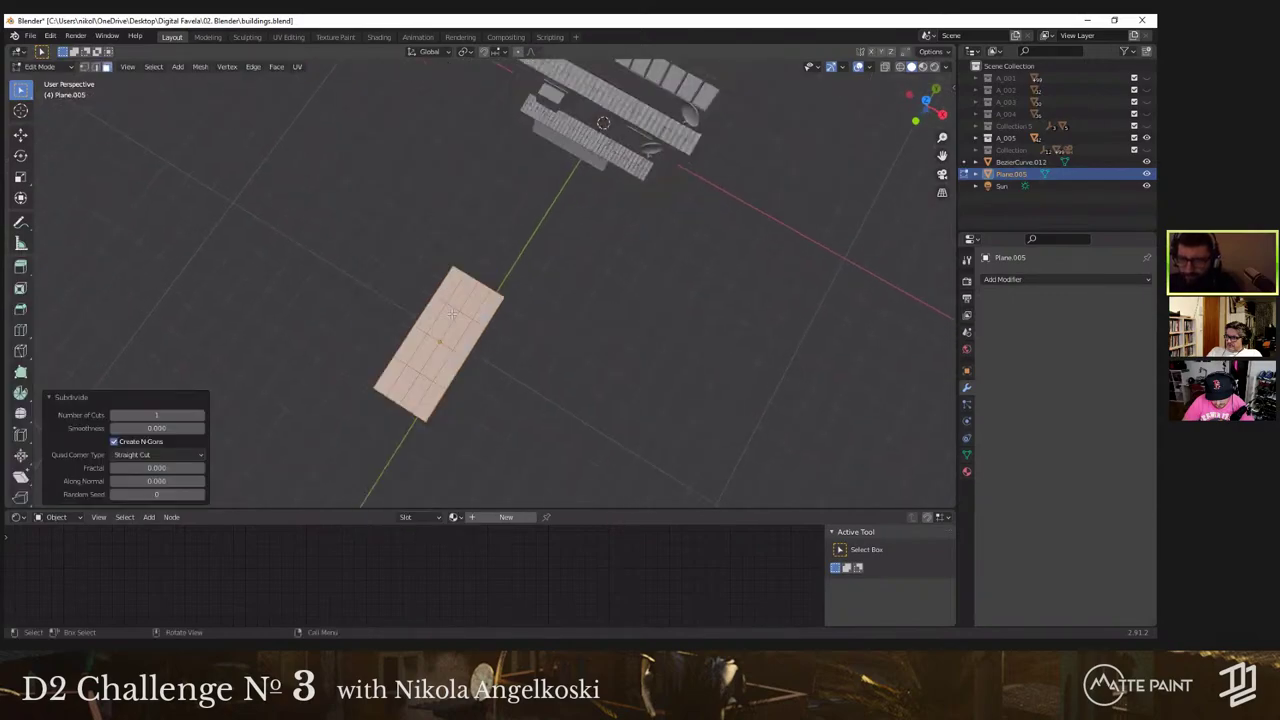
# Step: Subdivide all of the plane's faces once more and return to Object Mode
pyautogui.rightClick(455, 300)
pyautogui.click(455, 300)
pyautogui.moveTo(477, 313); pyautogui.dragTo(414, 286, button='middle')
pyautogui.press('Tab')
pyautogui.rightClick(438, 234)
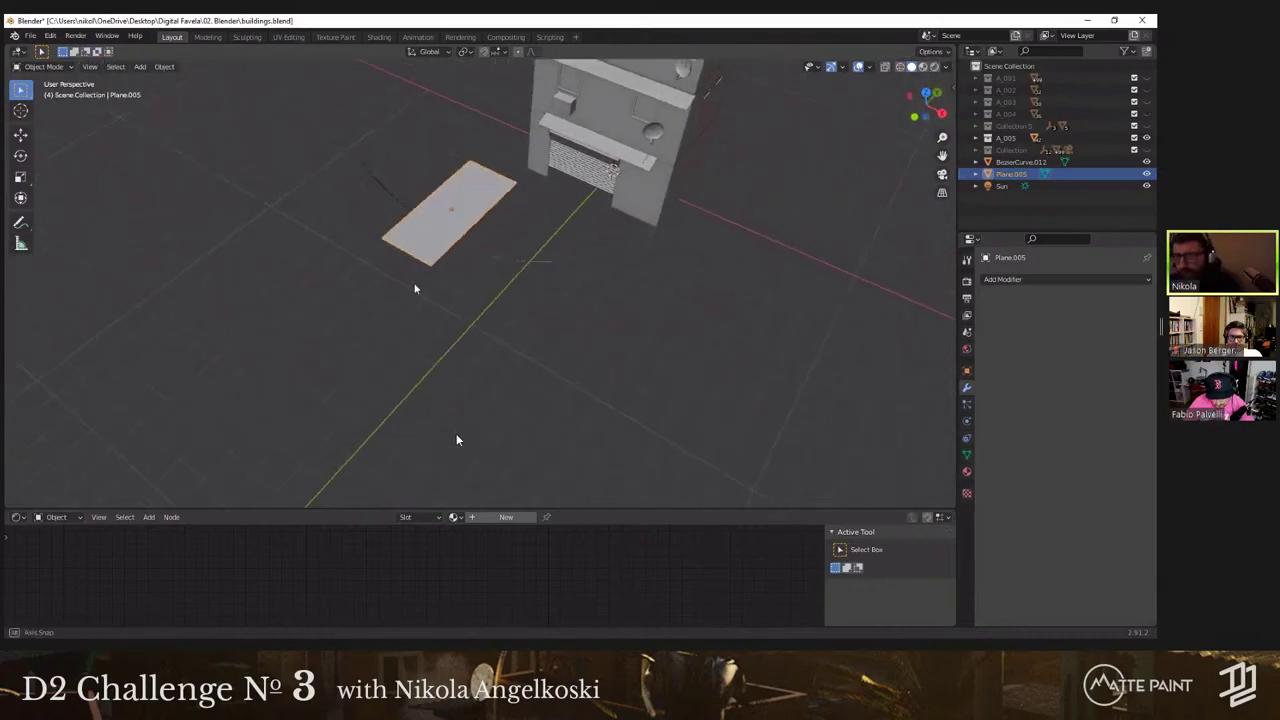
# Step: Enable Cloth physics on the plane and Collision physics on the sagging cable
pyautogui.keyDown('shift'); pyautogui.moveTo(520, 314); pyautogui.dragTo(528, 398, button='middle'); pyautogui.keyUp('shift')
pyautogui.moveTo(463, 296); pyautogui.dragTo(455, 301, button='middle')
pyautogui.moveTo(681, 439); pyautogui.dragTo(750, 274, button='middle')
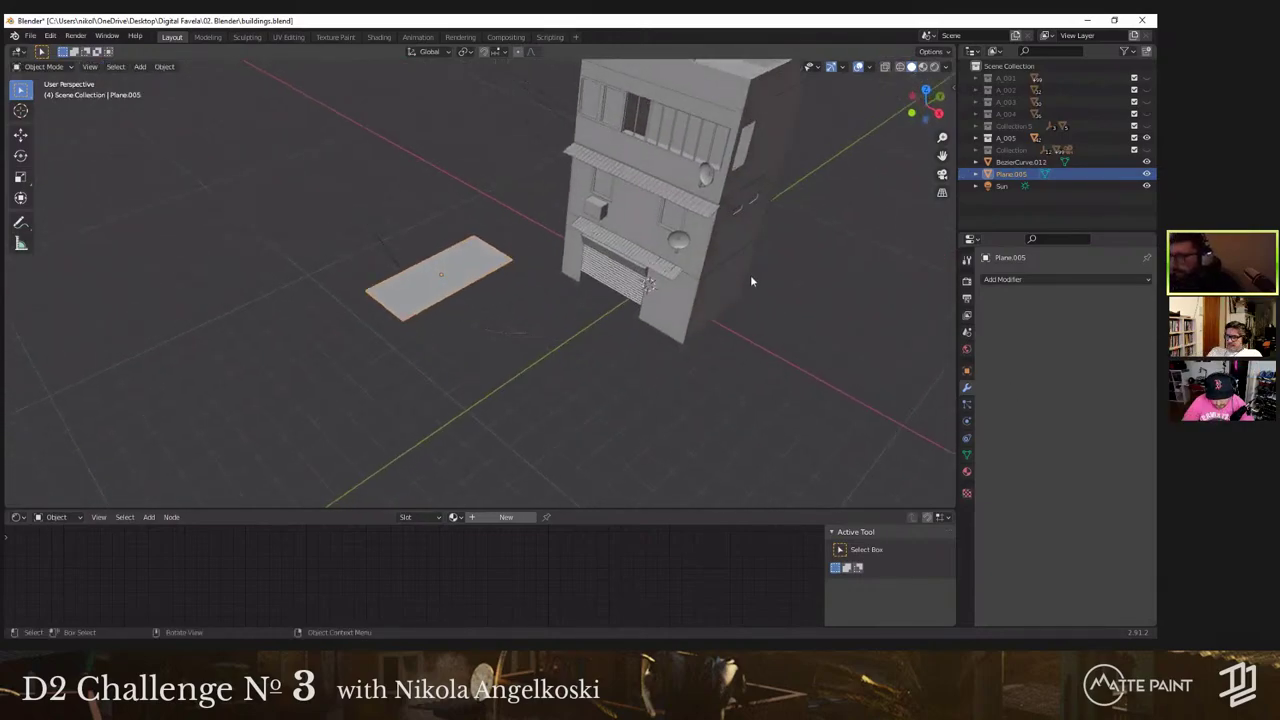
pyautogui.moveTo(438, 253); pyautogui.dragTo(877, 337, button='middle')
pyautogui.click(967, 404)
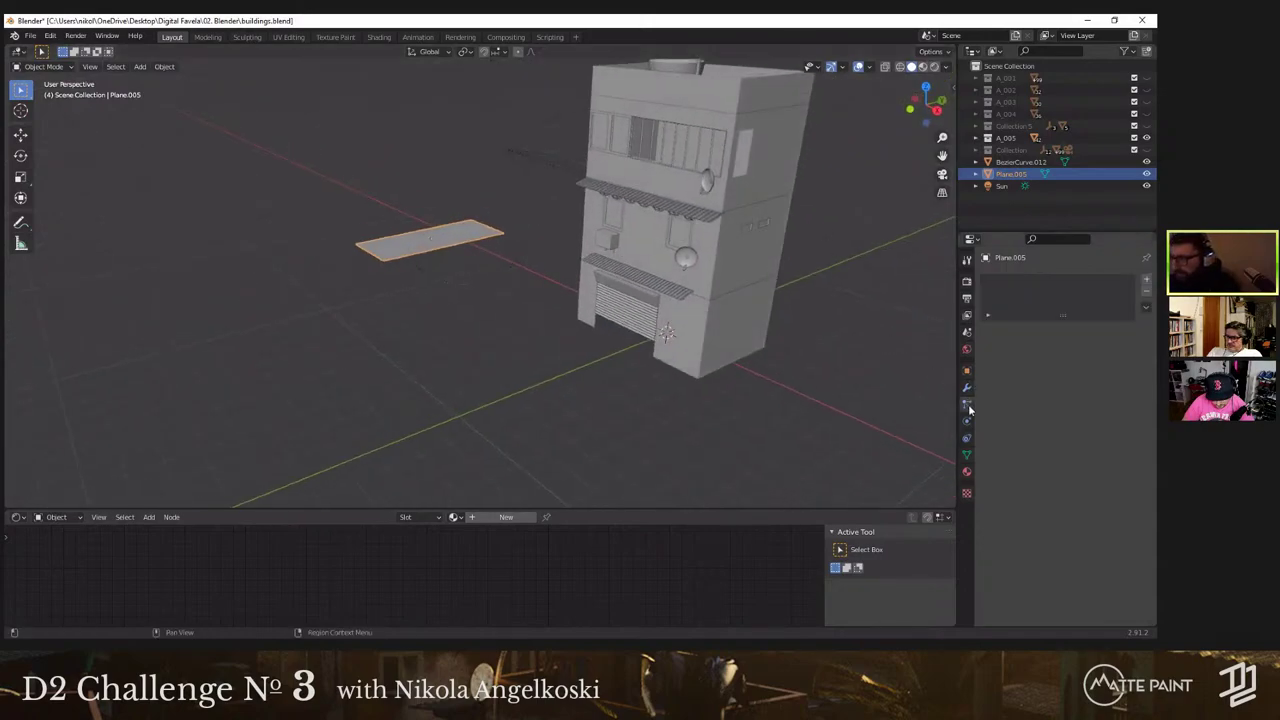
pyautogui.click(967, 421)
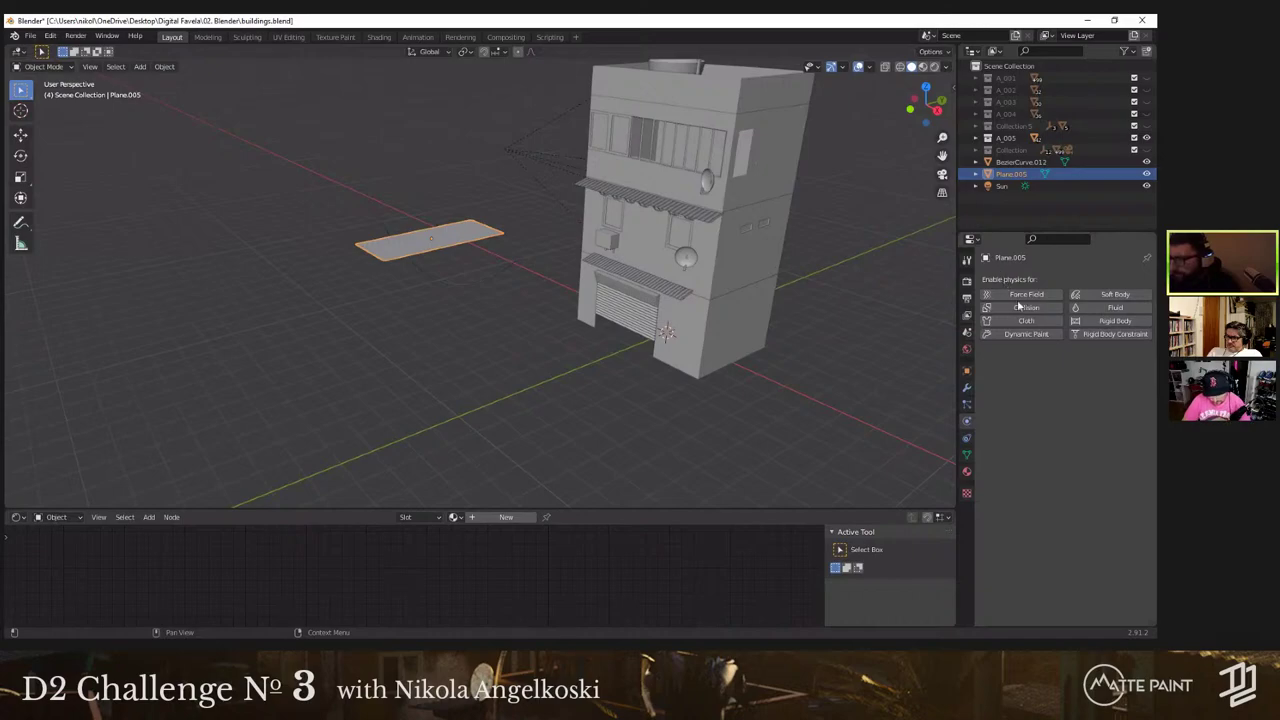
pyautogui.moveTo(589, 257); pyautogui.dragTo(872, 303, button='middle')
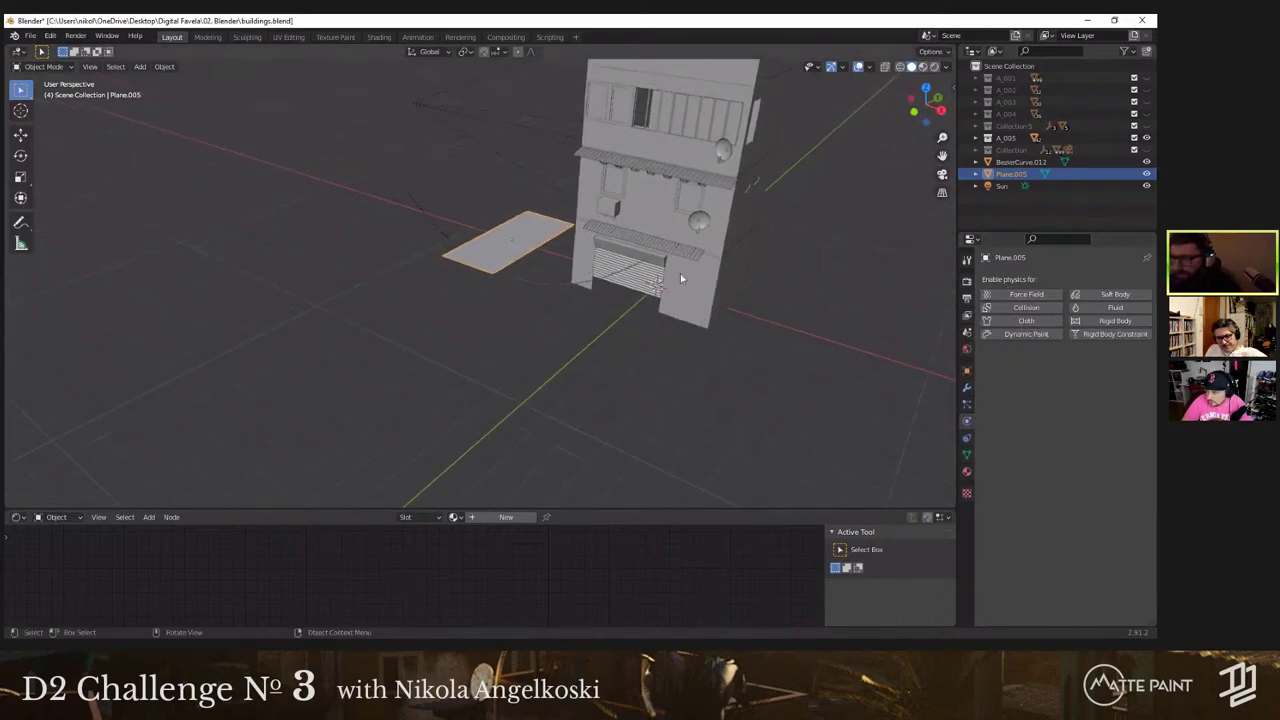
pyautogui.click(1011, 321)
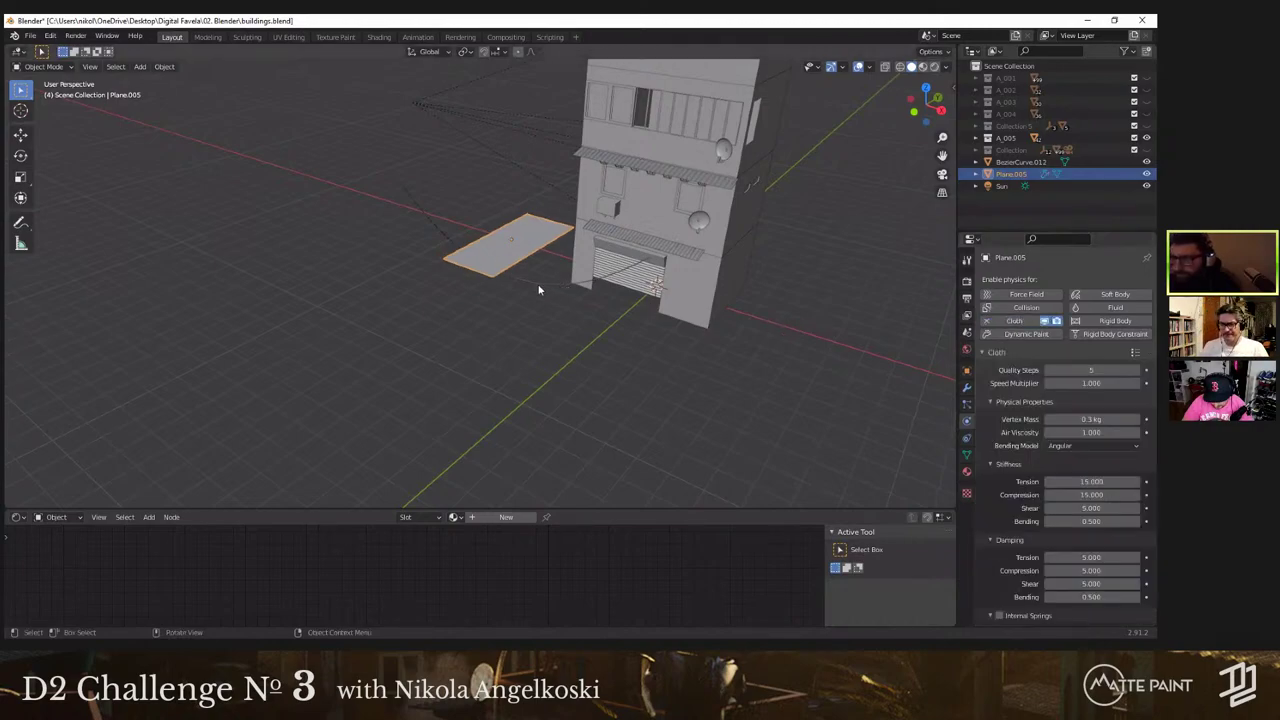
pyautogui.click(591, 281)
pyautogui.click(1027, 307)
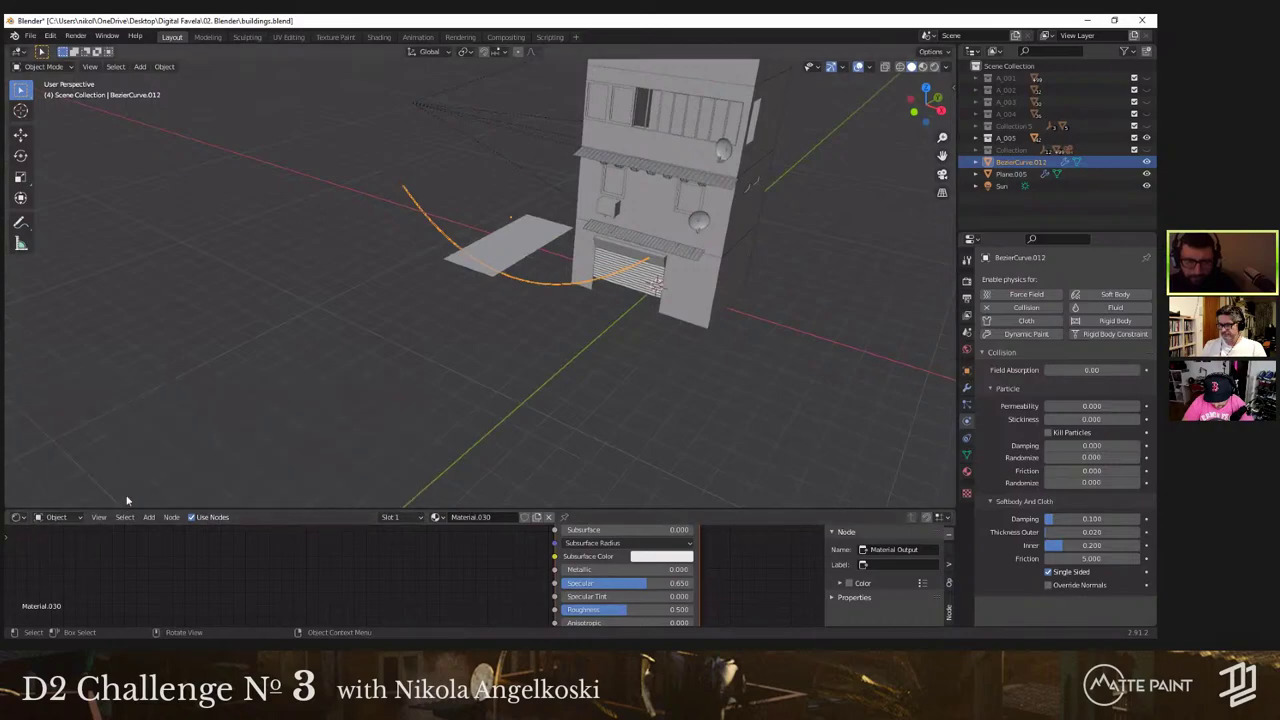
# Step: Switch the lower editor to the Timeline and test the cloth simulation from the start, checking how the plane drapes over the cable
pyautogui.click(17, 517)
pyautogui.click(183, 428)
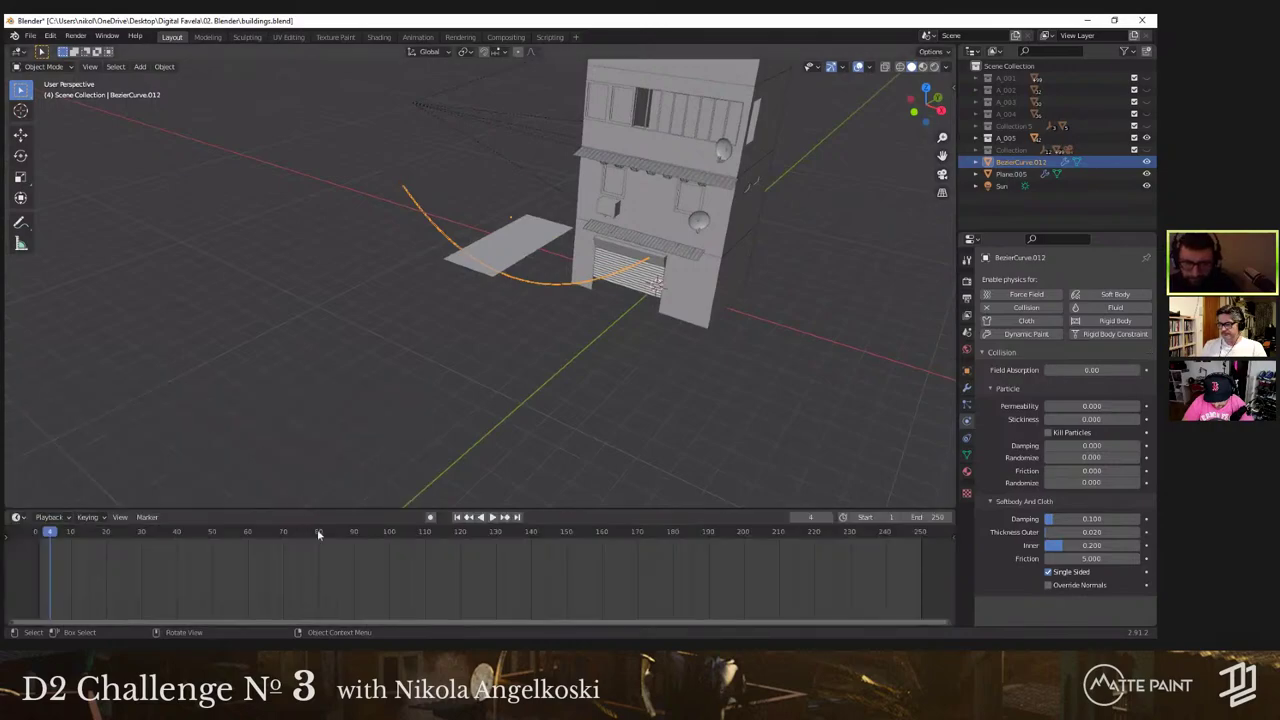
pyautogui.hotkey('shift', 'Left')
pyautogui.press('space')
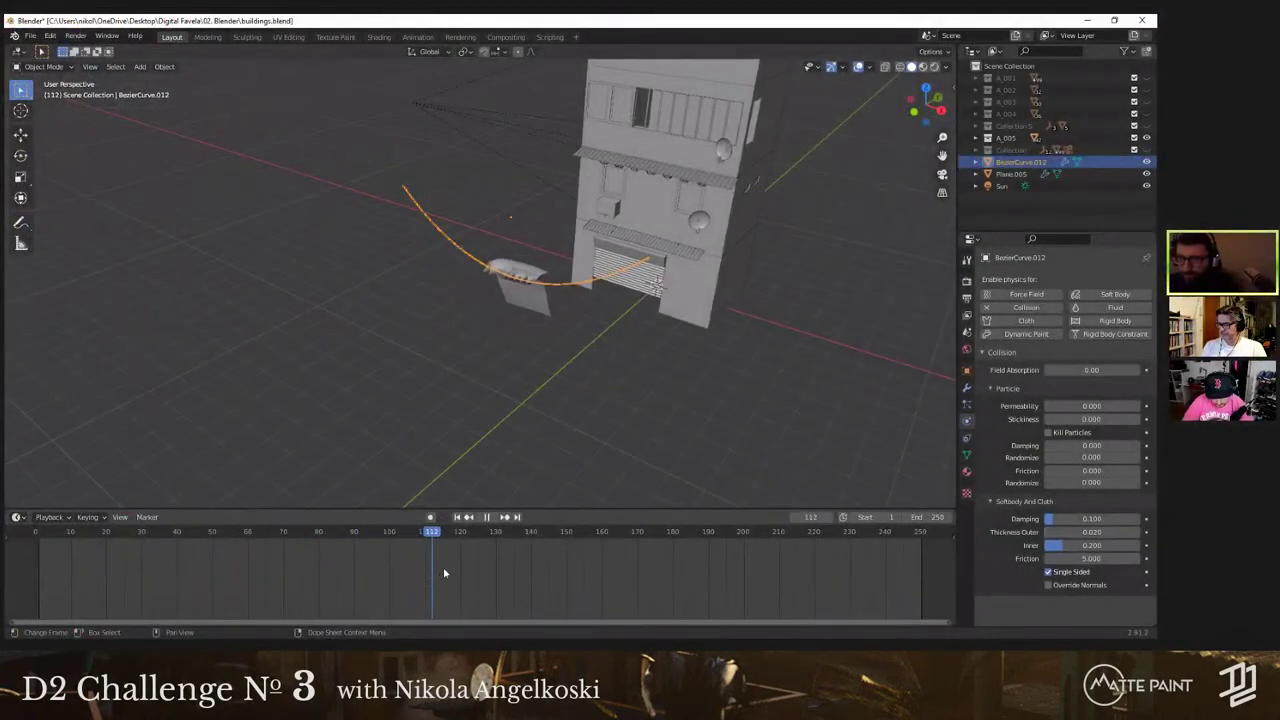
pyautogui.click(257, 580)
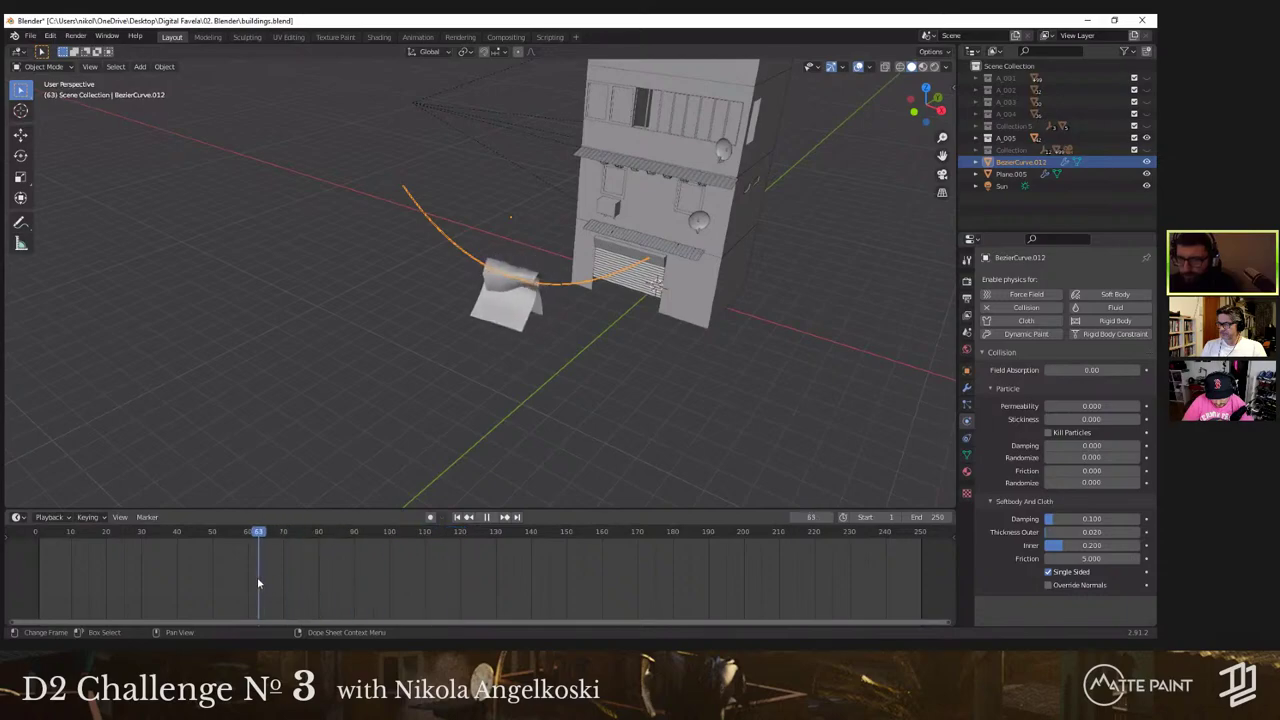
pyautogui.click(272, 590)
pyautogui.click(72, 590)
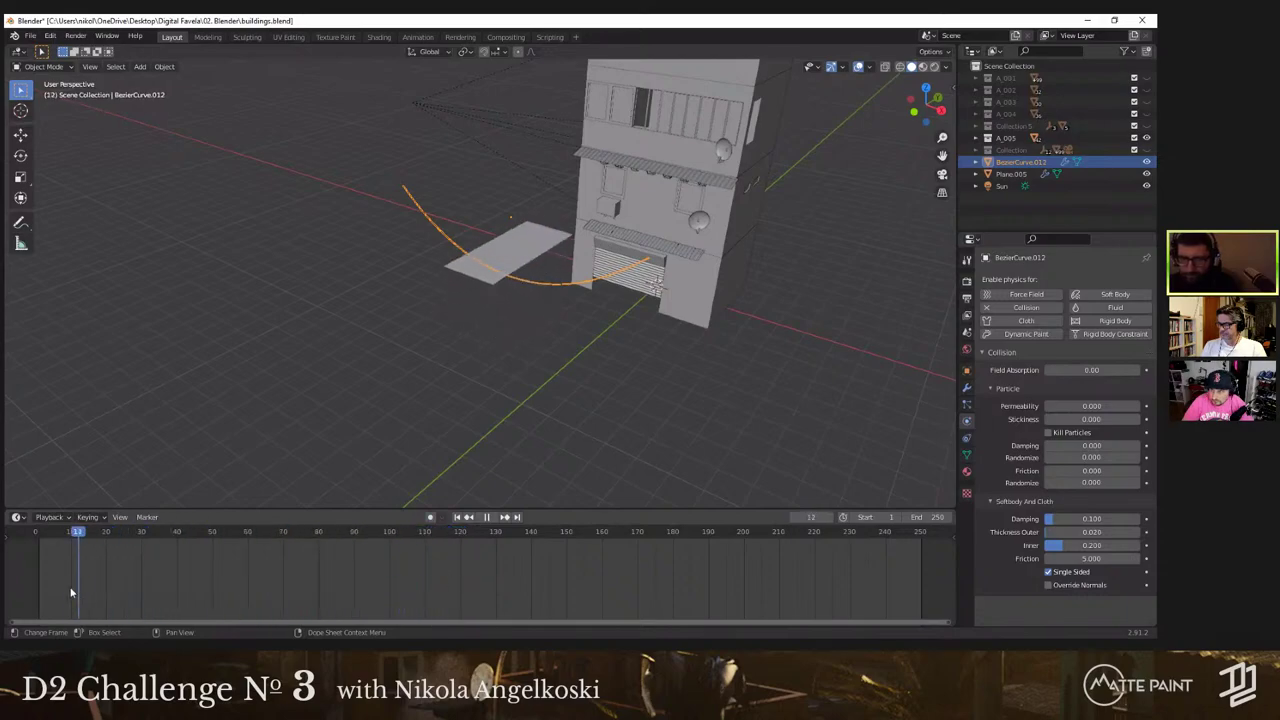
pyautogui.press('Escape')
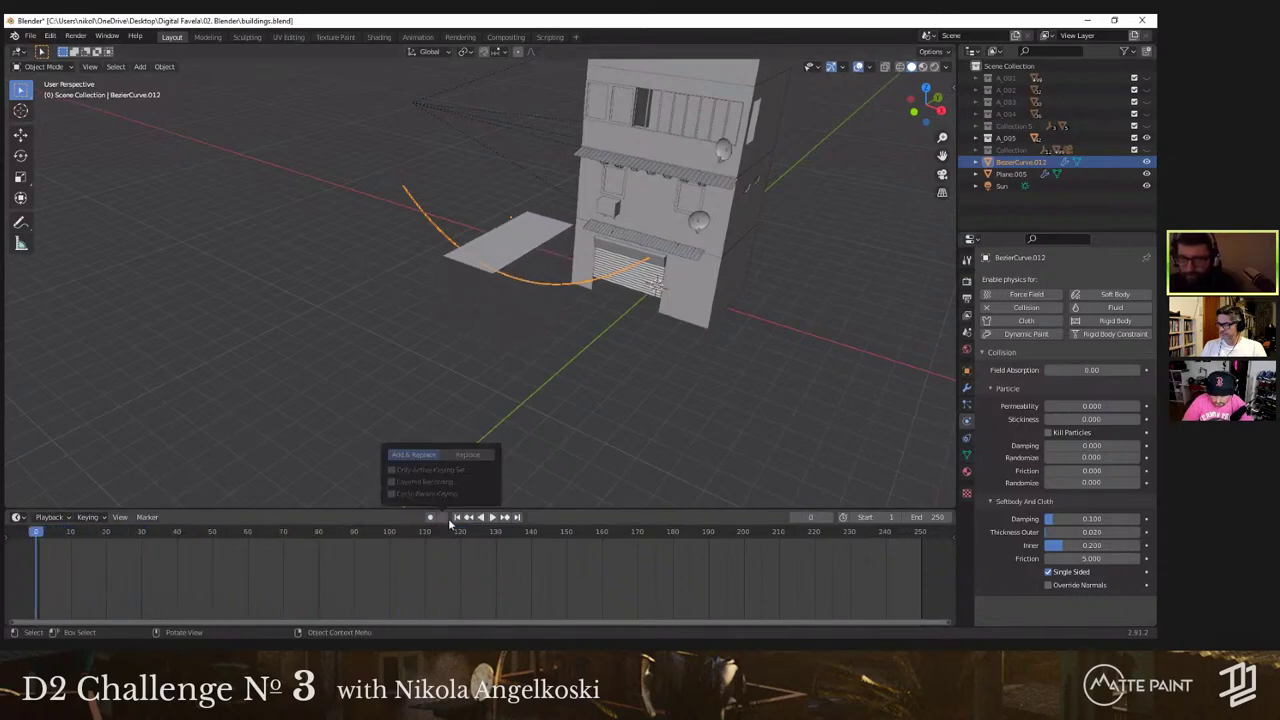
# Step: Subdivide the cloth plane again with one cut to give the simulation a denser mesh
pyautogui.click(517, 257)
pyautogui.press('Tab')
pyautogui.rightClick(520, 257)
pyautogui.click(520, 257)
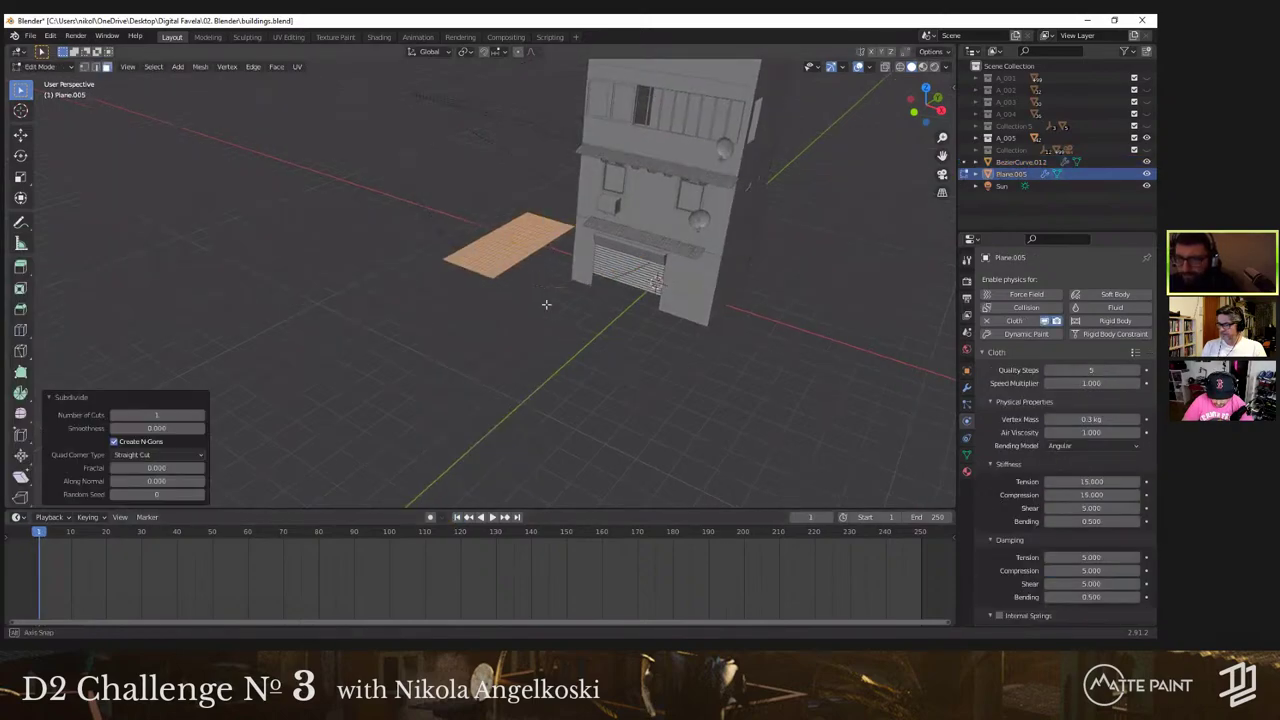
pyautogui.scroll(5, 531, 320)
pyautogui.press('Tab')
# Step: Rerun the cloth simulation and stop at frame 74 with the plane draped over the cable
pyautogui.scroll(-3, 500, 348)
pyautogui.moveTo(401, 363); pyautogui.dragTo(394, 325, button='middle')
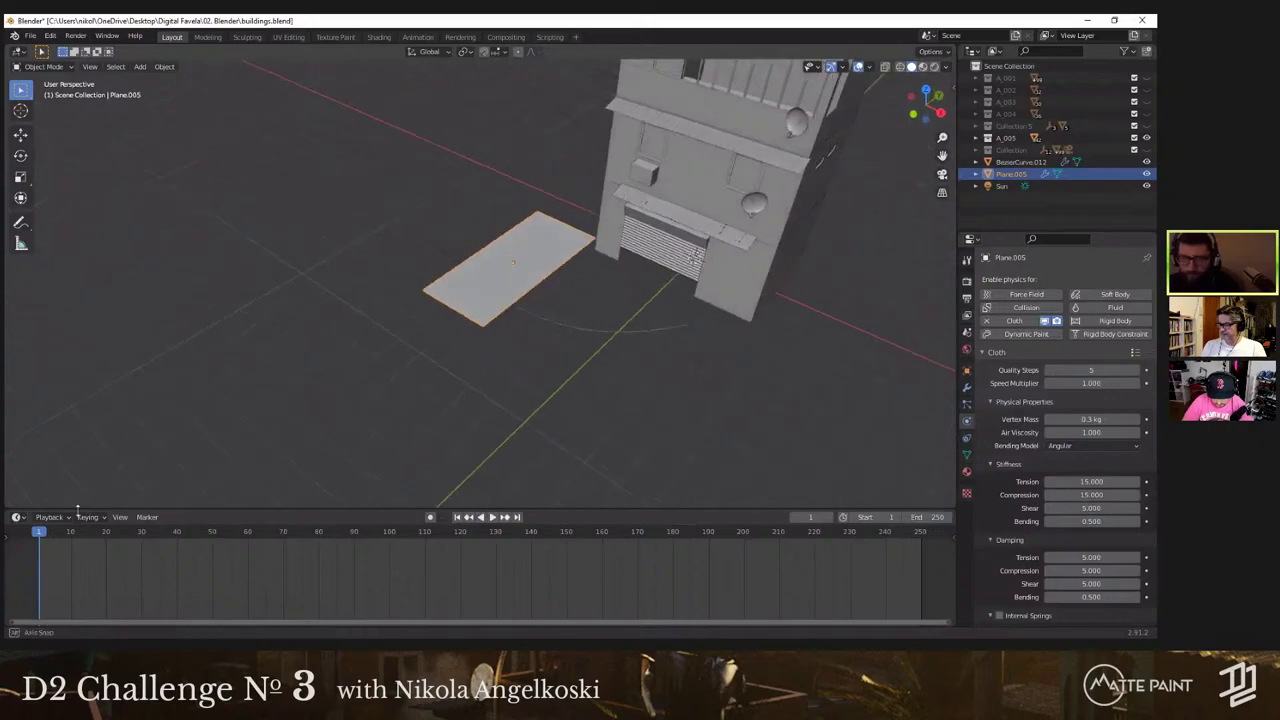
pyautogui.press('space')
pyautogui.moveTo(182, 537); pyautogui.dragTo(296, 570)
pyautogui.moveTo(452, 305); pyautogui.dragTo(556, 242, button='middle')
pyautogui.moveTo(567, 286); pyautogui.dragTo(870, 320, button='middle')
# Step: Apply the Cloth modifier on the draped plane and the Collision modifier on the cable
pyautogui.click(965, 389)
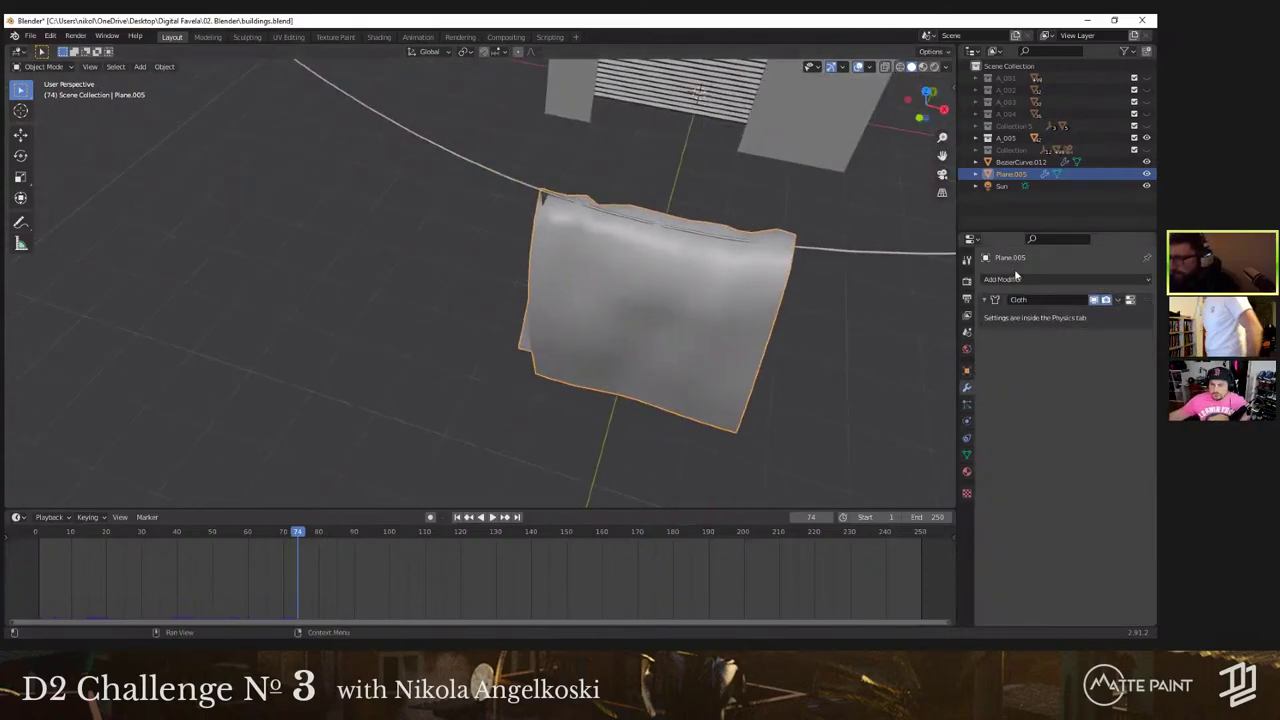
pyautogui.click(1117, 300)
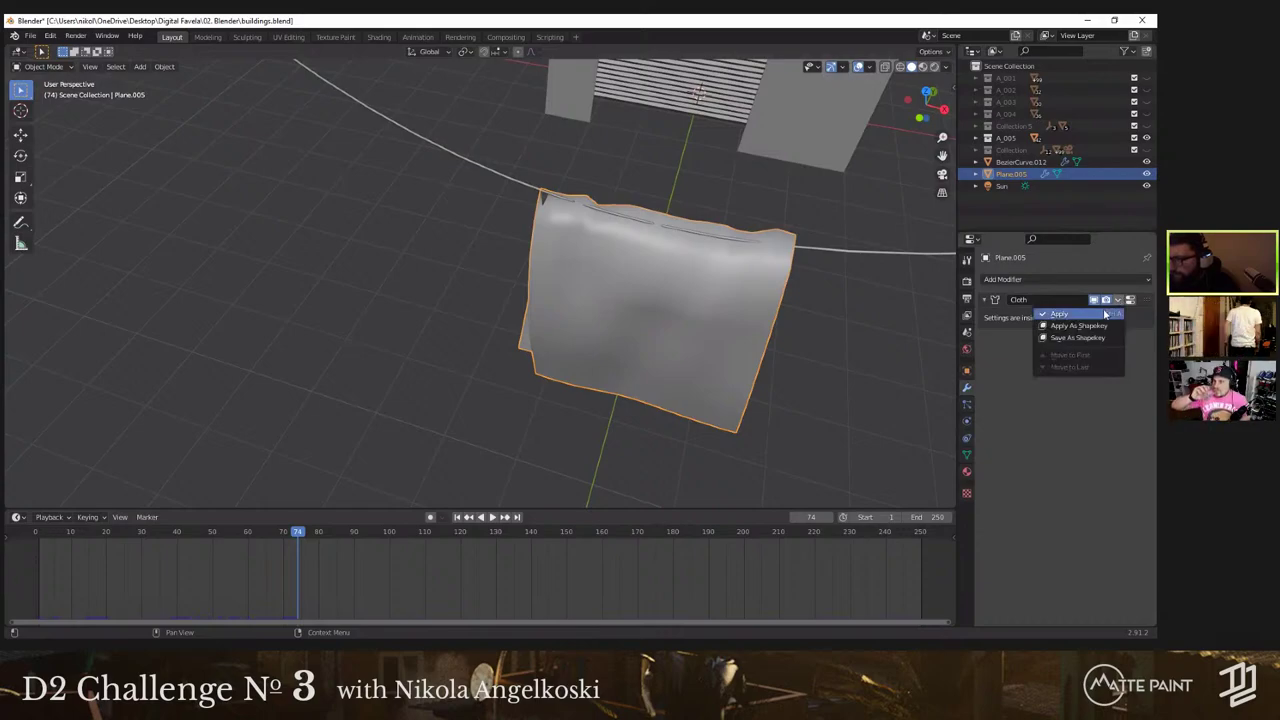
pyautogui.click(1075, 310)
pyautogui.moveTo(748, 242); pyautogui.dragTo(637, 277, button='middle')
pyautogui.click(637, 277)
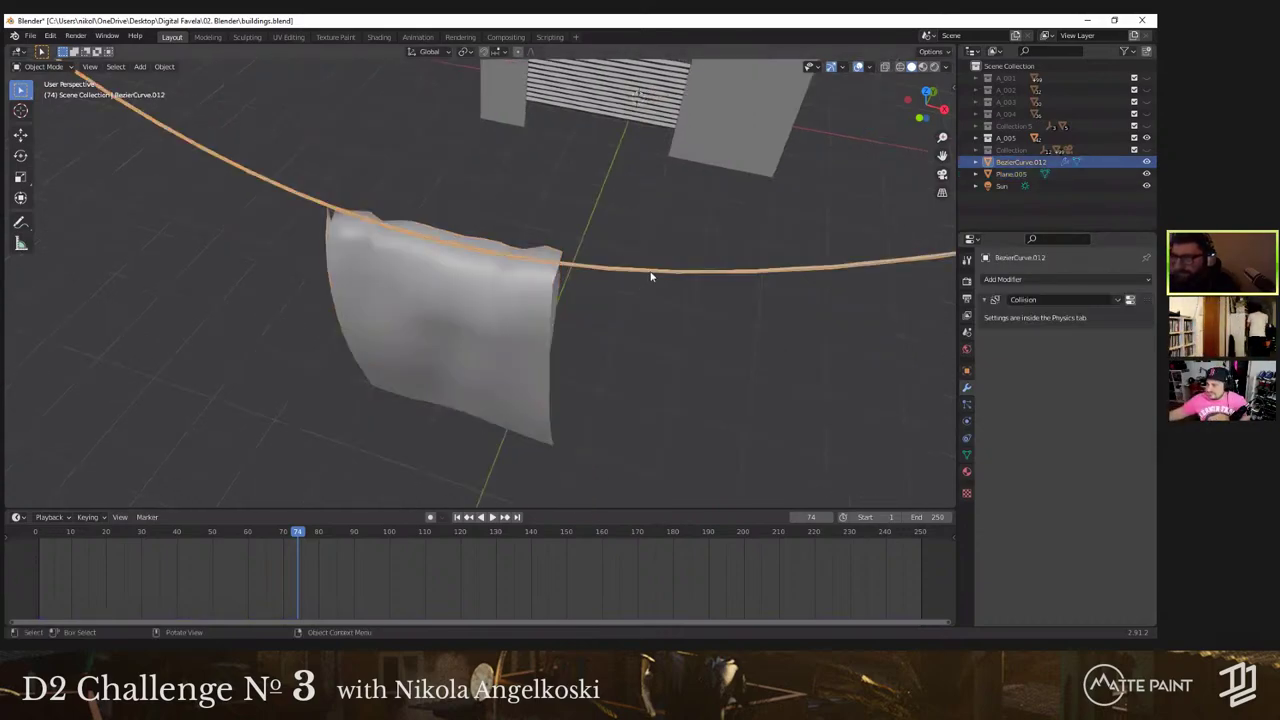
pyautogui.click(1116, 300)
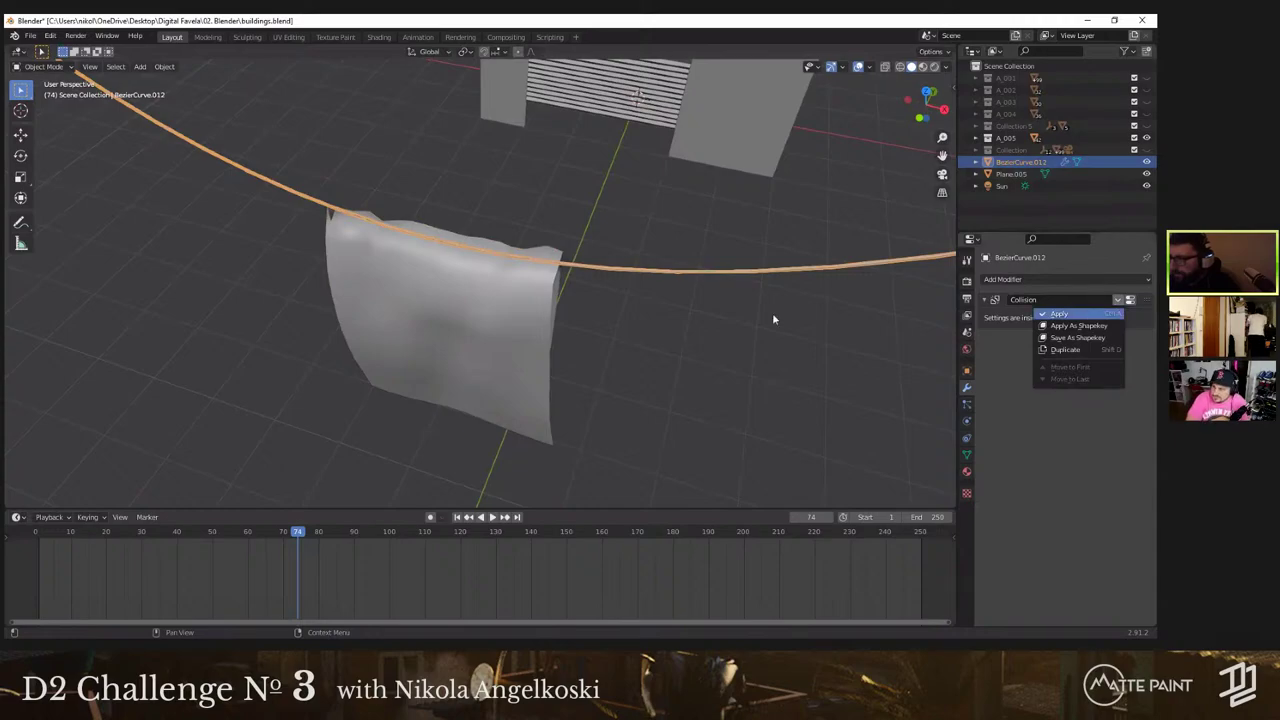
pyautogui.press('Return')
# Step: Raise the draped cloth about 0.043 m along Z and narrow it along X in two scalings, the second about 0.755
pyautogui.click(533, 289)
pyautogui.moveTo(533, 289); pyautogui.dragTo(543, 291, button='middle')
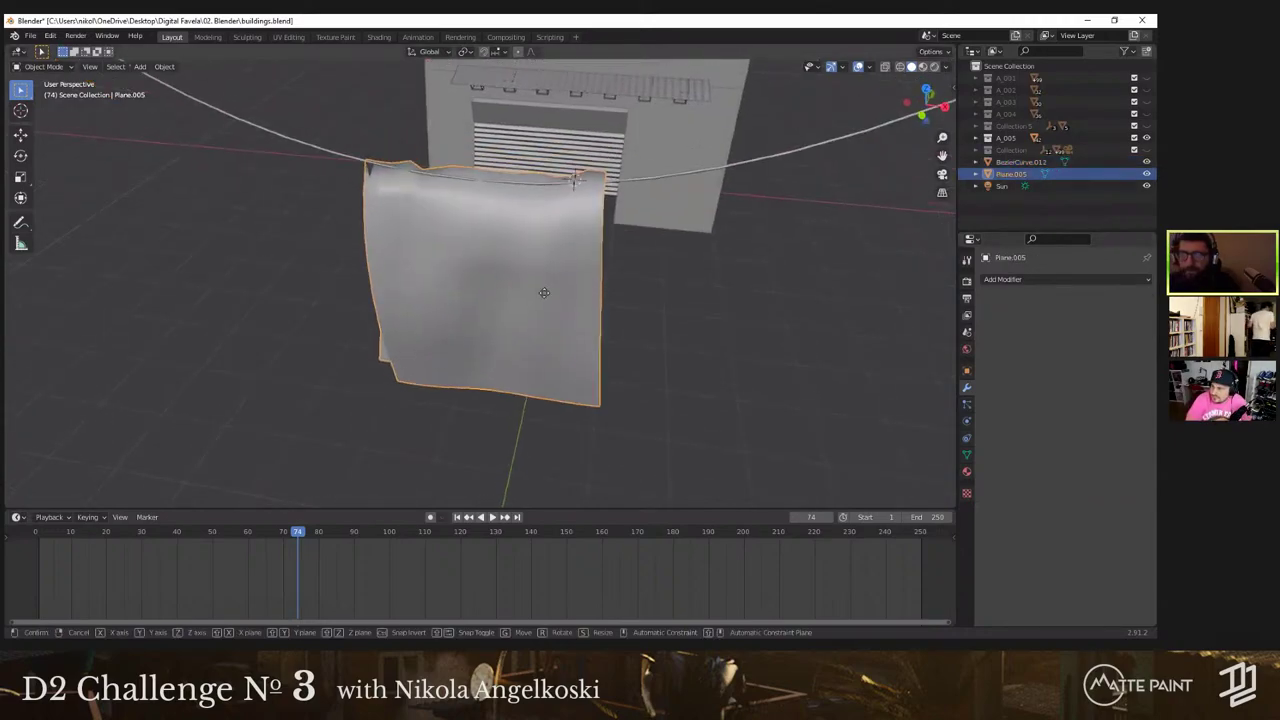
pyautogui.press('g')
pyautogui.press('z')
pyautogui.click(599, 284)
pyautogui.press('s')
pyautogui.press('x')
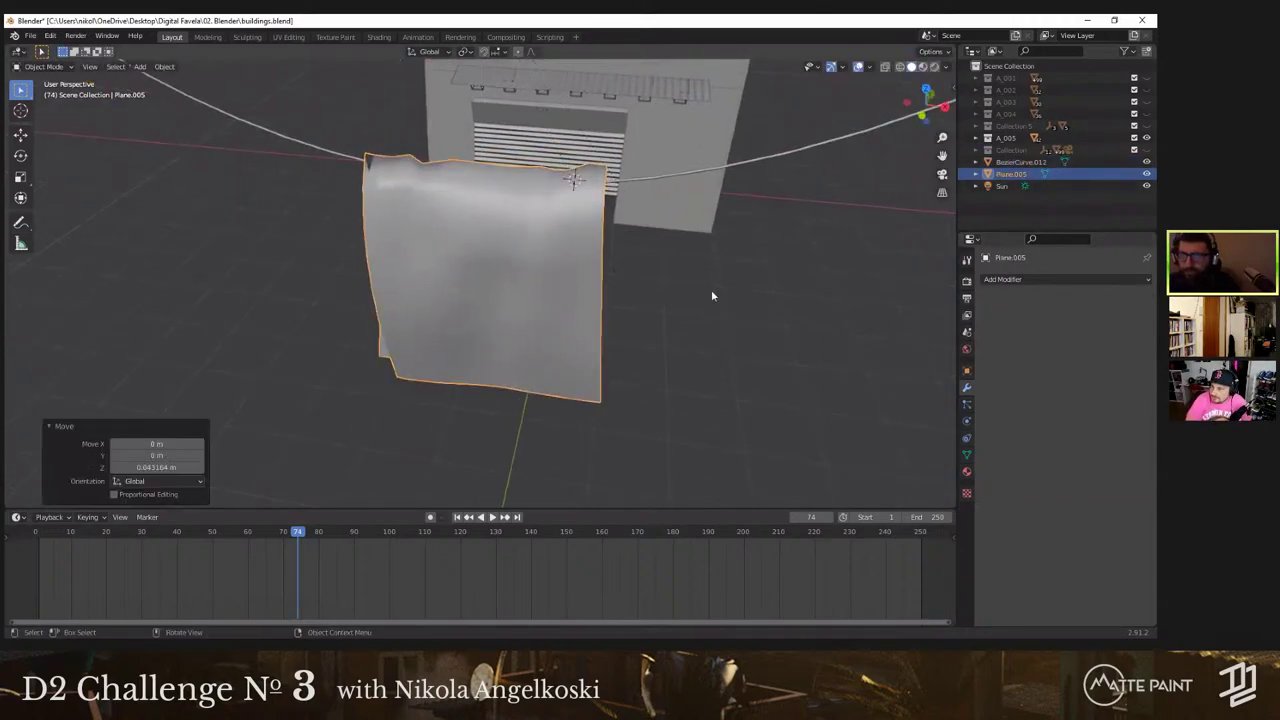
pyautogui.click(554, 264)
pyautogui.scroll(-9, 540, 255)
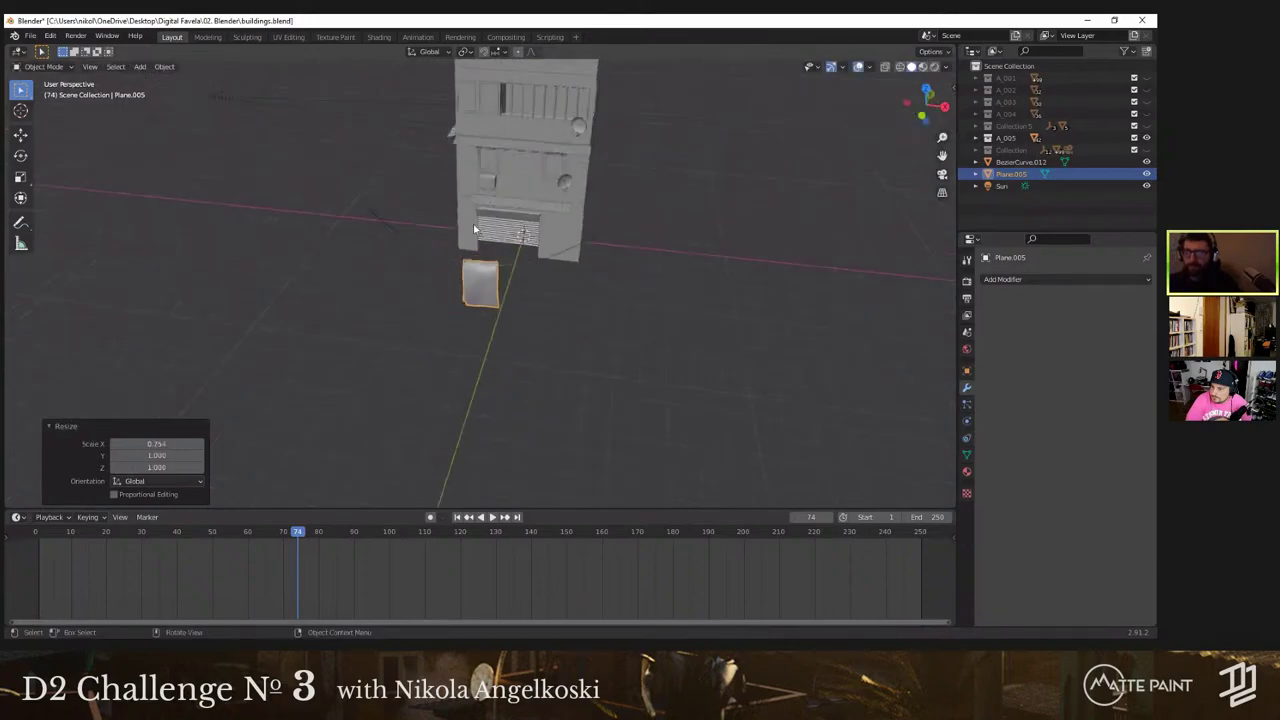
pyautogui.scroll(9, 475, 226)
pyautogui.press('s')
pyautogui.press('x')
pyautogui.rightClick(571, 268)
# Step: Duplicate the cloth about 1.1 m along X and raise the copy along Z to meet the cable
pyautogui.moveTo(571, 268); pyautogui.dragTo(510, 285, button='middle')
pyautogui.hotkey('shift', 'd')
pyautogui.press('x')
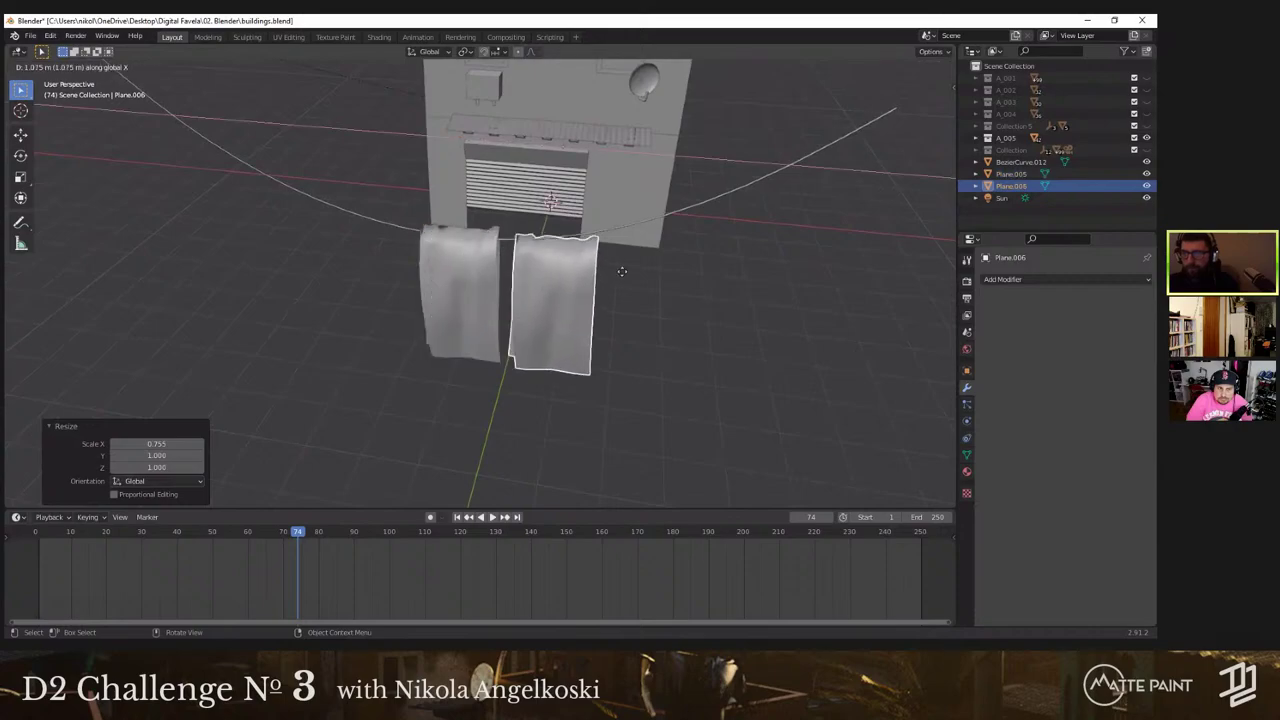
pyautogui.click(622, 270)
pyautogui.press('g')
pyautogui.press('z')
pyautogui.click(620, 263)
# Step: Rotate the cloth copy about 2.5° around Z and adjust its position along Z and Y so it hangs on the cable
pyautogui.press('r')
pyautogui.press('z')
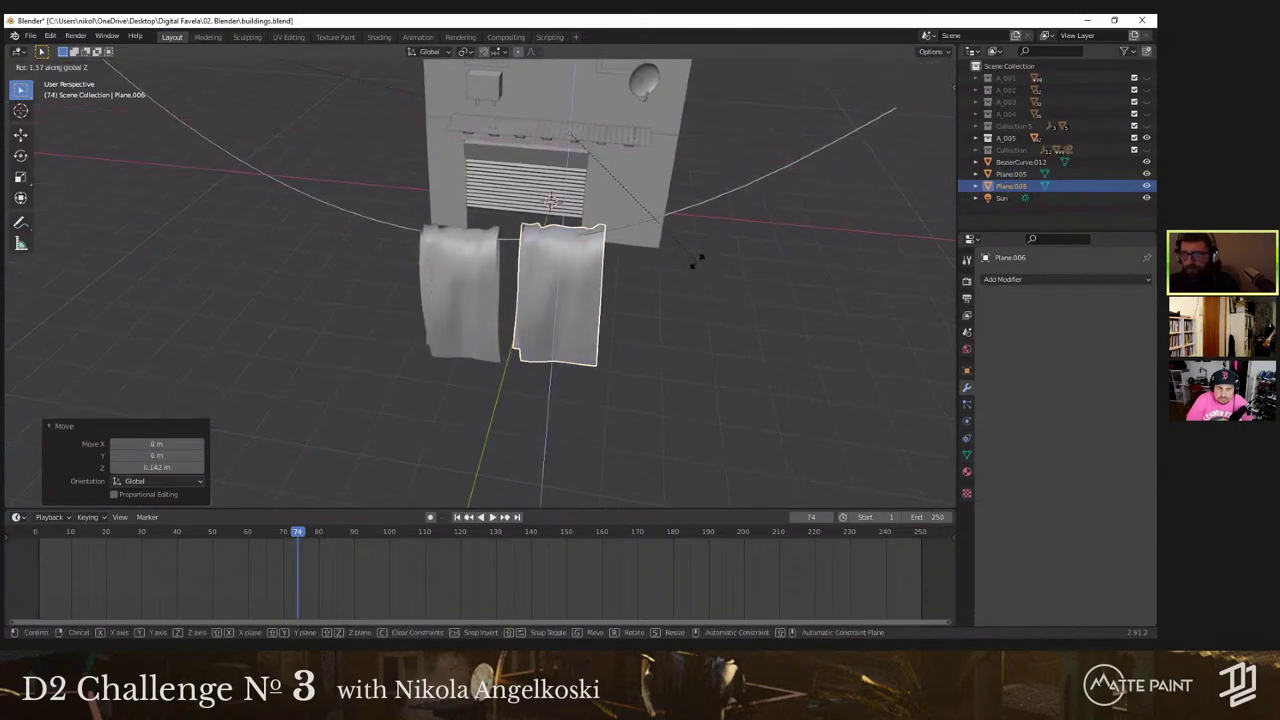
pyautogui.click(728, 312)
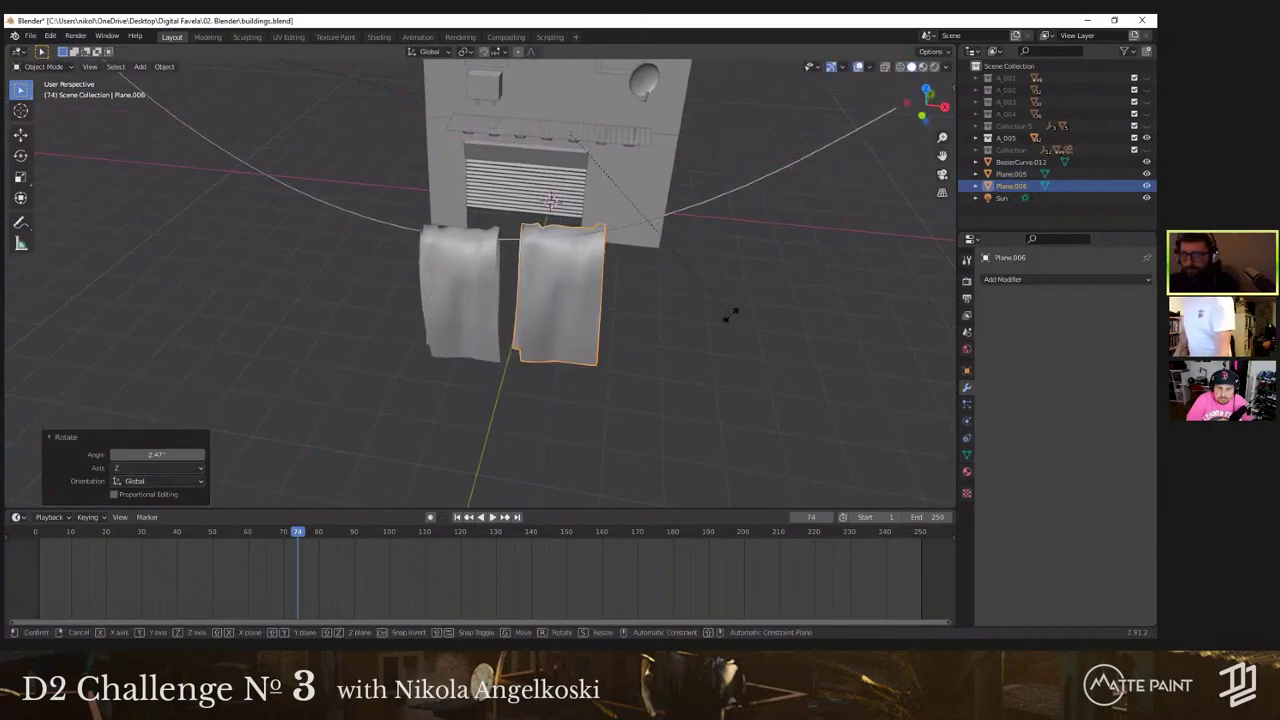
pyautogui.press('g')
pyautogui.press('z')
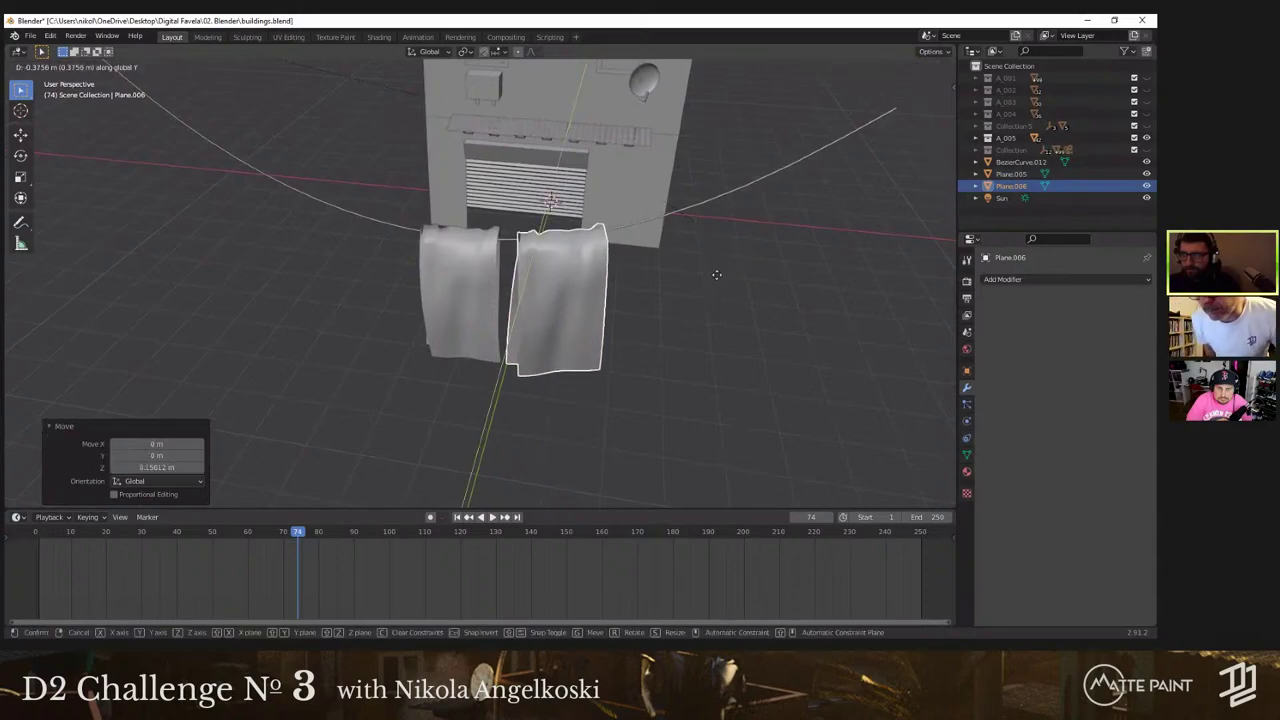
pyautogui.click(716, 278)
# Step: Duplicate the original cloth about 1.06 m along negative X and raise the new copy along Z
pyautogui.moveTo(535, 270); pyautogui.dragTo(477, 330, button='middle')
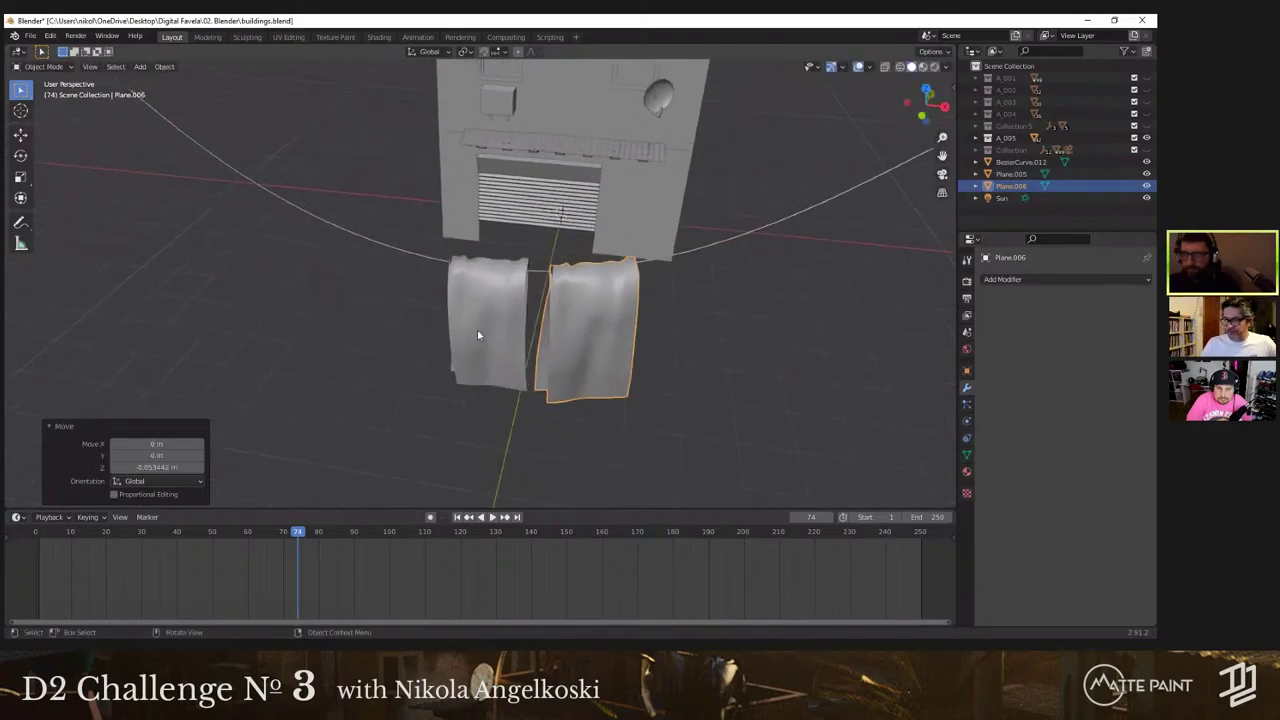
pyautogui.hotkey('shift', 'd')
pyautogui.press('x')
pyautogui.click(470, 291)
pyautogui.press('g')
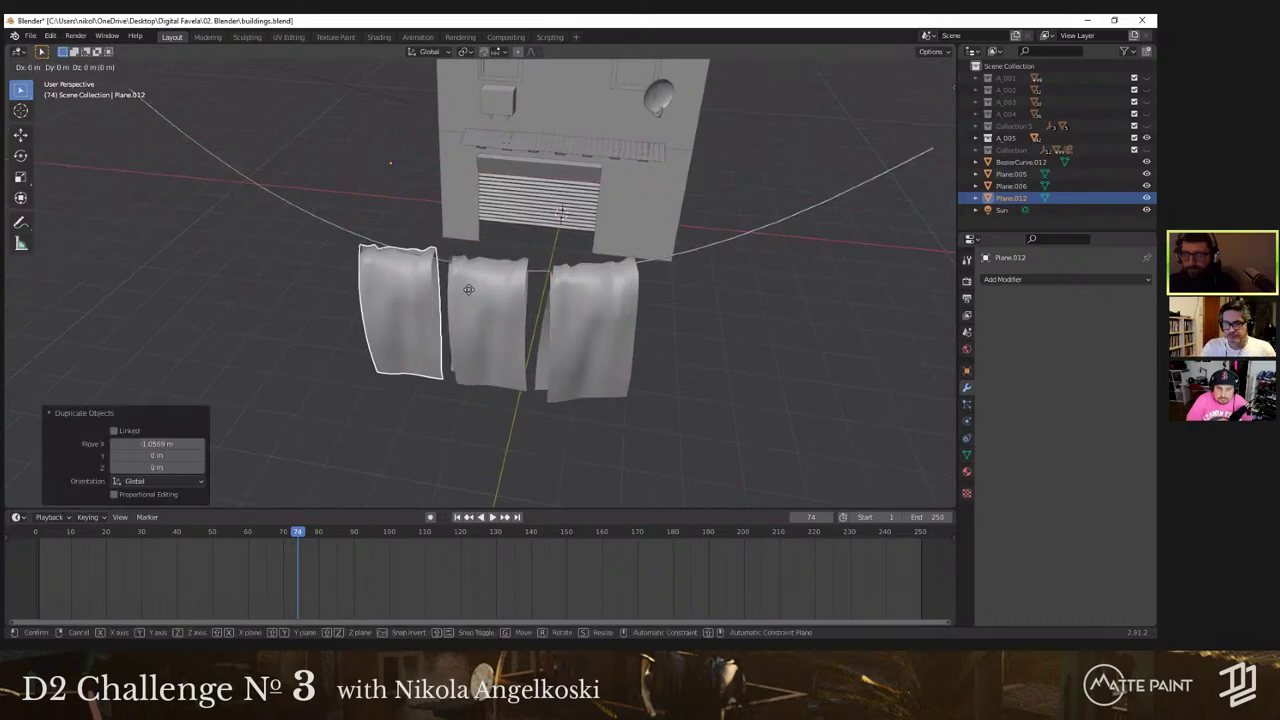
pyautogui.press('z')
pyautogui.click(466, 276)
# Step: Rotate the third cloth around Z to follow the cable and scale it down uniformly
pyautogui.press('r')
pyautogui.press('z')
pyautogui.click(507, 306)
pyautogui.press('s')
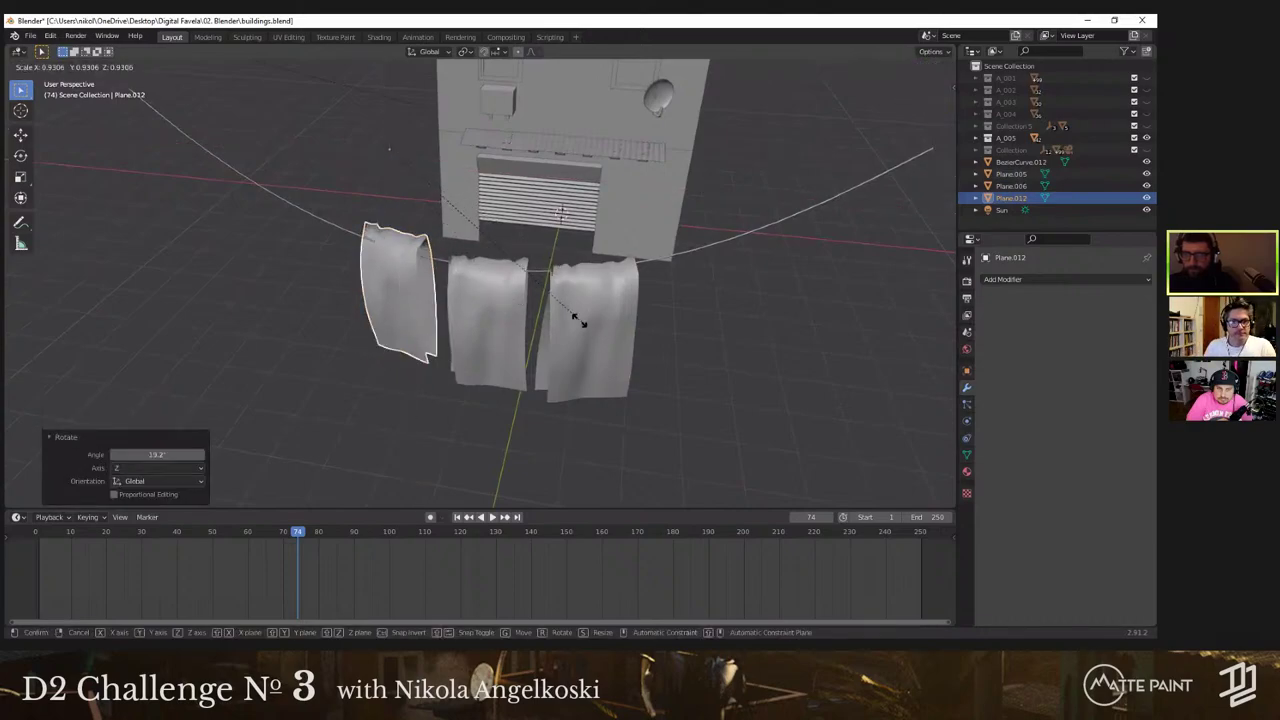
pyautogui.click(522, 262)
# Step: Lower the small cloth about 0.416 m along Z onto the cable and rotate it about 17.1° around Z
pyautogui.press('g')
pyautogui.press('z')
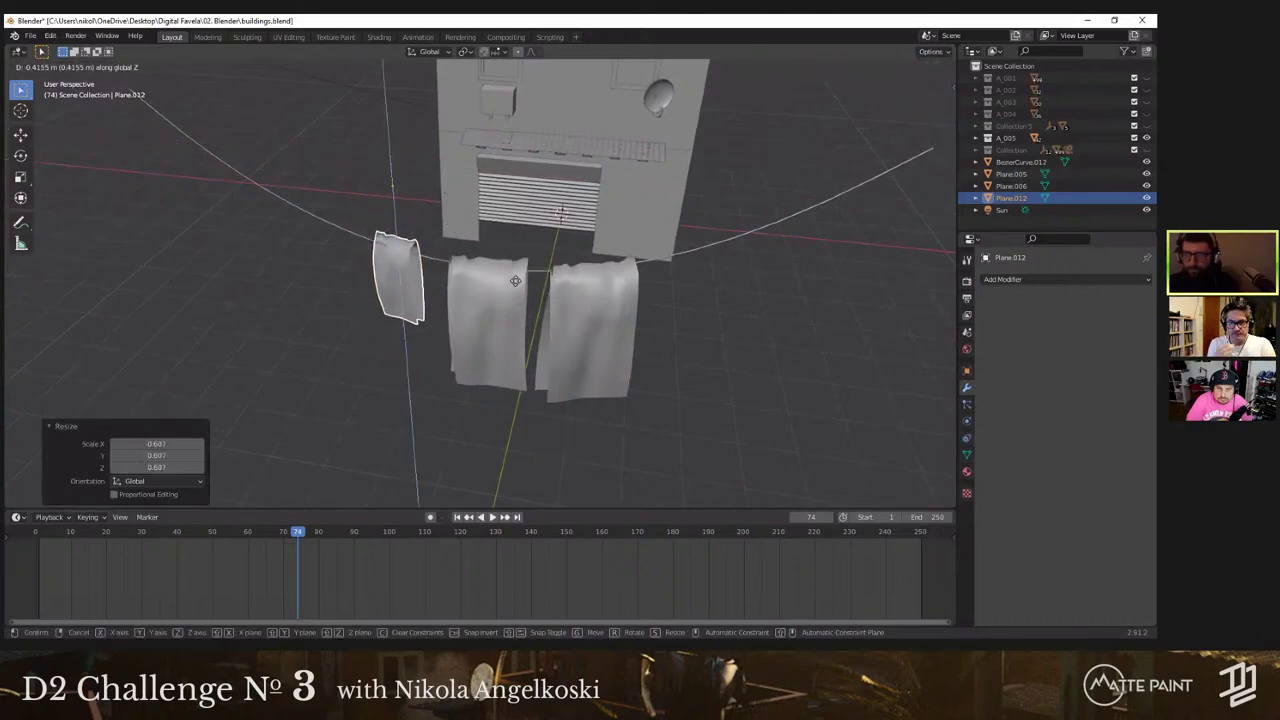
pyautogui.click(515, 281)
pyautogui.press('z')
pyautogui.click(507, 322)
pyautogui.press('z')
pyautogui.click(737, 277)
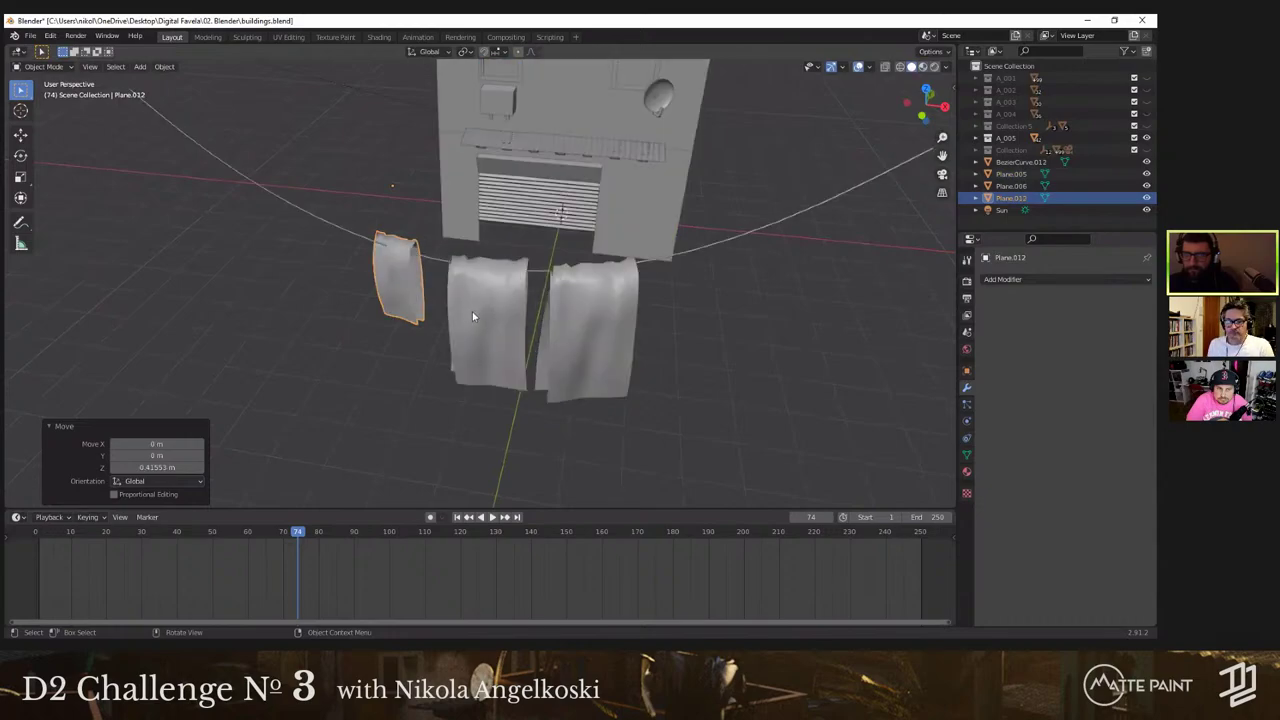
pyautogui.moveTo(473, 316)
pyautogui.mouseDown(button='middle')
pyautogui.moveTo(505, 300)
pyautogui.moveTo(510, 270)
pyautogui.moveTo(492, 245)
pyautogui.moveTo(487, 298)
pyautogui.moveTo(455, 311)
pyautogui.mouseUp(button='middle')
pyautogui.press('r')
pyautogui.press('z')
pyautogui.click(529, 293)
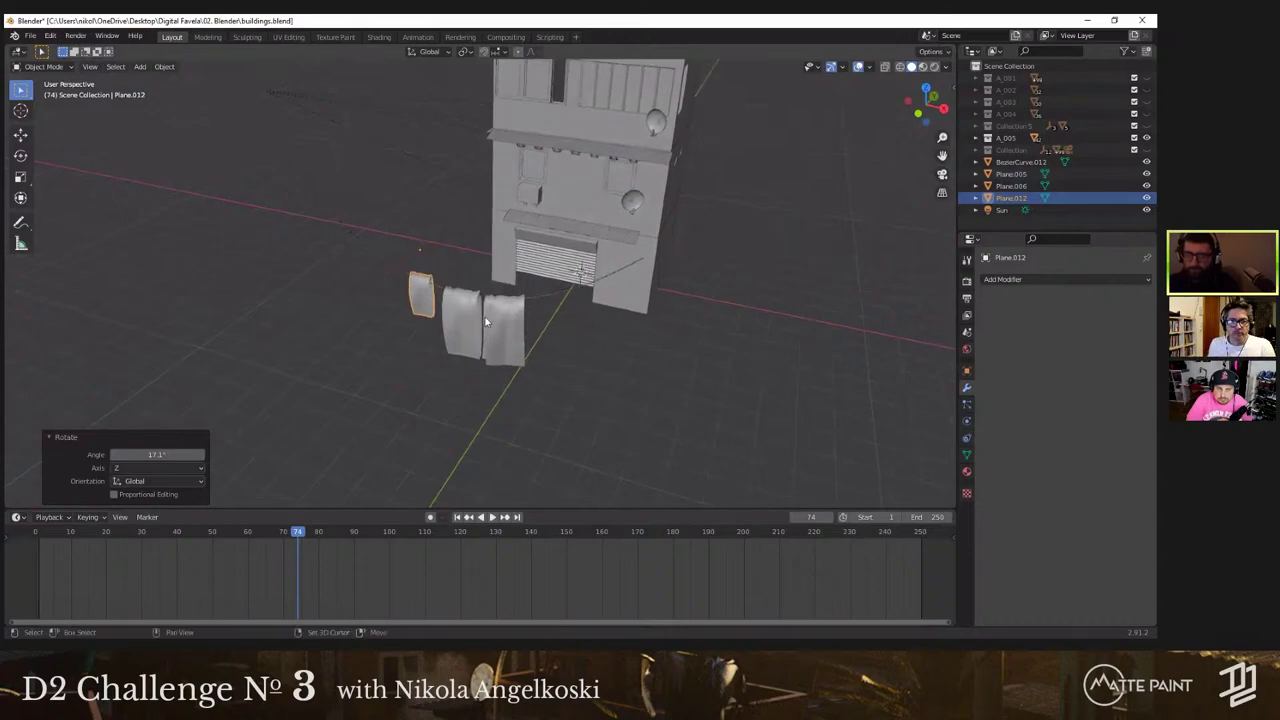
pyautogui.keyDown('shift'); pyautogui.click(456, 316); pyautogui.keyUp('shift')
pyautogui.keyDown('shift'); pyautogui.click(512, 308); pyautogui.keyUp('shift')
pyautogui.keyDown('shift'); pyautogui.click(537, 297); pyautogui.keyUp('shift')
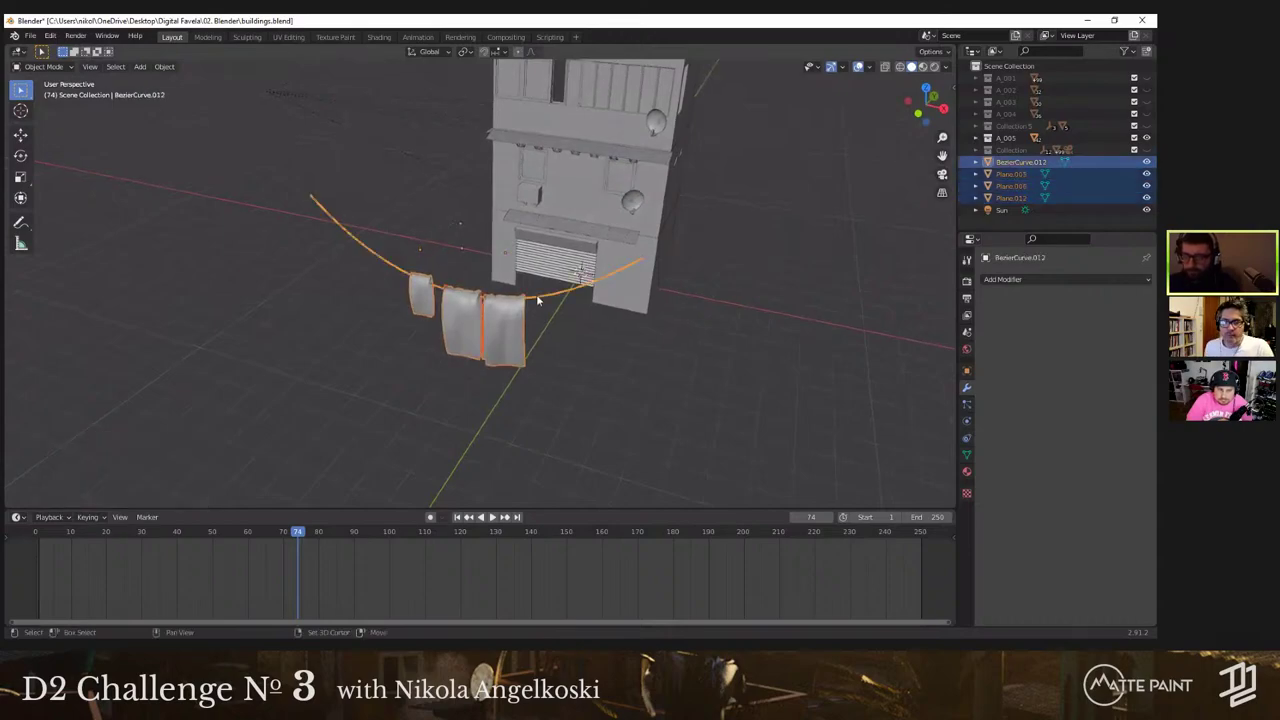
# Step: Select the second large cloth, switch the lower editor from the Timeline to the Shader Editor, and enlarge it
pyautogui.click(491, 344)
pyautogui.click(17, 517)
pyautogui.click(19, 520)
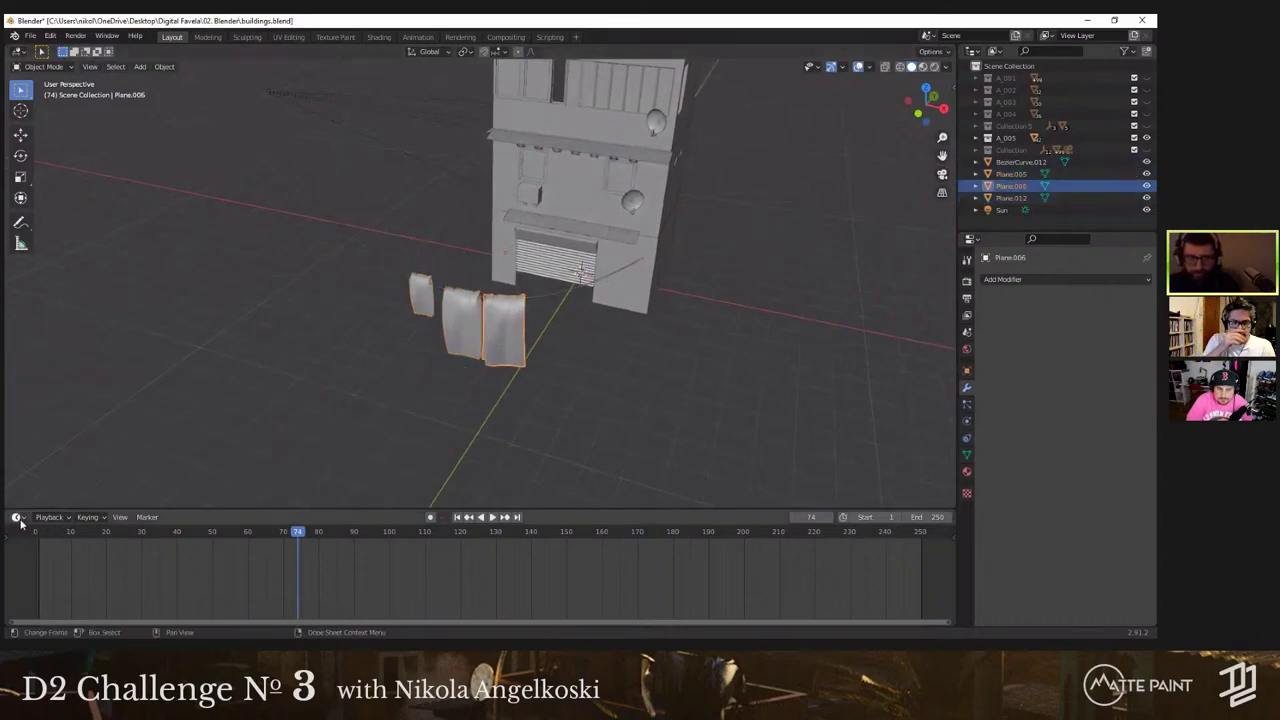
pyautogui.click(17, 517)
pyautogui.press('Return')
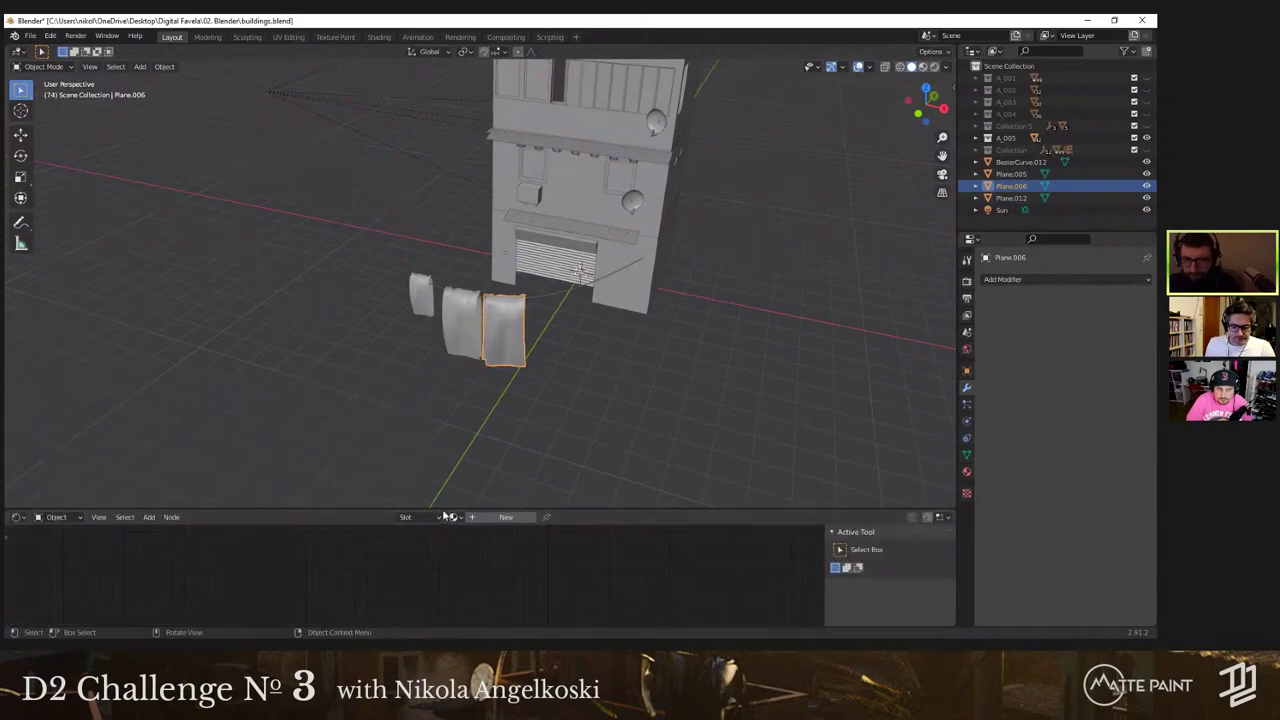
pyautogui.moveTo(451, 453); pyautogui.dragTo(451, 418)
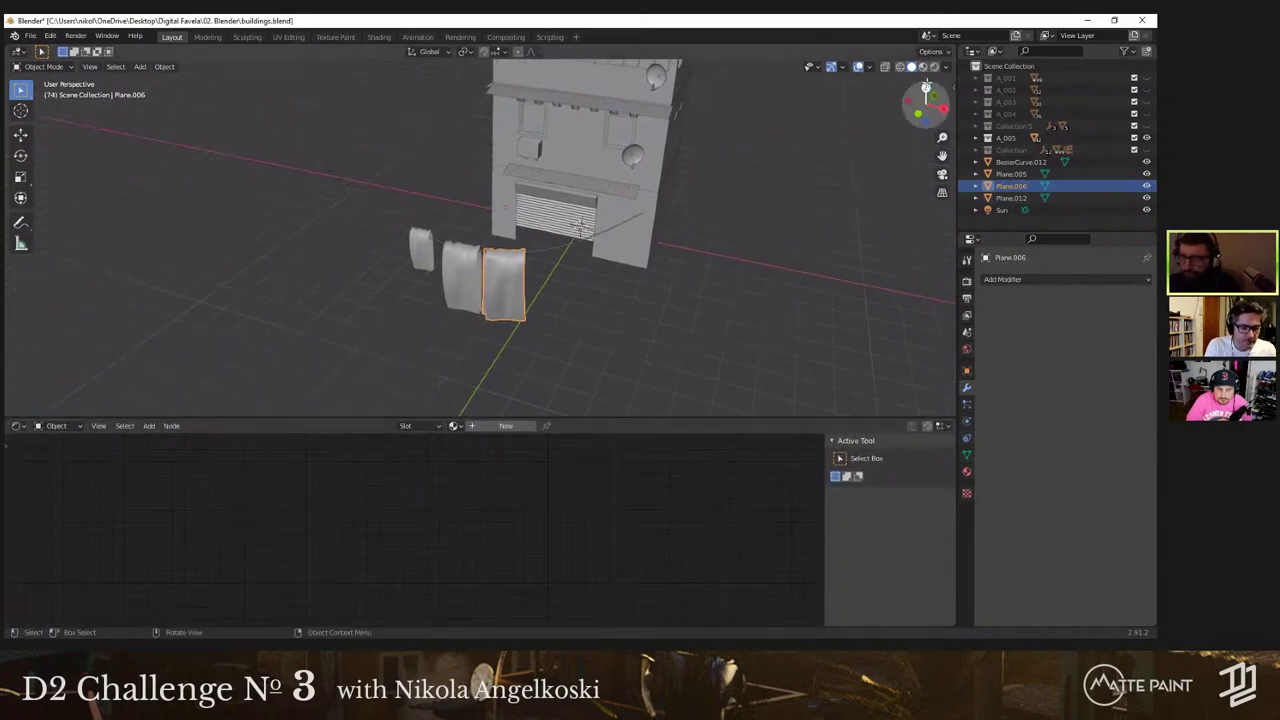
# Step: Preview with rendered shading, assign the Blue material to the second large cloth, and make a copy named Red with a red base color
pyautogui.click(923, 66)
pyautogui.scroll(3, 474, 399)
pyautogui.click(455, 425)
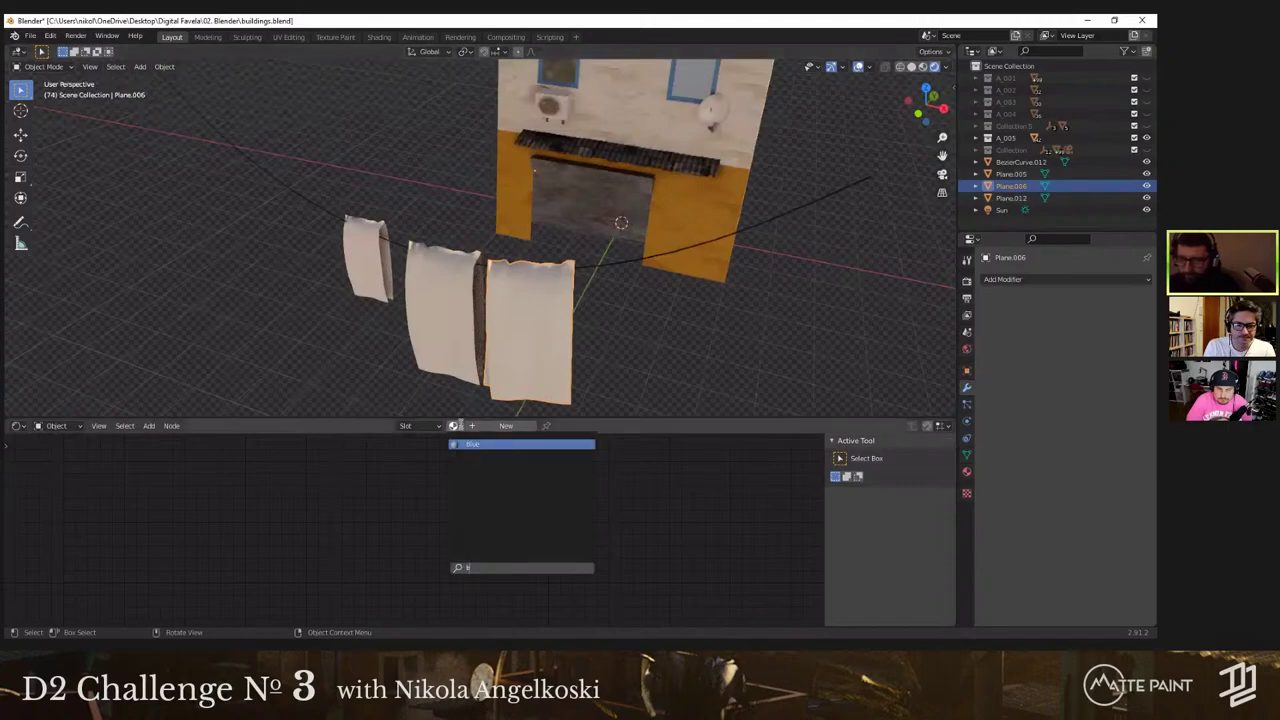
pyautogui.press('Return')
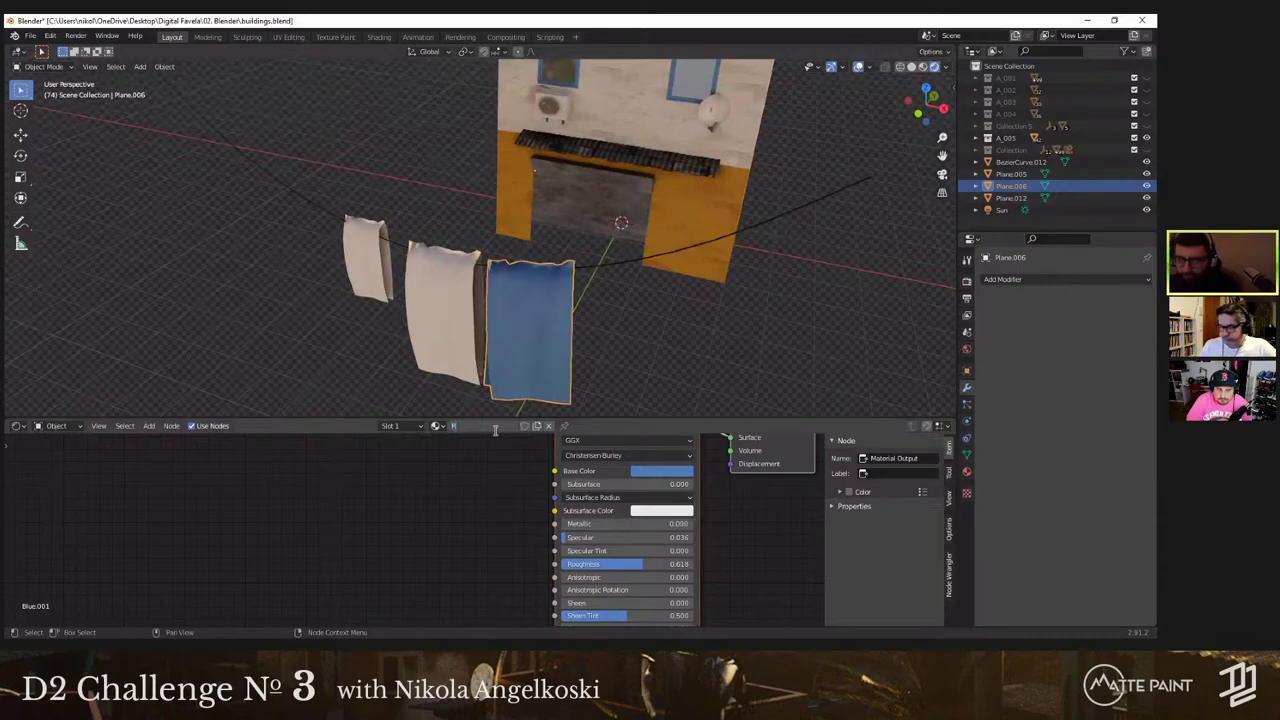
pyautogui.click(653, 469)
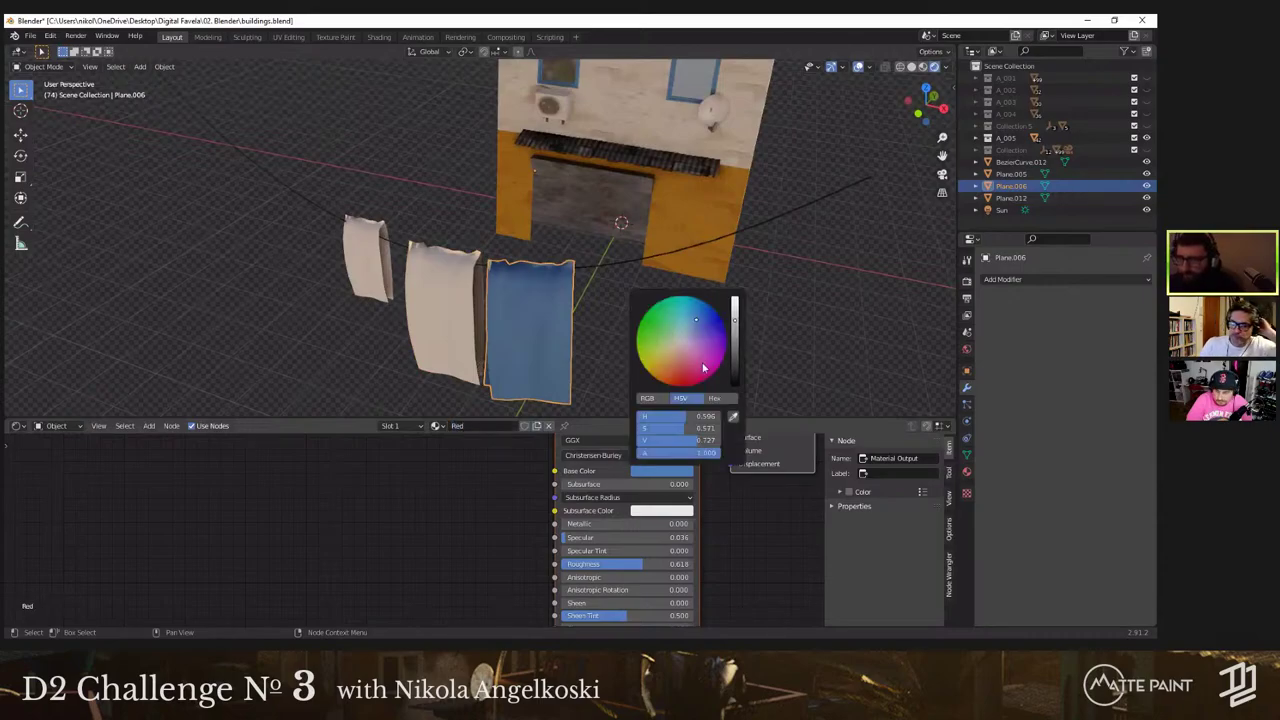
pyautogui.click(682, 368)
# Step: Assign the existing Blue material to the original large cloth in the middle of the line
pyautogui.click(455, 341)
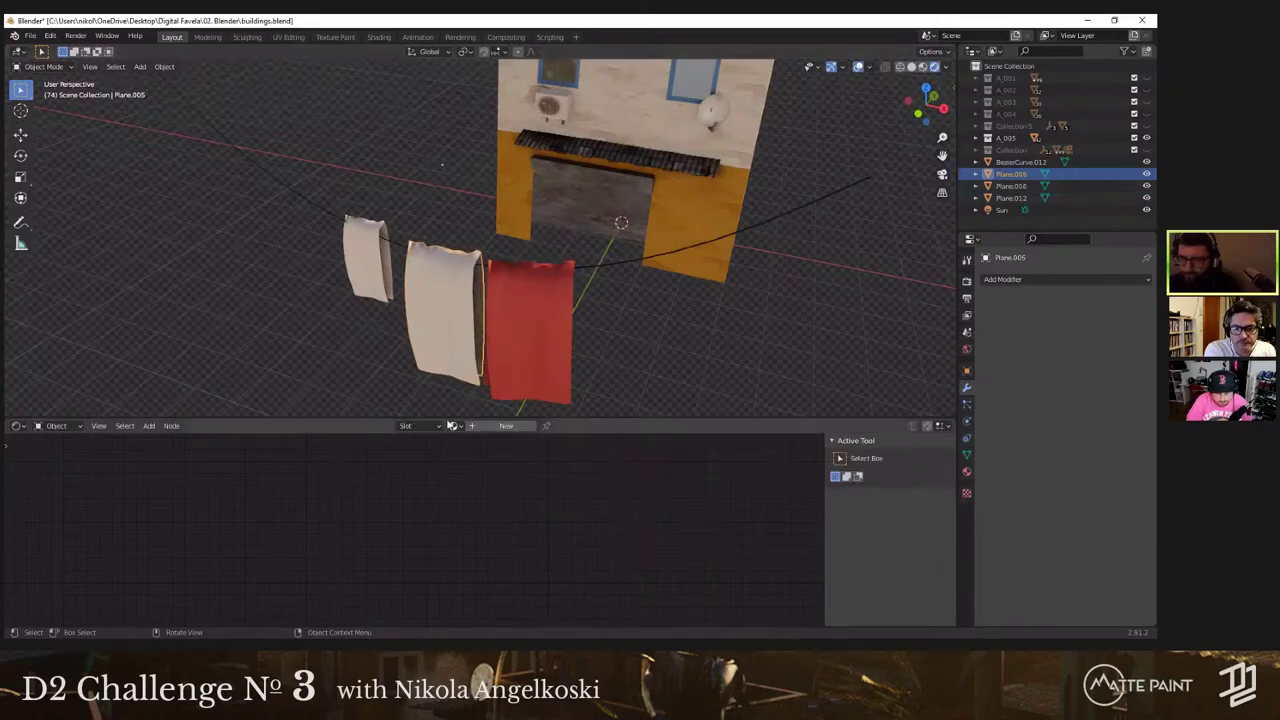
pyautogui.click(455, 426)
pyautogui.press('Return')
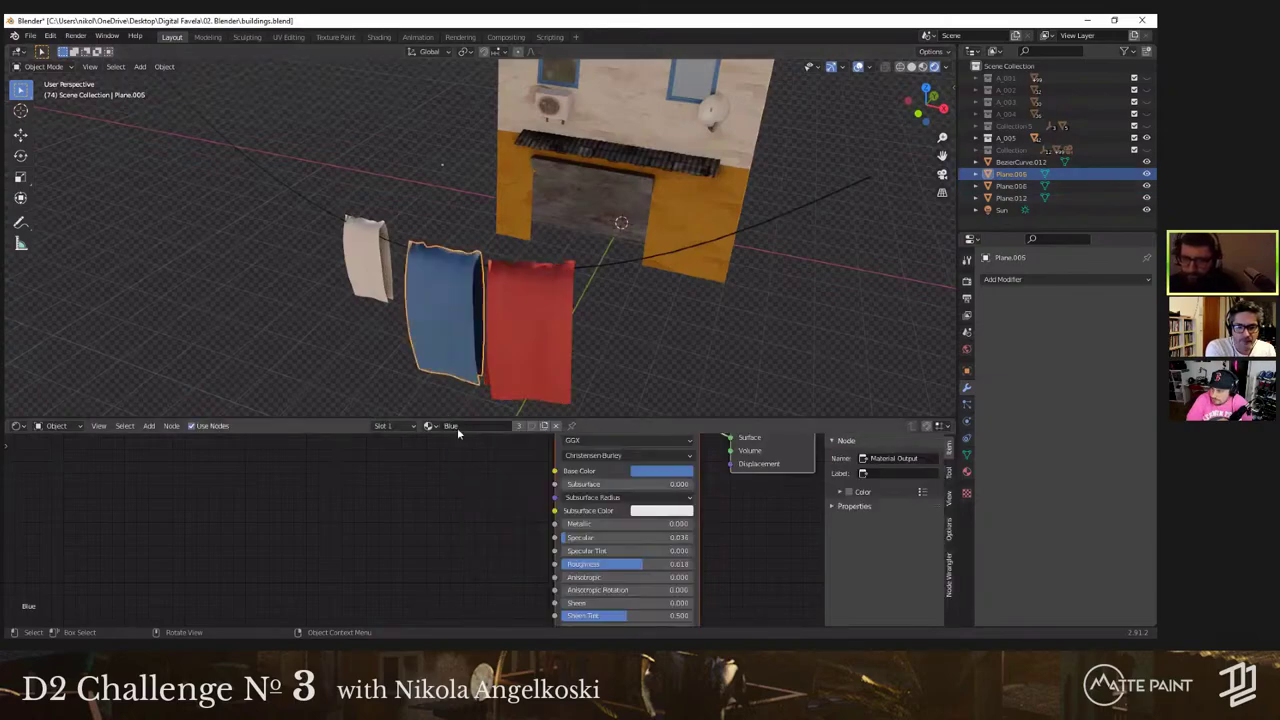
# Step: Create a new material named PINK with a purple-pink base color on the small cloth
pyautogui.click(366, 272)
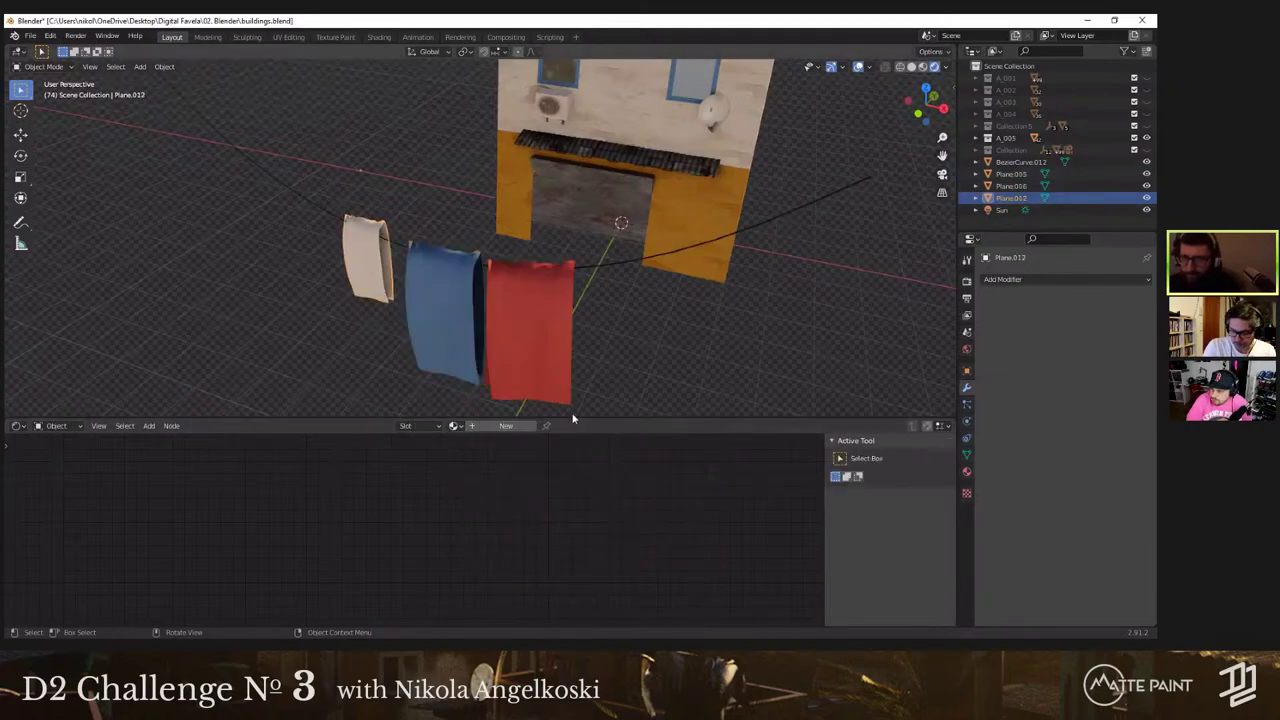
pyautogui.click(505, 426)
pyautogui.click(645, 471)
pyautogui.moveTo(668, 352)
pyautogui.mouseDown()
pyautogui.moveTo(660, 362)
pyautogui.moveTo(696, 331)
pyautogui.moveTo(704, 343)
pyautogui.mouseUp()
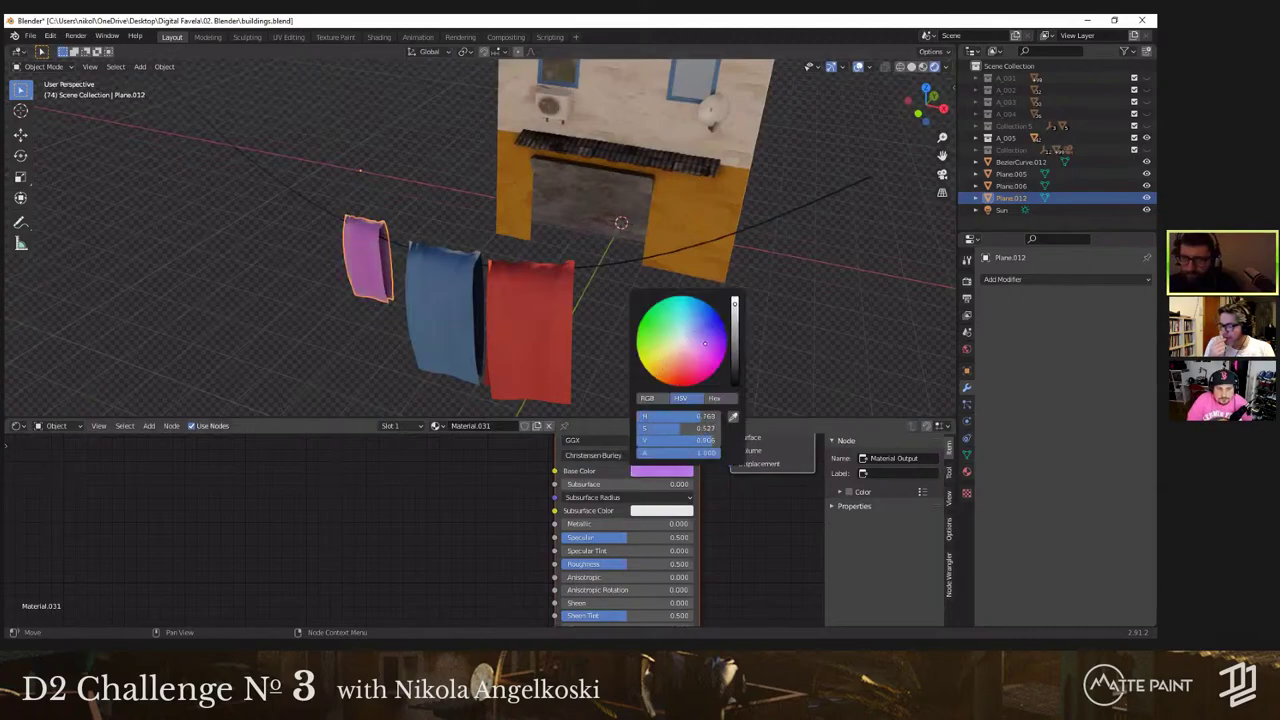
pyautogui.moveTo(720, 561); pyautogui.dragTo(708, 610, button='middle')
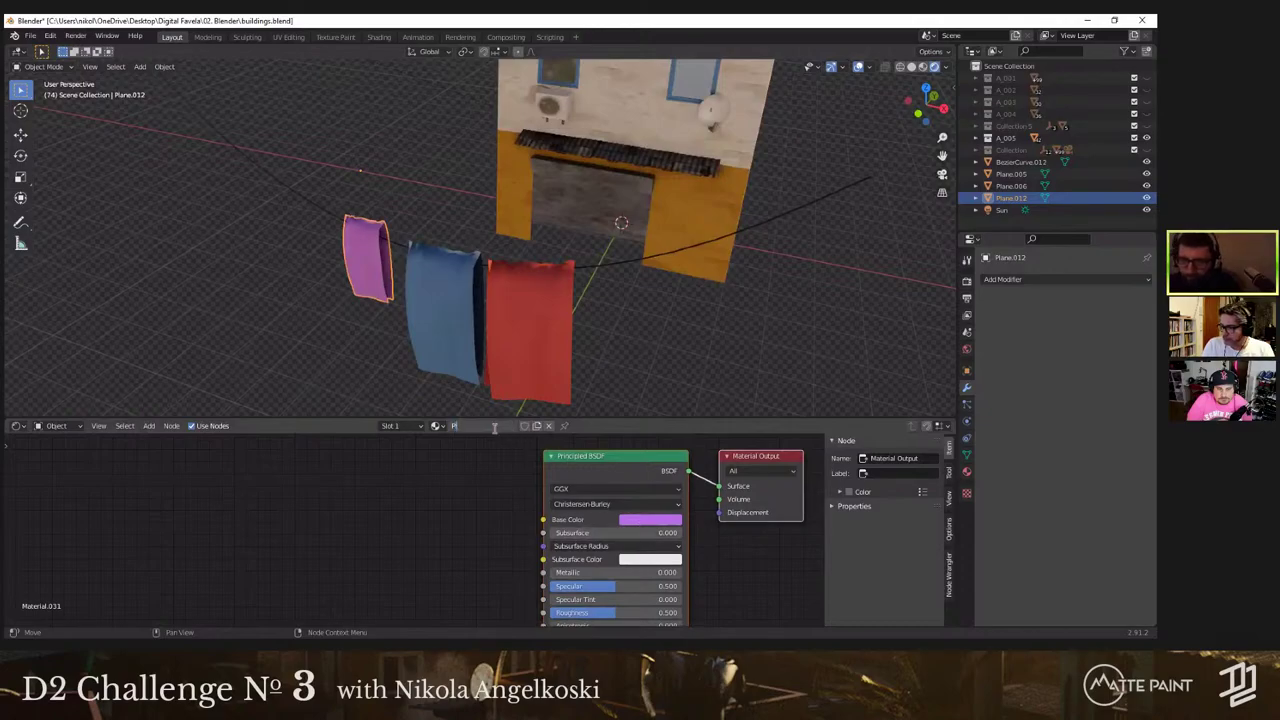
# Step: Join the three cloths and the cable into one object, with the cable as the active object
pyautogui.click(568, 272)
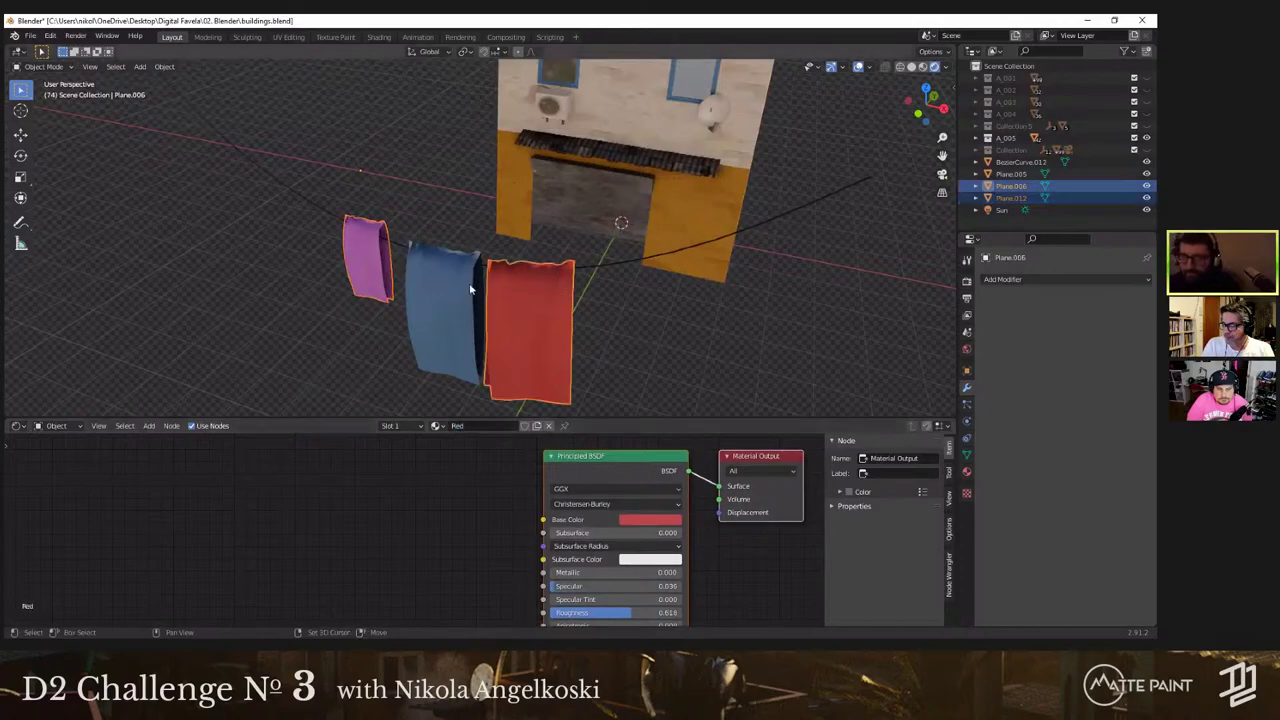
pyautogui.keyDown('shift'); pyautogui.click(474, 272); pyautogui.keyUp('shift')
pyautogui.keyDown('shift'); pyautogui.click(603, 270); pyautogui.keyUp('shift')
pyautogui.rightClick(603, 270)
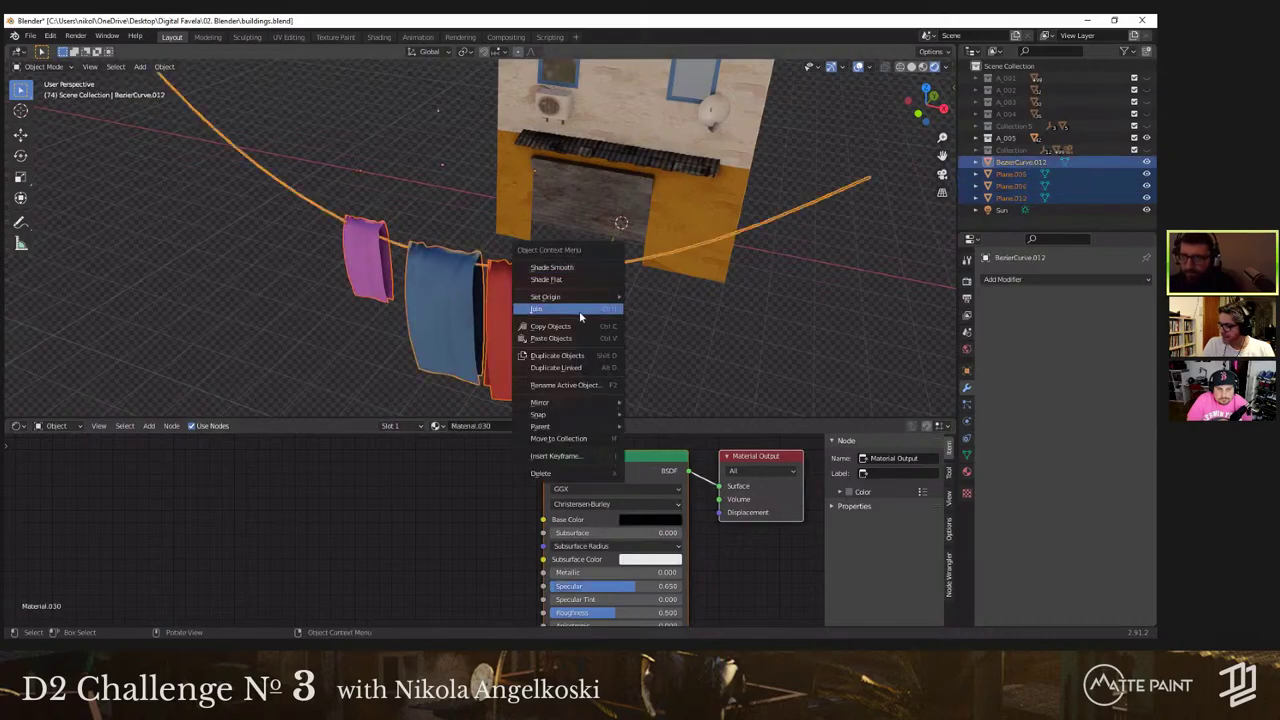
pyautogui.click(579, 311)
# Step: Move the joined clothesline along Y toward the building and scale it uniformly to 0.332
pyautogui.scroll(-4, 520, 310)
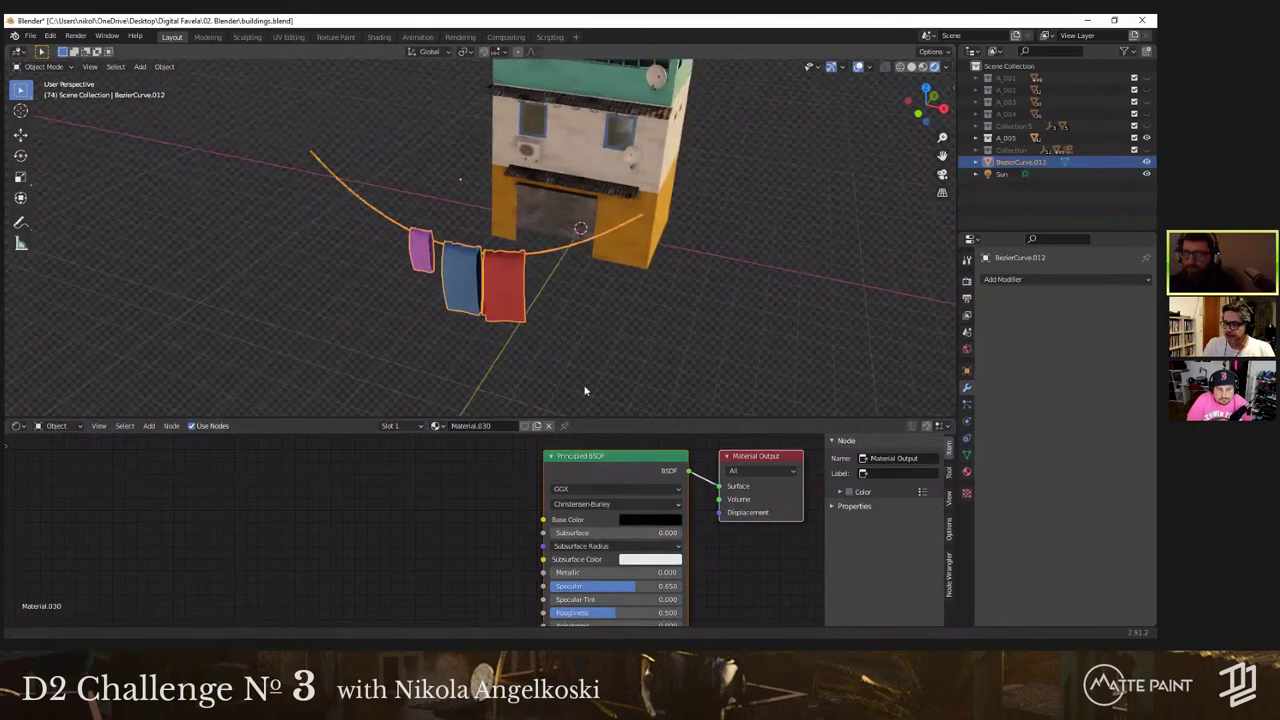
pyautogui.keyDown('shift'); pyautogui.moveTo(662, 330); pyautogui.dragTo(551, 257, button='middle'); pyautogui.keyUp('shift')
pyautogui.scroll(-2, 656, 377)
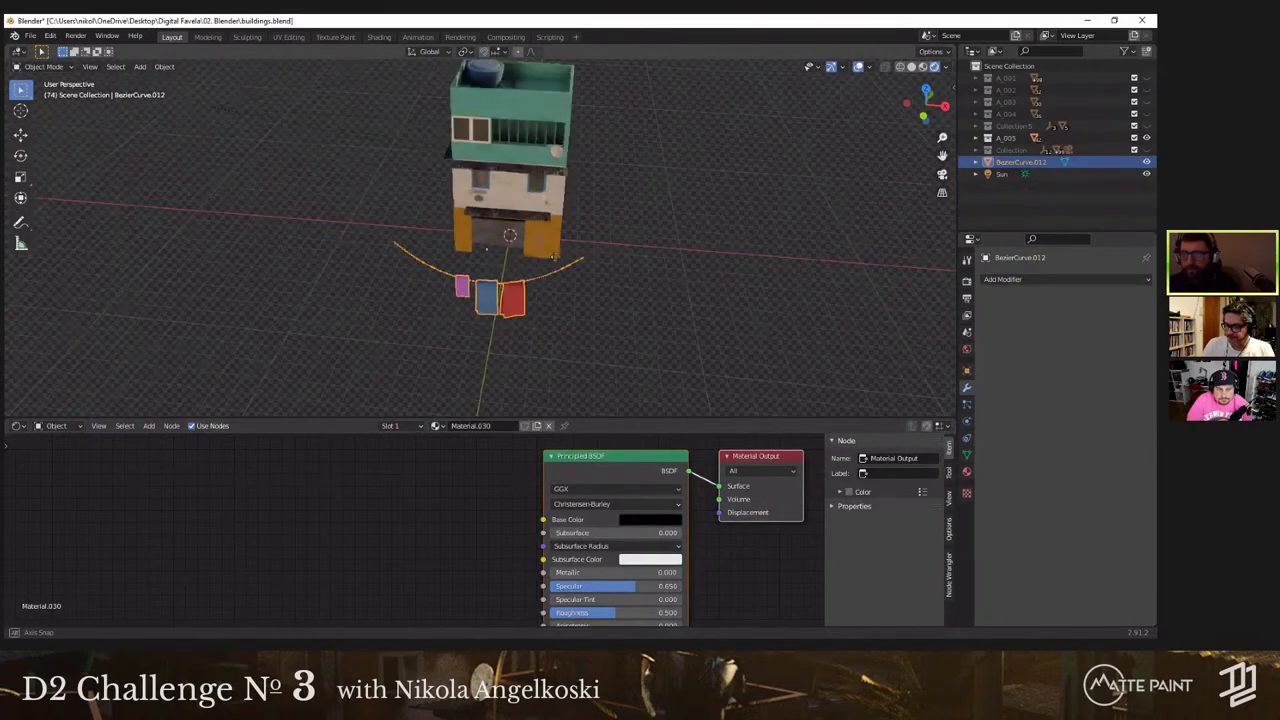
pyautogui.moveTo(704, 238); pyautogui.dragTo(835, 270, button='middle')
pyautogui.press('g')
pyautogui.press('y')
pyautogui.click(690, 225)
pyautogui.press('s')
pyautogui.click(470, 180)
# Step: From an orthographic side view, raise the clothesline about 1.07 m along Z at the green top floor
pyautogui.moveTo(634, 340); pyautogui.dragTo(449, 281, button='middle')
pyautogui.press('`')
pyautogui.click(700, 337)
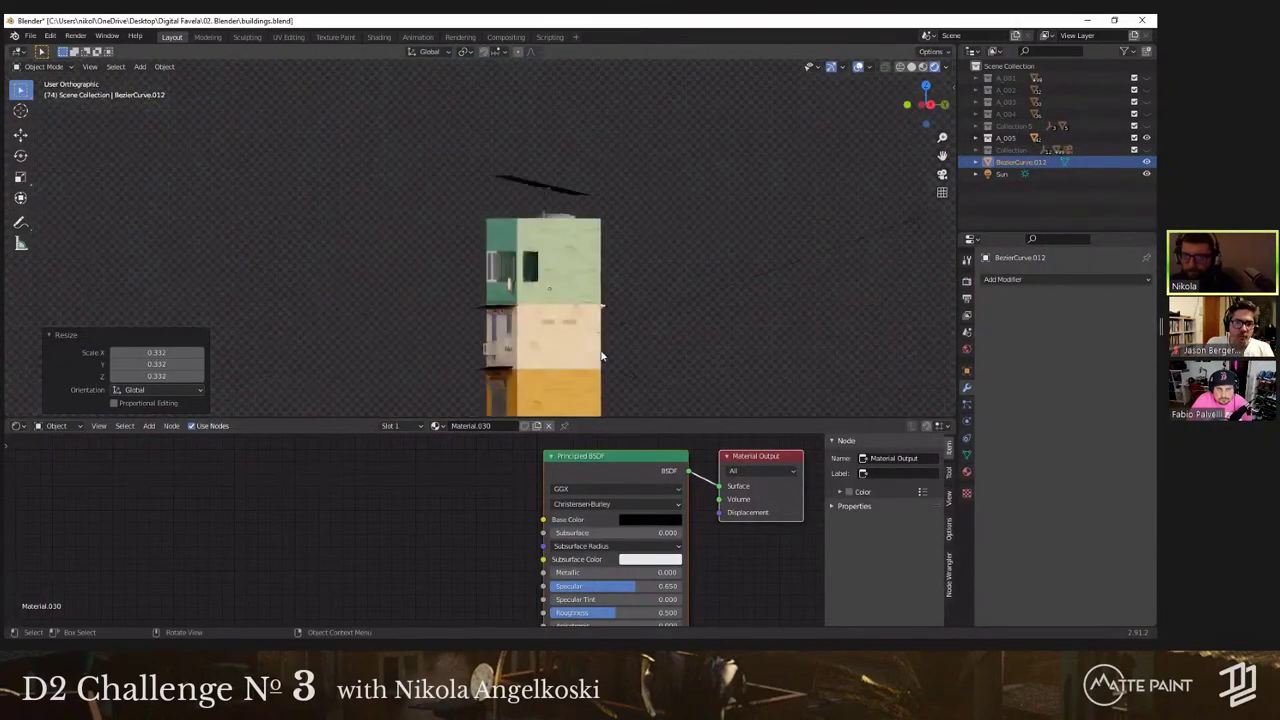
pyautogui.press('`')
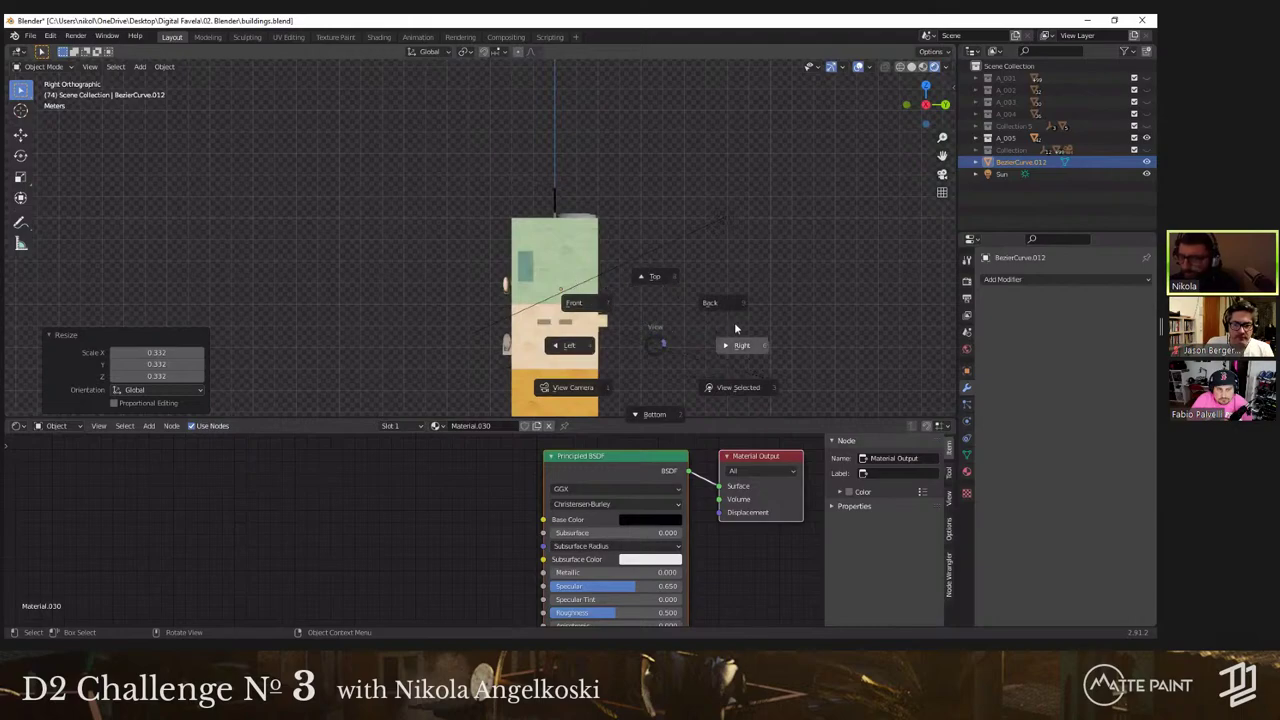
pyautogui.click(609, 316)
pyautogui.keyDown('shift'); pyautogui.moveTo(523, 323); pyautogui.dragTo(537, 328, button='middle'); pyautogui.keyUp('shift')
pyautogui.press('g')
pyautogui.press('z')
pyautogui.click(510, 286)
# Step: Move the clothesline about 1.6 m along negative Y to the front facade and fine-tune its depth at the barred opening
pyautogui.press('ctrl+KP_3')
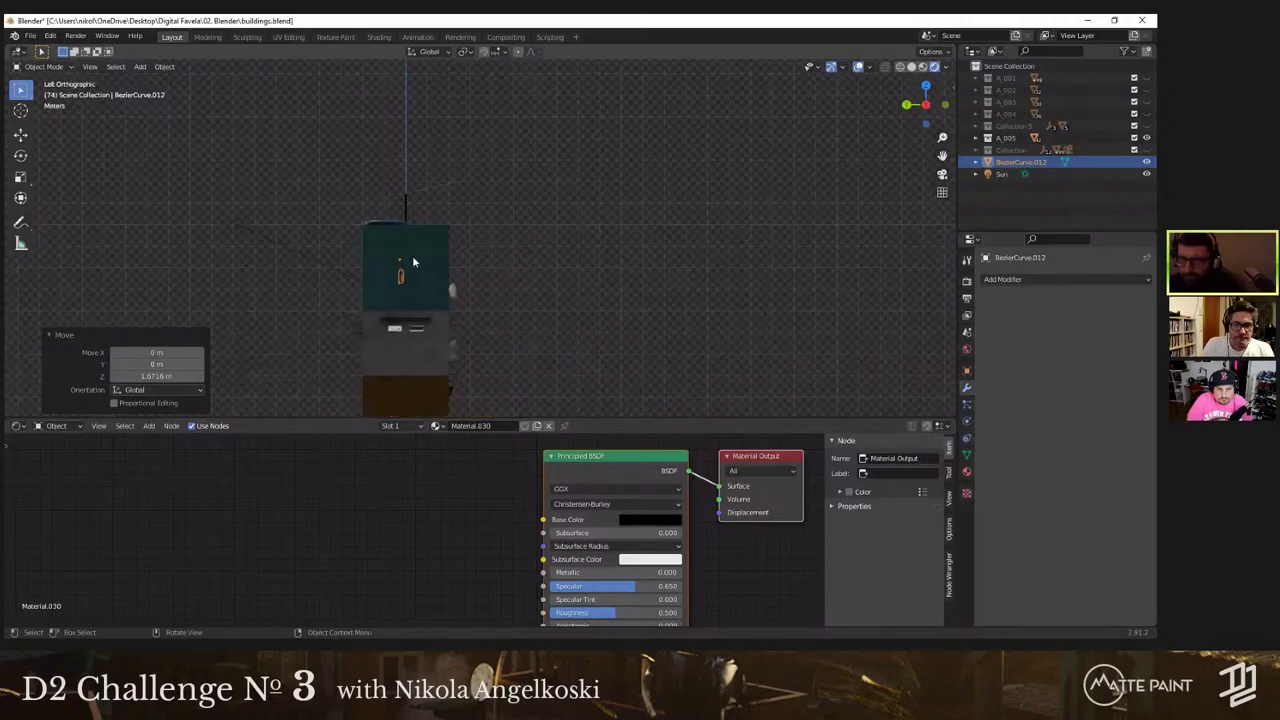
pyautogui.press('g')
pyautogui.press('x')
pyautogui.press('y')
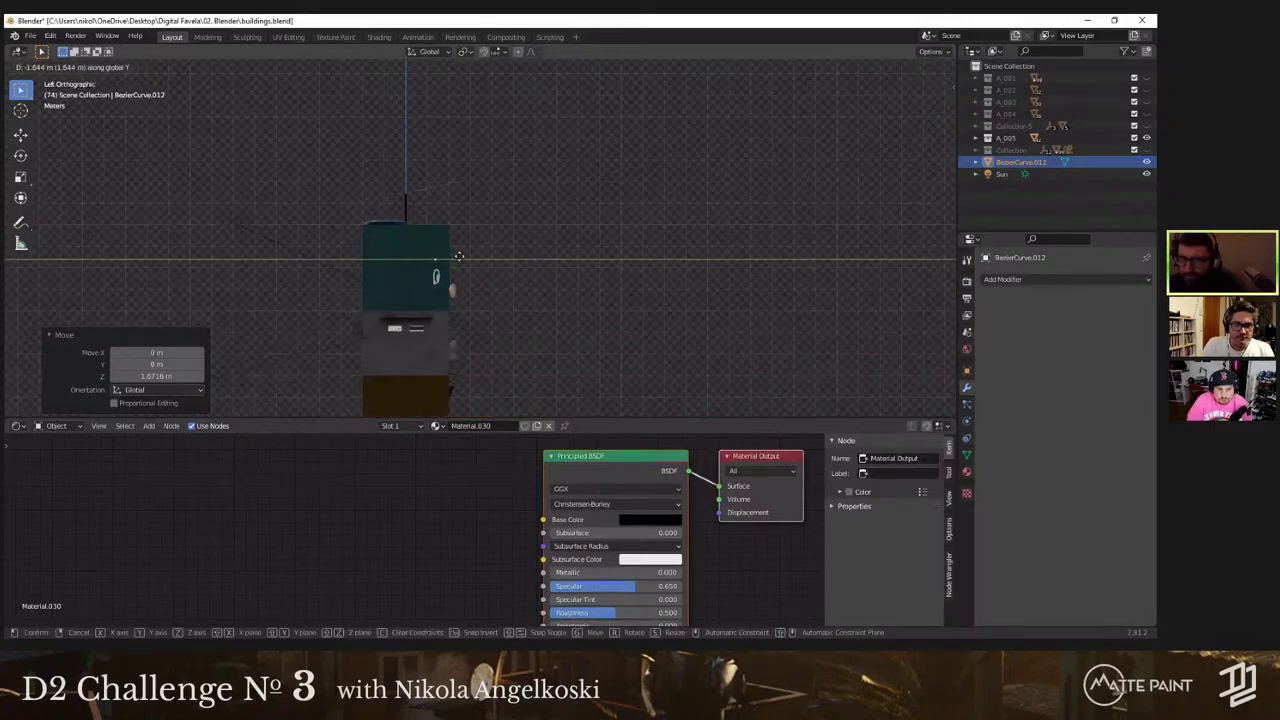
pyautogui.click(458, 257)
pyautogui.moveTo(399, 288); pyautogui.dragTo(410, 246, button='middle')
pyautogui.press('KP_Decimal')
pyautogui.press('g')
pyautogui.press('y')
pyautogui.click(401, 205)
# Step: Raise the clothesline along Z and shift it about 0.903 m along X across the barred opening
pyautogui.press('g')
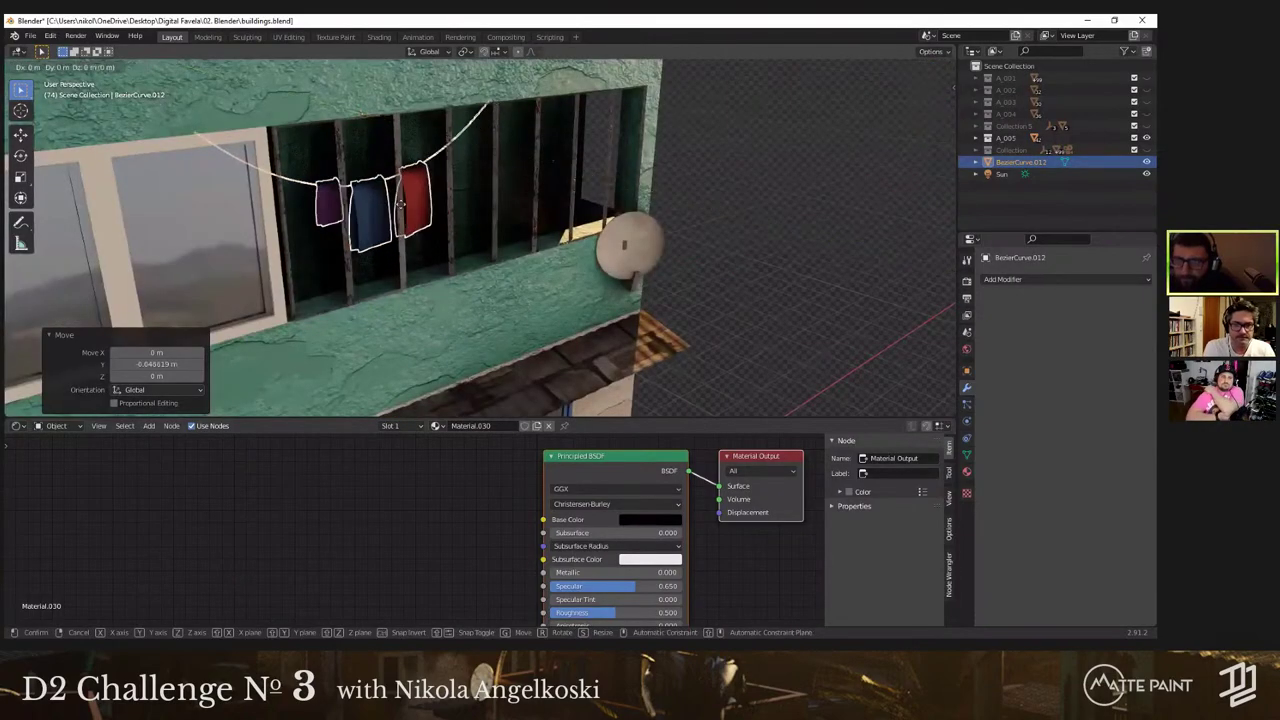
pyautogui.press('z')
pyautogui.click(400, 170)
pyautogui.moveTo(398, 174)
pyautogui.mouseDown(button='middle')
pyautogui.moveTo(374, 189)
pyautogui.moveTo(303, 171)
pyautogui.moveTo(388, 166)
pyautogui.mouseUp(button='middle')
pyautogui.press('g')
pyautogui.press('g')
pyautogui.press('x')
pyautogui.click(545, 174)
# Step: Duplicate the clothesline, offset the copy along Y, and move it about 0.856 m along negative X
pyautogui.hotkey('shift', 'd')
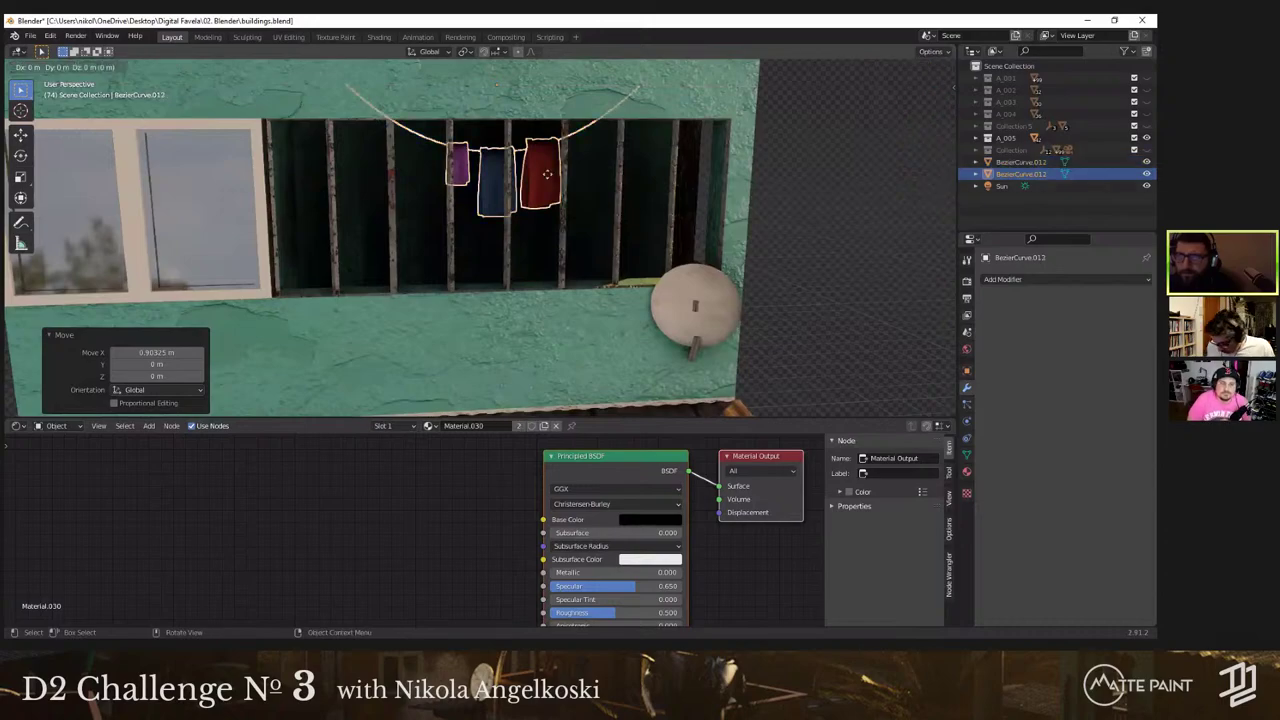
pyautogui.rightClick(564, 197)
pyautogui.moveTo(564, 197); pyautogui.dragTo(455, 193, button='middle')
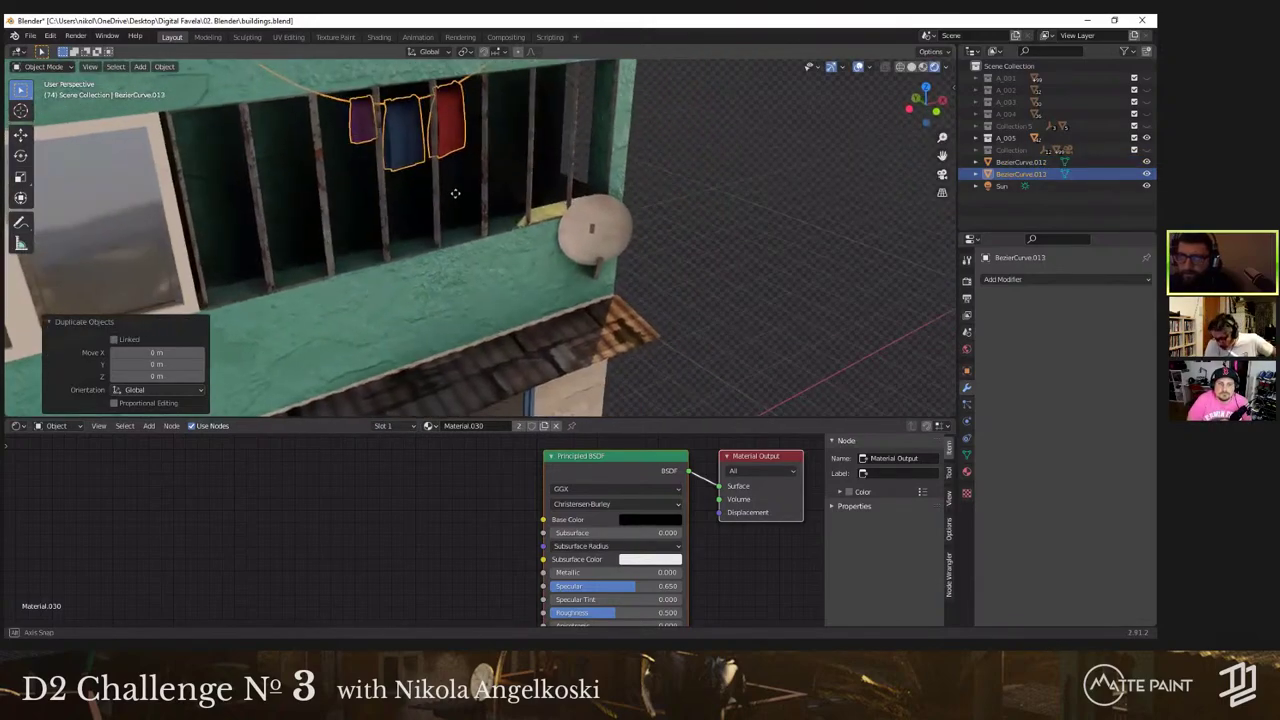
pyautogui.press('g')
pyautogui.press('y')
pyautogui.click(400, 200)
pyautogui.press('g')
pyautogui.press('x')
pyautogui.click(325, 216)
# Step: Rotate the duplicate clothesline -180° around Z
pyautogui.press('r')
pyautogui.press('z')
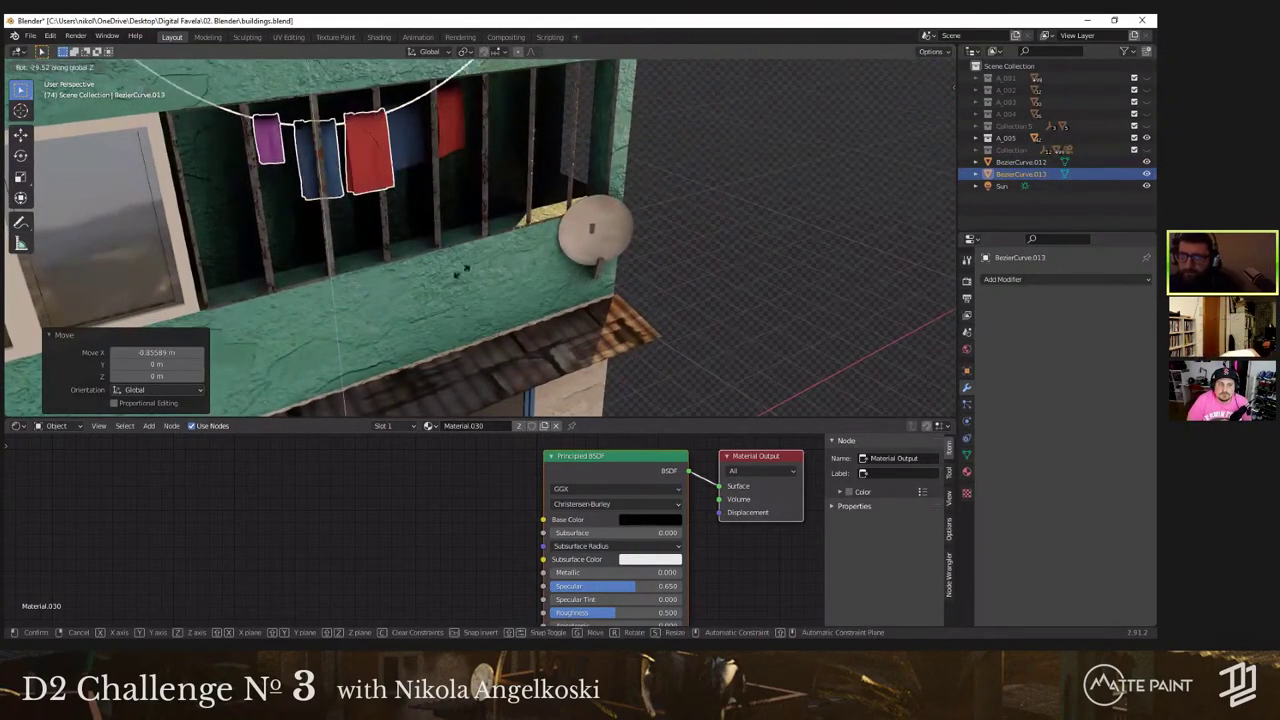
pyautogui.click(66, 301)
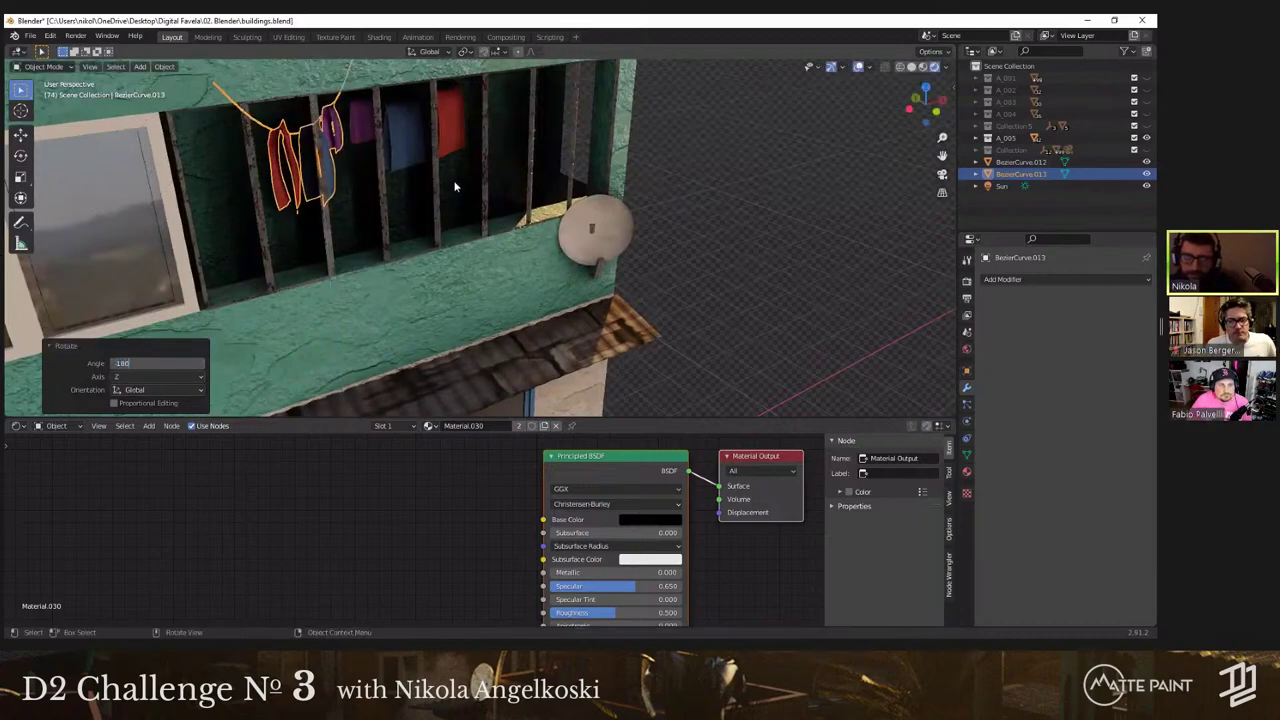
pyautogui.press('Return')
pyautogui.keyDown('shift'); pyautogui.moveTo(457, 236); pyautogui.dragTo(497, 260, button='middle'); pyautogui.keyUp('shift')
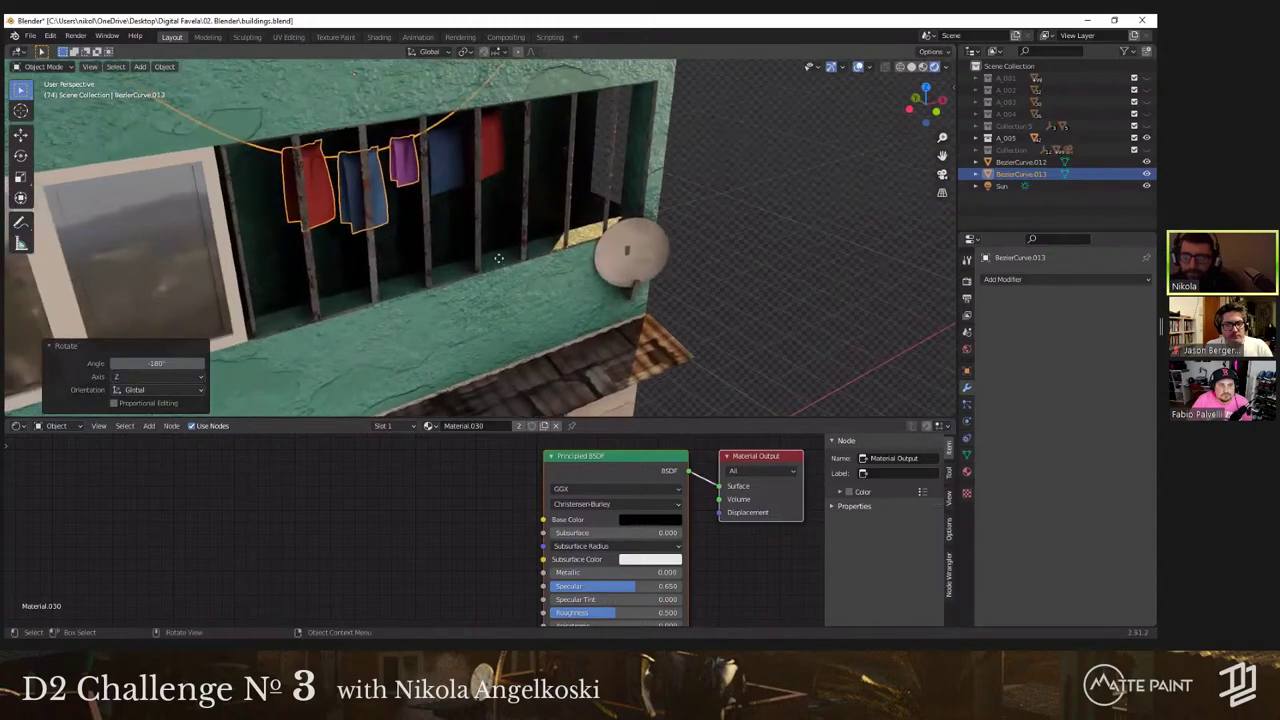
# Step: Move the rotated clothesline about 0.323 m along Y so its cloths hang behind the bars
pyautogui.press('g')
pyautogui.press('y')
pyautogui.click(423, 222)
pyautogui.moveTo(417, 397); pyautogui.dragTo(395, 412, button='middle')
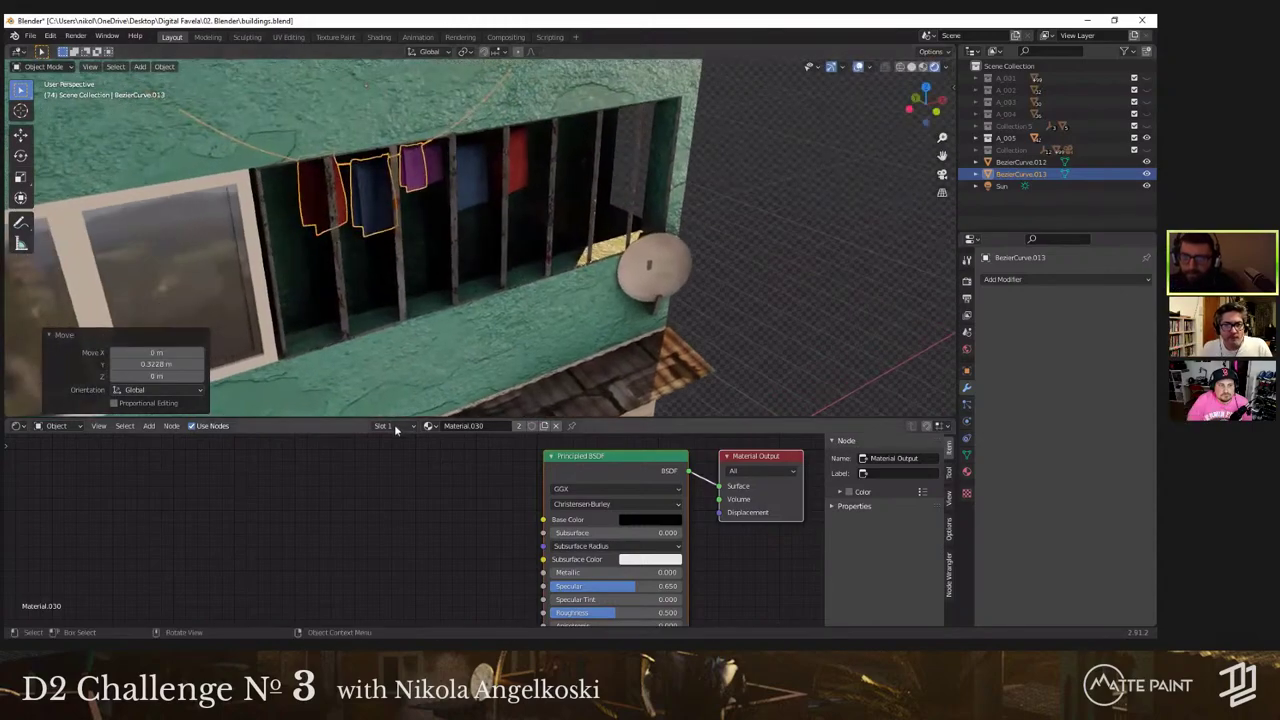
# Step: Add a fifth material slot to the duplicate clothesline and create a new material with a yellow base color in it
pyautogui.click(383, 425)
pyautogui.click(383, 425)
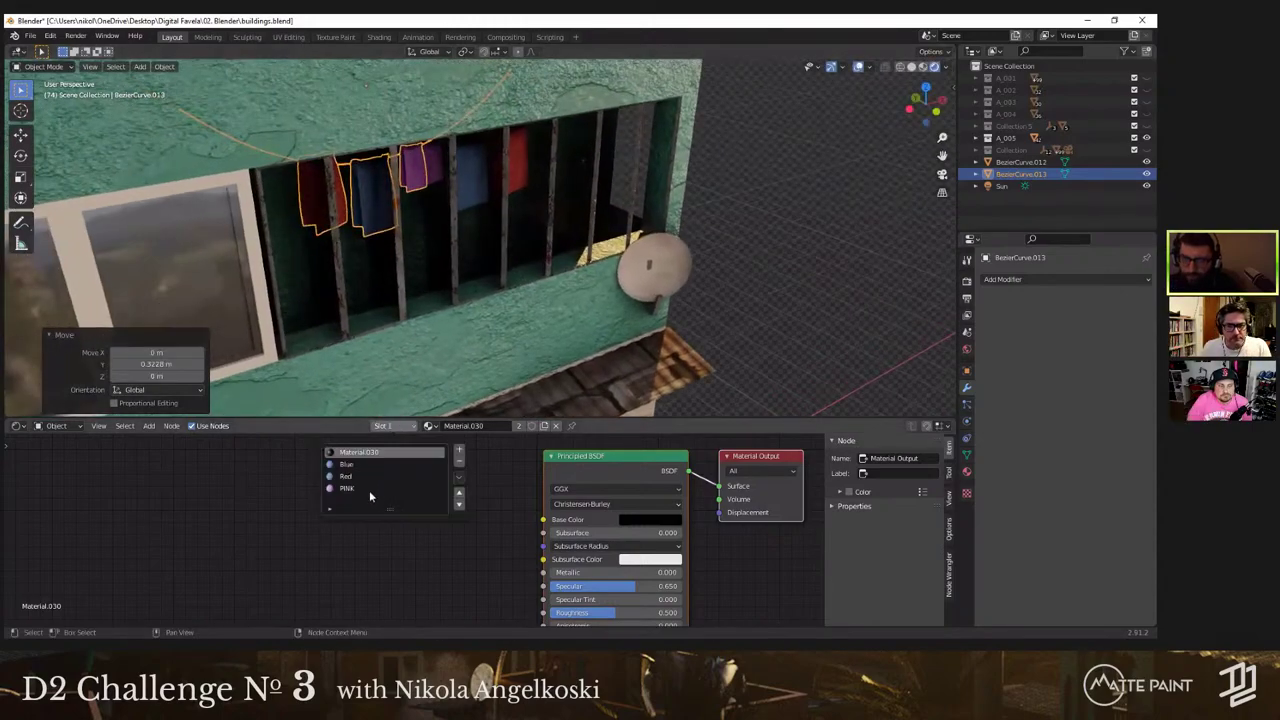
pyautogui.click(370, 489)
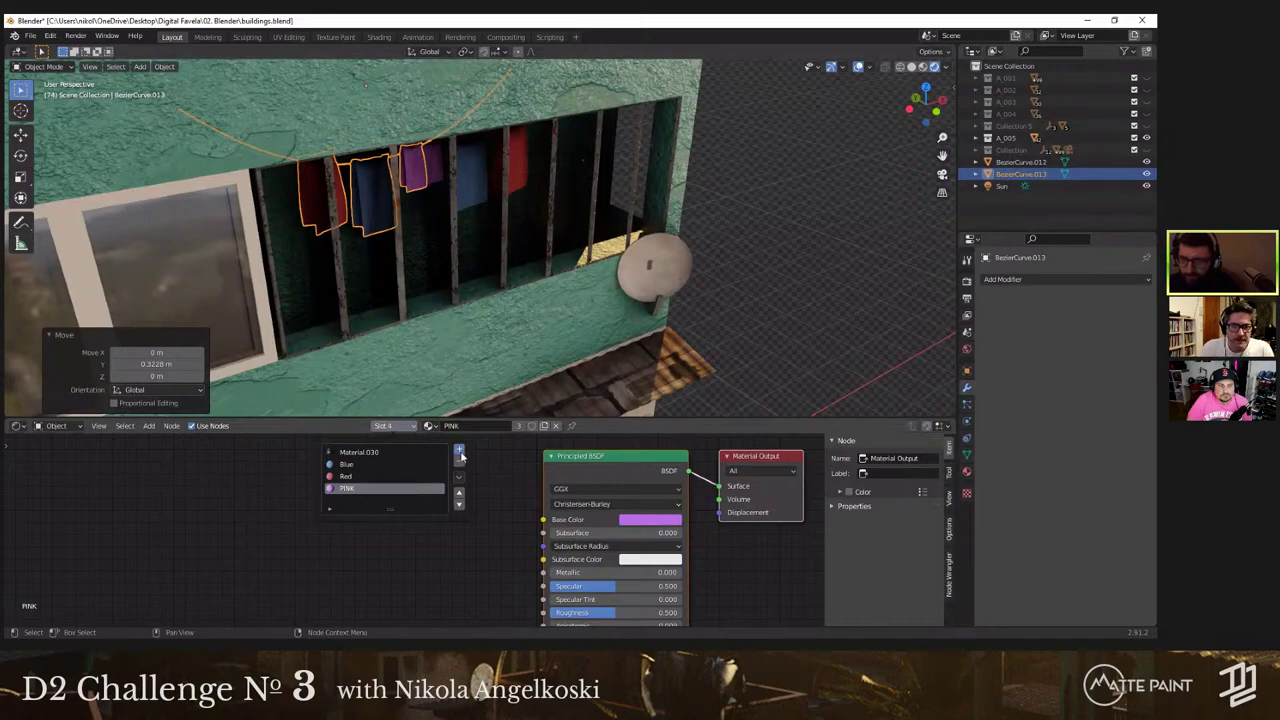
pyautogui.click(460, 449)
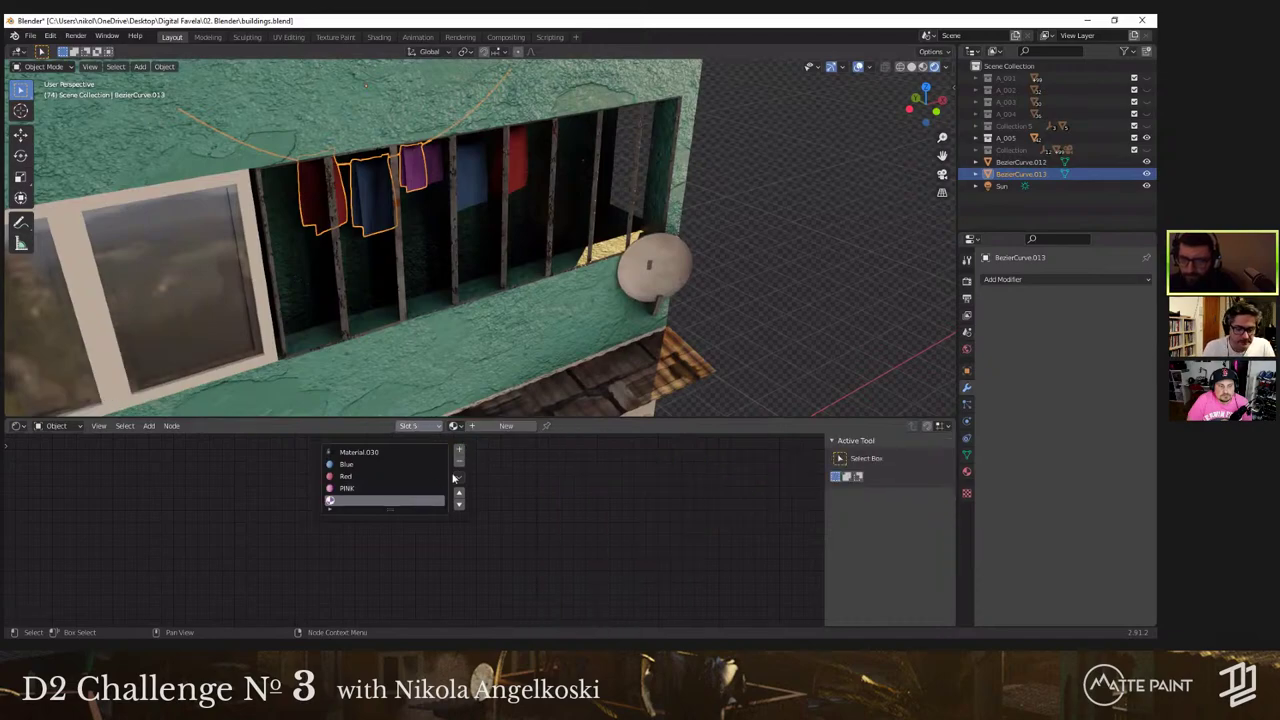
pyautogui.click(477, 428)
pyautogui.click(650, 520)
pyautogui.moveTo(664, 422); pyautogui.dragTo(676, 371)
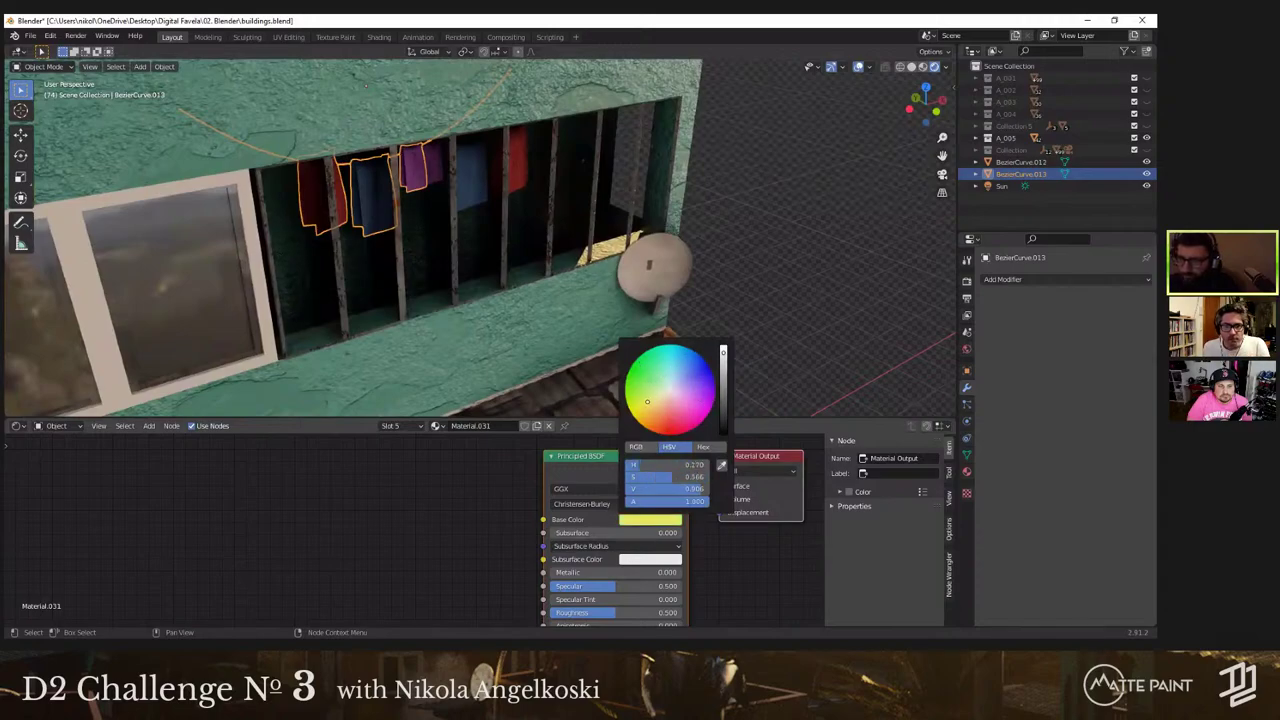
# Step: Try to remove the PINK material slot from the duplicate clothesline while in Edit Mode
pyautogui.click(403, 428)
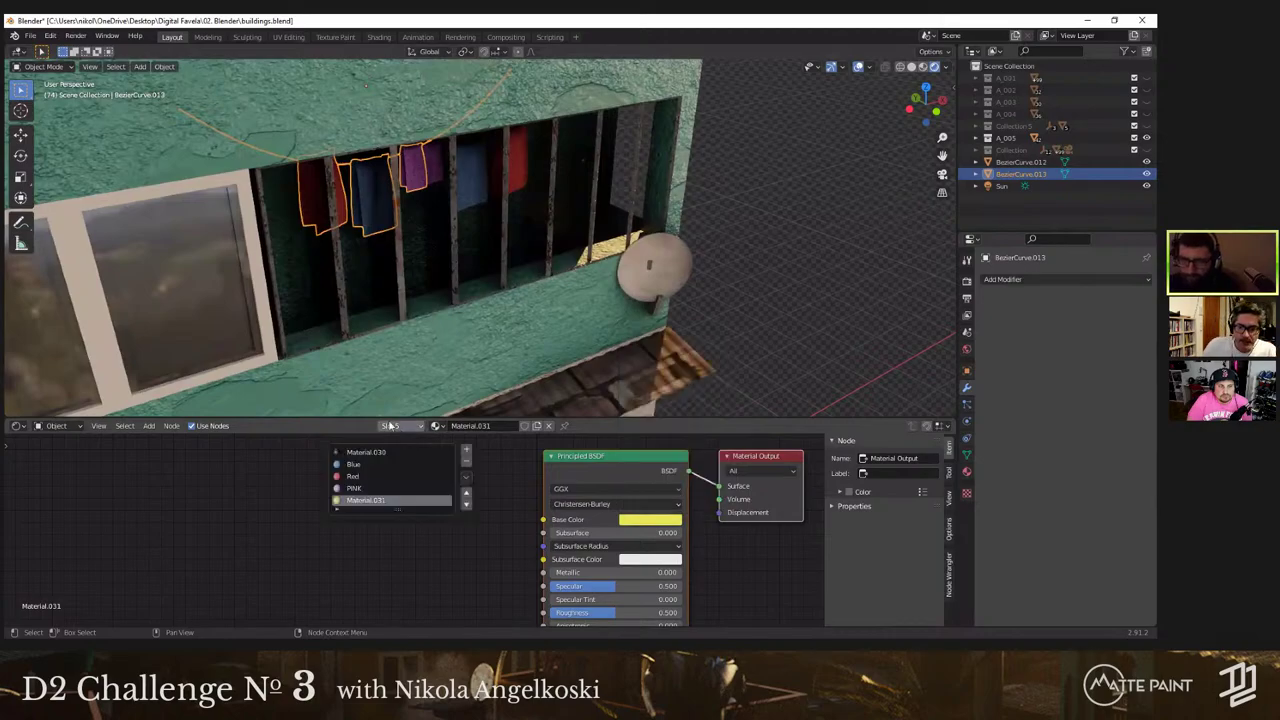
pyautogui.press('Tab')
pyautogui.press('Tab')
pyautogui.click(310, 210)
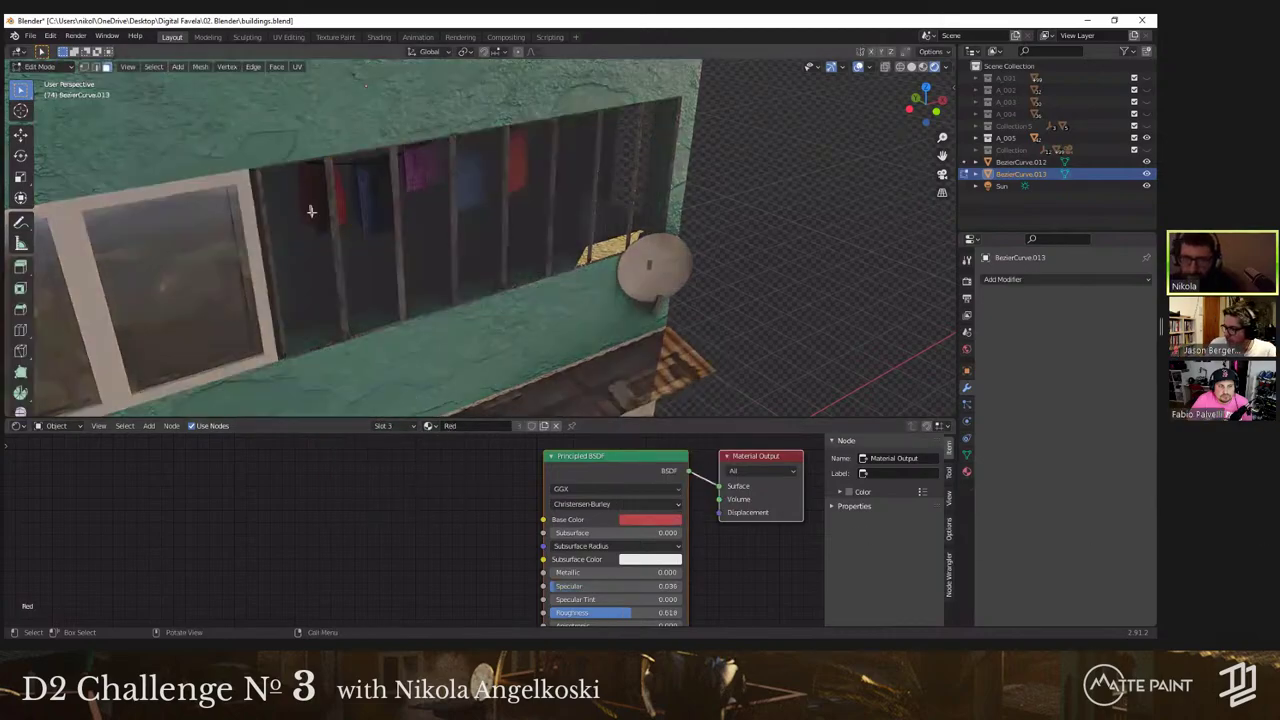
pyautogui.click(386, 428)
pyautogui.click(367, 490)
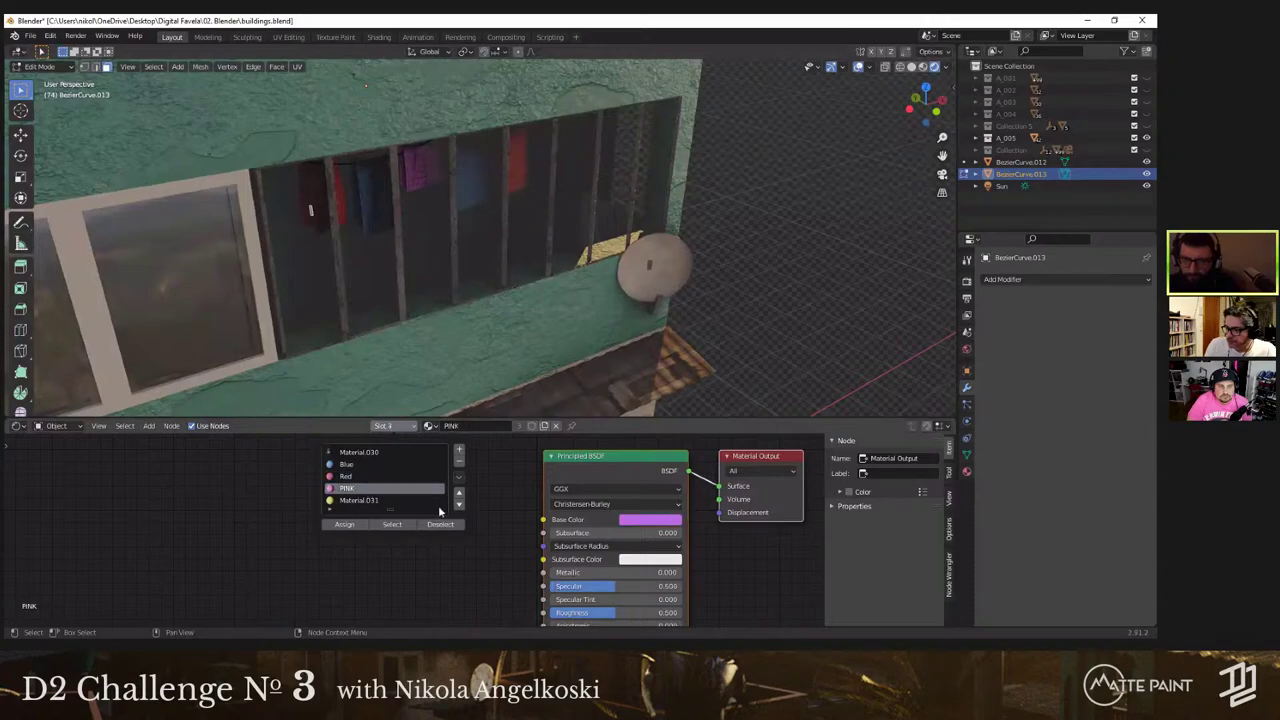
pyautogui.click(459, 462)
pyautogui.press('Tab')
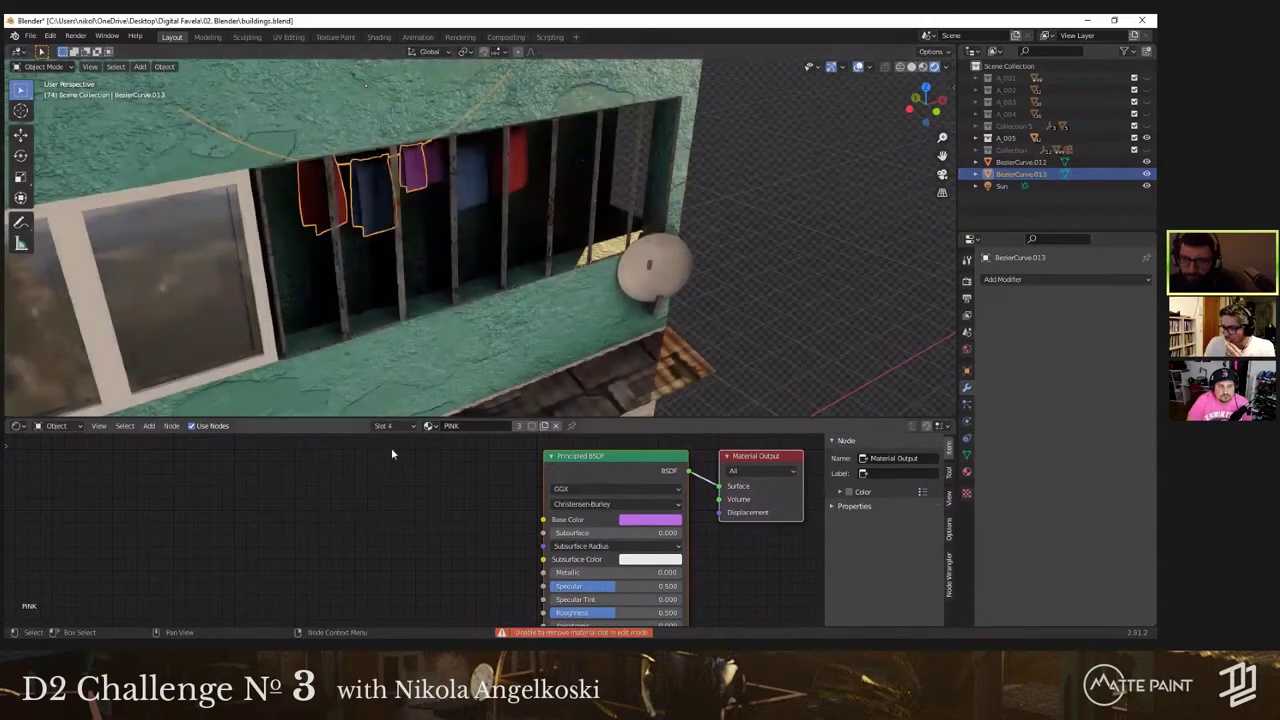
# Step: Remove the PINK, yellow and Red material slots from the duplicate clothesline in Object Mode, keeping Material.030 and Blue
pyautogui.click(388, 428)
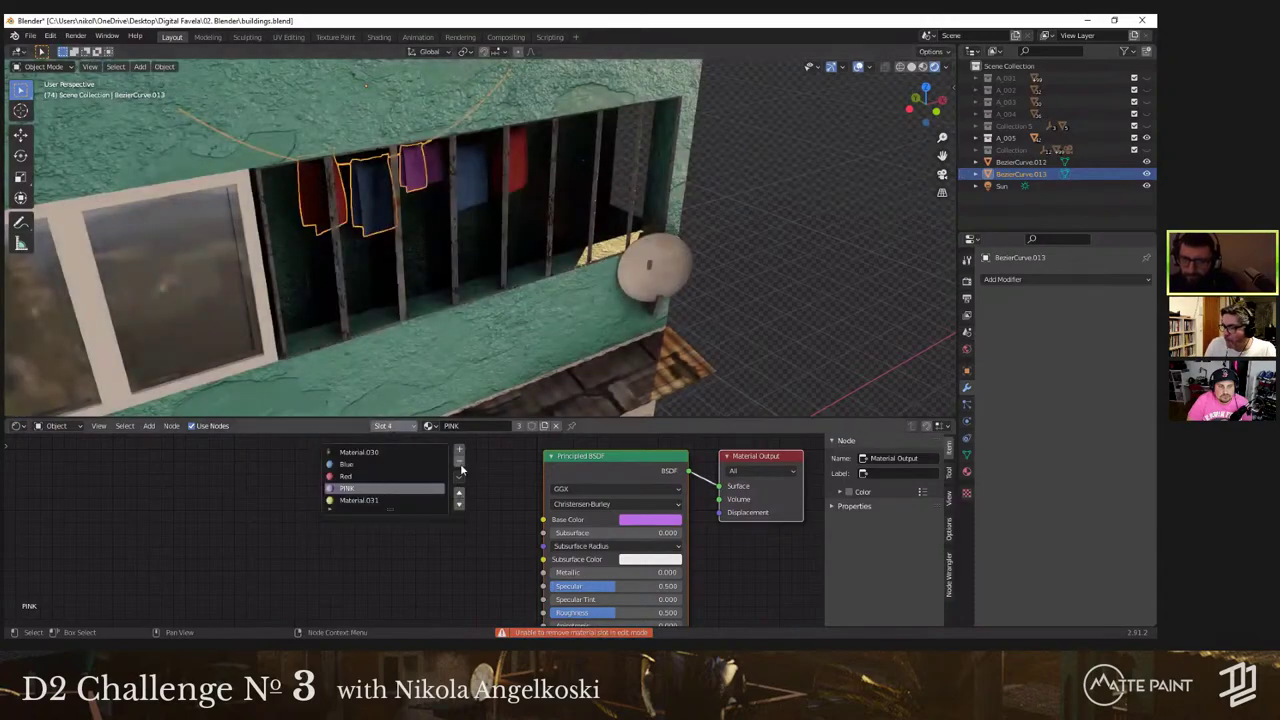
pyautogui.click(459, 463)
pyautogui.click(384, 427)
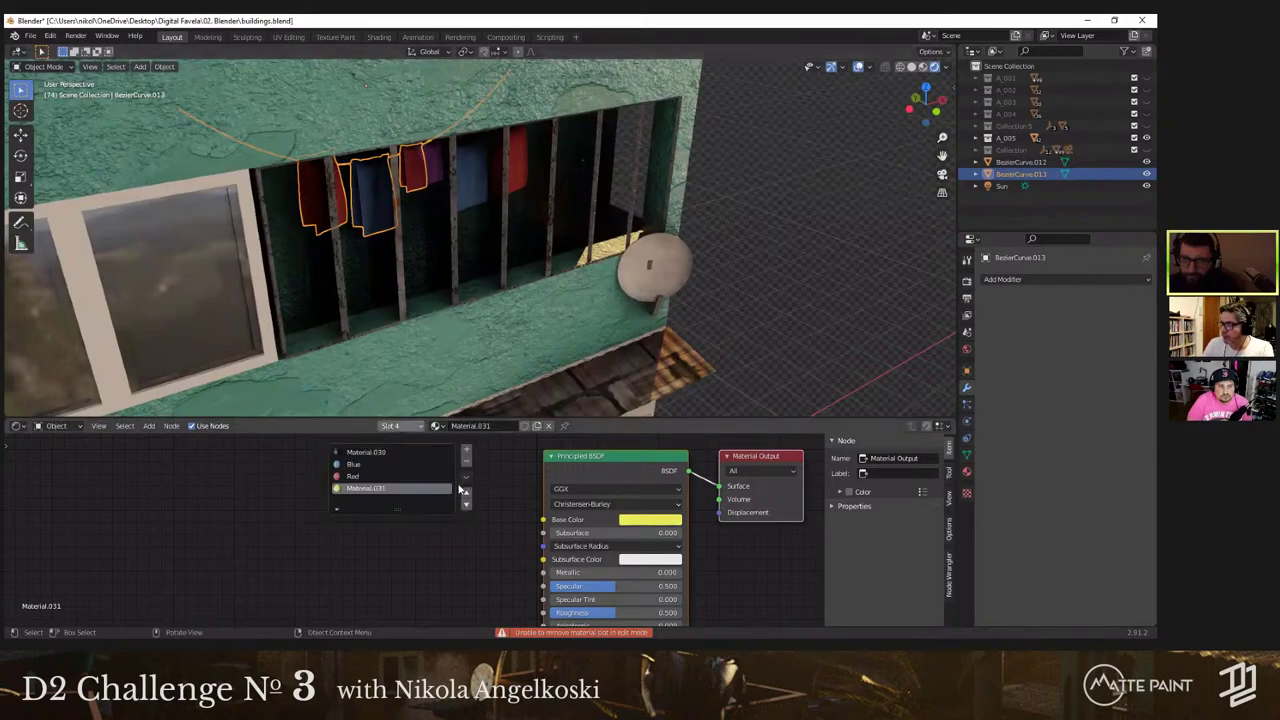
pyautogui.click(466, 467)
pyautogui.click(466, 463)
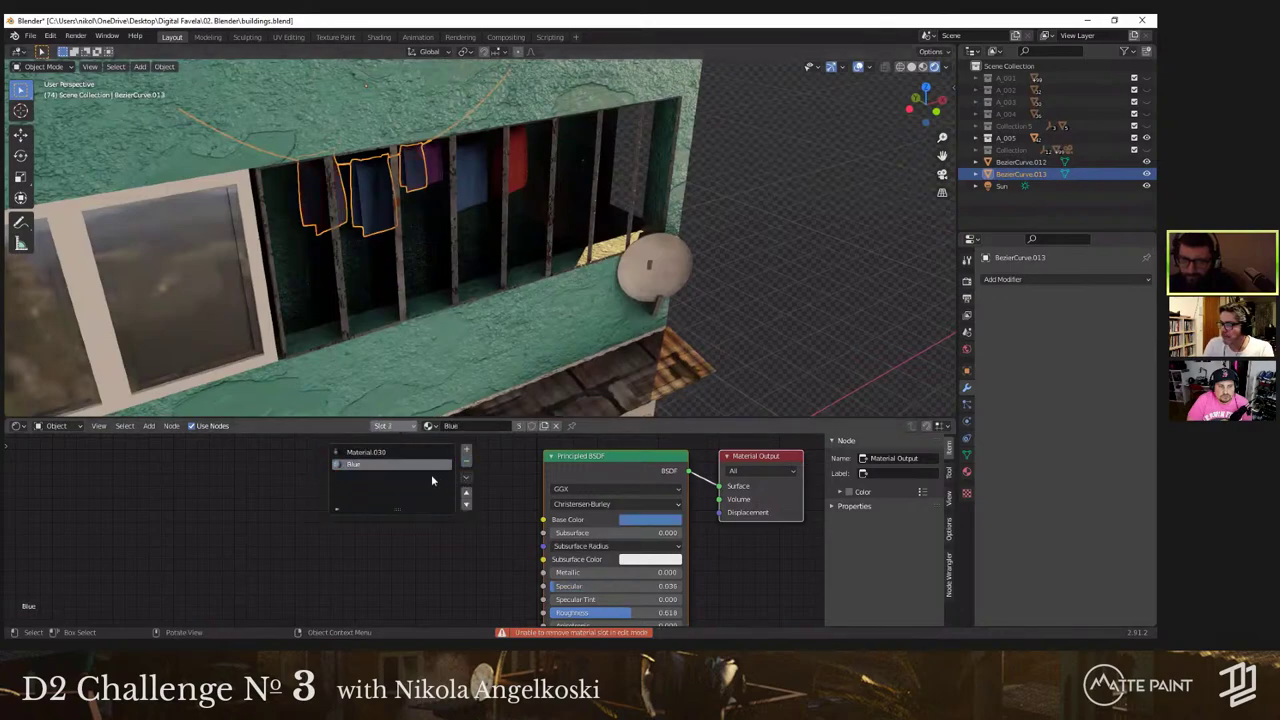
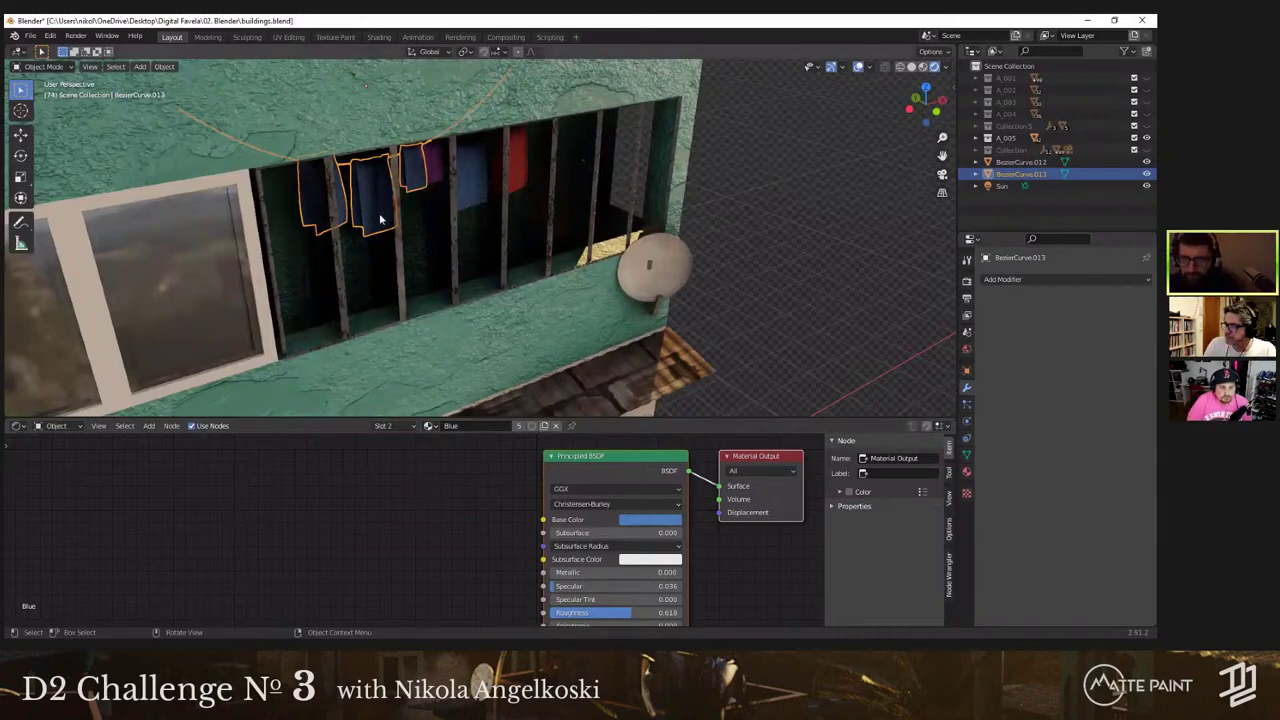
# Step: Separate the selected mesh geometry of the duplicate clothesline into its own object and select that object
pyautogui.press('Tab')
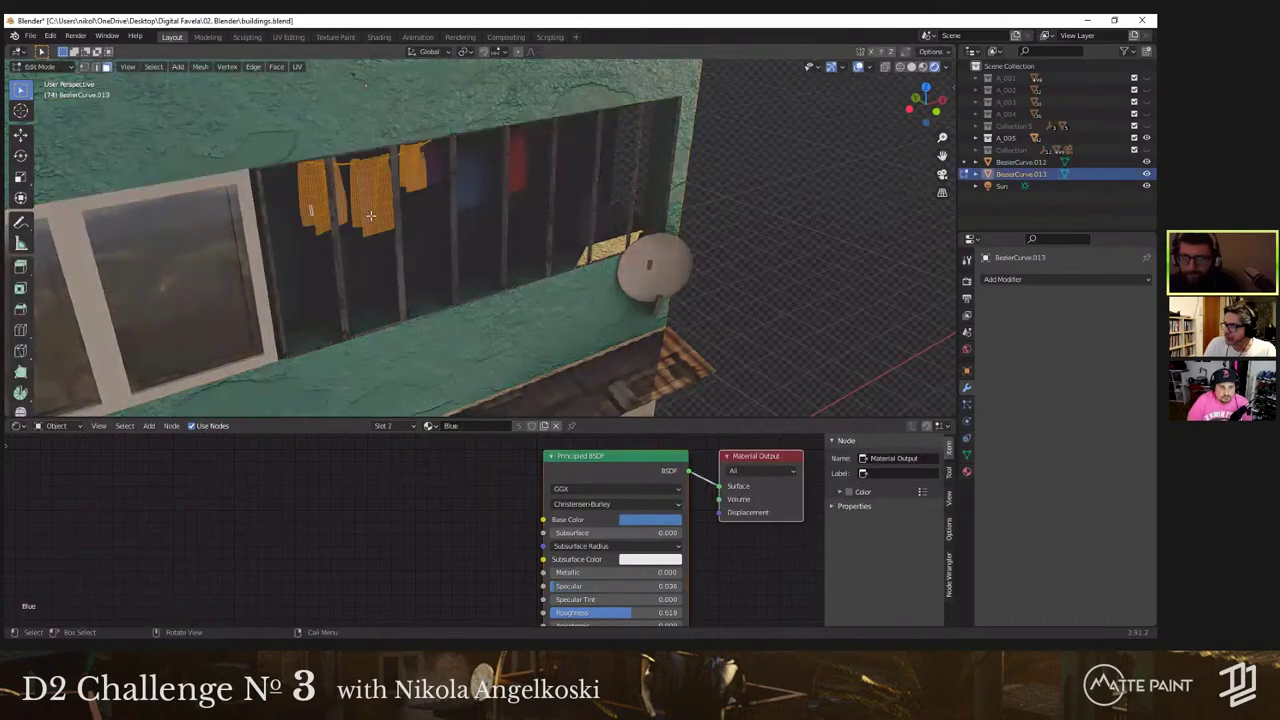
pyautogui.rightClick(370, 215)
pyautogui.moveTo(351, 413)
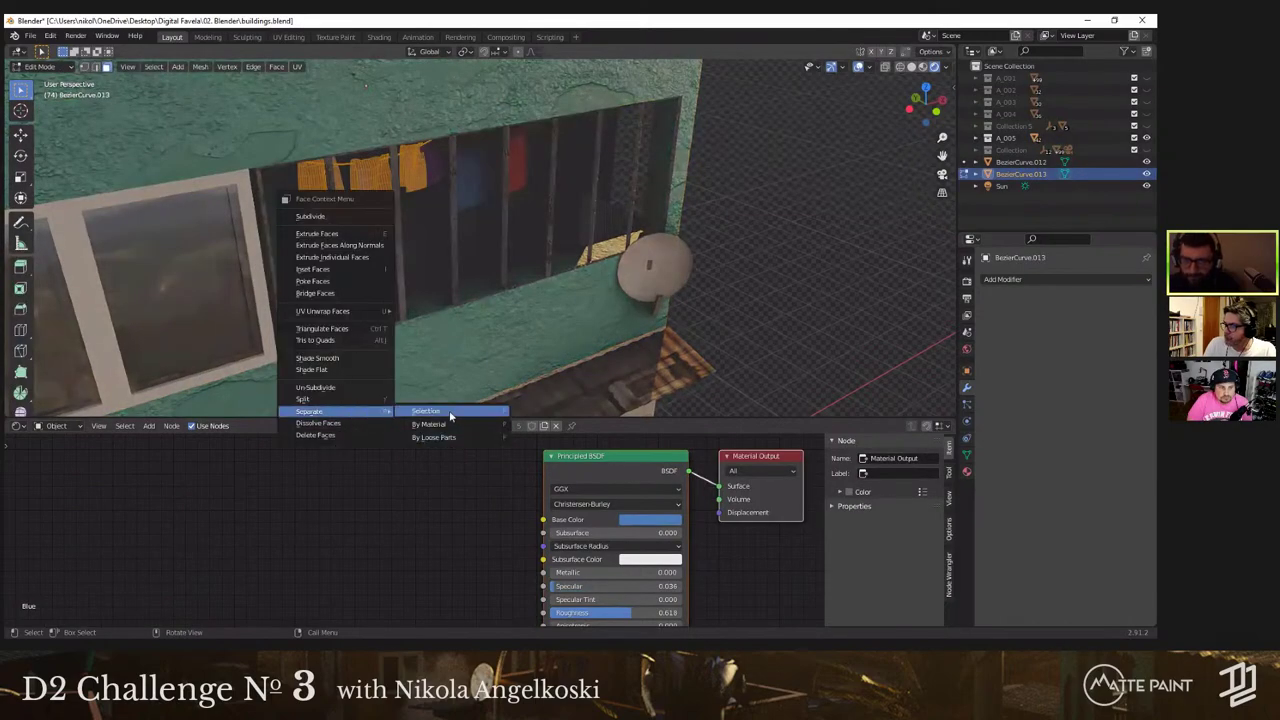
pyautogui.click(426, 411)
pyautogui.press('Tab')
pyautogui.click(375, 225)
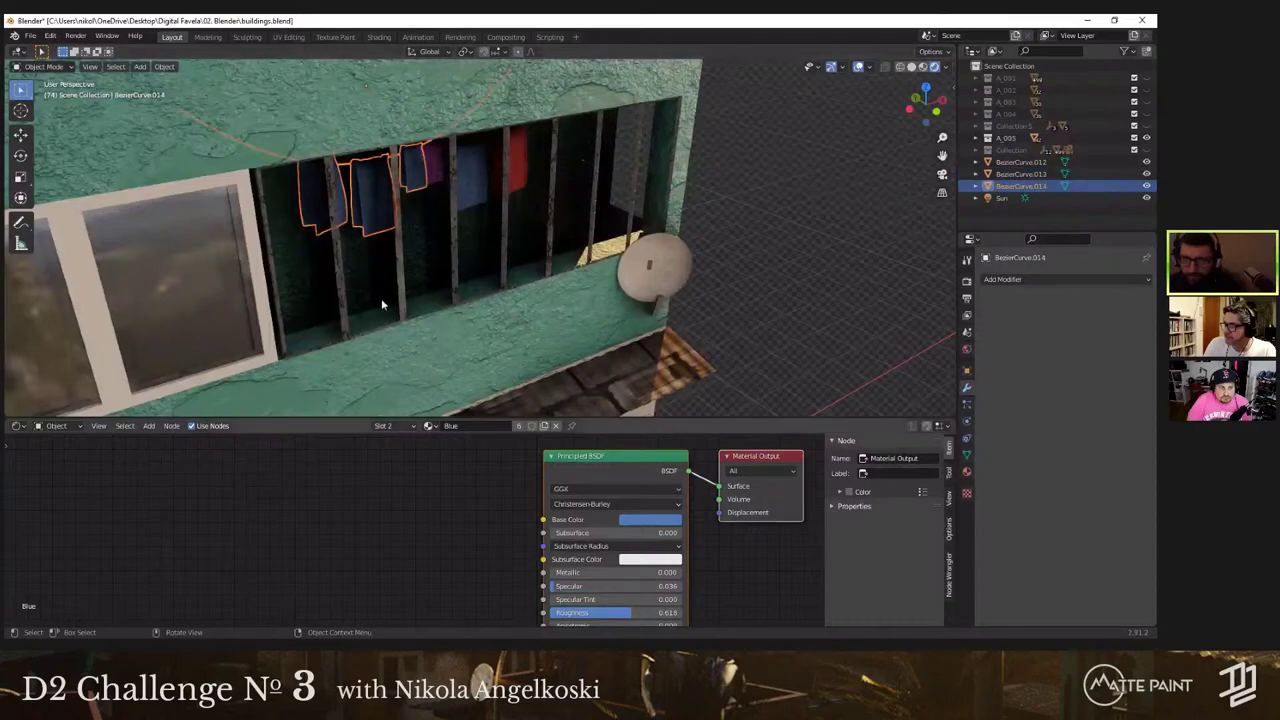
# Step: Separate the new clothesline object by loose parts so its rope and three cloths are individual objects
pyautogui.press('Tab')
pyautogui.press('l')
pyautogui.press('x')
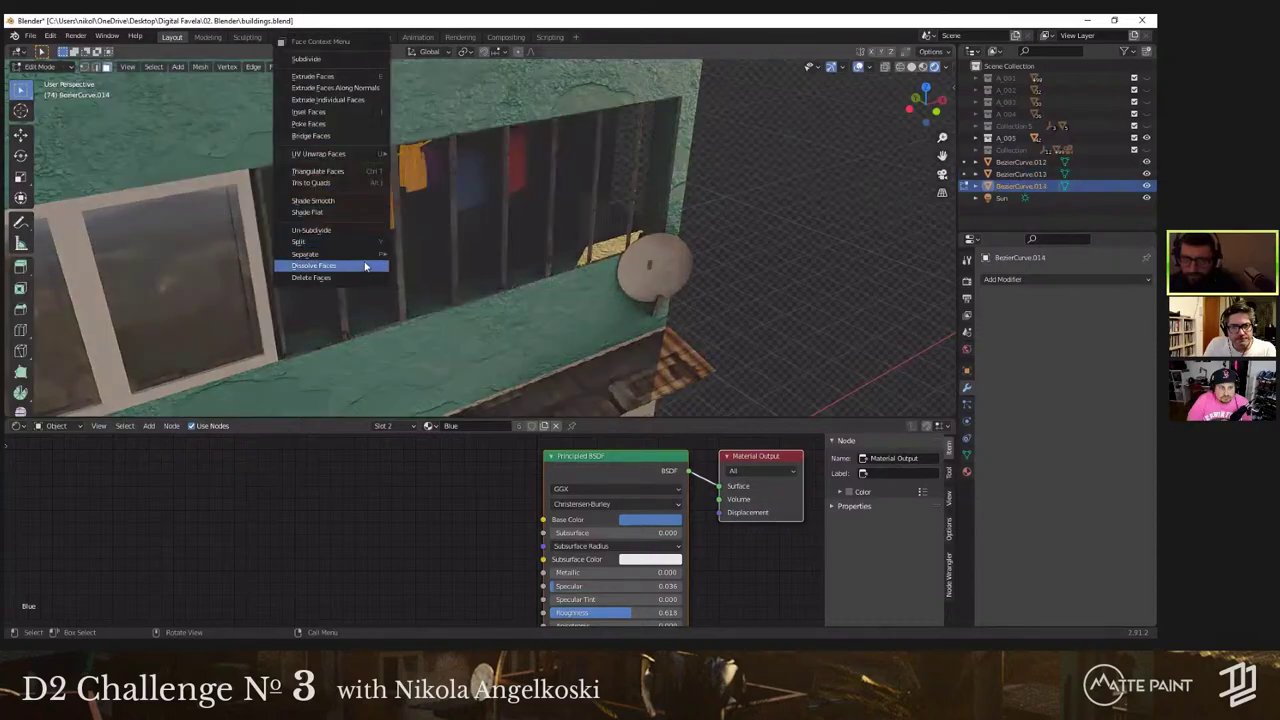
pyautogui.click(368, 262)
pyautogui.rightClick(368, 258)
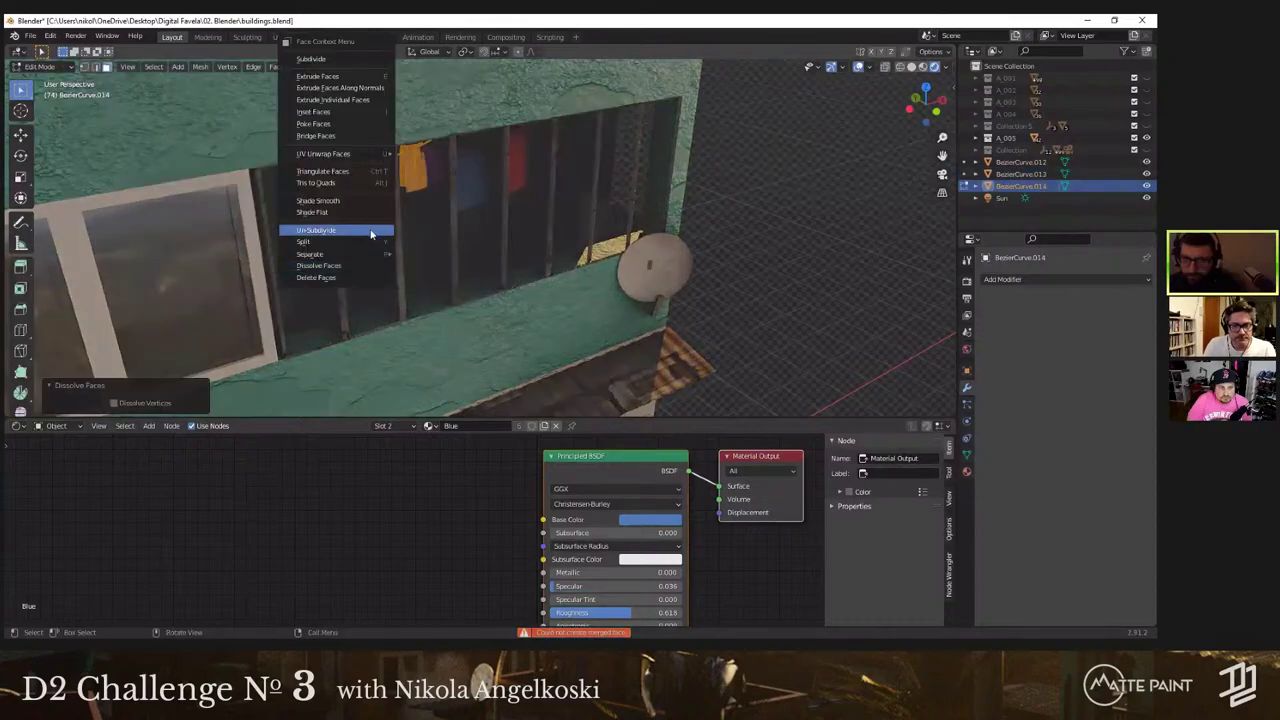
pyautogui.press('Return')
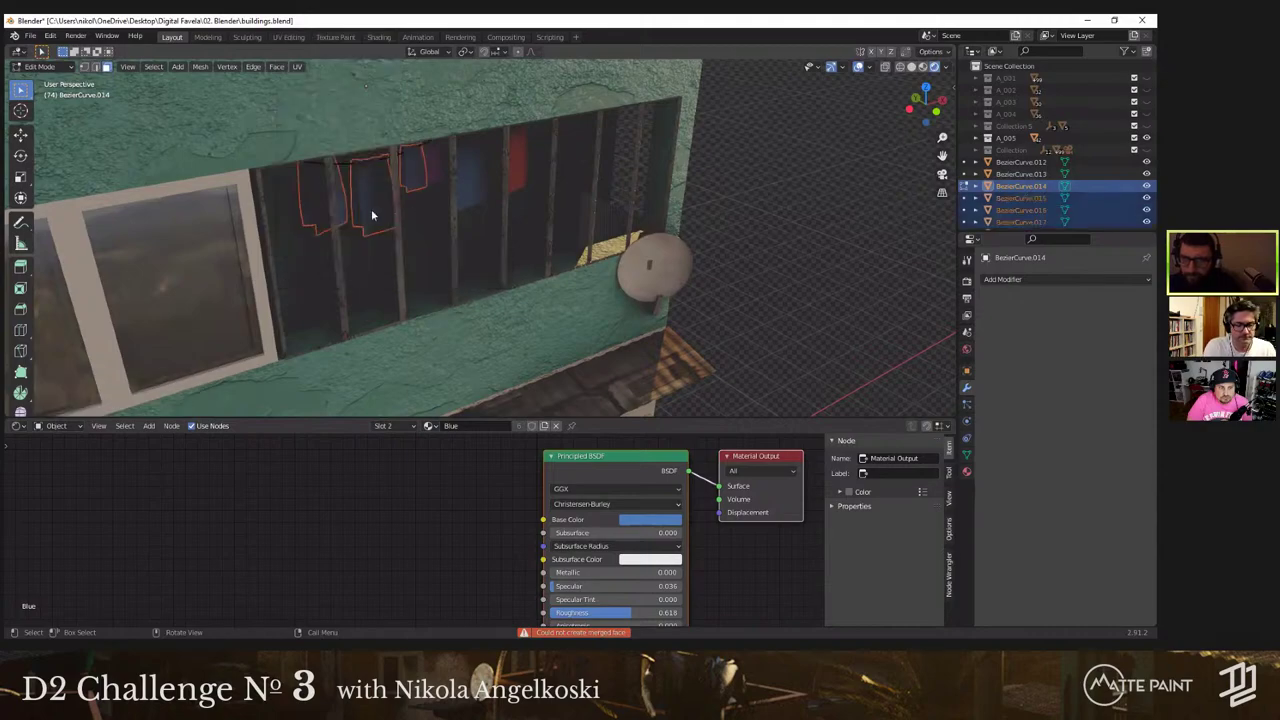
pyautogui.press('Tab')
# Step: Give the middle cloth of the duplicate its own copy of the Blue material with an off-white base color
pyautogui.click(371, 209)
pyautogui.click(410, 428)
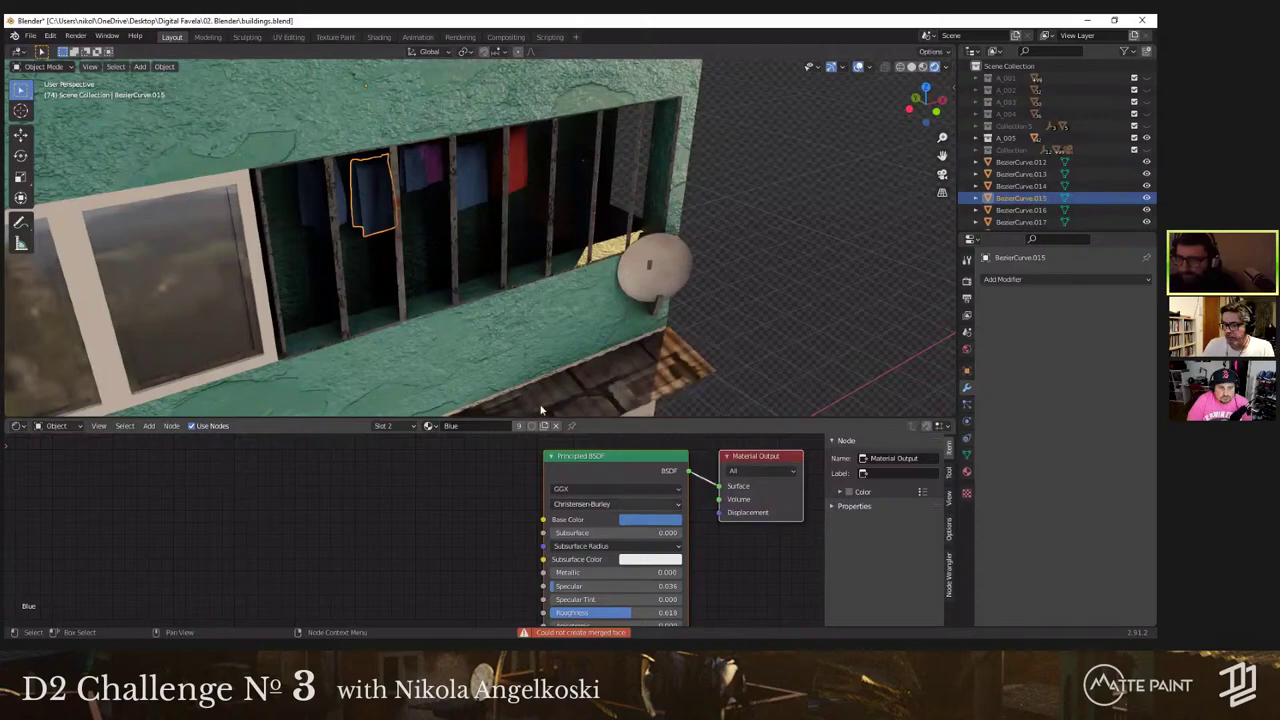
pyautogui.click(666, 520)
pyautogui.moveTo(651, 416)
pyautogui.mouseDown()
pyautogui.moveTo(679, 367)
pyautogui.moveTo(669, 392)
pyautogui.moveTo(727, 357)
pyautogui.mouseUp()
pyautogui.click(676, 522)
pyautogui.moveTo(384, 275); pyautogui.dragTo(400, 250, button='middle')
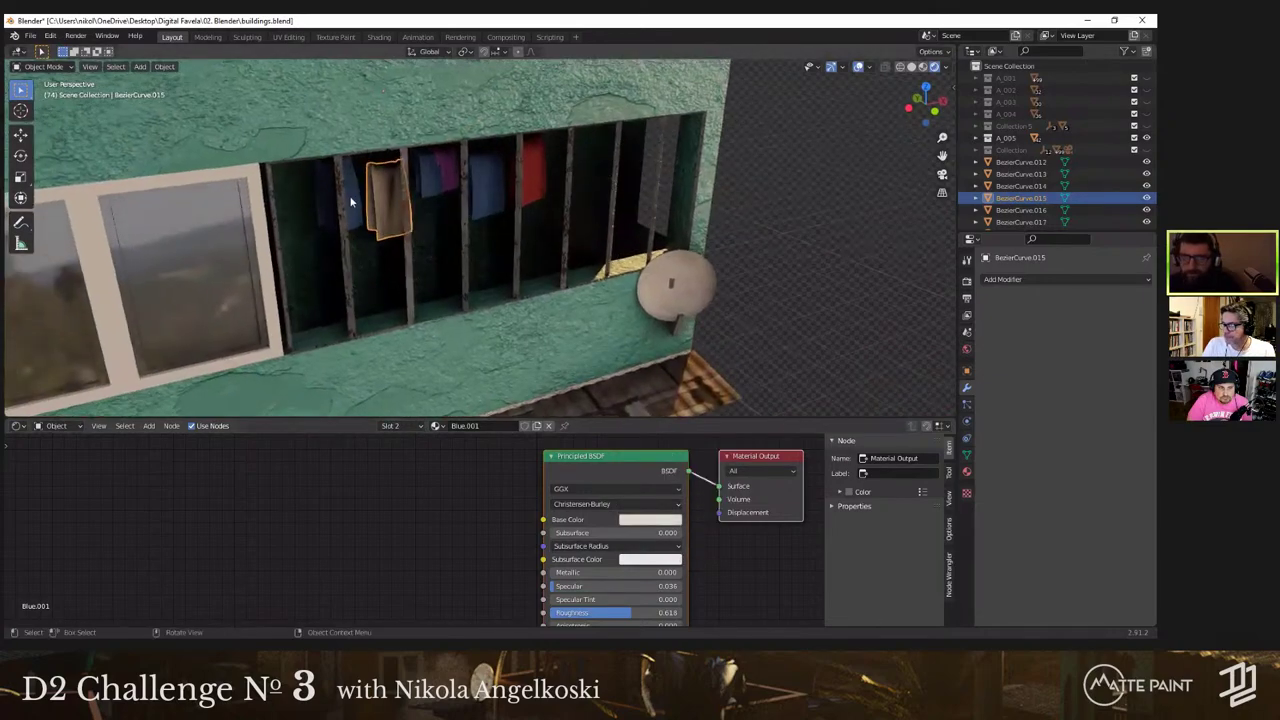
# Step: Rename the off-white cloth's material as WHITE
pyautogui.click(338, 195)
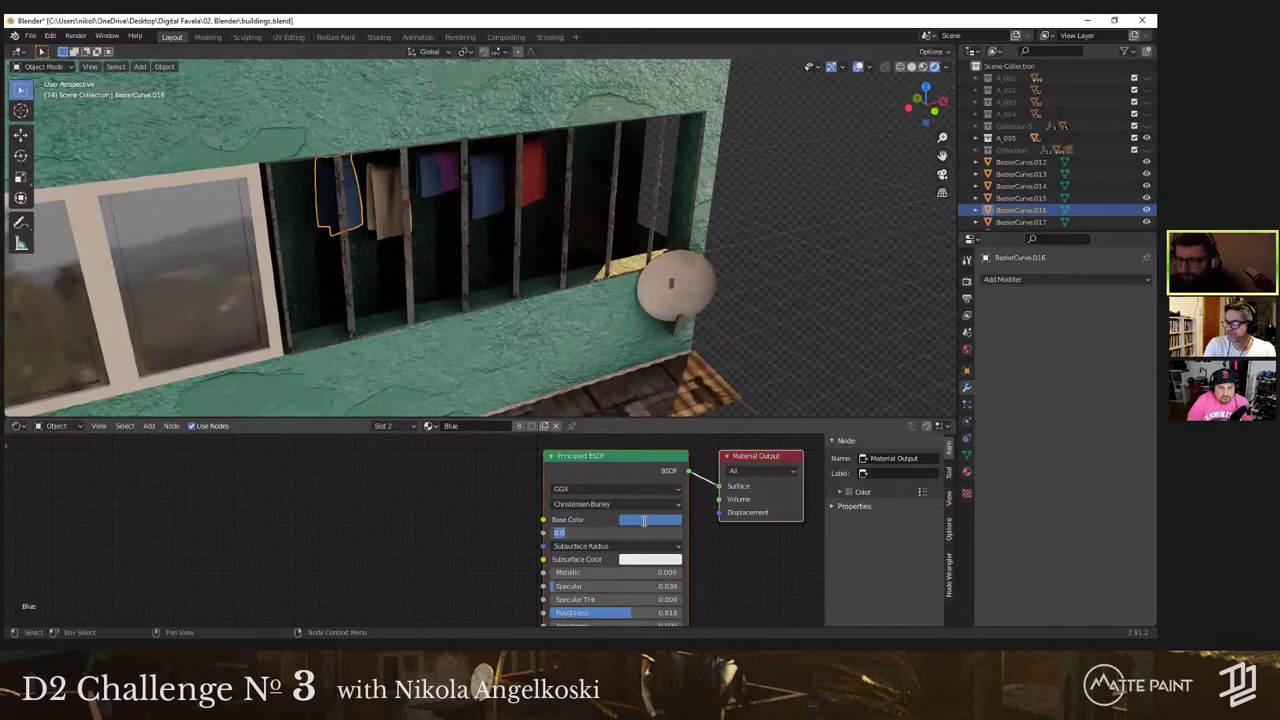
pyautogui.click(388, 226)
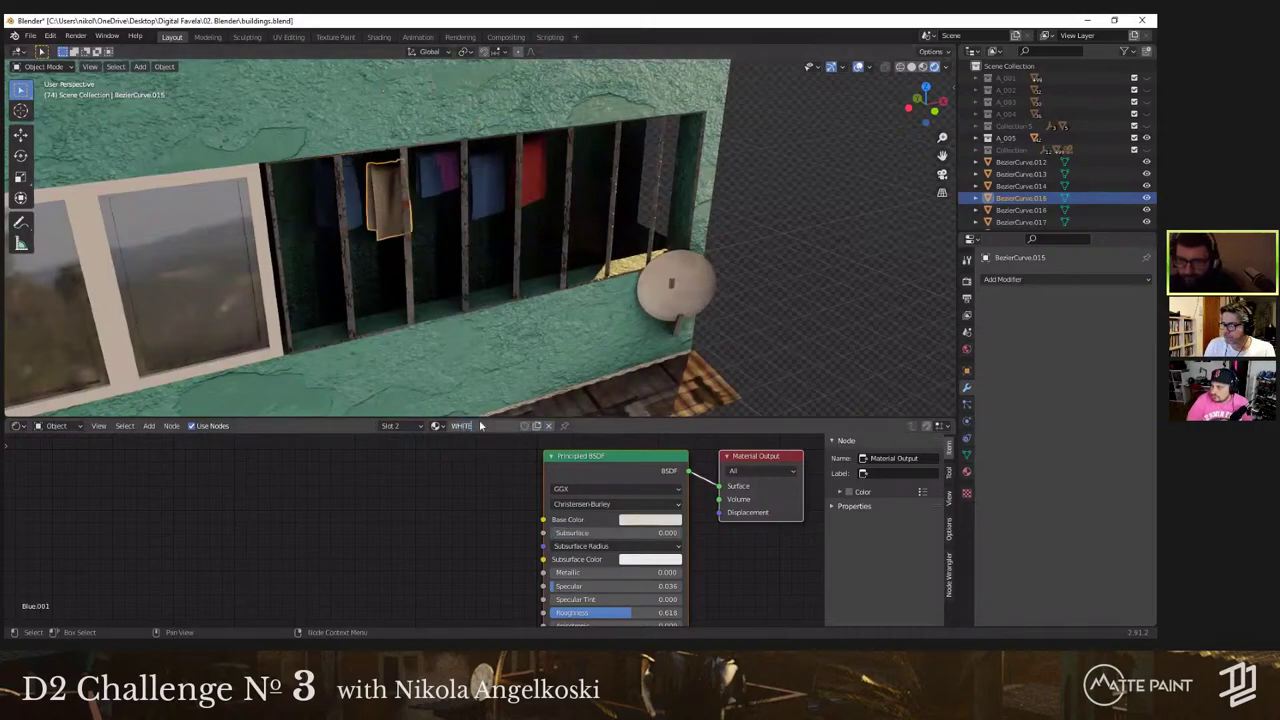
pyautogui.click(480, 425)
pyautogui.write('WHITE')
pyautogui.press('Return')
# Step: Give the outermost cloth beside the window its own copy of Blue, with a dark blue base color of value about 0.348
pyautogui.click(356, 218)
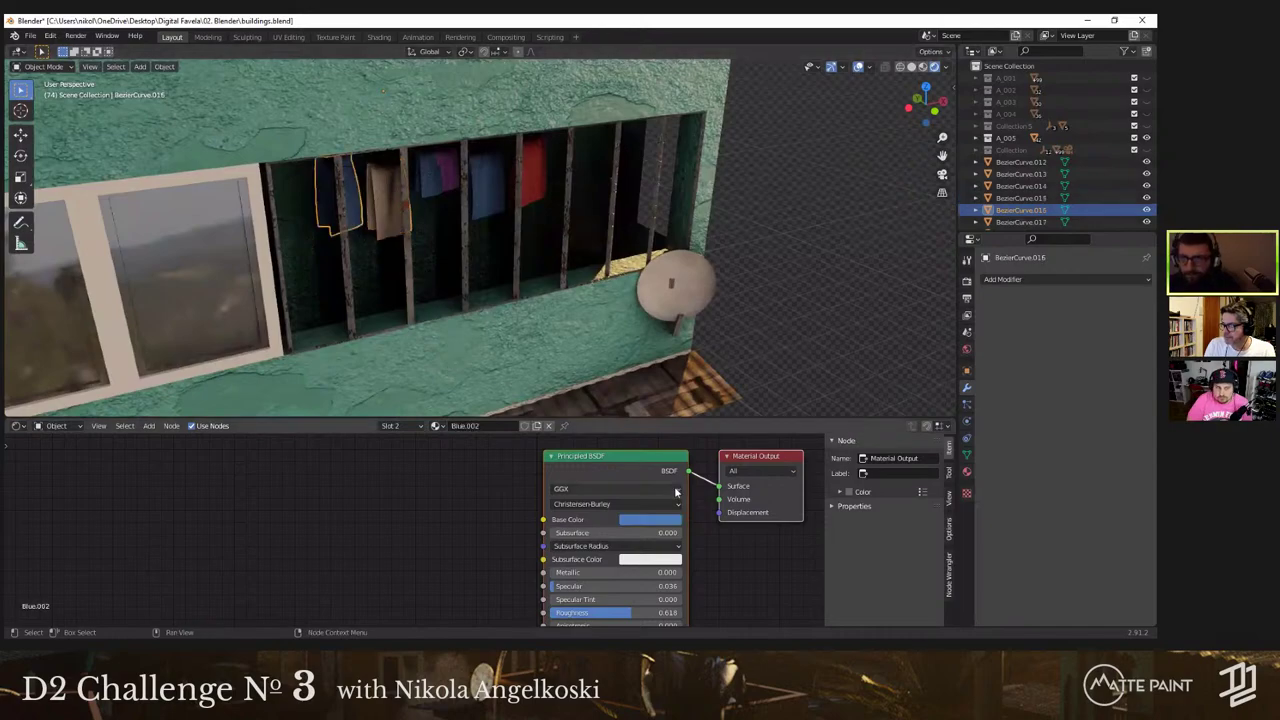
pyautogui.click(672, 521)
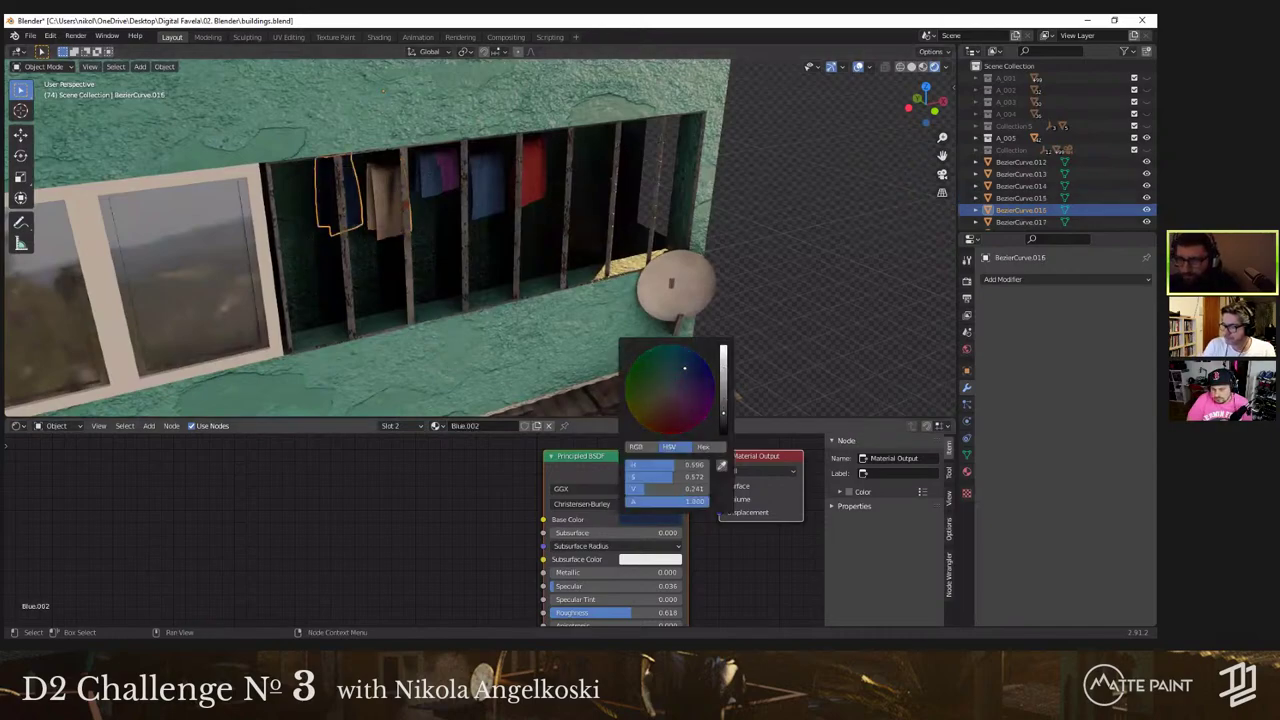
pyautogui.moveTo(457, 258); pyautogui.dragTo(675, 503, button='middle')
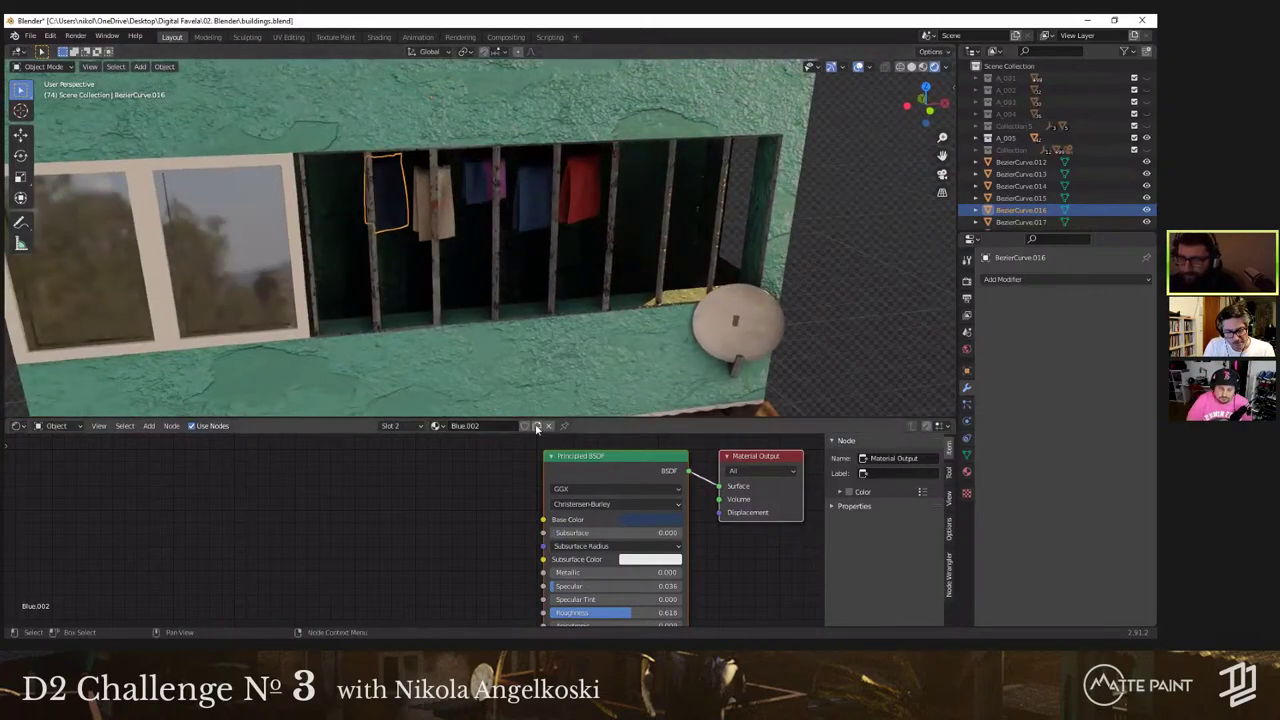
pyautogui.click(664, 521)
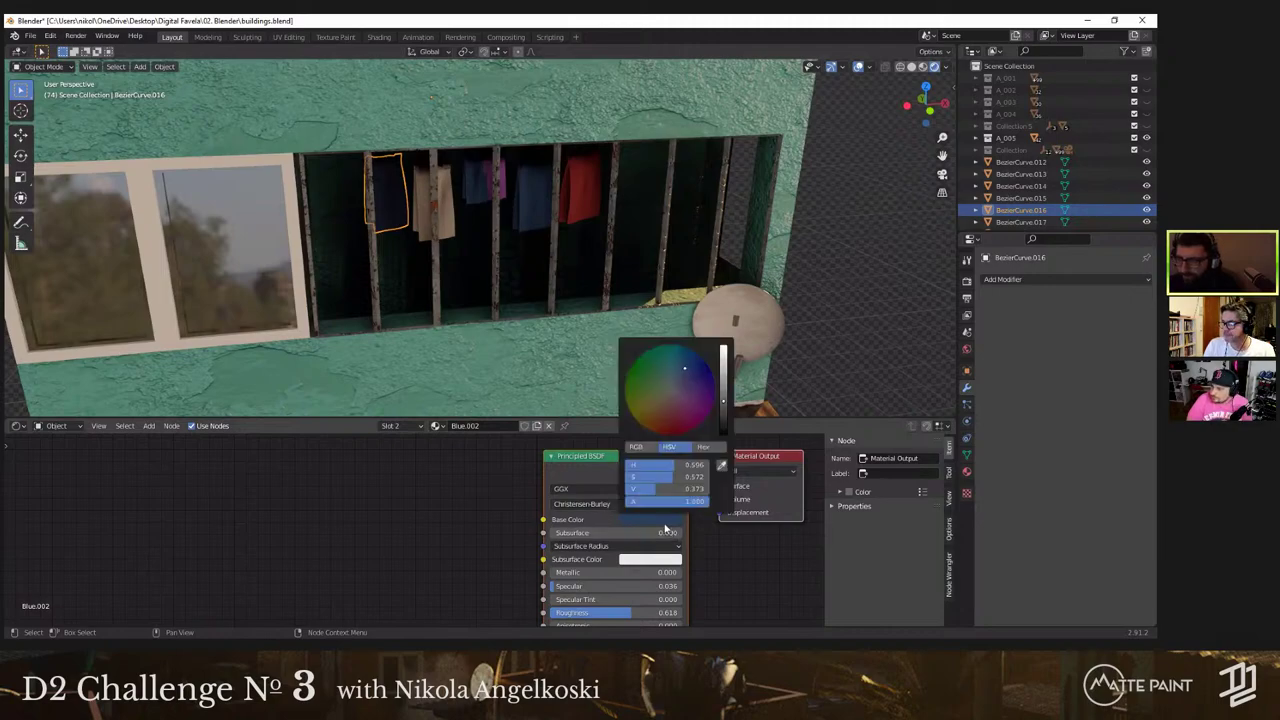
pyautogui.moveTo(726, 404); pyautogui.dragTo(723, 370)
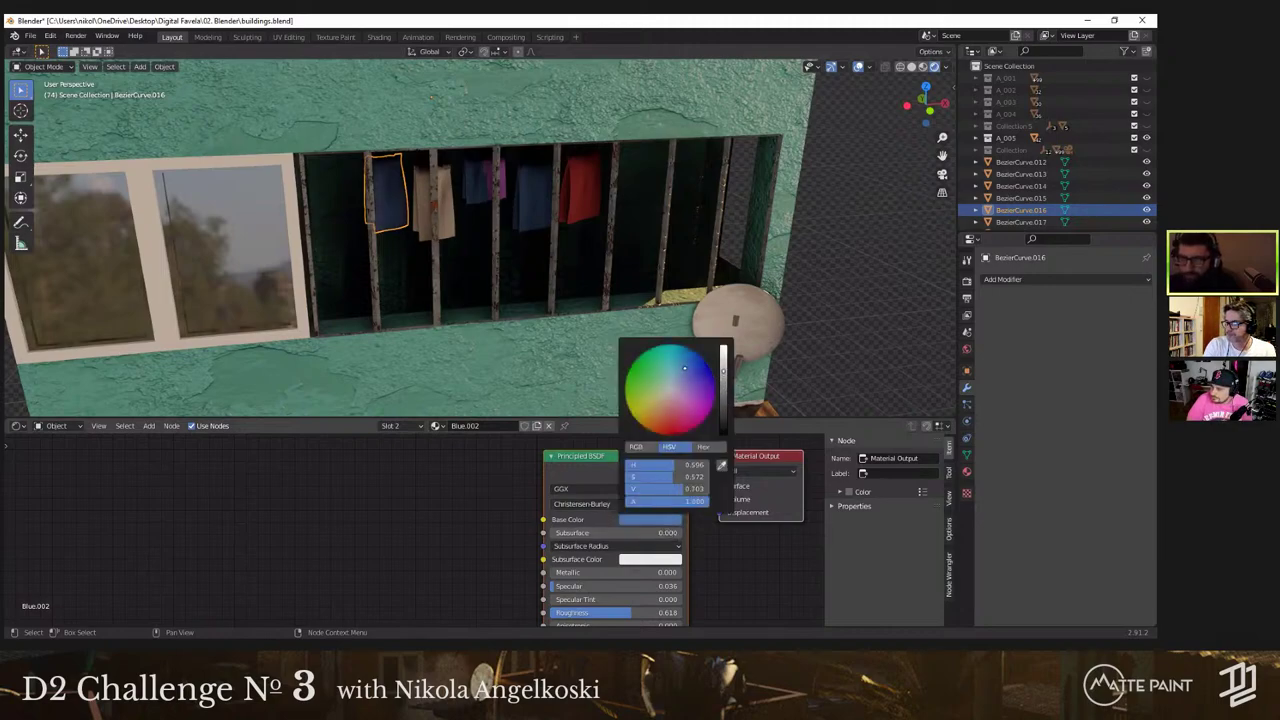
pyautogui.click(672, 521)
pyautogui.moveTo(728, 390); pyautogui.dragTo(724, 403)
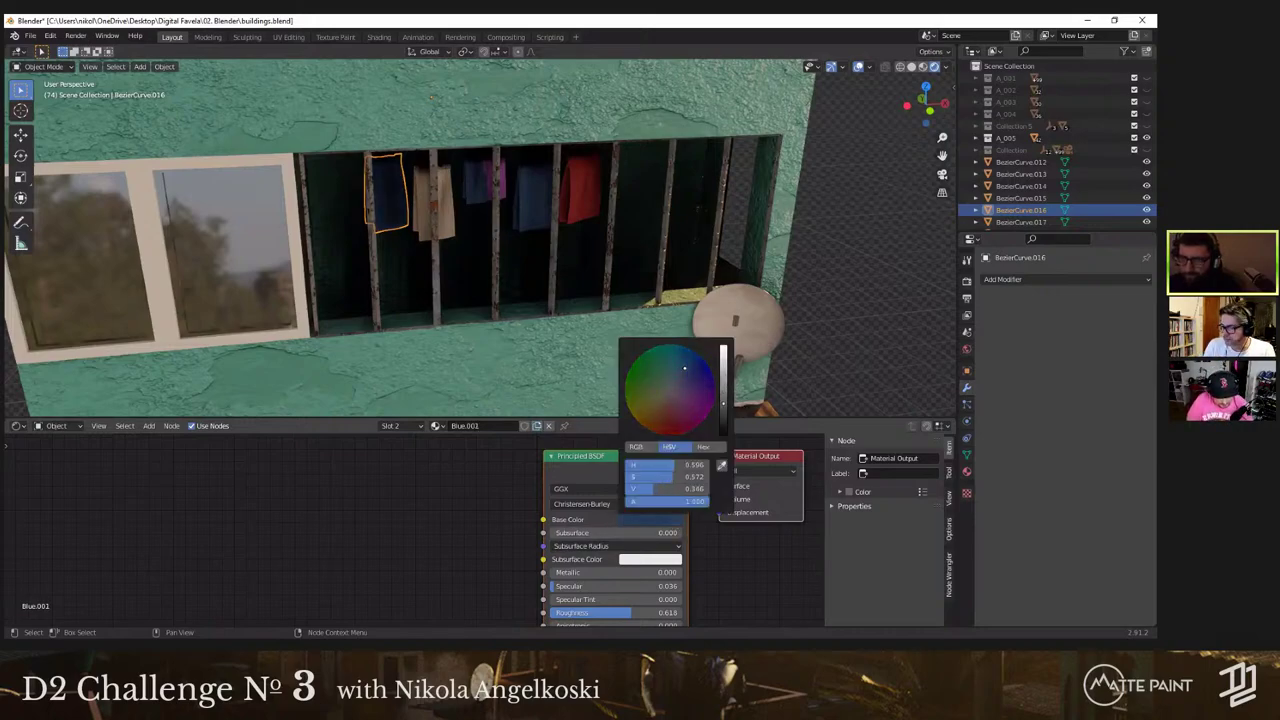
# Step: Change the Blue material's base color to a muted grayish pink using the small cloth, and deselect it
pyautogui.click(477, 190)
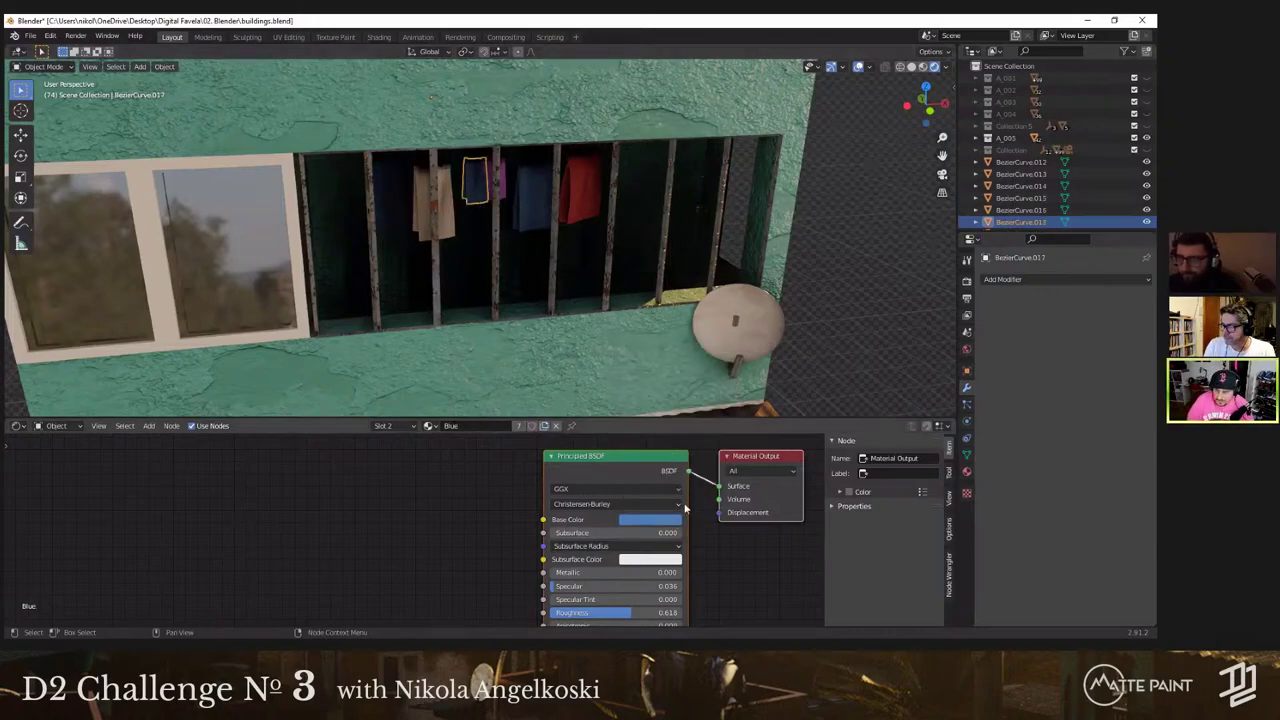
pyautogui.moveTo(557, 325); pyautogui.dragTo(600, 306, button='middle')
pyautogui.scroll(-2, 562, 321)
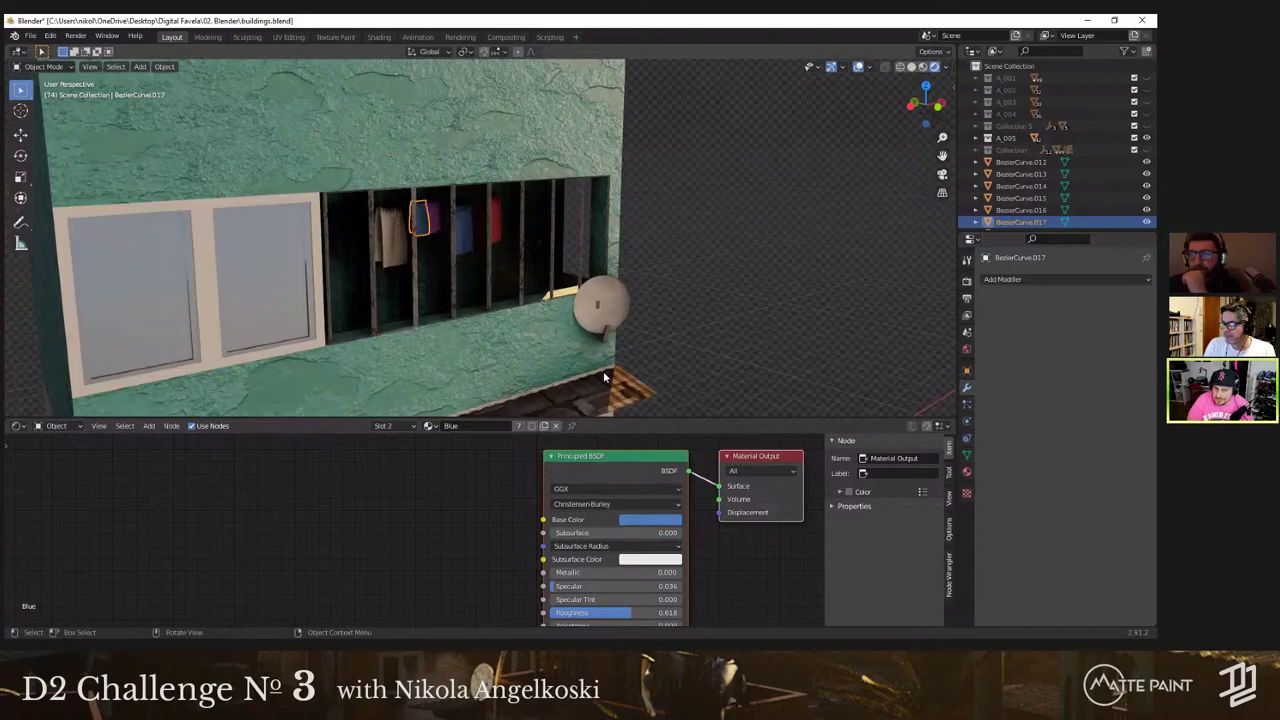
pyautogui.click(652, 520)
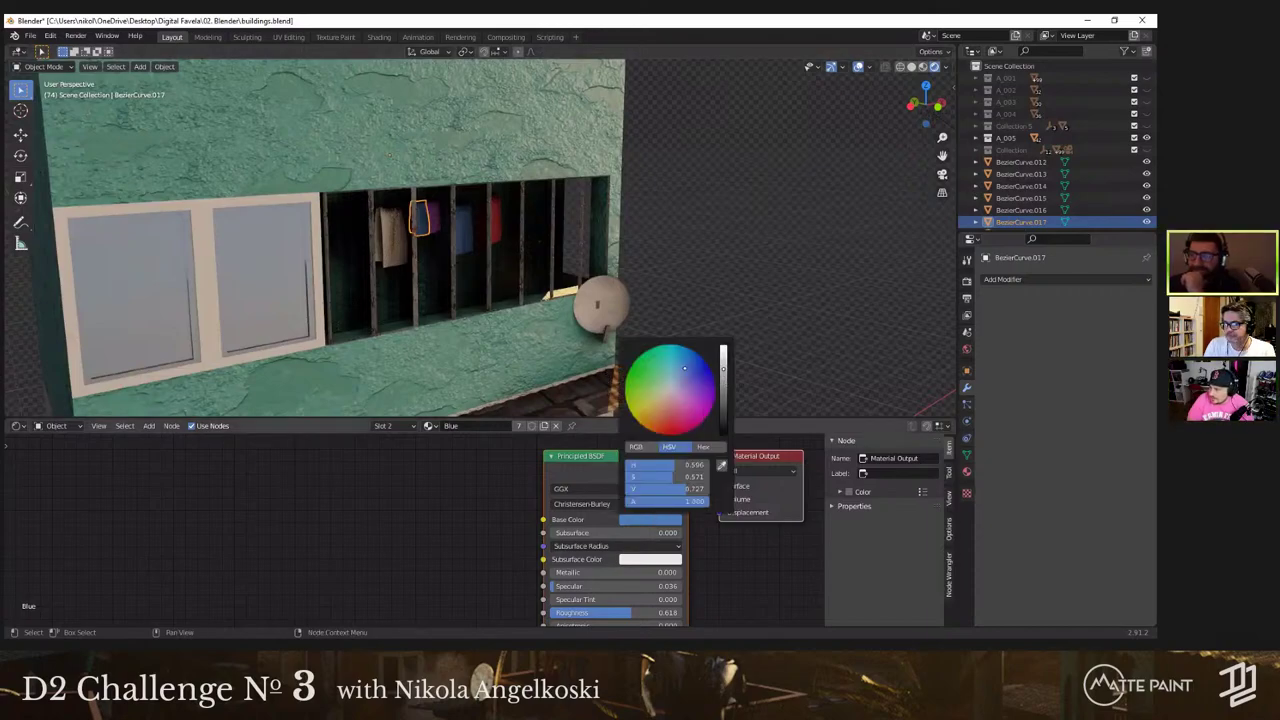
pyautogui.moveTo(723, 369)
pyautogui.mouseDown()
pyautogui.moveTo(723, 391)
pyautogui.moveTo(723, 377)
pyautogui.mouseUp()
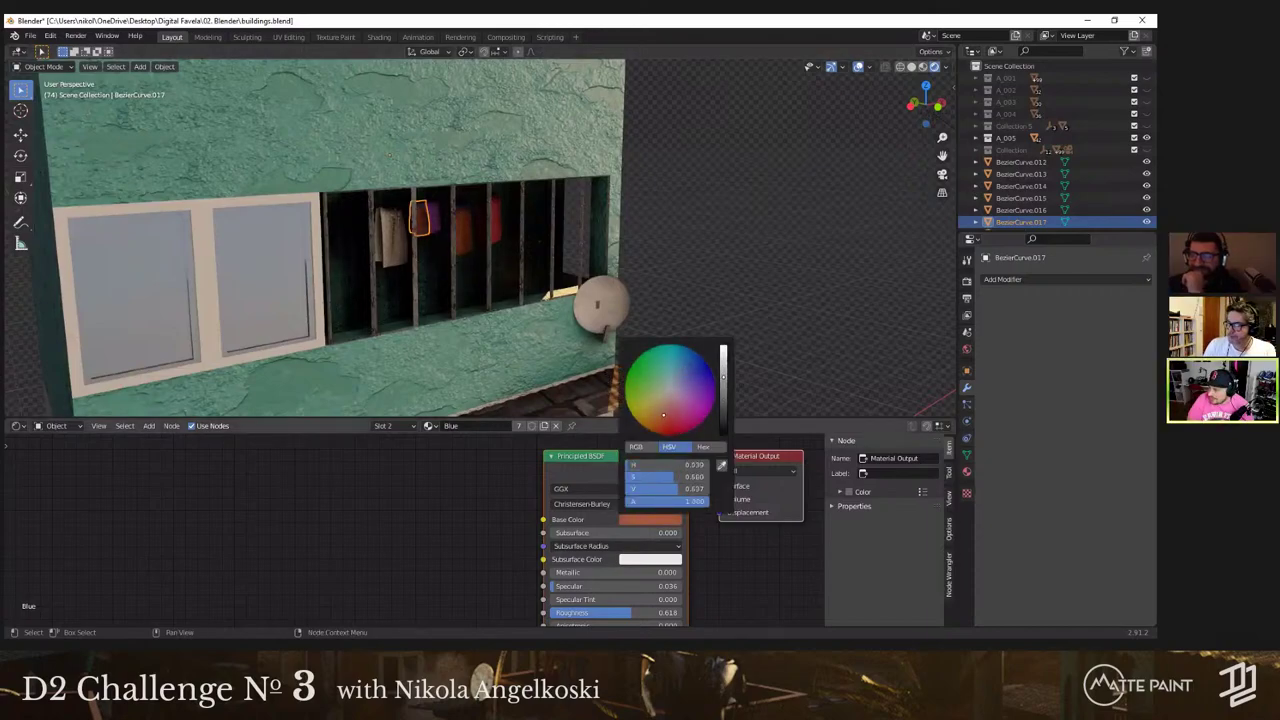
pyautogui.moveTo(663, 413); pyautogui.dragTo(672, 396)
pyautogui.moveTo(484, 260); pyautogui.dragTo(510, 279, button='middle')
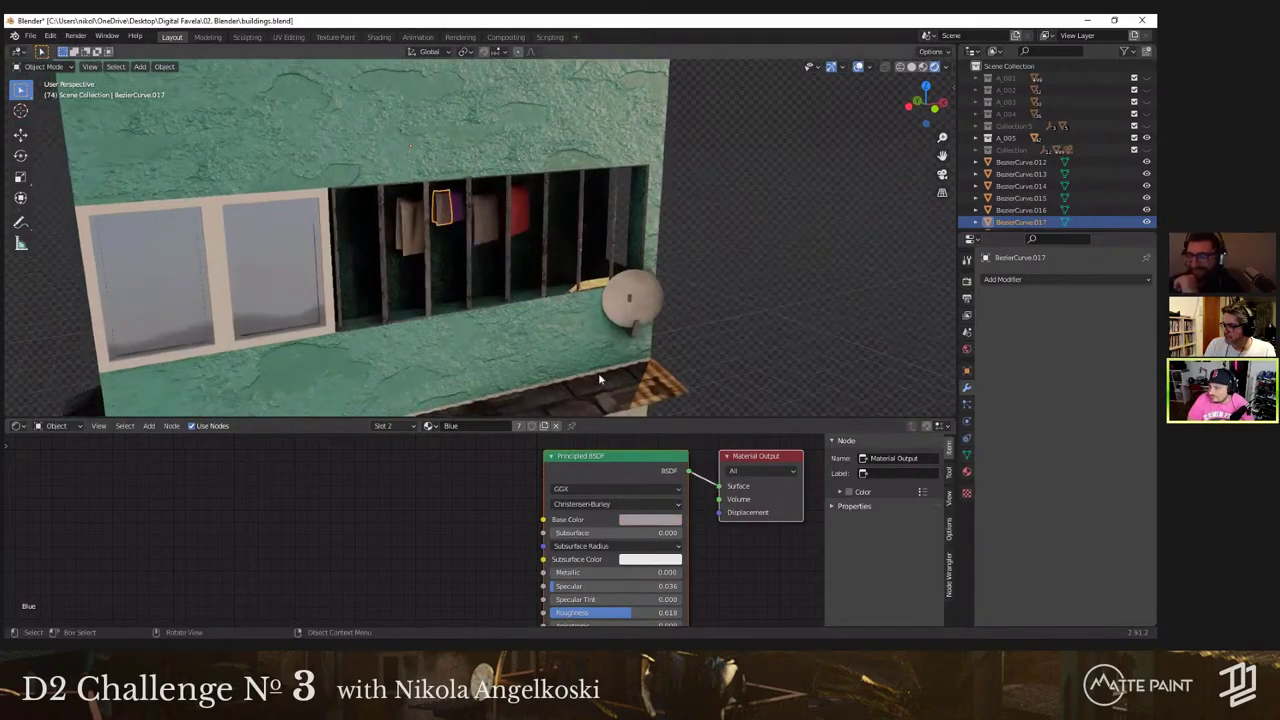
pyautogui.click(699, 272)
# Step: Examine the recolored cloths behind the bars from several distances and angles around the building
pyautogui.scroll(-4, 656, 273)
pyautogui.moveTo(637, 264); pyautogui.dragTo(491, 256, button='middle')
pyautogui.scroll(-2, 605, 253)
pyautogui.scroll(-3, 508, 292)
pyautogui.scroll(6, 513, 232)
pyautogui.scroll(-2, 465, 290)
pyautogui.scroll(-2, 473, 244)
pyautogui.moveTo(444, 322); pyautogui.dragTo(526, 203, button='middle')
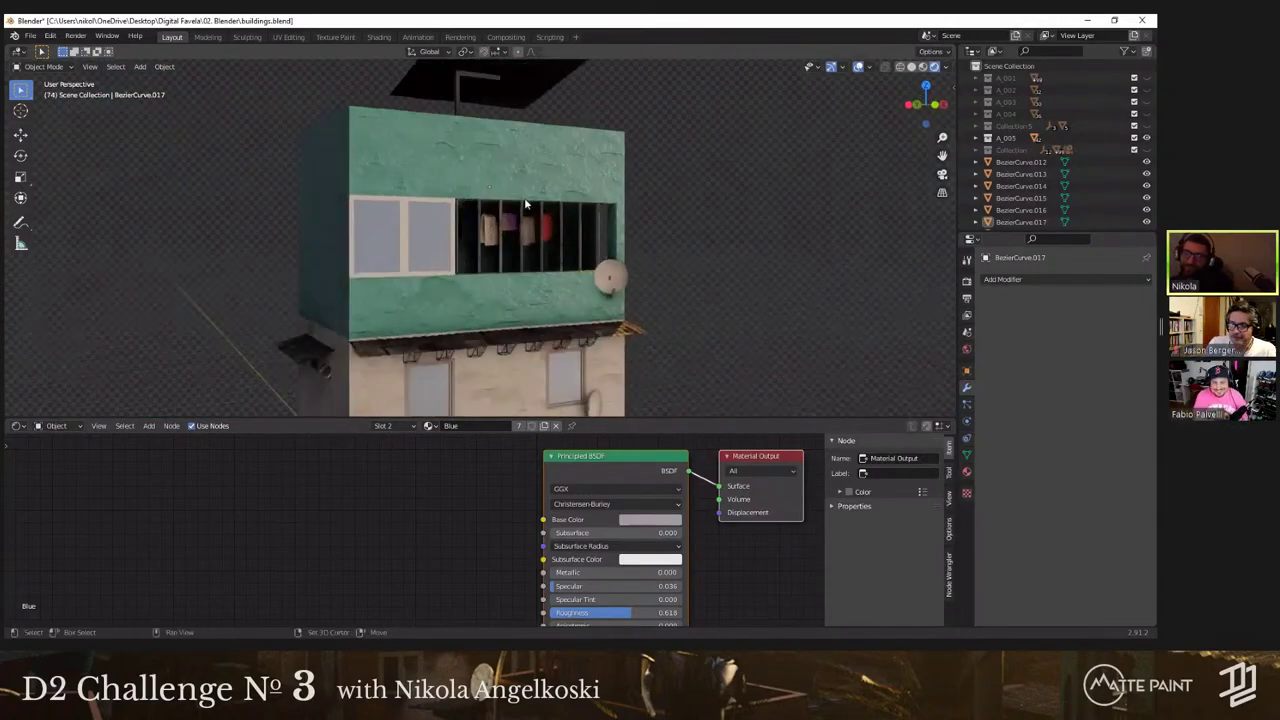
pyautogui.moveTo(469, 234); pyautogui.dragTo(421, 237, button='middle')
pyautogui.scroll(5, 391, 233)
pyautogui.moveTo(460, 197); pyautogui.dragTo(568, 179, button='middle')
pyautogui.scroll(-3, 500, 260)
# Step: Try to select the duplicate clothesline's three cloths and rope together behind the bars
pyautogui.keyDown('shift'); pyautogui.moveTo(547, 242); pyautogui.dragTo(489, 313, button='middle'); pyautogui.keyUp('shift')
pyautogui.scroll(6, 532, 275)
pyautogui.click(458, 296)
pyautogui.keyDown('shift'); pyautogui.click(468, 292); pyautogui.keyUp('shift')
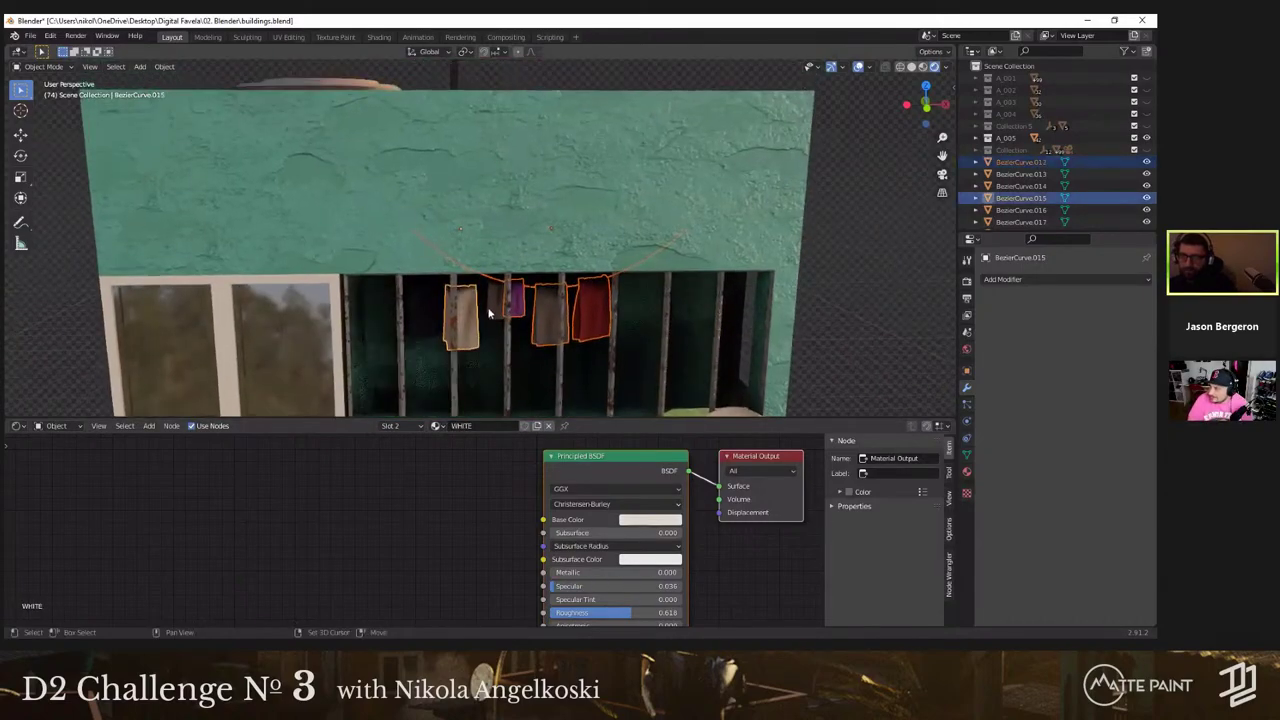
pyautogui.keyDown('shift'); pyautogui.click(446, 313); pyautogui.keyUp('shift')
pyautogui.scroll(4, 440, 312)
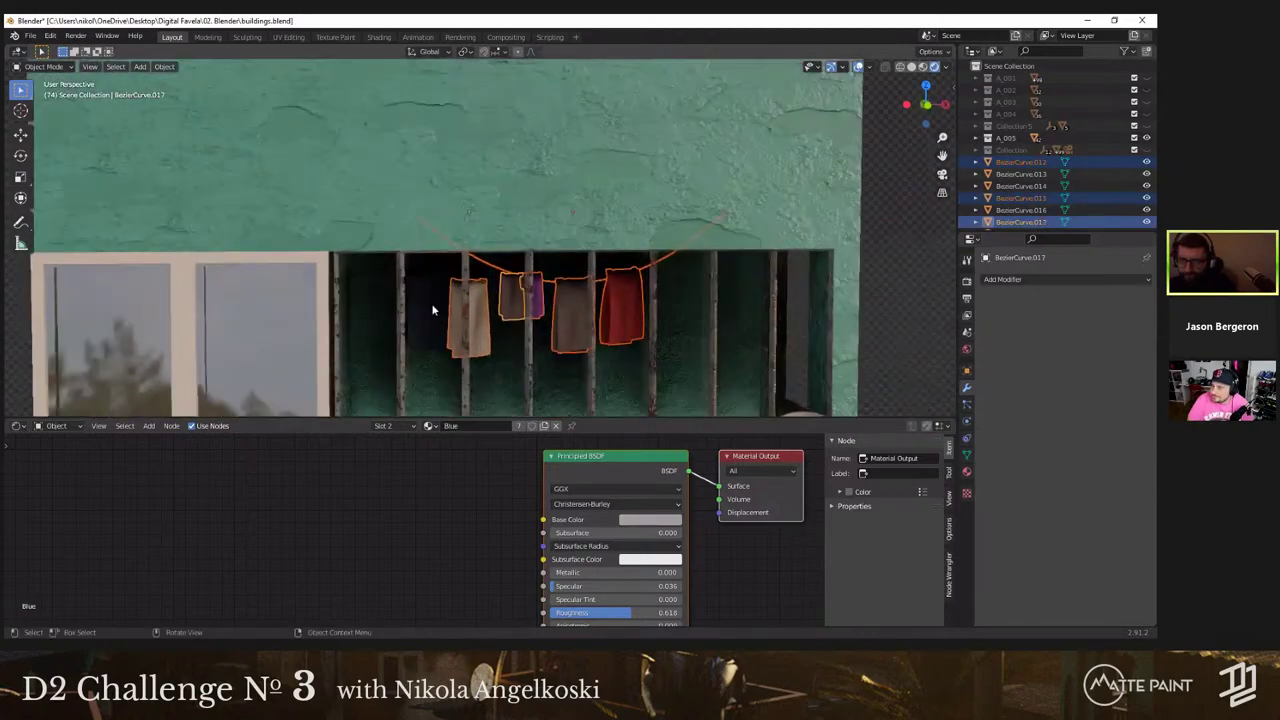
pyautogui.click(433, 310)
pyautogui.keyDown('shift'); pyautogui.click(485, 328); pyautogui.keyUp('shift')
pyautogui.keyDown('shift'); pyautogui.click(507, 304); pyautogui.keyUp('shift')
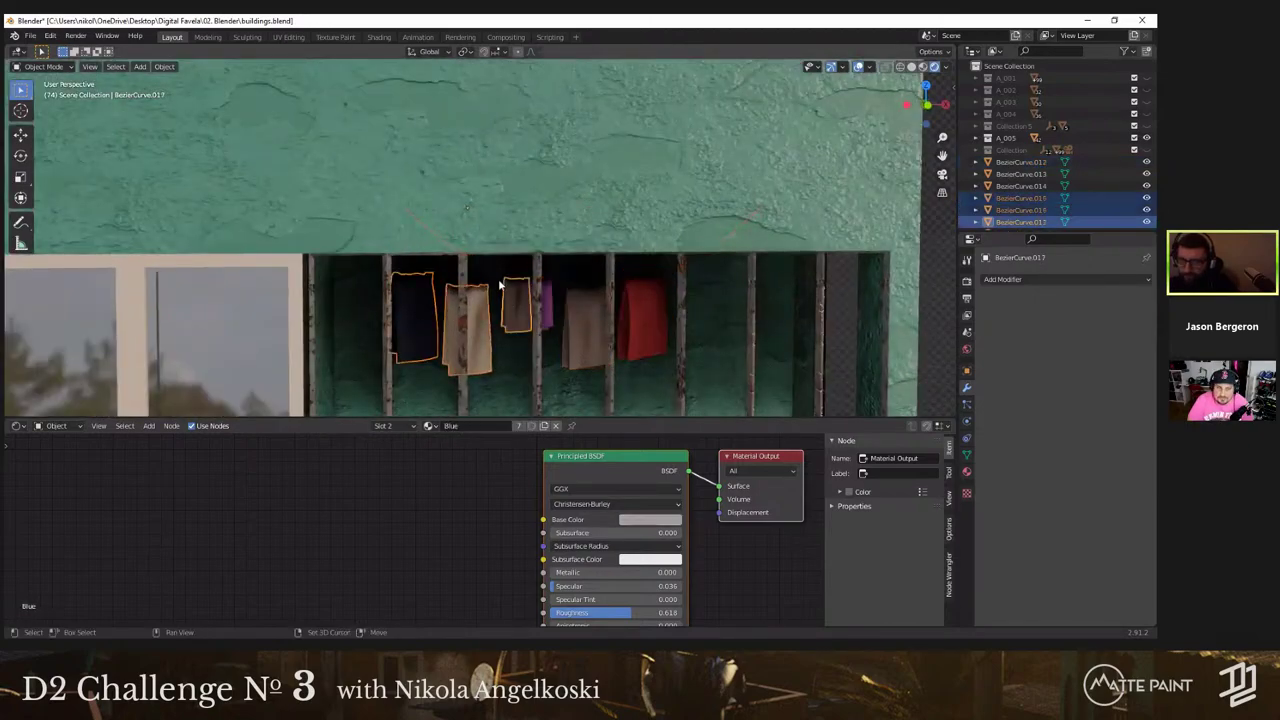
pyautogui.keyDown('shift'); pyautogui.click(500, 285); pyautogui.keyUp('shift')
# Step: Switch the viewport to wireframe and isolate the A_002 collection so the building is hidden around the clotheslines
pyautogui.press('z')
pyautogui.click(447, 307)
pyautogui.keyDown('shift'); pyautogui.moveTo(546, 282); pyautogui.dragTo(569, 224, button='middle'); pyautogui.keyUp('shift')
pyautogui.scroll(3, 551, 227)
pyautogui.press('2')
# Step: Join the duplicate clothesline's rope and its three cloths into one object
pyautogui.click(547, 233)
pyautogui.keyDown('shift'); pyautogui.click(580, 264); pyautogui.keyUp('shift')
pyautogui.keyDown('shift'); pyautogui.click(514, 277); pyautogui.keyUp('shift')
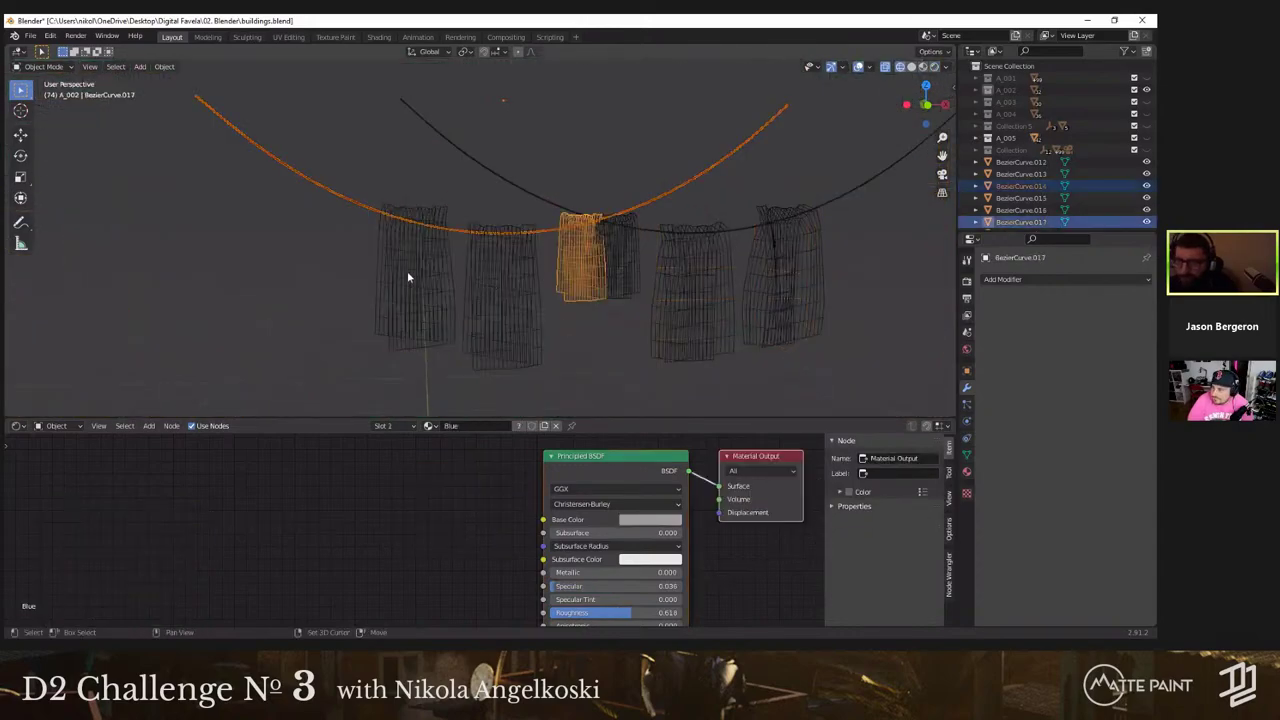
pyautogui.keyDown('shift'); pyautogui.click(407, 272); pyautogui.keyUp('shift')
pyautogui.rightClick(407, 272)
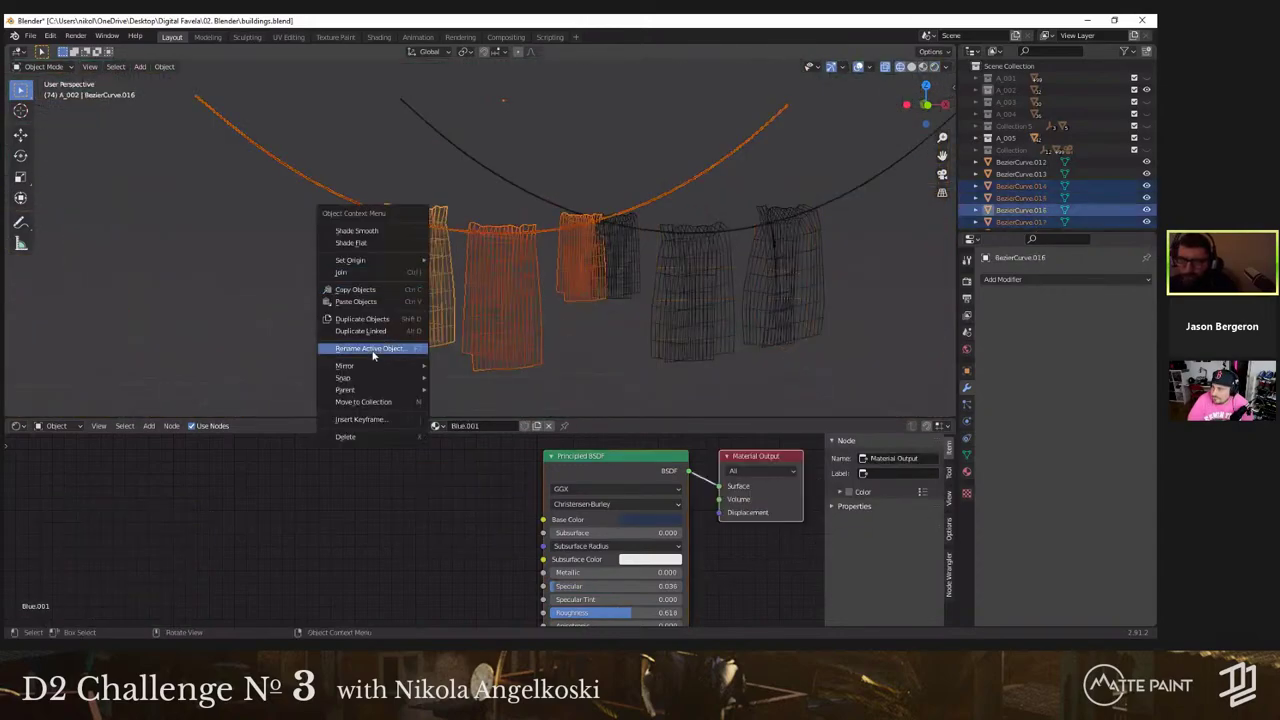
pyautogui.click(376, 277)
# Step: Return to solid shading, add the other clothesline to the selection, and show the A_005 building collection again
pyautogui.hotkey('shift', 'z')
pyautogui.keyDown('shift'); pyautogui.click(614, 266); pyautogui.keyUp('shift')
pyautogui.scroll(-2, 580, 268)
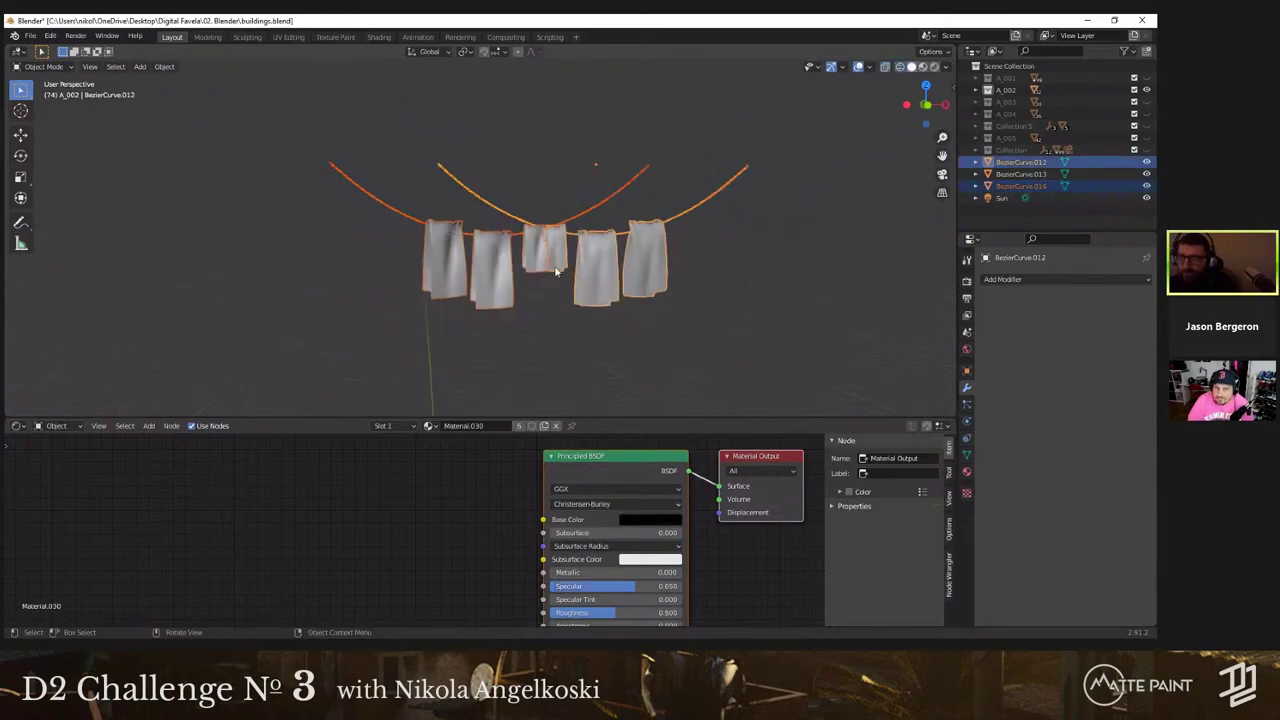
pyautogui.scroll(-3, 557, 271)
pyautogui.press('z')
pyautogui.press('Escape')
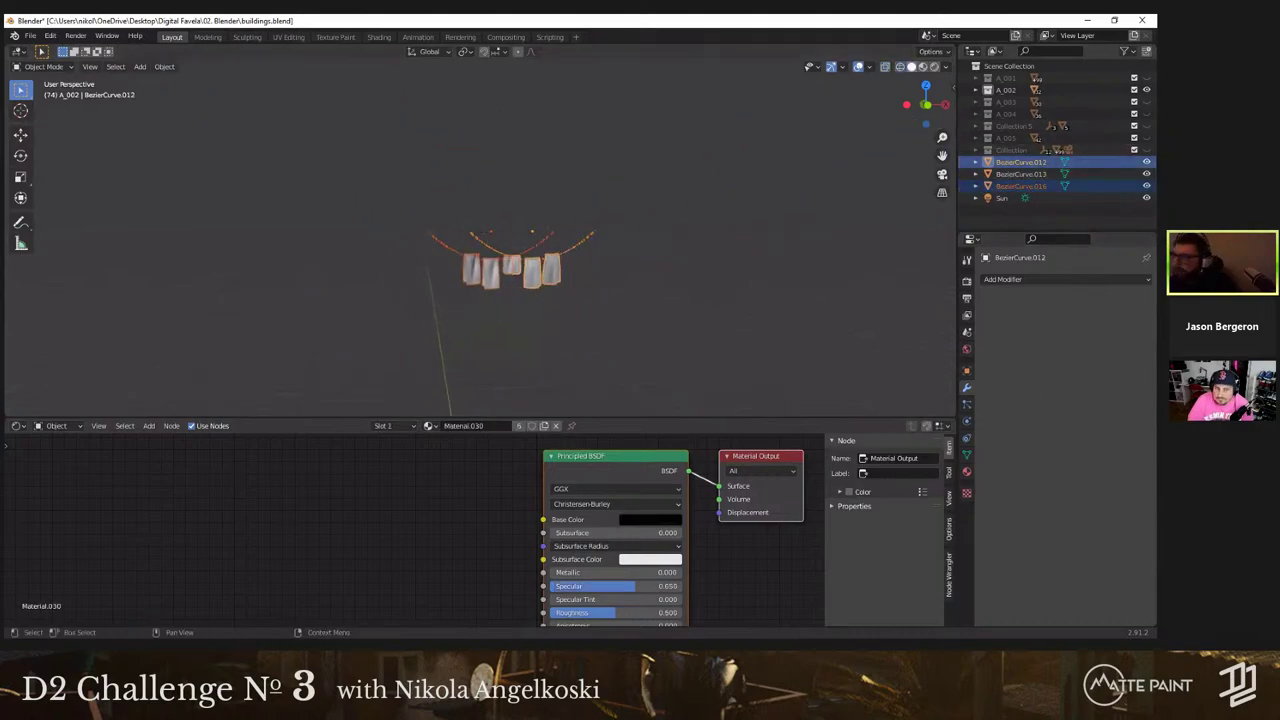
pyautogui.click(1146, 137)
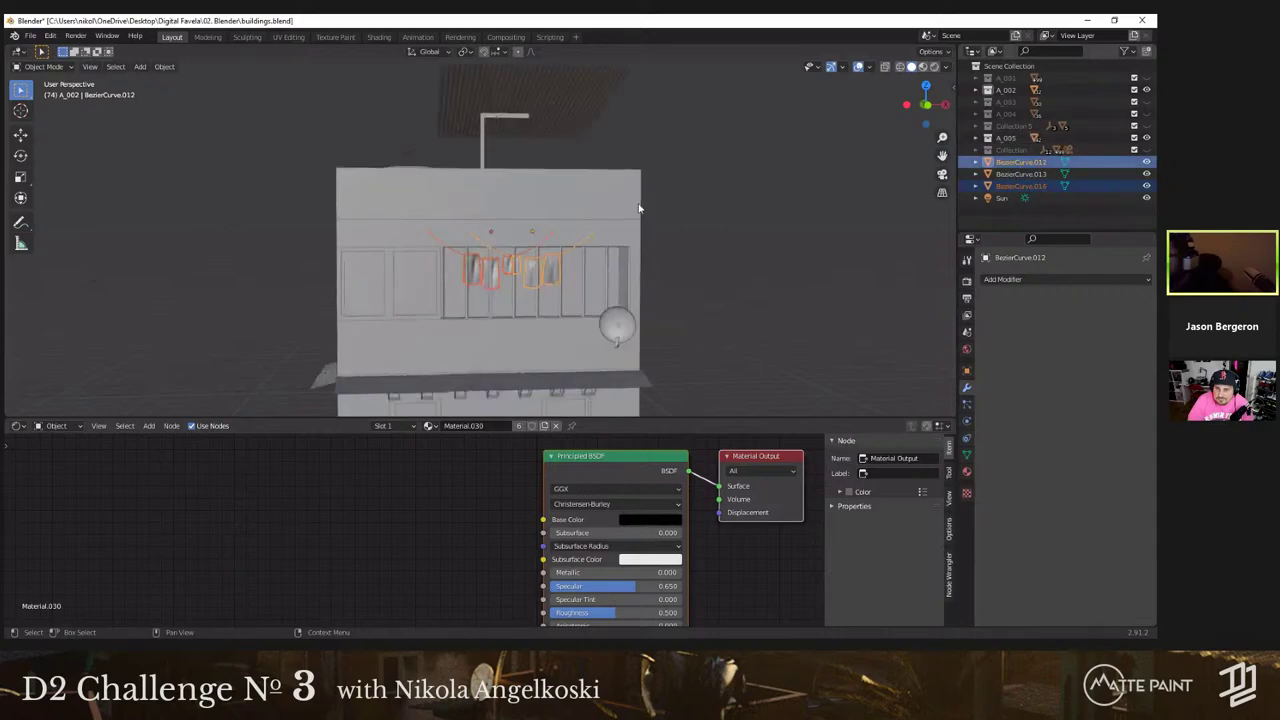
pyautogui.keyDown('shift'); pyautogui.moveTo(639, 208); pyautogui.dragTo(639, 233, button='middle'); pyautogui.keyUp('shift')
# Step: Raise both clotheslines about 2.85 m along Z above the roof, and readjust their height along Z
pyautogui.press('g')
pyautogui.press('z')
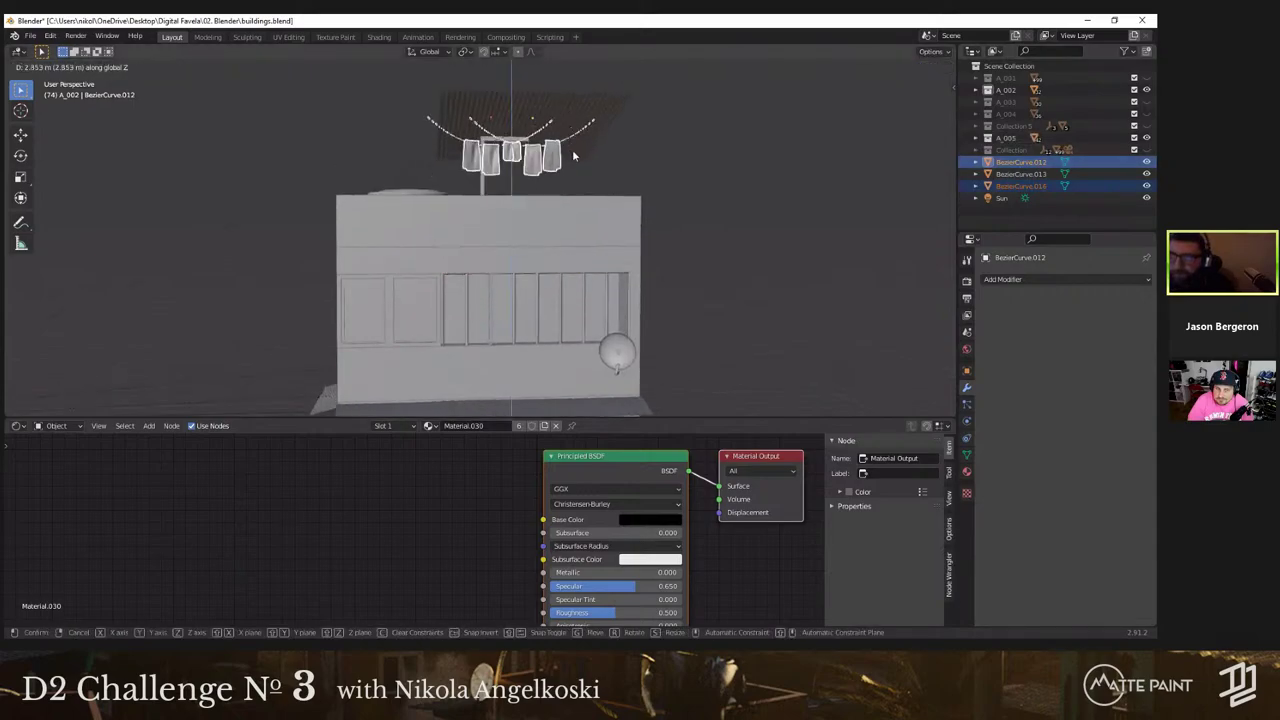
pyautogui.click(573, 155)
pyautogui.moveTo(573, 155); pyautogui.dragTo(668, 194, button='middle')
pyautogui.press('g')
pyautogui.press('z')
pyautogui.click(581, 200)
# Step: Scale both clotheslines down and raise them about 0.21 m along Z toward the rooftop canopy
pyautogui.press('s')
pyautogui.click(668, 191)
pyautogui.press('g')
pyautogui.press('z')
pyautogui.click(640, 198)
# Step: Raise both clotheslines about 0.012 m along Z under the canopy and switch the viewport to rendered shading
pyautogui.press('g')
pyautogui.press('y')
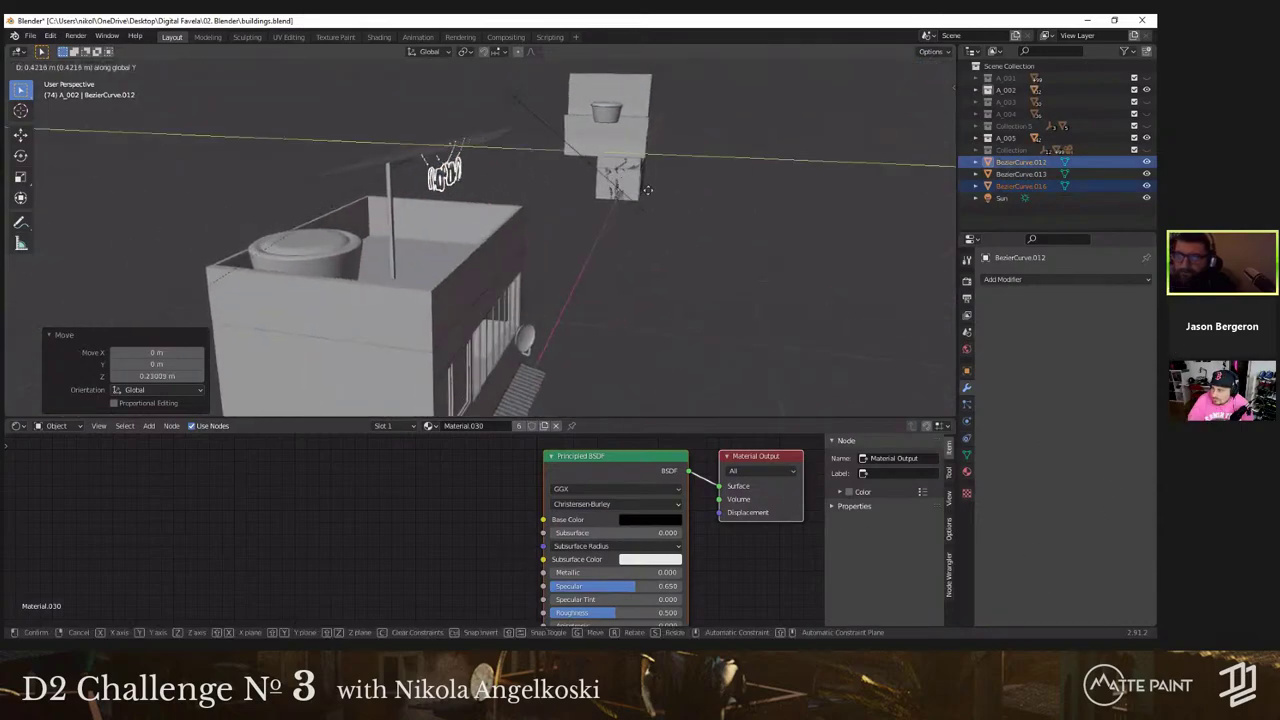
pyautogui.press('z')
pyautogui.click(650, 193)
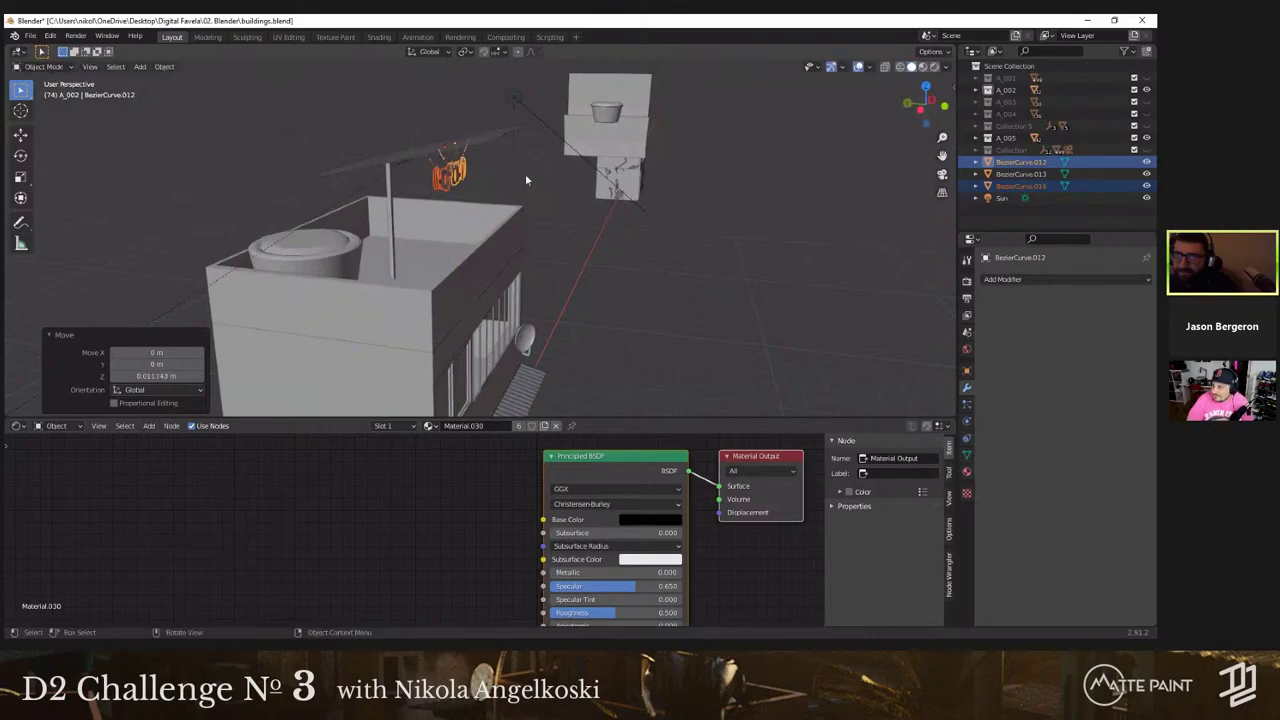
pyautogui.moveTo(526, 180); pyautogui.dragTo(622, 198, button='middle')
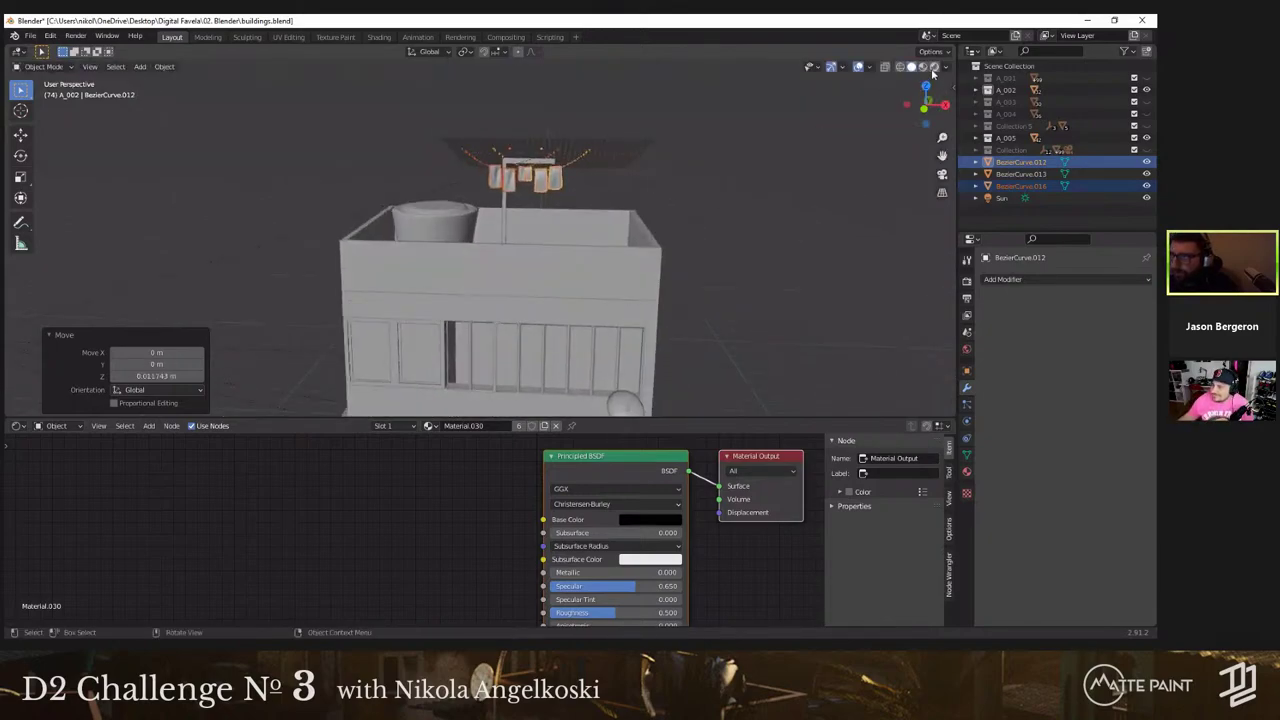
pyautogui.press('z')
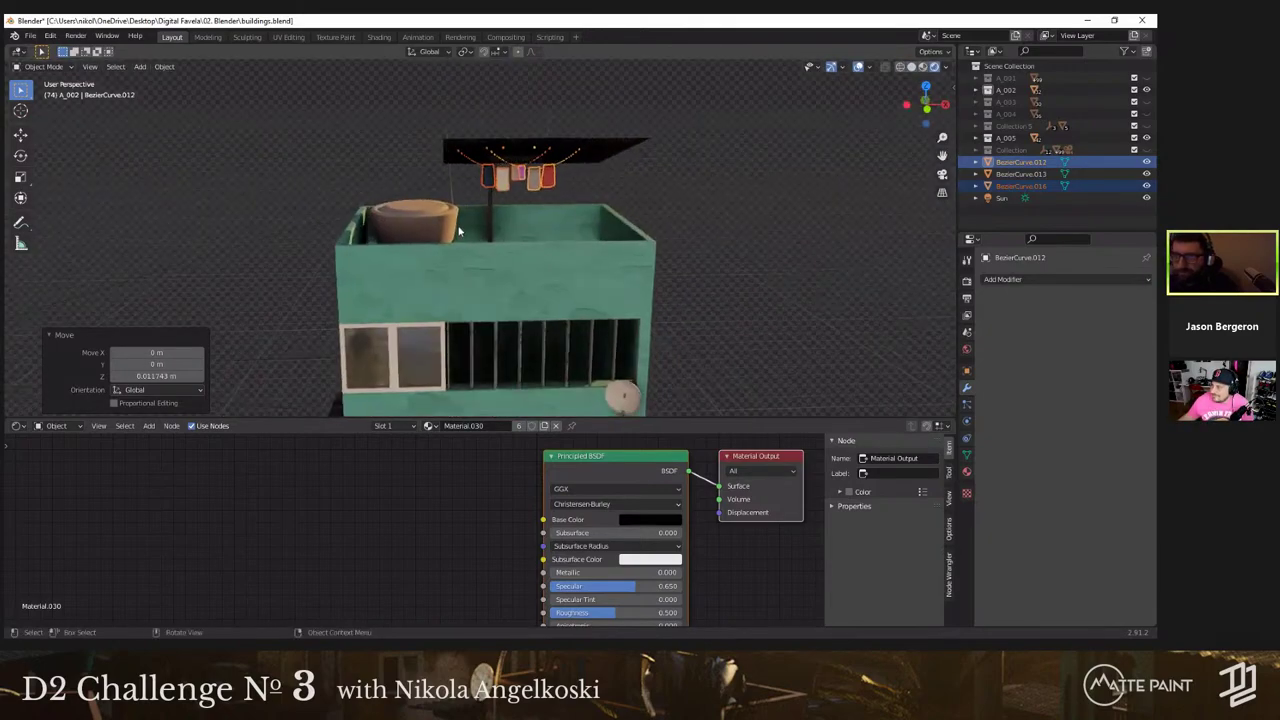
# Step: Shift both clotheslines slightly along X under the rooftop canopy and deselect them
pyautogui.moveTo(524, 232)
pyautogui.mouseDown(button='middle')
pyautogui.moveTo(456, 237)
pyautogui.moveTo(470, 222)
pyautogui.moveTo(450, 214)
pyautogui.mouseUp(button='middle')
pyautogui.press('g')
pyautogui.press('x')
pyautogui.rightClick(442, 219)
pyautogui.press('g')
pyautogui.press('x')
pyautogui.click(432, 217)
pyautogui.scroll(-3, 440, 220)
pyautogui.moveTo(530, 262); pyautogui.dragTo(569, 277, button='middle')
pyautogui.click(593, 320)
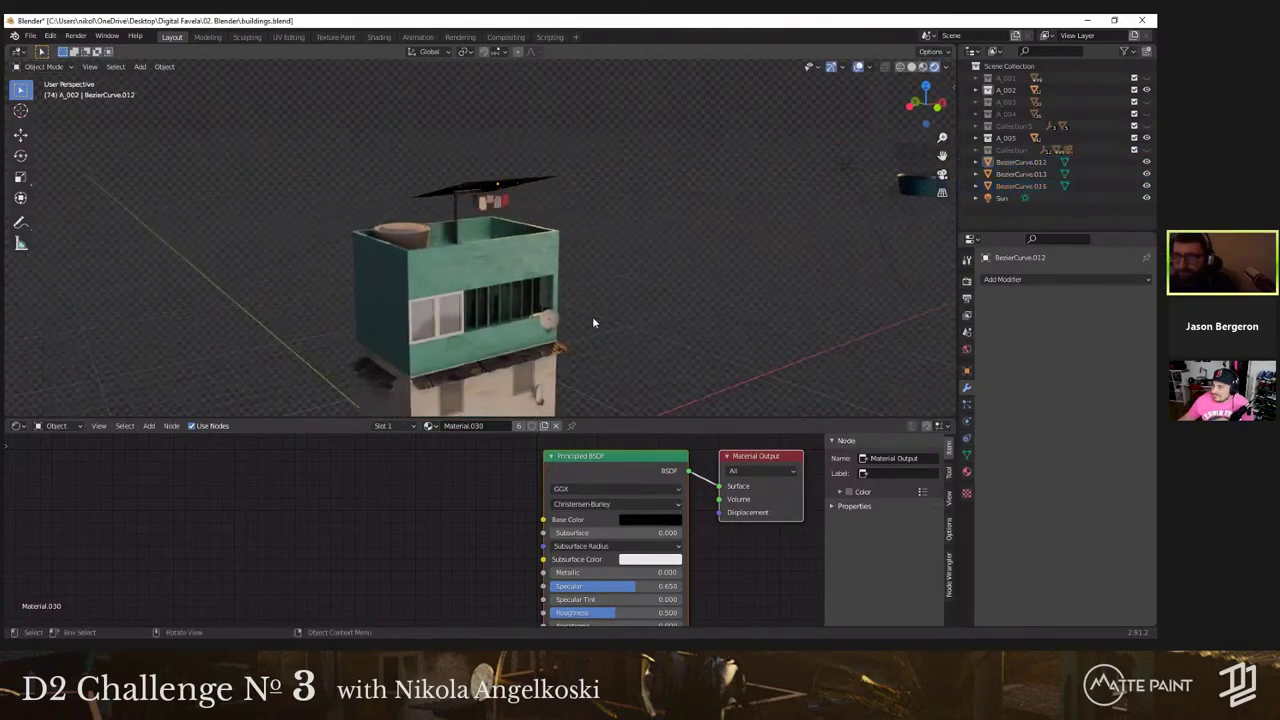
# Step: Duplicate both rooftop clotheslines and lower the copies about 3.7 m along Z to the barred window opening
pyautogui.keyDown('shift'); pyautogui.moveTo(593, 320); pyautogui.dragTo(487, 151, button='middle'); pyautogui.keyUp('shift')
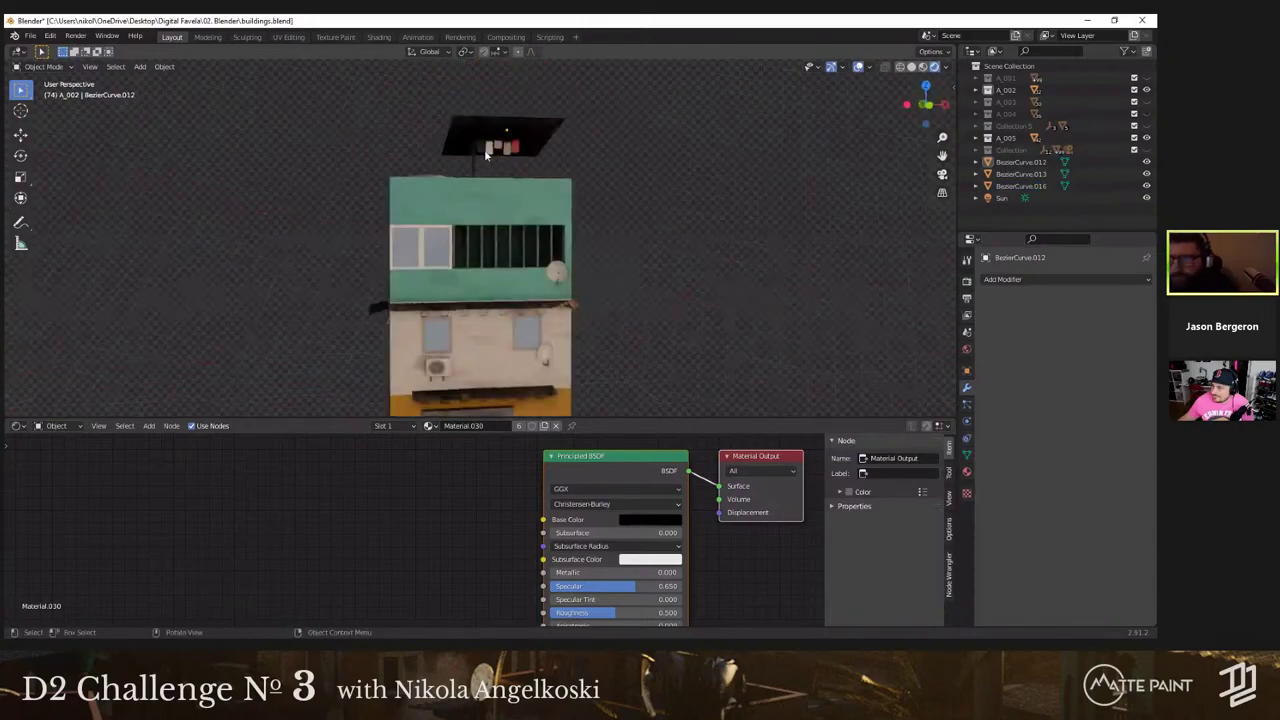
pyautogui.click(485, 152)
pyautogui.hotkey('shift', 'd')
pyautogui.press('z')
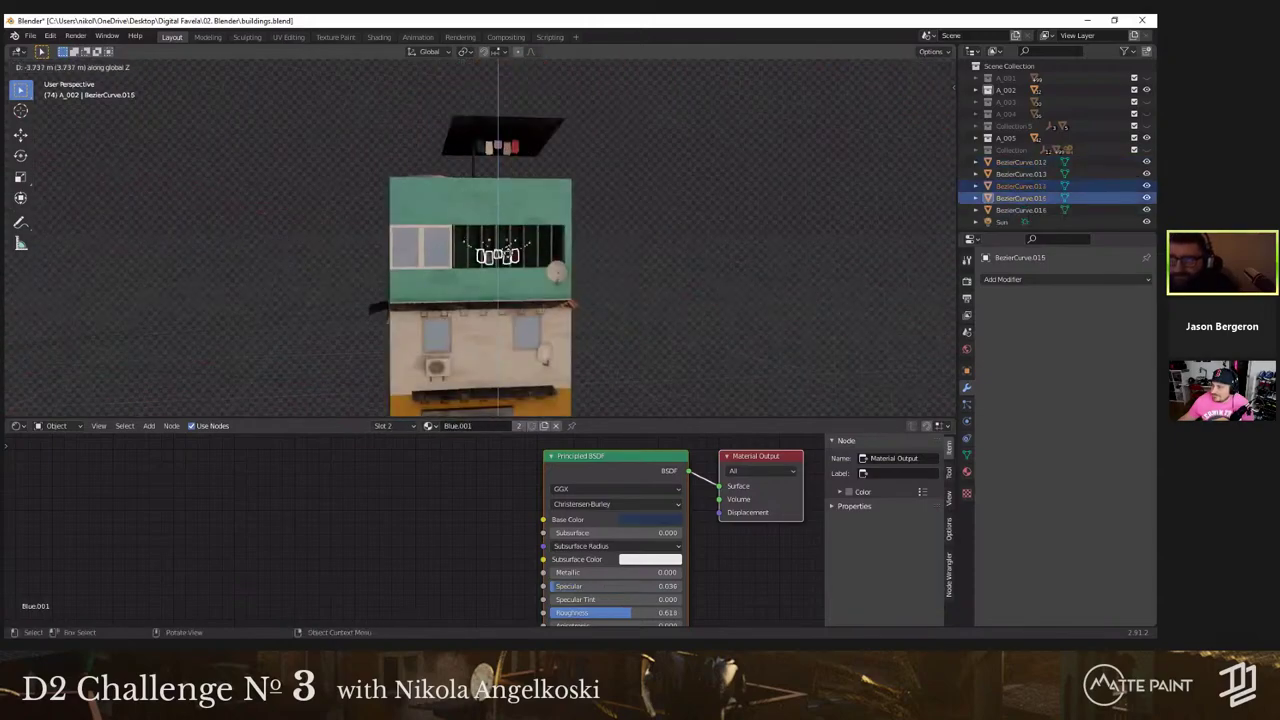
pyautogui.click(497, 250)
# Step: Move the duplicated clotheslines about 0.55 m along Y behind the window bars and fine-tune their height along Z in left view
pyautogui.moveTo(497, 250); pyautogui.dragTo(446, 241, button='middle')
pyautogui.press('g')
pyautogui.press('y')
pyautogui.click(456, 243)
pyautogui.press('`')
pyautogui.click(365, 241)
pyautogui.press('g')
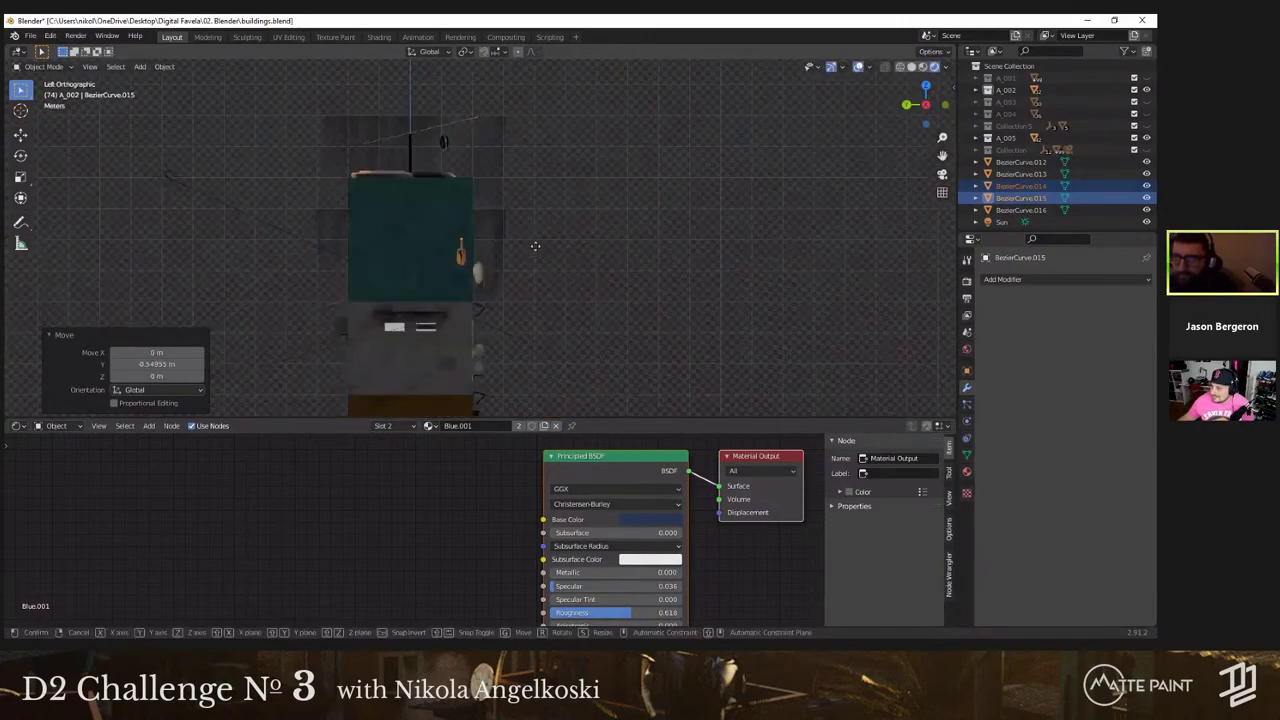
pyautogui.press('z')
pyautogui.click(532, 236)
pyautogui.moveTo(532, 236); pyautogui.dragTo(574, 296, button='middle')
pyautogui.press('s')
pyautogui.press('Escape')
pyautogui.click(625, 265)
# Step: Examine the whole building and its hung clotheslines from several angles
pyautogui.scroll(1, 574, 280)
pyautogui.scroll(-2, 573, 241)
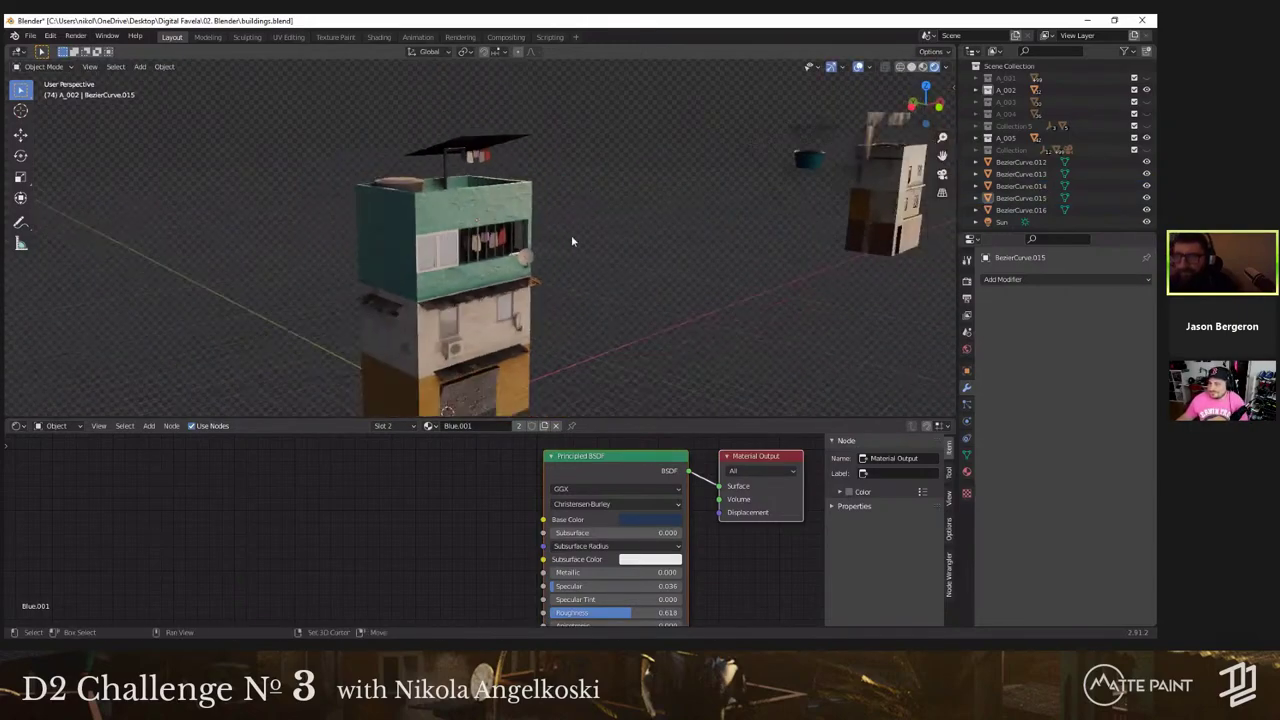
pyautogui.keyDown('shift'); pyautogui.moveTo(573, 241); pyautogui.dragTo(588, 286, button='middle'); pyautogui.keyUp('shift')
pyautogui.scroll(-2, 580, 284)
pyautogui.scroll(2, 520, 220)
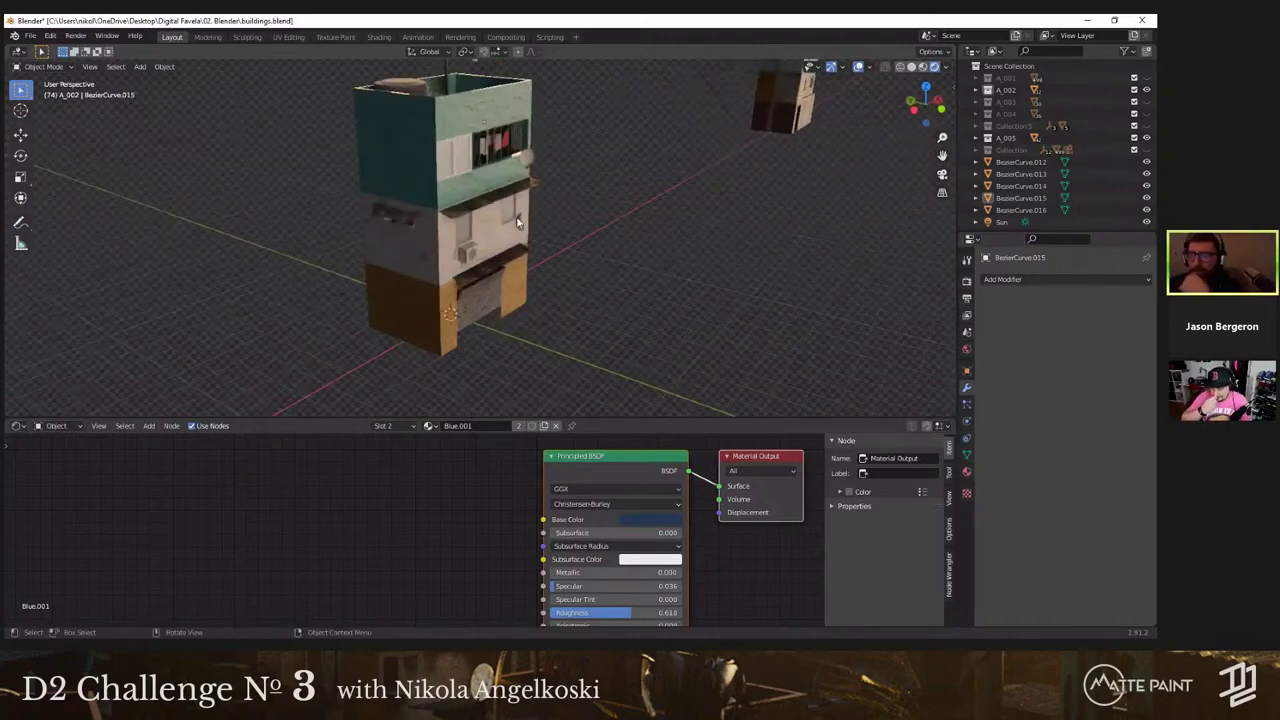
pyautogui.scroll(2, 518, 222)
pyautogui.moveTo(446, 138); pyautogui.dragTo(433, 148, button='middle')
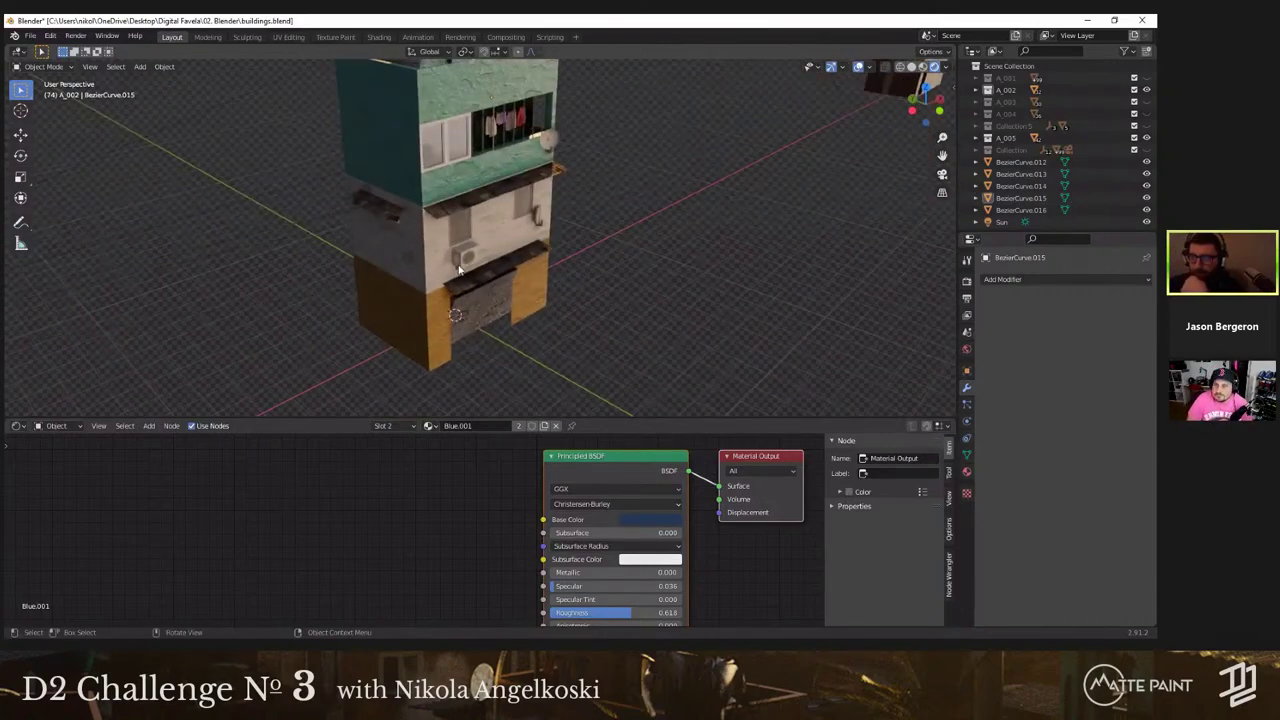
pyautogui.moveTo(459, 270); pyautogui.dragTo(498, 234, button='middle')
pyautogui.moveTo(480, 246); pyautogui.dragTo(408, 143, button='middle')
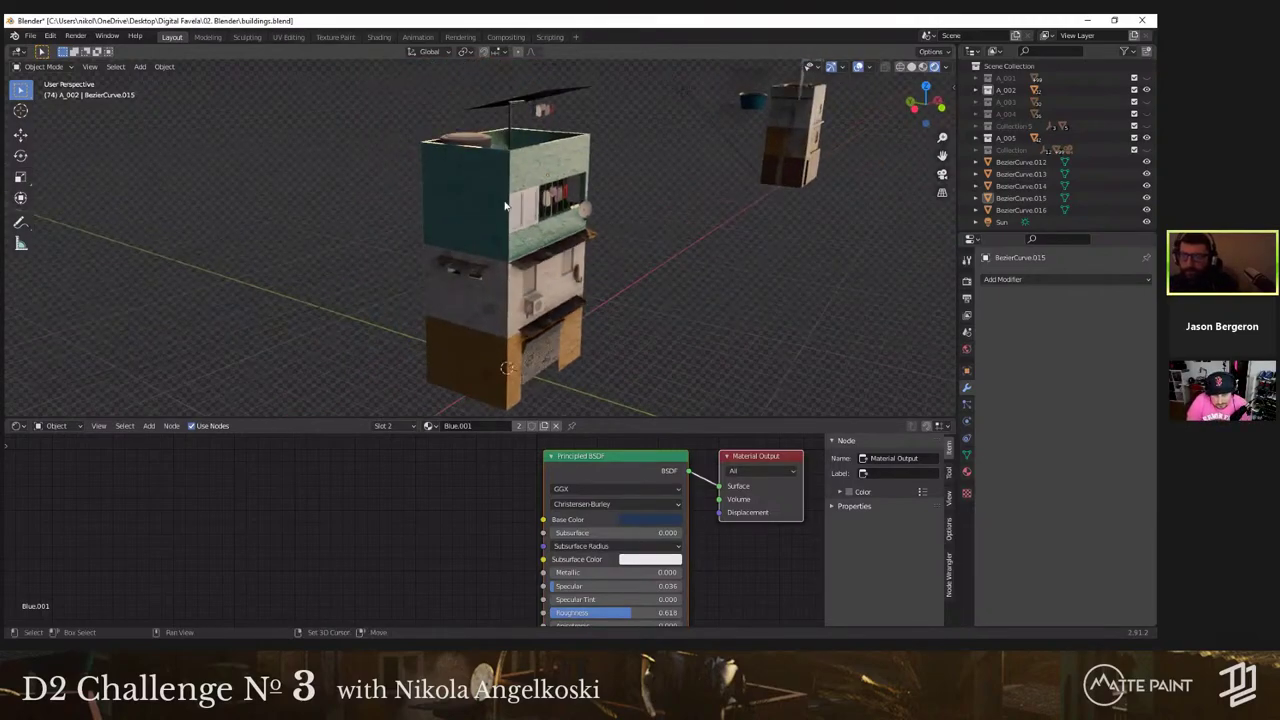
pyautogui.moveTo(584, 284); pyautogui.dragTo(681, 287, button='middle')
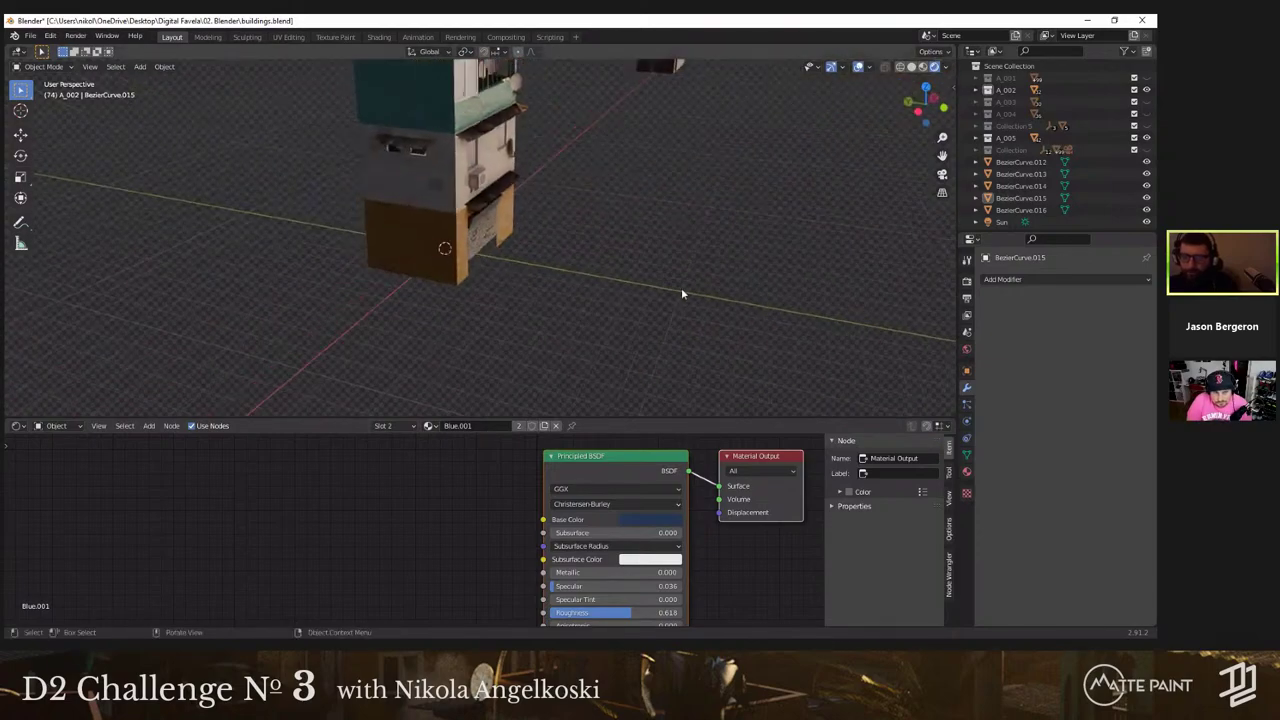
# Step: Select the ground-floor block of the building and open the preferences
pyautogui.click(434, 236)
pyautogui.moveTo(434, 236); pyautogui.dragTo(200, 150, button='middle')
pyautogui.click(50, 36)
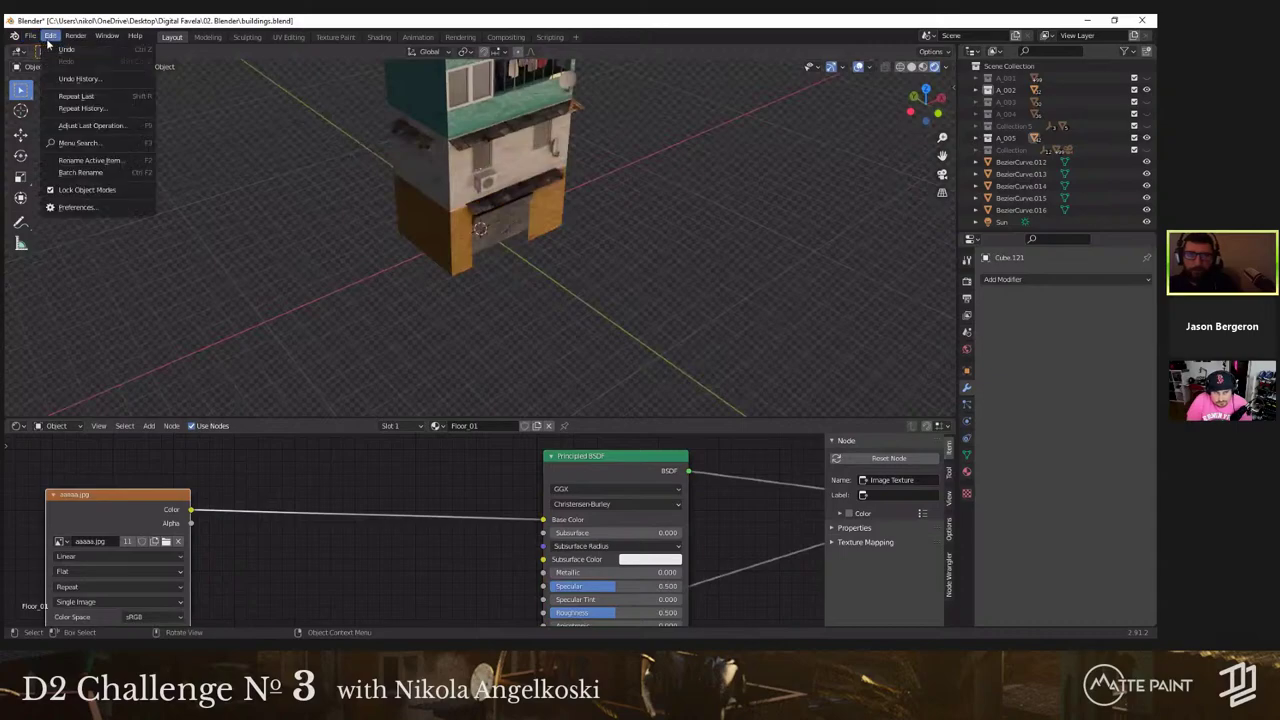
pyautogui.click(90, 208)
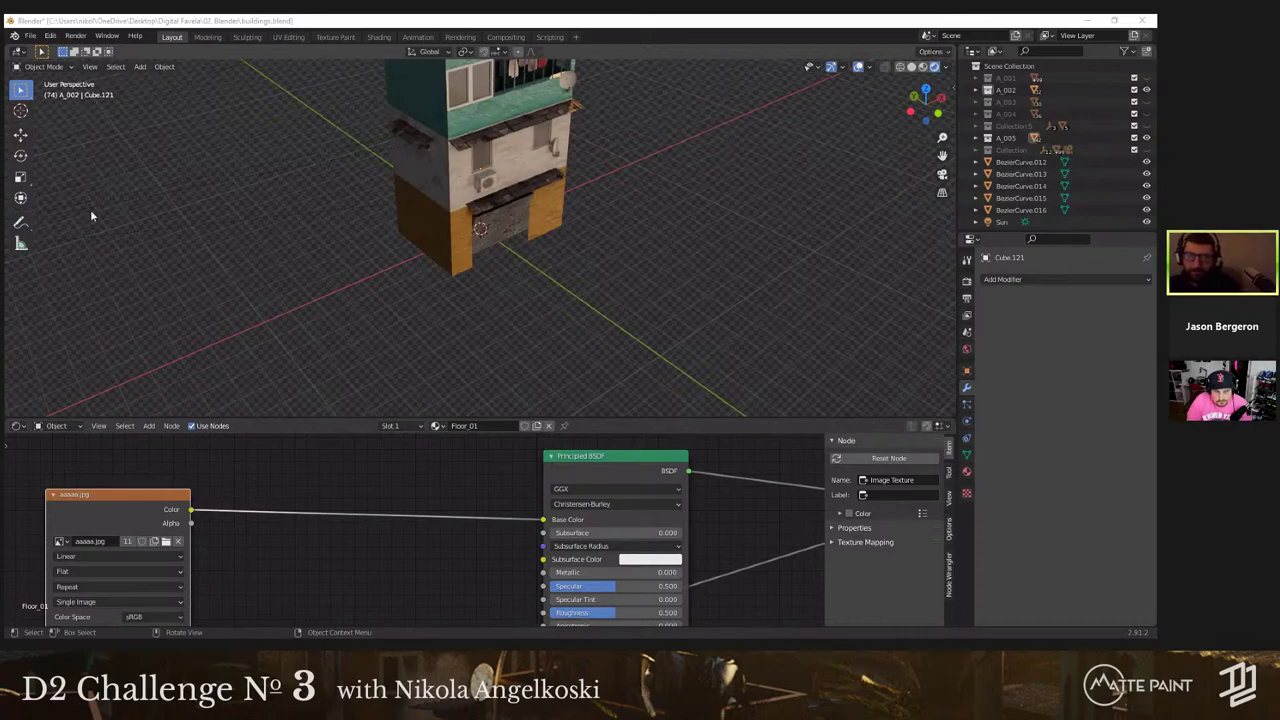
# Step: Import decal 5.png from the Downloads folder as an image plane, filtering the files by "dec"
pyautogui.click(30, 36)
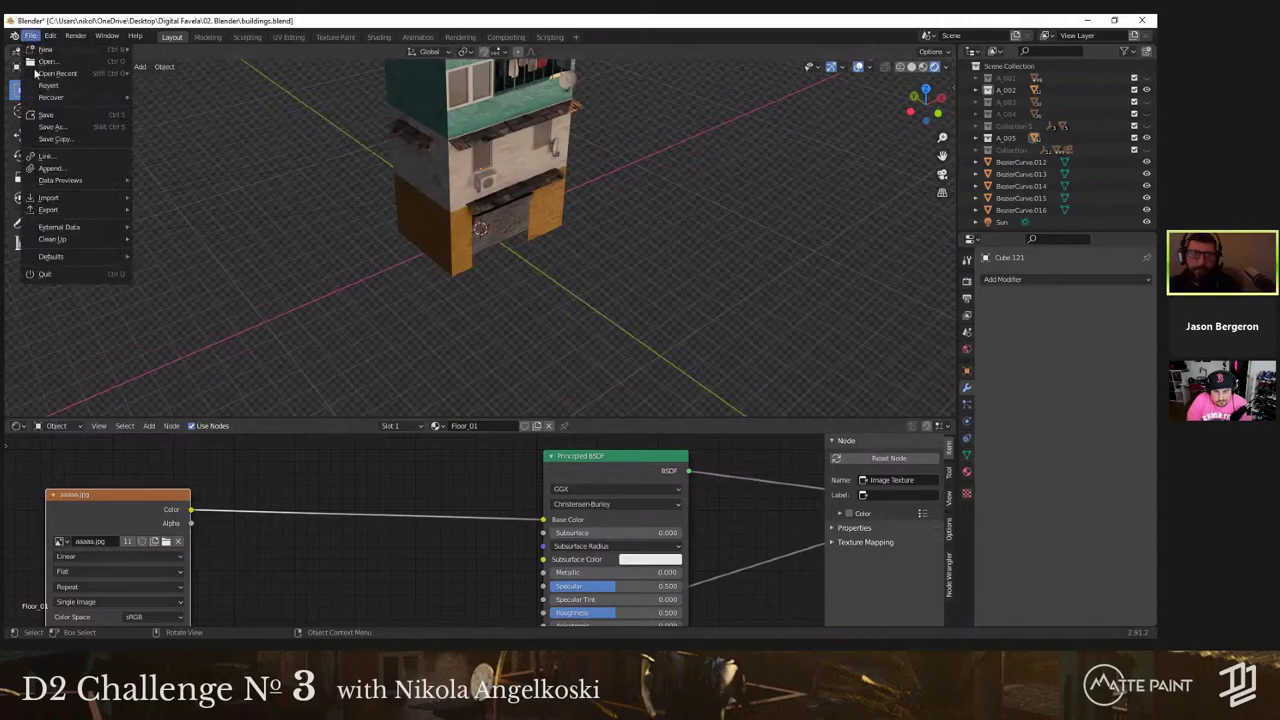
pyautogui.moveTo(78, 199)
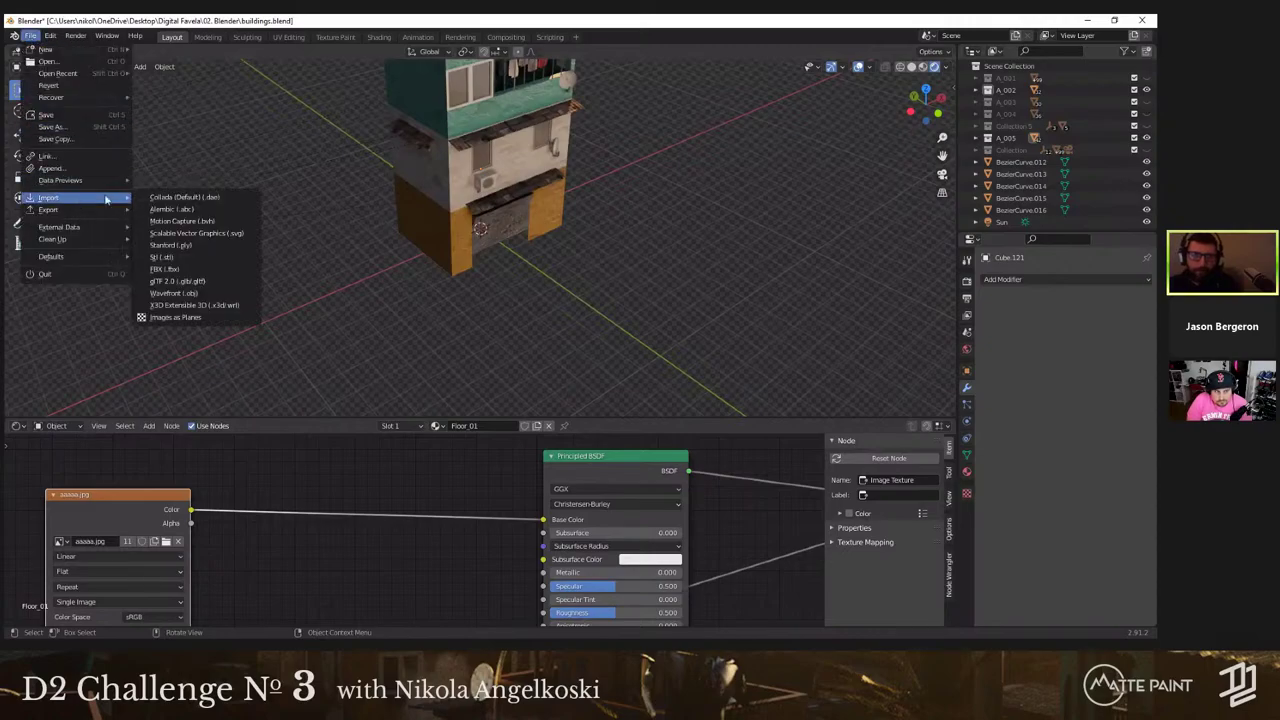
pyautogui.click(197, 318)
pyautogui.click(316, 296)
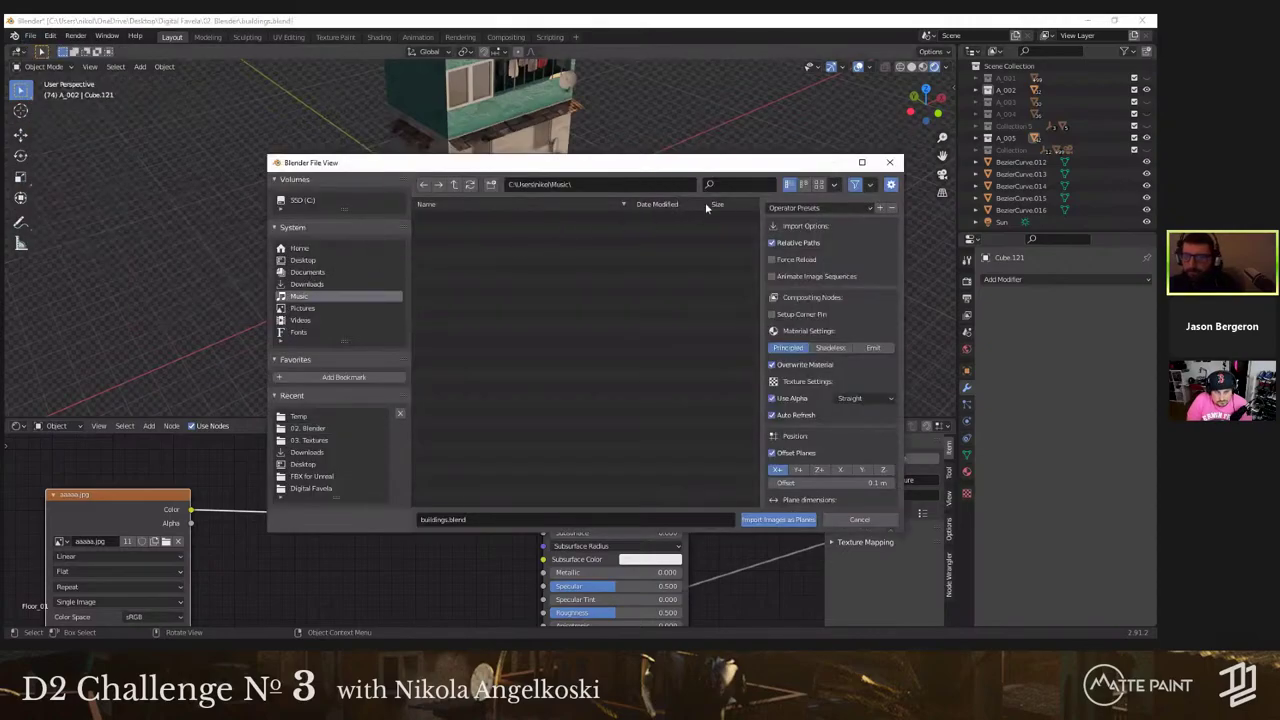
pyautogui.click(335, 286)
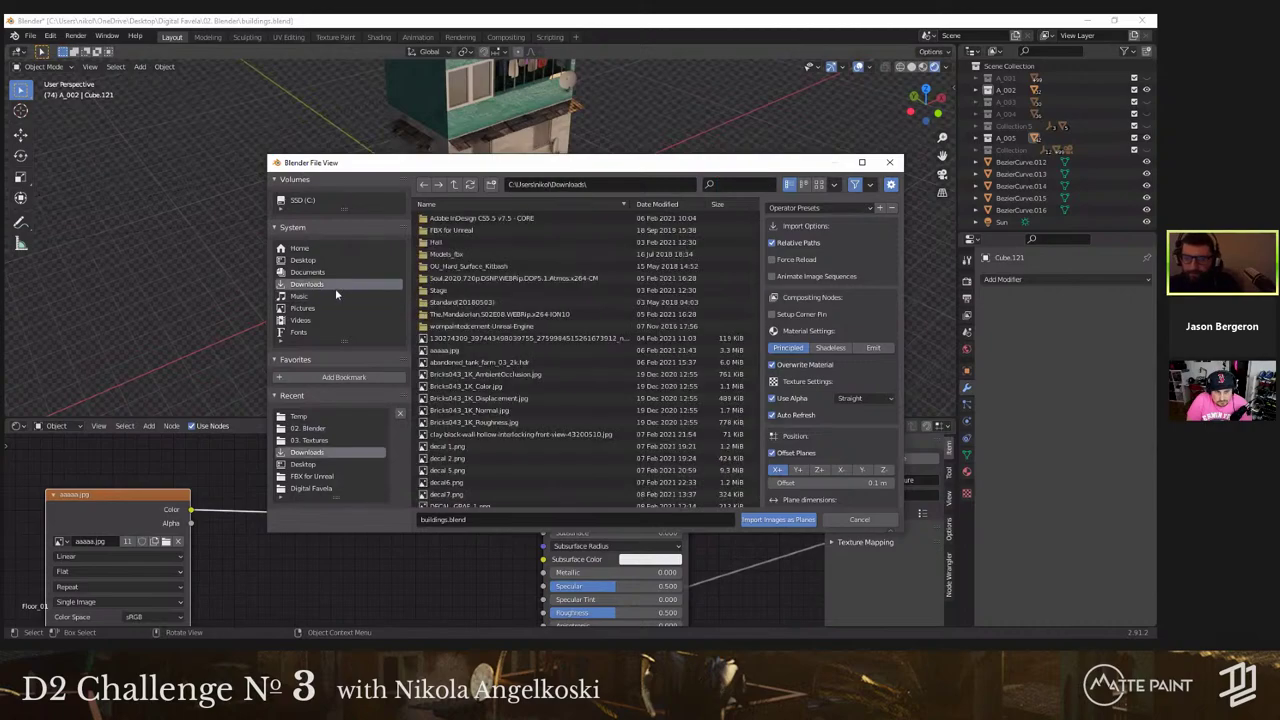
pyautogui.click(725, 184)
pyautogui.write('dec')
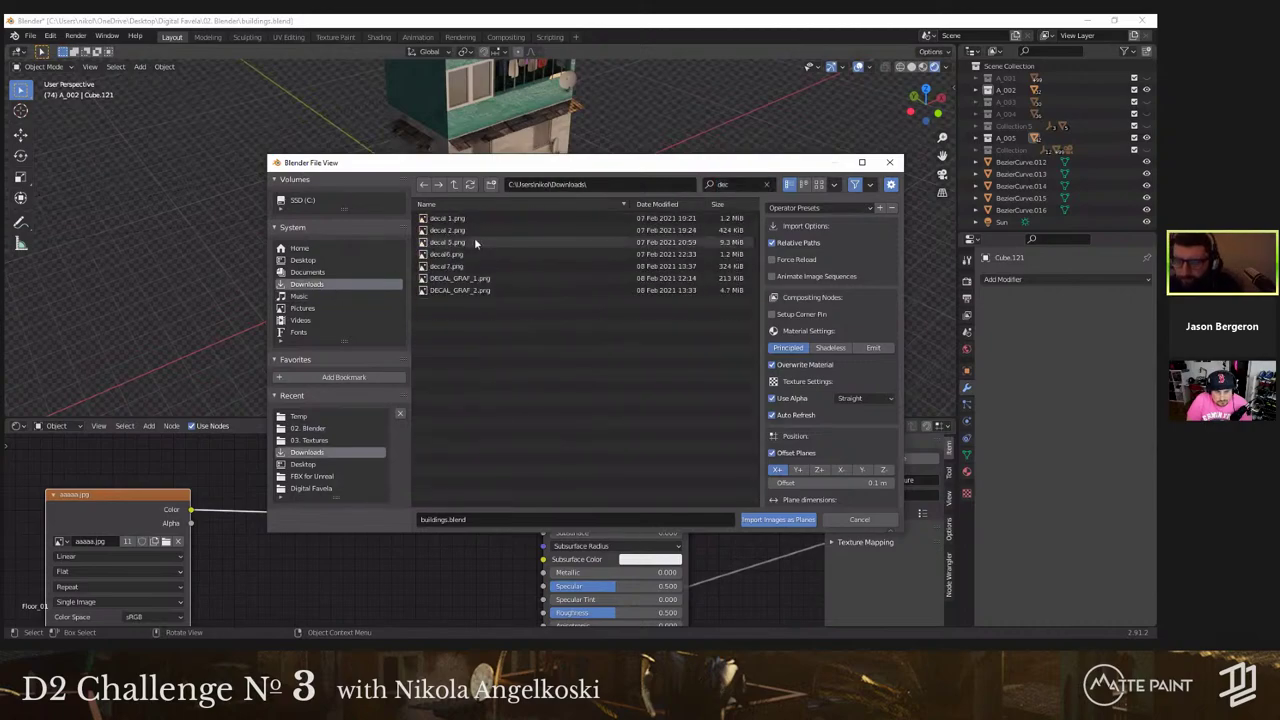
pyautogui.click(480, 245)
pyautogui.doubleClick(480, 245)
# Step: Scale up the decal plane and move it about -6.7 m along Y in front of the building
pyautogui.press('s')
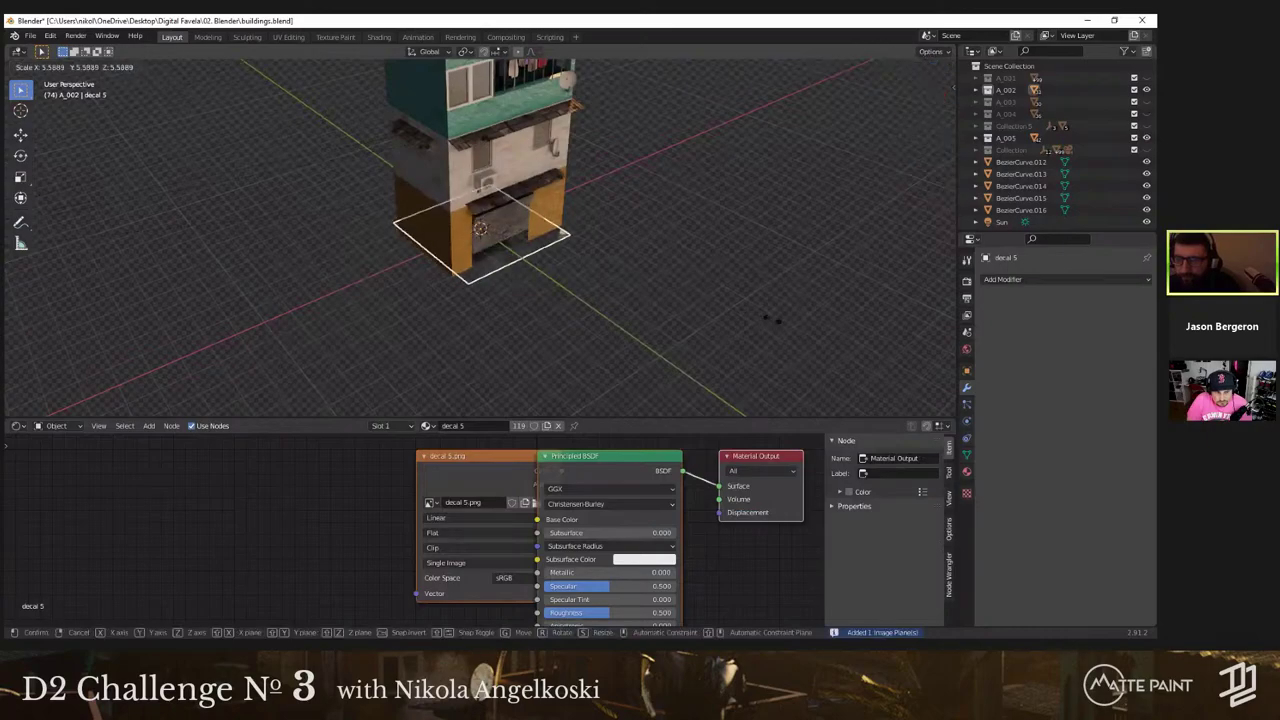
pyautogui.click(577, 216)
pyautogui.press('g')
pyautogui.press('y')
pyautogui.click(660, 296)
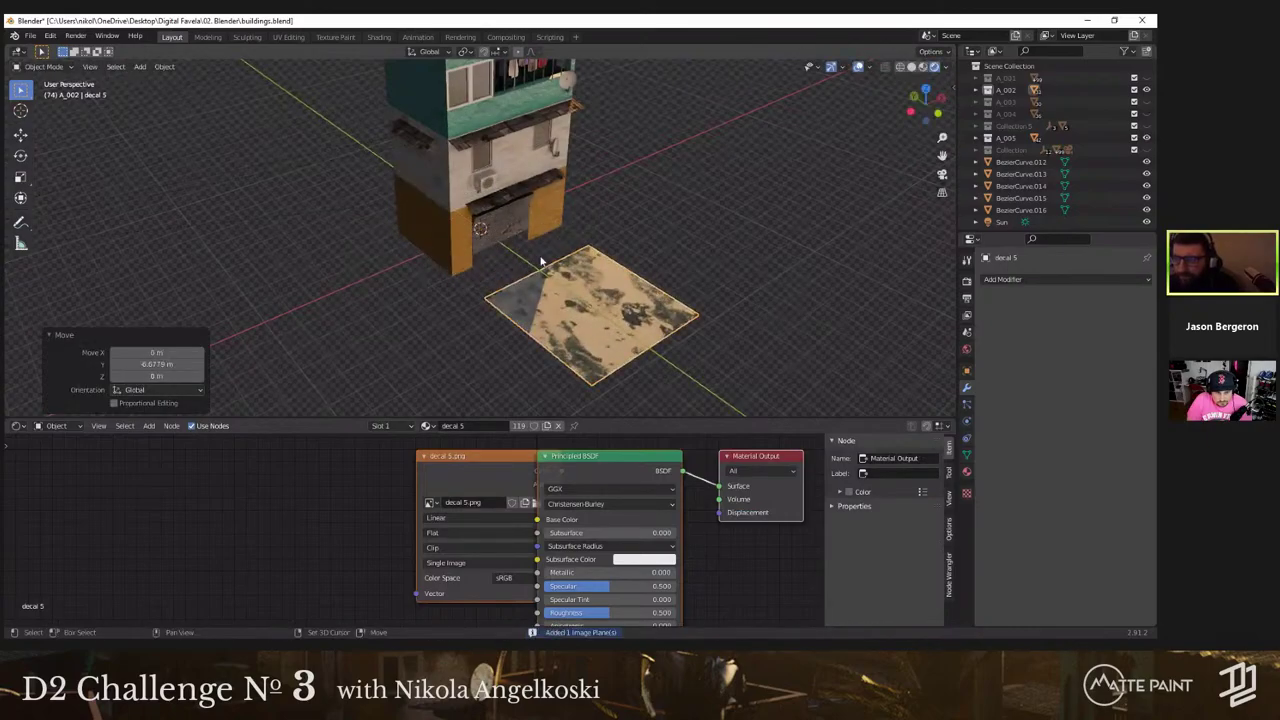
pyautogui.moveTo(543, 263); pyautogui.dragTo(580, 205, button='middle')
pyautogui.scroll(2, 580, 205)
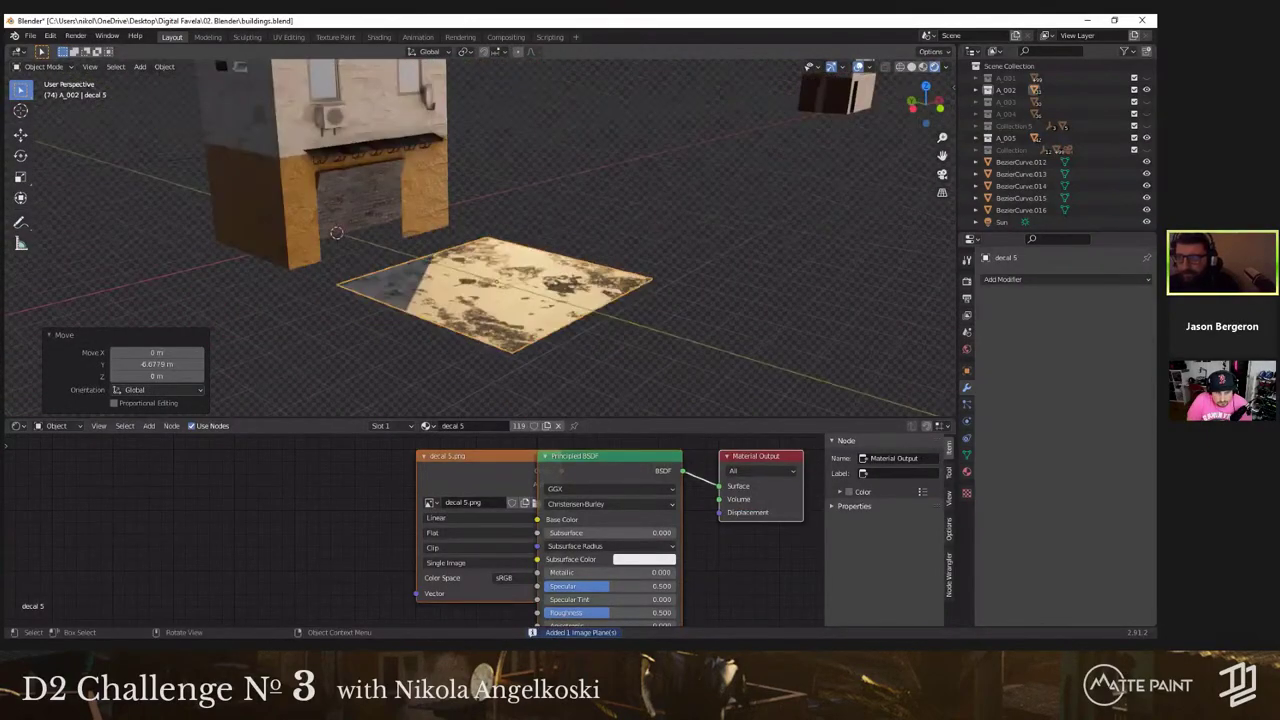
pyautogui.press('r')
pyautogui.press('x')
pyautogui.rightClick(631, 240)
pyautogui.press('r')
pyautogui.press('y')
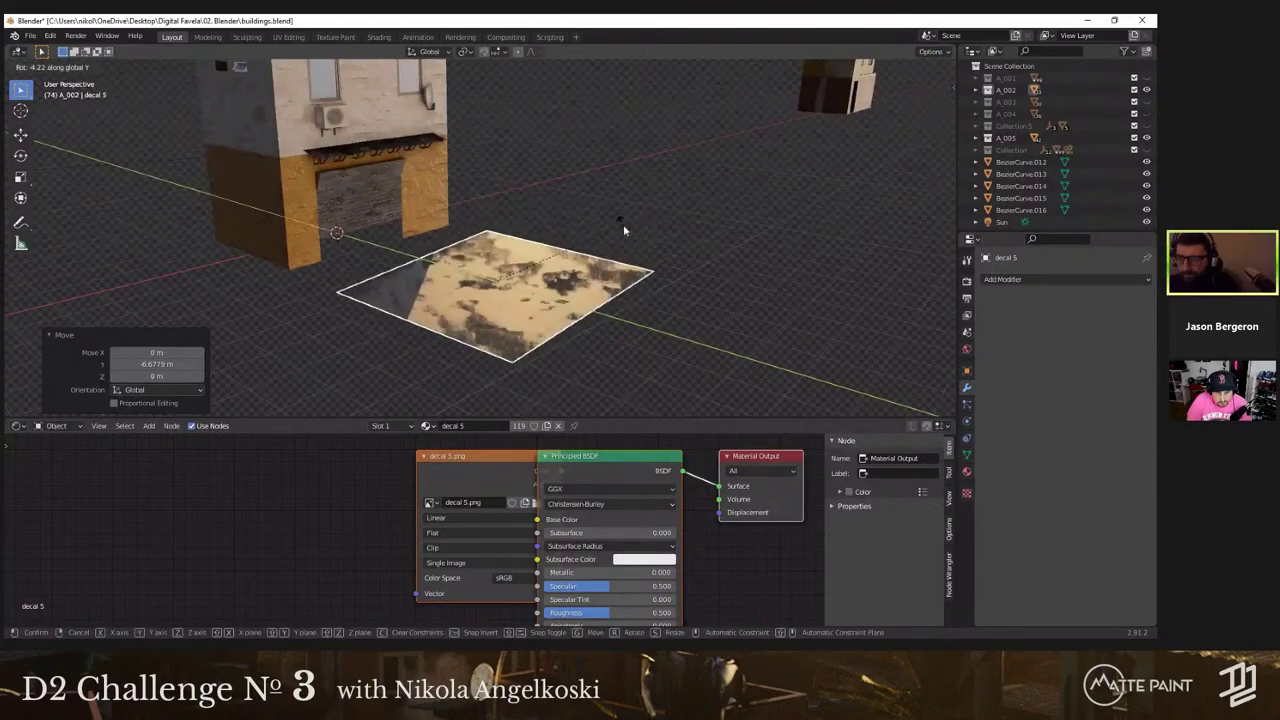
pyautogui.rightClick(627, 243)
pyautogui.moveTo(600, 285); pyautogui.dragTo(467, 180, button='middle')
pyautogui.scroll(-2, 480, 230)
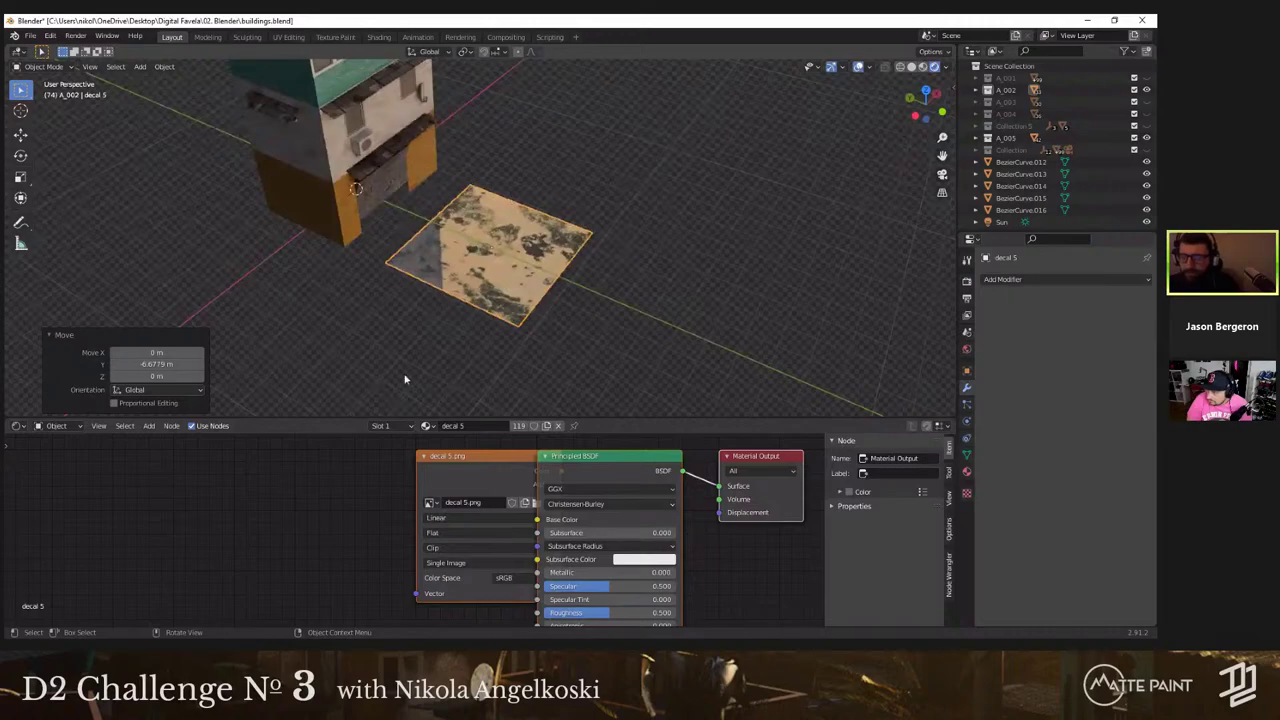
# Step: Save buildings.blend and deselect the decal plane
pyautogui.hotkey('ctrl', 's')
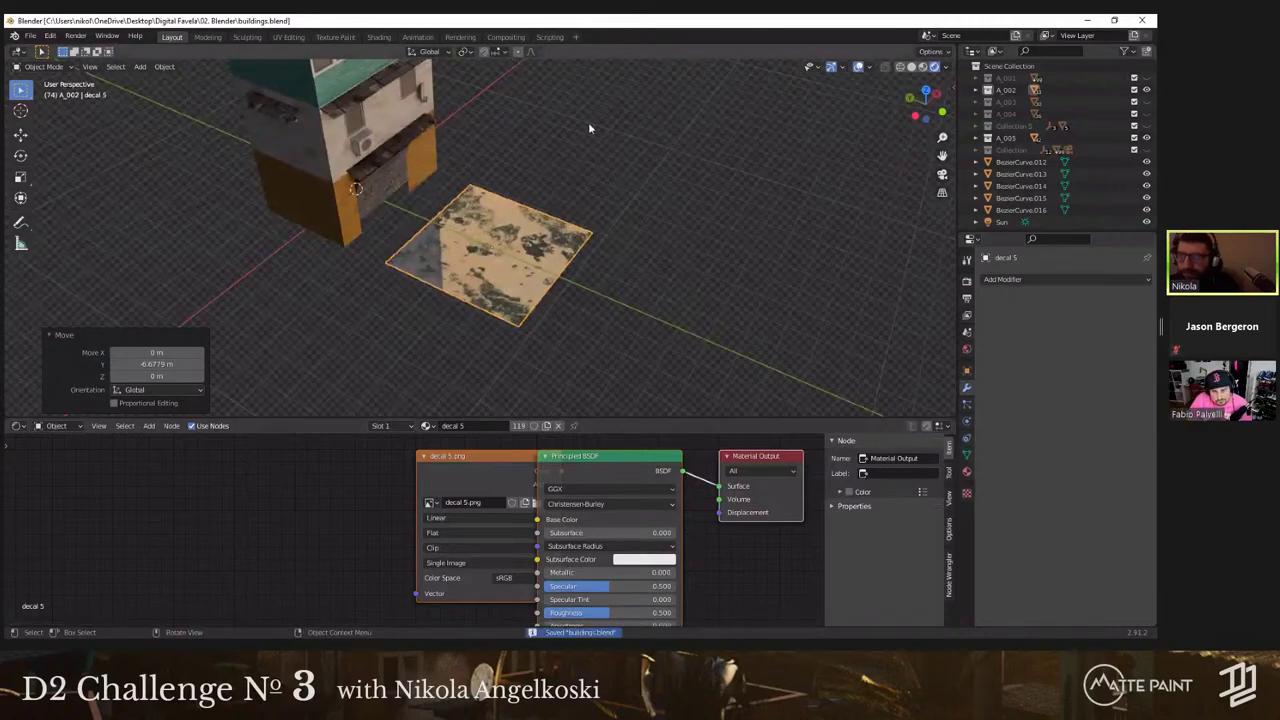
pyautogui.click(617, 174)
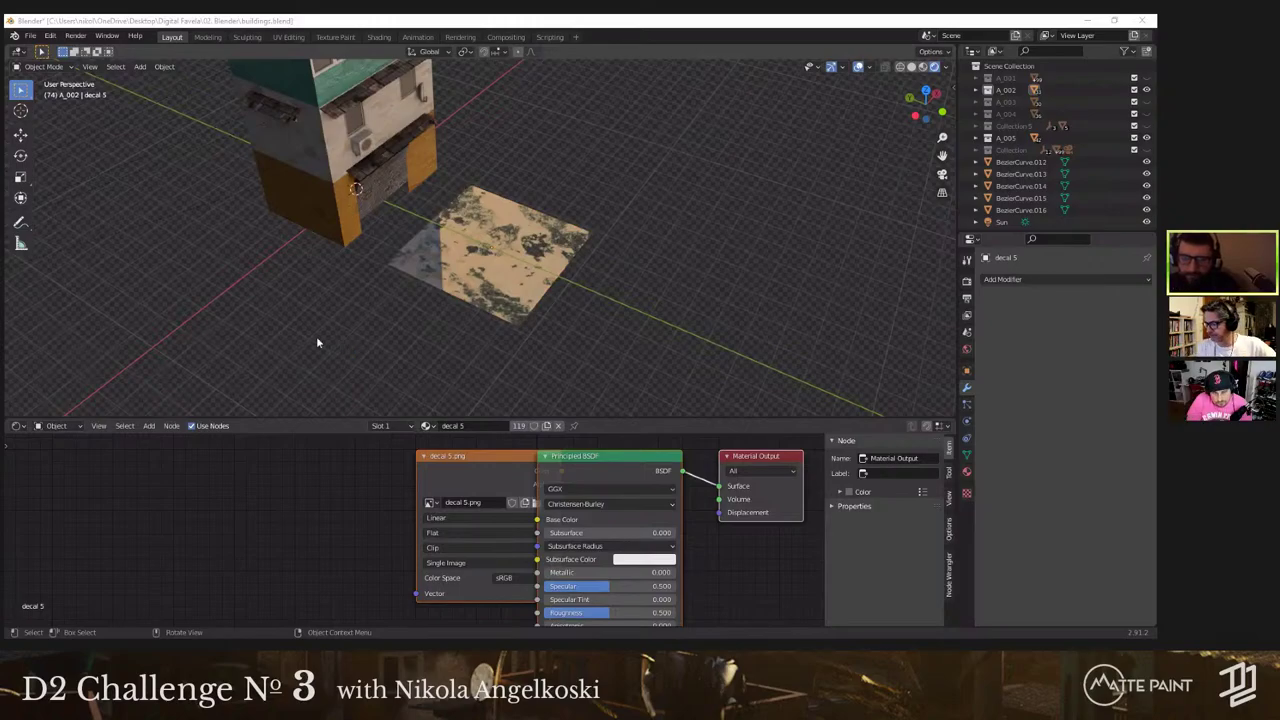
pyautogui.keyDown('shift'); pyautogui.moveTo(337, 314); pyautogui.dragTo(343, 332, button='middle'); pyautogui.keyUp('shift')
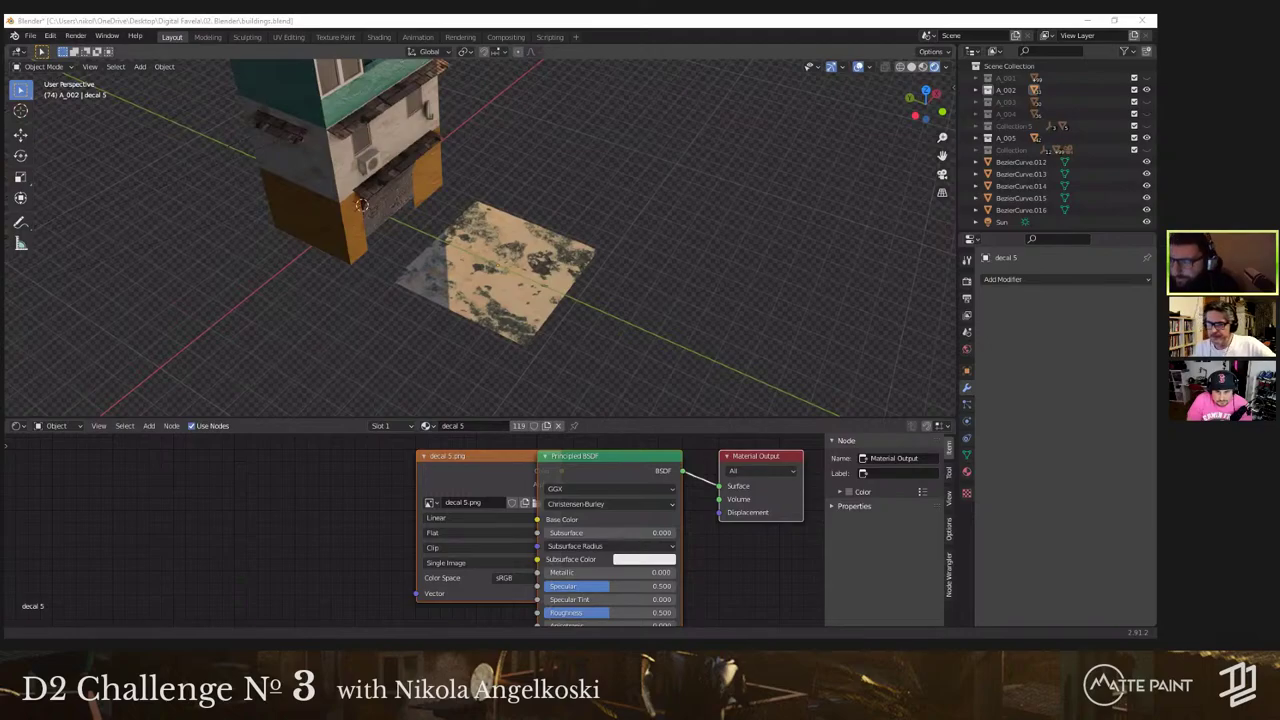
# Step: Switch to Photoshop, turn the cement albedo texture's Background into an editable layer, and activate the Magic Wand tool
pyautogui.hotkey('alt', 'Tab')
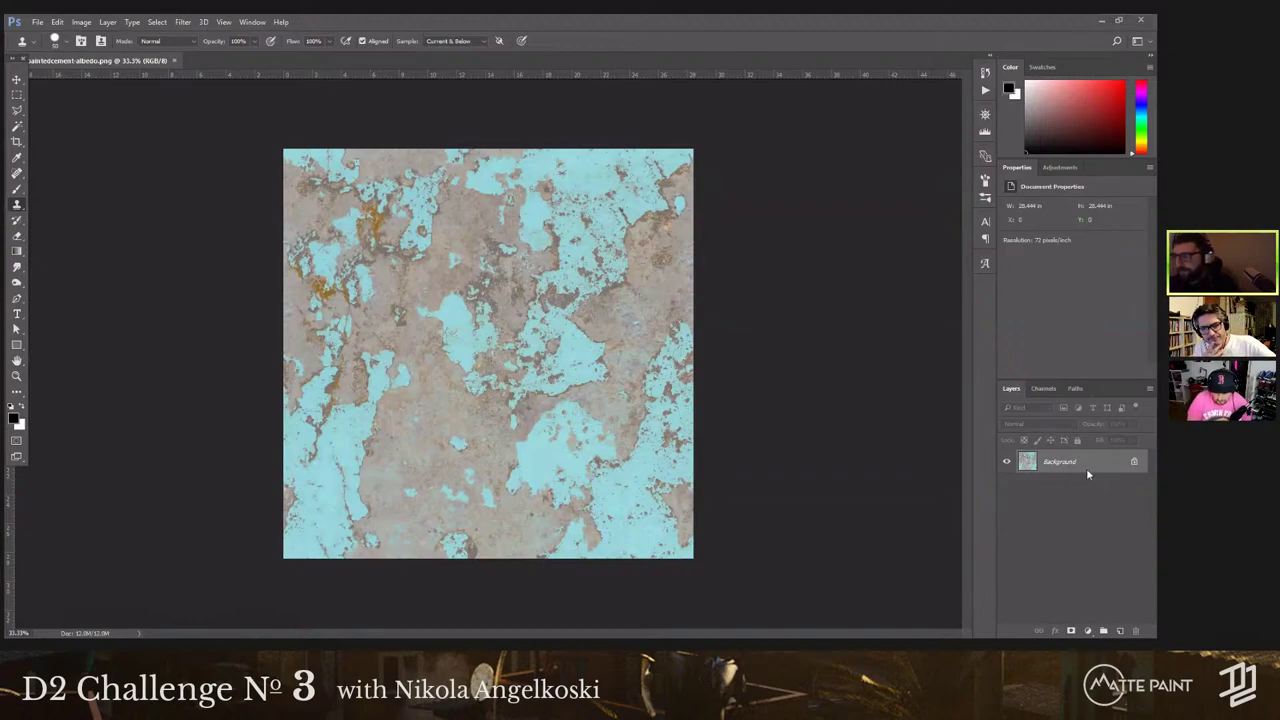
pyautogui.keyDown('alt'); pyautogui.doubleClick(1072, 460); pyautogui.keyUp('alt')
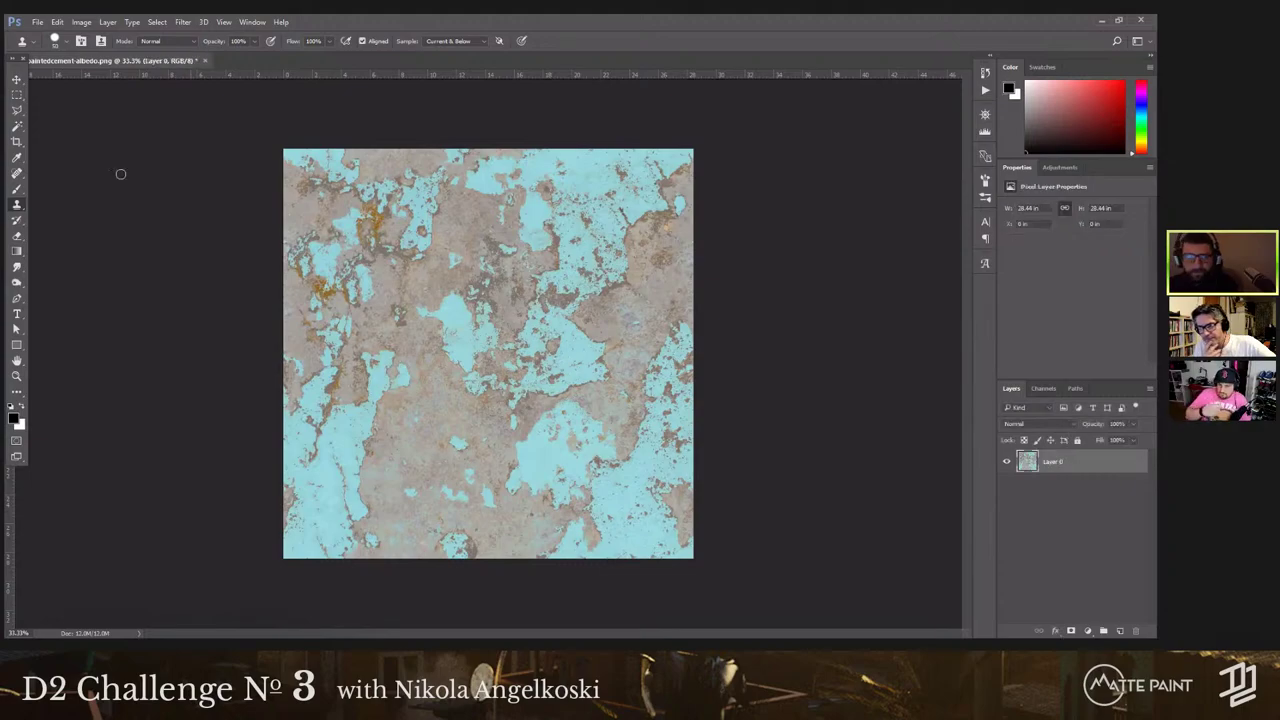
pyautogui.click(20, 128)
pyautogui.click(22, 128)
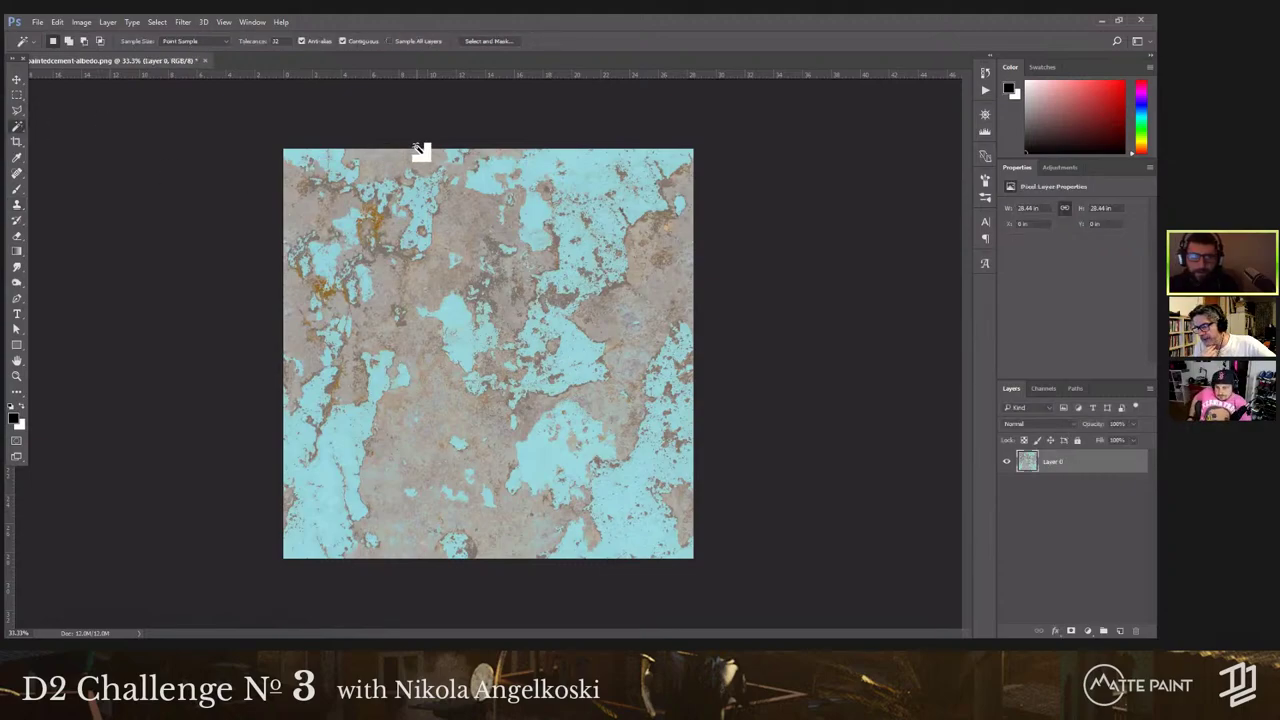
# Step: Select the turquoise paint areas with Color Range and delete them from the cement texture
pyautogui.click(158, 23)
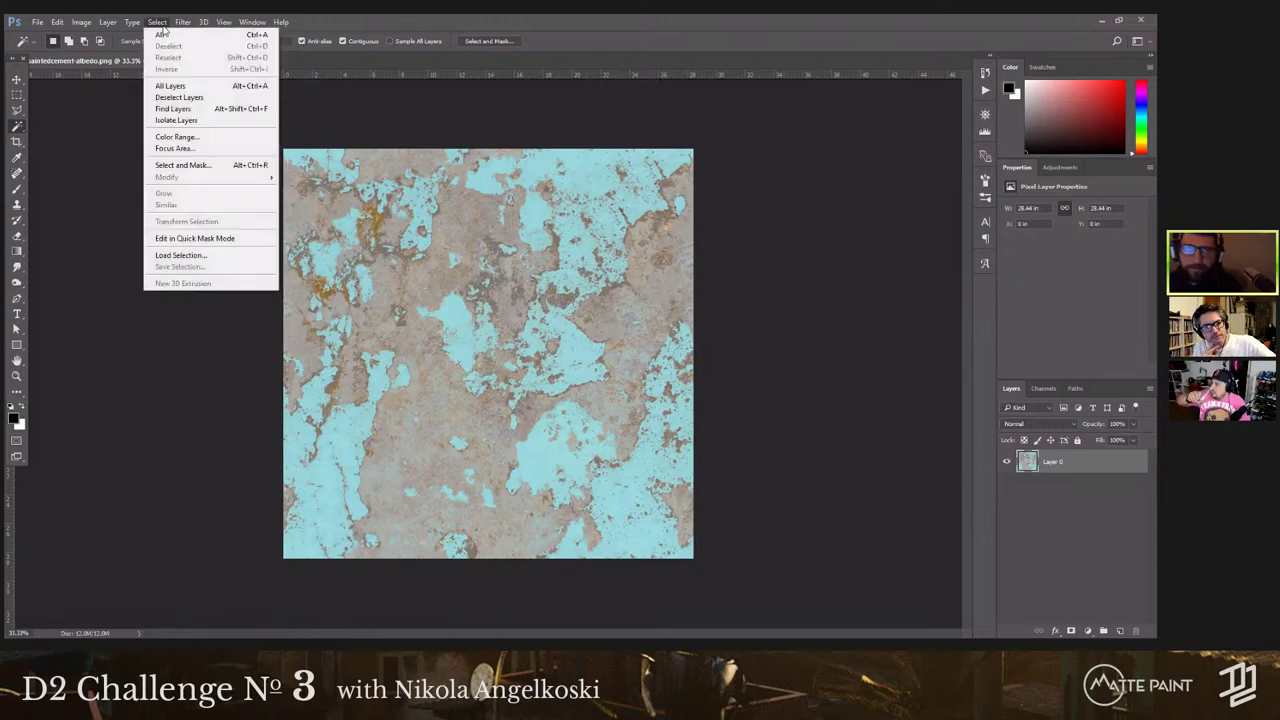
pyautogui.click(180, 136)
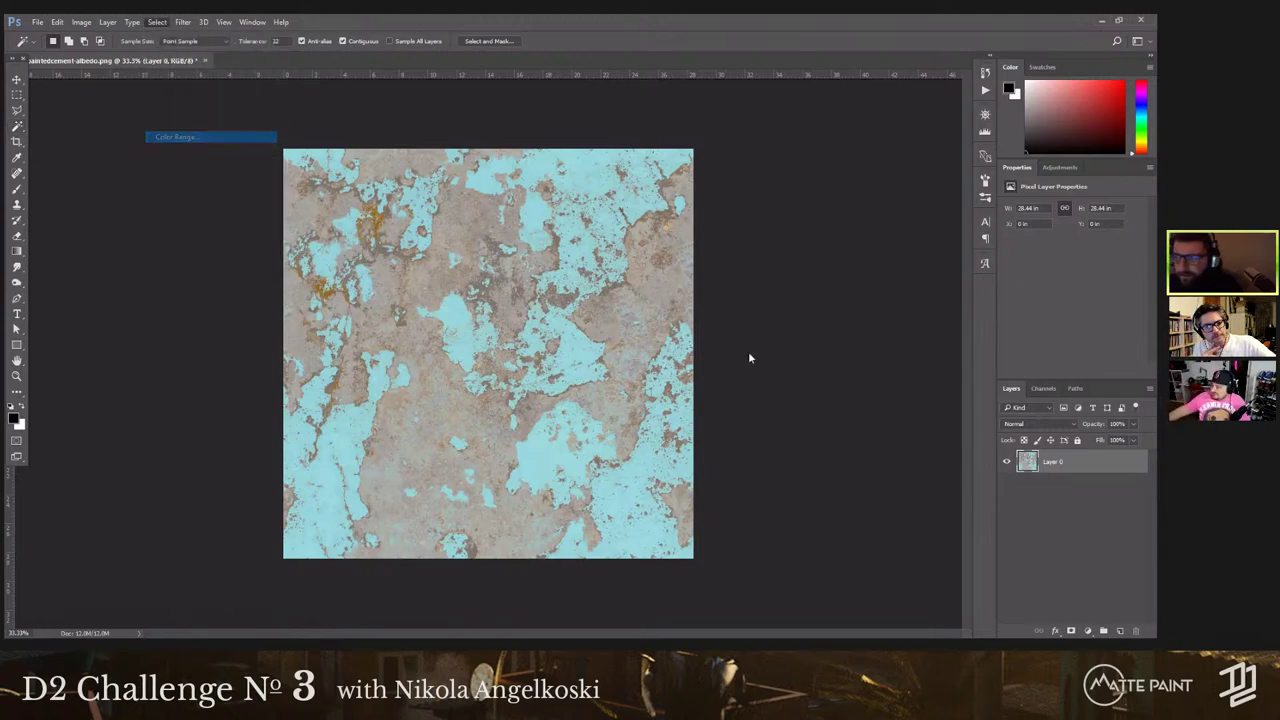
pyautogui.click(592, 180)
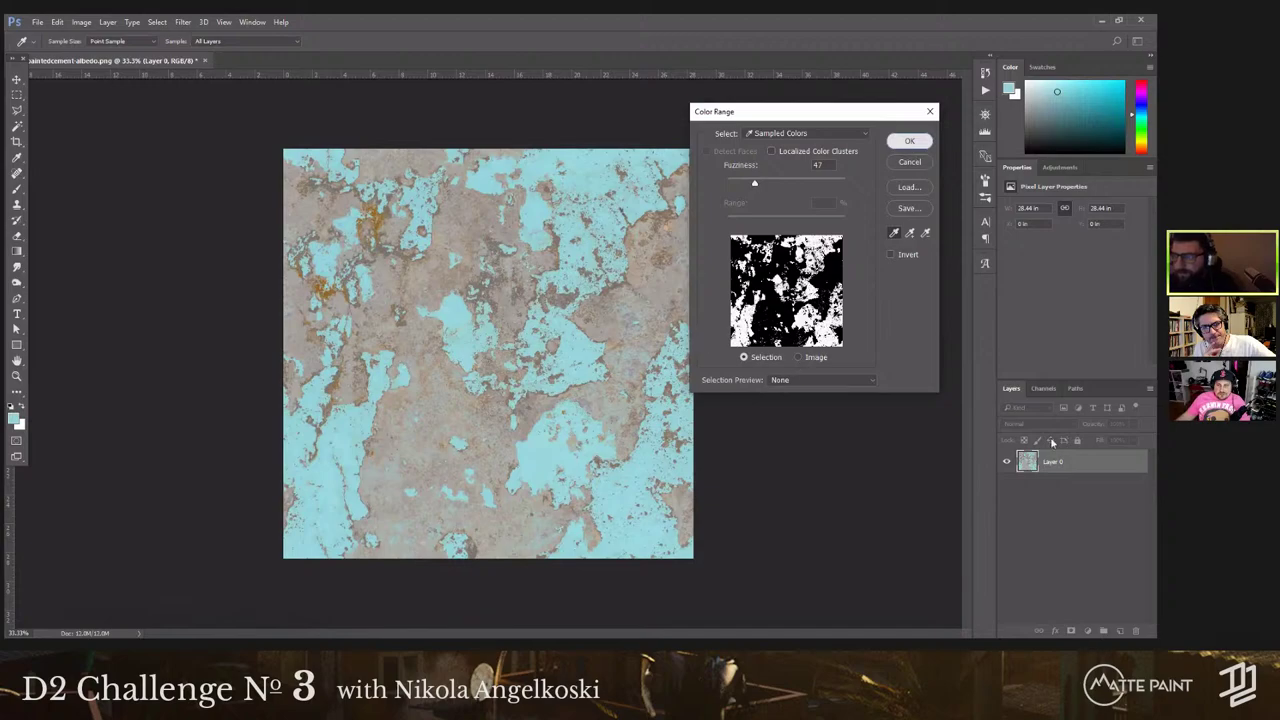
pyautogui.press('Return')
pyautogui.press('w')
pyautogui.press('Delete')
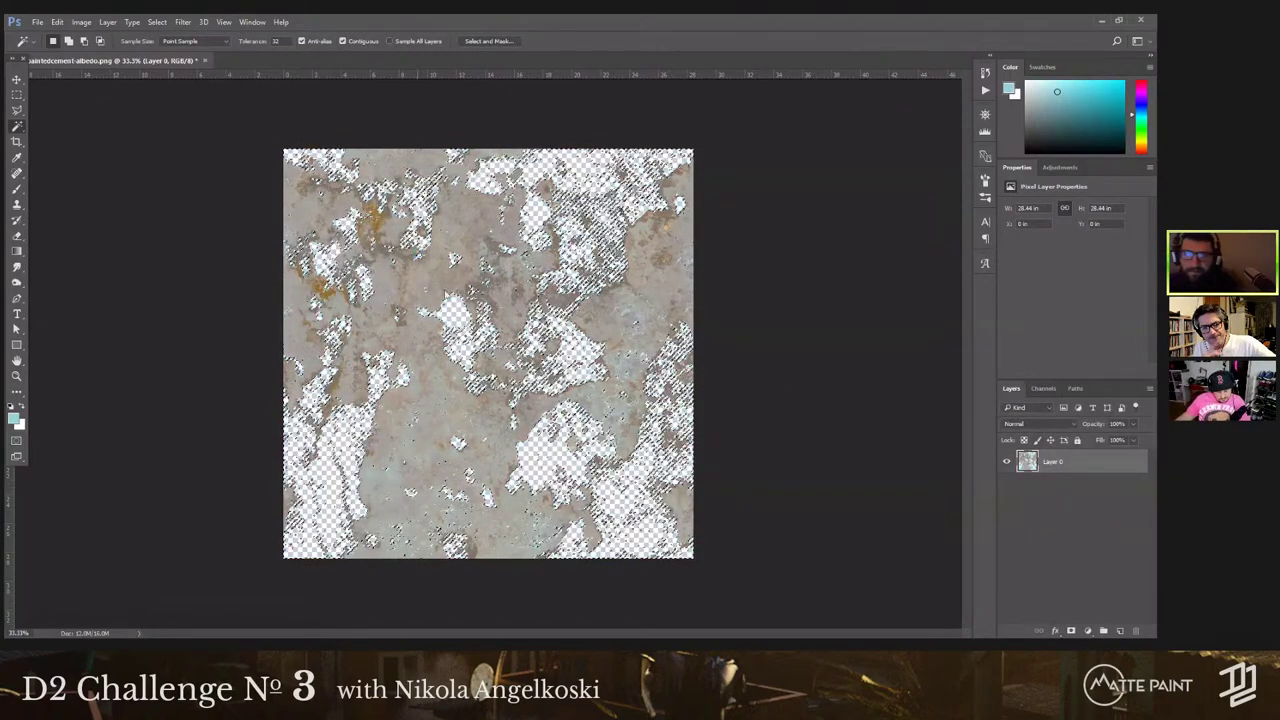
# Step: Clear the selection and bring up Save As in PNG format for the cut-out cement texture
pyautogui.hotkey('ctrl', 'd')
pyautogui.hotkey('ctrl', 'shift', 's')
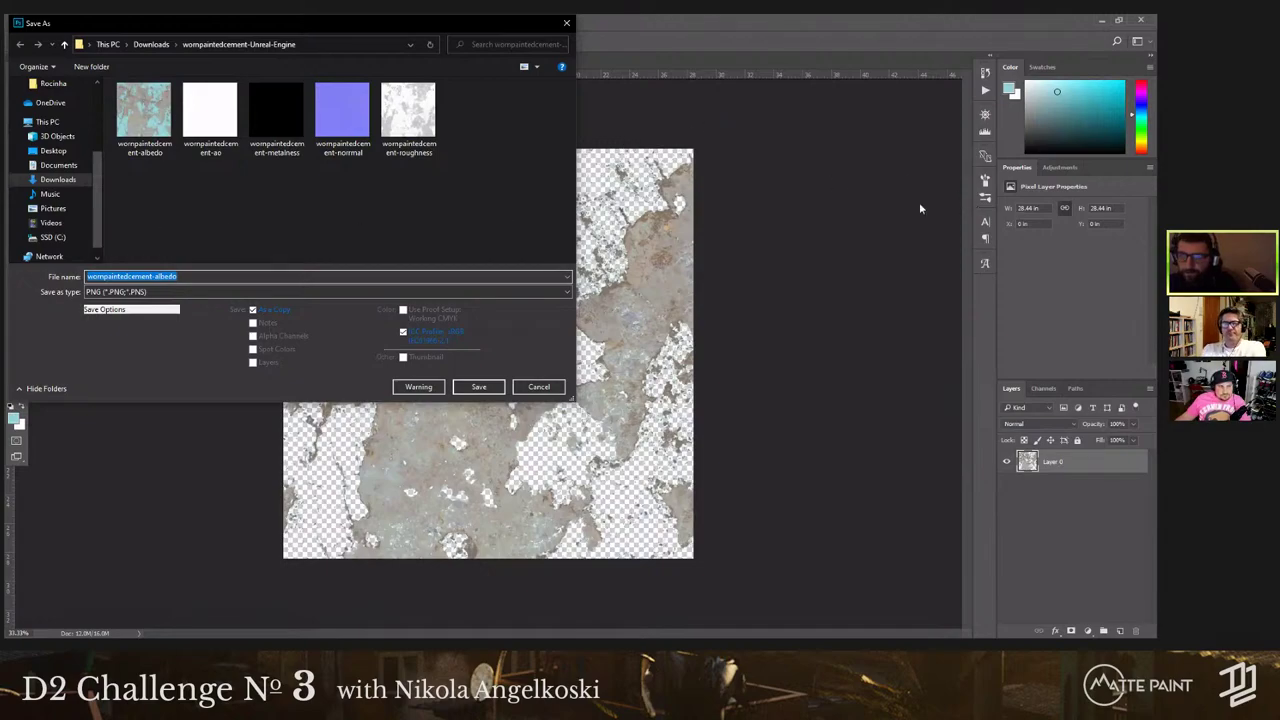
pyautogui.press('Return')
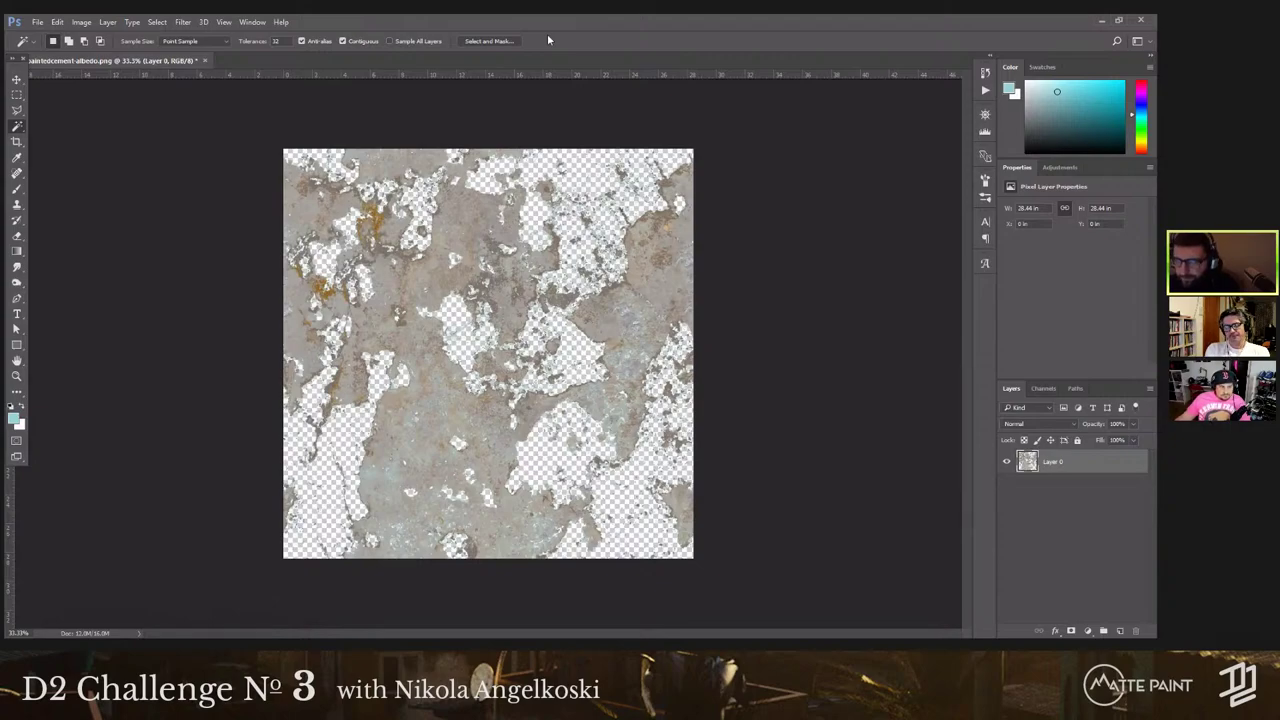
# Step: Switch back to Blender and bring the decal 5 plane and the building into view
pyautogui.hotkey('alt', 'Tab')
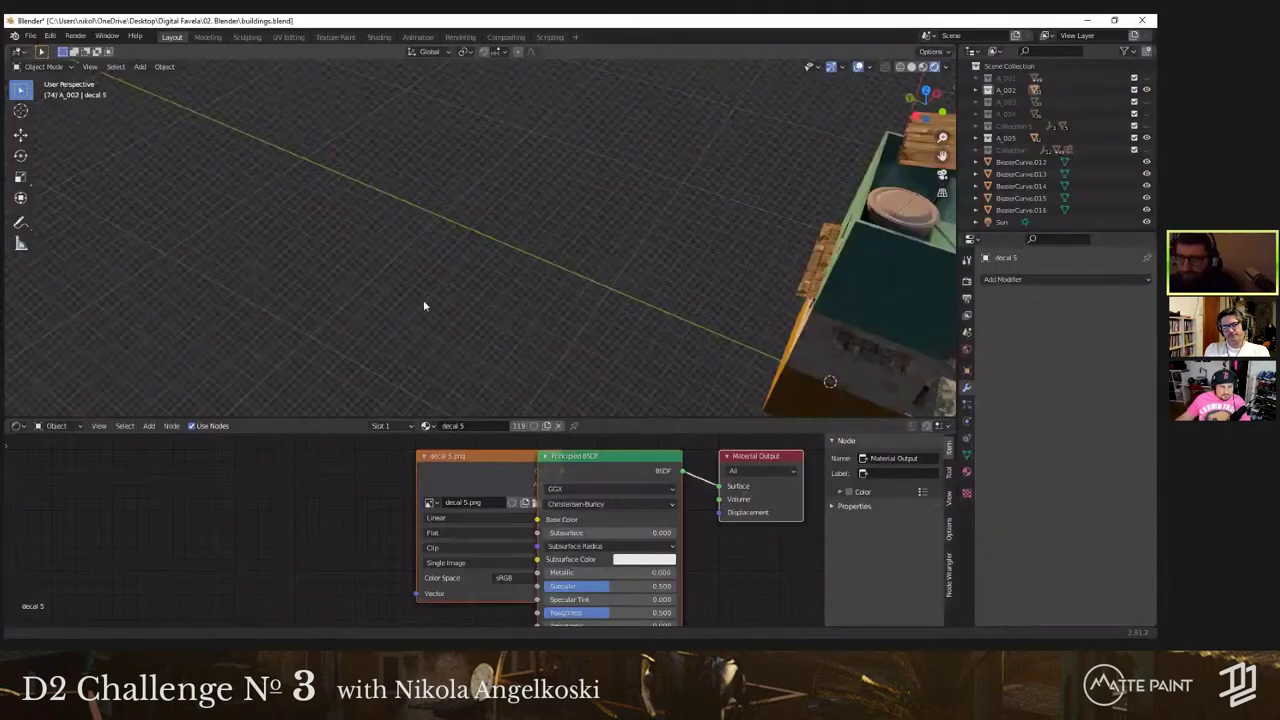
pyautogui.moveTo(447, 303); pyautogui.dragTo(564, 387, button='middle')
pyautogui.moveTo(317, 303); pyautogui.dragTo(430, 490, button='middle')
pyautogui.keyDown('shift'); pyautogui.moveTo(590, 69); pyautogui.dragTo(468, 512, button='middle'); pyautogui.keyUp('shift')
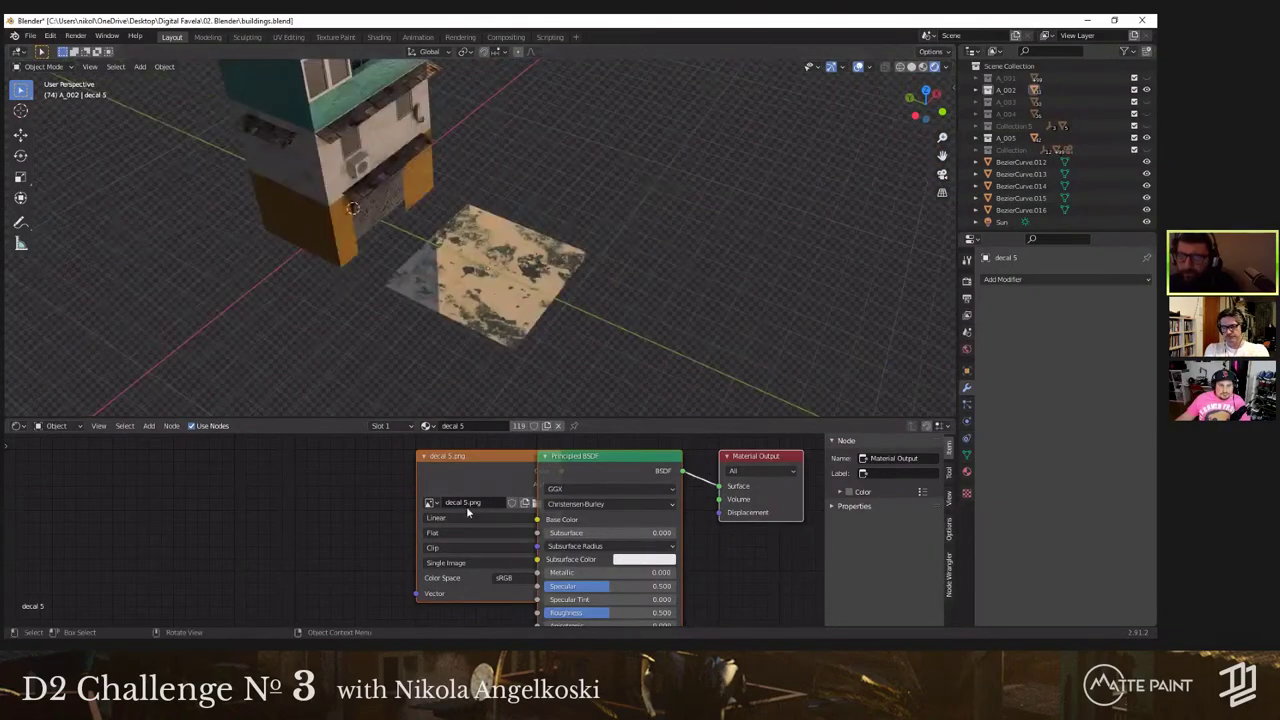
# Step: Select the decal 5 plane and tilt it up about the X axis, viewing it beside the building
pyautogui.hotkey('alt', 'Tab')
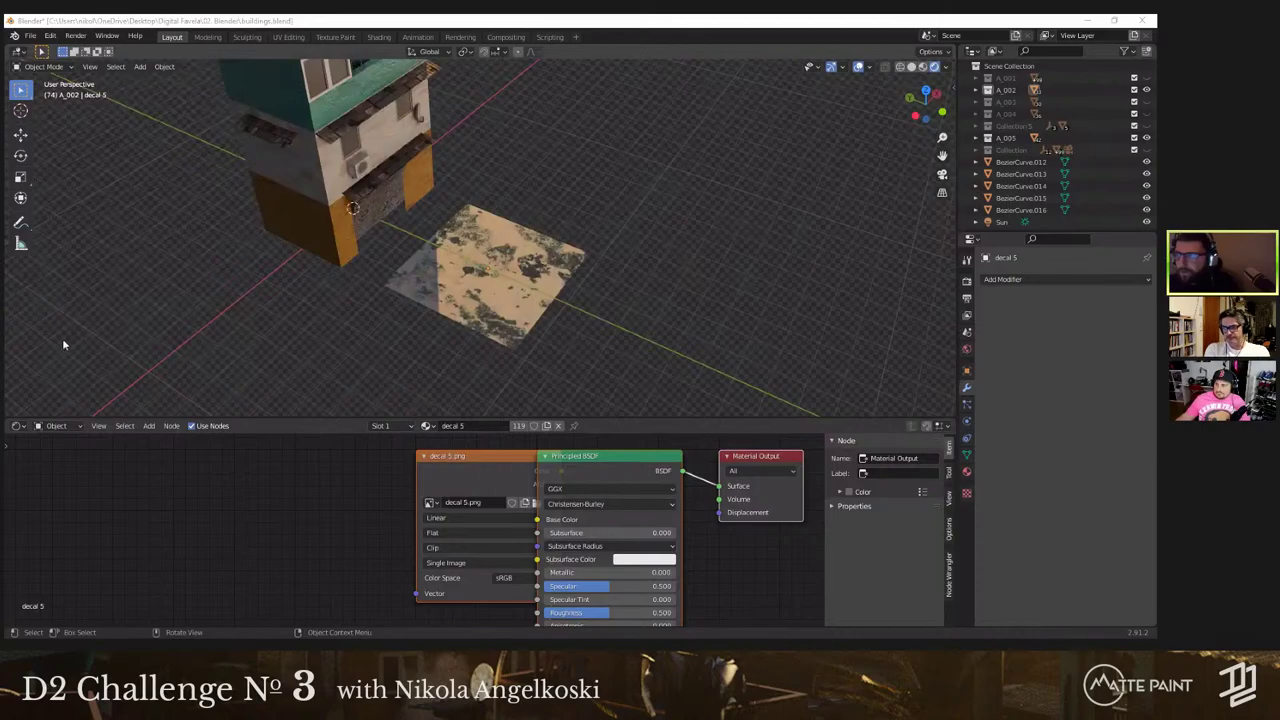
pyautogui.click(540, 320)
pyautogui.moveTo(540, 320); pyautogui.dragTo(630, 285, button='middle')
pyautogui.press('x')
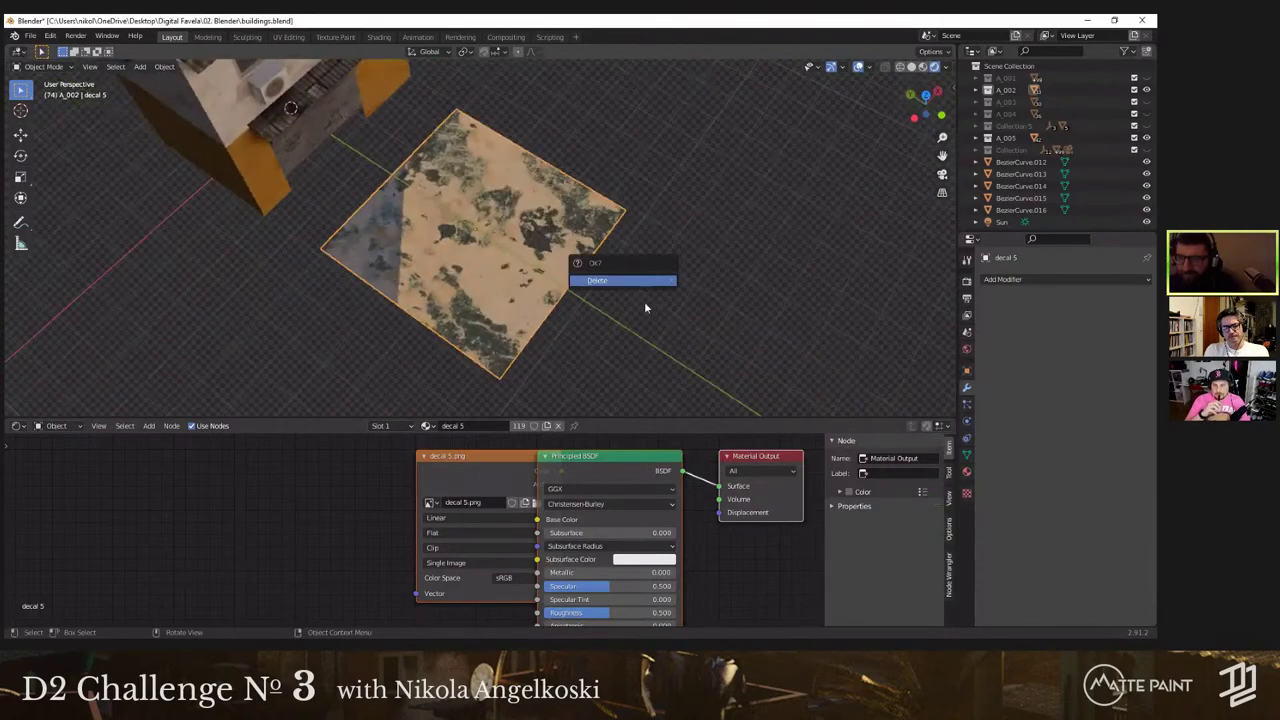
pyautogui.moveTo(631, 241); pyautogui.dragTo(510, 248, button='middle')
pyautogui.press('r')
pyautogui.press('x')
pyautogui.rightClick(594, 237)
pyautogui.press('r')
pyautogui.press('x')
pyautogui.click(569, 322)
pyautogui.moveTo(475, 303); pyautogui.dragTo(390, 278, button='middle')
pyautogui.scroll(3, 510, 215)
pyautogui.keyDown('shift'); pyautogui.click(520, 206); pyautogui.keyUp('shift')
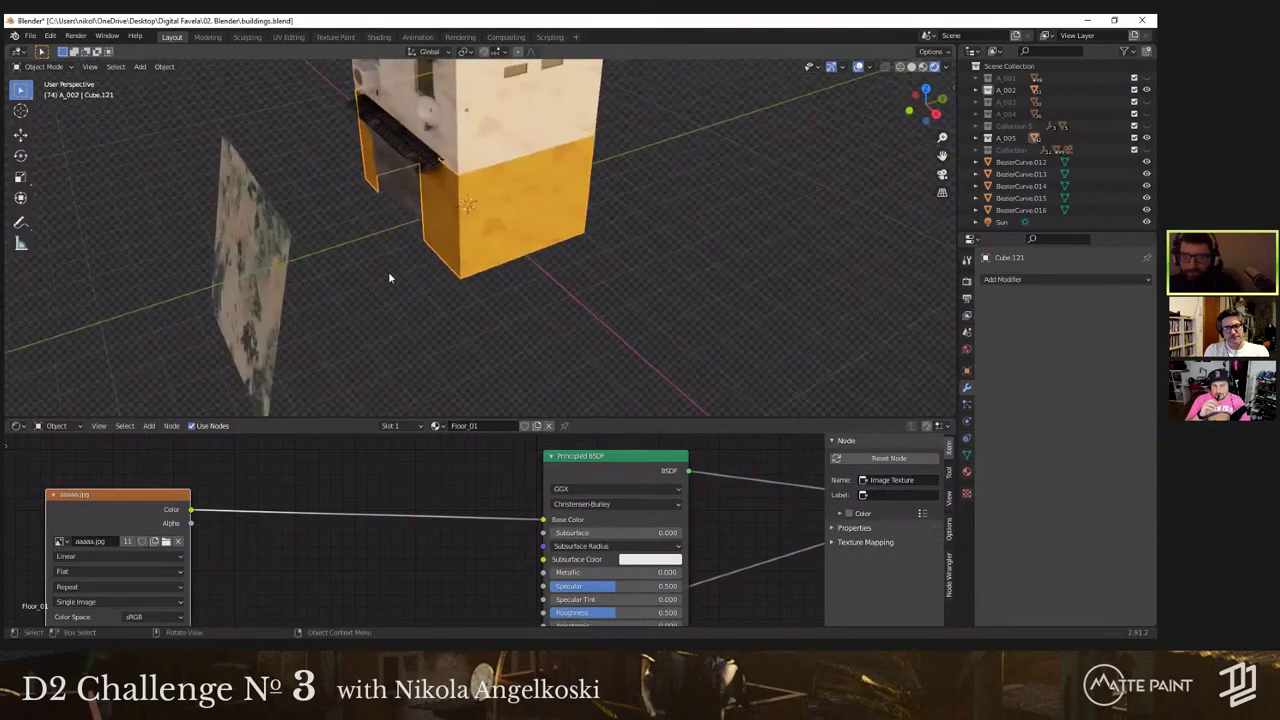
# Step: Set the decal 5 plane's X and Y rotation to 90° each in its transform values
pyautogui.click(268, 266)
pyautogui.press('n')
pyautogui.click(948, 93)
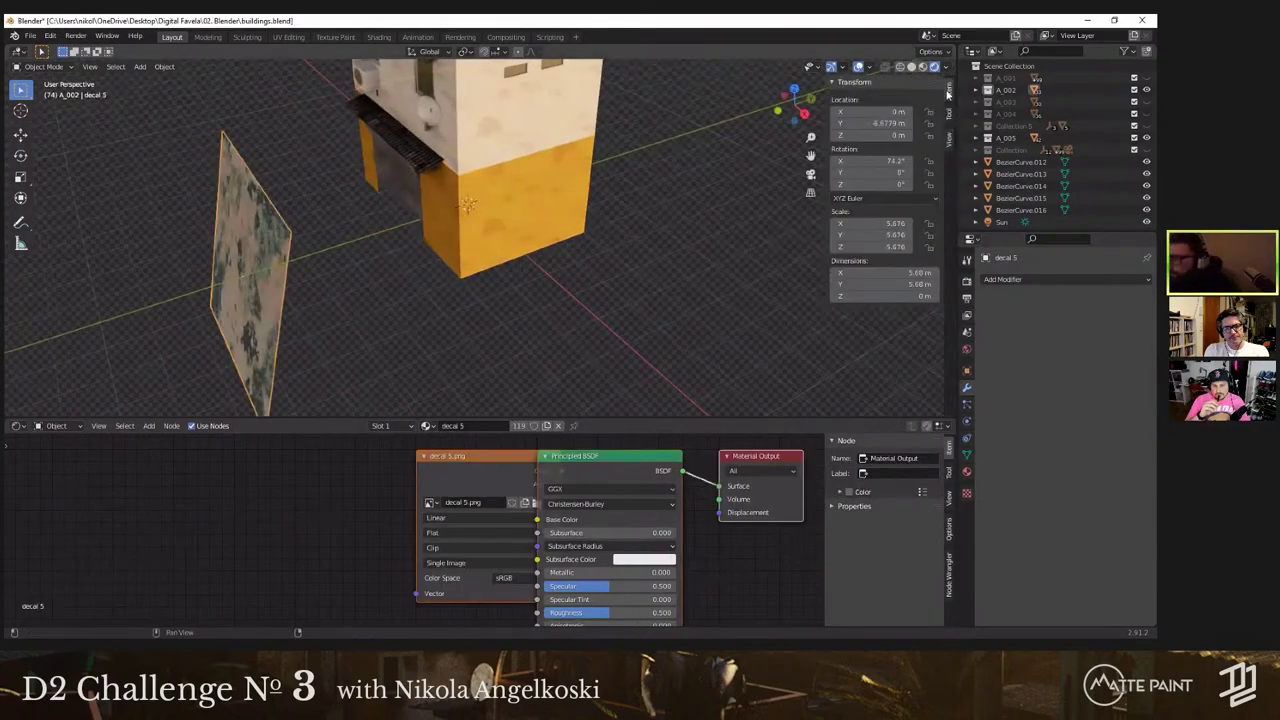
pyautogui.doubleClick(880, 161)
pyautogui.write('0')
pyautogui.press('Return')
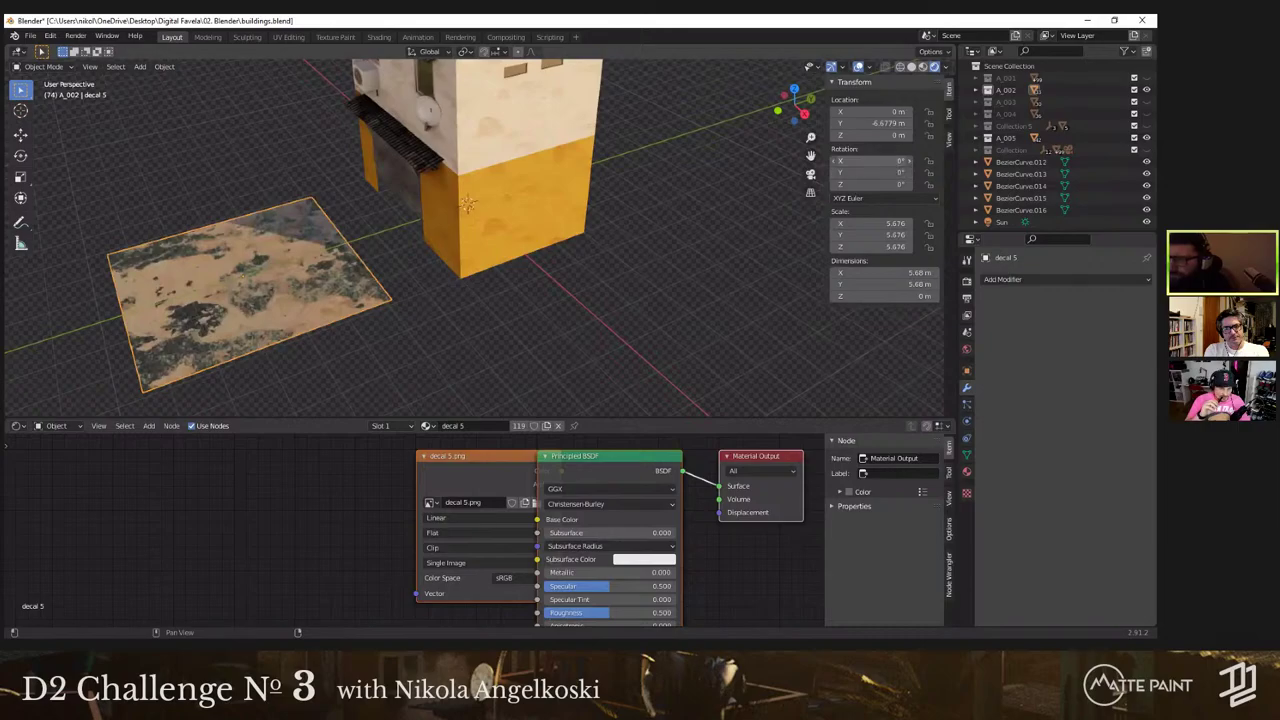
pyautogui.doubleClick(880, 161)
pyautogui.write('90')
pyautogui.press('Return')
pyautogui.doubleClick(884, 173)
pyautogui.write('-90')
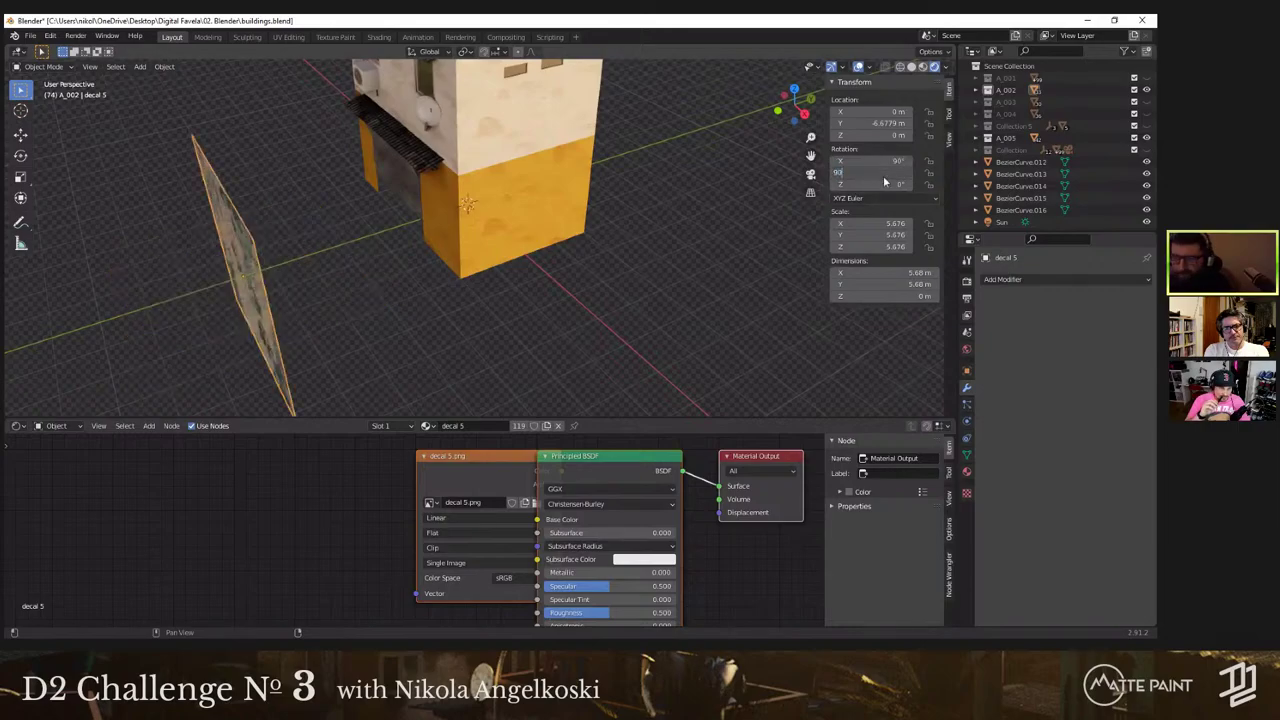
pyautogui.press('Return')
# Step: Rotate the decal plane about Z until it parallels the building's side wall, and set its X rotation to 0°
pyautogui.press('r')
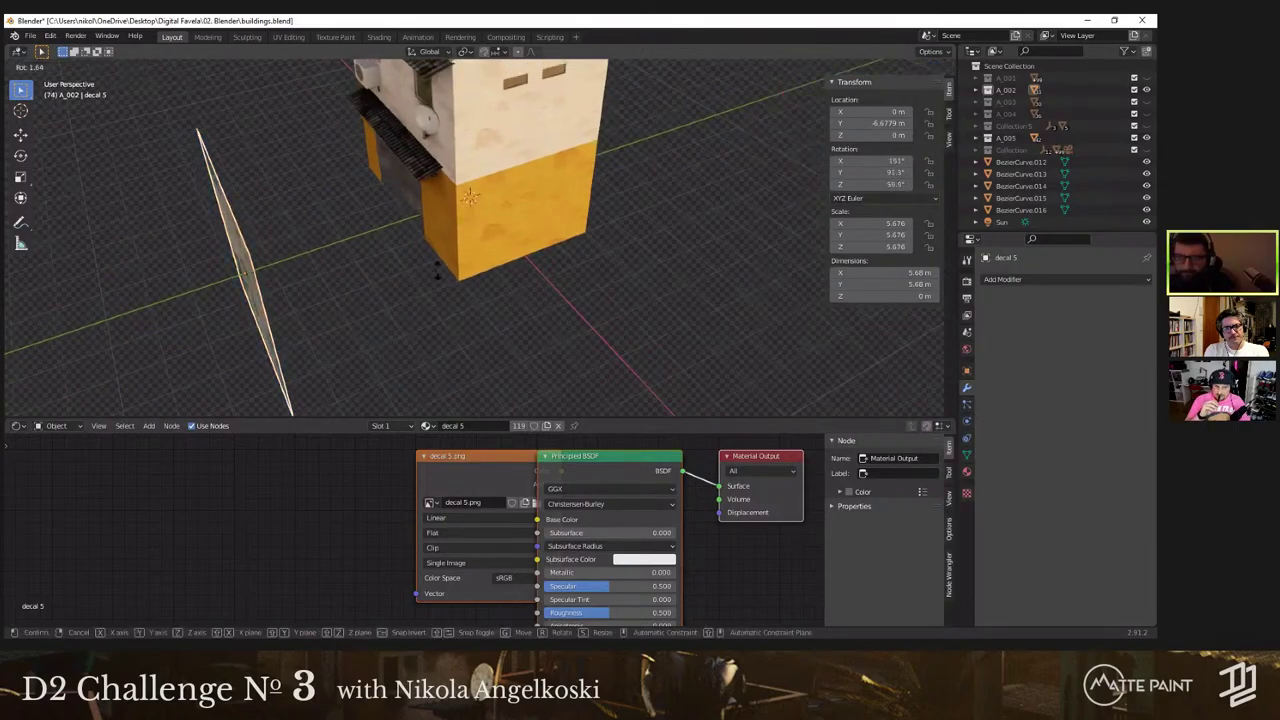
pyautogui.press('z')
pyautogui.click(405, 118)
pyautogui.press('r')
pyautogui.press('r')
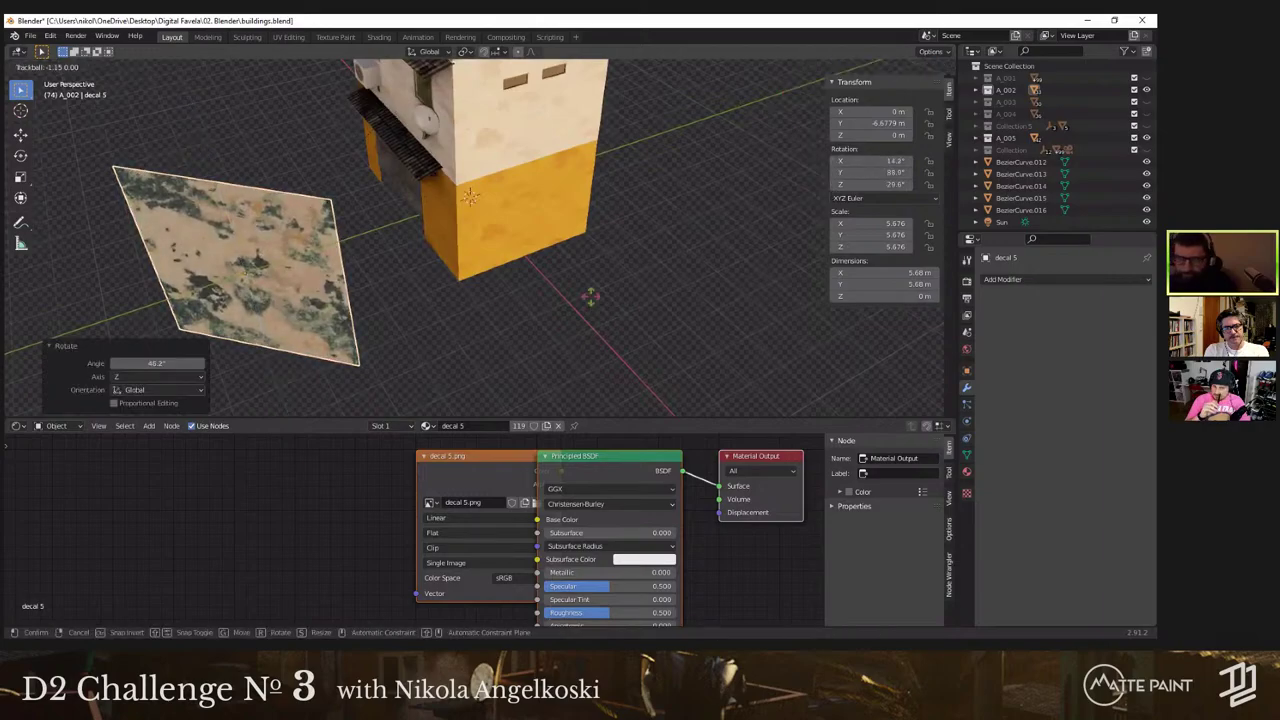
pyautogui.rightClick(566, 275)
pyautogui.press('r')
pyautogui.press('z')
pyautogui.click(504, 151)
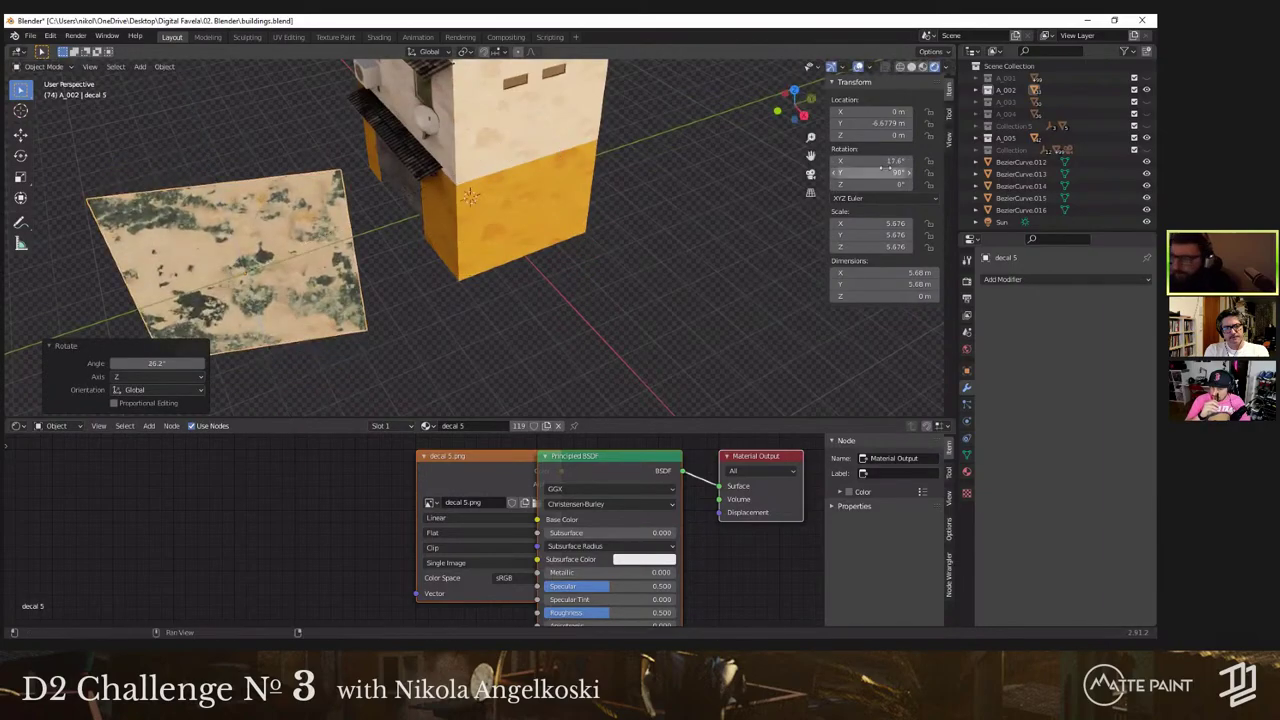
pyautogui.doubleClick(890, 161)
pyautogui.write('0')
pyautogui.press('Return')
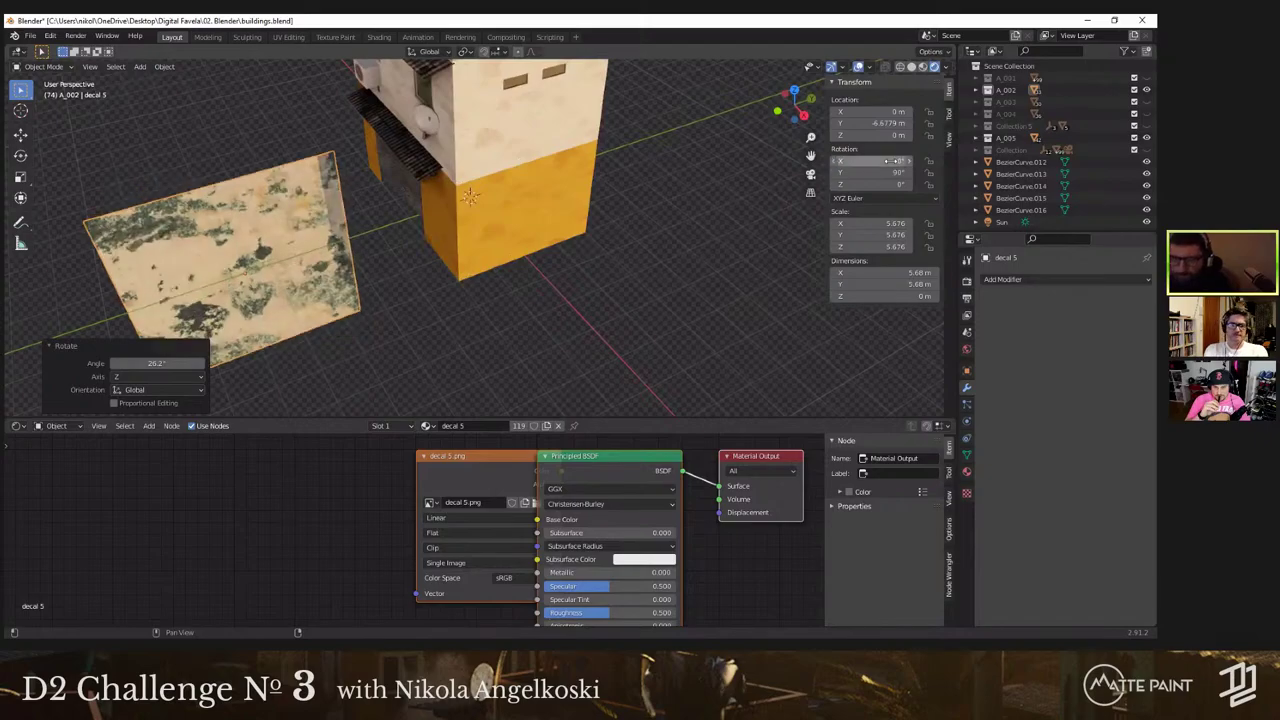
# Step: Move the decal plane along Y and X to the building's side wall, at about X 3.17 m and Y -0.57 m
pyautogui.press('g')
pyautogui.press('y')
pyautogui.click(377, 236)
pyautogui.press('g')
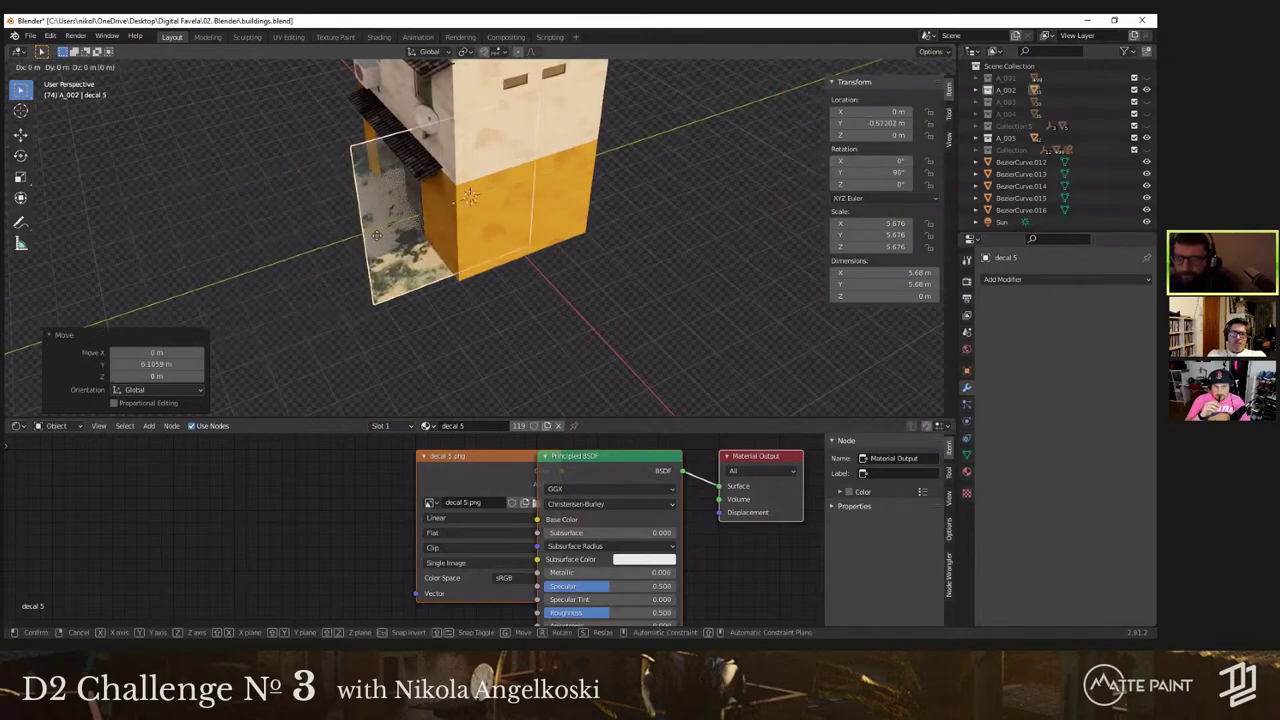
pyautogui.press('x')
pyautogui.click(473, 278)
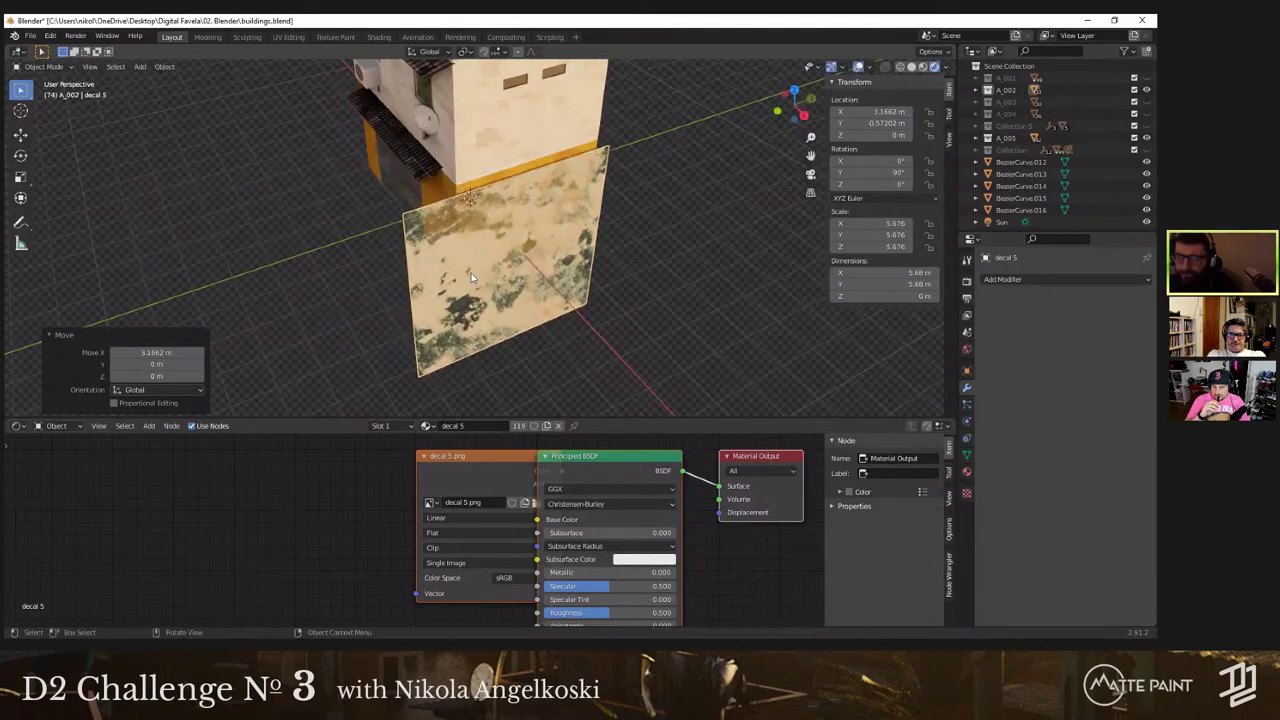
# Step: Subdivide the decal plane twice in Edit Mode and return to Object Mode
pyautogui.press('Tab')
pyautogui.press('Tab')
pyautogui.press('Tab')
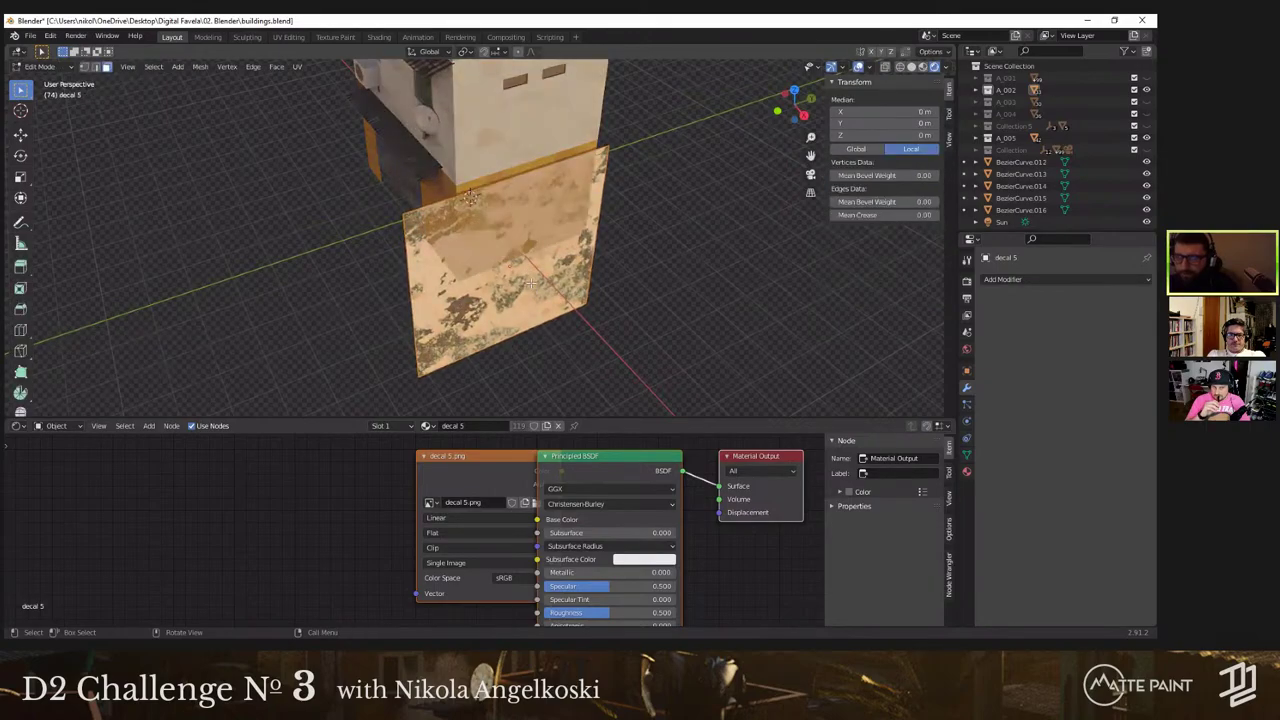
pyautogui.rightClick(497, 91)
pyautogui.click(489, 103)
pyautogui.rightClick(547, 243)
pyautogui.click(530, 241)
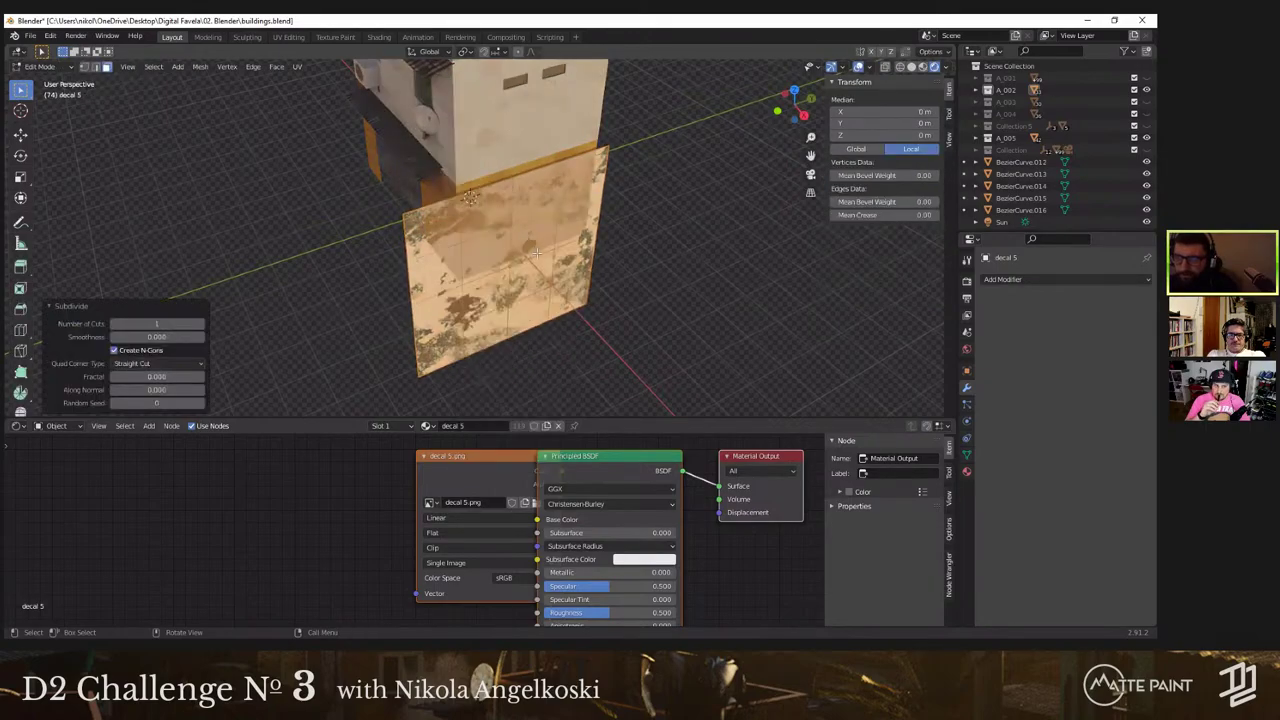
pyautogui.scroll(3, 540, 257)
pyautogui.moveTo(540, 258); pyautogui.dragTo(672, 286, button='middle')
pyautogui.press('Tab')
# Step: Scale the decal plane to about 3.65 m and slide it along Y to about -0.16 m, in line with the side wall
pyautogui.scroll(-3, 490, 276)
pyautogui.press('g')
pyautogui.press('y')
pyautogui.click(699, 273)
pyautogui.press('s')
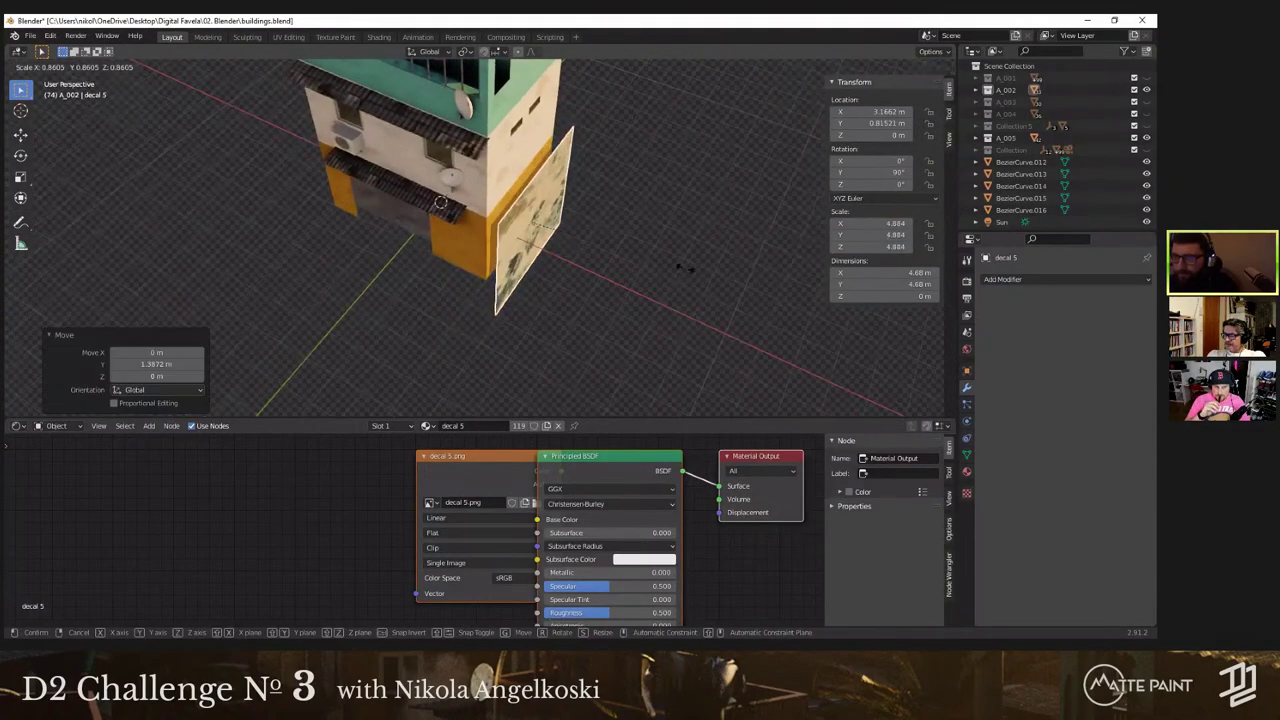
pyautogui.click(598, 245)
pyautogui.moveTo(598, 245); pyautogui.dragTo(600, 268, button='middle')
pyautogui.press('g')
pyautogui.press('y')
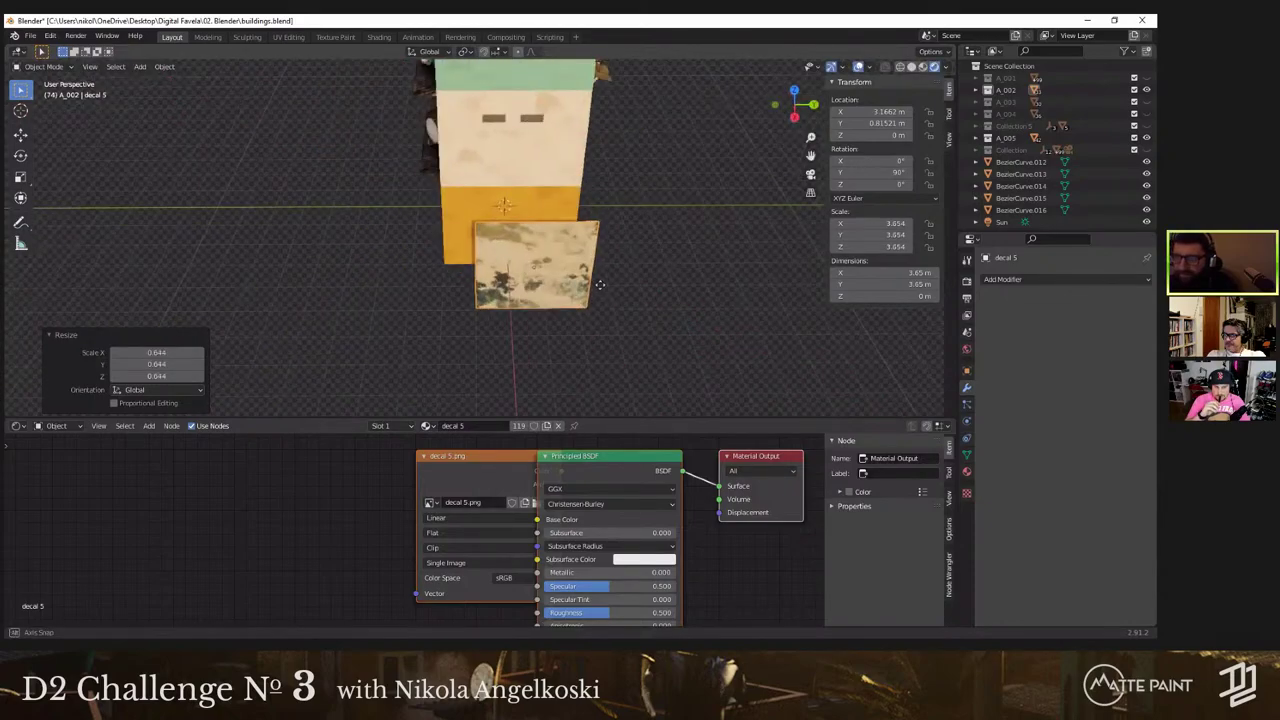
pyautogui.click(602, 290)
# Step: Raise the decal plane to about Z 1.91 m against the yellow wall and pull it outward along X to about 3.91 m
pyautogui.press('`')
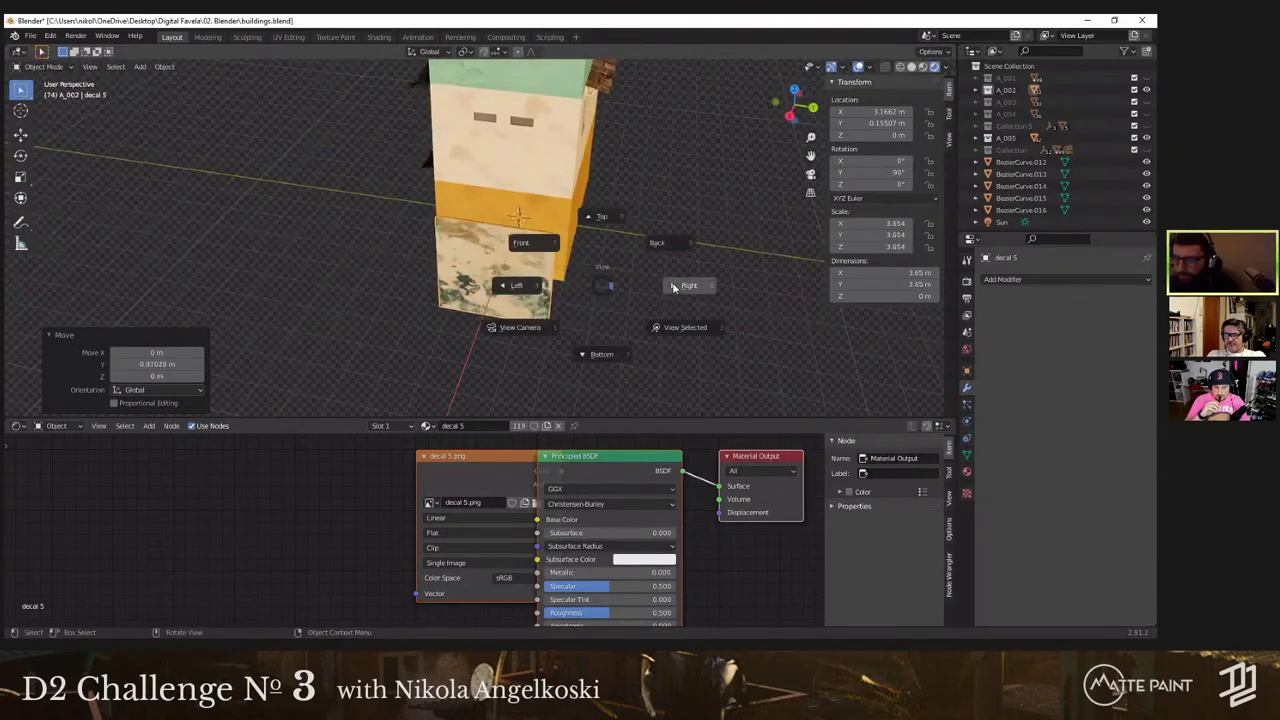
pyautogui.click(673, 288)
pyautogui.keyDown('shift'); pyautogui.moveTo(622, 278); pyautogui.dragTo(570, 282, button='middle'); pyautogui.keyUp('shift')
pyautogui.press('g')
pyautogui.press('z')
pyautogui.click(551, 290)
pyautogui.press('g')
pyautogui.press('z')
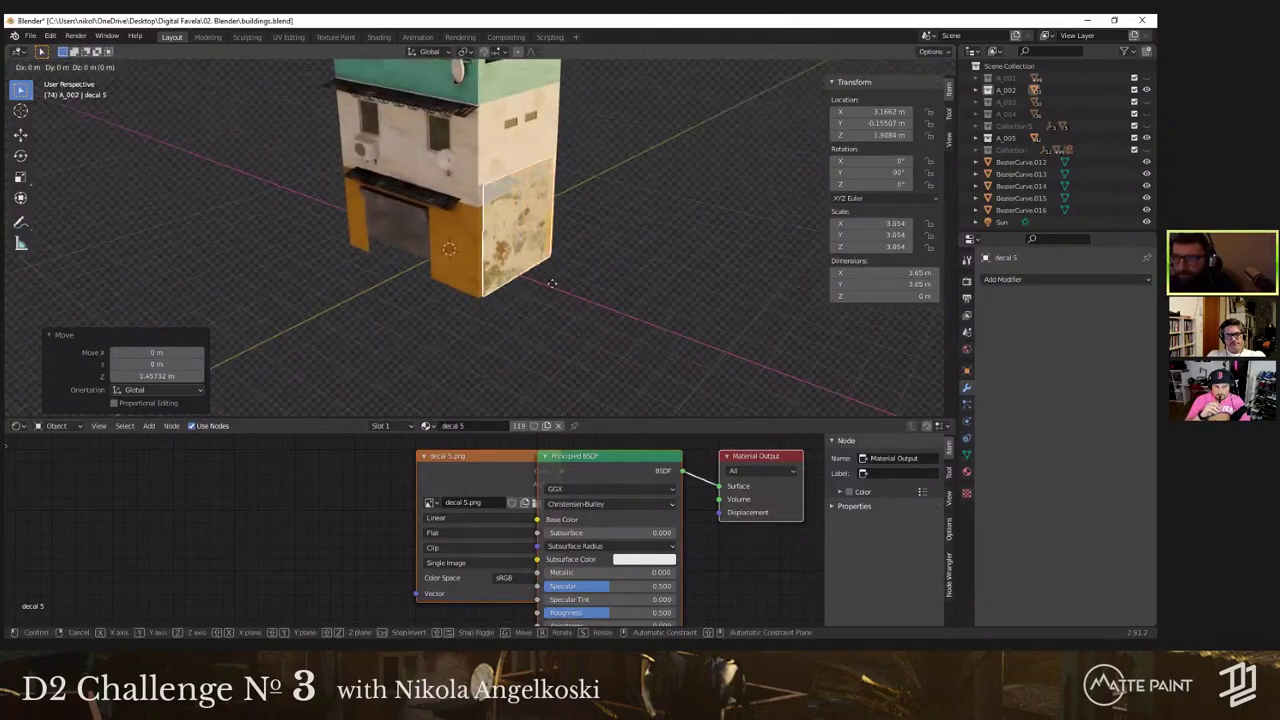
pyautogui.click(548, 293)
pyautogui.press('g')
pyautogui.press('x')
pyautogui.click(568, 300)
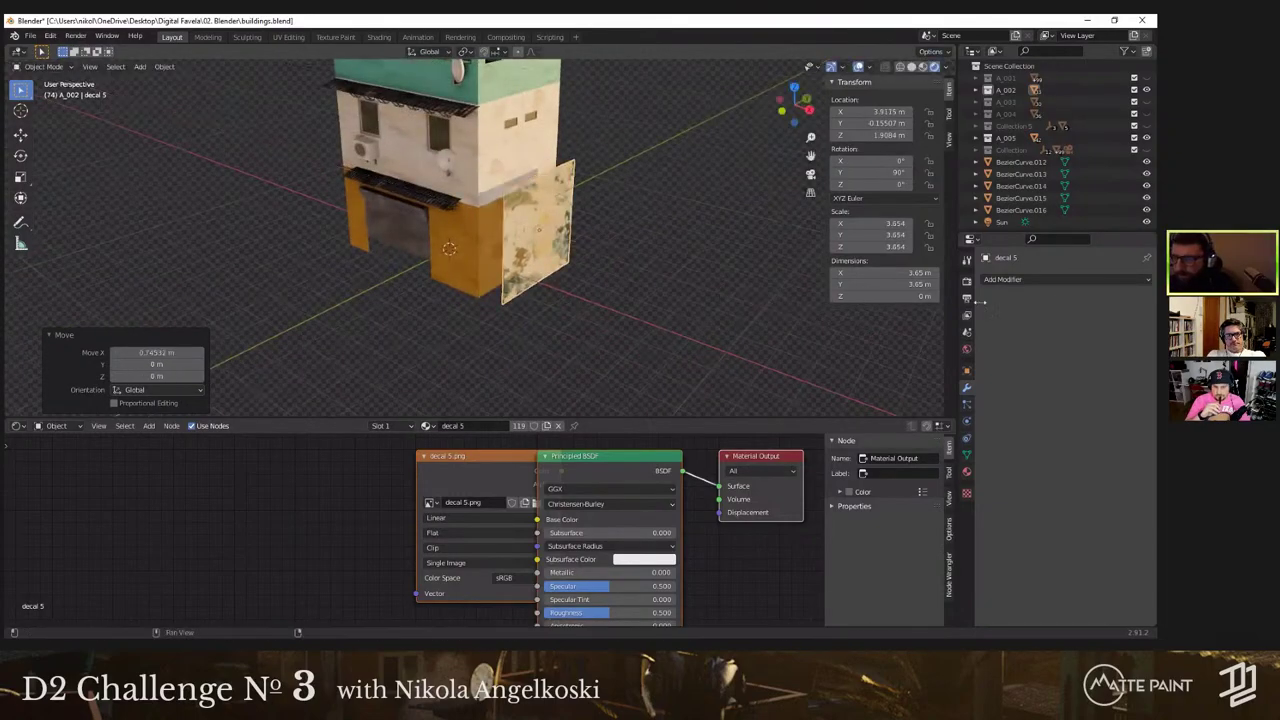
# Step: Add a Shrinkwrap modifier to the decal plane, targeting the yellow ground floor Cube.121 with an offset of 0.001 m
pyautogui.click(1030, 280)
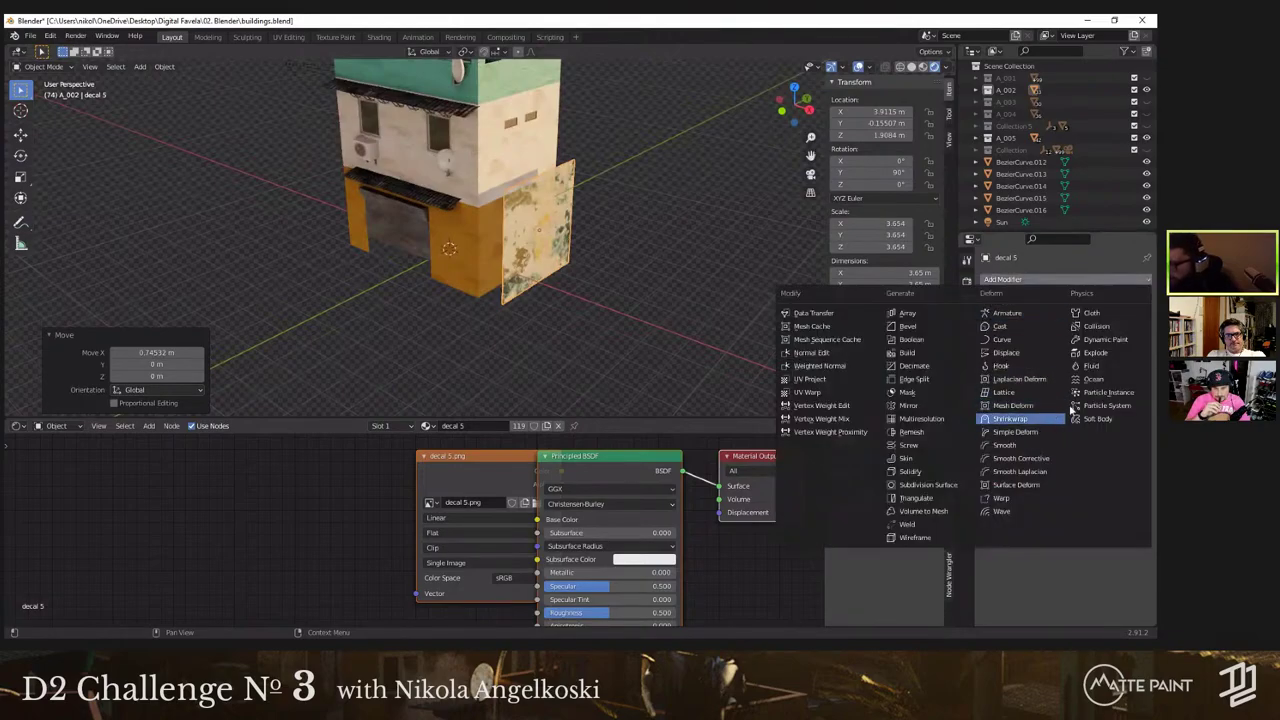
pyautogui.click(1039, 408)
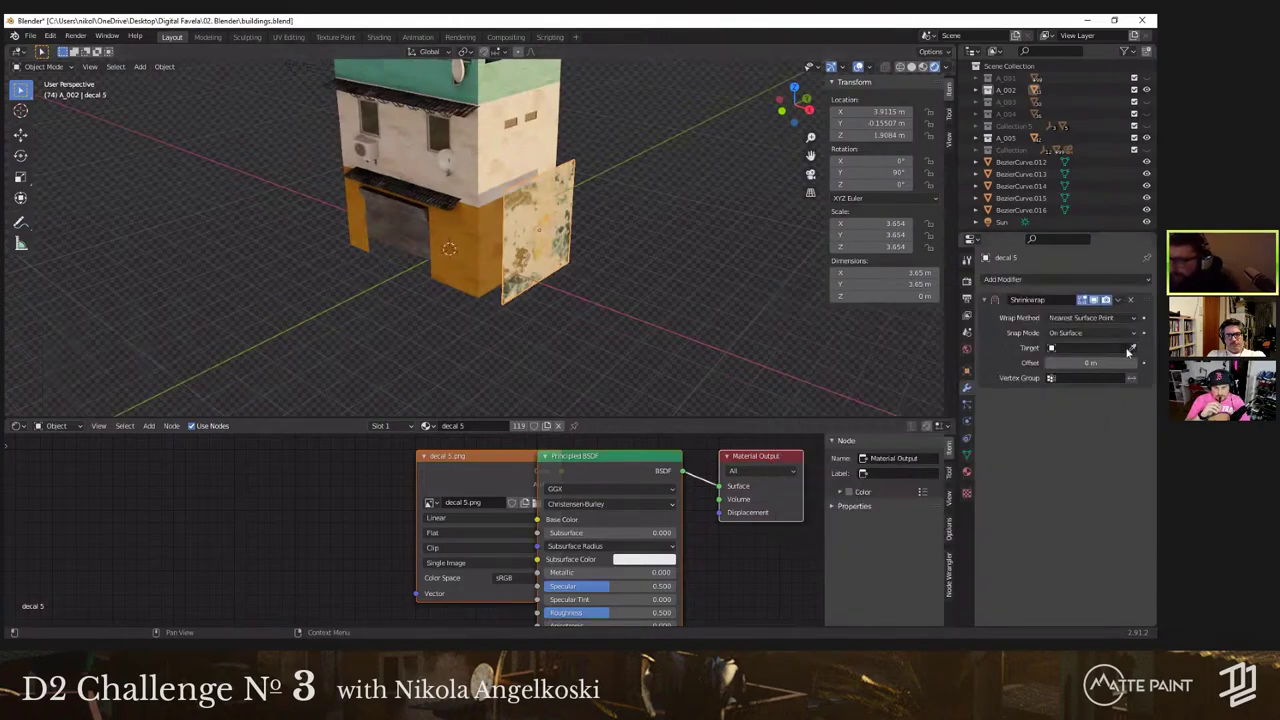
pyautogui.click(1133, 349)
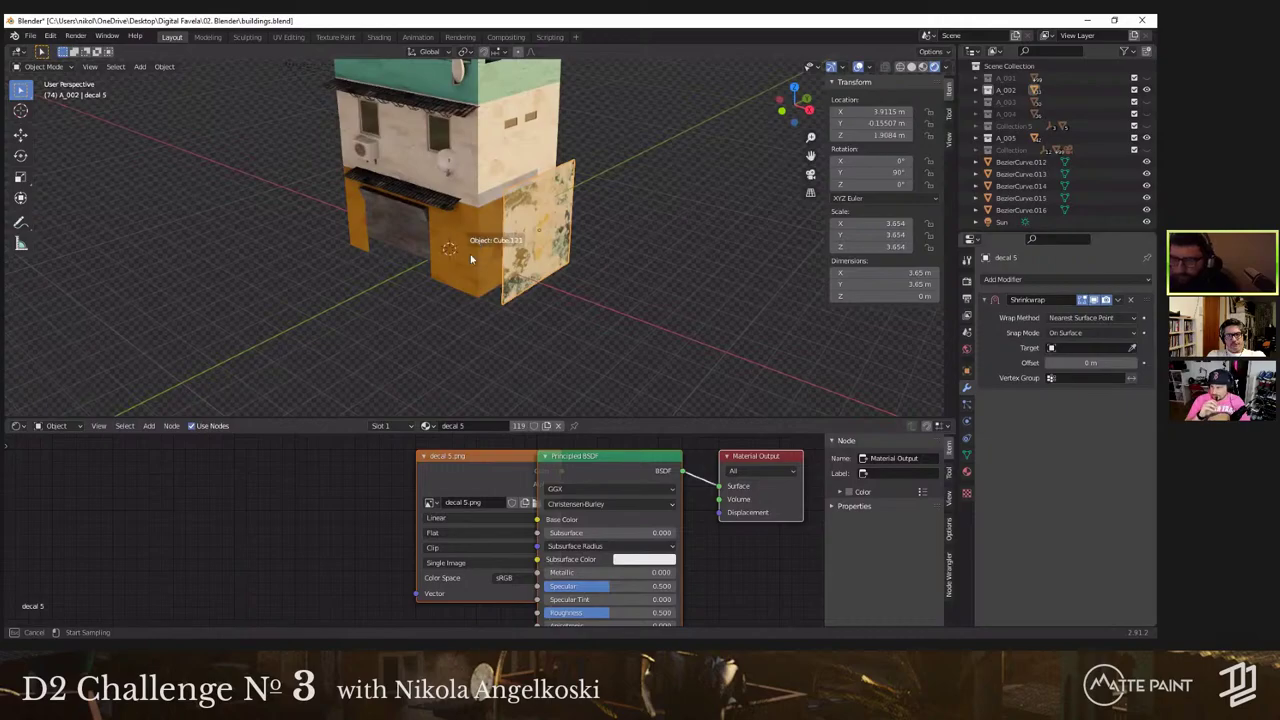
pyautogui.click(472, 255)
pyautogui.scroll(5, 492, 261)
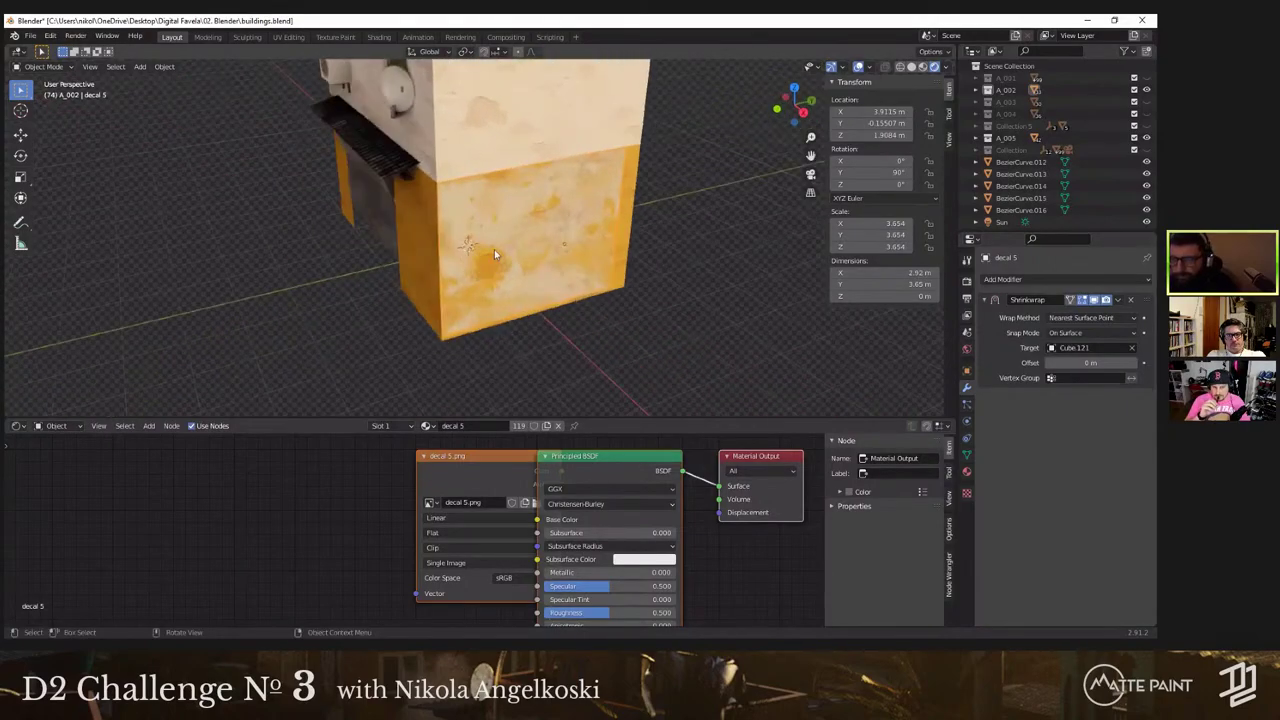
pyautogui.moveTo(479, 254); pyautogui.dragTo(511, 229, button='middle')
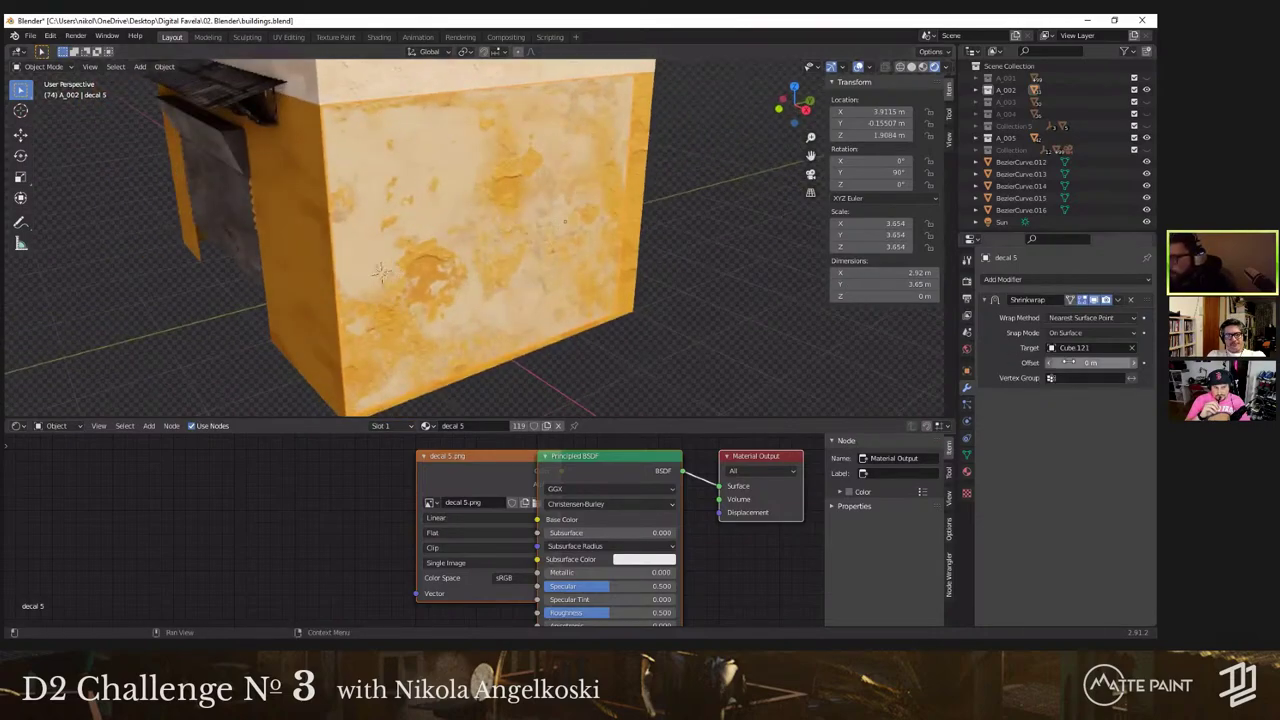
pyautogui.click(1076, 364)
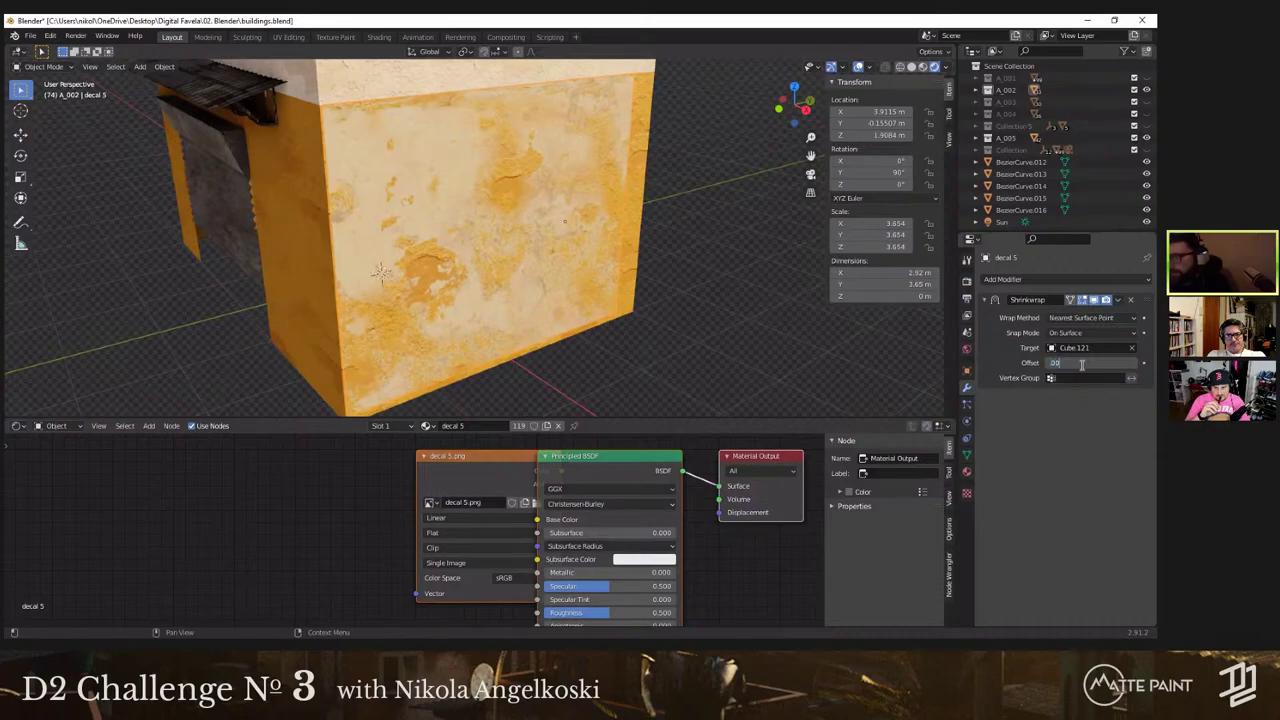
pyautogui.press('Return')
# Step: Shift the wrapped decal along the side wall and enlarge it to a scale of about 4.47
pyautogui.moveTo(560, 280); pyautogui.dragTo(636, 274, button='middle')
pyautogui.press('g')
pyautogui.press('y')
pyautogui.click(638, 289)
pyautogui.press('g')
pyautogui.click(489, 263)
pyautogui.press('s')
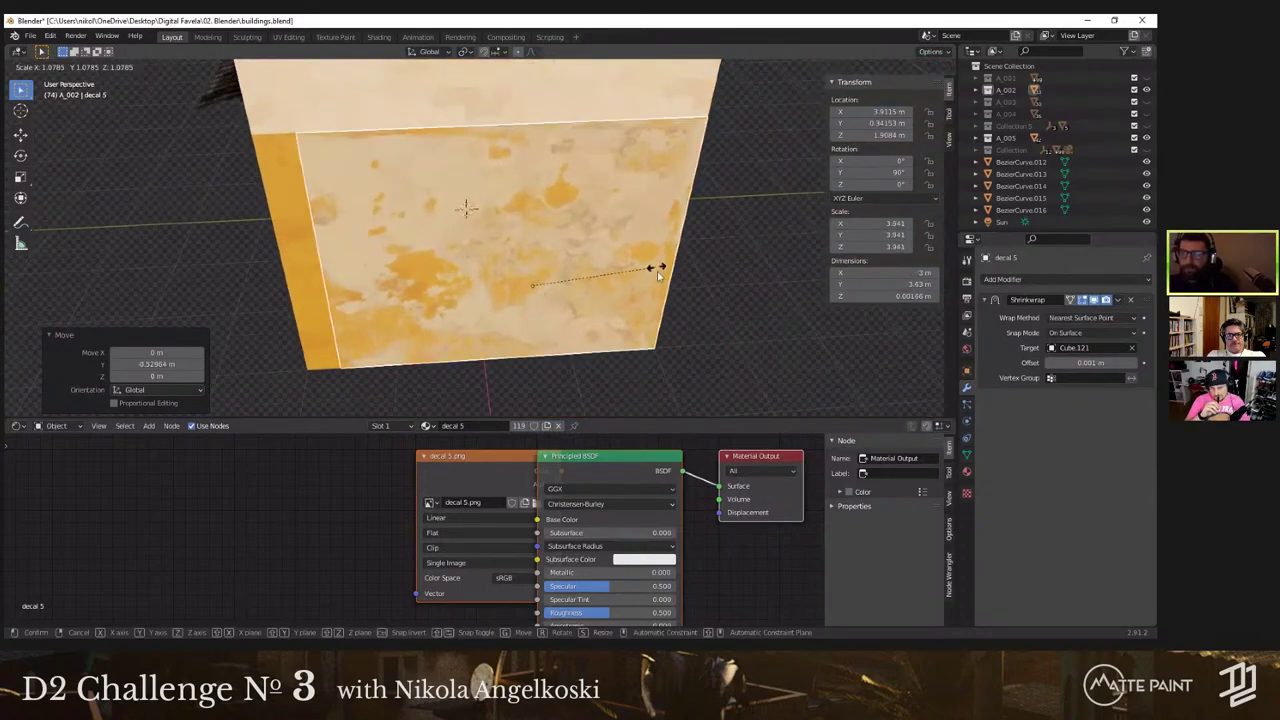
pyautogui.click(658, 272)
# Step: Fine-tune the decal's position on the yellow side wall to about Y 0.21 m and Z 2.06 m
pyautogui.press('g')
pyautogui.press('y')
pyautogui.click(481, 317)
pyautogui.moveTo(481, 317); pyautogui.dragTo(486, 235, button='middle')
pyautogui.scroll(-2, 486, 235)
pyautogui.press('g')
pyautogui.press('y')
pyautogui.click(518, 236)
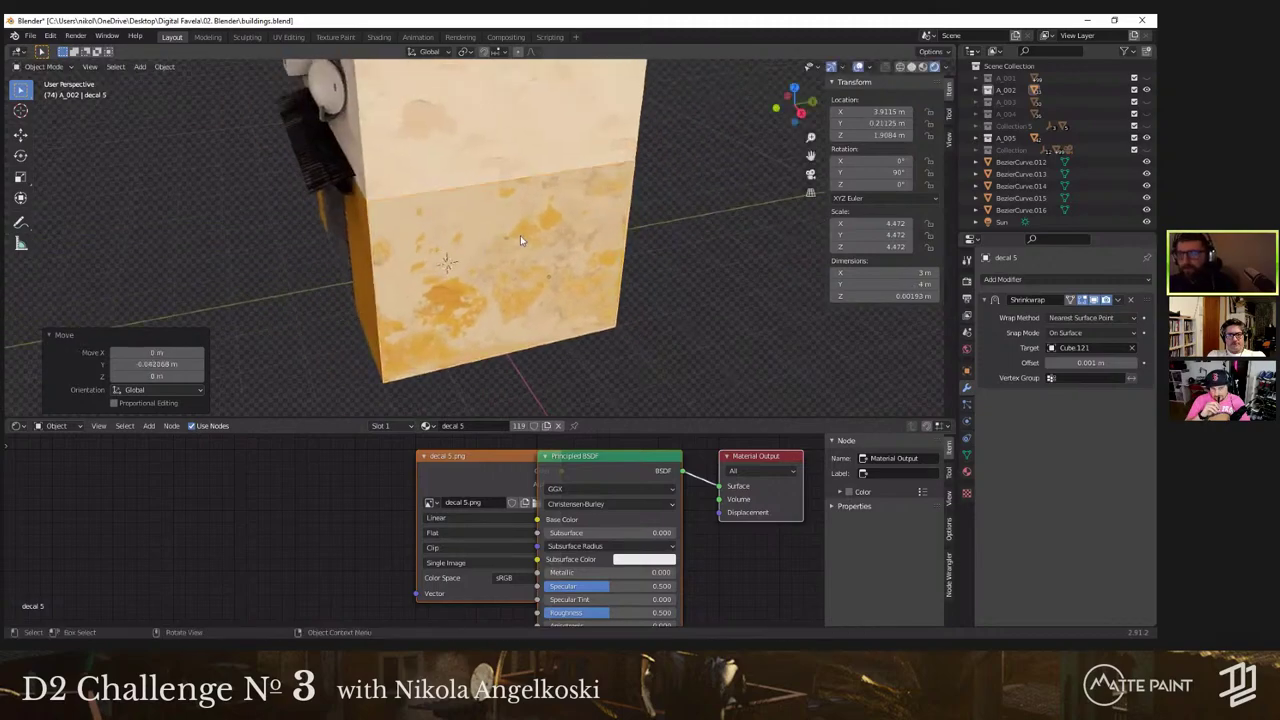
pyautogui.moveTo(502, 185); pyautogui.dragTo(516, 152, button='middle')
pyautogui.press('g')
pyautogui.press('z')
pyautogui.click(632, 253)
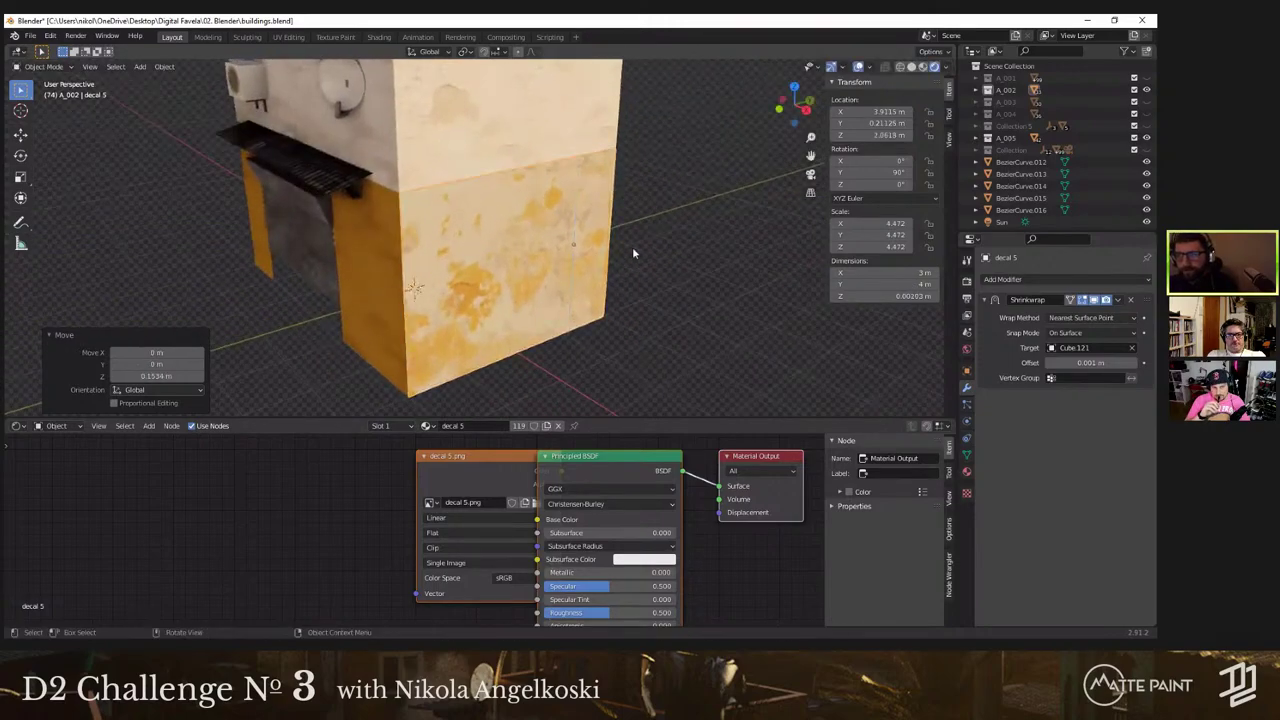
# Step: Filter the Downloads folder for decals and import decal 2.png as an image plane
pyautogui.moveTo(665, 253); pyautogui.dragTo(422, 230, button='middle')
pyautogui.click(31, 36)
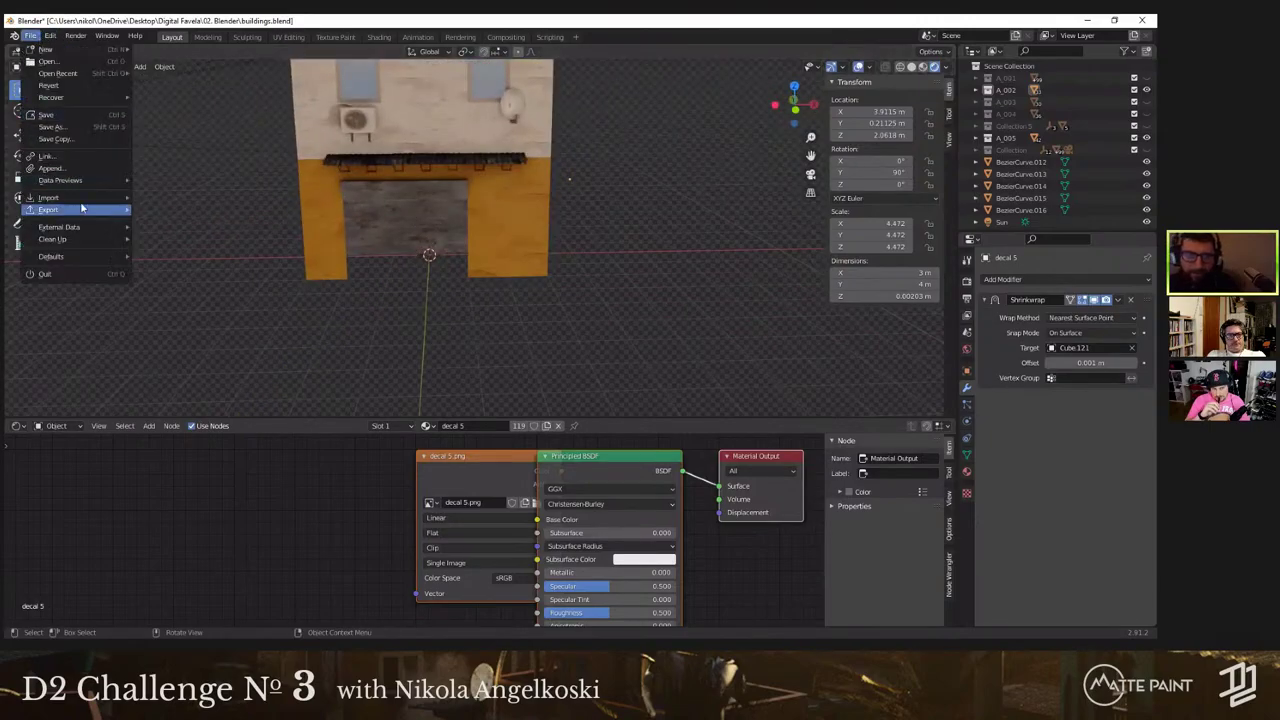
pyautogui.moveTo(70, 197)
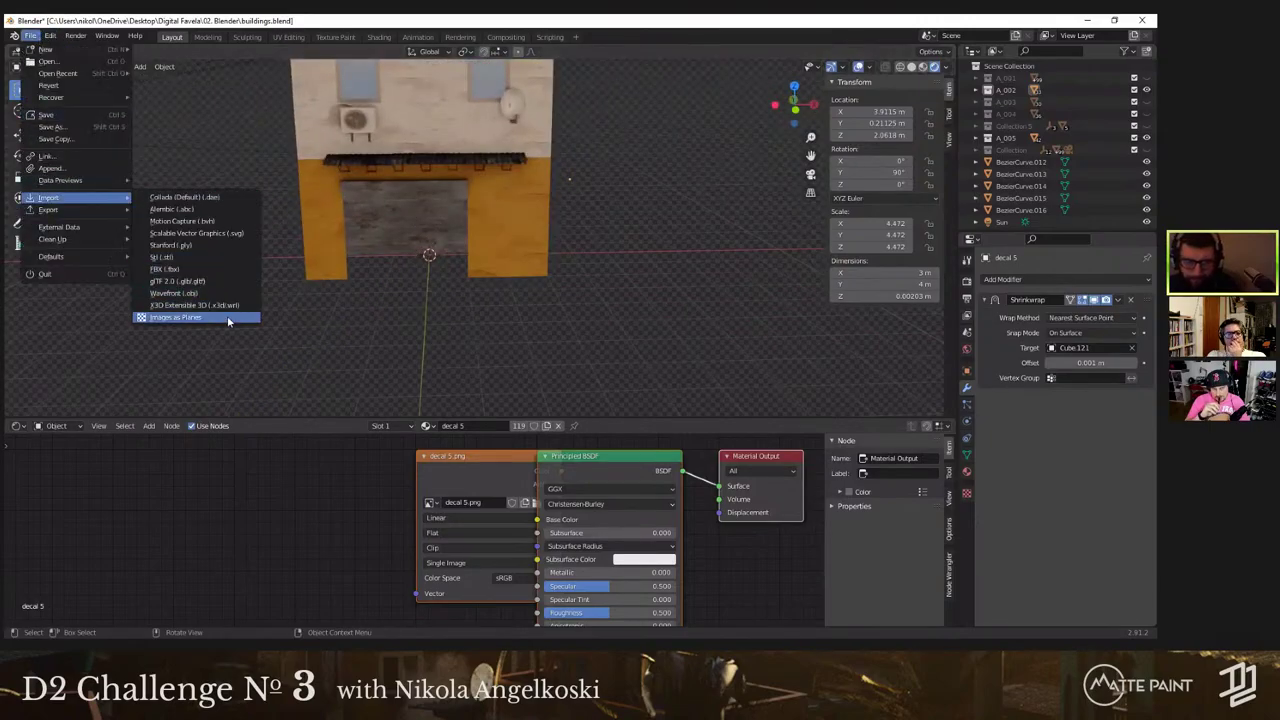
pyautogui.click(316, 285)
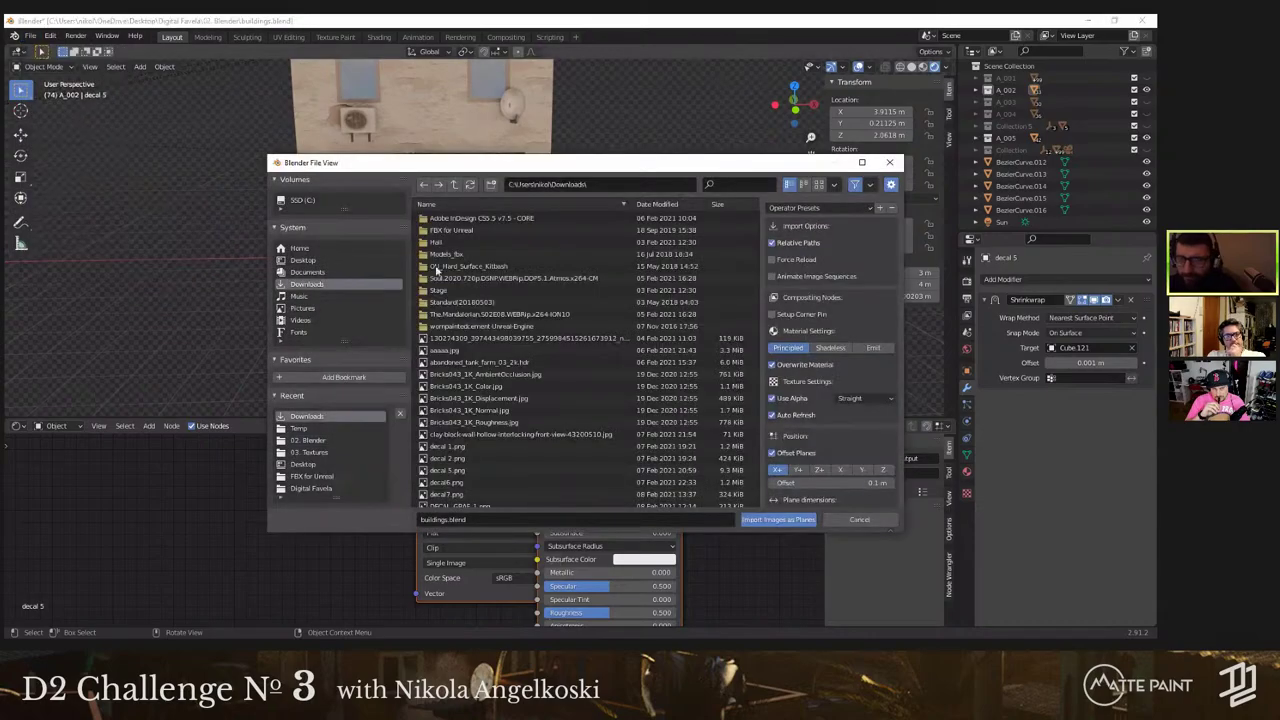
pyautogui.click(740, 185)
pyautogui.write('dekc')
pyautogui.press('Return')
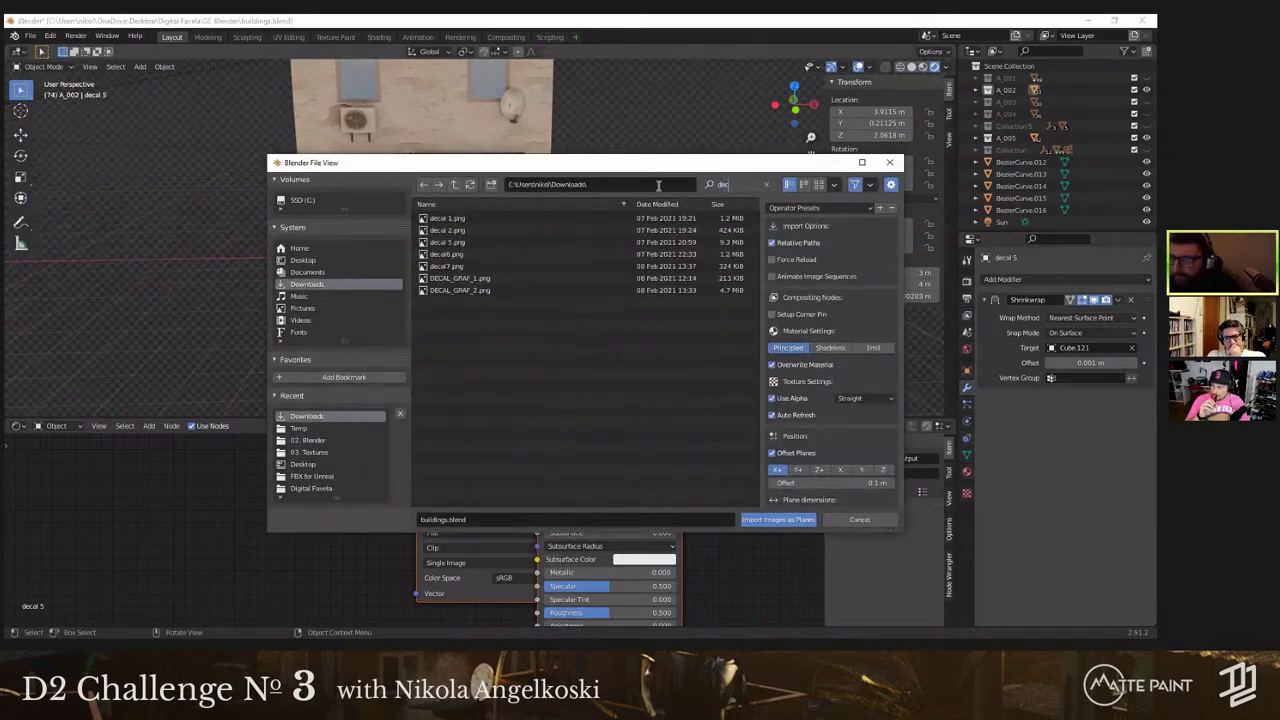
pyautogui.click(447, 230)
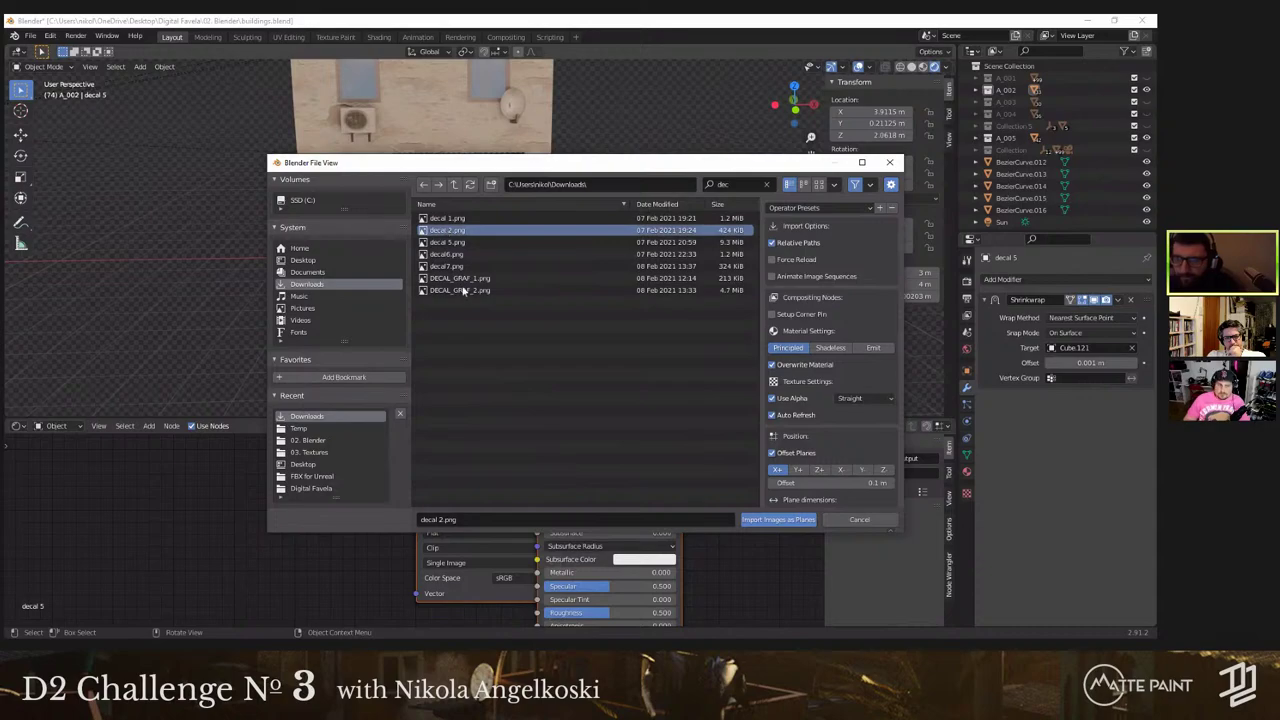
pyautogui.press('Return')
# Step: Scale the decal 2 plane to about 6.3 m and move it along Y to about -5.84 m, in front of the building
pyautogui.moveTo(463, 290); pyautogui.dragTo(482, 318, button='middle')
pyautogui.press('s')
pyautogui.click(515, 306)
pyautogui.press('g')
pyautogui.press('y')
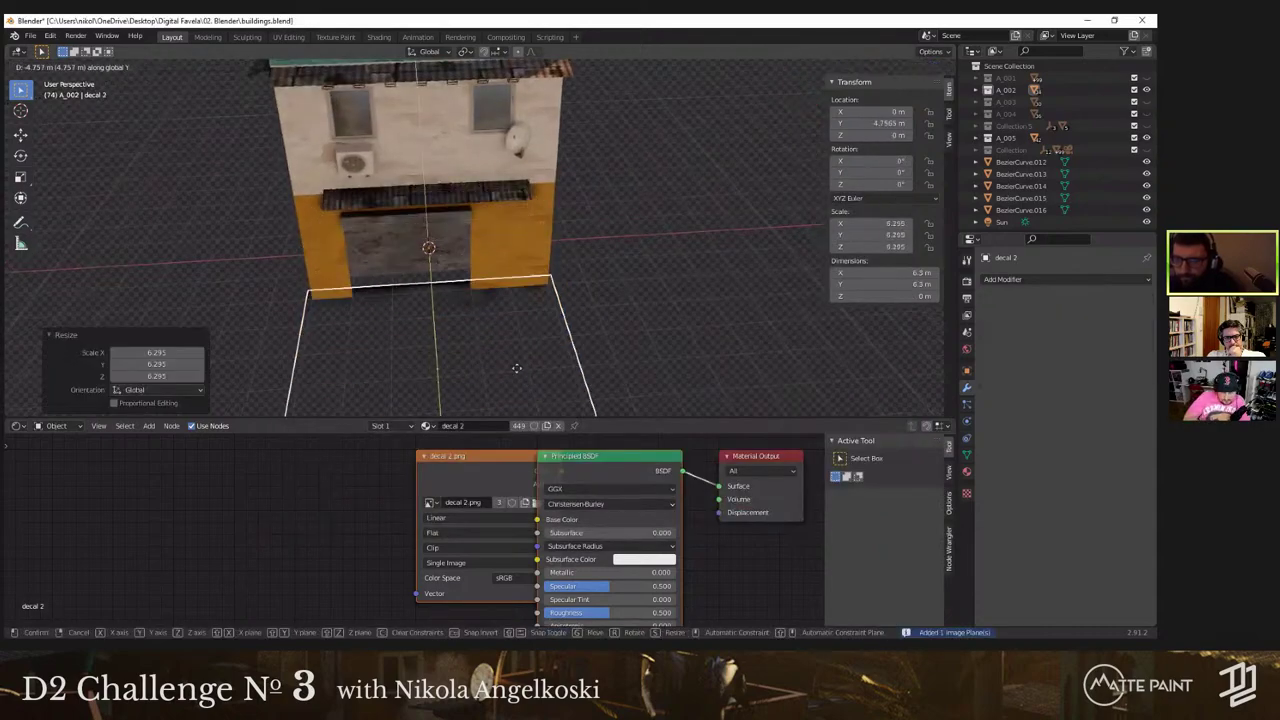
pyautogui.click(516, 397)
pyautogui.scroll(-3, 569, 261)
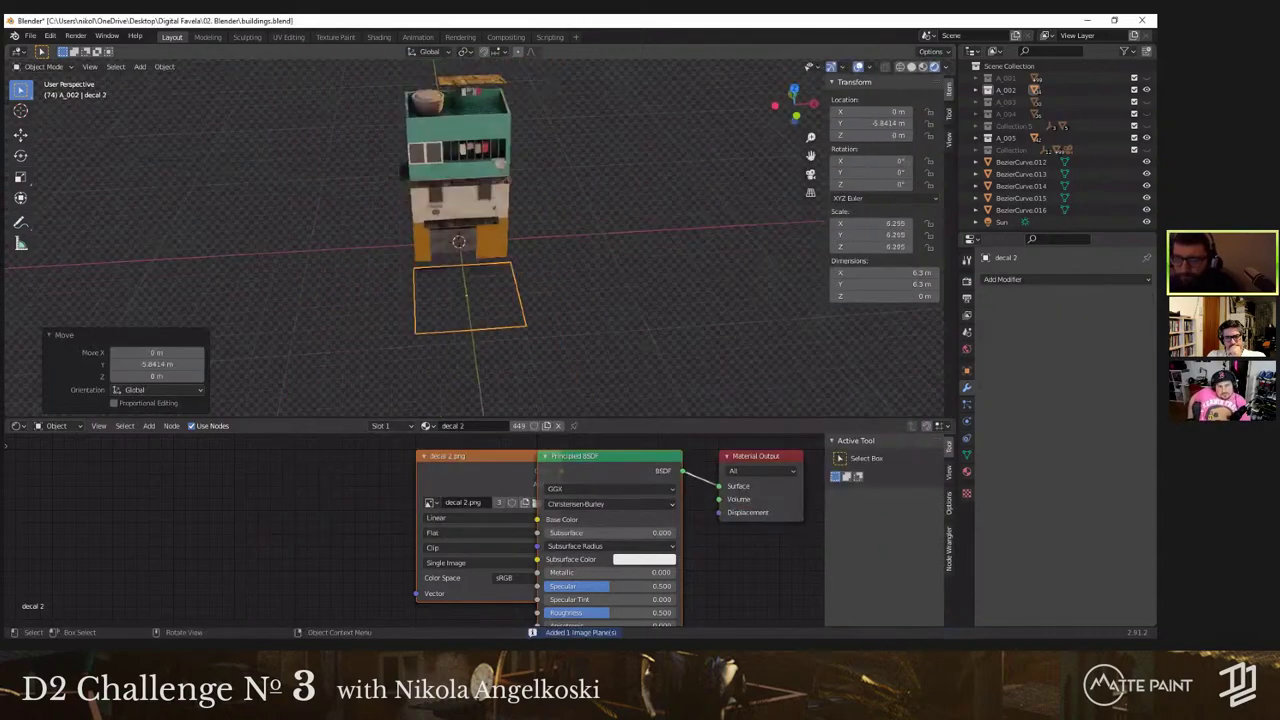
# Step: Rotate the decal 2 plane 90° about the X axis so it stands upright facing the building front
pyautogui.moveTo(482, 255); pyautogui.dragTo(391, 252, button='middle')
pyautogui.write('rx40')
pyautogui.press('Return')
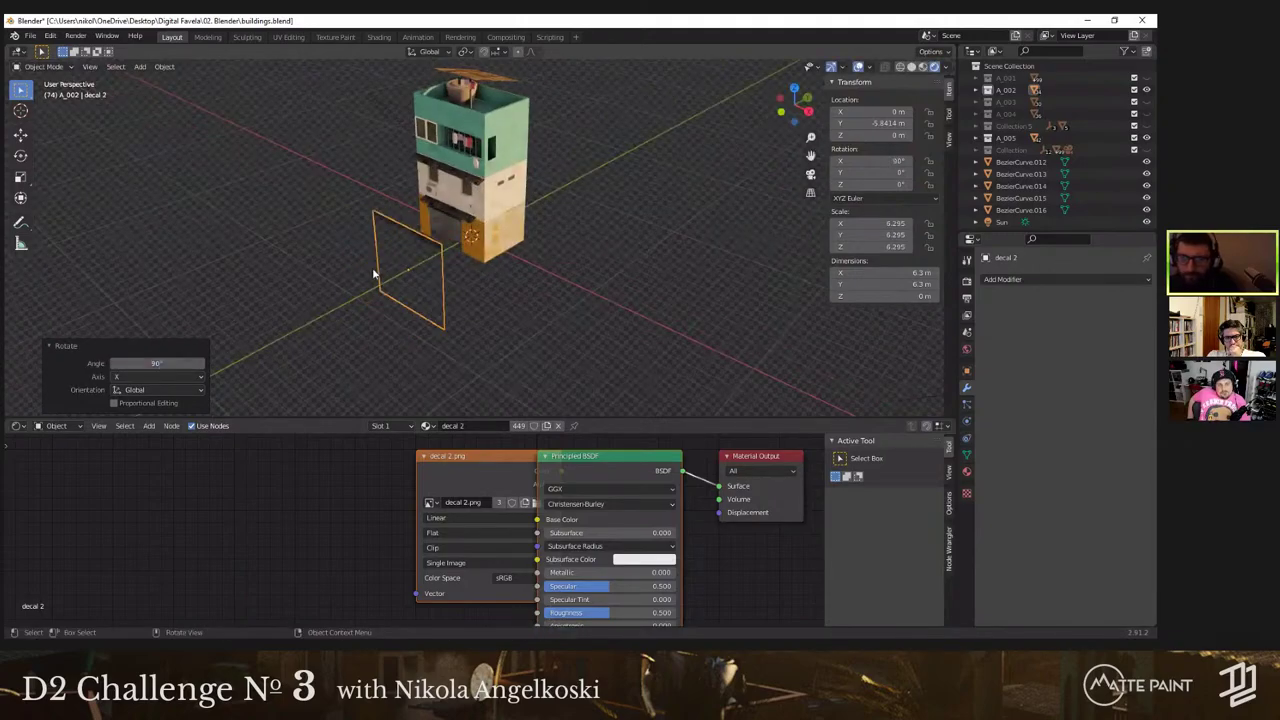
# Step: Scale the upright decal 2 plane to about 5.18 m and move it along Y to about -2.86 m, near the front wall
pyautogui.scroll(3, 378, 307)
pyautogui.moveTo(466, 280); pyautogui.dragTo(398, 128, button='middle')
pyautogui.scroll(3, 454, 222)
pyautogui.keyDown('shift'); pyautogui.moveTo(462, 195); pyautogui.dragTo(485, 255, button='middle'); pyautogui.keyUp('shift')
pyautogui.scroll(-3, 617, 305)
pyautogui.moveTo(613, 323); pyautogui.dragTo(568, 330, button='middle')
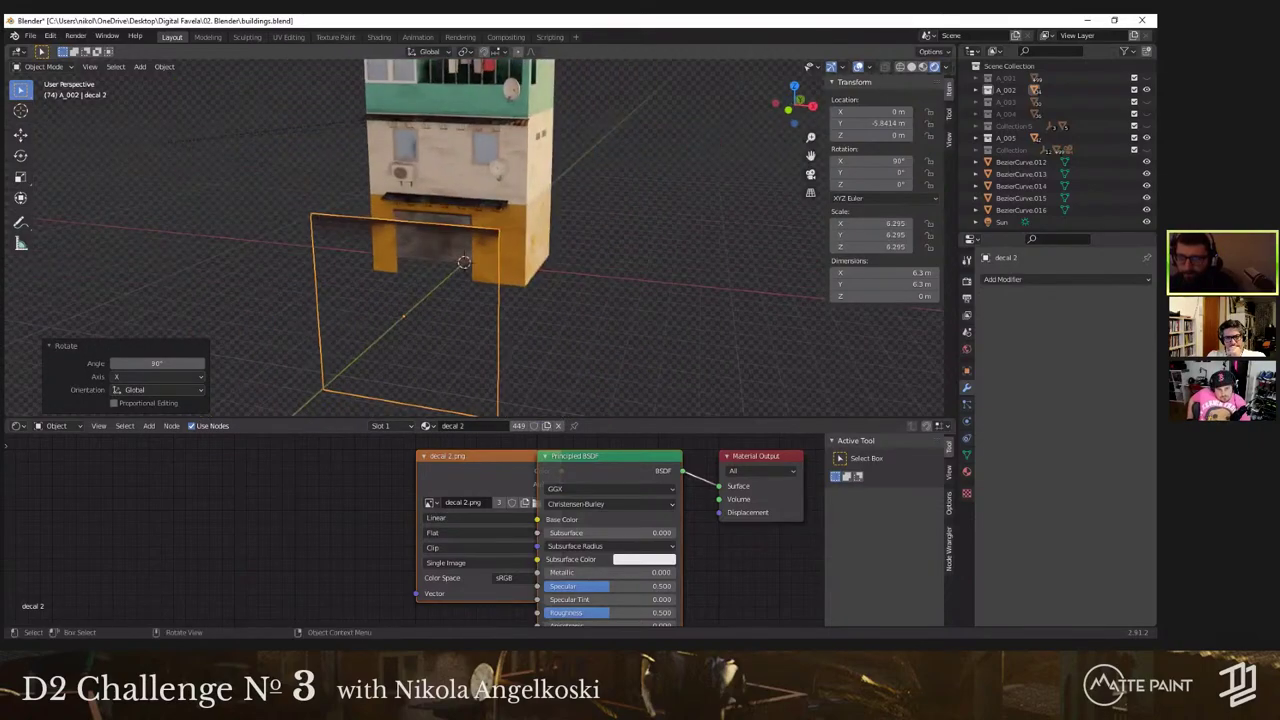
pyautogui.press('s')
pyautogui.click(552, 323)
pyautogui.press('g')
pyautogui.press('y')
pyautogui.click(452, 289)
# Step: Subdivide the decal 2 plane's mesh into a grid of smaller faces and return to Object Mode
pyautogui.press('Tab')
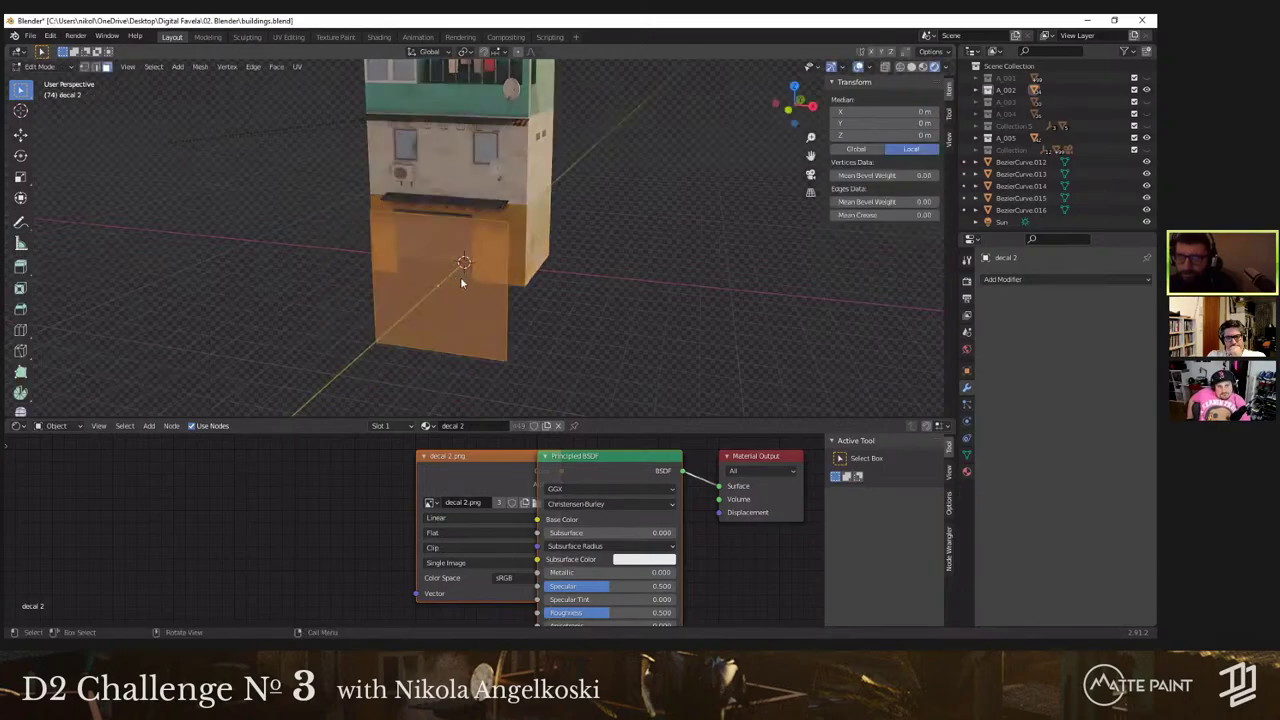
pyautogui.rightClick(462, 274)
pyautogui.click(463, 276)
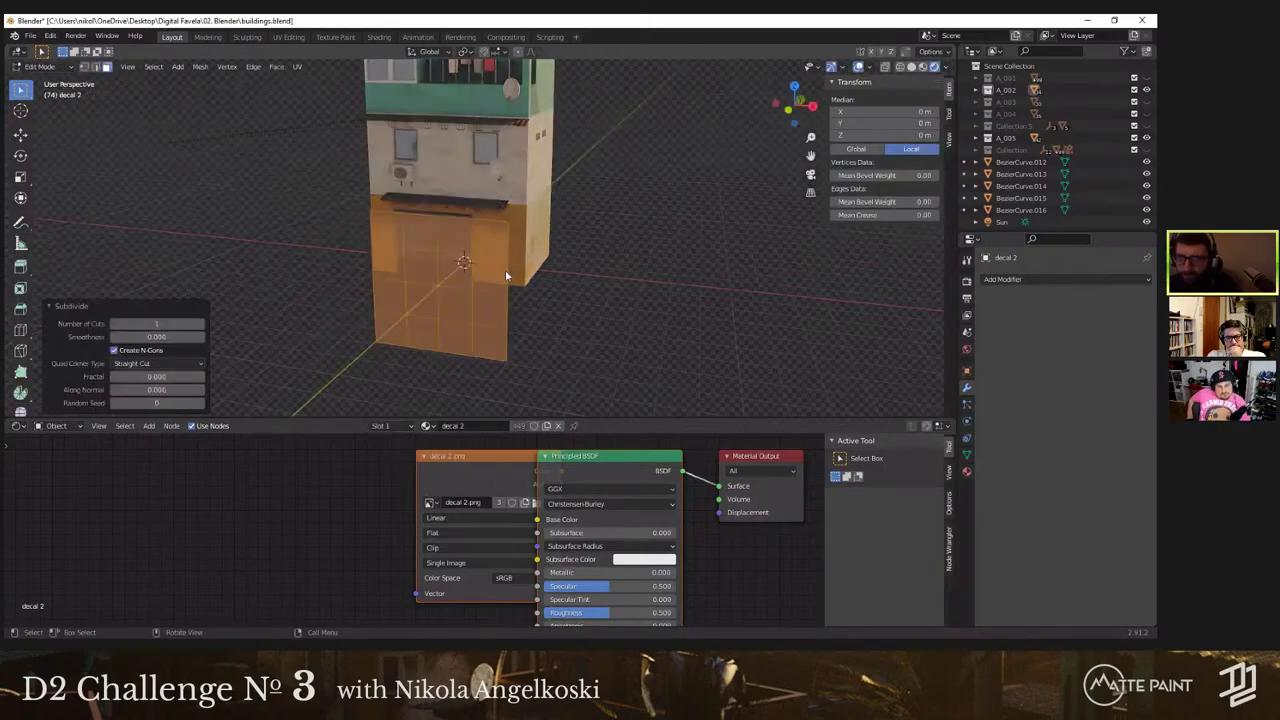
pyautogui.press('Tab')
# Step: Add a Shrinkwrap modifier to decal 2 with the yellow ground-floor block Cube.121 as its target
pyautogui.moveTo(469, 284); pyautogui.dragTo(444, 287, button='middle')
pyautogui.click(1025, 282)
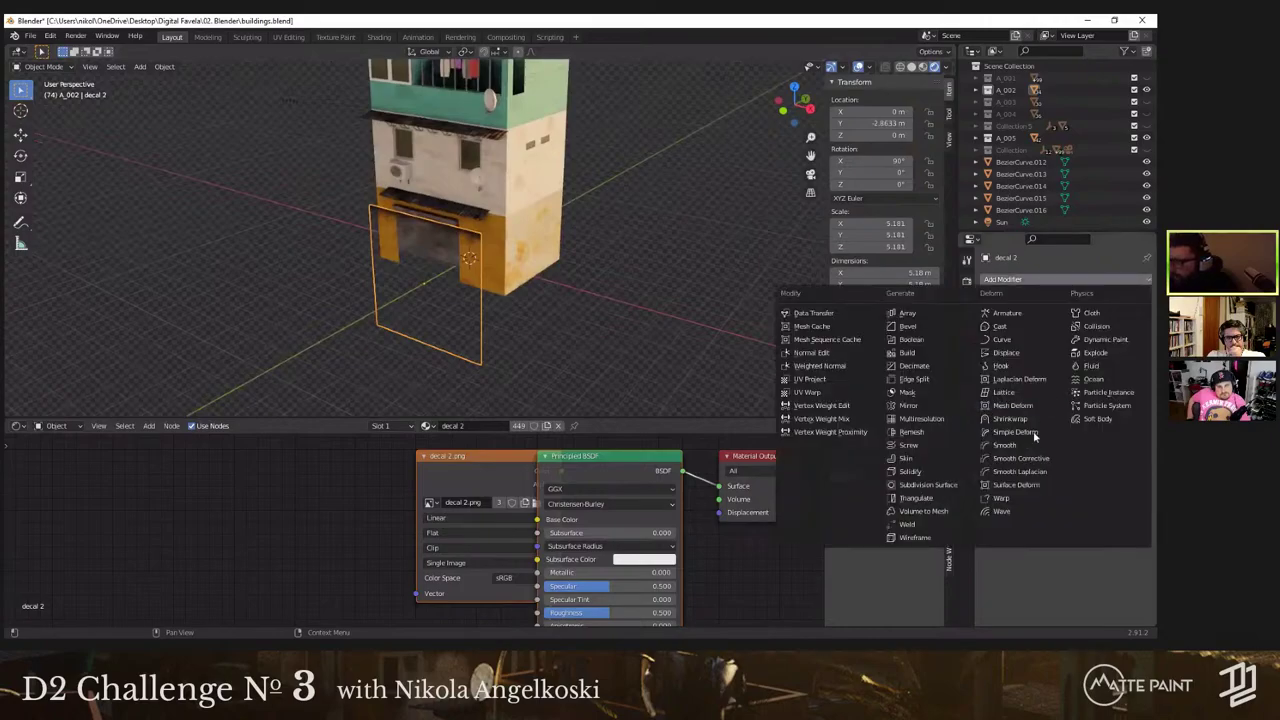
pyautogui.click(1010, 418)
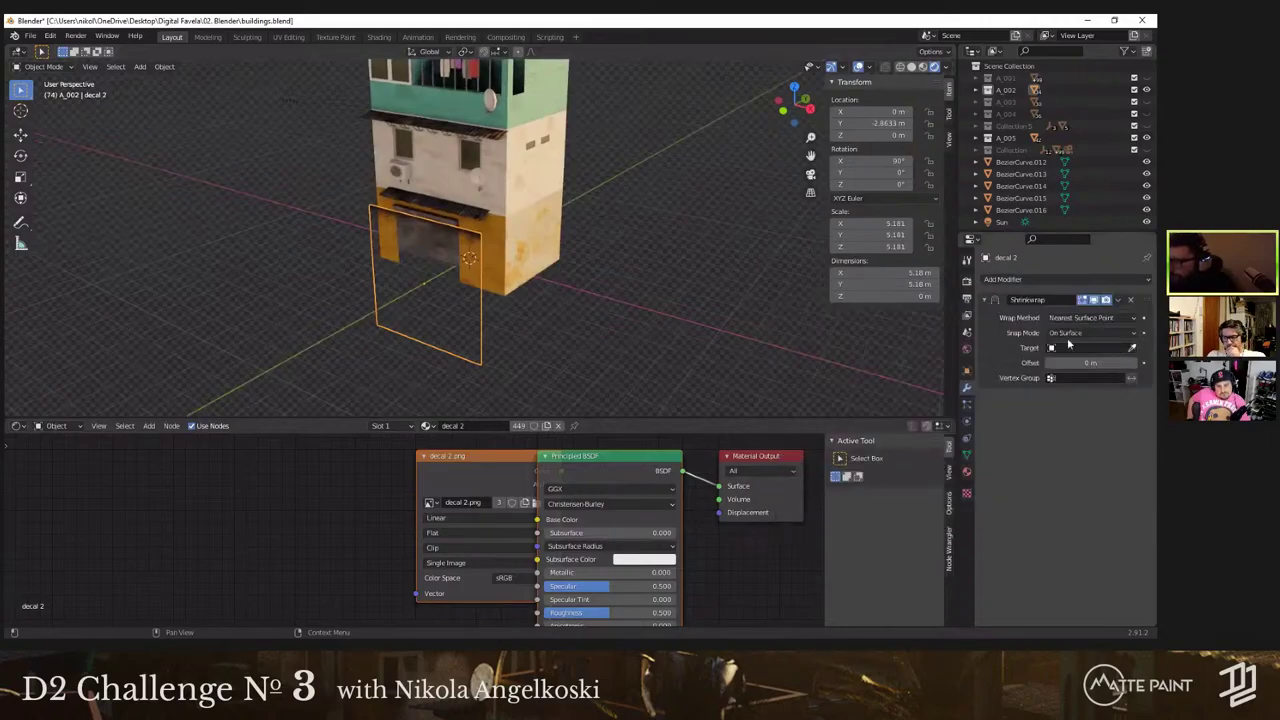
pyautogui.click(500, 241)
pyautogui.scroll(7, 495, 257)
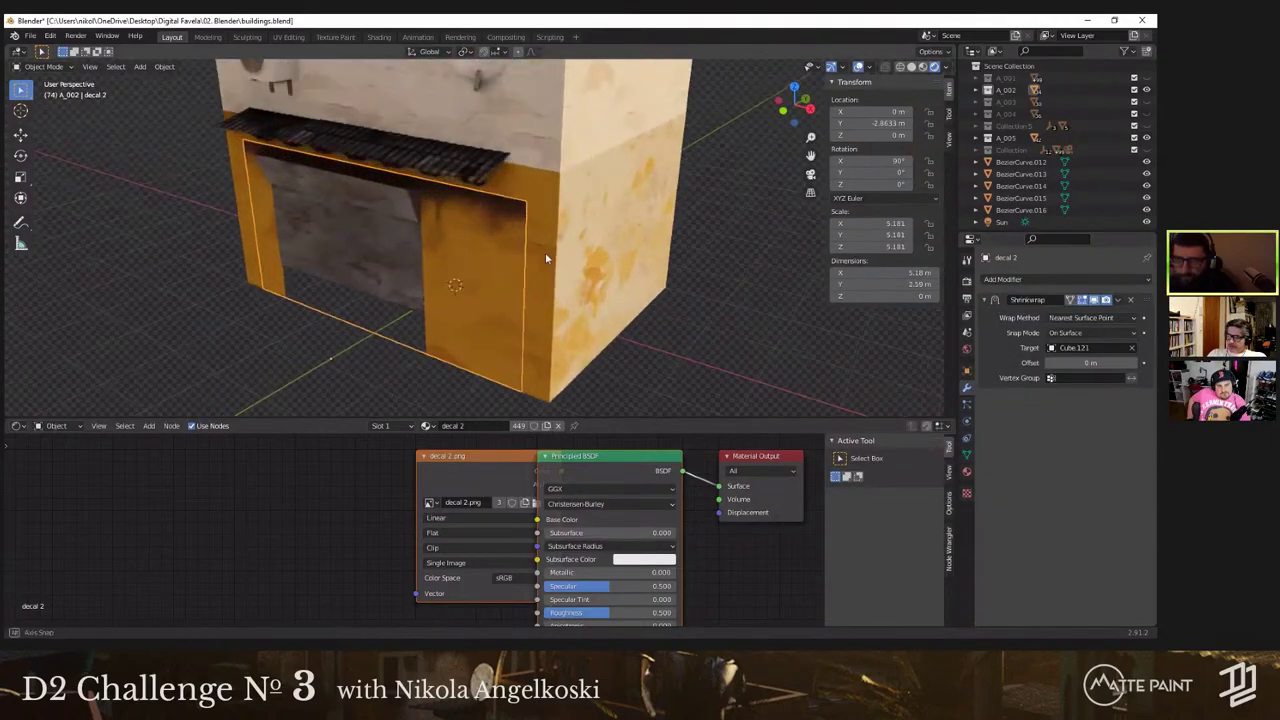
# Step: Raise decal 2 to about Z 0.41 m and stretch it along X to a scale of about 6.16 across the facade
pyautogui.moveTo(545, 252); pyautogui.dragTo(548, 224, button='middle')
pyautogui.press('g')
pyautogui.press('z')
pyautogui.click(540, 240)
pyautogui.scroll(-3, 535, 251)
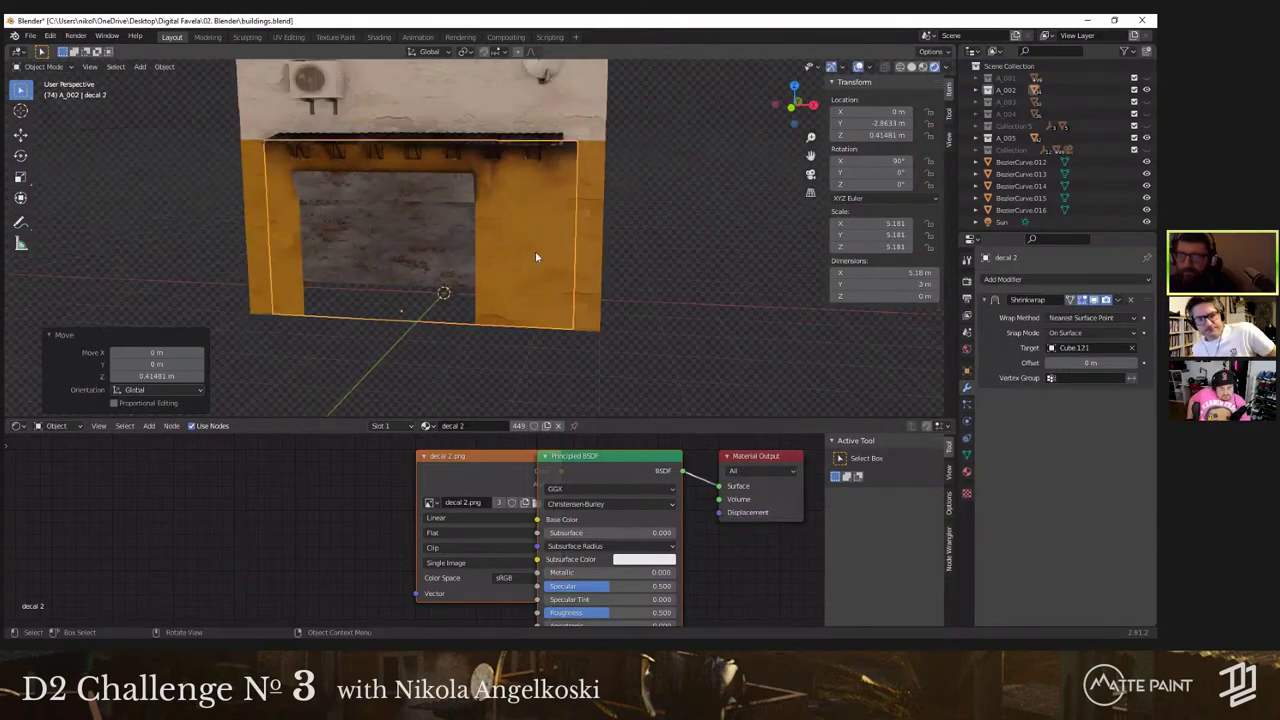
pyautogui.press('s')
pyautogui.press('y')
pyautogui.press('x')
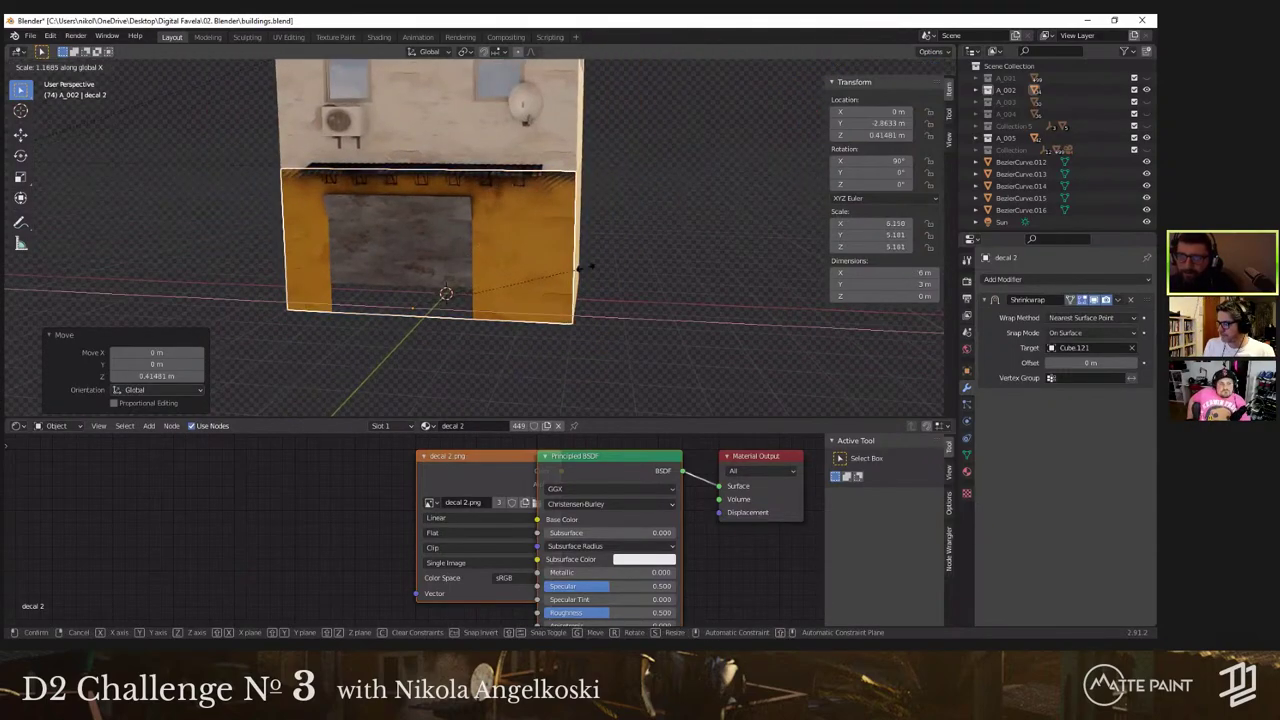
pyautogui.click(592, 273)
pyautogui.scroll(-3, 570, 291)
pyautogui.moveTo(551, 295); pyautogui.dragTo(480, 335, button='middle')
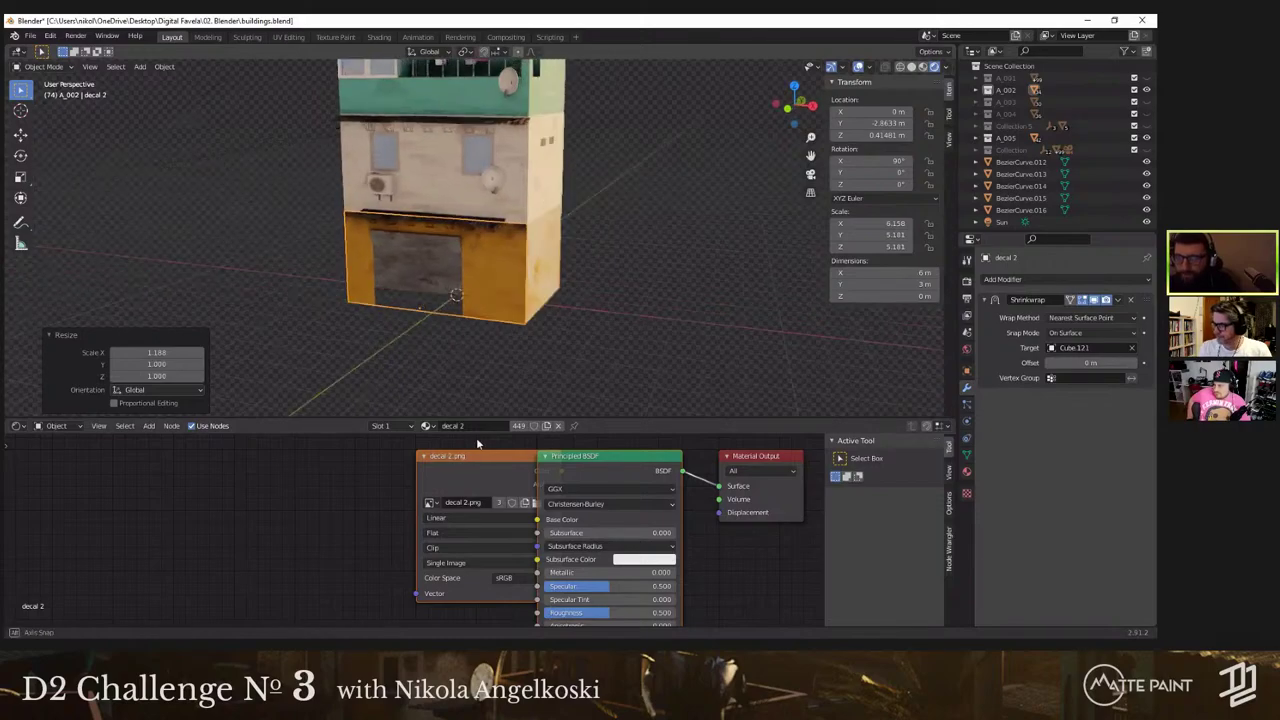
# Step: Move the decal 2.png image texture node clear of the Principled BSDF node
pyautogui.scroll(3, 477, 400)
pyautogui.moveTo(473, 455); pyautogui.dragTo(232, 473)
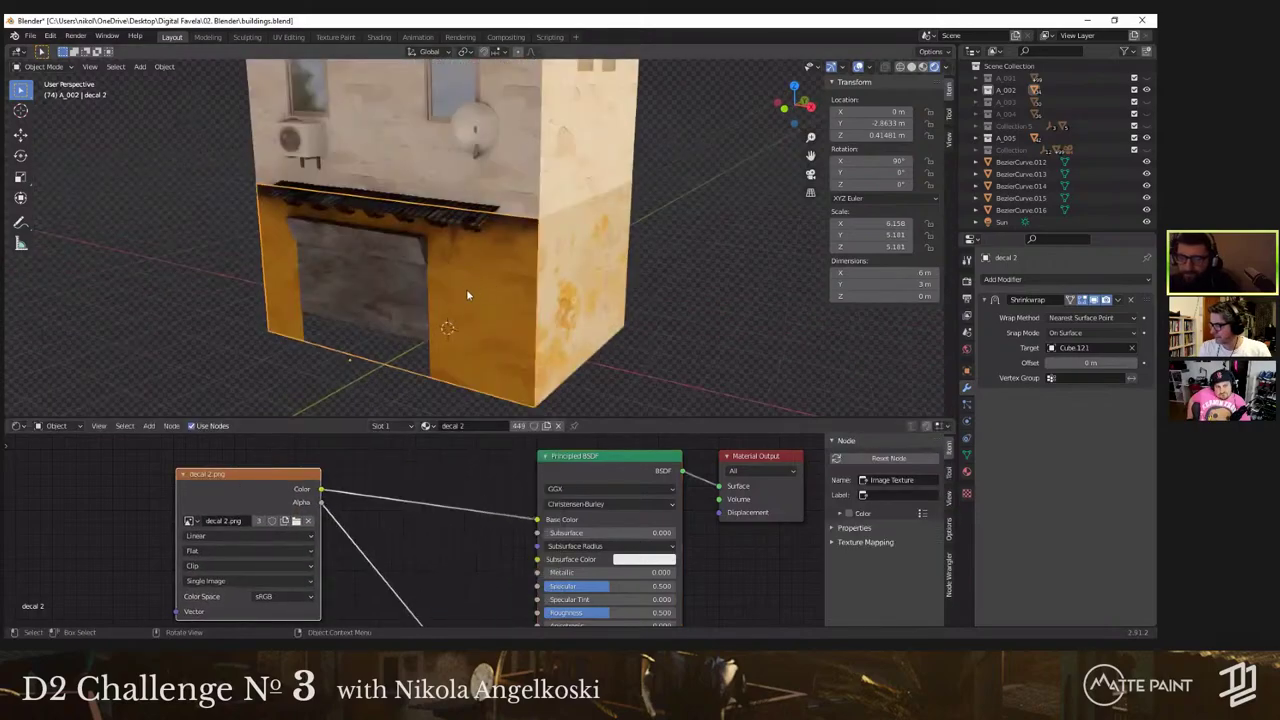
pyautogui.moveTo(563, 227); pyautogui.dragTo(569, 235, button='middle')
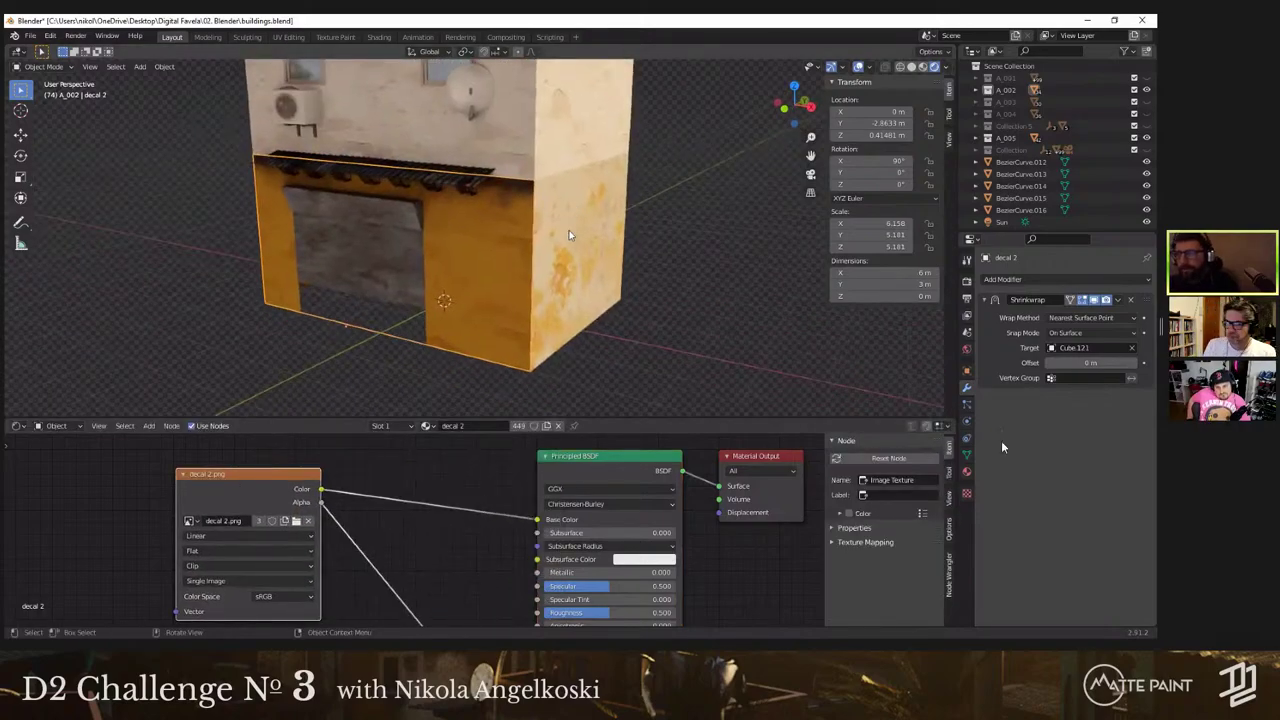
# Step: Select the side wall's decal 5, move its image texture node clear of the shader, and copy that node
pyautogui.click(569, 235)
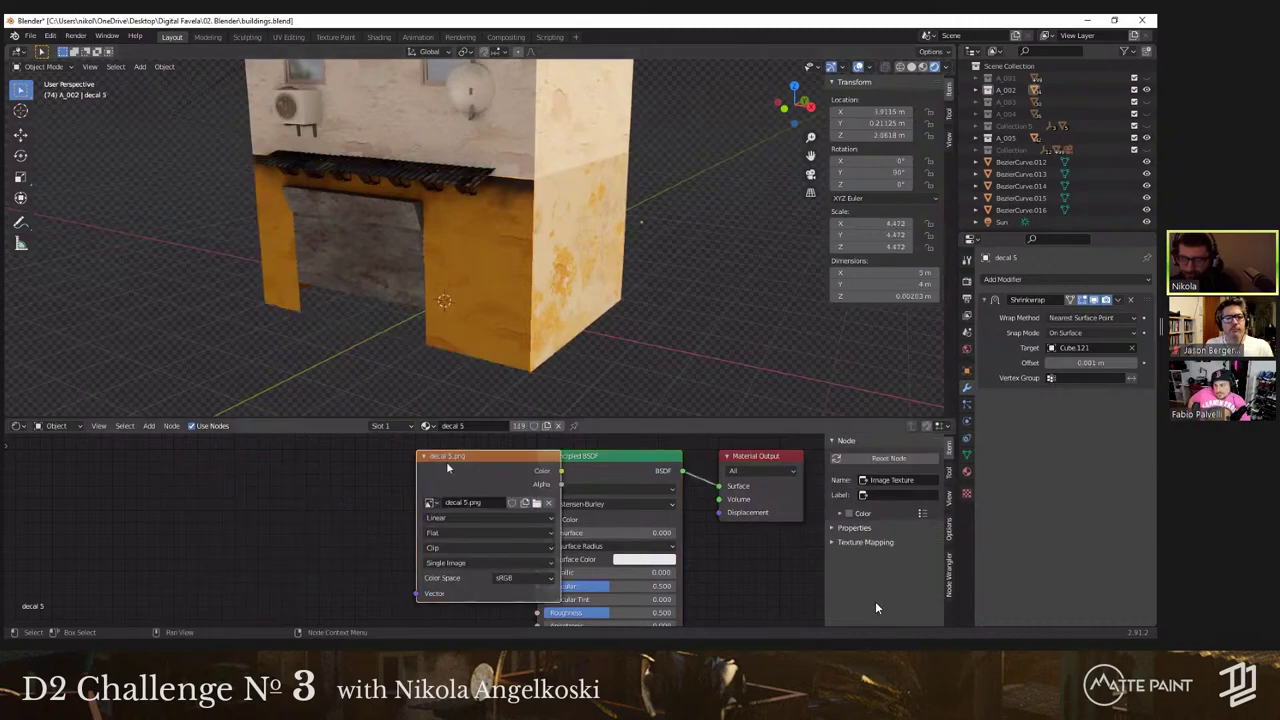
pyautogui.moveTo(447, 467); pyautogui.dragTo(231, 472)
pyautogui.hotkey('shift', 'd')
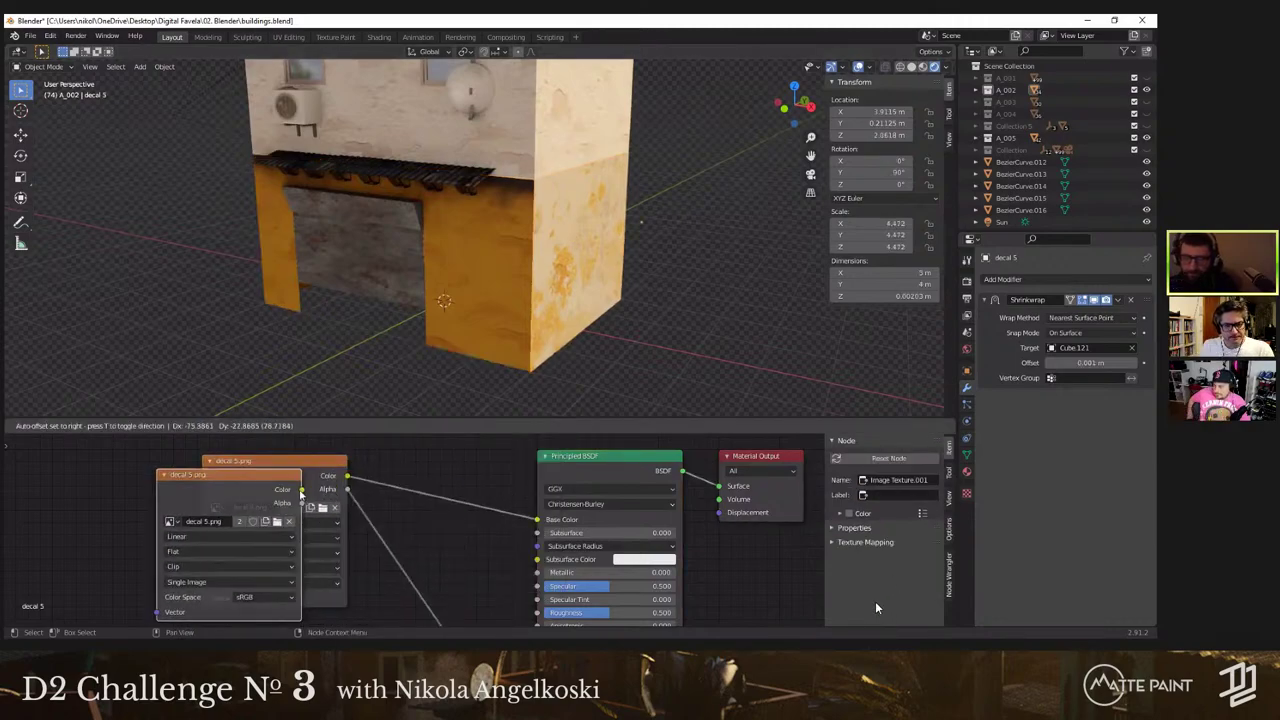
pyautogui.press('Escape')
pyautogui.scroll(-1, 490, 483)
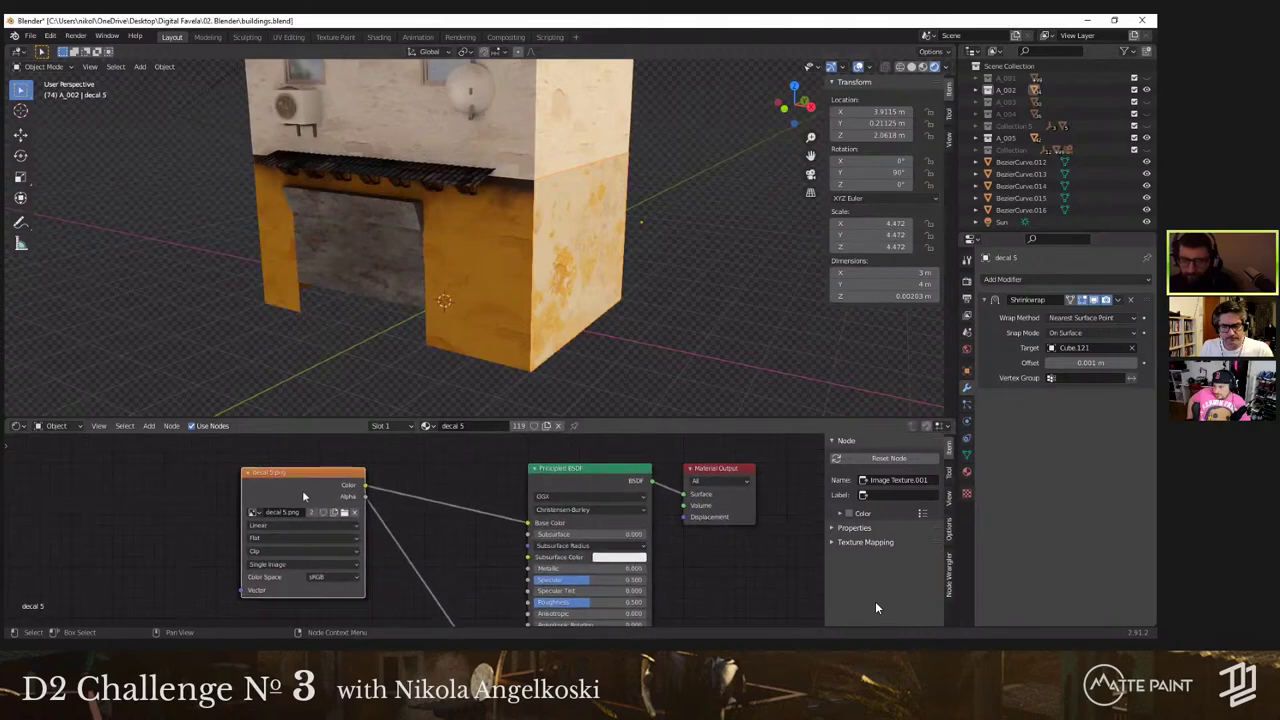
# Step: Select the front decal 2 plane and paste the decal 5.png image texture node into its material
pyautogui.click(488, 230)
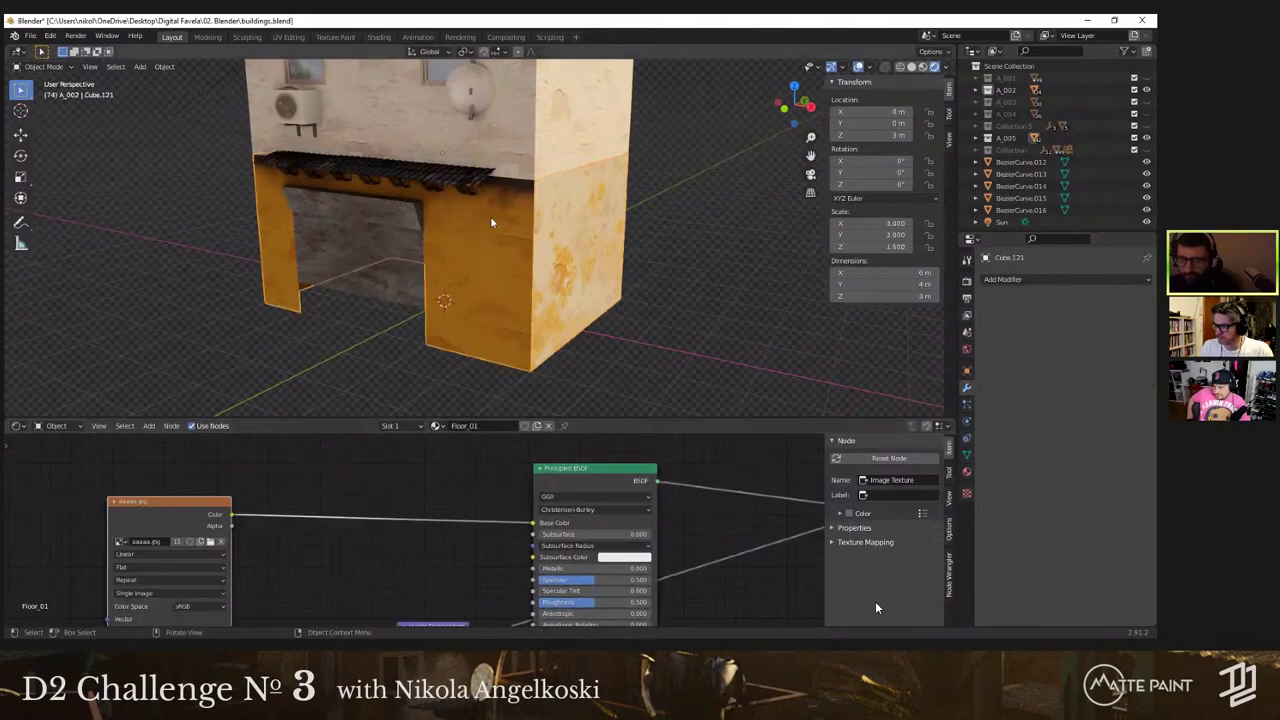
pyautogui.click(491, 220)
pyautogui.click(35, 507)
pyautogui.hotkey('ctrl', 'v')
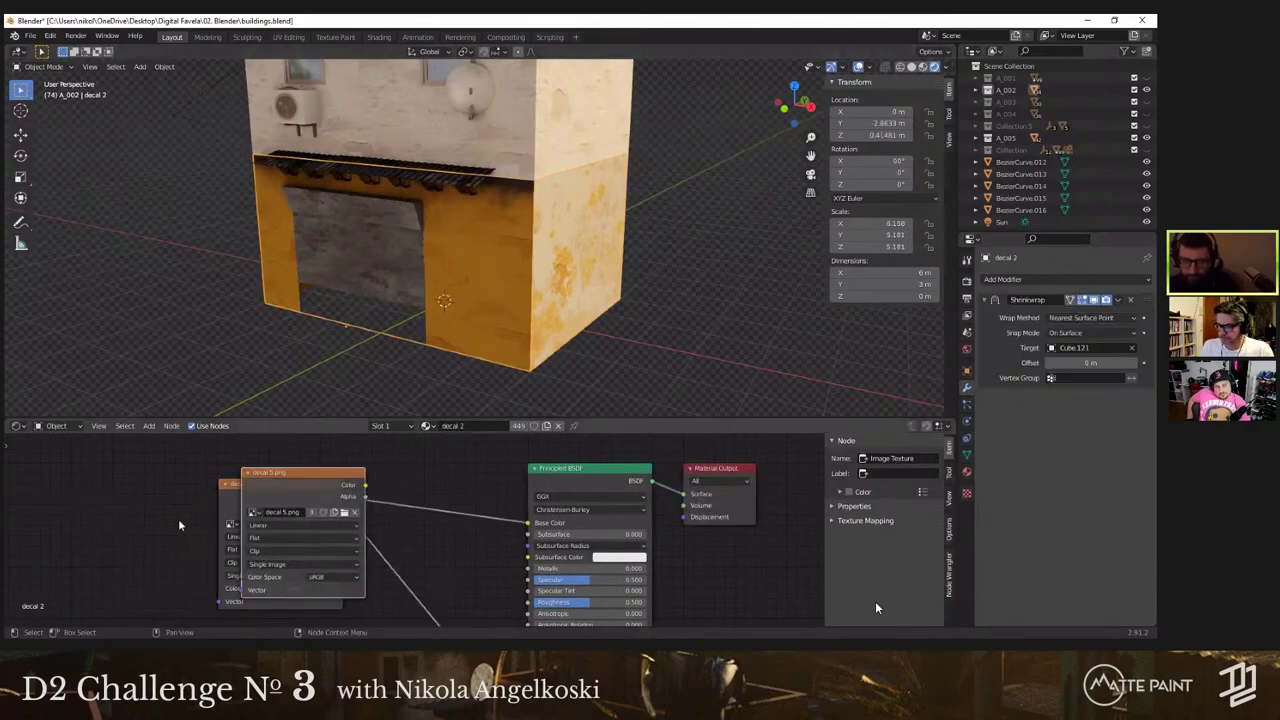
pyautogui.hotkey('ctrl', 'z')
pyautogui.hotkey('ctrl', 'z')
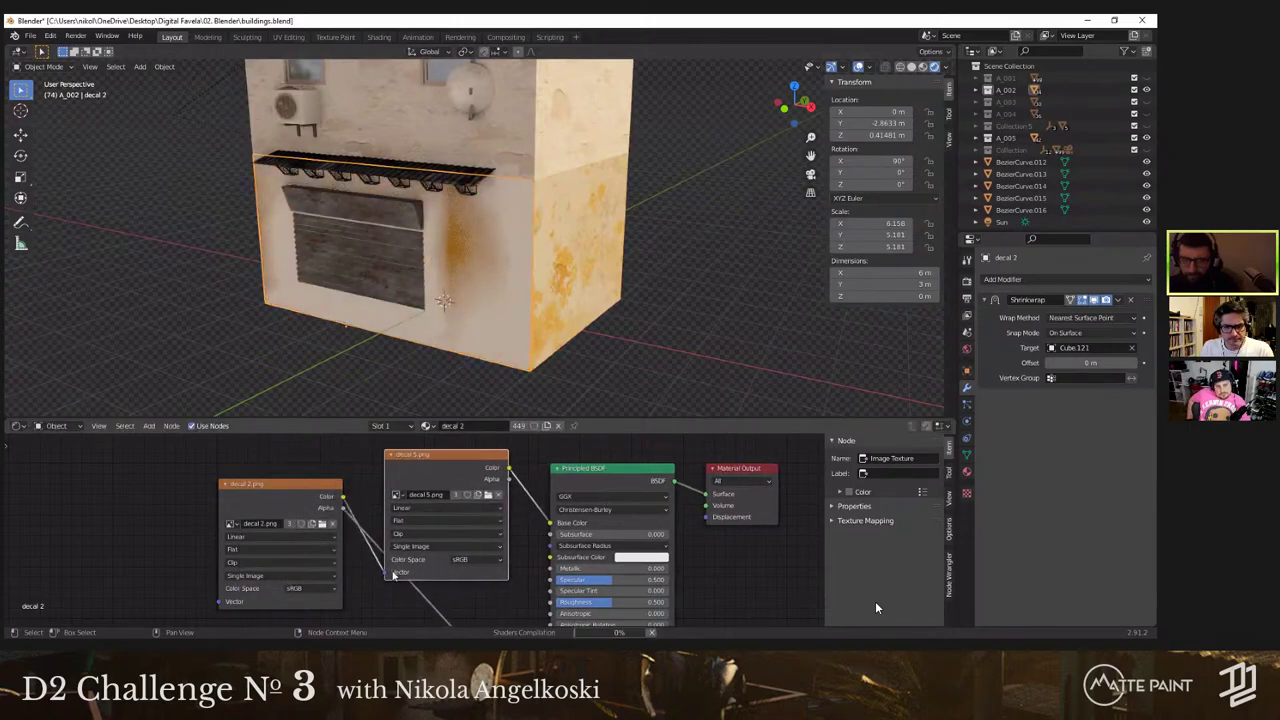
# Step: Place the decal 5.png node below the decal 2.png node and link its Alpha output to the shader's Alpha
pyautogui.scroll(-2, 474, 524)
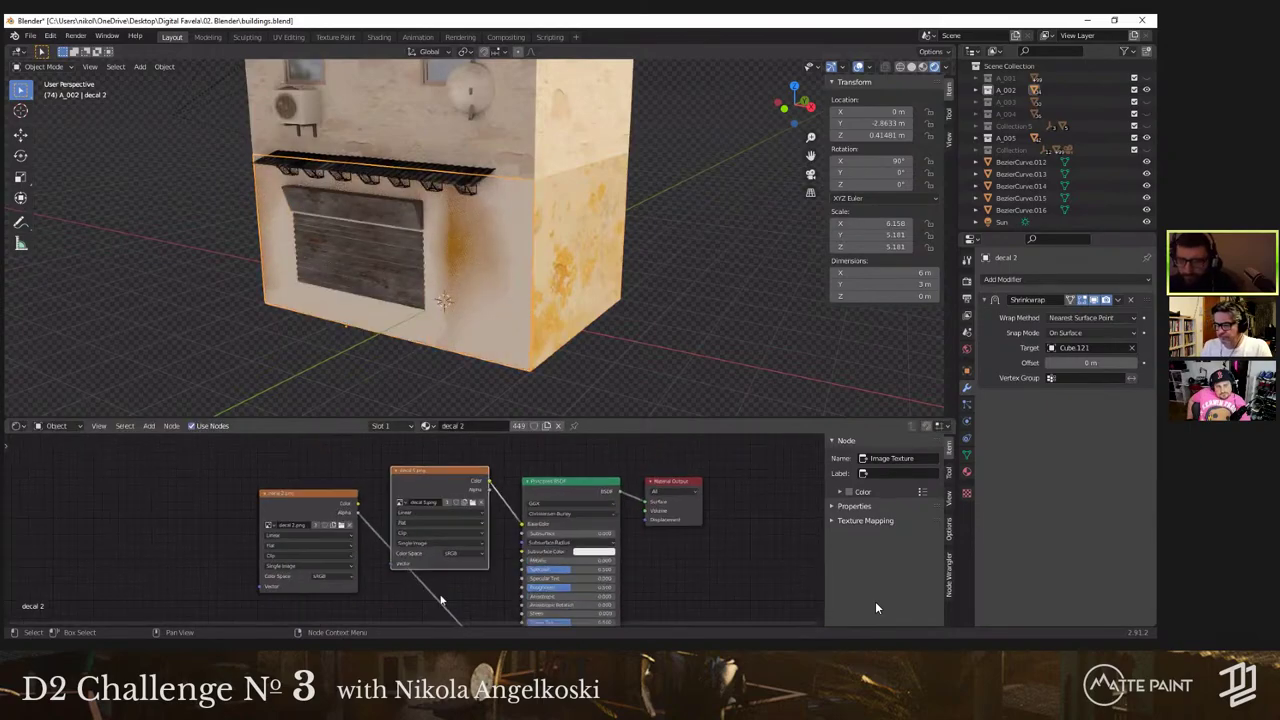
pyautogui.moveTo(445, 480); pyautogui.dragTo(318, 592)
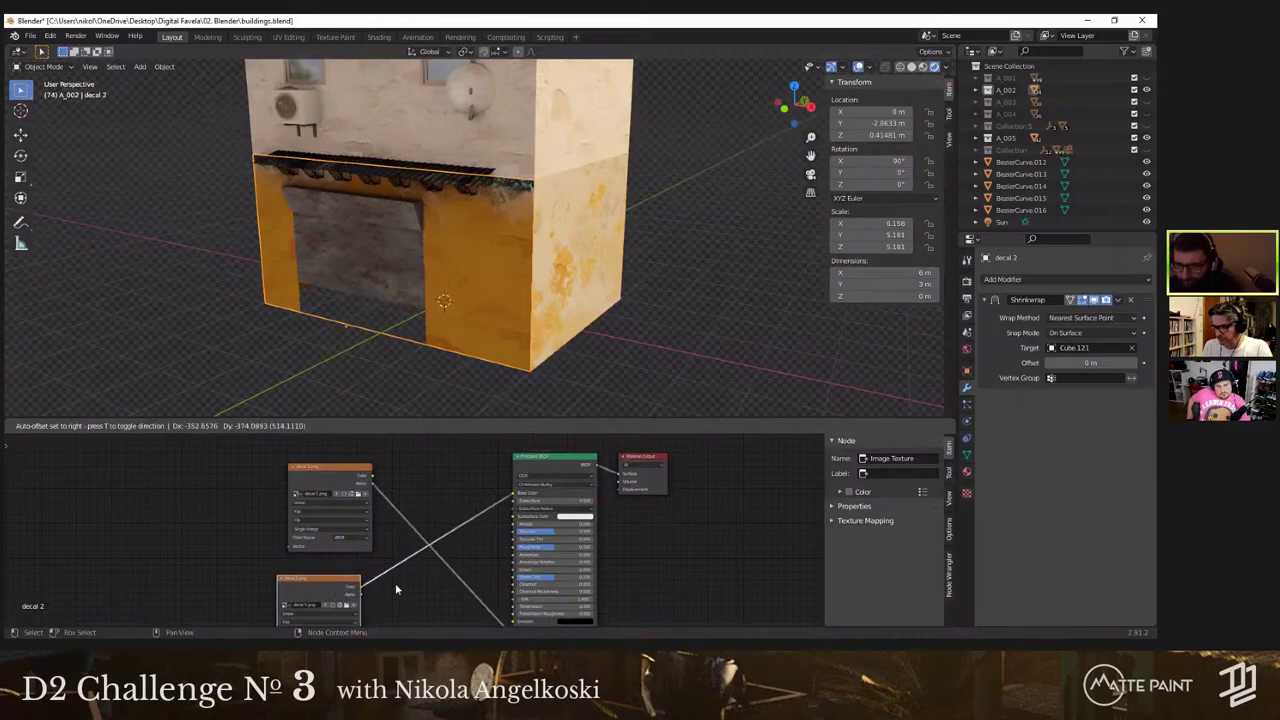
pyautogui.scroll(3, 396, 590)
pyautogui.moveTo(372, 516); pyautogui.dragTo(374, 480, button='middle')
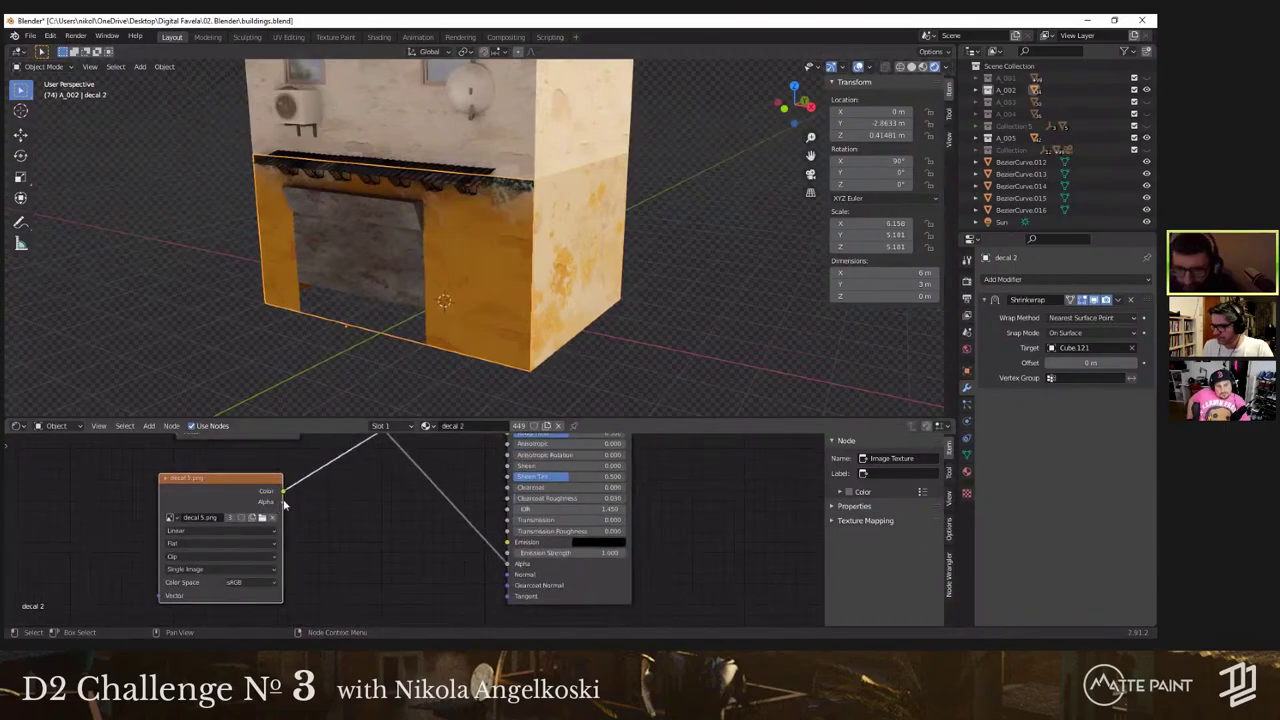
pyautogui.moveTo(508, 568); pyautogui.dragTo(505, 570)
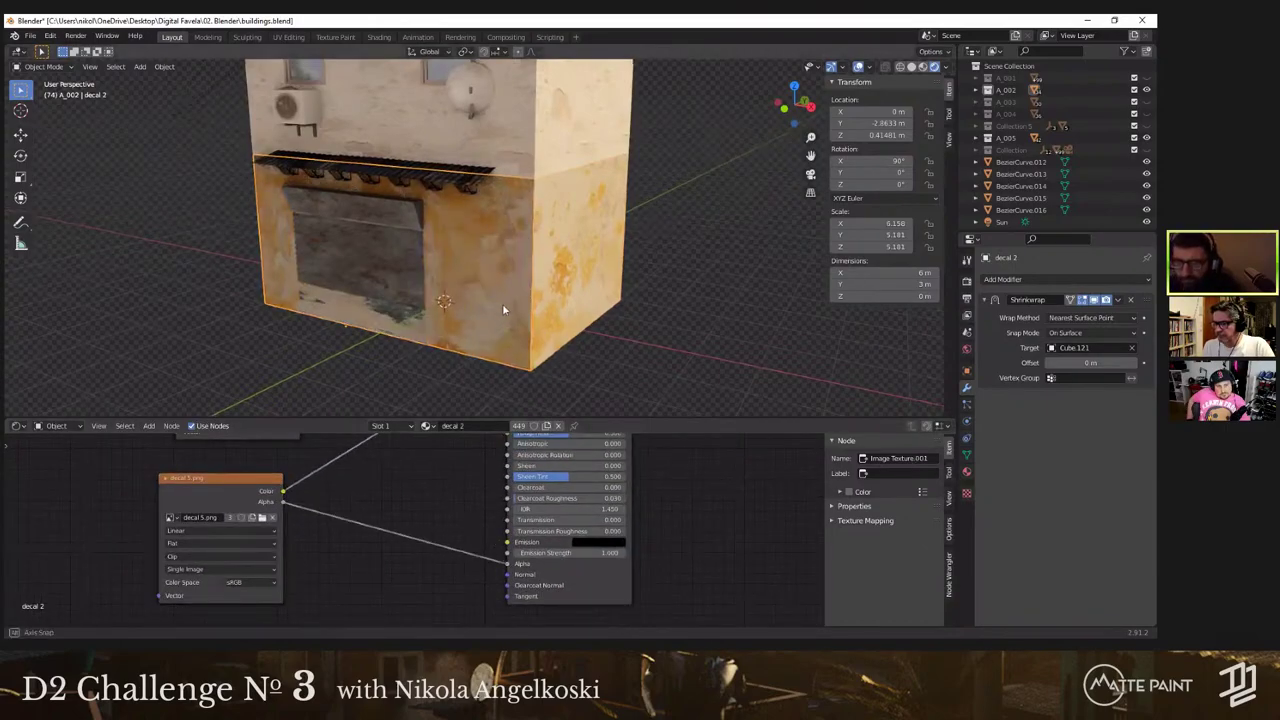
pyautogui.moveTo(502, 303); pyautogui.dragTo(409, 267, button='middle')
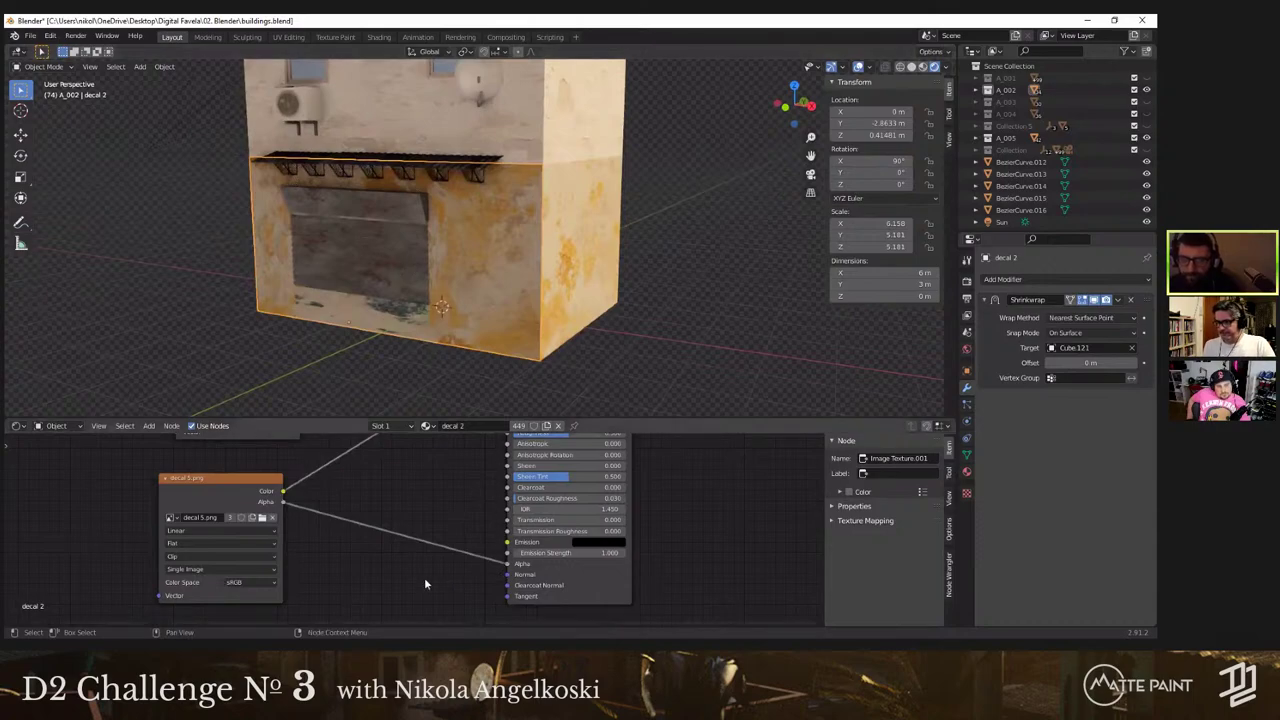
# Step: Disconnect the decal 5.png node's Alpha link and delete the node from the decal 2 material
pyautogui.moveTo(505, 564); pyautogui.dragTo(229, 489)
pyautogui.click(229, 489)
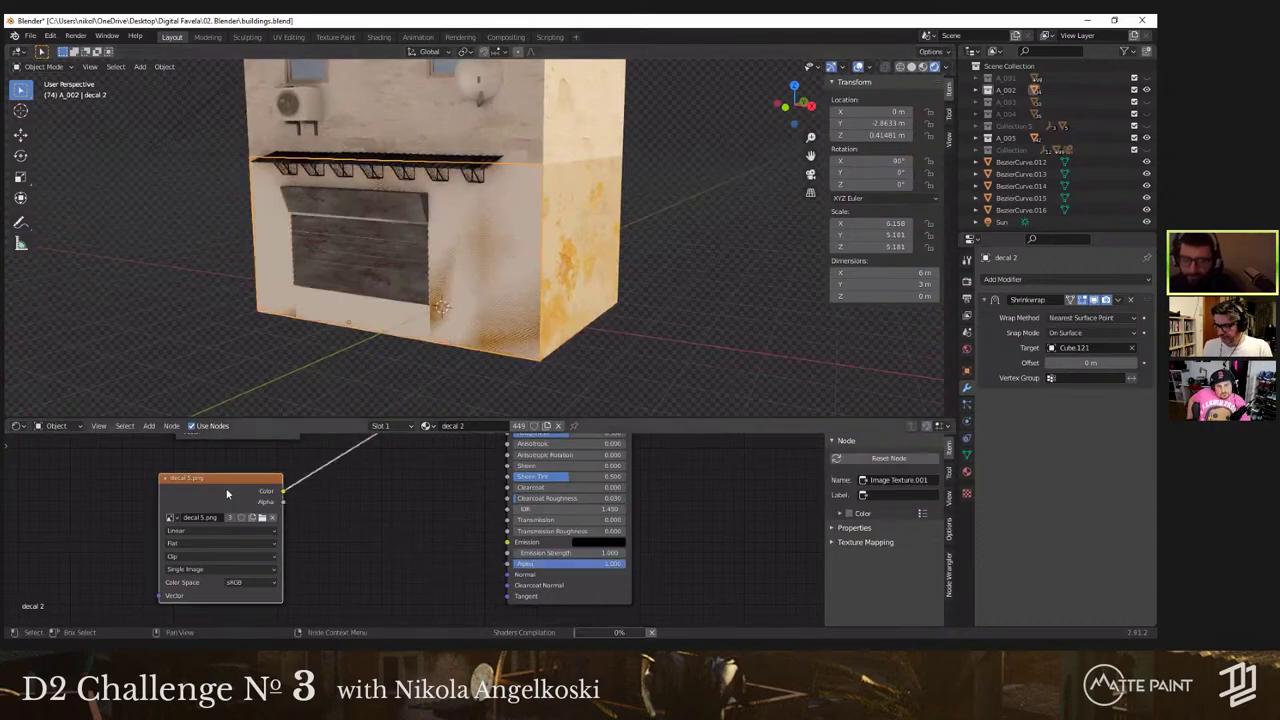
pyautogui.click(367, 489)
# Step: Link the decal 2.png node's Color output to Base Color and its Alpha output to Alpha on the Principled BSDF
pyautogui.scroll(-3, 374, 491)
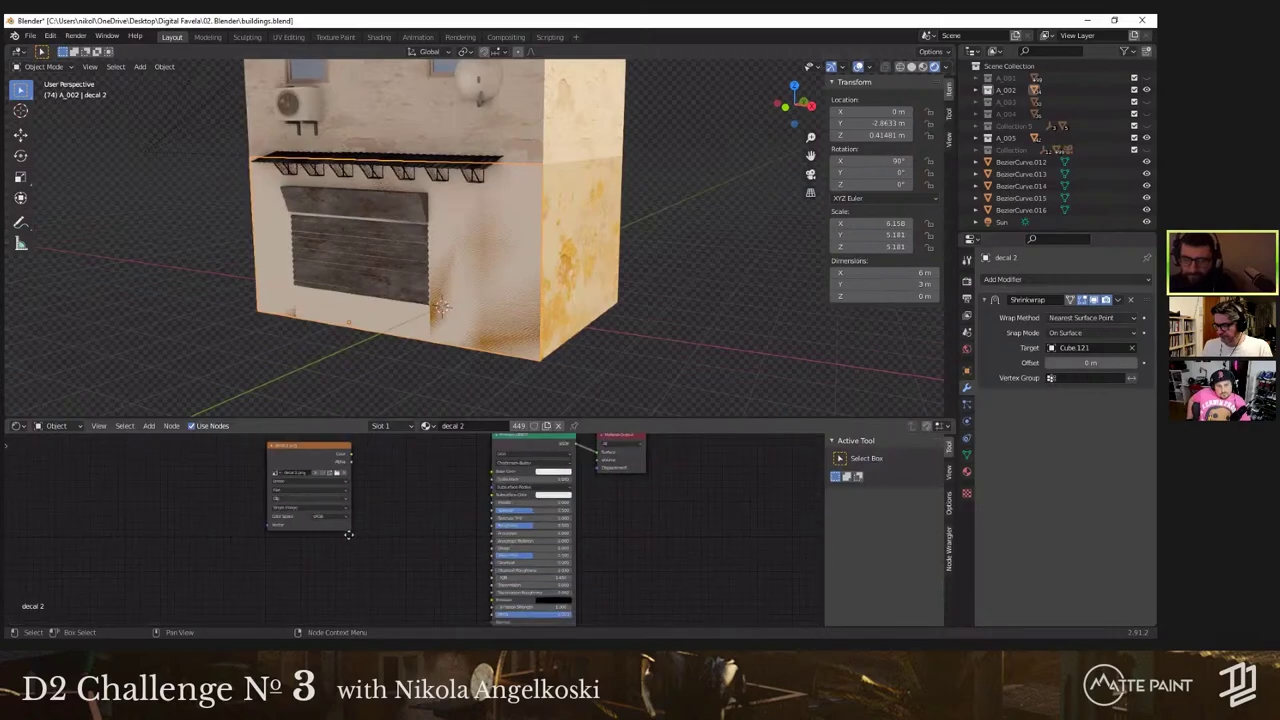
pyautogui.scroll(2, 358, 490)
pyautogui.moveTo(333, 473); pyautogui.dragTo(542, 505)
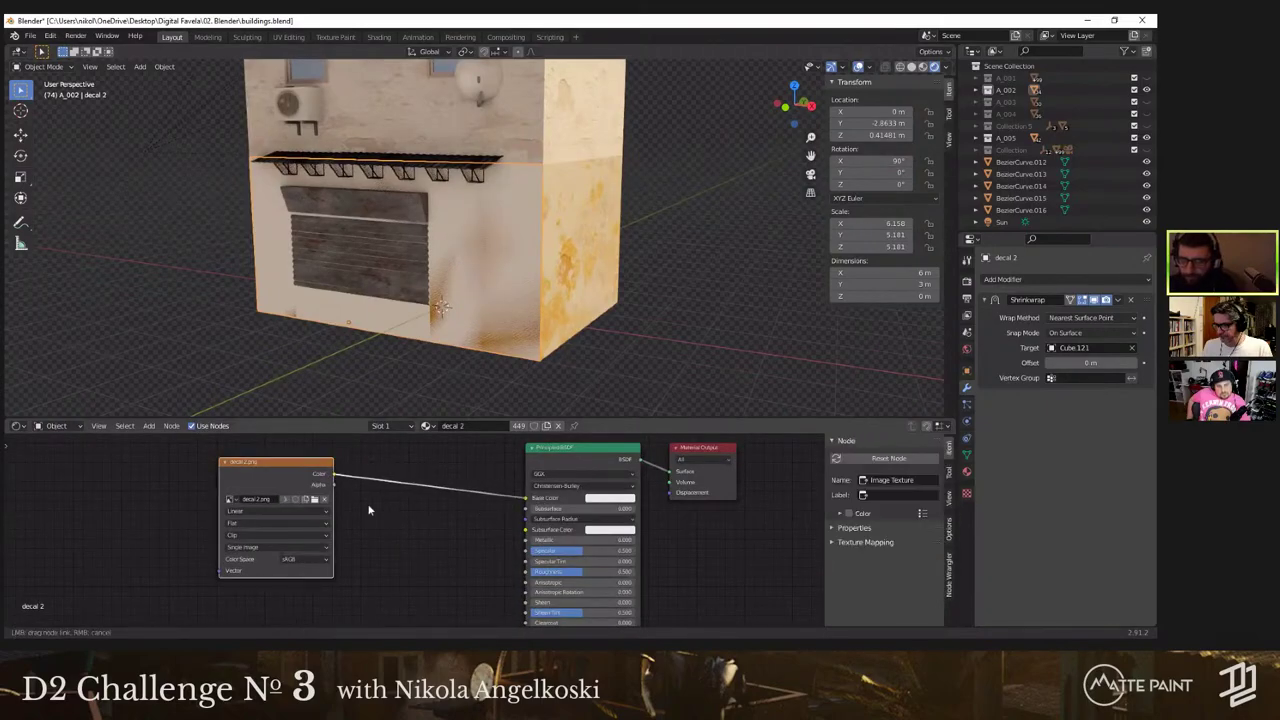
pyautogui.scroll(-1, 366, 506)
pyautogui.moveTo(368, 510); pyautogui.dragTo(456, 587)
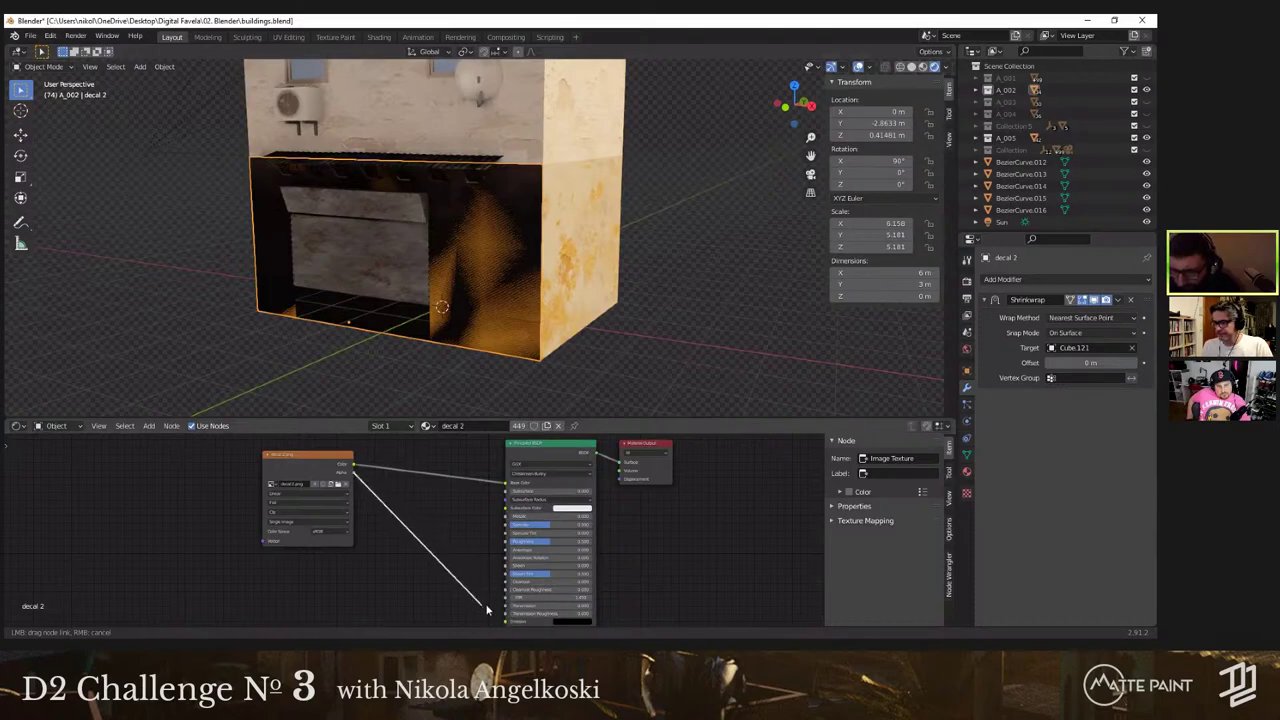
pyautogui.moveTo(510, 617); pyautogui.dragTo(508, 615)
pyautogui.moveTo(507, 587); pyautogui.dragTo(509, 503, button='middle')
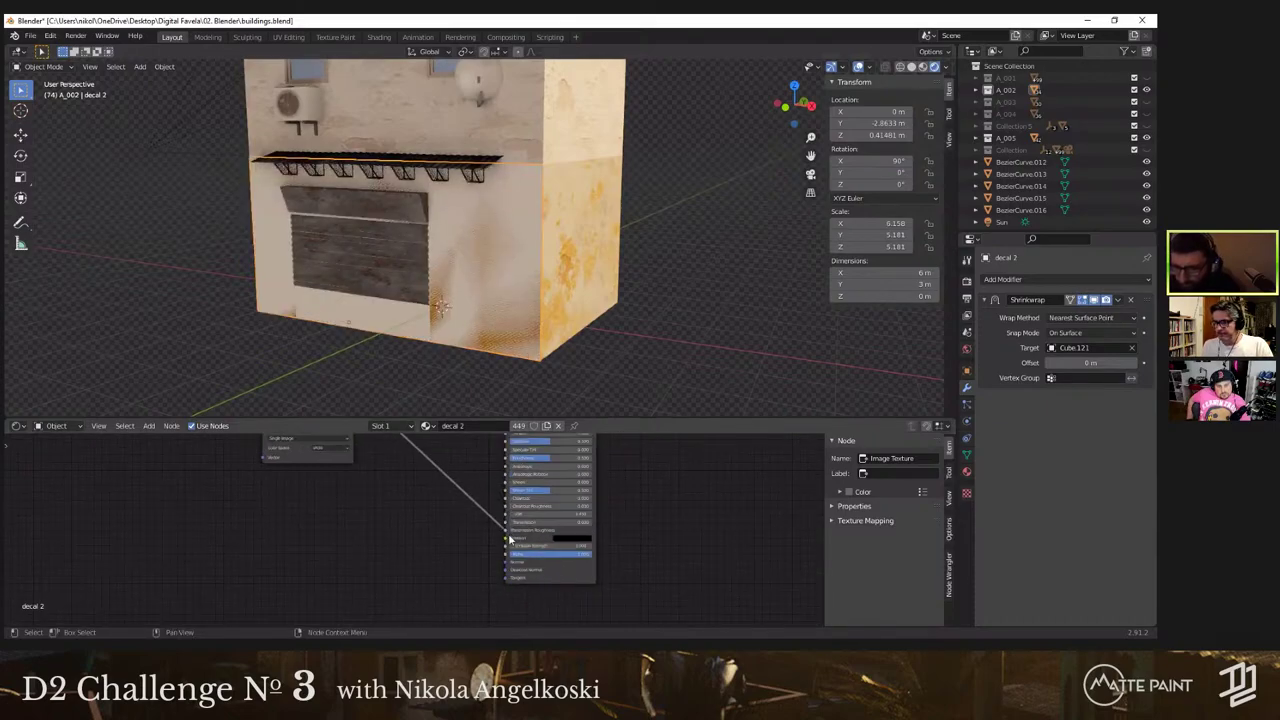
pyautogui.scroll(4, 511, 535)
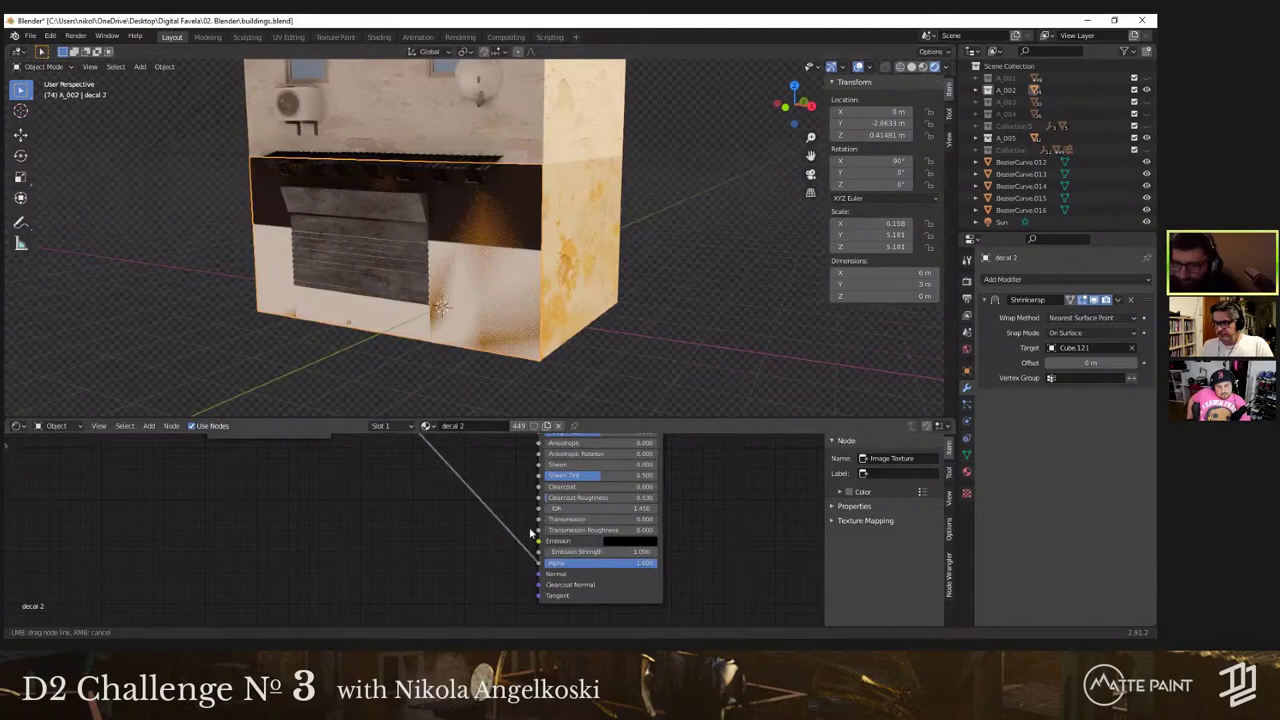
pyautogui.moveTo(531, 533); pyautogui.dragTo(538, 562)
# Step: Set the offset of decal 2's Shrinkwrap modifier to 0.001 m
pyautogui.moveTo(467, 338)
pyautogui.keyDown('shift'); pyautogui.mouseDown(button='middle')
pyautogui.moveTo(479, 345)
pyautogui.moveTo(468, 354)
pyautogui.mouseUp(button='middle'); pyautogui.keyUp('shift')
pyautogui.scroll(2, 468, 354)
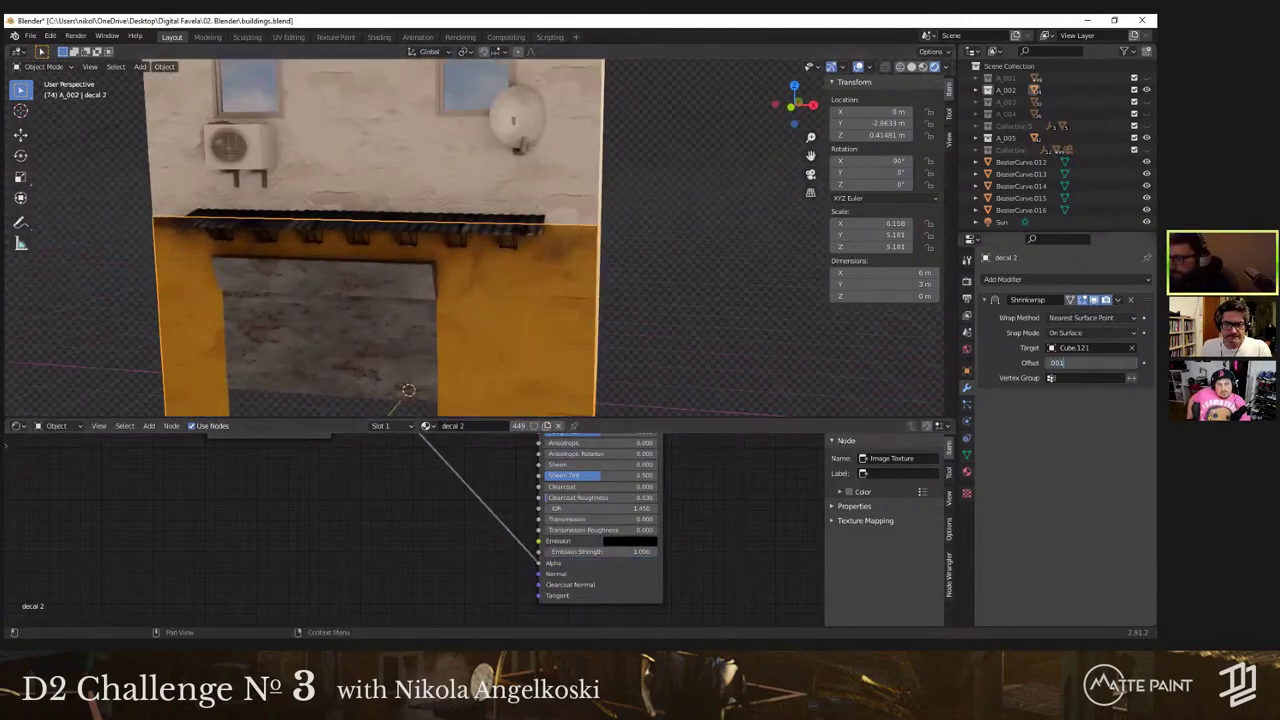
pyautogui.press('Return')
# Step: Examine the decal on the front wall up close and the whole building from several sides
pyautogui.scroll(-3, 534, 302)
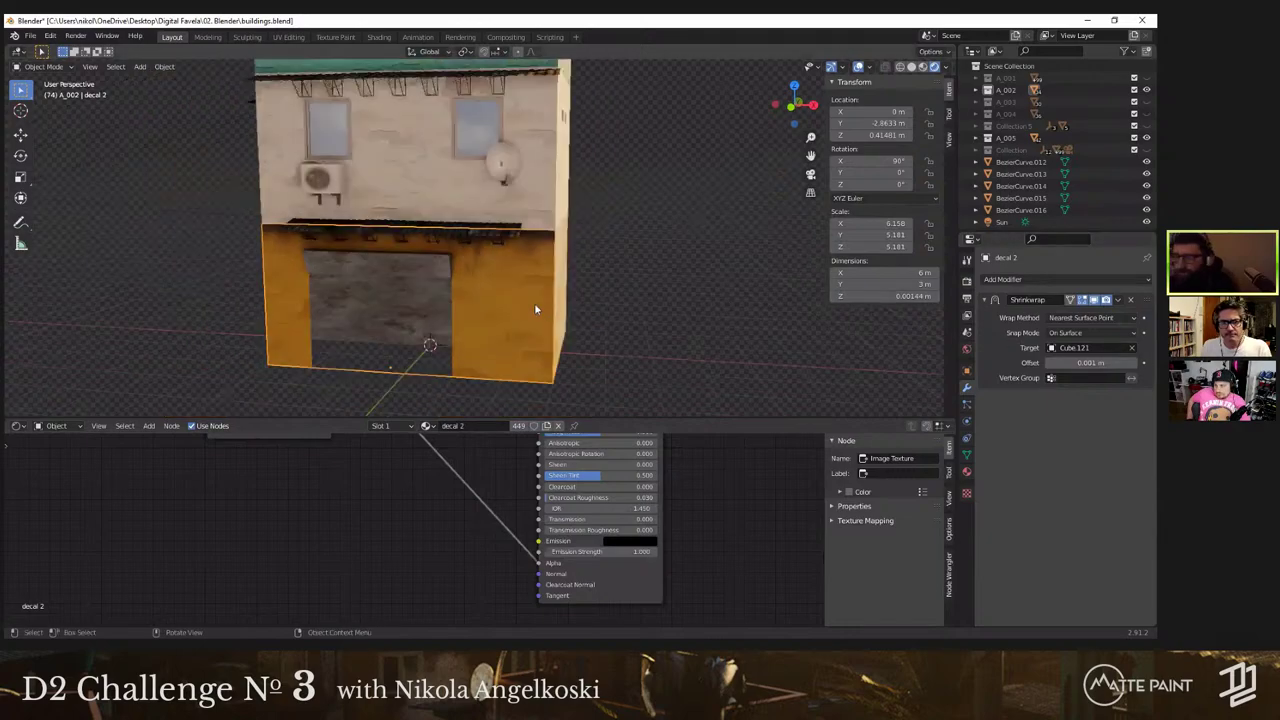
pyautogui.moveTo(538, 316)
pyautogui.mouseDown(button='middle')
pyautogui.moveTo(598, 325)
pyautogui.moveTo(541, 237)
pyautogui.moveTo(531, 322)
pyautogui.mouseUp(button='middle')
pyautogui.scroll(3, 577, 350)
pyautogui.scroll(-4, 576, 355)
pyautogui.scroll(4, 541, 237)
pyautogui.scroll(-2, 535, 225)
pyautogui.moveTo(535, 226); pyautogui.dragTo(546, 133, button='middle')
pyautogui.scroll(-2, 543, 251)
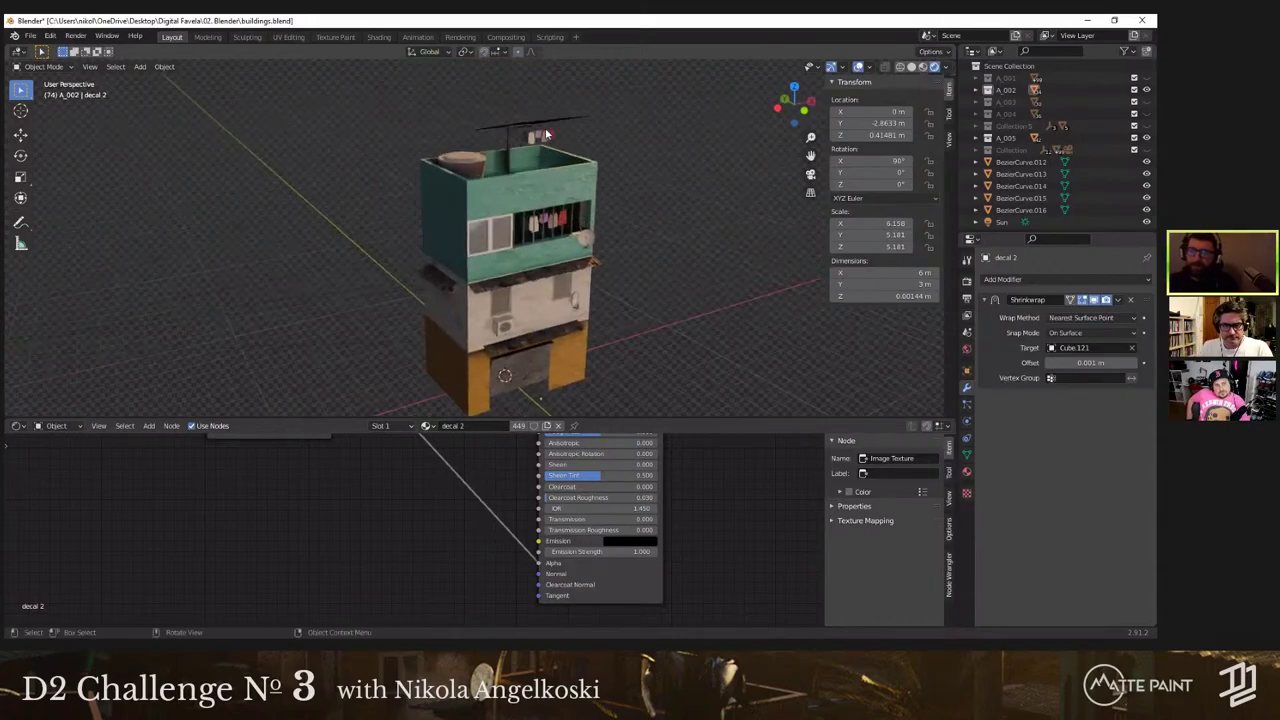
pyautogui.moveTo(616, 171); pyautogui.dragTo(440, 195, button='middle')
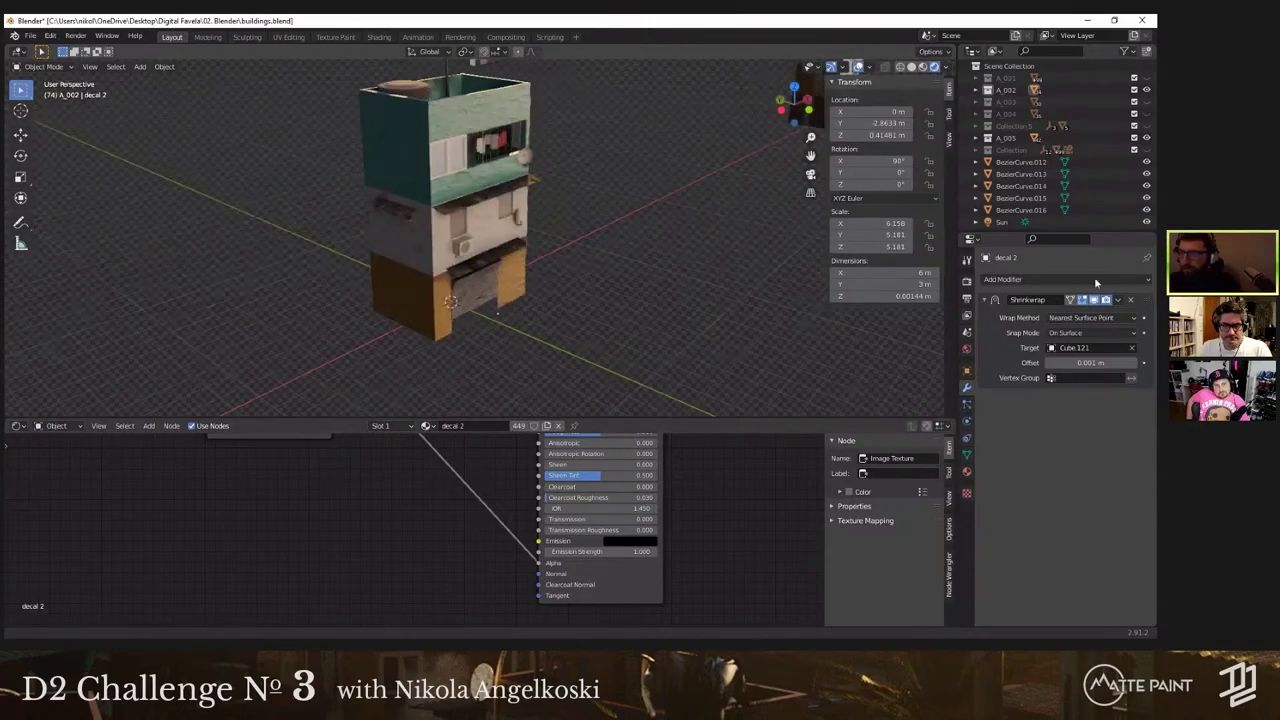
# Step: Join BezierCurve.012 through BezierCurve.016 into one object and move it into the A_005 collection
pyautogui.scroll(3, 445, 212)
pyautogui.click(445, 215)
pyautogui.scroll(-1, 1024, 170)
pyautogui.click(1020, 159)
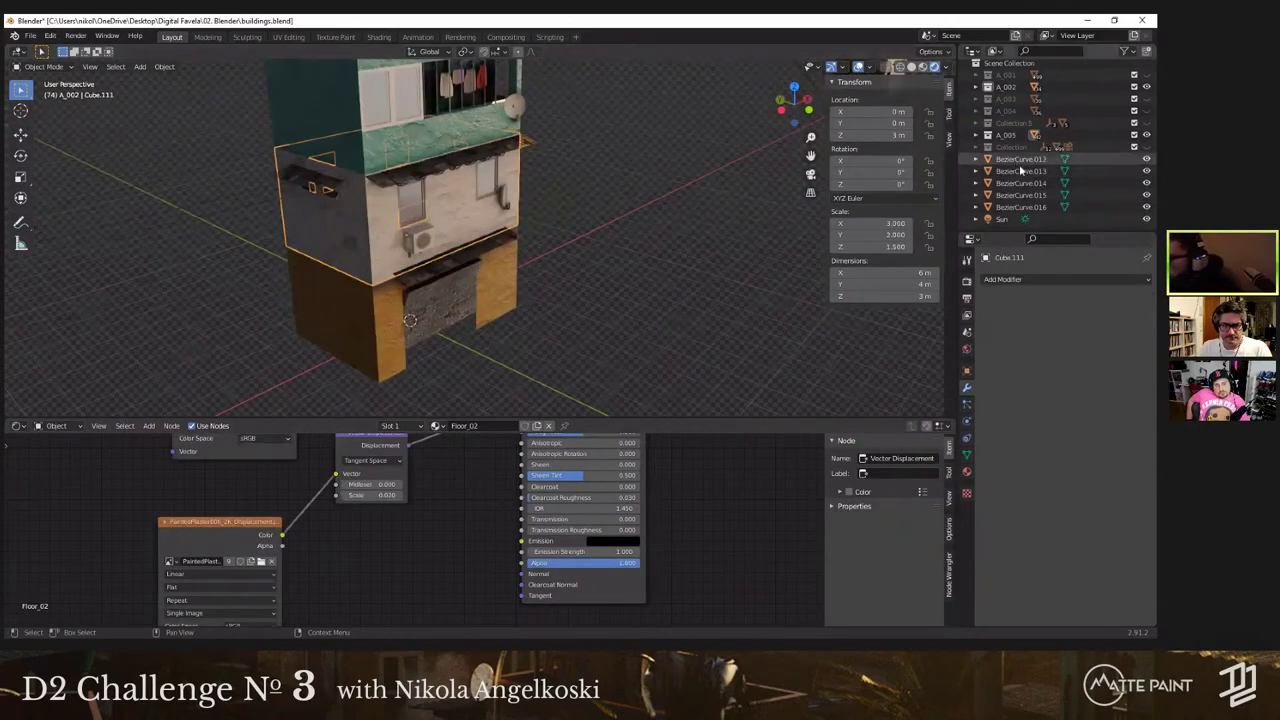
pyautogui.keyDown('shift'); pyautogui.click(1020, 207); pyautogui.keyUp('shift')
pyautogui.rightClick(489, 143)
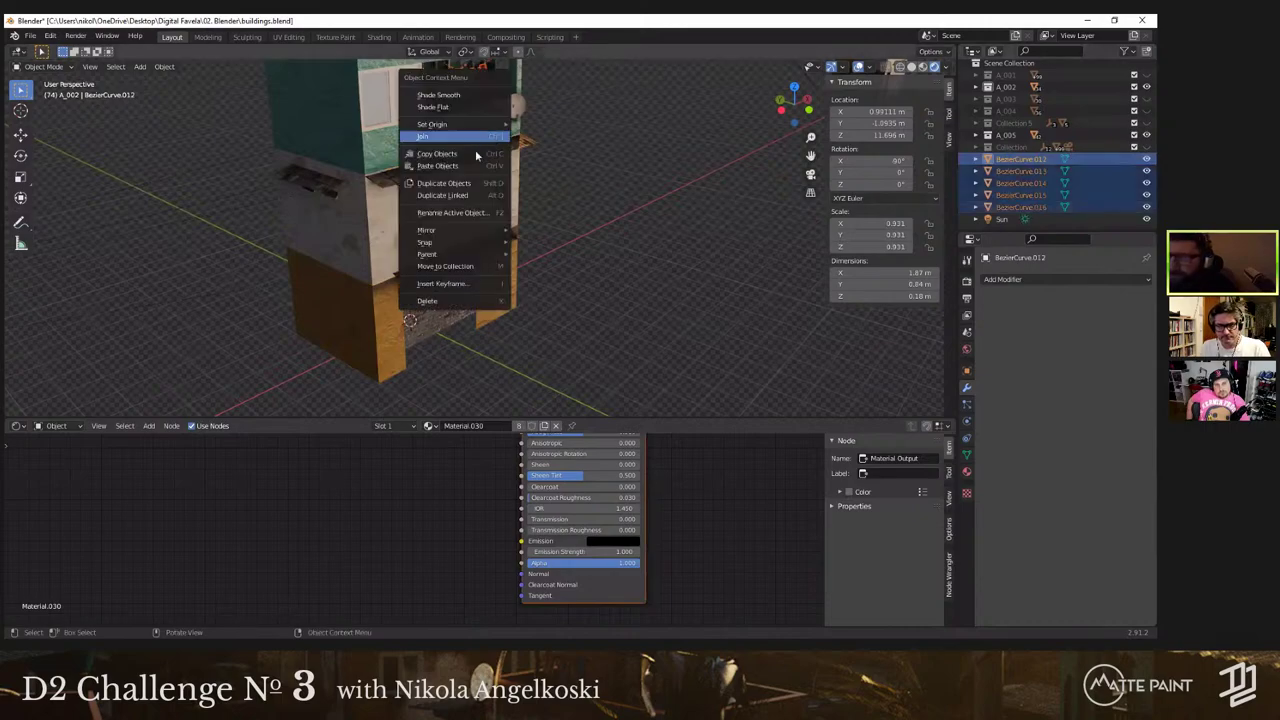
pyautogui.moveTo(1011, 164); pyautogui.dragTo(1004, 139)
pyautogui.moveTo(624, 193); pyautogui.dragTo(577, 225, button='middle')
pyautogui.hotkey('alt', 'a')
pyautogui.keyDown('shift'); pyautogui.moveTo(547, 339); pyautogui.dragTo(555, 278, button='middle'); pyautogui.keyUp('shift')
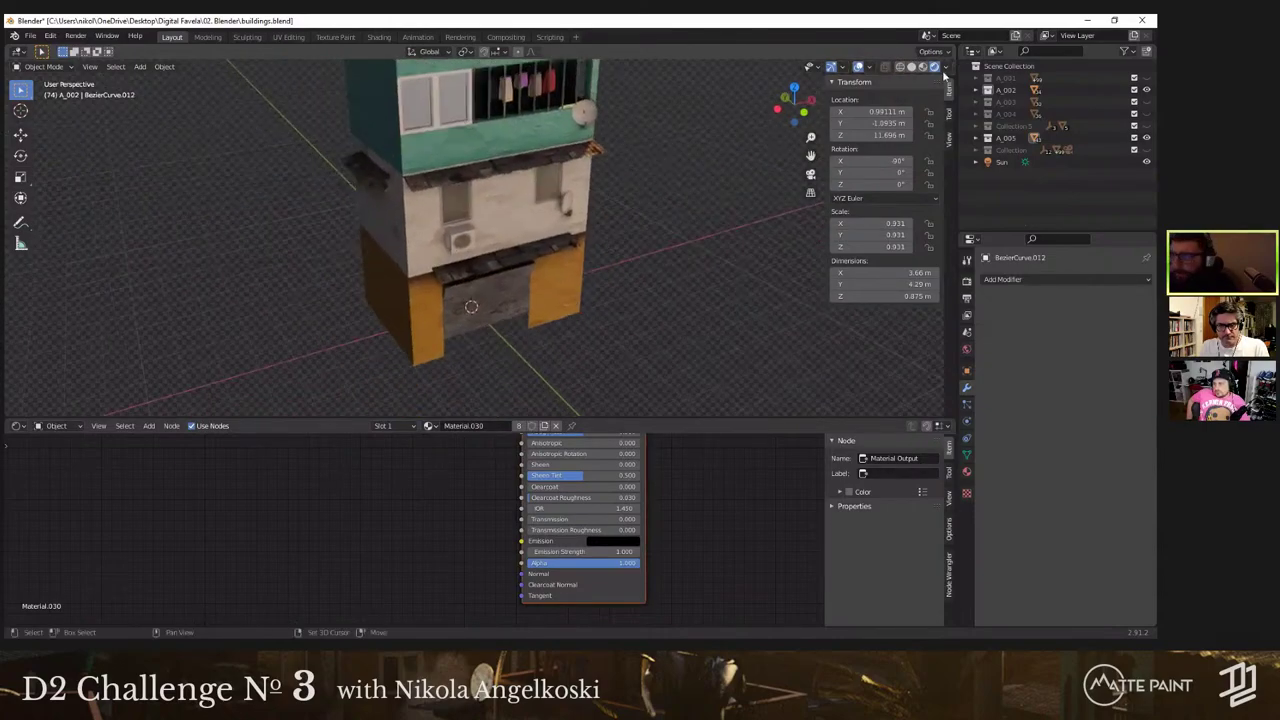
# Step: Delete the Sun light from the scene
pyautogui.click(555, 284)
pyautogui.rightClick(1006, 165)
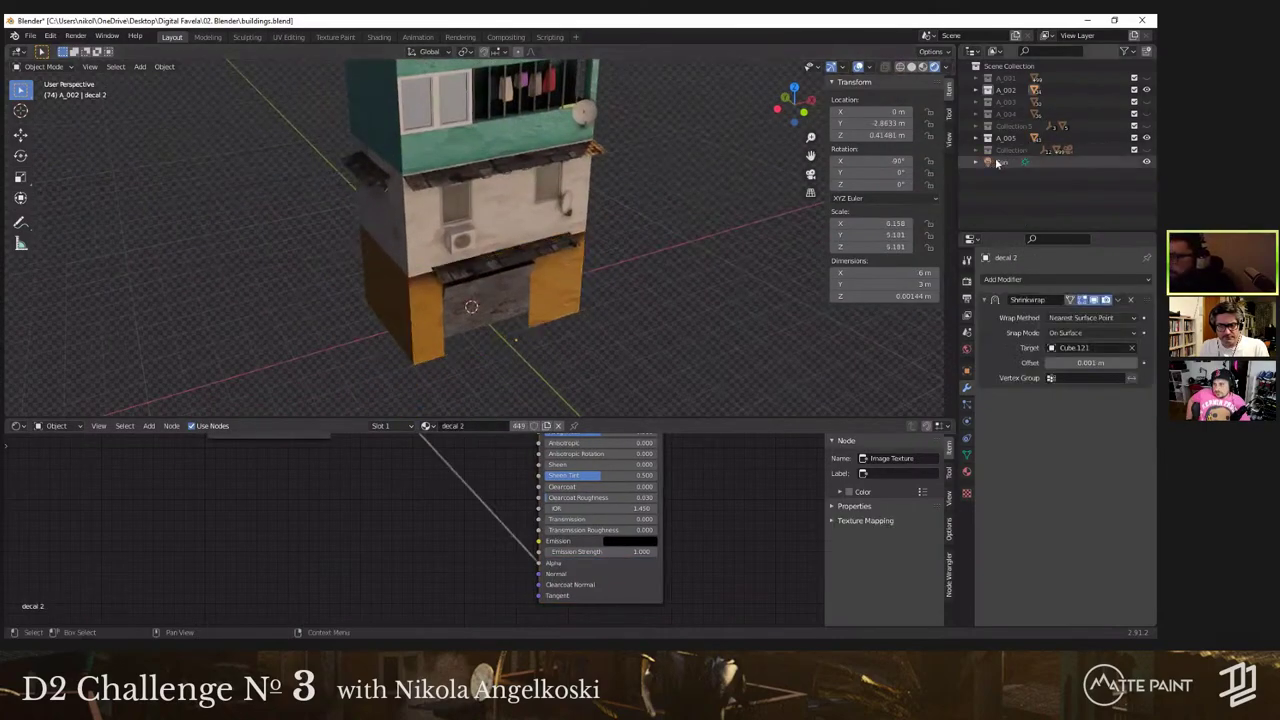
pyautogui.click(1008, 190)
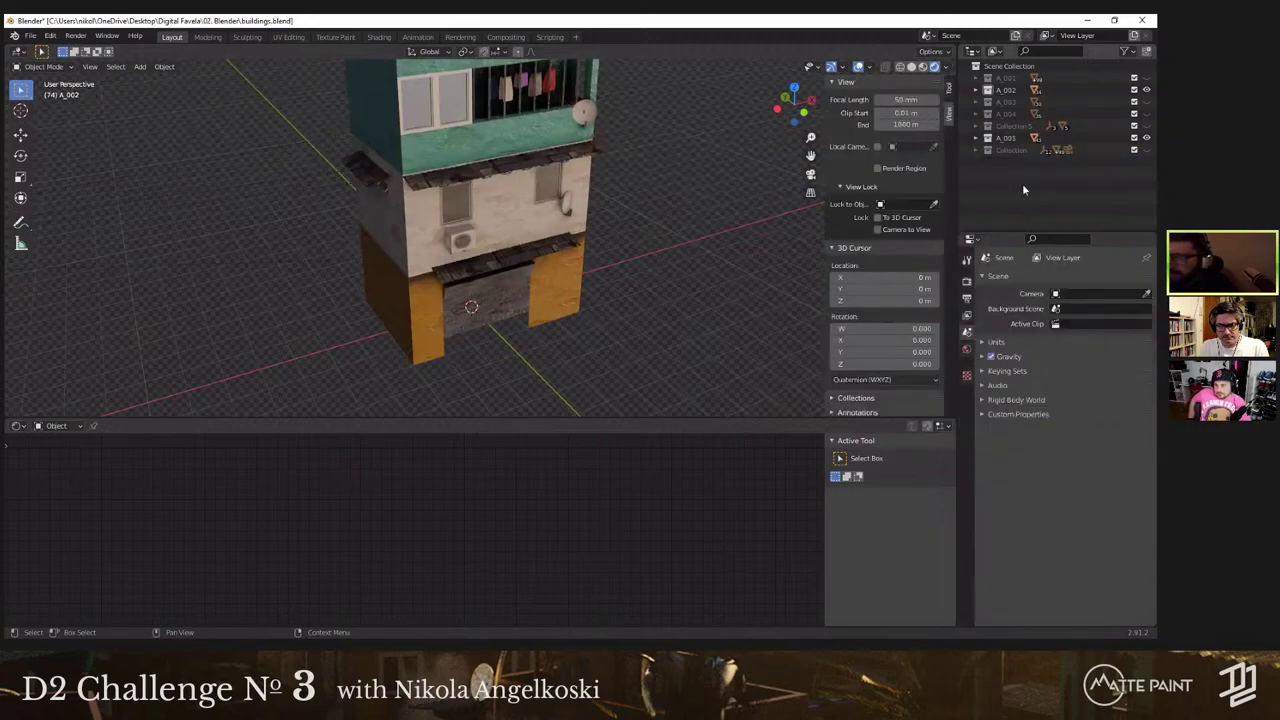
# Step: Try deleting the collection named Collection with its whole hierarchy, and undo the deletion
pyautogui.rightClick(1001, 149)
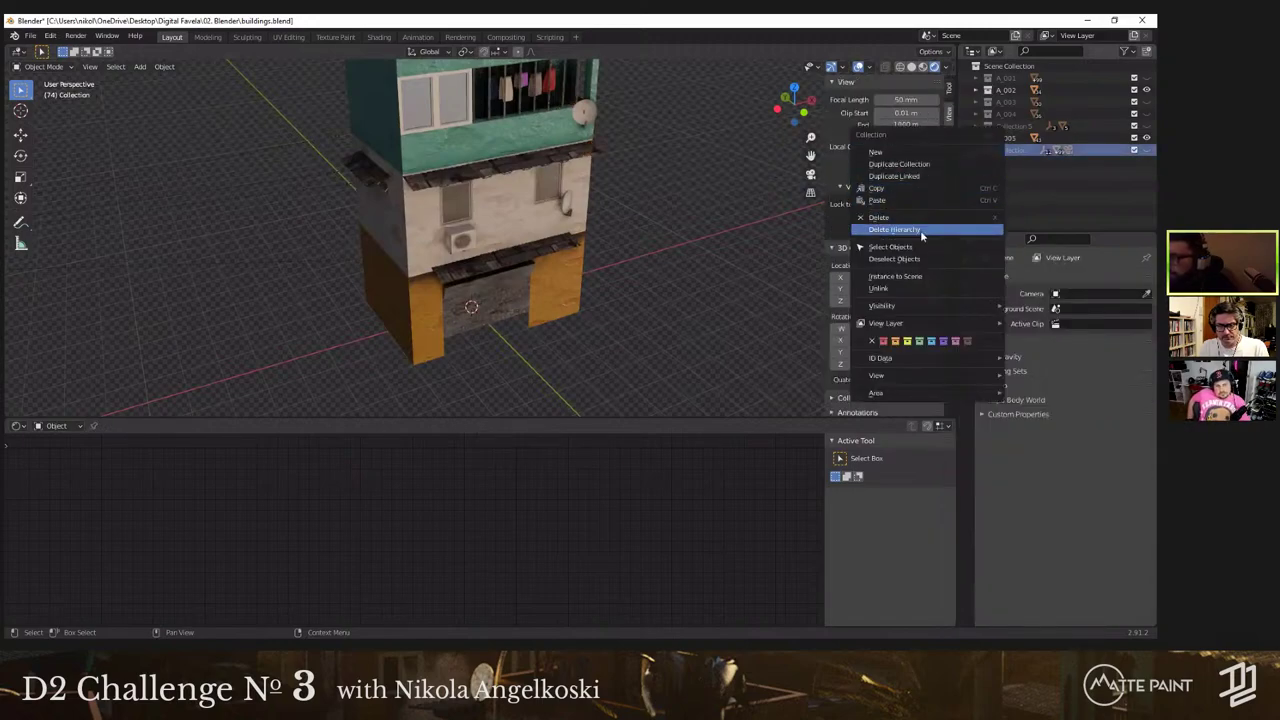
pyautogui.click(926, 231)
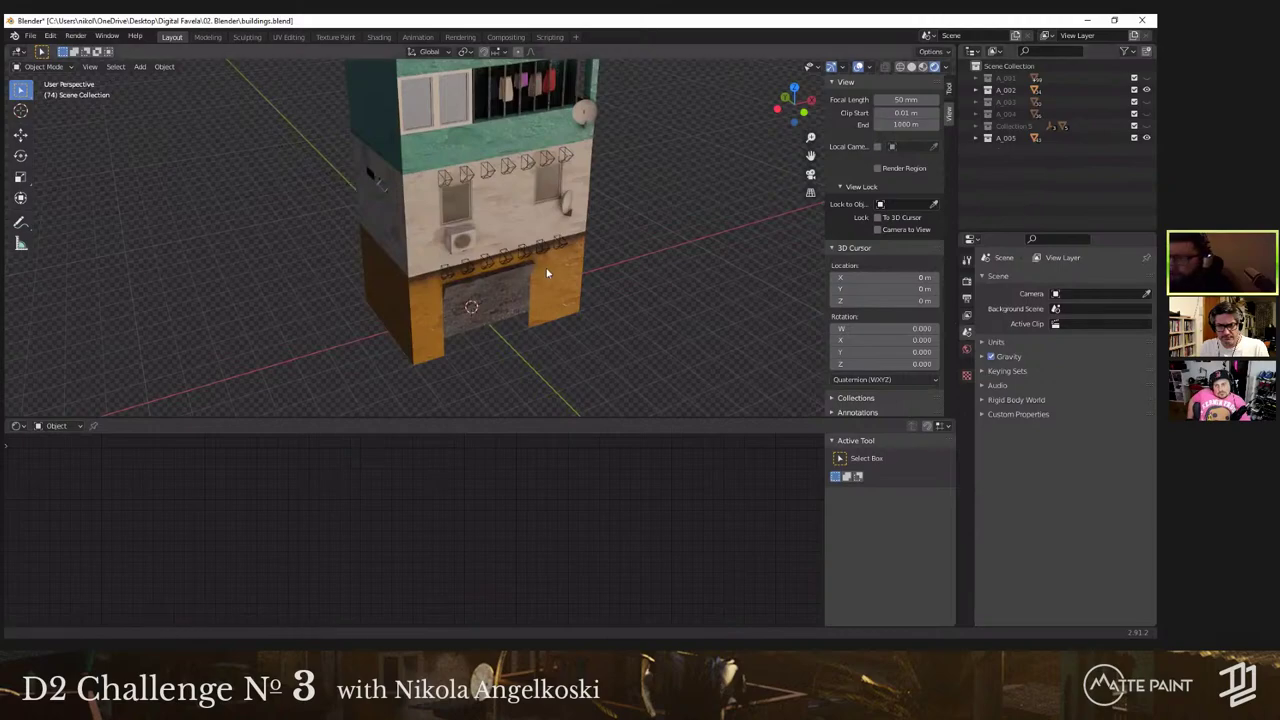
pyautogui.hotkey('ctrl', 'z')
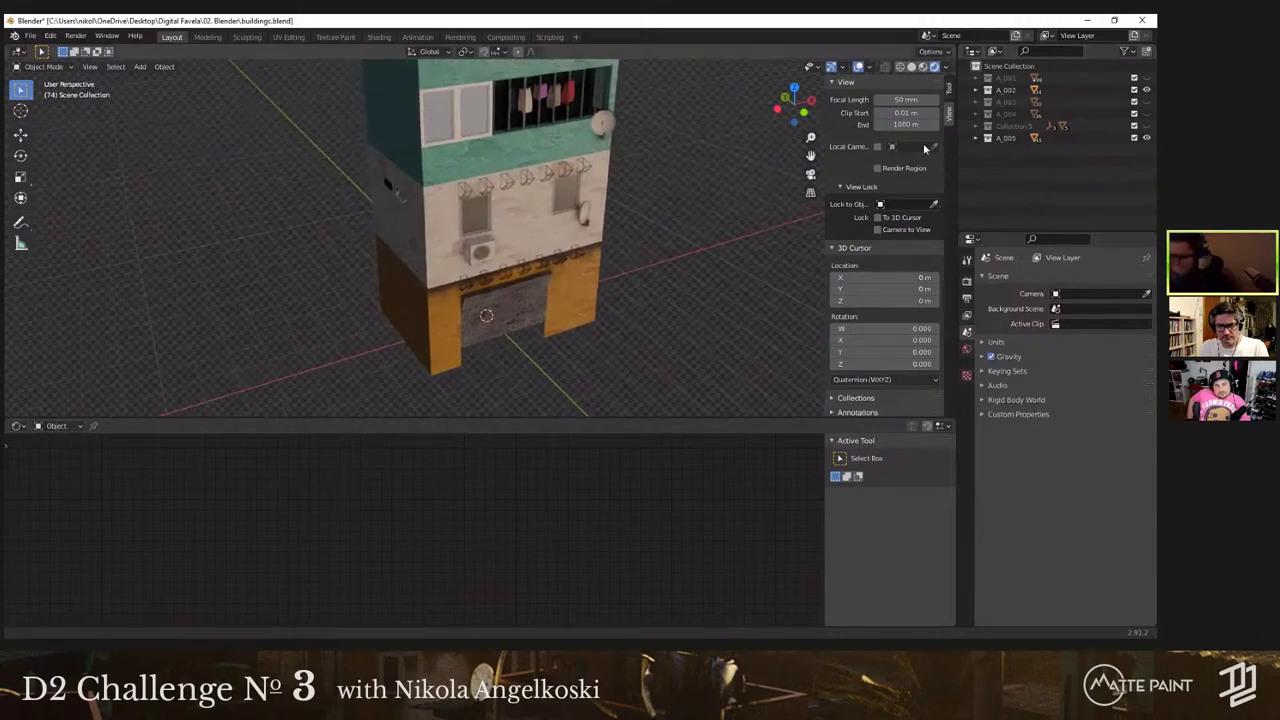
# Step: Check what the collection named Collection contains, hide it, and exclude it from the view layer
pyautogui.scroll(-1, 1090, 150)
pyautogui.click(1147, 135)
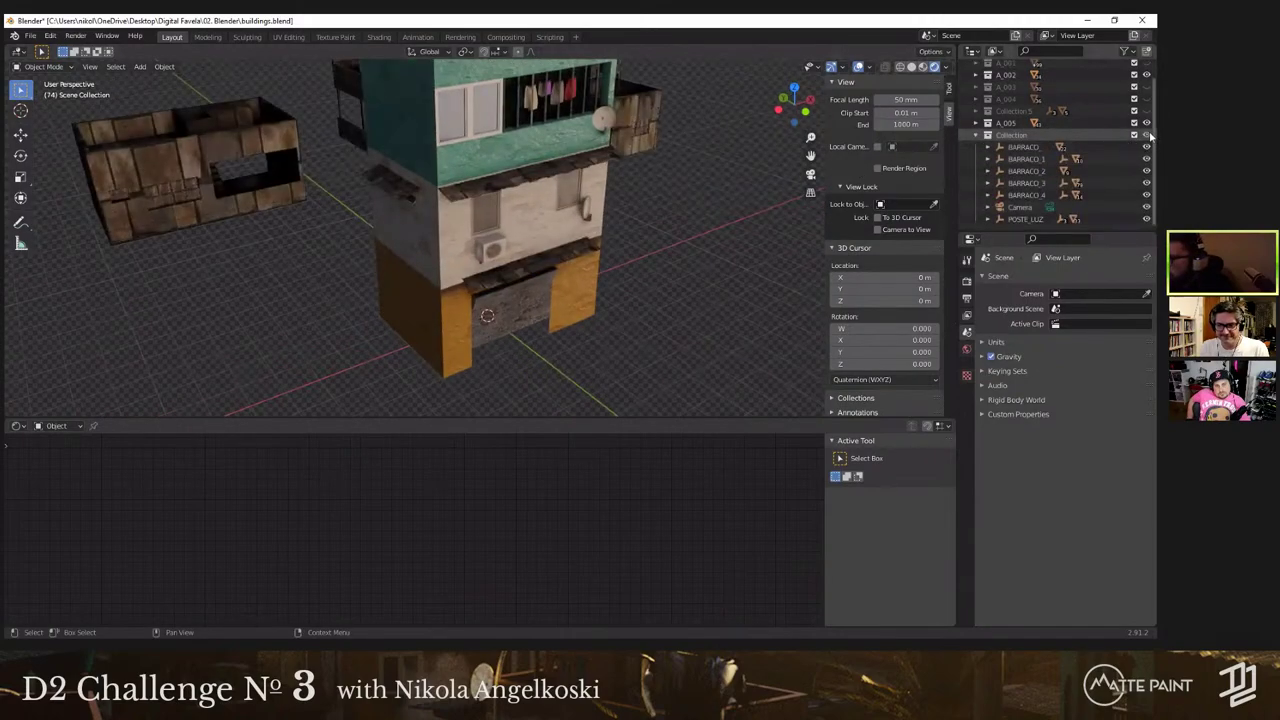
pyautogui.click(1147, 135)
pyautogui.click(1134, 135)
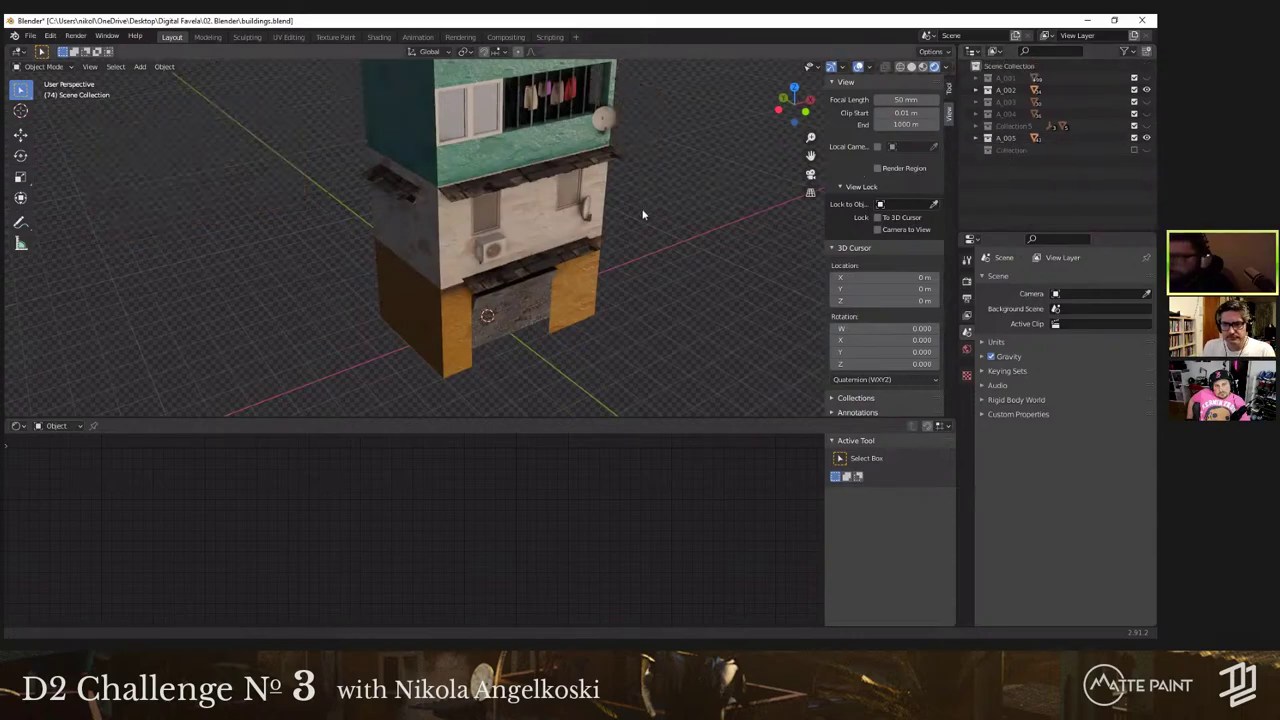
# Step: Enter Edit Mode on the white middle-floor block and select the faces of its side wall with the small vents
pyautogui.click(517, 235)
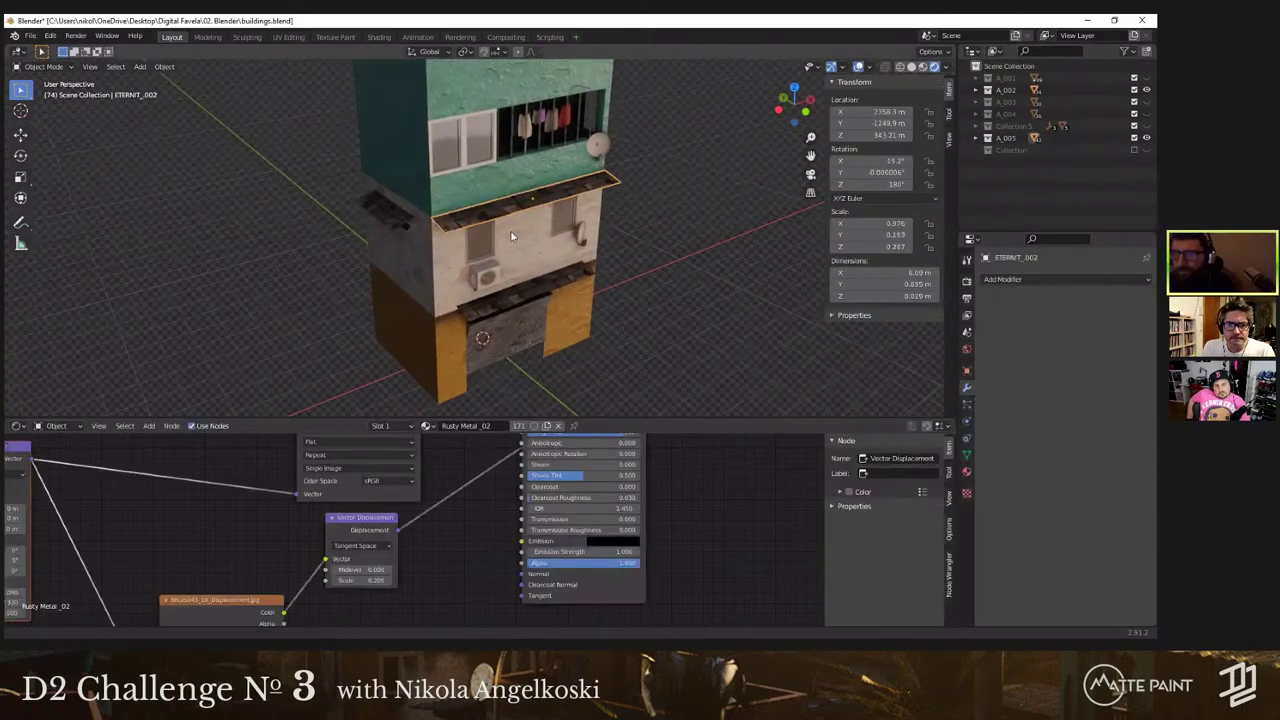
pyautogui.scroll(-3, 493, 233)
pyautogui.moveTo(484, 224); pyautogui.dragTo(533, 171, button='middle')
pyautogui.scroll(3, 507, 177)
pyautogui.click(502, 168)
pyautogui.press('Tab')
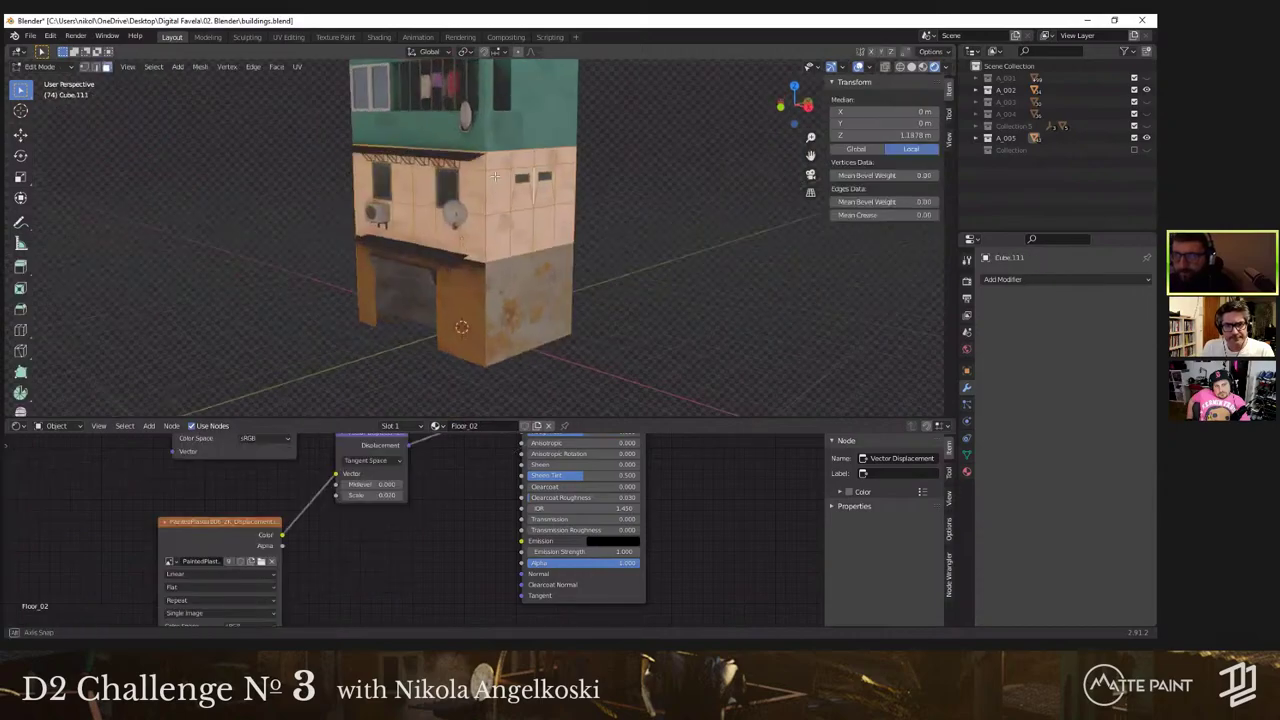
pyautogui.press('a')
pyautogui.keyDown('ctrl'); pyautogui.keyDown('shift'); pyautogui.click(561, 240); pyautogui.keyUp('shift'); pyautogui.keyUp('ctrl')
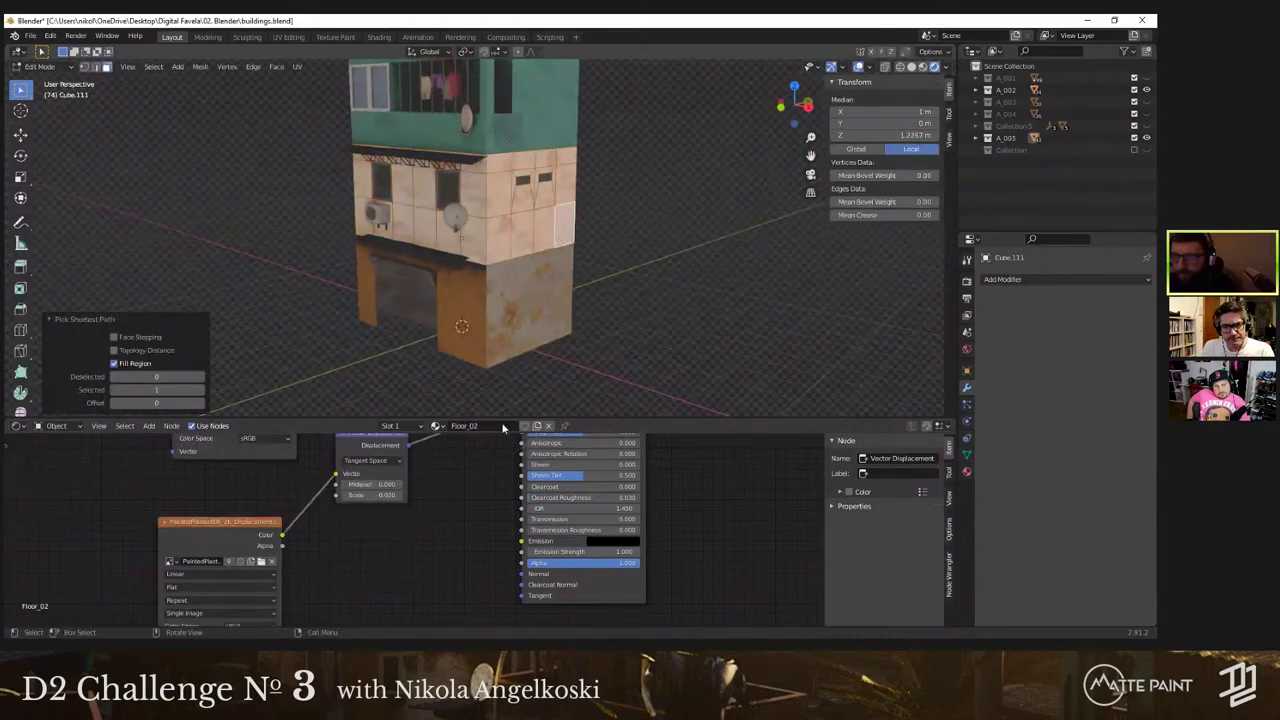
# Step: Try replacing the middle floor's Floor_02 material with Material.017 in slot 1, and undo it
pyautogui.click(437, 426)
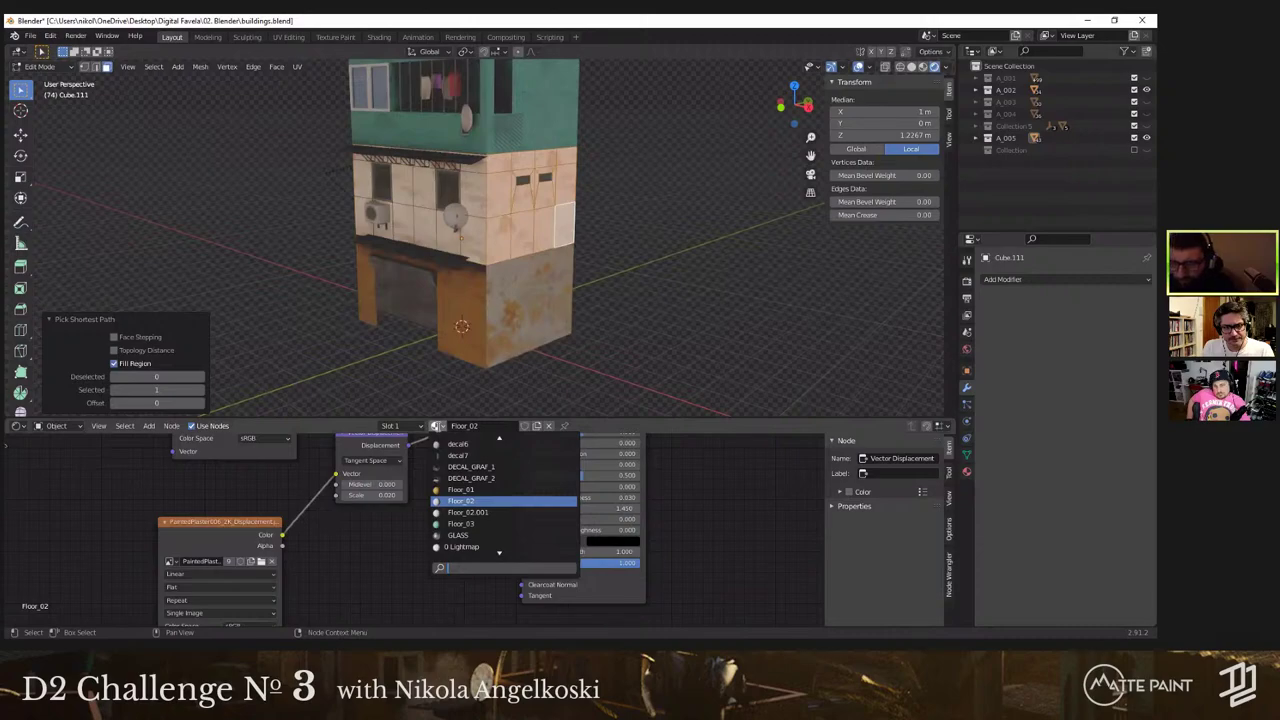
pyautogui.write('mater')
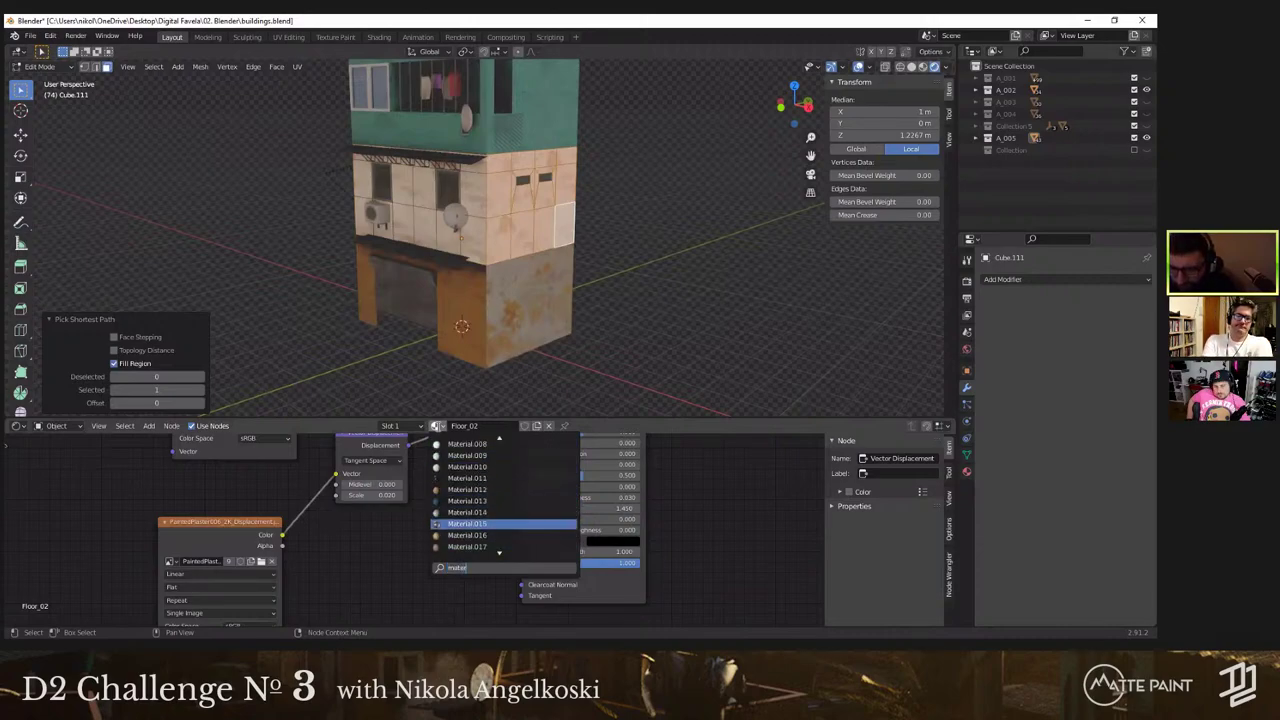
pyautogui.click(467, 547)
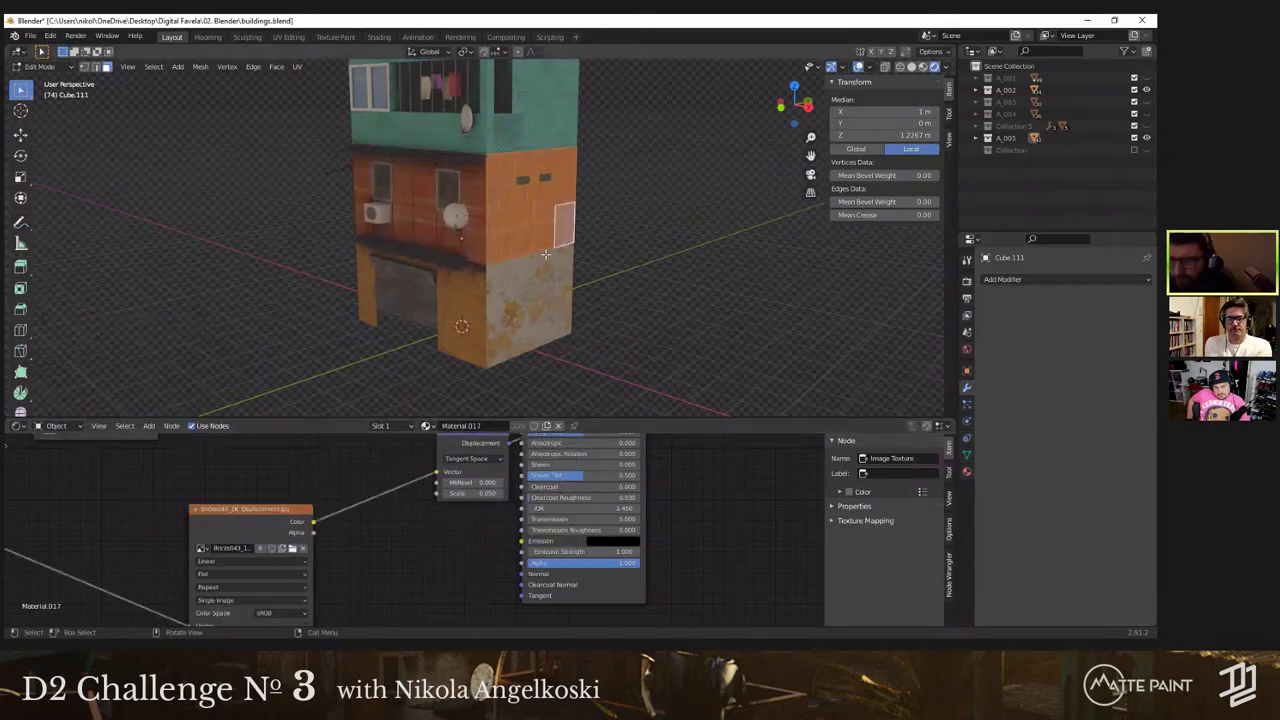
pyautogui.moveTo(641, 311); pyautogui.dragTo(461, 213, button='middle')
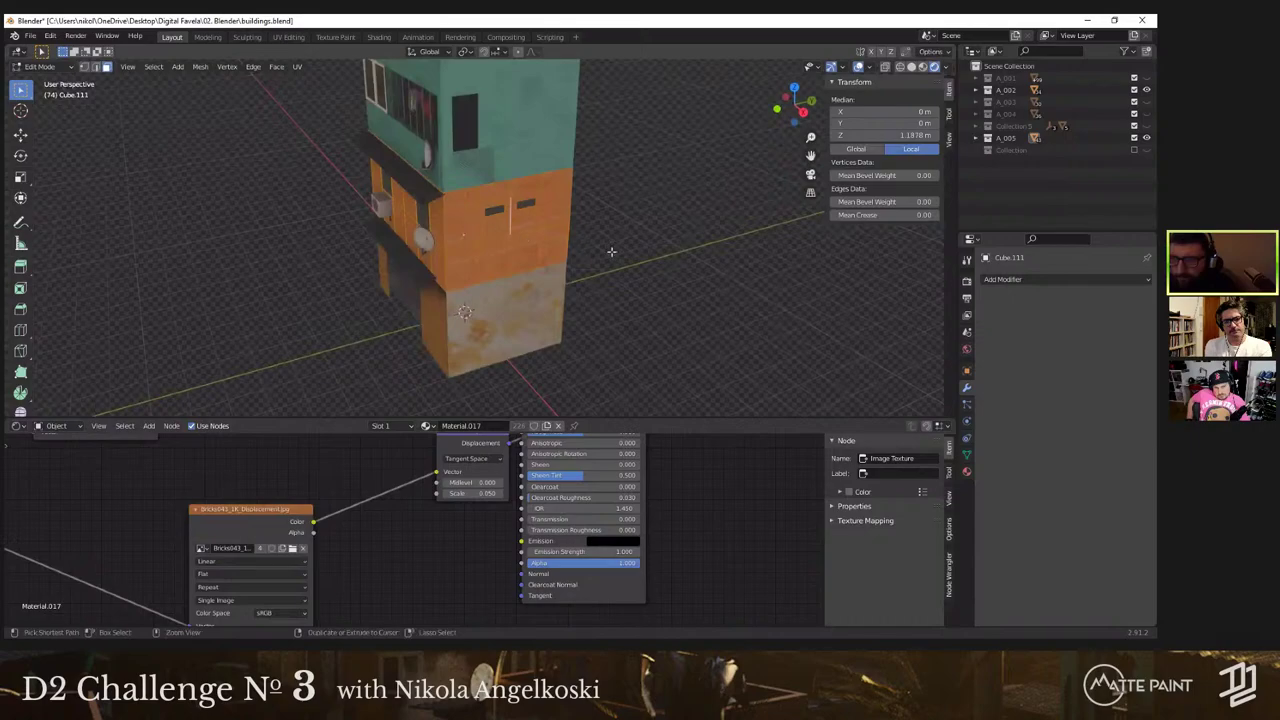
pyautogui.hotkey('ctrl', 'z')
pyautogui.hotkey('ctrl', 'z')
pyautogui.hotkey('ctrl', 'z')
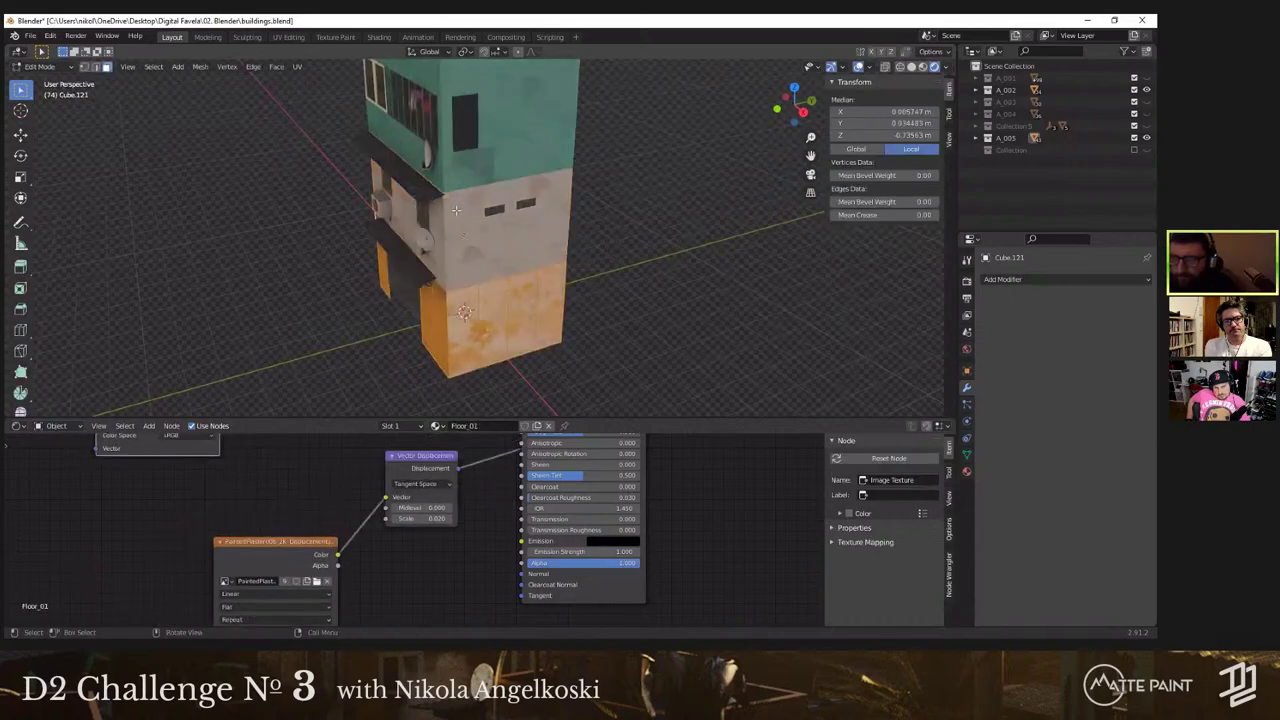
# Step: Redo the excess undo steps on the middle-floor block and reselect all faces of its side wall
pyautogui.hotkey('ctrl', 'shift', 'z')
pyautogui.hotkey('ctrl', 'shift', 'z')
pyautogui.press('Tab')
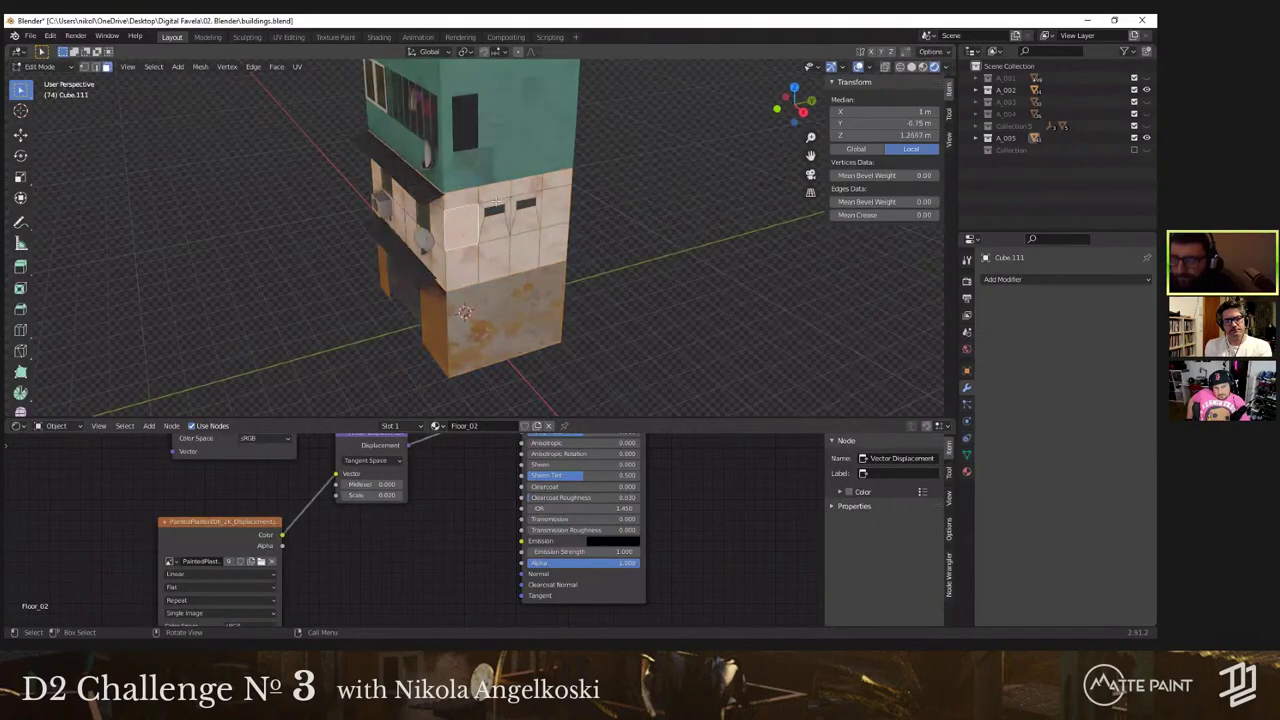
pyautogui.keyDown('ctrl'); pyautogui.keyDown('shift'); pyautogui.click(545, 237); pyautogui.keyUp('shift'); pyautogui.keyUp('ctrl')
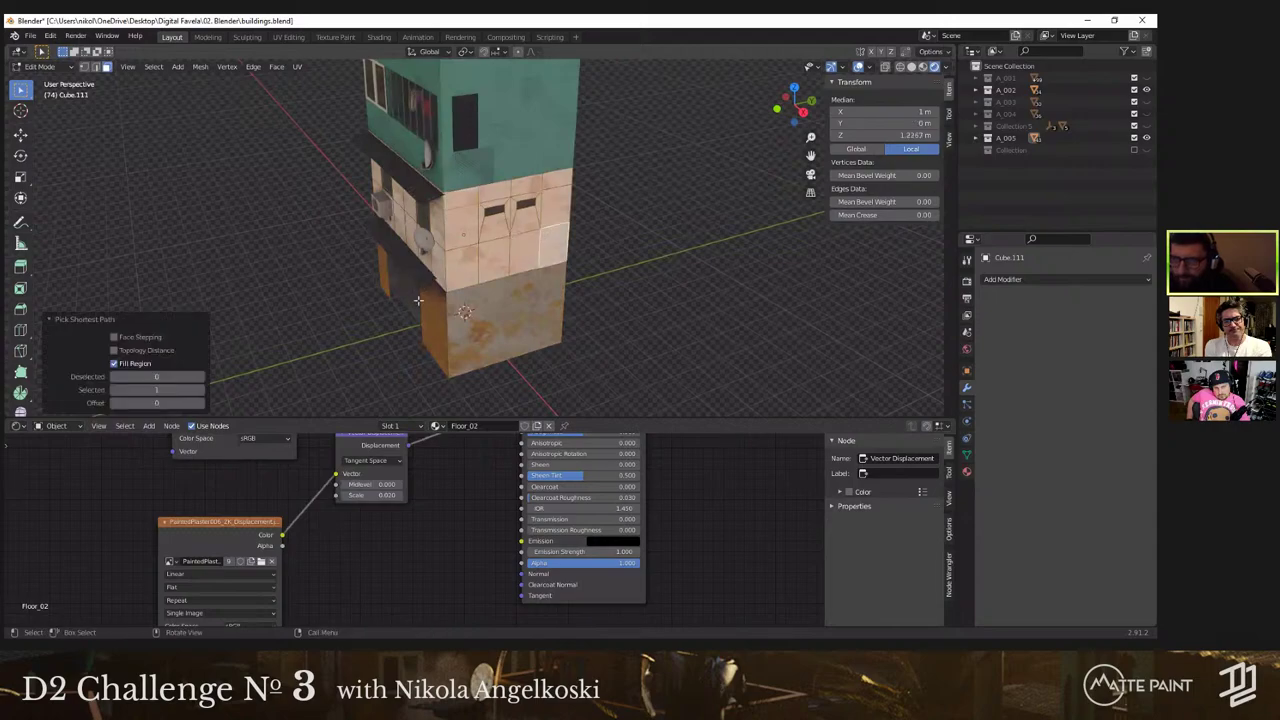
# Step: Add a second material slot holding Material.017, assign it to the selected side-wall faces, and return to Object Mode
pyautogui.click(395, 426)
pyautogui.click(465, 451)
pyautogui.click(455, 426)
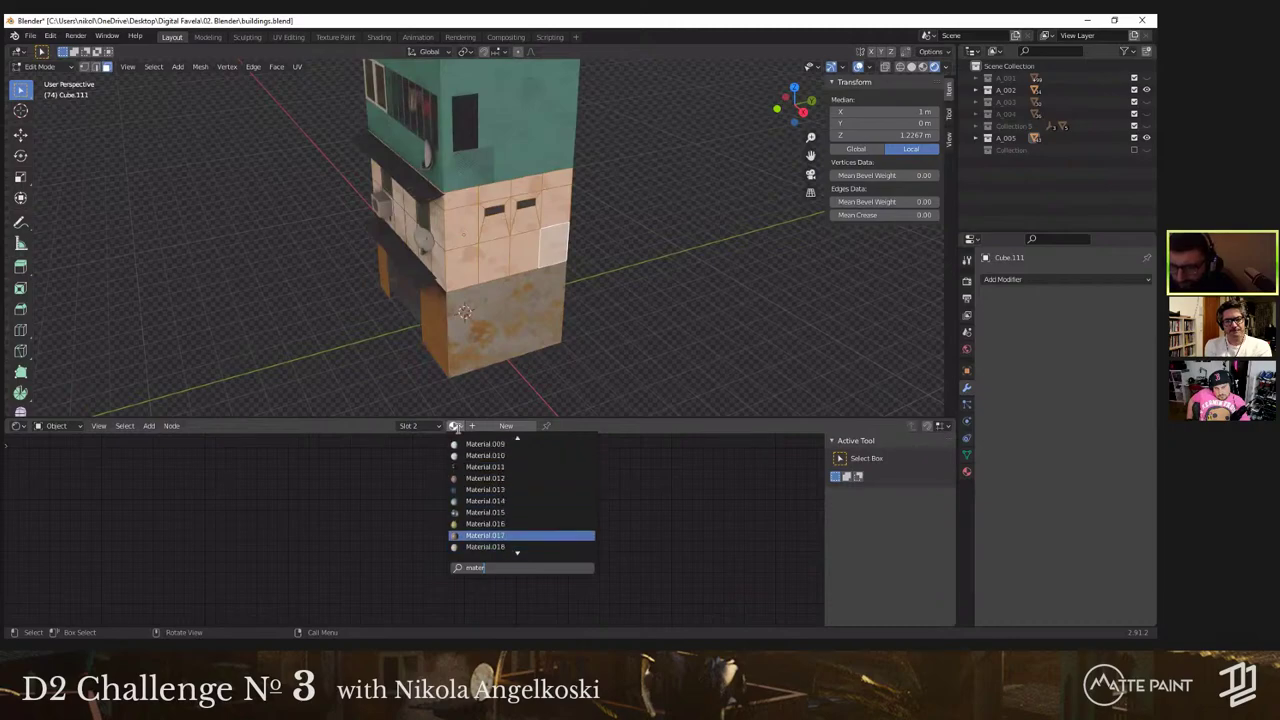
pyautogui.press('Return')
pyautogui.moveTo(575, 236); pyautogui.dragTo(470, 340, button='middle')
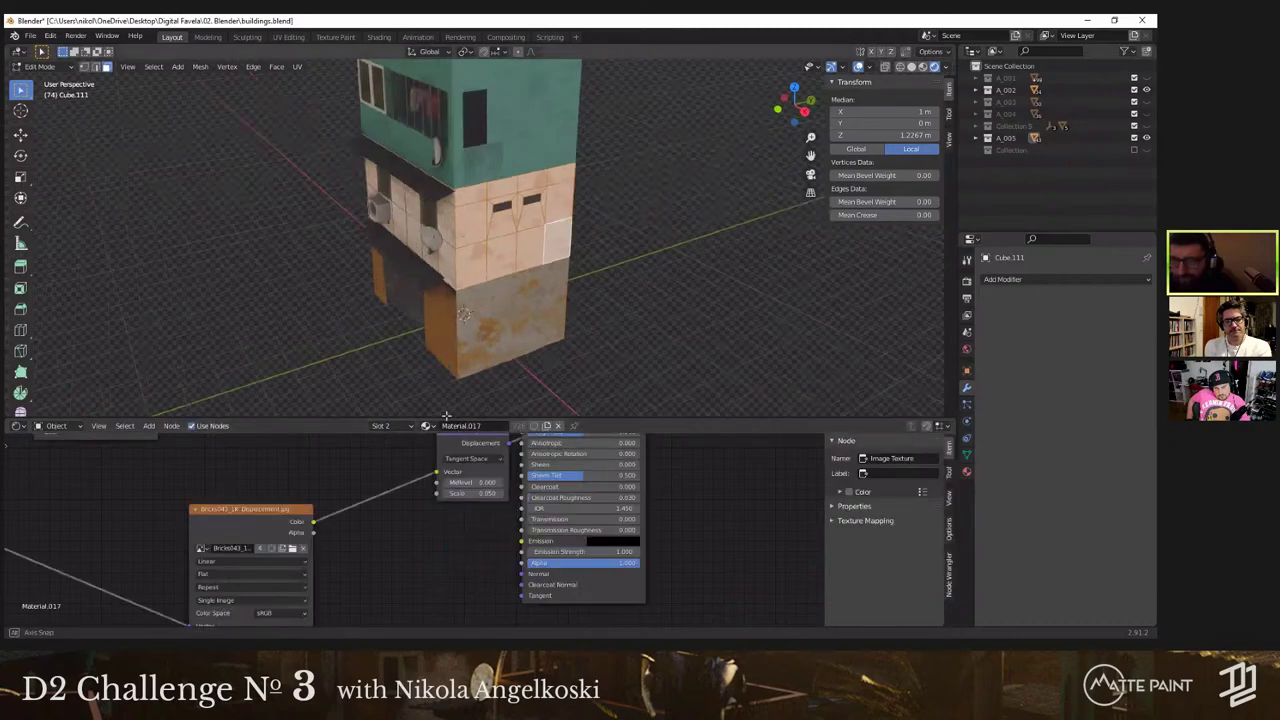
pyautogui.click(395, 426)
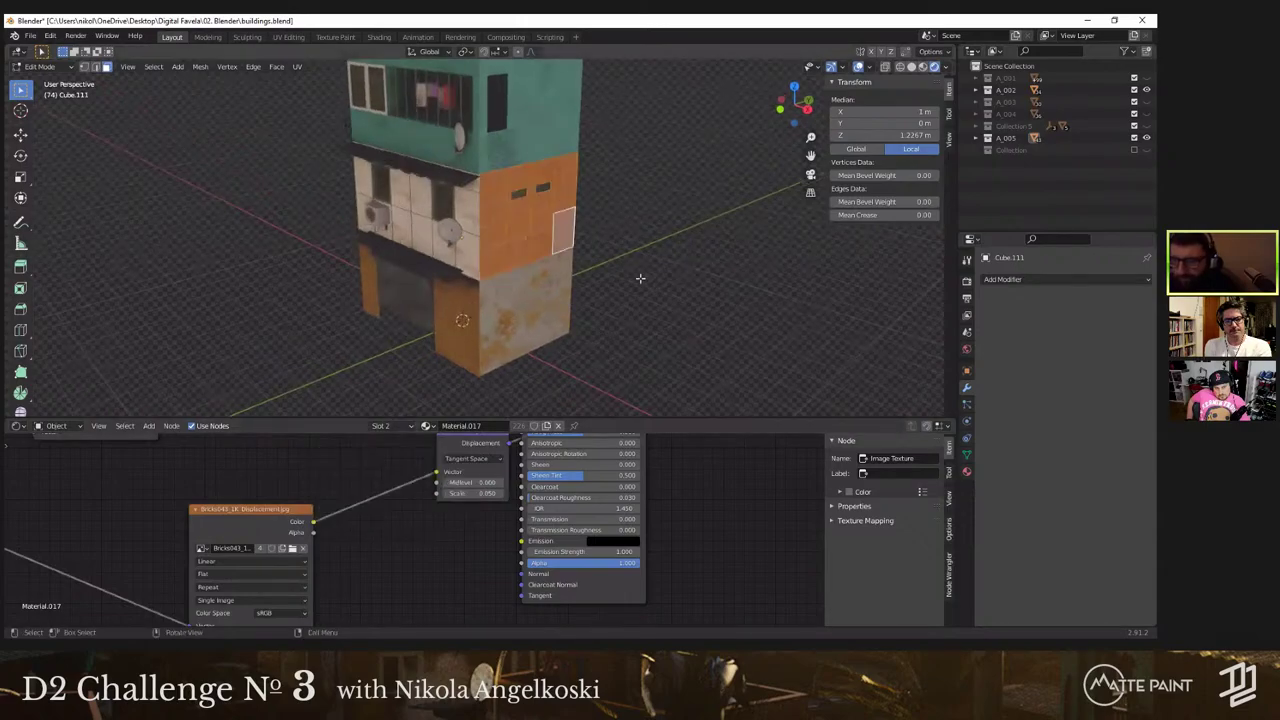
pyautogui.moveTo(602, 262); pyautogui.dragTo(548, 241, button='middle')
pyautogui.press('Tab')
pyautogui.scroll(6, 588, 153)
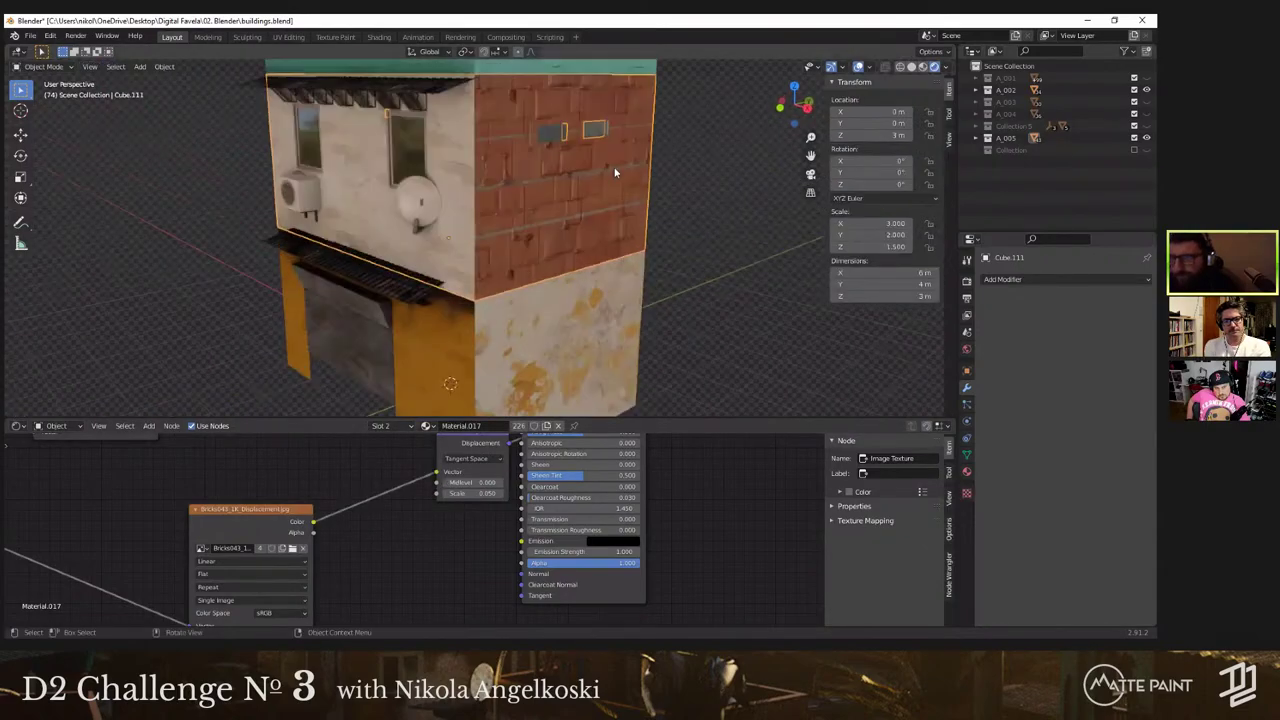
# Step: Import decal6.png from the Downloads folder as an image plane
pyautogui.moveTo(565, 203); pyautogui.dragTo(600, 239, button='middle')
pyautogui.scroll(-3, 631, 199)
pyautogui.keyDown('shift'); pyautogui.moveTo(488, 175); pyautogui.dragTo(285, 155, button='middle'); pyautogui.keyUp('shift')
pyautogui.scroll(2, 520, 159)
pyautogui.scroll(-3, 460, 206)
pyautogui.click(30, 35)
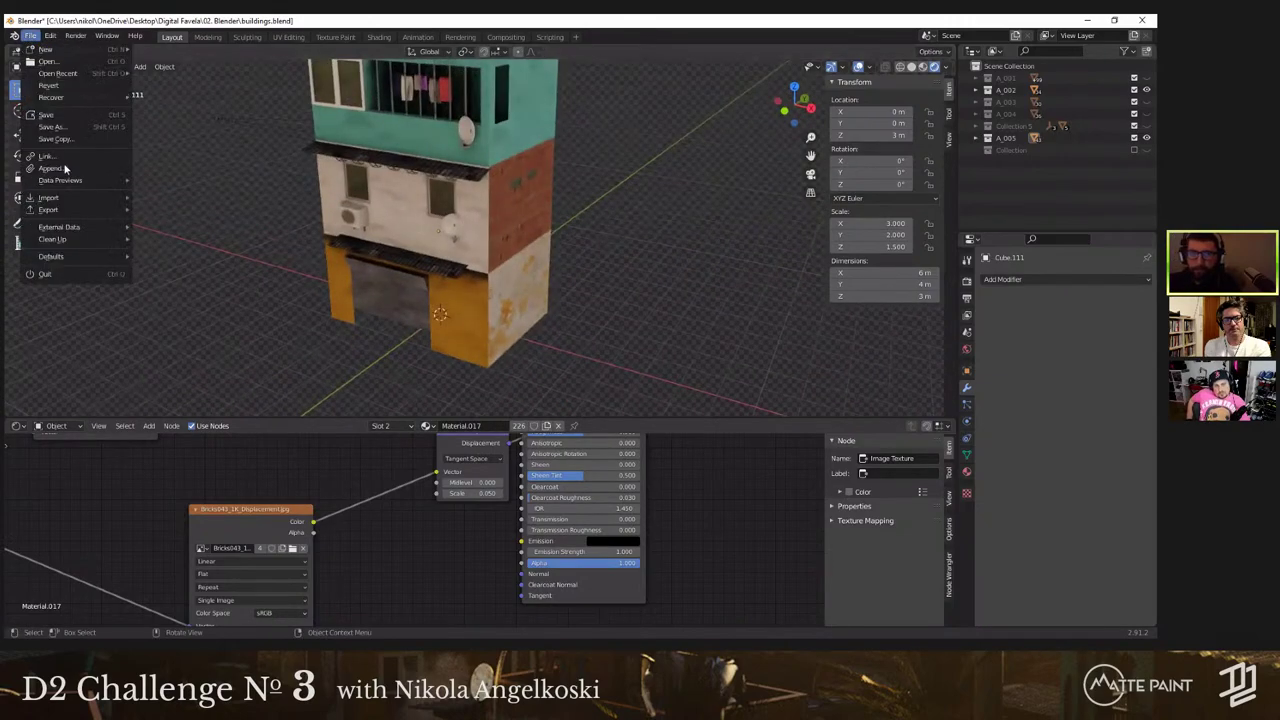
pyautogui.moveTo(75, 203)
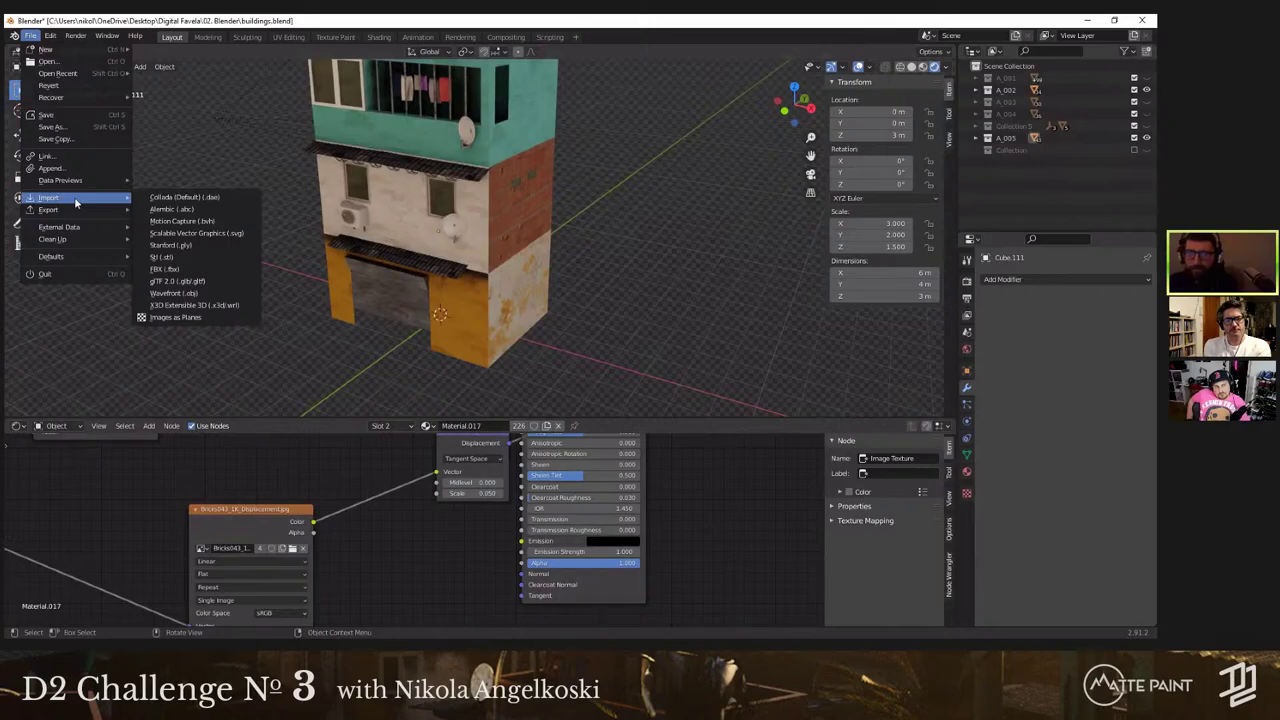
pyautogui.click(194, 319)
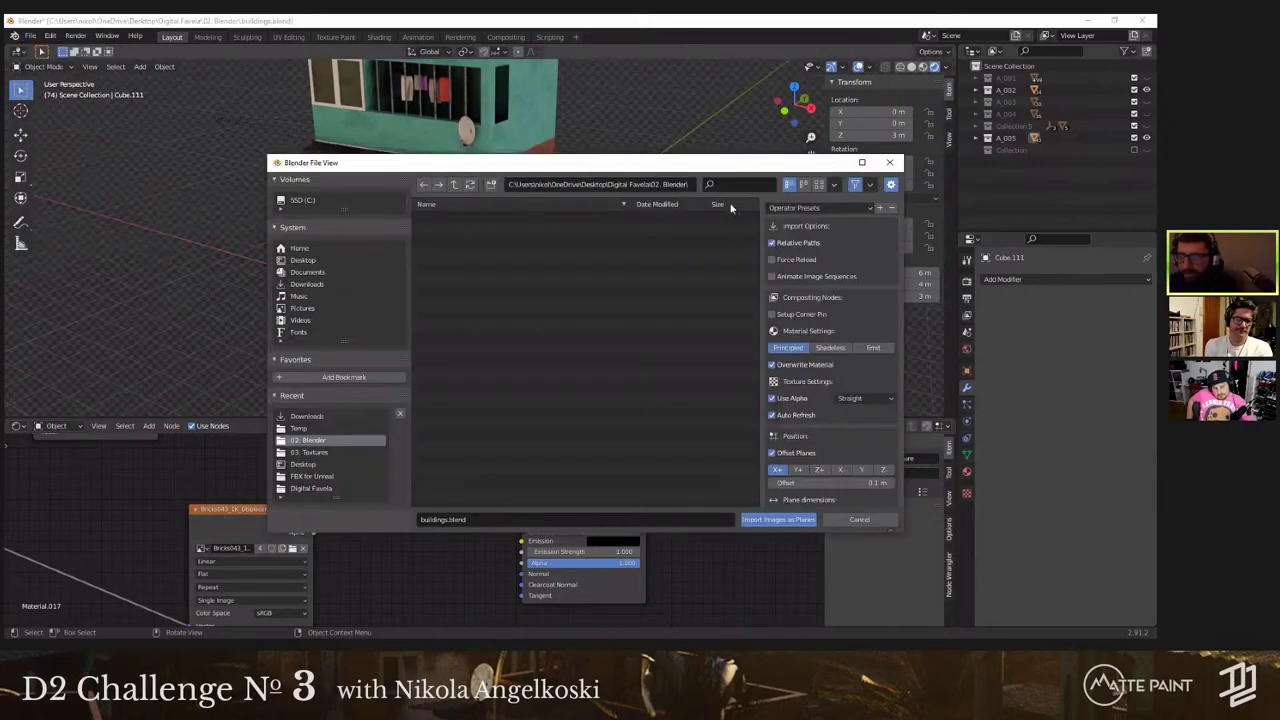
pyautogui.click(300, 285)
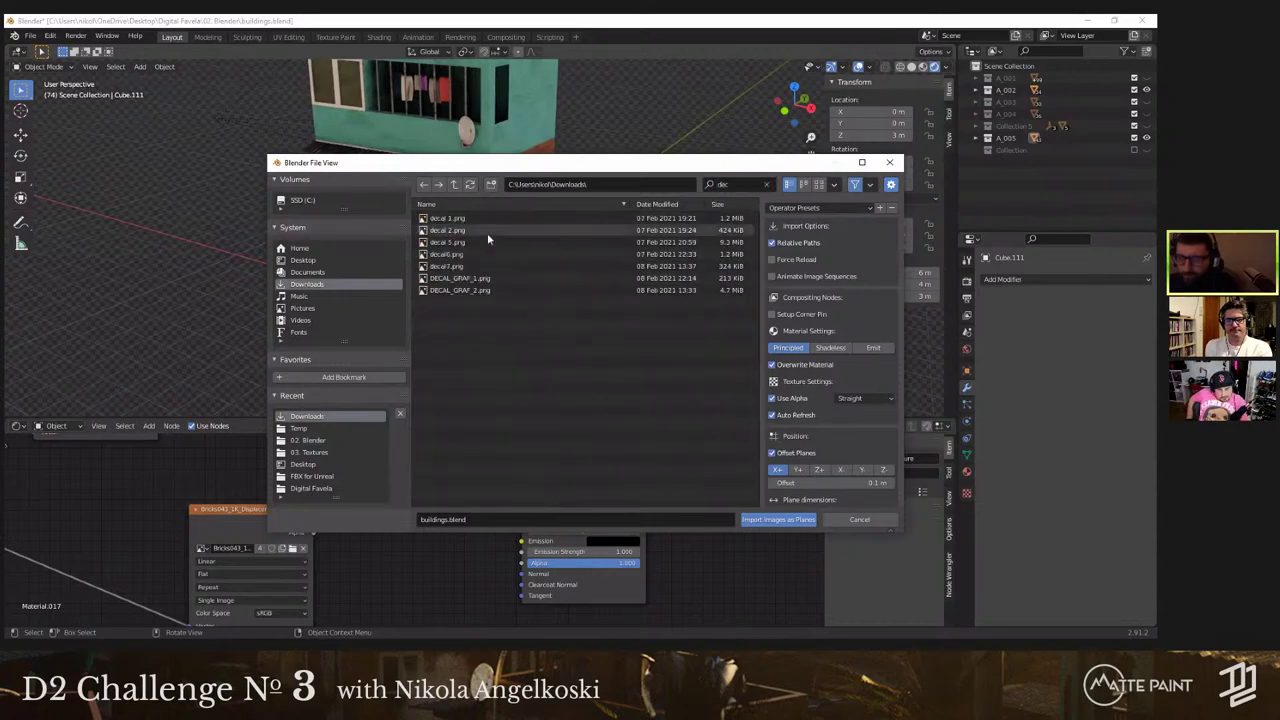
pyautogui.click(476, 254)
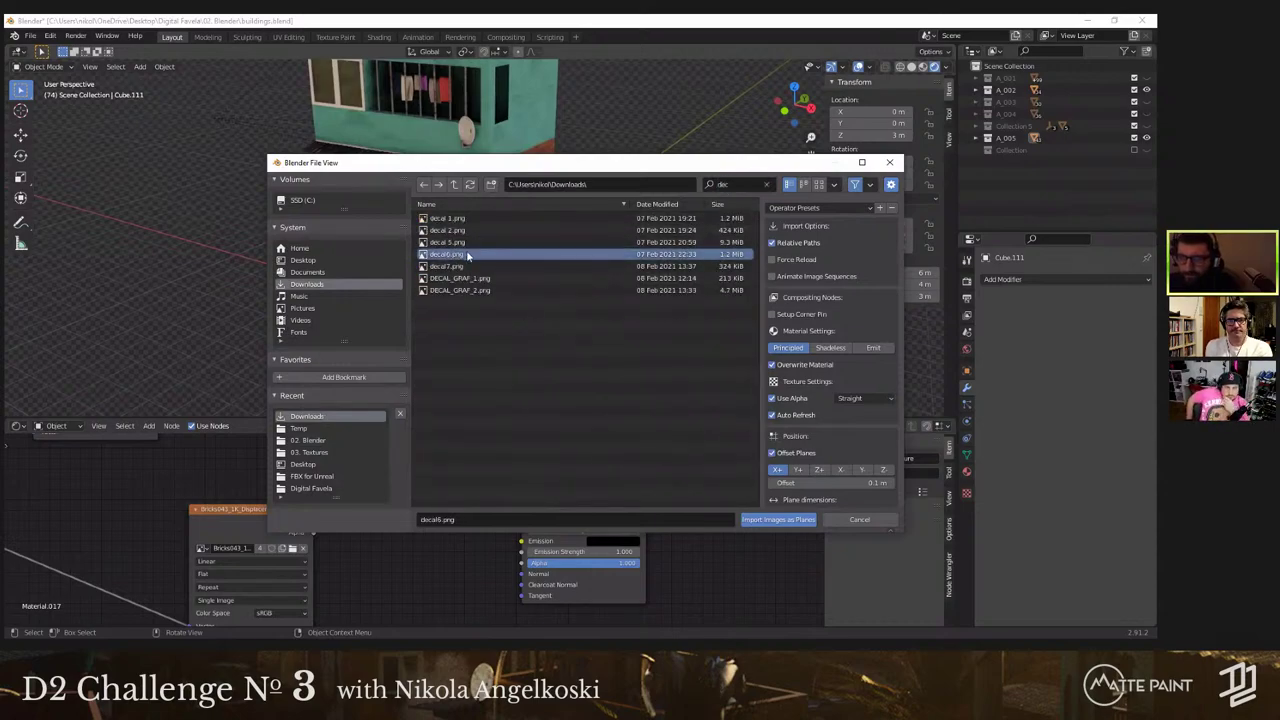
pyautogui.click(778, 519)
# Step: Scale the decal6 plane by about 4.63 and move it along Y to about -4.75 m, in front of the building
pyautogui.press('s')
pyautogui.click(573, 280)
pyautogui.press('g')
pyautogui.press('y')
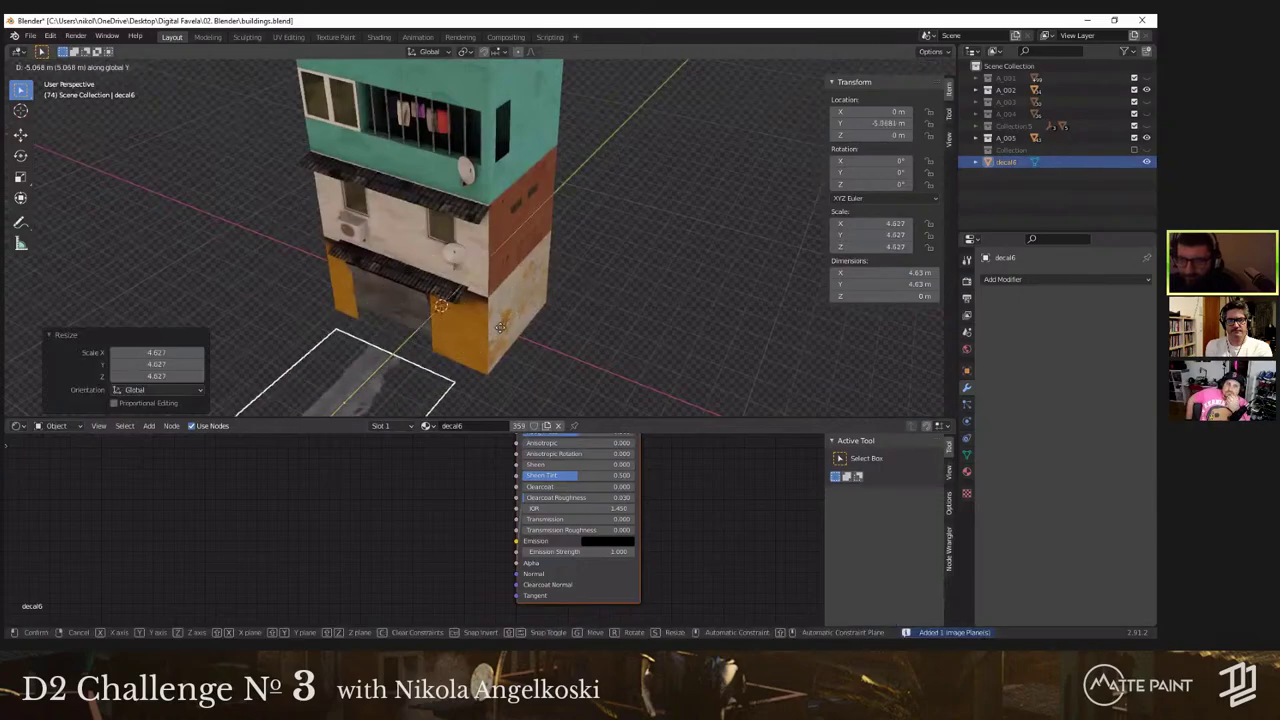
pyautogui.click(536, 293)
pyautogui.keyDown('shift'); pyautogui.moveTo(401, 281); pyautogui.dragTo(451, 214, button='middle'); pyautogui.keyUp('shift')
# Step: Rotate the decal6 plane 90° about the X axis and 90° about the Z axis
pyautogui.press('r')
pyautogui.press('x')
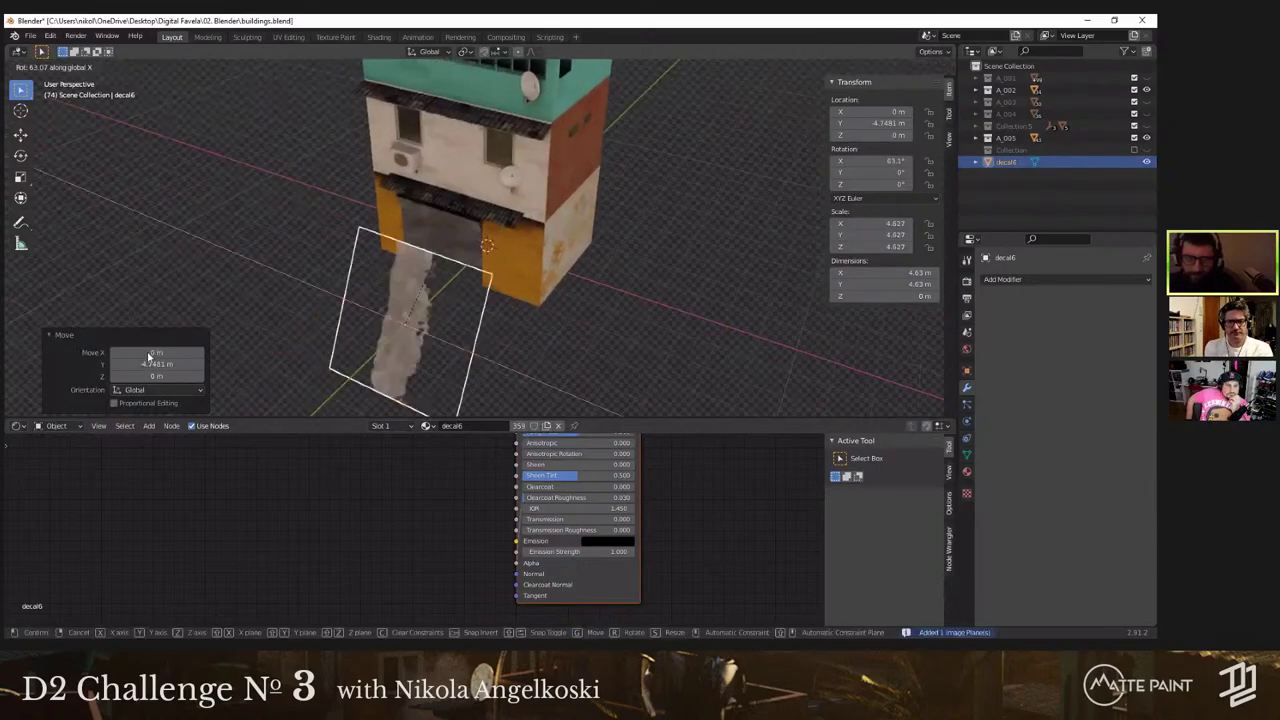
pyautogui.click(149, 357)
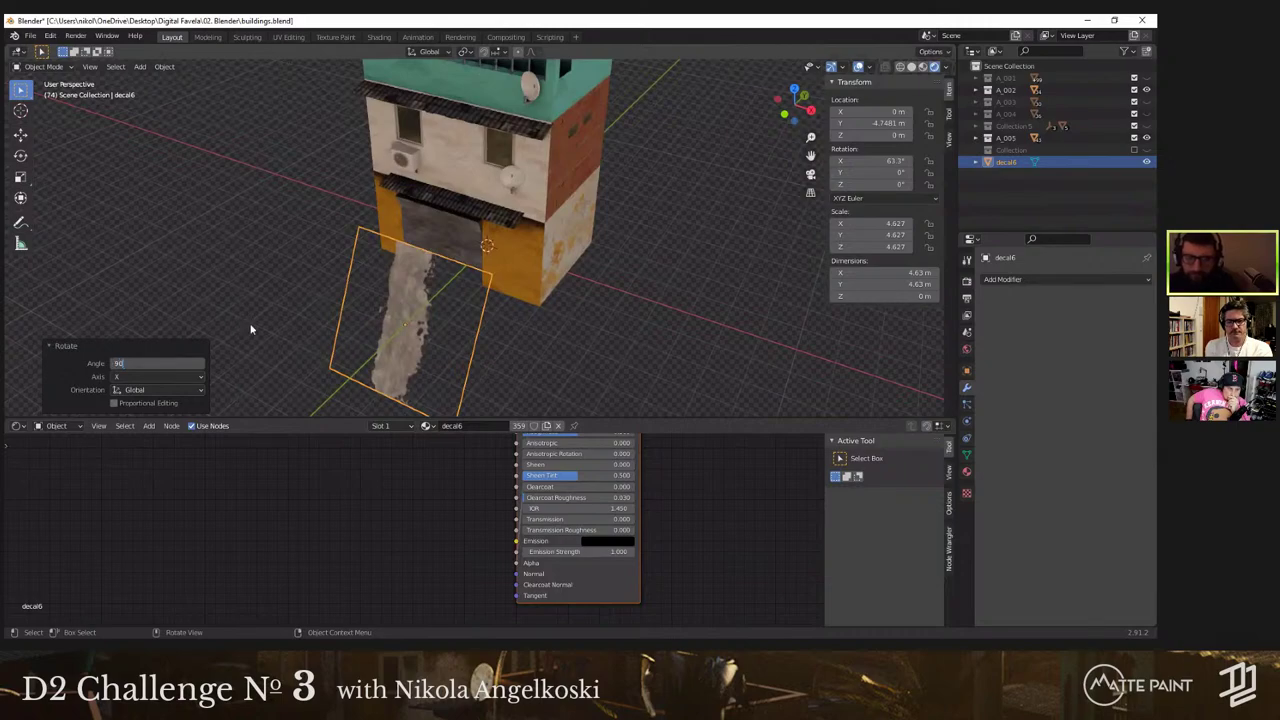
pyautogui.press('Return')
pyautogui.press('r')
pyautogui.press('z')
pyautogui.click(262, 282)
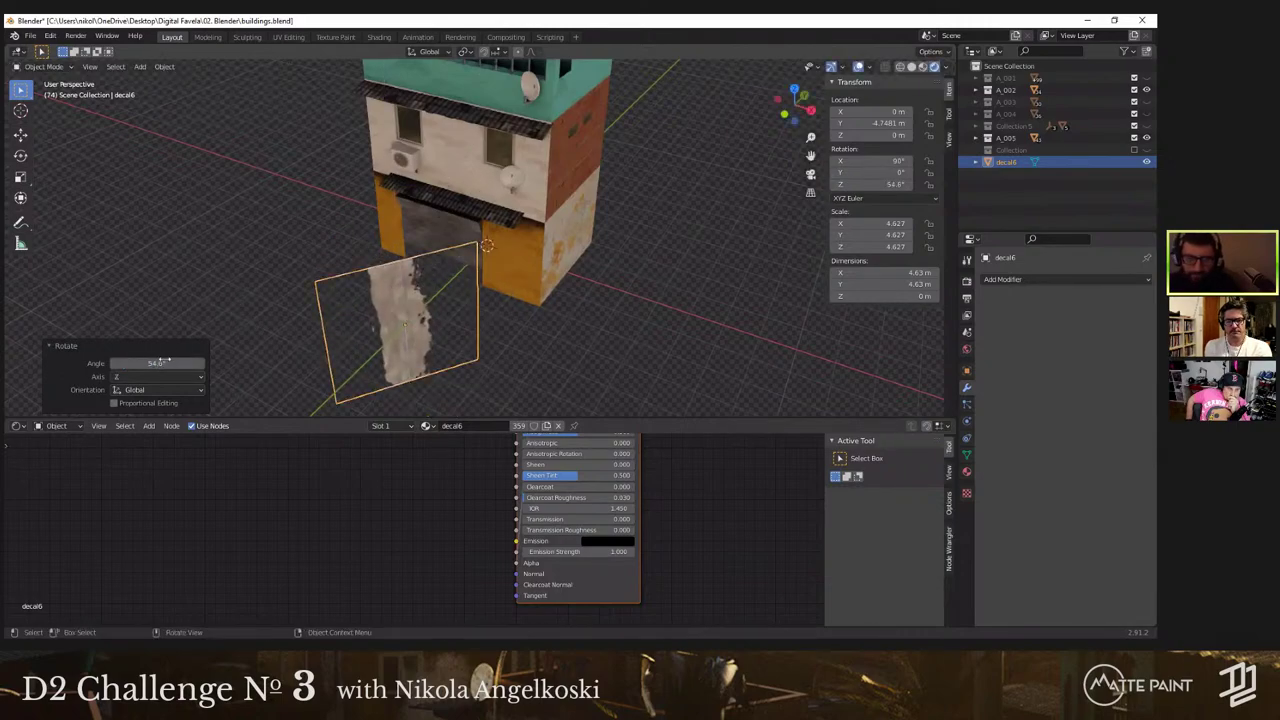
pyautogui.click(166, 360)
pyautogui.write('90')
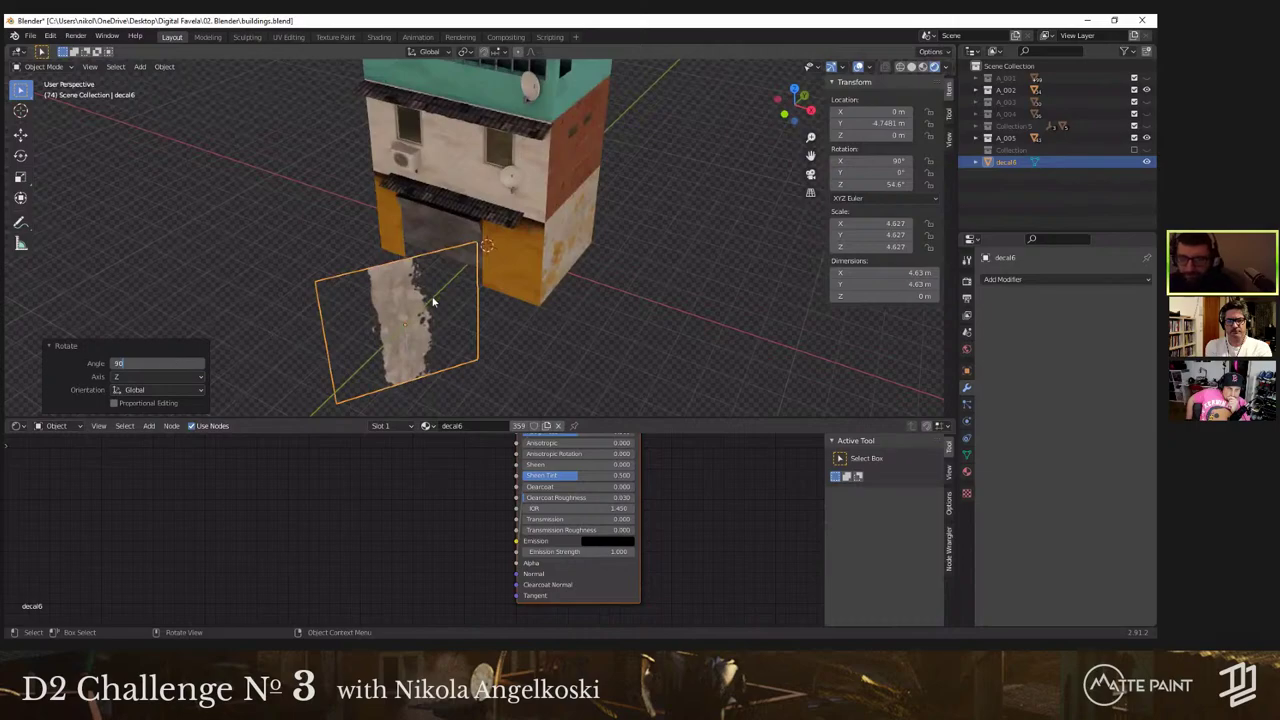
pyautogui.click(432, 299)
# Step: Move the decal6 plane beside the building's side wall, to about X 3.89 m, Y -1.69 m and Z 5.19 m
pyautogui.moveTo(354, 299); pyautogui.dragTo(365, 300, button='middle')
pyautogui.keyDown('shift'); pyautogui.moveTo(475, 289); pyautogui.dragTo(434, 304, button='middle'); pyautogui.keyUp('shift')
pyautogui.press('g')
pyautogui.press('y')
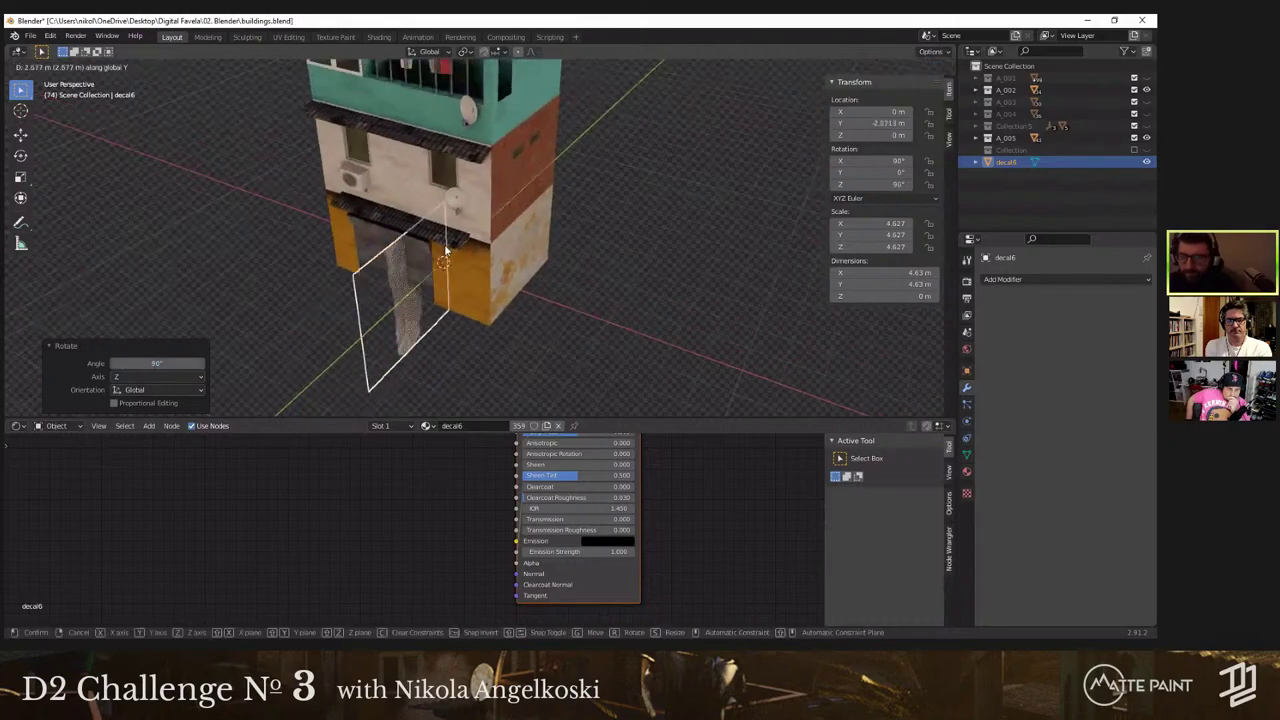
pyautogui.click(447, 247)
pyautogui.press('g')
pyautogui.press('x')
pyautogui.press('z')
pyautogui.click(535, 122)
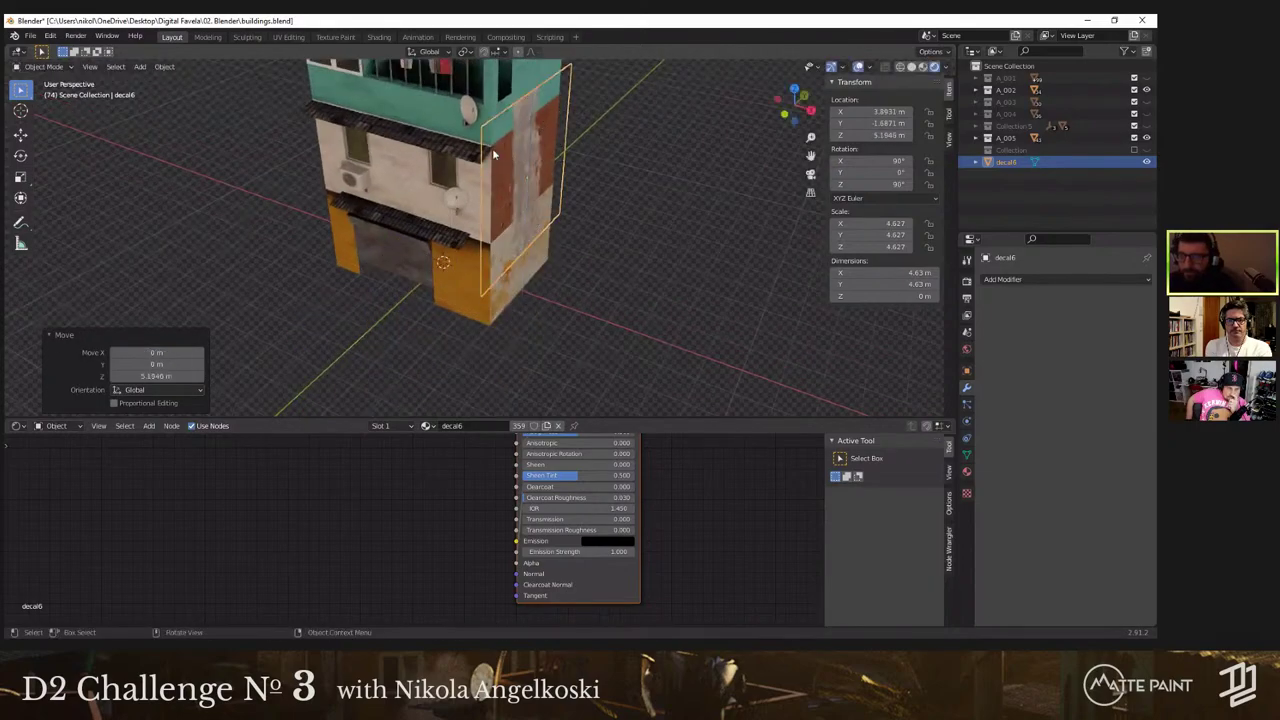
# Step: Subdivide the decal6 plane once in Edit Mode and return to Object Mode
pyautogui.moveTo(553, 258); pyautogui.dragTo(470, 250, button='middle')
pyautogui.press('Tab')
pyautogui.rightClick(470, 250)
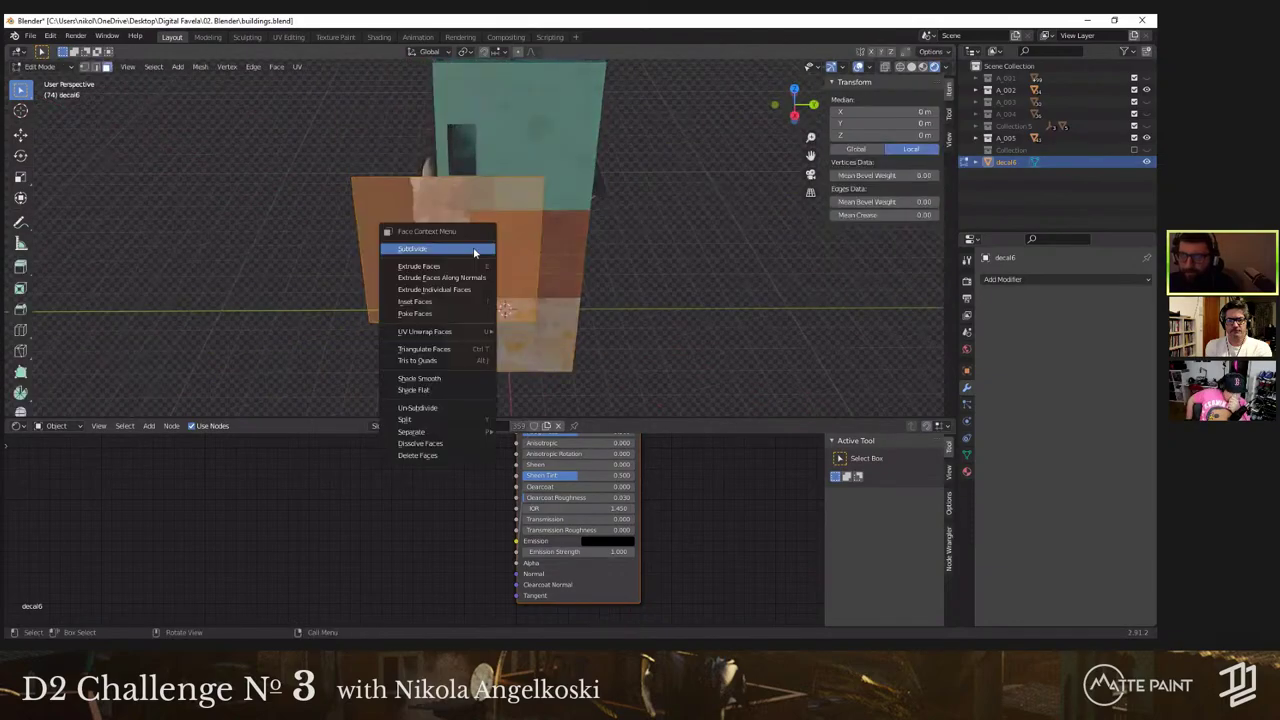
pyautogui.click(471, 251)
pyautogui.press('Tab')
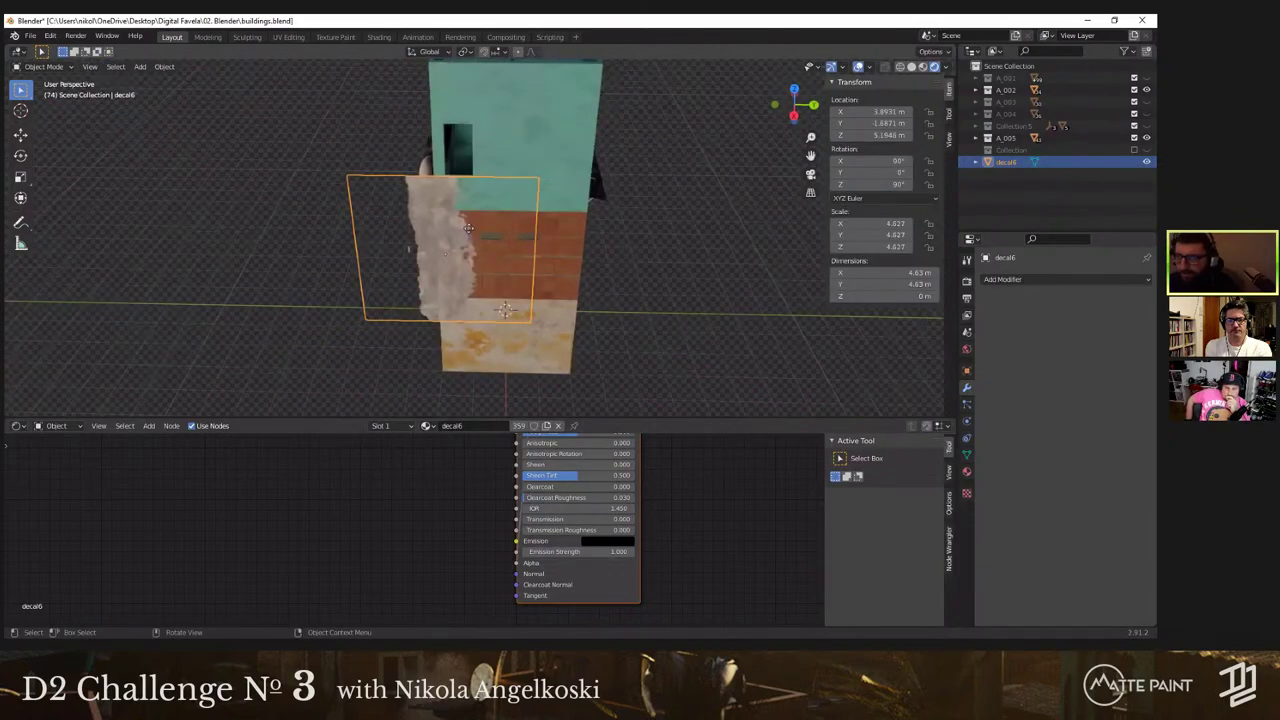
# Step: Shrink the decal6 plane to about 2.24 m across and move it along X to about 3.43 m, close to the side wall
pyautogui.press('g')
pyautogui.press('x')
pyautogui.click(494, 228)
pyautogui.press('s')
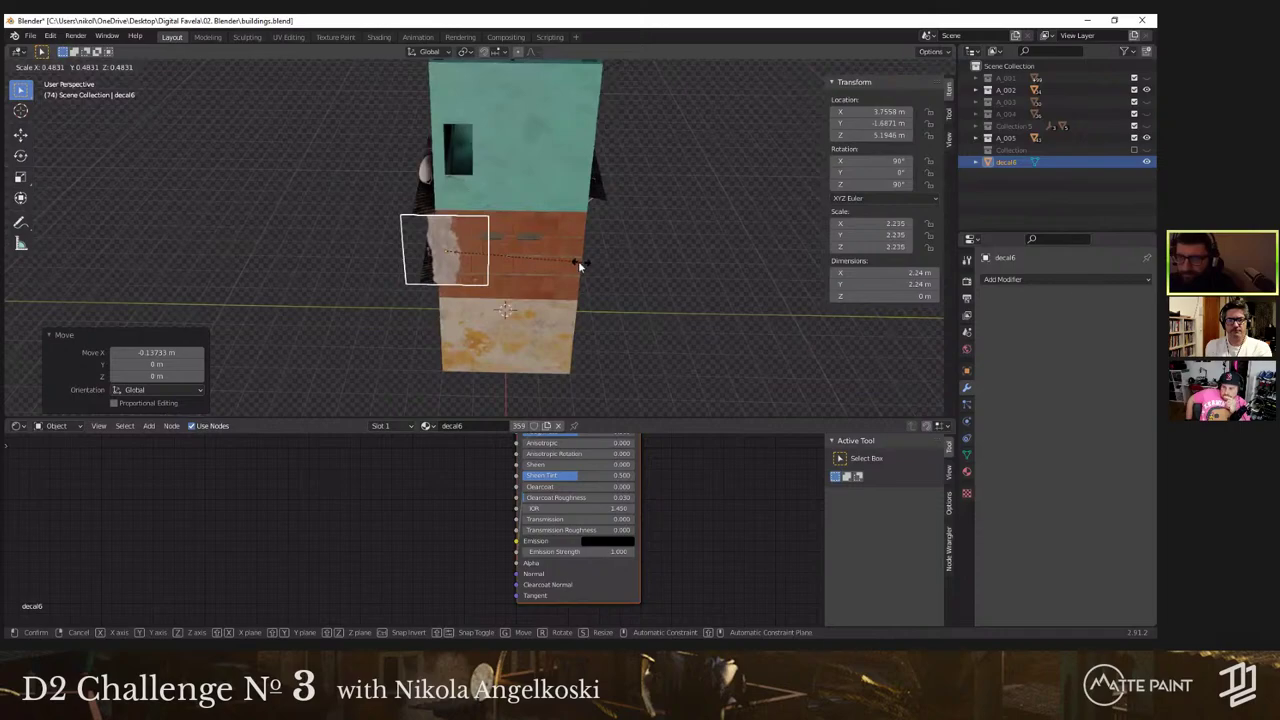
pyautogui.click(578, 262)
pyautogui.keyDown('shift'); pyautogui.moveTo(538, 173); pyautogui.dragTo(535, 105, button='middle'); pyautogui.keyUp('shift')
pyautogui.scroll(3, 512, 160)
pyautogui.press('g')
pyautogui.press('x')
pyautogui.click(502, 190)
# Step: Lower the decal6 plane along Z to about 4.44 m, level with the brick section of the side wall
pyautogui.moveTo(501, 270); pyautogui.dragTo(497, 285, button='middle')
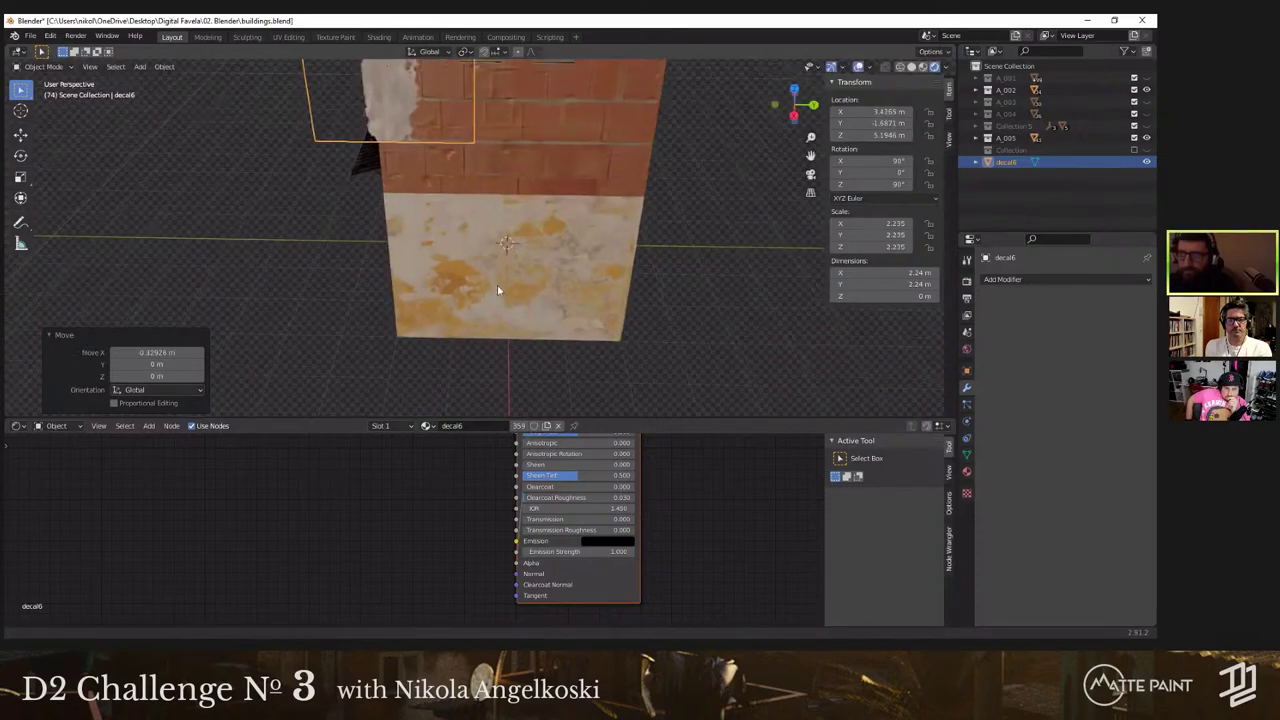
pyautogui.scroll(-2, 497, 285)
pyautogui.press('`')
pyautogui.click(495, 245)
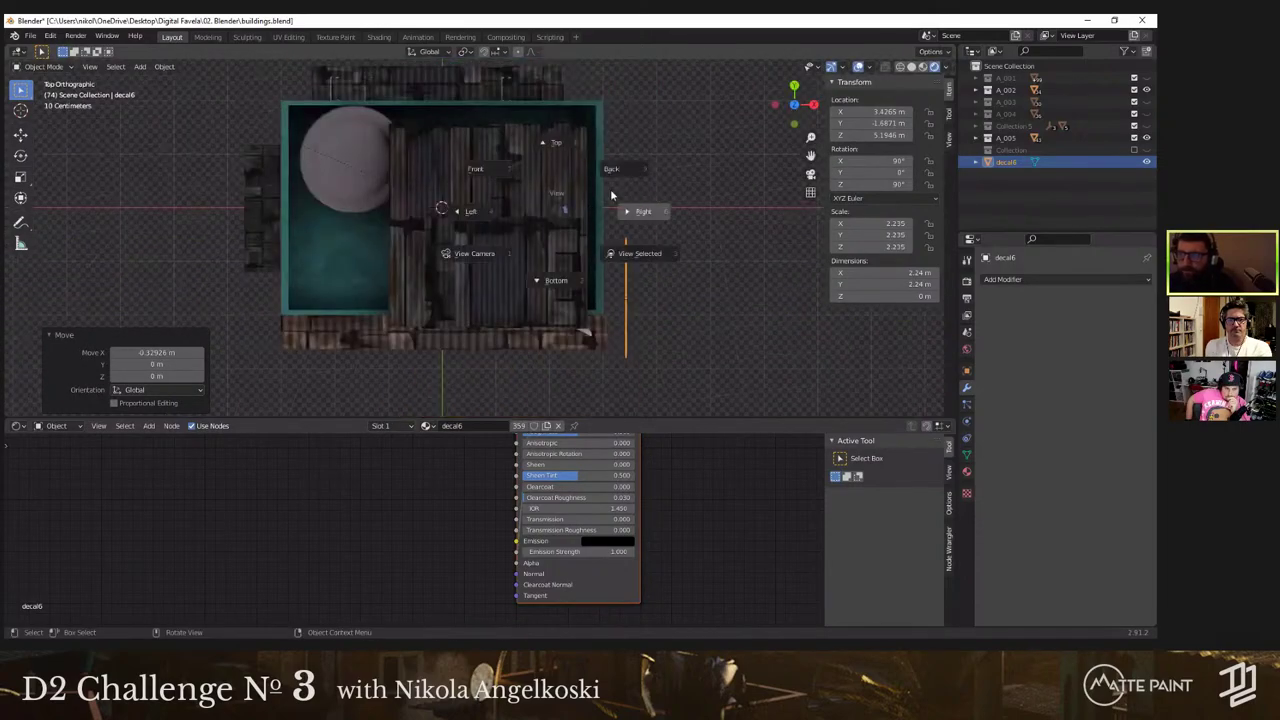
pyautogui.click(500, 167)
pyautogui.moveTo(500, 170); pyautogui.dragTo(660, 250, button='middle')
pyautogui.press('g')
pyautogui.press('z')
pyautogui.click(571, 256)
pyautogui.click(1038, 280)
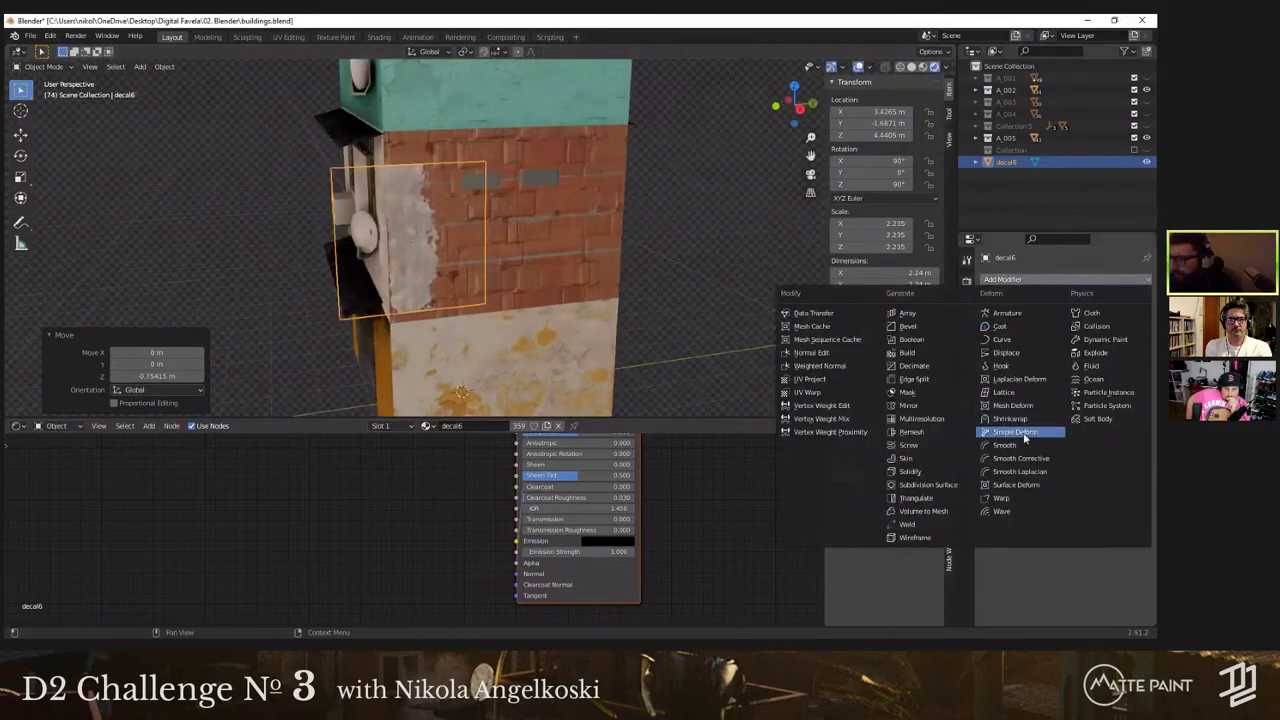
pyautogui.click(1028, 436)
pyautogui.click(1132, 299)
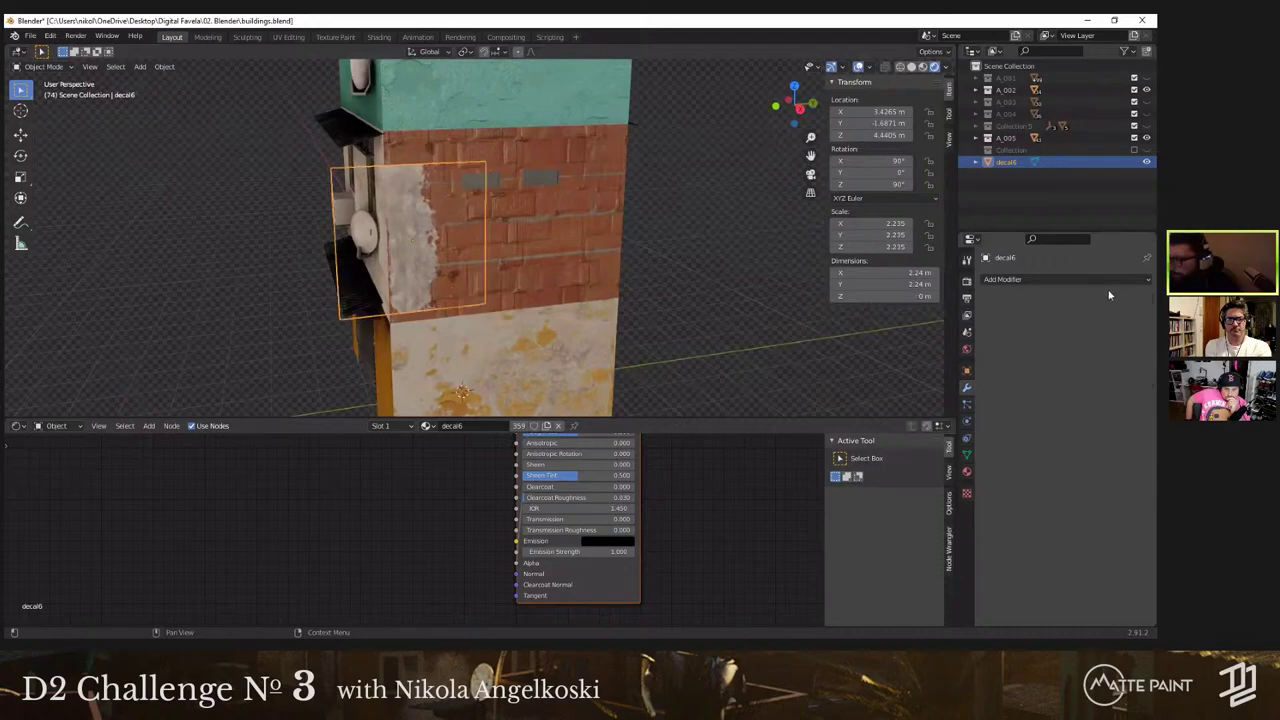
# Step: Add a Shrinkwrap modifier to the decal6 plane with the brick-walled floor block Cube.111 as its target
pyautogui.click(1075, 279)
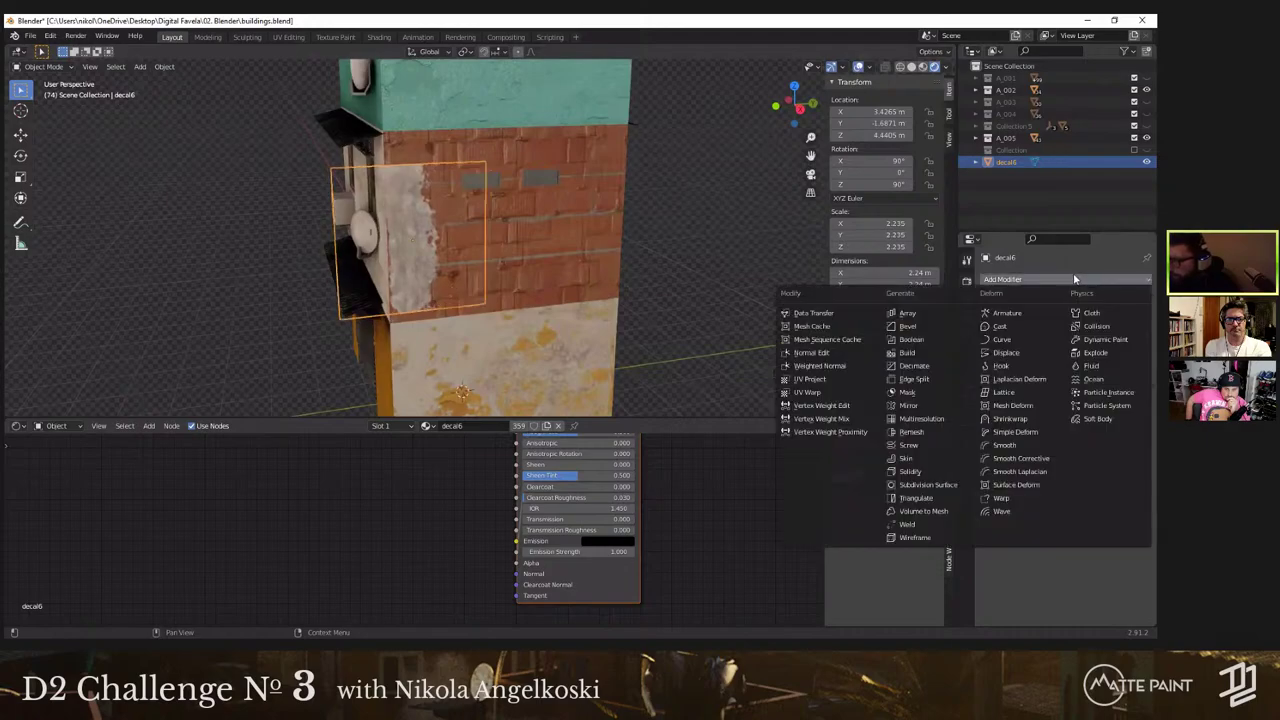
pyautogui.click(1040, 420)
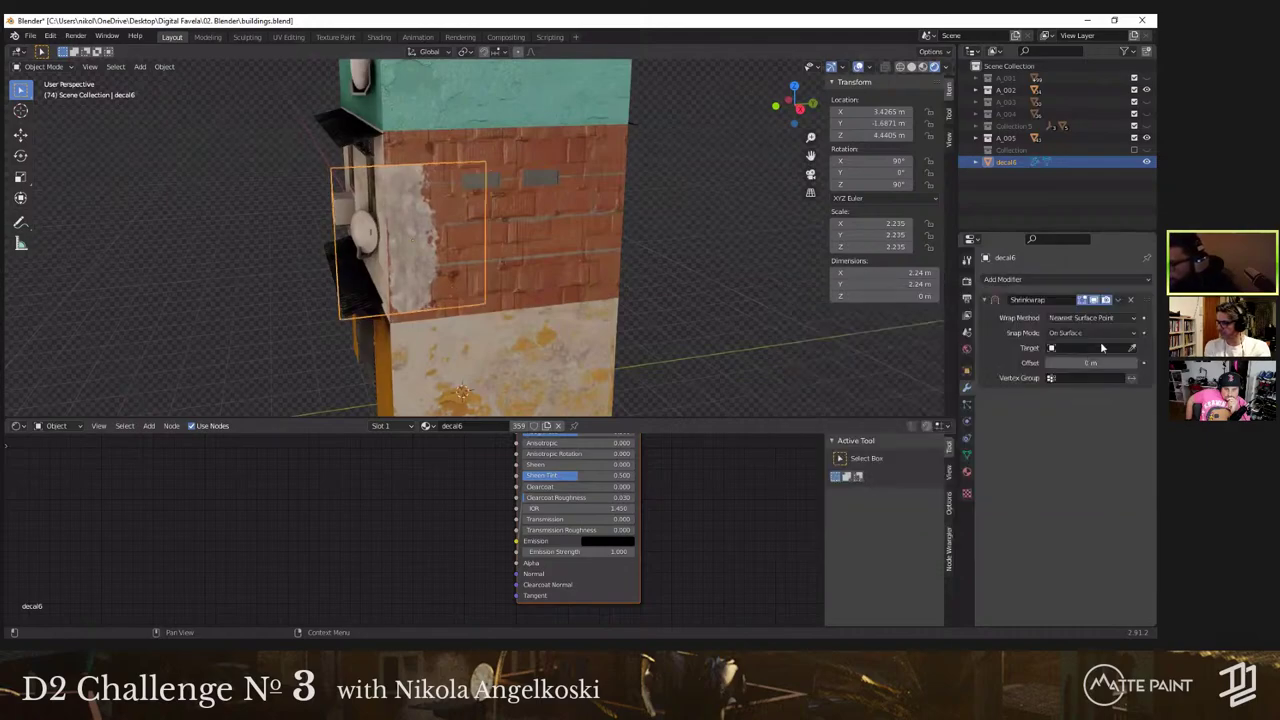
pyautogui.click(581, 256)
# Step: Stretch the decal6 plane along Z by about 1.37 to span the brick wall's height, and set its Shrinkwrap offset to 0.001 m
pyautogui.moveTo(541, 276); pyautogui.dragTo(525, 305, button='middle')
pyautogui.press('s')
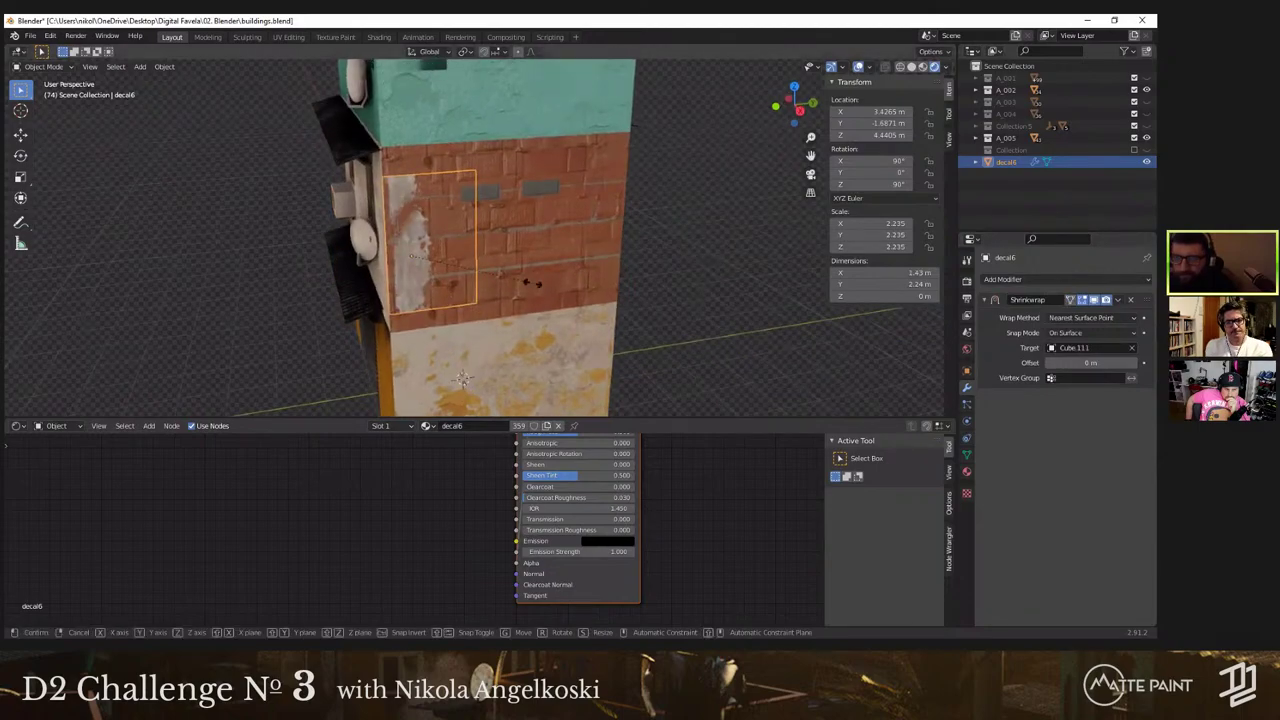
pyautogui.press('z')
pyautogui.click(529, 376)
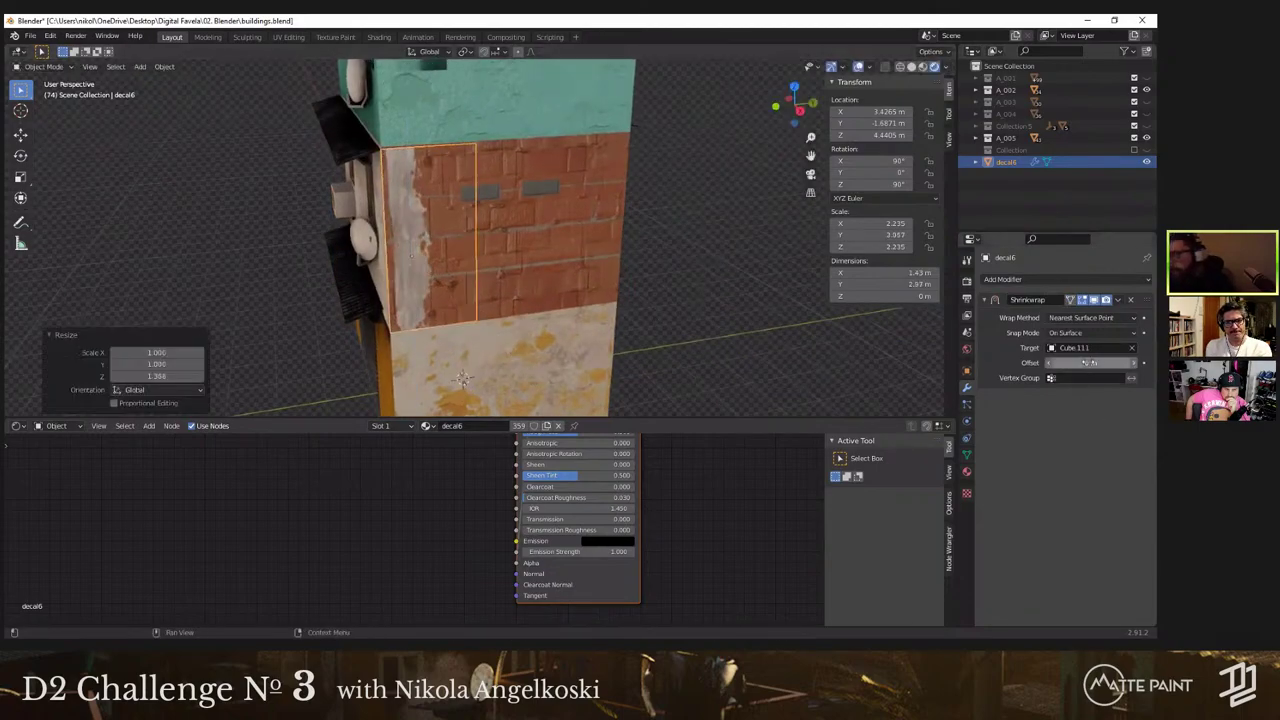
pyautogui.write('.001')
pyautogui.press('Return')
# Step: Shift the decal6 plane along Y to about -2.04 m so the plaster strip hugs the wall's front corner
pyautogui.scroll(4, 564, 292)
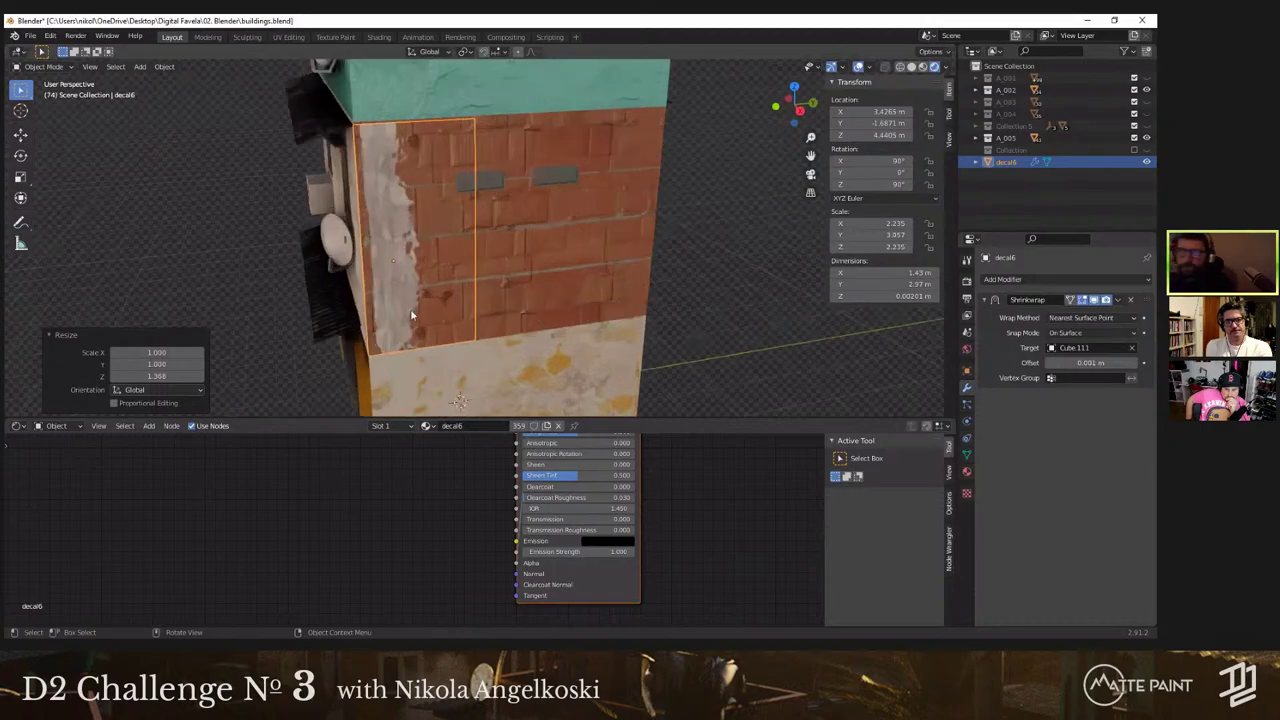
pyautogui.press('g')
pyautogui.press('y')
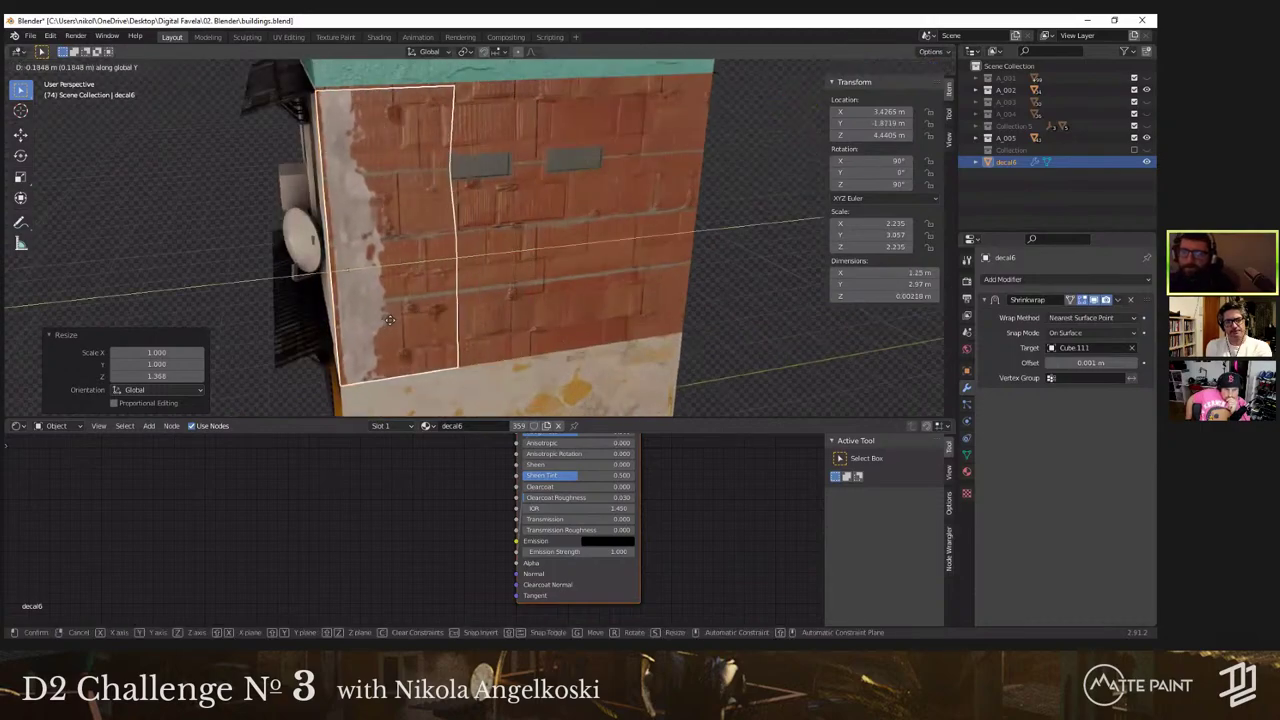
pyautogui.click(401, 316)
# Step: Duplicate the plaster decal and move the copy about 4.13 m along Y to the brick wall's rear corner
pyautogui.moveTo(401, 316); pyautogui.dragTo(413, 307, button='middle')
pyautogui.hotkey('shift', 'd')
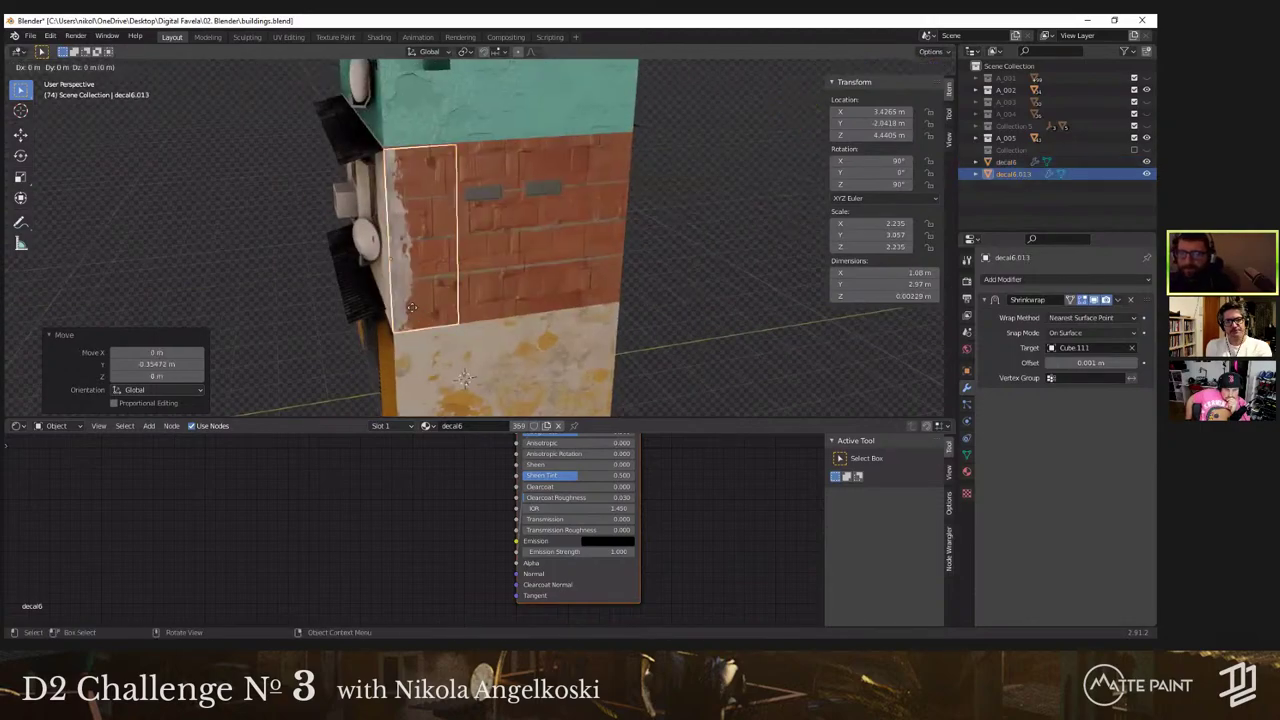
pyautogui.press('y')
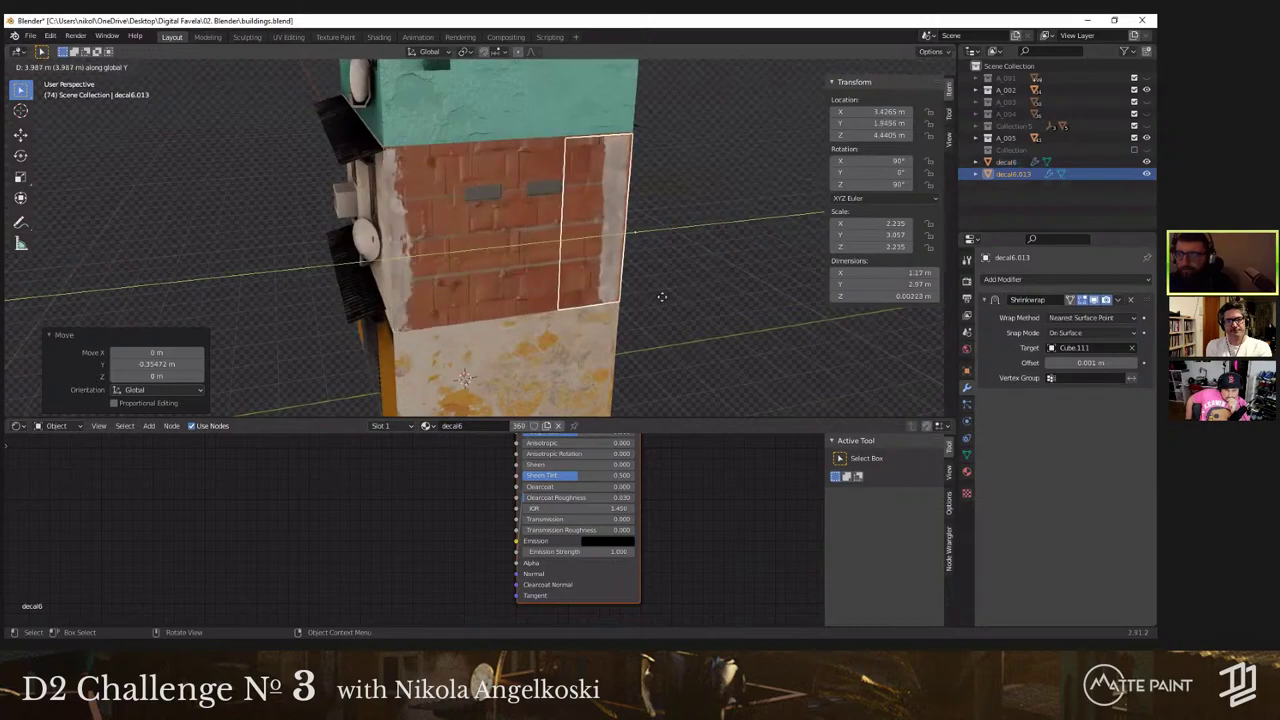
pyautogui.click(667, 302)
pyautogui.moveTo(670, 312); pyautogui.dragTo(484, 213, button='middle')
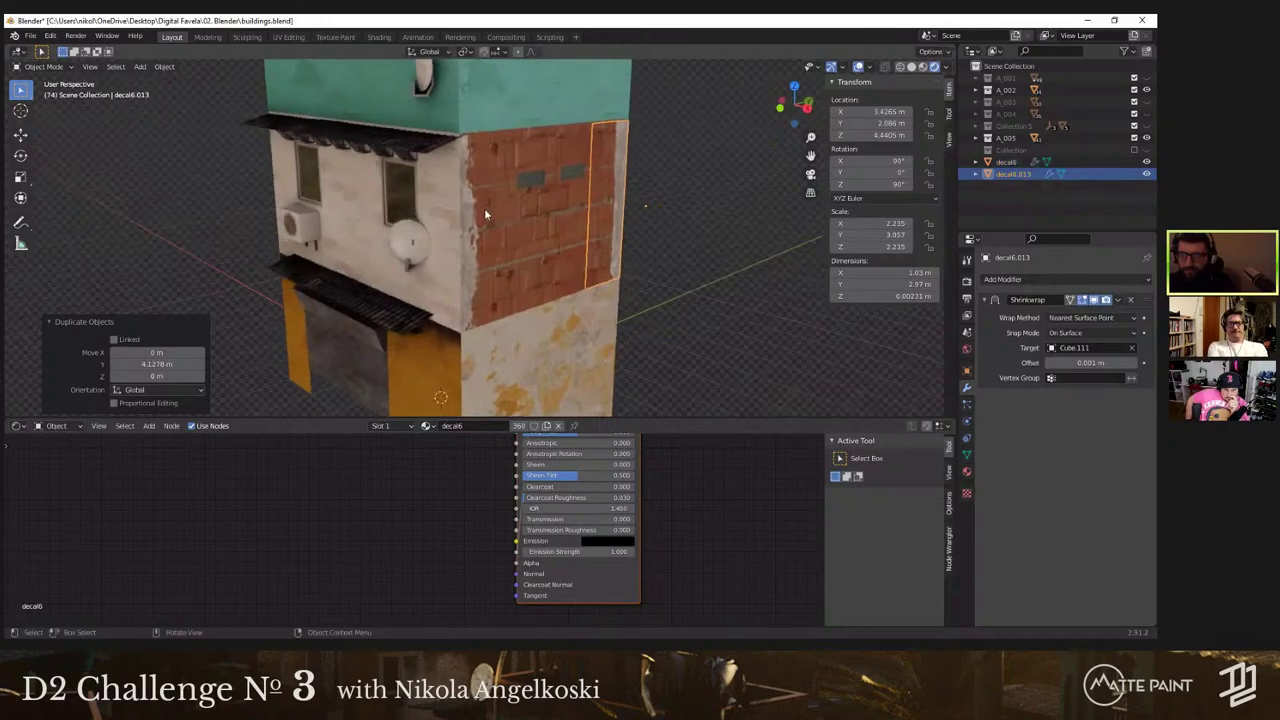
pyautogui.moveTo(676, 292); pyautogui.dragTo(577, 234, button='middle')
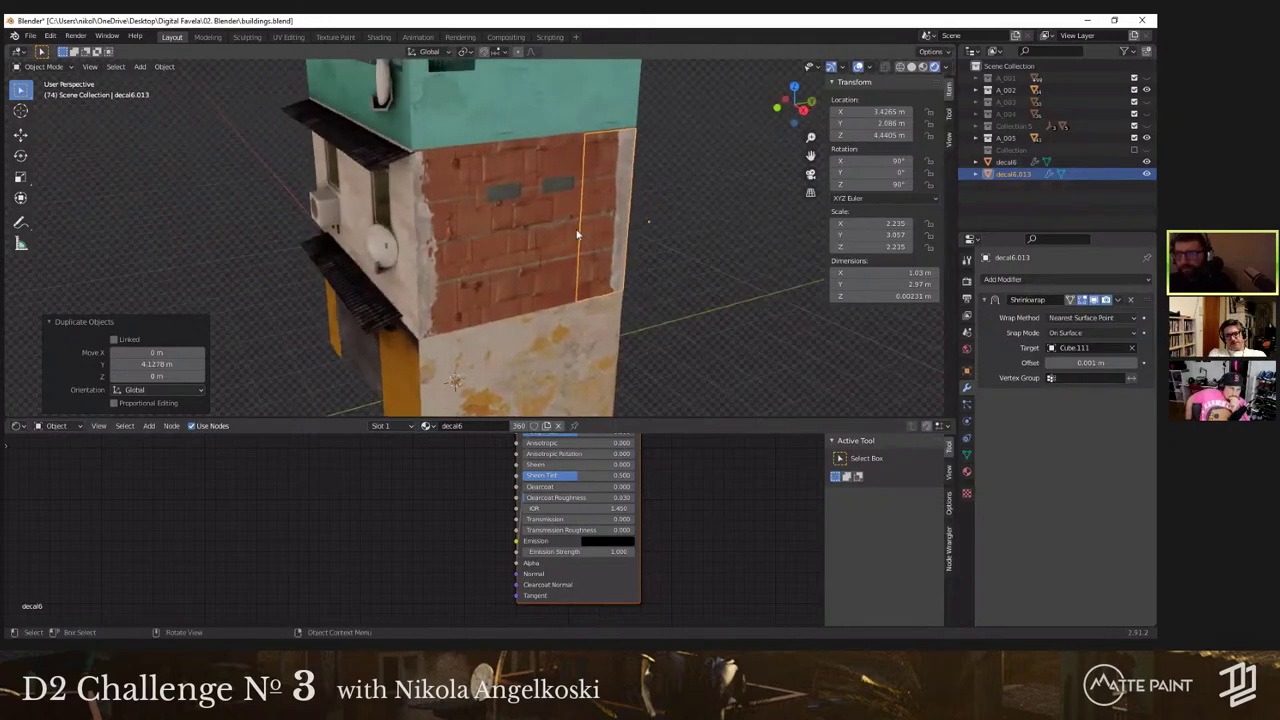
# Step: Separate the pane face of the small brick-wall window nearer the front corner from the glass mesh by selection
pyautogui.hotkey('alt', 'a')
pyautogui.scroll(7, 530, 222)
pyautogui.keyDown('shift'); pyautogui.moveTo(515, 119); pyautogui.dragTo(541, 184, button='middle'); pyautogui.keyUp('shift')
pyautogui.click(541, 182)
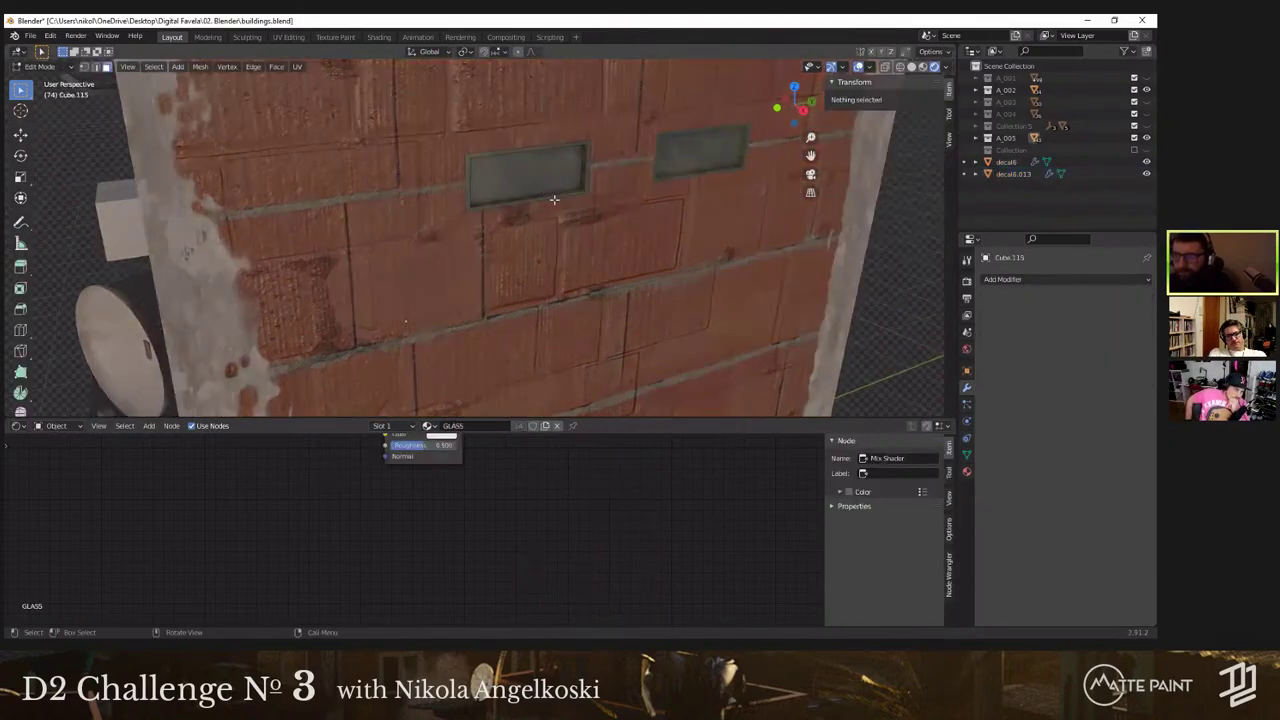
pyautogui.press('Tab')
pyautogui.press('Tab')
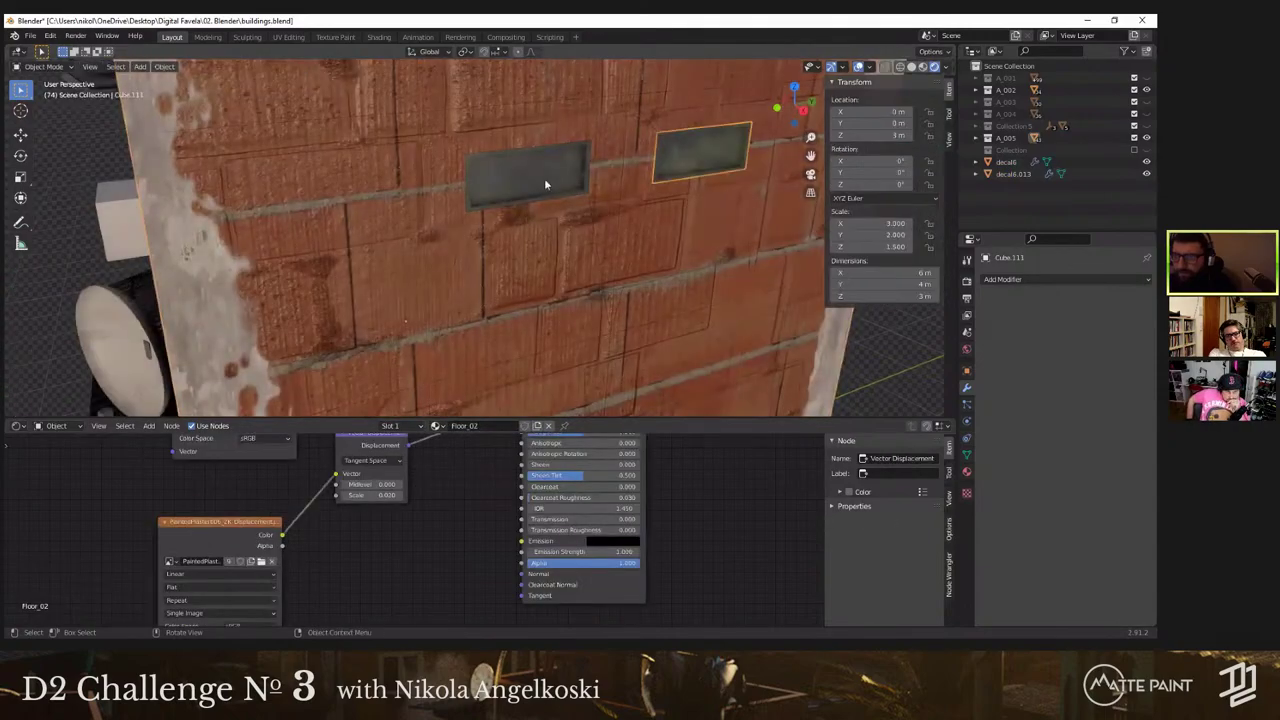
pyautogui.click(545, 181)
pyautogui.press('Tab')
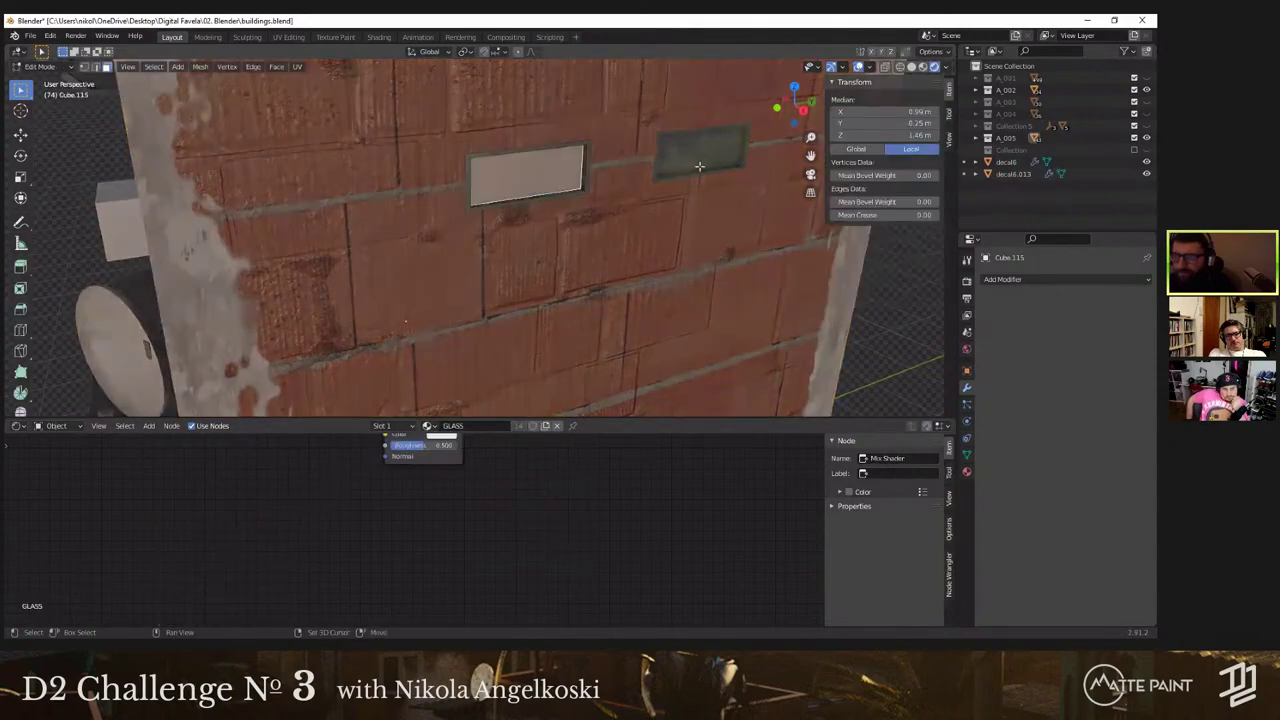
pyautogui.rightClick(520, 290)
pyautogui.moveTo(514, 372)
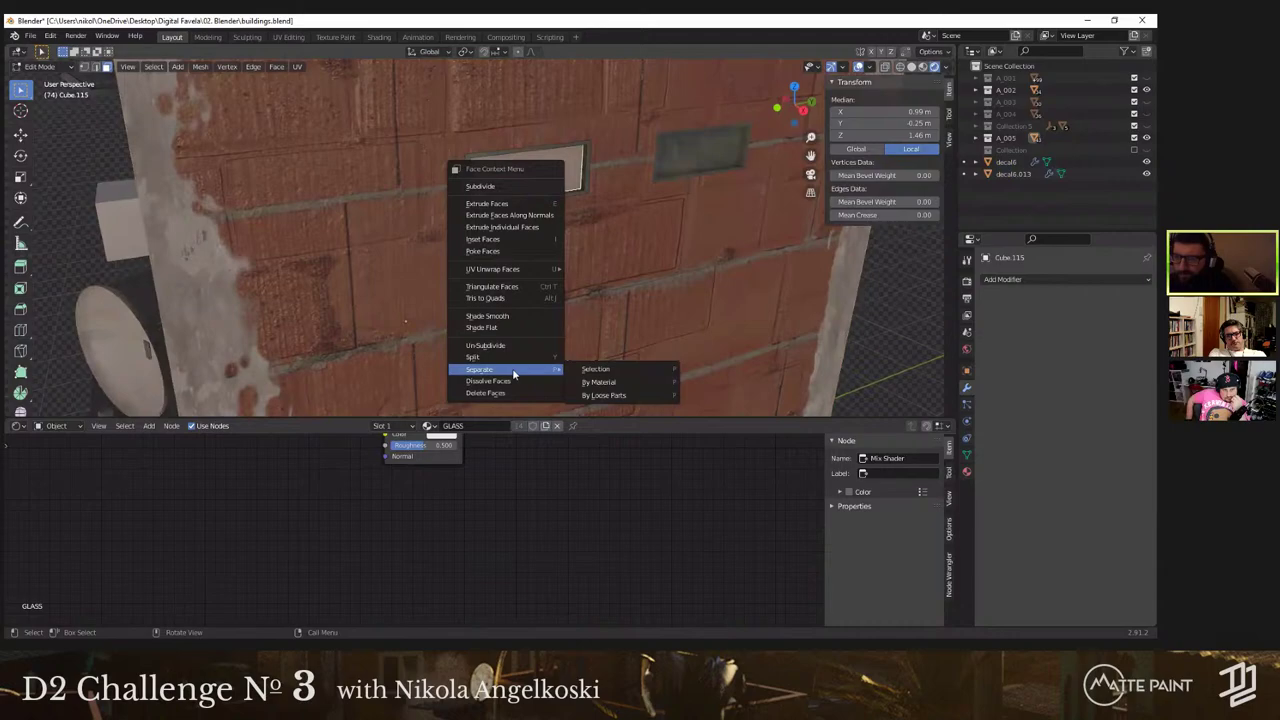
pyautogui.click(642, 373)
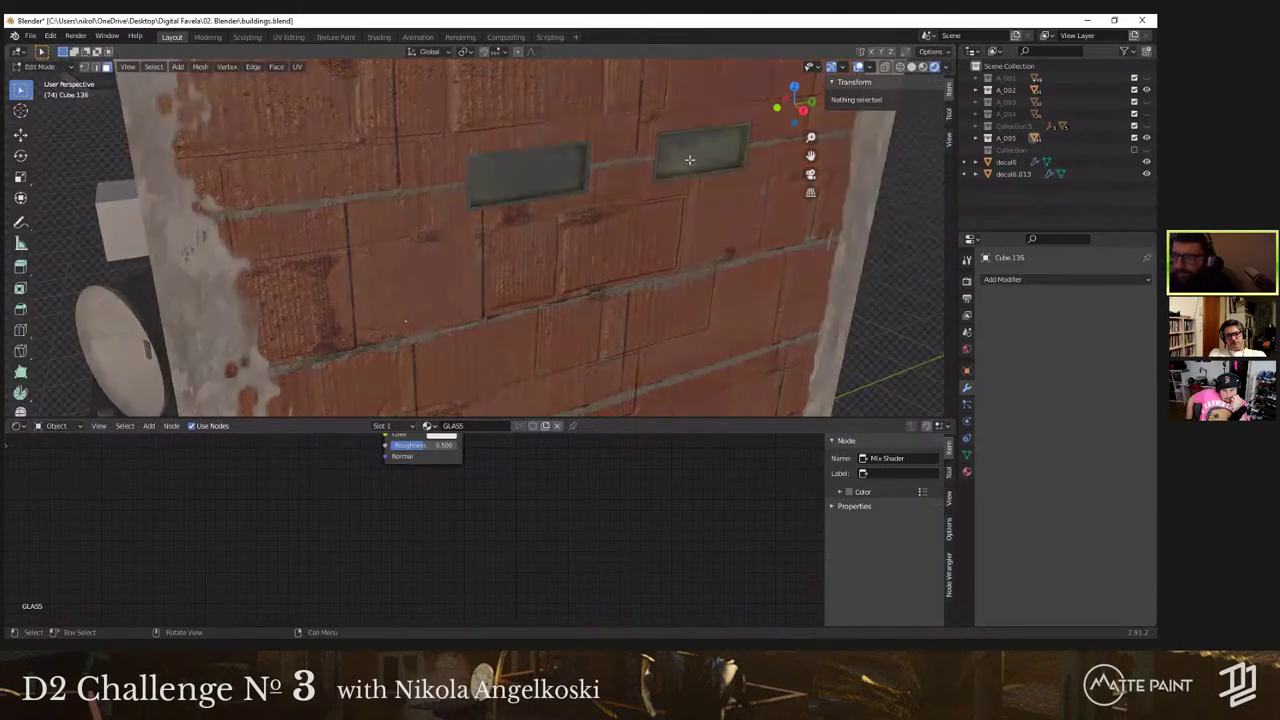
# Step: Separate the second small brick-wall window's pane face by selection and return to Object Mode
pyautogui.click(689, 159)
pyautogui.rightClick(689, 160)
pyautogui.moveTo(662, 243)
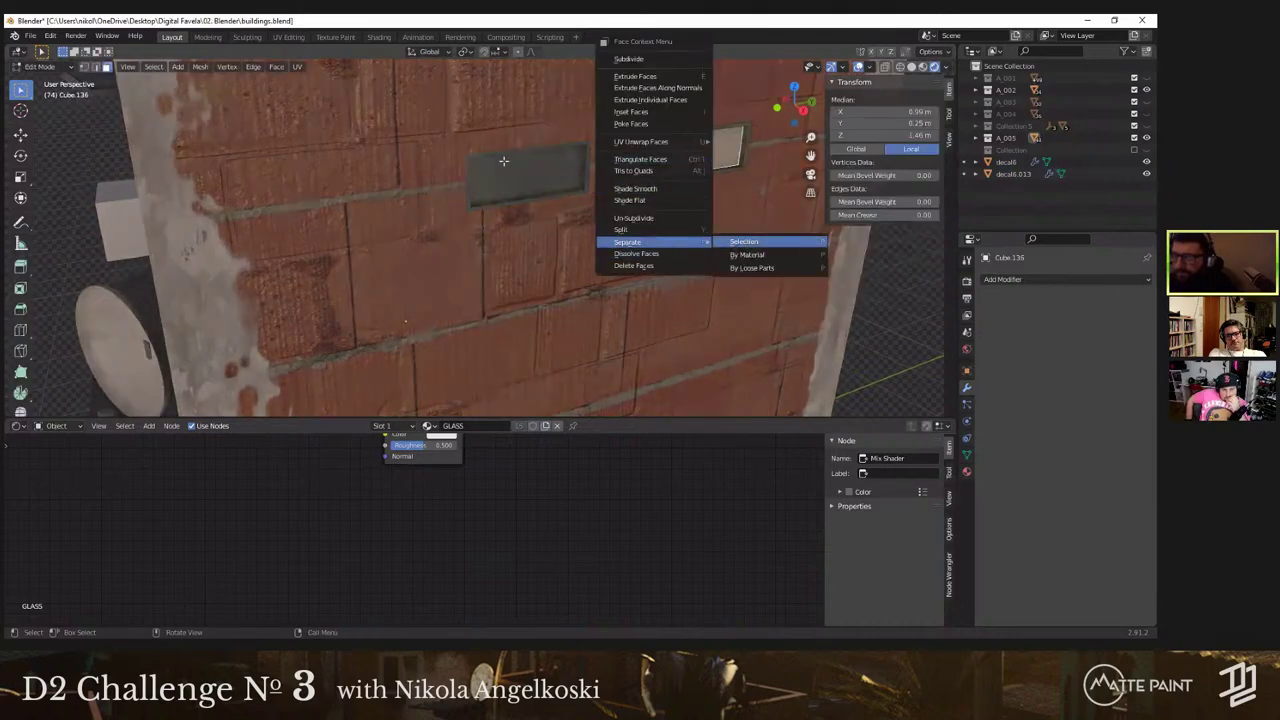
pyautogui.press('Return')
pyautogui.press('Tab')
# Step: Join the two separated brick-wall window panes into one object and unlink its GLASS material
pyautogui.click(577, 192)
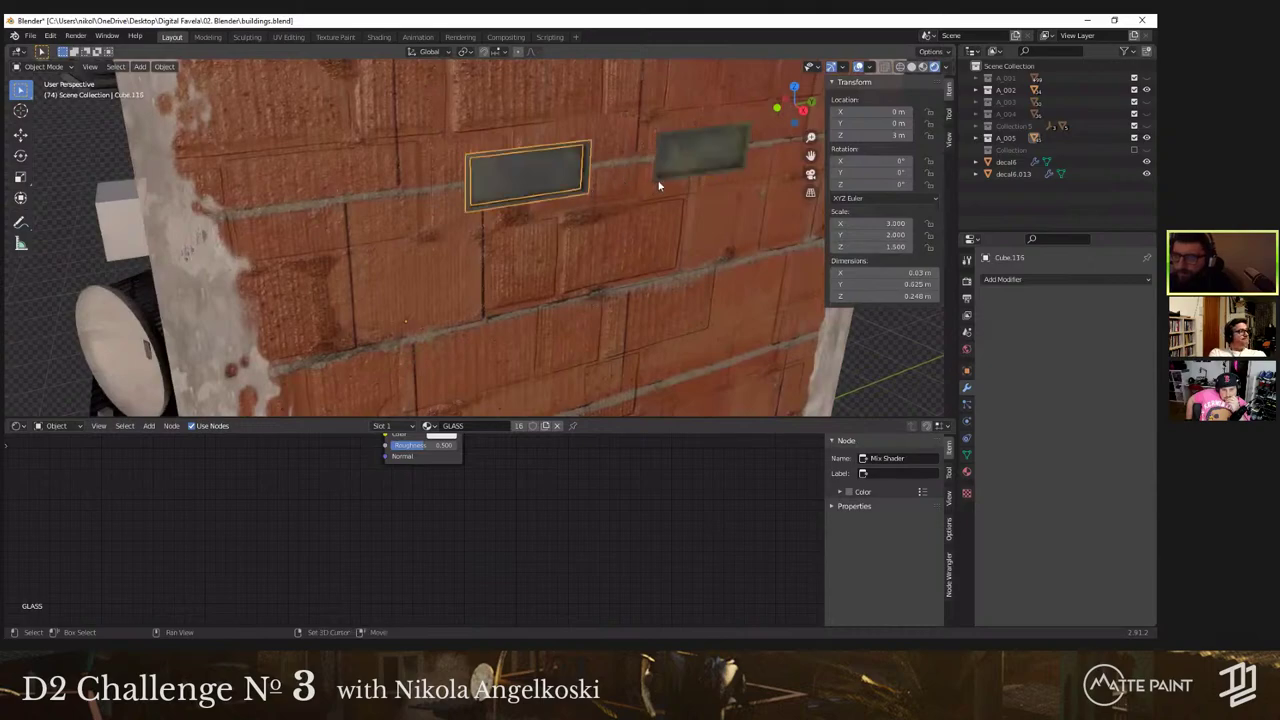
pyautogui.rightClick(659, 185)
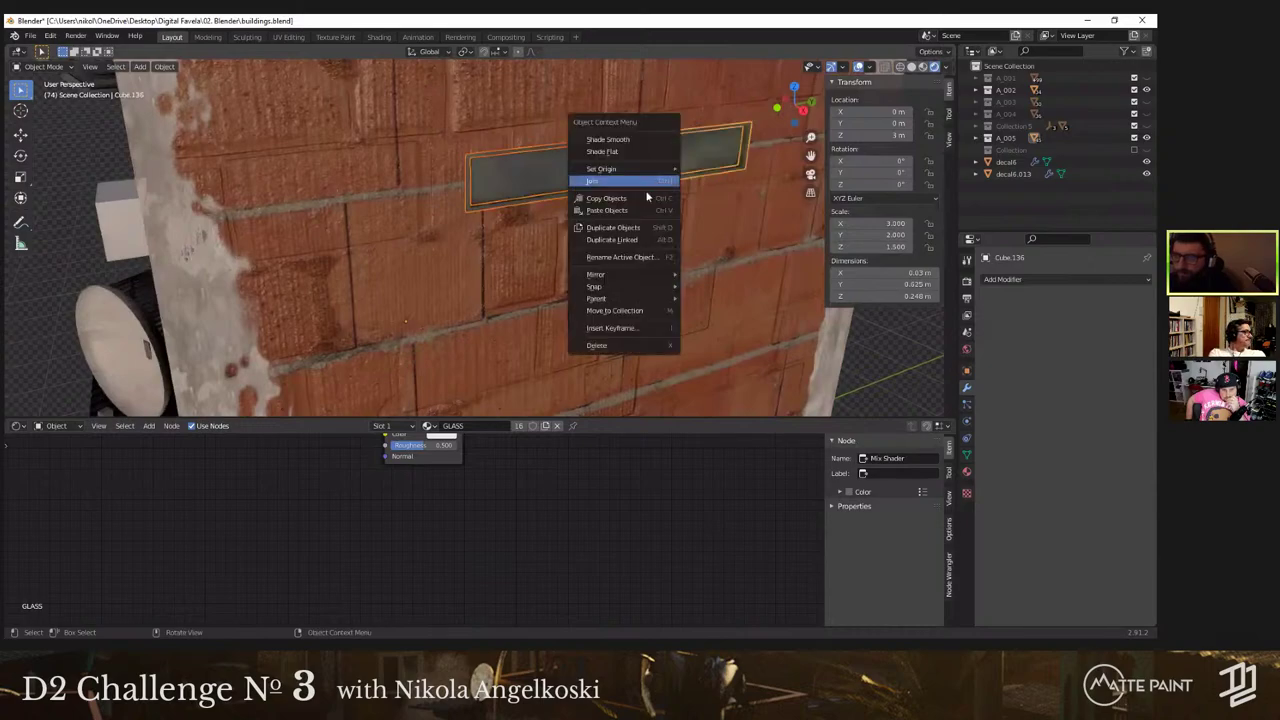
pyautogui.click(559, 427)
pyautogui.scroll(-5, 598, 254)
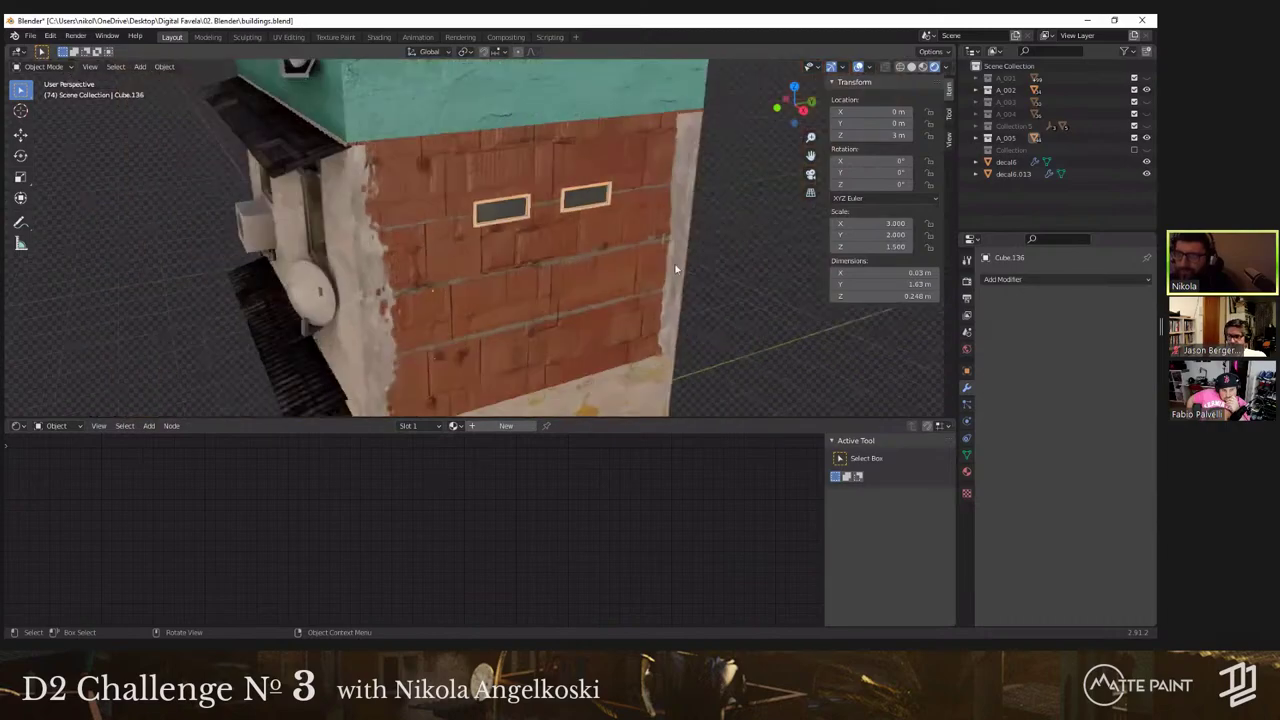
# Step: Switch the shader editor to the World nodes and set the Mapping node's Z rotation to 248° to turn the environment lighting
pyautogui.moveTo(600, 256); pyautogui.dragTo(535, 222, button='middle')
pyautogui.scroll(1, 437, 292)
pyautogui.scroll(-2, 437, 292)
pyautogui.keyDown('shift'); pyautogui.moveTo(470, 246); pyautogui.dragTo(685, 240, button='middle'); pyautogui.keyUp('shift')
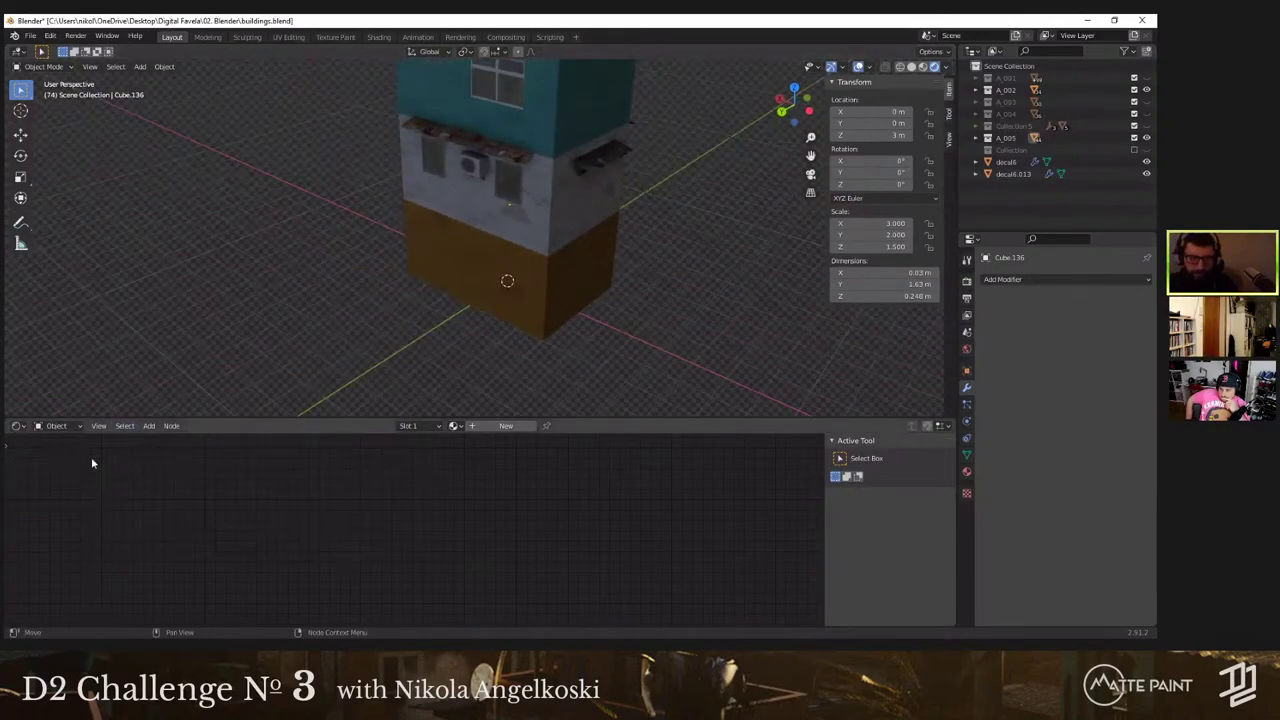
pyautogui.click(66, 455)
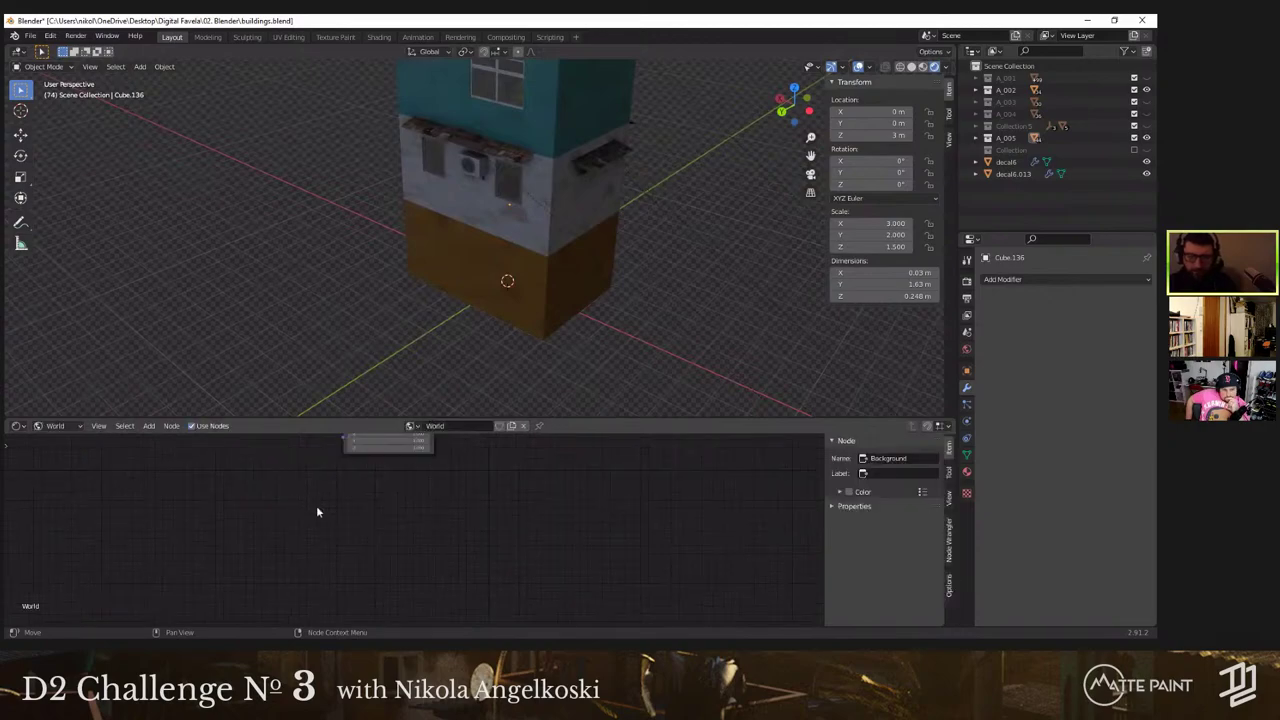
pyautogui.scroll(-1, 318, 511)
pyautogui.moveTo(360, 546); pyautogui.dragTo(389, 622, button='middle')
pyautogui.scroll(2, 422, 502)
pyautogui.moveTo(424, 501); pyautogui.dragTo(434, 509, button='middle')
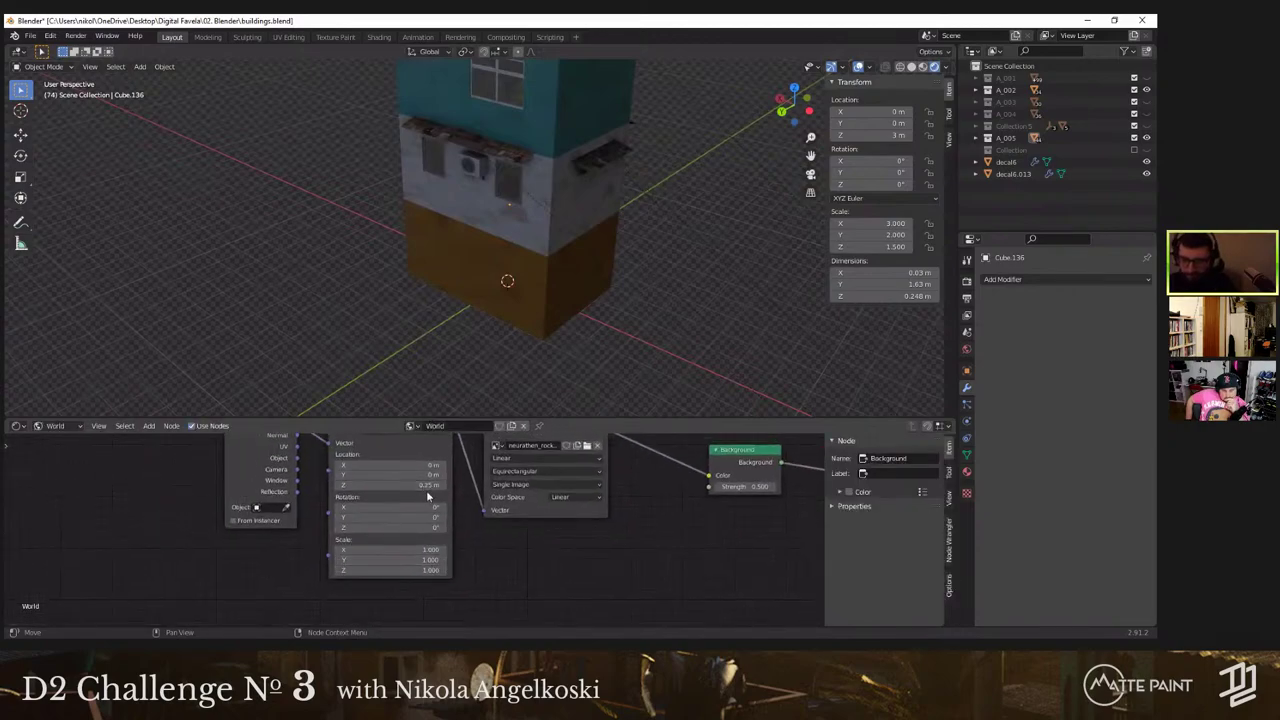
pyautogui.click(410, 538)
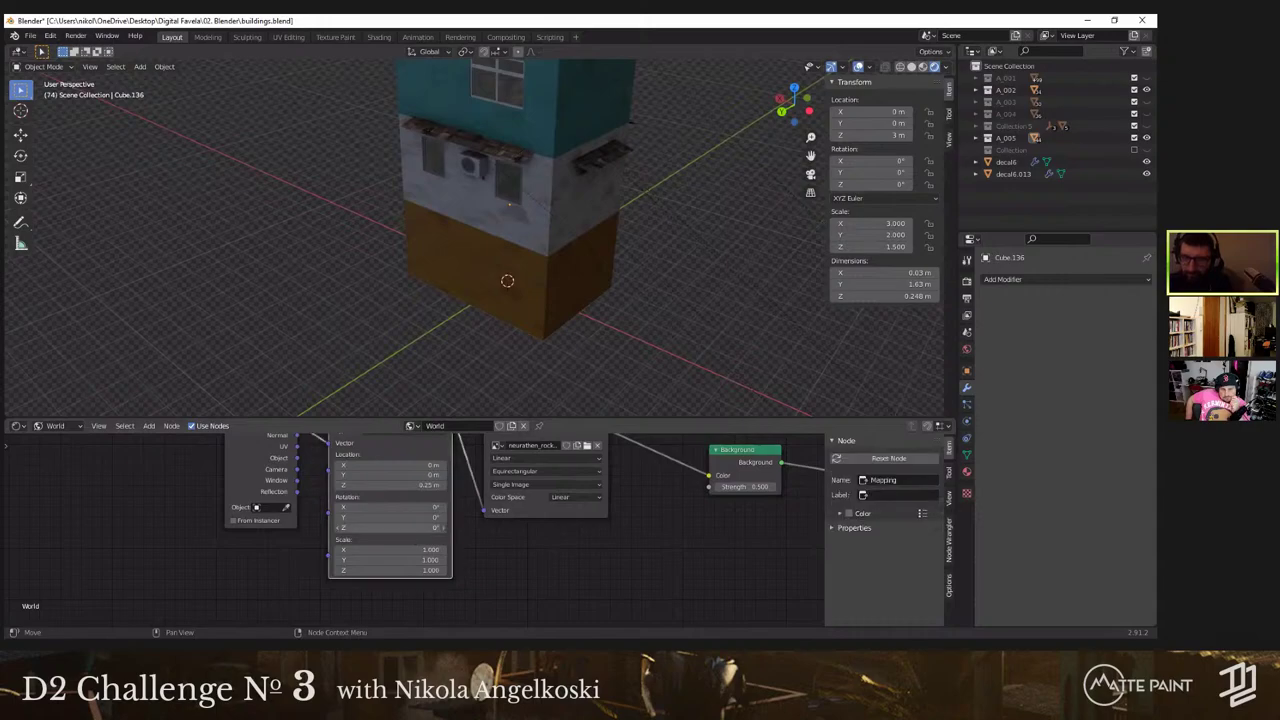
pyautogui.click(402, 528)
pyautogui.moveTo(402, 528); pyautogui.dragTo(636, 528)
pyautogui.moveTo(557, 281)
pyautogui.mouseDown(button='middle')
pyautogui.moveTo(567, 277)
pyautogui.moveTo(530, 264)
pyautogui.moveTo(603, 271)
pyautogui.moveTo(557, 278)
pyautogui.moveTo(560, 303)
pyautogui.mouseUp(button='middle')
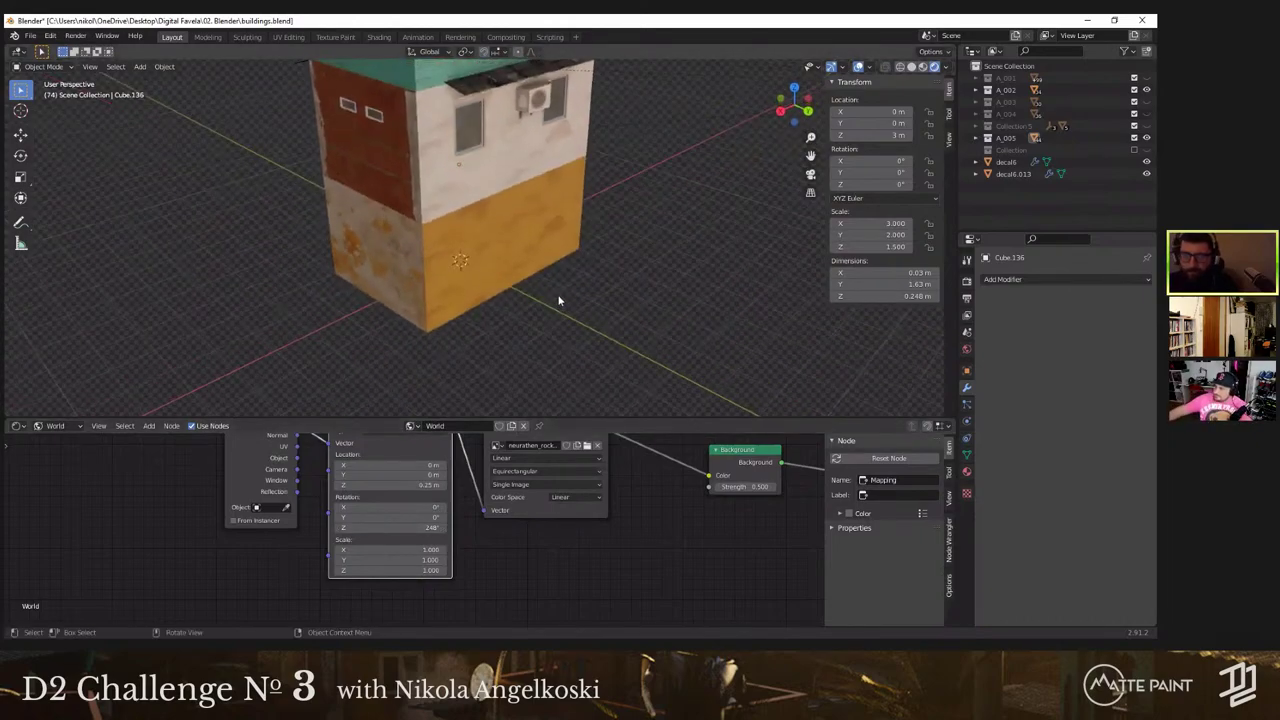
pyautogui.hotkey('shift', 'a')
pyautogui.moveTo(444, 258); pyautogui.dragTo(429, 236, button='middle')
pyautogui.press('Tab')
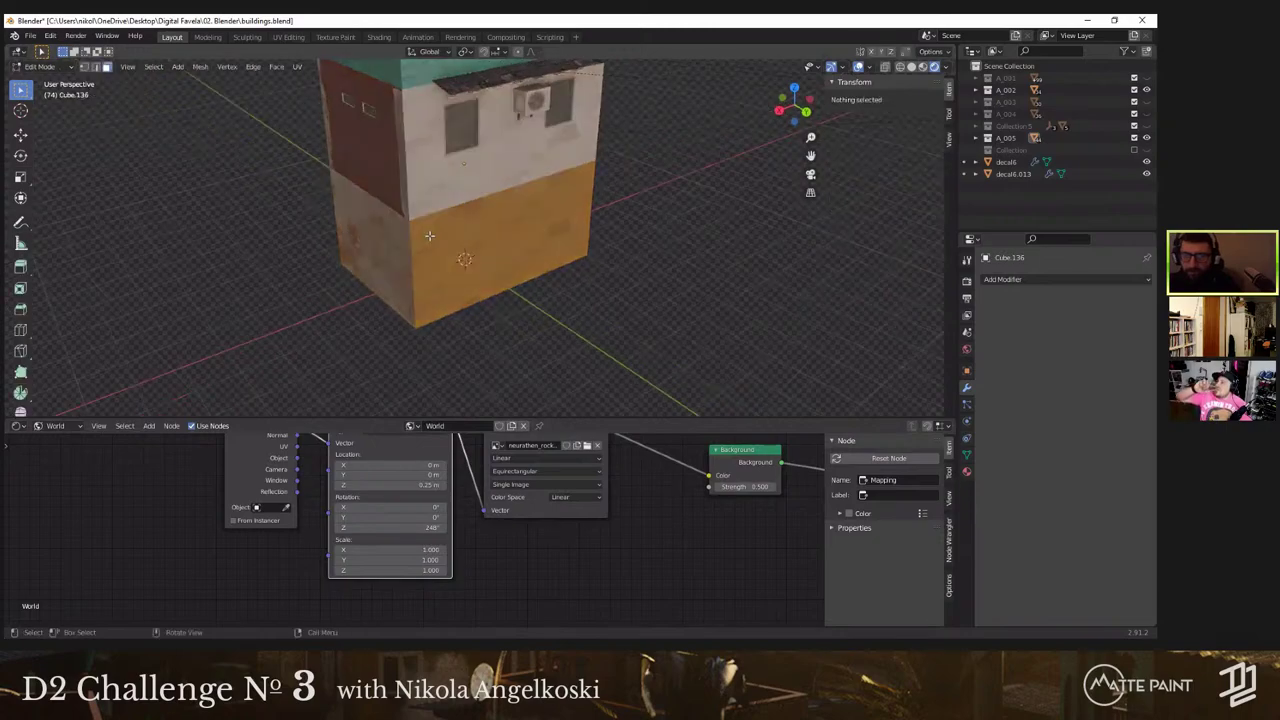
pyautogui.press('Tab')
pyautogui.moveTo(377, 164); pyautogui.dragTo(450, 124, button='middle')
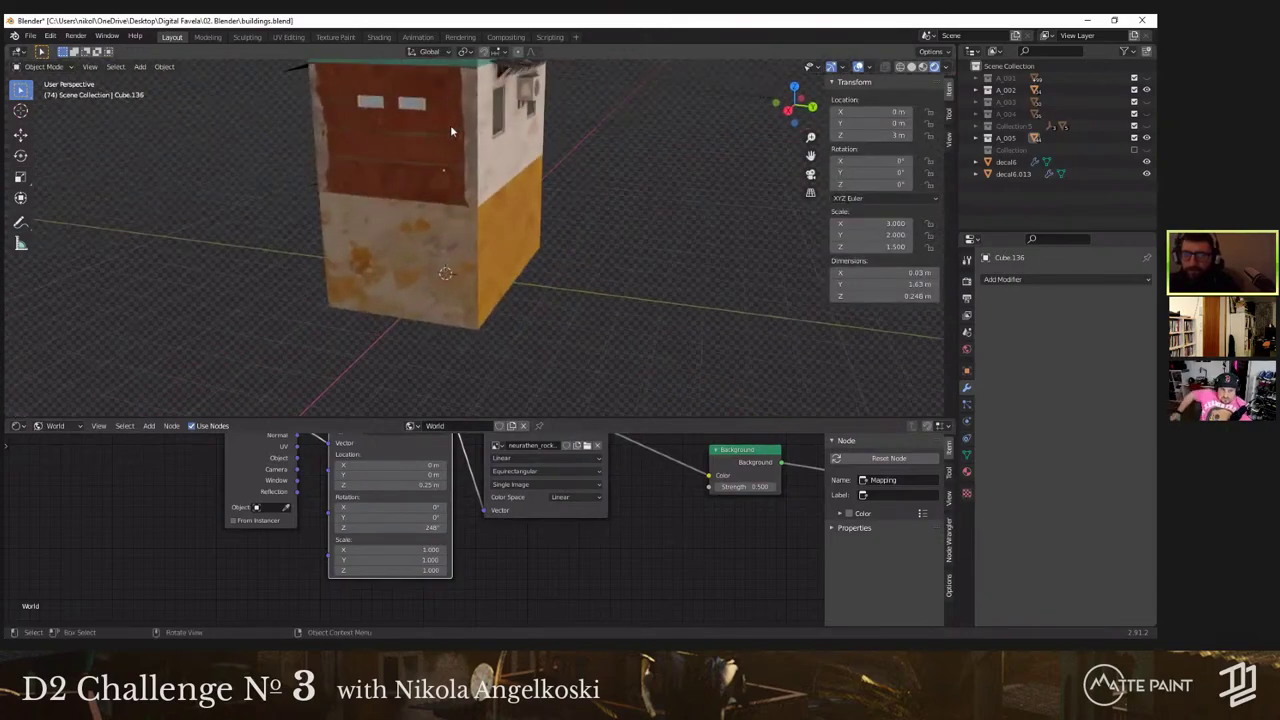
# Step: Enter Edit Mode on the yellow ground-floor block and select all wall faces below the air conditioner as a filled region
pyautogui.moveTo(438, 219); pyautogui.dragTo(452, 305, button='middle')
pyautogui.press('Tab')
pyautogui.press('Tab')
pyautogui.click(454, 305)
pyautogui.press('Tab')
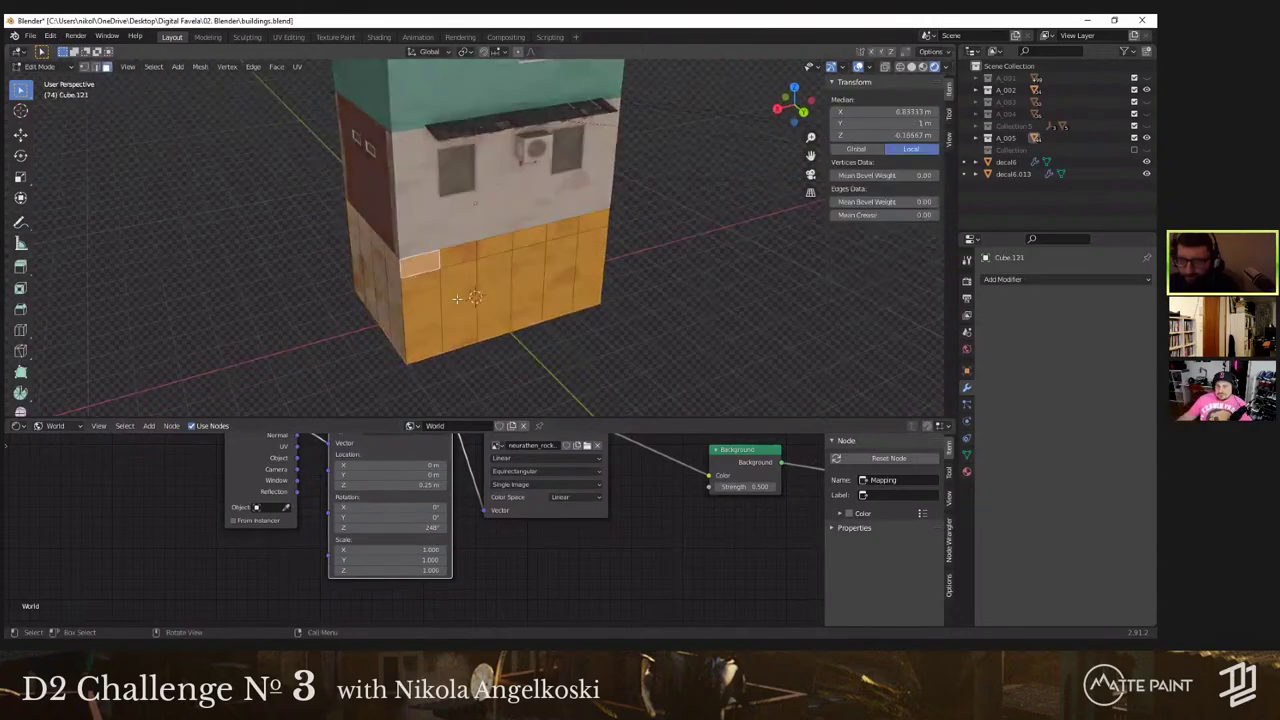
pyautogui.moveTo(618, 325); pyautogui.dragTo(590, 305, button='middle')
pyautogui.keyDown('ctrl'); pyautogui.keyDown('shift'); pyautogui.click(590, 300); pyautogui.keyUp('shift'); pyautogui.keyUp('ctrl')
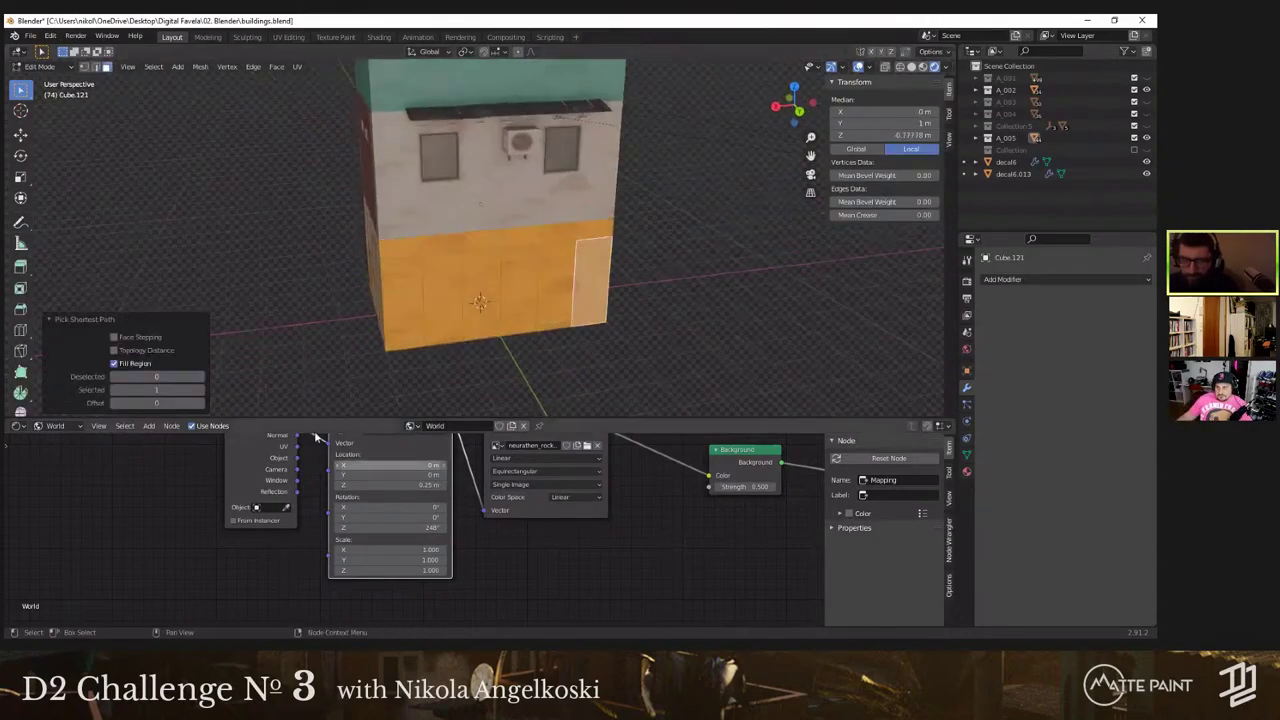
# Step: Add a second object material slot with Material.017, assign it to the selected ground-floor wall faces and return to Object Mode
pyautogui.click(58, 440)
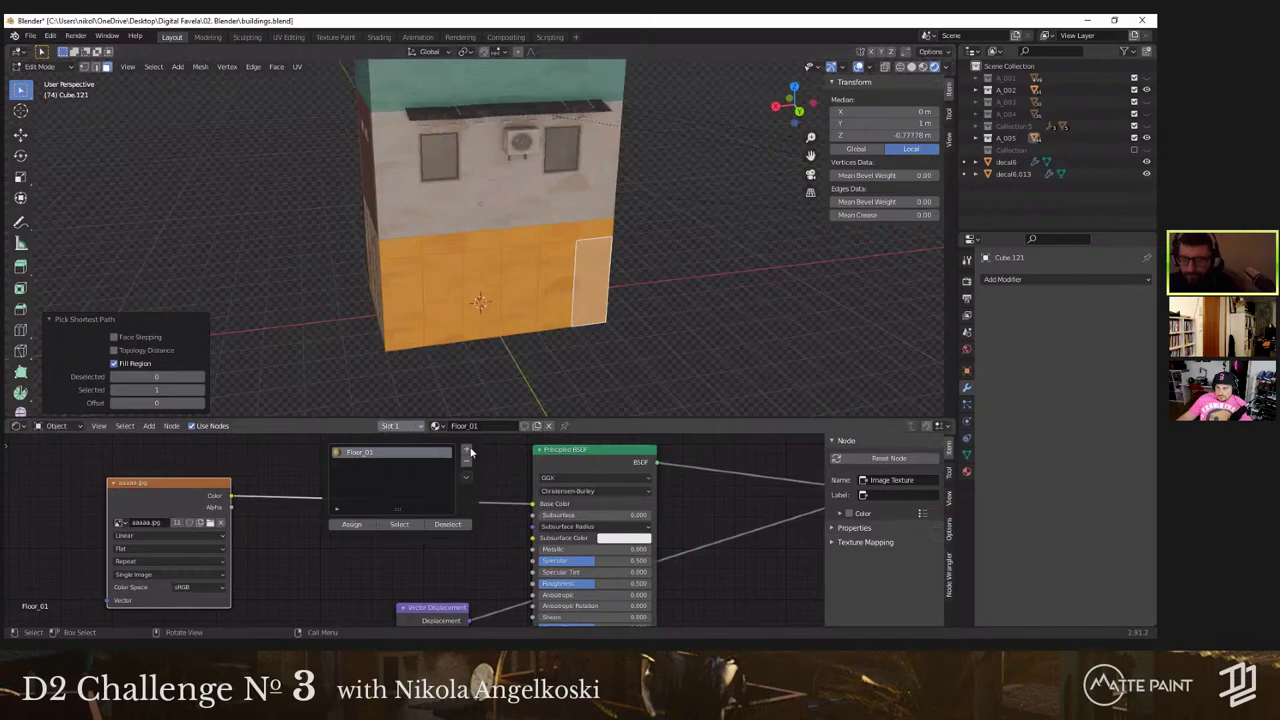
pyautogui.click(466, 451)
pyautogui.click(455, 426)
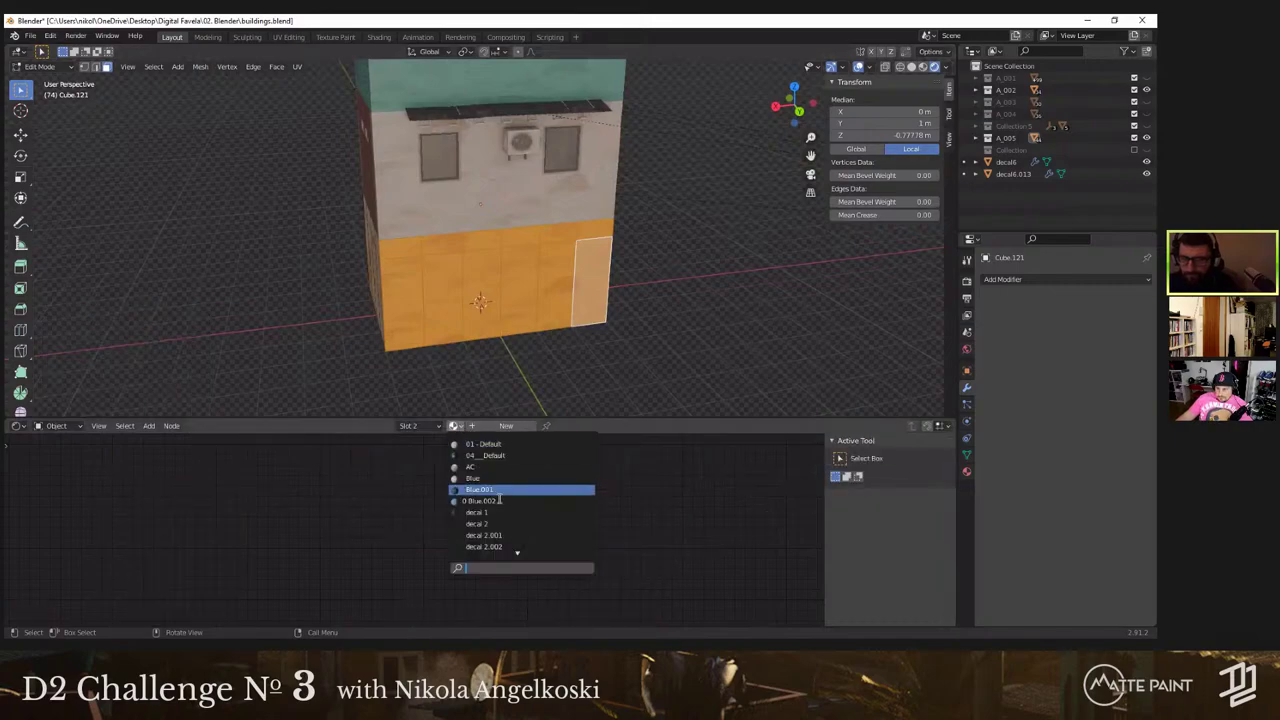
pyautogui.scroll(-12, 516, 528)
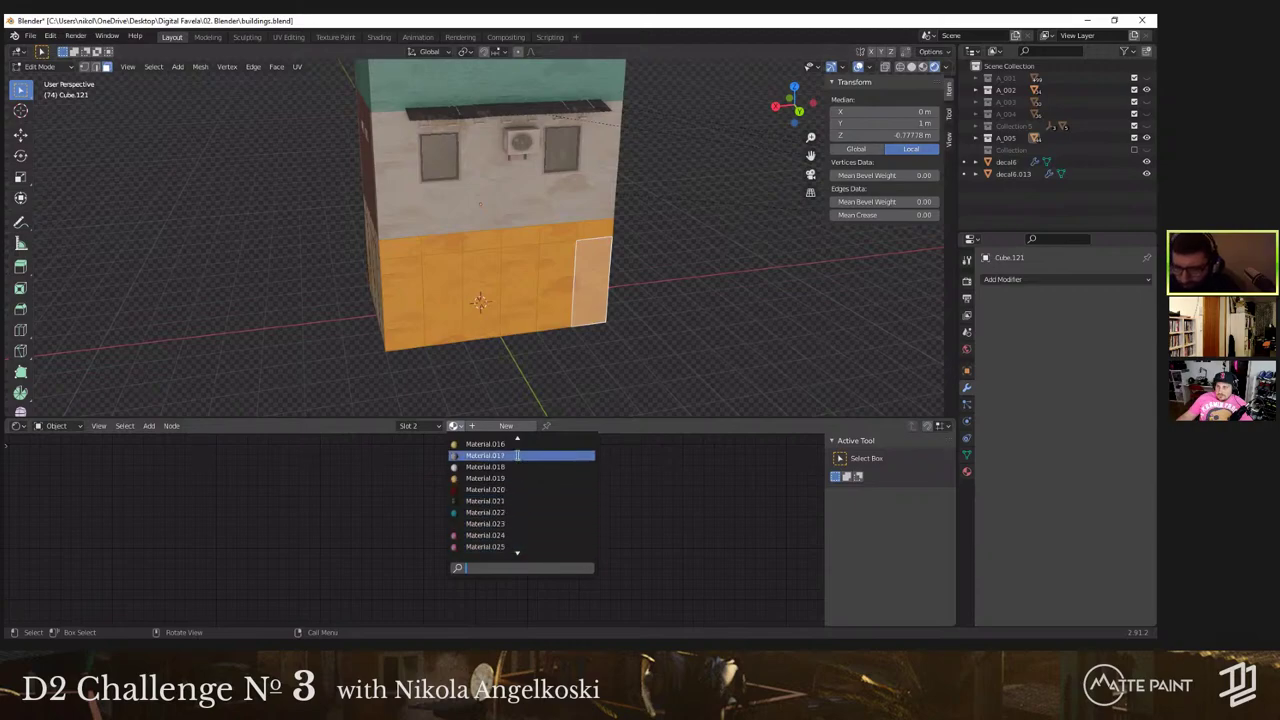
pyautogui.click(517, 455)
pyautogui.click(393, 428)
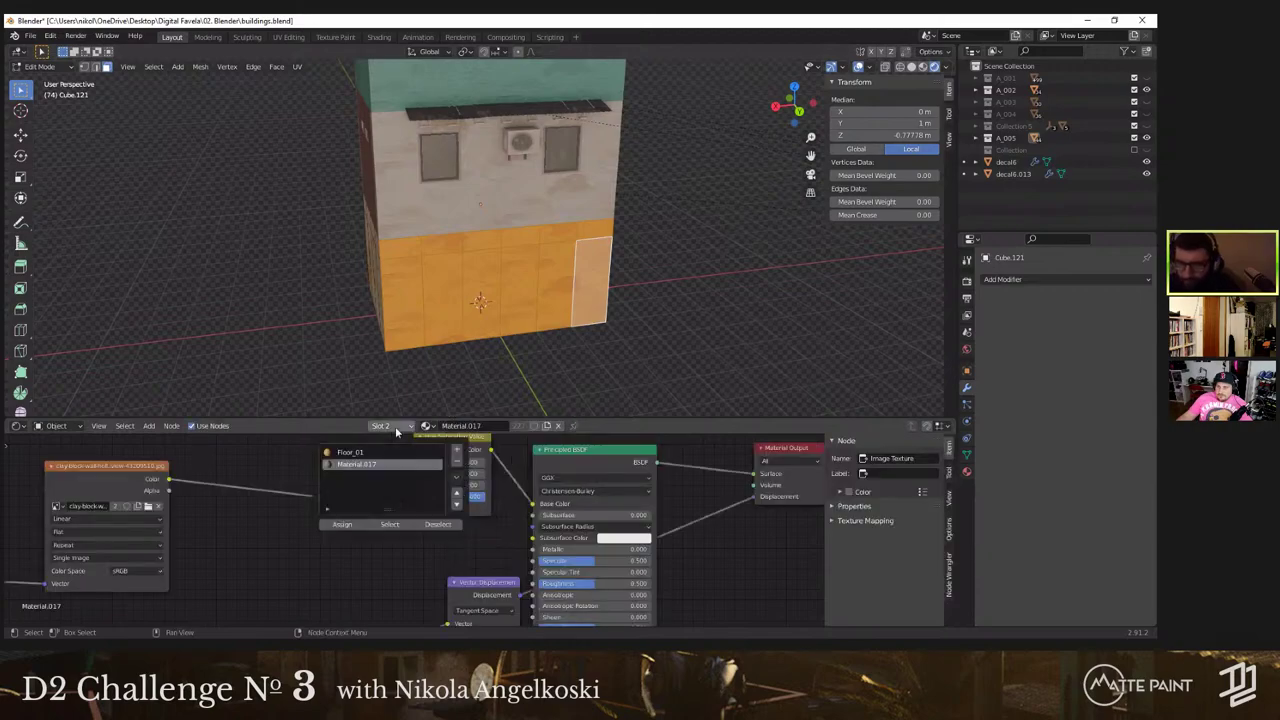
pyautogui.click(344, 527)
pyautogui.moveTo(582, 330); pyautogui.dragTo(535, 259, button='middle')
pyautogui.press('Tab')
pyautogui.scroll(4, 535, 259)
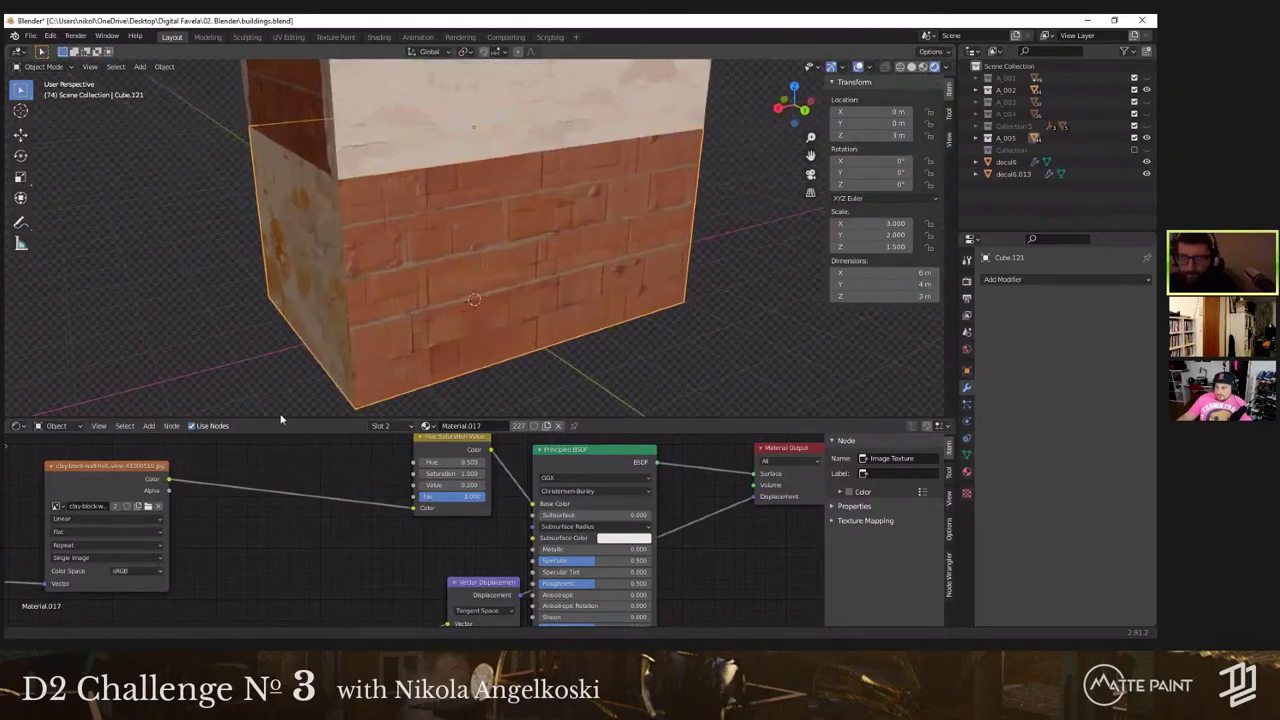
# Step: Import DECAL_GRAF_1.png from the Downloads folder as an image plane, filtering the files by "dec"
pyautogui.keyDown('shift'); pyautogui.moveTo(281, 418); pyautogui.dragTo(294, 391, button='middle'); pyautogui.keyUp('shift')
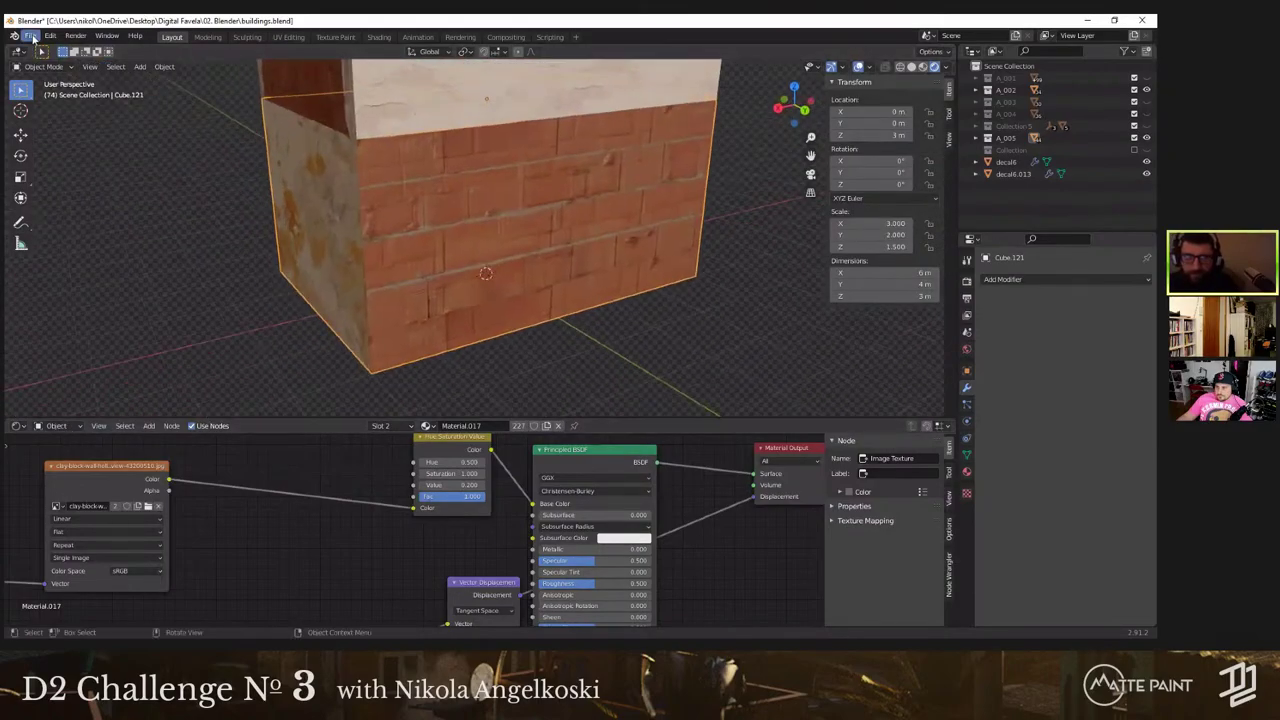
pyautogui.click(31, 36)
pyautogui.moveTo(92, 201)
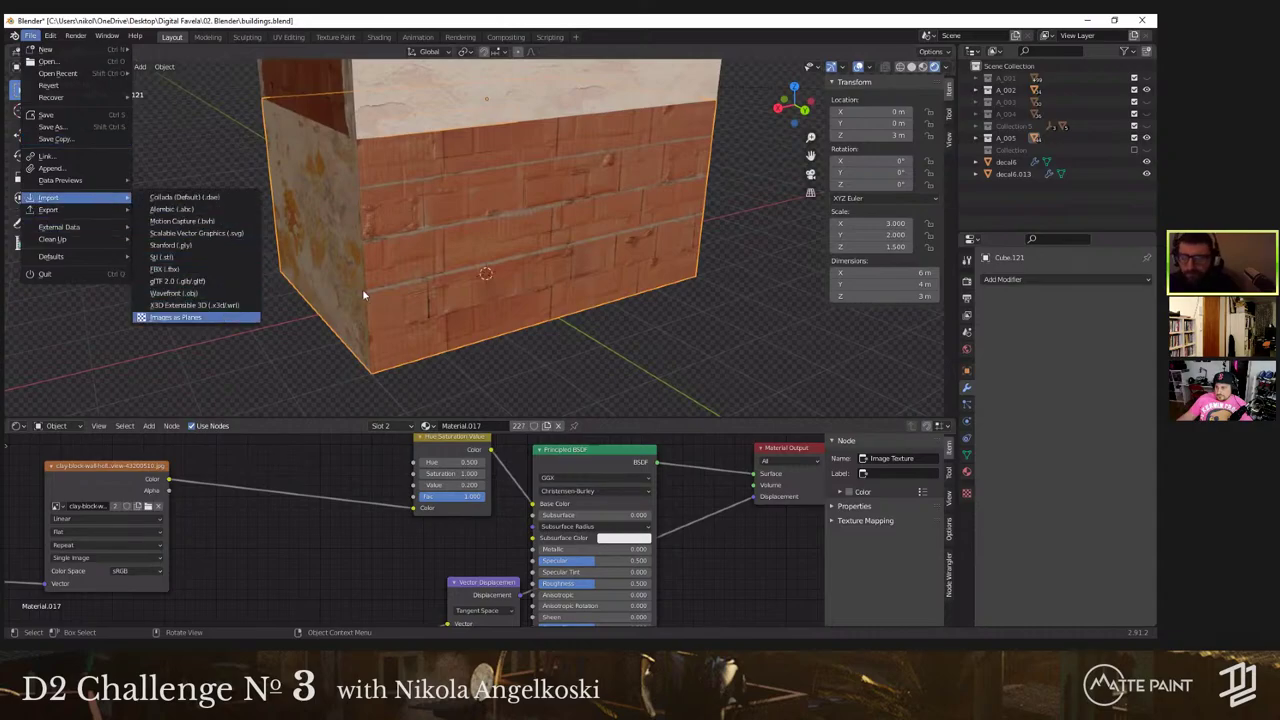
pyautogui.click(190, 317)
pyautogui.click(307, 284)
pyautogui.click(743, 184)
pyautogui.write('de')
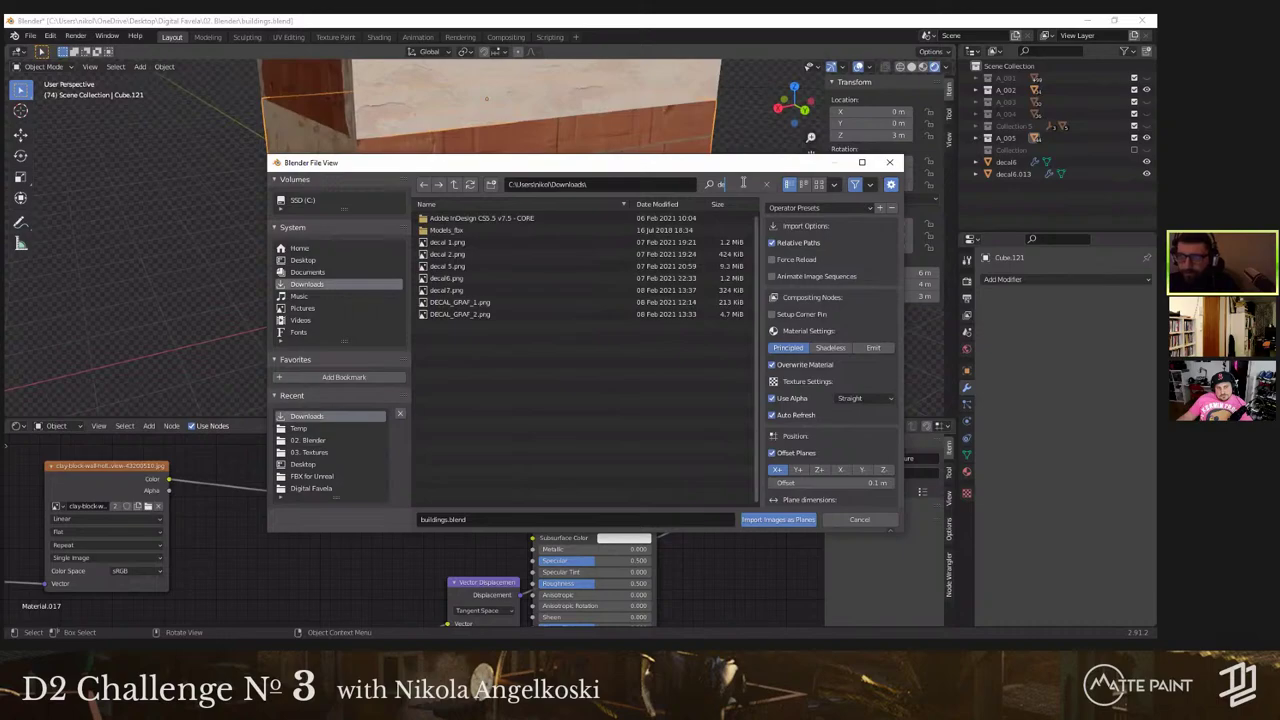
pyautogui.write('c')
pyautogui.press('Return')
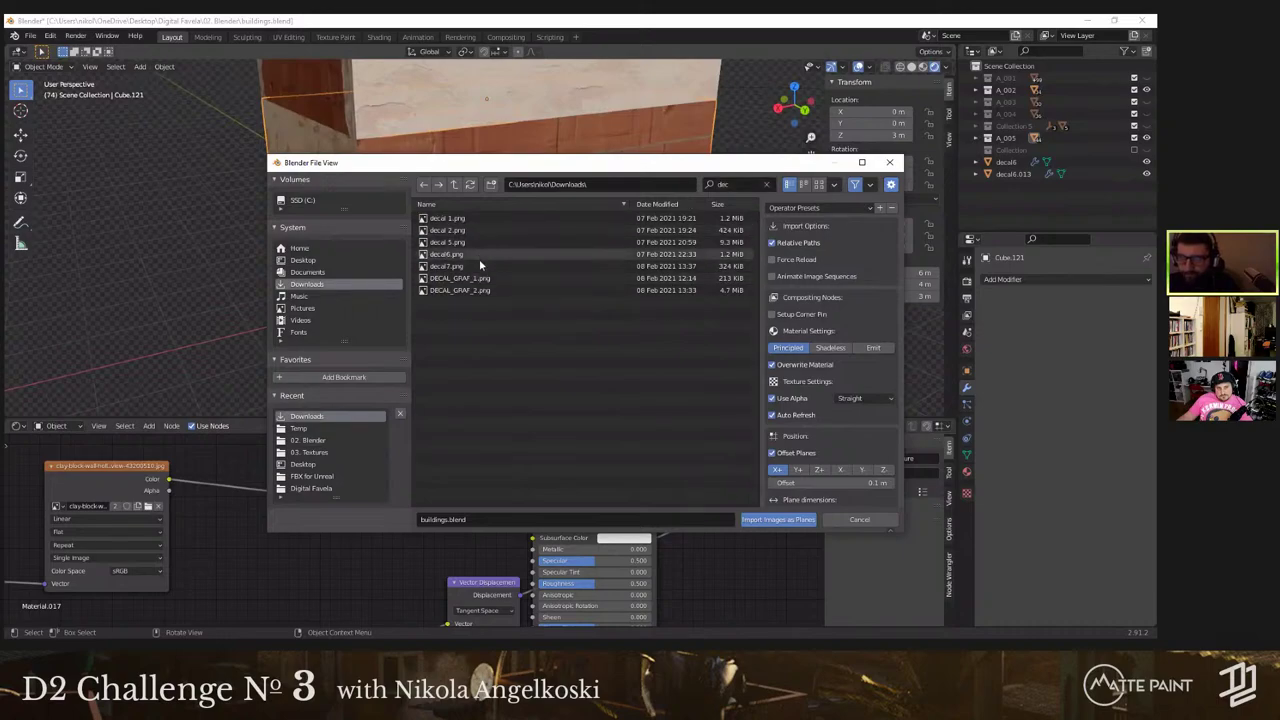
pyautogui.click(486, 280)
pyautogui.press('Return')
# Step: Scale up the imported DECAL_GRAF_1 plane at the base of the building
pyautogui.scroll(-4, 496, 293)
pyautogui.press('s')
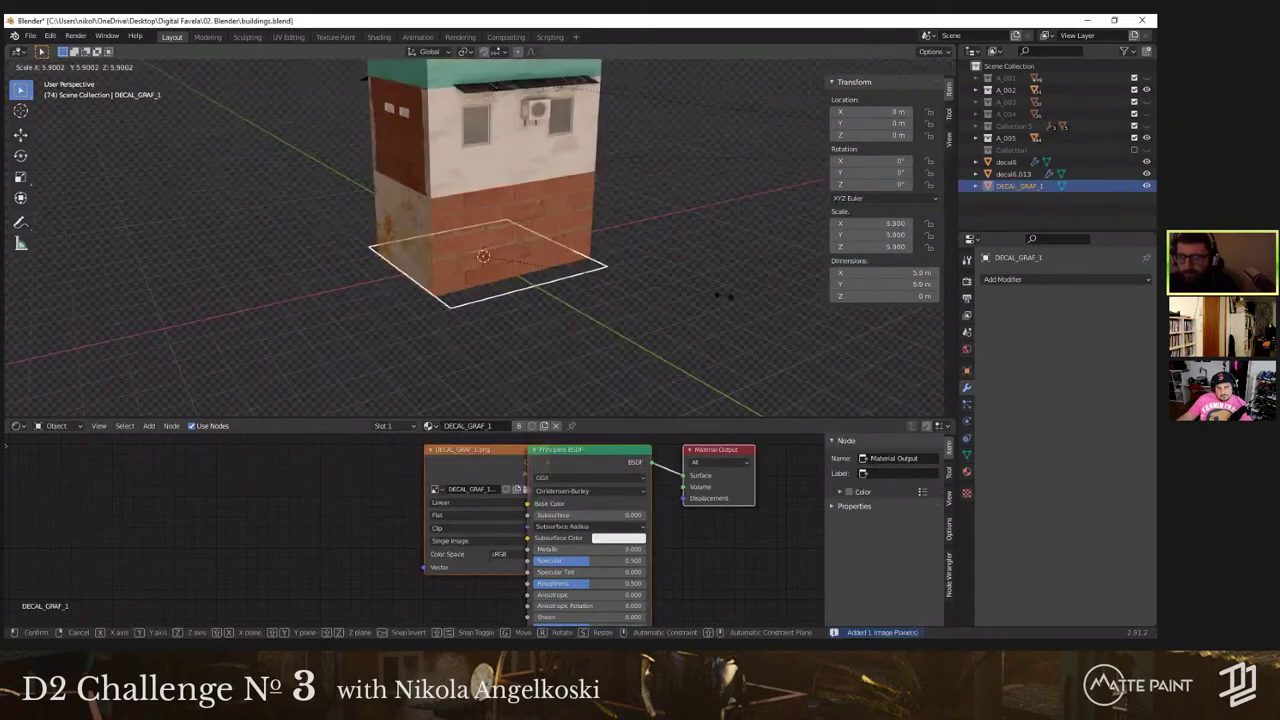
# Step: Scale the DECAL_GRAF_1 plane to about 3.89 m and move it about 3.91 m along Y, in front of the building
pyautogui.click(653, 286)
pyautogui.press('g')
pyautogui.press('y')
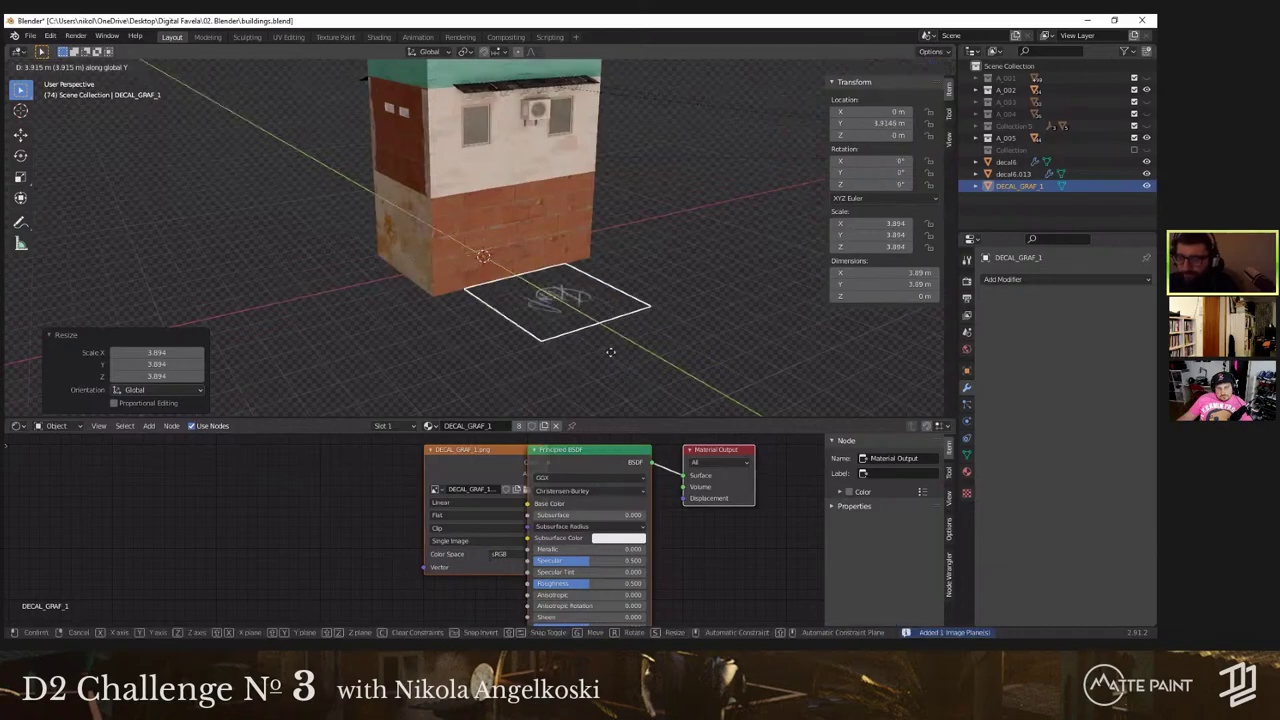
pyautogui.click(611, 352)
pyautogui.press('r')
pyautogui.press('x')
pyautogui.rightClick(628, 329)
pyautogui.press('r')
pyautogui.press('y')
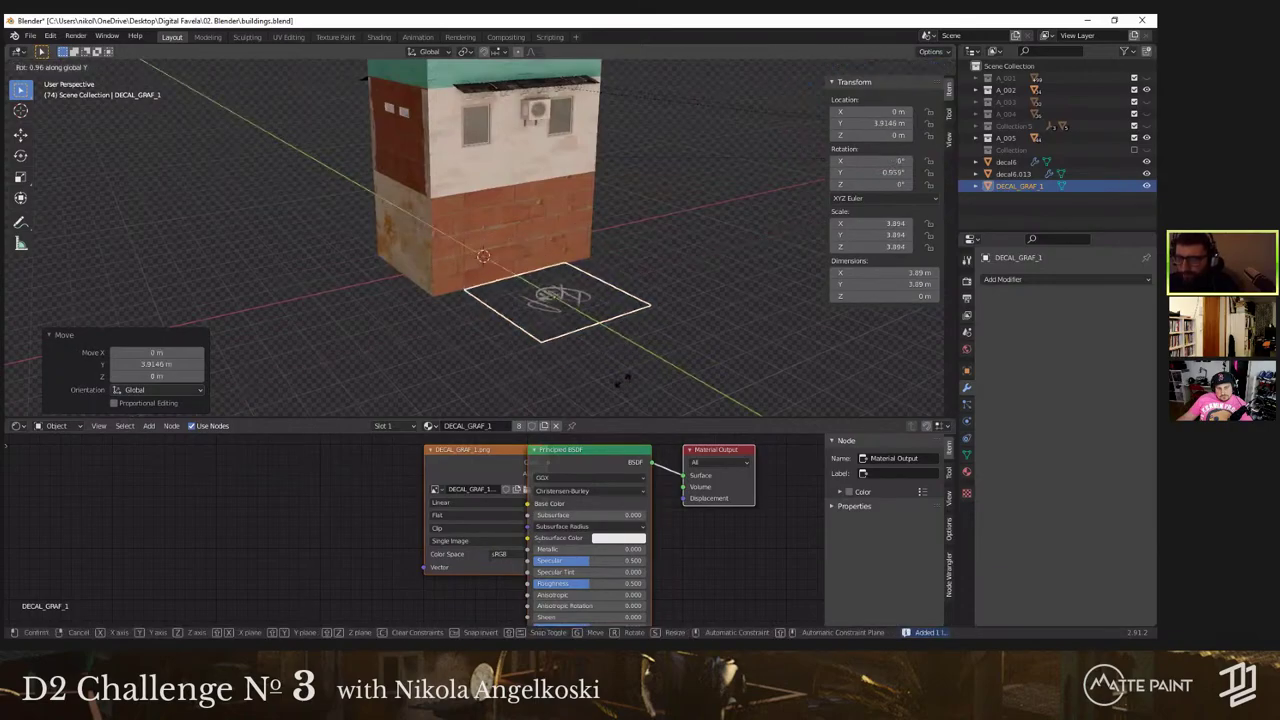
pyautogui.press('Escape')
# Step: Rotate the graffiti decal plane 90° about the global X axis so that it stands upright
pyautogui.press('r')
pyautogui.press('x')
pyautogui.press('Return')
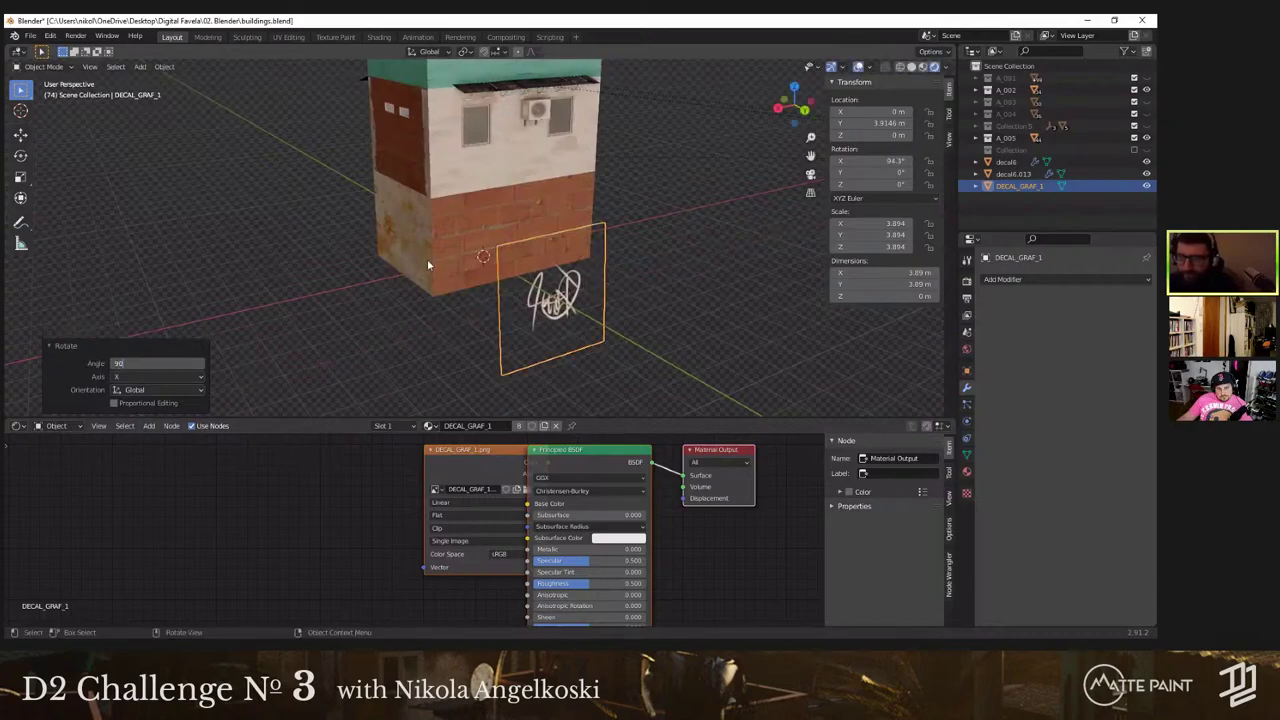
pyautogui.write('90')
pyautogui.press('Return')
# Step: Subdivide the decal plane's mesh twice and return to Object Mode
pyautogui.moveTo(516, 250); pyautogui.dragTo(531, 144, button='middle')
pyautogui.press('Tab')
pyautogui.rightClick(545, 214)
pyautogui.click(543, 114)
pyautogui.rightClick(548, 288)
pyautogui.click(547, 291)
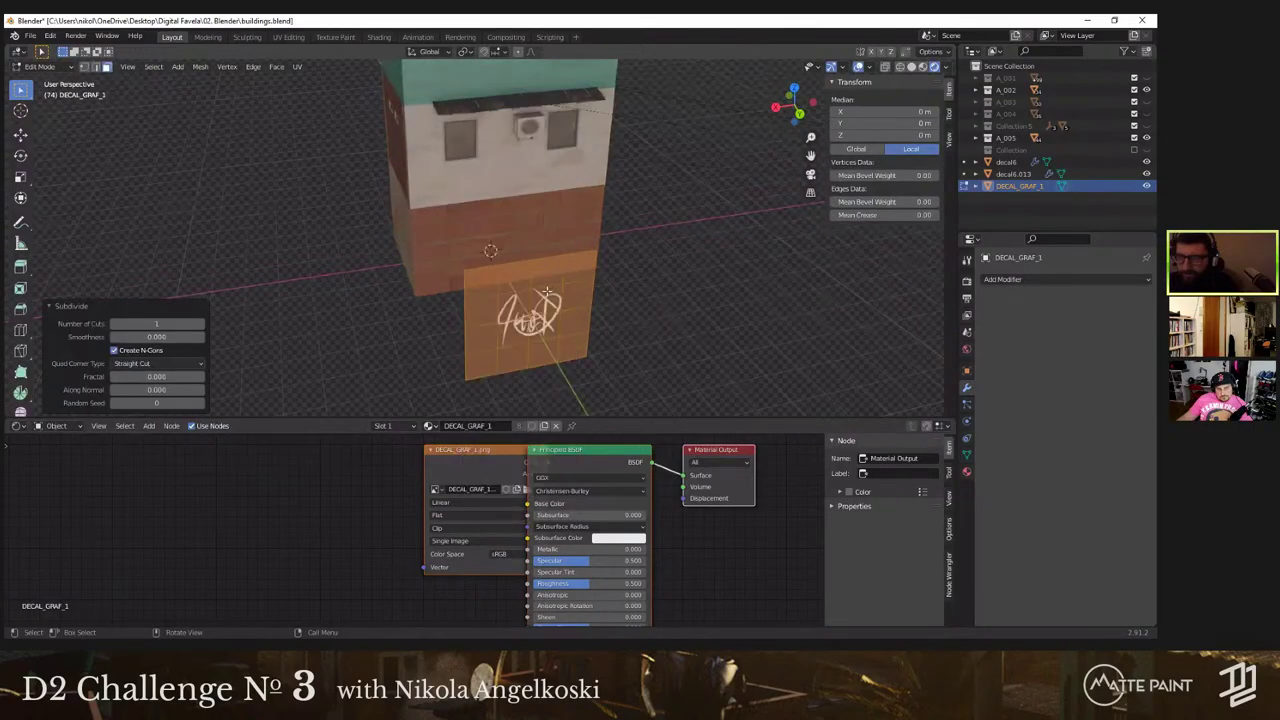
pyautogui.press('Tab')
# Step: Add a Shrinkwrap modifier to the decal and target the brick ground-floor wall, Cube.121
pyautogui.moveTo(584, 320); pyautogui.dragTo(690, 318, button='middle')
pyautogui.click(1020, 280)
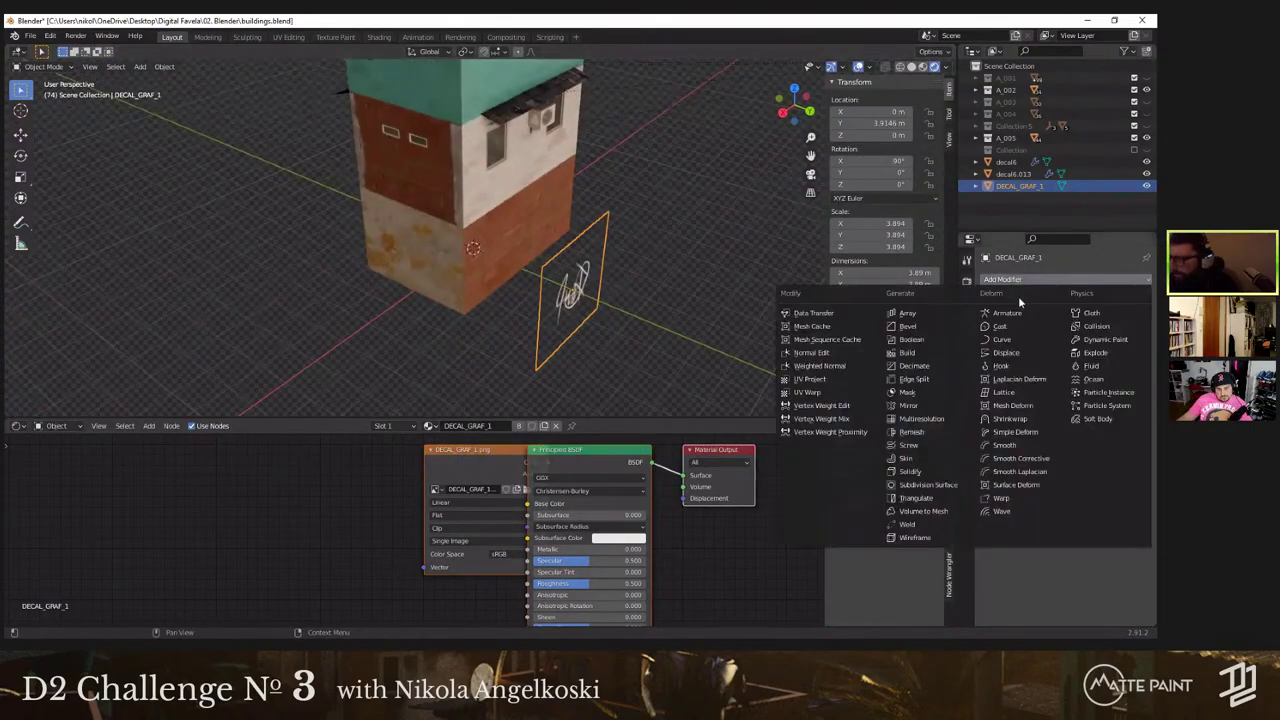
pyautogui.click(1012, 418)
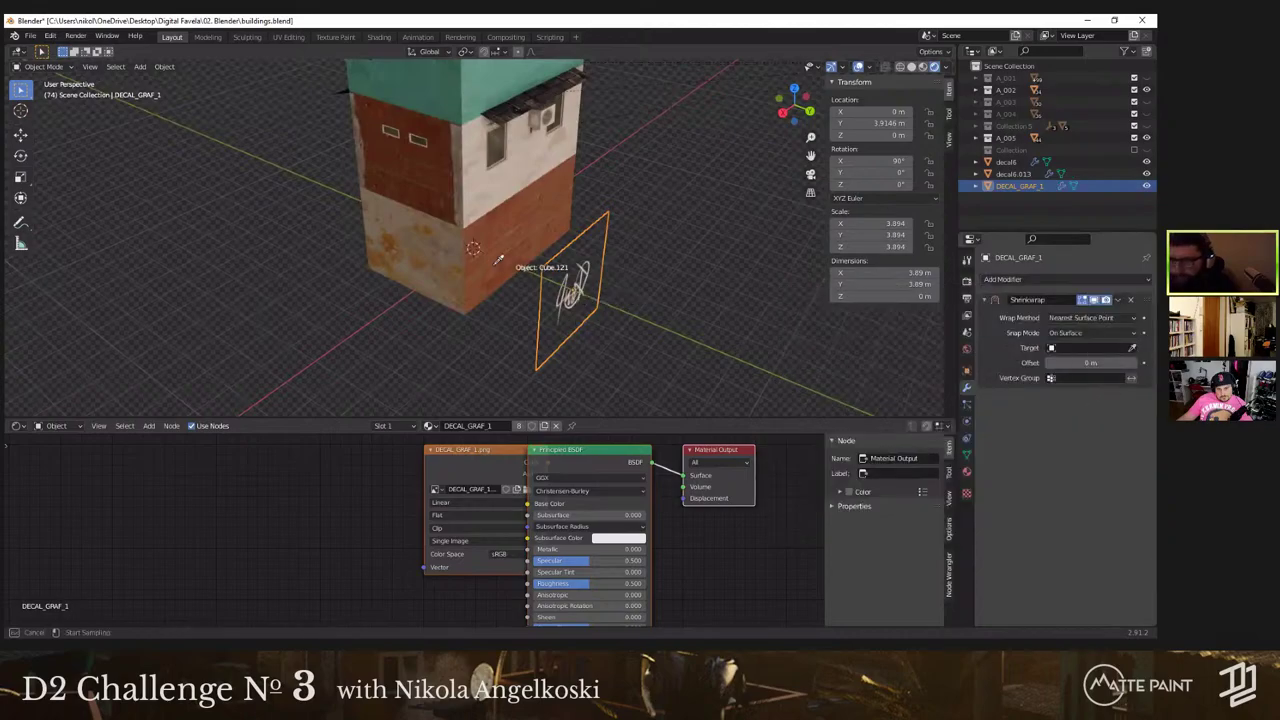
pyautogui.click(498, 260)
# Step: Raise the decal about 1.06 m on the brick wall and shift it about 1.45 m along X
pyautogui.moveTo(655, 340); pyautogui.dragTo(617, 300, button='middle')
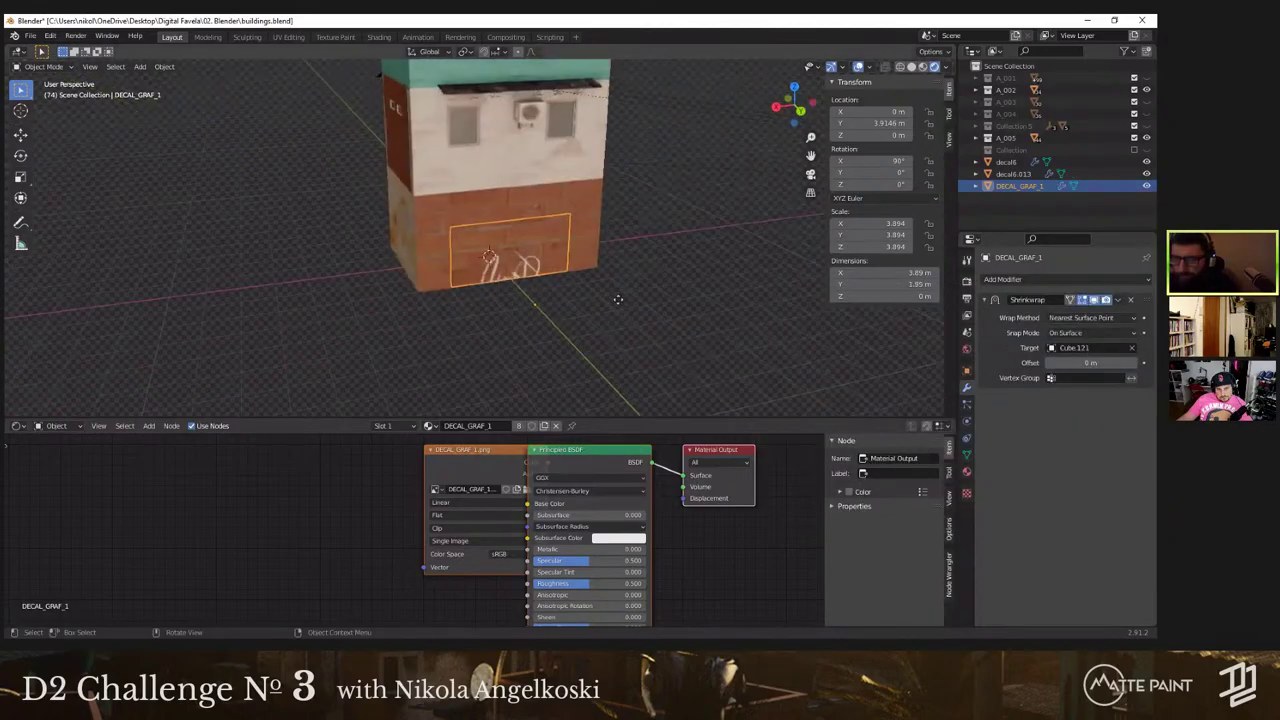
pyautogui.scroll(3, 617, 300)
pyautogui.press('g')
pyautogui.press('z')
pyautogui.click(637, 268)
pyautogui.press('g')
pyautogui.press('x')
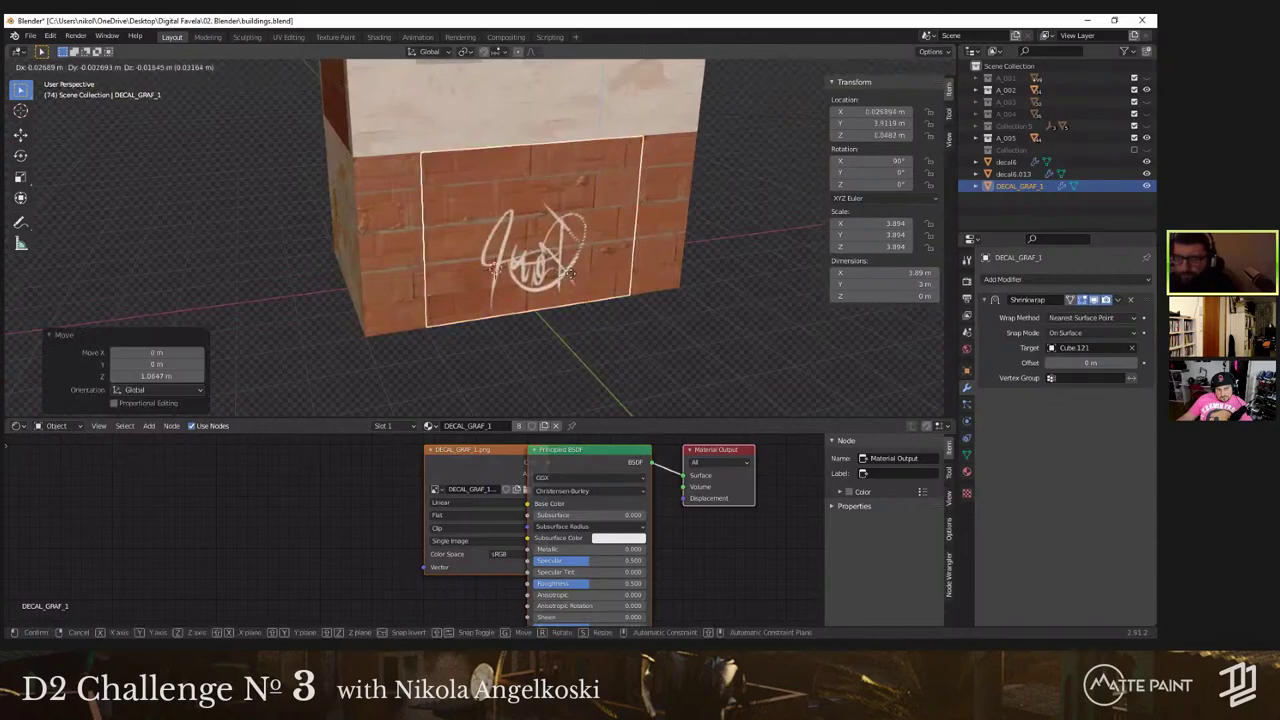
pyautogui.click(700, 280)
# Step: Scale the decal by about 0.473 and move it about 0.71 m along X and 0.17 m down, into the wall's lower corner
pyautogui.press('s')
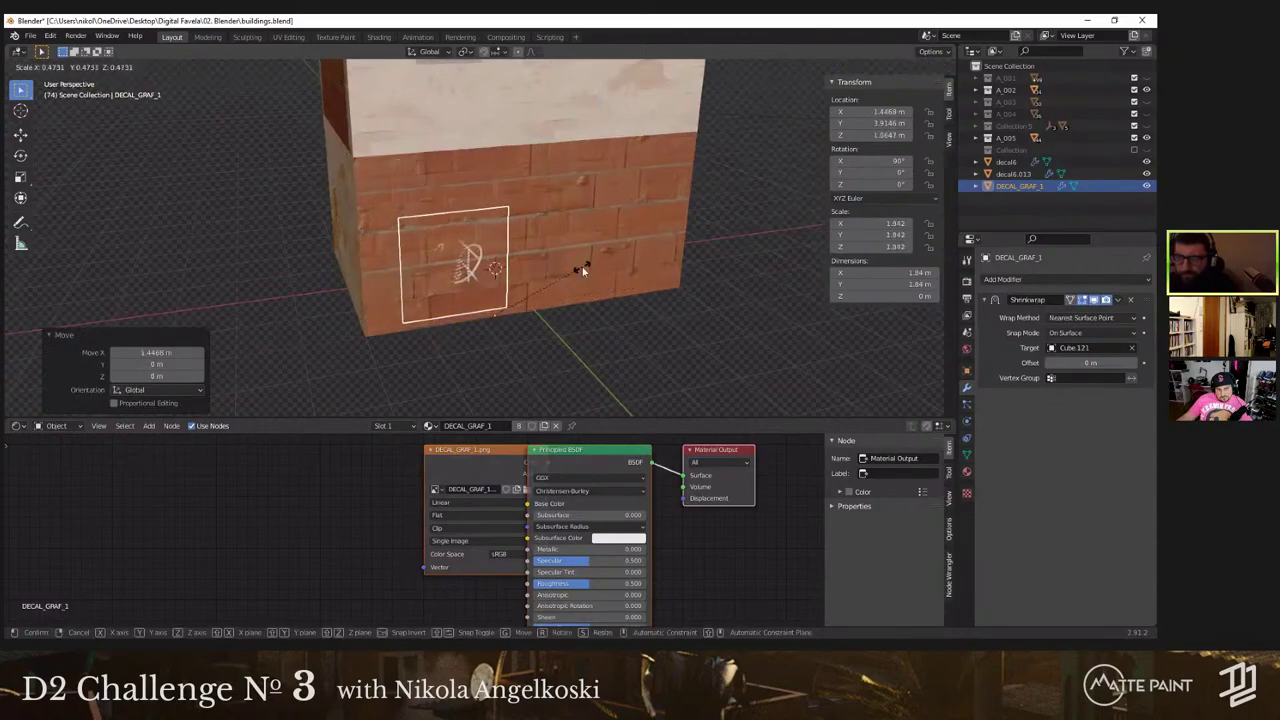
pyautogui.click(585, 270)
pyautogui.press('g')
pyautogui.press('x')
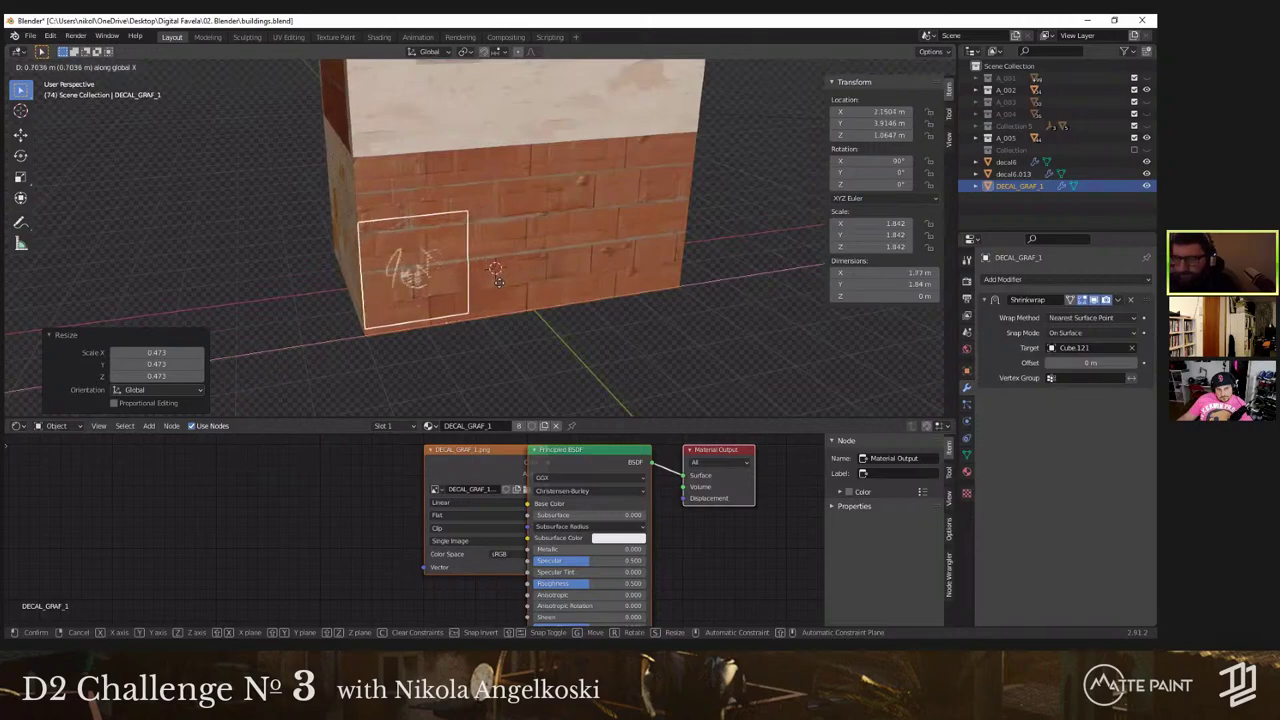
pyautogui.press('z')
pyautogui.click(494, 293)
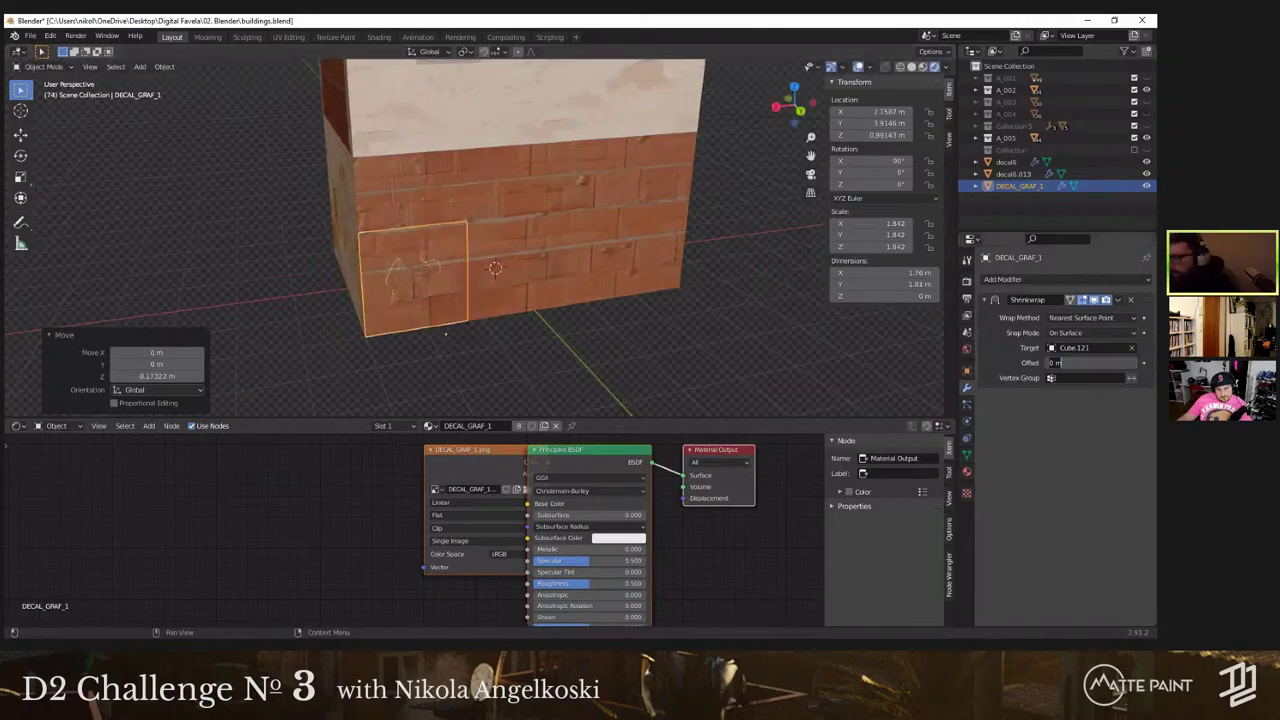
# Step: Set the decal's Shrinkwrap offset to 0.0001 m and reselect the decal
pyautogui.click(653, 324)
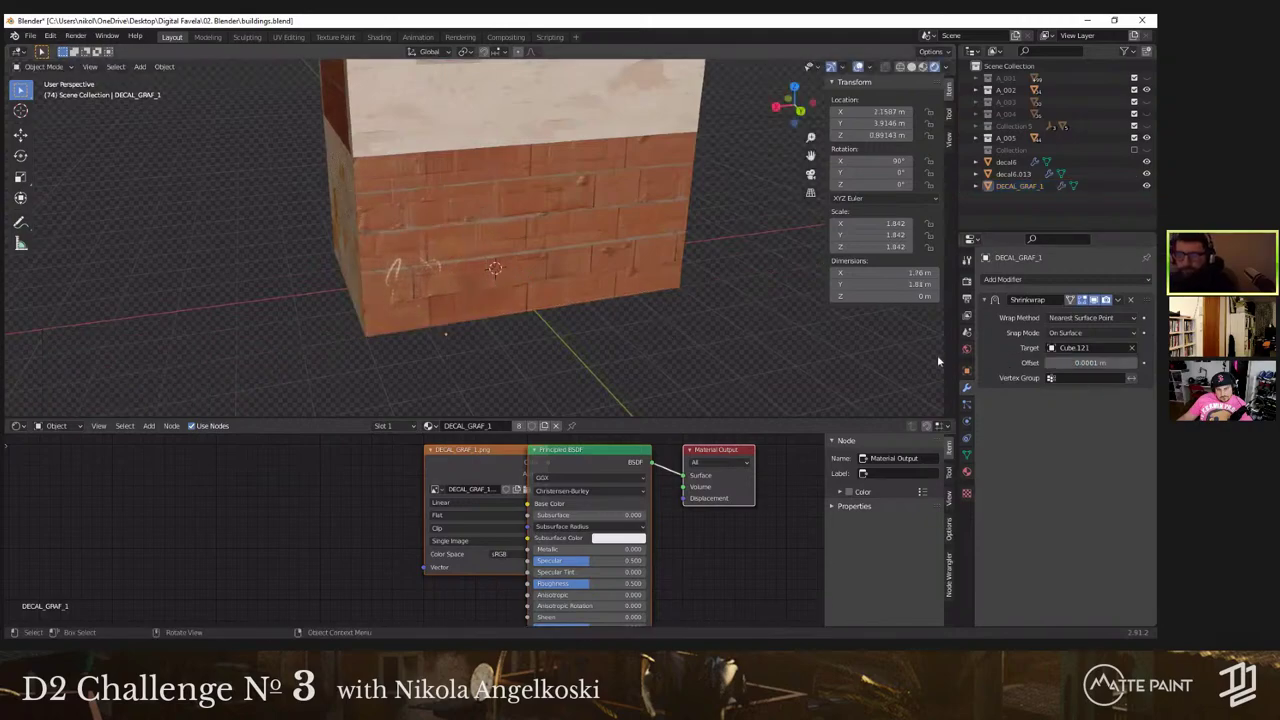
pyautogui.click(419, 286)
pyautogui.click(419, 286)
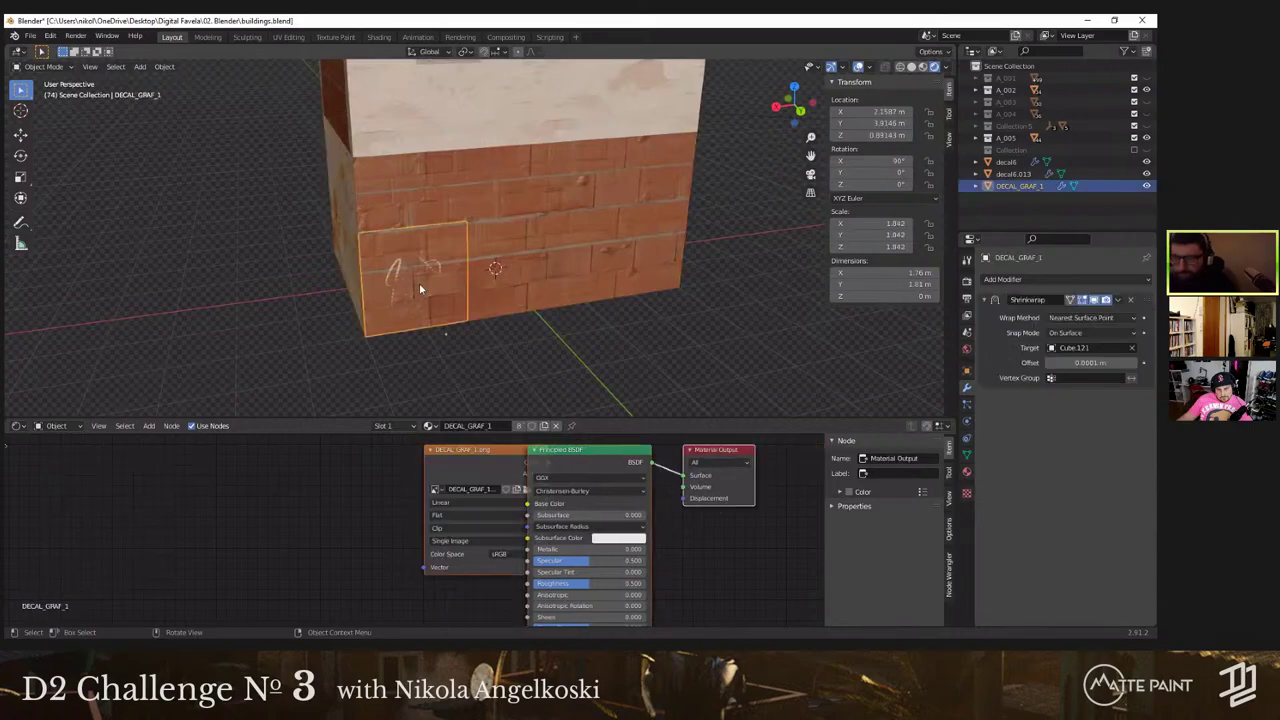
# Step: Move the decal about -3.4 m along X and set its Shrinkwrap offset to 0.01 m
pyautogui.press('g')
pyautogui.press('x')
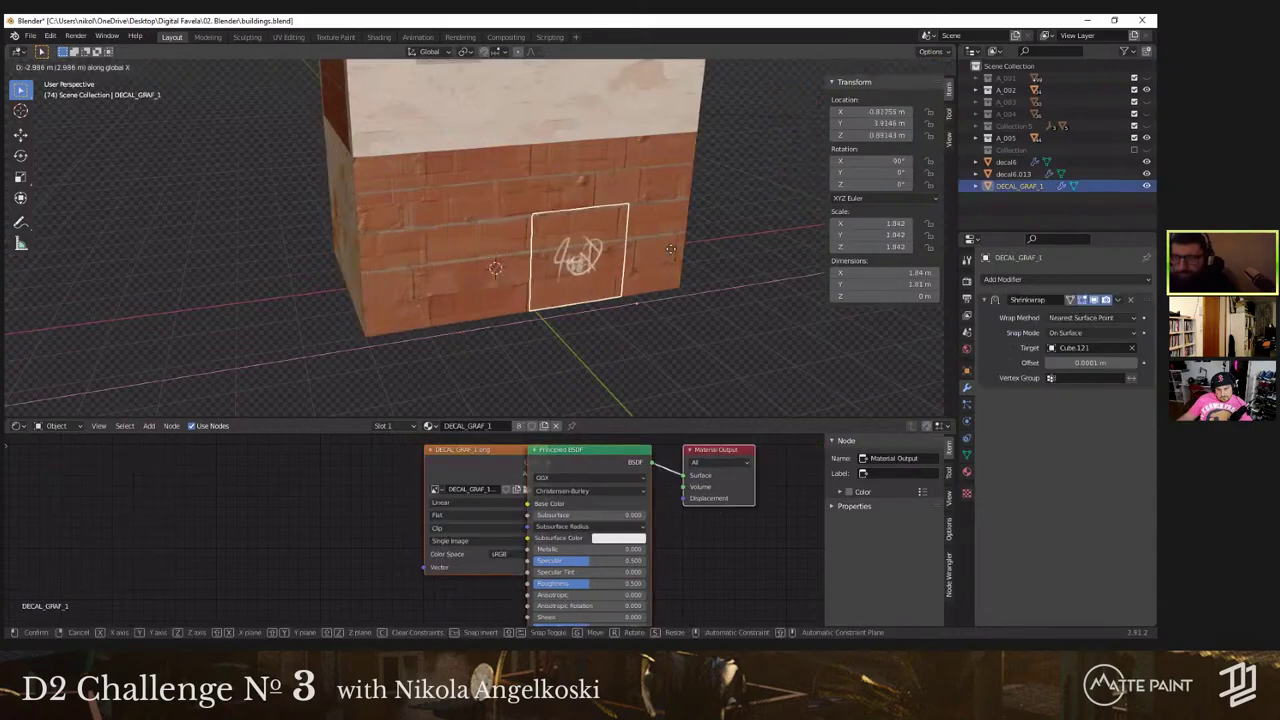
pyautogui.click(717, 261)
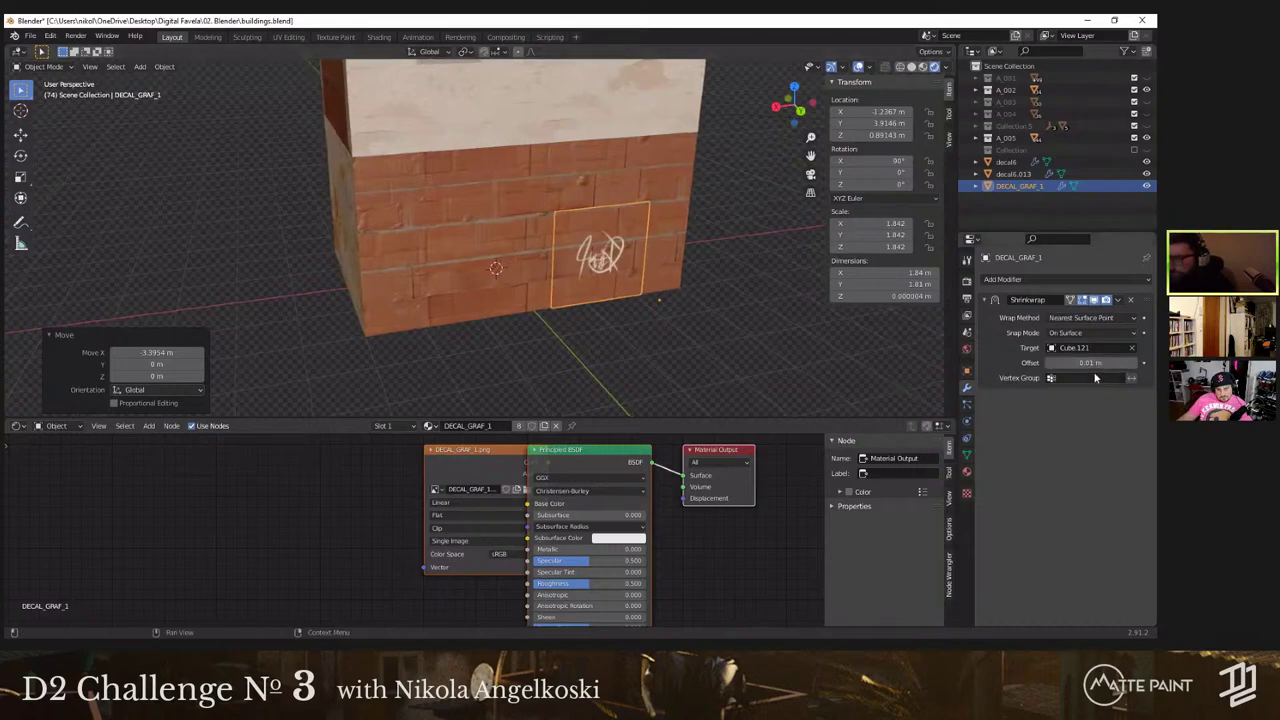
# Step: Shift the decal another -0.81 m or so along X, to the far lower corner of the brick wall
pyautogui.moveTo(550, 296); pyautogui.dragTo(596, 306, button='middle')
pyautogui.press('g')
pyautogui.press('y')
pyautogui.rightClick(622, 300)
pyautogui.press('g')
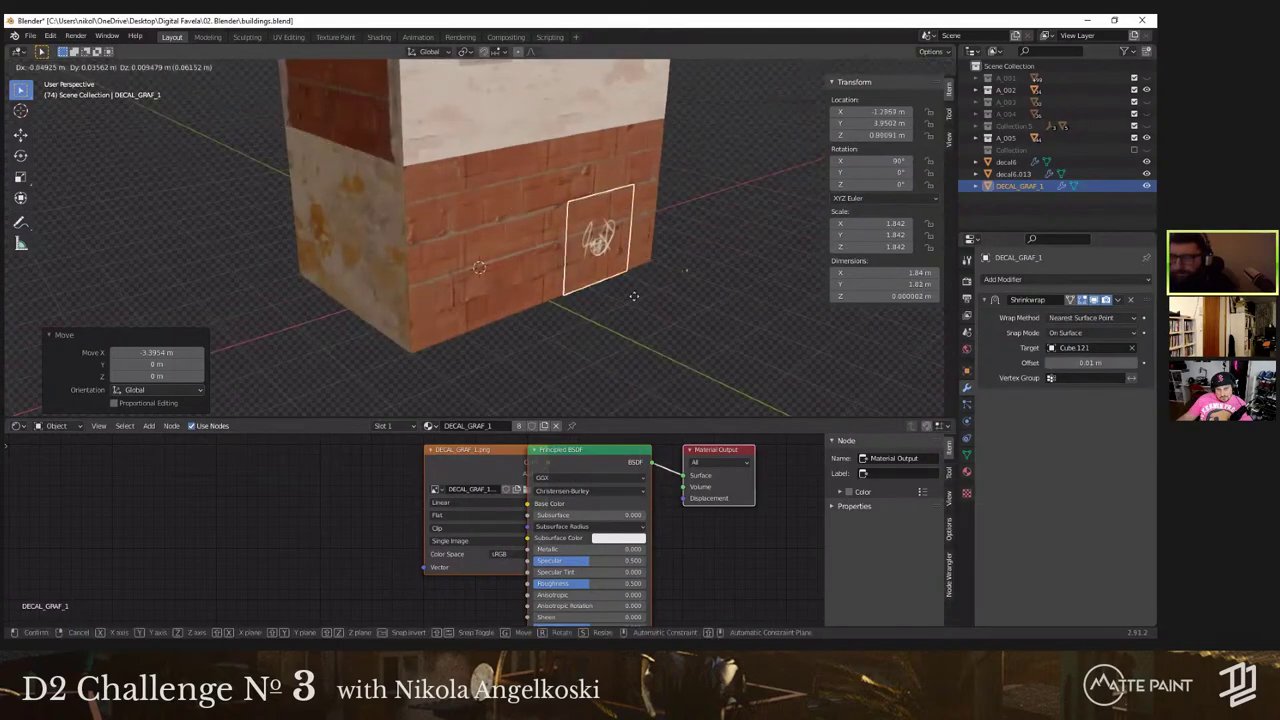
pyautogui.press('x')
pyautogui.click(659, 295)
pyautogui.scroll(-2, 660, 295)
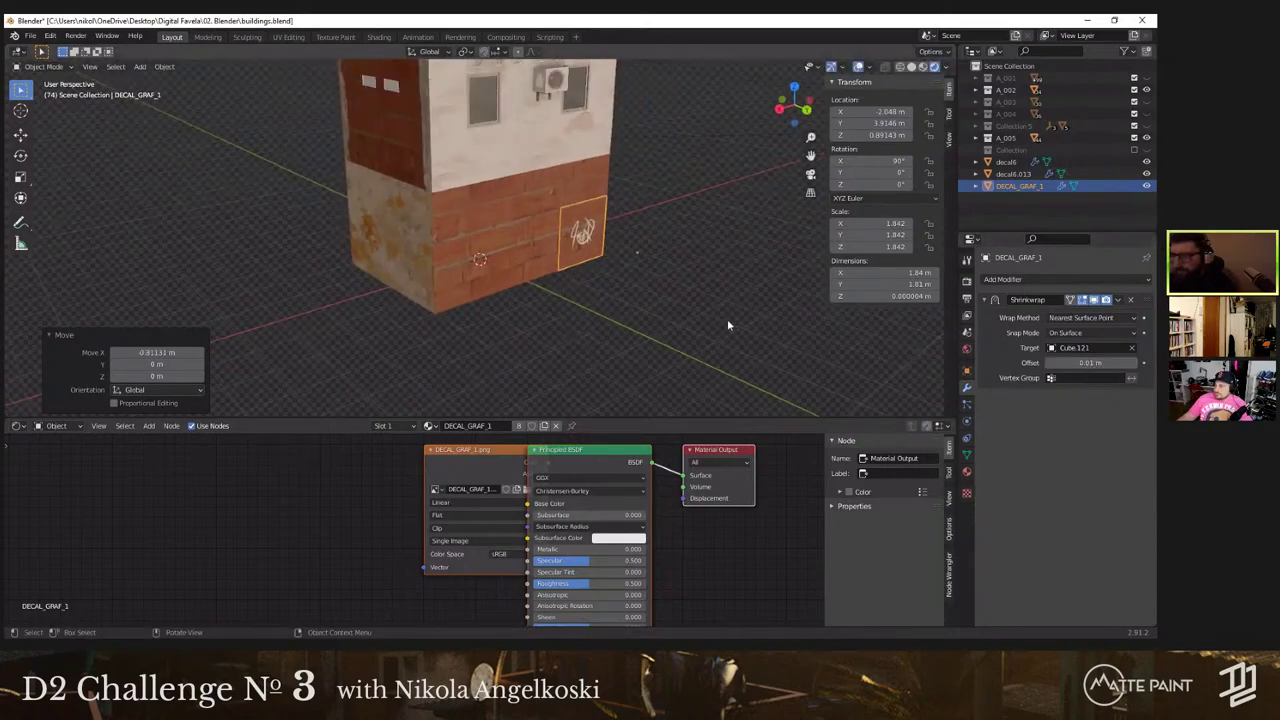
pyautogui.moveTo(638, 322); pyautogui.dragTo(420, 280, button='middle')
pyautogui.click(671, 300)
pyautogui.moveTo(1078, 338); pyautogui.dragTo(463, 240, button='middle')
pyautogui.moveTo(502, 250)
pyautogui.mouseDown(button='middle')
pyautogui.moveTo(600, 248)
pyautogui.moveTo(494, 236)
pyautogui.mouseUp(button='middle')
pyautogui.scroll(4, 625, 252)
pyautogui.moveTo(600, 250); pyautogui.dragTo(475, 308, button='middle')
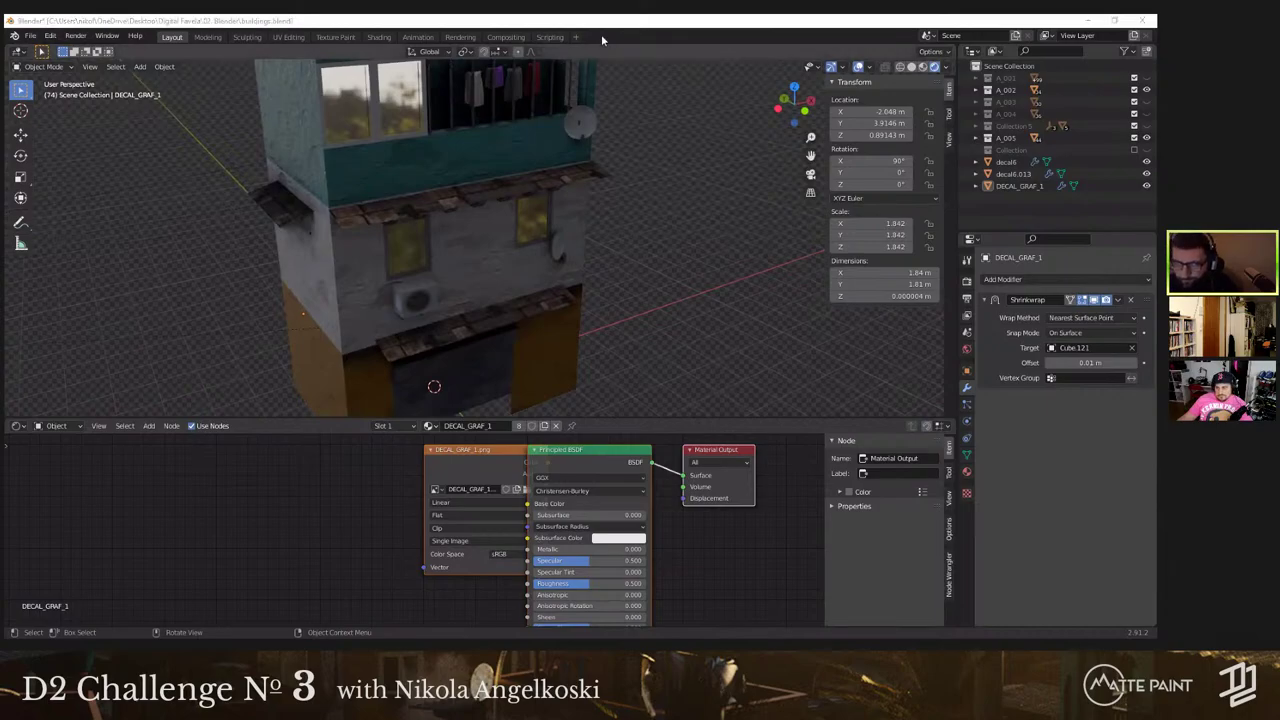
# Step: Switch to Photos, browse the reference images to mattePaint_dsc132902-HDR-Pano_0Ev.jpg, and examine the facade's windows and tangled cables up close
pyautogui.hotkey('alt', 'Tab')
pyautogui.press('Right')
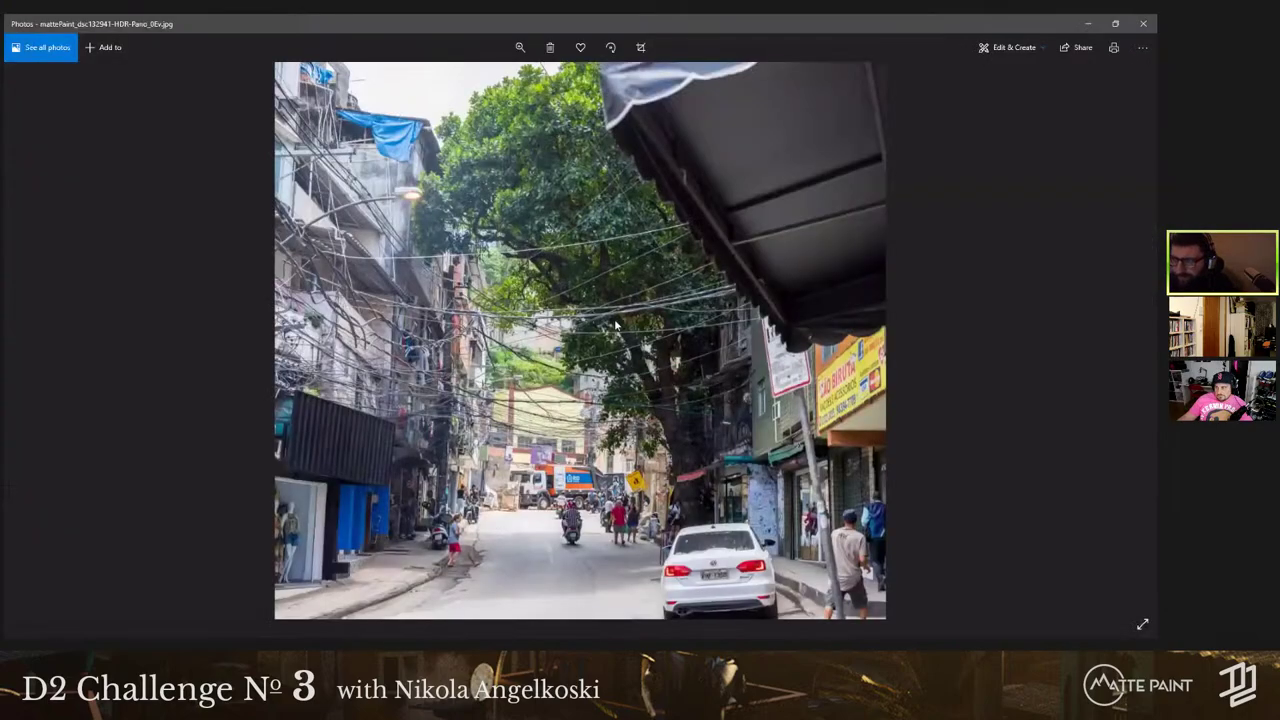
pyautogui.press('Right')
pyautogui.press('Right')
pyautogui.press('Right')
pyautogui.press('Right')
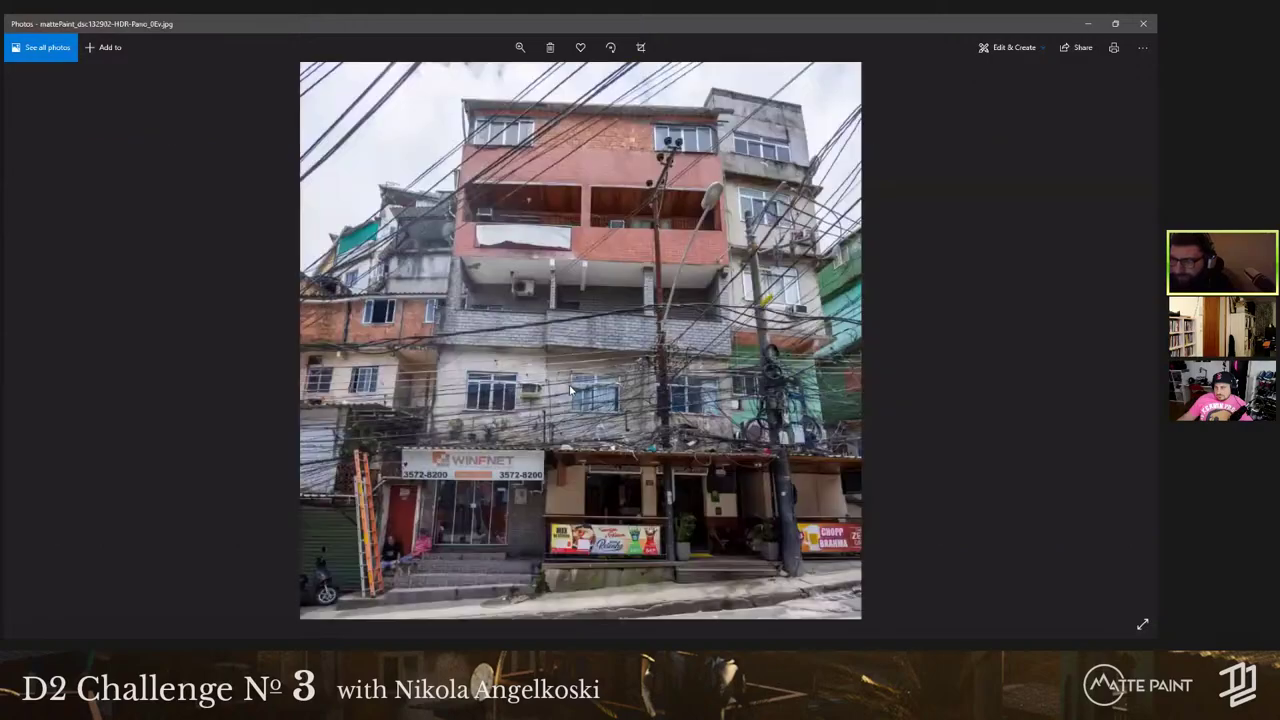
pyautogui.scroll(3, 592, 407)
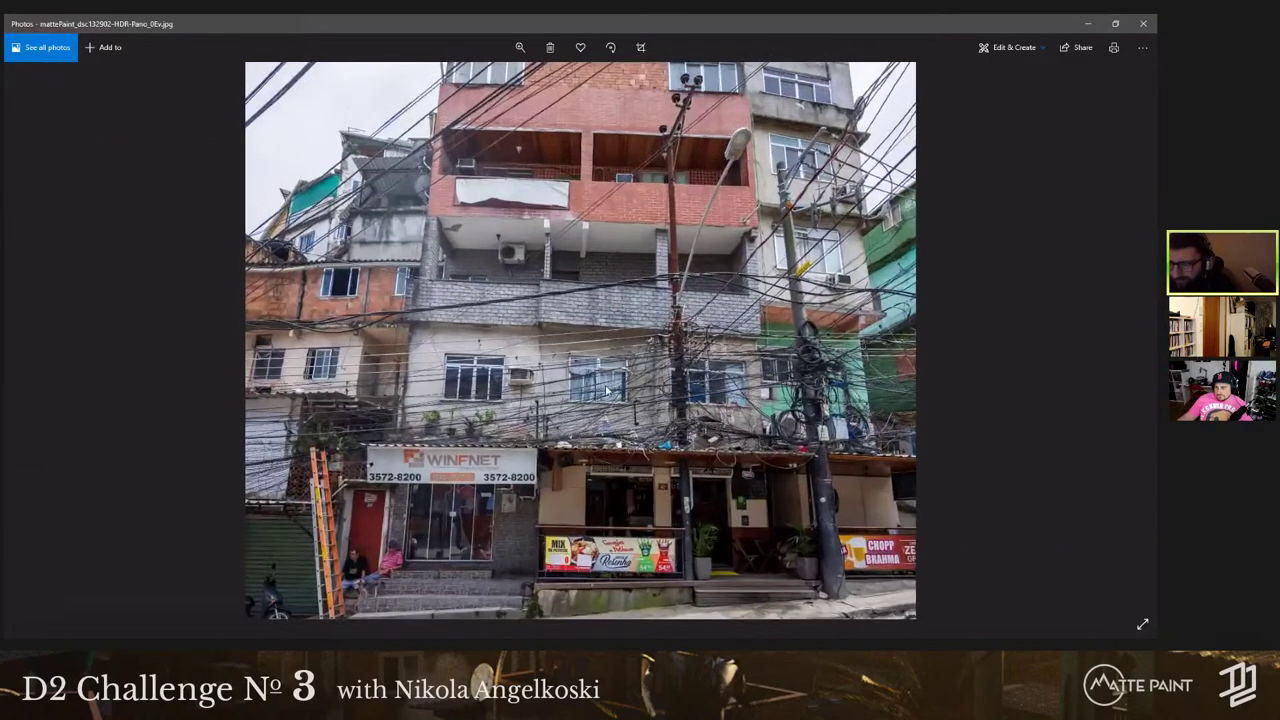
pyautogui.scroll(3, 596, 254)
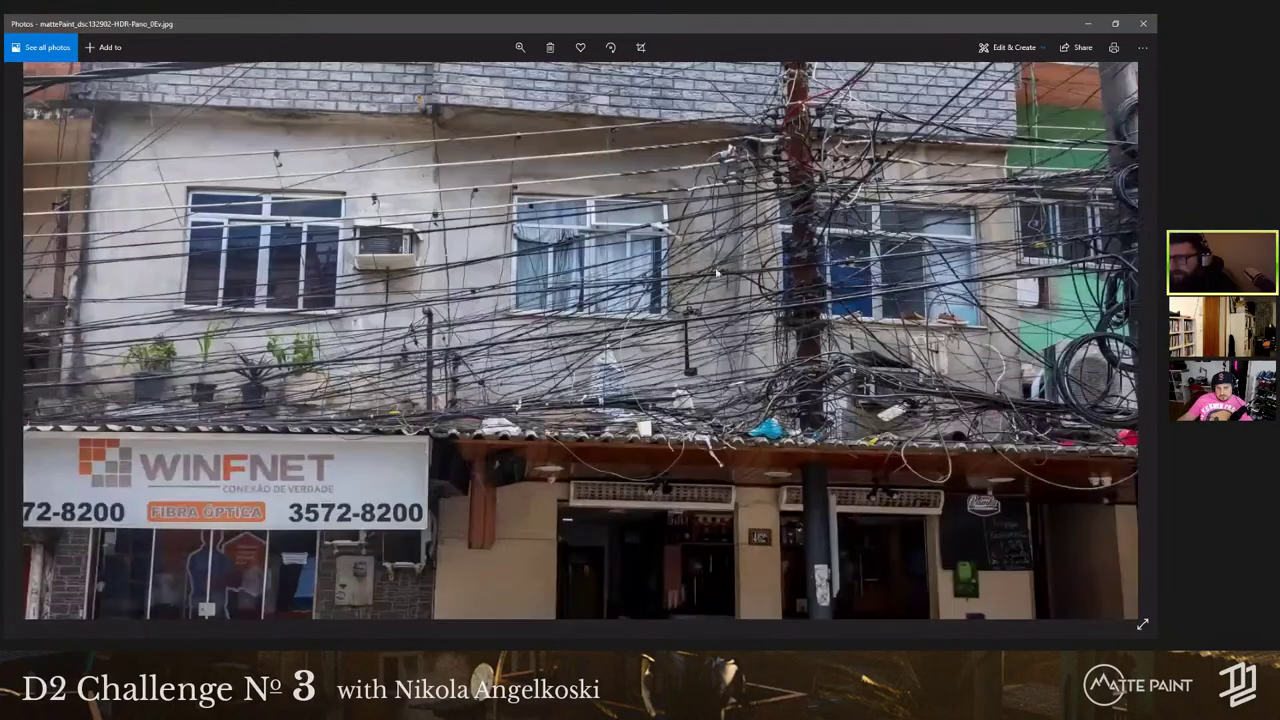
pyautogui.scroll(-4, 897, 262)
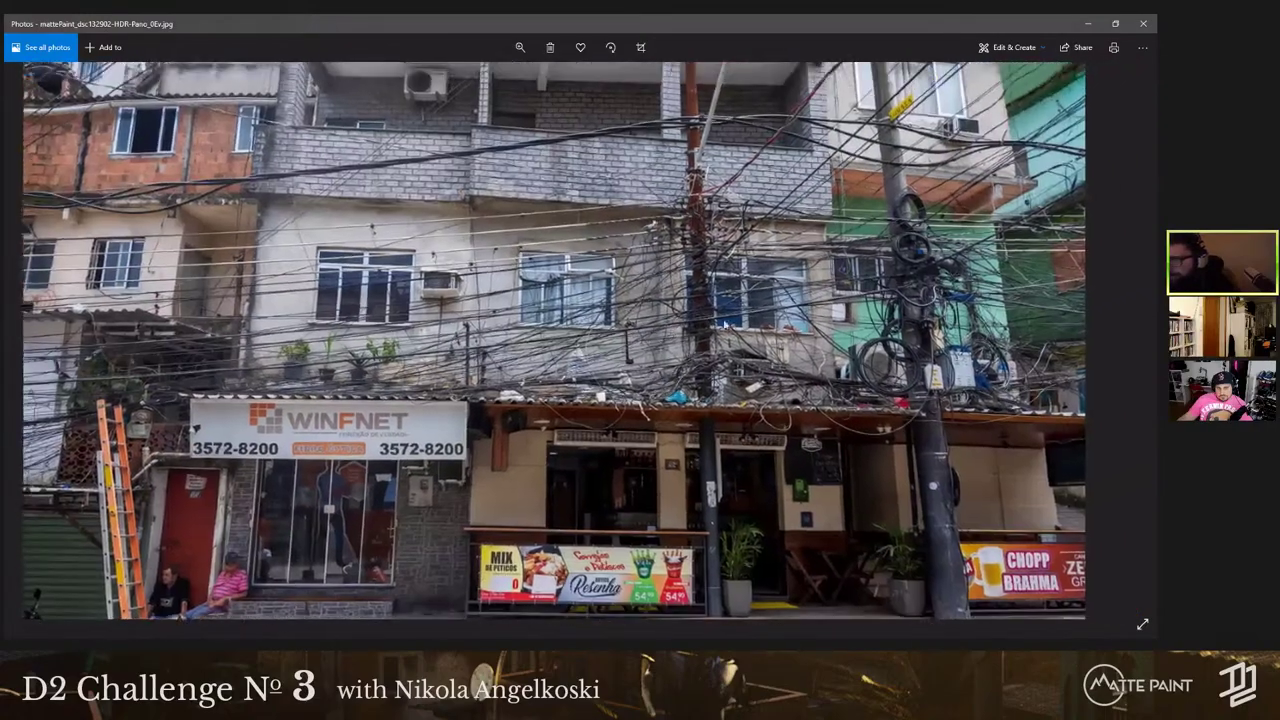
pyautogui.scroll(4, 855, 316)
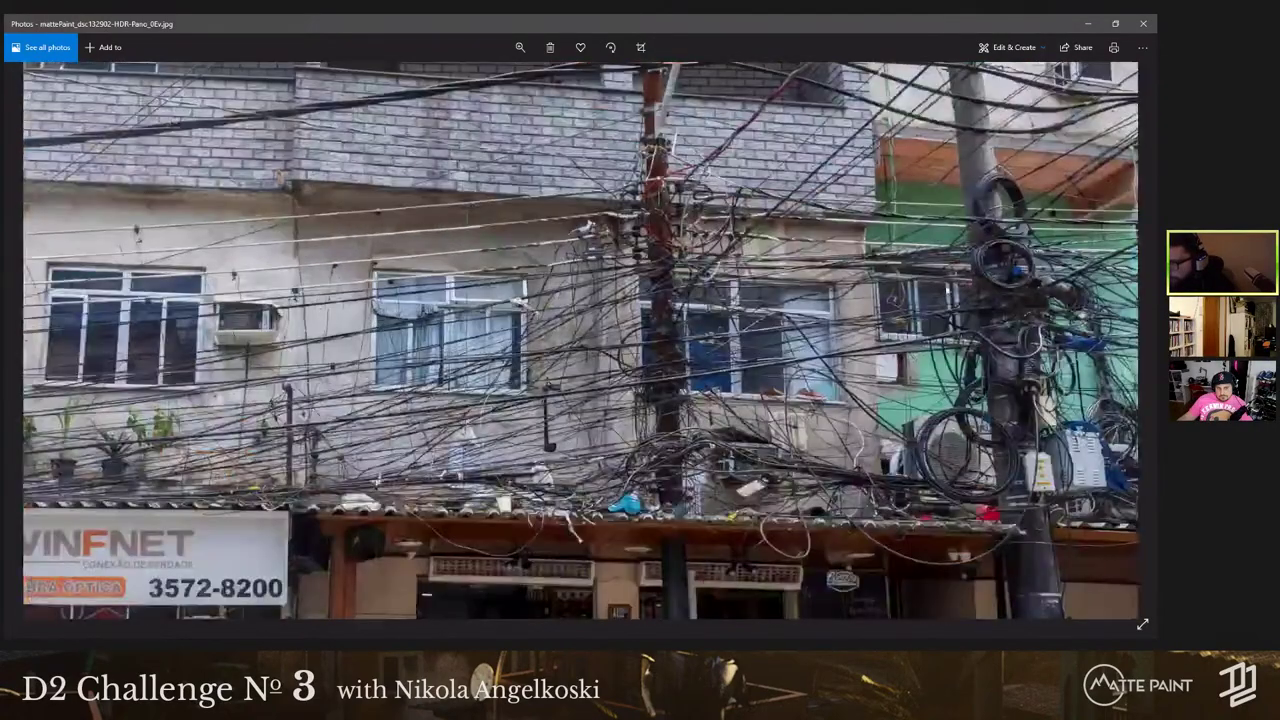
pyautogui.scroll(2, 904, 362)
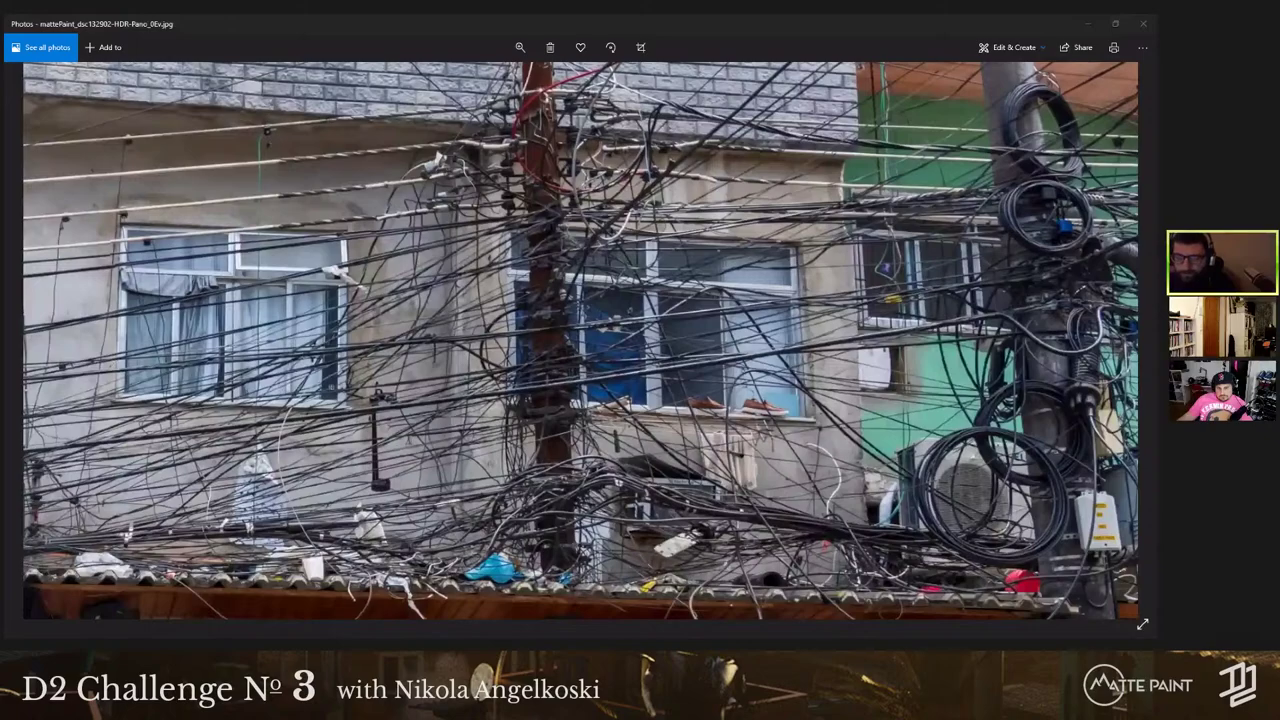
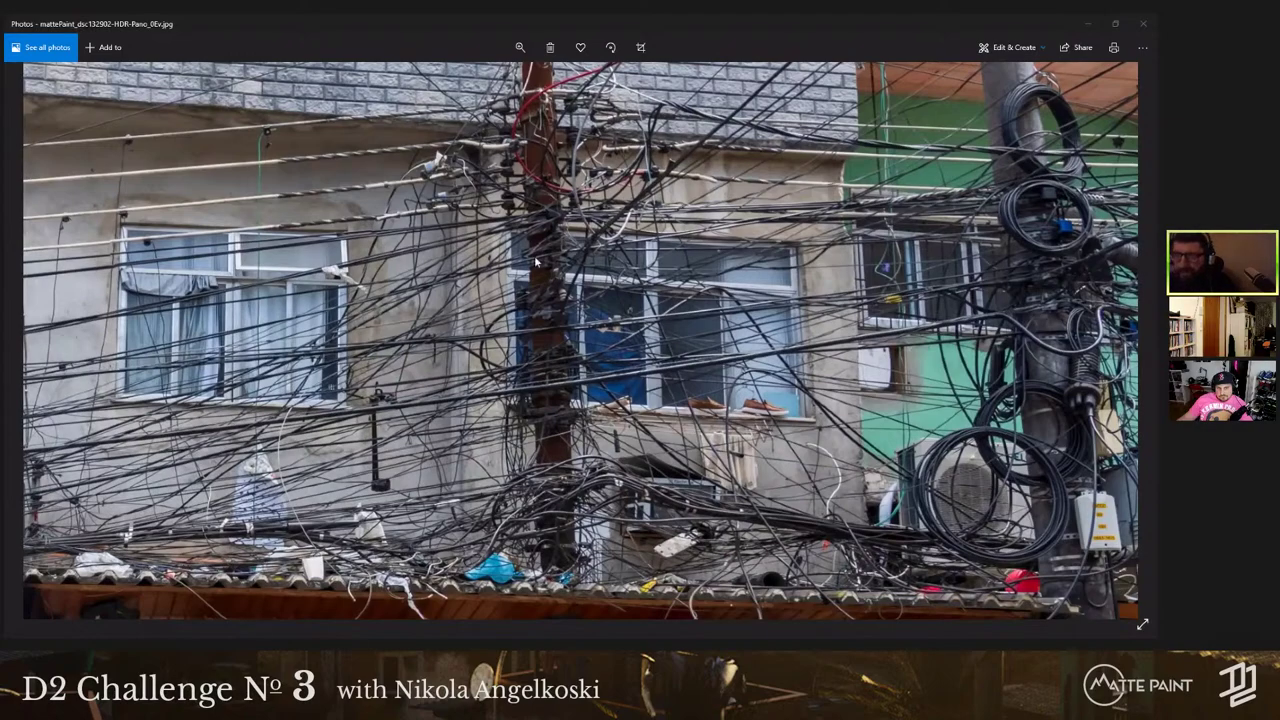
# Step: Switch back to Blender, separate the window-opening edges beside the air conditioner from the white wall Cube.111, and select the new object
pyautogui.hotkey('alt', 'Tab')
pyautogui.moveTo(519, 226); pyautogui.dragTo(596, 280, button='middle')
pyautogui.click(590, 282)
pyautogui.press('Tab')
pyautogui.scroll(4, 600, 285)
pyautogui.press('2')
pyautogui.click(632, 332)
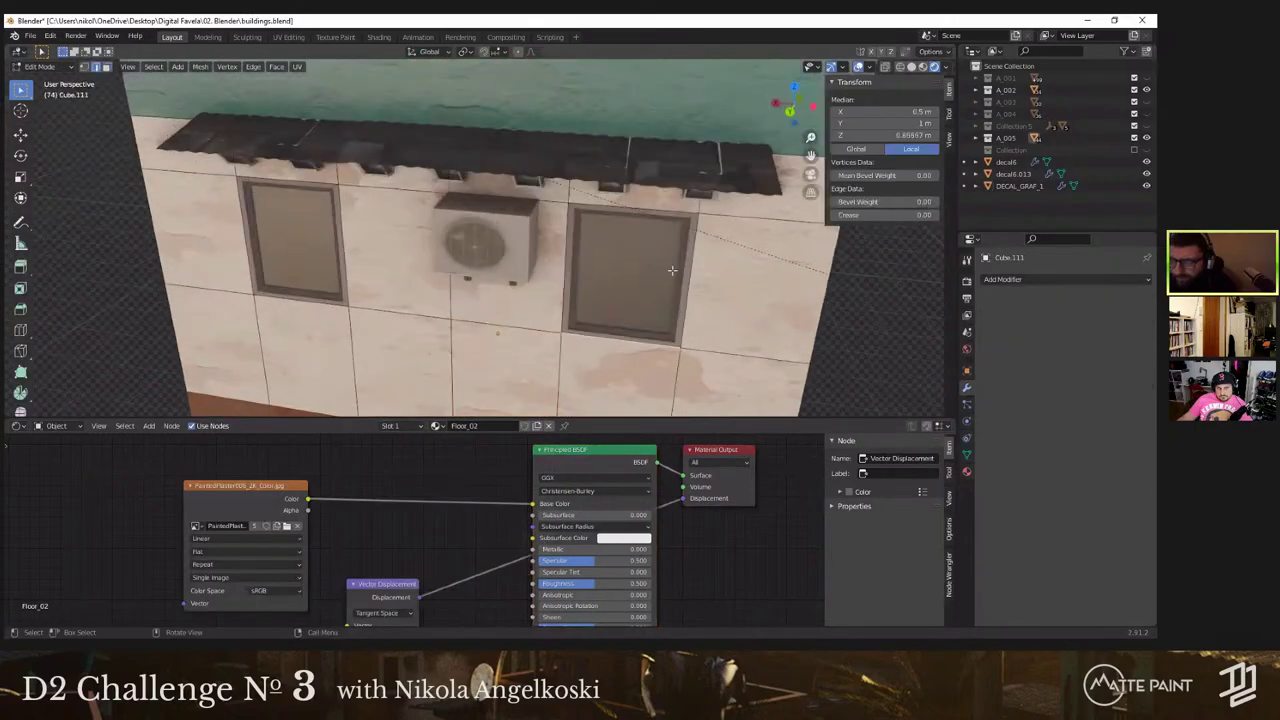
pyautogui.scroll(-5, 627, 221)
pyautogui.moveTo(627, 221); pyautogui.dragTo(489, 235, button='middle')
pyautogui.rightClick(491, 235)
pyautogui.moveTo(467, 540)
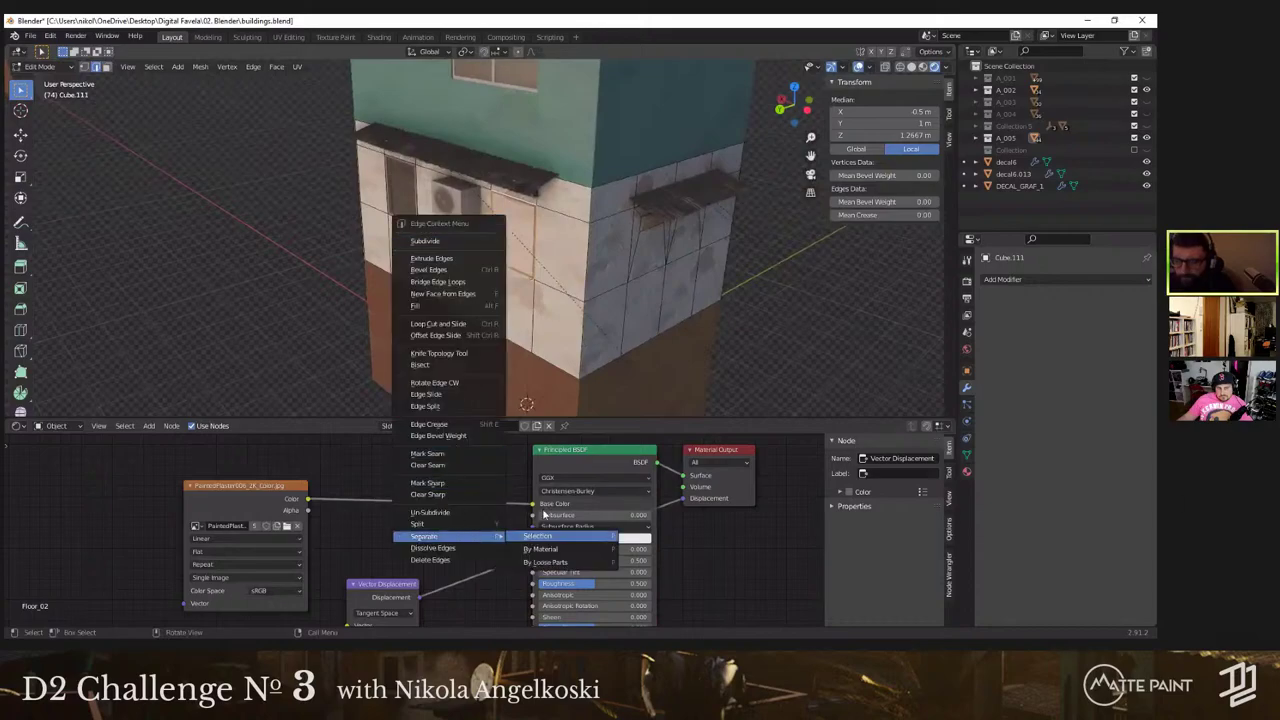
pyautogui.click(544, 536)
pyautogui.scroll(6, 553, 272)
pyautogui.press('Tab')
pyautogui.click(556, 270)
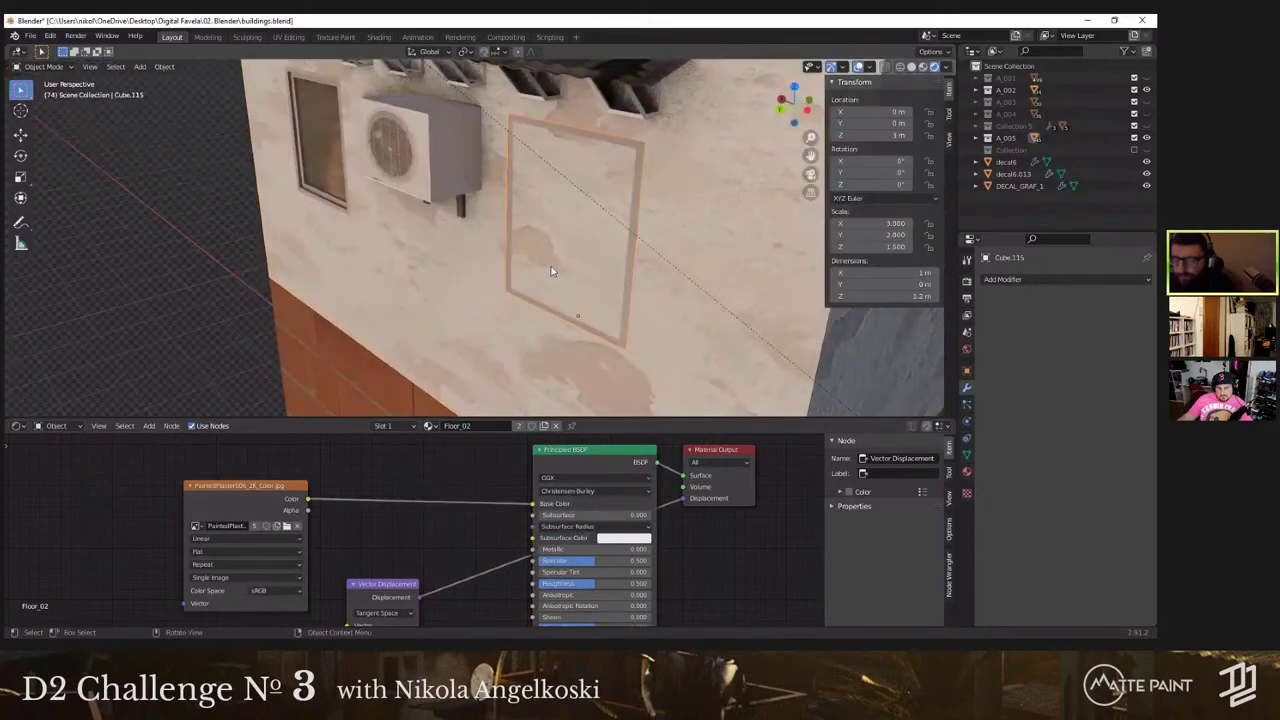
# Step: Extrude the whole separated window outline about 0.06 m outward along Y
pyautogui.press('Tab')
pyautogui.press('a')
pyautogui.press('e')
pyautogui.press('y')
pyautogui.moveTo(540, 222); pyautogui.dragTo(659, 147, button='middle')
pyautogui.click(538, 271)
# Step: Add several evenly spaced vertical loop cuts across the extruded window panel and return to Object Mode
pyautogui.hotkey('ctrl', 'r')
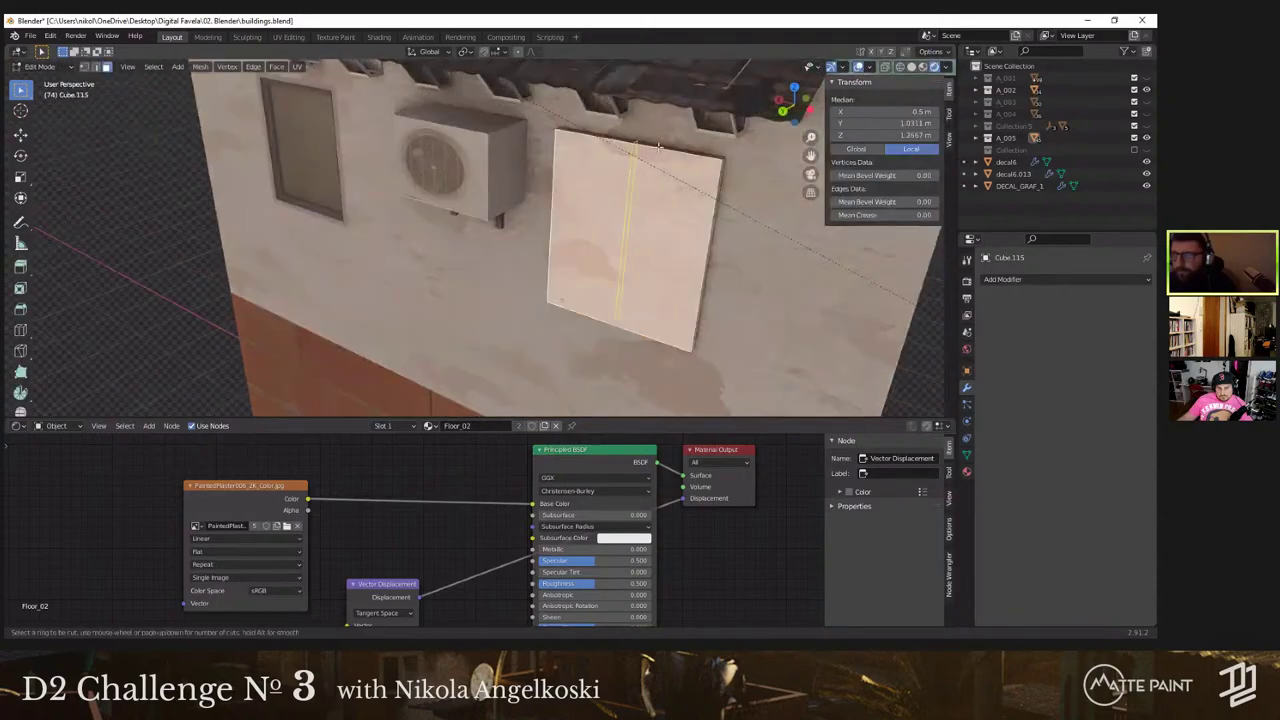
pyautogui.scroll(6, 670, 149)
pyautogui.click(690, 153)
pyautogui.rightClick(691, 154)
pyautogui.press('Tab')
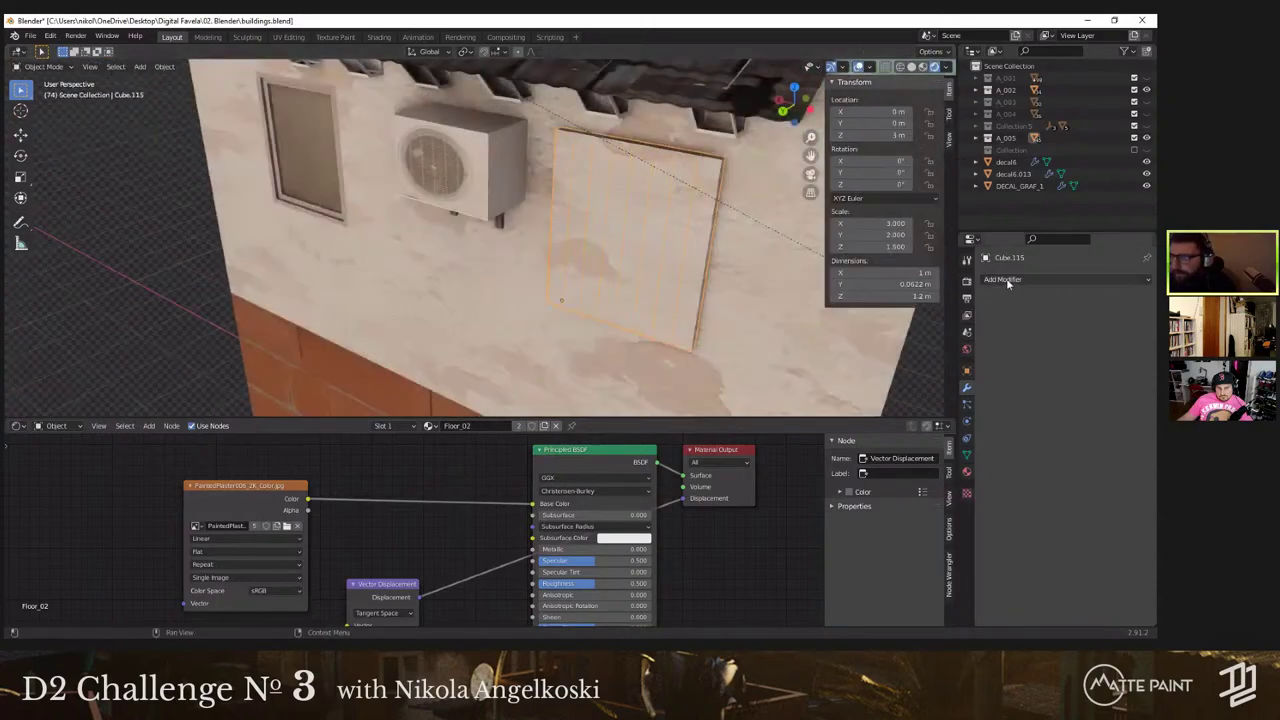
# Step: Add a Wireframe modifier to the window panel and set its thickness to 0.02 m
pyautogui.click(1006, 278)
pyautogui.click(946, 540)
pyautogui.moveTo(558, 297); pyautogui.dragTo(760, 310, button='middle')
pyautogui.click(1086, 317)
pyautogui.write('02')
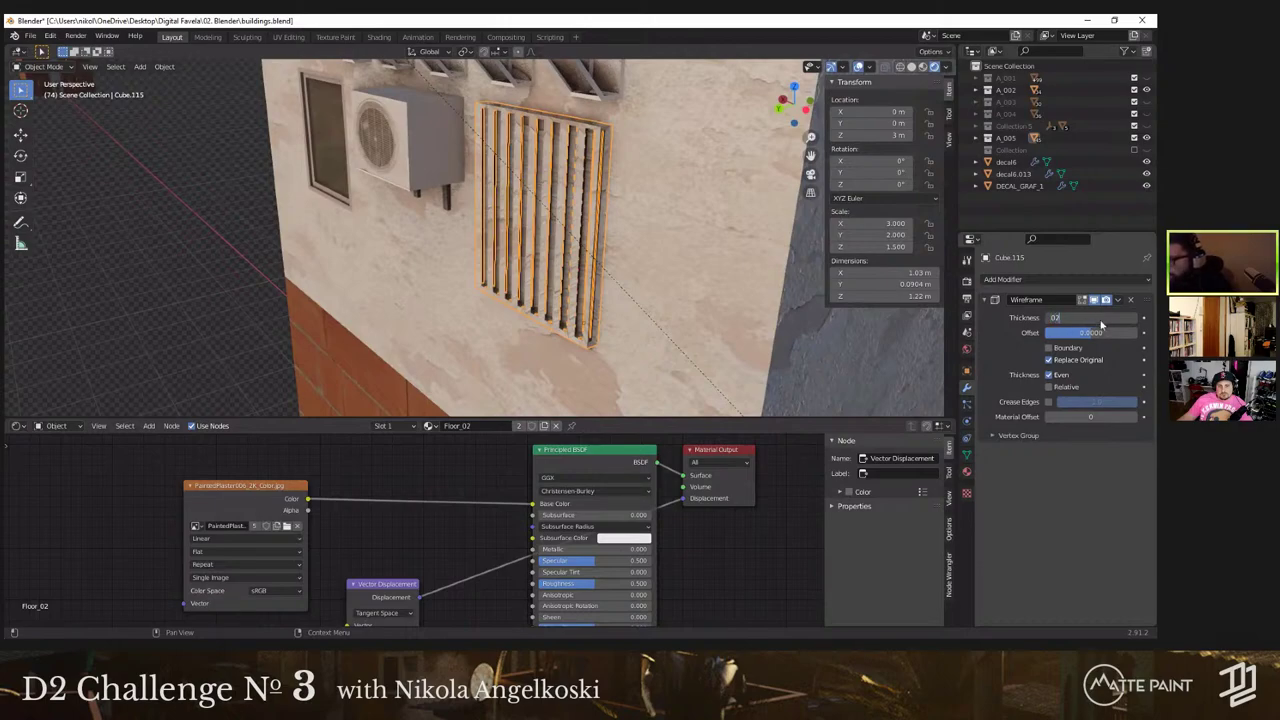
pyautogui.press('Return')
# Step: Thin the window grille's bars by reducing the Wireframe thickness to about 0.0068 m
pyautogui.moveTo(553, 212); pyautogui.dragTo(568, 310, button='middle')
pyautogui.press('Tab')
pyautogui.press('Tab')
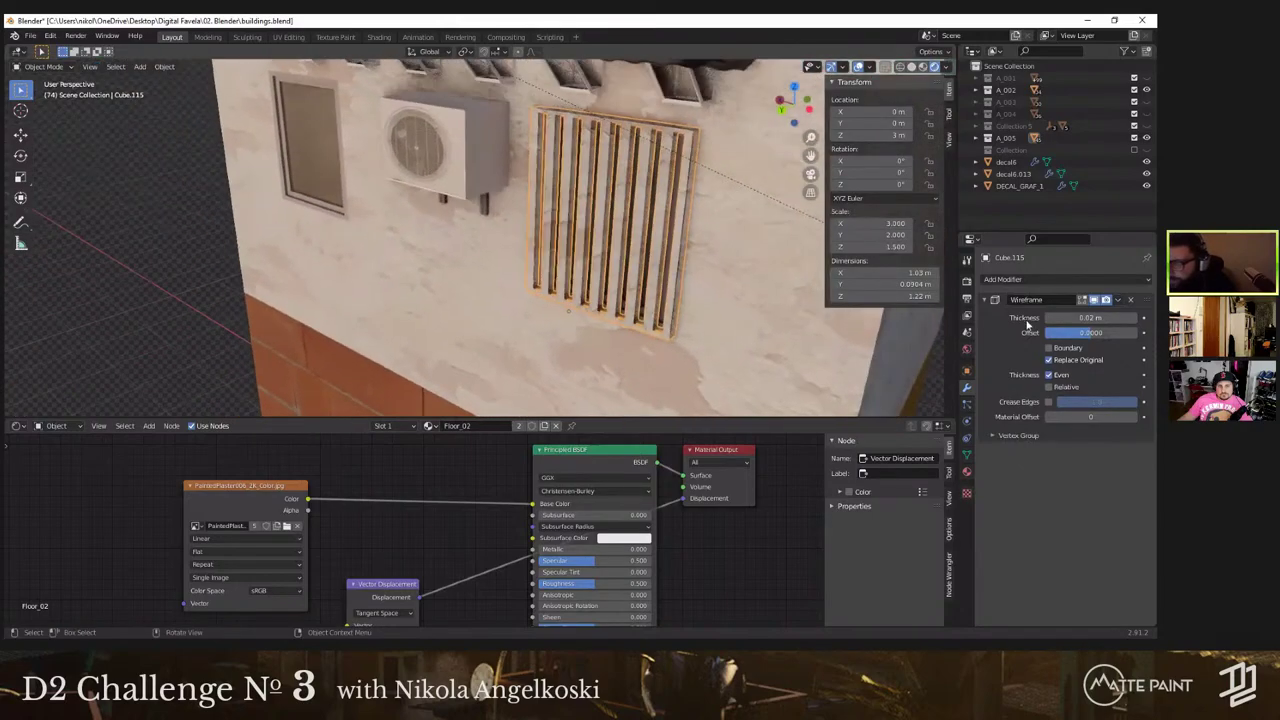
pyautogui.moveTo(1088, 318); pyautogui.dragTo(1050, 317)
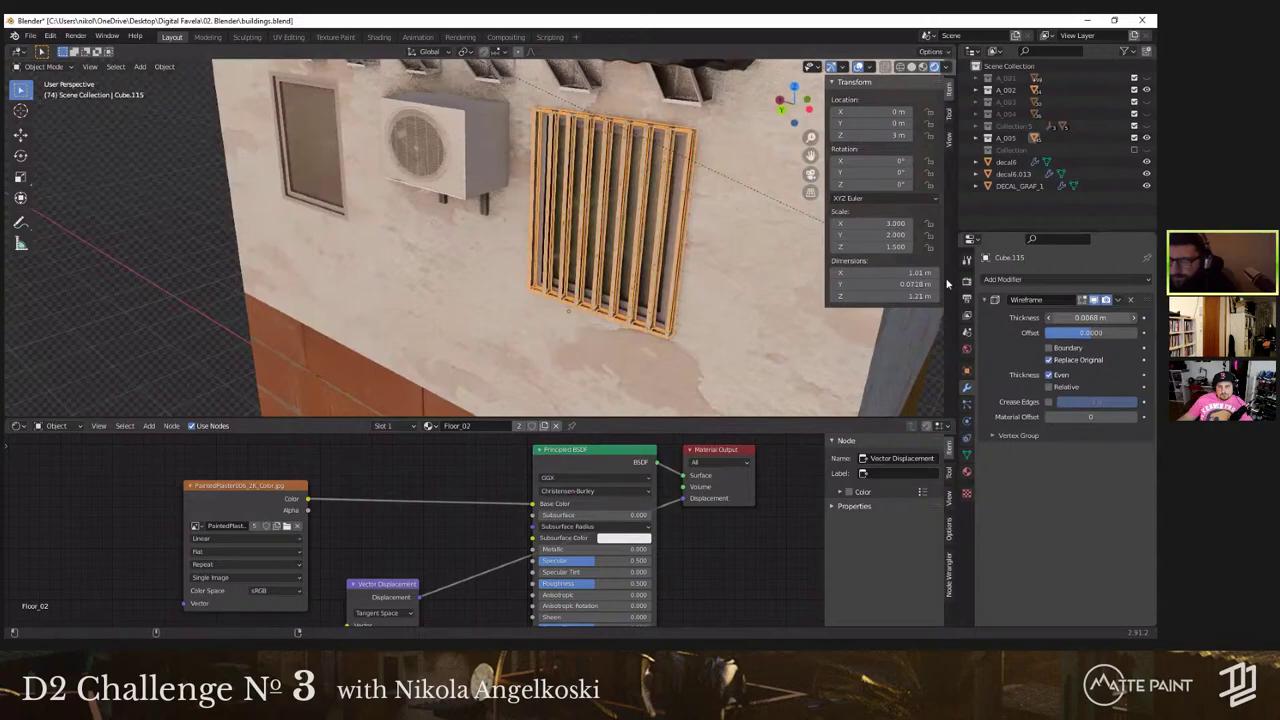
# Step: Assign the existing Rusty Metal 01 material to the barred window grille
pyautogui.click(430, 426)
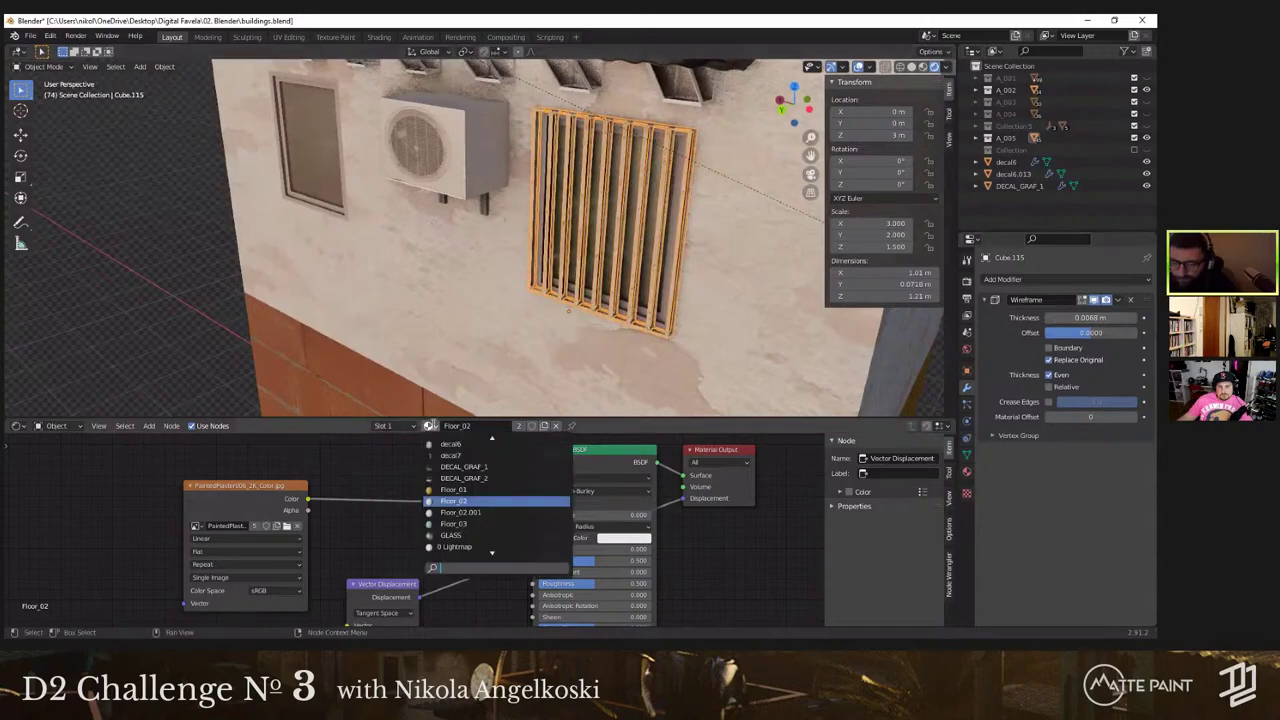
pyautogui.write('rus')
pyautogui.press('Return')
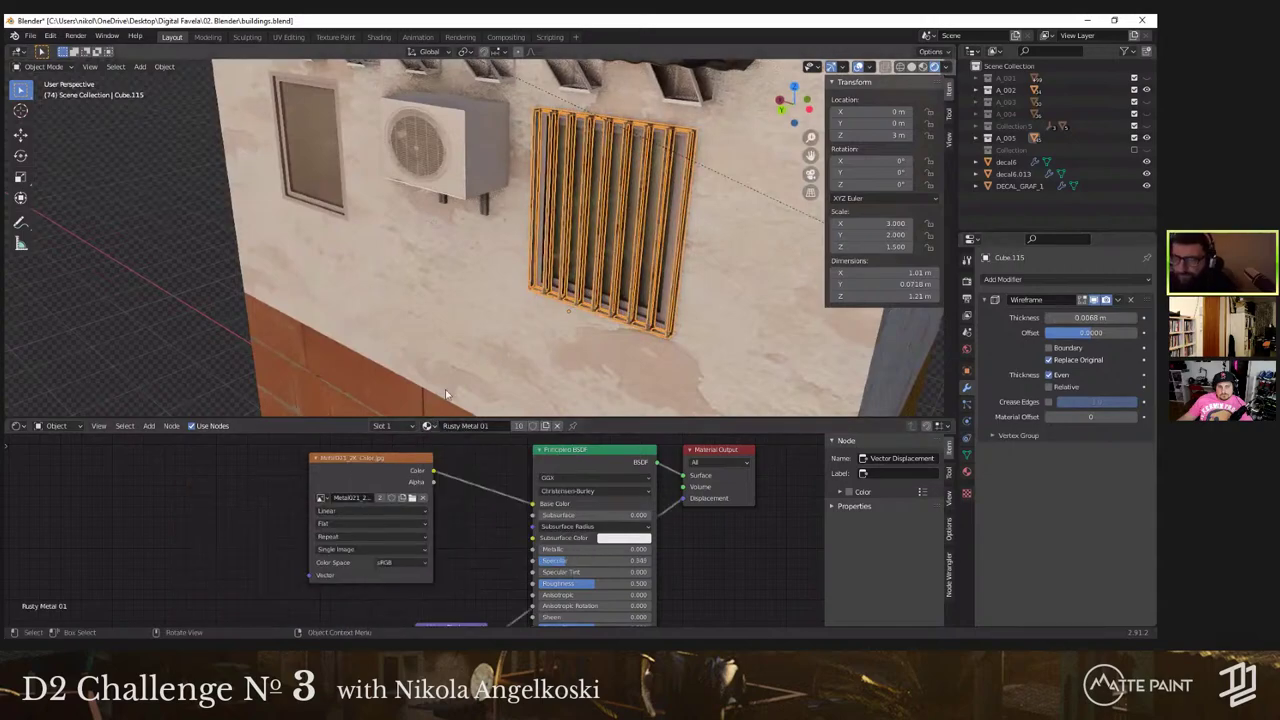
pyautogui.click(269, 276)
pyautogui.moveTo(269, 276); pyautogui.dragTo(240, 254, button='middle')
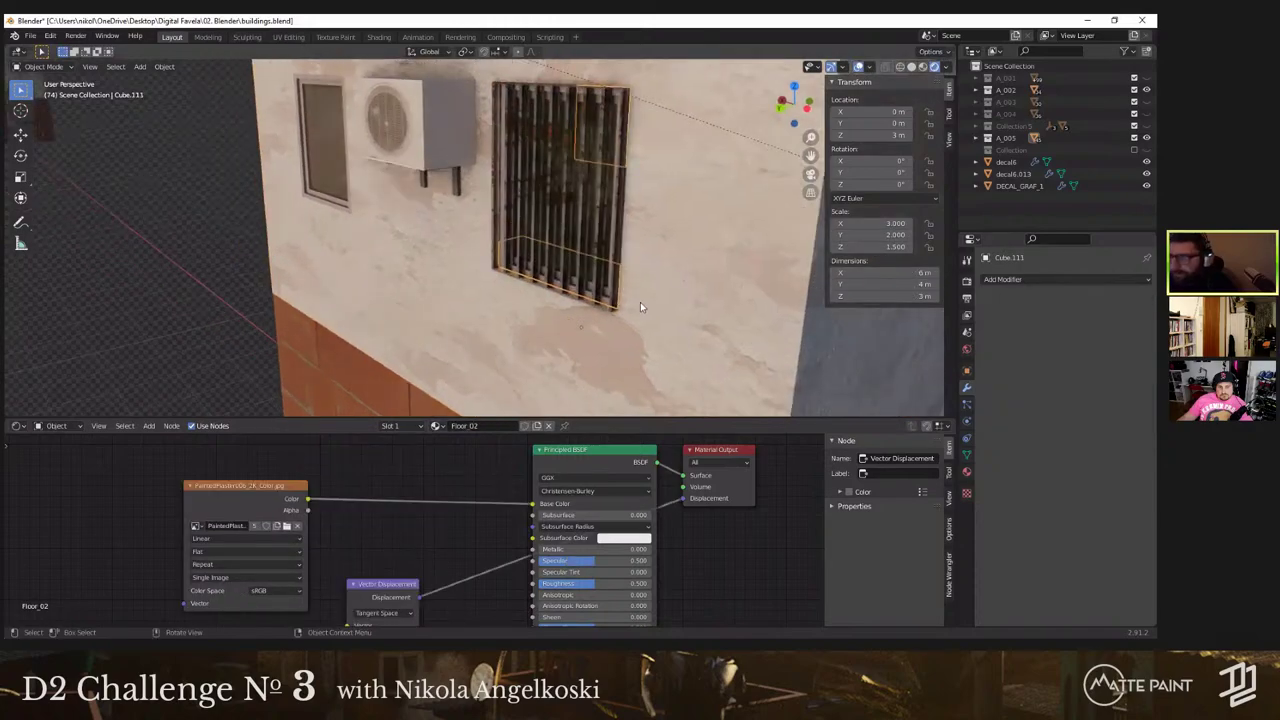
# Step: Apply the Wireframe modifier on the rusty window grille
pyautogui.click(590, 308)
pyautogui.click(1118, 302)
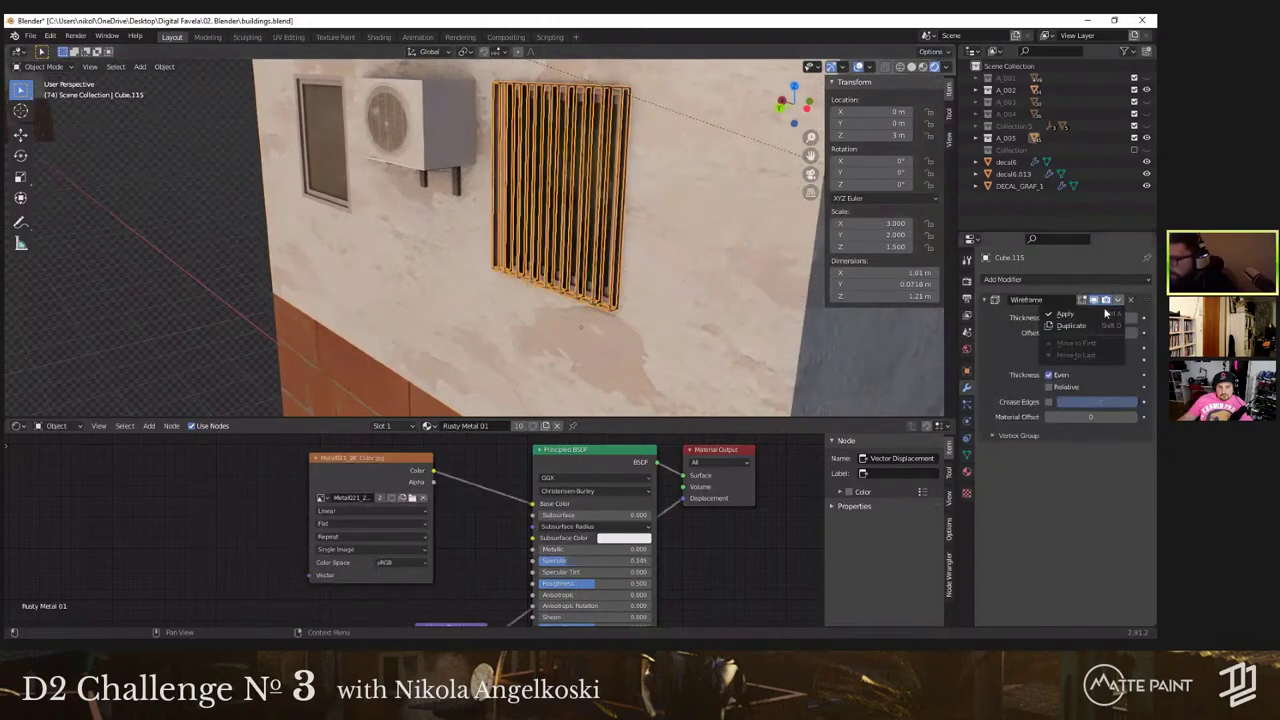
pyautogui.click(1067, 314)
# Step: Examine the rusty grille against its window and the whole building from several sides
pyautogui.scroll(-4, 343, 275)
pyautogui.click(350, 250)
pyautogui.moveTo(345, 248); pyautogui.dragTo(549, 232, button='middle')
pyautogui.scroll(5, 549, 232)
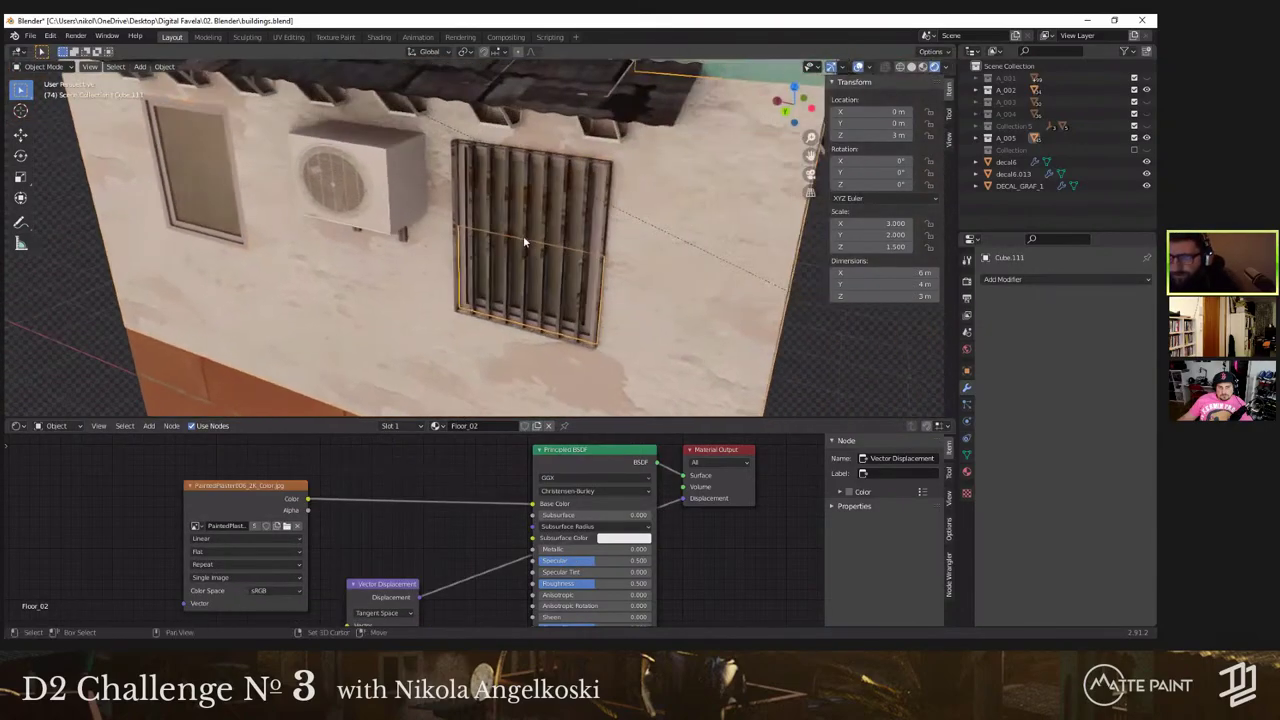
pyautogui.scroll(-3, 522, 240)
pyautogui.click(524, 249)
pyautogui.scroll(-5, 515, 245)
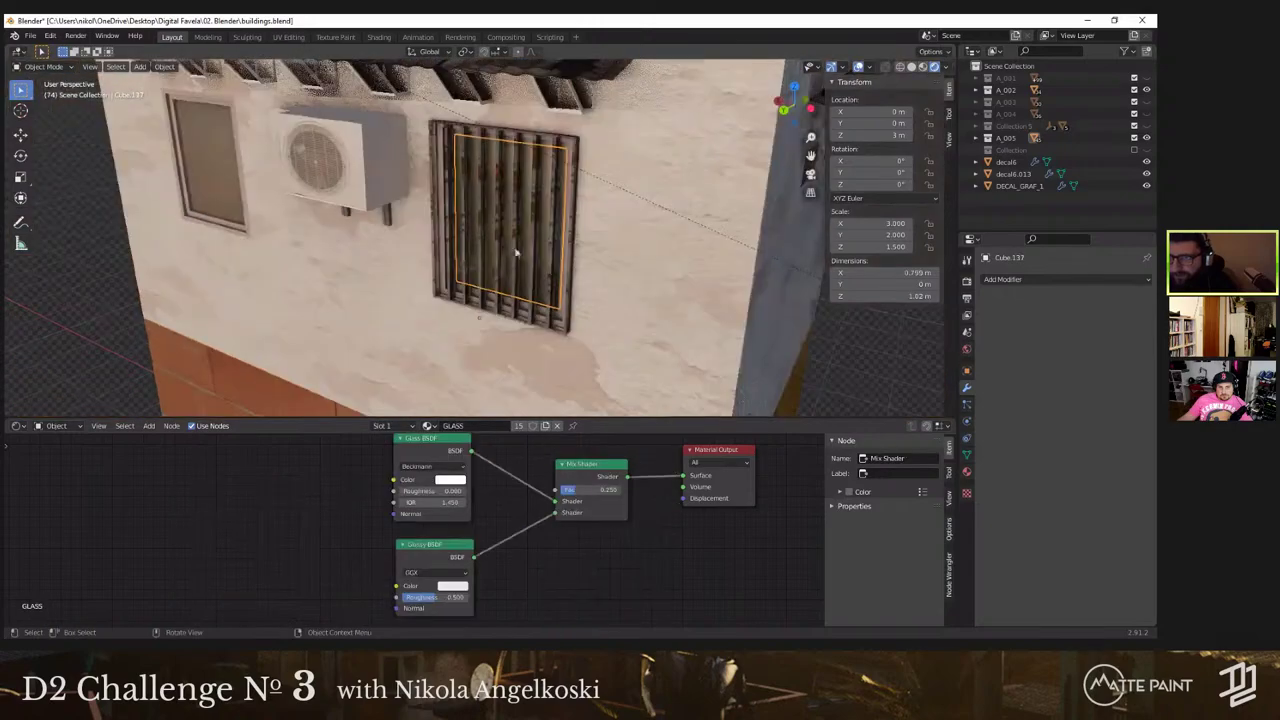
pyautogui.moveTo(514, 257); pyautogui.dragTo(589, 257, button='middle')
pyautogui.scroll(-6, 520, 252)
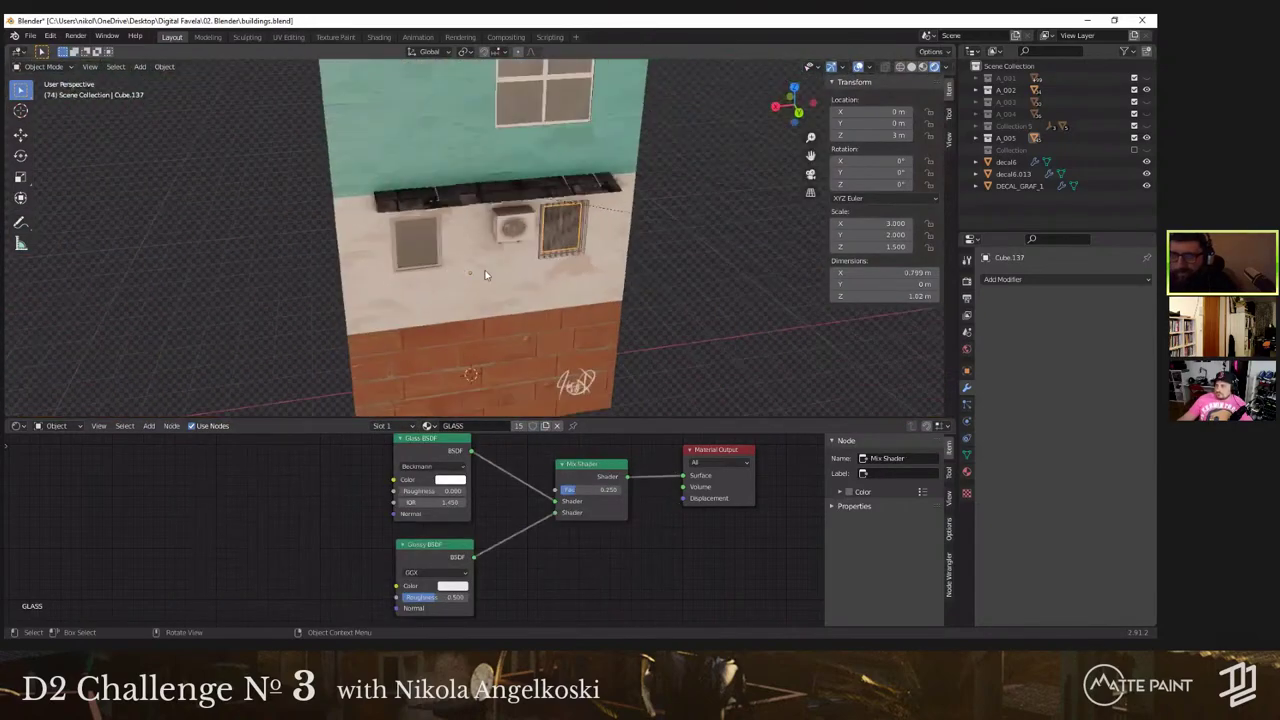
pyautogui.moveTo(483, 277); pyautogui.dragTo(492, 463, button='middle')
pyautogui.moveTo(425, 335); pyautogui.dragTo(548, 320, button='middle')
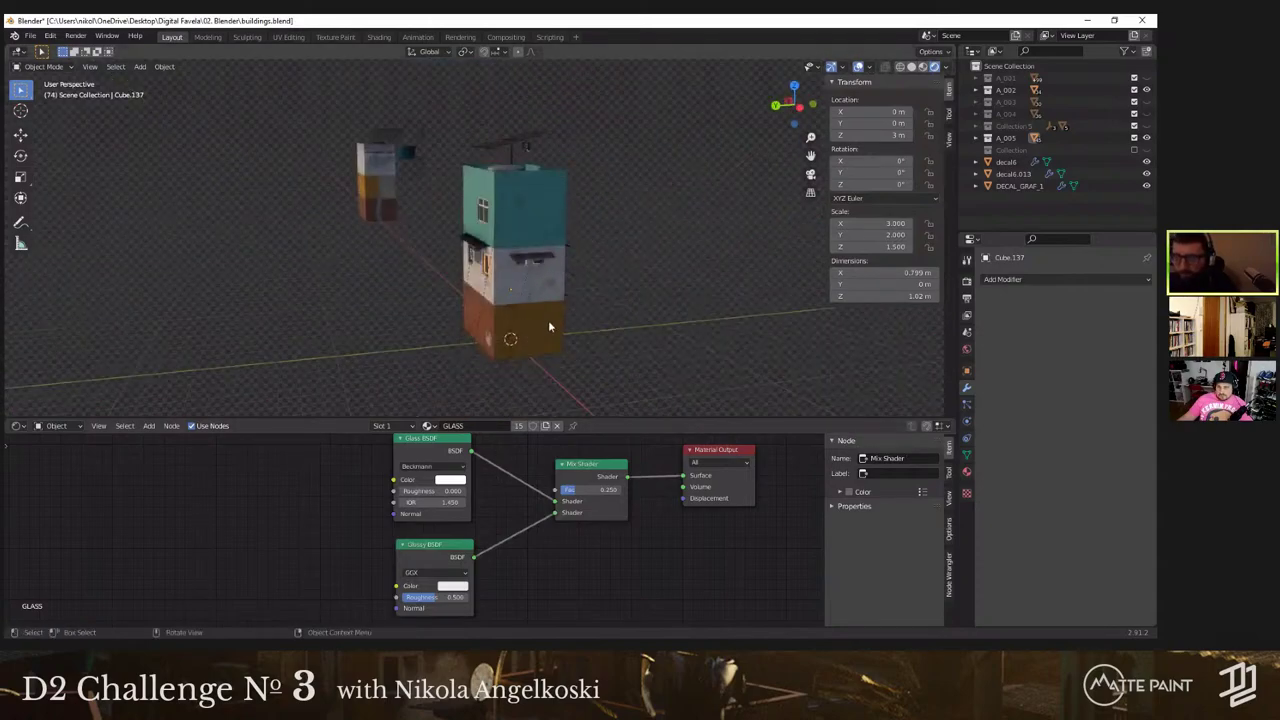
# Step: Separate one lower glass pane of the teal floor's large window into its own object
pyautogui.scroll(4, 545, 320)
pyautogui.moveTo(376, 216); pyautogui.dragTo(486, 228, button='middle')
pyautogui.scroll(3, 470, 214)
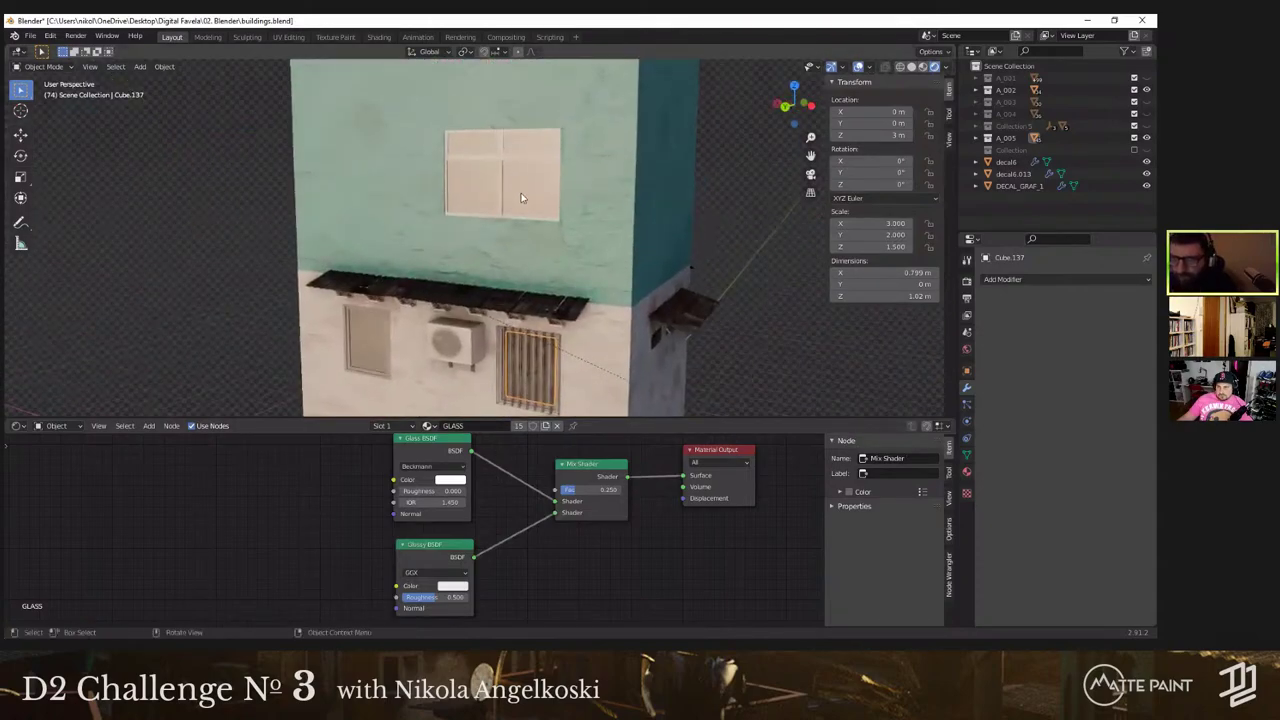
pyautogui.click(520, 197)
pyautogui.press('Tab')
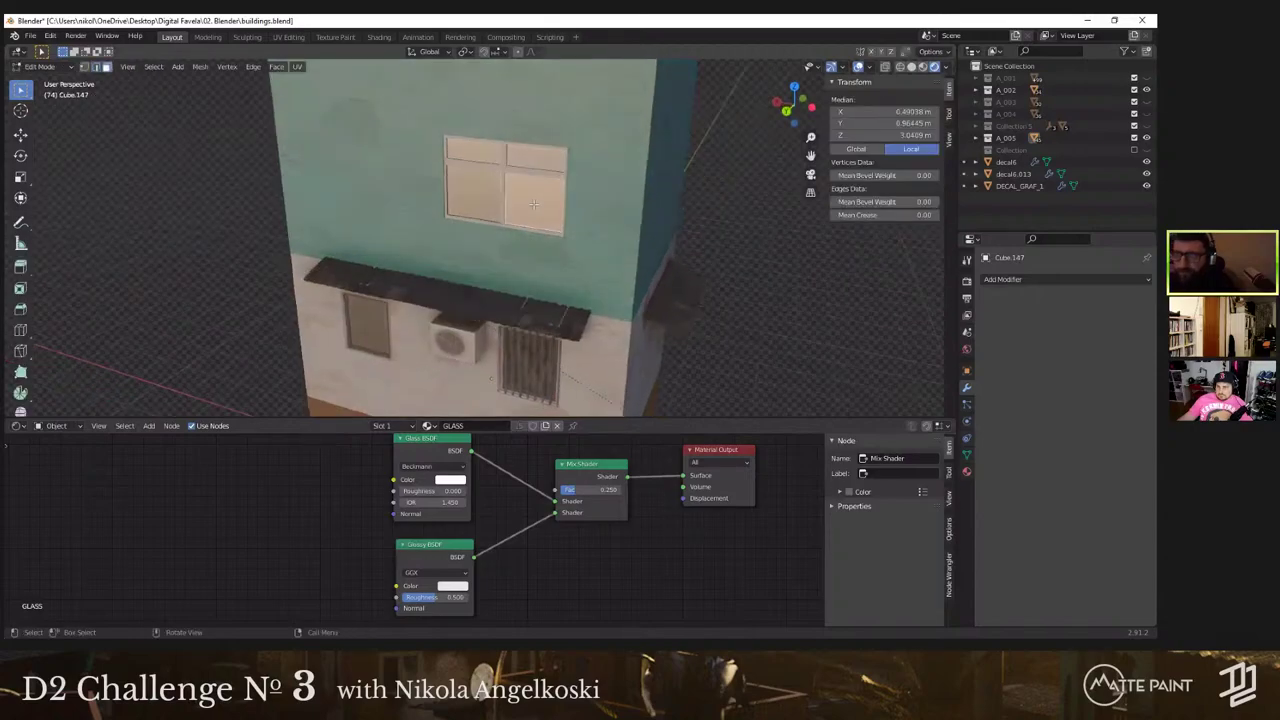
pyautogui.press('x')
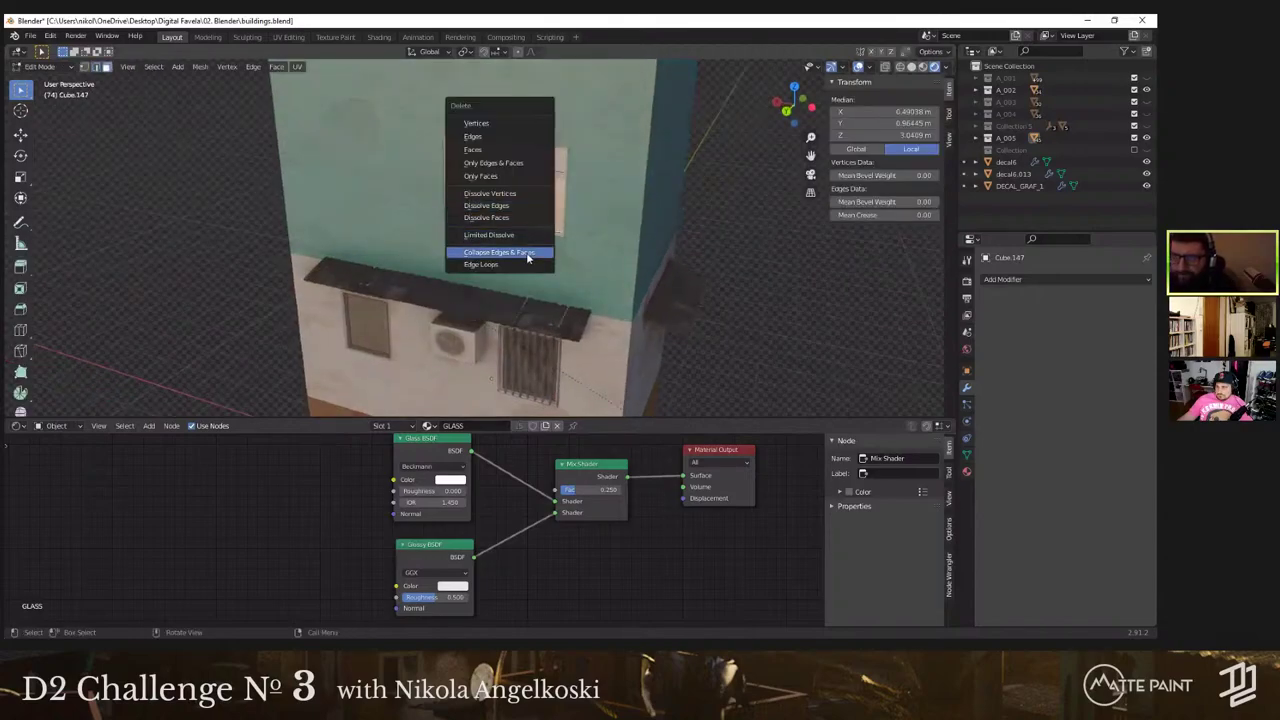
pyautogui.press('Escape')
pyautogui.scroll(3, 522, 217)
pyautogui.rightClick(567, 187)
pyautogui.moveTo(558, 244)
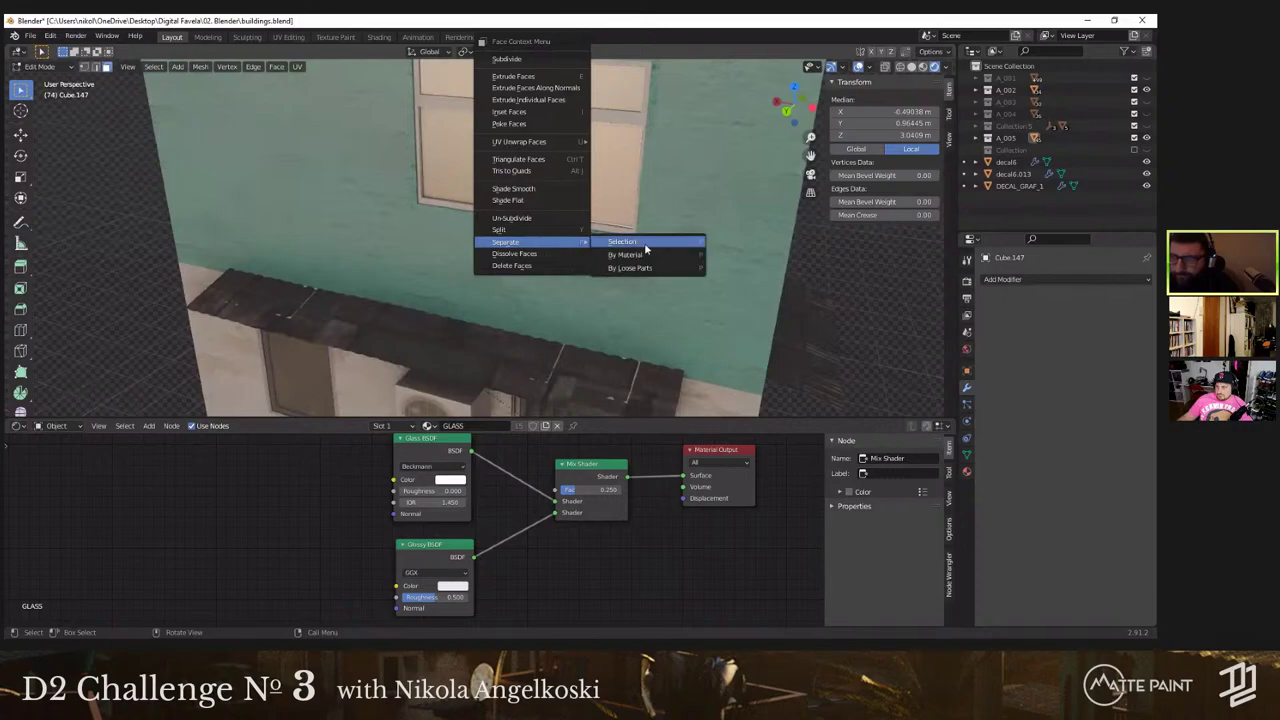
pyautogui.click(645, 247)
# Step: Extrude the separated window pane about 0.13 m outward along Y
pyautogui.moveTo(610, 195); pyautogui.dragTo(589, 176, button='middle')
pyautogui.press('Tab')
pyautogui.click(570, 213)
pyautogui.press('Tab')
pyautogui.click(570, 210)
pyautogui.press('g')
pyautogui.rightClick(570, 231)
pyautogui.press('e')
pyautogui.press('y')
pyautogui.click(566, 237)
# Step: Add 11 evenly spaced, unshifted vertical loop cuts across the extruded pane
pyautogui.hotkey('ctrl', 'r')
pyautogui.scroll(17, 589, 176)
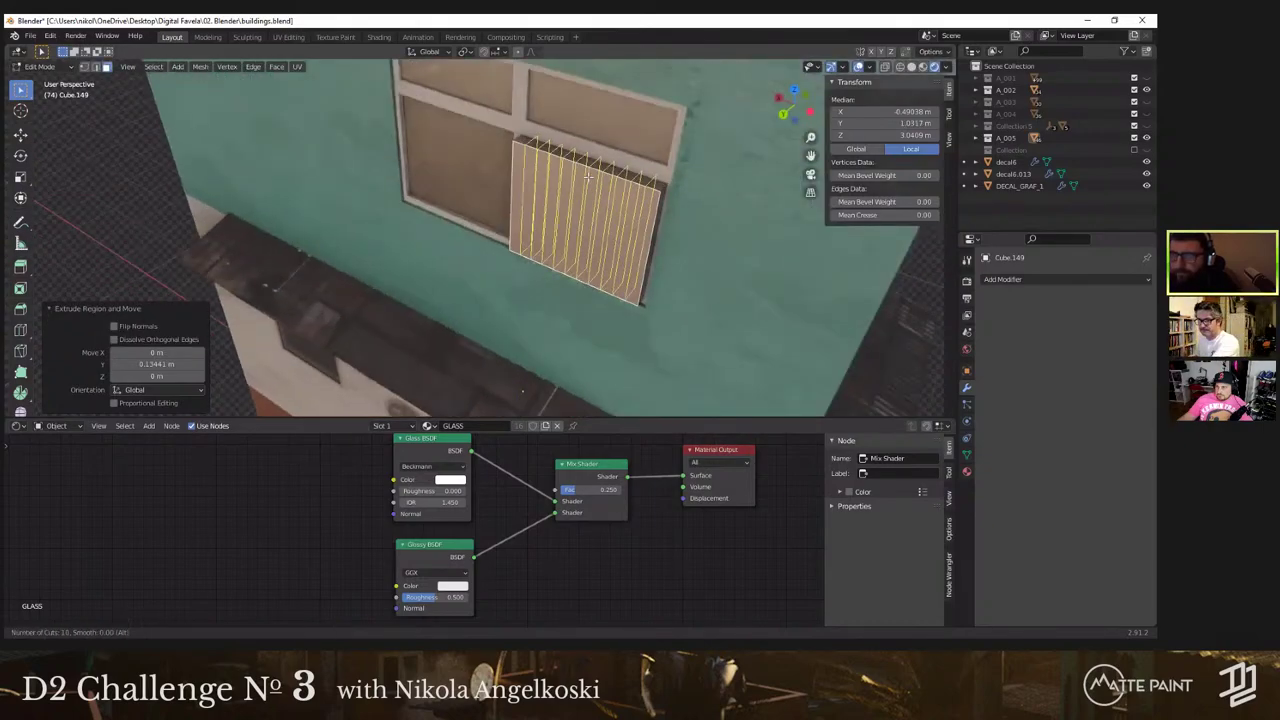
pyautogui.scroll(-7, 589, 176)
pyautogui.click(589, 176)
pyautogui.rightClick(589, 176)
pyautogui.moveTo(614, 234); pyautogui.dragTo(664, 212, button='middle')
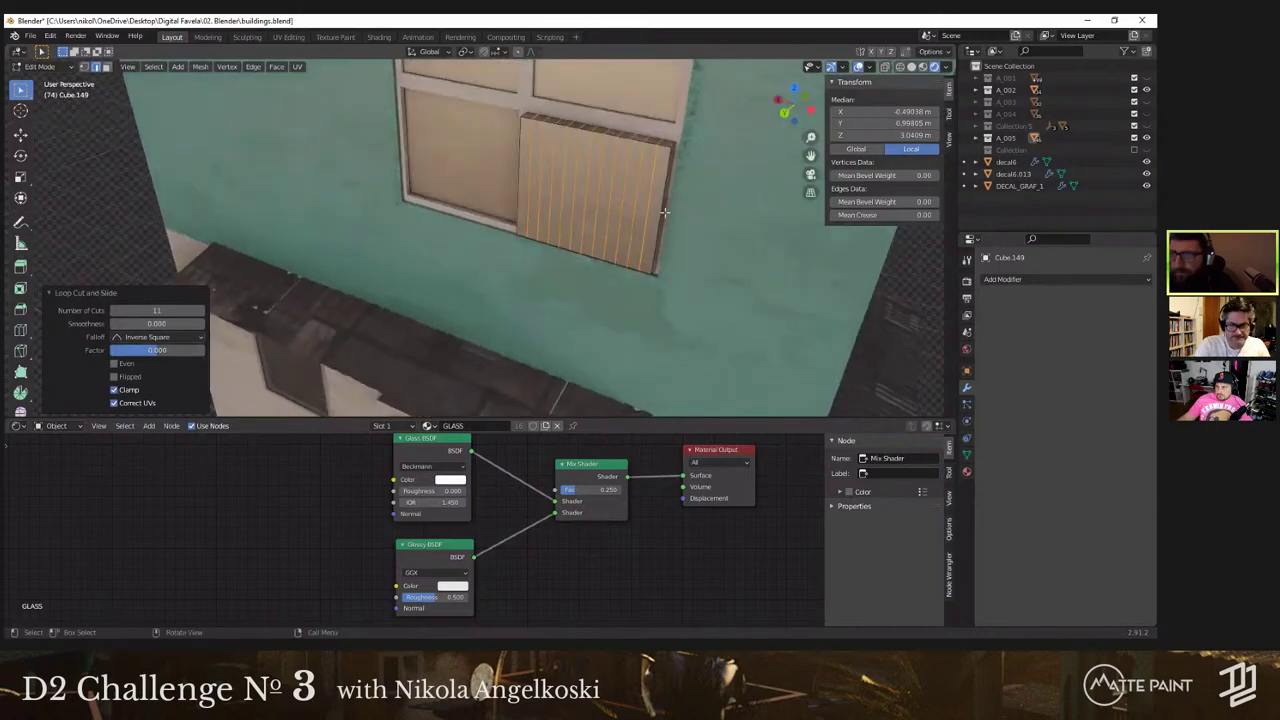
pyautogui.press('Tab')
pyautogui.press('Tab')
# Step: Add a Wireframe modifier to the cut pane in Object Mode and set its thickness to about 0.0156 m
pyautogui.click(1020, 279)
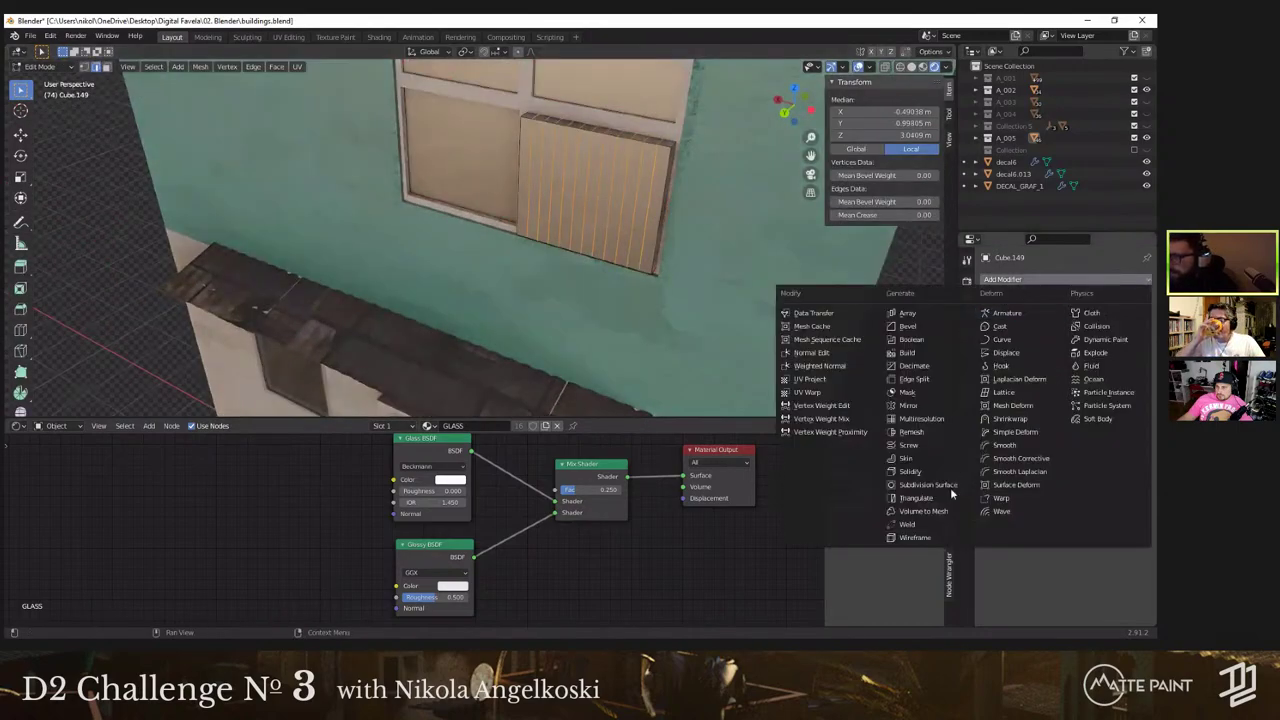
pyautogui.click(940, 537)
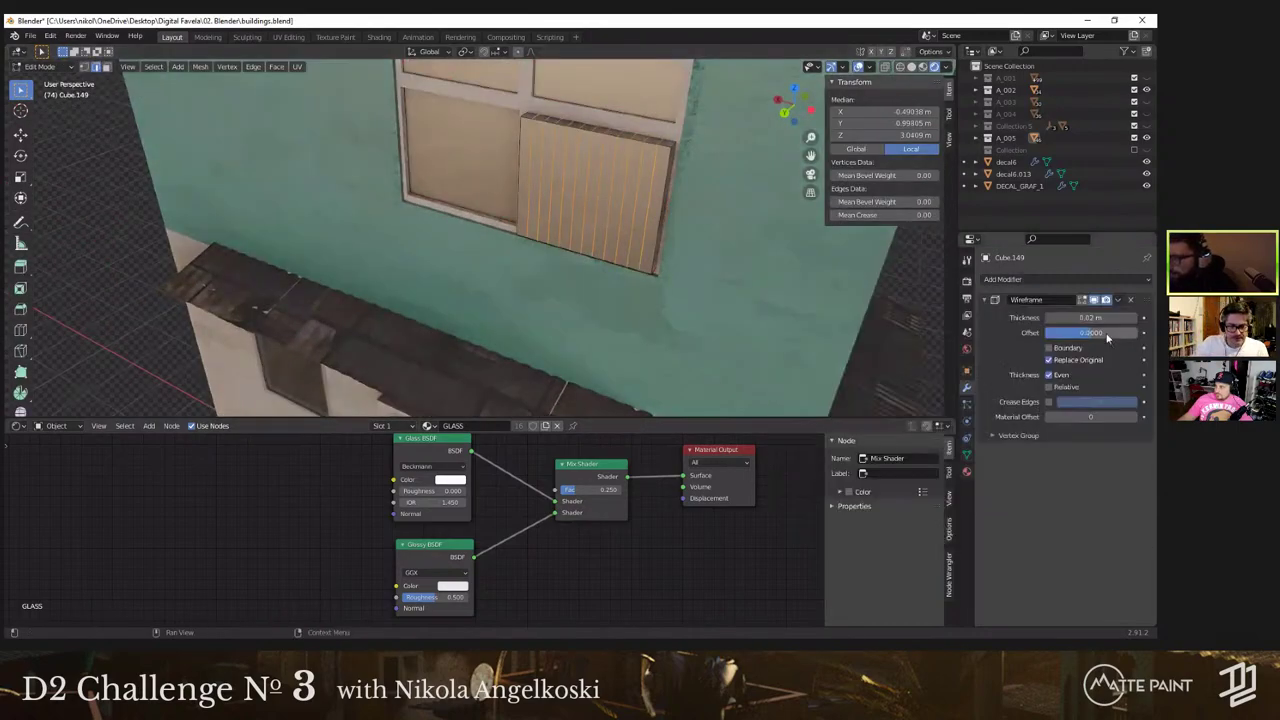
pyautogui.moveTo(628, 242); pyautogui.dragTo(586, 250, button='middle')
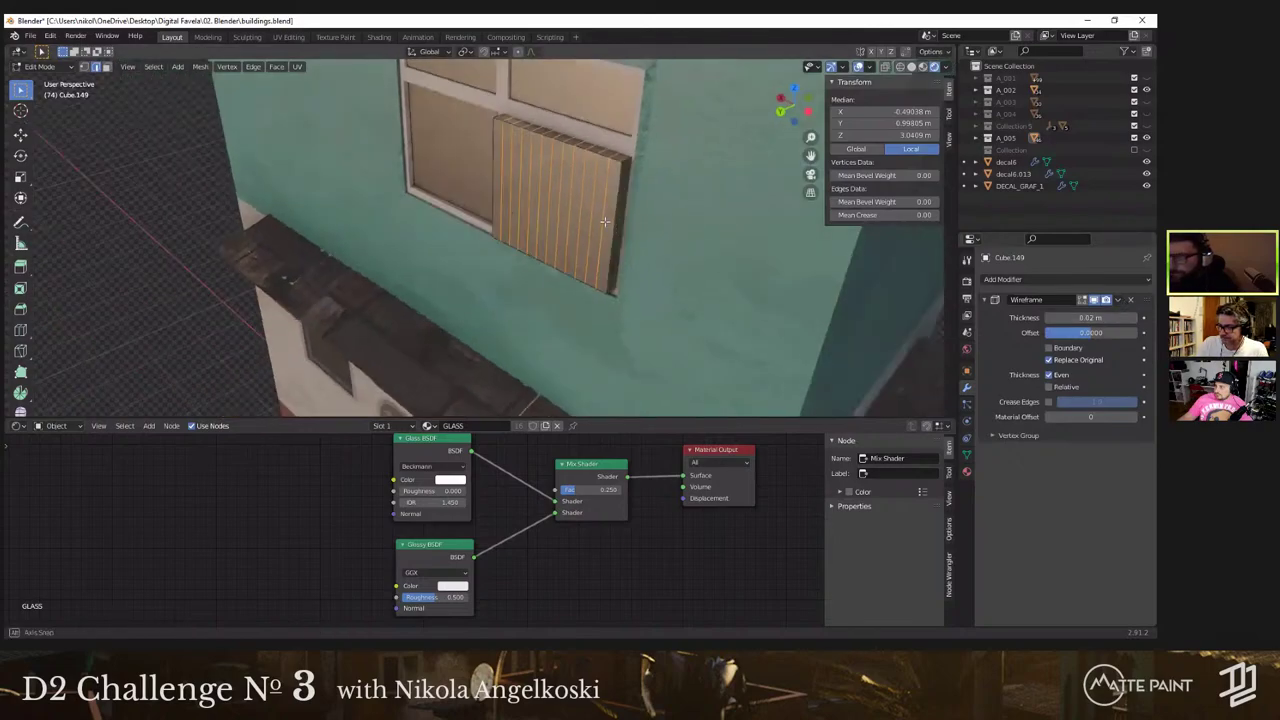
pyautogui.press('Tab')
pyautogui.press('Tab')
pyautogui.press('Tab')
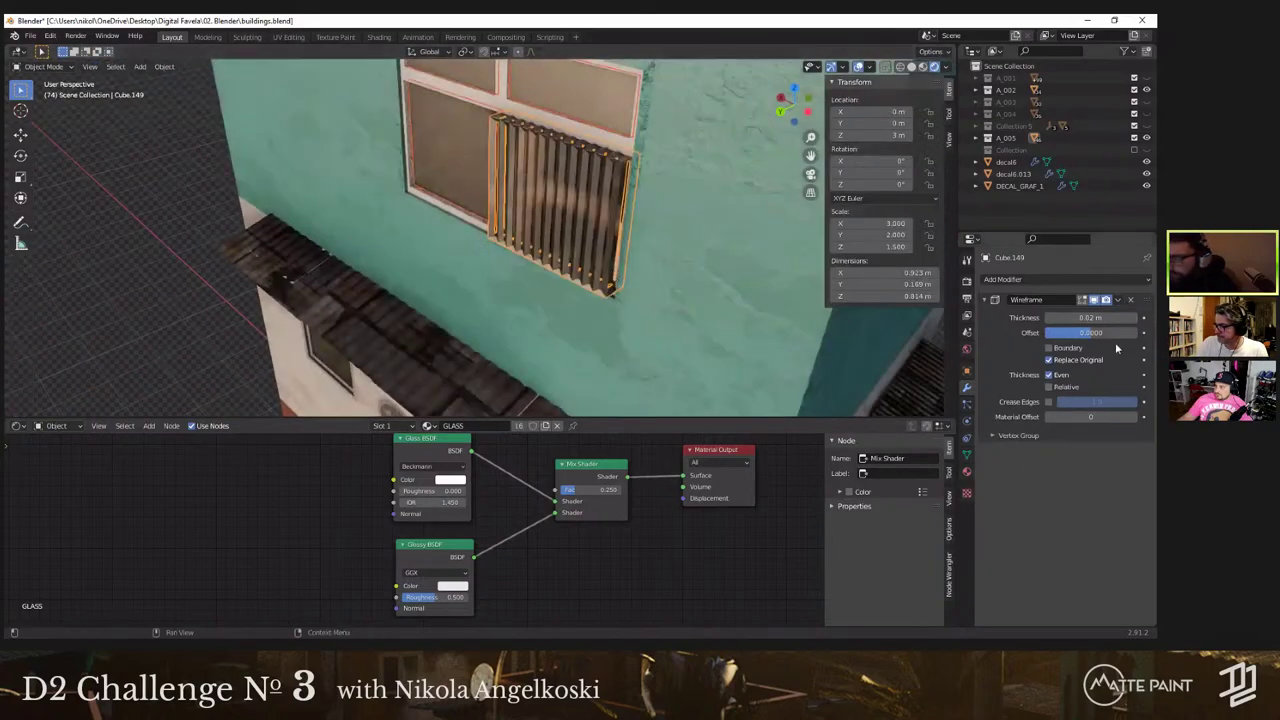
pyautogui.moveTo(1090, 318); pyautogui.dragTo(1083, 318)
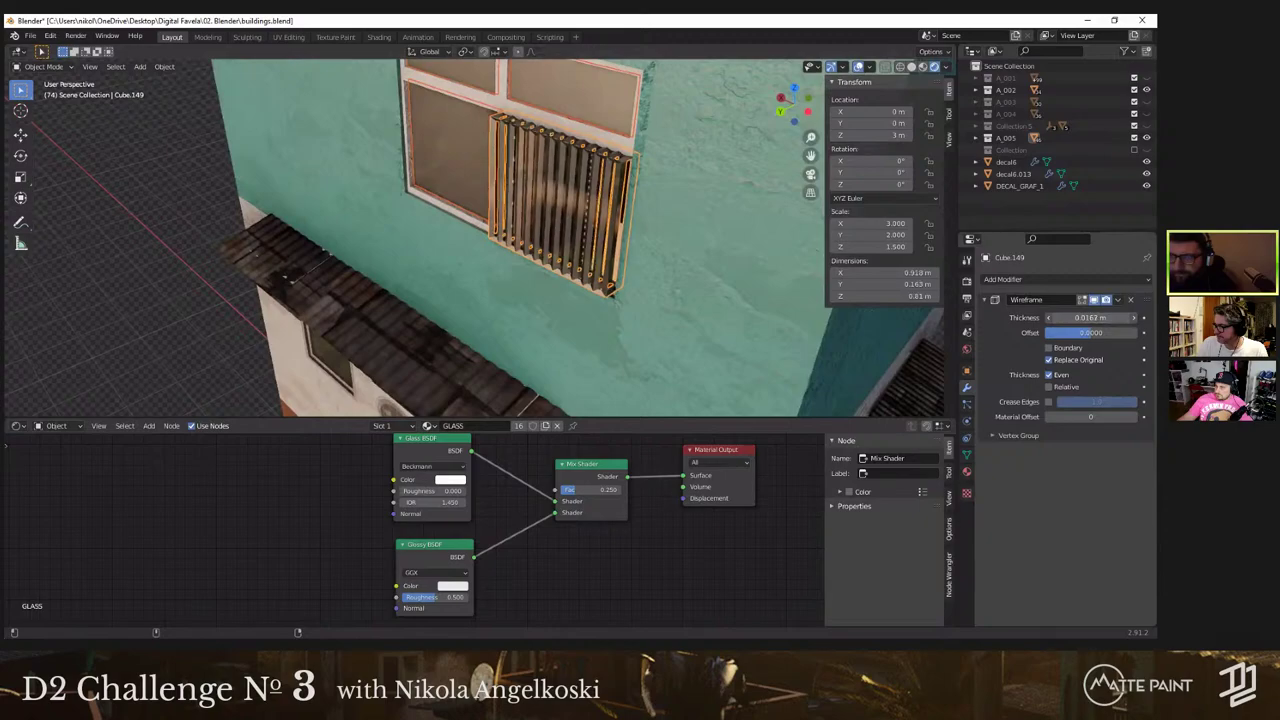
pyautogui.moveTo(582, 245); pyautogui.dragTo(612, 246, button='middle')
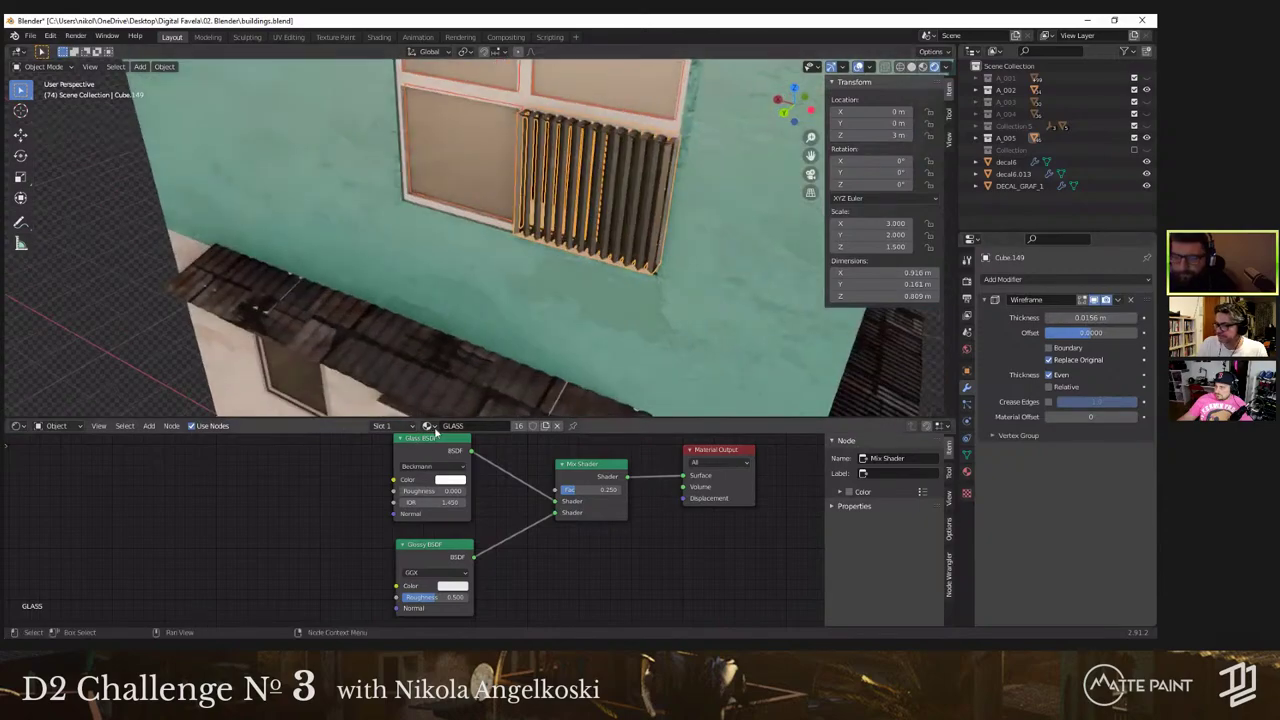
# Step: Replace the new grille's GLASS material with the existing Rusty Metal 01 material
pyautogui.click(558, 426)
pyautogui.click(454, 426)
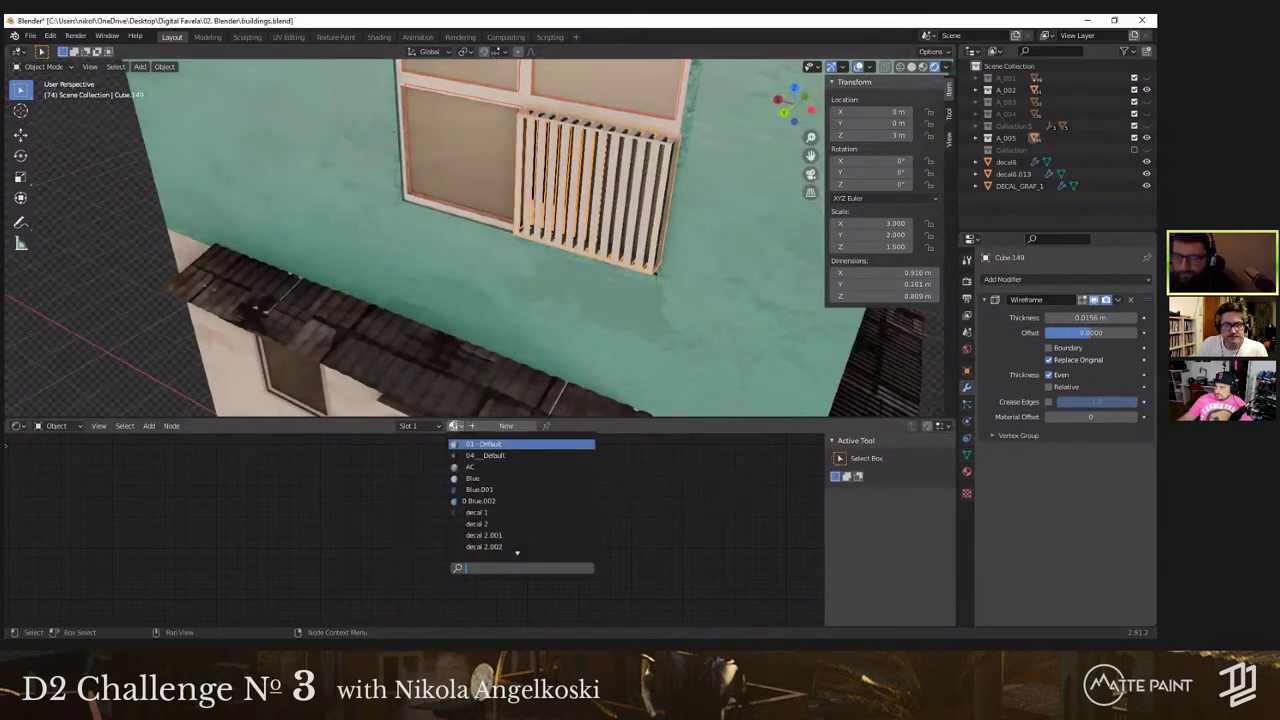
pyautogui.write('M')
pyautogui.press('Down')
pyautogui.press('Down')
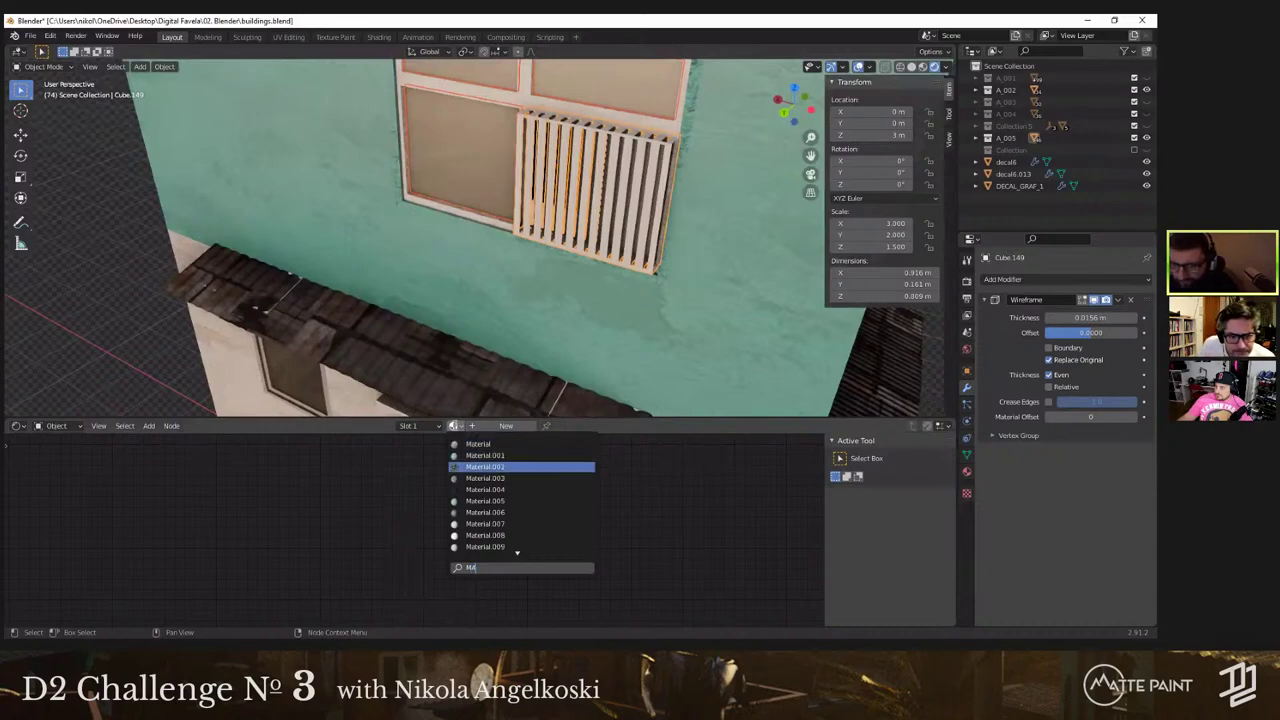
pyautogui.write('A')
pyautogui.press('BackSpace')
pyautogui.press('BackSpace')
pyautogui.write('rud')
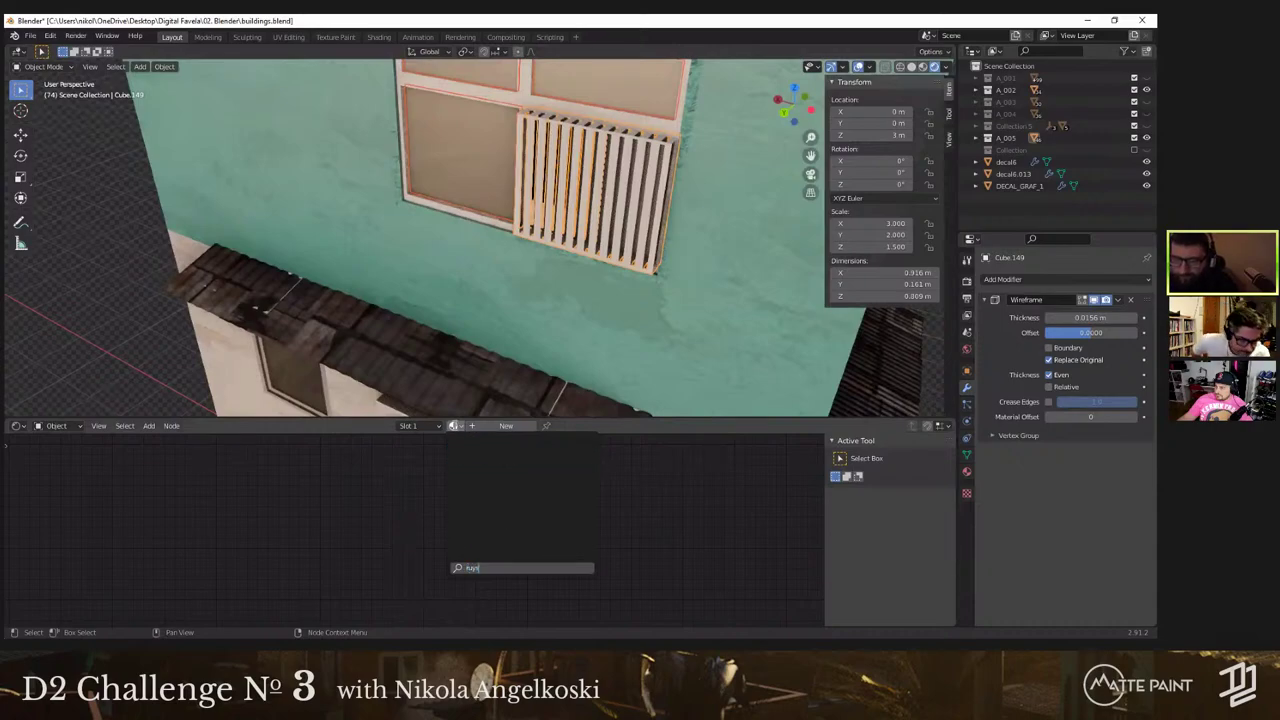
pyautogui.press('BackSpace')
pyautogui.write('s')
pyautogui.press('Return')
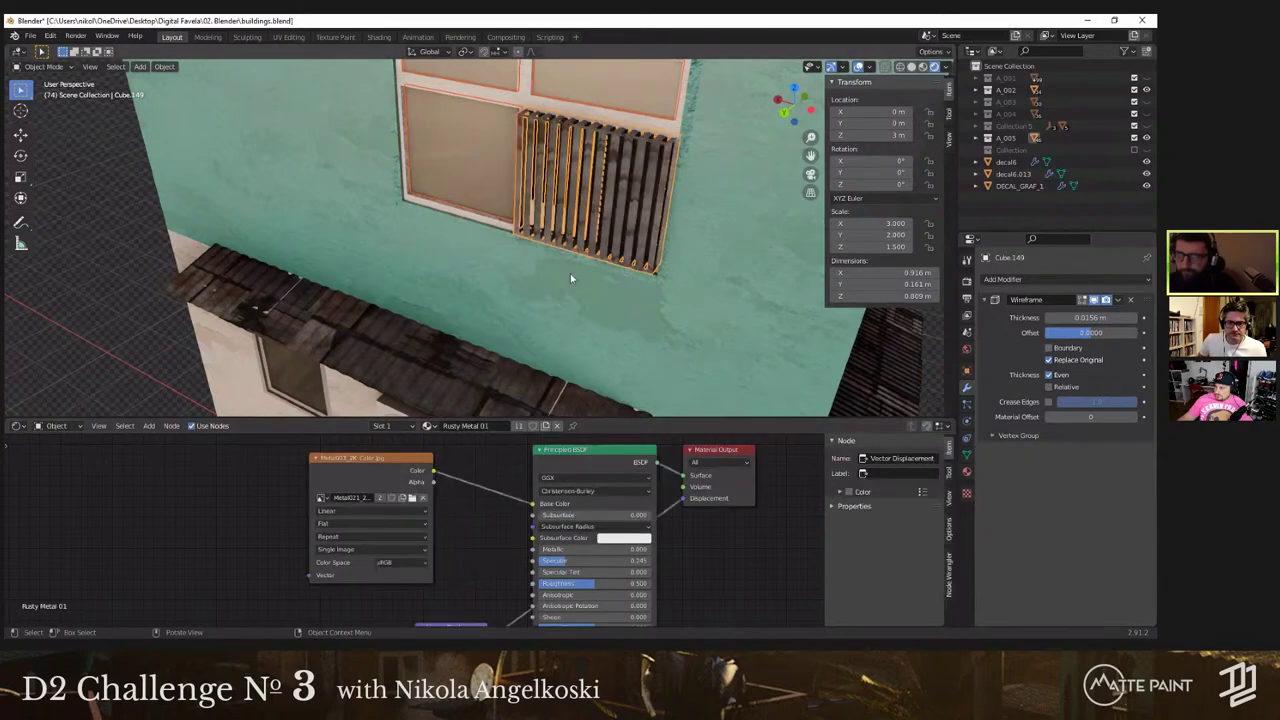
# Step: Set the Z rotation of the World shader's Mapping node to 0° to relight the building's front
pyautogui.moveTo(578, 317)
pyautogui.mouseDown(button='middle')
pyautogui.moveTo(563, 306)
pyautogui.moveTo(726, 277)
pyautogui.moveTo(580, 275)
pyautogui.moveTo(517, 214)
pyautogui.mouseUp(button='middle')
pyautogui.press('Tab')
pyautogui.scroll(-3, 720, 275)
pyautogui.press('Tab')
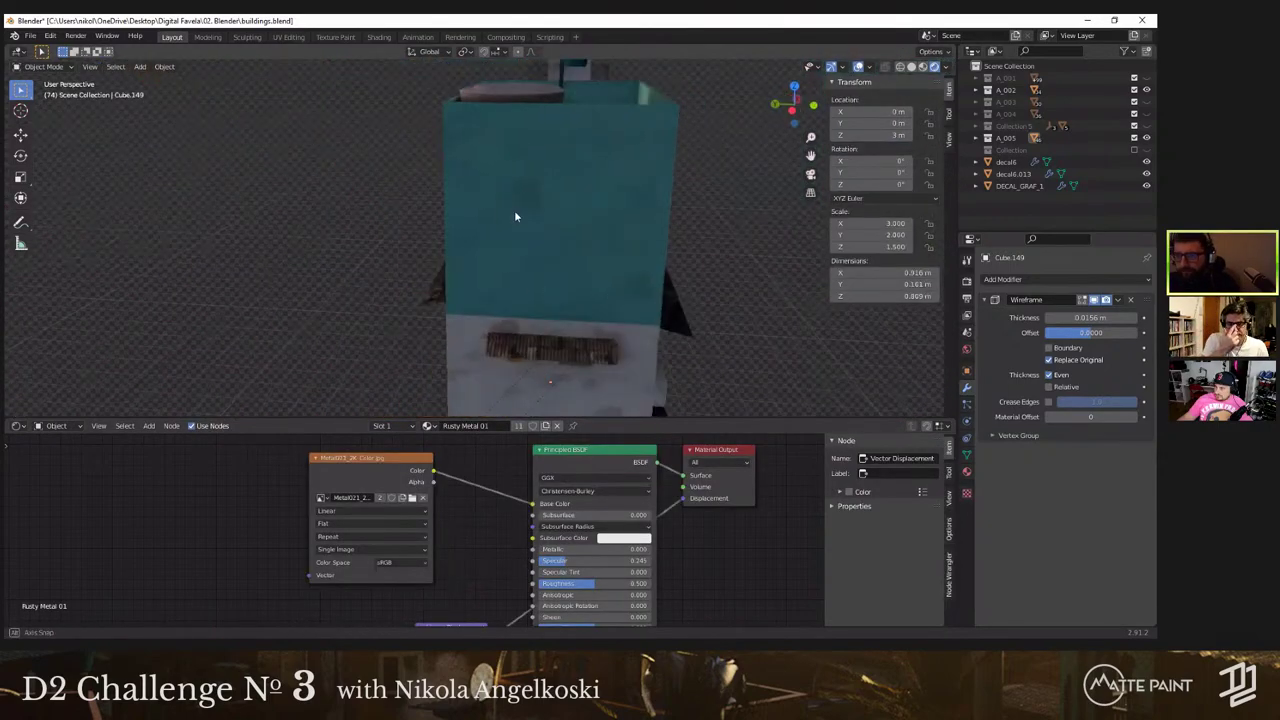
pyautogui.scroll(-3, 517, 214)
pyautogui.moveTo(610, 225); pyautogui.dragTo(480, 245, button='middle')
pyautogui.keyDown('shift'); pyautogui.moveTo(480, 245); pyautogui.dragTo(478, 165, button='middle'); pyautogui.keyUp('shift')
pyautogui.click(56, 428)
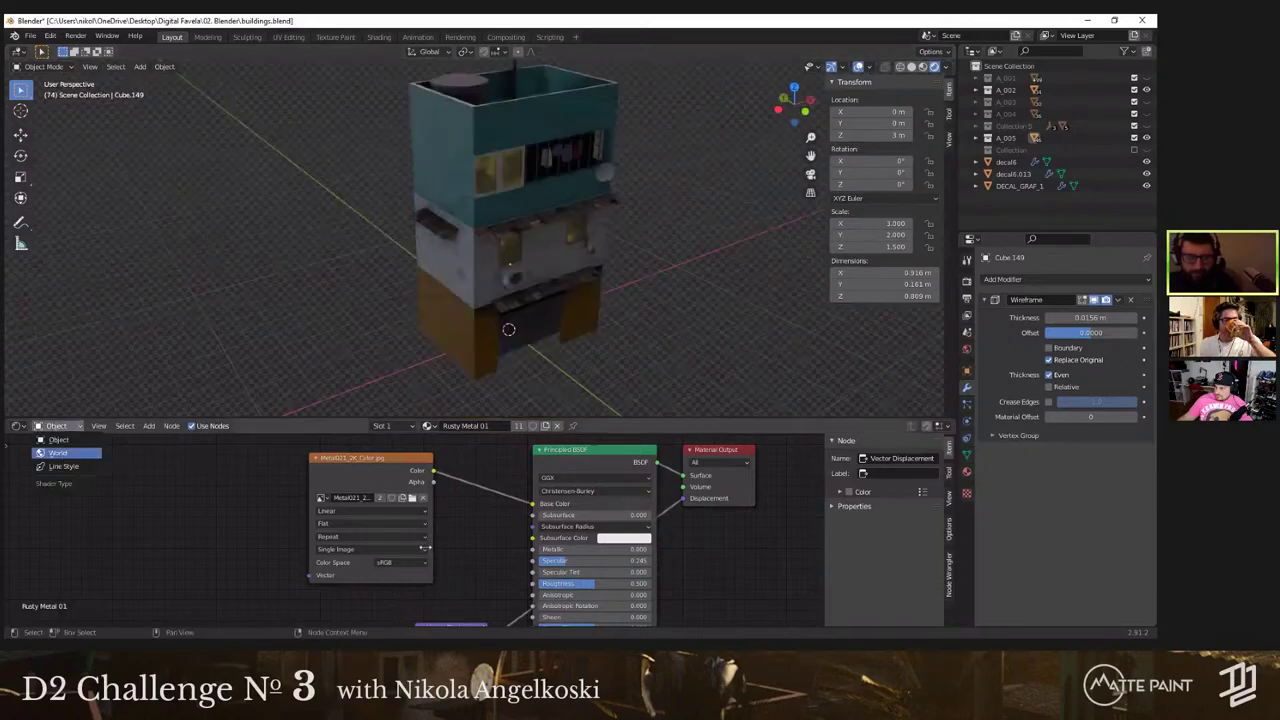
pyautogui.click(63, 451)
pyautogui.moveTo(397, 526); pyautogui.dragTo(407, 526)
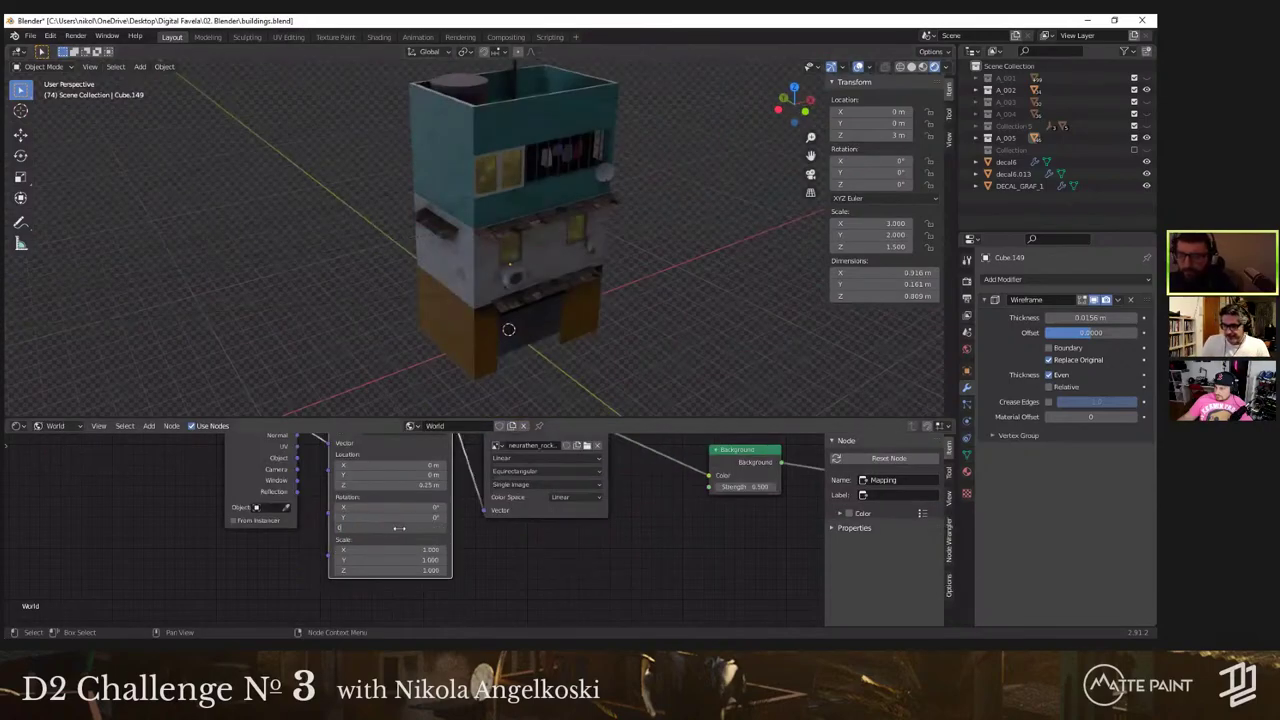
pyautogui.press('Return')
# Step: Save the current file and save a copy in the same folder as building procerudal.blend
pyautogui.moveTo(594, 250); pyautogui.dragTo(551, 221, button='middle')
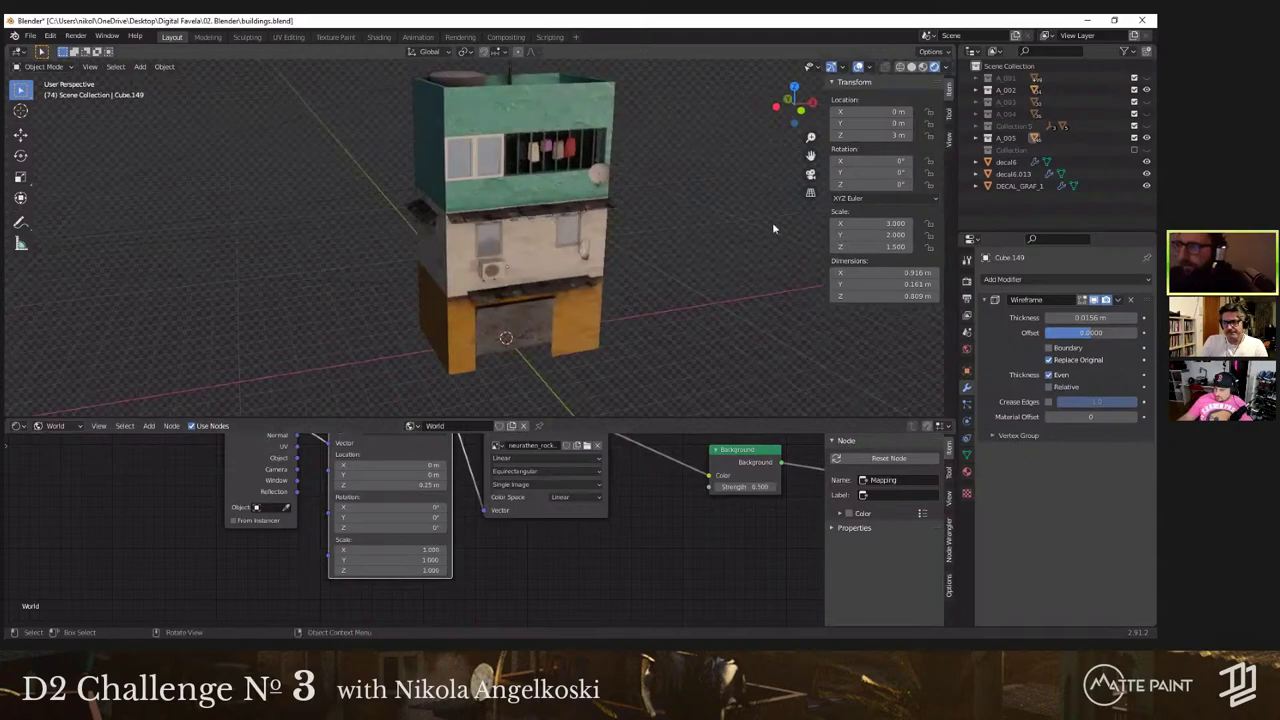
pyautogui.moveTo(709, 183); pyautogui.dragTo(591, 214, button='middle')
pyautogui.hotkey('ctrl', 's')
pyautogui.hotkey('ctrl', 'shift', 's')
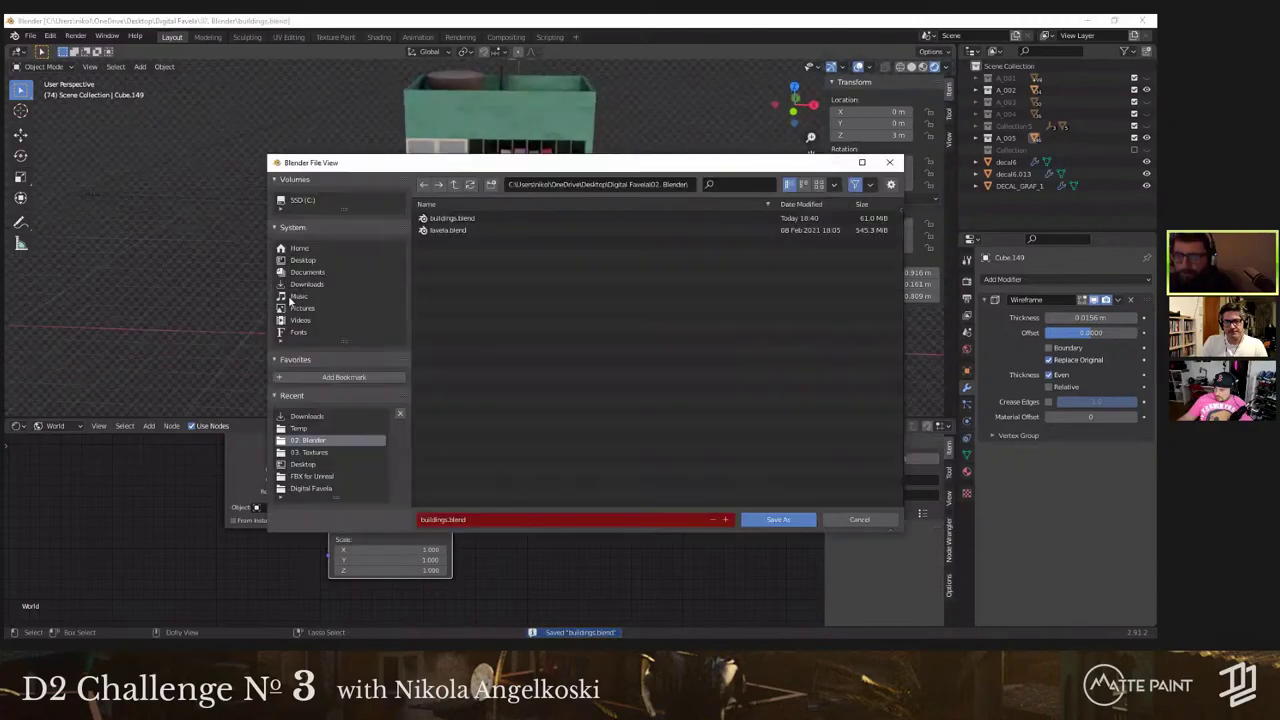
pyautogui.click(471, 520)
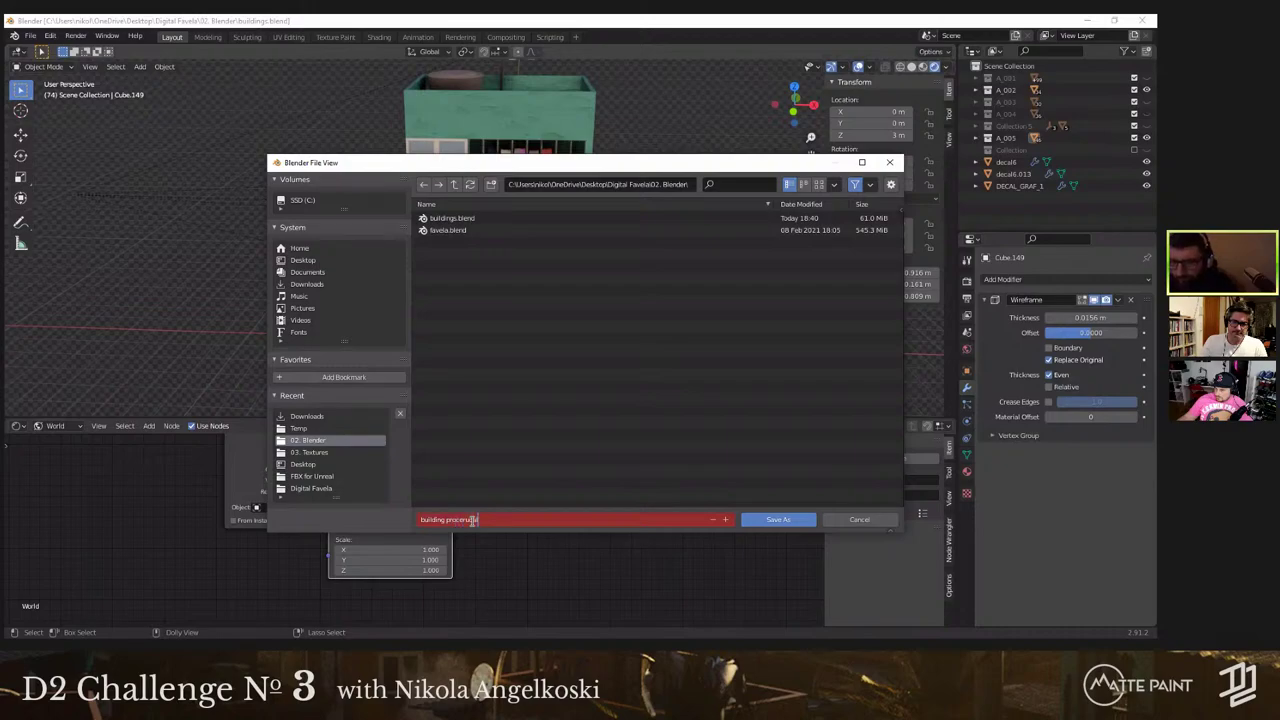
pyautogui.click(801, 519)
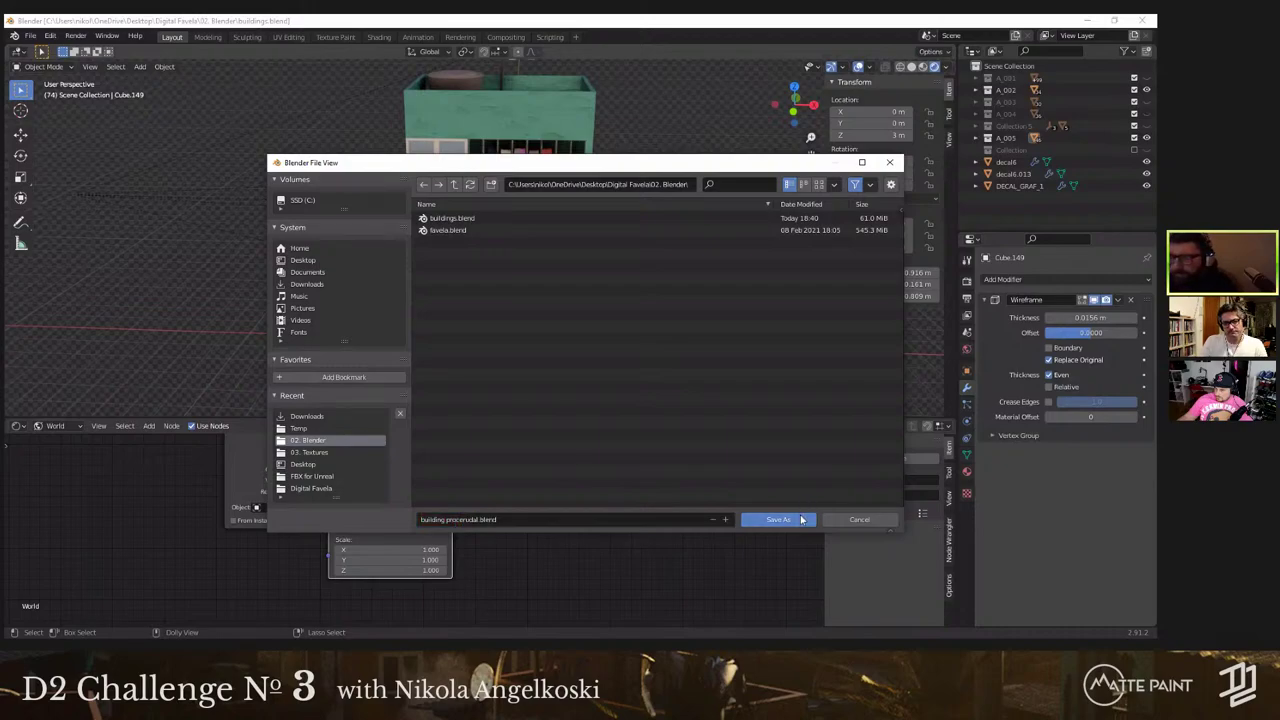
pyautogui.click(778, 519)
# Step: Try to delete the collections from A_001 through Collection 5 and undo the deletion
pyautogui.click(1015, 79)
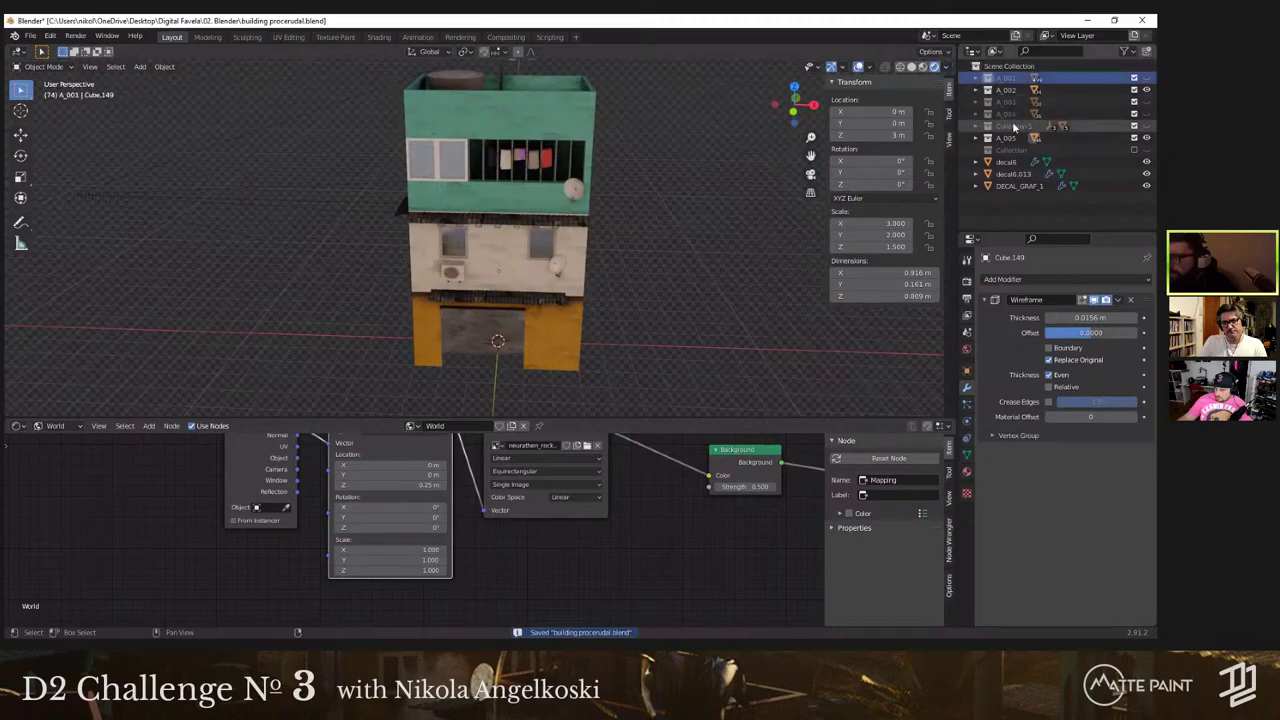
pyautogui.keyDown('shift'); pyautogui.click(1014, 127); pyautogui.keyUp('shift')
pyautogui.rightClick(1014, 127)
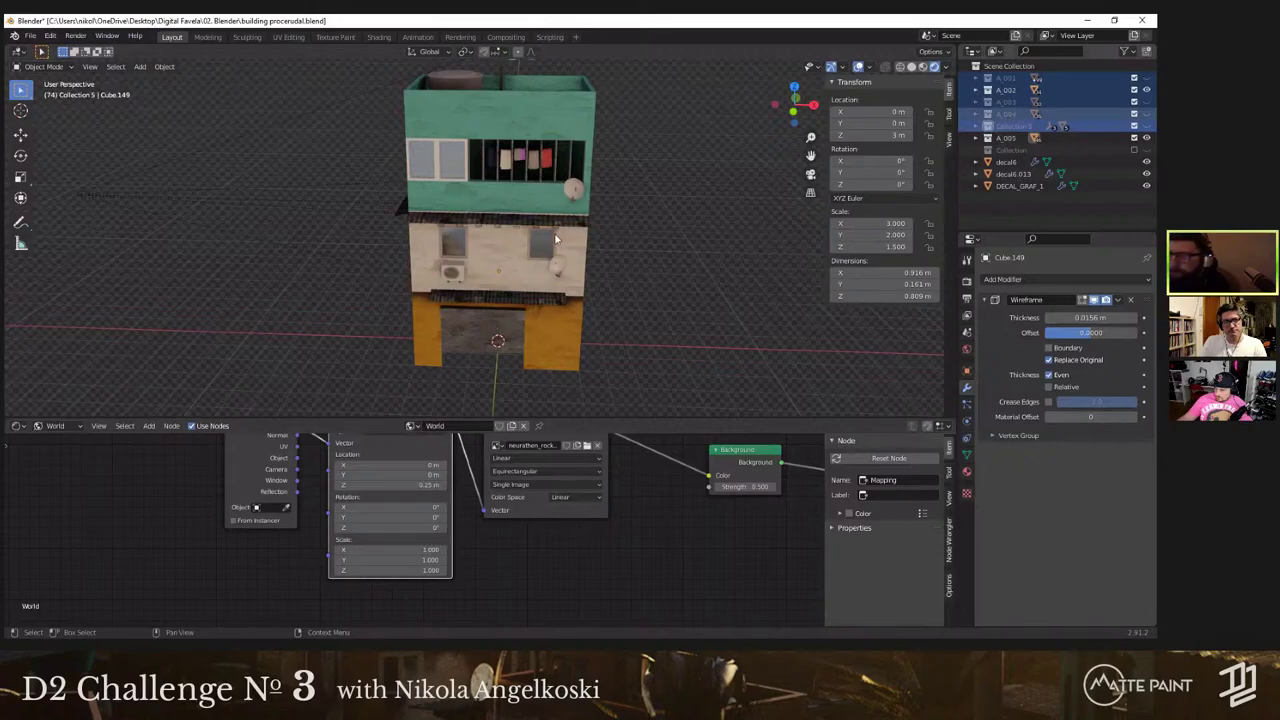
pyautogui.moveTo(588, 122); pyautogui.dragTo(520, 252, button='middle')
pyautogui.scroll(-5, 652, 181)
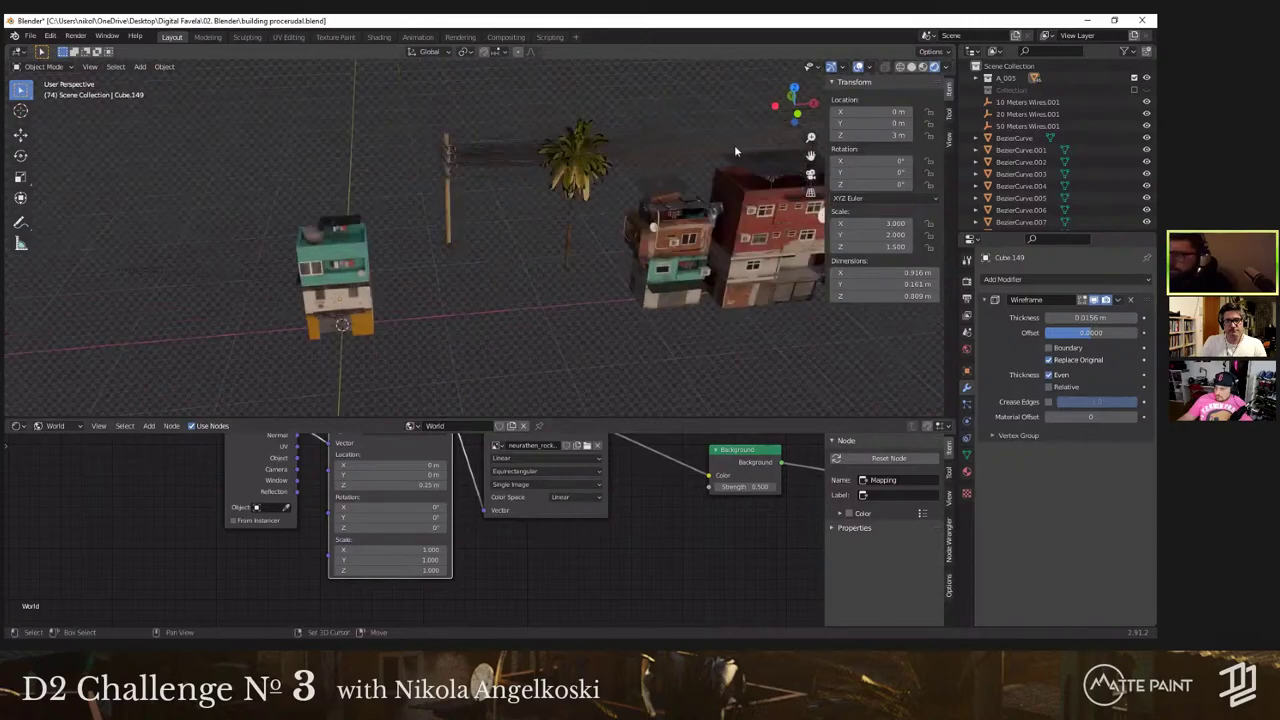
pyautogui.keyDown('shift'); pyautogui.moveTo(735, 150); pyautogui.dragTo(721, 152, button='middle'); pyautogui.keyUp('shift')
pyautogui.hotkey('ctrl', 'z')
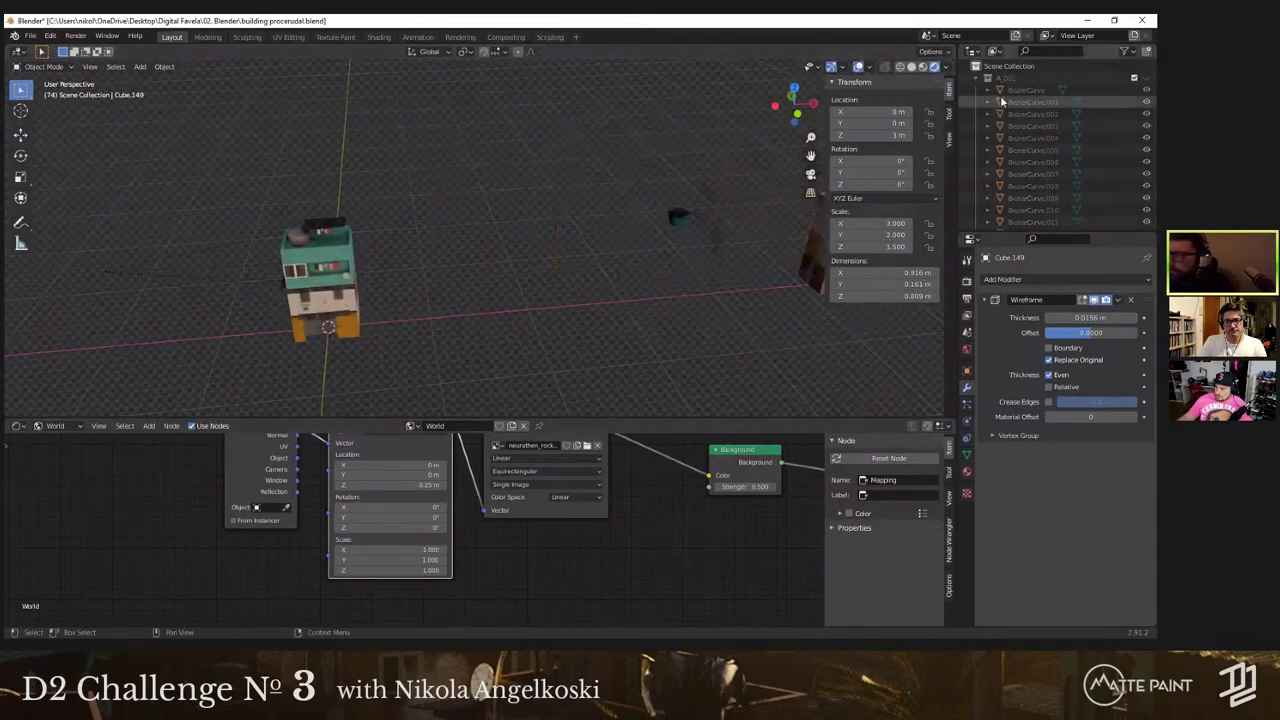
# Step: Collapse the collections in the outliner and delete A_001 through Collection 5 together with their contents, keeping A_005
pyautogui.click(988, 78)
pyautogui.click(977, 90)
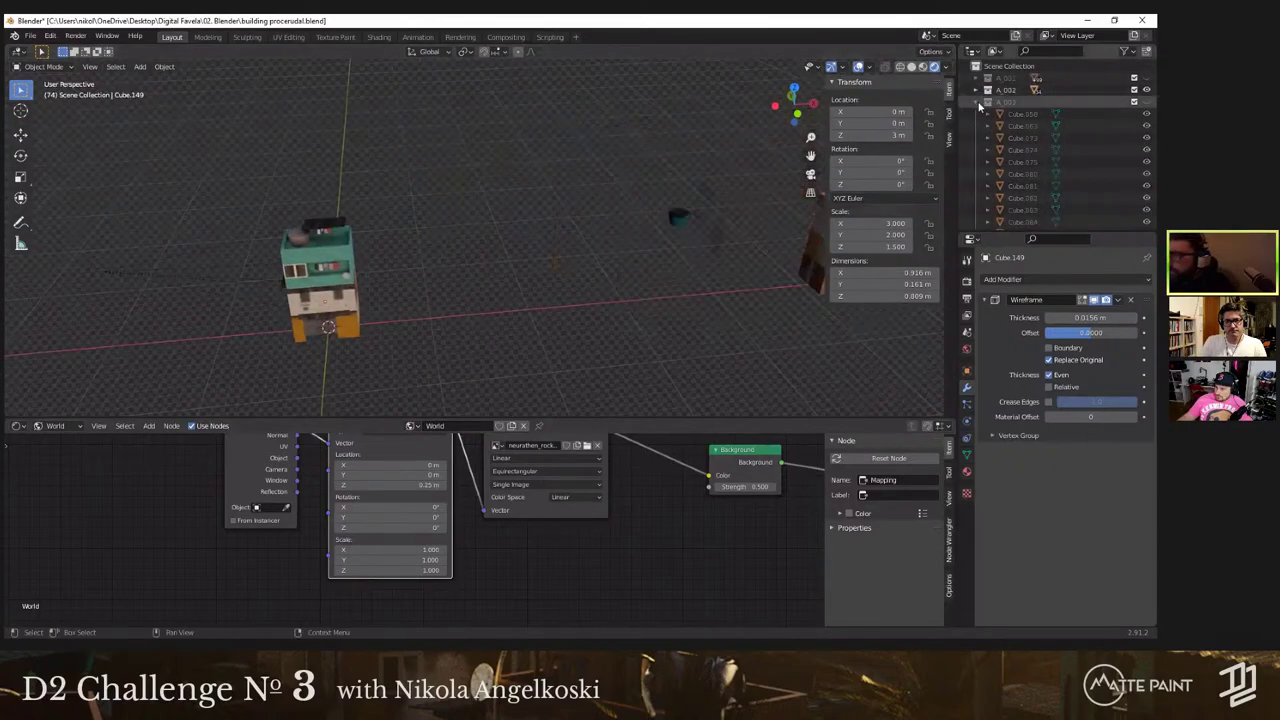
pyautogui.click(977, 102)
pyautogui.click(977, 114)
pyautogui.click(977, 126)
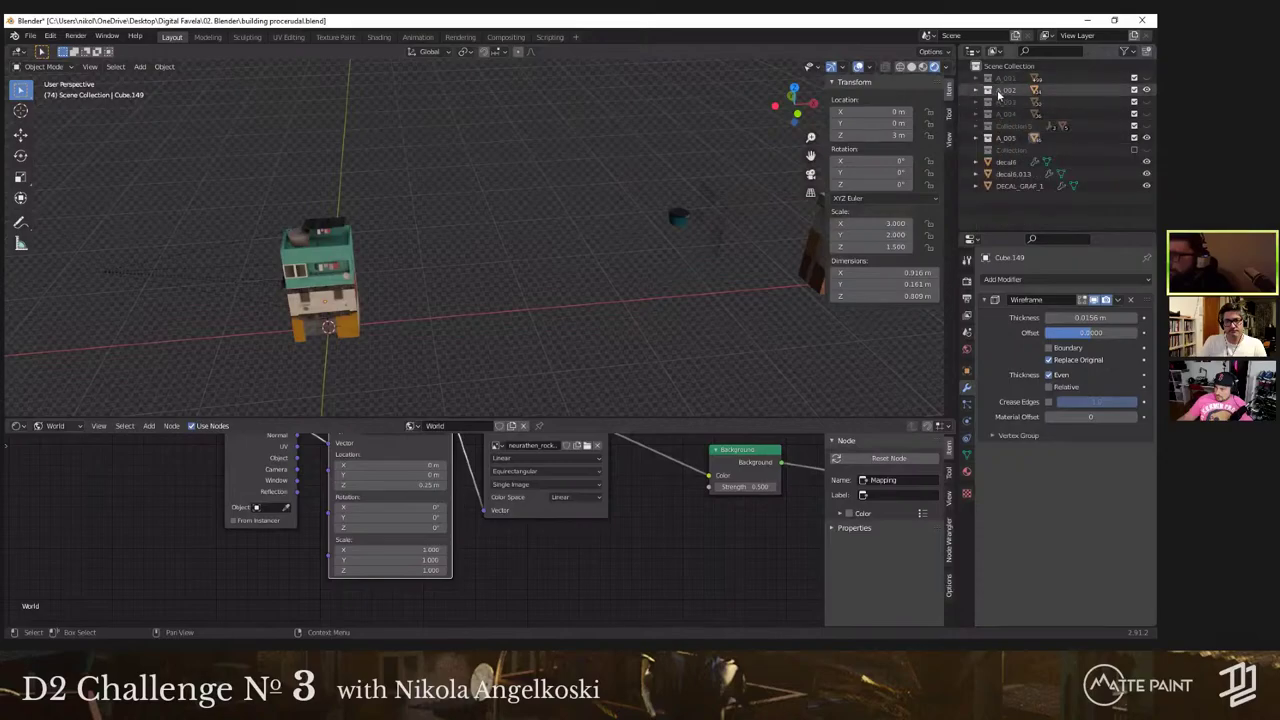
pyautogui.click(1006, 91)
pyautogui.click(1015, 81)
pyautogui.rightClick(1016, 127)
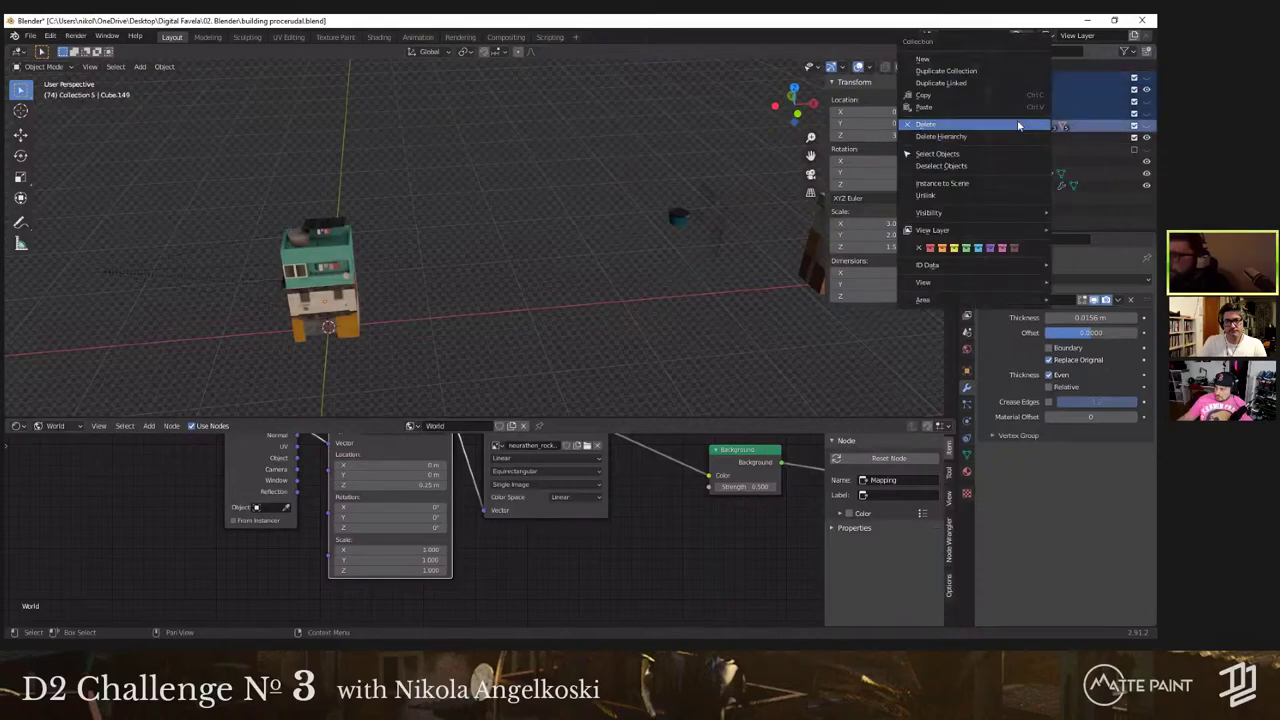
pyautogui.click(1001, 135)
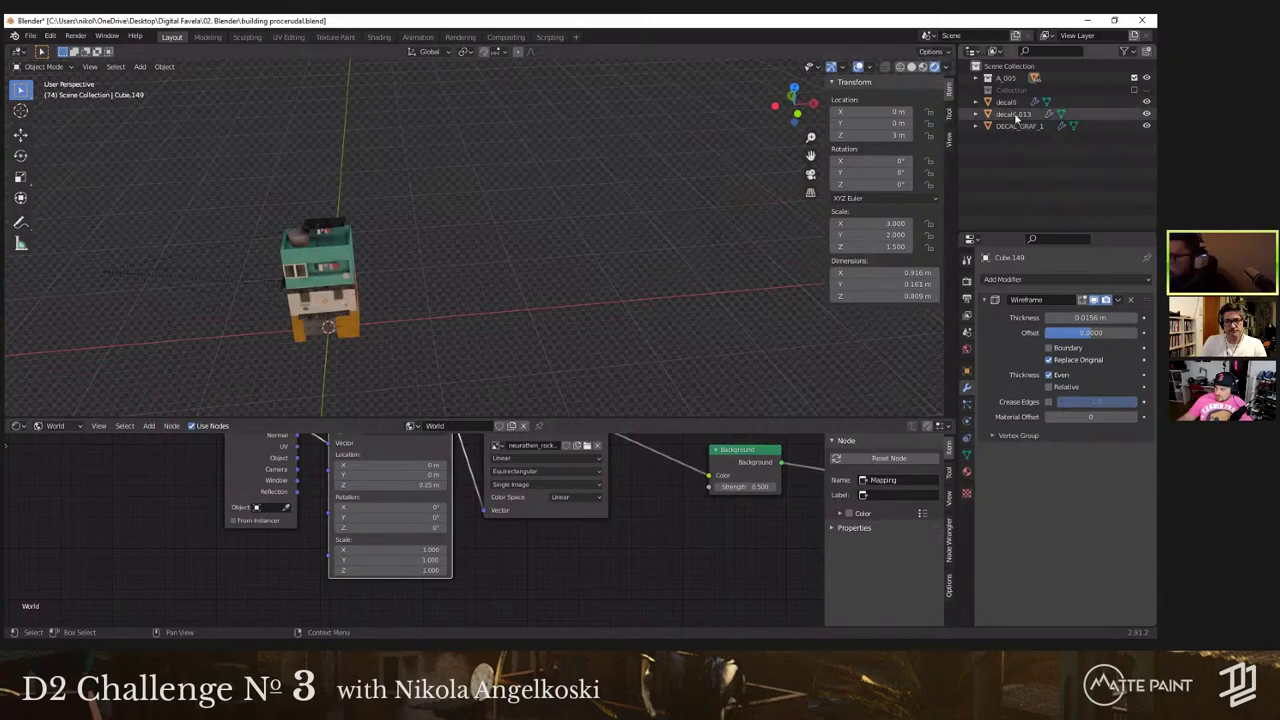
# Step: Join the ground-floor walls with the corrugated awning above the shop entrance into one object
pyautogui.click(1020, 126)
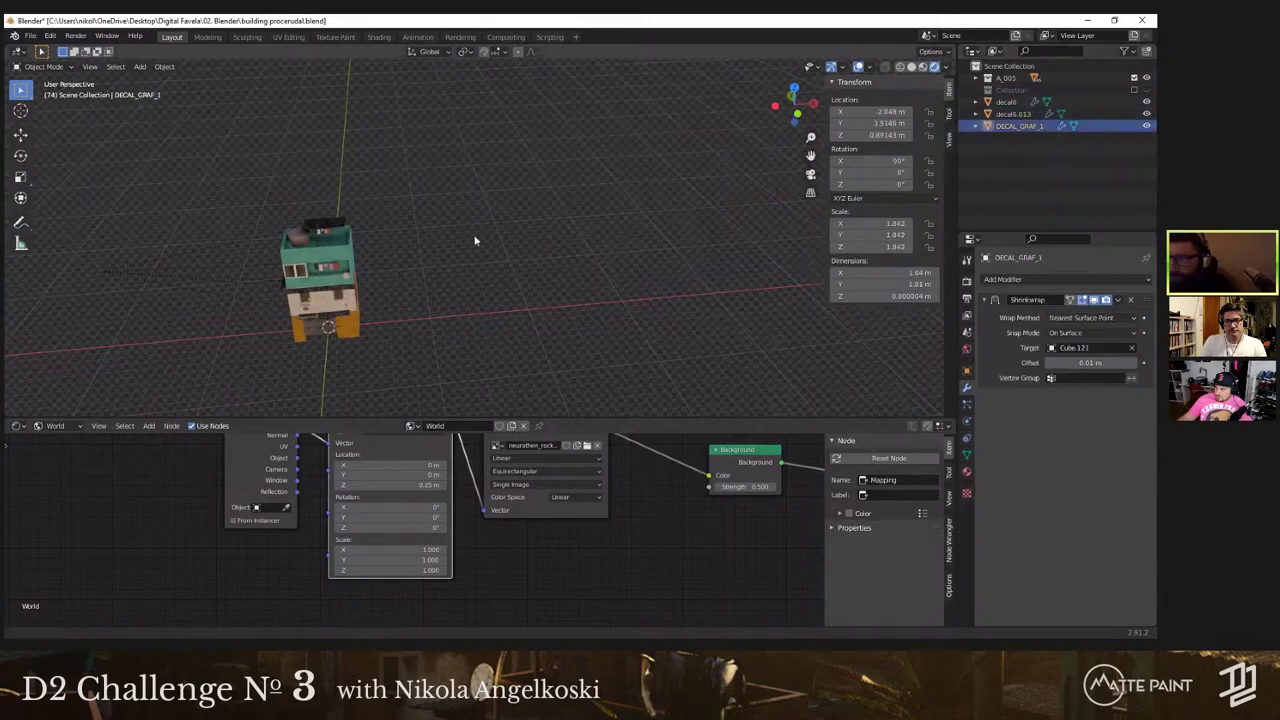
pyautogui.moveTo(615, 256); pyautogui.dragTo(606, 151, button='middle')
pyautogui.scroll(5, 606, 151)
pyautogui.click(573, 236)
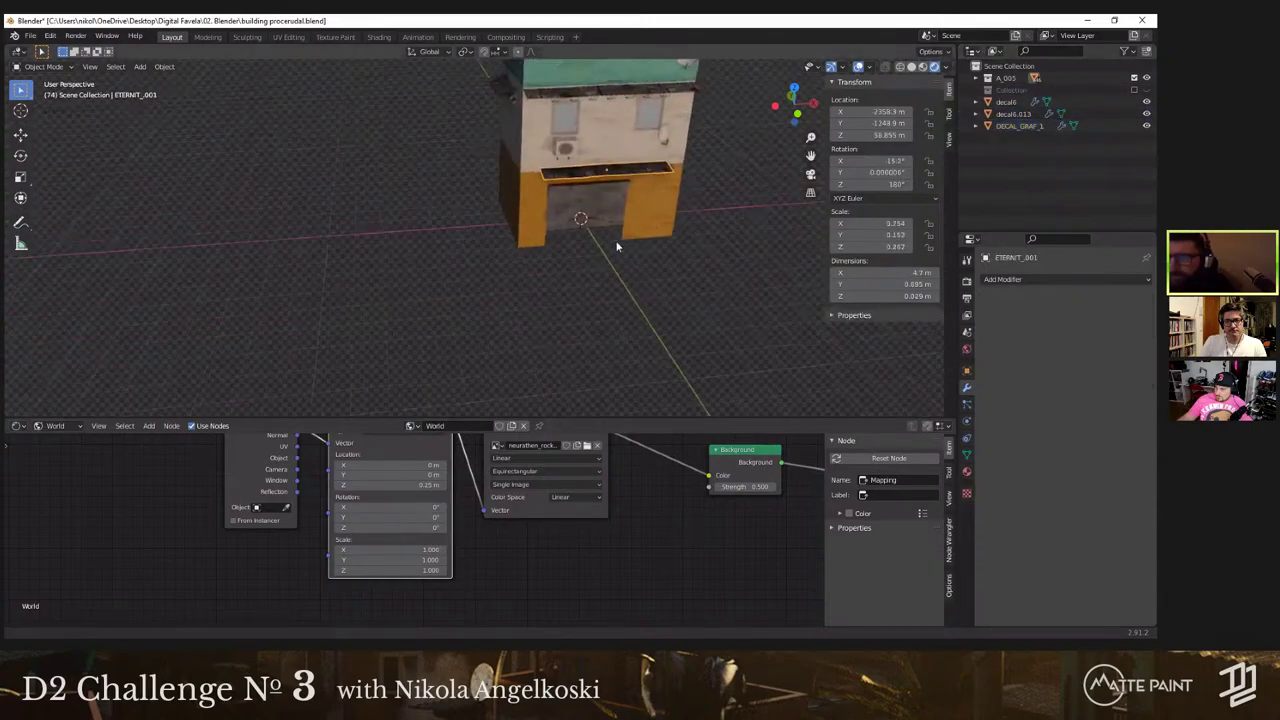
pyautogui.scroll(-2, 618, 240)
pyautogui.scroll(3, 584, 263)
pyautogui.moveTo(618, 240); pyautogui.dragTo(580, 260, button='middle')
pyautogui.scroll(-5, 585, 267)
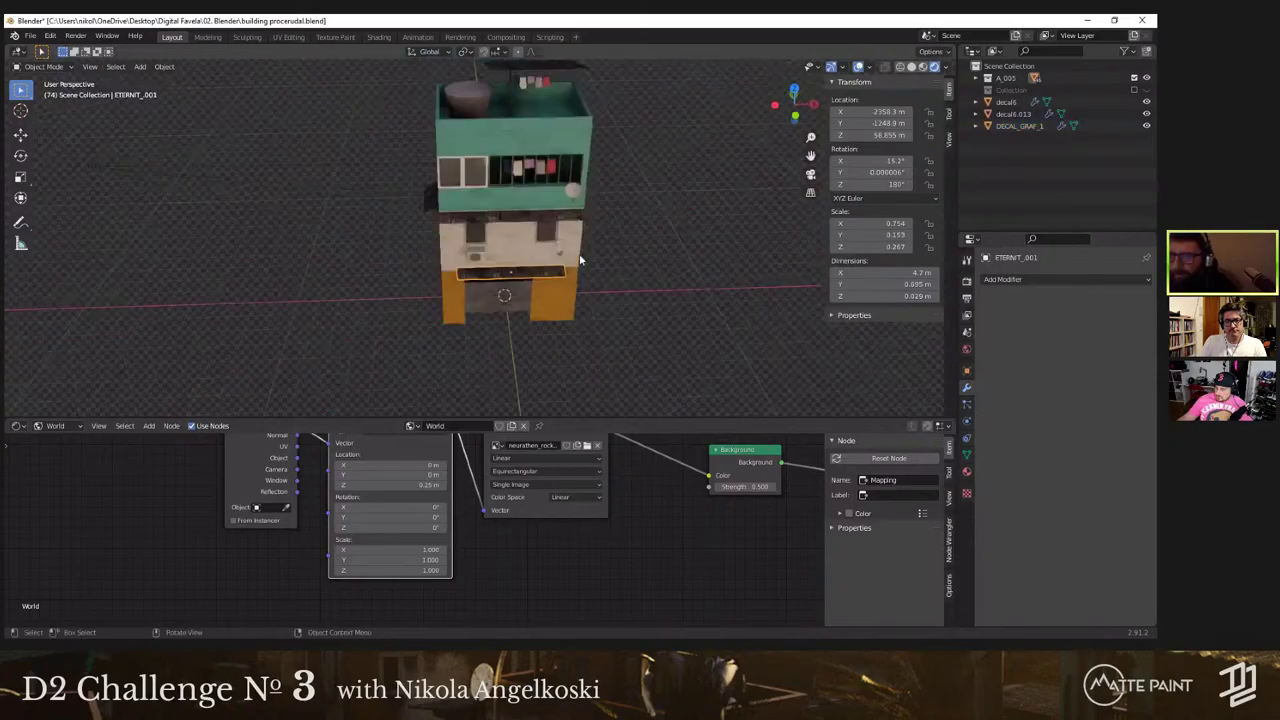
pyautogui.scroll(4, 510, 206)
pyautogui.moveTo(510, 206); pyautogui.dragTo(662, 348, button='middle')
pyautogui.click(524, 196)
pyautogui.click(518, 205)
pyautogui.rightClick(510, 260)
pyautogui.click(510, 260)
# Step: Set the Shrinkwrap target of the DECAL_GRAF_1 graffiti decal to the joined ground-floor object ETERNIT_001
pyautogui.click(672, 361)
pyautogui.scroll(-2, 668, 360)
pyautogui.press('Tab')
pyautogui.press('g')
pyautogui.press('y')
pyautogui.rightClick(602, 359)
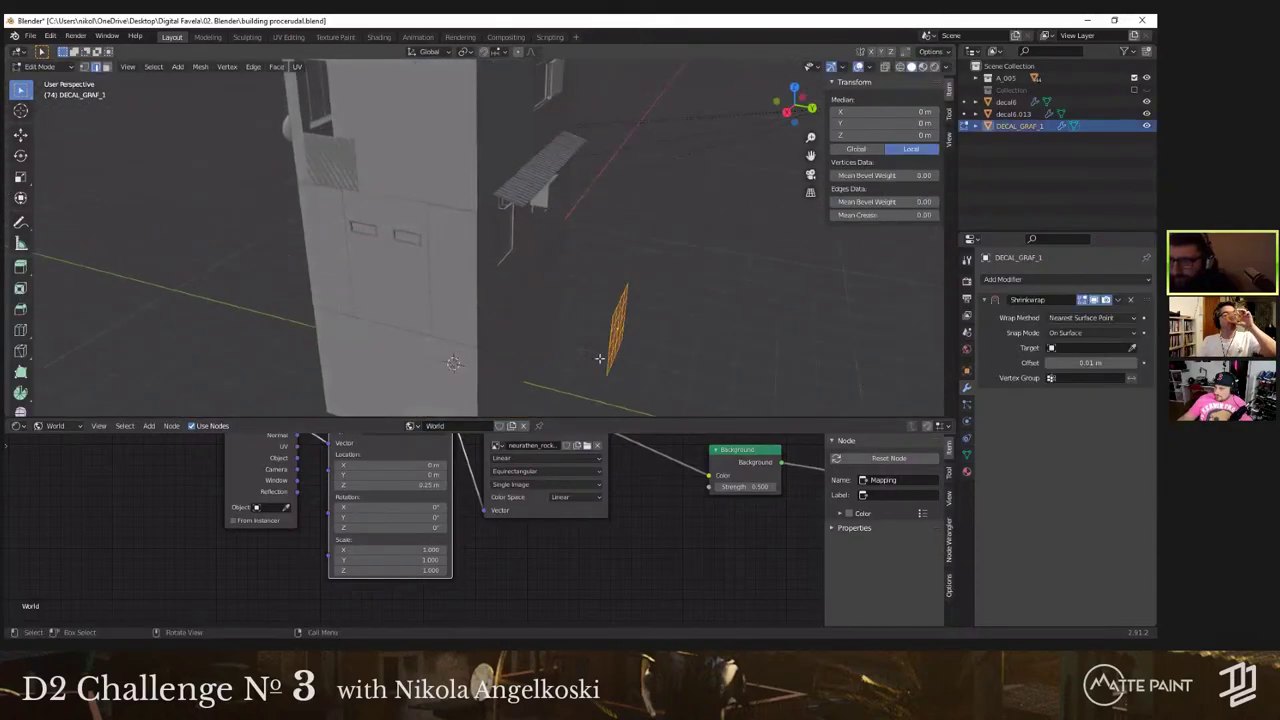
pyautogui.click(532, 333)
pyautogui.moveTo(532, 333); pyautogui.dragTo(428, 272, button='middle')
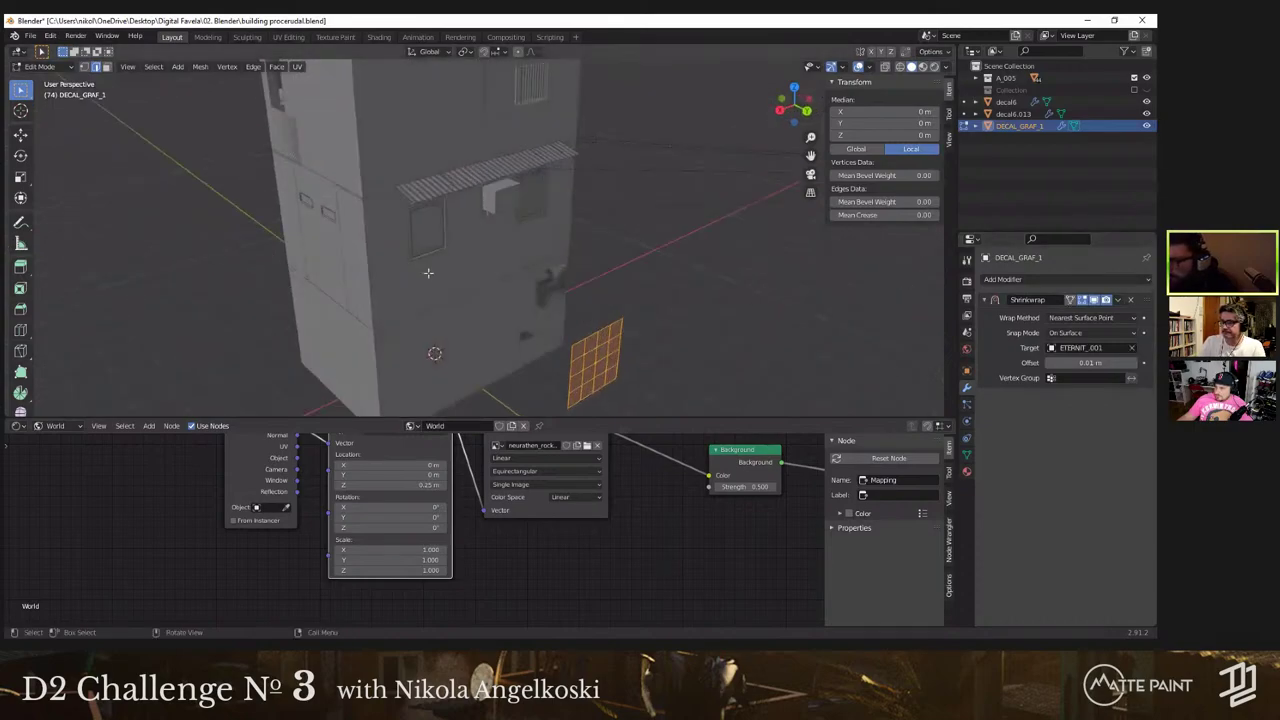
pyautogui.press('Tab')
# Step: Switch the viewport to rendered shading and lower the graffiti decal about 0.85 m along the Z axis
pyautogui.moveTo(574, 280); pyautogui.dragTo(626, 281, button='middle')
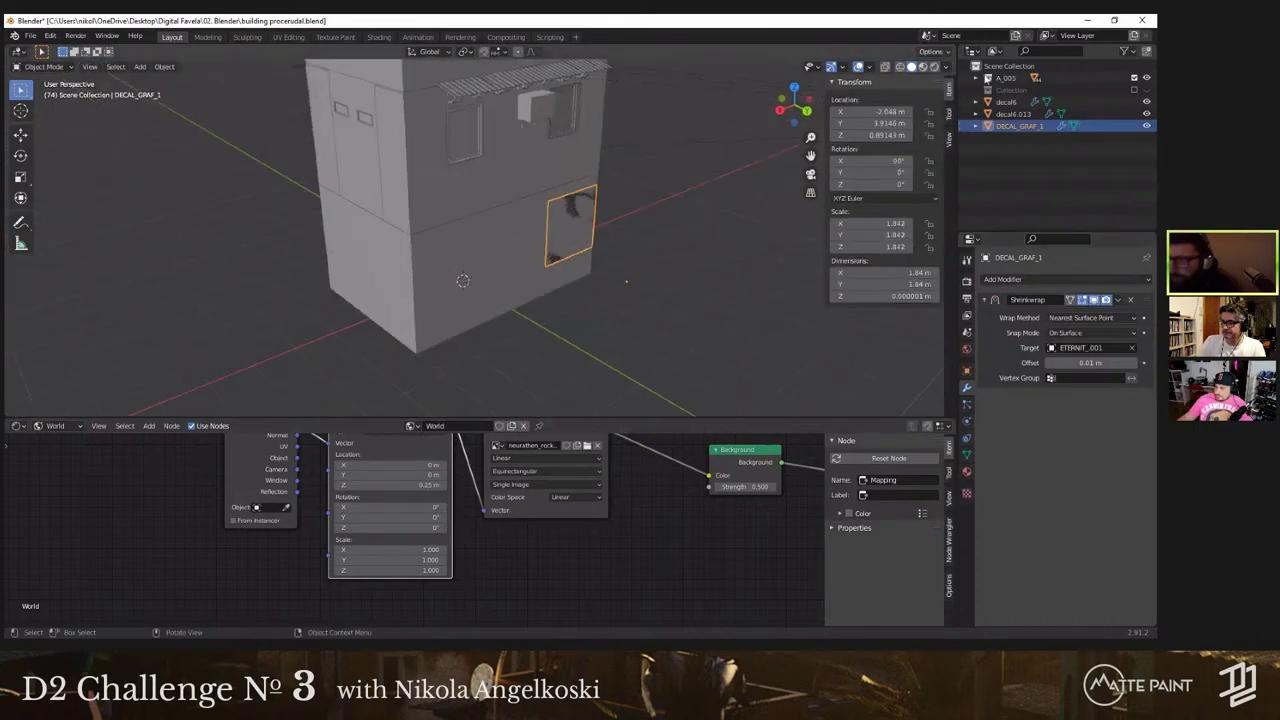
pyautogui.click(936, 69)
pyautogui.moveTo(629, 190)
pyautogui.mouseDown(button='middle')
pyautogui.moveTo(586, 231)
pyautogui.moveTo(612, 232)
pyautogui.mouseUp(button='middle')
pyautogui.scroll(3, 586, 231)
pyautogui.press('g')
pyautogui.press('z')
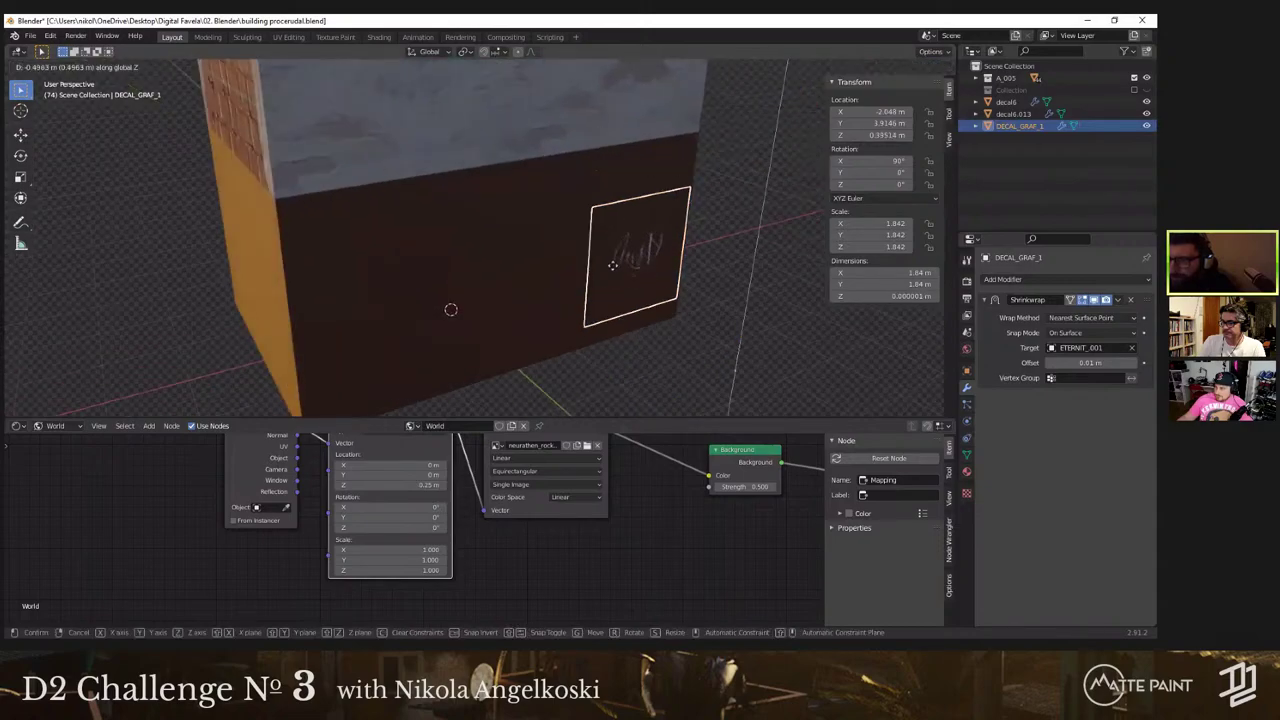
pyautogui.click(613, 310)
# Step: Apply the graffiti decal's Shrinkwrap modifier
pyautogui.scroll(-4, 613, 322)
pyautogui.click(1117, 303)
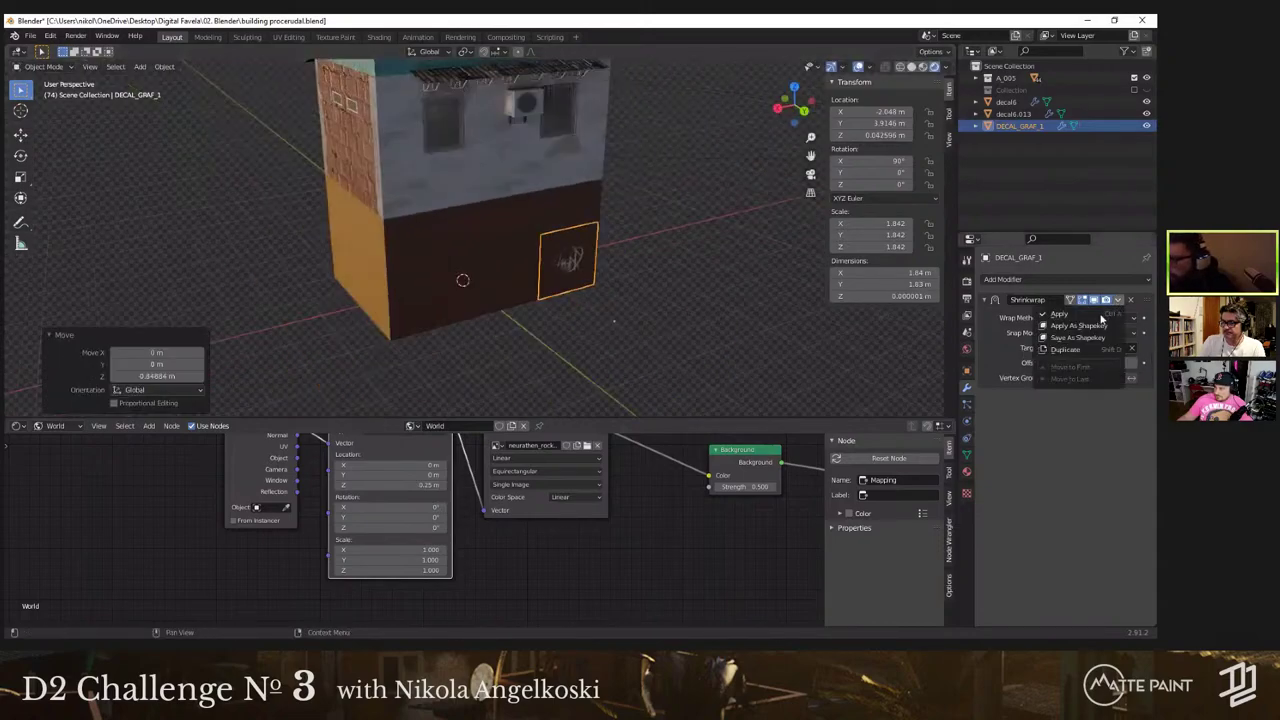
pyautogui.click(1102, 315)
# Step: Try to join the graffiti decal with the ground-floor object and undo the join
pyautogui.moveTo(515, 259); pyautogui.dragTo(570, 277, button='middle')
pyautogui.keyDown('shift'); pyautogui.click(515, 261); pyautogui.keyUp('shift')
pyautogui.rightClick(515, 261)
pyautogui.click(527, 260)
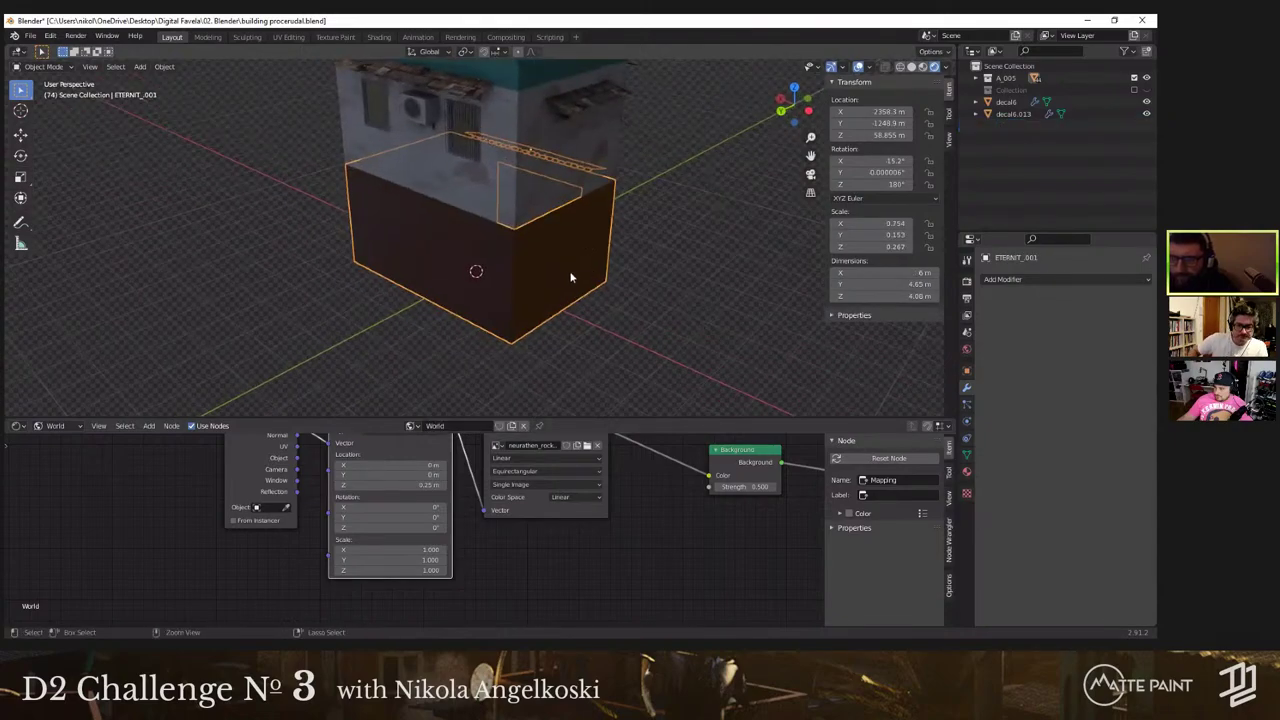
pyautogui.hotkey('ctrl', 'z')
# Step: Select the middle-storey walls together with their attached parts and awnings in solid shading
pyautogui.press('z')
pyautogui.moveTo(651, 274)
pyautogui.mouseDown(button='middle')
pyautogui.moveTo(527, 273)
pyautogui.moveTo(512, 201)
pyautogui.moveTo(531, 234)
pyautogui.moveTo(507, 220)
pyautogui.moveTo(471, 144)
pyautogui.moveTo(516, 202)
pyautogui.moveTo(563, 148)
pyautogui.moveTo(538, 173)
pyautogui.moveTo(543, 232)
pyautogui.moveTo(512, 288)
pyautogui.mouseUp(button='middle')
pyautogui.press('Tab')
pyautogui.press('Tab')
pyautogui.click(512, 201)
pyautogui.press('z')
pyautogui.keyDown('shift'); pyautogui.click(516, 202); pyautogui.keyUp('shift')
pyautogui.scroll(4, 516, 202)
pyautogui.keyDown('shift'); pyautogui.click(563, 149); pyautogui.keyUp('shift')
pyautogui.scroll(-6, 547, 238)
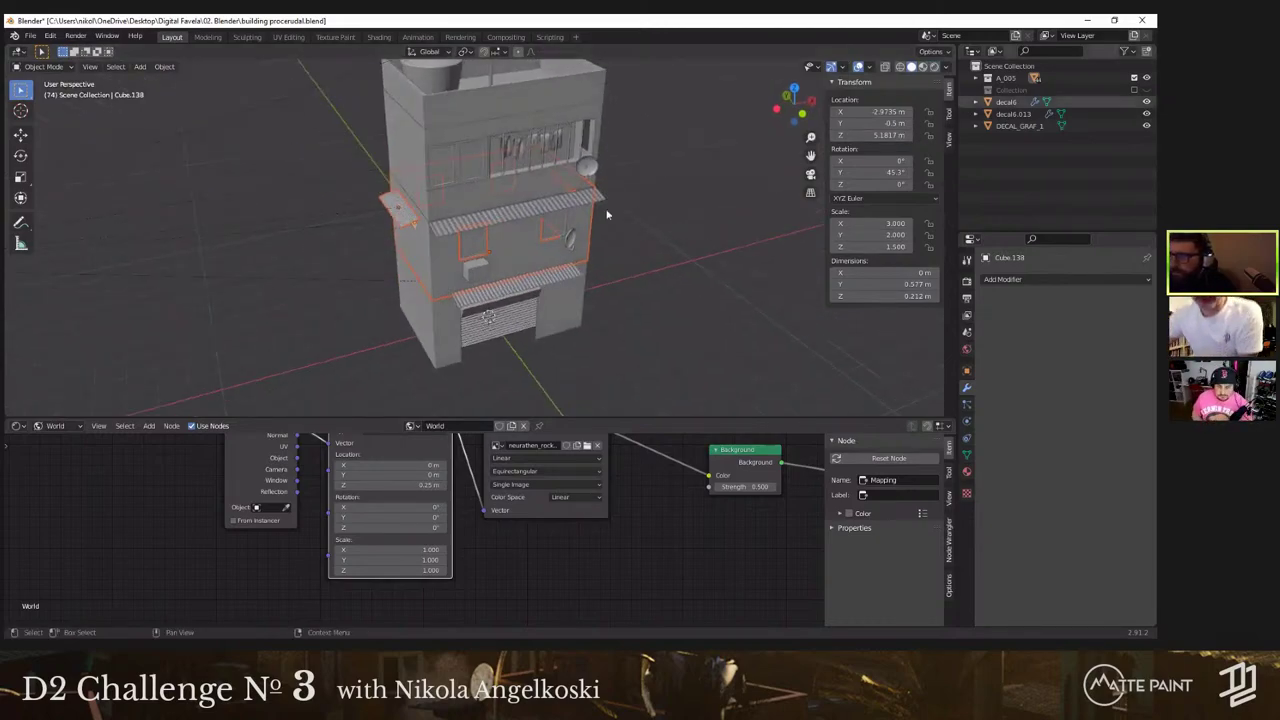
# Step: Try to delete the disabled collection named Collection with its hierarchy and undo the deletion
pyautogui.rightClick(1008, 89)
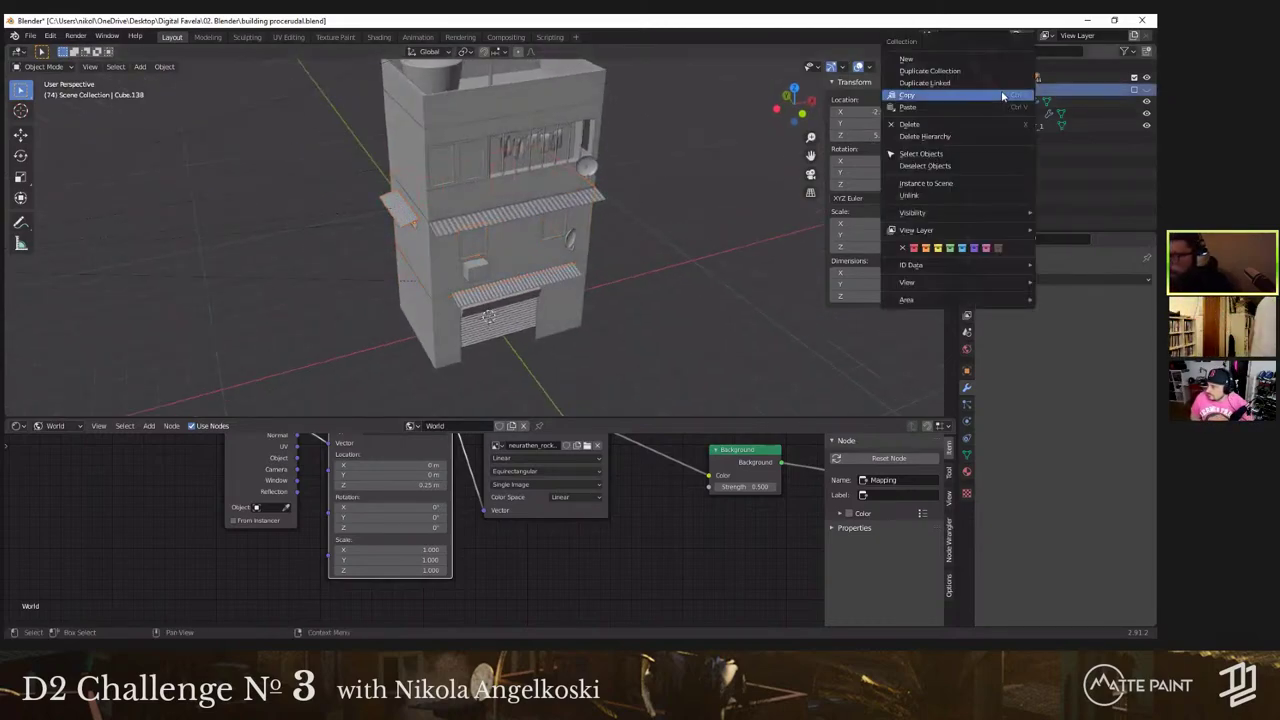
pyautogui.click(955, 137)
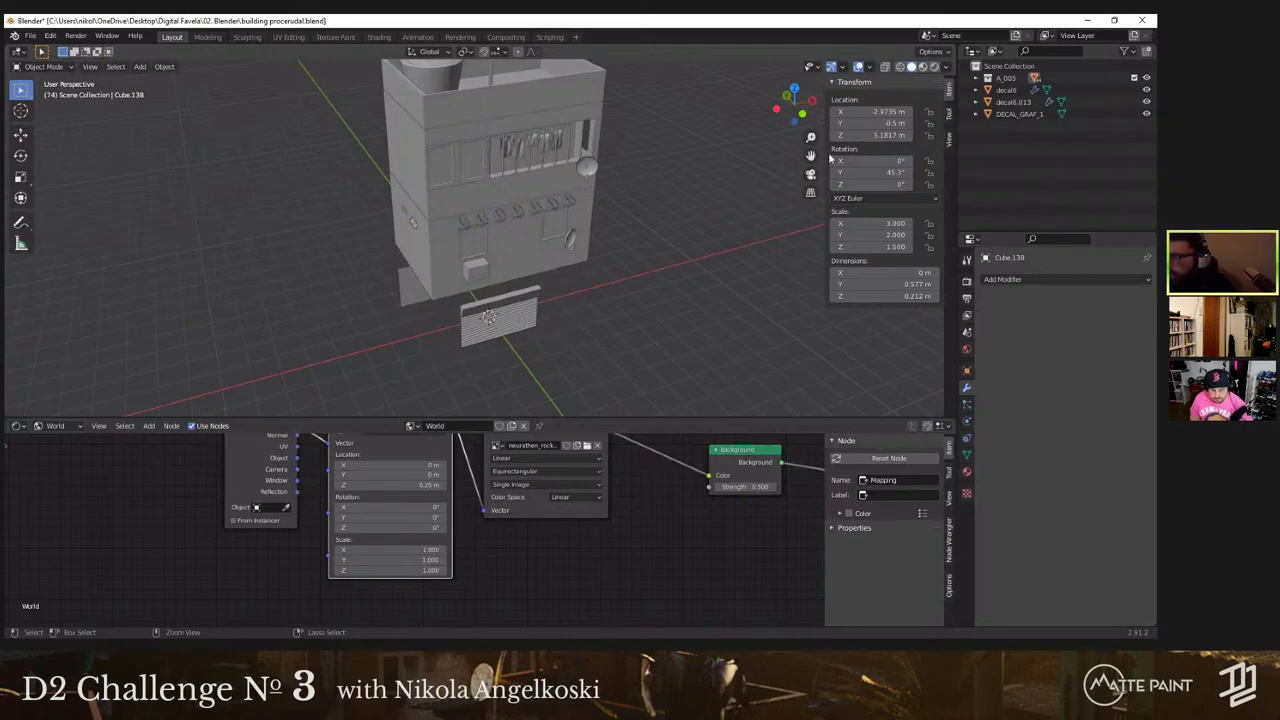
pyautogui.hotkey('ctrl', 'z')
pyautogui.click(558, 310)
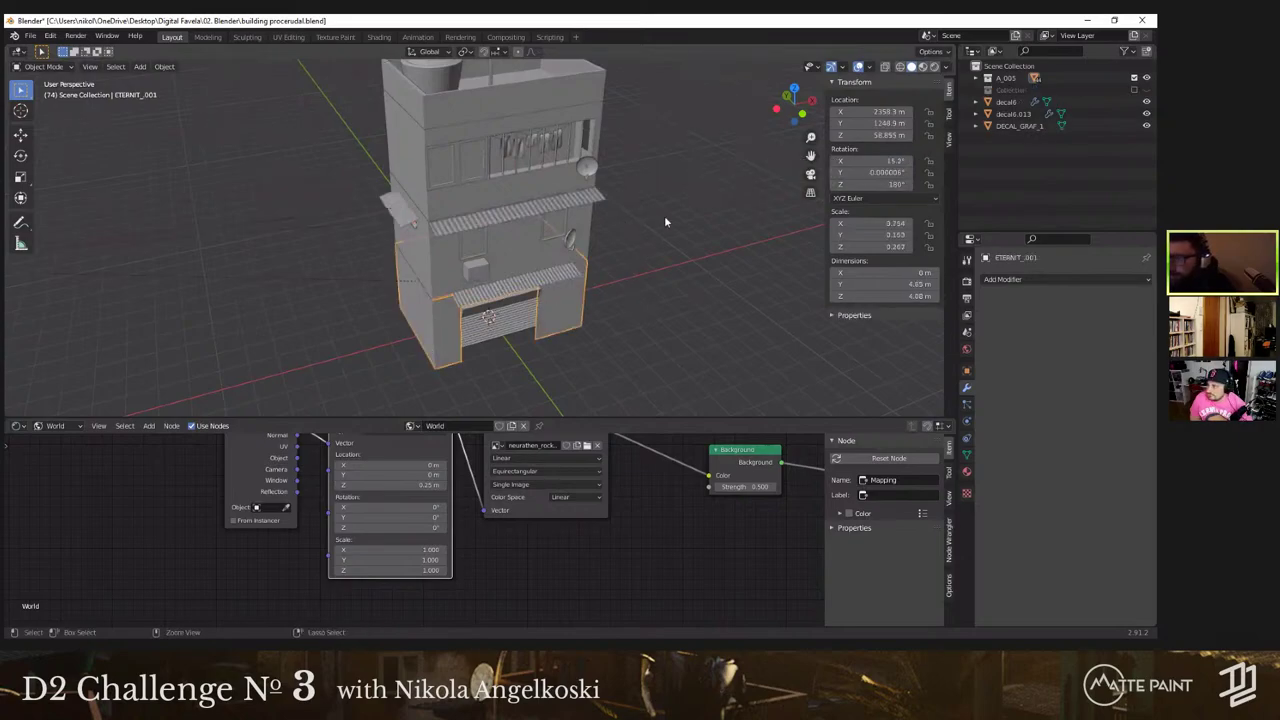
pyautogui.hotkey('ctrl', 'z')
pyautogui.hotkey('ctrl', 'z')
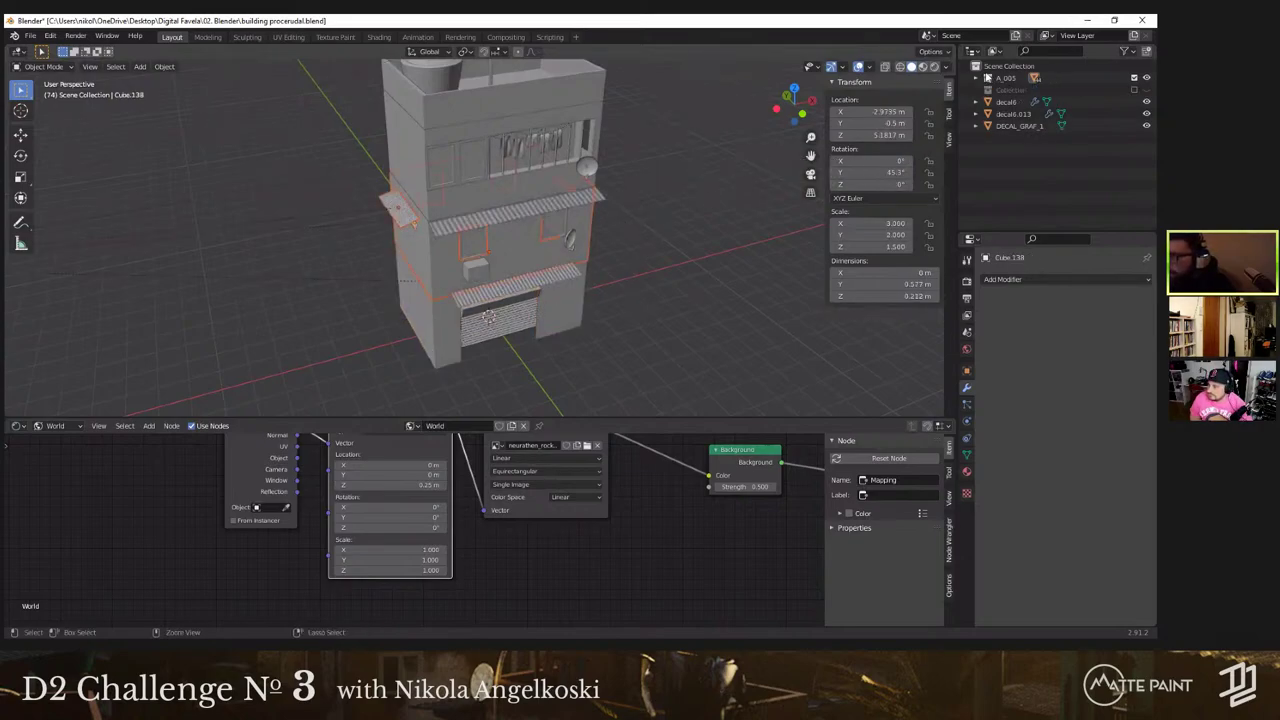
# Step: Expand collection A_005 and locate the joined ground-floor object ETERNIT_001 in the outliner
pyautogui.click(976, 79)
pyautogui.scroll(-5, 1034, 137)
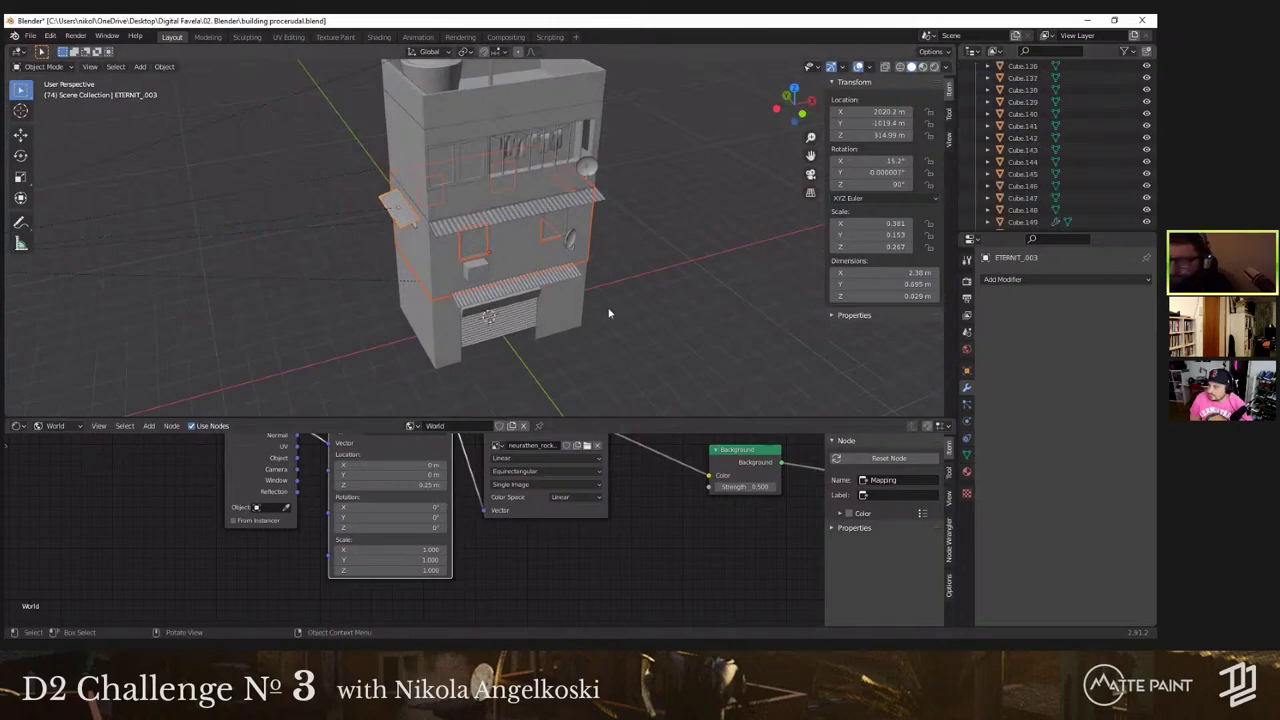
pyautogui.click(584, 316)
pyautogui.scroll(-2, 949, 168)
pyautogui.scroll(-3, 1111, 170)
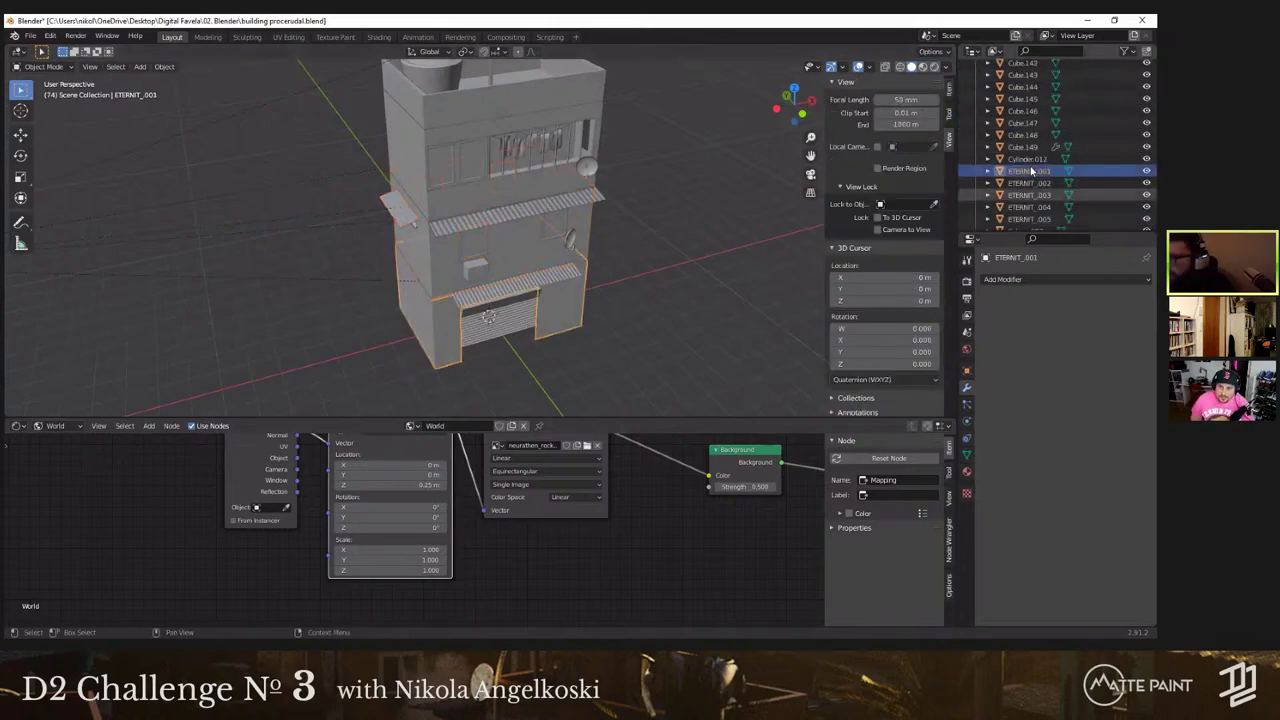
pyautogui.scroll(1, 1108, 172)
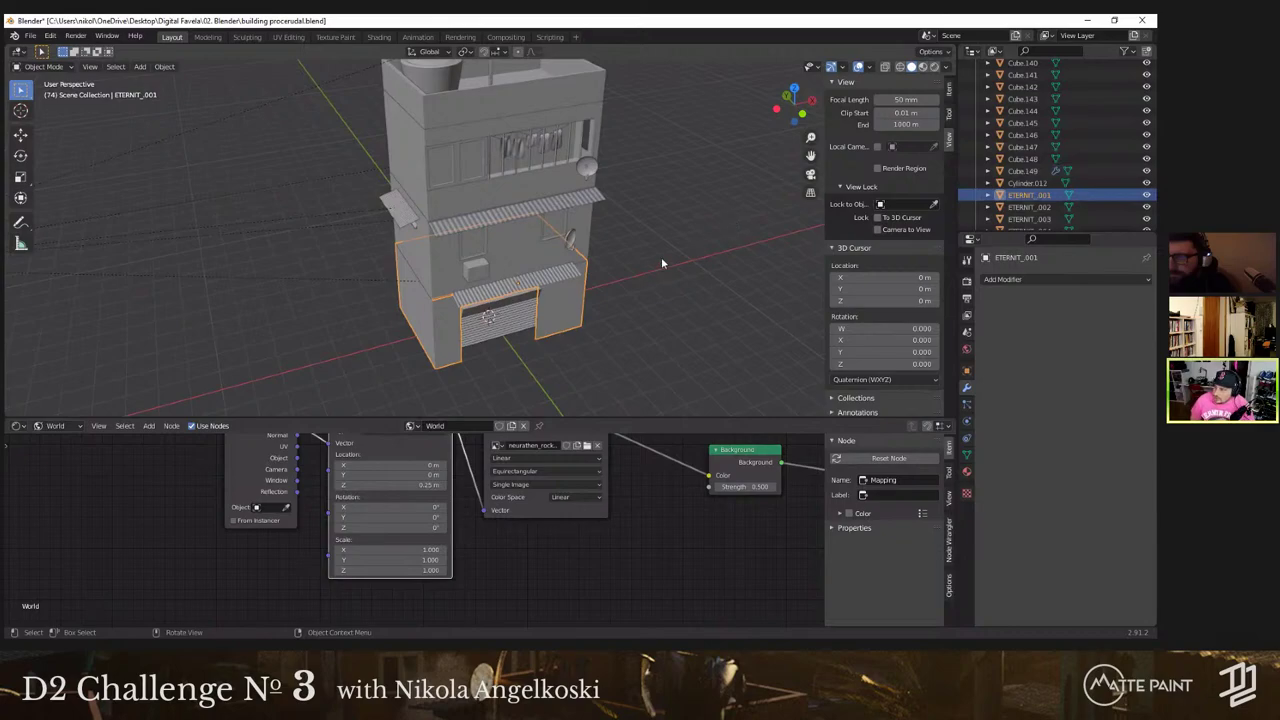
# Step: Select the middle-storey walls and switch the viewport to rendered shading
pyautogui.moveTo(661, 257); pyautogui.dragTo(662, 262, button='middle')
pyautogui.scroll(-3, 662, 262)
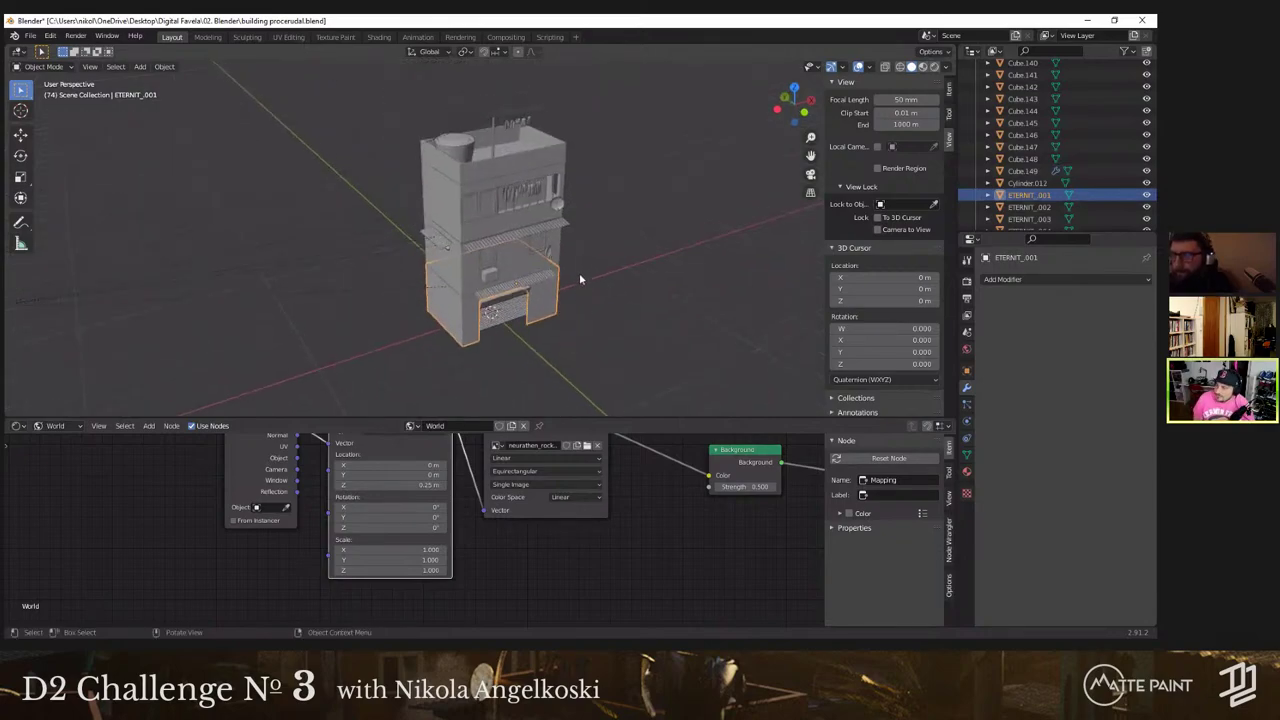
pyautogui.scroll(6, 590, 275)
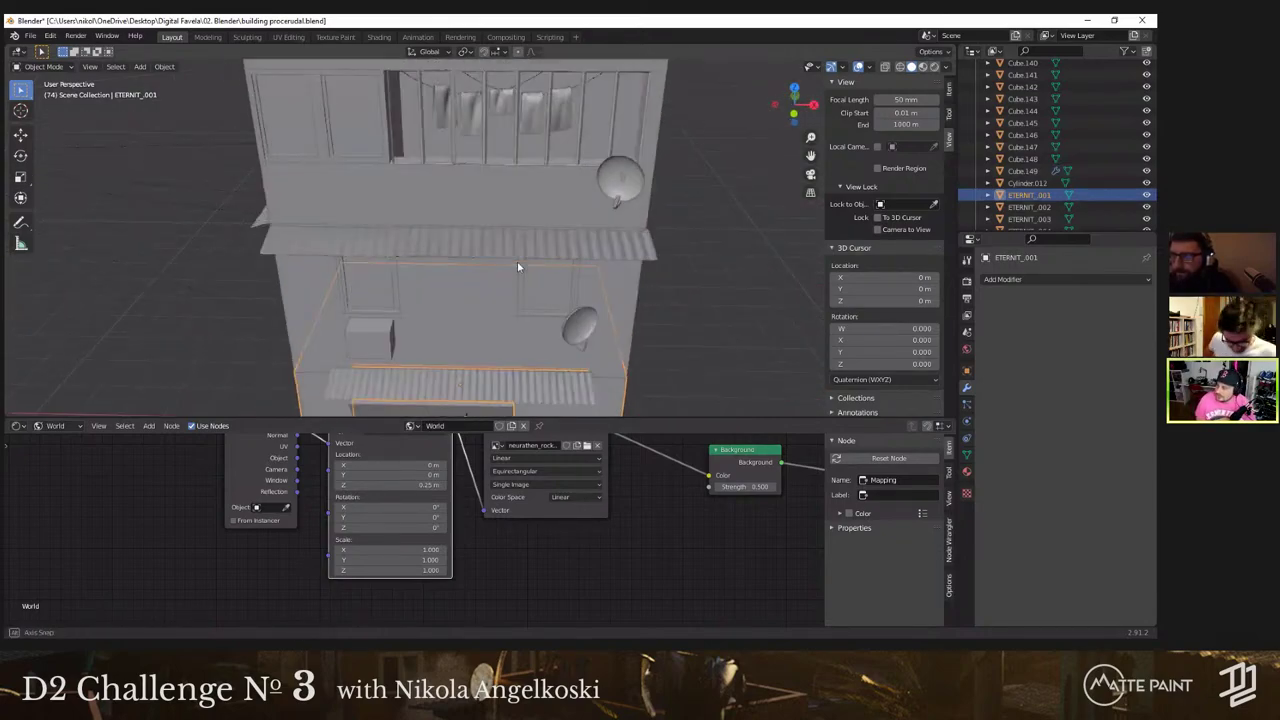
pyautogui.moveTo(517, 261); pyautogui.dragTo(540, 253, button='middle')
pyautogui.click(540, 259)
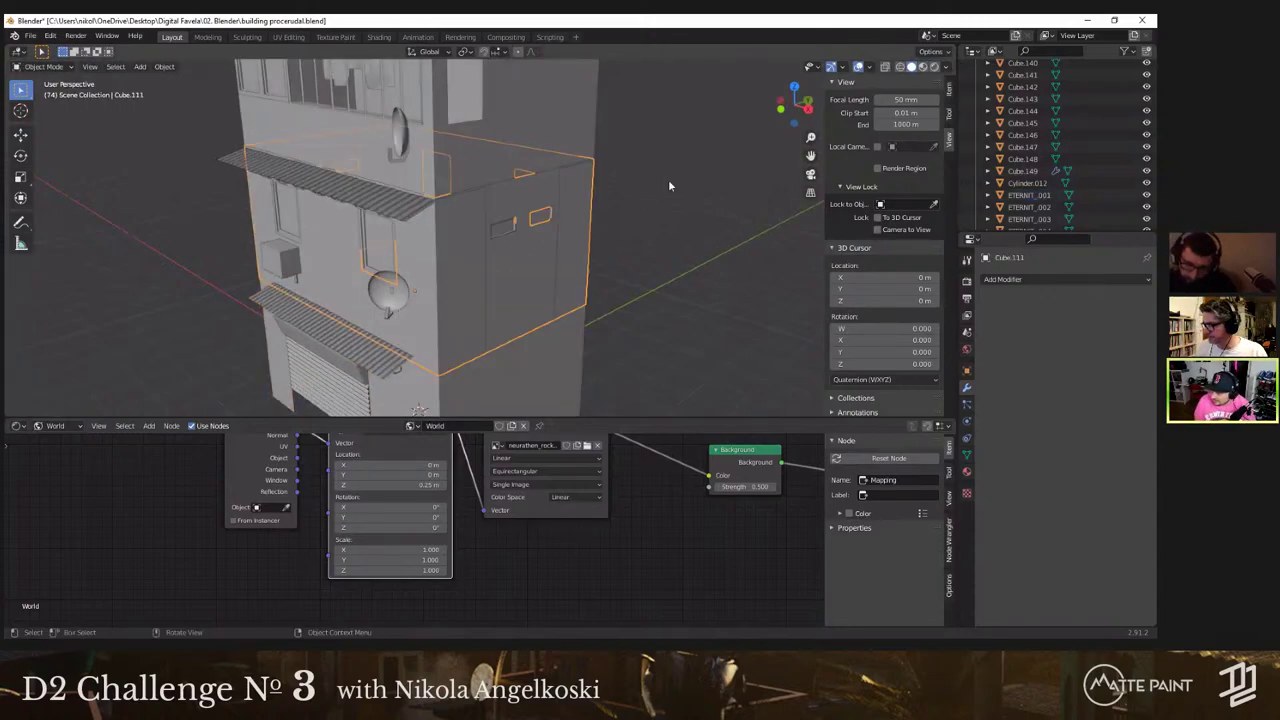
pyautogui.click(935, 67)
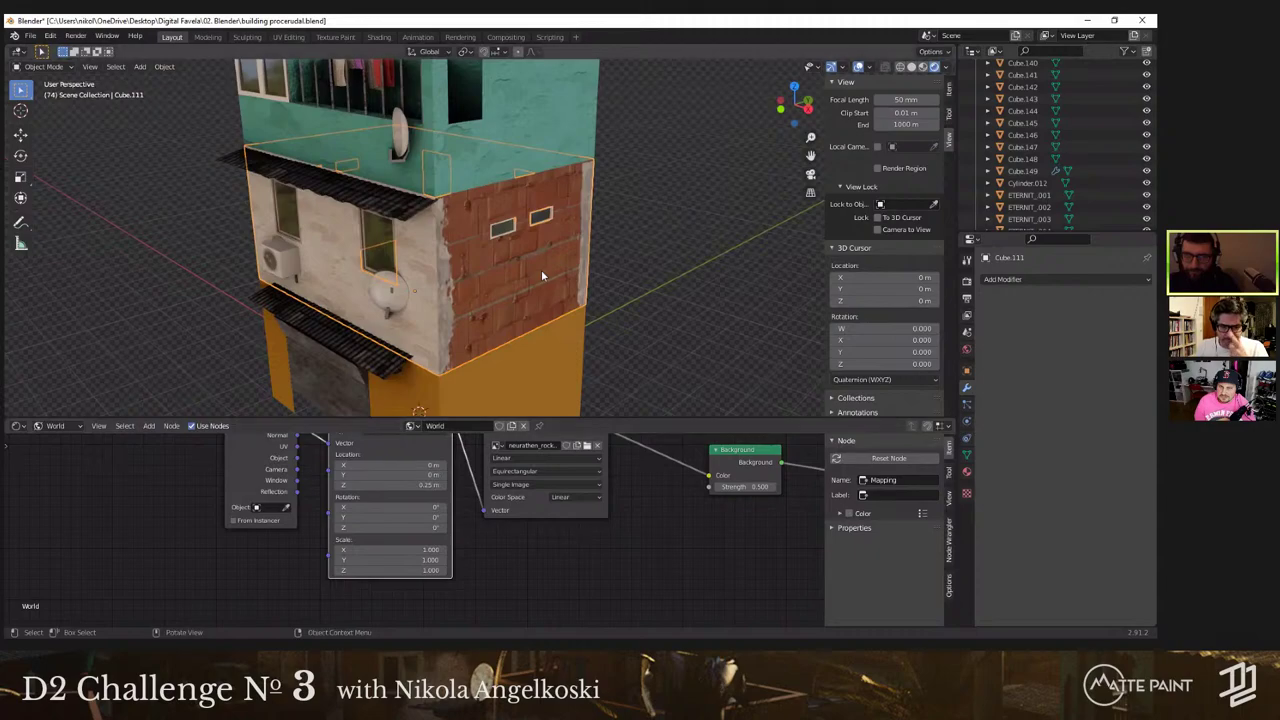
# Step: Examine the building's stacked storeys, including the middle storey's brick side wall, its front facade and the green upper storey
pyautogui.keyDown('shift'); pyautogui.moveTo(542, 272); pyautogui.dragTo(584, 224, button='middle'); pyautogui.keyUp('shift')
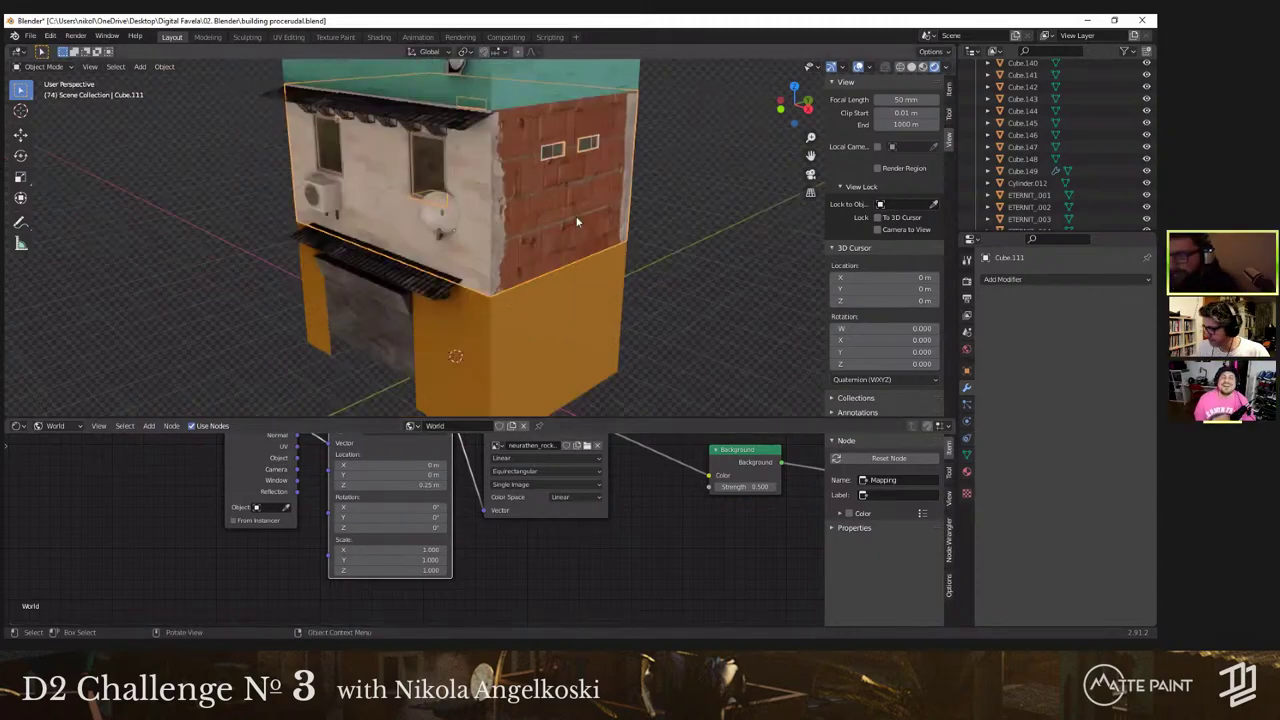
pyautogui.moveTo(577, 221); pyautogui.dragTo(520, 262, button='middle')
pyautogui.scroll(-5, 520, 262)
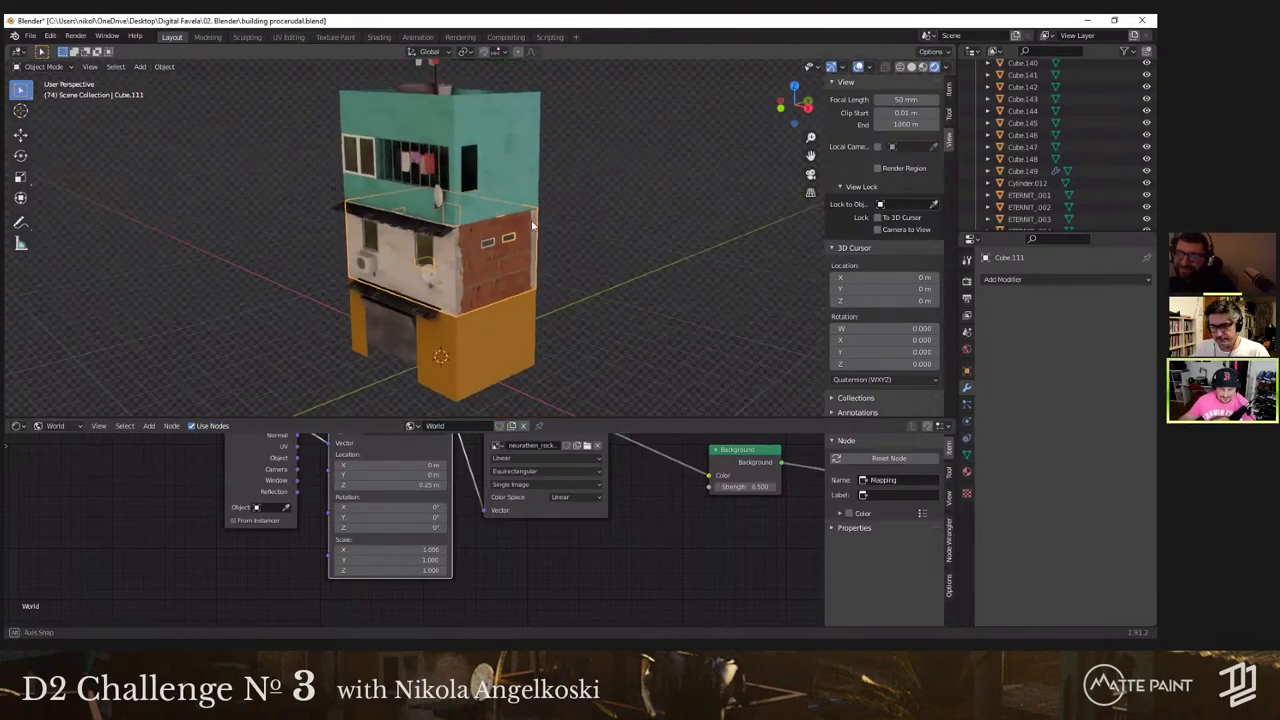
pyautogui.moveTo(541, 213); pyautogui.dragTo(538, 240, button='middle')
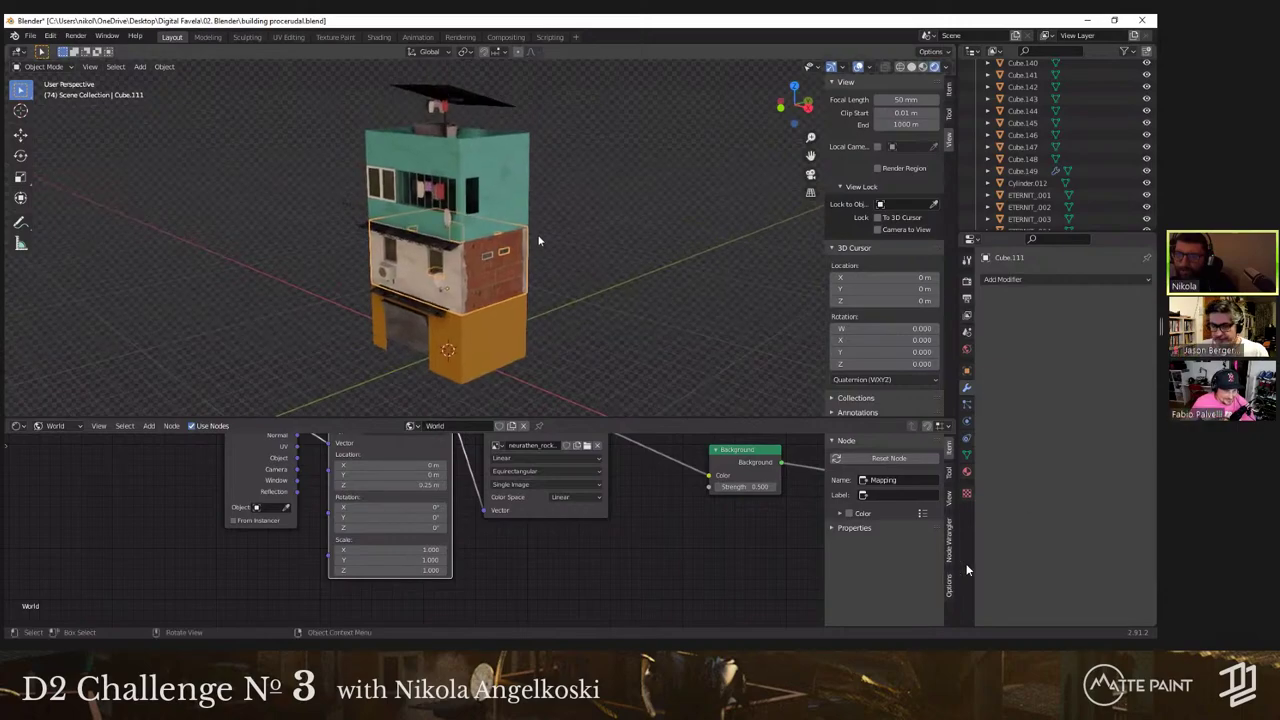
pyautogui.scroll(3, 538, 240)
pyautogui.scroll(-2, 538, 240)
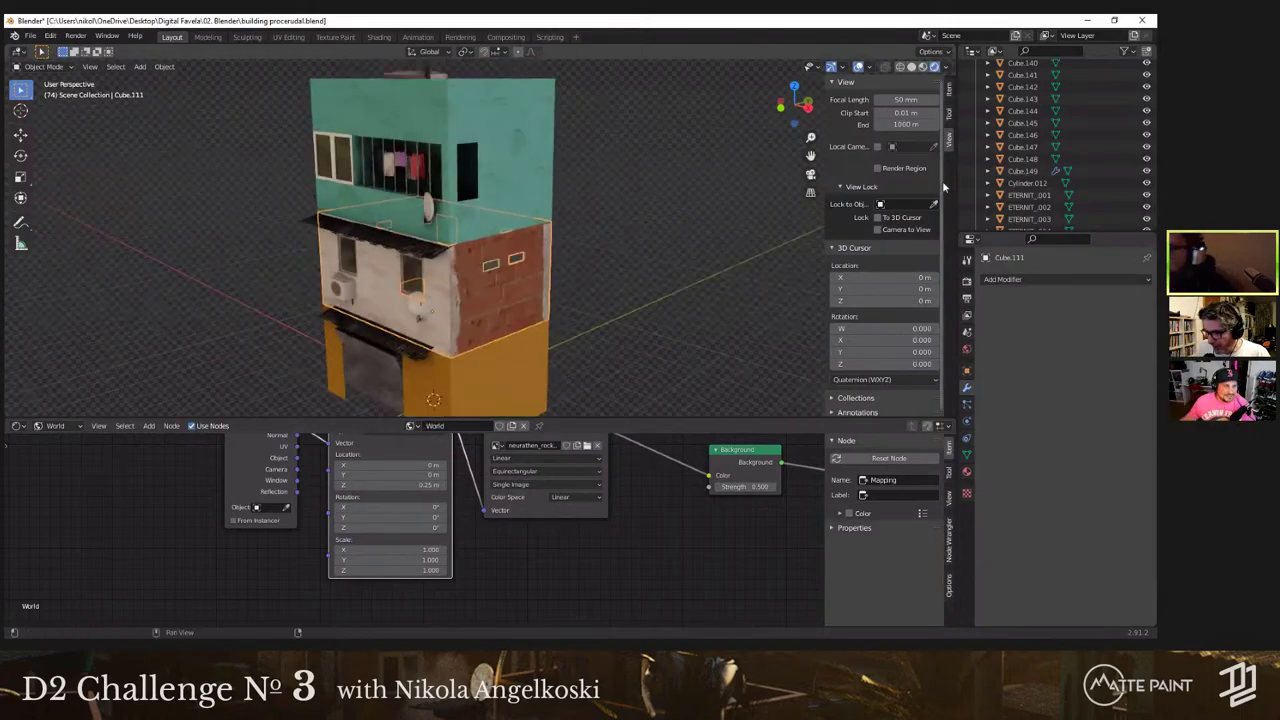
pyautogui.scroll(2, 538, 240)
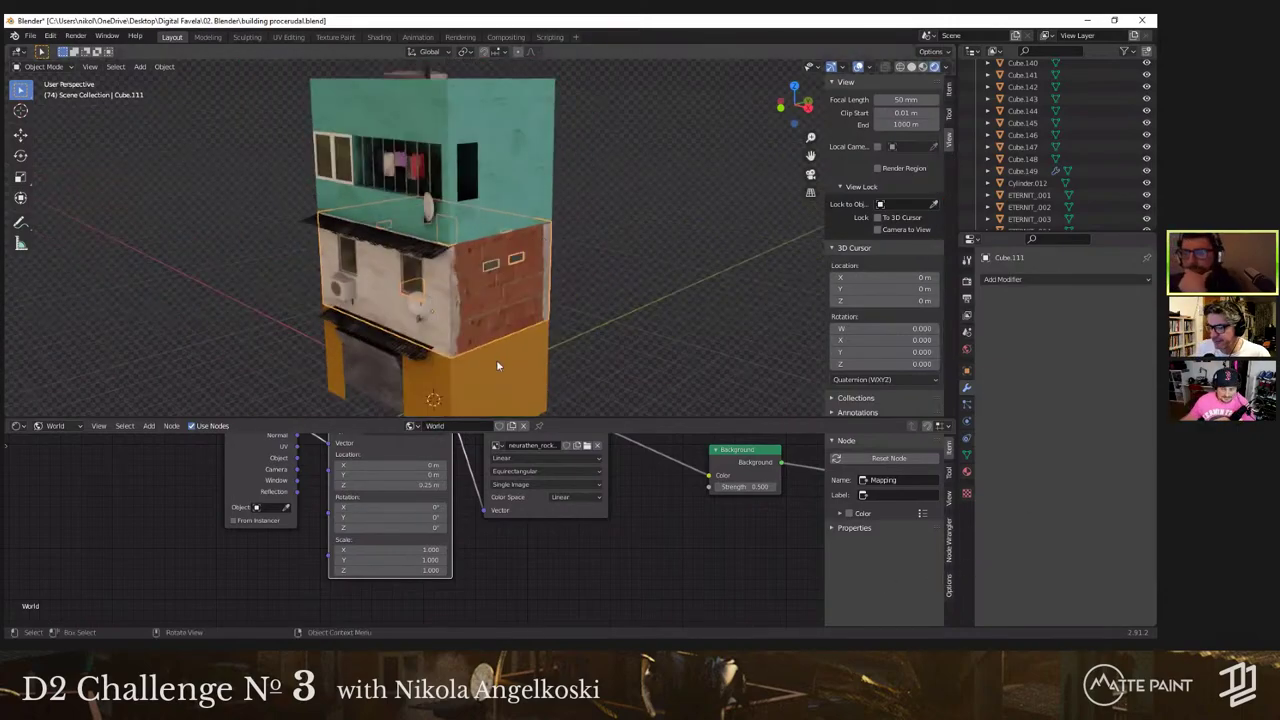
pyautogui.click(496, 359)
pyautogui.click(510, 327)
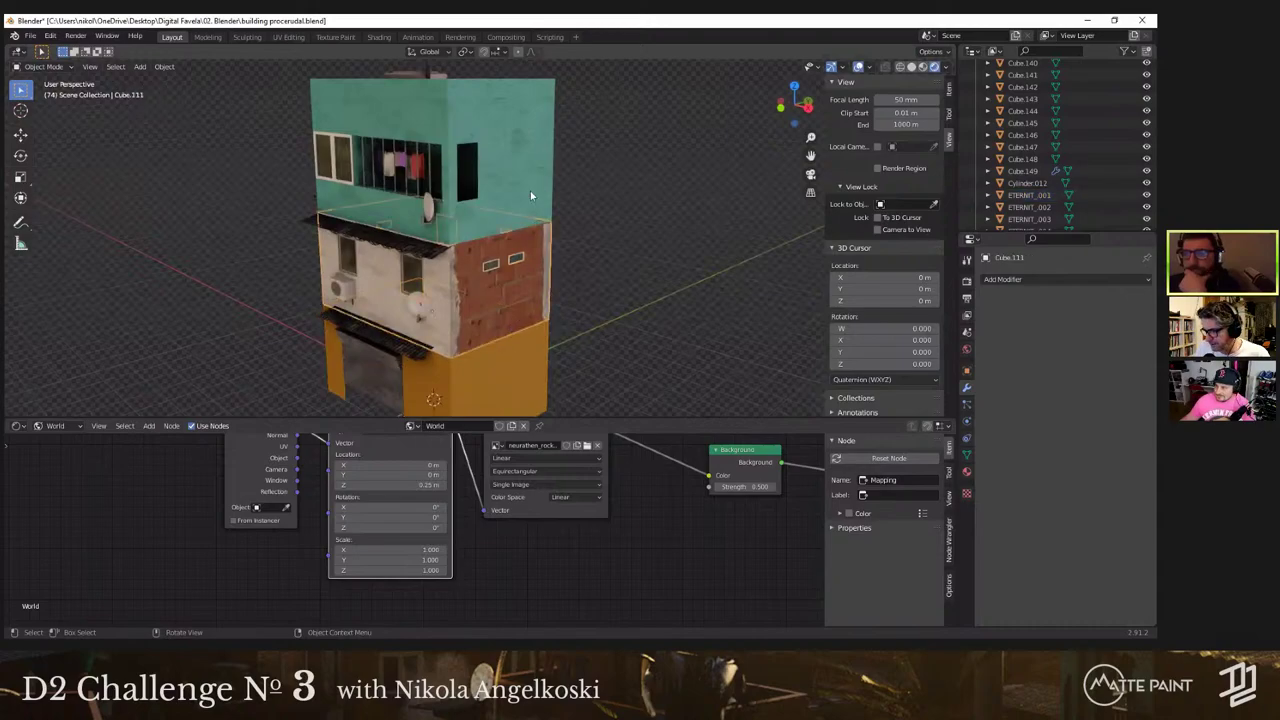
pyautogui.click(521, 202)
pyautogui.moveTo(561, 228); pyautogui.dragTo(537, 293, button='middle')
pyautogui.scroll(4, 571, 285)
pyautogui.click(537, 291)
pyautogui.scroll(4, 537, 284)
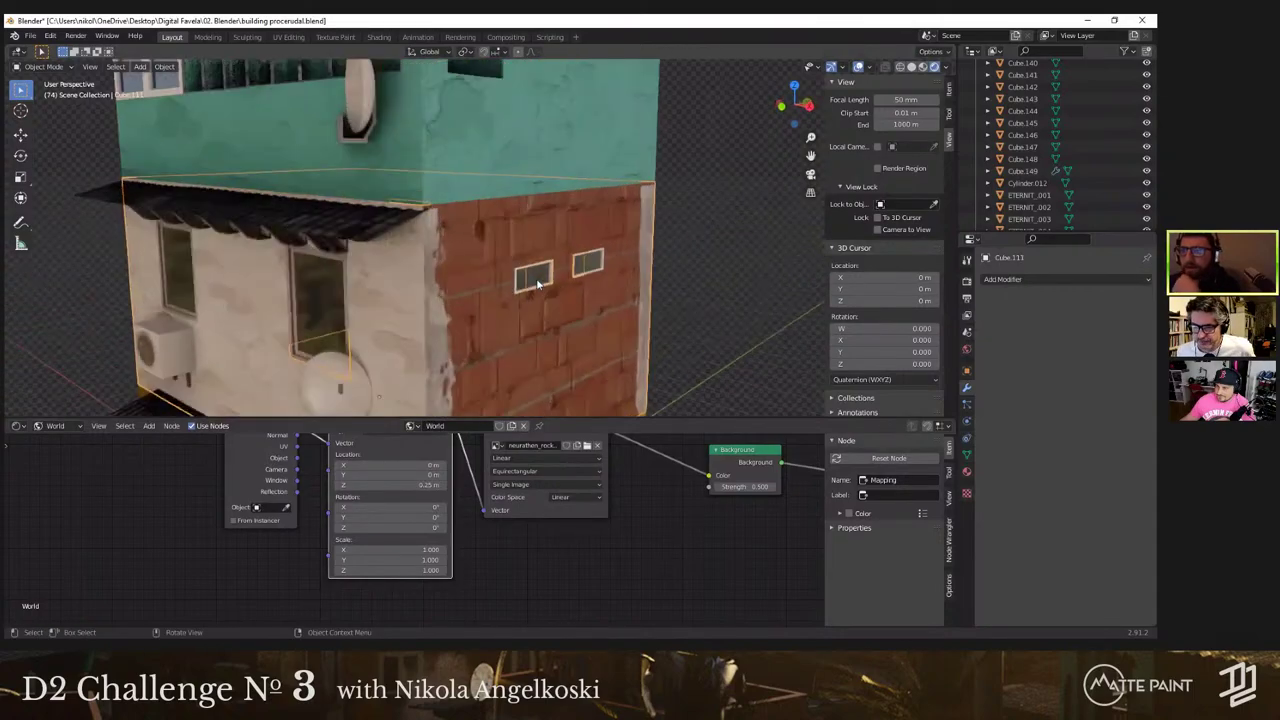
pyautogui.scroll(-2, 527, 300)
pyautogui.moveTo(512, 193); pyautogui.dragTo(466, 264, button='middle')
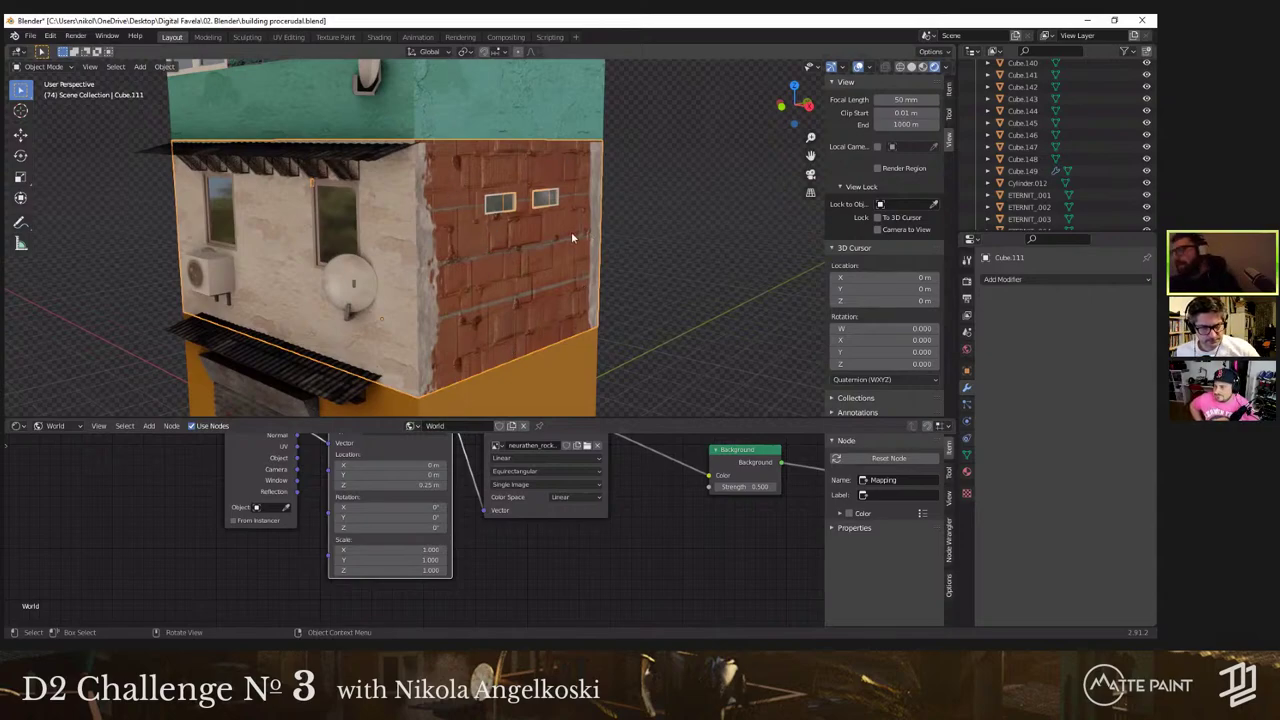
pyautogui.moveTo(531, 219); pyautogui.dragTo(568, 290, button='middle')
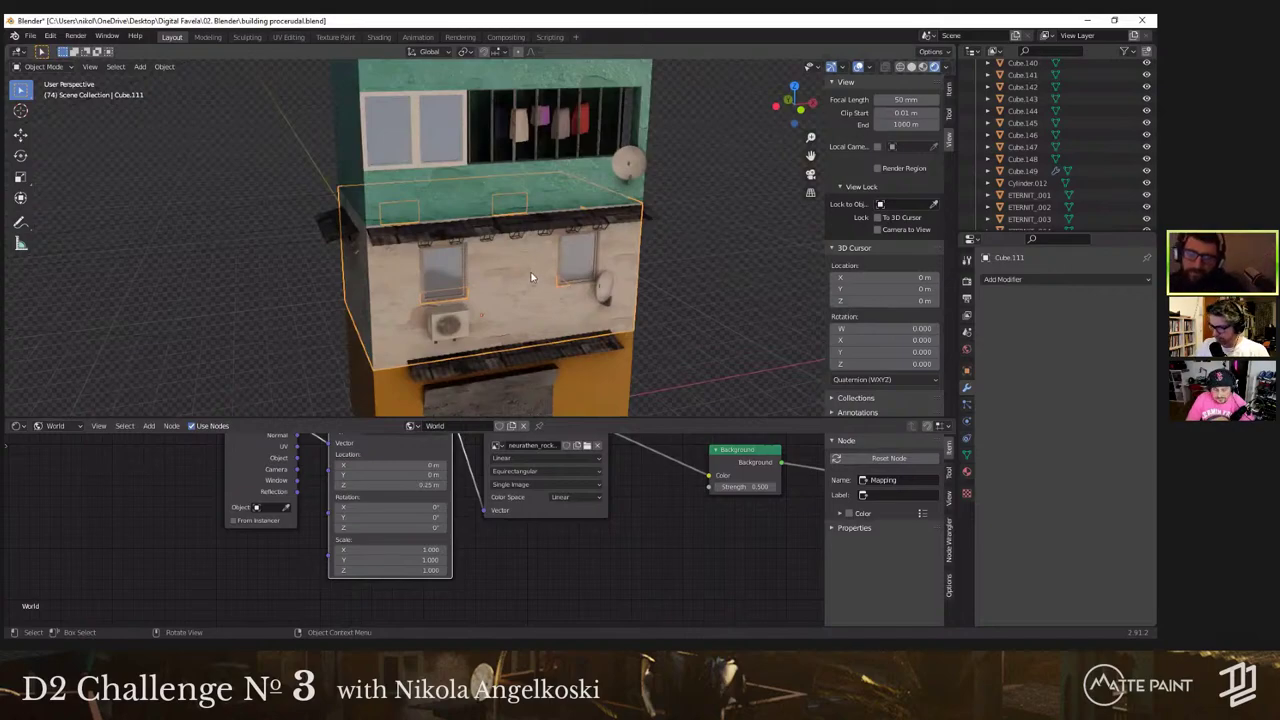
pyautogui.moveTo(517, 274)
pyautogui.mouseDown(button='middle')
pyautogui.moveTo(443, 280)
pyautogui.moveTo(507, 360)
pyautogui.moveTo(553, 226)
pyautogui.moveTo(591, 211)
pyautogui.moveTo(607, 221)
pyautogui.moveTo(591, 240)
pyautogui.moveTo(505, 260)
pyautogui.moveTo(470, 245)
pyautogui.moveTo(506, 238)
pyautogui.moveTo(517, 251)
pyautogui.mouseUp(button='middle')
pyautogui.click(566, 226)
pyautogui.scroll(-2, 591, 211)
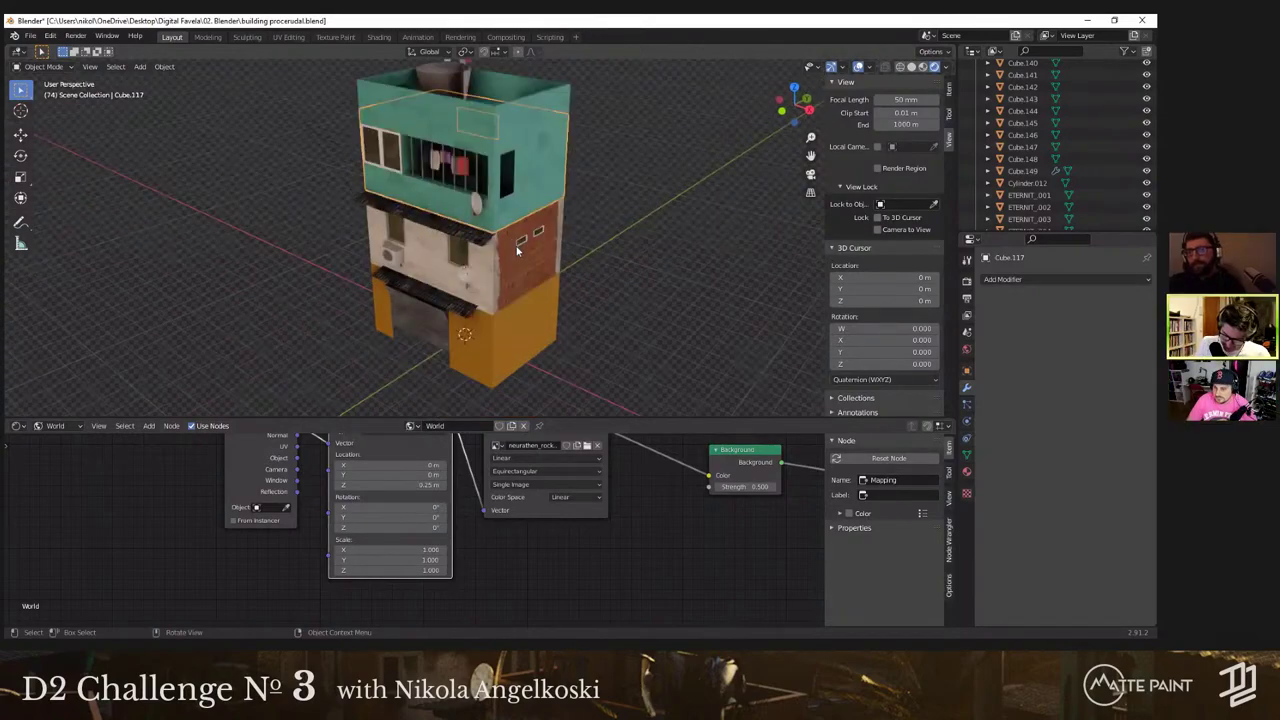
# Step: Select the decal on the middle storey's brick side wall and examine the facade and awnings of the lower storeys
pyautogui.moveTo(530, 233); pyautogui.dragTo(500, 252, button='middle')
pyautogui.scroll(5, 489, 229)
pyautogui.click(521, 265)
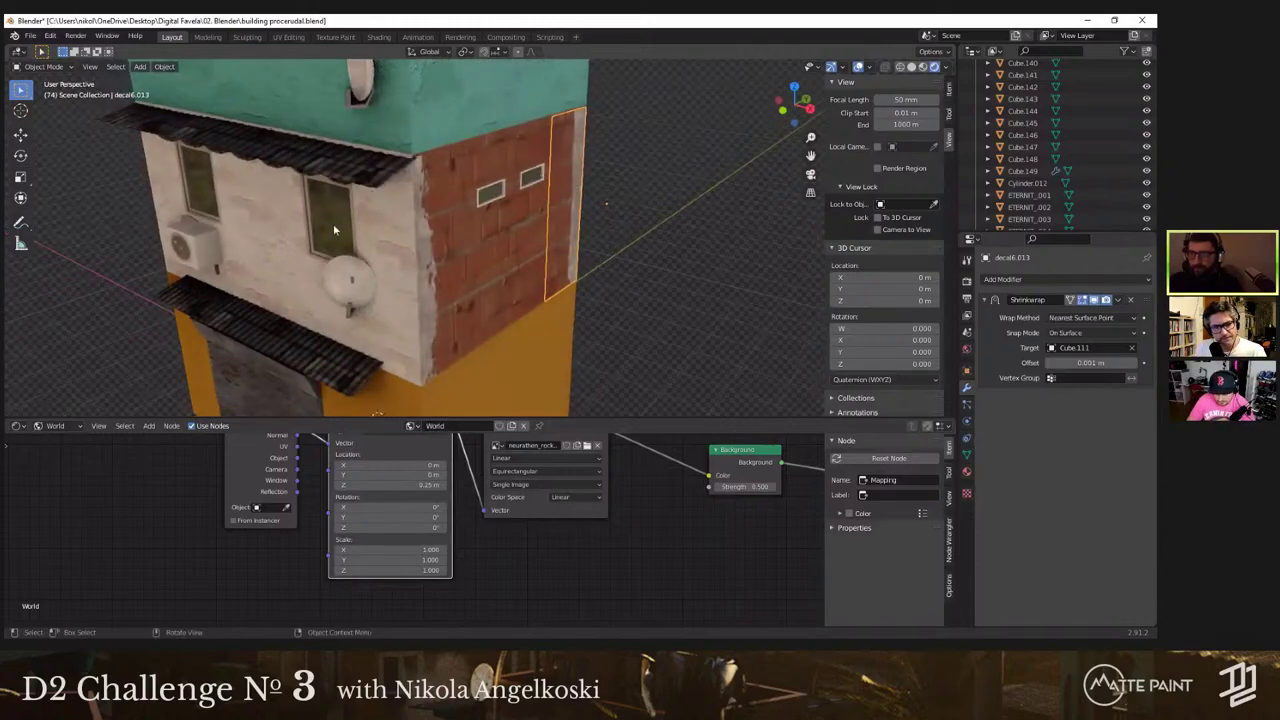
pyautogui.scroll(-3, 335, 230)
pyautogui.moveTo(348, 352); pyautogui.dragTo(392, 345, button='middle')
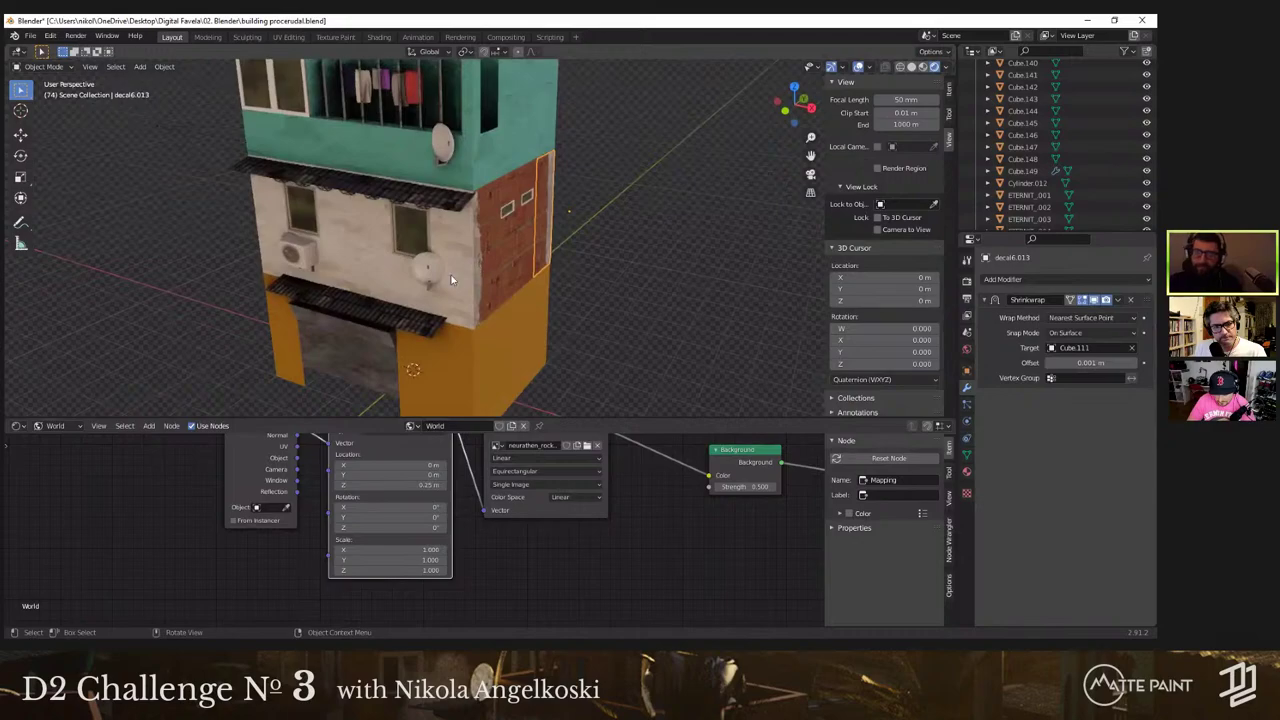
pyautogui.scroll(-4, 450, 280)
pyautogui.scroll(5, 518, 337)
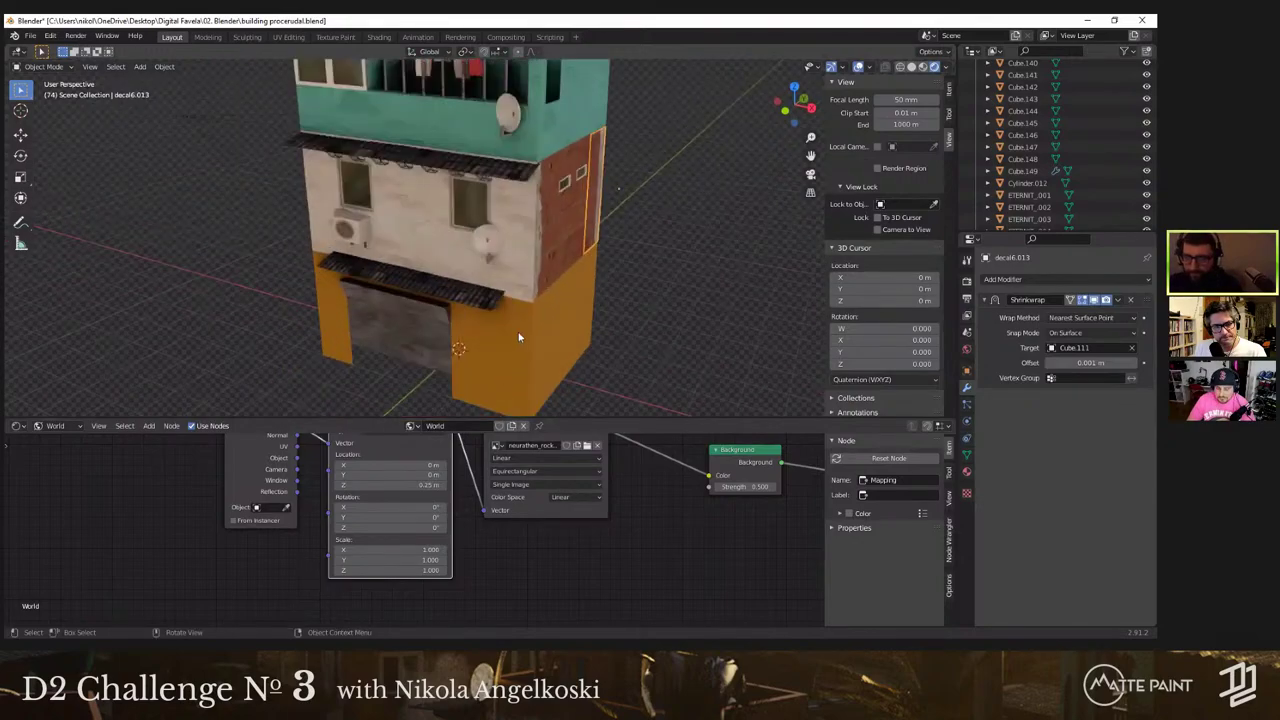
# Step: Separate the joined ground-floor object ETERNIT_001 by loose parts
pyautogui.click(518, 337)
pyautogui.press('Tab')
pyautogui.moveTo(528, 335); pyautogui.dragTo(617, 339, button='middle')
pyautogui.rightClick(617, 340)
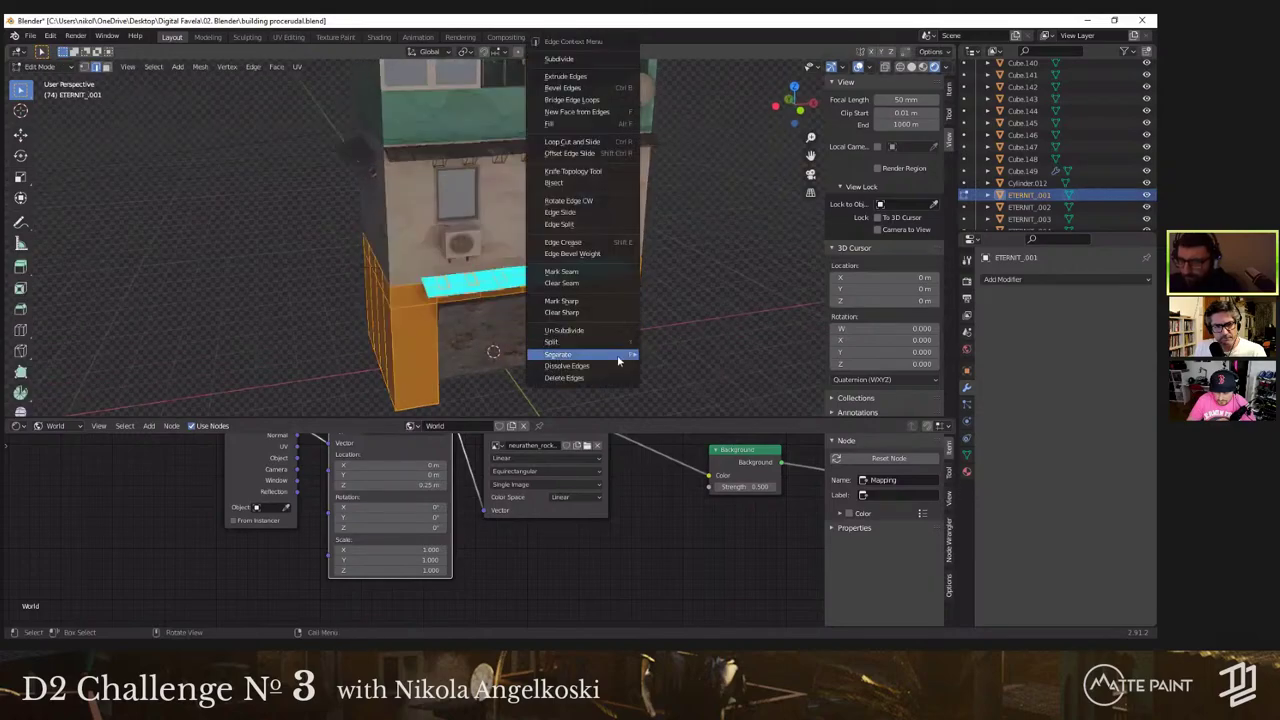
pyautogui.moveTo(618, 360)
pyautogui.click(705, 381)
pyautogui.press('Tab')
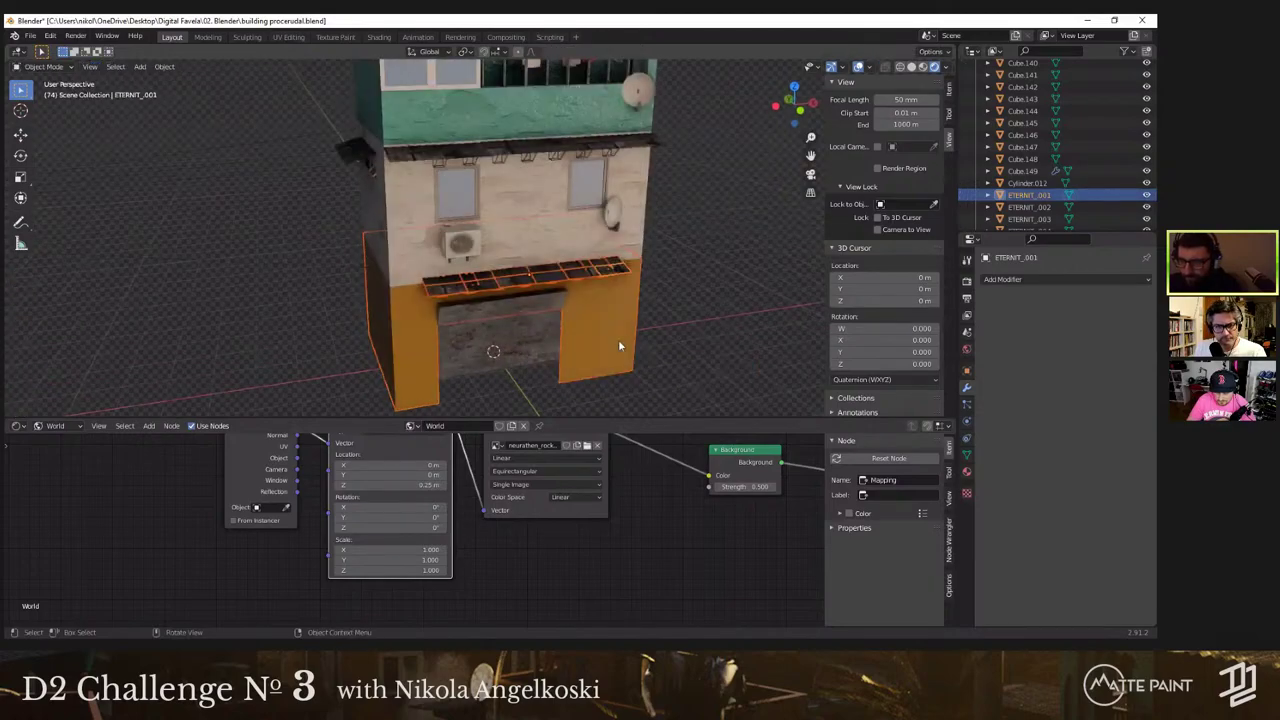
# Step: Unwrap the separated ground-floor walls with Cube Projection
pyautogui.click(618, 340)
pyautogui.press('Tab')
pyautogui.click(298, 67)
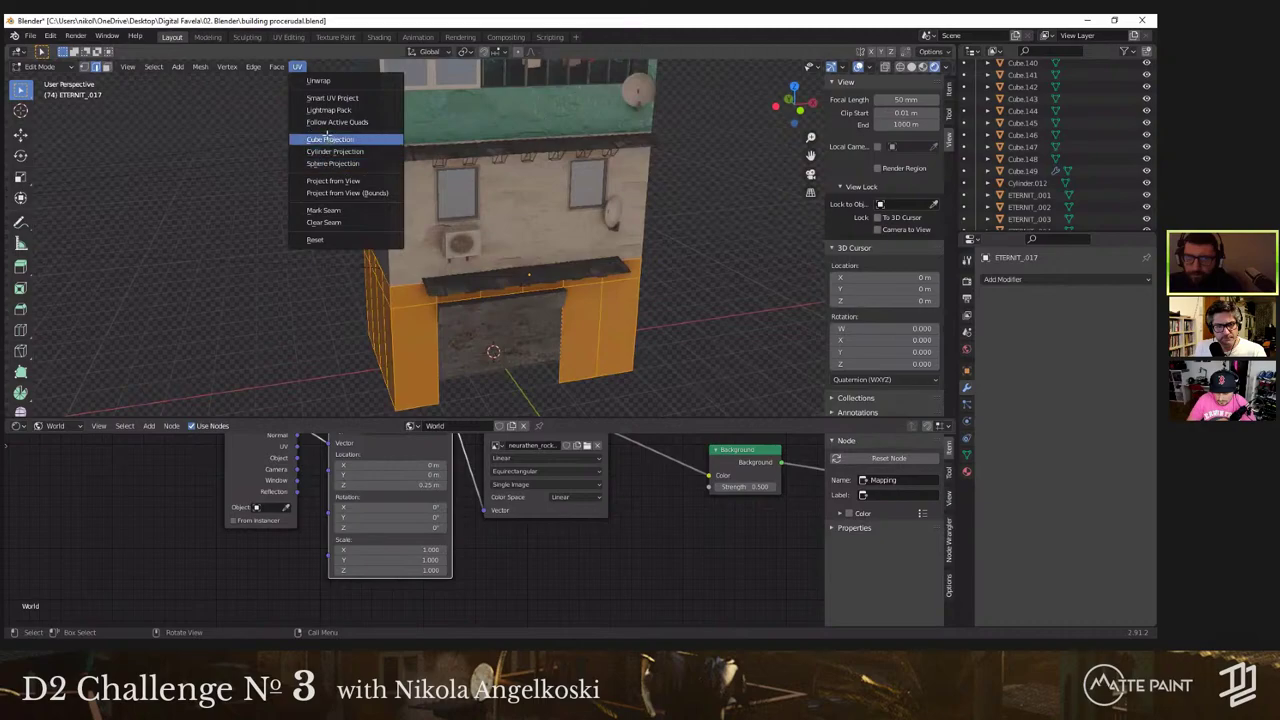
pyautogui.click(327, 139)
pyautogui.press('Tab')
# Step: Collapse collection A_005 and create a new collection named BUILDING_FLOOR_01 in the outliner
pyautogui.moveTo(584, 233); pyautogui.dragTo(455, 272, button='middle')
pyautogui.moveTo(545, 240); pyautogui.dragTo(933, 180, button='middle')
pyautogui.scroll(2, 588, 237)
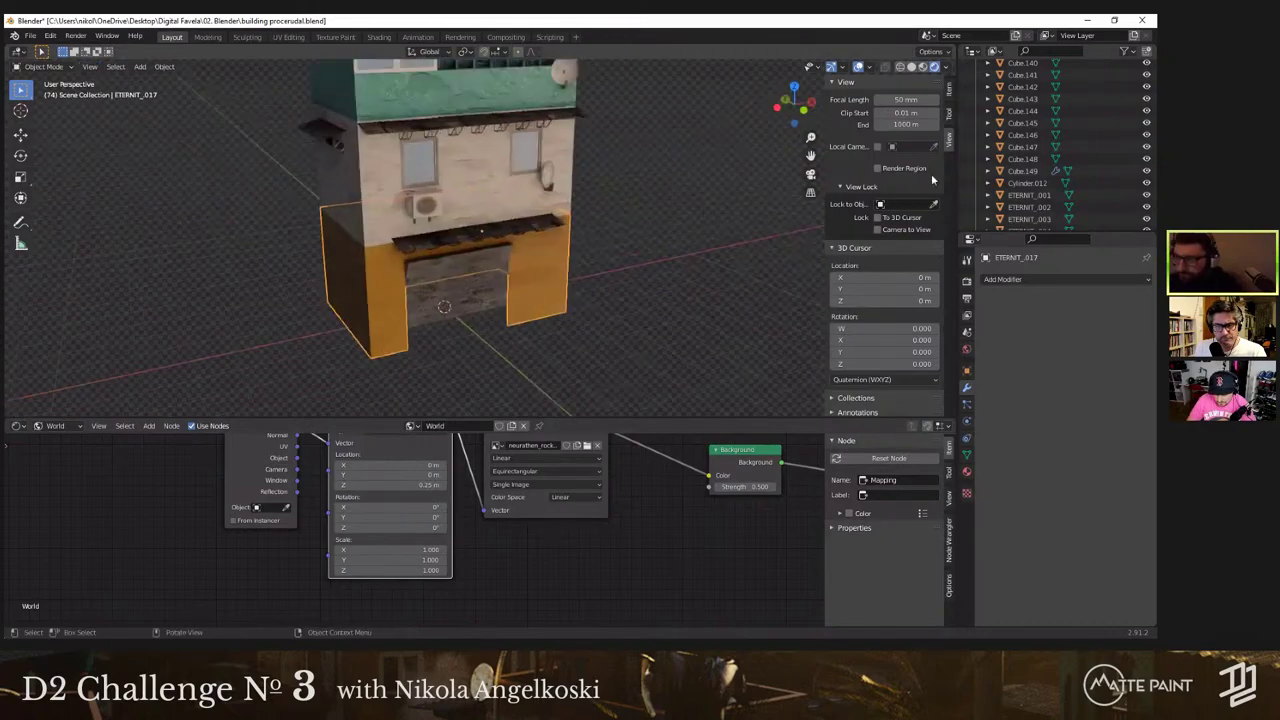
pyautogui.scroll(-5, 1040, 150)
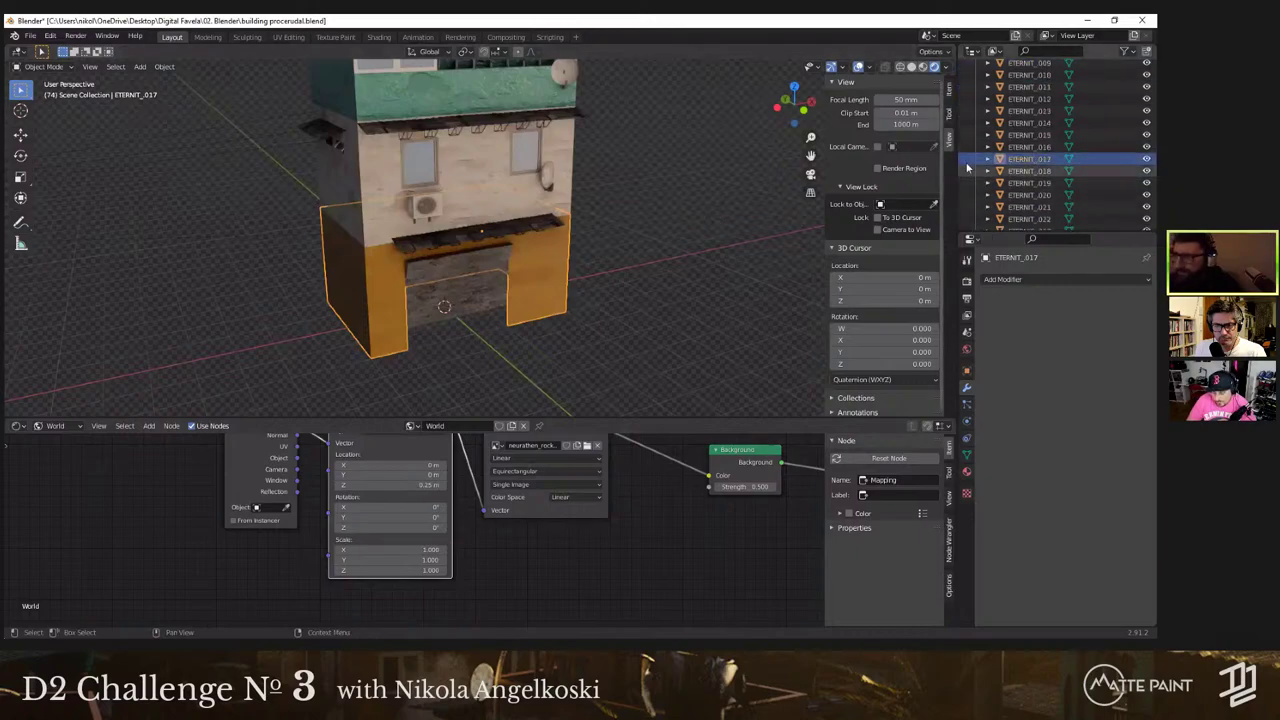
pyautogui.moveTo(362, 281); pyautogui.dragTo(1014, 124, button='middle')
pyautogui.scroll(15, 1014, 124)
pyautogui.click(976, 78)
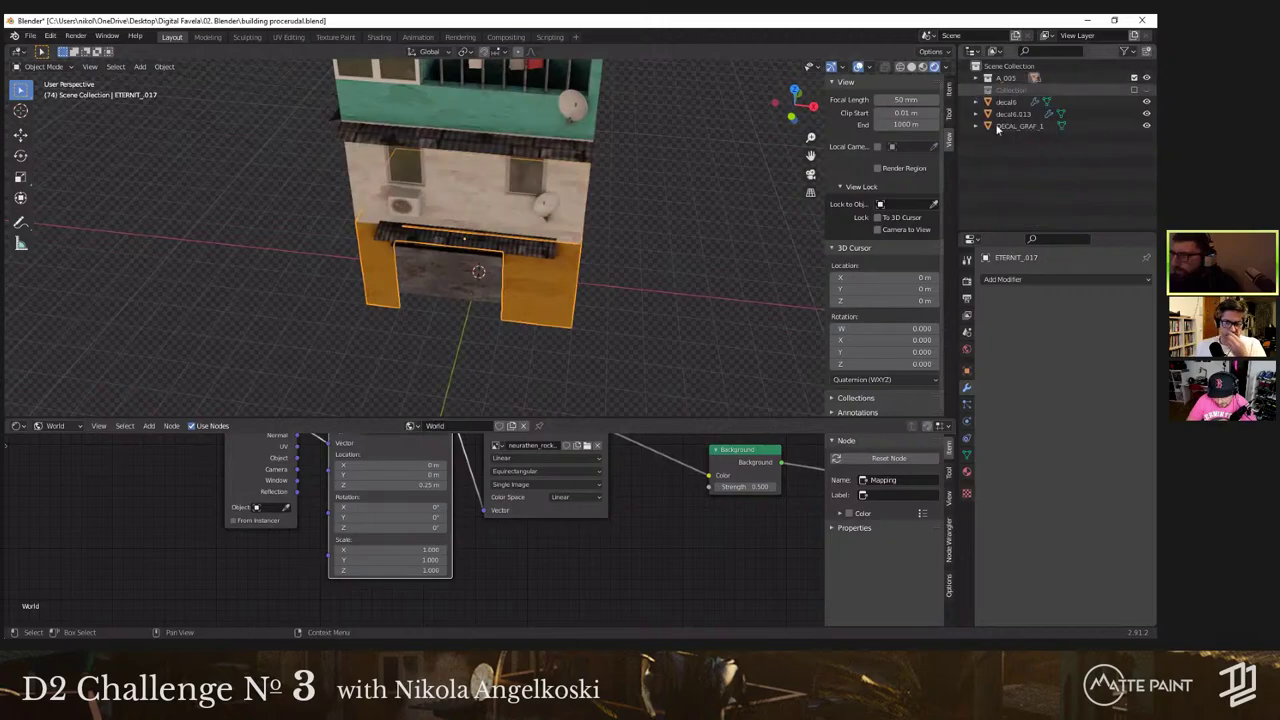
pyautogui.rightClick(1006, 157)
pyautogui.click(1009, 155)
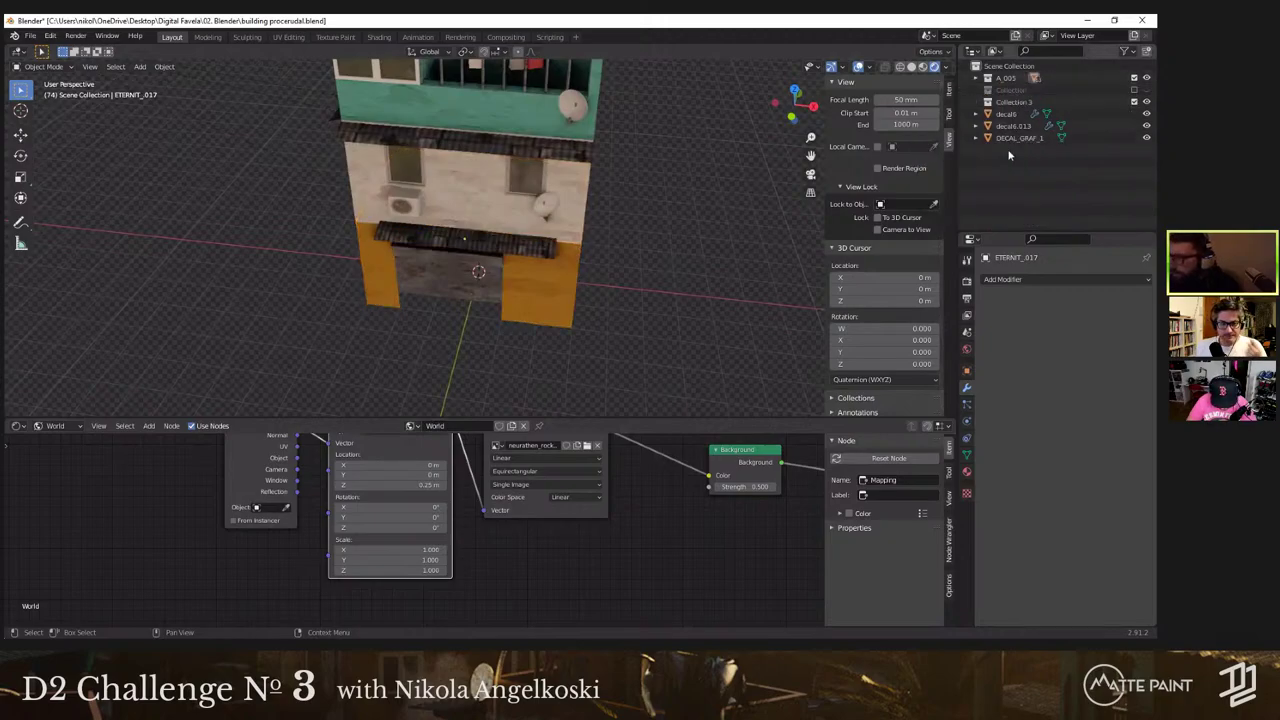
pyautogui.doubleClick(1074, 101)
pyautogui.write('FLOOR_01')
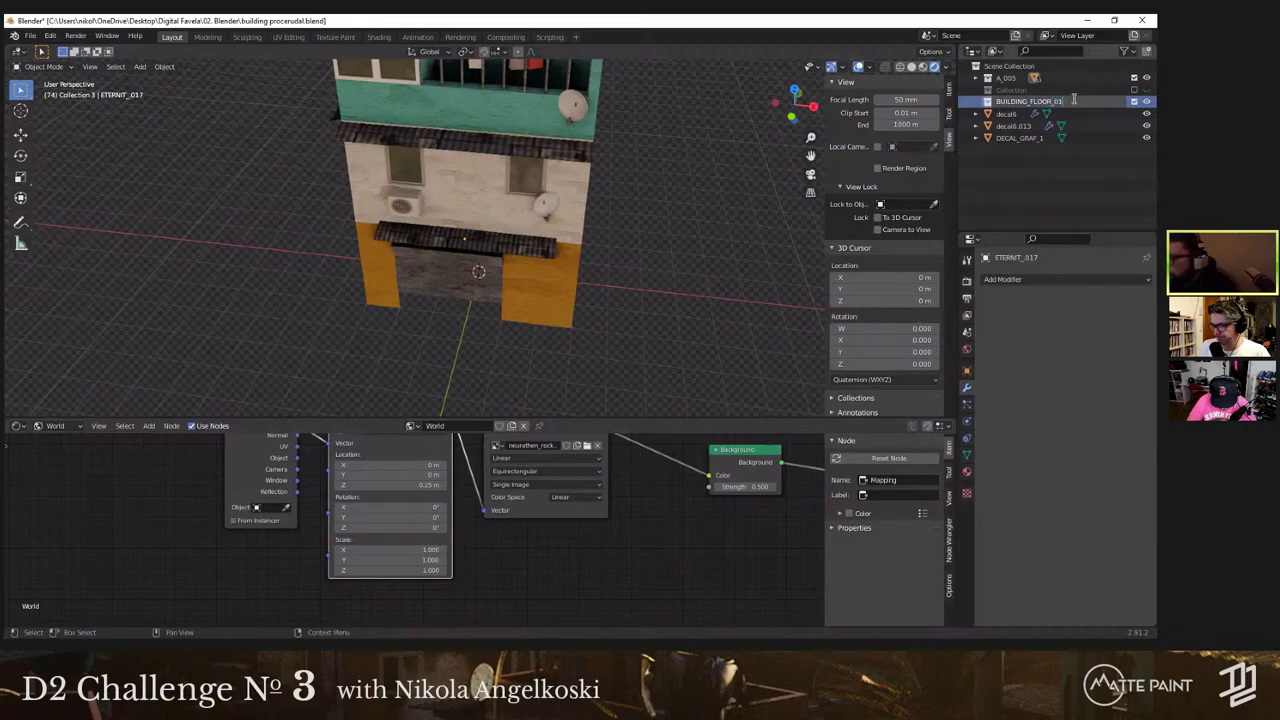
pyautogui.press('Return')
pyautogui.rightClick(997, 230)
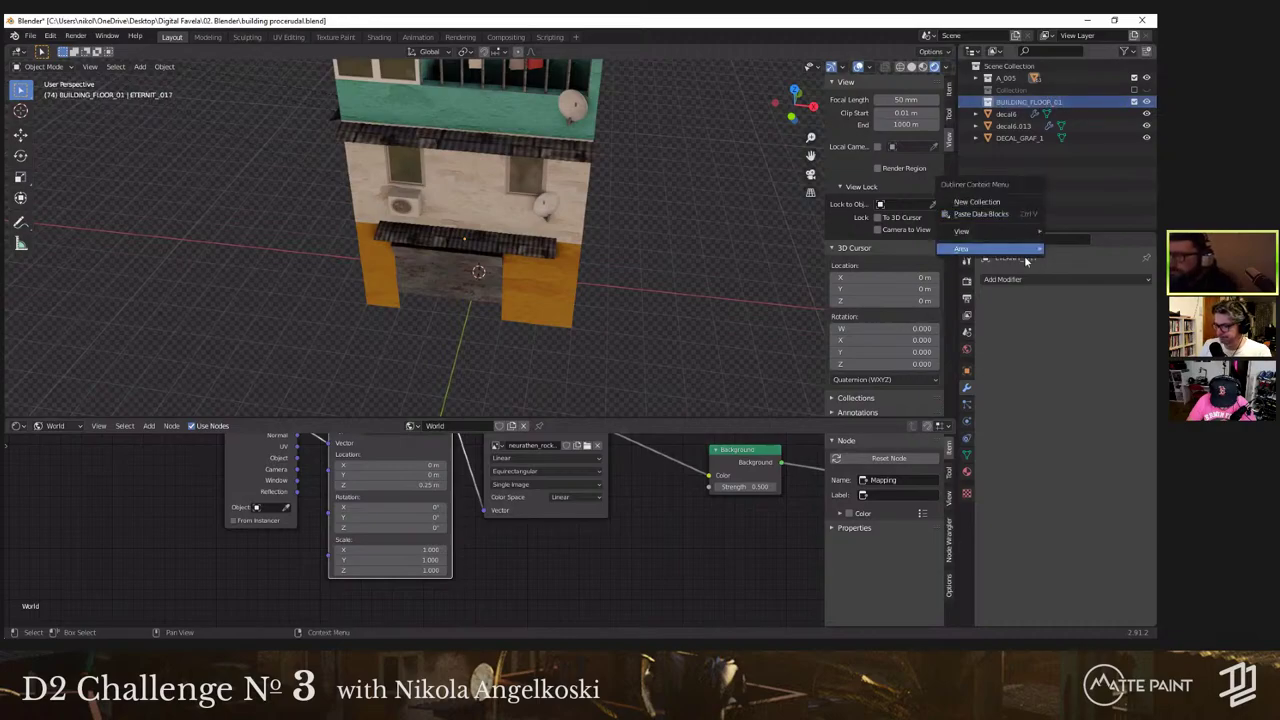
pyautogui.click(1036, 171)
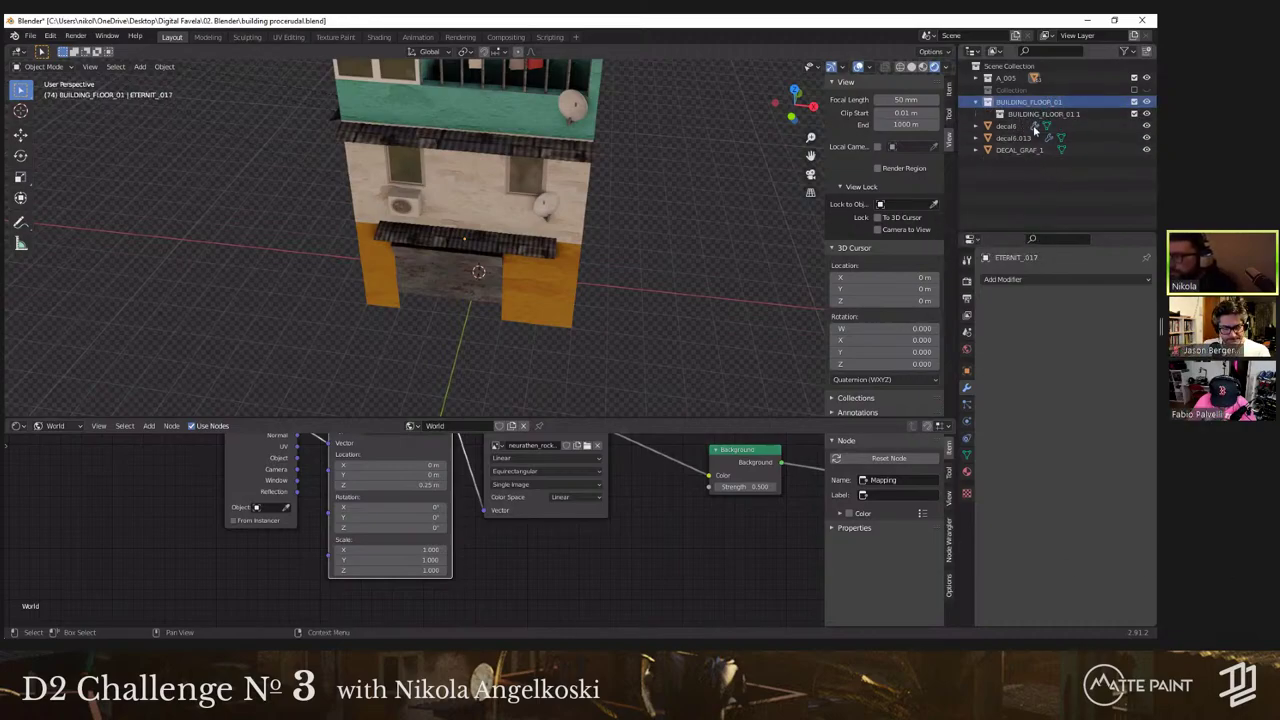
pyautogui.hotkey('ctrl', 'z')
# Step: Create another scene-level collection and name it BUILDING_FLOOR_02
pyautogui.rightClick(1039, 171)
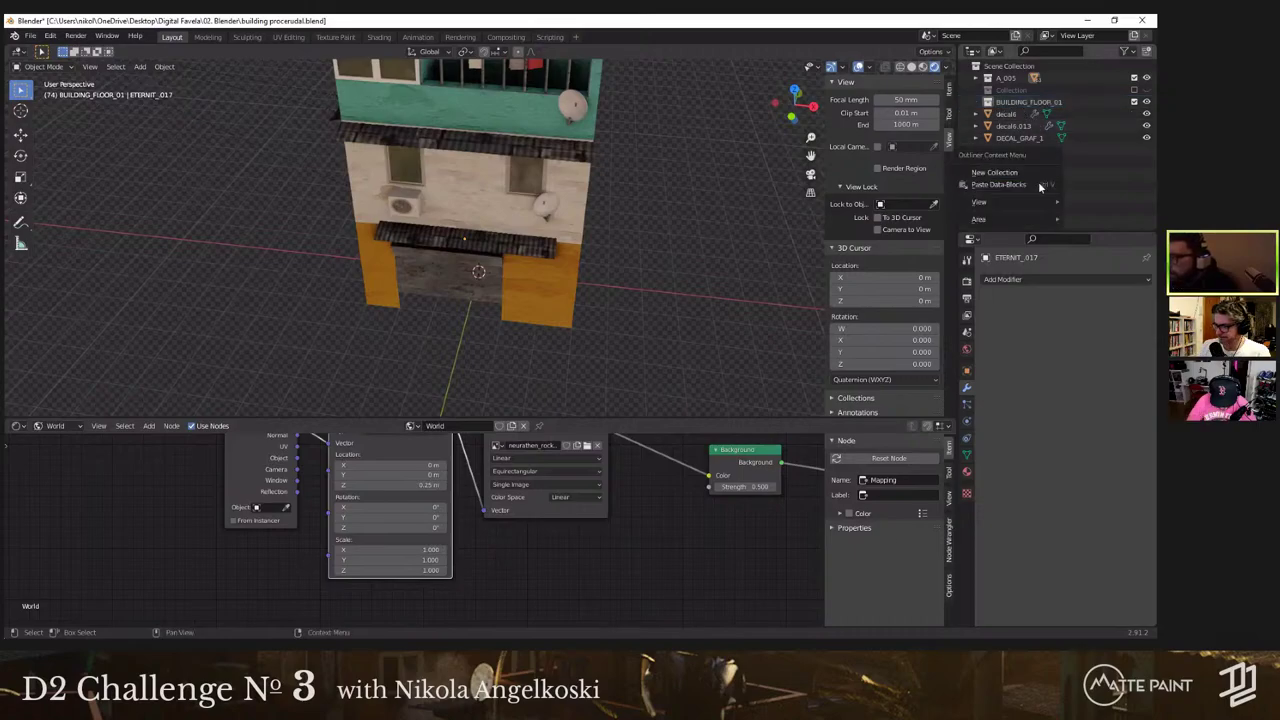
pyautogui.click(1030, 174)
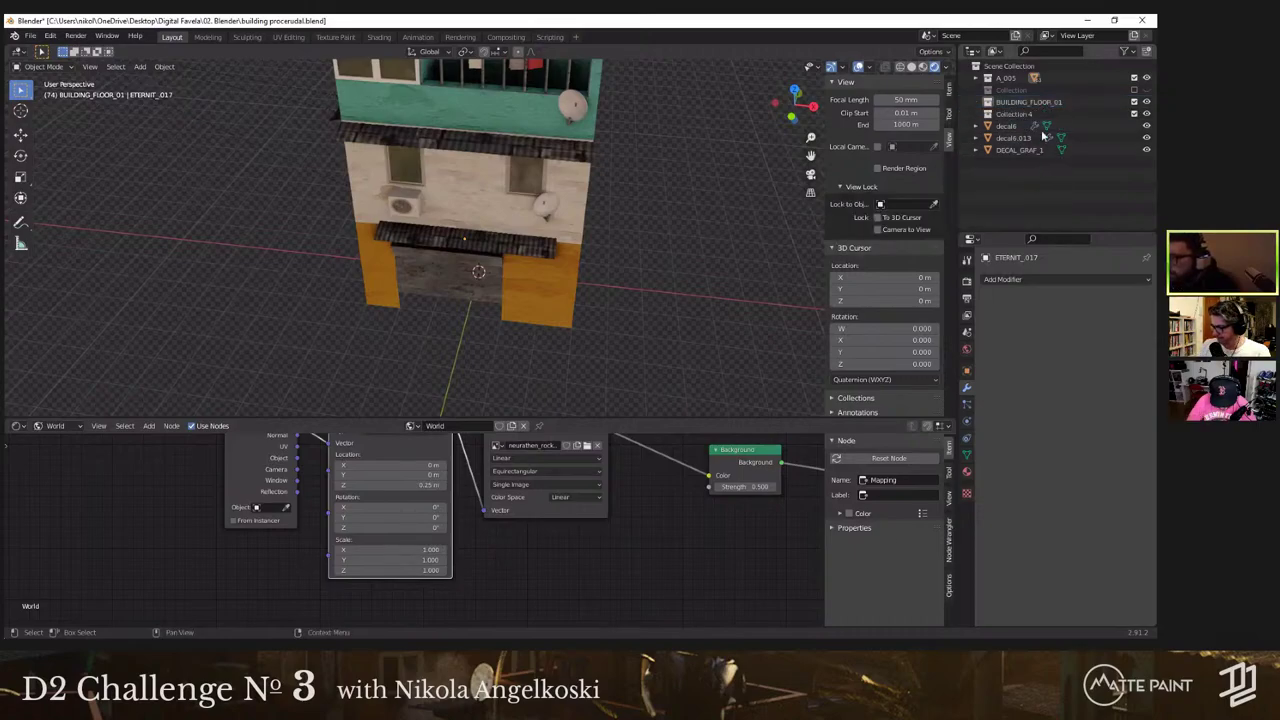
pyautogui.doubleClick(1093, 113)
pyautogui.write('BUILDING_F')
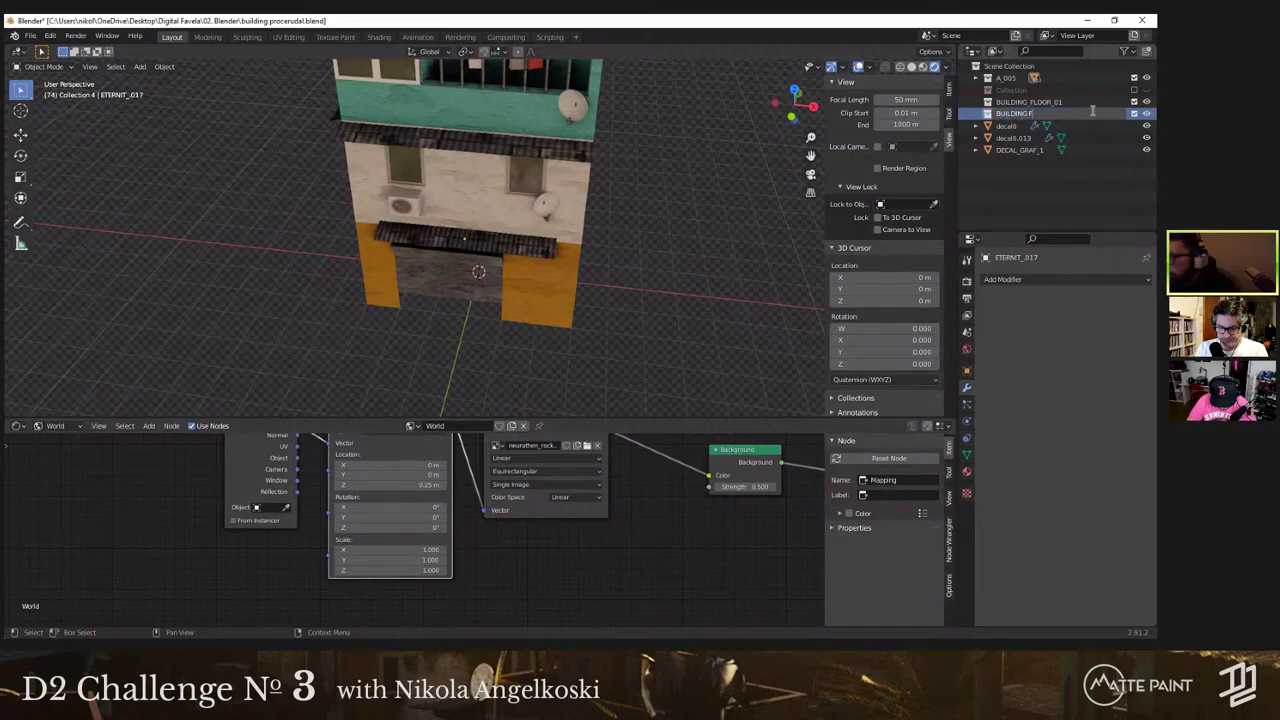
pyautogui.press('BackSpace')
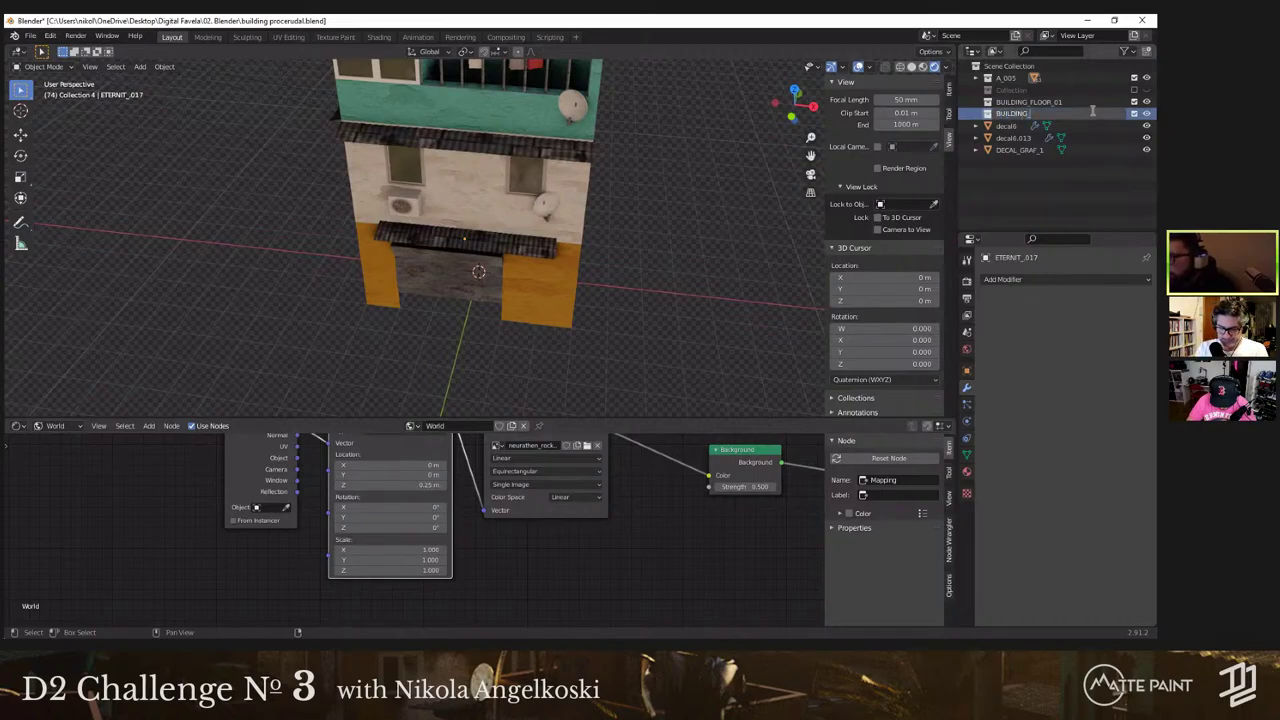
pyautogui.write('FLOOR_02')
pyautogui.press('Return')
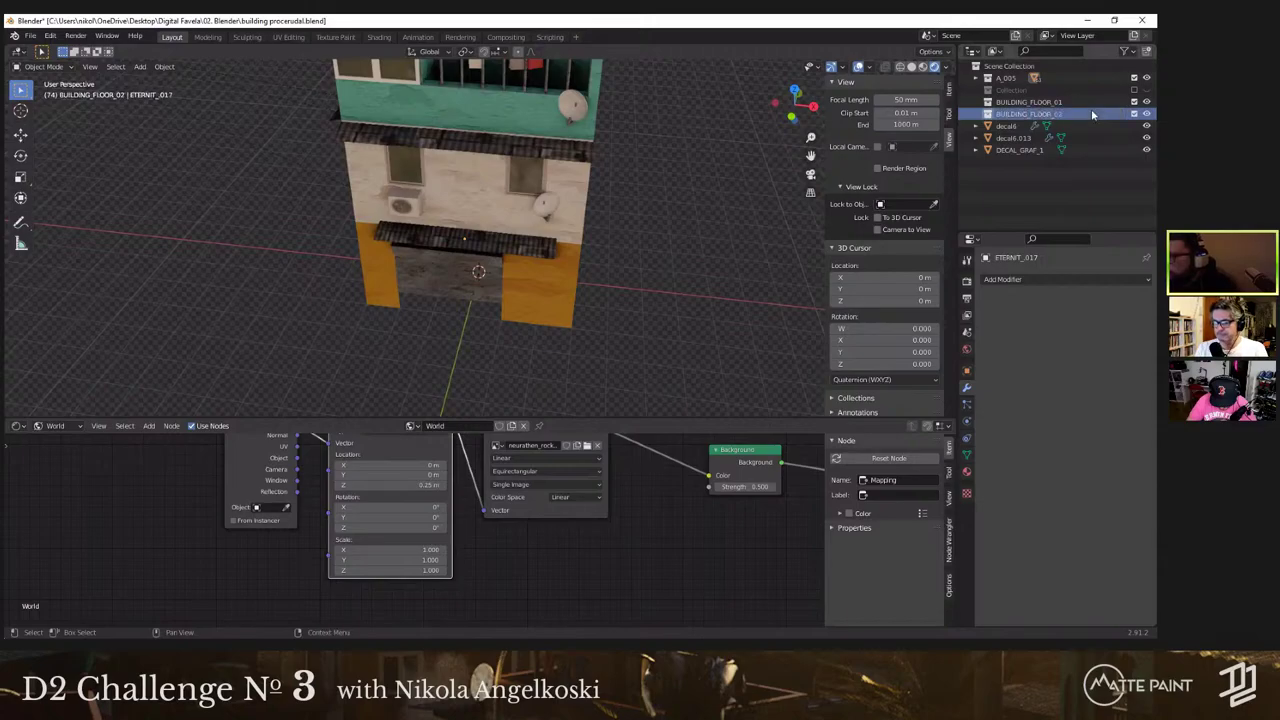
# Step: Rename the ground-floor walls object FLOOR_01 and move it into the BUILDING_FLOOR_01 collection
pyautogui.click(536, 298)
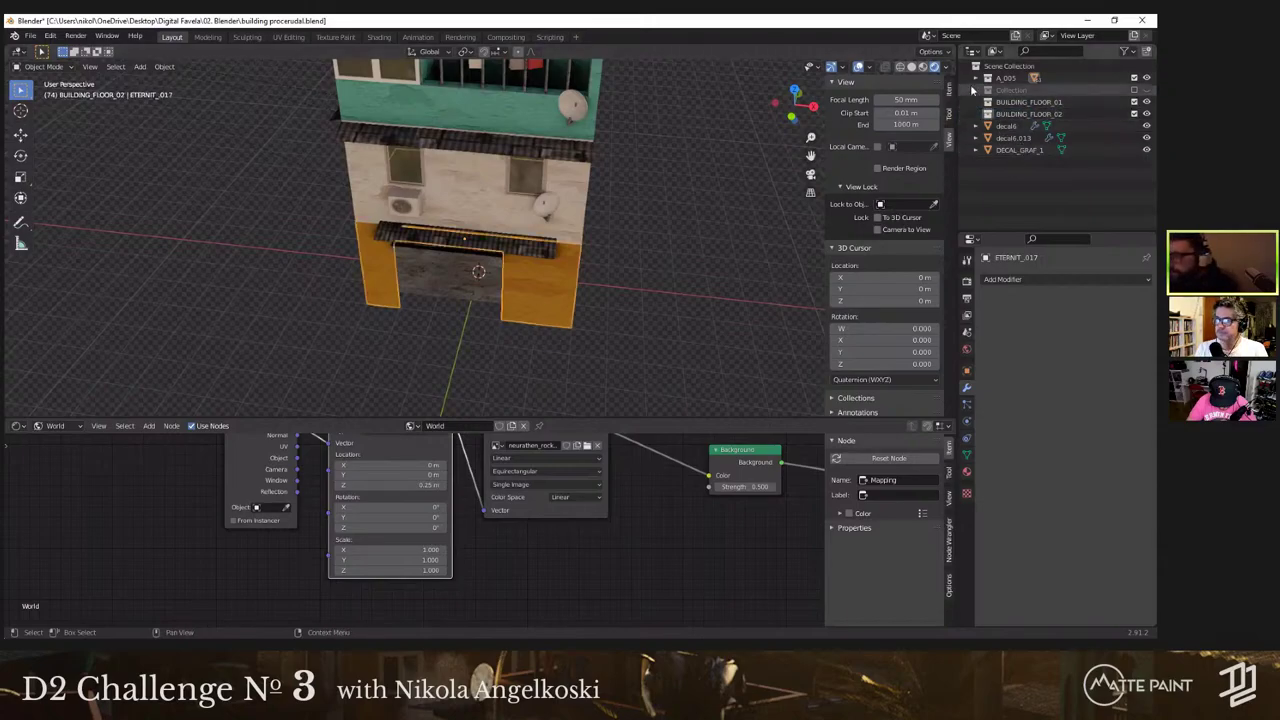
pyautogui.click(976, 78)
pyautogui.scroll(-5, 1029, 143)
pyautogui.scroll(-15, 1028, 143)
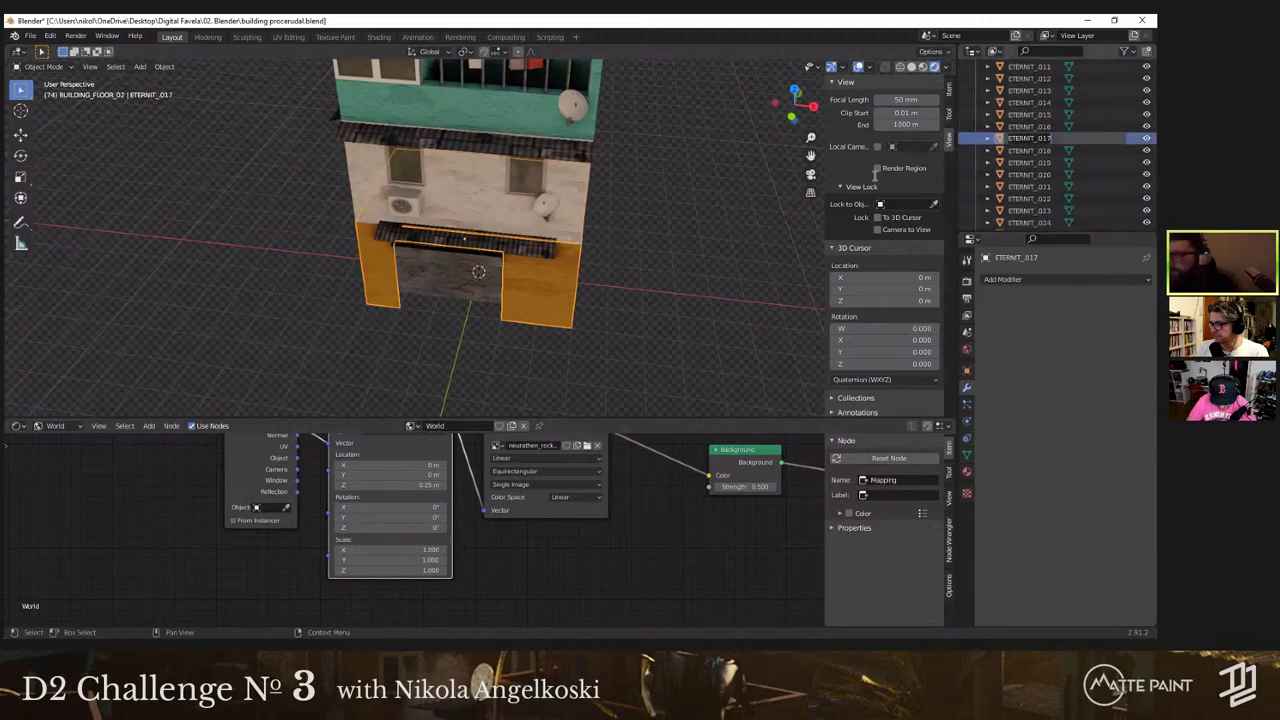
pyautogui.press('BackSpace')
pyautogui.write('FLOOR')
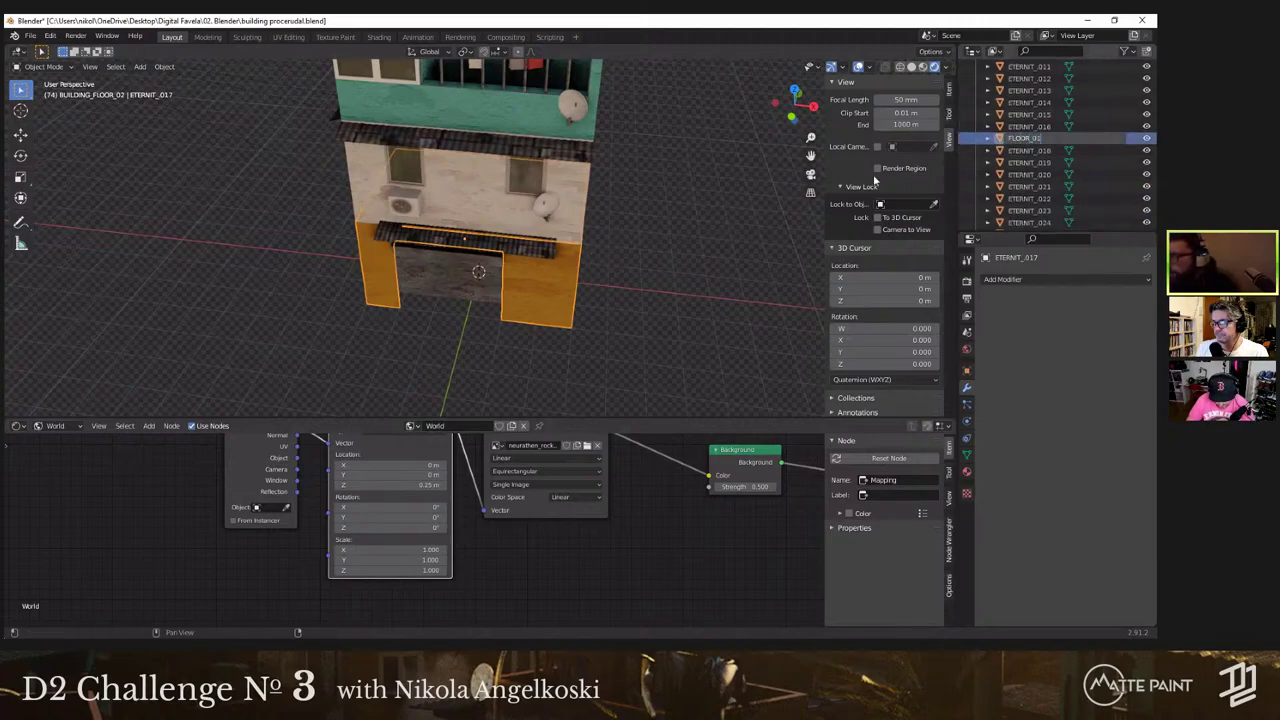
pyautogui.write('_01')
pyautogui.press('Return')
pyautogui.scroll(-3, 1030, 140)
pyautogui.moveTo(1025, 127); pyautogui.dragTo(1020, 179)
# Step: Rename the middle-storey walls object FLOOR_02 and move it into the BUILDING_FLOOR_02 collection
pyautogui.click(533, 193)
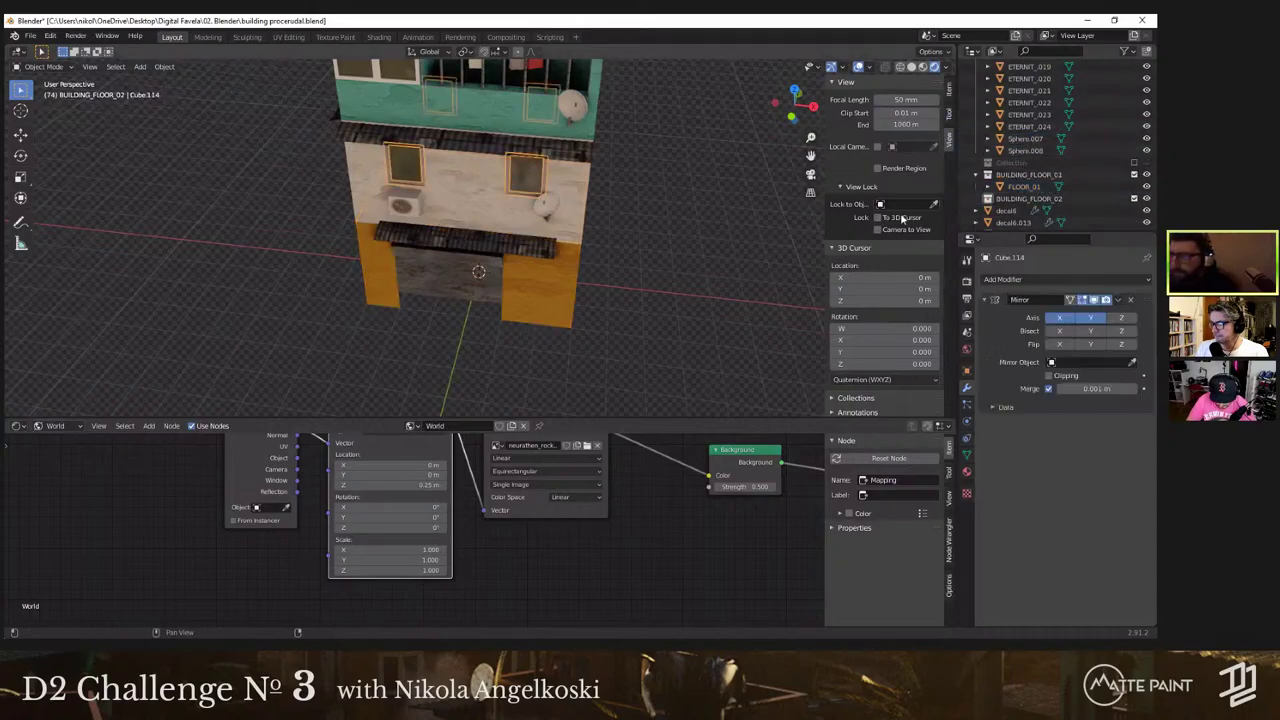
pyautogui.click(562, 219)
pyautogui.scroll(10, 1076, 190)
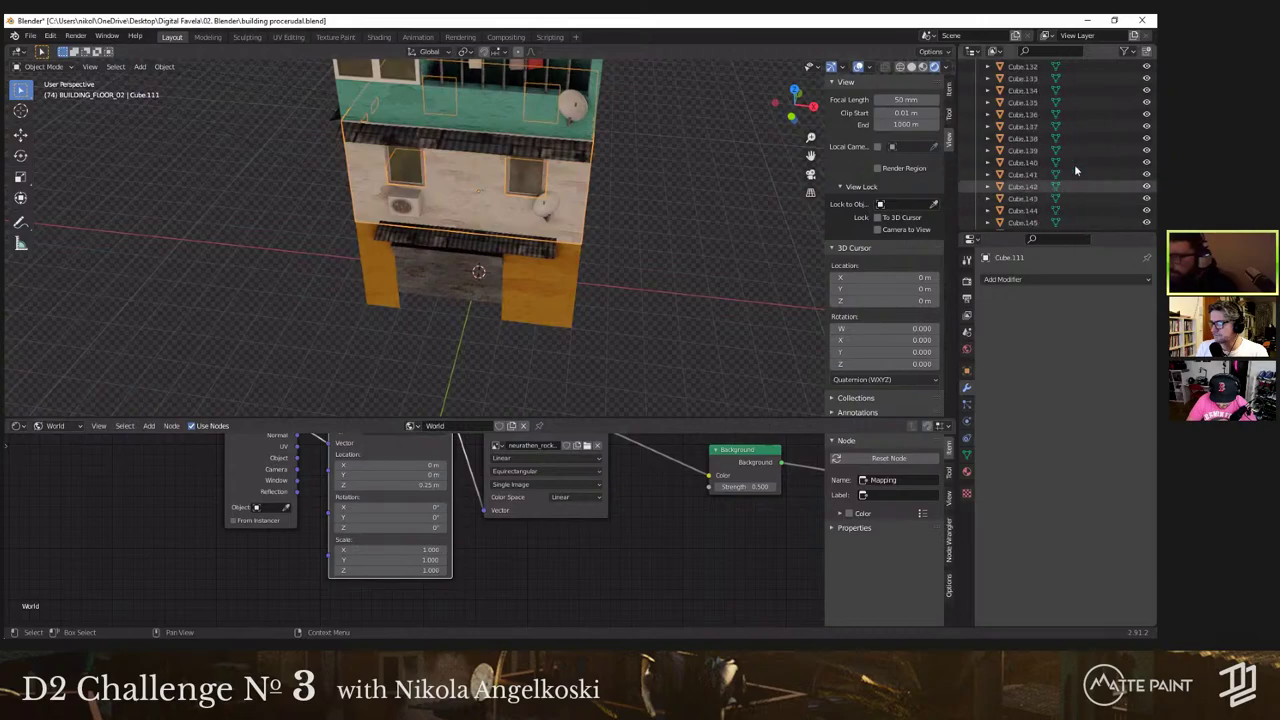
pyautogui.scroll(10, 1074, 166)
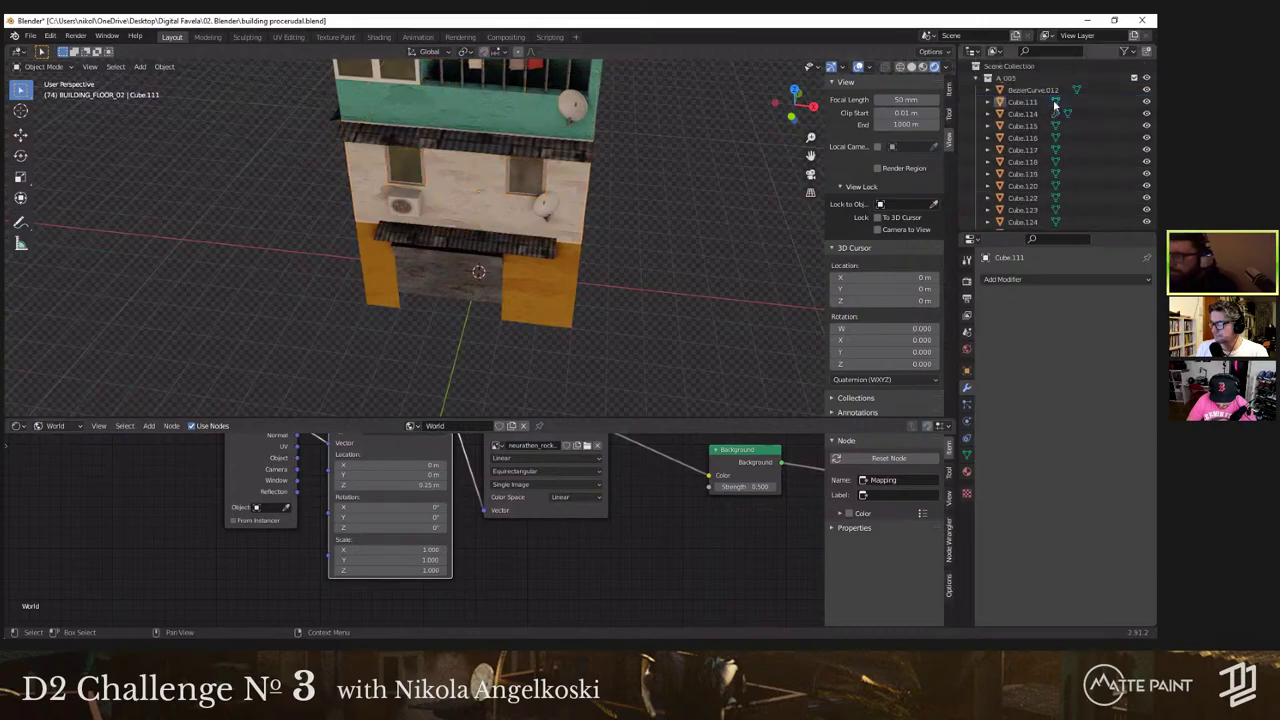
pyautogui.click(1022, 102)
pyautogui.doubleClick(1025, 102)
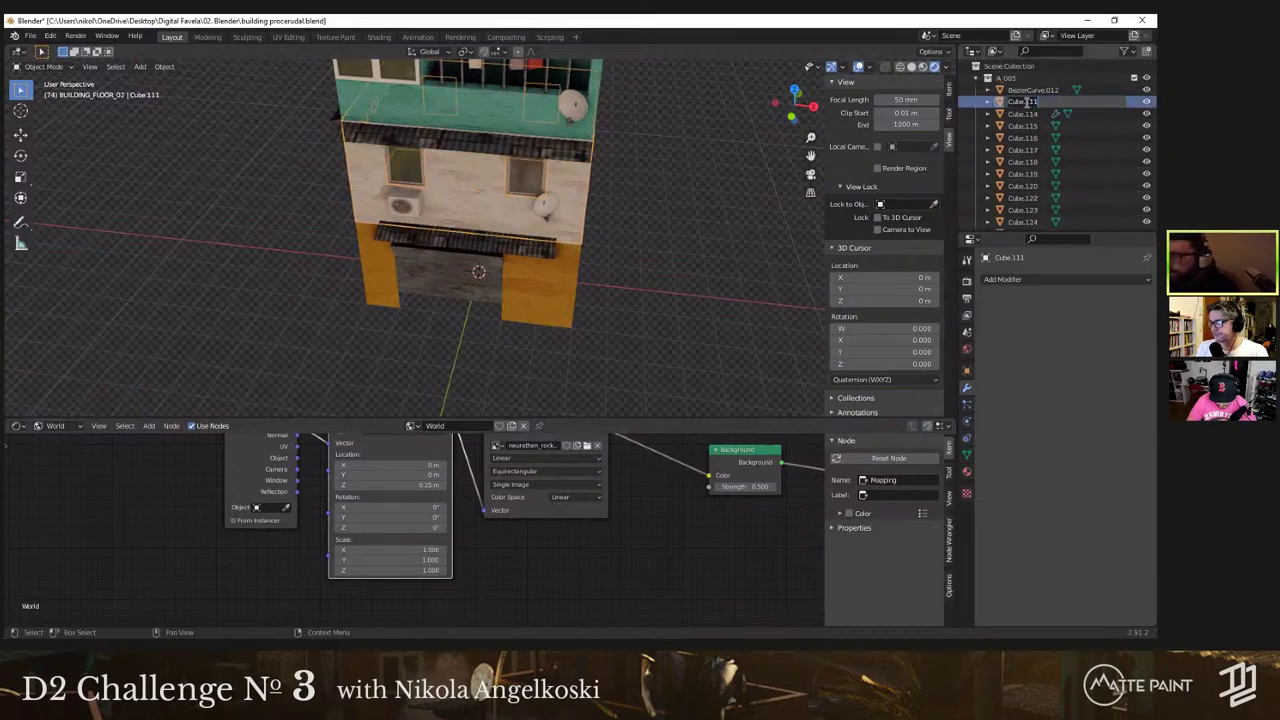
pyautogui.write('FlOOR_')
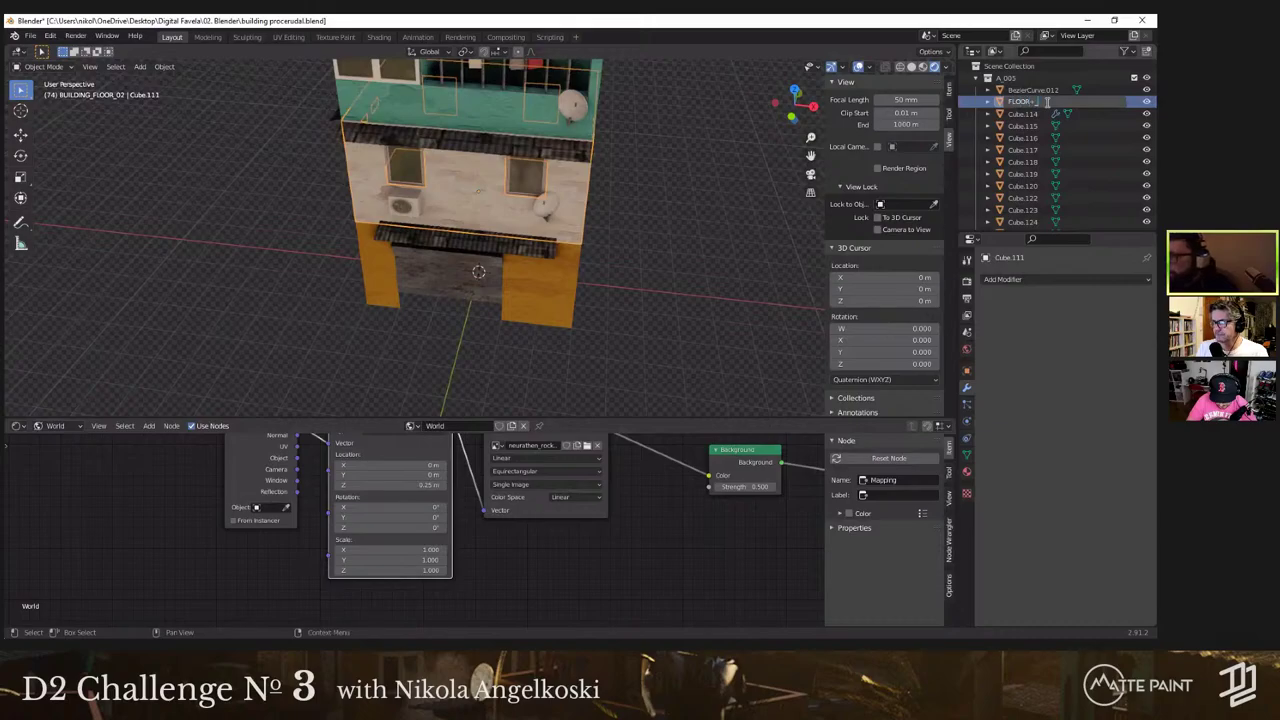
pyautogui.write('02')
pyautogui.press('Return')
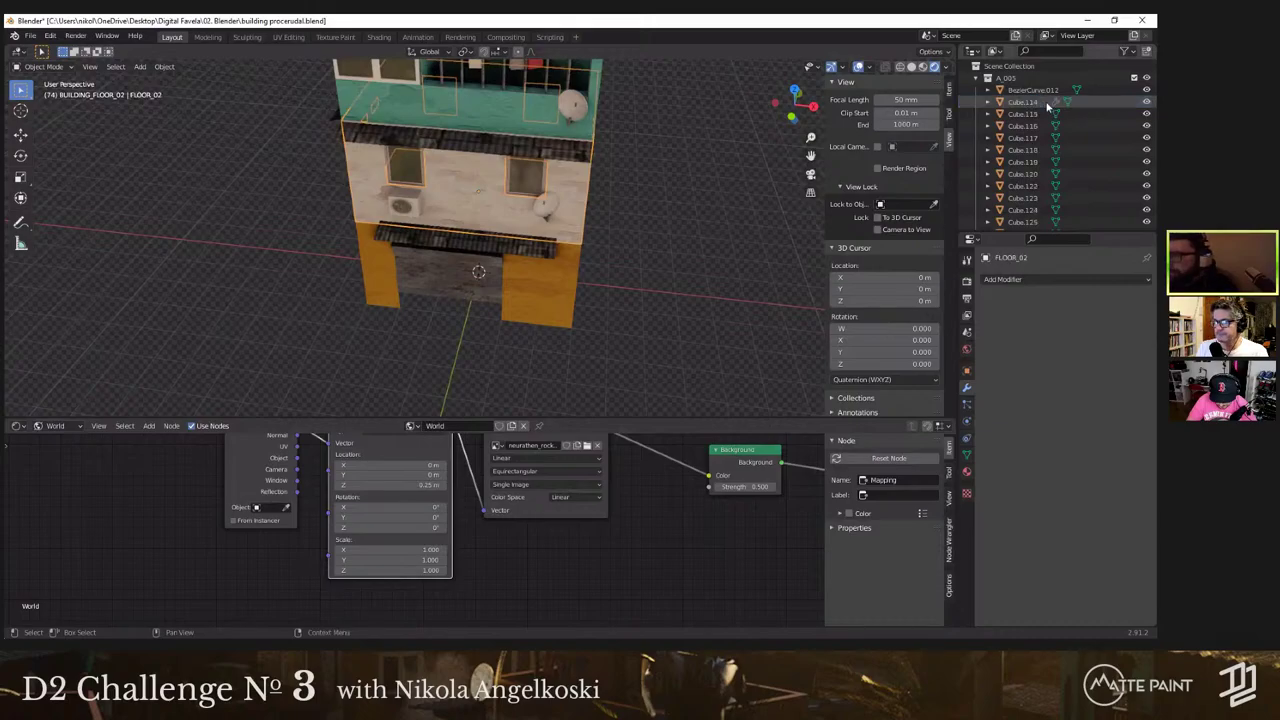
pyautogui.scroll(-8, 1050, 145)
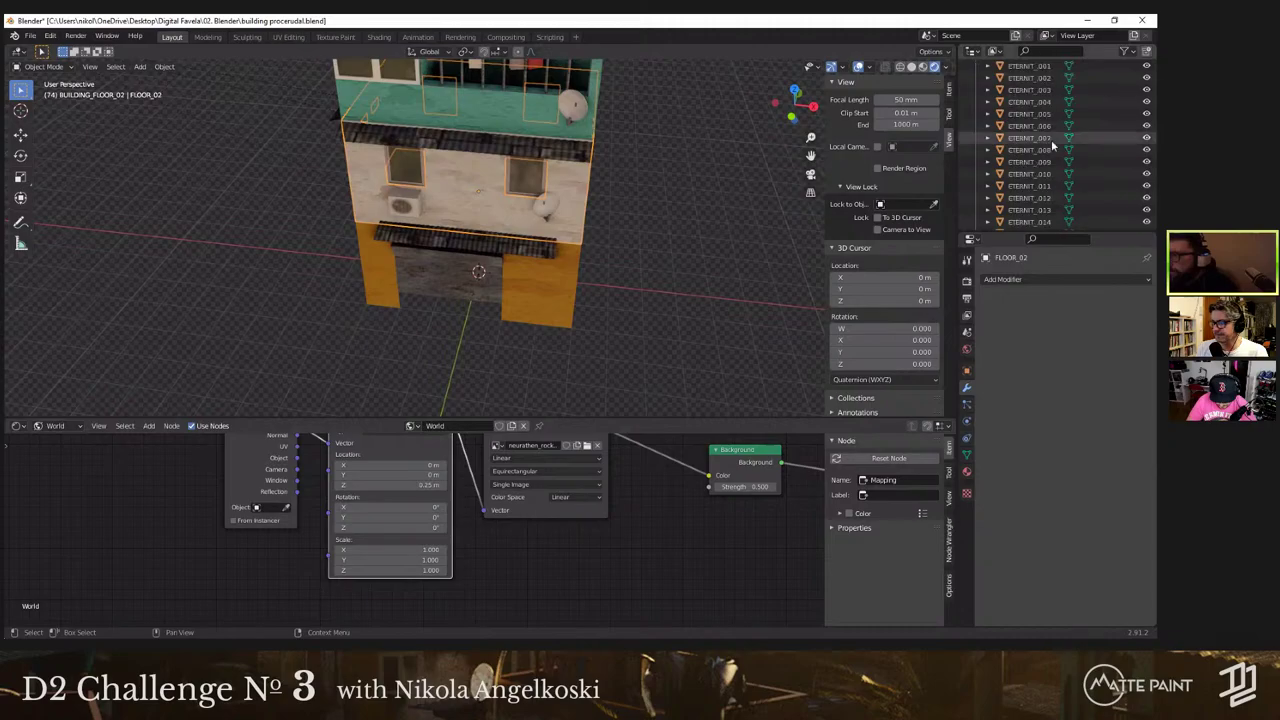
pyautogui.moveTo(1030, 128); pyautogui.dragTo(1035, 205)
# Step: Collapse and disable collection A_005 and hide the decal6, decal6.013 and DECAL_GRAF_1 objects
pyautogui.scroll(10, 1030, 160)
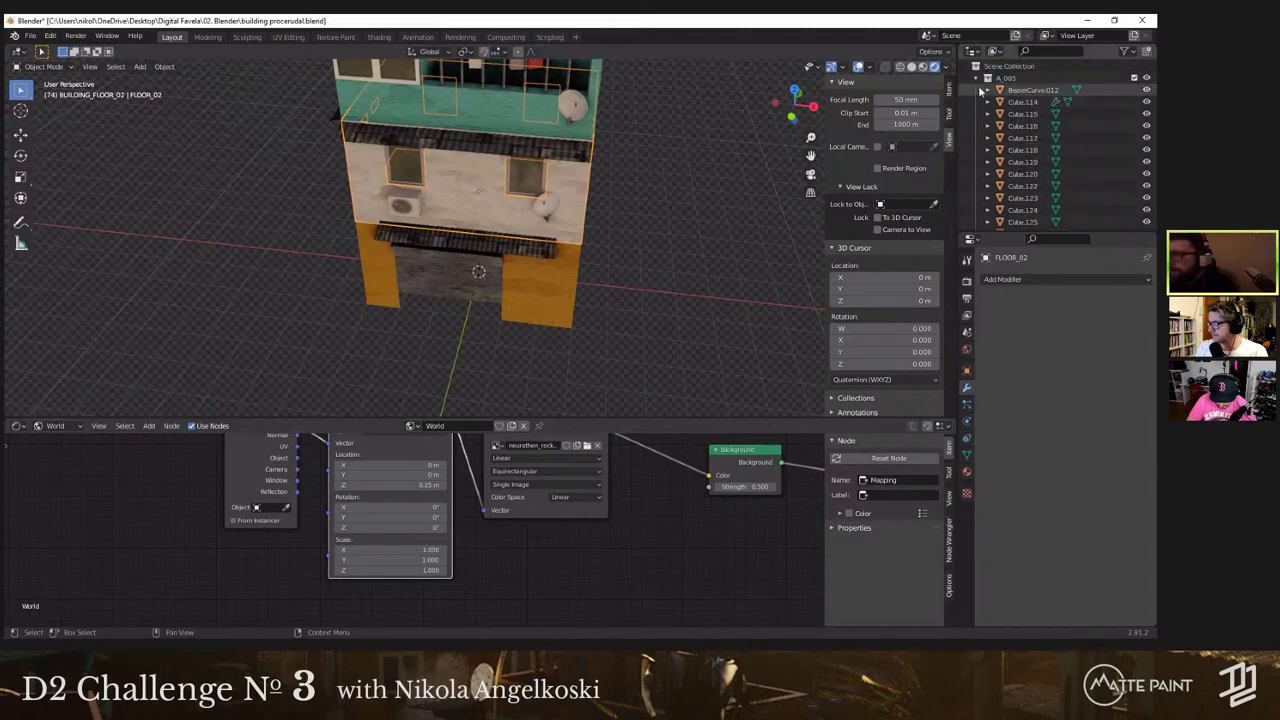
pyautogui.click(982, 90)
pyautogui.click(1147, 78)
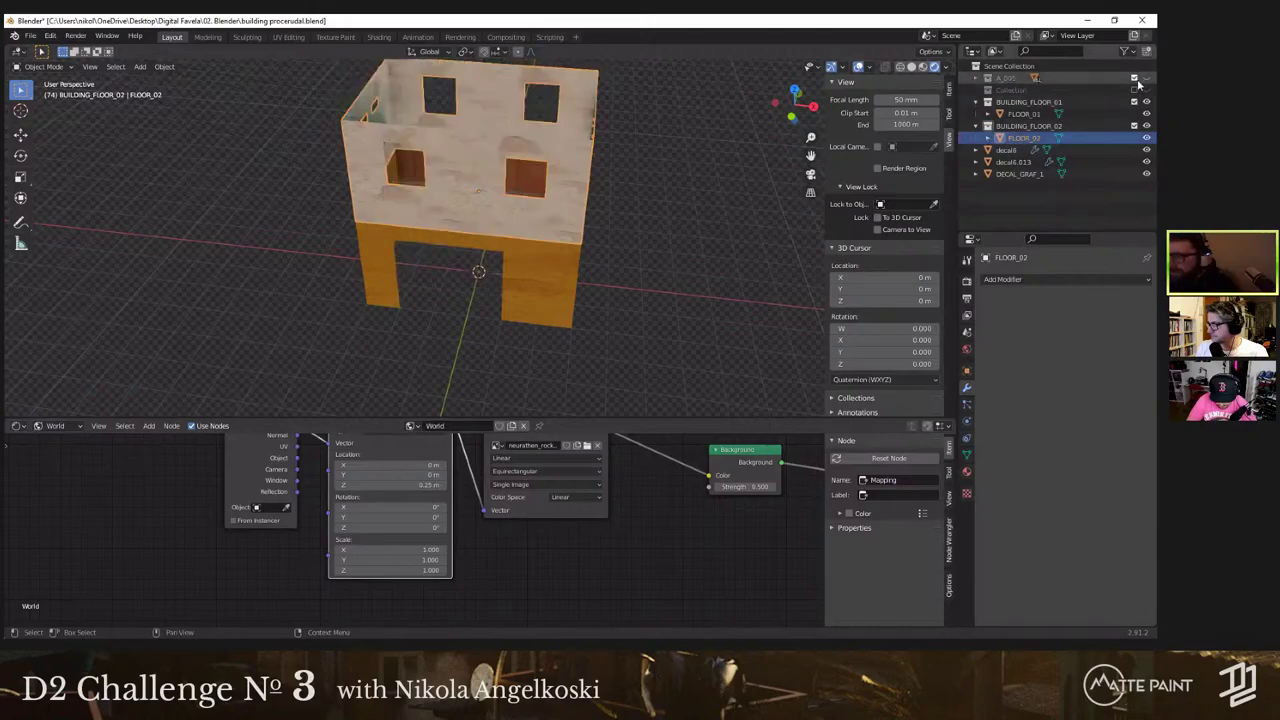
pyautogui.moveTo(480, 220); pyautogui.dragTo(545, 262, button='middle')
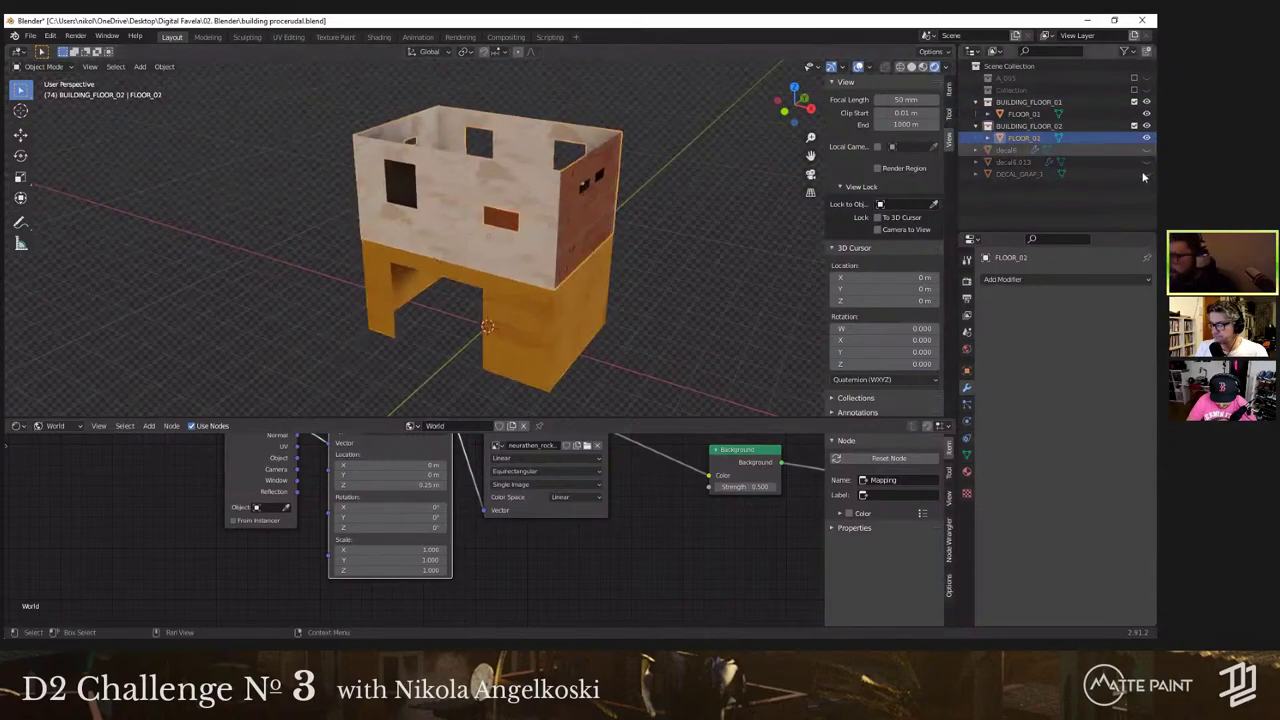
pyautogui.moveTo(660, 190); pyautogui.dragTo(740, 232, button='middle')
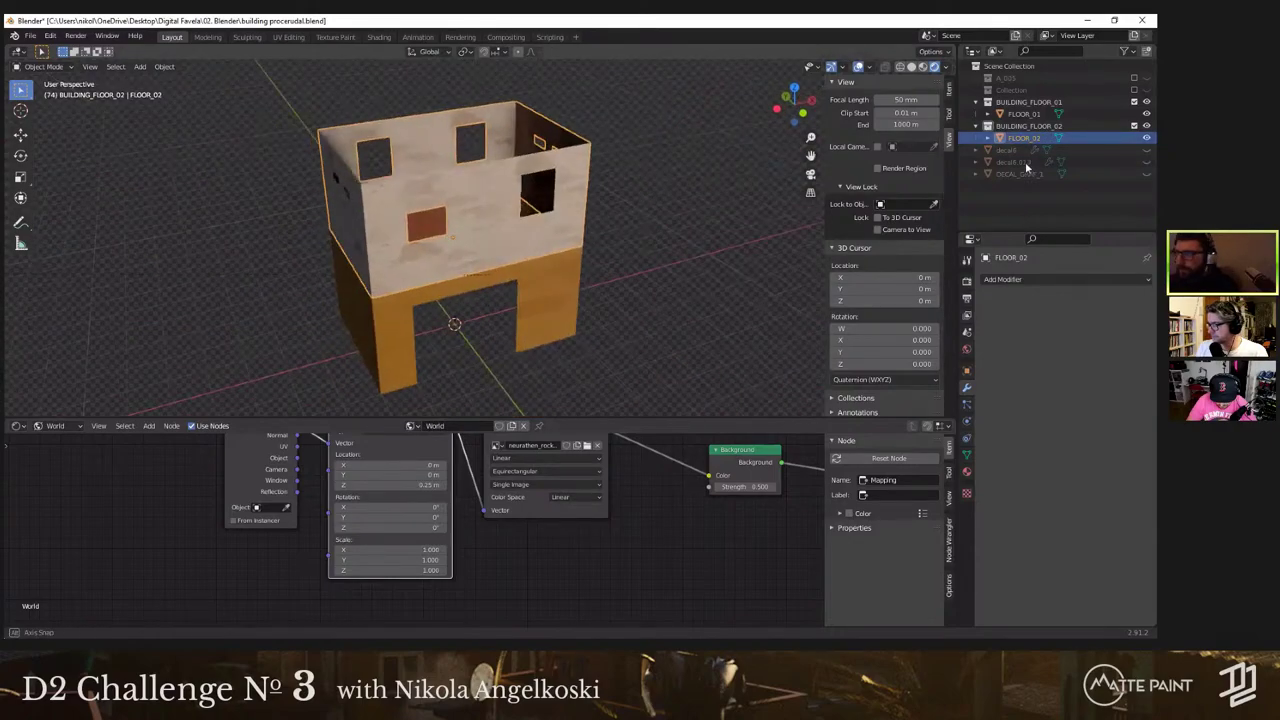
# Step: Duplicate the FLOOR_02 walls in place and rename the copy FLOOR_02_01
pyautogui.moveTo(1026, 168); pyautogui.dragTo(1070, 190, button='middle')
pyautogui.hotkey('shift', 'd')
pyautogui.rightClick(744, 160)
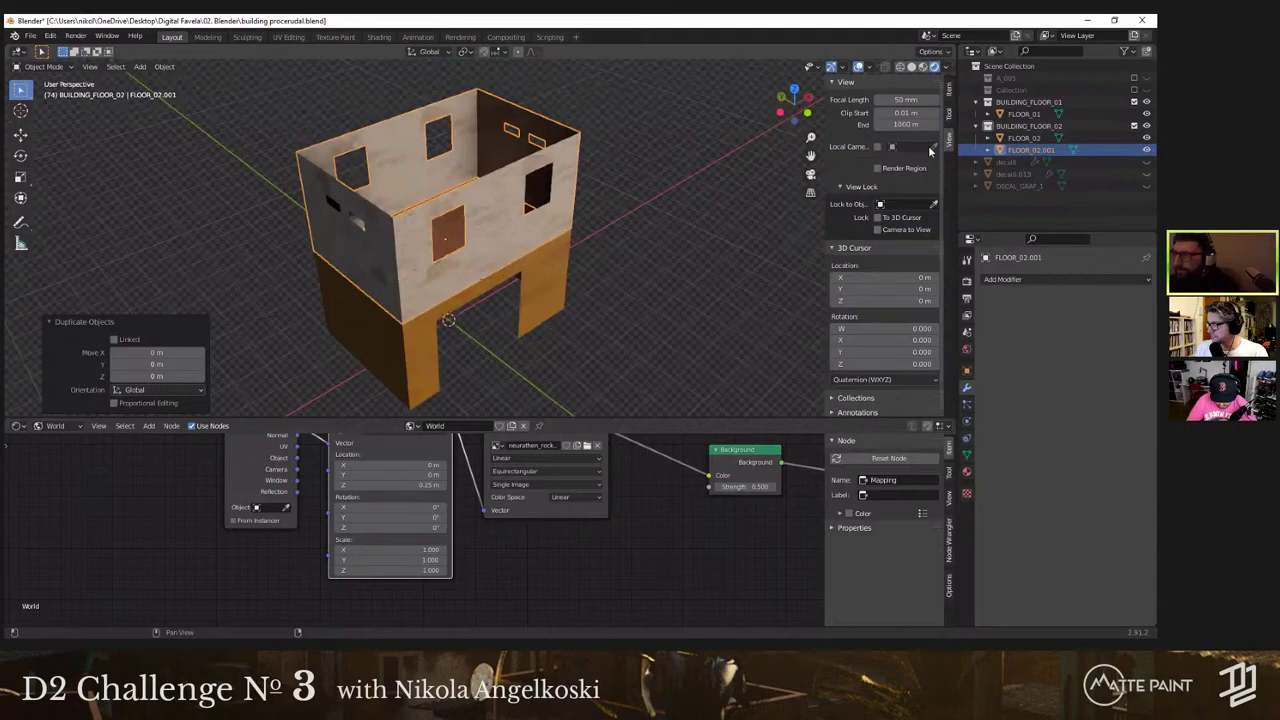
pyautogui.doubleClick(1010, 149)
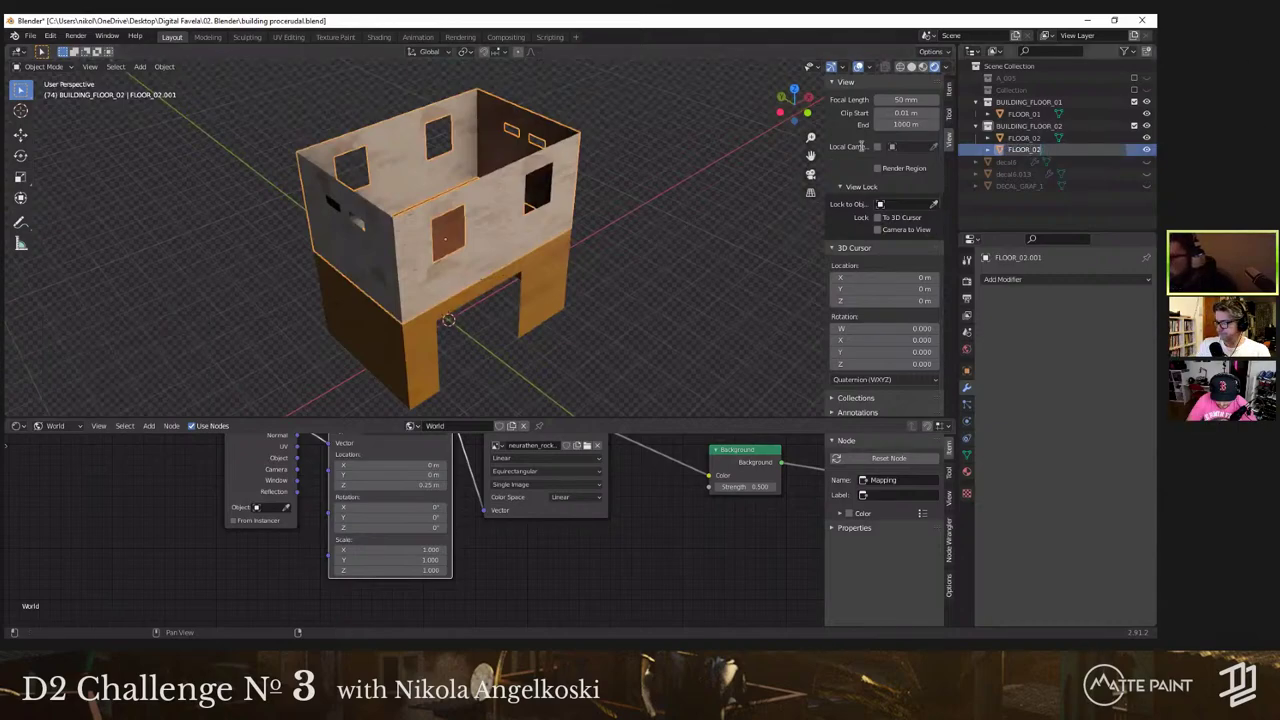
pyautogui.write('FLOOR_02_01')
pyautogui.press('Return')
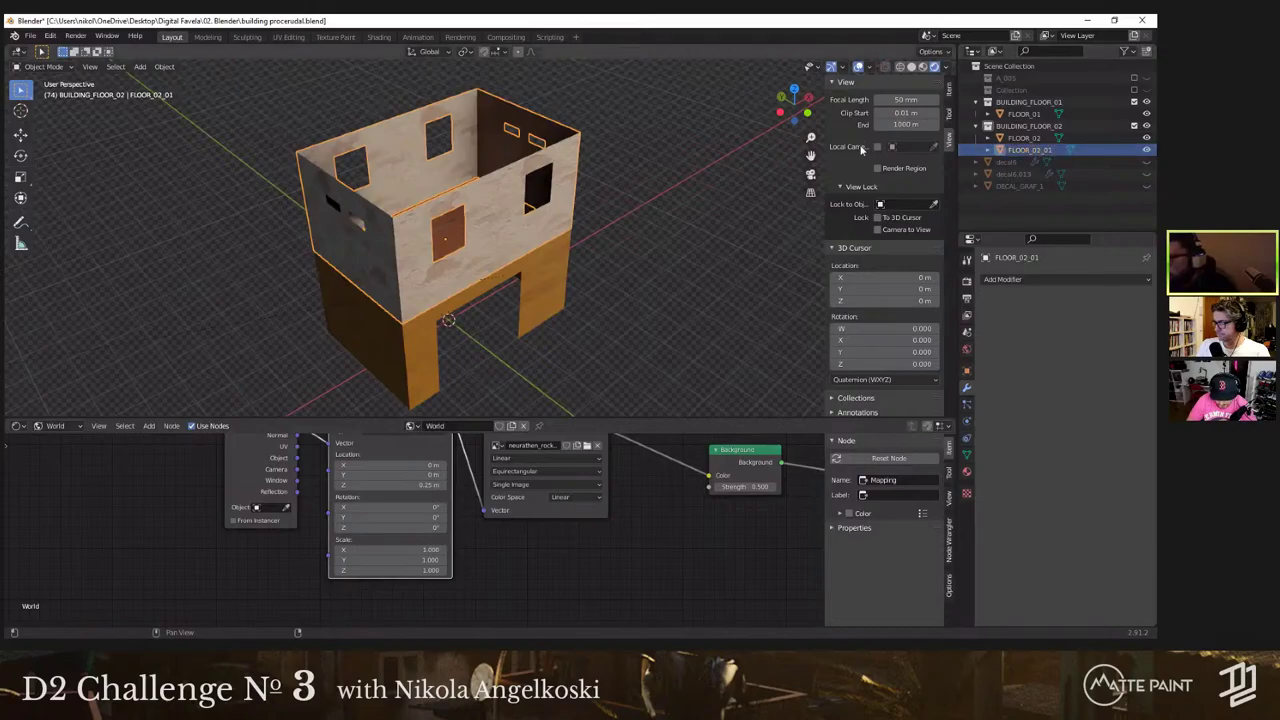
# Step: Replace the material in the first slot of the FLOOR_02_01 walls with Floor_03
pyautogui.moveTo(665, 178); pyautogui.dragTo(440, 180, button='middle')
pyautogui.scroll(1, 440, 180)
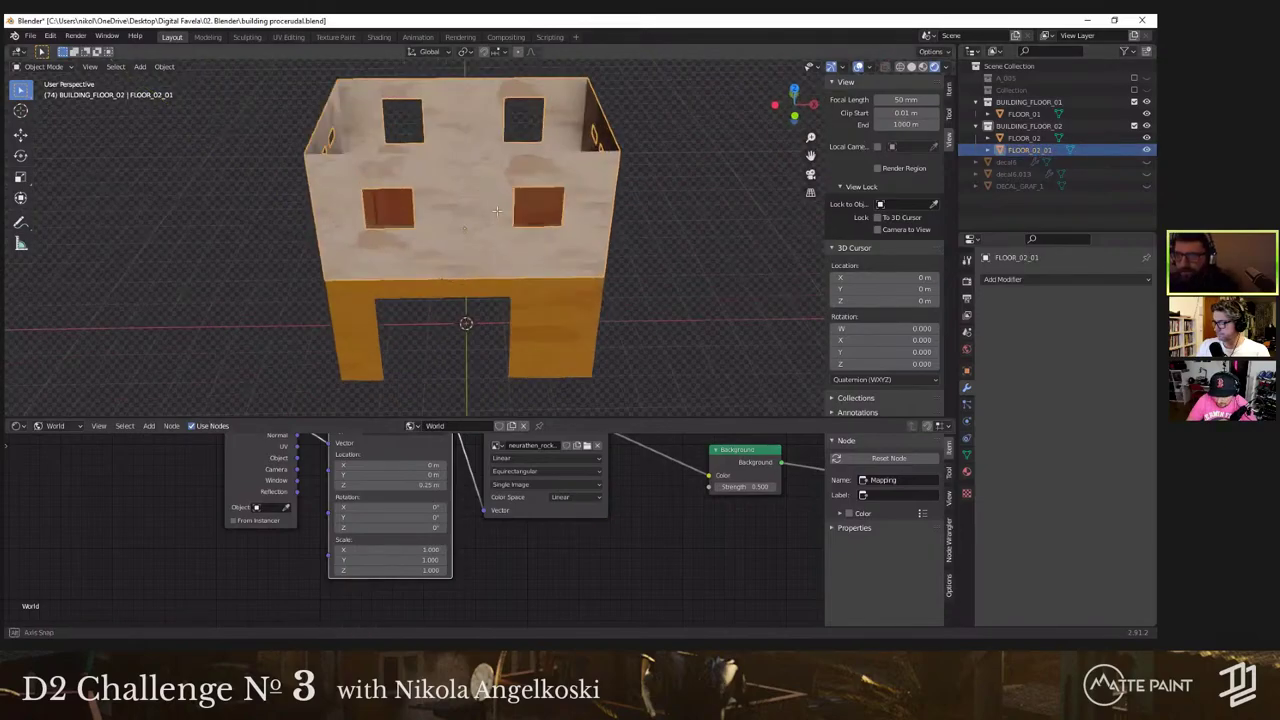
pyautogui.moveTo(690, 208); pyautogui.dragTo(574, 229, button='middle')
pyautogui.press('Tab')
pyautogui.moveTo(482, 293); pyautogui.dragTo(602, 272, button='middle')
pyautogui.press('Tab')
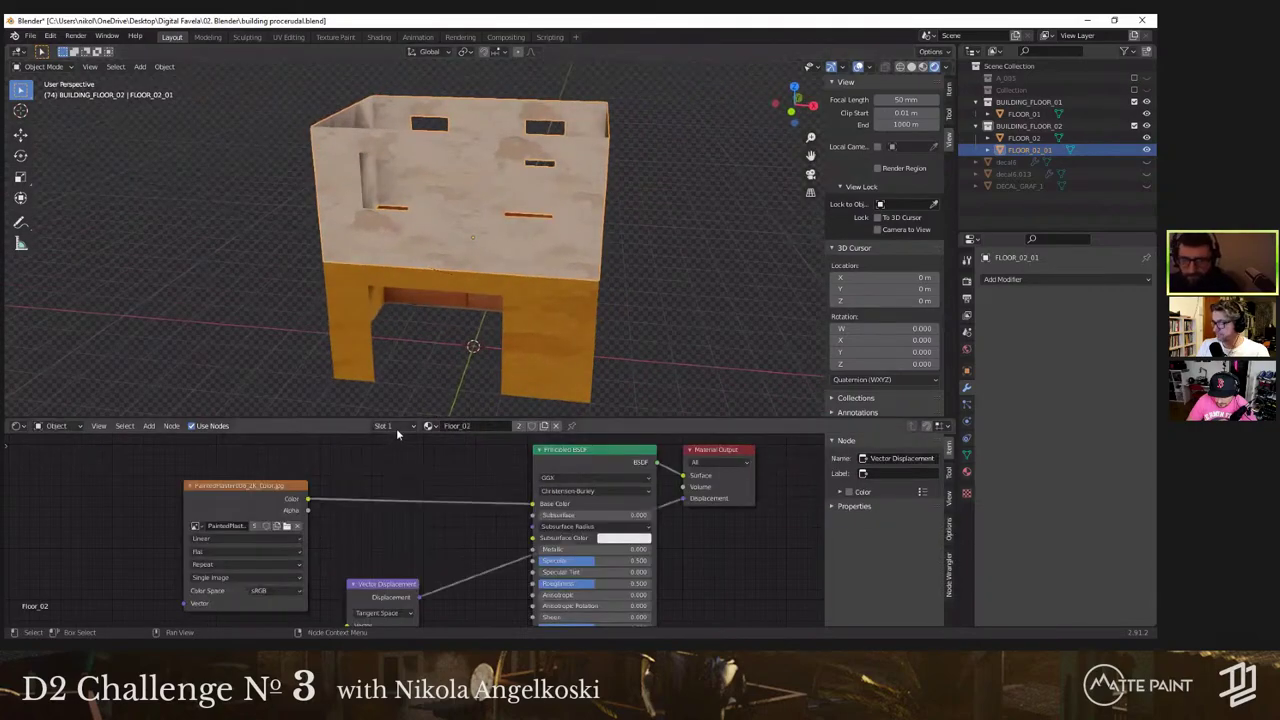
pyautogui.click(396, 428)
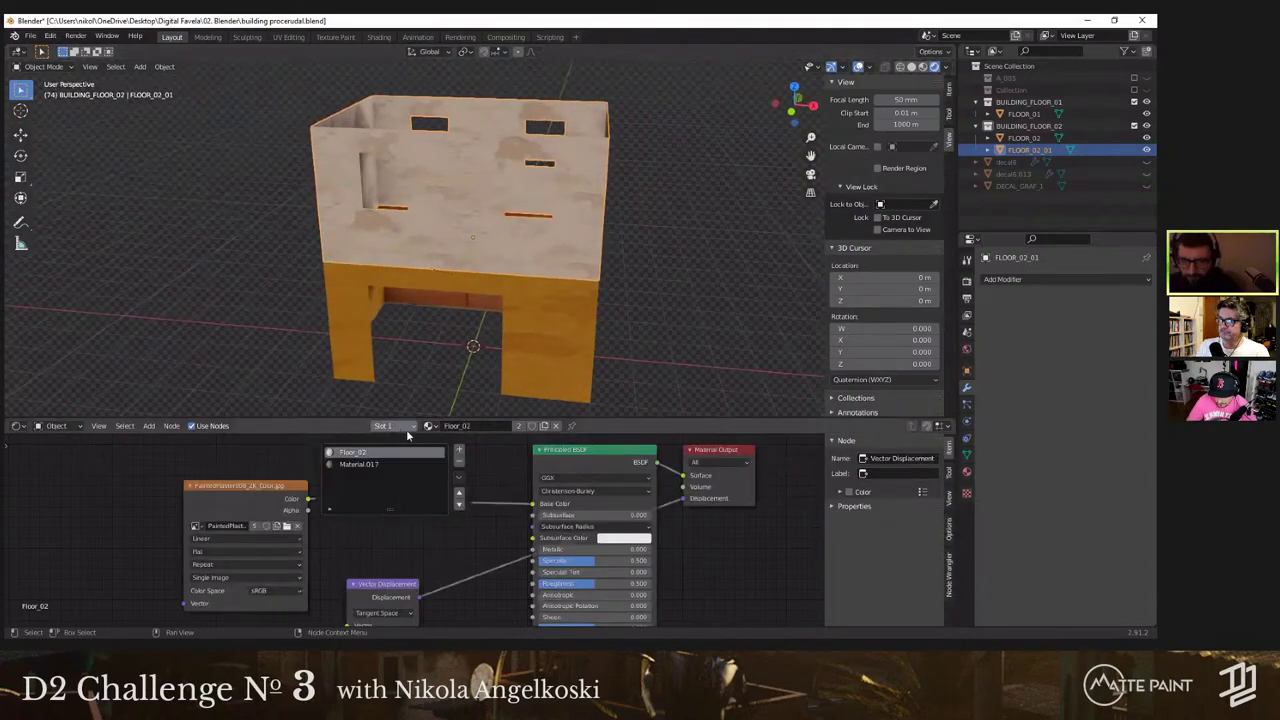
pyautogui.click(434, 426)
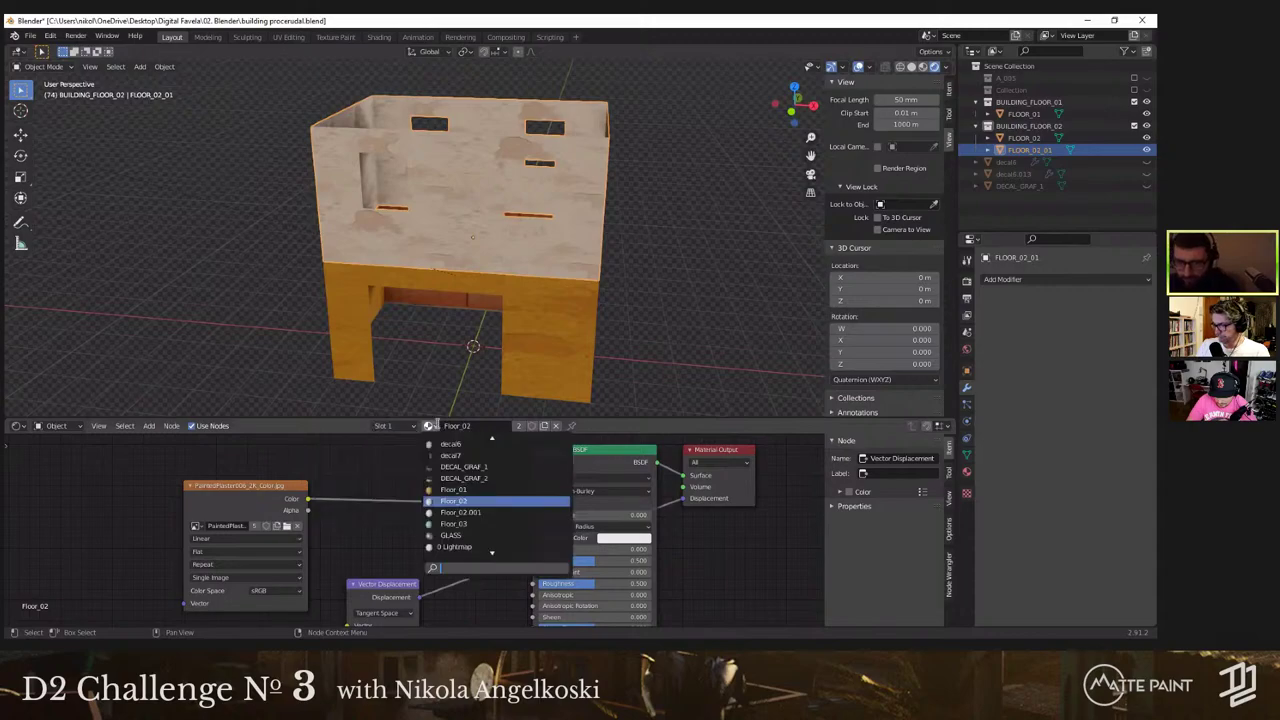
pyautogui.click(455, 524)
# Step: Assign Material.017 from the second slot to all faces of the FLOOR_02_01 end wall with two small windows
pyautogui.moveTo(571, 365); pyautogui.dragTo(458, 368, button='middle')
pyautogui.press('Tab')
pyautogui.press('3')
pyautogui.click(428, 166)
pyautogui.keyDown('ctrl'); pyautogui.keyDown('shift'); pyautogui.click(462, 365); pyautogui.keyUp('shift'); pyautogui.keyUp('ctrl')
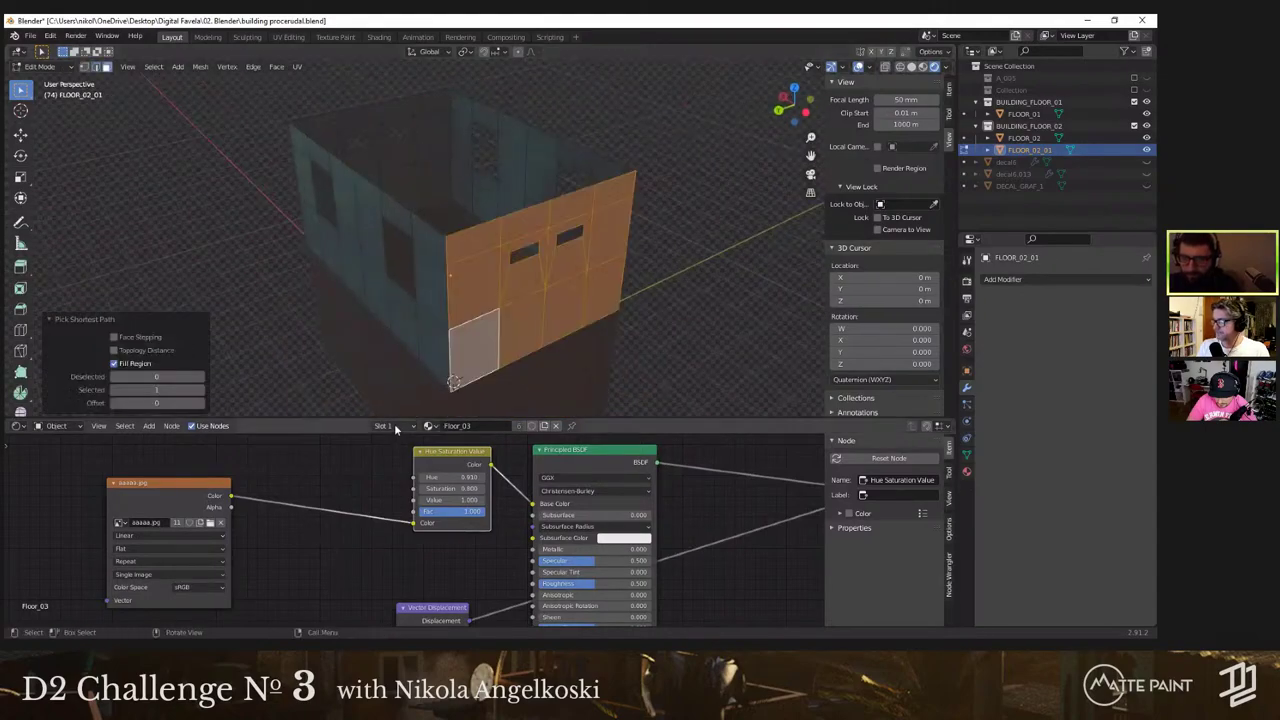
pyautogui.click(383, 426)
pyautogui.click(358, 464)
pyautogui.click(344, 524)
pyautogui.moveTo(474, 315); pyautogui.dragTo(435, 290, button='middle')
pyautogui.press('Tab')
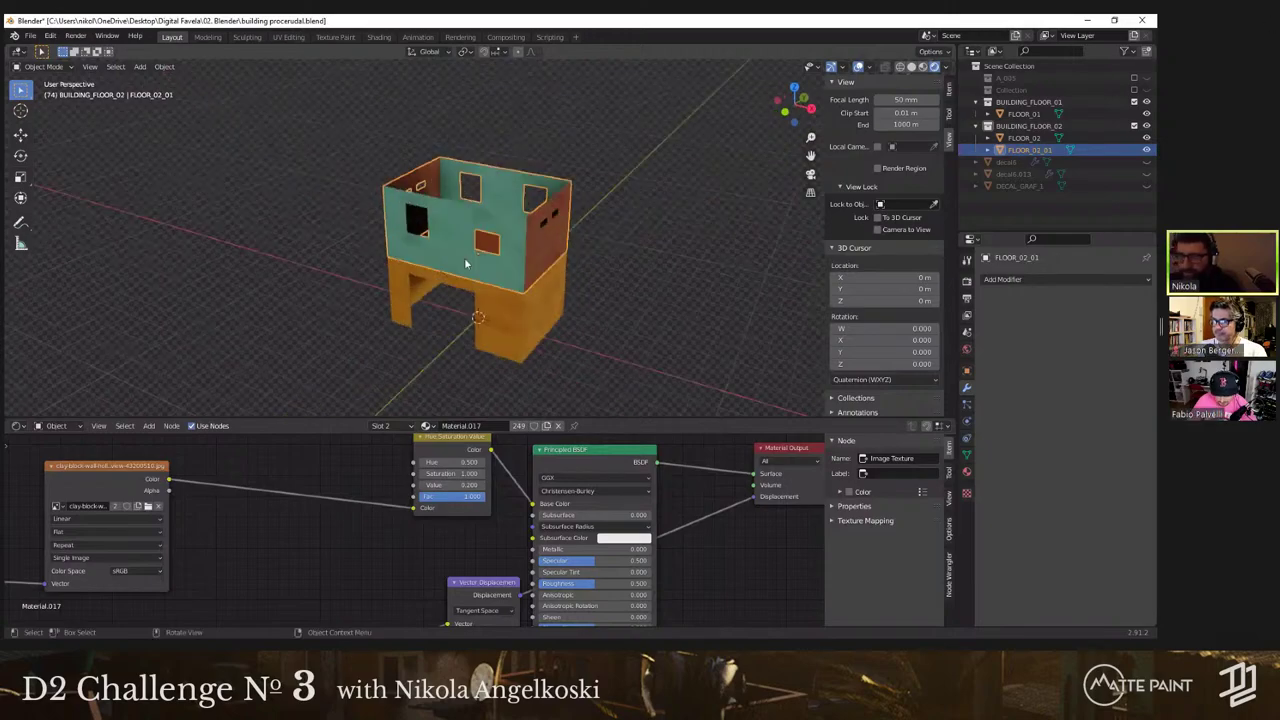
# Step: Duplicate the FLOOR_02_01 walls in place and rename the copy FLOOR_02_02
pyautogui.hotkey('shift', 'd')
pyautogui.rightClick(450, 298)
pyautogui.moveTo(463, 393); pyautogui.dragTo(495, 398, button='middle')
pyautogui.doubleClick(1066, 162)
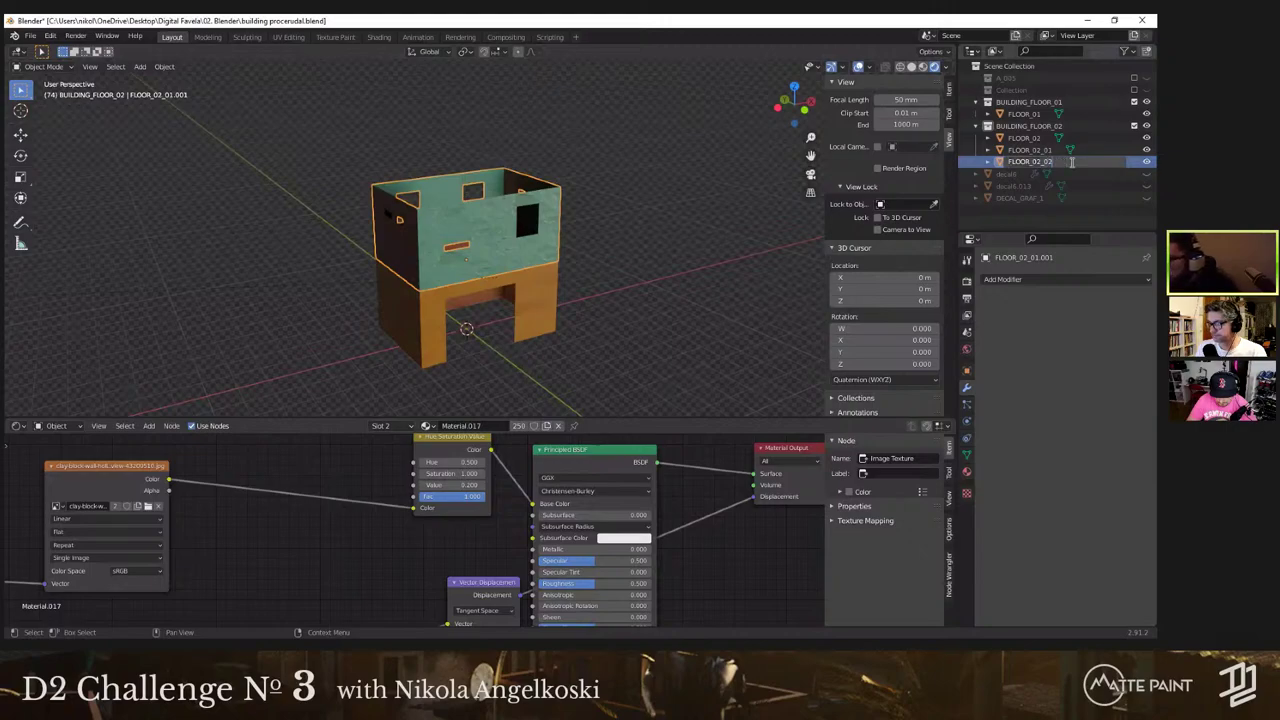
# Step: Make the first material slot of the FLOOR_02_02 walls active
pyautogui.moveTo(591, 240); pyautogui.dragTo(375, 415, button='middle')
pyautogui.scroll(3, 375, 410)
pyautogui.click(385, 425)
pyautogui.click(390, 447)
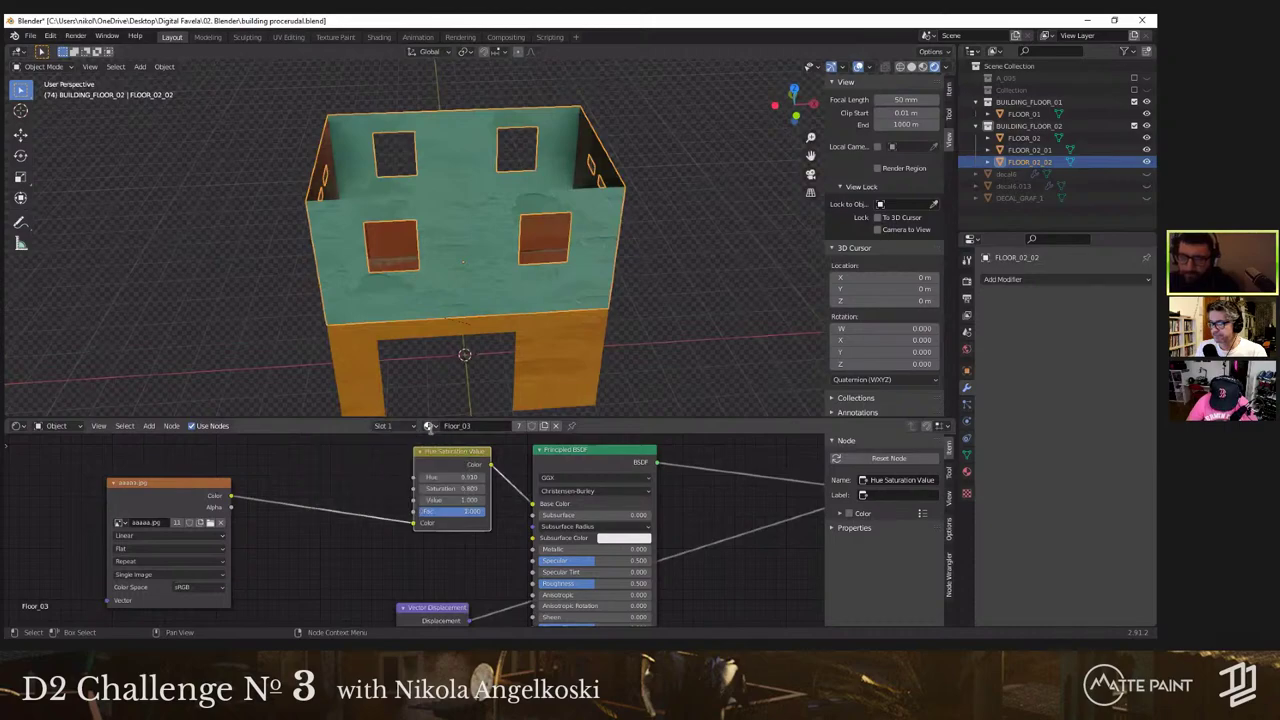
# Step: Search the materials for FLOOR and apply Floor_02 to the first slot of FLOOR_02_02
pyautogui.click(429, 425)
pyautogui.scroll(-4, 478, 495)
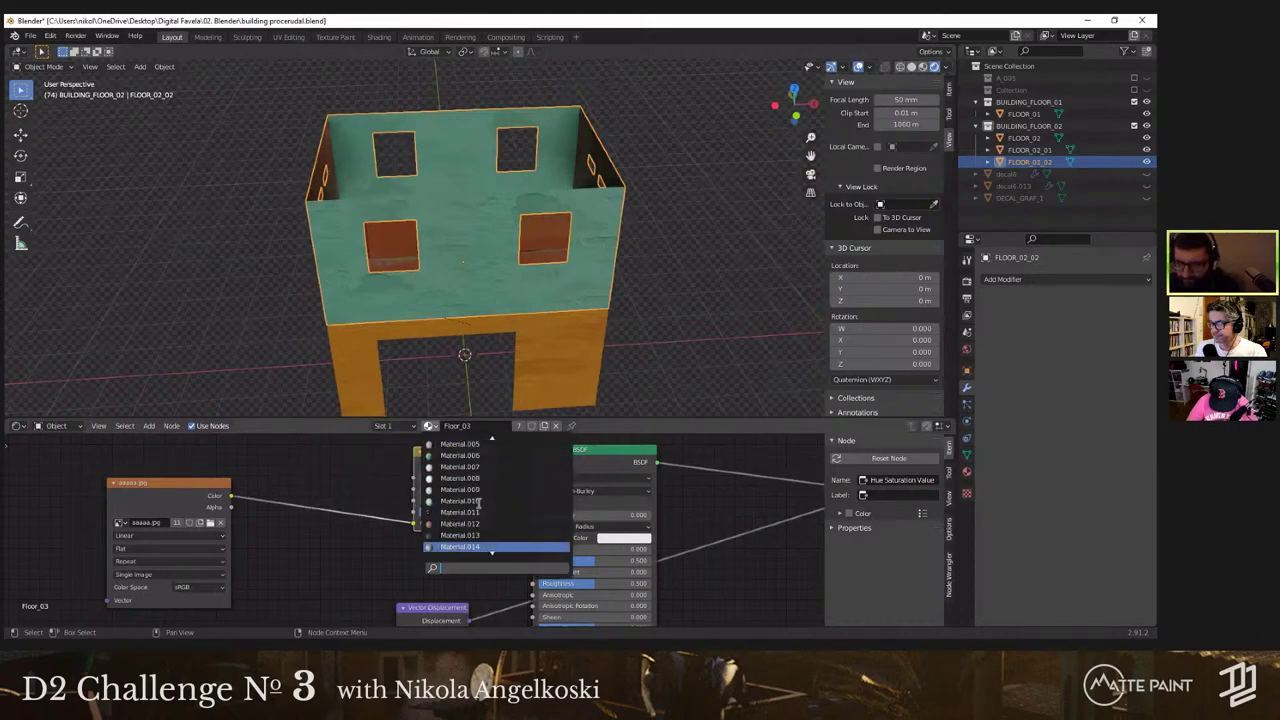
pyautogui.scroll(-5, 484, 534)
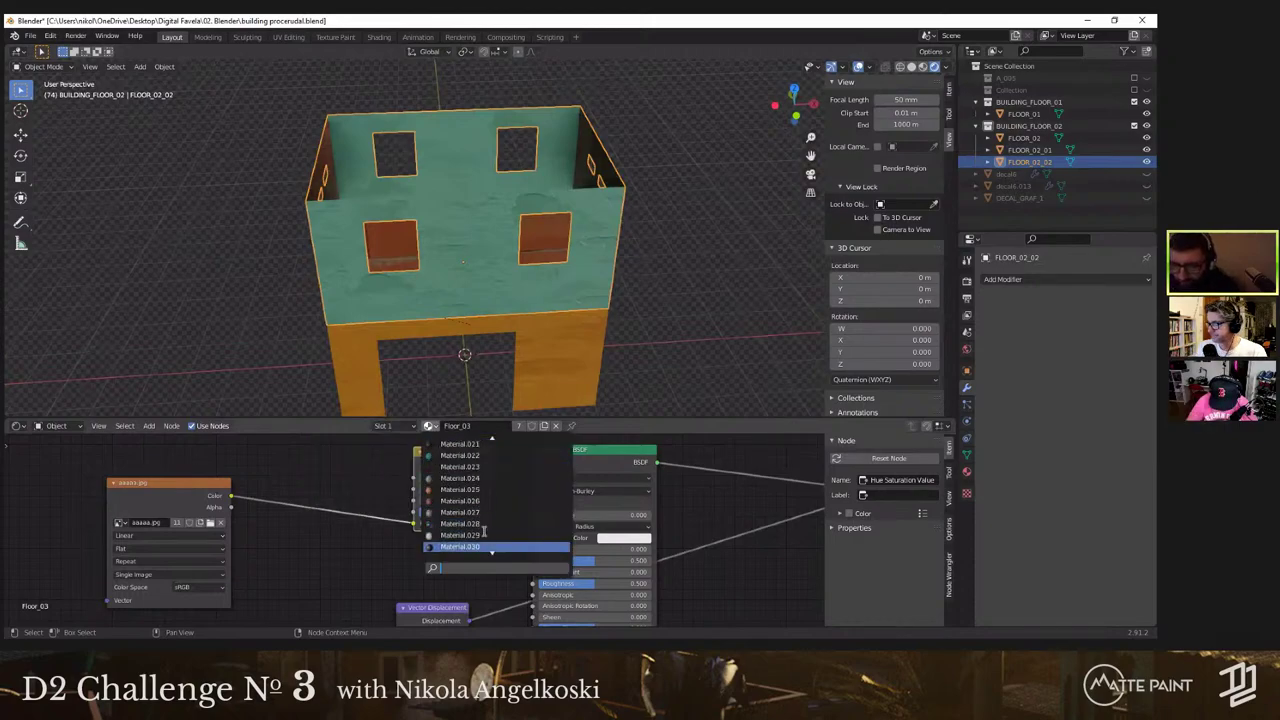
pyautogui.write('MATER')
pyautogui.press('BackSpace')
pyautogui.press('BackSpace')
pyautogui.press('BackSpace')
pyautogui.press('BackSpace')
pyautogui.press('BackSpace')
pyautogui.write('FLOOR')
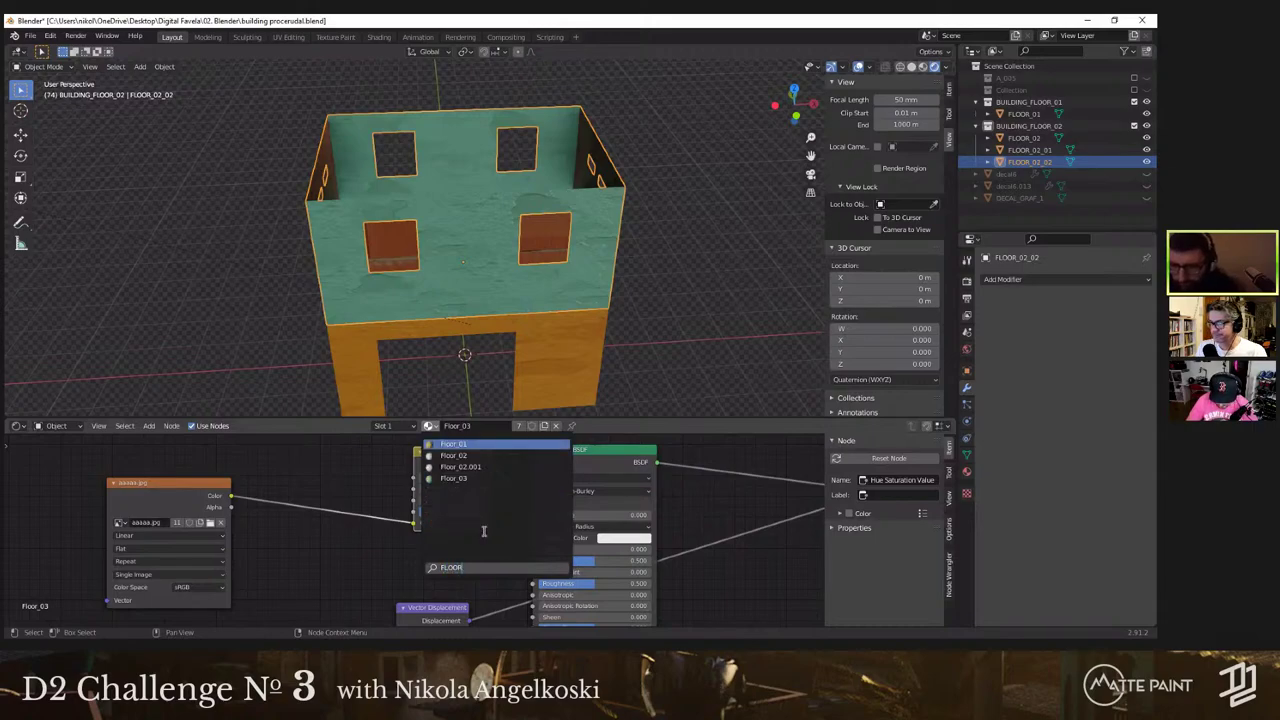
pyautogui.press('Return')
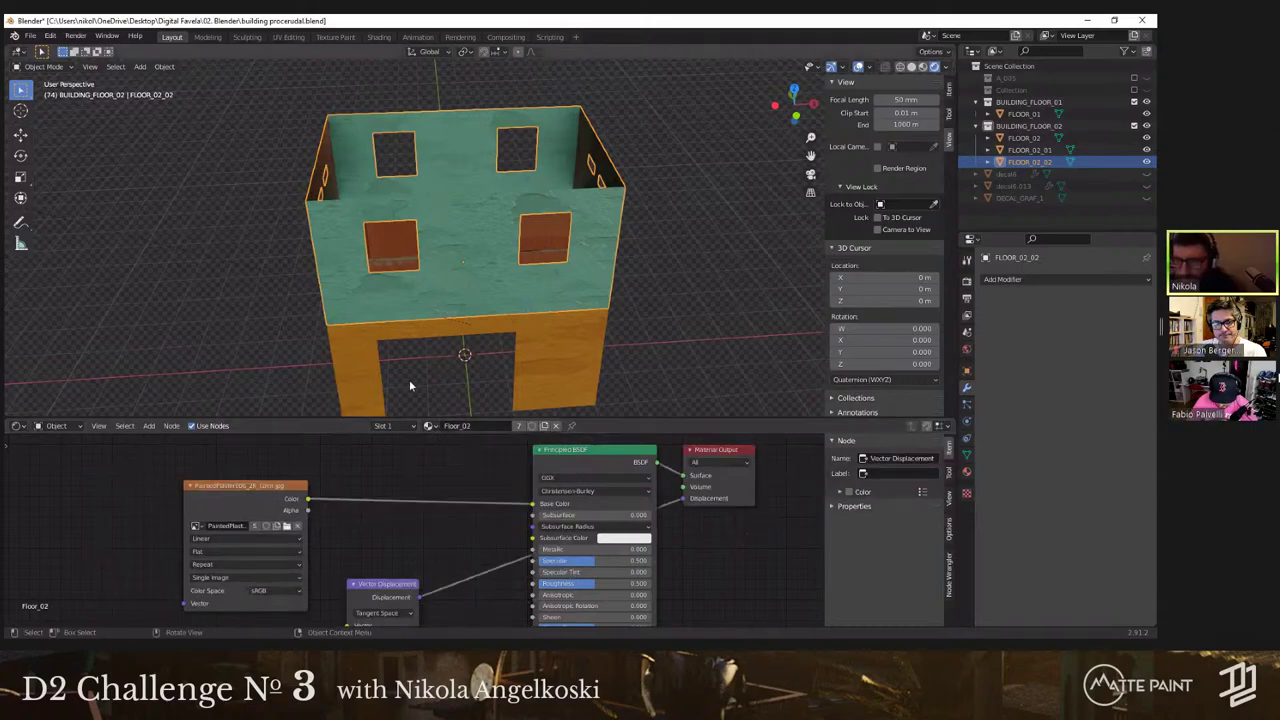
# Step: Set the first material slot of the FLOOR_02_02 walls to Floor_02.001
pyautogui.click(429, 426)
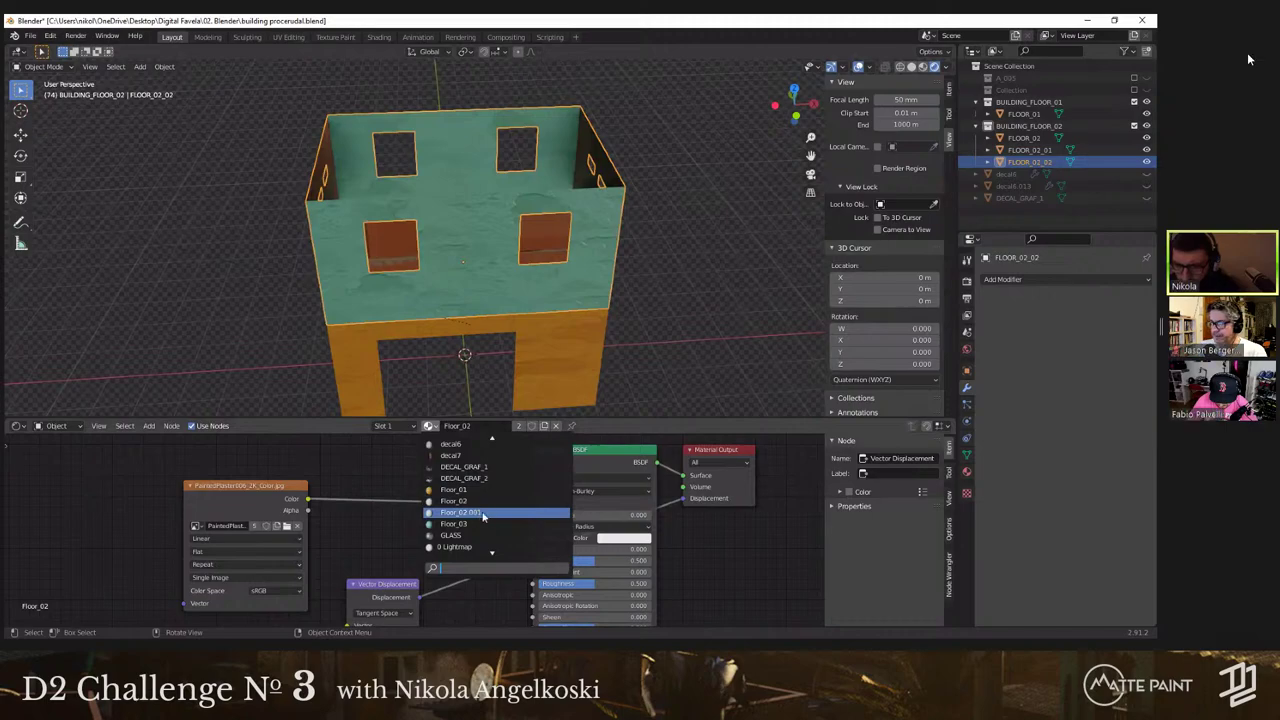
pyautogui.click(483, 515)
pyautogui.moveTo(425, 300); pyautogui.dragTo(525, 233, button='middle')
pyautogui.scroll(-5, 540, 261)
pyautogui.scroll(3, 572, 268)
# Step: Open the original FLOOR_02 walls for face editing and display the viewport in solid shading
pyautogui.click(566, 264)
pyautogui.press('Tab')
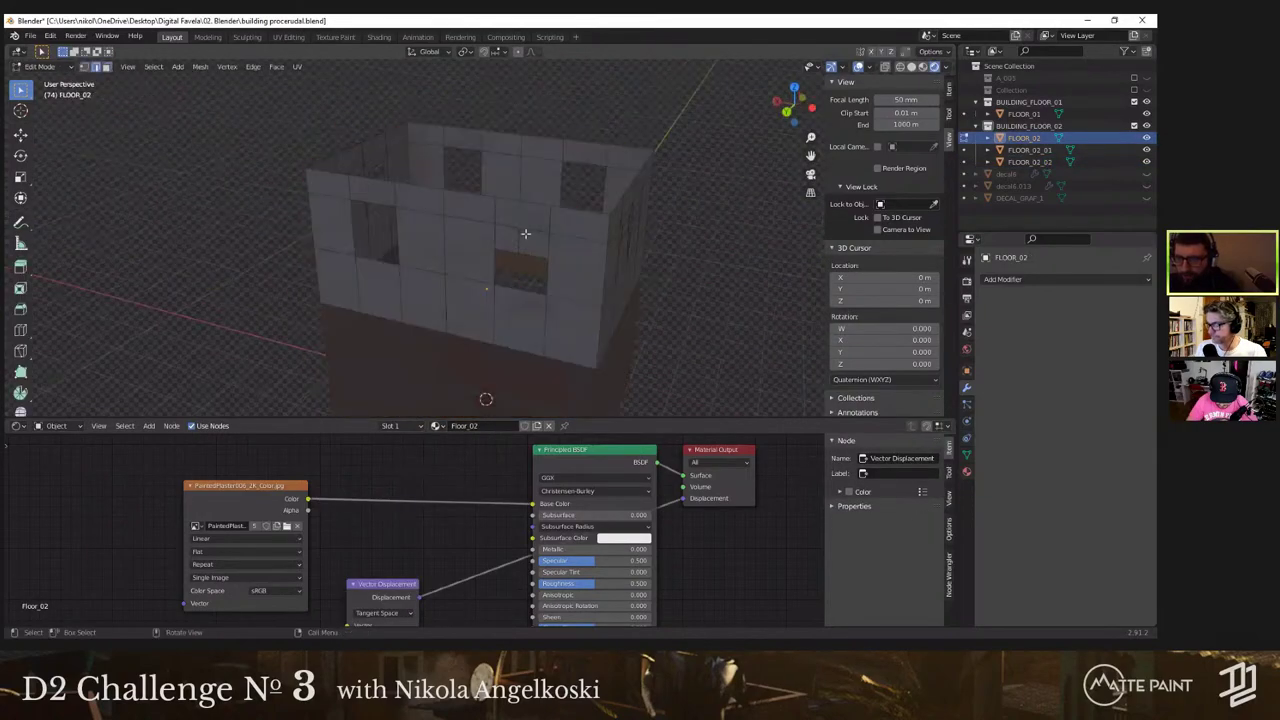
pyautogui.moveTo(373, 252); pyautogui.dragTo(417, 231, button='middle')
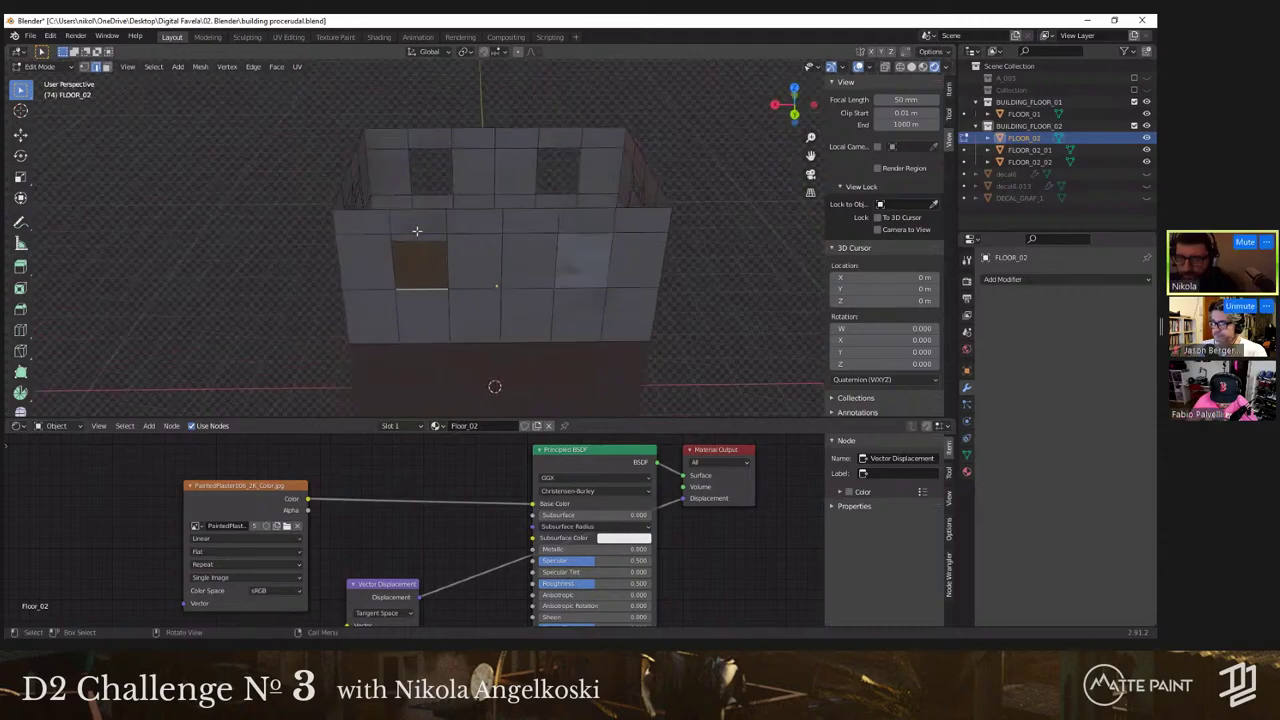
pyautogui.moveTo(545, 253); pyautogui.dragTo(473, 238, button='middle')
pyautogui.moveTo(561, 240)
pyautogui.mouseDown(button='middle')
pyautogui.moveTo(343, 251)
pyautogui.moveTo(443, 246)
pyautogui.mouseUp(button='middle')
pyautogui.press('3')
pyautogui.press('z')
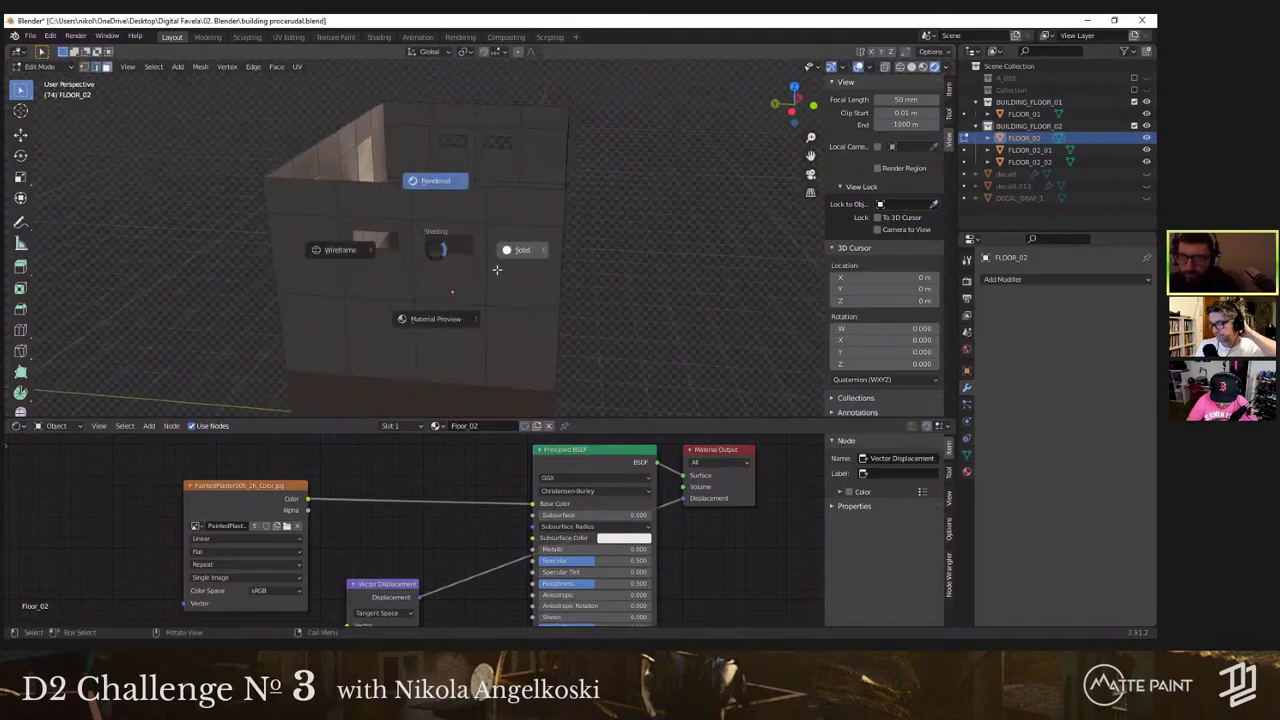
pyautogui.click(500, 262)
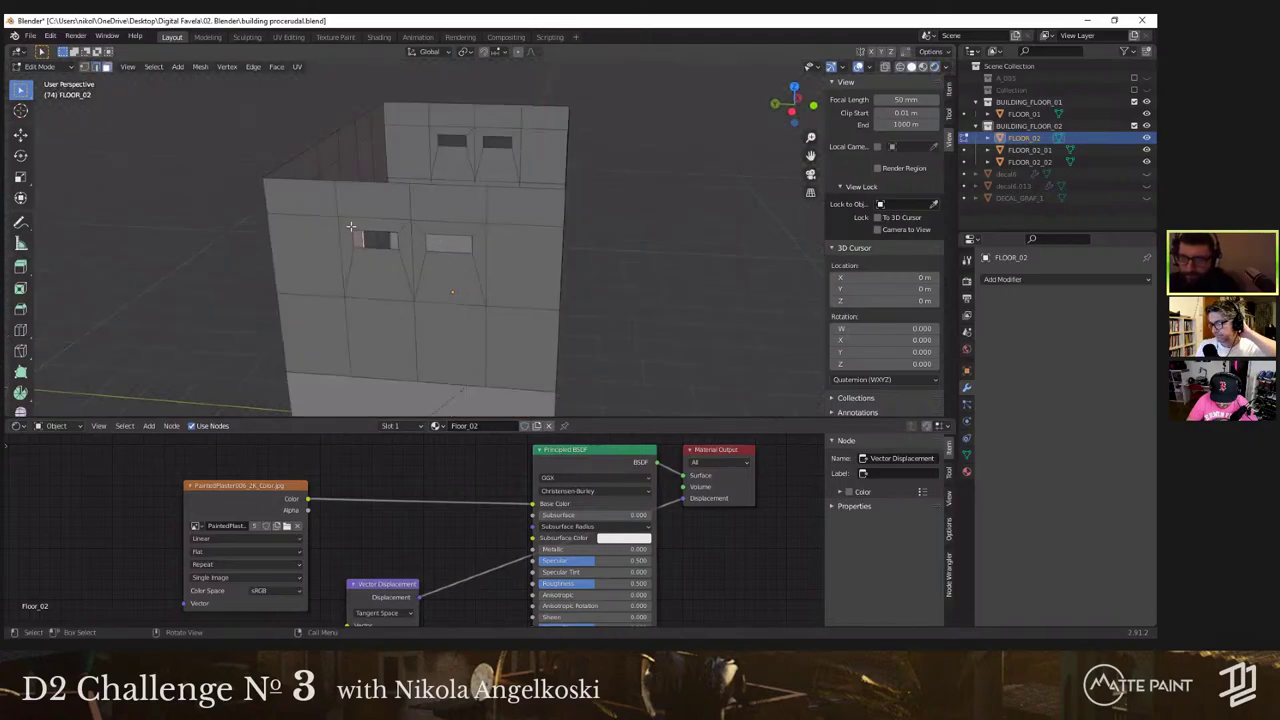
# Step: Delete the faces surrounding the two small windows in the FLOOR_02 end wall
pyautogui.keyDown('ctrl'); pyautogui.keyDown('shift'); pyautogui.click(405, 293); pyautogui.keyUp('shift'); pyautogui.keyUp('ctrl')
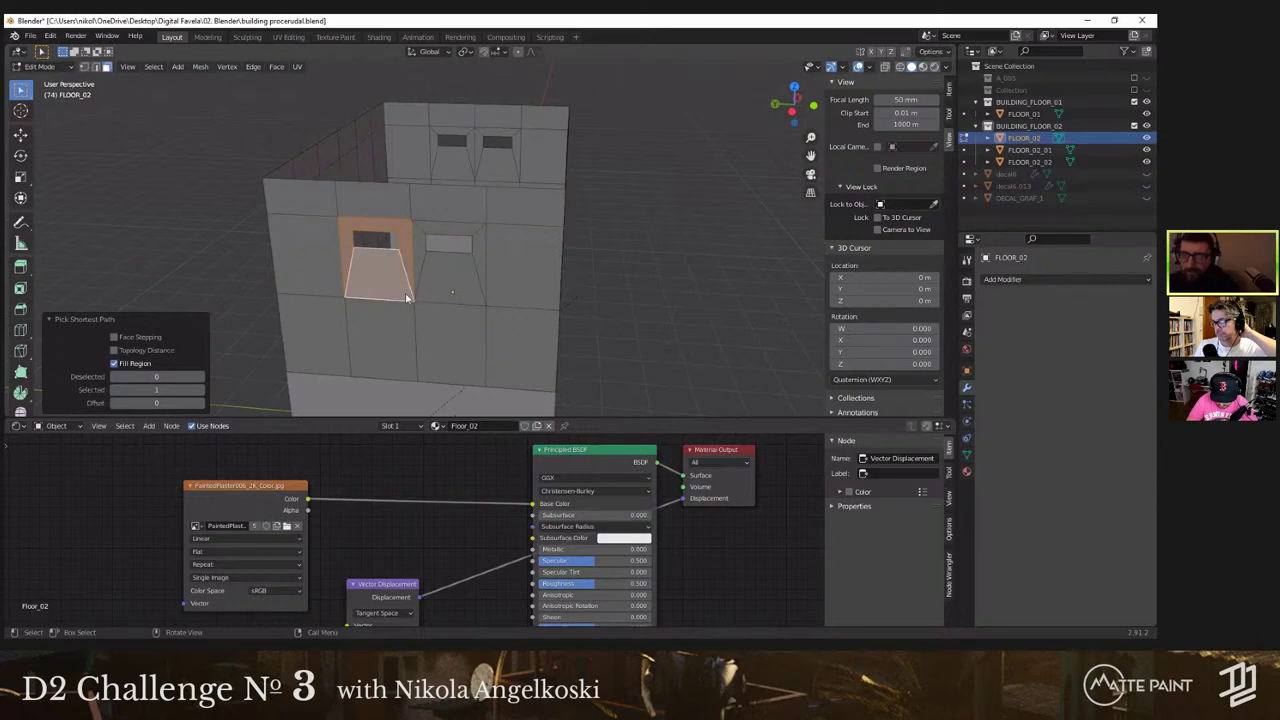
pyautogui.press('x')
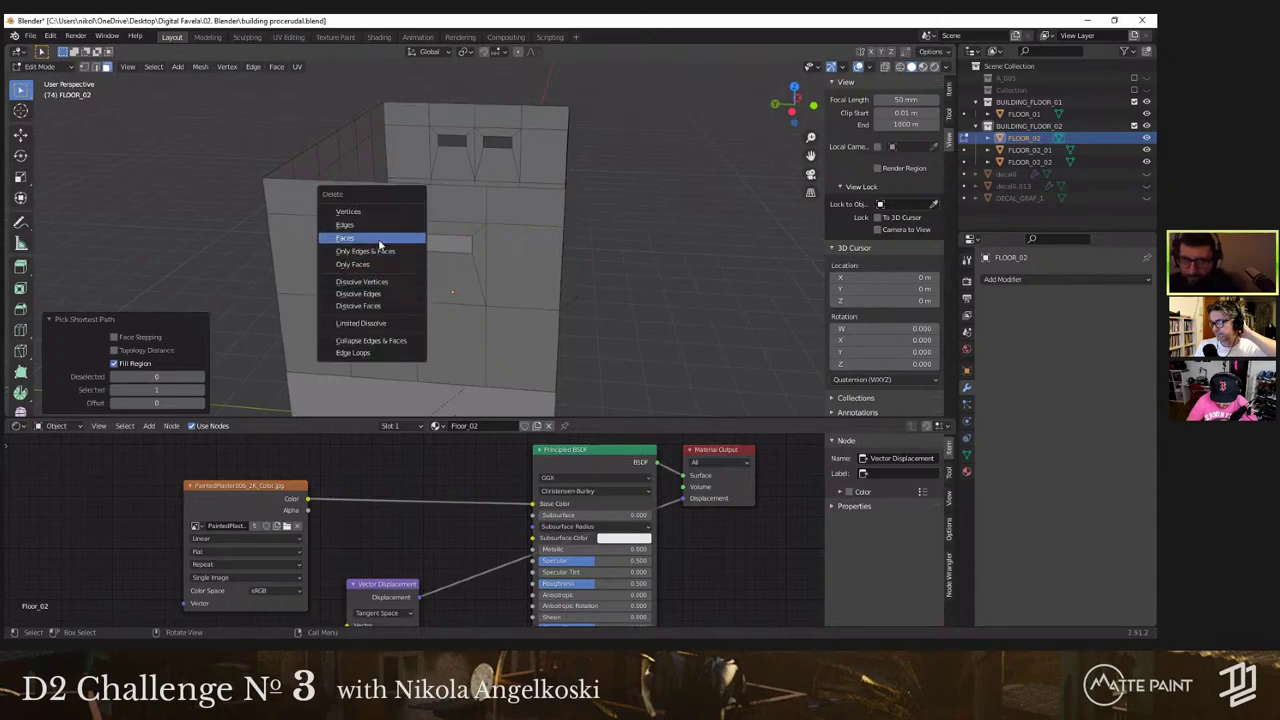
pyautogui.click(379, 240)
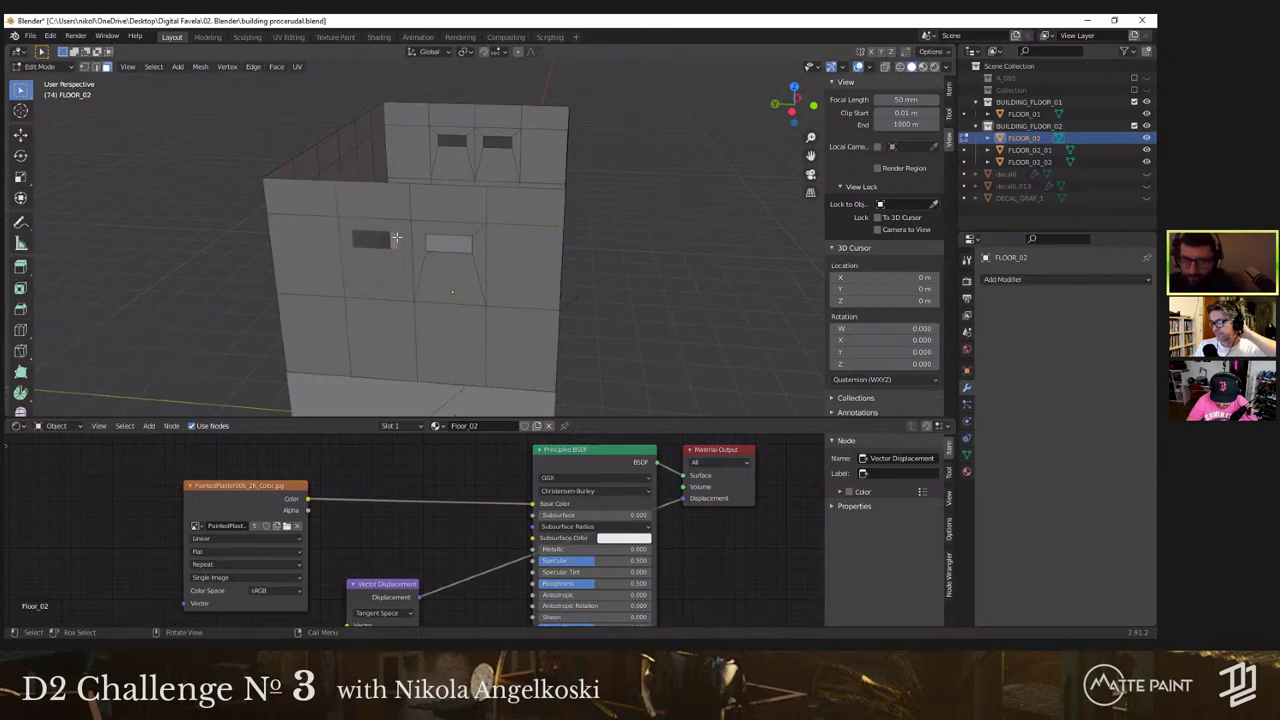
pyautogui.moveTo(477, 253); pyautogui.dragTo(372, 294, button='middle')
pyautogui.press('f')
pyautogui.press('x')
pyautogui.click(566, 251)
# Step: Switch editing to the FLOOR_02_01 walls and delete the faces surrounding the two small windows in the same end wall
pyautogui.hotkey('alt', 'q')
pyautogui.click(380, 295)
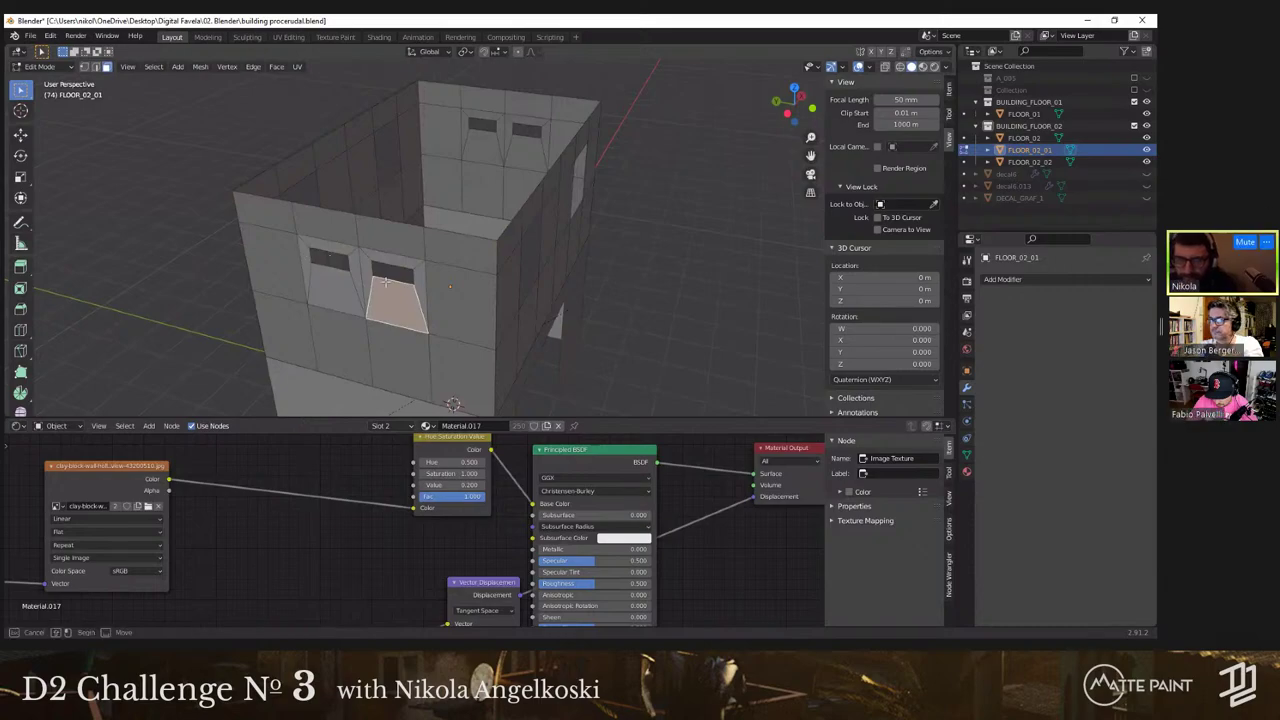
pyautogui.moveTo(370, 294); pyautogui.dragTo(372, 296)
pyautogui.press('x')
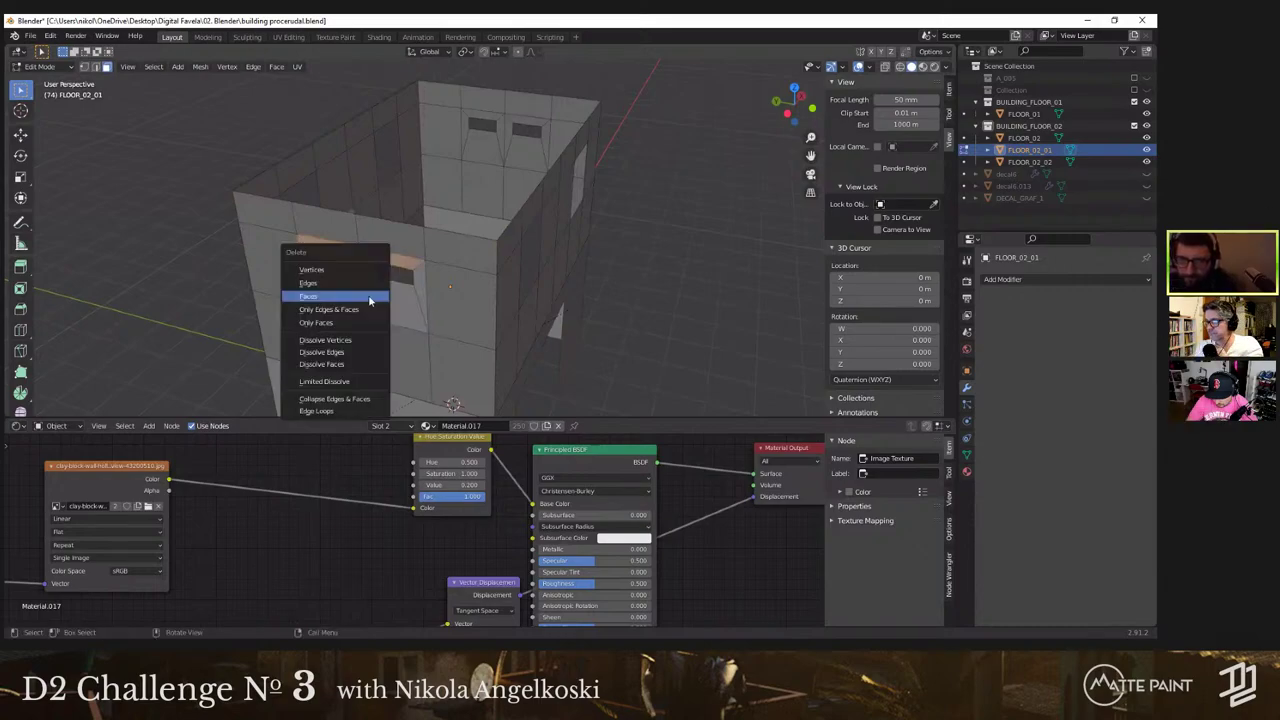
pyautogui.click(350, 297)
pyautogui.click(390, 293)
pyautogui.press('x')
pyautogui.click(391, 296)
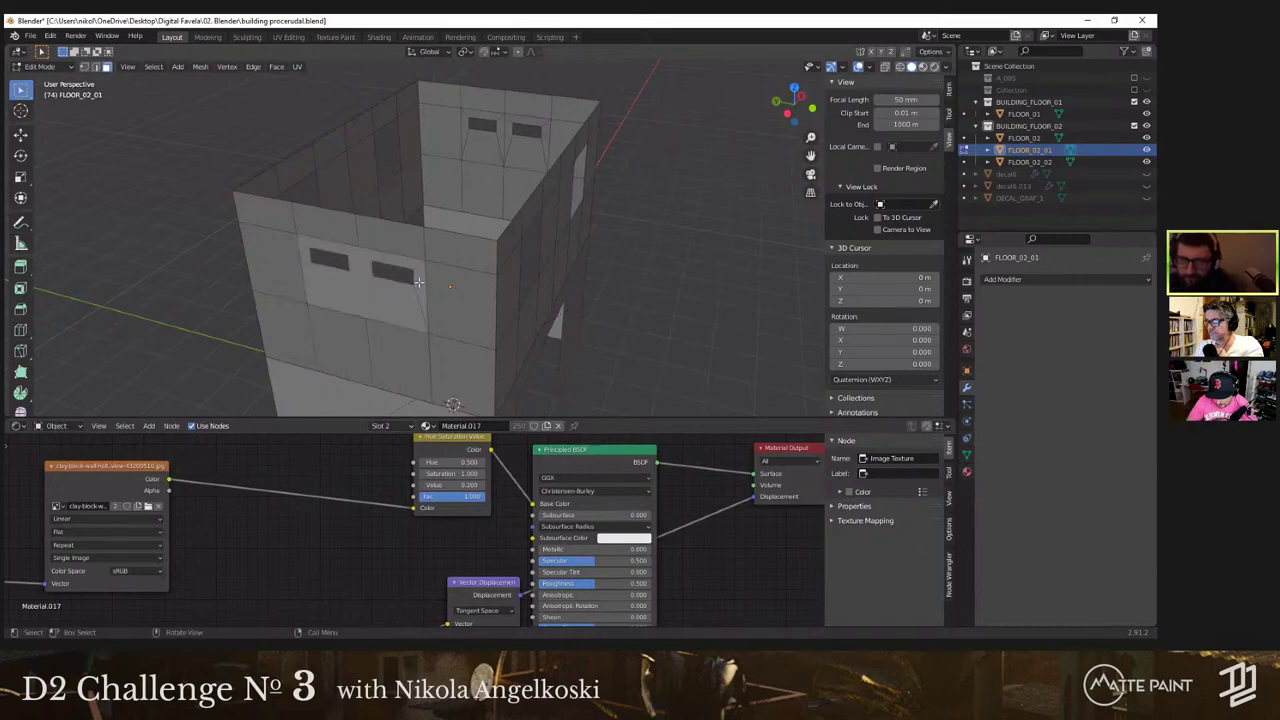
pyautogui.click(420, 284)
pyautogui.press('x')
pyautogui.click(421, 286)
pyautogui.press('x')
pyautogui.click(390, 300)
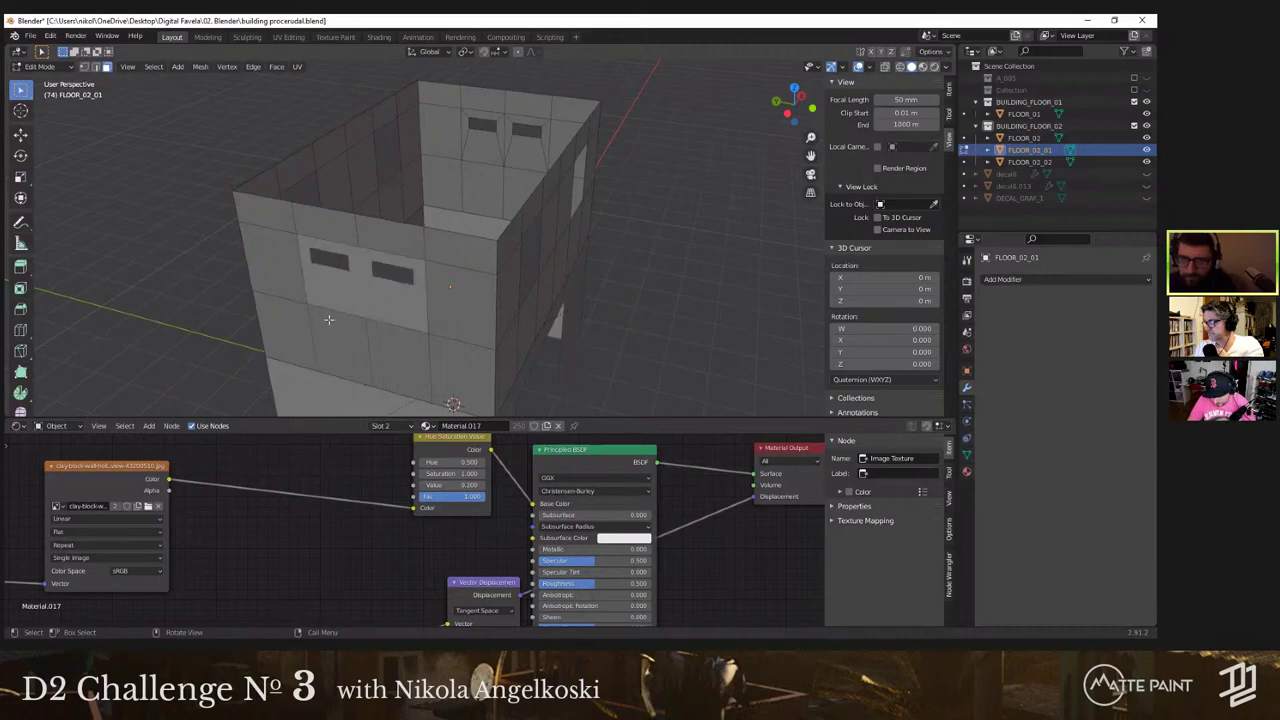
# Step: Select the FLOOR_02_02 walls in Object Mode and hide FLOOR_02_01 and FLOOR_02
pyautogui.moveTo(390, 300); pyautogui.dragTo(424, 226, button='middle')
pyautogui.moveTo(463, 267); pyautogui.dragTo(312, 287, button='middle')
pyautogui.press('Tab')
pyautogui.click(353, 302)
pyautogui.press('Tab')
pyautogui.press('Tab')
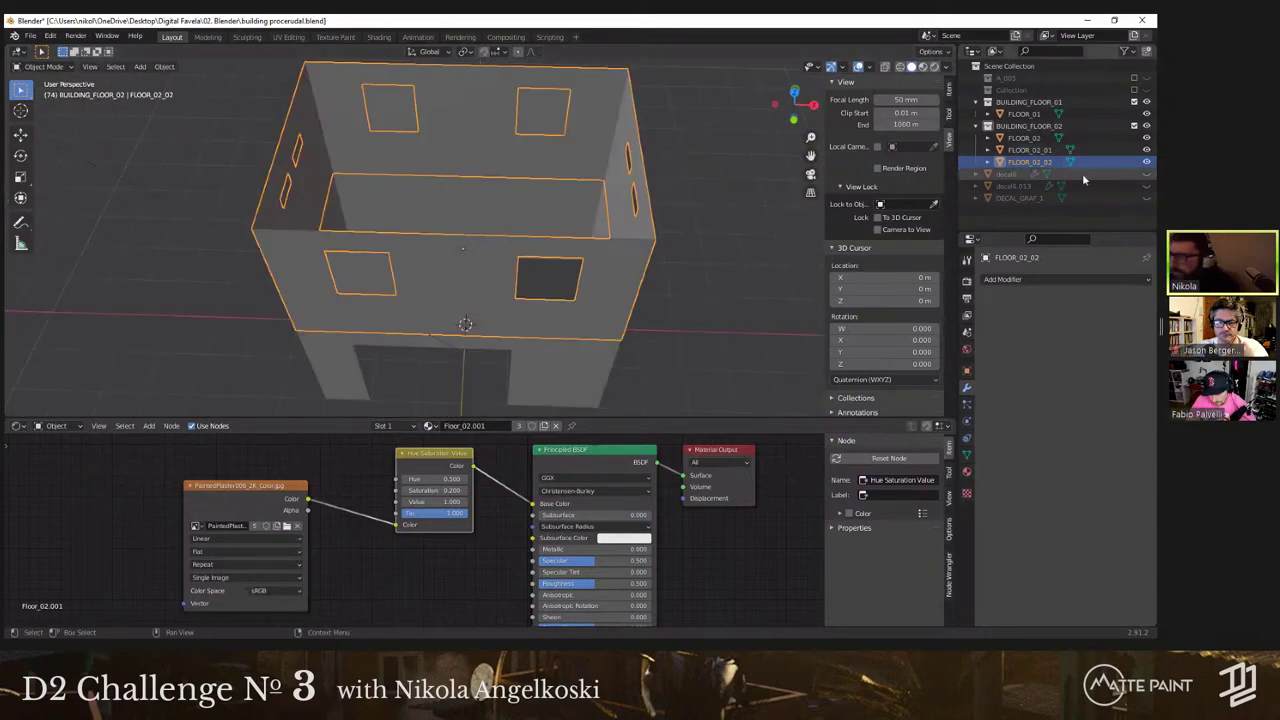
pyautogui.click(1146, 149)
pyautogui.click(1146, 137)
# Step: Delete the faces surrounding the two small windows in the FLOOR_02_02 end wall
pyautogui.press('Tab')
pyautogui.moveTo(472, 146); pyautogui.dragTo(370, 253, button='middle')
pyautogui.click(463, 293)
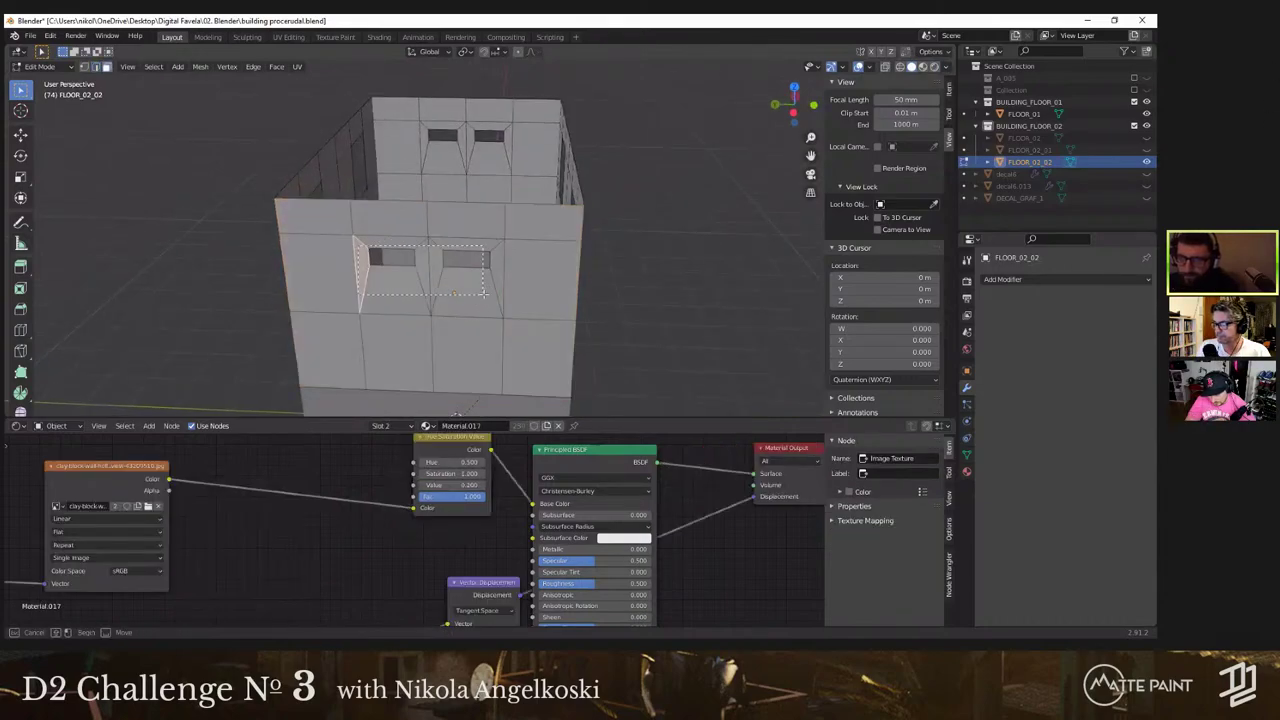
pyautogui.moveTo(492, 297); pyautogui.dragTo(493, 300)
pyautogui.click(356, 245)
pyautogui.press('x')
pyautogui.click(497, 292)
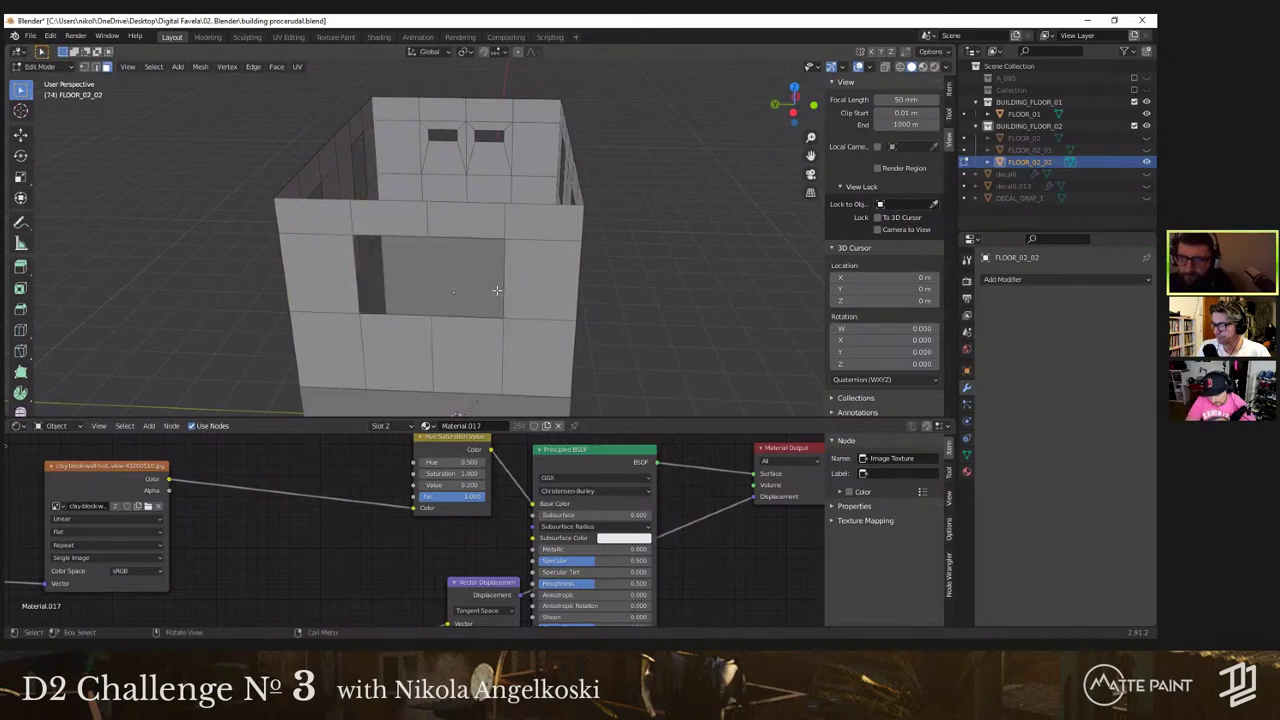
# Step: Fill the opening in the FLOOR_02_02 end wall with new faces and return to Object Mode
pyautogui.moveTo(478, 286); pyautogui.dragTo(450, 300, button='middle')
pyautogui.hotkey('ctrl', 'z')
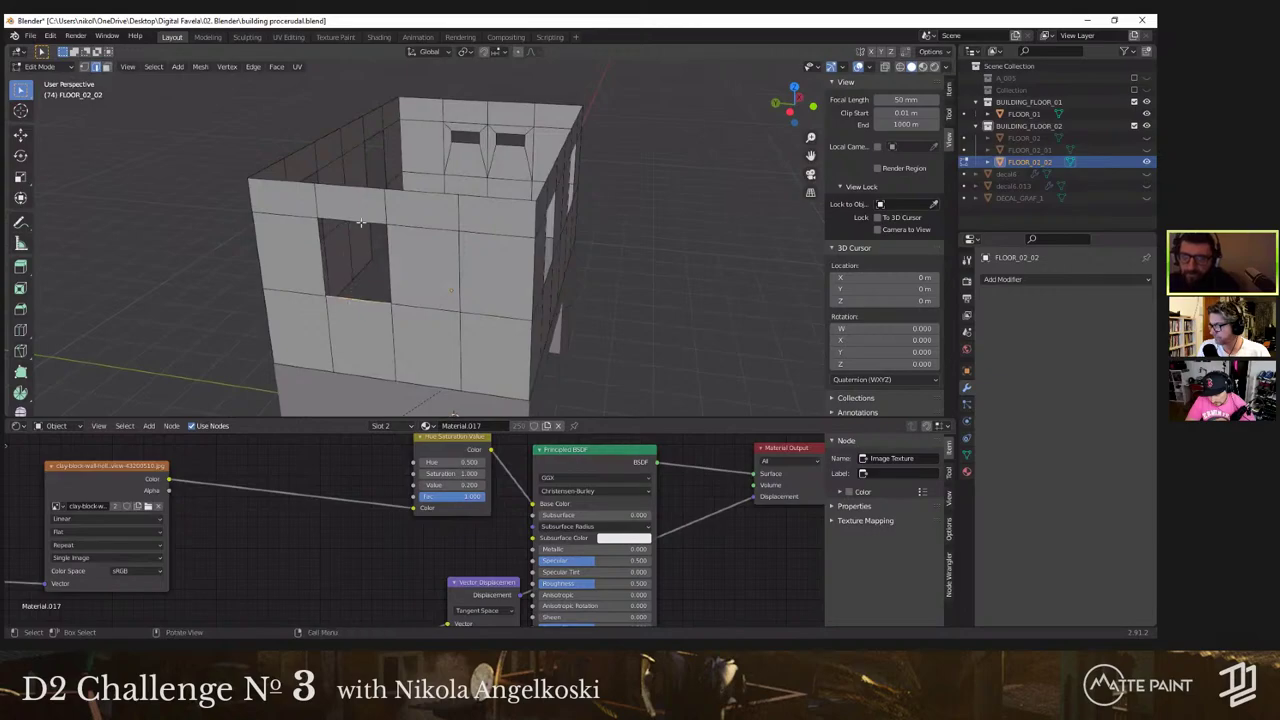
pyautogui.press('f')
pyautogui.moveTo(361, 222); pyautogui.dragTo(403, 257, button='middle')
pyautogui.press('Tab')
pyautogui.scroll(-4, 500, 265)
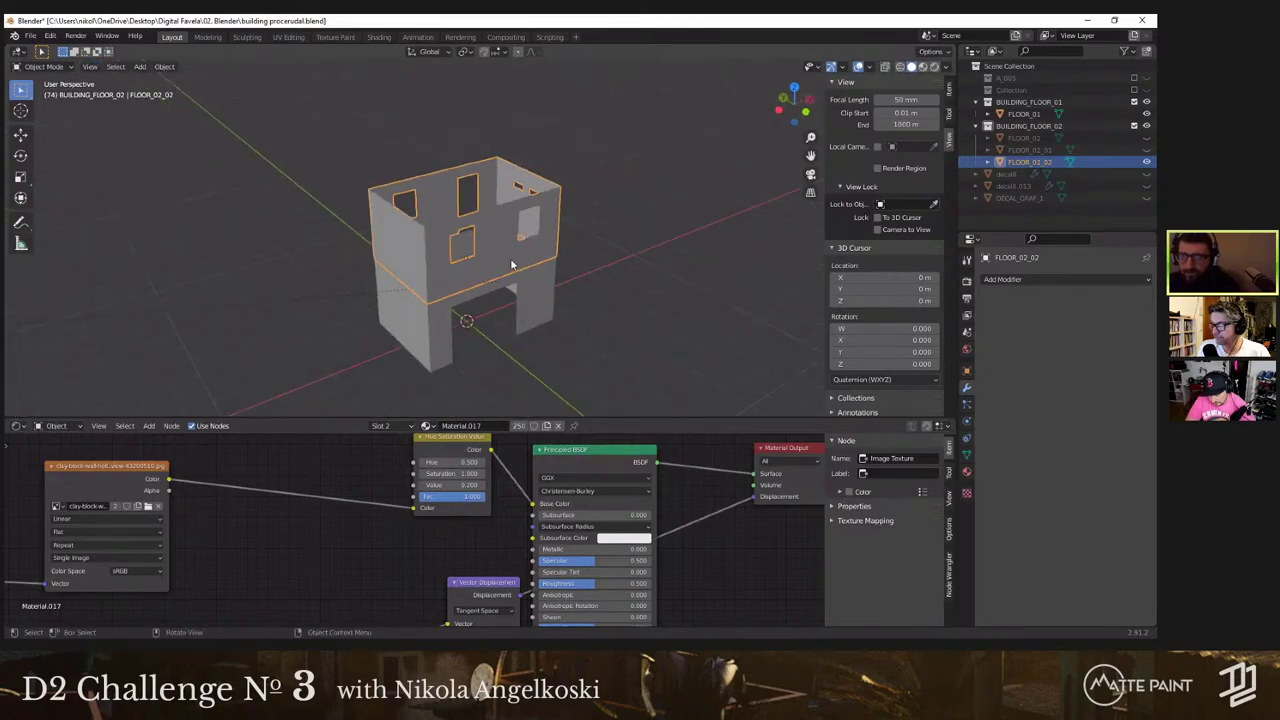
pyautogui.moveTo(511, 266); pyautogui.dragTo(600, 240, button='middle')
pyautogui.click(641, 274)
# Step: Leave only FLOOR_02_01 shown in the BUILDING_FLOOR_02 collection and open its mesh for editing
pyautogui.click(1146, 151)
pyautogui.click(1146, 138)
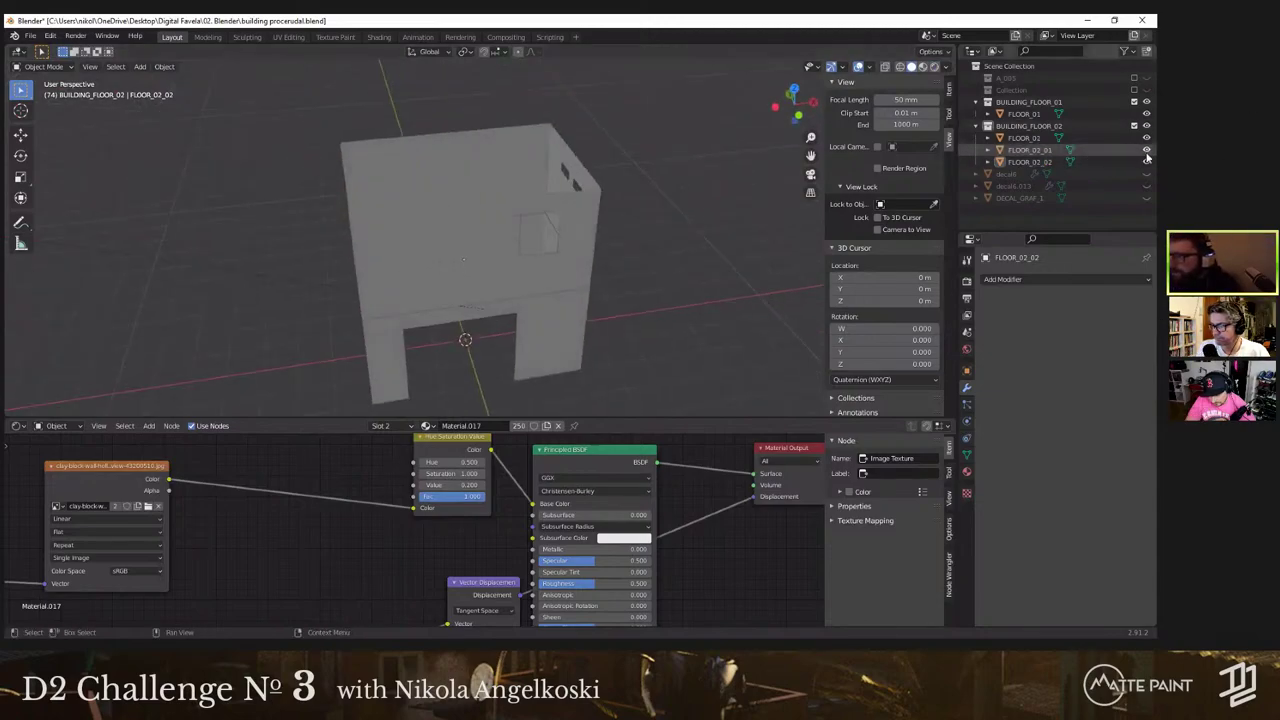
pyautogui.click(1146, 150)
pyautogui.click(1146, 138)
pyautogui.click(1146, 162)
pyautogui.click(1146, 150)
pyautogui.moveTo(513, 198); pyautogui.dragTo(401, 284, button='middle')
pyautogui.click(401, 284)
pyautogui.press('Tab')
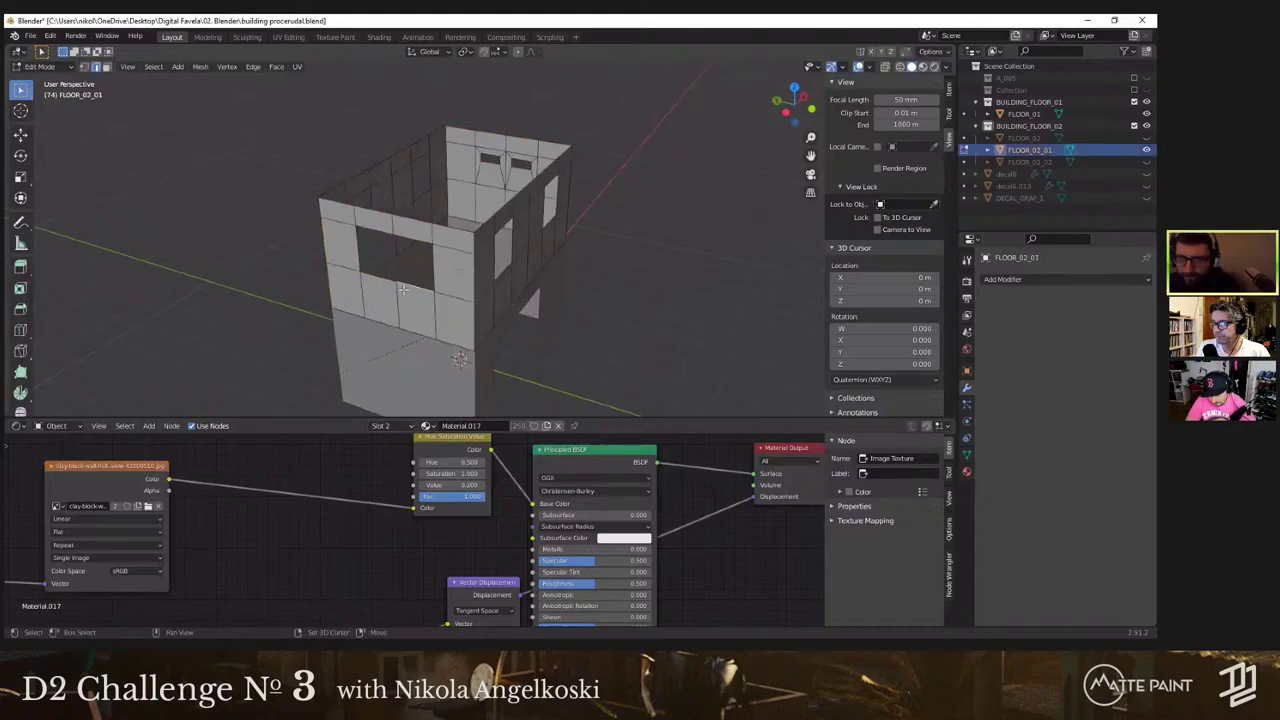
pyautogui.scroll(3, 490, 241)
# Step: Hide FLOOR_02_01, show FLOOR_02 and open the FLOOR_02 mesh for editing
pyautogui.click(1146, 150)
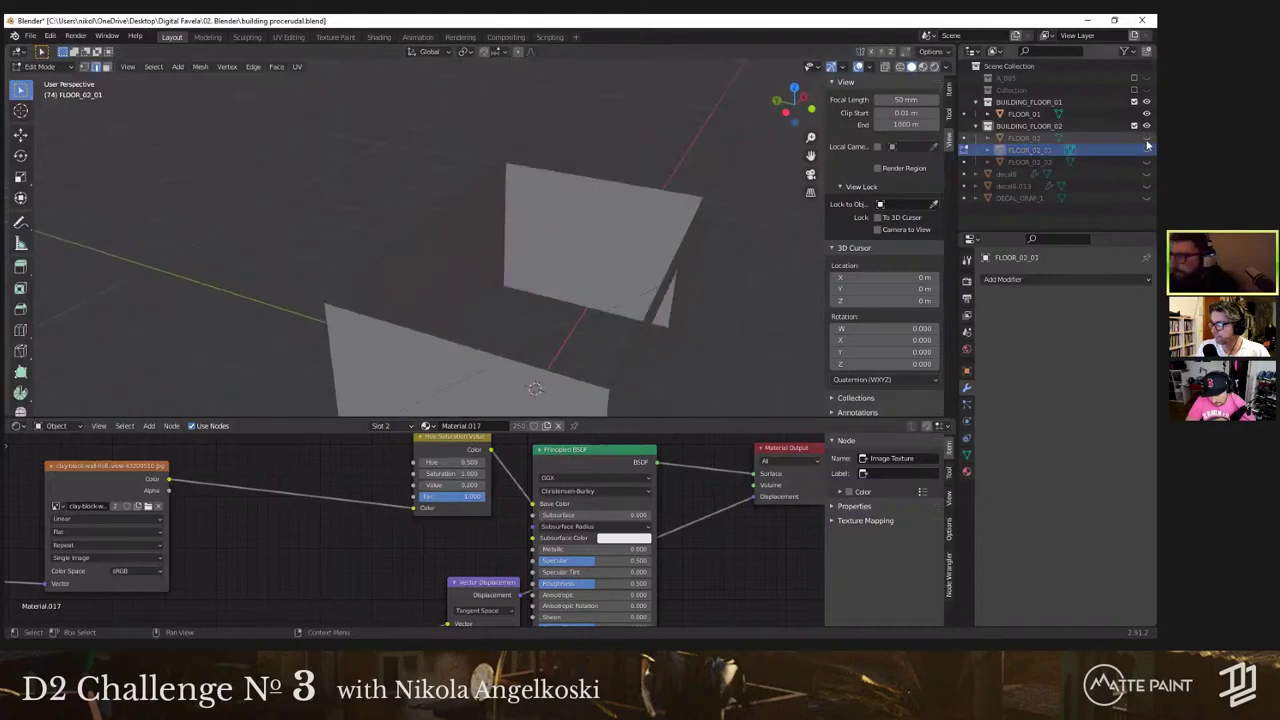
pyautogui.click(1146, 138)
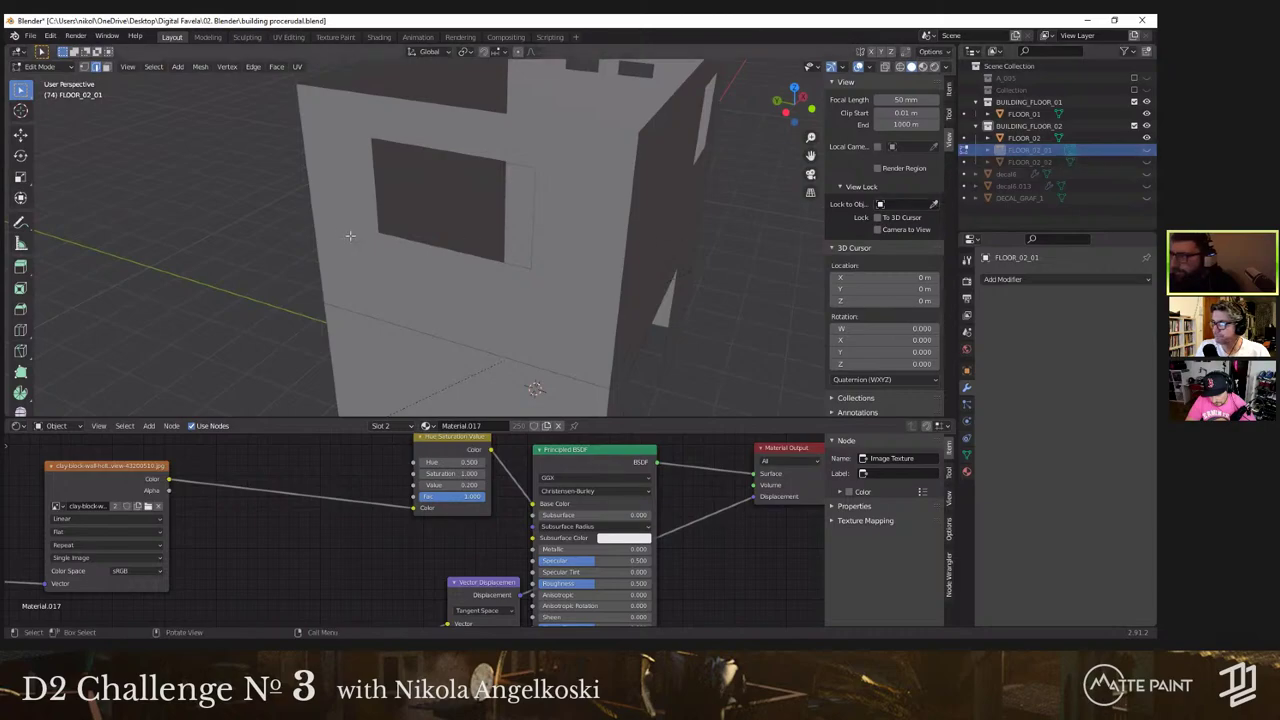
pyautogui.moveTo(393, 228); pyautogui.dragTo(394, 246, button='middle')
pyautogui.press('Tab')
pyautogui.click(463, 268)
pyautogui.press('Tab')
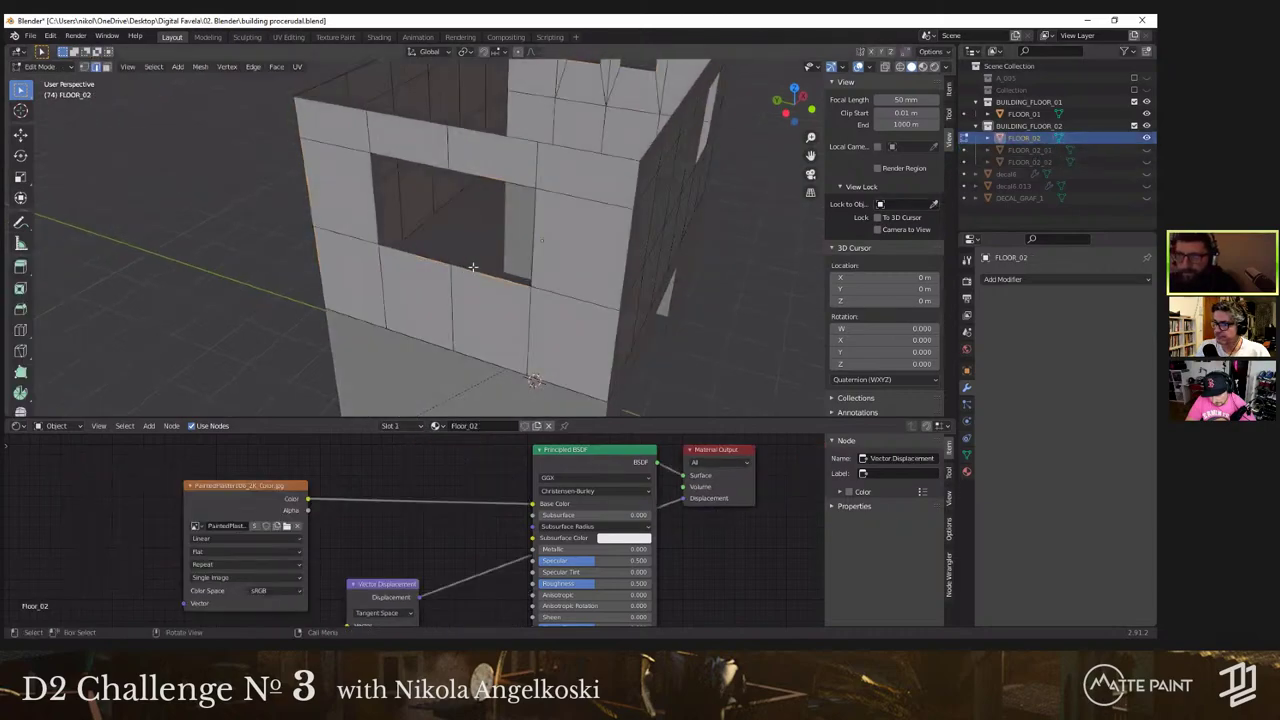
# Step: Fill the half of the FLOOR_02 end wall opening nearest the wall's front corner with a new face
pyautogui.keyDown('shift'); pyautogui.click(489, 189); pyautogui.keyUp('shift')
pyautogui.scroll(-4, 479, 210)
pyautogui.scroll(4, 487, 241)
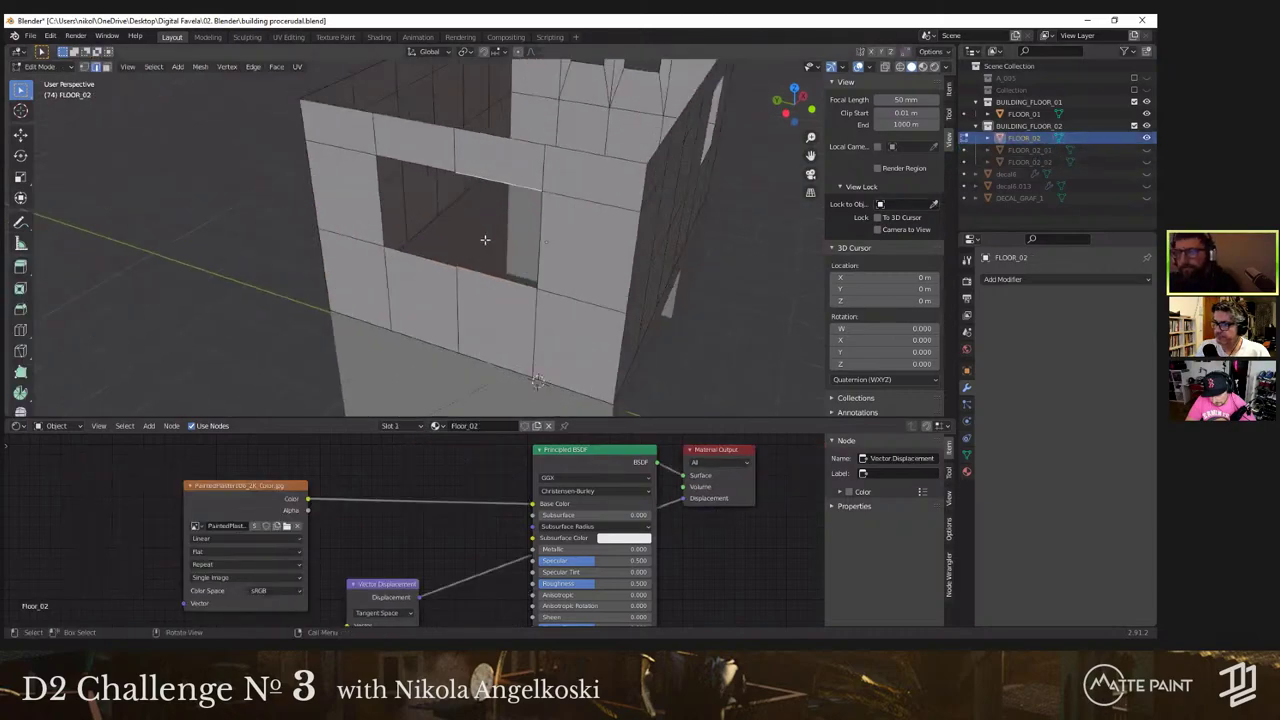
pyautogui.press('f')
# Step: Fill the remaining half of the FLOOR_02 end wall opening with a face between its upper and lower edges
pyautogui.moveTo(438, 243); pyautogui.dragTo(484, 301, button='middle')
pyautogui.press('3')
pyautogui.click(482, 303)
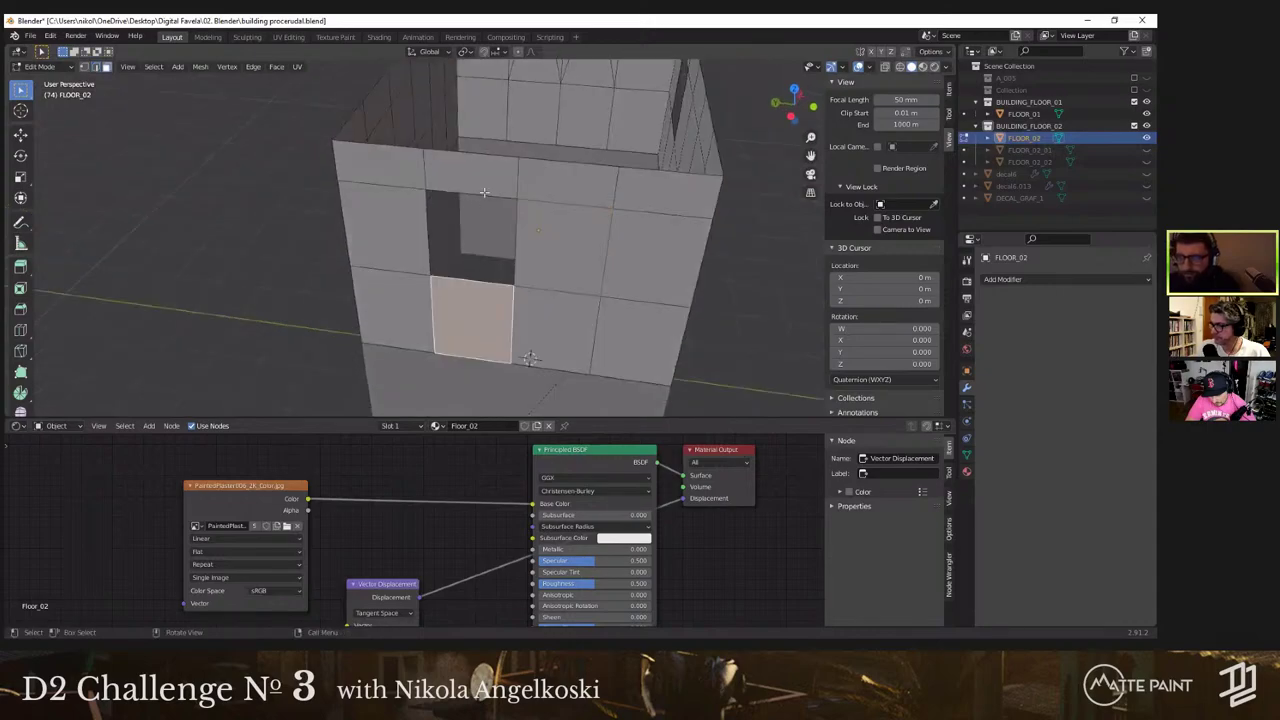
pyautogui.click(484, 192)
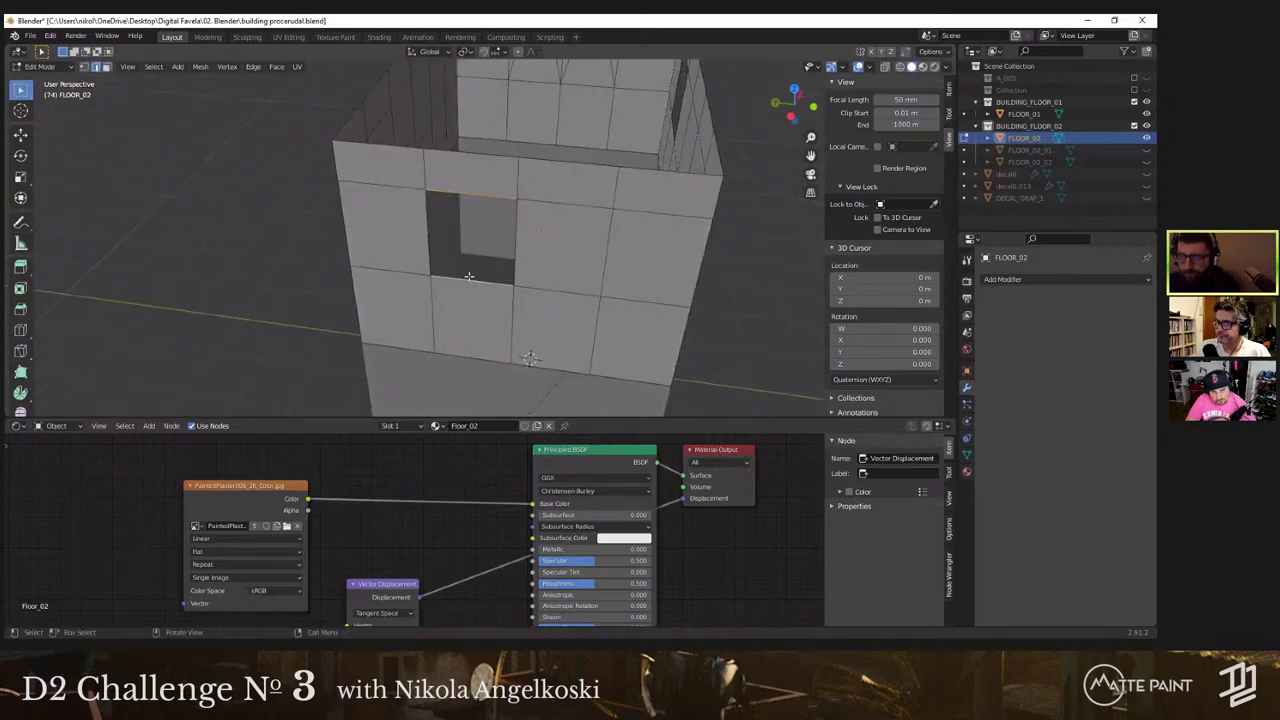
pyautogui.moveTo(469, 276); pyautogui.dragTo(461, 240, button='middle')
pyautogui.click(466, 275)
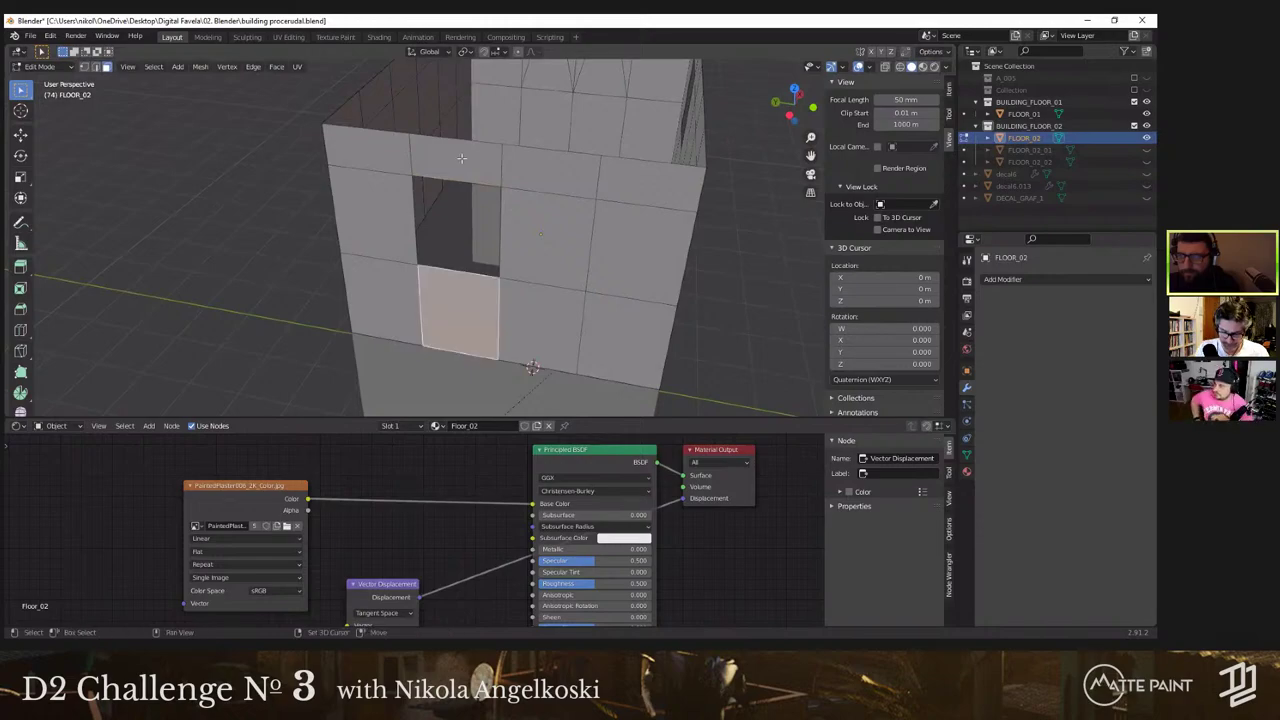
pyautogui.click(459, 184)
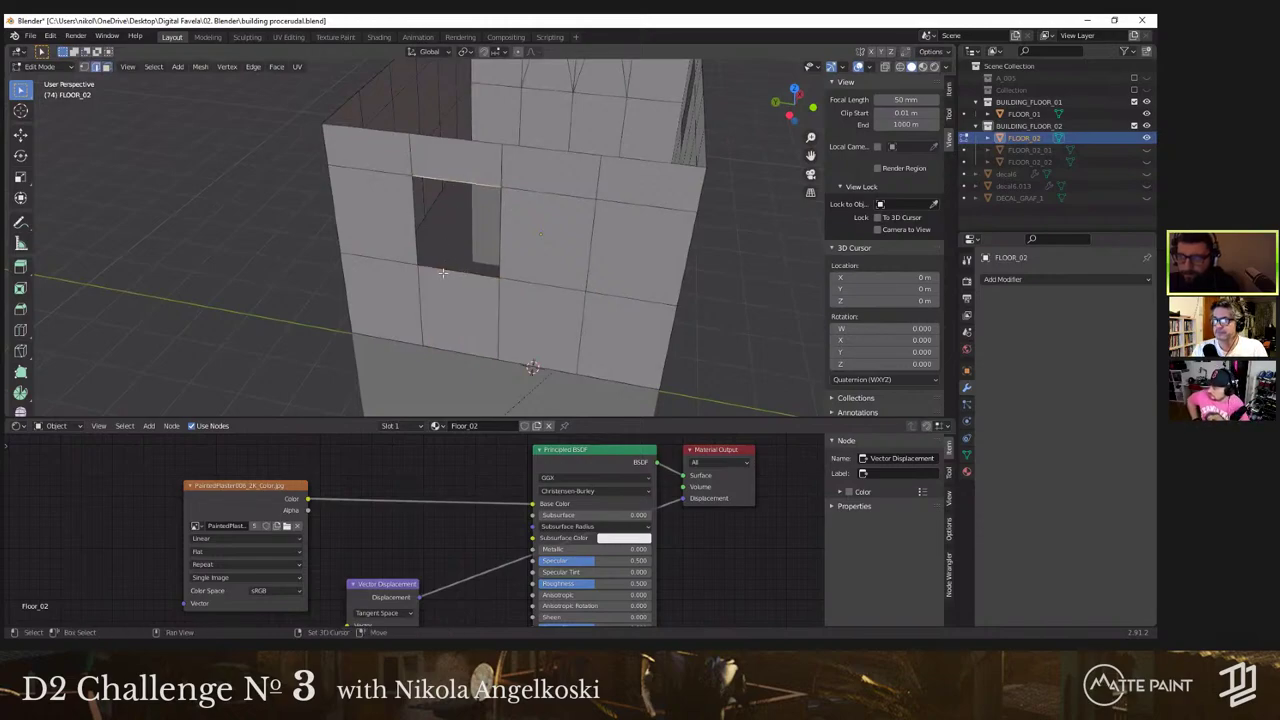
pyautogui.keyDown('shift'); pyautogui.click(443, 273); pyautogui.keyUp('shift')
pyautogui.press('f')
# Step: Separate the newly filled window face from FLOOR_02 into its own object and return to Object Mode
pyautogui.press('3')
pyautogui.moveTo(466, 246); pyautogui.dragTo(425, 233, button='middle')
pyautogui.rightClick(450, 235)
pyautogui.click(504, 242)
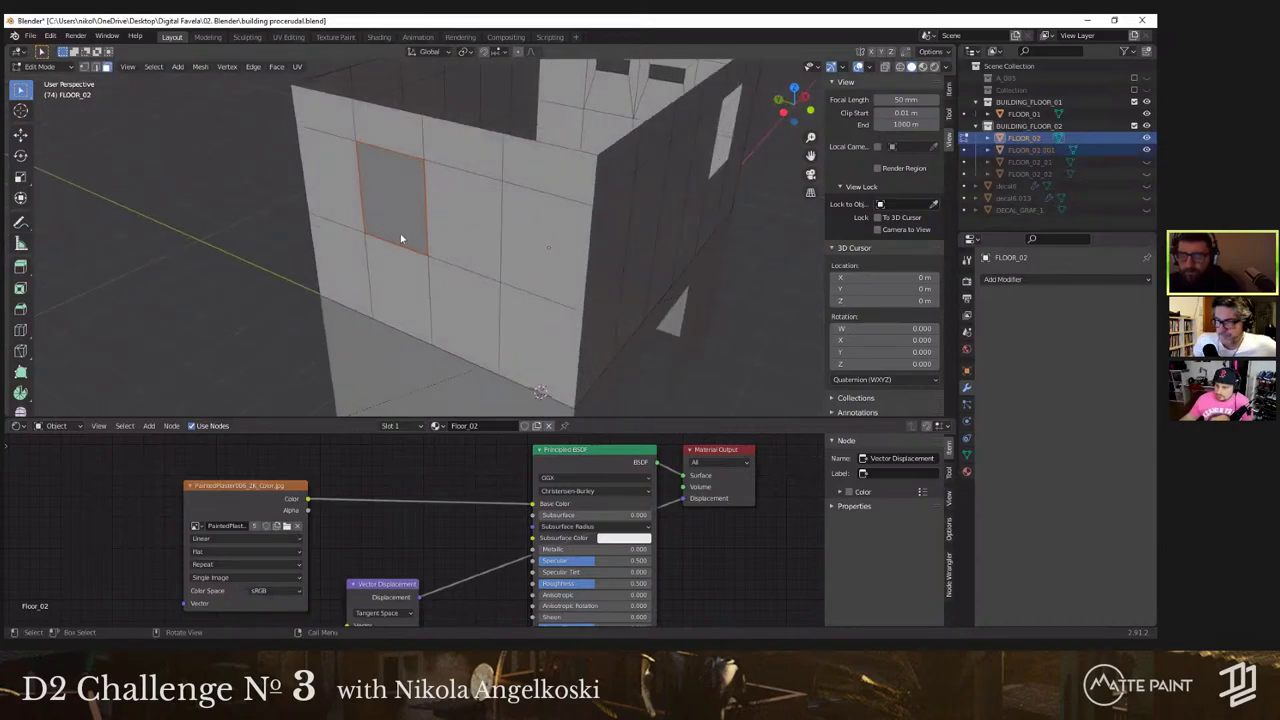
pyautogui.press('Tab')
pyautogui.press('h')
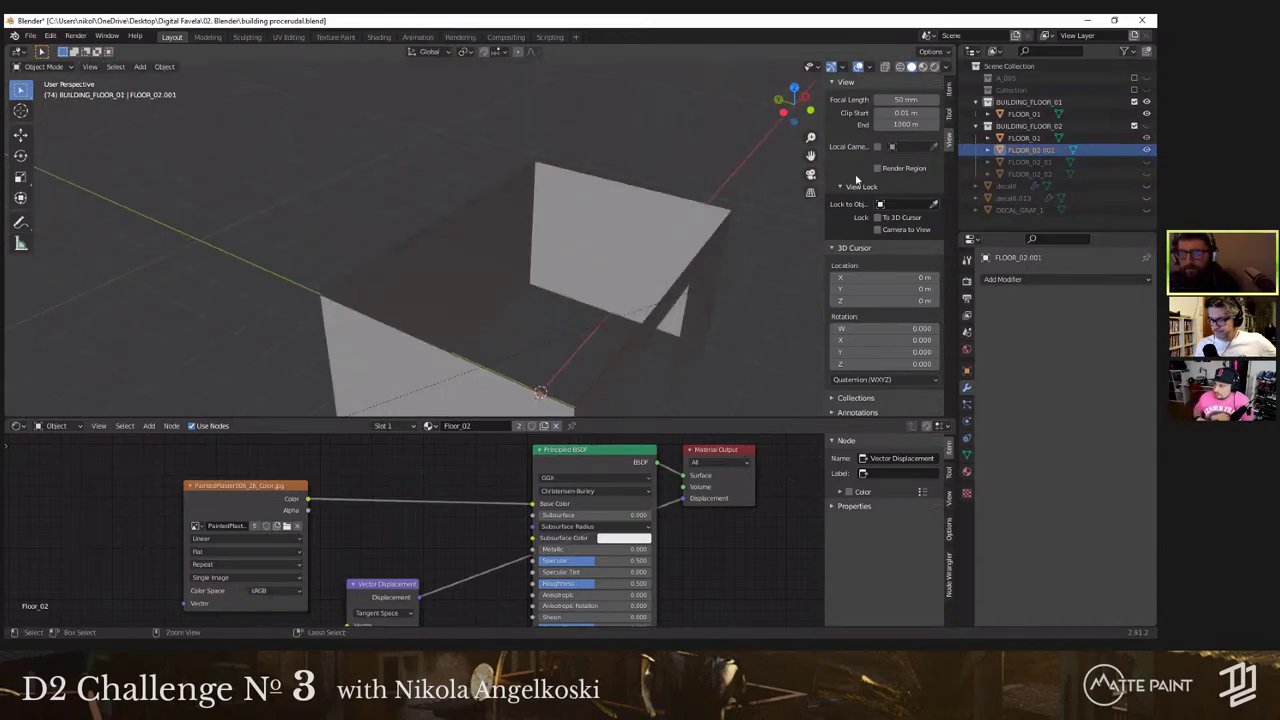
pyautogui.hotkey('ctrl', 'z')
pyautogui.click(1147, 163)
pyautogui.click(1147, 163)
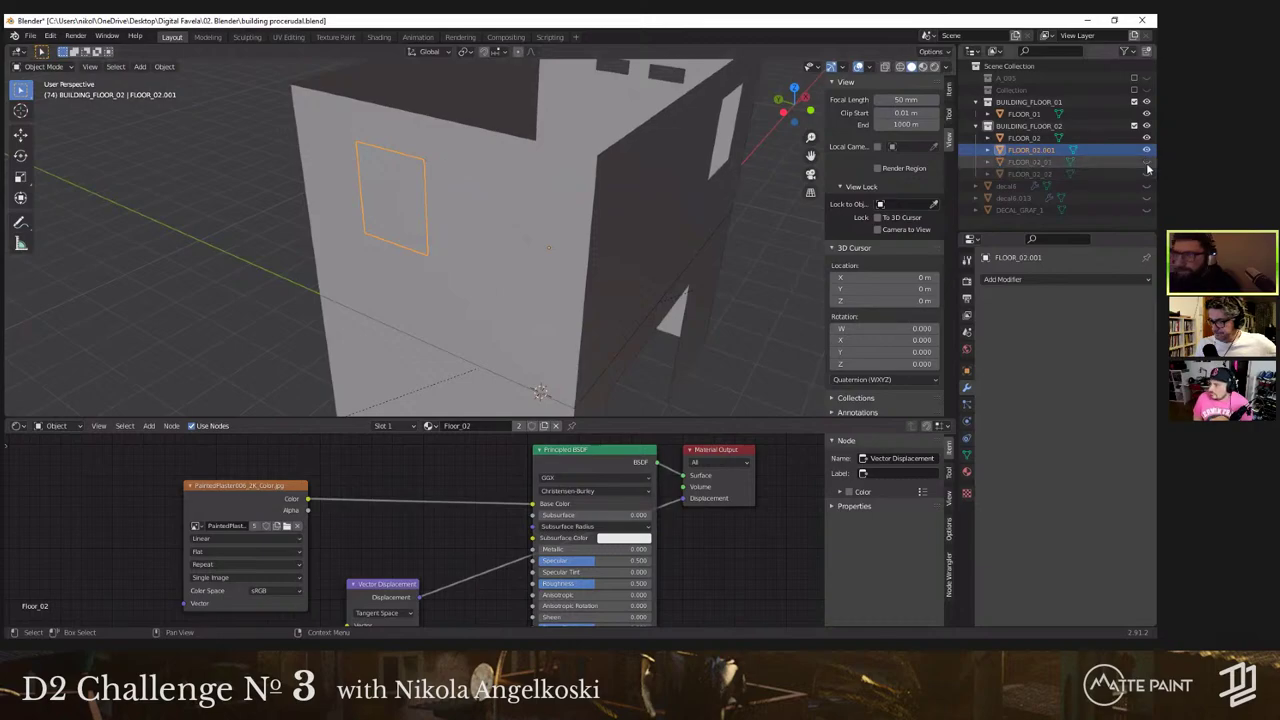
pyautogui.click(1147, 138)
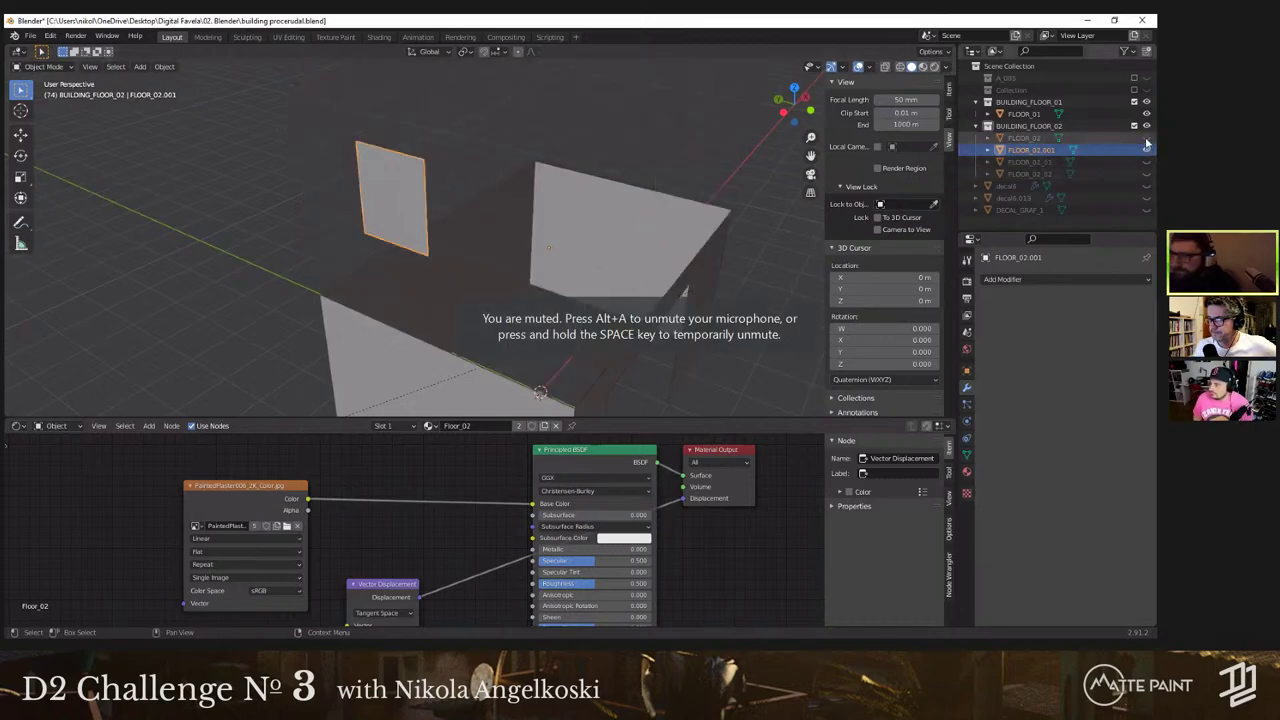
pyautogui.click(1147, 139)
# Step: Inset the separated window face by about 0.006 m and scale the inner face down slightly along Z
pyautogui.press('Tab')
pyautogui.press('a')
pyautogui.moveTo(568, 200); pyautogui.dragTo(615, 200, button='middle')
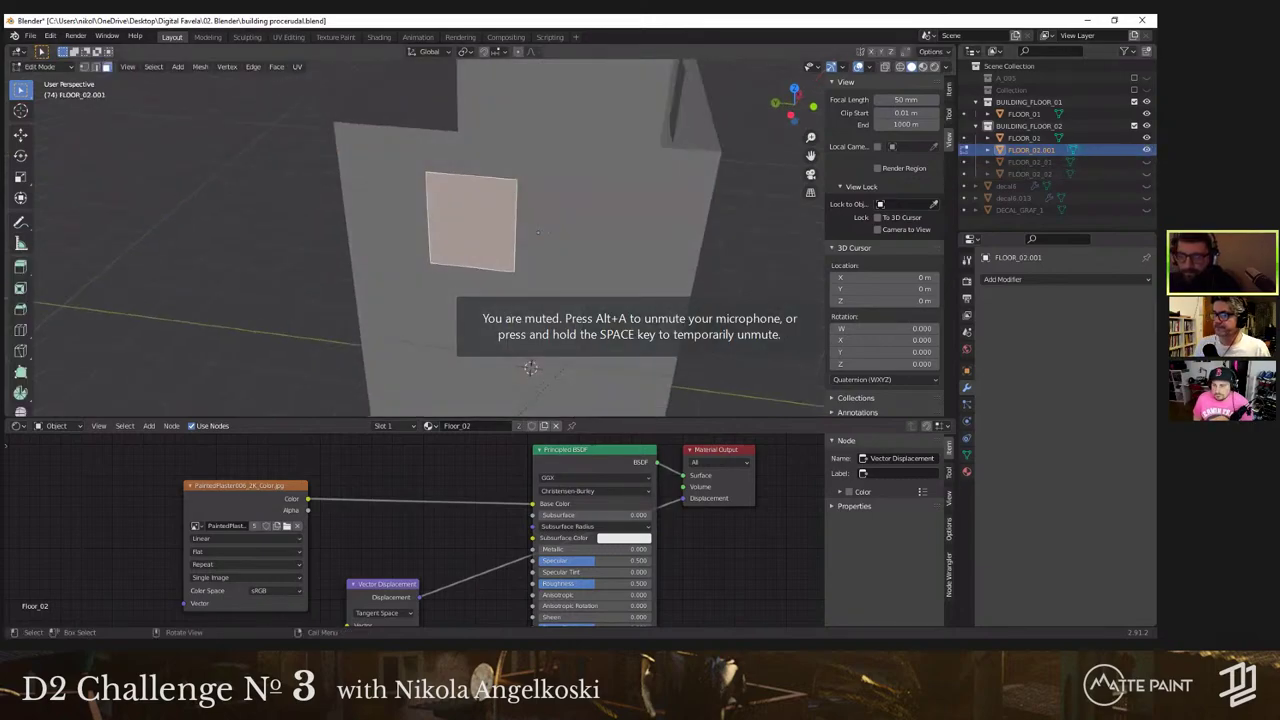
pyautogui.press('ctrl+KP_3')
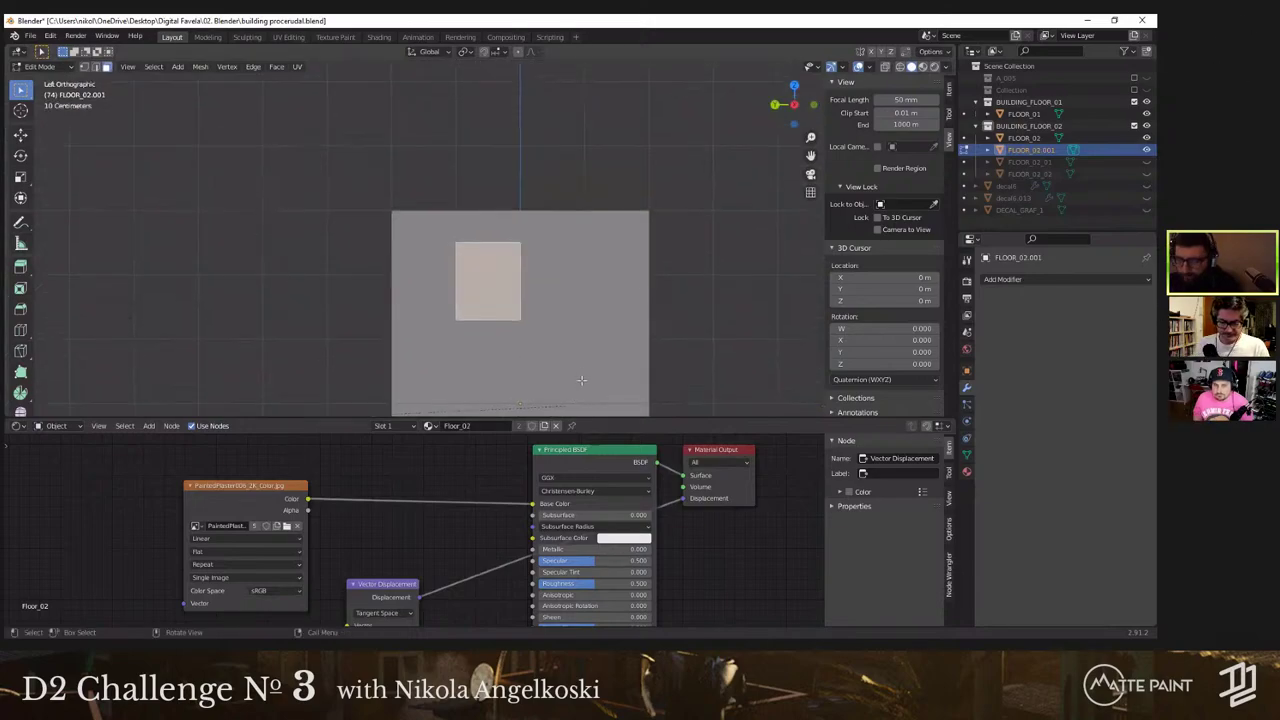
pyautogui.press('i')
pyautogui.click(582, 380)
pyautogui.press('s')
pyautogui.press('z')
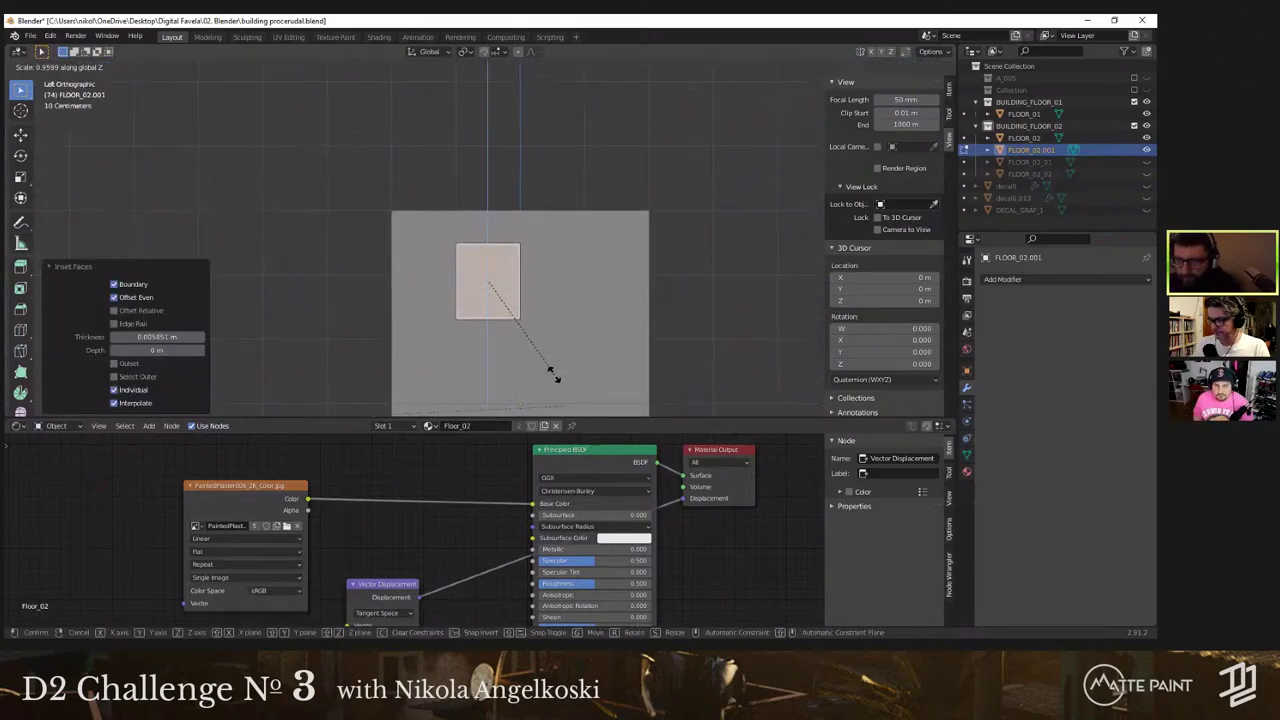
pyautogui.click(553, 373)
# Step: Move the inner window face along X into the wall, separate it into its own object and select it in Object Mode
pyautogui.moveTo(490, 322); pyautogui.dragTo(420, 320, button='middle')
pyautogui.press('g')
pyautogui.press('x')
pyautogui.click(572, 336)
pyautogui.rightClick(528, 274)
pyautogui.click(563, 276)
pyautogui.press('Tab')
pyautogui.click(475, 322)
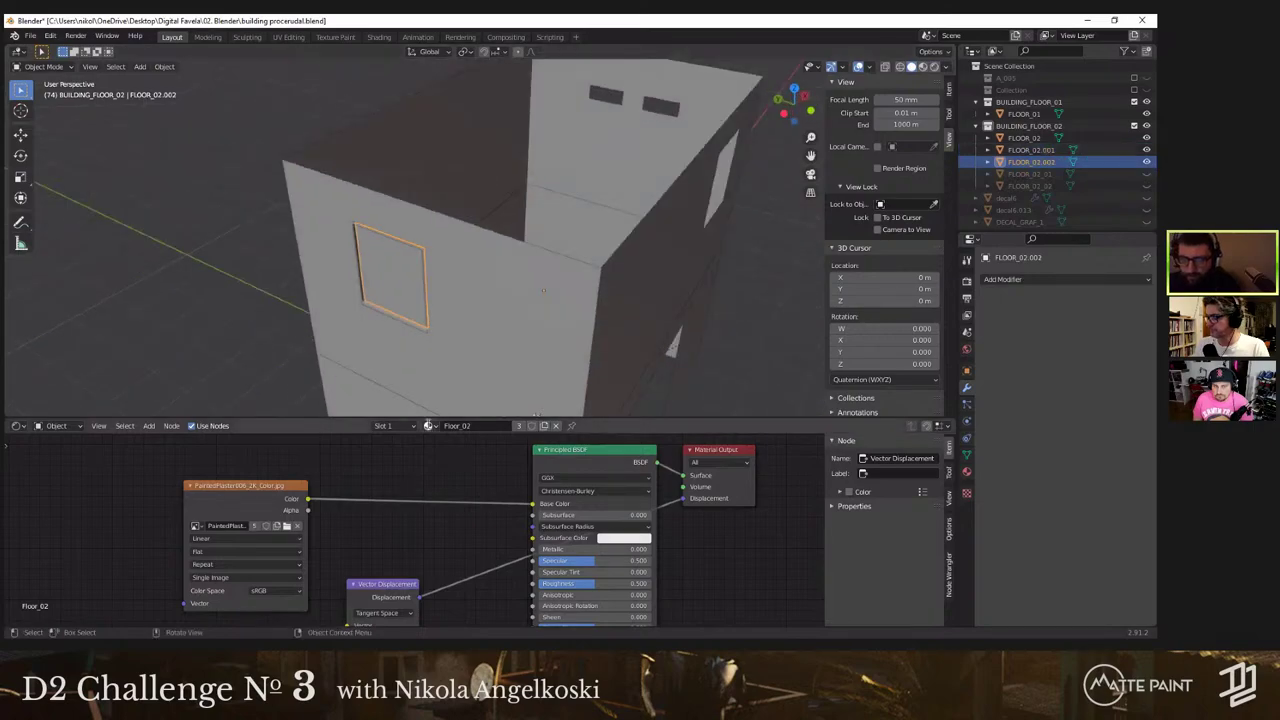
# Step: Assign Material.002 to the recessed window pane and unlink the Floor_02 material from the window frame FLOOR_02.001
pyautogui.click(428, 425)
pyautogui.write('ma')
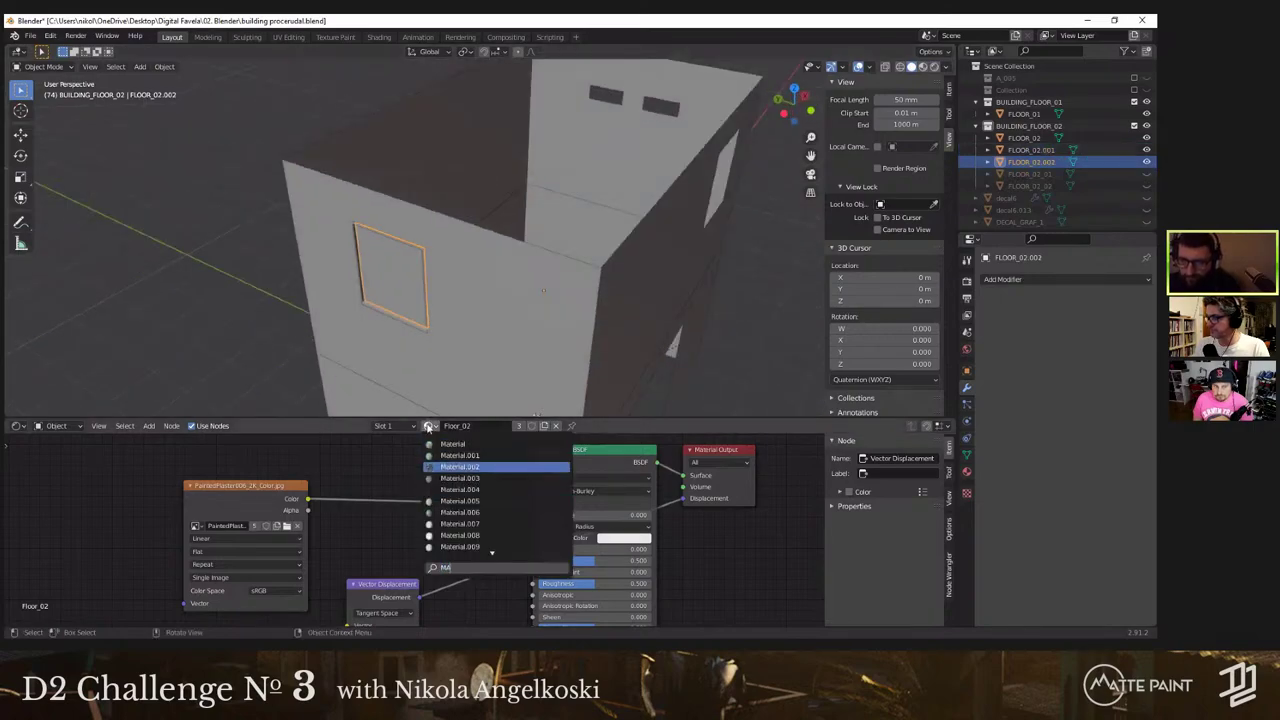
pyautogui.press('Return')
pyautogui.click(417, 325)
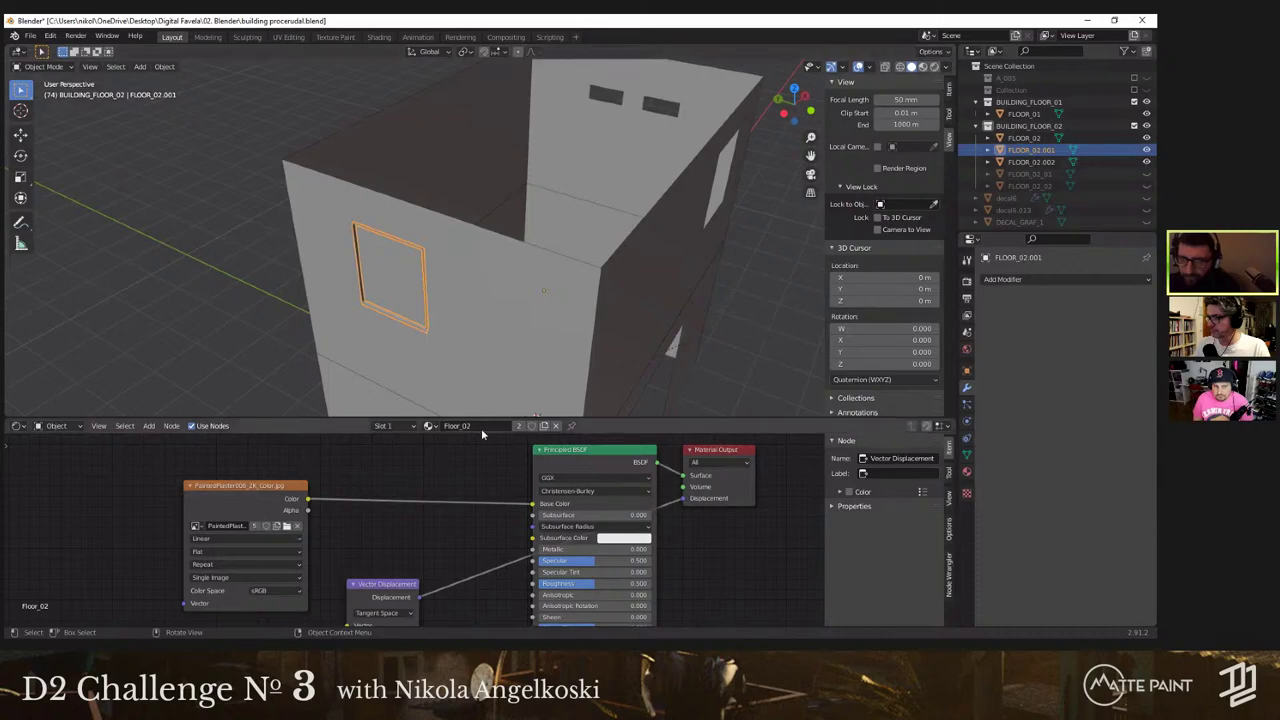
pyautogui.click(556, 426)
# Step: Join the window frame FLOOR_02.001 into the FLOOR_02 object
pyautogui.click(1147, 151)
pyautogui.click(1147, 139)
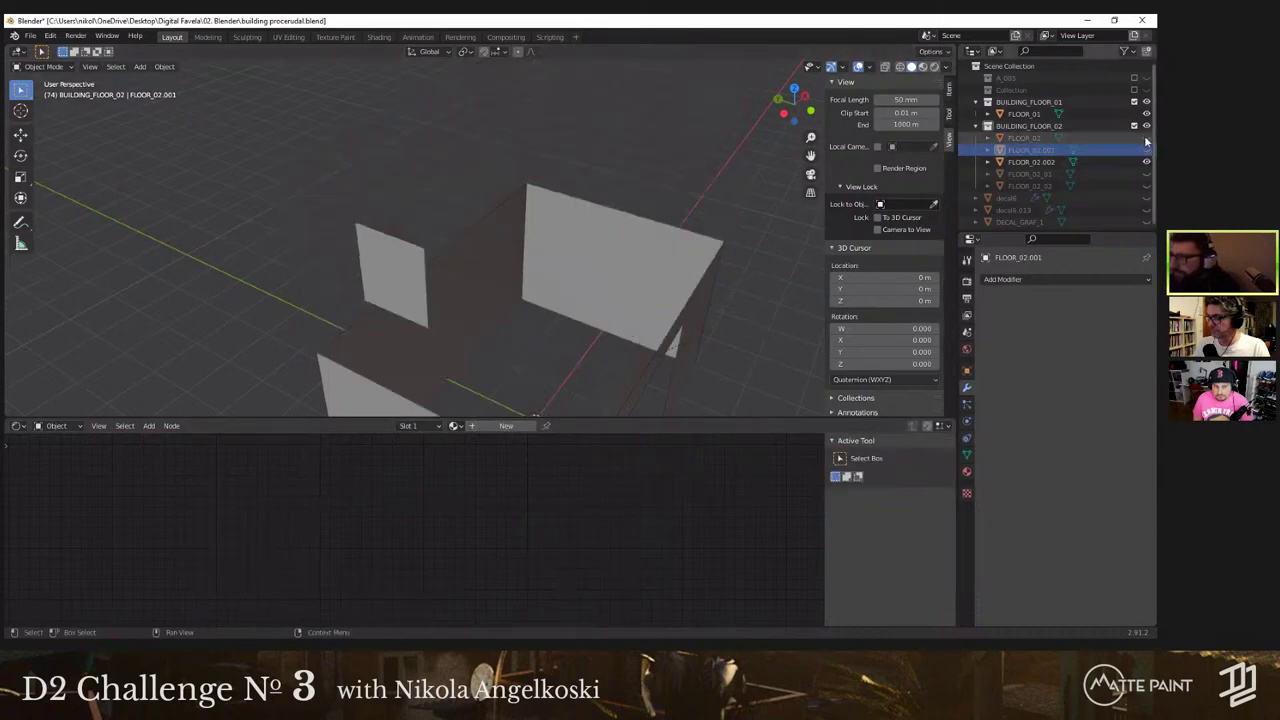
pyautogui.click(1147, 139)
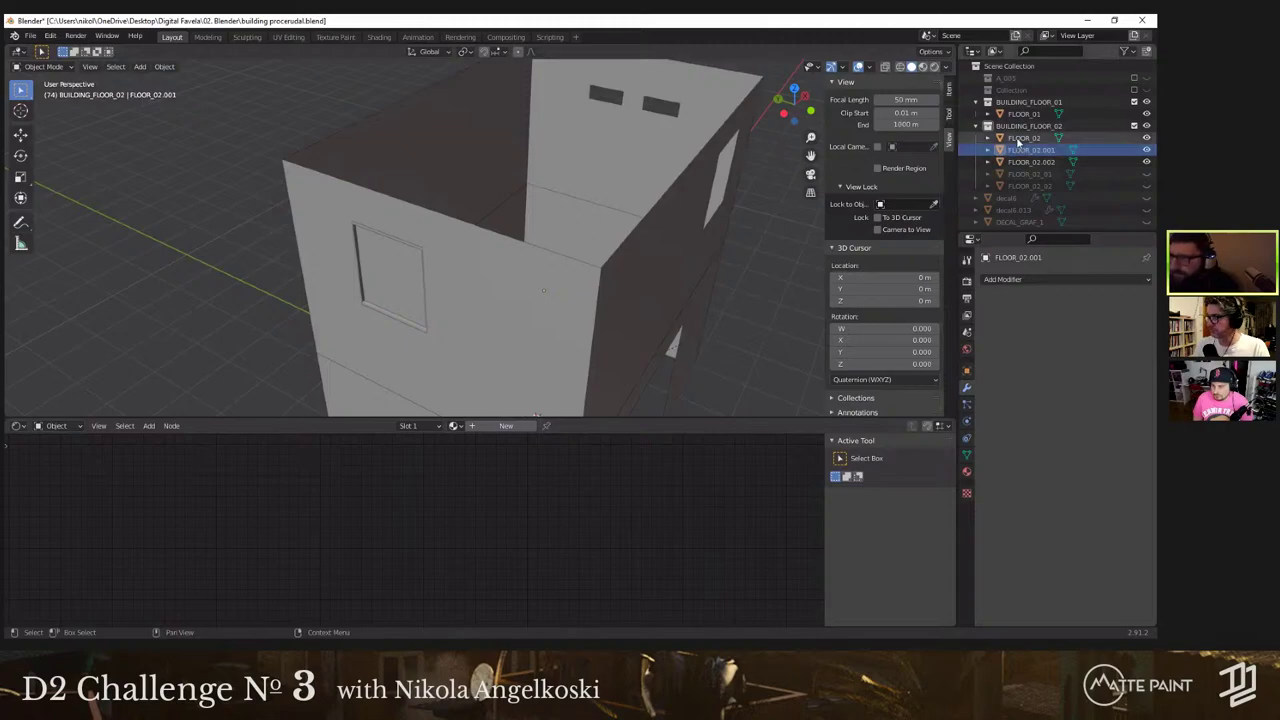
pyautogui.click(1020, 138)
pyautogui.rightClick(583, 303)
pyautogui.click(563, 297)
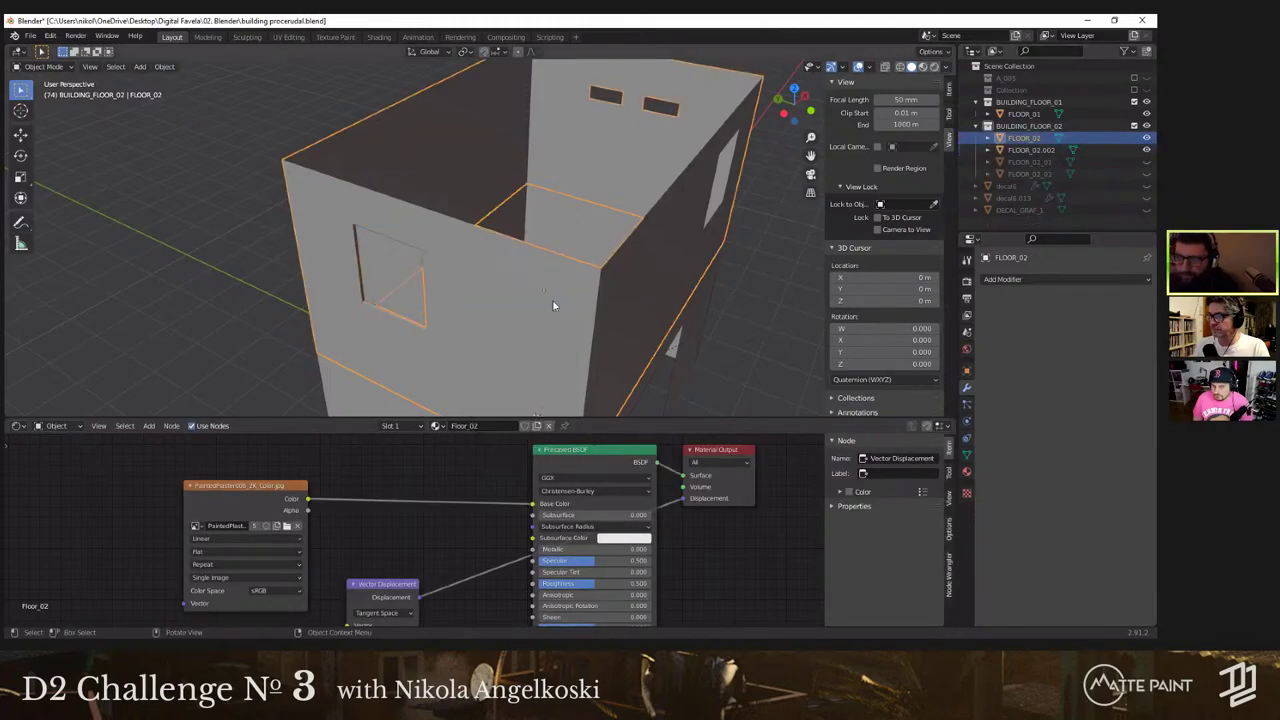
# Step: Check the window recess by toggling the visibility of FLOOR_02 and the pane FLOOR_02.002 while viewing the building from other sides
pyautogui.moveTo(552, 299); pyautogui.dragTo(510, 292, button='middle')
pyautogui.moveTo(790, 265); pyautogui.dragTo(569, 136, button='middle')
pyautogui.click(1147, 138)
pyautogui.click(1148, 149)
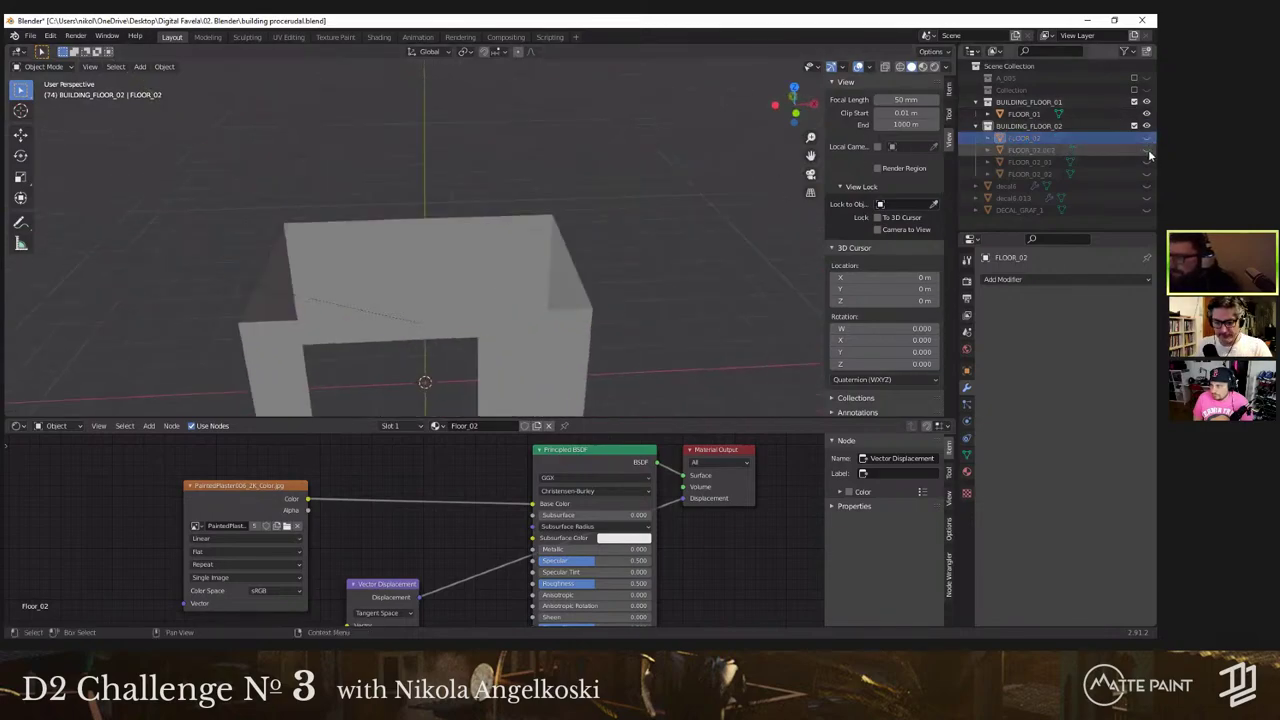
pyautogui.click(1148, 149)
pyautogui.keyDown('shift'); pyautogui.moveTo(338, 217); pyautogui.dragTo(394, 219, button='middle'); pyautogui.keyUp('shift')
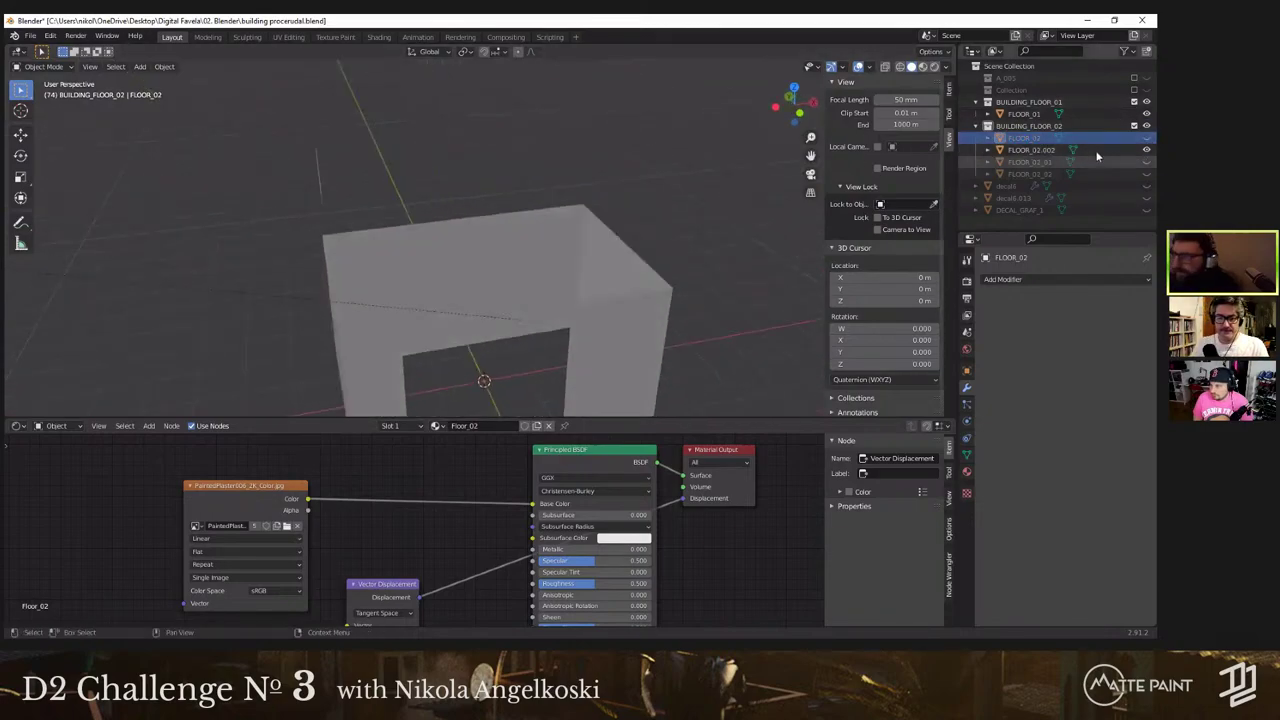
pyautogui.click(1147, 138)
# Step: Join the recessed window pane FLOOR_02.002 into FLOOR_02
pyautogui.moveTo(307, 234); pyautogui.dragTo(344, 241, button='middle')
pyautogui.click(344, 241)
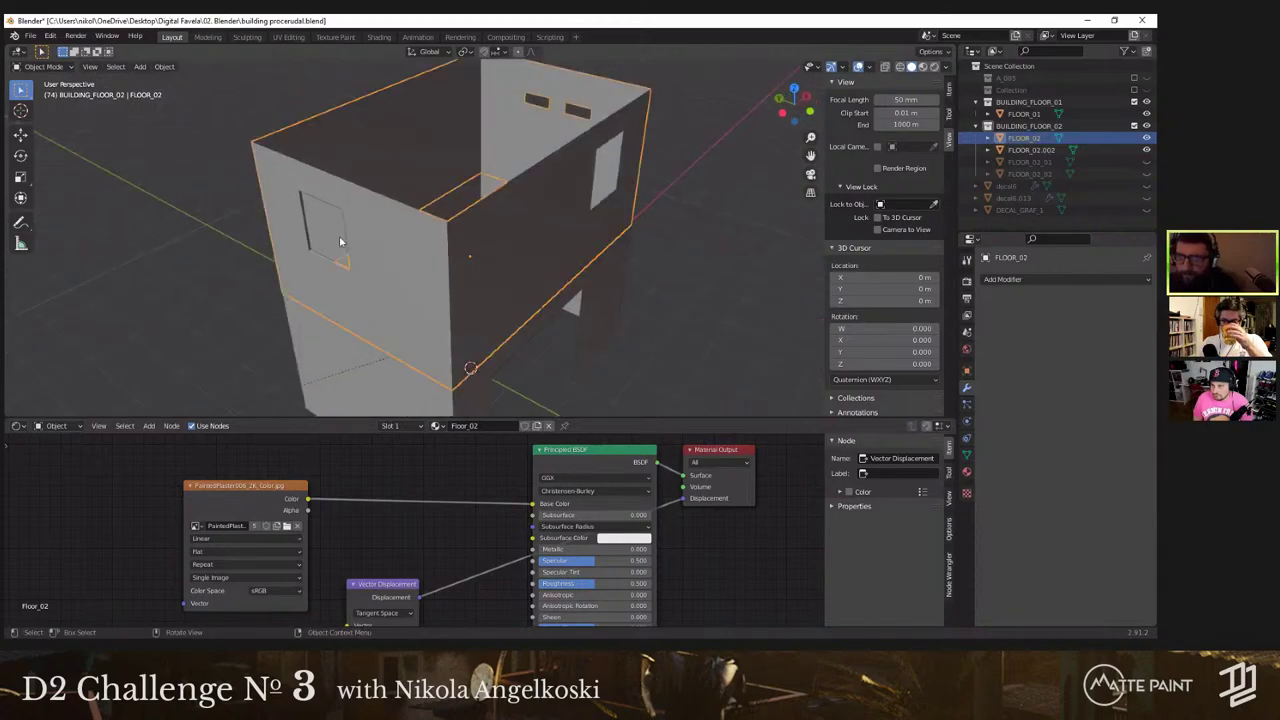
pyautogui.click(380, 234)
pyautogui.keyDown('shift'); pyautogui.click(384, 253); pyautogui.keyUp('shift')
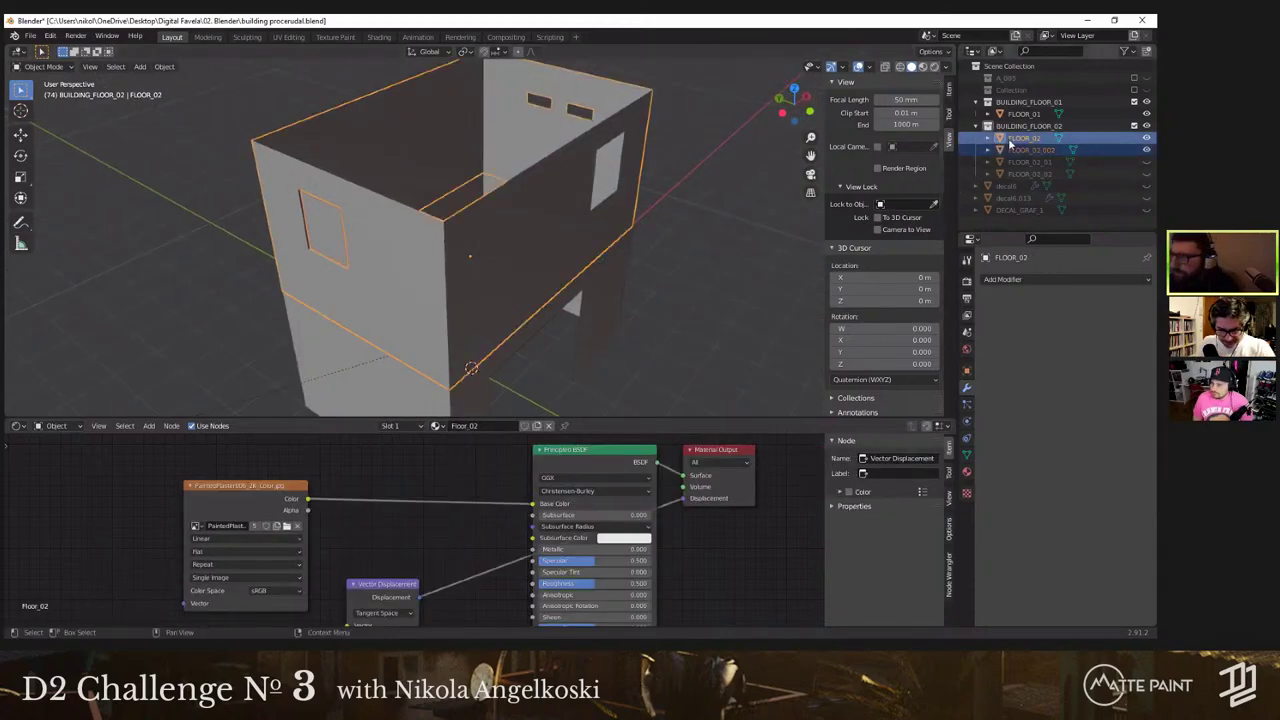
pyautogui.rightClick(417, 244)
# Step: Hide FLOOR_02, show FLOOR_02_01 and open the FLOOR_02_01 mesh for editing
pyautogui.moveTo(437, 253); pyautogui.dragTo(310, 230, button='middle')
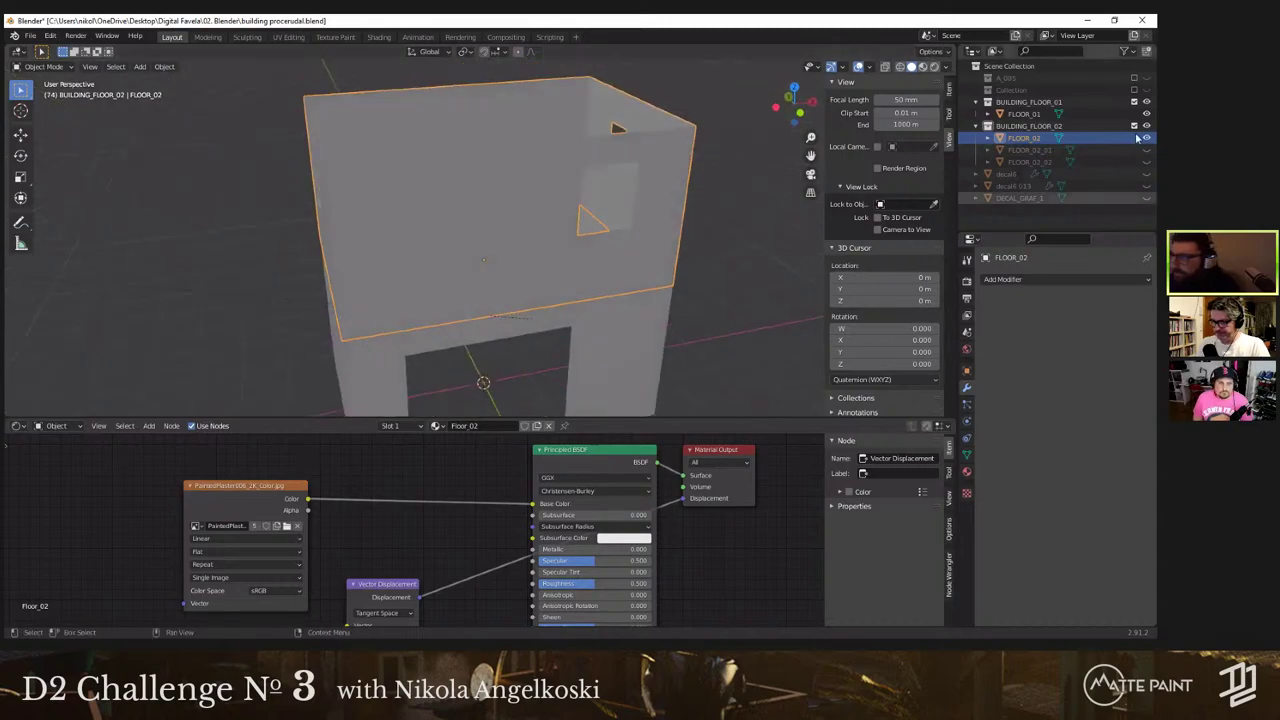
pyautogui.click(1146, 138)
pyautogui.click(1146, 150)
pyautogui.moveTo(362, 301); pyautogui.dragTo(457, 239, button='middle')
pyautogui.click(460, 242)
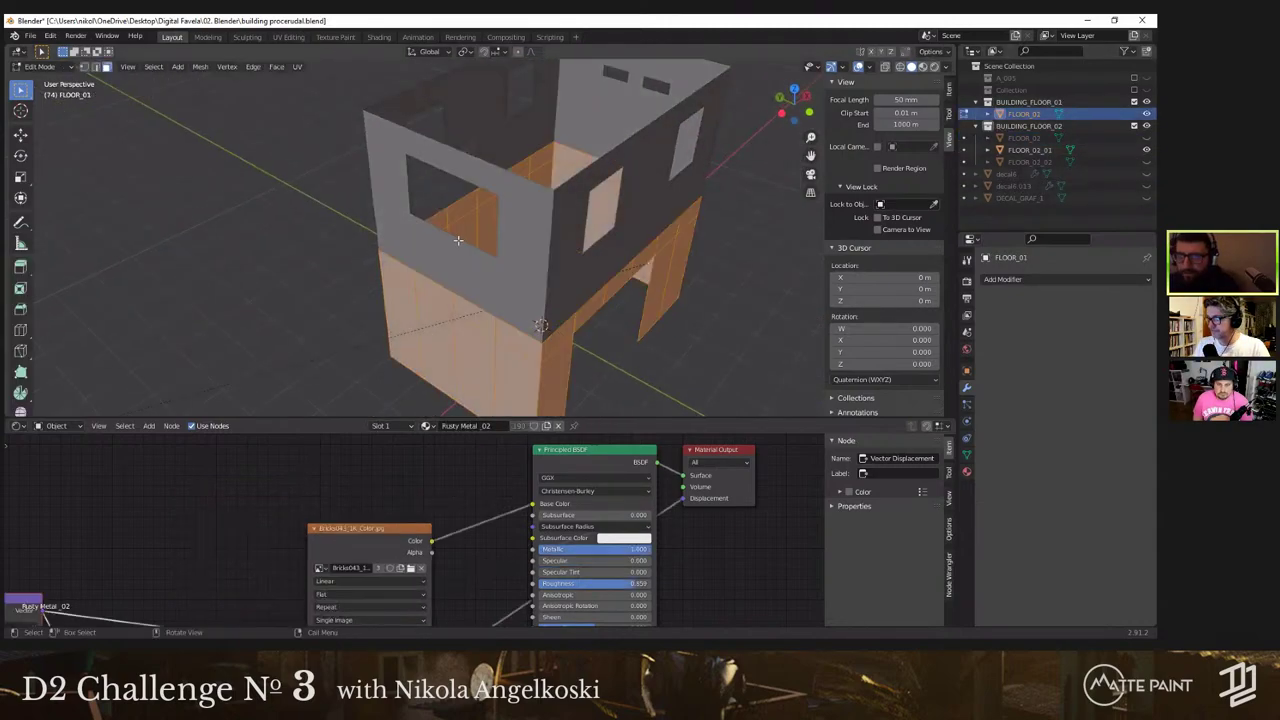
pyautogui.press('Tab')
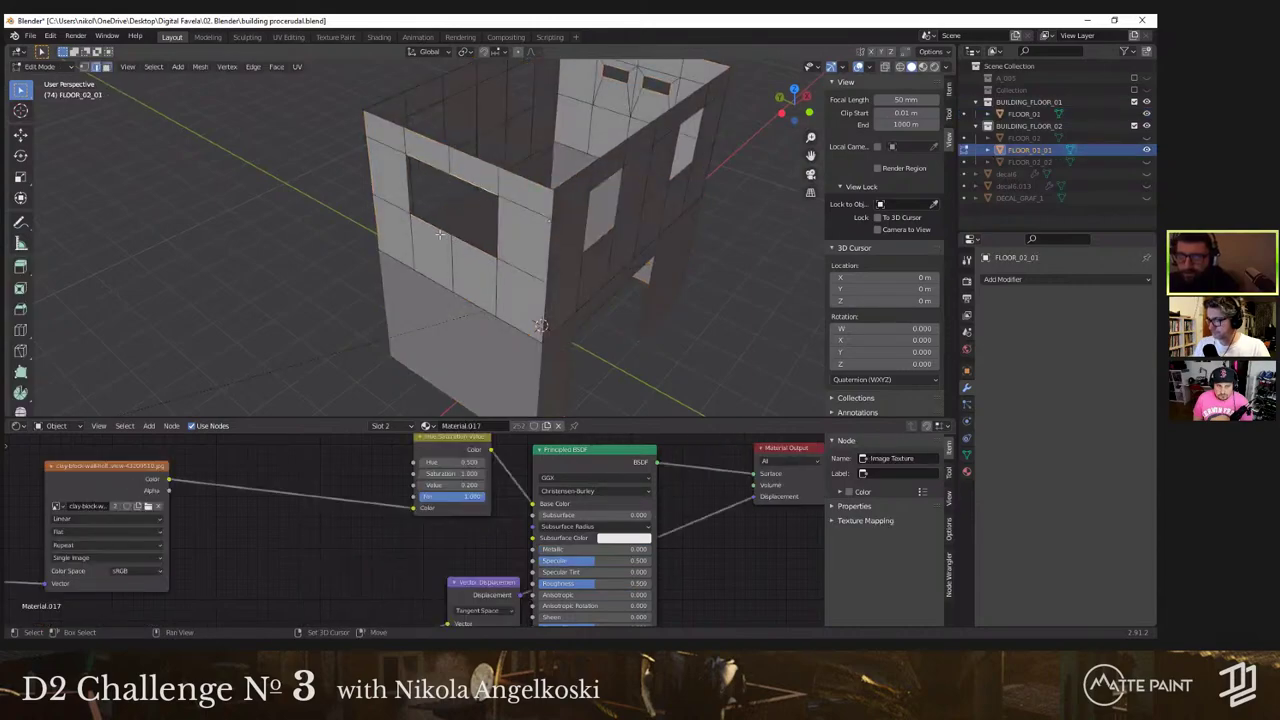
# Step: Fill the wide end wall window opening of FLOOR_02_01 with two side-by-side faces
pyautogui.keyDown('alt'); pyautogui.click(466, 240); pyautogui.keyUp('alt')
pyautogui.press('f')
pyautogui.moveTo(466, 240); pyautogui.dragTo(484, 239, button='middle')
pyautogui.hotkey('ctrl', 'z')
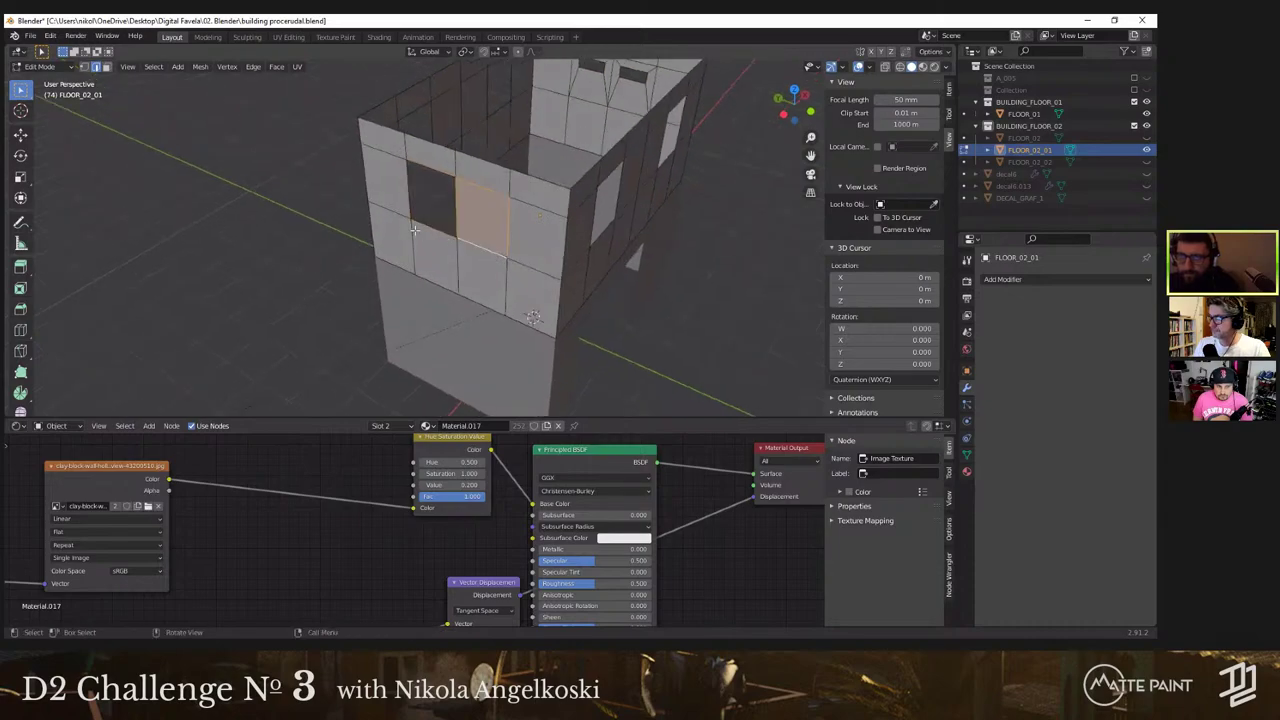
pyautogui.keyDown('shift'); pyautogui.click(482, 218); pyautogui.keyUp('shift')
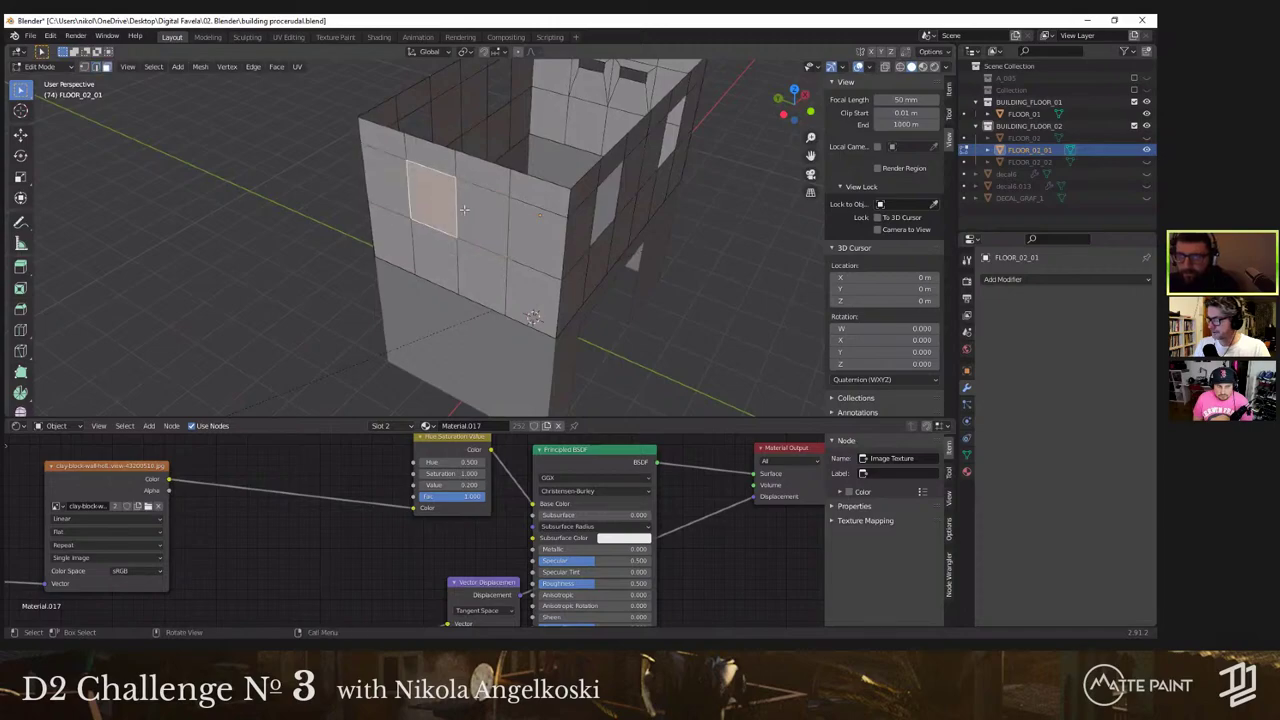
# Step: Extrude the filled FLOOR_02_01 window faces into the building and move the new faces about 0.4 m along X
pyautogui.moveTo(465, 224); pyautogui.dragTo(464, 229, button='middle')
pyautogui.press('e')
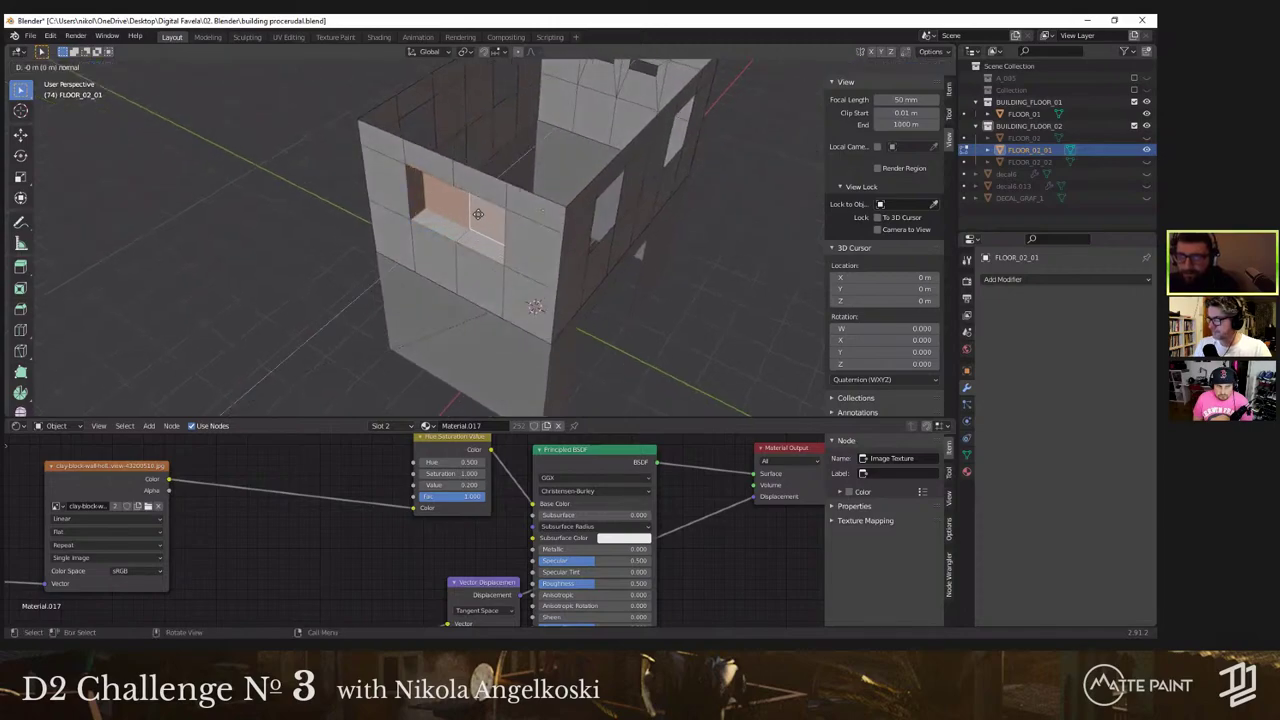
pyautogui.click(473, 222)
pyautogui.press('g')
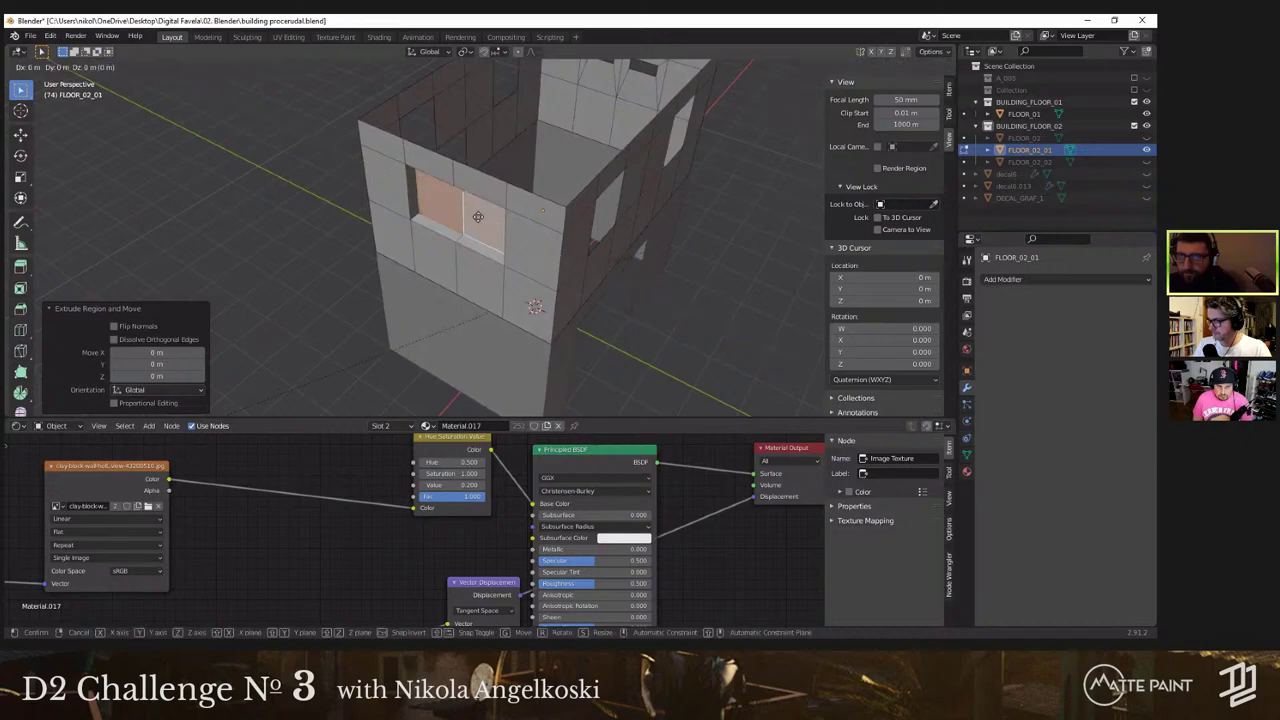
pyautogui.press('x')
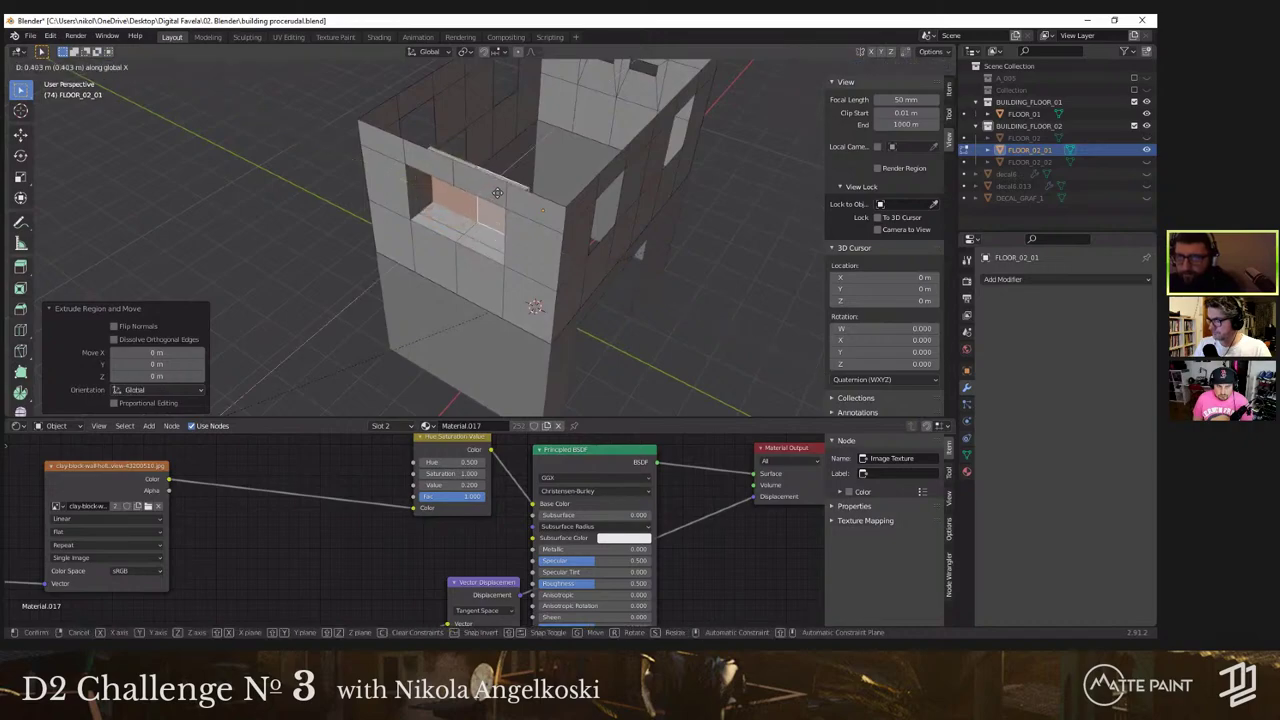
pyautogui.click(497, 193)
# Step: Extrude the two inner sill faces of FLOOR_02_01's recessed end window straight down about 0.87 m along Z
pyautogui.click(480, 231)
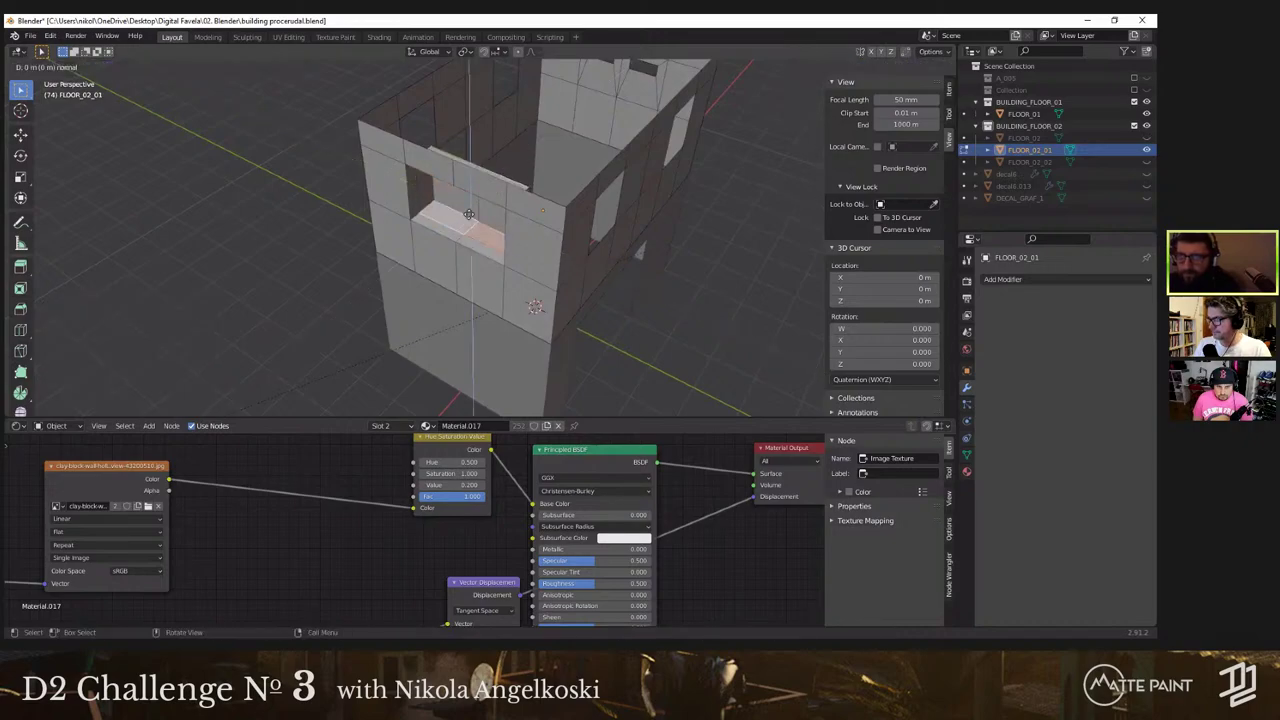
pyautogui.click(468, 238)
pyautogui.press('KP_1')
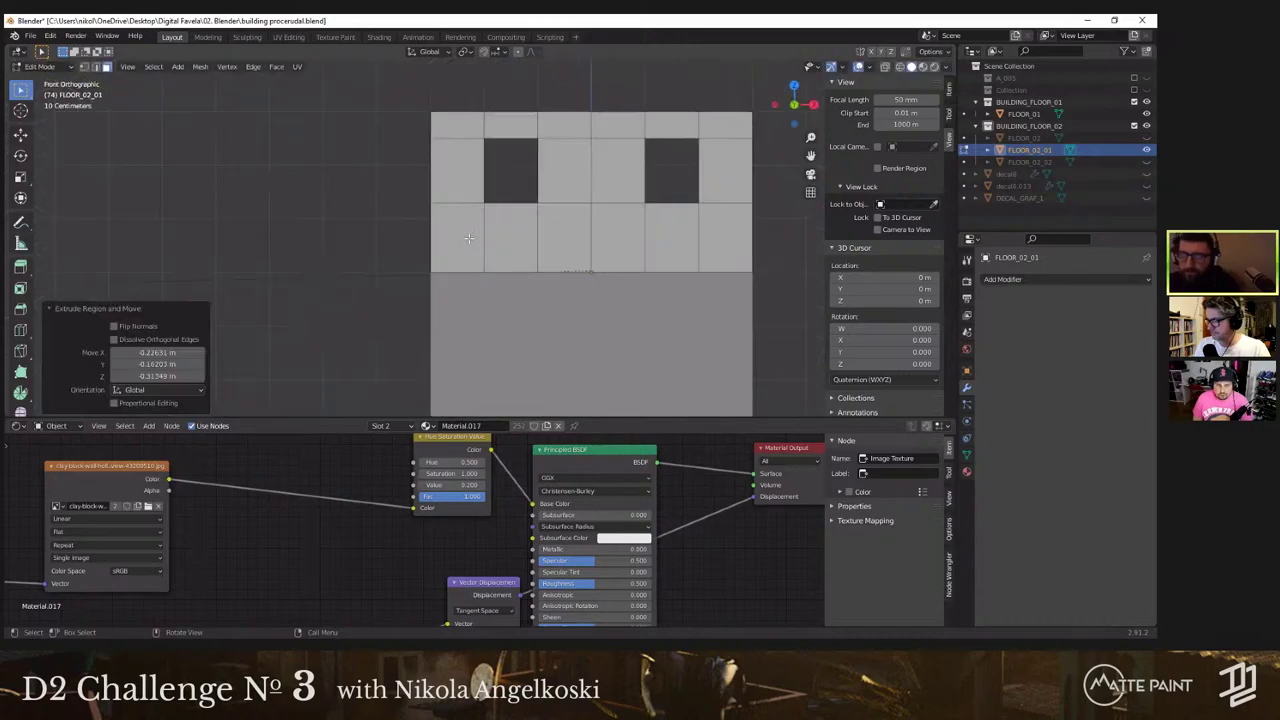
pyautogui.hotkey('ctrl', 'z')
pyautogui.press('z')
pyautogui.scroll(3, 463, 222)
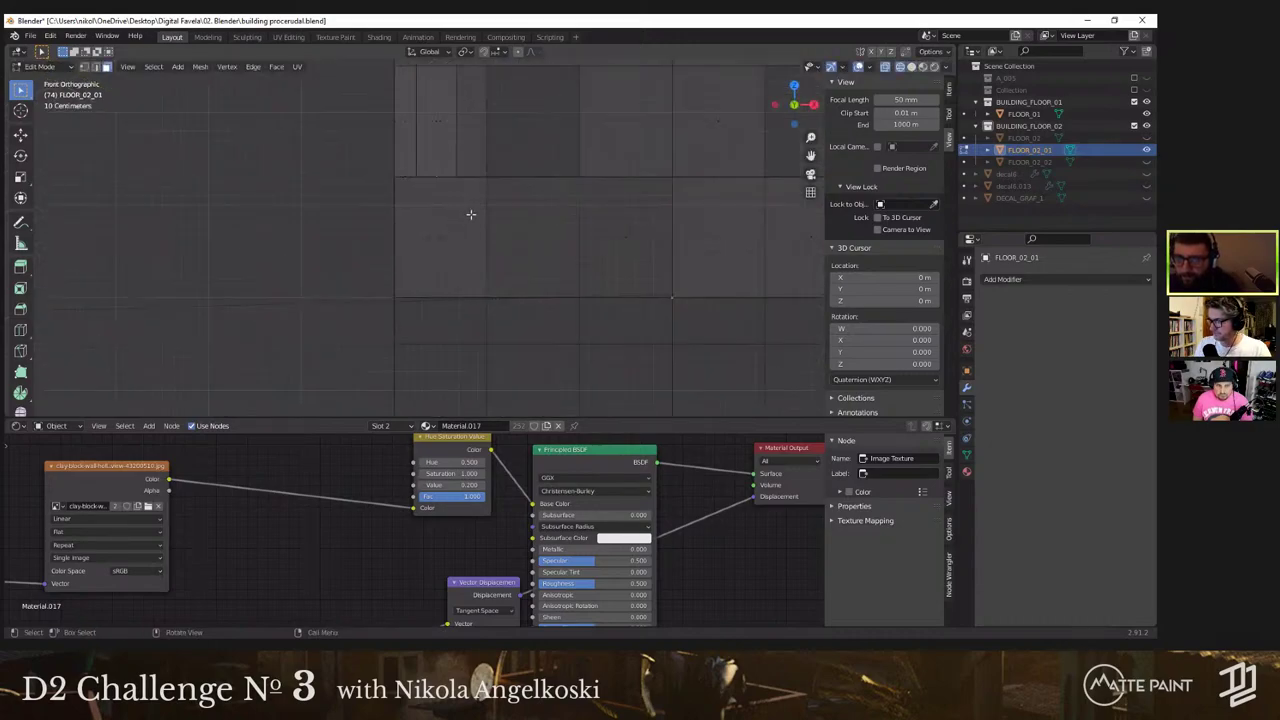
pyautogui.press('z')
pyautogui.press('z')
pyautogui.press('4')
pyautogui.press('e')
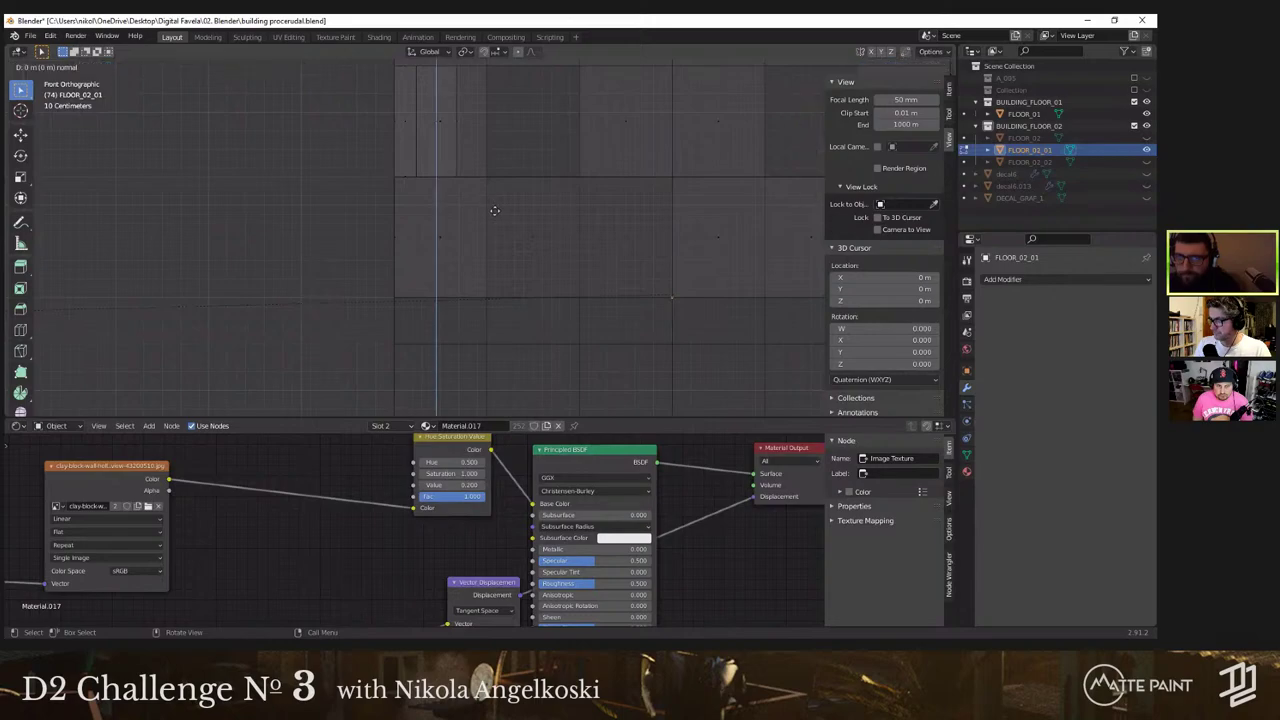
pyautogui.rightClick(496, 255)
pyautogui.press('g')
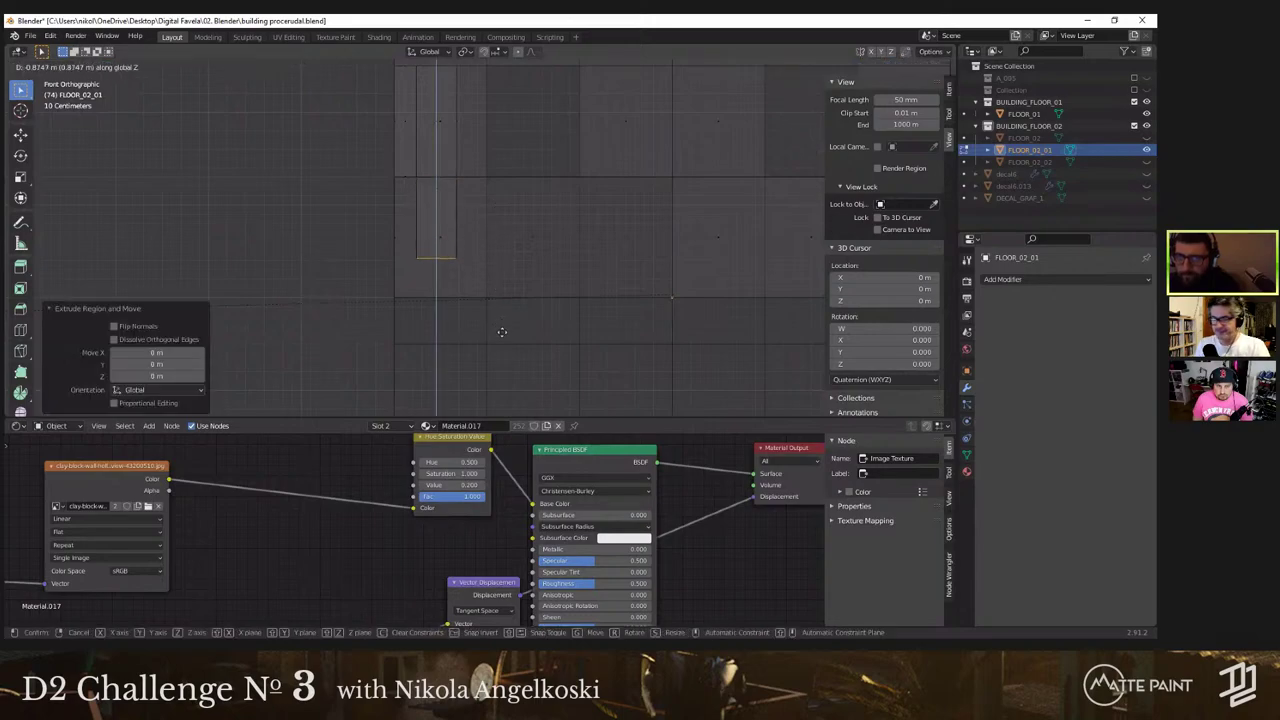
pyautogui.rightClick(502, 332)
pyautogui.press('g')
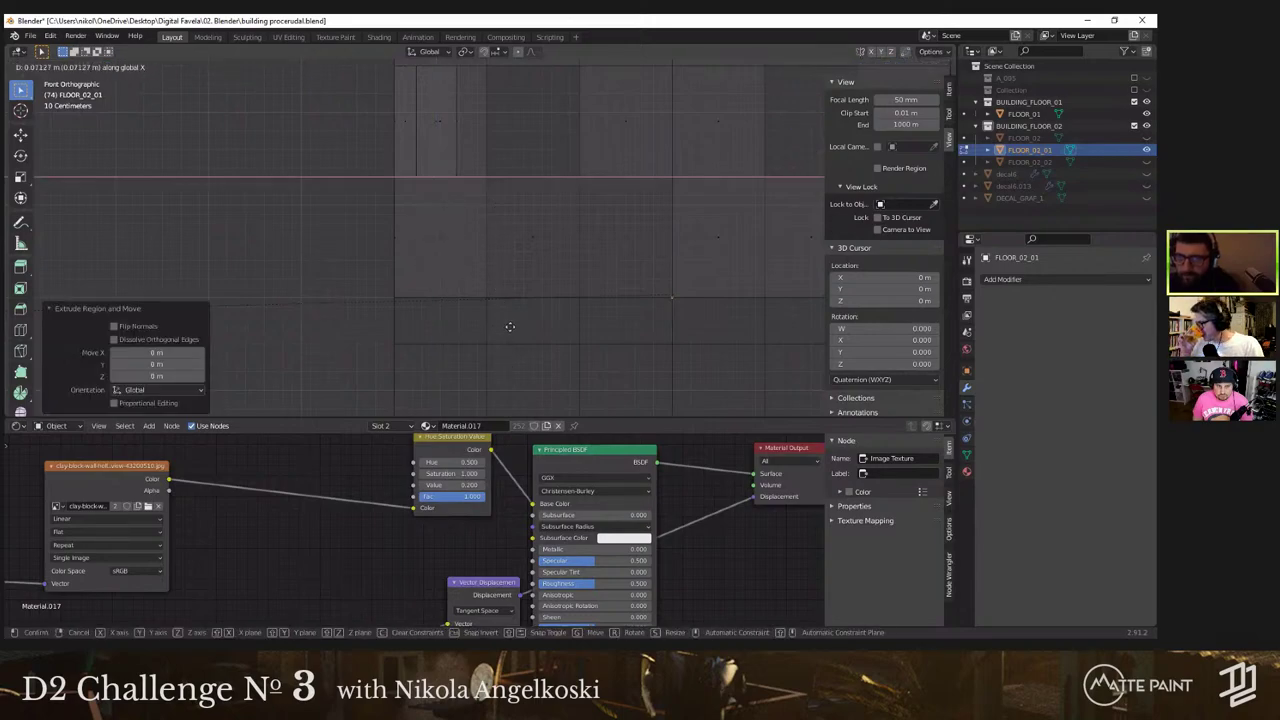
pyautogui.rightClick(510, 322)
pyautogui.press('g')
pyautogui.click(516, 381)
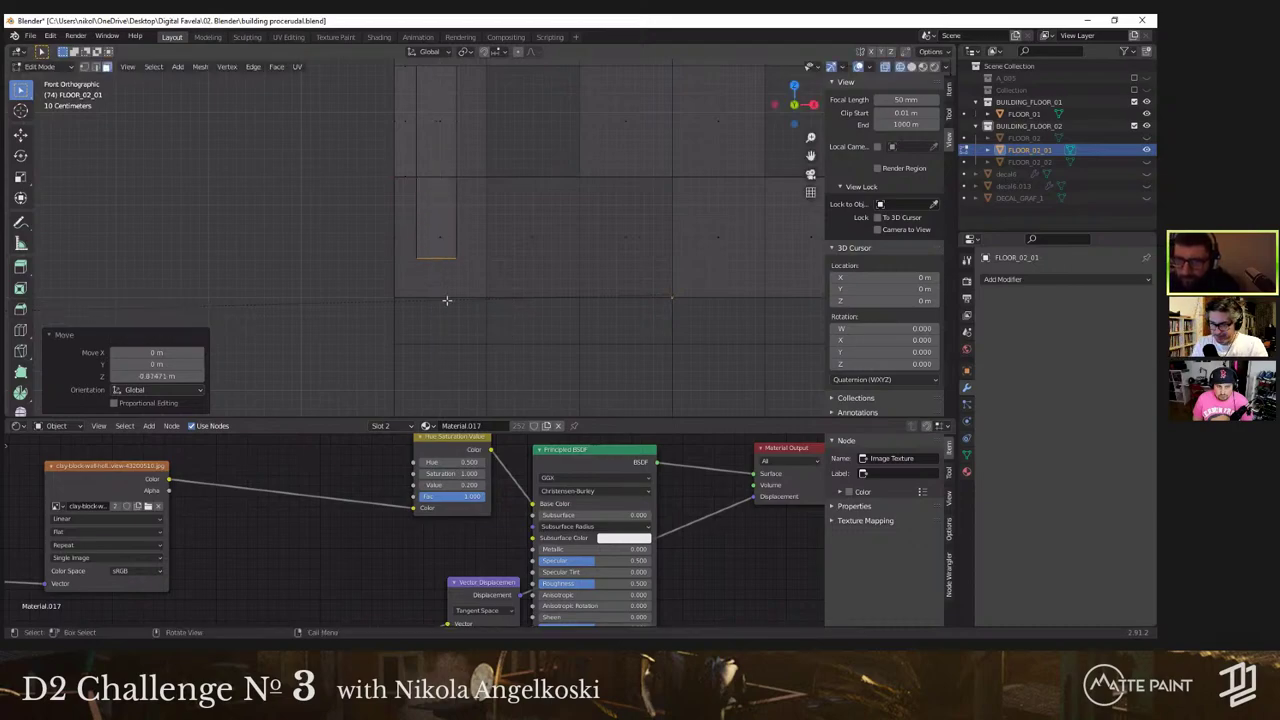
# Step: Separate the two recessed window faces of FLOOR_02_01 into their own object and select that object
pyautogui.moveTo(443, 297); pyautogui.dragTo(575, 298, button='middle')
pyautogui.press('Tab')
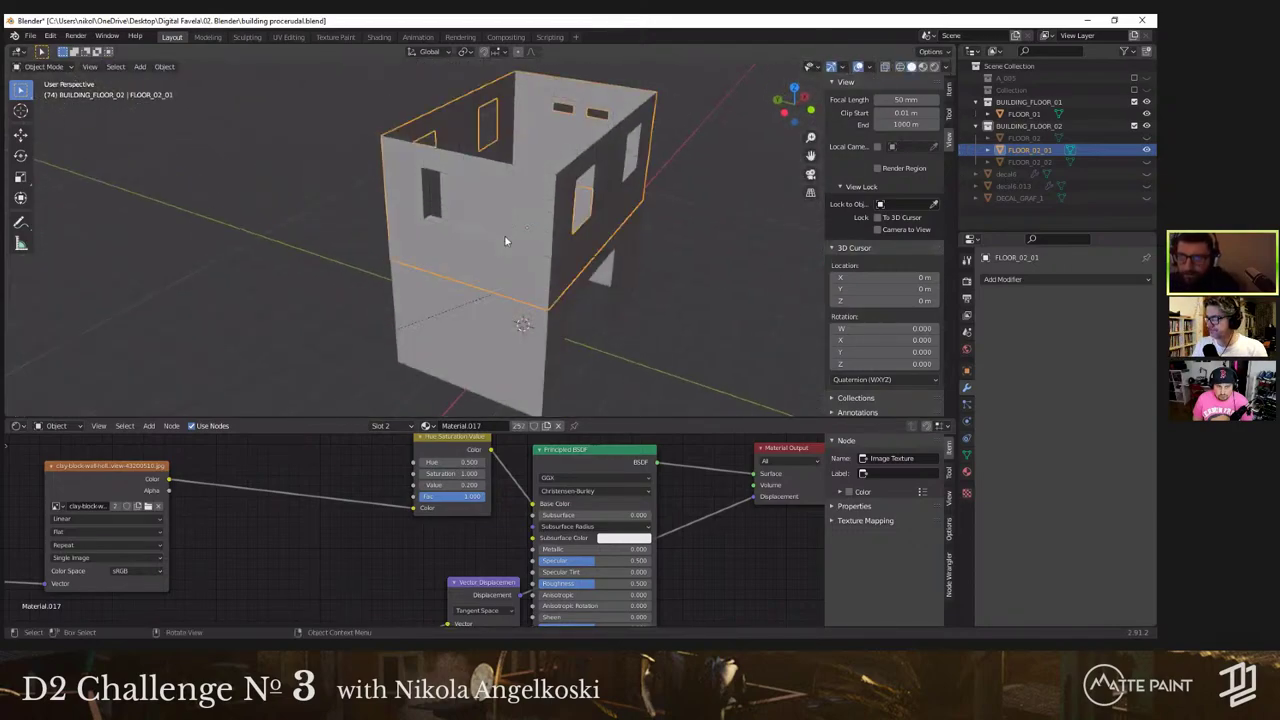
pyautogui.press('Tab')
pyautogui.click(493, 207)
pyautogui.moveTo(493, 207)
pyautogui.mouseDown(button='middle')
pyautogui.moveTo(533, 202)
pyautogui.moveTo(505, 206)
pyautogui.moveTo(517, 207)
pyautogui.mouseUp(button='middle')
pyautogui.keyDown('shift'); pyautogui.click(485, 204); pyautogui.keyUp('shift')
pyautogui.rightClick(517, 207)
pyautogui.moveTo(506, 255)
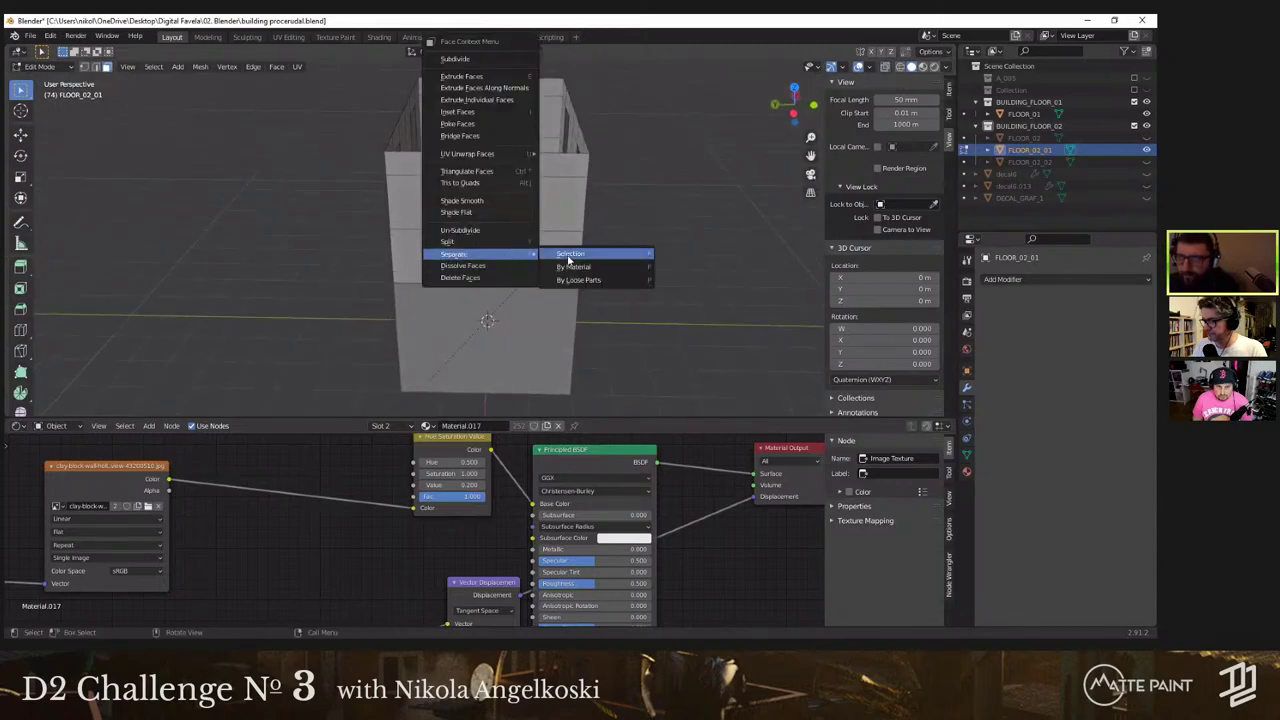
pyautogui.click(568, 250)
pyautogui.scroll(4, 555, 240)
pyautogui.press('Tab')
pyautogui.click(519, 162)
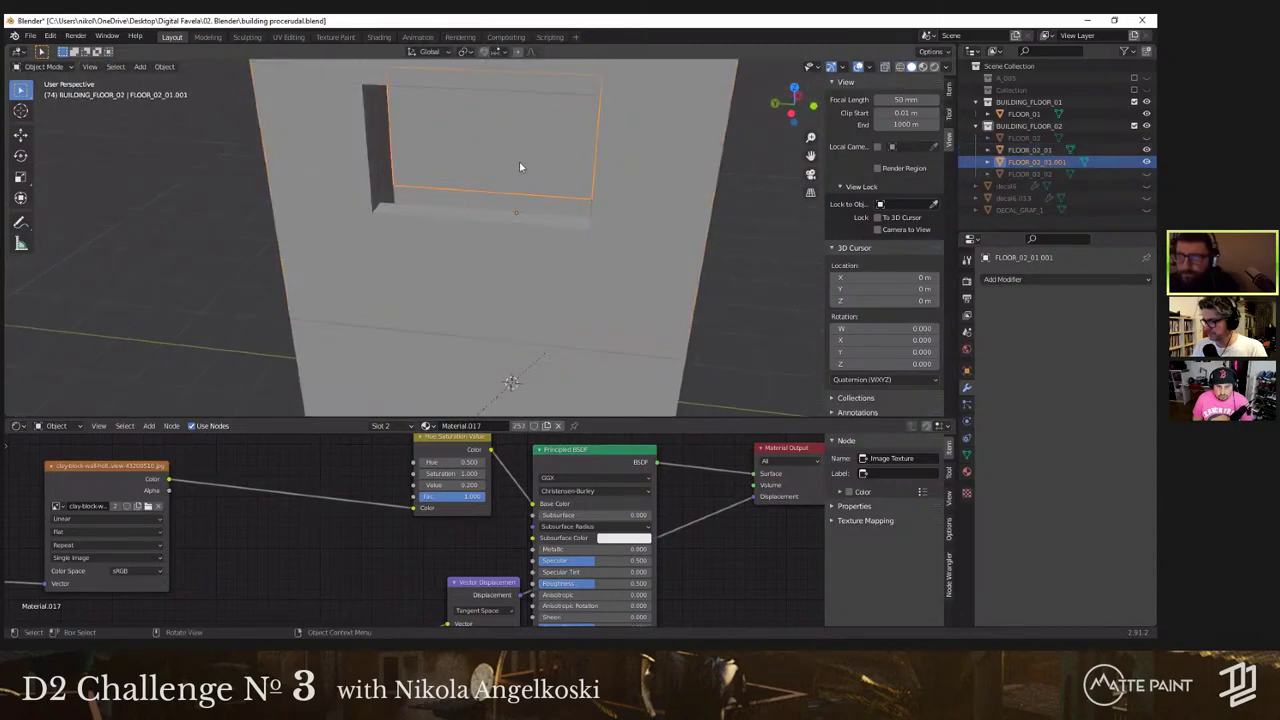
pyautogui.press('3')
pyautogui.click(531, 156)
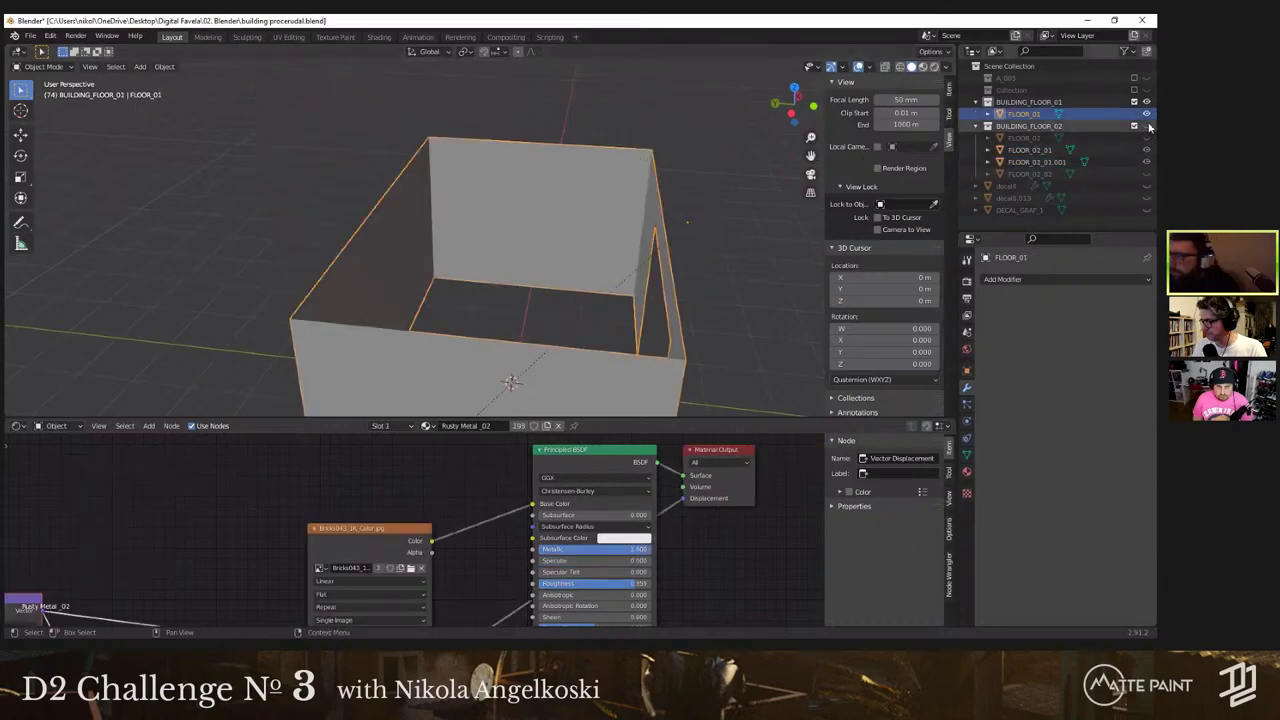
pyautogui.click(1147, 126)
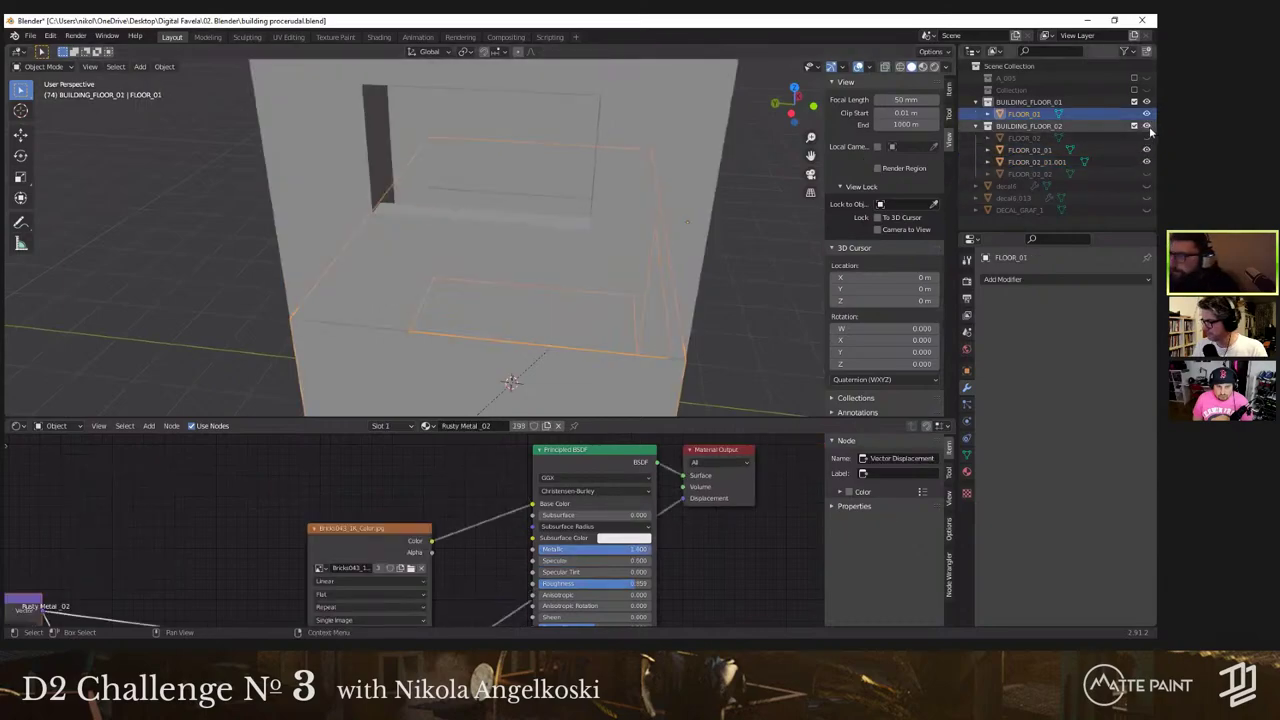
pyautogui.click(1147, 127)
pyautogui.click(1147, 126)
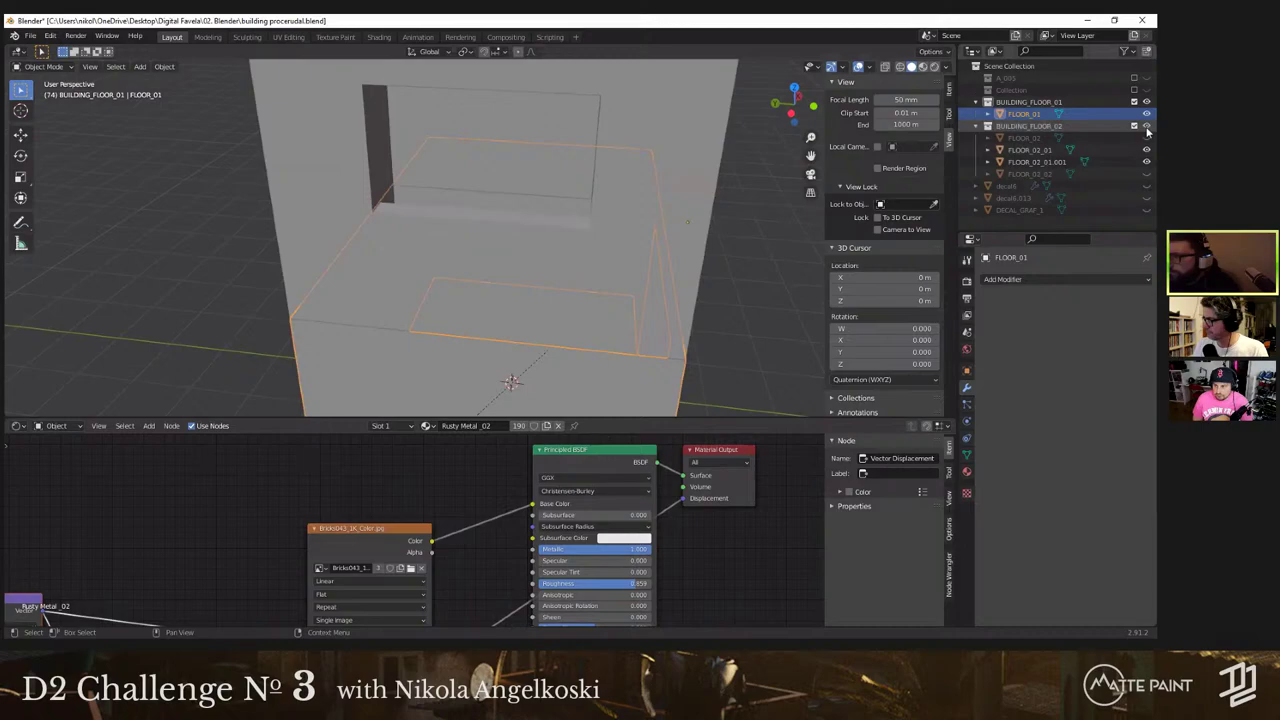
# Step: Inset the two faces of the separated window object individually and scale the inner faces along Z
pyautogui.click(506, 161)
pyautogui.press('Tab')
pyautogui.click(501, 167)
pyautogui.keyDown('shift'); pyautogui.click(443, 157); pyautogui.keyUp('shift')
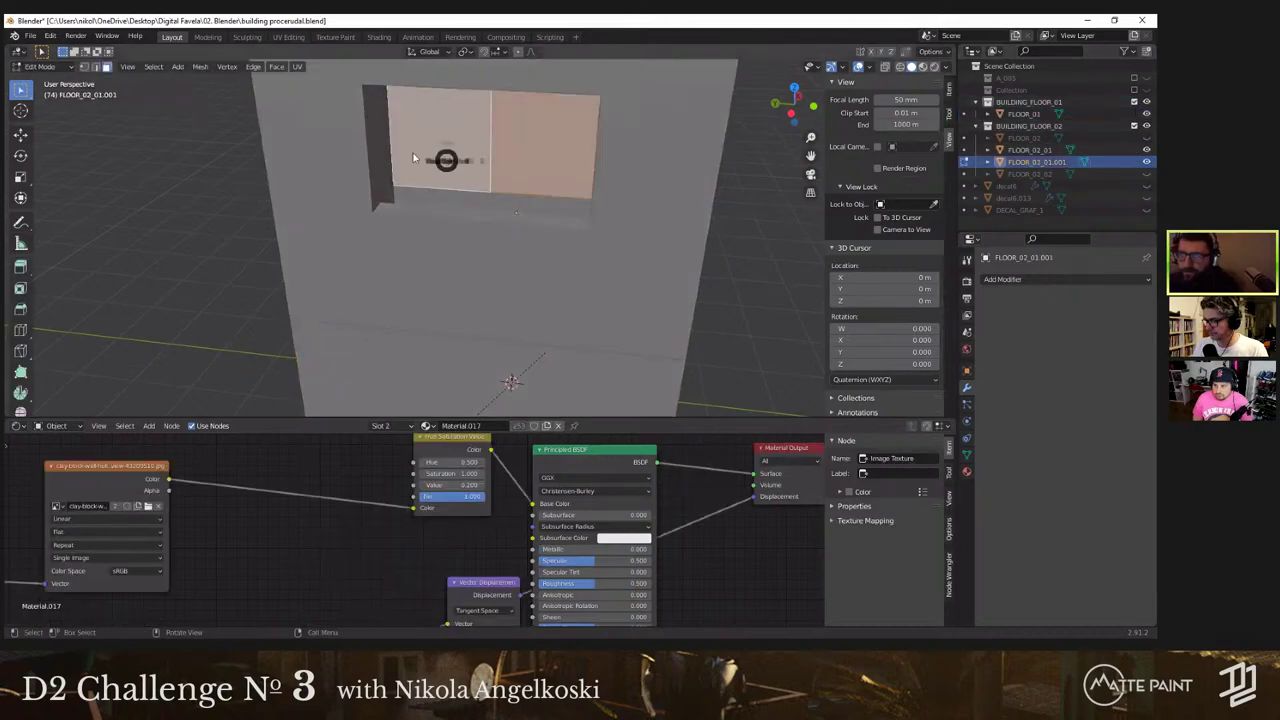
pyautogui.press('ctrl+KP_3')
pyautogui.press('i')
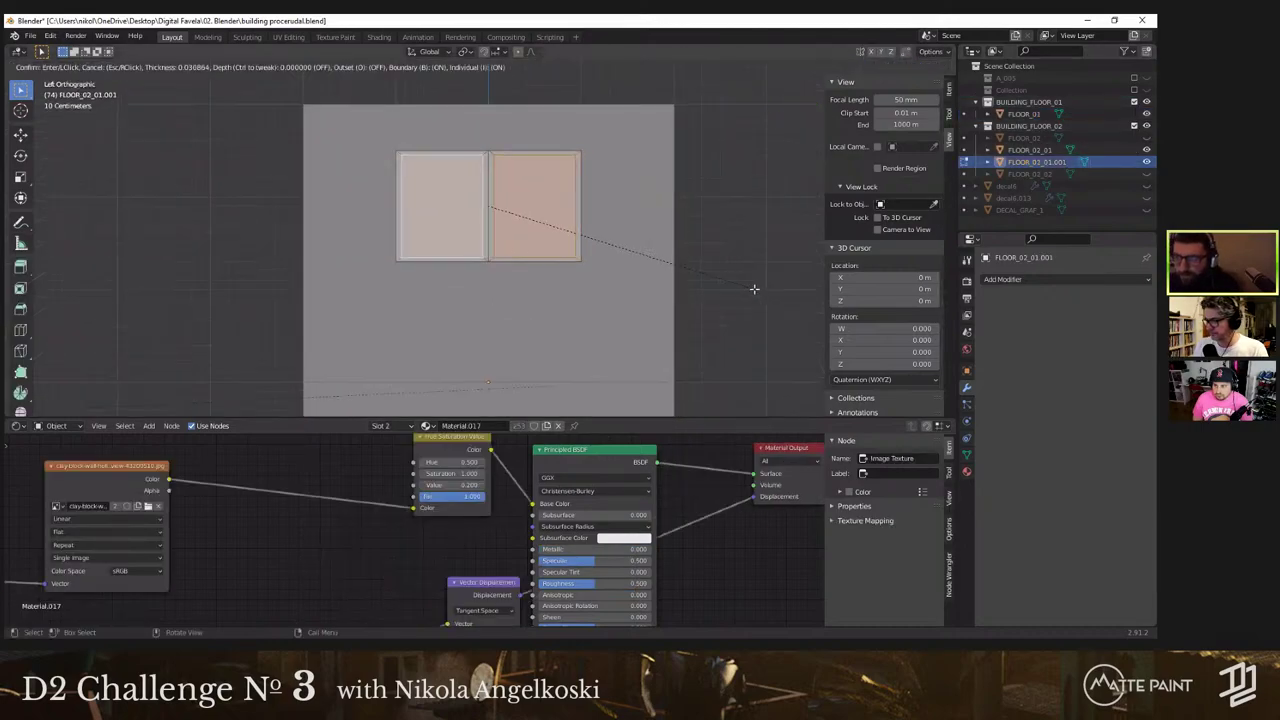
pyautogui.click(720, 303)
pyautogui.press('s')
pyautogui.press('z')
pyautogui.click(608, 290)
# Step: Move the inset window faces about 0.09 m along X and separate them from the frame as their own object
pyautogui.moveTo(608, 290); pyautogui.dragTo(495, 240, button='middle')
pyautogui.rightClick(469, 244)
pyautogui.press('g')
pyautogui.press('x')
pyautogui.click(469, 243)
pyautogui.rightClick(493, 240)
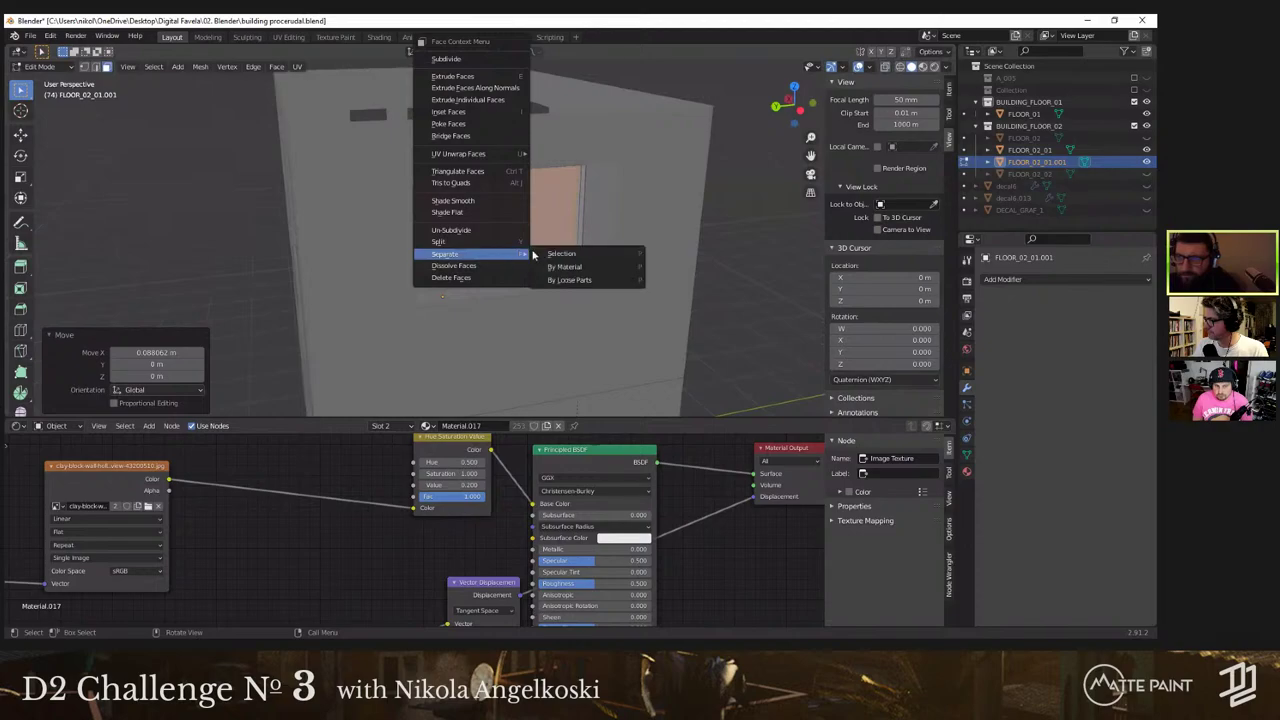
pyautogui.click(579, 253)
pyautogui.moveTo(572, 220); pyautogui.dragTo(543, 249, button='middle')
pyautogui.press('Tab')
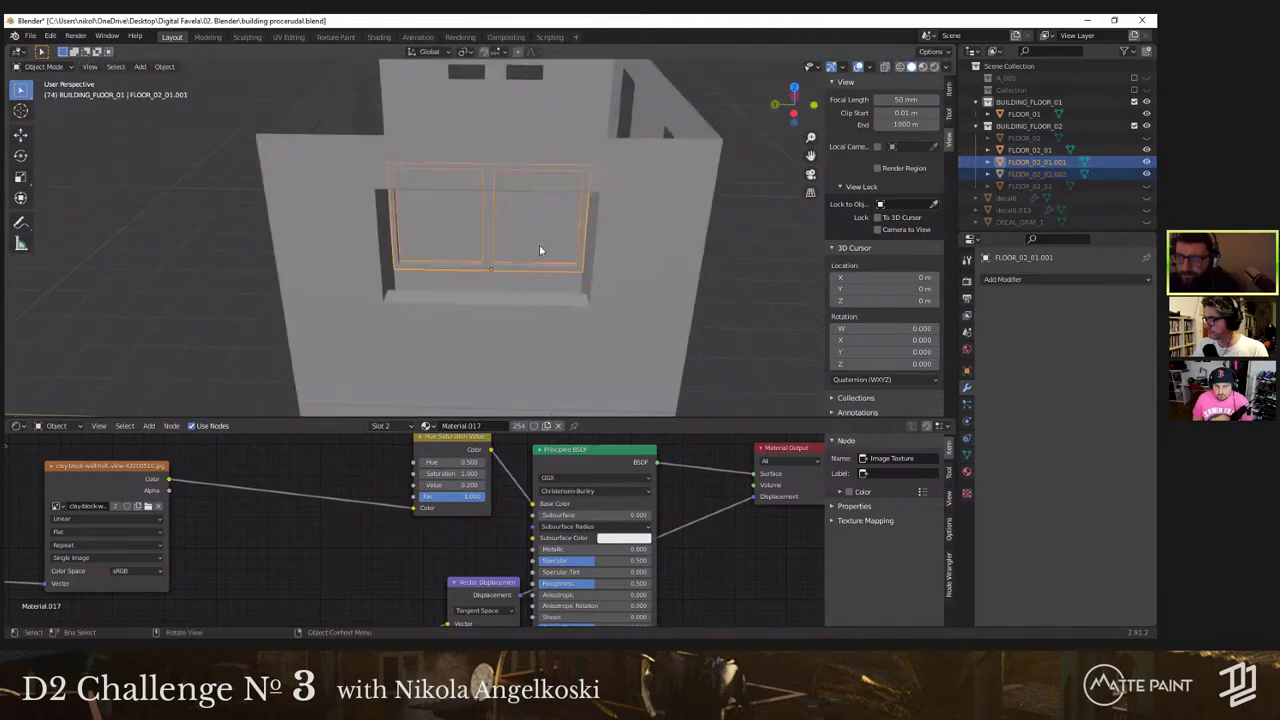
# Step: Assign Material.002 to the separated inner window panes, FLOOR_02_01.002
pyautogui.click(539, 244)
pyautogui.click(427, 426)
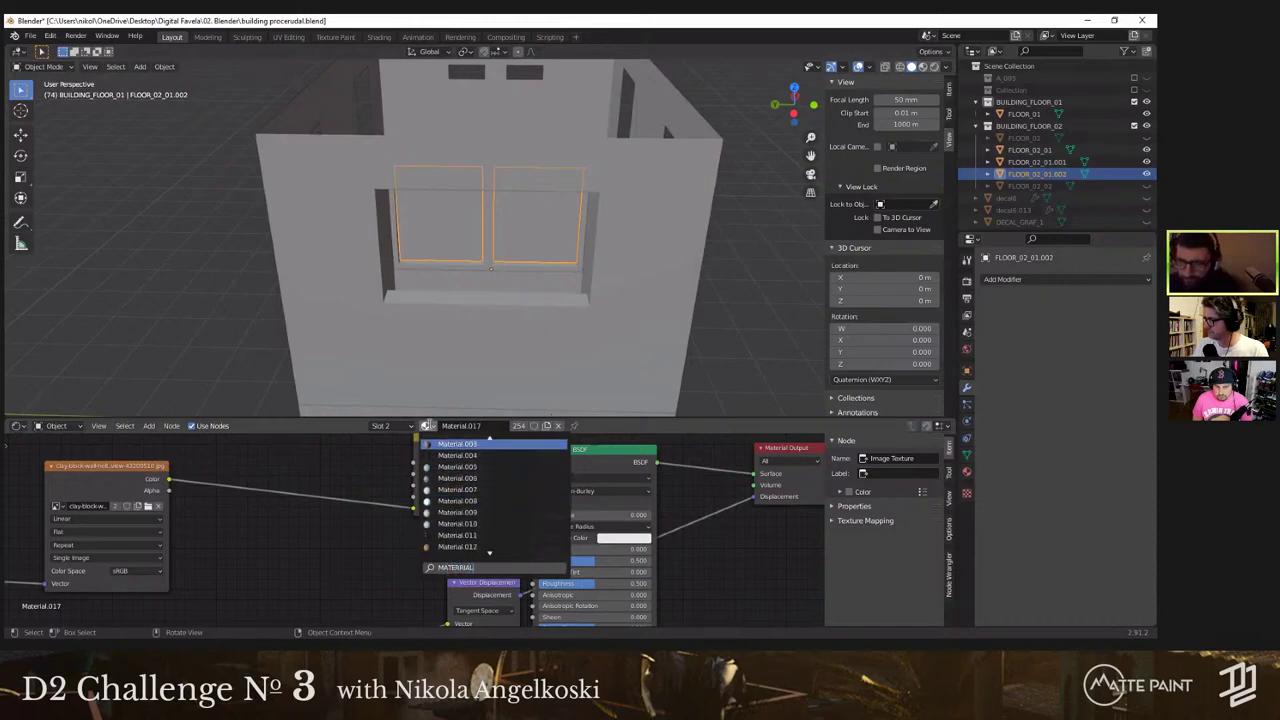
pyautogui.press('Return')
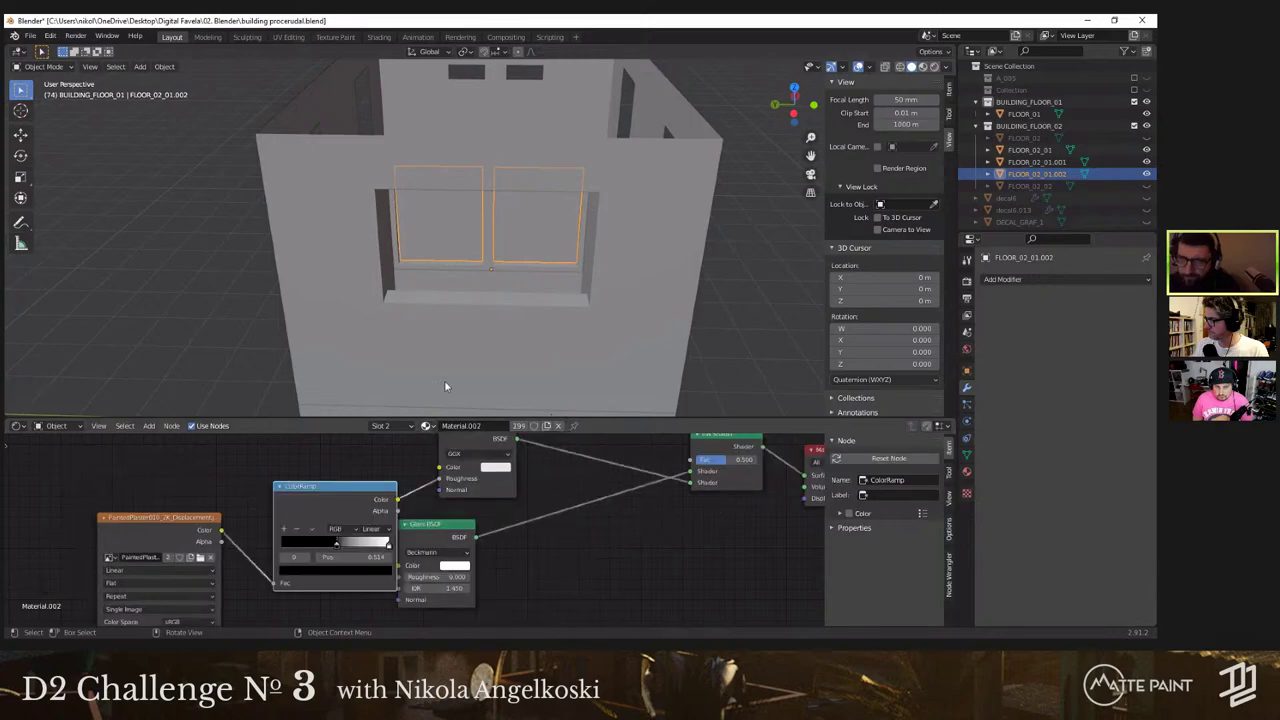
pyautogui.press('Tab')
pyautogui.press('Tab')
# Step: Assign Material.022 to the window frame object, FLOOR_02_01.001
pyautogui.click(491, 264)
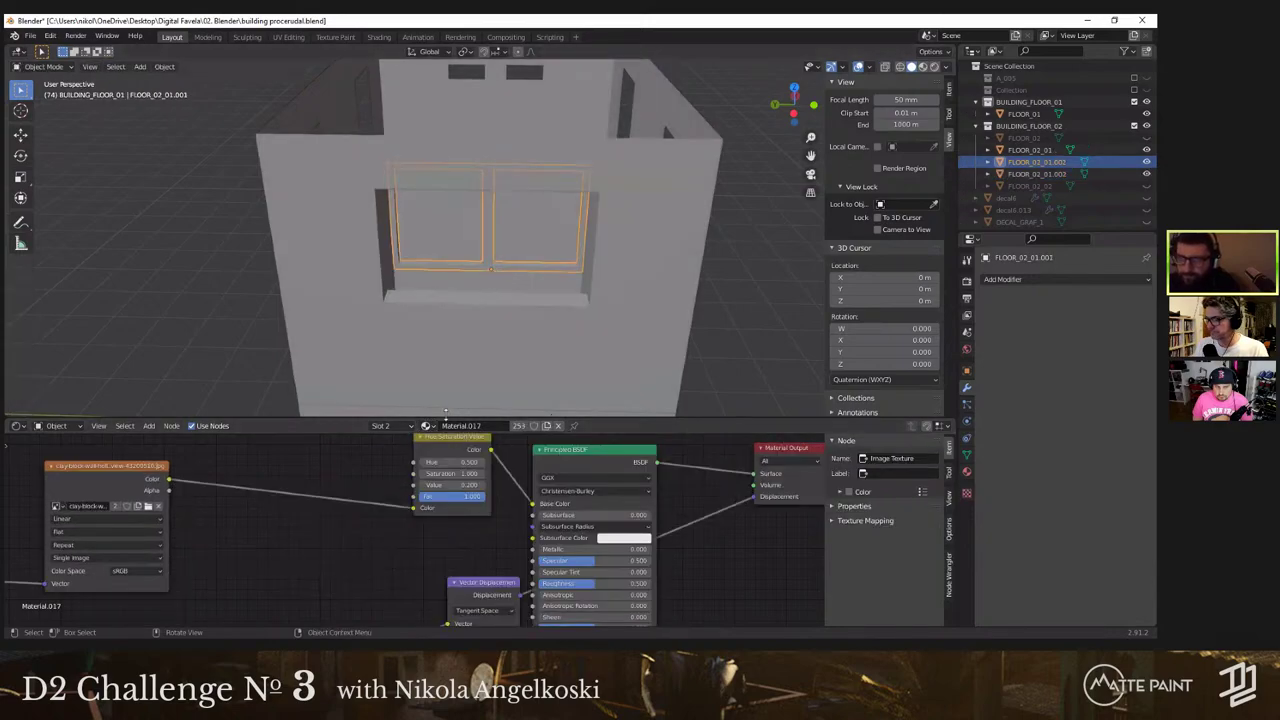
pyautogui.click(427, 426)
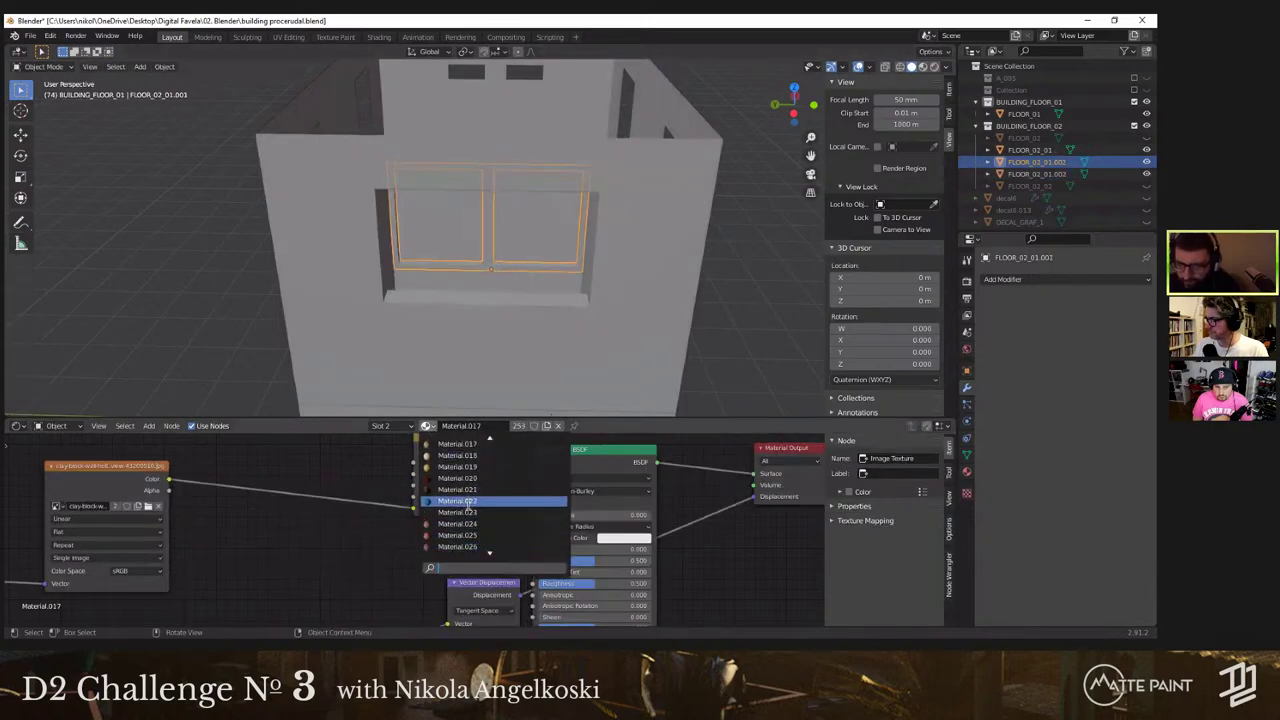
pyautogui.click(457, 501)
pyautogui.scroll(-3, 453, 314)
pyautogui.moveTo(610, 318); pyautogui.dragTo(525, 306, button='middle')
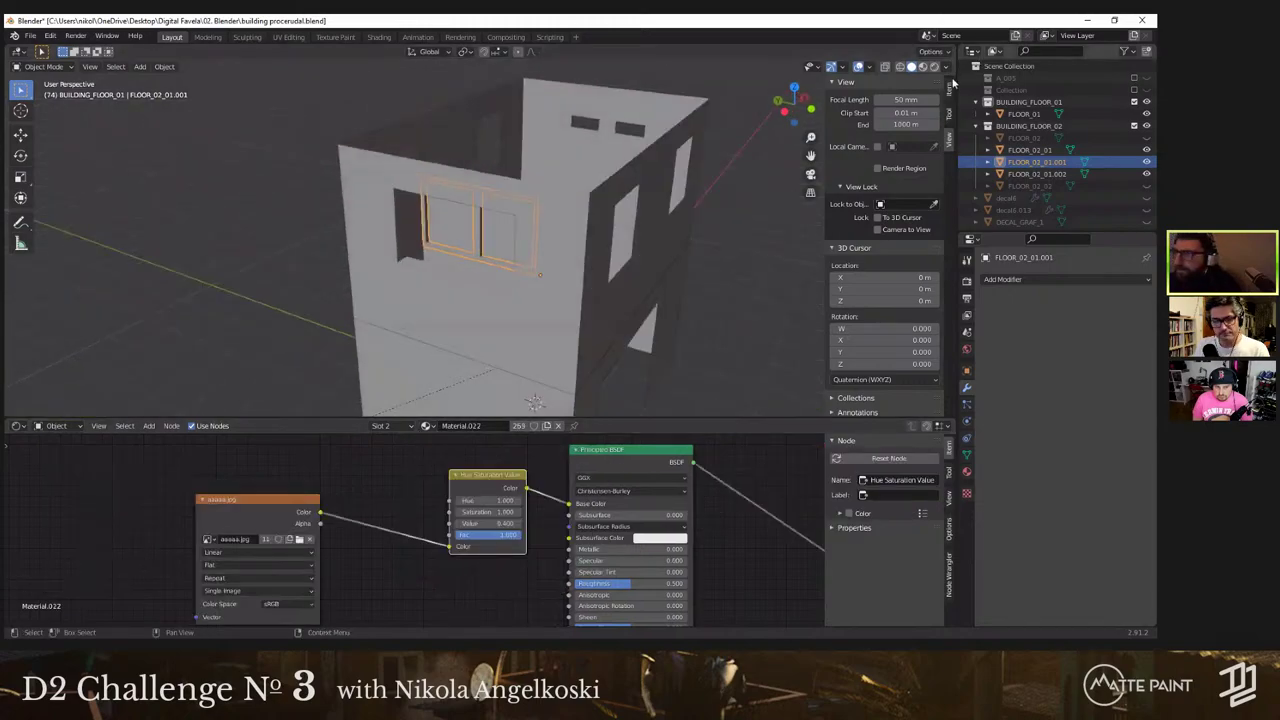
# Step: Preview the building with rendered shading and set the world environment mapping's Z rotation to 113°
pyautogui.press('z')
pyautogui.moveTo(588, 234)
pyautogui.mouseDown(button='middle')
pyautogui.moveTo(526, 286)
pyautogui.moveTo(546, 283)
pyautogui.moveTo(588, 312)
pyautogui.mouseUp(button='middle')
pyautogui.click(587, 312)
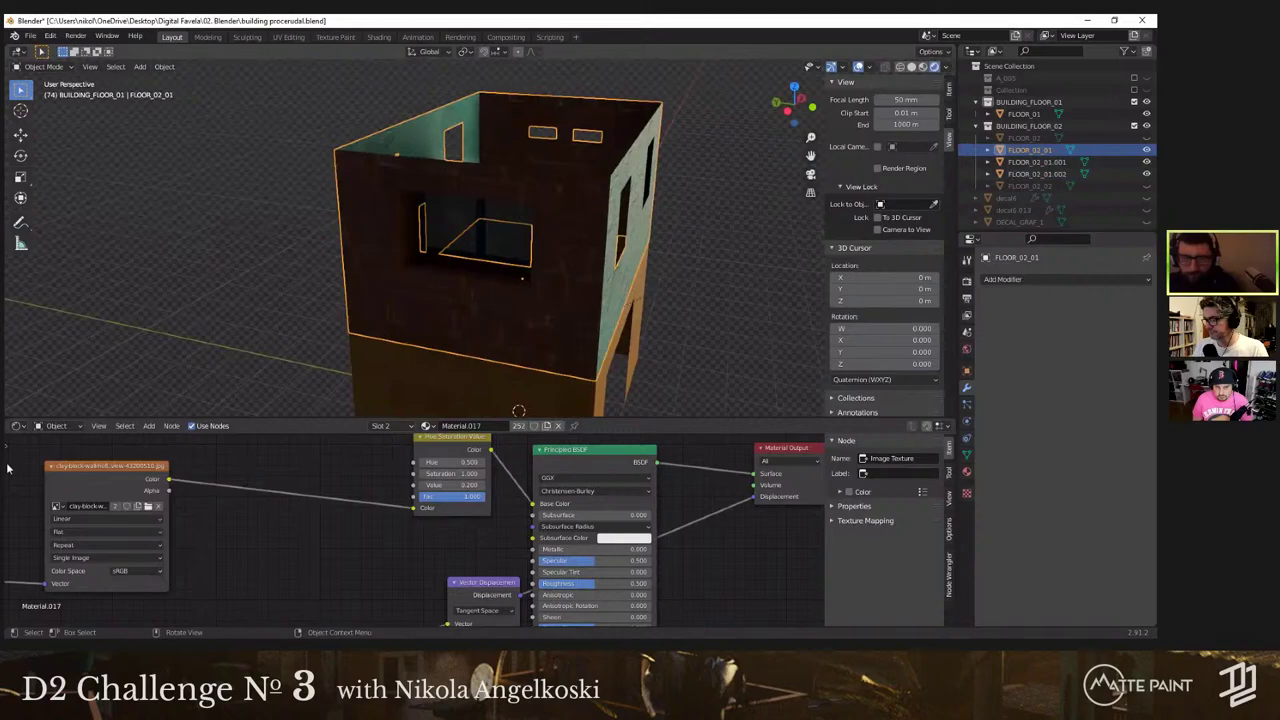
pyautogui.click(62, 453)
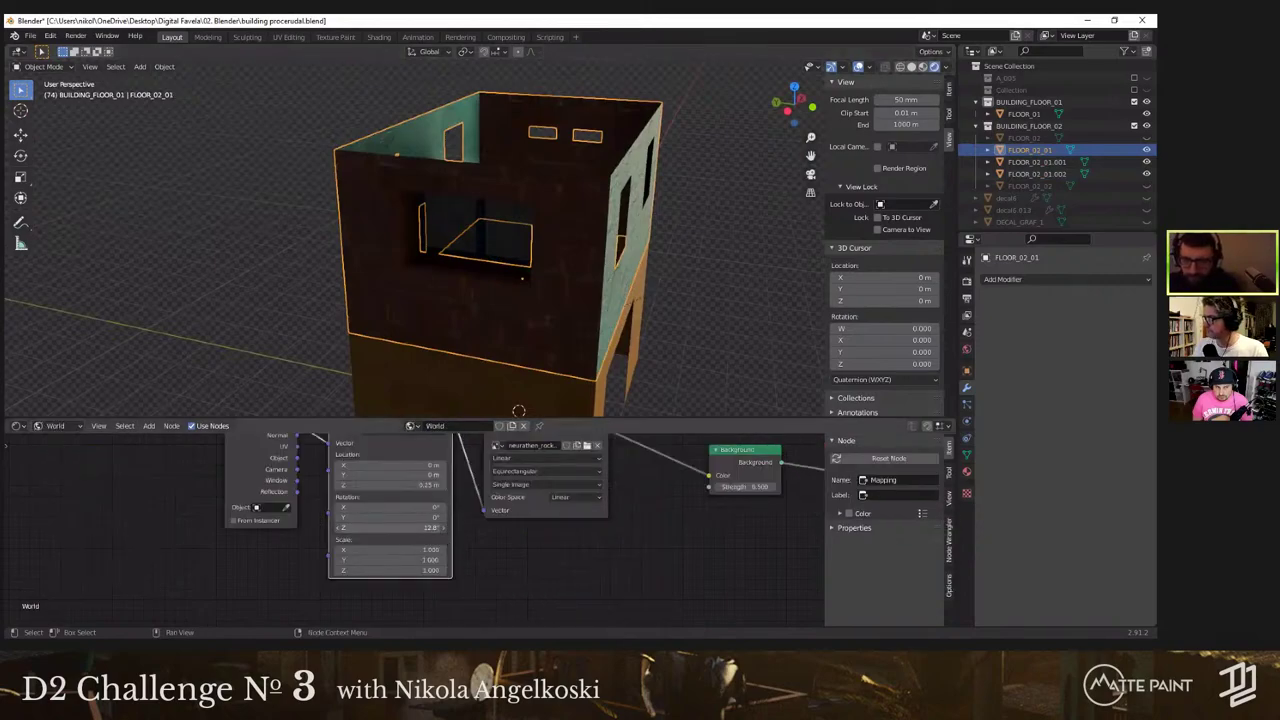
pyautogui.moveTo(402, 528); pyautogui.dragTo(480, 528)
pyautogui.moveTo(324, 320); pyautogui.dragTo(462, 285, button='middle')
# Step: Apply a Cube Projection UV unwrap to the end wall and window recess faces of FLOOR_02_01, and check it in rendered shading
pyautogui.press('Tab')
pyautogui.hotkey('shift', 'z')
pyautogui.press('ctrl+KP_3')
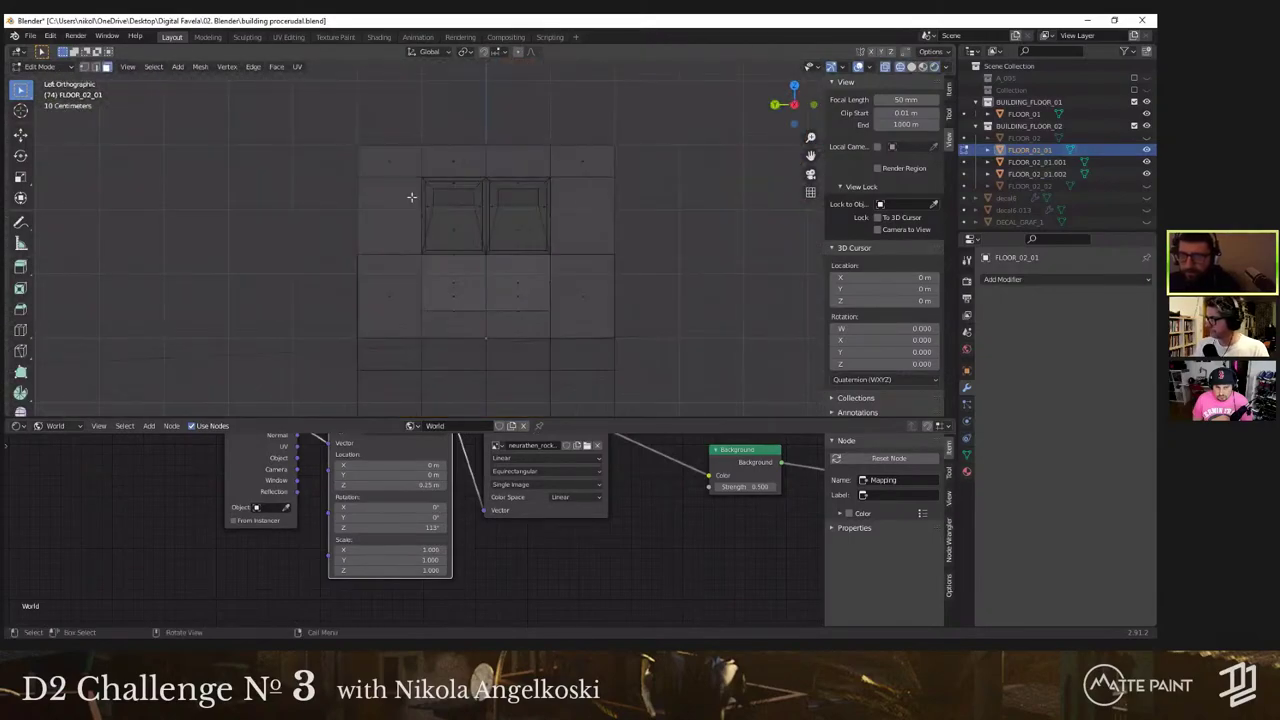
pyautogui.moveTo(381, 158); pyautogui.dragTo(590, 308)
pyautogui.moveTo(550, 313); pyautogui.dragTo(530, 358, button='middle')
pyautogui.rightClick(503, 297)
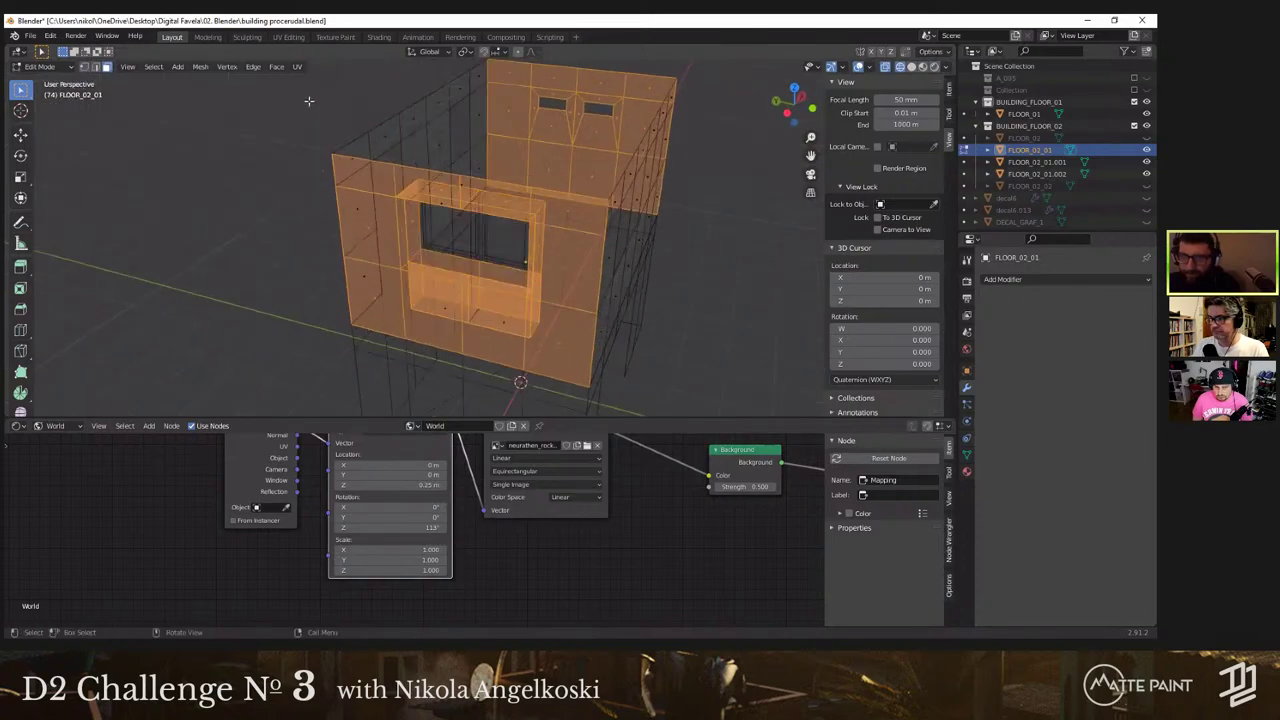
pyautogui.click(299, 70)
pyautogui.click(335, 140)
pyautogui.hotkey('shift', 'z')
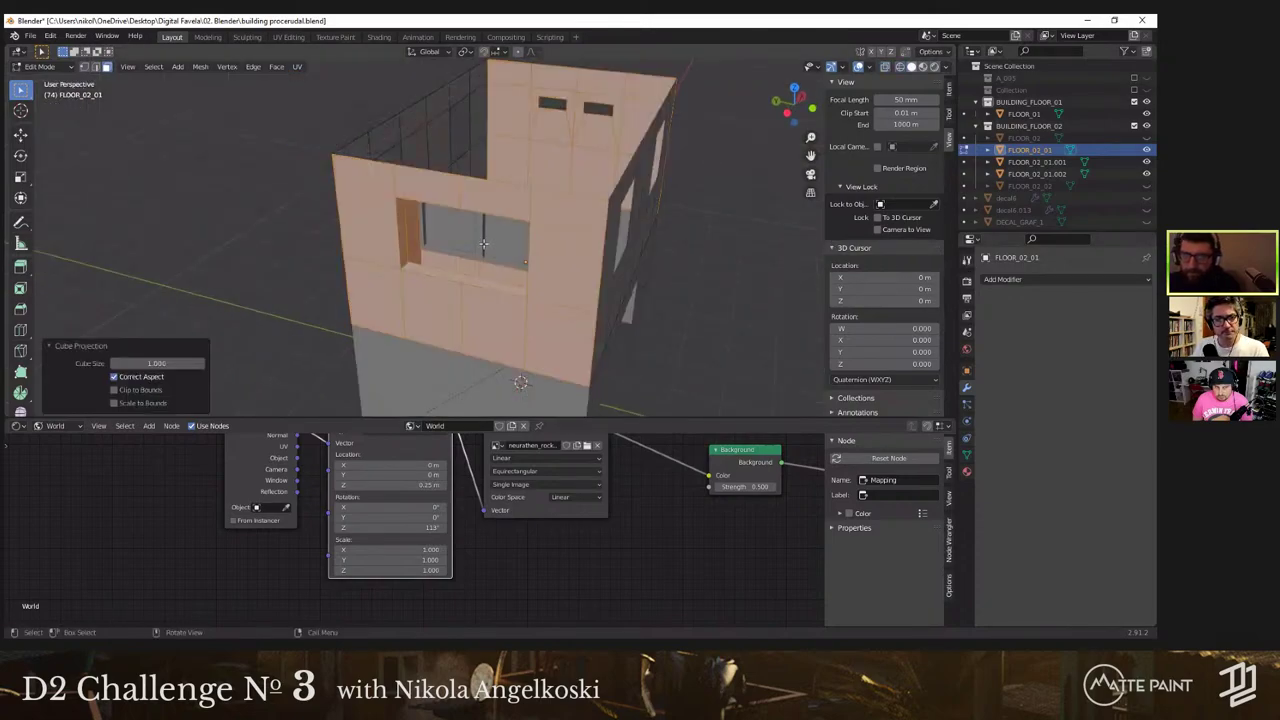
pyautogui.moveTo(485, 246)
pyautogui.mouseDown(button='middle')
pyautogui.moveTo(390, 220)
pyautogui.moveTo(530, 215)
pyautogui.moveTo(687, 253)
pyautogui.moveTo(710, 215)
pyautogui.mouseUp(button='middle')
pyautogui.click(934, 67)
pyautogui.scroll(-1, 456, 238)
pyautogui.scroll(-3, 387, 220)
pyautogui.press('Tab')
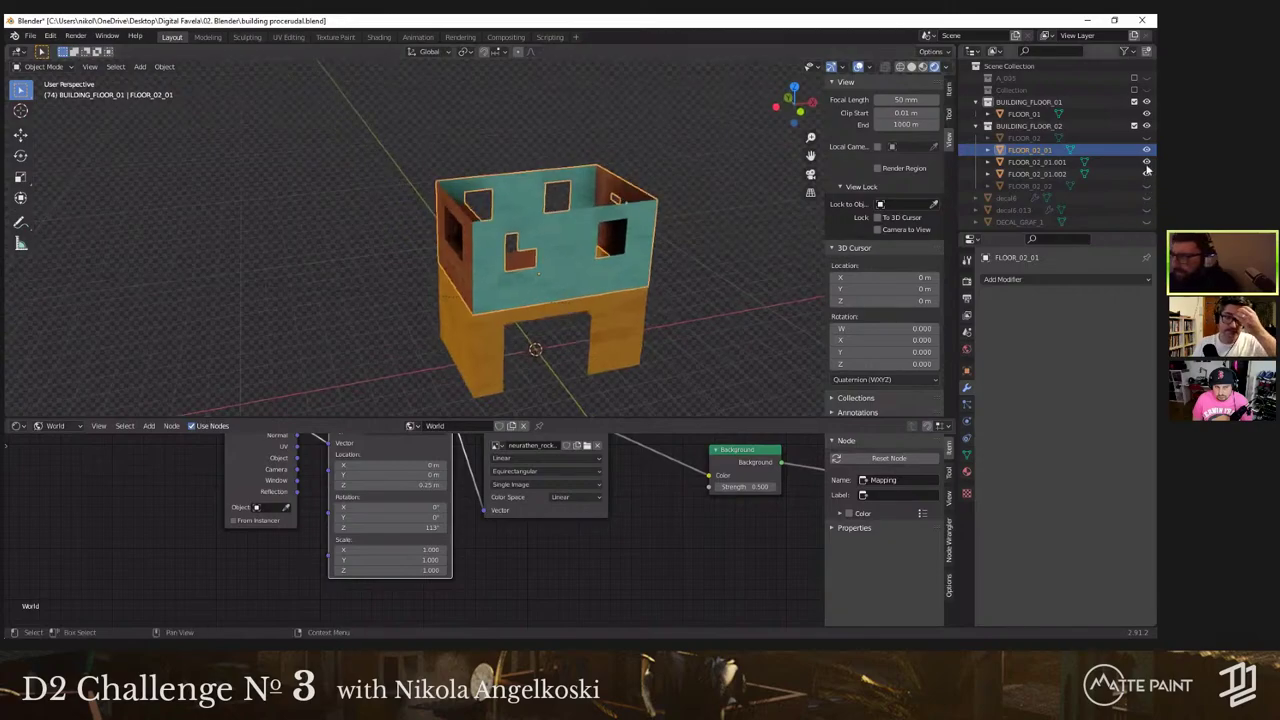
# Step: Join the window frame, the window panes and FLOOR_02_01 into one object, with FLOOR_02_01.002 as the active object
pyautogui.moveTo(719, 157); pyautogui.dragTo(963, 205, button='middle')
pyautogui.click(1060, 162)
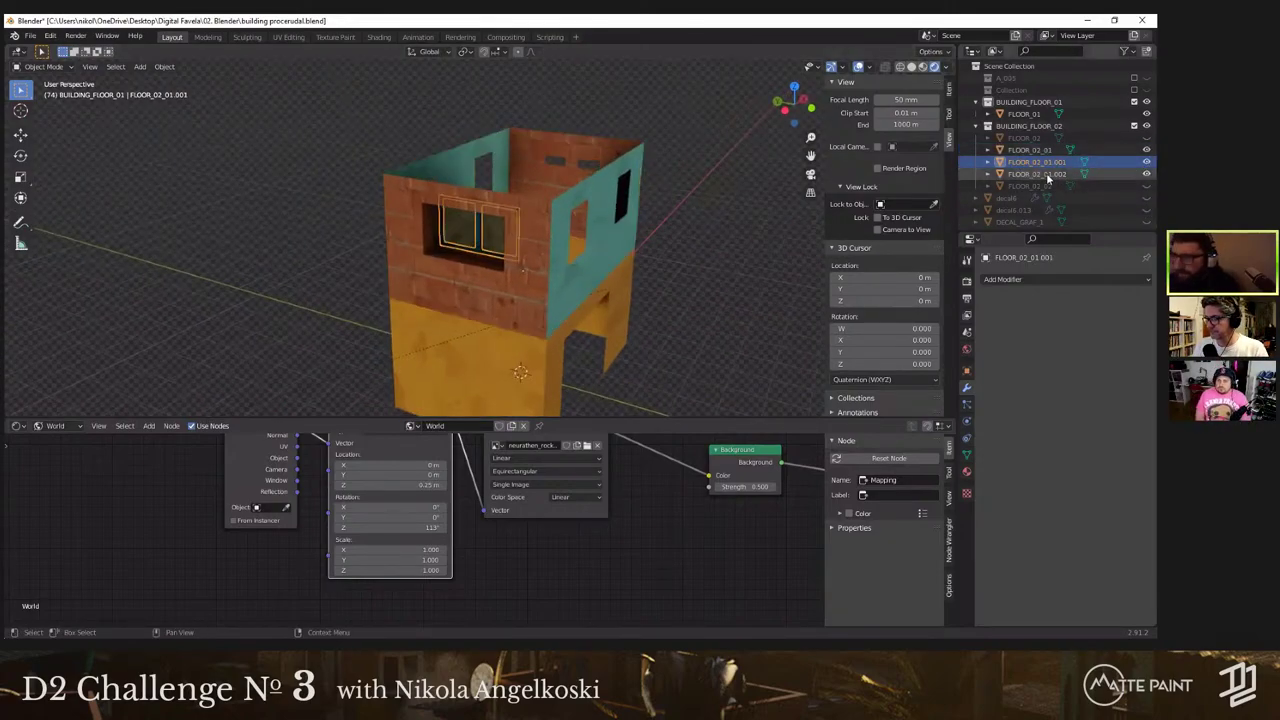
pyautogui.click(1047, 175)
pyautogui.keyDown('shift'); pyautogui.click(1031, 152); pyautogui.keyUp('shift')
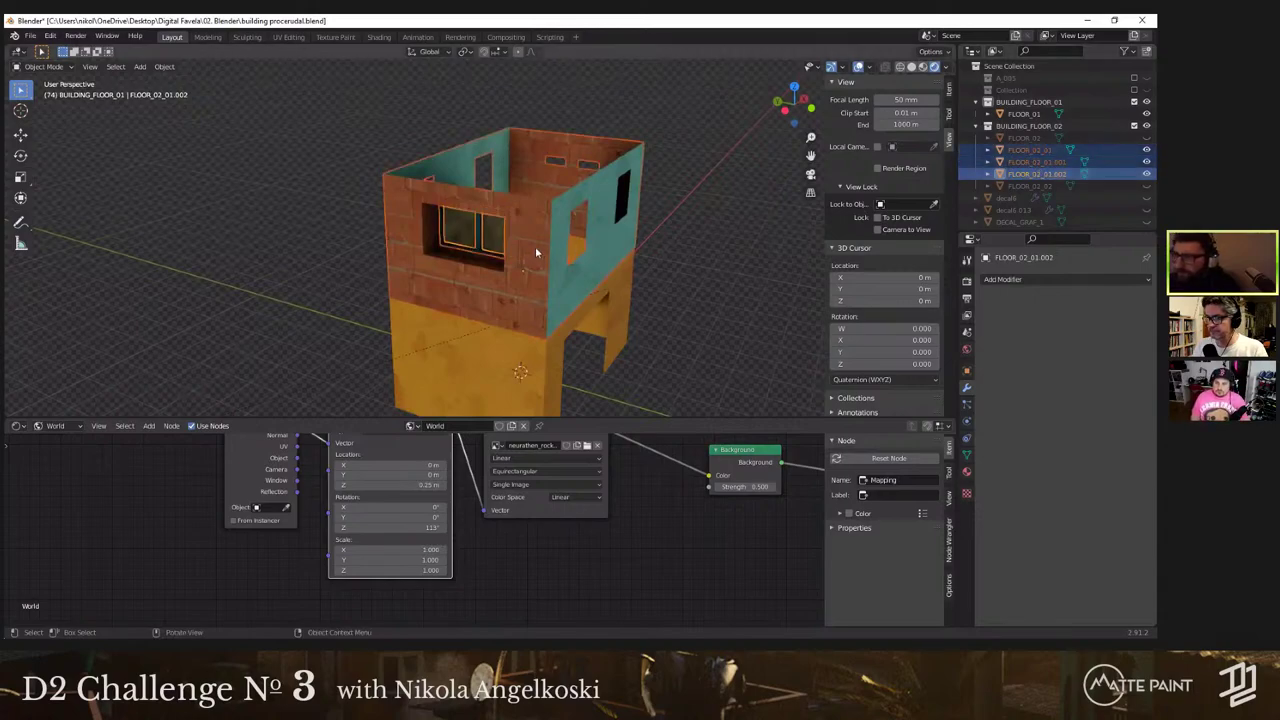
pyautogui.rightClick(534, 249)
pyautogui.click(534, 249)
# Step: Hide the joined FLOOR_02_01.002, show FLOOR_02_02 and open the FLOOR_02_02 mesh for editing
pyautogui.moveTo(656, 233); pyautogui.dragTo(325, 150, button='middle')
pyautogui.scroll(-3, 633, 247)
pyautogui.scroll(3, 548, 240)
pyautogui.scroll(-3, 402, 237)
pyautogui.scroll(3, 366, 245)
pyautogui.click(1146, 150)
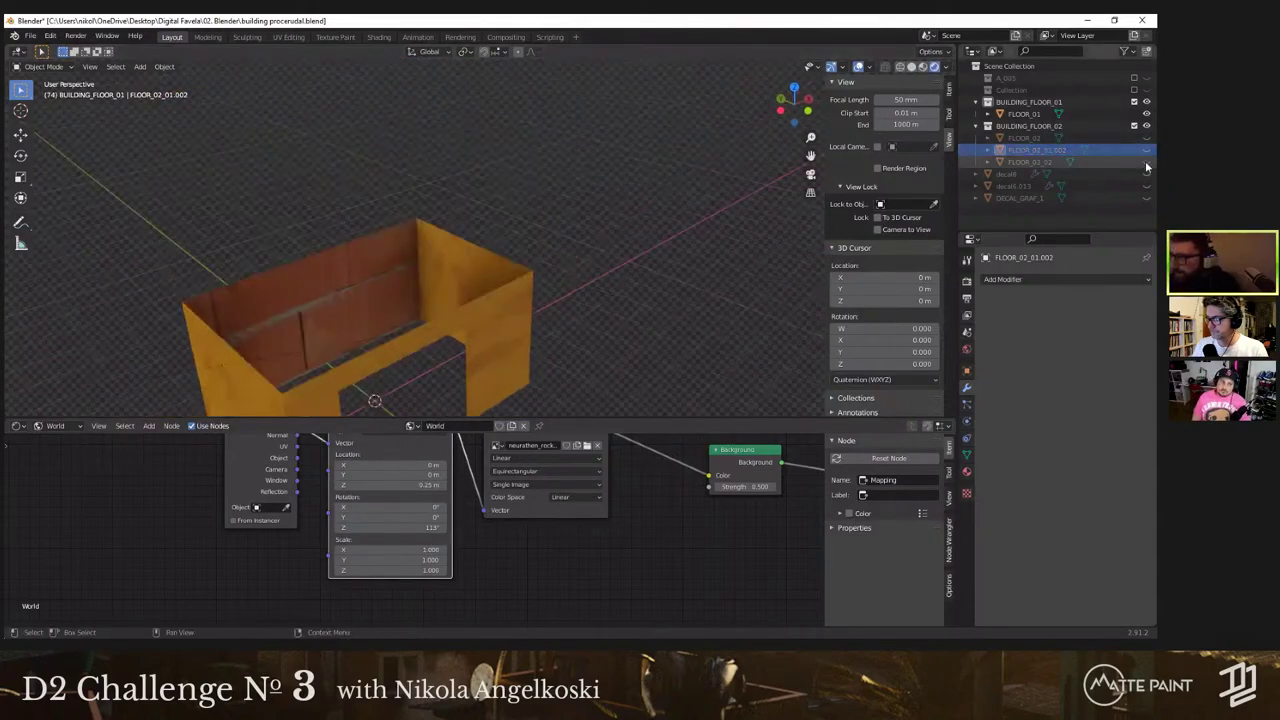
pyautogui.click(1146, 161)
pyautogui.moveTo(480, 235); pyautogui.dragTo(369, 300, button='middle')
pyautogui.click(377, 269)
pyautogui.press('Tab')
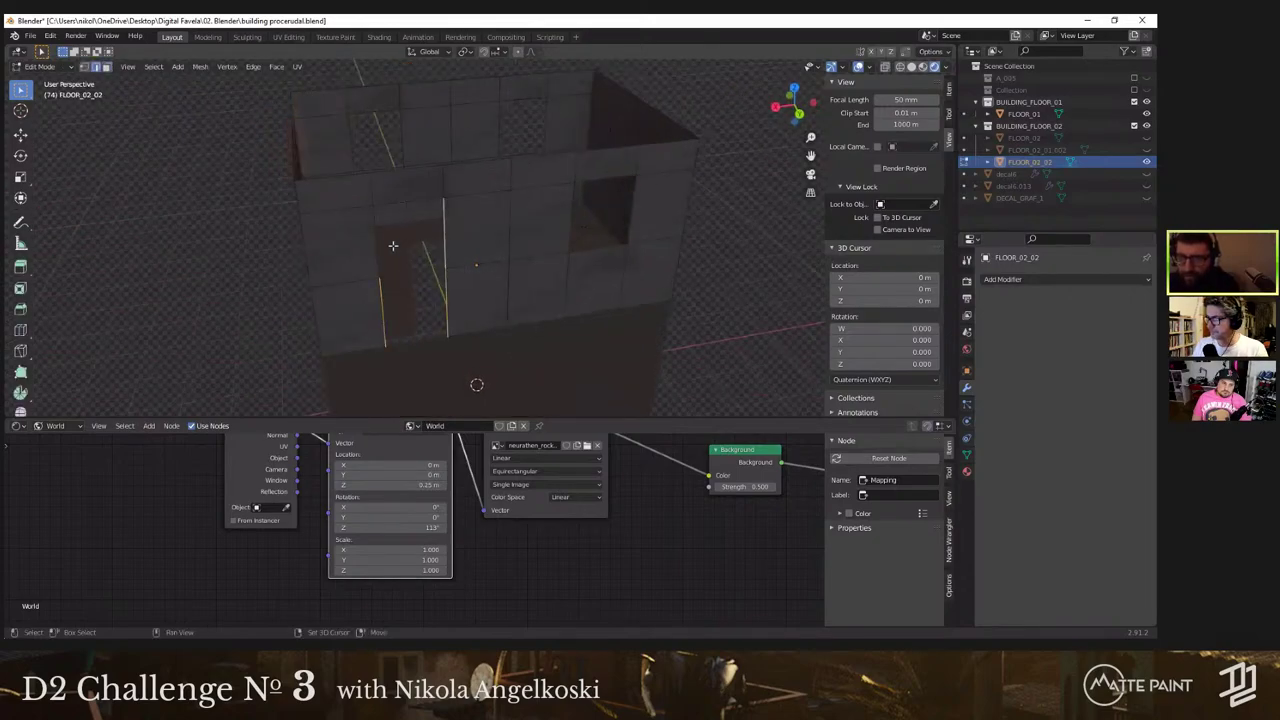
# Step: Fill the tall door opening in the long wall of FLOOR_02_02 with a face
pyautogui.moveTo(424, 236); pyautogui.dragTo(362, 217, button='middle')
pyautogui.scroll(-4, 426, 237)
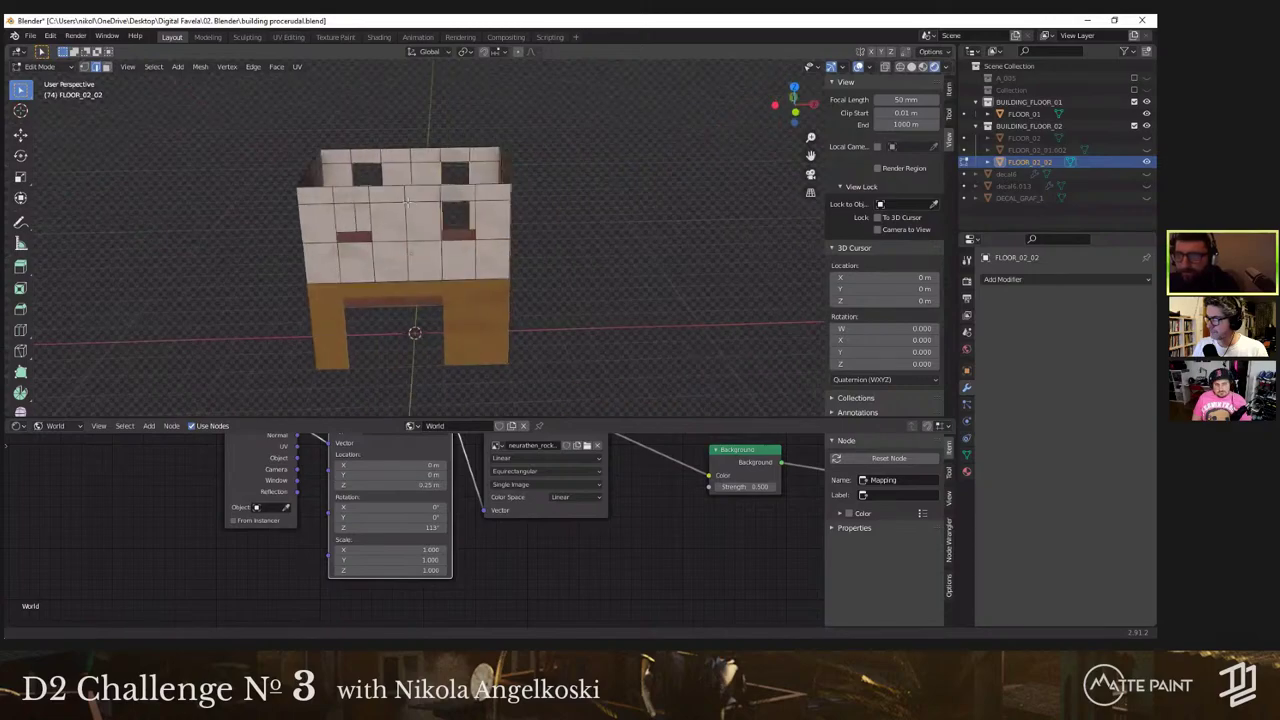
pyautogui.scroll(4, 430, 215)
pyautogui.moveTo(580, 215)
pyautogui.mouseDown(button='middle')
pyautogui.moveTo(514, 208)
pyautogui.moveTo(517, 192)
pyautogui.moveTo(691, 226)
pyautogui.moveTo(506, 242)
pyautogui.moveTo(560, 285)
pyautogui.moveTo(510, 300)
pyautogui.moveTo(545, 320)
pyautogui.mouseUp(button='middle')
pyautogui.press('Tab')
pyautogui.press('Tab')
# Step: Try to extrude the filled door face of FLOOR_02_02 about 0.05 m along negative Y
pyautogui.press('g')
pyautogui.press('y')
pyautogui.click(522, 310)
pyautogui.scroll(5, 555, 325)
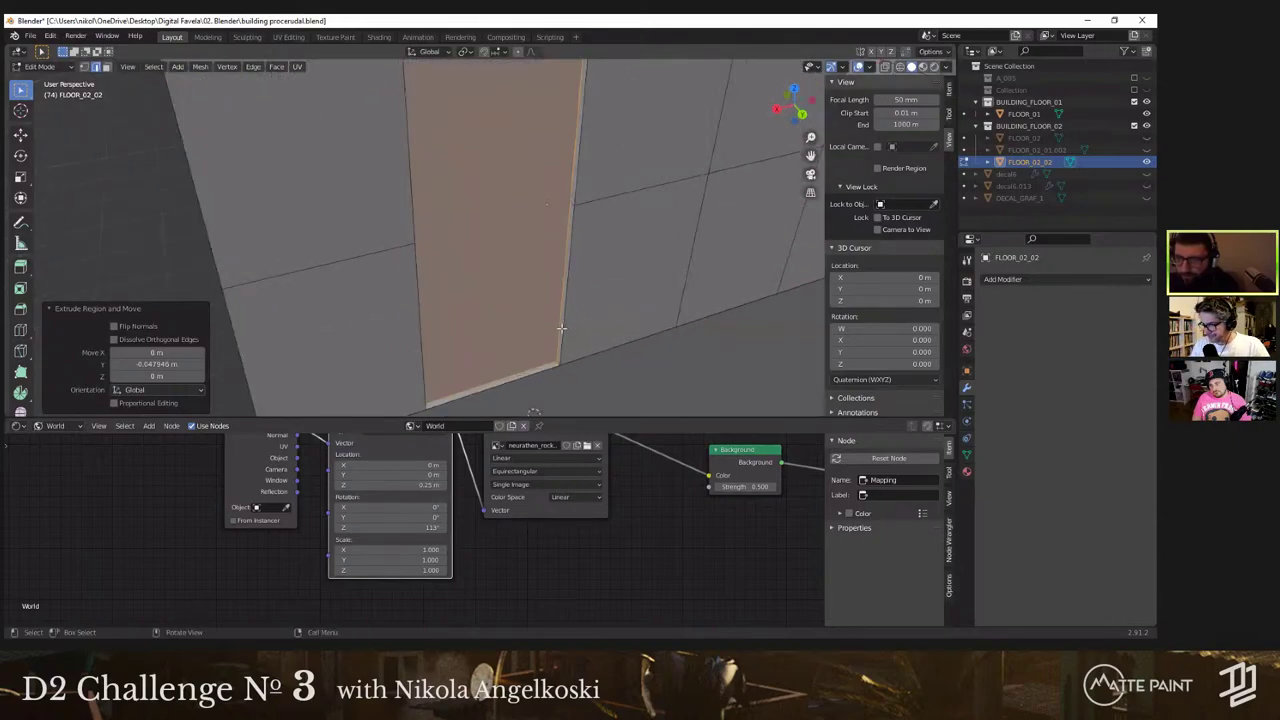
pyautogui.hotkey('ctrl', 'z')
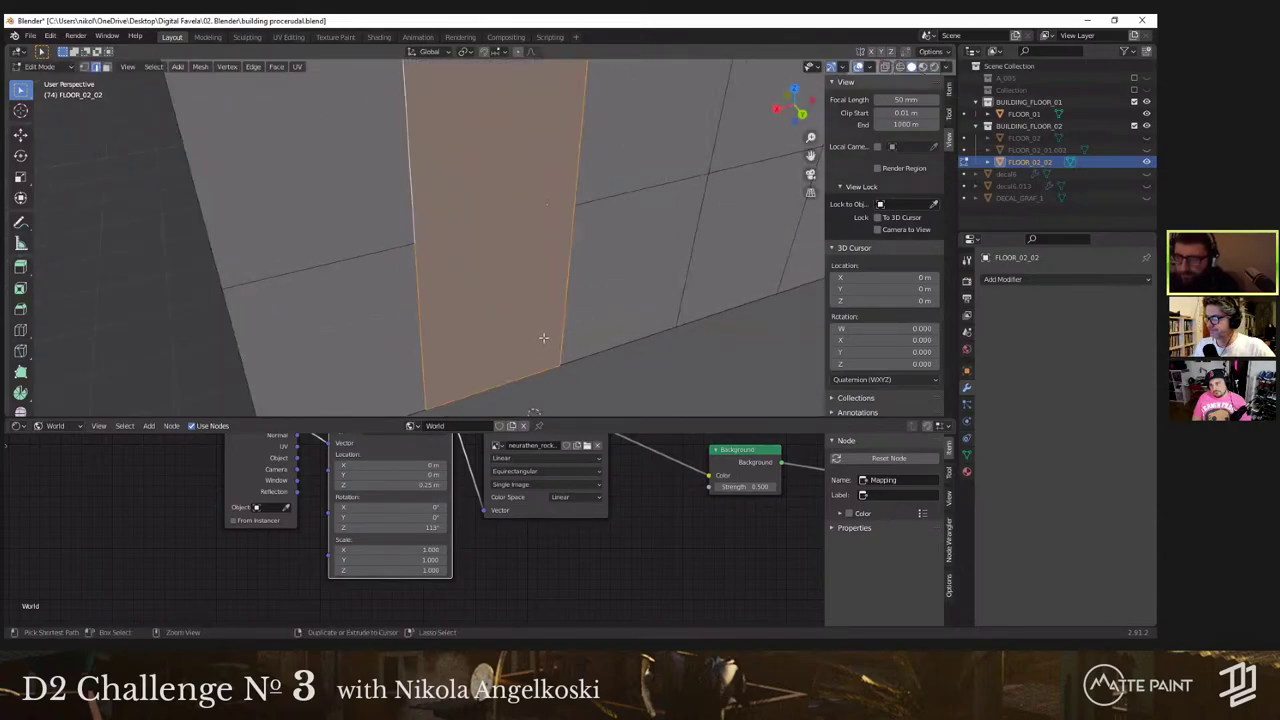
# Step: Separate the filled door face from FLOOR_02_02 into its own object and open that object for editing
pyautogui.press('Tab')
pyautogui.rightClick(532, 326)
pyautogui.click(527, 328)
pyautogui.press('Tab')
pyautogui.rightClick(531, 318)
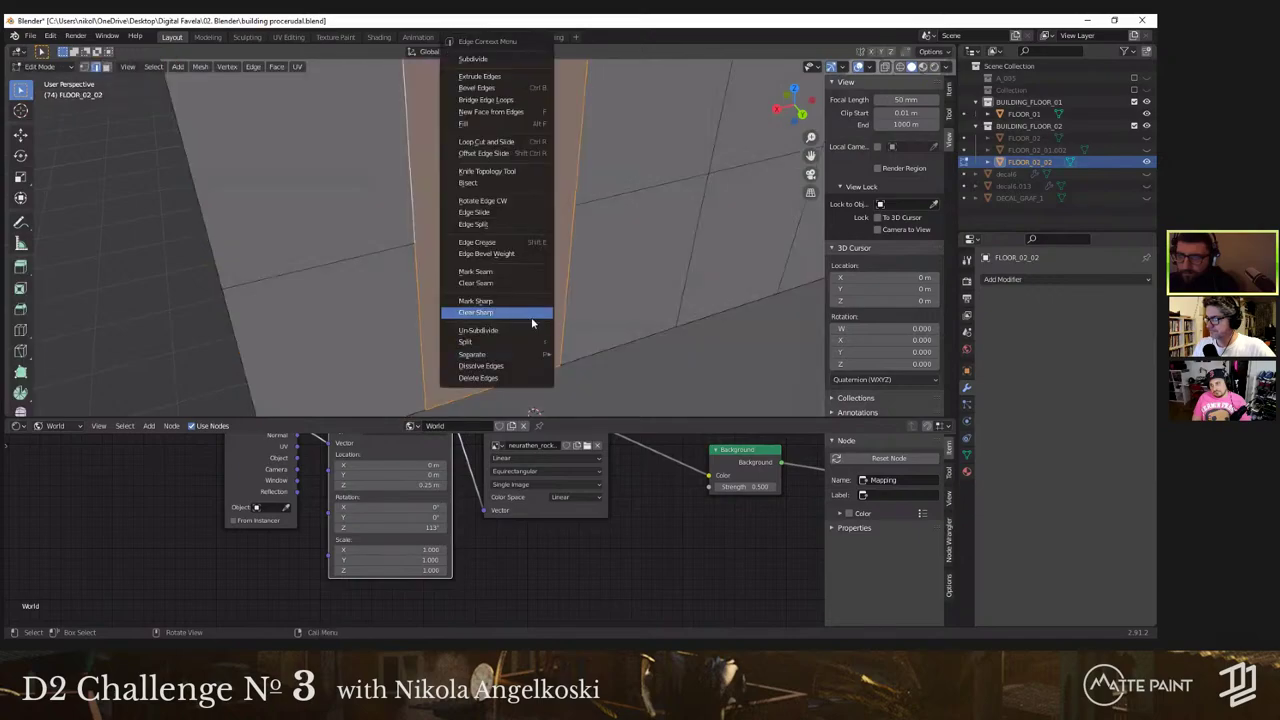
pyautogui.click(587, 354)
pyautogui.scroll(-4, 540, 277)
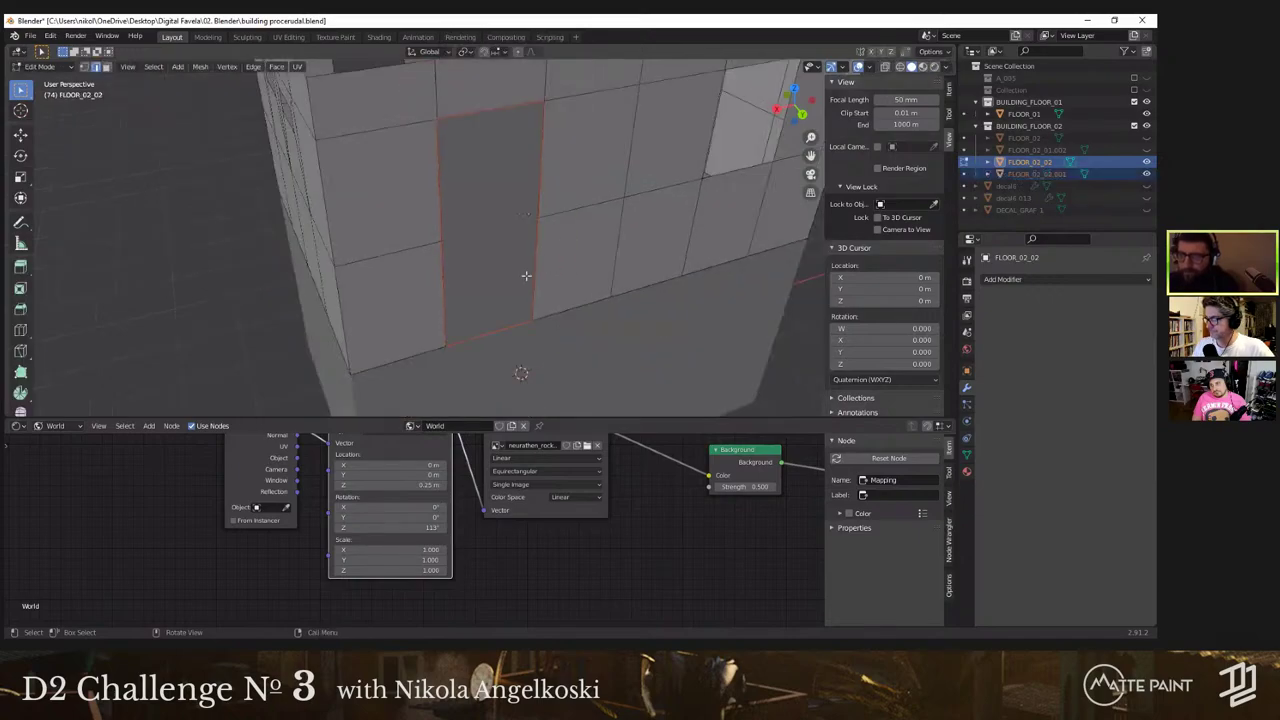
pyautogui.press('Tab')
pyautogui.click(499, 295)
pyautogui.press('Tab')
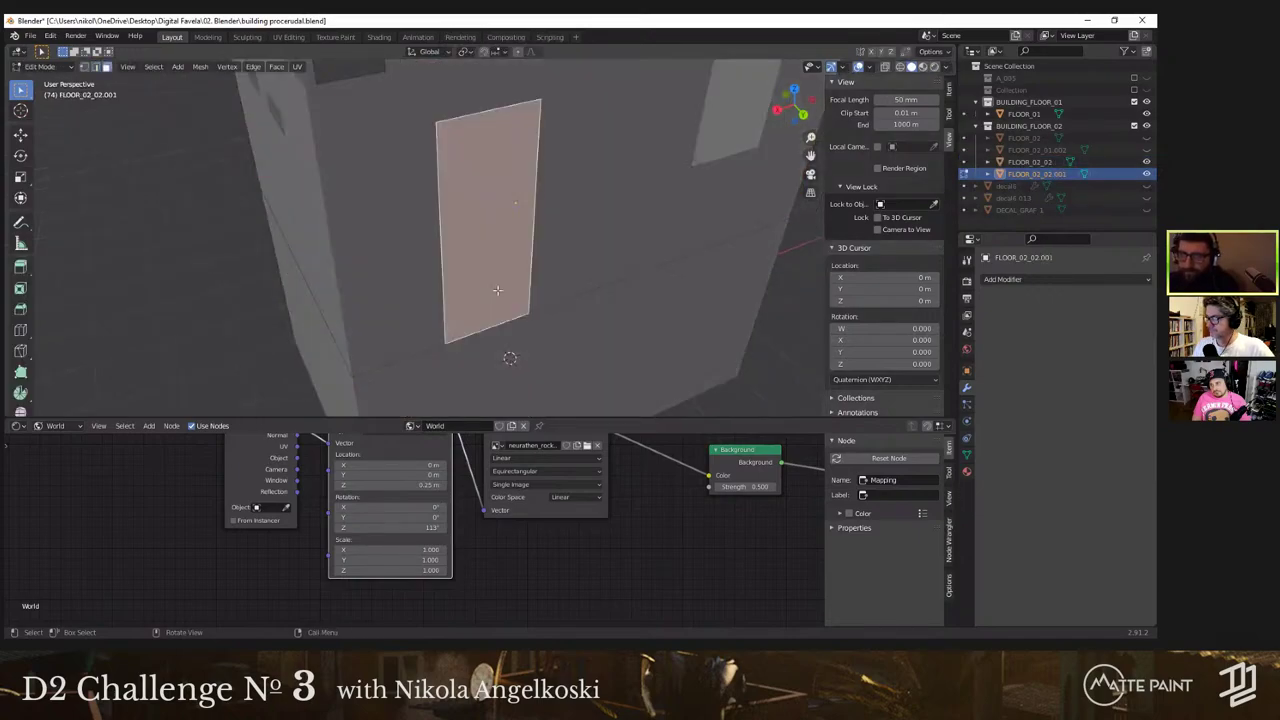
# Step: Inset the separated door face to form a narrow frame border and scale the inner face along Z
pyautogui.press('KP_1')
pyautogui.press('`')
pyautogui.click(428, 287)
pyautogui.keyDown('shift'); pyautogui.moveTo(503, 286); pyautogui.dragTo(597, 270, button='middle'); pyautogui.keyUp('shift')
pyautogui.scroll(-1, 597, 270)
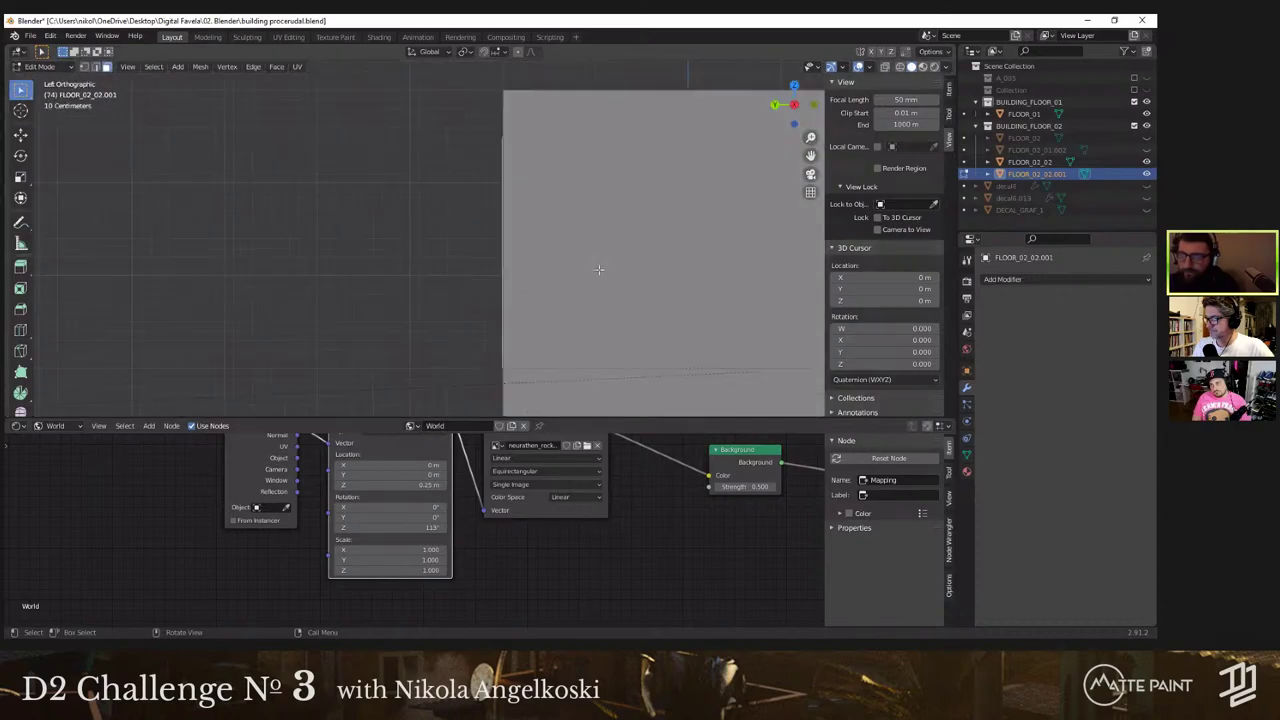
pyautogui.press('`')
pyautogui.click(481, 194)
pyautogui.press('`')
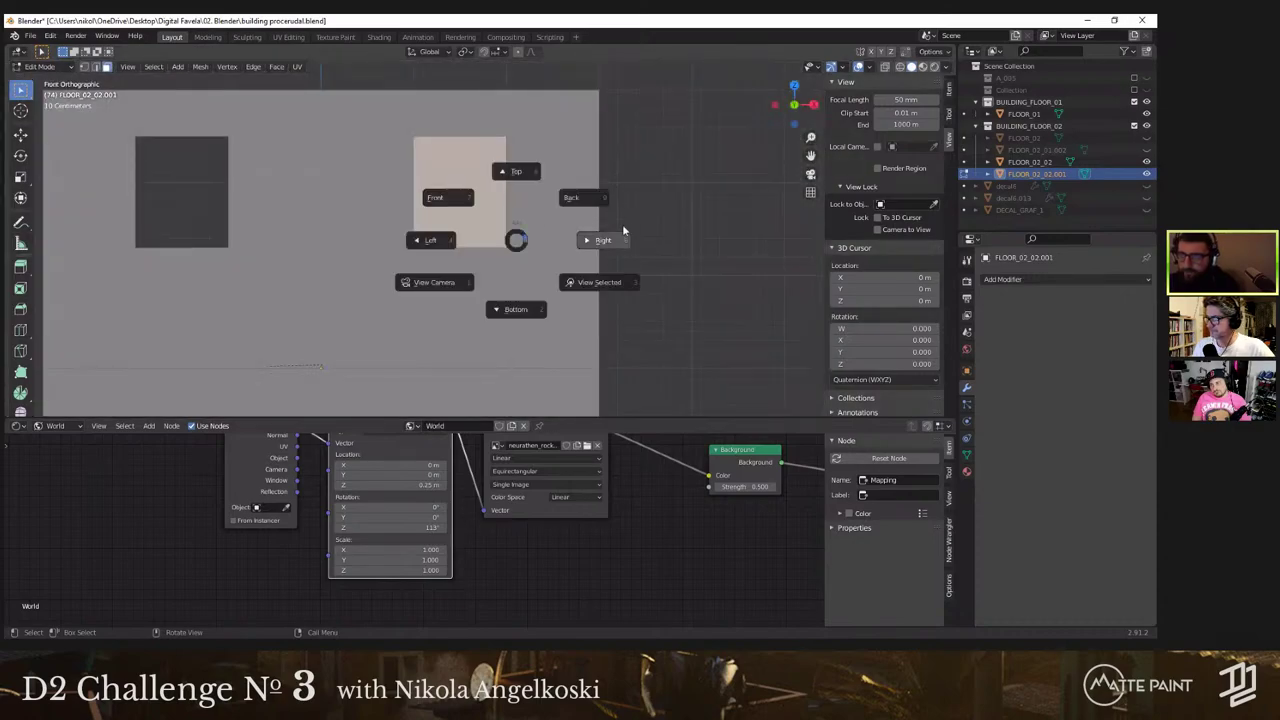
pyautogui.click(622, 226)
pyautogui.scroll(-6, 609, 234)
pyautogui.moveTo(516, 266); pyautogui.dragTo(480, 265, button='middle')
pyautogui.press('`')
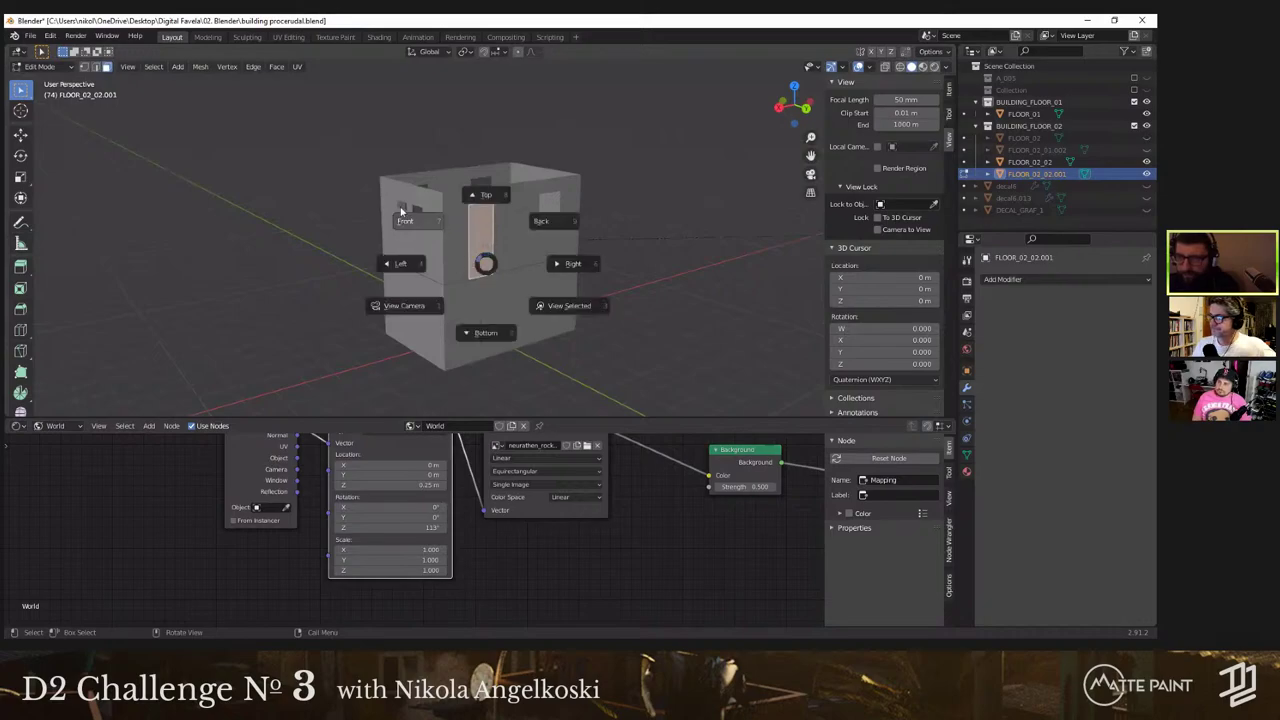
pyautogui.click(541, 221)
pyautogui.press('i')
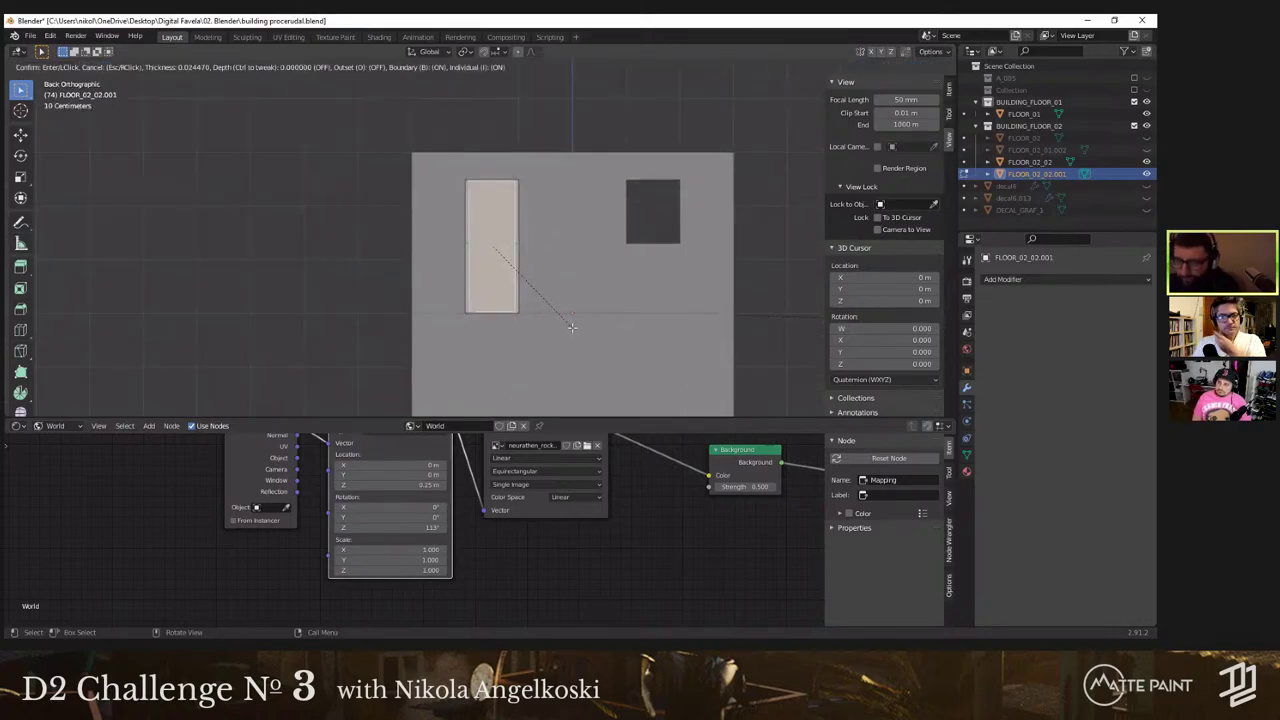
pyautogui.click(571, 327)
pyautogui.press('s')
pyautogui.press('z')
pyautogui.click(572, 318)
# Step: Extrude the inner door face about 0.116 m along negative Y and separate it as its own object
pyautogui.moveTo(572, 318); pyautogui.dragTo(498, 296, button='middle')
pyautogui.click(513, 306)
pyautogui.scroll(5, 494, 296)
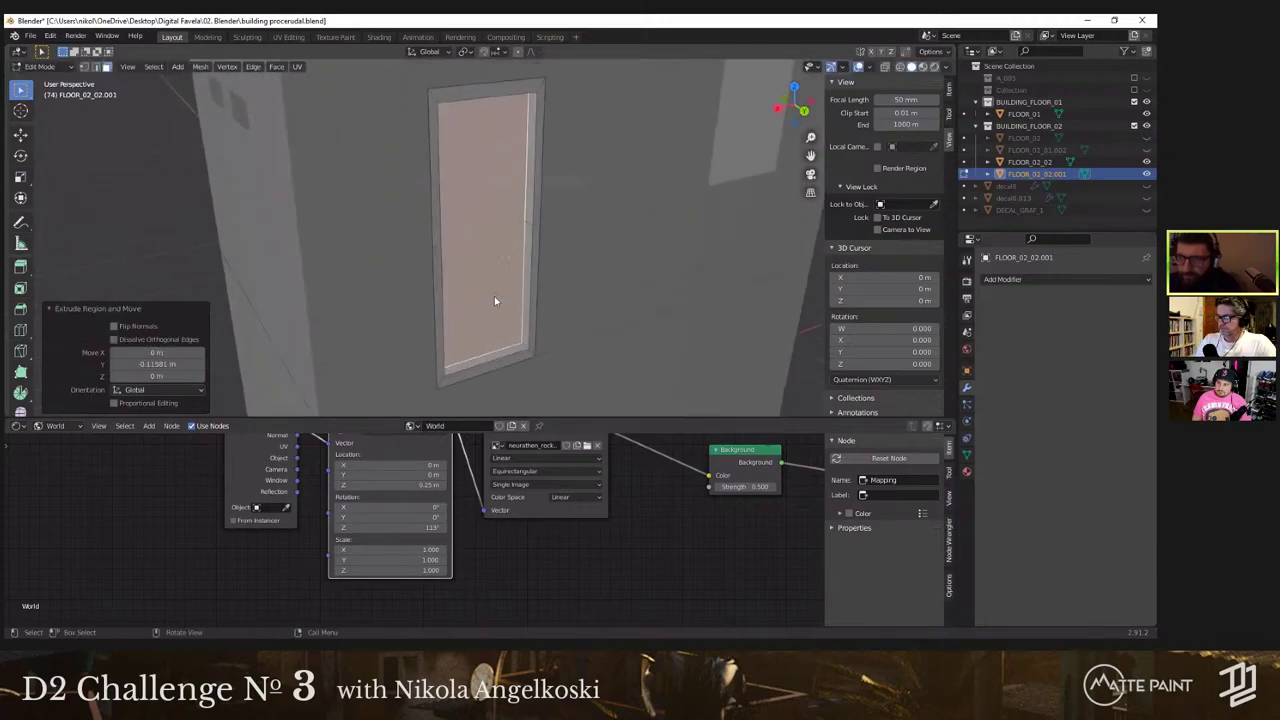
pyautogui.rightClick(494, 297)
pyautogui.click(548, 296)
pyautogui.press('Tab')
pyautogui.click(475, 351)
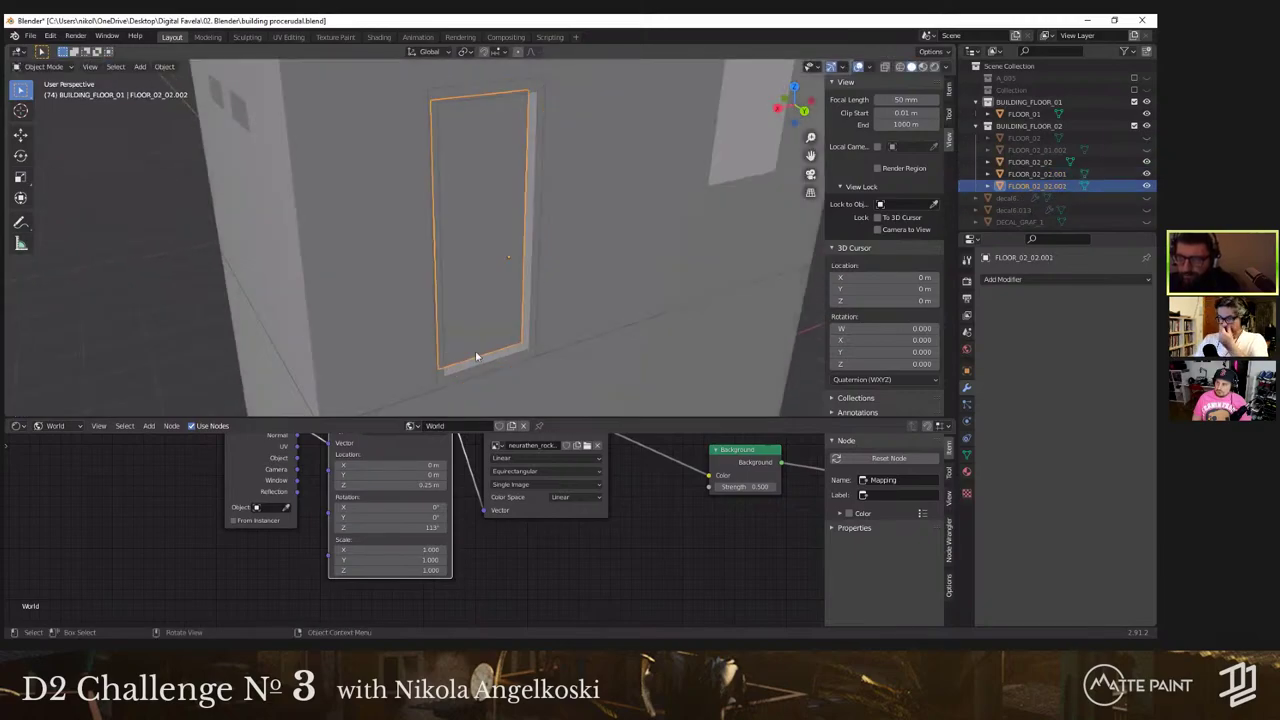
# Step: Assign the GLASS material to the separated door pane and switch the viewport to rendered shading
pyautogui.click(414, 426)
pyautogui.click(58, 426)
pyautogui.click(58, 440)
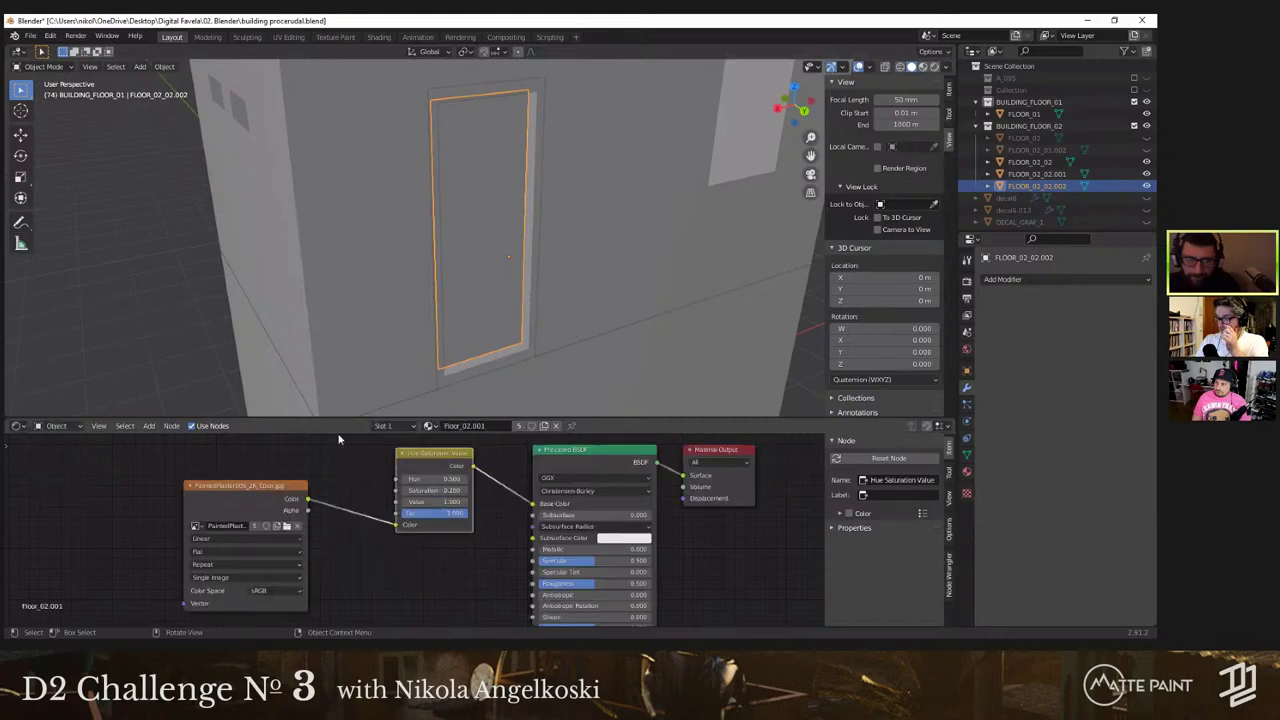
pyautogui.click(427, 427)
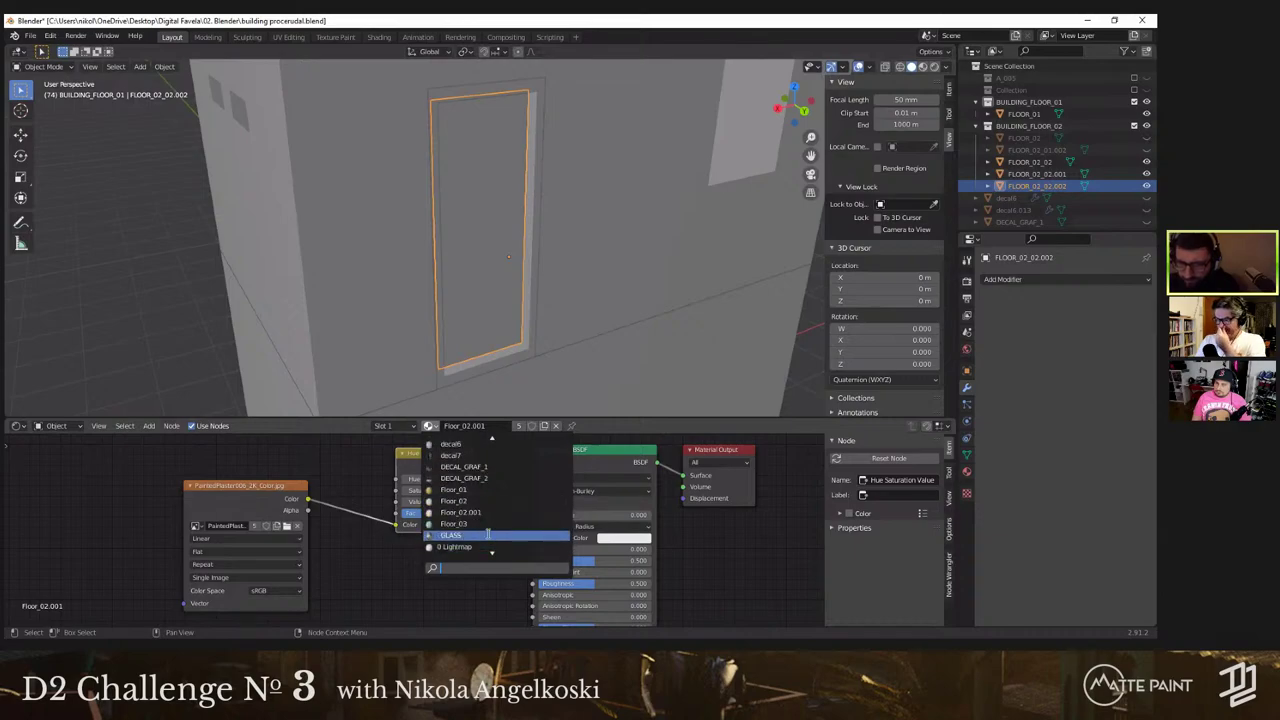
pyautogui.click(480, 537)
pyautogui.moveTo(529, 393); pyautogui.dragTo(723, 295, button='middle')
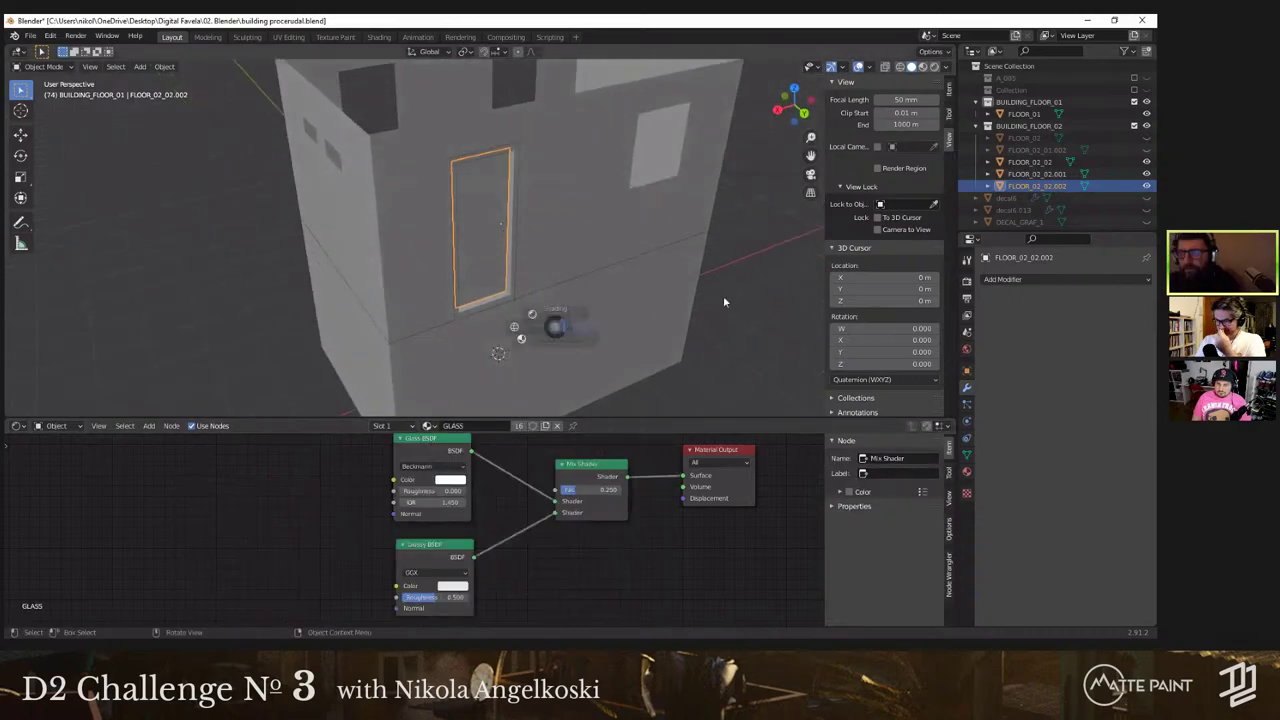
pyautogui.click(935, 68)
# Step: Enable the excluded collection that holds the complete building with its windows, roofs and props
pyautogui.moveTo(600, 226)
pyautogui.mouseDown(button='middle')
pyautogui.moveTo(636, 232)
pyautogui.moveTo(635, 246)
pyautogui.mouseUp(button='middle')
pyautogui.click(535, 241)
pyautogui.moveTo(535, 241)
pyautogui.mouseDown(button='middle')
pyautogui.moveTo(430, 216)
pyautogui.moveTo(479, 258)
pyautogui.moveTo(360, 294)
pyautogui.moveTo(450, 252)
pyautogui.moveTo(540, 240)
pyautogui.mouseUp(button='middle')
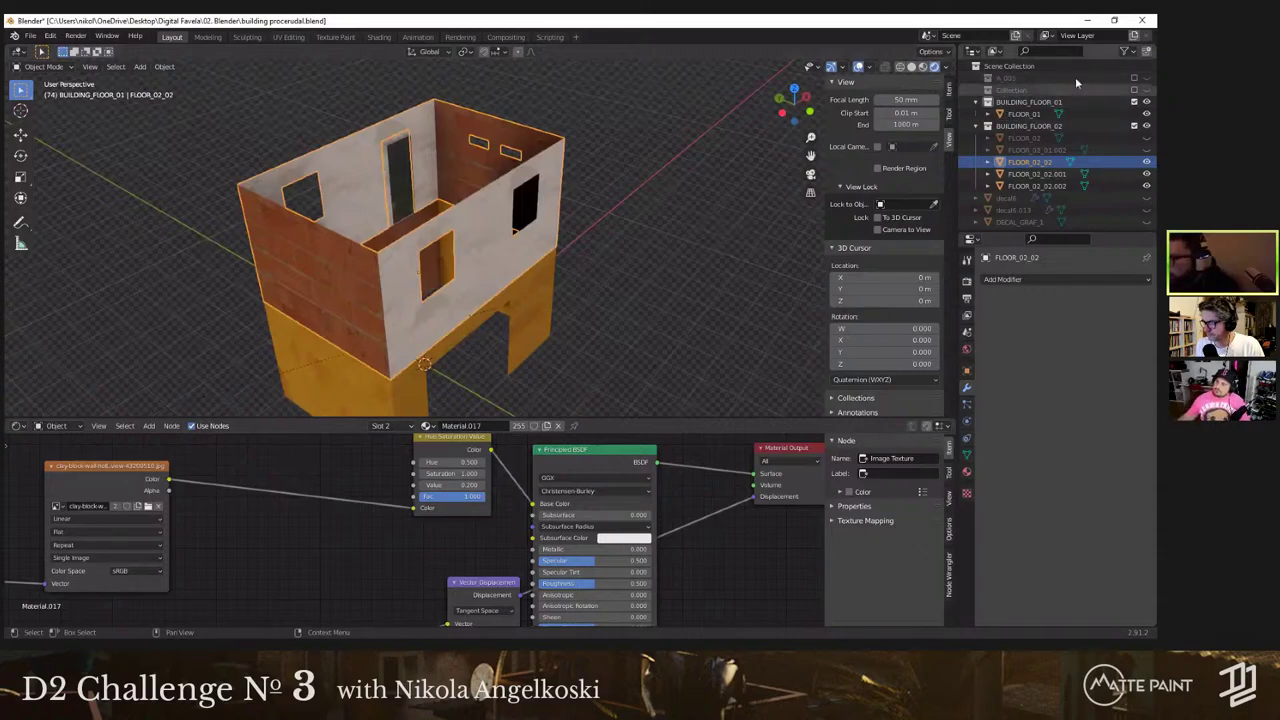
pyautogui.click(977, 79)
pyautogui.click(977, 79)
pyautogui.click(977, 79)
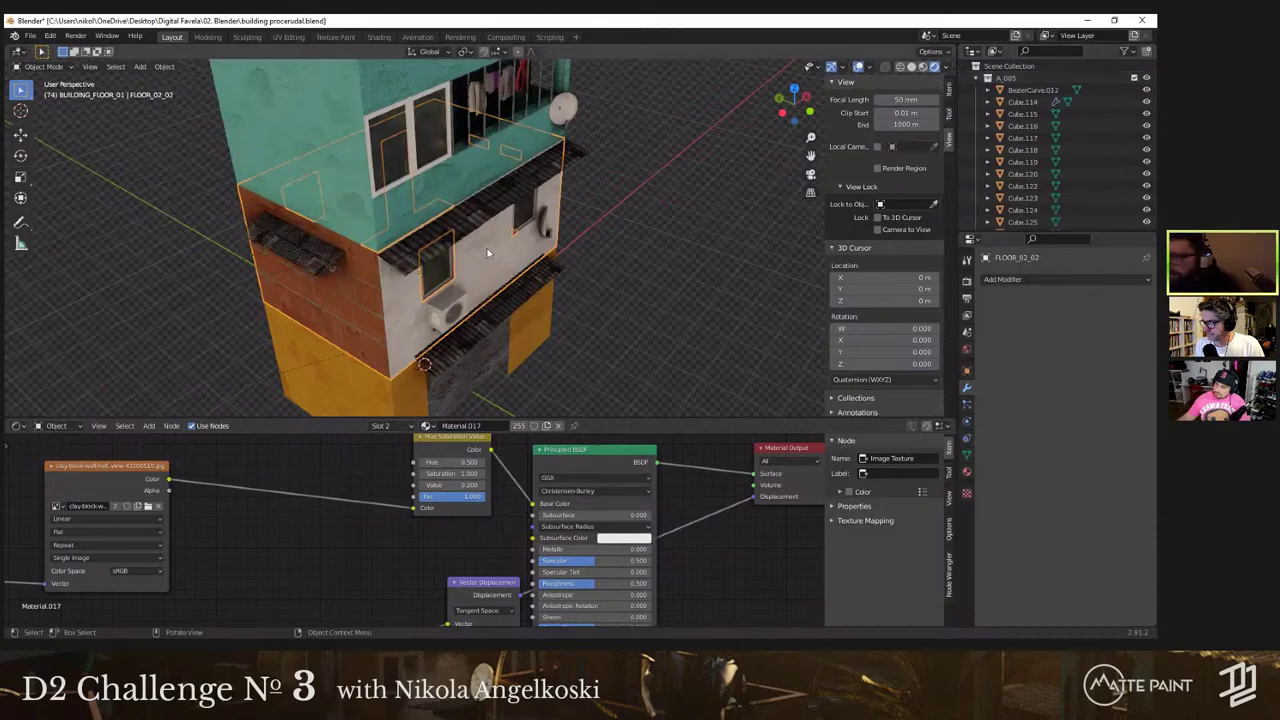
# Step: Join the middle storey's window frames, window bars and glass panes into one object
pyautogui.click(451, 271)
pyautogui.moveTo(451, 271); pyautogui.dragTo(383, 261, button='middle')
pyautogui.scroll(2, 383, 261)
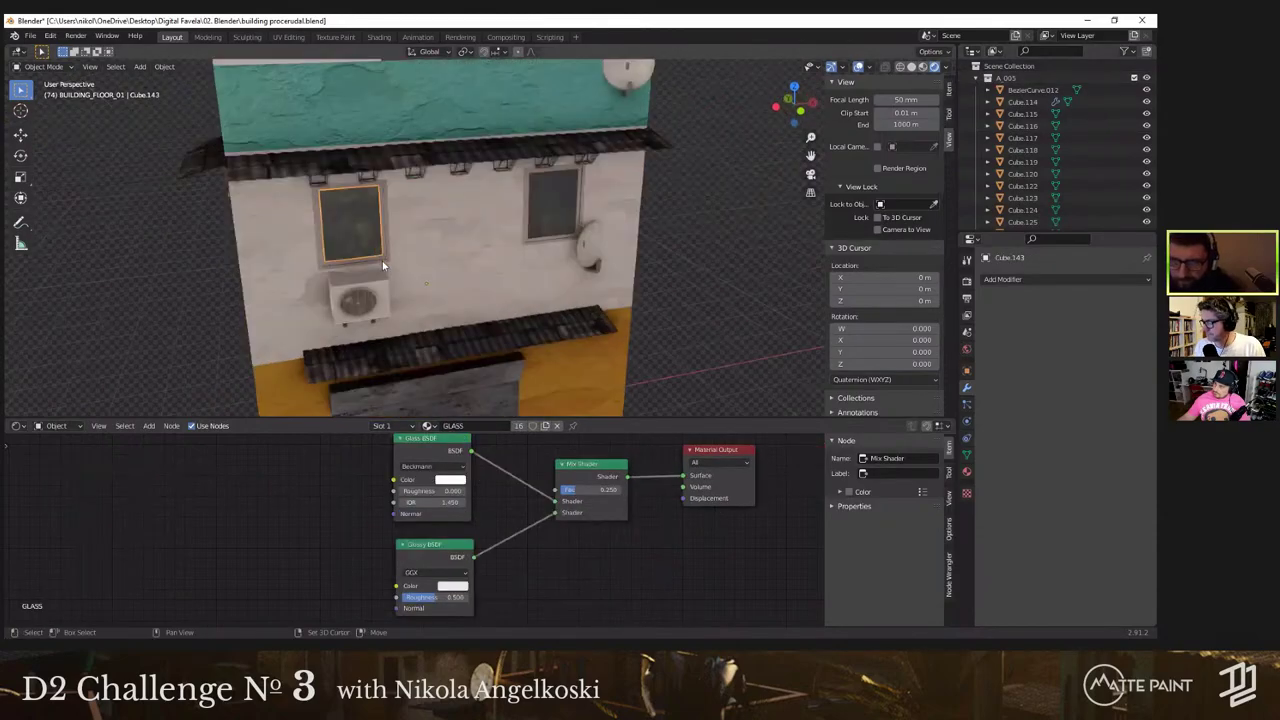
pyautogui.keyDown('shift'); pyautogui.click(383, 261); pyautogui.keyUp('shift')
pyautogui.rightClick(383, 262)
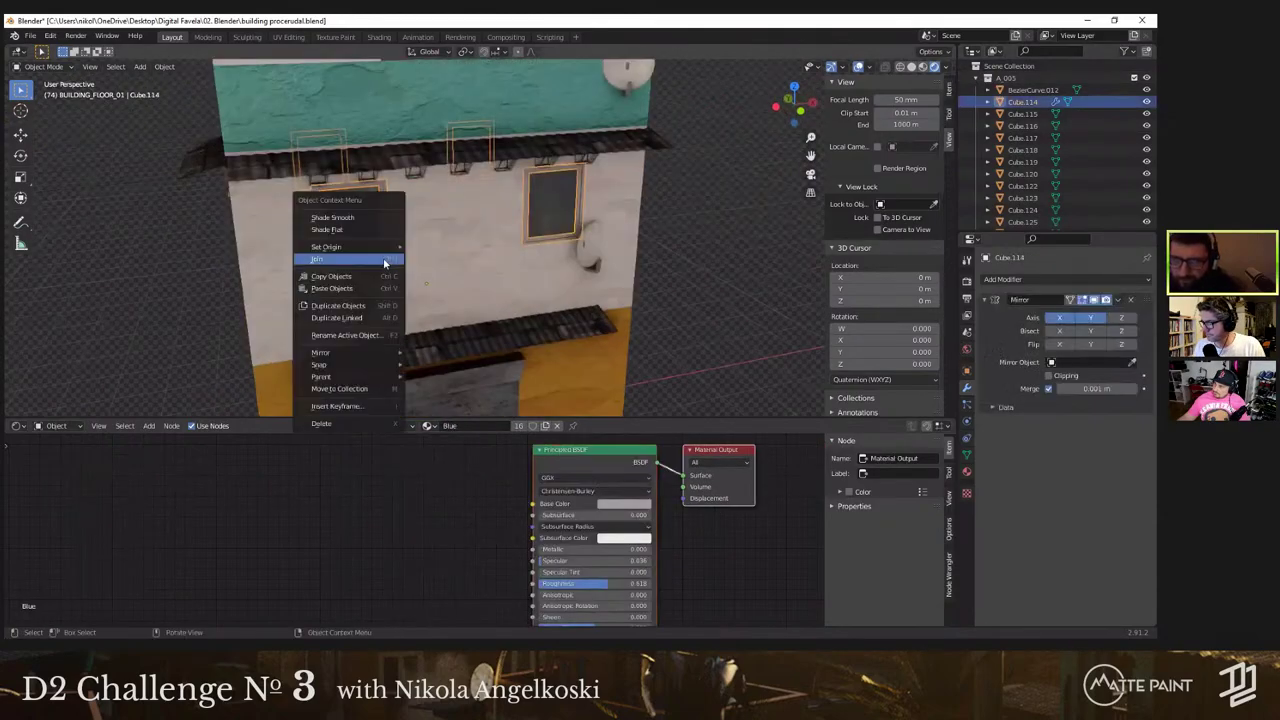
pyautogui.click(557, 217)
pyautogui.moveTo(557, 217); pyautogui.dragTo(535, 240, button='middle')
pyautogui.keyDown('shift'); pyautogui.click(580, 252); pyautogui.keyUp('shift')
pyautogui.keyDown('shift'); pyautogui.click(463, 195); pyautogui.keyUp('shift')
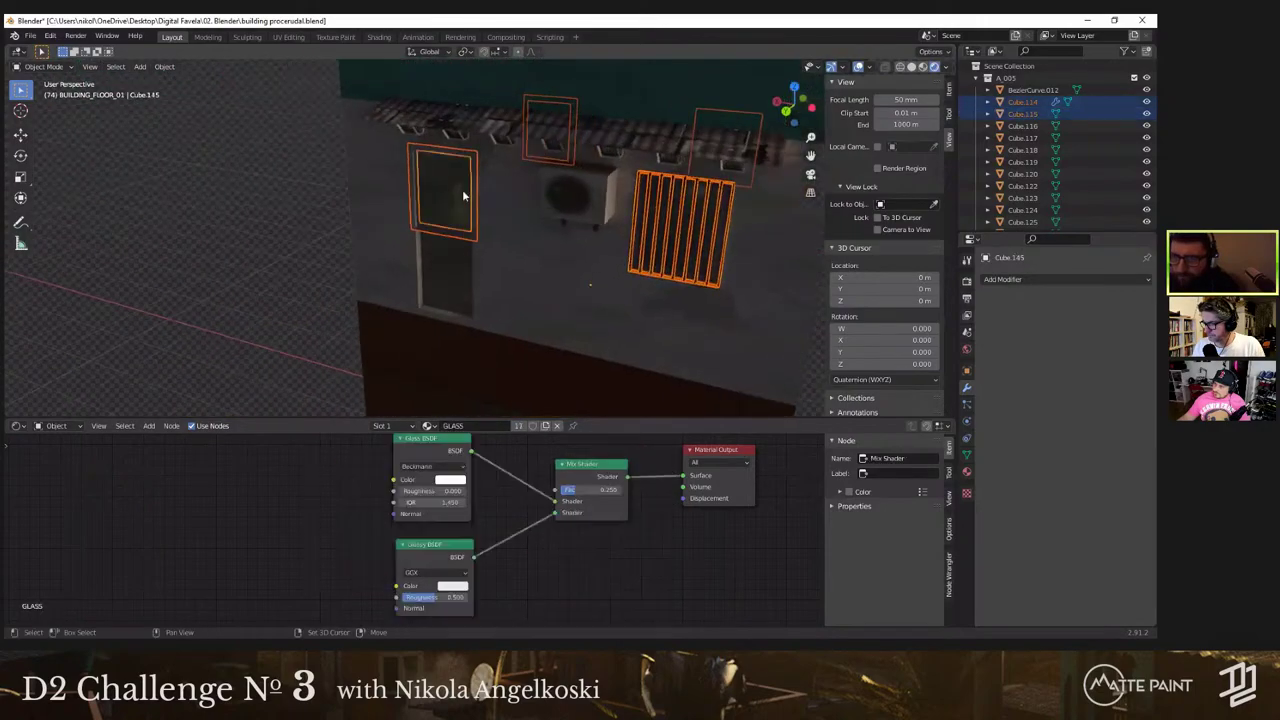
pyautogui.rightClick(458, 210)
pyautogui.click(458, 210)
# Step: Examine the door pane and the joined window frames on the middle storey's walls
pyautogui.click(461, 279)
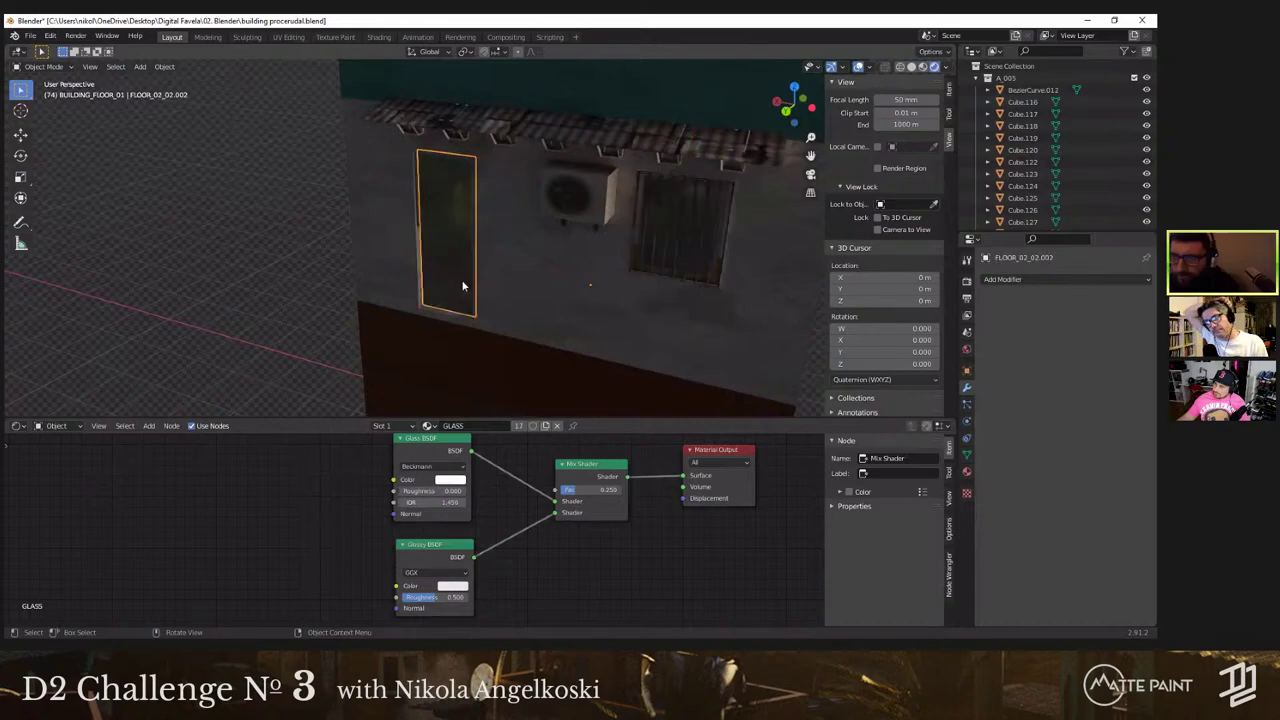
pyautogui.moveTo(461, 279); pyautogui.dragTo(502, 309, button='middle')
pyautogui.click(480, 282)
pyautogui.click(480, 282)
pyautogui.scroll(5, 480, 282)
pyautogui.keyDown('shift'); pyautogui.click(475, 324); pyautogui.keyUp('shift')
pyautogui.click(185, 303)
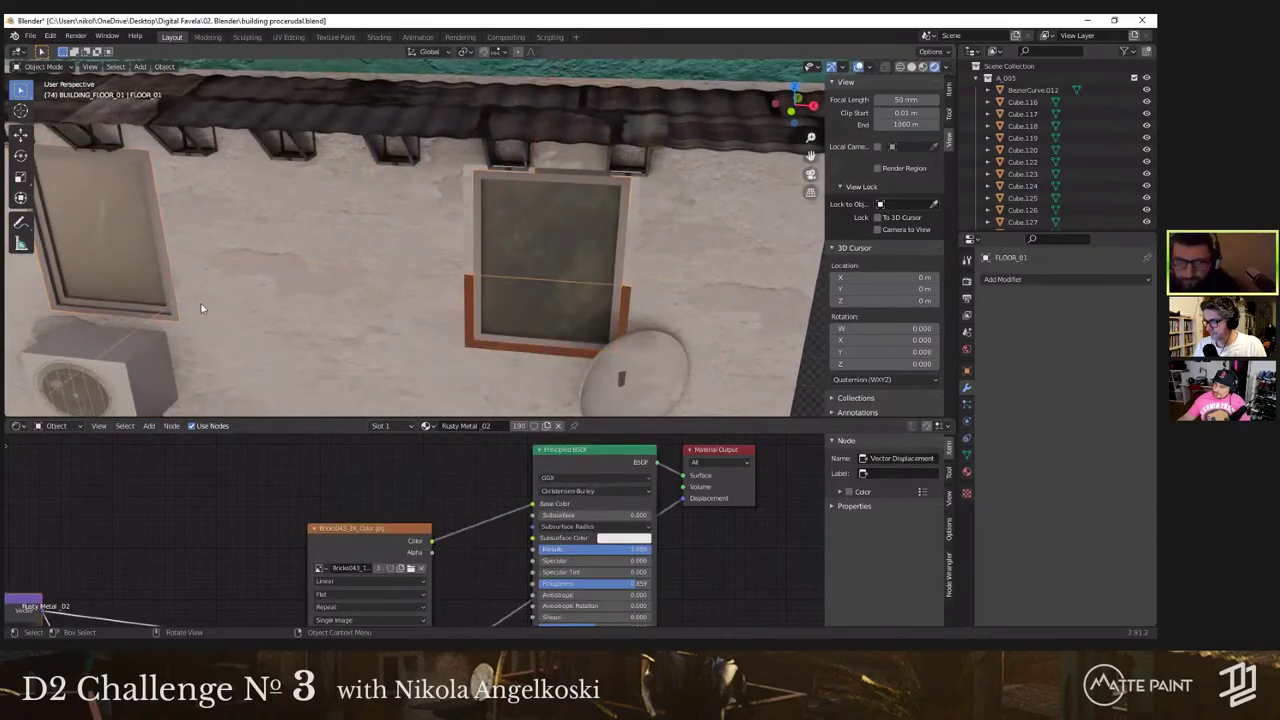
# Step: Separate the joined window object Cube.145 by loose parts and return to Object Mode
pyautogui.click(173, 306)
pyautogui.click(173, 306)
pyautogui.click(174, 308)
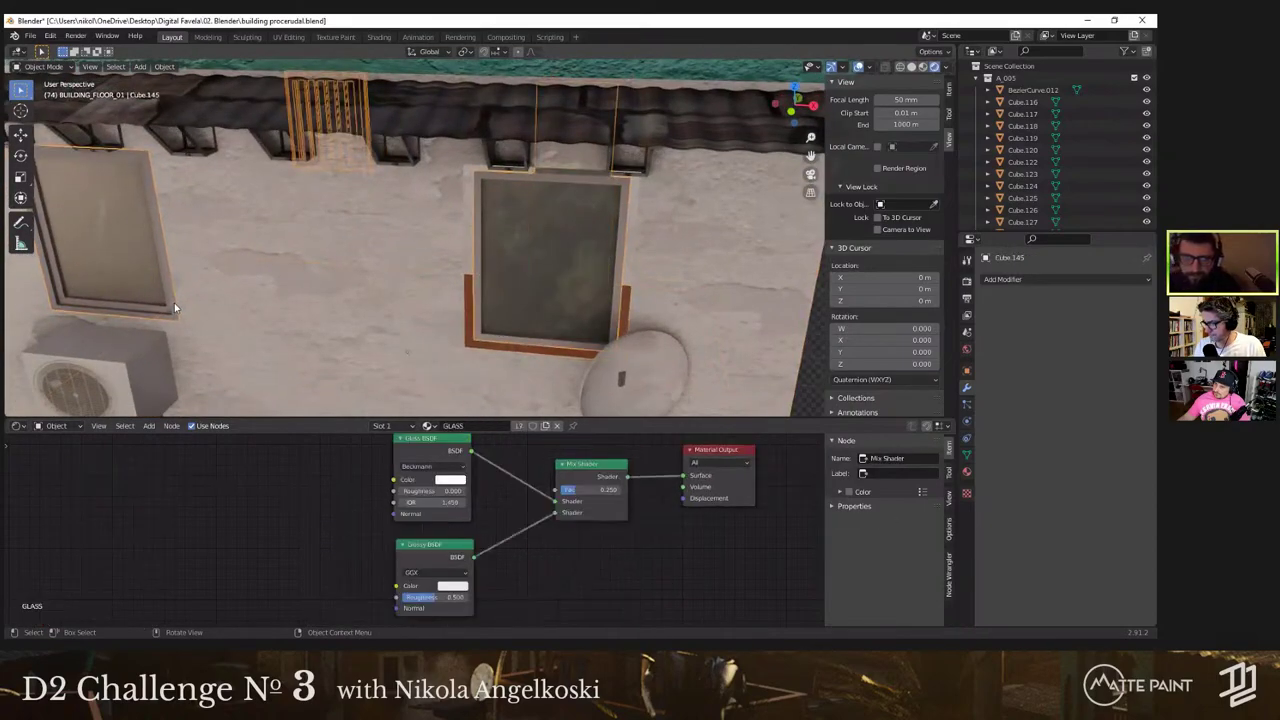
pyautogui.scroll(-5, 379, 278)
pyautogui.moveTo(380, 278); pyautogui.dragTo(404, 287, button='middle')
pyautogui.press('Tab')
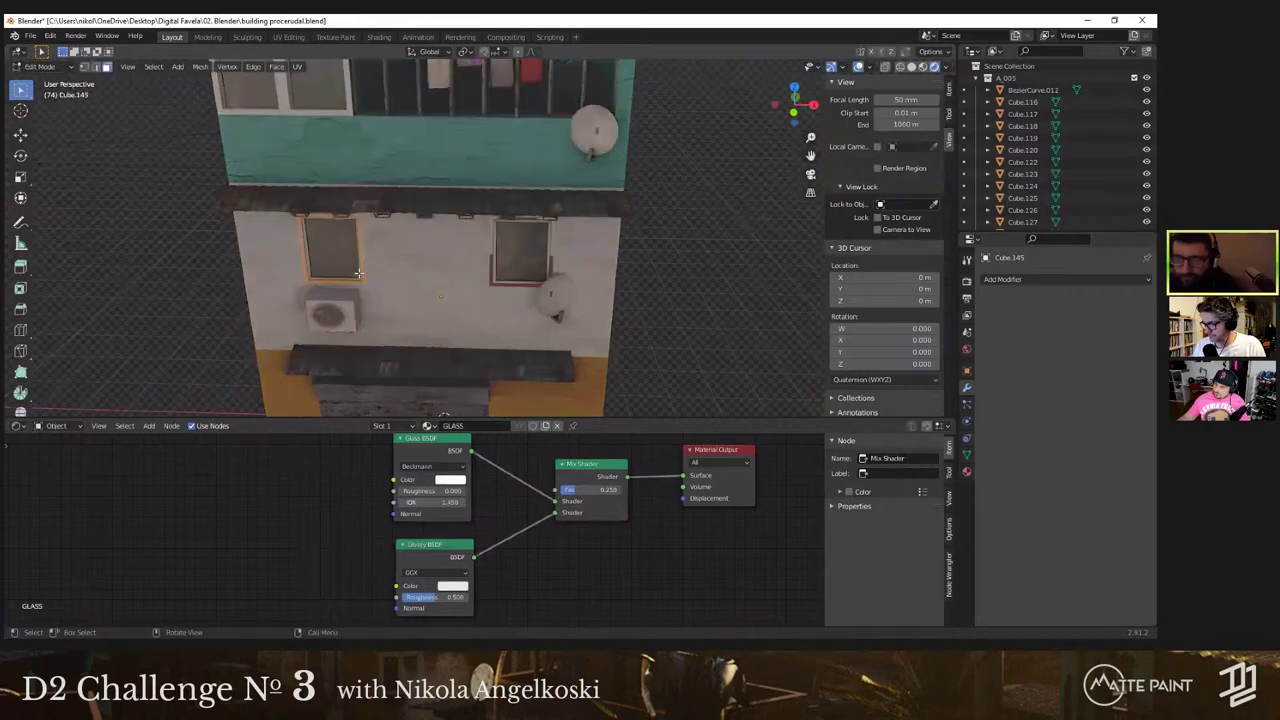
pyautogui.press('a')
pyautogui.rightClick(361, 273)
pyautogui.moveTo(365, 273)
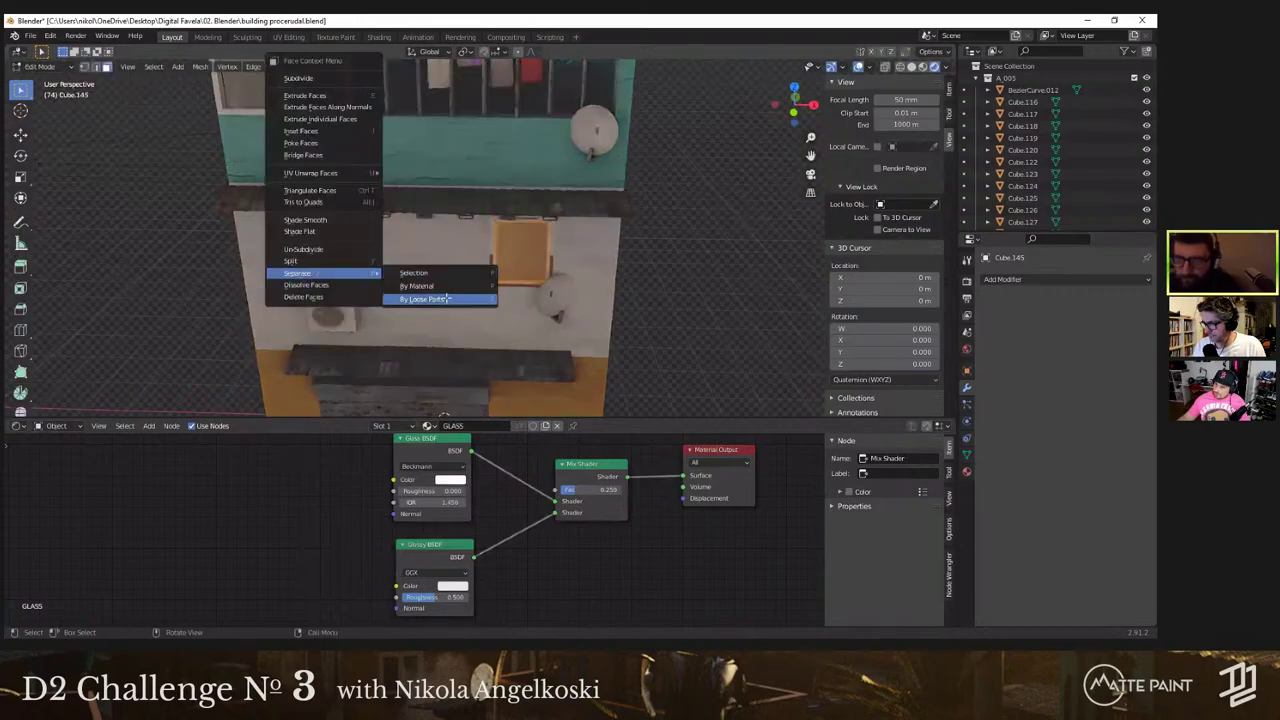
pyautogui.click(445, 299)
pyautogui.press('Tab')
# Step: Duplicate the window frame above the air conditioner and move the copy about 2.96 m along X
pyautogui.click(357, 281)
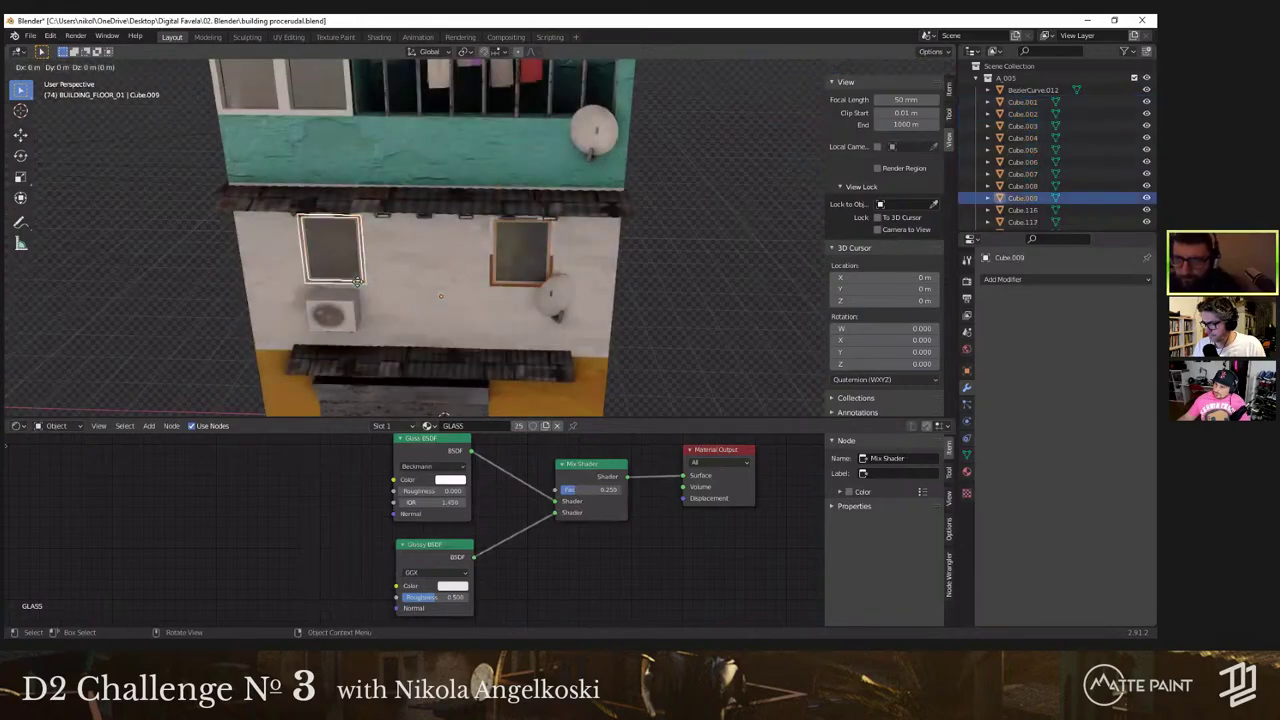
pyautogui.hotkey('shift', 'd')
pyautogui.press('x')
pyautogui.click(624, 290)
# Step: Shift the copied window frame about 0.09 m along X over the second front window opening
pyautogui.press('`')
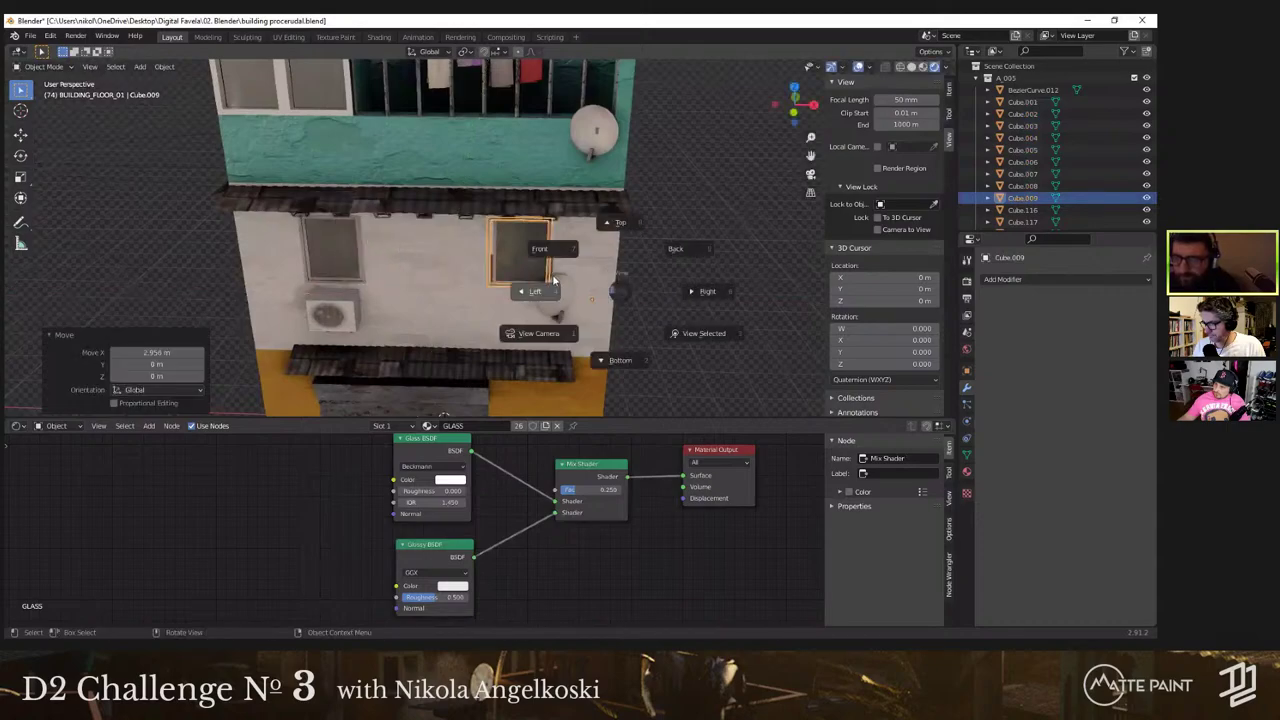
pyautogui.click(543, 254)
pyautogui.hotkey('shift', 'z')
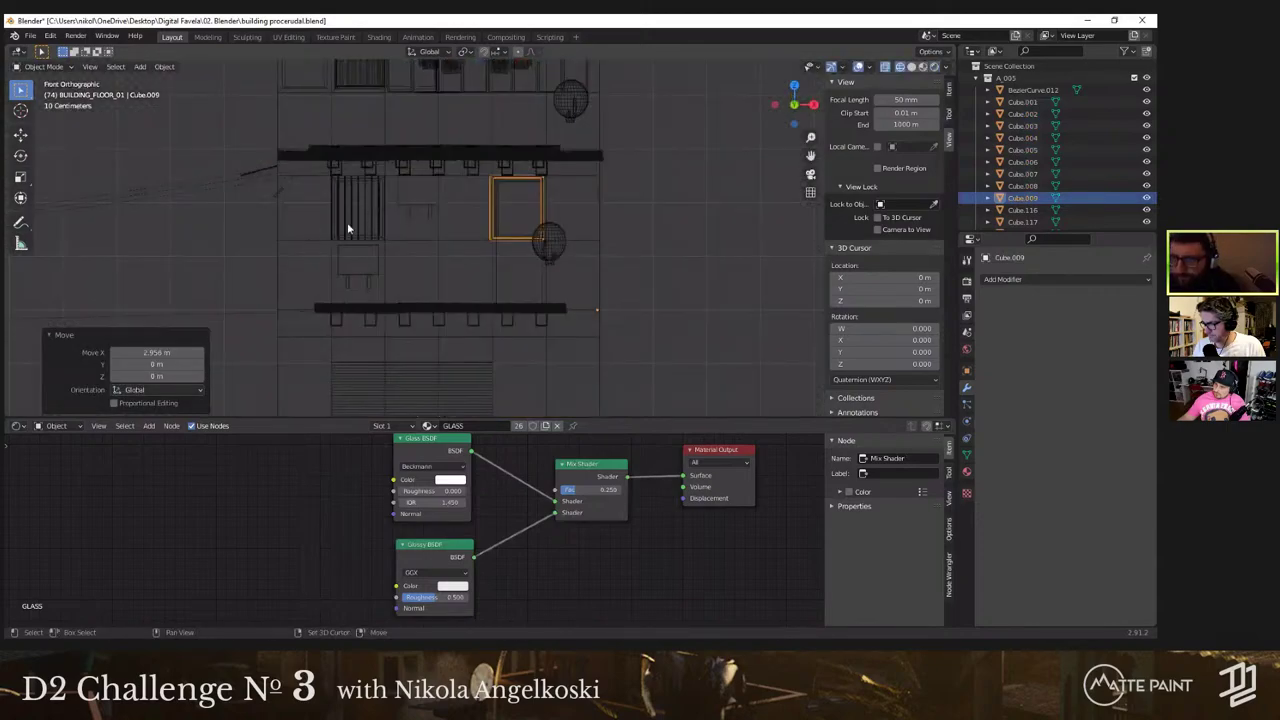
pyautogui.scroll(1, 433, 208)
pyautogui.scroll(4, 433, 208)
pyautogui.press('g')
pyautogui.press('x')
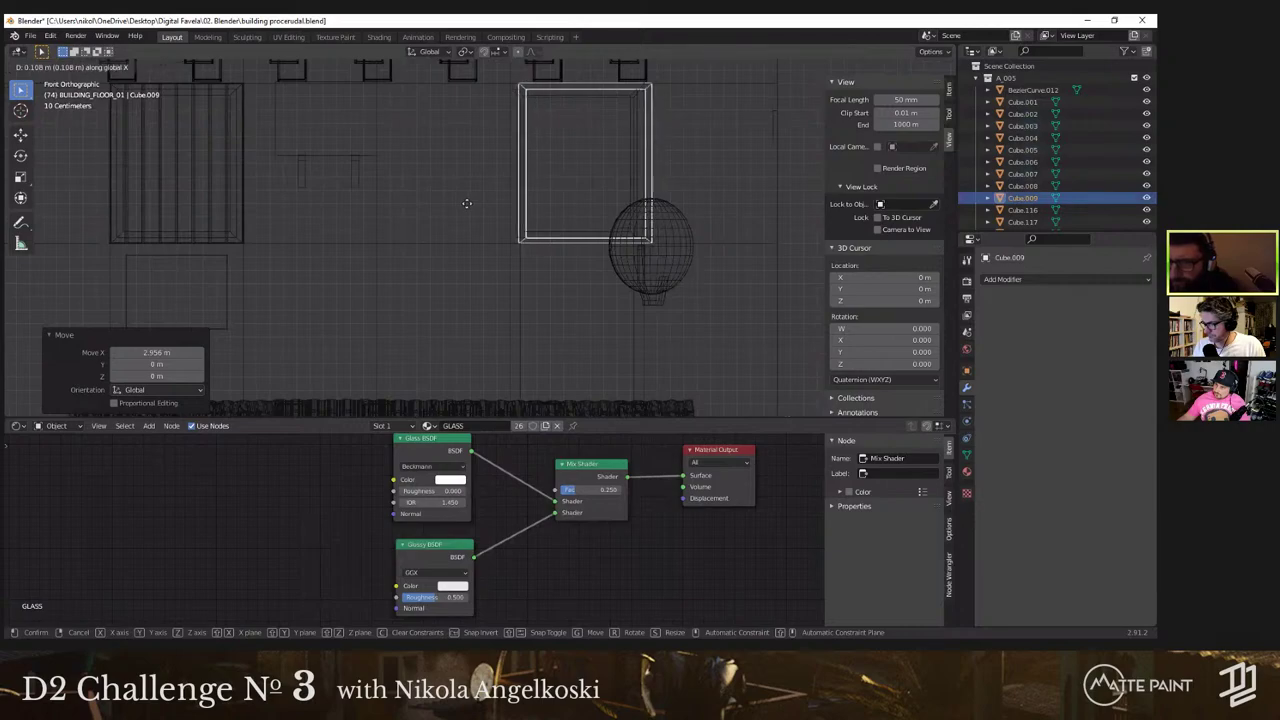
pyautogui.click(465, 202)
# Step: Fine-tune the copied window frame's alignment by moving it about 0.045 m along negative X
pyautogui.hotkey('shift', 'z')
pyautogui.moveTo(717, 218)
pyautogui.mouseDown(button='middle')
pyautogui.moveTo(646, 254)
pyautogui.moveTo(467, 261)
pyautogui.mouseUp(button='middle')
pyautogui.press('`')
pyautogui.click(585, 255)
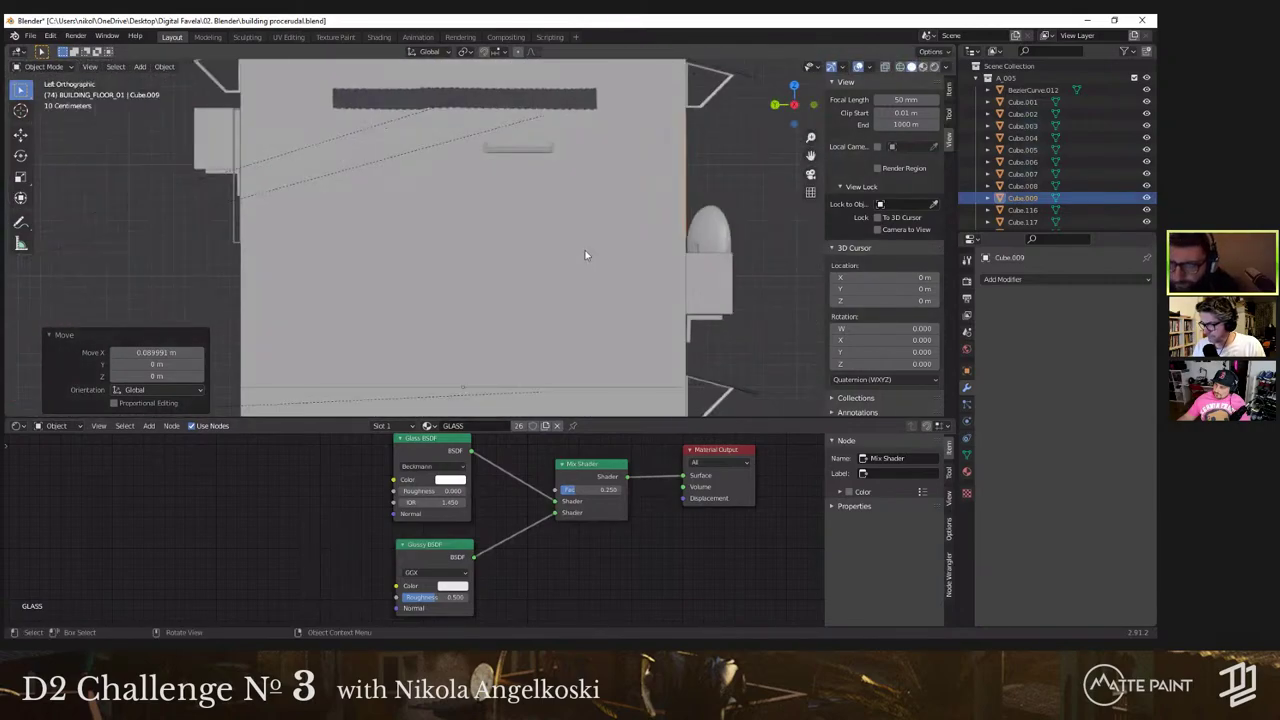
pyautogui.press('`')
pyautogui.click(480, 246)
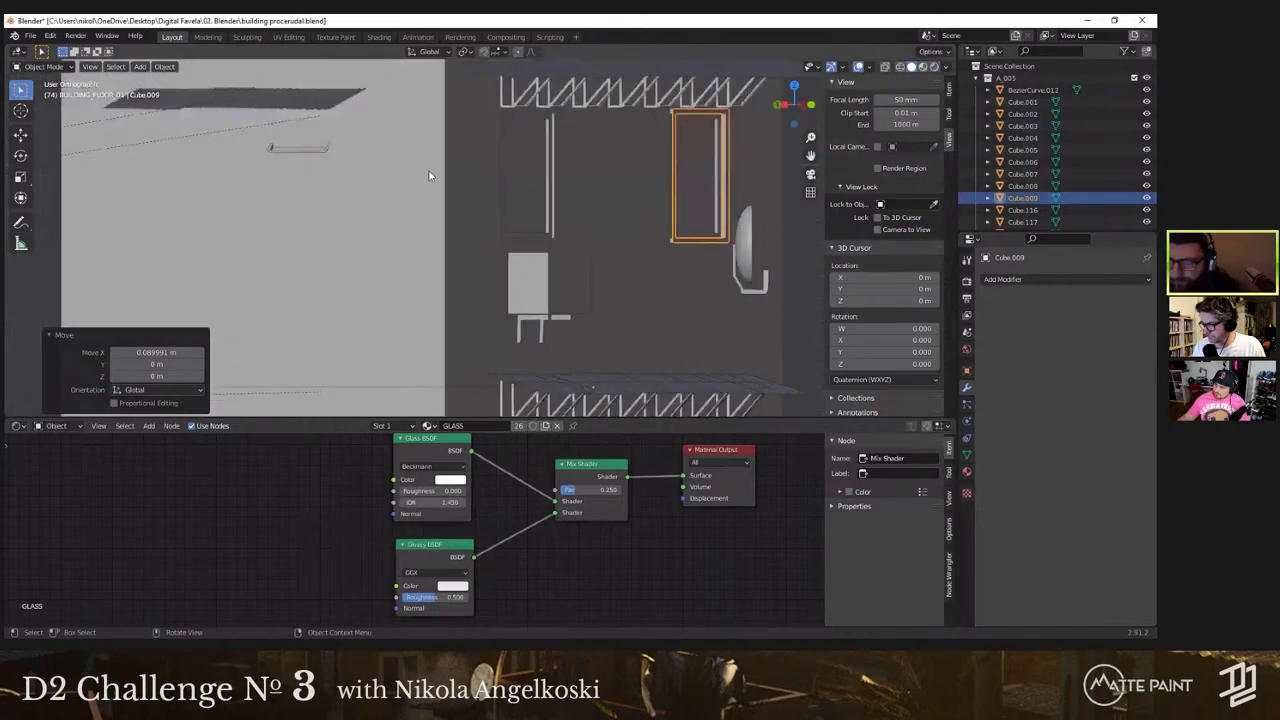
pyautogui.scroll(4, 468, 219)
pyautogui.press('g')
pyautogui.press('x')
pyautogui.rightClick(514, 213)
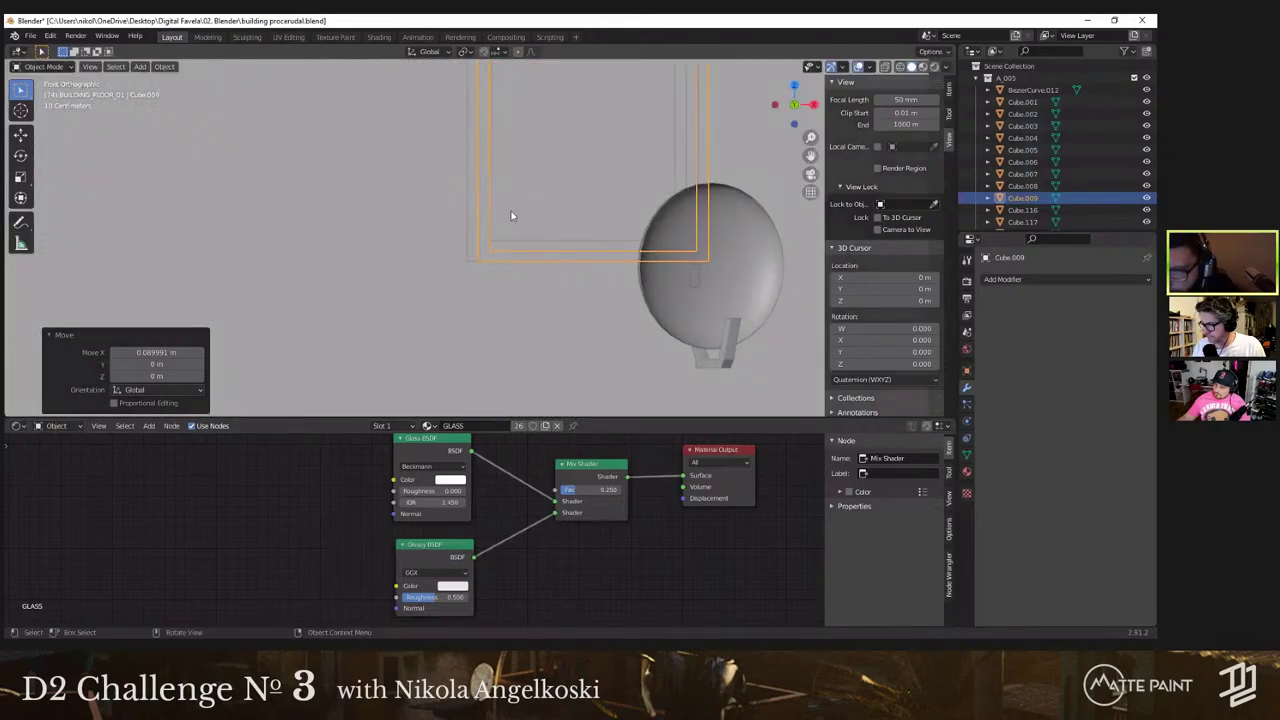
pyautogui.press('g')
pyautogui.press('x')
pyautogui.click(500, 211)
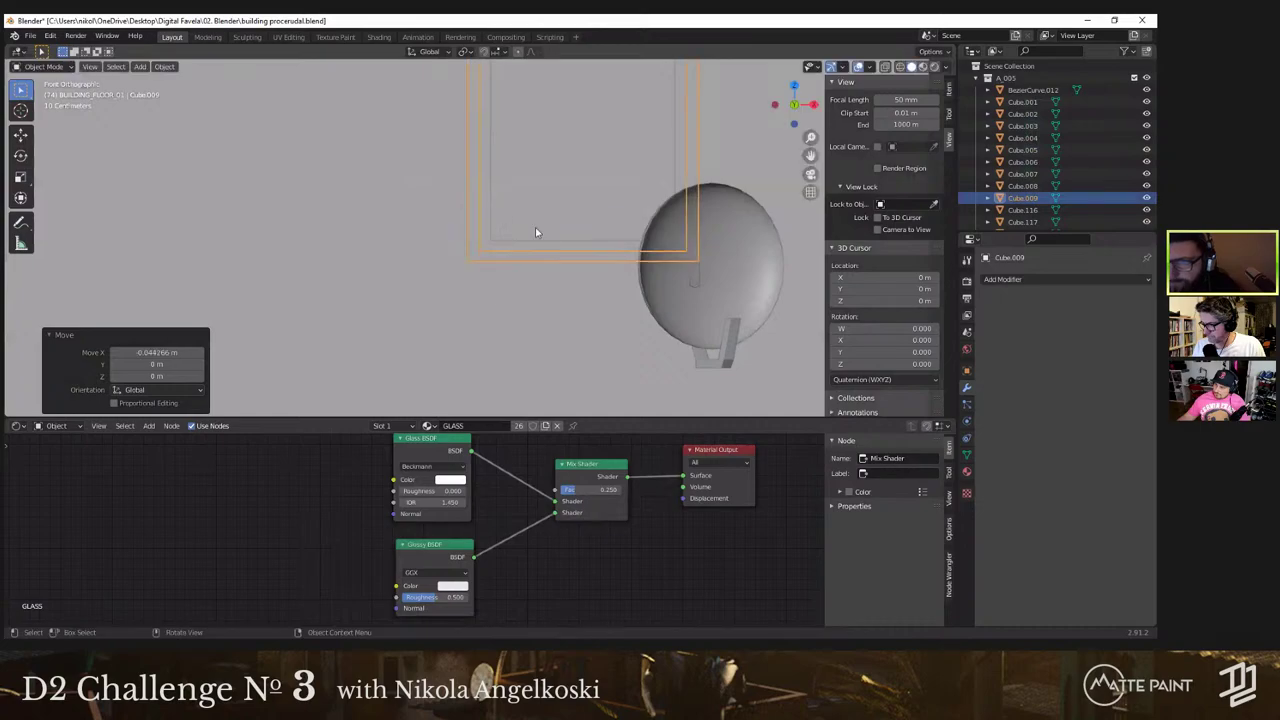
# Step: Join the two front window frames and their glass panes into one object
pyautogui.moveTo(535, 227)
pyautogui.mouseDown(button='middle')
pyautogui.moveTo(549, 296)
pyautogui.moveTo(505, 259)
pyautogui.mouseUp(button='middle')
pyautogui.click(934, 67)
pyautogui.keyDown('shift'); pyautogui.click(545, 225); pyautogui.keyUp('shift')
pyautogui.keyDown('shift'); pyautogui.moveTo(142, 258); pyautogui.dragTo(302, 292, button='middle'); pyautogui.keyUp('shift')
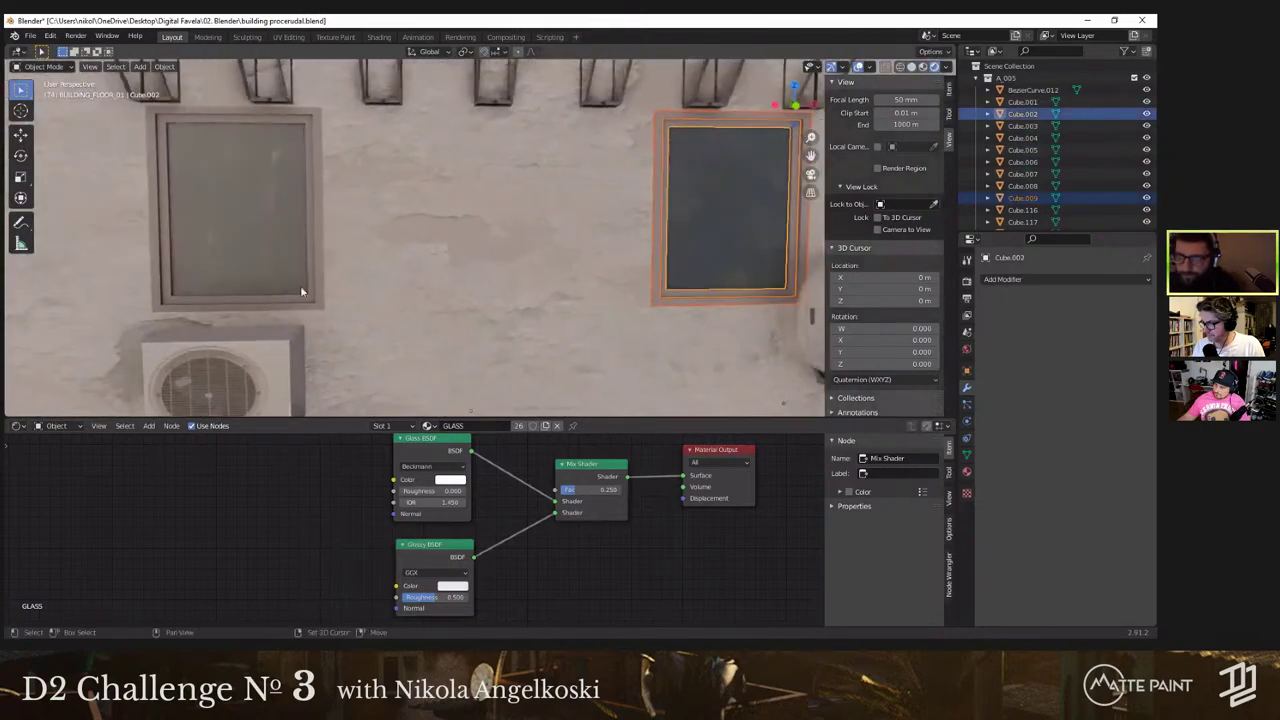
pyautogui.keyDown('shift'); pyautogui.click(297, 305); pyautogui.keyUp('shift')
pyautogui.keyDown('shift'); pyautogui.click(306, 299); pyautogui.keyUp('shift')
pyautogui.rightClick(306, 299)
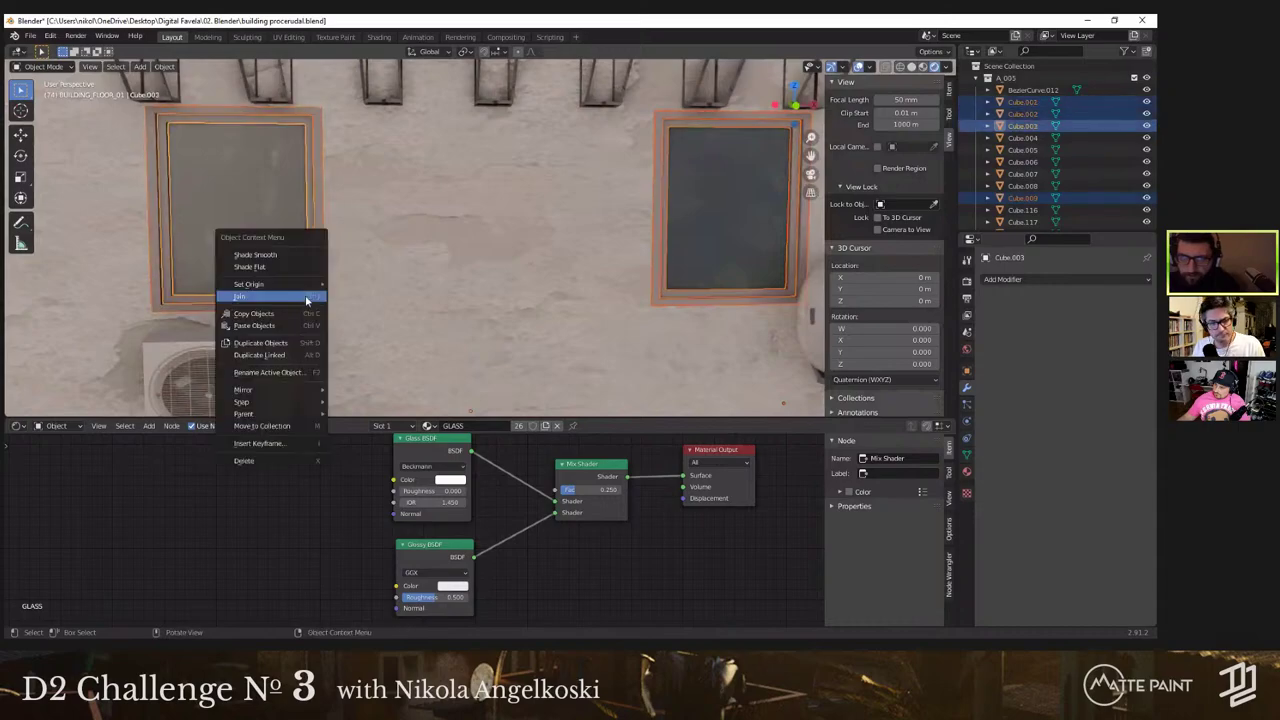
pyautogui.click(307, 296)
pyautogui.keyDown('shift'); pyautogui.click(281, 256); pyautogui.keyUp('shift')
pyautogui.keyDown('shift'); pyautogui.click(748, 235); pyautogui.keyUp('shift')
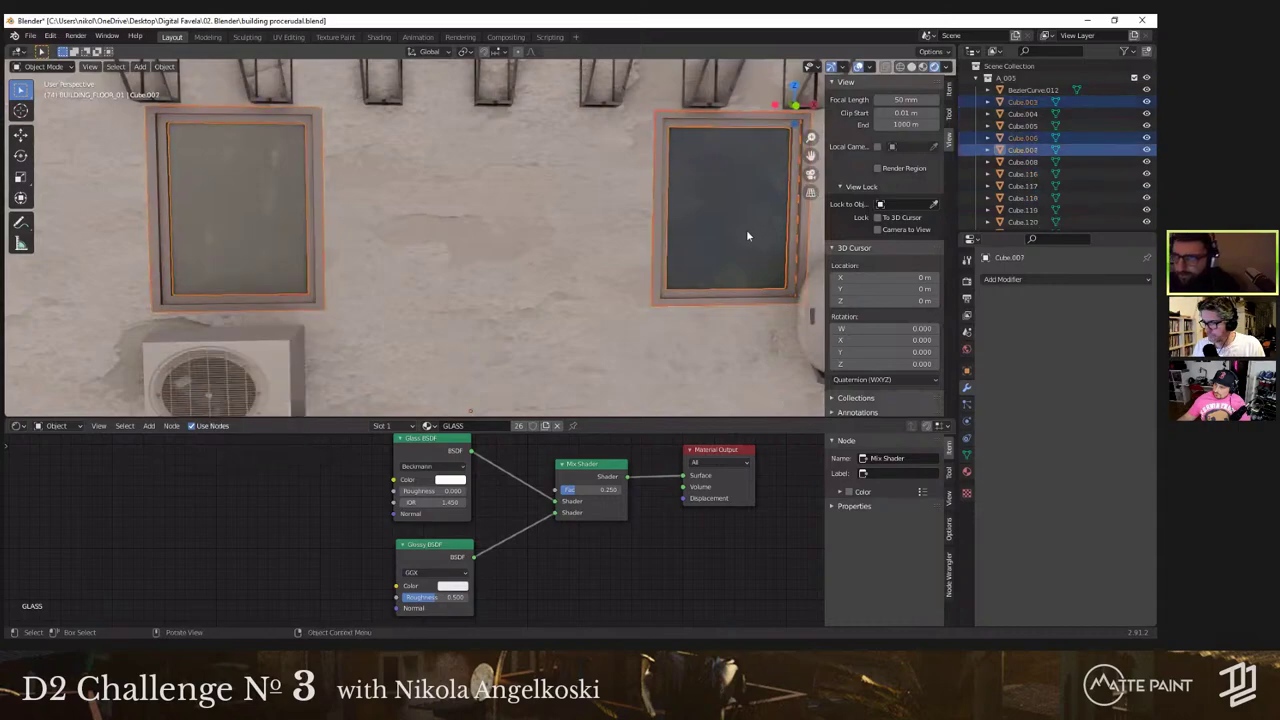
pyautogui.rightClick(748, 236)
pyautogui.click(748, 236)
# Step: Select the old window pane above the tall door and hide FLOOR_02_02
pyautogui.scroll(-6, 748, 236)
pyautogui.moveTo(560, 255); pyautogui.dragTo(476, 278, button='middle')
pyautogui.click(485, 268)
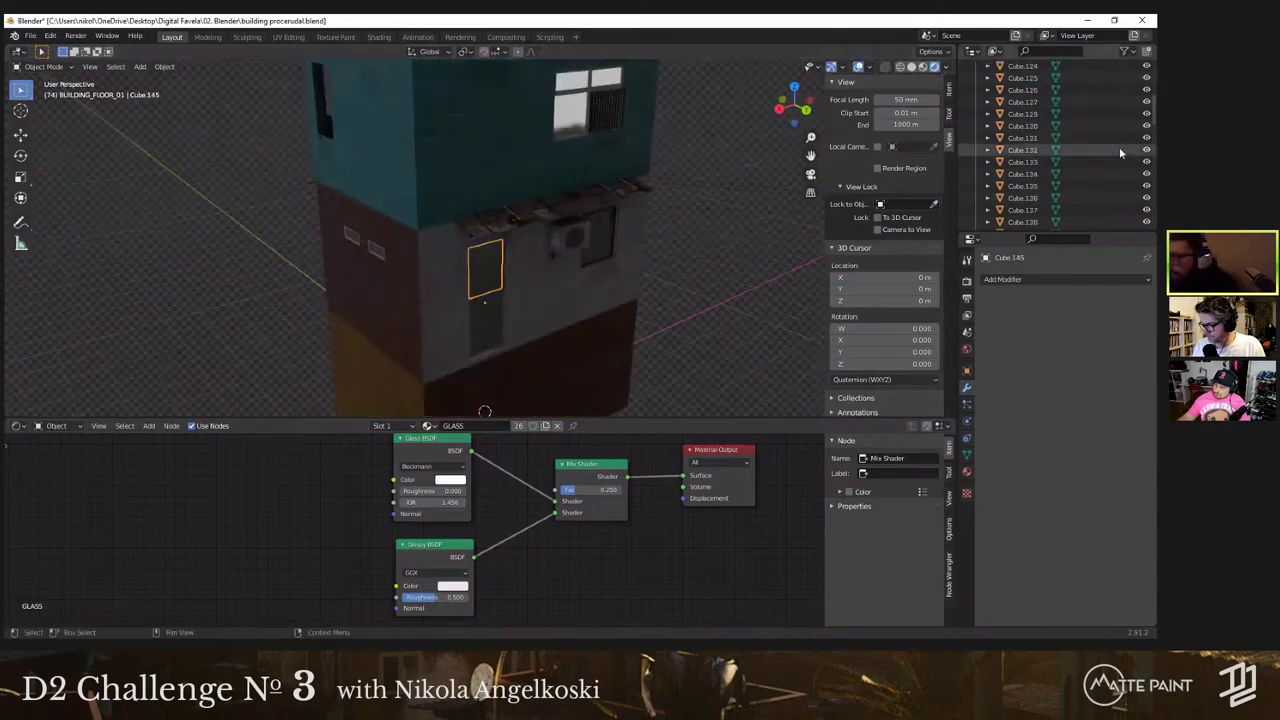
pyautogui.scroll(-10, 1119, 150)
pyautogui.click(1146, 163)
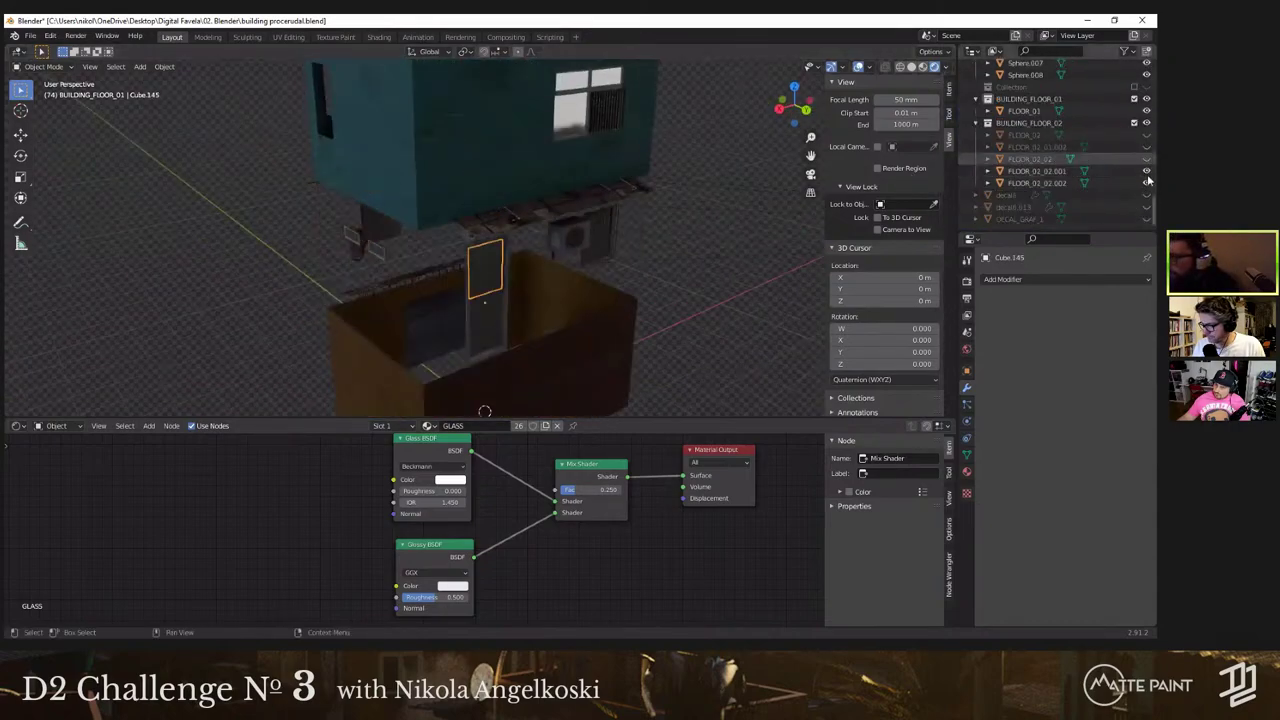
# Step: Hide the floor parts FLOOR_02_02.001 and FLOOR_02_02.002
pyautogui.click(1147, 172)
pyautogui.click(1147, 183)
pyautogui.moveTo(458, 203); pyautogui.dragTo(467, 179, button='middle')
pyautogui.scroll(6, 473, 287)
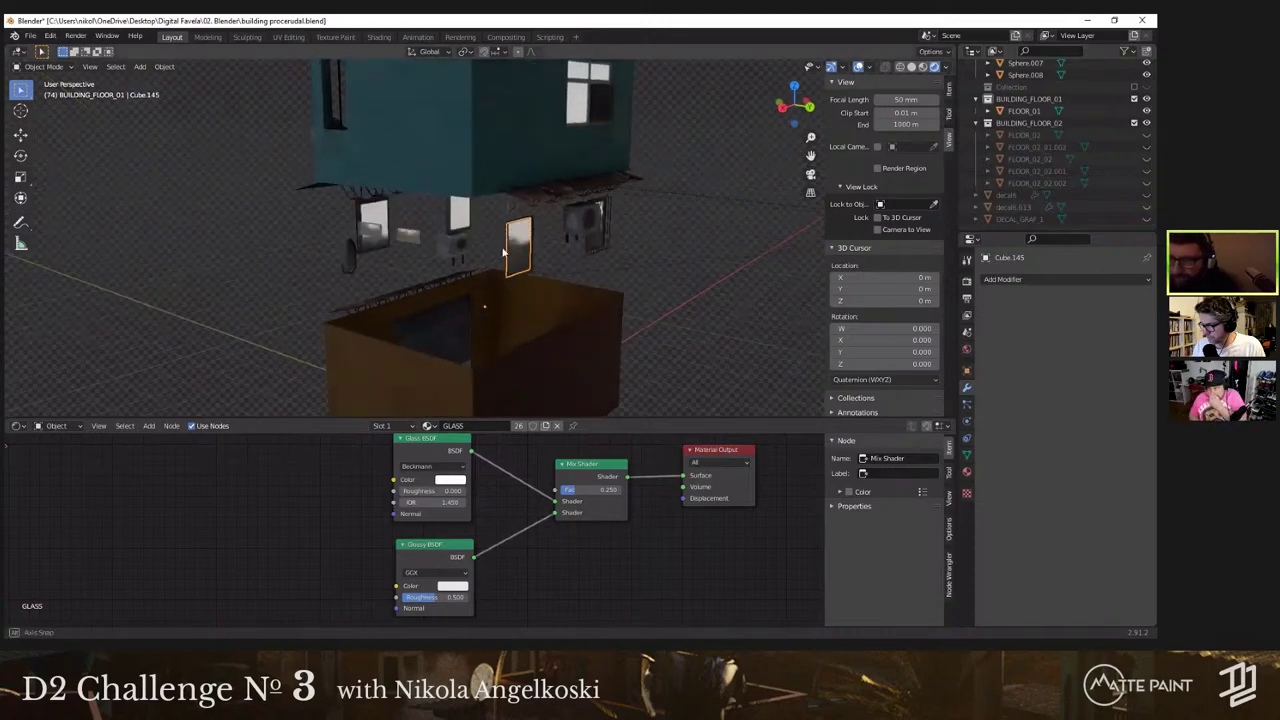
# Step: Join the framed front windows with the barred window into one object
pyautogui.click(473, 285)
pyautogui.moveTo(510, 282); pyautogui.dragTo(699, 275, button='middle')
pyautogui.scroll(3, 560, 270)
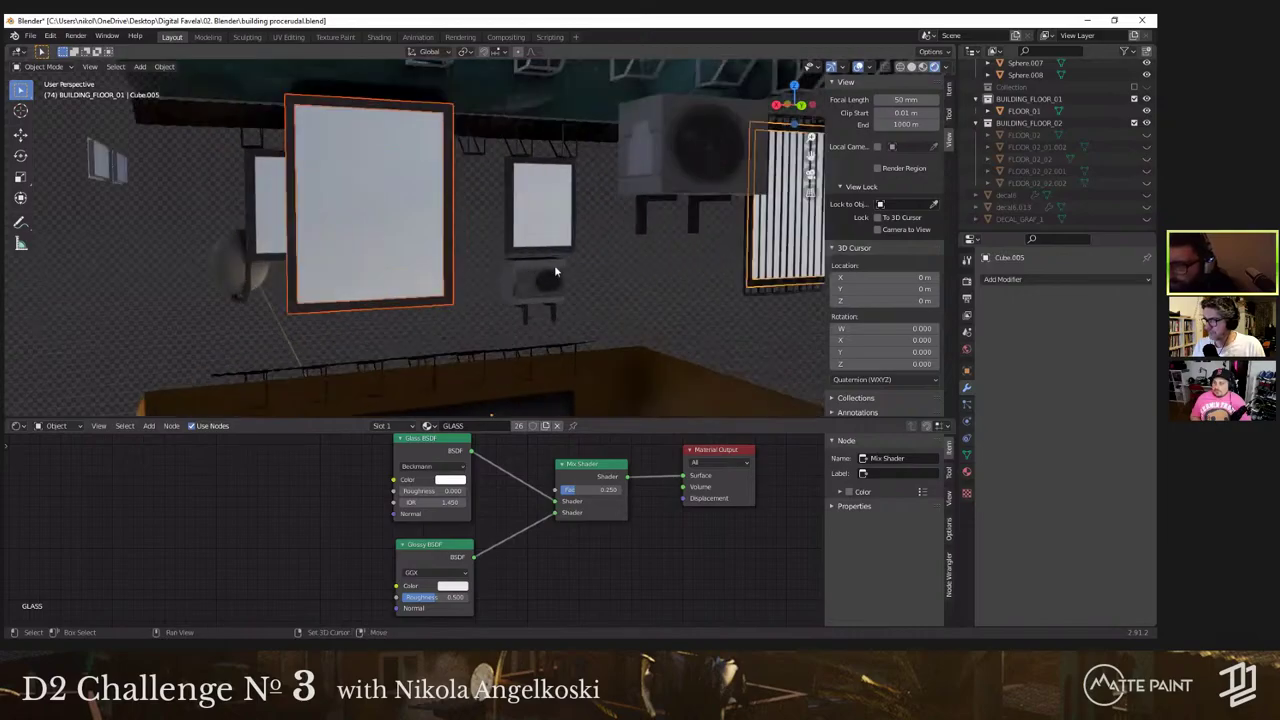
pyautogui.keyDown('shift'); pyautogui.moveTo(555, 267); pyautogui.dragTo(410, 262, button='middle'); pyautogui.keyUp('shift')
pyautogui.scroll(4, 642, 266)
pyautogui.keyDown('shift'); pyautogui.click(640, 296); pyautogui.keyUp('shift')
pyautogui.rightClick(643, 284)
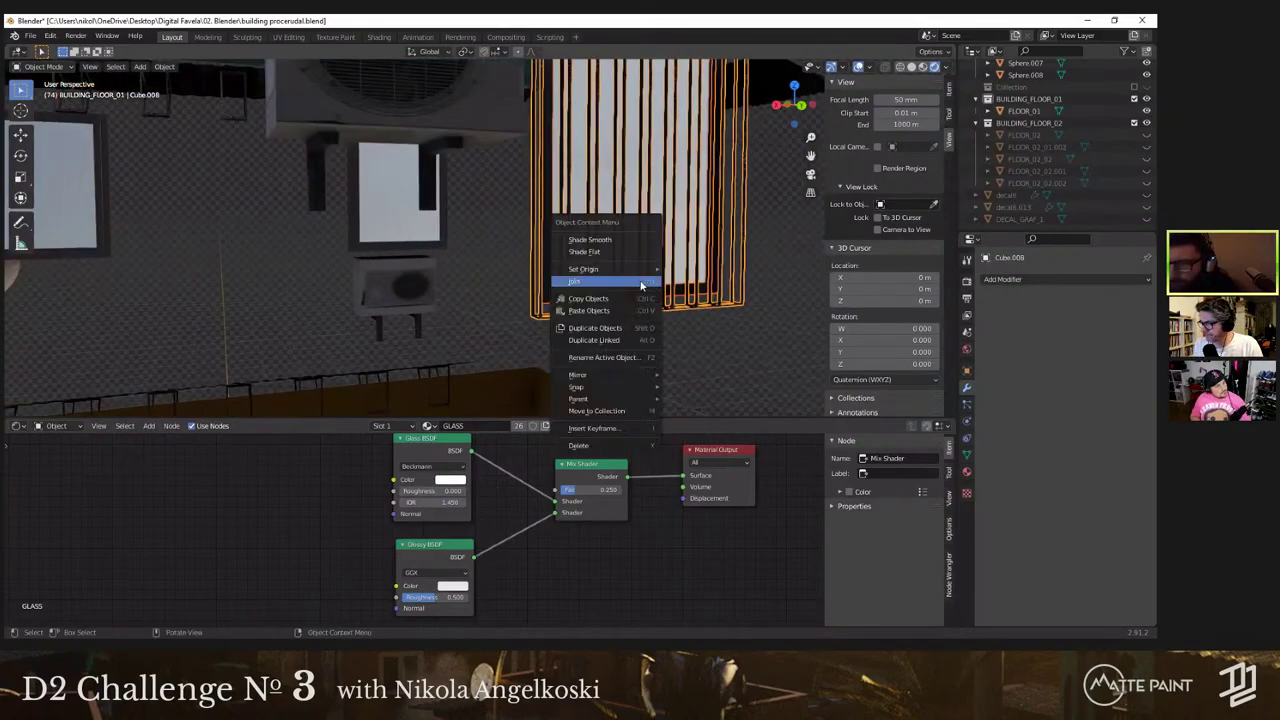
pyautogui.click(643, 284)
# Step: Join the remaining framed window on the barred window's side with the other windows into a single object
pyautogui.scroll(-4, 440, 268)
pyautogui.keyDown('shift'); pyautogui.click(245, 212); pyautogui.keyUp('shift')
pyautogui.moveTo(245, 212); pyautogui.dragTo(319, 221, button='middle')
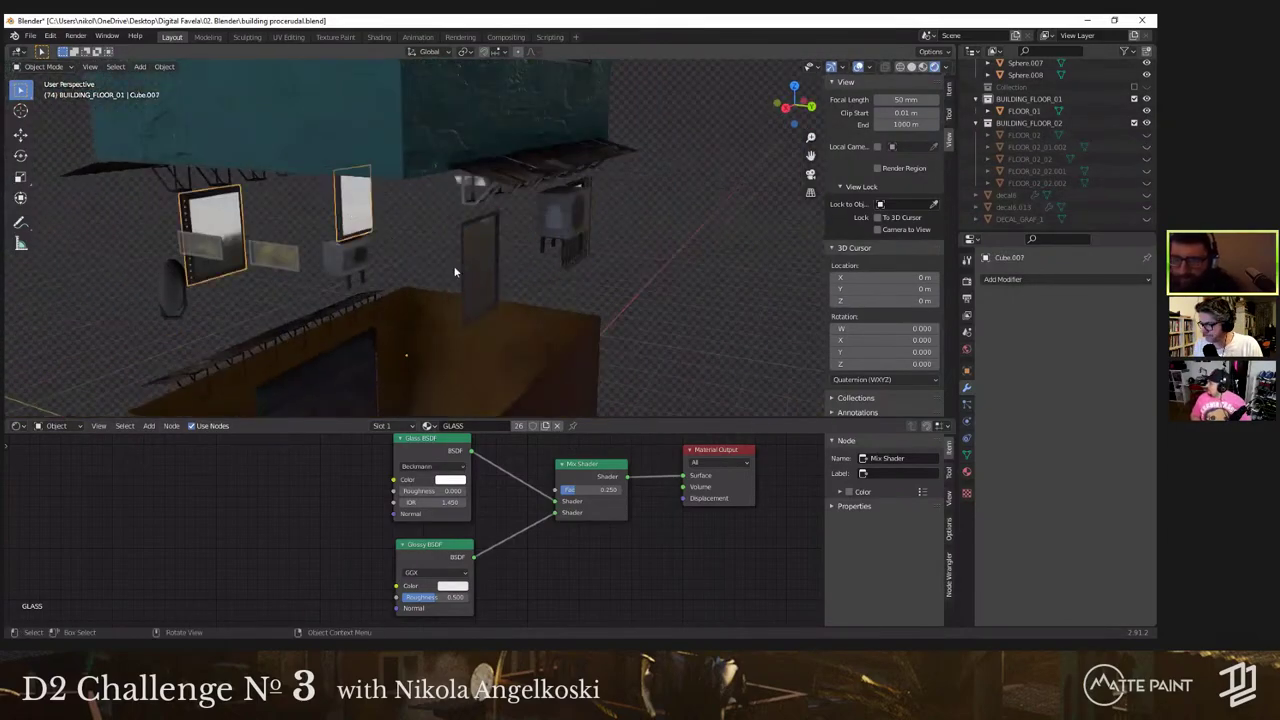
pyautogui.moveTo(466, 280); pyautogui.dragTo(1124, 130, button='middle')
pyautogui.keyDown('shift'); pyautogui.click(405, 213); pyautogui.keyUp('shift')
pyautogui.rightClick(361, 241)
pyautogui.click(361, 241)
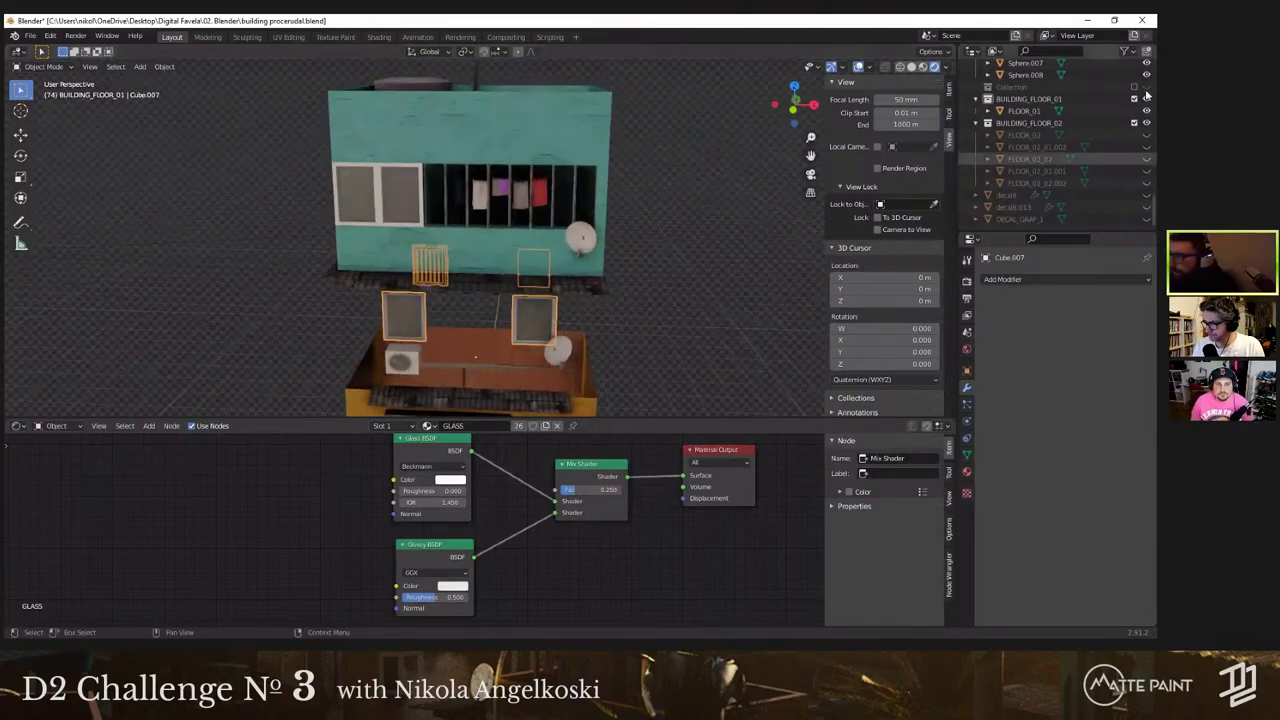
# Step: Move the joined window object Cube.007 from collection A_005 into the BUILDING_FLOOR_01 collection
pyautogui.scroll(-10, 1122, 100)
pyautogui.scroll(10, 1133, 82)
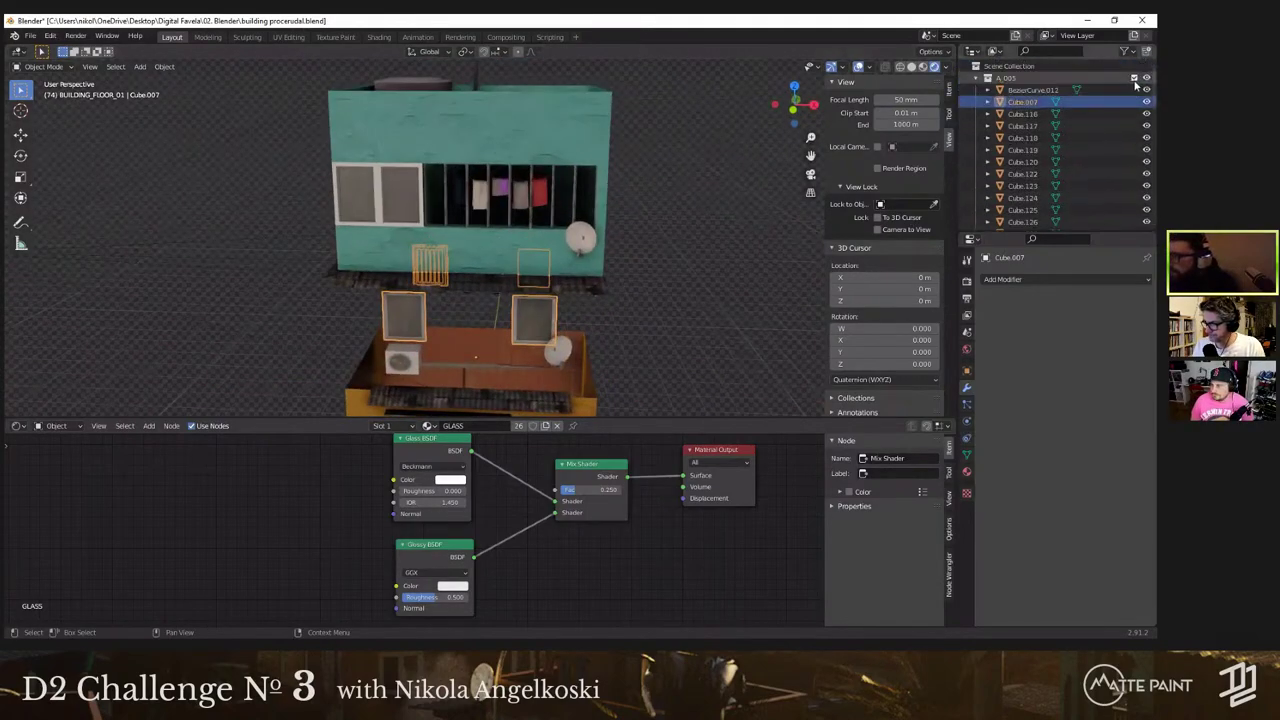
pyautogui.scroll(-6, 1040, 160)
pyautogui.scroll(10, 1046, 140)
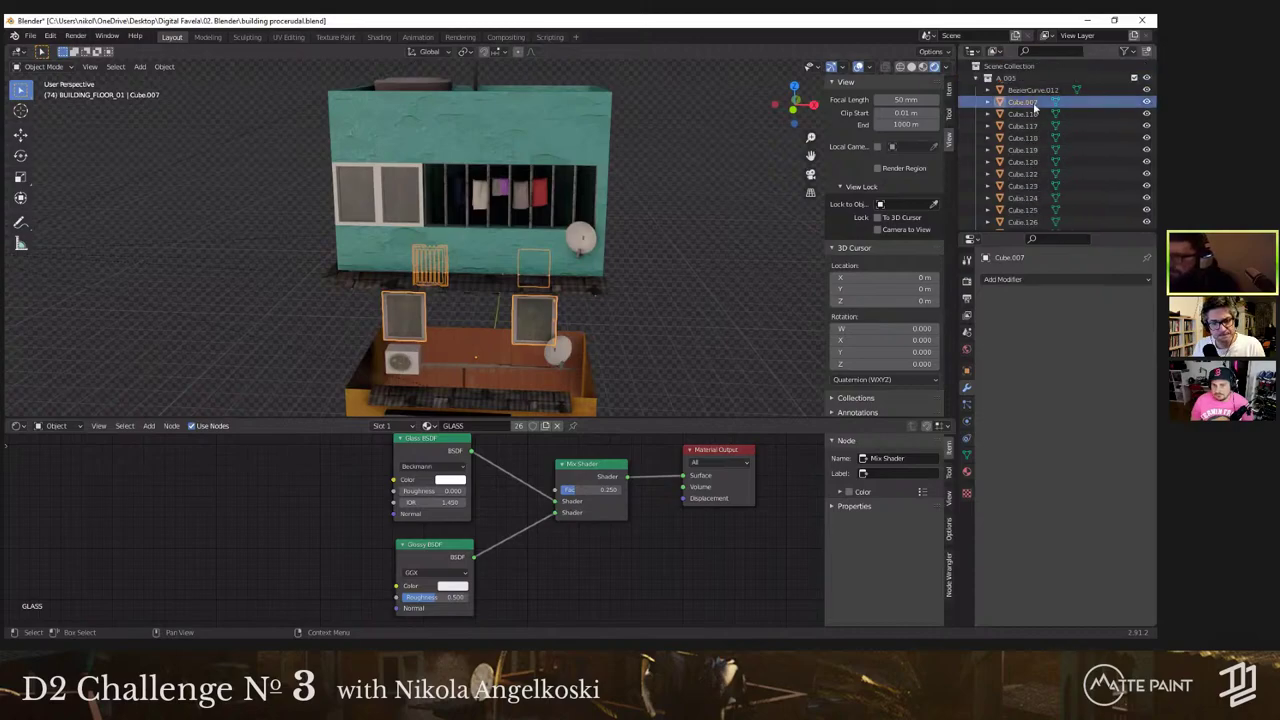
pyautogui.moveTo(1035, 106); pyautogui.dragTo(1023, 153)
pyautogui.scroll(-10, 1037, 190)
pyautogui.scroll(-5, 1036, 190)
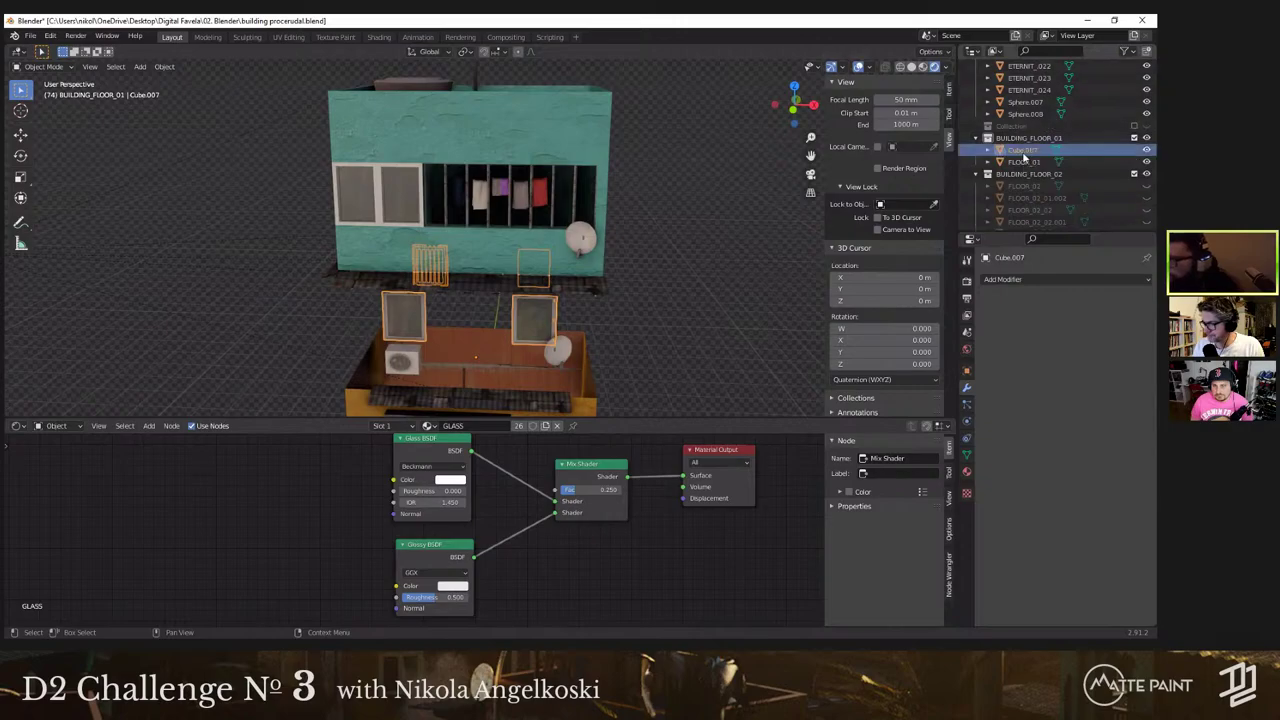
# Step: Exclude collection A_005 from the view layer and unhide FLOOR_02 and FLOOR_02_01.002
pyautogui.scroll(4, 631, 230)
pyautogui.scroll(5, 1076, 102)
pyautogui.scroll(10, 1075, 95)
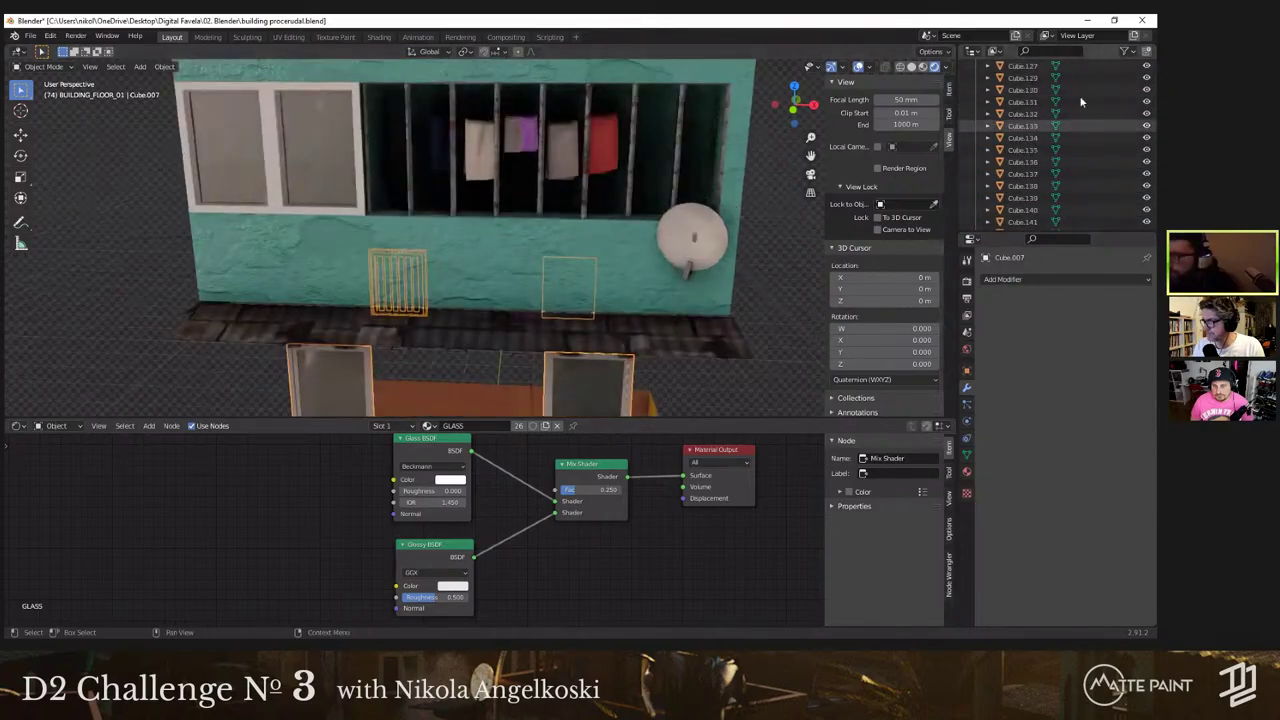
pyautogui.click(1134, 78)
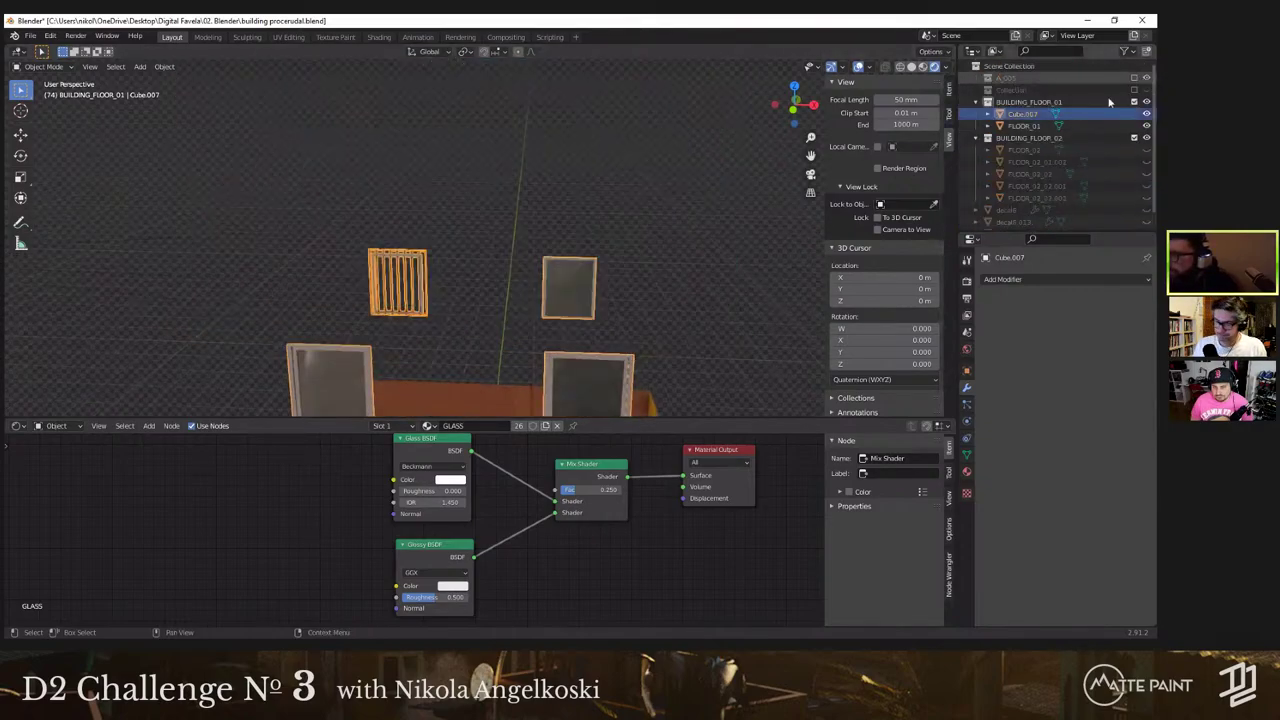
pyautogui.scroll(-4, 531, 284)
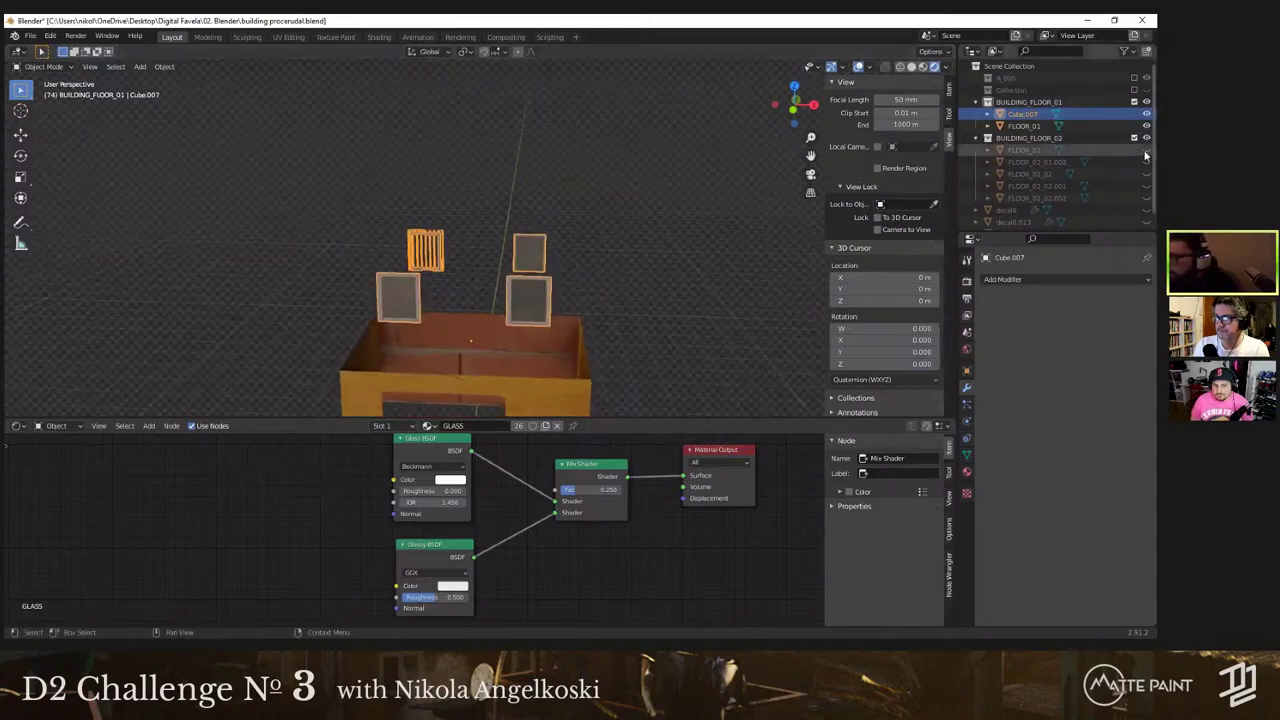
pyautogui.moveTo(1146, 155); pyautogui.dragTo(1146, 162)
# Step: Examine the filled front window opening in object and edit mode to identify which floor mesh covers it
pyautogui.moveTo(706, 198); pyautogui.dragTo(324, 314, button='middle')
pyautogui.click(324, 314)
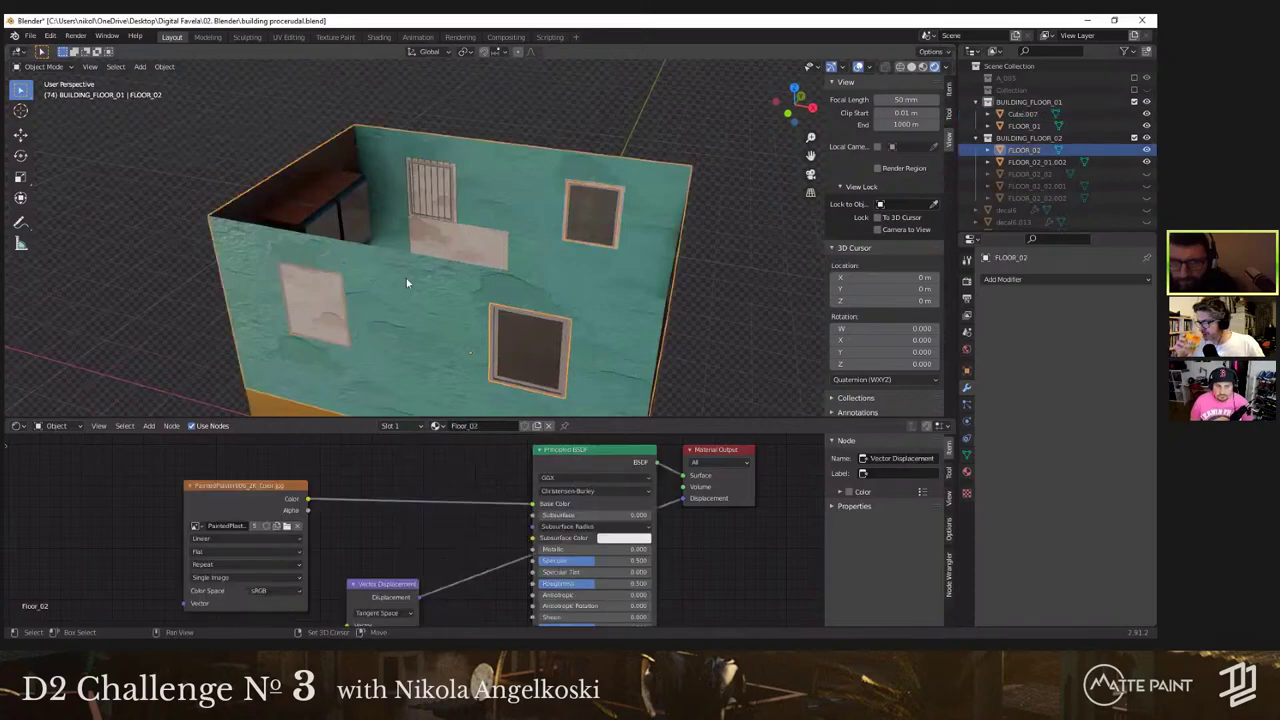
pyautogui.keyDown('shift'); pyautogui.moveTo(406, 283); pyautogui.dragTo(463, 234, button='middle'); pyautogui.keyUp('shift')
pyautogui.click(373, 259)
pyautogui.press('Tab')
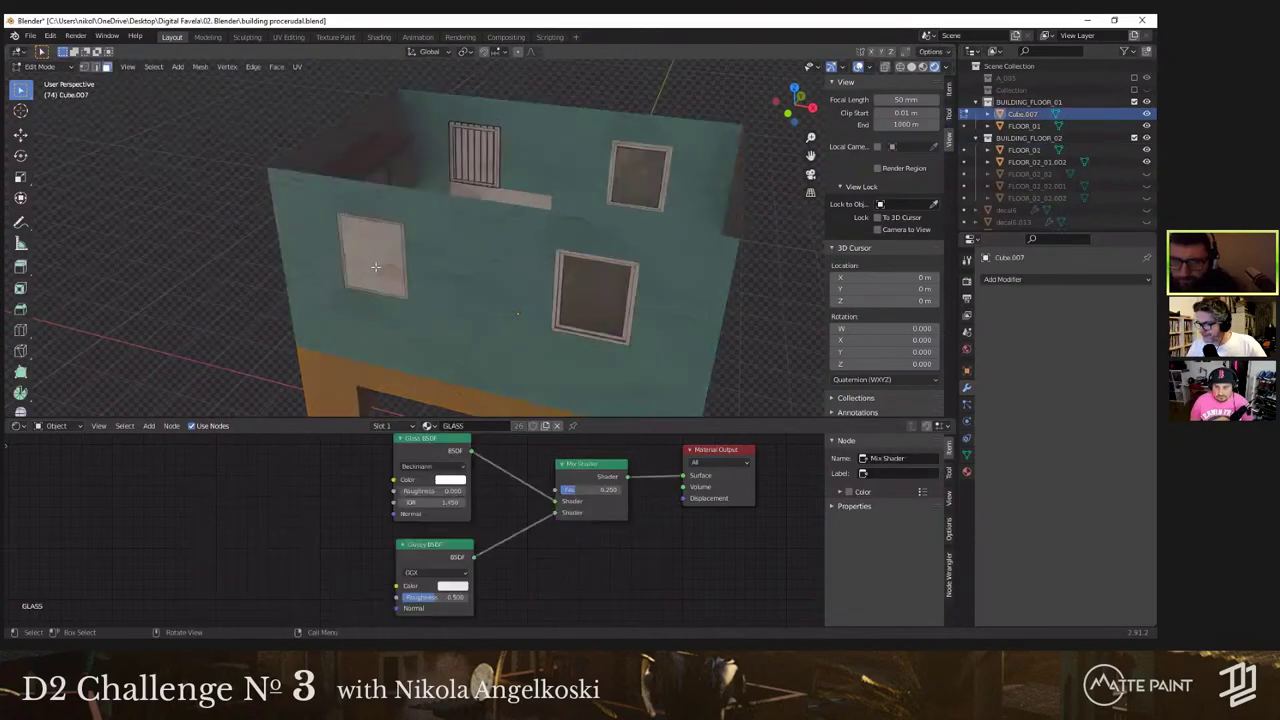
pyautogui.press('Tab')
pyautogui.click(376, 268)
pyautogui.press('Tab')
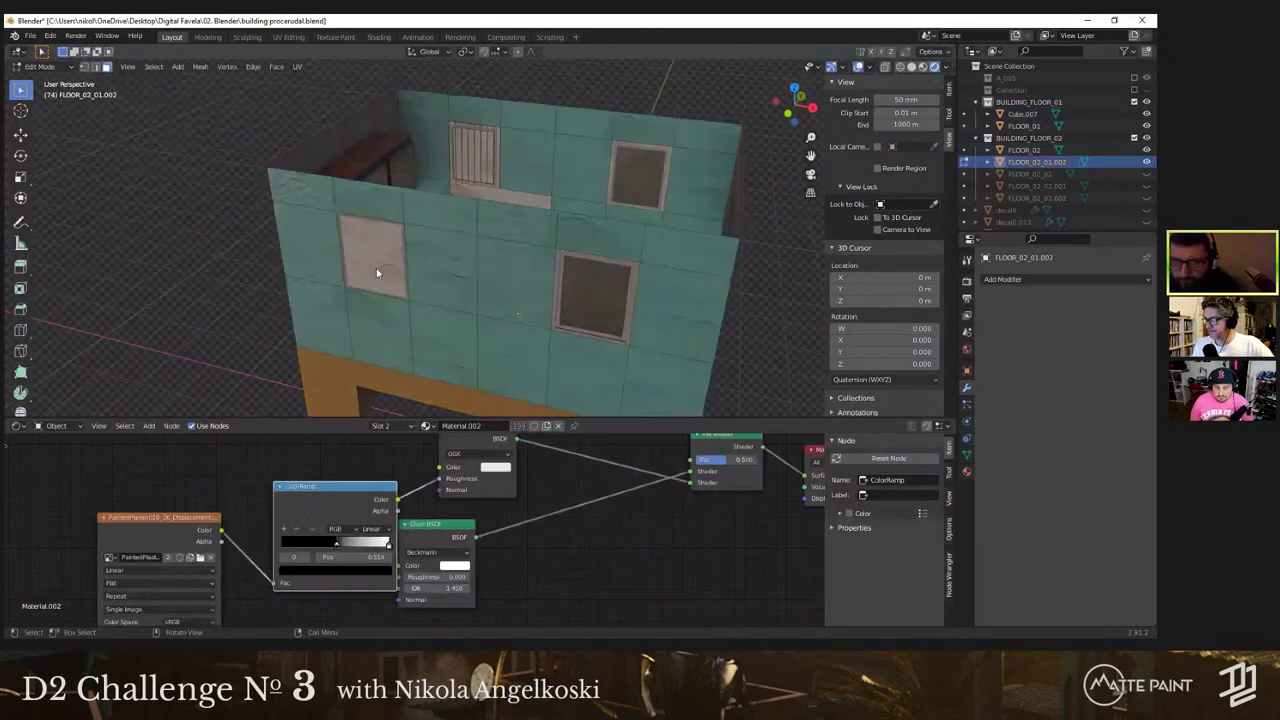
pyautogui.press('Tab')
pyautogui.click(376, 268)
pyautogui.click(377, 268)
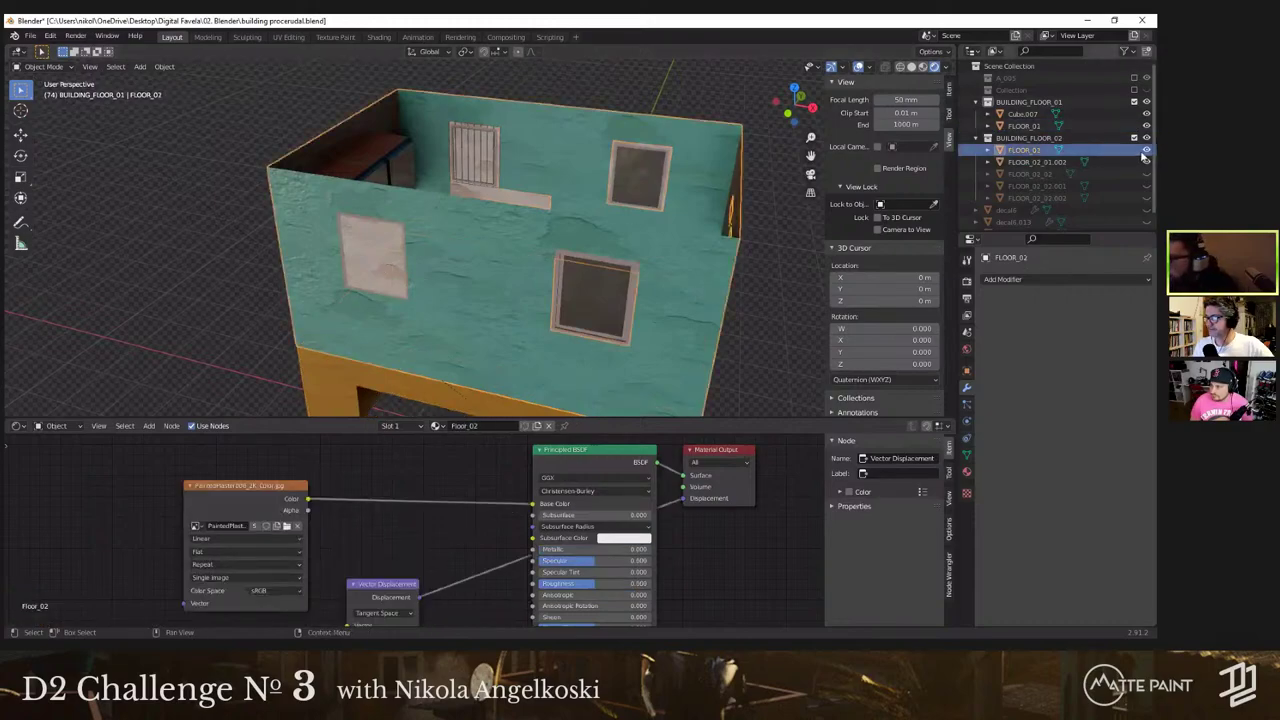
# Step: Hide FLOOR_02 and compare its openings with those of FLOOR_02_01.002 by toggling their visibility
pyautogui.click(1147, 150)
pyautogui.moveTo(580, 228); pyautogui.dragTo(590, 262, button='middle')
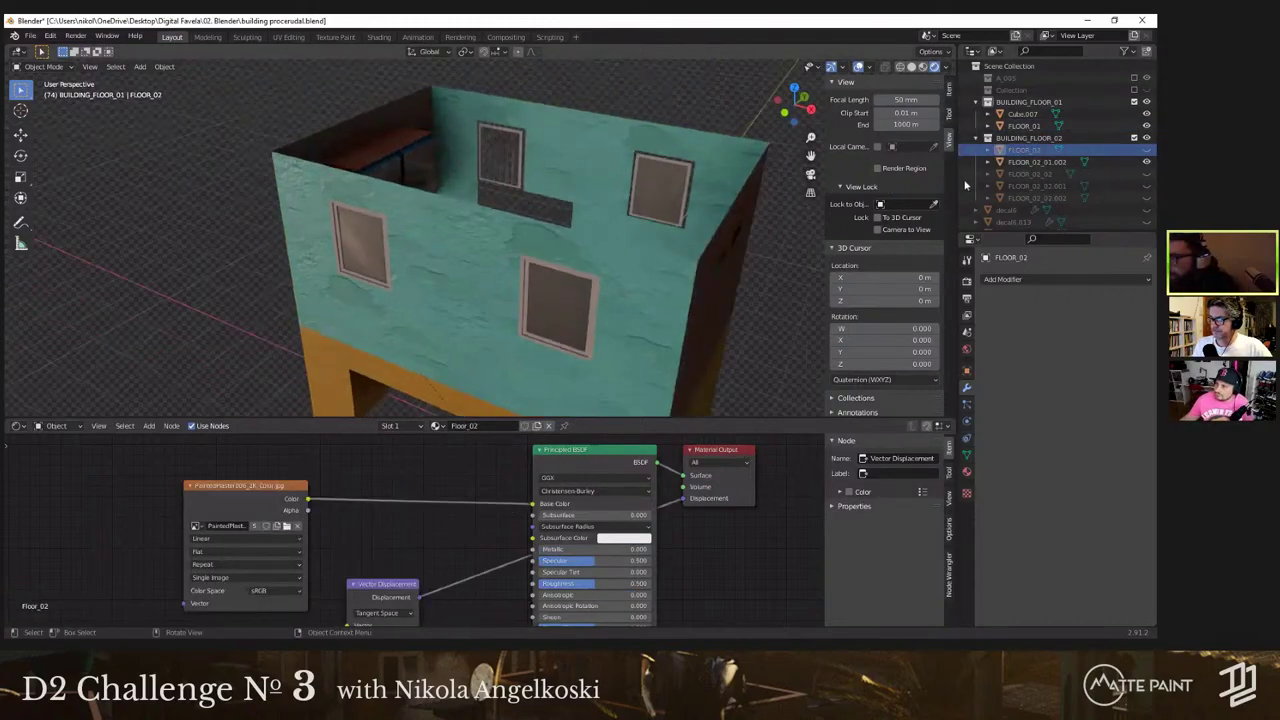
pyautogui.click(1147, 162)
pyautogui.click(1147, 162)
pyautogui.moveTo(720, 215); pyautogui.dragTo(680, 230, button='middle')
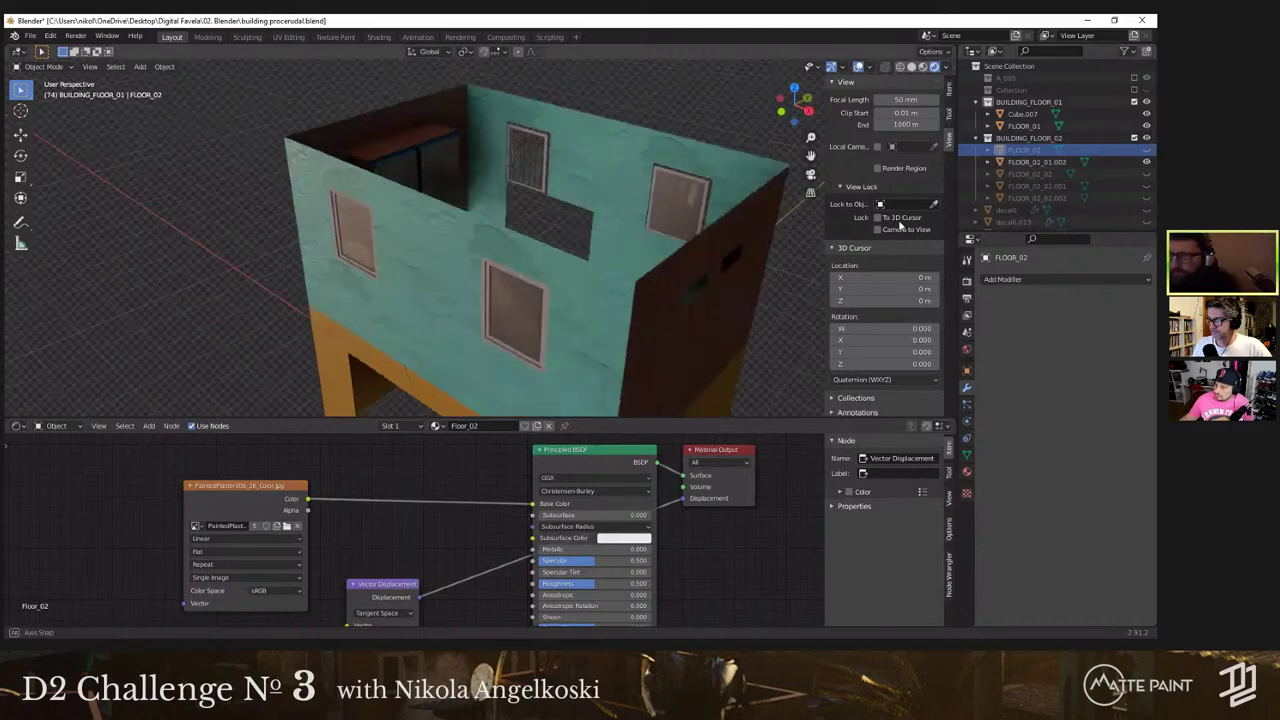
pyautogui.click(1147, 152)
pyautogui.click(1147, 152)
pyautogui.click(1147, 162)
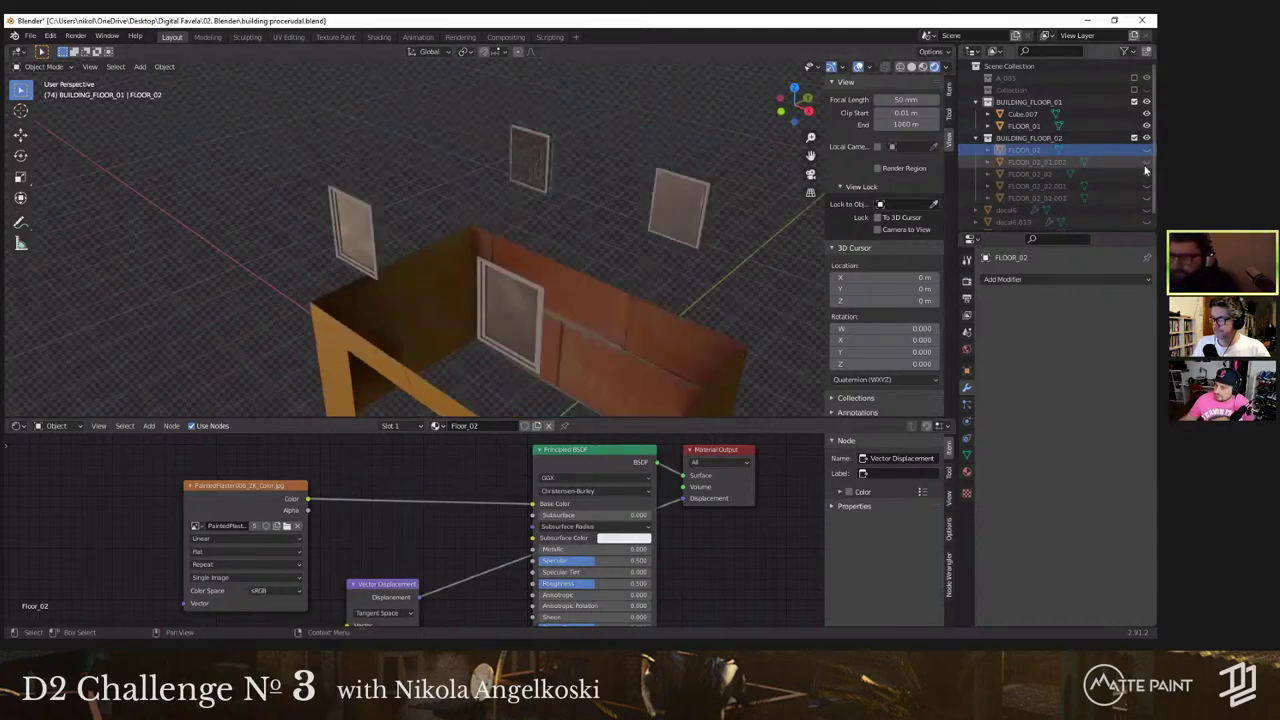
pyautogui.click(1147, 162)
pyautogui.moveTo(553, 265)
pyautogui.mouseDown(button='middle')
pyautogui.moveTo(372, 263)
pyautogui.moveTo(434, 194)
pyautogui.moveTo(526, 240)
pyautogui.moveTo(490, 284)
pyautogui.moveTo(591, 266)
pyautogui.moveTo(543, 258)
pyautogui.mouseUp(button='middle')
# Step: Switch the viewport to solid shading and review the FLOOR_02_02 and FLOOR_02_02.001 meshes in isolation
pyautogui.press('z')
pyautogui.click(1147, 174)
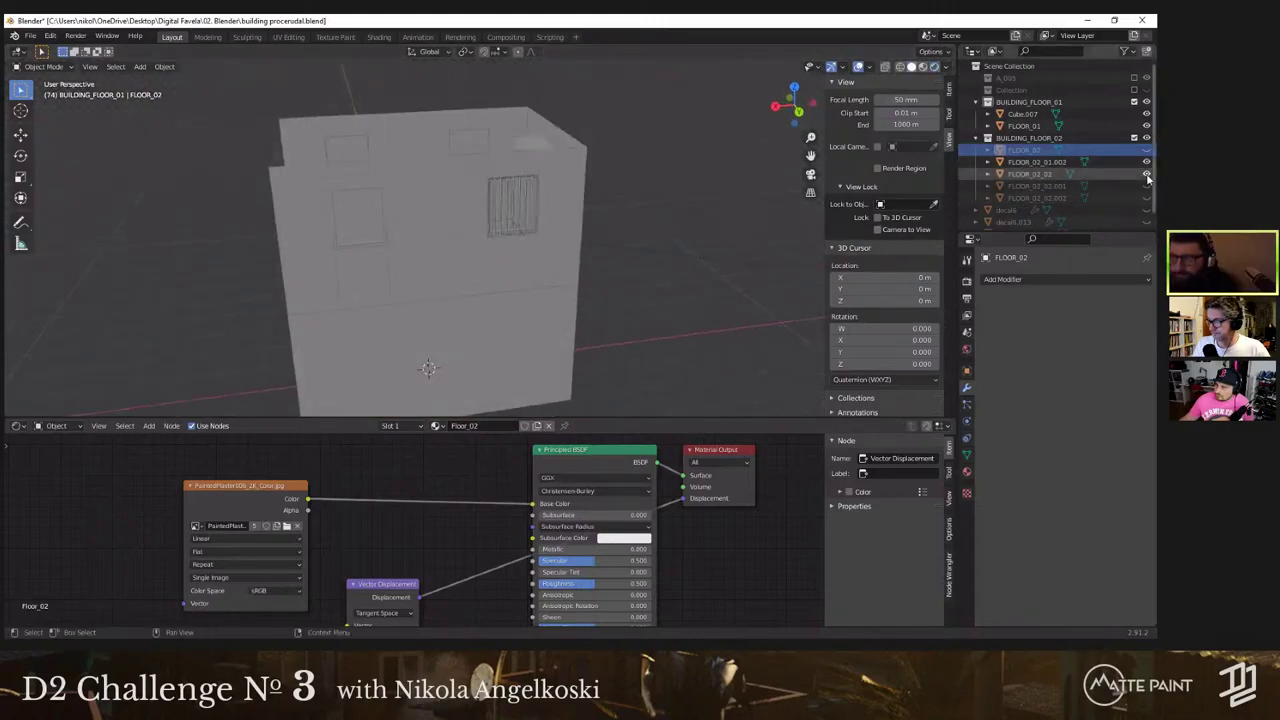
pyautogui.click(1148, 175)
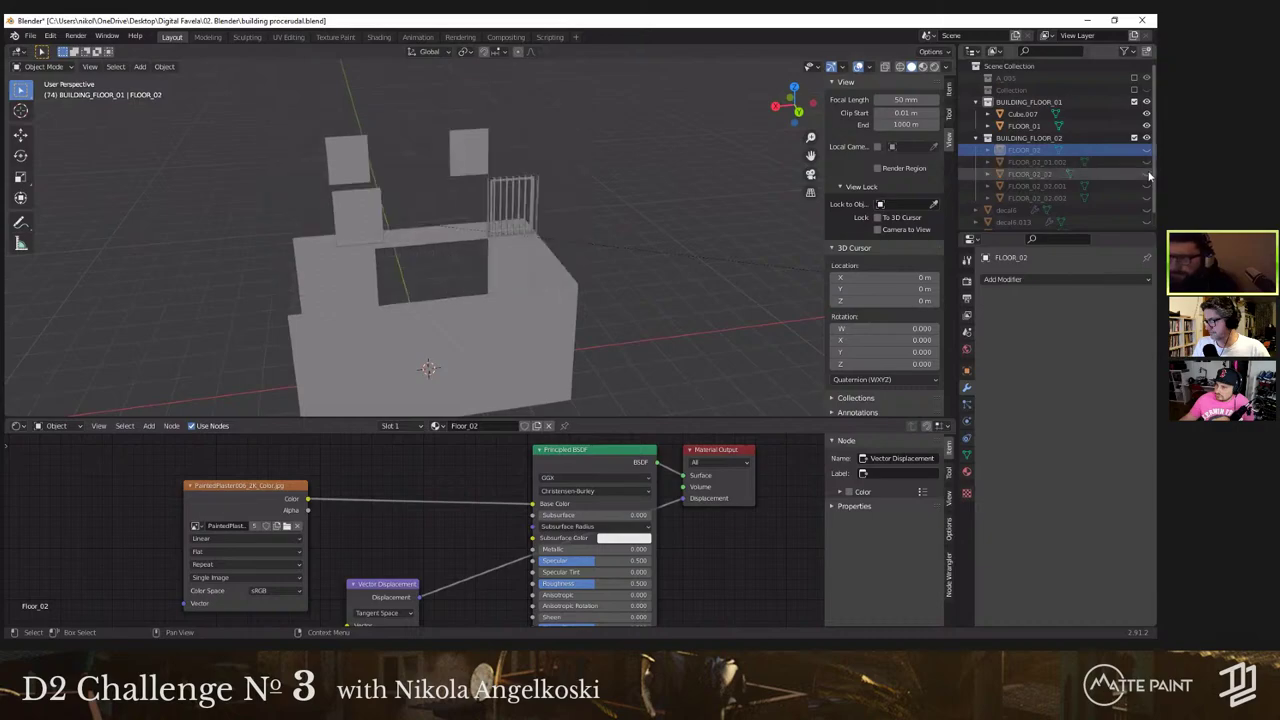
pyautogui.click(1148, 175)
pyautogui.moveTo(628, 274); pyautogui.dragTo(562, 335, button='middle')
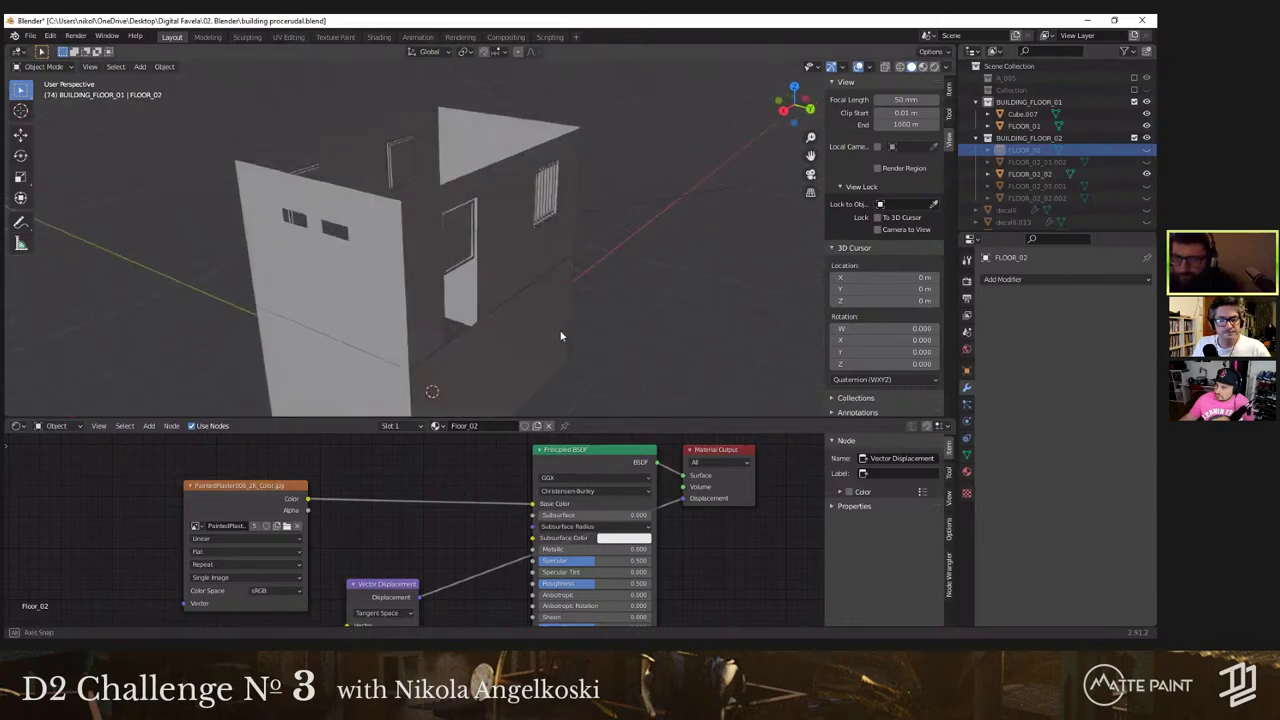
pyautogui.click(1147, 175)
pyautogui.click(1148, 187)
pyautogui.click(1147, 186)
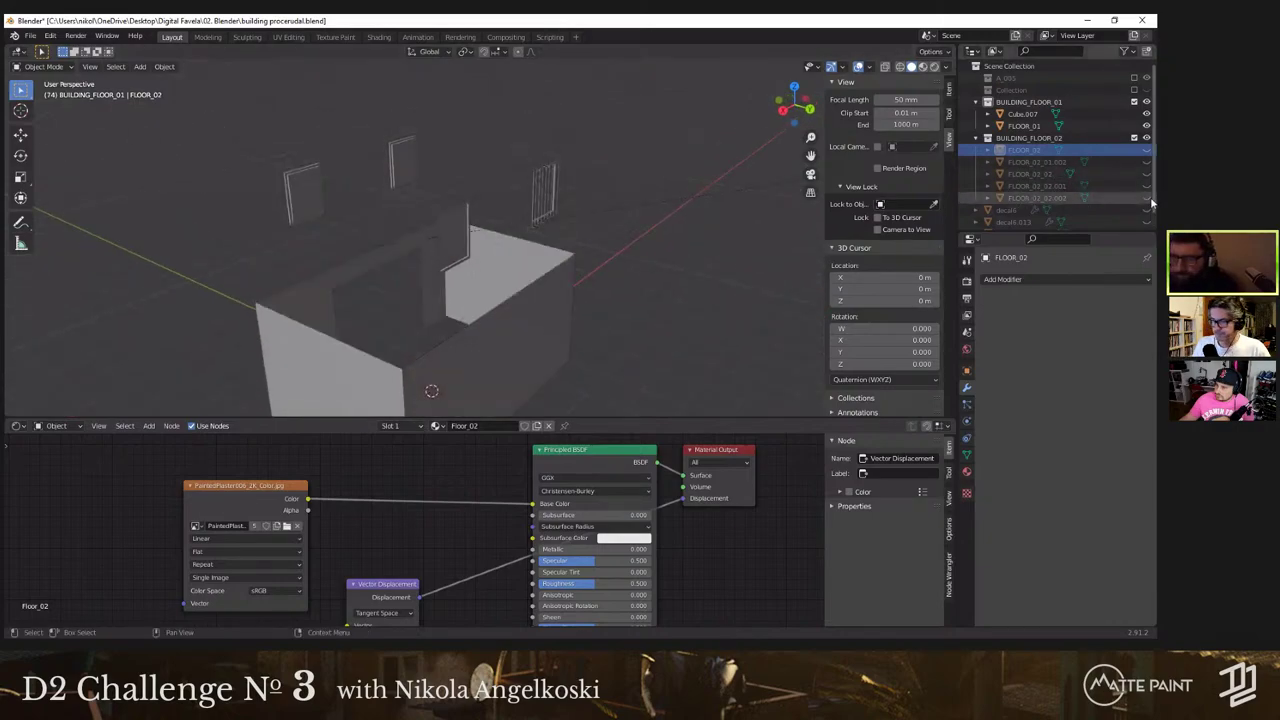
# Step: Unhide FLOOR_02_02.001 and FLOOR_02_02.002 and join them into one door object
pyautogui.click(1147, 198)
pyautogui.click(1147, 186)
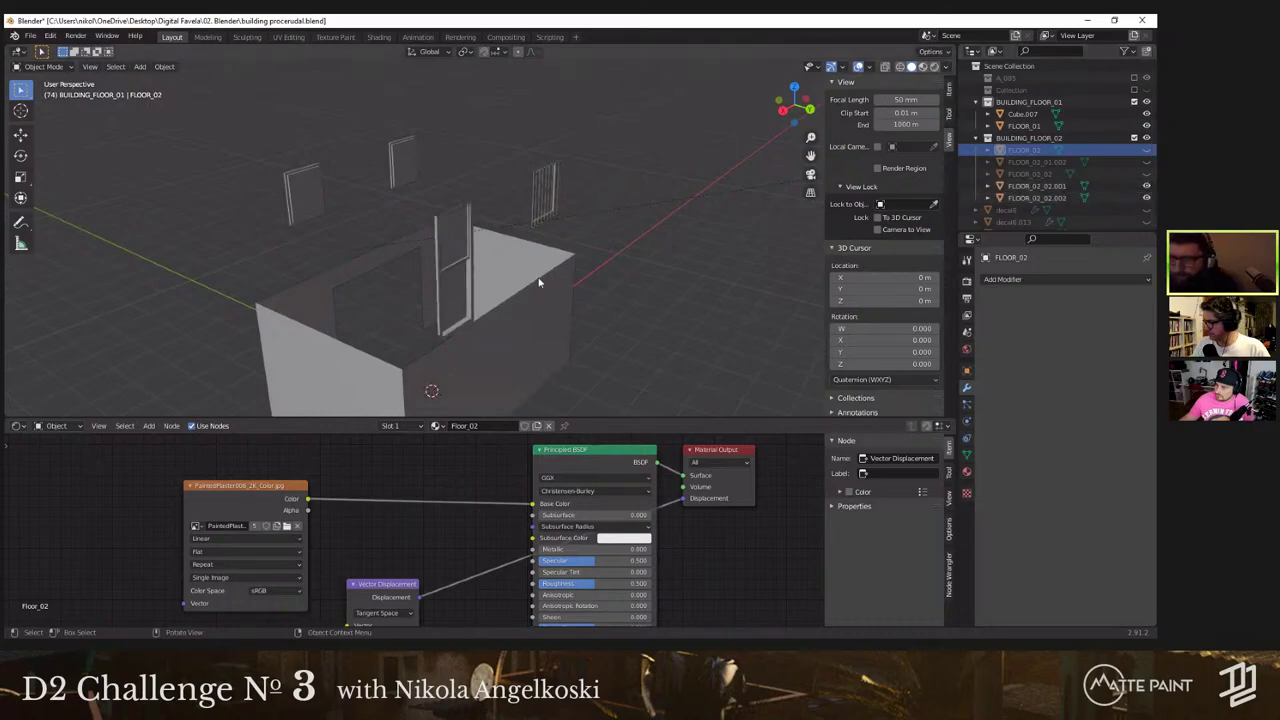
pyautogui.click(470, 297)
pyautogui.keyDown('shift'); pyautogui.click(471, 297); pyautogui.keyUp('shift')
pyautogui.rightClick(471, 297)
pyautogui.click(472, 297)
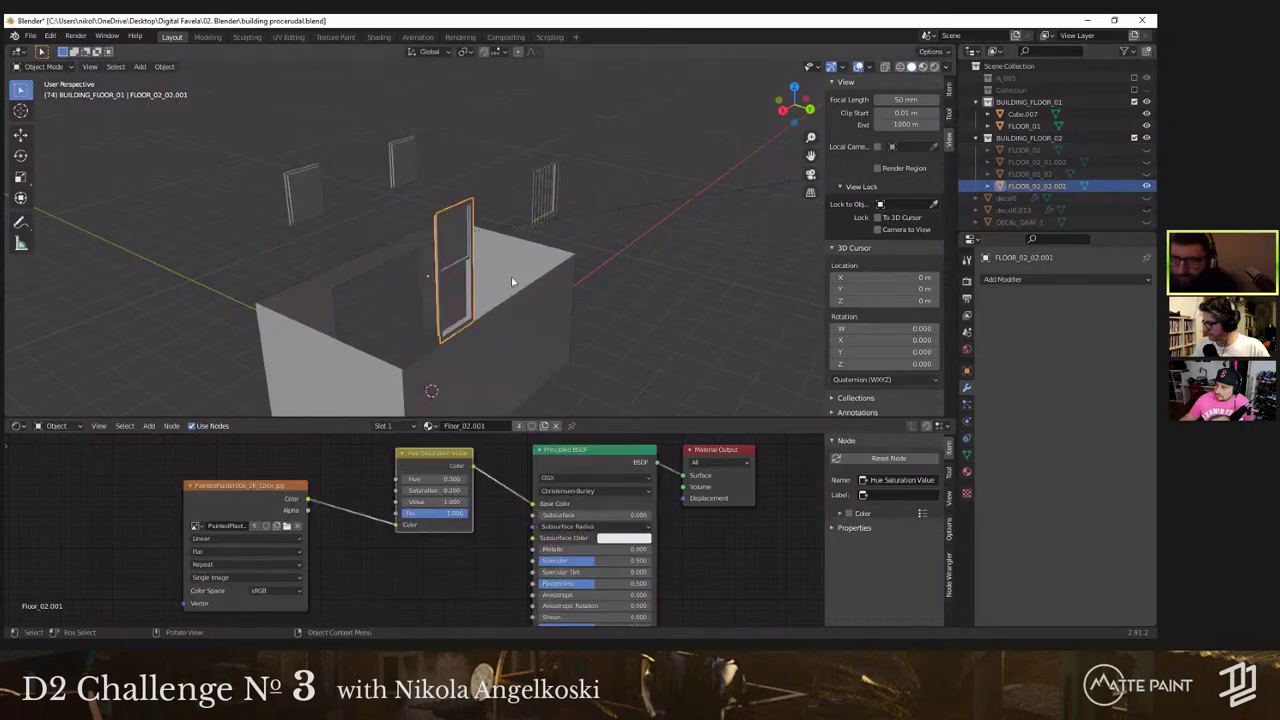
# Step: Unhide FLOOR_02_01.002, FLOOR_02_02, FLOOR_02_02.001 and decal6.013, keeping FLOOR_02 hidden
pyautogui.moveTo(511, 276); pyautogui.dragTo(481, 285, button='middle')
pyautogui.press('z')
pyautogui.click(1147, 188)
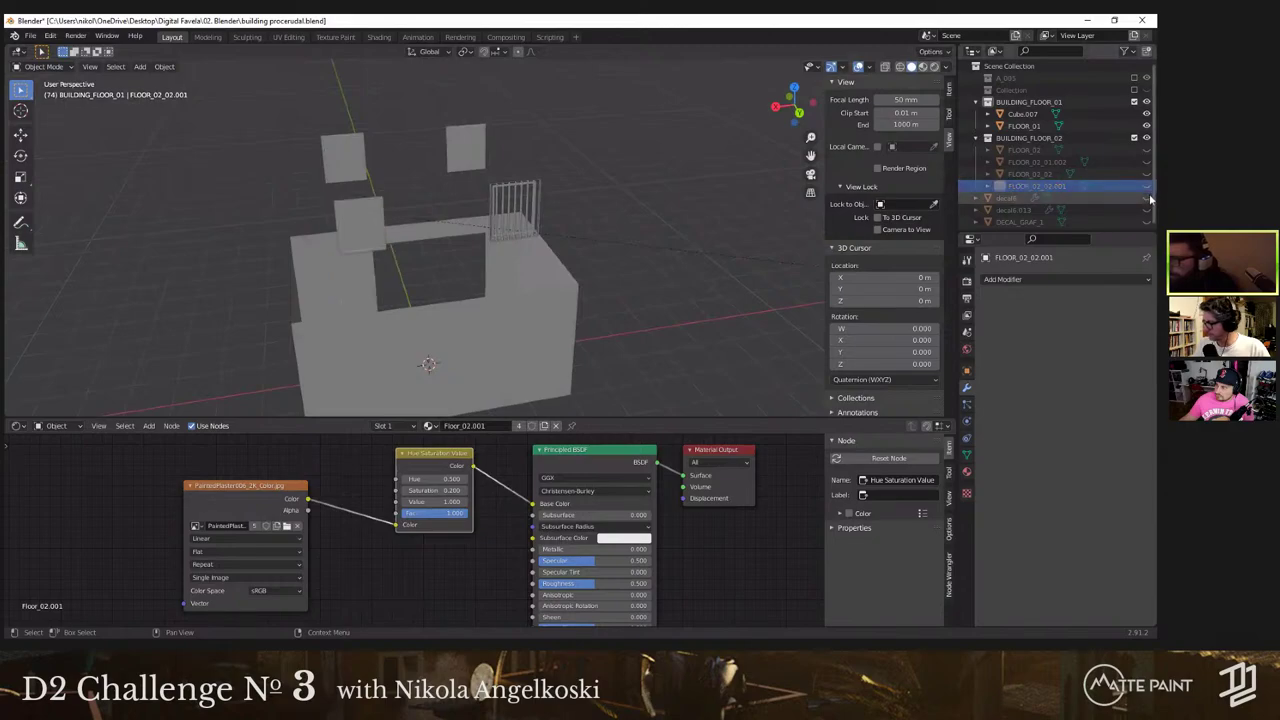
pyautogui.click(1146, 210)
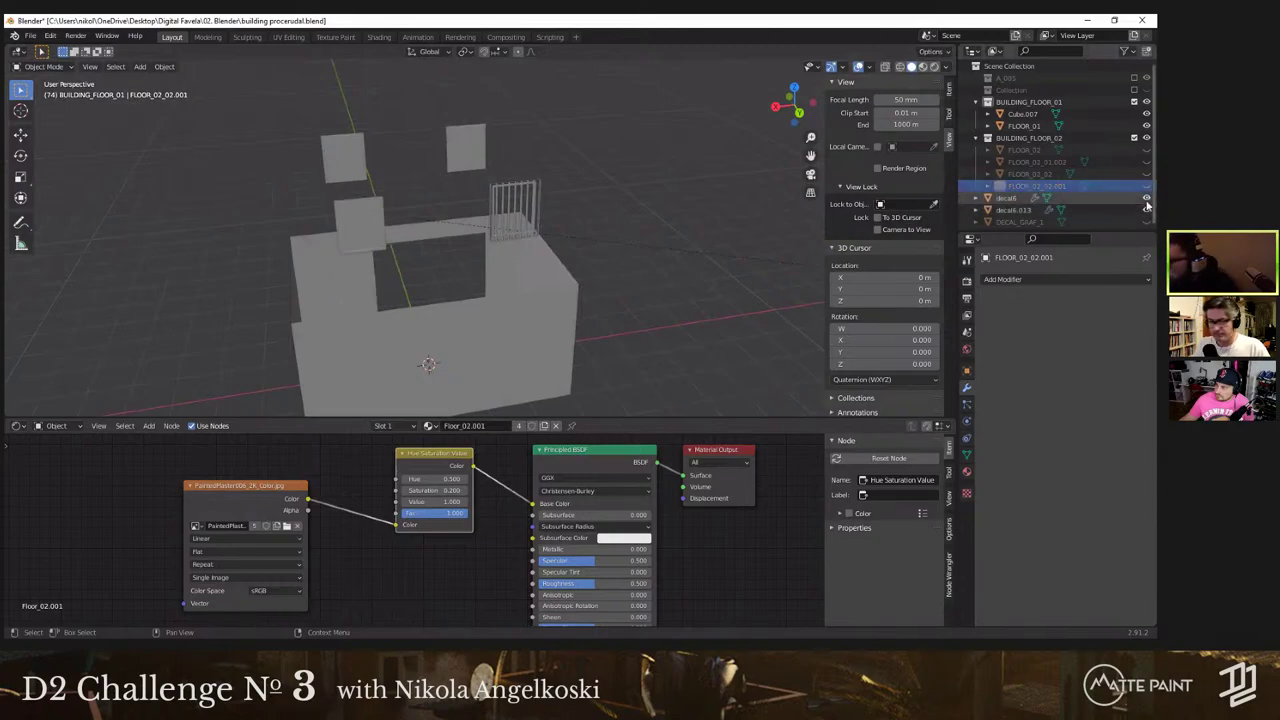
pyautogui.moveTo(1147, 188); pyautogui.dragTo(1148, 176)
pyautogui.moveTo(445, 262)
pyautogui.mouseDown(button='middle')
pyautogui.moveTo(374, 242)
pyautogui.moveTo(418, 216)
pyautogui.mouseUp(button='middle')
pyautogui.scroll(-3, 375, 212)
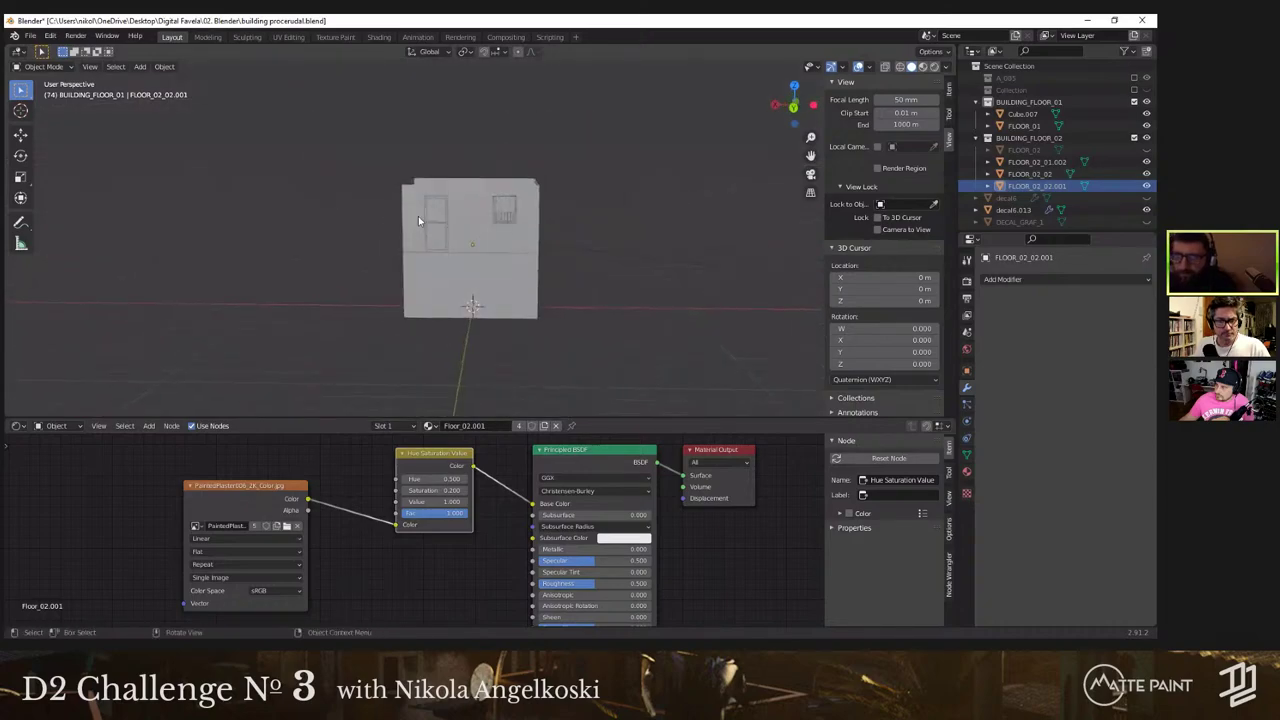
# Step: Delete the middle-storey meshes FLOOR_02_02, FLOOR_02_01.002 and FLOOR_02_02.001
pyautogui.press('z')
pyautogui.click(563, 224)
pyautogui.moveTo(566, 225); pyautogui.dragTo(554, 214, button='middle')
pyautogui.moveTo(392, 170); pyautogui.dragTo(462, 195)
pyautogui.moveTo(554, 211); pyautogui.dragTo(554, 211)
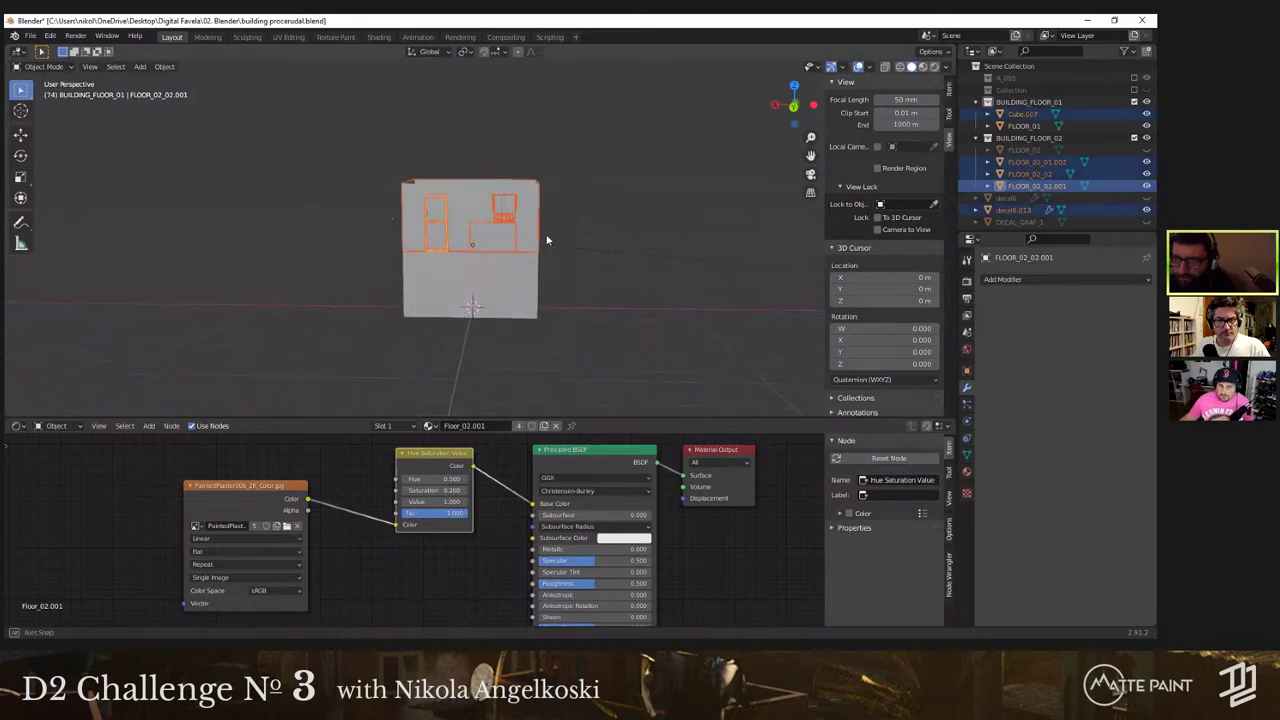
pyautogui.moveTo(543, 237); pyautogui.dragTo(543, 243, button='middle')
pyautogui.click(536, 229)
pyautogui.scroll(3, 556, 222)
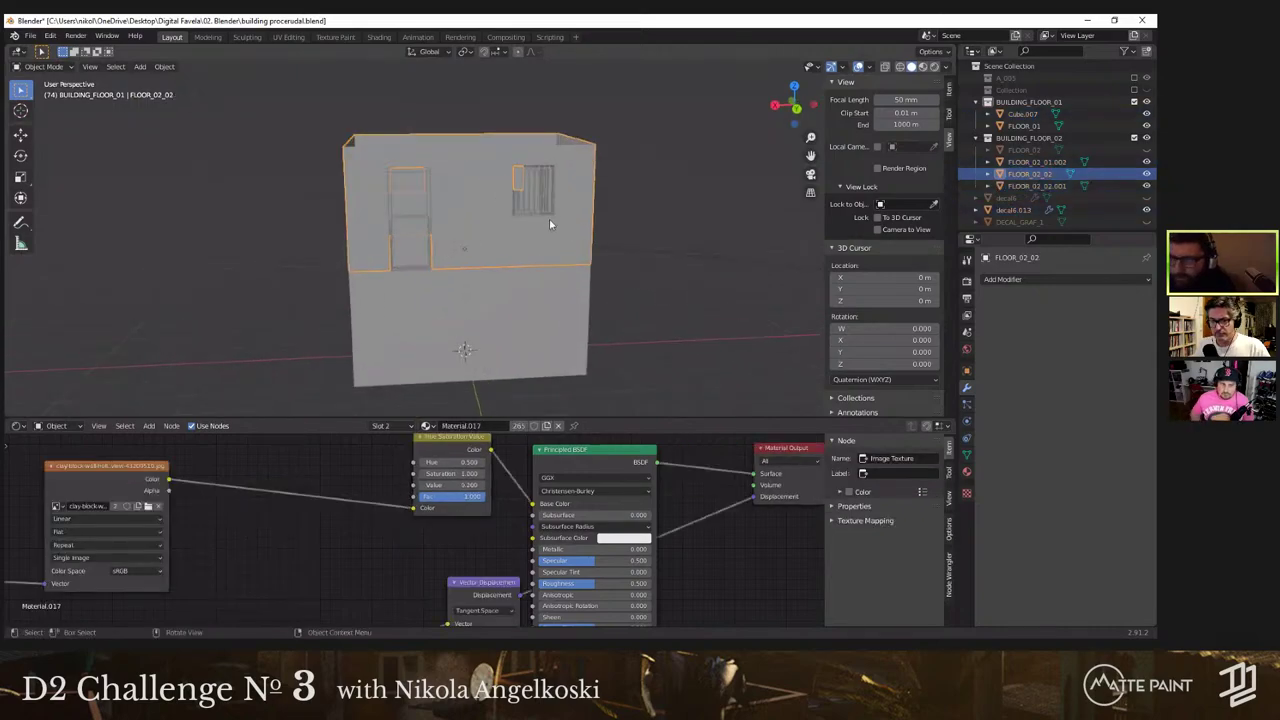
pyautogui.press('Delete')
pyautogui.click(430, 266)
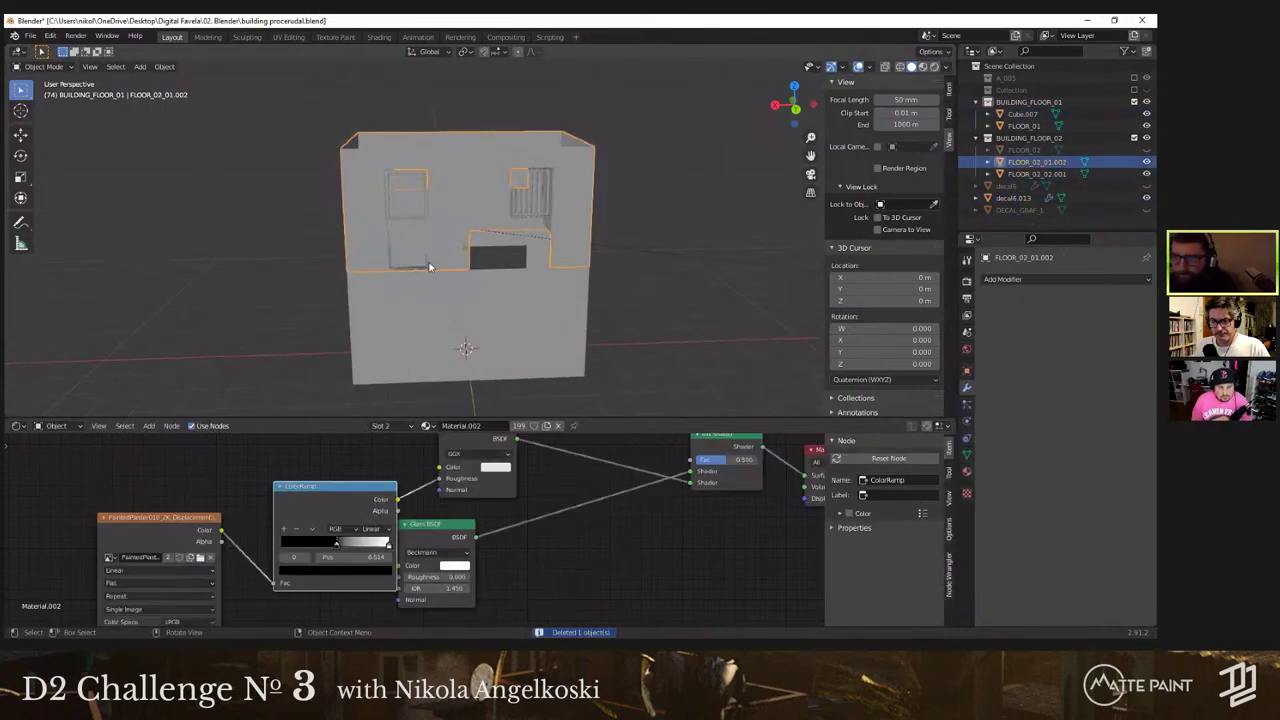
pyautogui.press('Delete')
pyautogui.click(429, 257)
pyautogui.press('Delete')
pyautogui.moveTo(376, 131); pyautogui.dragTo(562, 203)
pyautogui.press('Delete')
pyautogui.moveTo(535, 191); pyautogui.dragTo(481, 234, button='middle')
pyautogui.hotkey('ctrl', 'z')
# Step: Unhide FLOOR_02 and make it the active object
pyautogui.click(355, 191)
pyautogui.click(351, 192)
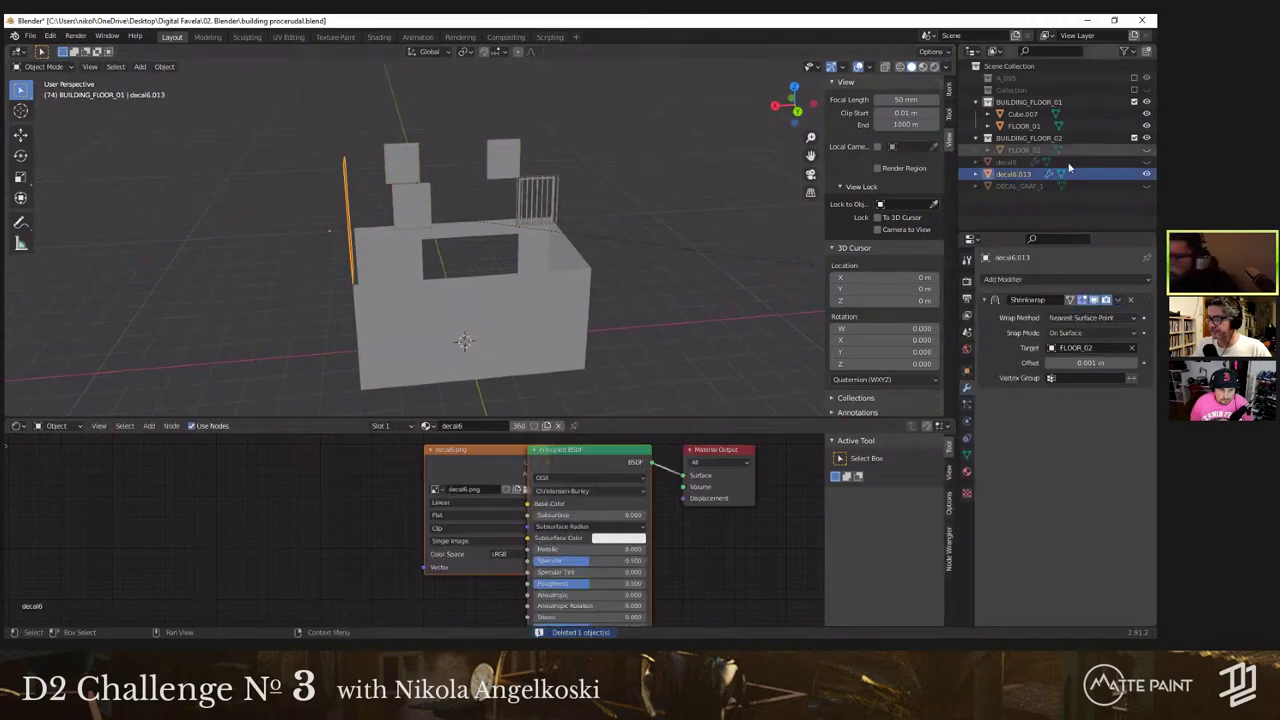
pyautogui.click(1040, 149)
pyautogui.click(1146, 149)
pyautogui.moveTo(650, 196); pyautogui.dragTo(572, 222, button='middle')
# Step: In FLOOR_02's mesh, delete the face filling the window opening beside the barred window
pyautogui.press('Tab')
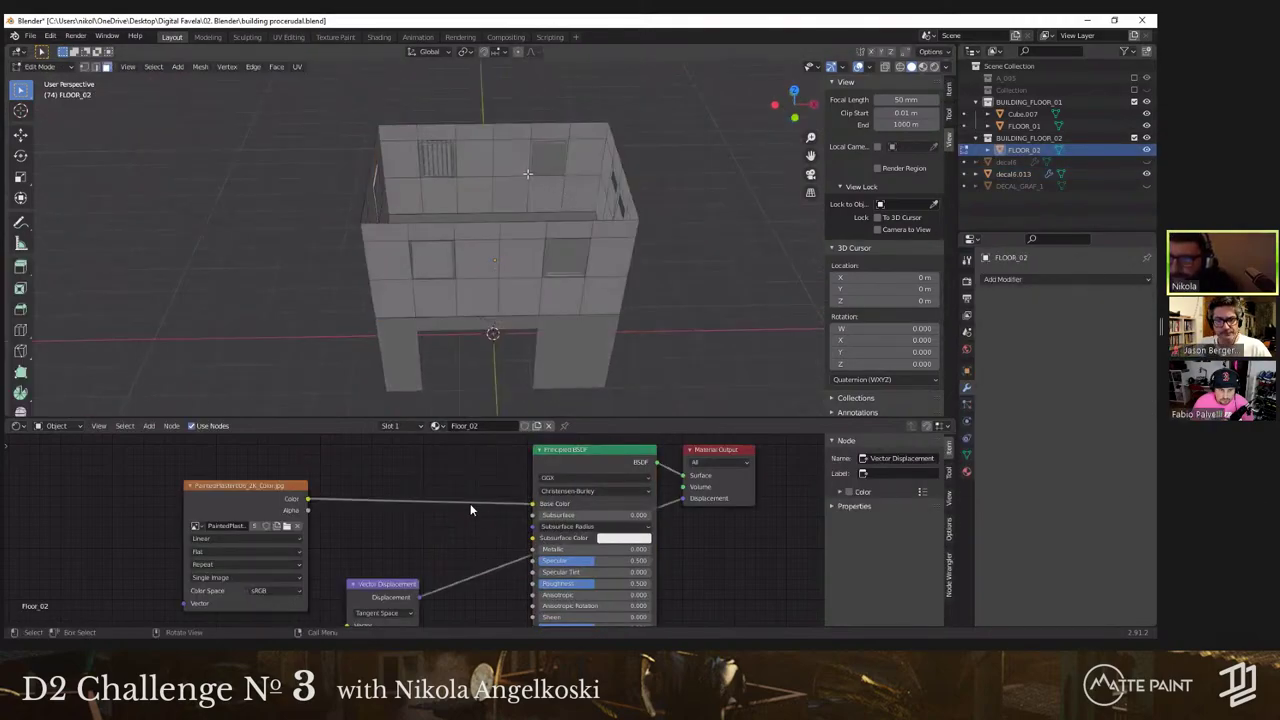
pyautogui.moveTo(528, 175); pyautogui.dragTo(375, 193, button='middle')
pyautogui.click(392, 199)
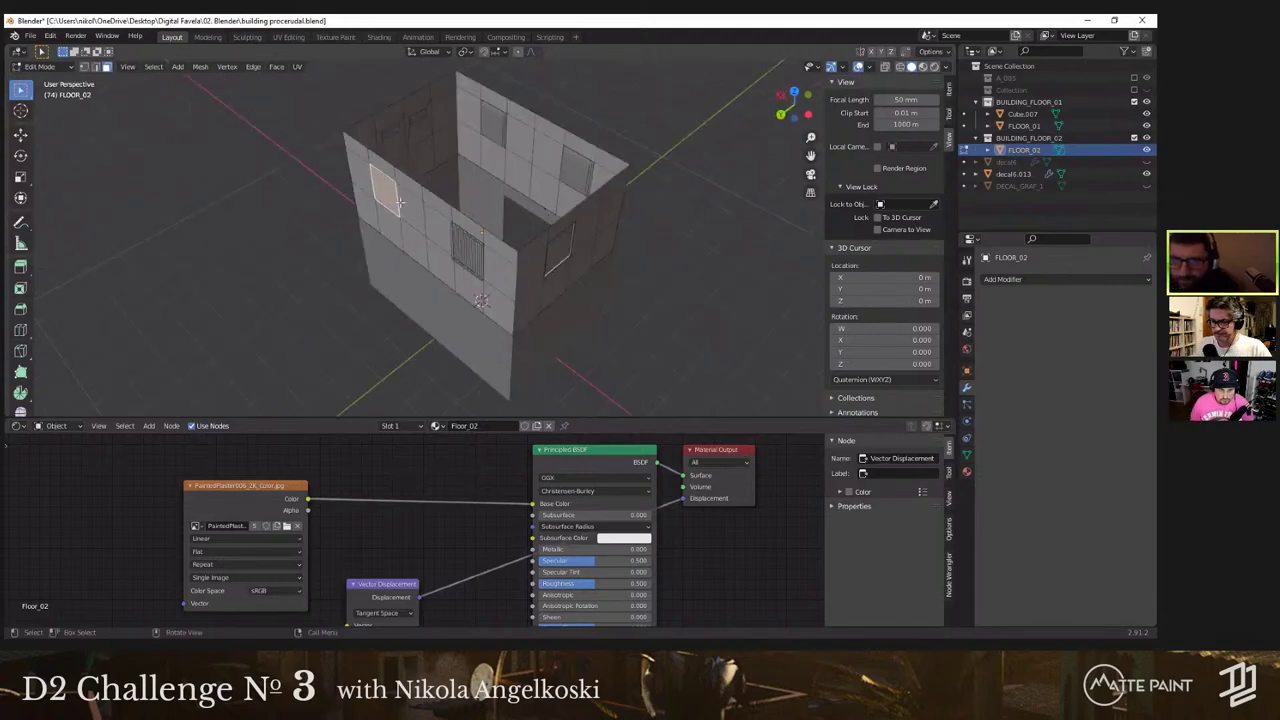
pyautogui.press('x')
pyautogui.click(405, 203)
# Step: Separate the selected window geometry of Cube.007 into a new object
pyautogui.moveTo(405, 203); pyautogui.dragTo(530, 190, button='middle')
pyautogui.keyDown('shift'); pyautogui.moveTo(418, 234); pyautogui.dragTo(474, 243, button='middle'); pyautogui.keyUp('shift')
pyautogui.scroll(5, 474, 243)
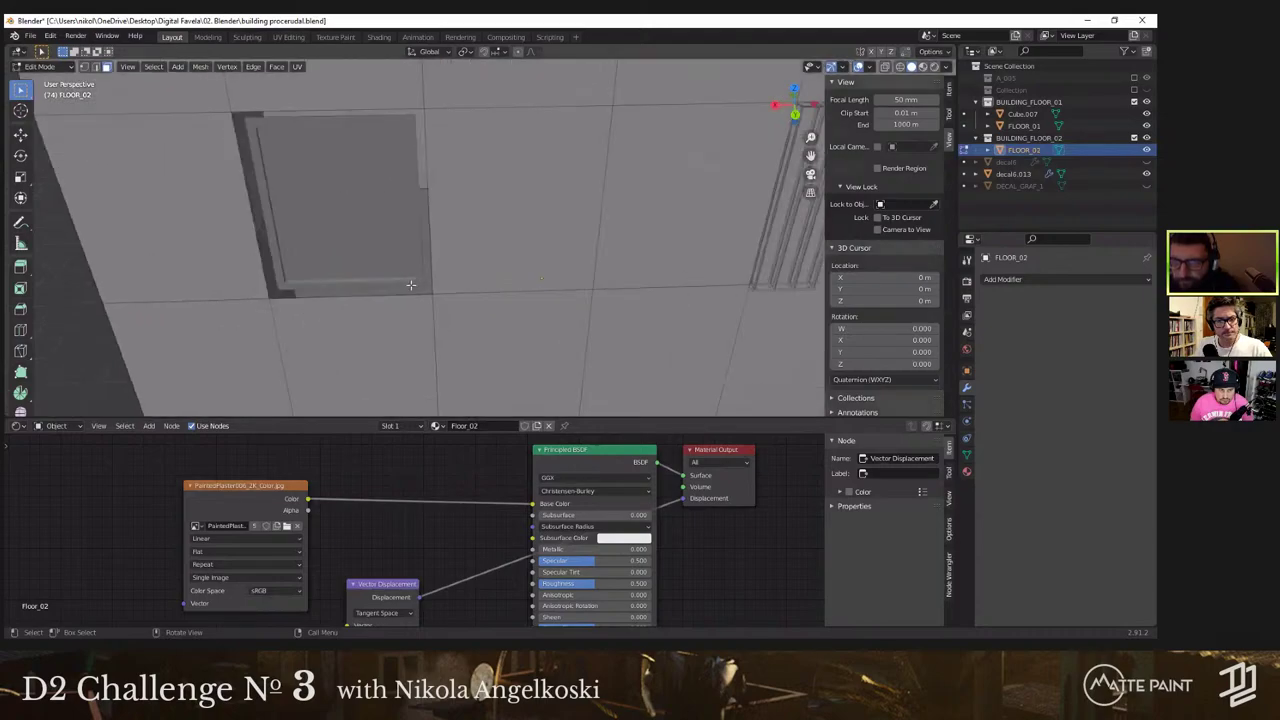
pyautogui.press('Tab')
pyautogui.click(413, 289)
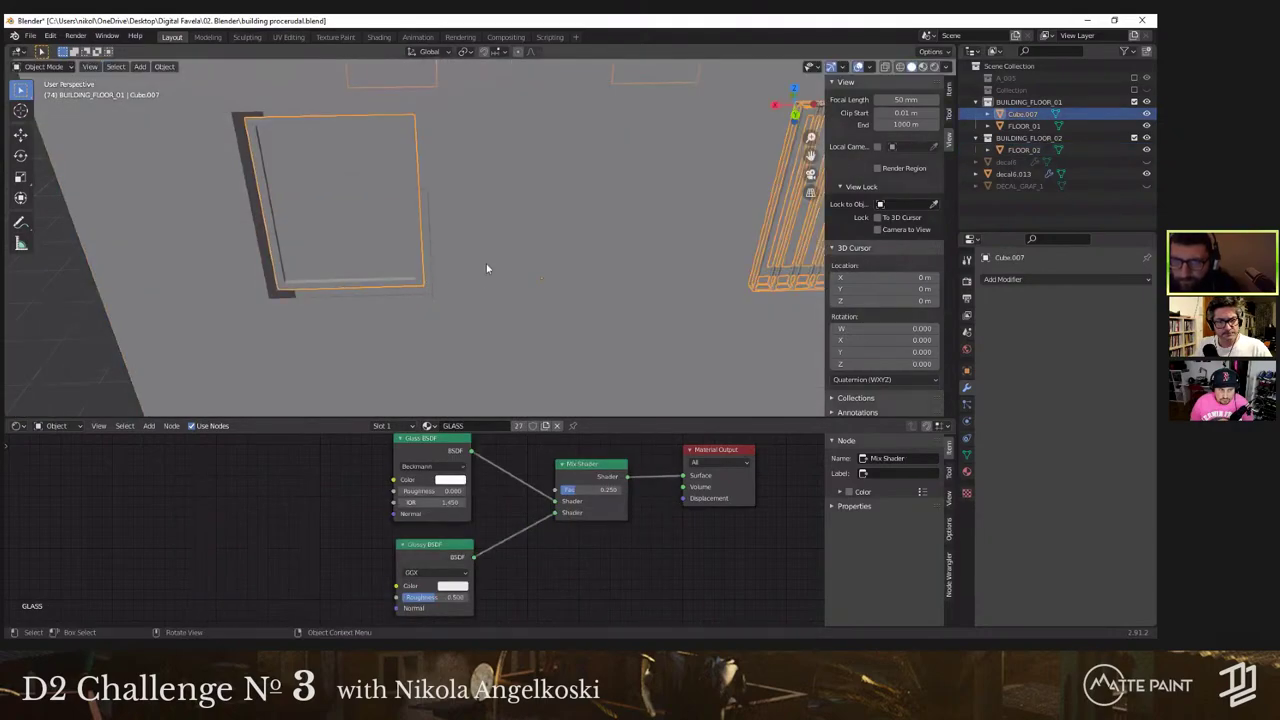
pyautogui.press('KP_Decimal')
pyautogui.press('Tab')
pyautogui.scroll(4, 460, 252)
pyautogui.rightClick(403, 243)
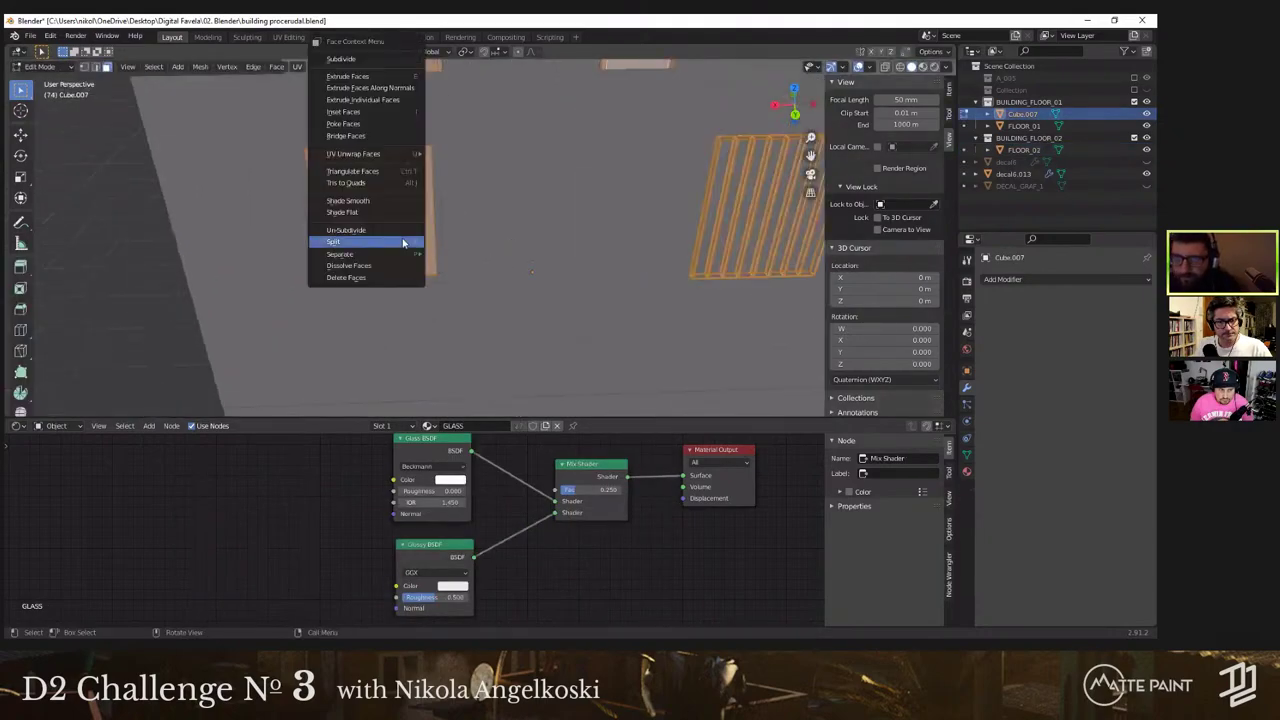
pyautogui.click(441, 252)
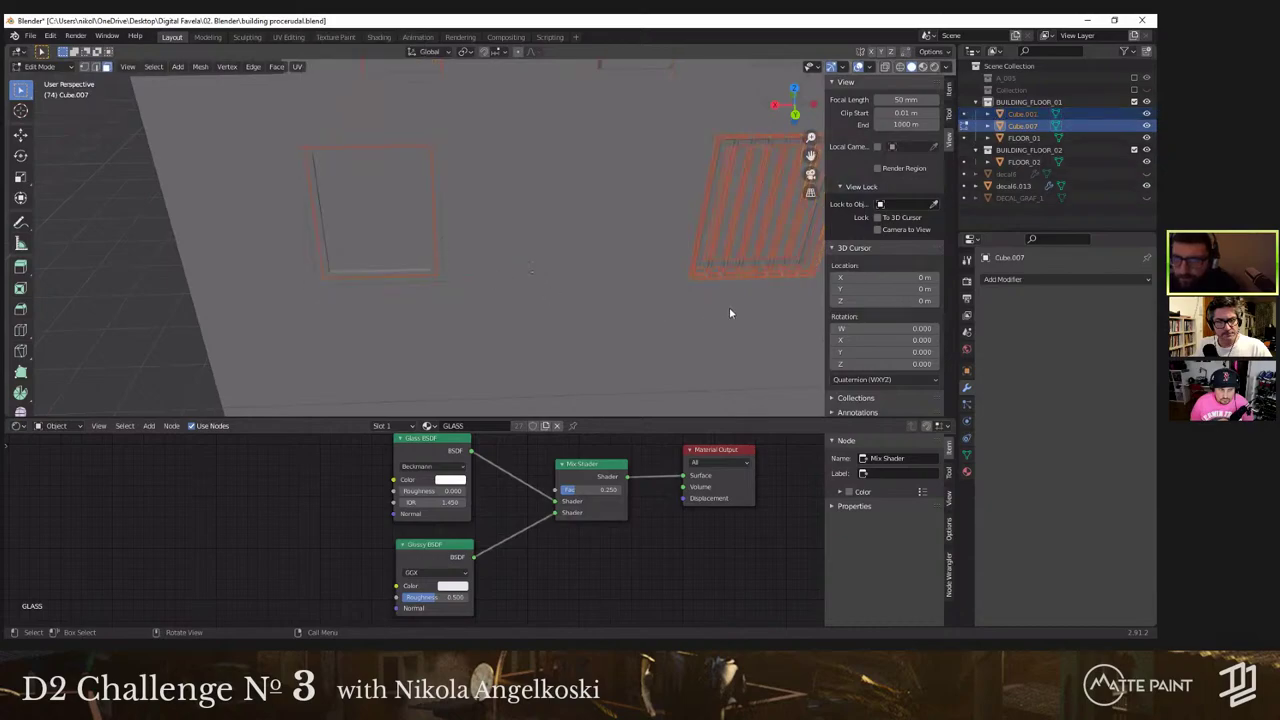
pyautogui.press('Tab')
pyautogui.click(705, 256)
pyautogui.moveTo(705, 256); pyautogui.dragTo(265, 210, button='middle')
pyautogui.click(616, 233)
pyautogui.press('Tab')
pyautogui.press('Tab')
pyautogui.click(248, 193)
pyautogui.click(246, 190)
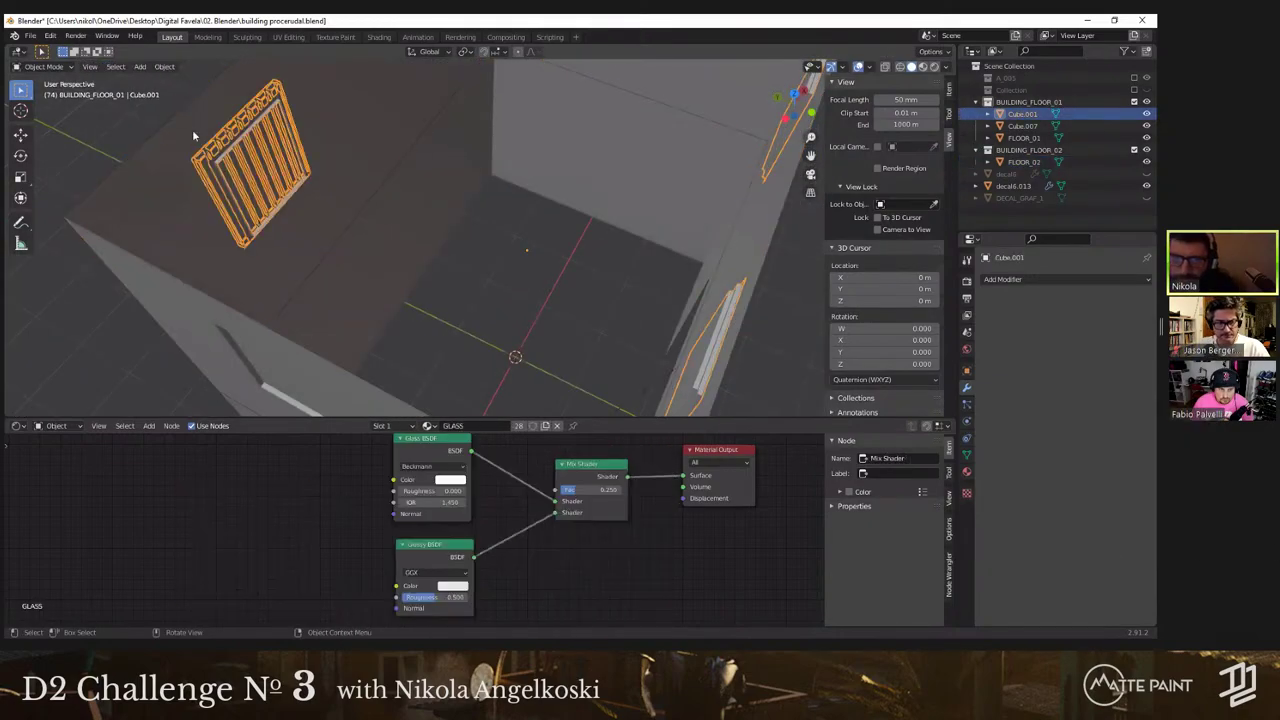
# Step: In FLOOR_02's mesh, delete the face behind the barred window
pyautogui.click(194, 134)
pyautogui.moveTo(283, 142); pyautogui.dragTo(508, 300, button='middle')
pyautogui.press('Tab')
pyautogui.click(517, 318)
pyautogui.press('x')
pyautogui.click(517, 318)
pyautogui.scroll(-5, 517, 318)
pyautogui.scroll(6, 501, 280)
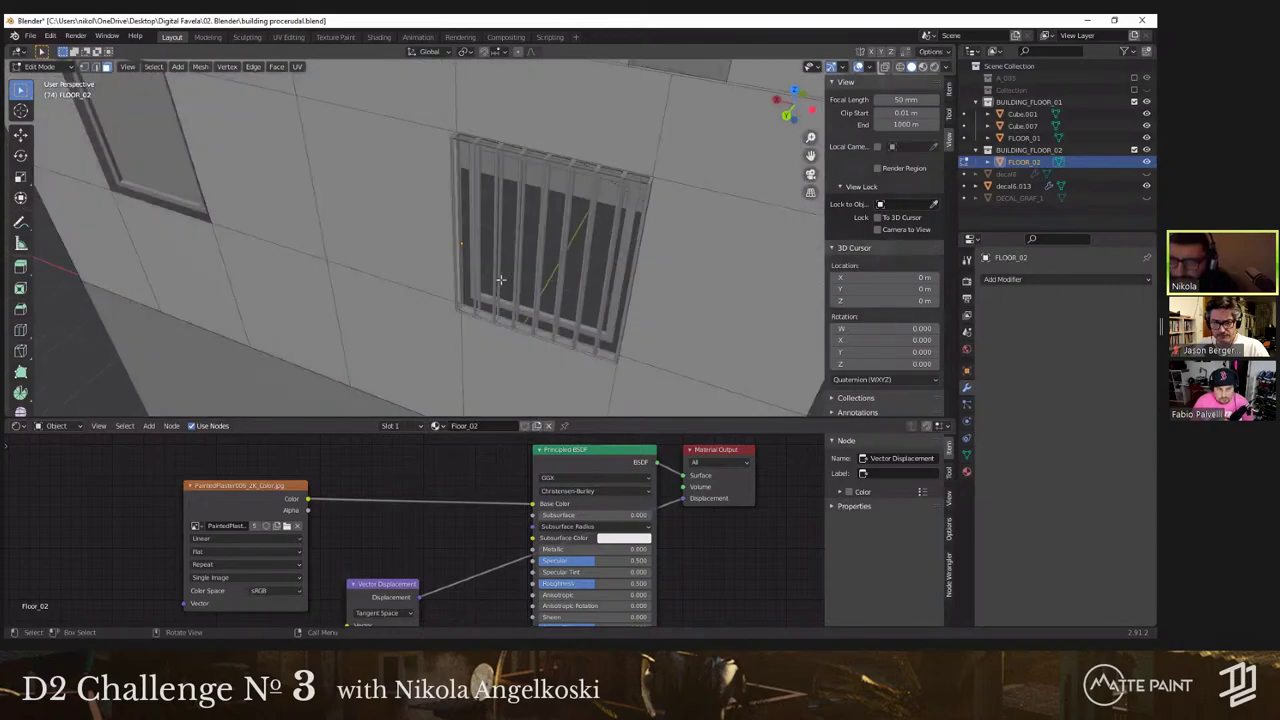
# Step: Separate the window mesh Cube.001 into individual objects by loose parts
pyautogui.press('Tab')
pyautogui.click(524, 253)
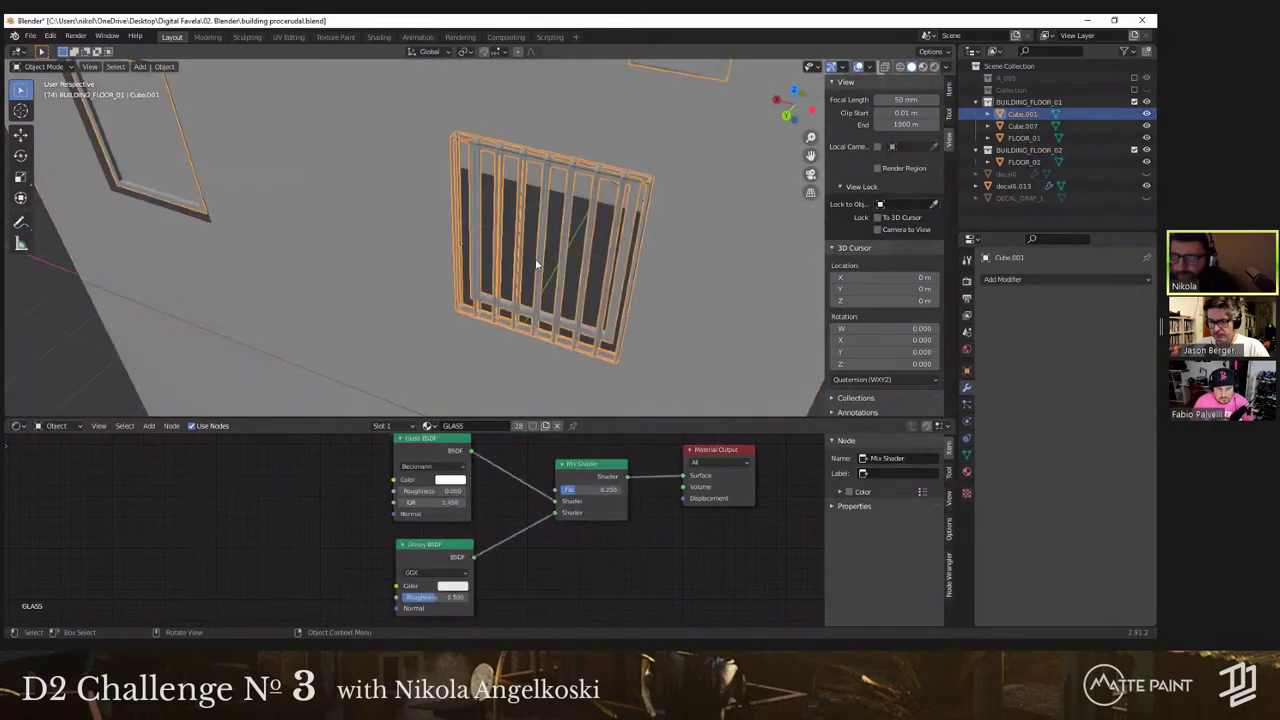
pyautogui.press('Tab')
pyautogui.rightClick(565, 317)
pyautogui.moveTo(565, 317)
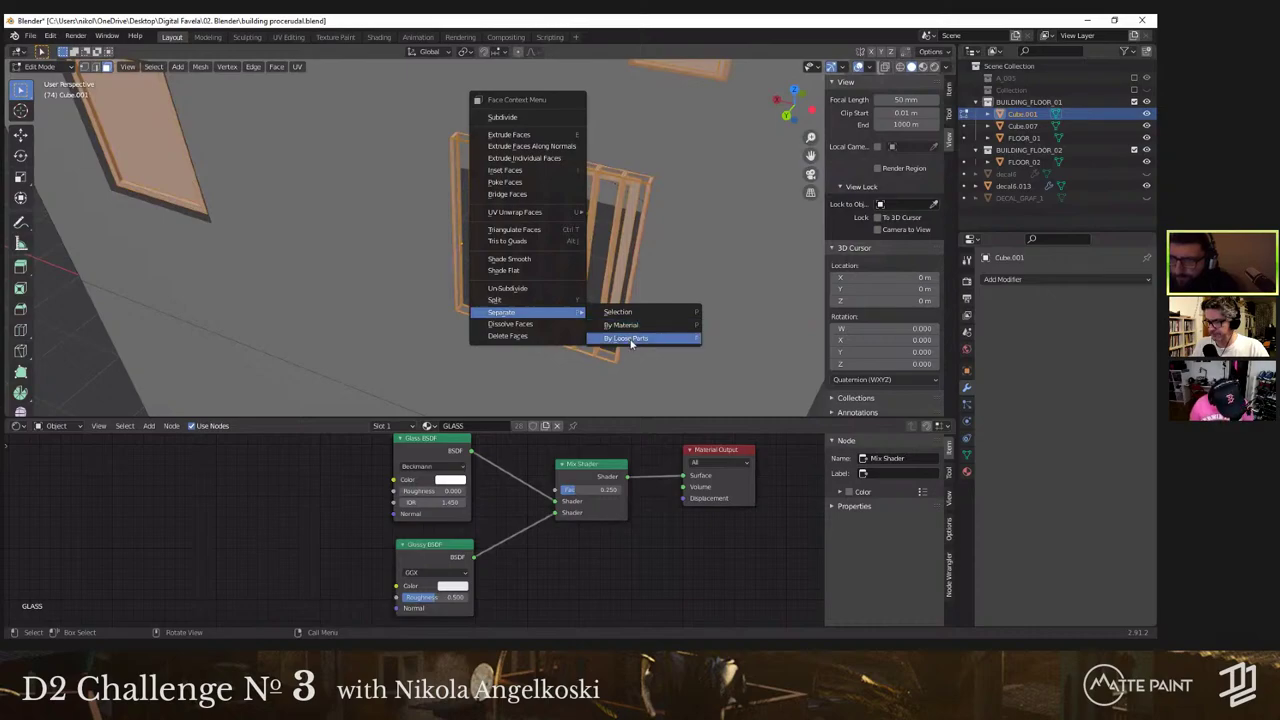
pyautogui.click(631, 339)
pyautogui.press('Tab')
# Step: Move the inner frame of the barred window about 3.005 m along global X into the neighbouring window opening
pyautogui.click(596, 330)
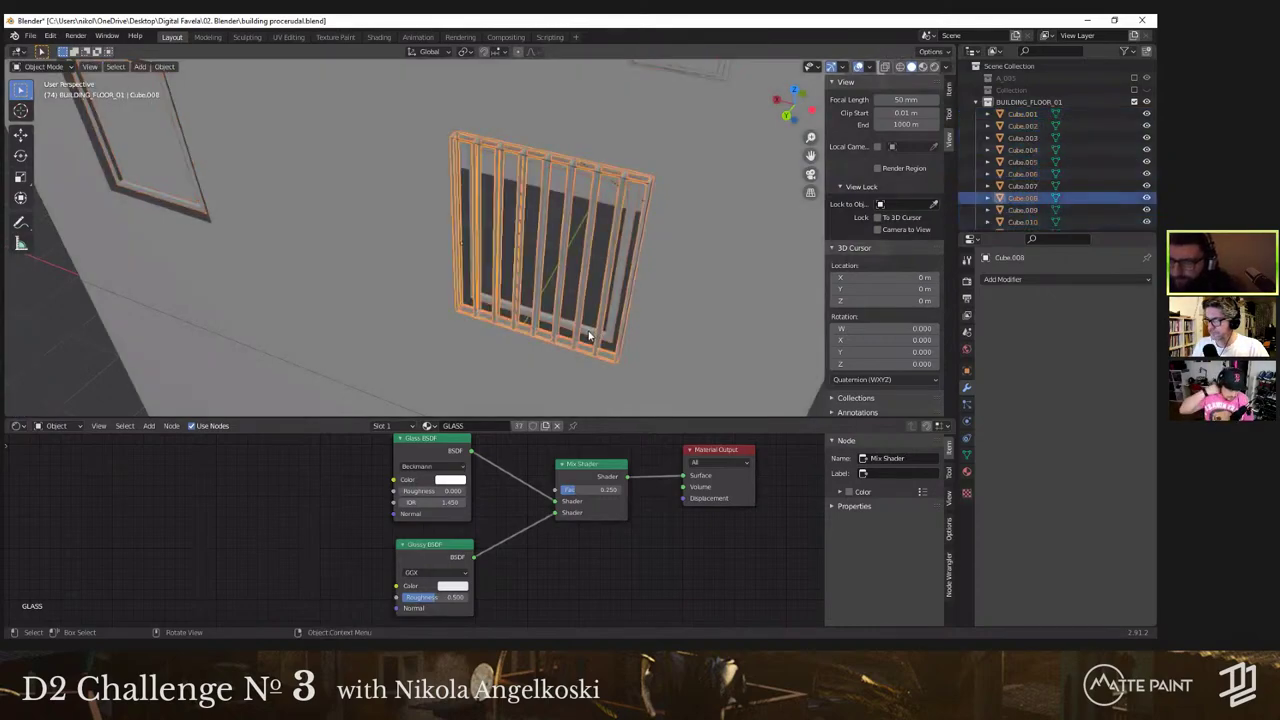
pyautogui.press('Delete')
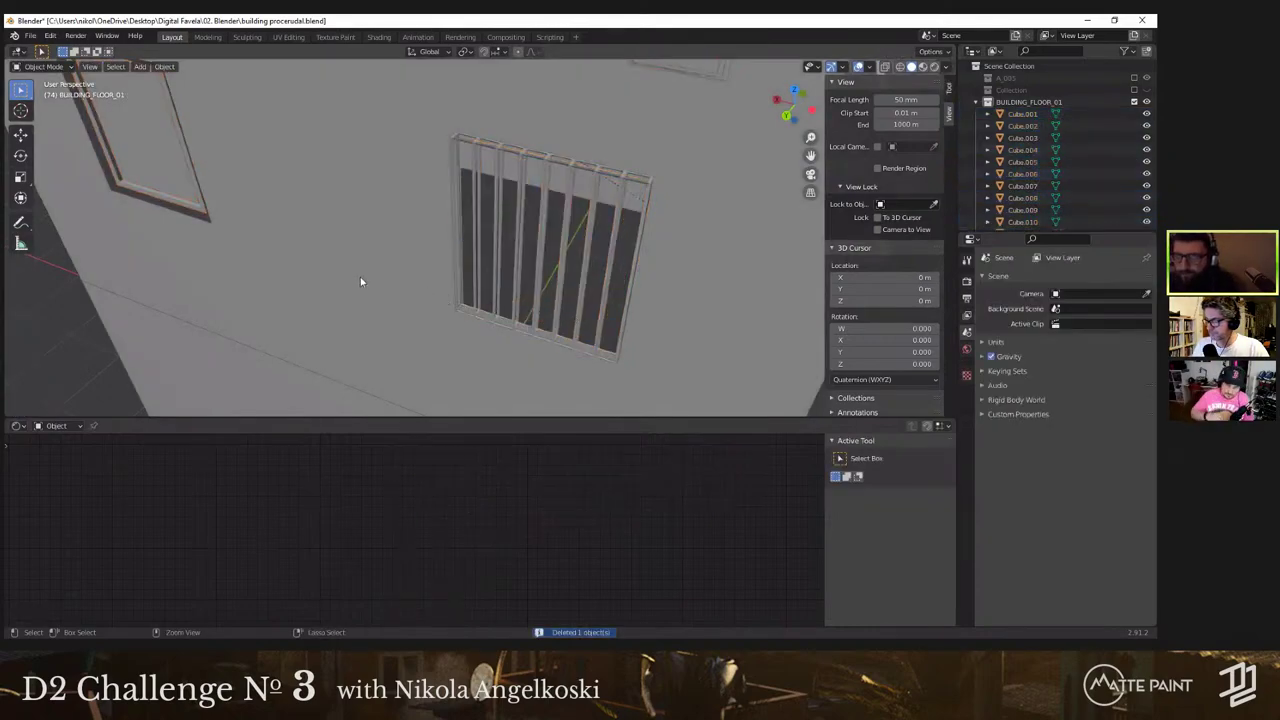
pyautogui.hotkey('ctrl', 'z')
pyautogui.keyDown('shift'); pyautogui.moveTo(361, 281); pyautogui.dragTo(545, 290, button='middle'); pyautogui.keyUp('shift')
pyautogui.press('g')
pyautogui.rightClick(363, 311)
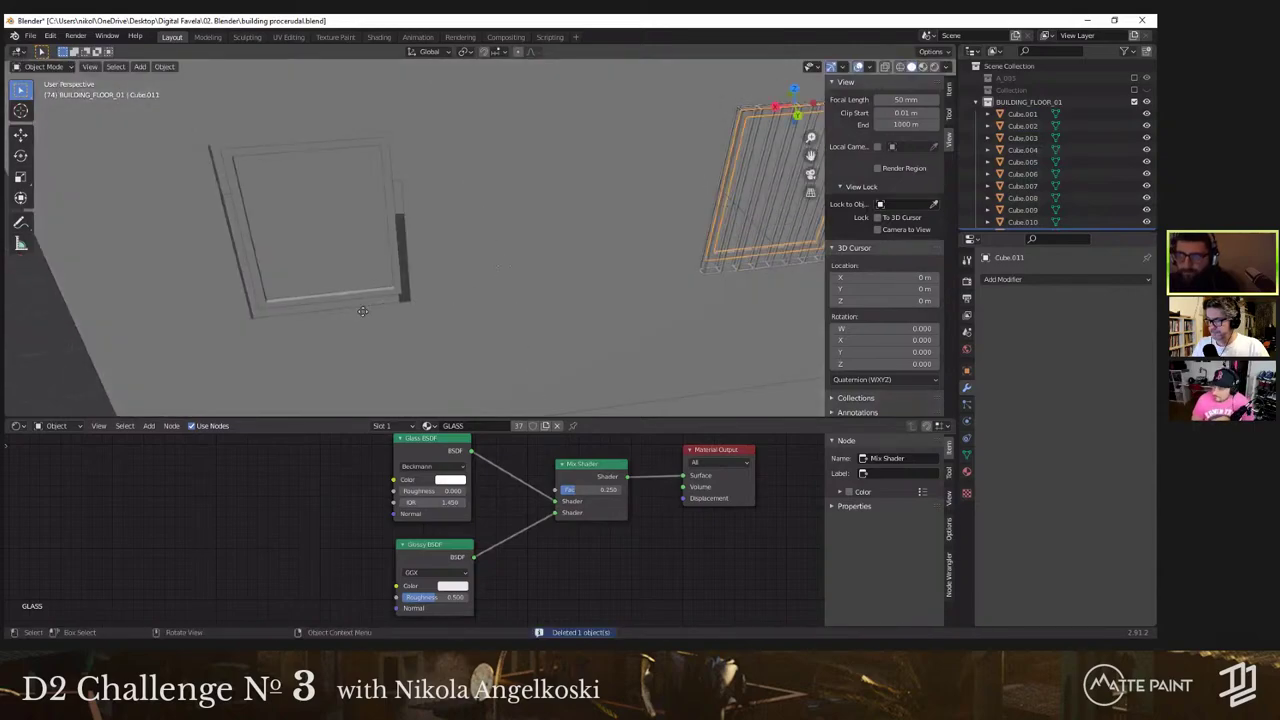
pyautogui.press('g')
pyautogui.press('x')
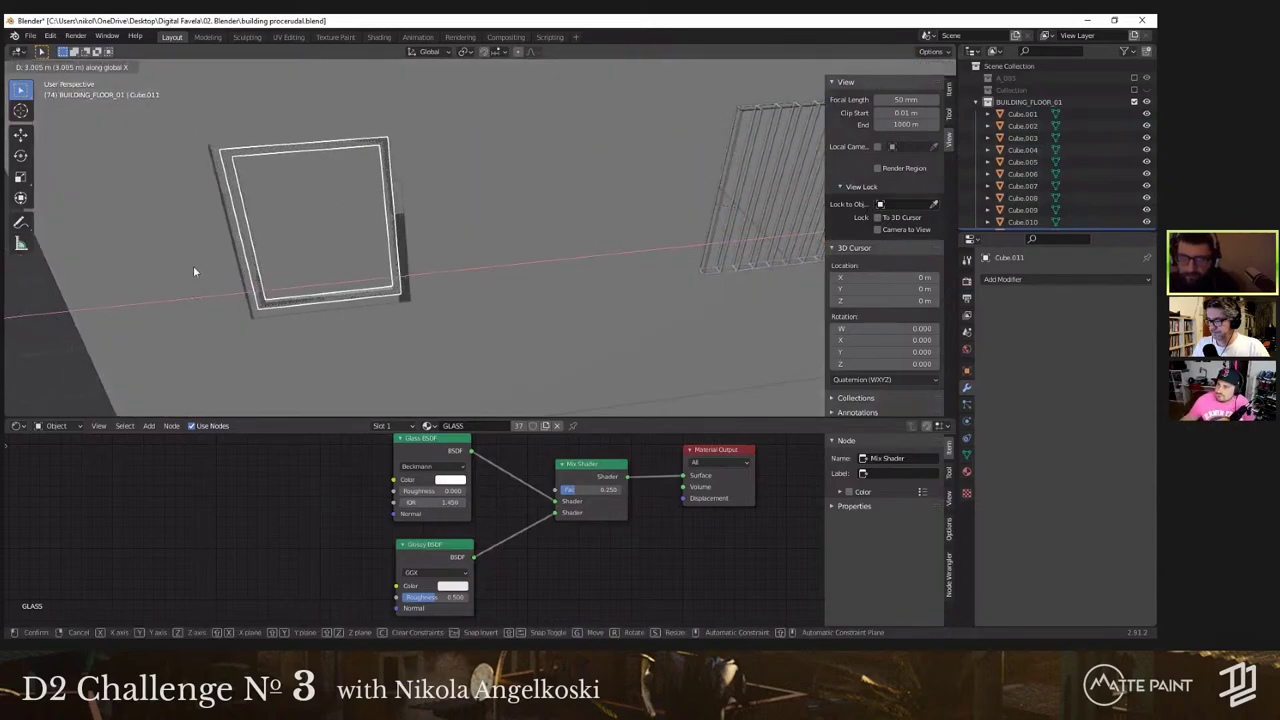
pyautogui.click(194, 270)
# Step: Set the moved frame's origin to its surface center of mass and scale it uniformly by about 1.099 in back view
pyautogui.press('`')
pyautogui.click(268, 231)
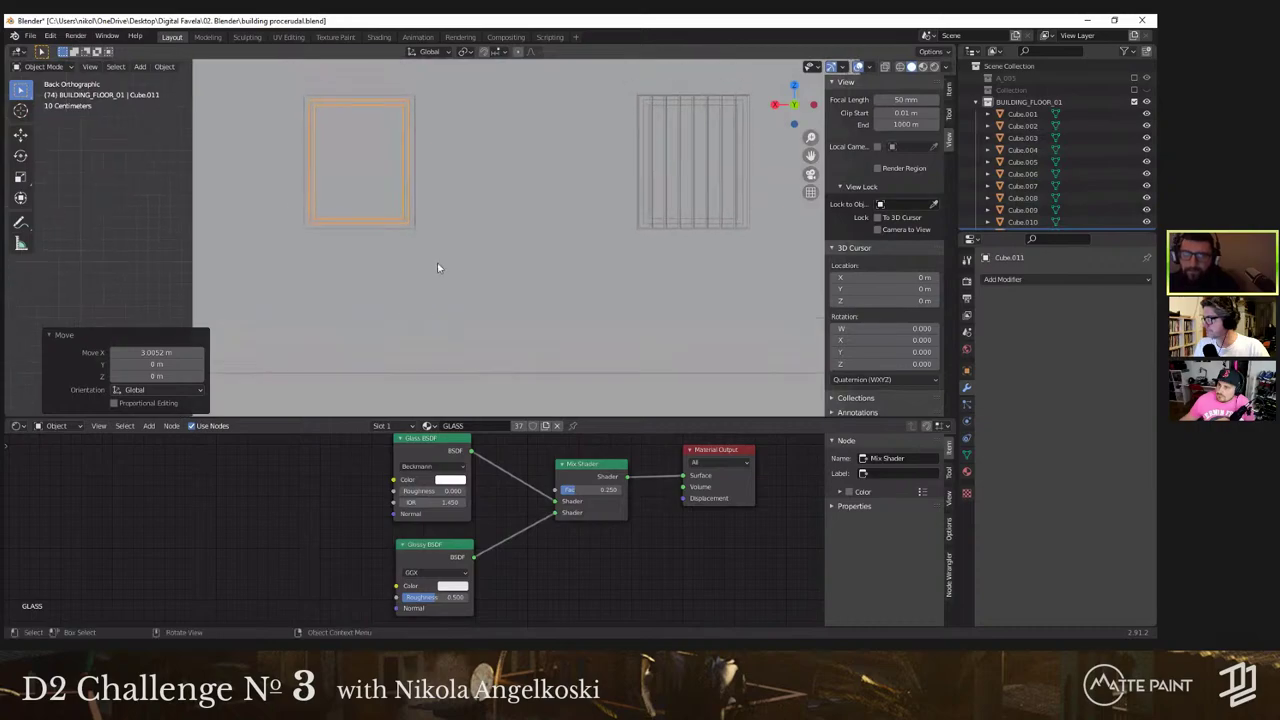
pyautogui.click(164, 67)
pyautogui.moveTo(210, 92)
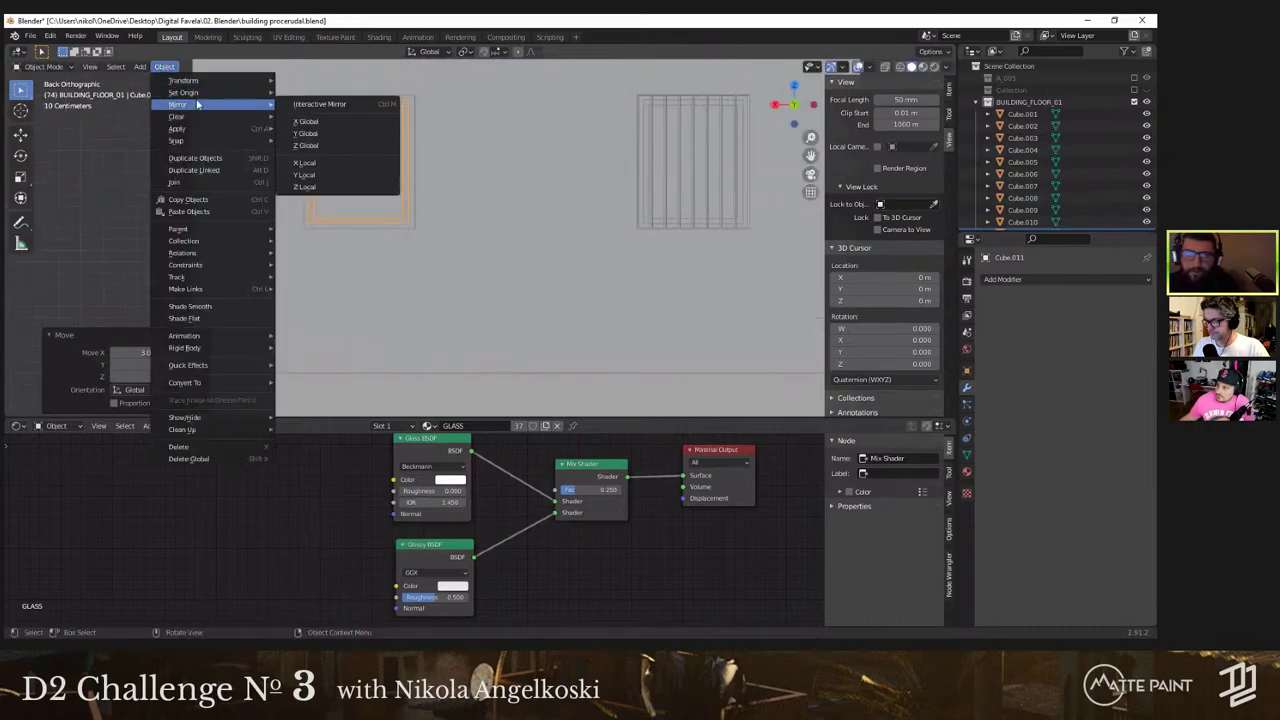
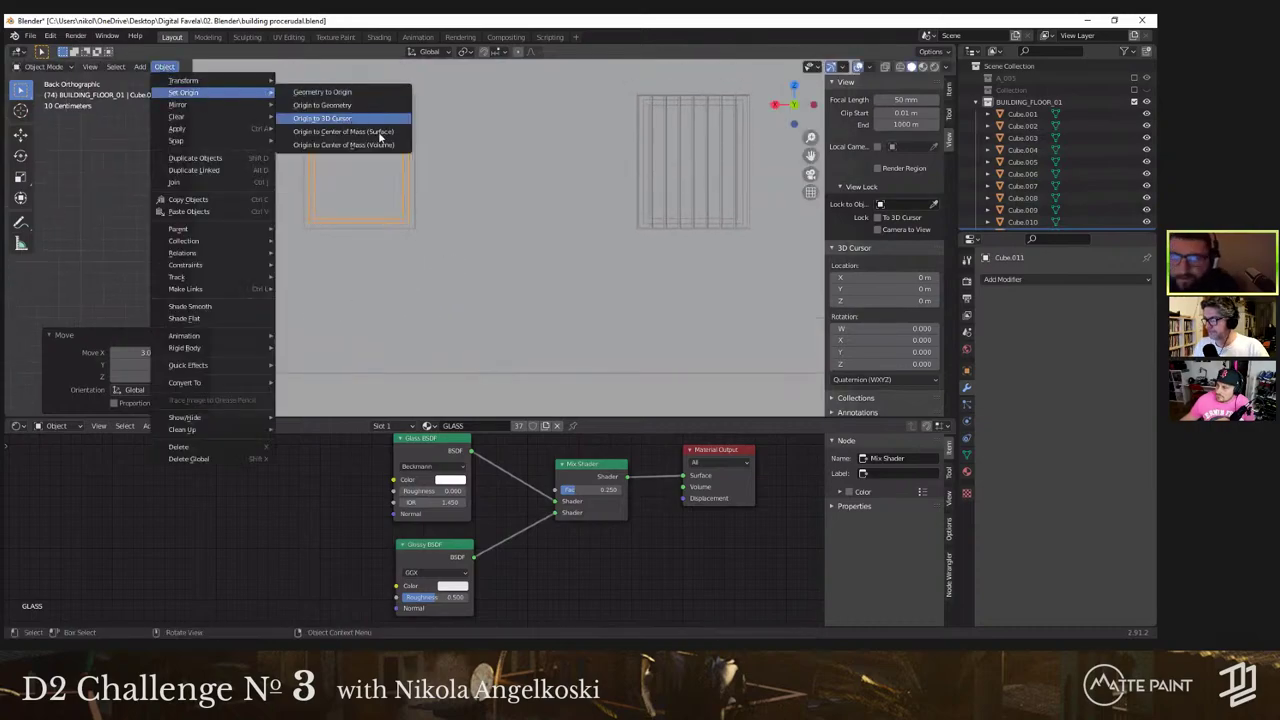
pyautogui.click(377, 139)
pyautogui.press('s')
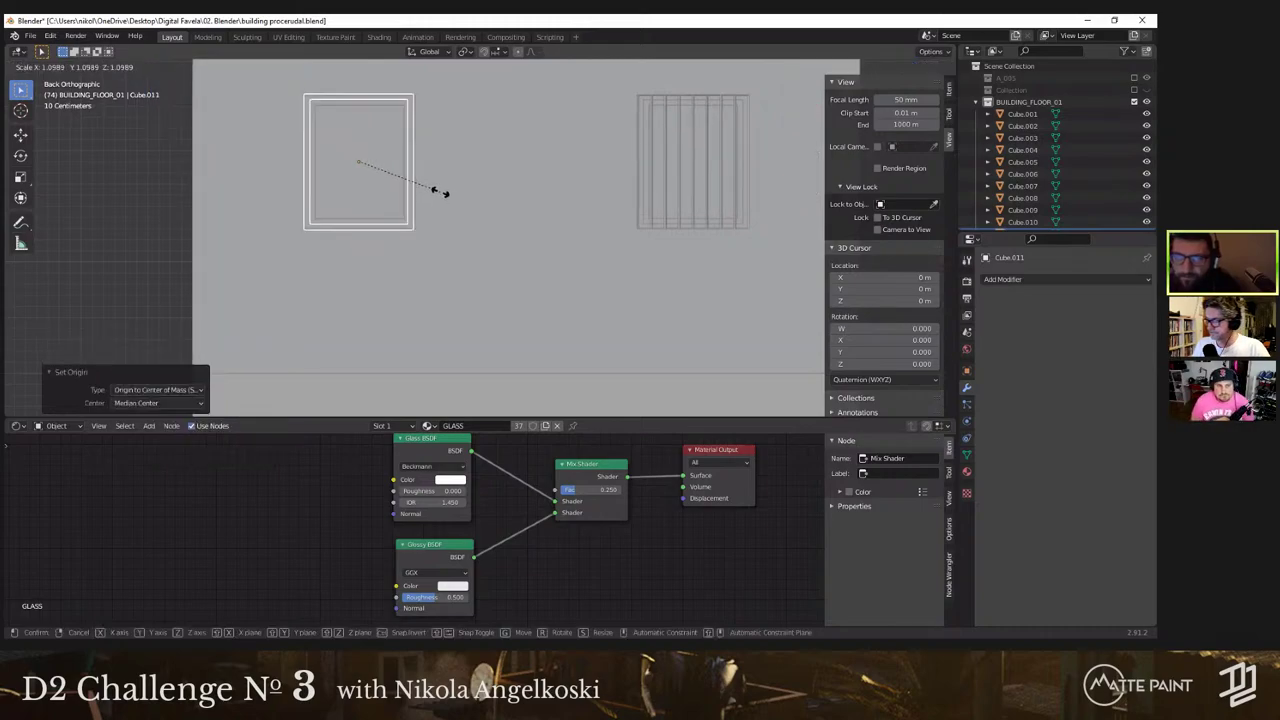
pyautogui.click(443, 194)
# Step: Shift the enlarged frame about 0.0275 m along global Y to seat it in the wall opening
pyautogui.moveTo(442, 190); pyautogui.dragTo(432, 233, button='middle')
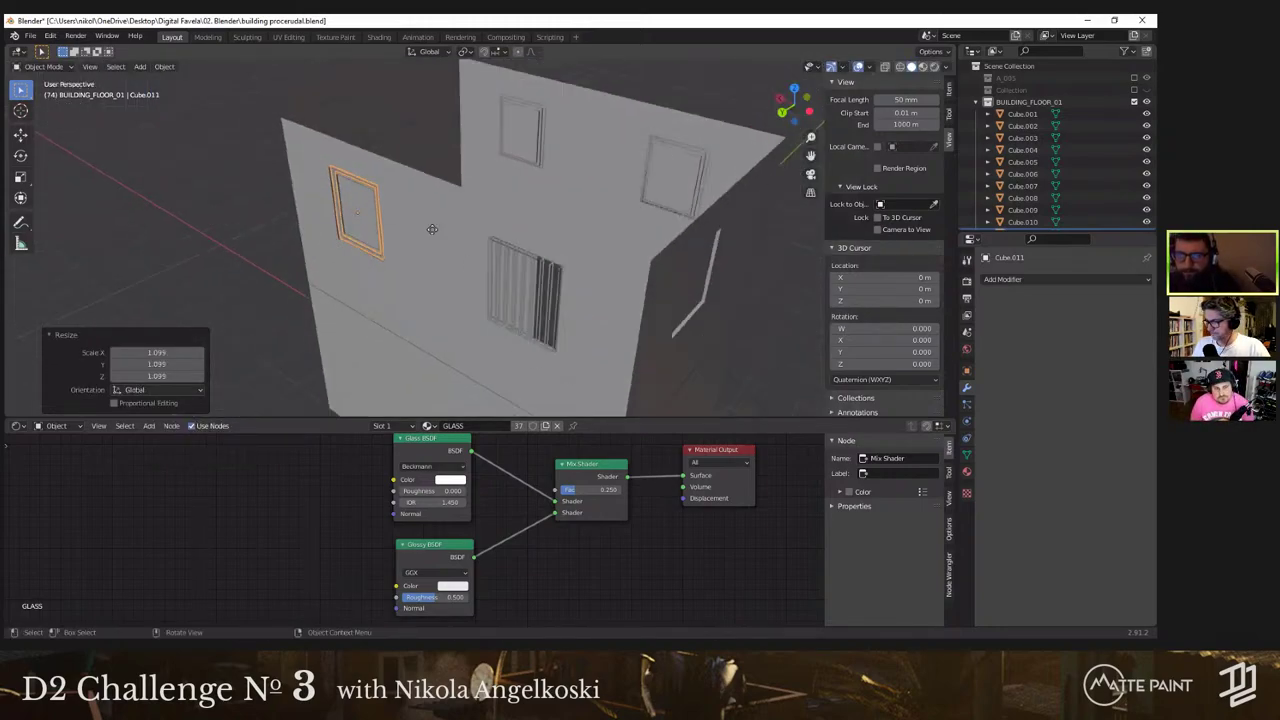
pyautogui.press('g')
pyautogui.press('y')
pyautogui.click(401, 239)
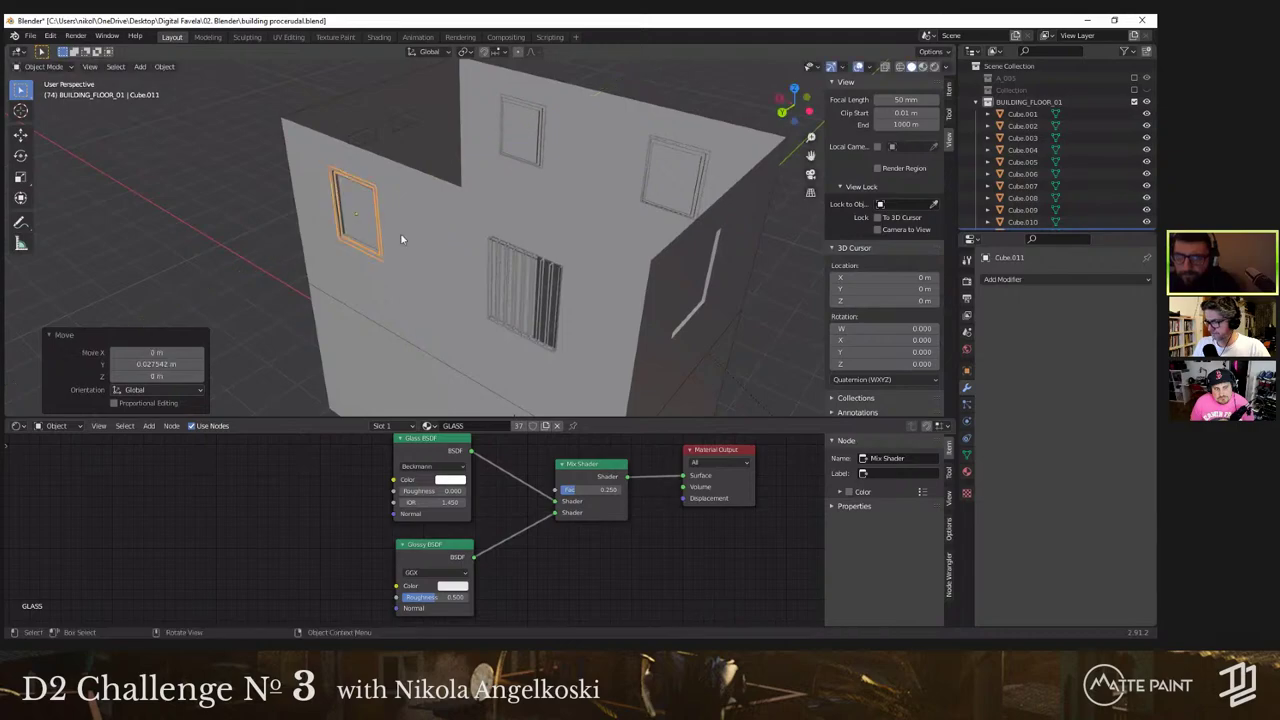
# Step: Join the loose window parts beside the barred window and in the window on the doorway wall
pyautogui.click(360, 234)
pyautogui.rightClick(360, 233)
pyautogui.moveTo(414, 223); pyautogui.dragTo(505, 175, button='middle')
pyautogui.click(598, 257)
pyautogui.moveTo(597, 258); pyautogui.dragTo(582, 266, button='middle')
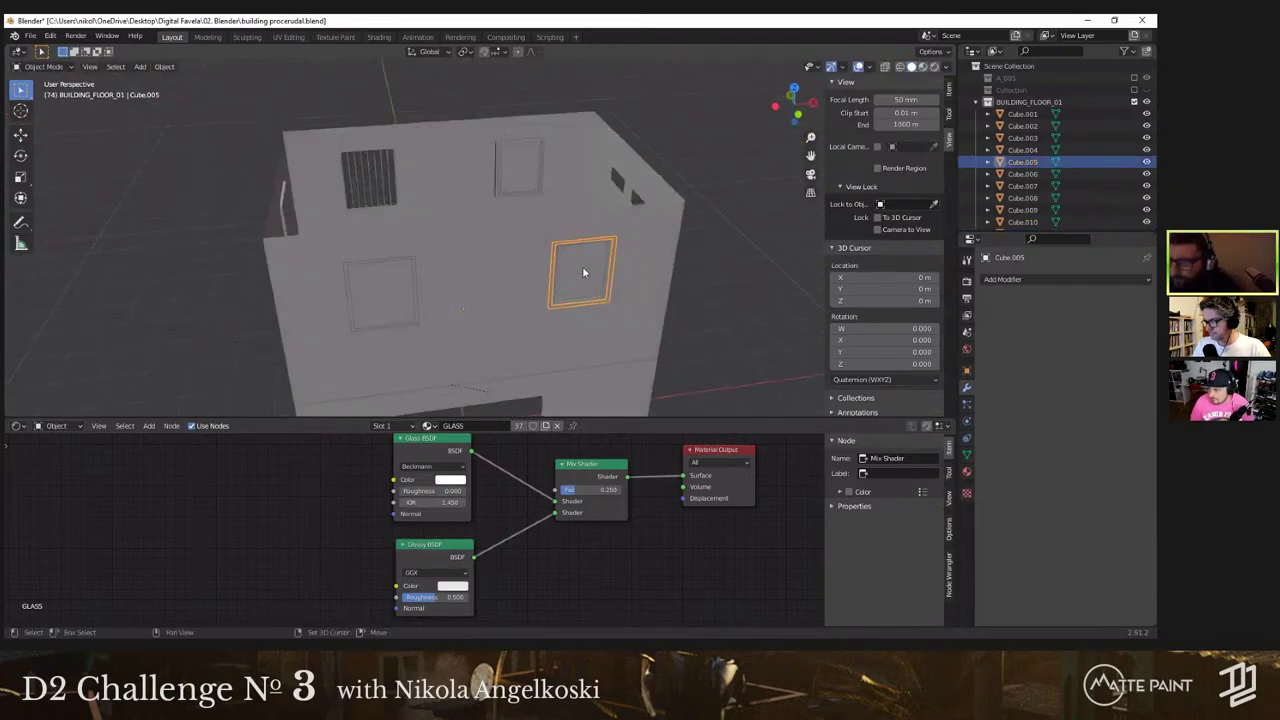
pyautogui.keyDown('shift'); pyautogui.click(582, 267); pyautogui.keyUp('shift')
pyautogui.rightClick(582, 267)
pyautogui.click(582, 268)
pyautogui.press('Escape')
# Step: In FLOOR_02's mesh, delete the face filling the other window opening above the doorway
pyautogui.click(413, 313)
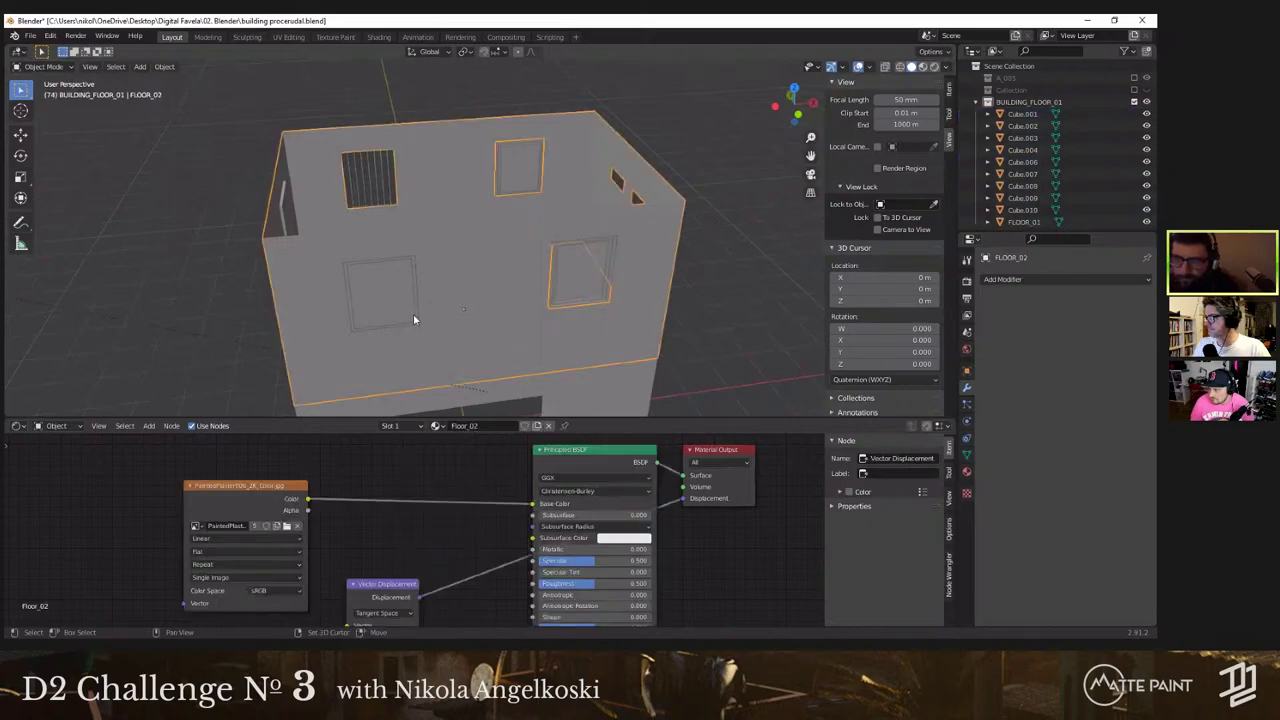
pyautogui.click(414, 314)
pyautogui.moveTo(414, 314); pyautogui.dragTo(447, 271, button='middle')
pyautogui.click(455, 275)
pyautogui.click(447, 271)
pyautogui.scroll(6, 445, 274)
pyautogui.click(419, 321)
pyautogui.press('Tab')
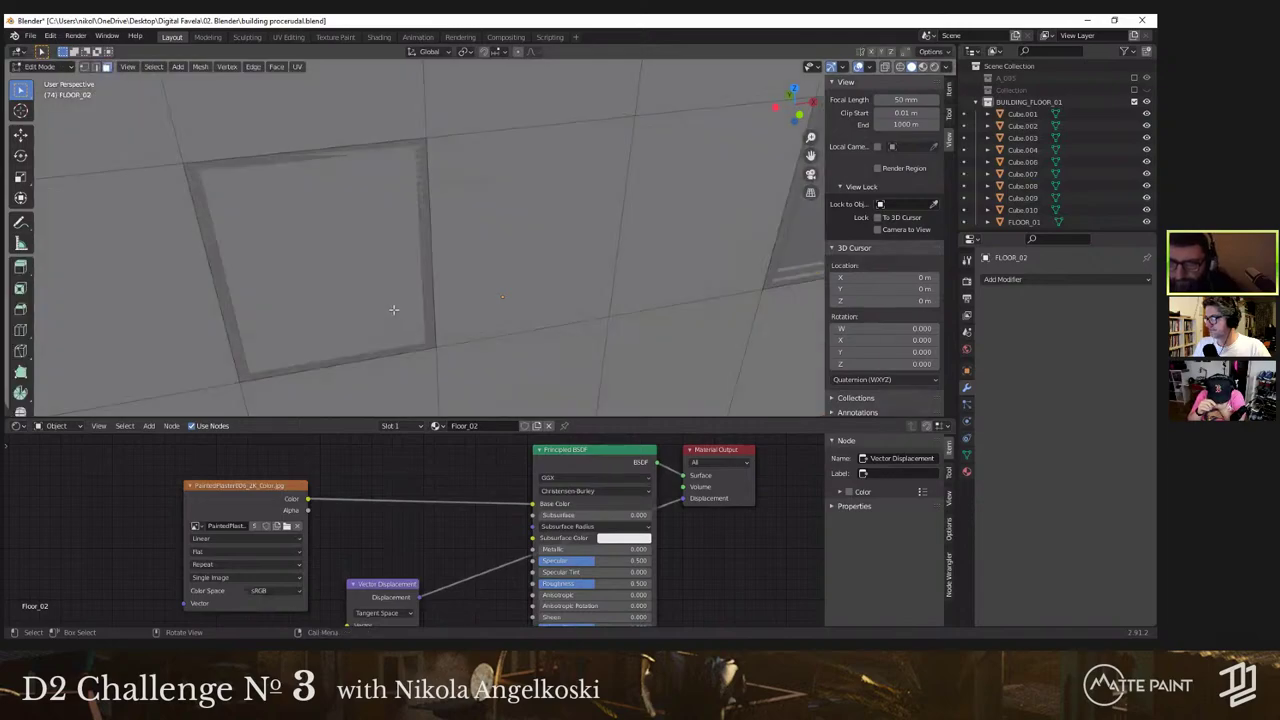
pyautogui.click(390, 307)
pyautogui.press('x')
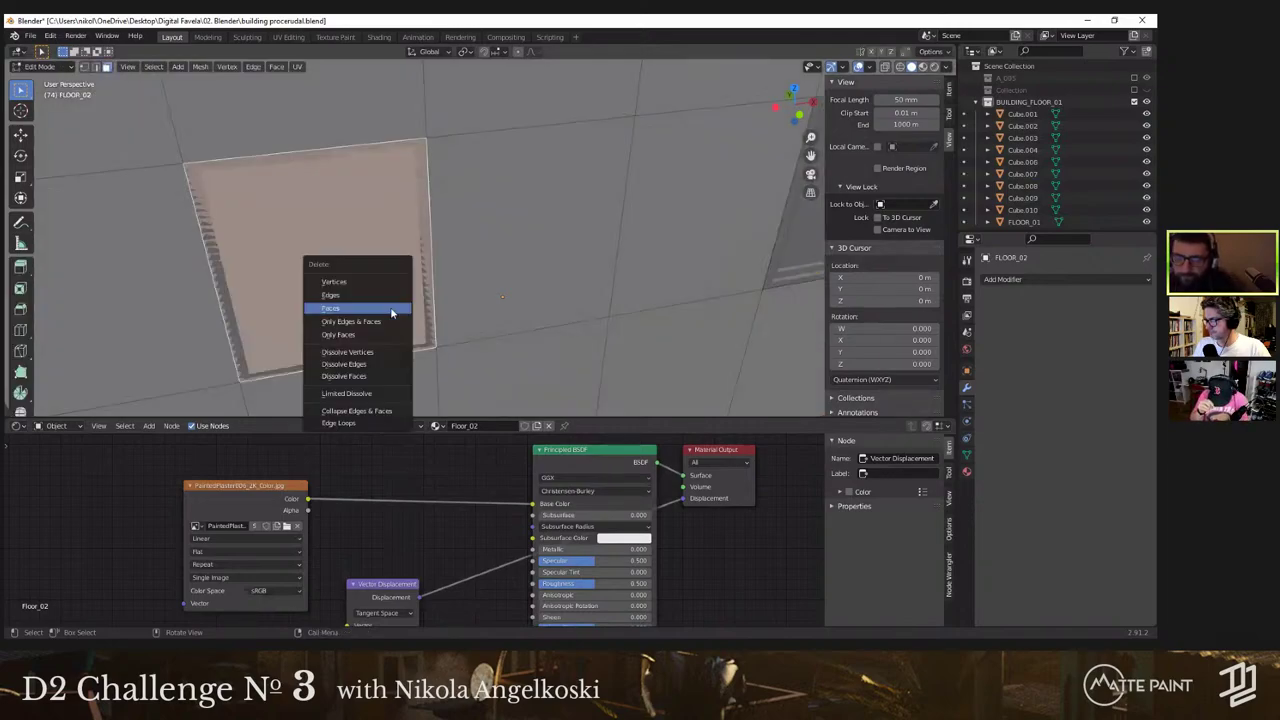
pyautogui.click(392, 313)
pyautogui.press('Tab')
# Step: Join Cube.006, Cube.002 and Cube.003 in the newly opened window into one object
pyautogui.click(405, 329)
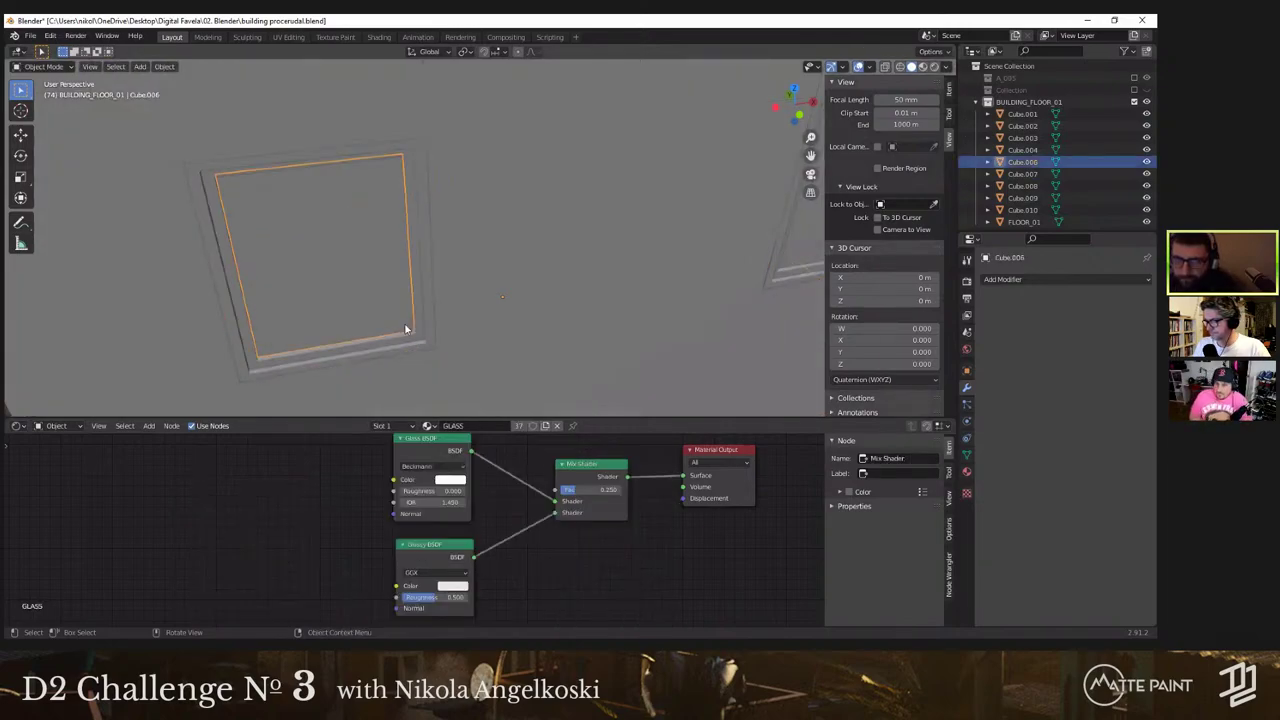
pyautogui.keyDown('shift'); pyautogui.click(424, 337); pyautogui.keyUp('shift')
pyautogui.keyDown('shift'); pyautogui.click(426, 341); pyautogui.keyUp('shift')
pyautogui.rightClick(426, 341)
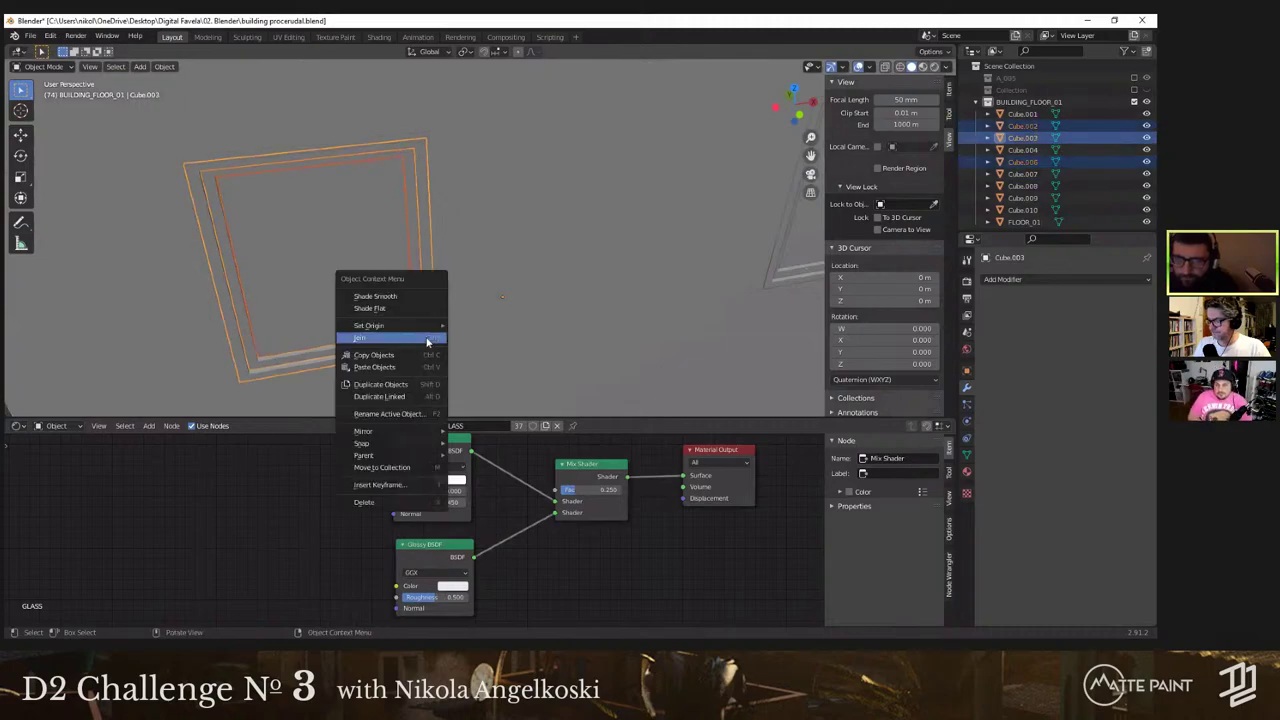
pyautogui.click(426, 341)
# Step: Join the window object Cube.003 with Cube.001, the adjacent window on the doorway wall
pyautogui.scroll(-7, 515, 292)
pyautogui.moveTo(514, 296); pyautogui.dragTo(560, 265, button='middle')
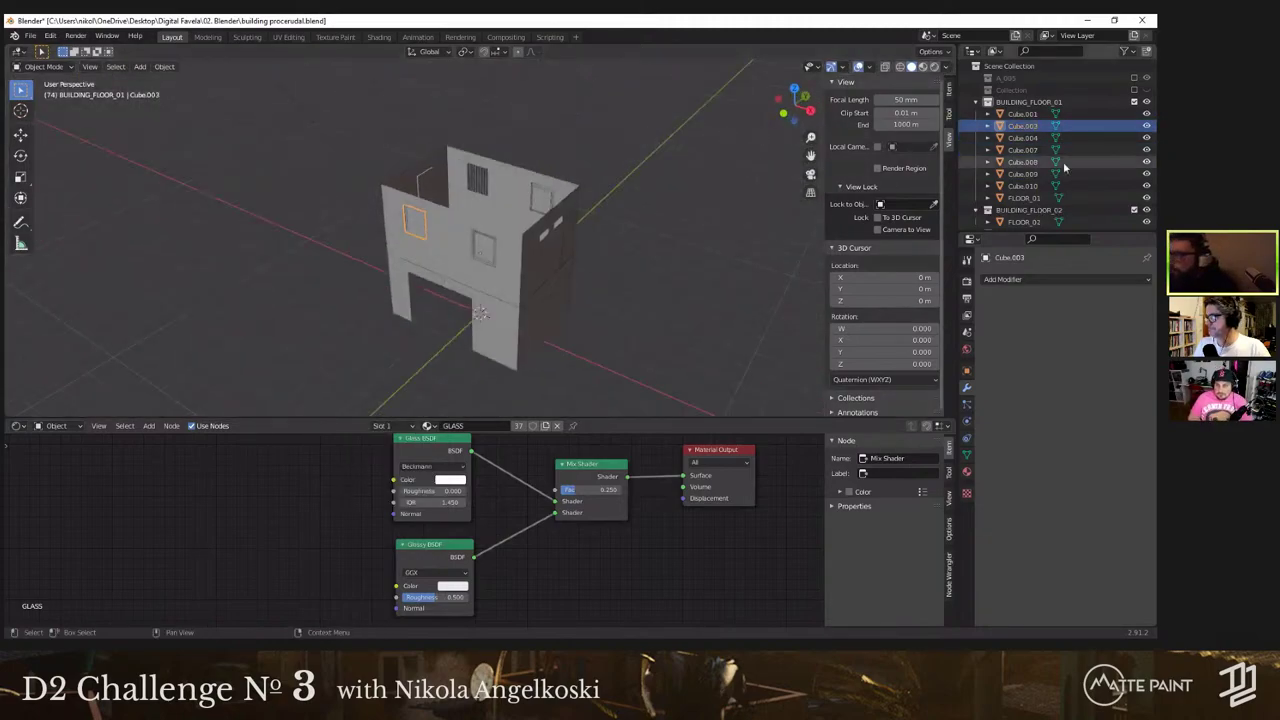
pyautogui.scroll(4, 505, 230)
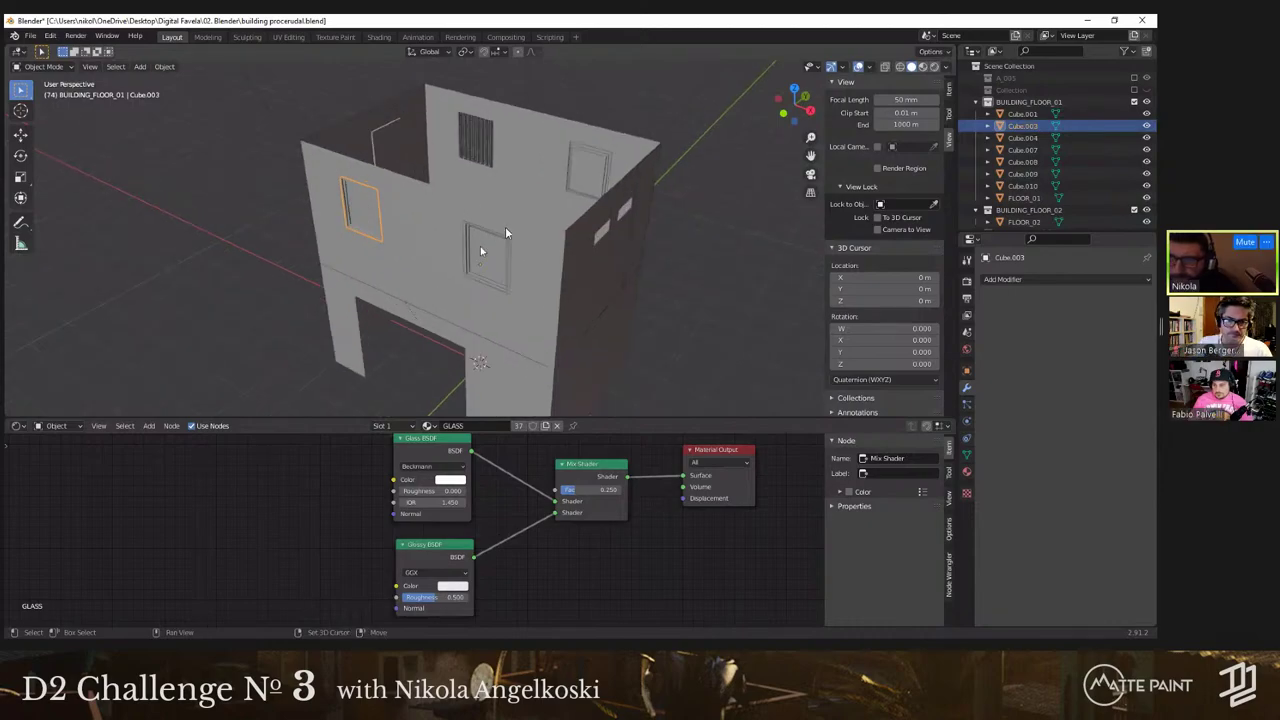
pyautogui.keyDown('shift'); pyautogui.click(480, 251); pyautogui.keyUp('shift')
pyautogui.scroll(3, 495, 245)
pyautogui.rightClick(512, 239)
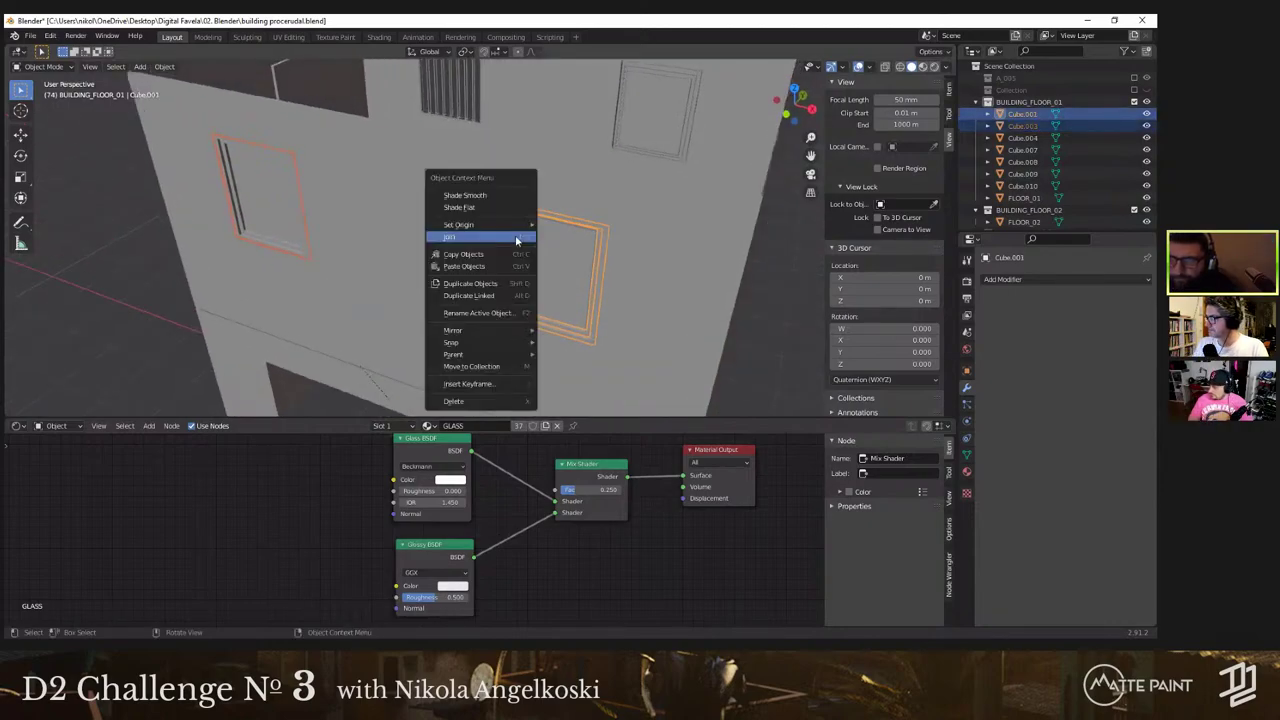
pyautogui.click(516, 238)
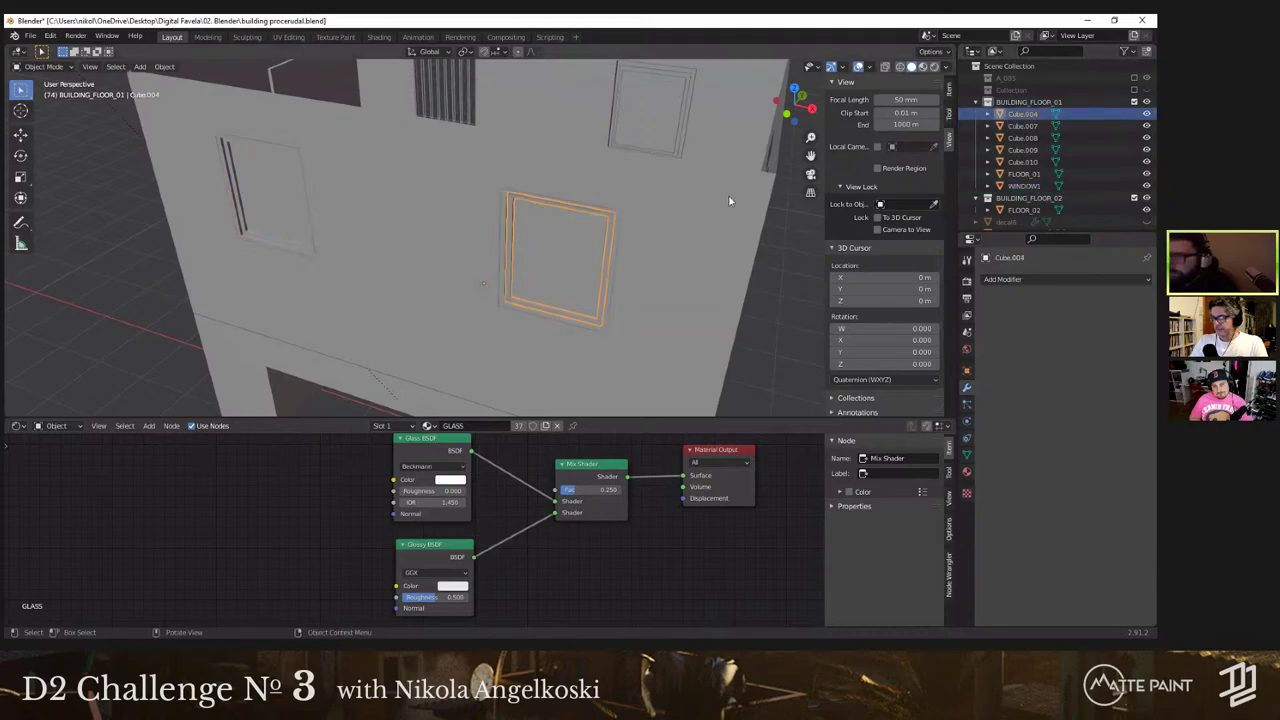
# Step: Move FLOOR_02 into the BUILDING_FLOOR_01 collection and rename it FLOOR_01
pyautogui.click(1050, 210)
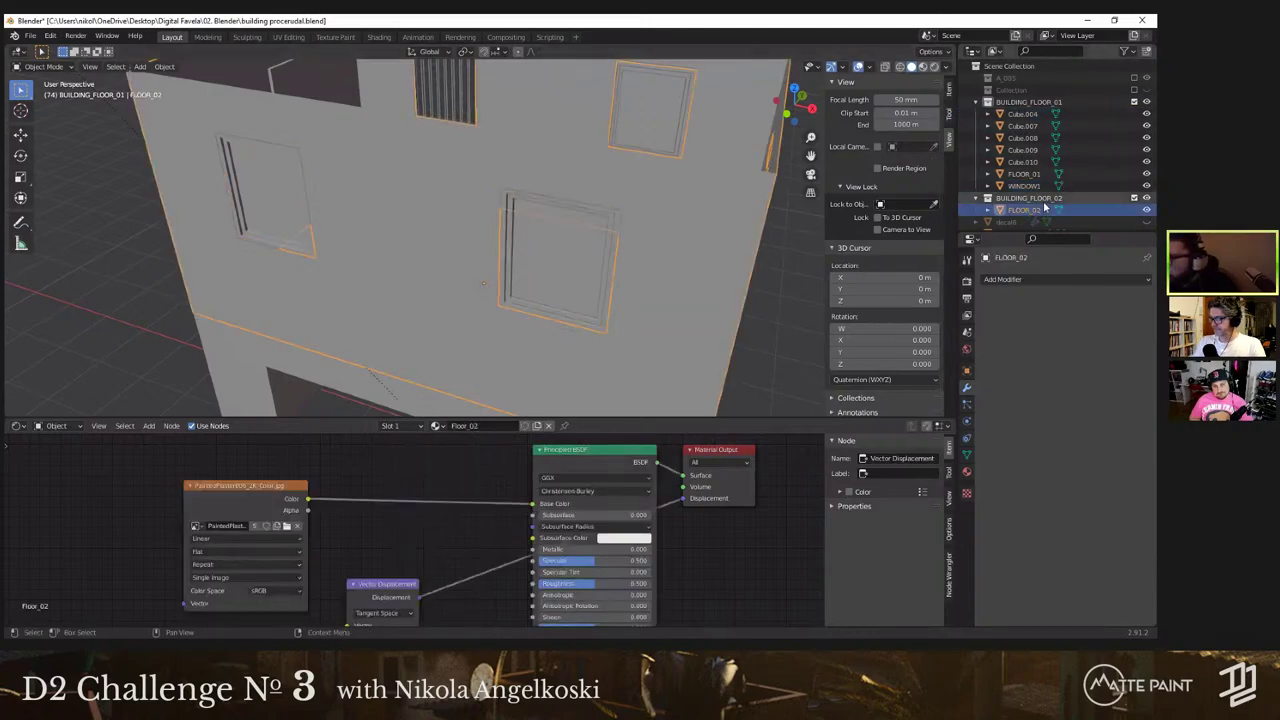
pyautogui.moveTo(1036, 198); pyautogui.dragTo(1033, 106)
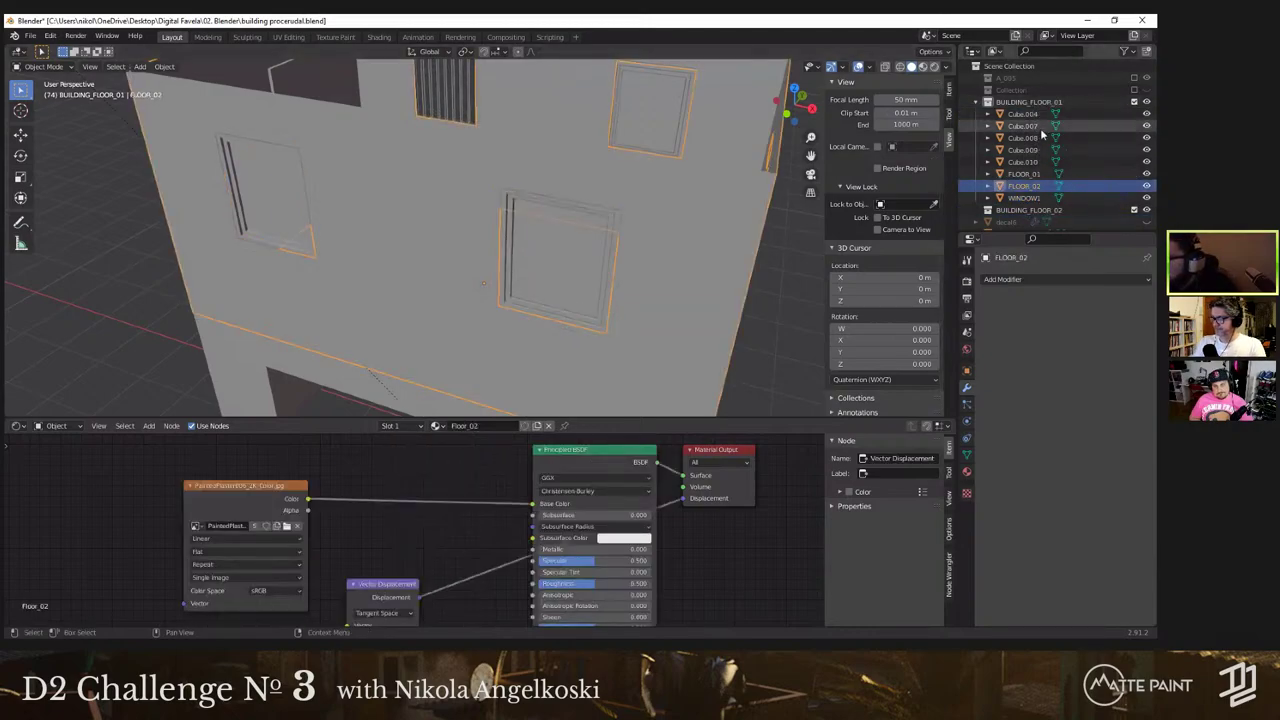
pyautogui.scroll(-1, 1038, 188)
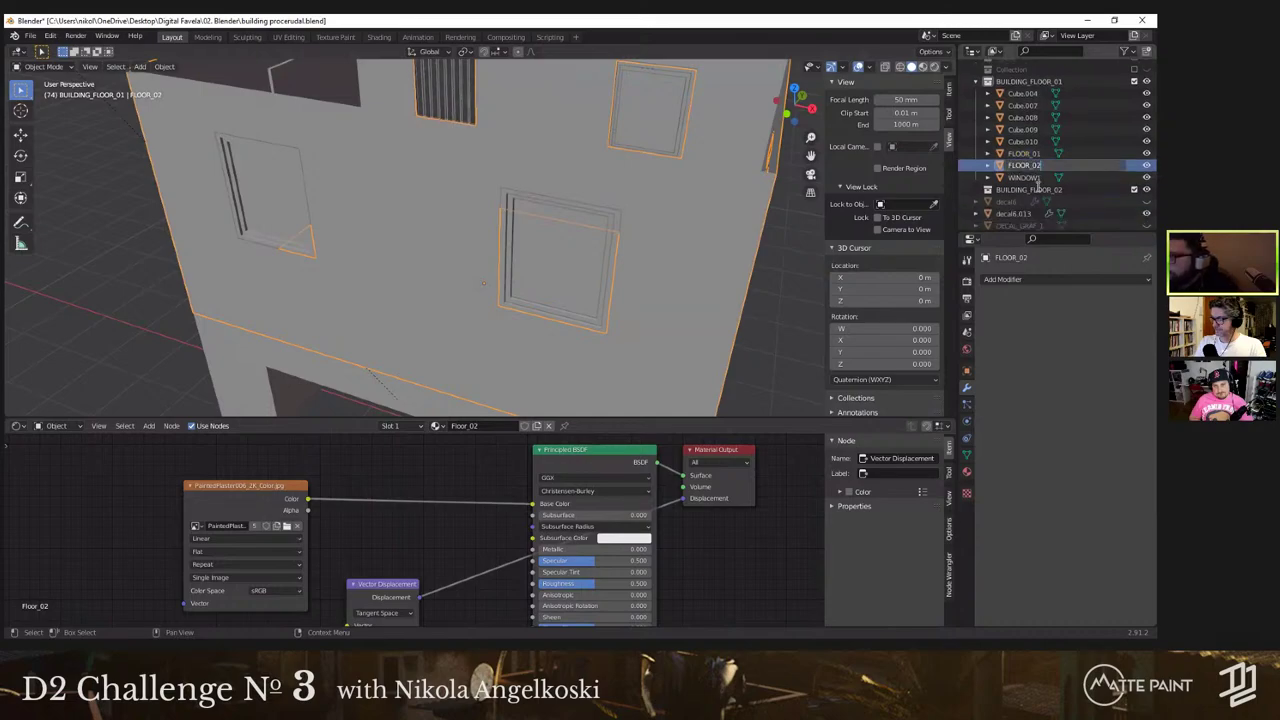
pyautogui.write('1')
pyautogui.press('Return')
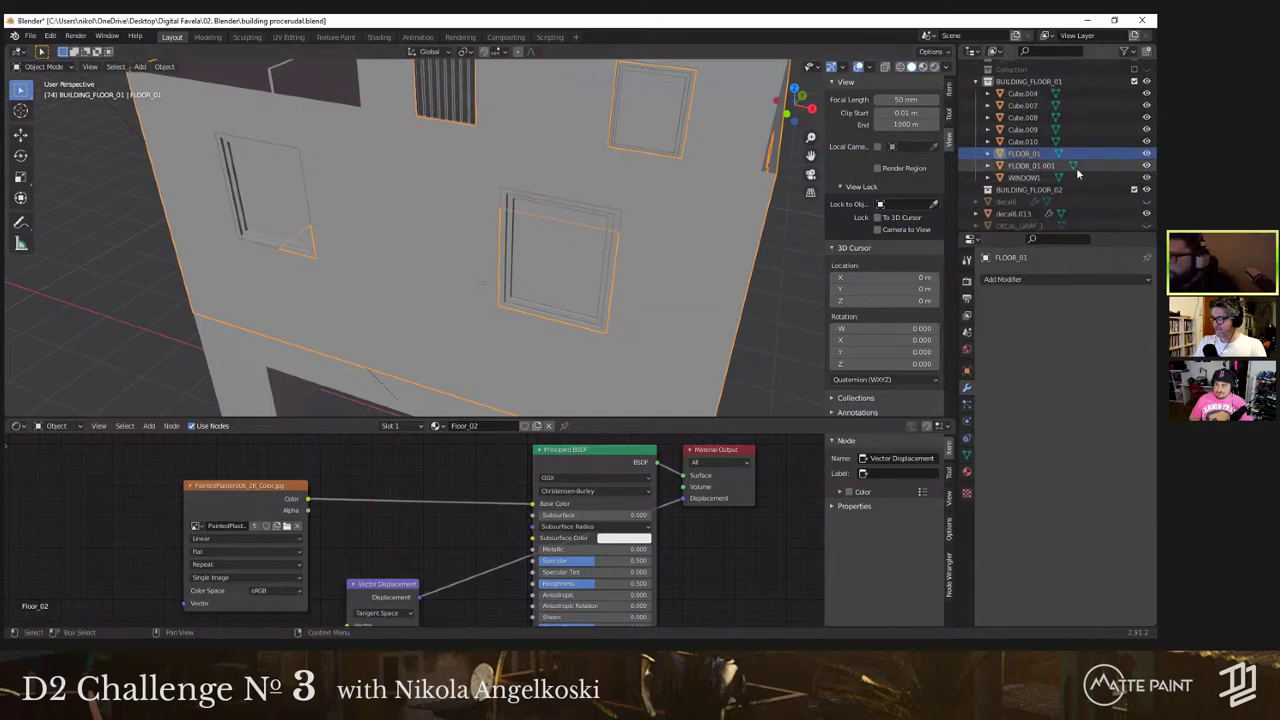
# Step: Rename the upper-storey wall mesh FLOOR_01 as FLOOR_02
pyautogui.click(1030, 165)
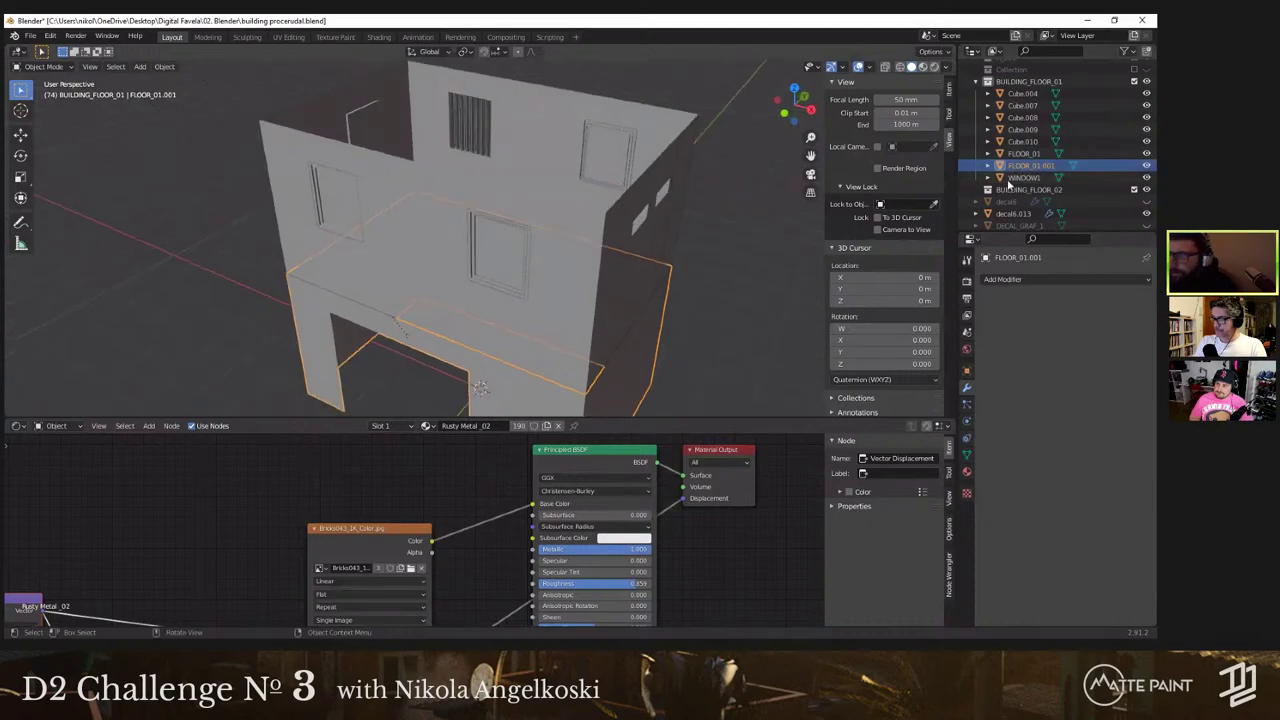
pyautogui.click(1043, 154)
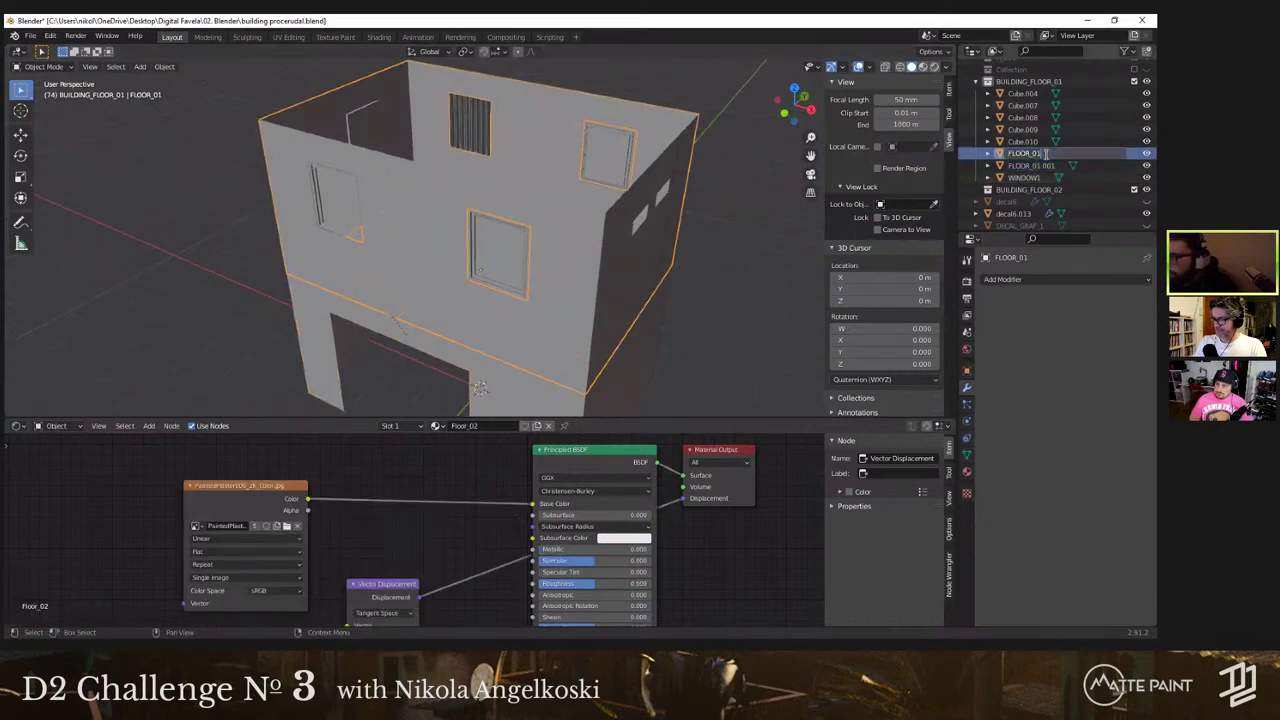
pyautogui.click(1057, 154)
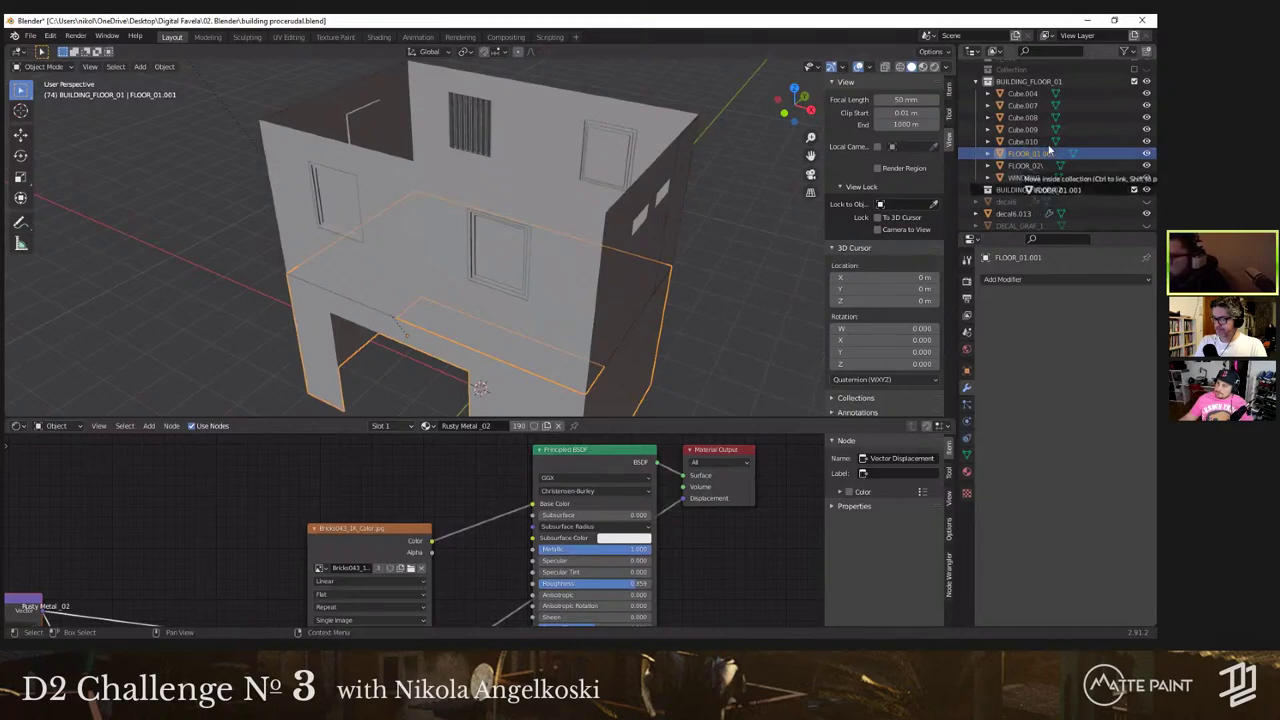
# Step: Move FLOOR_01.001 into the other building floor collection and rename the collection holding the upper storey BUILDING_FLOOR_02
pyautogui.moveTo(1050, 148); pyautogui.dragTo(1045, 189)
pyautogui.scroll(1, 1067, 97)
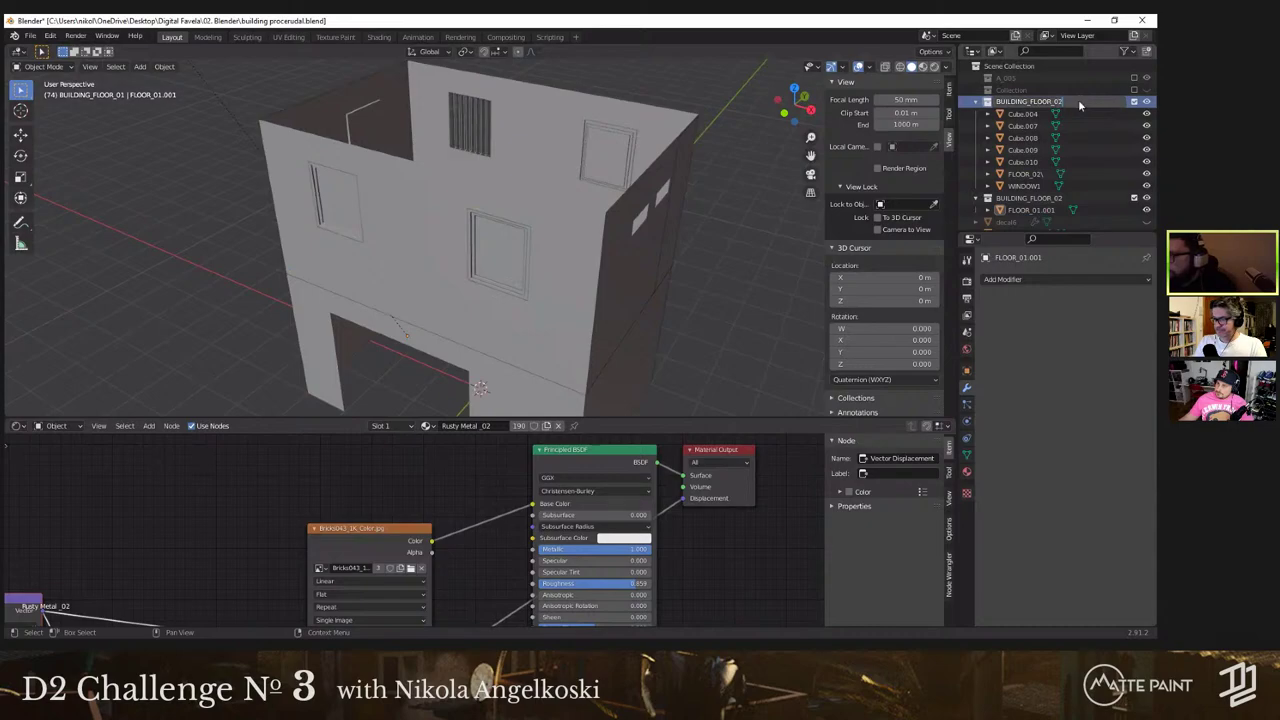
# Step: Select the upper-storey wall mesh and hide the ground-floor mesh FLOOR_01.001
pyautogui.moveTo(640, 200); pyautogui.dragTo(378, 264, button='middle')
pyautogui.click(433, 270)
pyautogui.press('Tab')
pyautogui.click(449, 258)
pyautogui.press('Tab')
pyautogui.click(1147, 210)
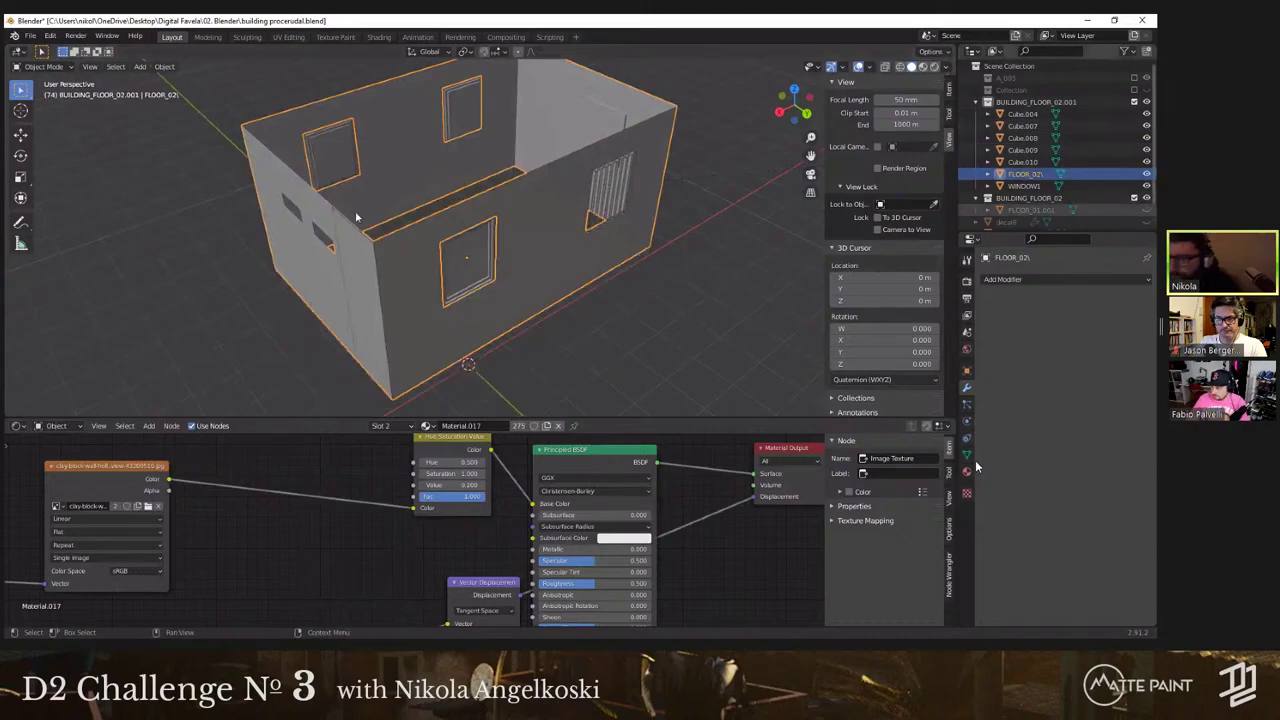
# Step: Remove the Shrinkwrap modifier from decal6.013 on the end wall and hide the decal
pyautogui.moveTo(356, 215); pyautogui.dragTo(570, 234, button='middle')
pyautogui.scroll(-2, 526, 197)
pyautogui.click(572, 234)
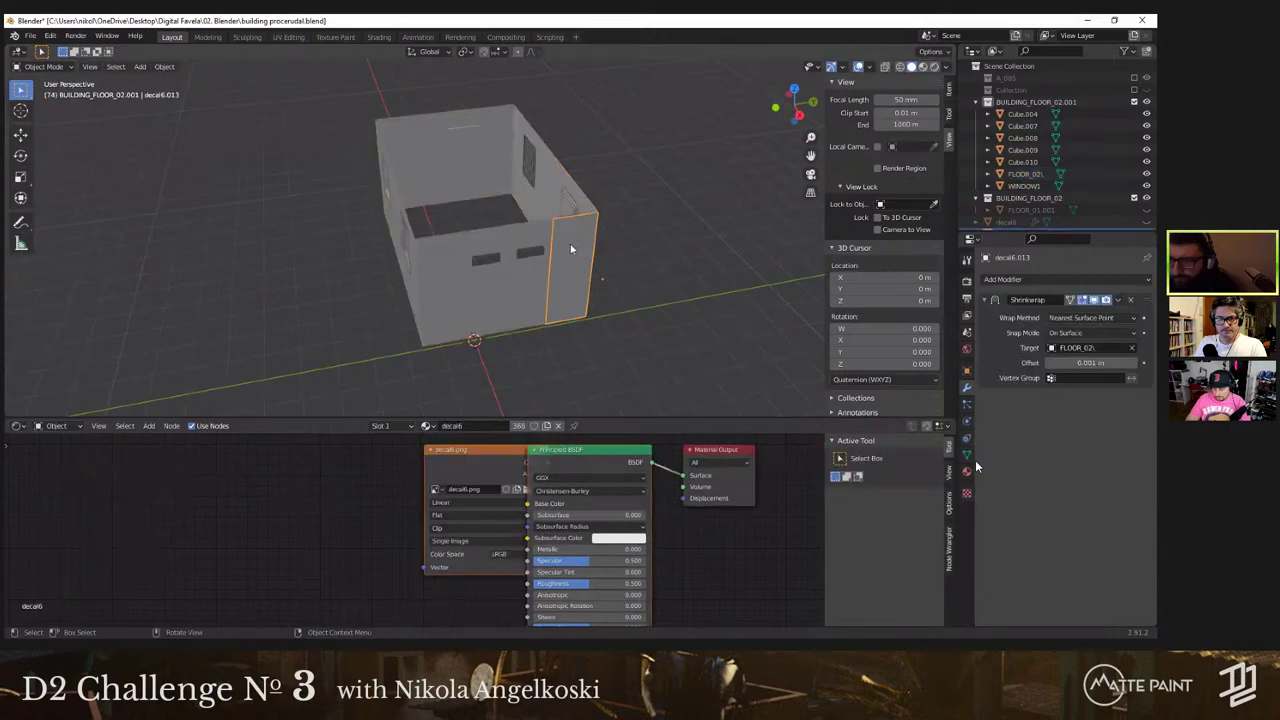
pyautogui.click(1131, 300)
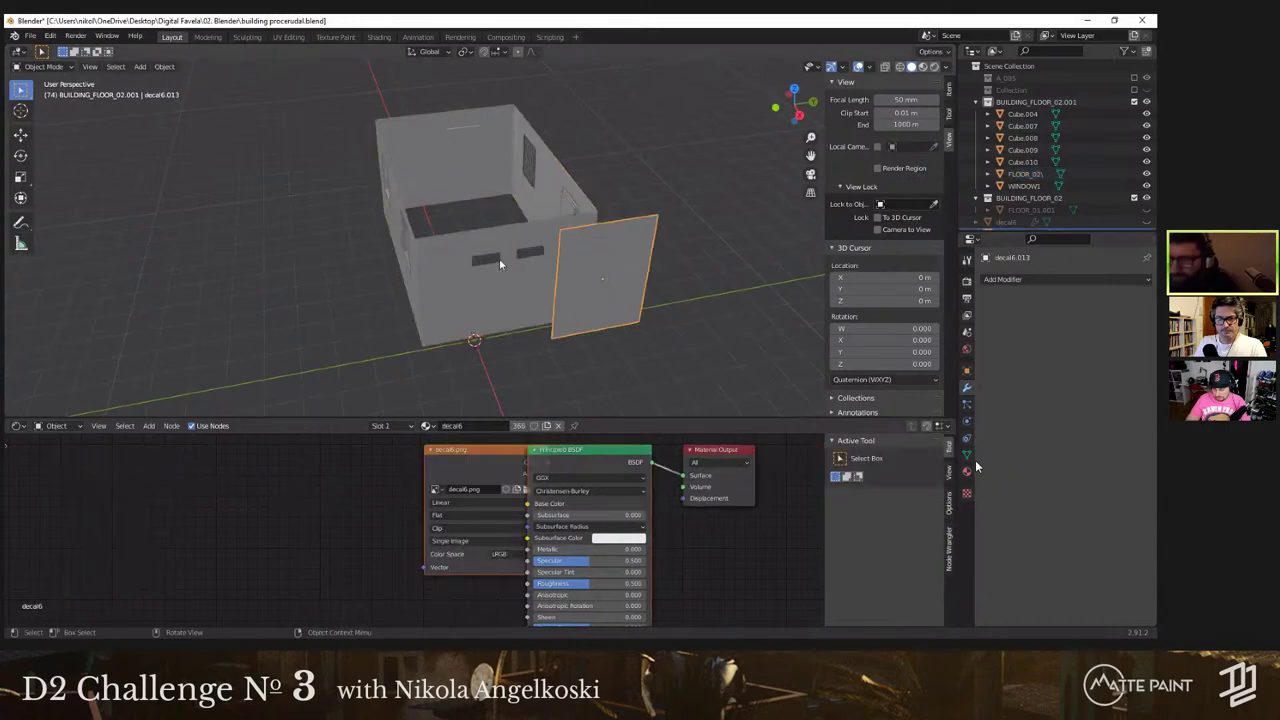
pyautogui.moveTo(720, 263); pyautogui.dragTo(629, 277, button='middle')
pyautogui.press('h')
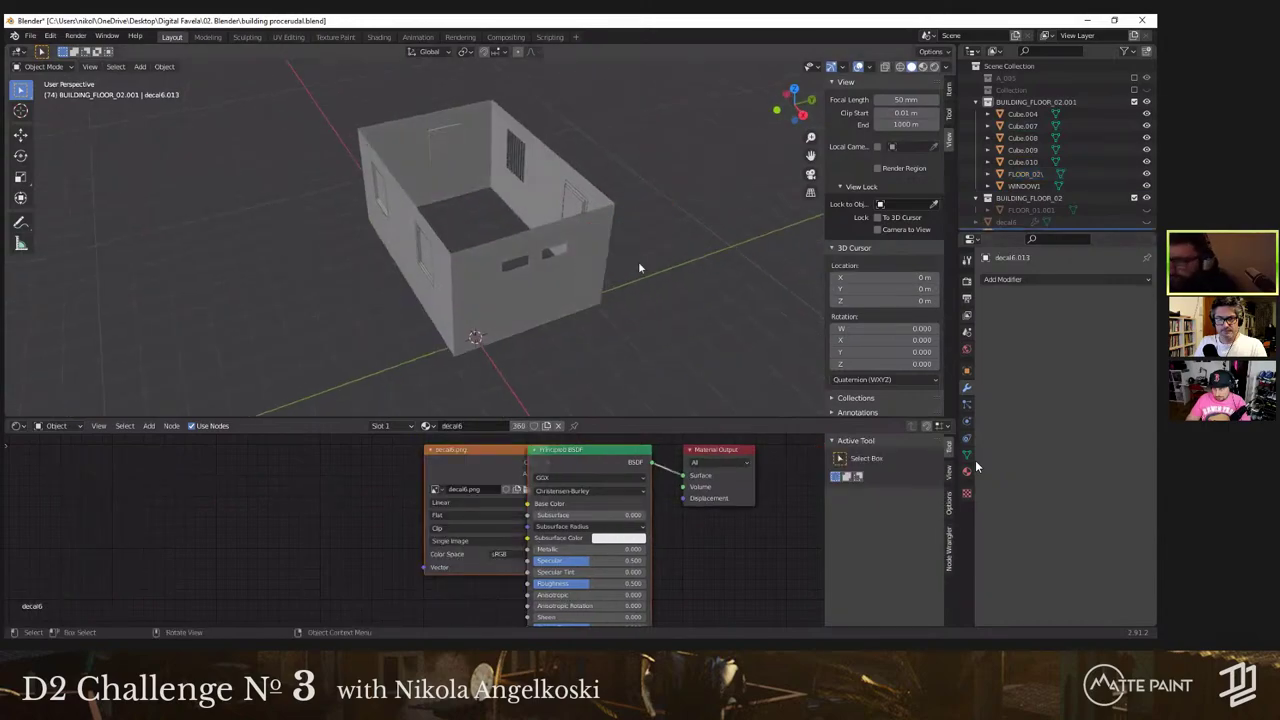
# Step: Switch the viewport to rendered shading and check the materials of the upper storey from outside
pyautogui.scroll(-2, 1086, 197)
pyautogui.moveTo(614, 174)
pyautogui.mouseDown(button='middle')
pyautogui.moveTo(771, 241)
pyautogui.moveTo(600, 271)
pyautogui.moveTo(523, 249)
pyautogui.moveTo(463, 251)
pyautogui.moveTo(411, 206)
pyautogui.moveTo(470, 210)
pyautogui.moveTo(490, 181)
pyautogui.moveTo(480, 213)
pyautogui.moveTo(645, 224)
pyautogui.moveTo(449, 212)
pyautogui.moveTo(522, 140)
pyautogui.moveTo(440, 150)
pyautogui.moveTo(352, 126)
pyautogui.mouseUp(button='middle')
pyautogui.click(935, 67)
pyautogui.scroll(-3, 574, 225)
pyautogui.moveTo(421, 161); pyautogui.dragTo(545, 232, button='middle')
pyautogui.scroll(2, 1077, 170)
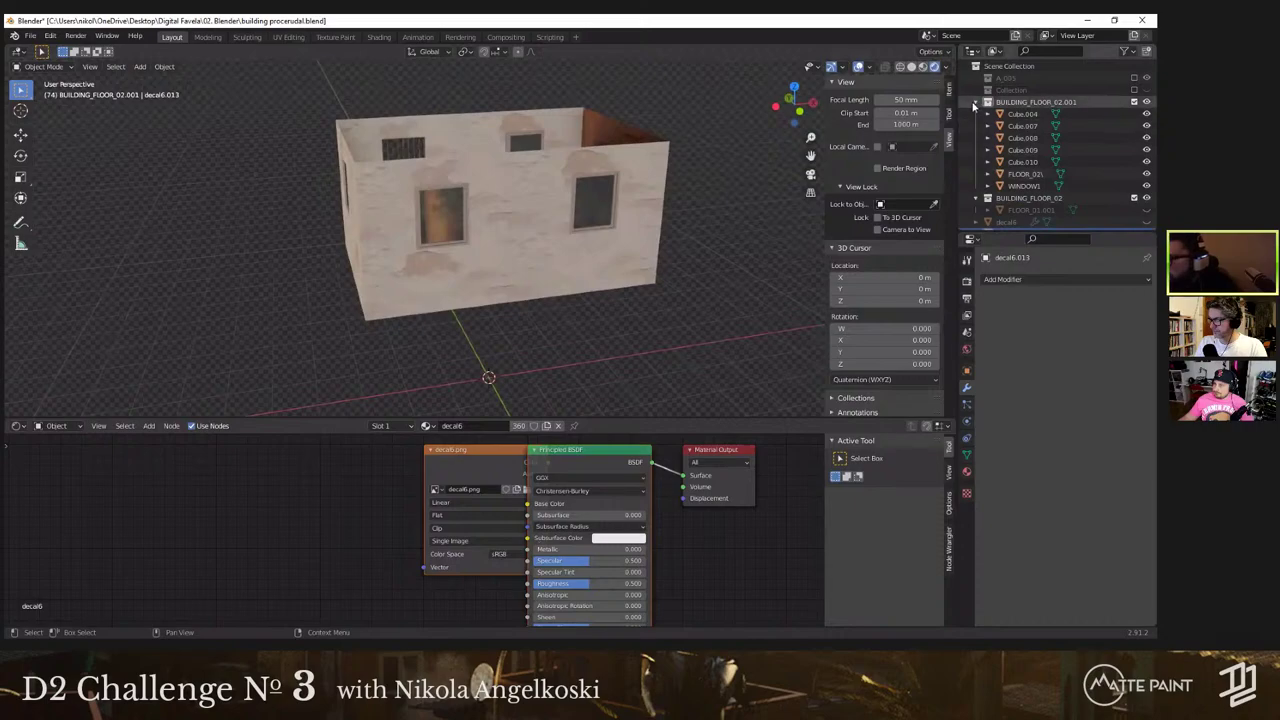
pyautogui.click(976, 102)
pyautogui.click(976, 102)
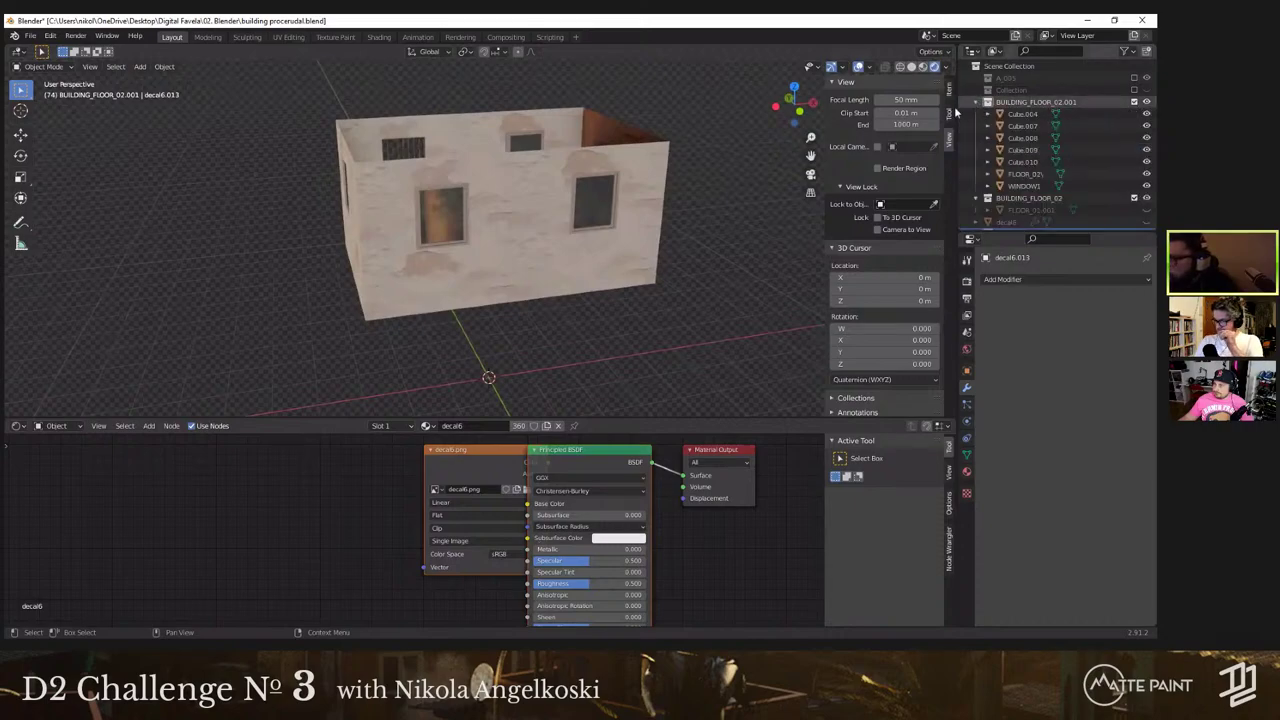
# Step: Join the upper storey's walls and window objects into one mesh and name it FLOOR_02_V01
pyautogui.moveTo(392, 160); pyautogui.dragTo(344, 113, button='middle')
pyautogui.scroll(-1, 516, 240)
pyautogui.press('a')
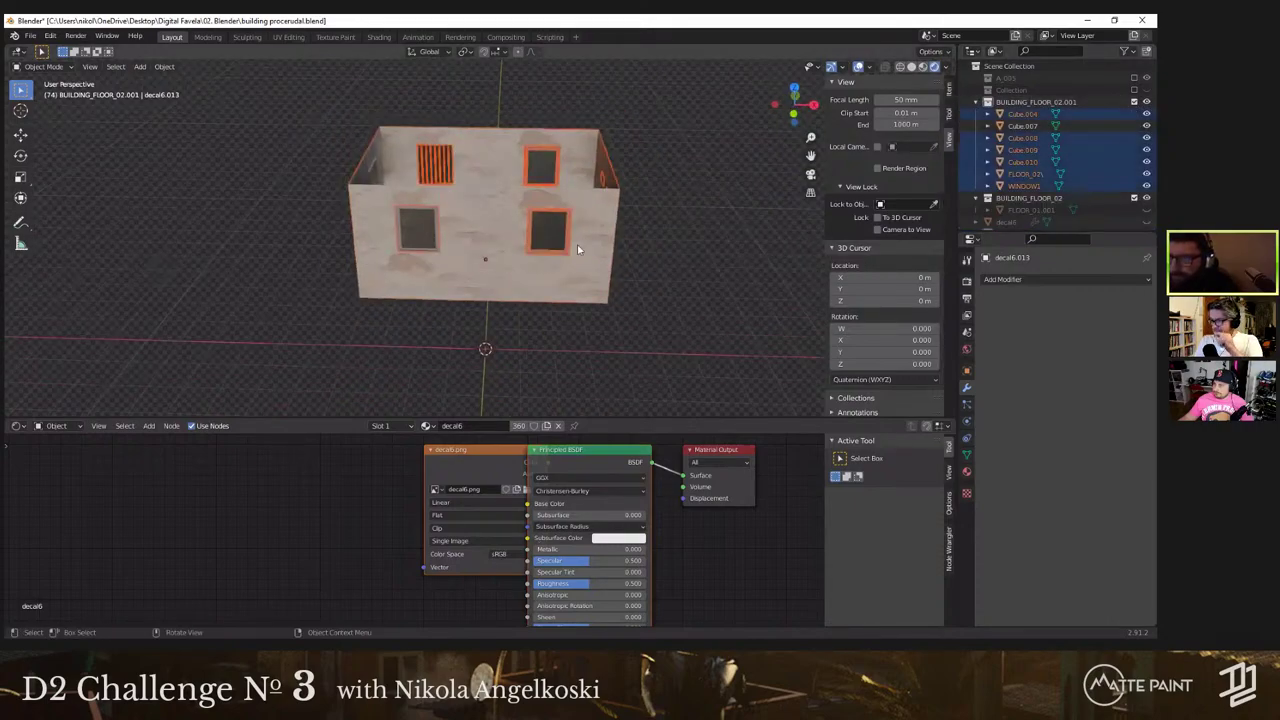
pyautogui.rightClick(578, 248)
pyautogui.click(534, 221)
pyautogui.keyDown('shift'); pyautogui.click(535, 250); pyautogui.keyUp('shift')
pyautogui.rightClick(497, 252)
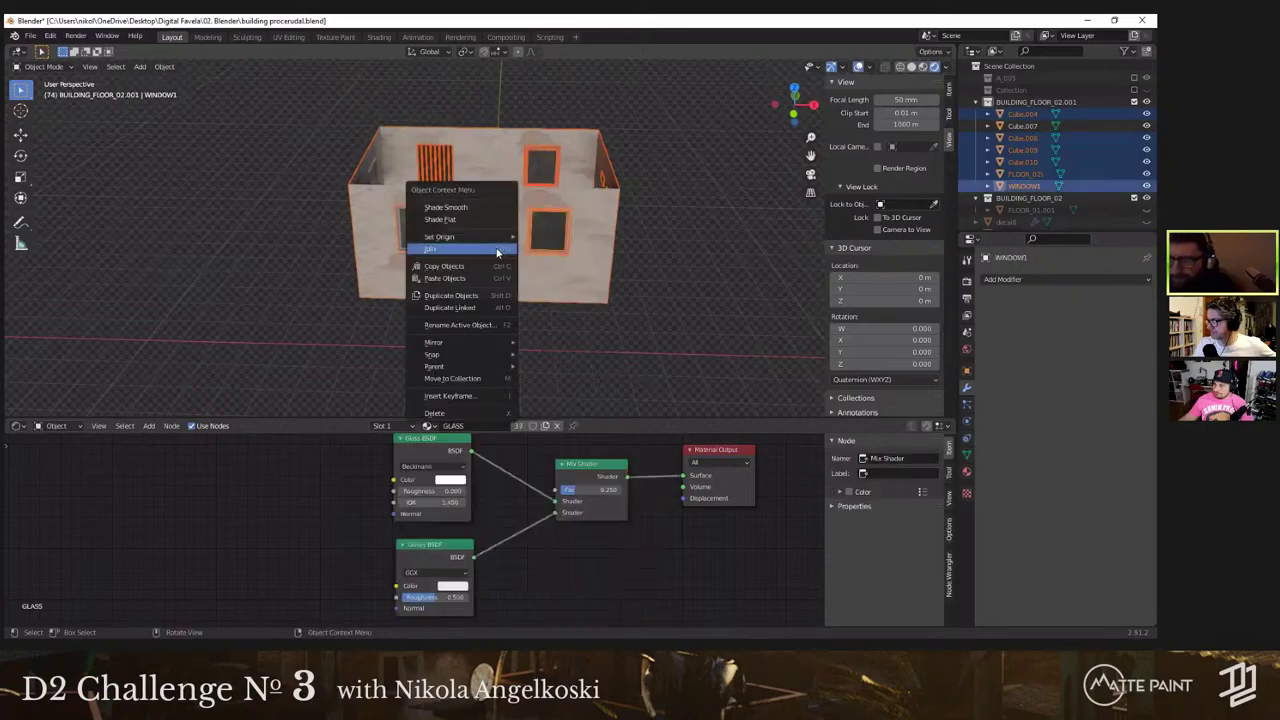
pyautogui.click(497, 252)
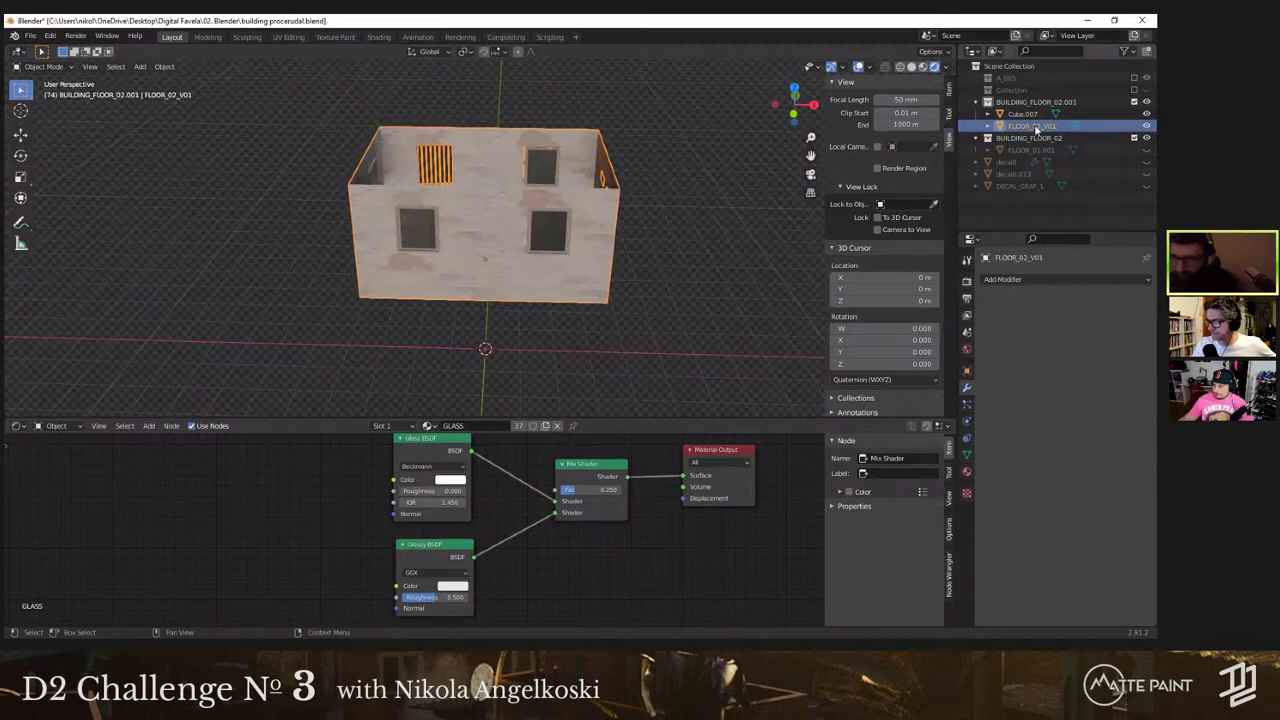
# Step: Delete the leftover object Cube.007 from the upper-storey collection
pyautogui.hotkey('alt', 'a')
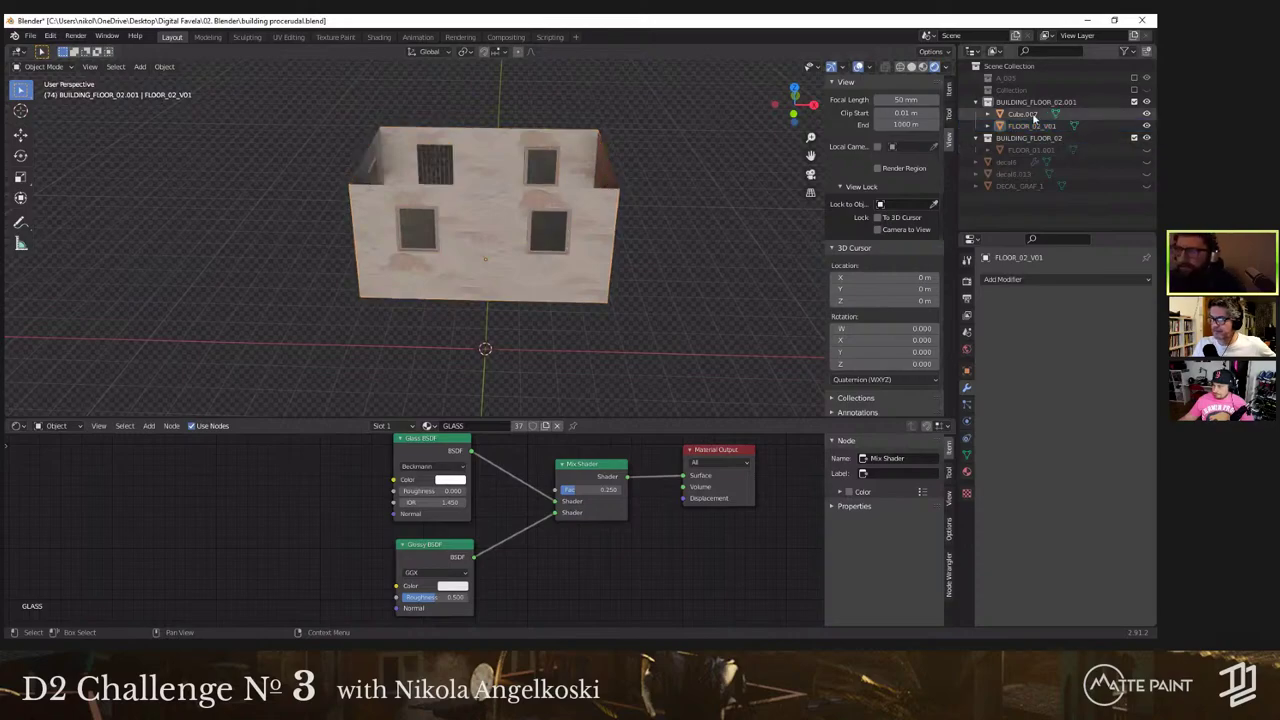
pyautogui.moveTo(410, 197); pyautogui.dragTo(262, 200, button='middle')
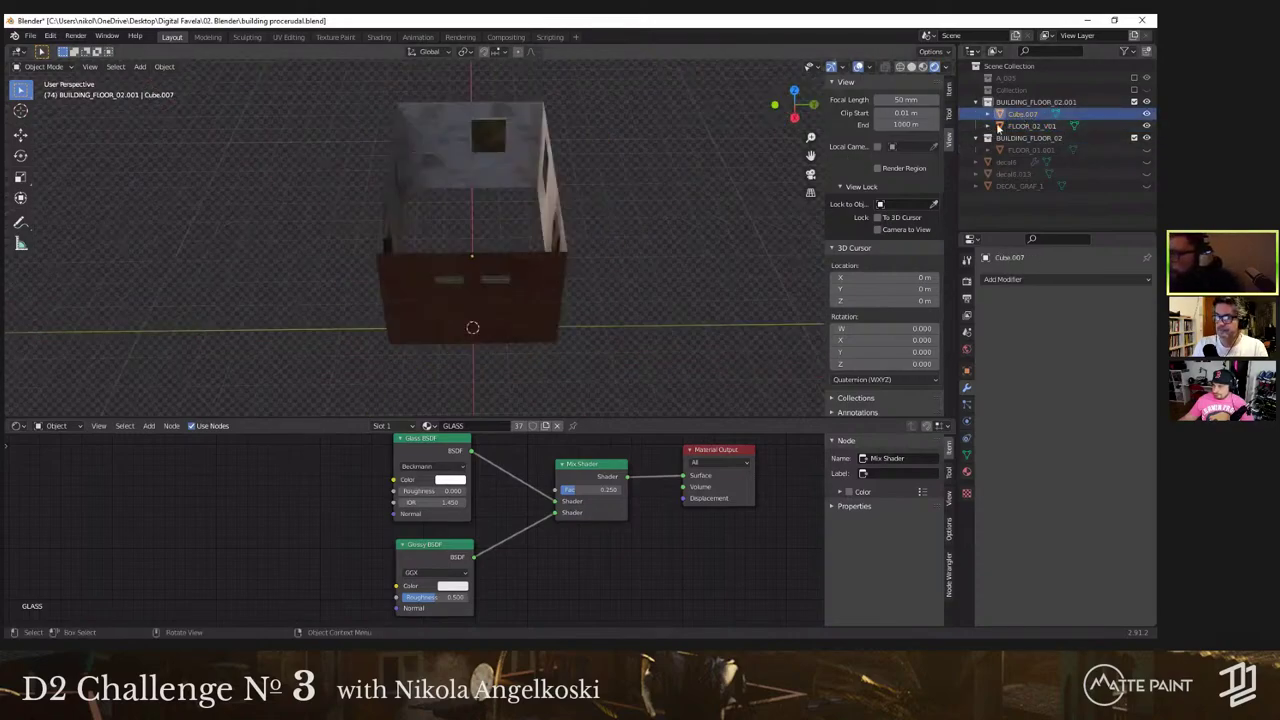
pyautogui.rightClick(1025, 115)
# Step: Duplicate FLOOR_02_V01 in place and hide the original
pyautogui.moveTo(476, 256); pyautogui.dragTo(588, 251, button='middle')
pyautogui.click(590, 167)
pyautogui.moveTo(590, 160); pyautogui.dragTo(614, 141, button='middle')
pyautogui.hotkey('shift', 'd')
pyautogui.press('Escape')
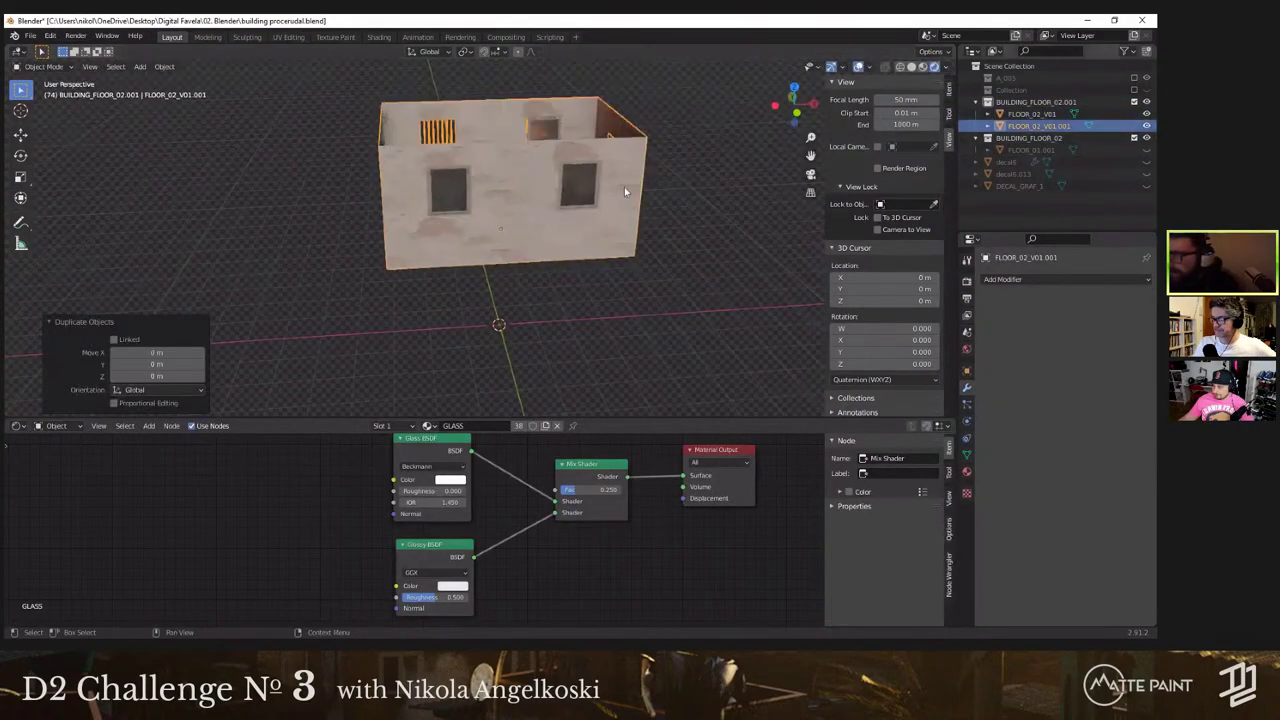
pyautogui.click(1147, 115)
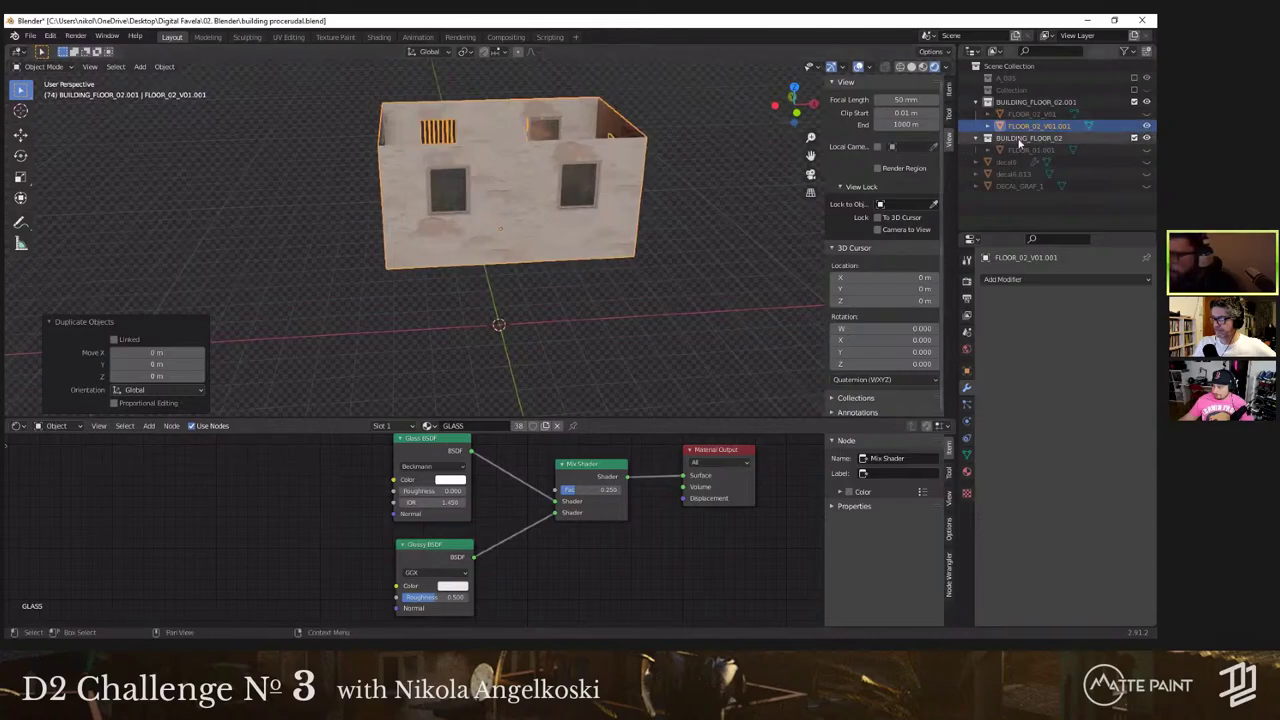
# Step: Collapse the BUILDING_FLOOR_02 collection and reorder it above BUILDING_FLOOR_02.001
pyautogui.click(1045, 140)
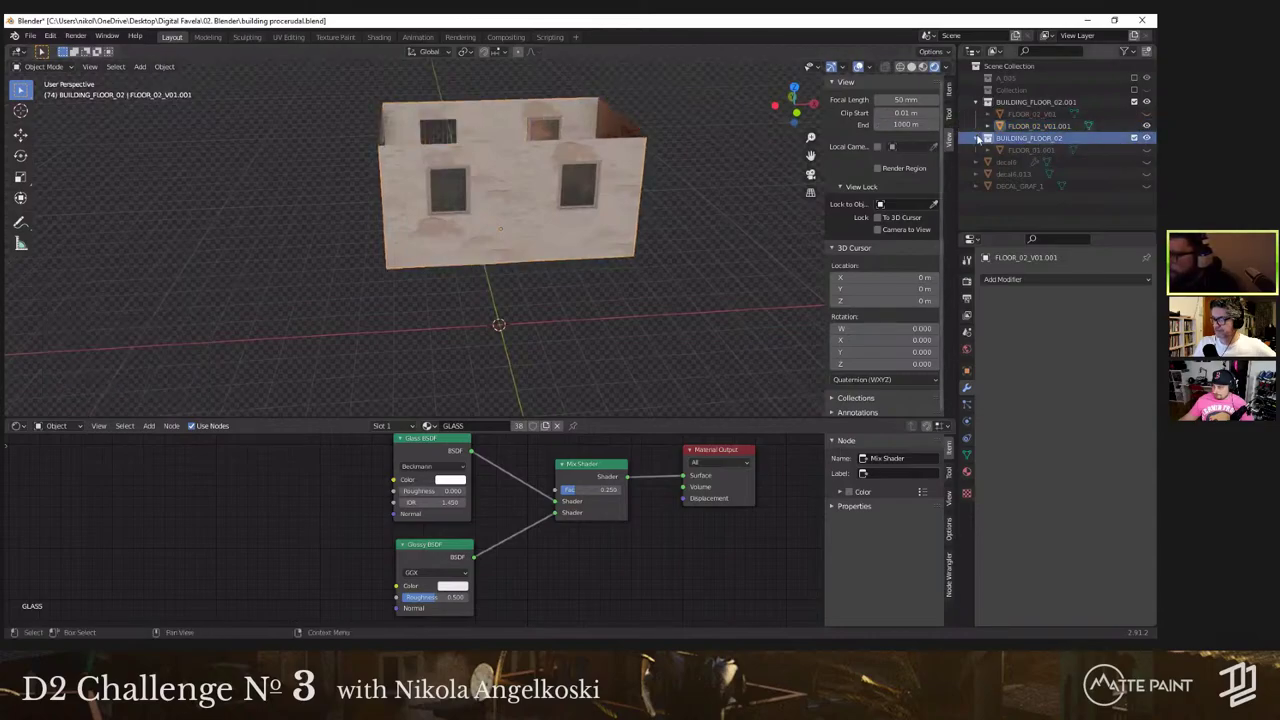
pyautogui.click(976, 138)
pyautogui.moveTo(1059, 142); pyautogui.dragTo(1012, 98)
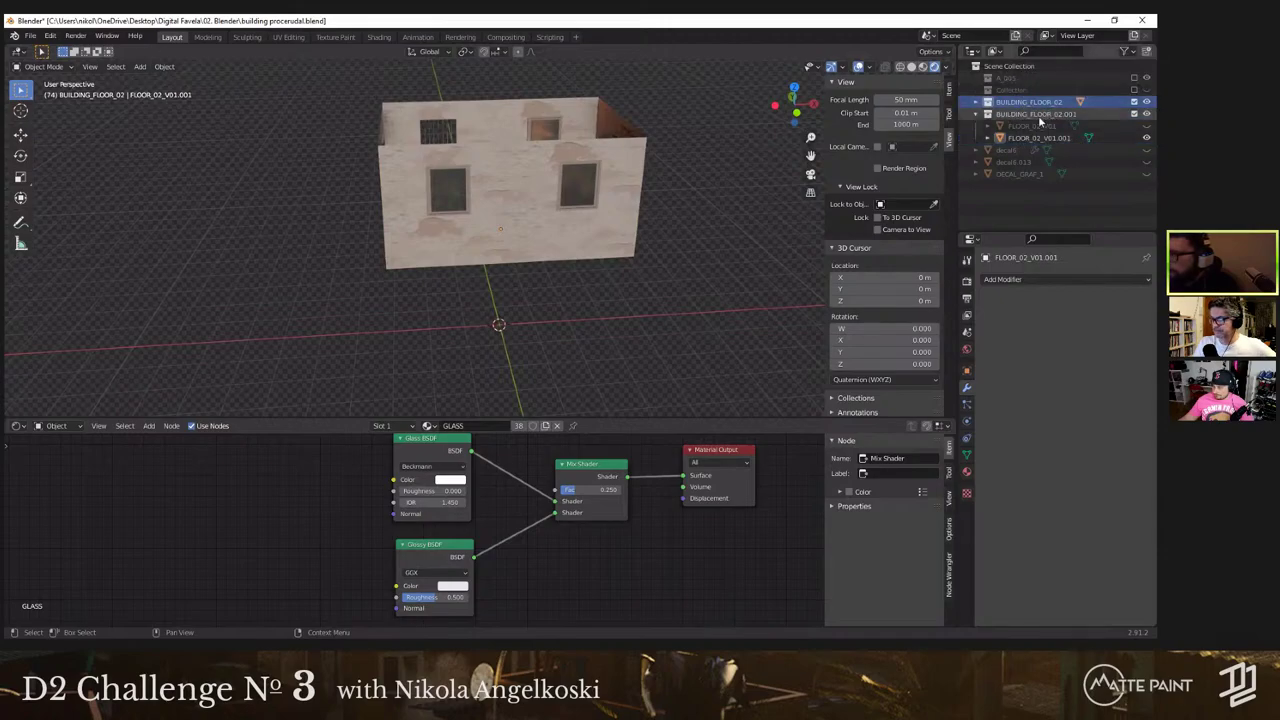
# Step: Clear decal6, decal6.013 and DECAL_GRAF_1 out of the scene's visible objects by moving them into the first disabled collection
pyautogui.click(1032, 140)
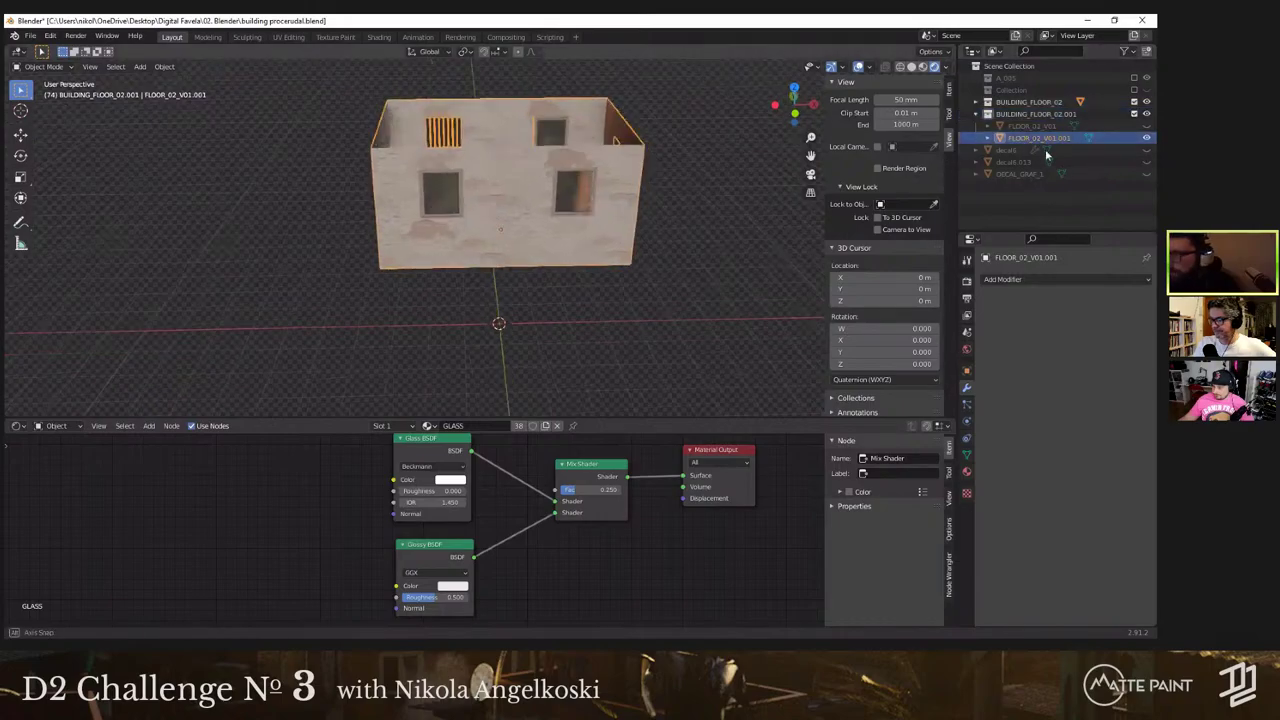
pyautogui.click(1010, 150)
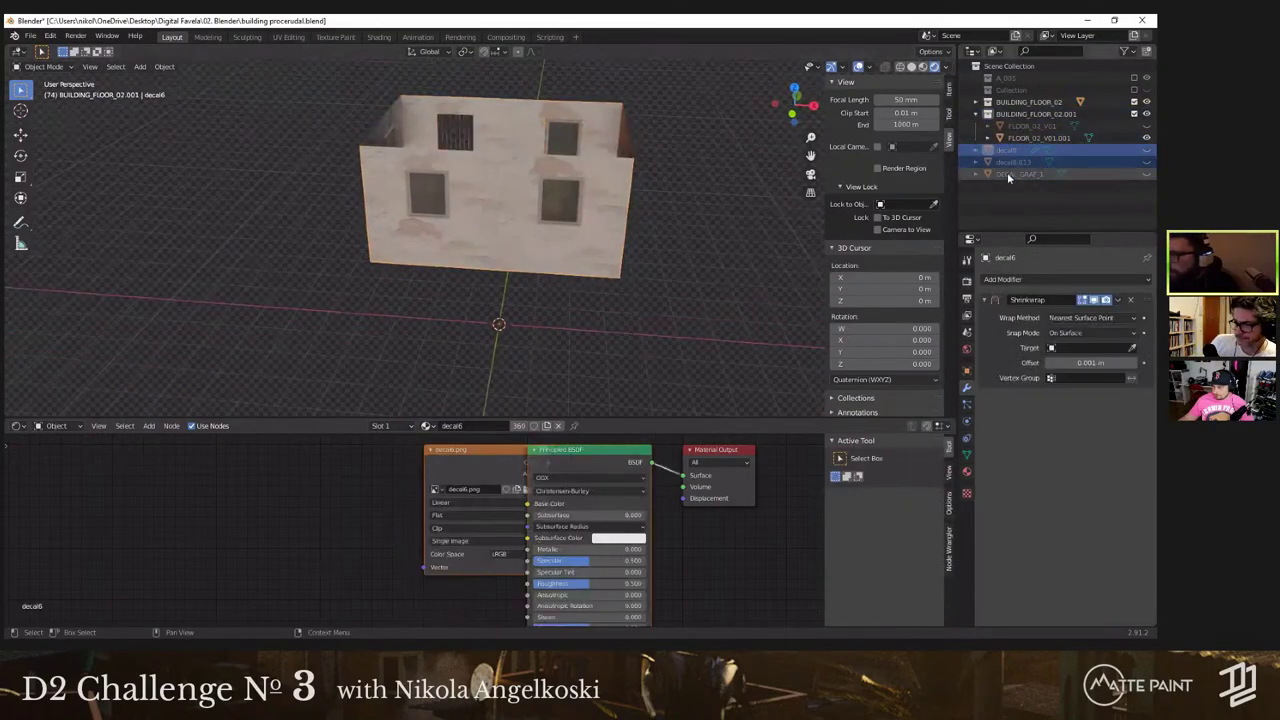
pyautogui.keyDown('shift'); pyautogui.click(1007, 173); pyautogui.keyUp('shift')
pyautogui.moveTo(1039, 77); pyautogui.dragTo(1014, 84)
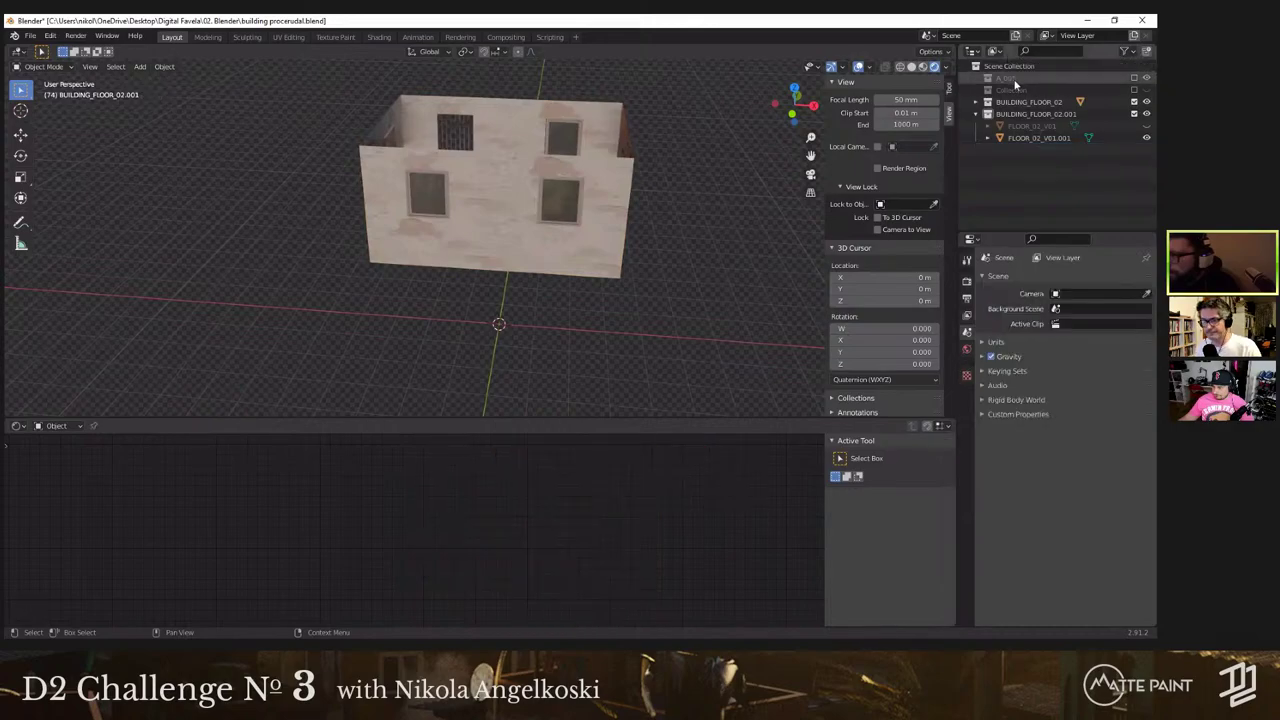
# Step: Duplicate FLOOR_02_V01.001 in place and hide the source object
pyautogui.click(1040, 138)
pyautogui.moveTo(561, 218)
pyautogui.mouseDown(button='middle')
pyautogui.moveTo(651, 191)
pyautogui.moveTo(628, 228)
pyautogui.moveTo(550, 236)
pyautogui.mouseUp(button='middle')
pyautogui.scroll(-3, 581, 223)
pyautogui.scroll(3, 572, 226)
pyautogui.hotkey('shift', 'd')
pyautogui.rightClick(1112, 154)
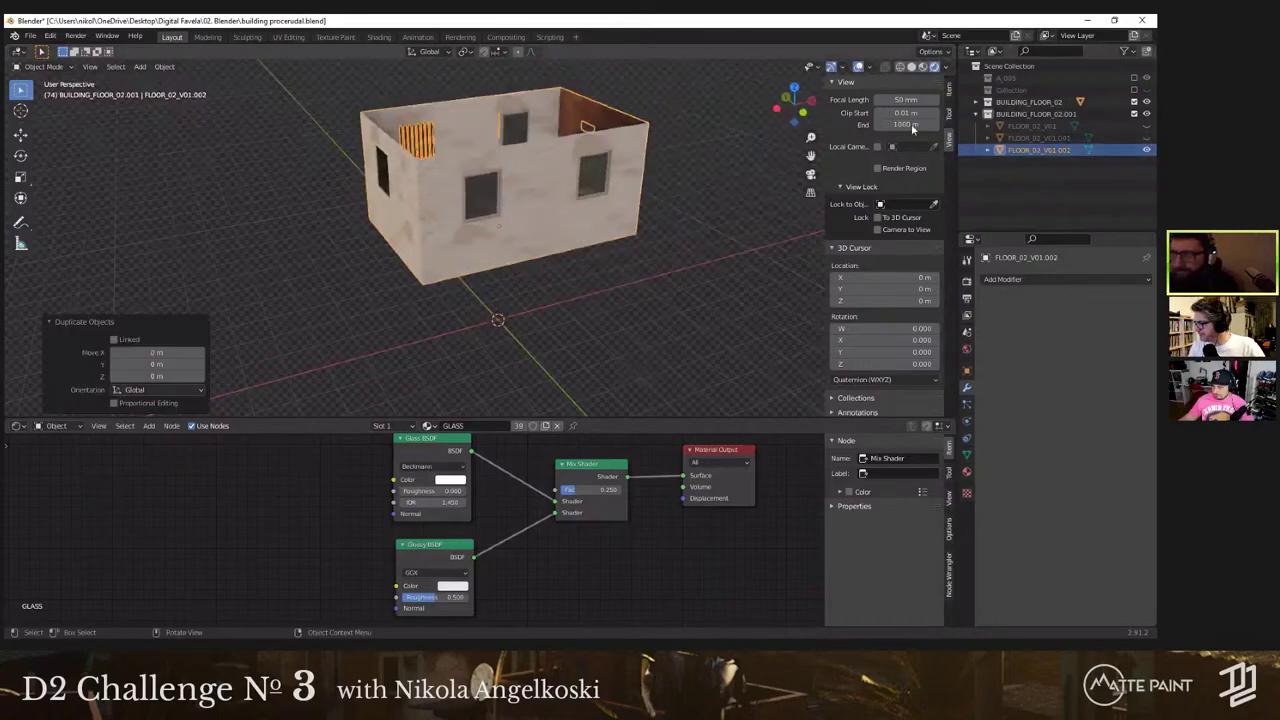
# Step: Try to remove the Floor_02 material slot from the new duplicate while editing its long wall's faces
pyautogui.moveTo(571, 147); pyautogui.dragTo(445, 198, button='middle')
pyautogui.press('Tab')
pyautogui.click(486, 195)
pyautogui.keyDown('ctrl'); pyautogui.keyDown('shift'); pyautogui.click(623, 214); pyautogui.keyUp('shift'); pyautogui.keyUp('ctrl')
pyautogui.moveTo(623, 214); pyautogui.dragTo(522, 210, button='middle')
pyautogui.click(385, 427)
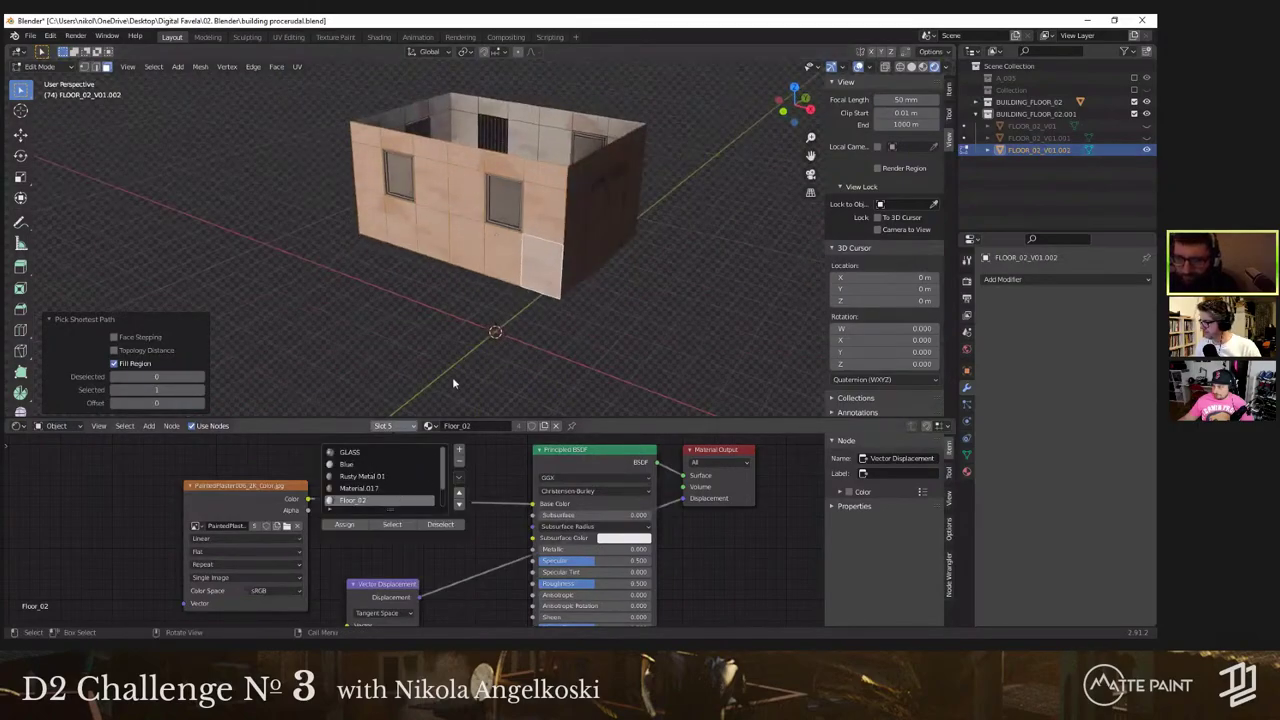
pyautogui.moveTo(452, 383); pyautogui.dragTo(430, 465, button='middle')
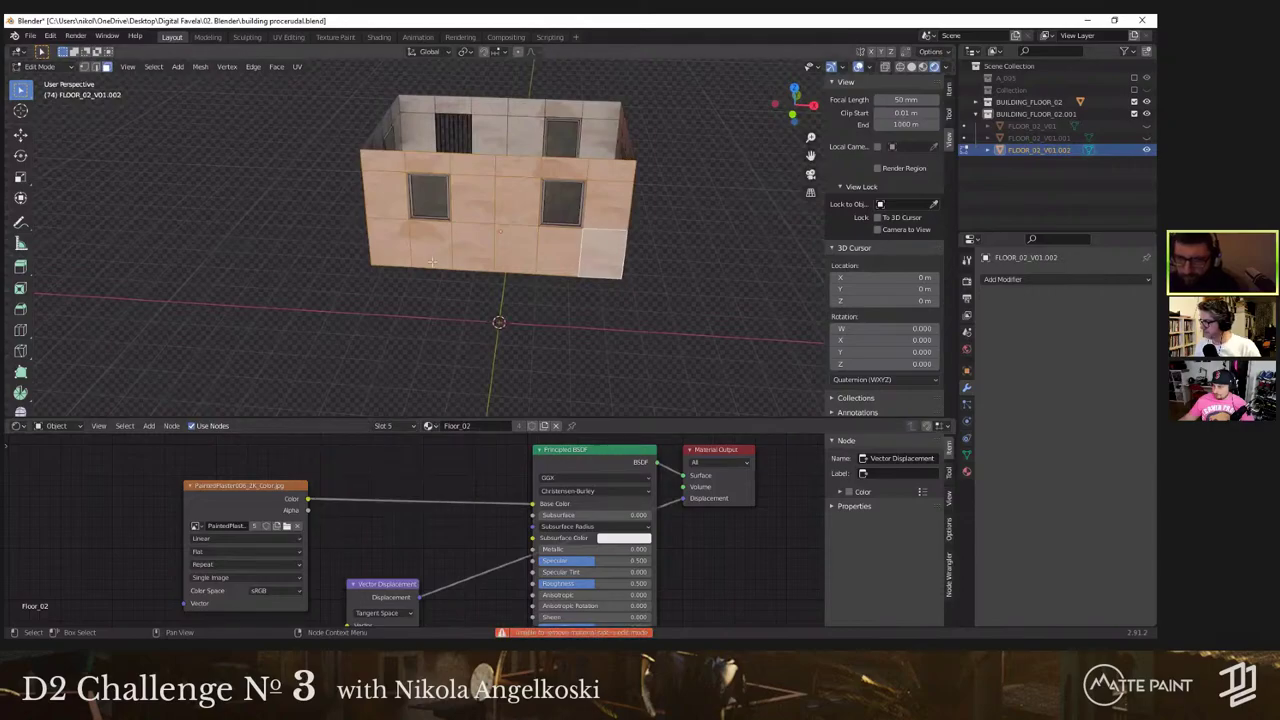
# Step: Return to Object Mode and remove all material slots from FLOOR_02_V01.002
pyautogui.press('Tab')
pyautogui.click(407, 429)
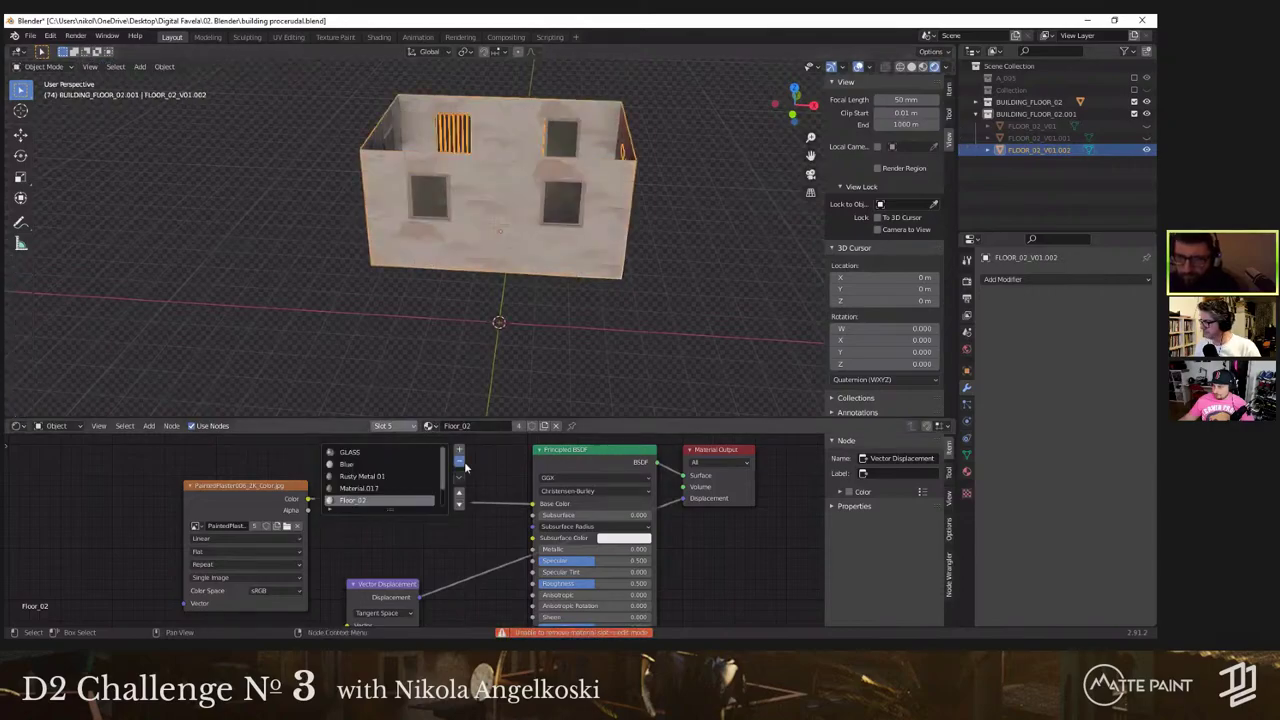
pyautogui.click(460, 462)
pyautogui.click(460, 462)
pyautogui.click(460, 462)
pyautogui.click(427, 426)
pyautogui.click(413, 429)
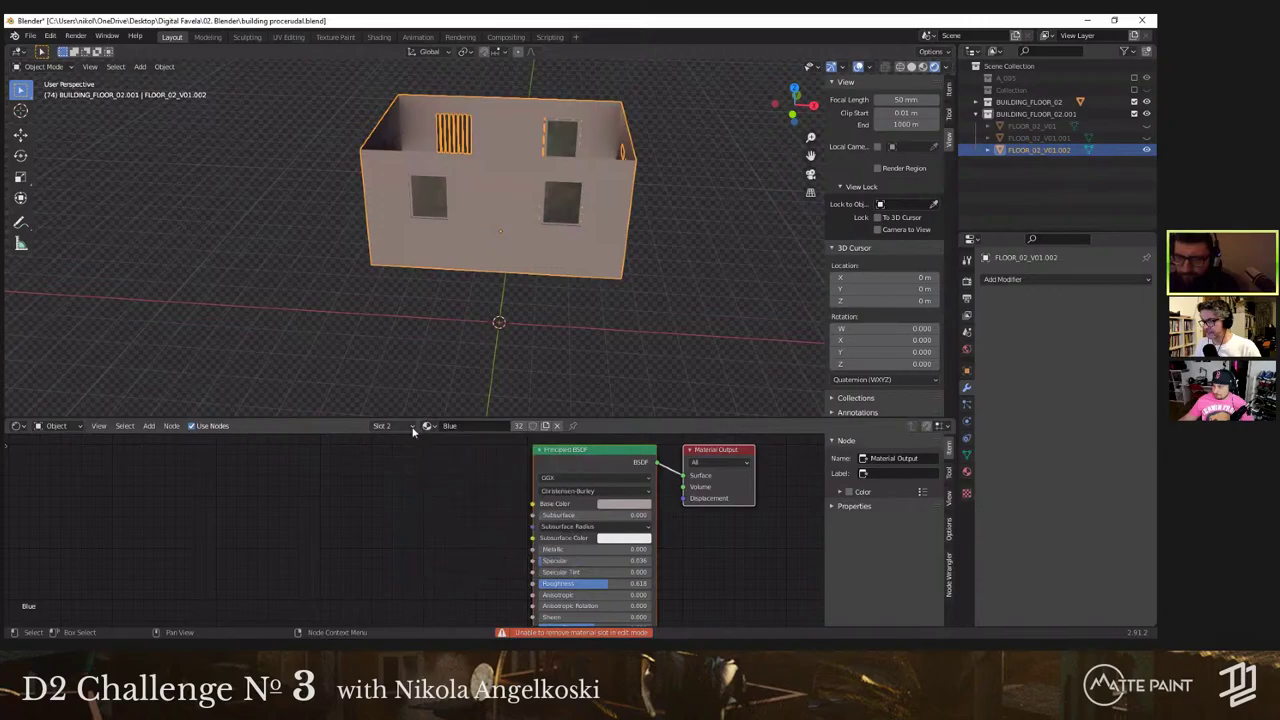
pyautogui.click(458, 461)
pyautogui.click(458, 461)
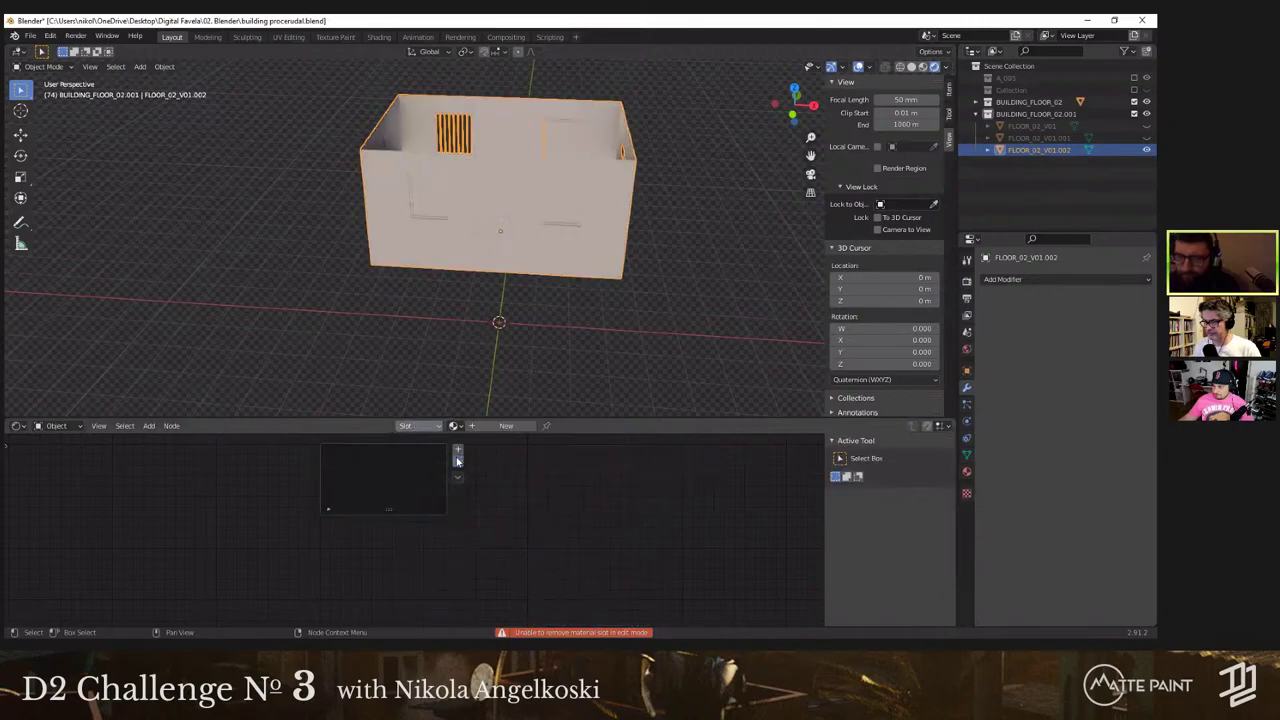
# Step: Separate the whole FLOOR_02_V01.002 mesh into individual objects by loose parts
pyautogui.moveTo(433, 274); pyautogui.dragTo(382, 209, button='middle')
pyautogui.press('Tab')
pyautogui.scroll(2, 480, 257)
pyautogui.scroll(-3, 545, 257)
pyautogui.press('a')
pyautogui.rightClick(506, 256)
pyautogui.moveTo(506, 256)
pyautogui.click(630, 279)
pyautogui.press('Tab')
pyautogui.scroll(3, 383, 209)
# Step: Switch to solid shading and make the separated wall shell FLOOR_02_V01.012 the active object
pyautogui.click(664, 202)
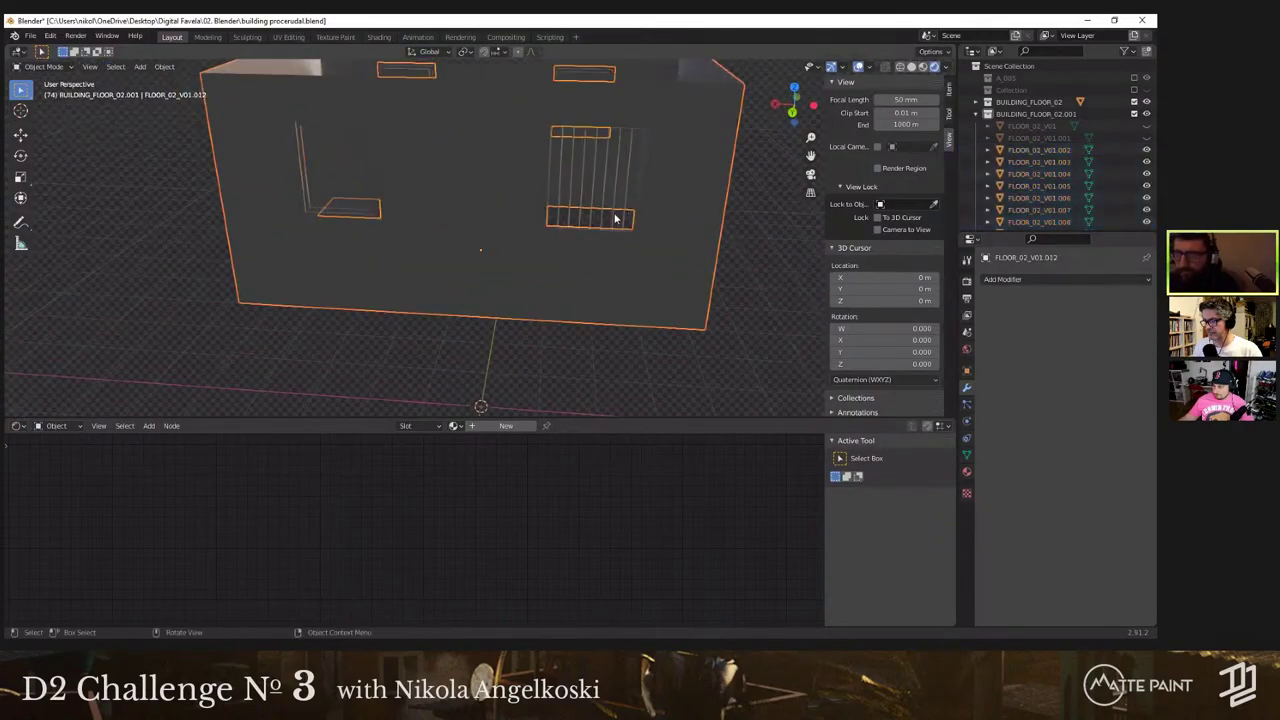
pyautogui.click(614, 217)
pyautogui.moveTo(614, 217); pyautogui.dragTo(560, 228, button='middle')
pyautogui.scroll(-4, 480, 228)
pyautogui.moveTo(431, 229)
pyautogui.mouseDown(button='middle')
pyautogui.moveTo(757, 239)
pyautogui.moveTo(570, 268)
pyautogui.moveTo(586, 270)
pyautogui.mouseUp(button='middle')
pyautogui.press('z')
pyautogui.press('Tab')
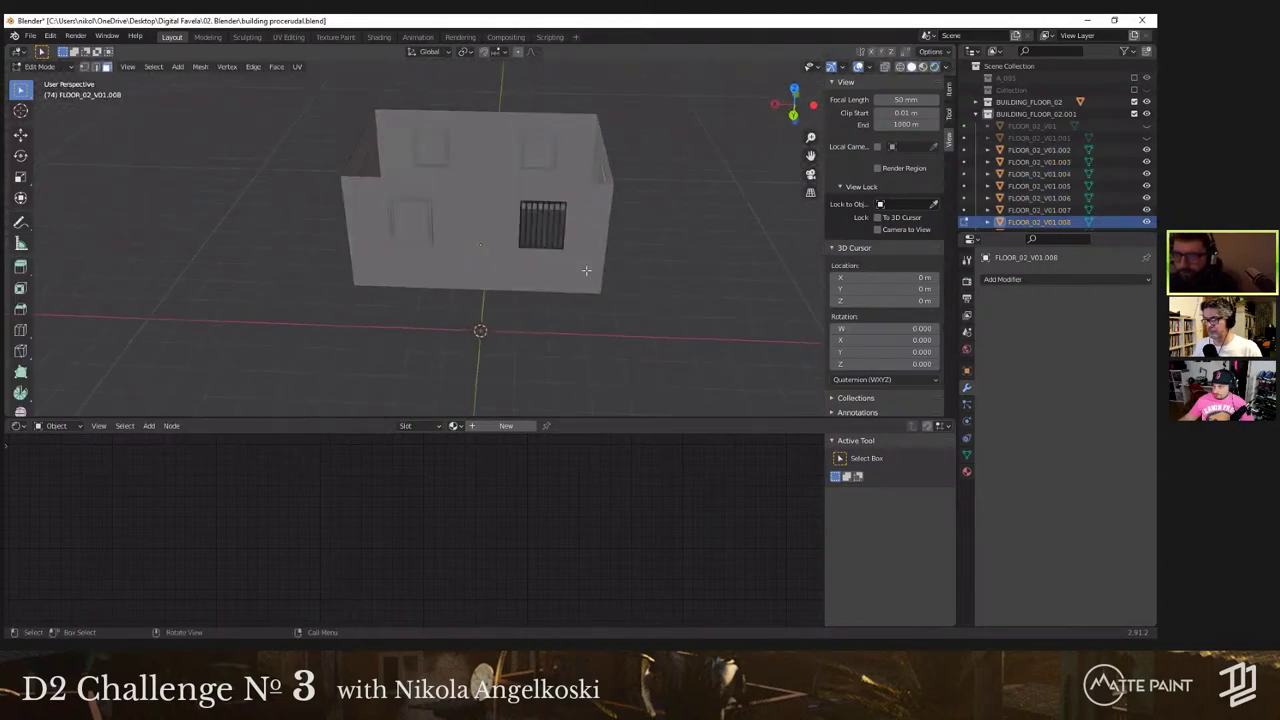
pyautogui.press('Tab')
pyautogui.click(580, 271)
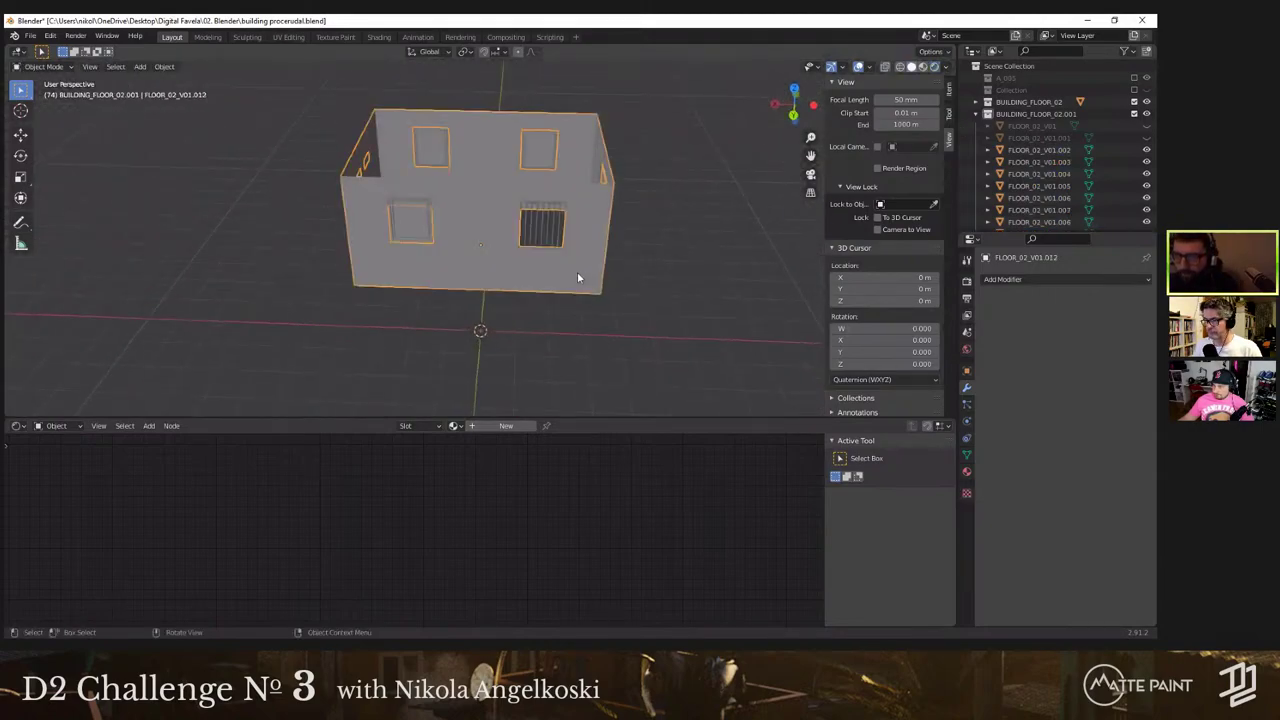
# Step: Assign the existing Floor_01 material to the wall shell FLOOR_02_V01.012
pyautogui.click(455, 426)
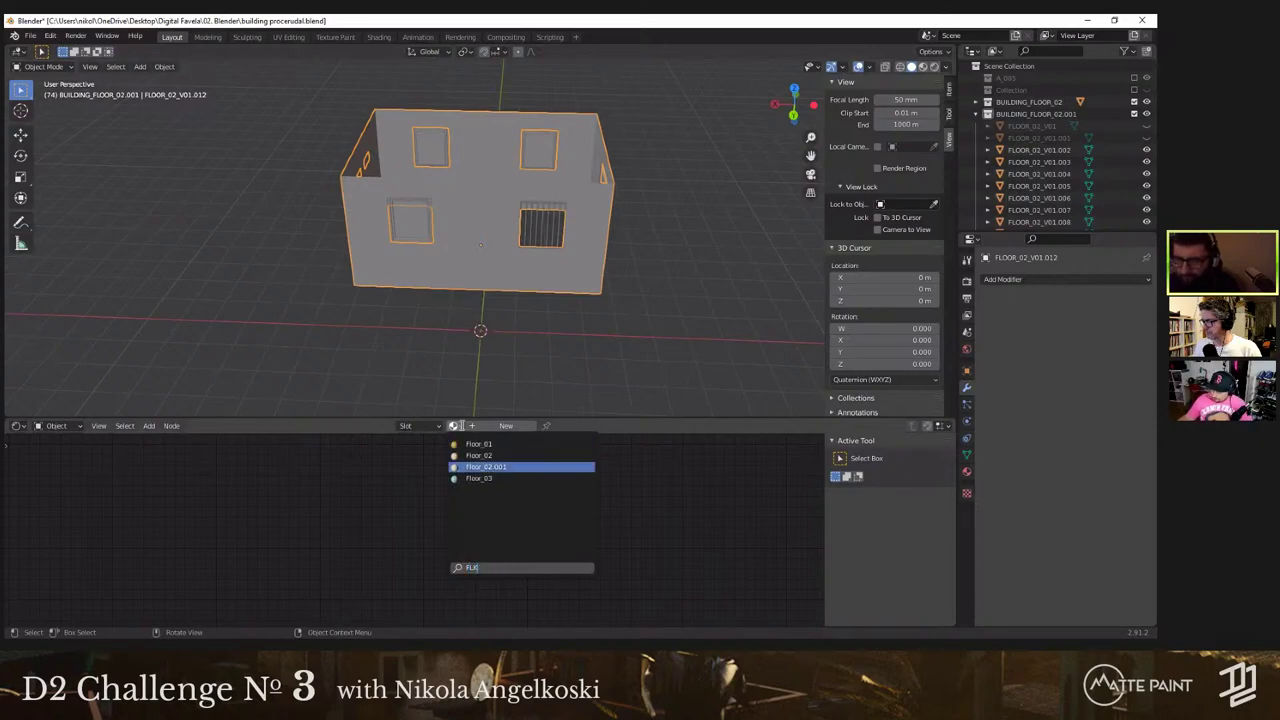
pyautogui.write('Fl')
pyautogui.press('Return')
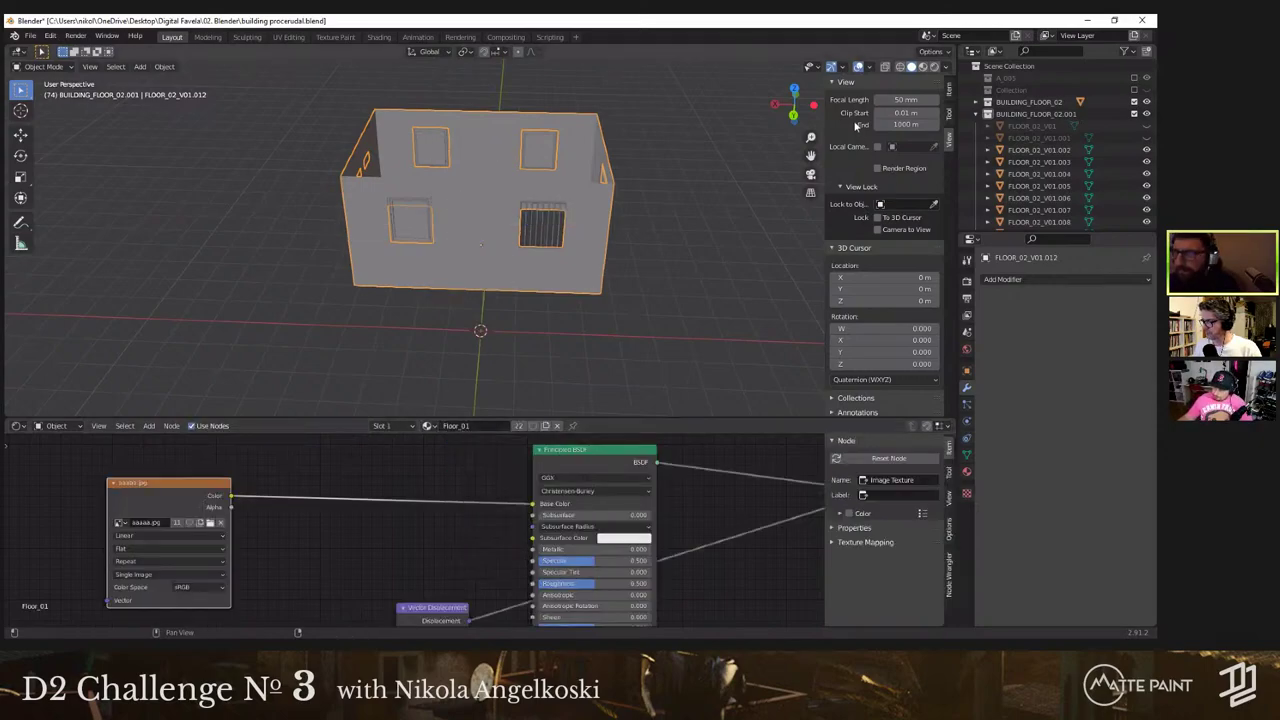
# Step: In rendered shading, select the faces across the end wall with the single window opening in Edit Mode
pyautogui.click(936, 67)
pyautogui.moveTo(620, 188); pyautogui.dragTo(500, 220, button='middle')
pyautogui.scroll(5, 400, 227)
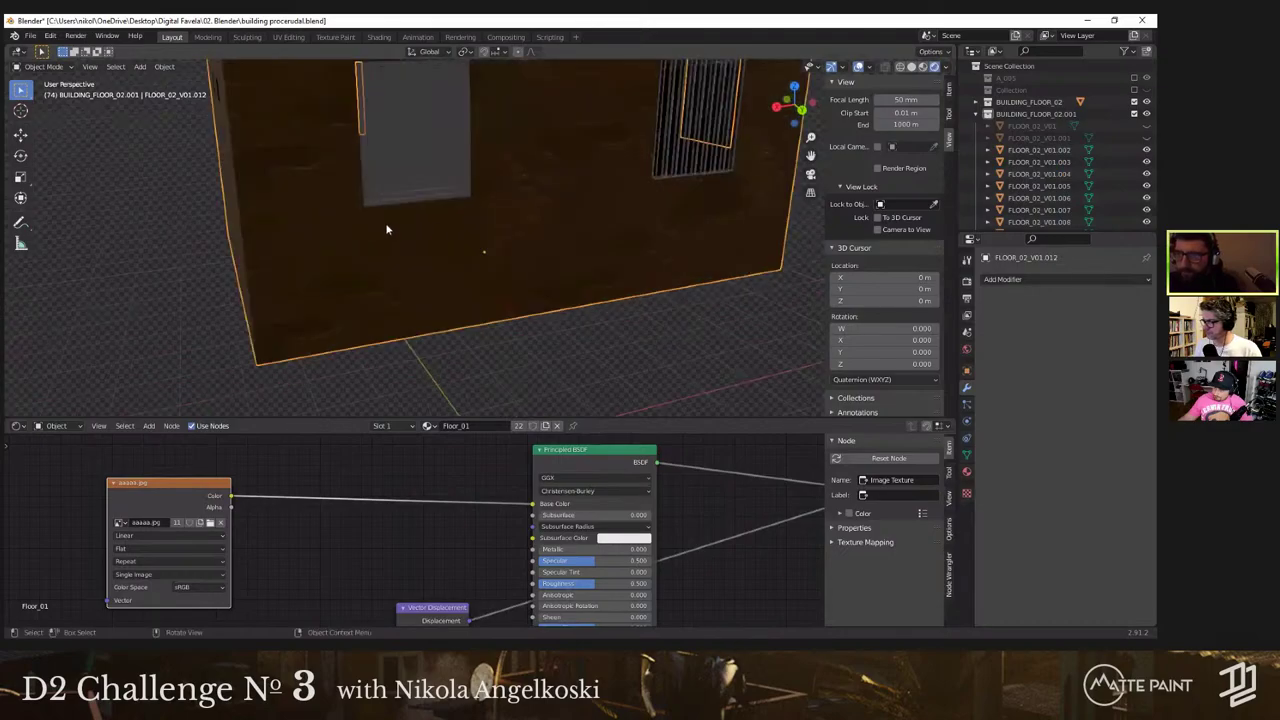
pyautogui.moveTo(388, 228); pyautogui.dragTo(512, 252, button='middle')
pyautogui.press('Tab')
pyautogui.scroll(-5, 530, 265)
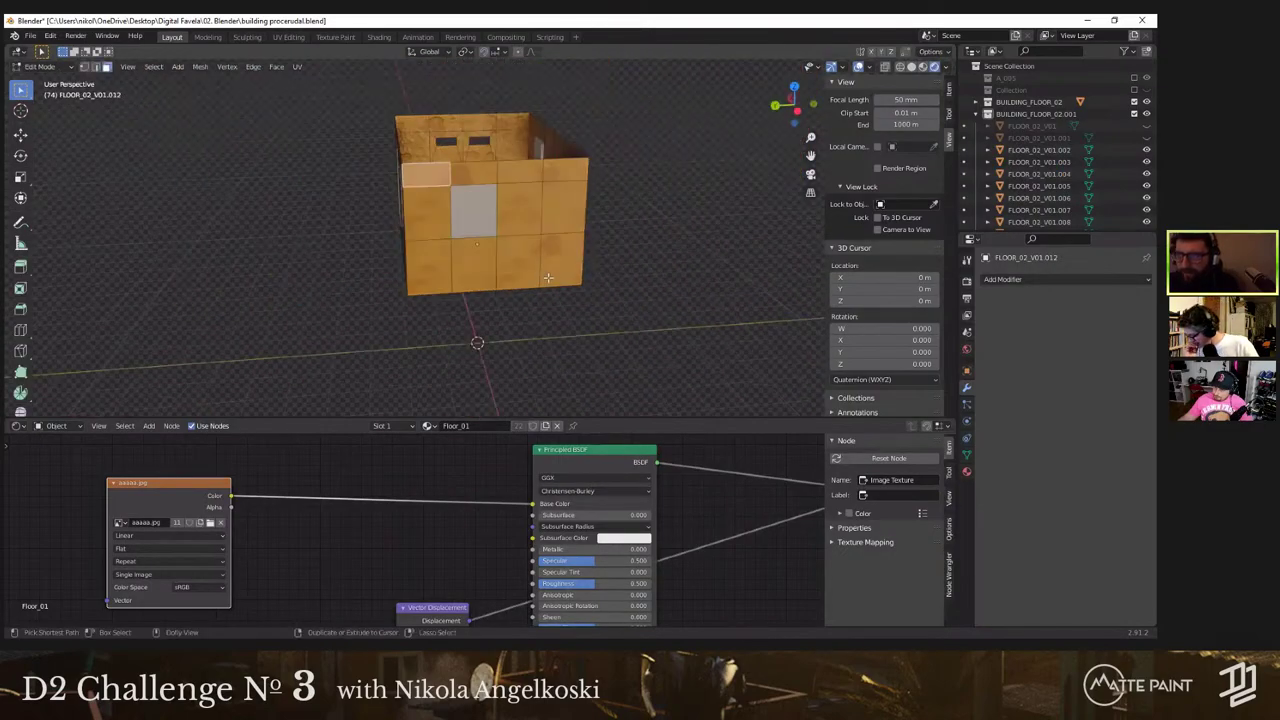
pyautogui.keyDown('ctrl'); pyautogui.click(548, 277); pyautogui.keyUp('ctrl')
# Step: Try replacing the wall shell's material with Floor_02
pyautogui.click(428, 426)
pyautogui.write('w')
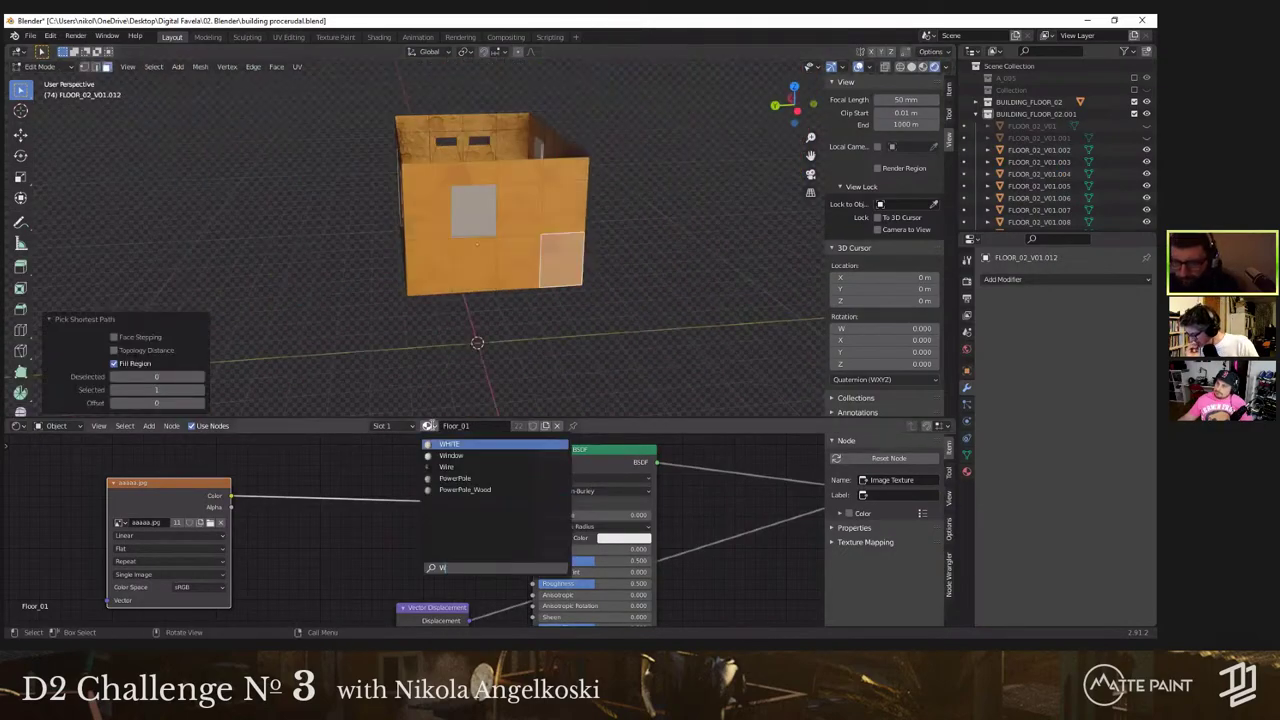
pyautogui.press('BackSpace')
pyautogui.click(460, 513)
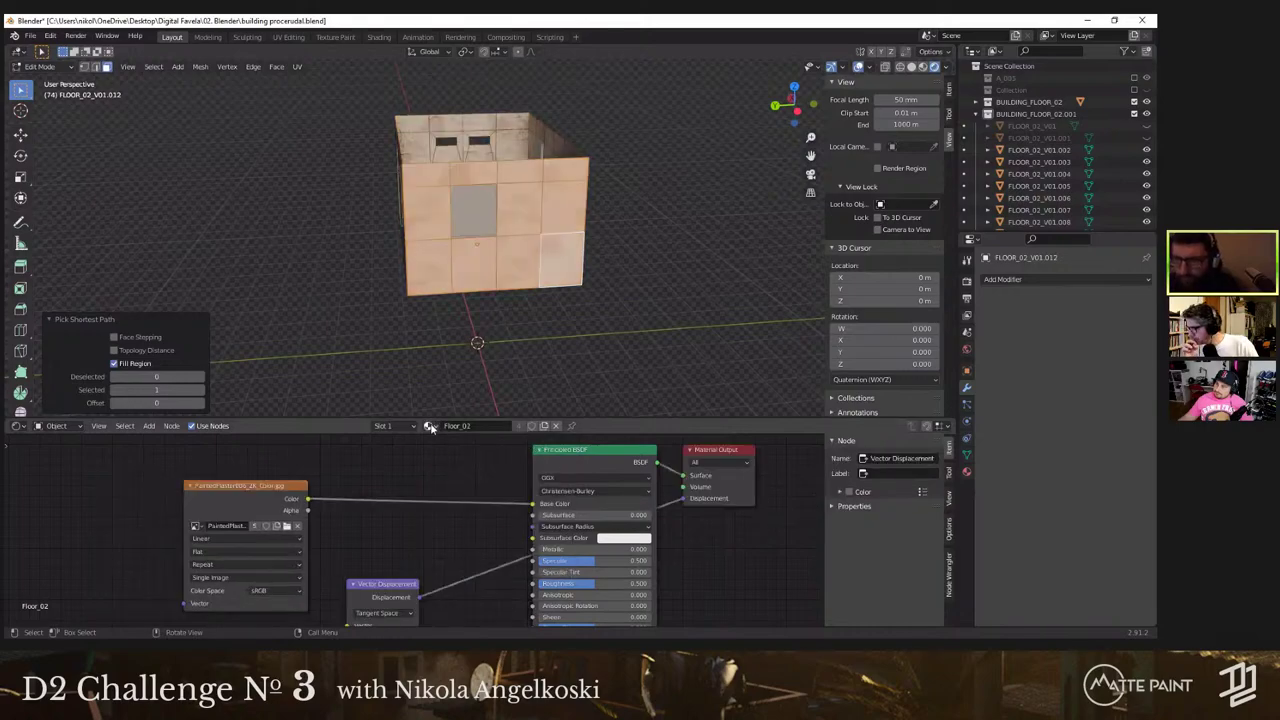
# Step: Add a second material slot to the wall shell and set its first slot to the Floor_01 material
pyautogui.click(406, 427)
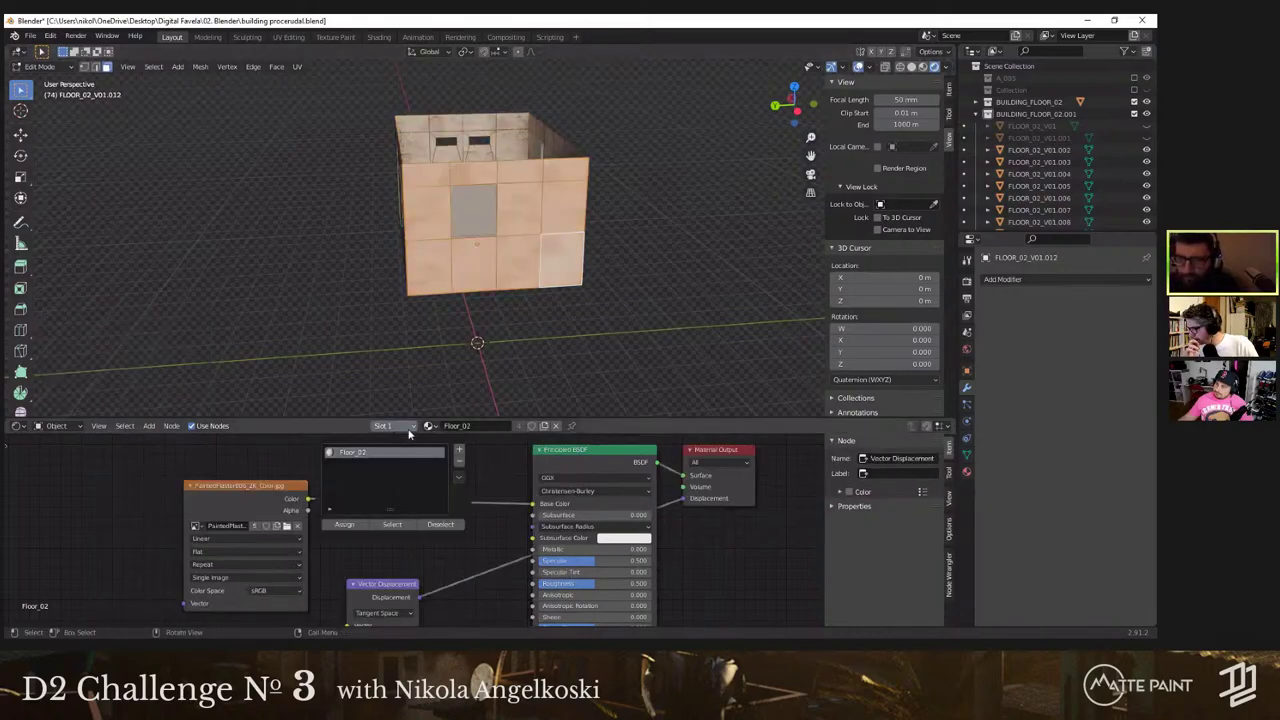
pyautogui.click(458, 451)
pyautogui.moveTo(446, 332); pyautogui.dragTo(520, 352, button='middle')
pyautogui.press('Tab')
pyautogui.click(432, 427)
pyautogui.click(410, 453)
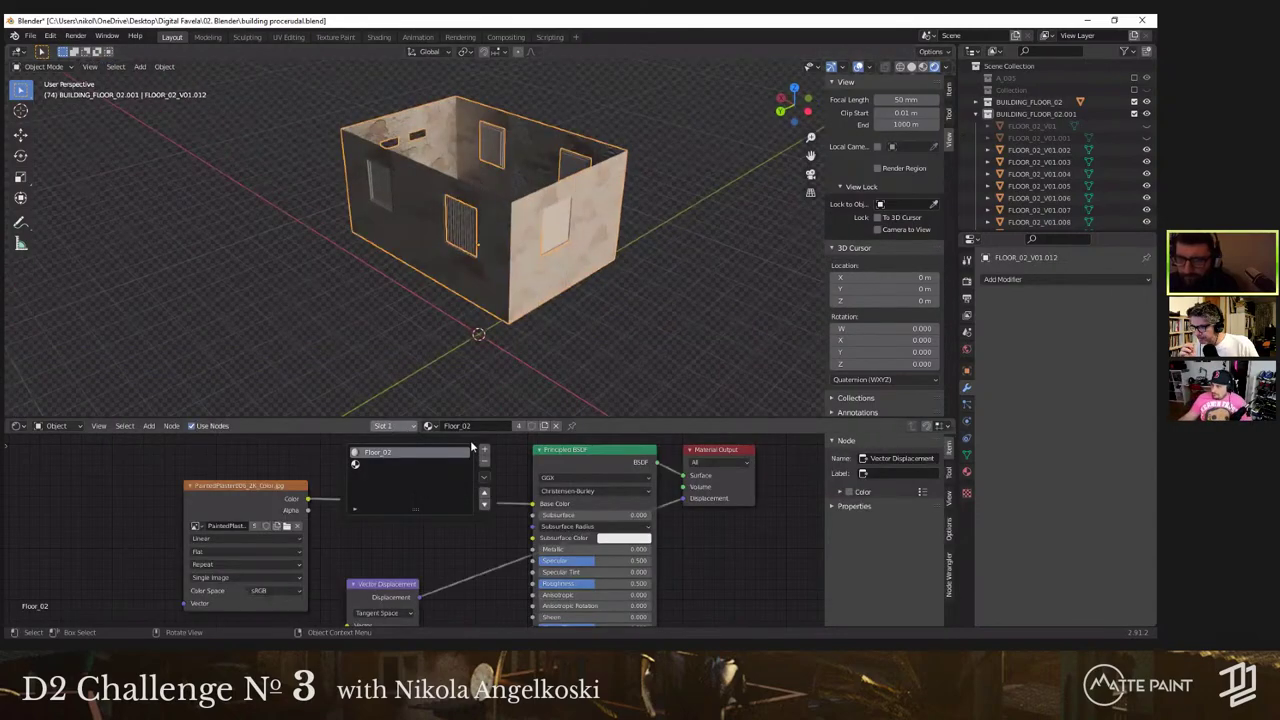
pyautogui.click(429, 426)
pyautogui.click(467, 489)
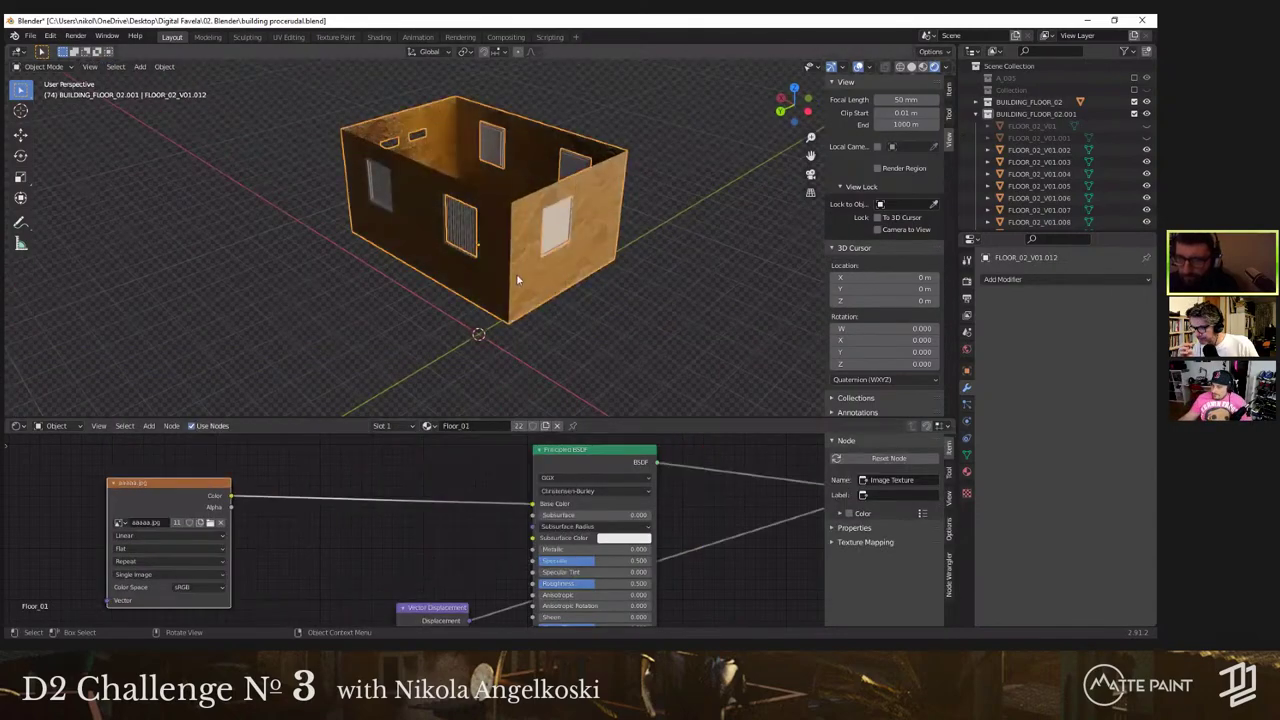
# Step: Put Floor_02 in the wall shell's second material slot and assign it to the faces of the single-window end wall
pyautogui.moveTo(516, 274); pyautogui.dragTo(454, 182, button='middle')
pyautogui.press('Tab')
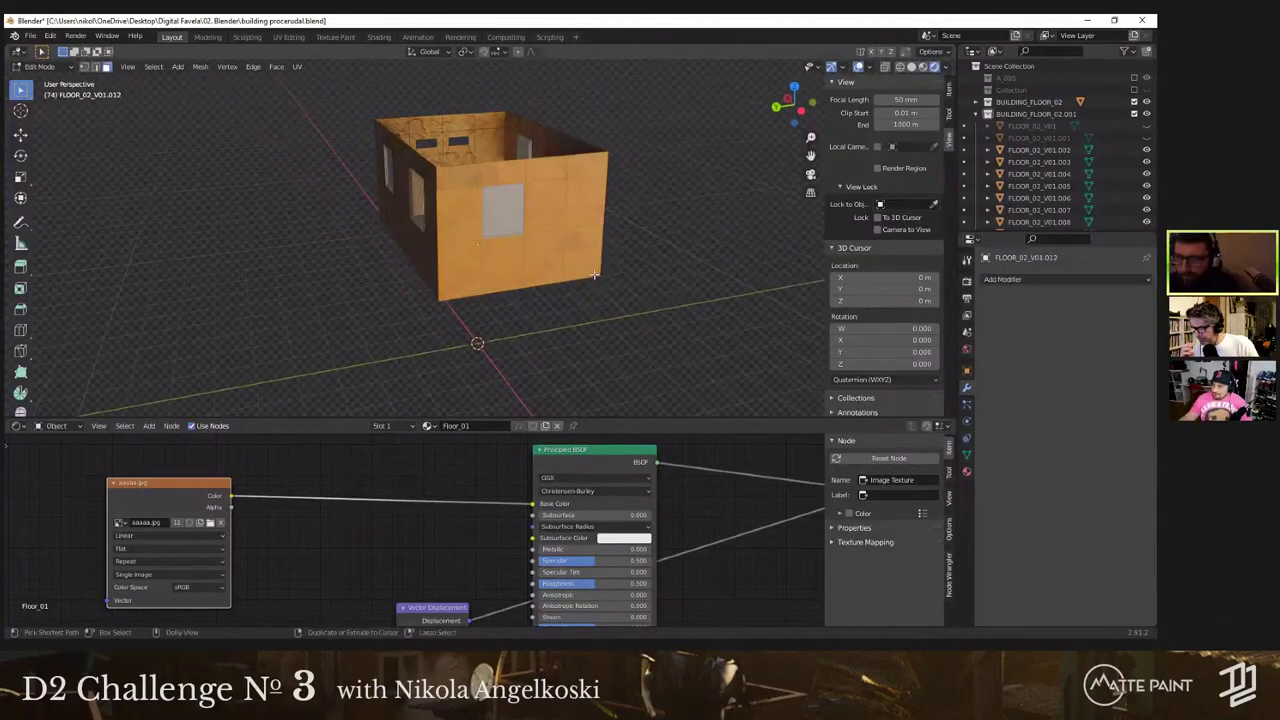
pyautogui.keyDown('ctrl'); pyautogui.keyDown('shift'); pyautogui.click(594, 274); pyautogui.keyUp('shift'); pyautogui.keyUp('ctrl')
pyautogui.click(572, 238)
pyautogui.keyDown('ctrl'); pyautogui.keyDown('shift'); pyautogui.click(597, 278); pyautogui.keyUp('shift'); pyautogui.keyUp('ctrl')
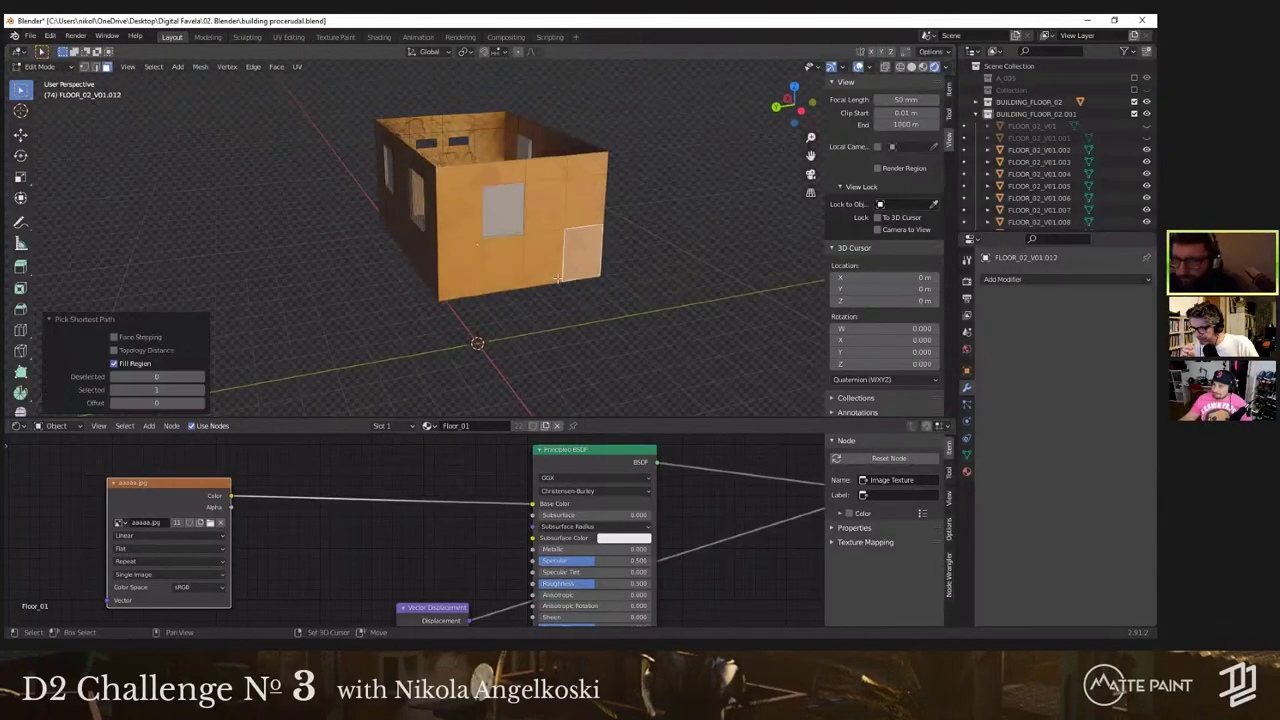
pyautogui.click(399, 427)
pyautogui.click(457, 449)
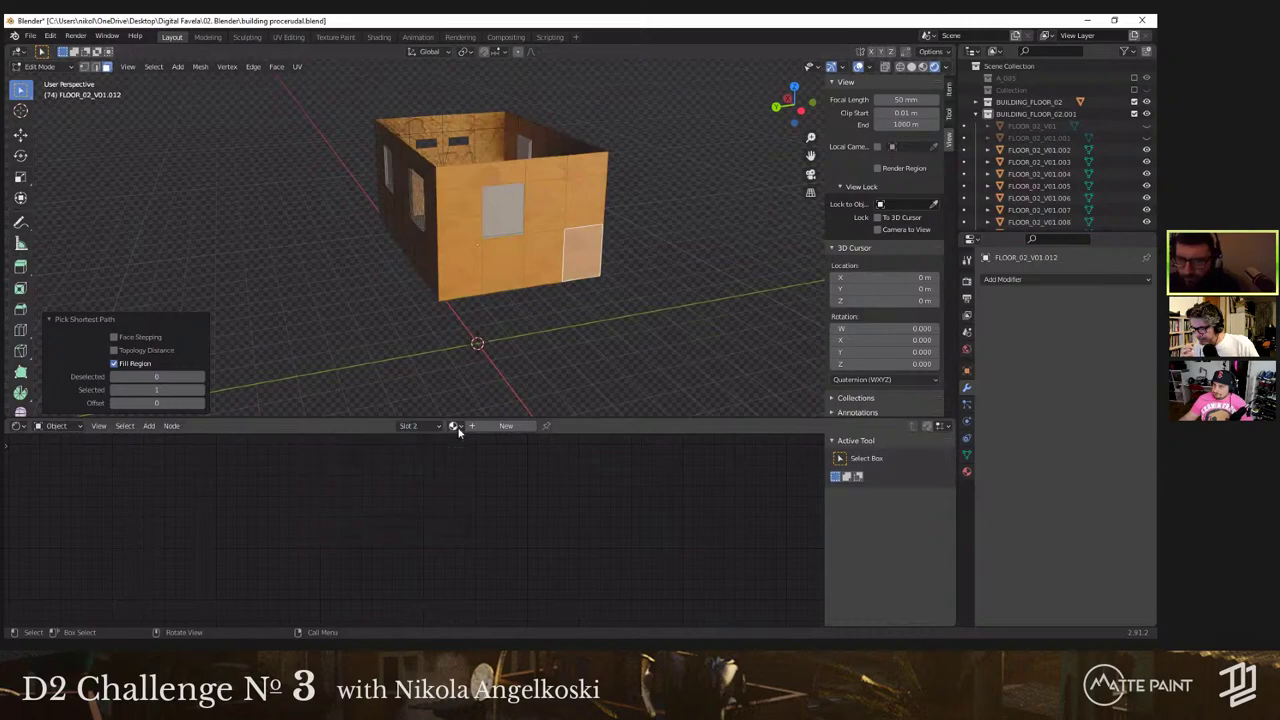
pyautogui.click(453, 426)
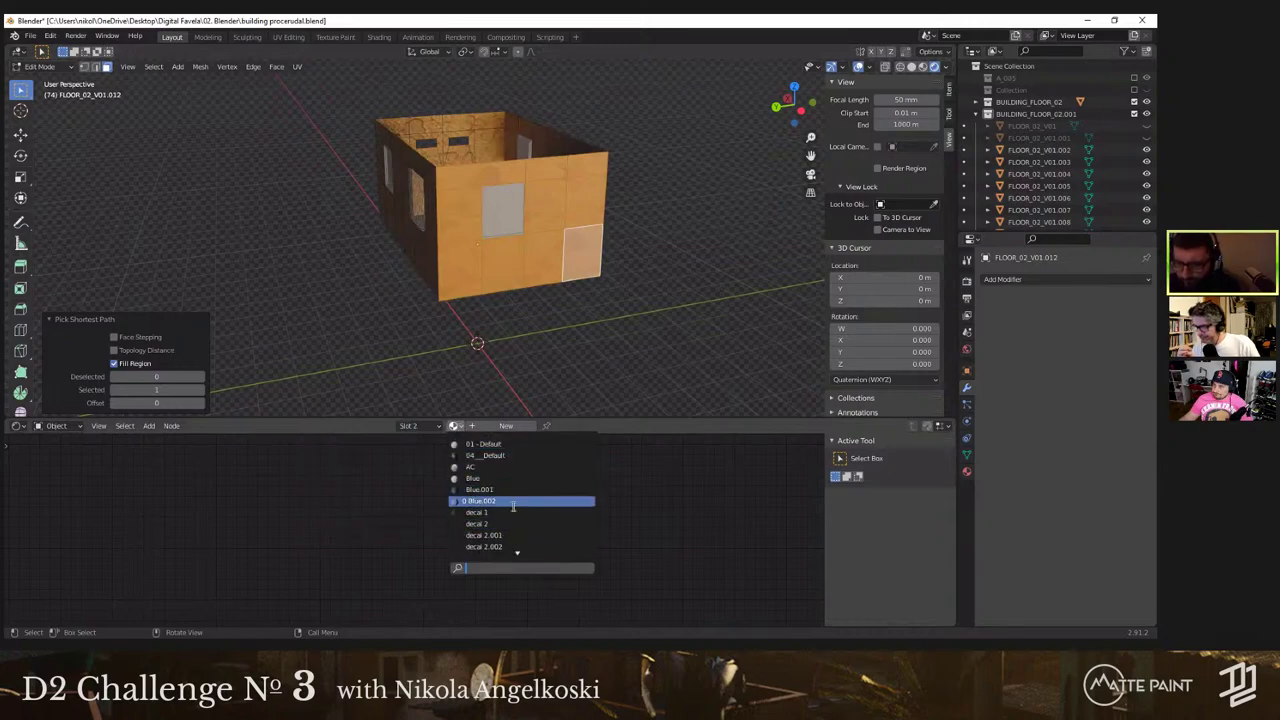
pyautogui.click(492, 547)
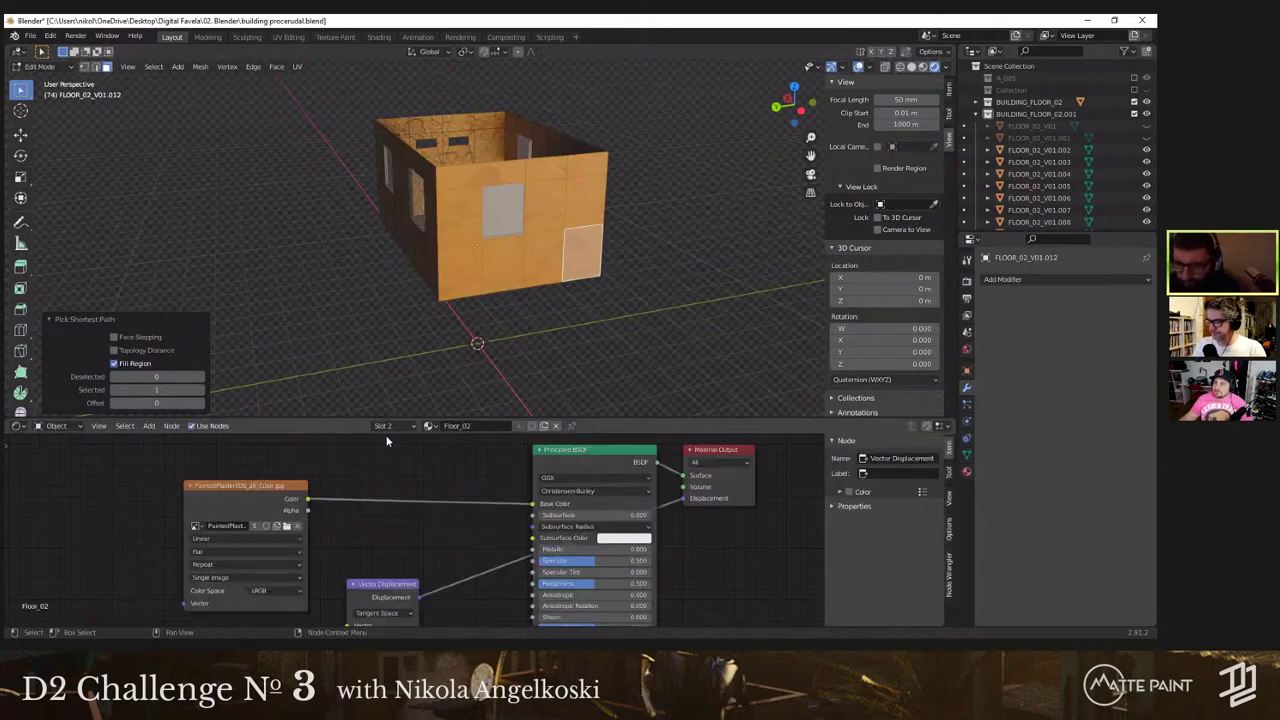
pyautogui.click(390, 427)
pyautogui.click(340, 527)
pyautogui.press('Tab')
# Step: Join the pane and frame of the plain window beside the barred window on the long wall into one object
pyautogui.moveTo(430, 270); pyautogui.dragTo(790, 278, button='middle')
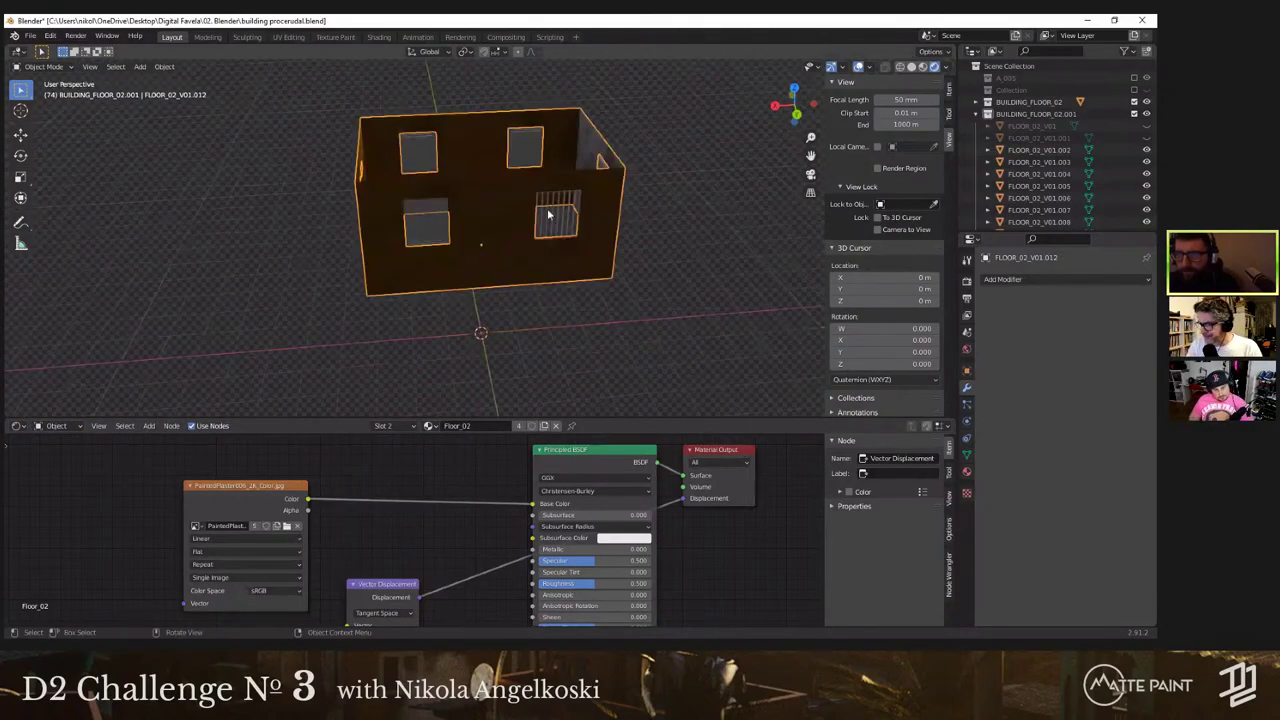
pyautogui.moveTo(551, 214); pyautogui.dragTo(517, 265, button='middle')
pyautogui.click(556, 200)
pyautogui.moveTo(340, 240); pyautogui.dragTo(307, 253, button='middle')
pyautogui.scroll(5, 307, 253)
pyautogui.click(355, 283)
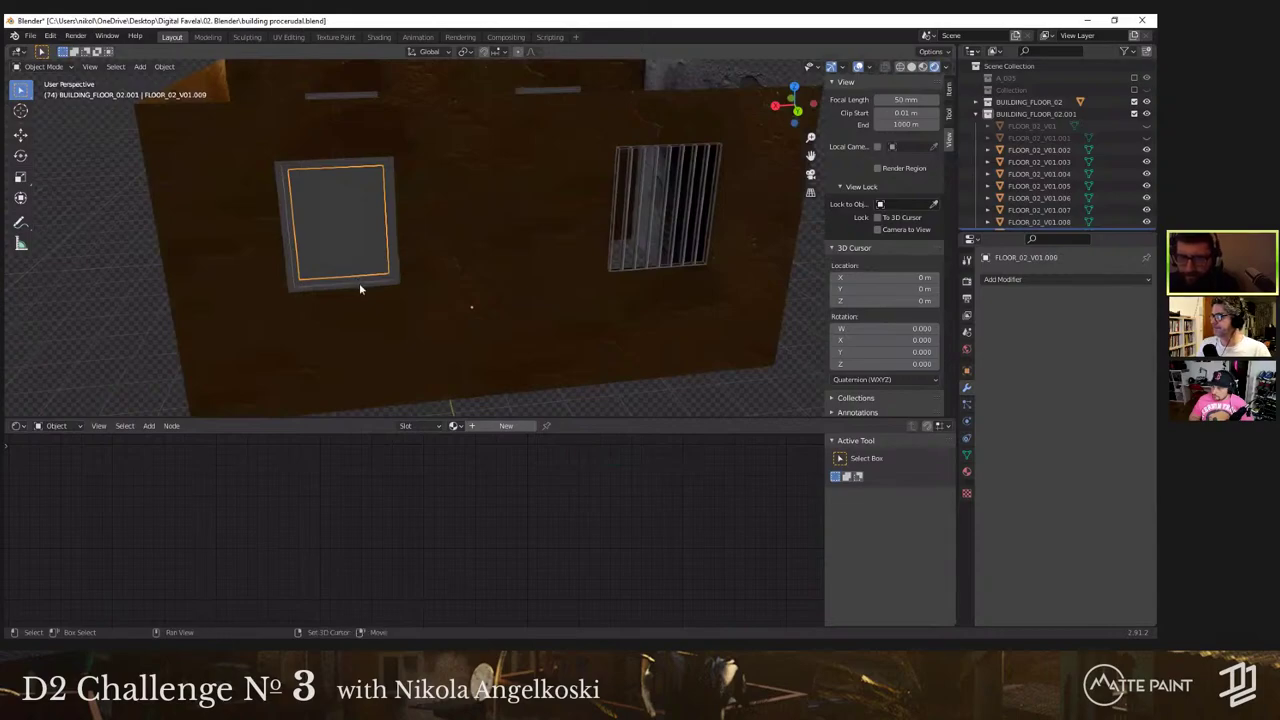
pyautogui.keyDown('shift'); pyautogui.click(362, 287); pyautogui.keyUp('shift')
pyautogui.rightClick(362, 287)
pyautogui.click(362, 285)
pyautogui.scroll(-2, 362, 282)
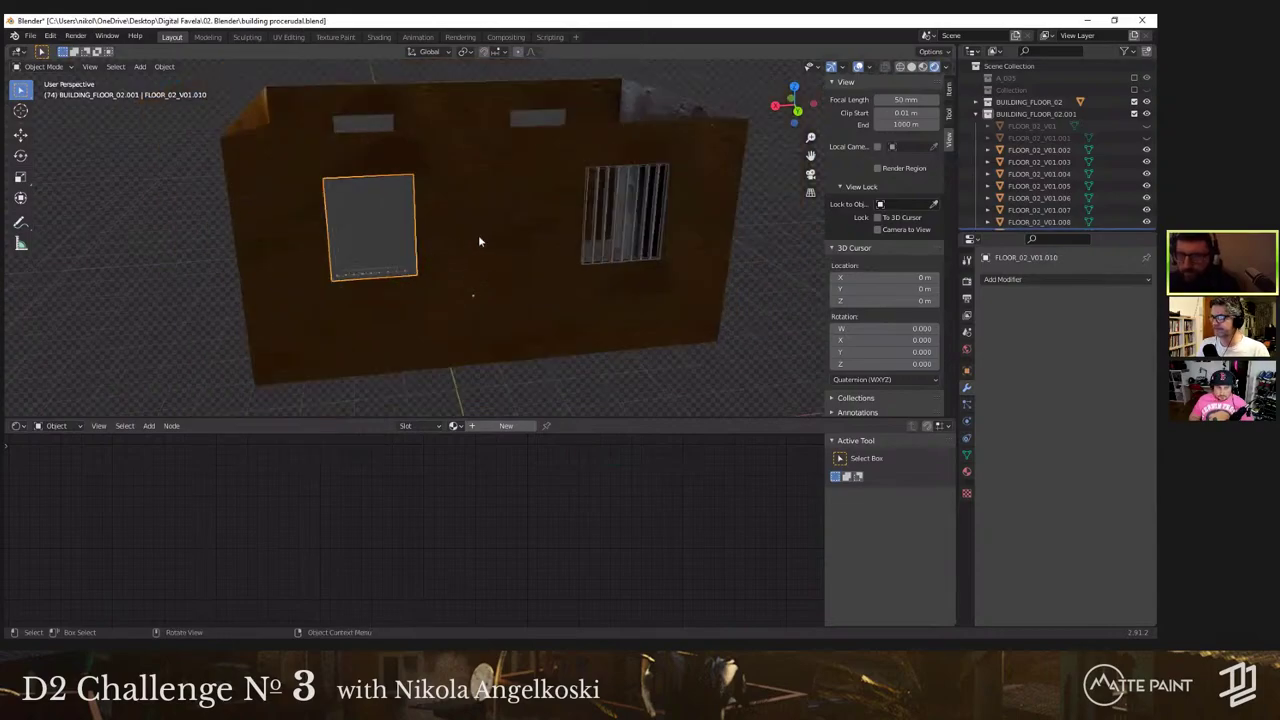
# Step: Swap the joined plain window and the barred grille between the two long-wall openings by moving each along X
pyautogui.press('g')
pyautogui.press('x')
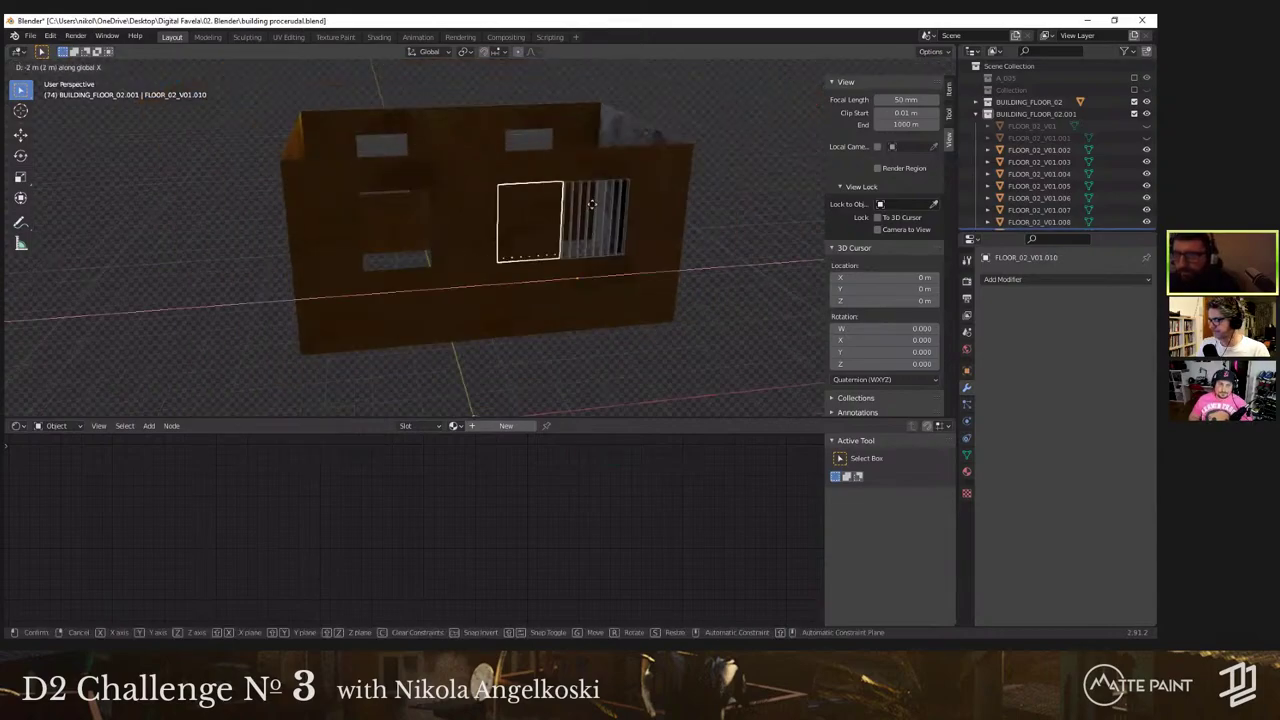
pyautogui.click(632, 210)
pyautogui.click(611, 225)
pyautogui.press('g')
pyautogui.press('x')
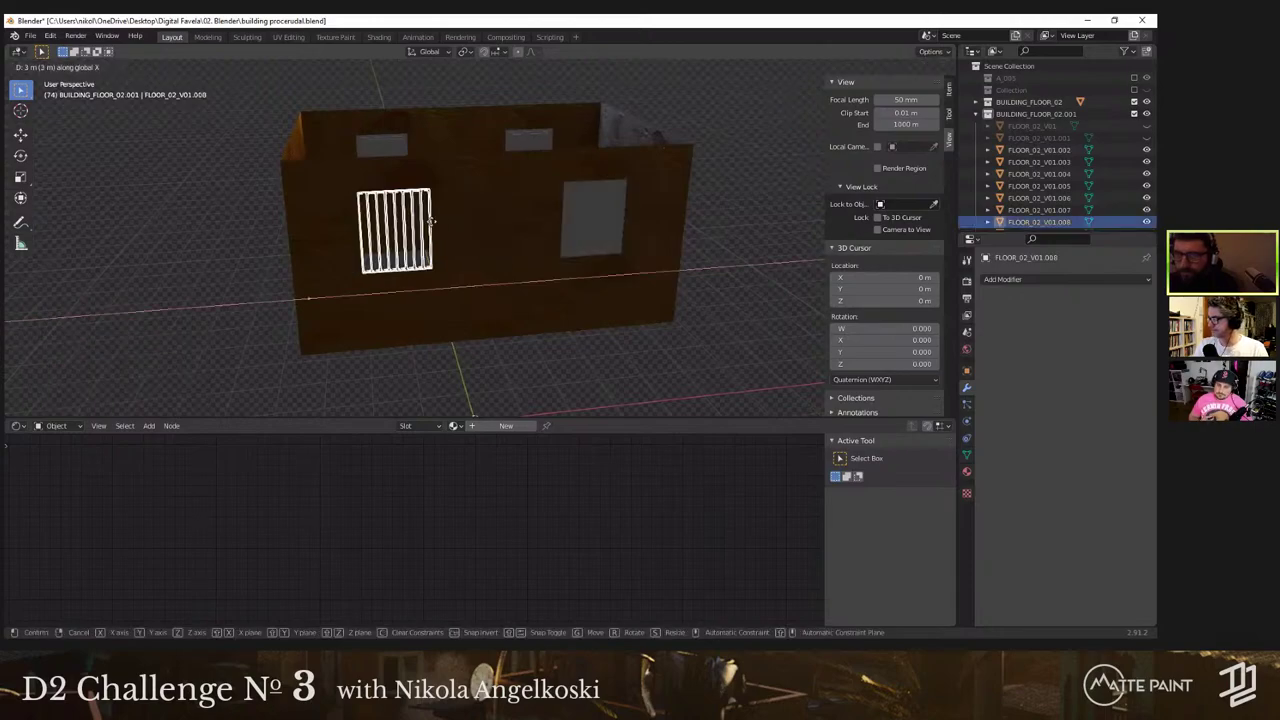
pyautogui.click(414, 234)
# Step: Hide the edited wall shell and its window parts in the viewport
pyautogui.moveTo(414, 234); pyautogui.dragTo(517, 257, button='middle')
pyautogui.click(430, 210)
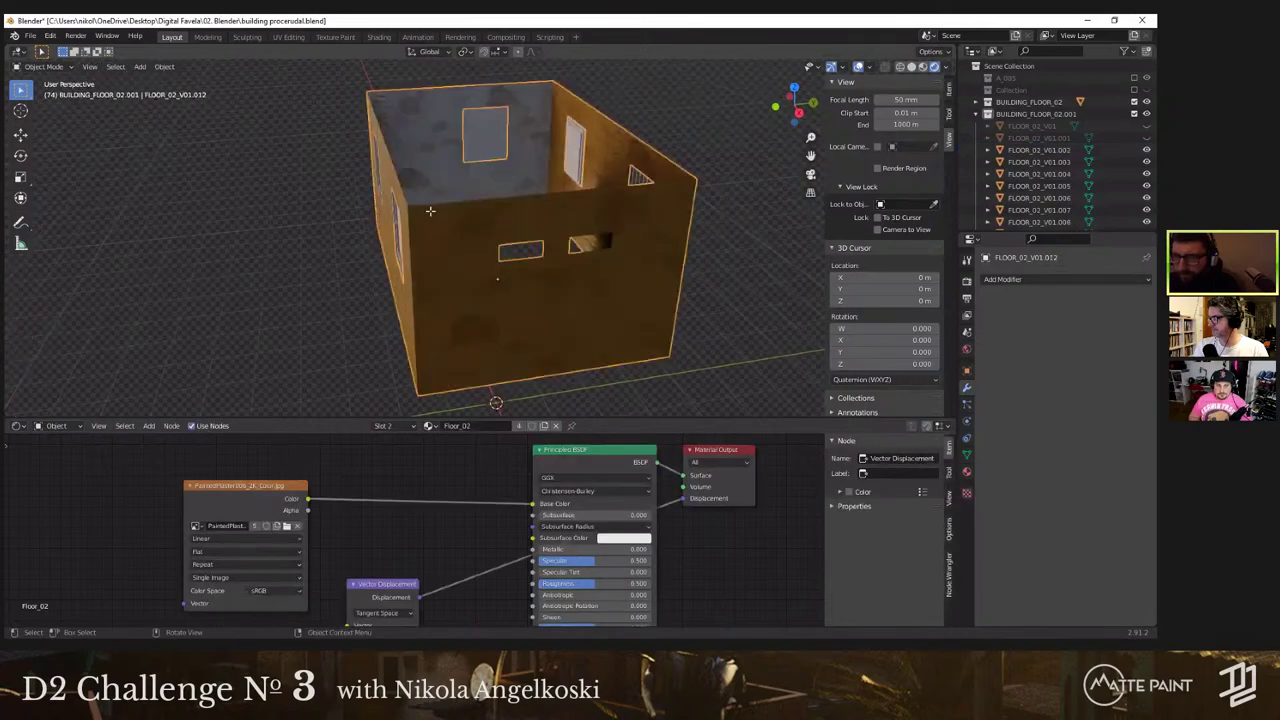
pyautogui.moveTo(330, 256); pyautogui.dragTo(353, 248, button='middle')
pyautogui.click(353, 248)
pyautogui.click(355, 249)
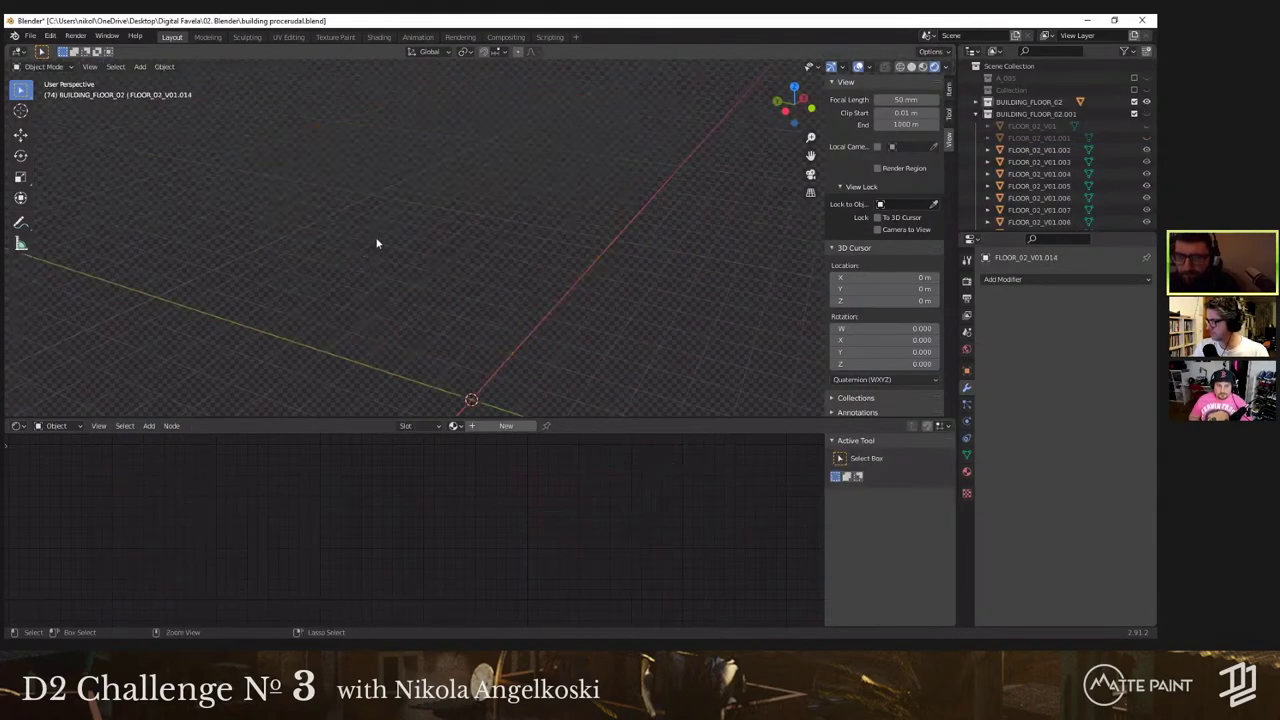
# Step: Delete the window object set in the opening of the light plastered end wall
pyautogui.click(381, 257)
pyautogui.moveTo(381, 257); pyautogui.dragTo(365, 342, button='middle')
pyautogui.click(431, 260)
pyautogui.scroll(2, 422, 277)
pyautogui.press('Delete')
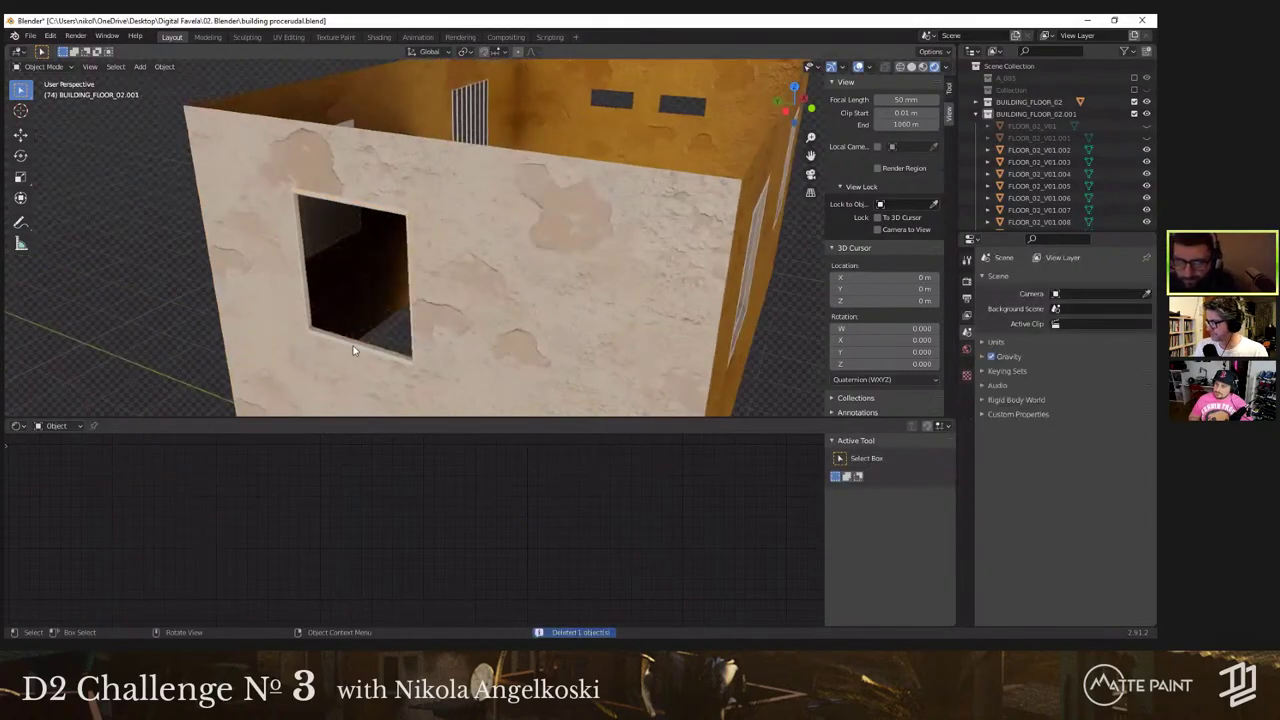
# Step: Fill the window opening in the light plastered end wall with a new face and return to Object Mode
pyautogui.click(362, 349)
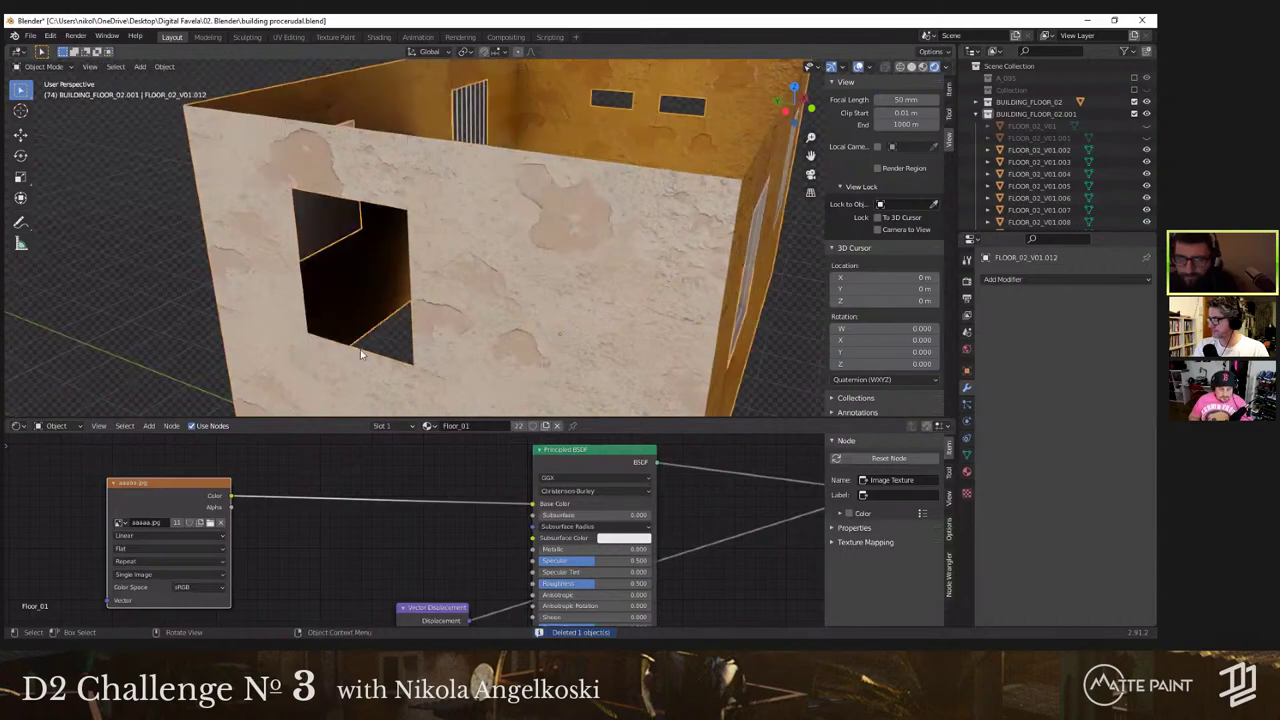
pyautogui.press('Tab')
pyautogui.click(358, 198)
pyautogui.press('f')
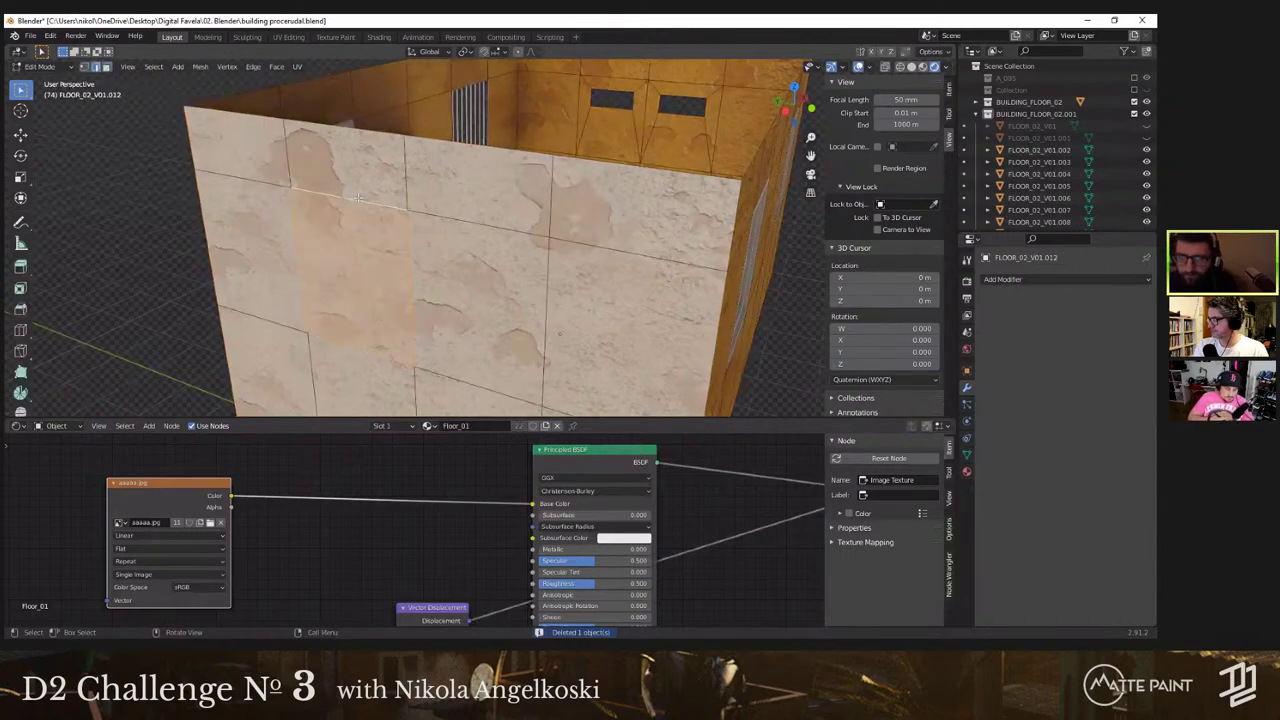
pyautogui.scroll(-5, 590, 258)
pyautogui.moveTo(594, 257); pyautogui.dragTo(478, 204, button='middle')
pyautogui.press('Tab')
# Step: Examine the floor's walls and windows from several angles, including the long ochre walls and the filled end wall
pyautogui.click(499, 279)
pyautogui.scroll(-4, 434, 257)
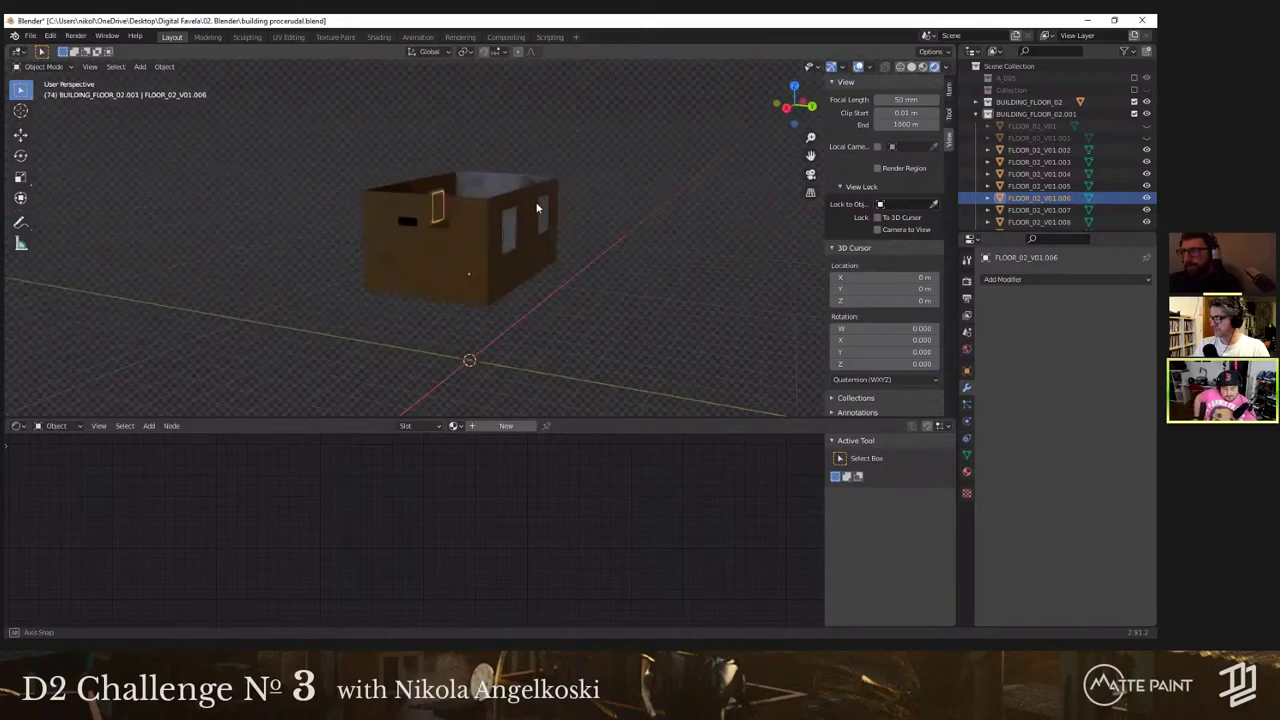
pyautogui.scroll(4, 476, 208)
pyautogui.moveTo(545, 241); pyautogui.dragTo(687, 148, button='middle')
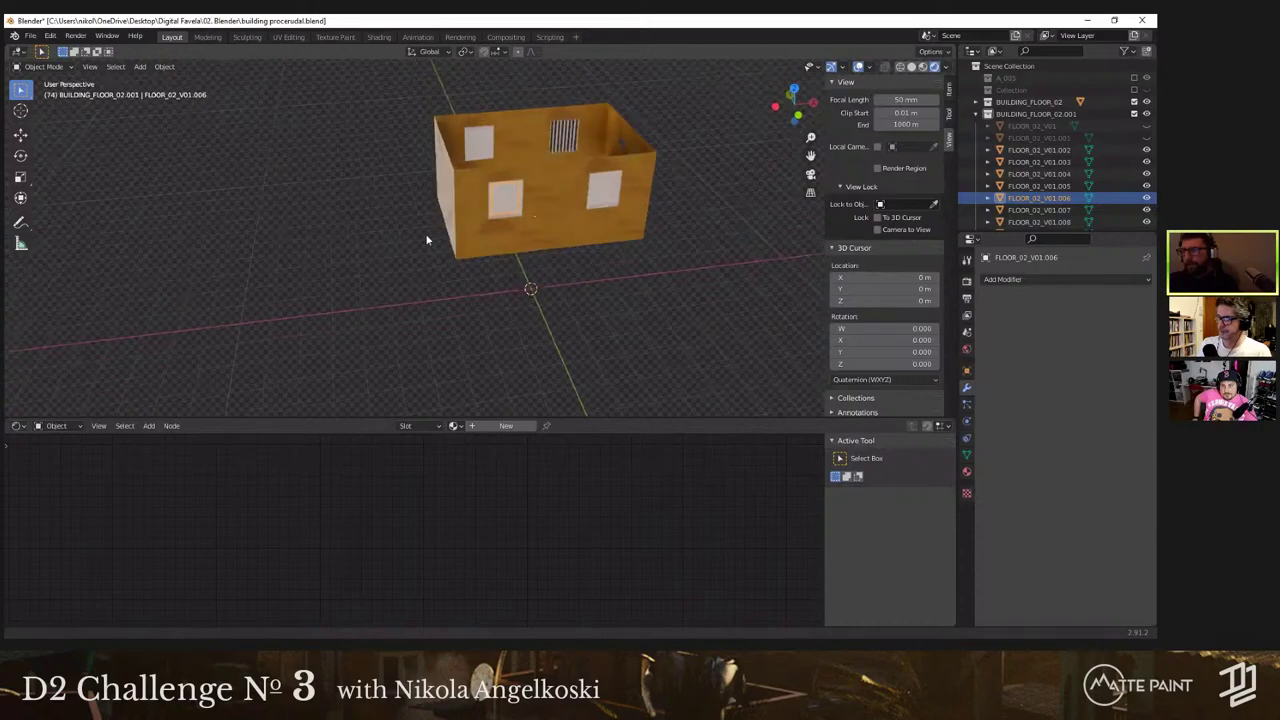
pyautogui.keyDown('shift'); pyautogui.moveTo(427, 240); pyautogui.dragTo(389, 262, button='middle'); pyautogui.keyUp('shift')
pyautogui.moveTo(576, 240); pyautogui.dragTo(484, 198, button='middle')
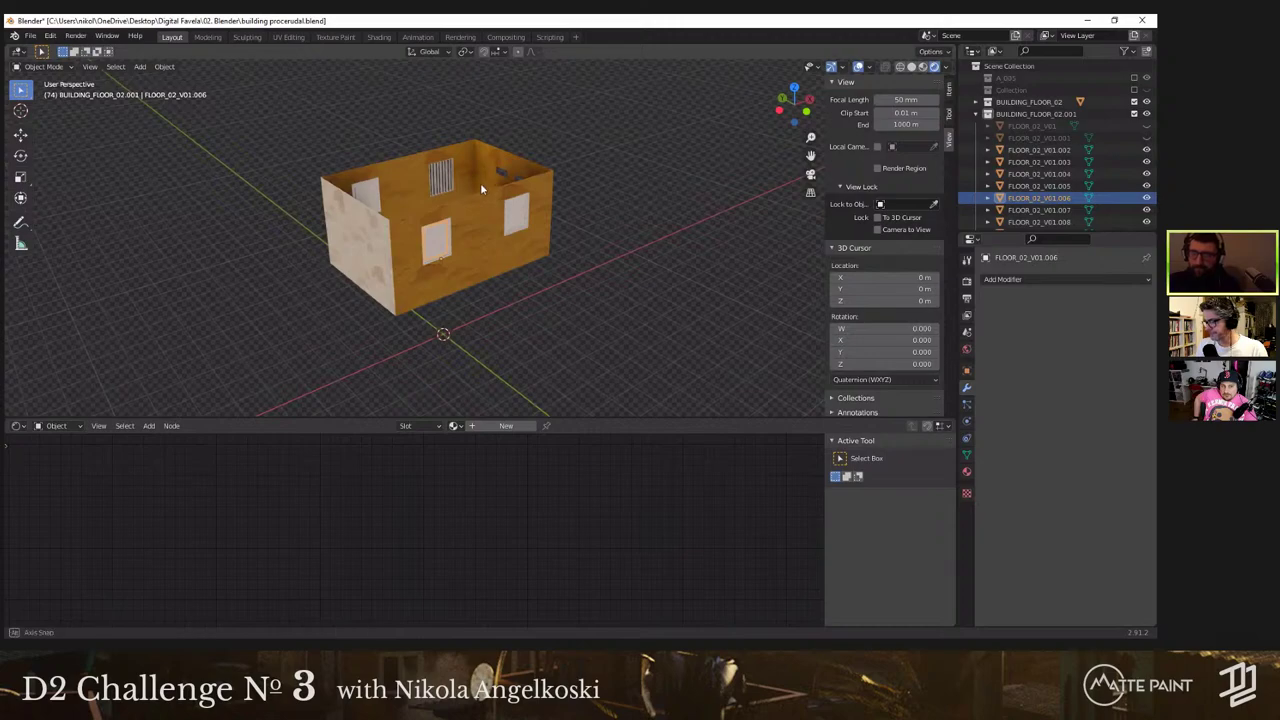
pyautogui.moveTo(480, 182); pyautogui.dragTo(507, 185, button='middle')
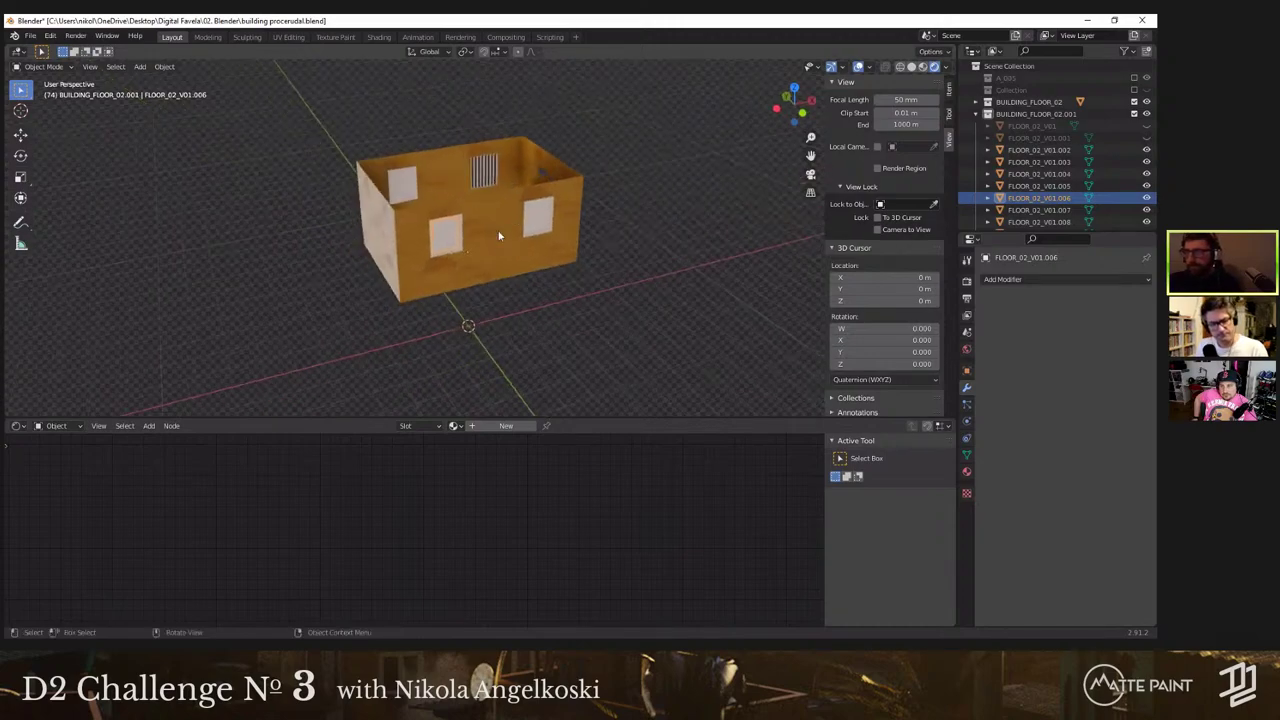
pyautogui.scroll(-2, 499, 236)
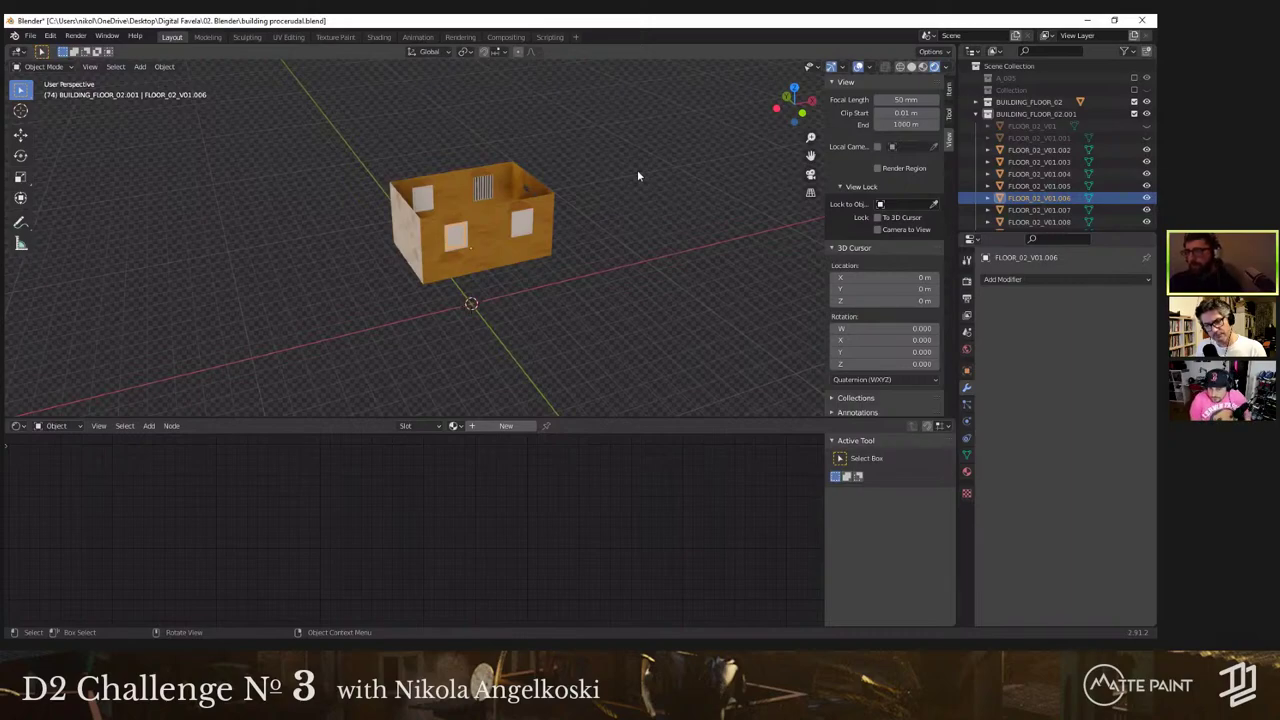
pyautogui.scroll(4, 578, 190)
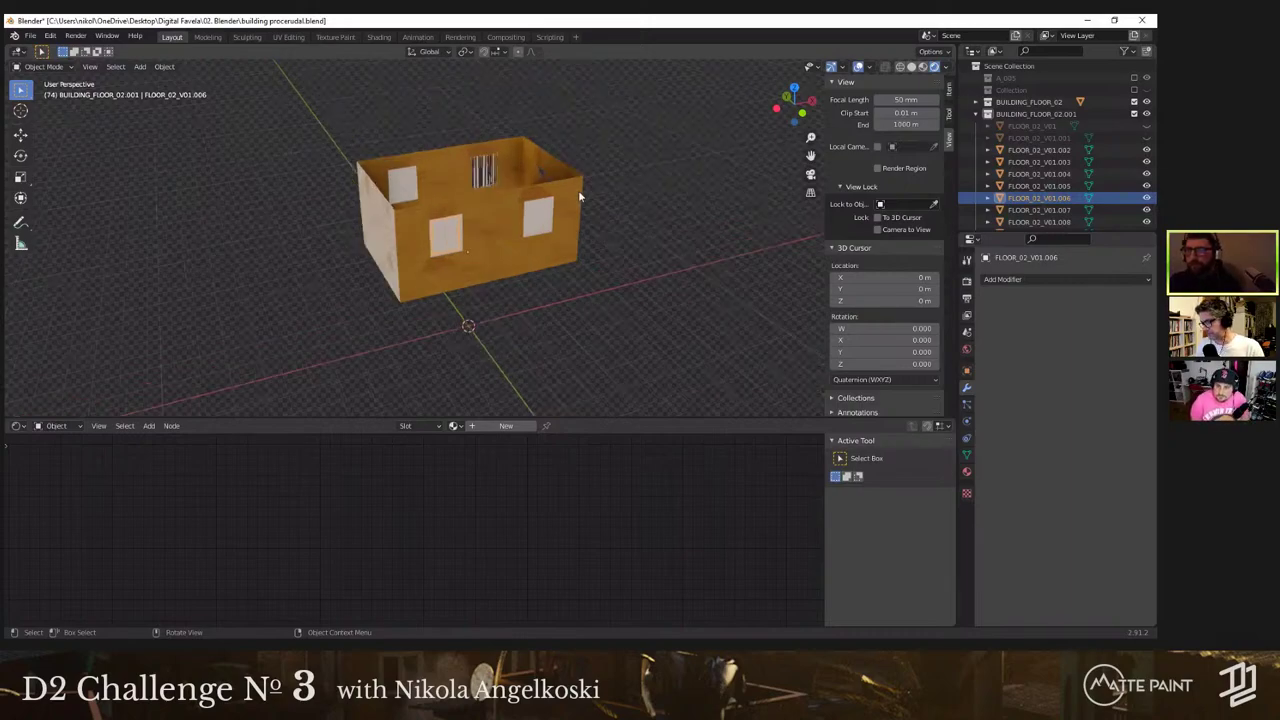
pyautogui.moveTo(336, 222); pyautogui.dragTo(360, 223, button='middle')
pyautogui.scroll(2, 565, 139)
pyautogui.moveTo(564, 138); pyautogui.dragTo(680, 209, button='middle')
pyautogui.scroll(-1, 491, 258)
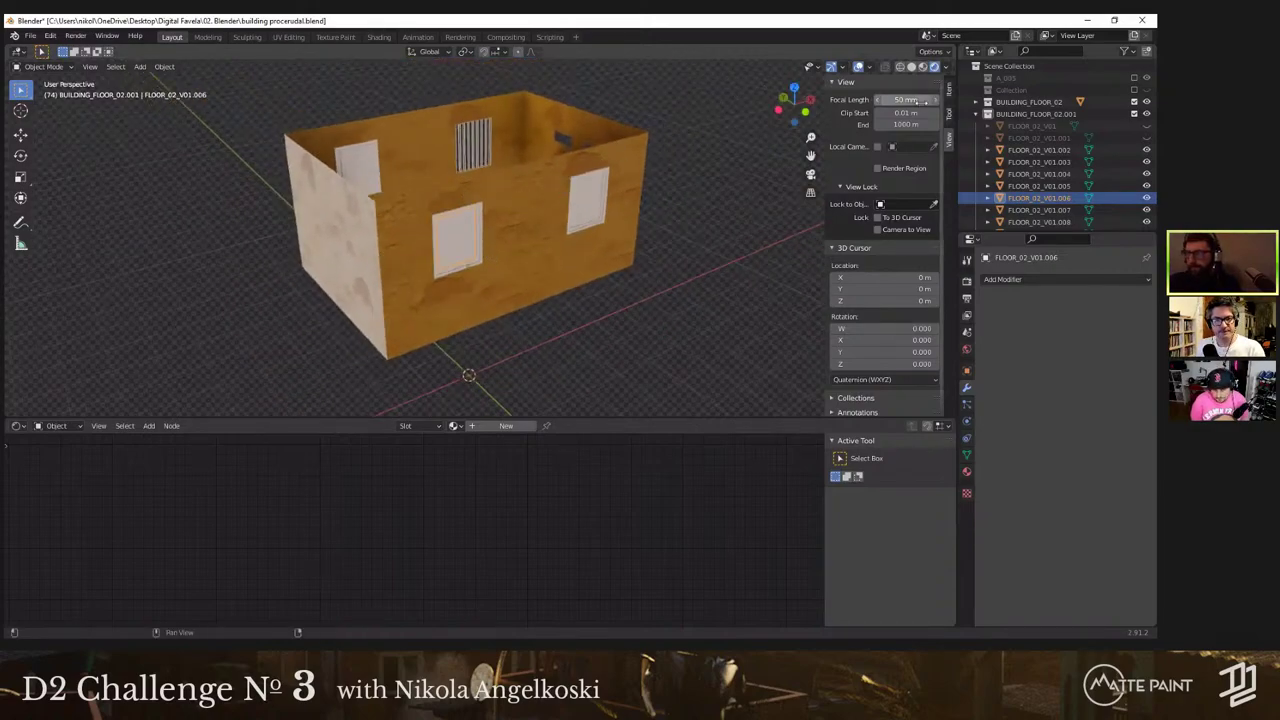
pyautogui.scroll(-2, 1068, 208)
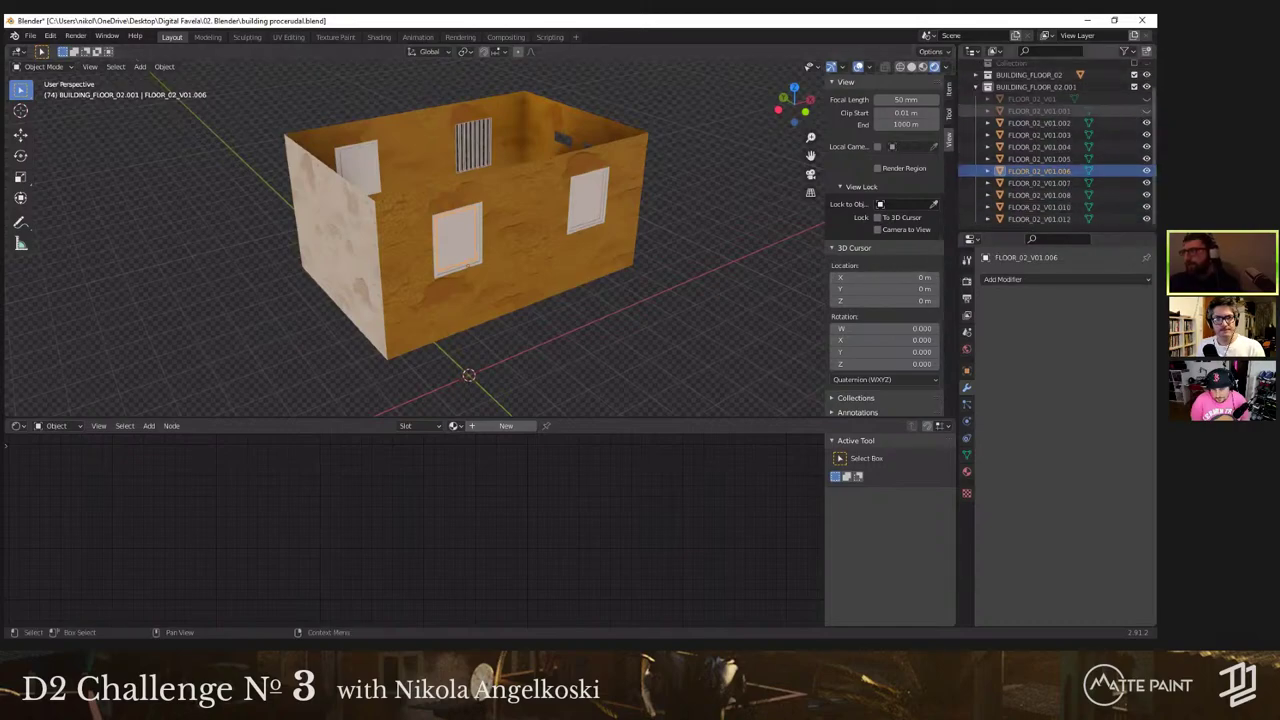
pyautogui.moveTo(636, 201); pyautogui.dragTo(635, 128, button='middle')
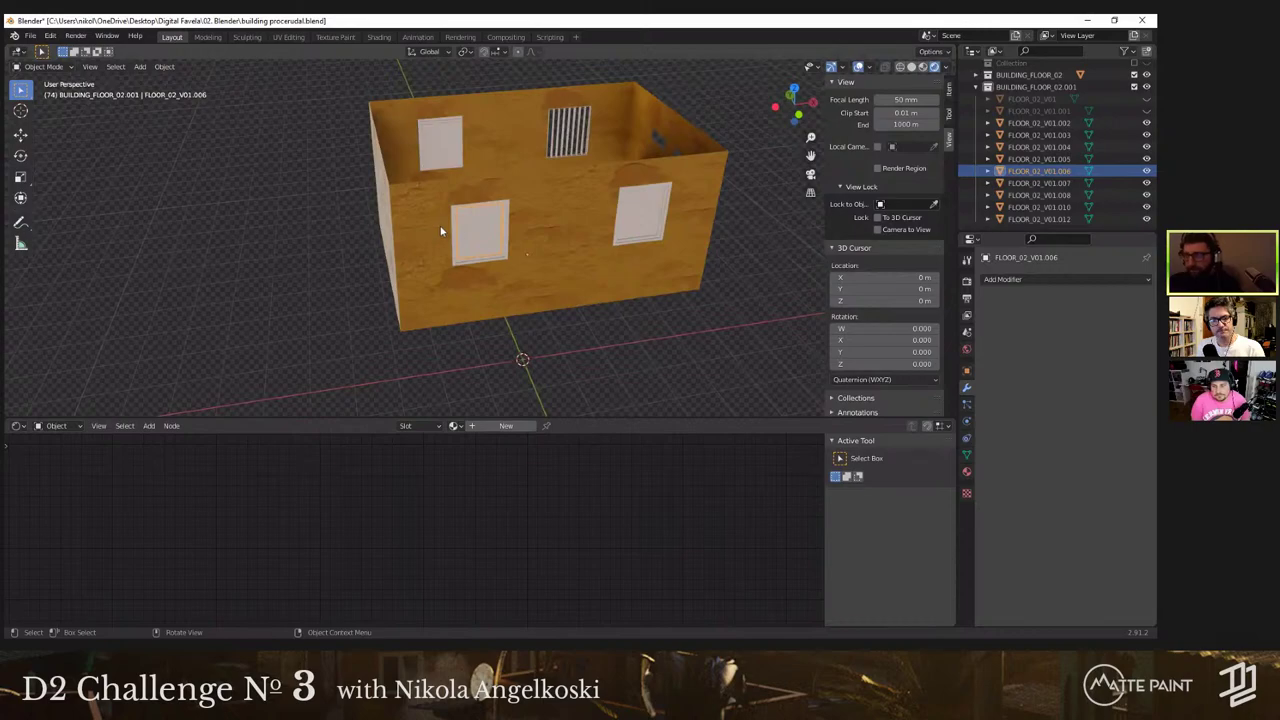
pyautogui.moveTo(443, 229); pyautogui.dragTo(442, 257, button='middle')
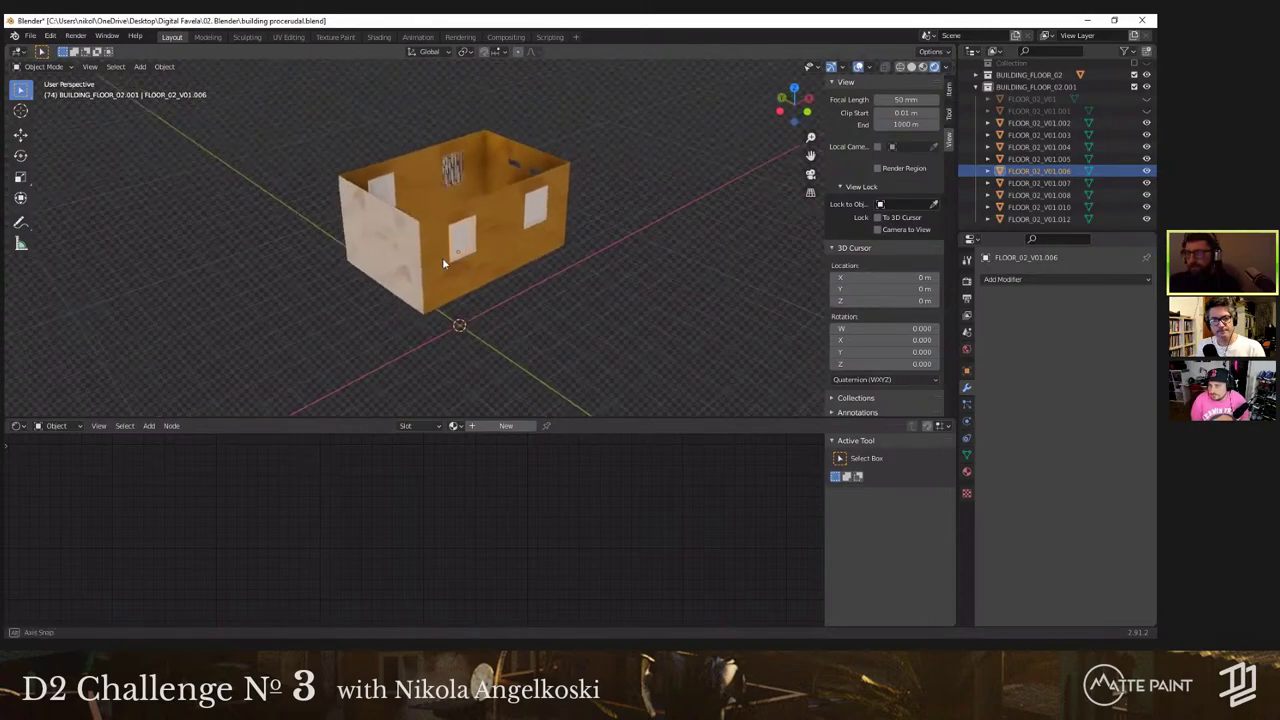
pyautogui.scroll(5, 420, 240)
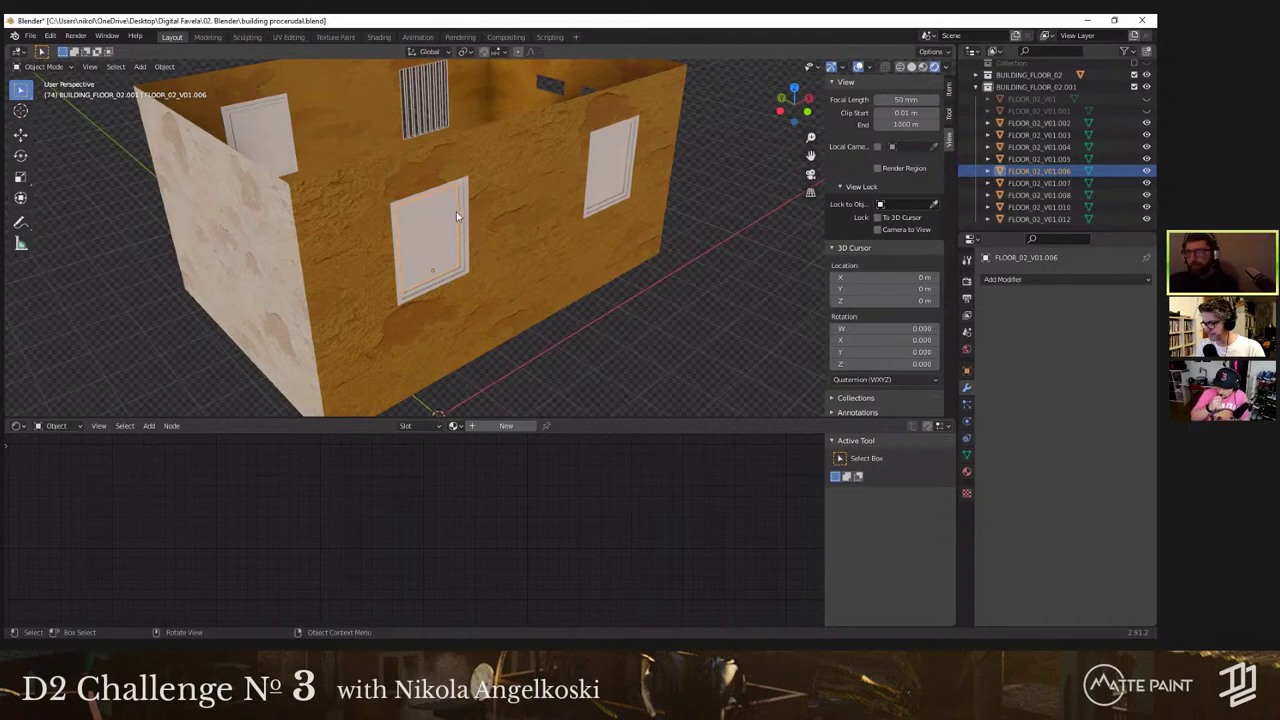
pyautogui.moveTo(459, 213); pyautogui.dragTo(453, 160, button='middle')
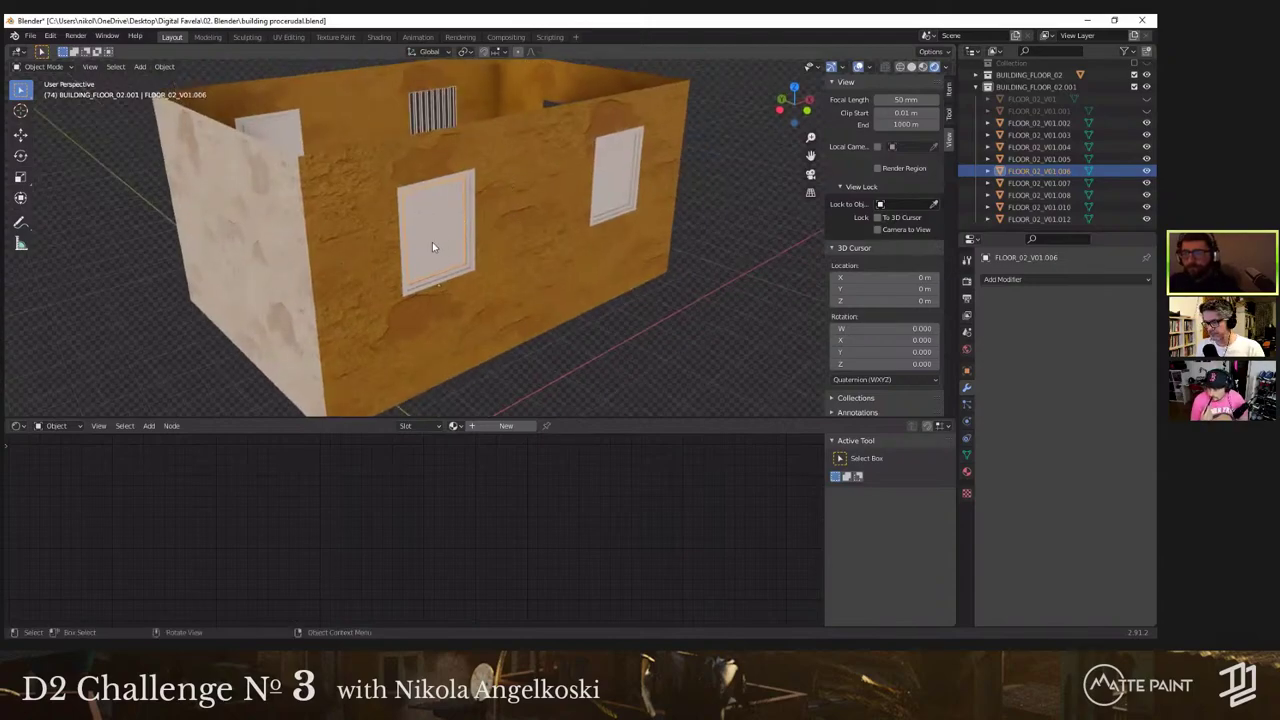
pyautogui.moveTo(432, 243); pyautogui.dragTo(489, 235, button='middle')
pyautogui.scroll(3, 462, 263)
pyautogui.click(462, 267)
pyautogui.press('Tab')
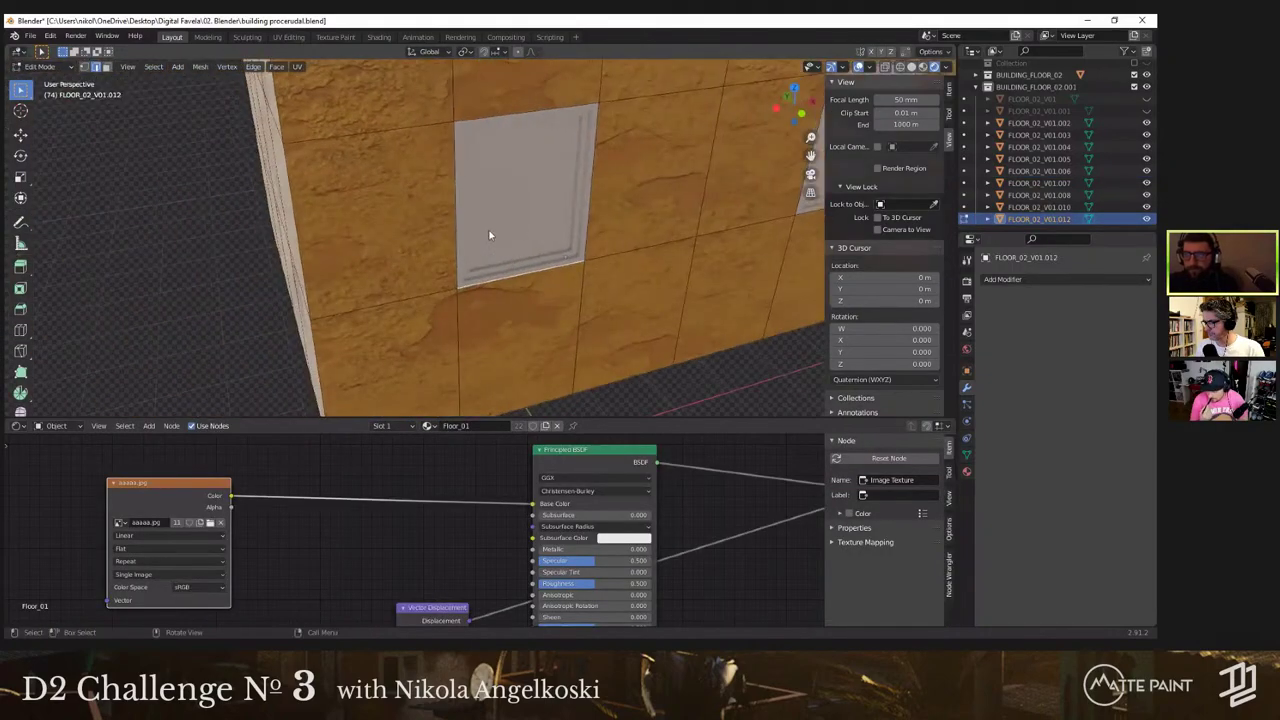
pyautogui.press('Tab')
# Step: Delete the pane and frame parts of the near ochre wall's window closest to the light end wall
pyautogui.click(489, 237)
pyautogui.scroll(-5, 489, 241)
pyautogui.scroll(5, 495, 282)
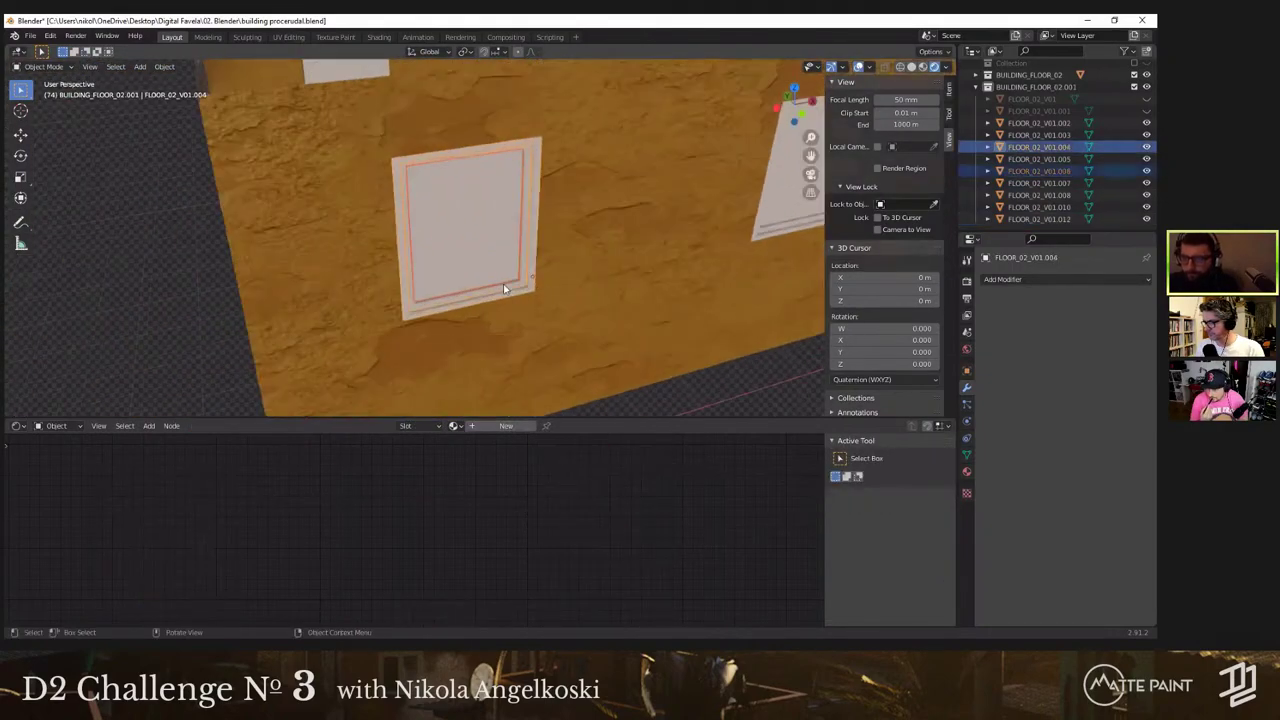
pyautogui.scroll(-5, 504, 280)
pyautogui.moveTo(504, 276); pyautogui.dragTo(463, 132, button='middle')
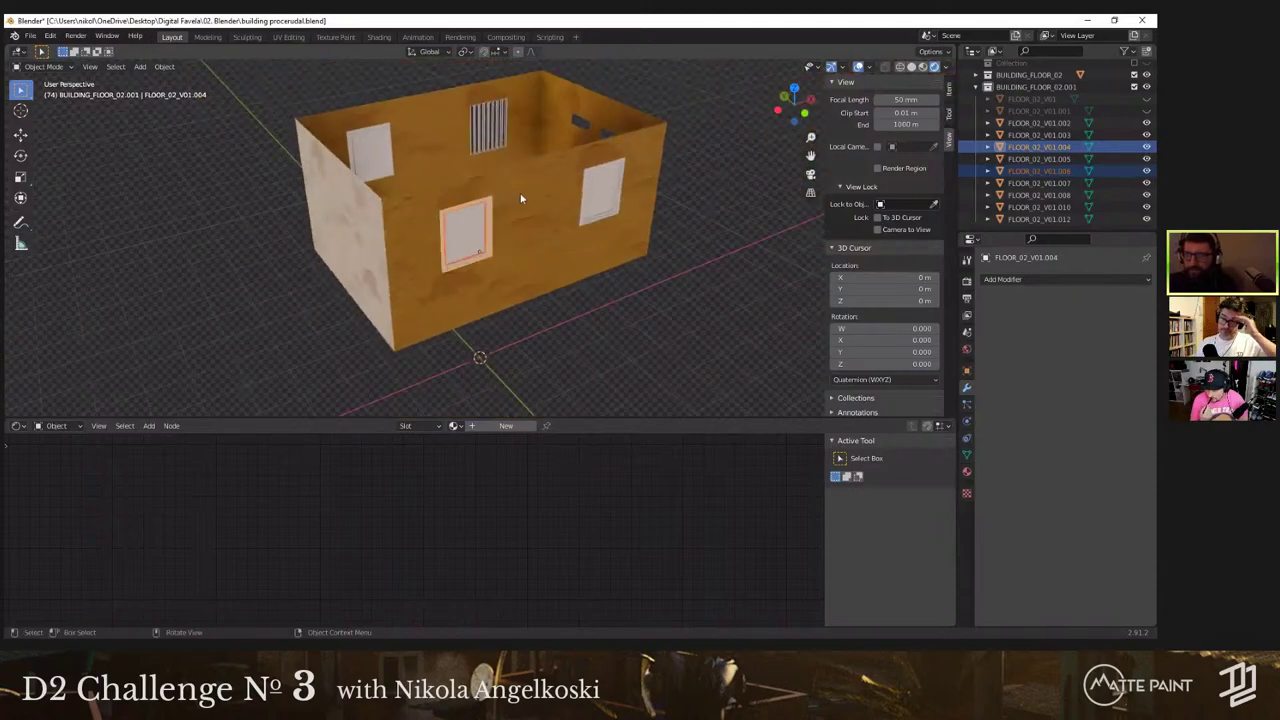
pyautogui.moveTo(465, 240)
pyautogui.mouseDown(button='middle')
pyautogui.moveTo(512, 242)
pyautogui.moveTo(455, 262)
pyautogui.mouseUp(button='middle')
pyautogui.press('Delete')
pyautogui.click(456, 262)
pyautogui.press('Delete')
# Step: Duplicate the barred window grille of the far wall and move the copy along the Y axis beyond the near wall
pyautogui.click(430, 121)
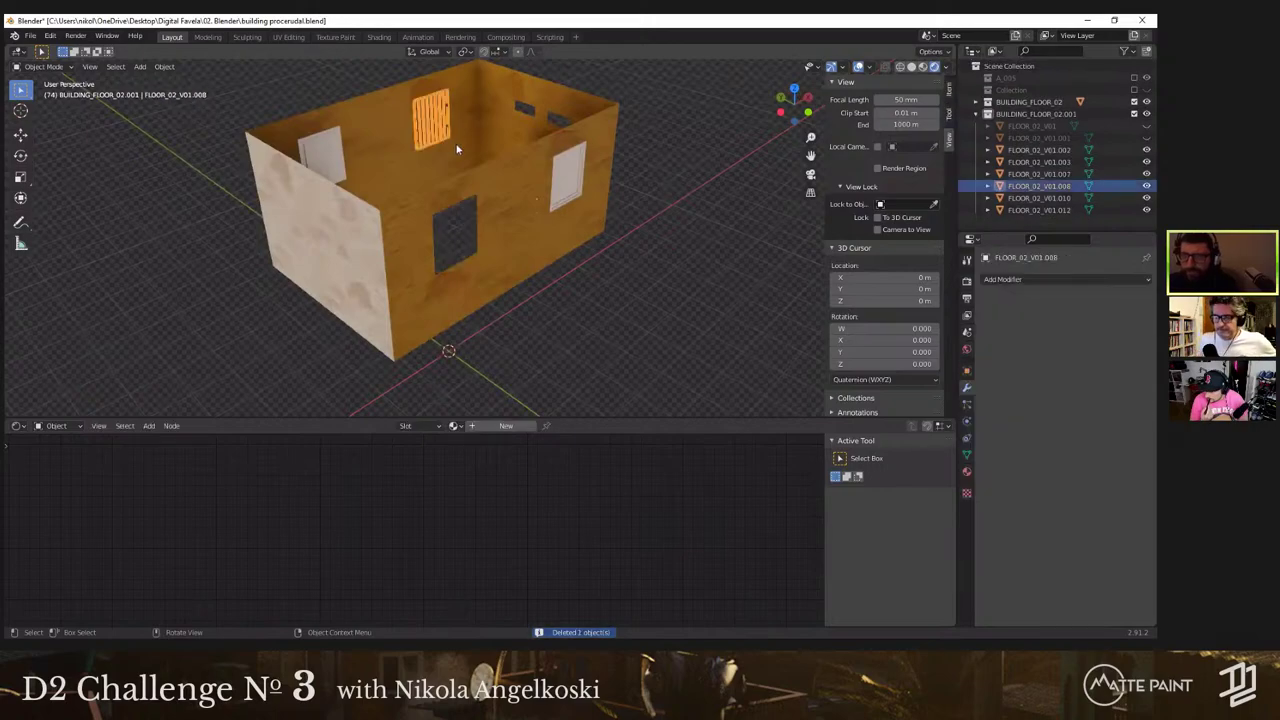
pyautogui.moveTo(520, 218); pyautogui.dragTo(565, 255, button='middle')
pyautogui.hotkey('shift', 'd')
pyautogui.press('y')
pyautogui.click(664, 244)
# Step: Try rotating the duplicated grille 90° about the global Z axis, and reset its rotation angle to 0°
pyautogui.press('r')
pyautogui.press('z')
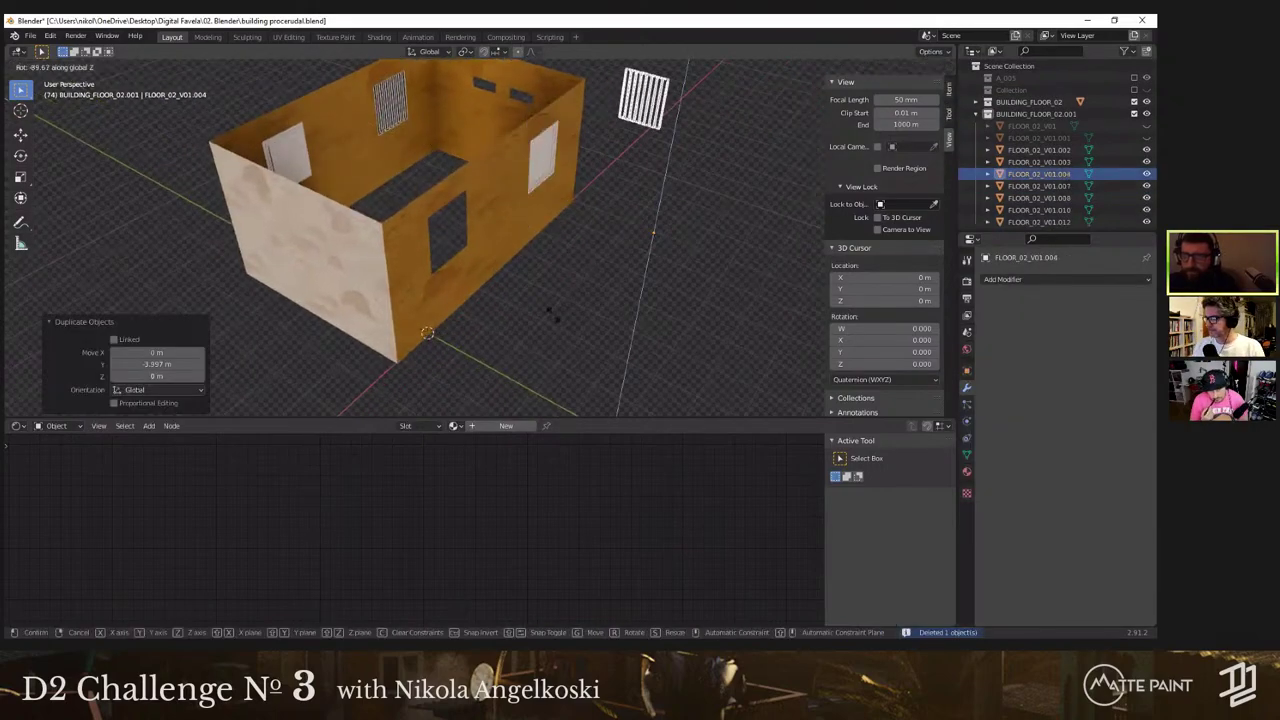
pyautogui.click(448, 186)
pyautogui.click(175, 364)
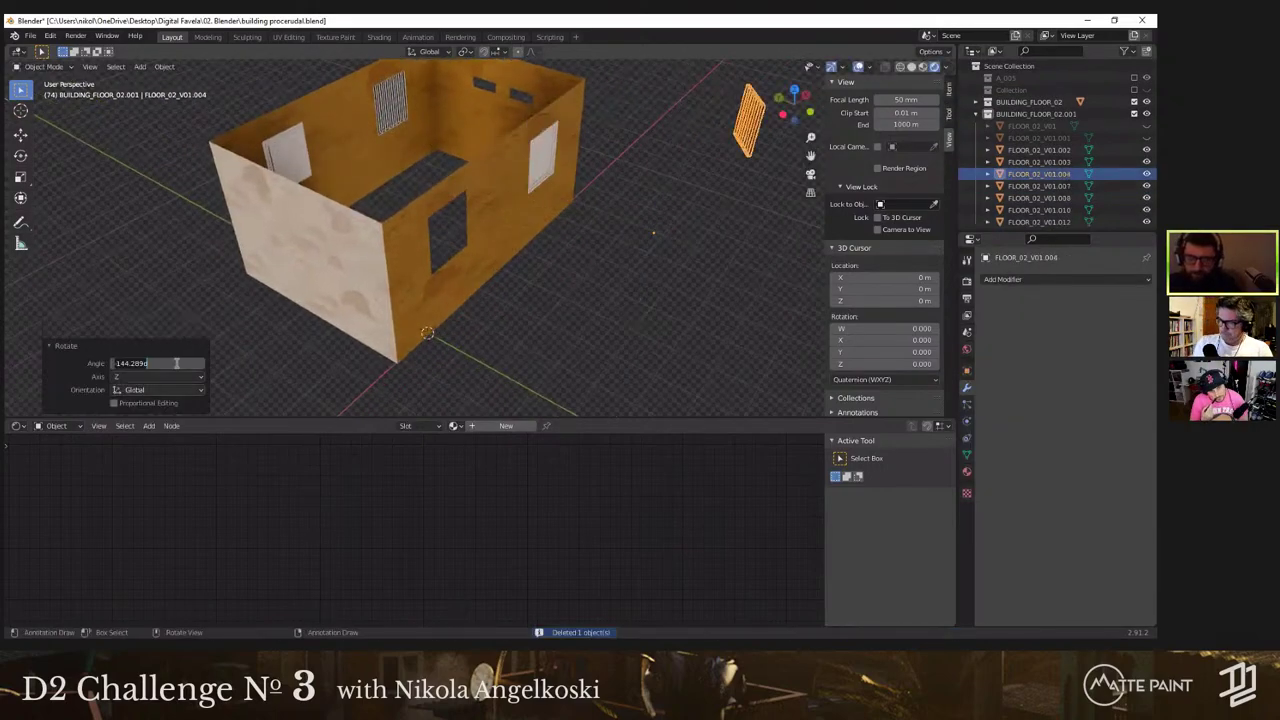
pyautogui.write('90')
pyautogui.press('Return')
pyautogui.scroll(-2, 489, 216)
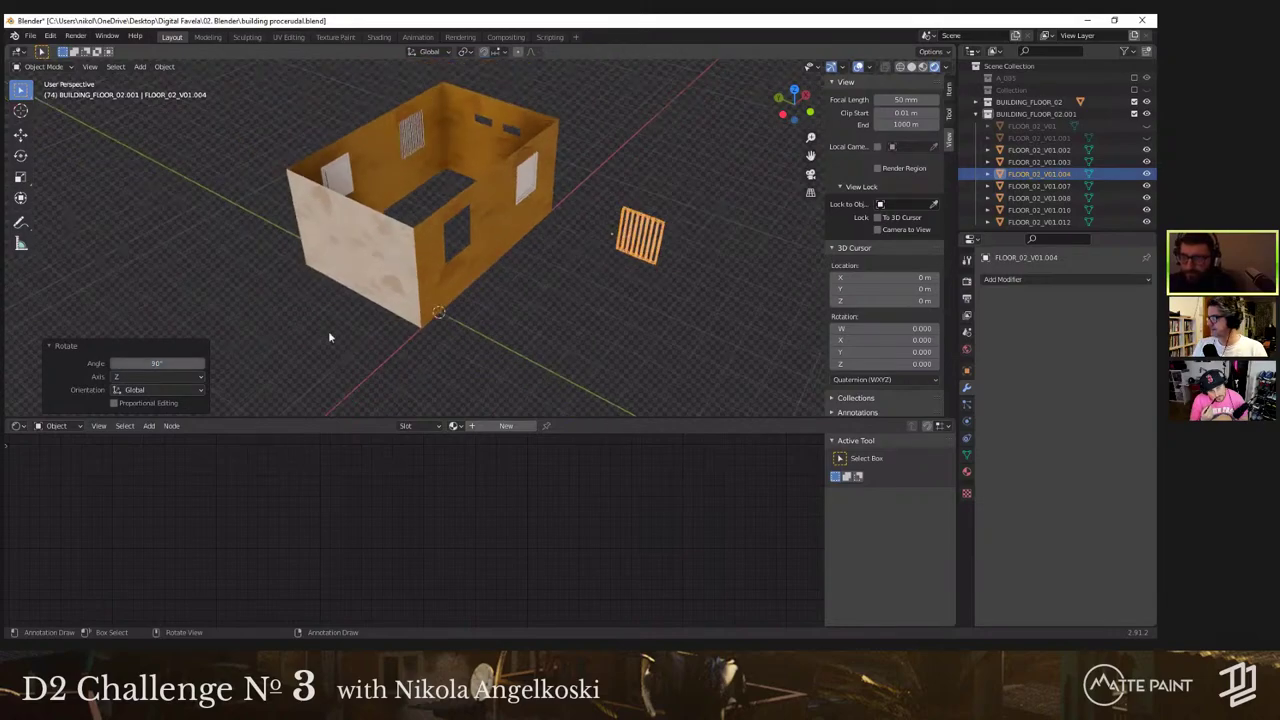
pyautogui.moveTo(328, 337); pyautogui.dragTo(250, 350, button='middle')
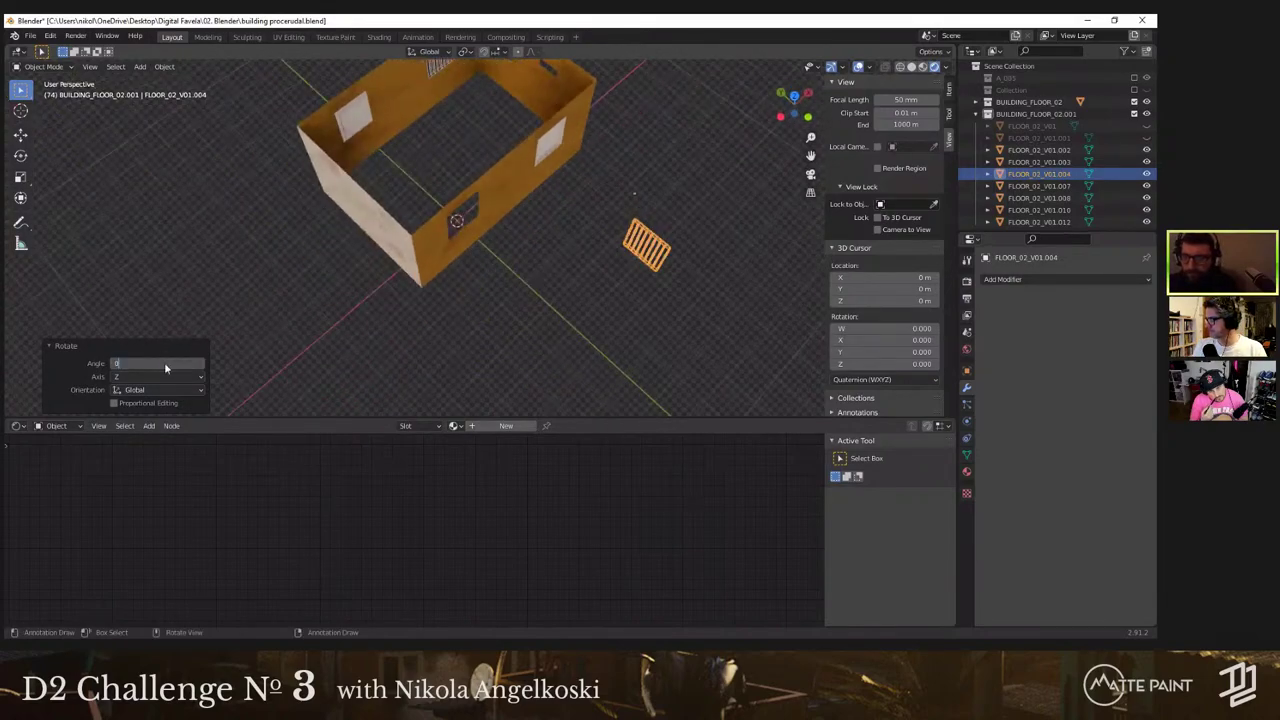
pyautogui.click(166, 368)
pyautogui.write('0')
pyautogui.press('Return')
# Step: Move the duplicated grille back along Y and about 3 m along negative X into the near wall's empty window opening
pyautogui.press('g')
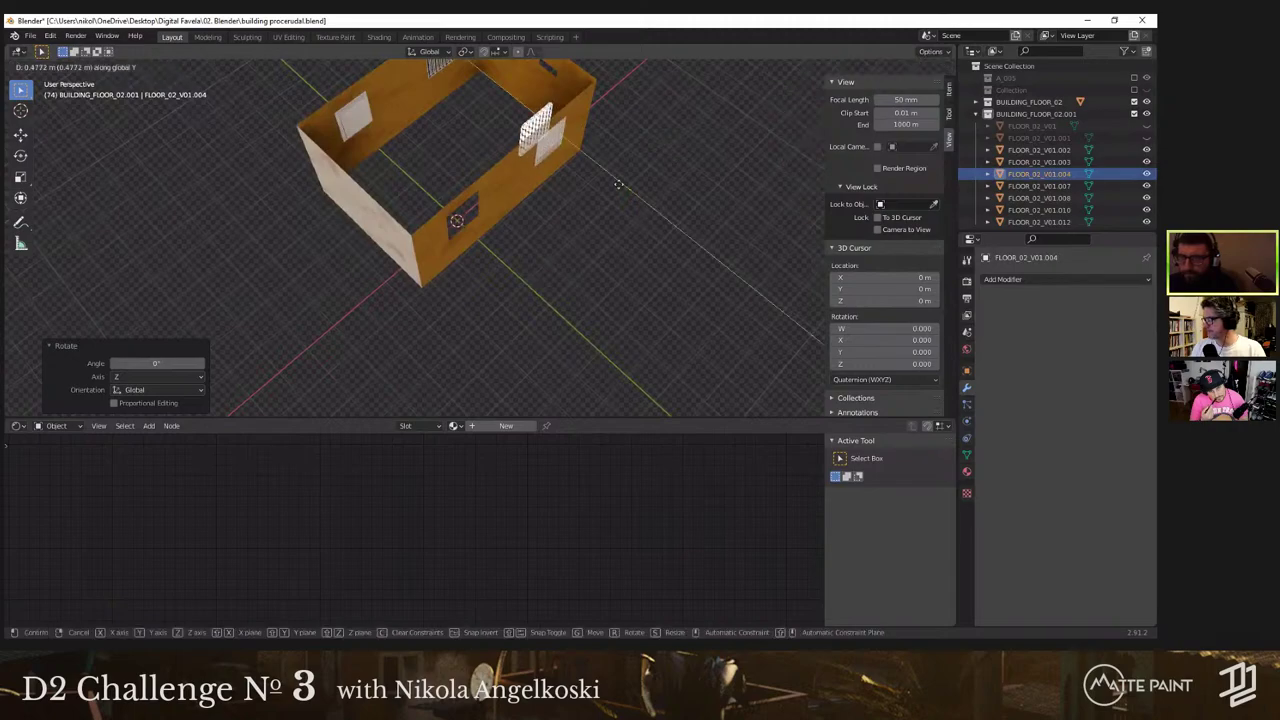
pyautogui.press('x')
pyautogui.click(547, 226)
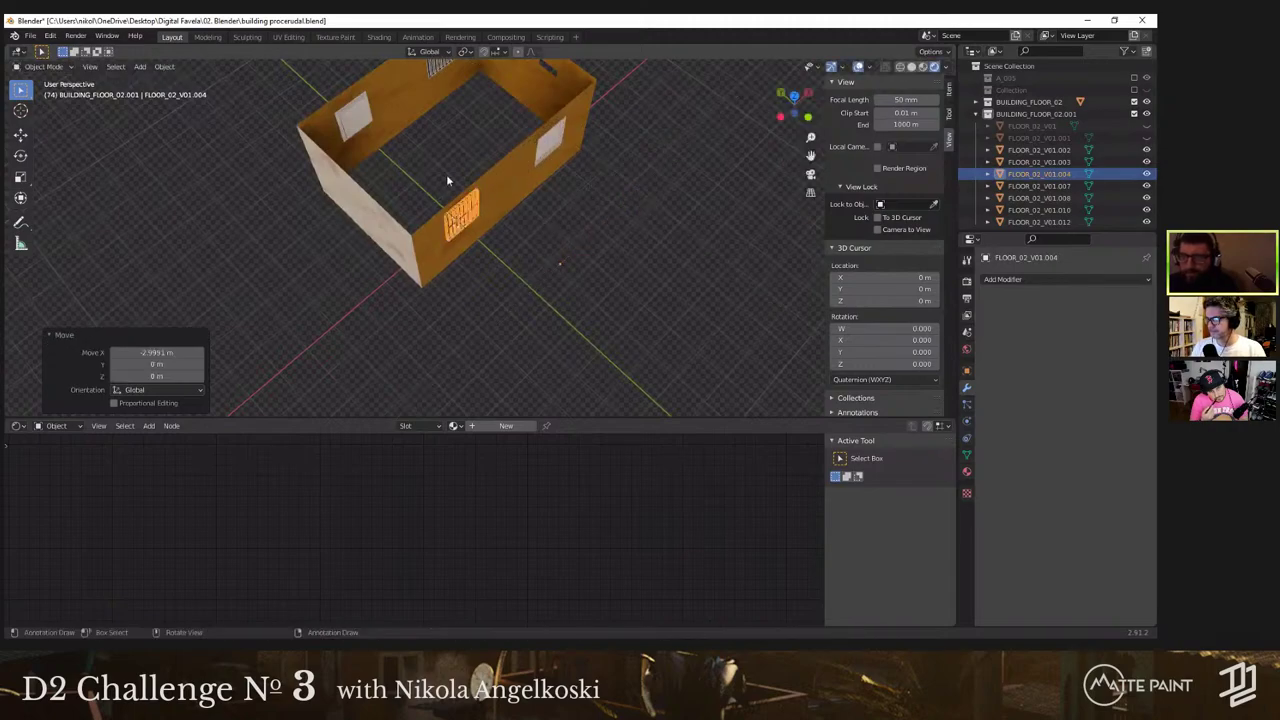
# Step: Set the duplicated grille's origin to the 3D cursor
pyautogui.moveTo(446, 176); pyautogui.dragTo(176, 82, button='middle')
pyautogui.click(164, 66)
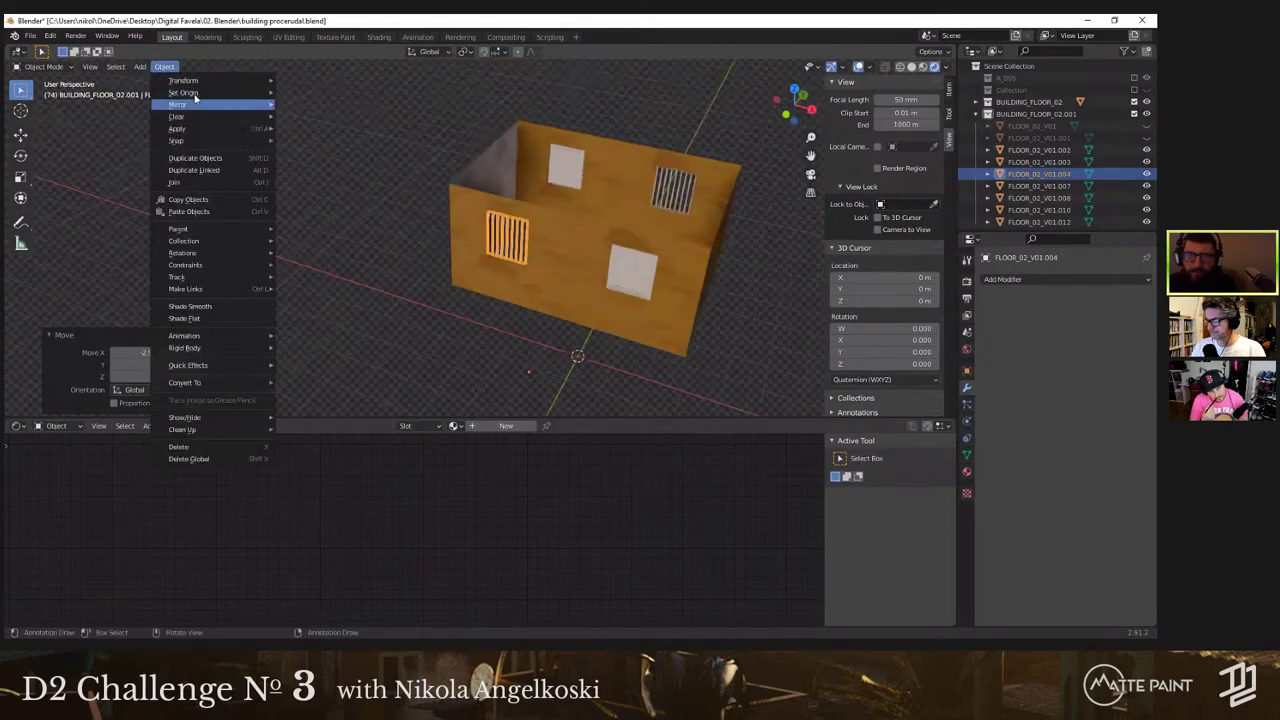
pyautogui.moveTo(210, 92)
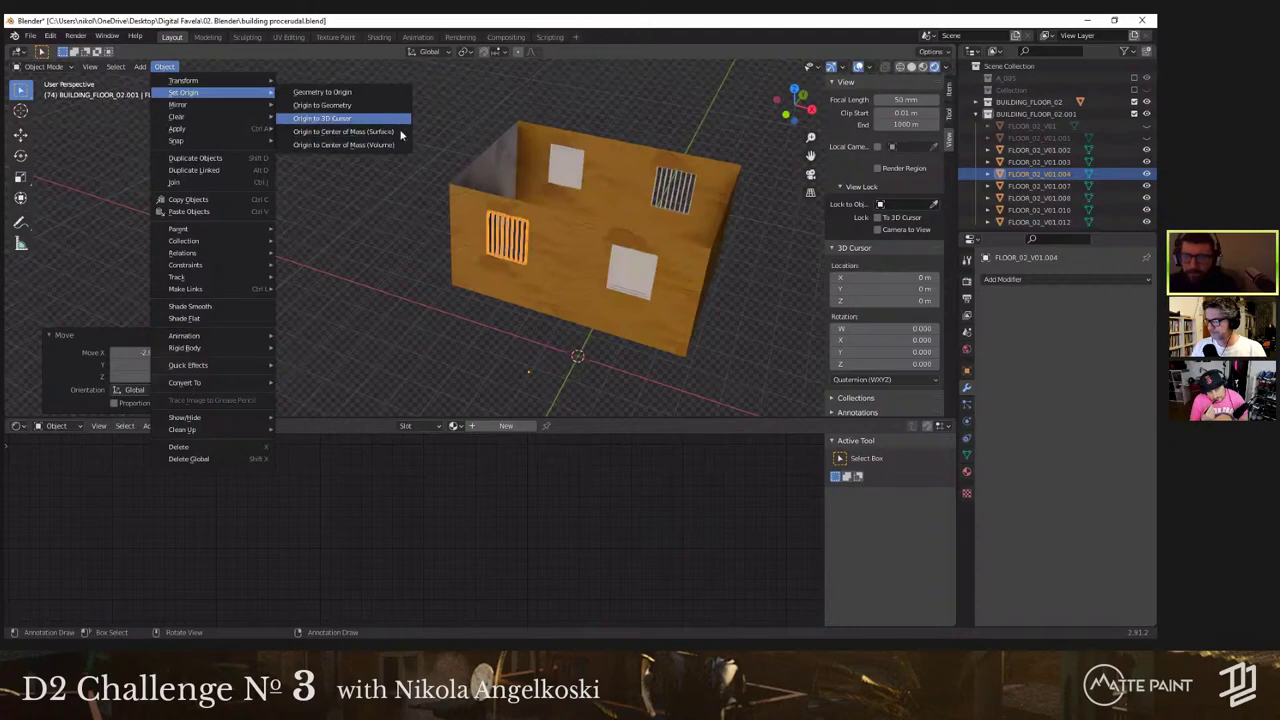
pyautogui.click(395, 119)
# Step: Select all visible parts of the floor and join them into a single object with the grille as the active object
pyautogui.moveTo(600, 235); pyautogui.dragTo(251, 134, button='middle')
pyautogui.scroll(-4, 511, 254)
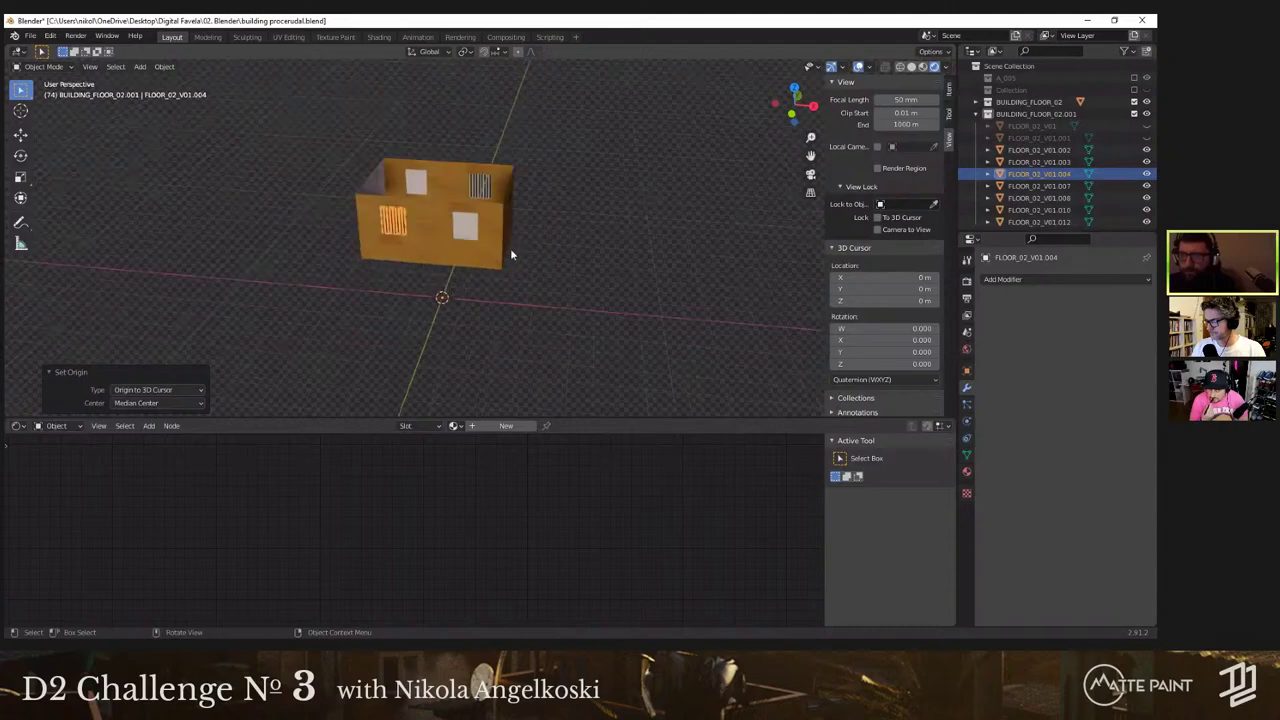
pyautogui.moveTo(510, 255); pyautogui.dragTo(461, 242, button='middle')
pyautogui.press('a')
pyautogui.rightClick(461, 242)
pyautogui.click(461, 242)
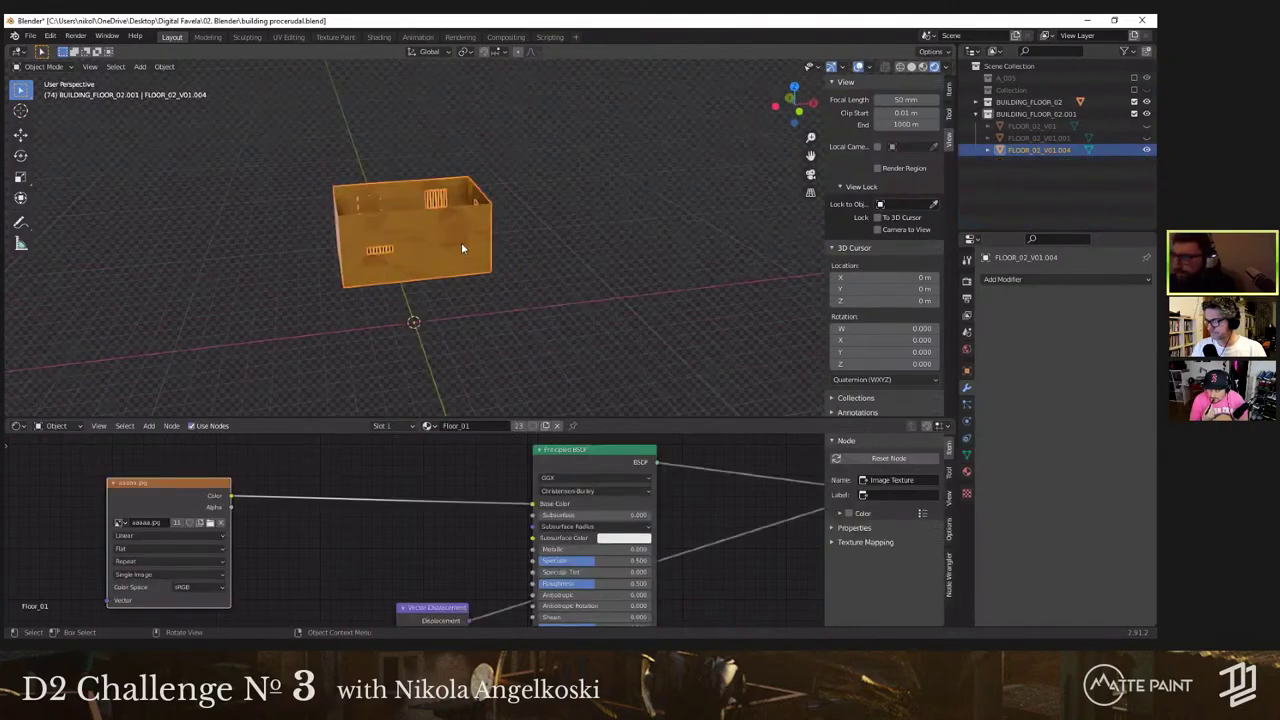
# Step: Rename the joined floor object as FLOOR_02_V02 and unhide the FLOOR_02_V01 object
pyautogui.doubleClick(1069, 149)
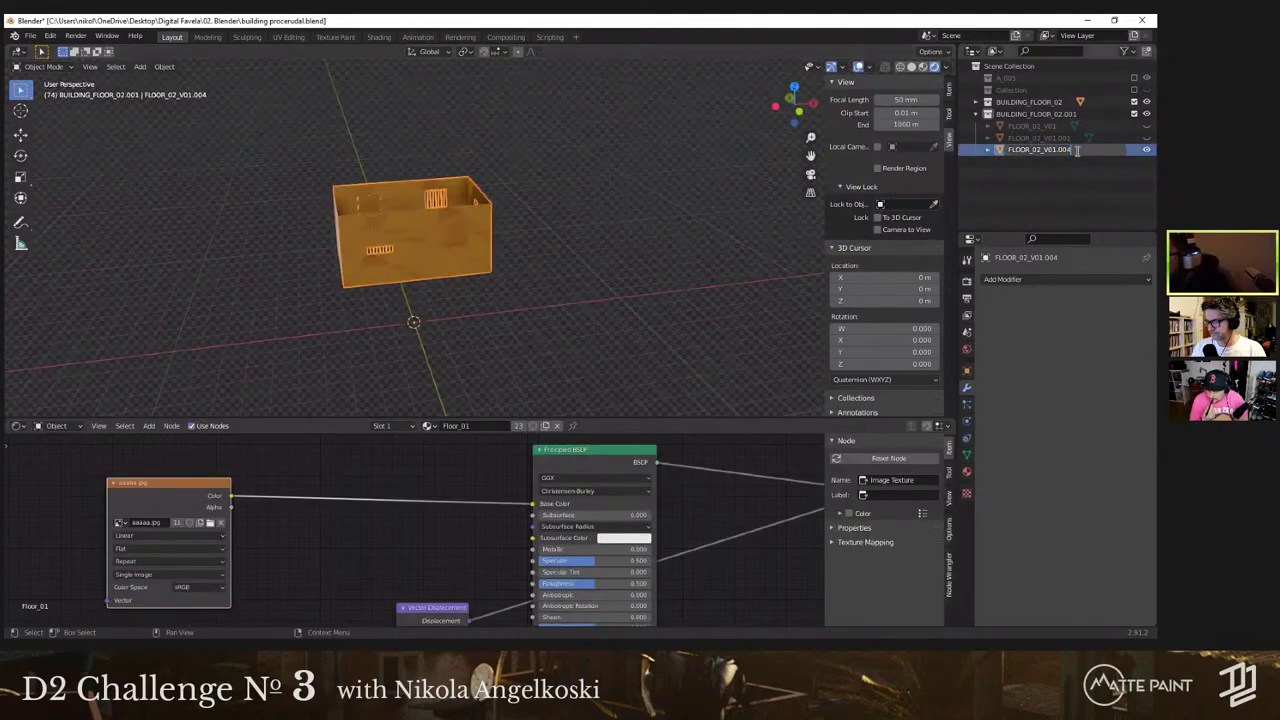
pyautogui.press('Return')
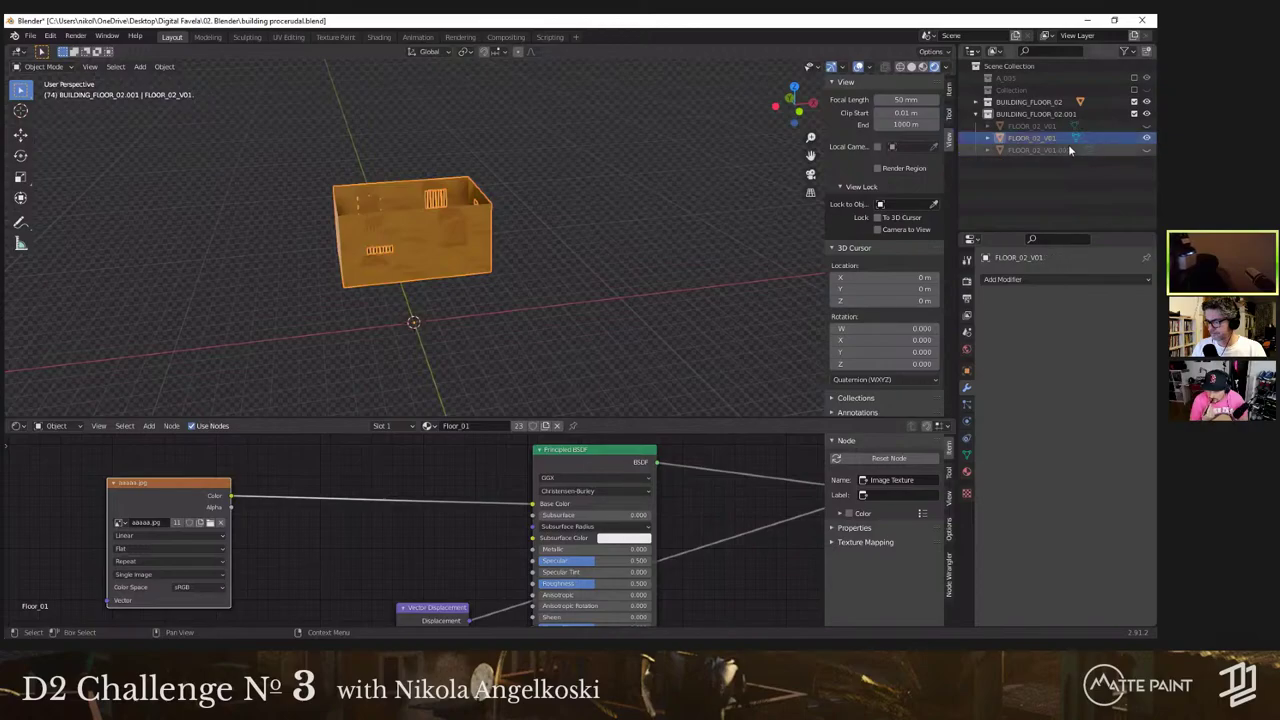
pyautogui.rightClick(1063, 141)
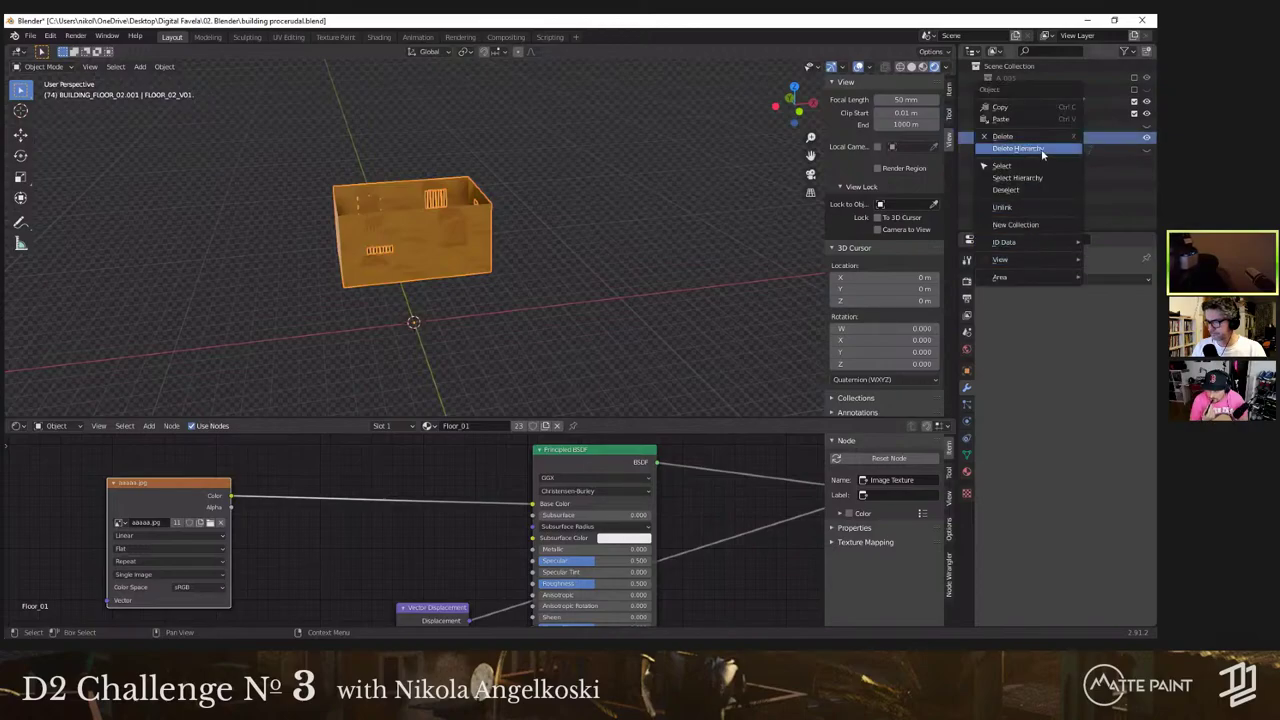
pyautogui.doubleClick(1062, 141)
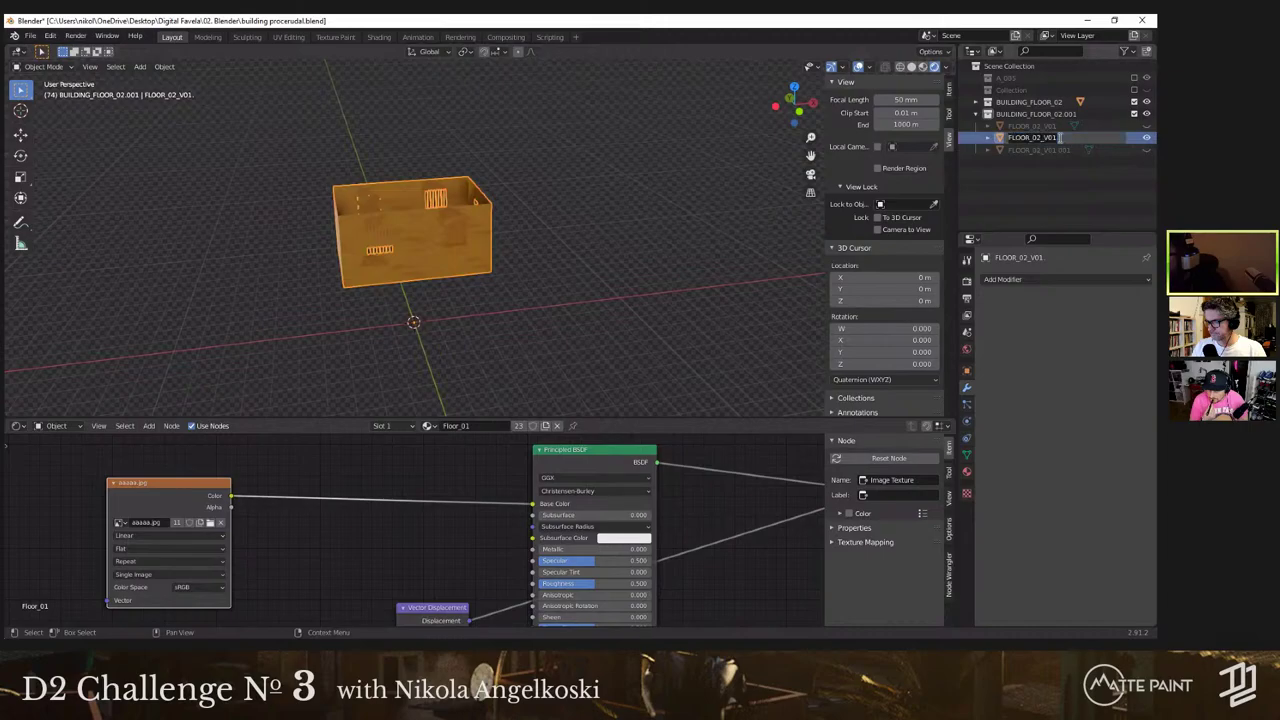
pyautogui.click(1076, 141)
pyautogui.press('Return')
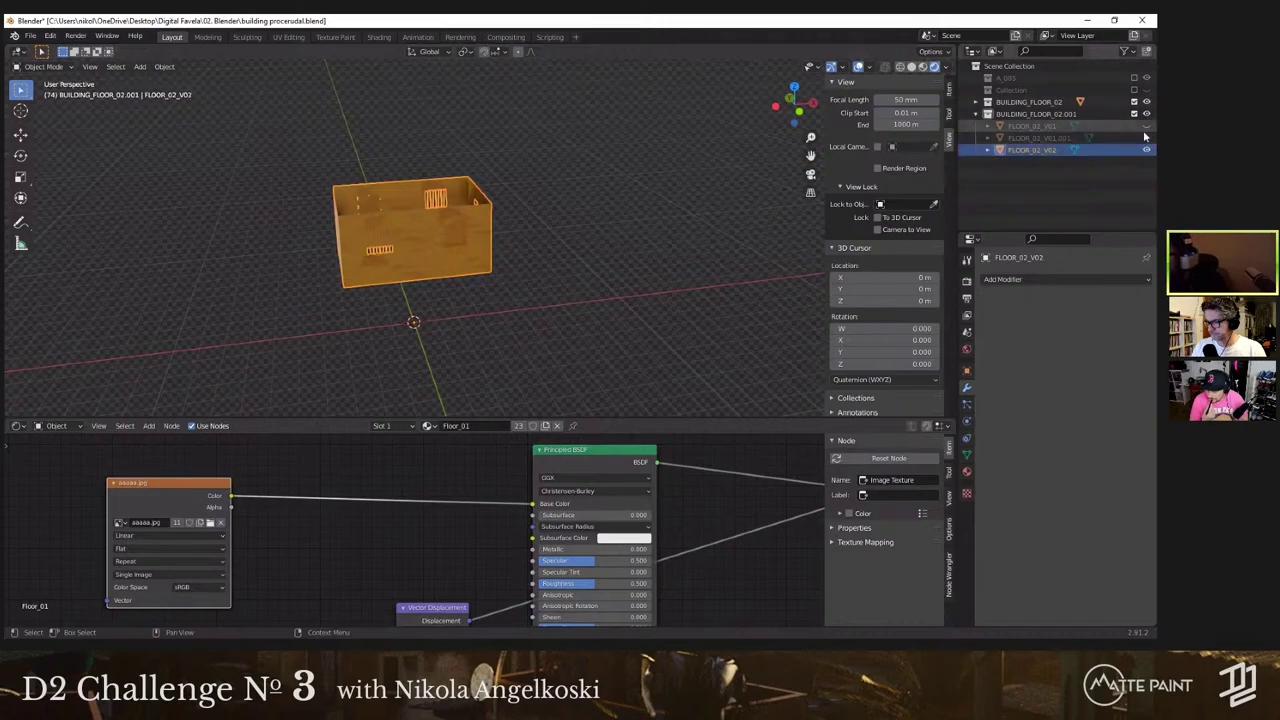
pyautogui.click(1147, 127)
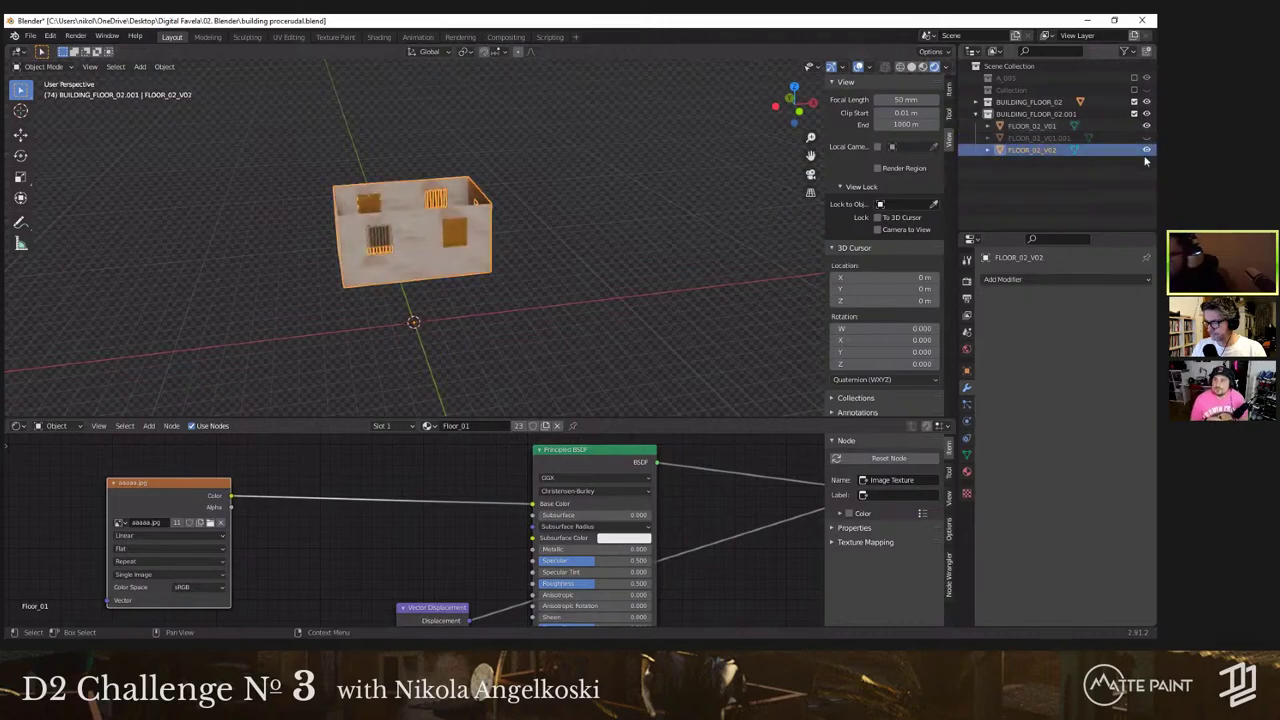
# Step: Compare the floor variations by switching the visibility of FLOOR_02_V01, FLOOR_02_V01.001 and FLOOR_02_V02 on and off
pyautogui.click(1147, 150)
pyautogui.click(1147, 150)
pyautogui.click(1147, 127)
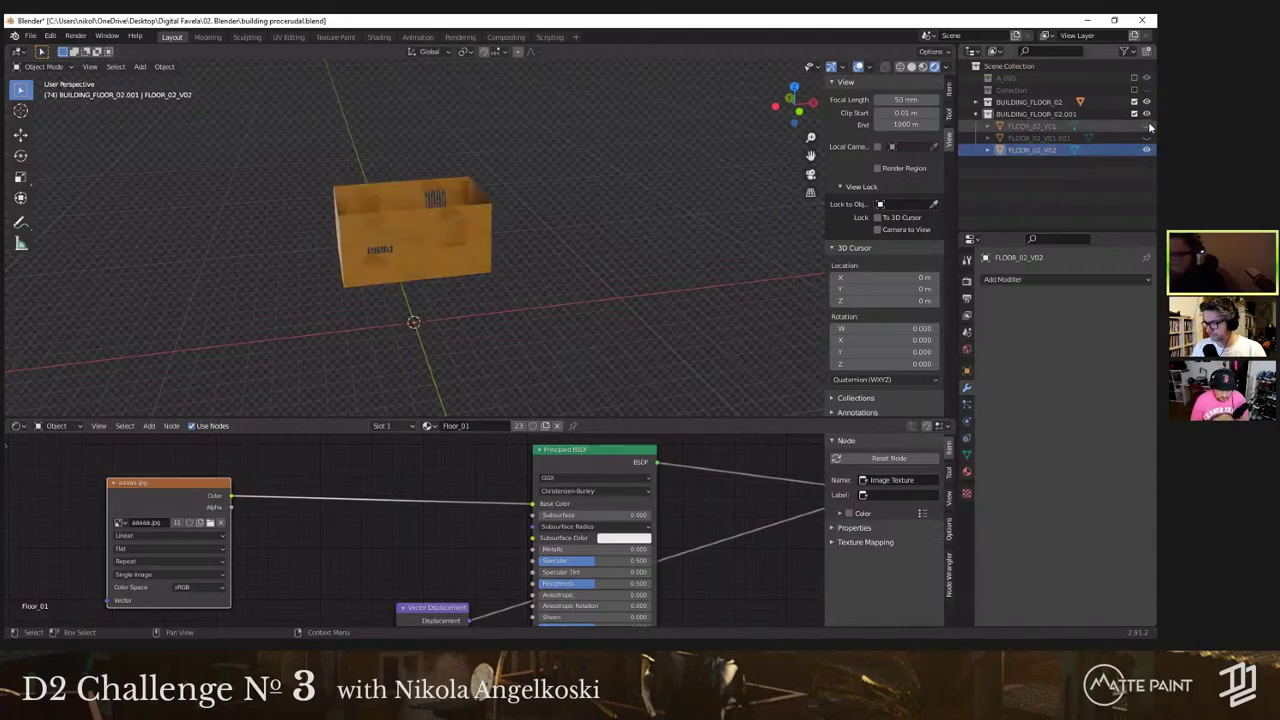
pyautogui.click(1147, 138)
pyautogui.click(1147, 138)
pyautogui.click(1147, 127)
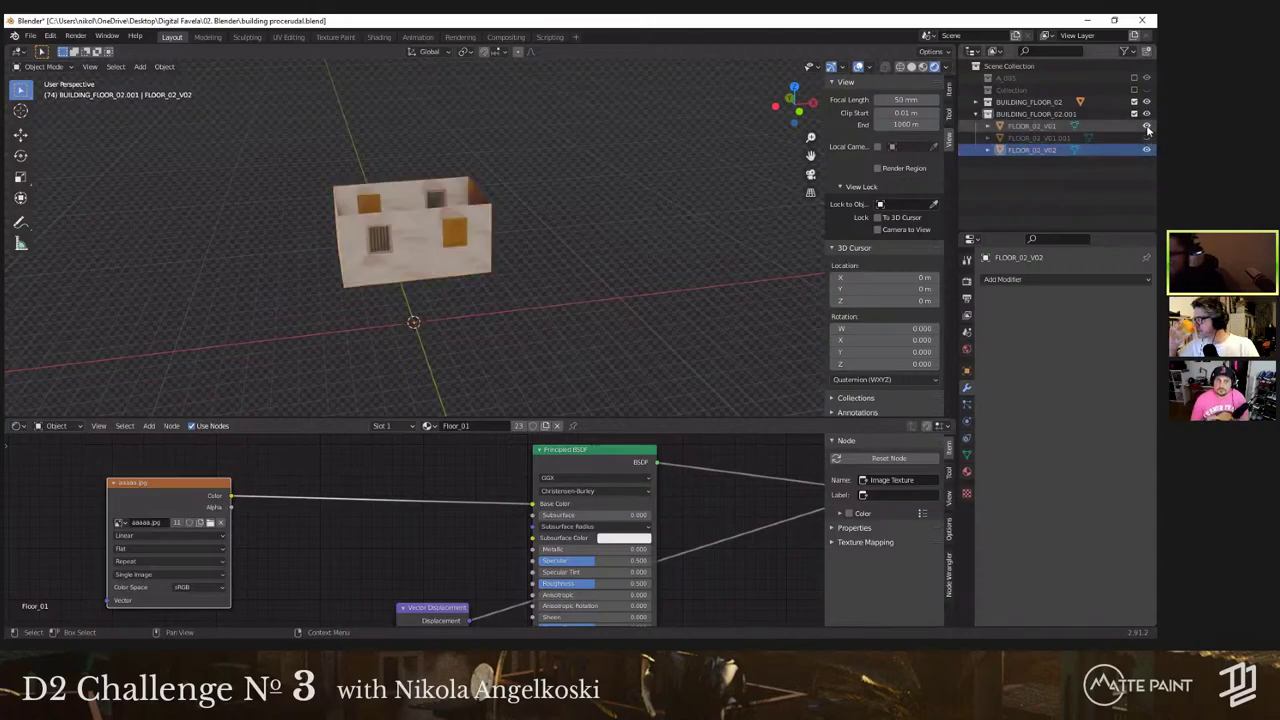
pyautogui.click(1147, 127)
pyautogui.click(1147, 138)
pyautogui.click(1148, 150)
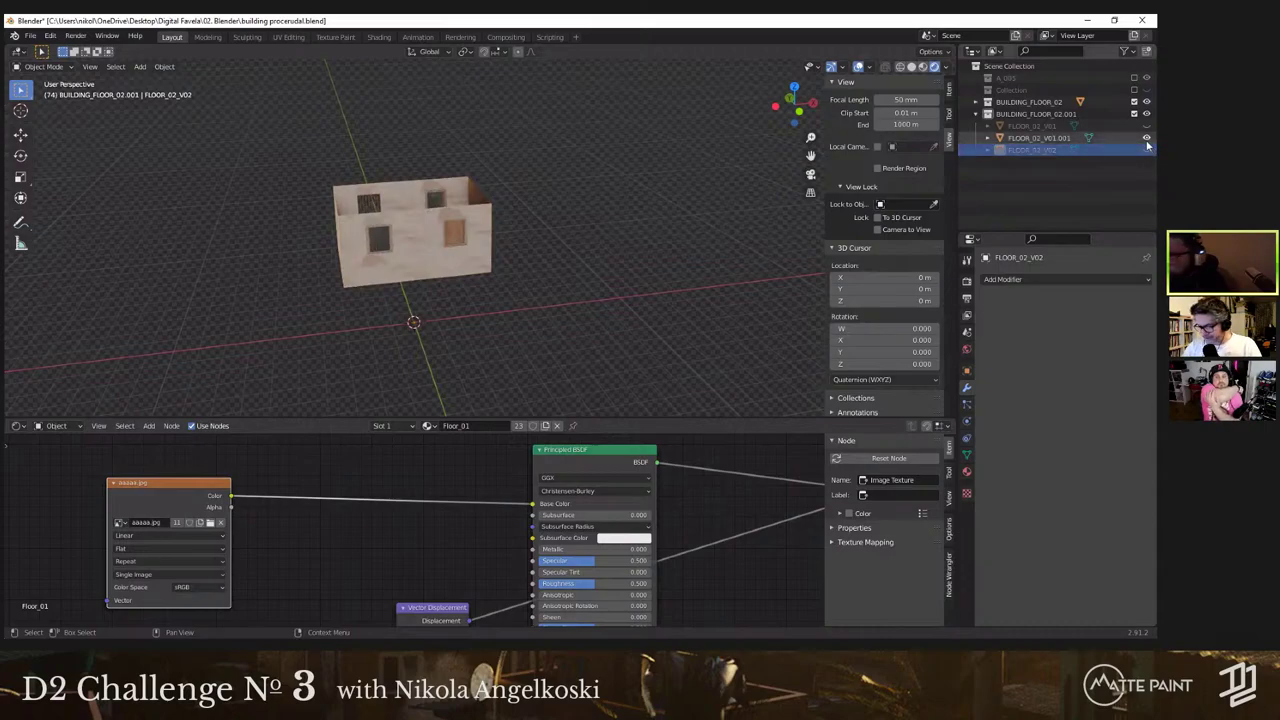
pyautogui.click(1147, 138)
pyautogui.click(1147, 138)
pyautogui.click(1147, 138)
pyautogui.click(1147, 127)
pyautogui.click(1147, 127)
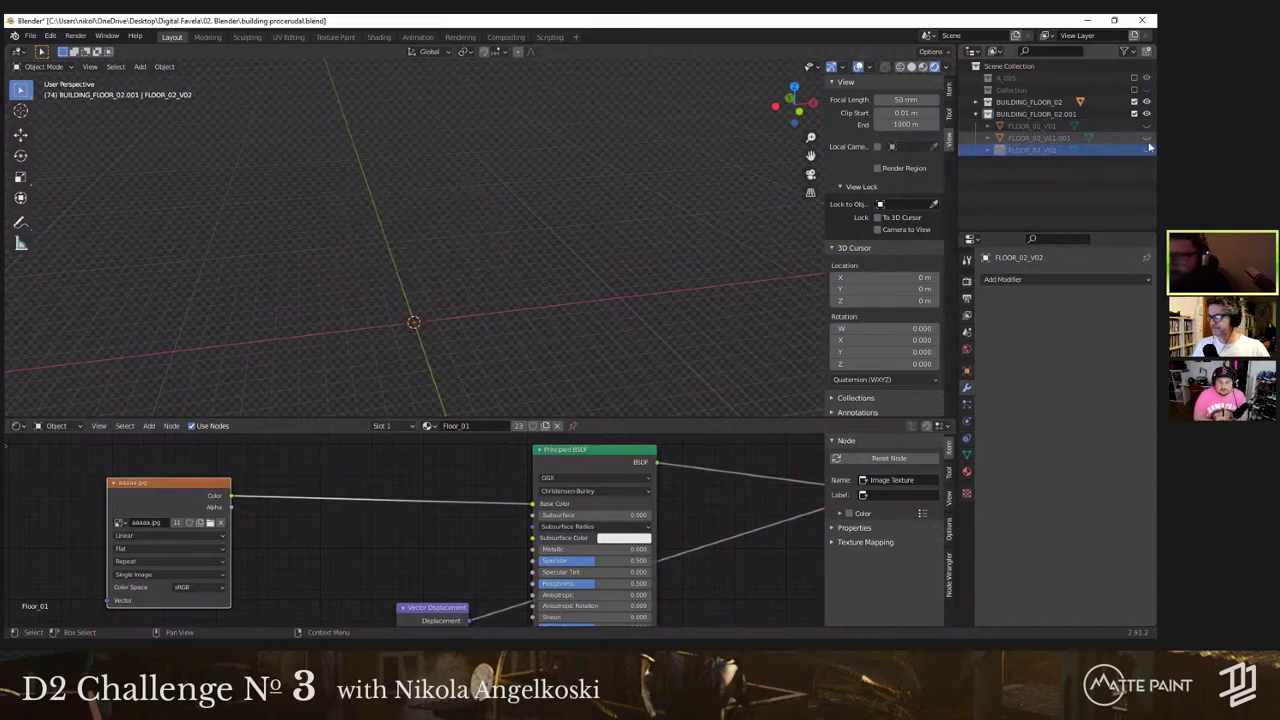
# Step: Leave only FLOOR_02_V01.001 visible and rename the FLOOR_02_V02 object as FLOOR_03
pyautogui.click(1147, 150)
pyautogui.moveTo(475, 216); pyautogui.dragTo(490, 195, button='middle')
pyautogui.click(1147, 150)
pyautogui.click(1147, 138)
pyautogui.moveTo(681, 240); pyautogui.dragTo(560, 212, button='middle')
pyautogui.scroll(5, 560, 212)
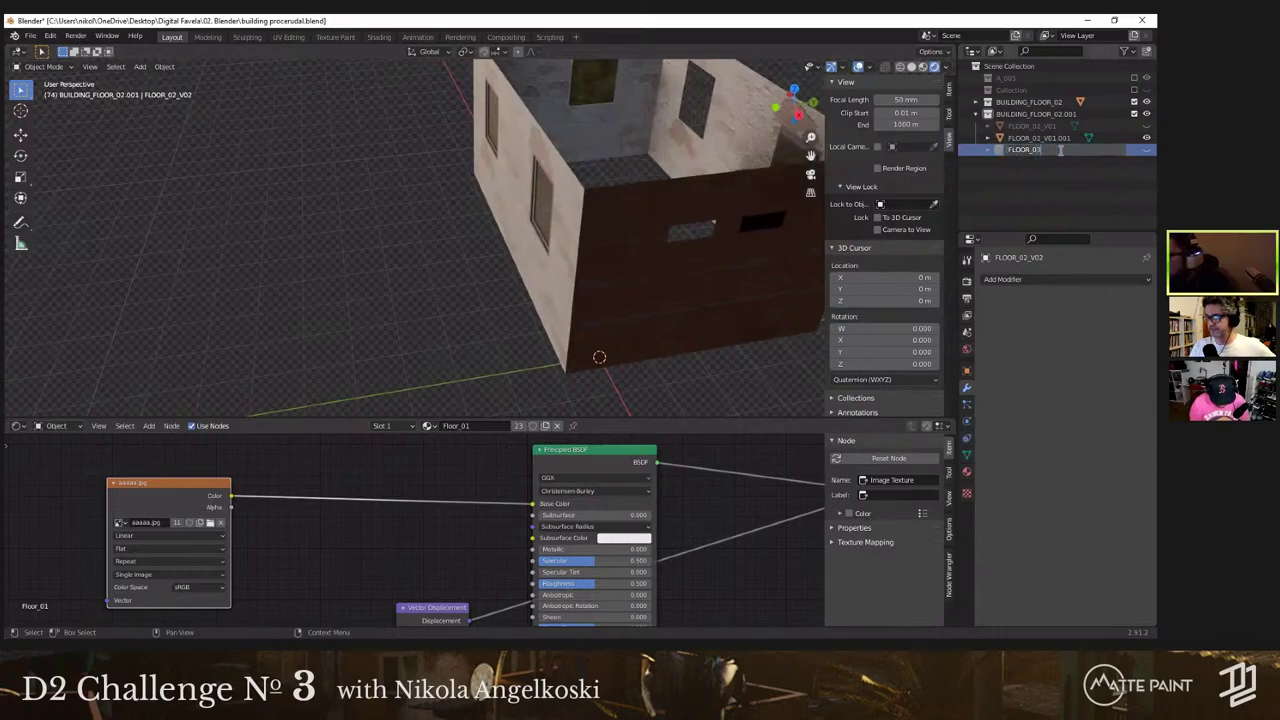
pyautogui.press('Return')
# Step: Separate the whole FLOOR_02_V01.001 mesh into individual objects by loose parts
pyautogui.scroll(-4, 530, 285)
pyautogui.moveTo(669, 263); pyautogui.dragTo(413, 286, button='middle')
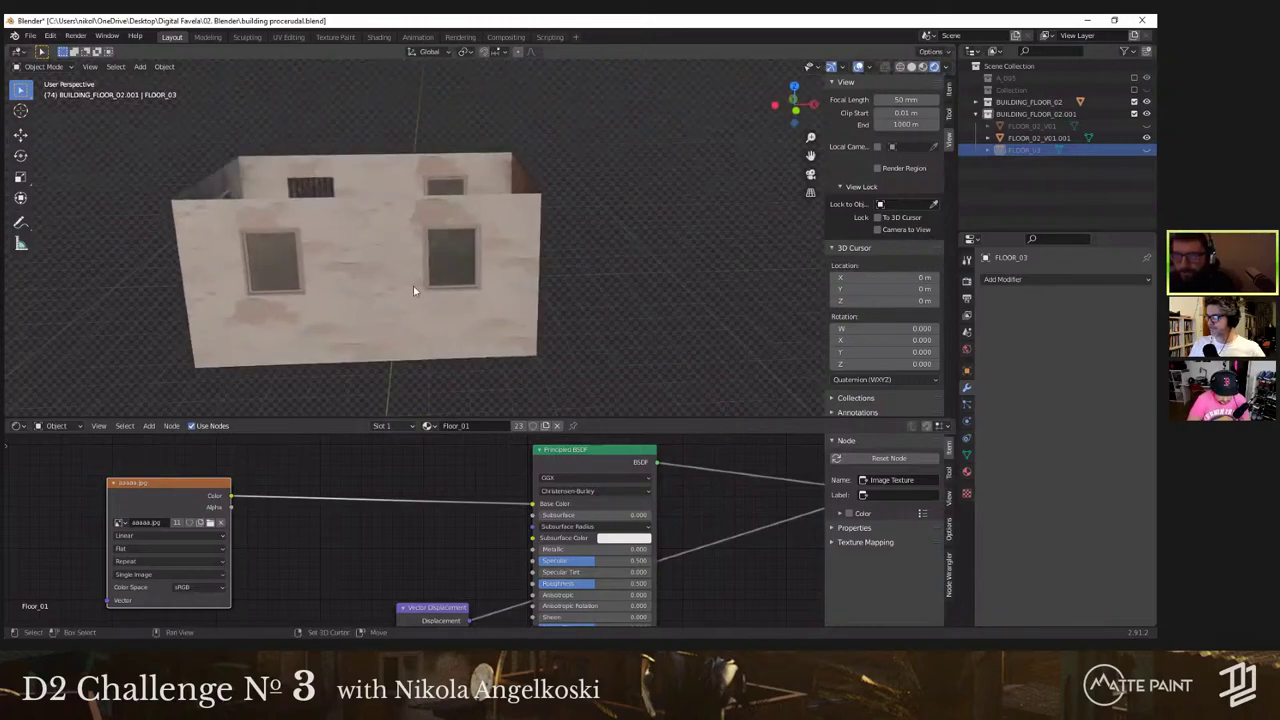
pyautogui.keyDown('shift'); pyautogui.moveTo(516, 283); pyautogui.dragTo(566, 264, button='middle'); pyautogui.keyUp('shift')
pyautogui.click(530, 259)
pyautogui.press('Tab')
pyautogui.press('Tab')
pyautogui.press('Tab')
pyautogui.press('3')
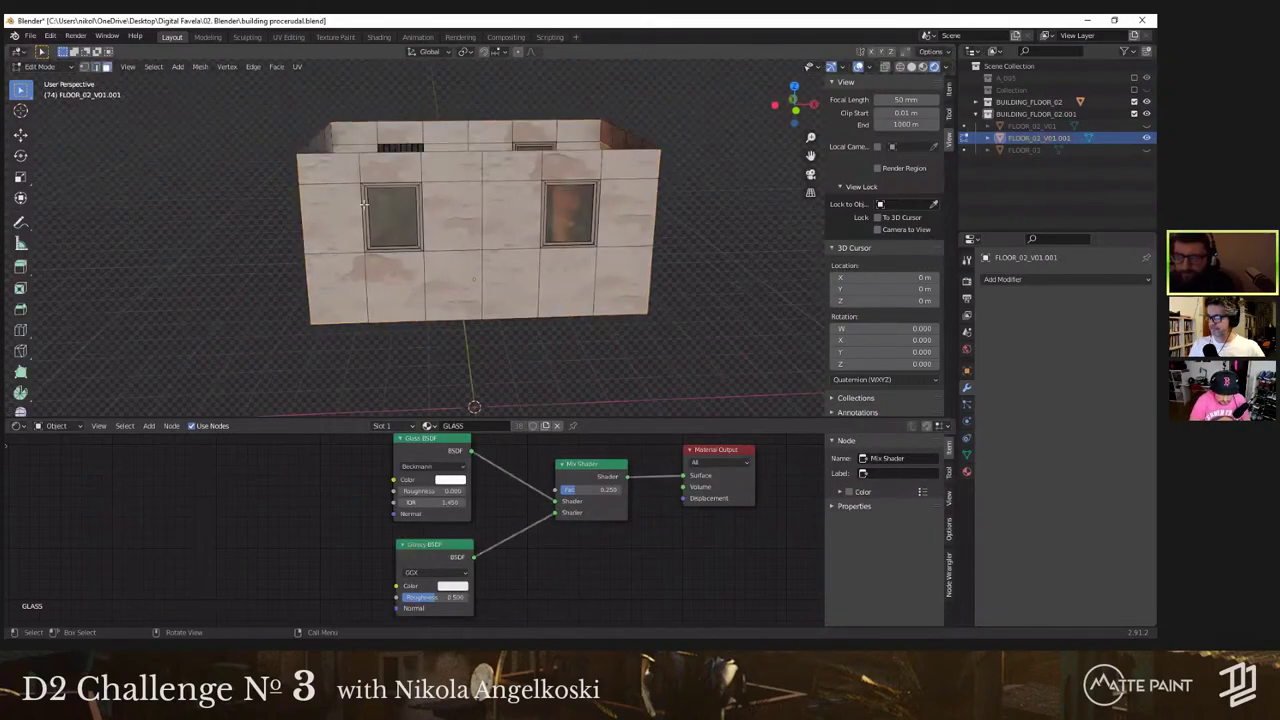
pyautogui.click(364, 189)
pyautogui.press('Tab')
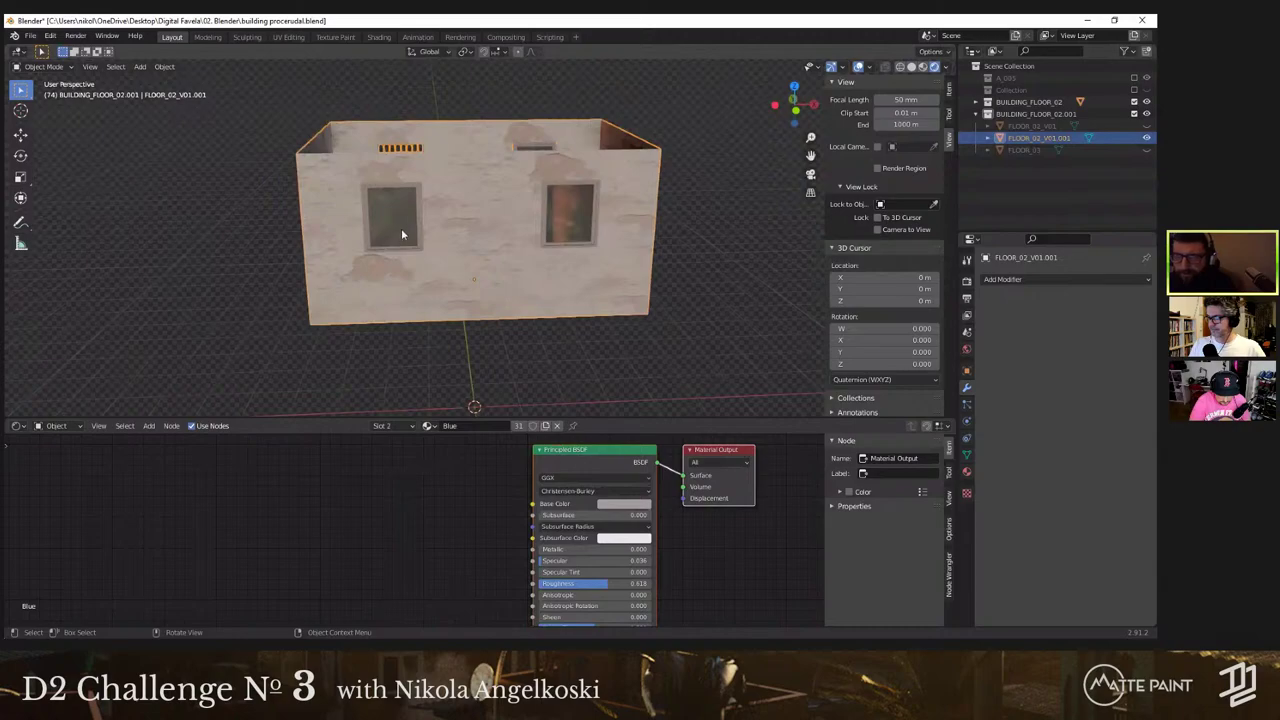
pyautogui.press('Tab')
pyautogui.rightClick(401, 252)
pyautogui.moveTo(405, 254)
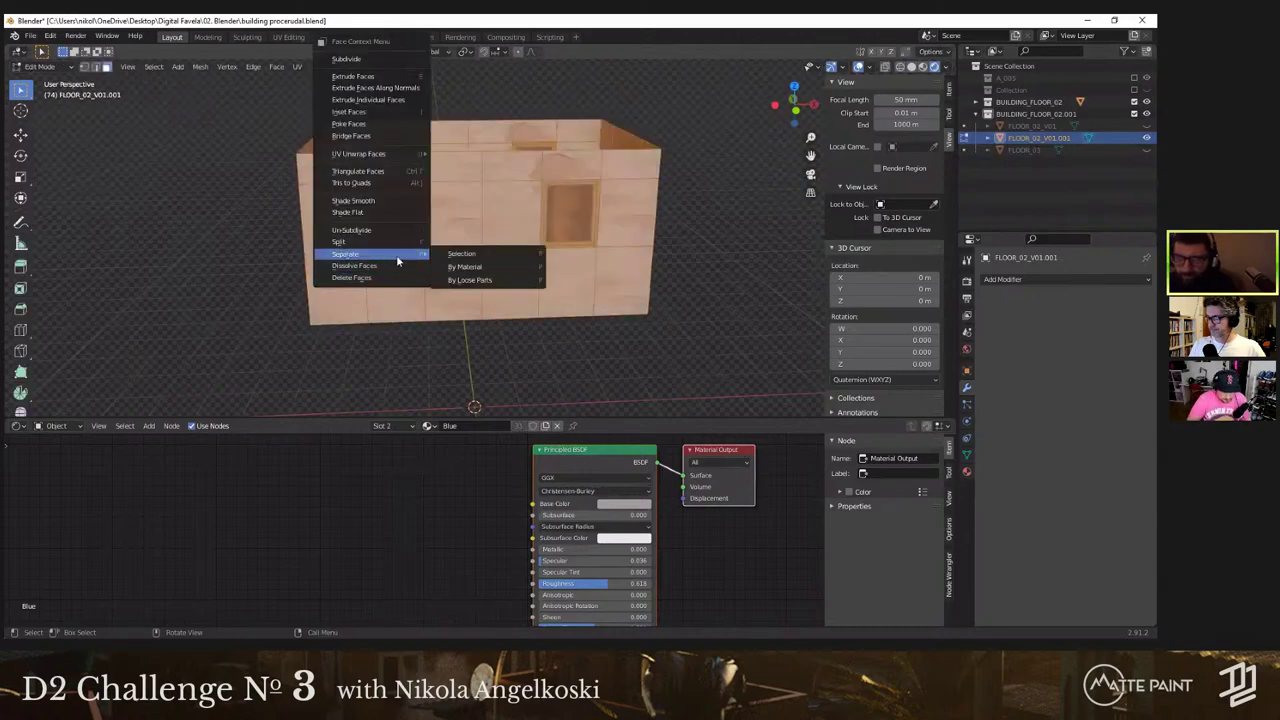
pyautogui.click(508, 288)
pyautogui.press('Tab')
# Step: Delete the glass panes and frame pieces of the two windows in the near long wall, except one remaining outer frame
pyautogui.click(565, 223)
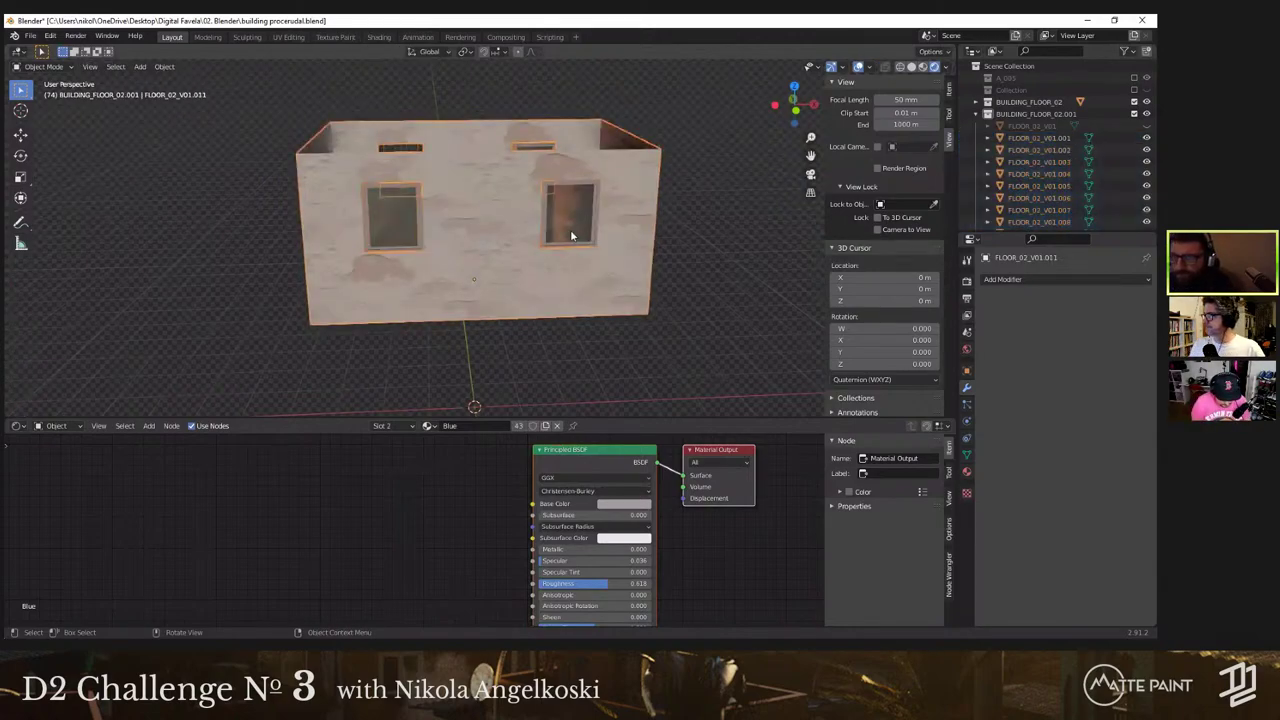
pyautogui.press('Delete')
pyautogui.hotkey('ctrl', 'z')
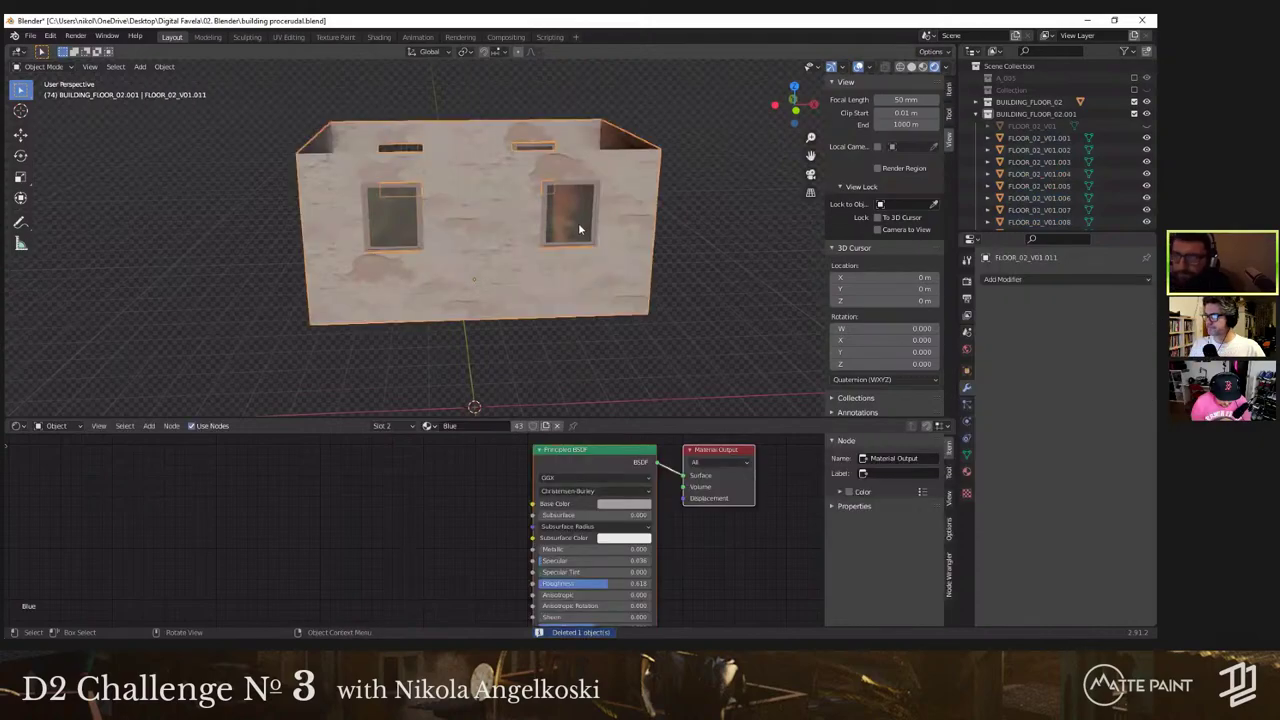
pyautogui.click(579, 228)
pyautogui.click(412, 244)
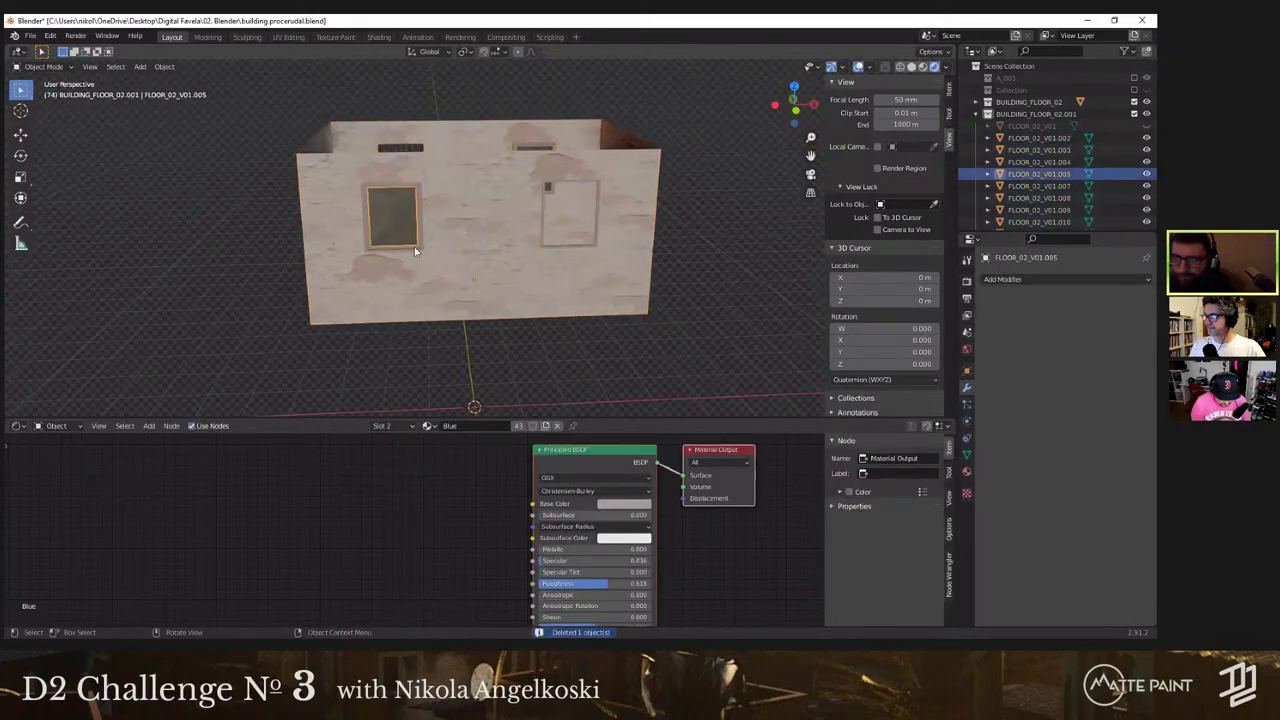
pyautogui.click(418, 248)
pyautogui.press('Delete')
pyautogui.click(420, 250)
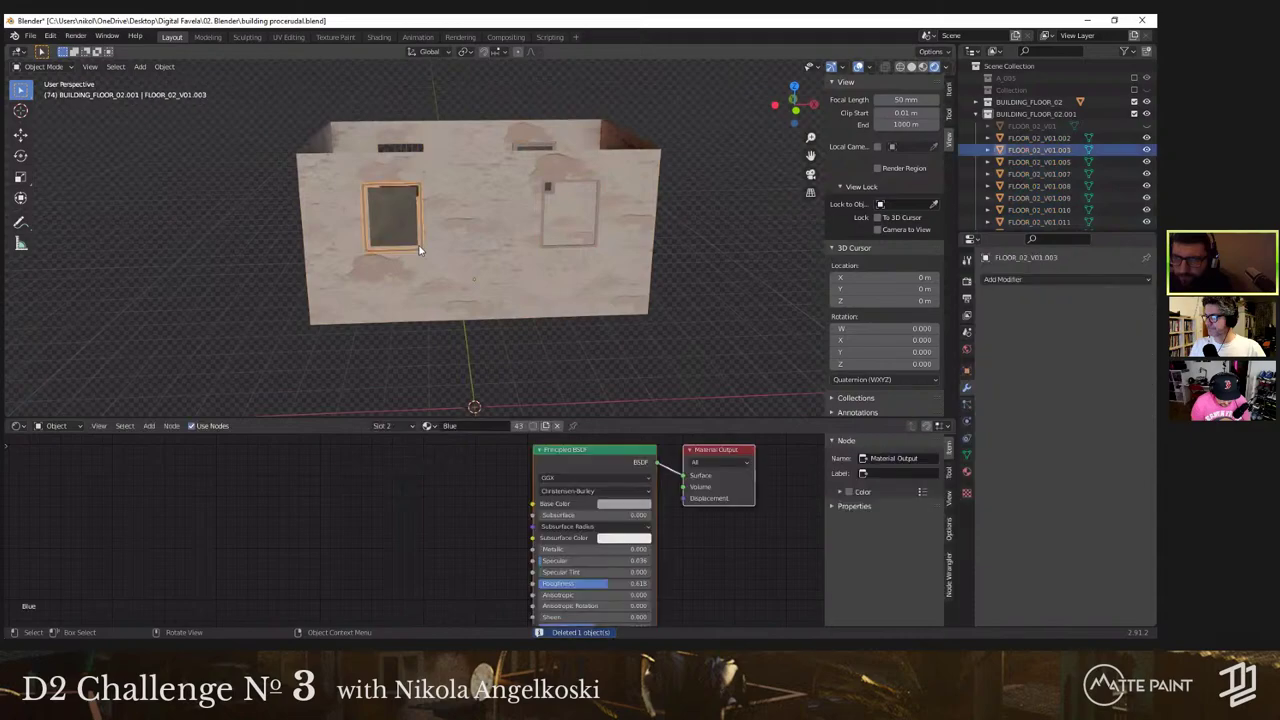
pyautogui.click(410, 240)
pyautogui.click(412, 241)
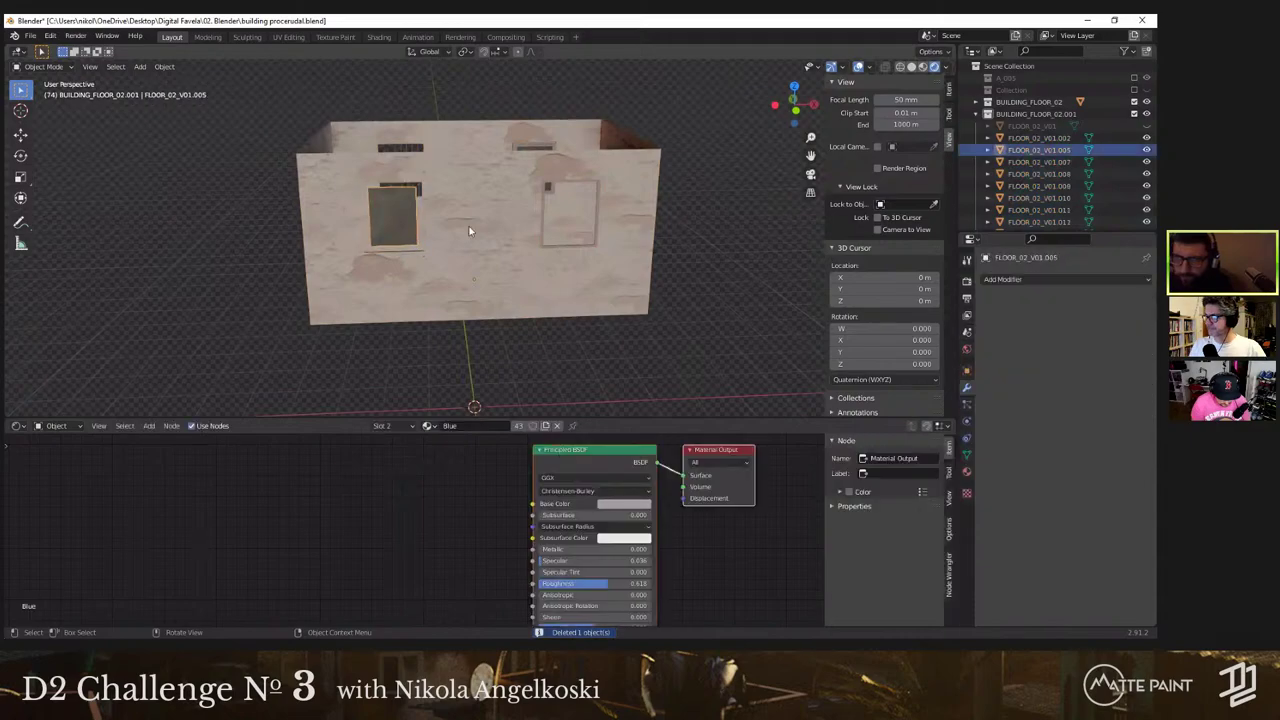
pyautogui.press('Delete')
# Step: Delete the last window frame left in the near long wall, keeping the wall object itself
pyautogui.moveTo(469, 231); pyautogui.dragTo(679, 276, button='middle')
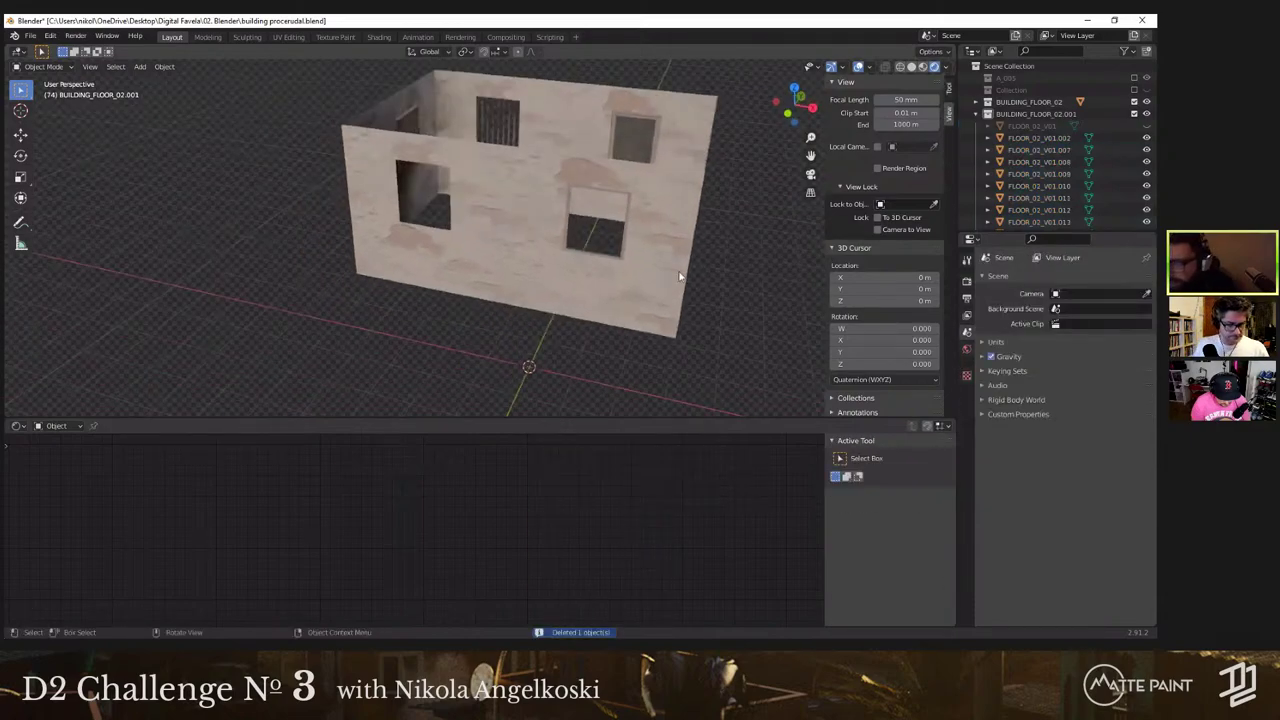
pyautogui.scroll(4, 679, 276)
pyautogui.click(677, 264)
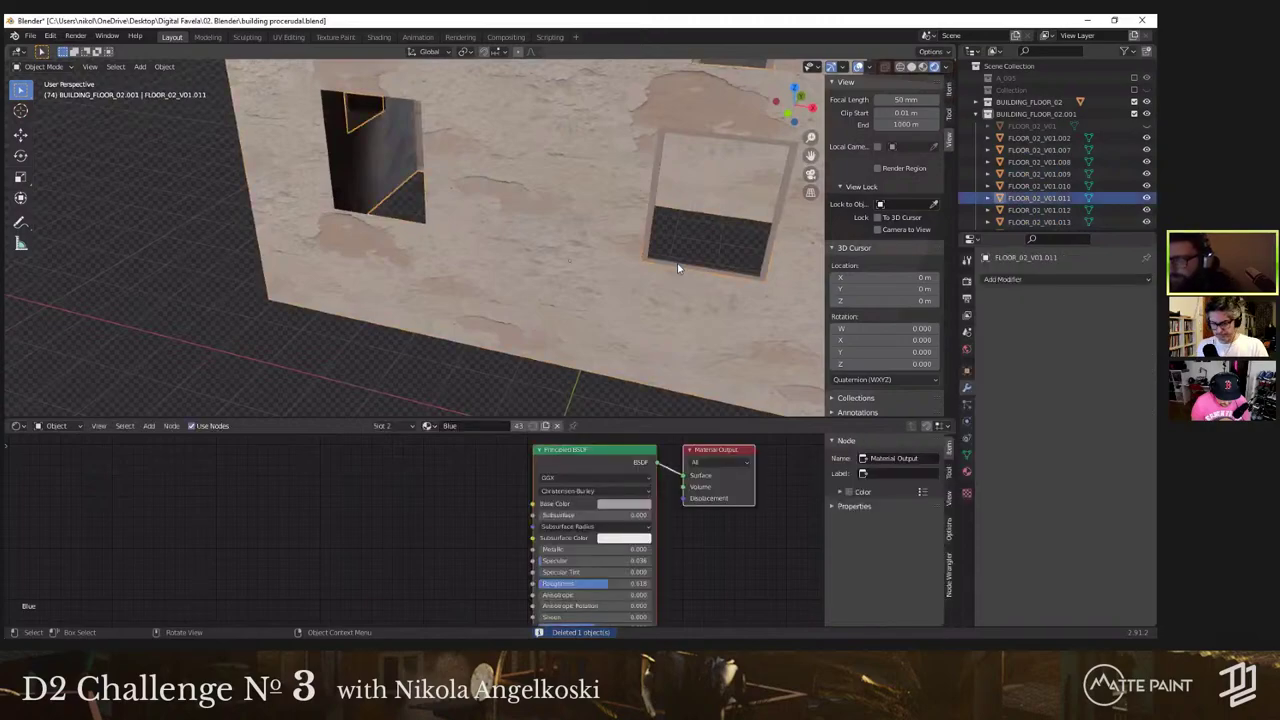
pyautogui.press('Delete')
pyautogui.hotkey('ctrl', 'z')
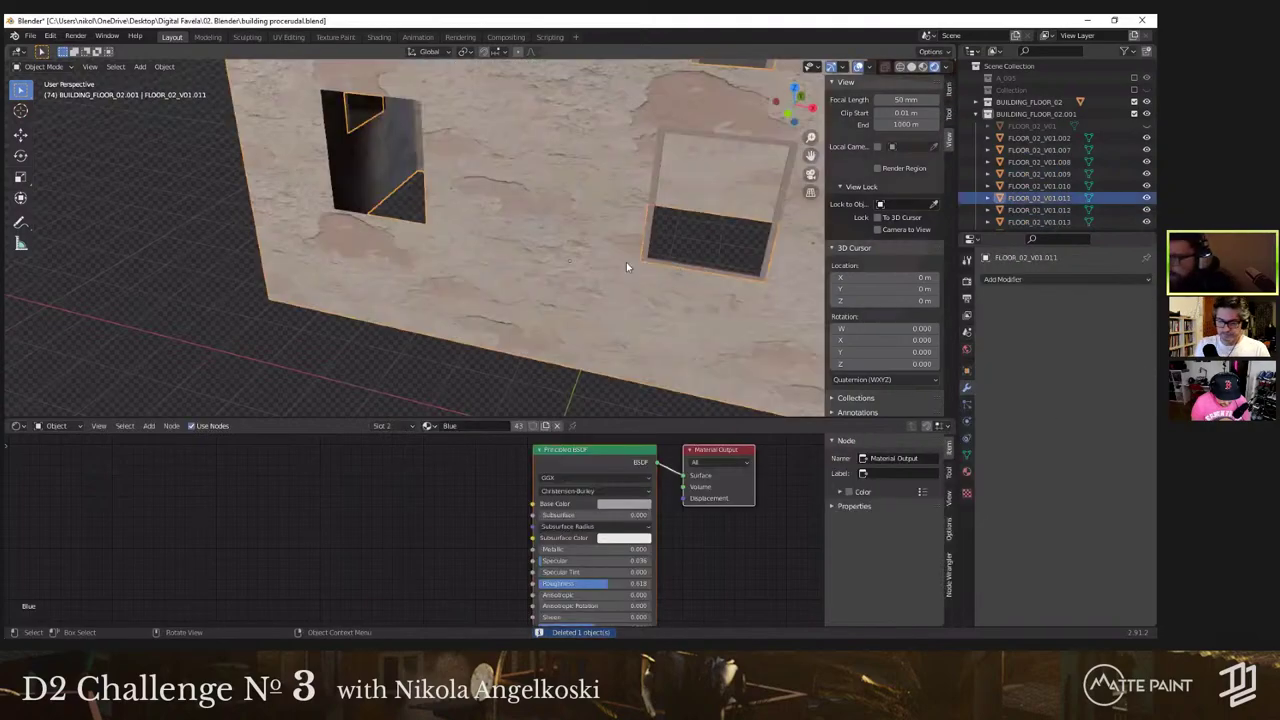
pyautogui.moveTo(648, 251); pyautogui.dragTo(586, 277, button='middle')
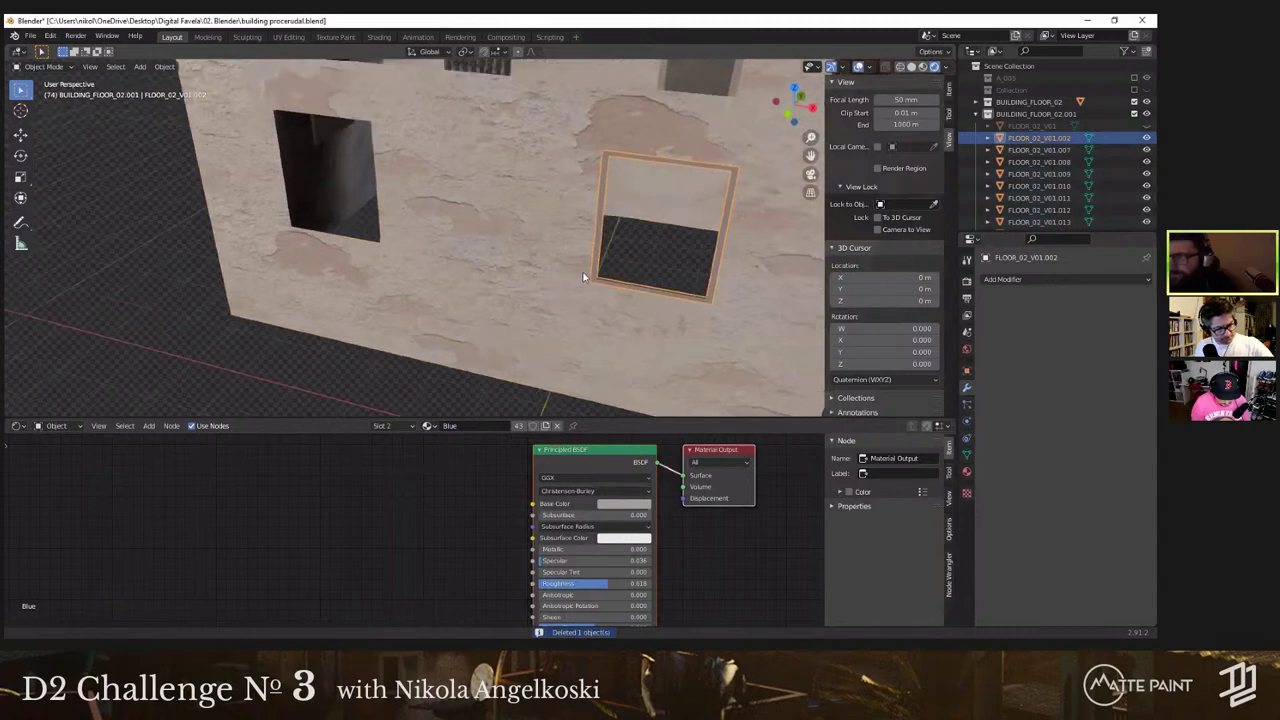
pyautogui.press('Delete')
pyautogui.hotkey('ctrl', 'z')
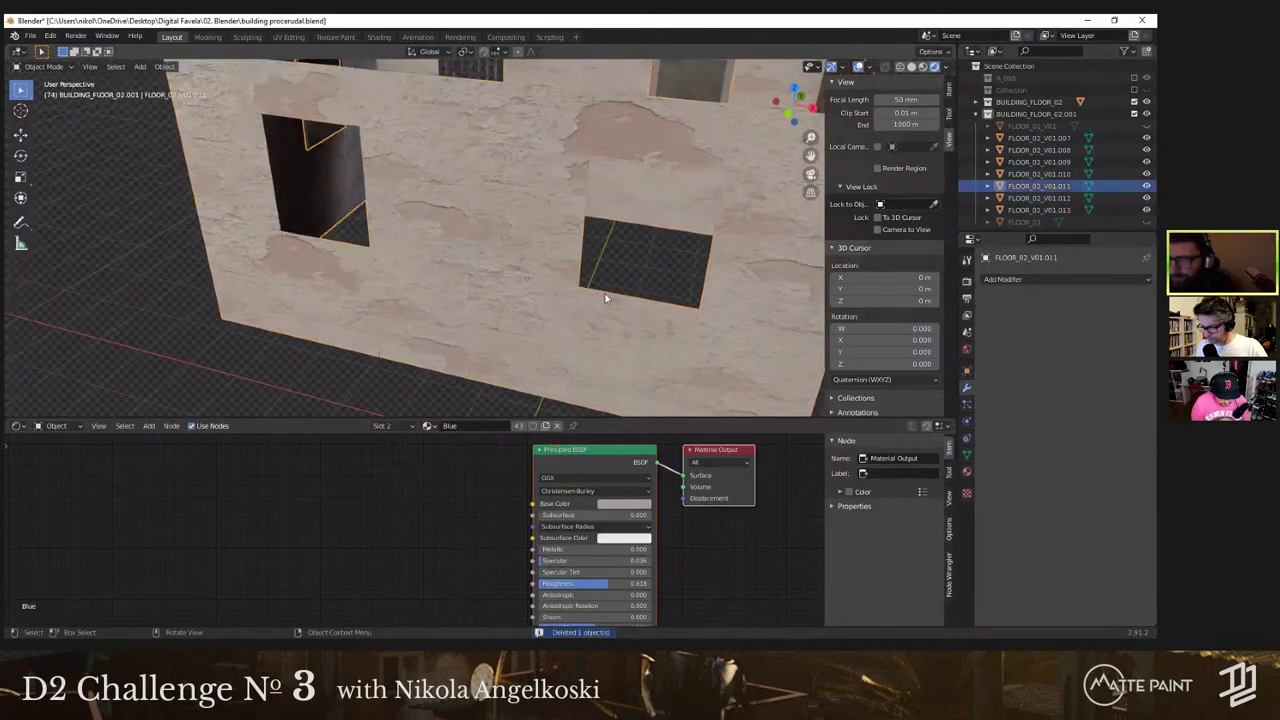
# Step: Close both empty window openings in the near long wall by filling a face between their upper and lower edges
pyautogui.press('Tab')
pyautogui.press('f')
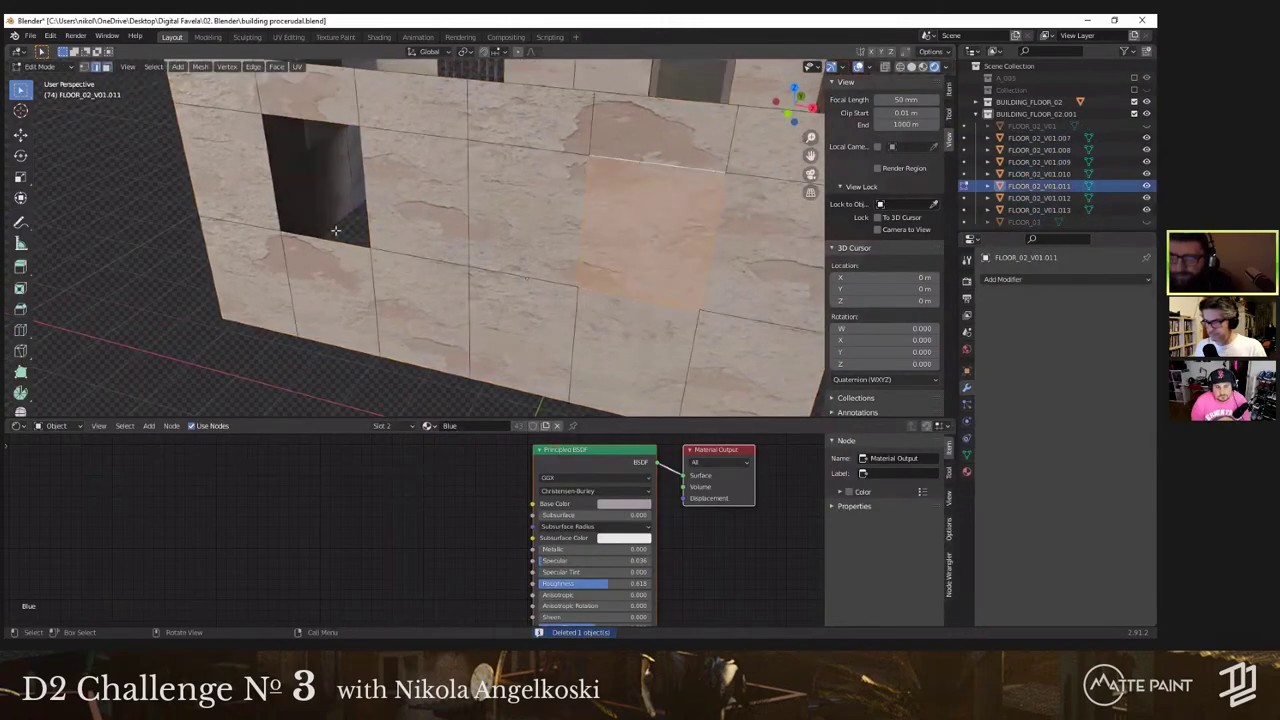
pyautogui.click(334, 231)
pyautogui.keyDown('shift'); pyautogui.click(327, 128); pyautogui.keyUp('shift')
pyautogui.press('f')
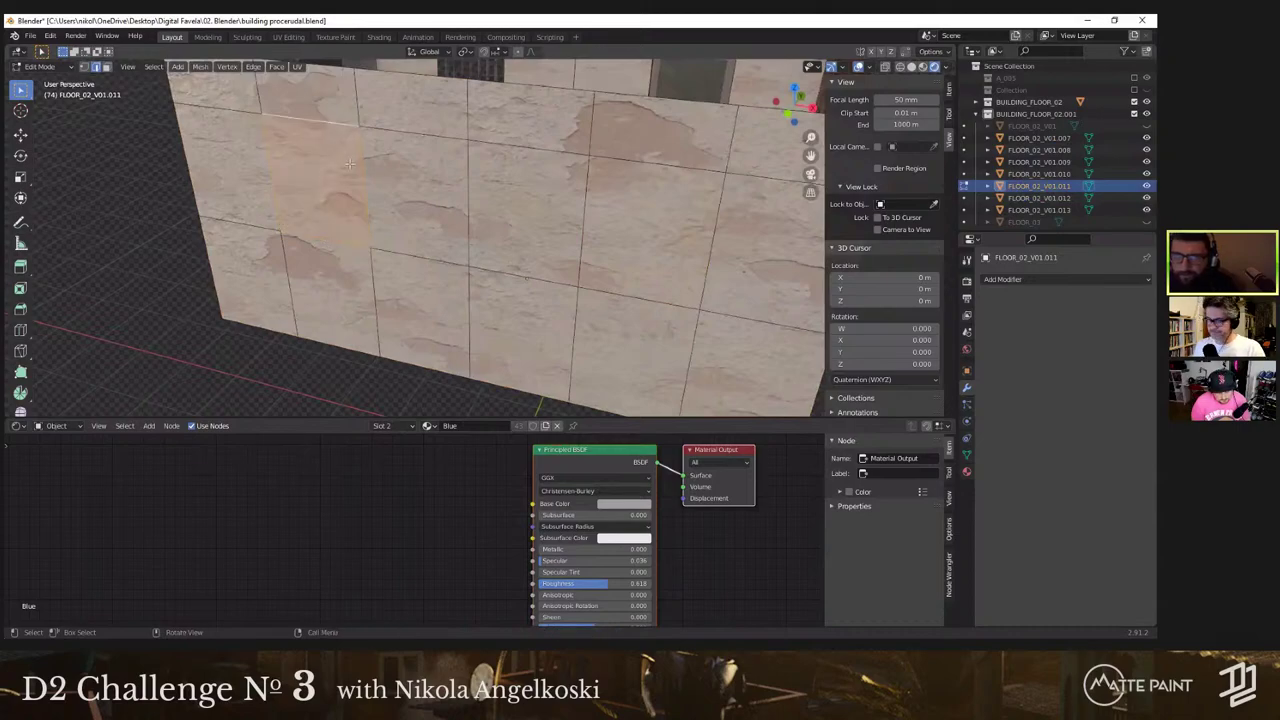
# Step: Inspect the floor's remaining windows from the other side and switch the viewport to solid shading
pyautogui.scroll(-3, 440, 190)
pyautogui.moveTo(530, 222); pyautogui.dragTo(655, 246, button='middle')
pyautogui.scroll(-3, 640, 245)
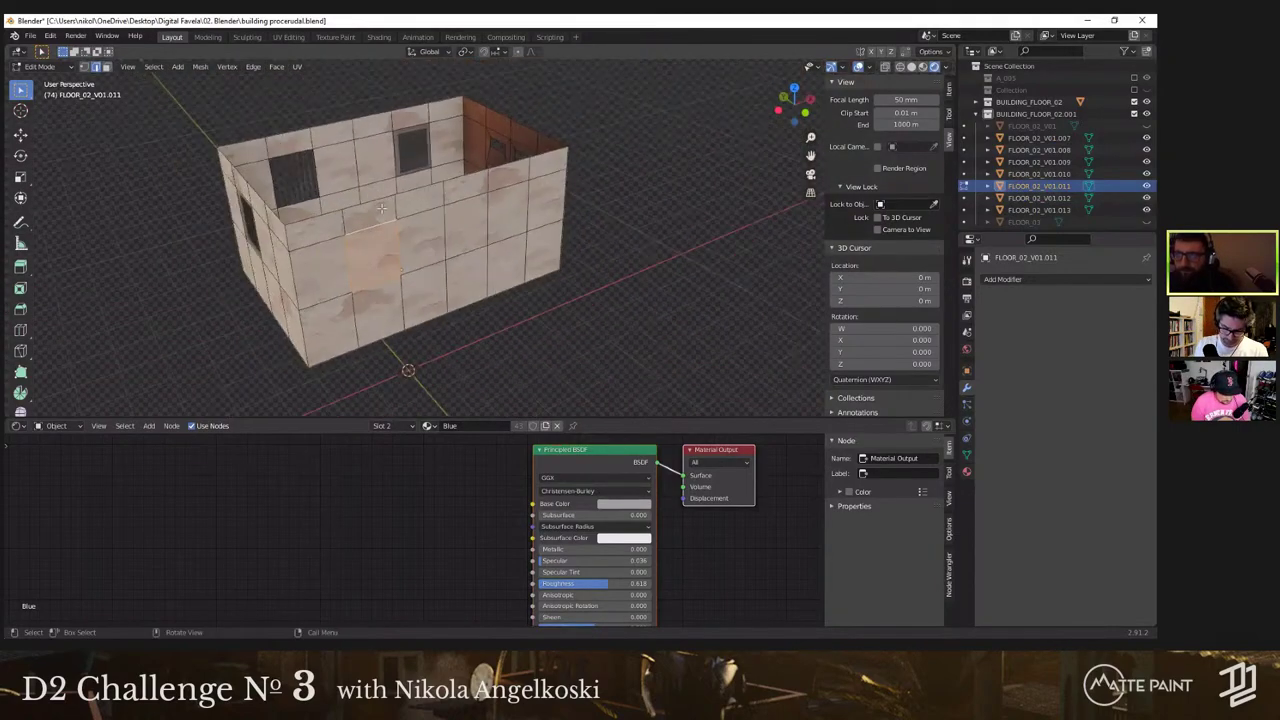
pyautogui.moveTo(470, 235)
pyautogui.mouseDown(button='middle')
pyautogui.moveTo(384, 237)
pyautogui.moveTo(377, 256)
pyautogui.moveTo(457, 246)
pyautogui.moveTo(432, 216)
pyautogui.moveTo(490, 242)
pyautogui.moveTo(457, 234)
pyautogui.moveTo(490, 262)
pyautogui.moveTo(483, 180)
pyautogui.moveTo(538, 156)
pyautogui.mouseUp(button='middle')
pyautogui.press('Tab')
pyautogui.scroll(3, 457, 246)
pyautogui.scroll(-3, 432, 216)
pyautogui.press('Tab')
pyautogui.scroll(5, 446, 223)
pyautogui.press('z')
pyautogui.click(678, 245)
pyautogui.scroll(-3, 422, 286)
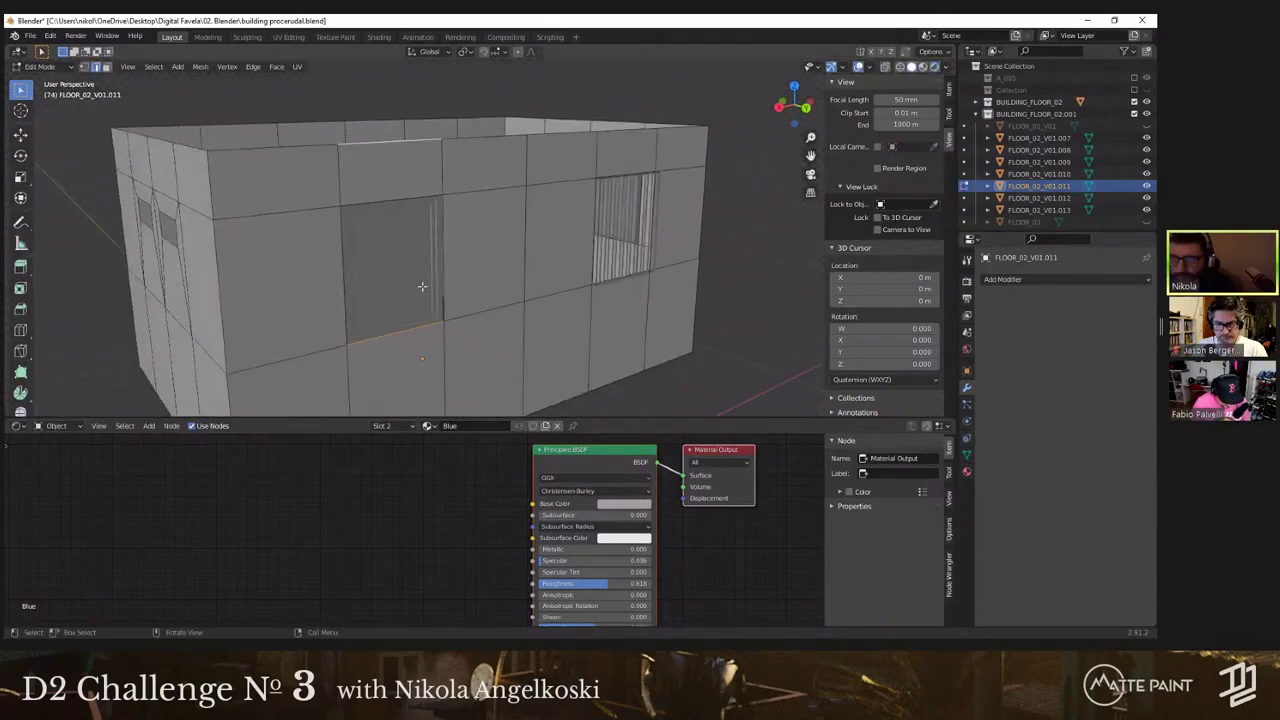
# Step: Delete the glass pane and frame pieces of the unbarred window beside the barred one
pyautogui.press('Tab')
pyautogui.press('Tab')
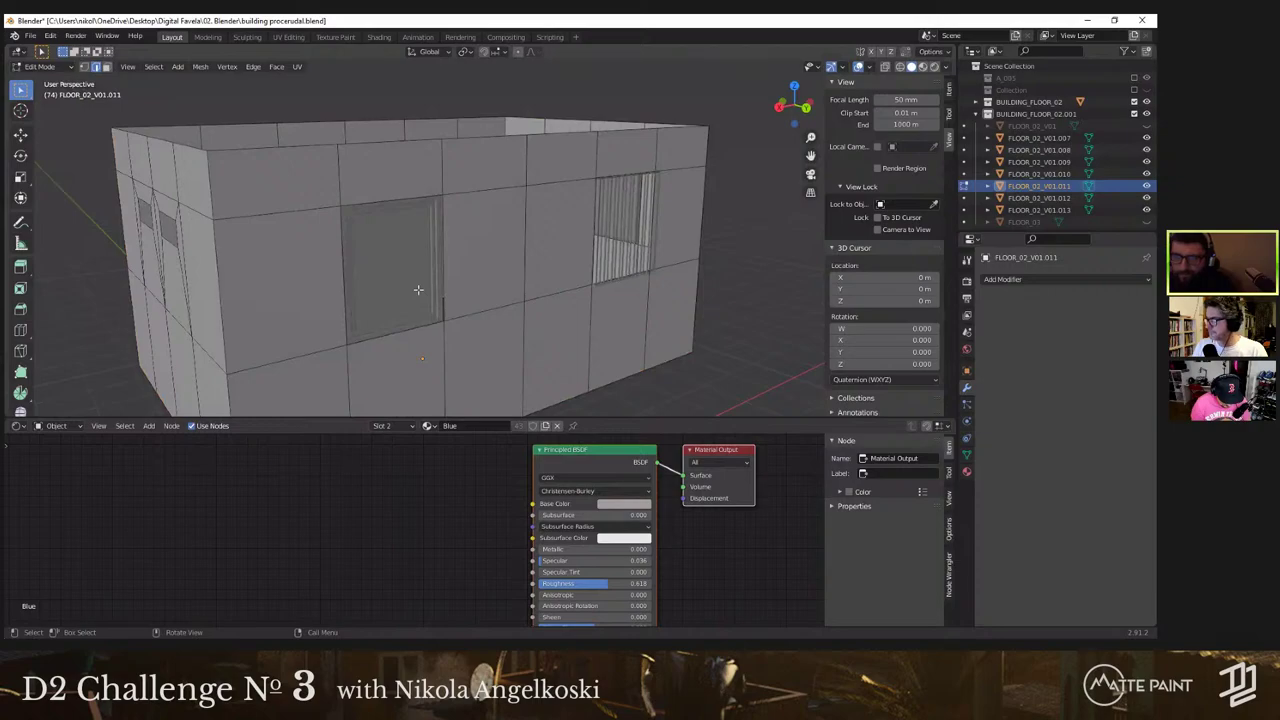
pyautogui.press('Tab')
pyautogui.click(418, 297)
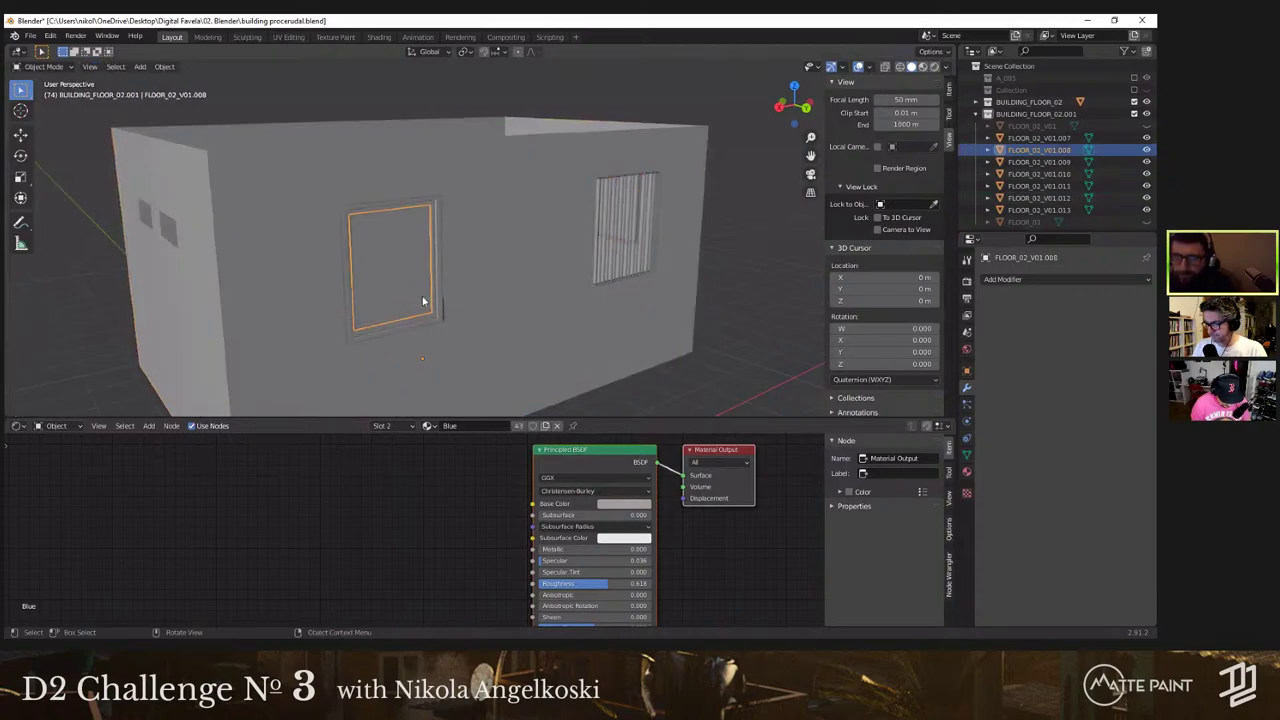
pyautogui.press('Delete')
pyautogui.click(434, 304)
pyautogui.press('Delete')
pyautogui.click(440, 308)
pyautogui.press('Delete')
# Step: Fill the emptied window opening beside the barred window with a face between its lower and upper edges
pyautogui.moveTo(440, 309); pyautogui.dragTo(435, 320, button='middle')
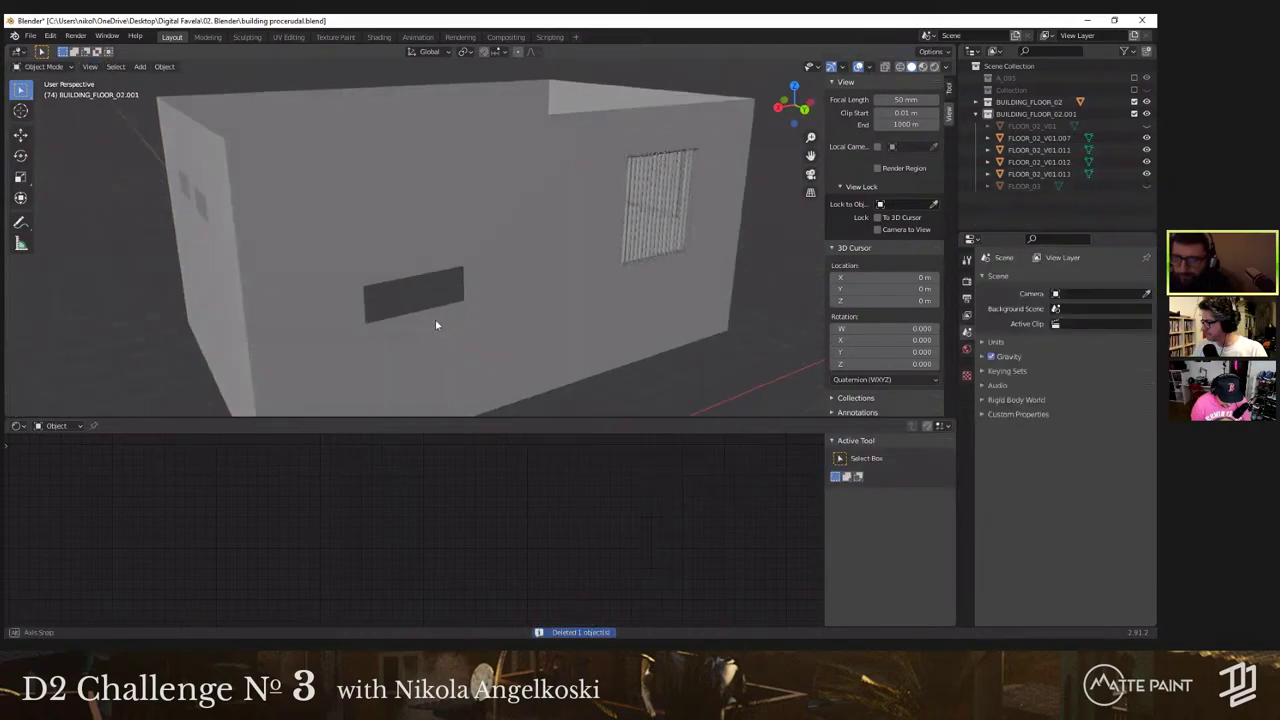
pyautogui.scroll(2, 440, 305)
pyautogui.click(444, 290)
pyautogui.press('Tab')
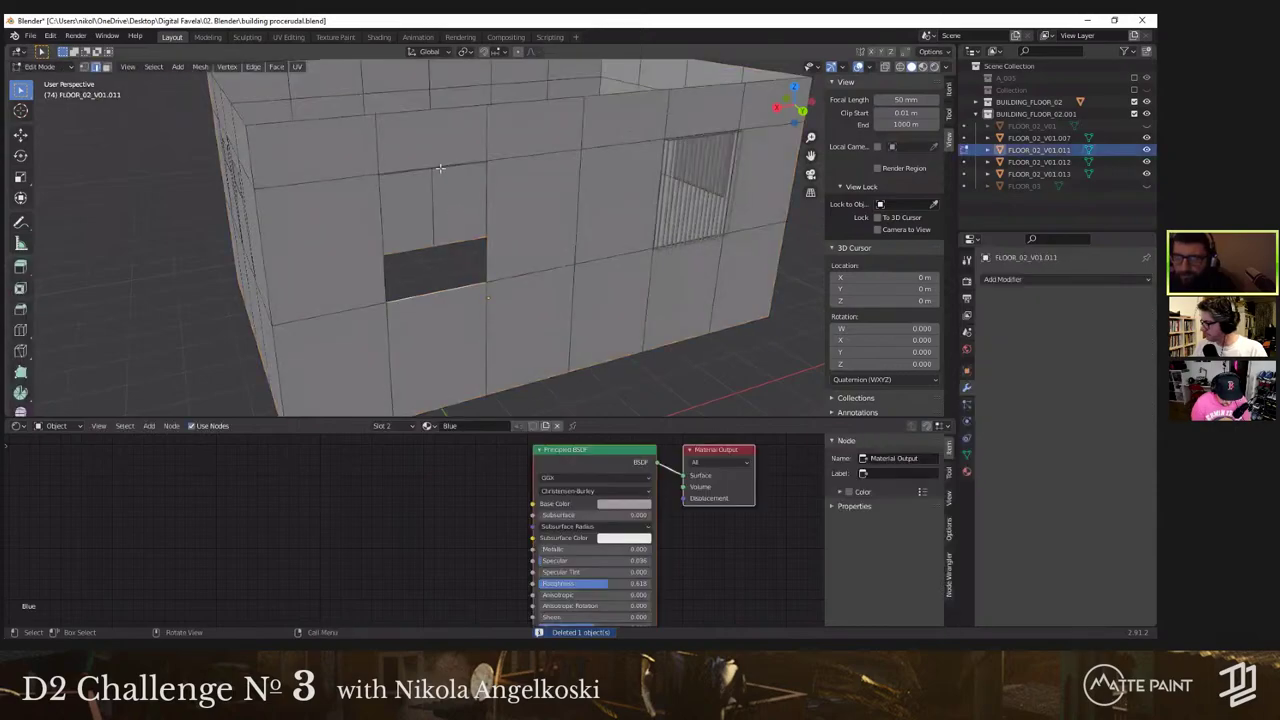
pyautogui.keyDown('shift'); pyautogui.click(440, 168); pyautogui.keyUp('shift')
pyautogui.press('f')
pyautogui.scroll(-3, 450, 198)
pyautogui.moveTo(450, 198); pyautogui.dragTo(320, 180, button='middle')
pyautogui.press('Tab')
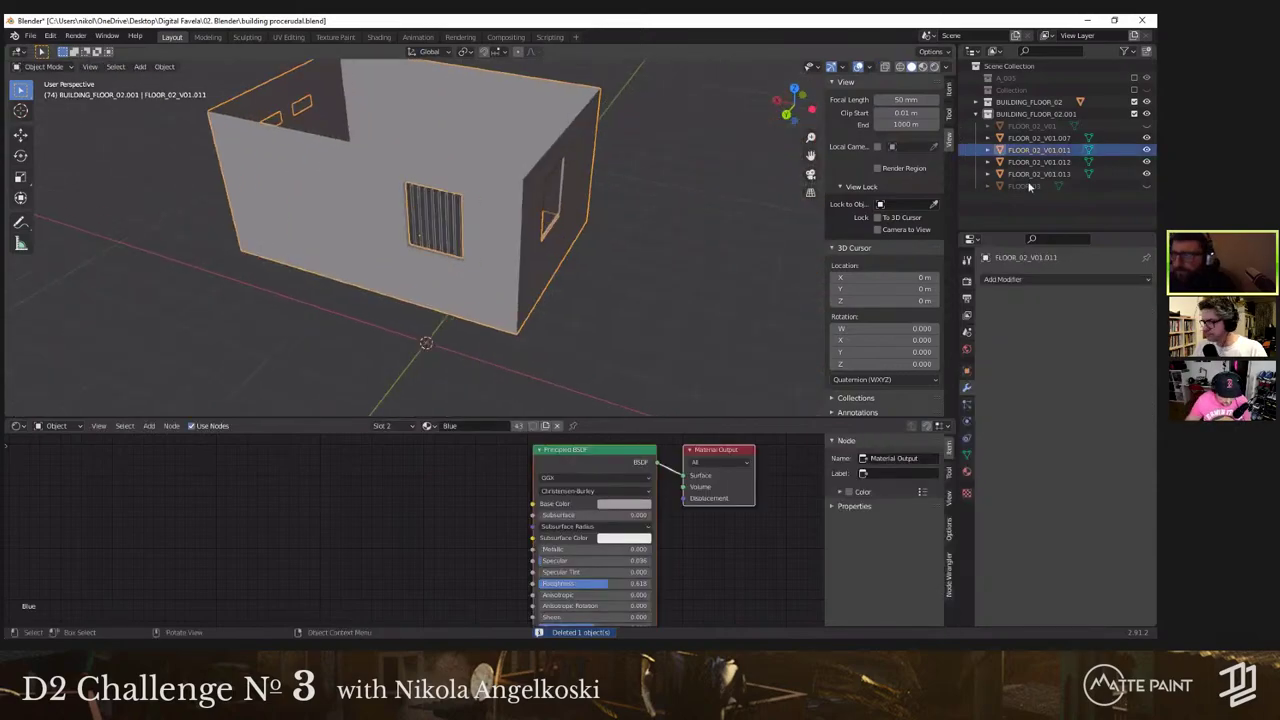
# Step: Select all visible parts of the floor, join them into a single object and check it by toggling its visibility
pyautogui.scroll(-3, 623, 220)
pyautogui.moveTo(623, 220); pyautogui.dragTo(428, 124, button='middle')
pyautogui.moveTo(428, 124); pyautogui.dragTo(610, 263)
pyautogui.rightClick(563, 230)
pyautogui.click(563, 230)
pyautogui.moveTo(500, 219); pyautogui.dragTo(795, 219, button='middle')
pyautogui.click(1147, 138)
pyautogui.click(1147, 138)
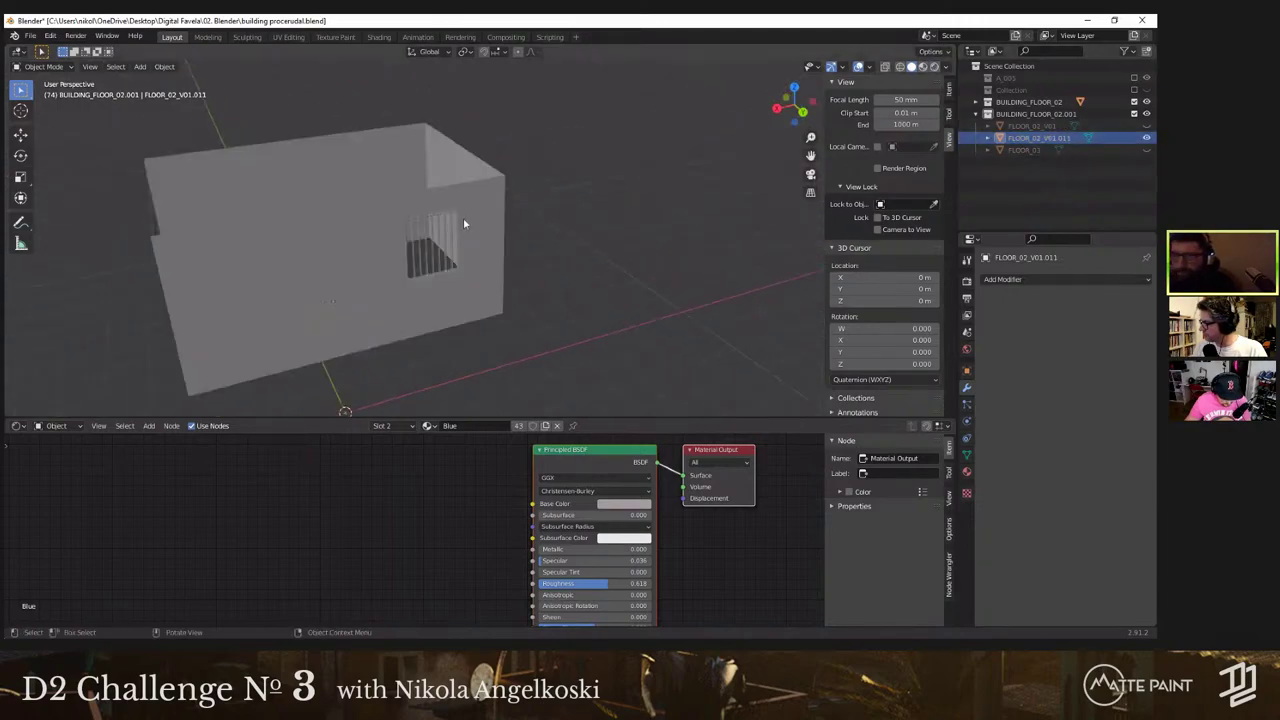
pyautogui.moveTo(463, 223); pyautogui.dragTo(520, 205, button='middle')
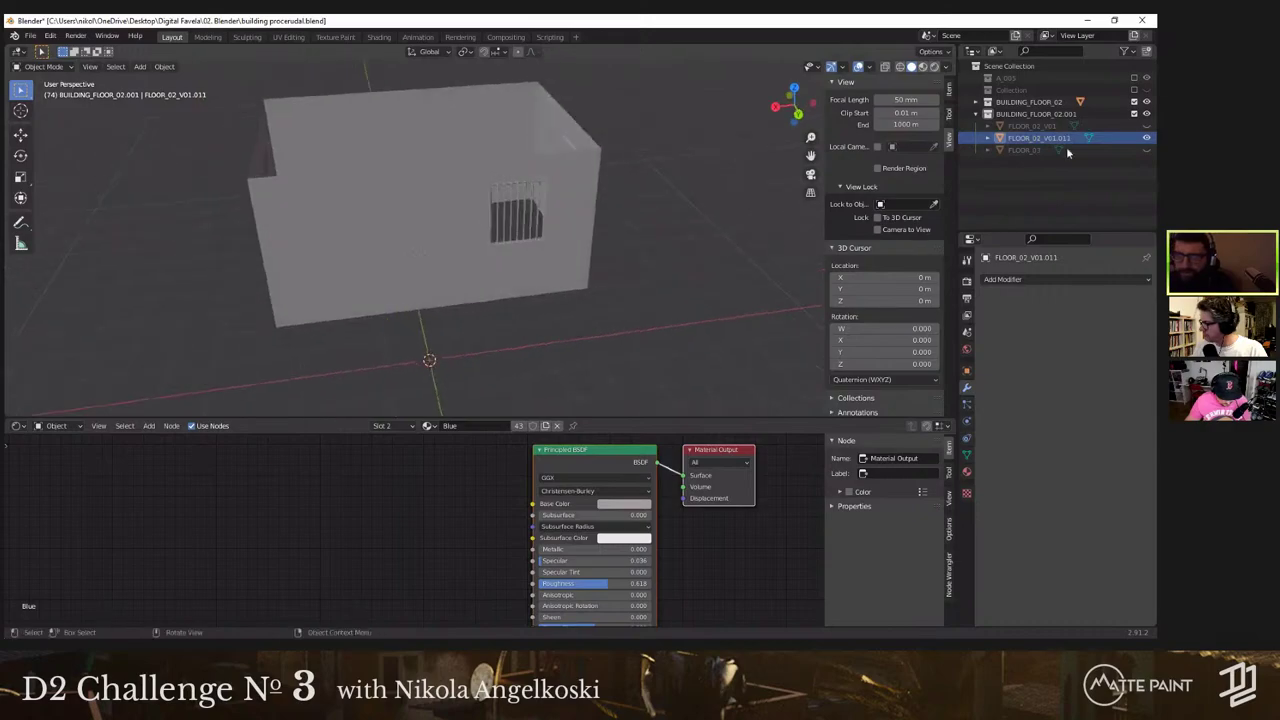
# Step: Unhide FLOOR_02_V01 and FLOOR_03 and select all three floor objects
pyautogui.click(1147, 151)
pyautogui.scroll(-4, 634, 177)
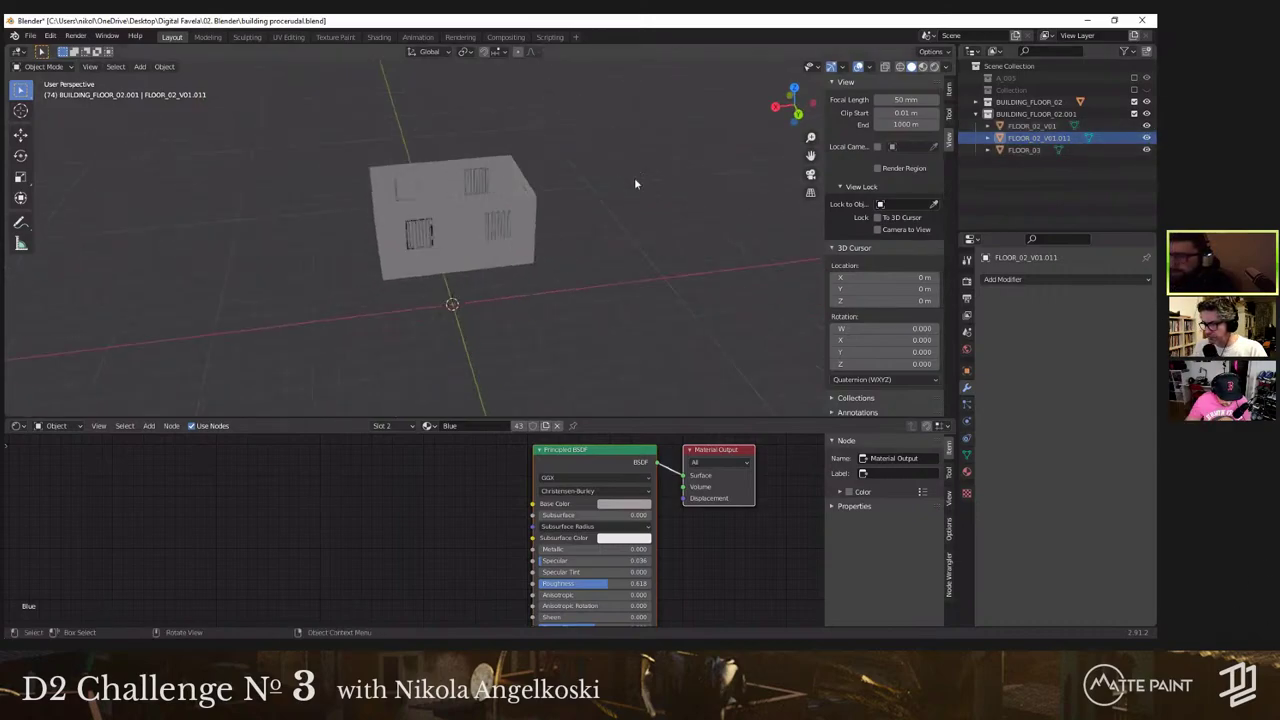
pyautogui.press('a')
pyautogui.moveTo(502, 209); pyautogui.dragTo(500, 199, button='middle')
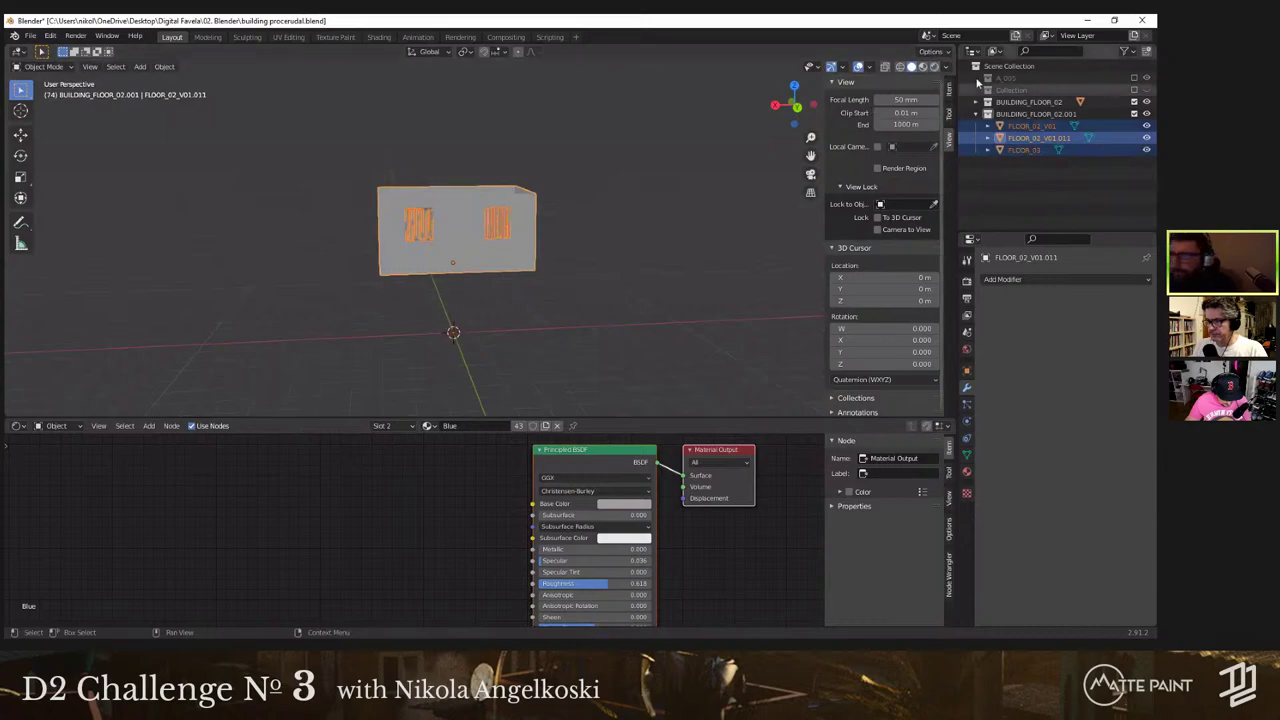
# Step: Include the two excluded collections listed above BUILDING_FLOOR_02 in the view layer and look through their objects
pyautogui.click(1135, 90)
pyautogui.click(1134, 78)
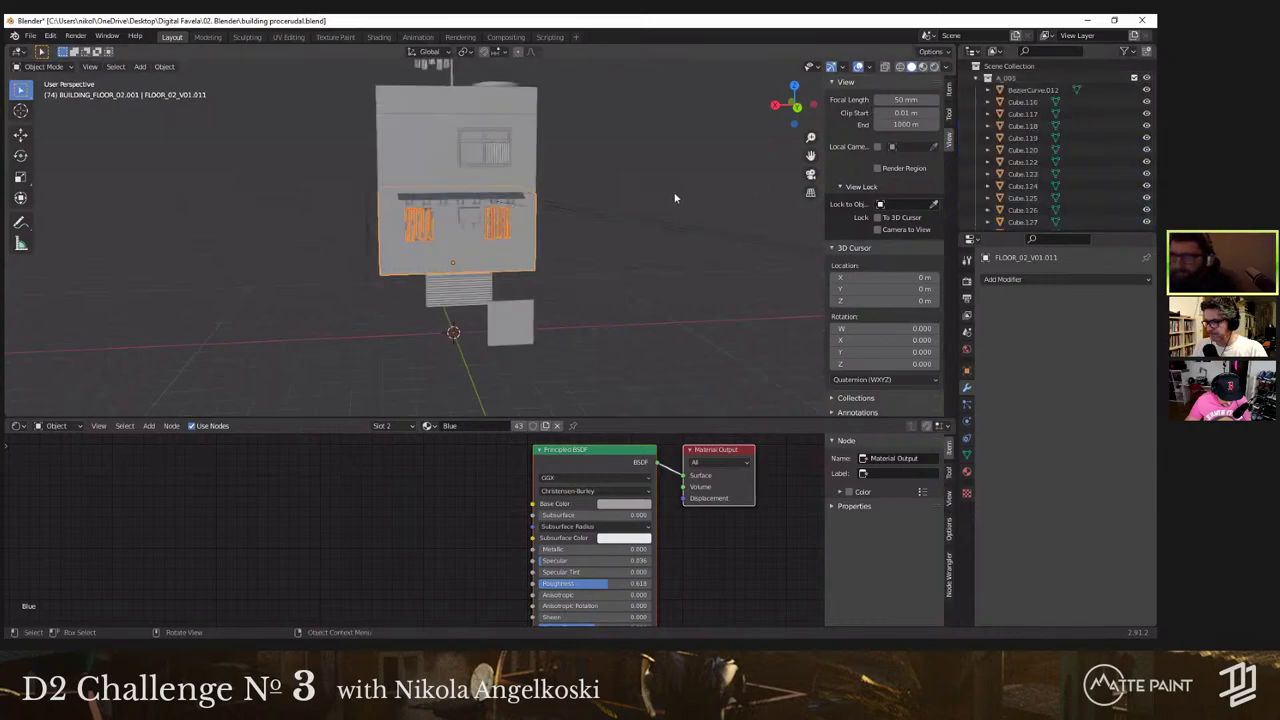
pyautogui.scroll(-10, 1006, 113)
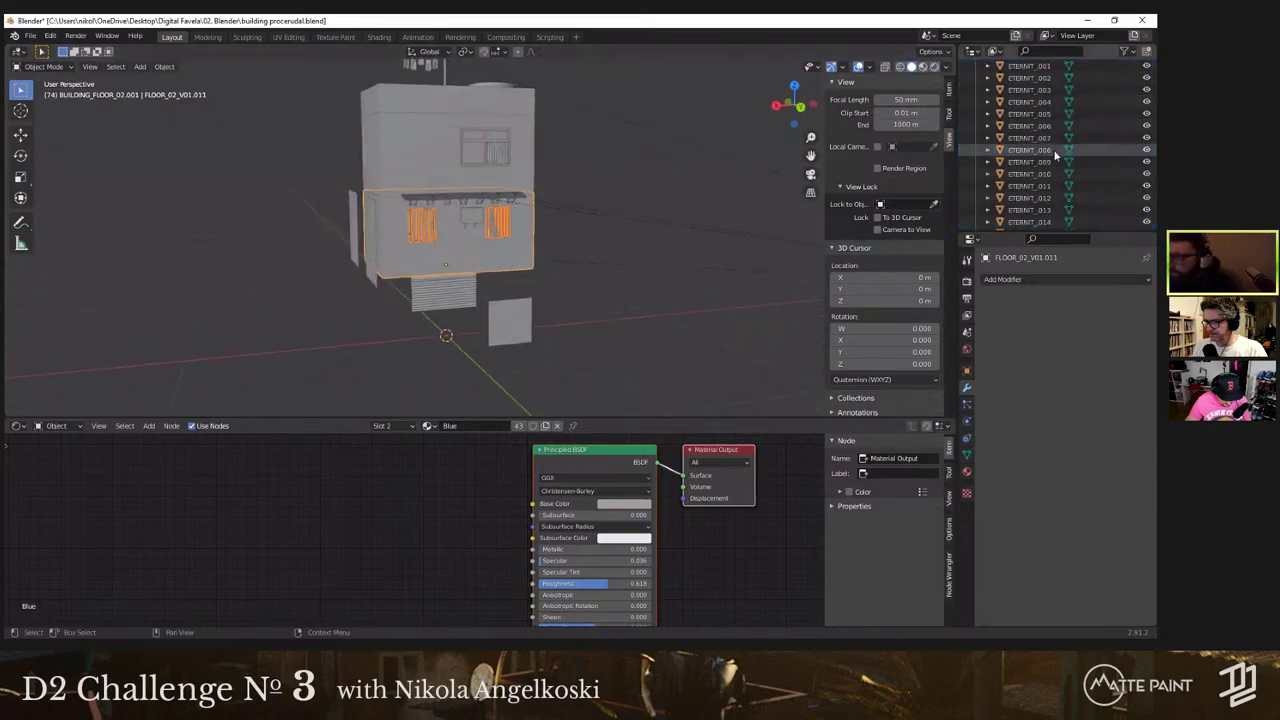
pyautogui.scroll(4, 1136, 172)
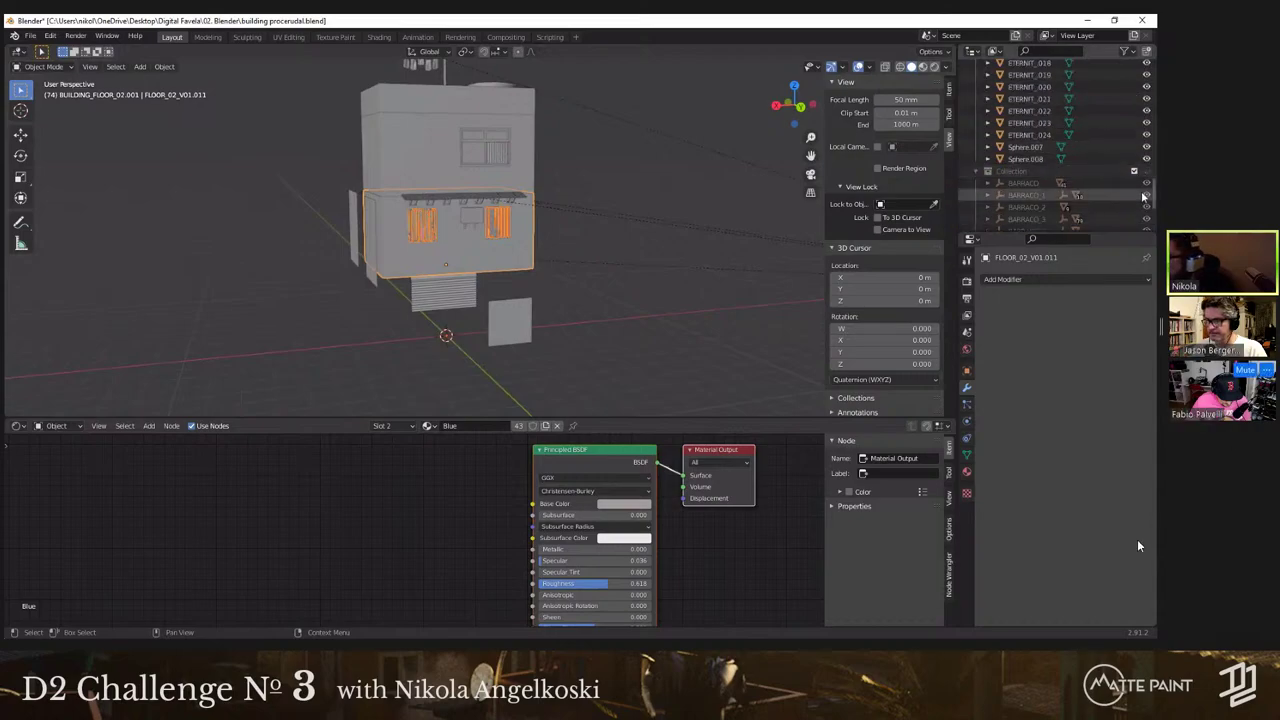
# Step: Toggle the visibility of Collection, leaving it hidden, and unhide FLOOR_01.001 inside BUILDING_FLOOR_02
pyautogui.click(1147, 171)
pyautogui.click(1147, 172)
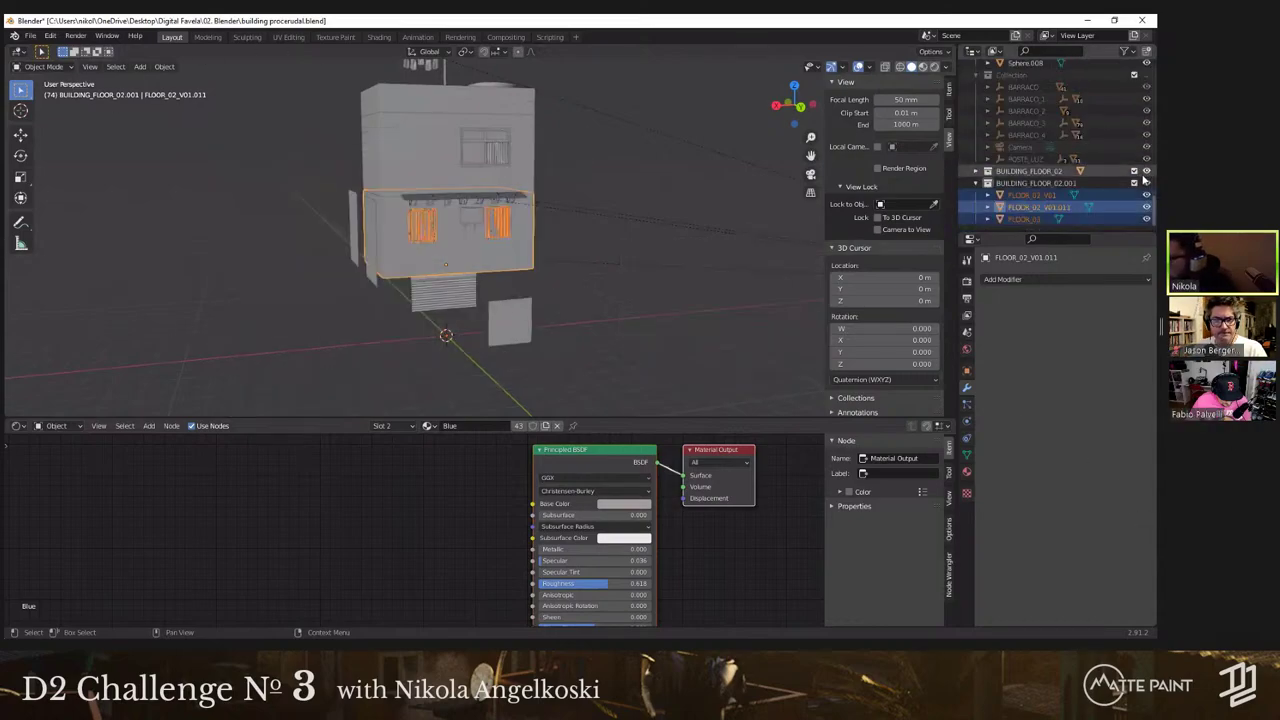
pyautogui.scroll(5, 1116, 160)
pyautogui.scroll(15, 1080, 153)
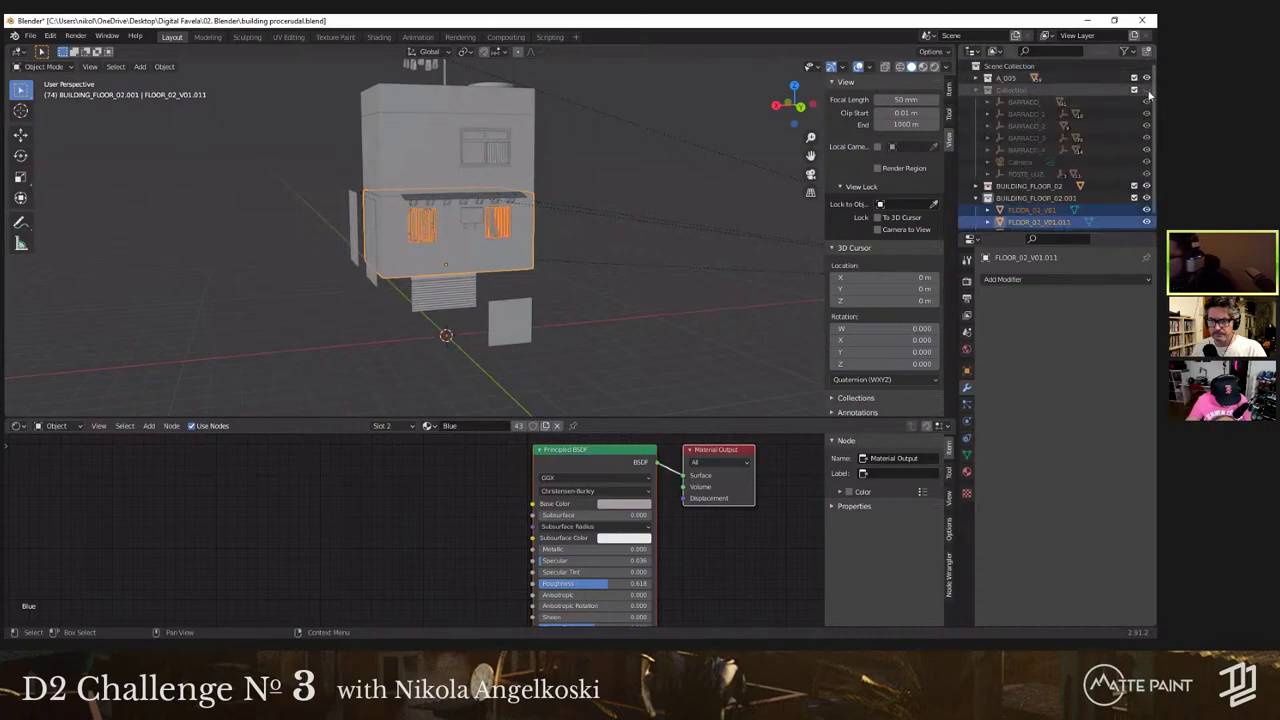
pyautogui.click(1147, 90)
pyautogui.click(1147, 90)
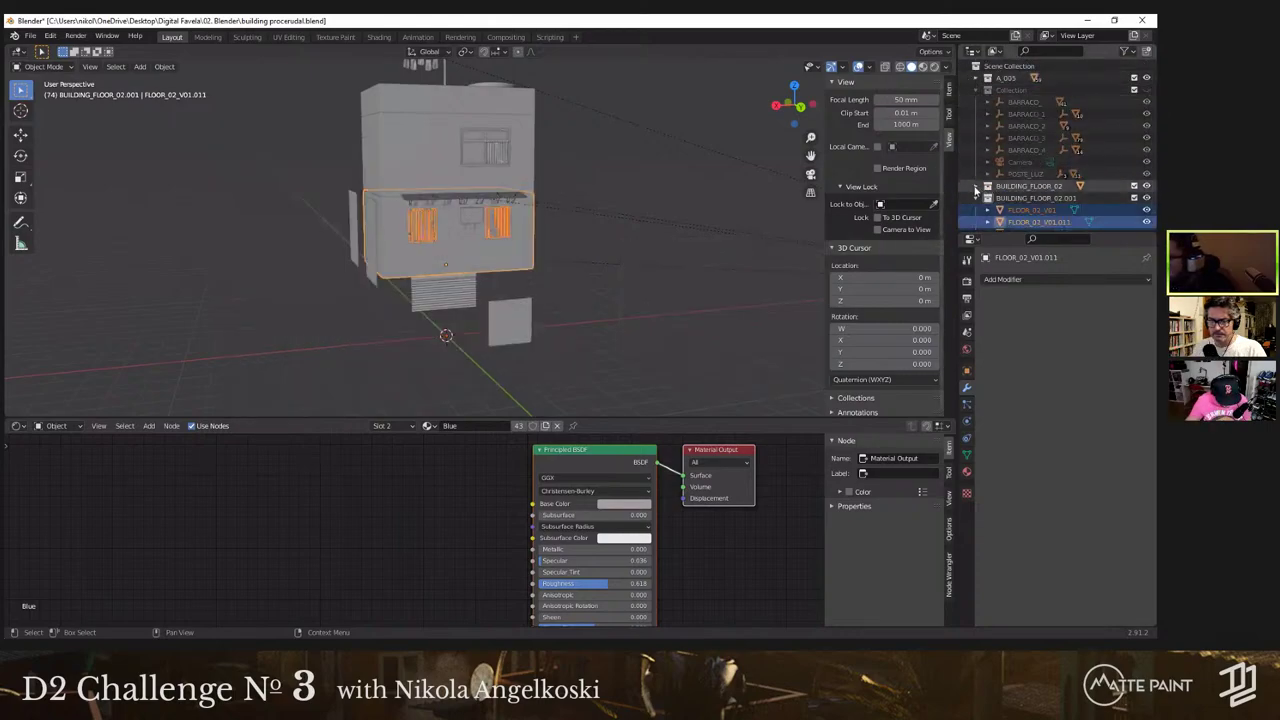
pyautogui.click(976, 187)
pyautogui.click(1147, 199)
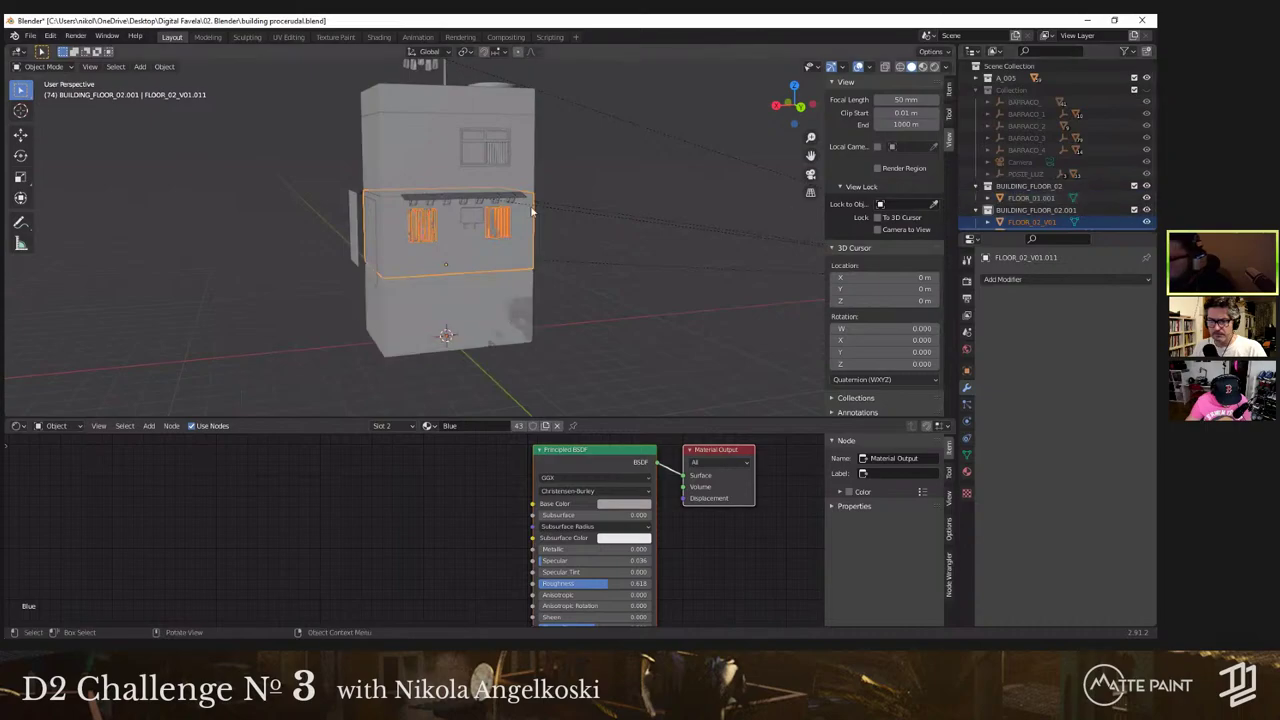
# Step: Delete the stray panel standing beside the building's side wall
pyautogui.moveTo(465, 250); pyautogui.dragTo(487, 256, button='middle')
pyautogui.moveTo(629, 272); pyautogui.dragTo(390, 263, button='middle')
pyautogui.click(353, 233)
pyautogui.press('Delete')
# Step: Collapse the contents of Collection and rename the BUILDING_FLOOR_02.001 collection to "BUILDING_FLOOR_02."
pyautogui.moveTo(501, 245); pyautogui.dragTo(538, 260, button='middle')
pyautogui.click(538, 260)
pyautogui.click(977, 91)
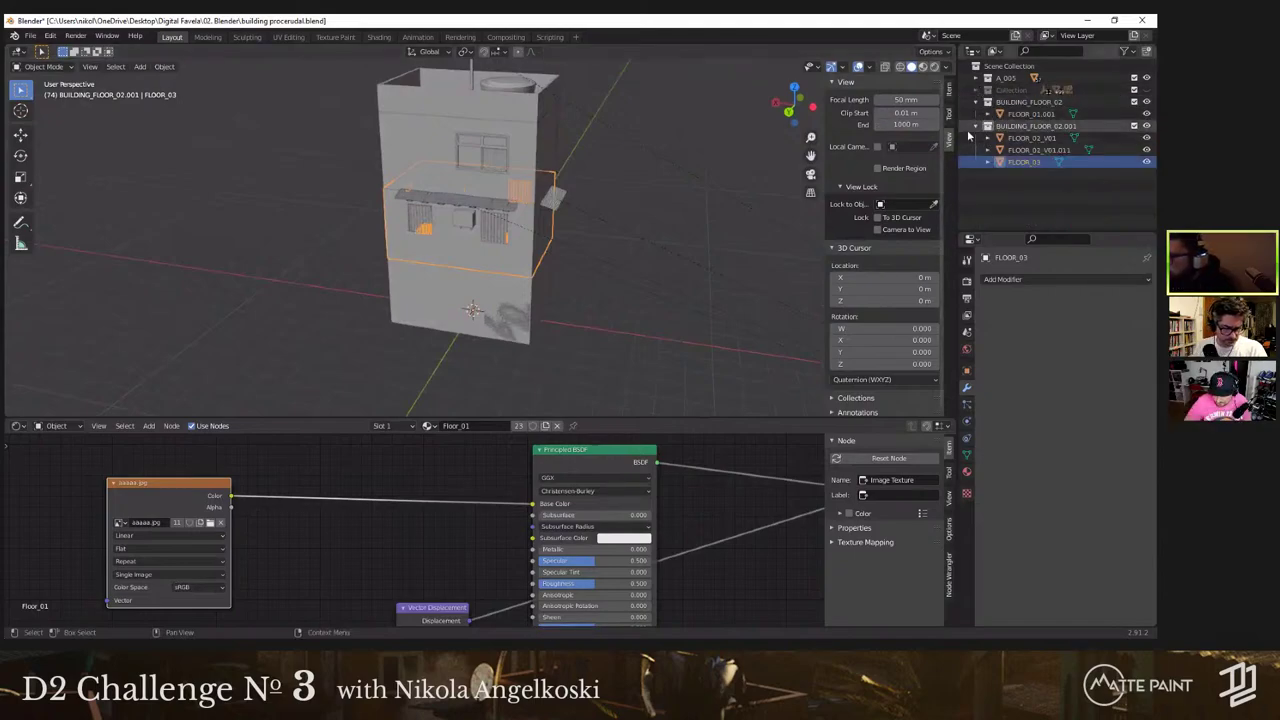
pyautogui.click(995, 126)
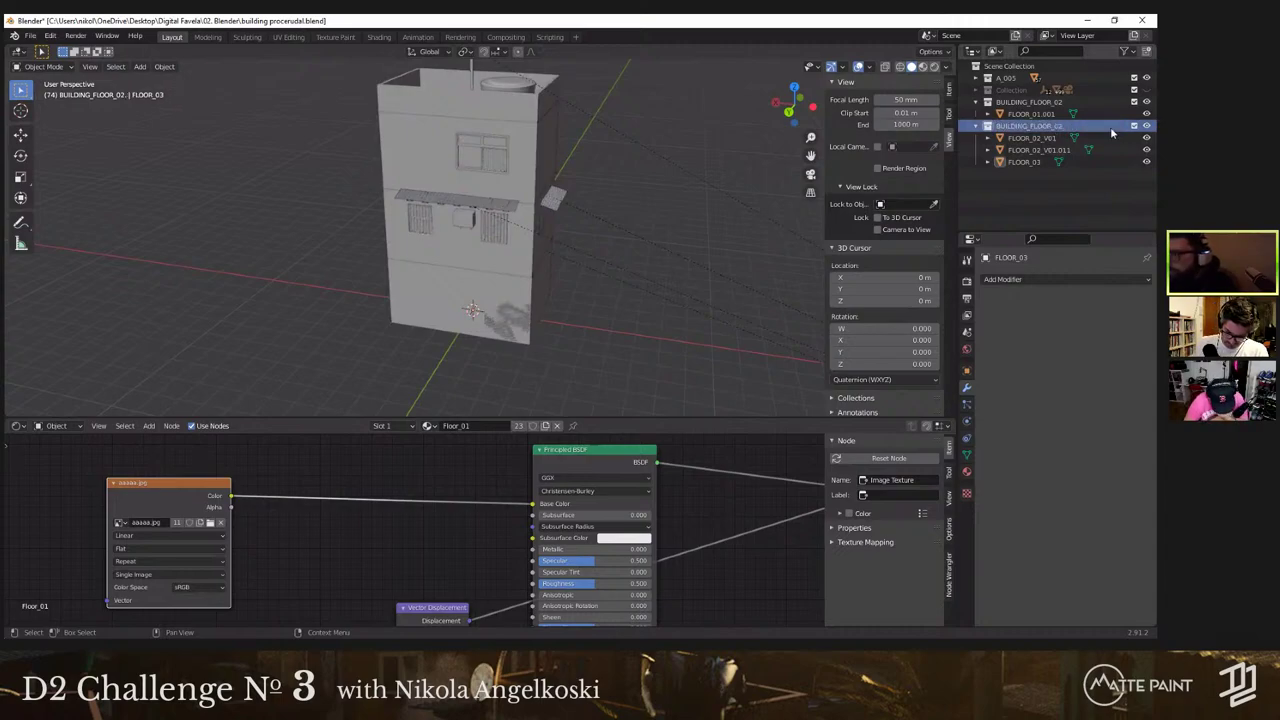
pyautogui.click(508, 260)
pyautogui.moveTo(580, 263); pyautogui.dragTo(600, 284, button='middle')
pyautogui.click(644, 286)
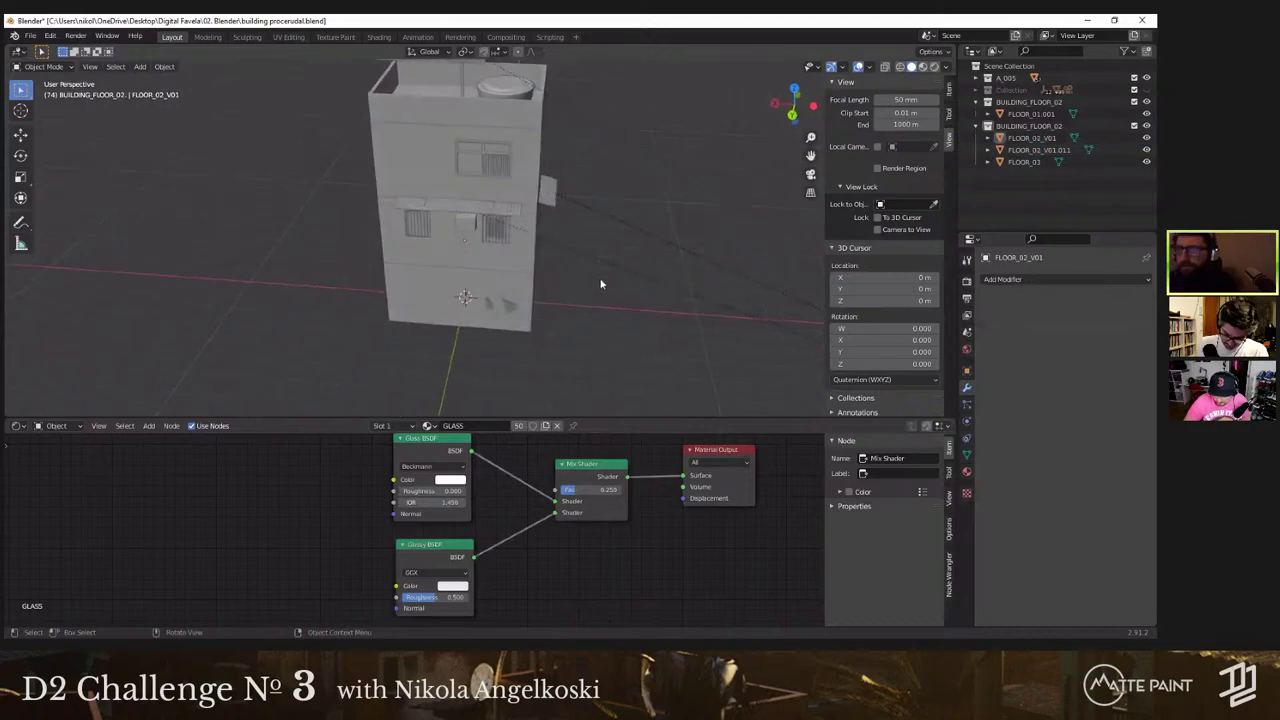
# Step: Add a 2 m plane at the world origin and view it from the front in wireframe
pyautogui.press('z')
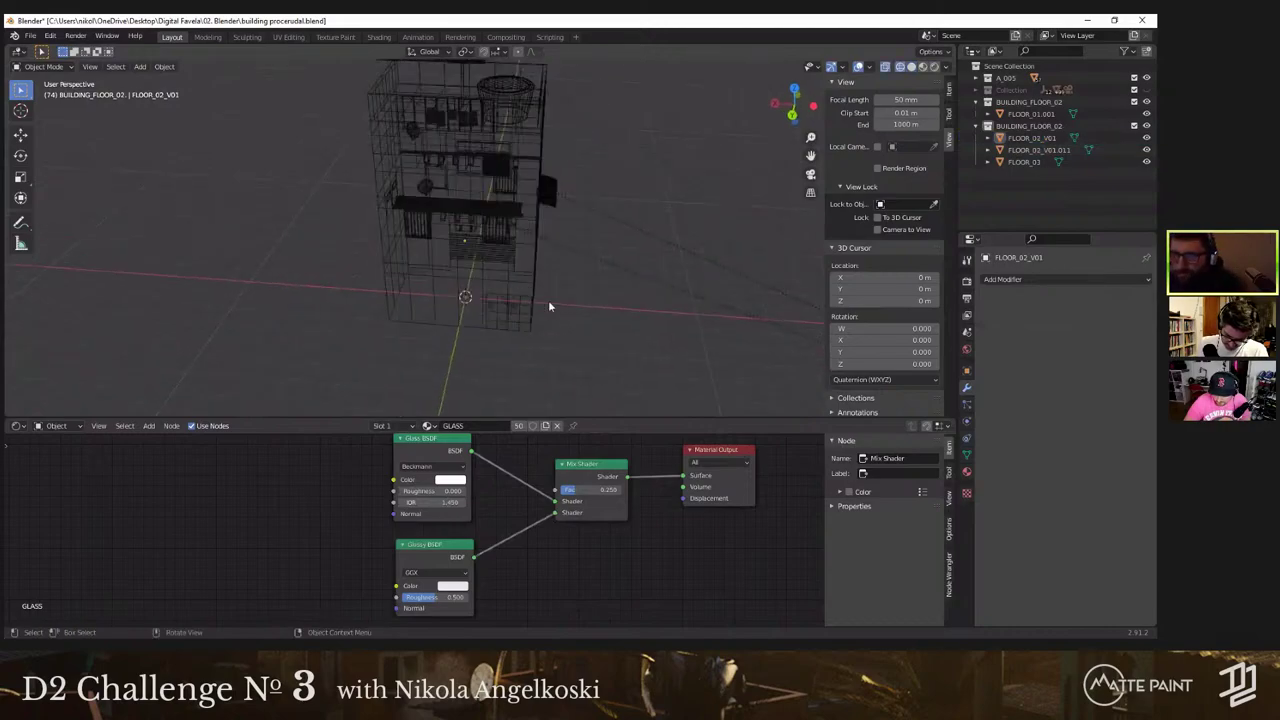
pyautogui.hotkey('shift', 'a')
pyautogui.moveTo(557, 302)
pyautogui.click(603, 301)
pyautogui.press('KP_1')
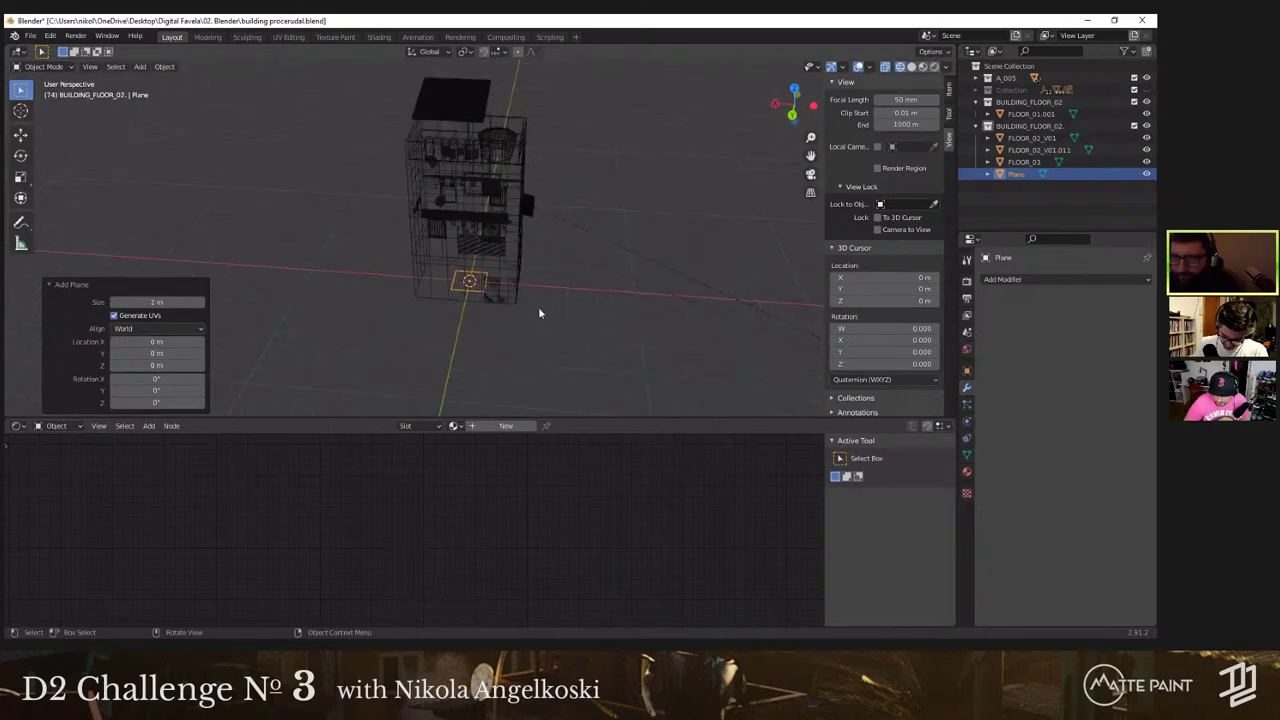
pyautogui.scroll(5, 533, 307)
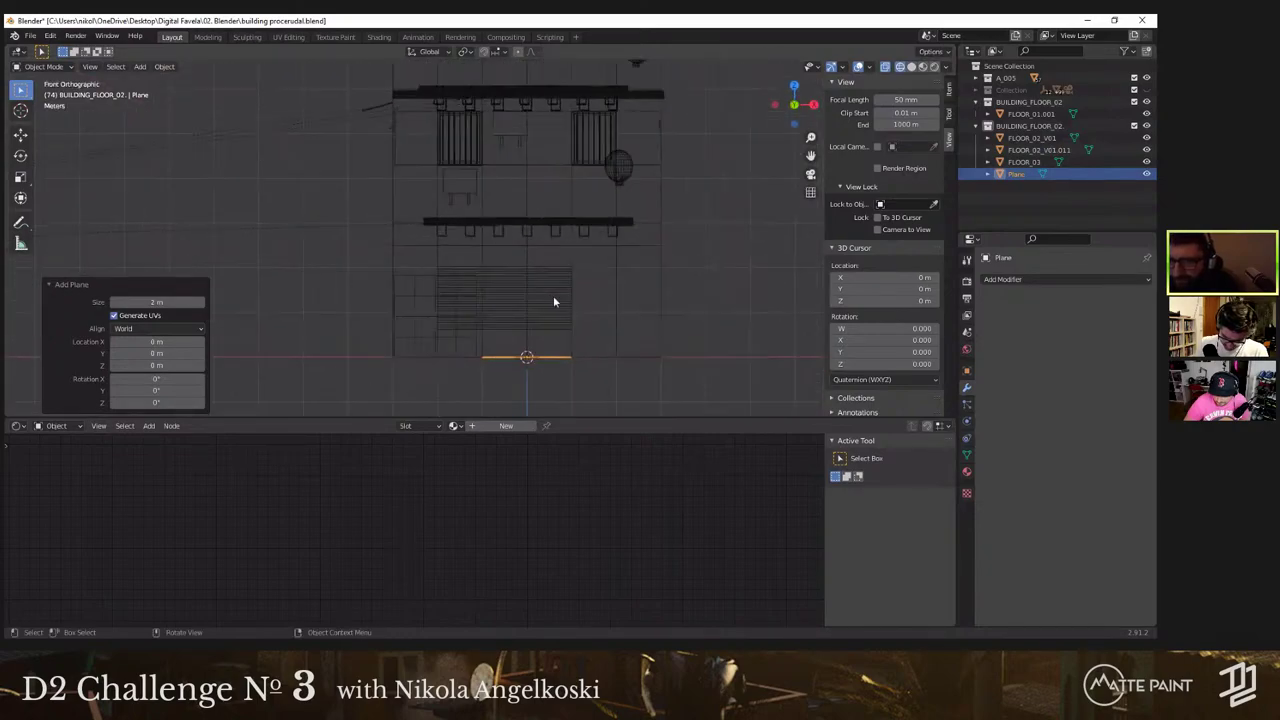
# Step: Move the plane up 3 m along Z and check it against the floors in solid shading
pyautogui.press('g')
pyautogui.press('z')
pyautogui.click(557, 175)
pyautogui.moveTo(557, 176); pyautogui.dragTo(508, 259, button='middle')
pyautogui.hotkey('shift', 'z')
pyautogui.scroll(-3, 656, 243)
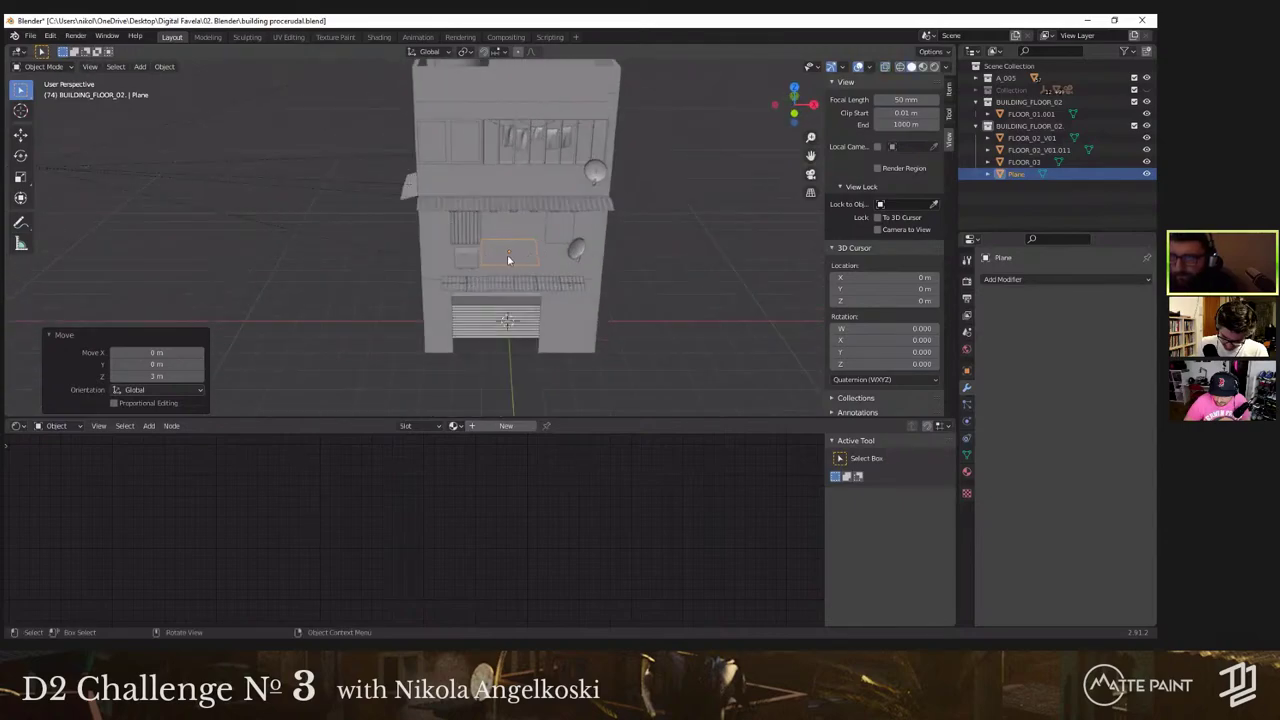
pyautogui.press('KP_1')
pyautogui.scroll(-2, 563, 257)
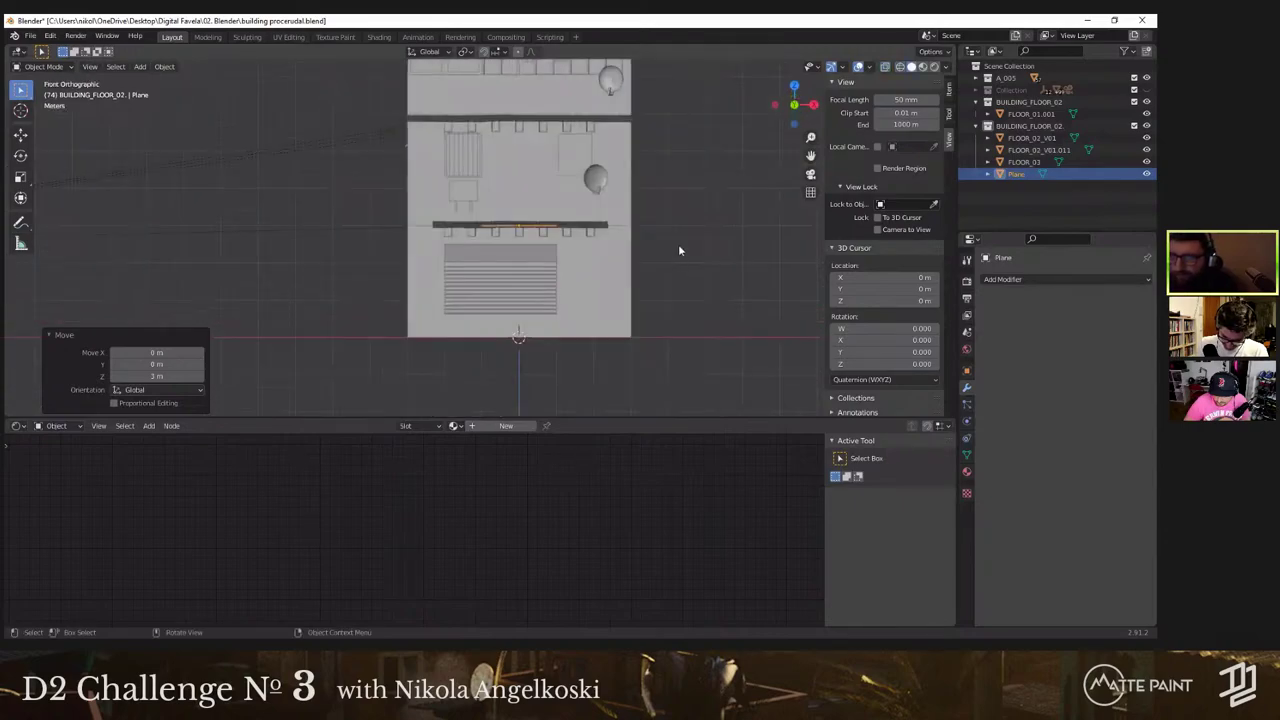
# Step: Lower the plane 3 m along Z back to the building's base
pyautogui.press('g')
pyautogui.press('z')
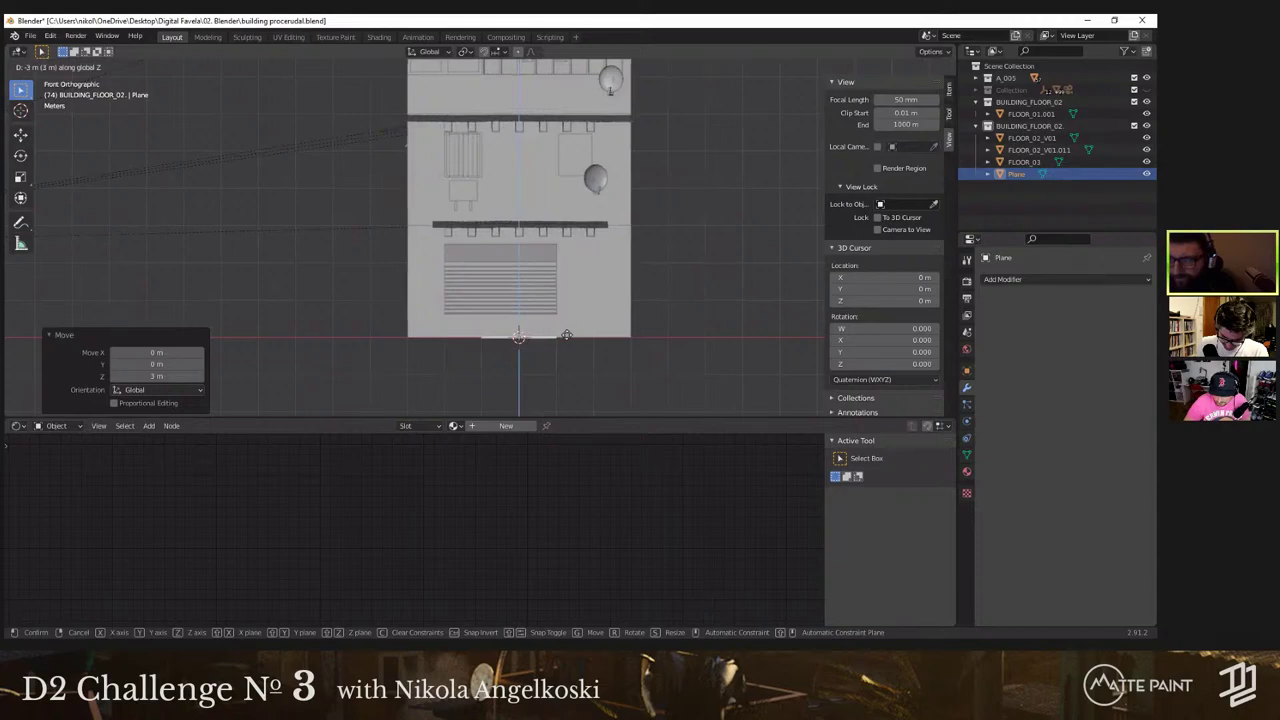
pyautogui.press('Return')
# Step: Shrink the plane uniformly in two passes, the second by a factor of about 0.61
pyautogui.moveTo(590, 308); pyautogui.dragTo(746, 366, button='middle')
pyautogui.press('s')
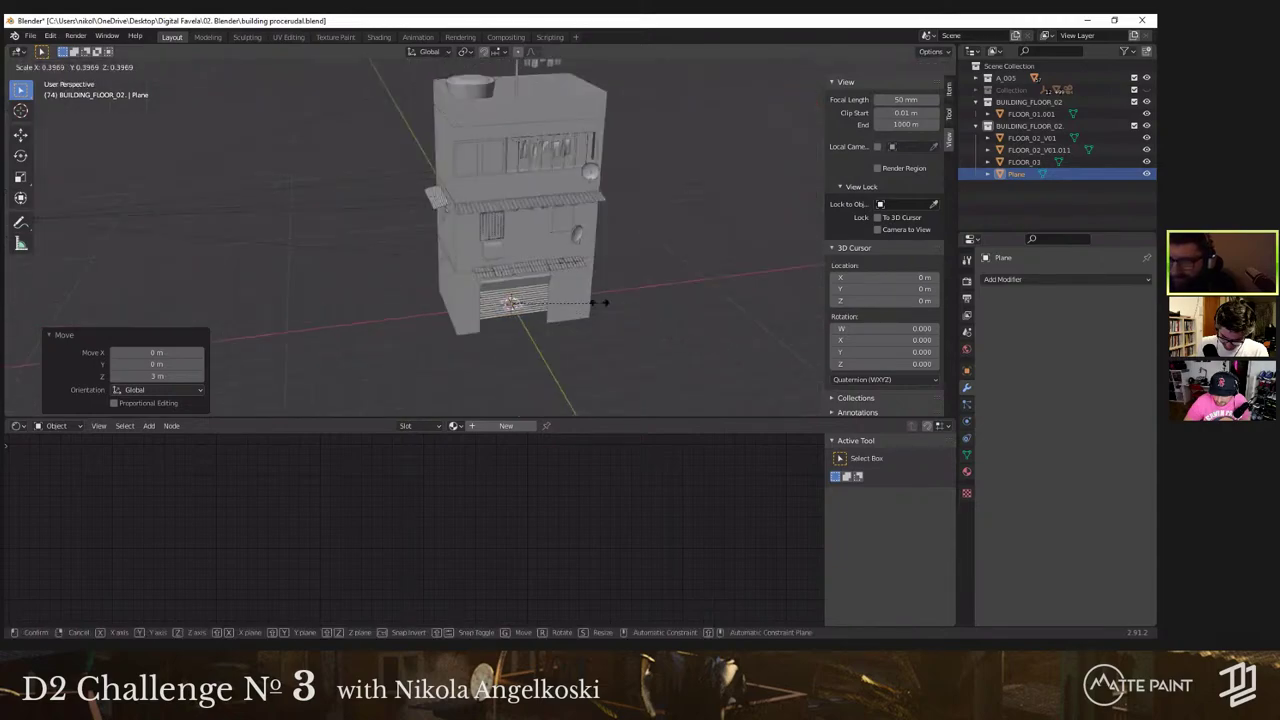
pyautogui.click(560, 303)
pyautogui.press('s')
pyautogui.click(578, 312)
pyautogui.keyDown('shift'); pyautogui.moveTo(667, 294); pyautogui.dragTo(603, 272, button='middle'); pyautogui.keyUp('shift')
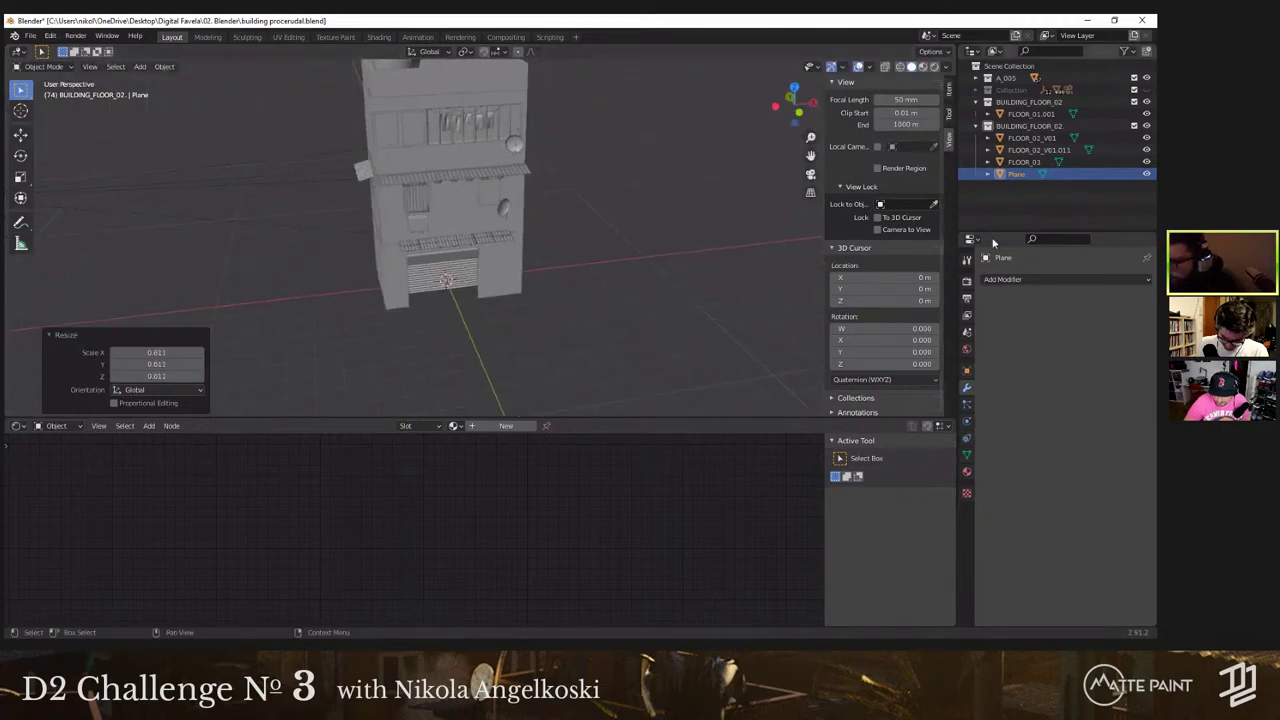
# Step: Add an emitter particle system to the plane and set its particle number to 1
pyautogui.click(968, 405)
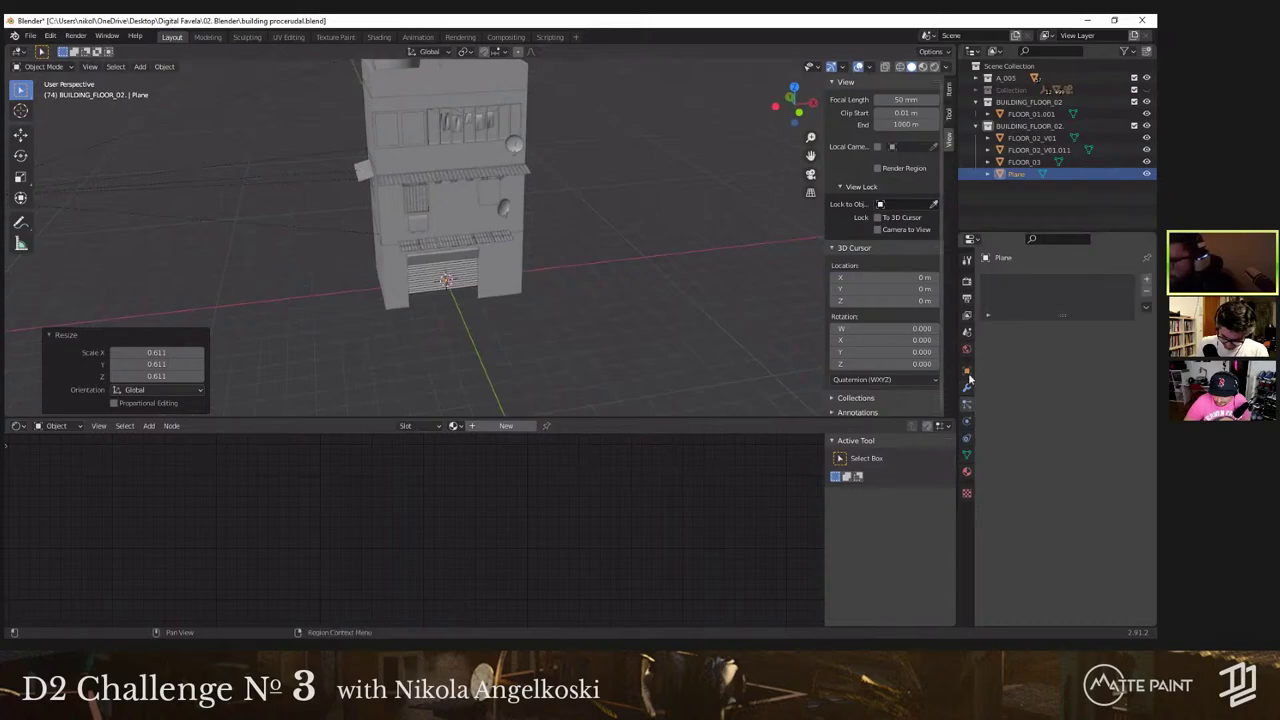
pyautogui.click(1144, 283)
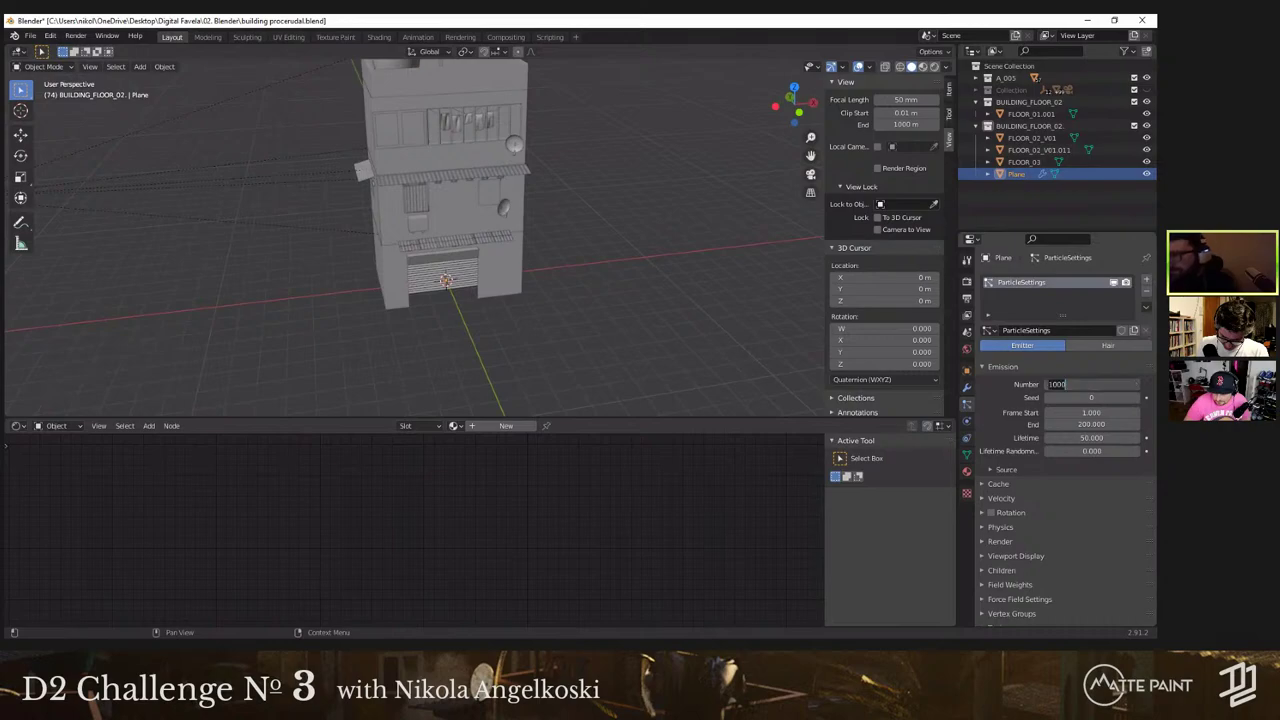
pyautogui.click(1089, 387)
pyautogui.write('1')
pyautogui.press('Return')
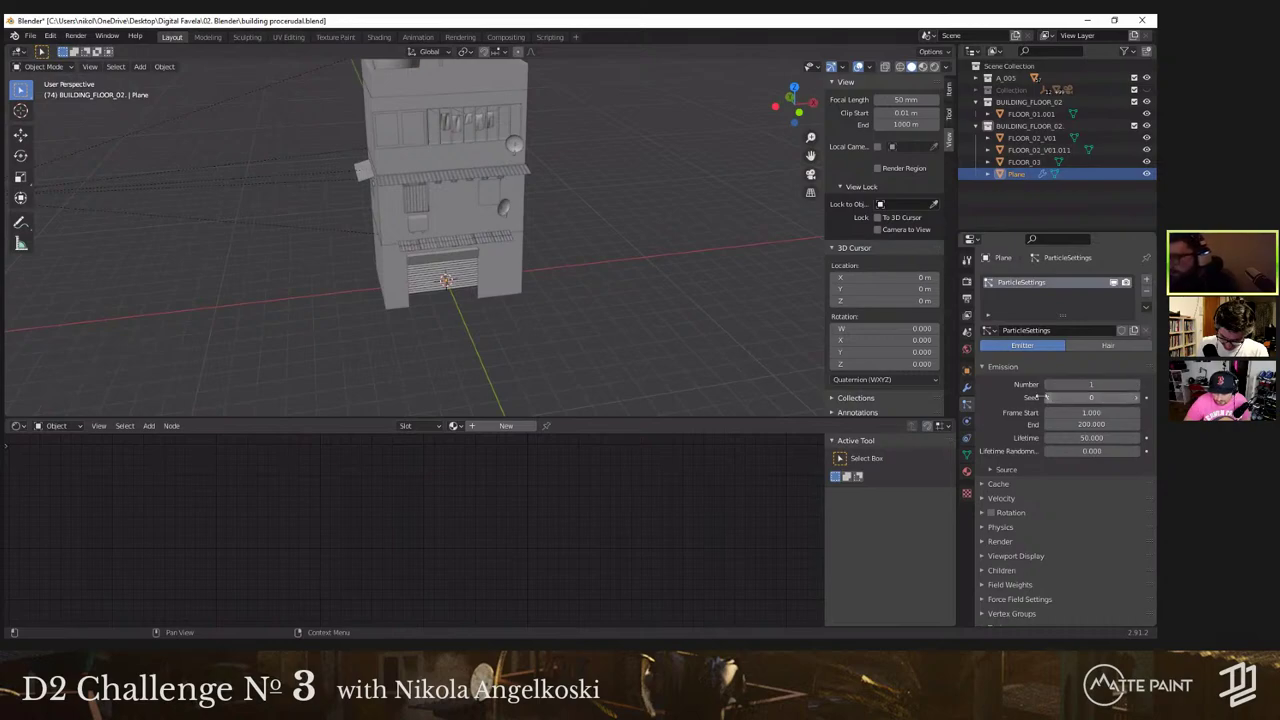
pyautogui.scroll(3, 538, 308)
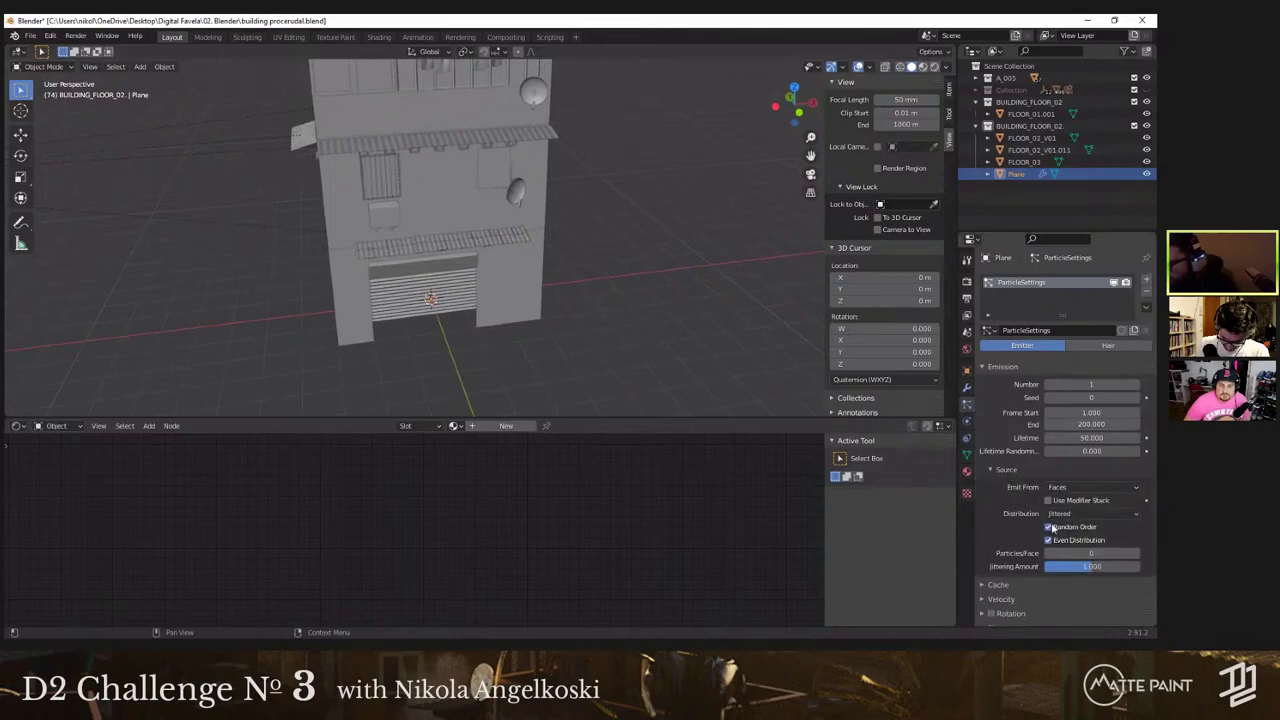
pyautogui.click(1000, 470)
pyautogui.scroll(-1, 1004, 476)
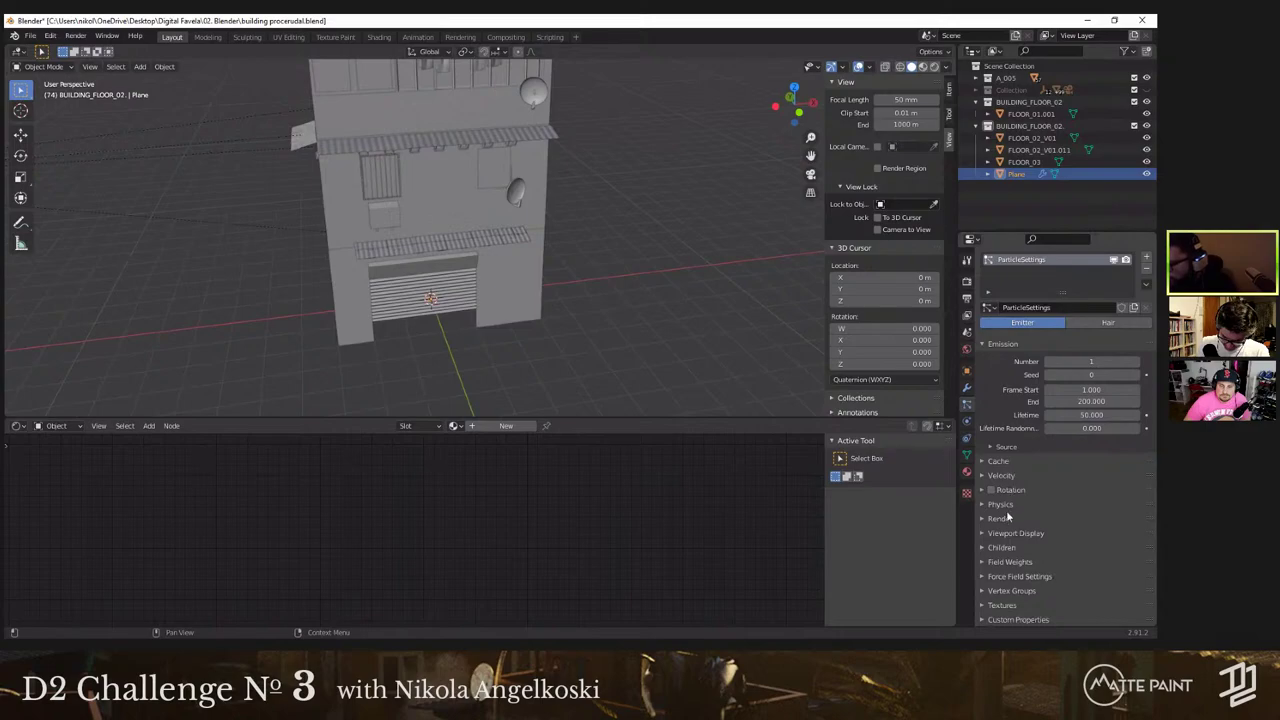
# Step: Render the particle as a collection with a scale of 1.000
pyautogui.click(1002, 505)
pyautogui.scroll(-2, 1060, 495)
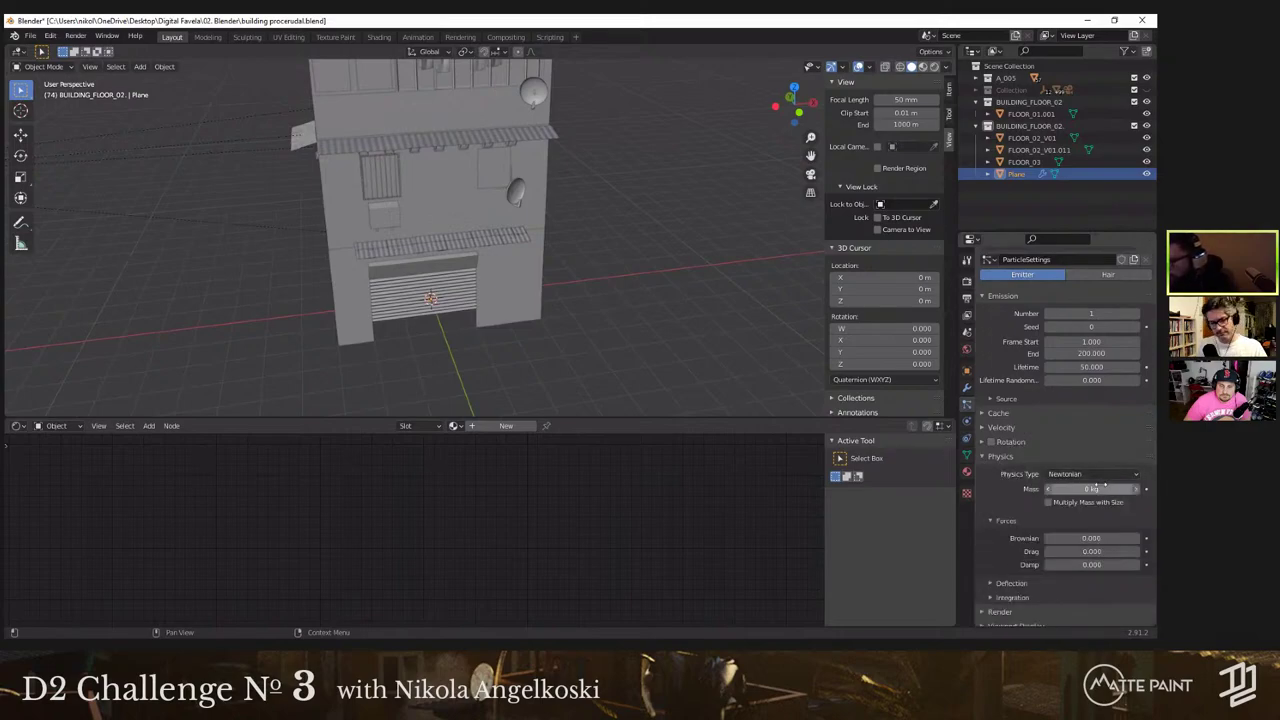
pyautogui.scroll(-2, 1058, 490)
pyautogui.click(1060, 563)
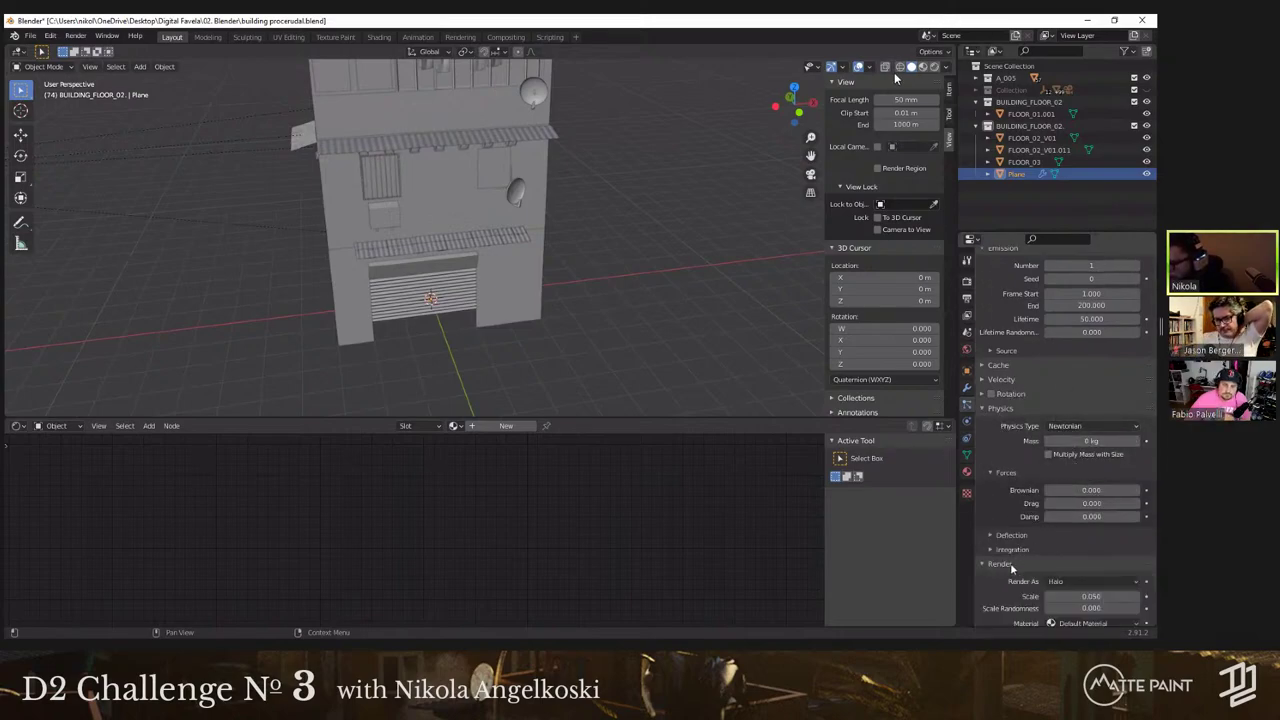
pyautogui.scroll(-3, 1063, 530)
pyautogui.click(1077, 511)
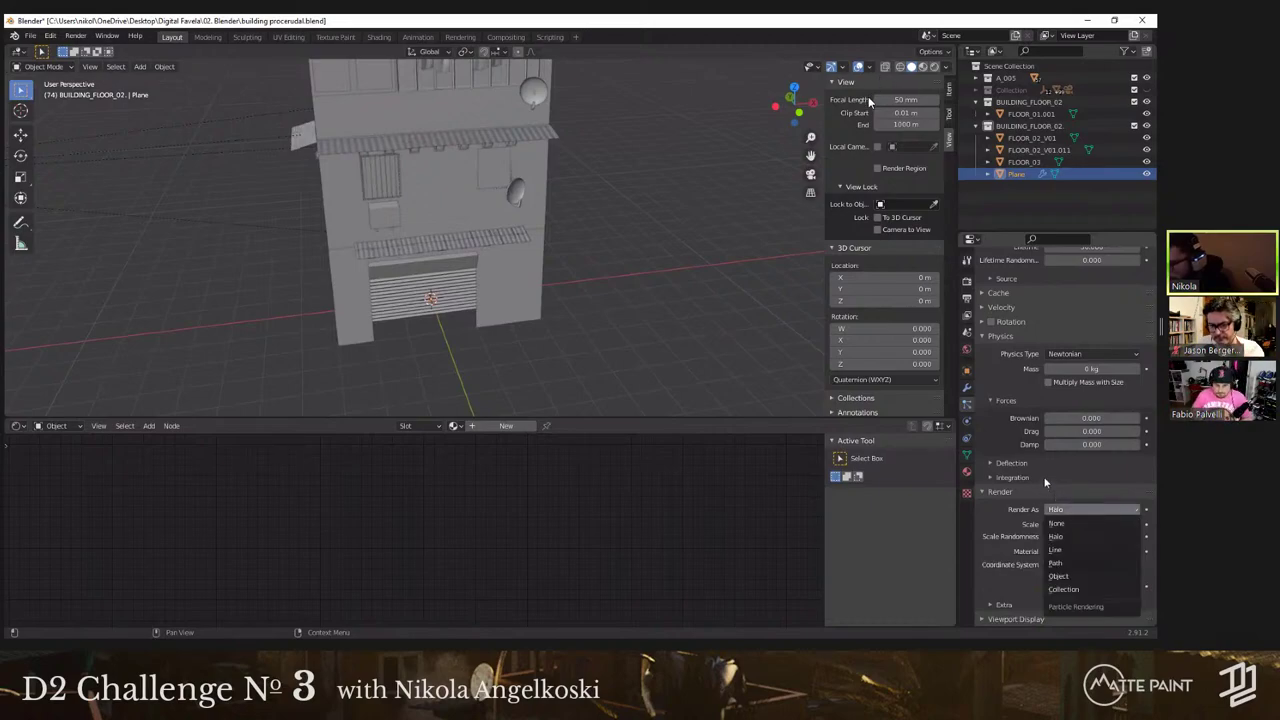
pyautogui.click(1090, 510)
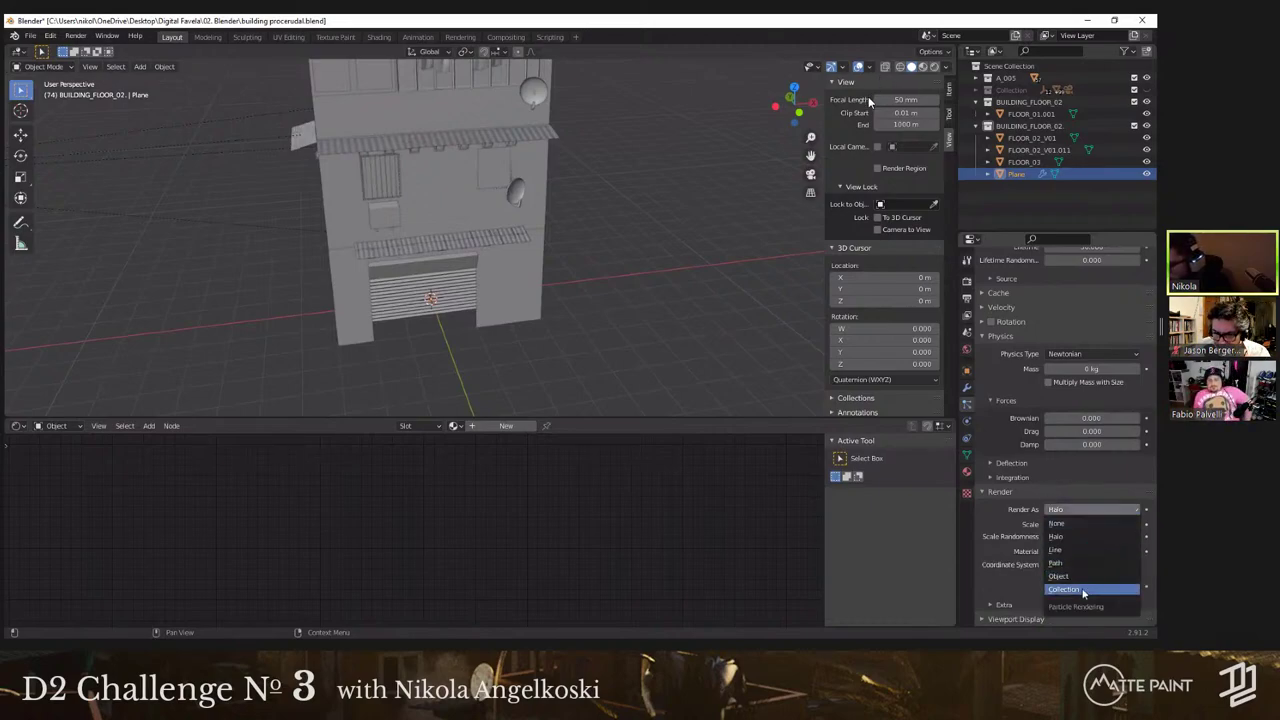
pyautogui.click(1083, 590)
pyautogui.scroll(-2, 1075, 500)
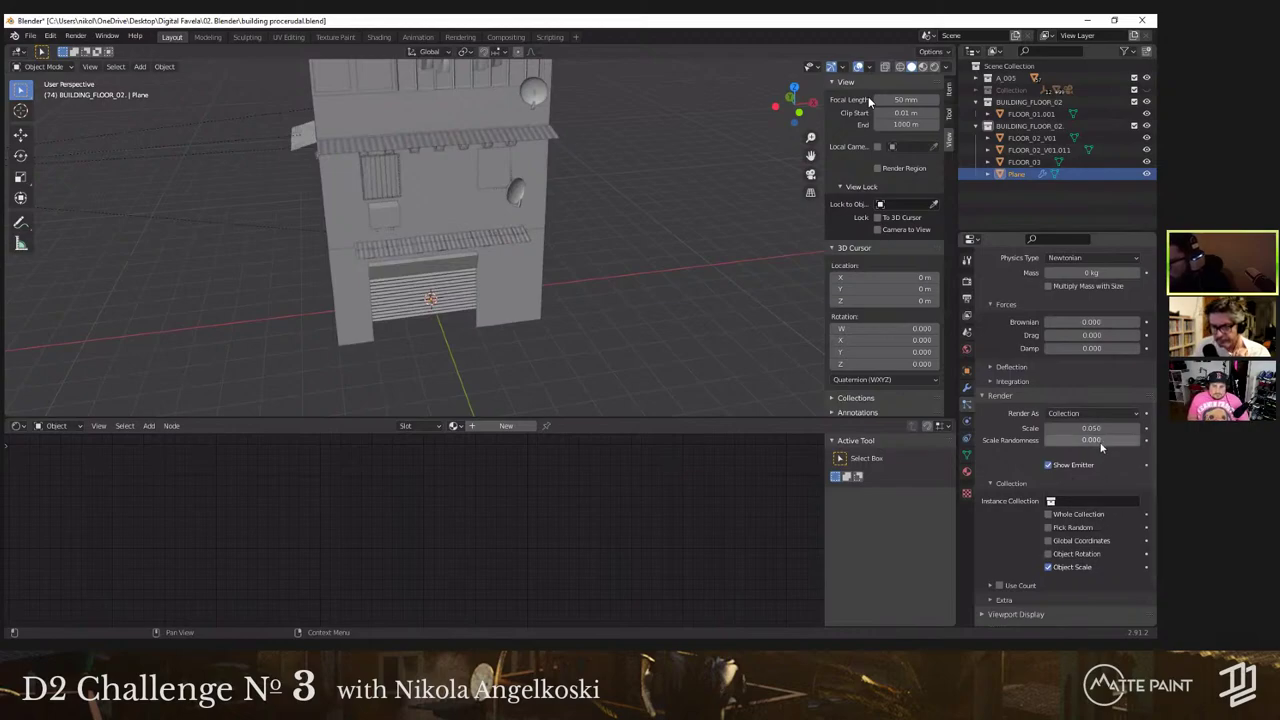
pyautogui.press('Return')
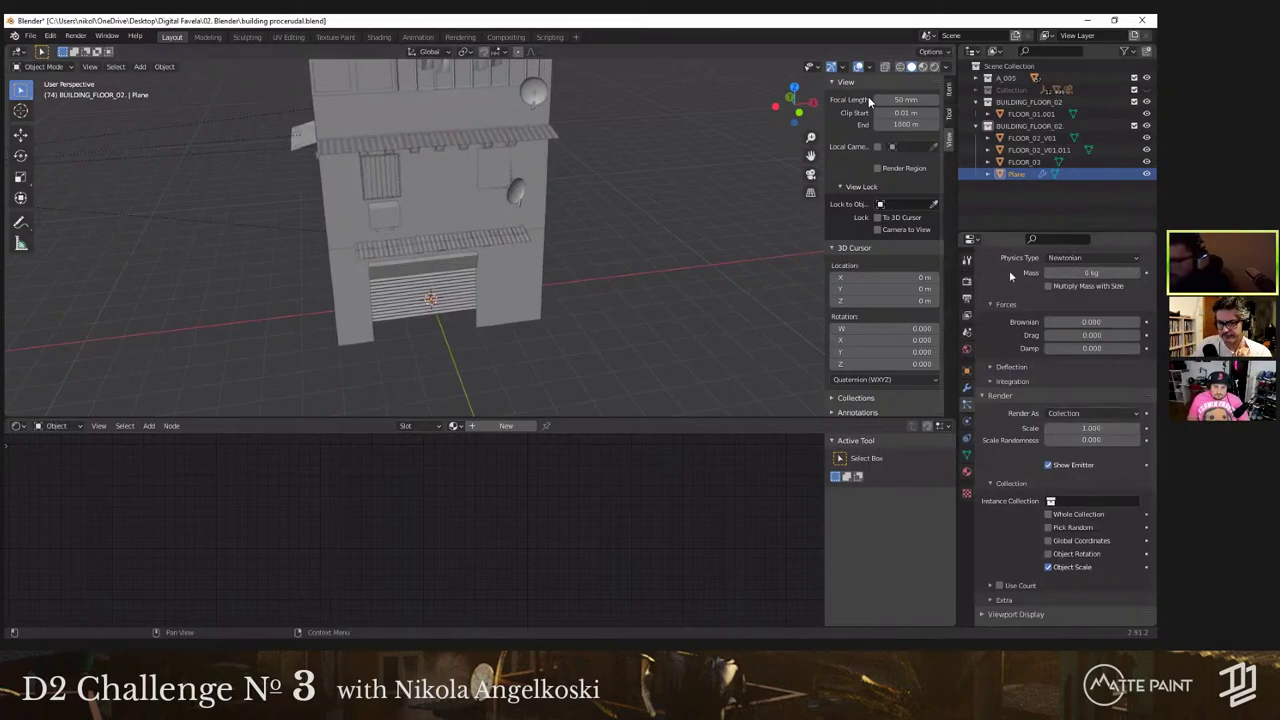
# Step: Hide the collection holding the FLOOR_02 variants, inspect the remaining building parts, and show the collection again
pyautogui.click(515, 229)
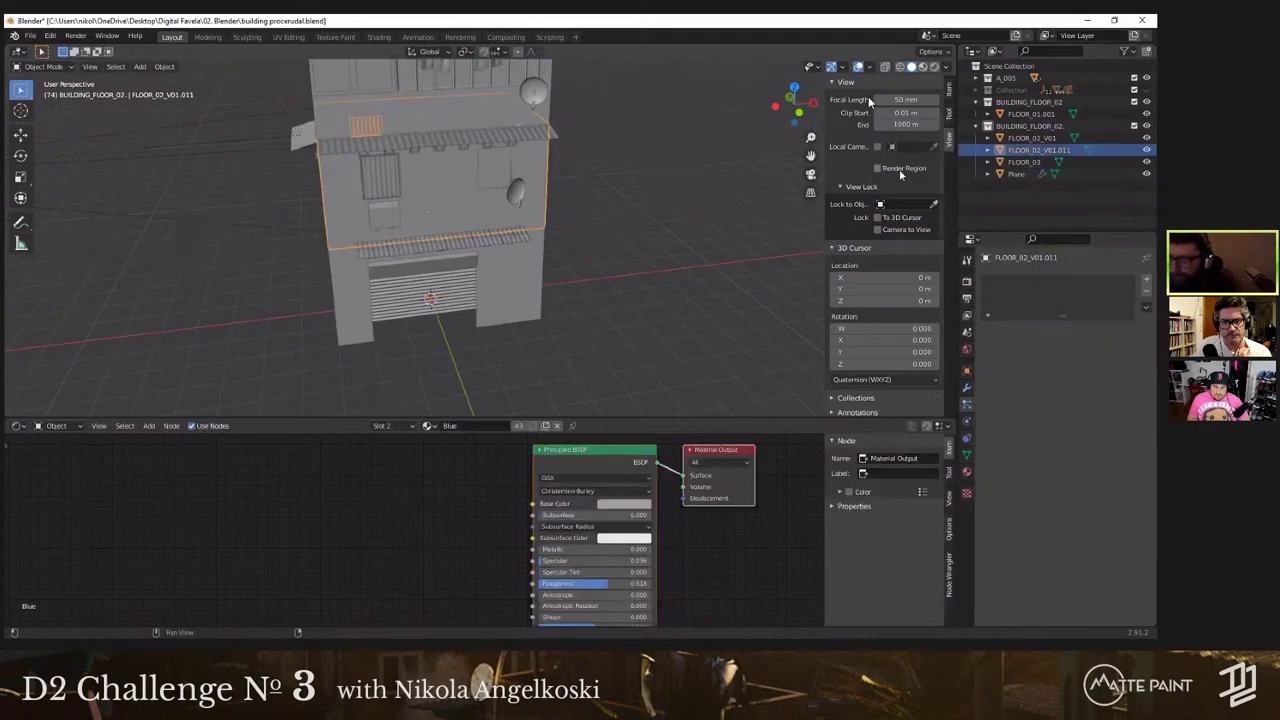
pyautogui.moveTo(591, 191); pyautogui.dragTo(529, 213, button='middle')
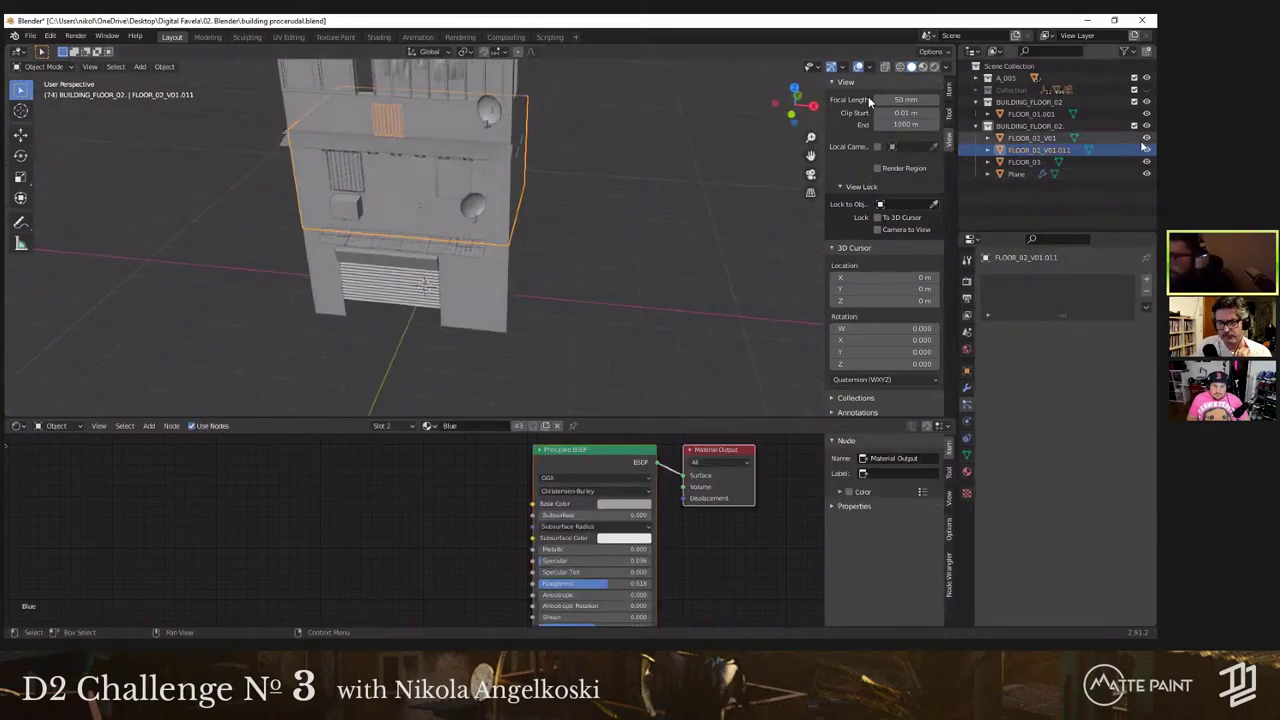
pyautogui.click(1134, 125)
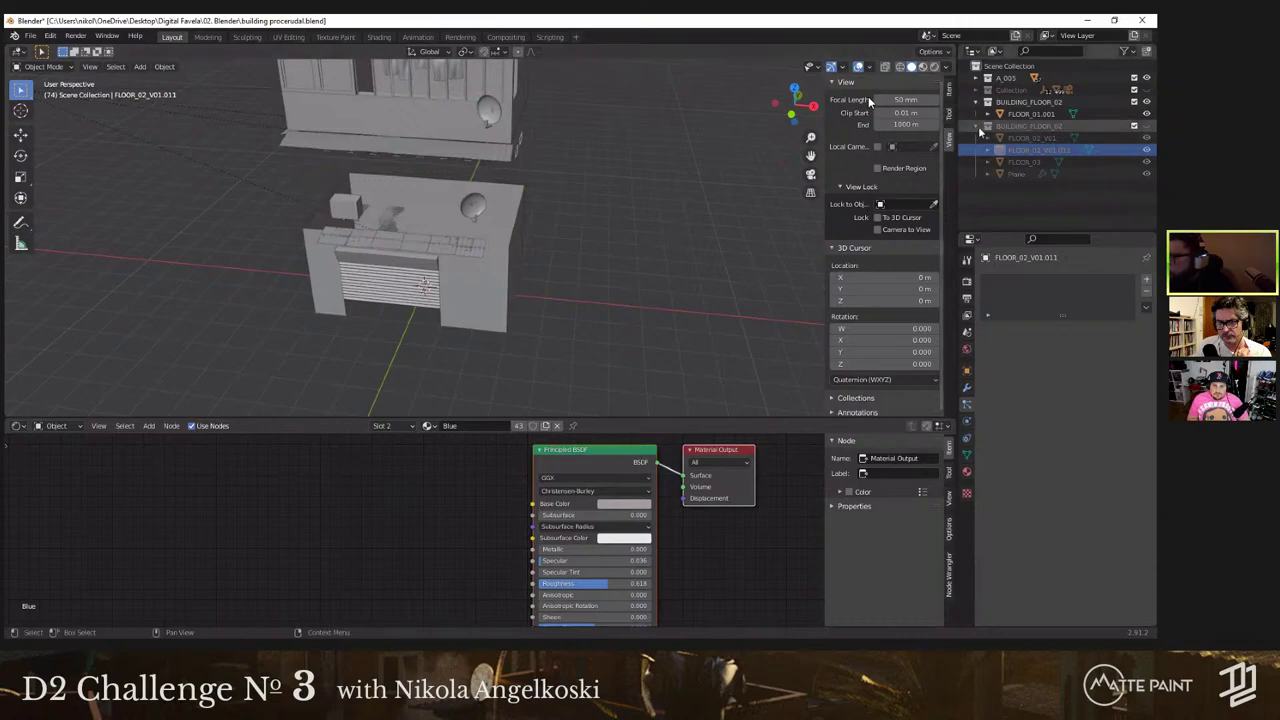
pyautogui.moveTo(501, 168); pyautogui.dragTo(249, 181, button='middle')
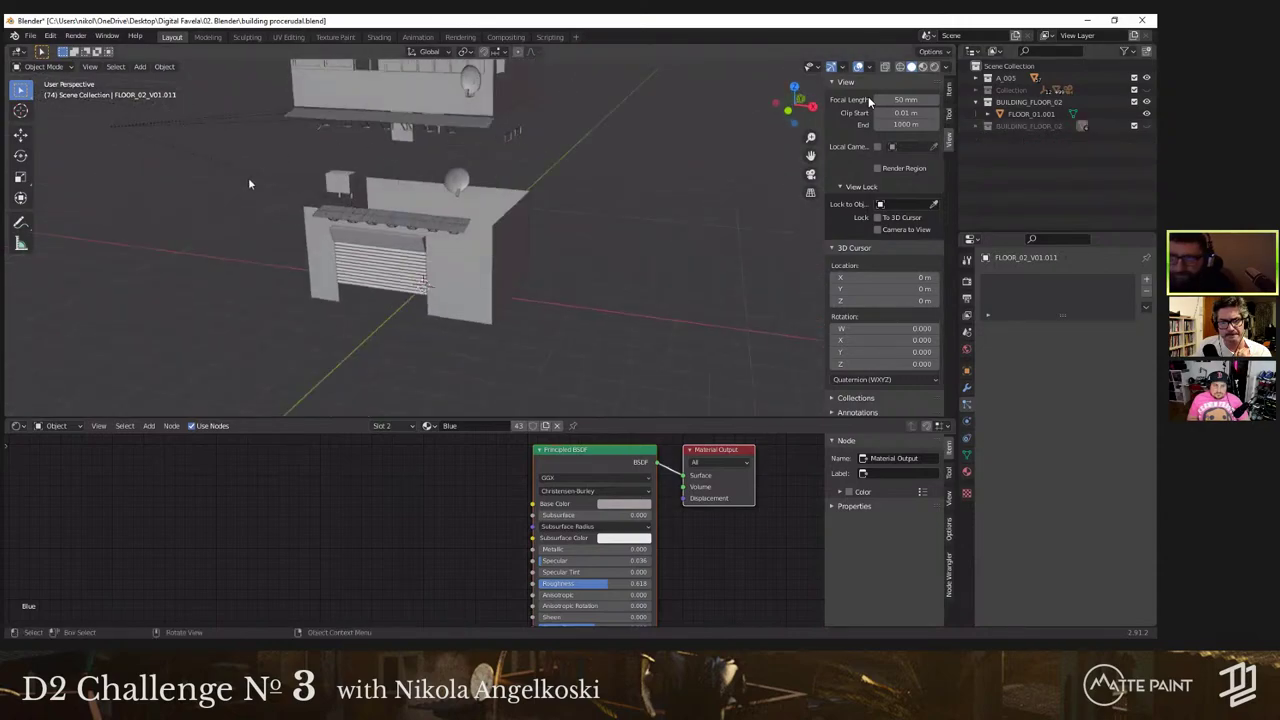
pyautogui.moveTo(425, 287); pyautogui.dragTo(420, 310, button='middle')
pyautogui.scroll(5, 420, 310)
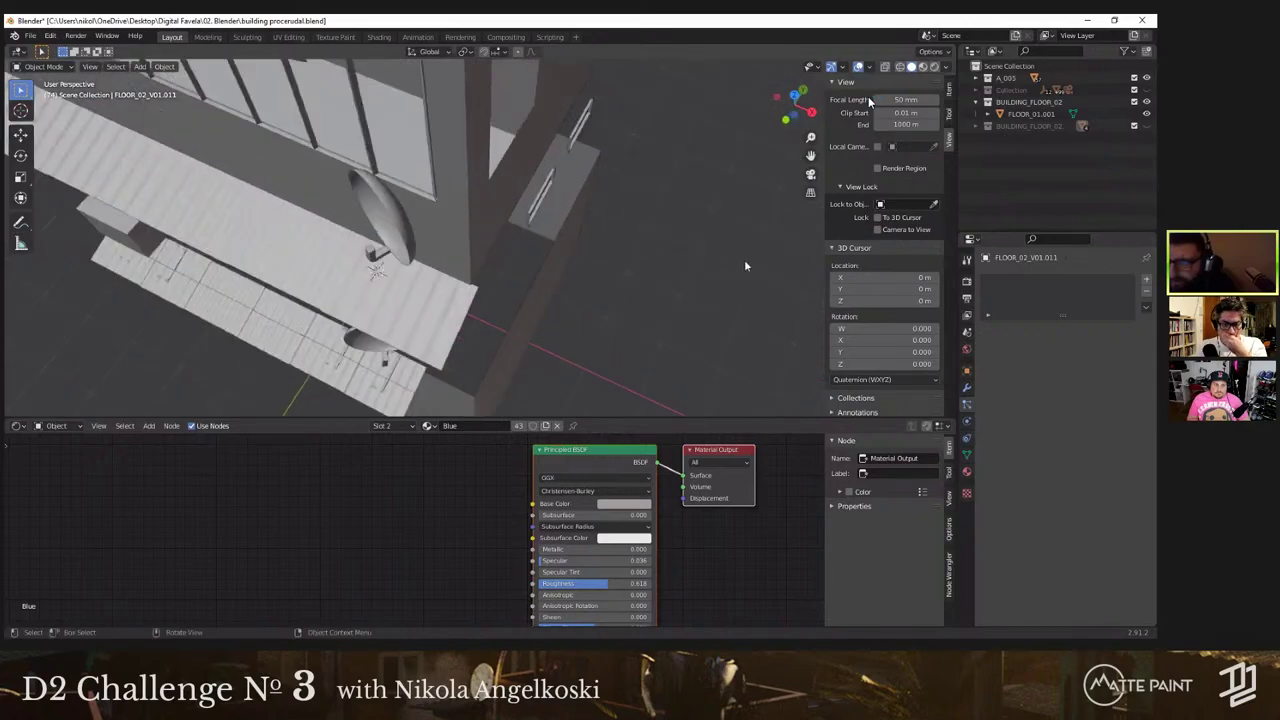
pyautogui.click(1147, 126)
pyautogui.click(976, 126)
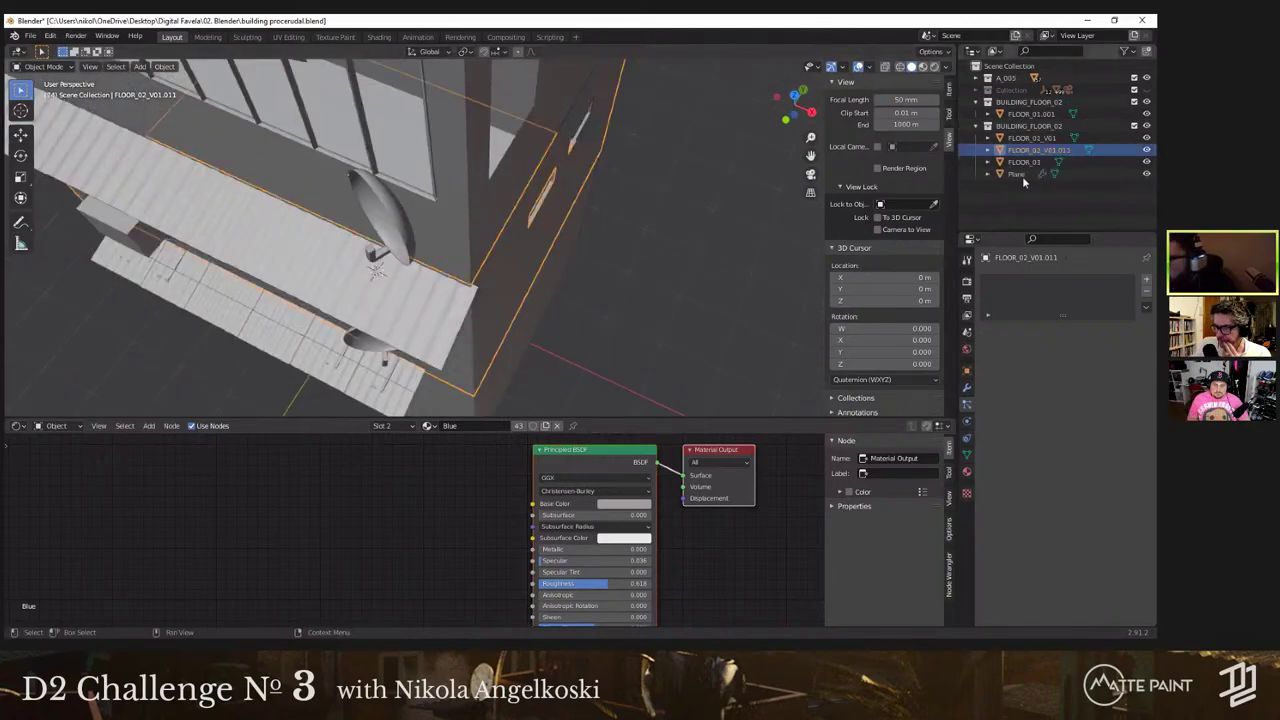
# Step: Move the Plane emitter into the A_005 collection and collapse the collection it came from
pyautogui.doubleClick(1012, 175)
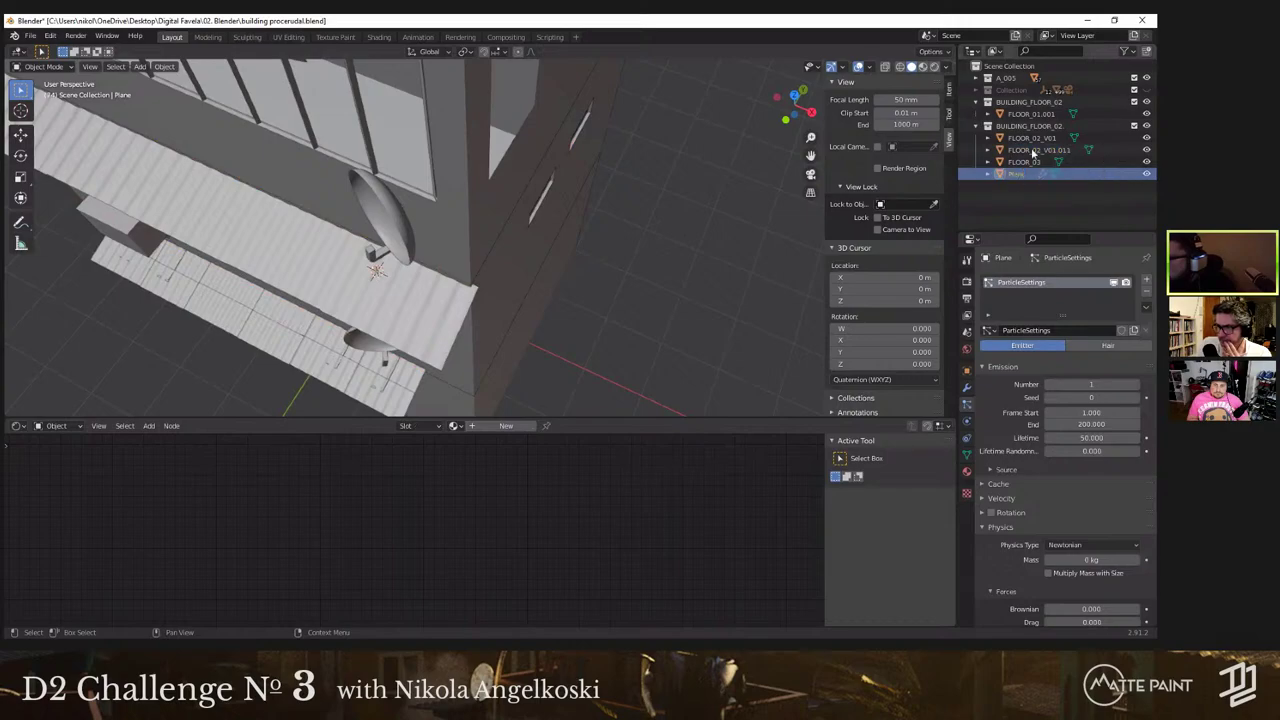
pyautogui.moveTo(1033, 153); pyautogui.dragTo(1006, 78)
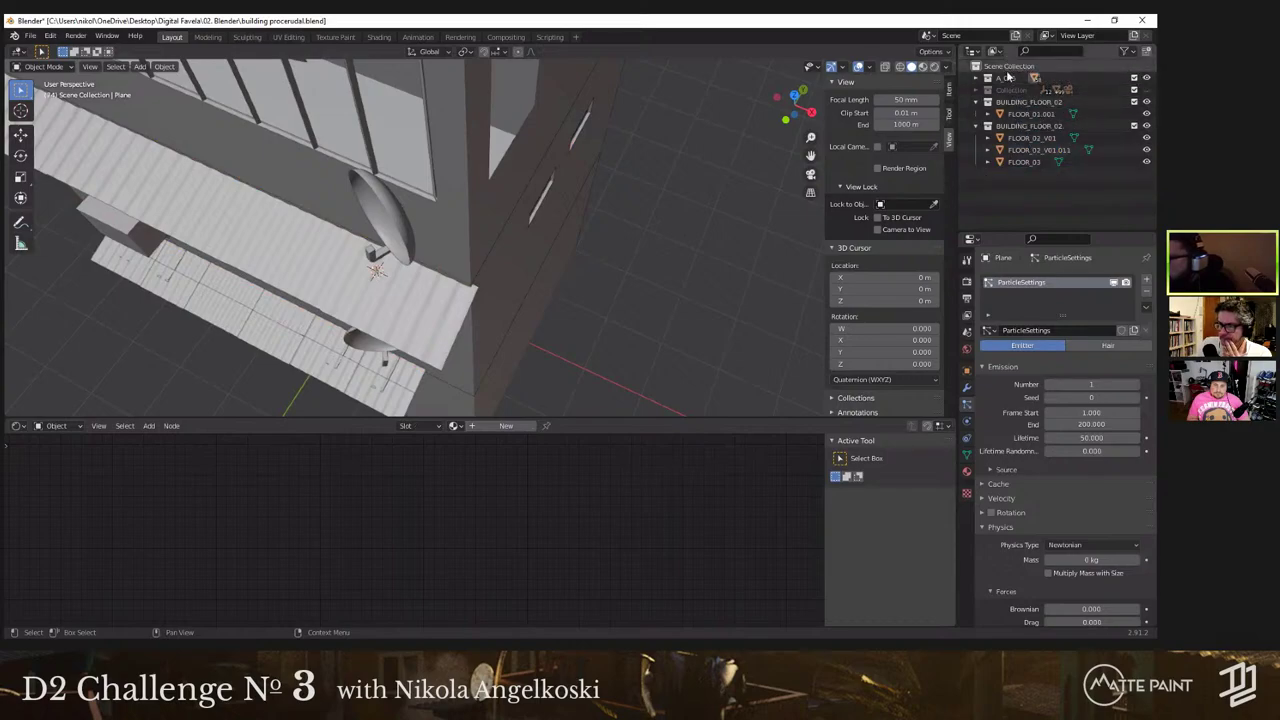
pyautogui.click(977, 126)
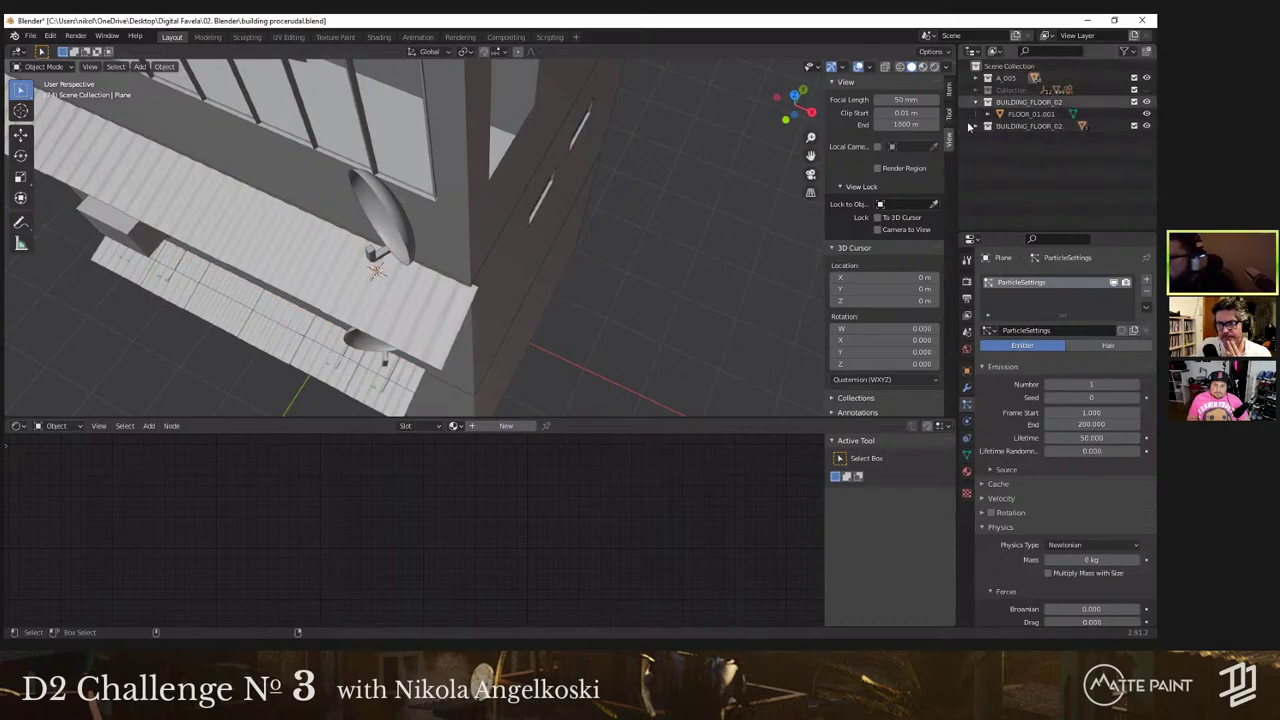
# Step: Move the Plane out of the BUILDING_FLOOR_02. collection into the Scene Collection, then collapse and hide that collection
pyautogui.moveTo(395, 253); pyautogui.dragTo(415, 284, button='middle')
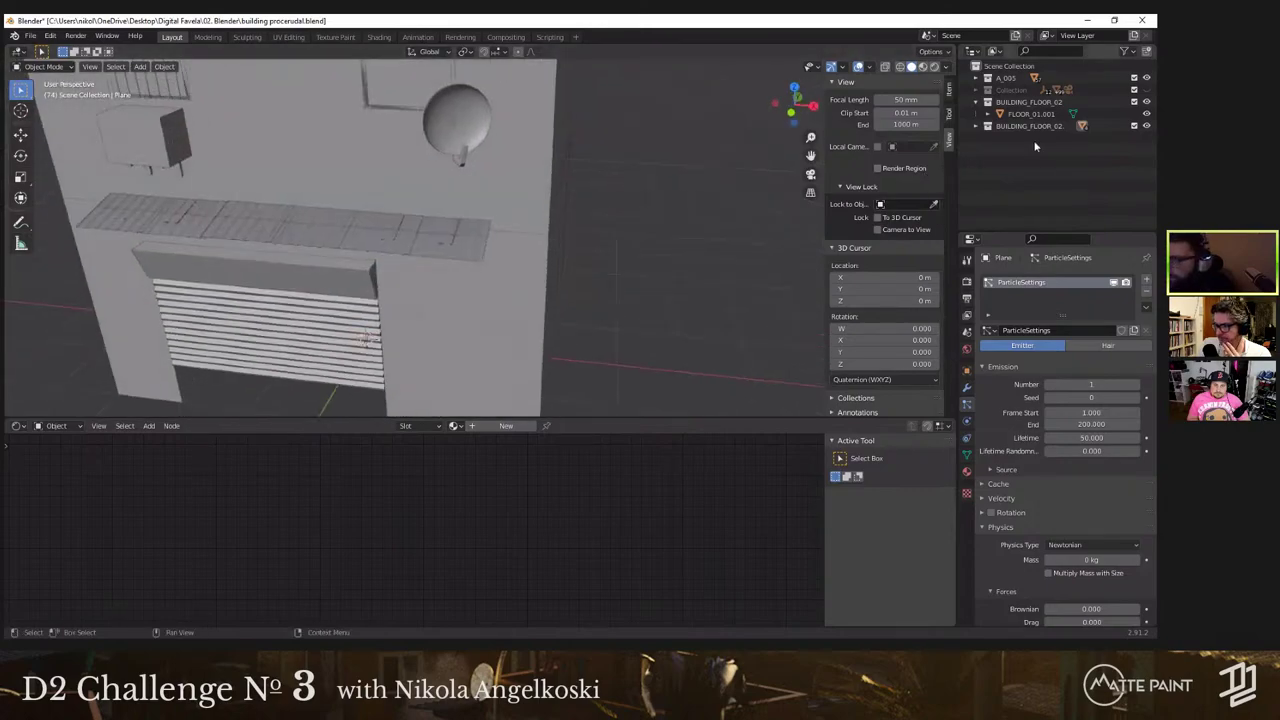
pyautogui.click(977, 126)
pyautogui.click(1019, 175)
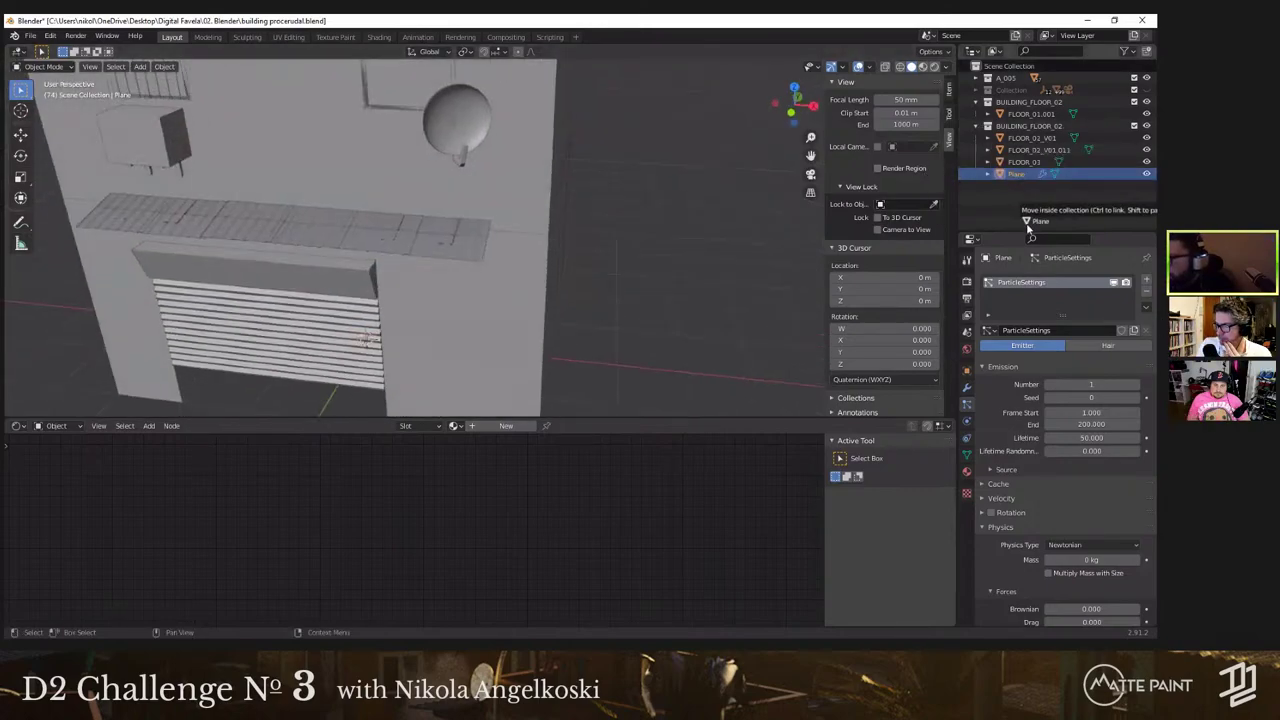
pyautogui.click(977, 126)
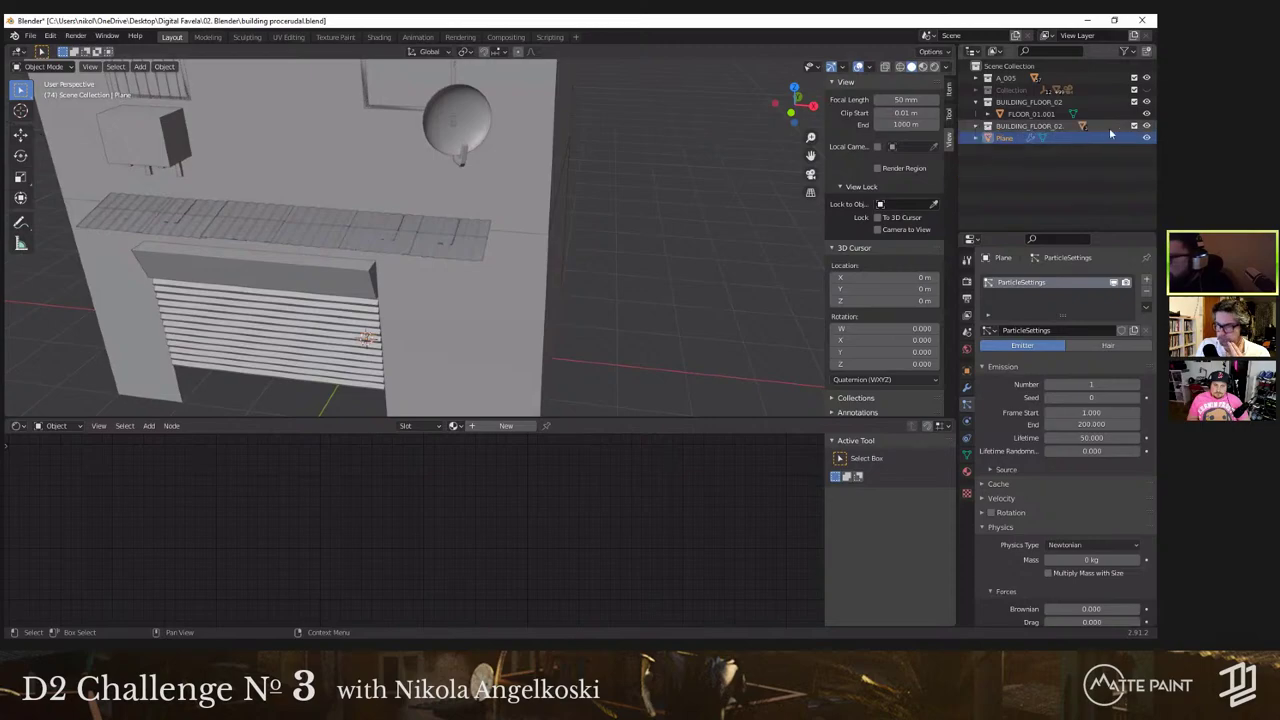
pyautogui.click(1146, 125)
pyautogui.scroll(-5, 456, 225)
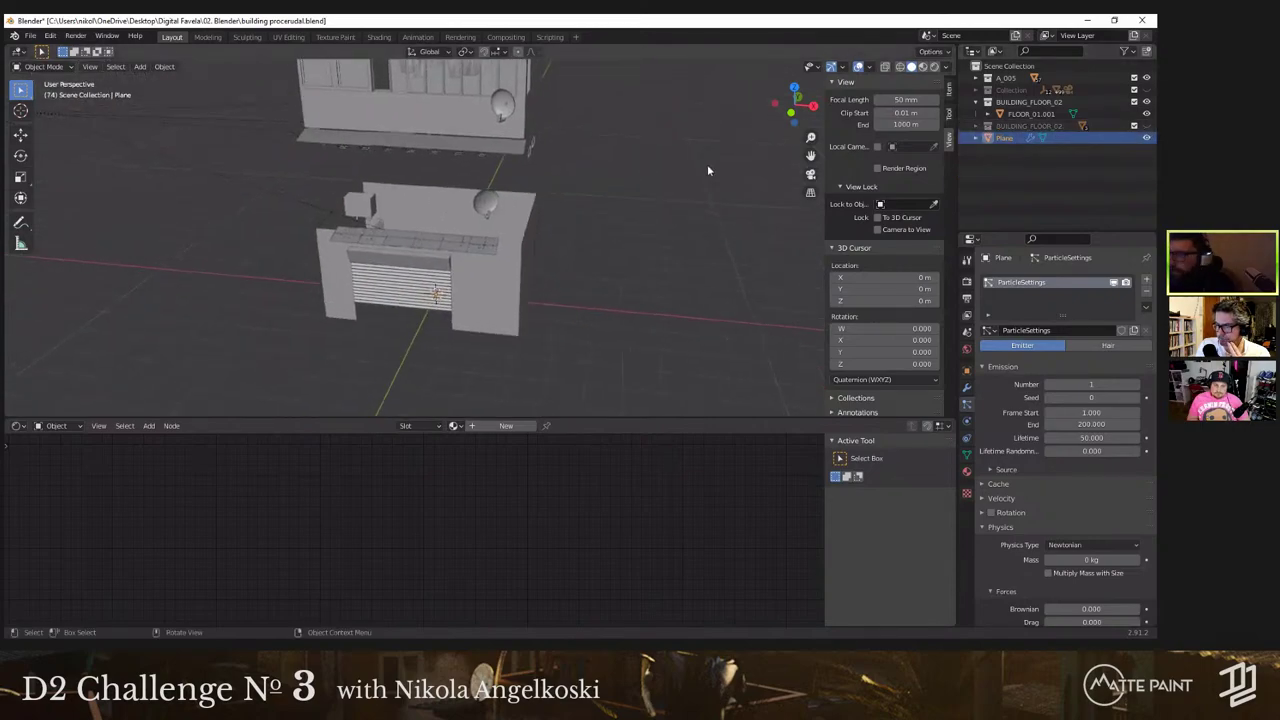
# Step: Set the particle physics type to None and assign BUILDING_FLOOR_02., the collection with the floor variants, as the instance collection
pyautogui.scroll(-1, 1111, 497)
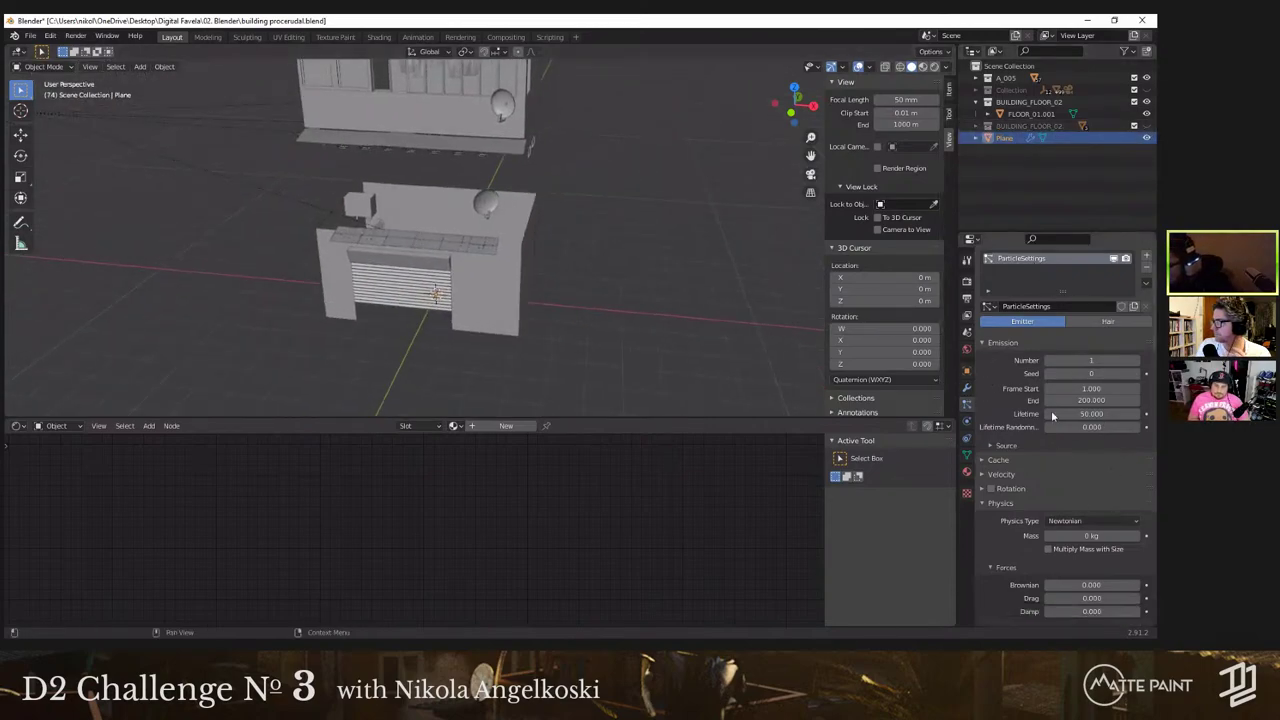
pyautogui.scroll(-9, 1069, 522)
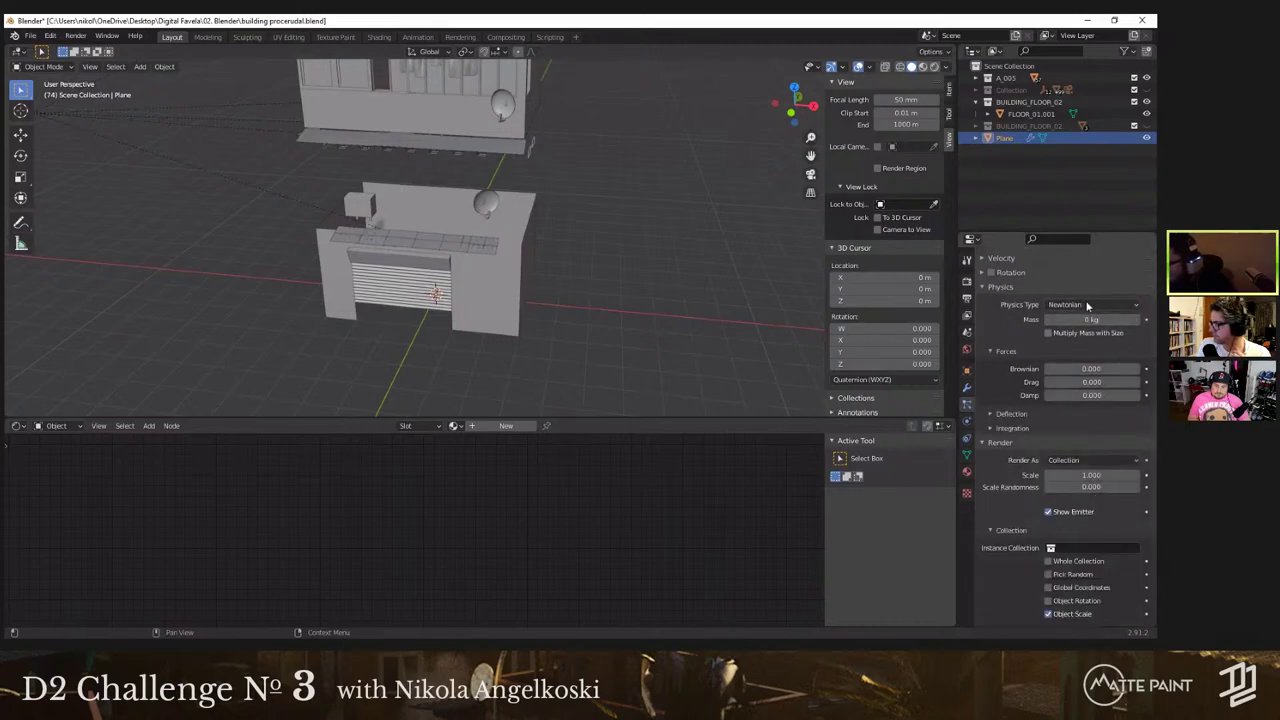
pyautogui.click(1088, 305)
pyautogui.click(1075, 320)
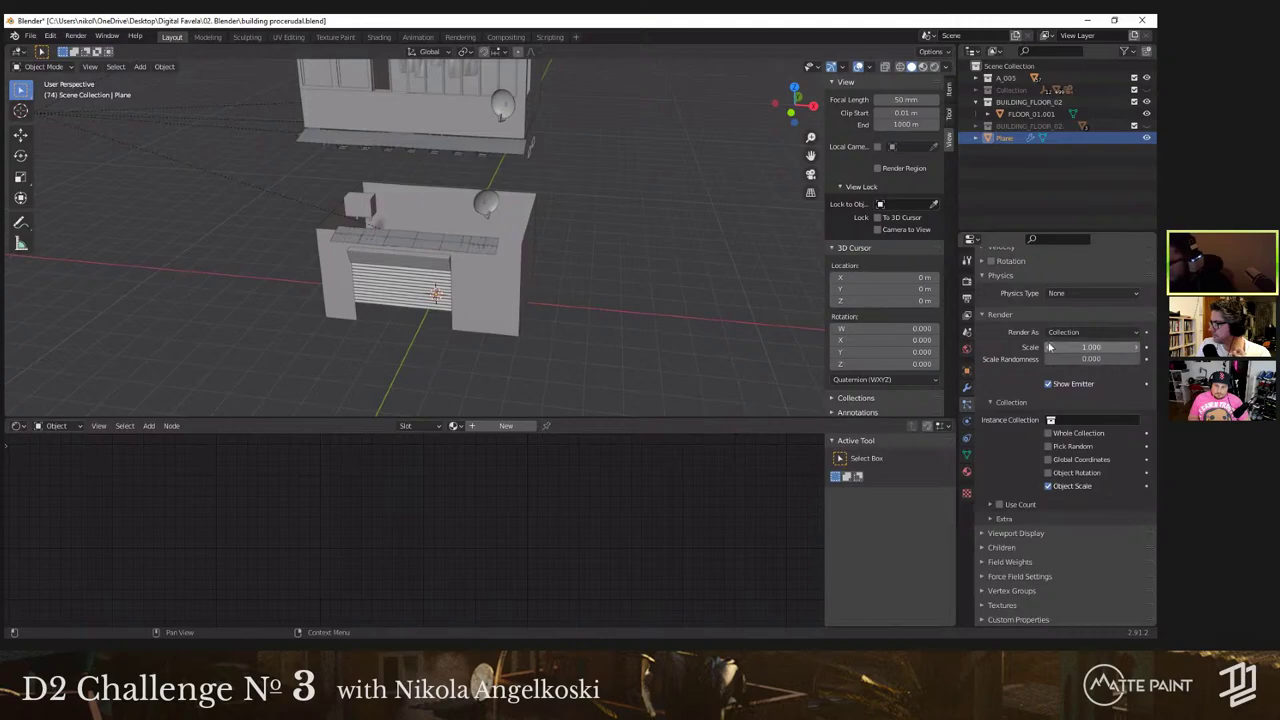
pyautogui.click(1090, 420)
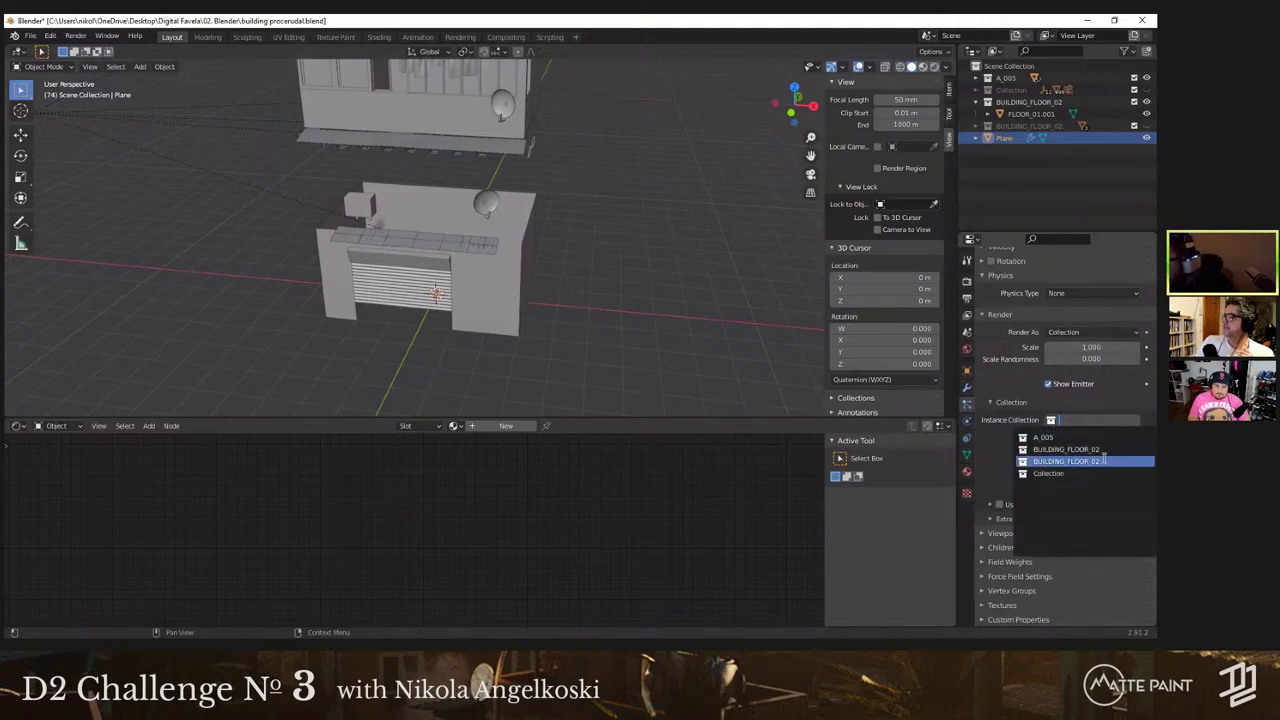
pyautogui.click(1103, 460)
# Step: Raise the Plane emitter about 0.29 m along the Z axis
pyautogui.moveTo(563, 266); pyautogui.dragTo(550, 305, button='middle')
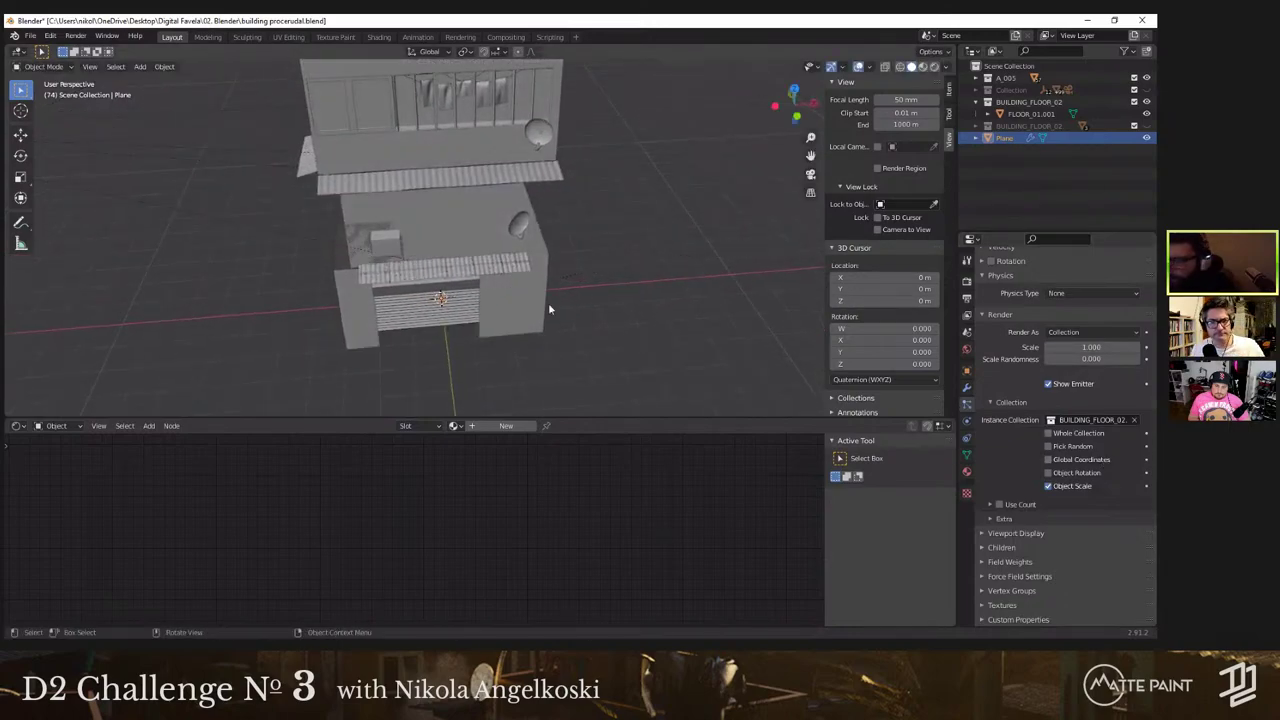
pyautogui.scroll(6, 1064, 366)
pyautogui.moveTo(520, 313); pyautogui.dragTo(494, 298, button='middle')
pyautogui.press('g')
pyautogui.press('z')
pyautogui.click(494, 309)
pyautogui.scroll(6, 494, 309)
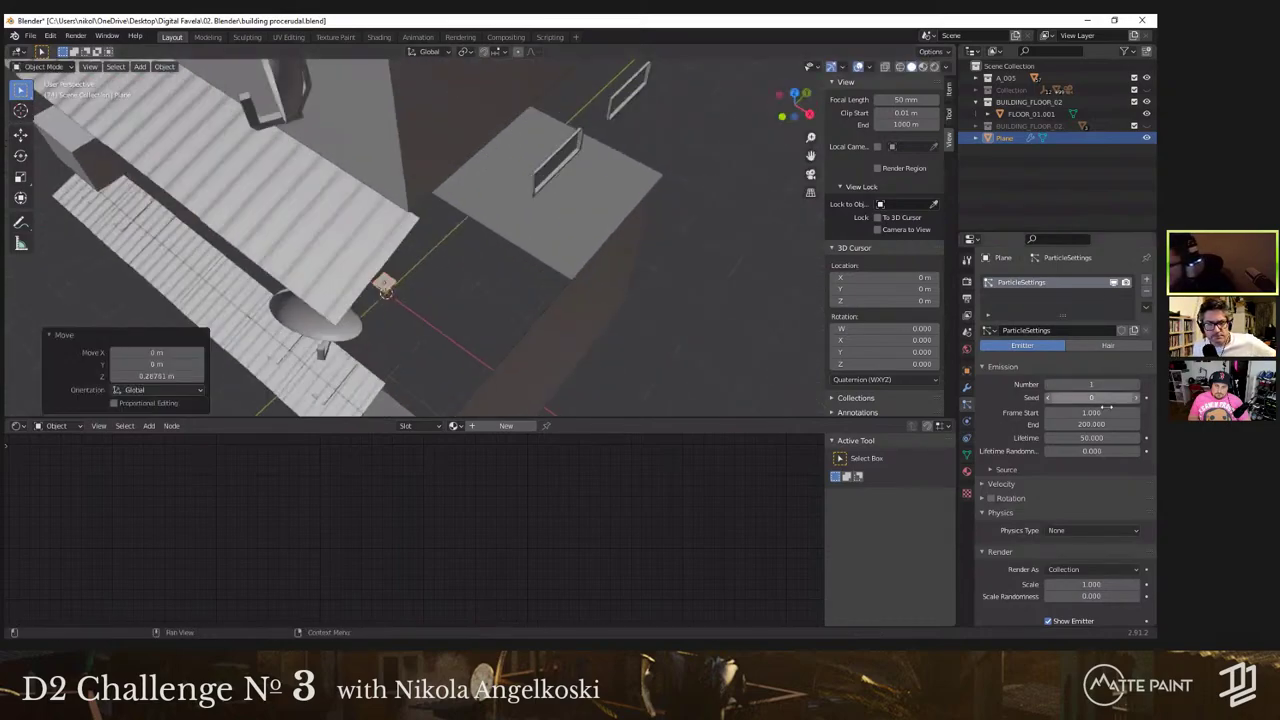
# Step: Enable Pick Random, Global Coordinates, Object Rotation and Use Count for the instanced collection, and expand the count list
pyautogui.scroll(-5, 1099, 404)
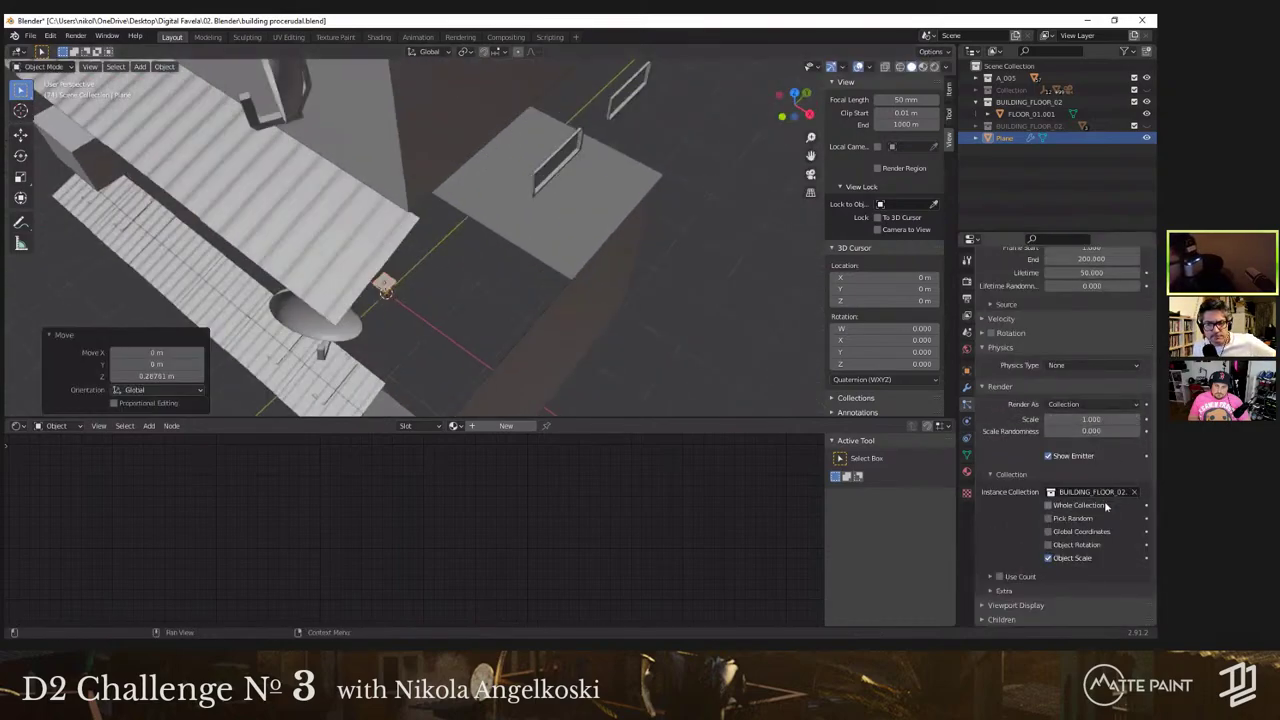
pyautogui.click(1048, 505)
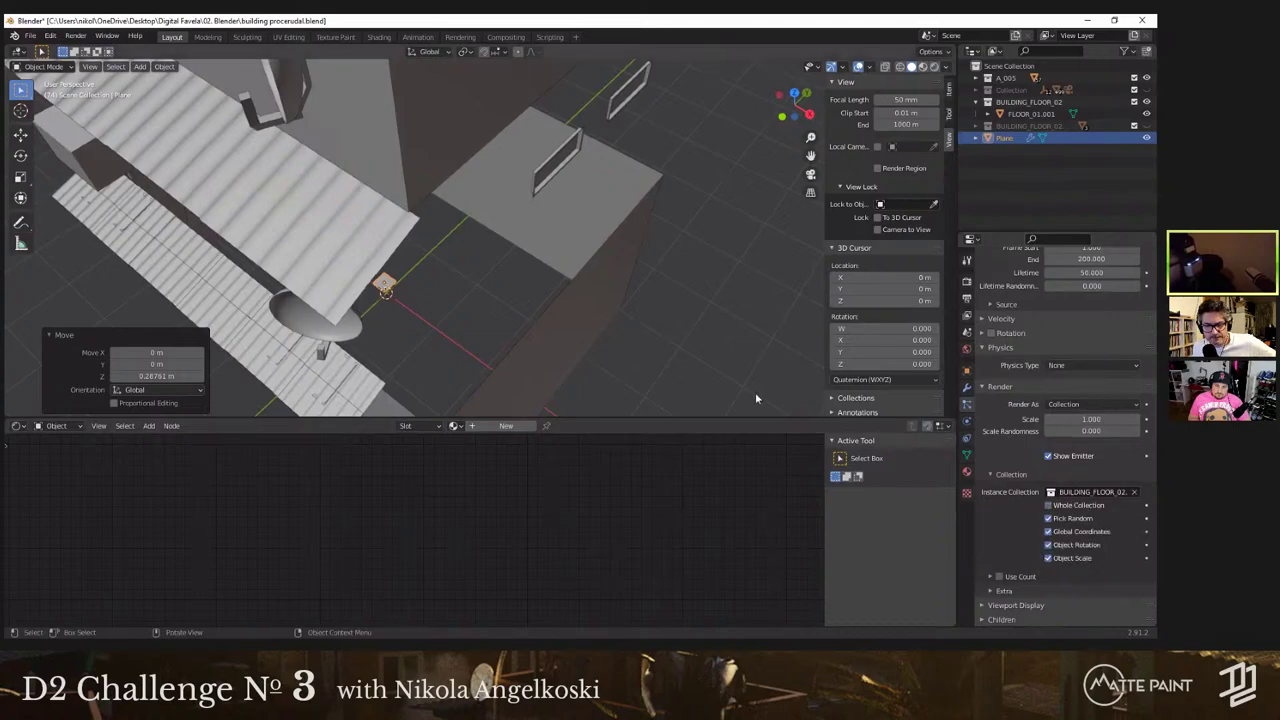
pyautogui.moveTo(755, 392); pyautogui.dragTo(740, 370, button='middle')
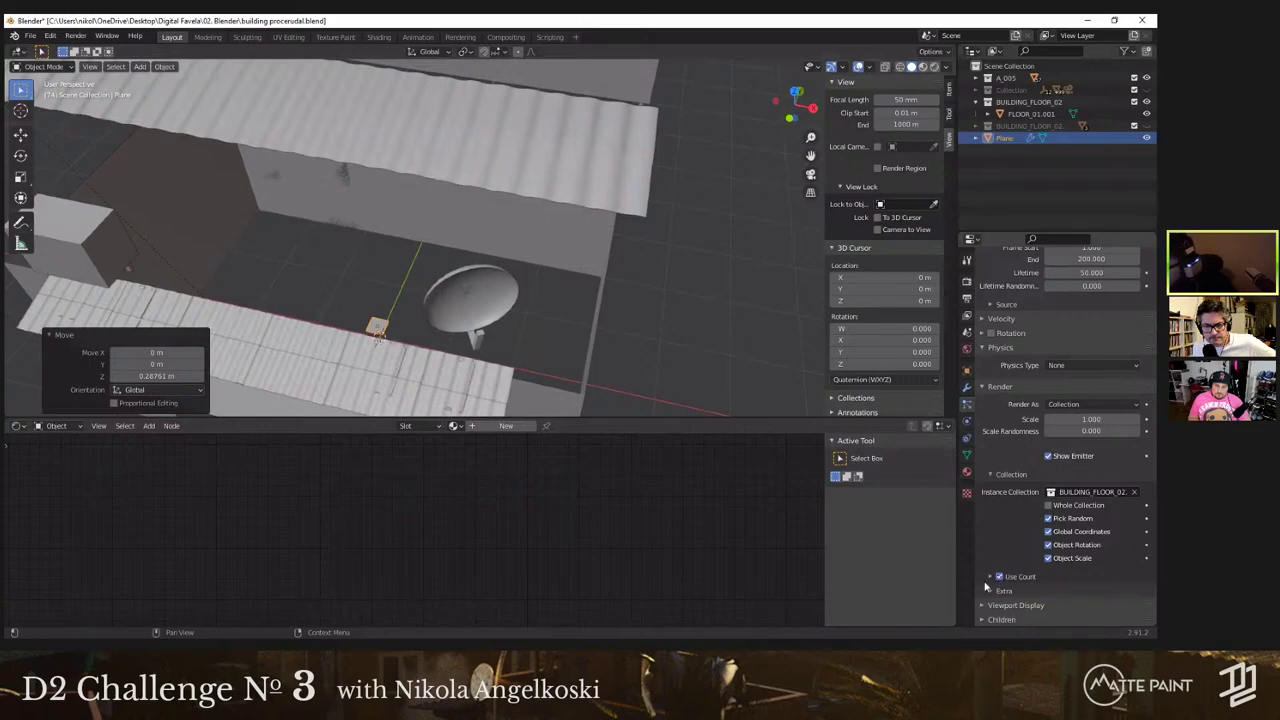
pyautogui.click(989, 577)
pyautogui.moveTo(486, 386); pyautogui.dragTo(495, 281, button='middle')
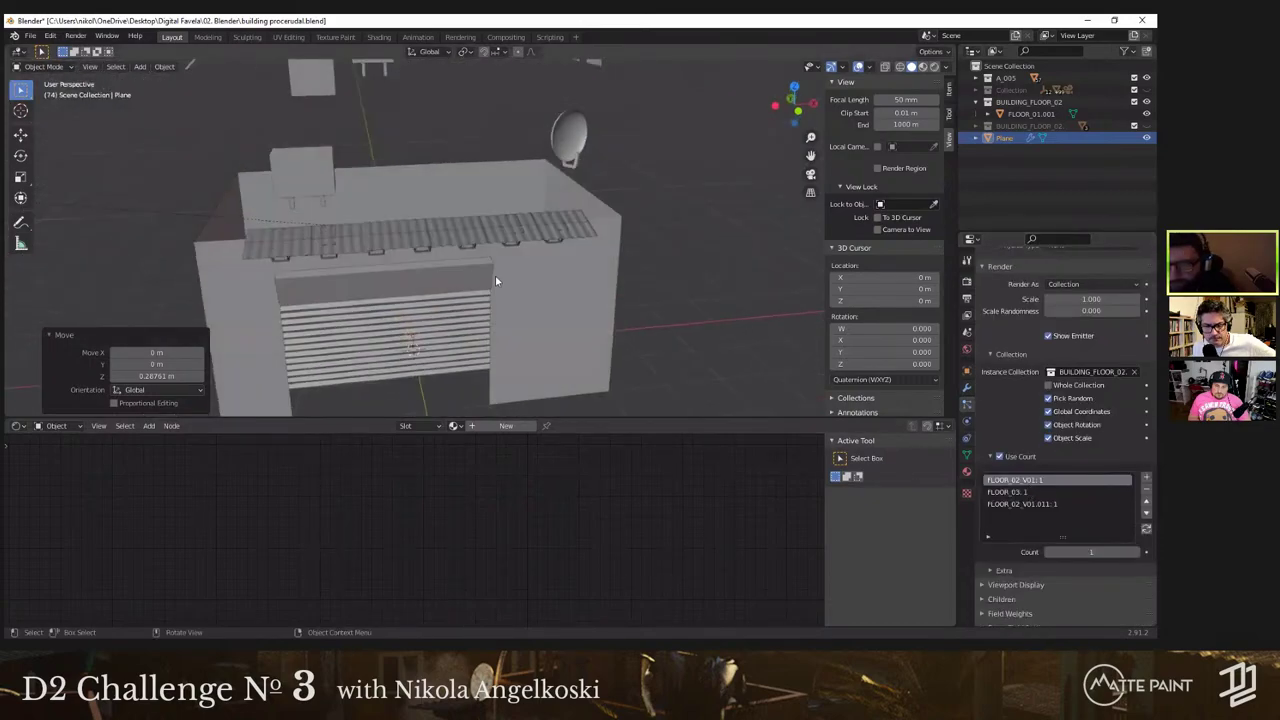
# Step: Scale the Plane up by about 10.56 and raise it about 3.3 m along Z over the ground floor
pyautogui.scroll(-4, 495, 281)
pyautogui.click(1147, 126)
pyautogui.click(1147, 126)
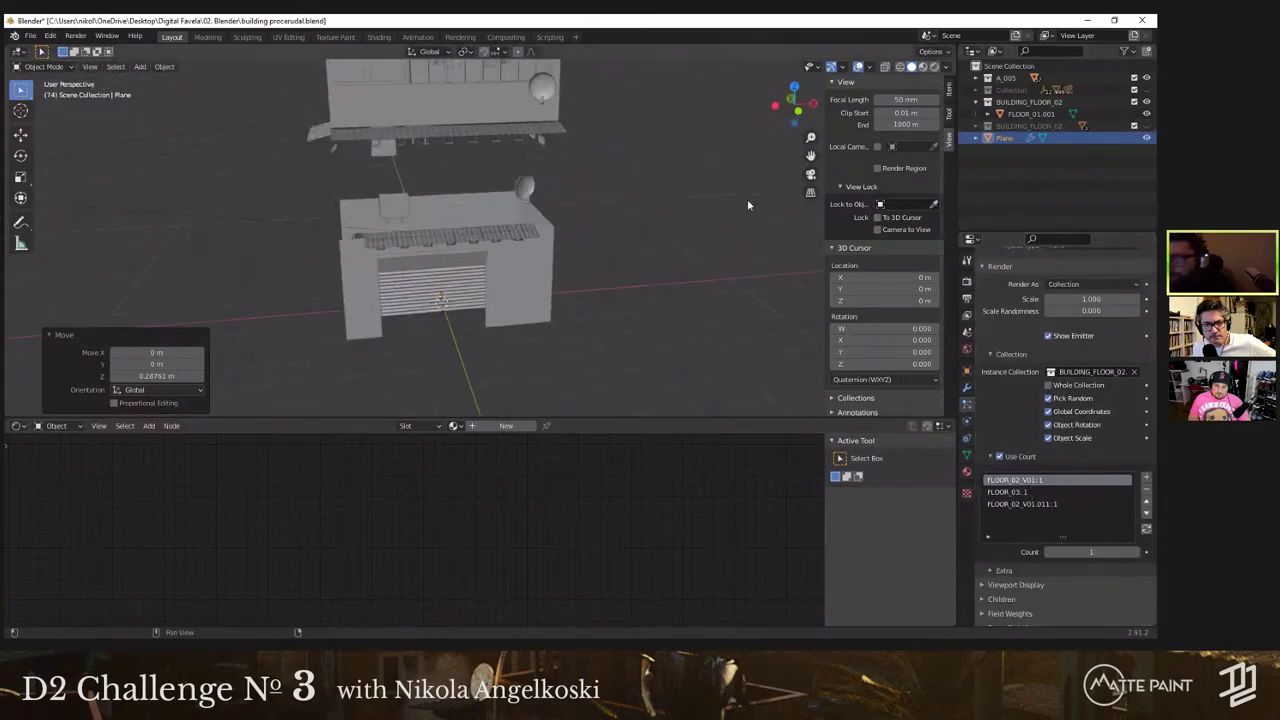
pyautogui.moveTo(747, 199); pyautogui.dragTo(765, 210, button='middle')
pyautogui.press('s')
pyautogui.click(269, 400)
pyautogui.press('g')
pyautogui.press('z')
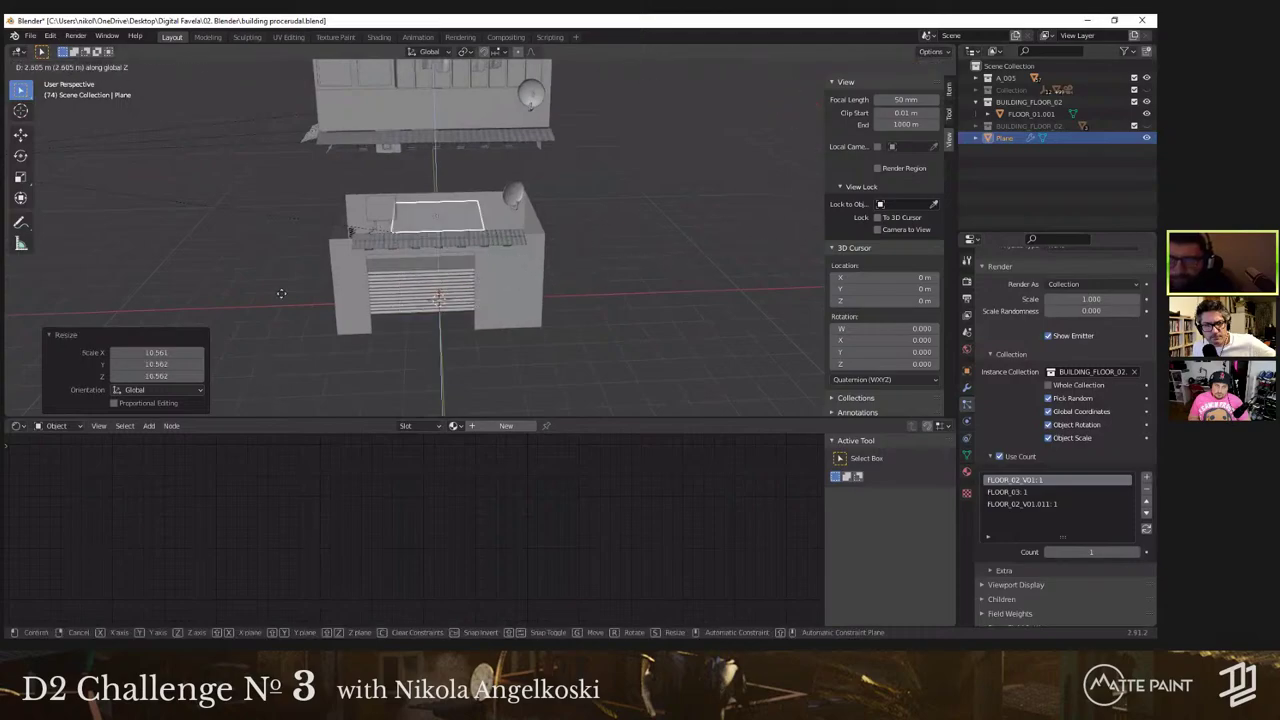
pyautogui.click(833, 211)
# Step: Change the particle system's instance collection to BUILDING_FLOOR_02, keeping the particle number at 1
pyautogui.scroll(6, 1094, 364)
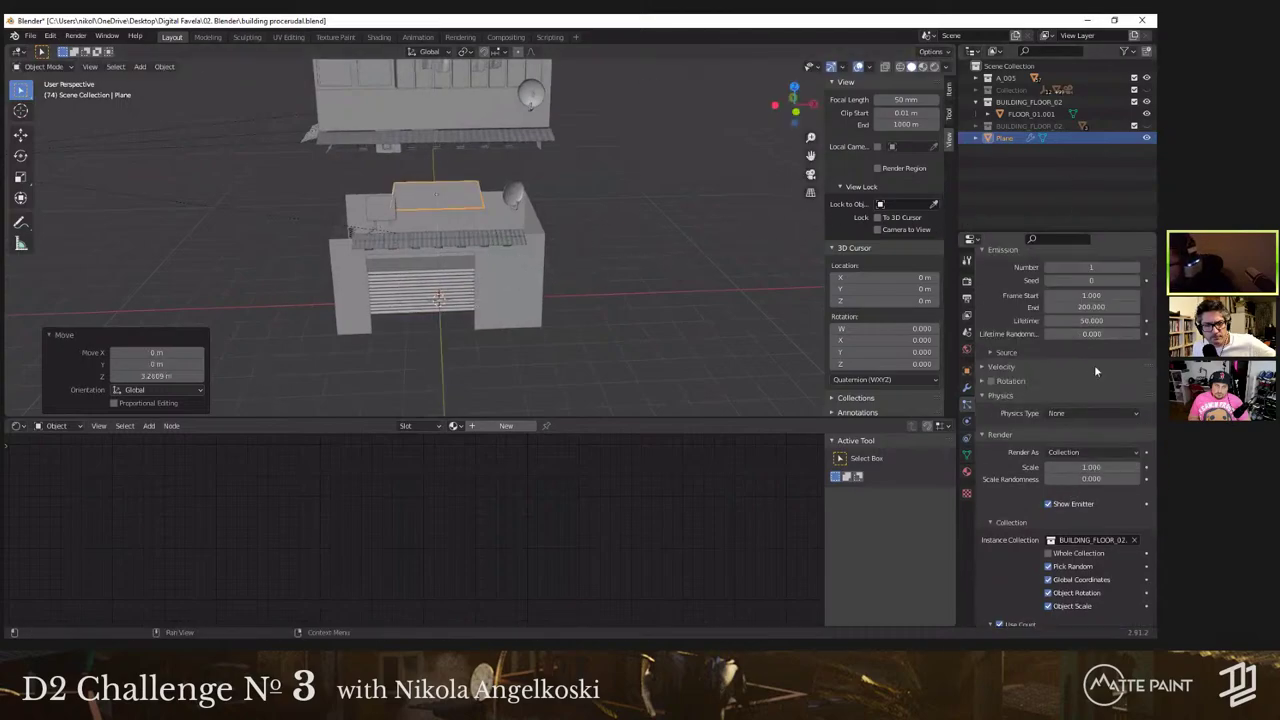
pyautogui.moveTo(1091, 384)
pyautogui.mouseDown()
pyautogui.moveTo(1110, 384)
pyautogui.moveTo(1088, 384)
pyautogui.mouseUp()
pyautogui.press('Return')
pyautogui.scroll(-3, 1092, 420)
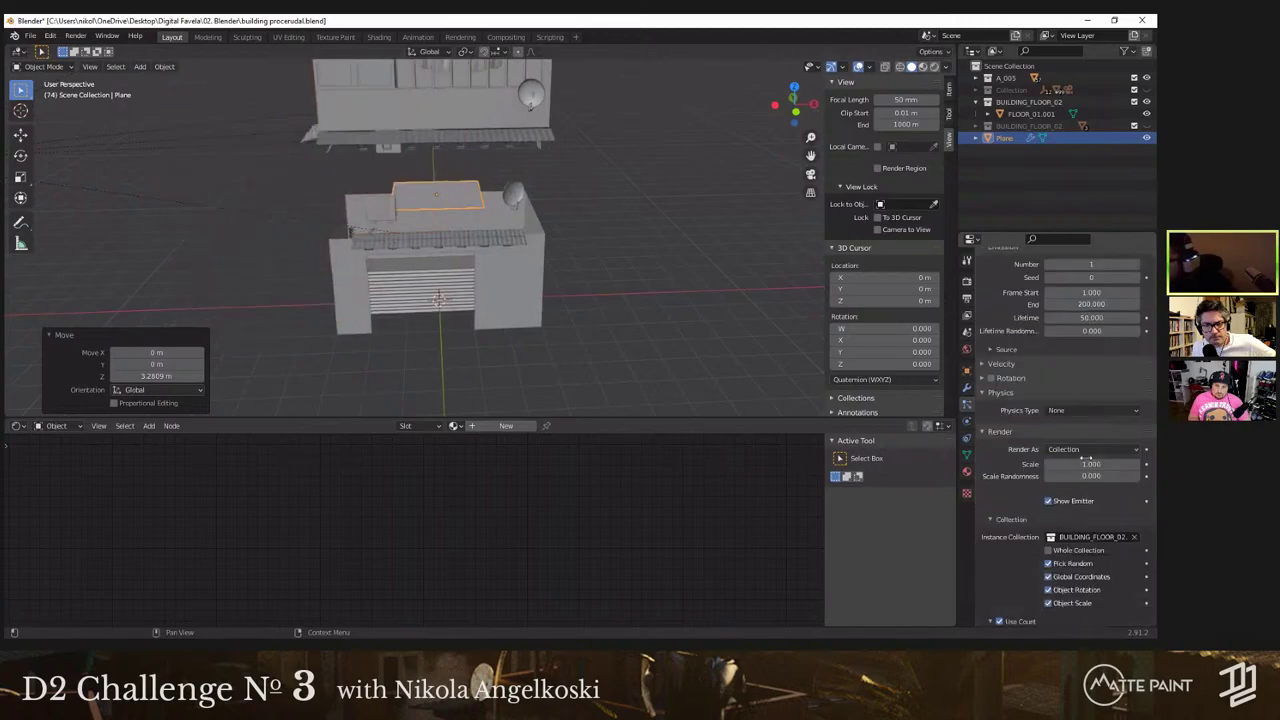
pyautogui.click(1099, 446)
pyautogui.click(1099, 446)
pyautogui.click(1103, 543)
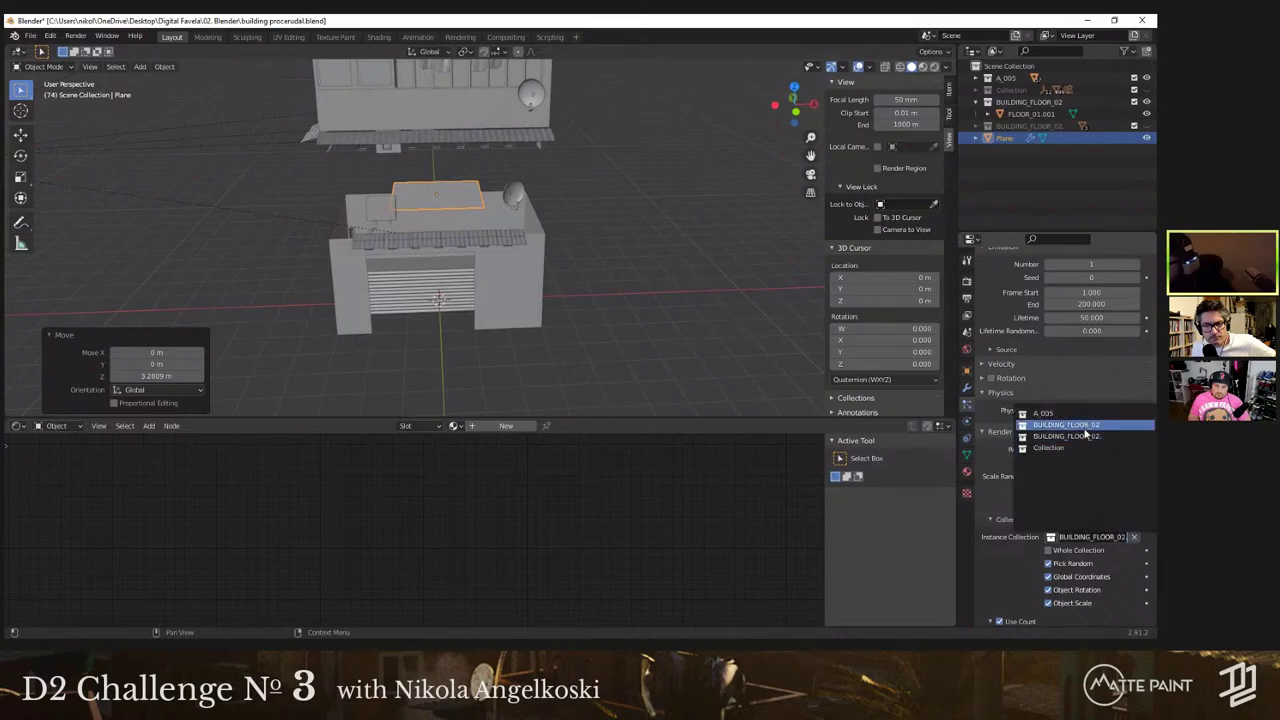
pyautogui.click(1085, 432)
# Step: Try moving the Plane vertically to ground-floor level and undo the move
pyautogui.moveTo(538, 210)
pyautogui.mouseDown(button='middle')
pyautogui.moveTo(500, 216)
pyautogui.moveTo(546, 229)
pyautogui.mouseUp(button='middle')
pyautogui.press('g')
pyautogui.press('z')
pyautogui.click(501, 253)
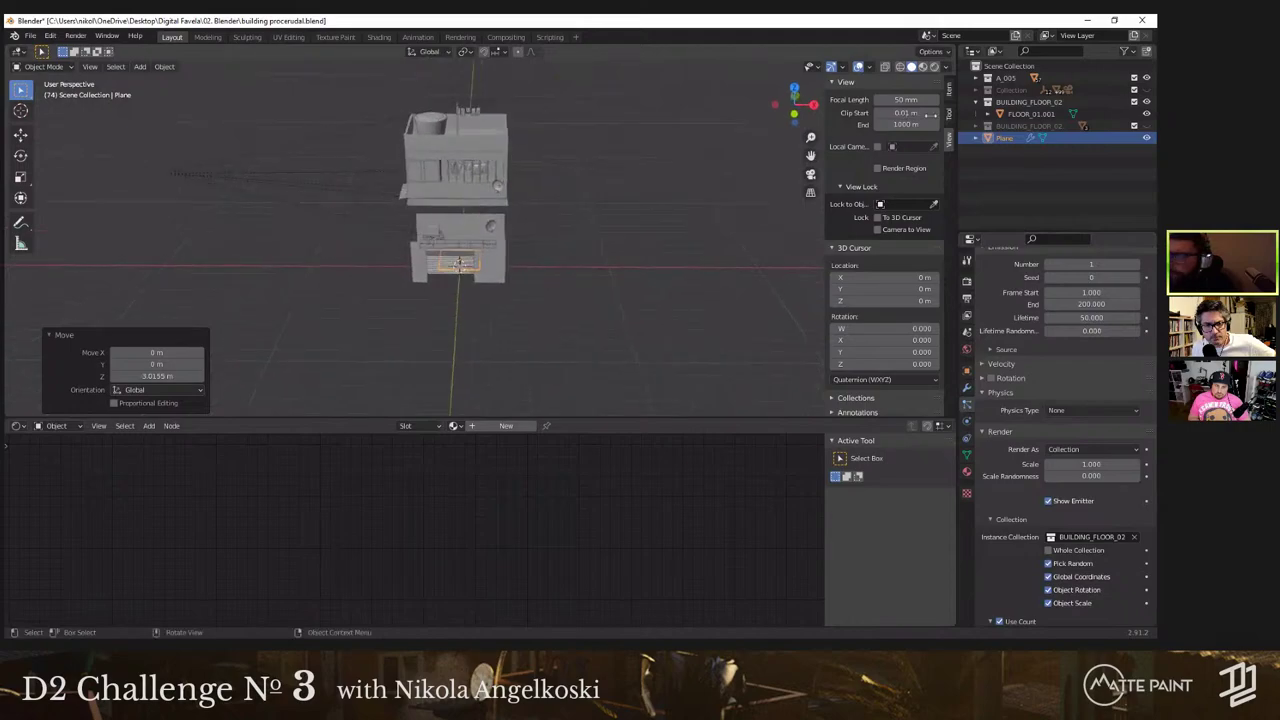
pyautogui.scroll(3, 546, 229)
pyautogui.hotkey('ctrl', 'z')
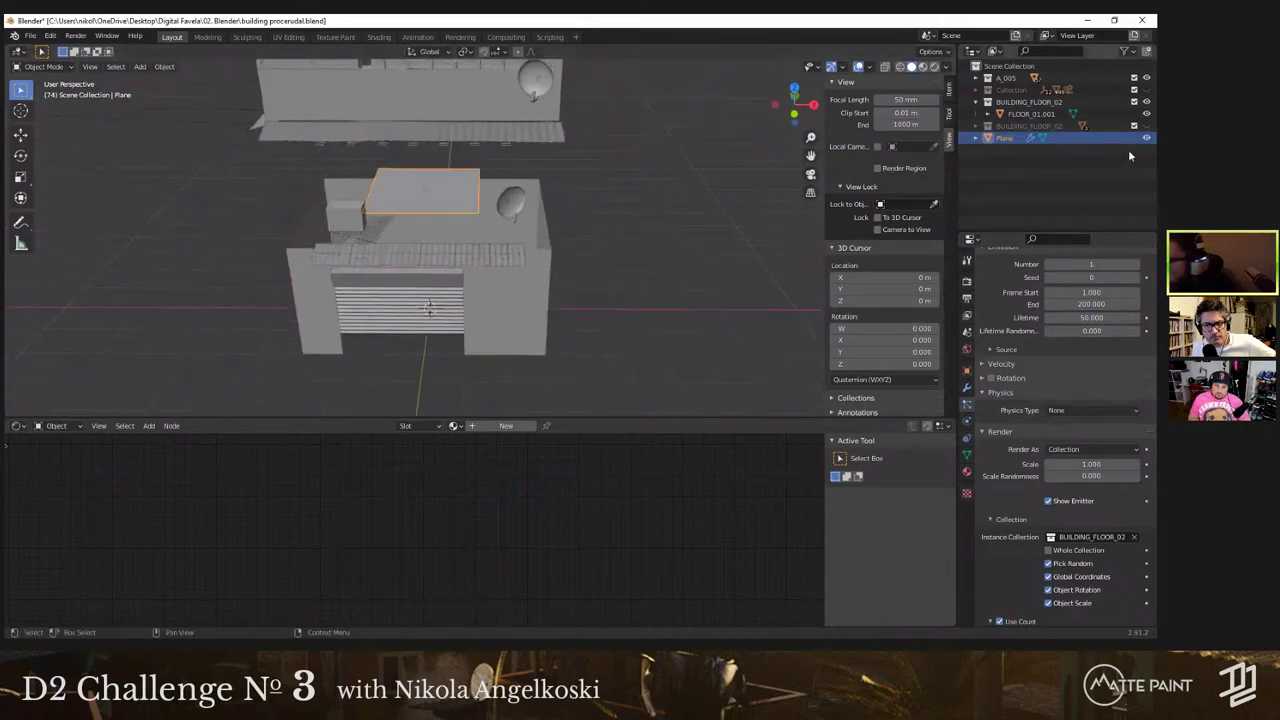
# Step: Show the floor variants' collection, hide the Plane, and set the origin of FLOOR_02_V01 to its center of mass (surface)
pyautogui.moveTo(565, 180); pyautogui.dragTo(650, 130, button='middle')
pyautogui.scroll(-5, 477, 160)
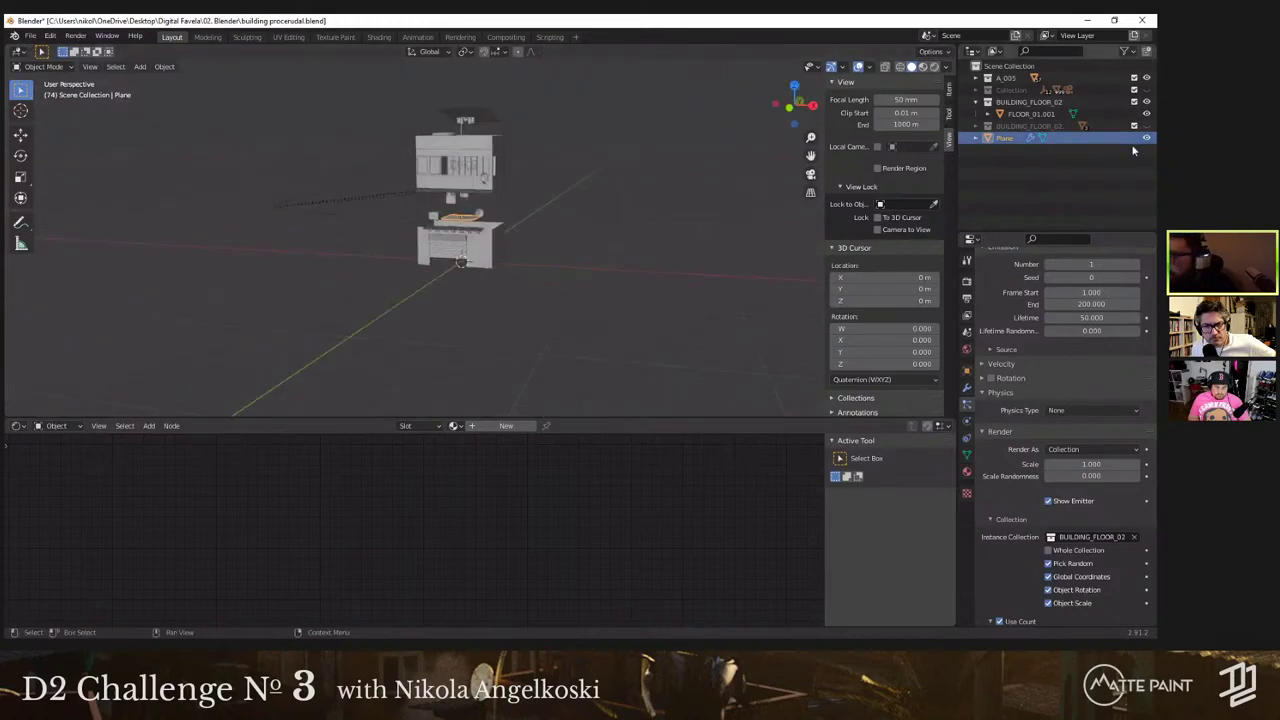
pyautogui.click(1147, 126)
pyautogui.moveTo(427, 222); pyautogui.dragTo(514, 200, button='middle')
pyautogui.click(461, 235)
pyautogui.scroll(6, 461, 235)
pyautogui.click(458, 230)
pyautogui.click(480, 216)
pyautogui.click(164, 66)
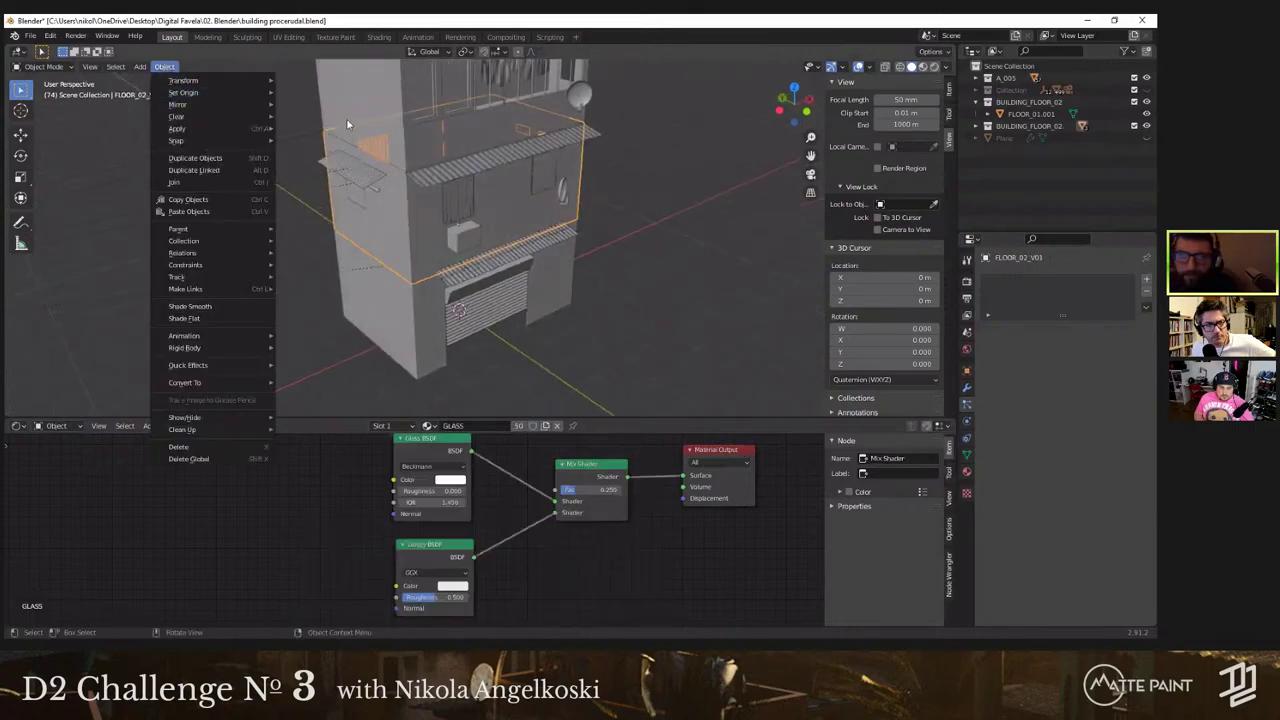
pyautogui.moveTo(241, 98)
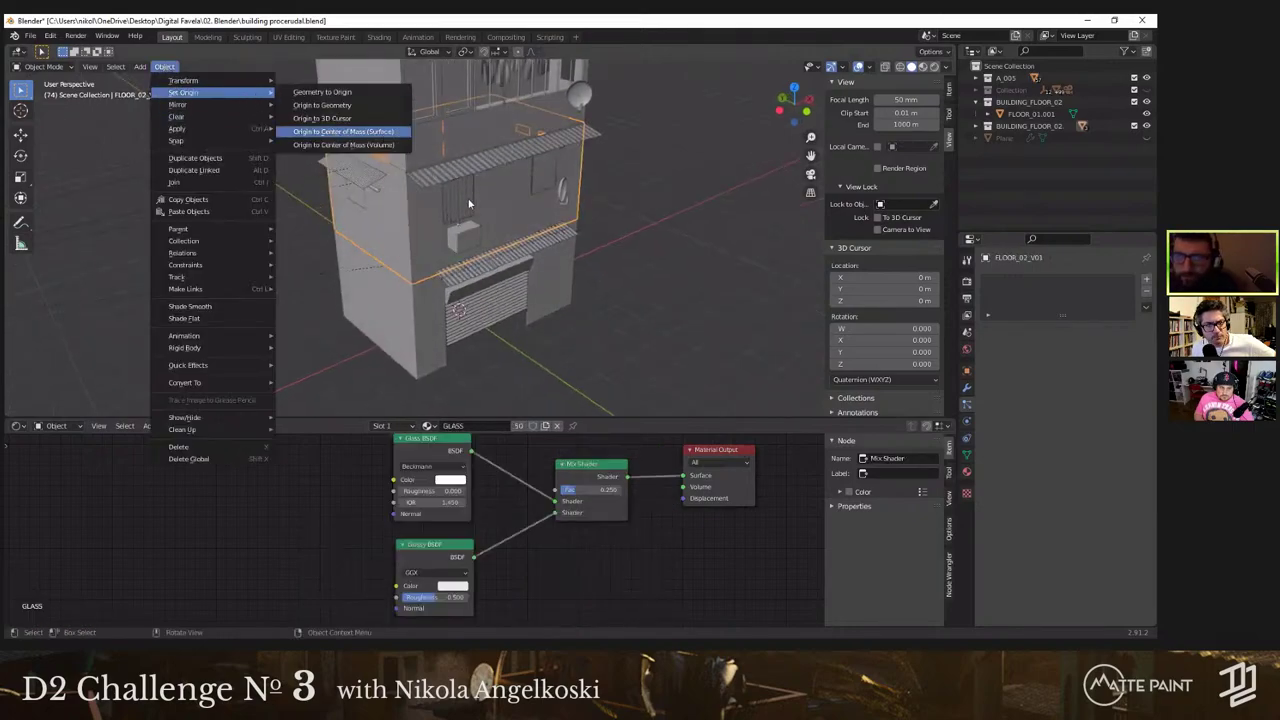
pyautogui.click(343, 132)
pyautogui.moveTo(470, 204); pyautogui.dragTo(440, 200, button='middle')
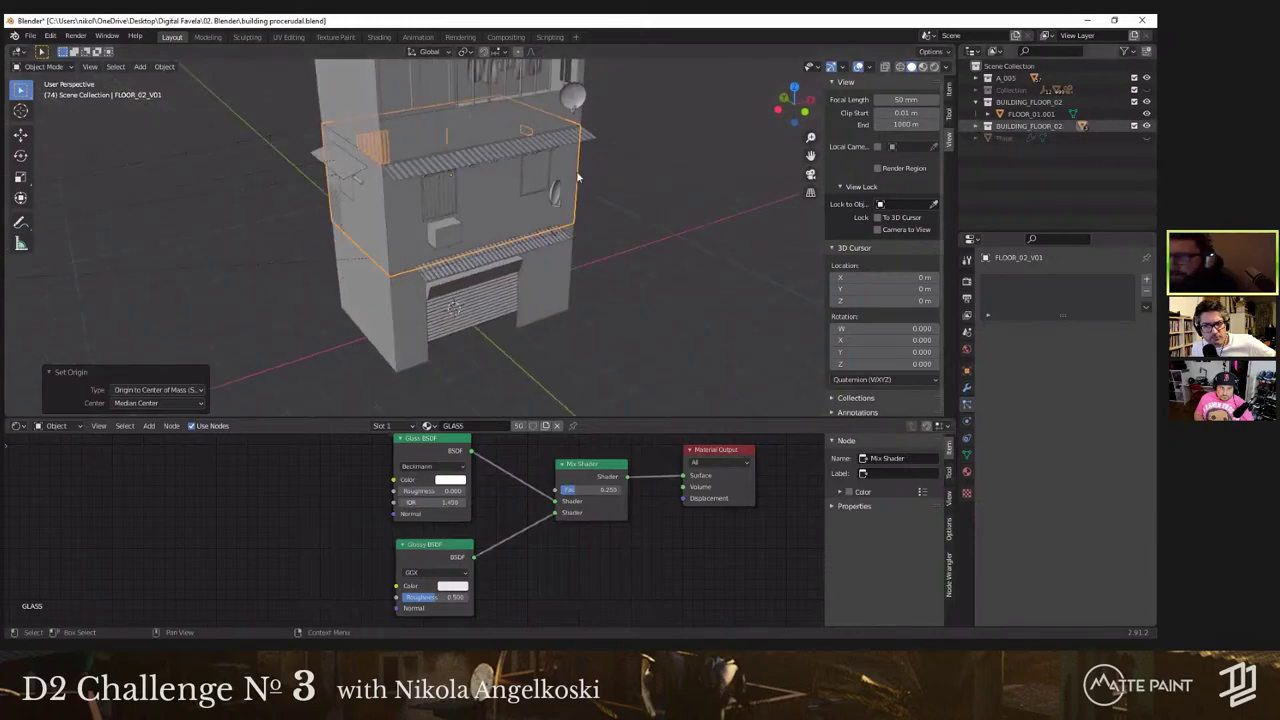
# Step: Expand the floor variants' collection and hide FLOOR_02_V01, FLOOR_02_V01.011 and FLOOR_03 individually
pyautogui.click(969, 129)
pyautogui.click(975, 127)
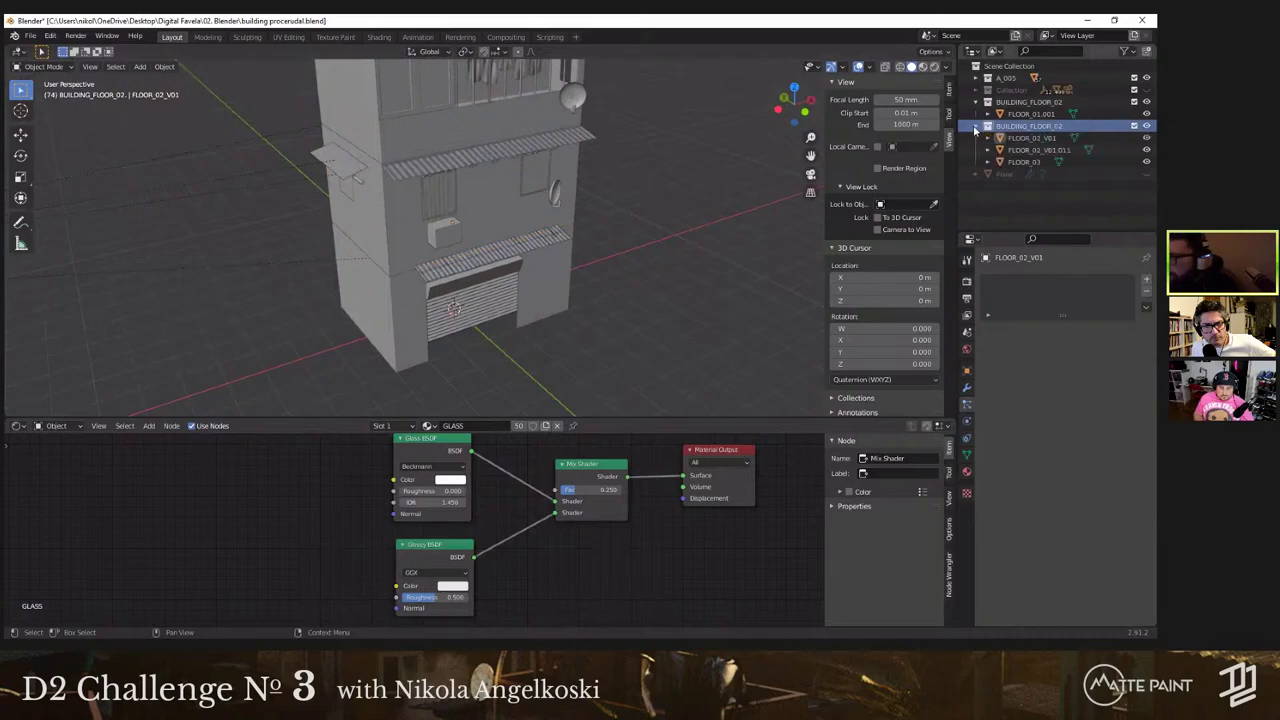
pyautogui.click(1031, 137)
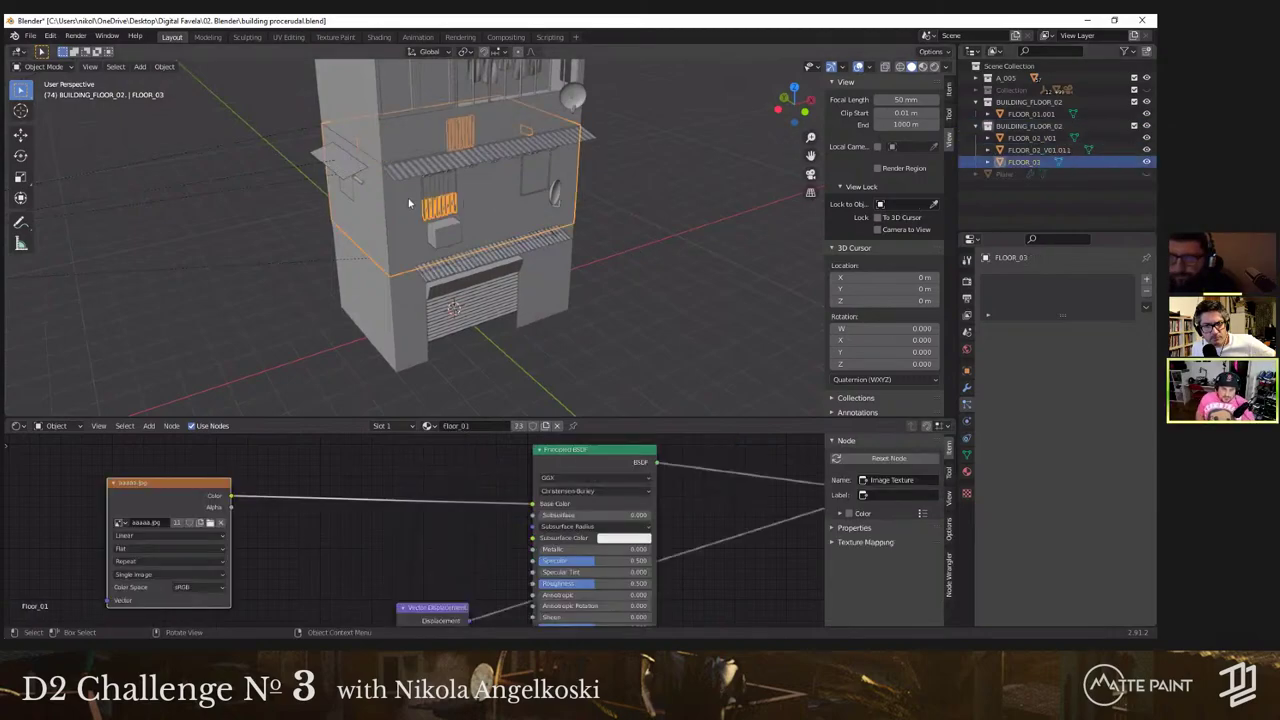
pyautogui.moveTo(460, 200); pyautogui.dragTo(418, 201, button='middle')
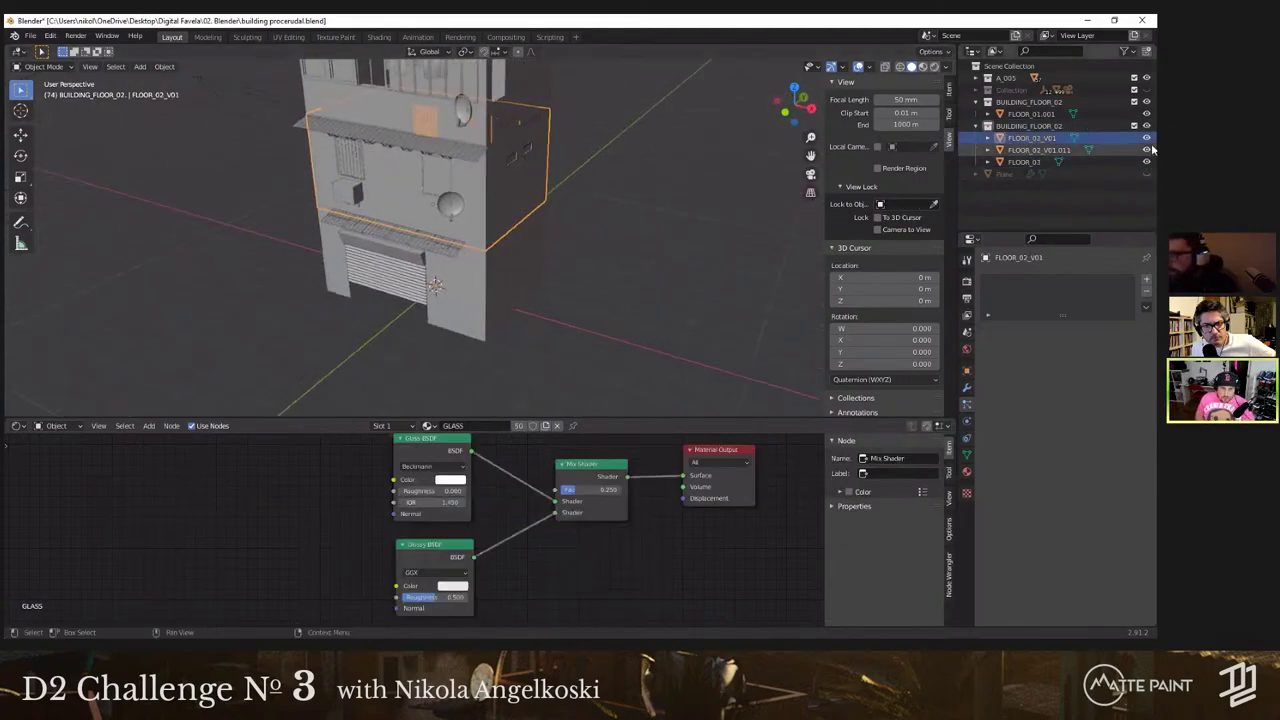
pyautogui.click(1147, 139)
pyautogui.click(1147, 151)
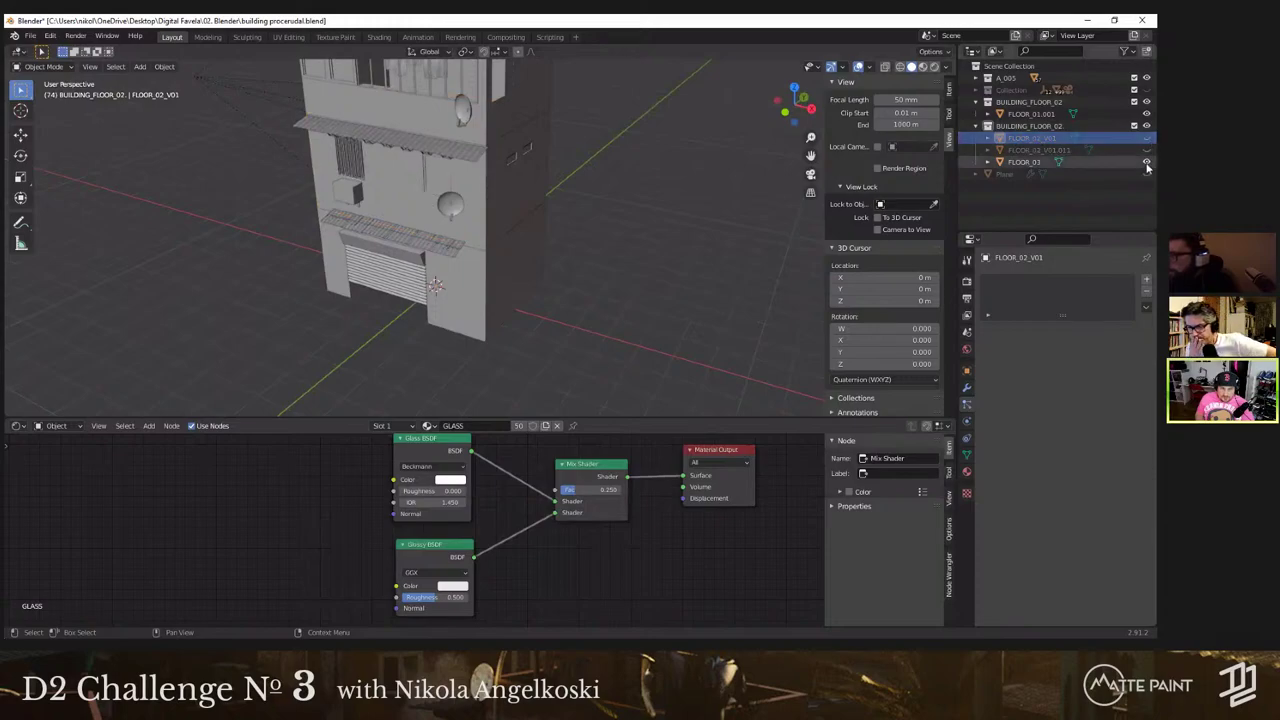
pyautogui.click(1148, 163)
pyautogui.moveTo(418, 217); pyautogui.dragTo(608, 242, button='middle')
pyautogui.click(440, 222)
pyautogui.click(622, 240)
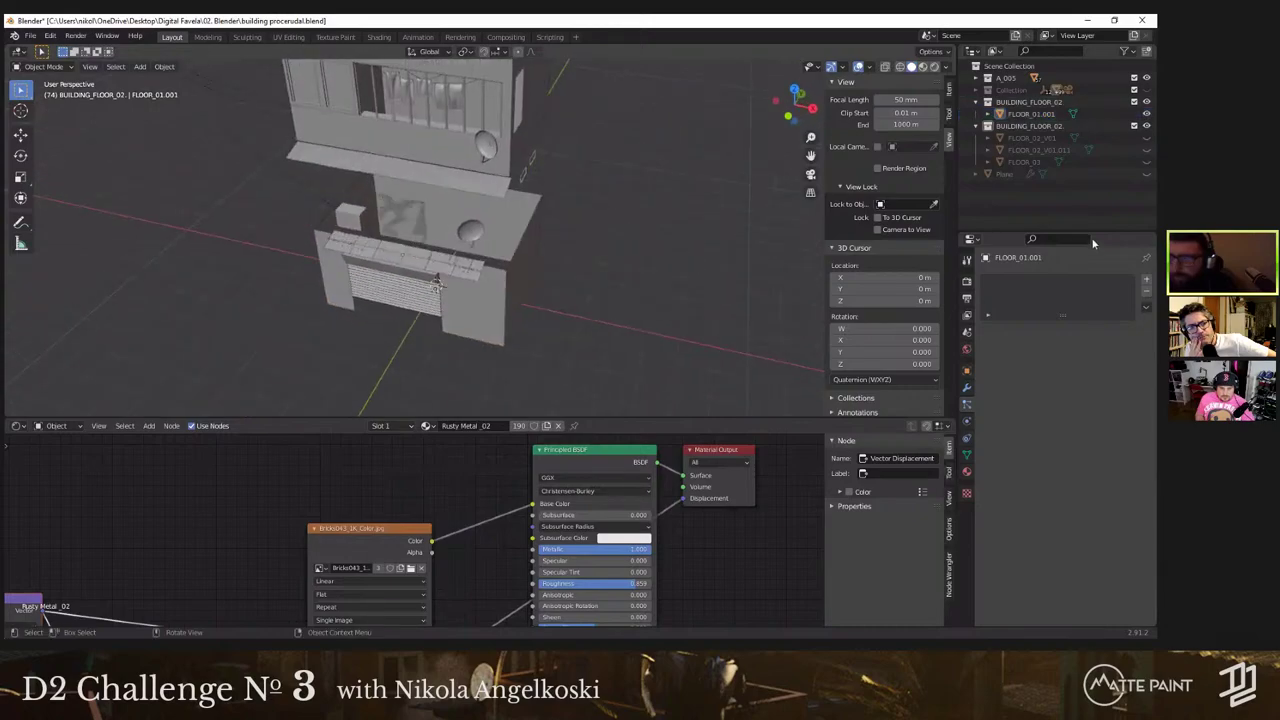
# Step: Show the Plane emitter again and raise it about 0.92 m along the Z axis
pyautogui.click(998, 177)
pyautogui.click(1146, 177)
pyautogui.moveTo(468, 318); pyautogui.dragTo(486, 384, button='middle')
pyautogui.press('g')
pyautogui.press('z')
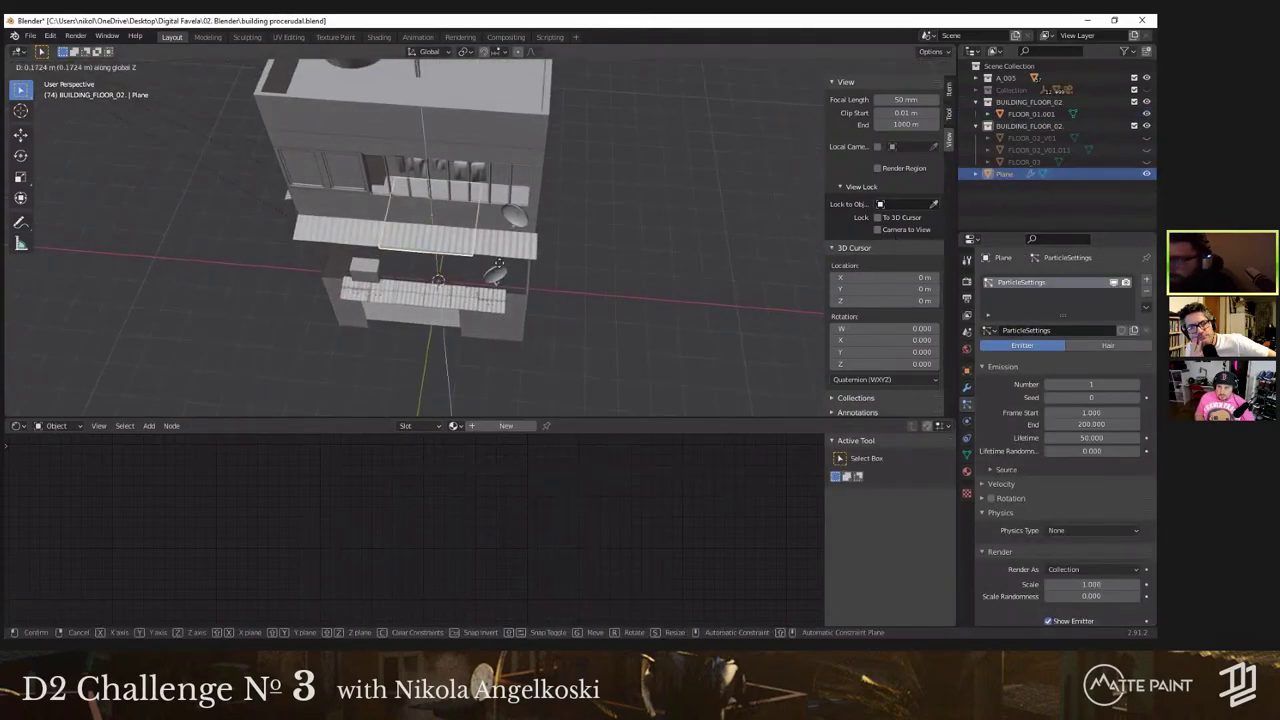
pyautogui.click(510, 211)
# Step: Lower the Plane about 1.6 m along Z in front view, placing it between the ground floor and the top floor
pyautogui.press('g')
pyautogui.press('z')
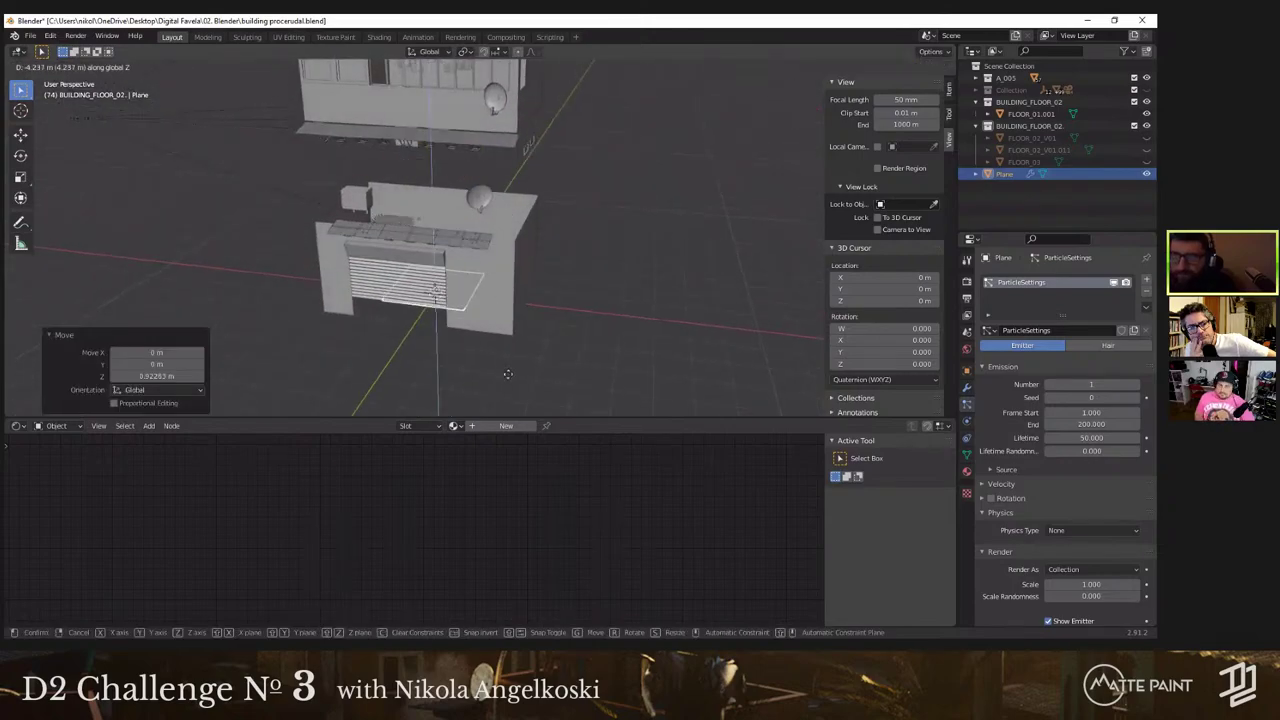
pyautogui.press('KP_1')
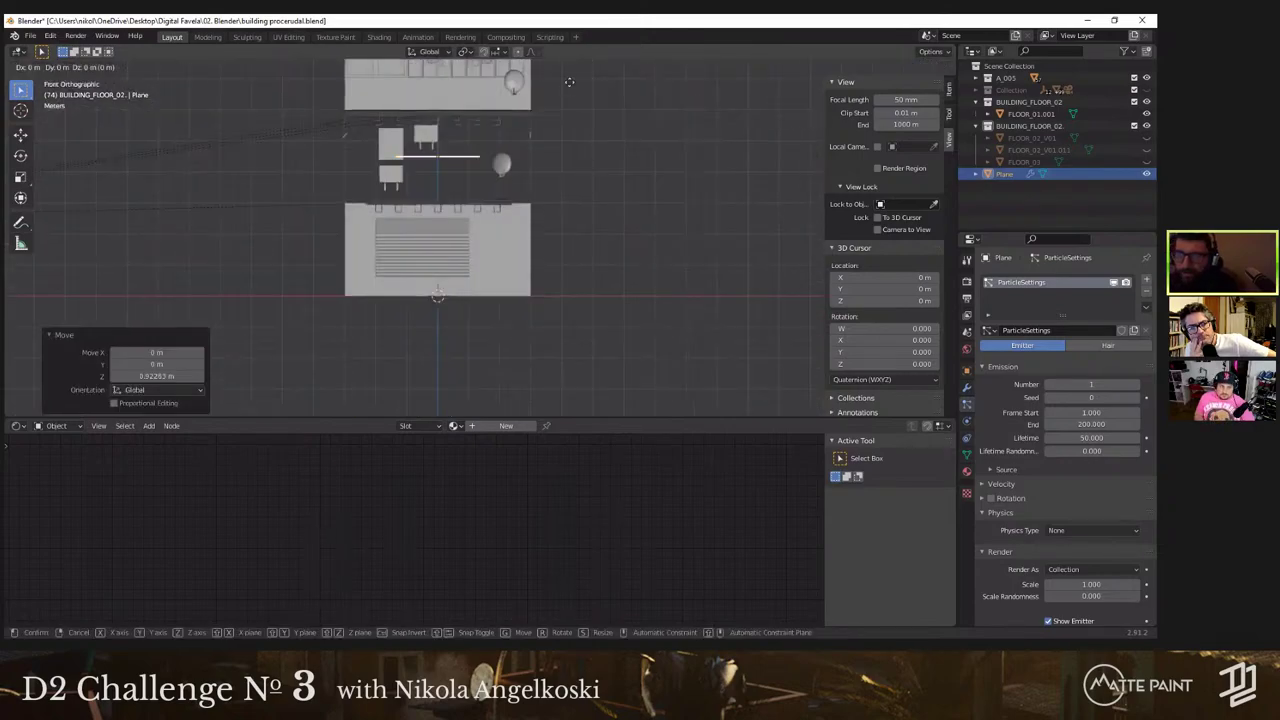
pyautogui.click(569, 130)
# Step: Increase the Plane's particle number to 13 and inspect the instanced floors
pyautogui.moveTo(569, 130); pyautogui.dragTo(727, 163, button='middle')
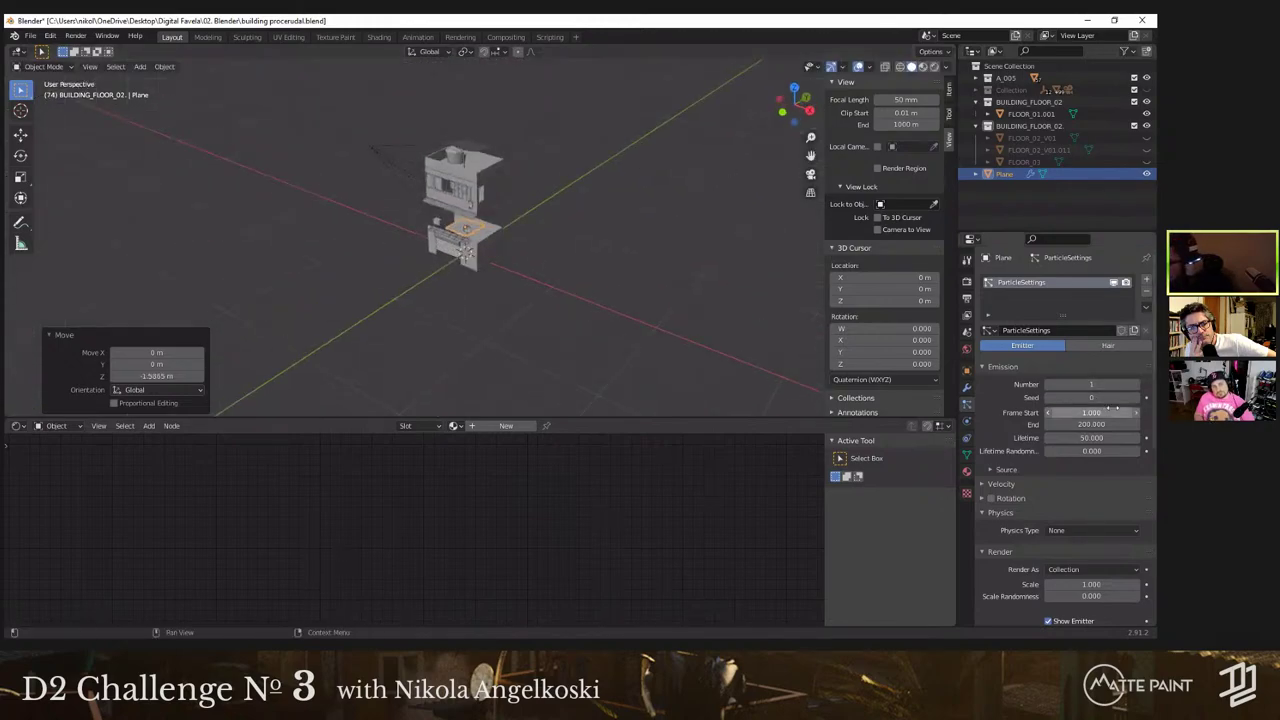
pyautogui.moveTo(511, 266); pyautogui.dragTo(554, 261, button='middle')
pyautogui.scroll(5, 565, 267)
pyautogui.moveTo(1090, 386); pyautogui.dragTo(1132, 386)
pyautogui.moveTo(665, 225); pyautogui.dragTo(720, 250, button='middle')
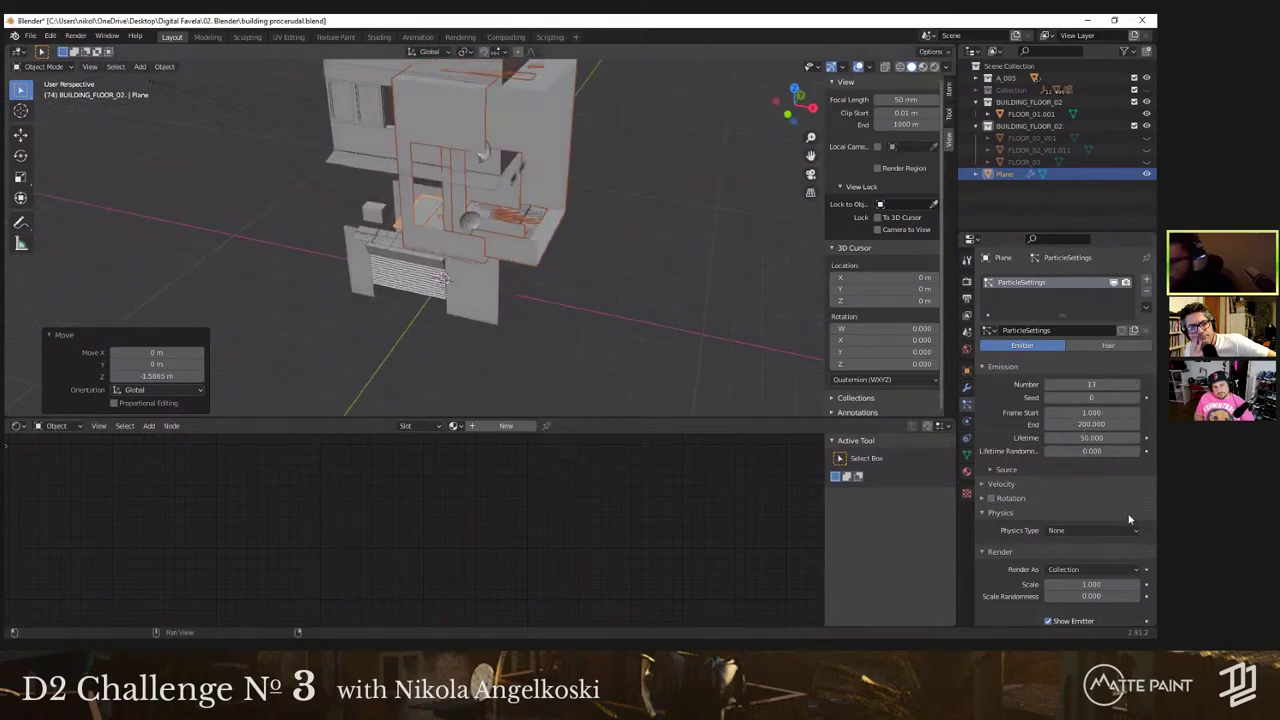
# Step: Disable Pick Random, Global Coordinates, Object Rotation and Object Scale for the Plane's instanced collection
pyautogui.scroll(-3, 1130, 520)
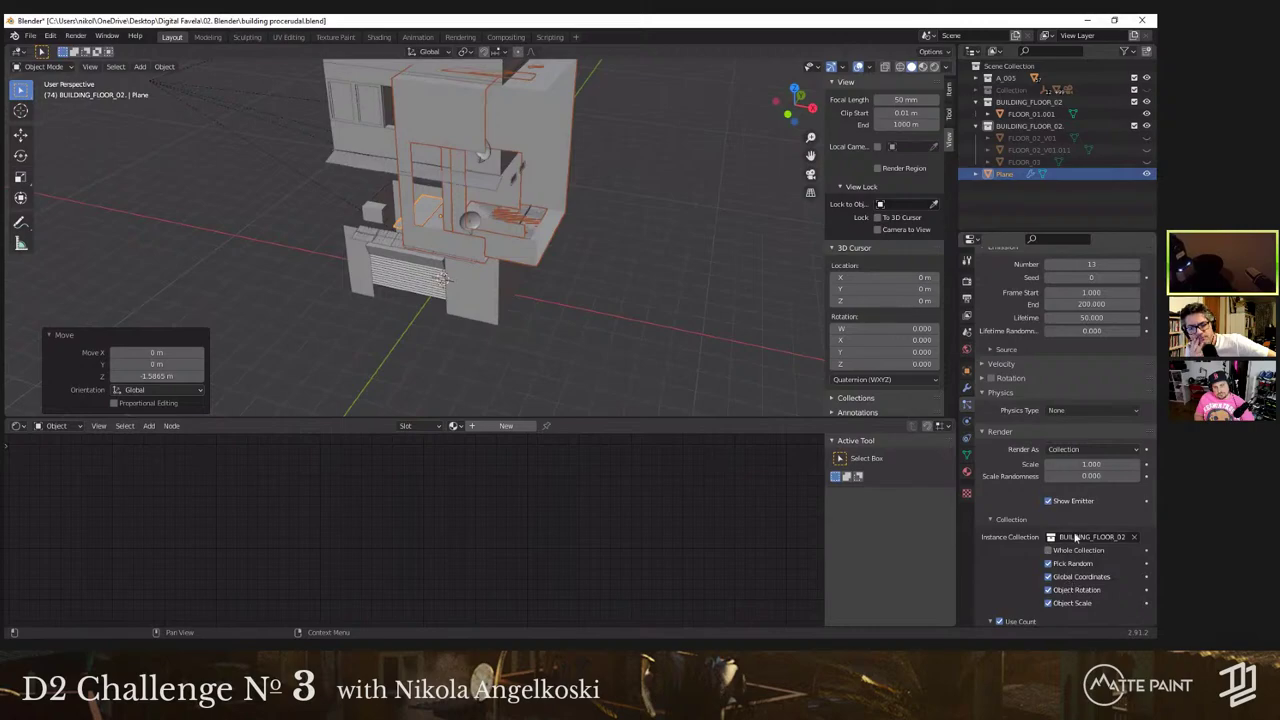
pyautogui.click(1049, 591)
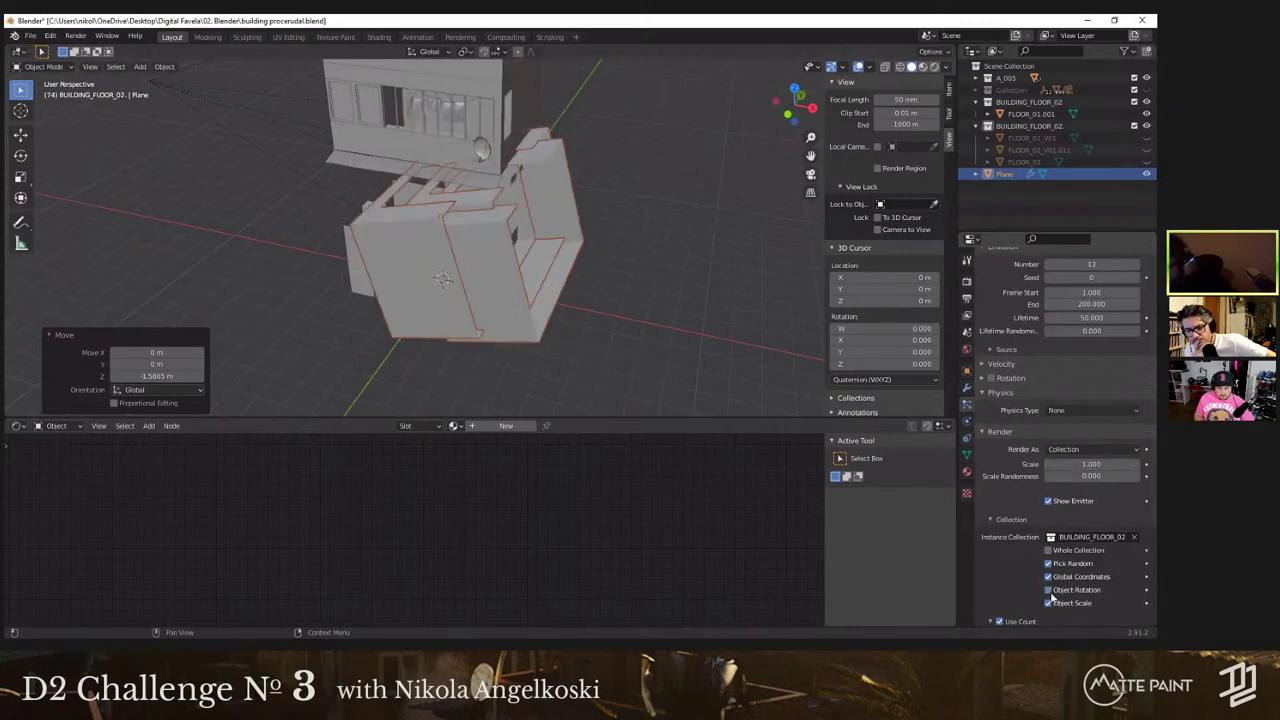
pyautogui.click(1048, 603)
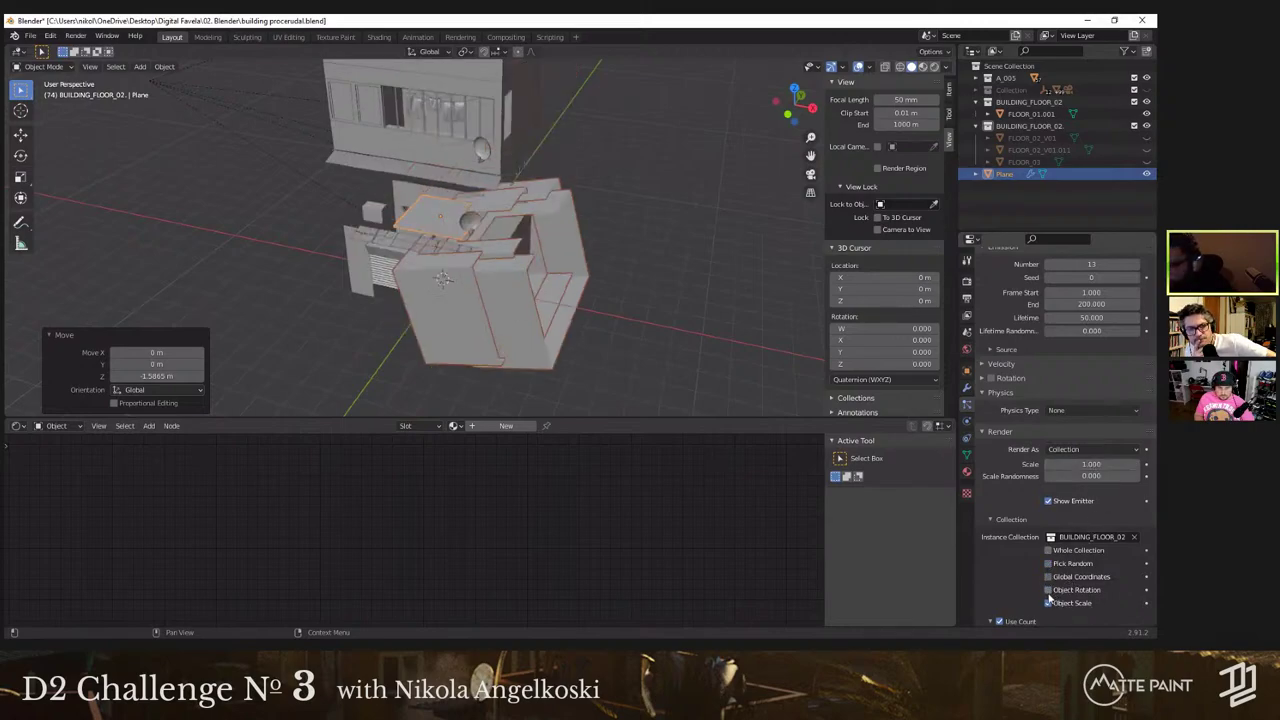
pyautogui.click(1048, 603)
pyautogui.click(1049, 604)
pyautogui.click(1049, 604)
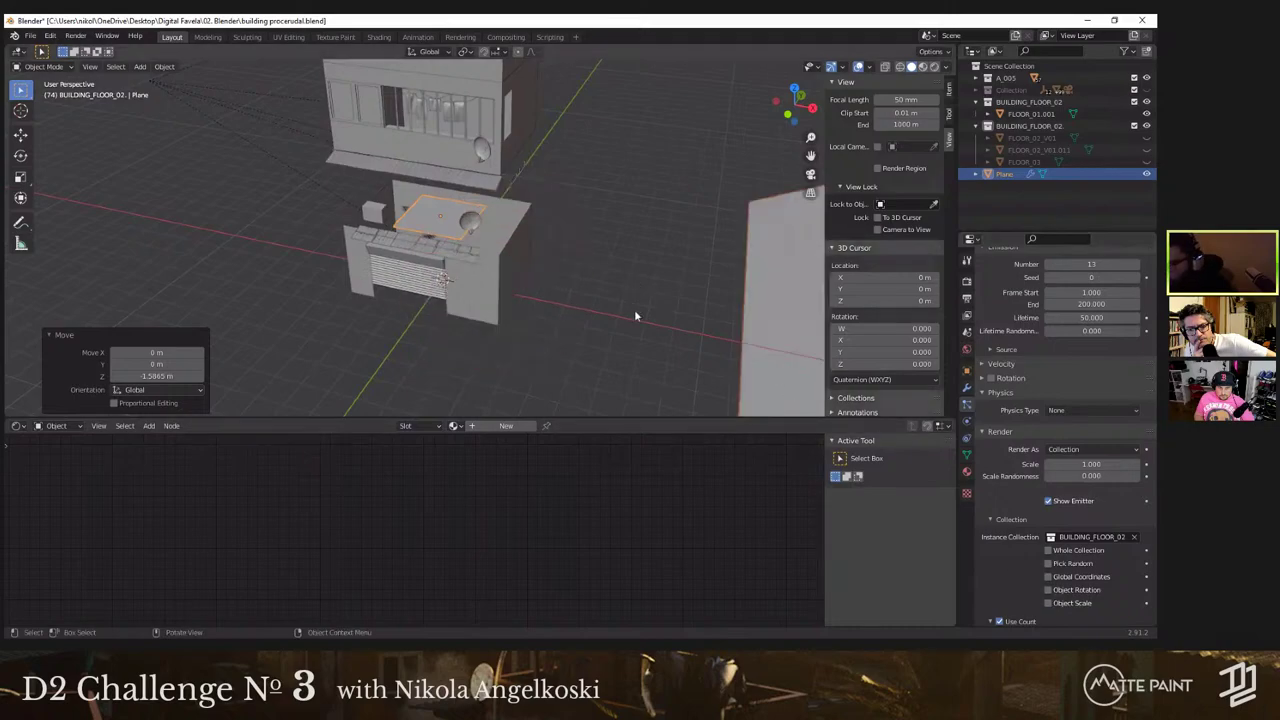
# Step: Re-enable Object Scale, Object Rotation and Global Coordinates for the instanced collection
pyautogui.scroll(-10, 685, 338)
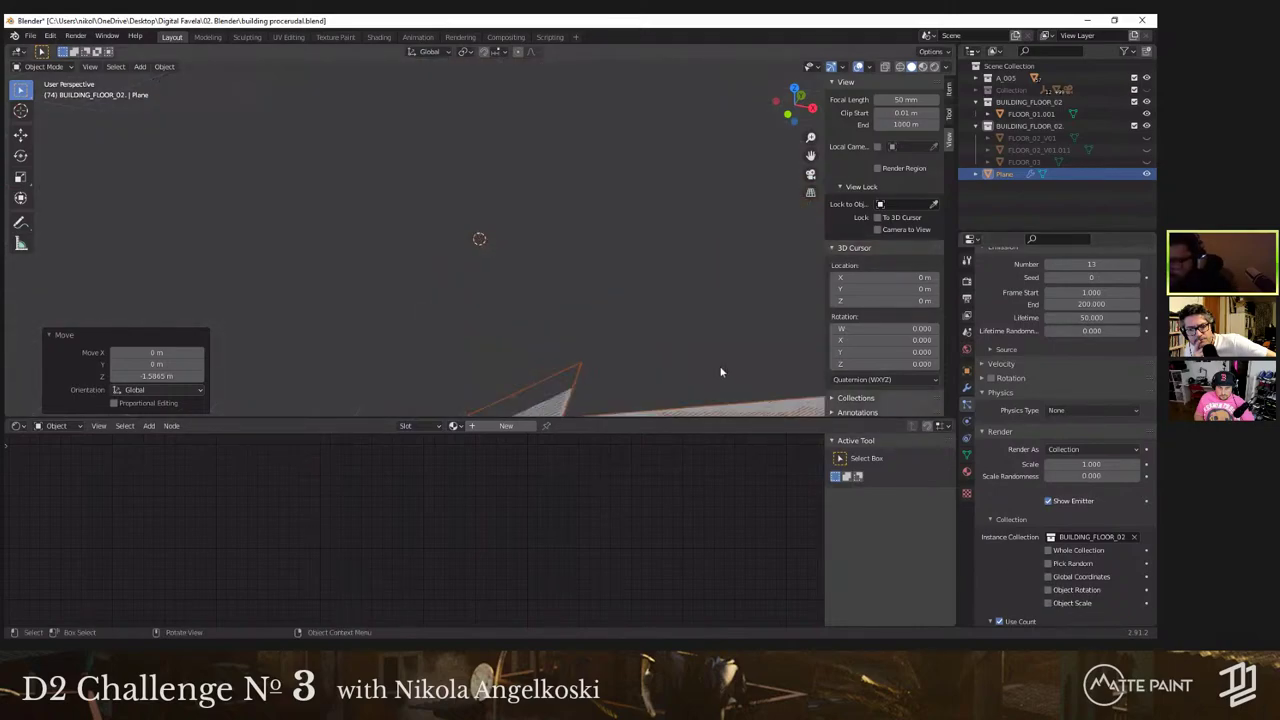
pyautogui.click(1048, 603)
pyautogui.click(1048, 590)
pyautogui.scroll(8, 626, 312)
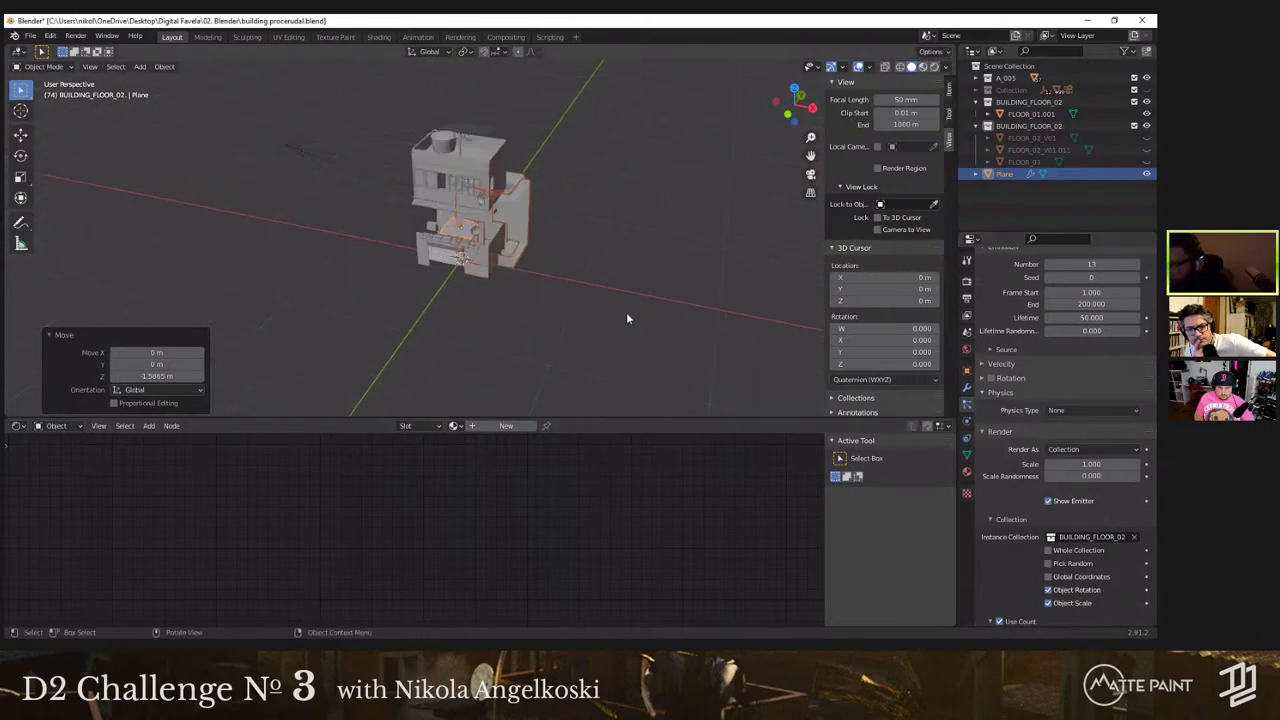
pyautogui.click(1048, 579)
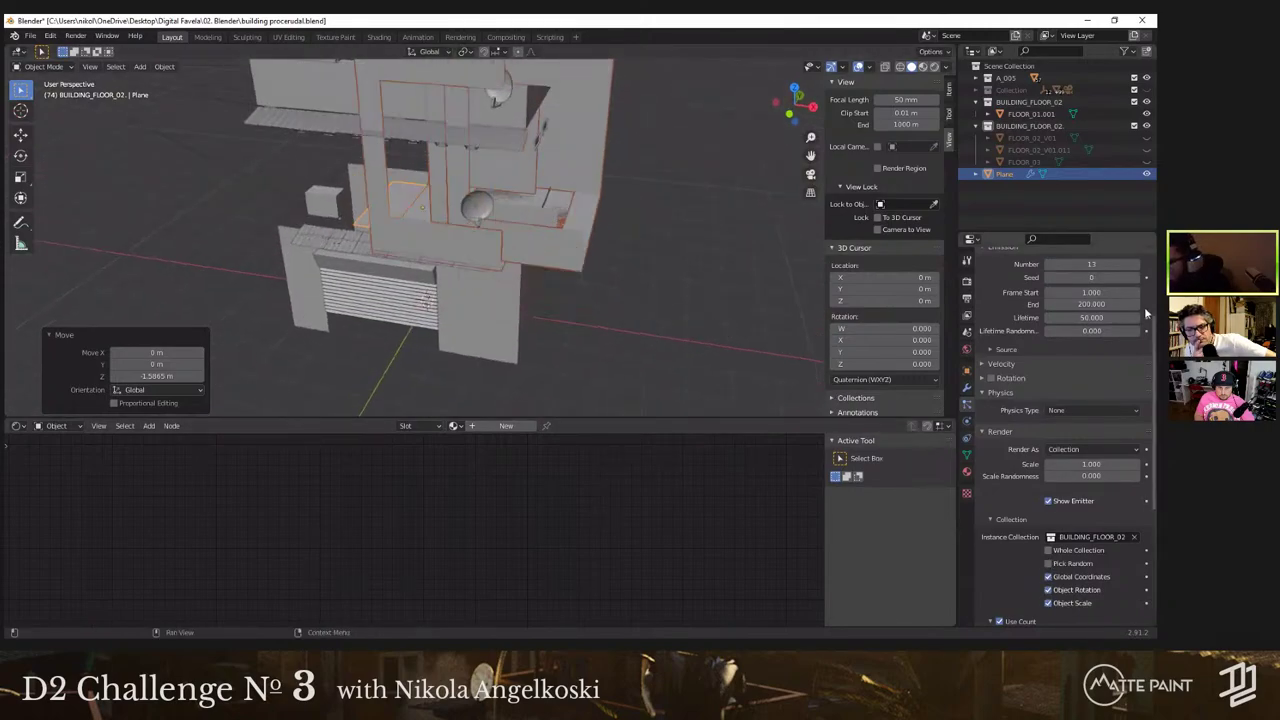
# Step: Test the Plane's particle number at 2 and raise it to 9
pyautogui.scroll(-5, 541, 250)
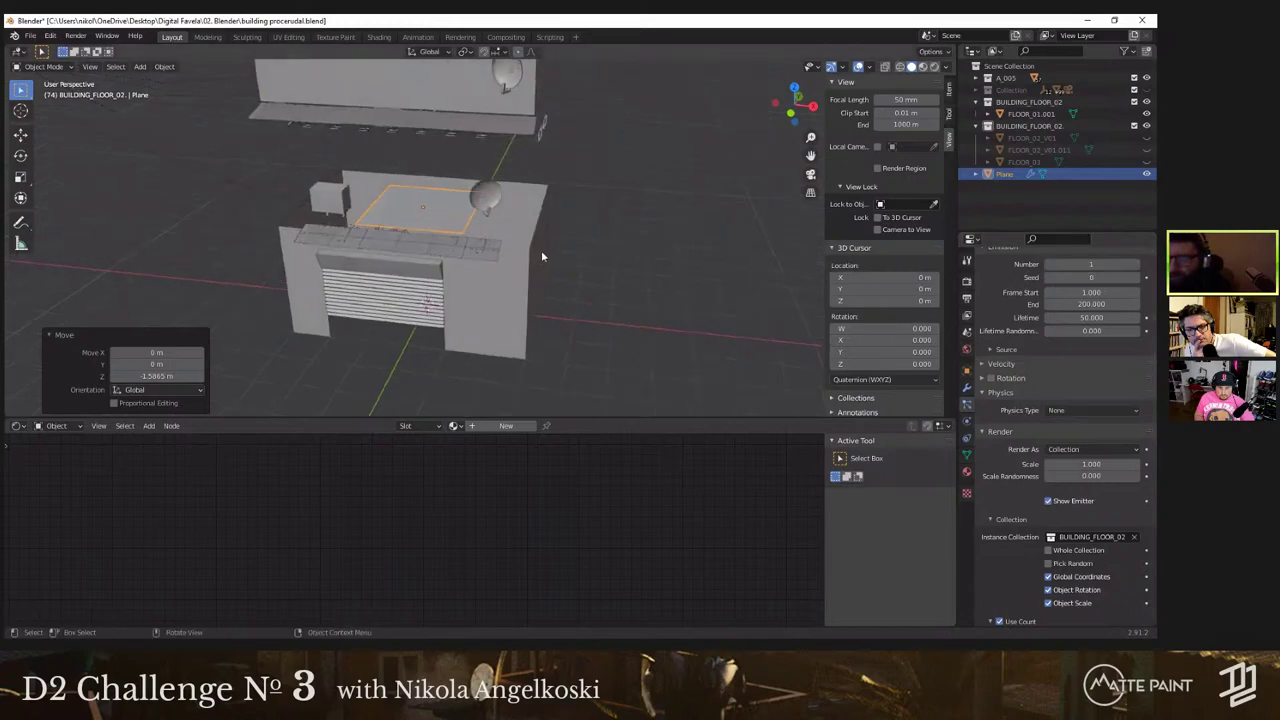
pyautogui.click(1085, 265)
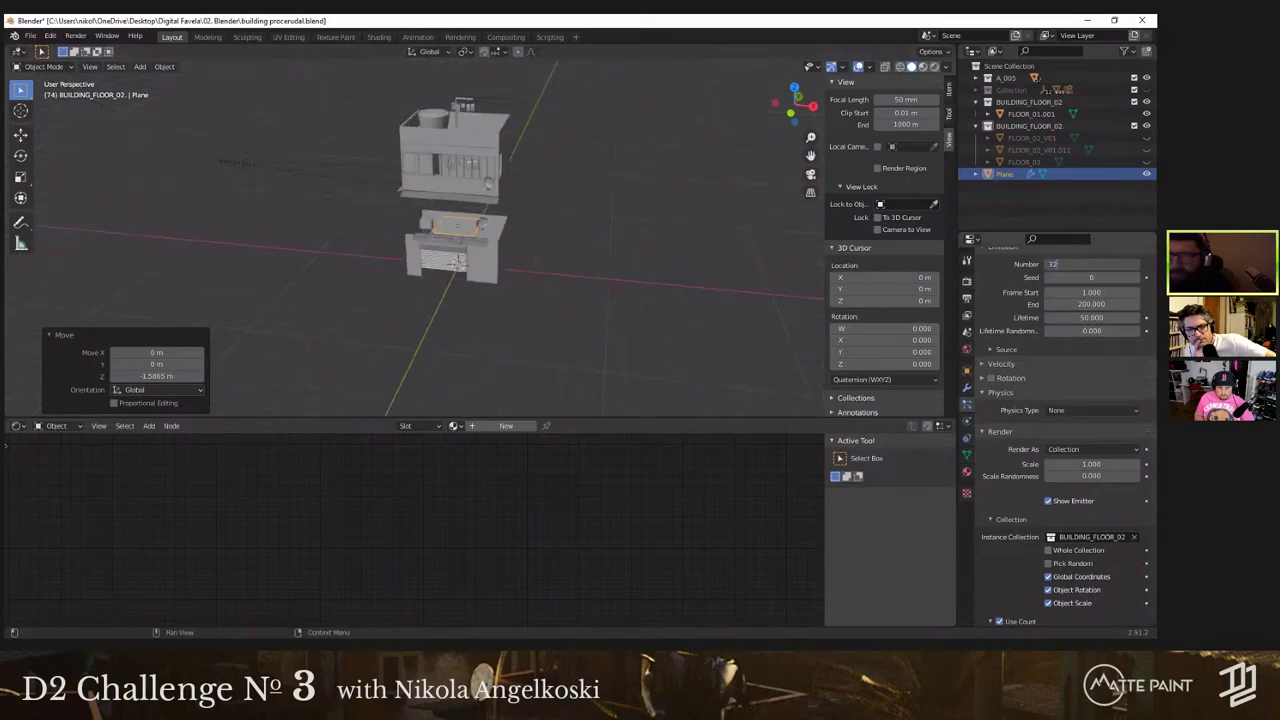
pyautogui.write('2')
pyautogui.press('Return')
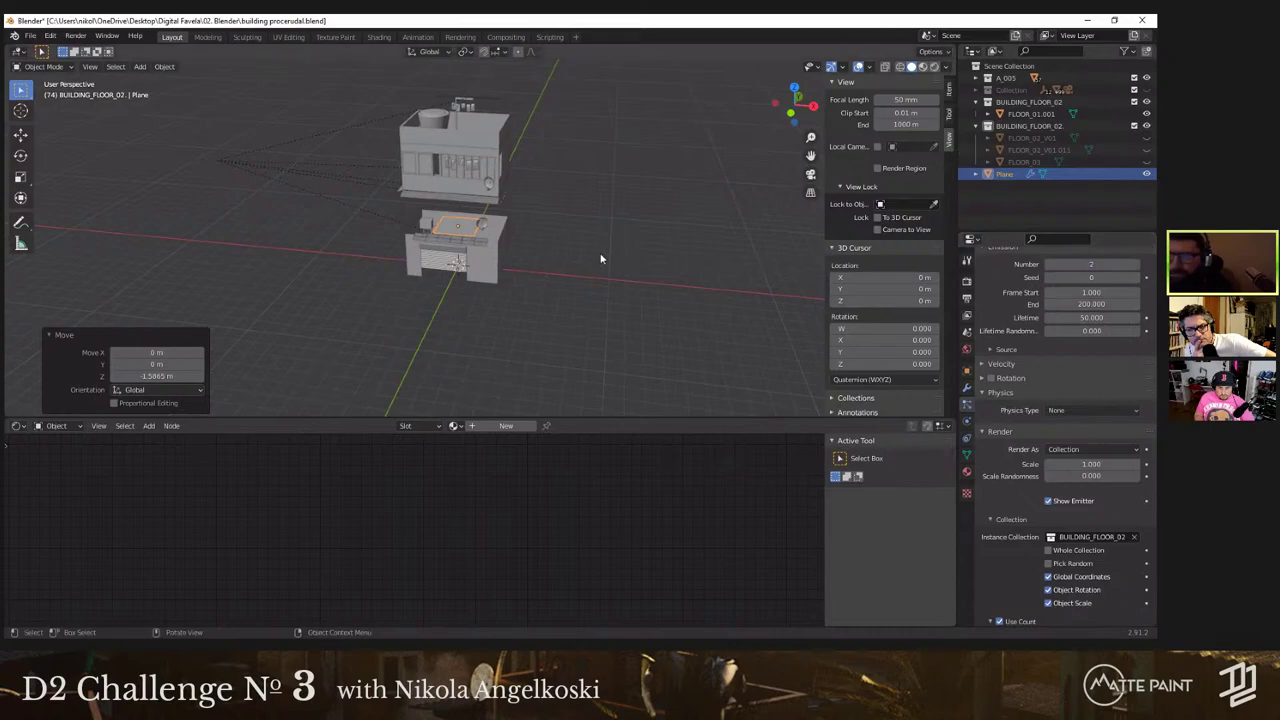
pyautogui.scroll(5, 514, 250)
pyautogui.moveTo(1085, 265); pyautogui.dragTo(1102, 265)
pyautogui.moveTo(531, 191)
pyautogui.mouseDown(button='middle')
pyautogui.moveTo(591, 216)
pyautogui.moveTo(468, 191)
pyautogui.moveTo(615, 113)
pyautogui.moveTo(551, 190)
pyautogui.mouseUp(button='middle')
pyautogui.scroll(-4, 551, 190)
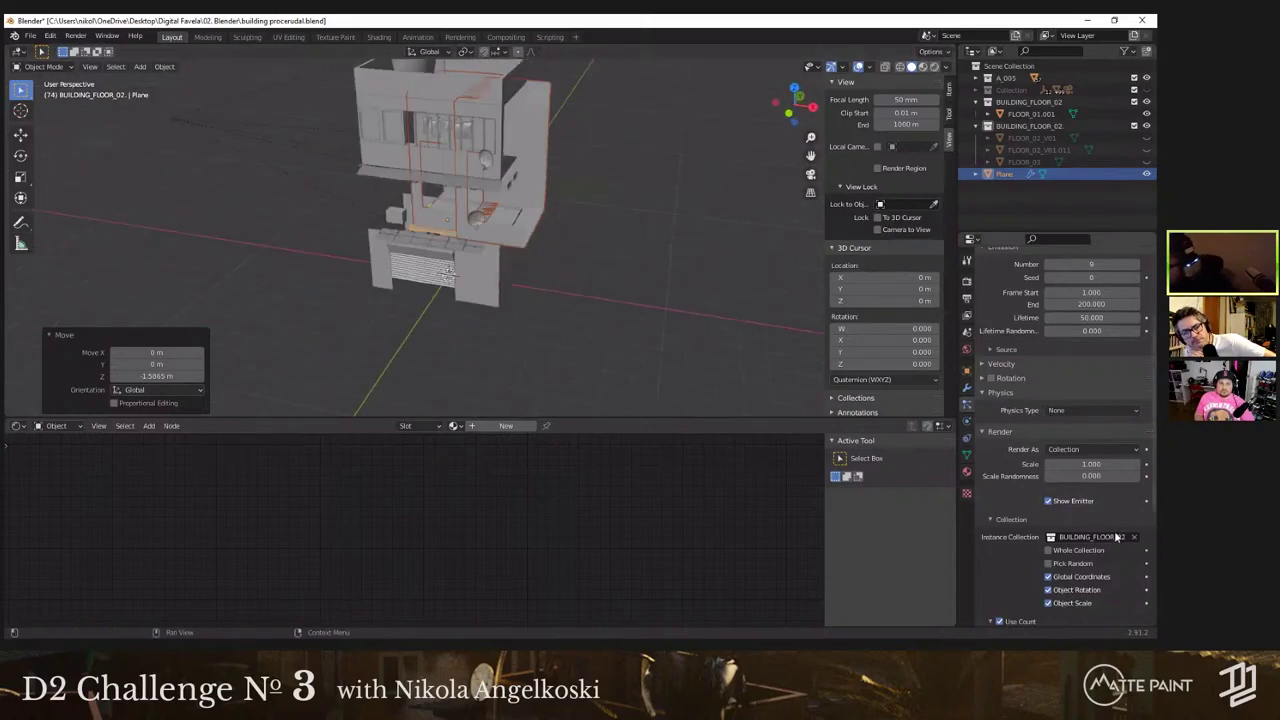
# Step: Try the Whole Collection option for the particle instances and turn it off again
pyautogui.click(1015, 522)
pyautogui.click(1014, 522)
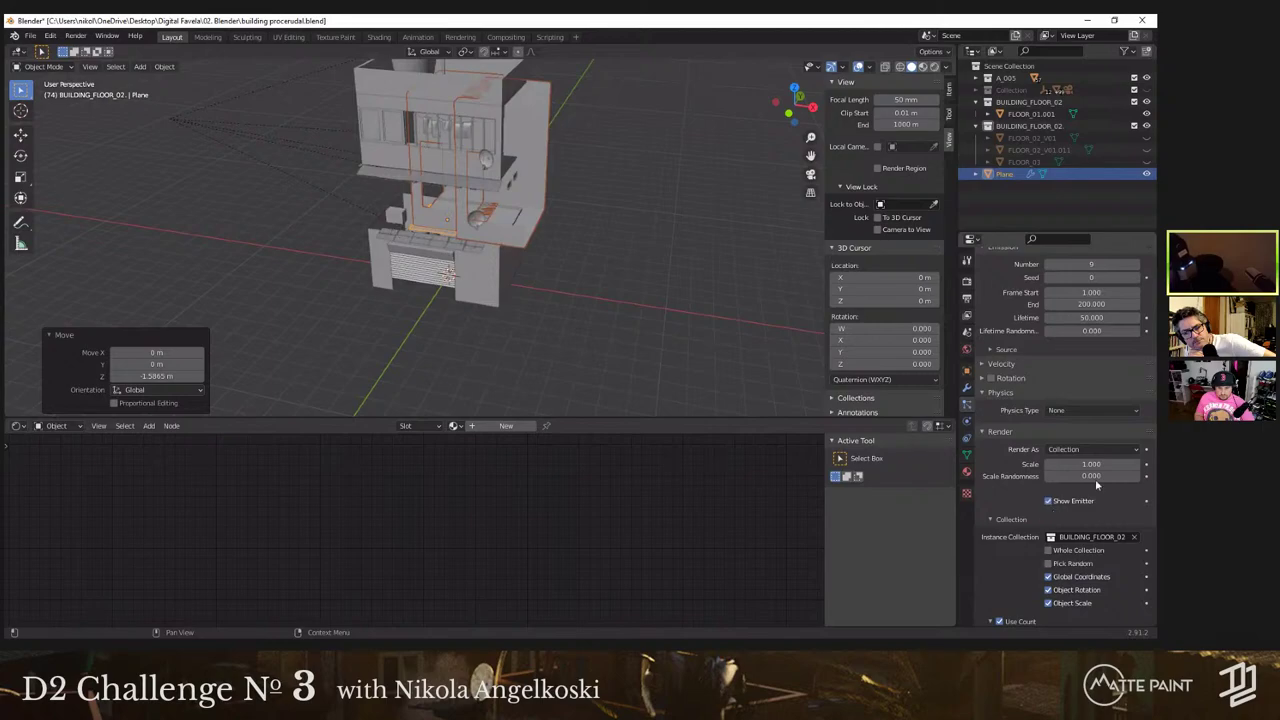
pyautogui.click(1089, 410)
pyautogui.click(1092, 424)
pyautogui.click(1048, 551)
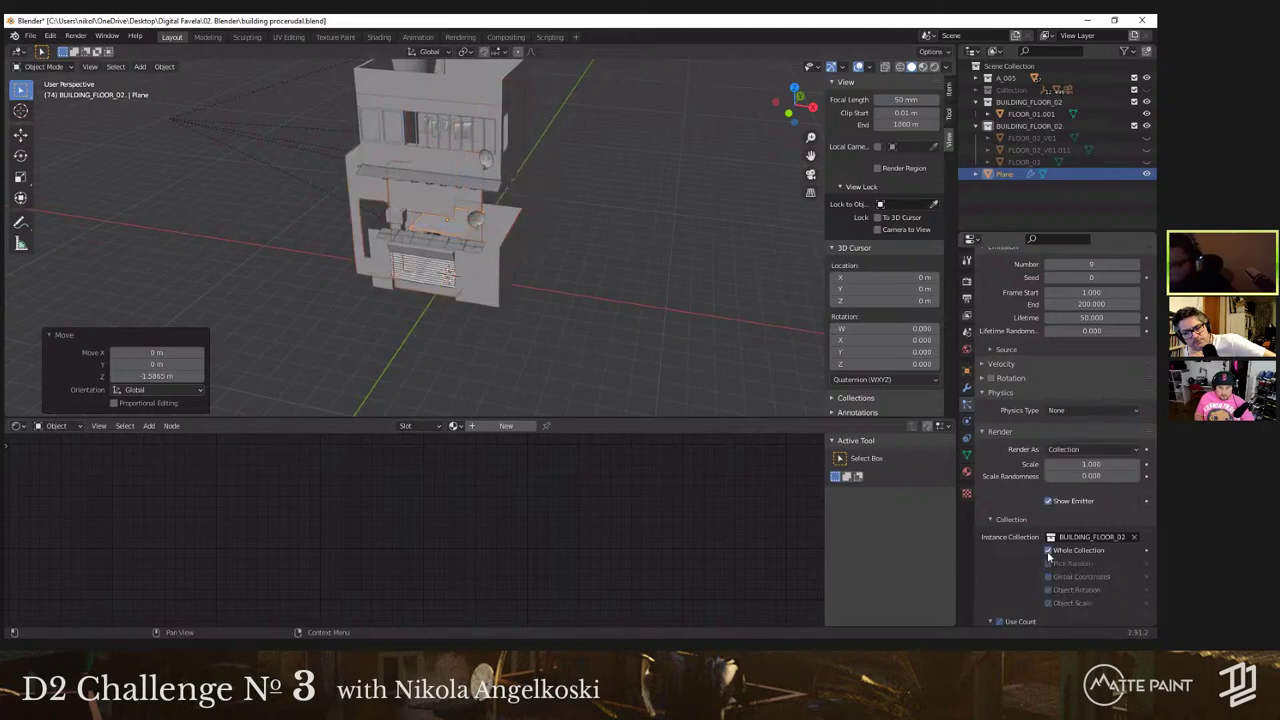
pyautogui.click(1048, 551)
pyautogui.click(1048, 551)
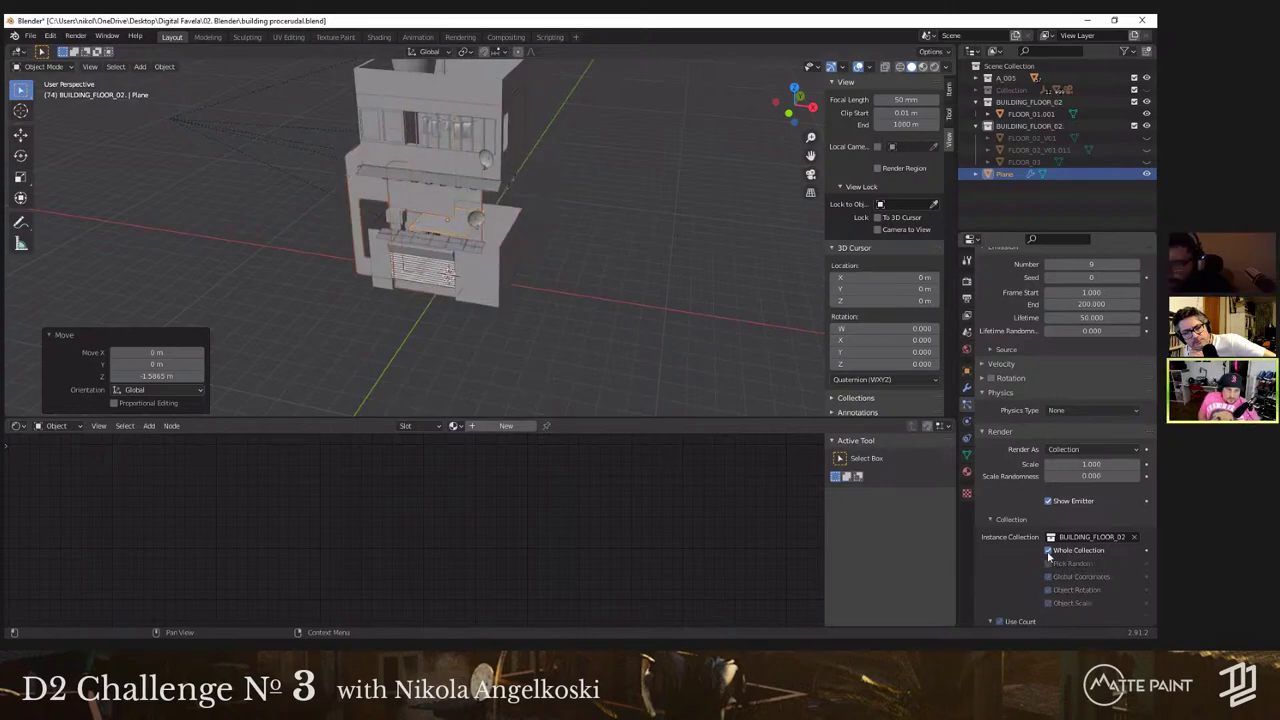
pyautogui.click(1048, 551)
# Step: Try rotating the Plane emitter about the X axis and scaling it down by a factor of 0.2
pyautogui.moveTo(670, 351); pyautogui.dragTo(680, 282, button='middle')
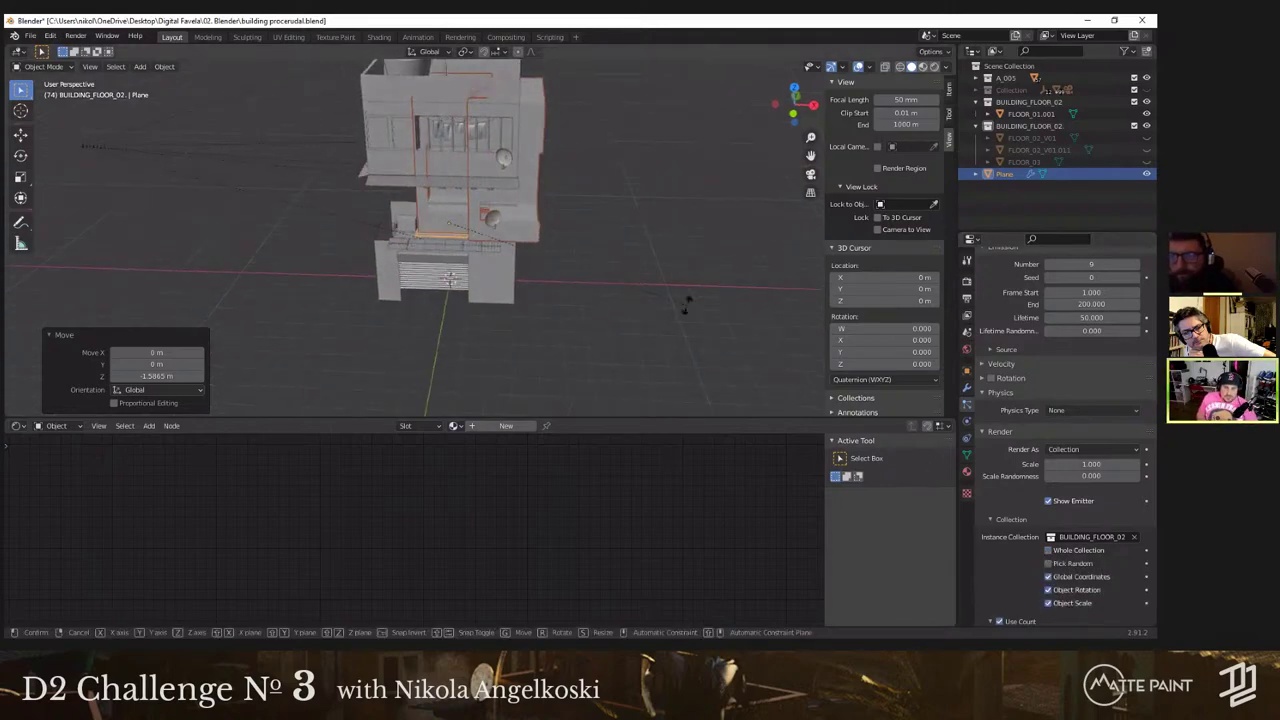
pyautogui.press('r')
pyautogui.press('x')
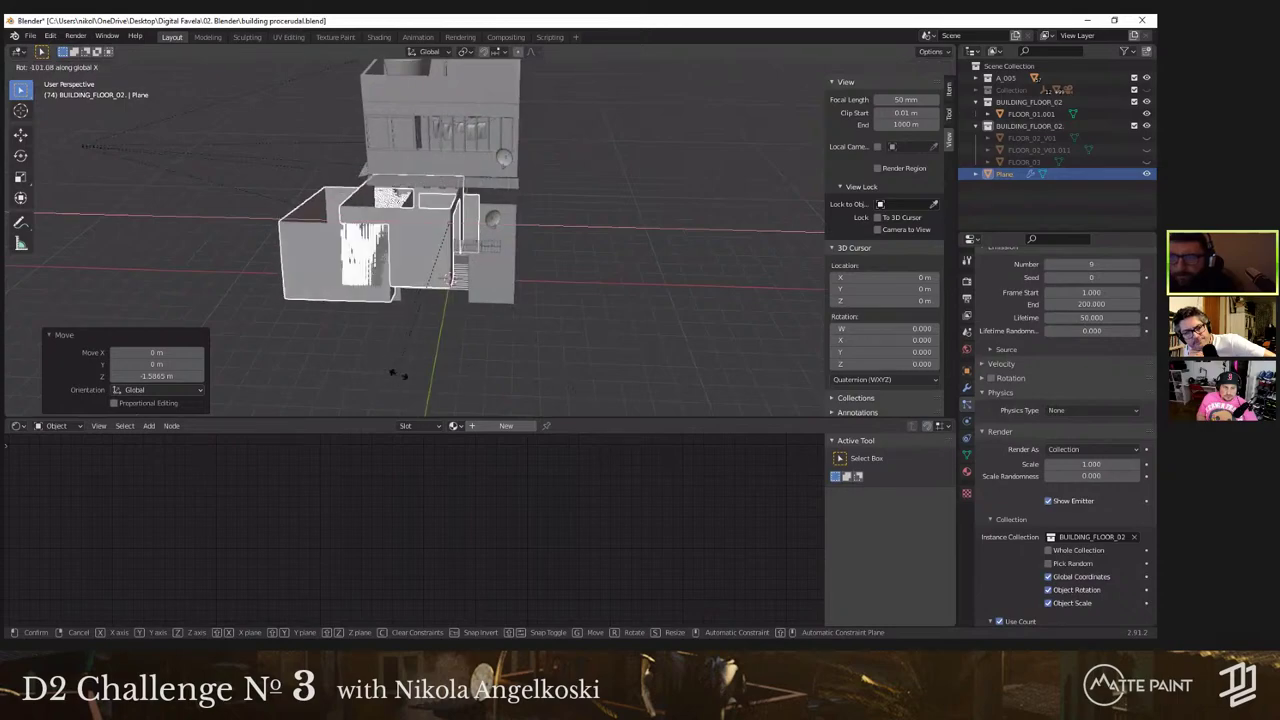
pyautogui.click(567, 300)
pyautogui.moveTo(669, 287); pyautogui.dragTo(688, 326, button='middle')
pyautogui.press('s')
pyautogui.click(518, 237)
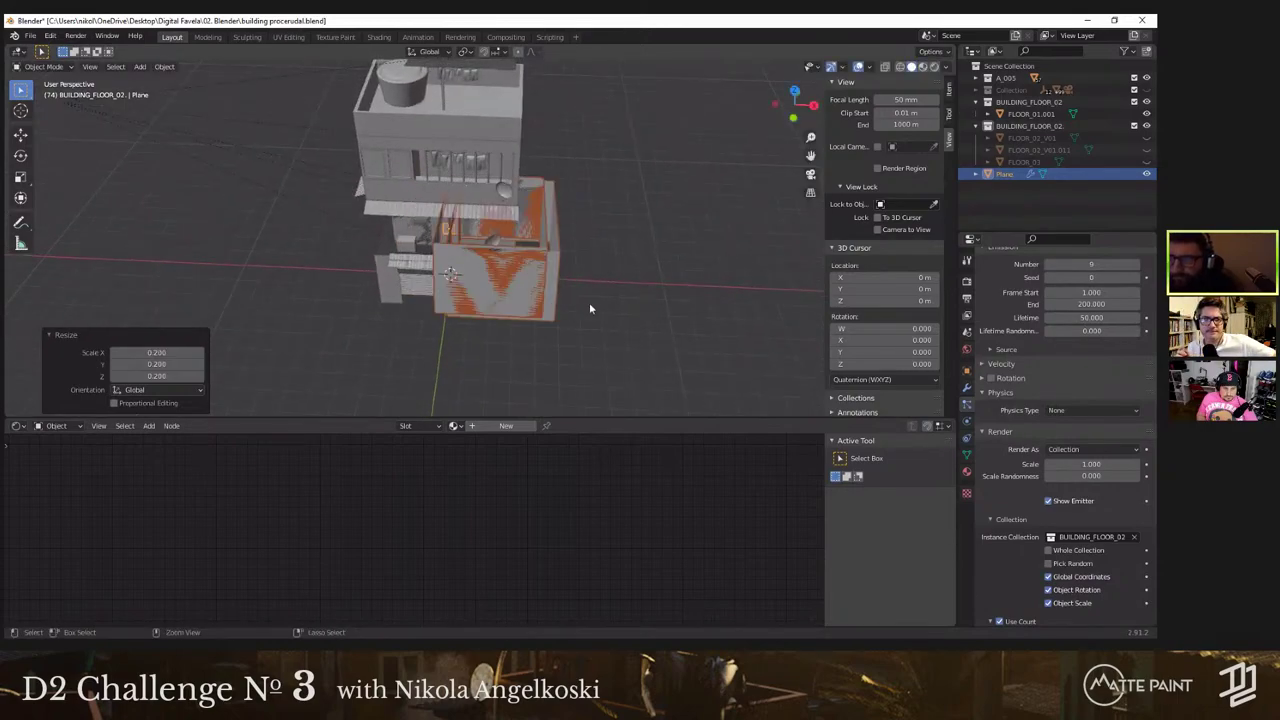
# Step: Undo the Plane's scaling and its rotation about the X axis
pyautogui.hotkey('ctrl', 'z')
pyautogui.hotkey('ctrl', 'z')
pyautogui.hotkey('ctrl', 'z')
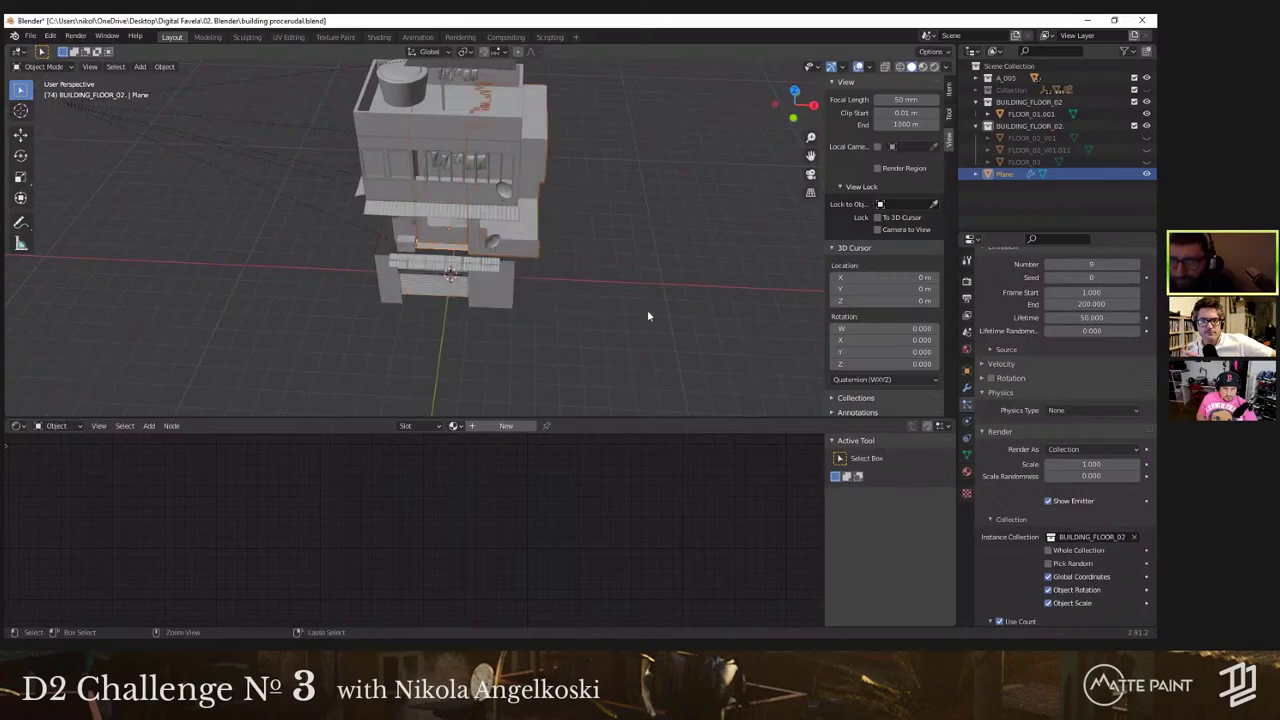
pyautogui.scroll(2, 646, 307)
pyautogui.hotkey('ctrl', 'z')
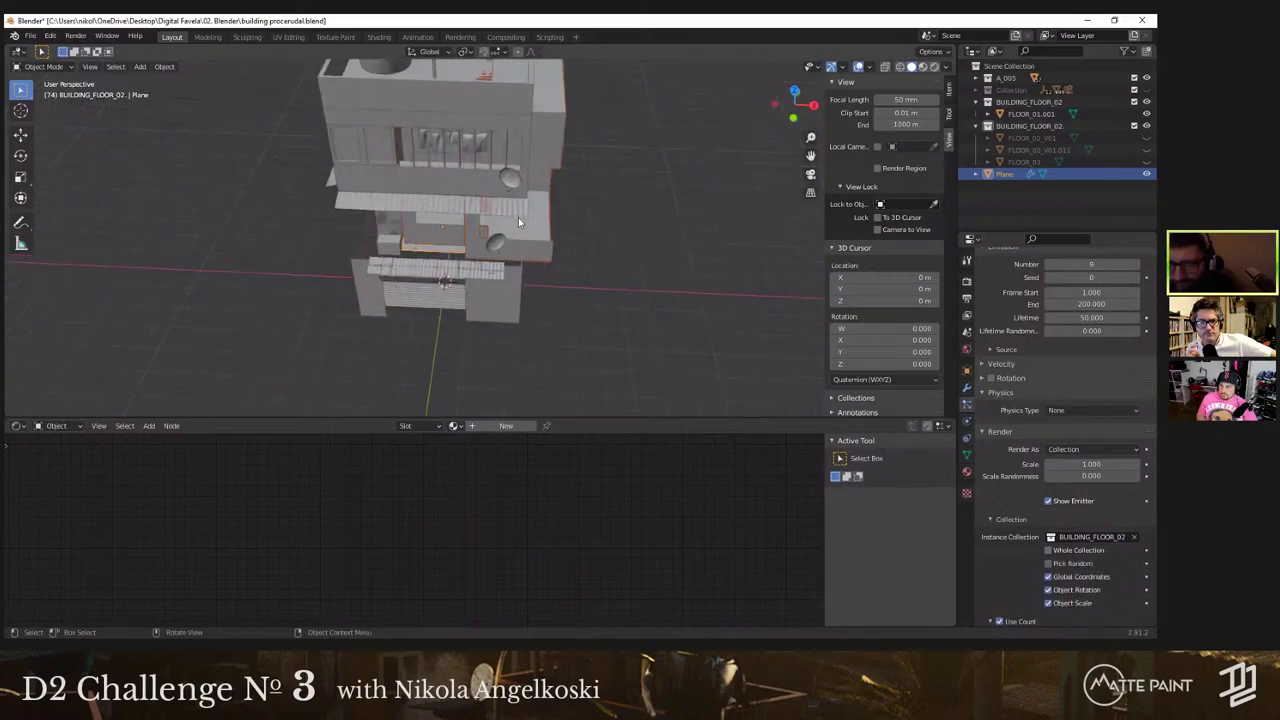
pyautogui.hotkey('ctrl', 'z')
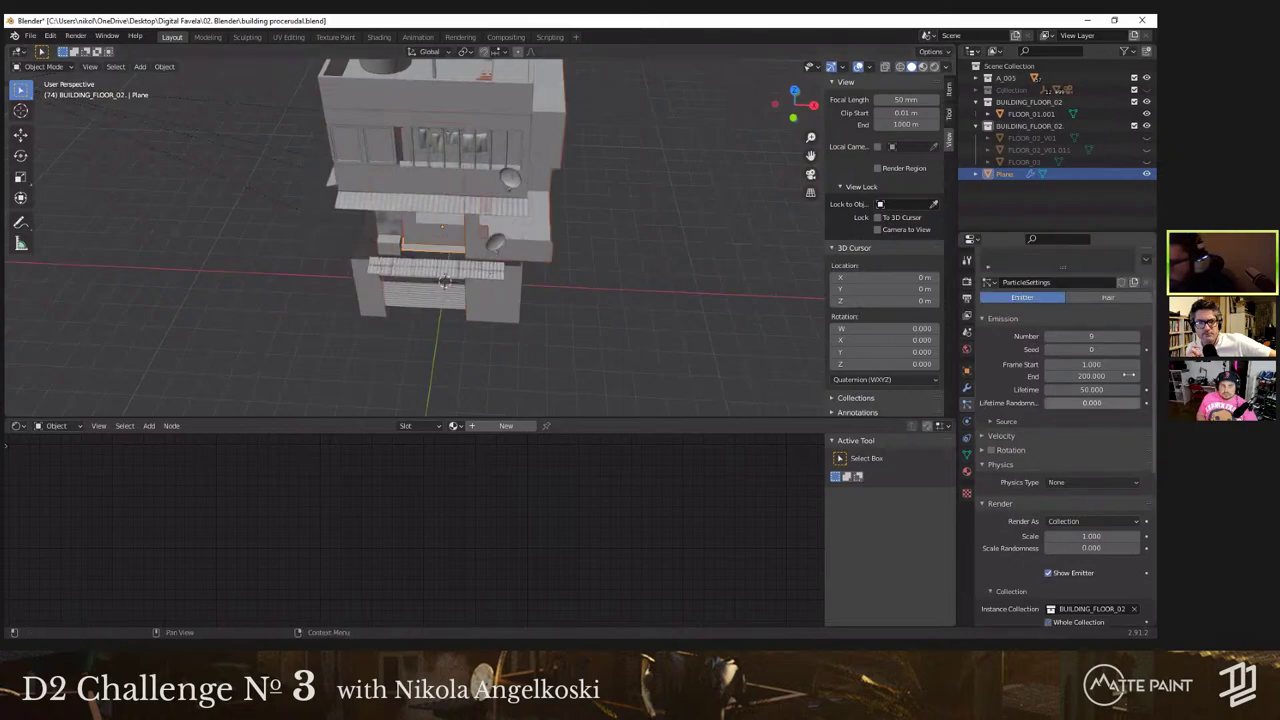
pyautogui.scroll(3, 1120, 378)
pyautogui.hotkey('ctrl', 'z')
# Step: Expand the particle source settings and make the Plane emit from Vertices
pyautogui.click(1004, 471)
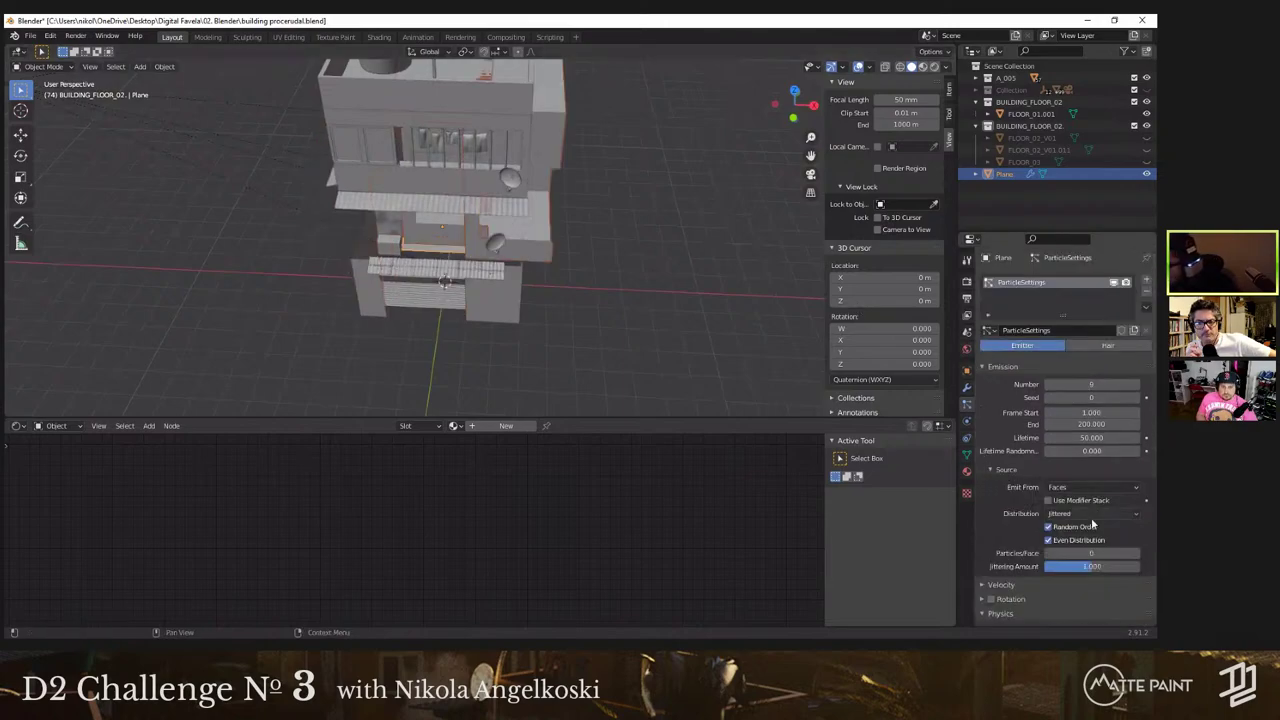
pyautogui.click(1085, 488)
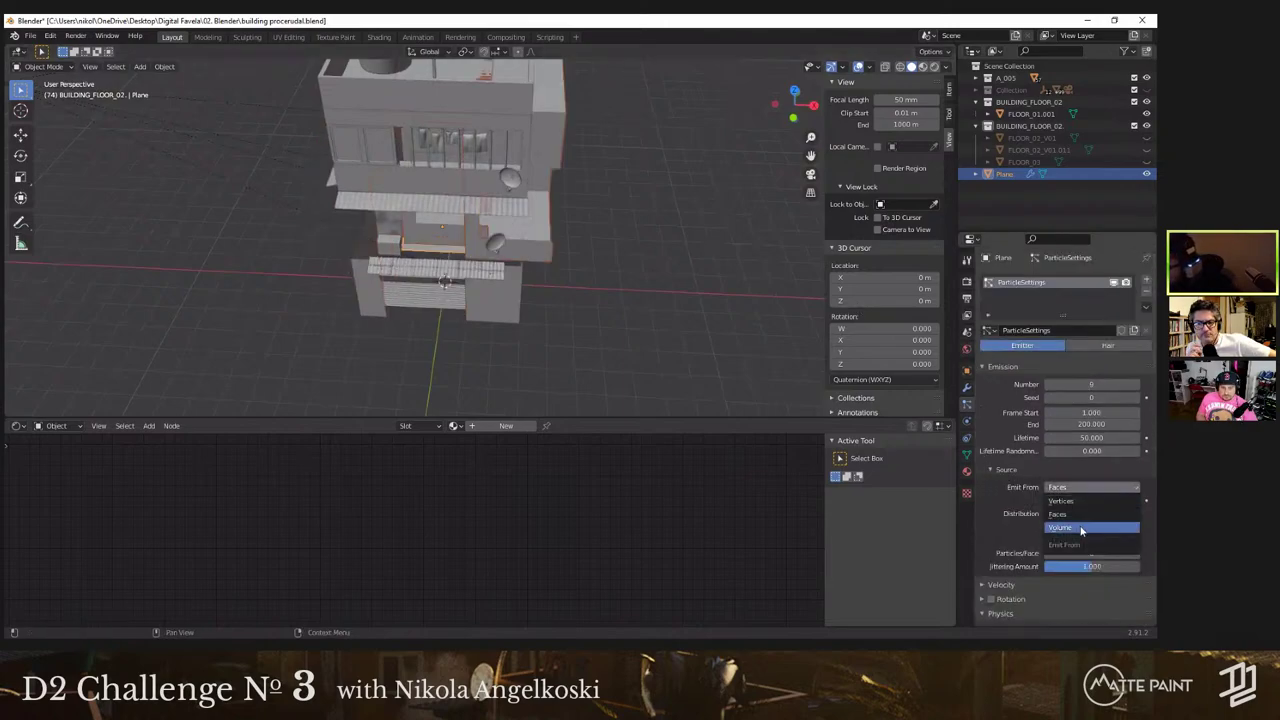
pyautogui.click(1062, 500)
# Step: Scale the Plane emitter down in two passes, the second by a factor of about 0.118
pyautogui.press('s')
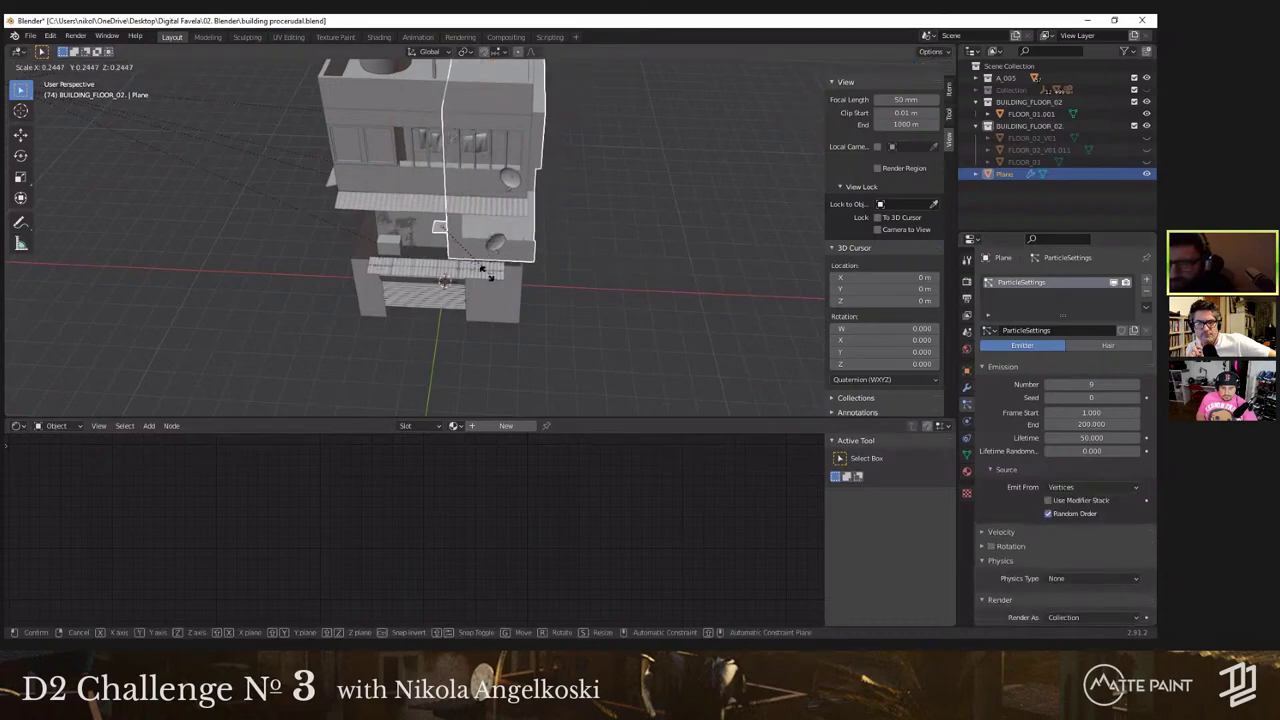
pyautogui.click(488, 265)
pyautogui.press('s')
pyautogui.click(478, 230)
# Step: Rotate the Plane emitter 90° about the global Y axis
pyautogui.moveTo(593, 230); pyautogui.dragTo(609, 257, button='middle')
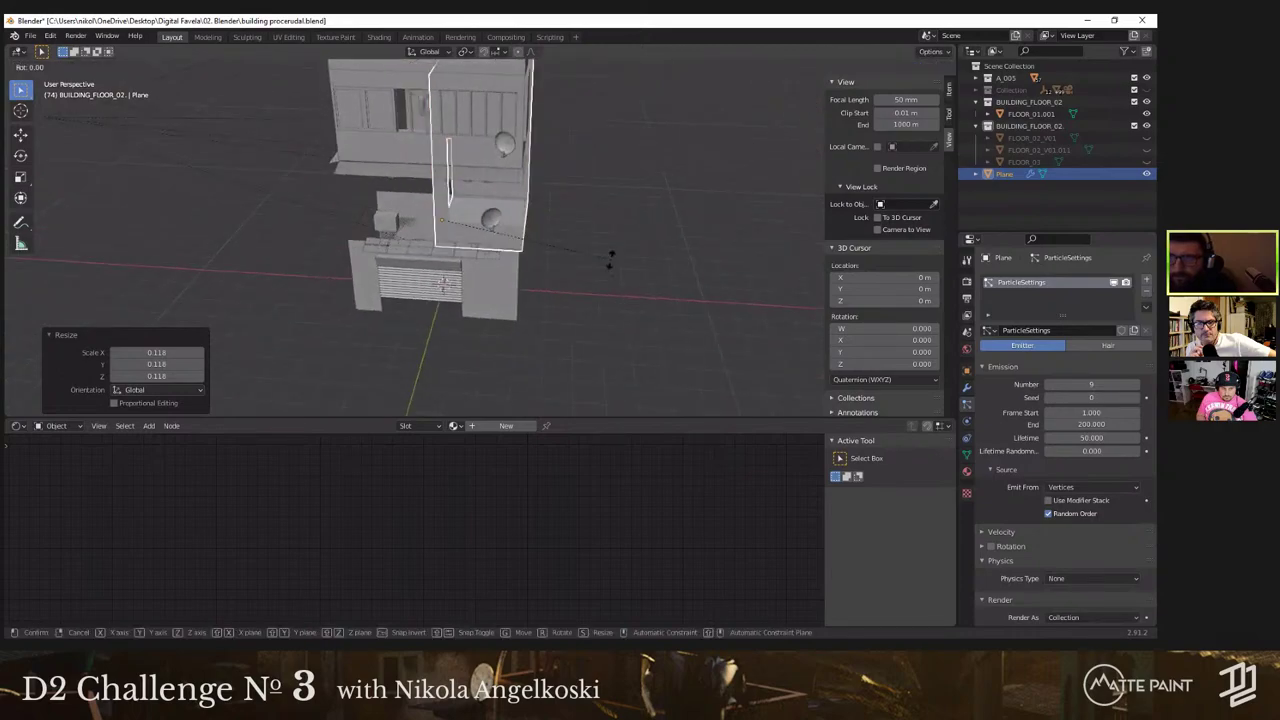
pyautogui.press('r')
pyautogui.press('y')
pyautogui.click(458, 92)
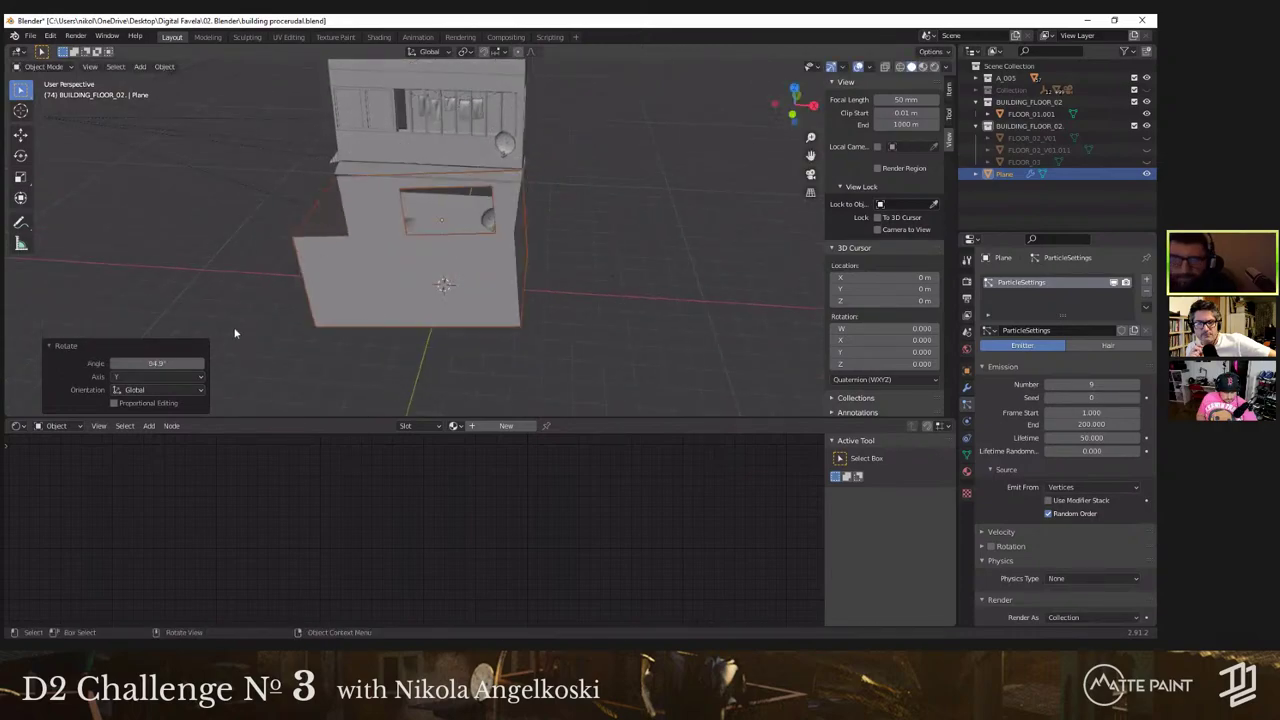
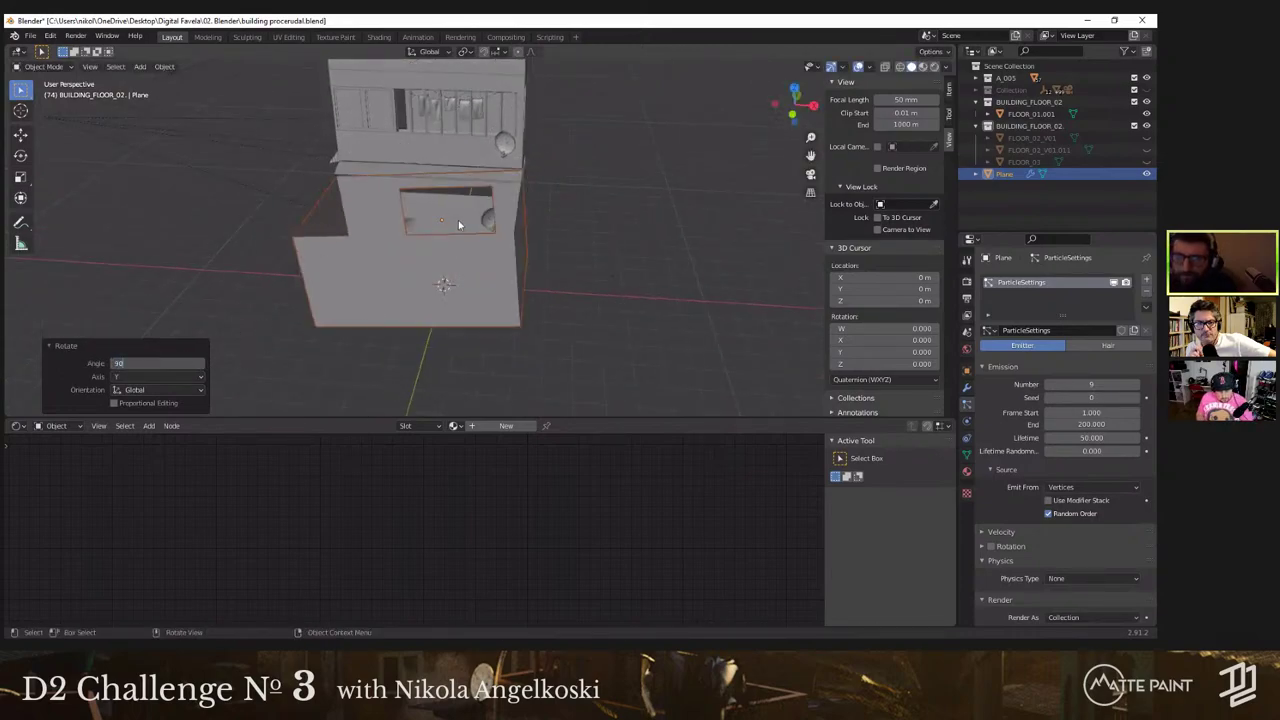
pyautogui.press('Return')
pyautogui.moveTo(465, 217); pyautogui.dragTo(688, 325, button='middle')
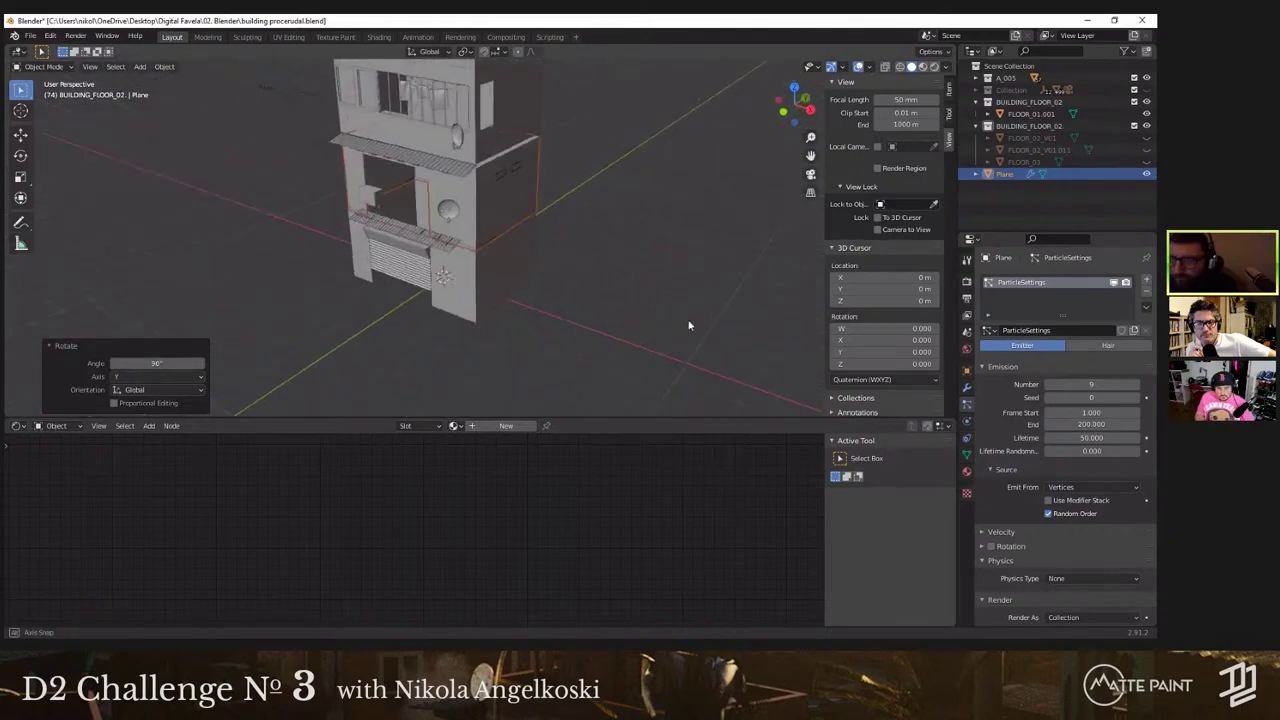
# Step: Switch the particle instance collection to BUILDING_FLOOR_02., the collection that holds the floor variants
pyautogui.scroll(-5, 1104, 522)
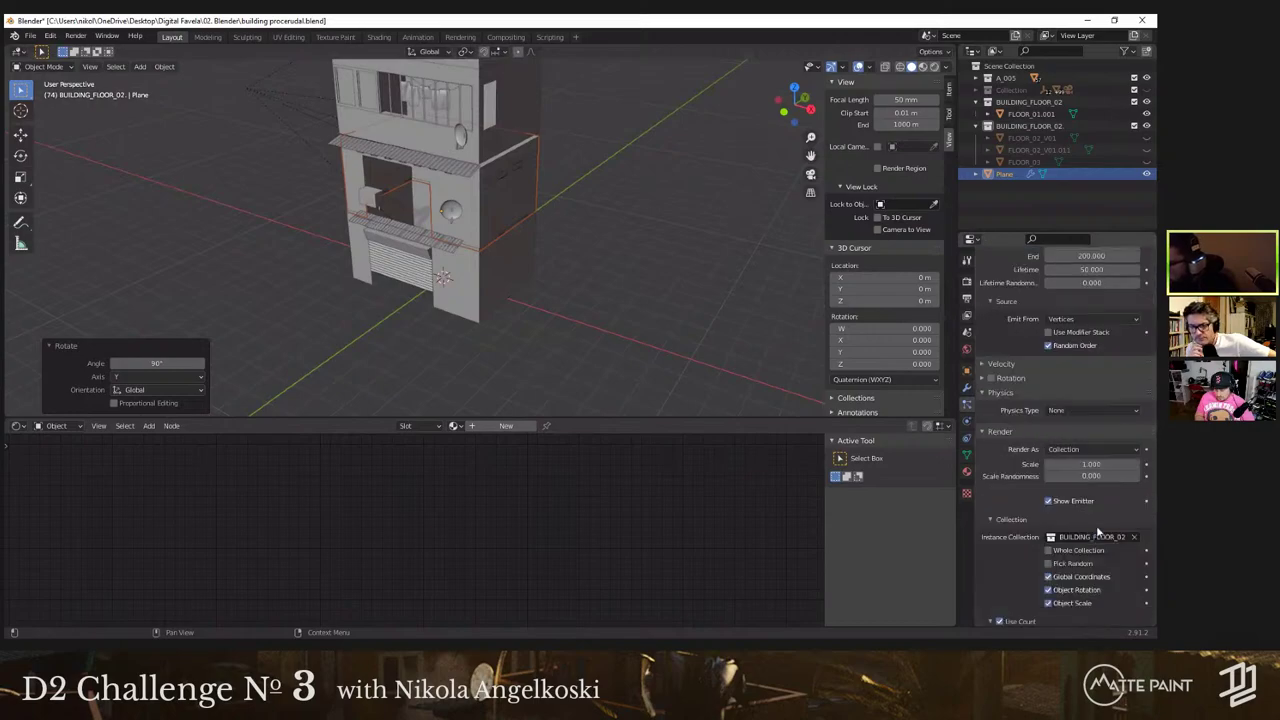
pyautogui.scroll(-4, 1096, 525)
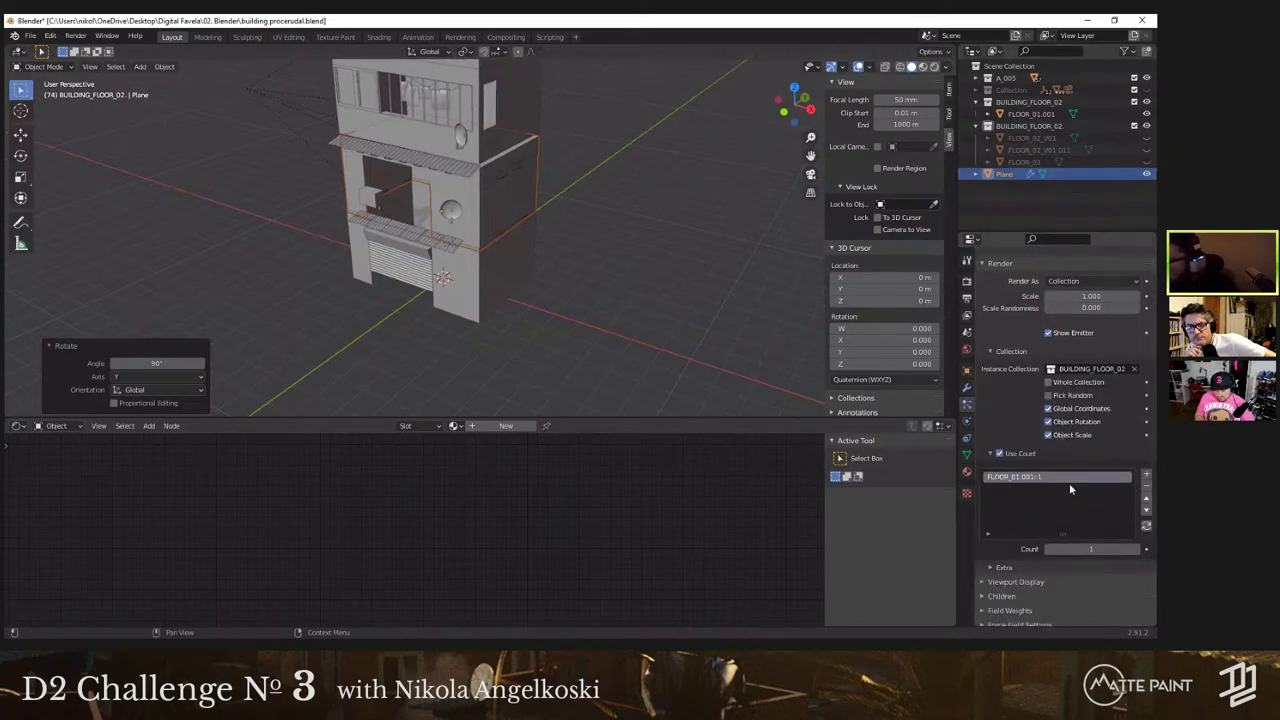
pyautogui.scroll(3, 1069, 488)
pyautogui.click(1092, 452)
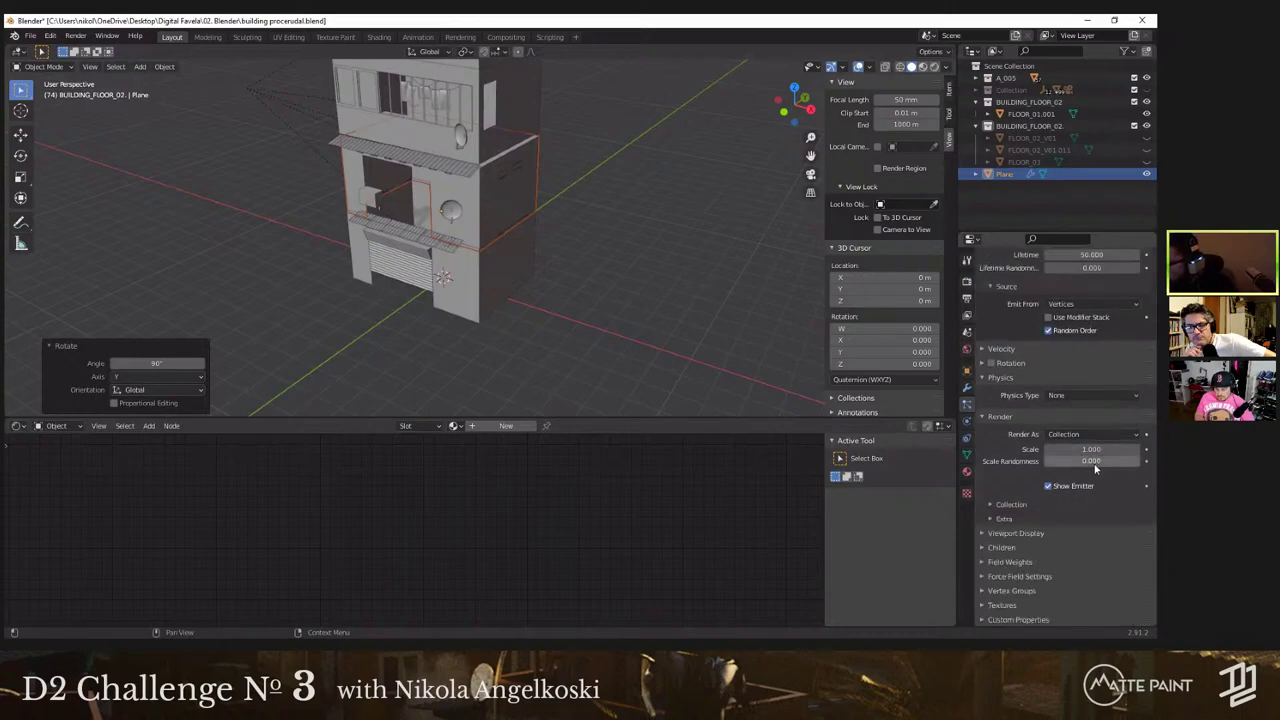
pyautogui.click(1016, 507)
pyautogui.click(1052, 523)
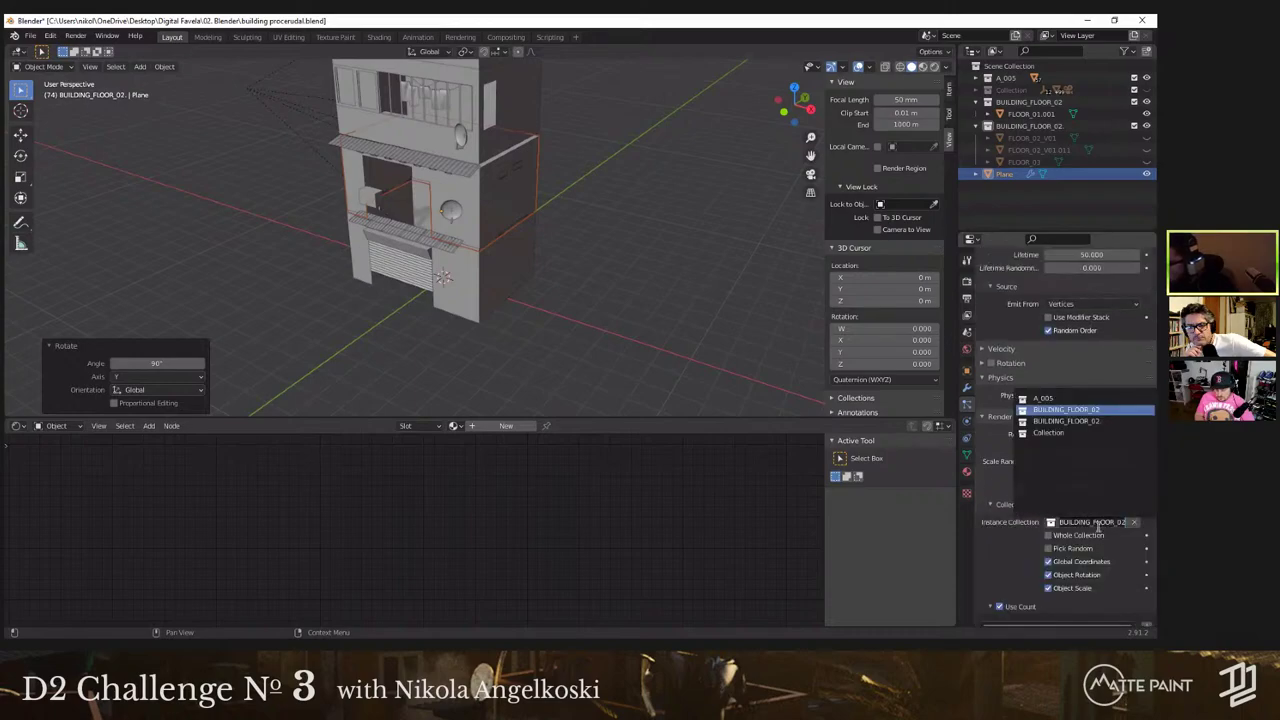
pyautogui.click(1048, 424)
# Step: Lower the Plane about 3.11 m along Z so the instanced floor sits above the ground floor
pyautogui.moveTo(477, 214); pyautogui.dragTo(548, 176, button='middle')
pyautogui.press('g')
pyautogui.press('z')
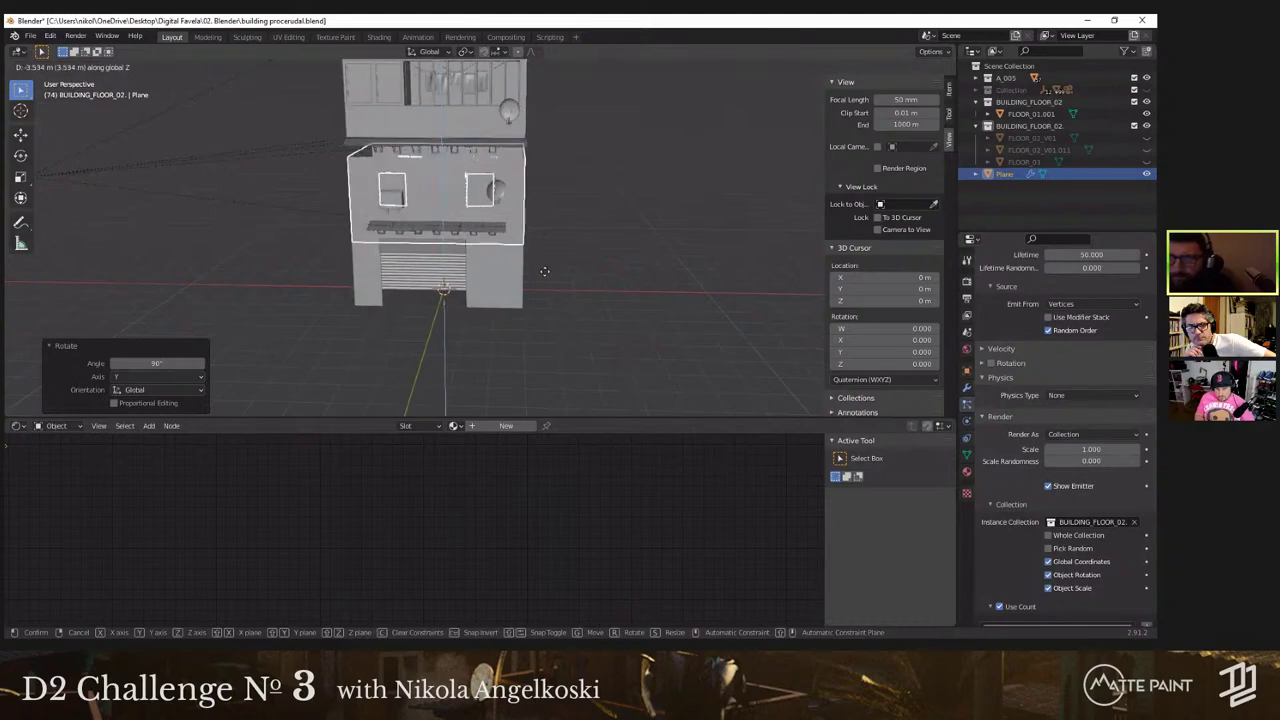
pyautogui.click(540, 264)
# Step: Raise the Plane about 0.24 m along Z in front view to align the instanced floor with the ground floor's upper edge
pyautogui.press('KP_1')
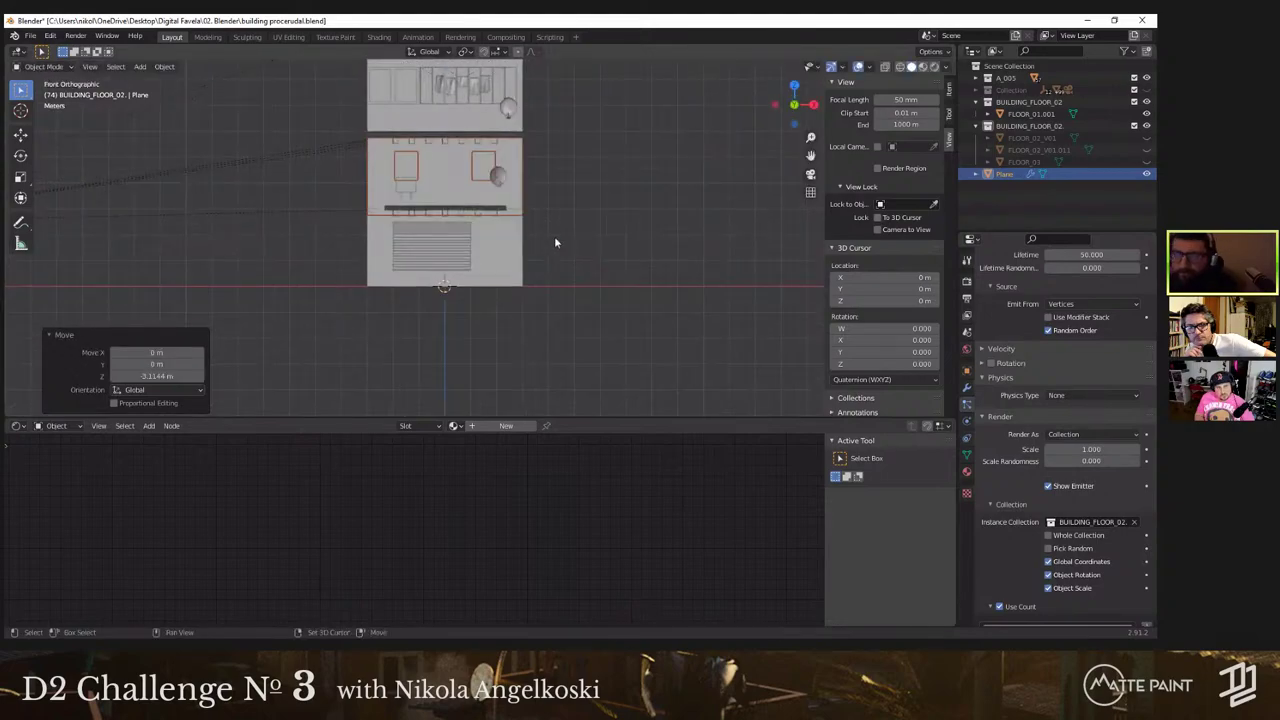
pyautogui.scroll(4, 555, 242)
pyautogui.press('g')
pyautogui.press('z')
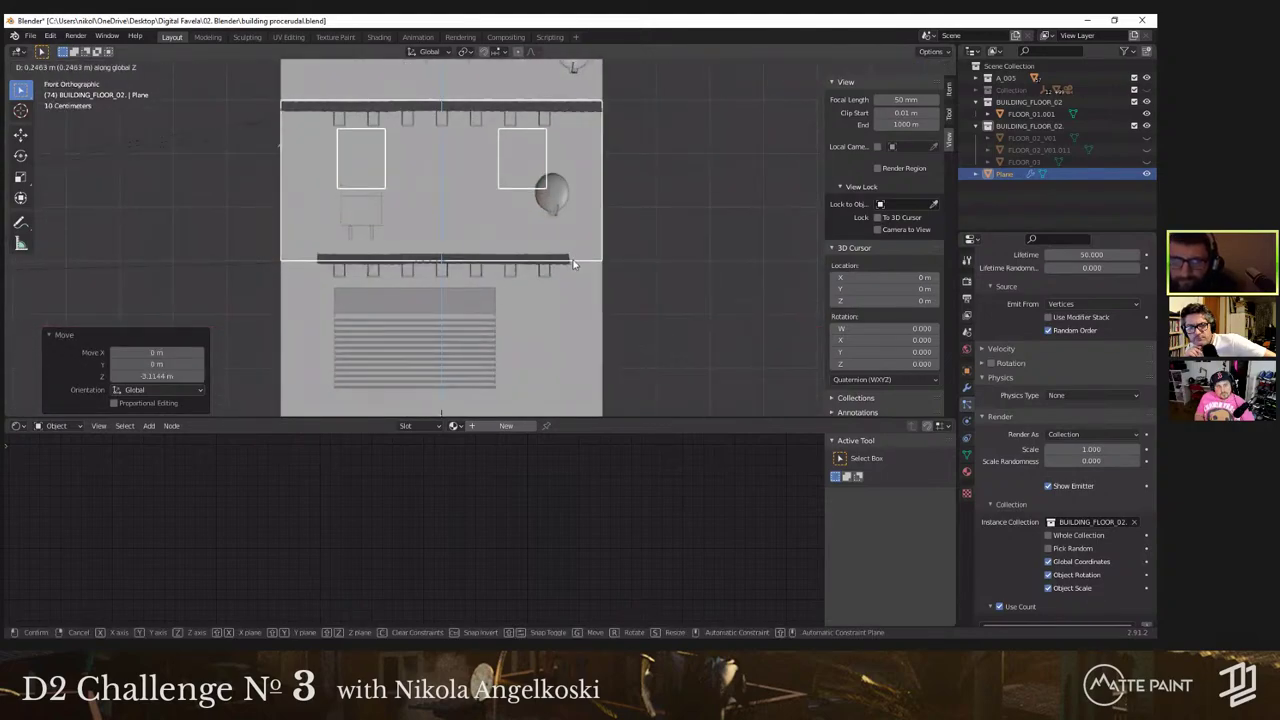
pyautogui.click(663, 266)
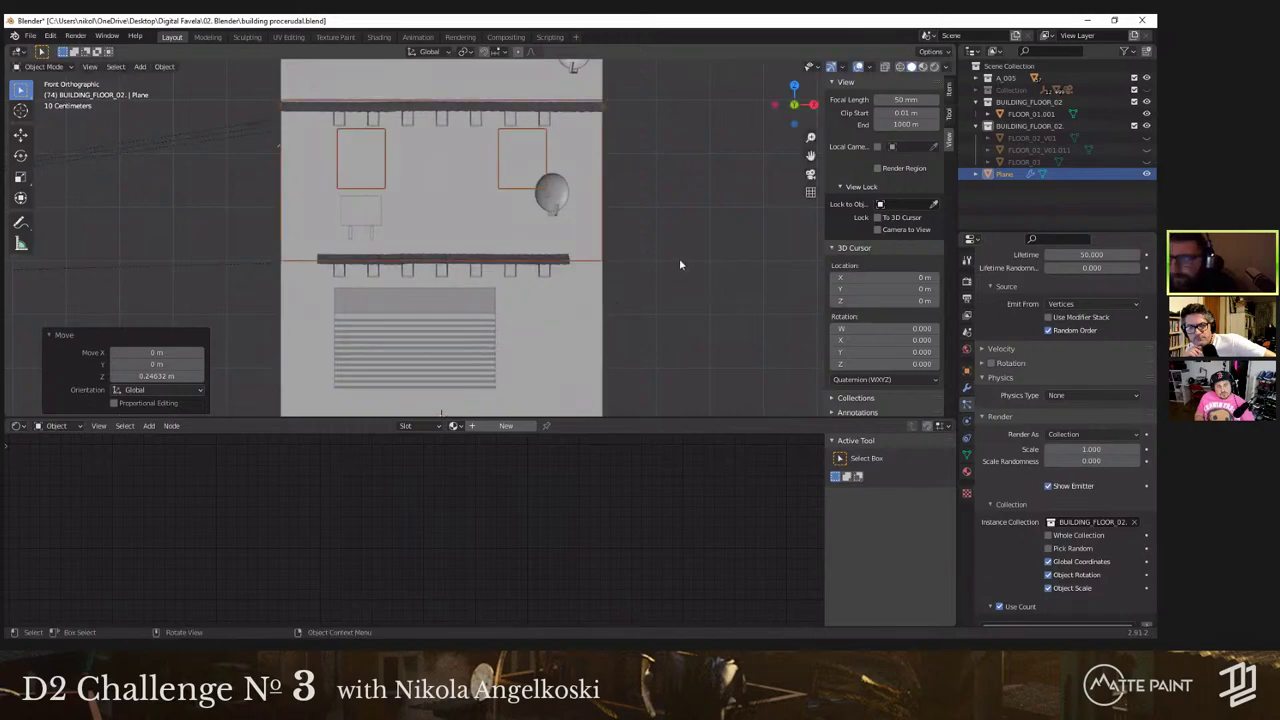
# Step: Set the particle instance counts of FLOOR_02_V01 and FLOOR_03 to 0
pyautogui.scroll(-3, 989, 513)
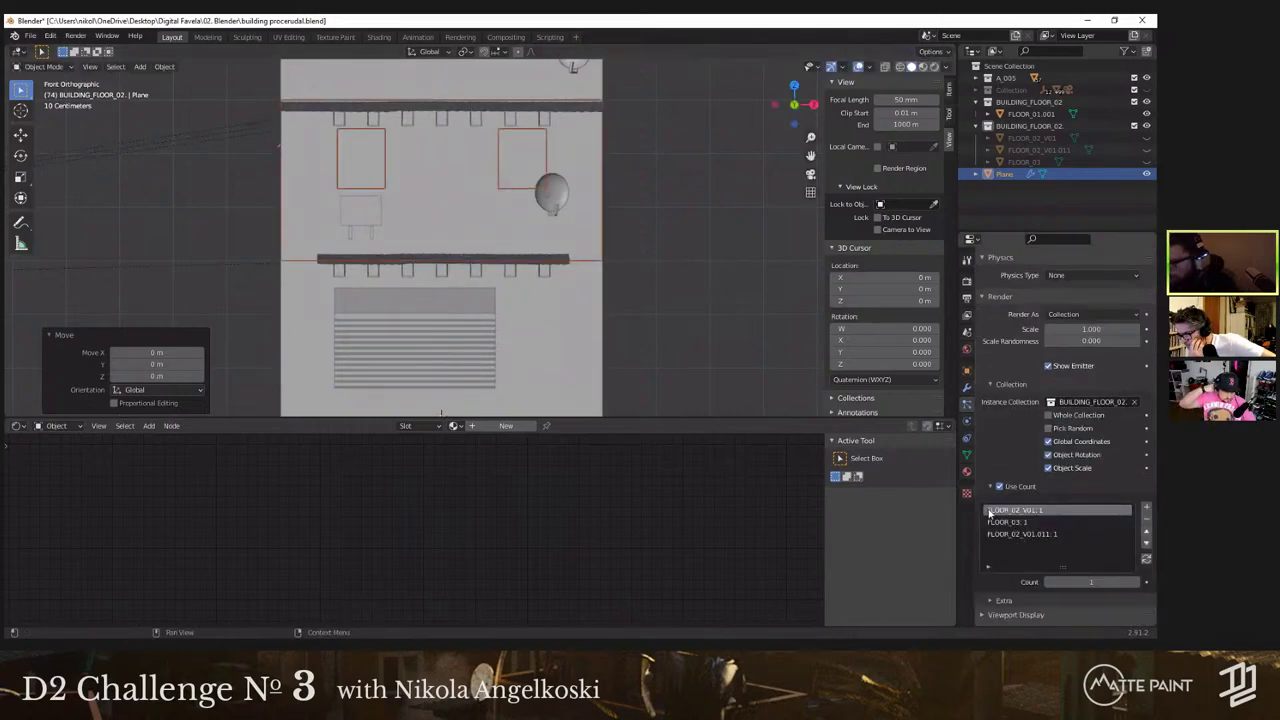
pyautogui.moveTo(614, 300)
pyautogui.mouseDown(button='middle')
pyautogui.moveTo(566, 323)
pyautogui.moveTo(460, 252)
pyautogui.moveTo(429, 211)
pyautogui.moveTo(405, 214)
pyautogui.mouseUp(button='middle')
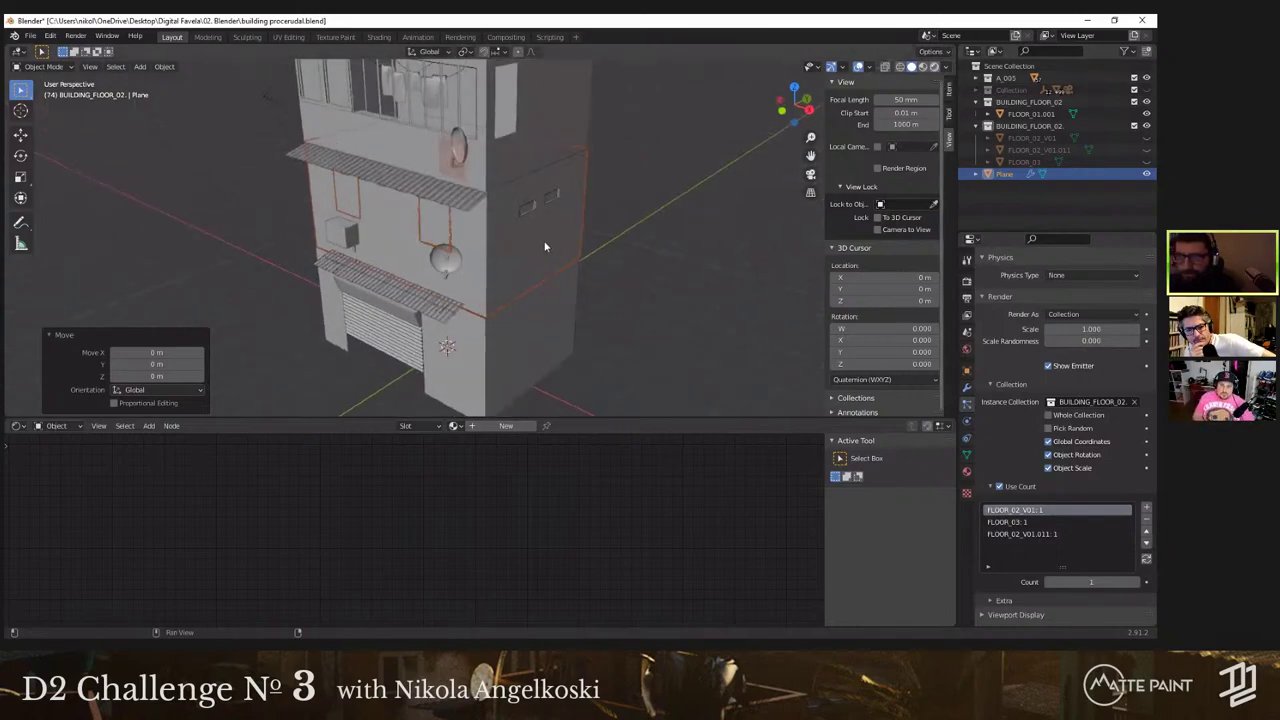
pyautogui.moveTo(561, 266); pyautogui.dragTo(692, 318, button='middle')
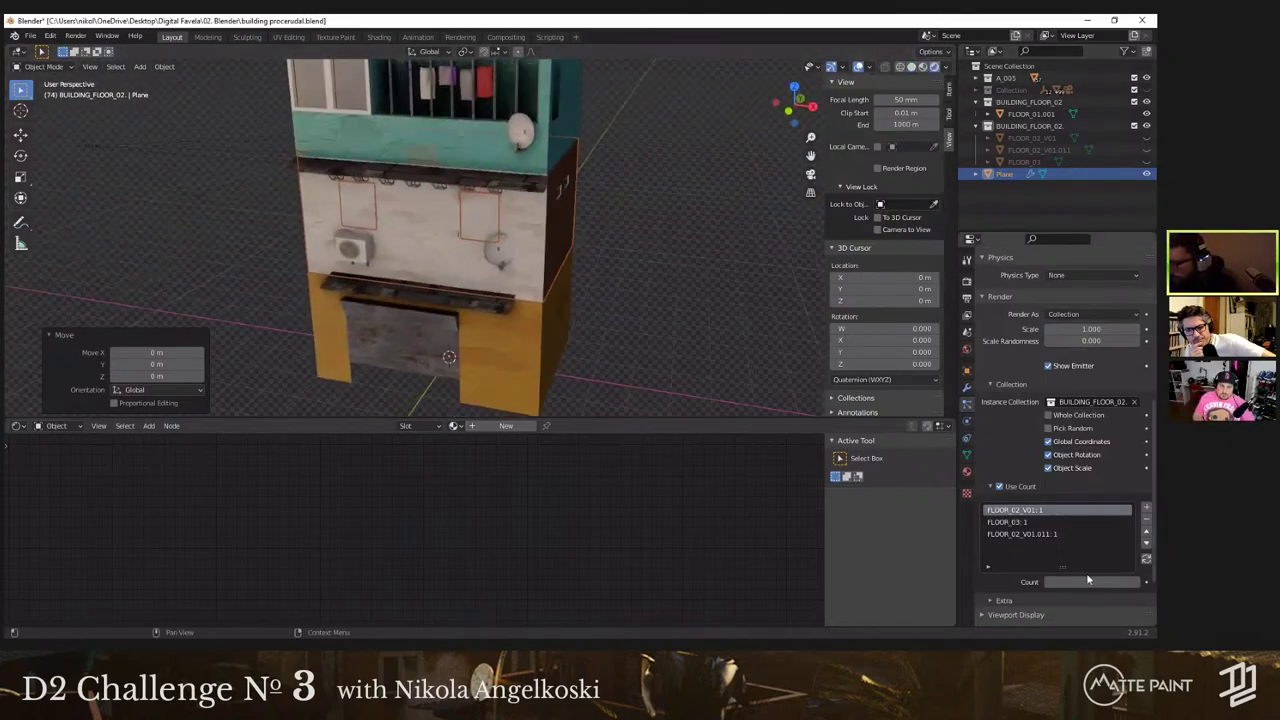
pyautogui.moveTo(1088, 580); pyautogui.dragTo(1091, 580)
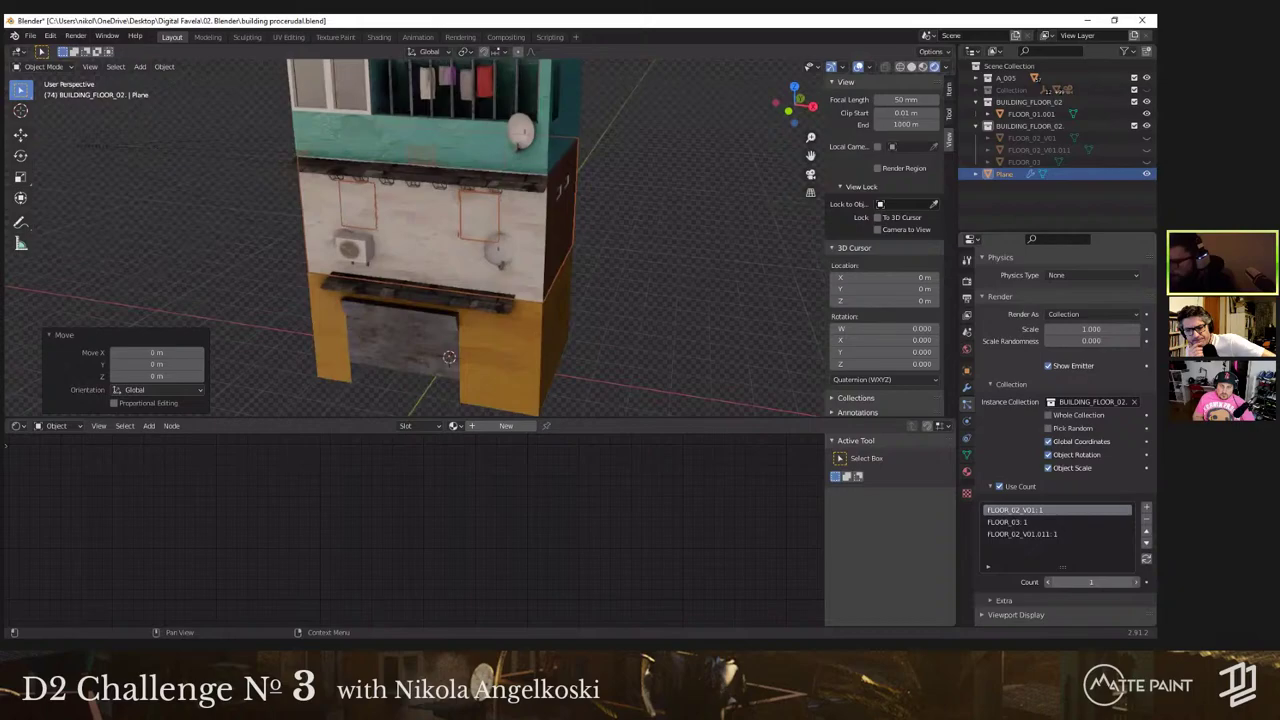
pyautogui.press('Return')
pyautogui.click(1043, 522)
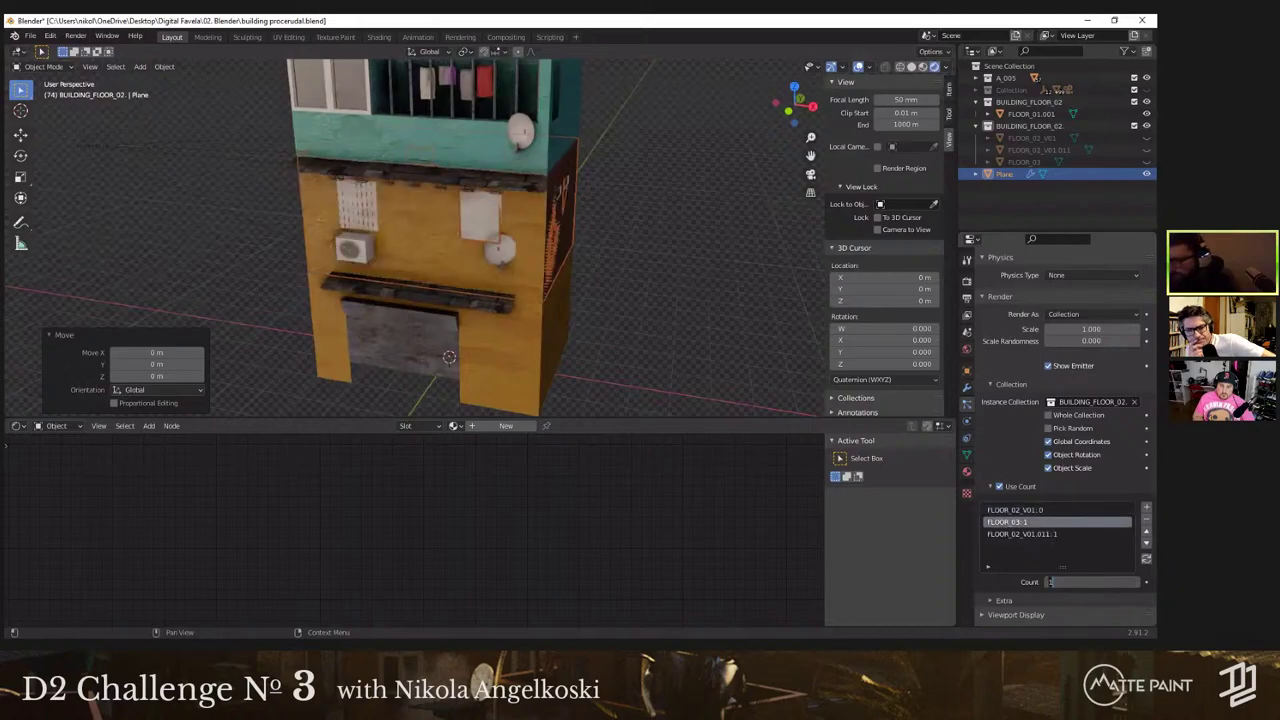
pyautogui.write('0')
pyautogui.press('Return')
# Step: Set the instance count of FLOOR_02_V01 to 1 and that of FLOOR_02_V01.011 to 0
pyautogui.moveTo(696, 336); pyautogui.dragTo(430, 300, button='middle')
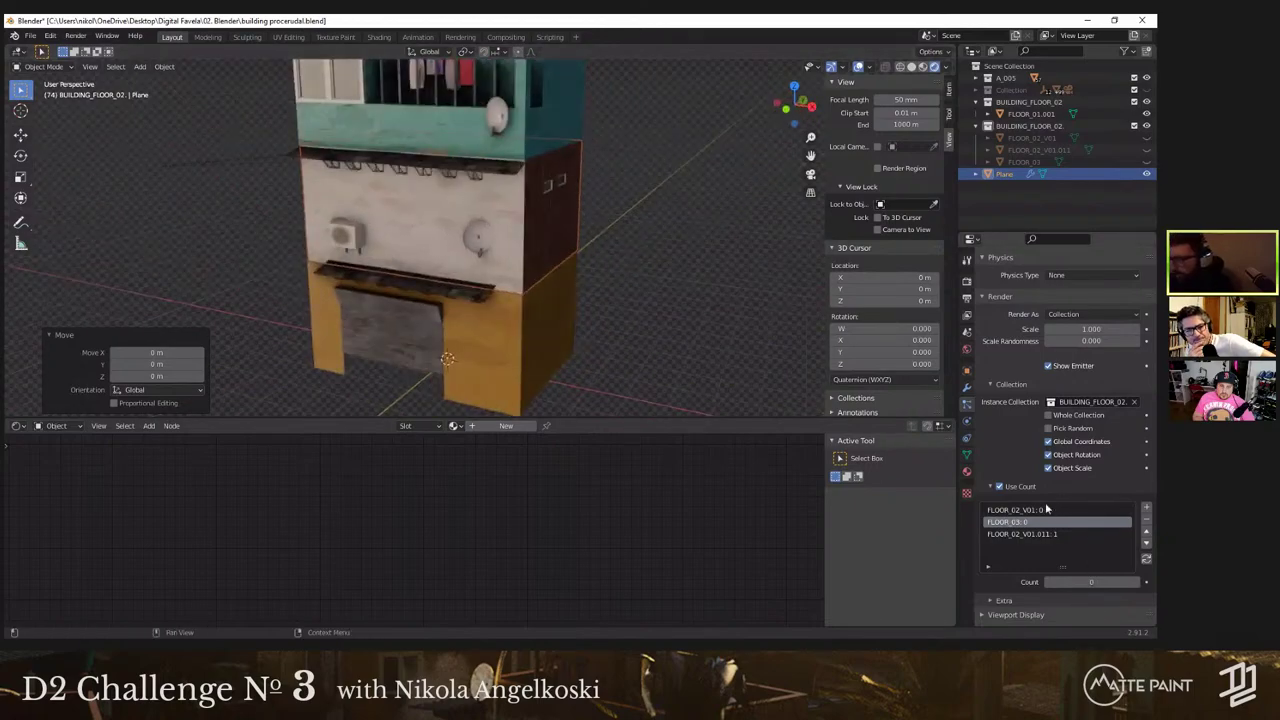
pyautogui.click(1047, 510)
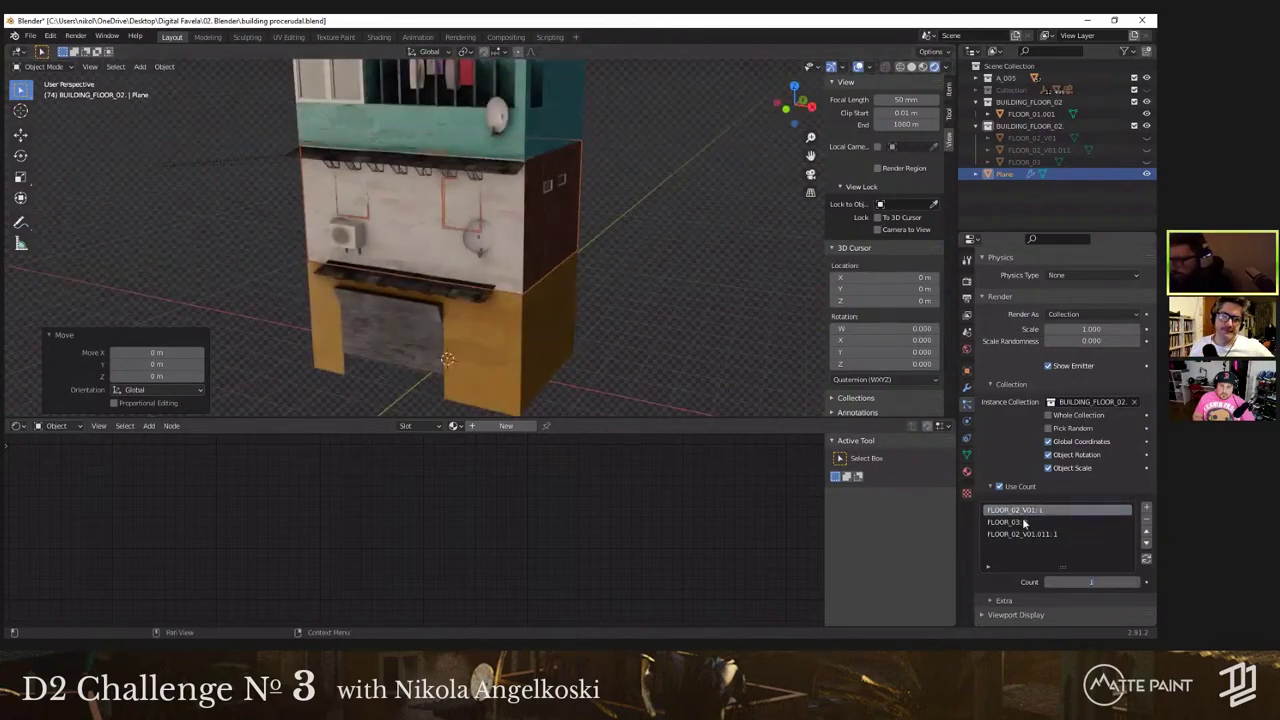
pyautogui.click(1023, 521)
pyautogui.click(1050, 534)
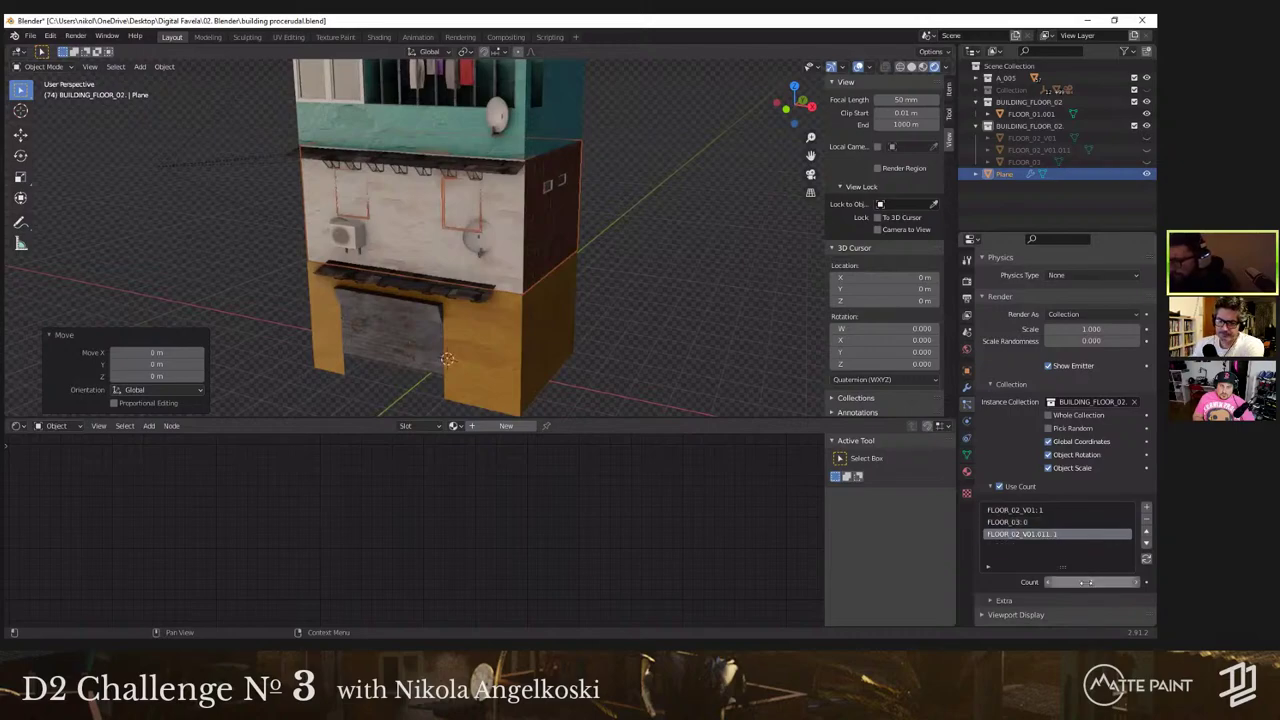
pyautogui.press('Return')
# Step: Switch the Plane's instanced floor variant by setting the FLOOR_02_V01 count to 0 and the FLOOR_03 count to 1
pyautogui.click(1029, 513)
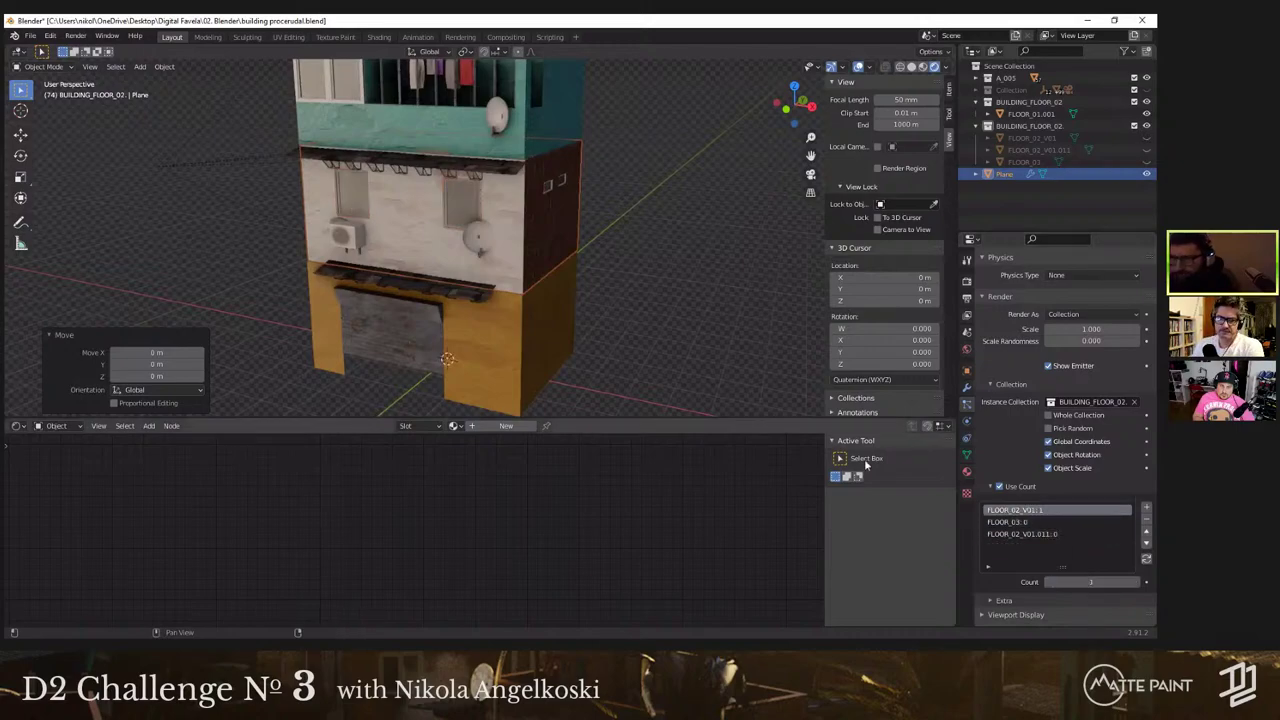
pyautogui.click(524, 265)
pyautogui.click(433, 238)
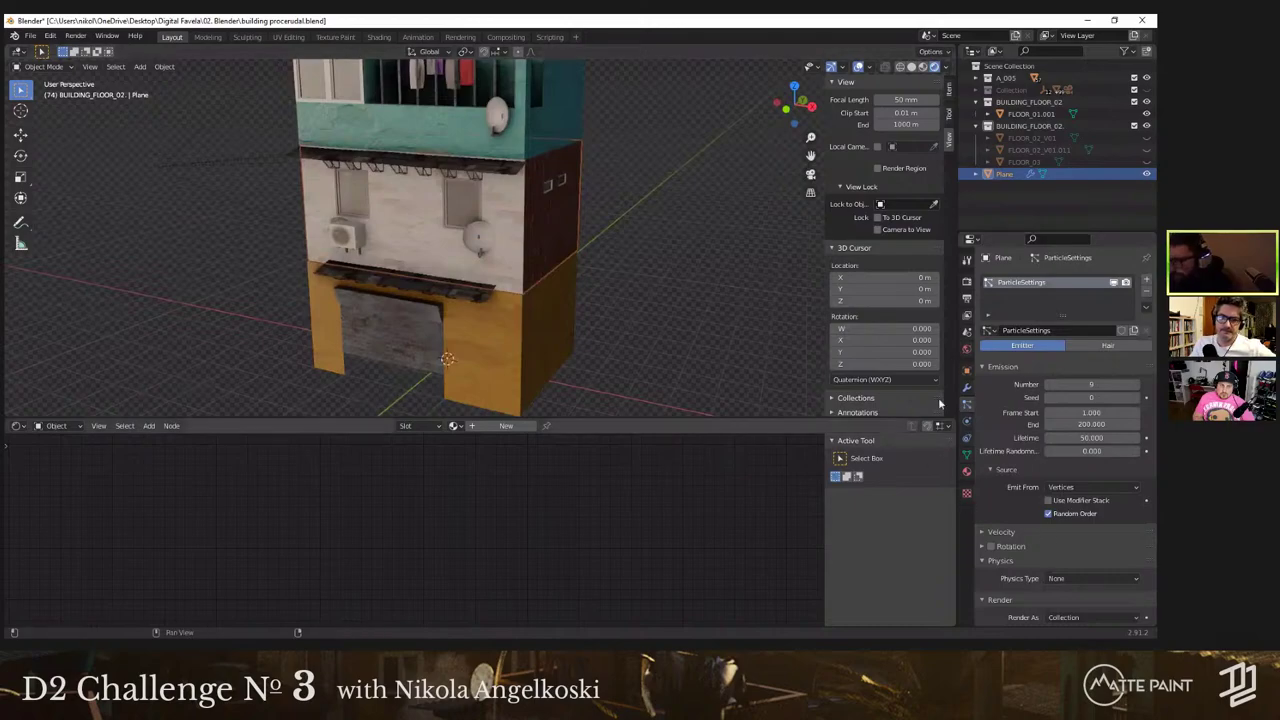
pyautogui.scroll(-5, 1081, 504)
pyautogui.scroll(-4, 1081, 520)
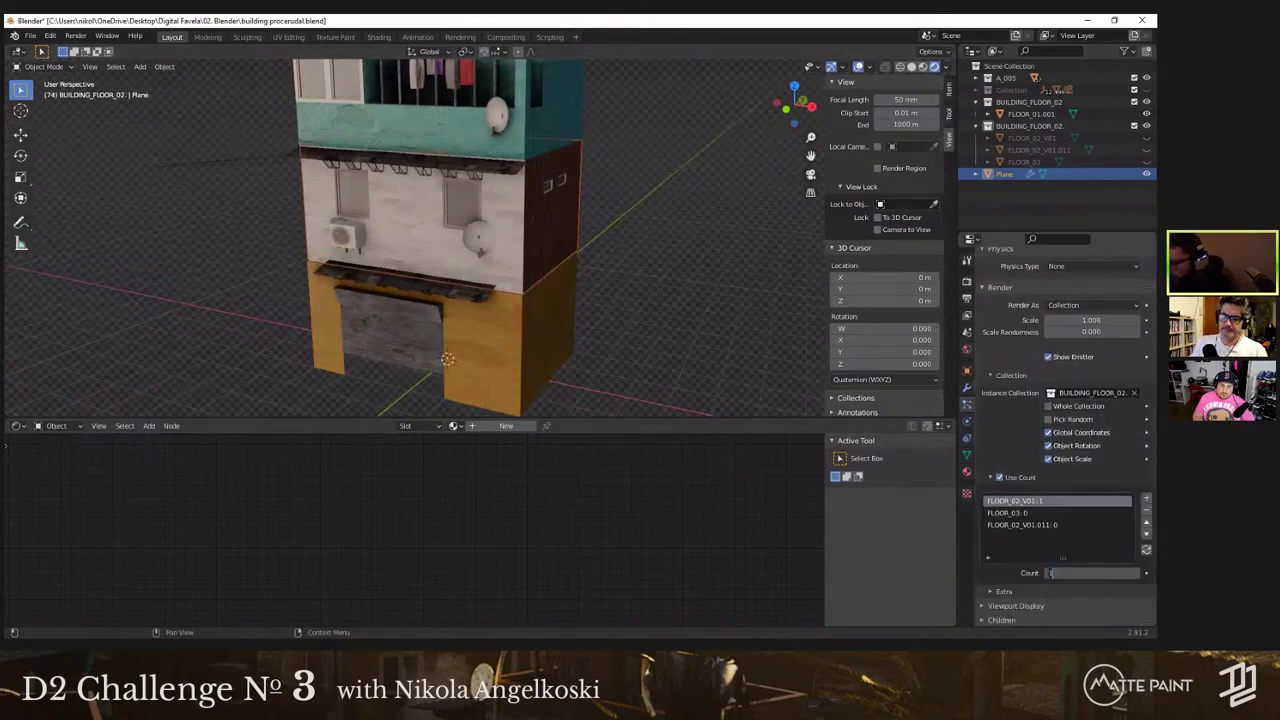
pyautogui.write('0')
pyautogui.press('Return')
pyautogui.click(1031, 513)
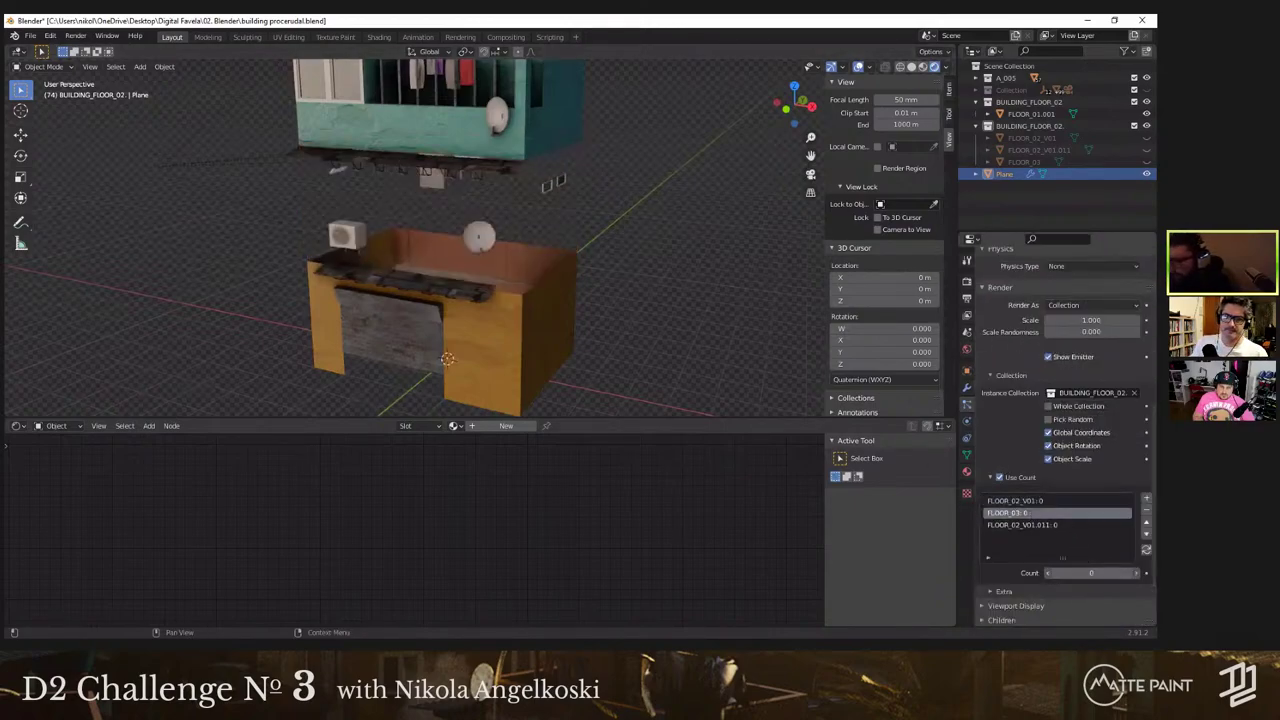
pyautogui.write('1')
pyautogui.press('Return')
# Step: Duplicate the Plane emitter and move the copy 3 m up along Z
pyautogui.moveTo(527, 257); pyautogui.dragTo(600, 365, button='middle')
pyautogui.moveTo(965, 443); pyautogui.dragTo(555, 240, button='middle')
pyautogui.hotkey('shift', 'd')
pyautogui.write('z')
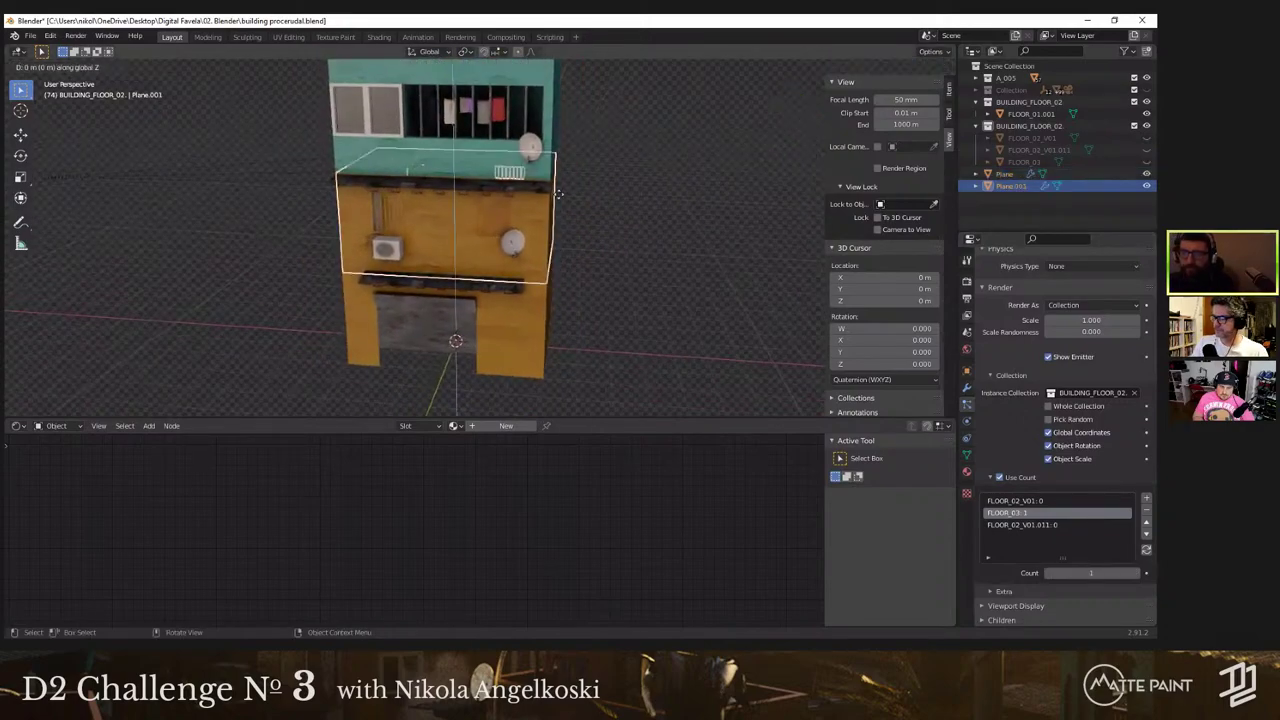
pyautogui.write('3')
pyautogui.keyDown('ctrl'); pyautogui.click(562, 186); pyautogui.keyUp('ctrl')
pyautogui.scroll(-4, 563, 187)
pyautogui.moveTo(563, 187); pyautogui.dragTo(566, 226, button='middle')
# Step: Hide the A_005 collection and set the instance counts to 1 for FLOOR_02_V01 and 0 for FLOOR_03
pyautogui.click(1147, 79)
pyautogui.scroll(2, 517, 240)
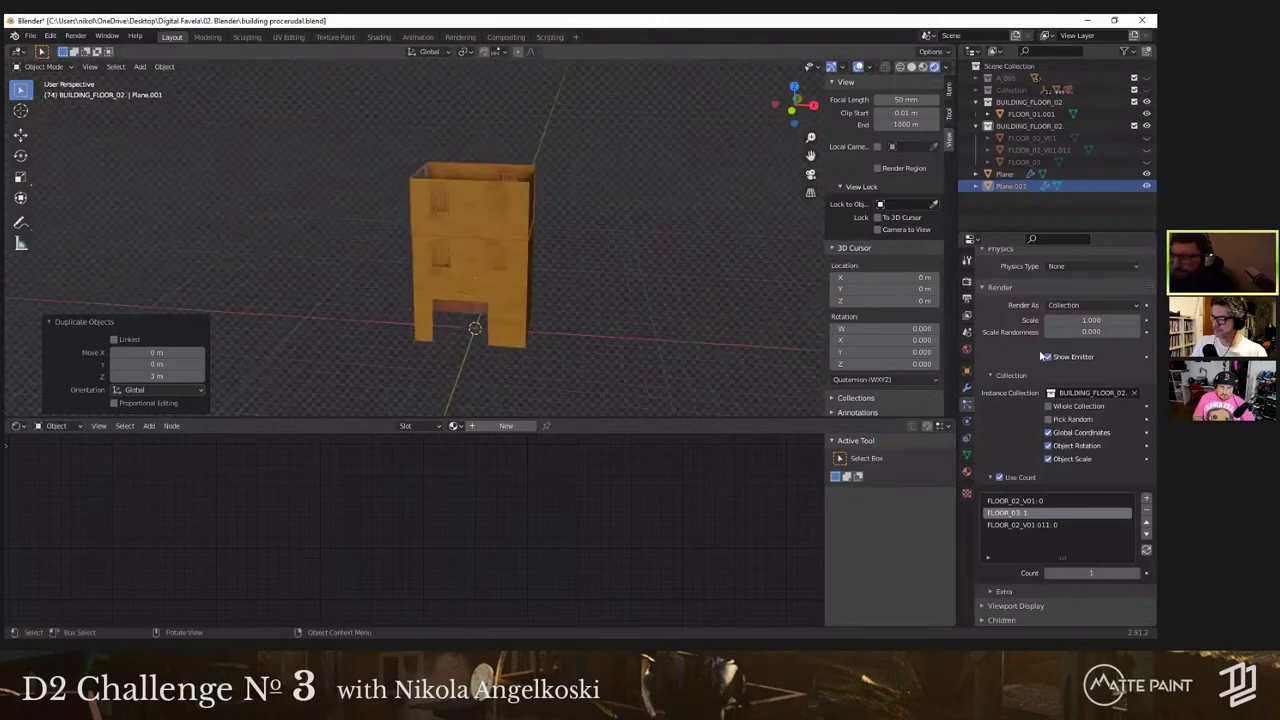
pyautogui.click(1037, 502)
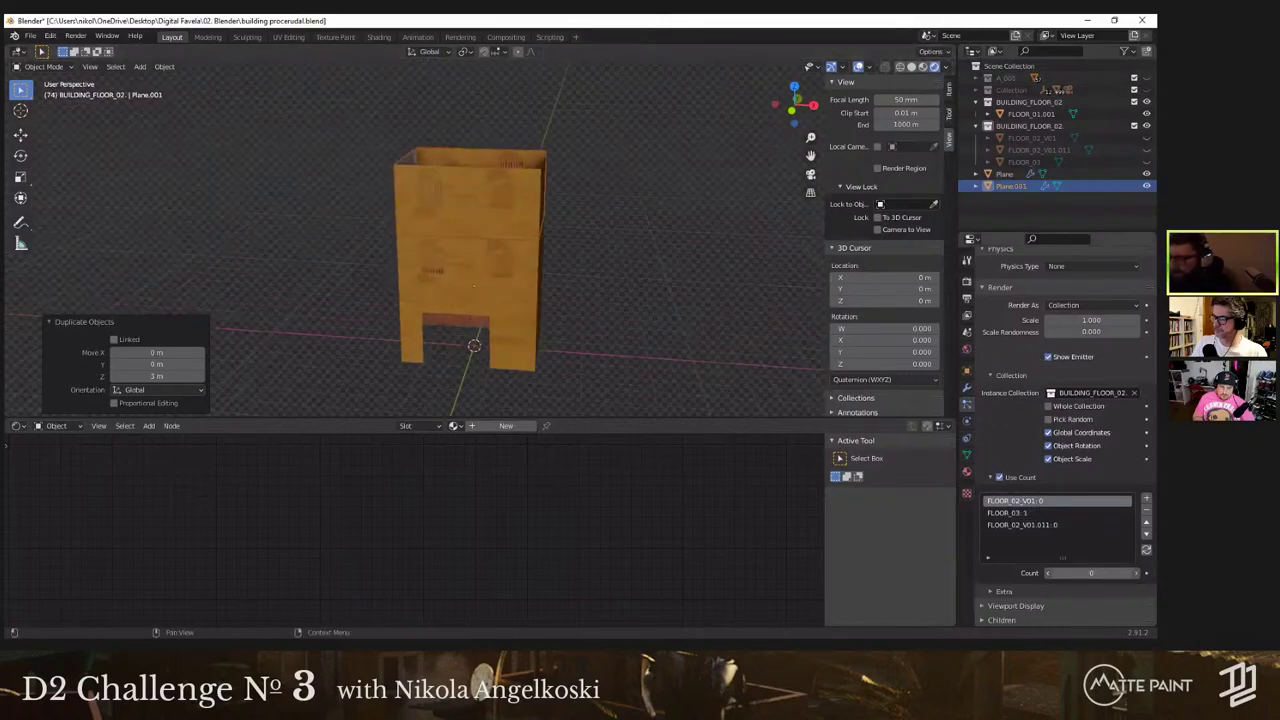
pyautogui.press('Return')
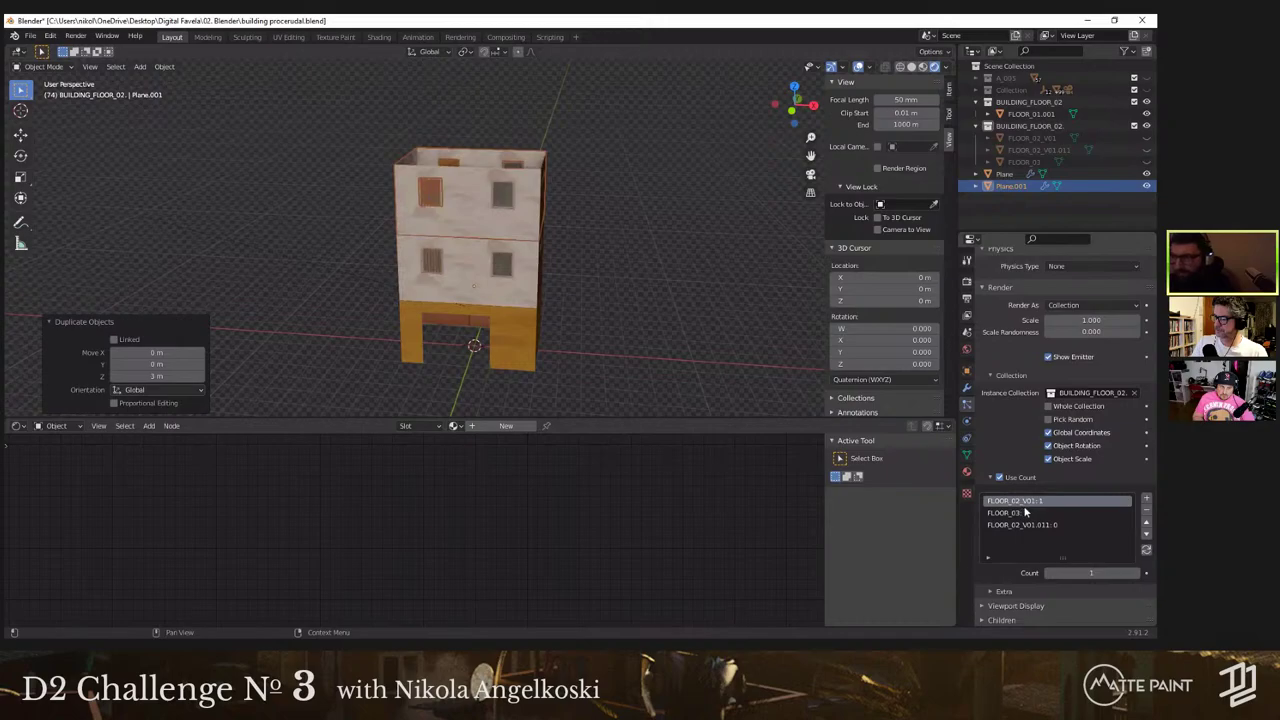
pyautogui.click(1026, 512)
pyautogui.write('0')
pyautogui.press('Return')
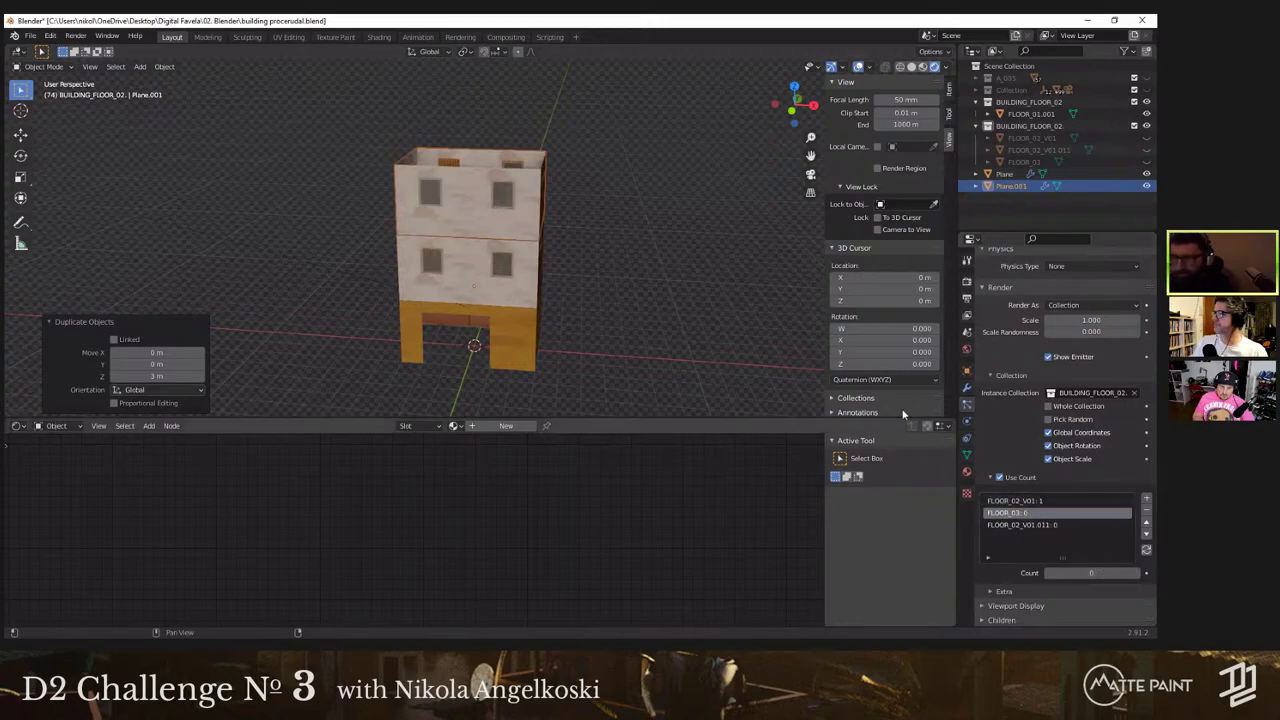
# Step: Duplicate the upper emitter plane and move the copy up along Z to stack a third instanced floor
pyautogui.hotkey('shift', 'd')
pyautogui.rightClick(589, 318)
pyautogui.press('g')
pyautogui.press('z')
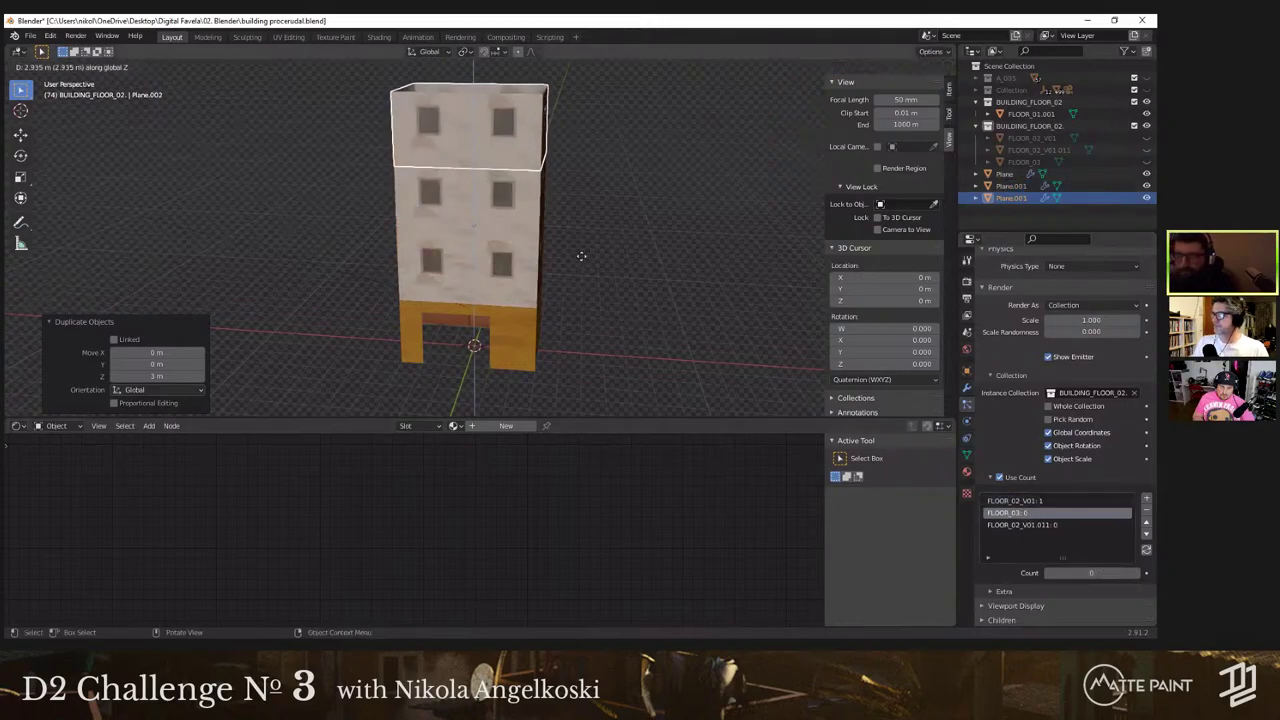
pyautogui.click(584, 262)
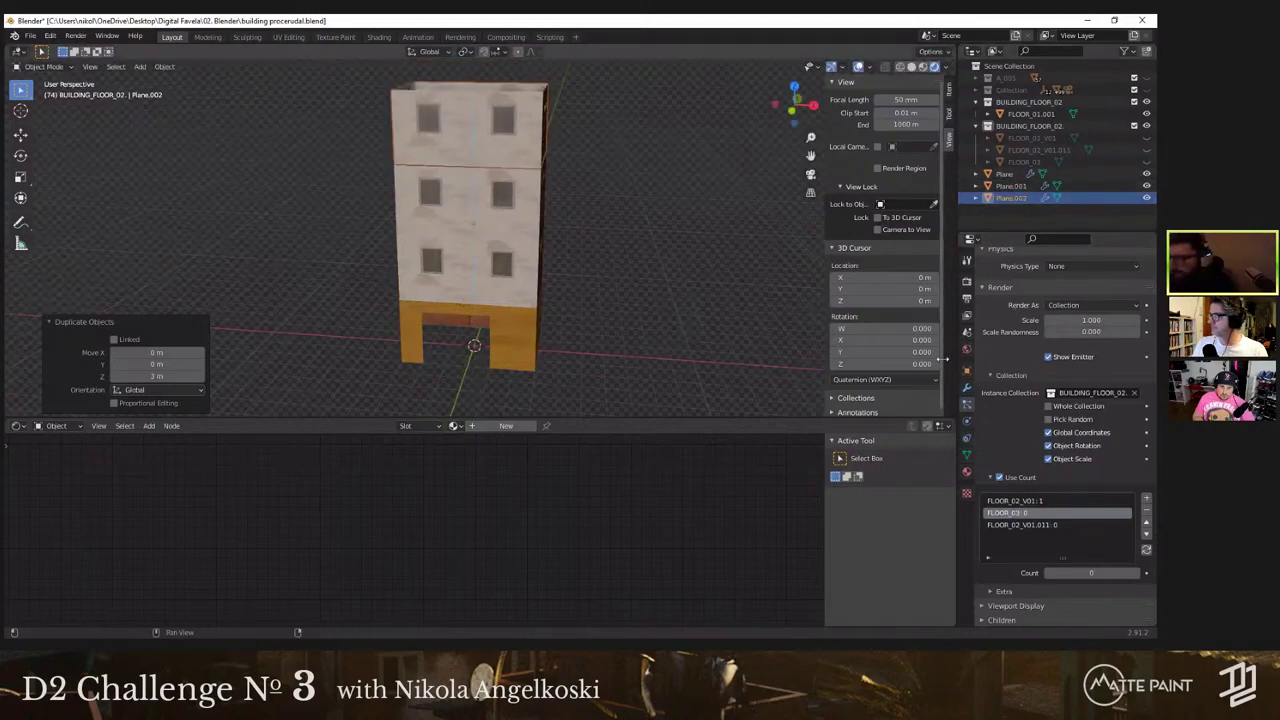
pyautogui.moveTo(494, 253); pyautogui.dragTo(475, 260, button='middle')
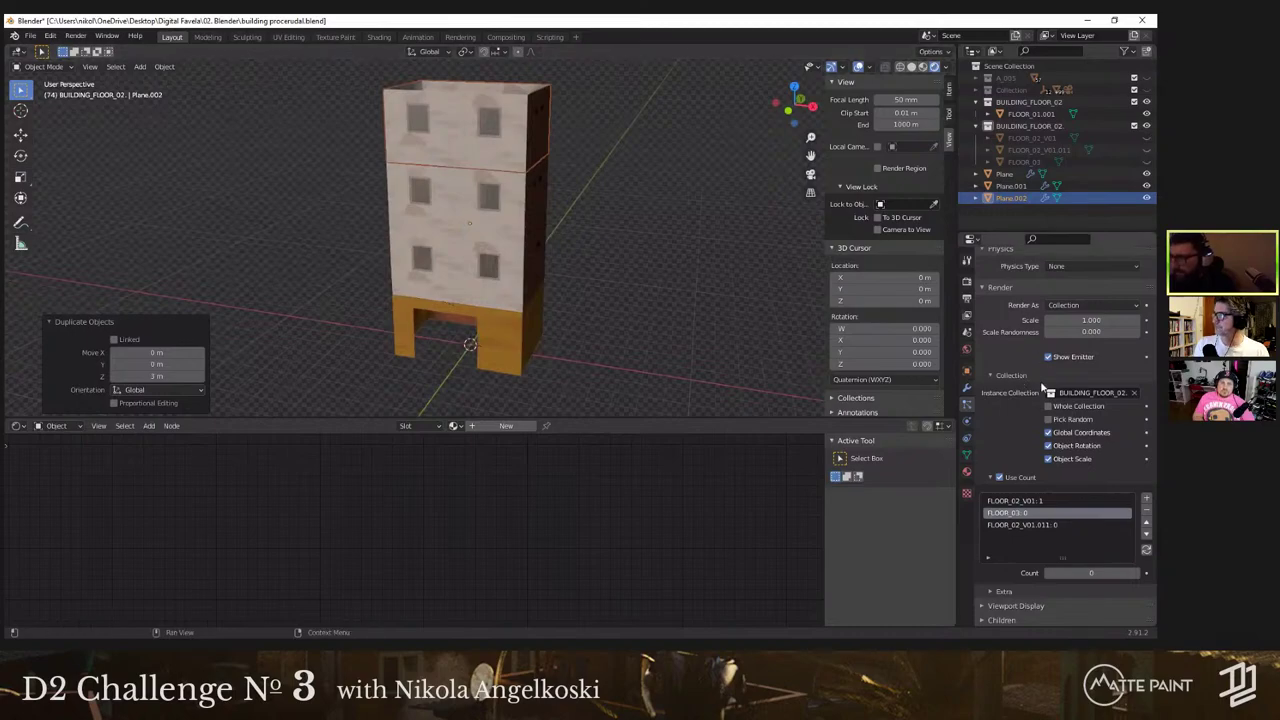
pyautogui.scroll(4, 1021, 378)
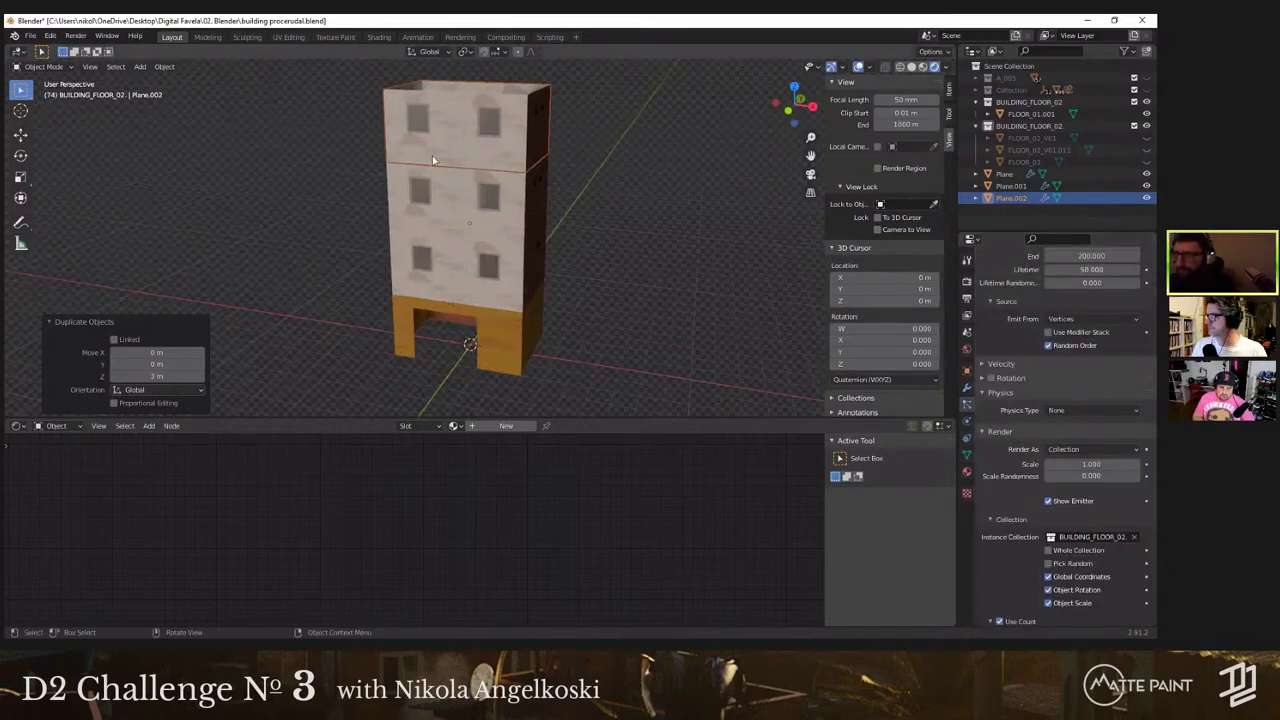
# Step: Delete the two duplicated emitter planes above the original Plane
pyautogui.press('Delete')
pyautogui.click(460, 206)
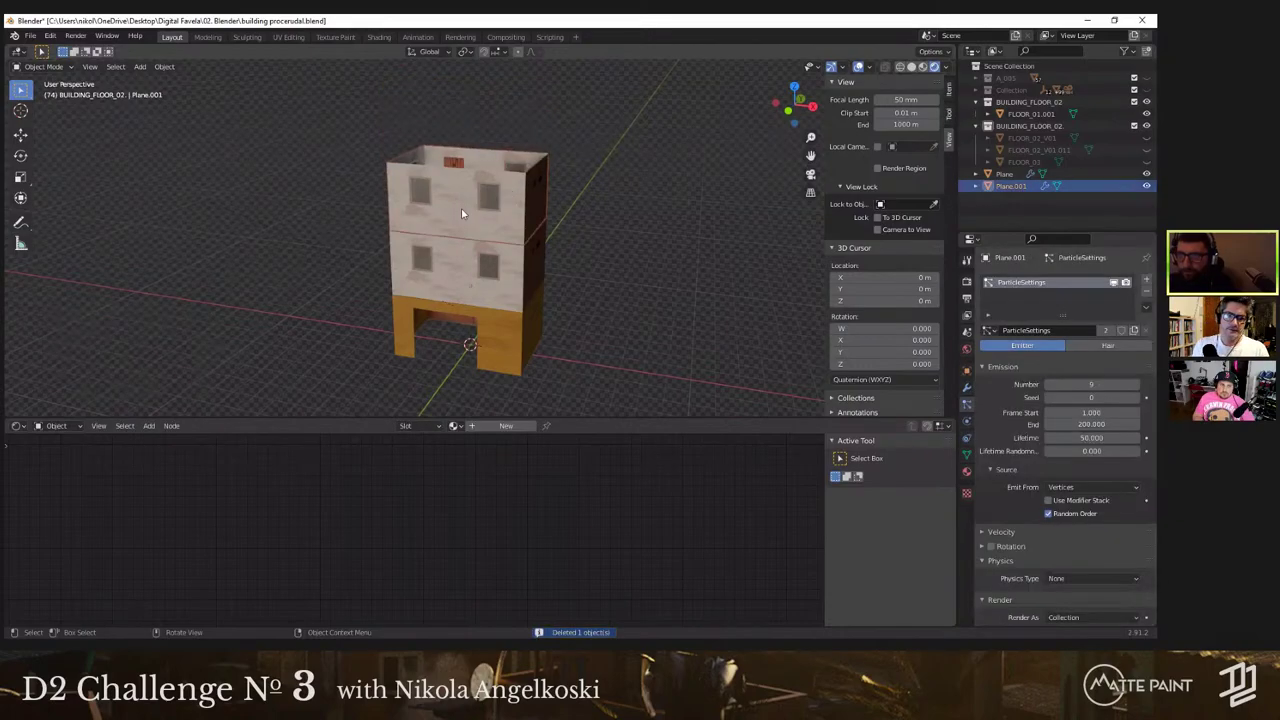
pyautogui.press('Delete')
pyautogui.moveTo(459, 286); pyautogui.dragTo(512, 225, button='middle')
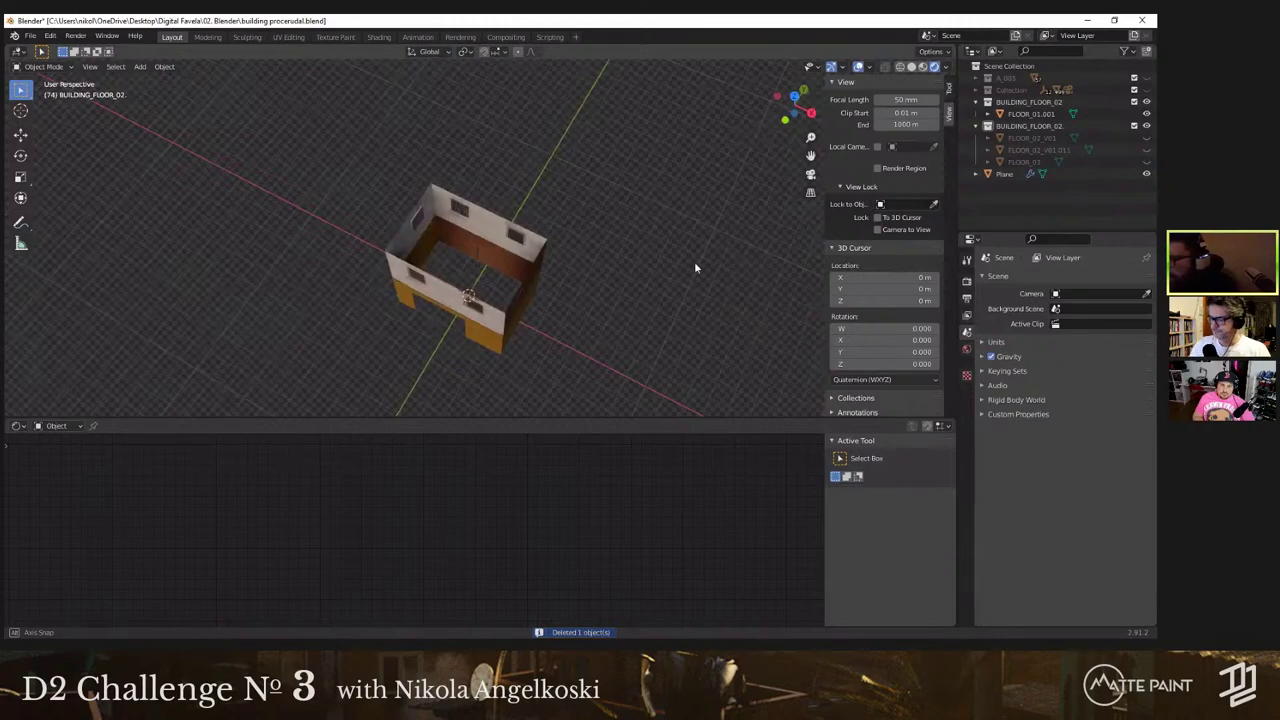
# Step: Duplicate the original Plane emitter in place and move the copy 3 m up along Z
pyautogui.moveTo(695, 263); pyautogui.dragTo(622, 212, button='middle')
pyautogui.click(526, 259)
pyautogui.hotkey('shift', 'd')
pyautogui.press('z')
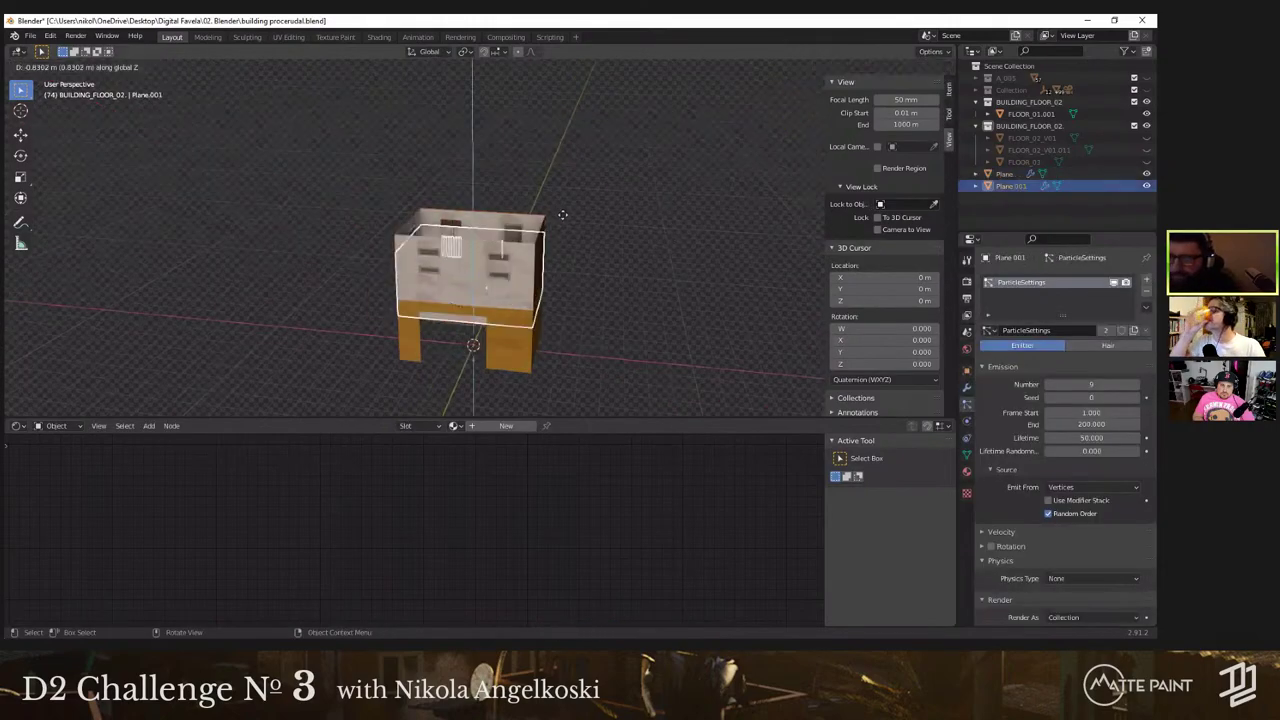
pyautogui.press('x')
pyautogui.rightClick(573, 217)
pyautogui.press('g')
pyautogui.press('z')
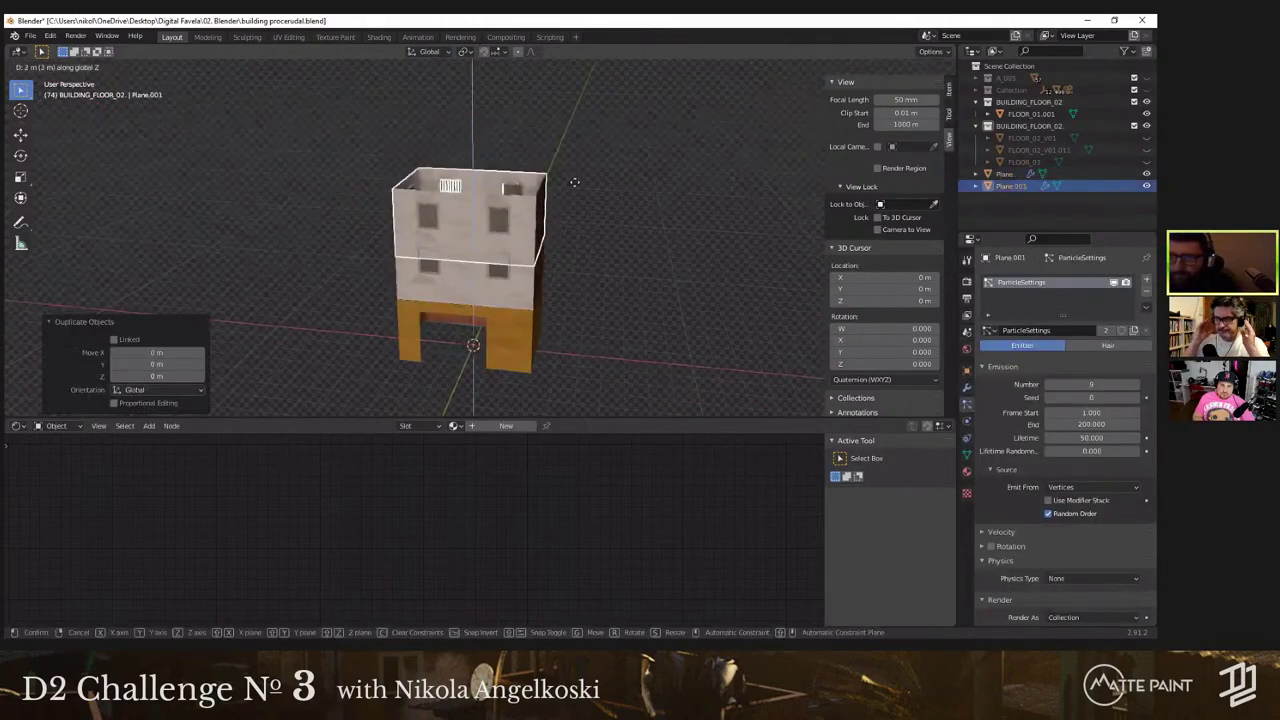
pyautogui.click(578, 171)
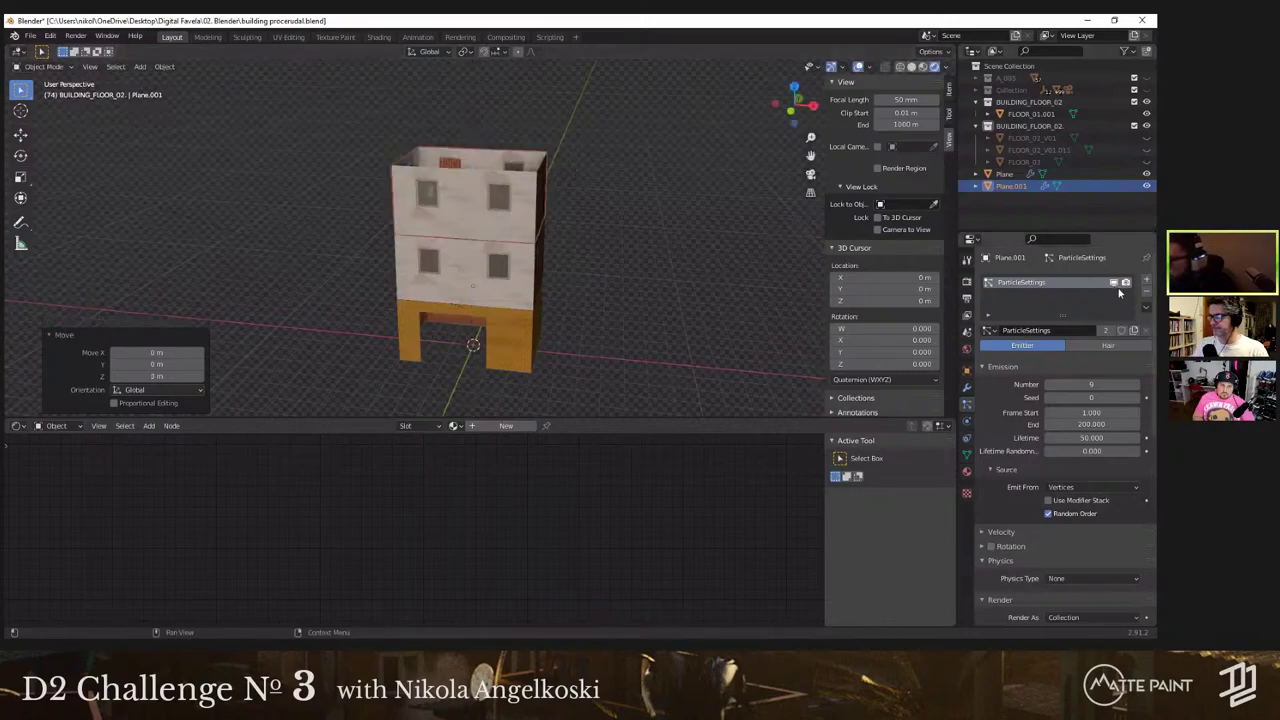
# Step: Replace the duplicate plane's shared particle system with a new one and set its physics type to None
pyautogui.click(1145, 290)
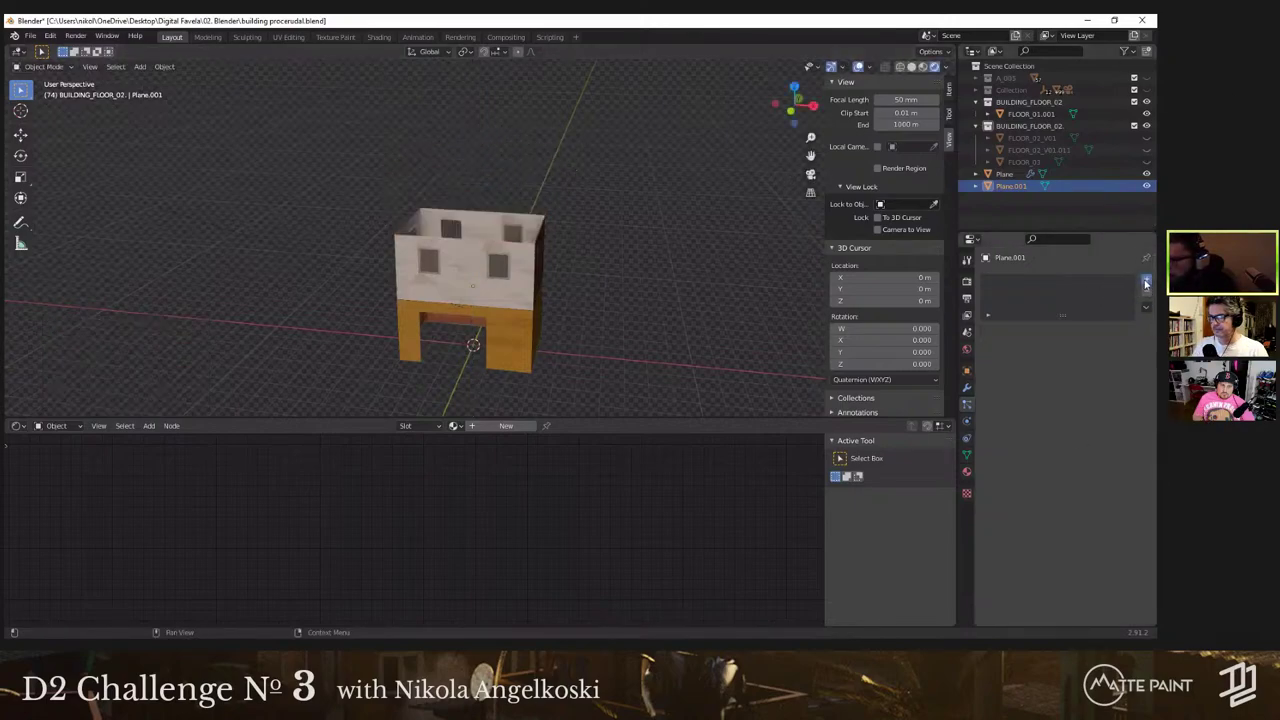
pyautogui.click(1146, 283)
pyautogui.scroll(-5, 1113, 433)
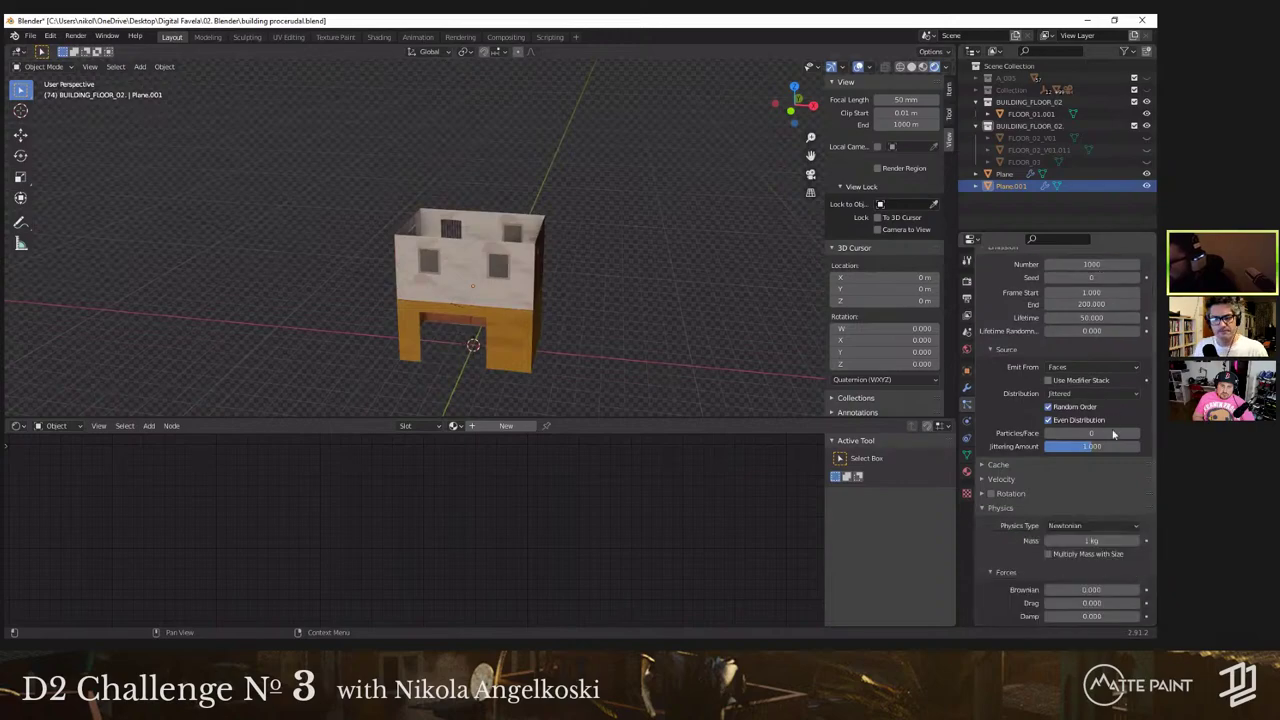
pyautogui.scroll(-4, 1100, 435)
pyautogui.click(1060, 381)
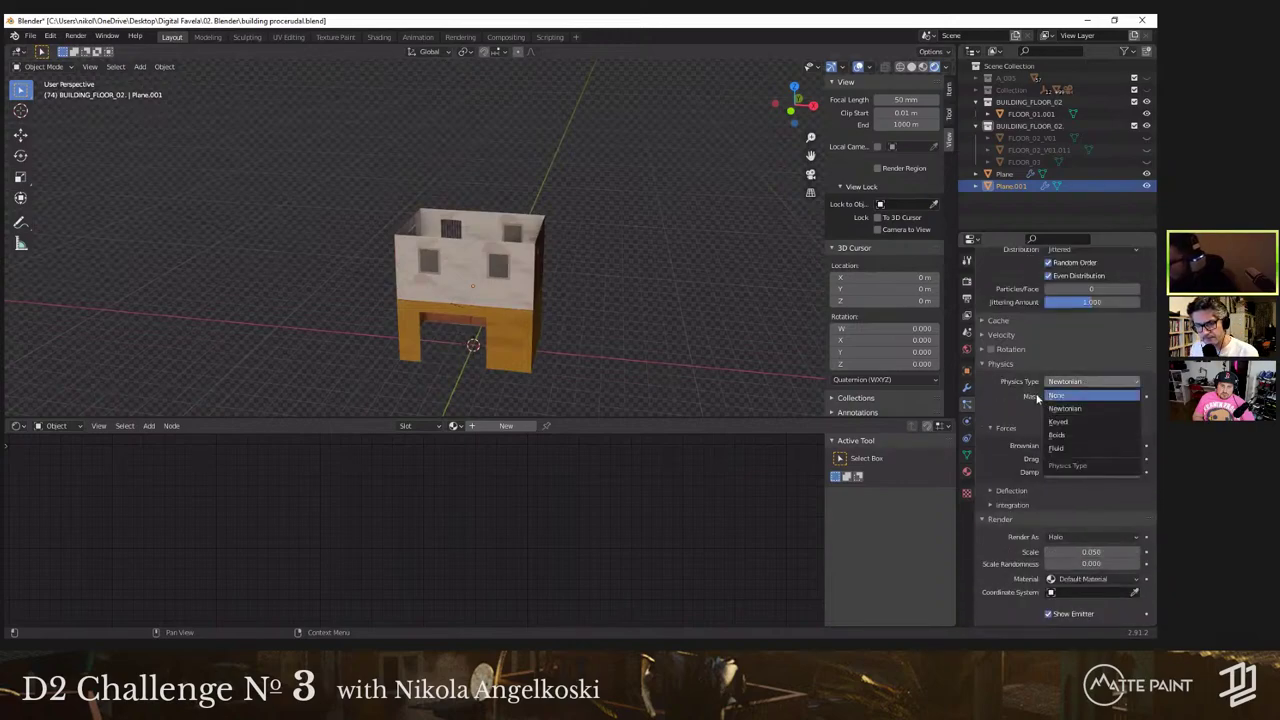
pyautogui.click(1090, 396)
pyautogui.scroll(6, 1084, 373)
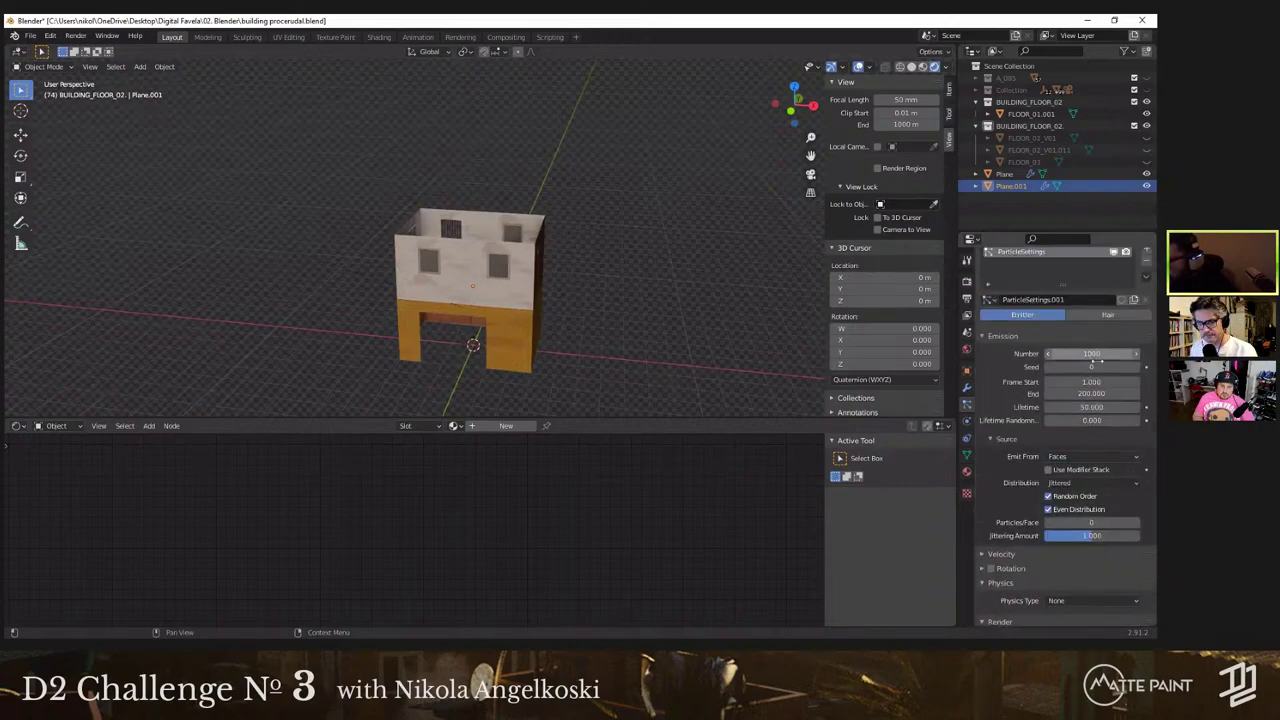
# Step: Set the normal velocity of the new particle system to 0
pyautogui.scroll(-3, 1107, 480)
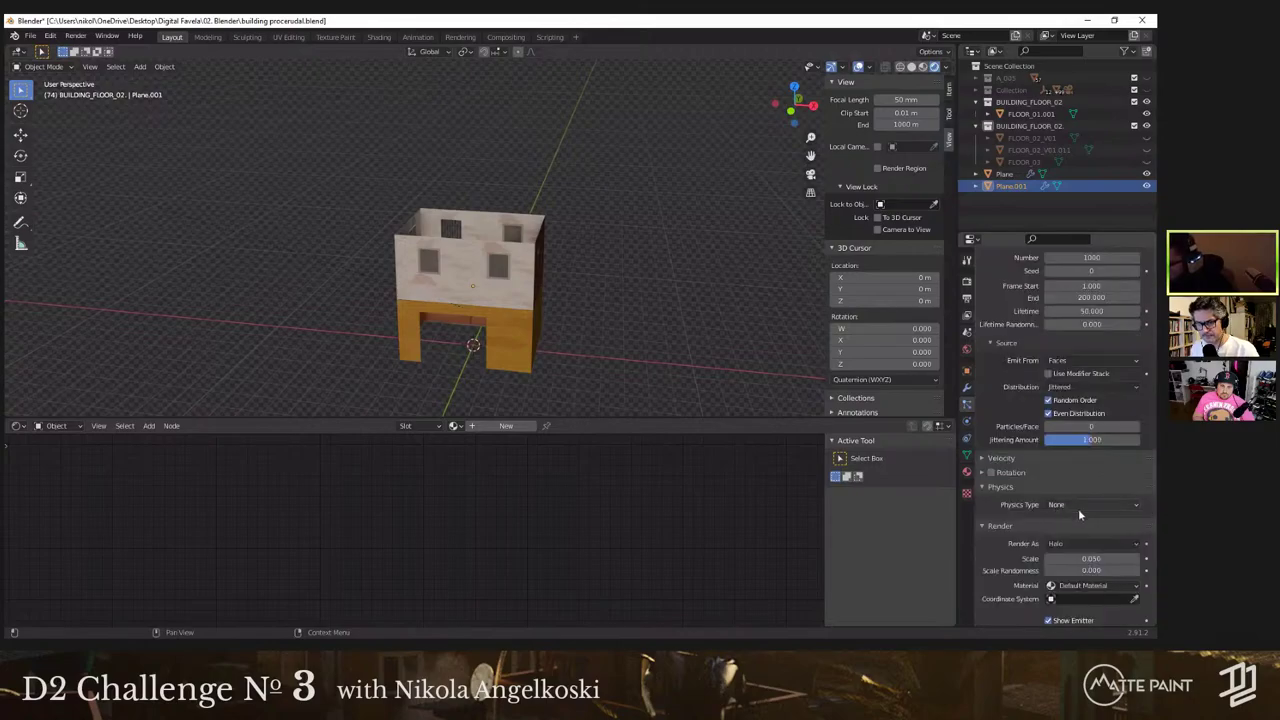
pyautogui.click(1020, 458)
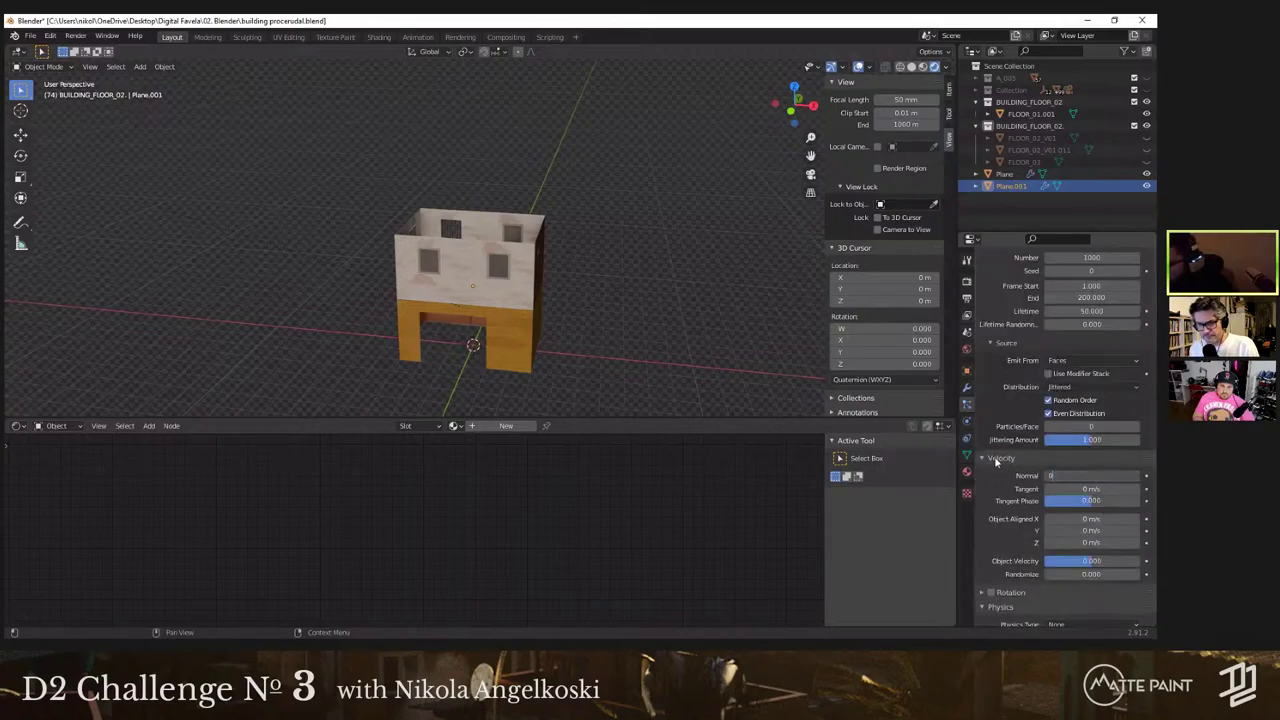
pyautogui.click(998, 458)
# Step: Render the new system's particles as a collection, using BUILDING_FLOOR_02. as the instance collection
pyautogui.scroll(-4, 1020, 467)
pyautogui.click(1084, 424)
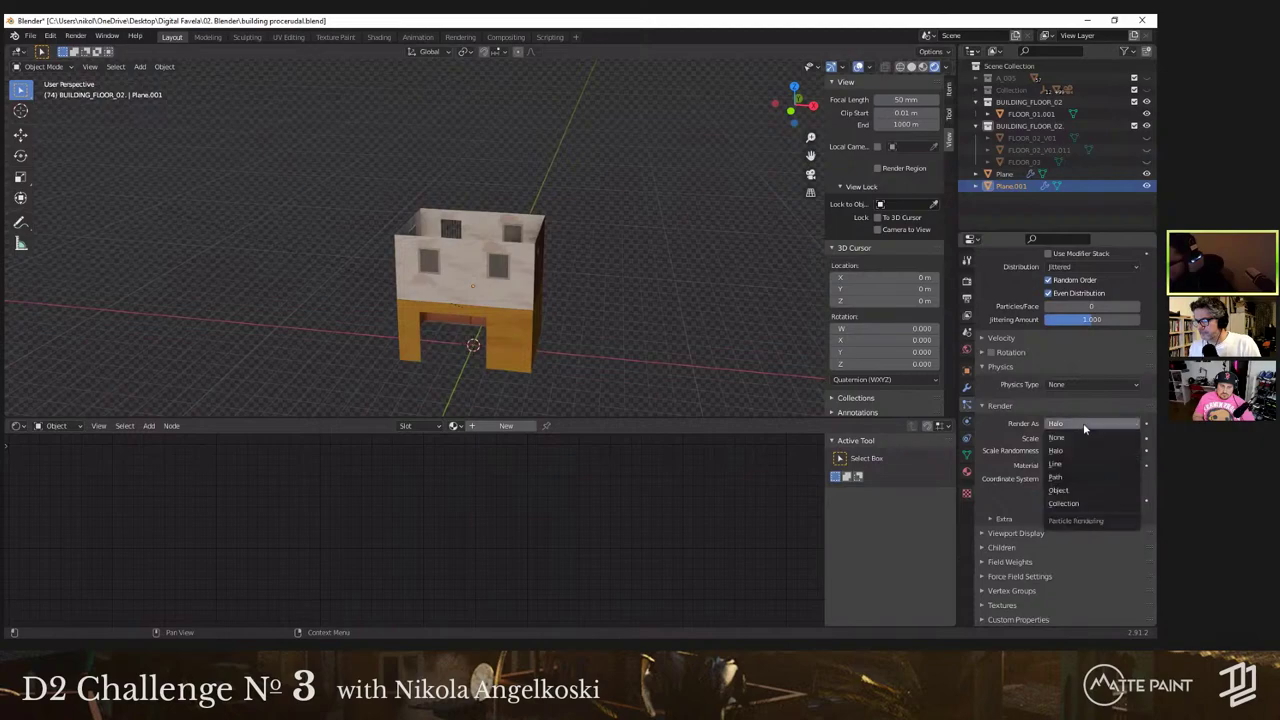
pyautogui.click(1085, 503)
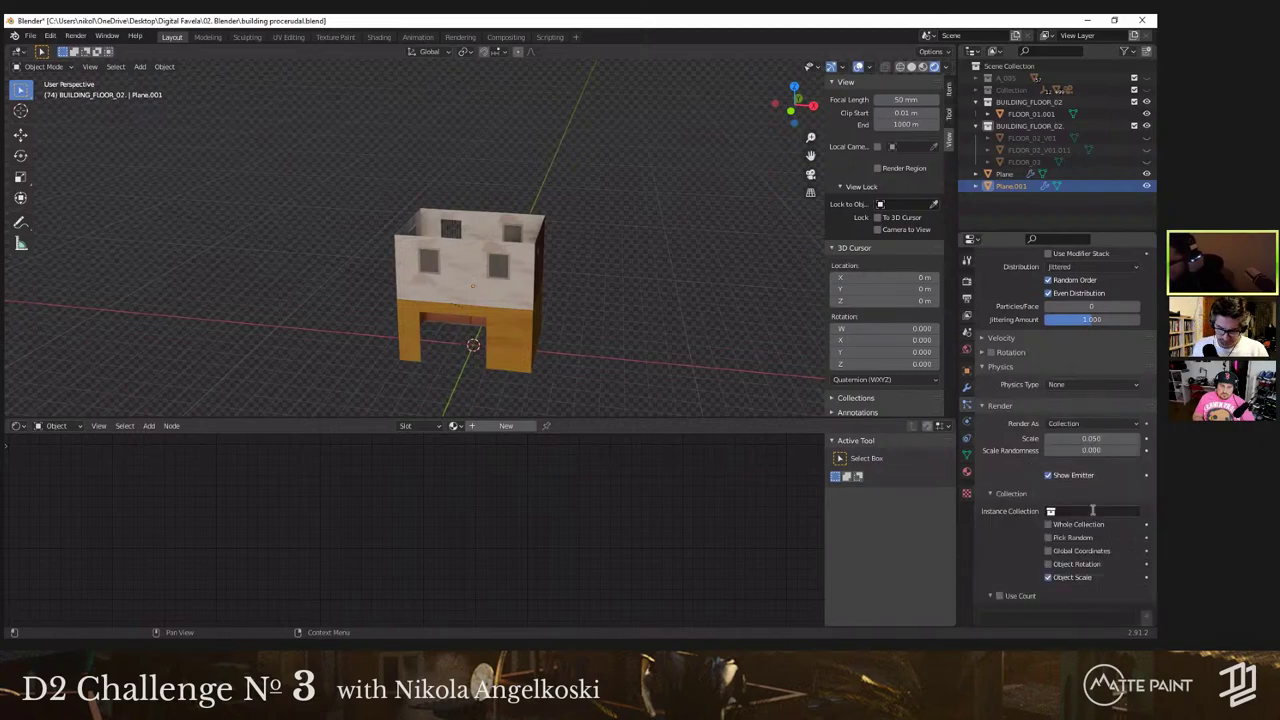
pyautogui.click(1093, 511)
pyautogui.click(1090, 410)
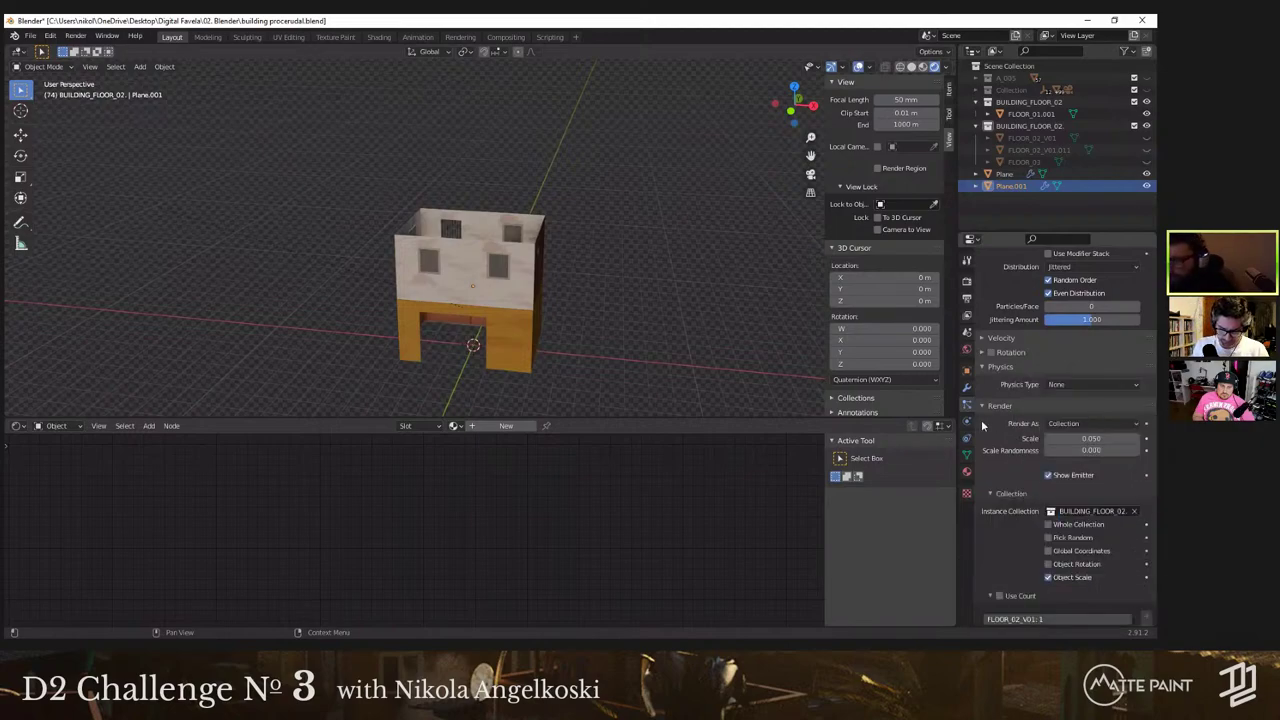
# Step: Enable Object Rotation for the instanced collection and set its render scale to 1
pyautogui.scroll(-2, 1098, 545)
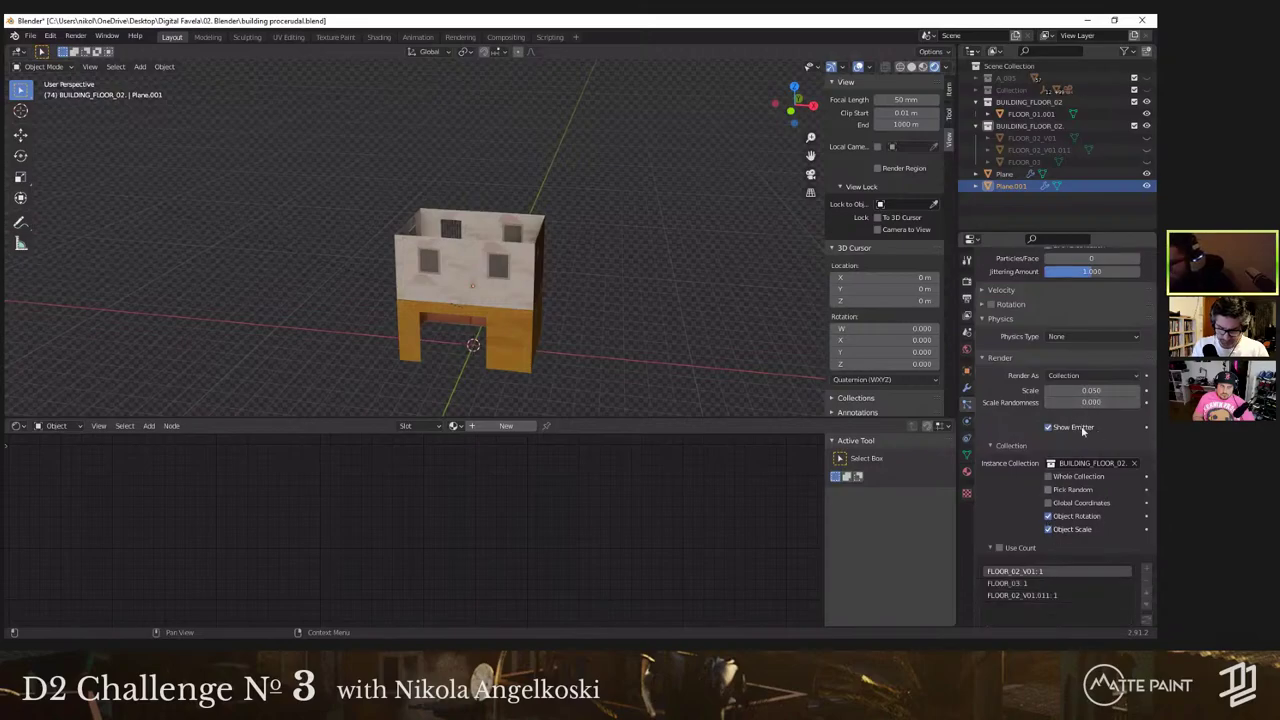
pyautogui.press('Return')
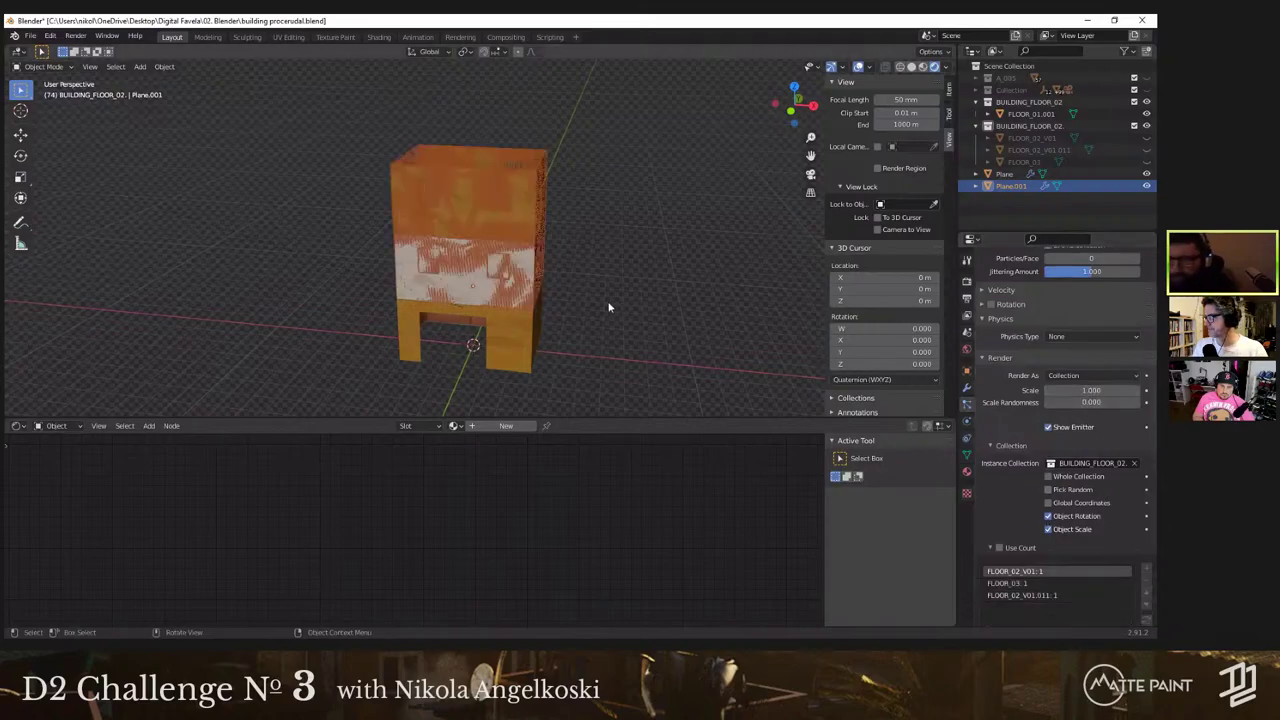
# Step: Move the duplicate emitter plane Plane.001 up 3 m along Z
pyautogui.press('g')
pyautogui.press('z')
pyautogui.press('3')
pyautogui.press('Return')
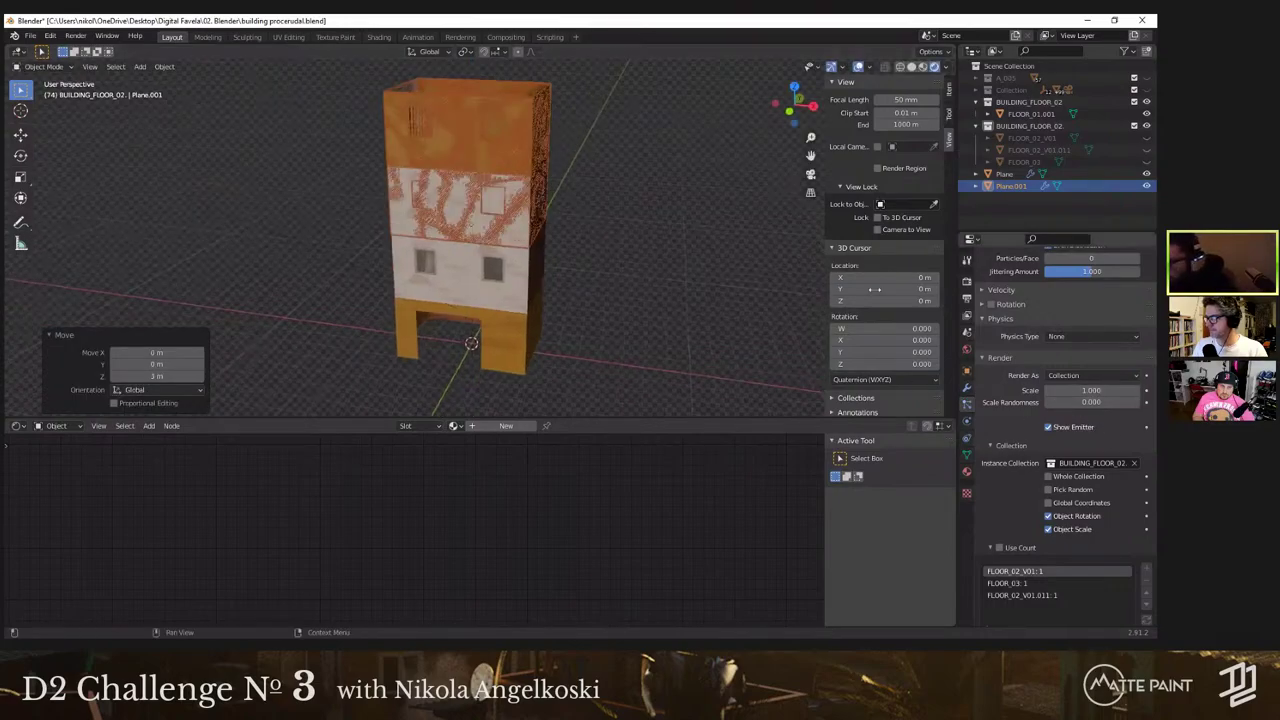
pyautogui.press('g')
pyautogui.press('z')
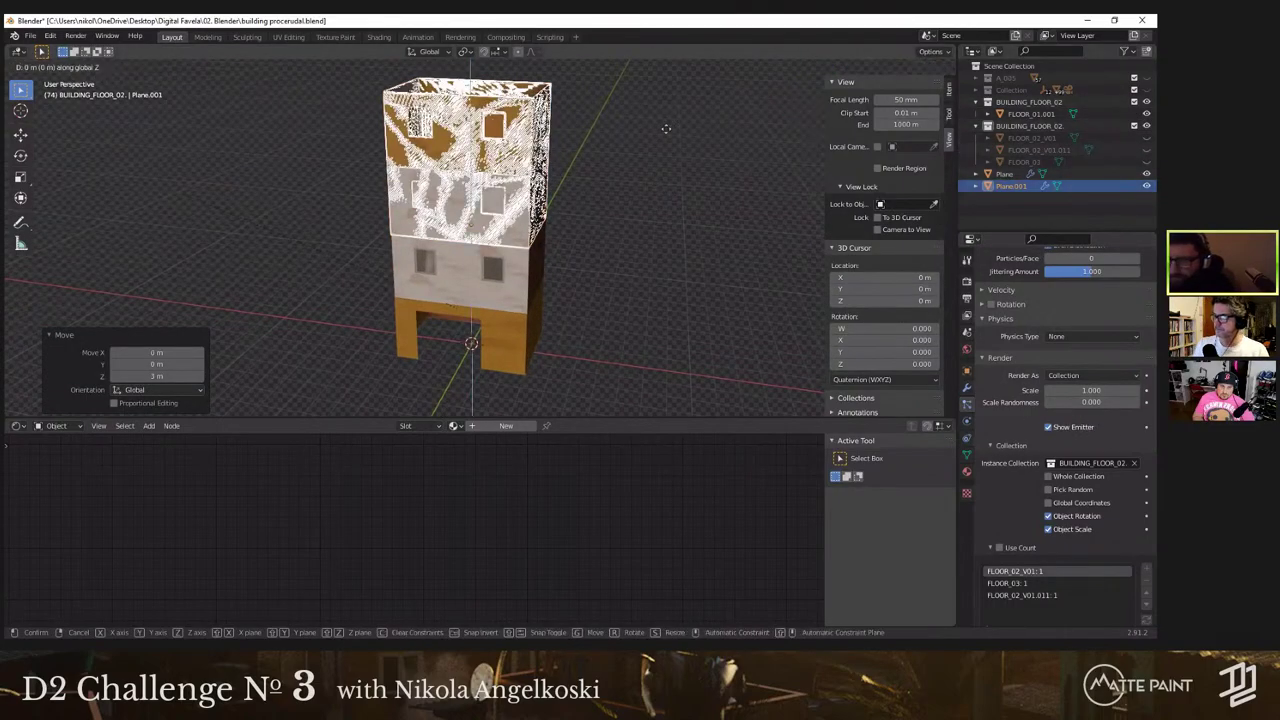
pyautogui.rightClick(657, 194)
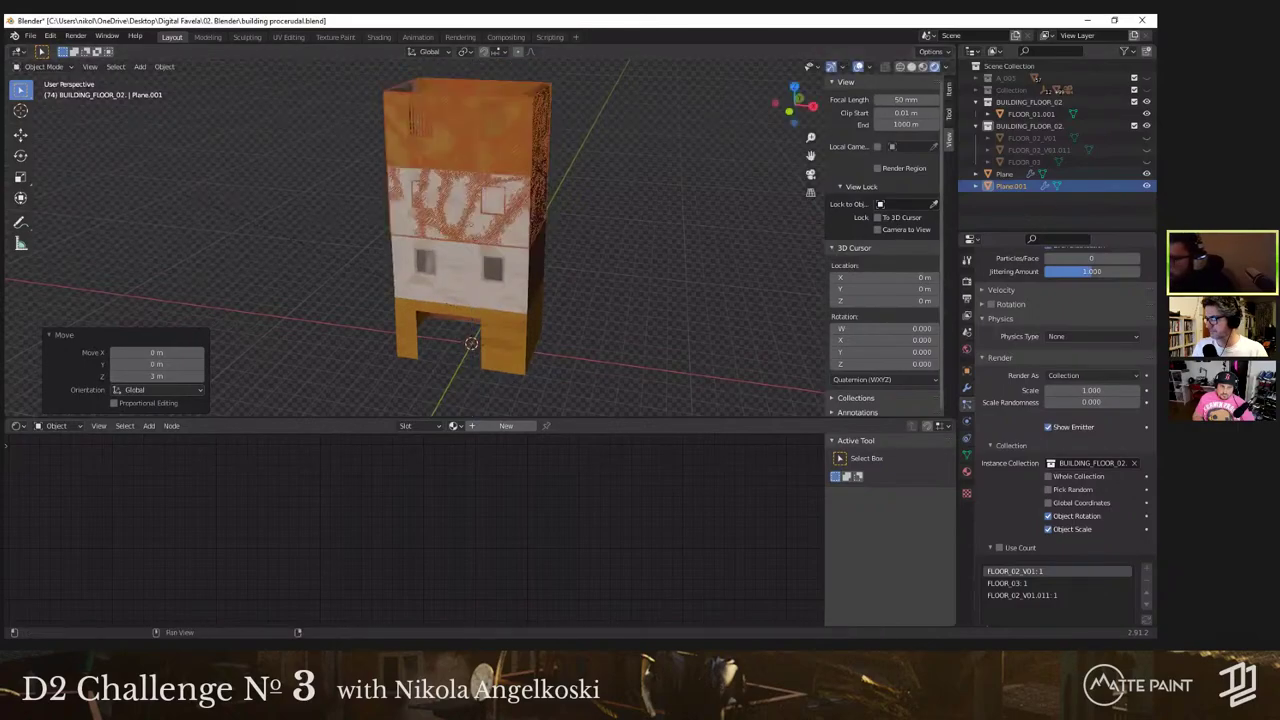
# Step: Hide the original Plane emitter and lower Plane.001 along Z until its floor sits on the ground floor
pyautogui.click(1147, 175)
pyautogui.press('g')
pyautogui.press('z')
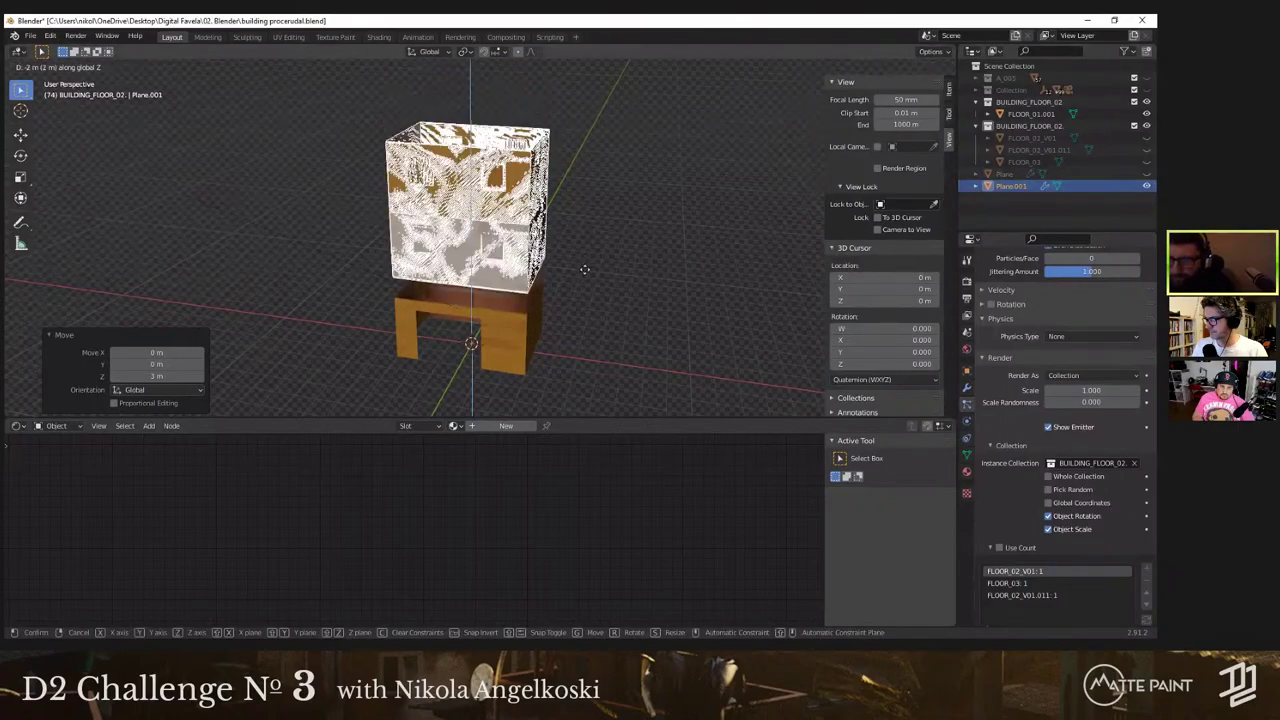
pyautogui.click(590, 285)
pyautogui.click(611, 282)
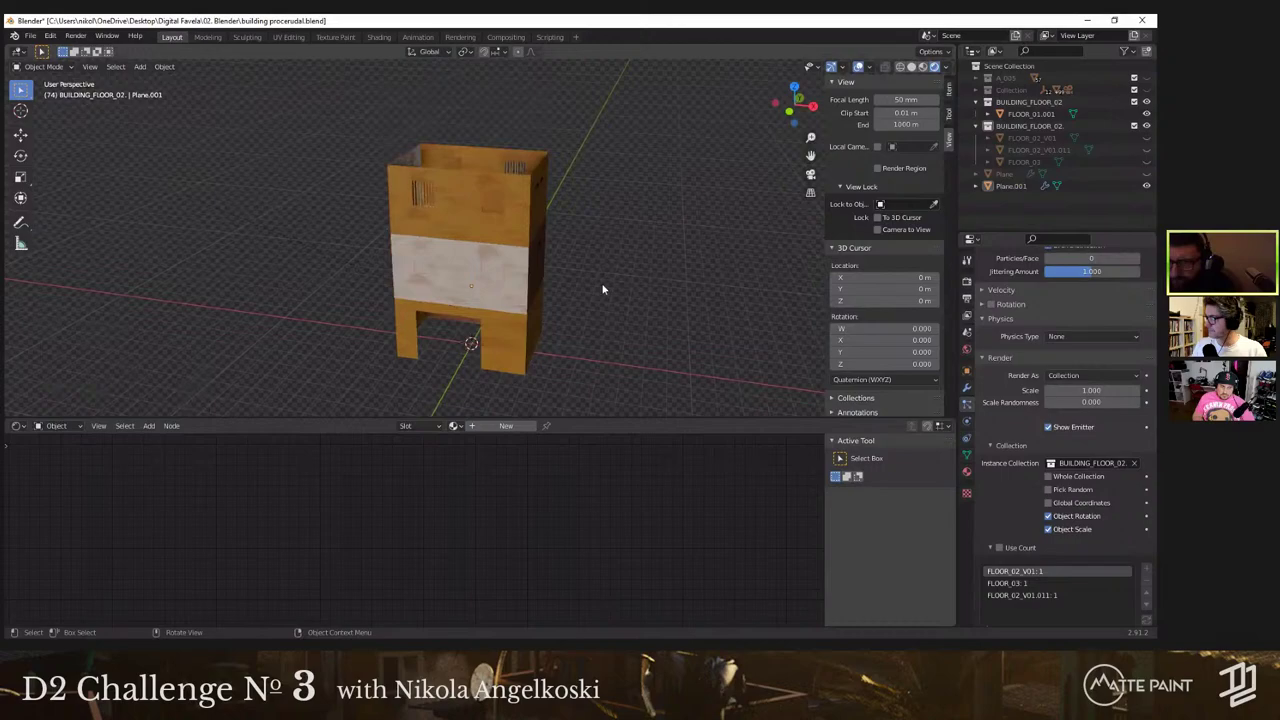
# Step: Turn on Use Count for Plane.001's instances and set the FLOOR_02_V01 and FLOOR_03 counts to 0, keeping FLOOR_02_V01.011
pyautogui.click(476, 283)
pyautogui.scroll(-3, 1095, 605)
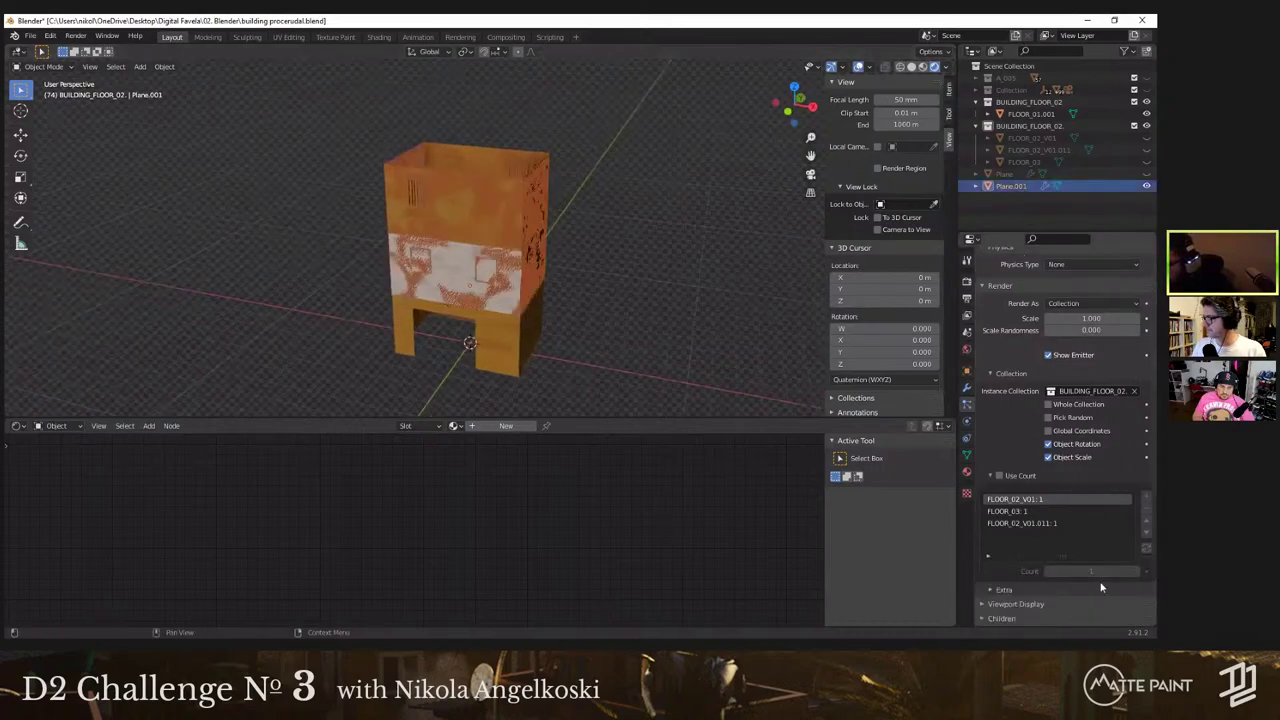
pyautogui.click(1000, 476)
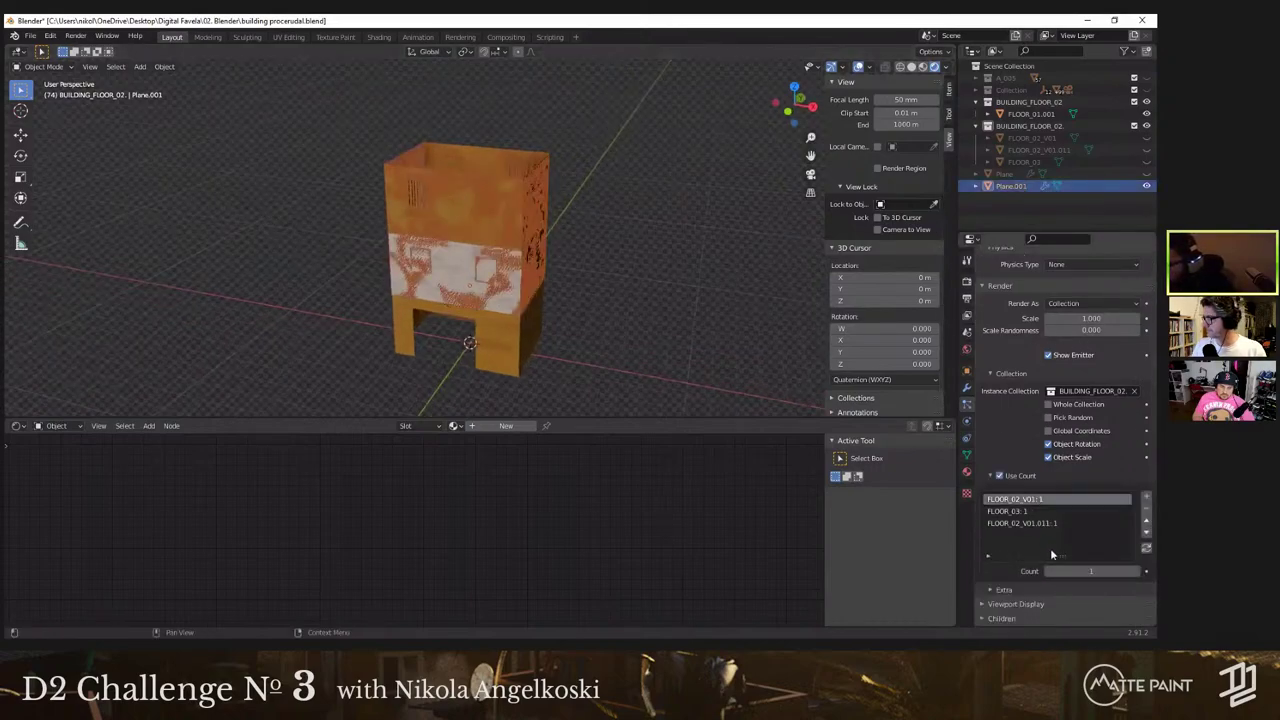
pyautogui.click(1066, 571)
pyautogui.write('0')
pyautogui.press('Return')
pyautogui.click(1015, 511)
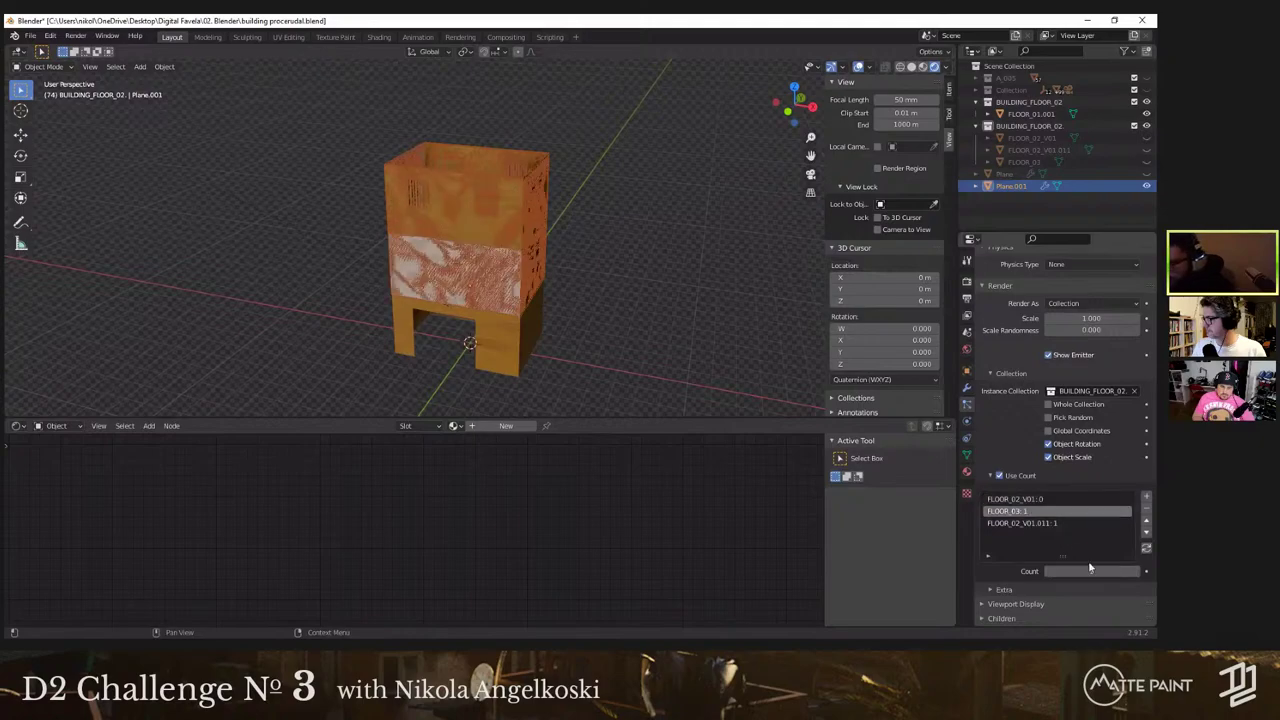
pyautogui.write('0')
pyautogui.press('Return')
pyautogui.click(1031, 522)
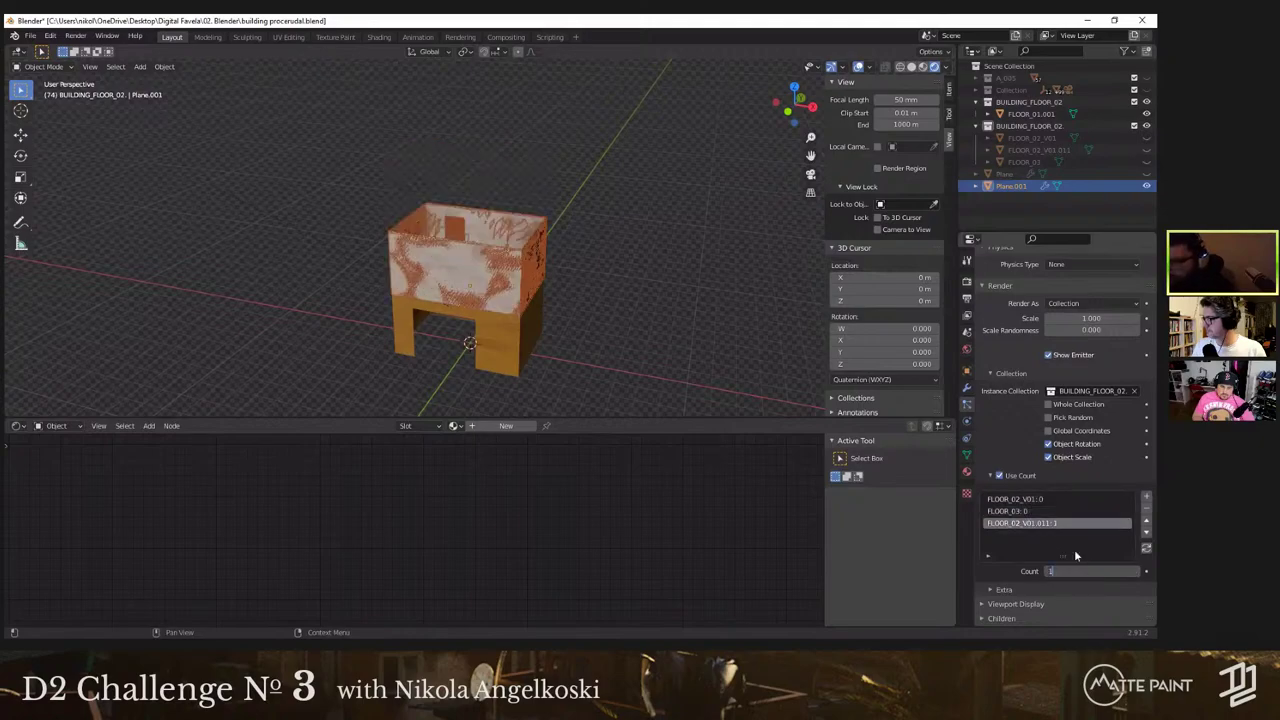
# Step: Enable Global Coordinates and Pick Random for Plane.001's collection instances
pyautogui.click(1048, 431)
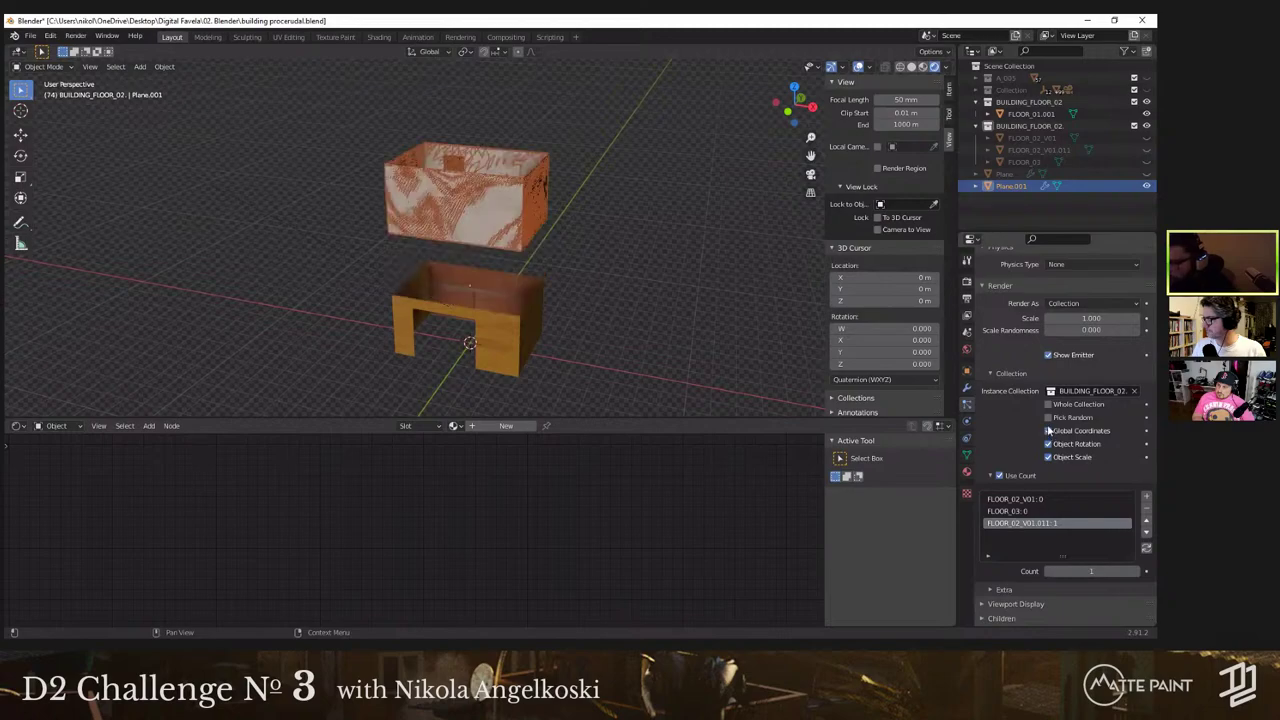
pyautogui.click(1048, 431)
pyautogui.click(1048, 431)
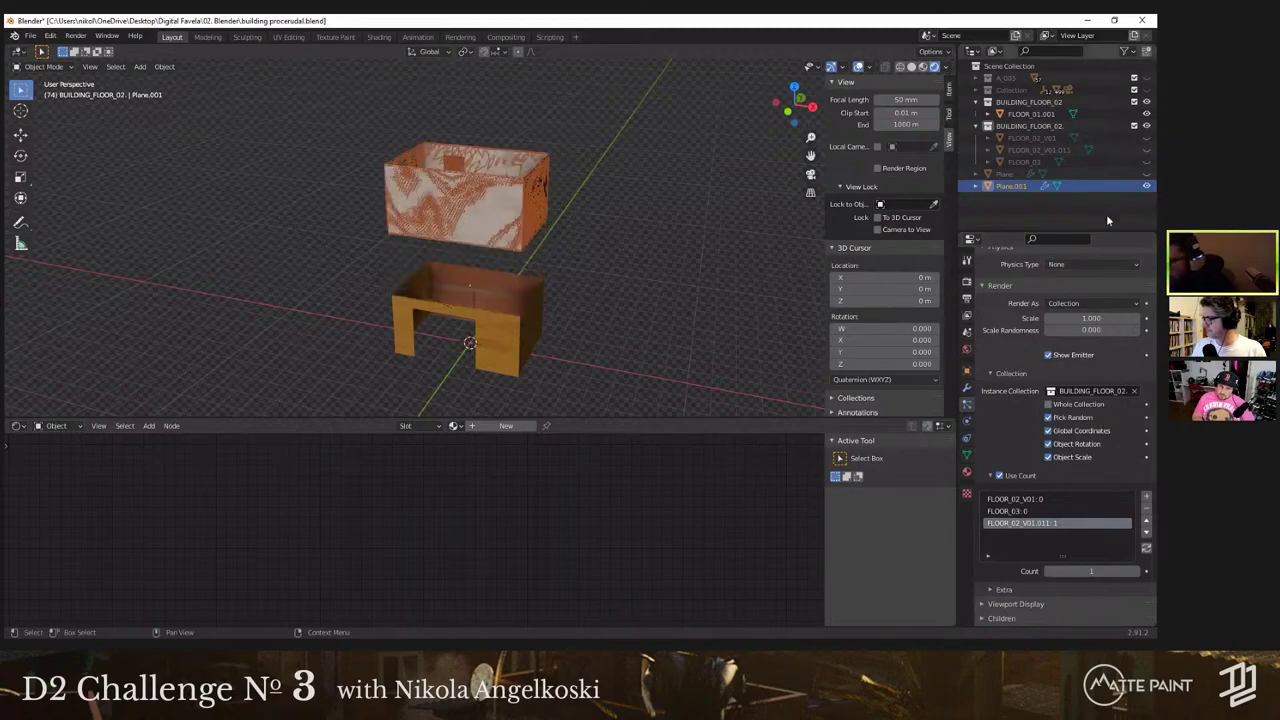
# Step: Hide Plane.001, show the original Plane emitter, and set its FLOOR_03 and FLOOR_02_V01.011 counts to 1
pyautogui.click(1147, 186)
pyautogui.click(1030, 175)
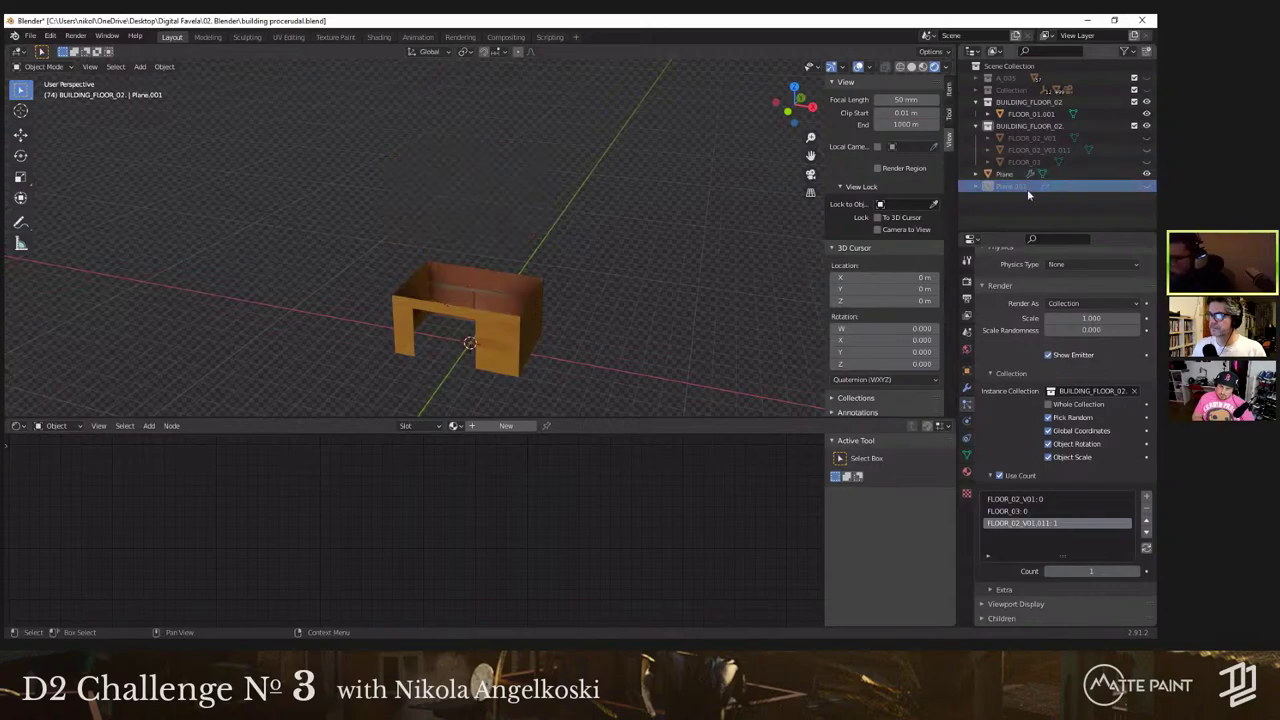
pyautogui.scroll(-2, 1060, 512)
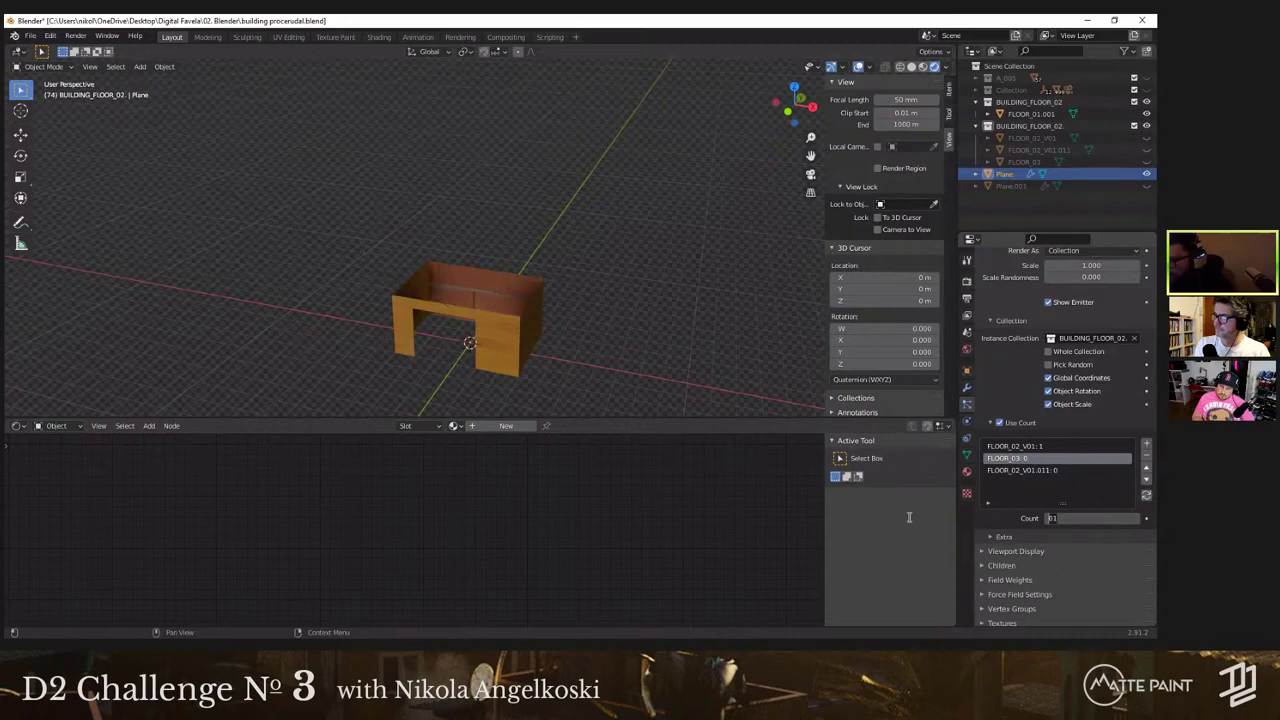
pyautogui.press('Return')
pyautogui.click(1039, 472)
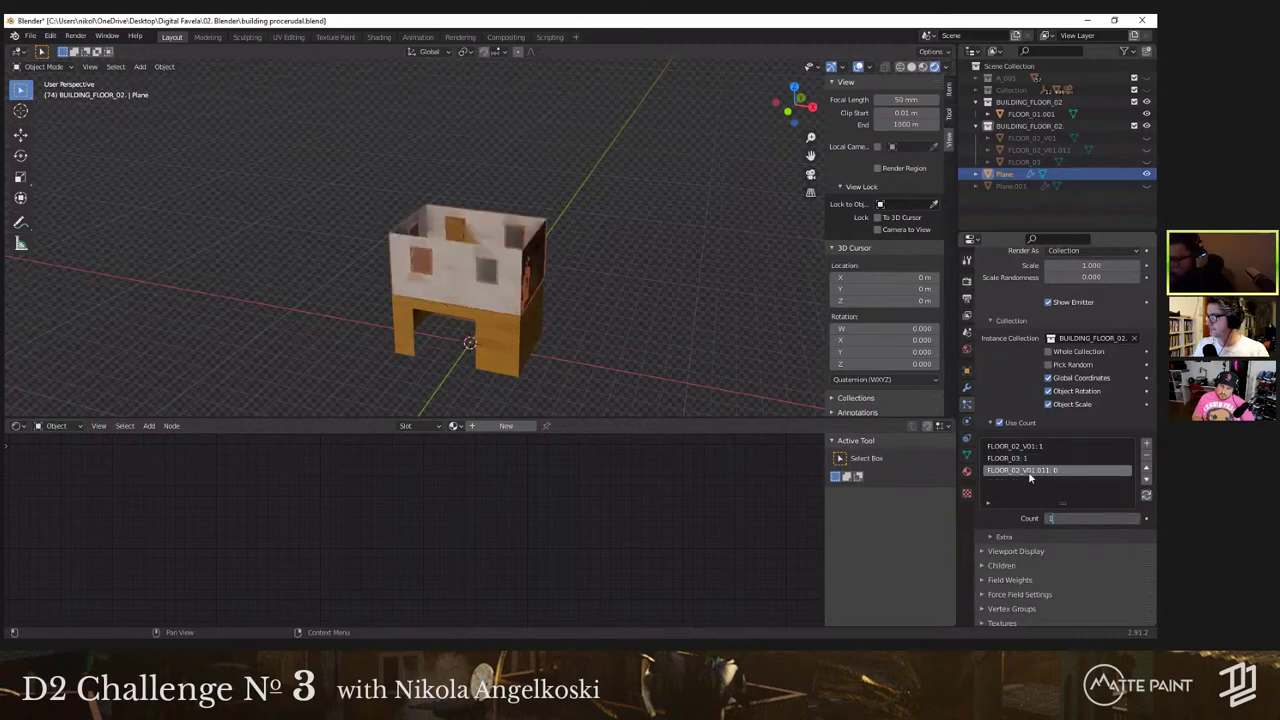
pyautogui.press('Return')
pyautogui.scroll(5, 766, 344)
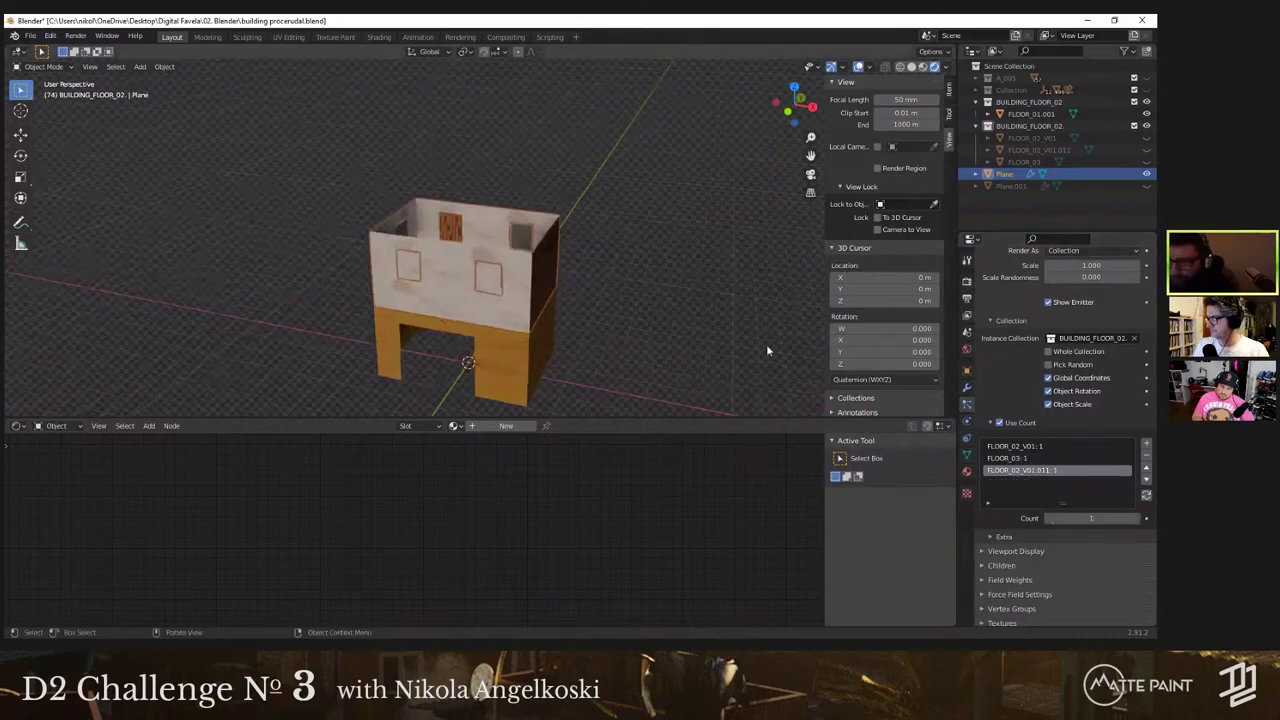
# Step: Set Plane's FLOOR_02_V01 and FLOOR_02_V01.011 counts to 0, leaving only FLOOR_03 instanced
pyautogui.click(1088, 447)
pyautogui.press('Return')
pyautogui.moveTo(603, 323); pyautogui.dragTo(550, 326, button='middle')
pyautogui.scroll(-4, 550, 326)
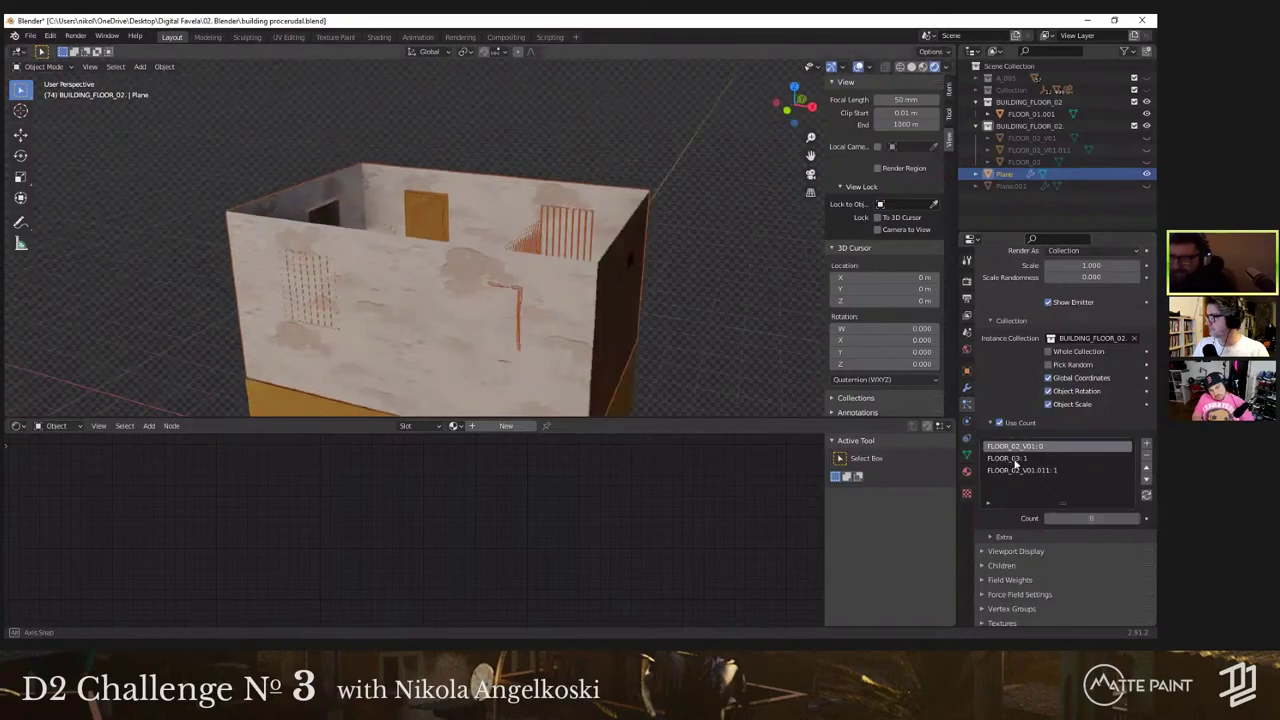
pyautogui.click(1040, 458)
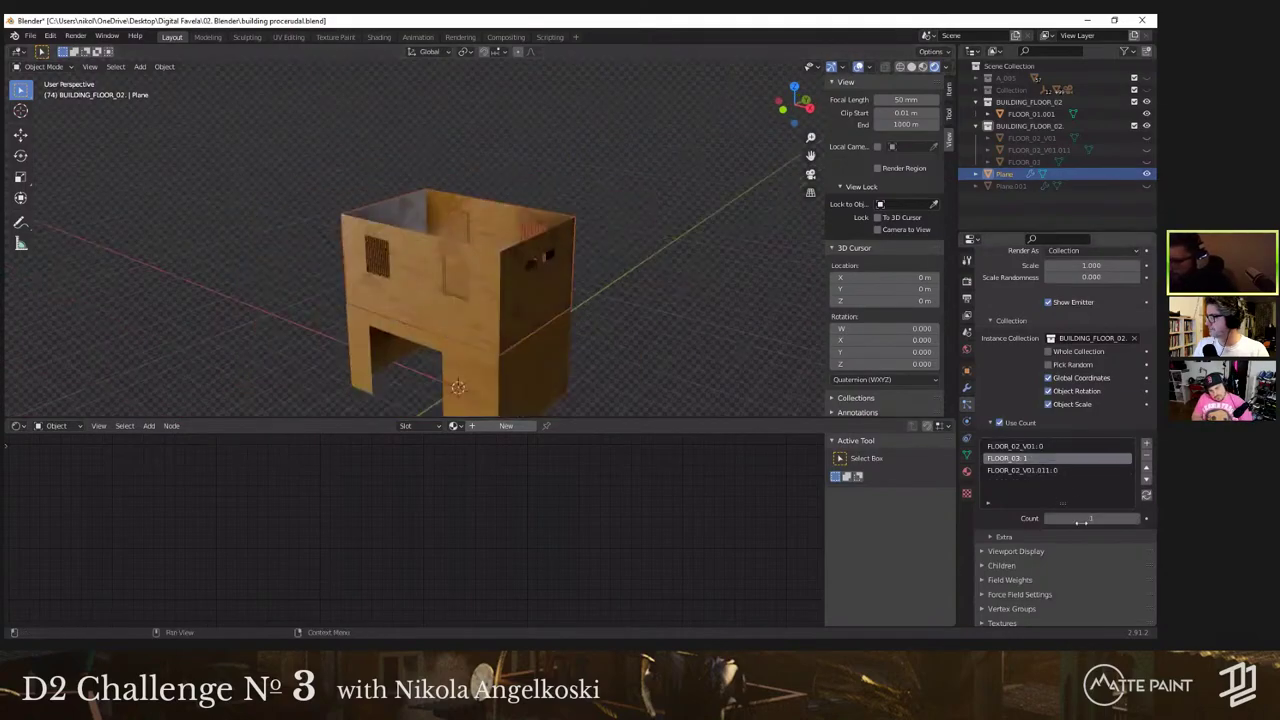
pyautogui.press('Return')
pyautogui.moveTo(500, 299); pyautogui.dragTo(406, 306, button='middle')
# Step: Set Plane's FLOOR_02_V01.011 count to 1 and bring FLOOR_02_V01 back into the instance counts
pyautogui.scroll(15, 1076, 332)
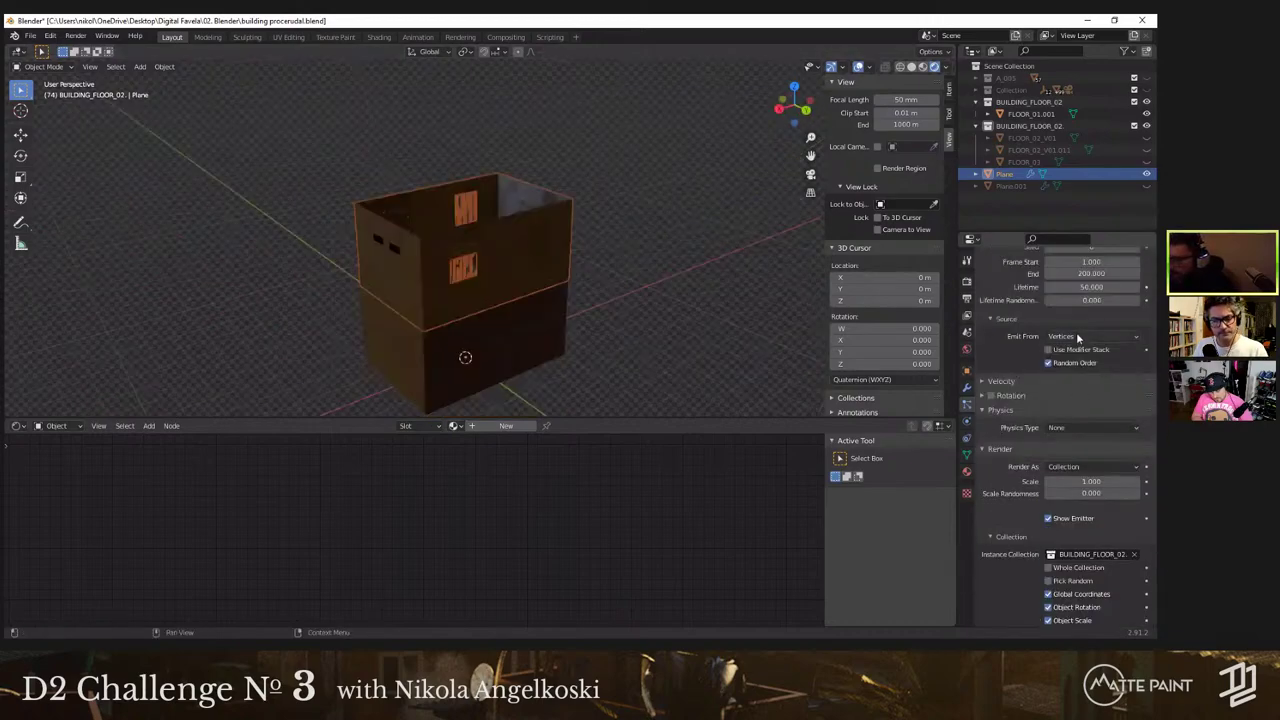
pyautogui.scroll(-1, 1093, 476)
pyautogui.scroll(-8, 1092, 490)
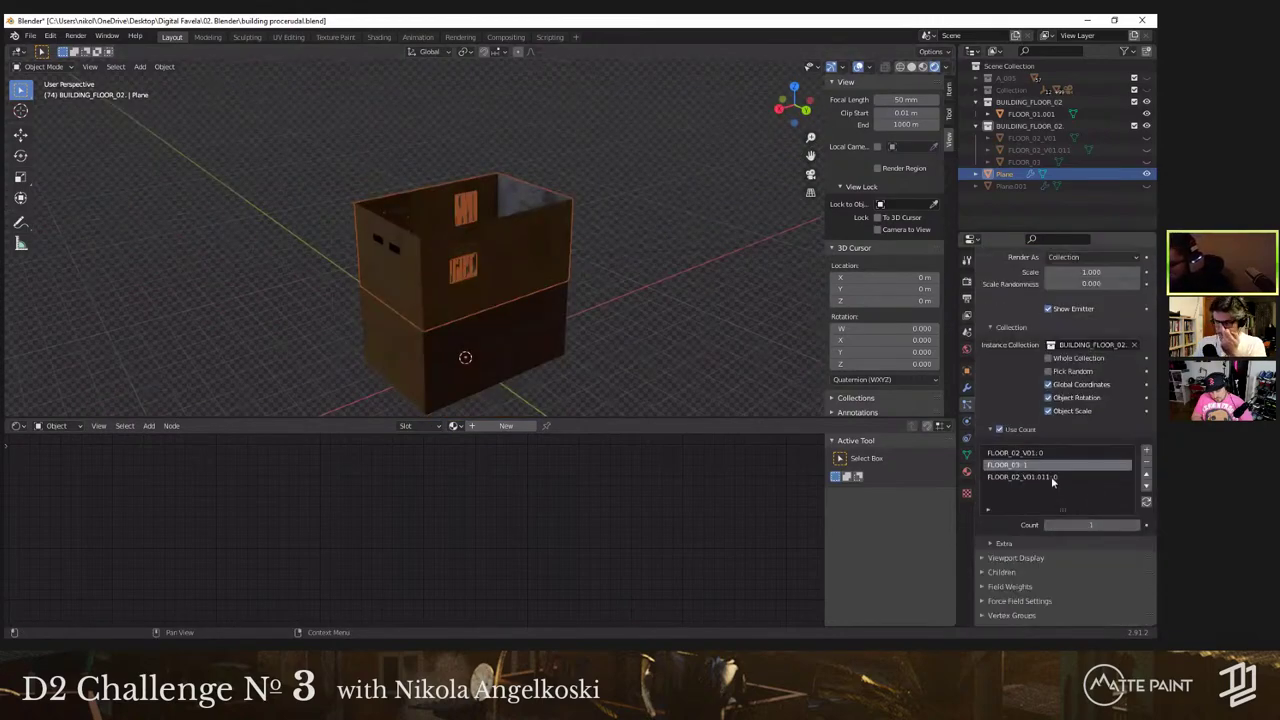
pyautogui.click(1051, 476)
pyautogui.press('Return')
pyautogui.click(1030, 455)
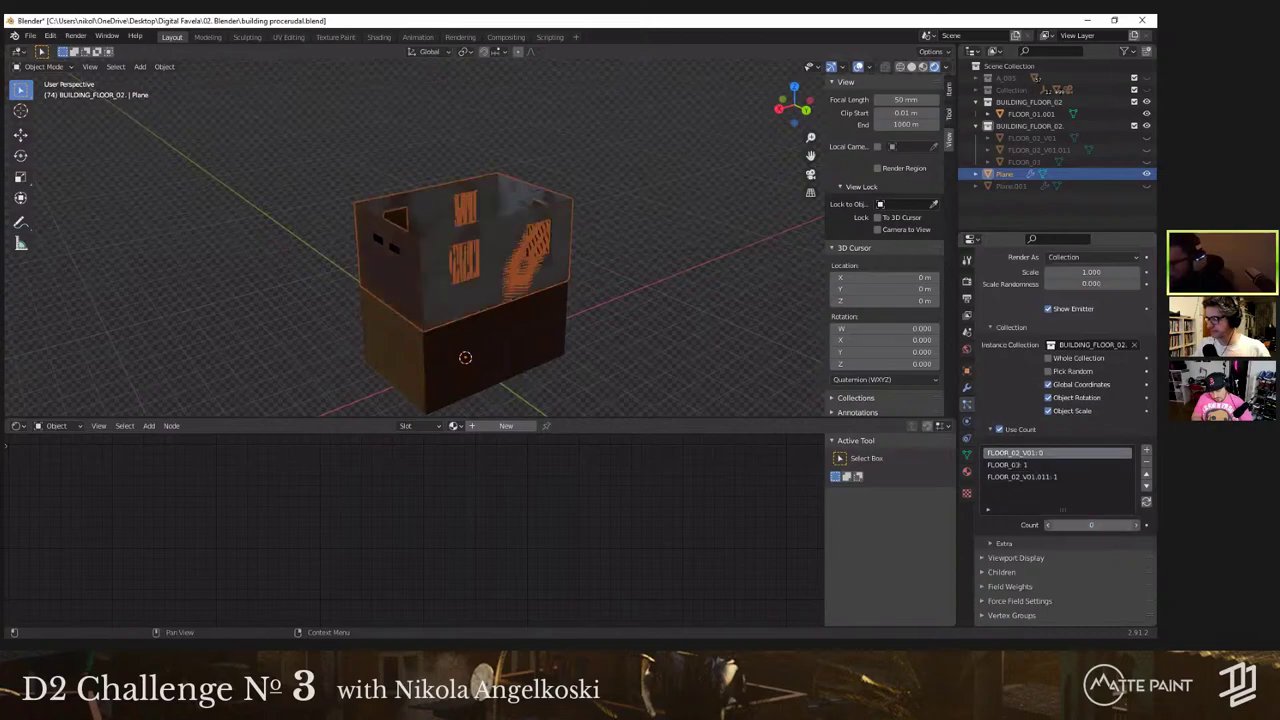
# Step: Set the particle number of Plane's system to 50, and raise it further to 124
pyautogui.scroll(14, 1054, 367)
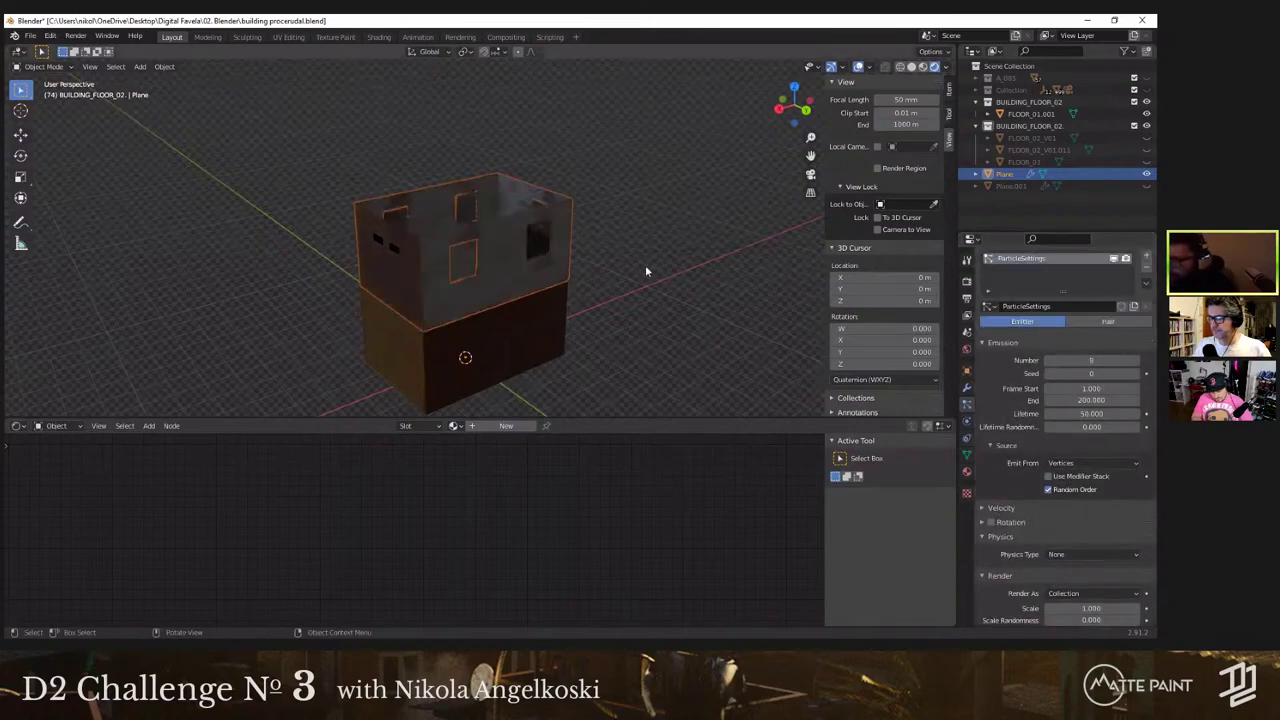
pyautogui.scroll(4, 646, 271)
pyautogui.scroll(2, 1029, 354)
pyautogui.moveTo(457, 343); pyautogui.dragTo(915, 382, button='middle')
pyautogui.scroll(-6, 800, 385)
pyautogui.doubleClick(1091, 385)
pyautogui.write('50')
pyautogui.press('Return')
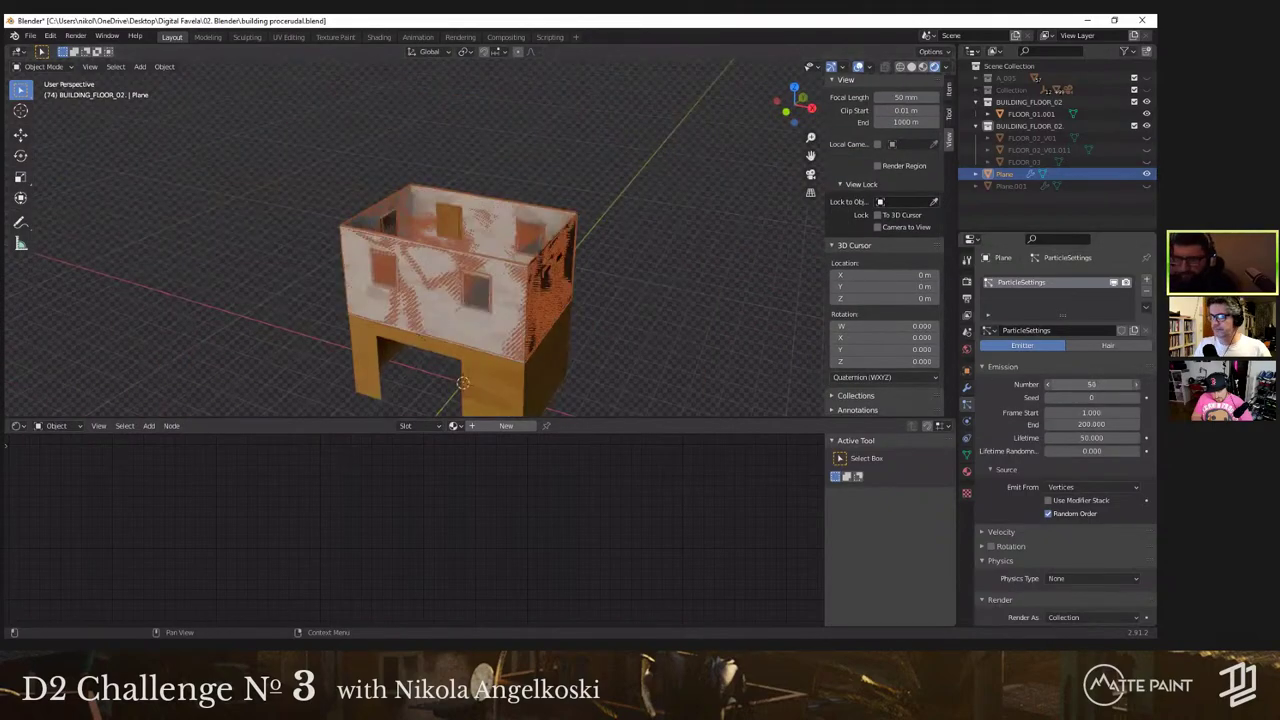
pyautogui.moveTo(1091, 385); pyautogui.dragTo(1128, 385)
pyautogui.click(632, 315)
pyautogui.moveTo(520, 330); pyautogui.dragTo(630, 225, button='middle')
pyautogui.scroll(3, 571, 271)
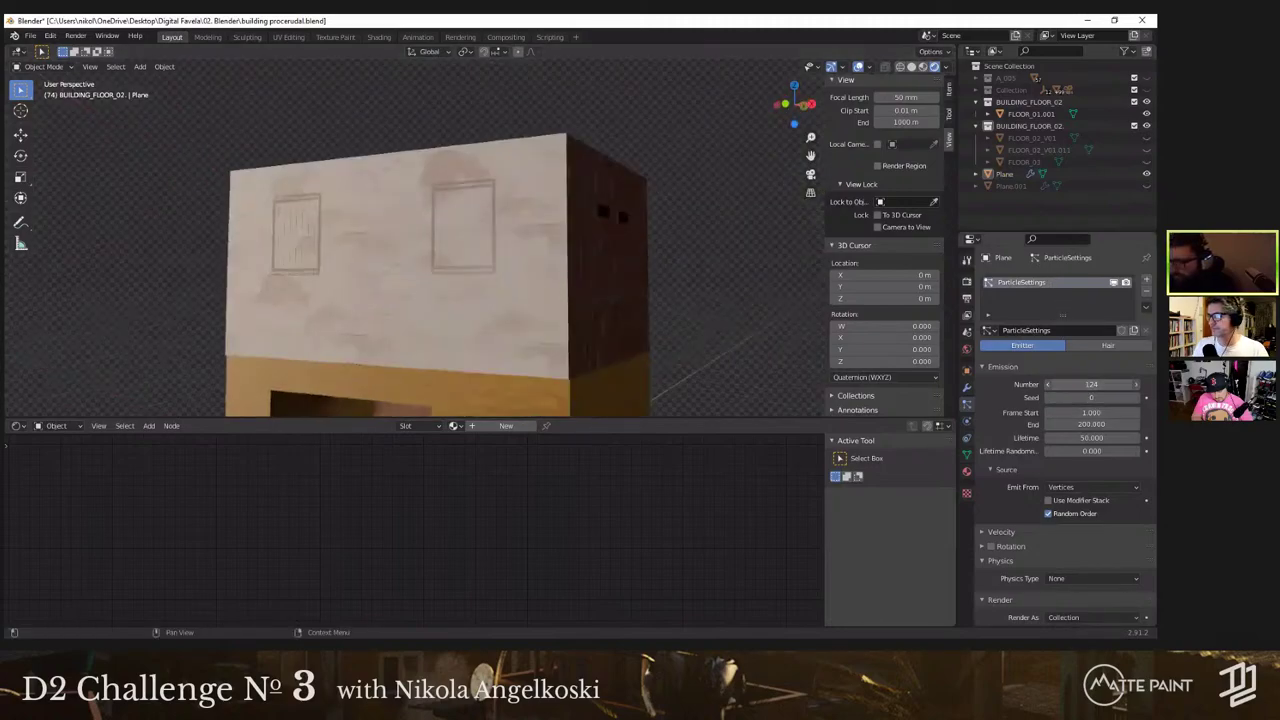
# Step: Set Plane's FLOOR_02_V01 and FLOOR_03 counts to 0 so only FLOOR_02_V01.011 is instanced
pyautogui.scroll(-6, 1100, 475)
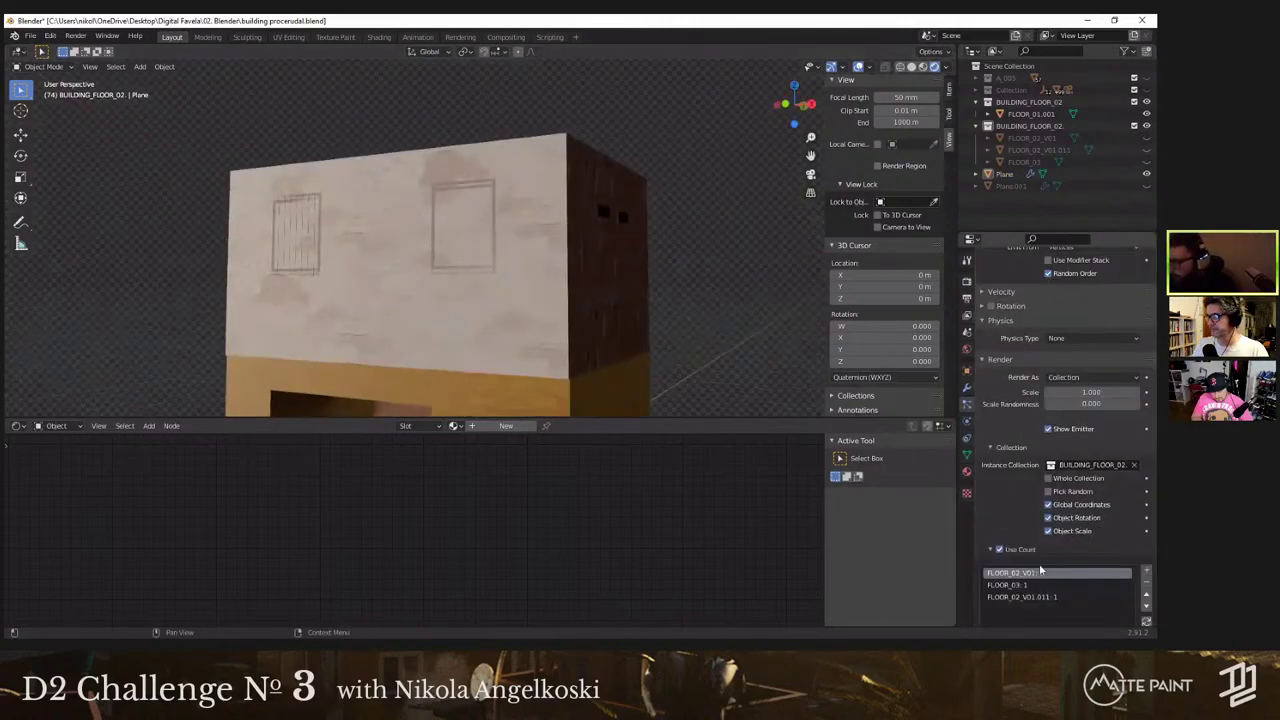
pyautogui.scroll(-2, 1040, 569)
pyautogui.press('Return')
pyautogui.click(1090, 537)
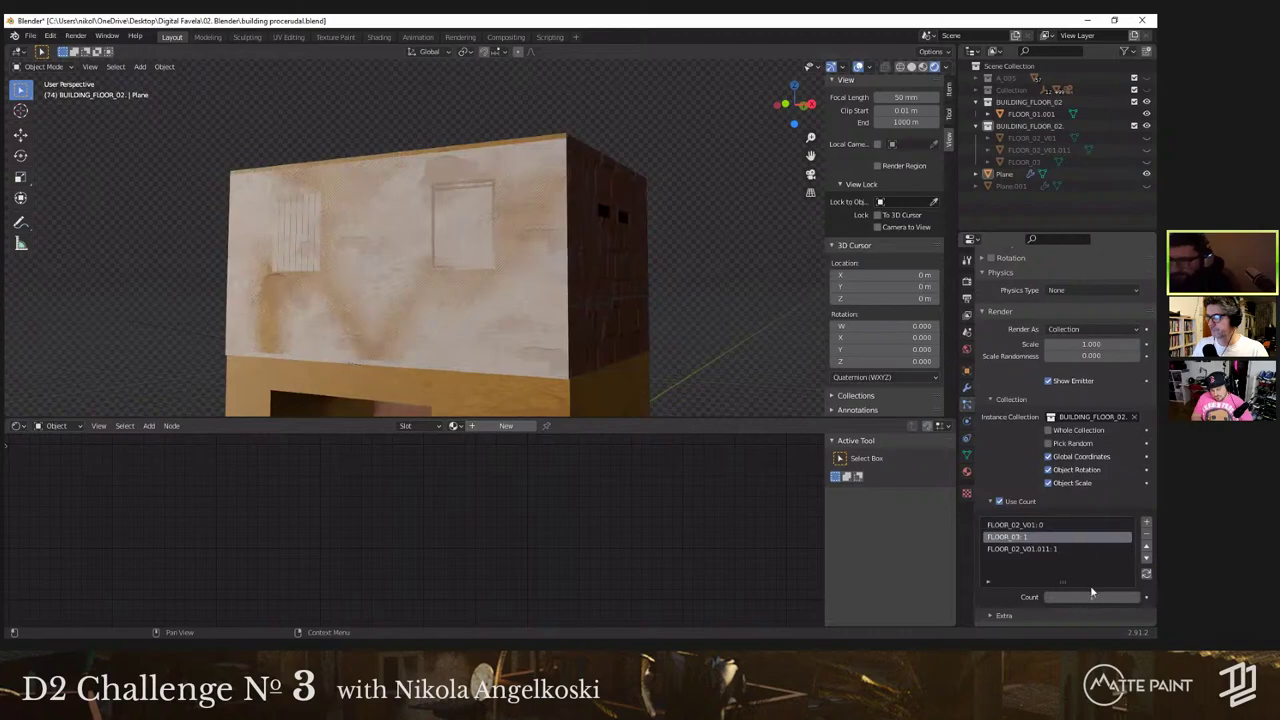
pyautogui.write('0')
pyautogui.press('Return')
pyautogui.moveTo(591, 300); pyautogui.dragTo(423, 284, button='middle')
pyautogui.scroll(-4, 478, 286)
pyautogui.scroll(3, 415, 295)
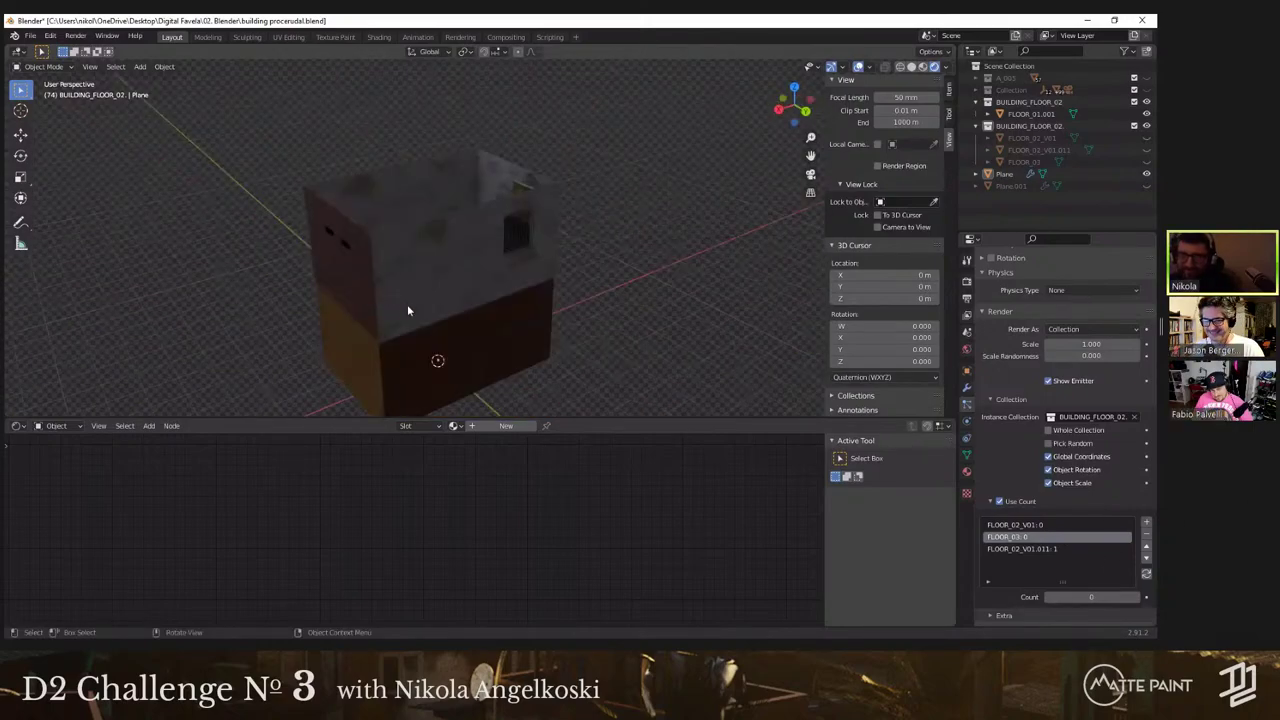
# Step: Delete both emitter planes, Plane.001 and Plane, from the scene
pyautogui.click(407, 306)
pyautogui.click(1064, 188)
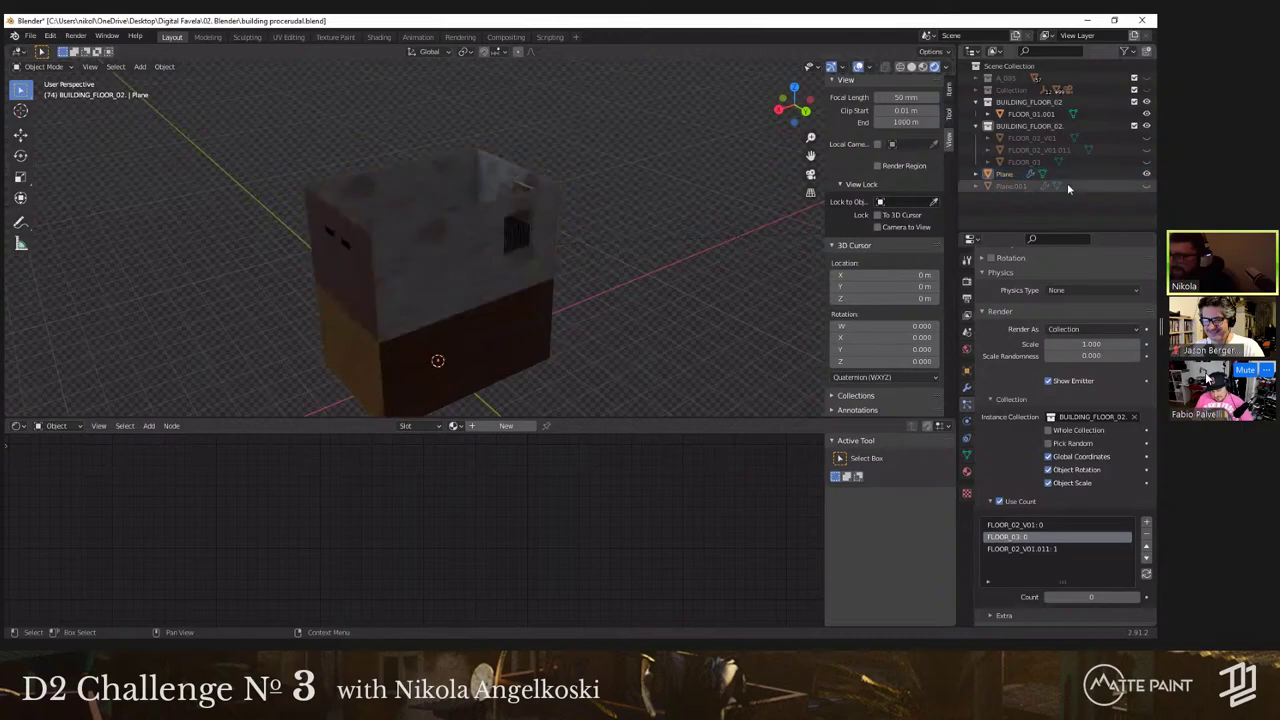
pyautogui.rightClick(1067, 188)
pyautogui.click(1028, 190)
pyautogui.click(1000, 175)
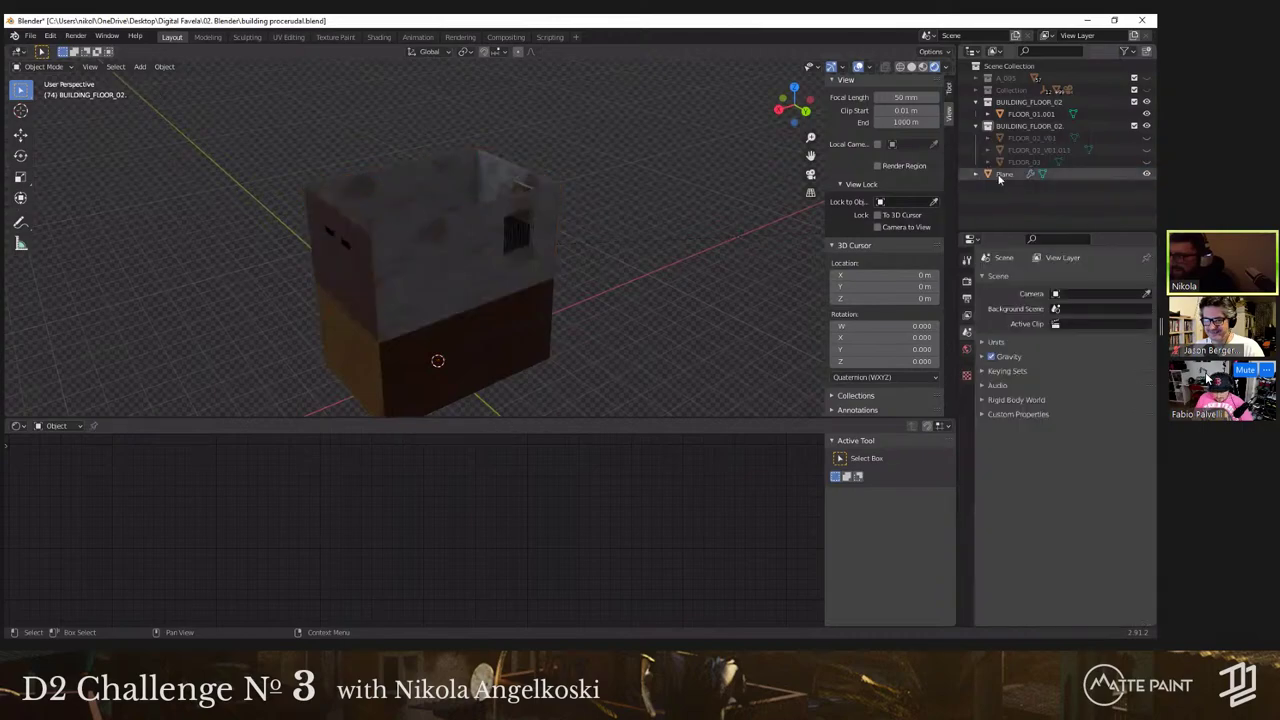
pyautogui.rightClick(998, 177)
pyautogui.click(998, 180)
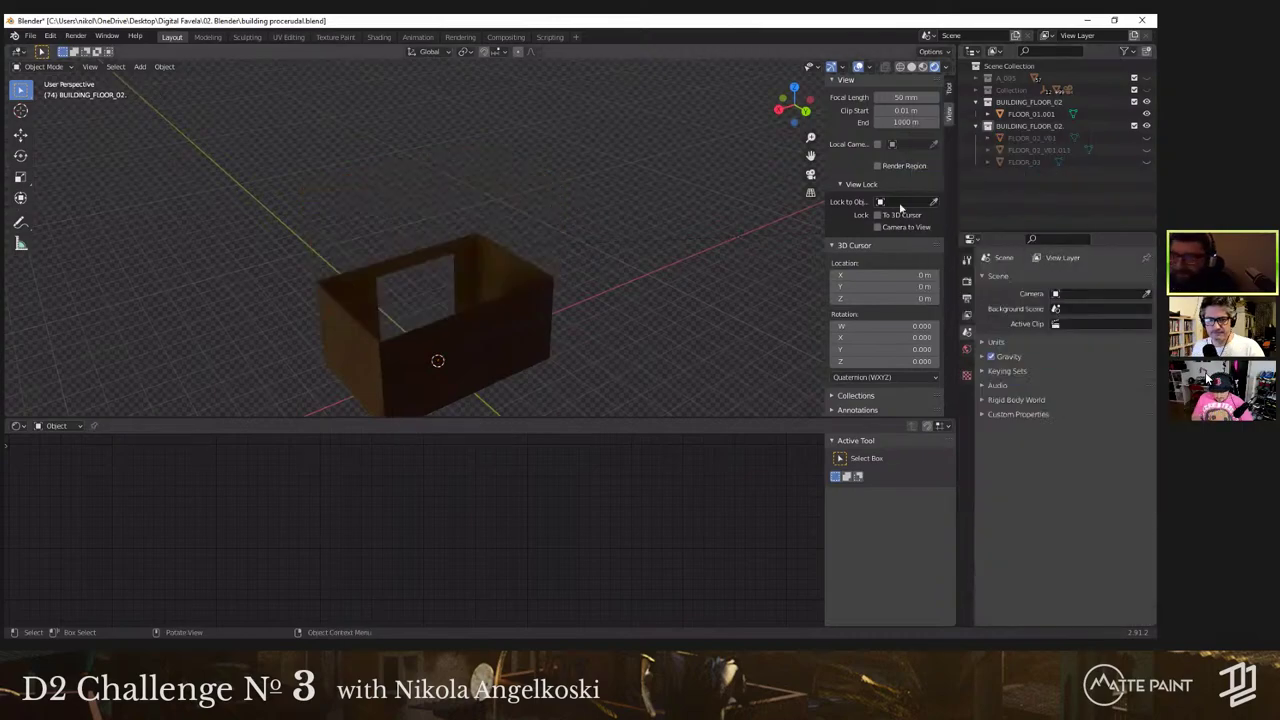
# Step: Exclude the upper-floor collection BUILDING_FLOOR_02. from the view layer and hide the BUILDING_FLOOR_02 collection holding FLOOR_01.001
pyautogui.moveTo(900, 208); pyautogui.dragTo(687, 277, button='middle')
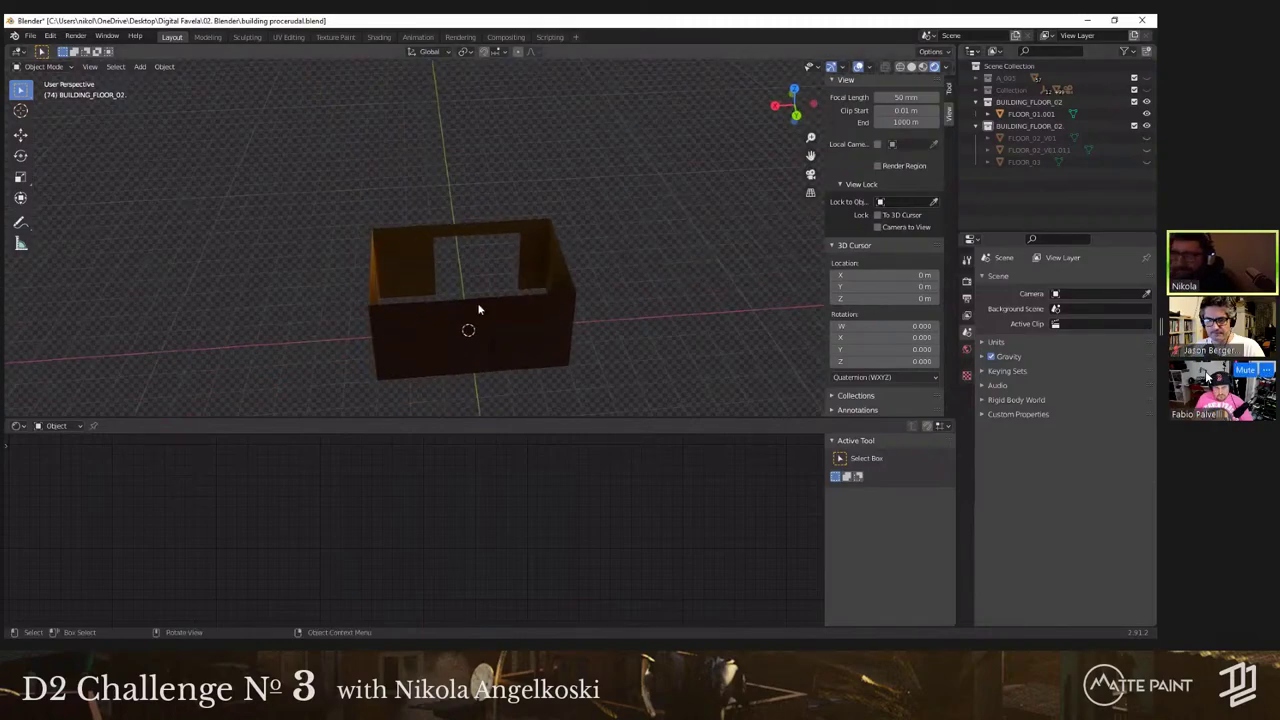
pyautogui.moveTo(478, 310); pyautogui.dragTo(720, 205, button='middle')
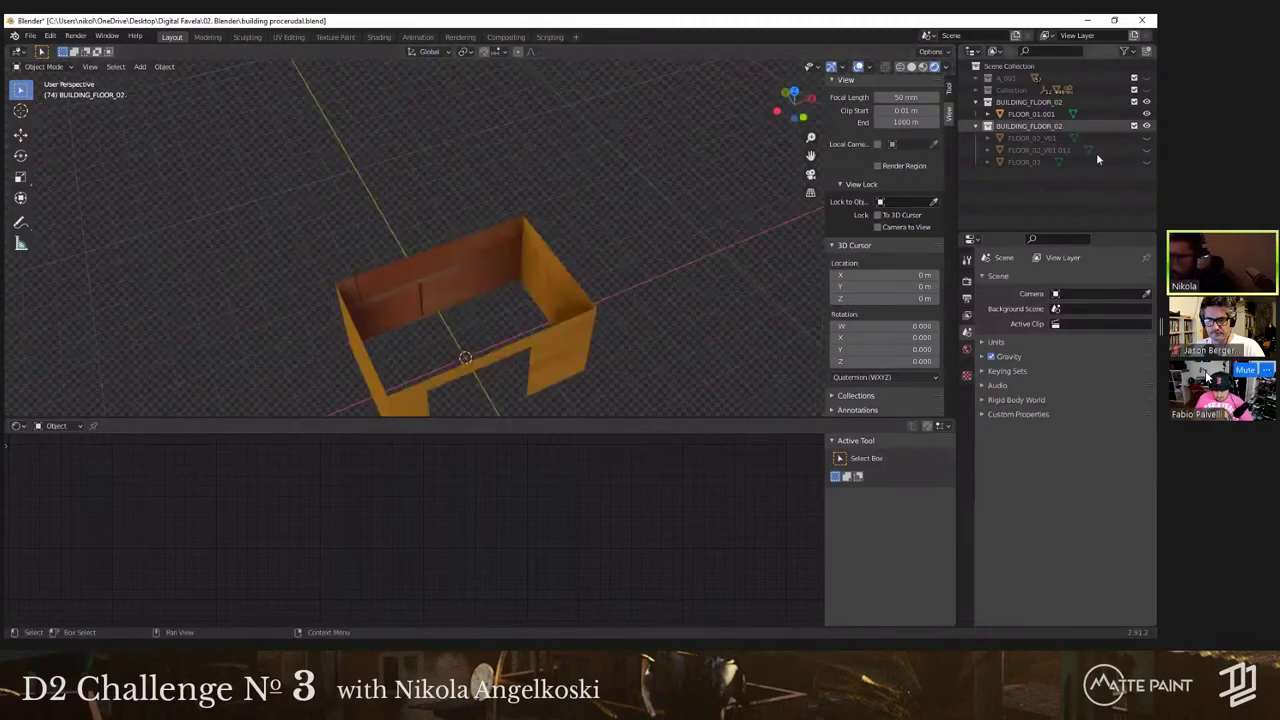
pyautogui.click(1134, 126)
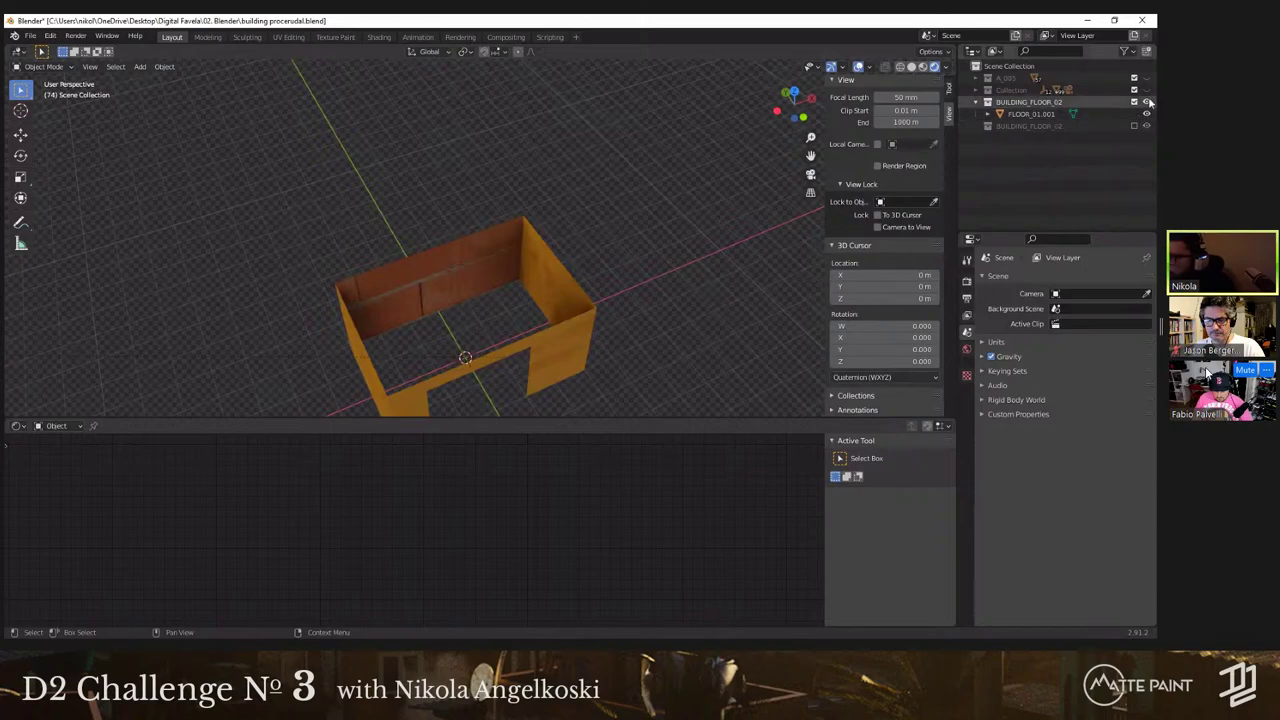
pyautogui.click(1147, 102)
pyautogui.click(1134, 126)
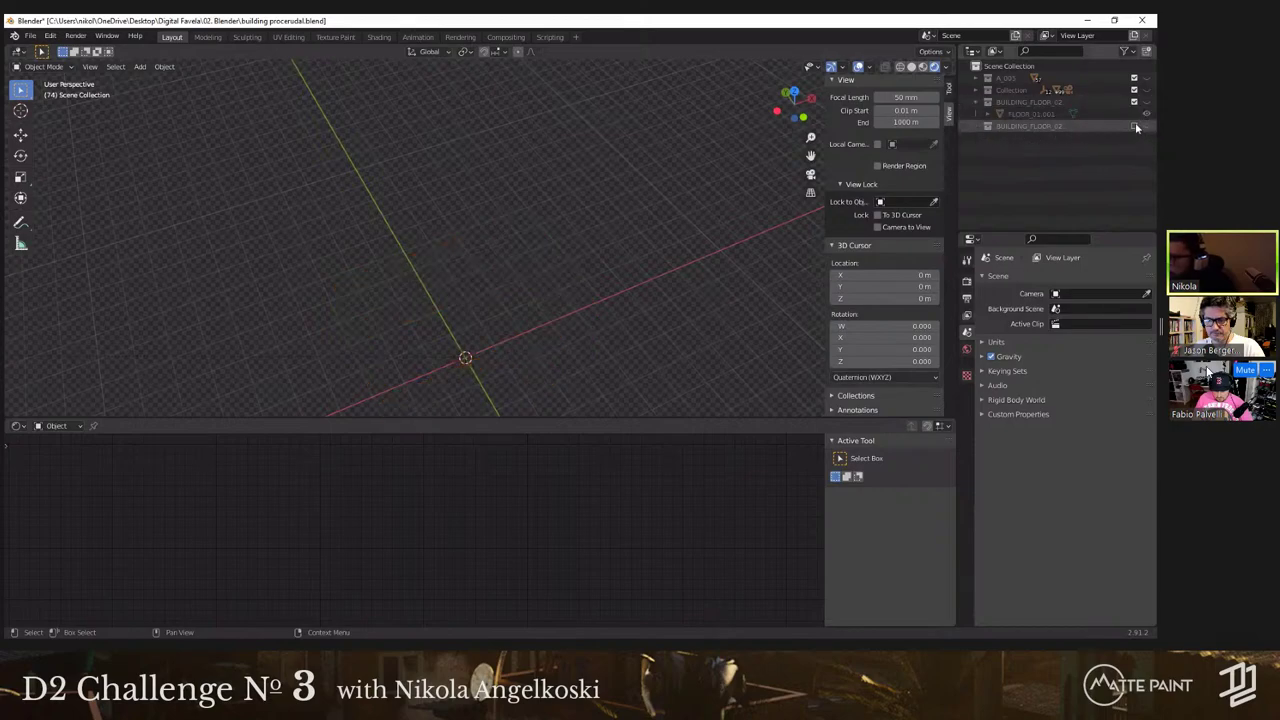
# Step: Include the BUILDING_FLOOR_02. collection in the view layer and move the mesh geometry of all three floor variants 3 m down along Z
pyautogui.click(1134, 126)
pyautogui.moveTo(578, 242); pyautogui.dragTo(611, 234, button='middle')
pyautogui.press('a')
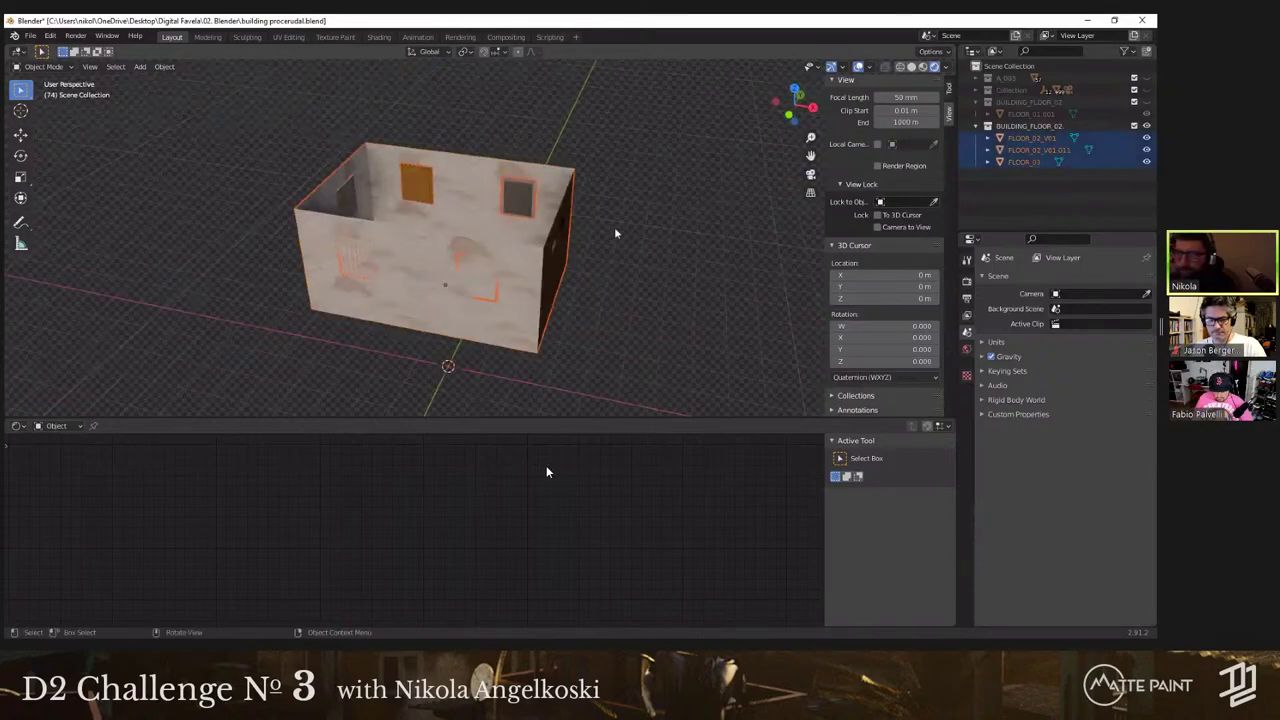
pyautogui.press('KP_1')
pyautogui.keyDown('shift'); pyautogui.moveTo(548, 271); pyautogui.dragTo(571, 203, button='middle'); pyautogui.keyUp('shift')
pyautogui.keyDown('shift'); pyautogui.click(572, 202); pyautogui.keyUp('shift')
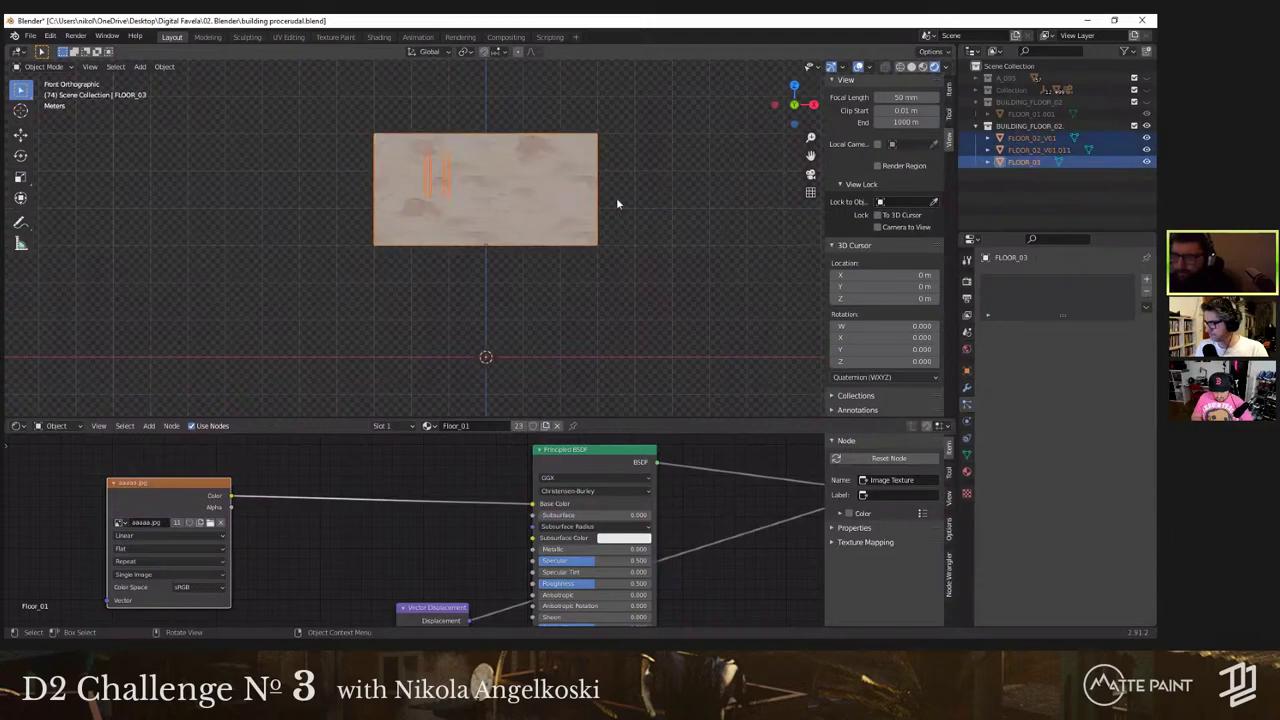
pyautogui.press('Tab')
pyautogui.press('g')
pyautogui.press('z')
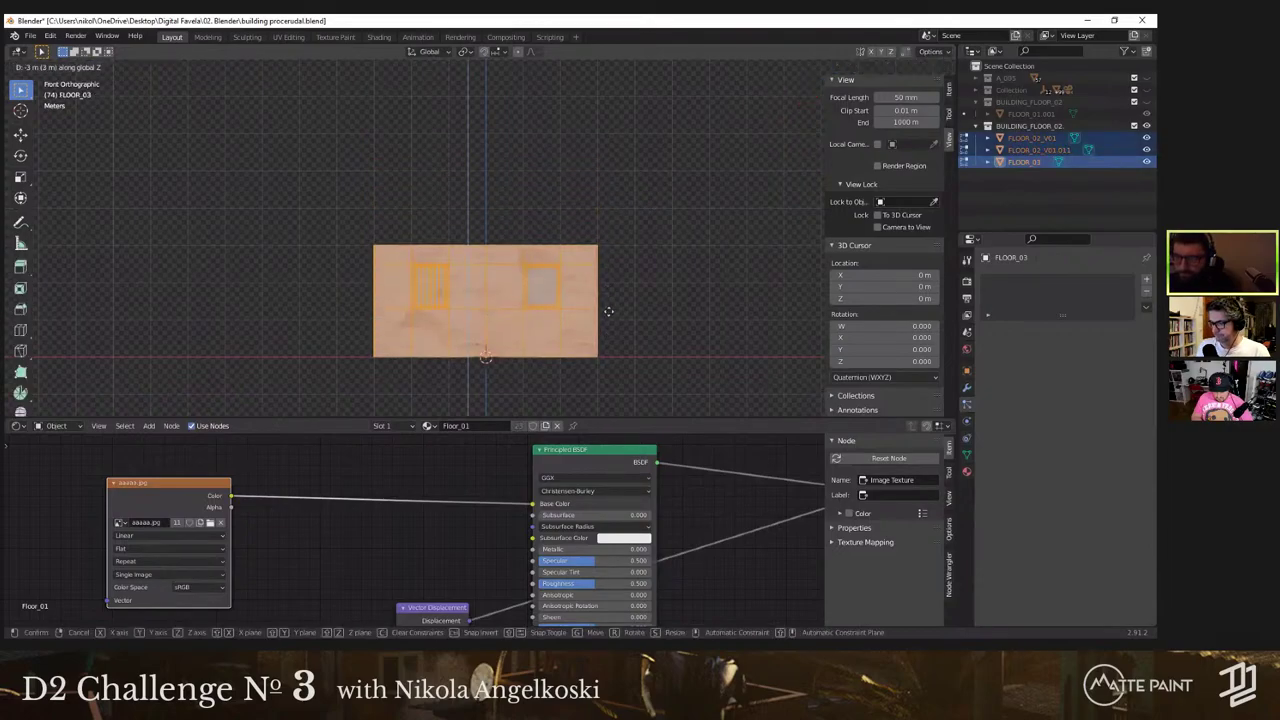
pyautogui.keyDown('ctrl'); pyautogui.click(608, 311); pyautogui.keyUp('ctrl')
# Step: Select FLOOR_02_V01.011 and FLOOR_02_V01 in turn and check where their geometry sits relative to the origin
pyautogui.click(1020, 148)
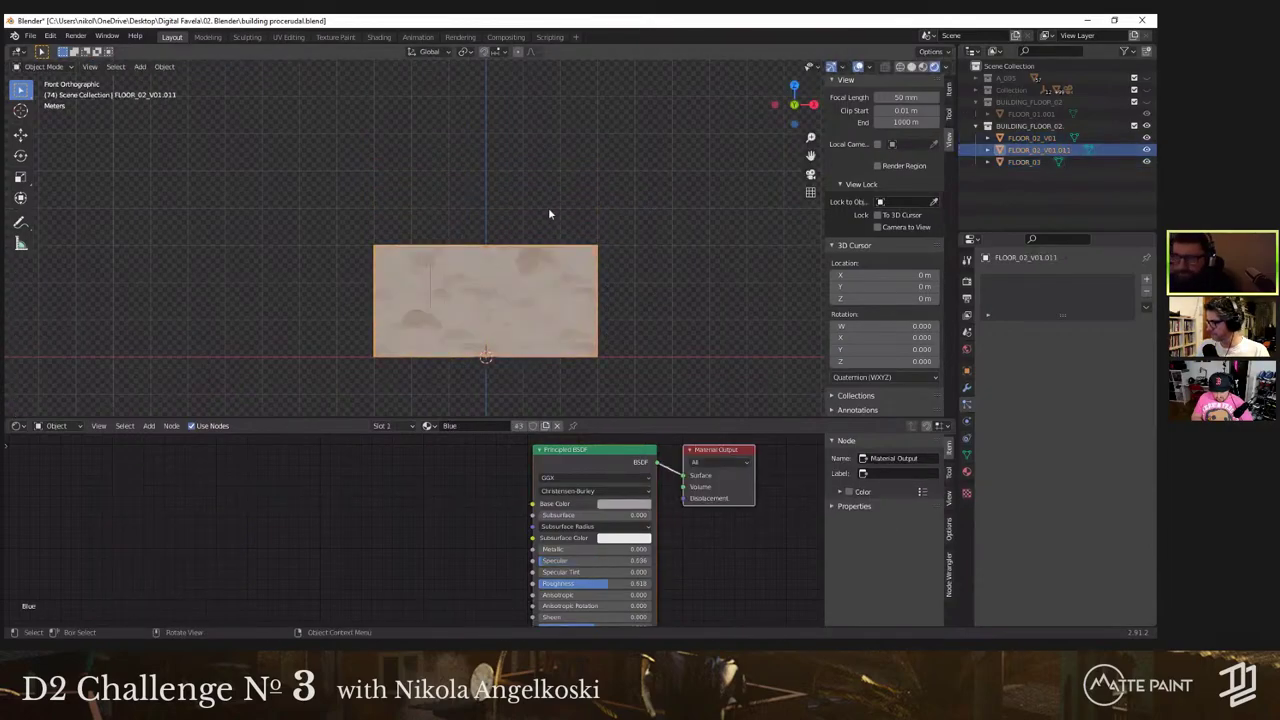
pyautogui.click(1020, 153)
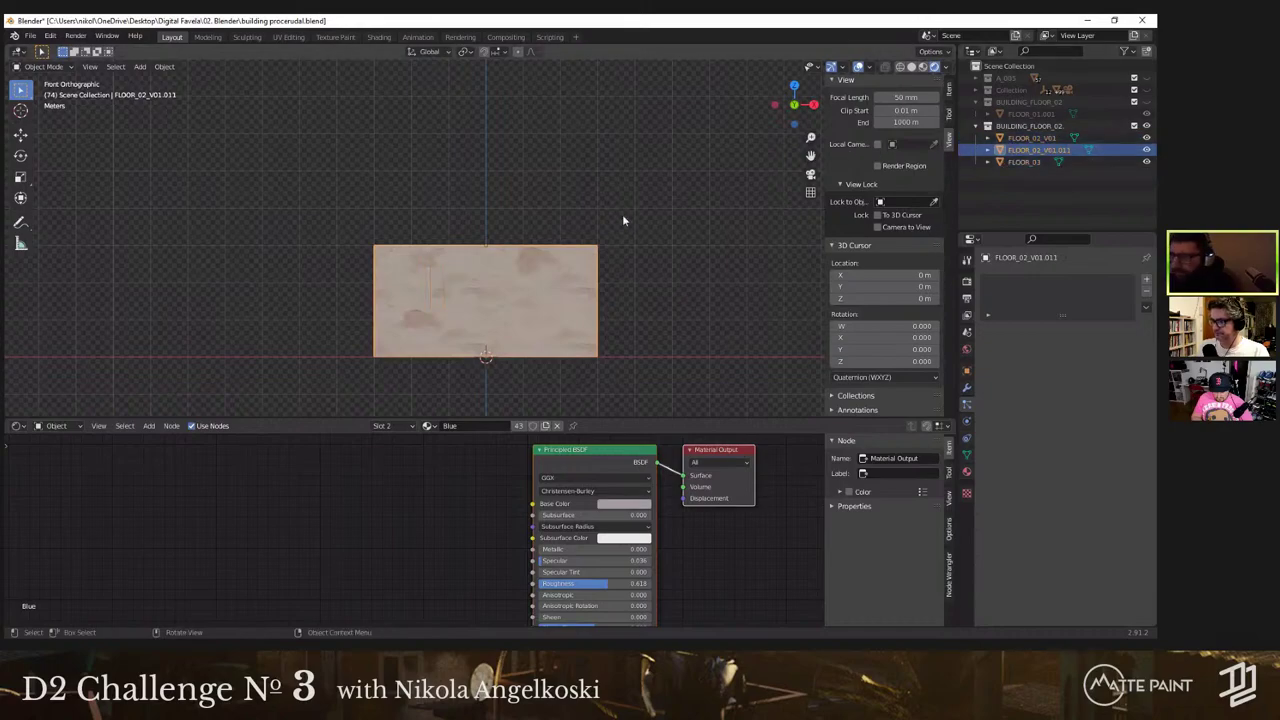
pyautogui.press('Tab')
pyautogui.moveTo(557, 240); pyautogui.dragTo(551, 280, button='middle')
pyautogui.click(1040, 137)
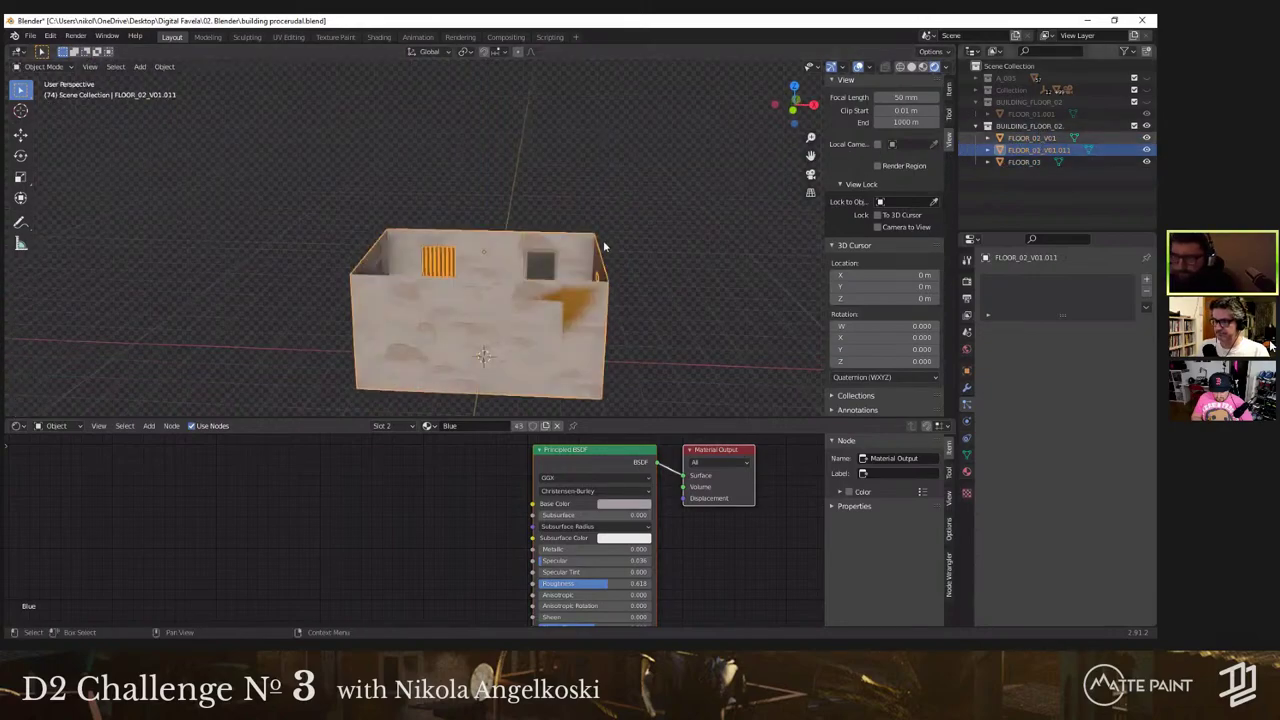
pyautogui.moveTo(560, 235); pyautogui.dragTo(583, 268, button='middle')
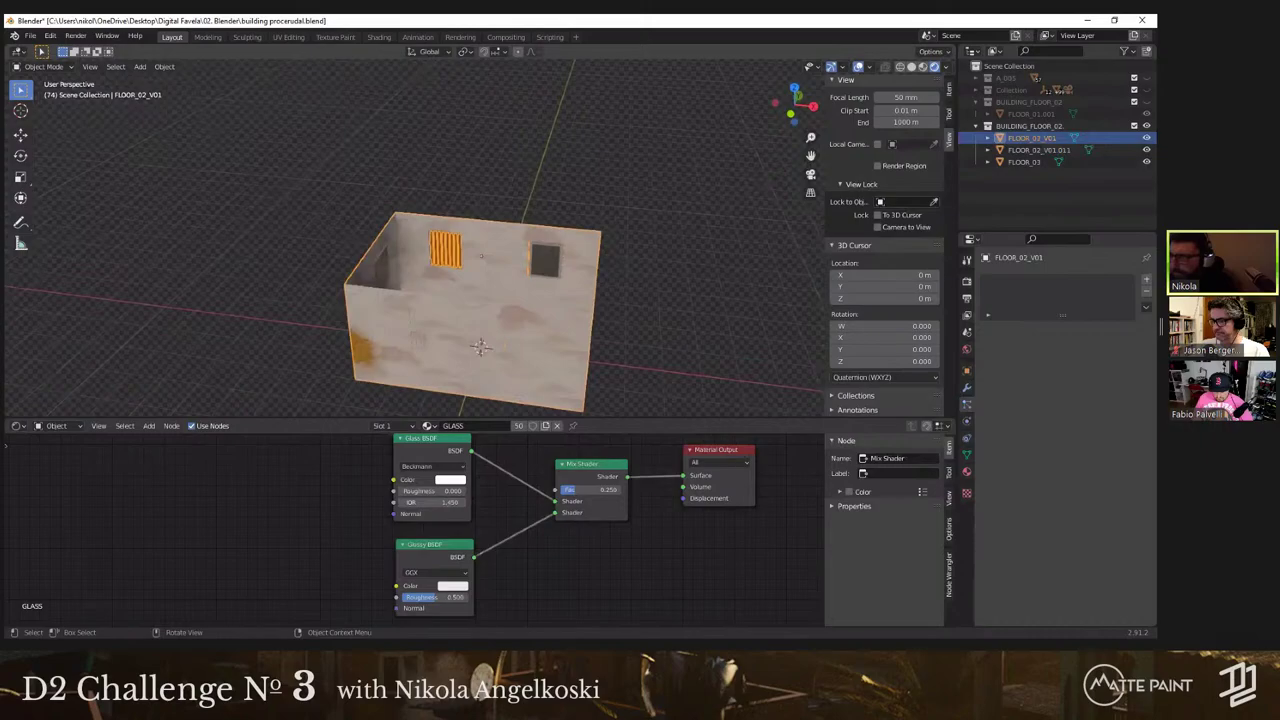
# Step: Exclude the BUILDING_FLOOR_02. collection from the view layer and create a new collection in the scene
pyautogui.click(1147, 126)
pyautogui.click(1134, 126)
pyautogui.moveTo(473, 258); pyautogui.dragTo(502, 250, button='middle')
pyautogui.rightClick(991, 167)
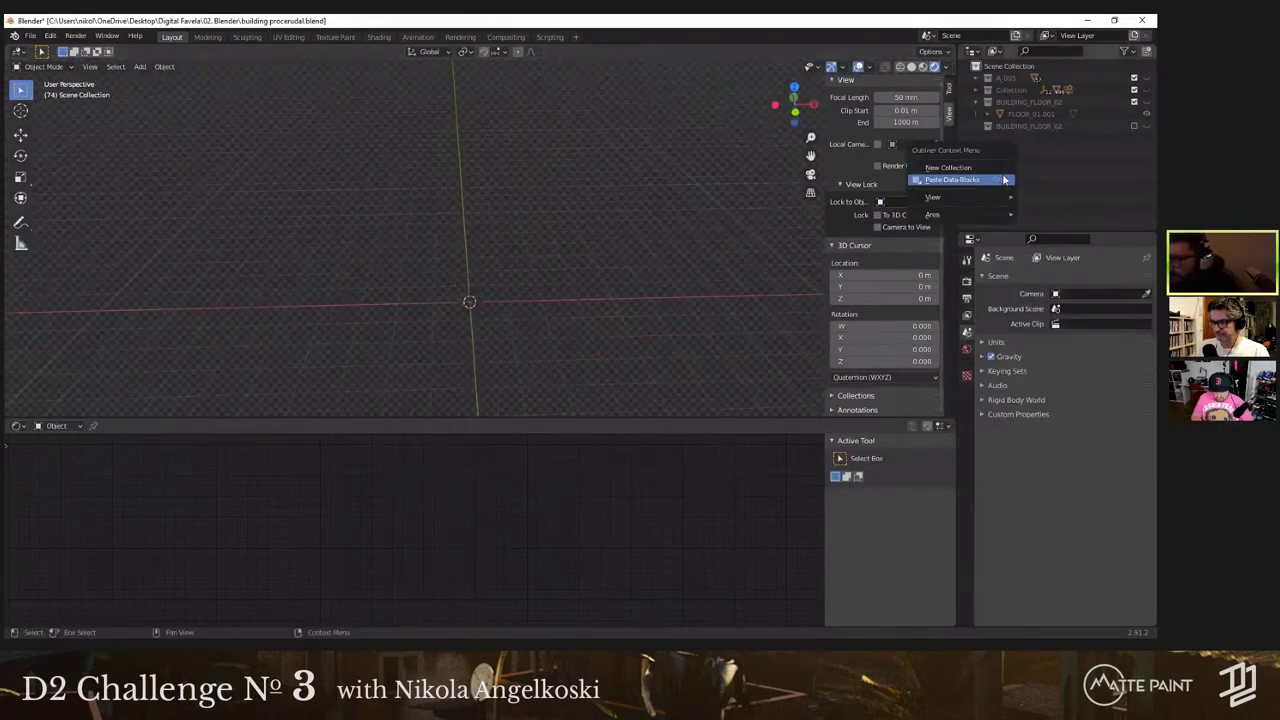
pyautogui.click(1005, 165)
# Step: Add a mesh plane at the origin in the new collection and scale it to 0.117
pyautogui.hotkey('shift', 'a')
pyautogui.moveTo(556, 291)
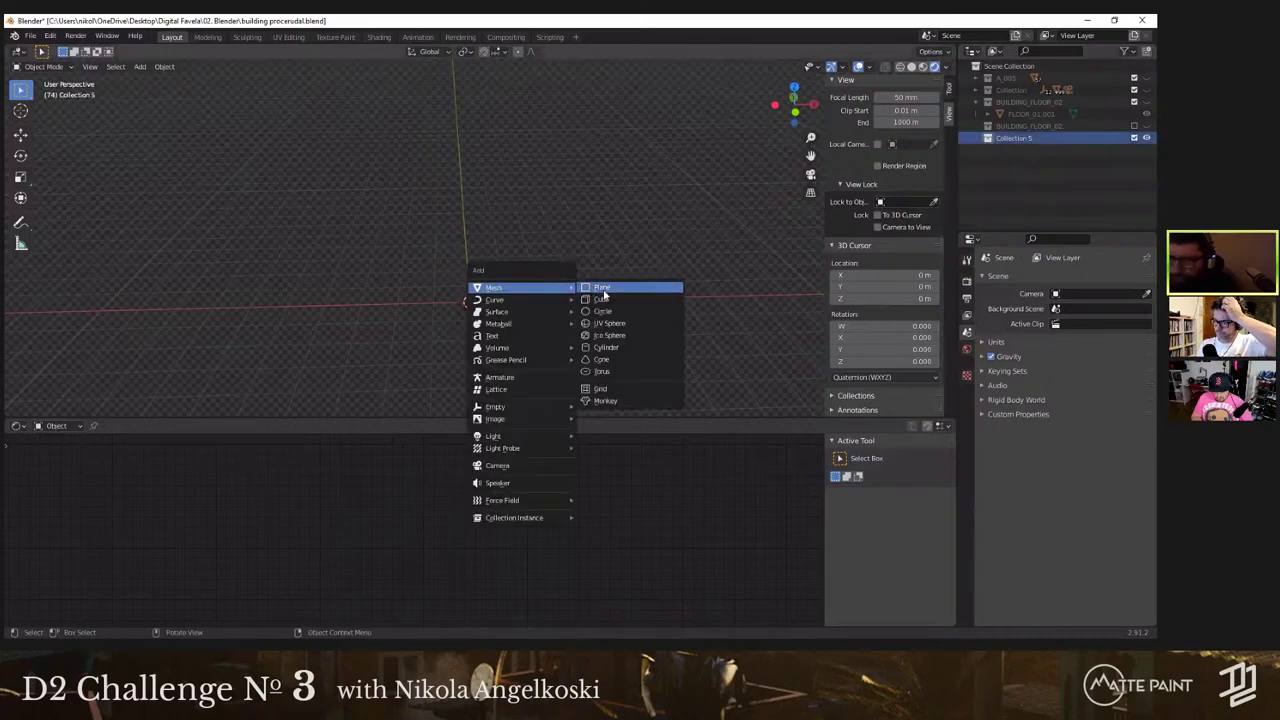
pyautogui.click(618, 292)
pyautogui.moveTo(596, 315); pyautogui.dragTo(592, 332, button='middle')
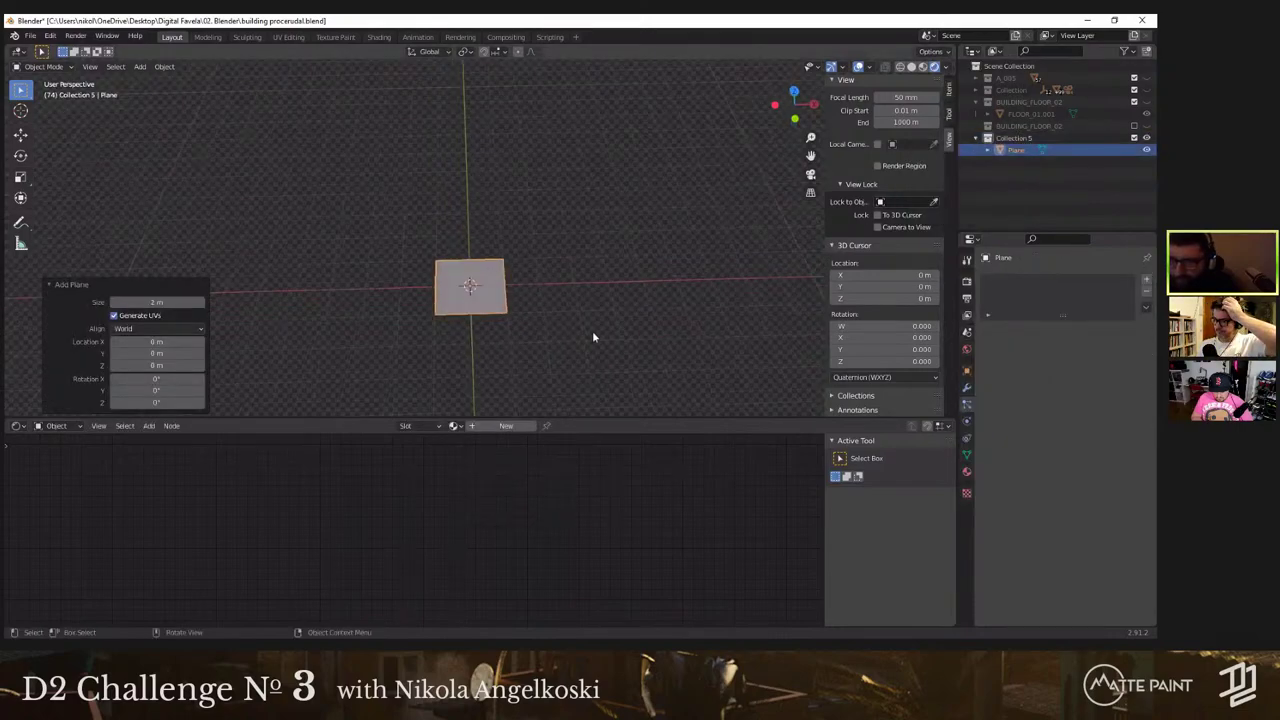
pyautogui.scroll(3, 592, 331)
pyautogui.press('s')
pyautogui.click(533, 288)
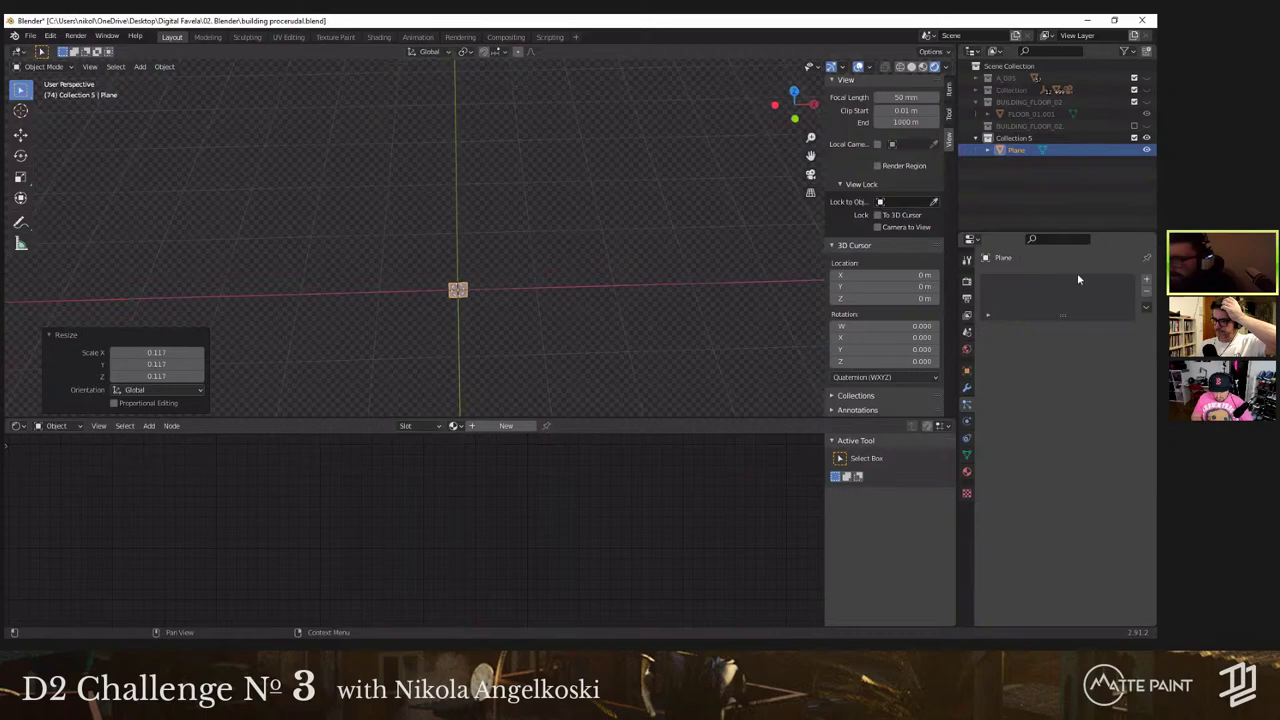
# Step: Add a particle system to the plane and set its emission number to 1
pyautogui.click(1147, 280)
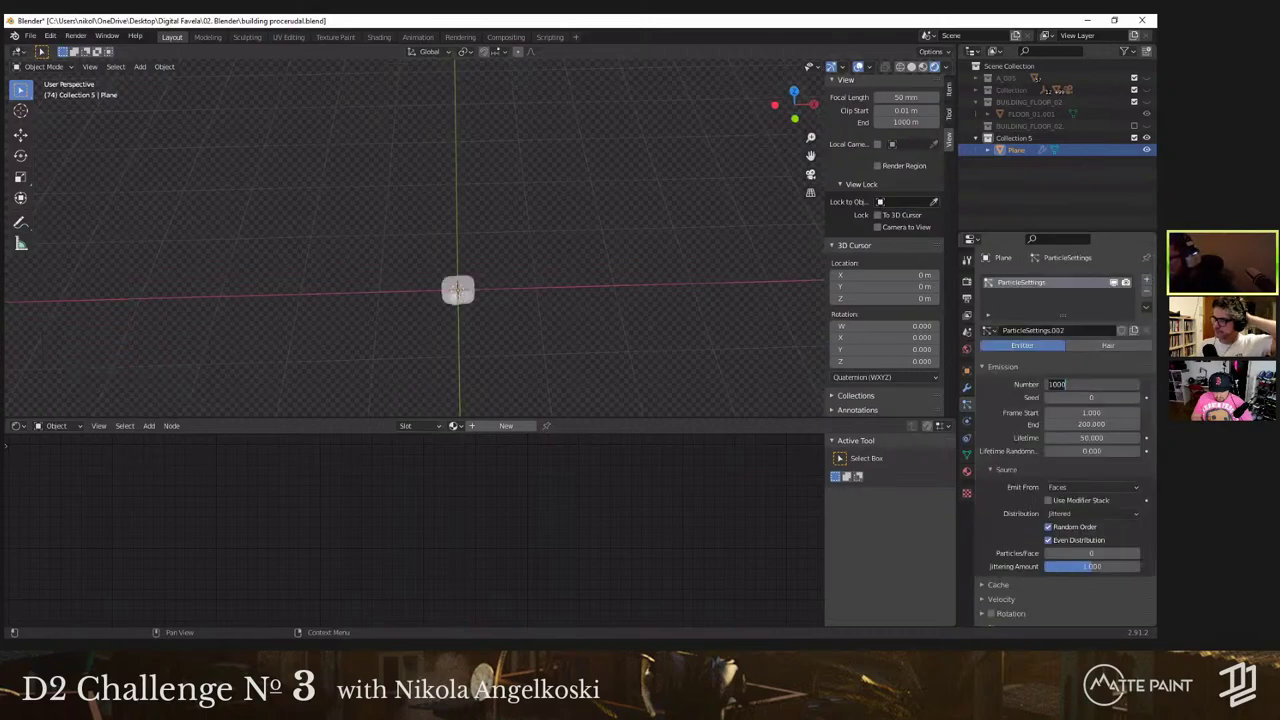
pyautogui.write('1')
pyautogui.press('Return')
pyautogui.scroll(-2, 1088, 405)
pyautogui.scroll(2, 473, 306)
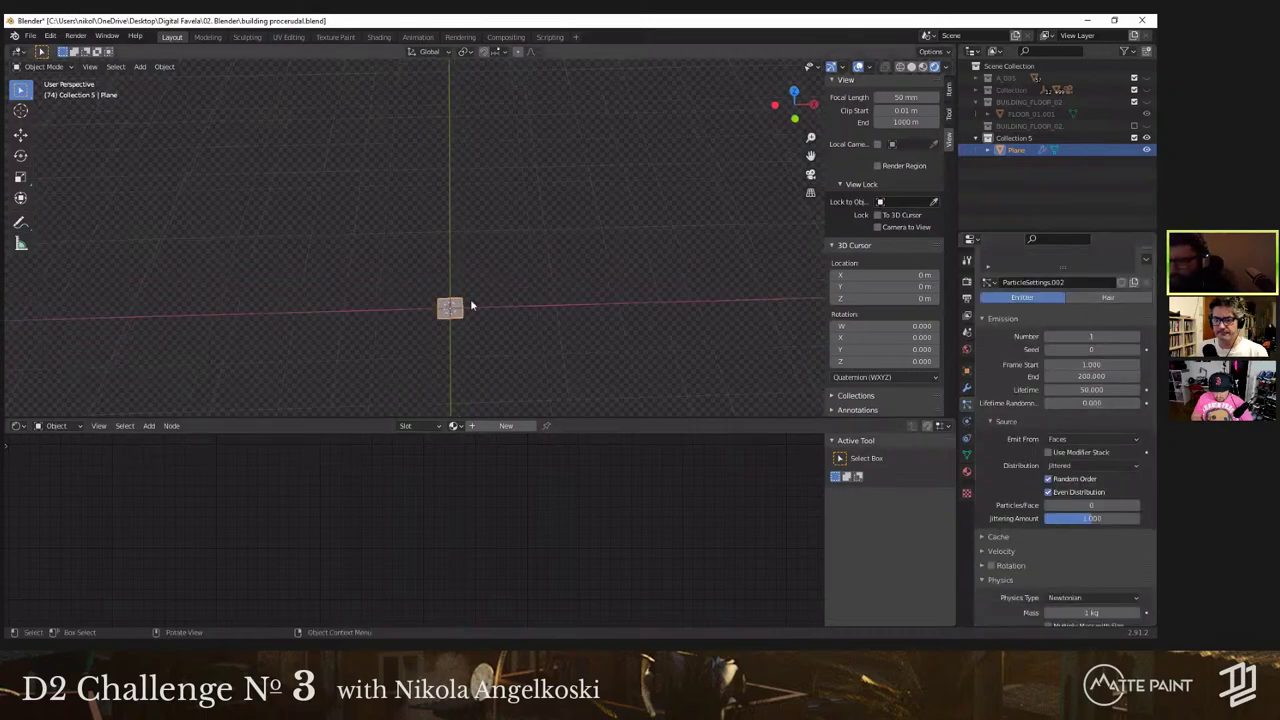
pyautogui.scroll(5, 445, 350)
pyautogui.keyDown('shift'); pyautogui.moveTo(430, 370); pyautogui.dragTo(580, 66, button='middle'); pyautogui.keyUp('shift')
pyautogui.scroll(4, 427, 359)
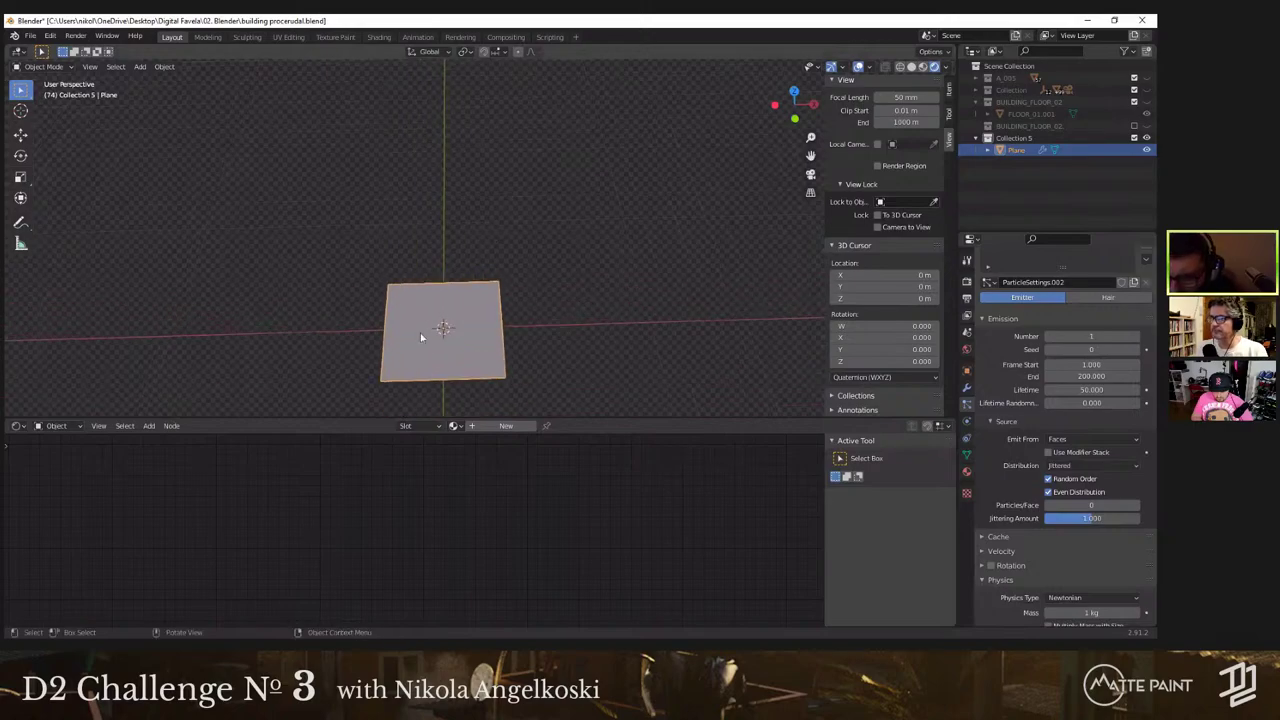
# Step: Try the Grid distribution for the plane's particle emission and switch back to Jittered
pyautogui.click(1073, 466)
pyautogui.click(1050, 506)
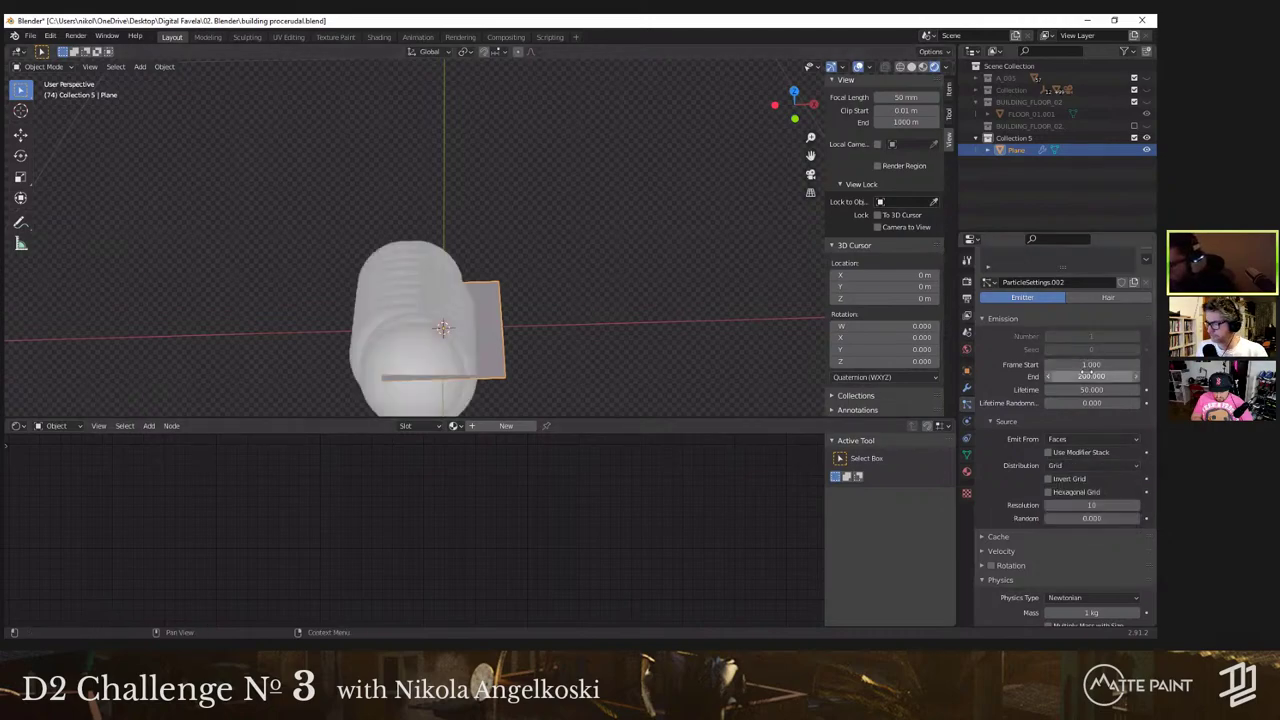
pyautogui.click(1077, 466)
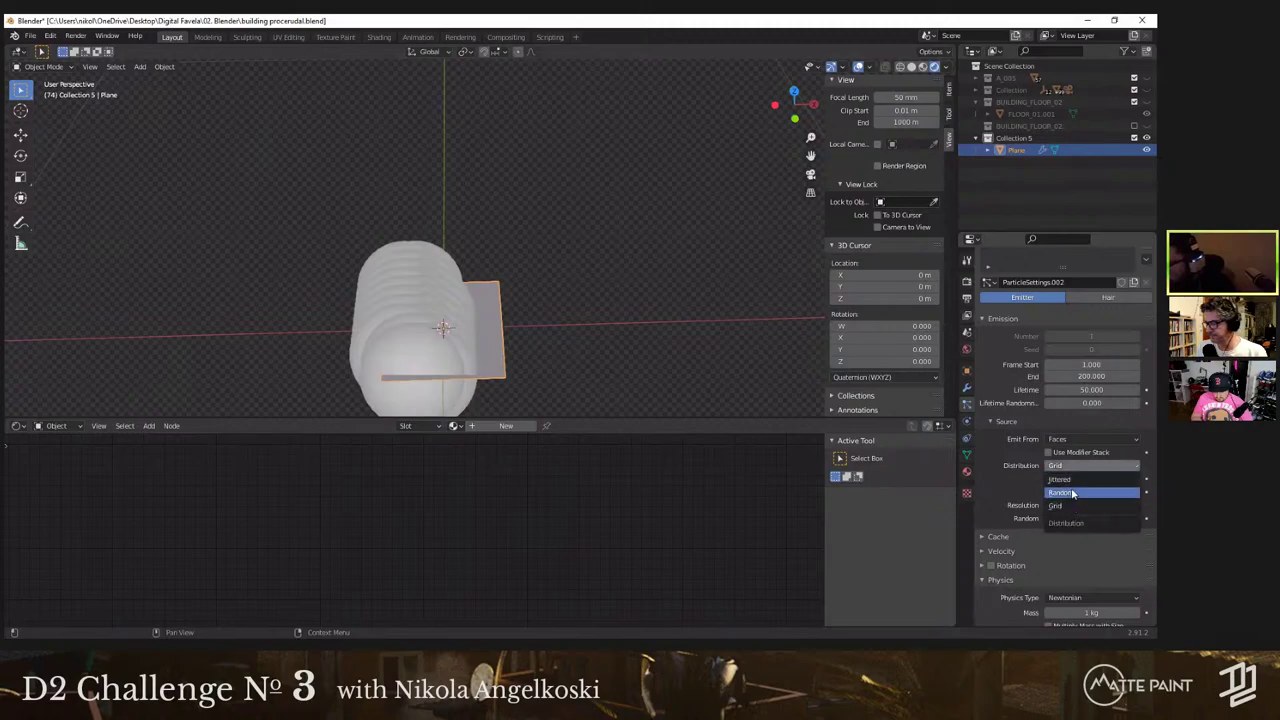
pyautogui.click(1076, 481)
# Step: Set the particle mass to 0 kg and render the particles as a collection
pyautogui.scroll(-6, 1093, 432)
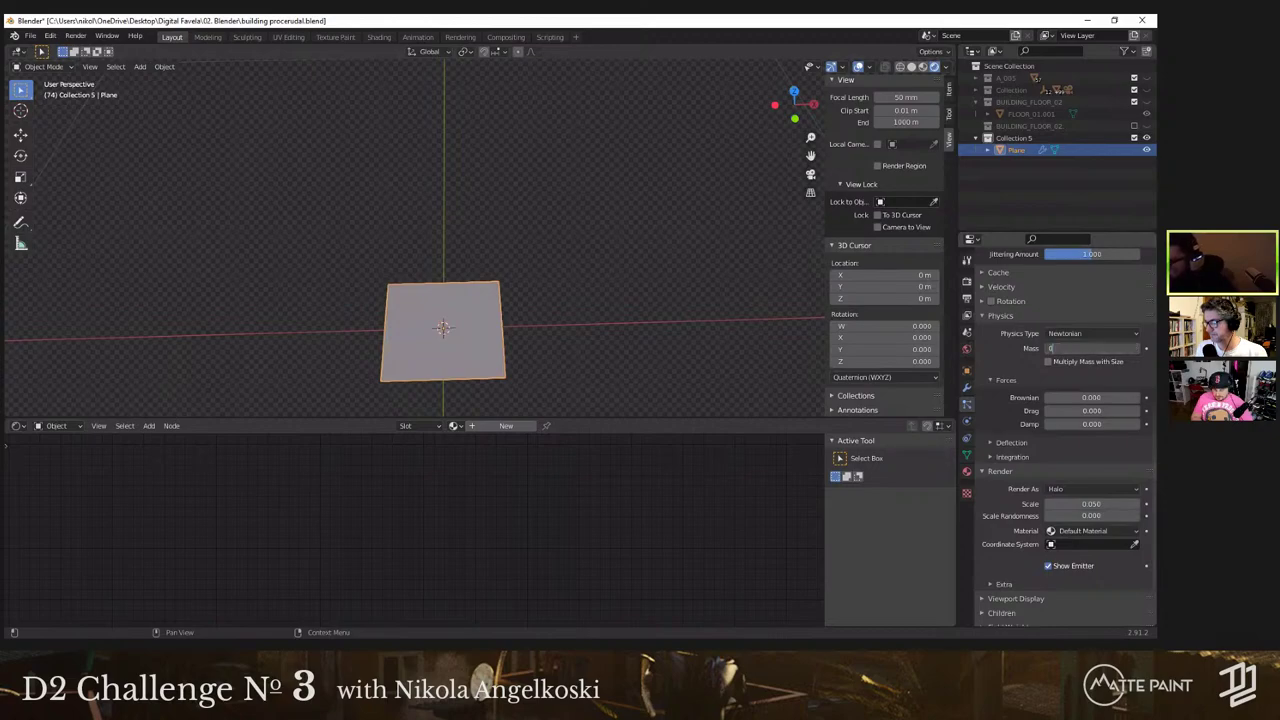
pyautogui.scroll(-3, 1066, 365)
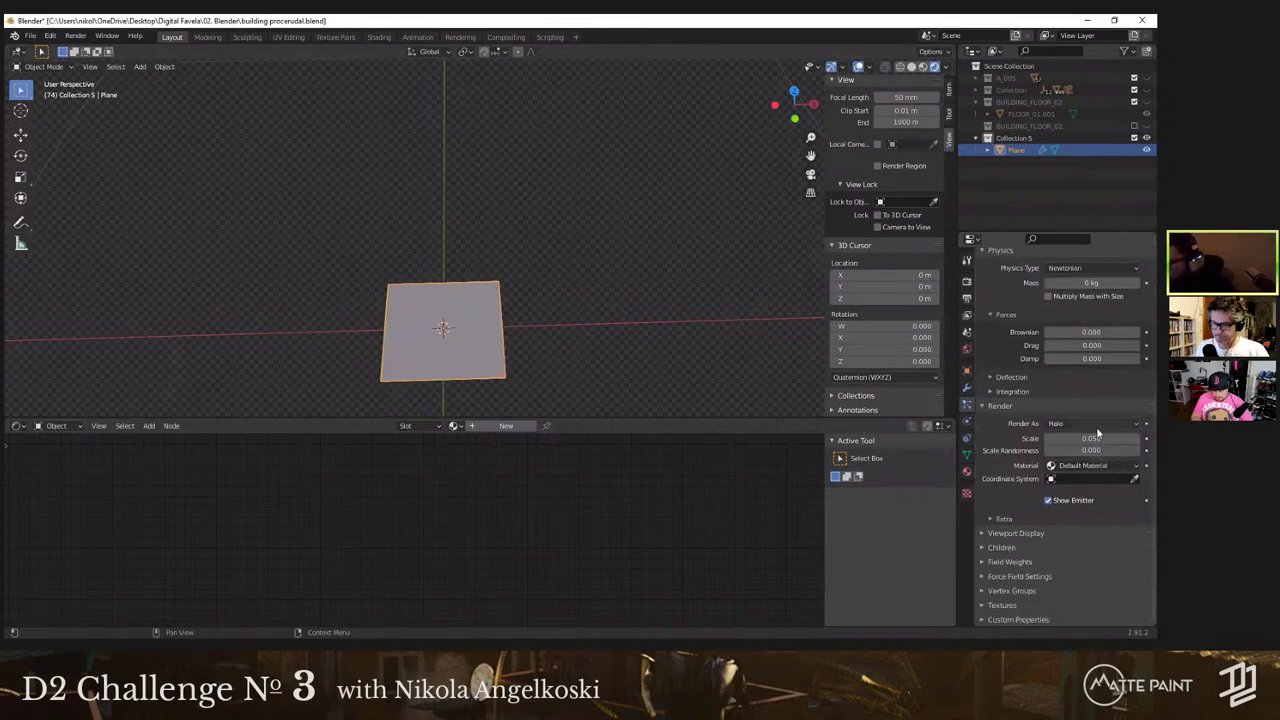
pyautogui.click(1095, 424)
pyautogui.click(1090, 498)
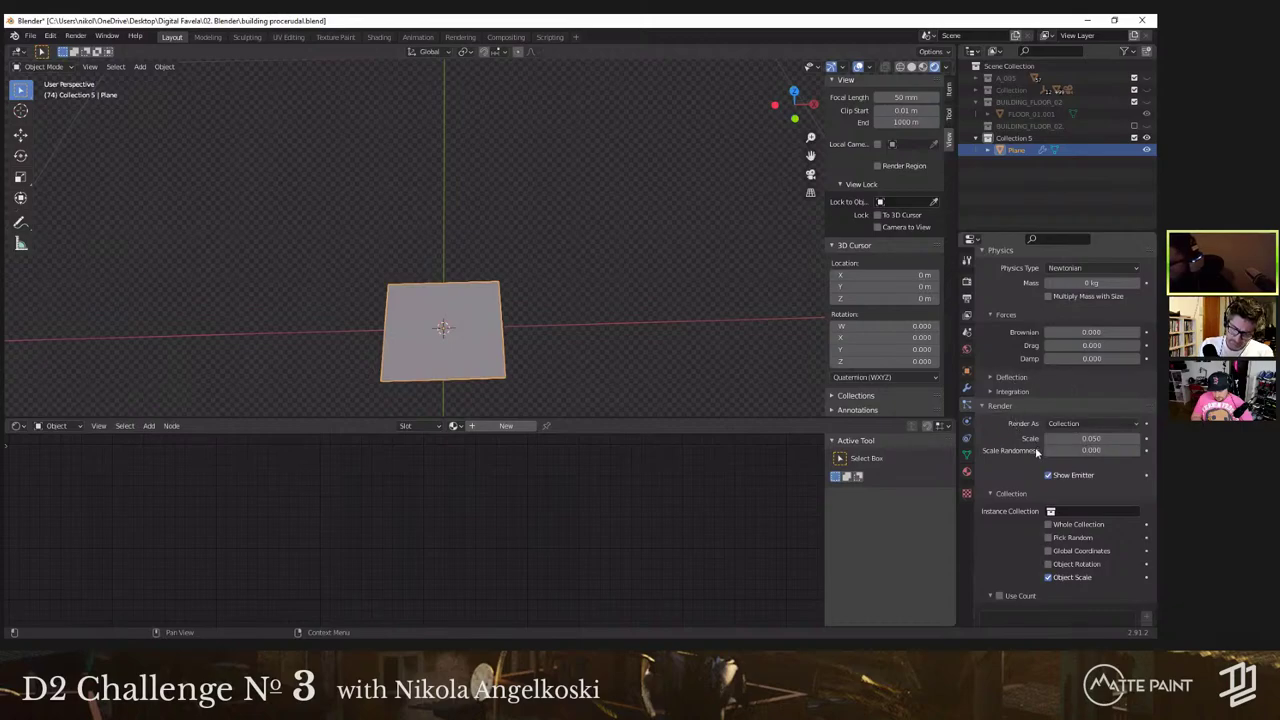
# Step: Instance the BUILDING_FLOOR_02. collection on the particles with Use Count, Pick Random, Global Coordinates and Object Rotation enabled
pyautogui.scroll(-3, 1037, 453)
pyautogui.click(1095, 439)
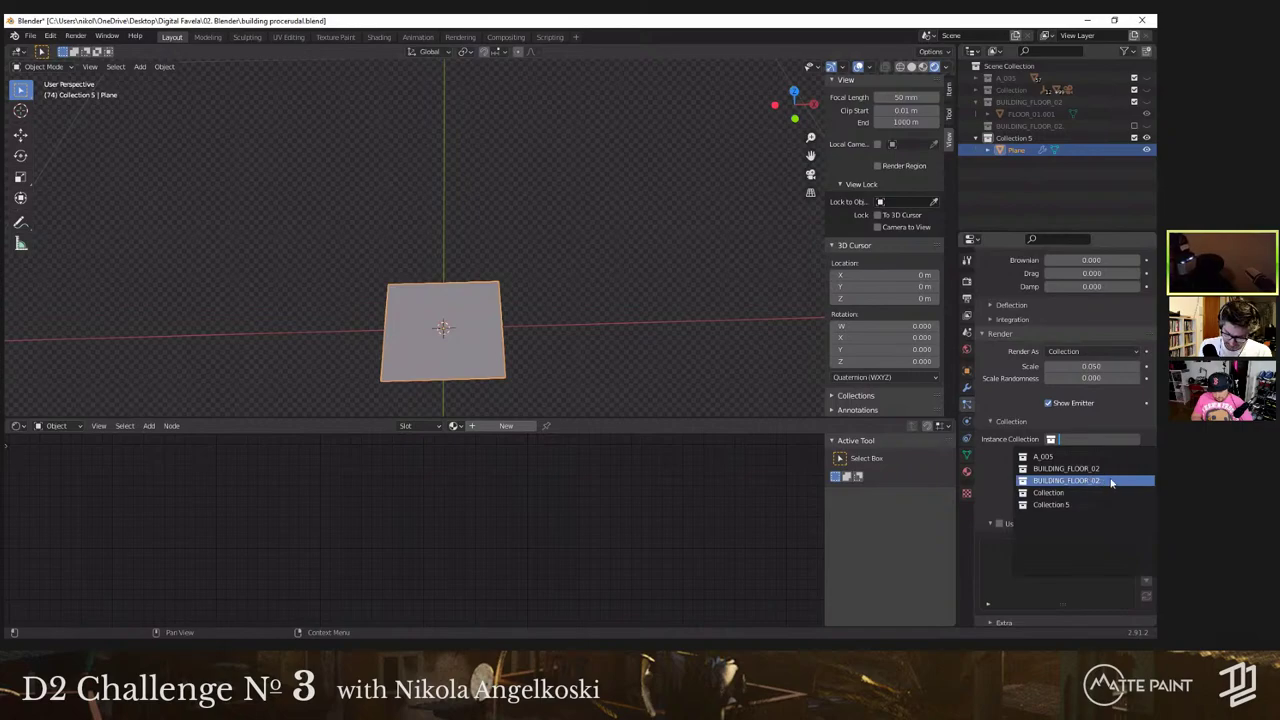
pyautogui.click(1110, 483)
pyautogui.scroll(4, 1082, 460)
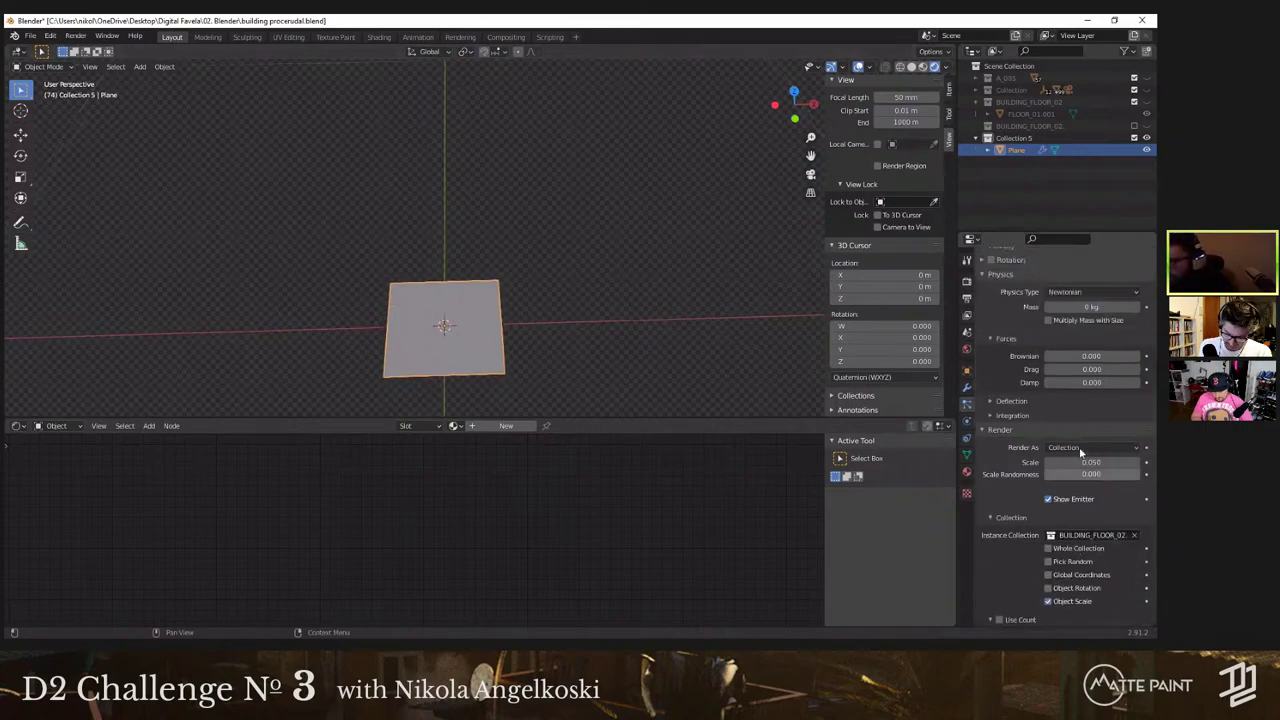
pyautogui.scroll(-9, 1080, 452)
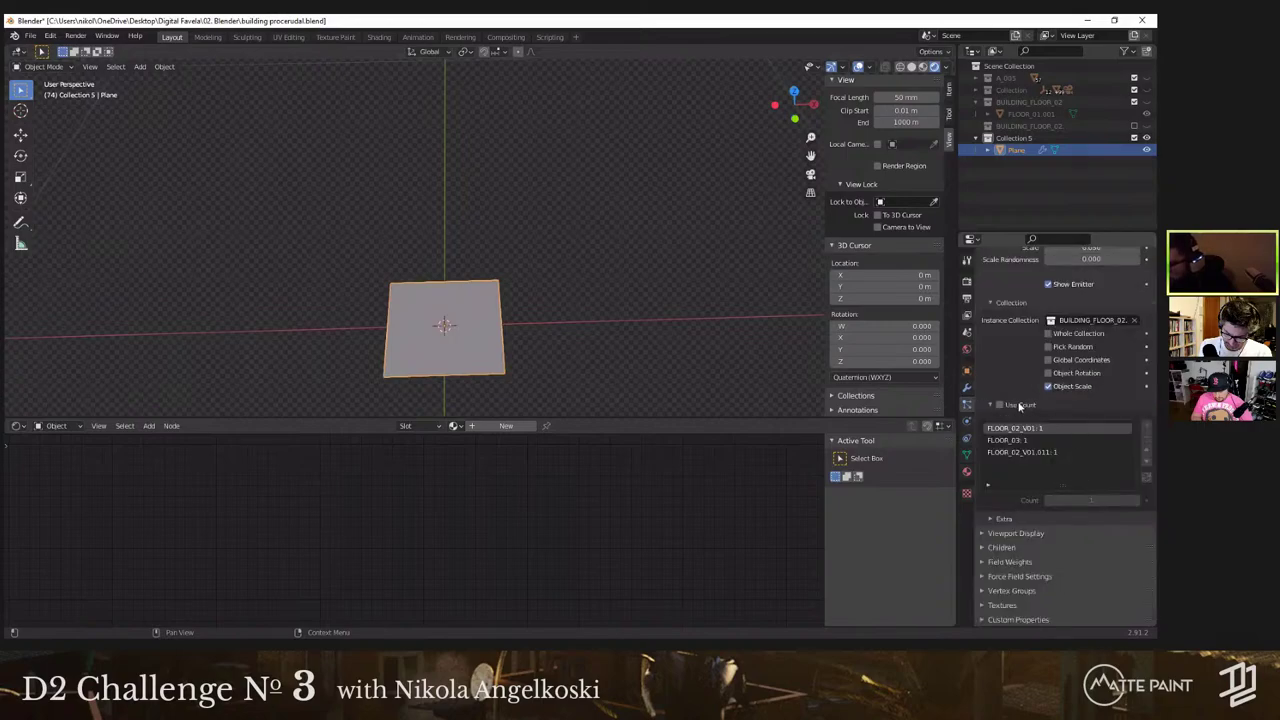
pyautogui.click(999, 405)
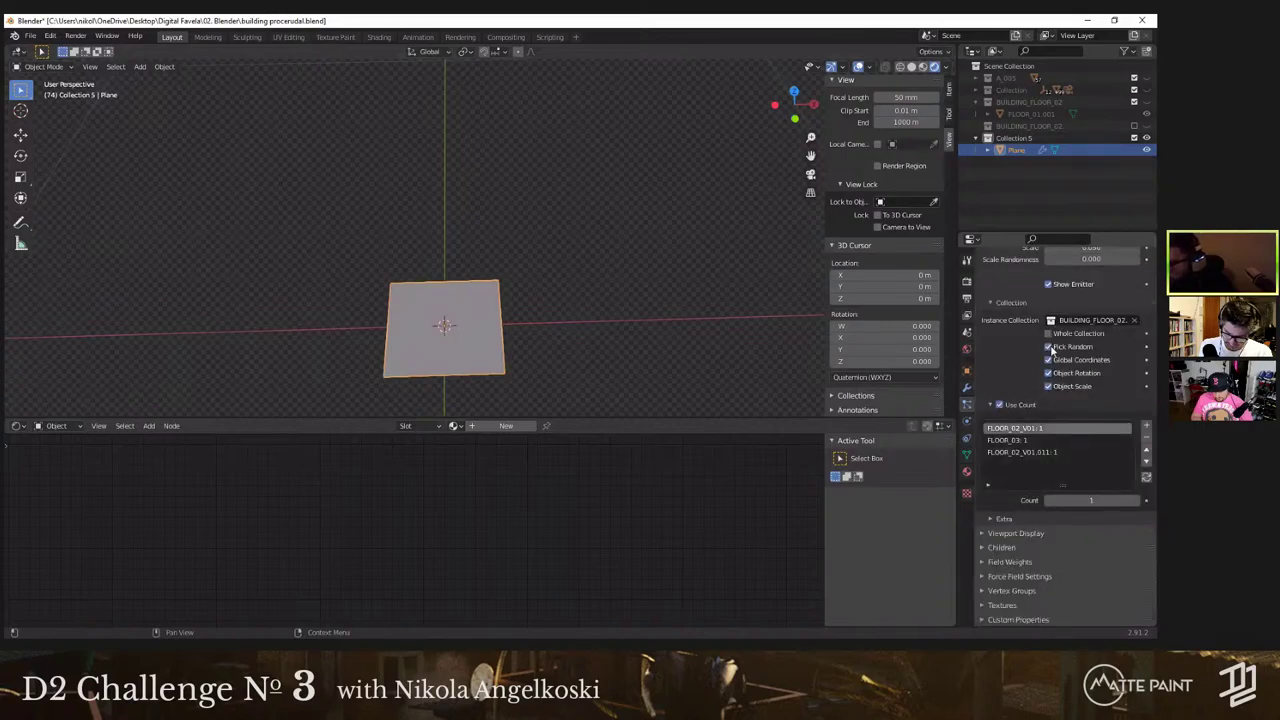
pyautogui.click(1048, 333)
# Step: Set the render scale of the plane's particles to 1.000
pyautogui.scroll(3, 1070, 370)
pyautogui.click(1075, 374)
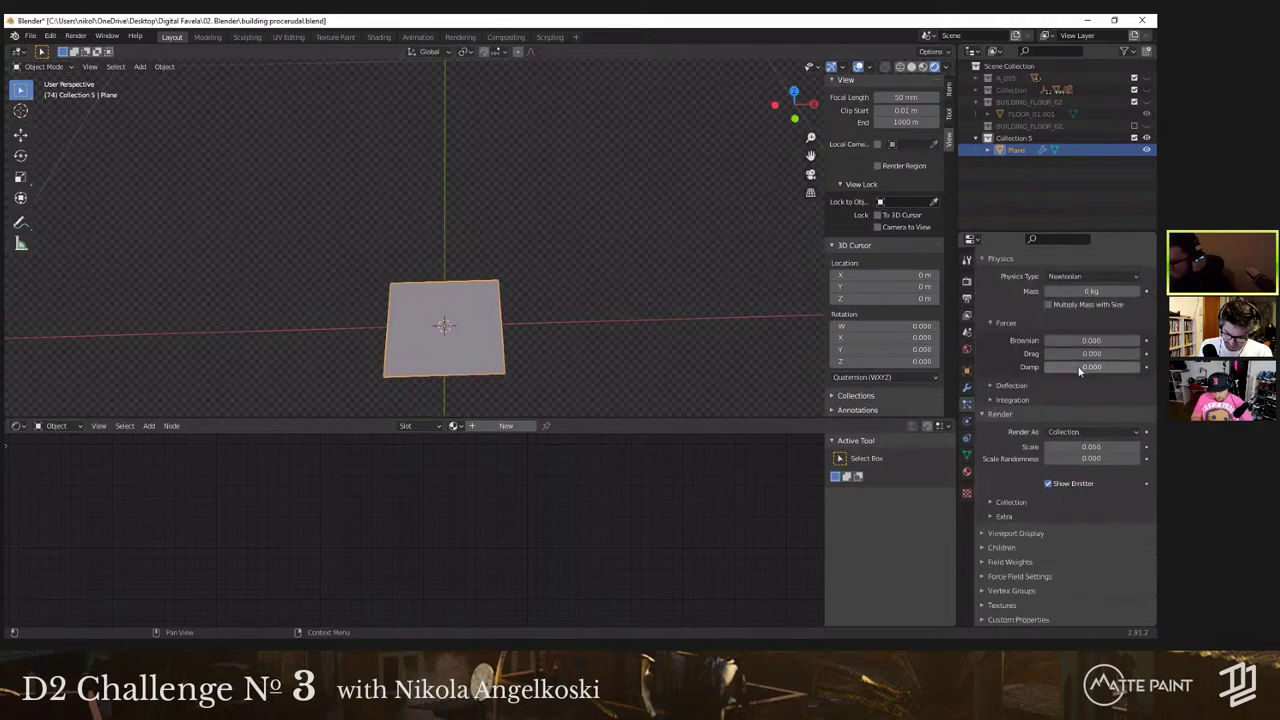
pyautogui.scroll(5, 1100, 430)
pyautogui.press('Return')
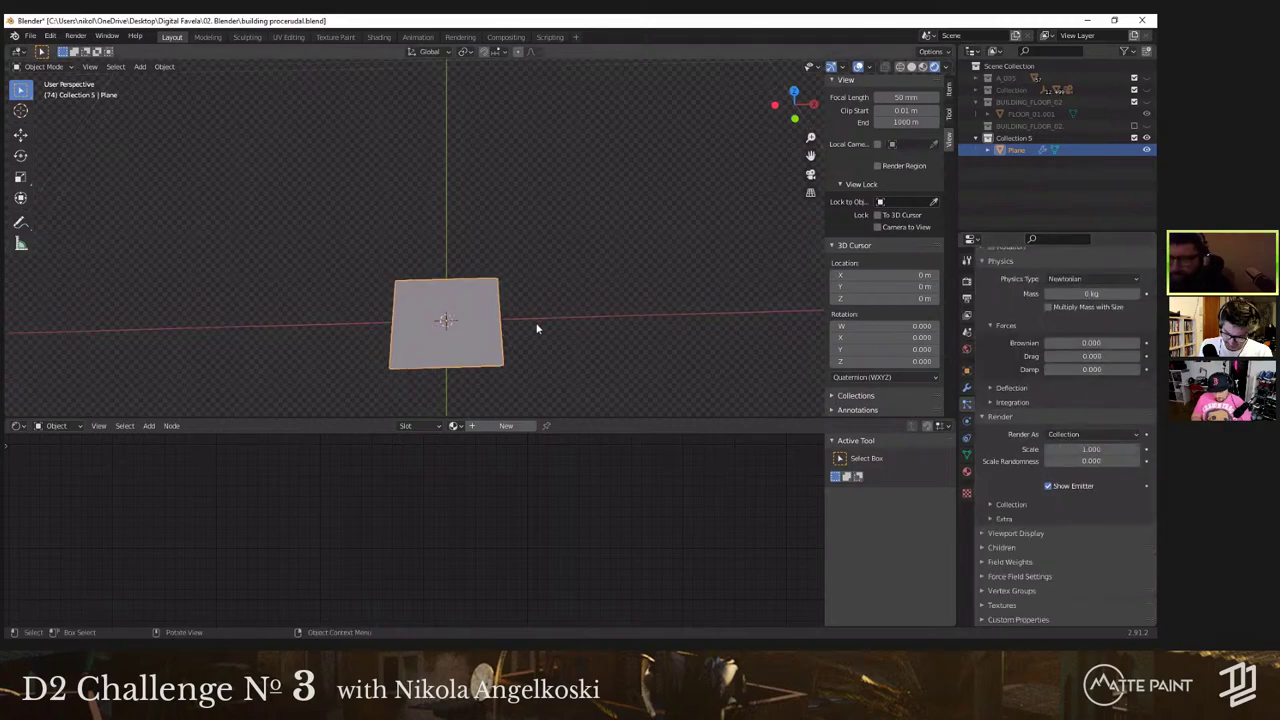
# Step: Scale the emitter plane down by a factor of 0.453
pyautogui.scroll(-8, 534, 329)
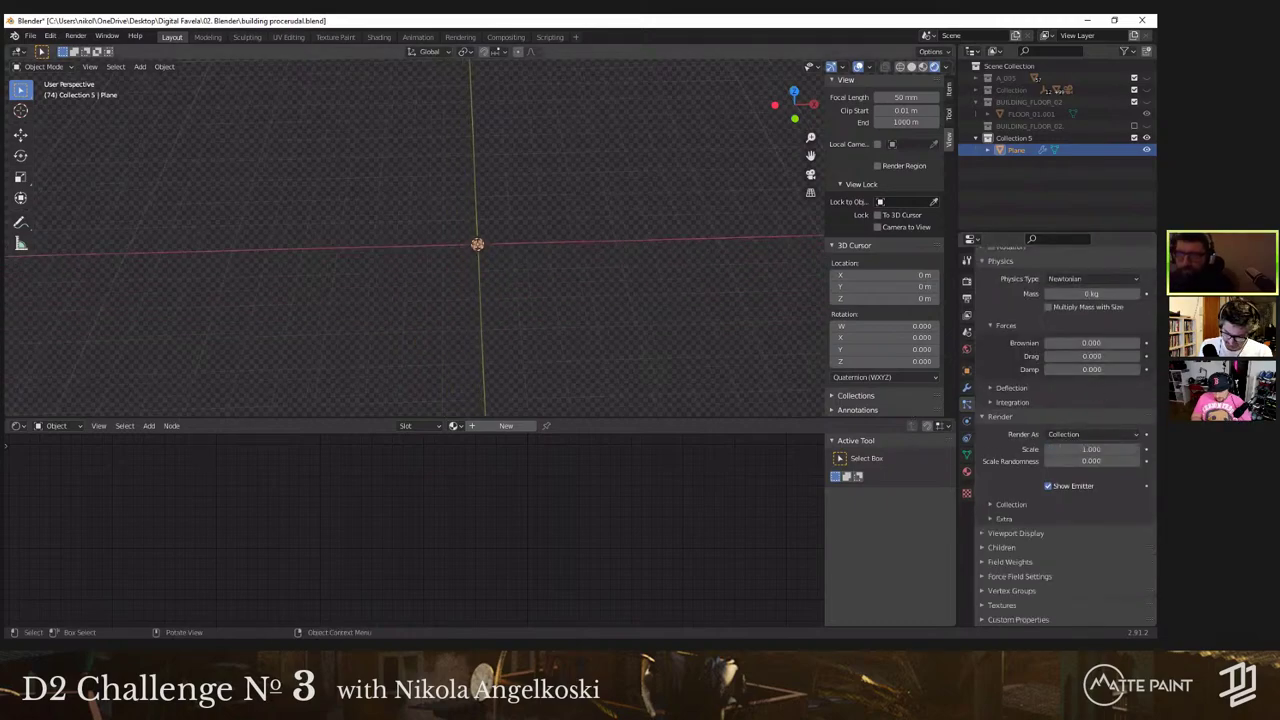
pyautogui.moveTo(499, 285); pyautogui.dragTo(450, 258, button='middle')
pyautogui.press('s')
pyautogui.rightClick(363, 306)
pyautogui.scroll(8, 690, 386)
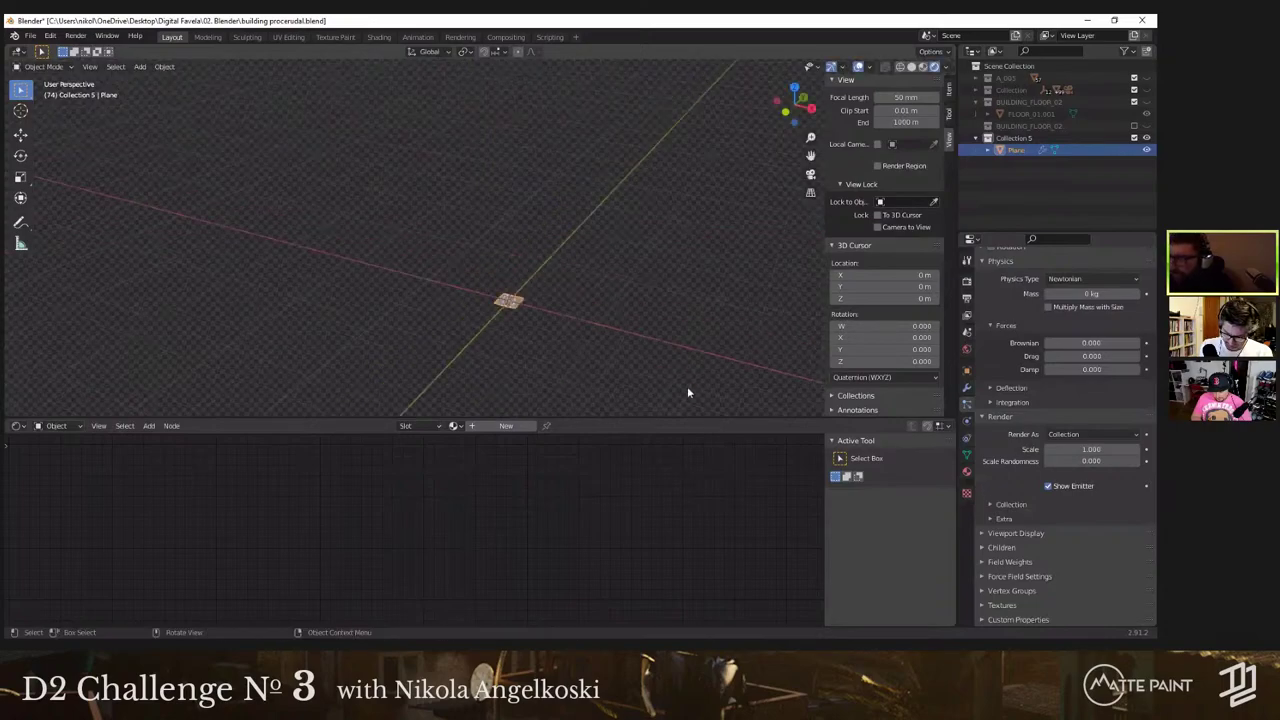
pyautogui.press('s')
pyautogui.click(614, 378)
# Step: Delete the emitter plane and the new collection that held it
pyautogui.rightClick(1011, 151)
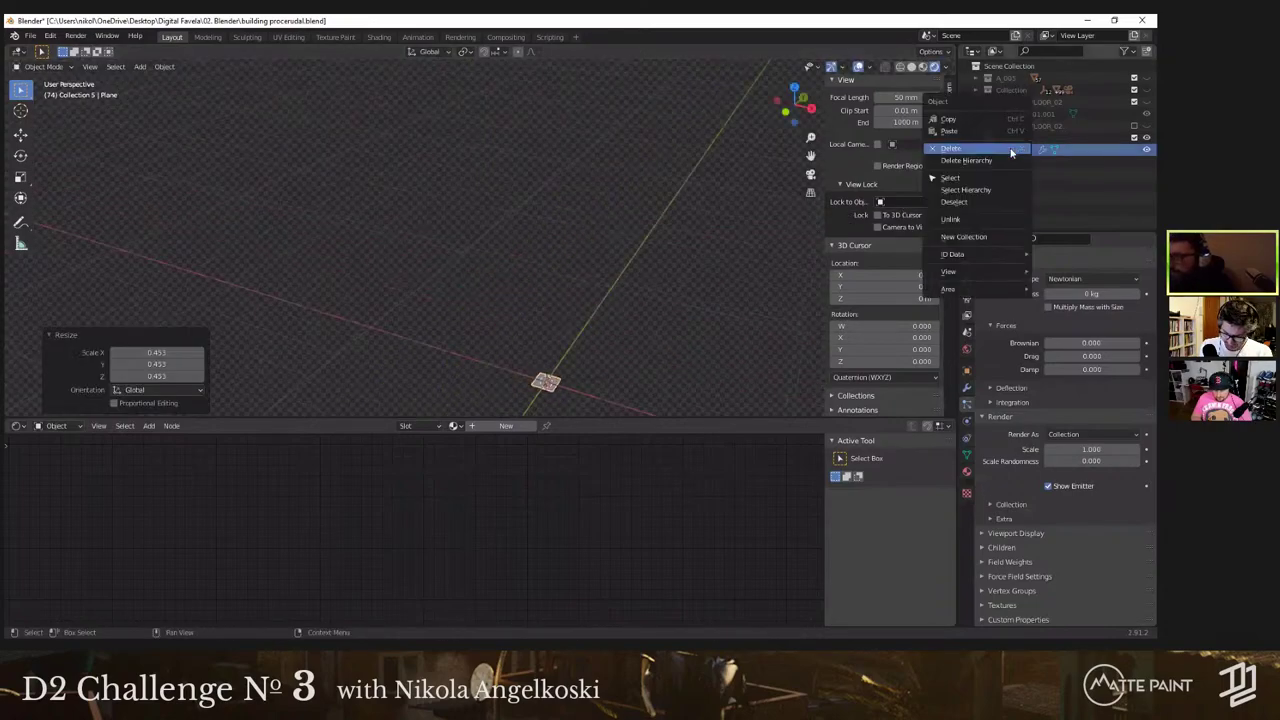
pyautogui.click(1011, 151)
pyautogui.rightClick(1032, 136)
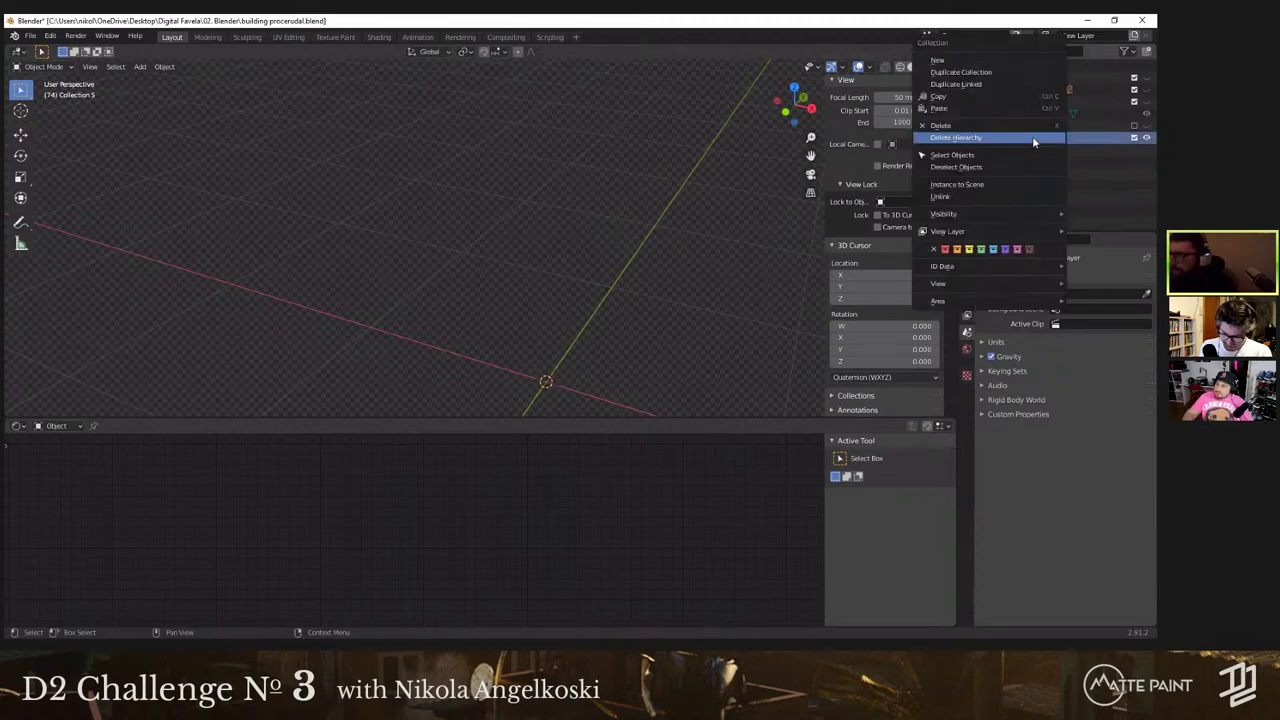
pyautogui.click(981, 142)
# Step: Show the A_005, Collection and BUILDING_FLOOR_02 collections and include BUILDING_FLOOR_02. in the view layer again
pyautogui.click(1147, 78)
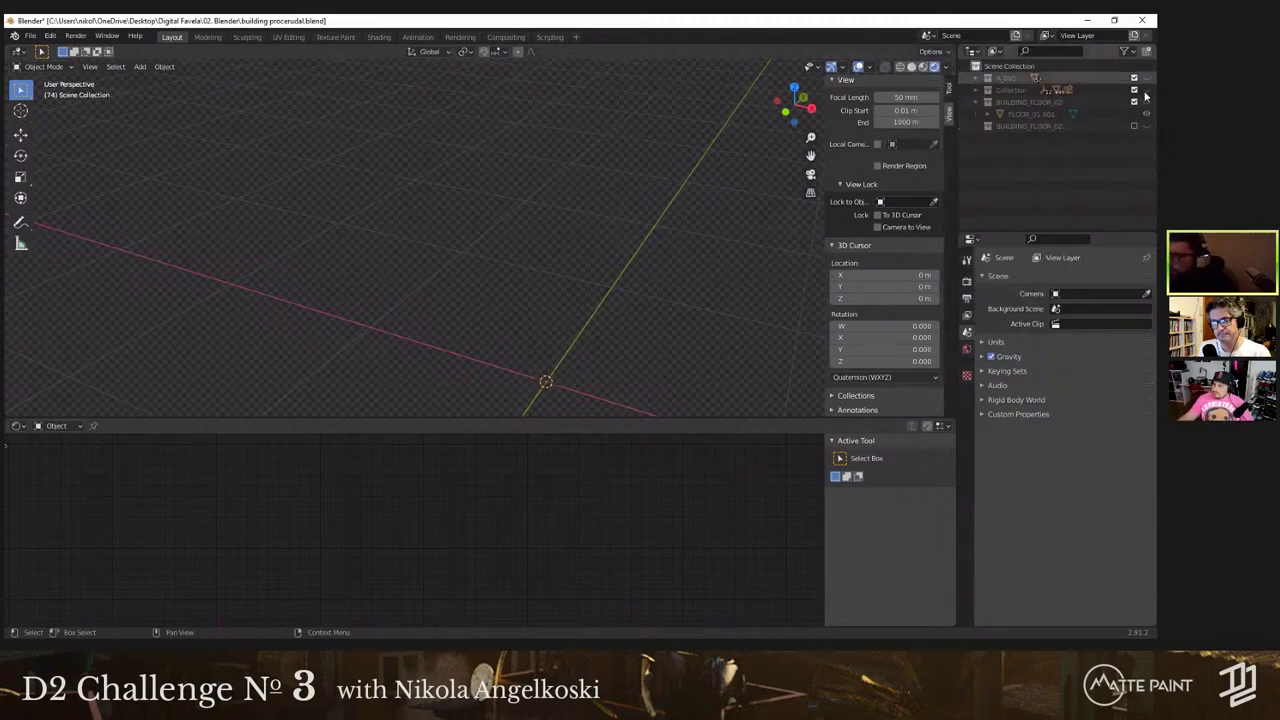
pyautogui.click(1147, 90)
pyautogui.click(1147, 102)
pyautogui.scroll(-10, 615, 234)
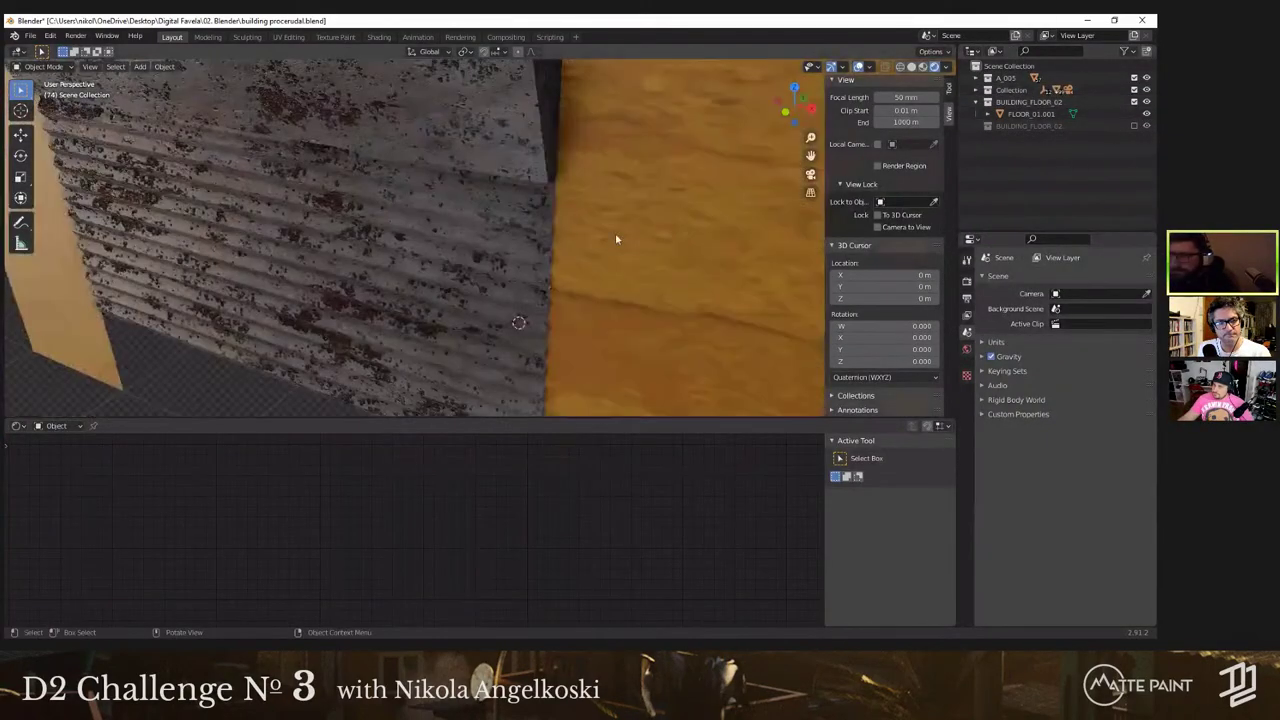
pyautogui.scroll(-7, 532, 246)
pyautogui.moveTo(548, 242); pyautogui.dragTo(583, 266, button='middle')
pyautogui.scroll(-3, 583, 266)
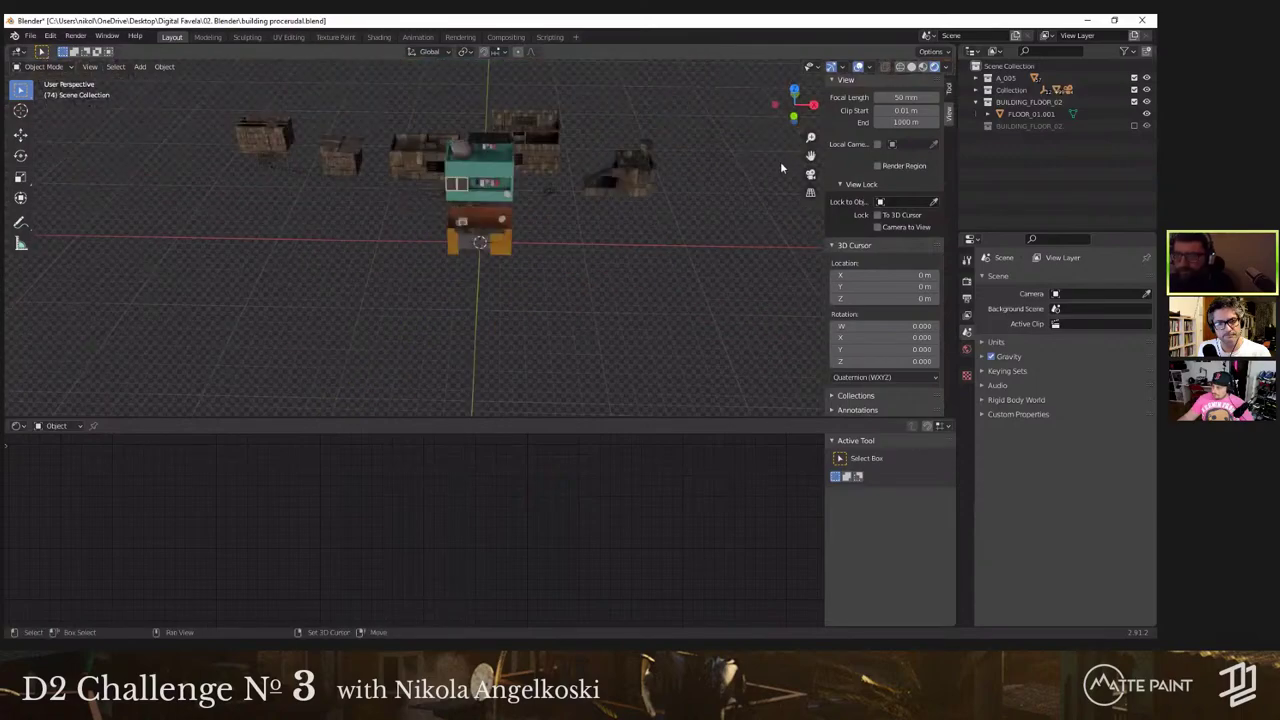
pyautogui.moveTo(780, 161); pyautogui.dragTo(1155, 135, button='middle')
pyautogui.click(1134, 126)
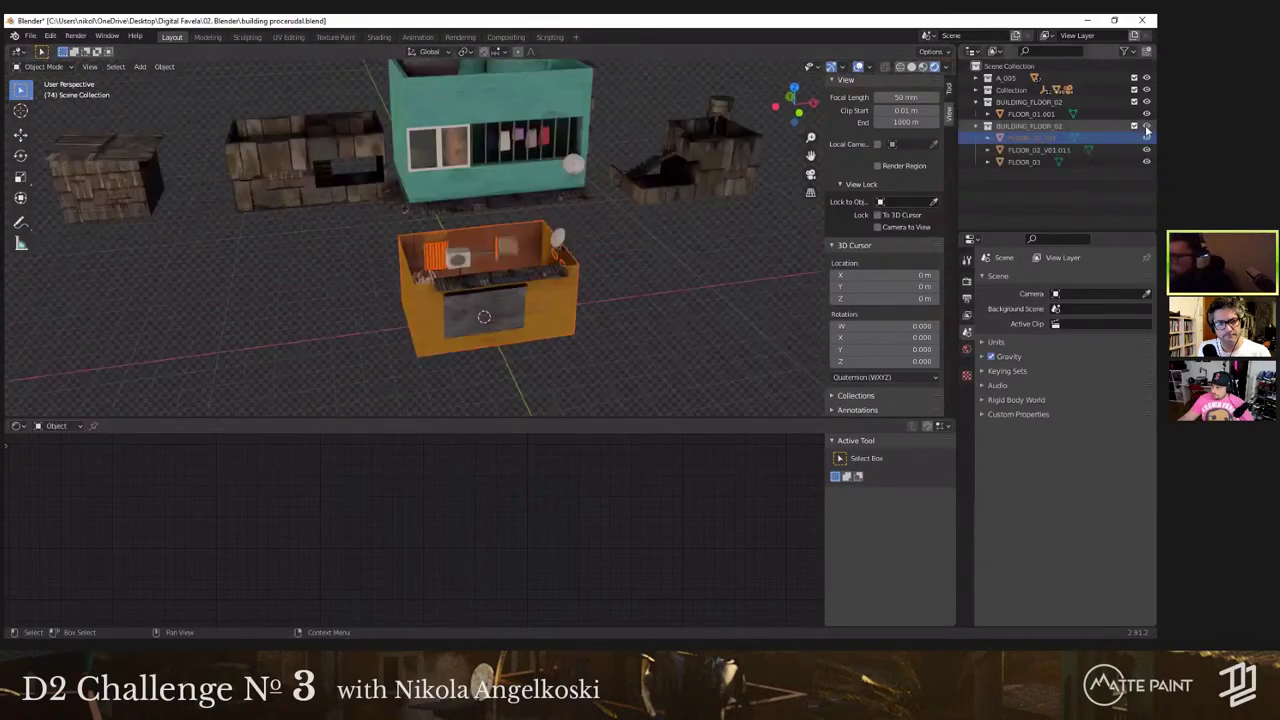
# Step: Move the FLOOR_03 object 3 m up along Z to stack it on the ground floor
pyautogui.click(551, 334)
pyautogui.click(551, 334)
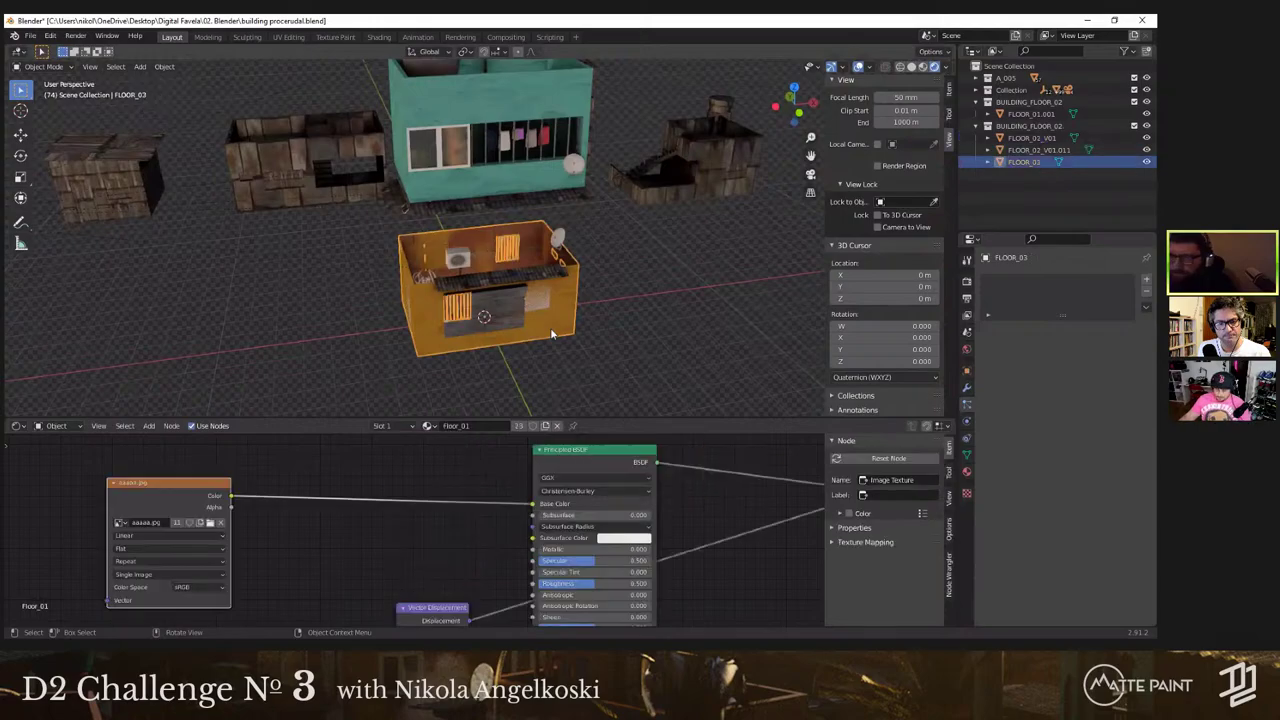
pyautogui.press('g')
pyautogui.press('z')
pyautogui.click(555, 271)
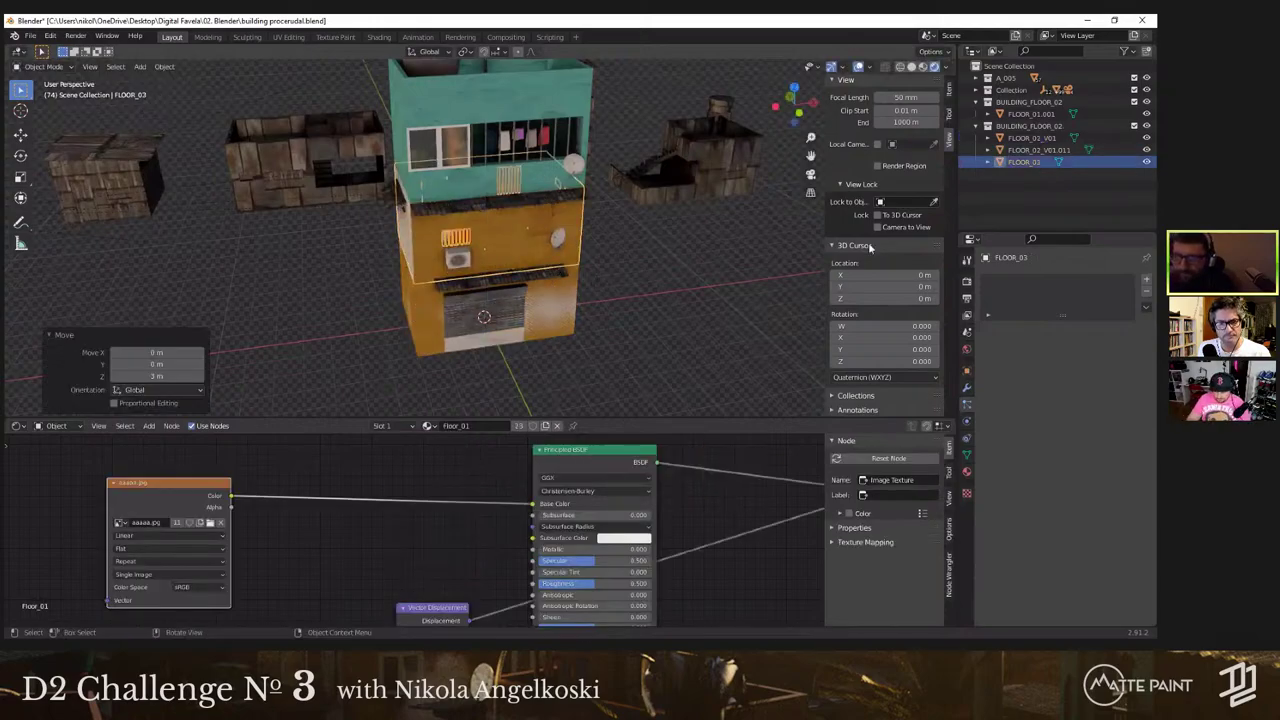
# Step: Hide the FLOOR_02_V01 and FLOOR_02_V01.011 floor variants and display the viewport in solid shading
pyautogui.hotkey('shift', 'z')
pyautogui.click(1146, 149)
pyautogui.click(1146, 137)
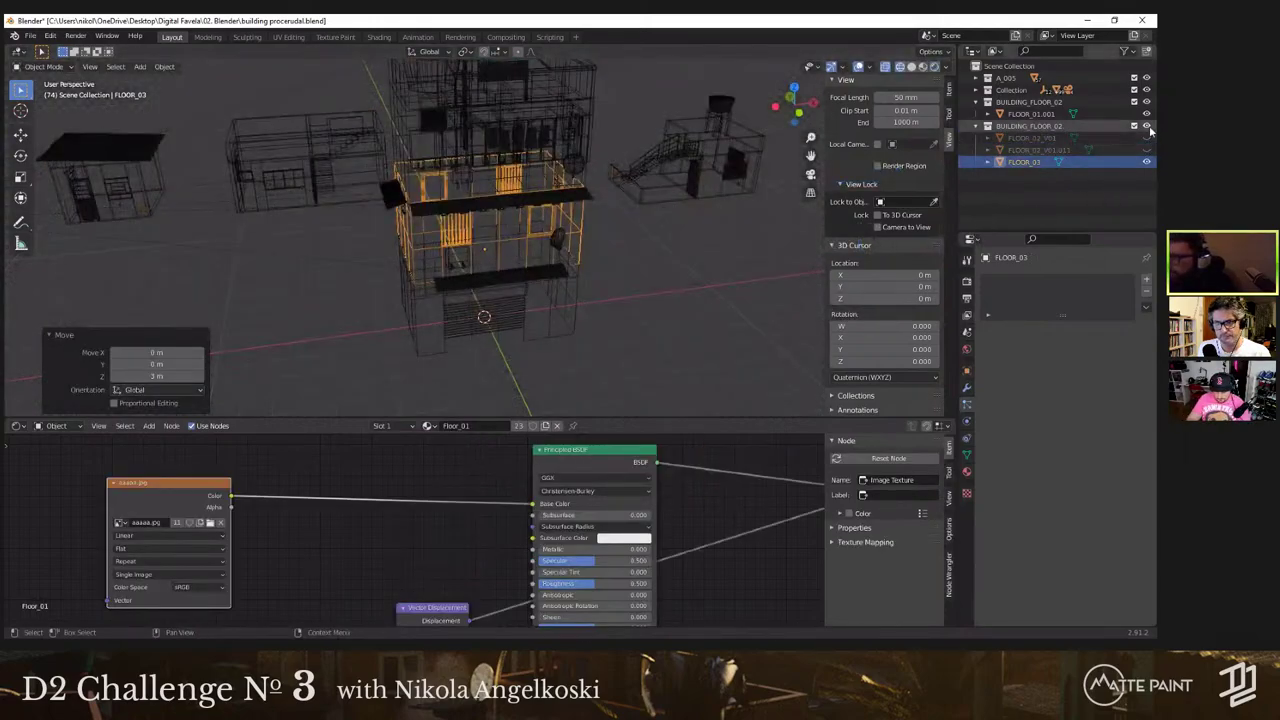
pyautogui.moveTo(622, 240); pyautogui.dragTo(690, 256, button='middle')
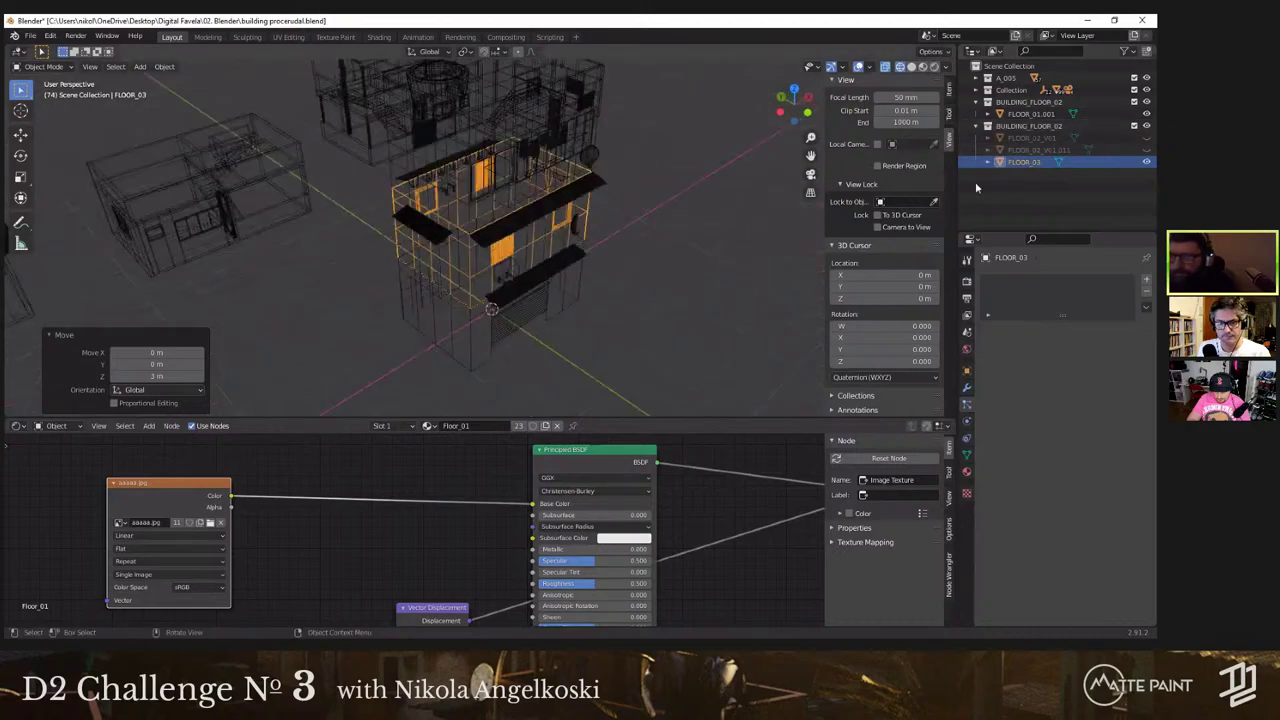
pyautogui.hotkey('shift', 'z')
pyautogui.click(1045, 91)
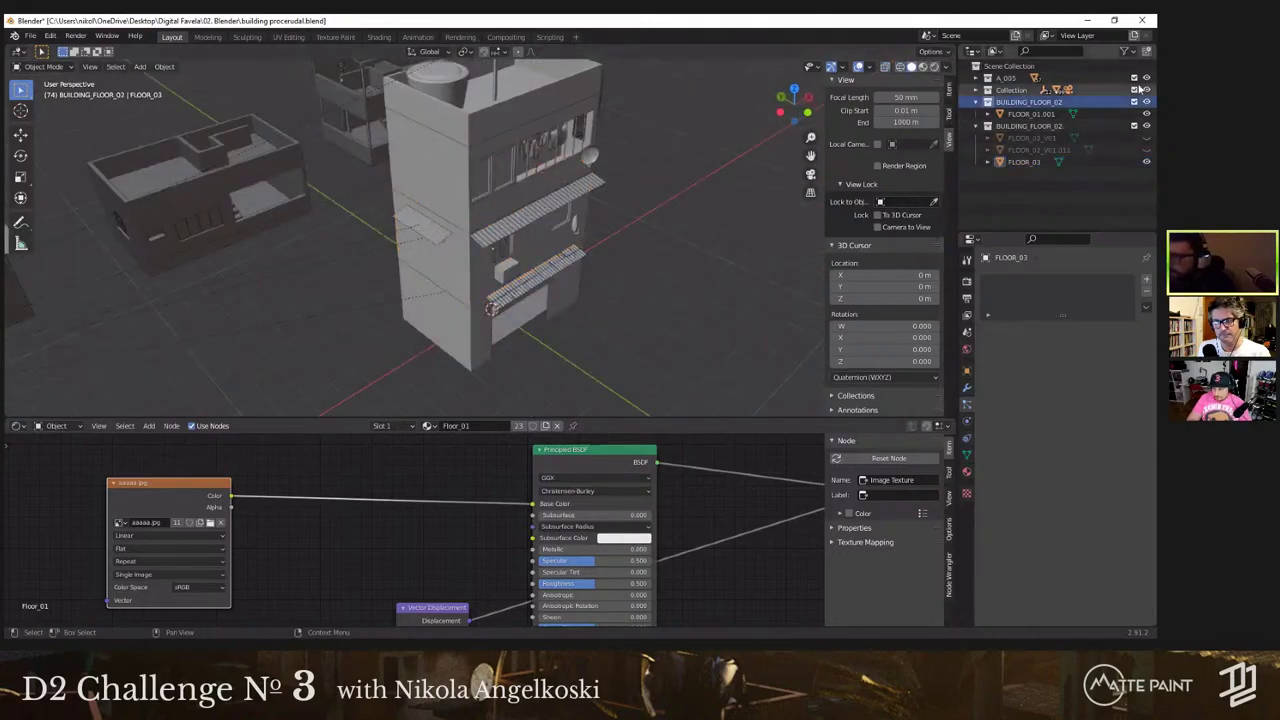
# Step: Hide the loose floor modules lying behind the stacked building
pyautogui.moveTo(525, 229); pyautogui.dragTo(429, 223, button='middle')
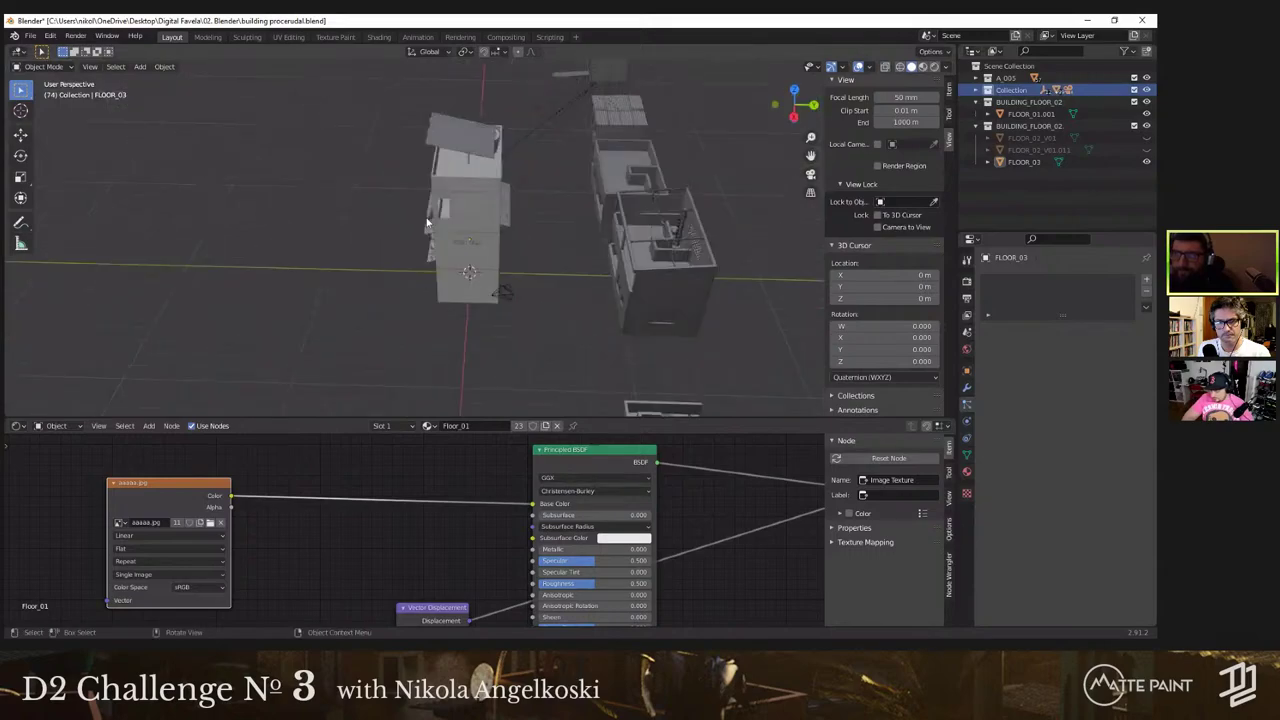
pyautogui.scroll(-5, 429, 223)
pyautogui.moveTo(590, 113); pyautogui.dragTo(472, 364)
pyautogui.moveTo(503, 294); pyautogui.dragTo(540, 290, button='middle')
pyautogui.press('h')
pyautogui.scroll(3, 517, 297)
# Step: Switch the viewport to rendered shading and replace FLOOR_03's Floor_01 material with GLASS
pyautogui.click(517, 290)
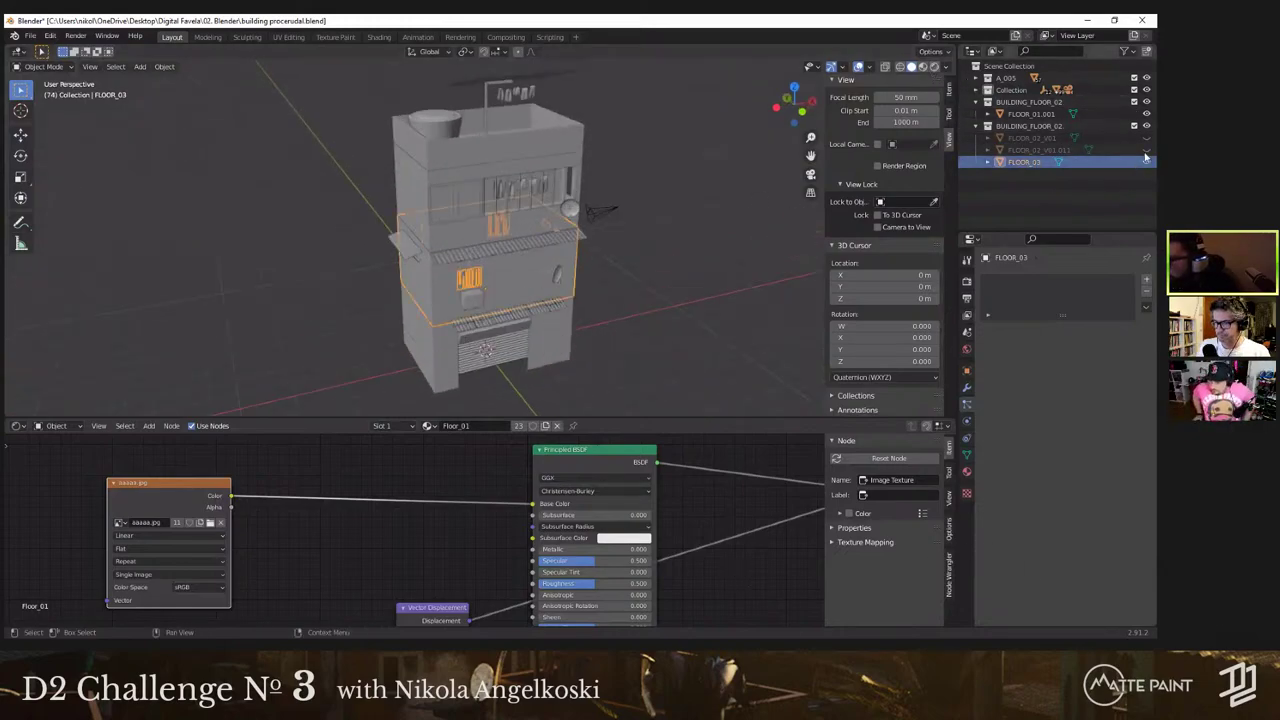
pyautogui.click(935, 67)
pyautogui.keyDown('shift'); pyautogui.moveTo(632, 302); pyautogui.dragTo(635, 250, button='middle'); pyautogui.keyUp('shift')
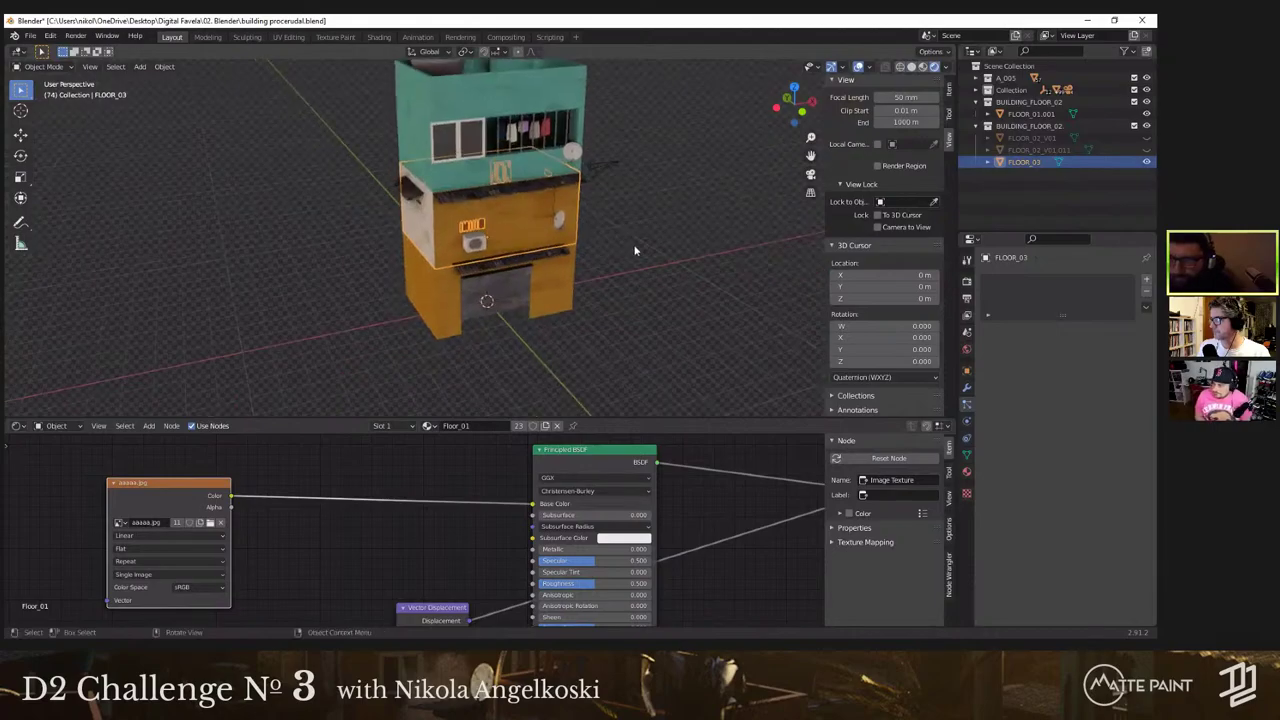
pyautogui.scroll(2, 460, 208)
pyautogui.moveTo(575, 205); pyautogui.dragTo(481, 179, button='middle')
pyautogui.scroll(6, 527, 206)
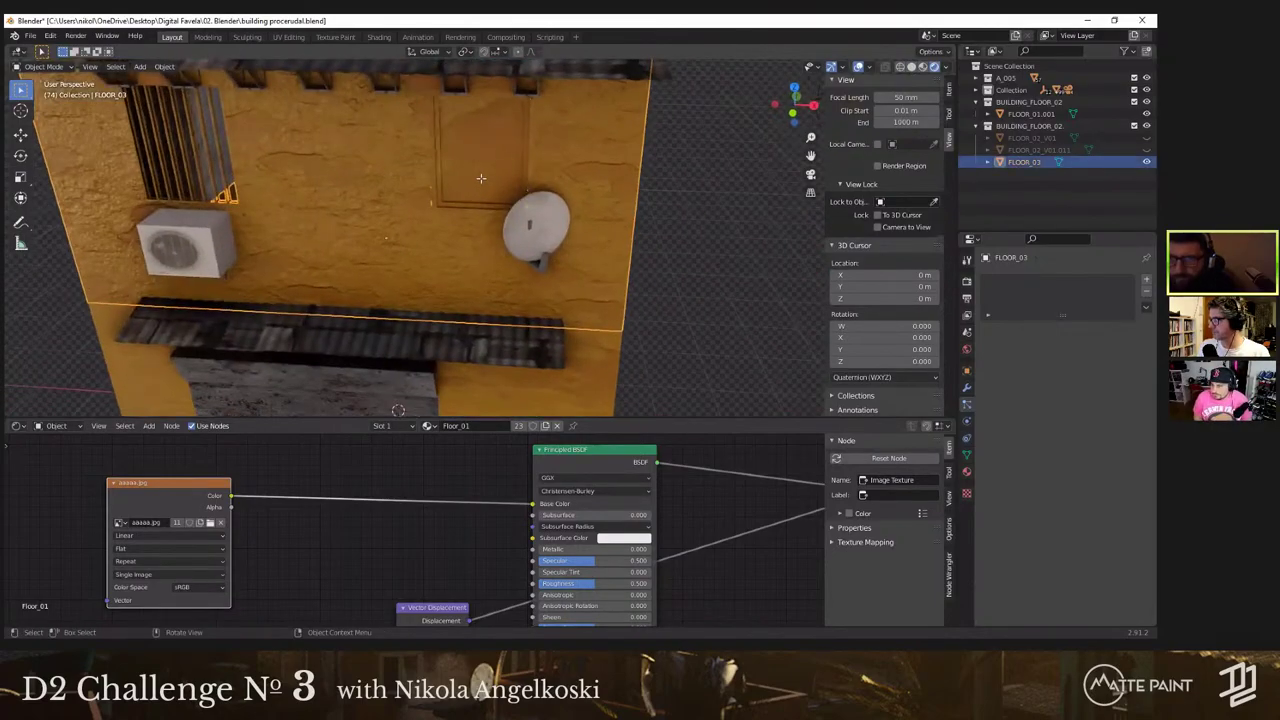
pyautogui.press('Tab')
pyautogui.click(428, 425)
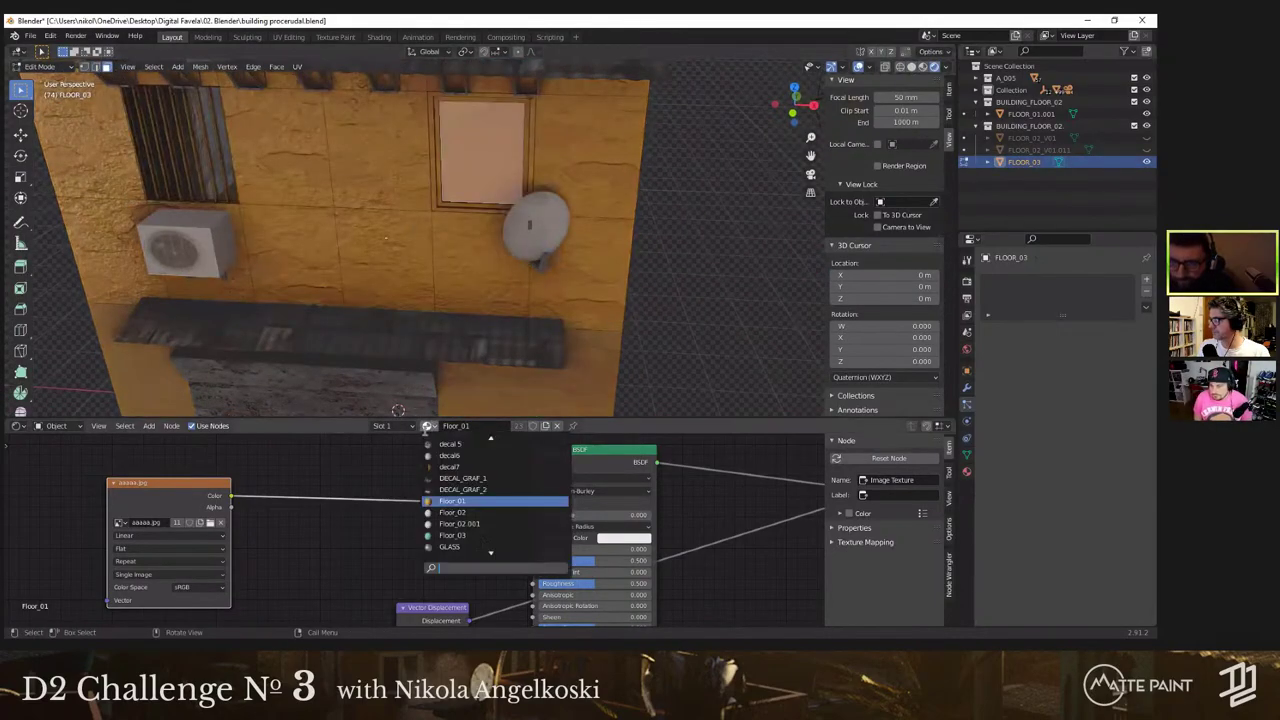
pyautogui.click(449, 546)
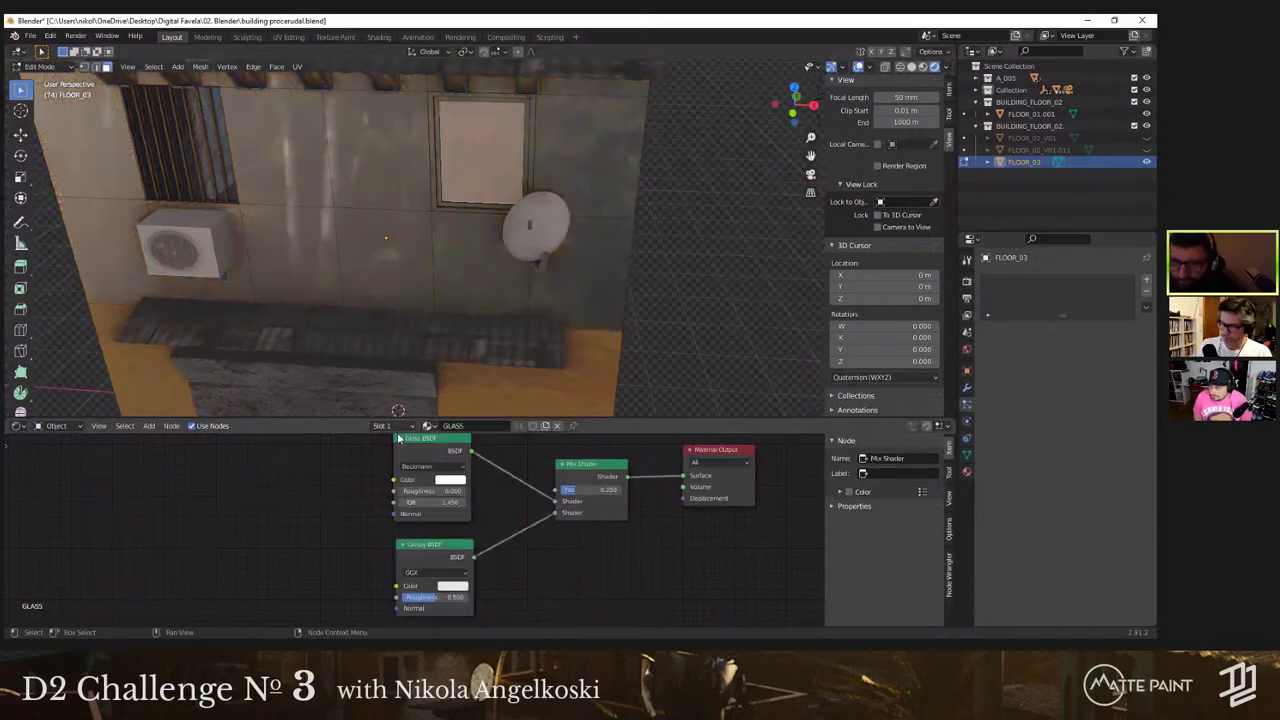
# Step: Separate the whole FLOOR_03 mesh into its loose parts
pyautogui.click(395, 430)
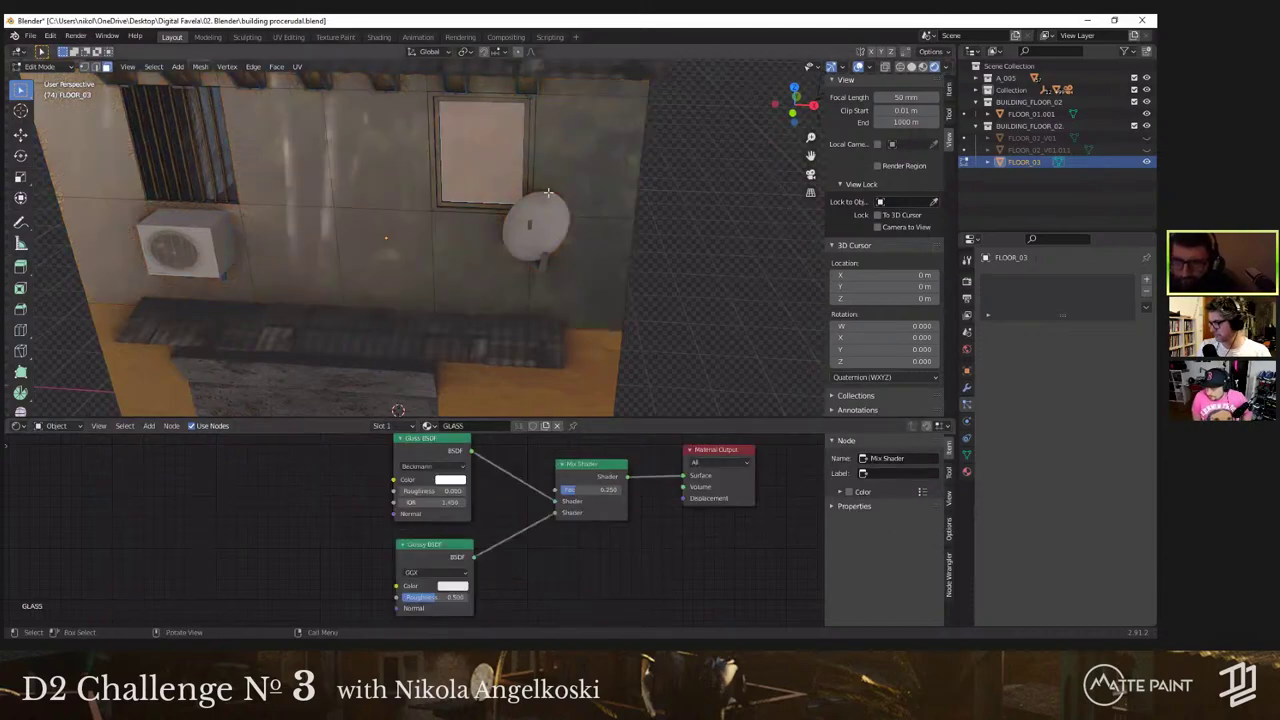
pyautogui.click(451, 260)
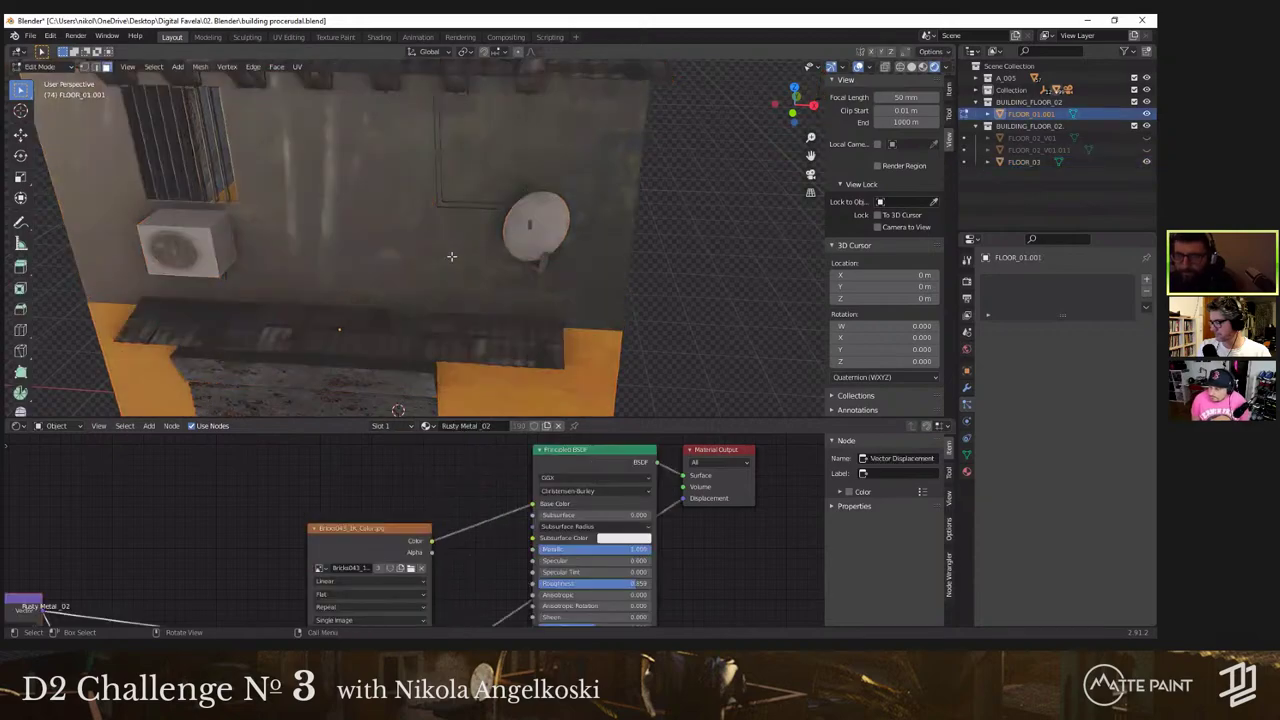
pyautogui.click(451, 260)
pyautogui.press('a')
pyautogui.rightClick(451, 258)
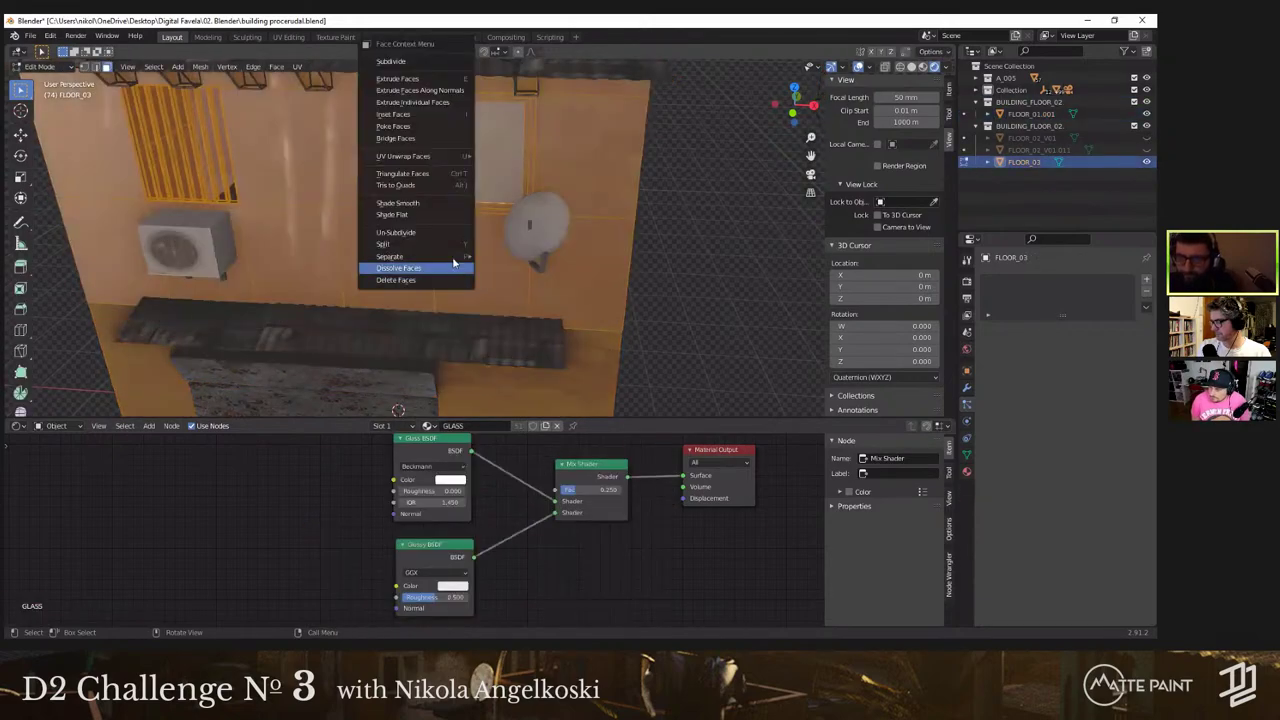
pyautogui.moveTo(451, 257)
pyautogui.click(541, 282)
pyautogui.press('Tab')
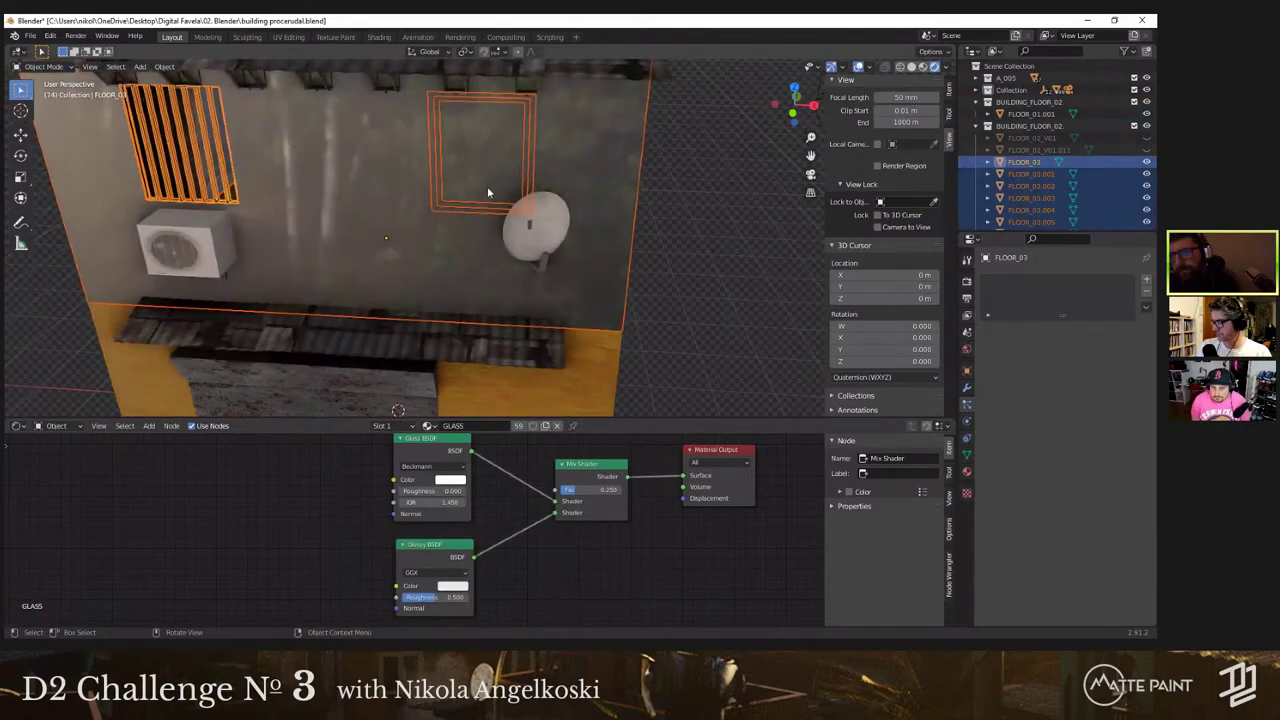
# Step: Apply smooth shading to all faces of the window pane object FLOOR_03.001
pyautogui.click(486, 190)
pyautogui.press('Tab')
pyautogui.press('a')
pyautogui.rightClick(490, 189)
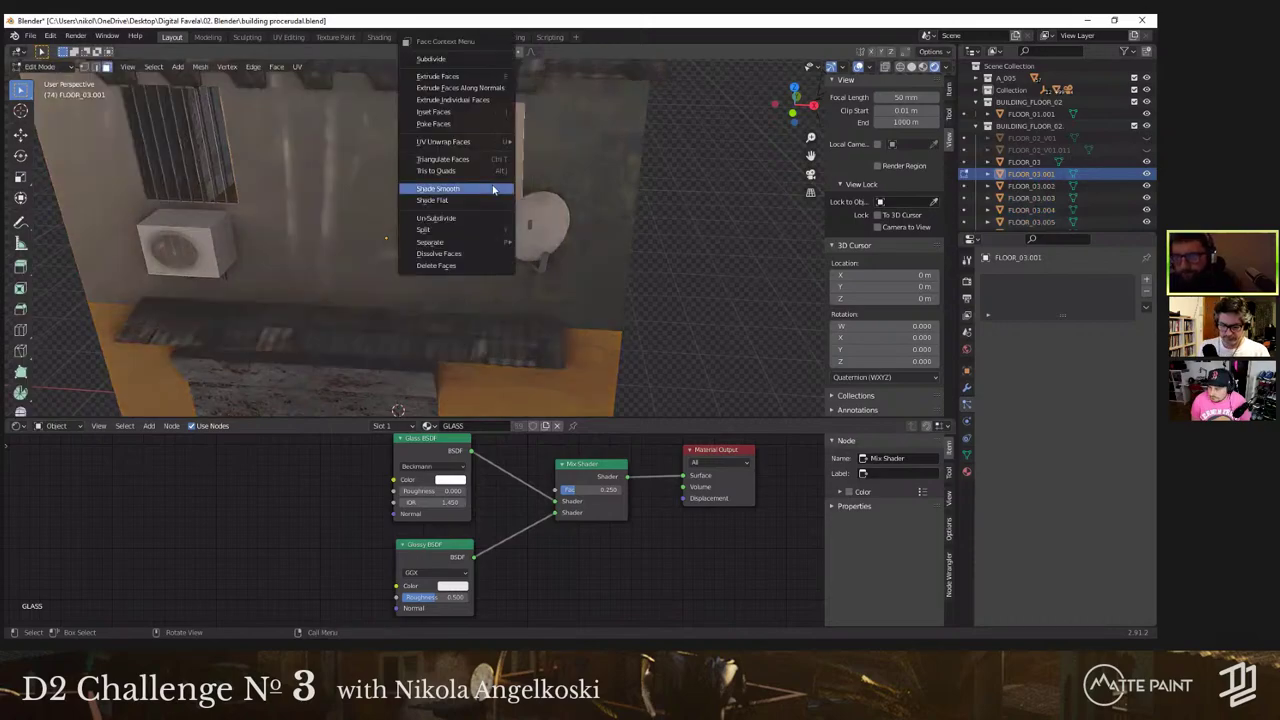
pyautogui.click(490, 189)
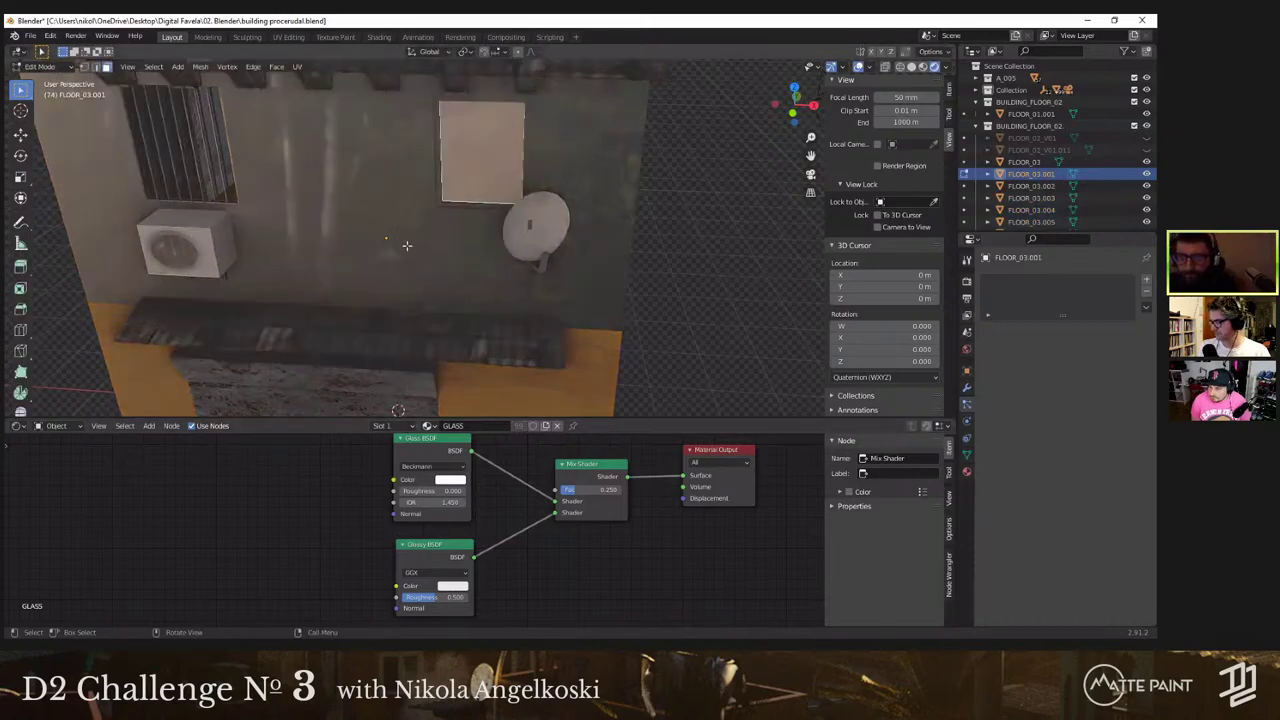
pyautogui.press('Tab')
# Step: Remove the GLASS material slot from the wall mesh FLOOR_03.008, keeping only Floor_02
pyautogui.click(405, 247)
pyautogui.press('Tab')
pyautogui.click(381, 426)
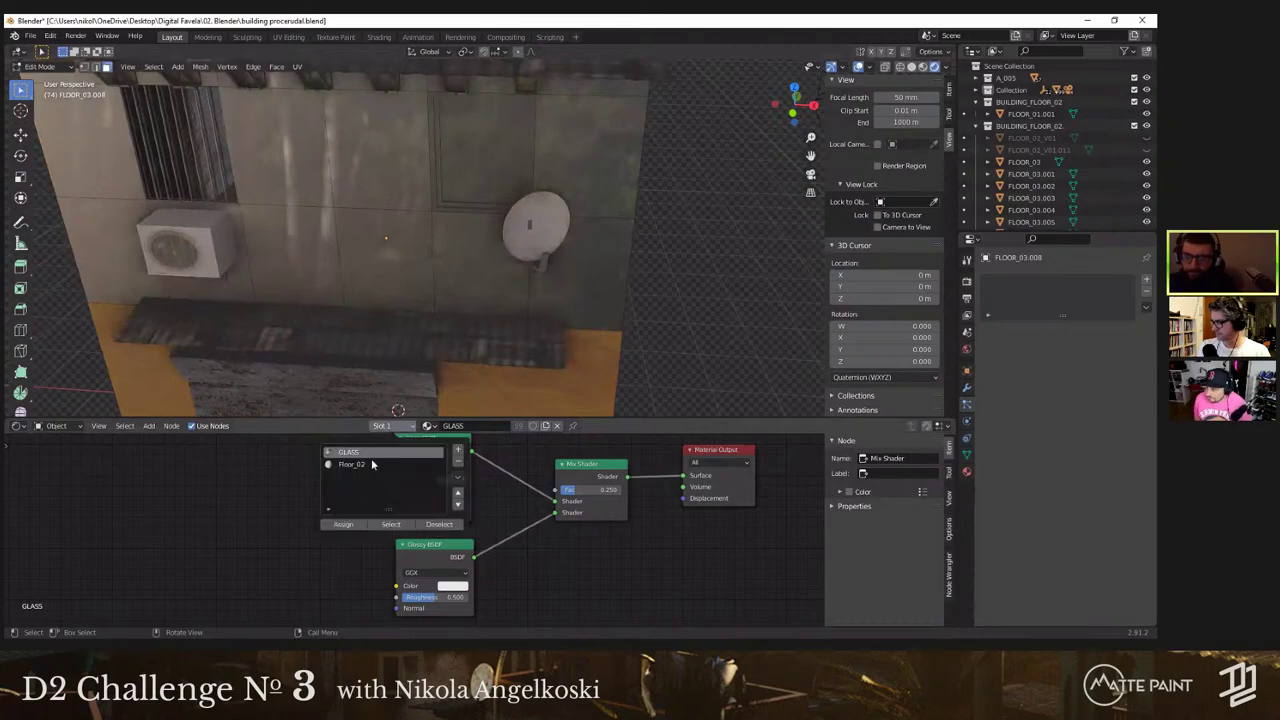
pyautogui.click(354, 465)
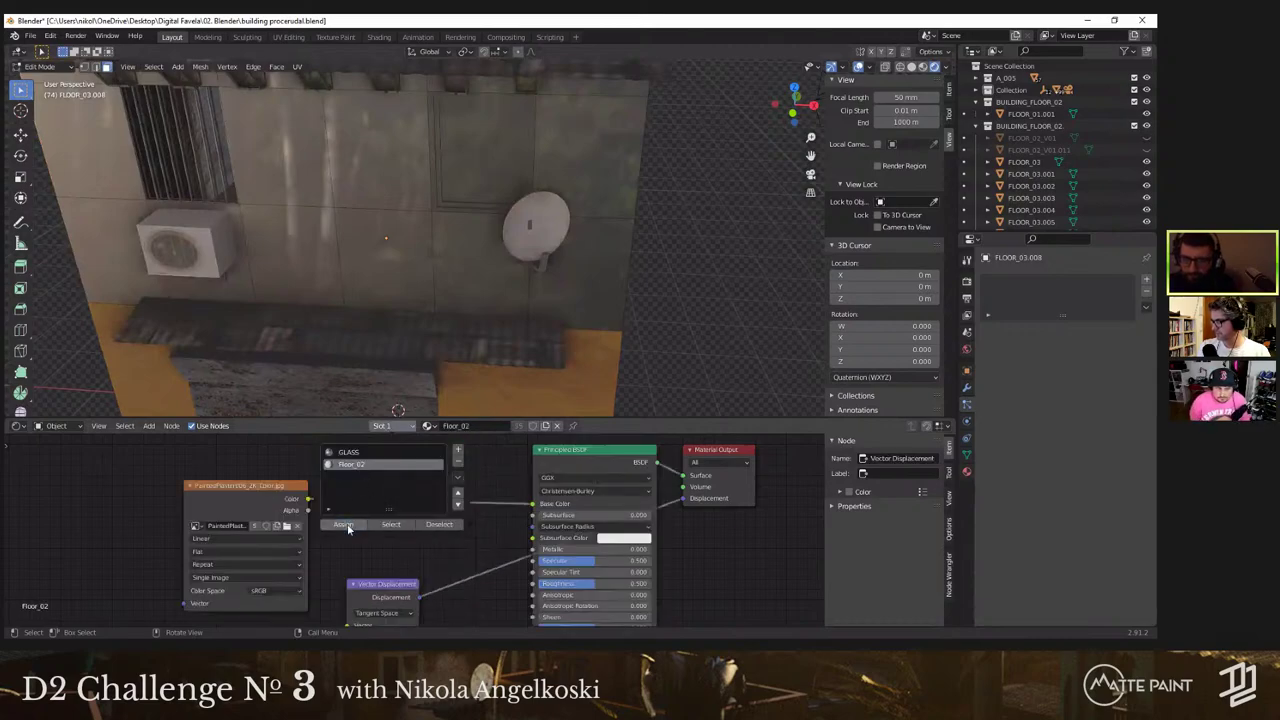
pyautogui.press('Tab')
pyautogui.click(385, 427)
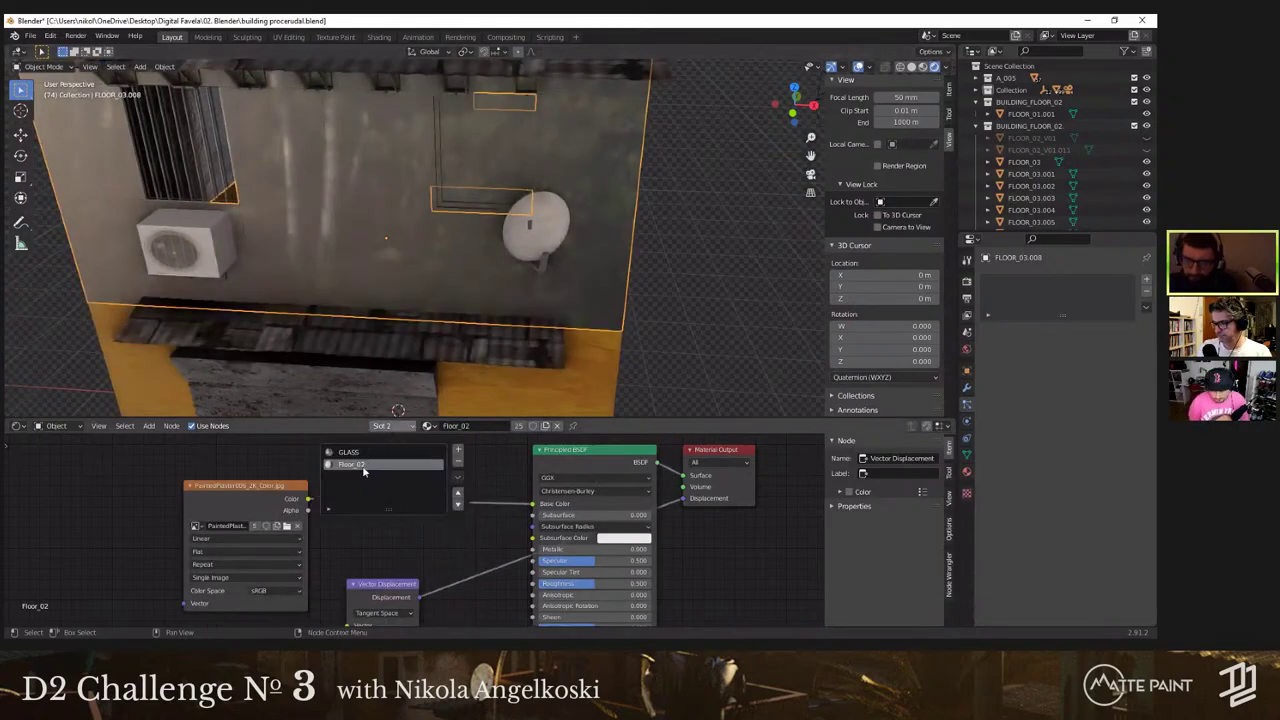
pyautogui.click(436, 452)
pyautogui.click(458, 461)
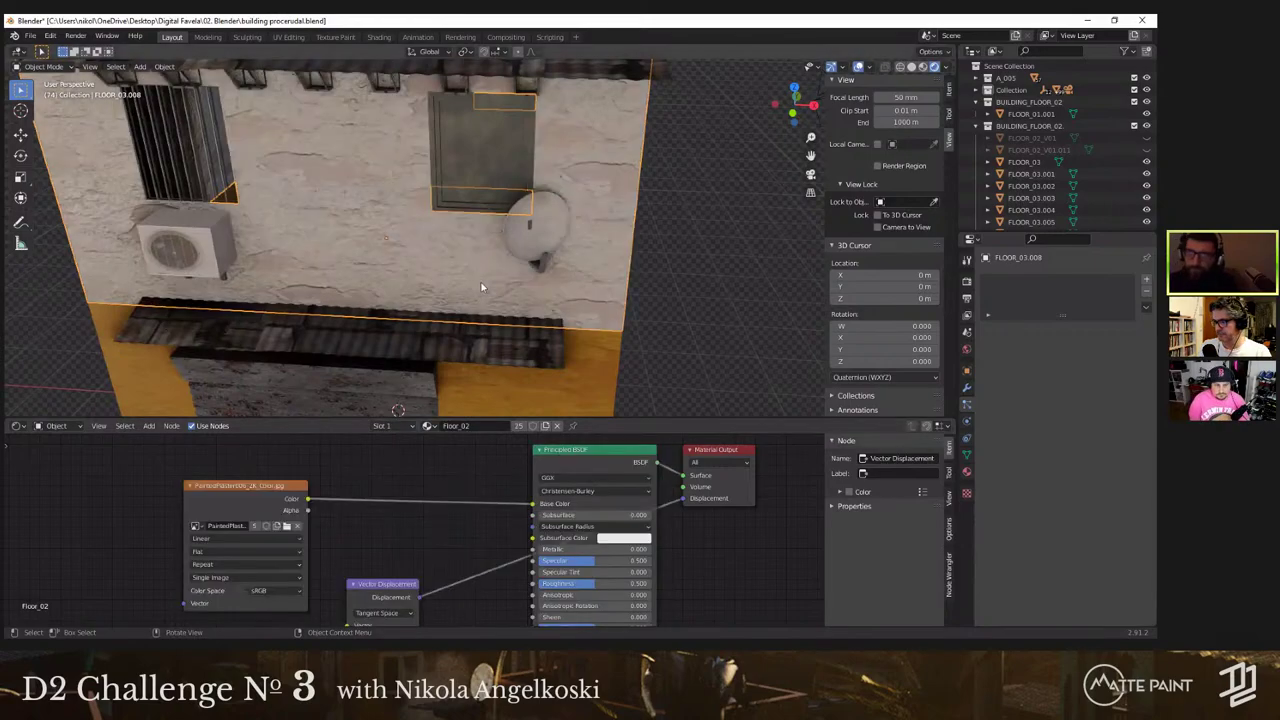
# Step: Add a 2 m plane and move it about 16.4 m along X, away from the building
pyautogui.moveTo(482, 286); pyautogui.dragTo(571, 260, button='middle')
pyautogui.scroll(-4, 477, 269)
pyautogui.moveTo(562, 269); pyautogui.dragTo(474, 261, button='middle')
pyautogui.scroll(-3, 656, 220)
pyautogui.click(976, 127)
pyautogui.hotkey('shift', 'a')
pyautogui.click(522, 261)
pyautogui.press('g')
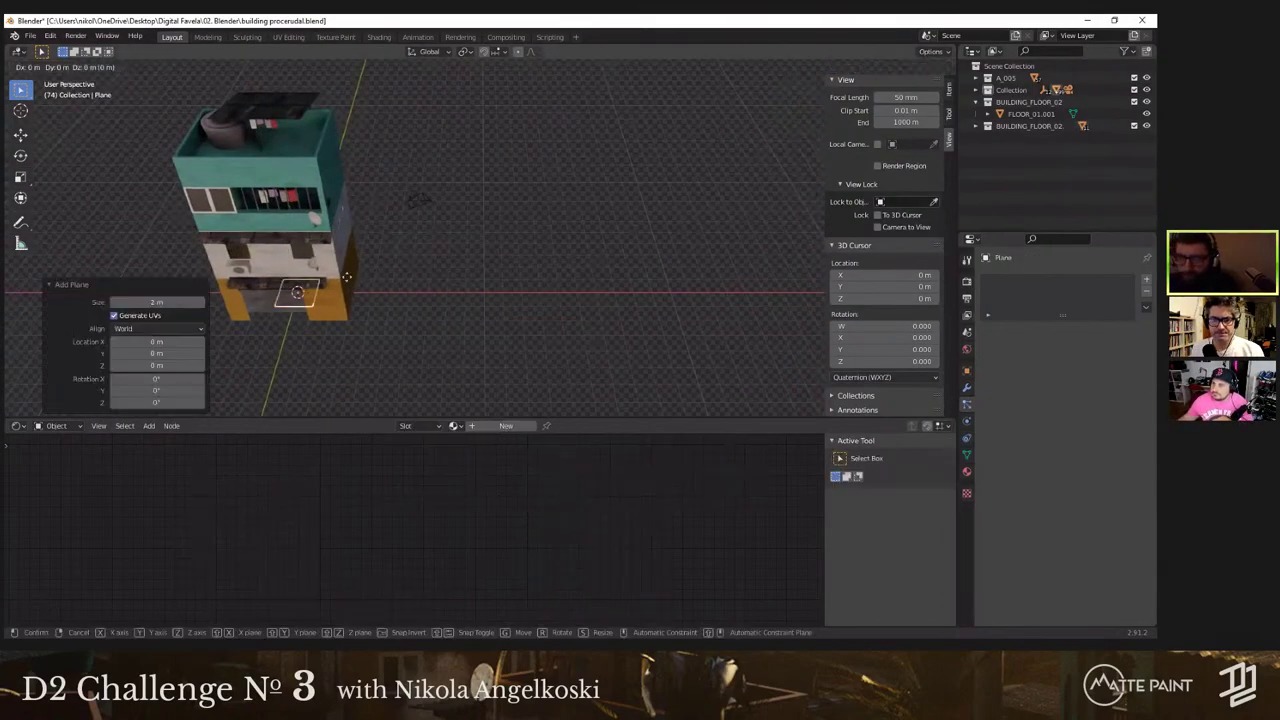
pyautogui.press('x')
pyautogui.click(645, 303)
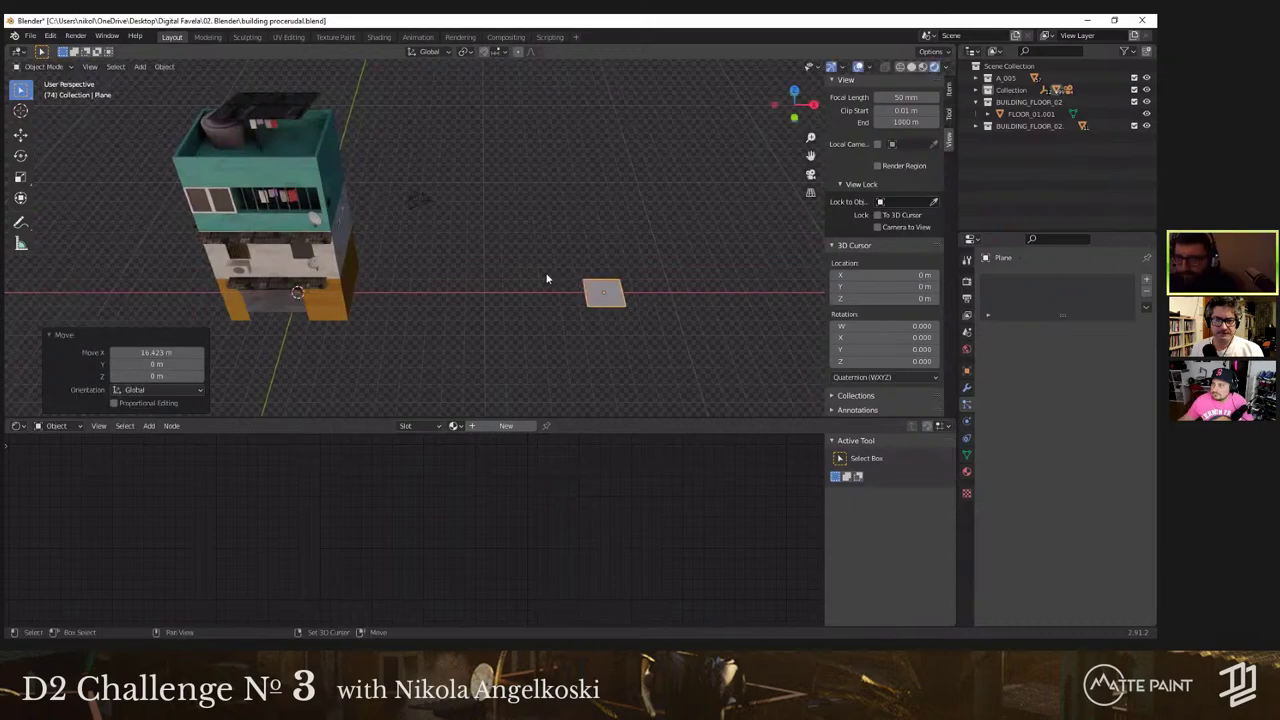
# Step: Add a 2 m cube and move it about 24.4 m along X, beyond the plane
pyautogui.moveTo(549, 277); pyautogui.dragTo(637, 188, button='middle')
pyautogui.scroll(4, 637, 188)
pyautogui.moveTo(873, 141); pyautogui.dragTo(552, 286, button='middle')
pyautogui.hotkey('shift', 'a')
pyautogui.click(598, 292)
pyautogui.press('g')
pyautogui.press('x')
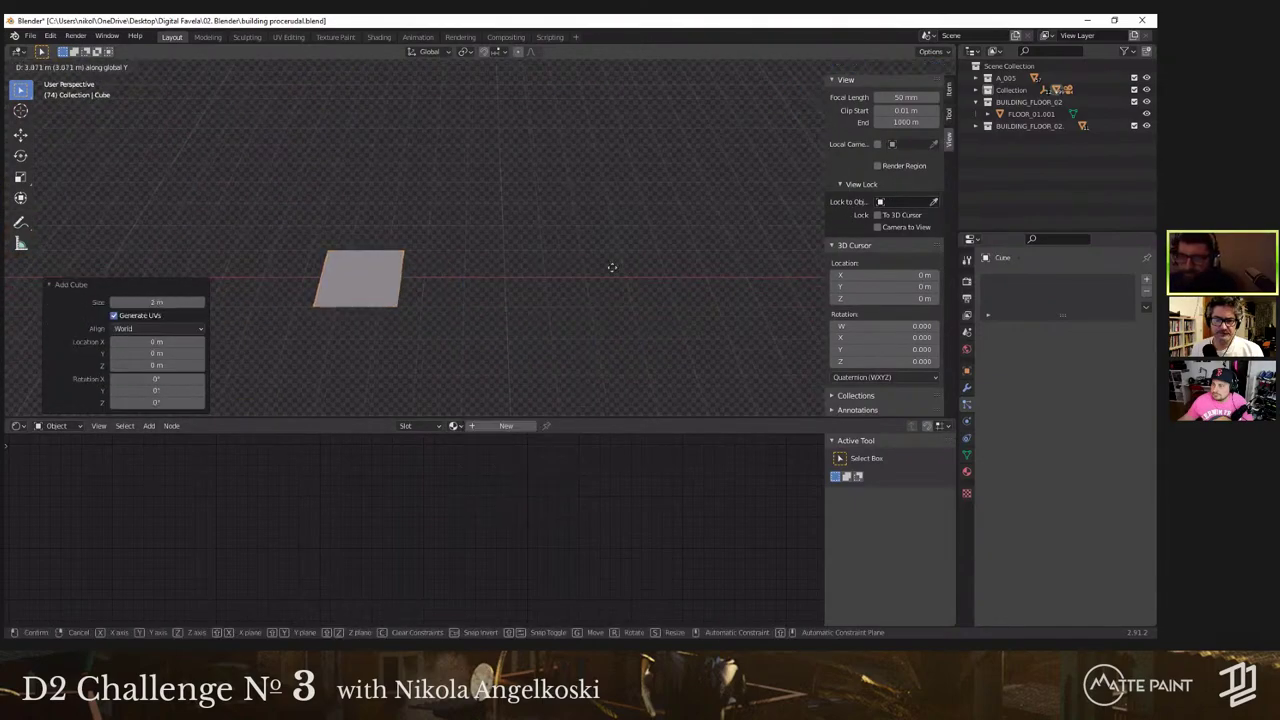
pyautogui.rightClick(609, 266)
pyautogui.scroll(-6, 431, 266)
pyautogui.press('g')
pyautogui.press('x')
pyautogui.click(651, 277)
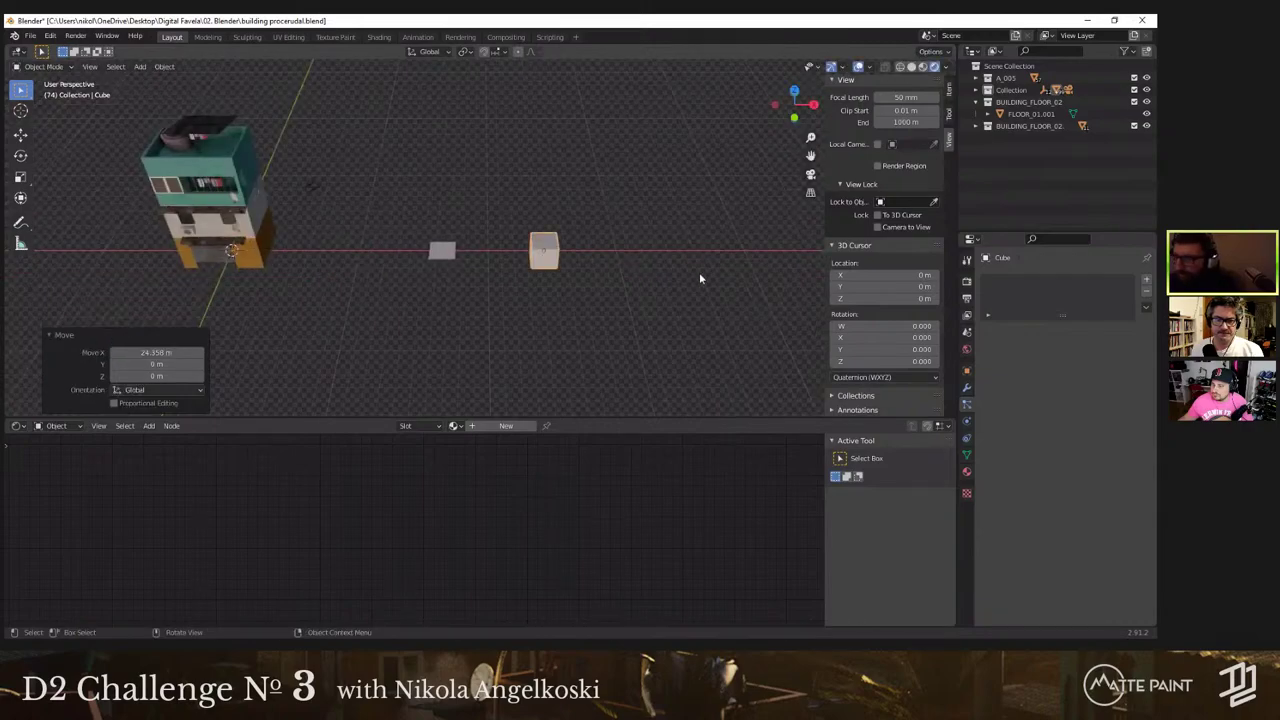
# Step: Create a new material for the cube and set its base color to orange
pyautogui.scroll(4, 690, 277)
pyautogui.click(533, 427)
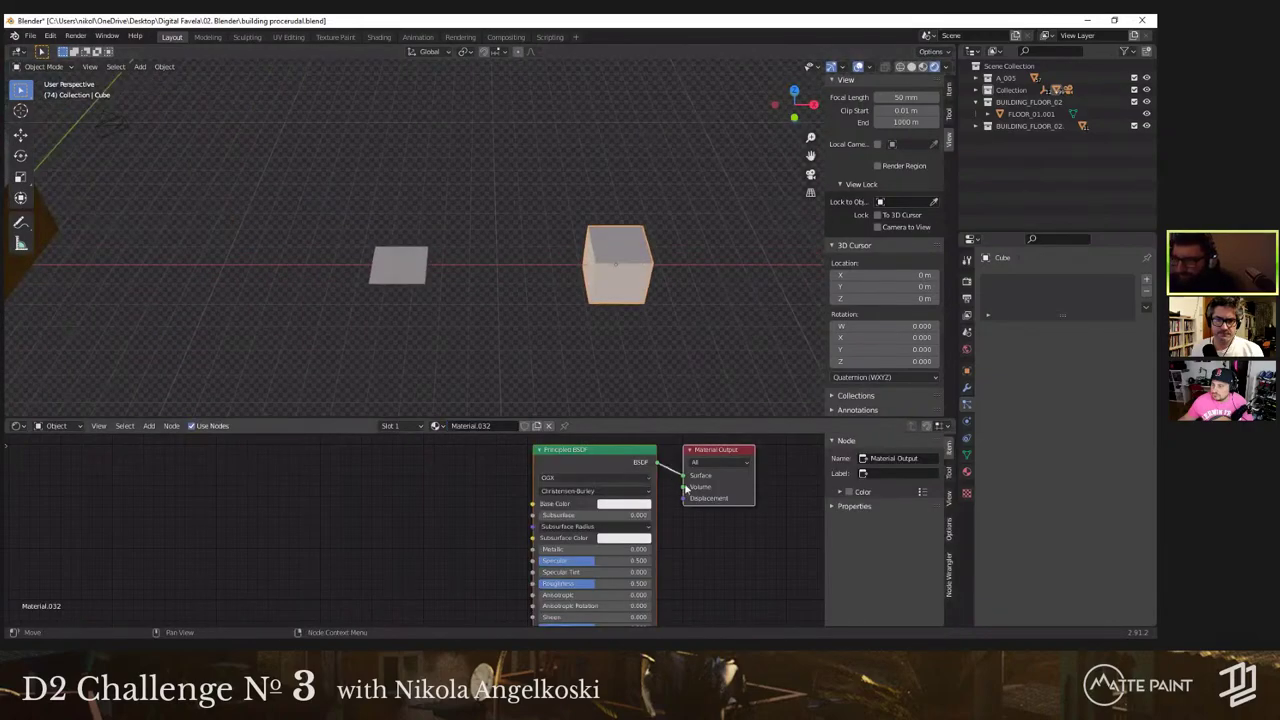
pyautogui.click(631, 506)
pyautogui.moveTo(634, 411); pyautogui.dragTo(631, 421)
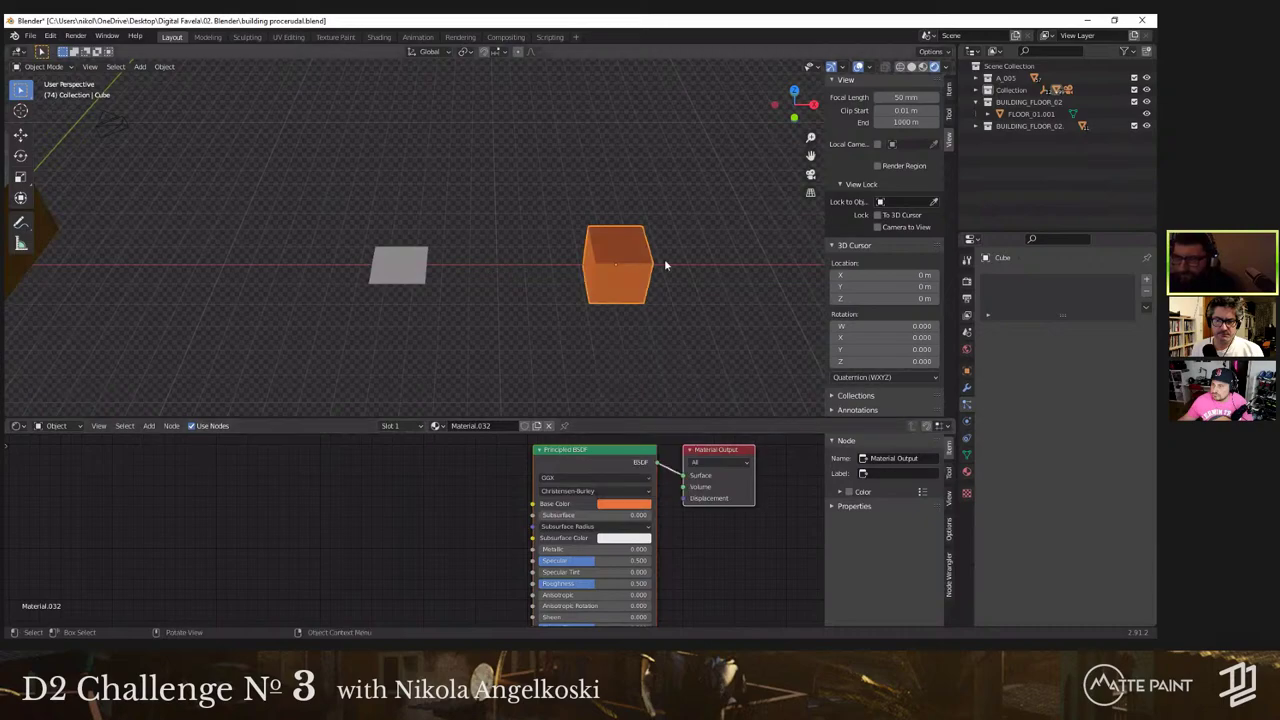
# Step: Duplicate the cube in place and set the shared material's base color to red
pyautogui.moveTo(653, 273); pyautogui.dragTo(652, 277, button='middle')
pyautogui.hotkey('shift', 'd')
pyautogui.press('Escape')
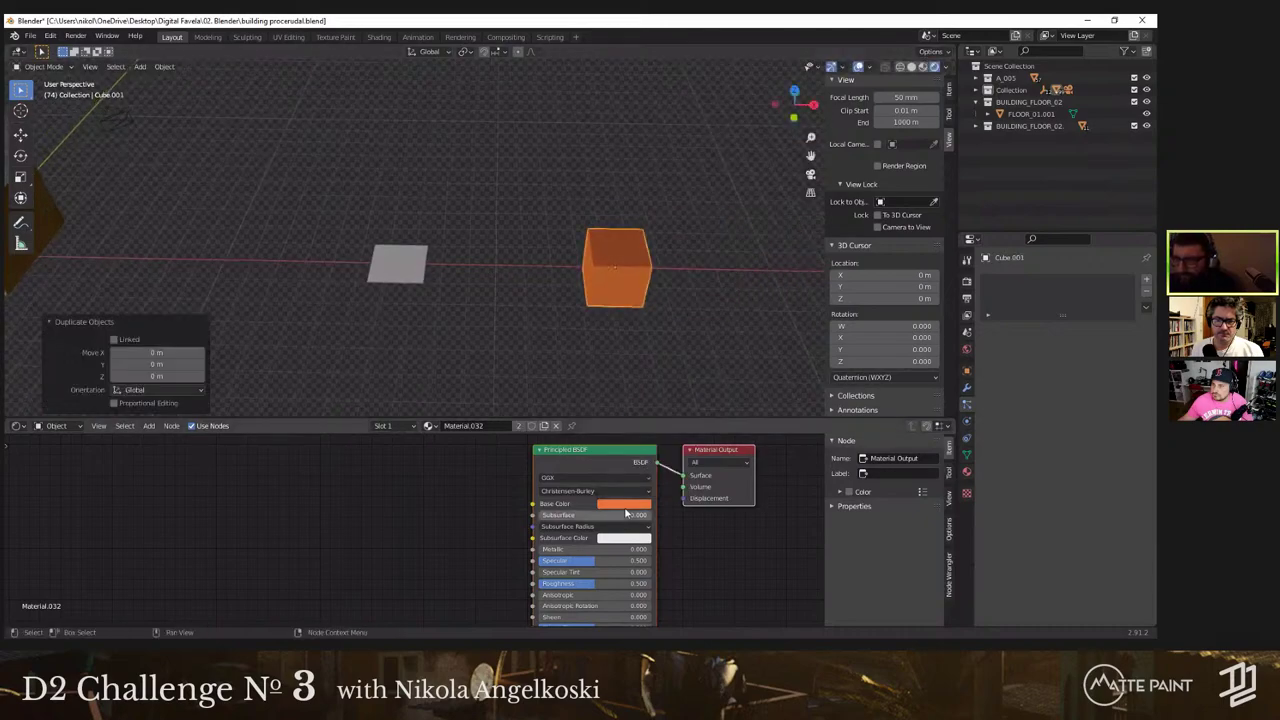
pyautogui.click(625, 504)
pyautogui.moveTo(660, 424); pyautogui.dragTo(640, 420)
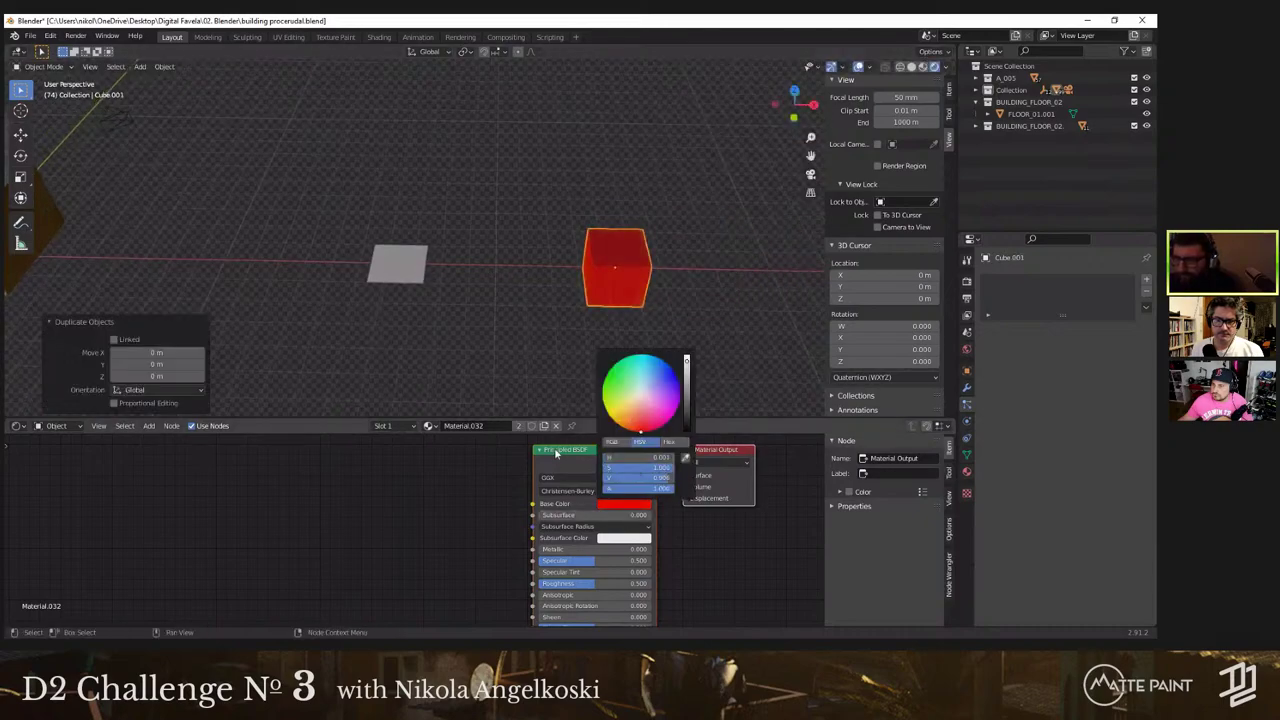
# Step: Move the duplicated cube about 3.1 m along negative X, toward the plane
pyautogui.hotkey('shift', 'd')
pyautogui.press('x')
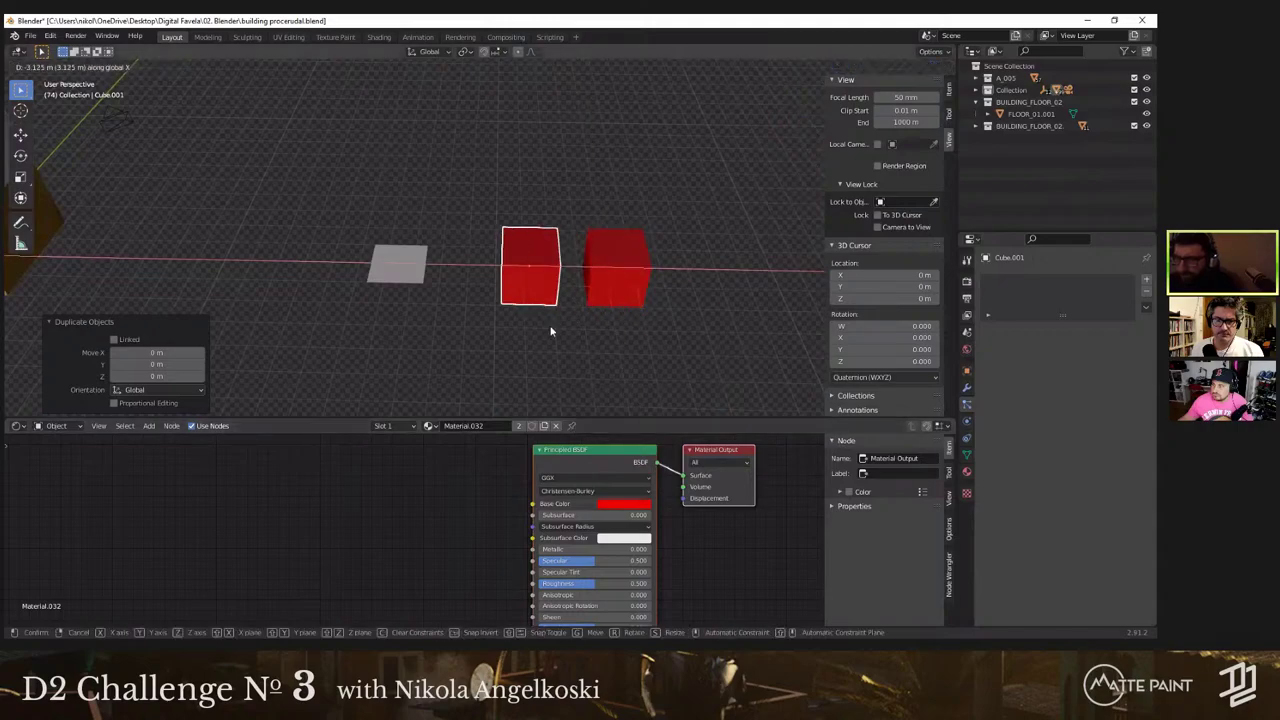
pyautogui.click(550, 331)
# Step: Make the original cube's material a separate single-user copy and set its base color to yellow
pyautogui.click(590, 284)
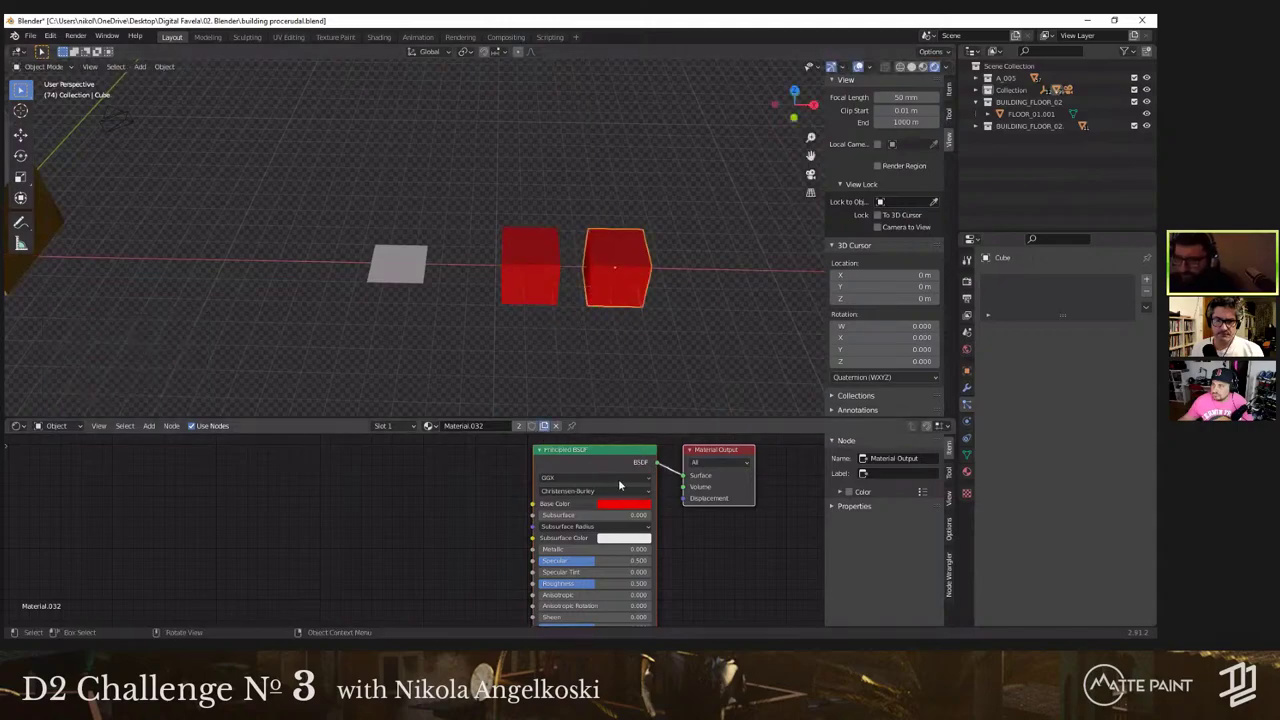
pyautogui.click(519, 426)
pyautogui.click(625, 505)
pyautogui.moveTo(632, 408); pyautogui.dragTo(630, 401)
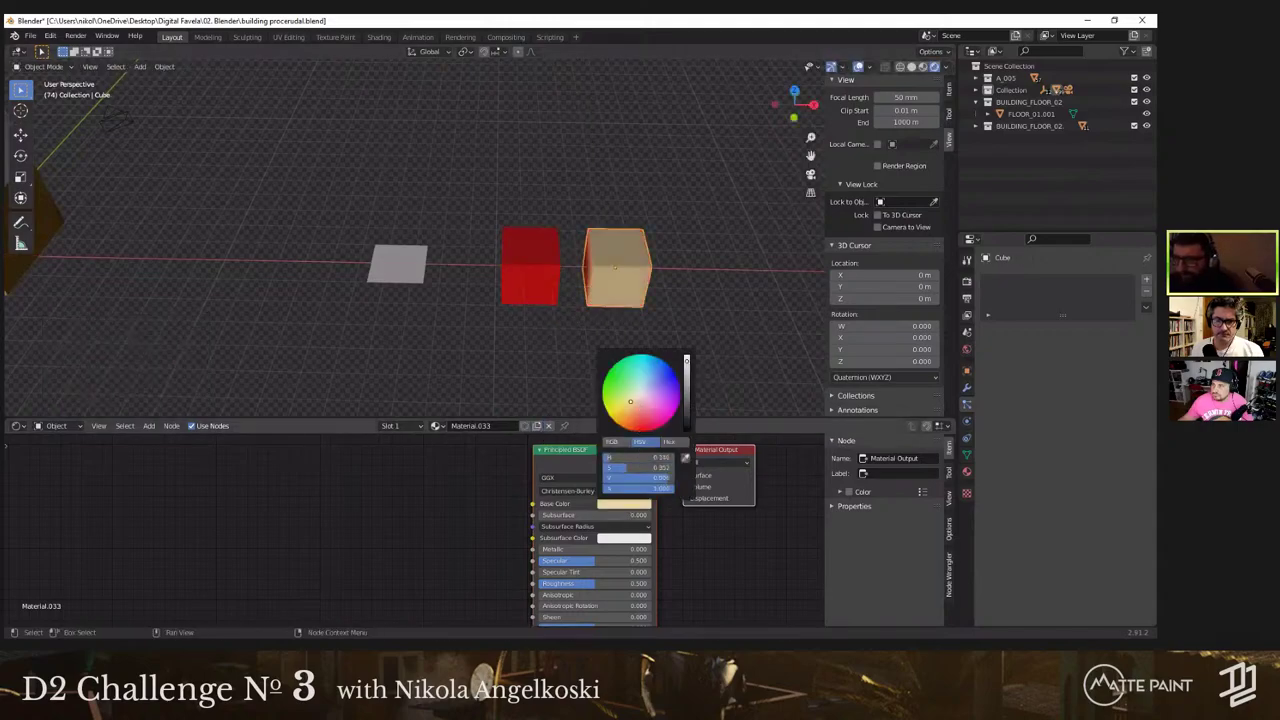
# Step: Add a particle system to the plane and set its emission number to 1
pyautogui.click(386, 285)
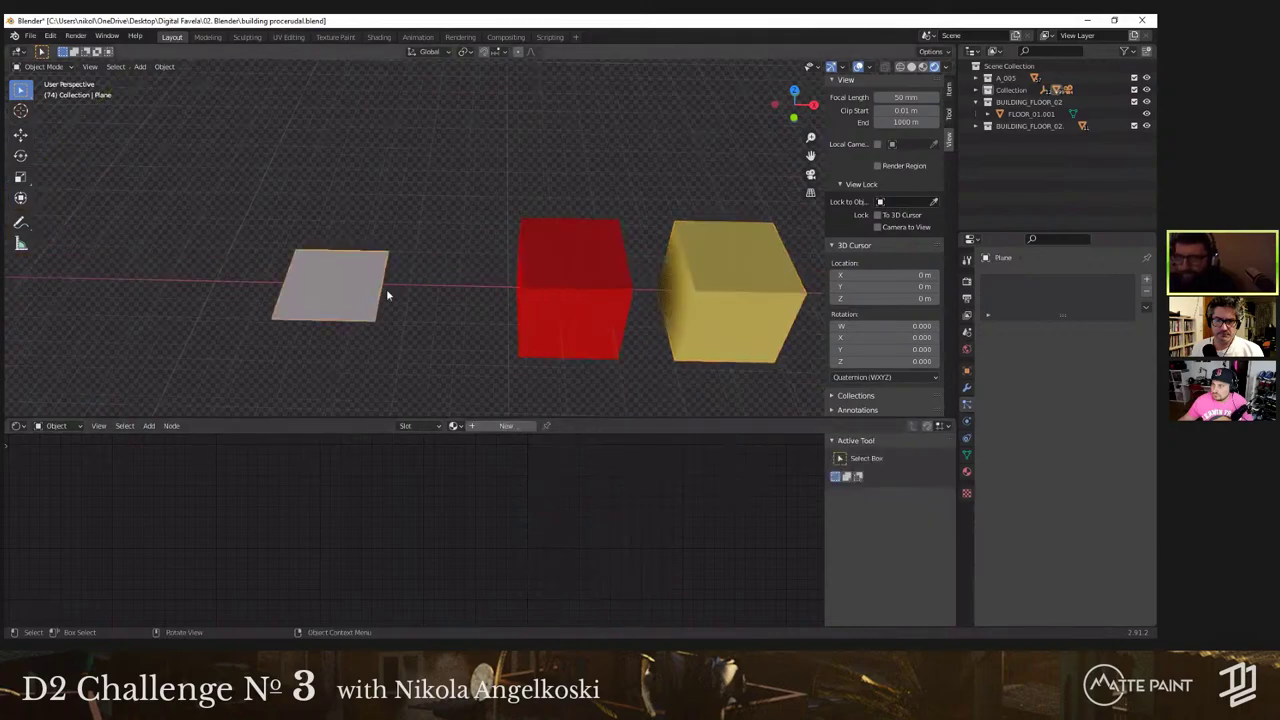
pyautogui.click(1147, 283)
pyautogui.scroll(2, 444, 248)
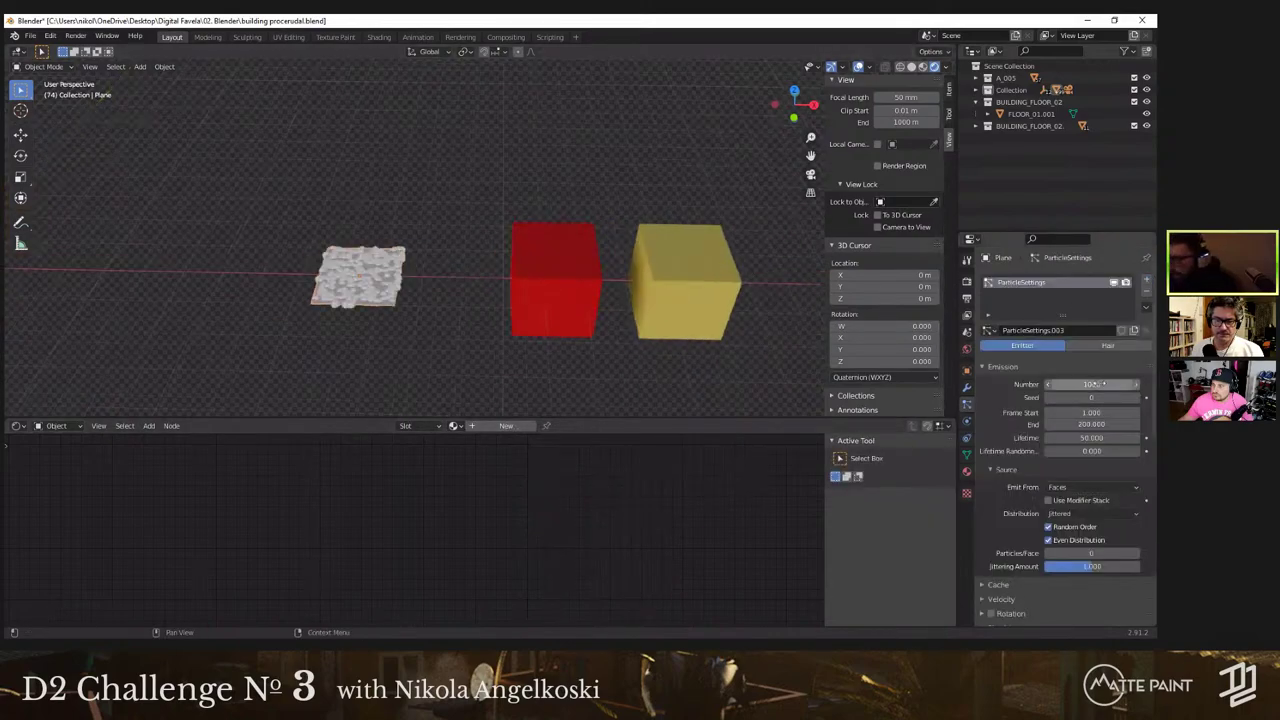
pyautogui.doubleClick(1091, 385)
pyautogui.write('1')
pyautogui.press('Return')
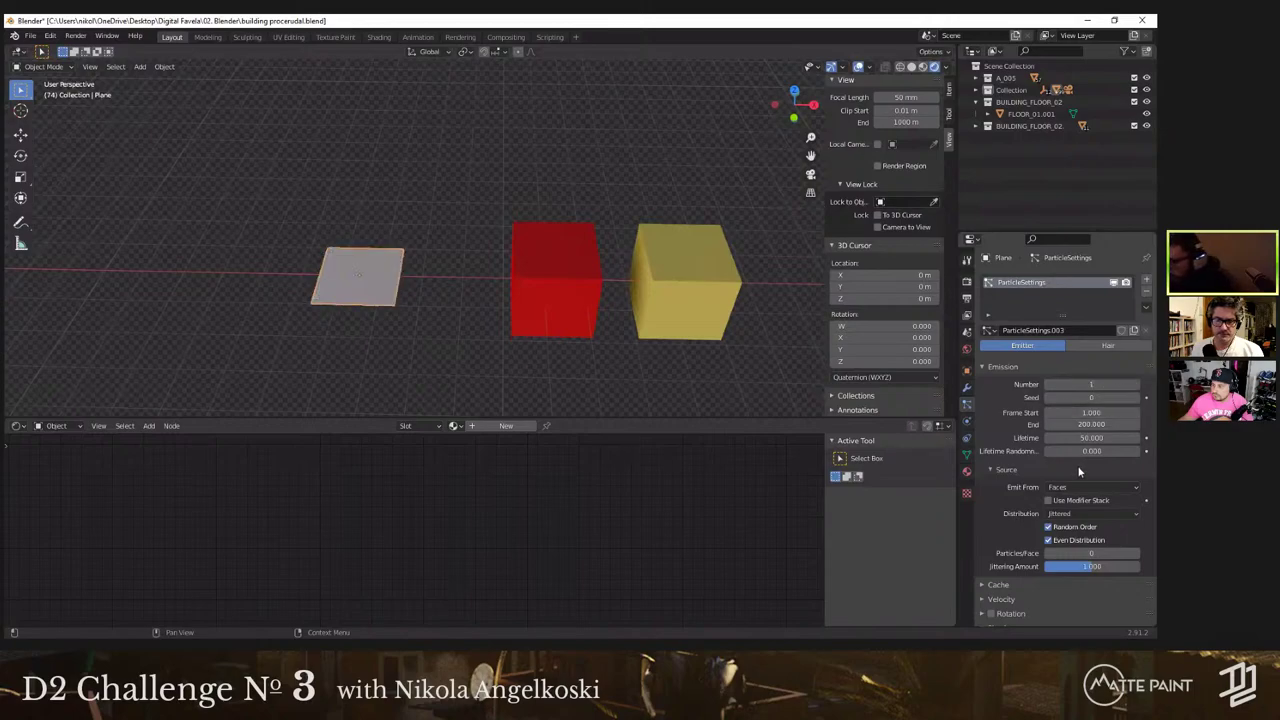
# Step: Set the plane's particle velocity along the normal to 0 m/s and the physics type to None
pyautogui.scroll(-2, 1000, 510)
pyautogui.click(998, 512)
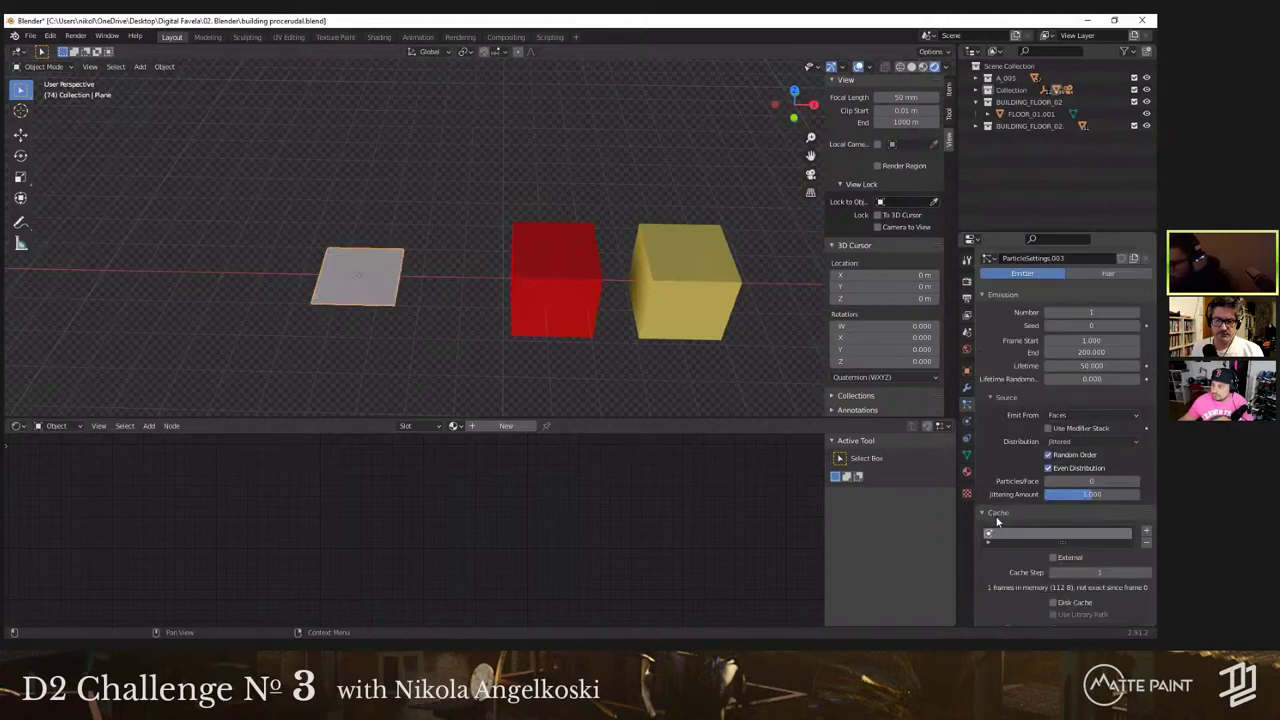
pyautogui.click(1006, 517)
pyautogui.click(1006, 540)
pyautogui.click(1006, 540)
pyautogui.click(1006, 528)
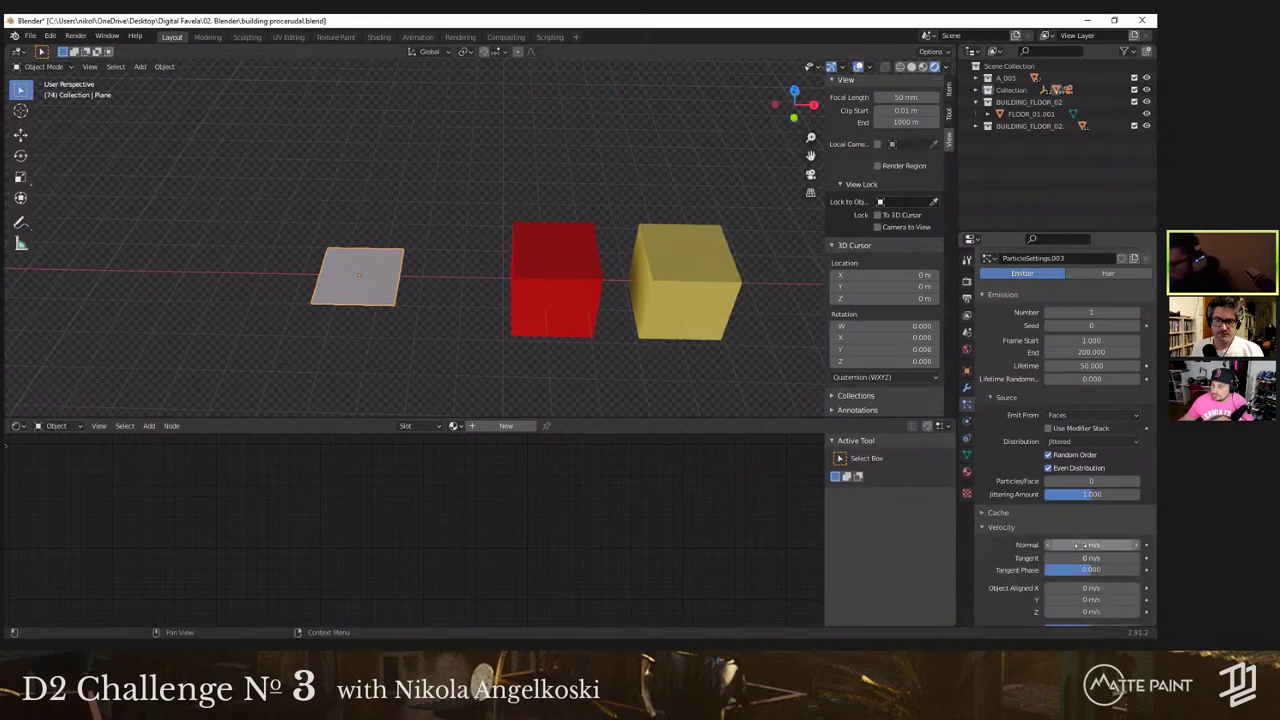
pyautogui.doubleClick(1080, 545)
pyautogui.write('0')
pyautogui.press('Return')
pyautogui.scroll(-5, 1060, 540)
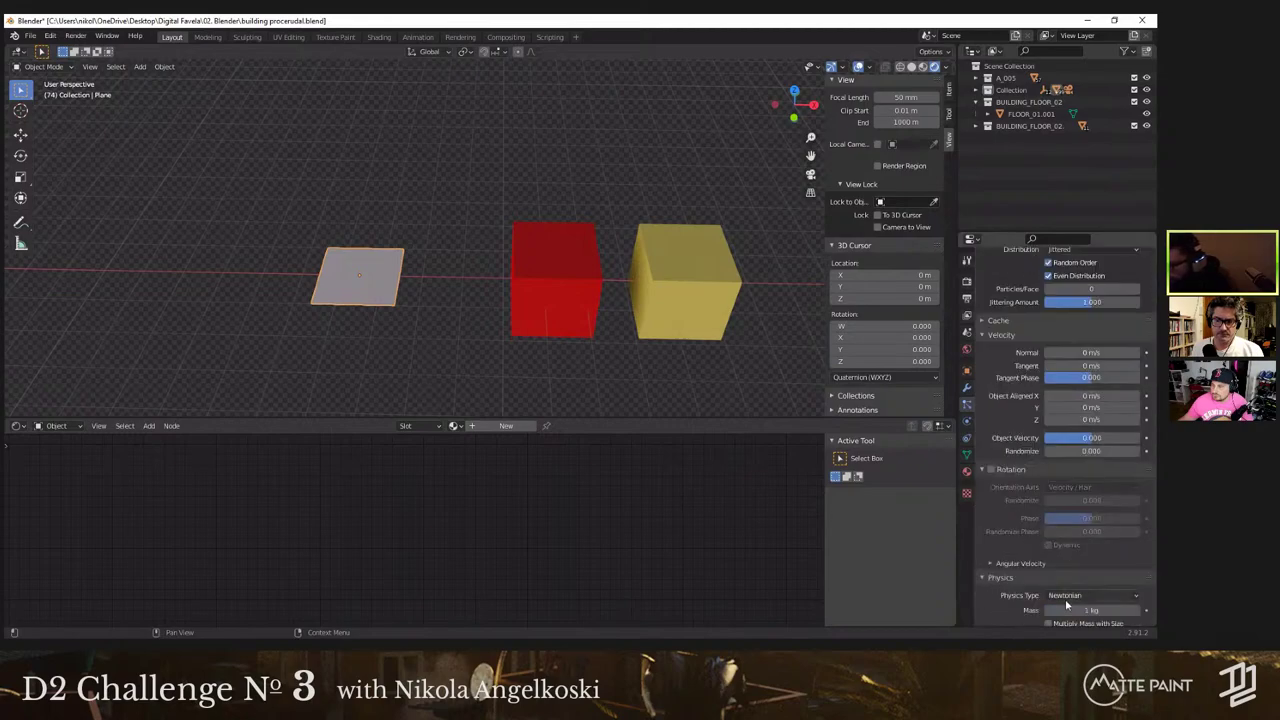
pyautogui.click(1065, 598)
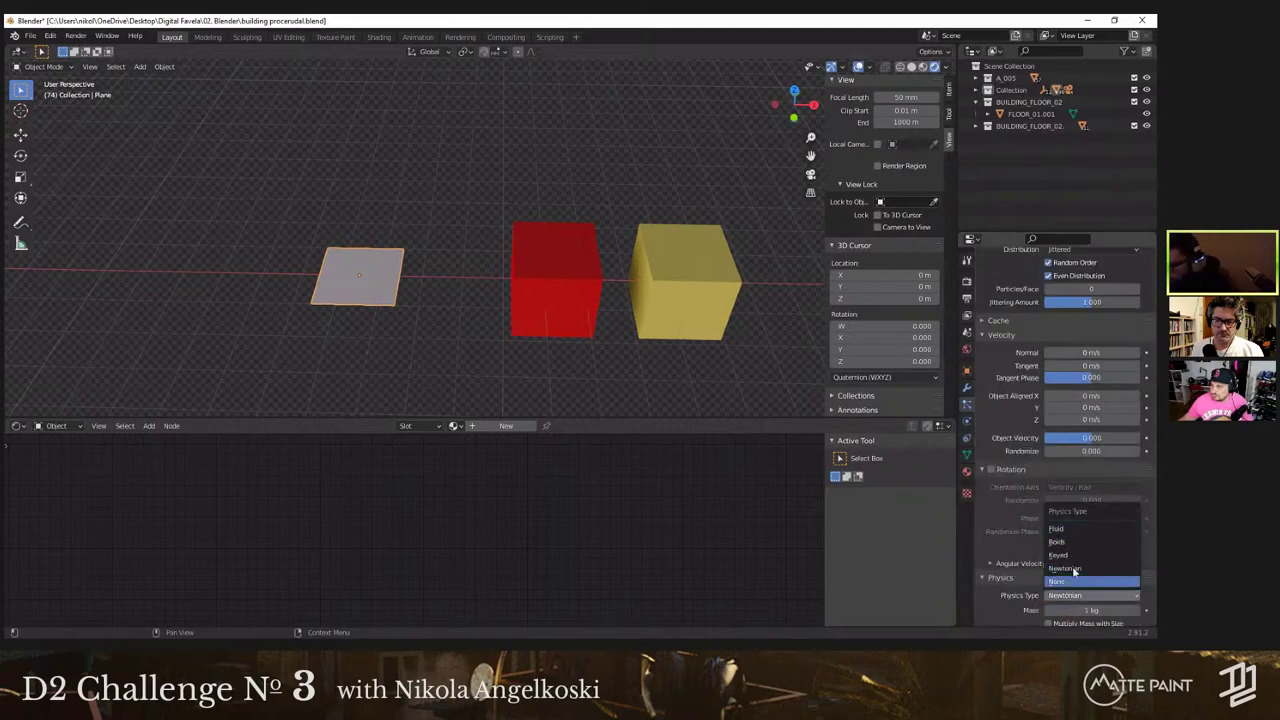
pyautogui.click(1062, 581)
# Step: Render the particles as a Collection with a scale of 1 and expand the collection instancing settings
pyautogui.scroll(-3, 1076, 520)
pyautogui.click(1088, 524)
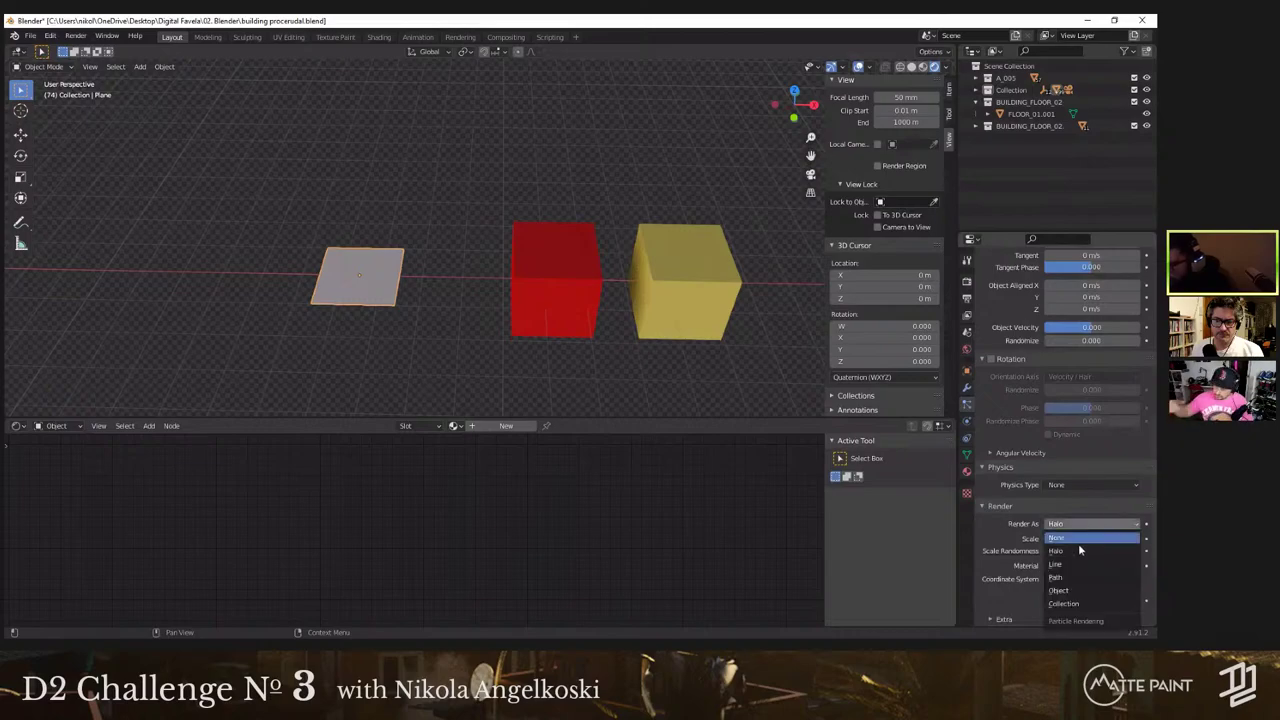
pyautogui.click(1072, 604)
pyautogui.click(1105, 491)
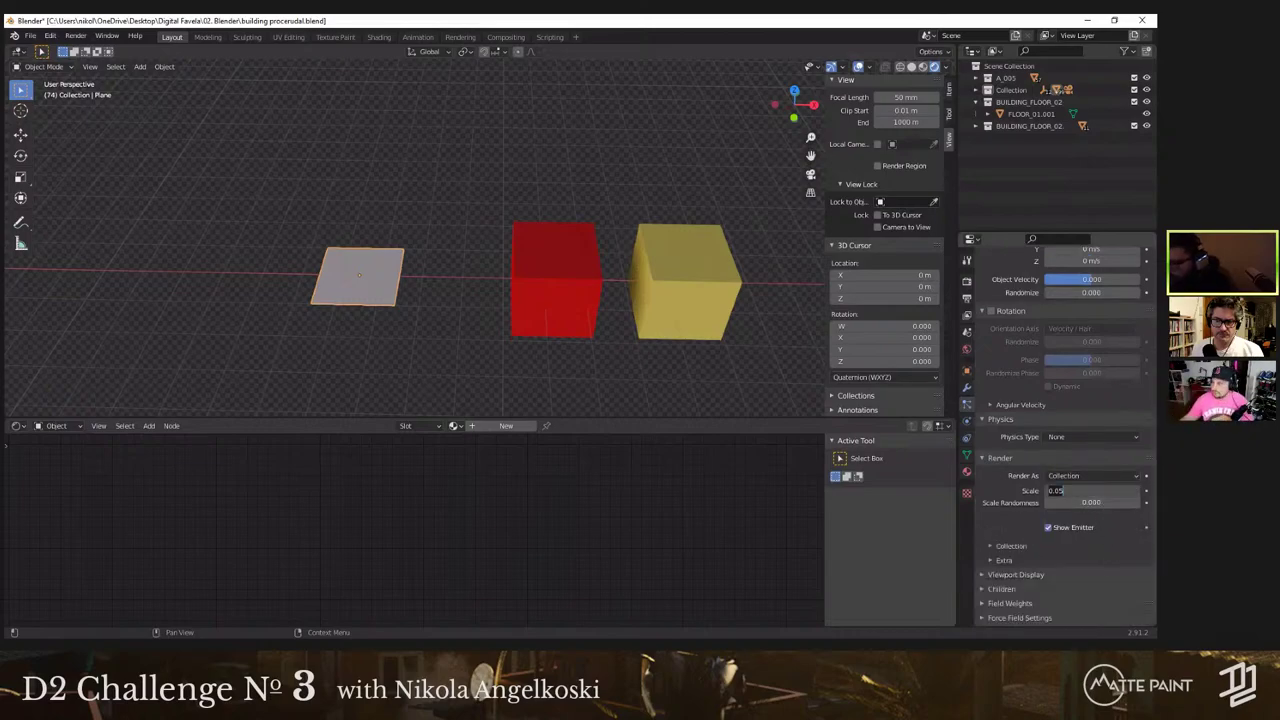
pyautogui.write('1')
pyautogui.press('Return')
pyautogui.scroll(-1, 1037, 507)
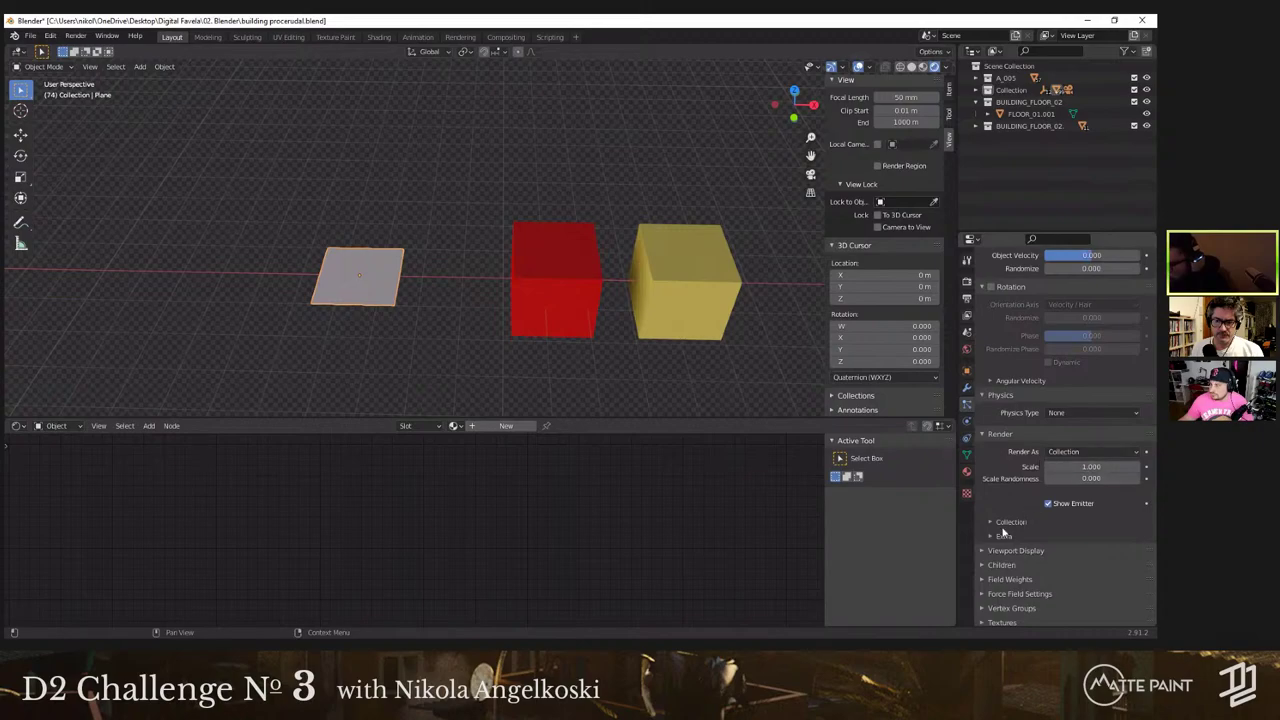
pyautogui.click(998, 526)
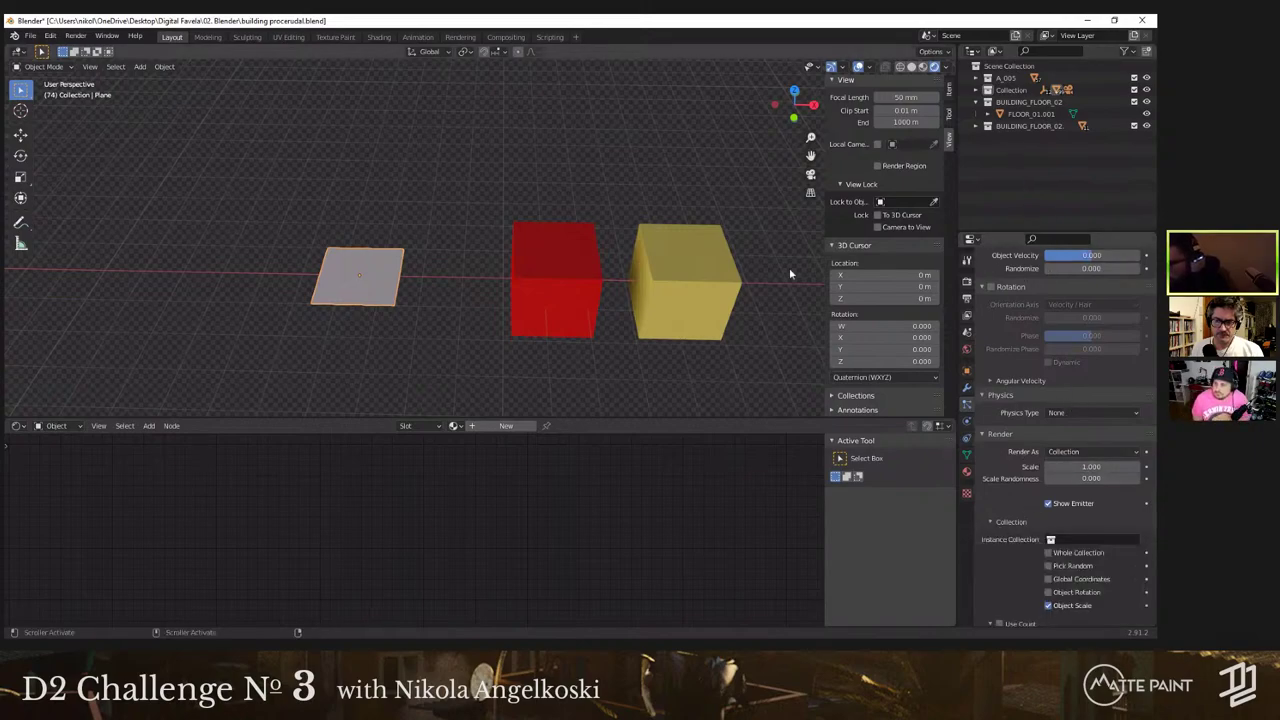
# Step: Select the red and yellow cubes and move them out of Collection to the Scene Collection root
pyautogui.moveTo(522, 257); pyautogui.dragTo(570, 285)
pyautogui.click(976, 125)
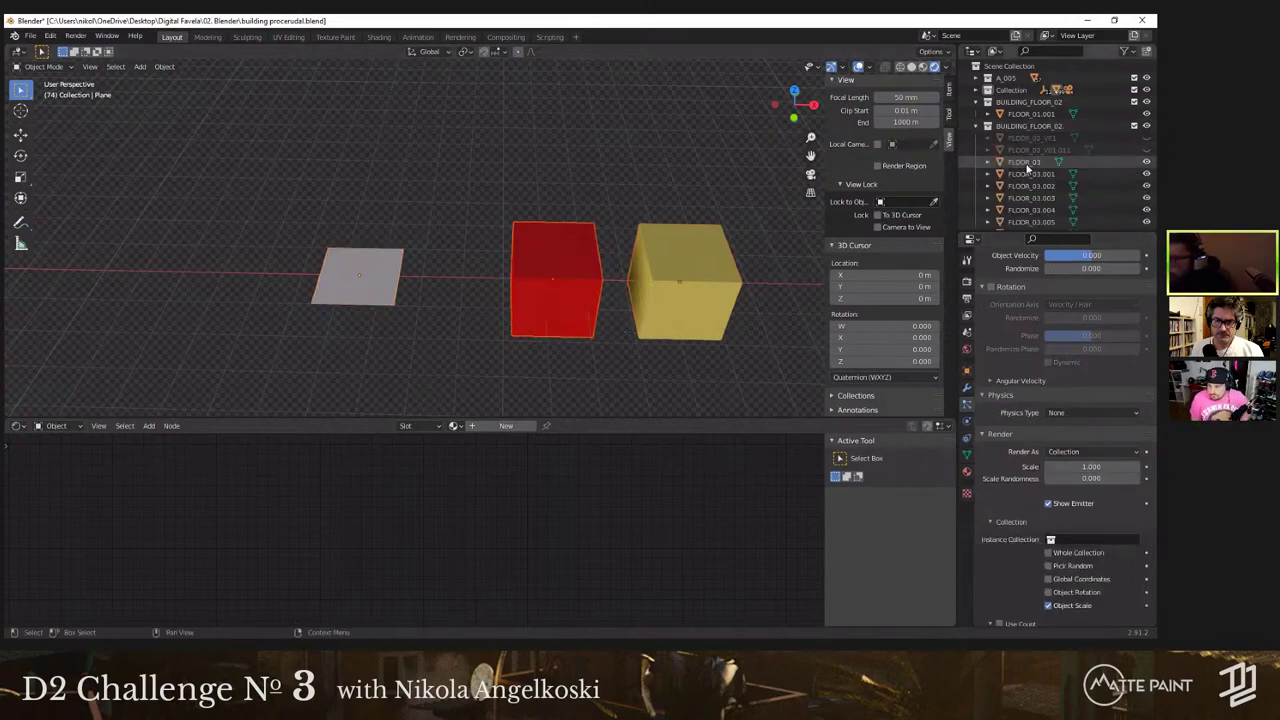
pyautogui.click(975, 101)
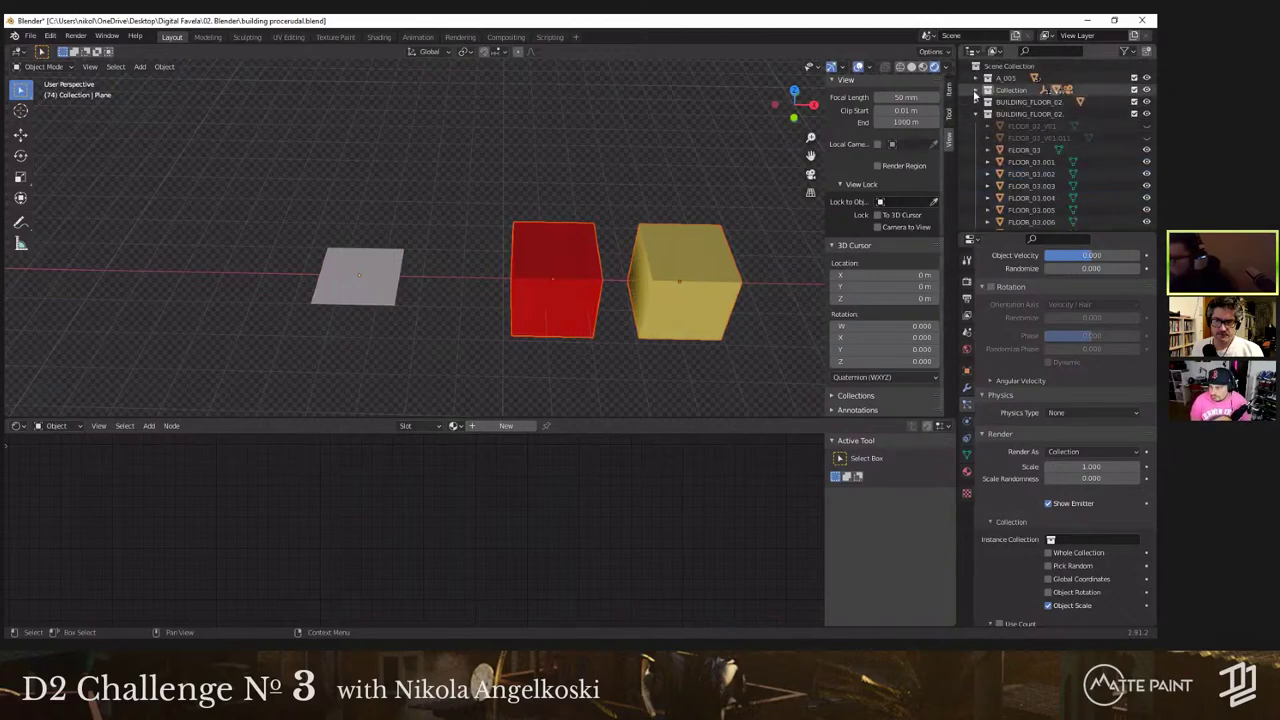
pyautogui.click(975, 91)
pyautogui.moveTo(1024, 186); pyautogui.dragTo(1003, 67)
pyautogui.click(975, 91)
pyautogui.scroll(-3, 1004, 112)
pyautogui.scroll(4, 973, 92)
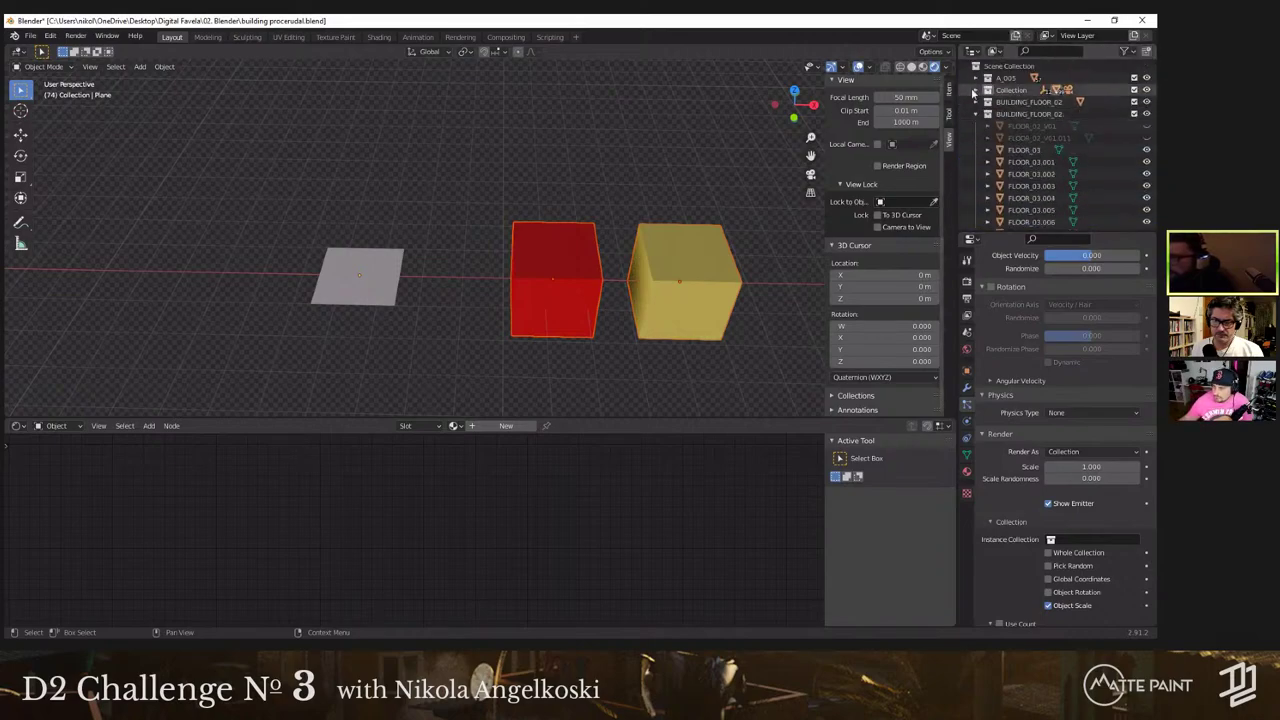
# Step: Create a new collection named cubes and move both cubes into it
pyautogui.click(976, 113)
pyautogui.rightClick(1008, 180)
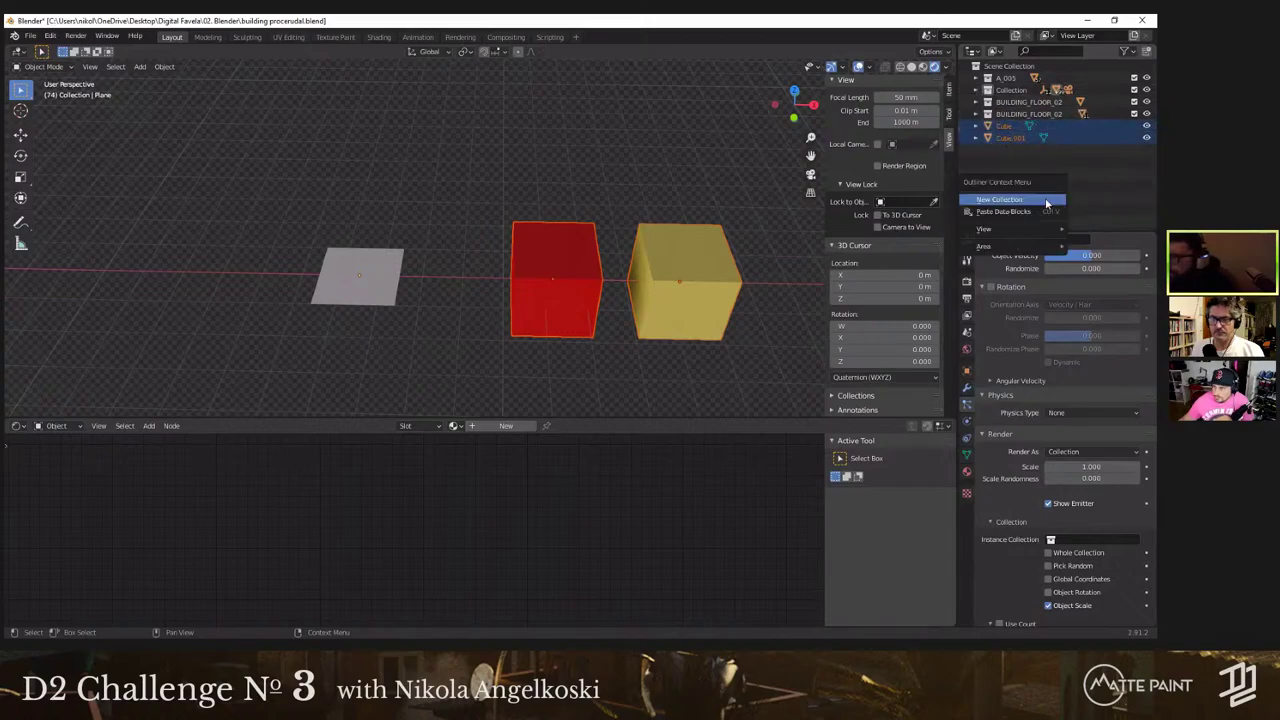
pyautogui.moveTo(1022, 235)
pyautogui.click(1000, 199)
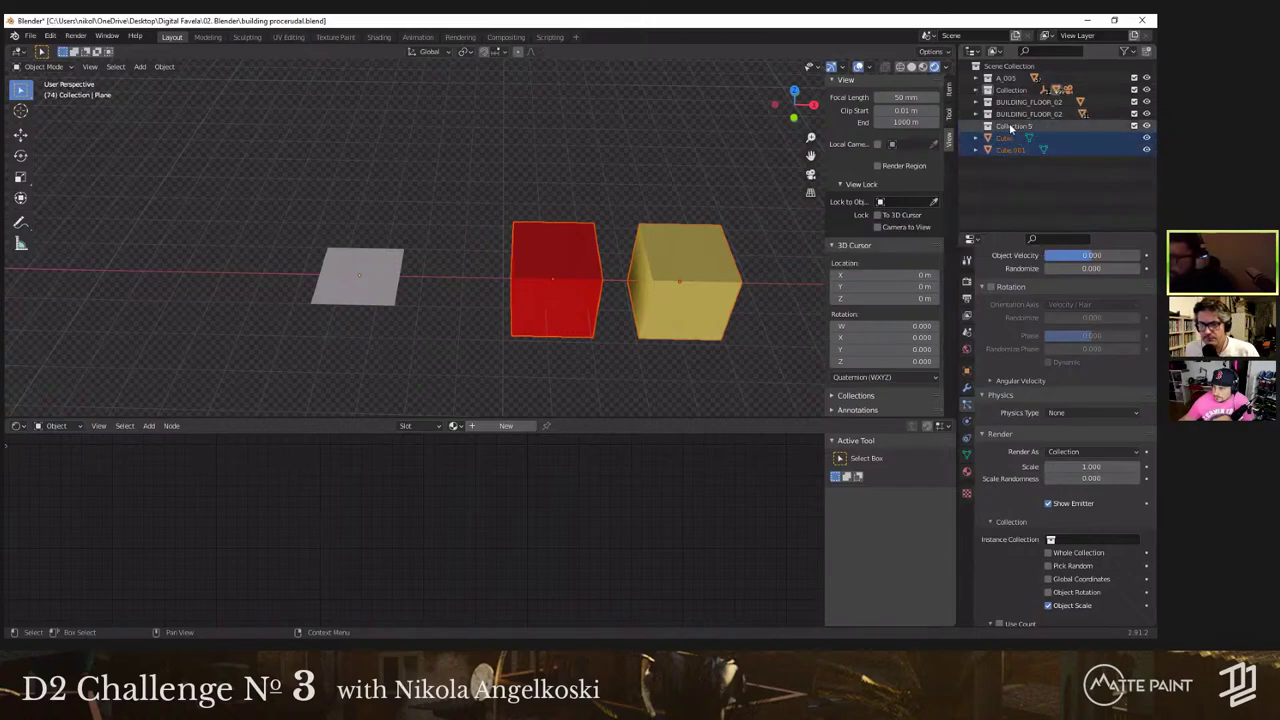
pyautogui.doubleClick(1053, 125)
pyautogui.write('cub')
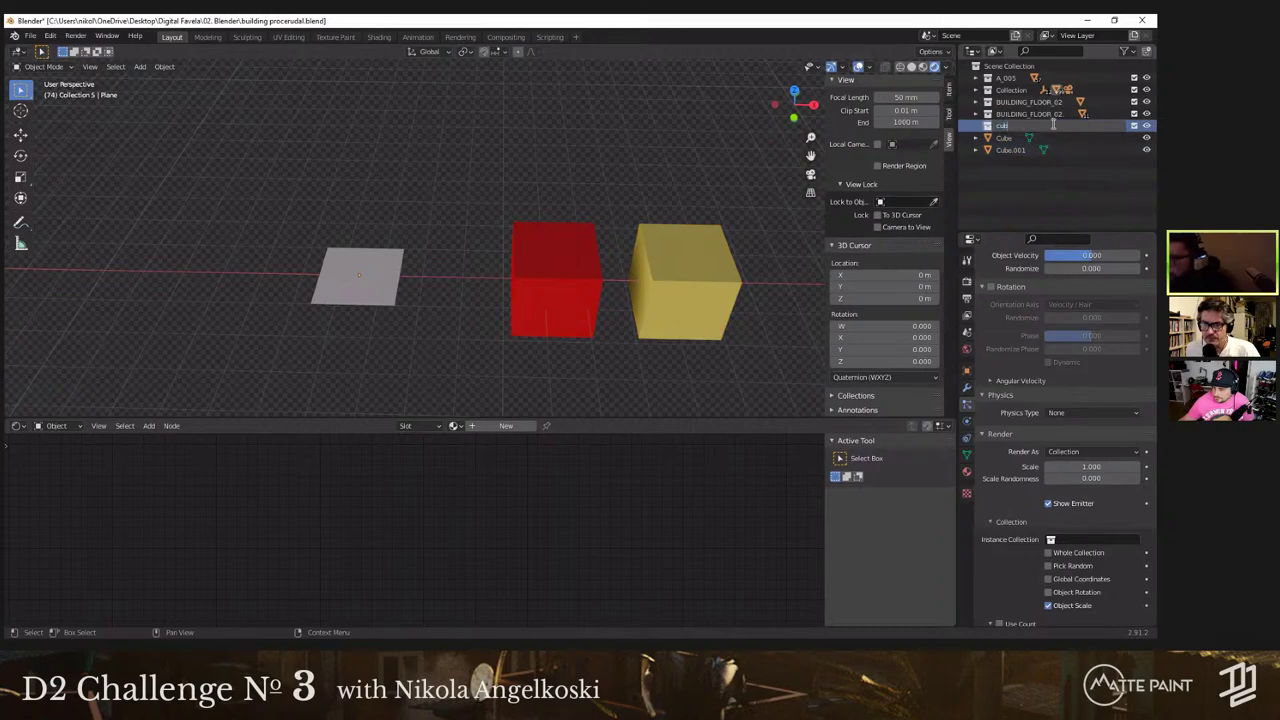
pyautogui.write('es')
pyautogui.press('Return')
pyautogui.click(1012, 150)
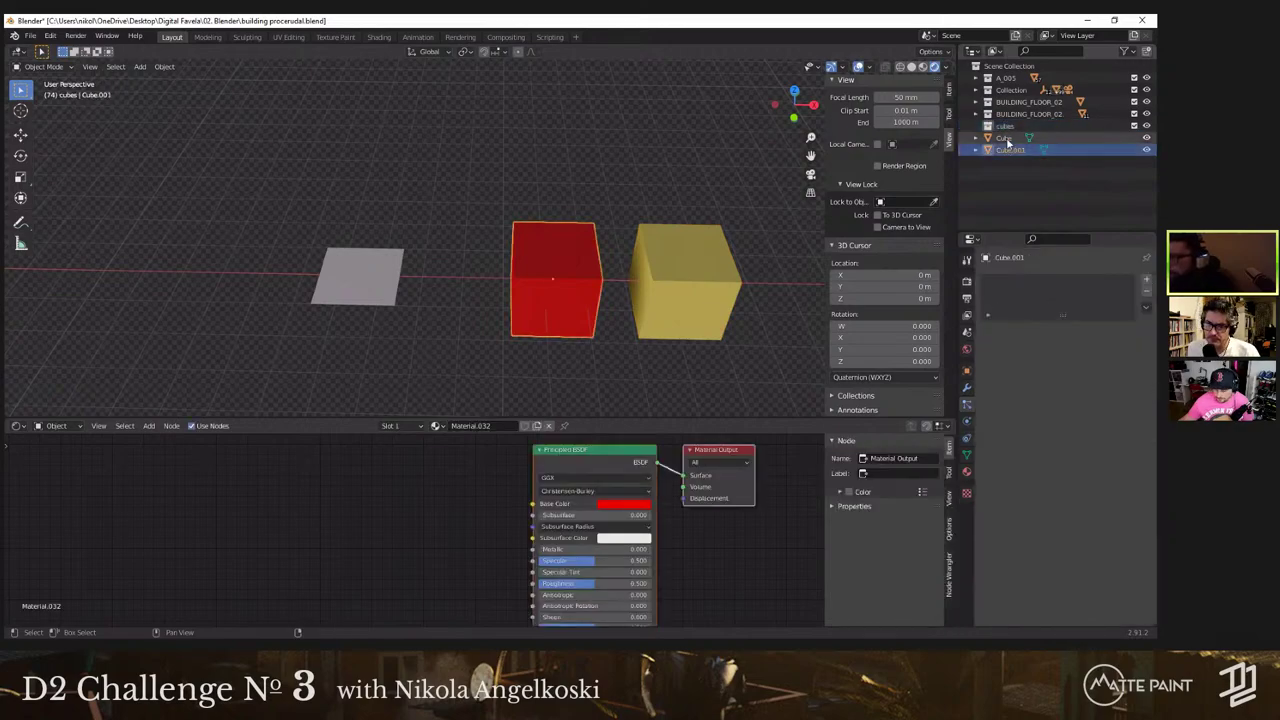
pyautogui.moveTo(1012, 150); pyautogui.dragTo(1011, 126)
# Step: Assign the cubes collection as the instance collection of the plane's particles and enable Object Rotation
pyautogui.click(322, 280)
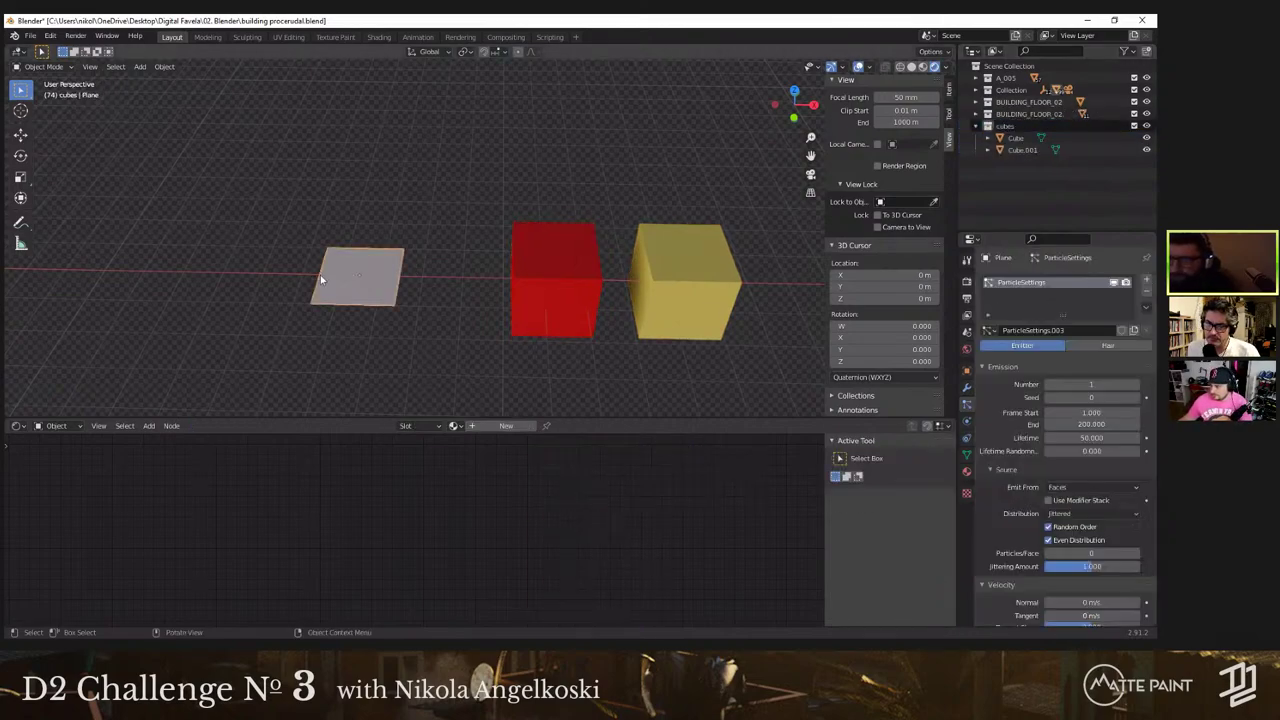
pyautogui.scroll(-3, 1097, 482)
pyautogui.scroll(-8, 1097, 481)
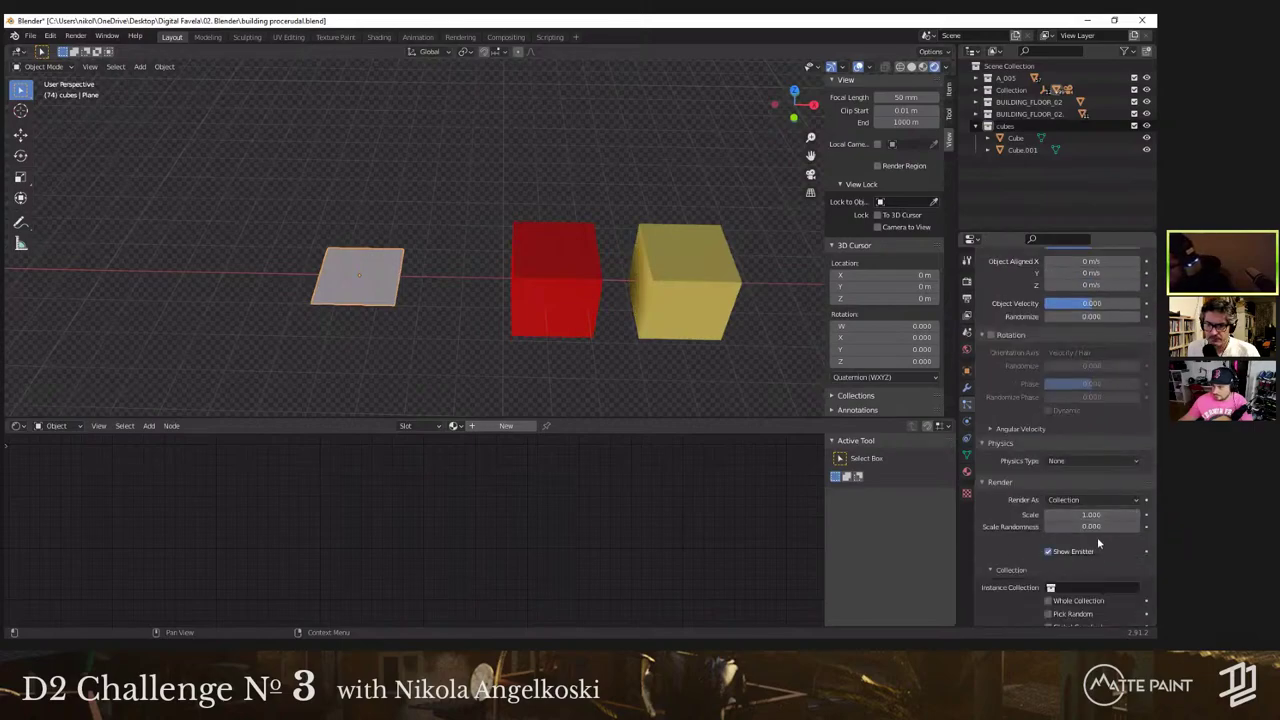
pyautogui.click(1090, 583)
pyautogui.click(1045, 511)
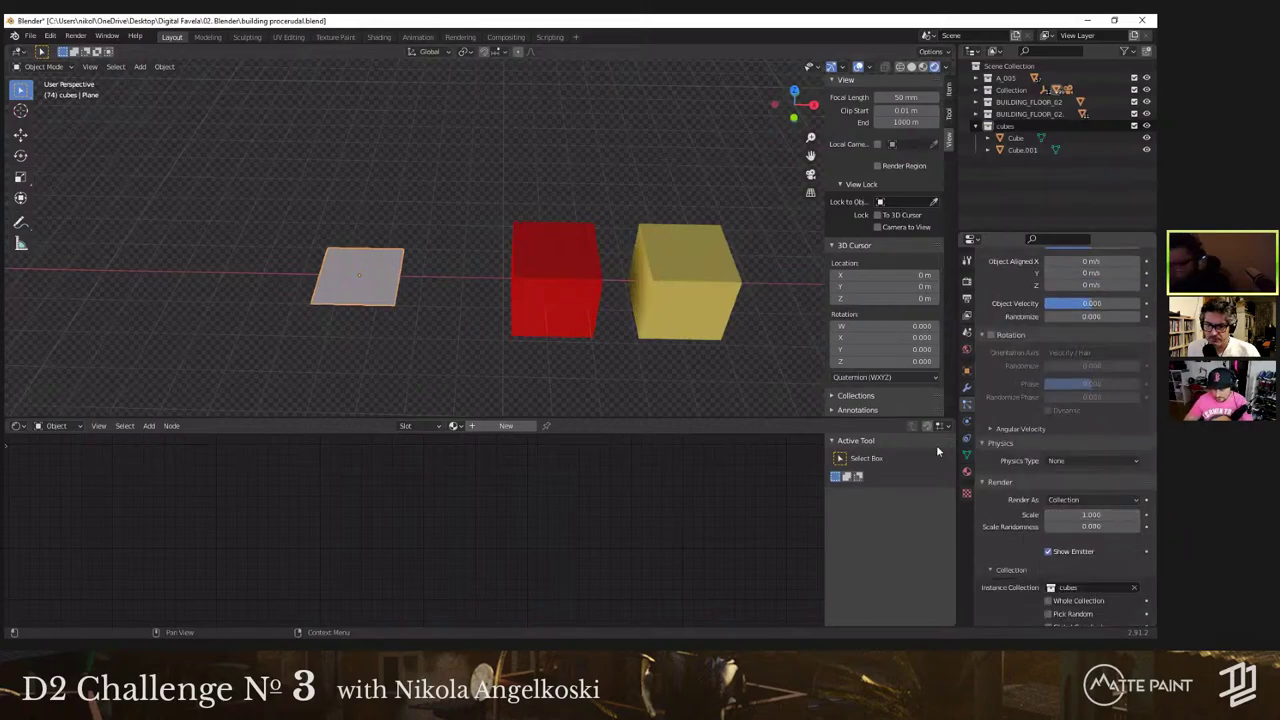
pyautogui.scroll(3, 655, 380)
pyautogui.scroll(-6, 1111, 577)
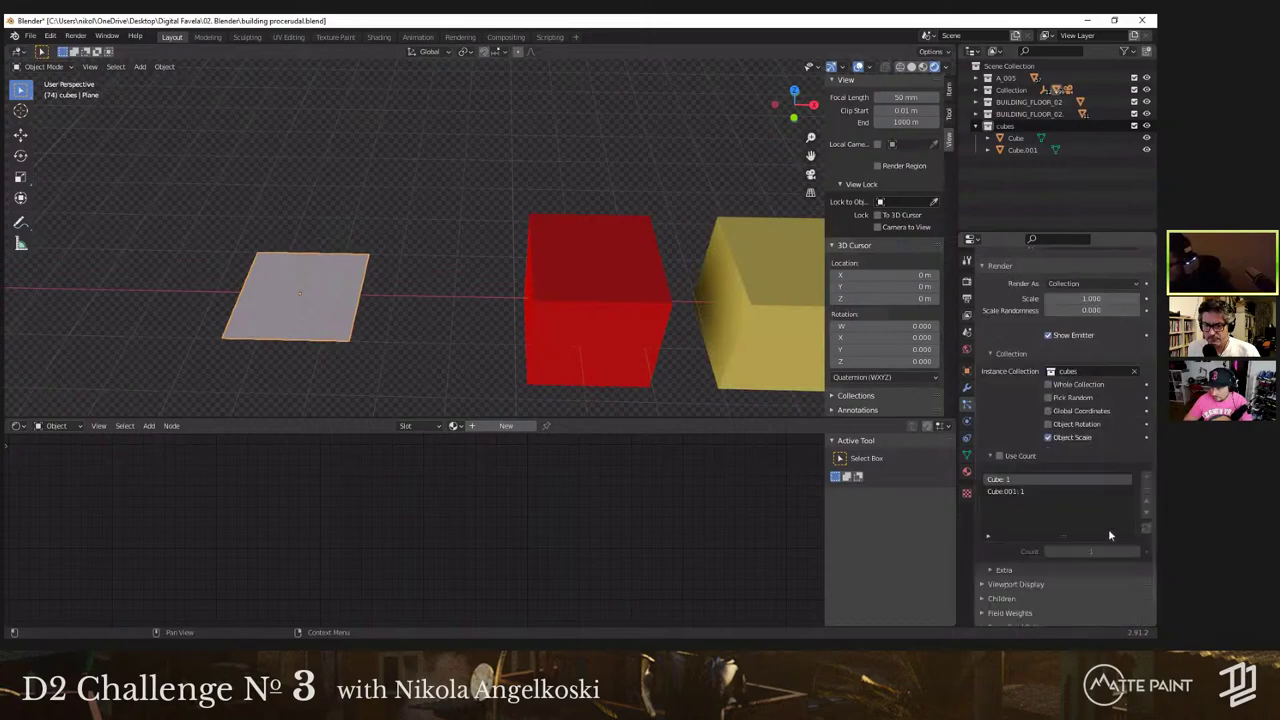
pyautogui.click(1050, 373)
pyautogui.scroll(3, 1085, 359)
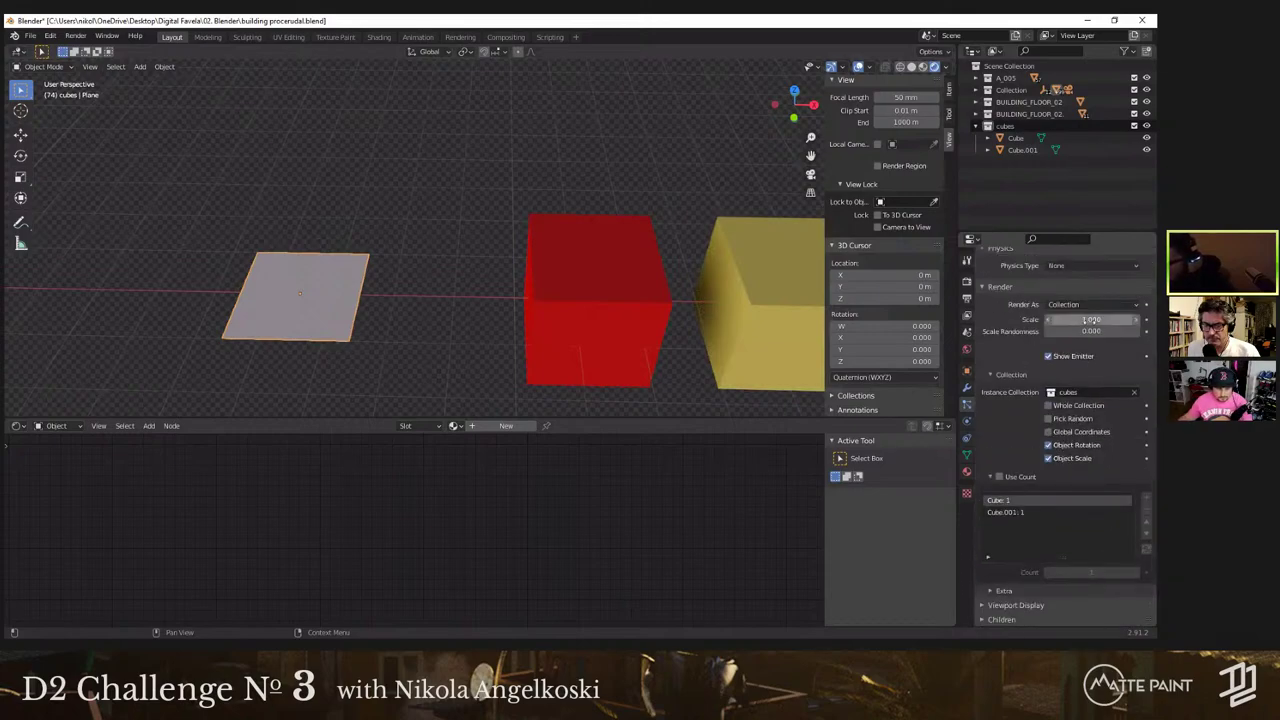
# Step: Set the plane's particle emission number to 1 and raise it to 6
pyautogui.scroll(10, 1088, 320)
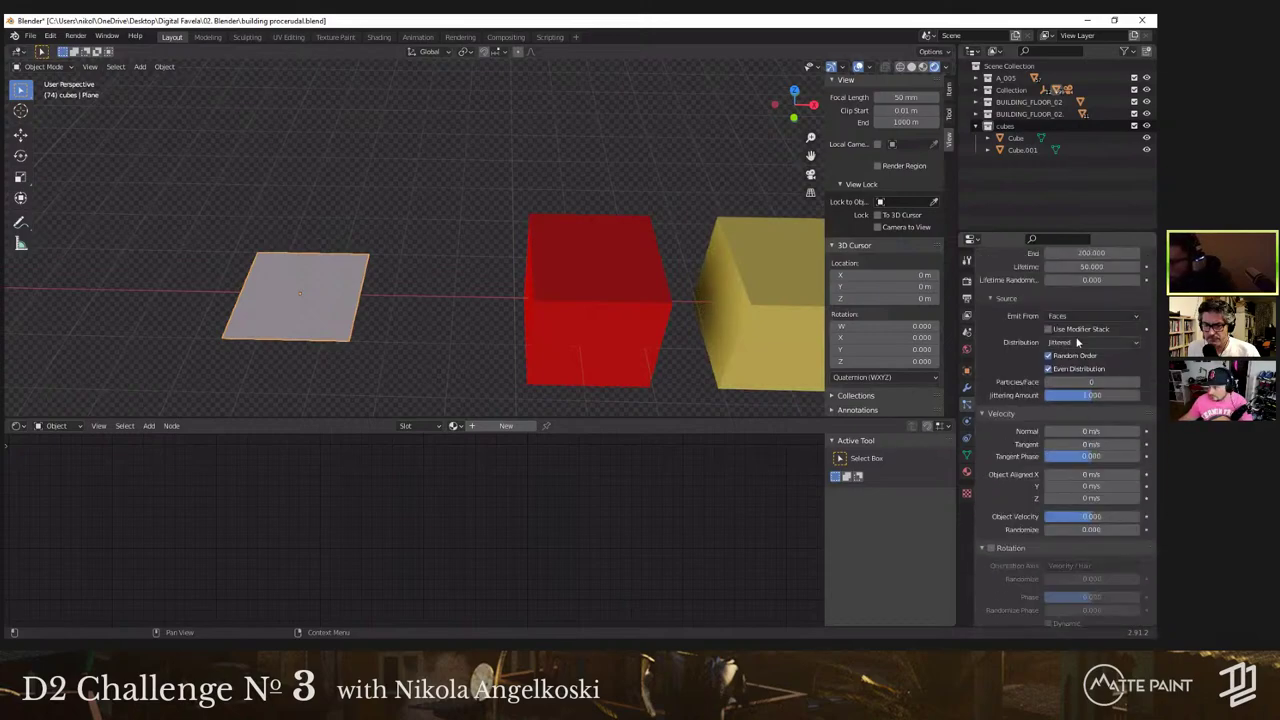
pyautogui.moveTo(1087, 357); pyautogui.dragTo(1108, 359)
pyautogui.click(1108, 360)
pyautogui.write('1')
pyautogui.press('Return')
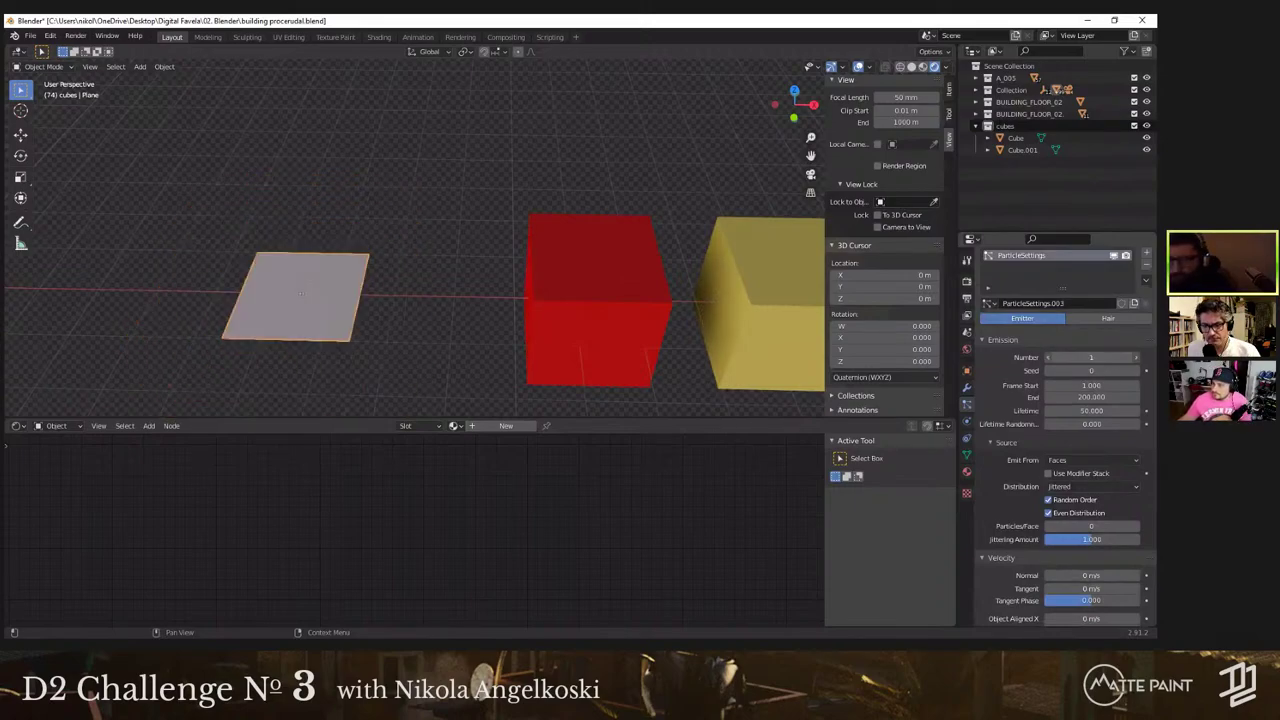
pyautogui.press('Return')
pyautogui.moveTo(1091, 362); pyautogui.dragTo(1098, 362)
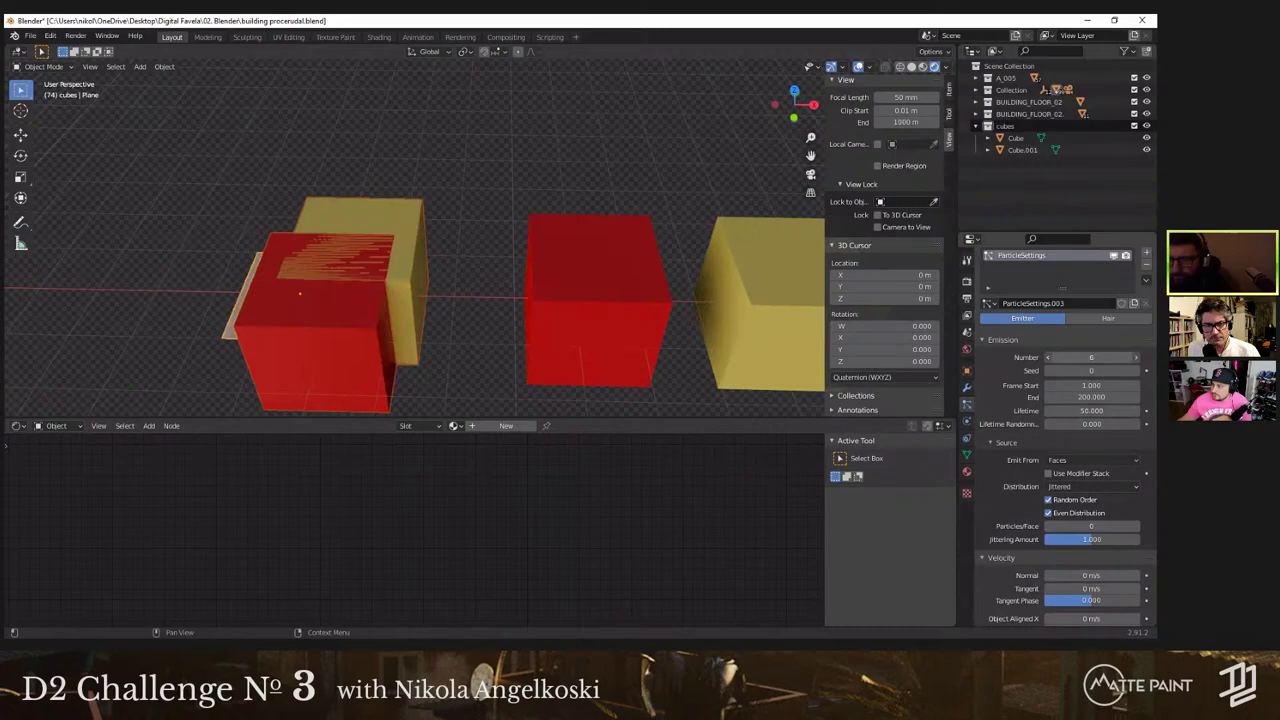
# Step: Scale the emitter plane down repeatedly until the instanced cubes nearly coincide, with a last scale factor of about 0.744
pyautogui.press('s')
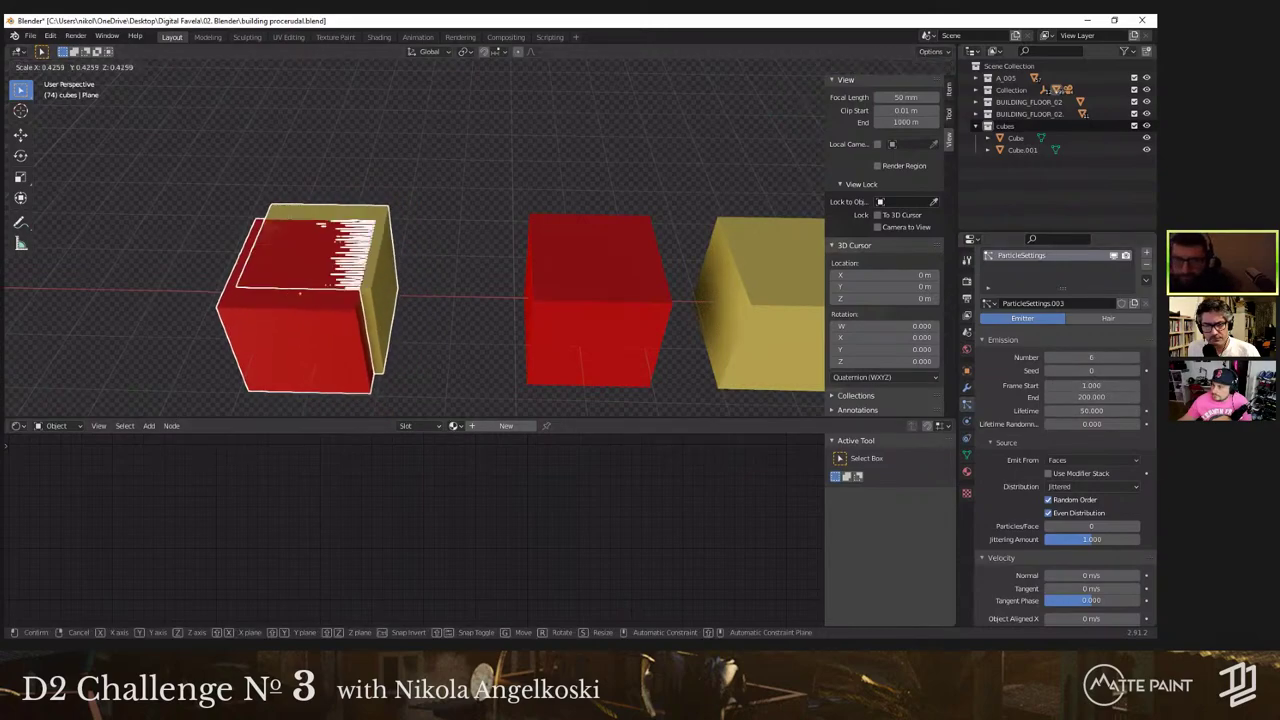
pyautogui.click(424, 362)
pyautogui.press('s')
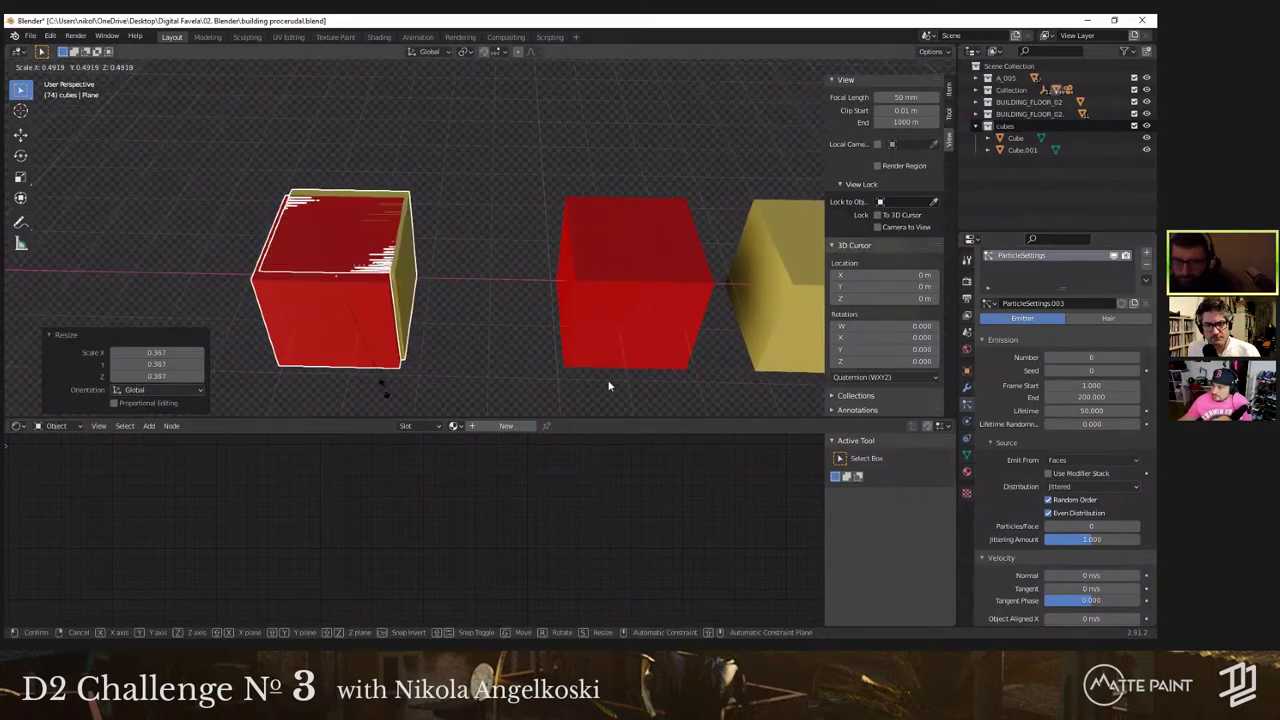
pyautogui.click(430, 375)
pyautogui.press('s')
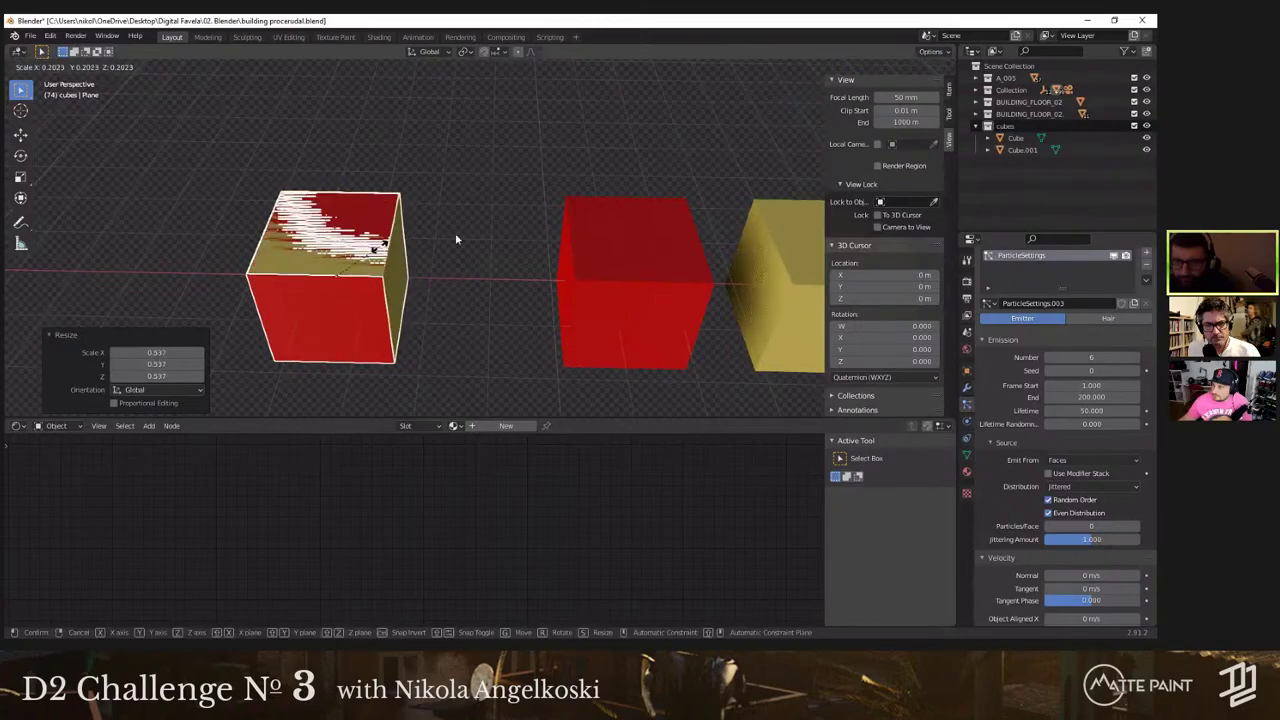
pyautogui.click(405, 262)
pyautogui.press('s')
pyautogui.click(538, 262)
pyautogui.keyDown('shift'); pyautogui.moveTo(446, 289); pyautogui.dragTo(495, 239, button='middle'); pyautogui.keyUp('shift')
# Step: Enable Use Count for the instanced collection and set the count of the object Cube to 0
pyautogui.scroll(-17, 1132, 508)
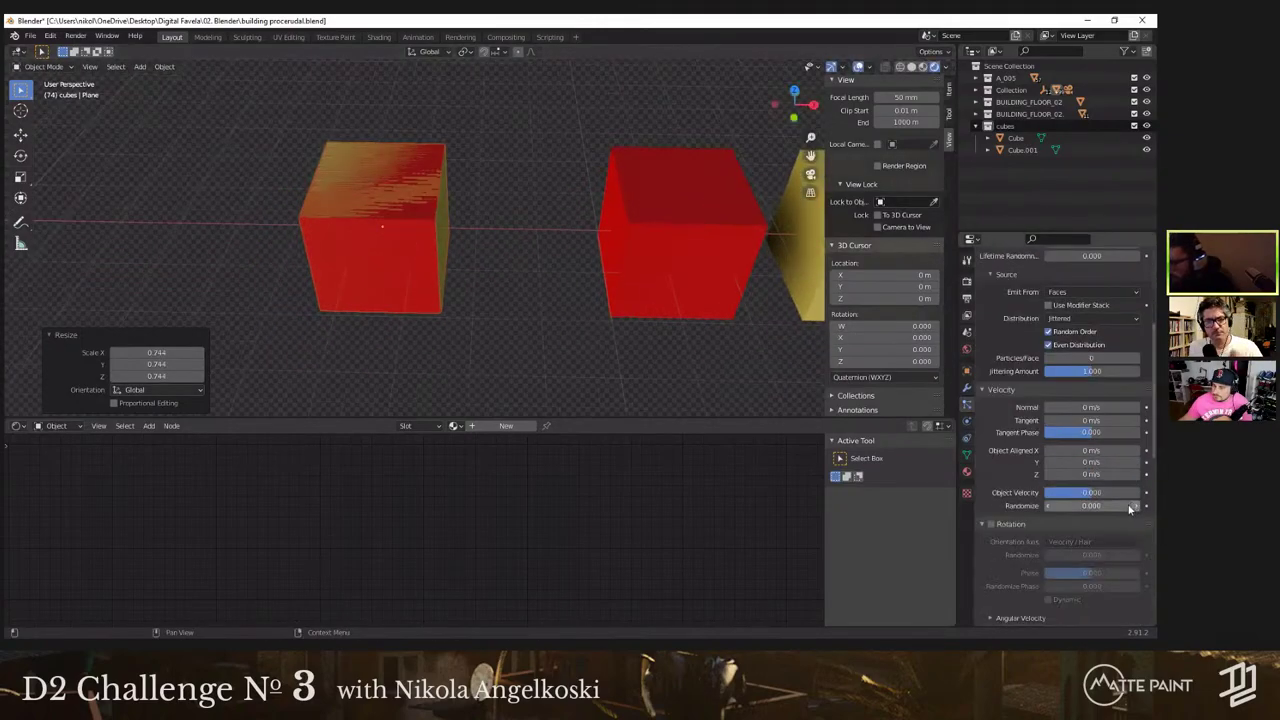
pyautogui.scroll(-6, 1104, 474)
pyautogui.scroll(1, 1090, 505)
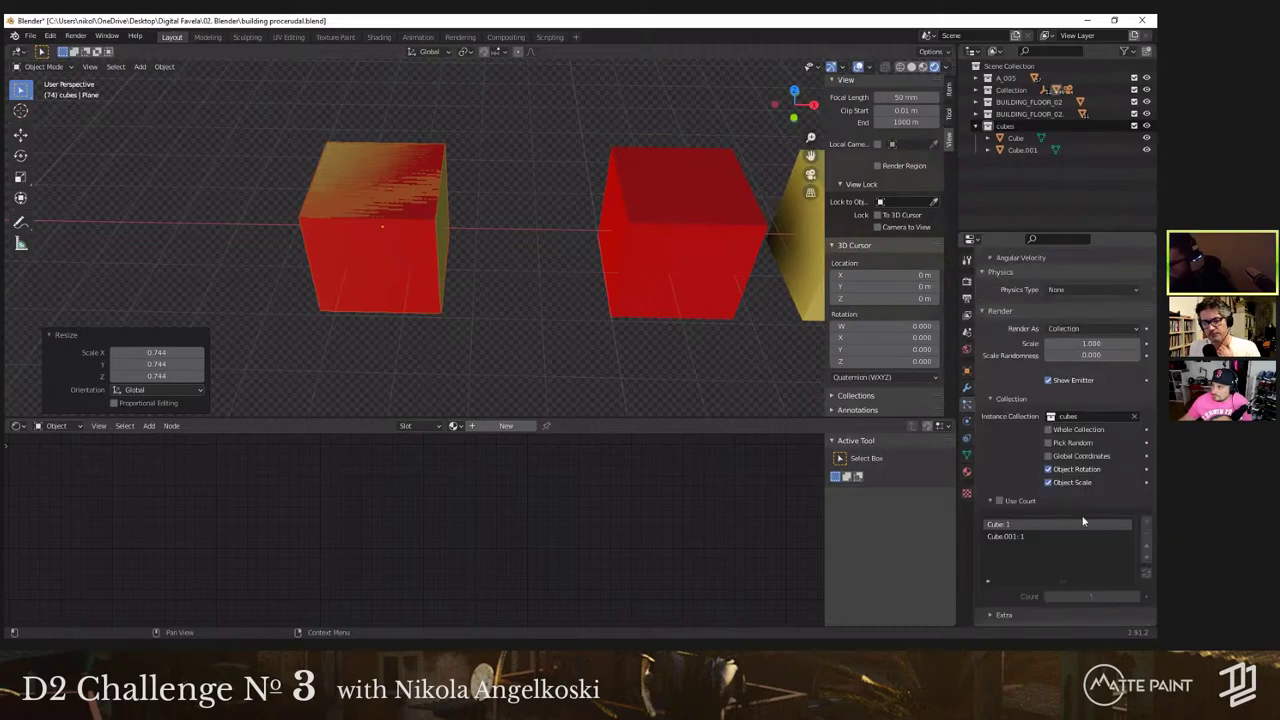
pyautogui.click(1022, 536)
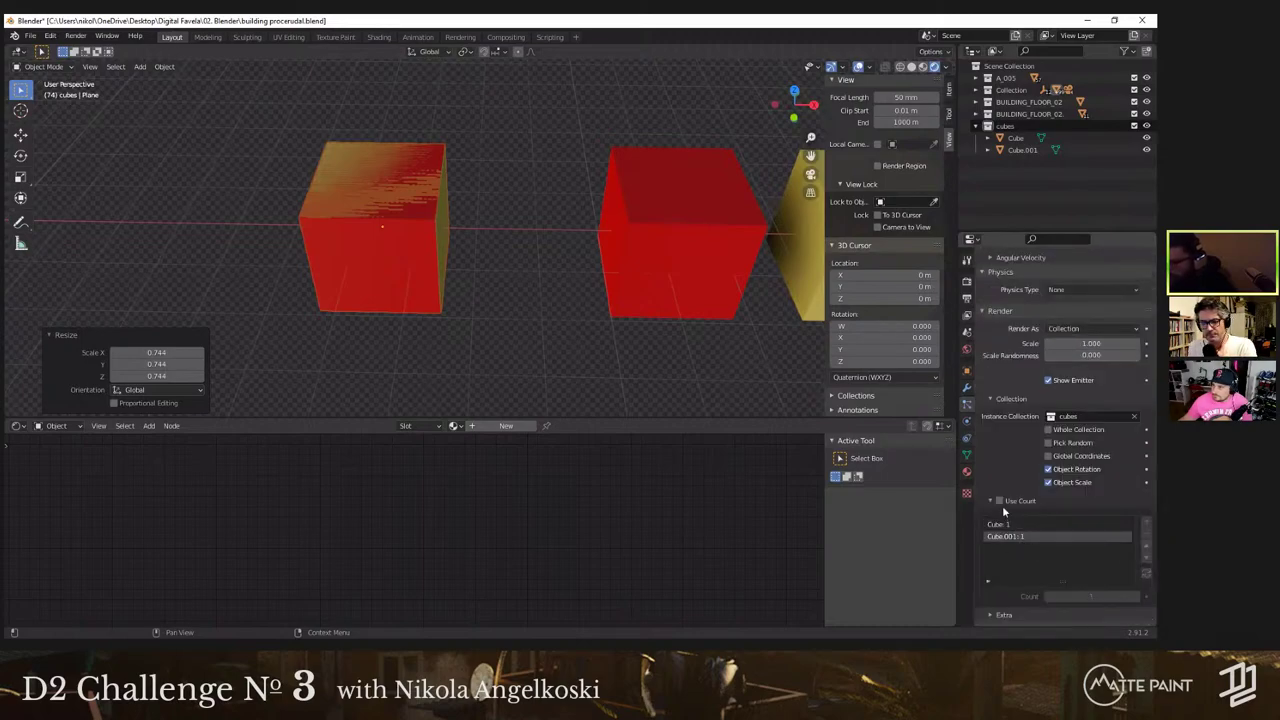
pyautogui.click(1000, 502)
pyautogui.click(1011, 526)
pyautogui.click(1097, 598)
pyautogui.write('0')
pyautogui.press('Return')
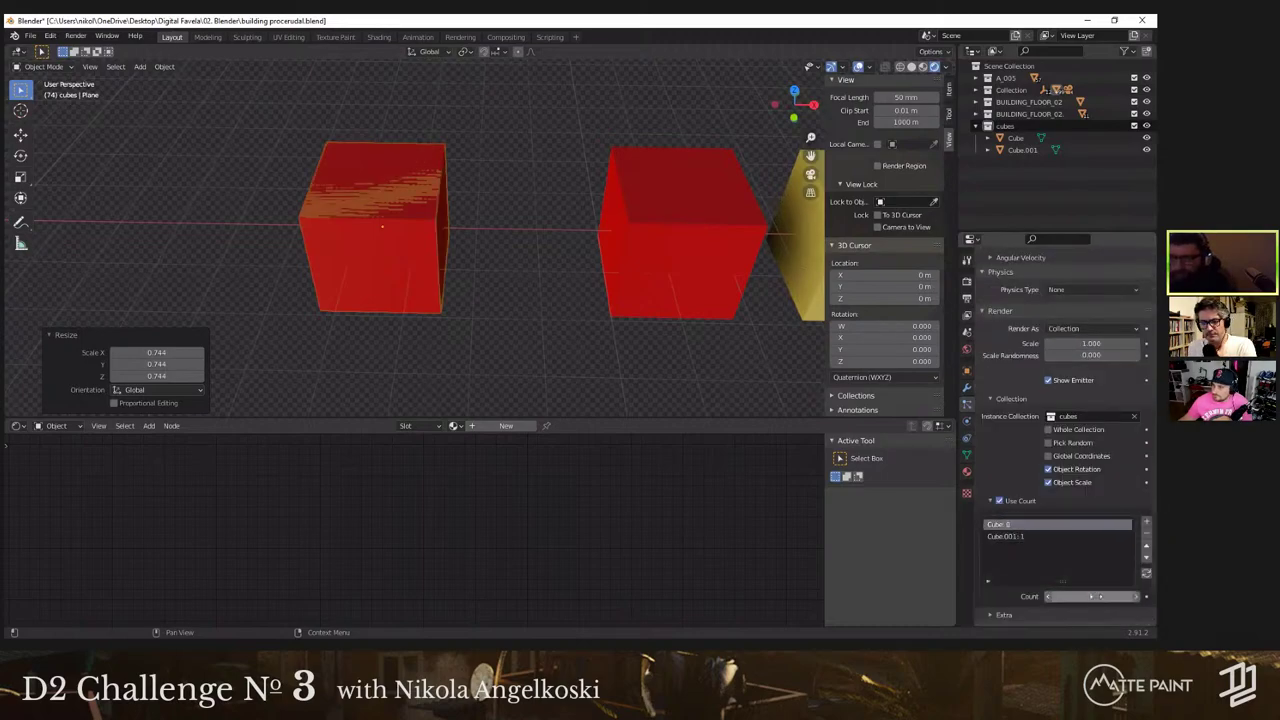
# Step: Try particle emission numbers 1 and 2, and finish with the number set to 7
pyautogui.scroll(10, 1094, 424)
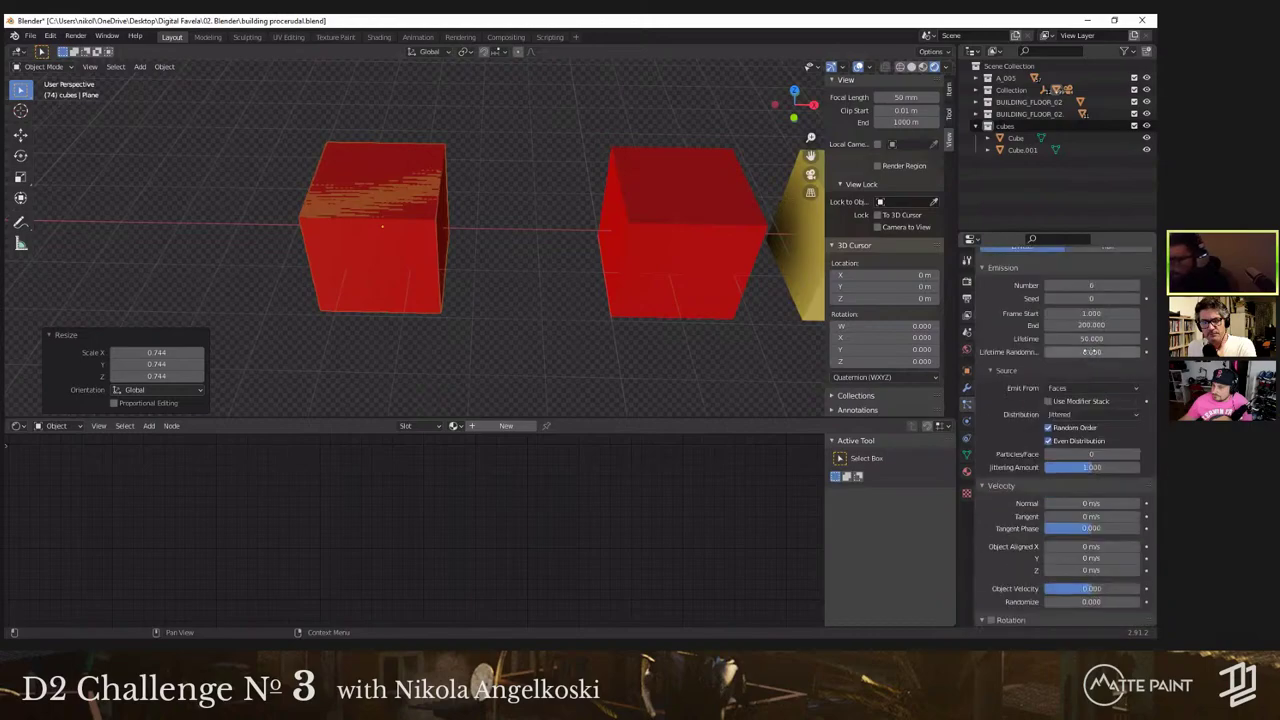
pyautogui.scroll(4, 1091, 352)
pyautogui.click(1101, 386)
pyautogui.write('1')
pyautogui.press('Return')
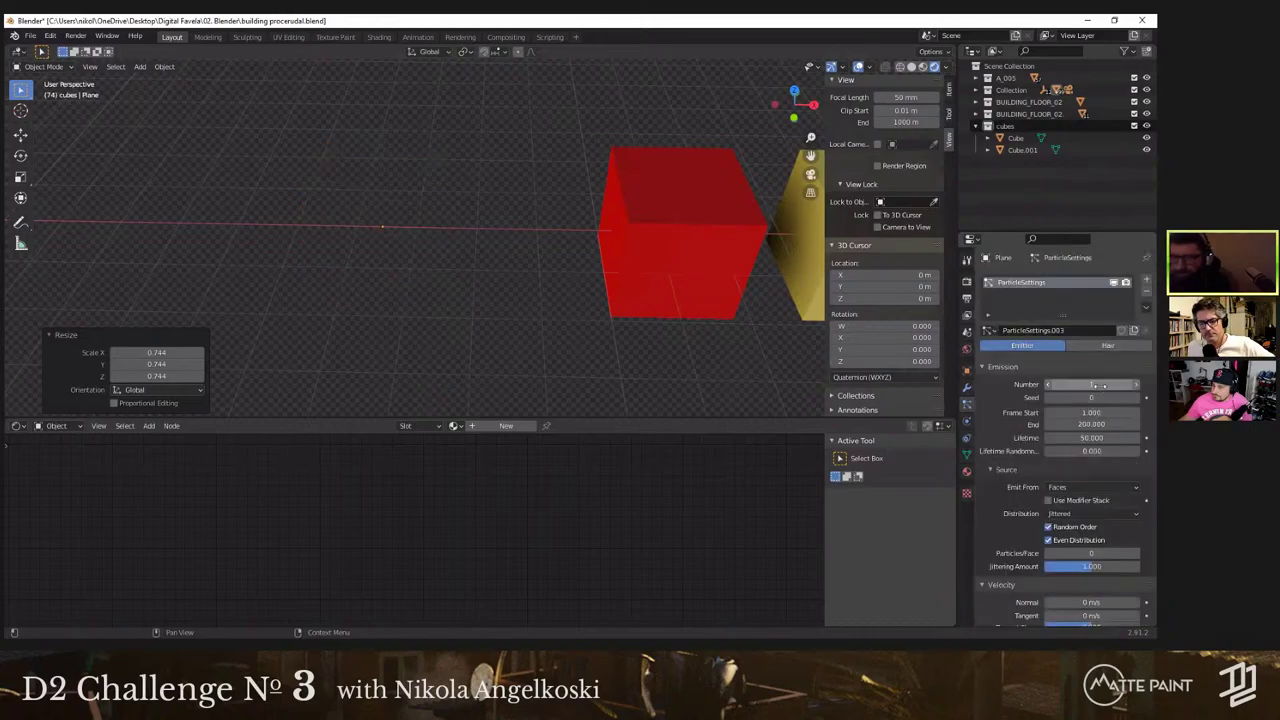
pyautogui.click(1100, 386)
pyautogui.write('2')
pyautogui.press('Return')
pyautogui.click(1100, 386)
pyautogui.write('7')
pyautogui.press('Return')
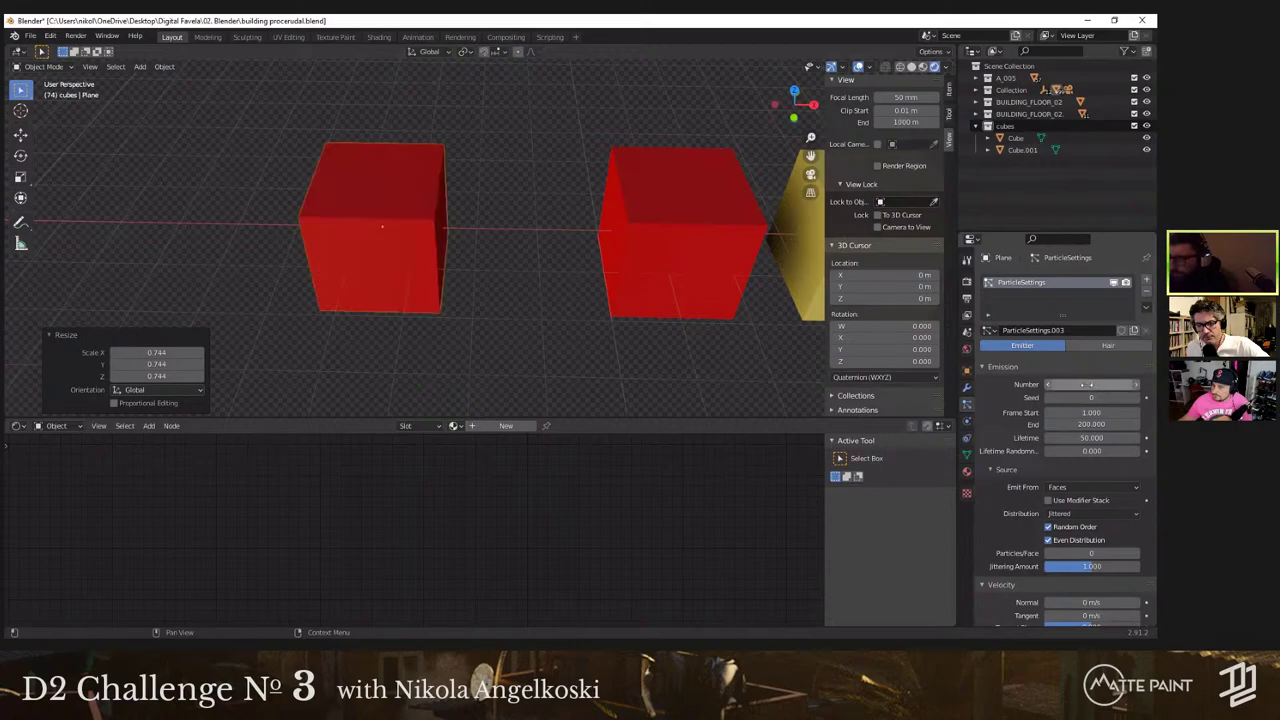
# Step: Enable Use Modifier Stack for the plane's particle emission and set its distribution to Random
pyautogui.click(1076, 514)
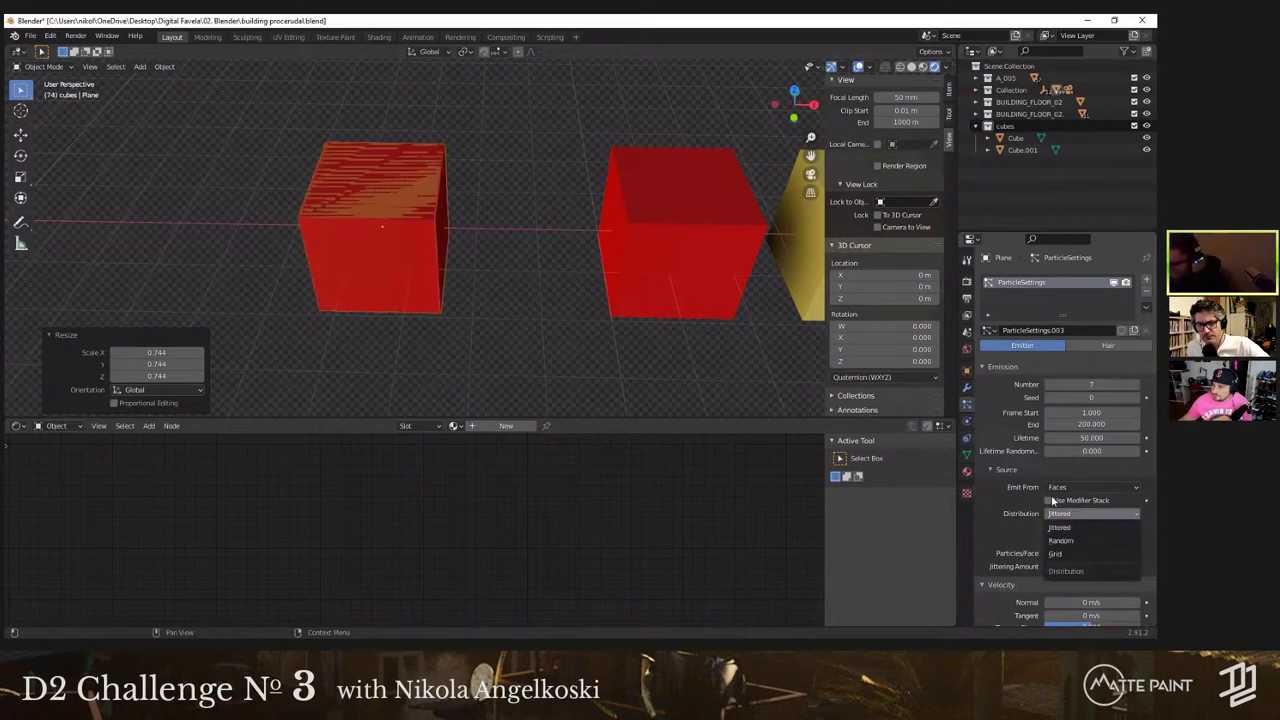
pyautogui.click(1048, 508)
pyautogui.click(1060, 513)
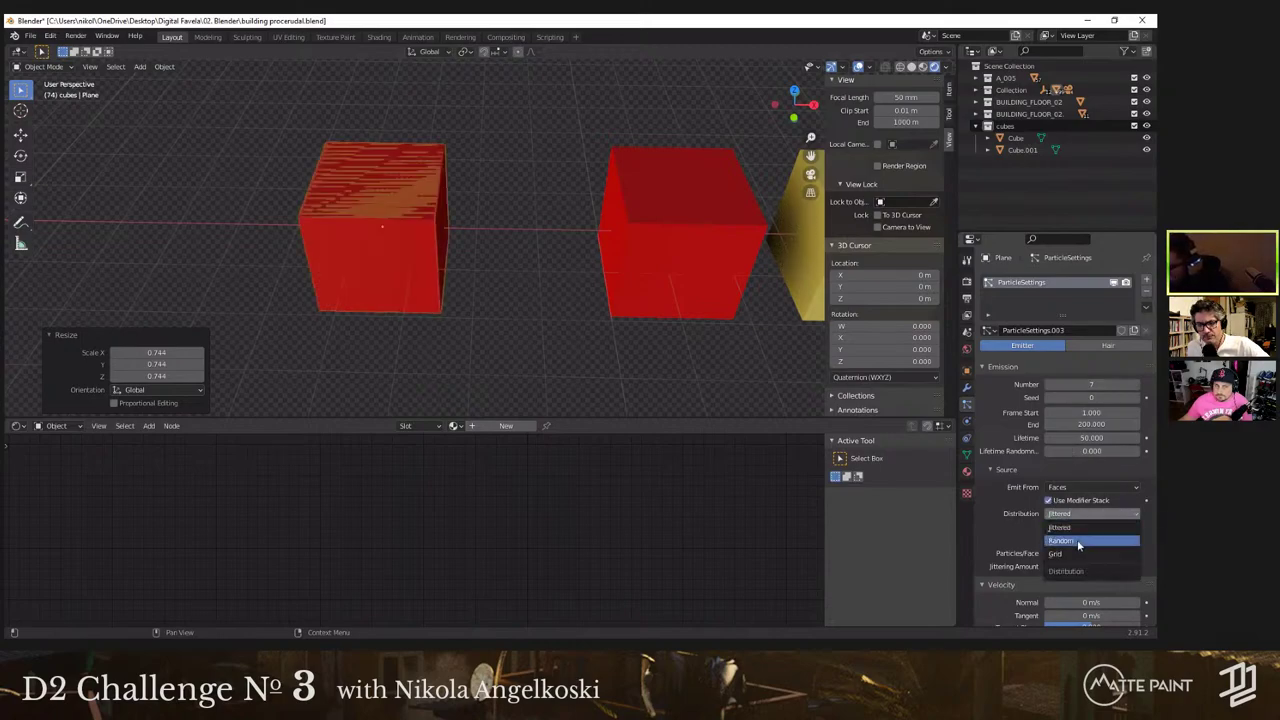
pyautogui.click(1078, 543)
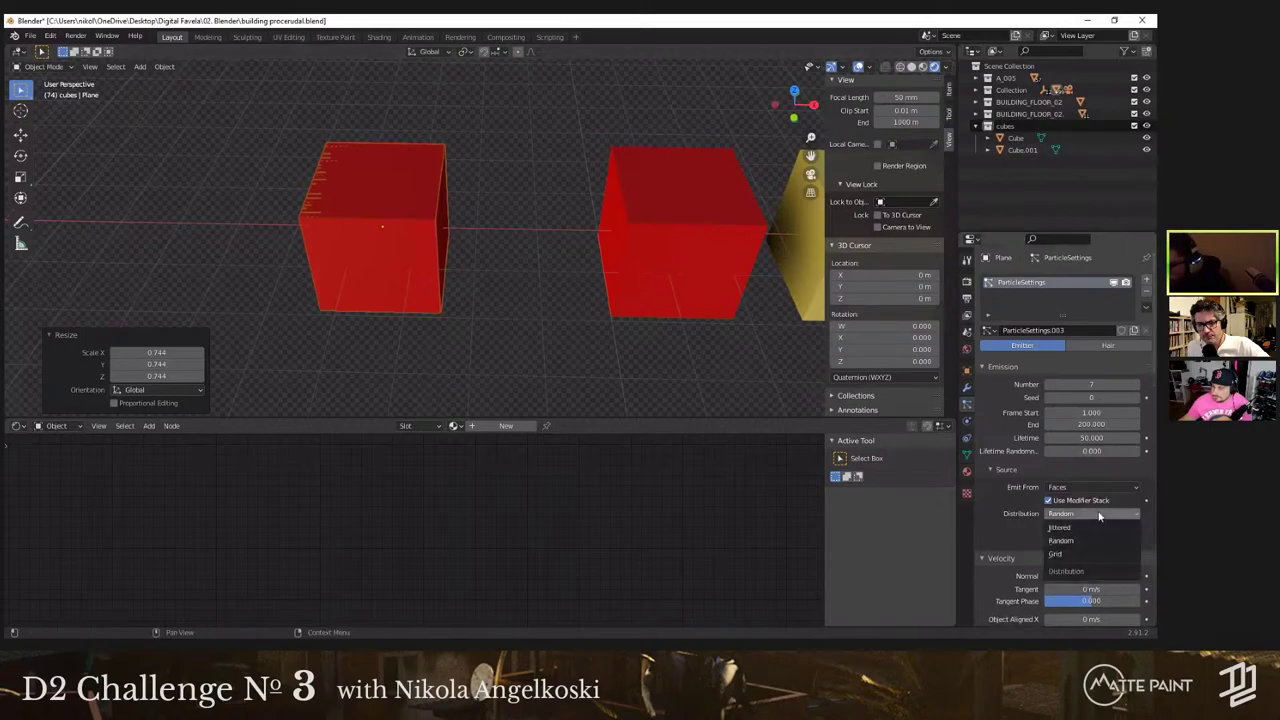
# Step: Emit the plane's particles from Vertices and scale the emitter plane down by about 0.405
pyautogui.click(1074, 469)
pyautogui.click(1074, 469)
pyautogui.click(1090, 487)
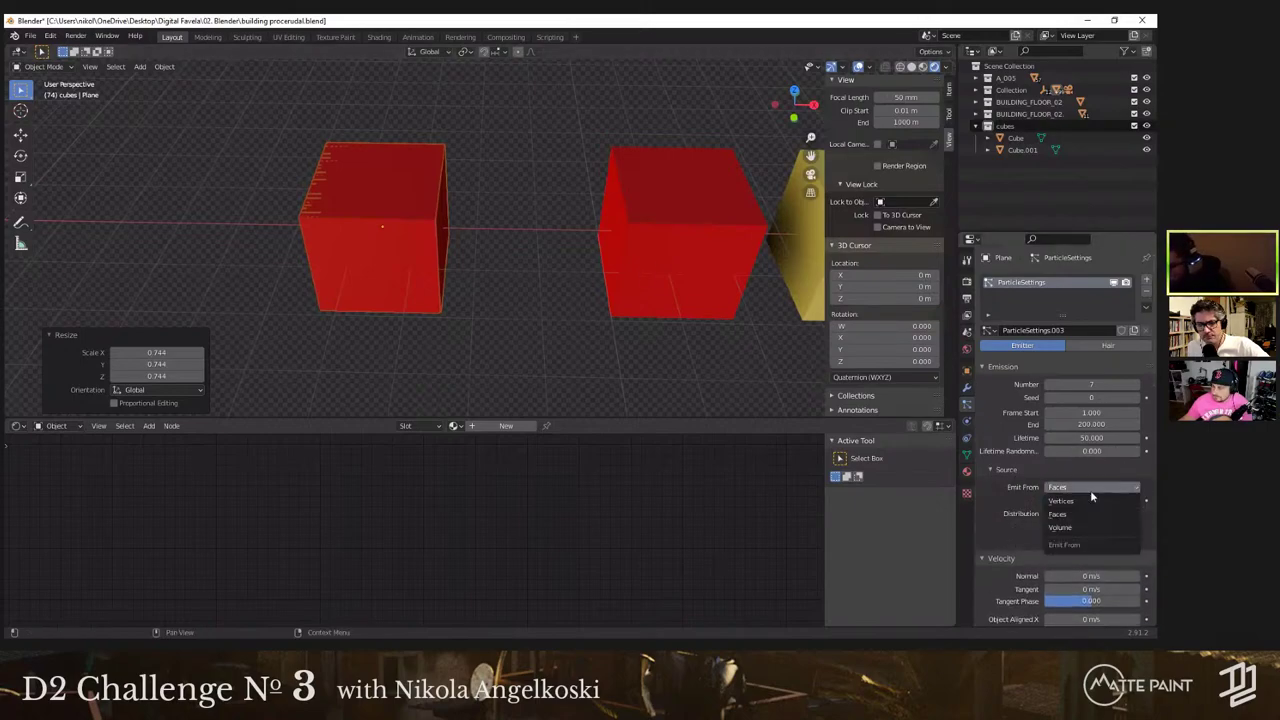
pyautogui.click(1085, 503)
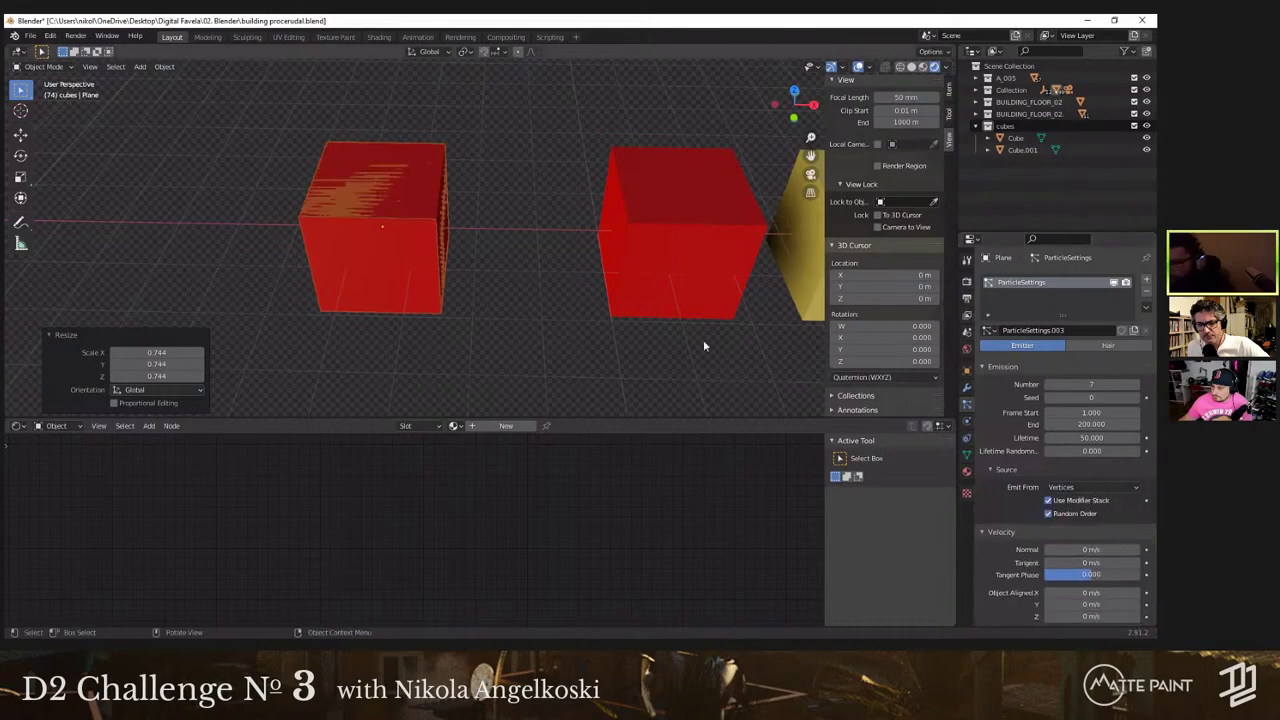
pyautogui.press('s')
pyautogui.click(523, 300)
# Step: In the instanced collection's count list, set Cube.001 to 0 and Cube to 1
pyautogui.scroll(-15, 1089, 519)
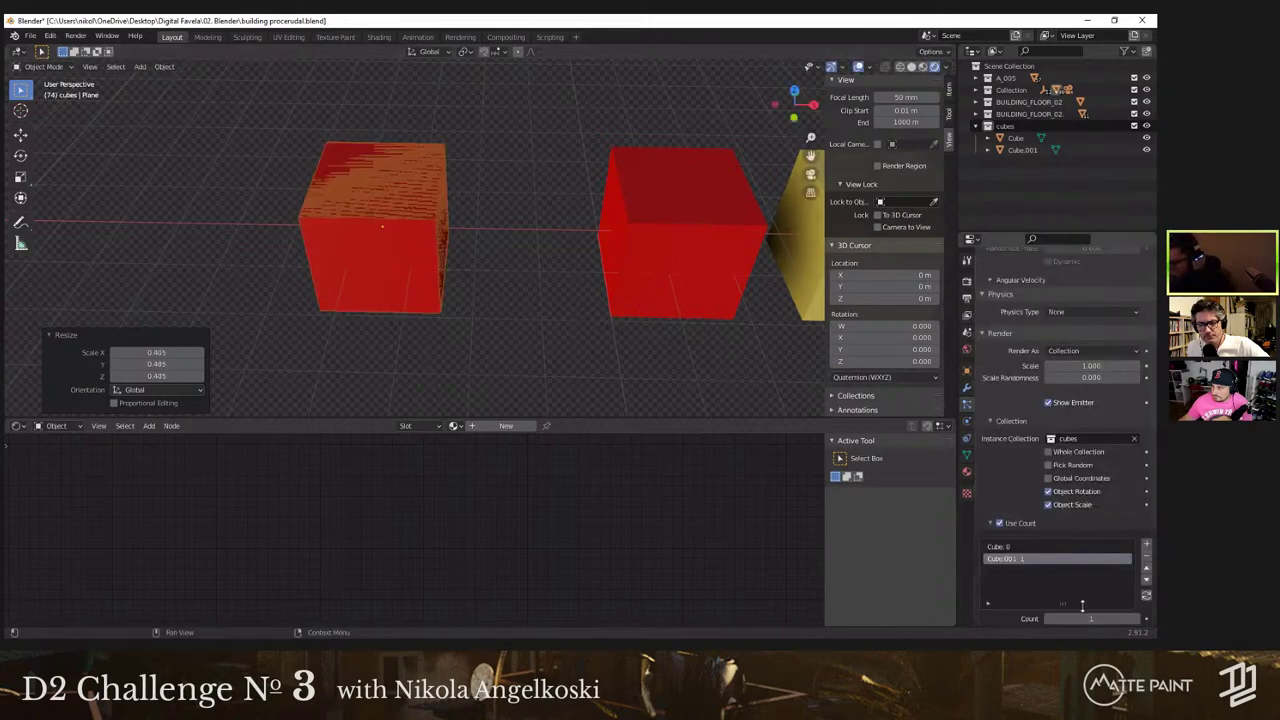
pyautogui.click(1085, 617)
pyautogui.write('0')
pyautogui.press('Return')
pyautogui.click(1094, 618)
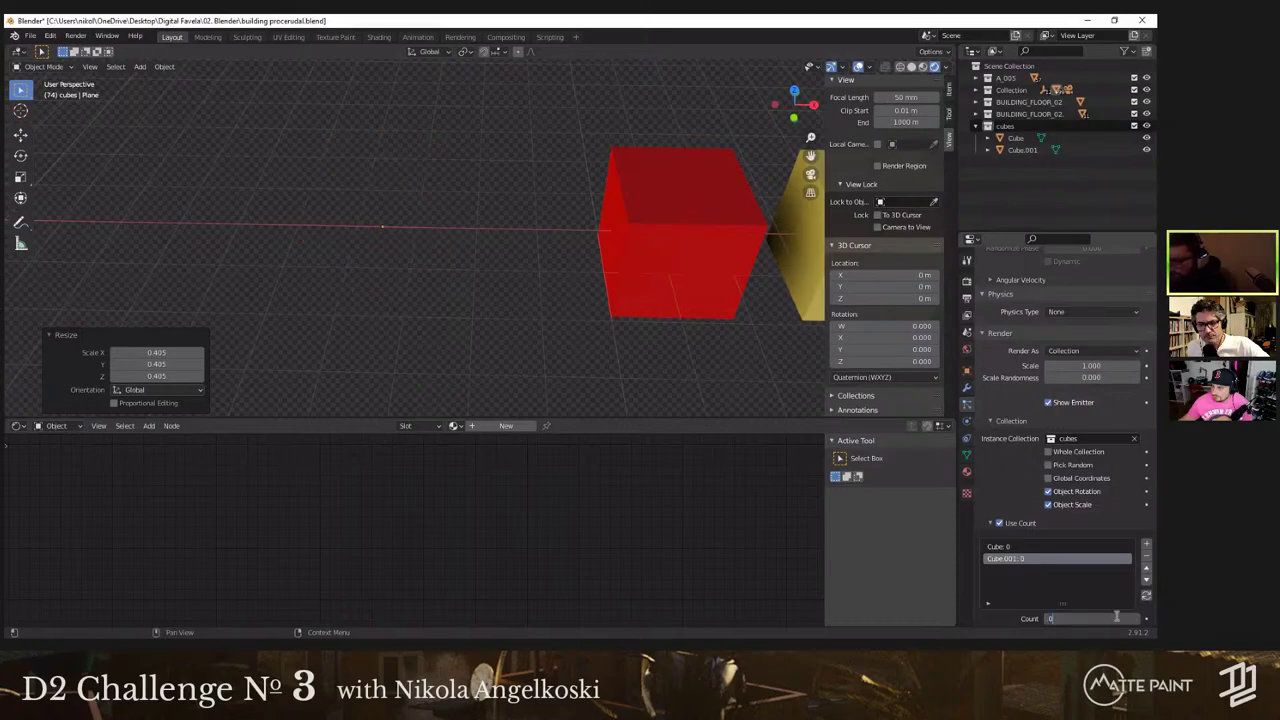
pyautogui.click(1020, 548)
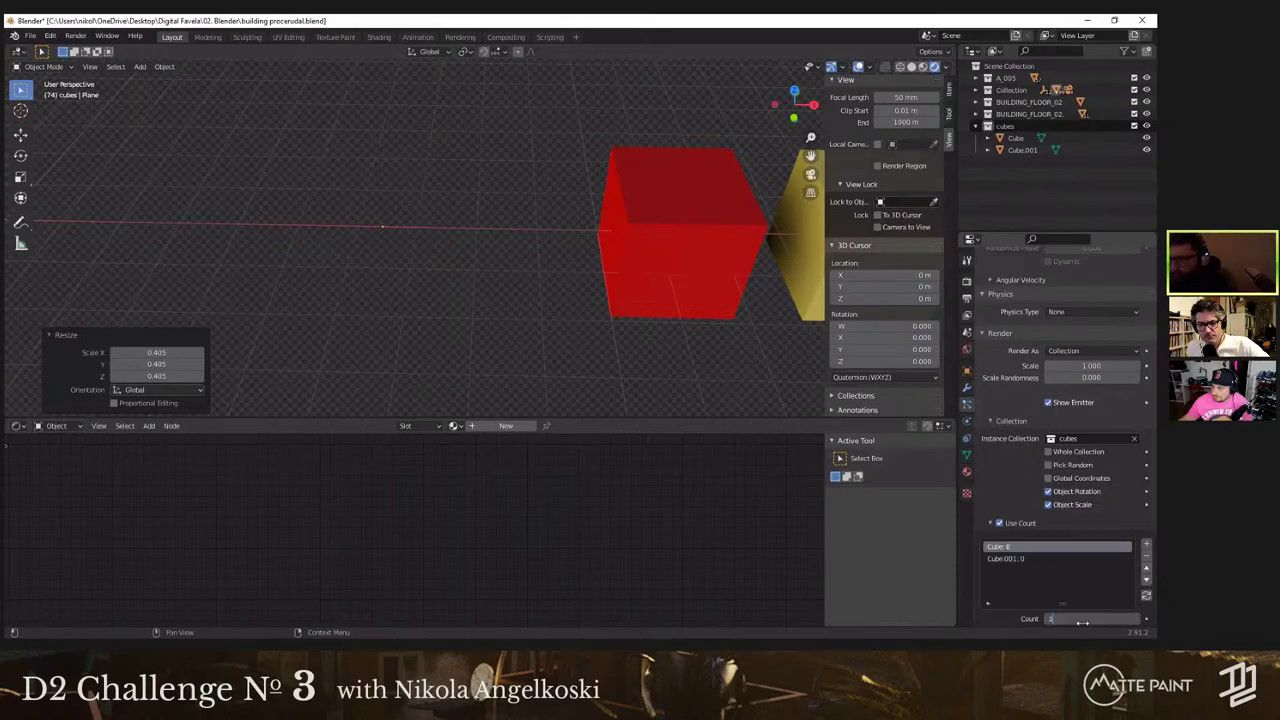
pyautogui.press('Return')
pyautogui.click(1084, 622)
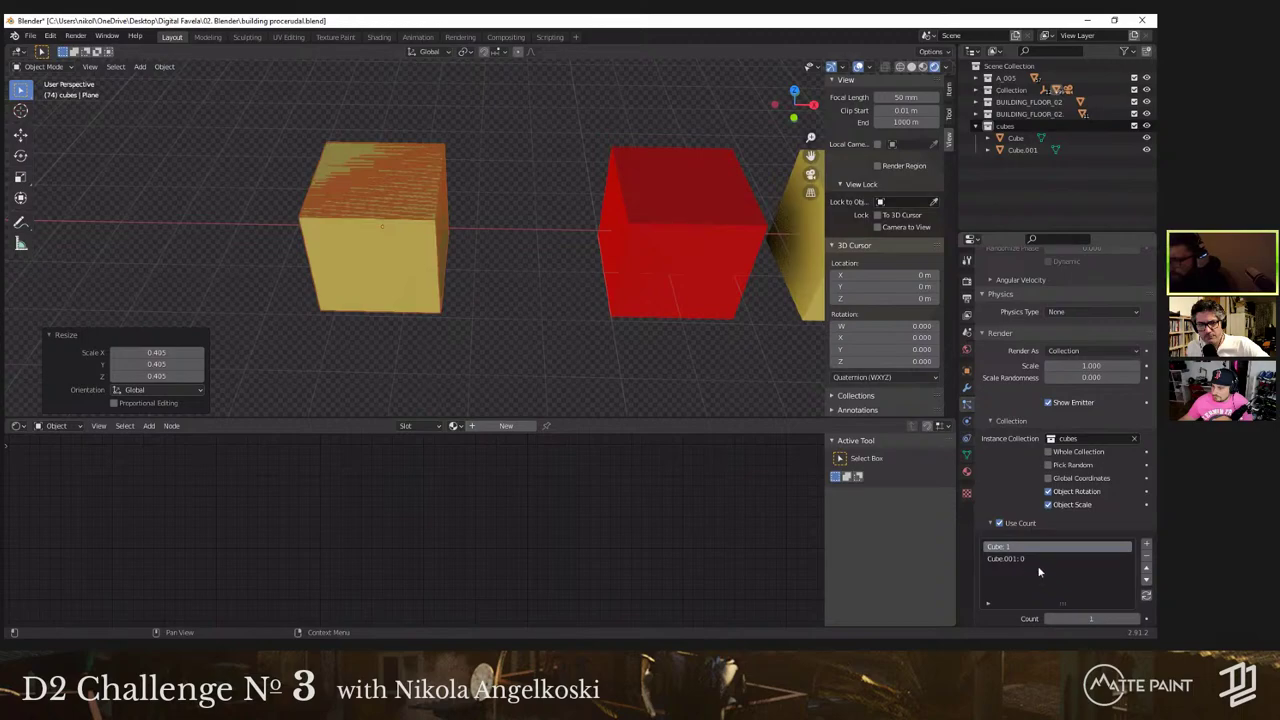
# Step: Set the instance count of Cube.001 back to 1 and the count of Cube to 0
pyautogui.click(1036, 559)
pyautogui.click(1085, 618)
pyautogui.write('1')
pyautogui.press('Return')
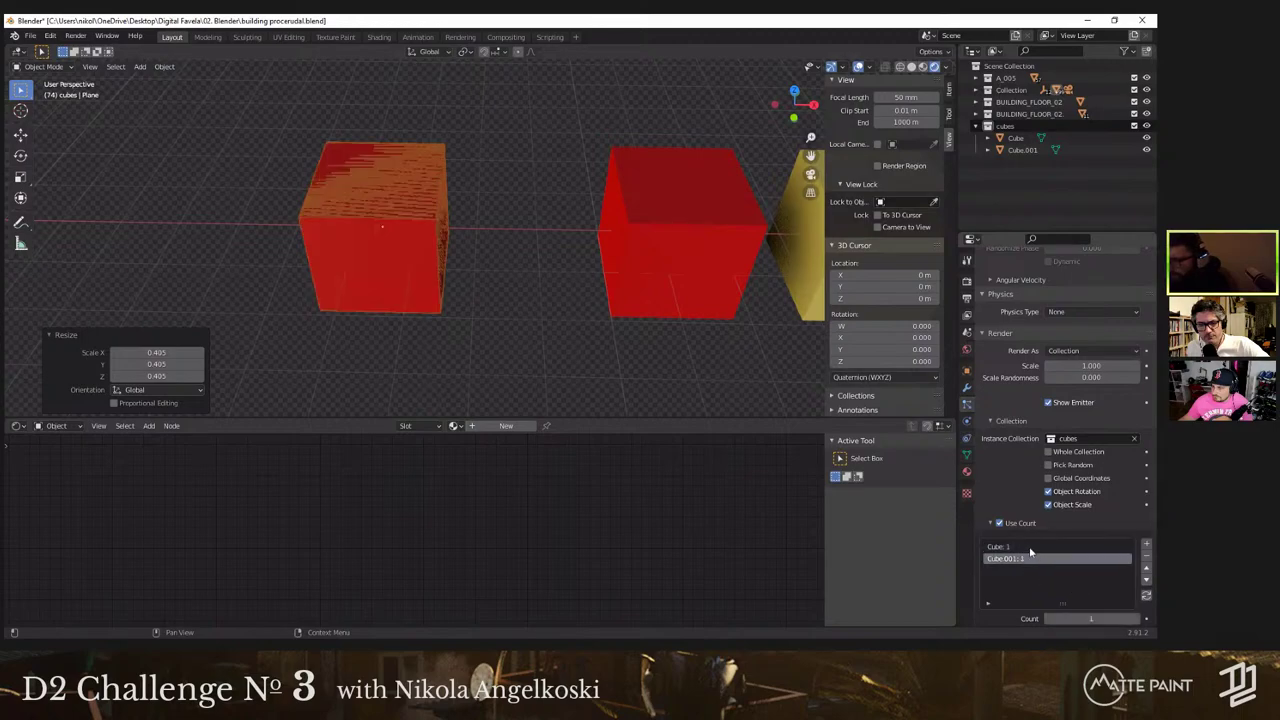
pyautogui.click(1035, 548)
pyautogui.click(1089, 618)
pyautogui.write('0')
pyautogui.press('Return')
# Step: Delete the emitter plane together with the red and yellow example cubes
pyautogui.scroll(-5, 507, 290)
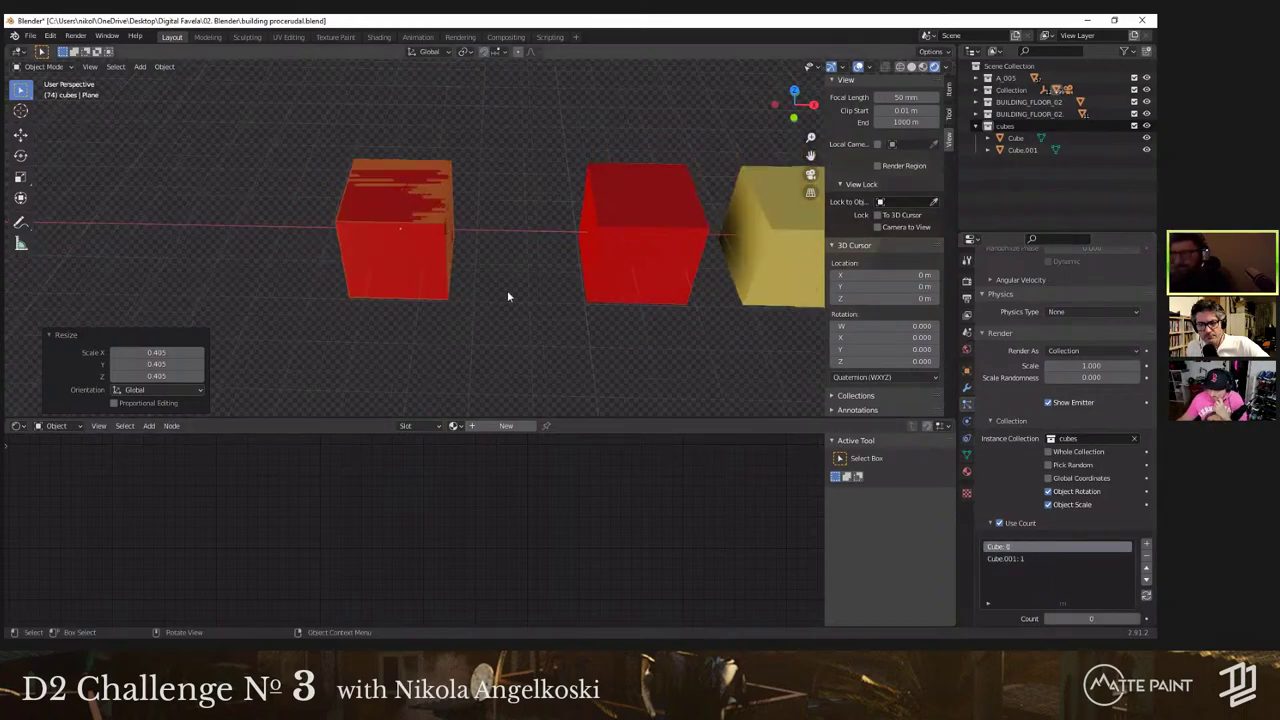
pyautogui.keyDown('shift'); pyautogui.moveTo(560, 229); pyautogui.dragTo(594, 255, button='middle'); pyautogui.keyUp('shift')
pyautogui.moveTo(756, 170); pyautogui.dragTo(380, 304)
pyautogui.press('Delete')
pyautogui.keyDown('shift'); pyautogui.moveTo(475, 274); pyautogui.dragTo(628, 290, button='middle'); pyautogui.keyUp('shift')
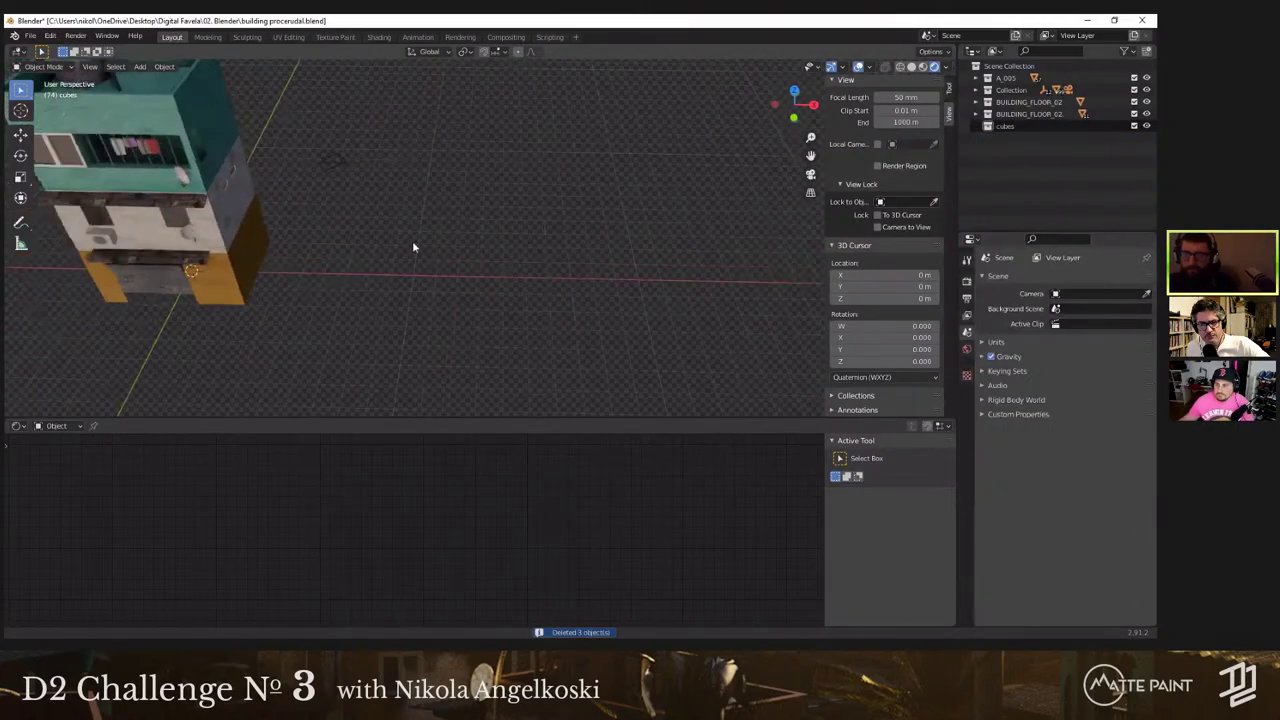
# Step: Select the white middle floor of the stacked building and save the file
pyautogui.keyDown('shift'); pyautogui.moveTo(413, 246); pyautogui.dragTo(518, 268, button='middle'); pyautogui.keyUp('shift')
pyautogui.moveTo(392, 238); pyautogui.dragTo(371, 237, button='middle')
pyautogui.scroll(5, 411, 222)
pyautogui.scroll(-5, 411, 222)
pyautogui.moveTo(491, 266); pyautogui.dragTo(549, 250, button='middle')
pyautogui.click(484, 255)
pyautogui.hotkey('ctrl', 's')
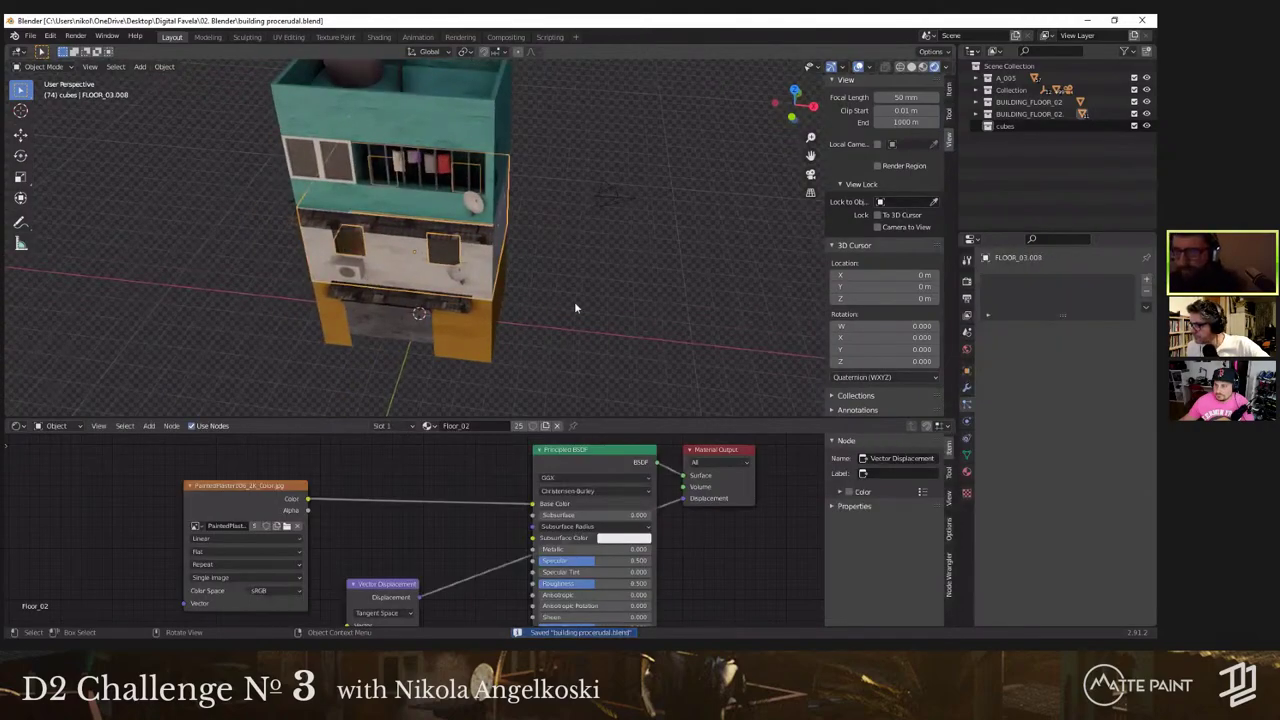
# Step: Examine the stacked building's floors, roof and windows from several angles and save the file again
pyautogui.moveTo(480, 248); pyautogui.dragTo(431, 217, button='middle')
pyautogui.scroll(-4, 395, 263)
pyautogui.moveTo(395, 263); pyautogui.dragTo(449, 287, button='middle')
pyautogui.scroll(2, 449, 287)
pyautogui.scroll(2, 428, 175)
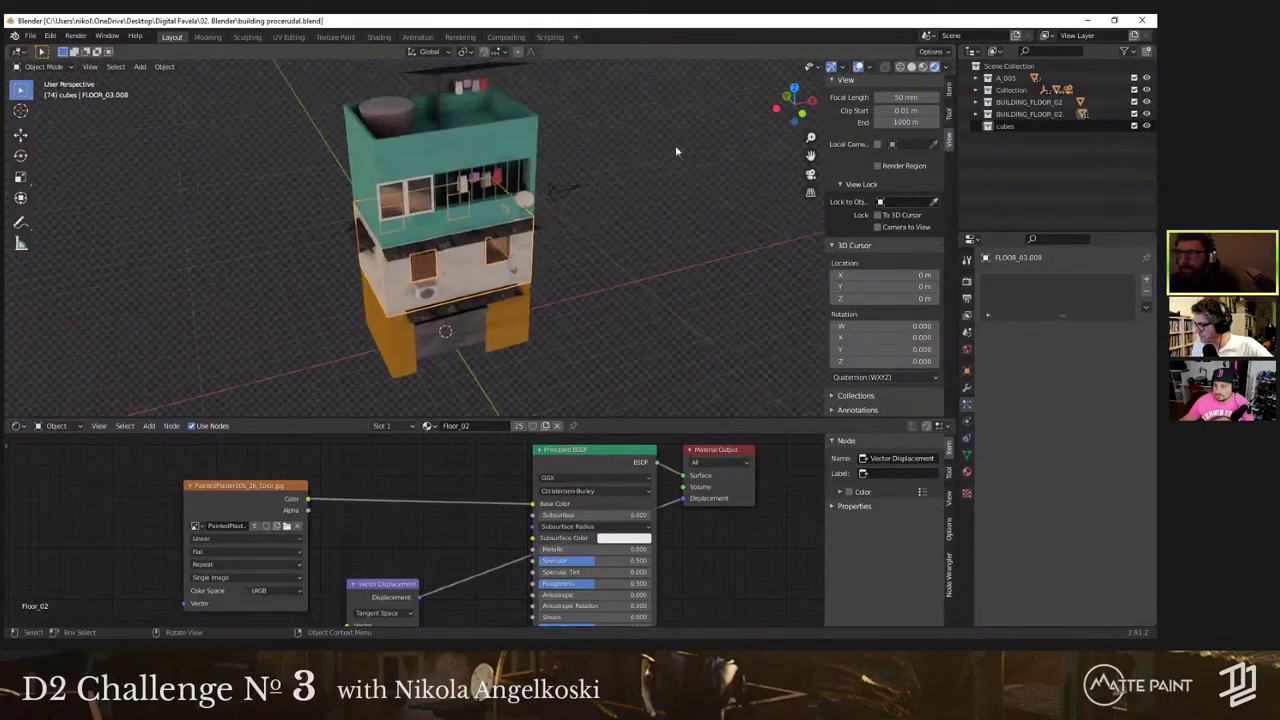
pyautogui.hotkey('ctrl', 's')
pyautogui.scroll(-2, 446, 123)
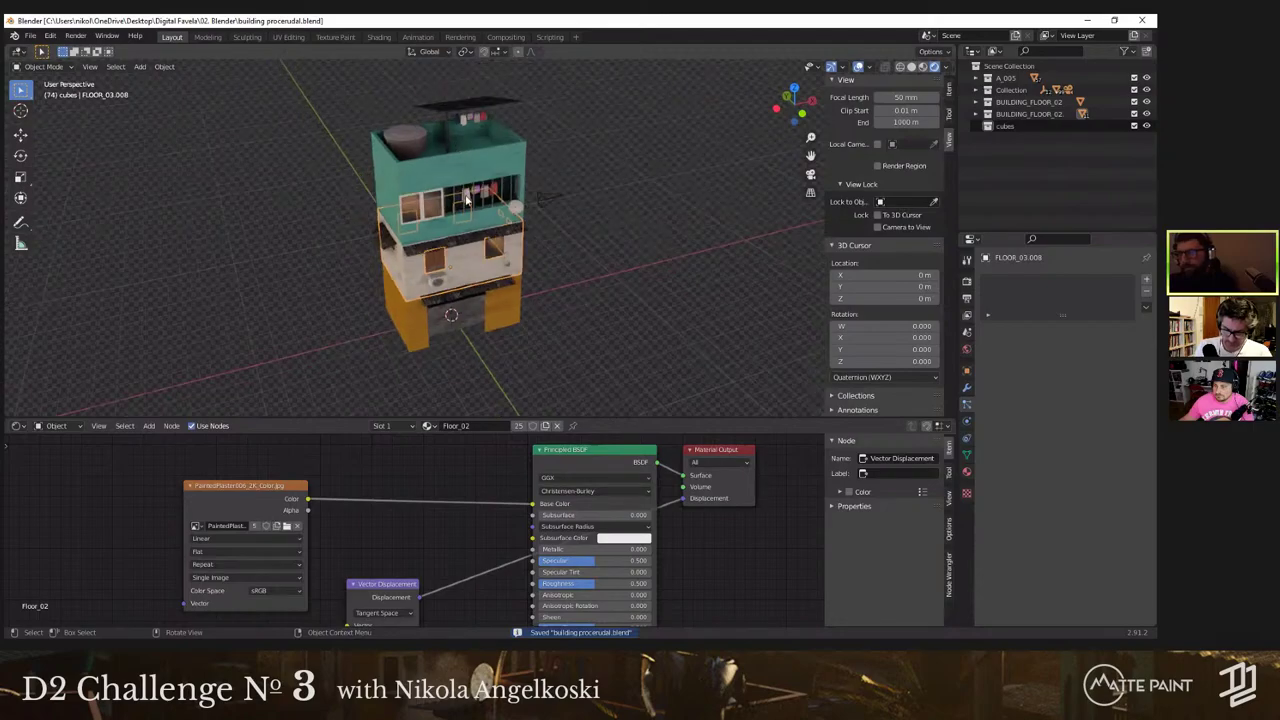
pyautogui.moveTo(491, 215); pyautogui.dragTo(389, 220, button='middle')
pyautogui.scroll(4, 389, 220)
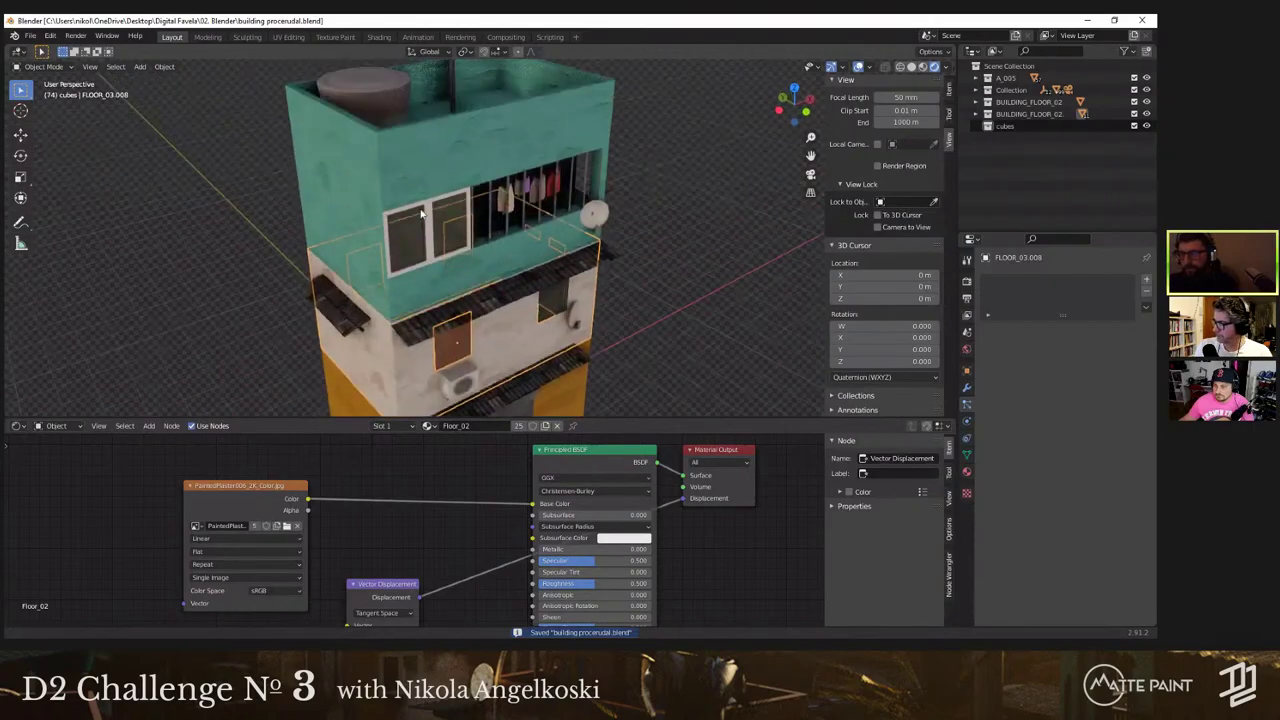
pyautogui.scroll(-3, 608, 280)
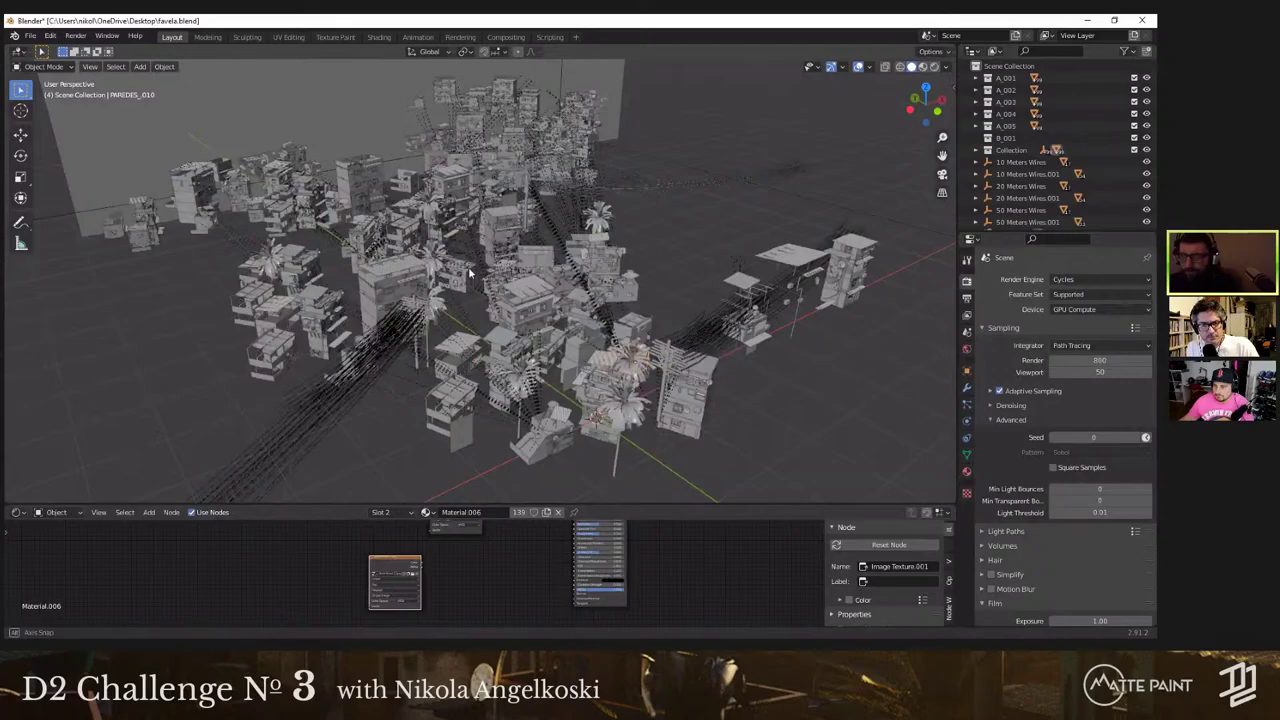
# Step: Try Rendered viewport shading in the favela.blend scene, select a palm tree, and return the viewport to Solid shading
pyautogui.moveTo(432, 266); pyautogui.dragTo(410, 350, button='middle')
pyautogui.scroll(7, 451, 340)
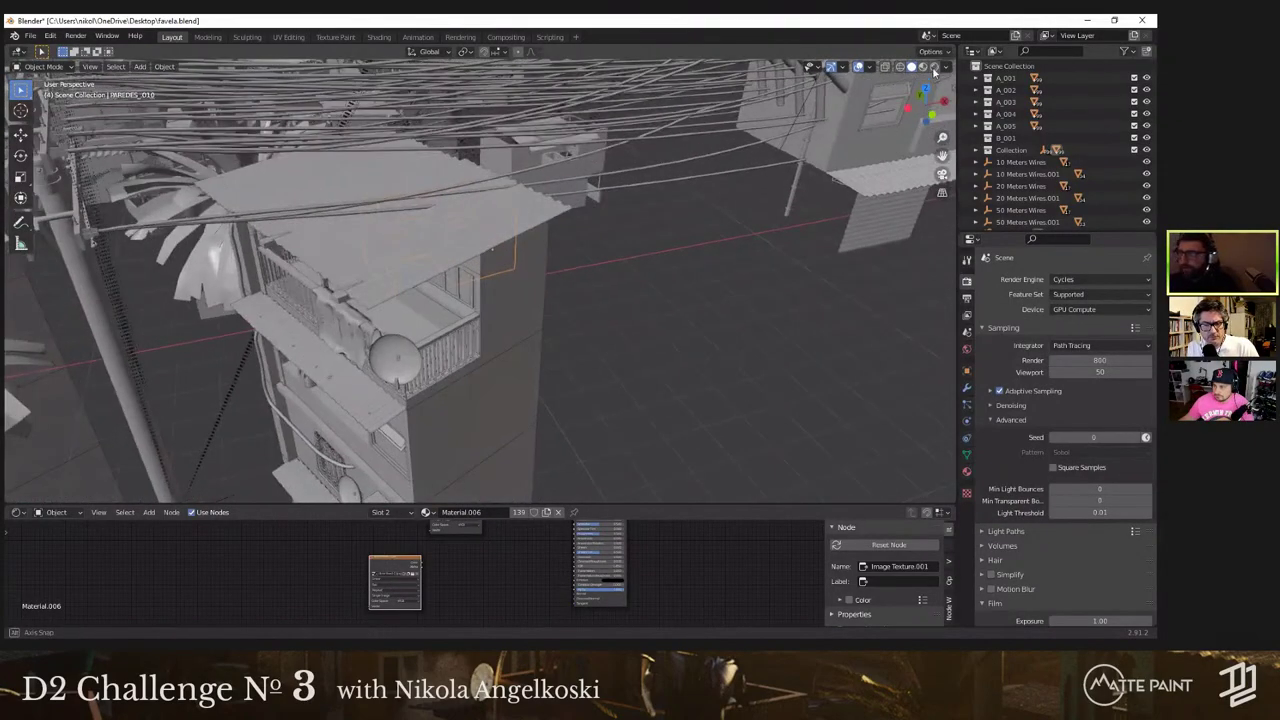
pyautogui.click(935, 67)
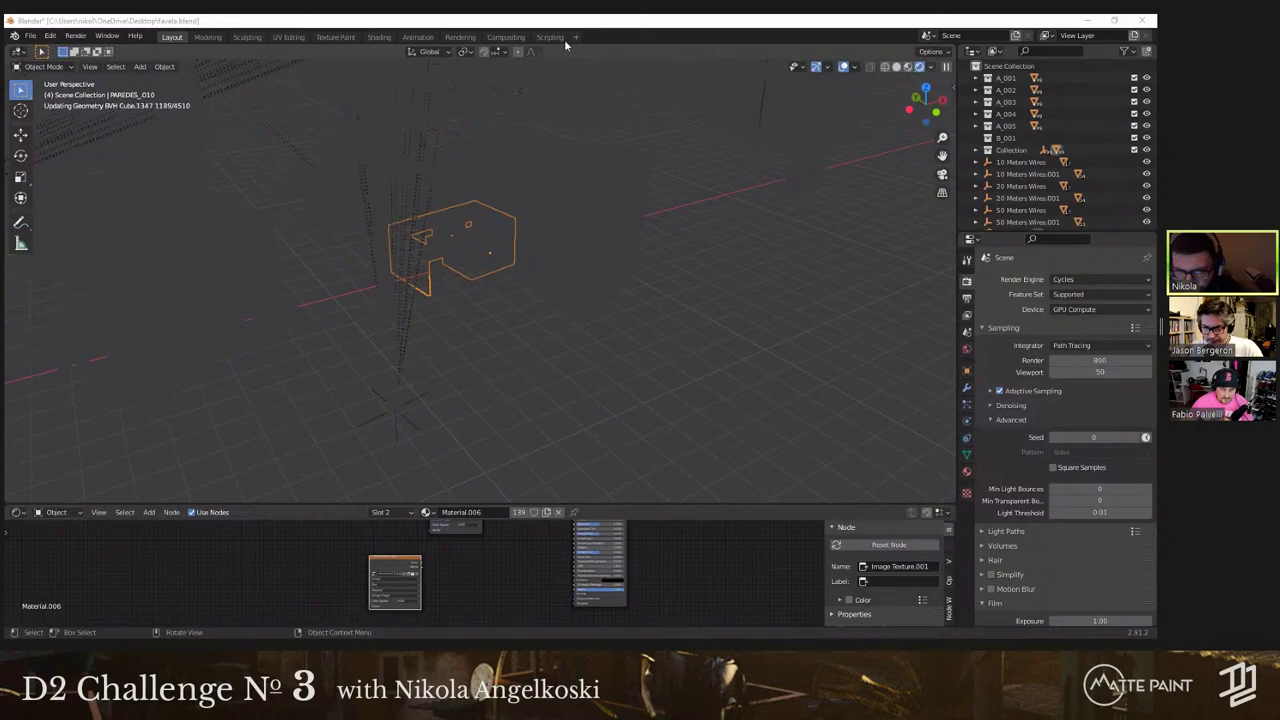
pyautogui.click(263, 271)
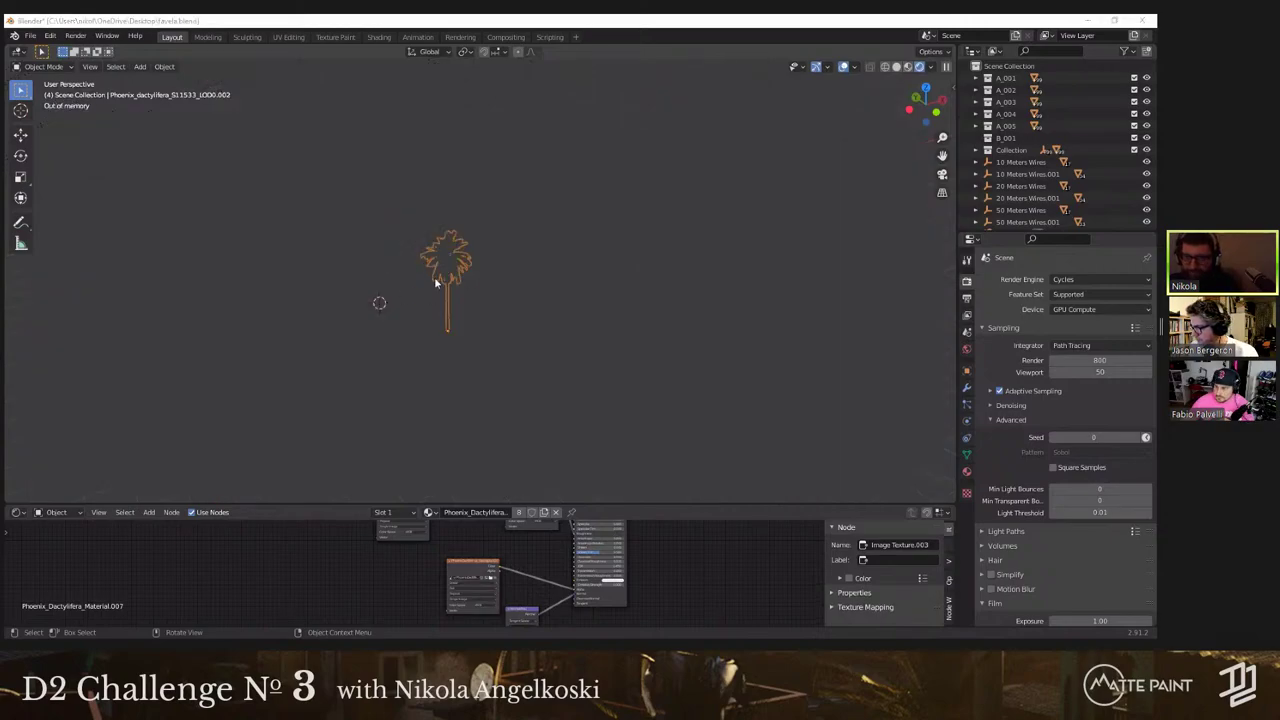
pyautogui.scroll(5, 480, 268)
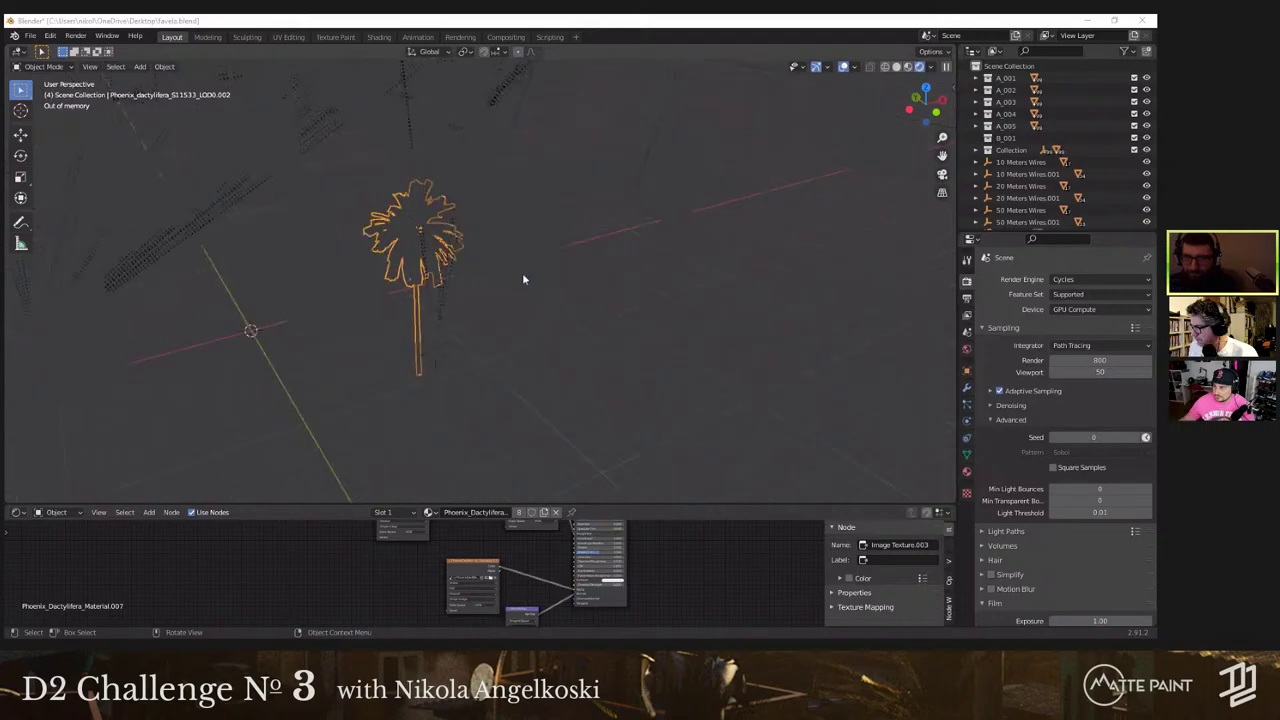
pyautogui.moveTo(510, 289); pyautogui.dragTo(223, 164, button='middle')
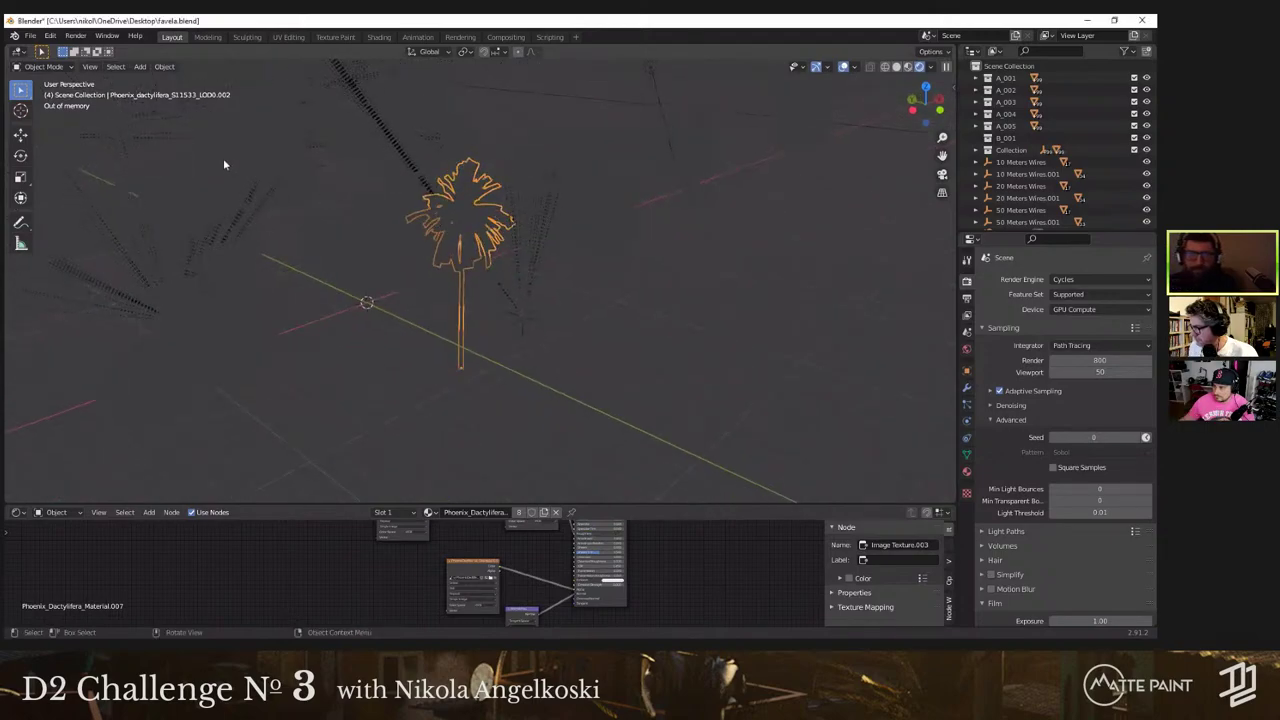
pyautogui.click(896, 67)
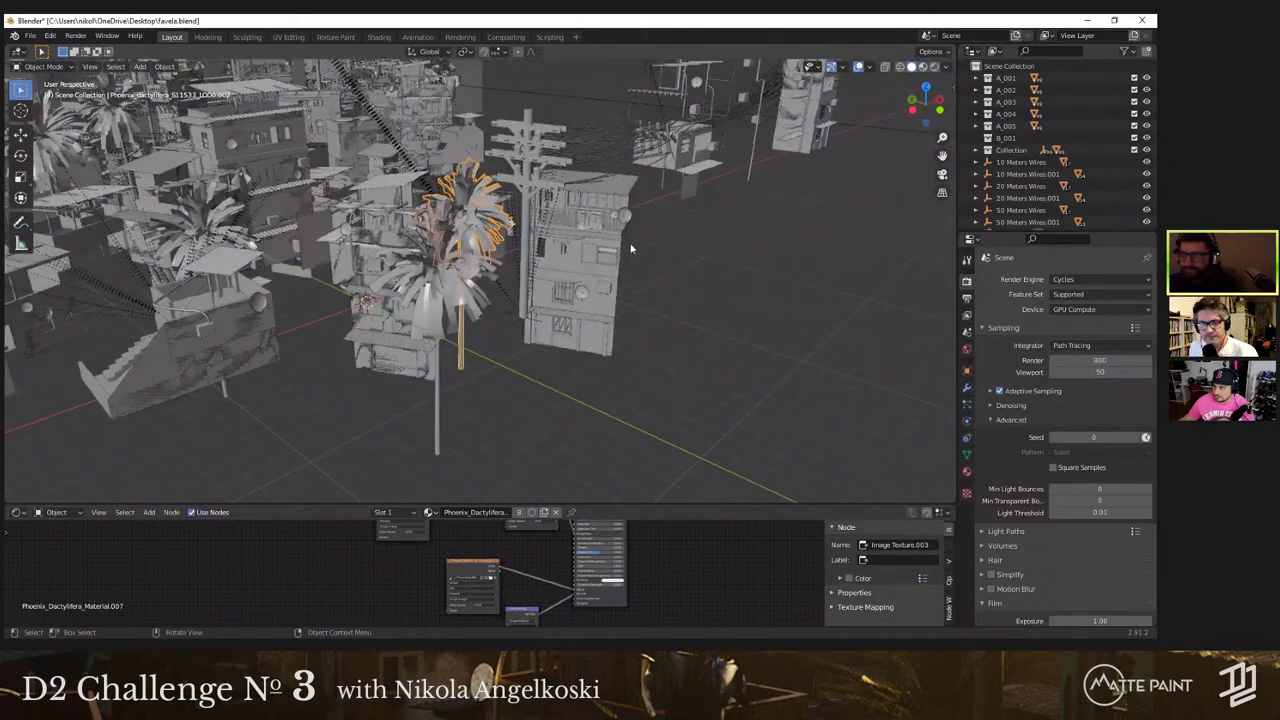
# Step: Show the favela scene in Rendered viewport shading and change the render engine to Eevee
pyautogui.moveTo(631, 249); pyautogui.dragTo(425, 530, button='middle')
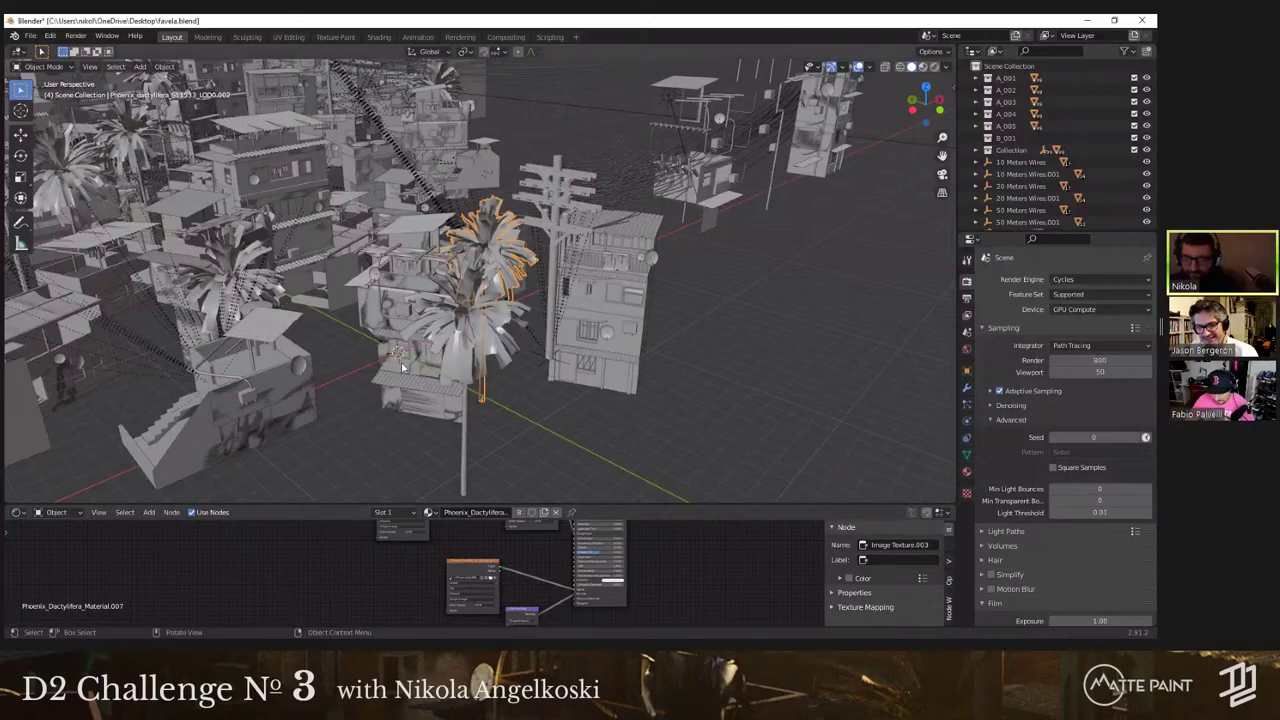
pyautogui.moveTo(405, 366); pyautogui.dragTo(322, 218, button='middle')
pyautogui.click(934, 66)
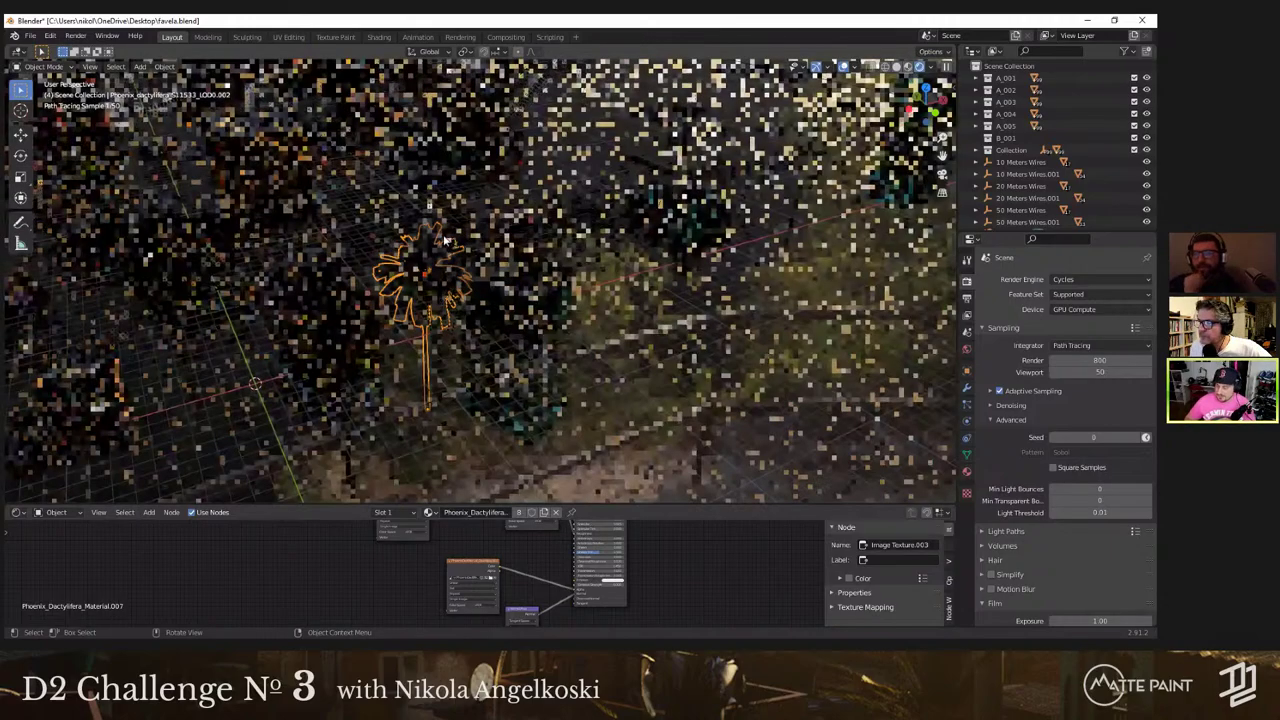
pyautogui.moveTo(445, 240); pyautogui.dragTo(1073, 311, button='middle')
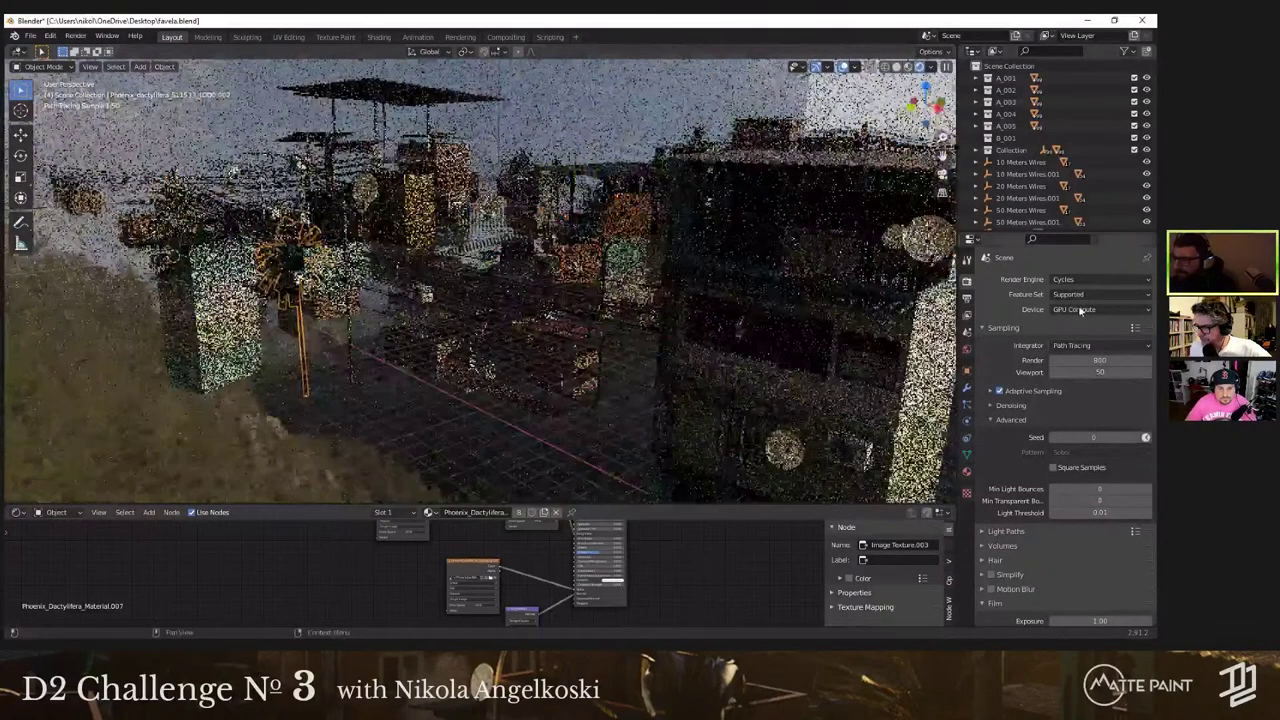
pyautogui.click(1098, 280)
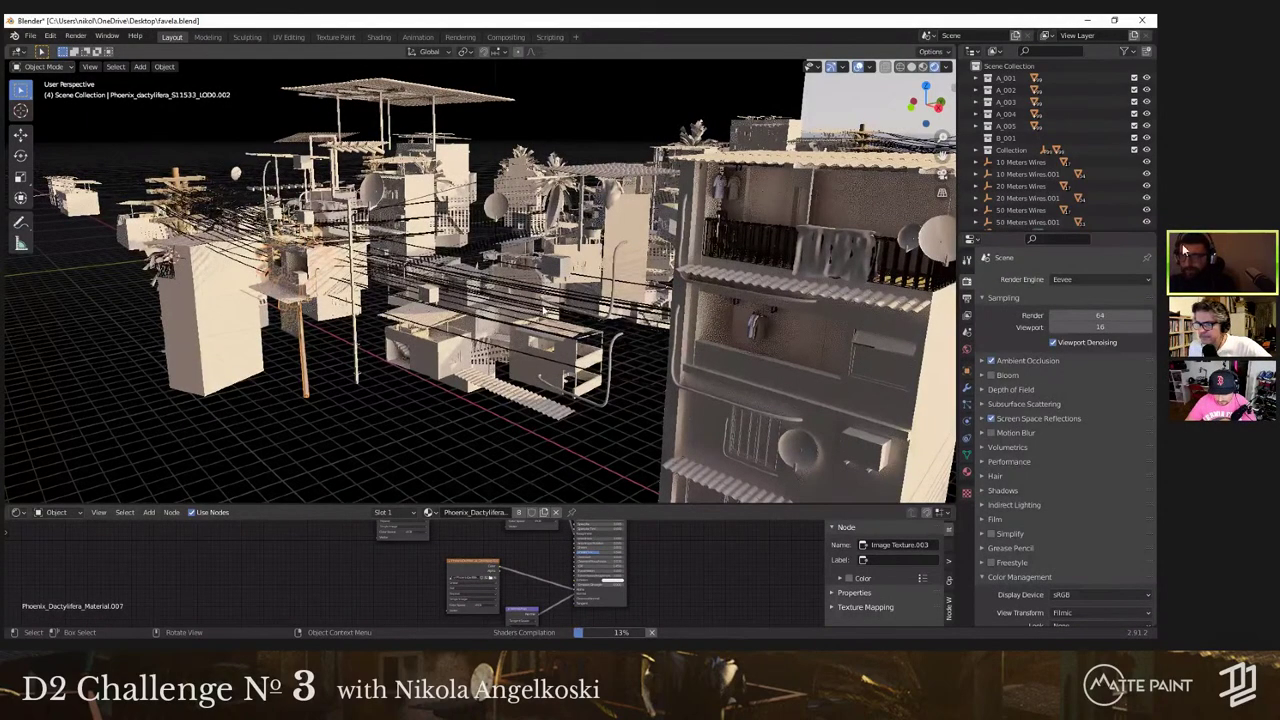
pyautogui.press('a')
pyautogui.hotkey('alt', 'a')
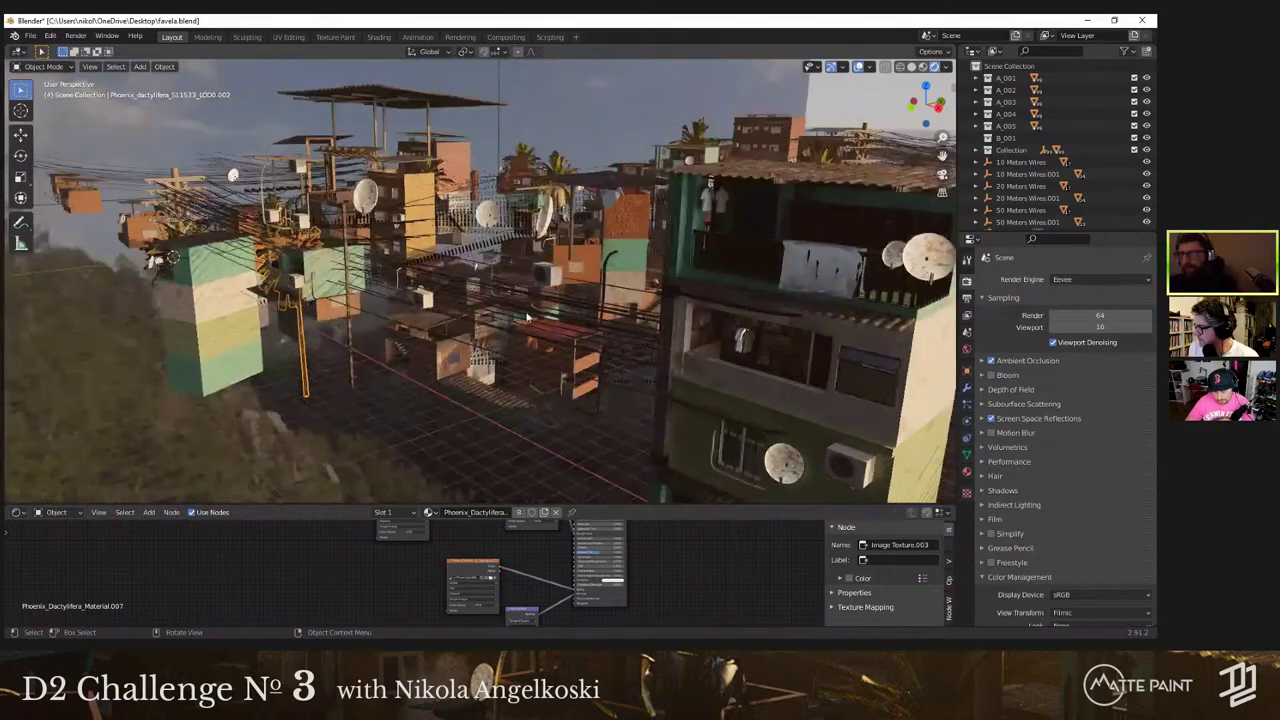
# Step: Examine the scene through the camera, and select the matte painting backdrop plane to inspect its placement behind the buildings
pyautogui.moveTo(527, 317); pyautogui.dragTo(551, 307, button='middle')
pyautogui.press('KP_0')
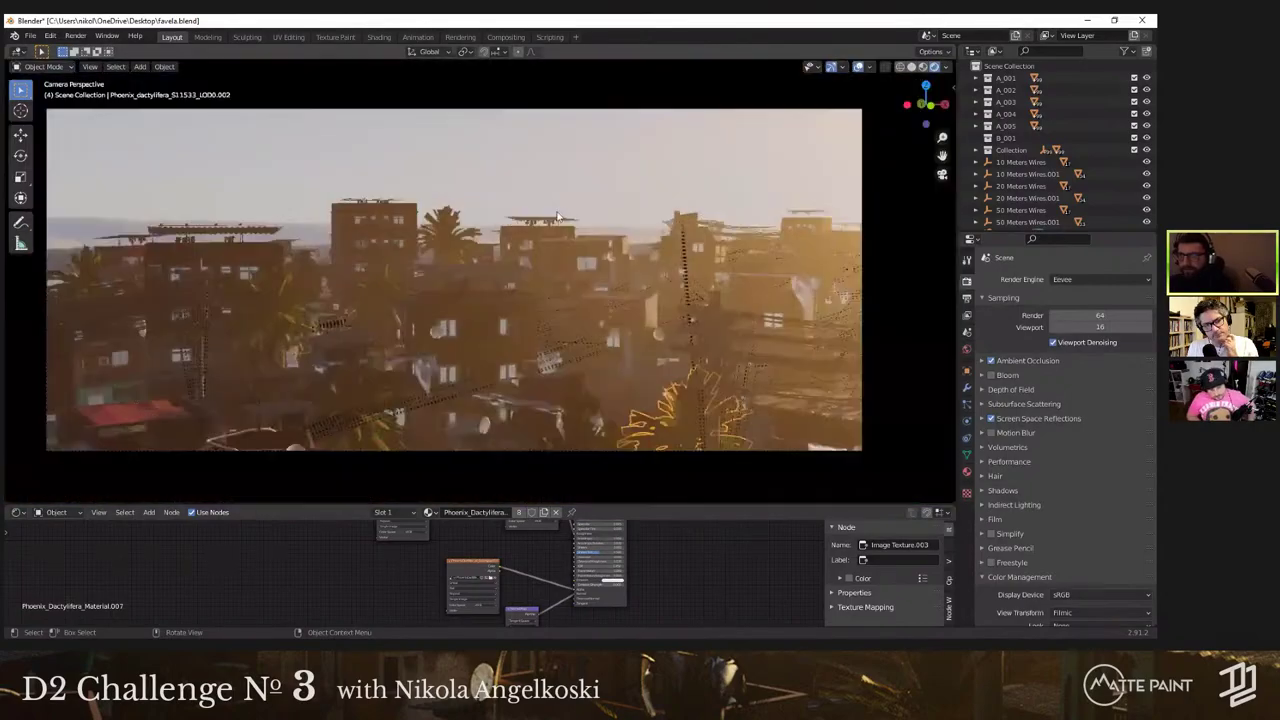
pyautogui.click(467, 254)
pyautogui.moveTo(467, 260)
pyautogui.keyDown('shift'); pyautogui.mouseDown(button='middle')
pyautogui.moveTo(649, 417)
pyautogui.moveTo(612, 175)
pyautogui.moveTo(356, 155)
pyautogui.moveTo(413, 159)
pyautogui.moveTo(611, 380)
pyautogui.mouseUp(button='middle'); pyautogui.keyUp('shift')
pyautogui.scroll(4, 530, 565)
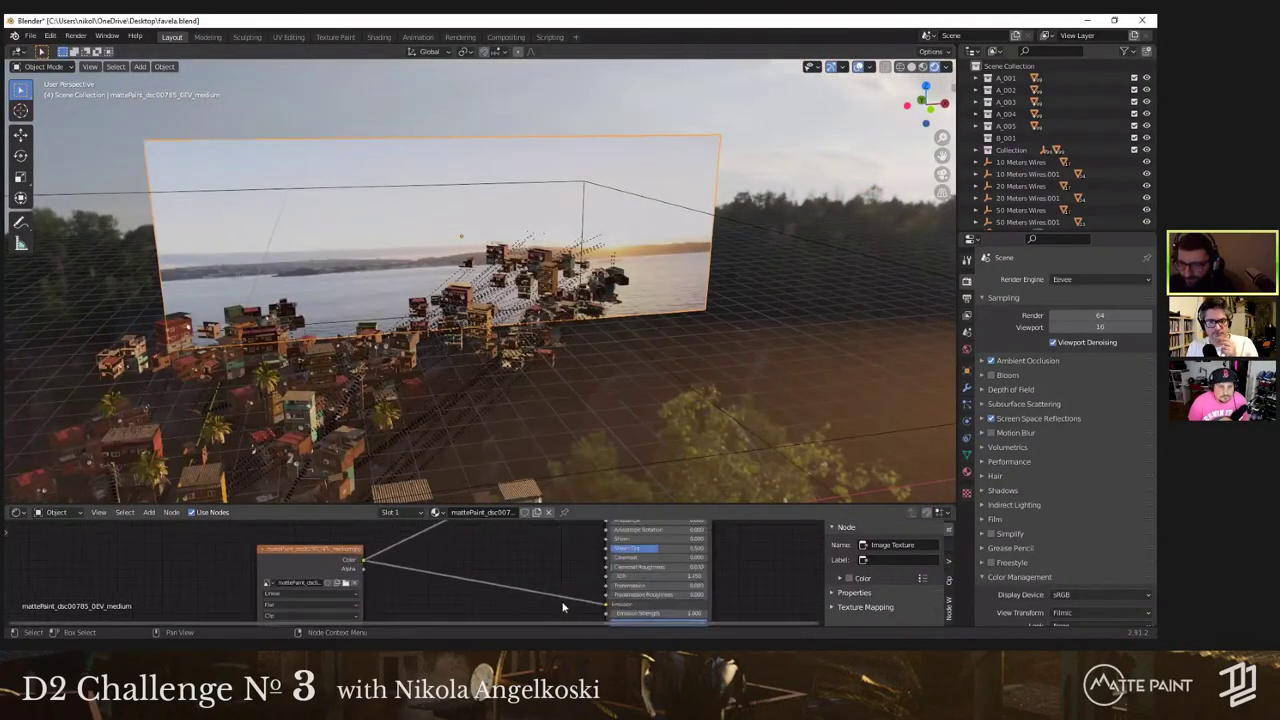
pyautogui.press('KP_0')
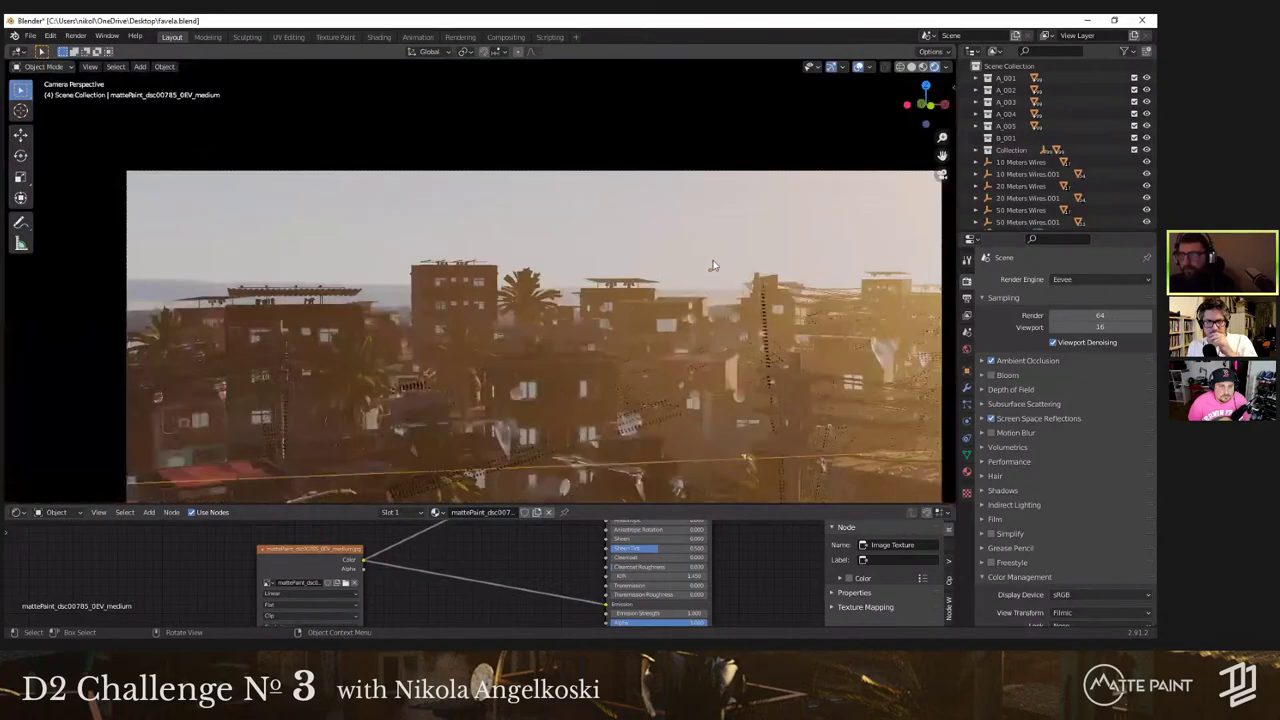
pyautogui.scroll(-2, 913, 340)
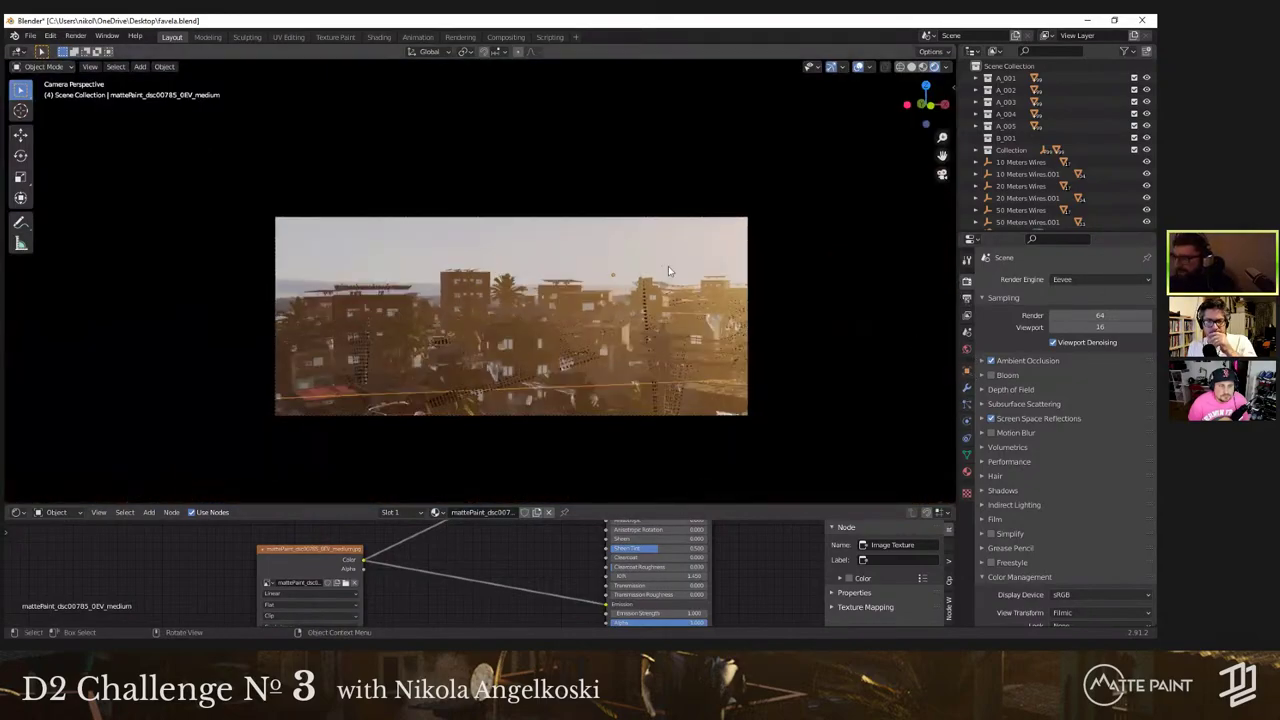
# Step: Change the viewport to Solid shading and select the large Volume Scatter cube enclosing the favela
pyautogui.scroll(-3, 680, 290)
pyautogui.moveTo(692, 308); pyautogui.dragTo(668, 205, button='middle')
pyautogui.scroll(3, 670, 205)
pyautogui.press('z')
pyautogui.click(713, 303)
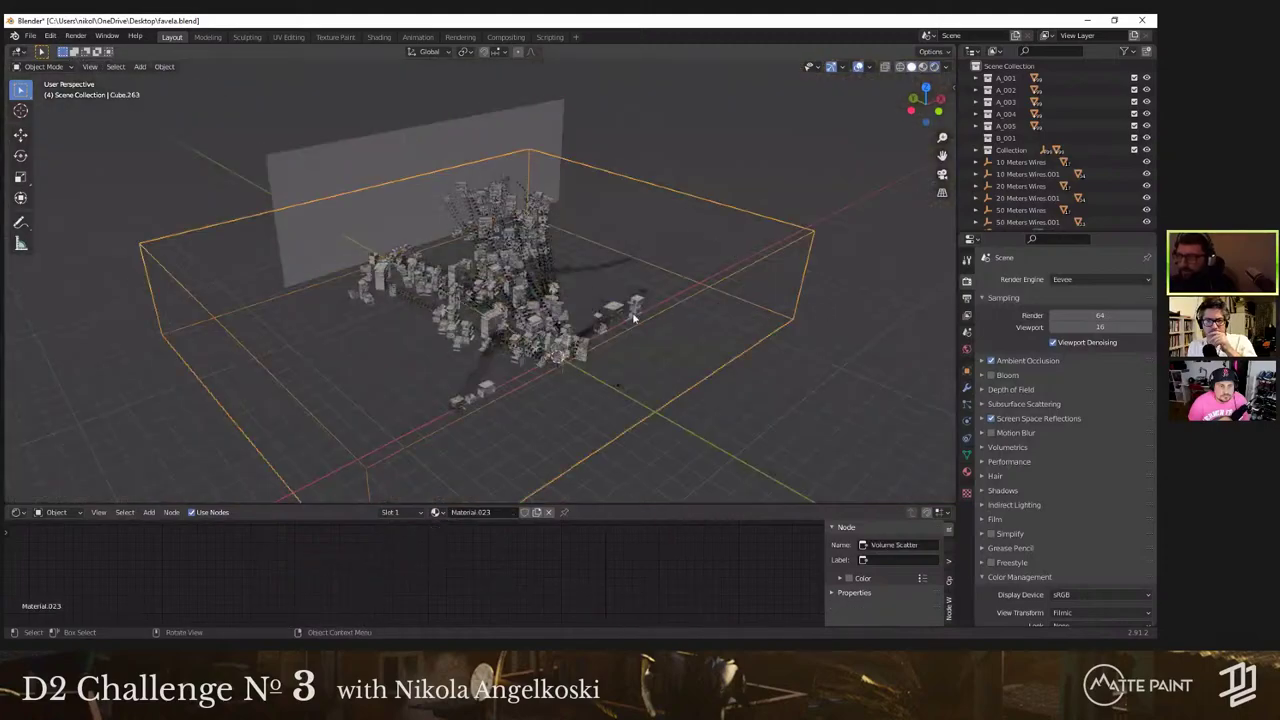
# Step: View the favela through the scene camera in Rendered shading
pyautogui.moveTo(634, 312); pyautogui.dragTo(576, 286, button='middle')
pyautogui.press('KP_0')
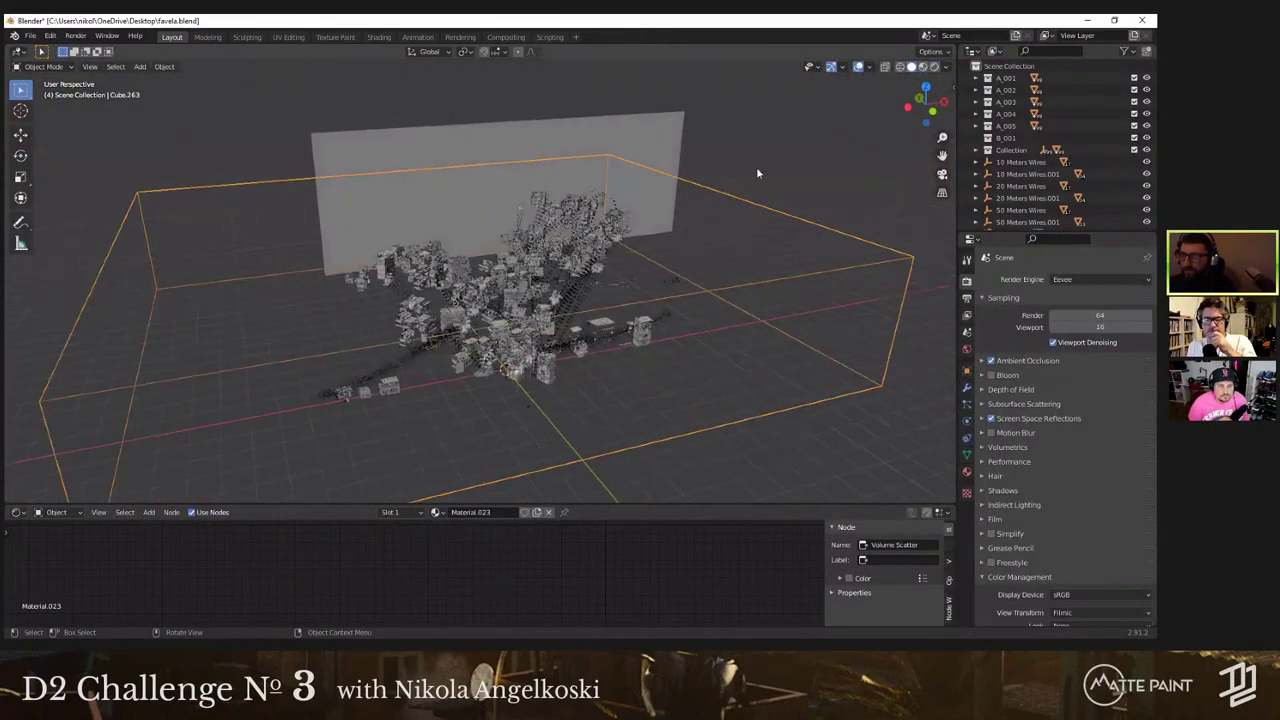
pyautogui.click(934, 66)
pyautogui.scroll(4, 628, 241)
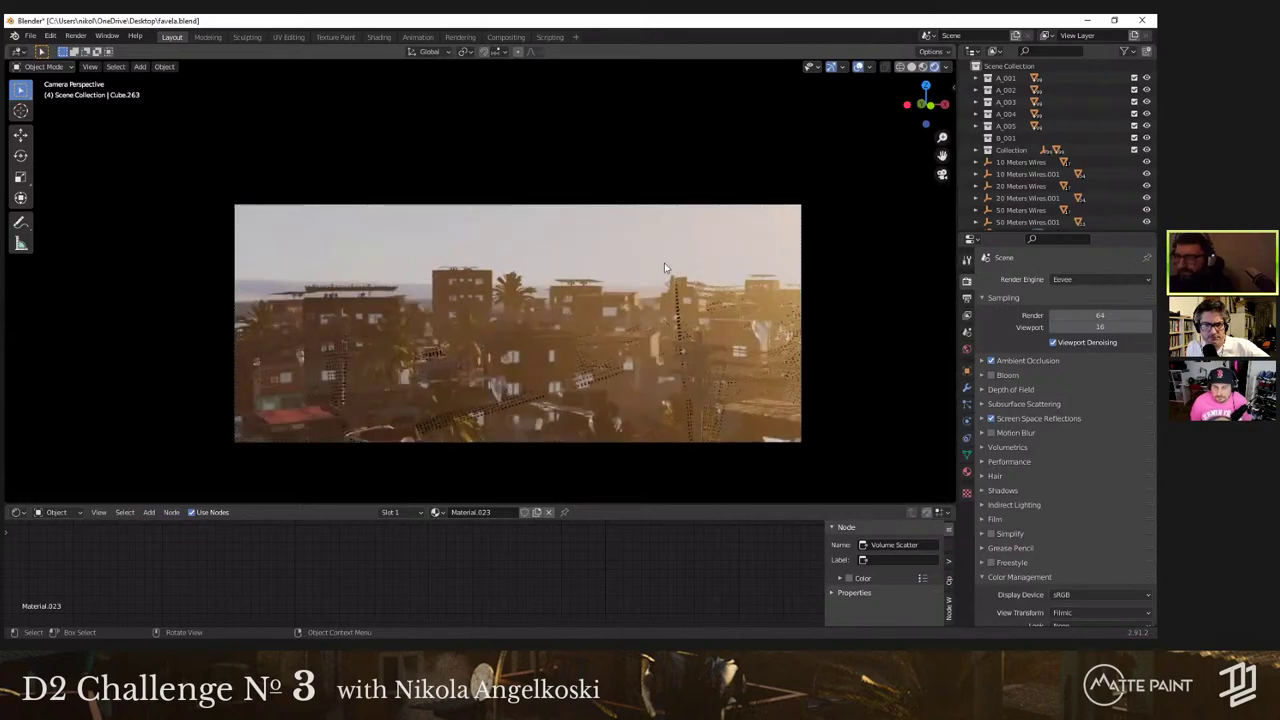
# Step: Show the view layer pass settings and preview the Diffuse Color render pass in the viewport
pyautogui.click(967, 316)
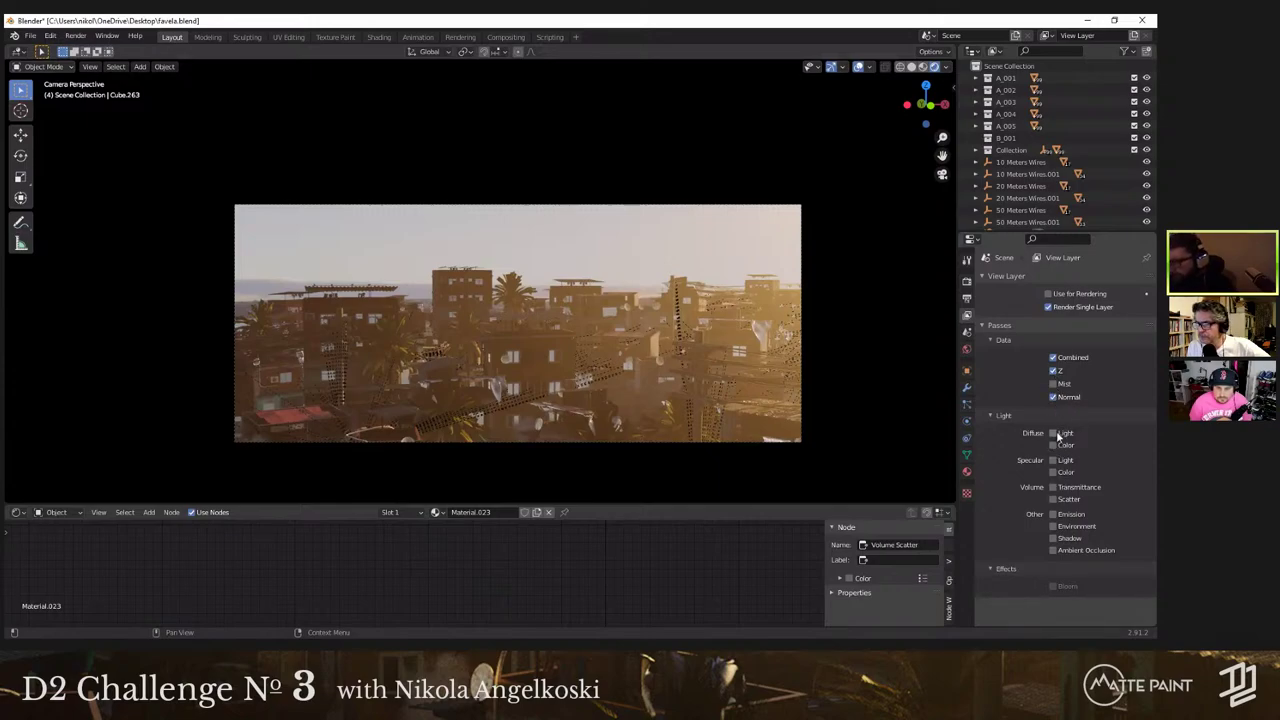
pyautogui.click(945, 67)
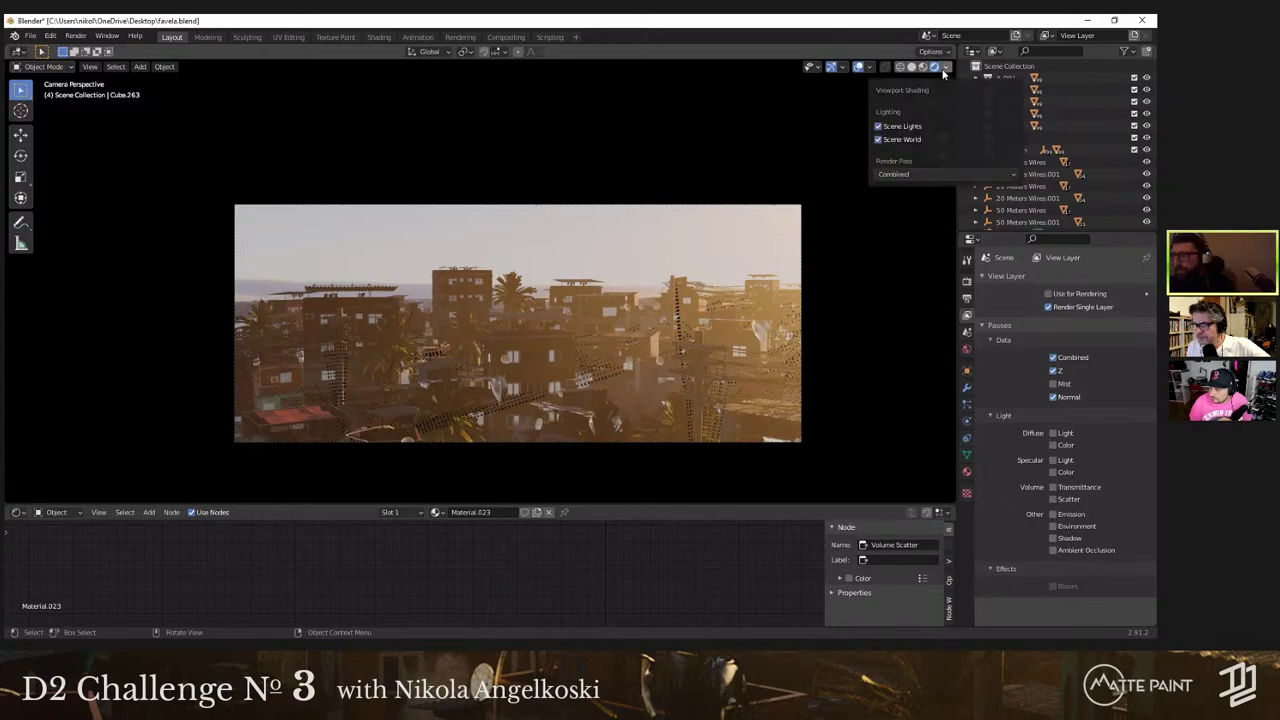
pyautogui.click(905, 174)
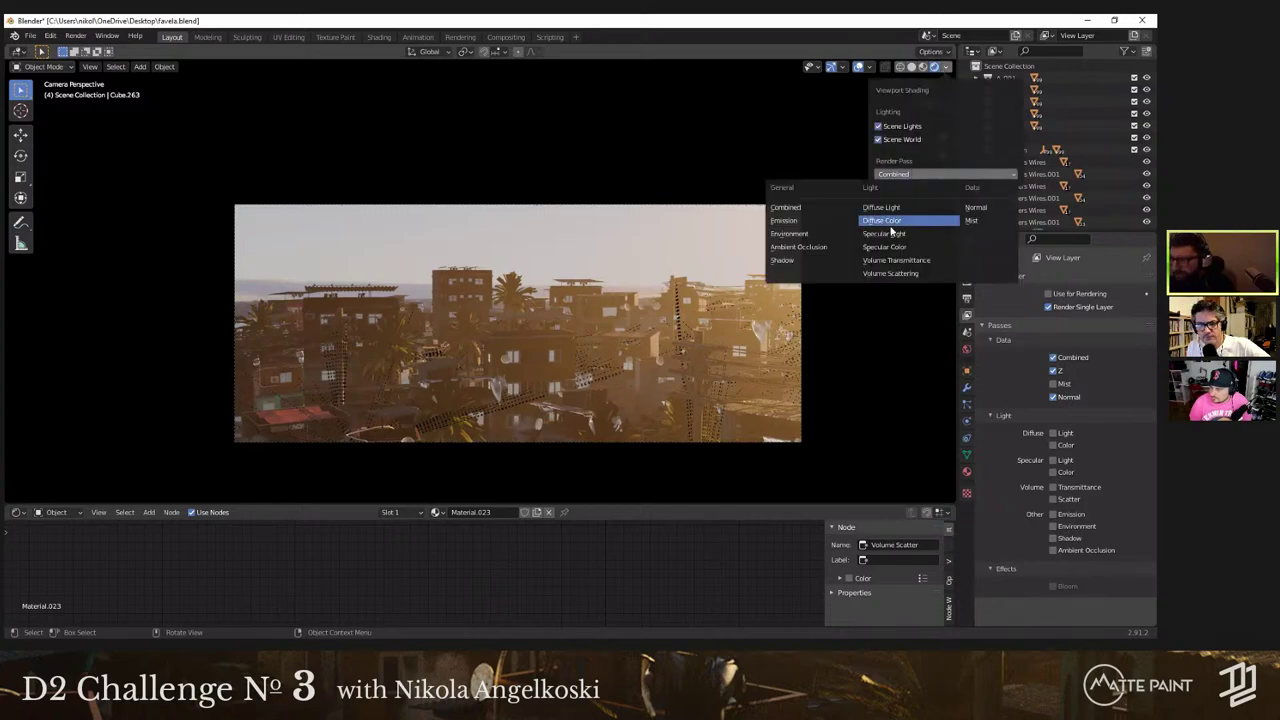
pyautogui.click(885, 221)
# Step: Preview the Emission, Ambient Occlusion and Specular Color render passes of the favela one after another in the viewport
pyautogui.click(900, 174)
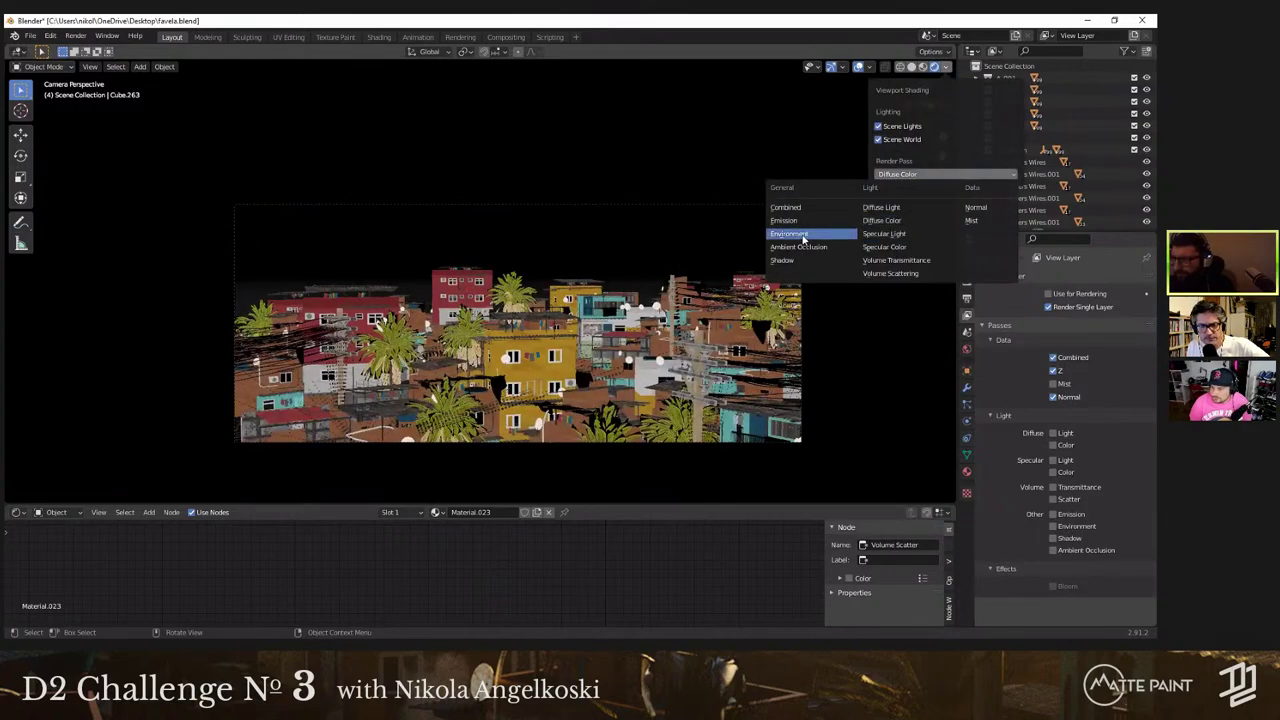
pyautogui.click(795, 220)
pyautogui.click(900, 175)
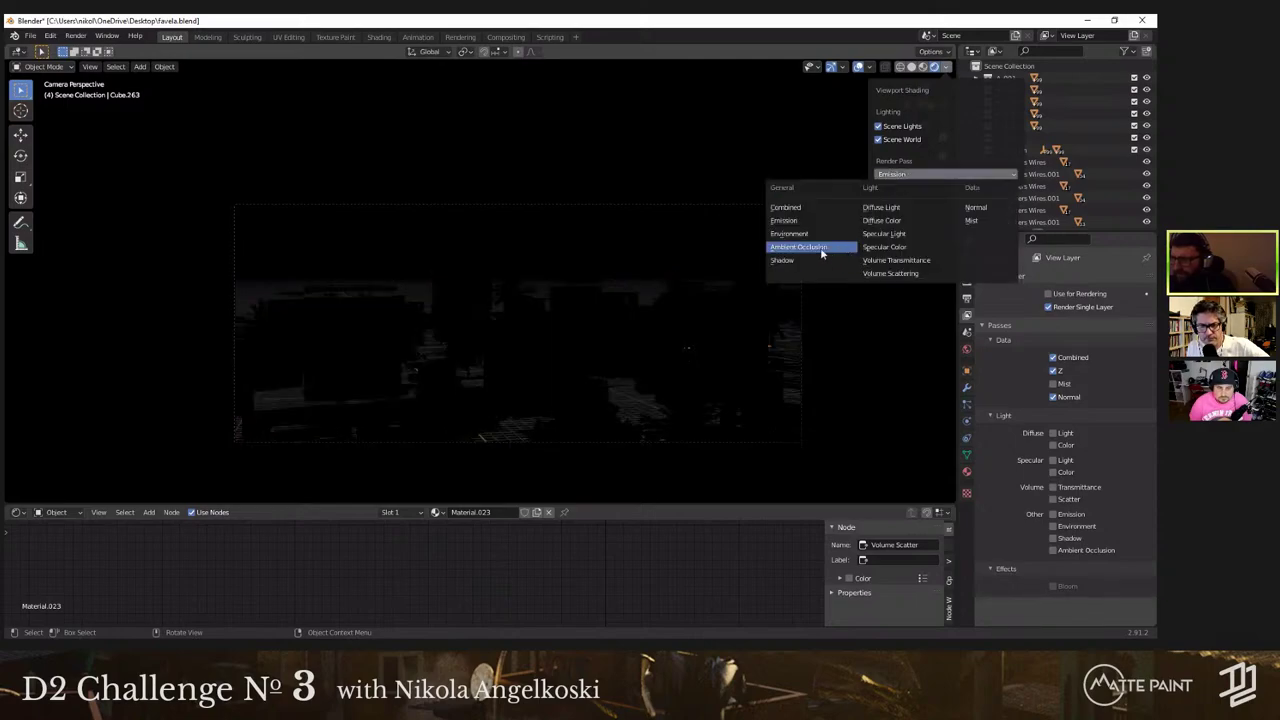
pyautogui.click(822, 254)
pyautogui.click(905, 174)
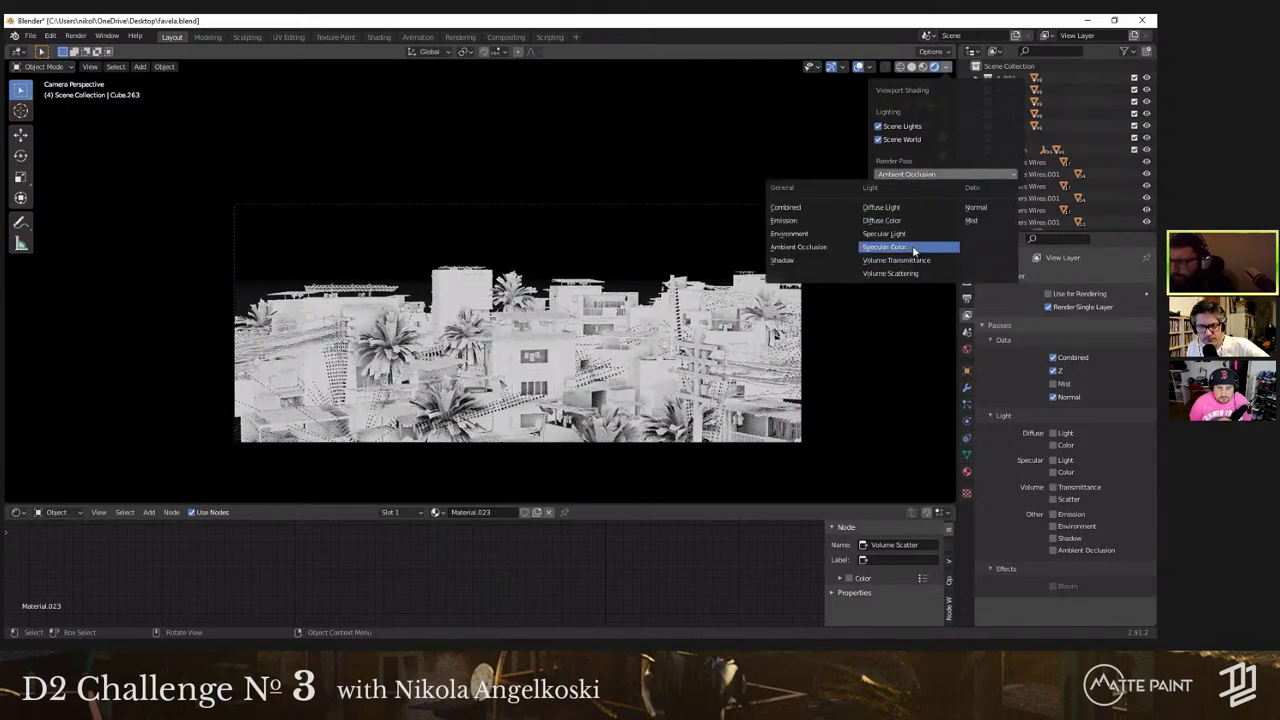
pyautogui.click(916, 247)
# Step: Preview the Normal and Mist data passes of the favela in the viewport
pyautogui.click(927, 179)
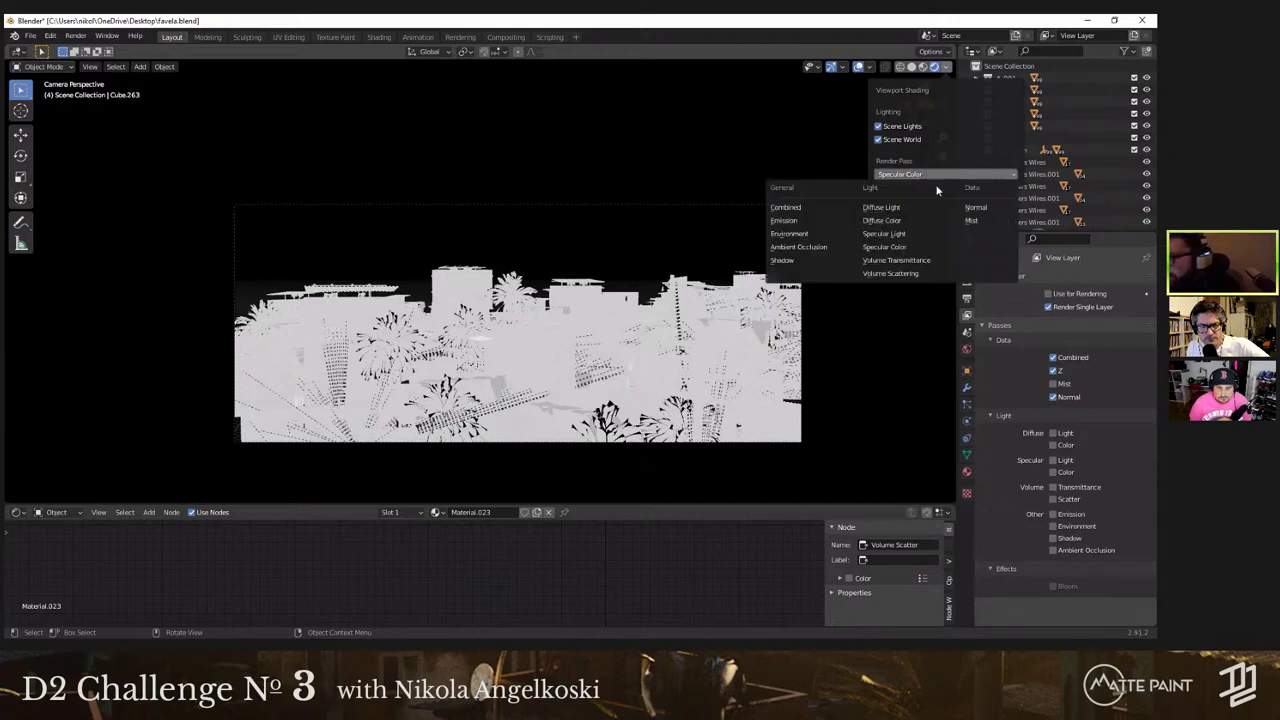
pyautogui.click(975, 207)
pyautogui.click(963, 175)
pyautogui.click(972, 221)
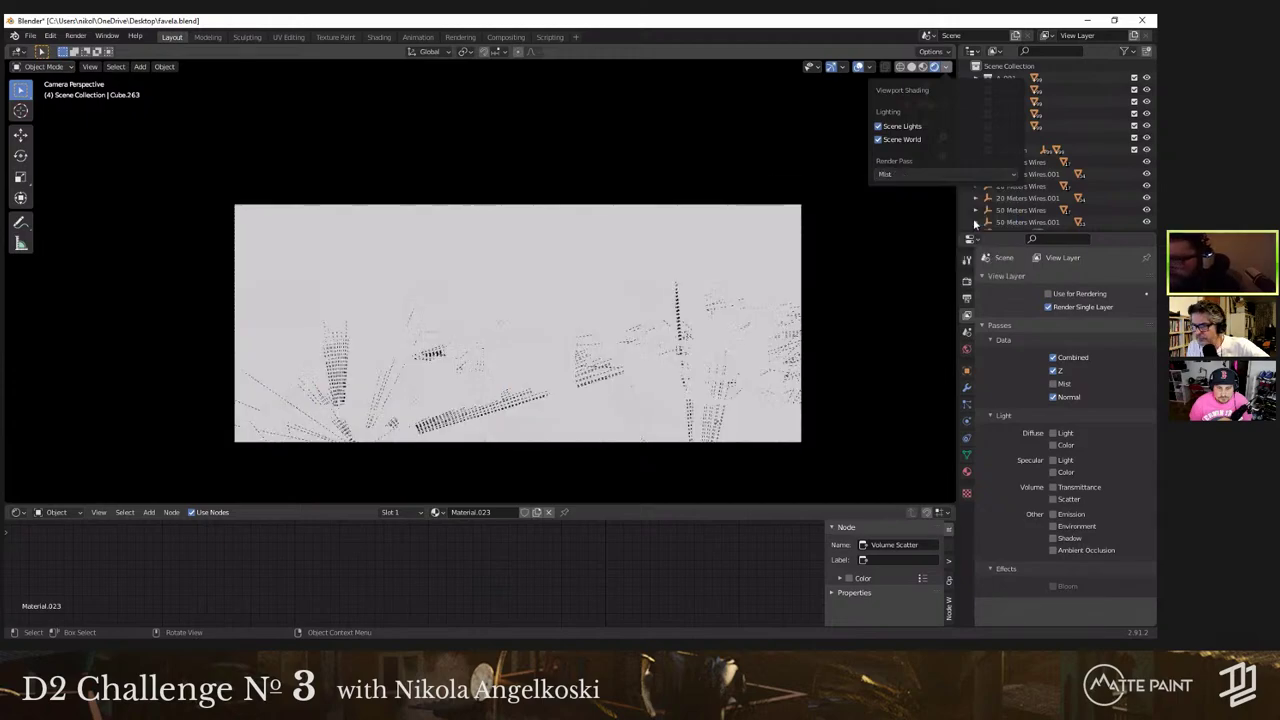
# Step: Set the viewport render pass to Diffuse Color, and change the viewport to Solid shading
pyautogui.click(950, 175)
pyautogui.click(889, 222)
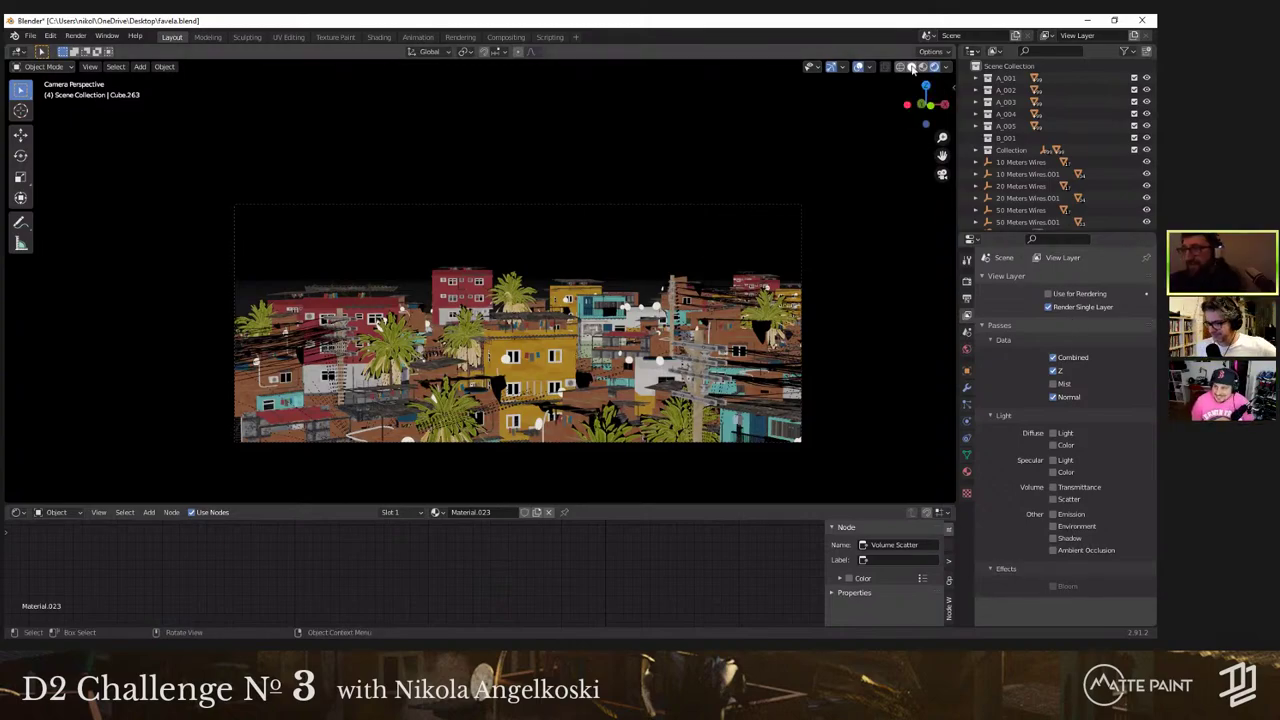
pyautogui.click(911, 66)
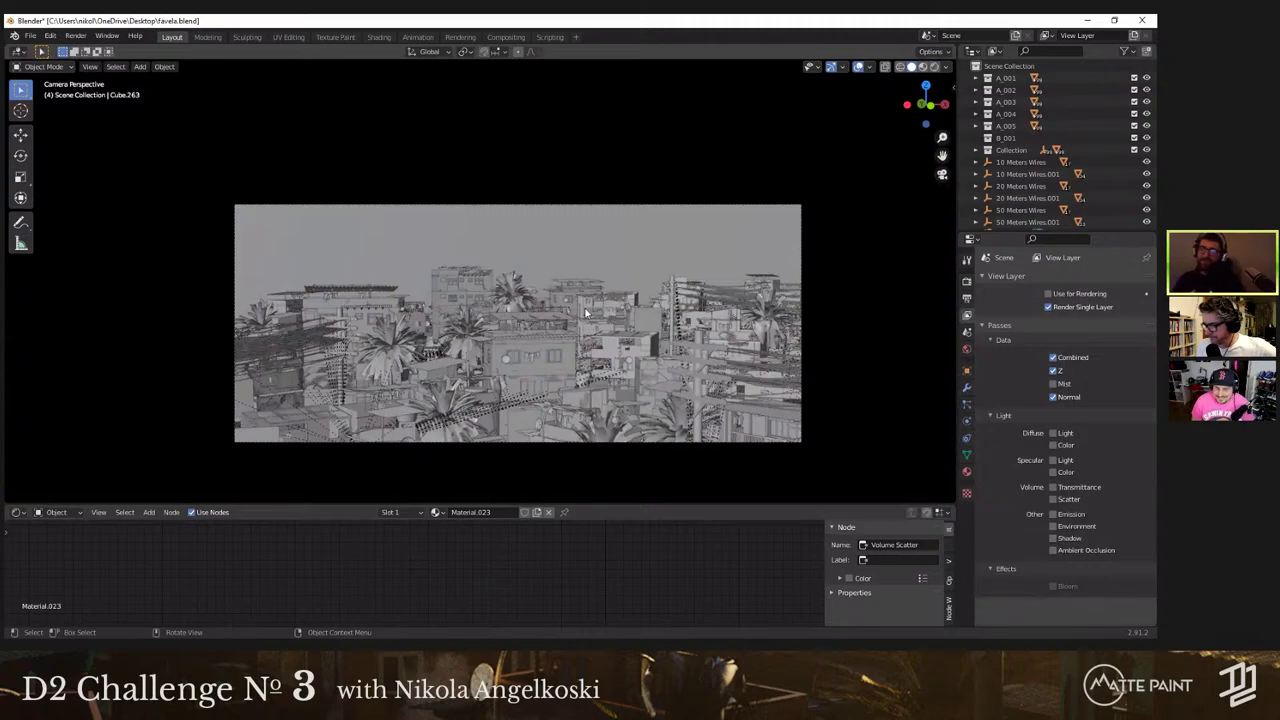